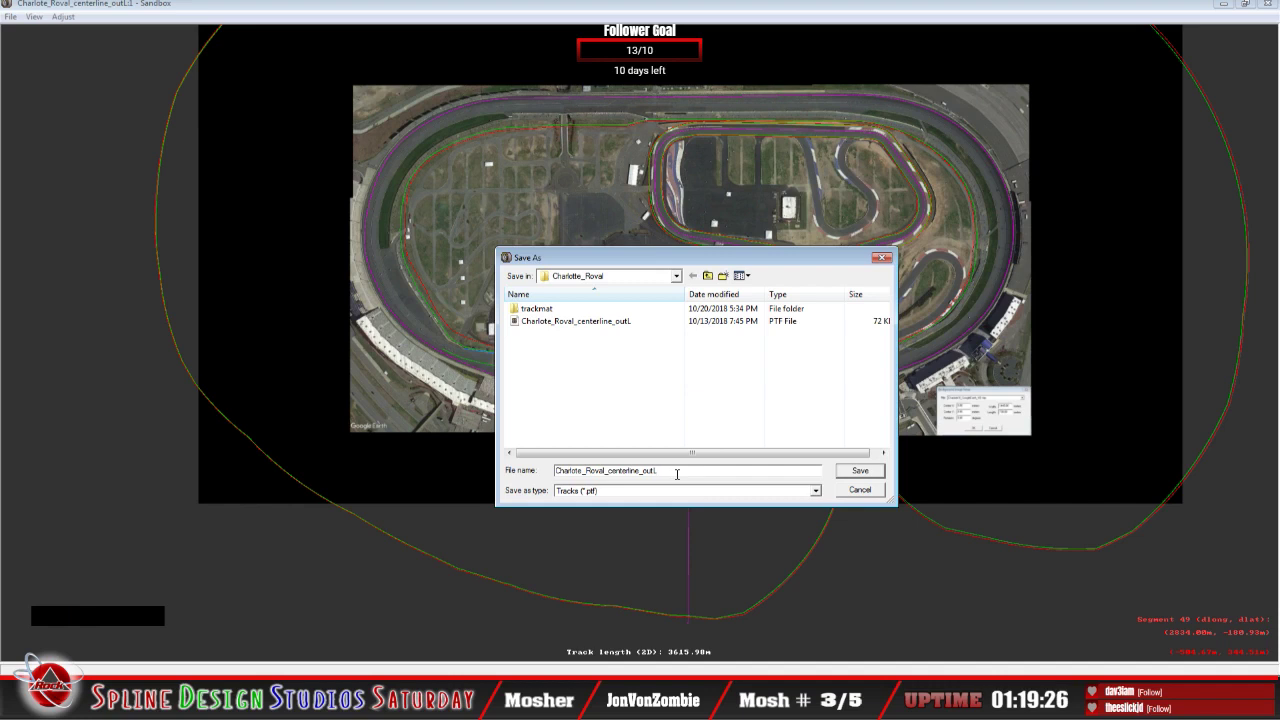
# Step: Save a new copy of the track as Charlote_Roval_centerline_outM in the Charlotte_Roval folder
pyautogui.press('BackSpace')
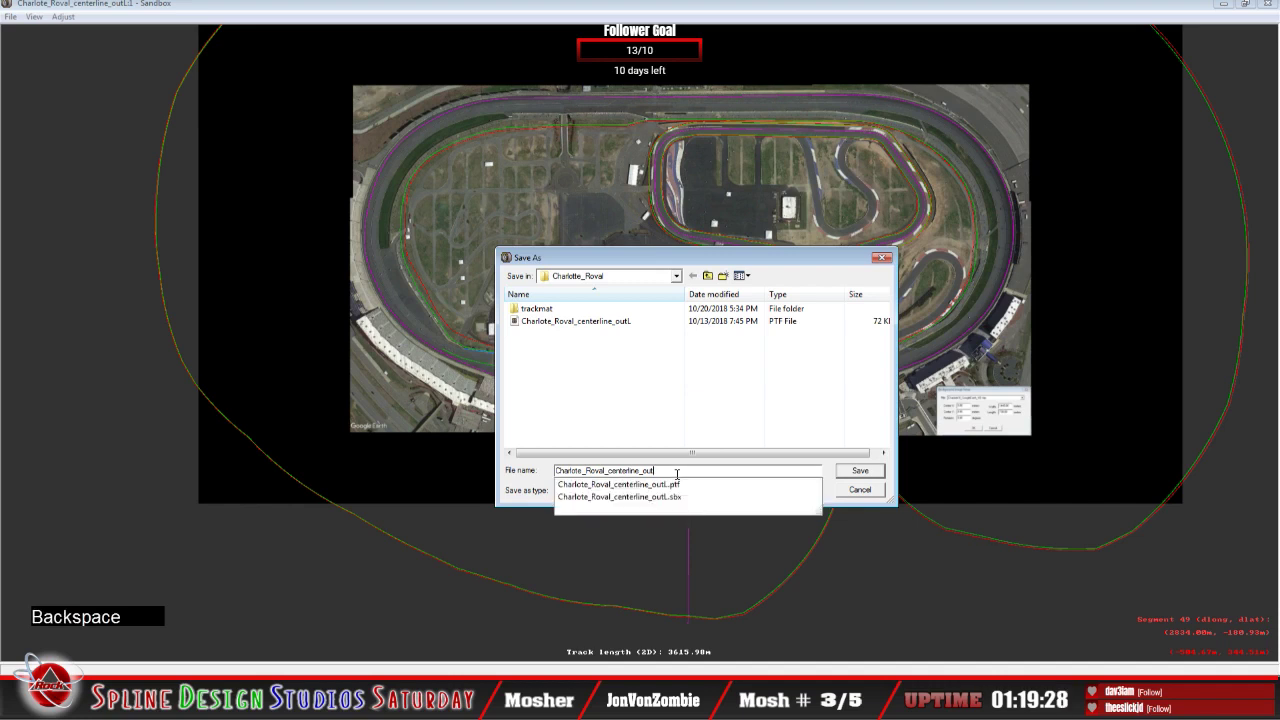
pyautogui.write('M')
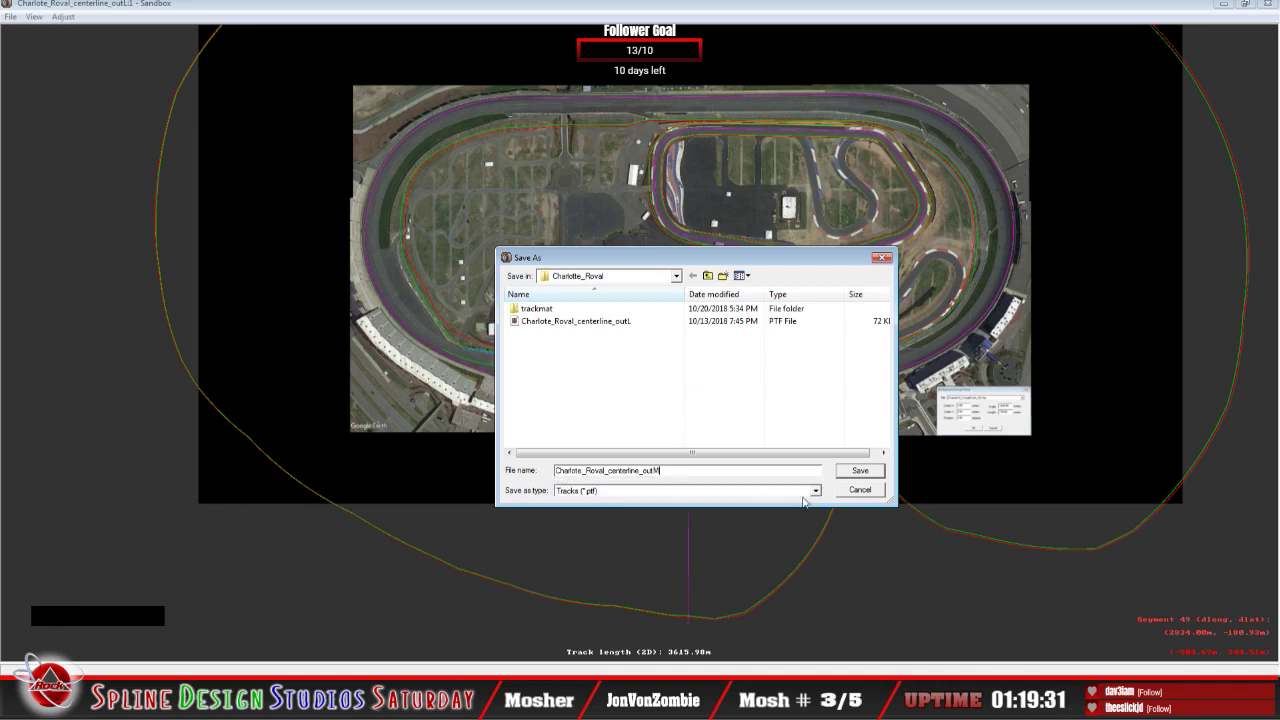
pyautogui.click(851, 474)
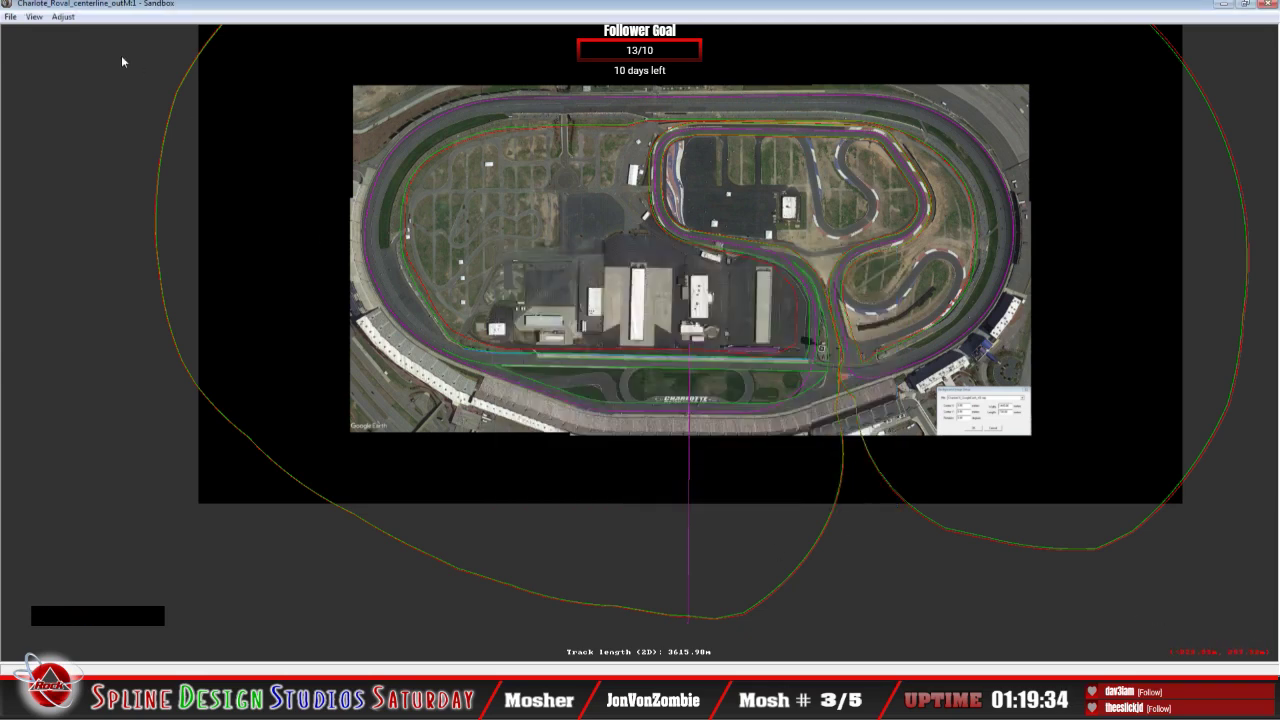
# Step: Turn on drawing the world underneath and save the track again over Charlote_Roval_centerline_outM
pyautogui.click(38, 18)
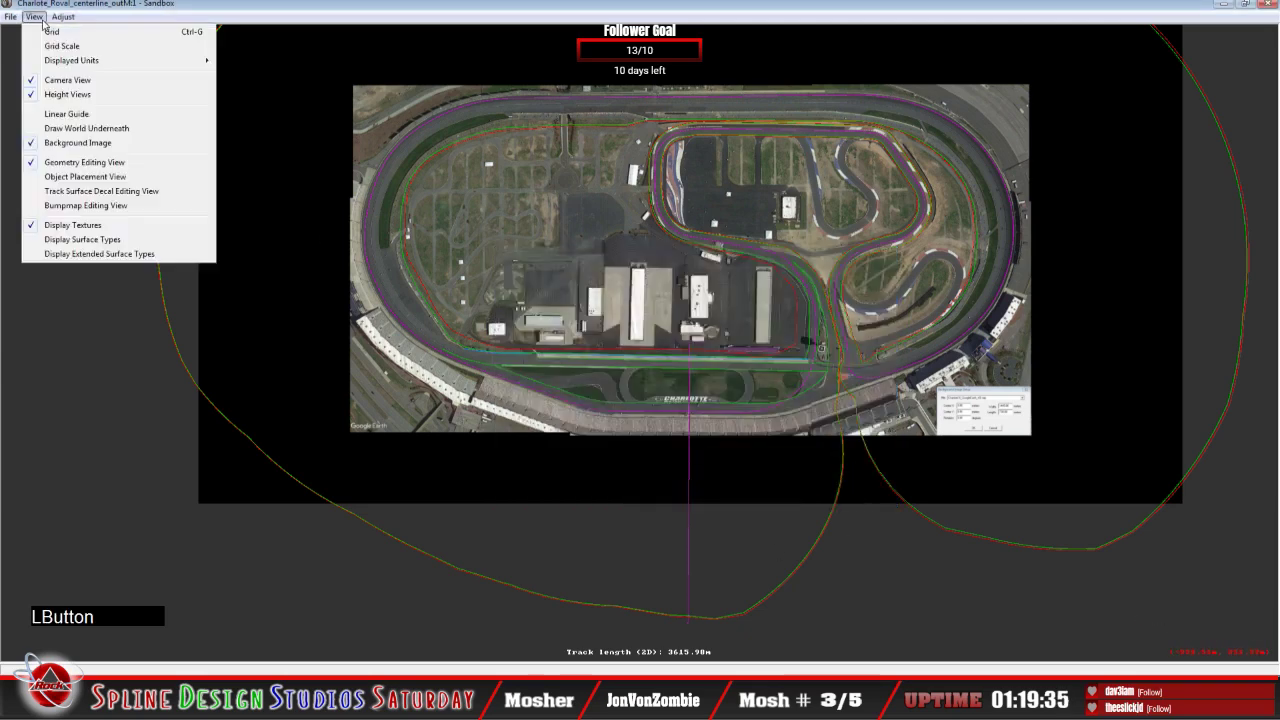
pyautogui.click(88, 129)
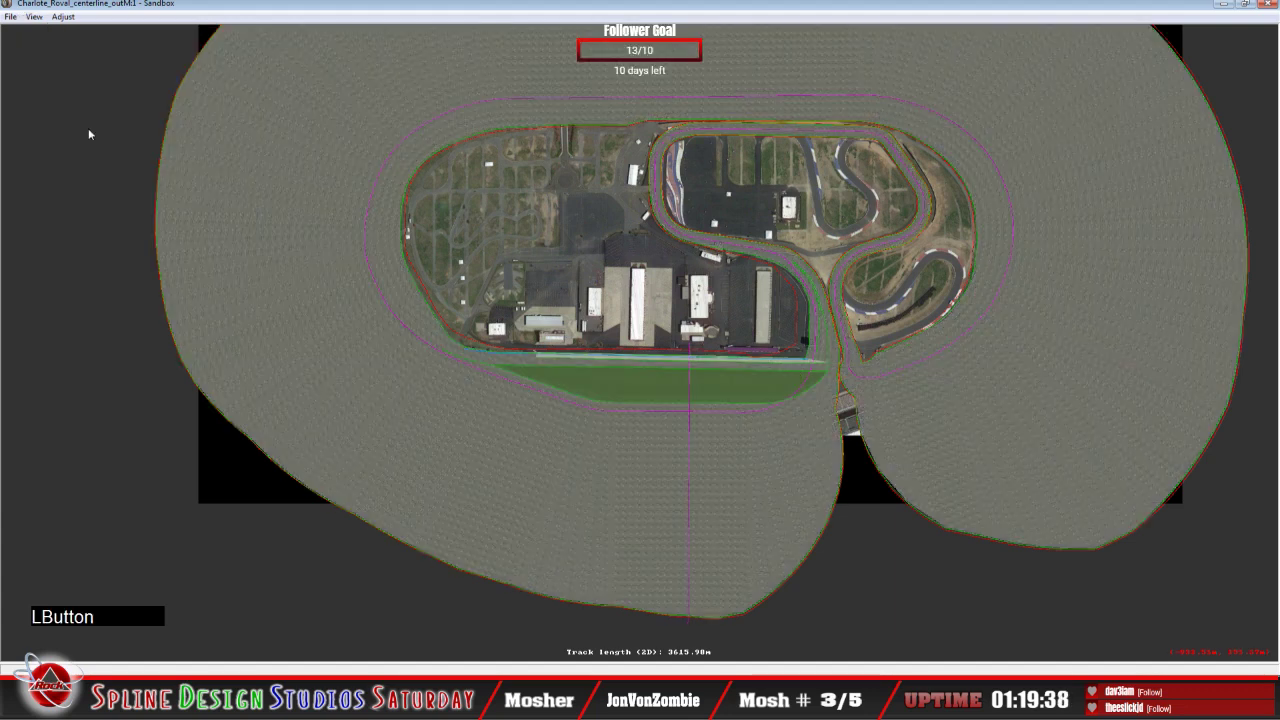
pyautogui.click(10, 17)
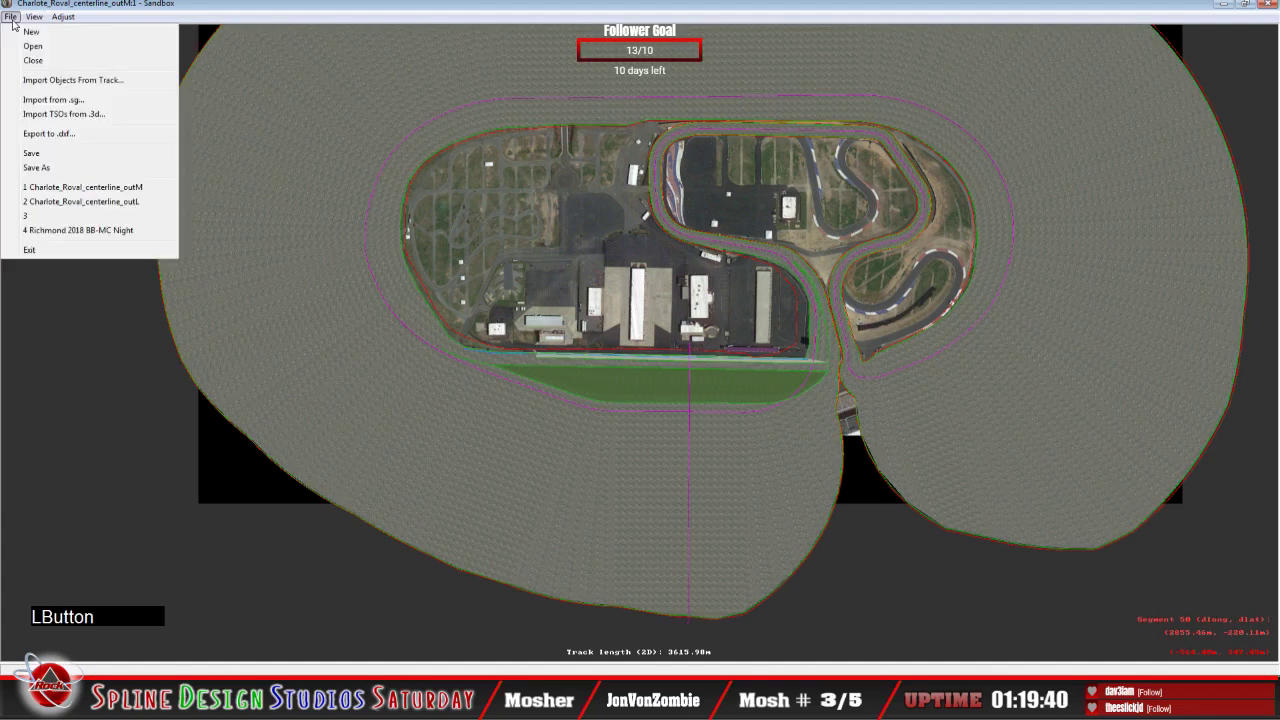
pyautogui.click(36, 167)
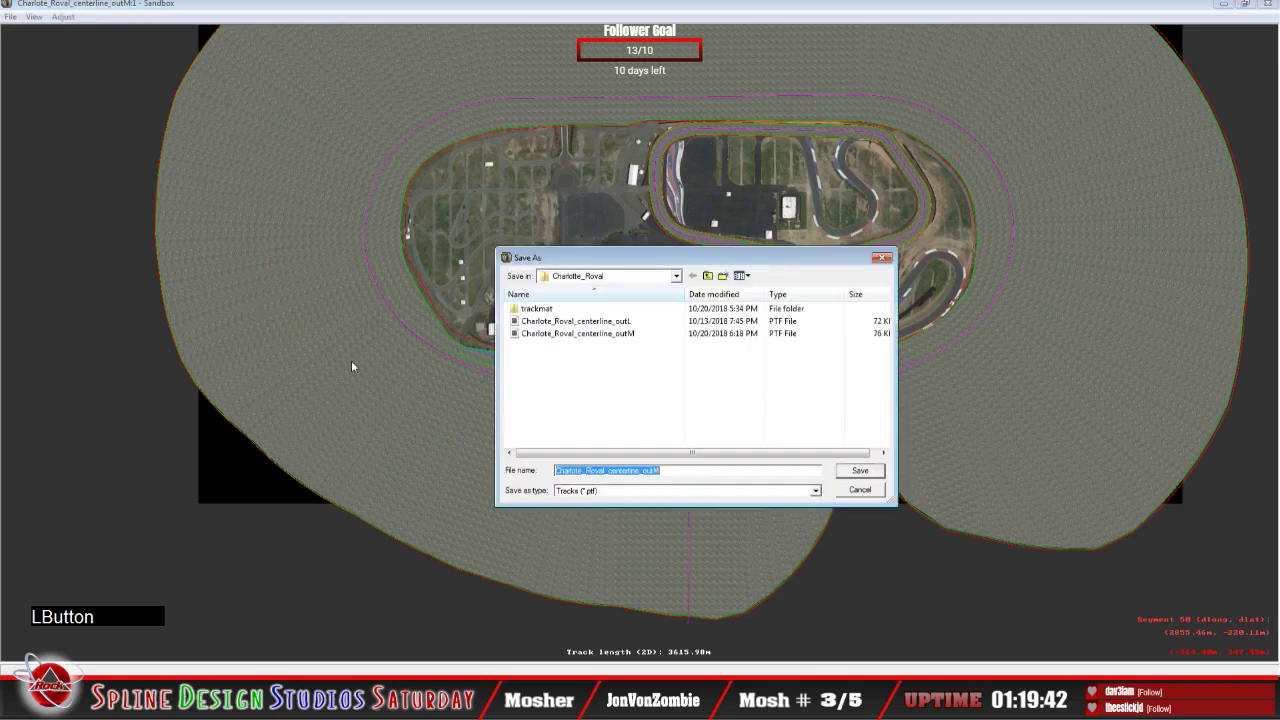
pyautogui.click(684, 468)
pyautogui.click(850, 472)
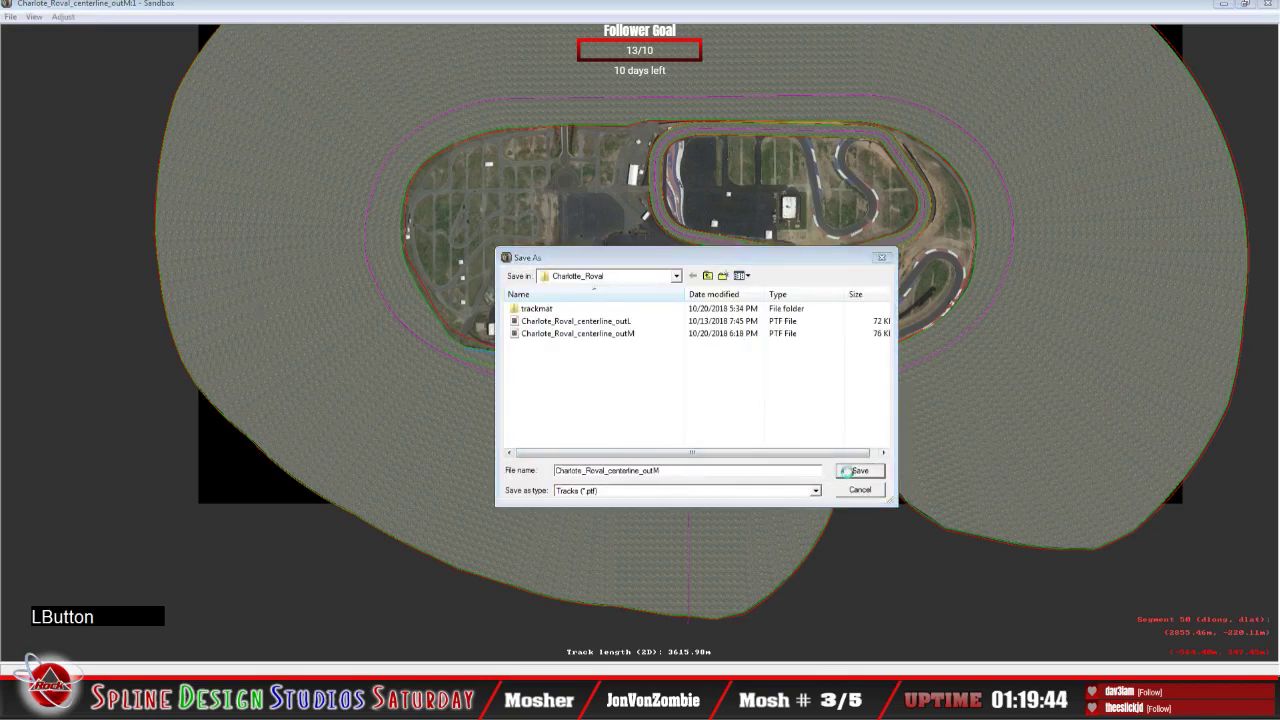
pyautogui.click(672, 344)
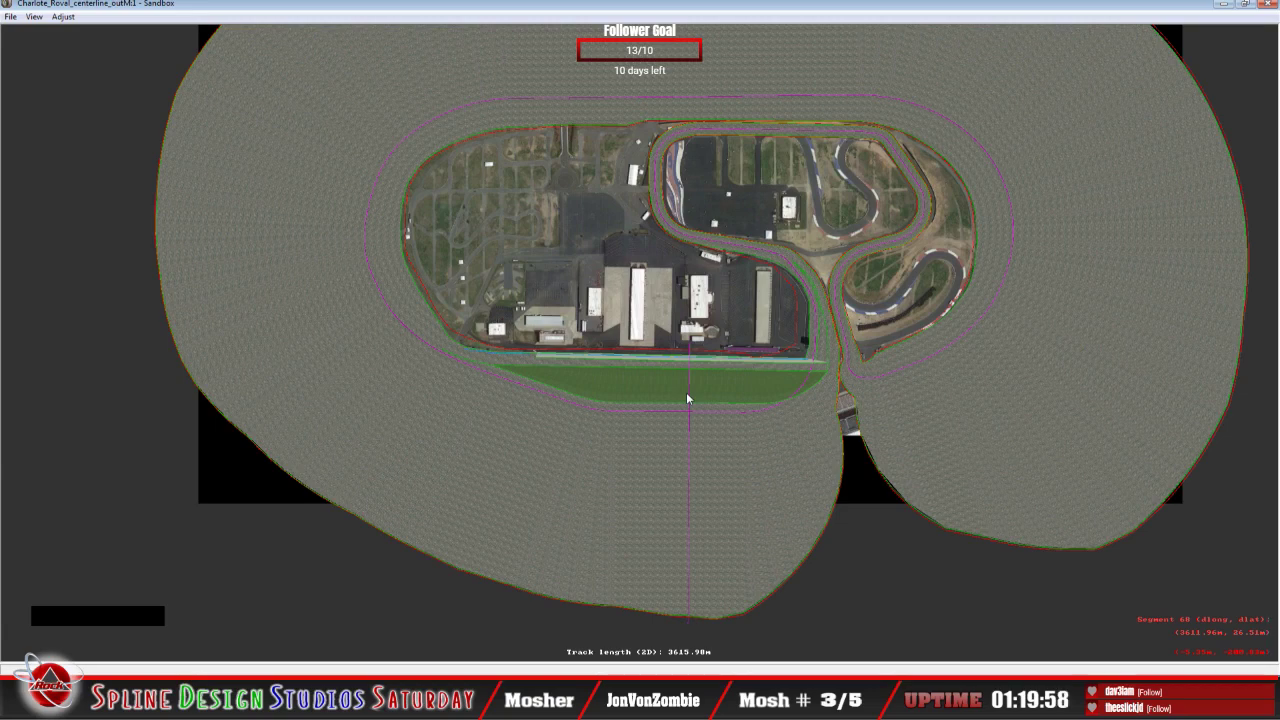
# Step: Switch to Windows Explorer, inspect the saved files in the Charlotte_Roval tracks folder, and return to Sandbox
pyautogui.click(300, 705)
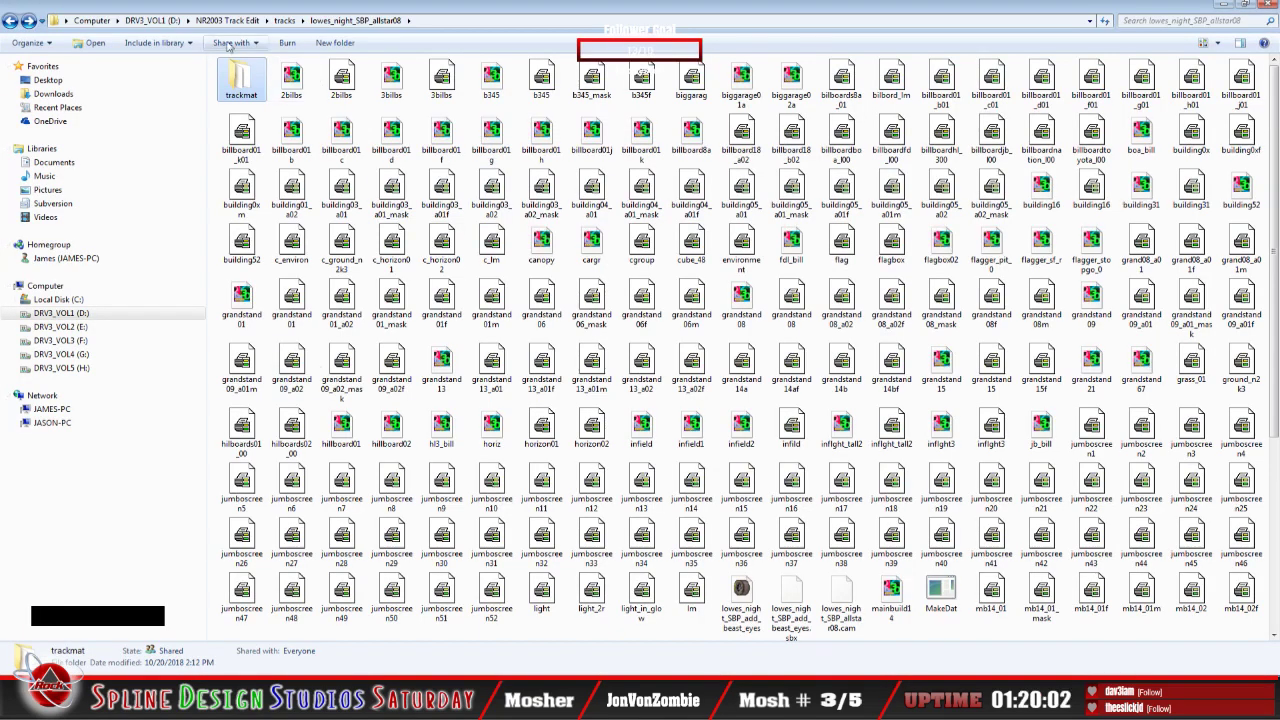
pyautogui.click(10, 21)
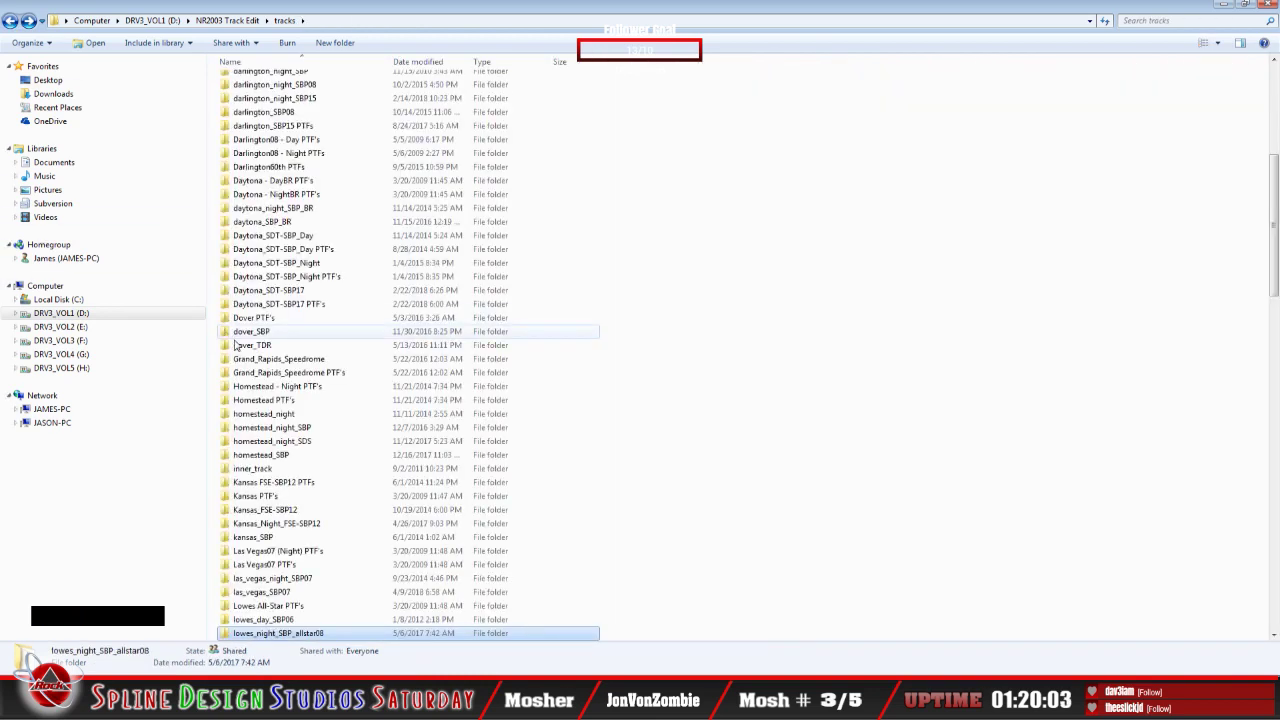
pyautogui.scroll(3, 270, 335)
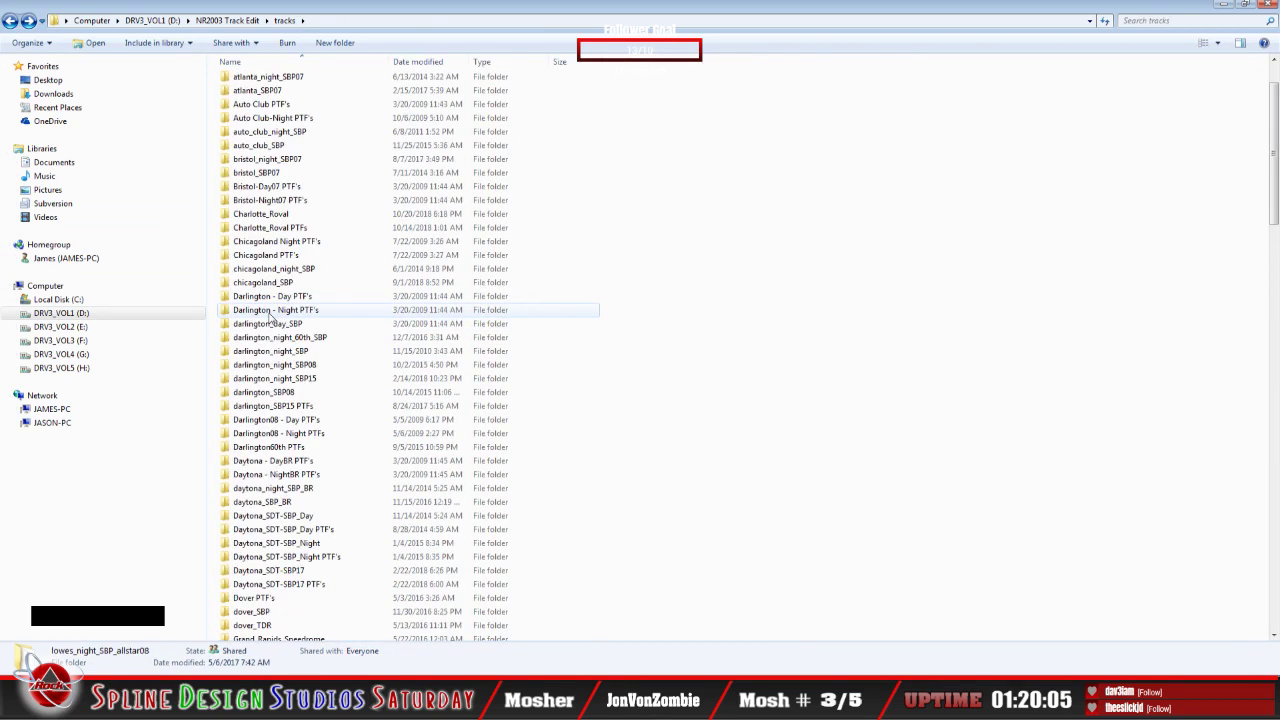
pyautogui.scroll(6, 270, 318)
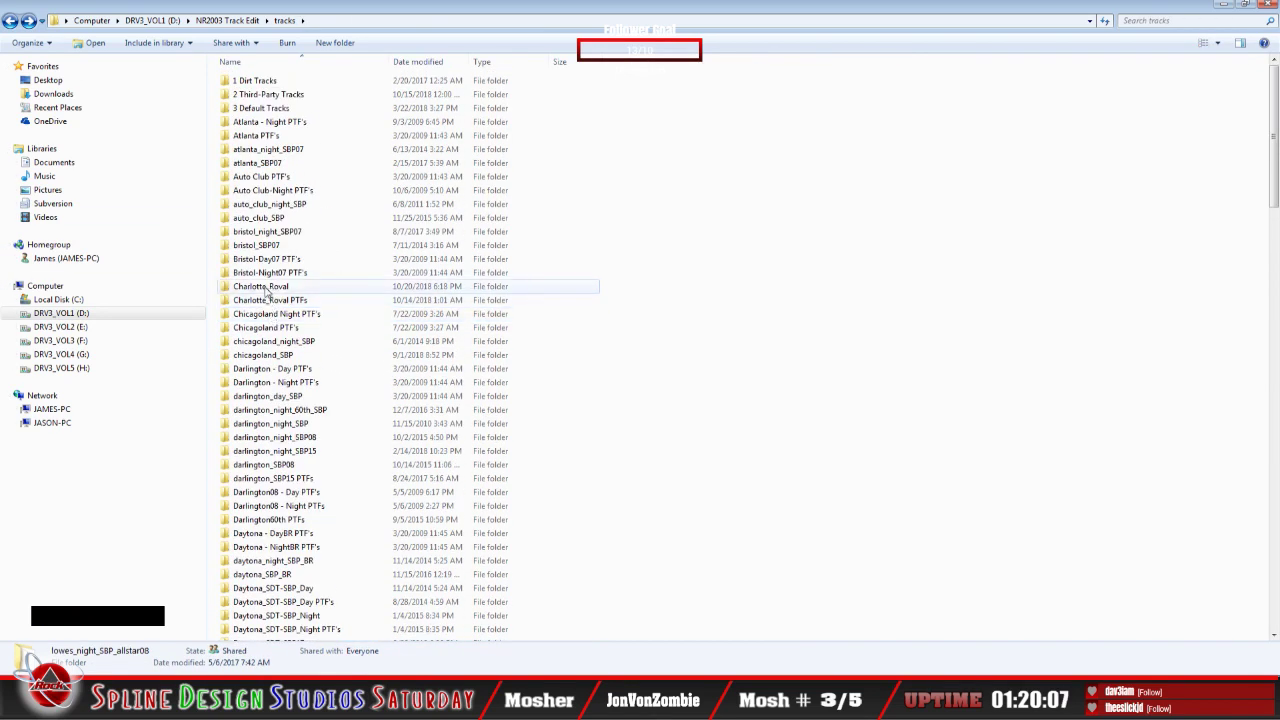
pyautogui.doubleClick(268, 287)
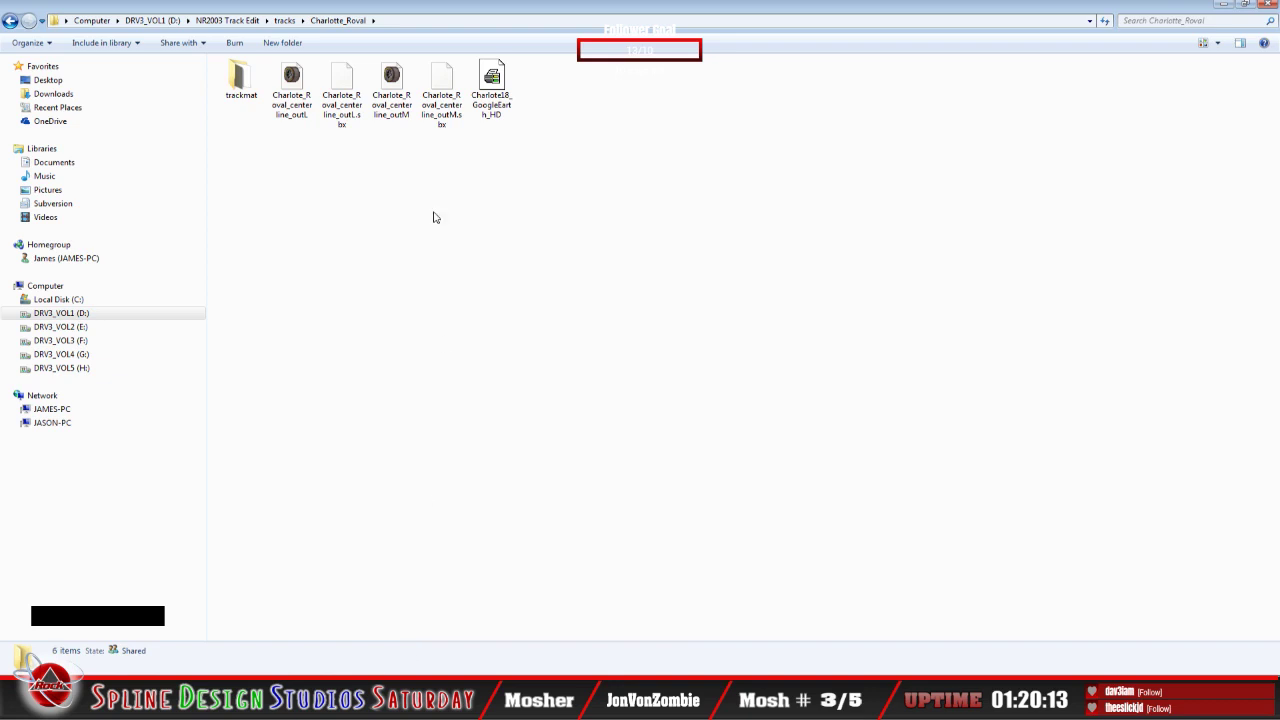
pyautogui.click(300, 705)
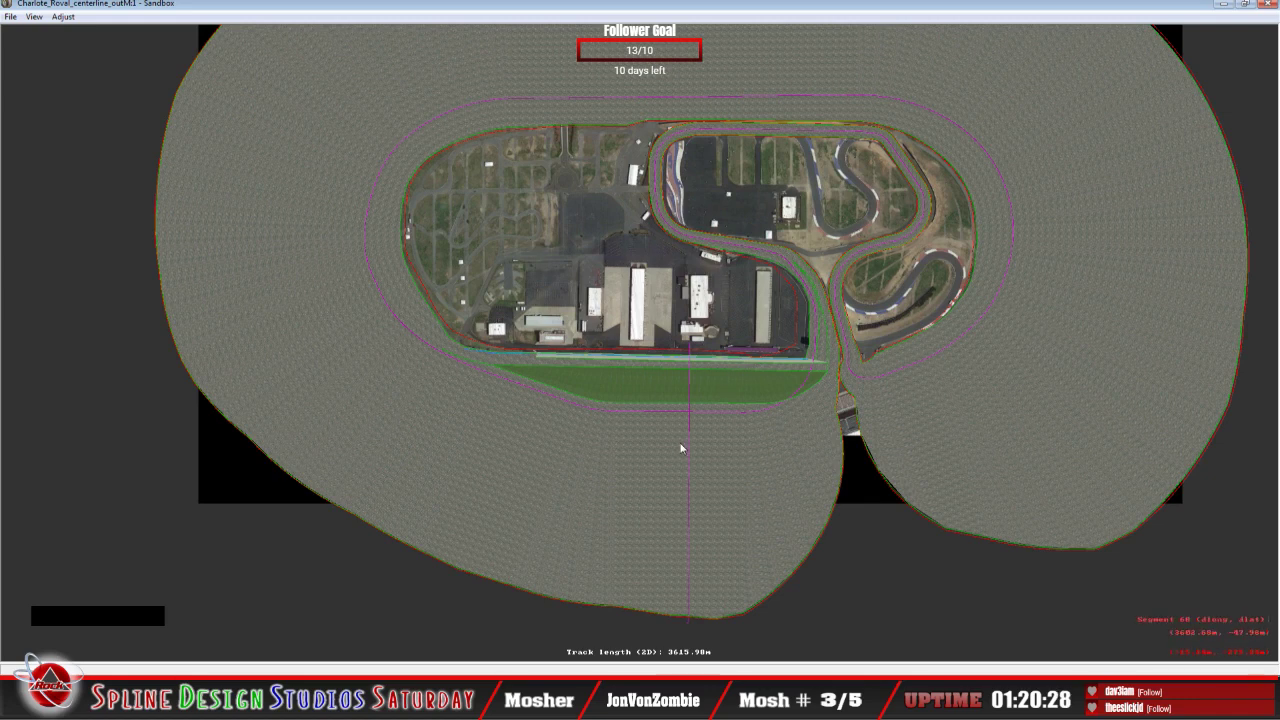
# Step: Examine the rendered track surface where the infield road course meets pit road and at the gap in the outer terrain
pyautogui.moveTo(838, 367); pyautogui.dragTo(645, 417, button='middle')
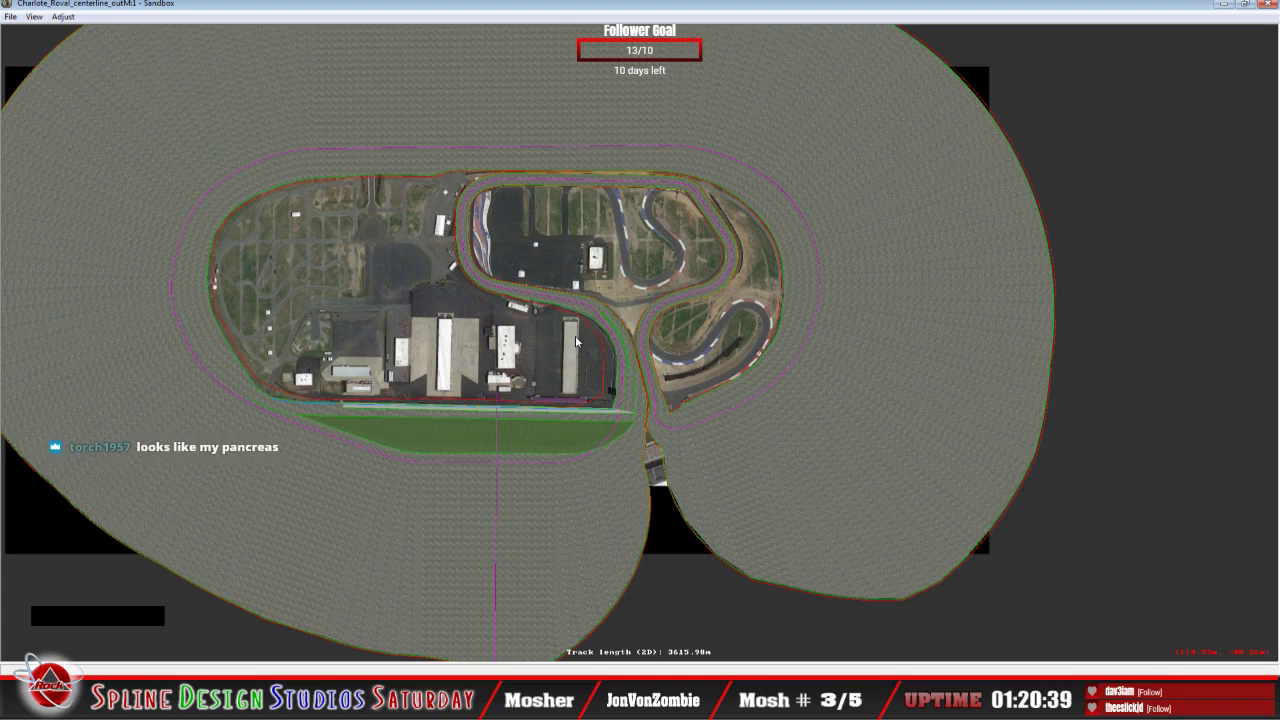
pyautogui.scroll(-3, 576, 340)
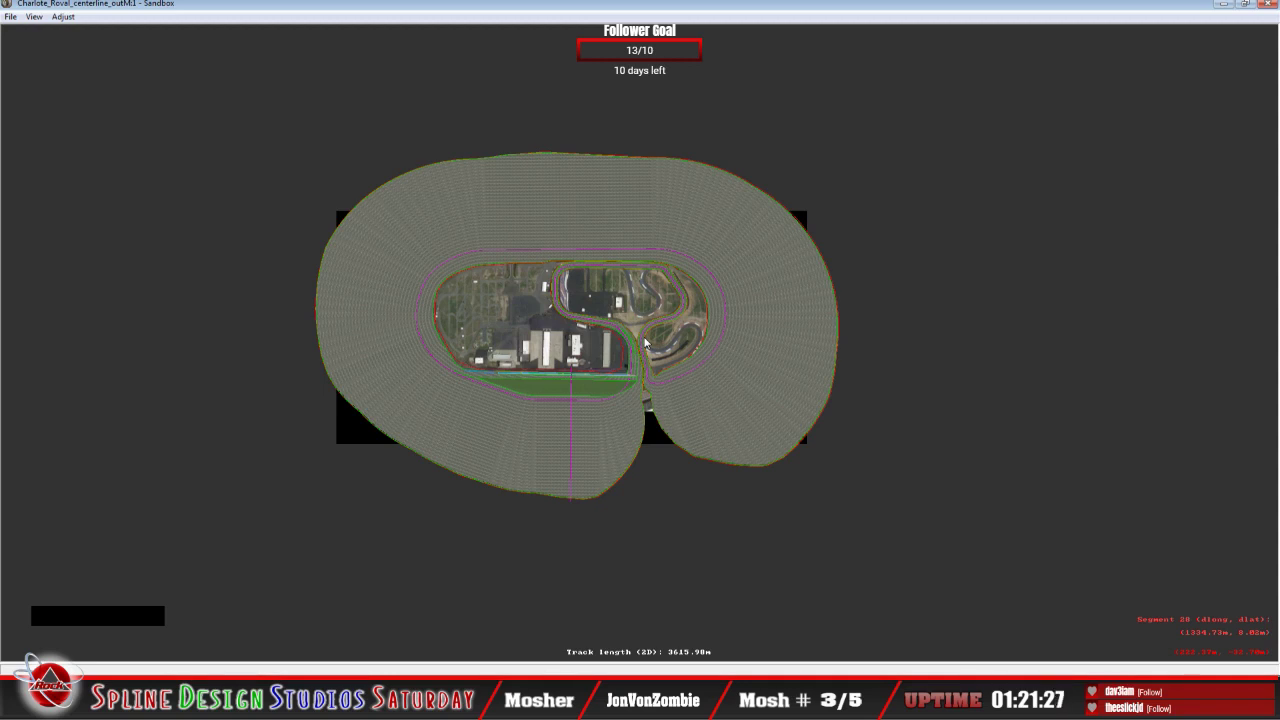
pyautogui.press('ctrl')
pyautogui.press('z')
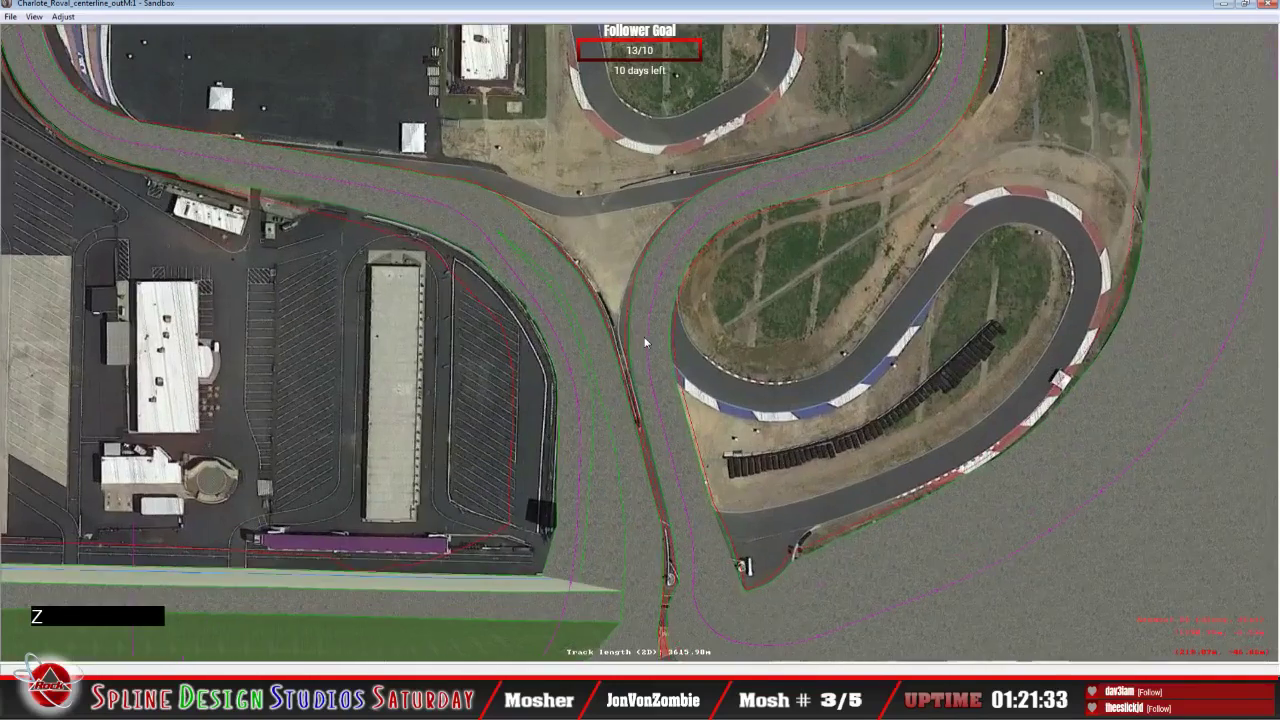
pyautogui.press('c')
pyautogui.press('c')
pyautogui.press('c')
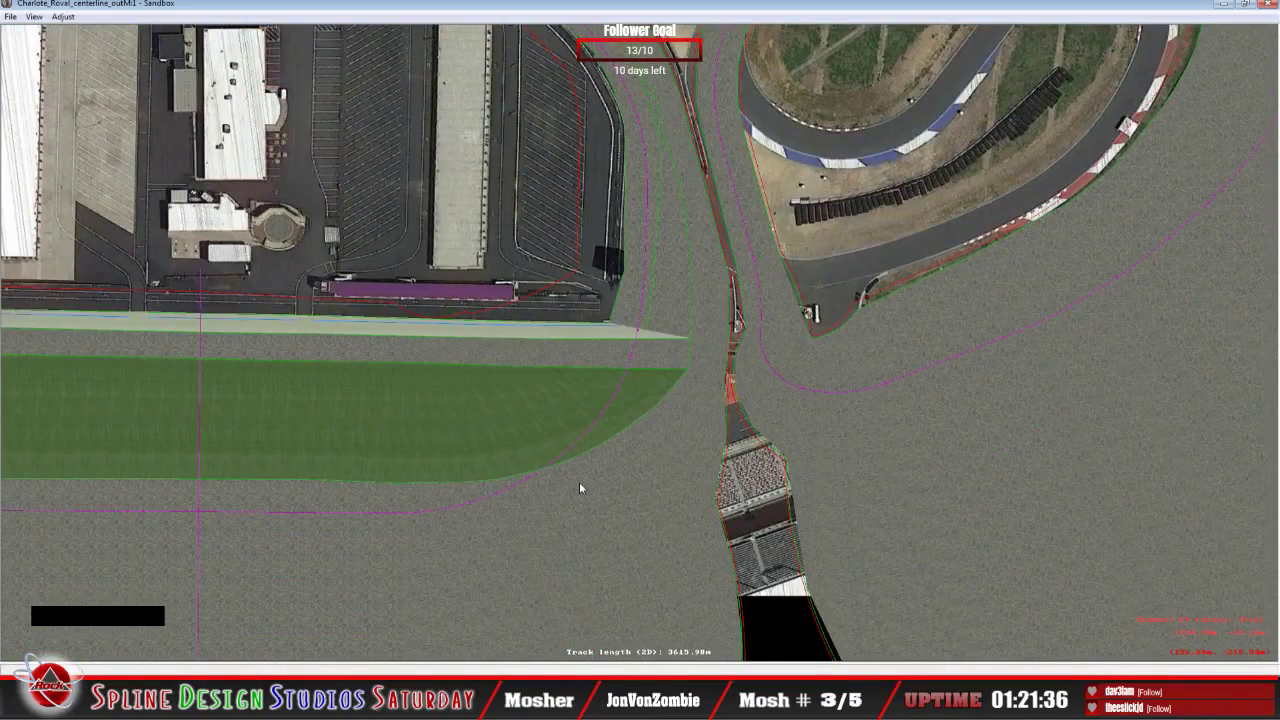
pyautogui.press('c')
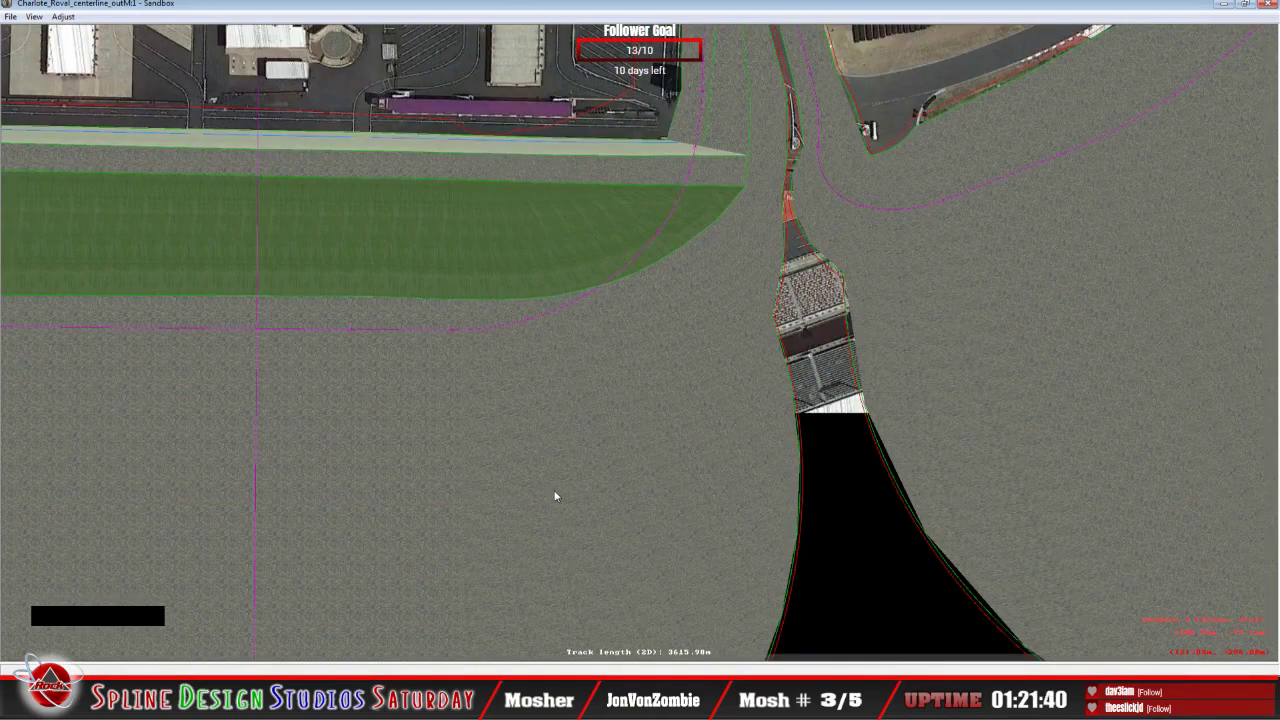
# Step: Turn off drawing the world underneath and inspect the aerial image around the Bank of America logo beyond pit road
pyautogui.click(34, 17)
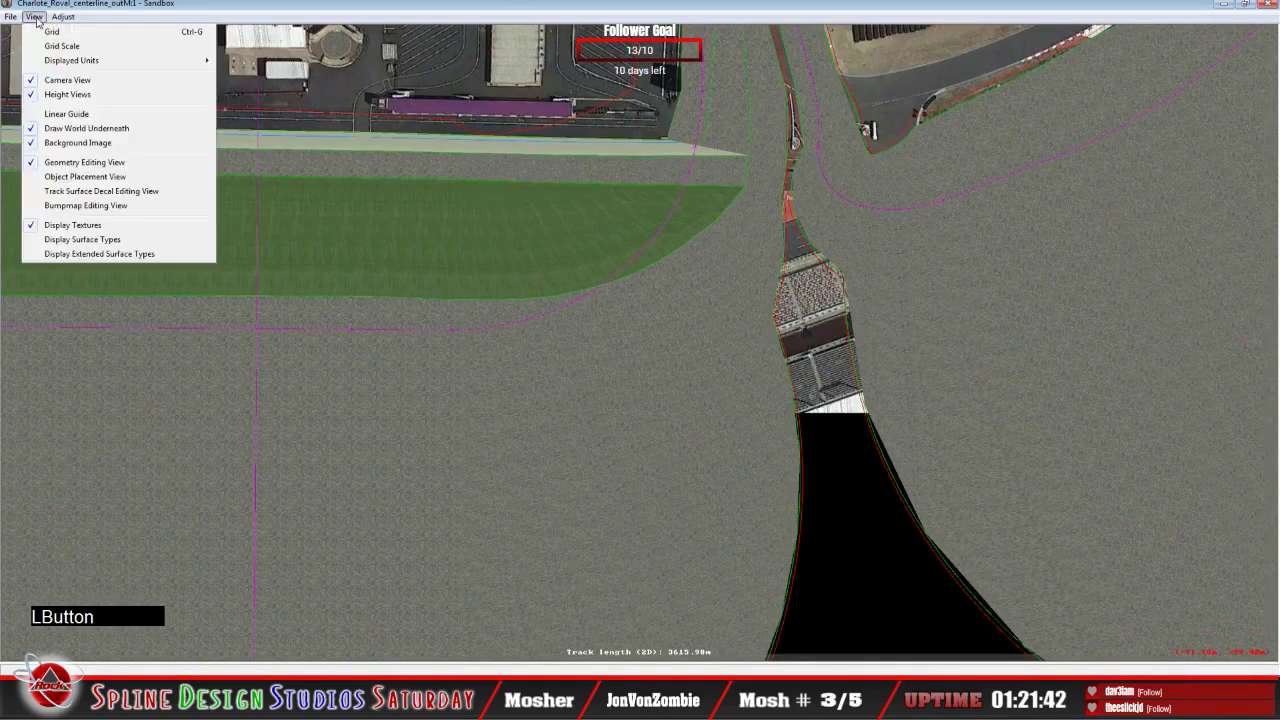
pyautogui.click(90, 142)
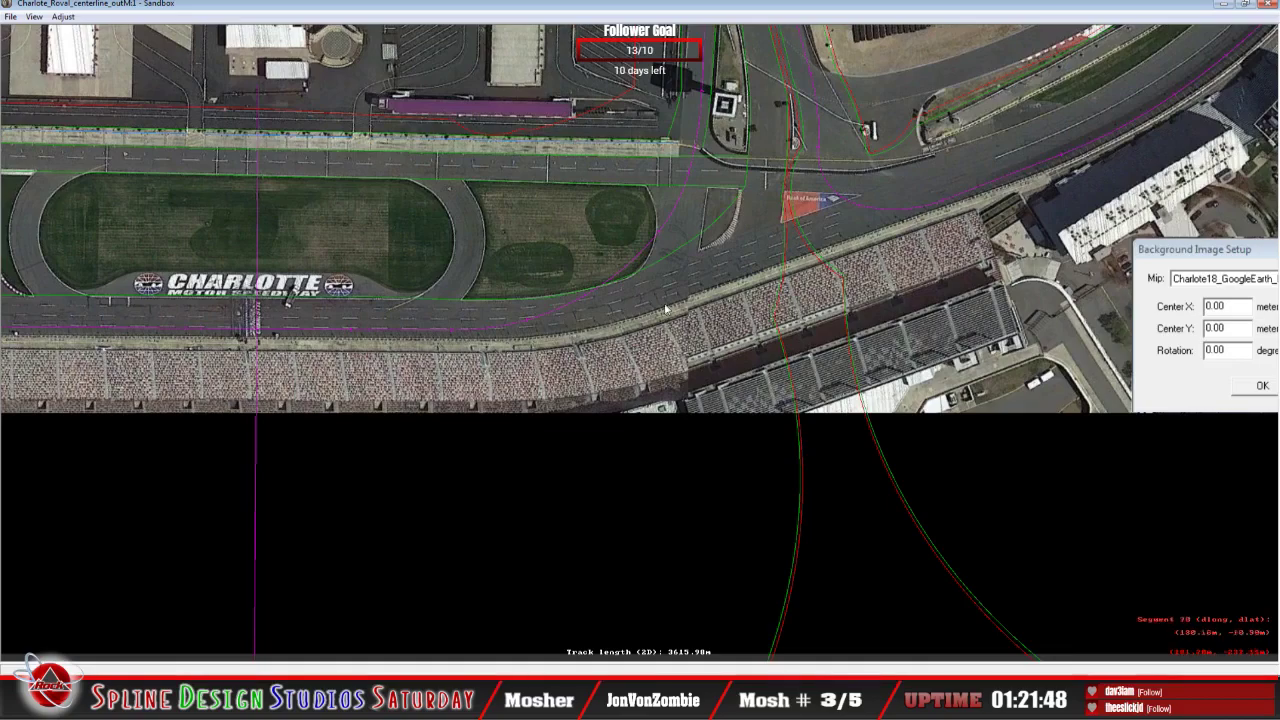
pyautogui.press('c')
pyautogui.press('z')
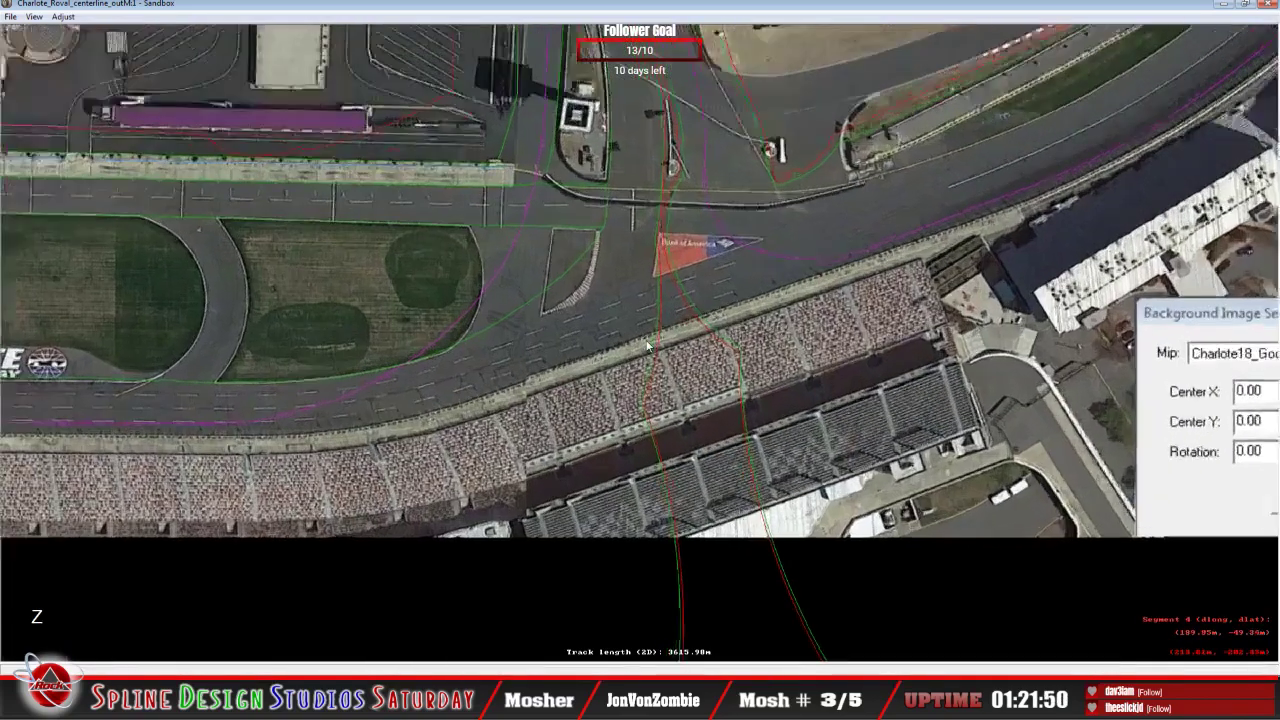
pyautogui.press('c')
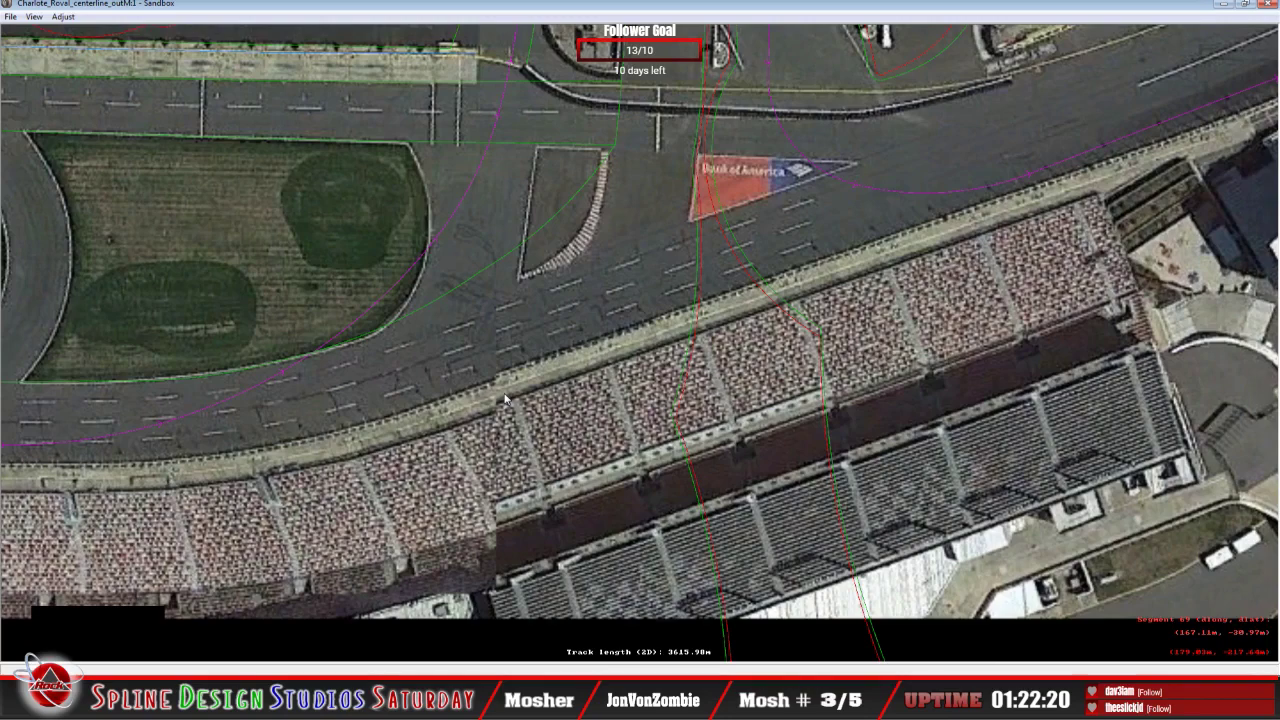
pyautogui.press('c')
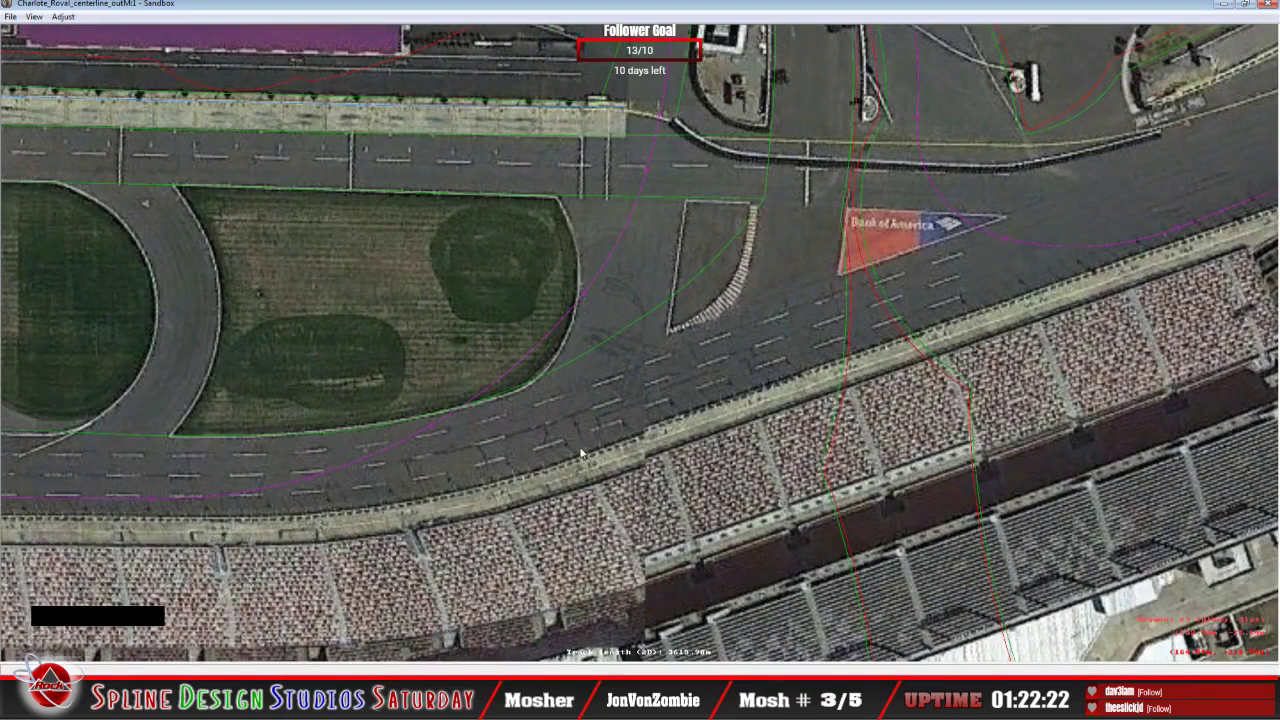
pyautogui.press('c')
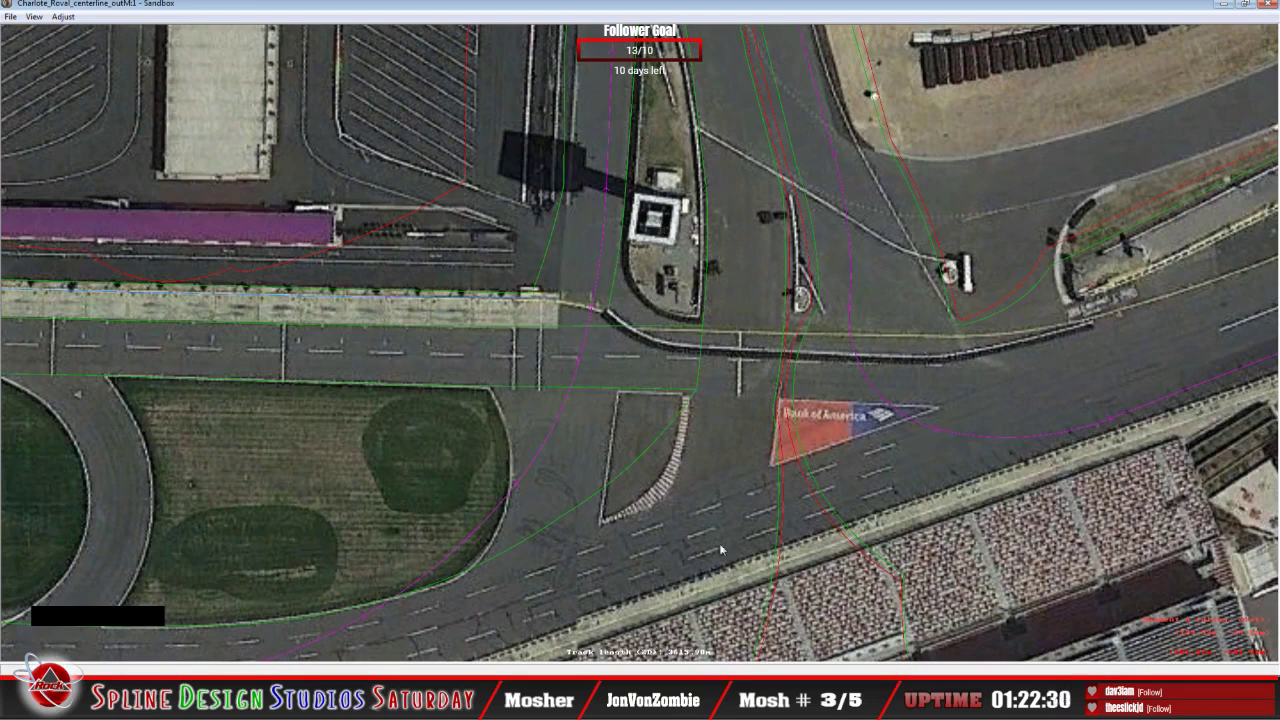
# Step: Examine the track lines over the aerial image along the grandstands, pit road and frontstretch, and across the whole circuit
pyautogui.scroll(-3, 684, 576)
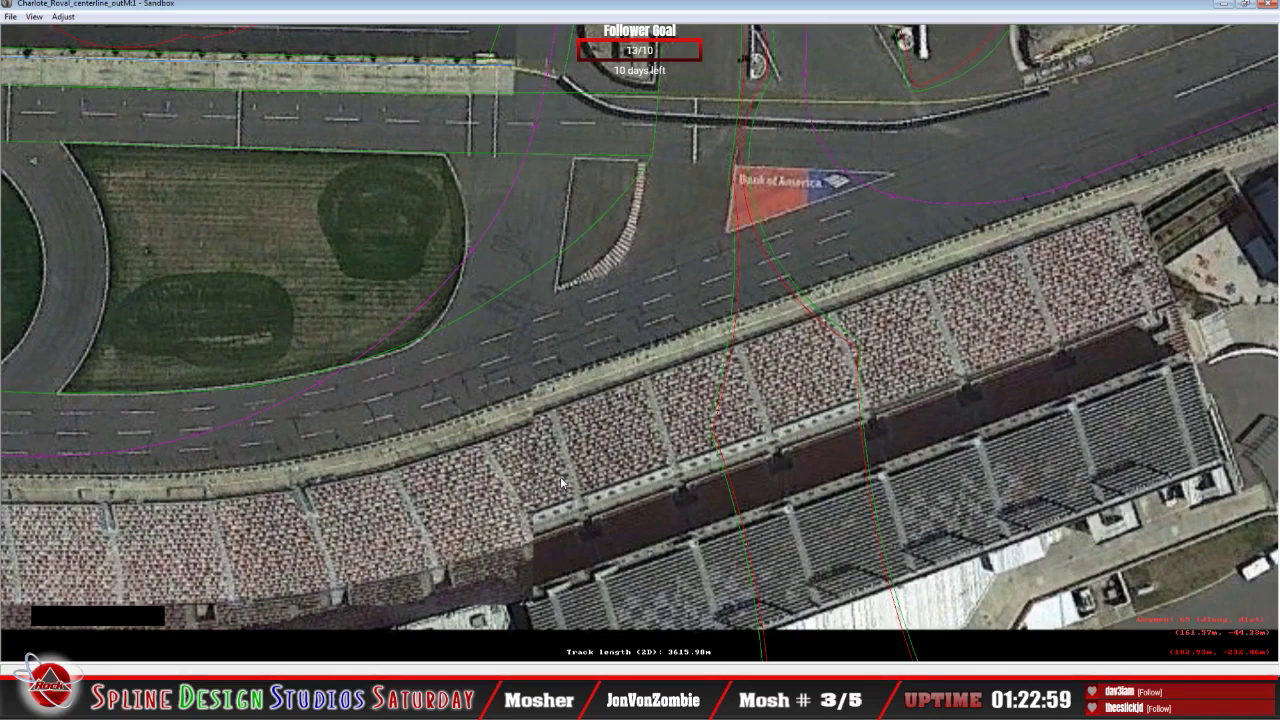
pyautogui.press('x')
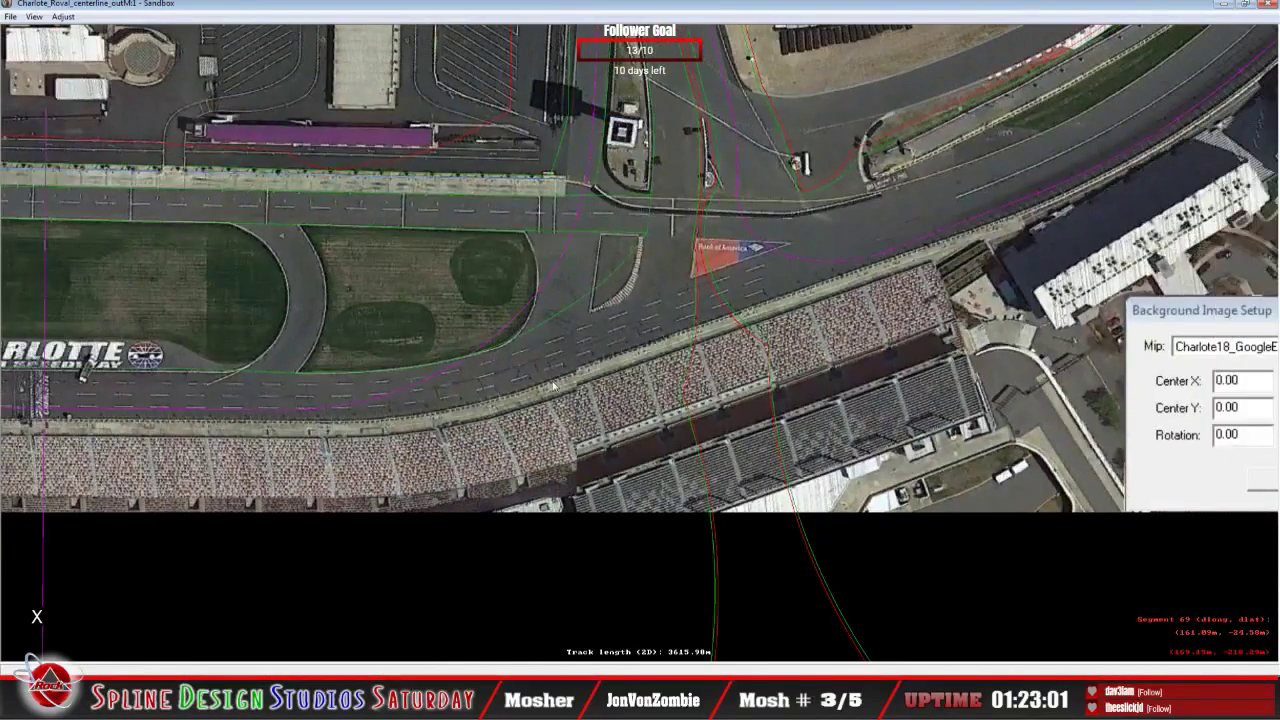
pyautogui.press('c')
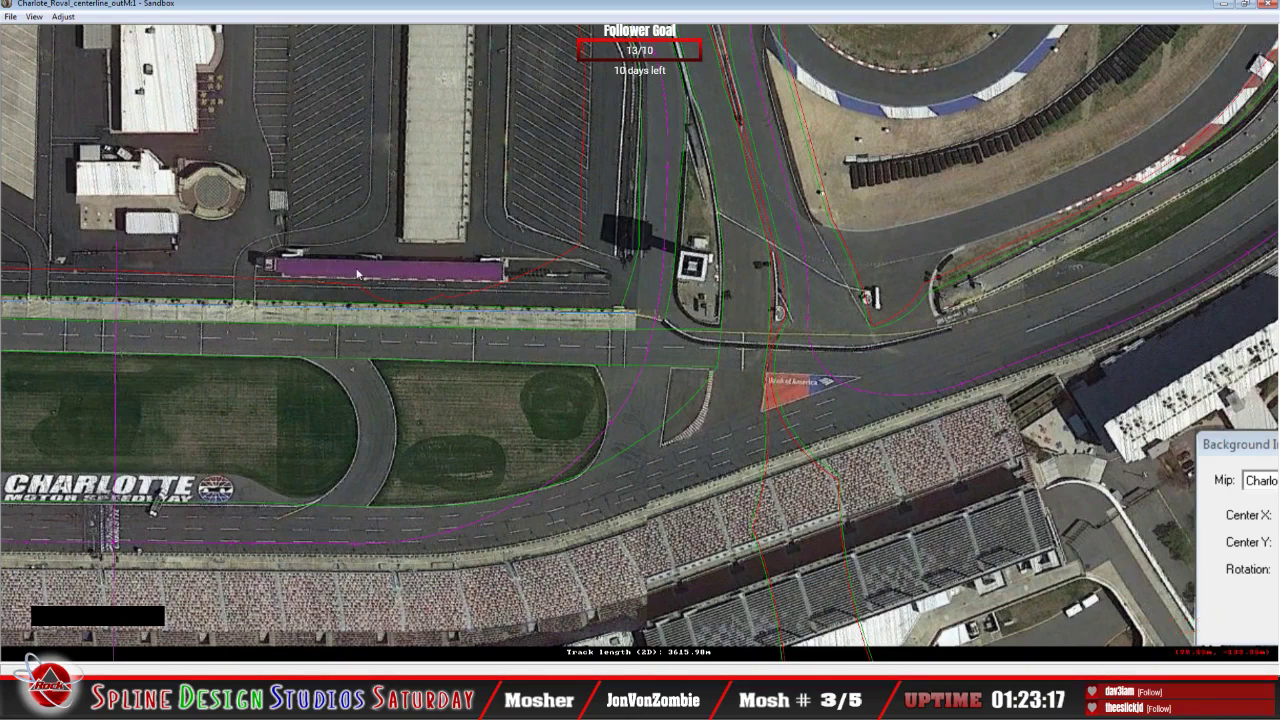
pyautogui.press('c')
pyautogui.press('x')
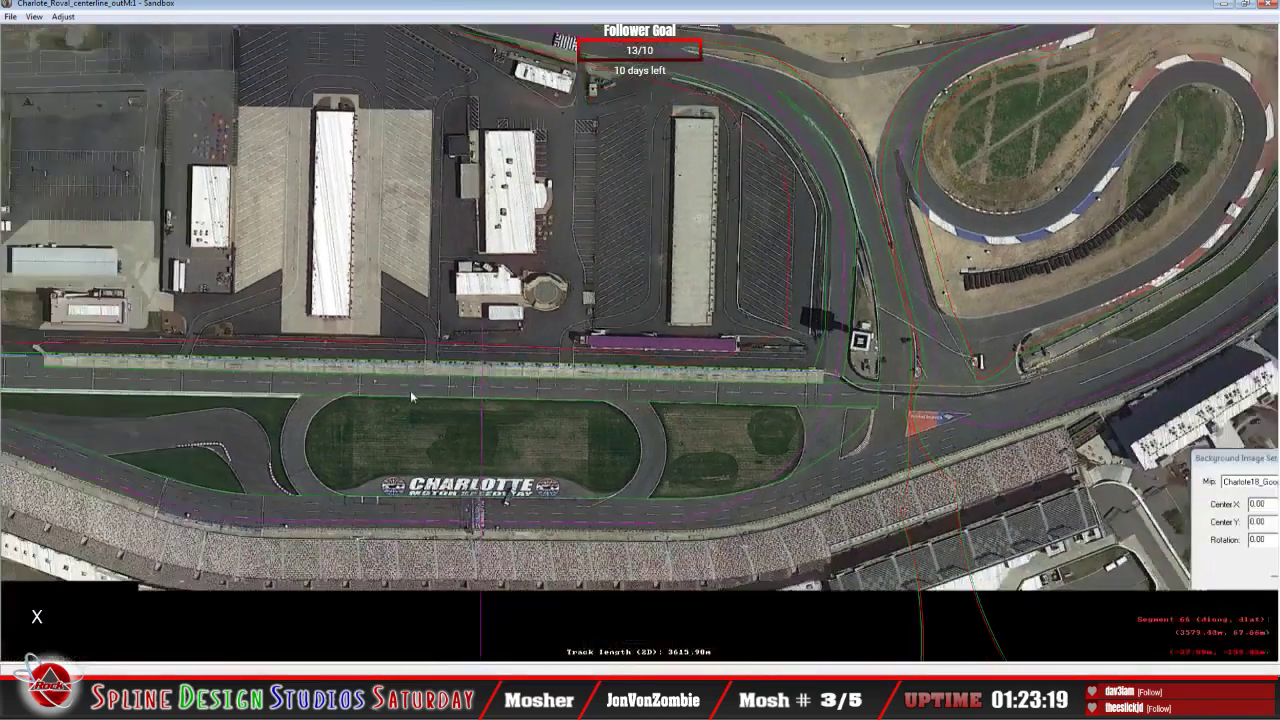
pyautogui.press('c')
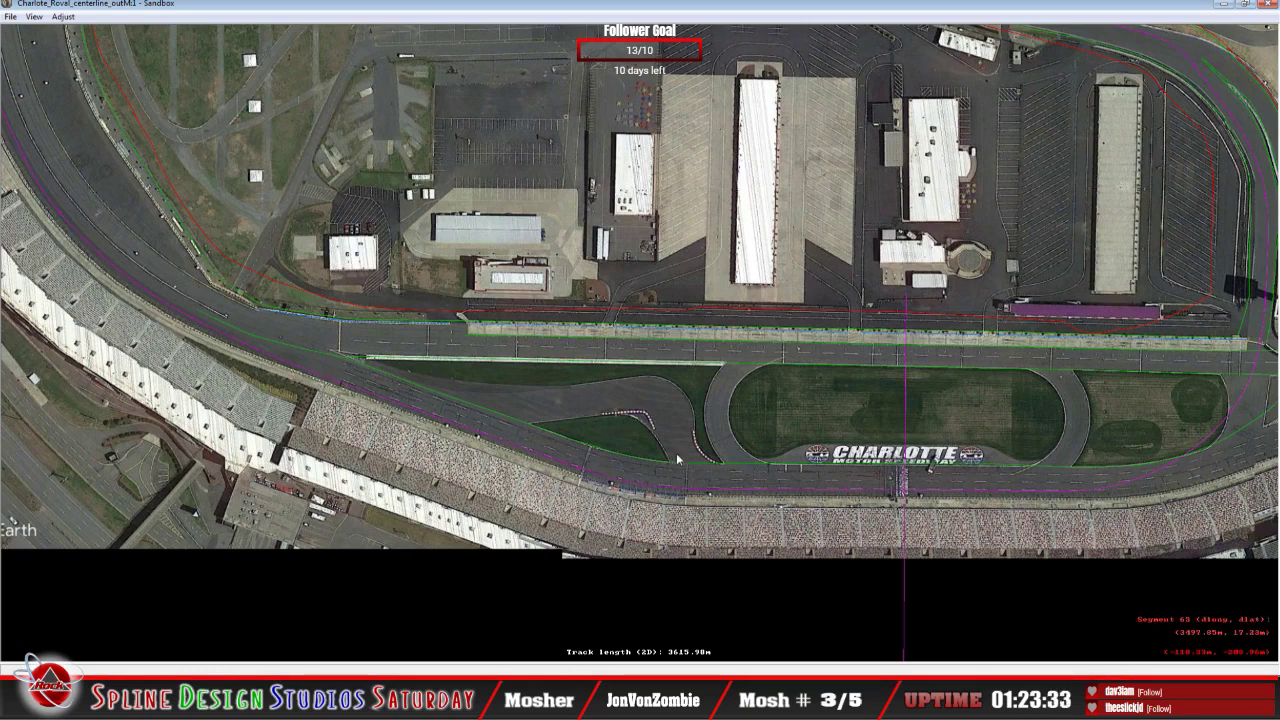
pyautogui.press('c')
pyautogui.press('c')
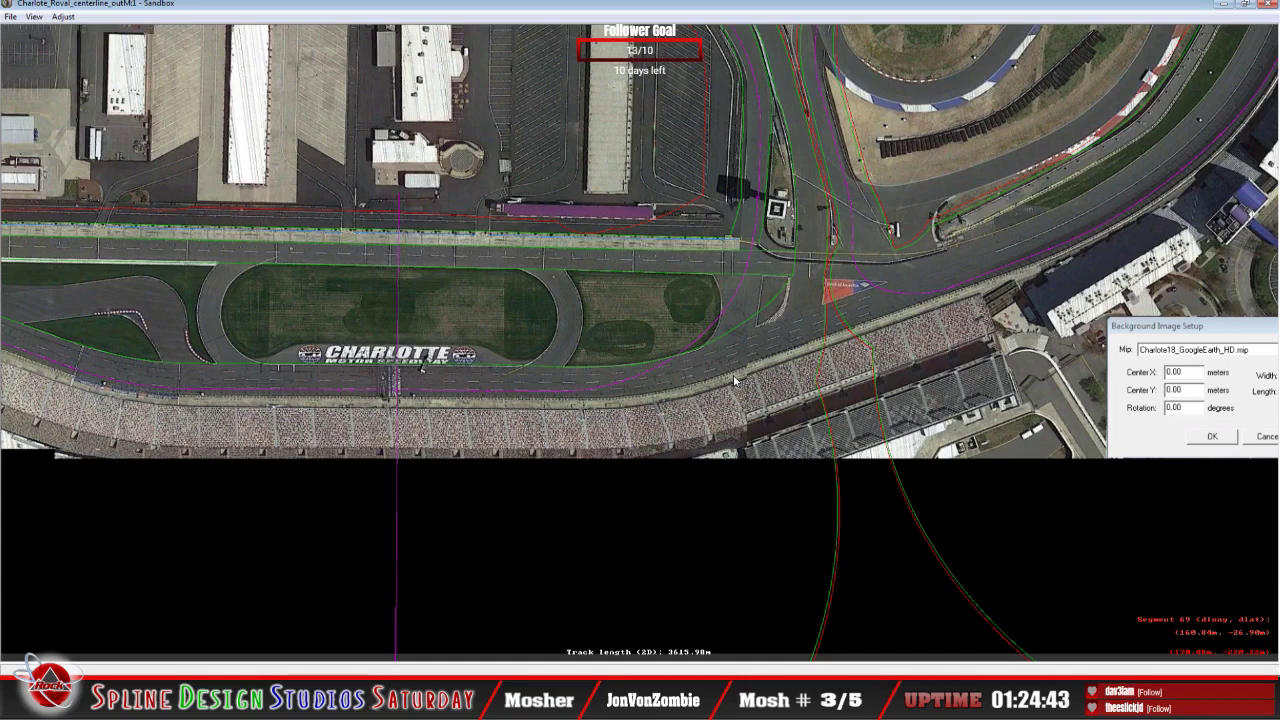
pyautogui.scroll(-5, 733, 375)
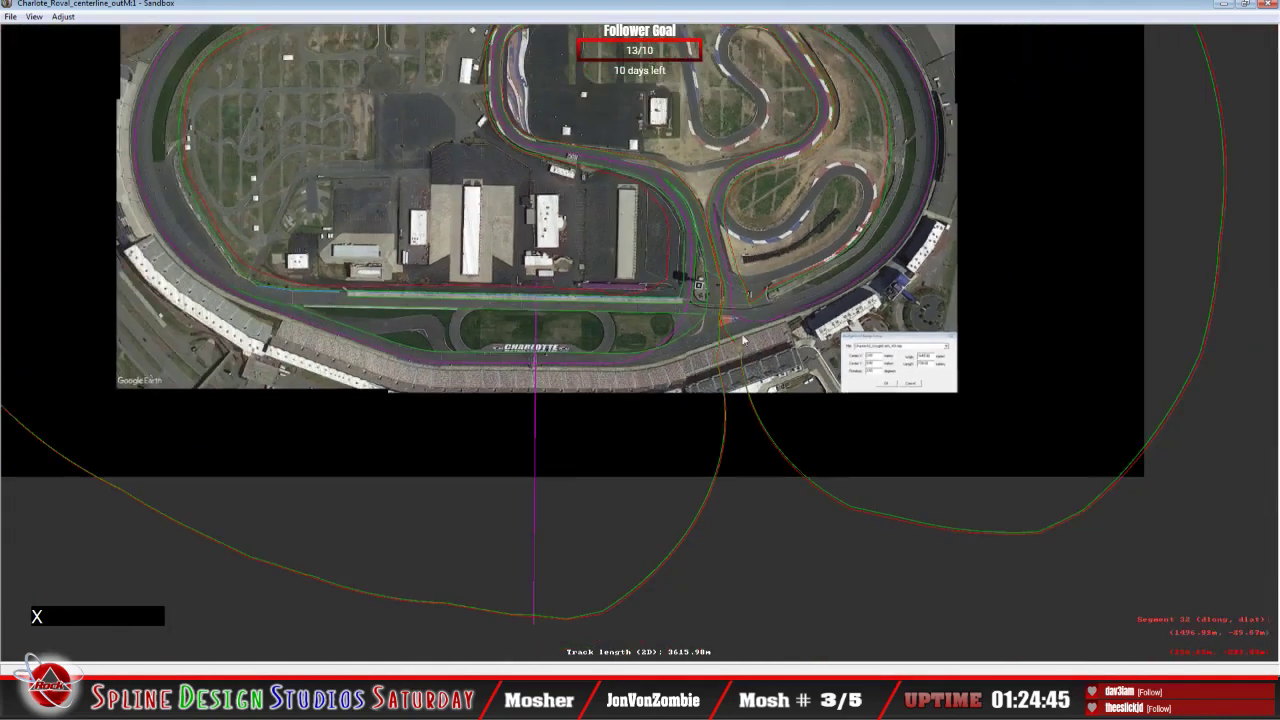
pyautogui.scroll(-2, 741, 300)
pyautogui.press('c')
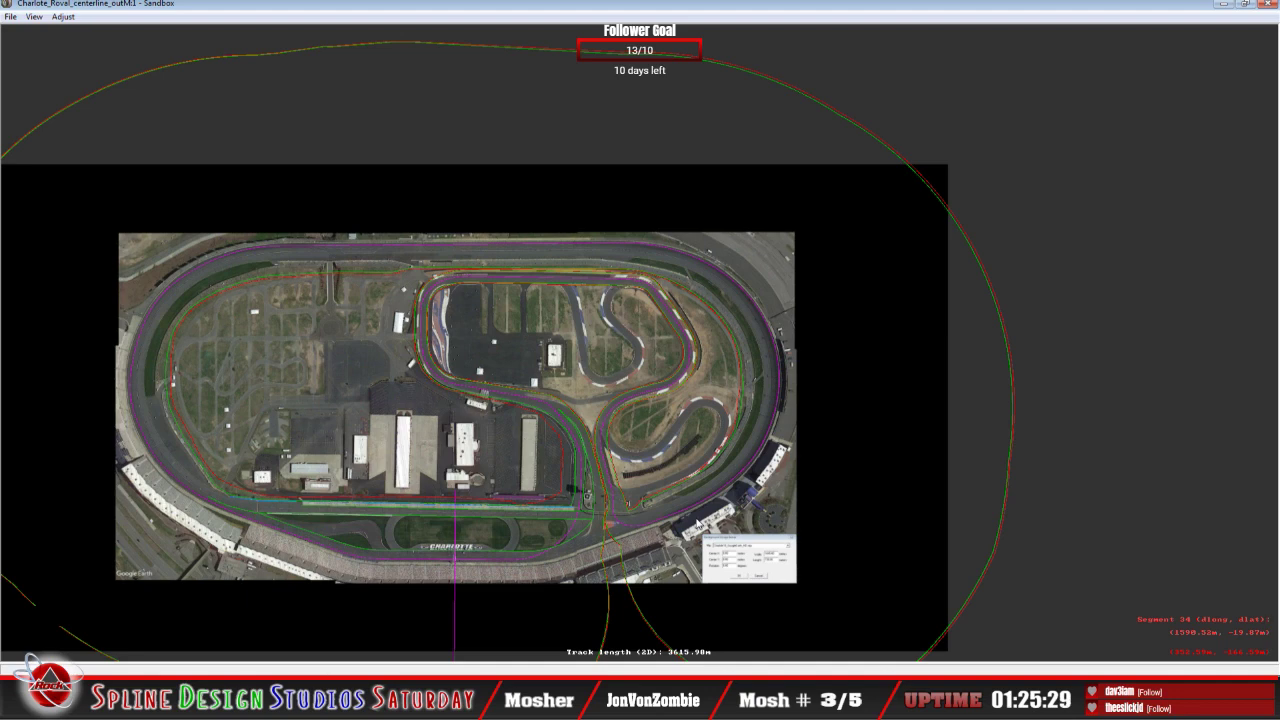
pyautogui.scroll(-3, 697, 522)
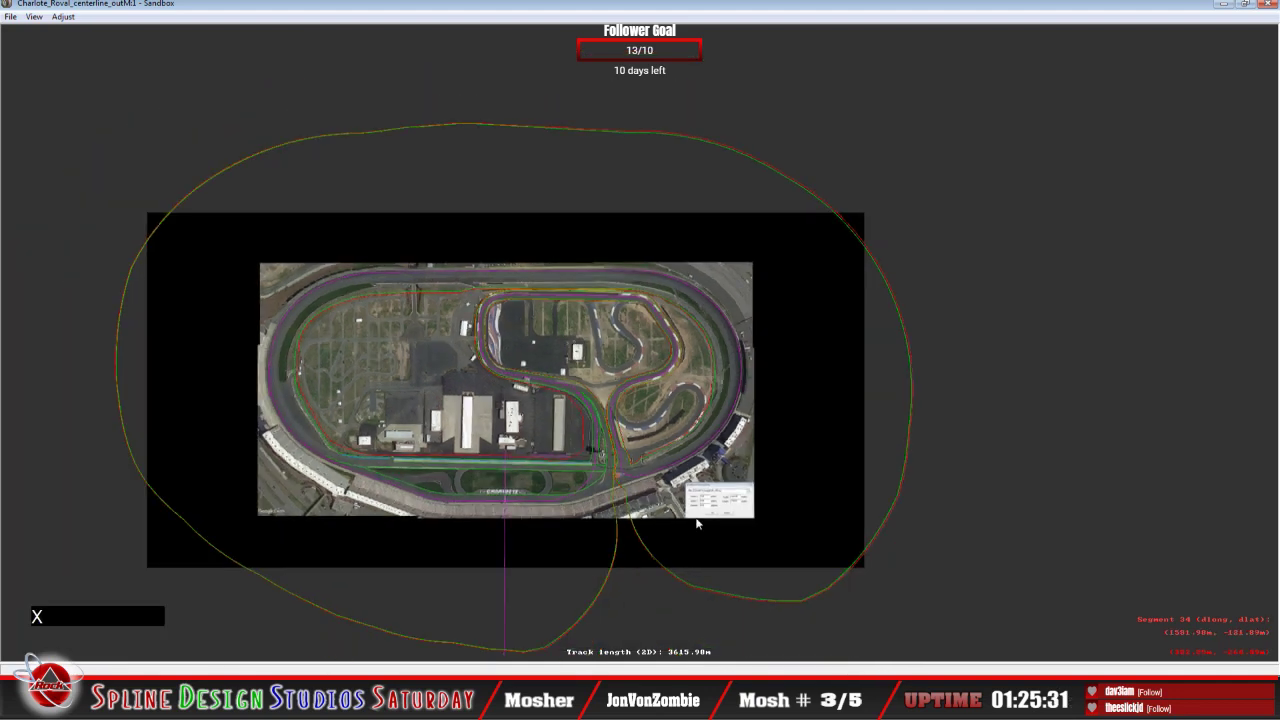
# Step: Insert a W section in the frontstretch segment just past the start/finish line, placing its ends along the outer wall at dlats of about -4.74 m and -8.41 m
pyautogui.press('c')
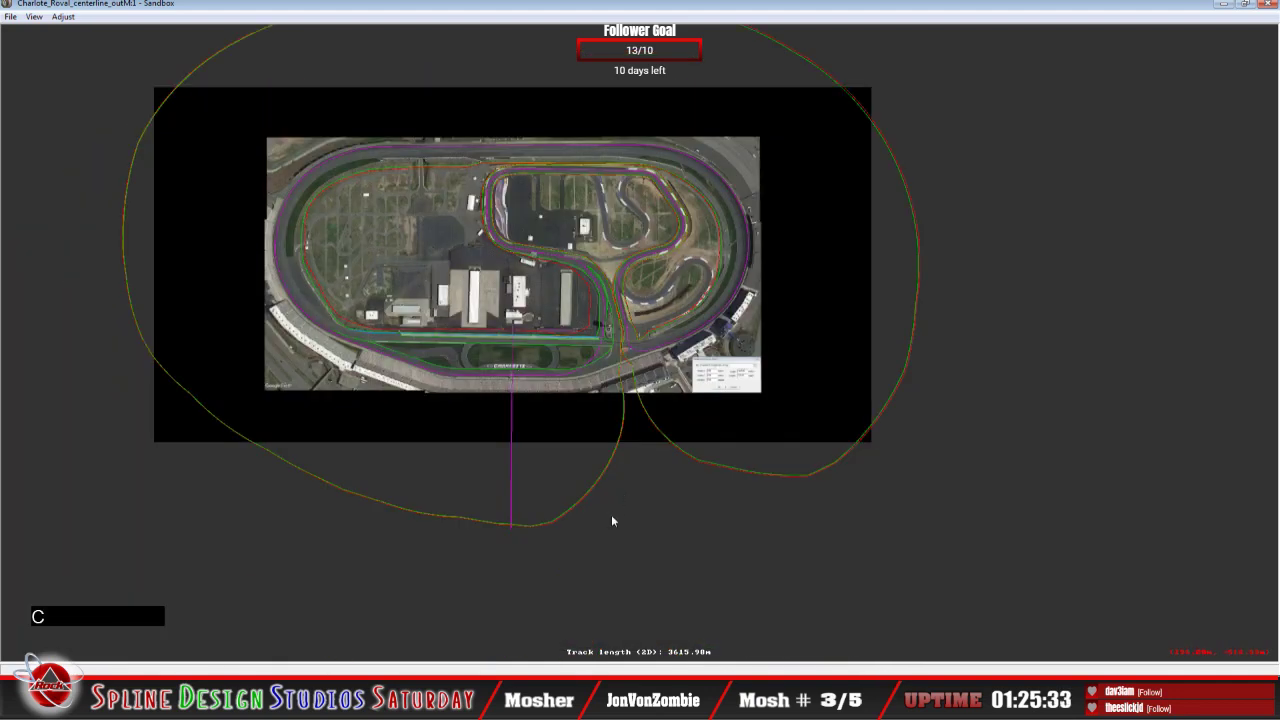
pyautogui.press('c')
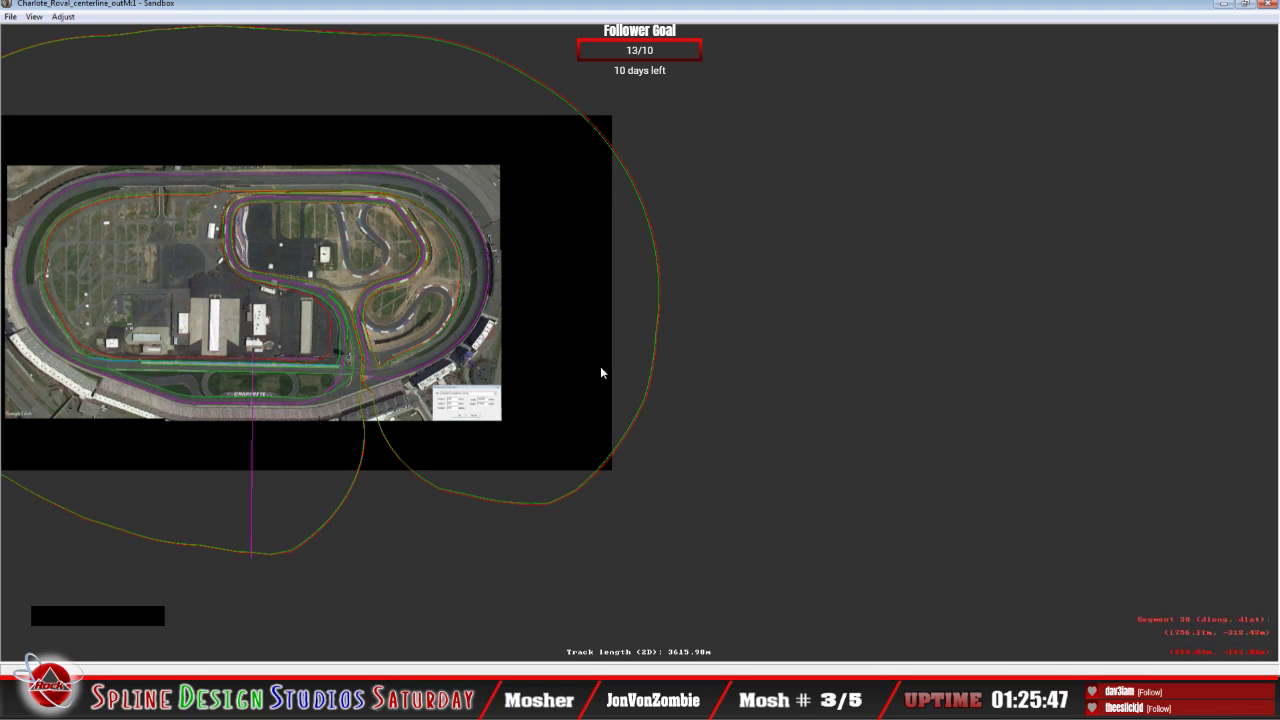
pyautogui.press('c')
pyautogui.press('z')
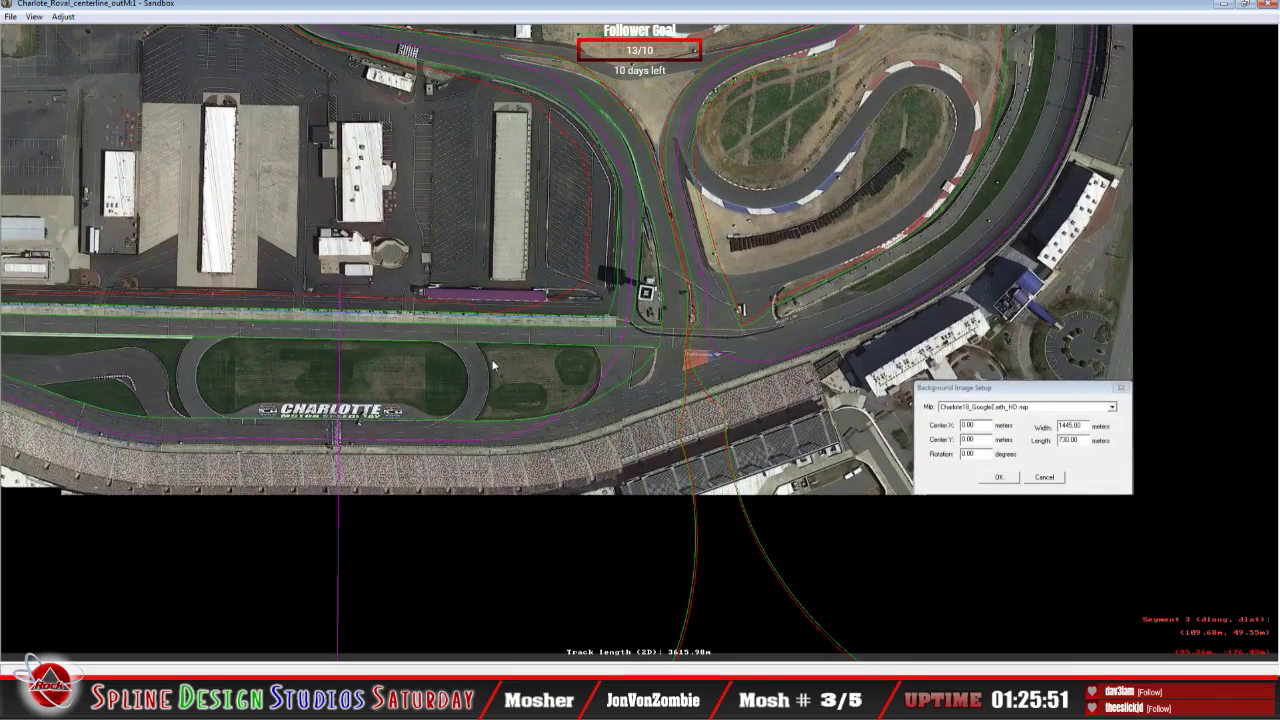
pyautogui.press('z')
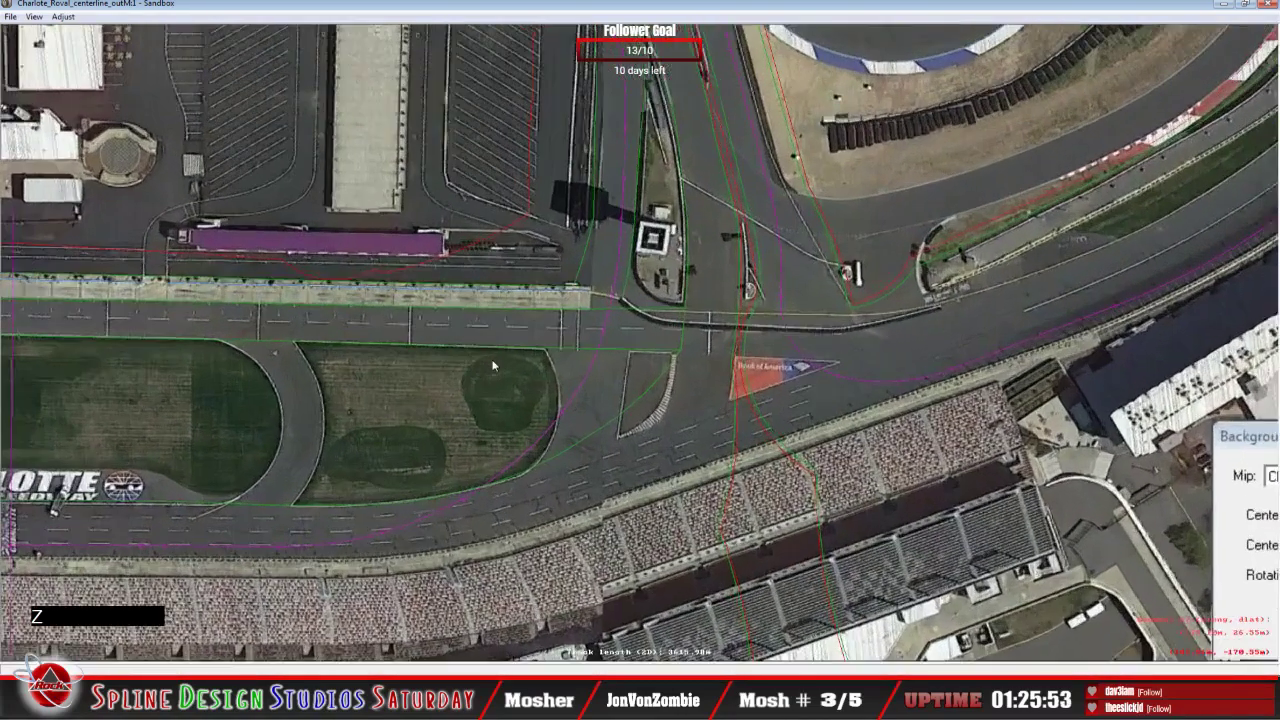
pyautogui.press('c')
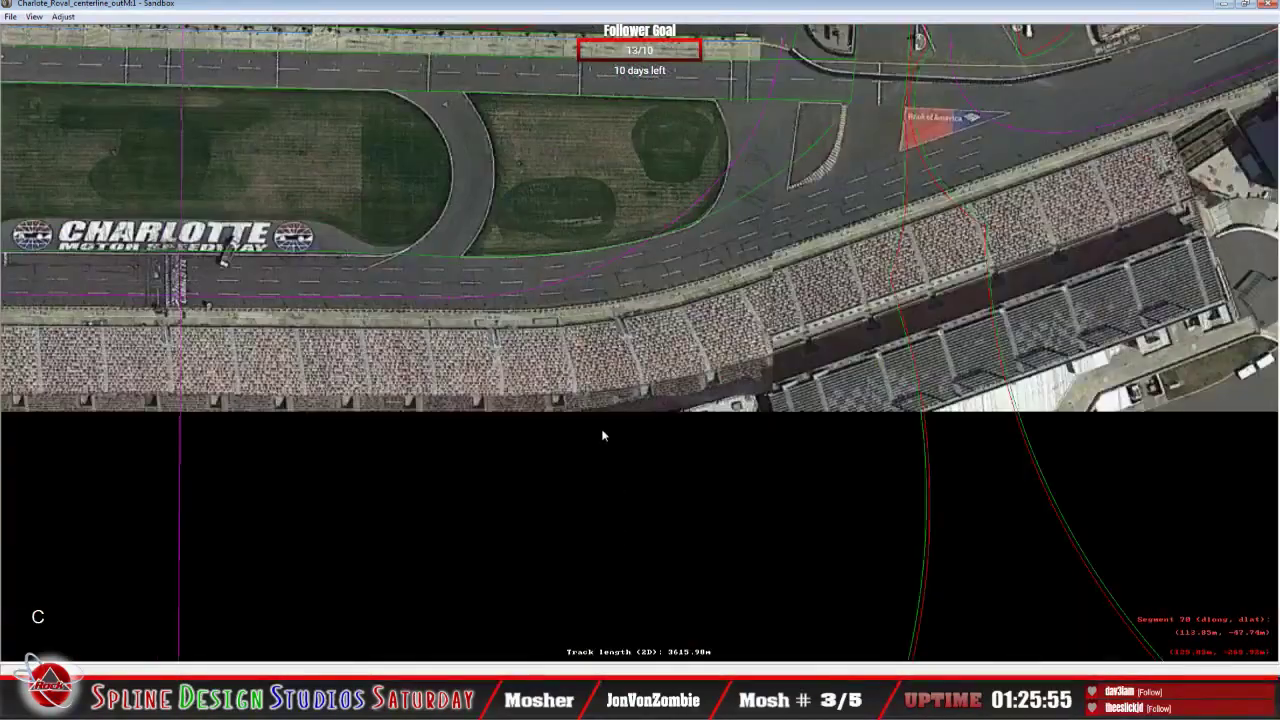
pyautogui.rightClick(520, 323)
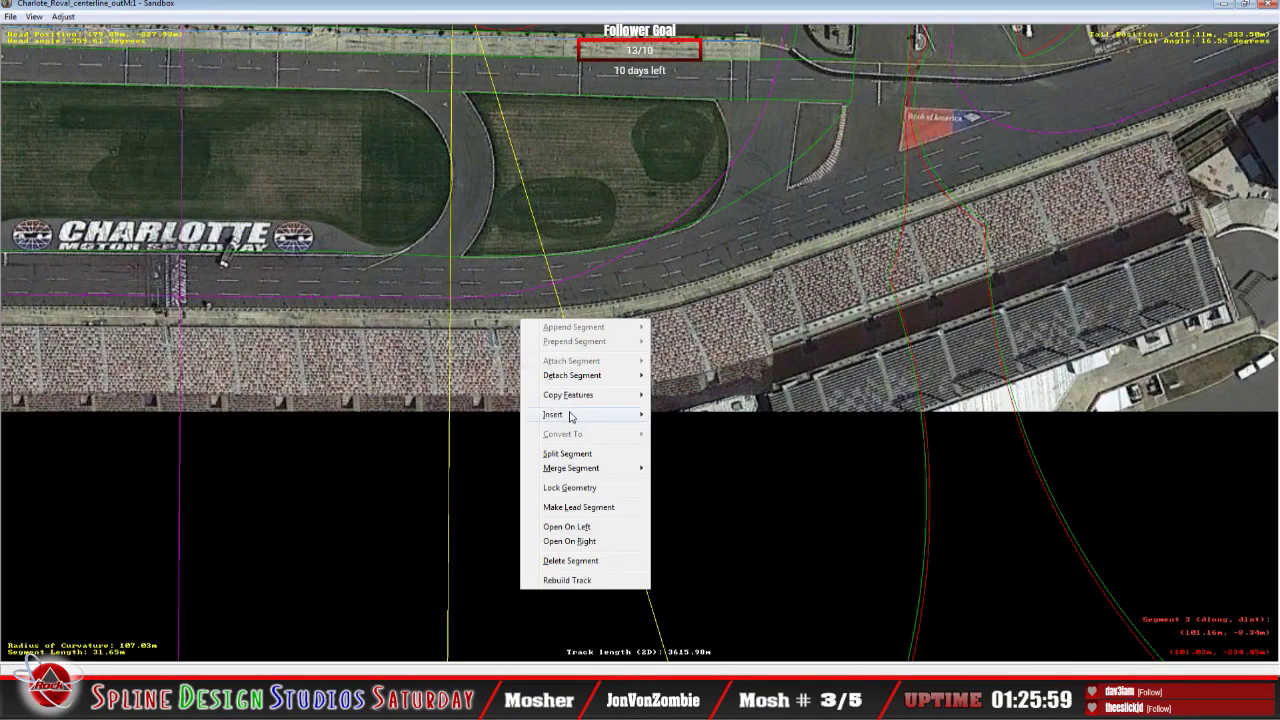
pyautogui.moveTo(570, 415)
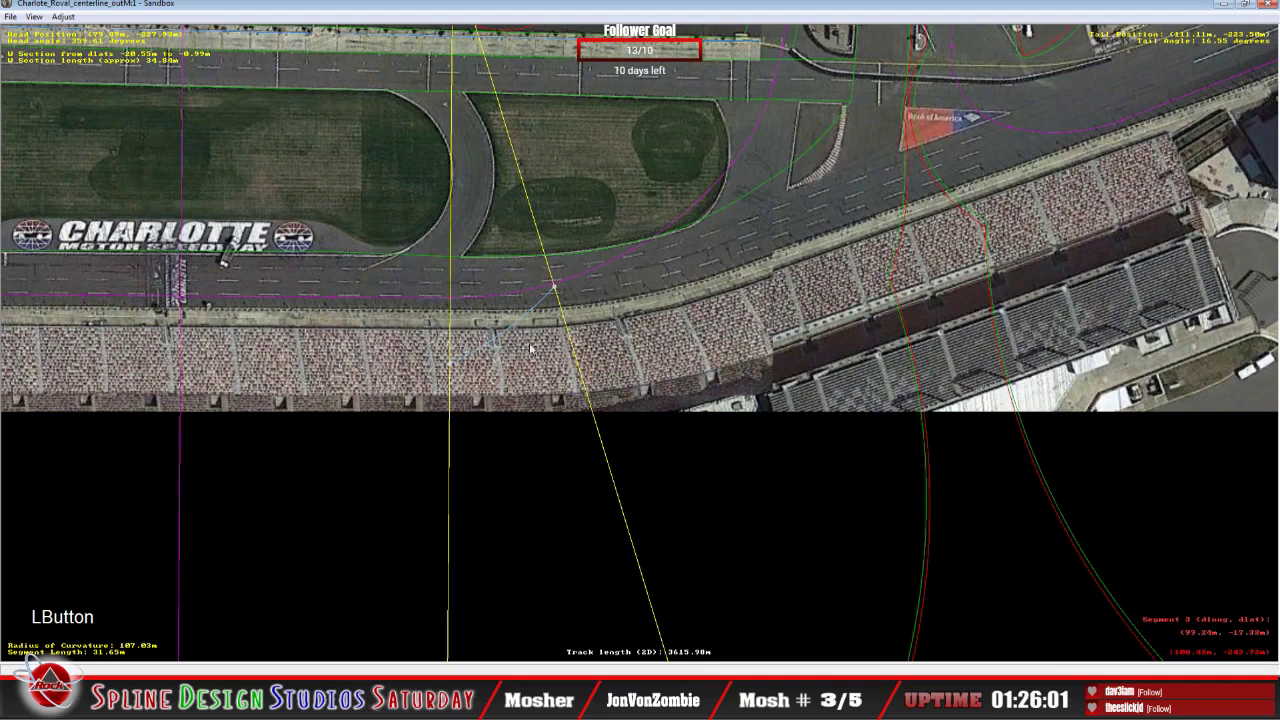
pyautogui.click(545, 300)
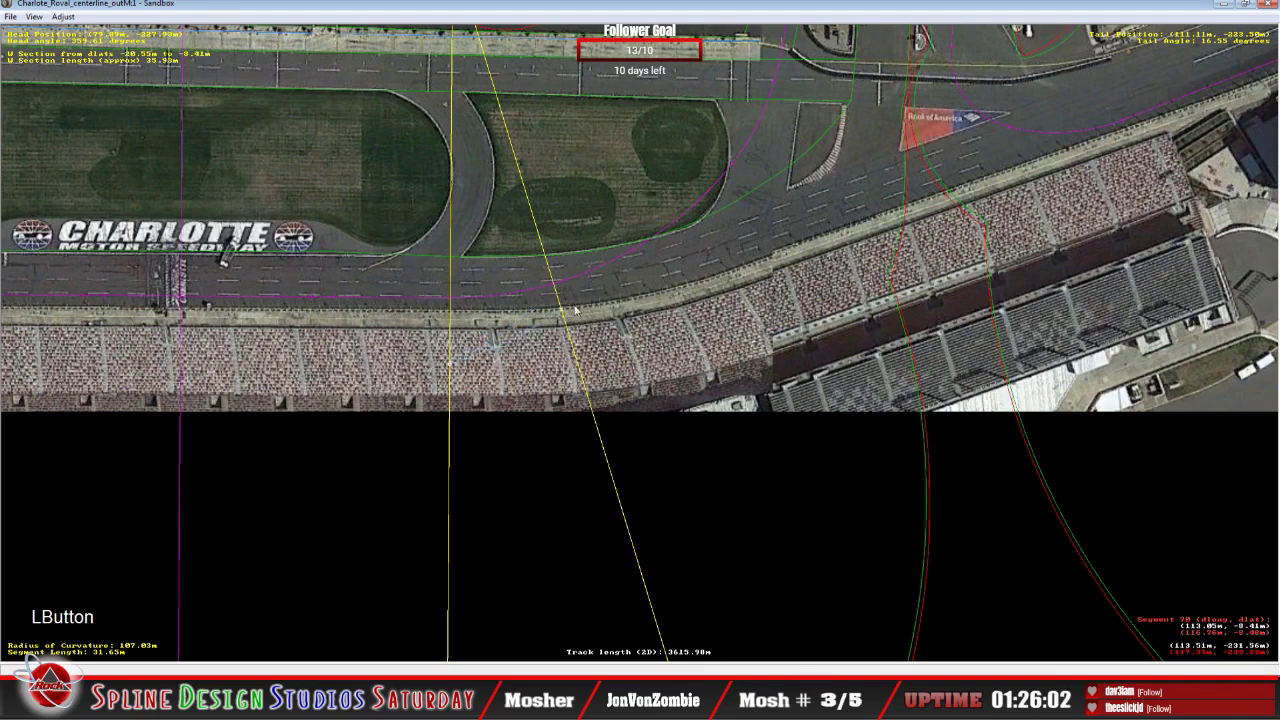
pyautogui.click(451, 369)
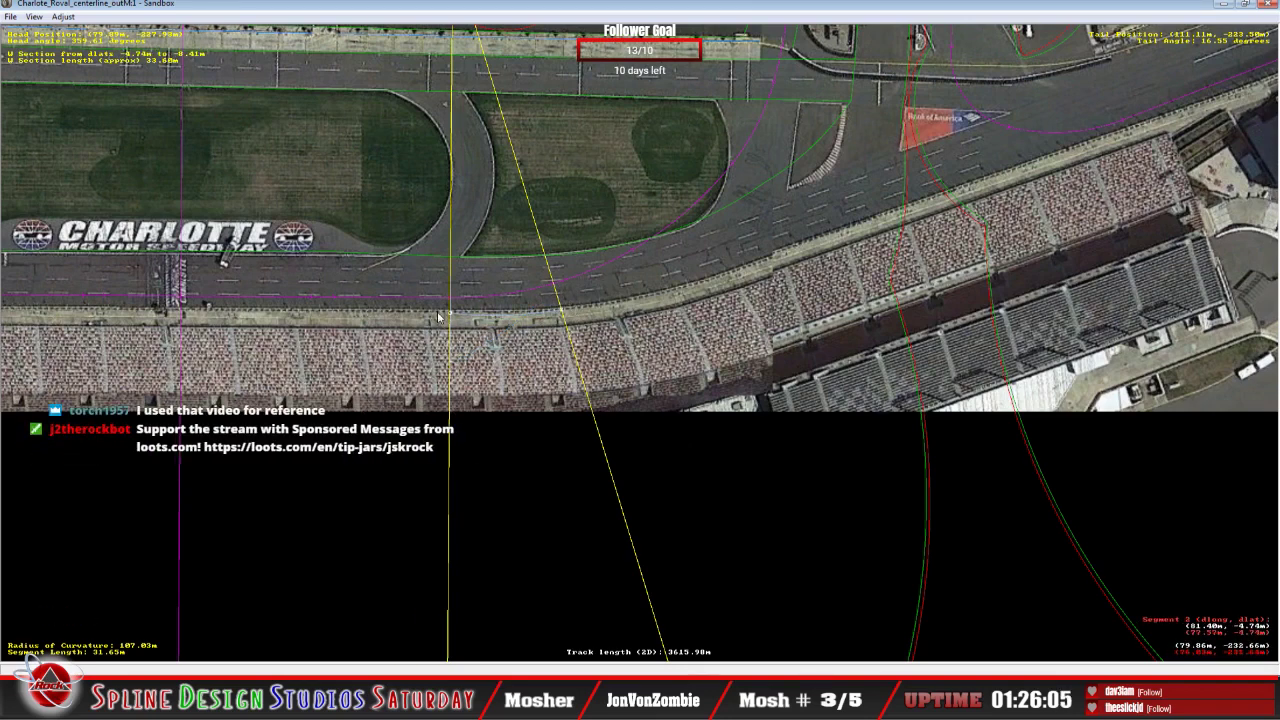
pyautogui.click(441, 317)
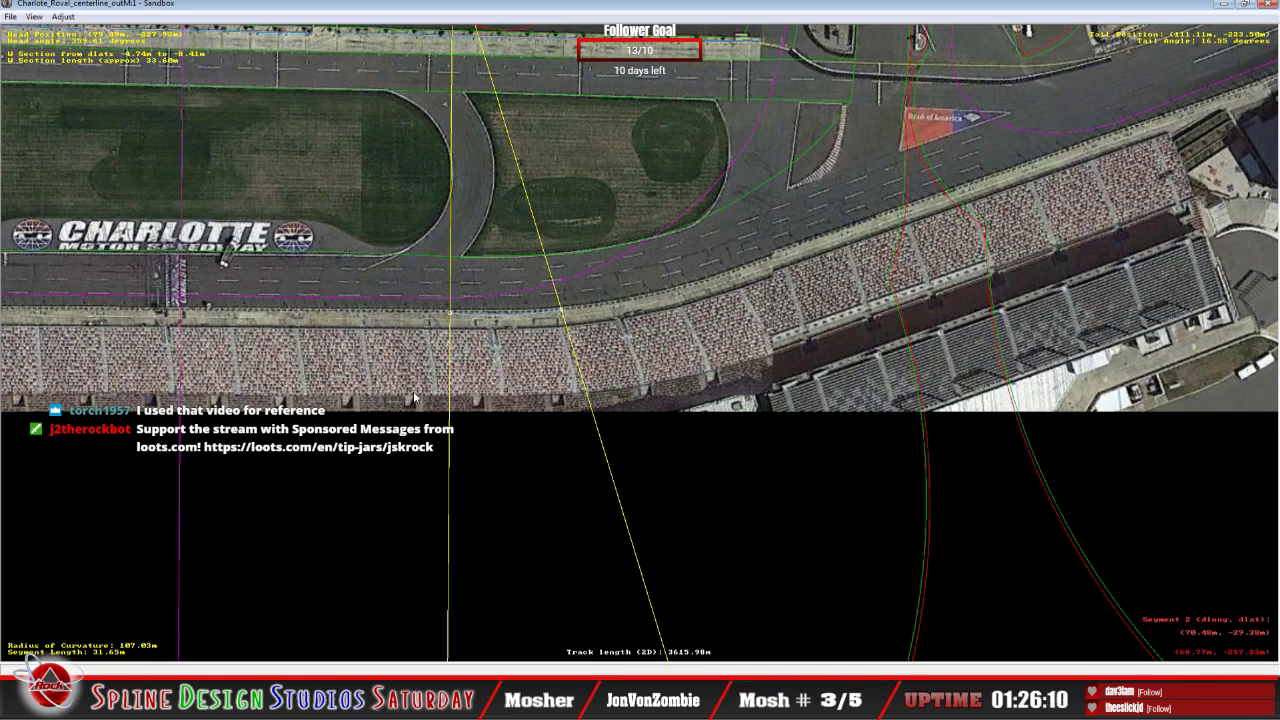
# Step: Move the start of the new W section to a dlat of about -4.13 m so it follows the wall edge
pyautogui.press('z')
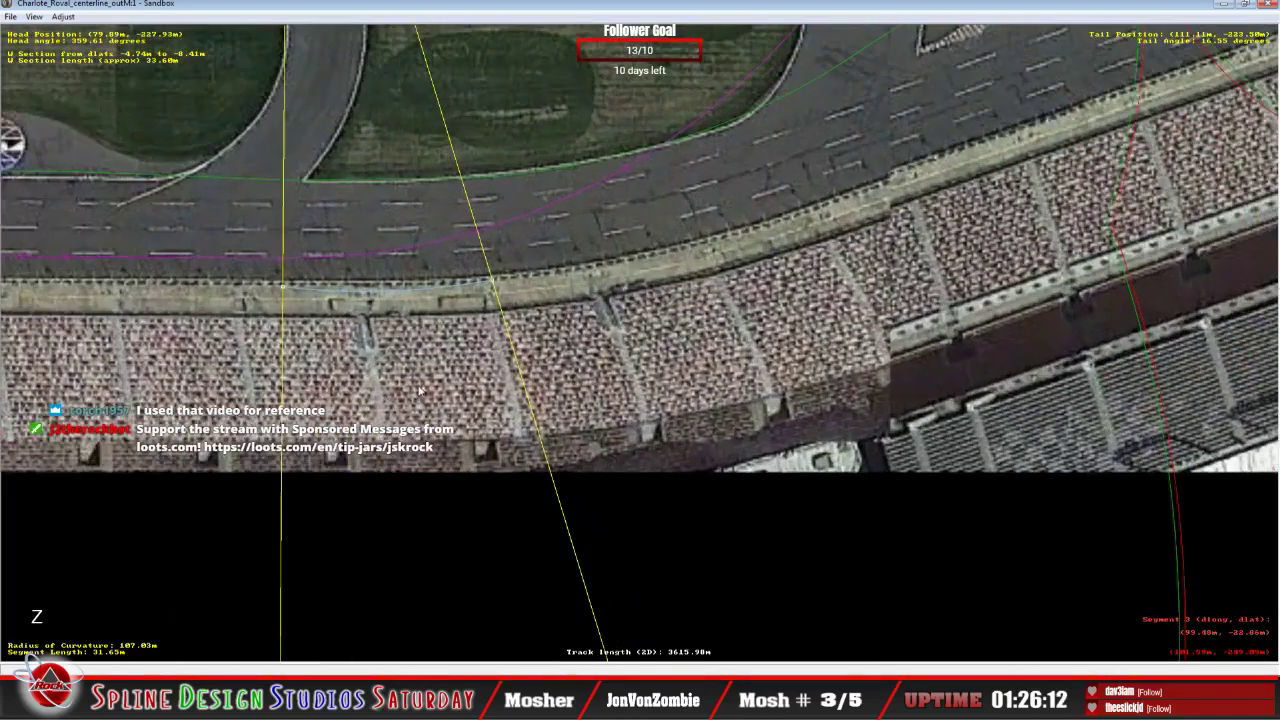
pyautogui.press('c')
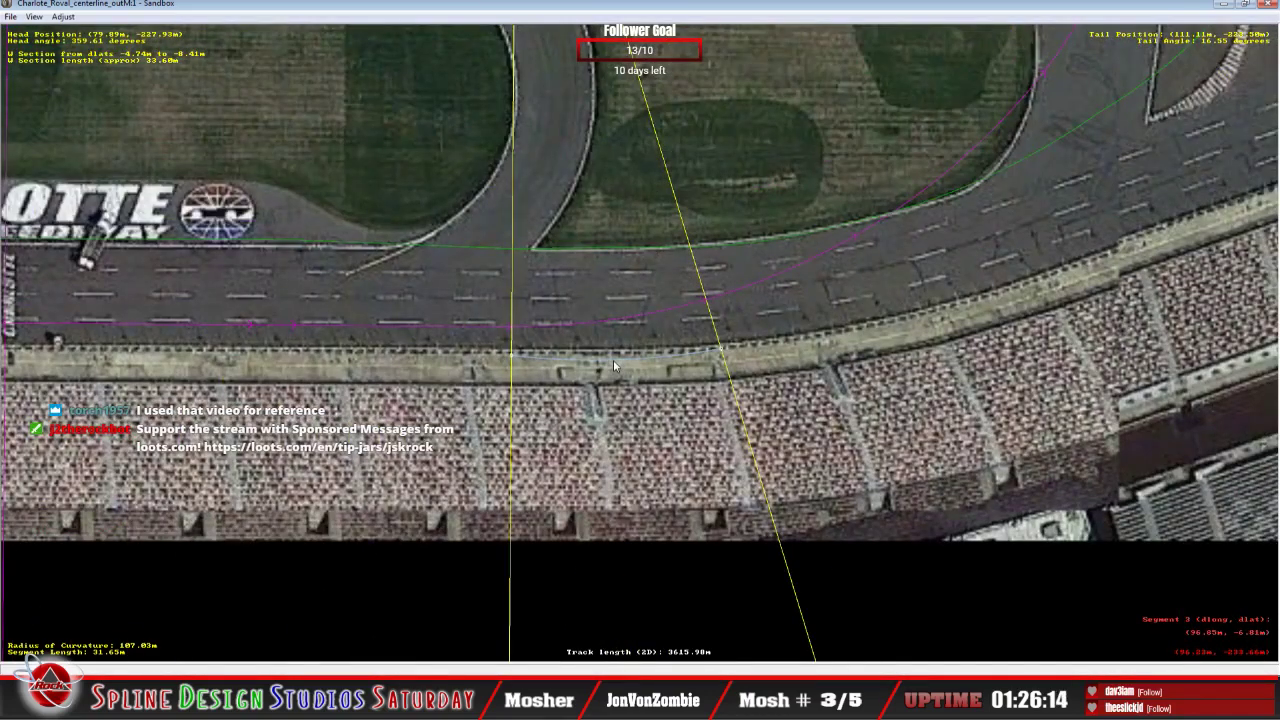
pyautogui.click(716, 350)
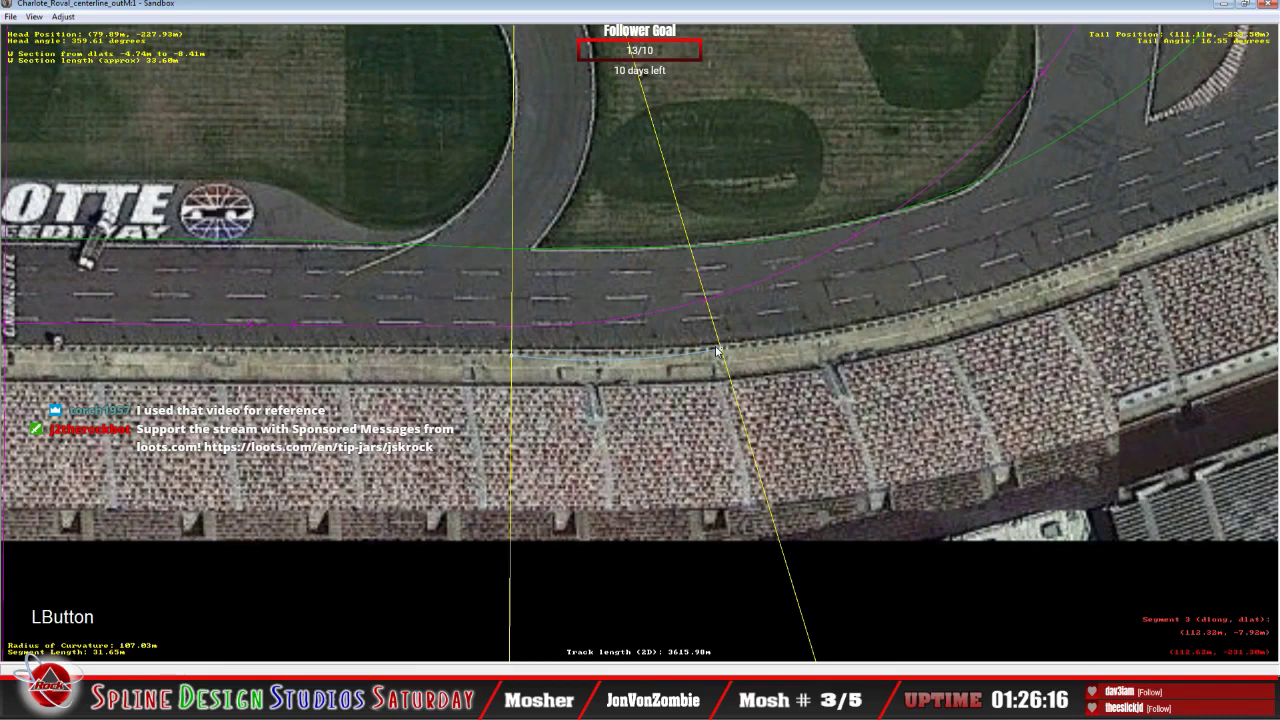
pyautogui.rightClick(623, 359)
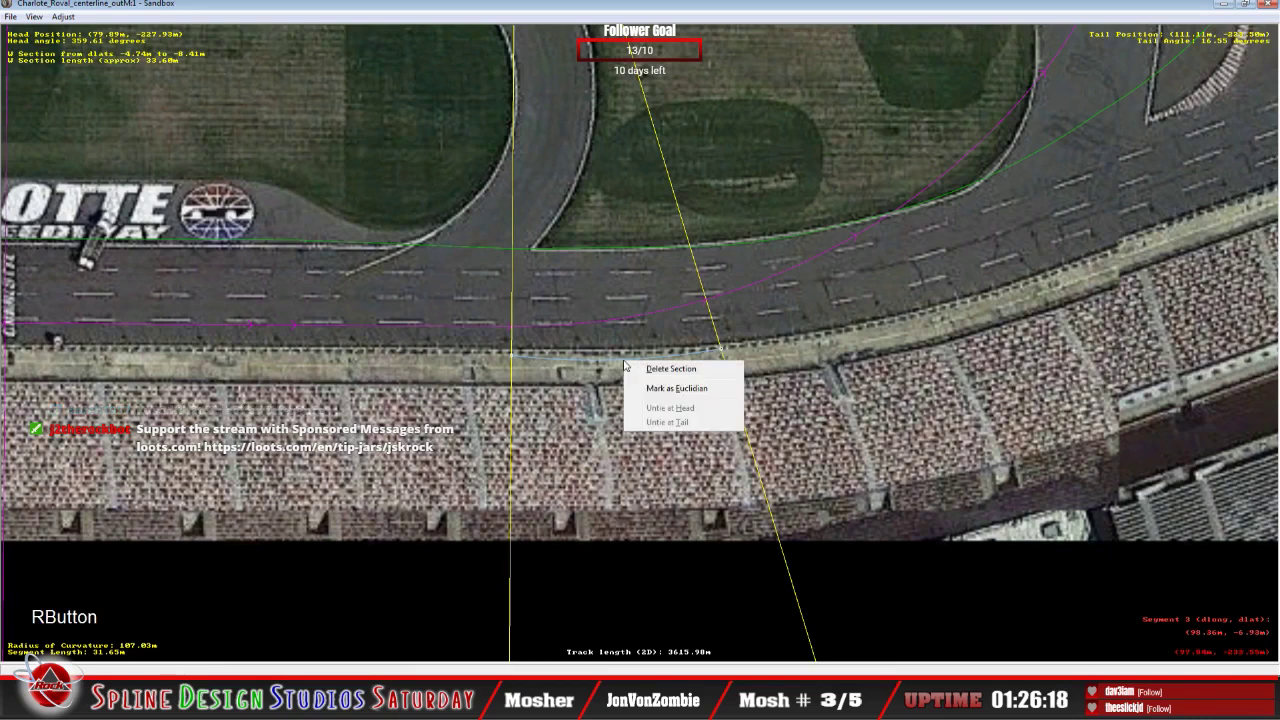
pyautogui.click(511, 355)
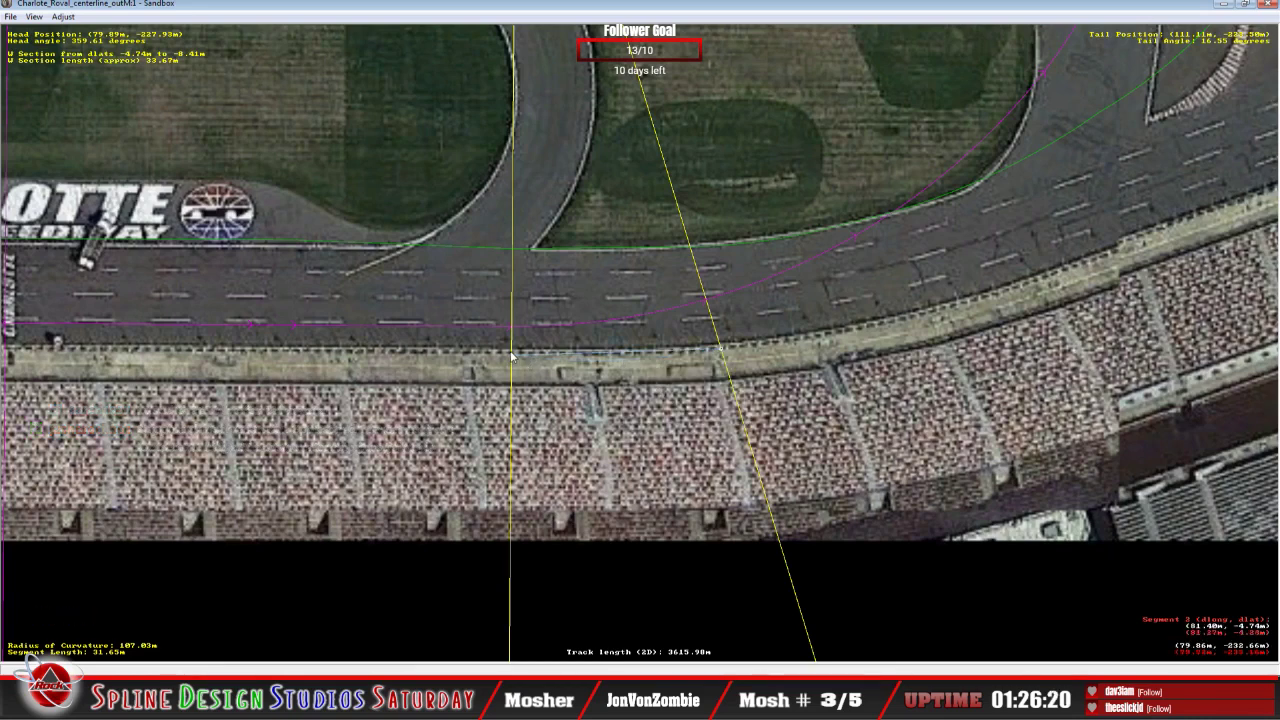
pyautogui.moveTo(511, 355); pyautogui.dragTo(725, 385)
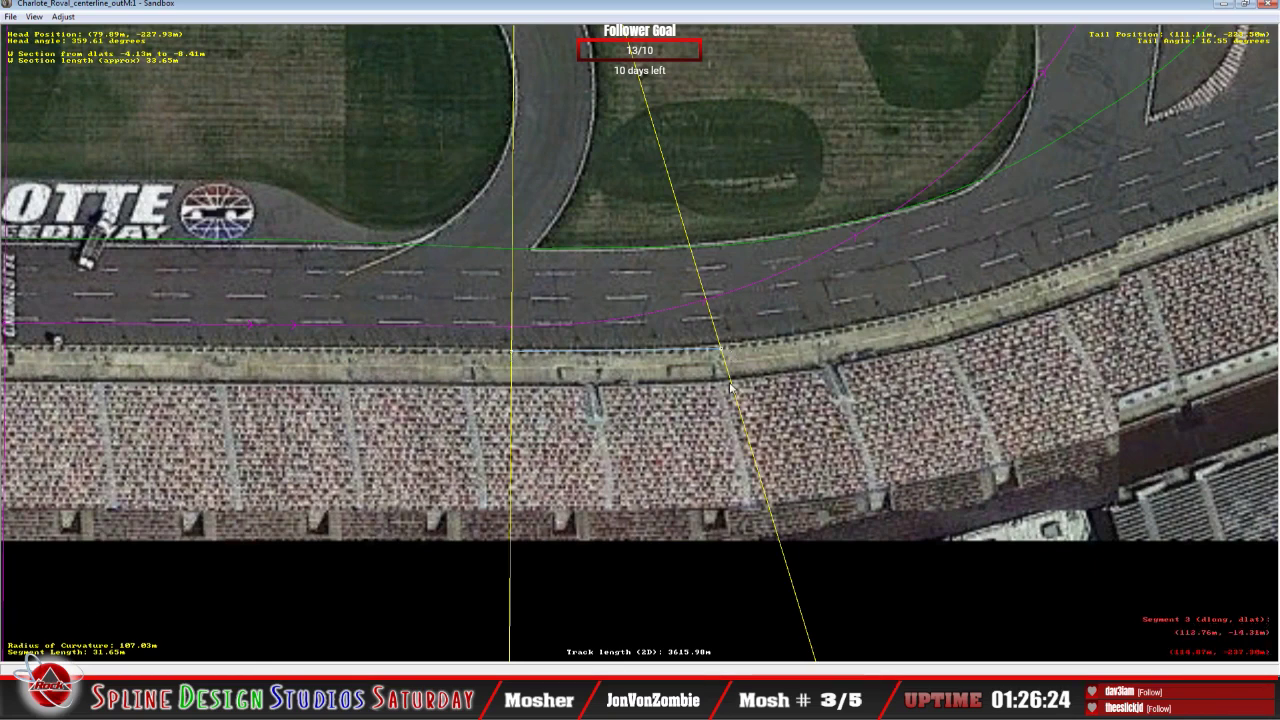
# Step: Select the adjoining frontstretch segment where the wall starts to curve and bring up the section types available for insertion
pyautogui.press('c')
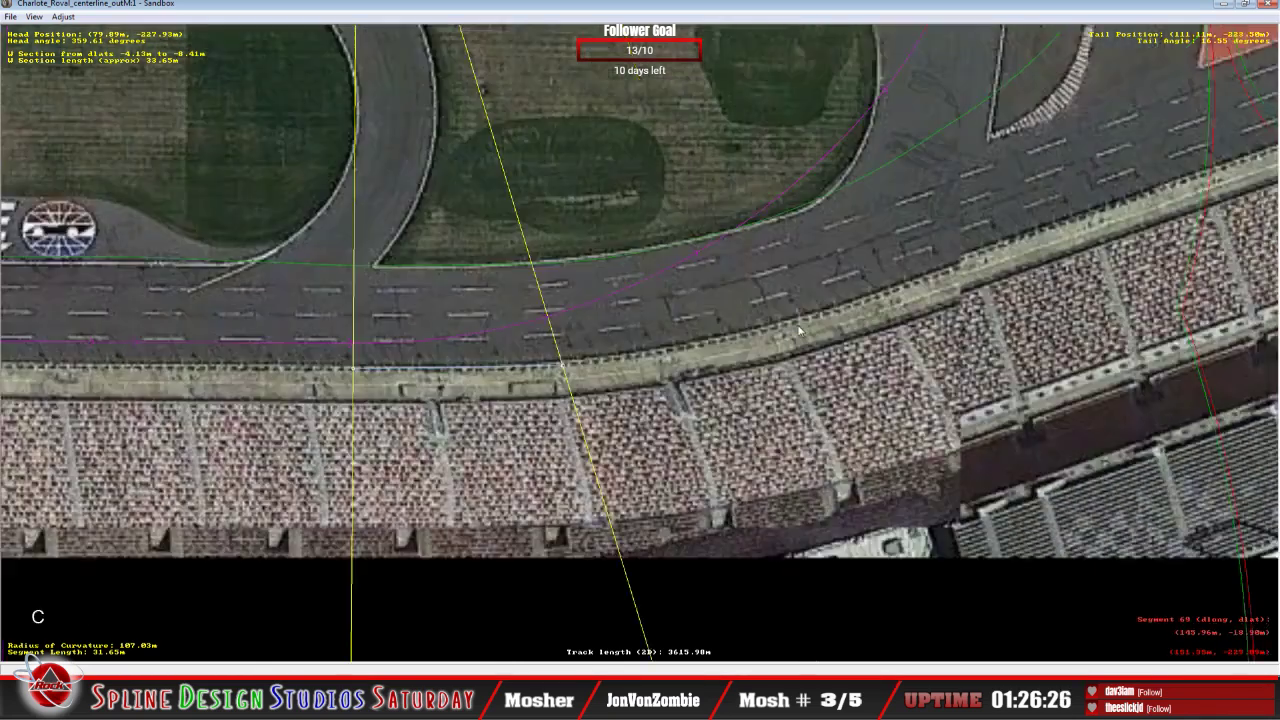
pyautogui.click(628, 345)
pyautogui.rightClick(618, 345)
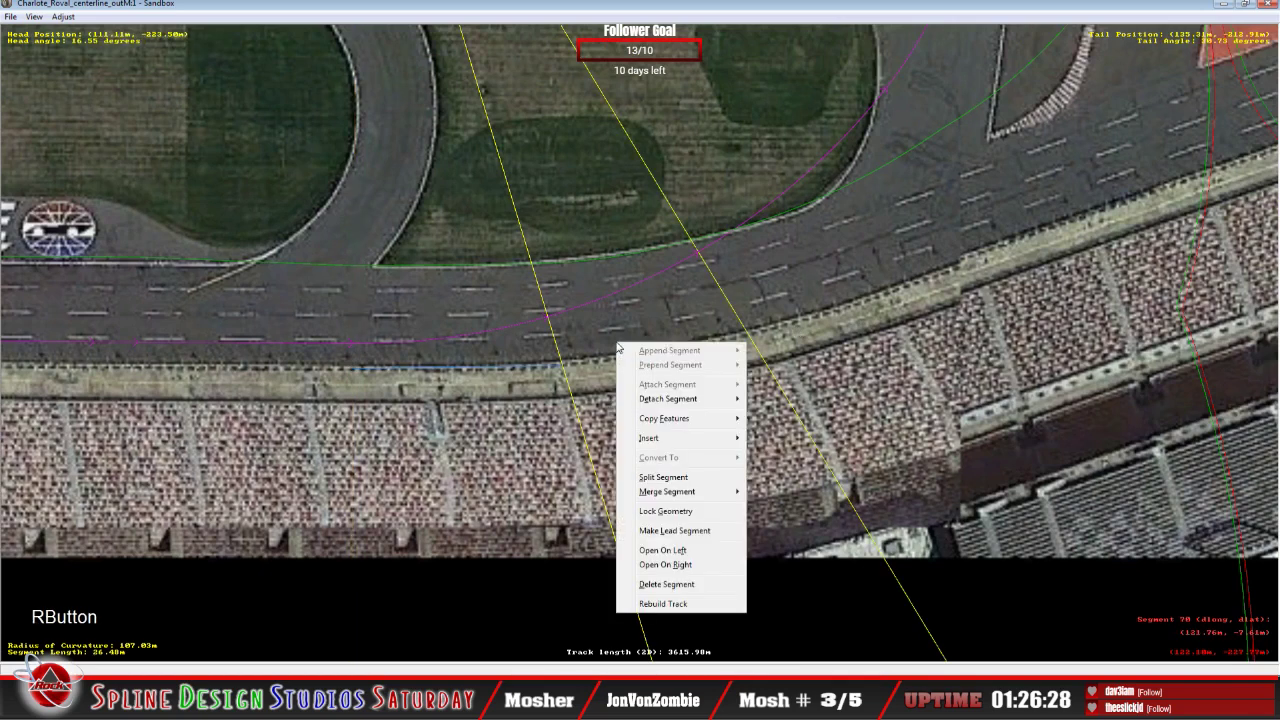
pyautogui.moveTo(669, 441)
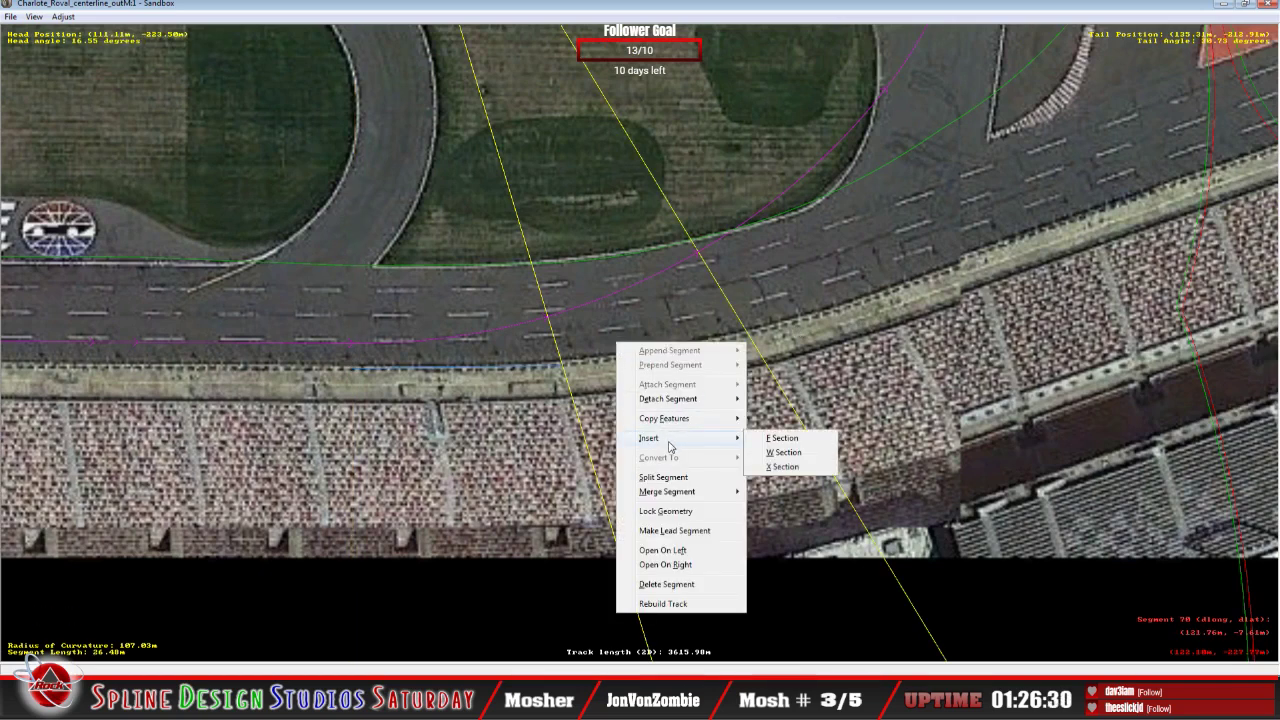
# Step: Switch to the stream chat and send the commands !how1 and !how2
pyautogui.click(364, 170)
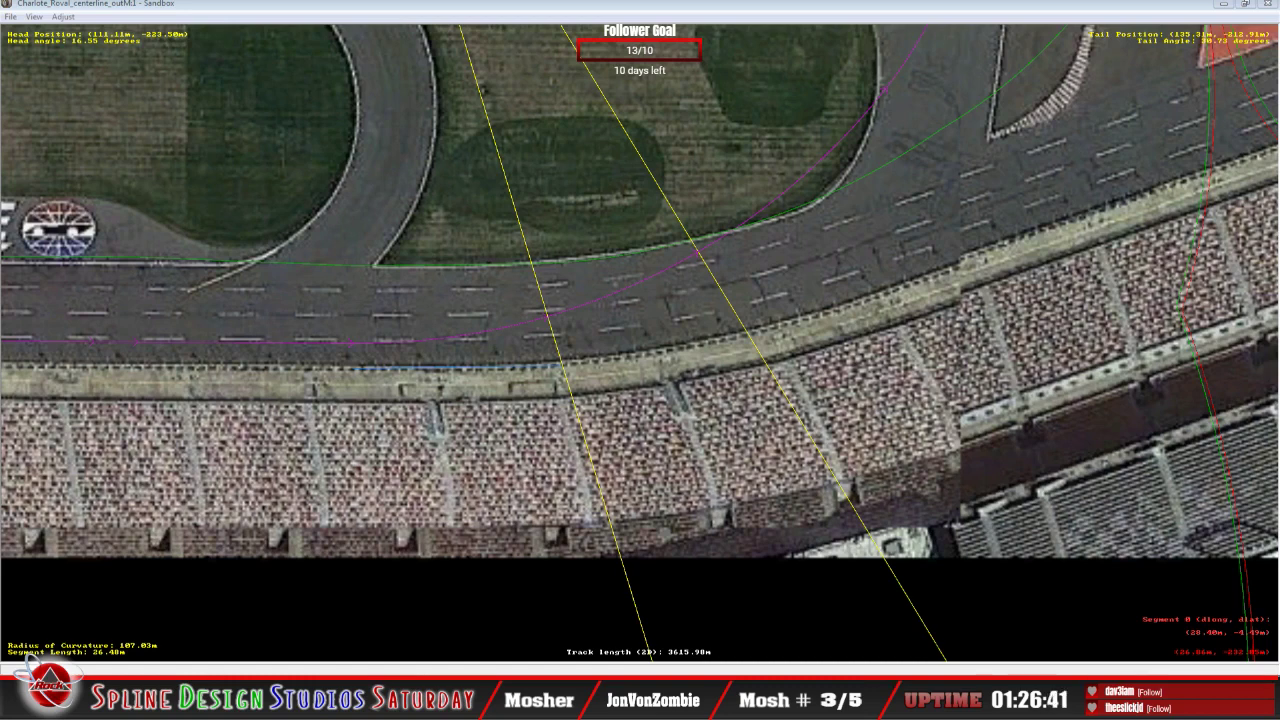
pyautogui.hotkey('shift', '1')
pyautogui.press('w')
pyautogui.press('1')
pyautogui.press('KP_Enter')
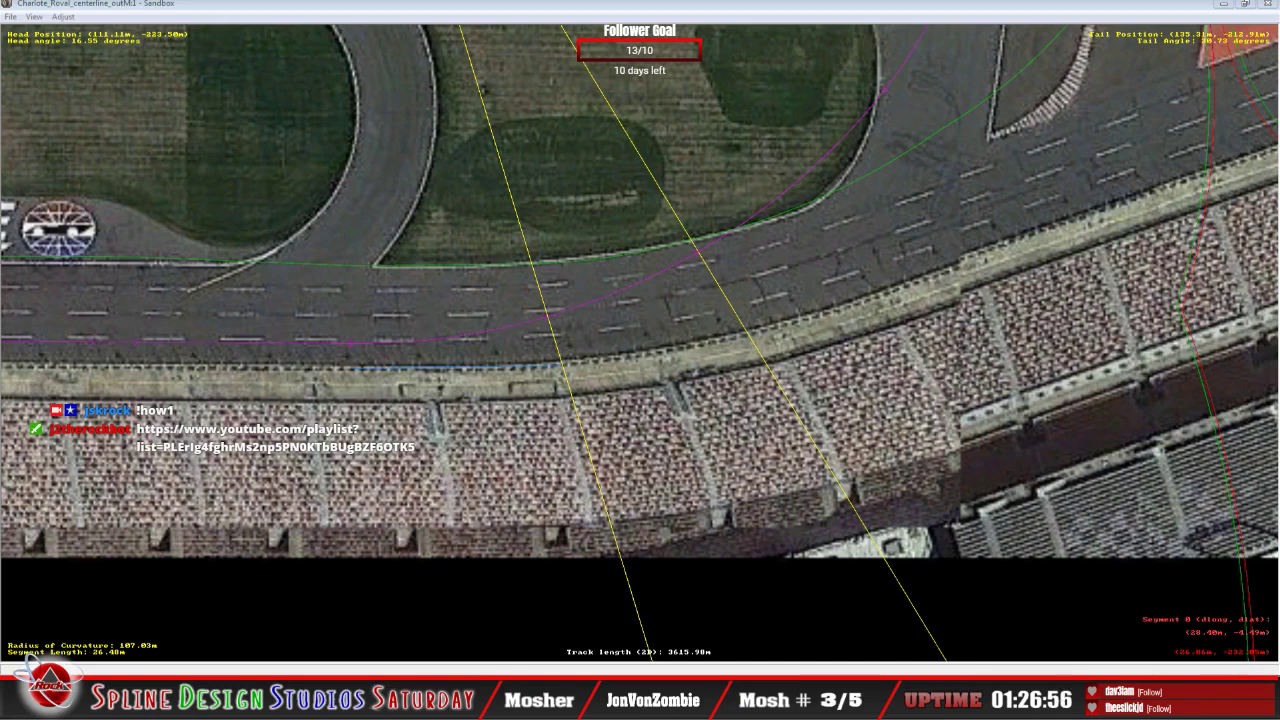
pyautogui.hotkey('shift', '1')
pyautogui.write('how2')
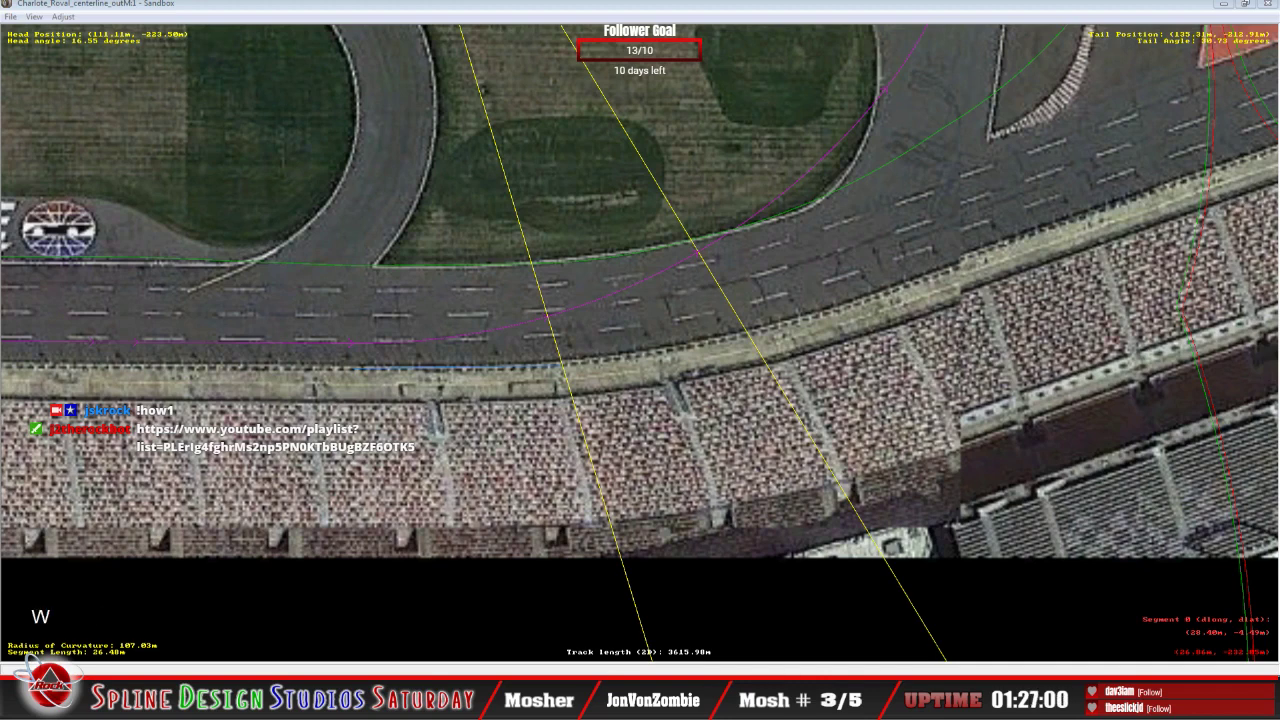
pyautogui.press('Return')
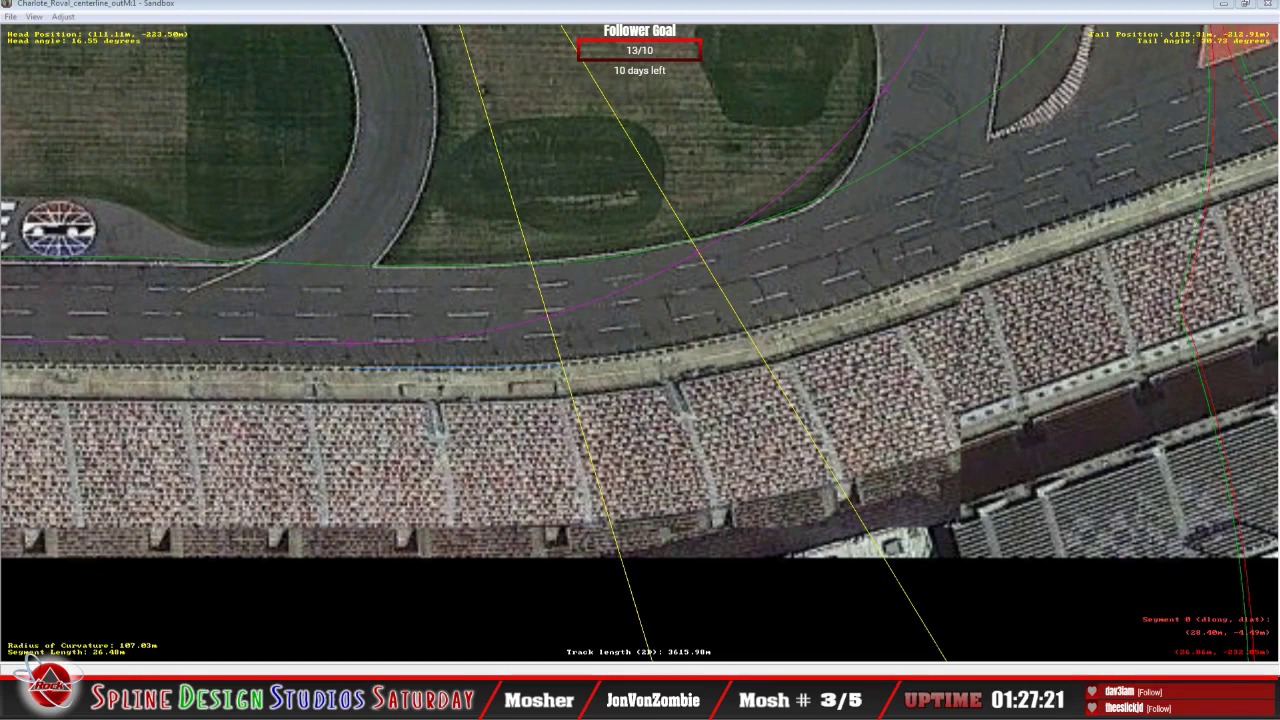
# Step: Return to Sandbox and insert a W section in the adjoining segment, fitting its ends to the wall at dlats of about -8.30 m and -14.64 m
pyautogui.click(451, 372)
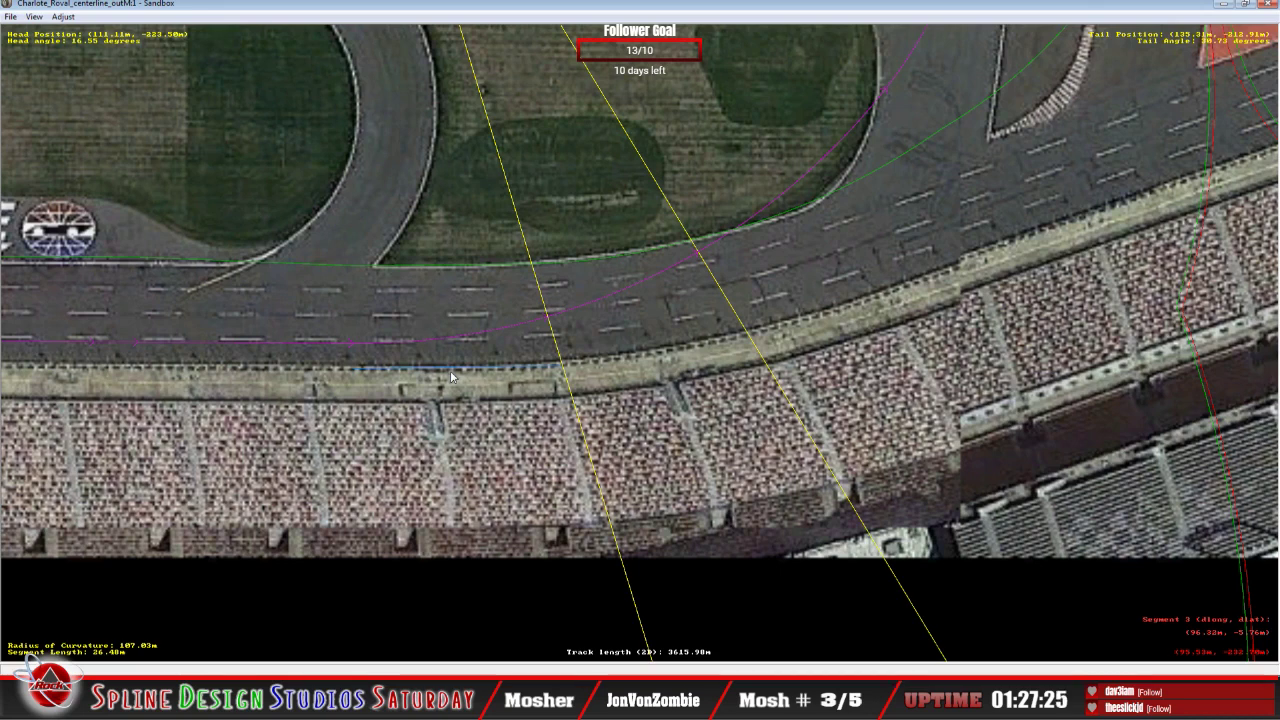
pyautogui.click(572, 379)
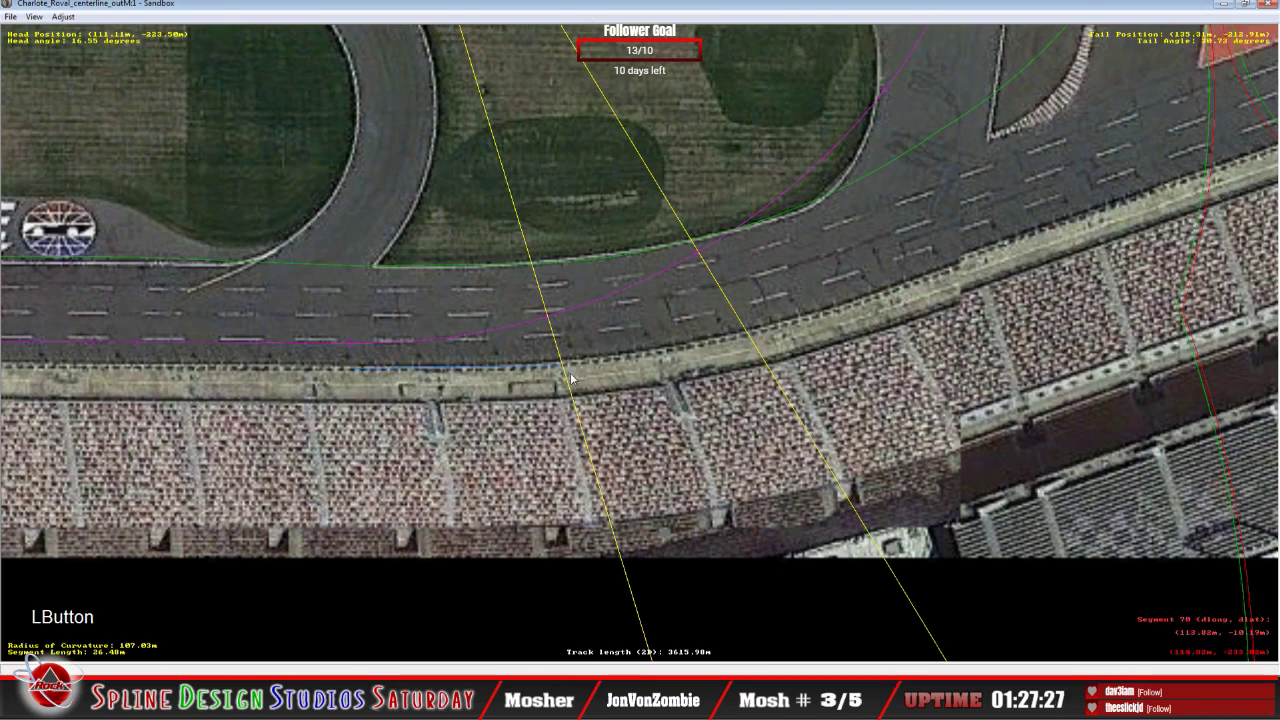
pyautogui.press('c')
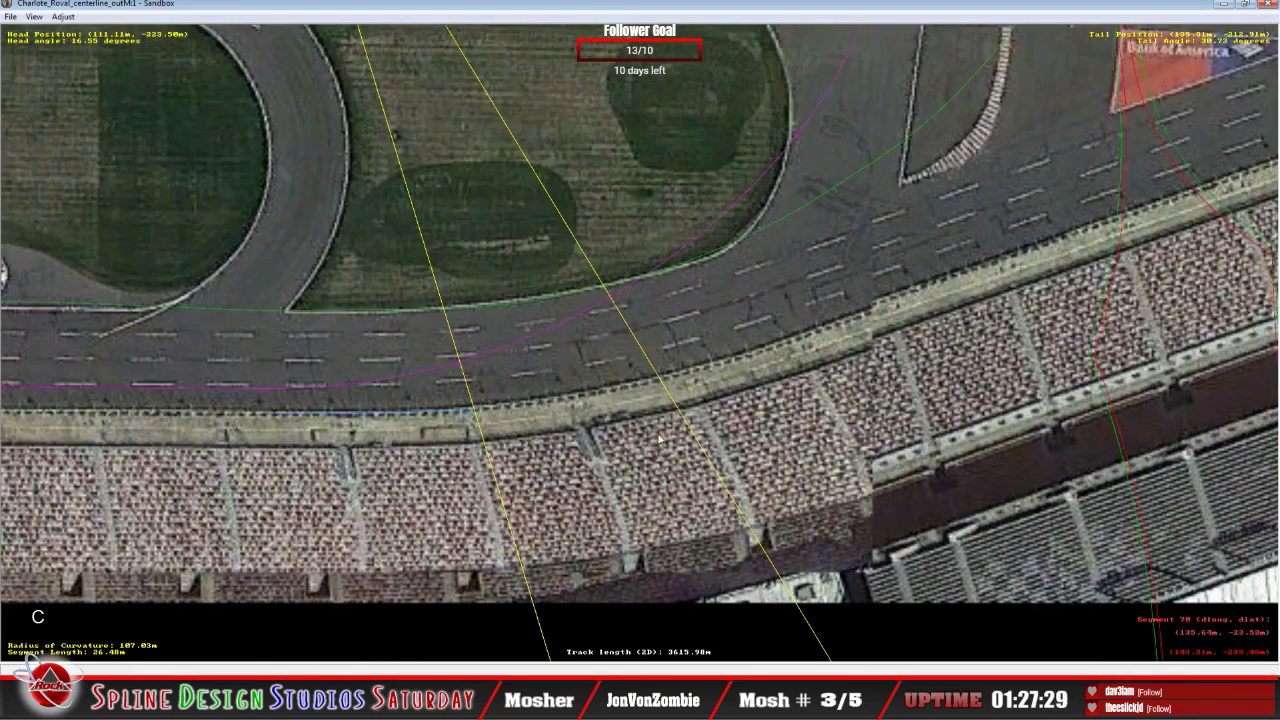
pyautogui.rightClick(553, 381)
pyautogui.moveTo(590, 478)
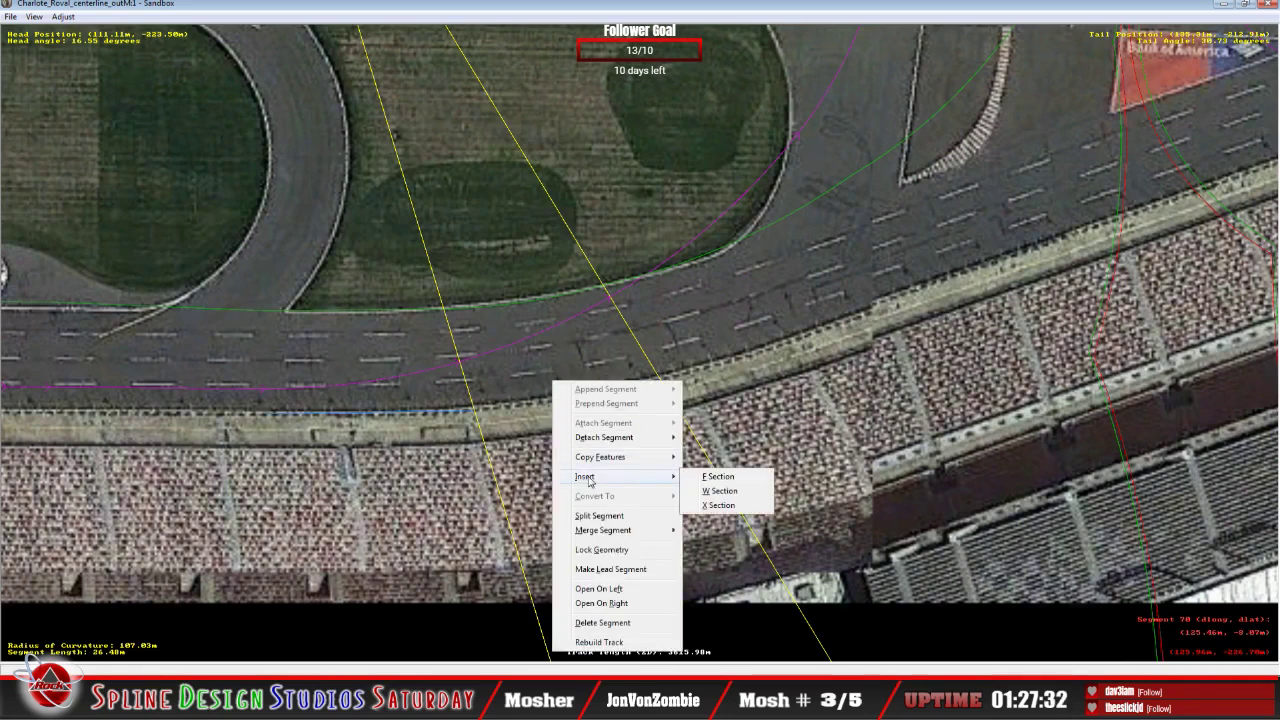
pyautogui.click(712, 491)
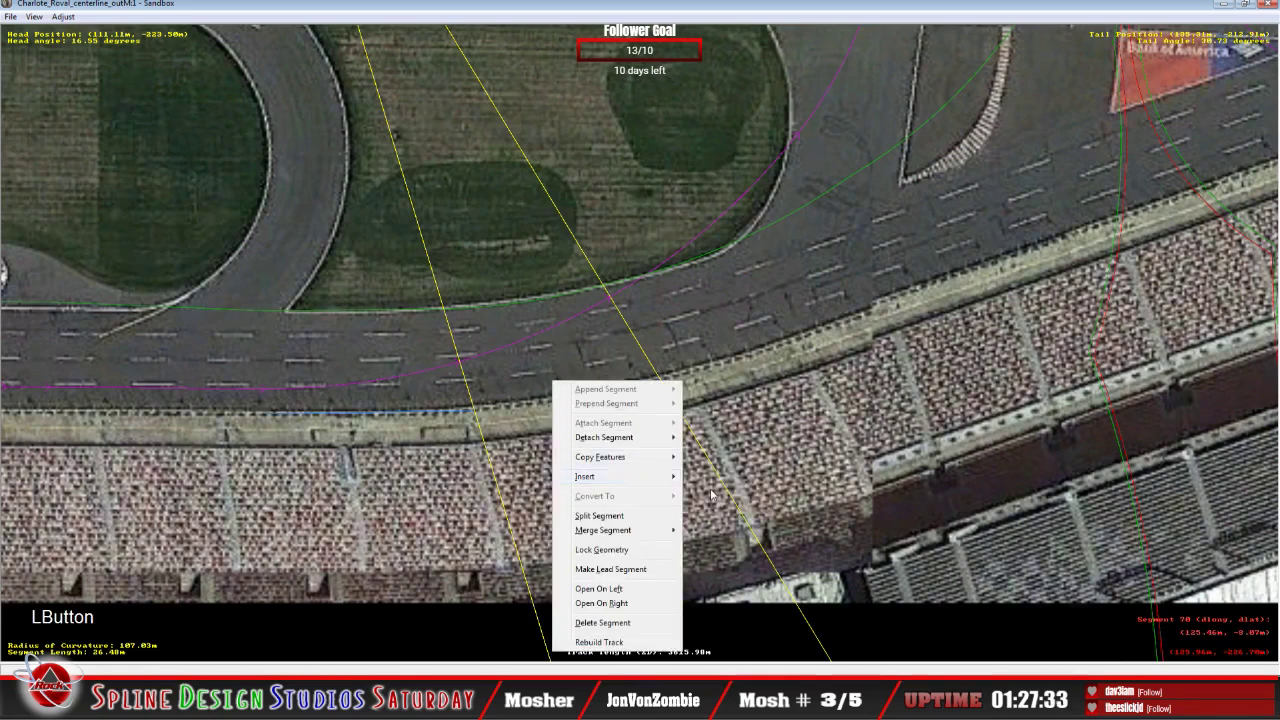
pyautogui.click(606, 292)
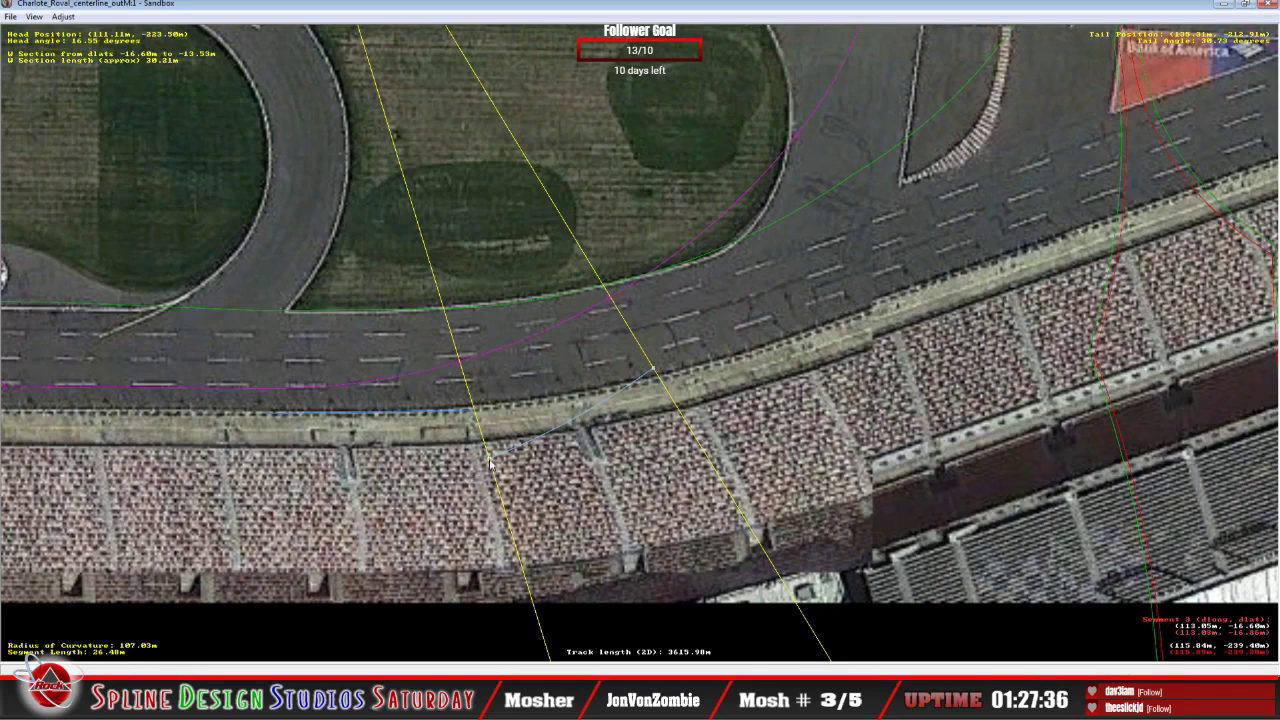
pyautogui.moveTo(490, 462); pyautogui.dragTo(471, 407)
pyautogui.click(605, 387)
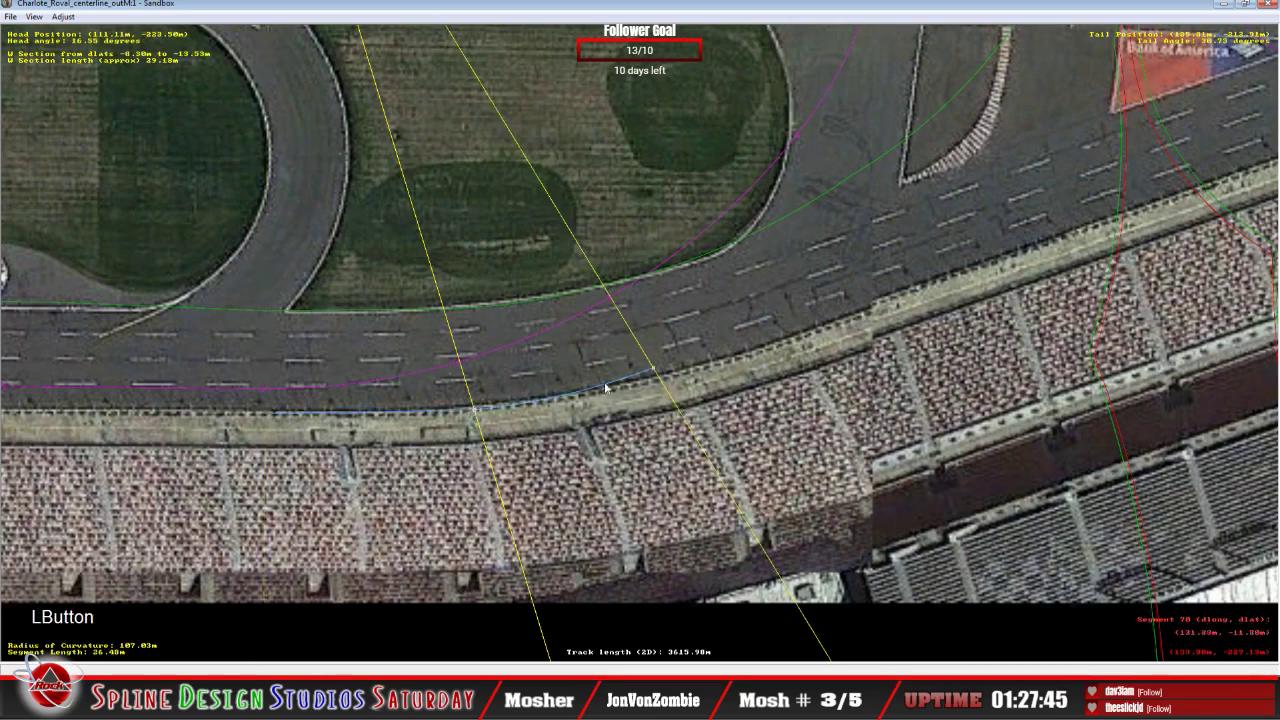
pyautogui.click(656, 378)
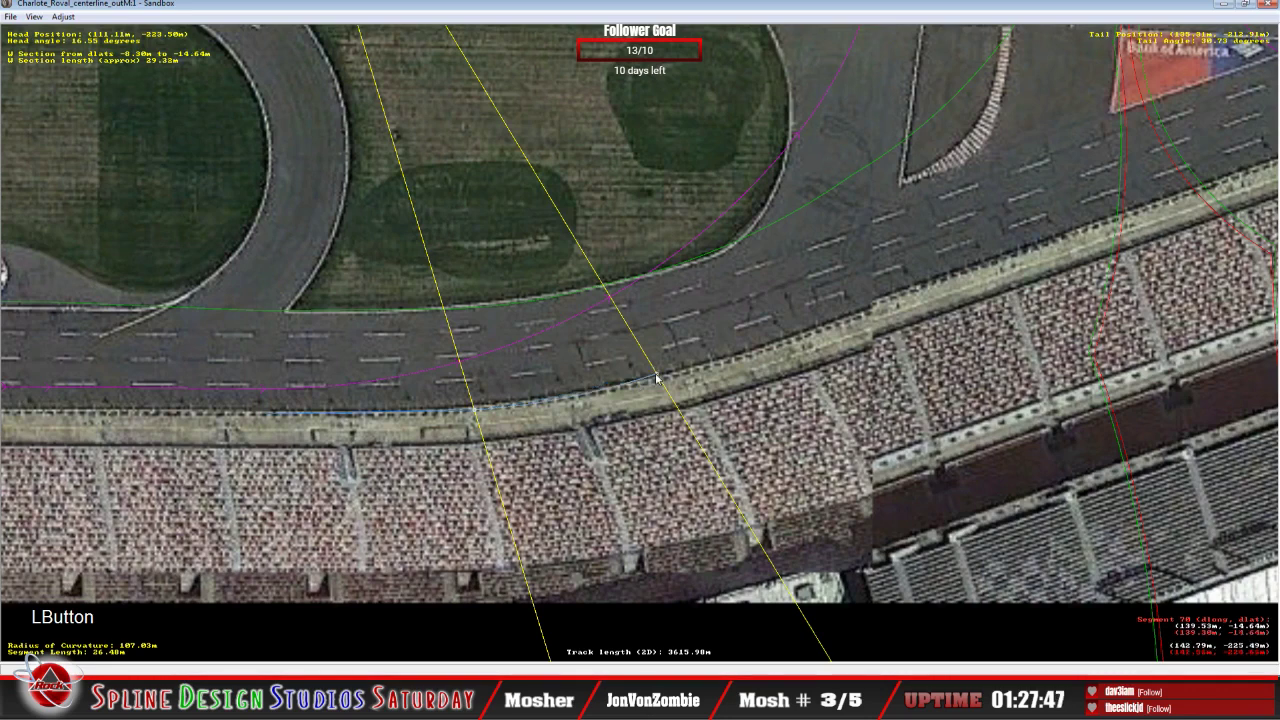
# Step: Insert a W section in the next frontstretch segment and move its far end toward the wall, to a dlat of about -32.30 m
pyautogui.click(700, 349)
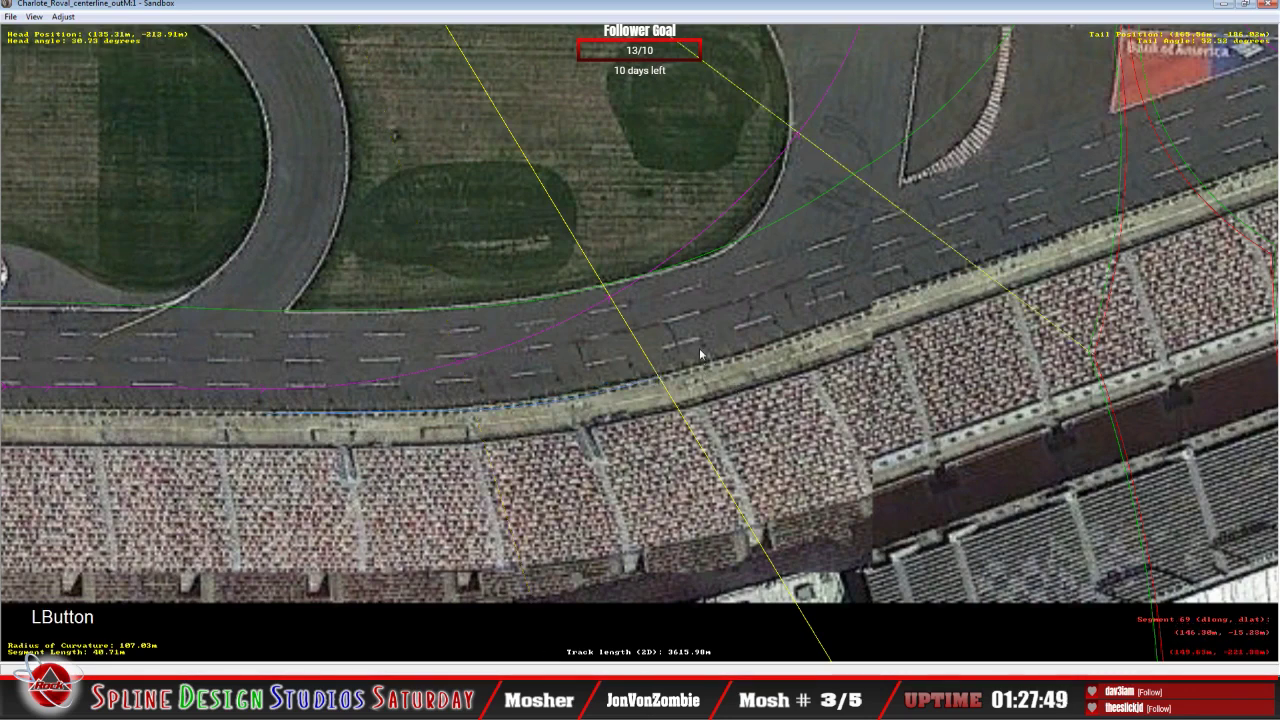
pyautogui.rightClick(699, 348)
pyautogui.moveTo(770, 424)
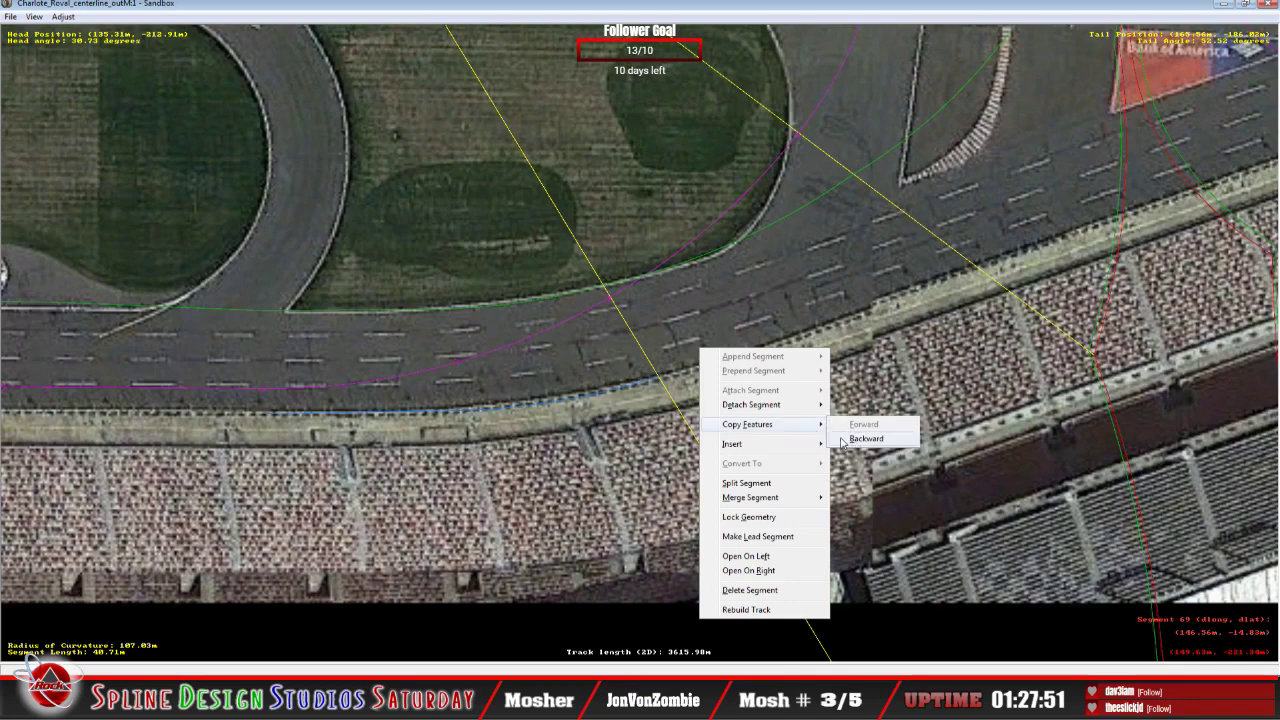
pyautogui.moveTo(750, 443)
pyautogui.click(842, 458)
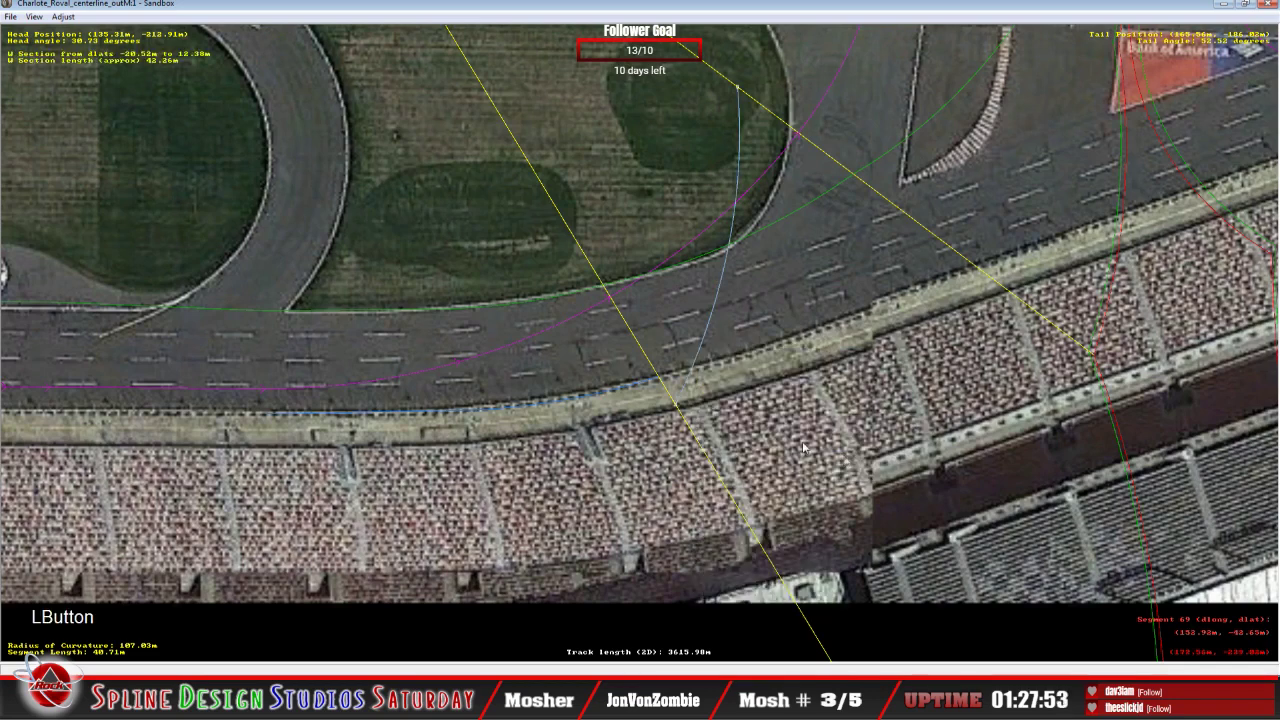
pyautogui.click(823, 162)
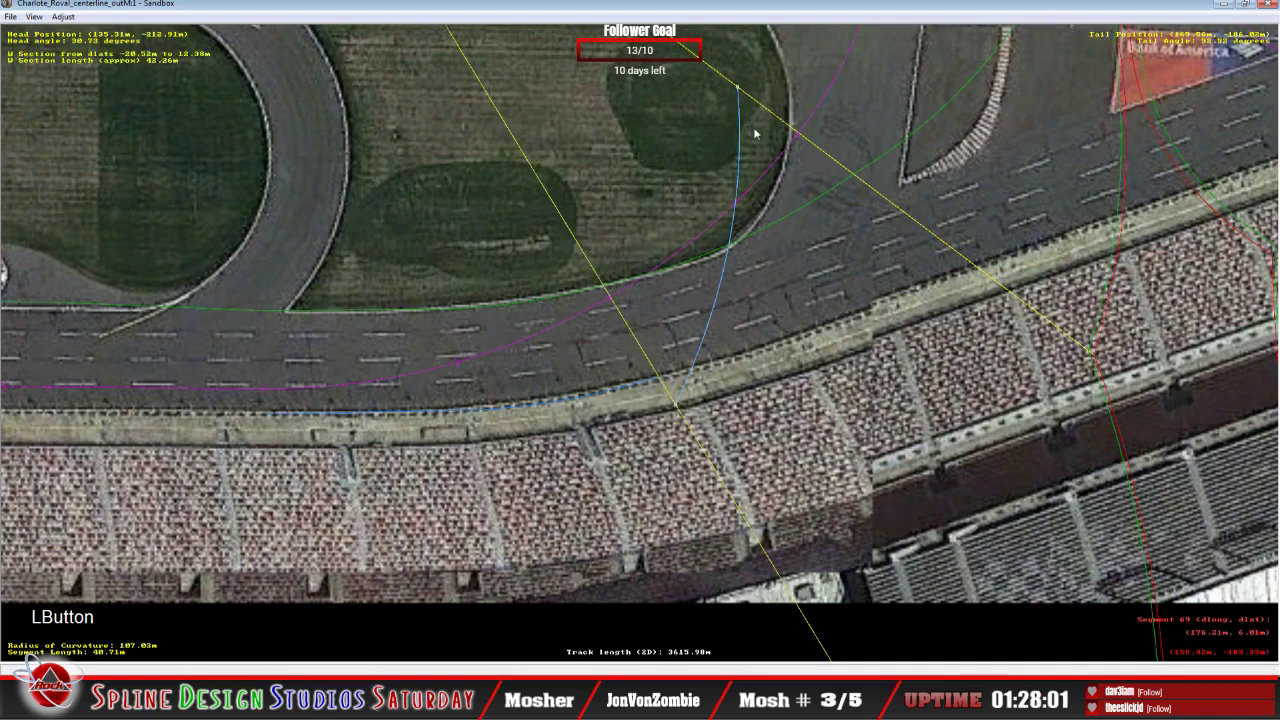
pyautogui.press('c')
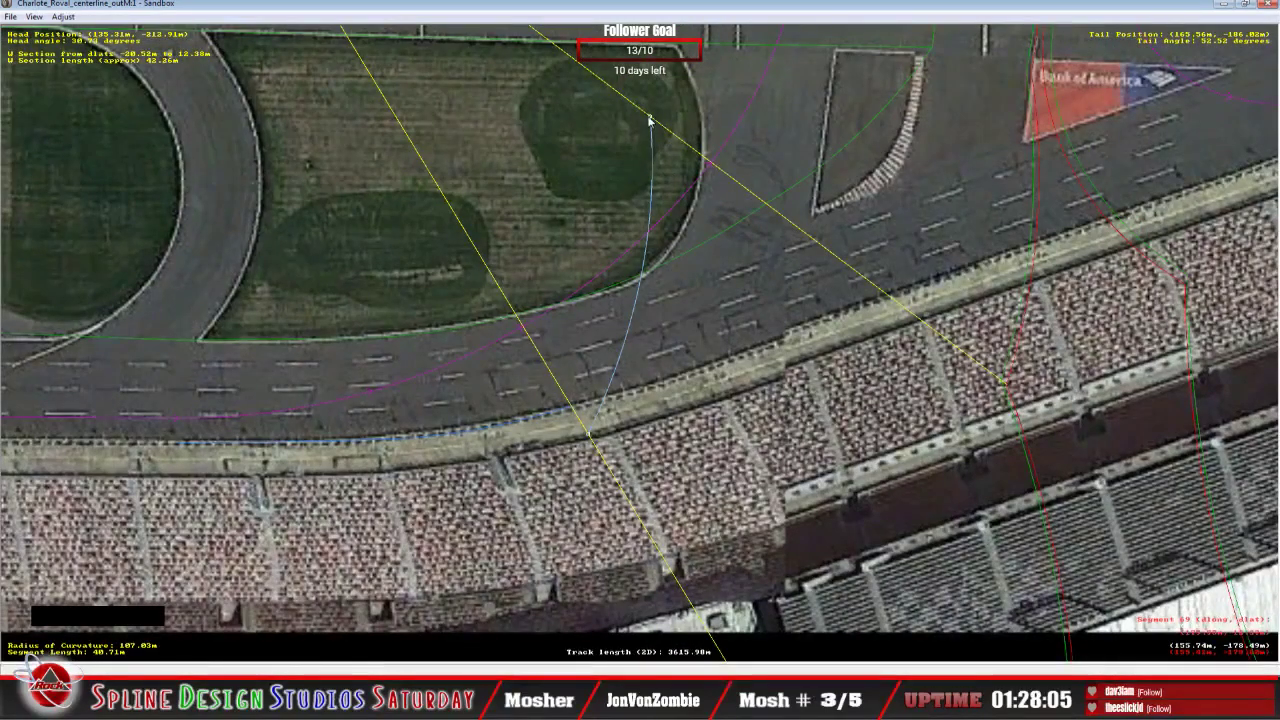
pyautogui.moveTo(650, 120); pyautogui.dragTo(870, 283)
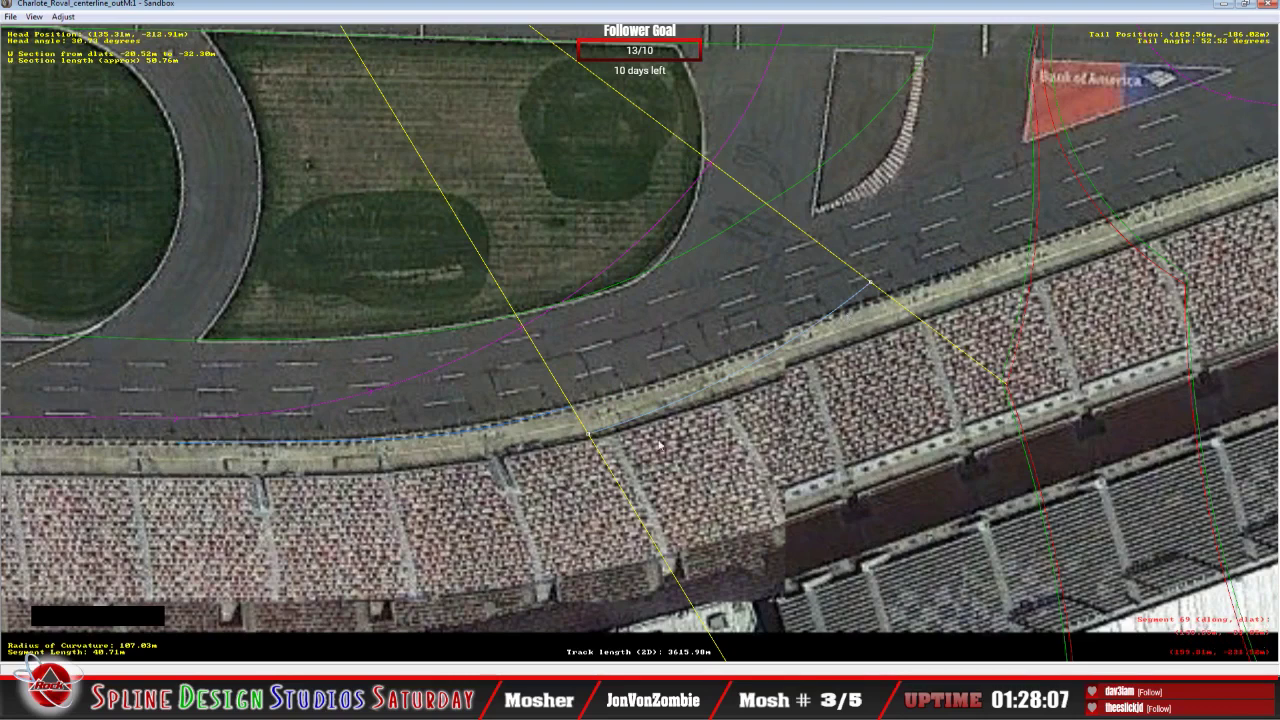
# Step: Fit the joint between the two newest W sections to the wall edge at a dlat of about -15.97 m
pyautogui.moveTo(596, 434); pyautogui.dragTo(576, 408)
pyautogui.click(577, 410)
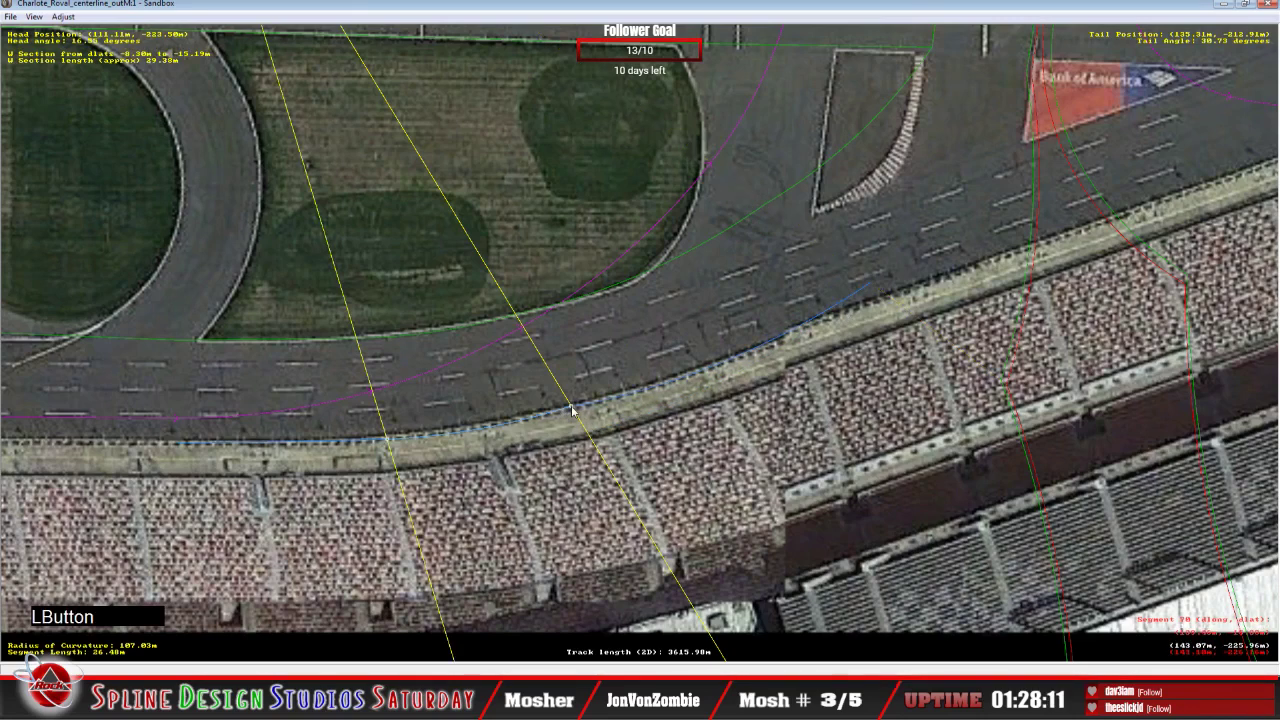
pyautogui.click(576, 410)
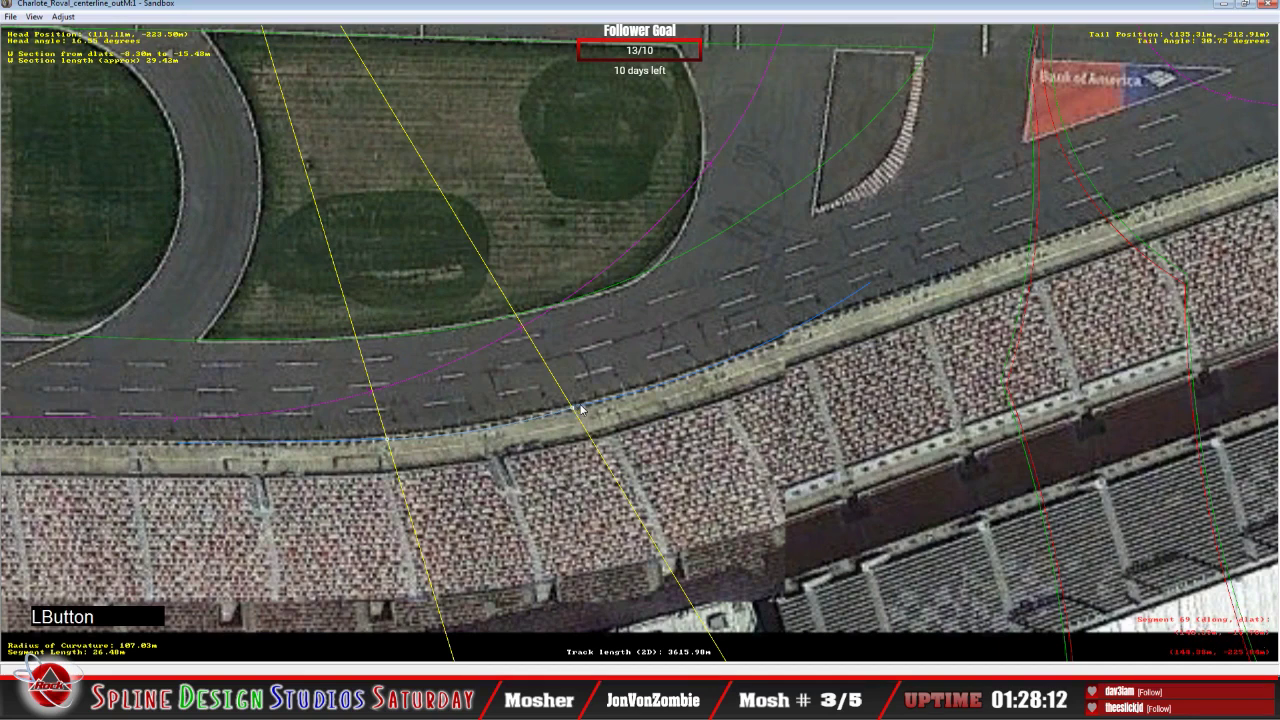
pyautogui.click(571, 410)
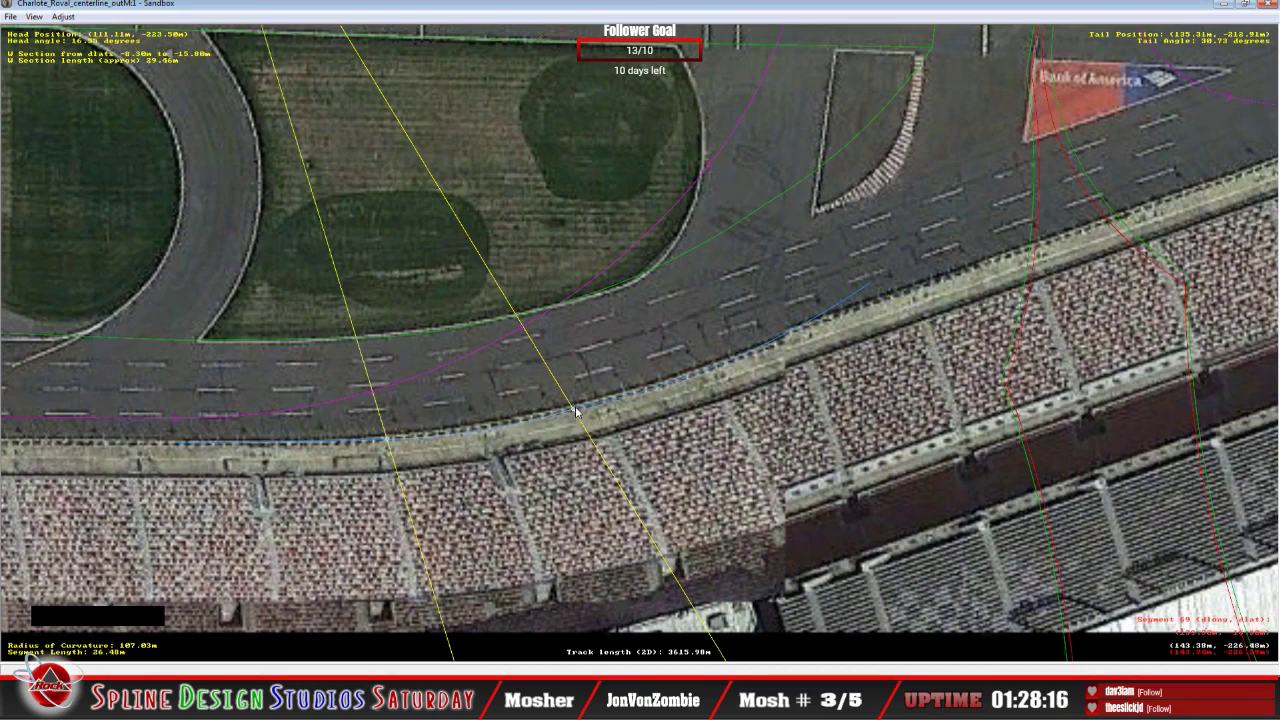
pyautogui.scroll(3, 576, 410)
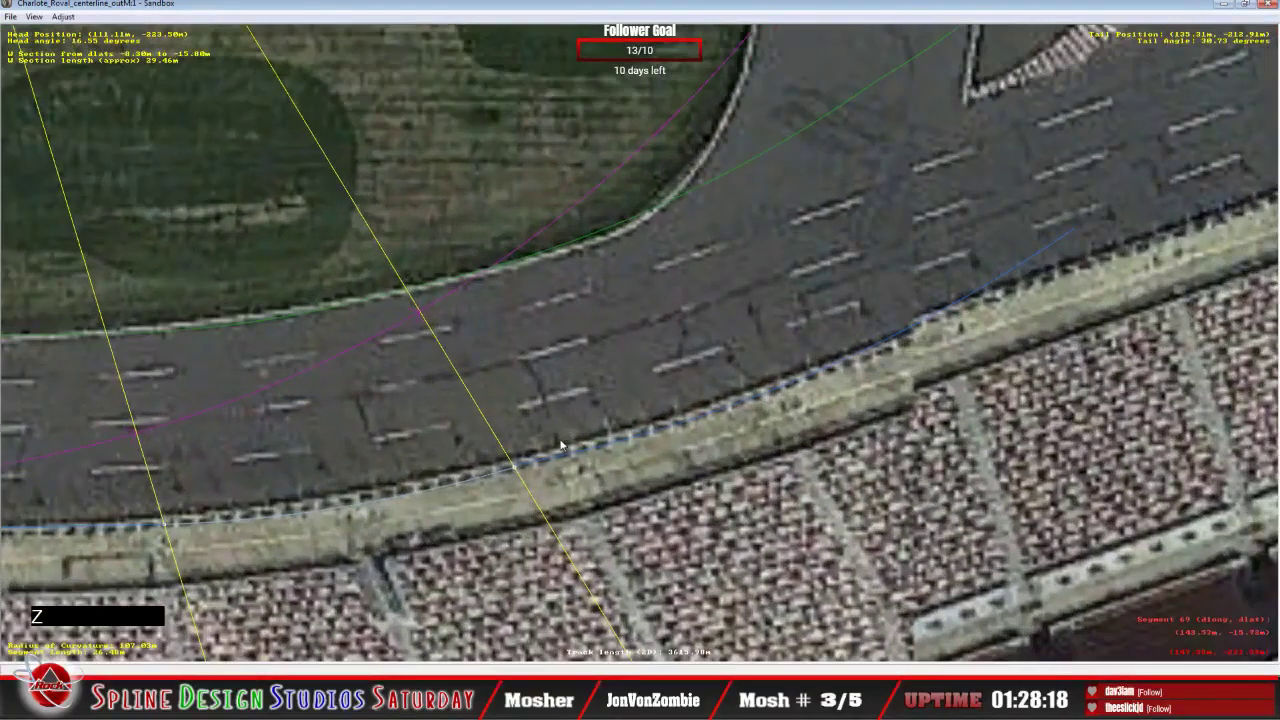
pyautogui.click(545, 464)
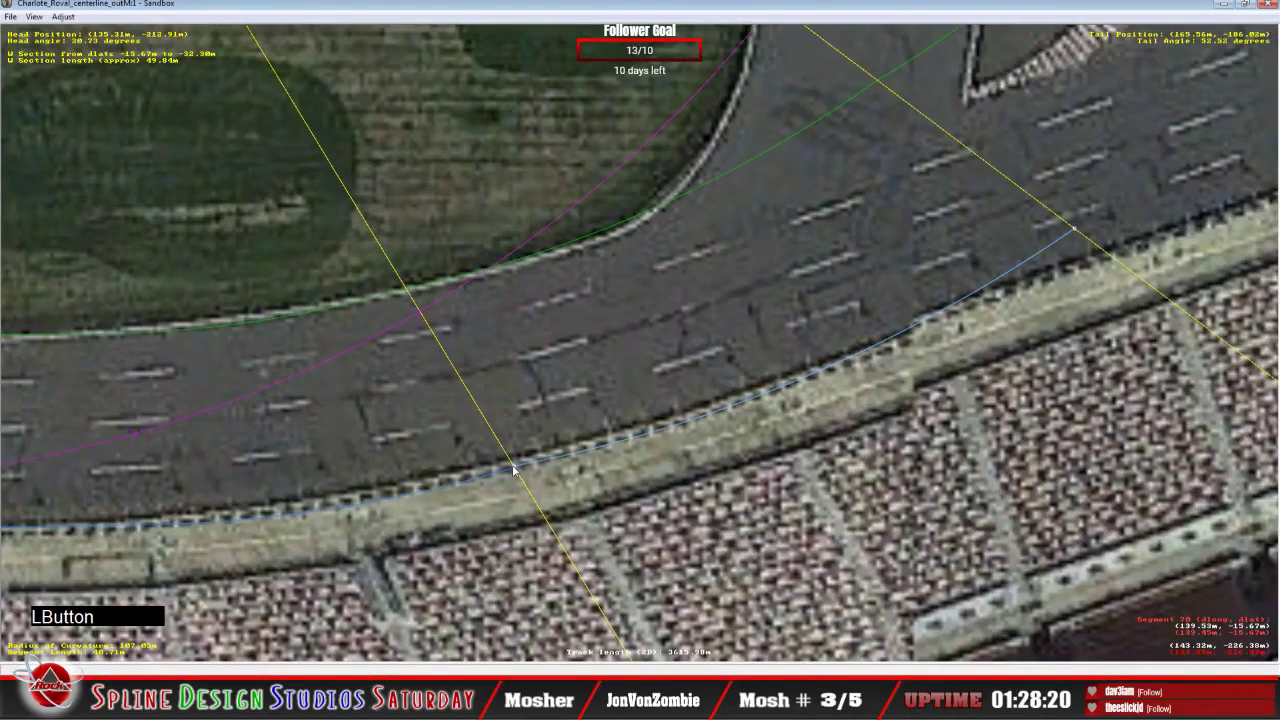
pyautogui.click(514, 471)
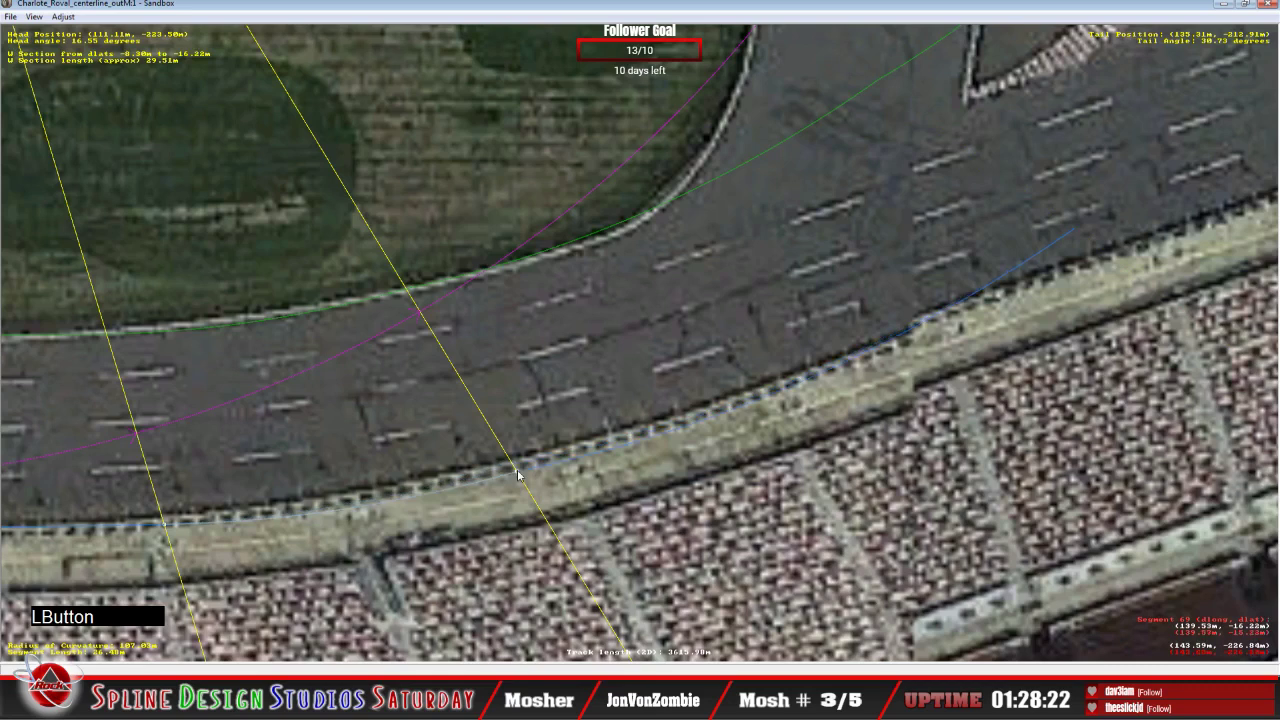
pyautogui.click(545, 462)
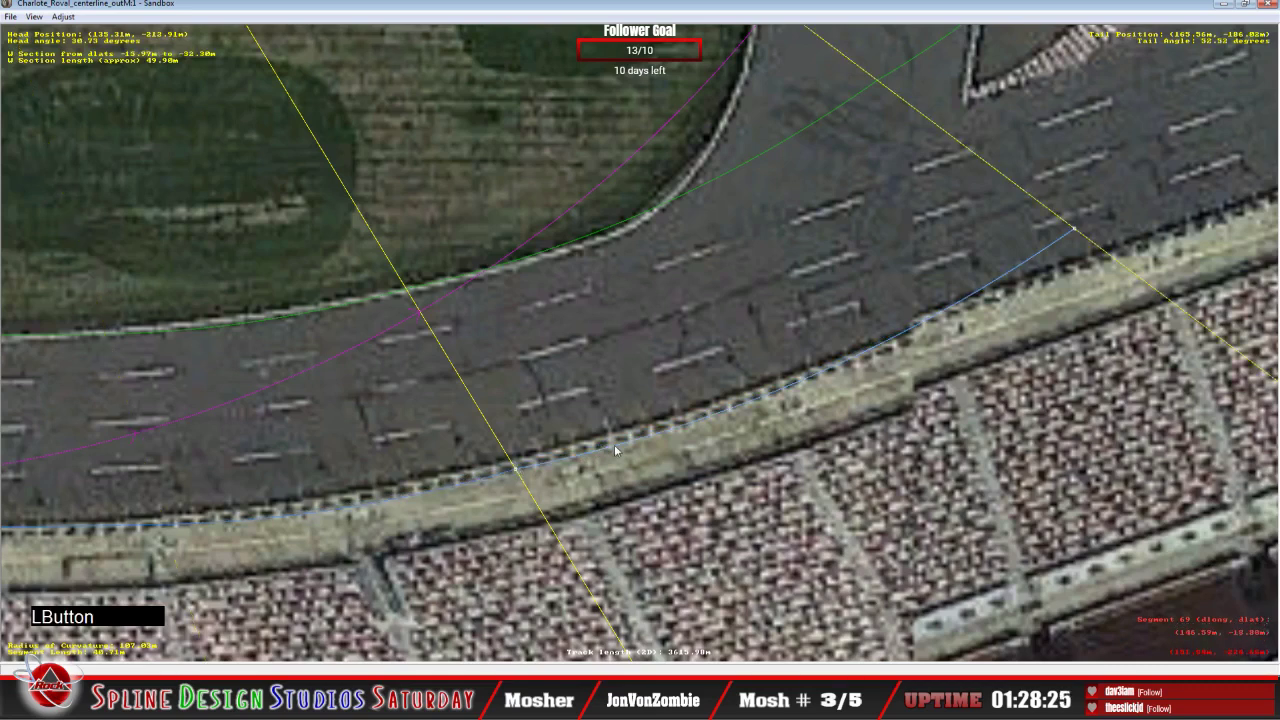
# Step: Mark the newest W section as Euclidian and fit its far end to the wall at a dlat of about -36.65 m
pyautogui.click(912, 334)
pyautogui.moveTo(1074, 229); pyautogui.dragTo(1090, 250)
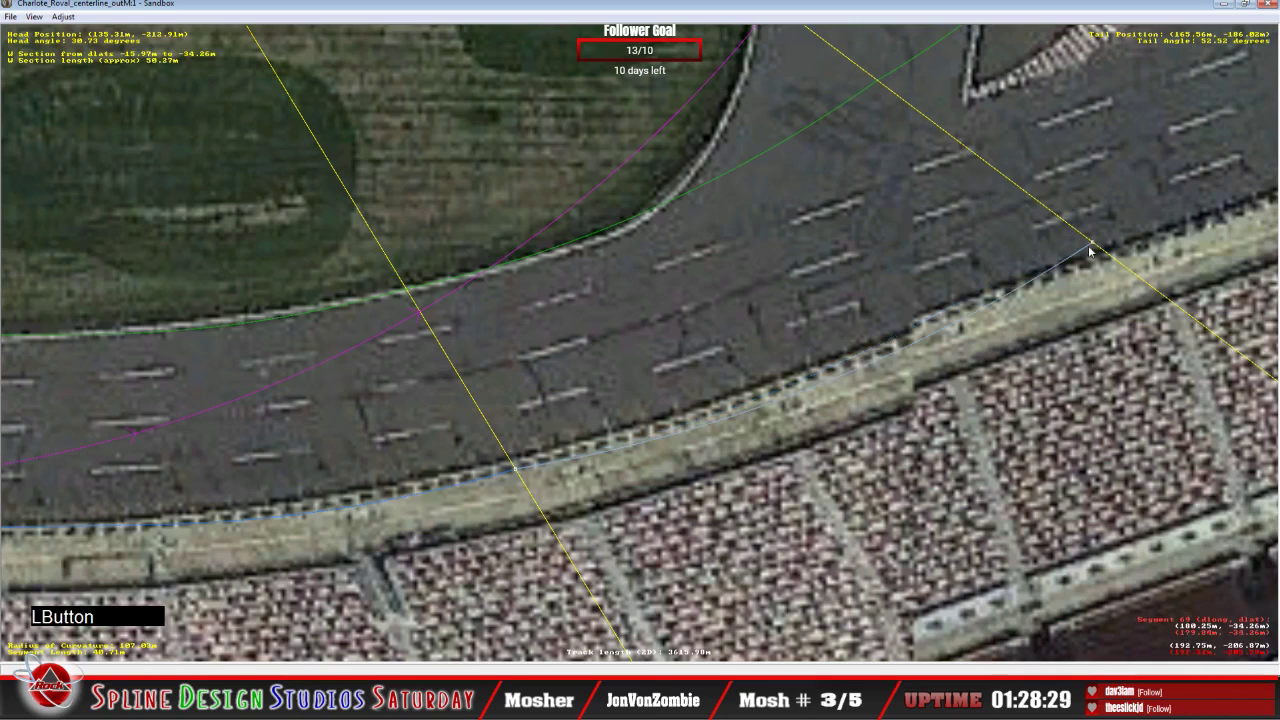
pyautogui.rightClick(896, 350)
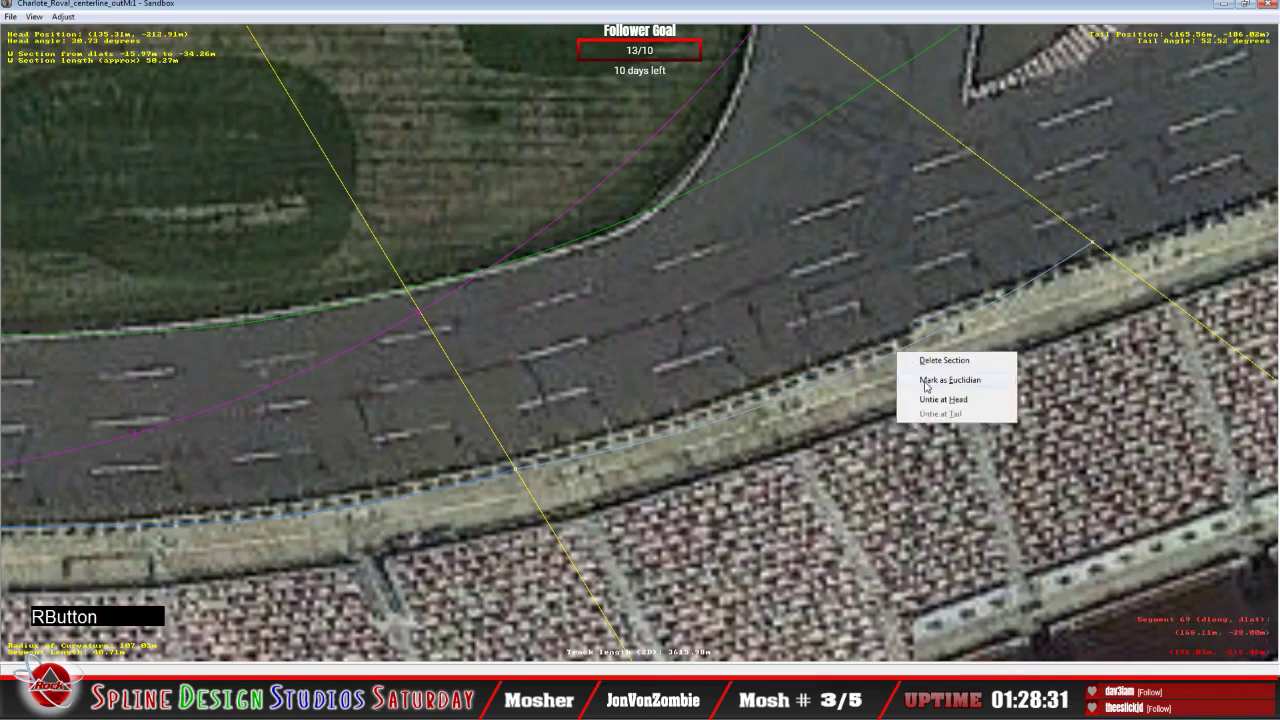
pyautogui.click(926, 382)
pyautogui.click(1094, 248)
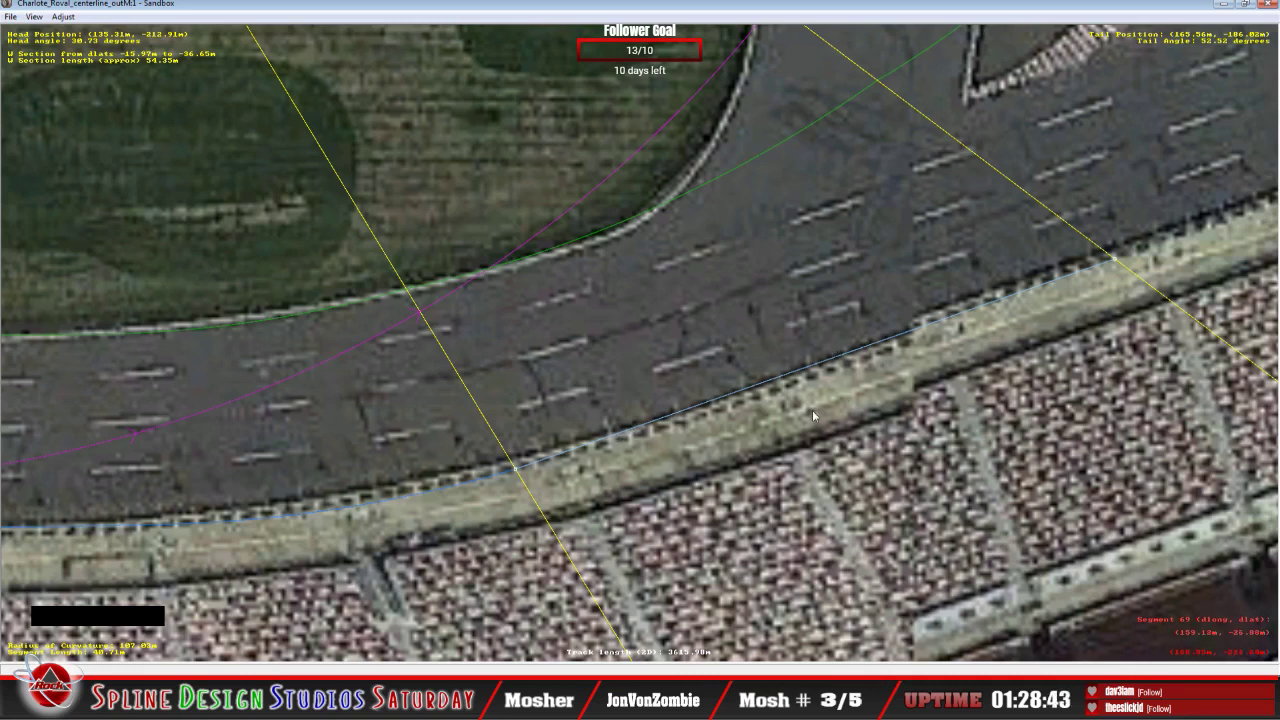
# Step: Try a W section in the following segment below the Bank of America logo, moving its far end to a dlat of about -34.29 m
pyautogui.press('Right')
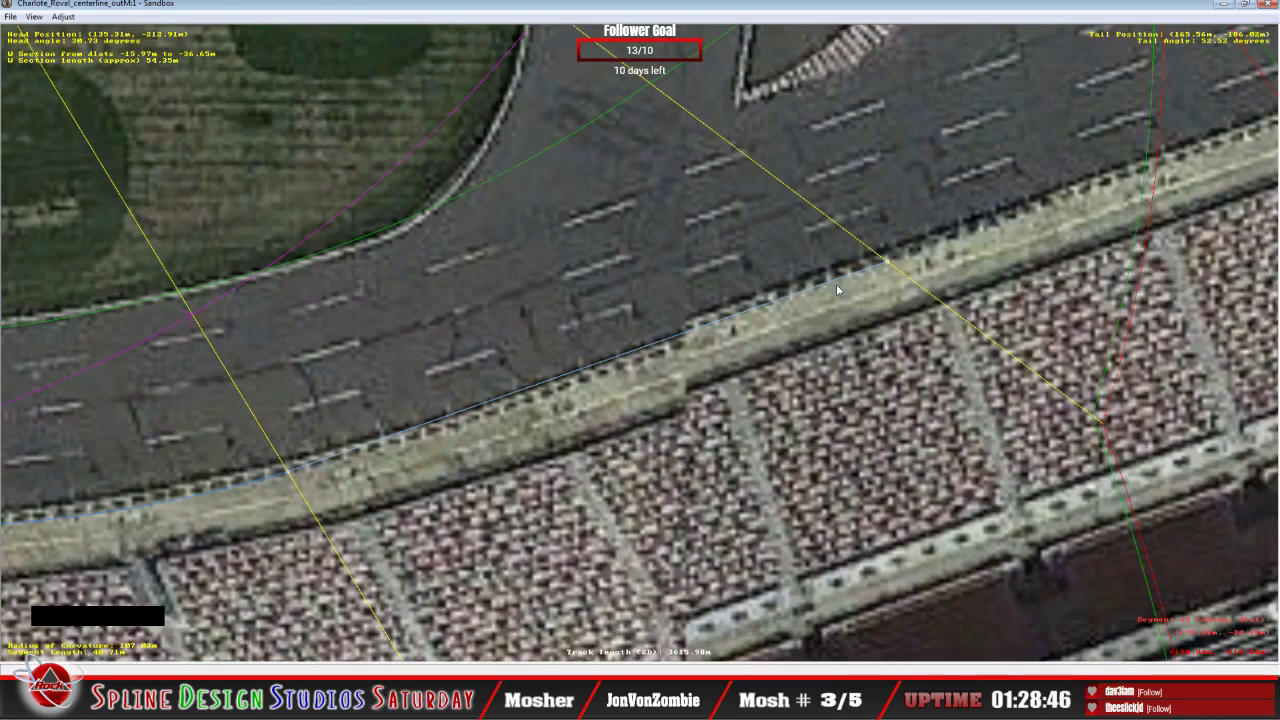
pyautogui.press('Right')
pyautogui.rightClick(721, 242)
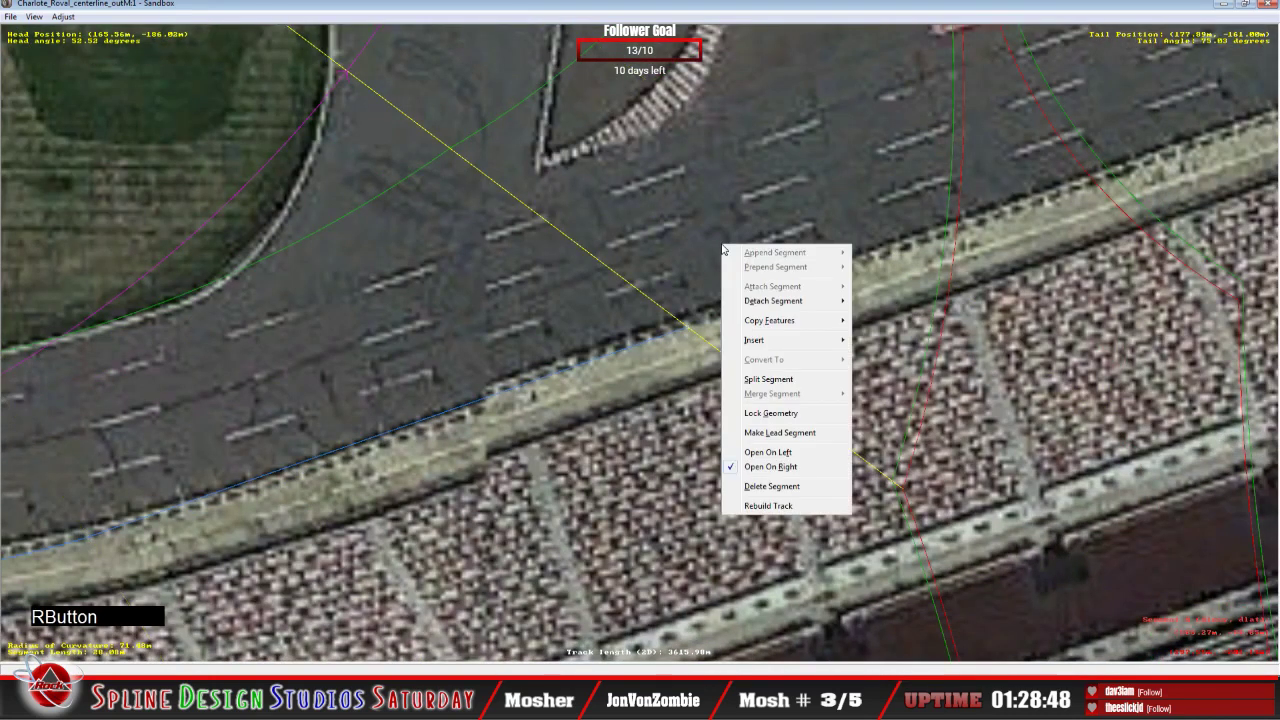
pyautogui.moveTo(770, 340)
pyautogui.click(902, 362)
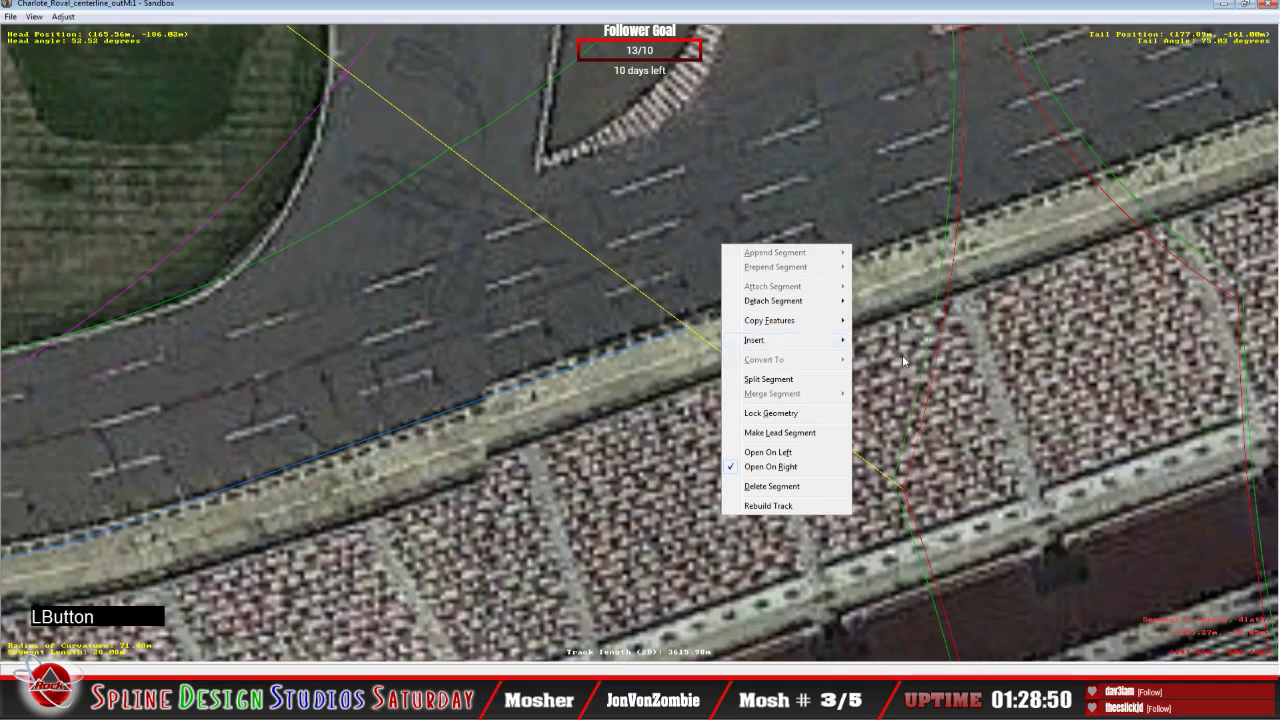
pyautogui.press('c')
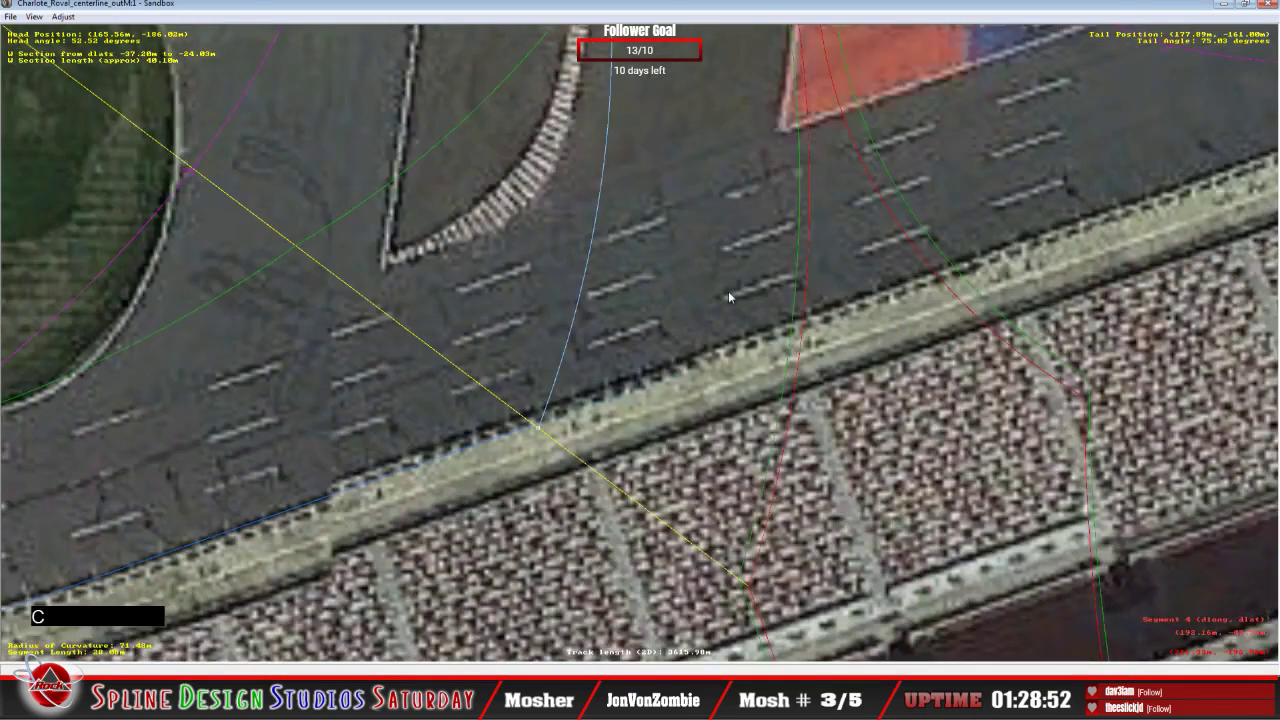
pyautogui.press('x')
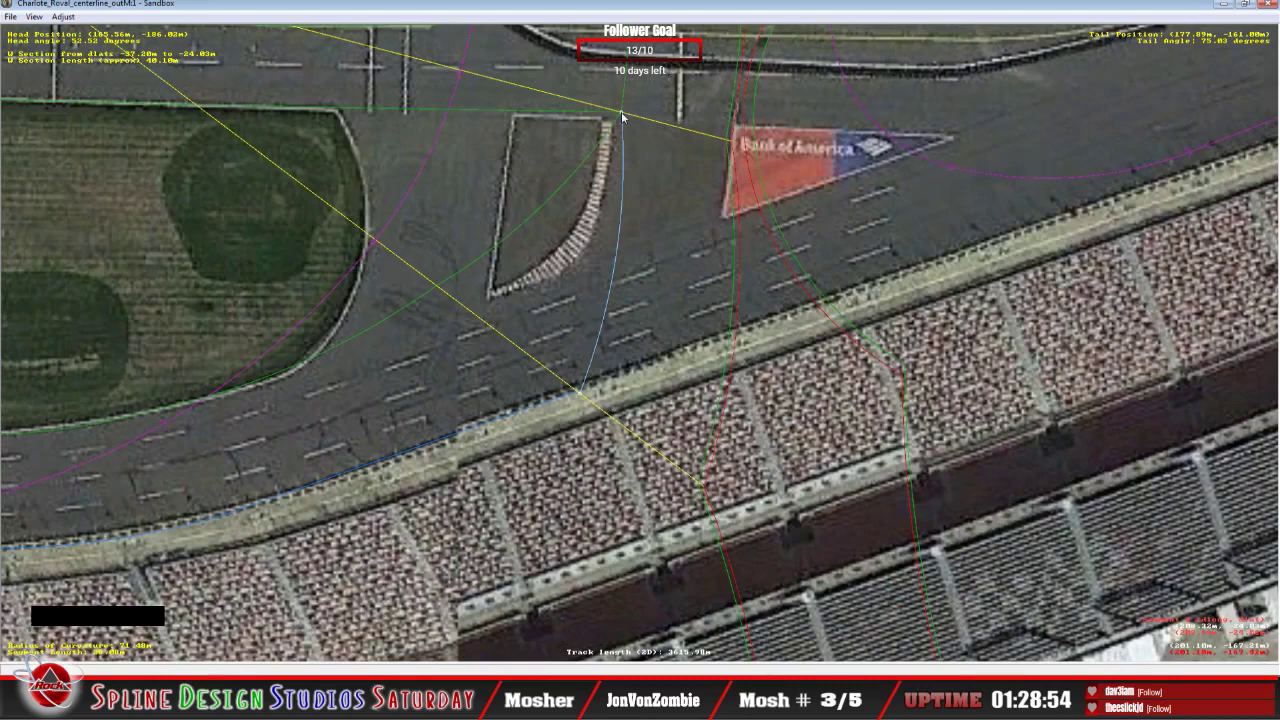
pyautogui.moveTo(622, 117); pyautogui.dragTo(730, 140)
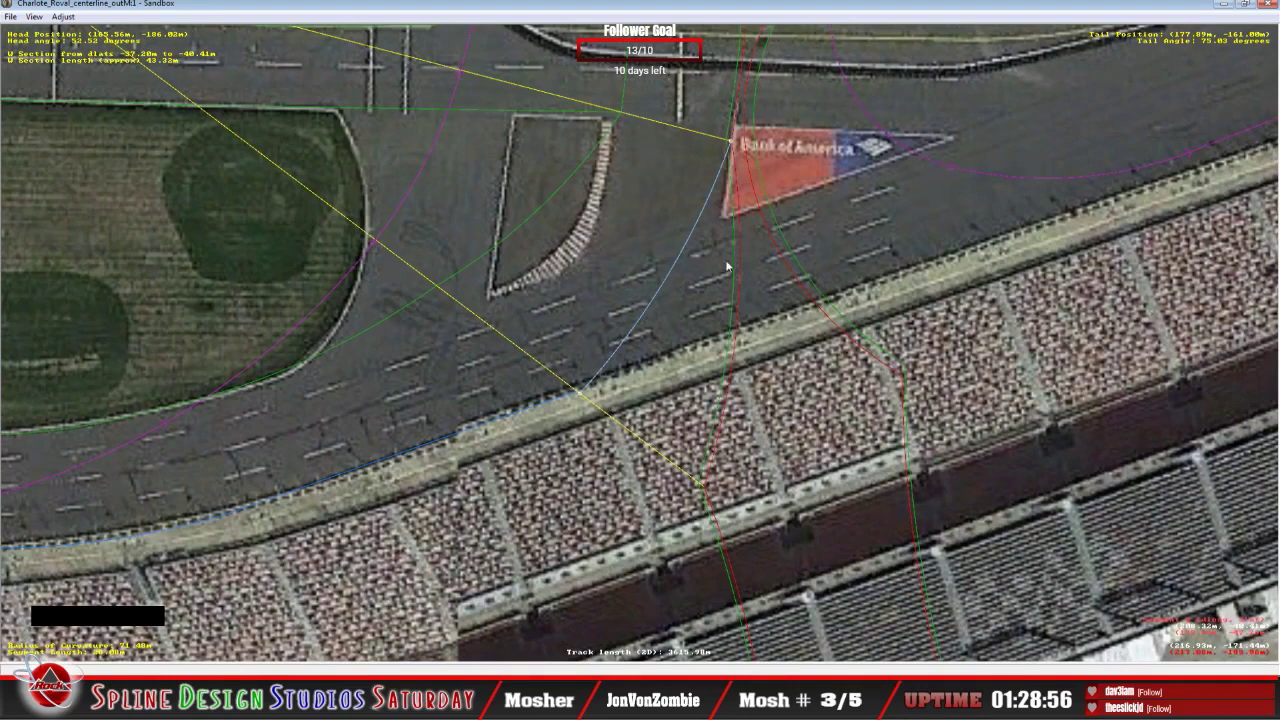
pyautogui.moveTo(727, 266); pyautogui.dragTo(677, 243)
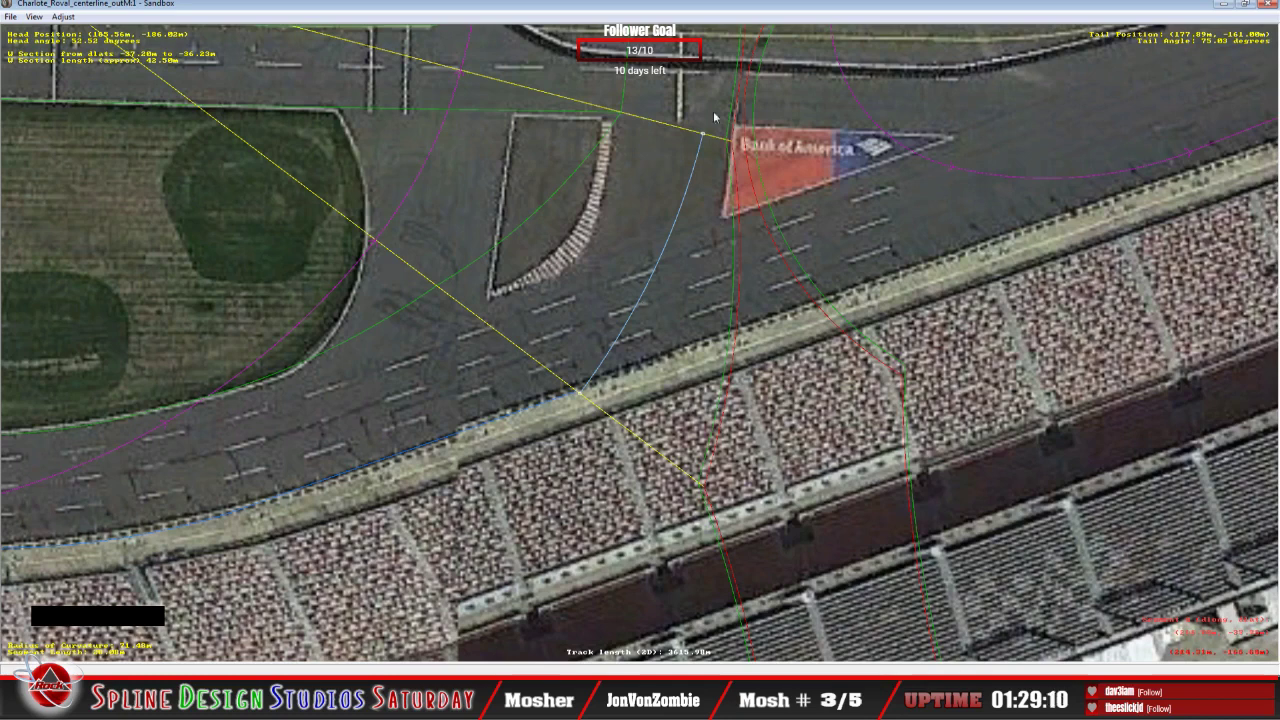
pyautogui.moveTo(700, 137); pyautogui.dragTo(733, 127)
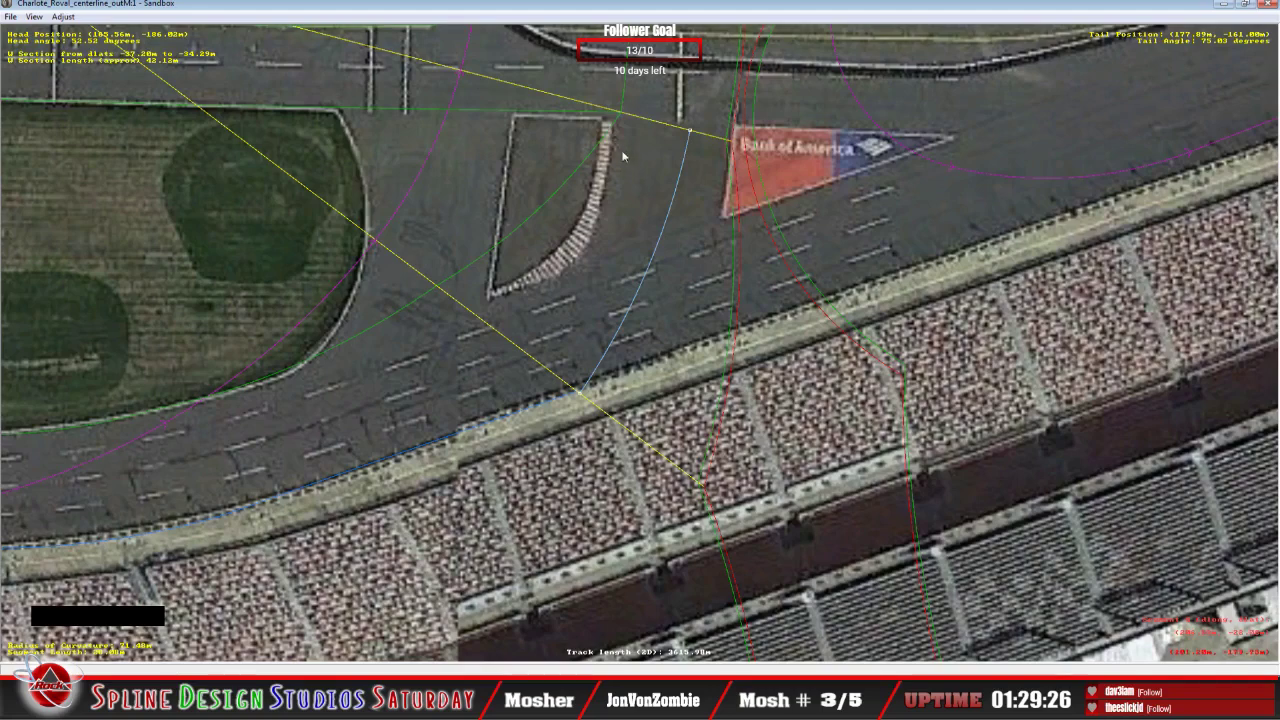
# Step: Move the far end of that W section to a dlat of about -40.41 m and toggle its Euclidian marking on and off
pyautogui.scroll(-3, 622, 155)
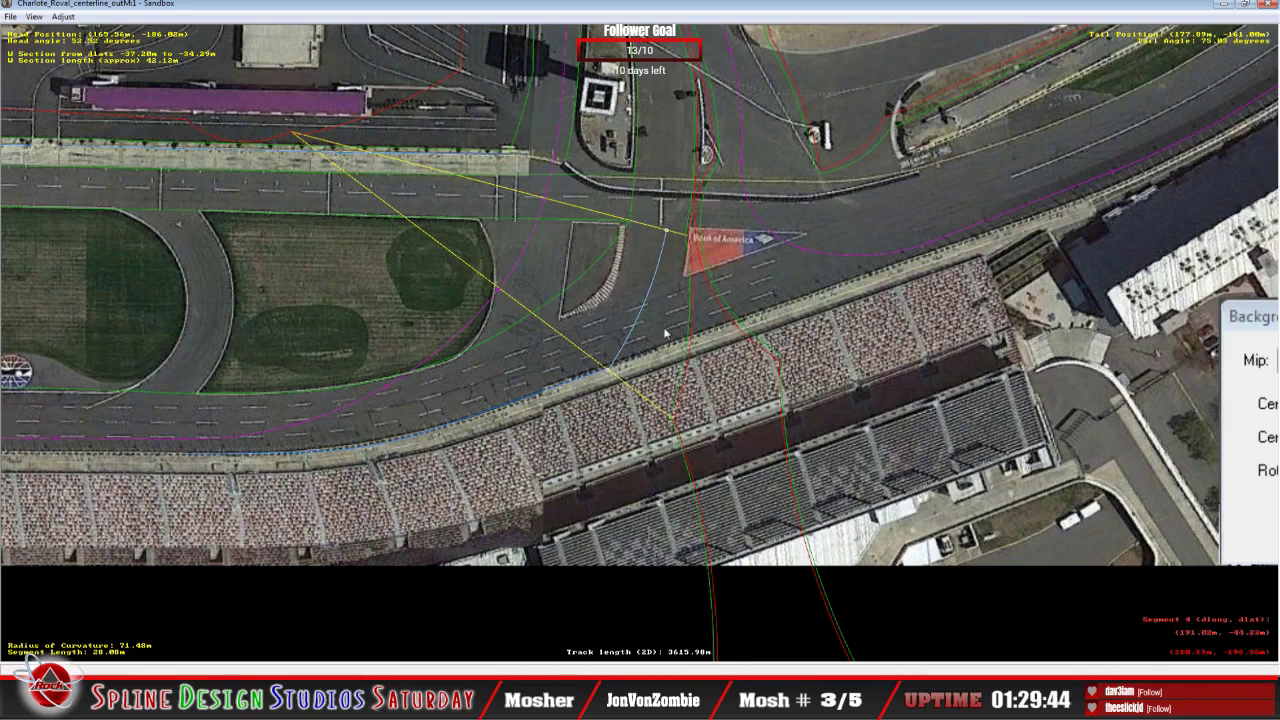
pyautogui.moveTo(672, 236); pyautogui.dragTo(689, 236)
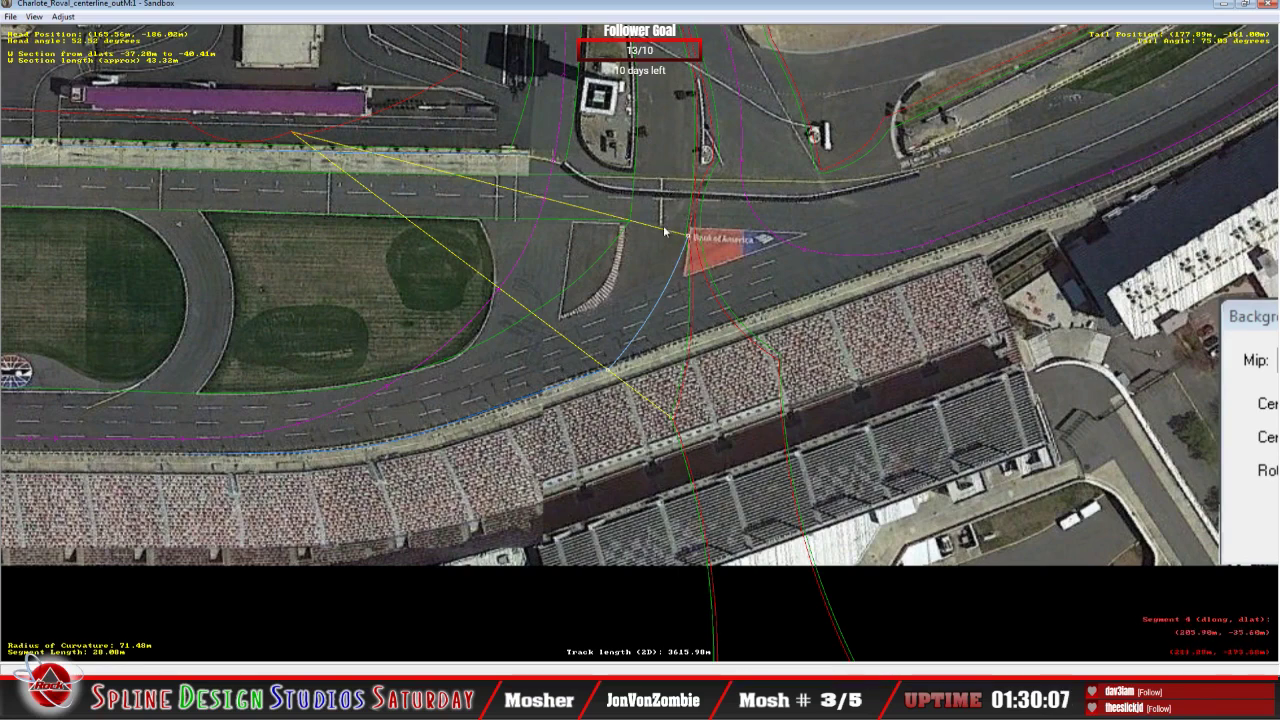
pyautogui.rightClick(663, 302)
pyautogui.click(699, 330)
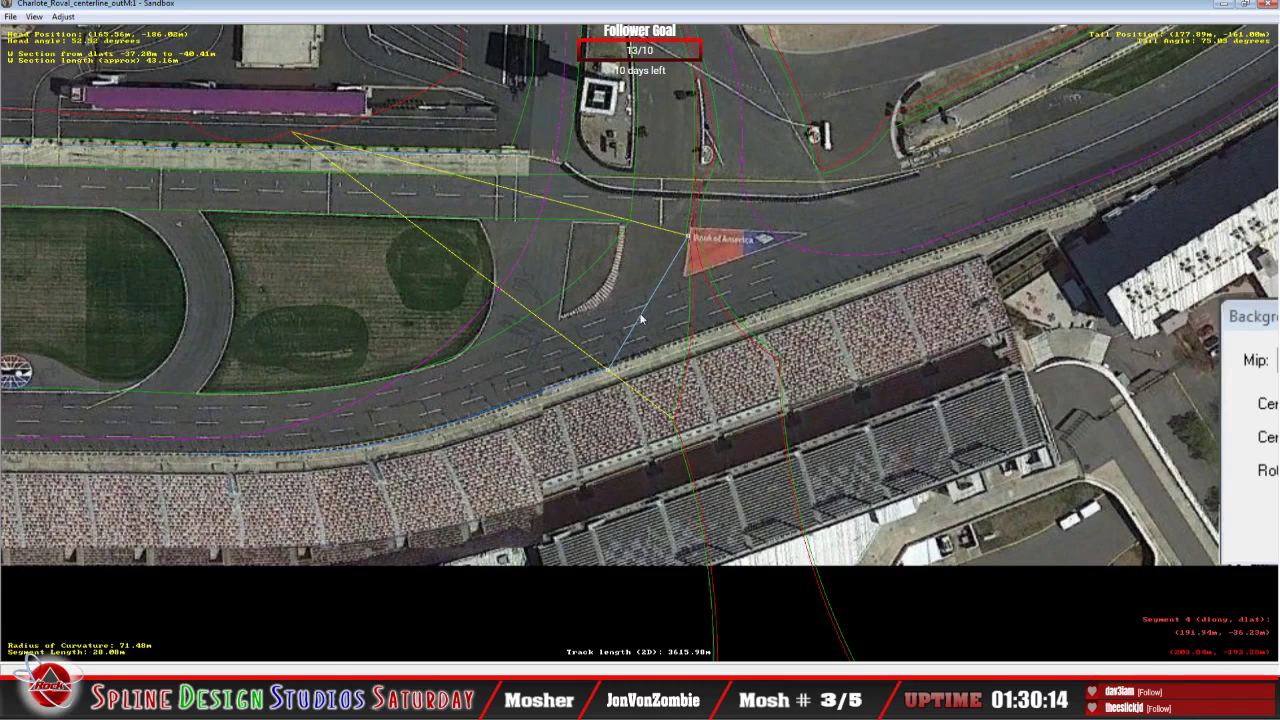
pyautogui.rightClick(640, 316)
pyautogui.click(669, 344)
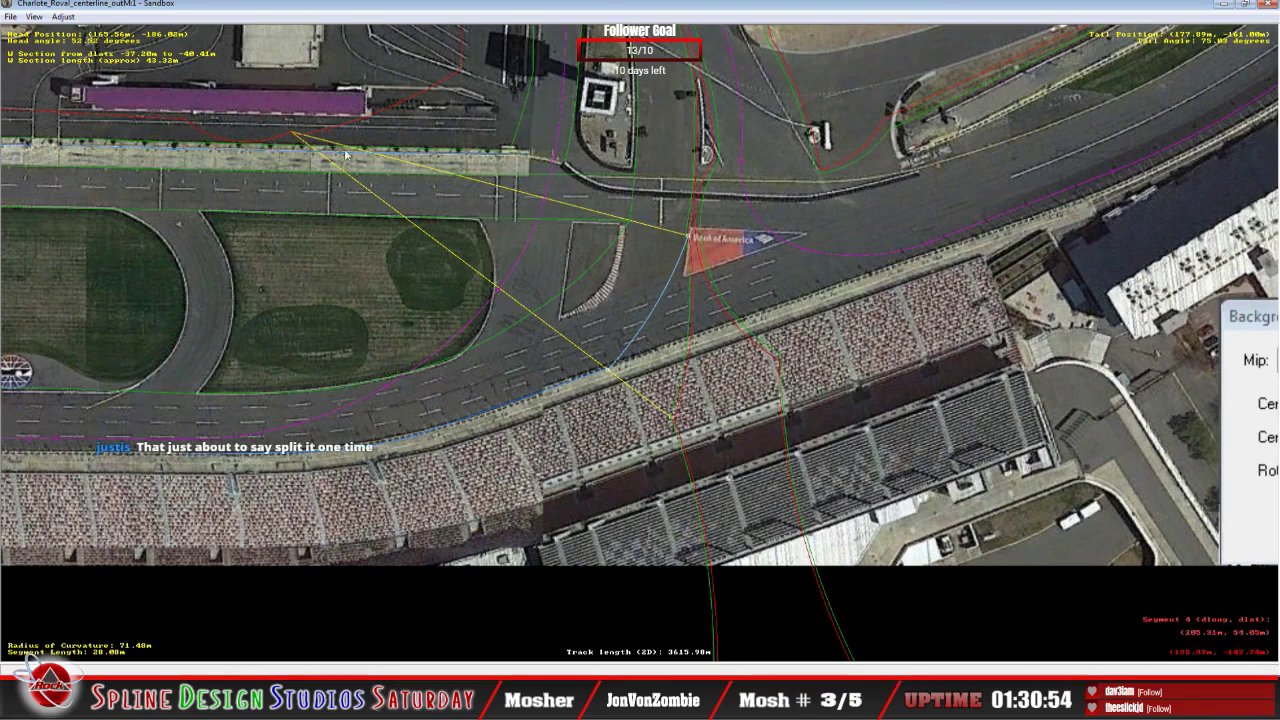
# Step: Move the end of the X section where the segment's yellow boundary lines converge to a dlat of about 68.75 m
pyautogui.click(300, 140)
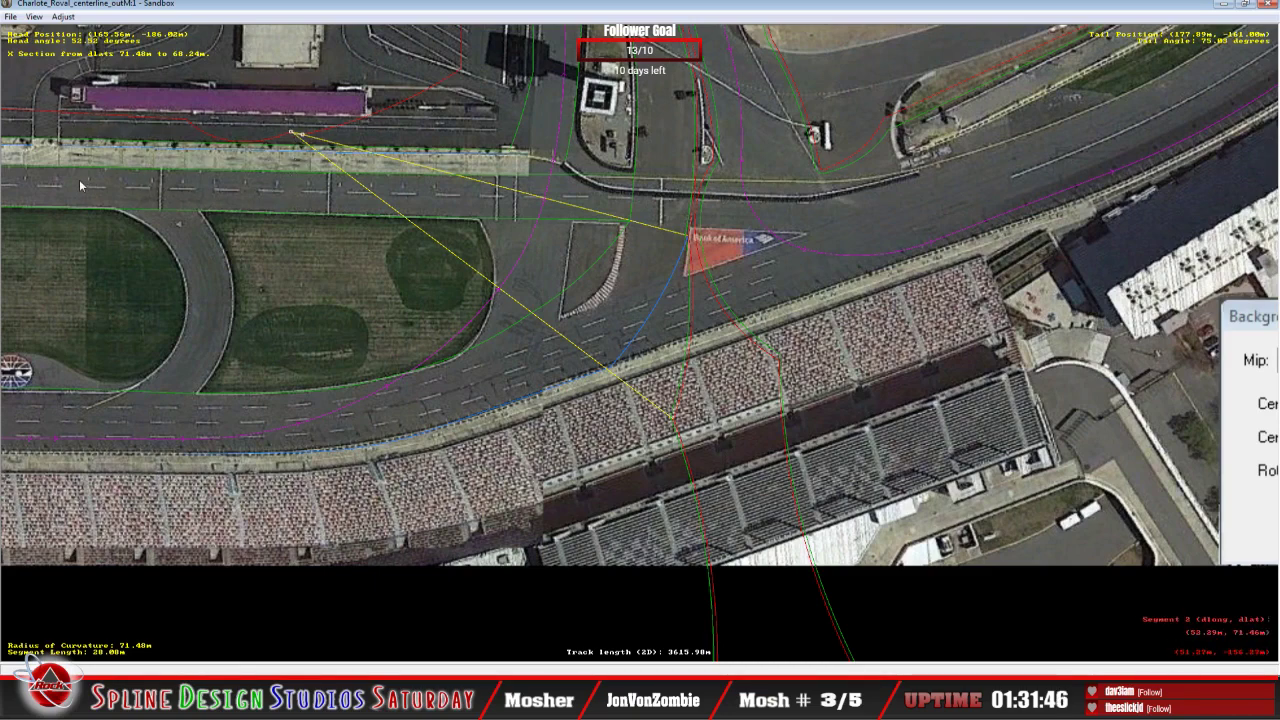
pyautogui.click(306, 138)
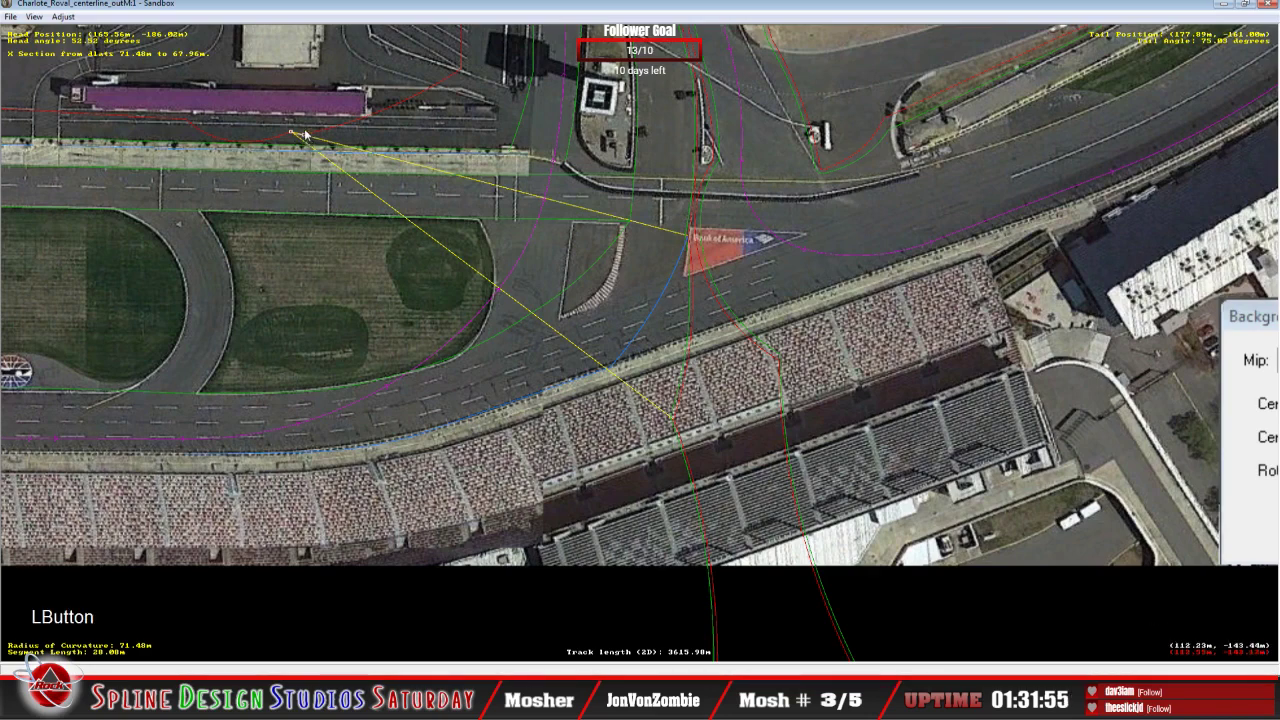
pyautogui.click(302, 138)
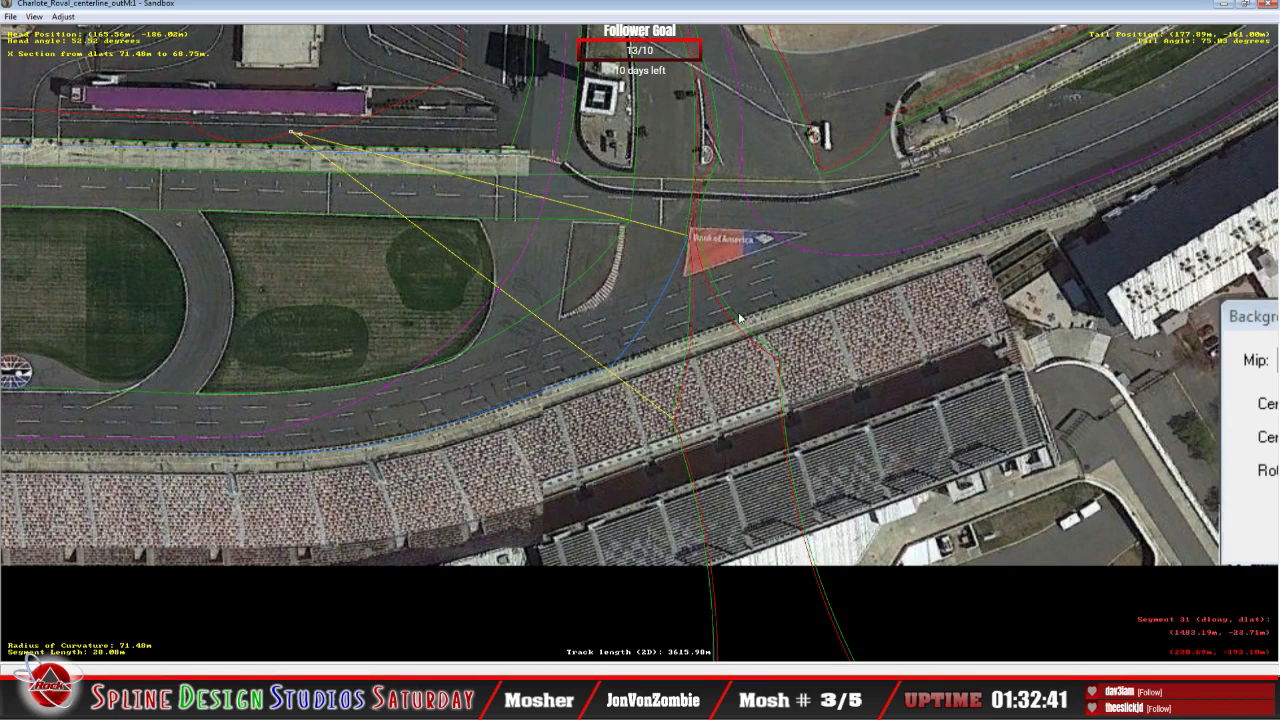
# Step: Delete the W section that runs from the wall up to the Bank of America logo
pyautogui.click(655, 314)
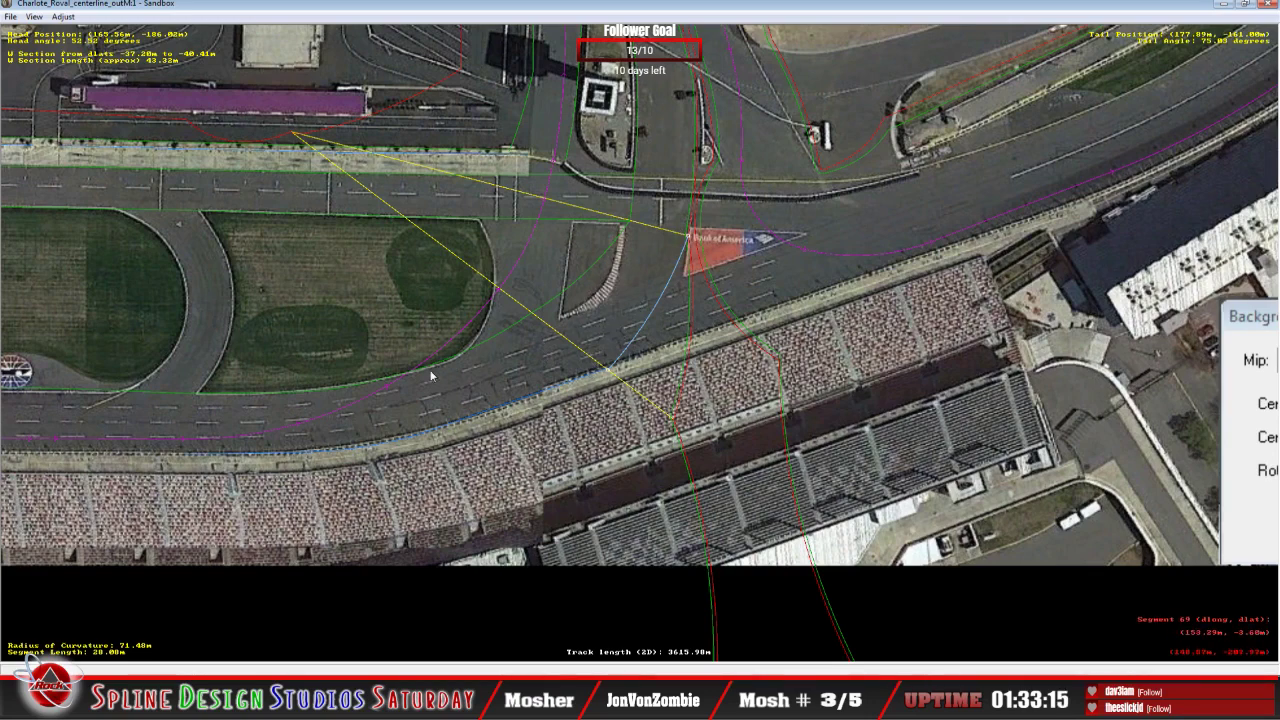
pyautogui.click(691, 302)
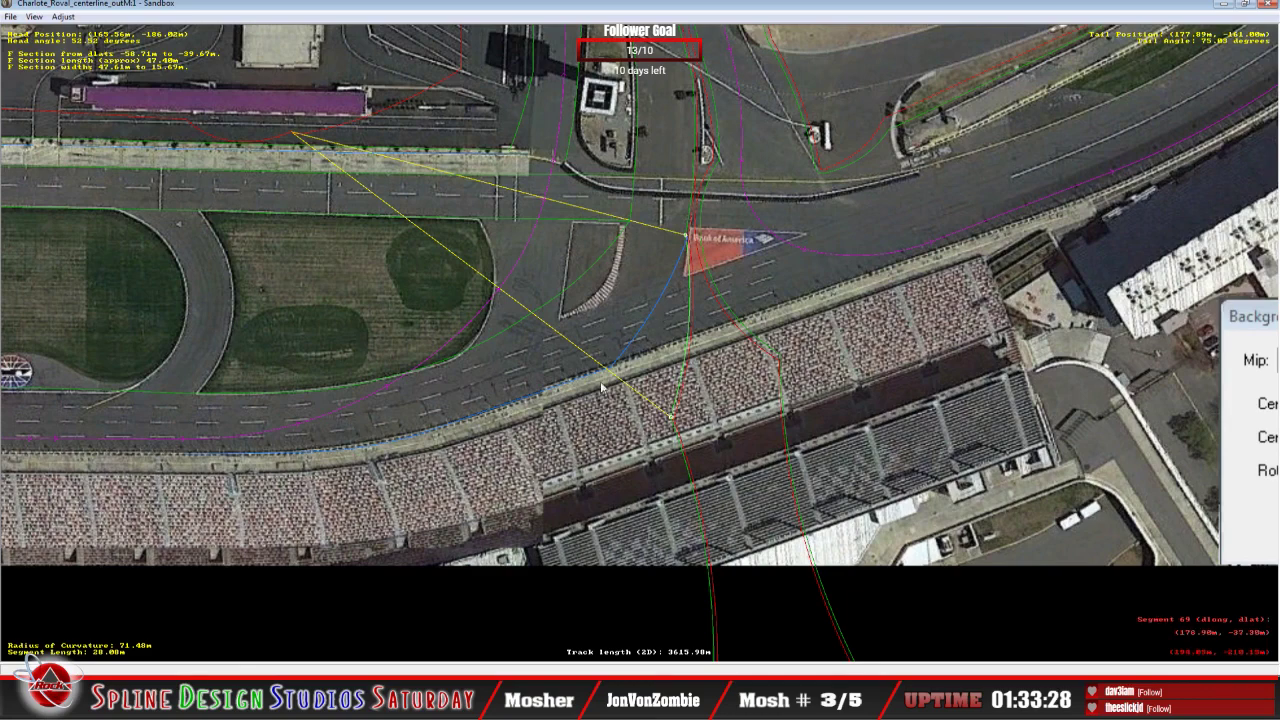
pyautogui.click(641, 337)
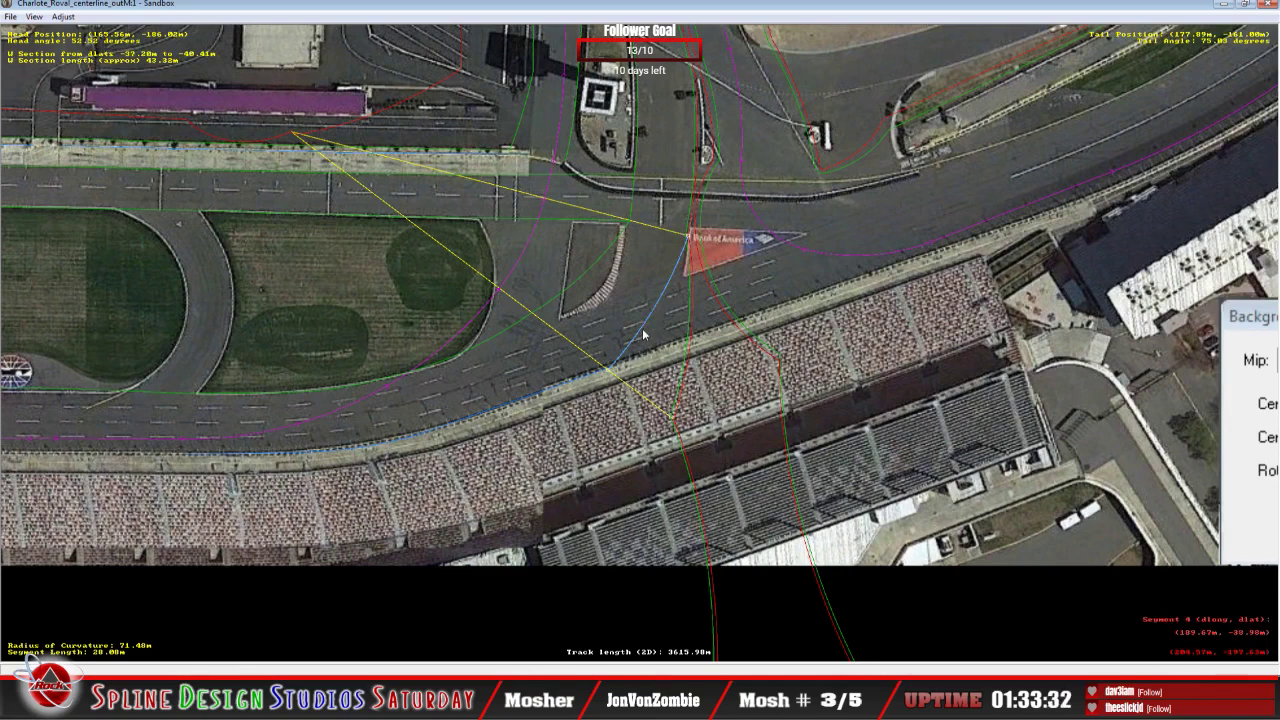
pyautogui.press('Delete')
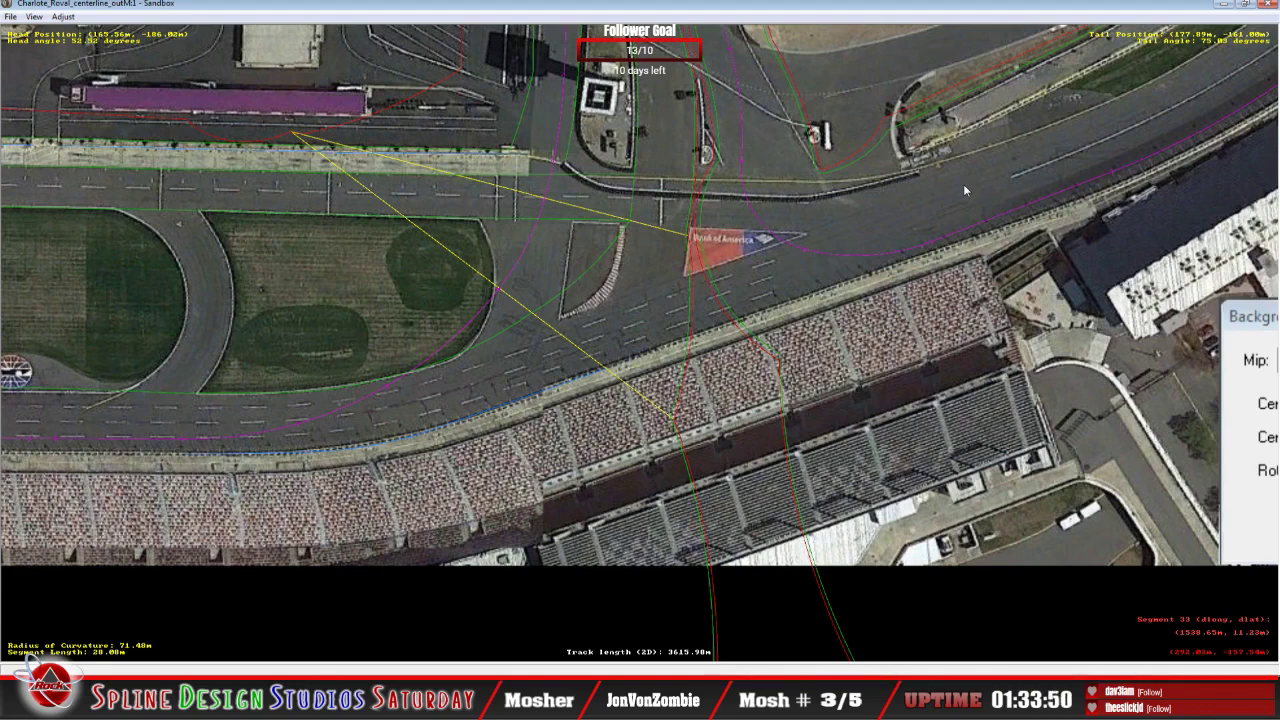
# Step: Examine the segments, W section and F sections between the end of the traced outer wall and the Bank of America logo
pyautogui.click(586, 379)
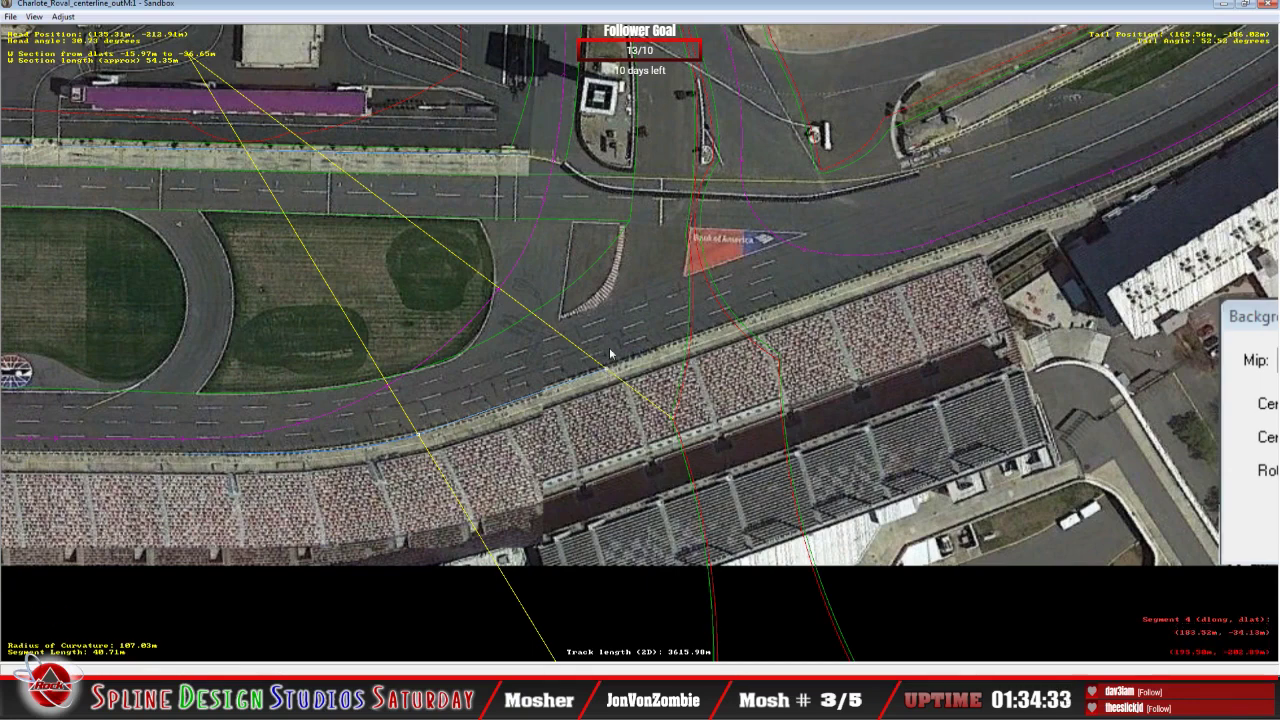
pyautogui.click(606, 352)
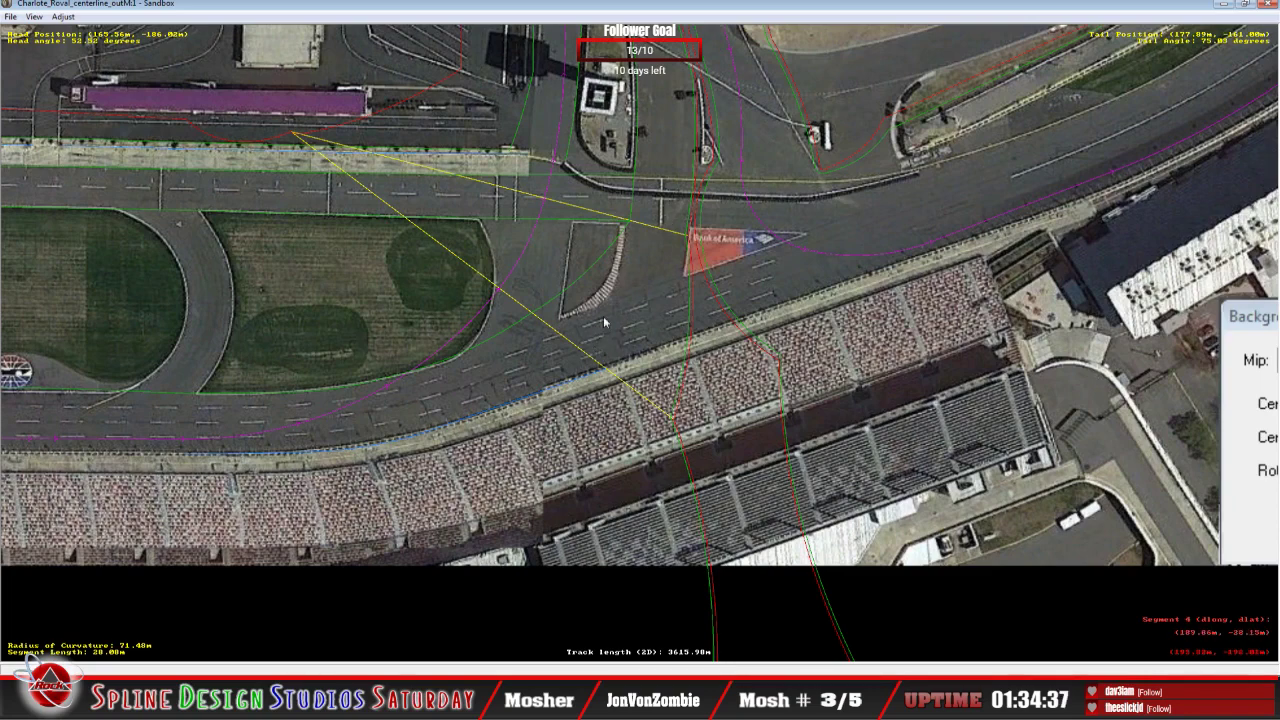
pyautogui.click(686, 197)
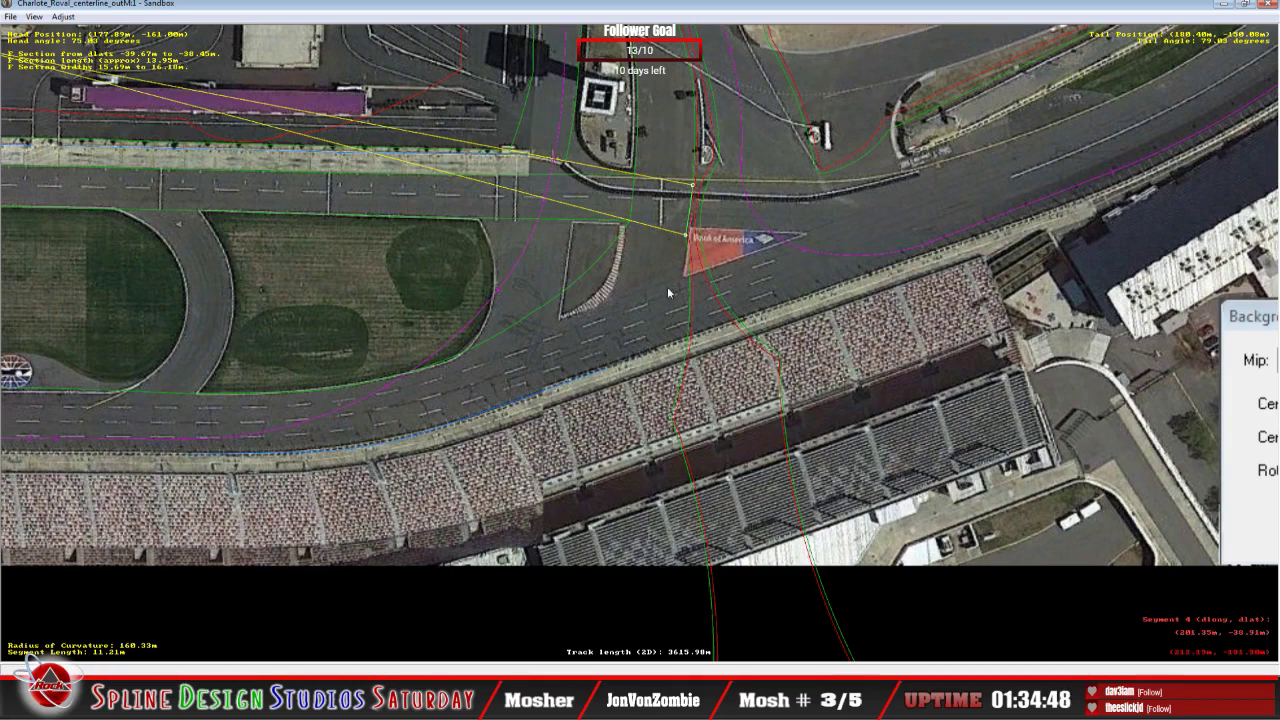
pyautogui.click(665, 248)
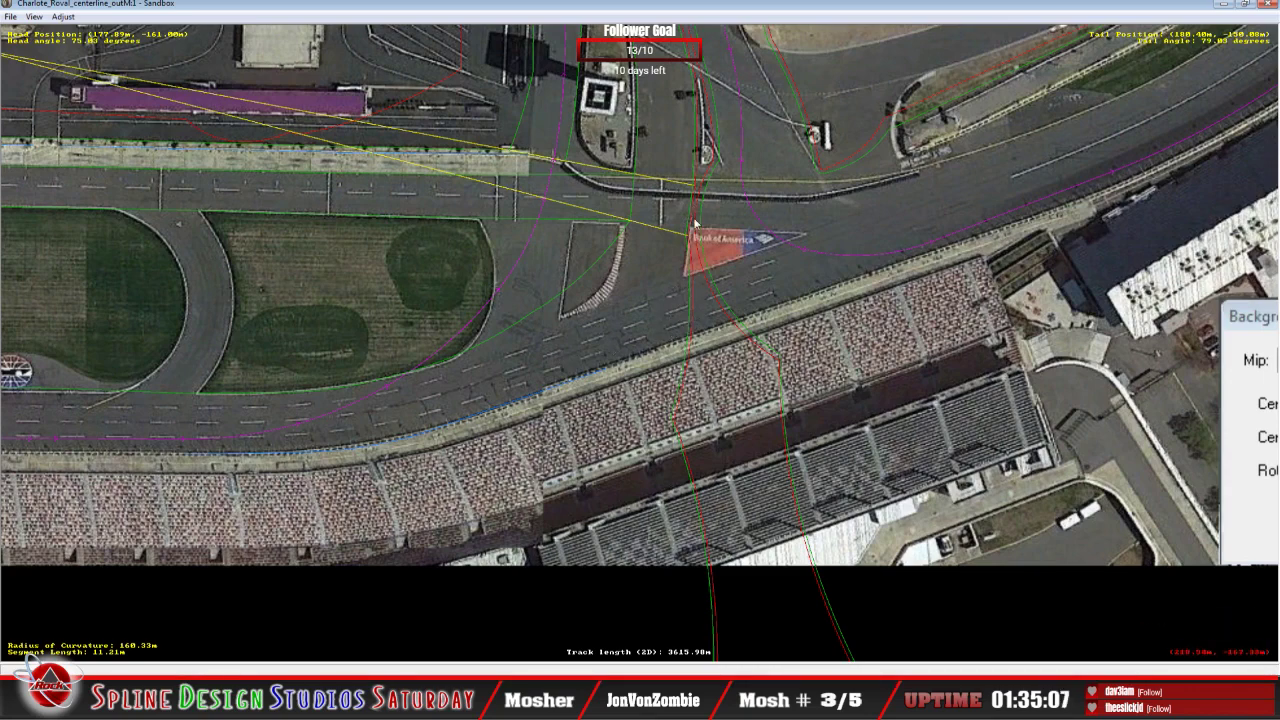
pyautogui.click(697, 303)
pyautogui.click(697, 300)
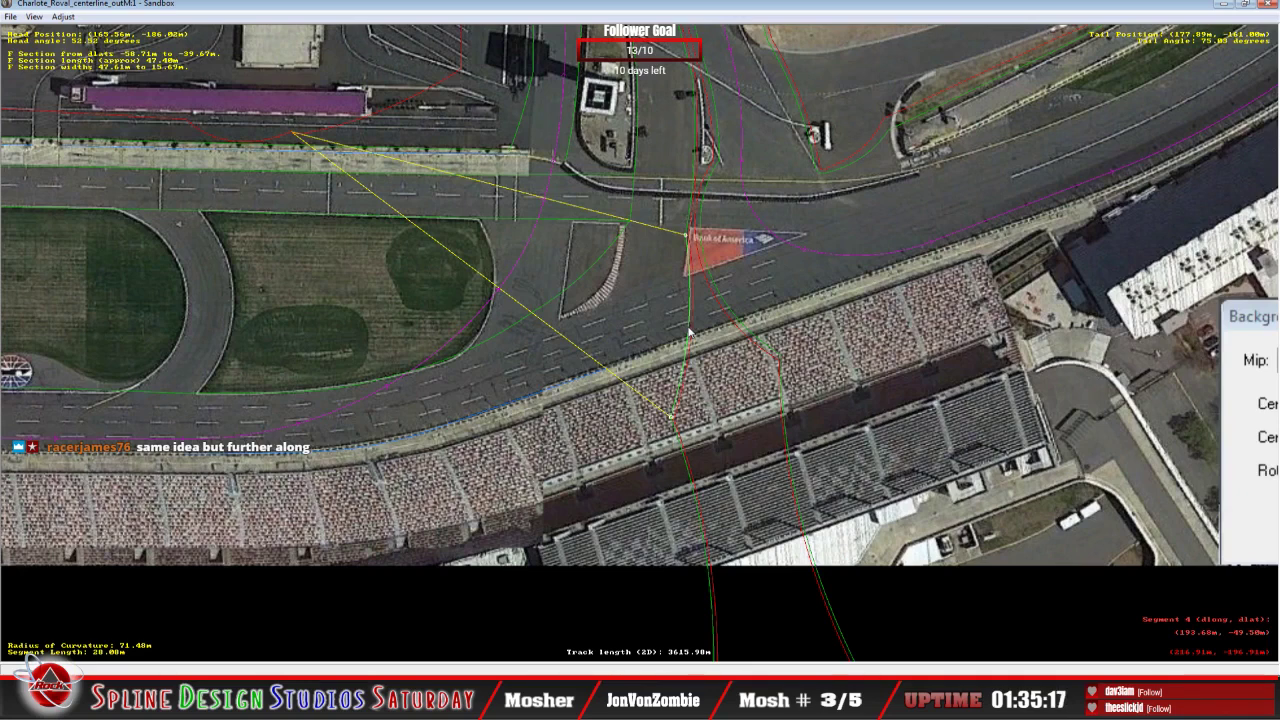
pyautogui.click(552, 367)
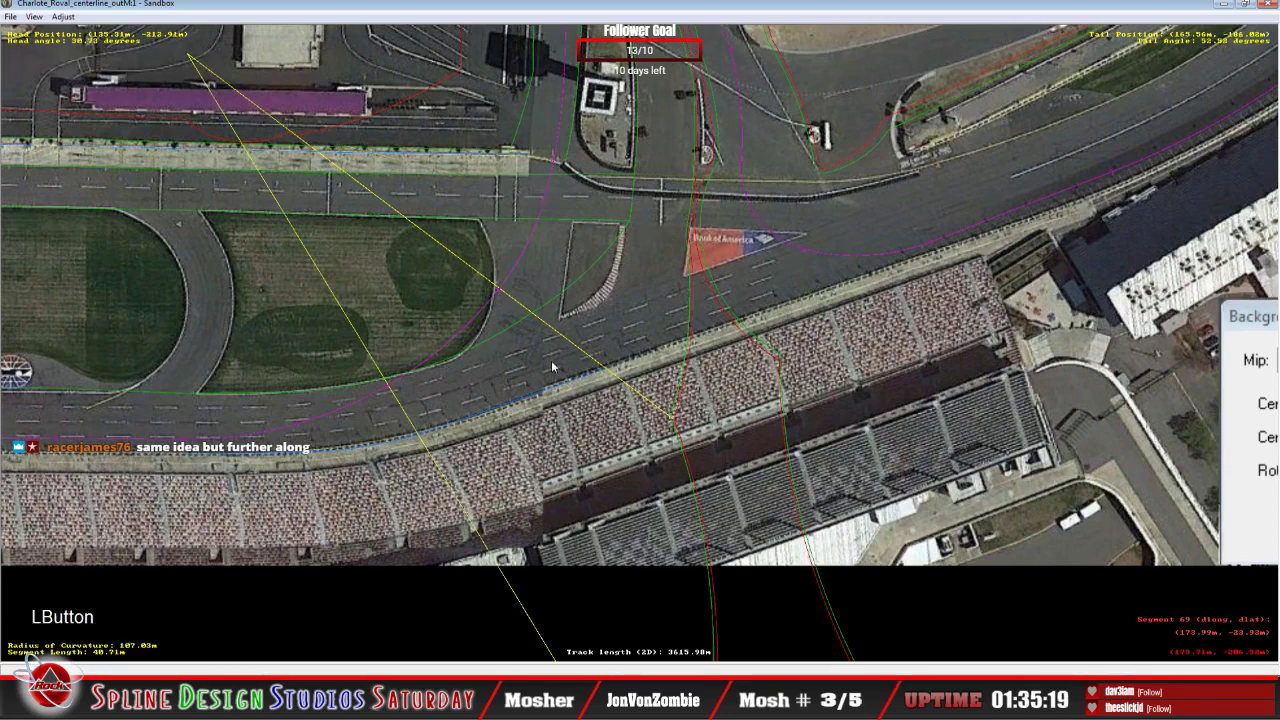
pyautogui.click(614, 333)
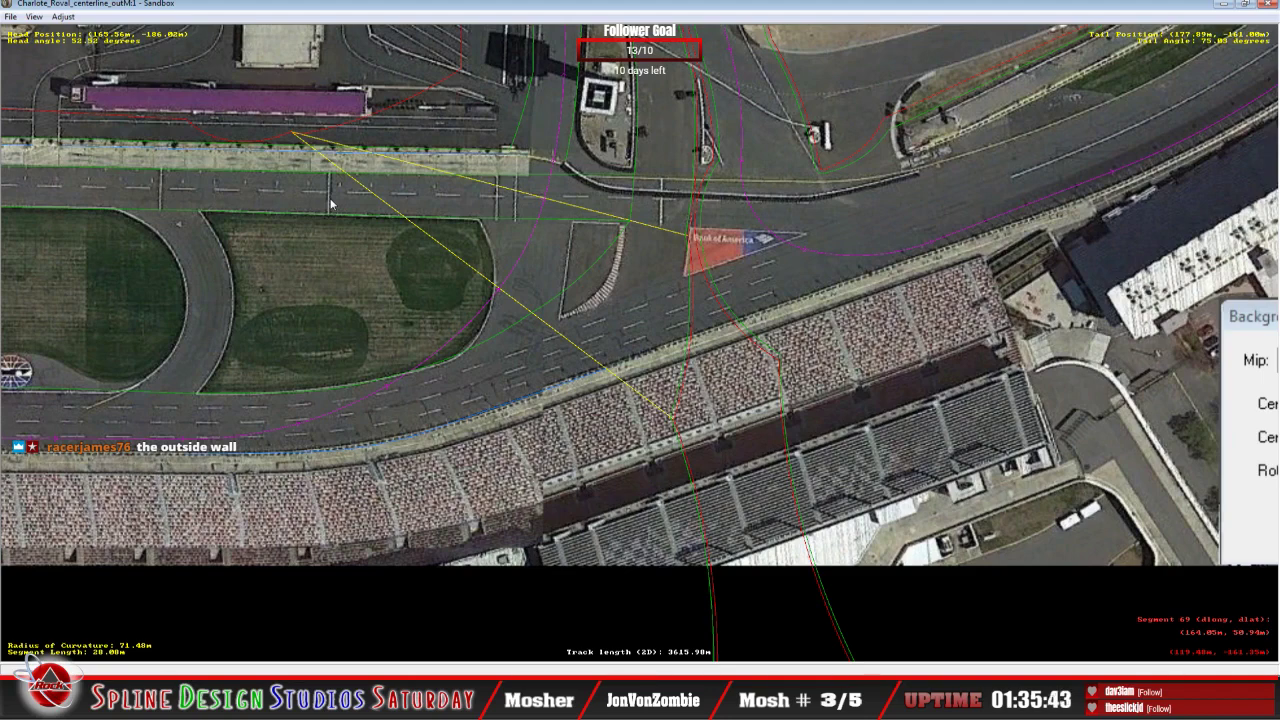
pyautogui.click(648, 358)
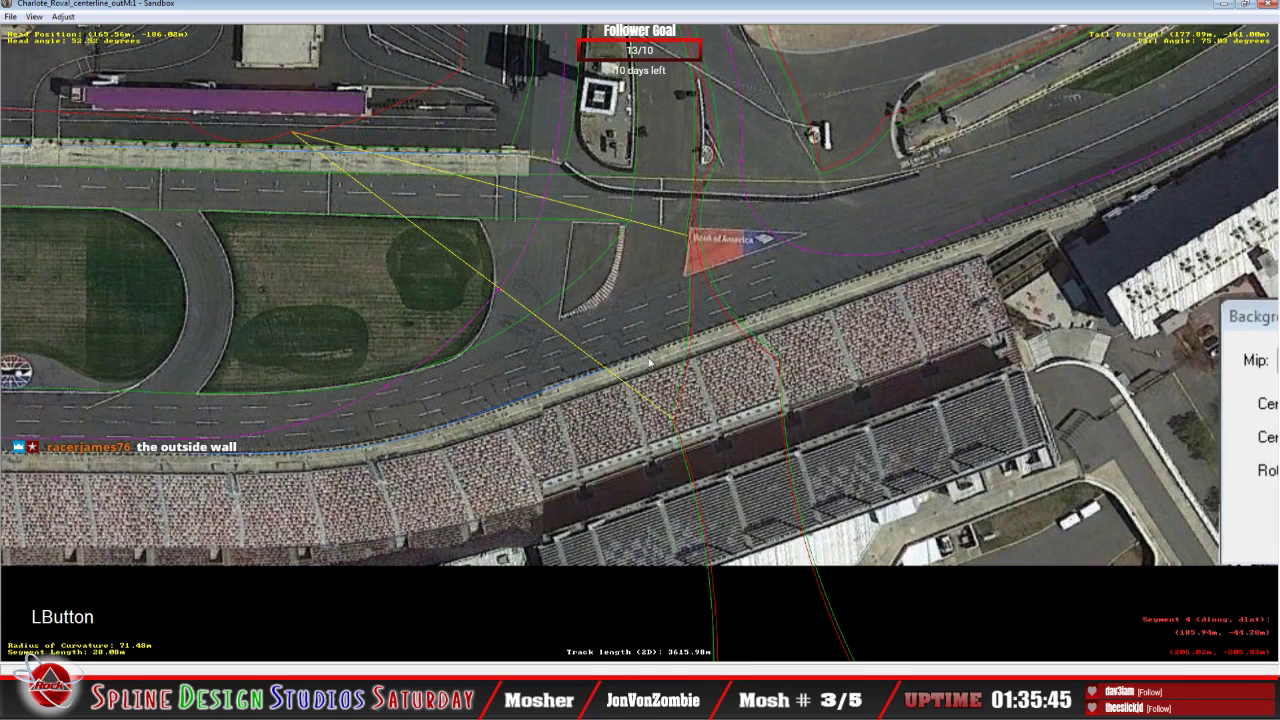
pyautogui.moveTo(642, 357); pyautogui.dragTo(646, 353)
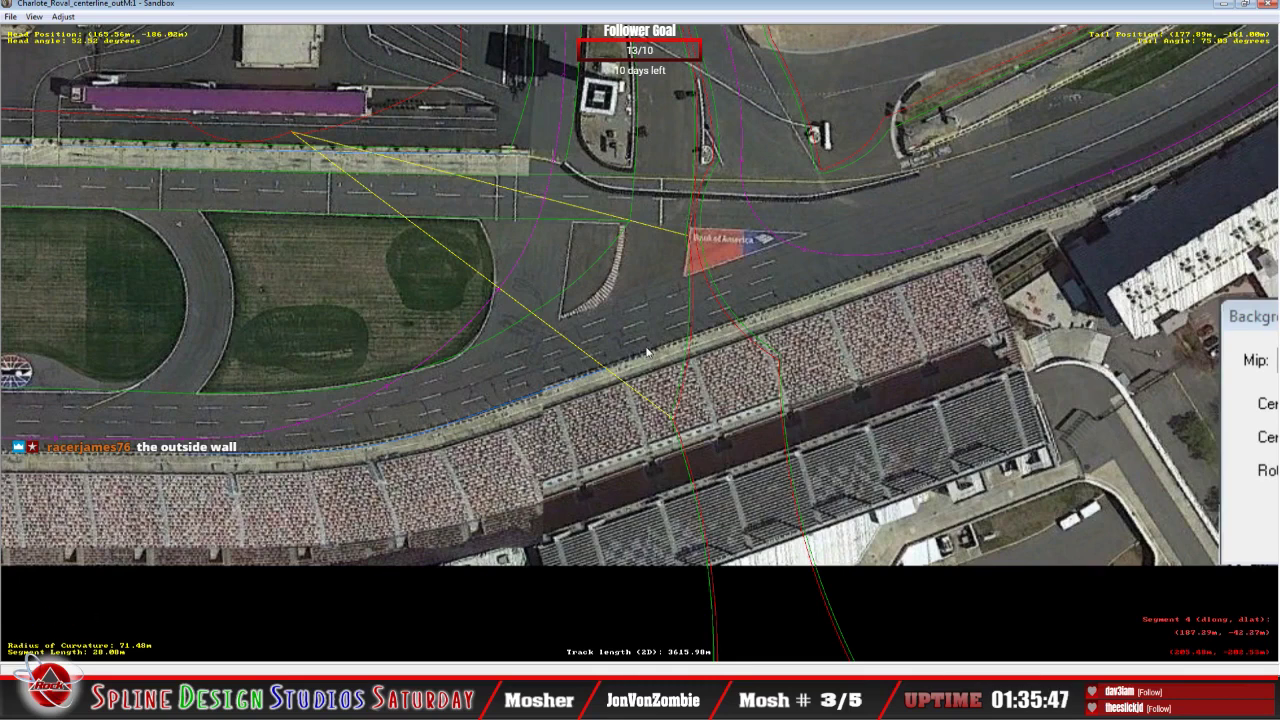
pyautogui.click(597, 373)
pyautogui.click(636, 355)
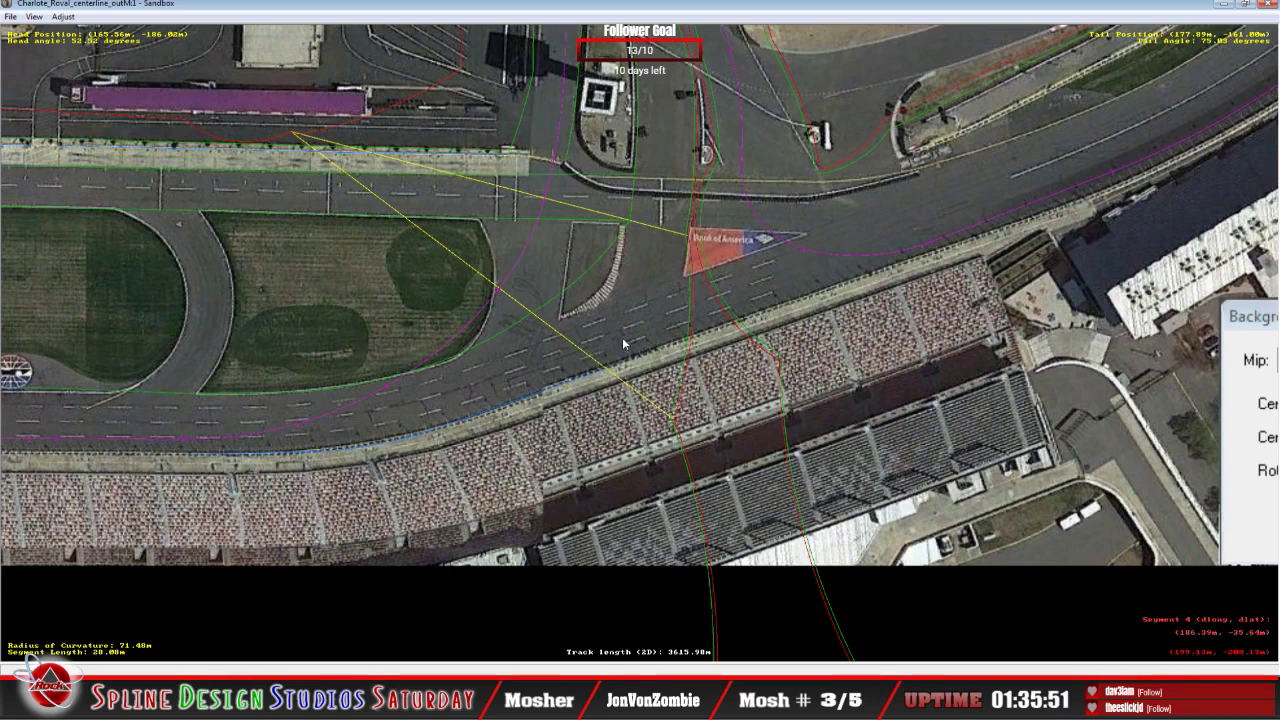
# Step: Try a W section in segment 4 below the Bank of America logo, moving its far end to a dlat of about -39.19 m
pyautogui.rightClick(621, 332)
pyautogui.moveTo(657, 432)
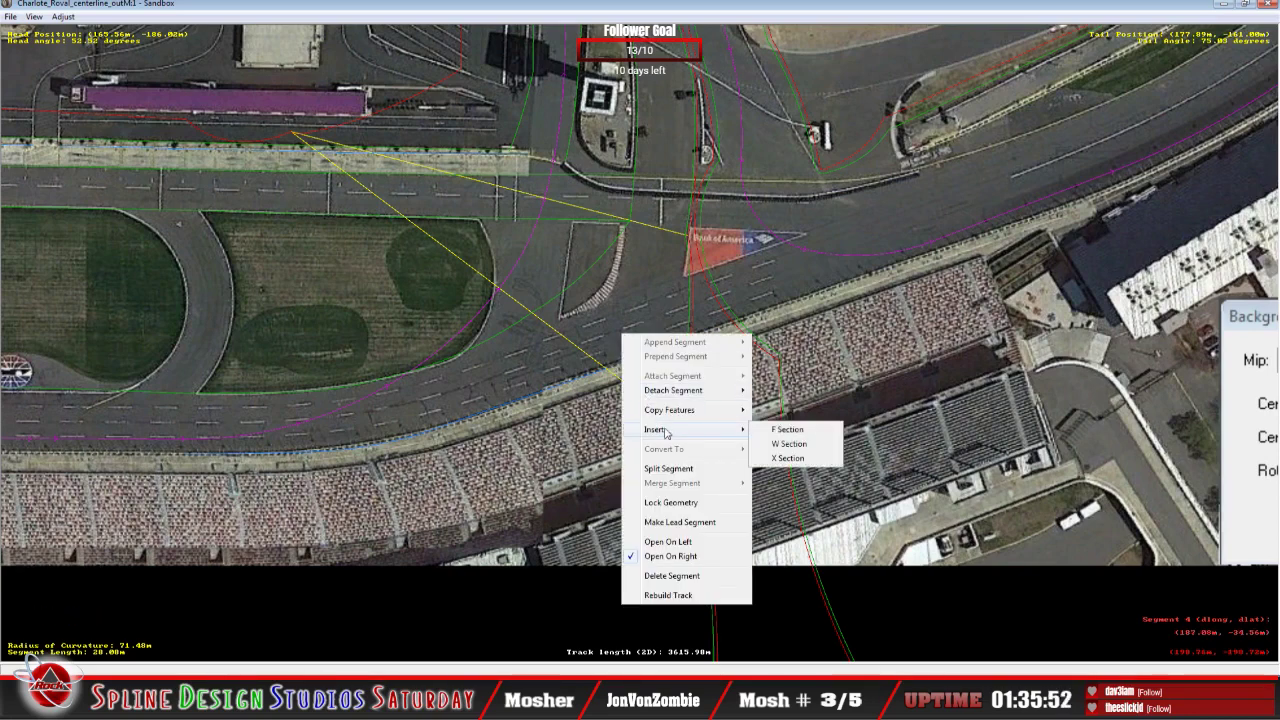
pyautogui.click(797, 444)
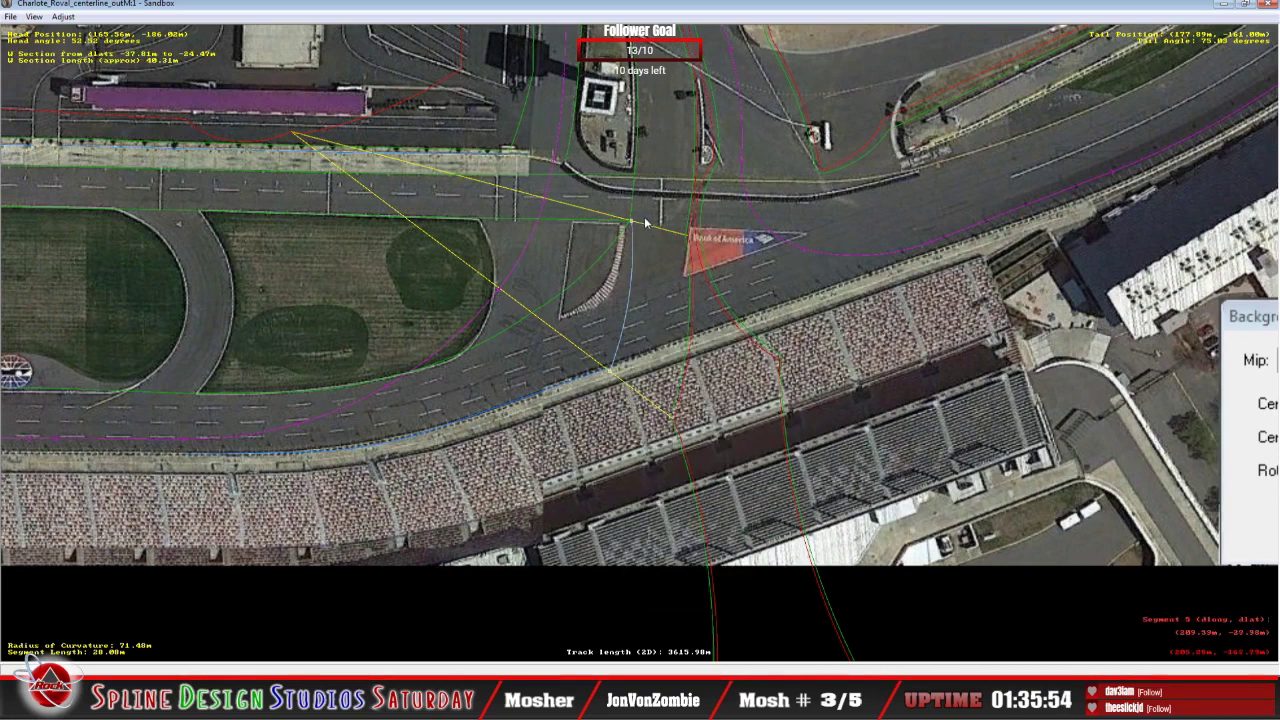
pyautogui.moveTo(632, 222); pyautogui.dragTo(684, 246)
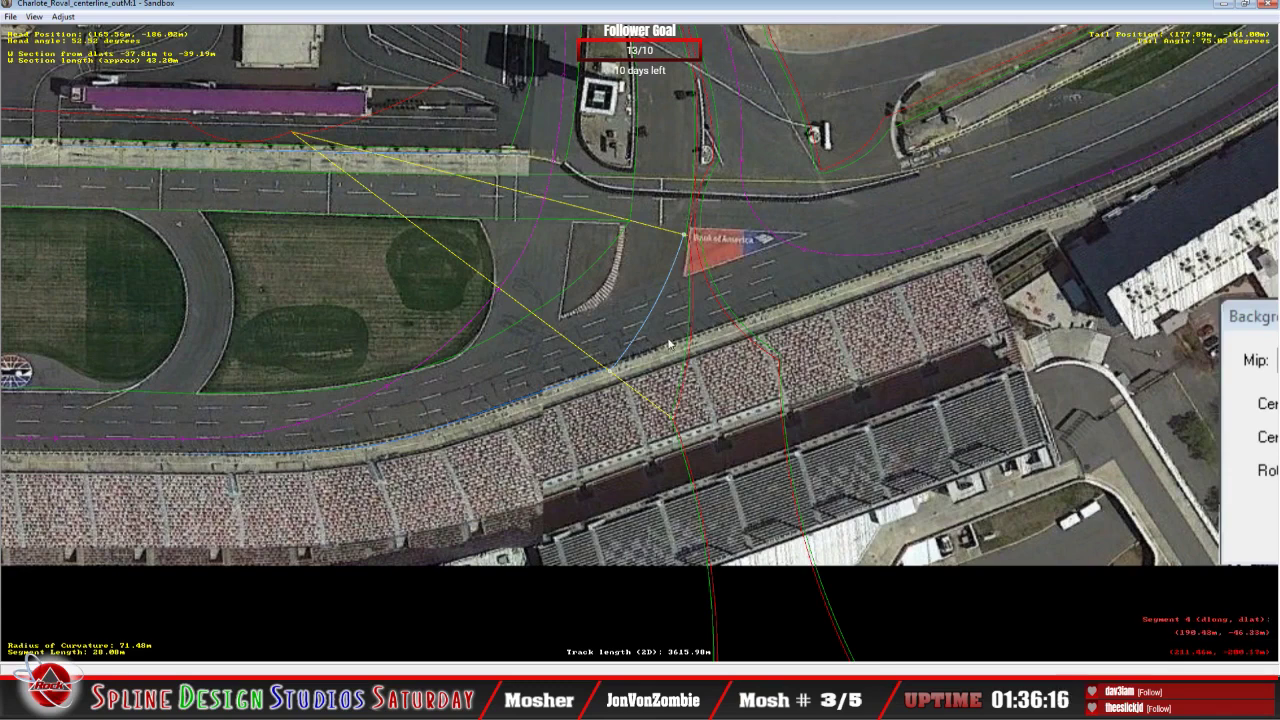
# Step: Mark the trial W section in segment 4 as Euclidian and delete it
pyautogui.click(300, 142)
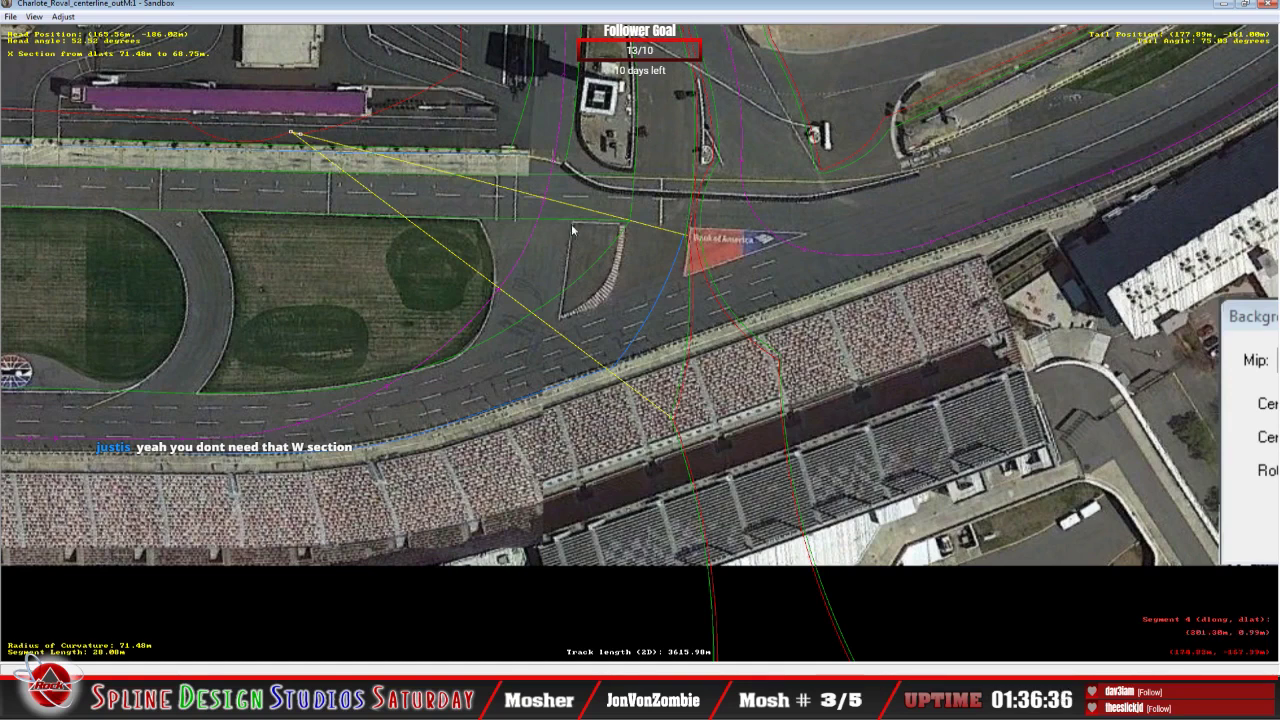
pyautogui.click(652, 315)
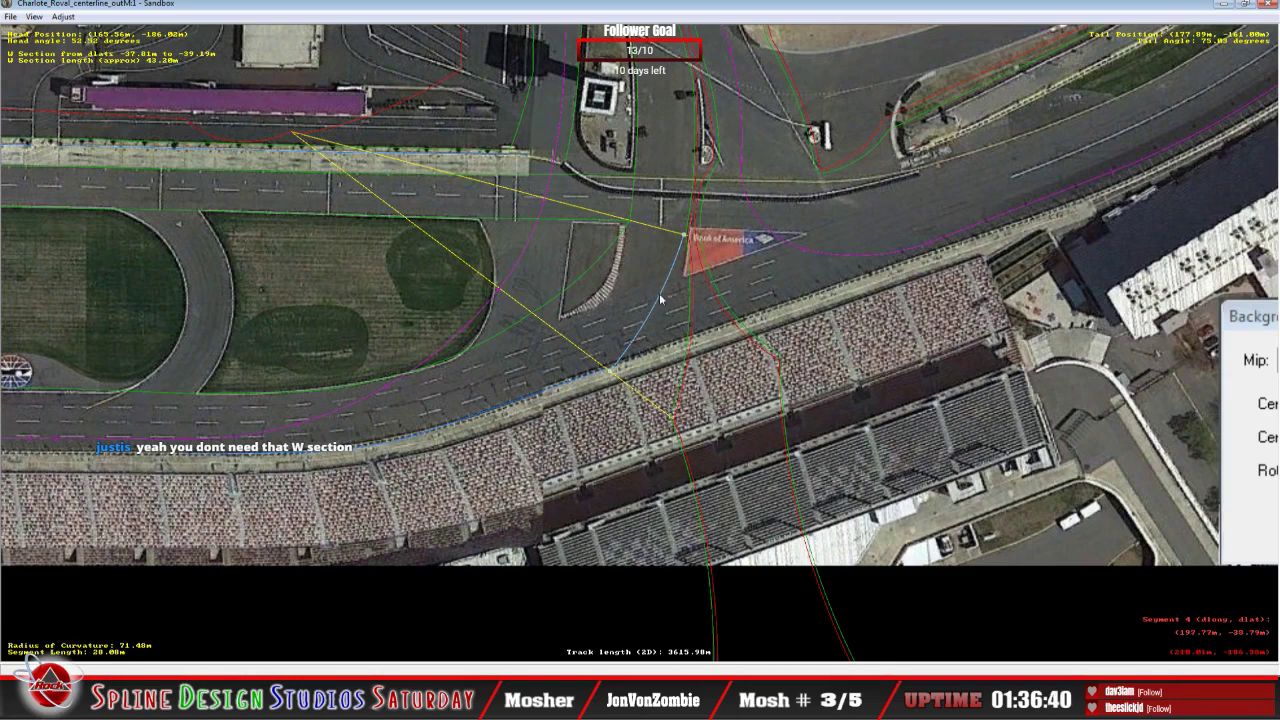
pyautogui.rightClick(659, 300)
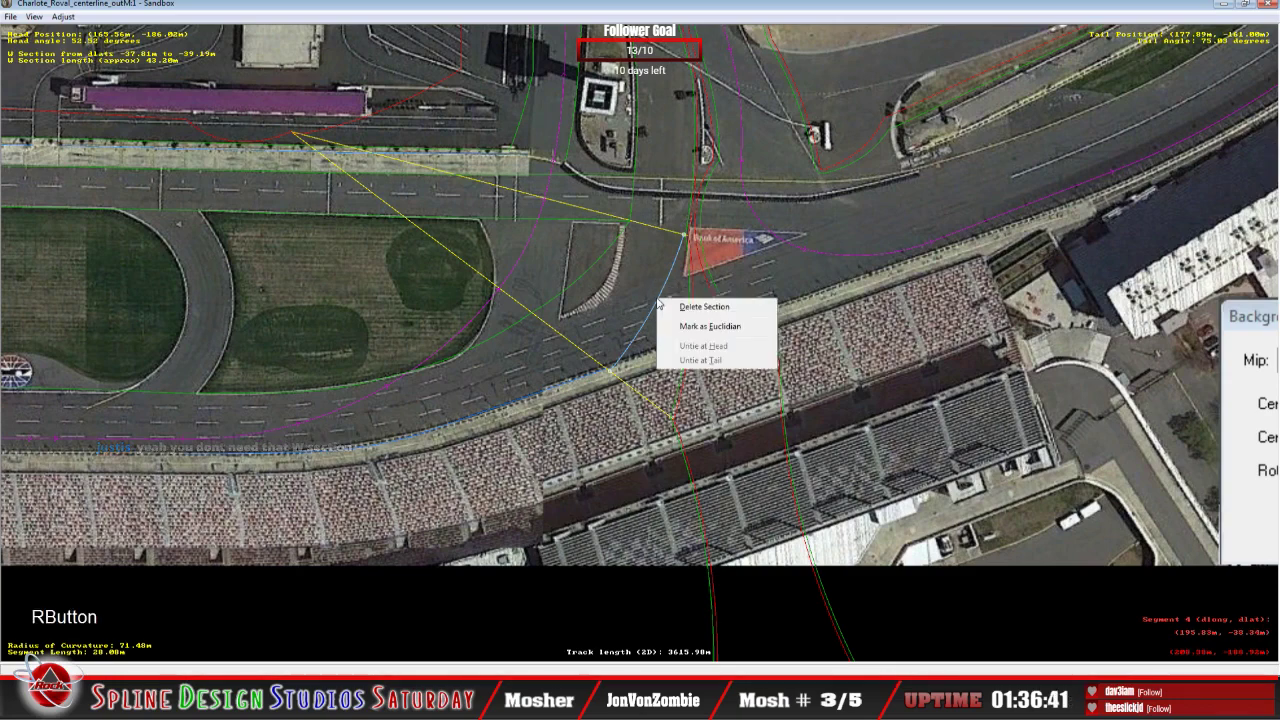
pyautogui.click(703, 330)
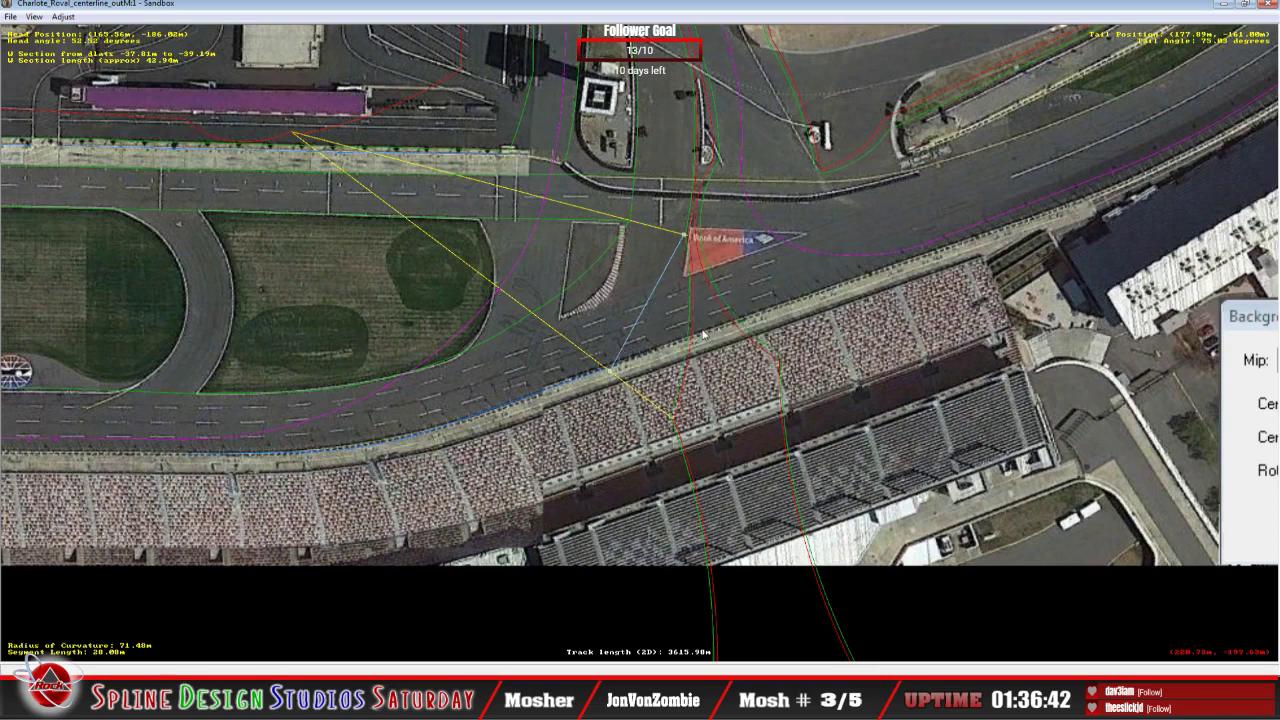
pyautogui.rightClick(637, 327)
pyautogui.click(648, 300)
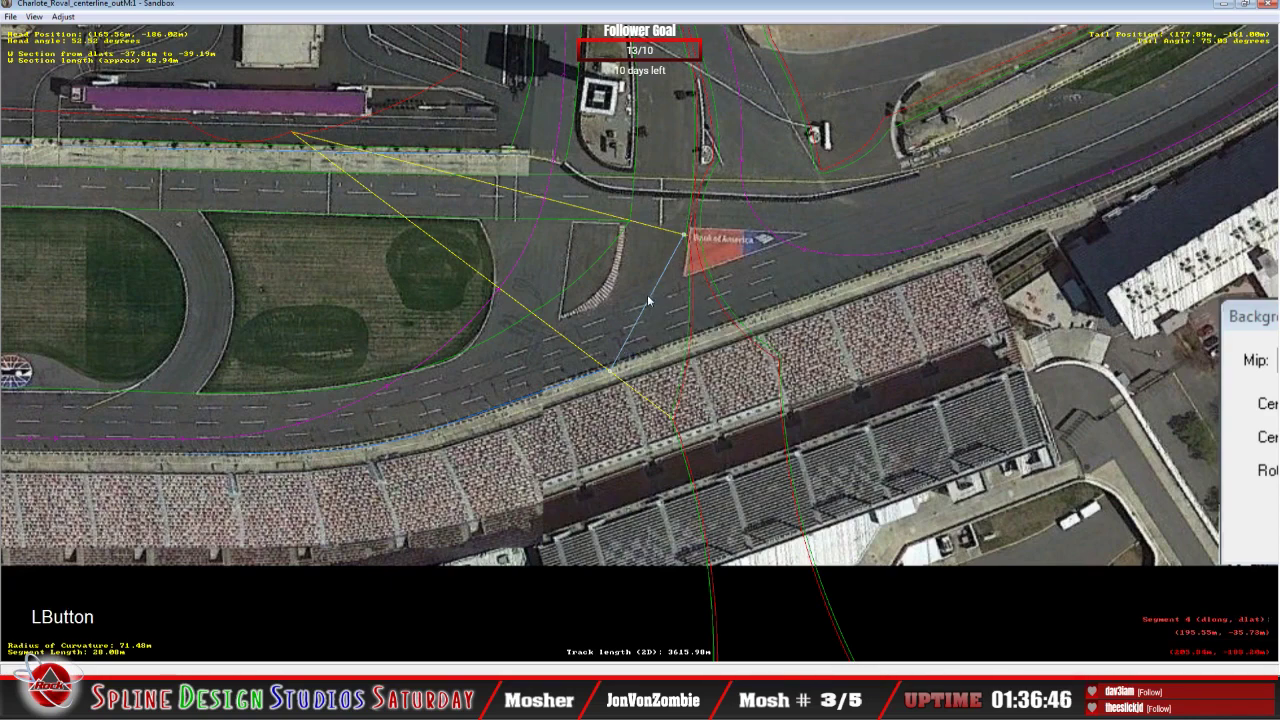
pyautogui.press('Delete')
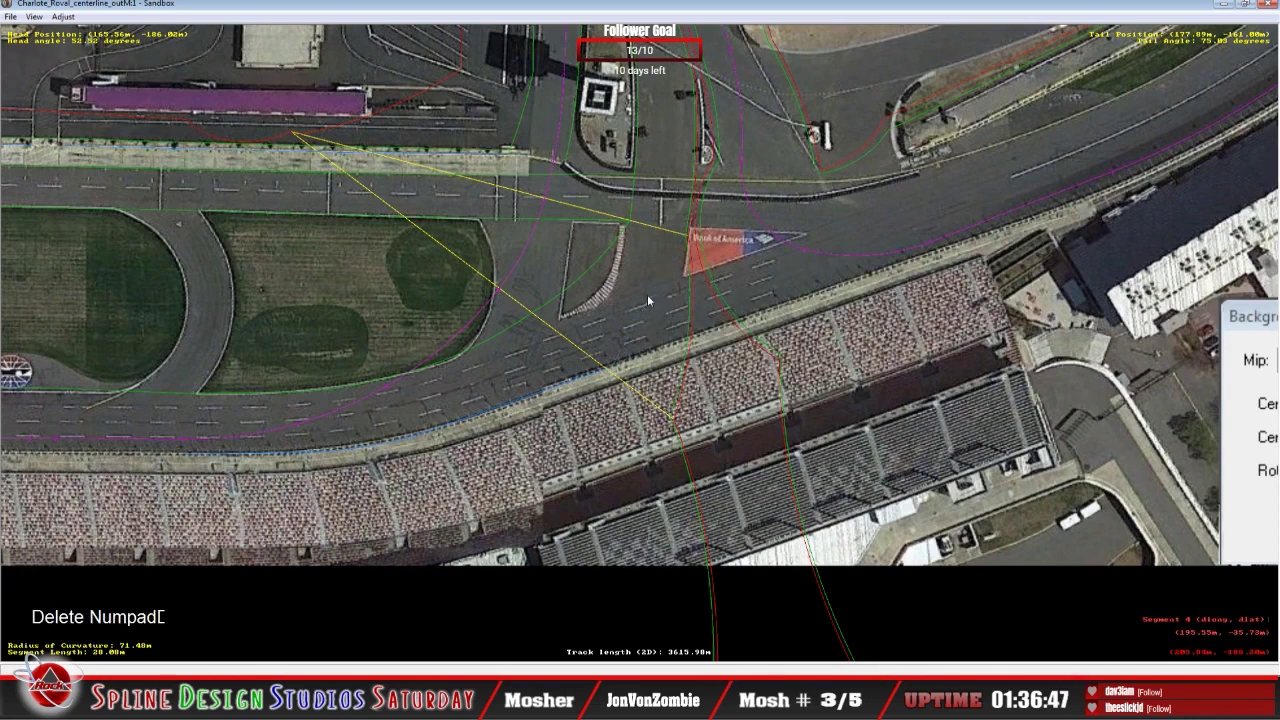
# Step: Check which segments and sections cover the outer wall from the end of the last W section past the Bank of America logo
pyautogui.click(582, 382)
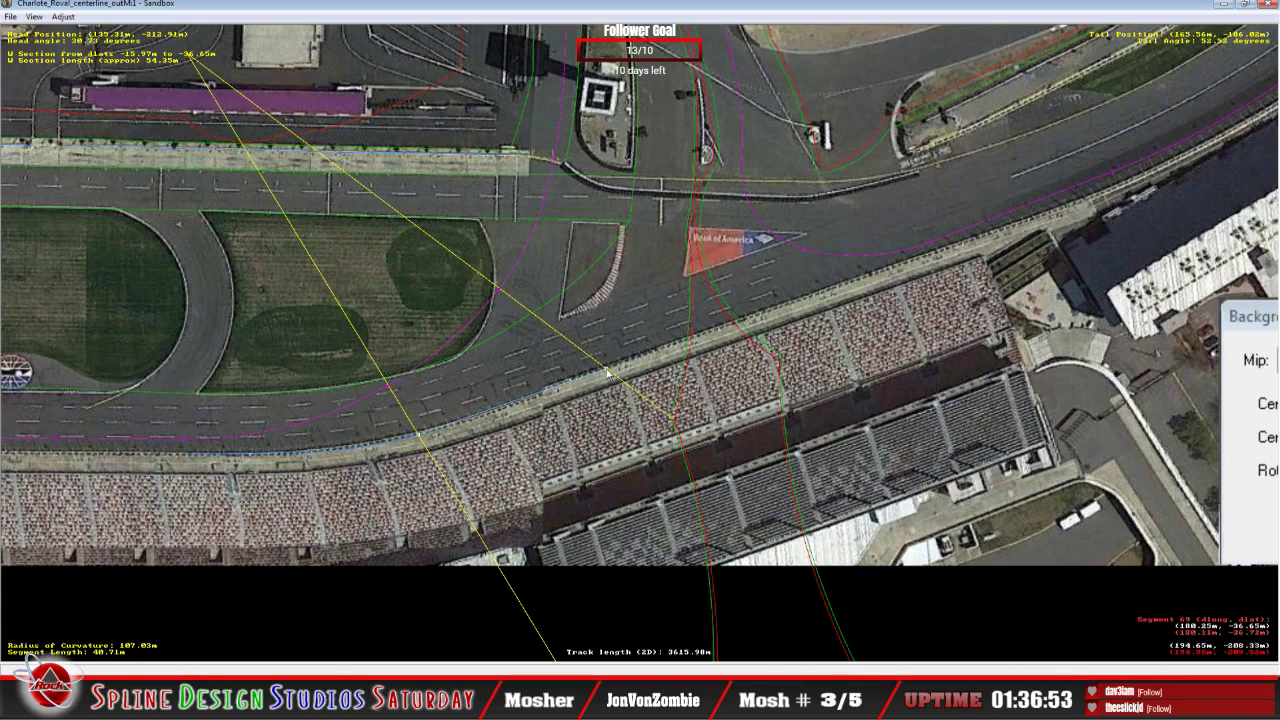
pyautogui.click(680, 226)
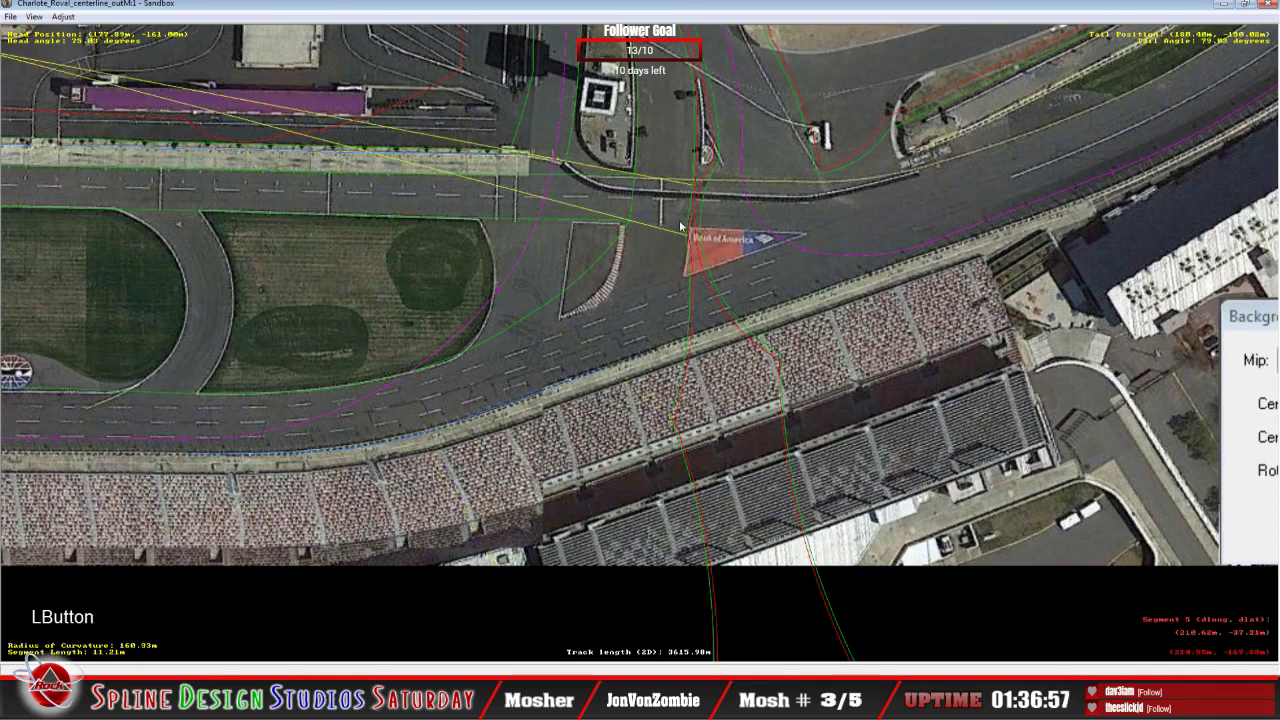
pyautogui.moveTo(680, 226); pyautogui.dragTo(690, 192)
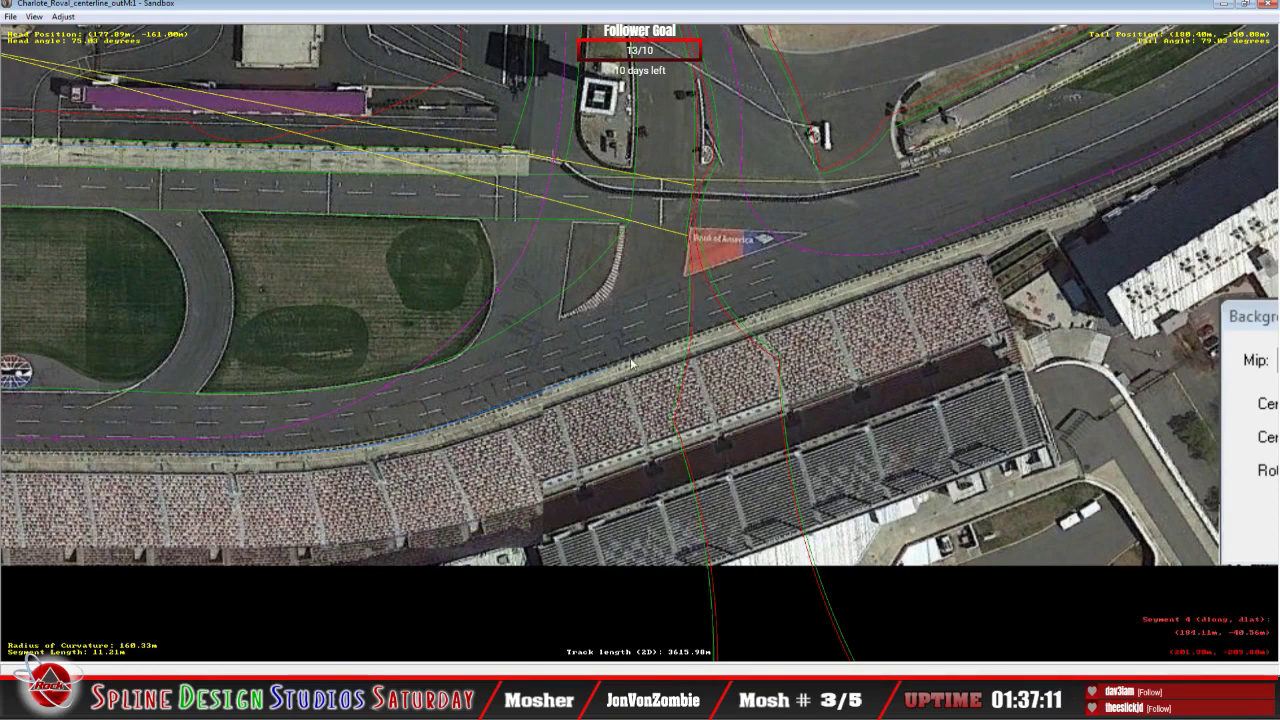
pyautogui.click(686, 325)
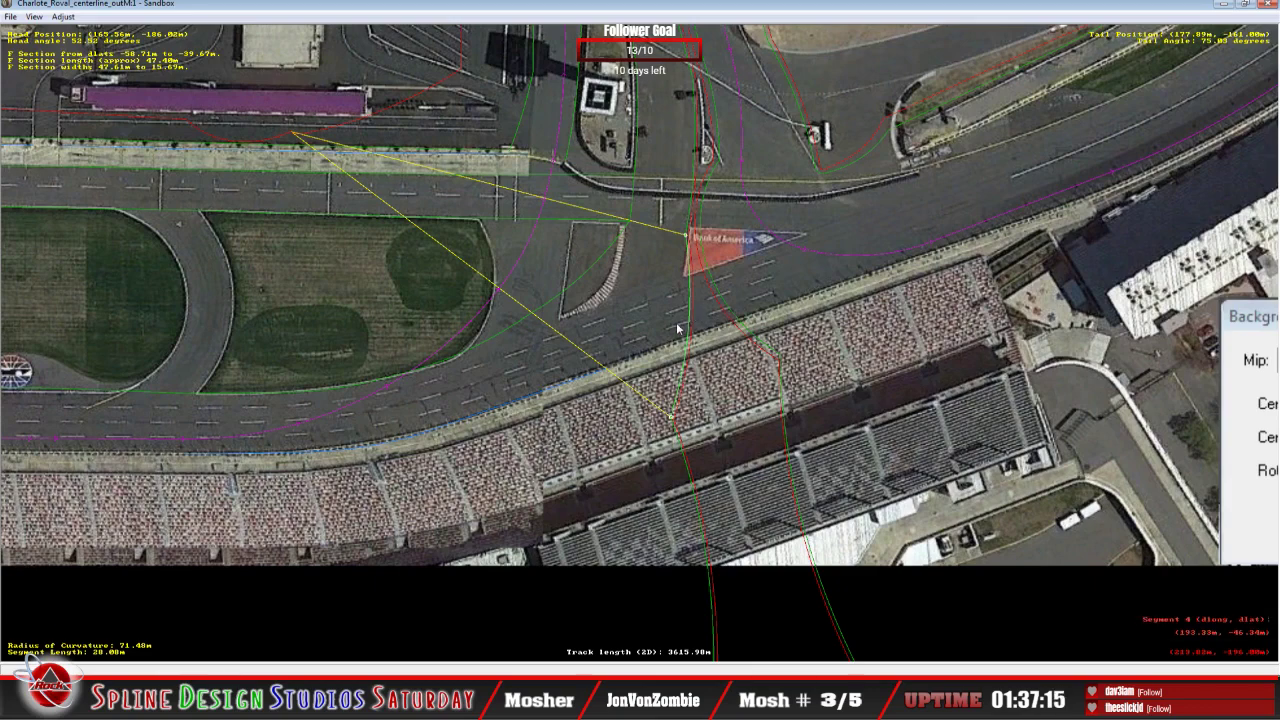
pyautogui.rightClick(666, 312)
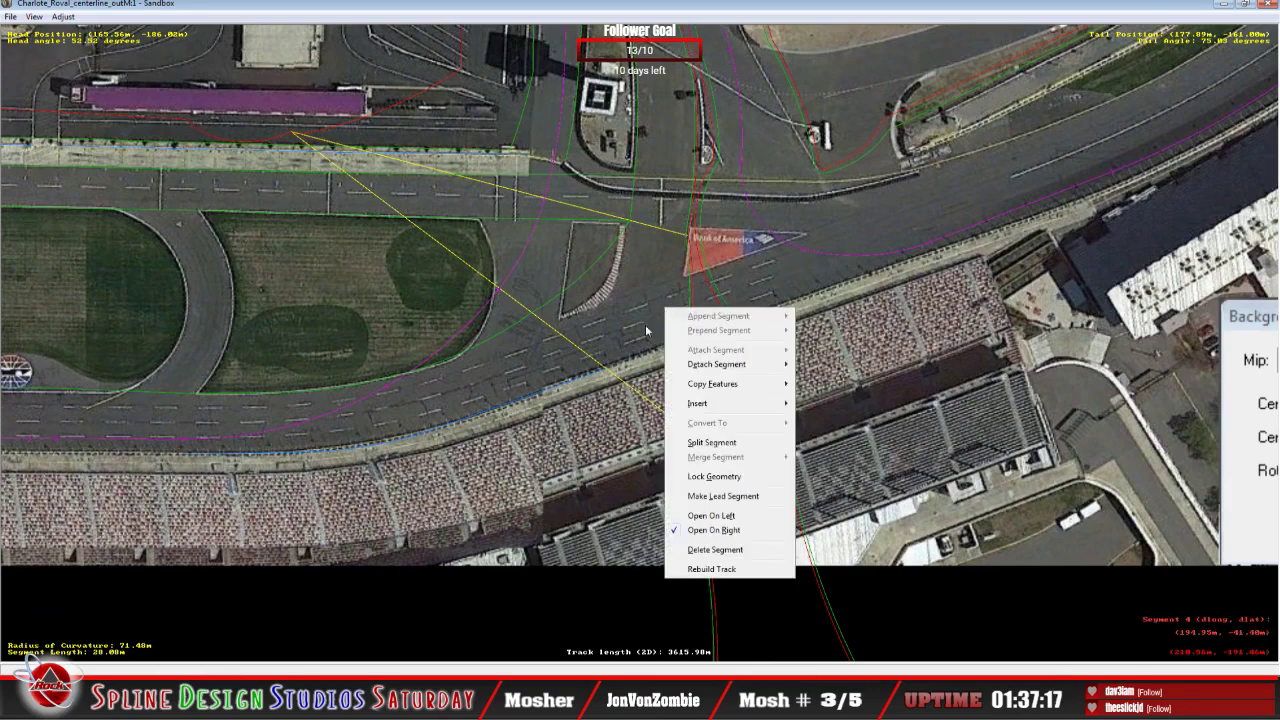
pyautogui.click(701, 259)
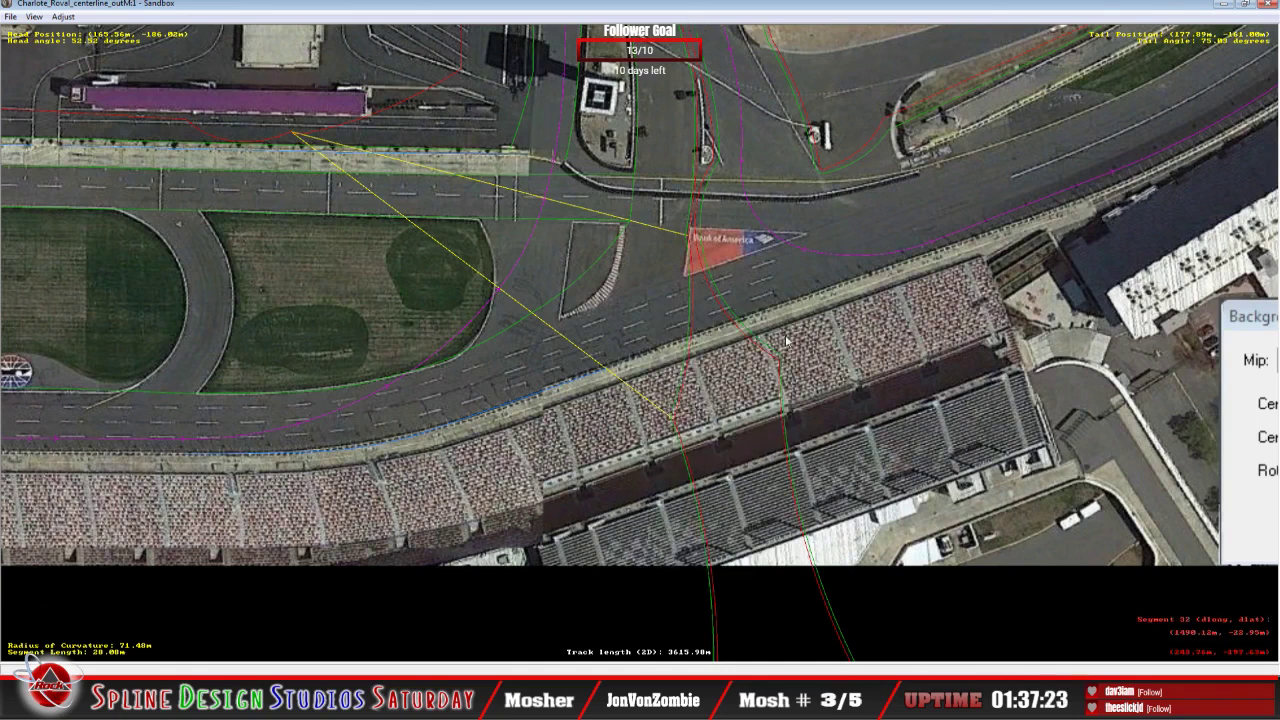
pyautogui.click(645, 362)
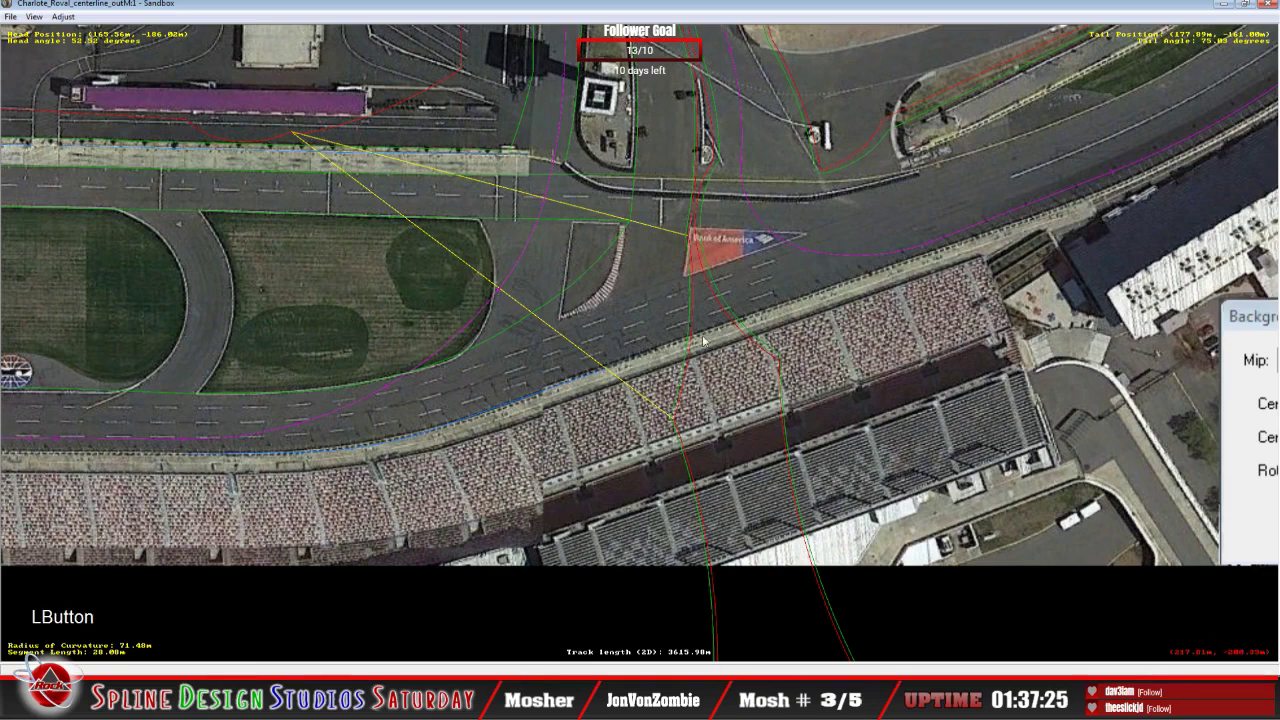
pyautogui.click(801, 305)
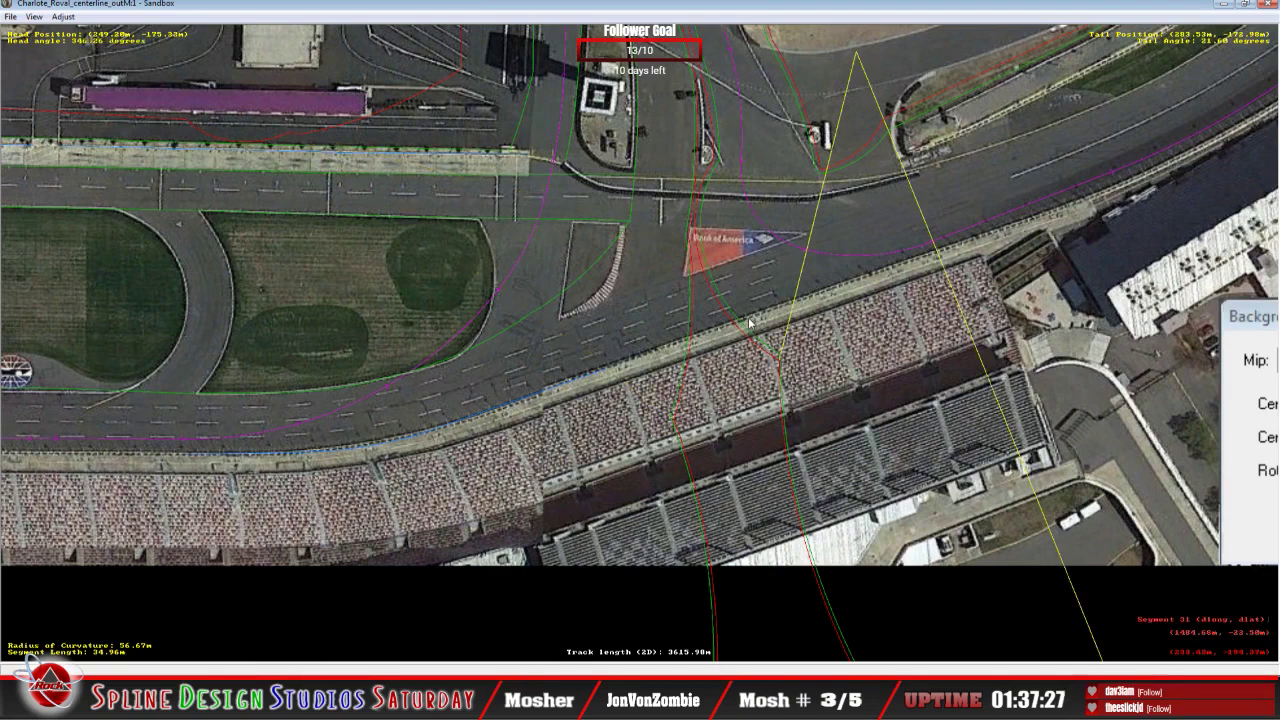
pyautogui.click(690, 333)
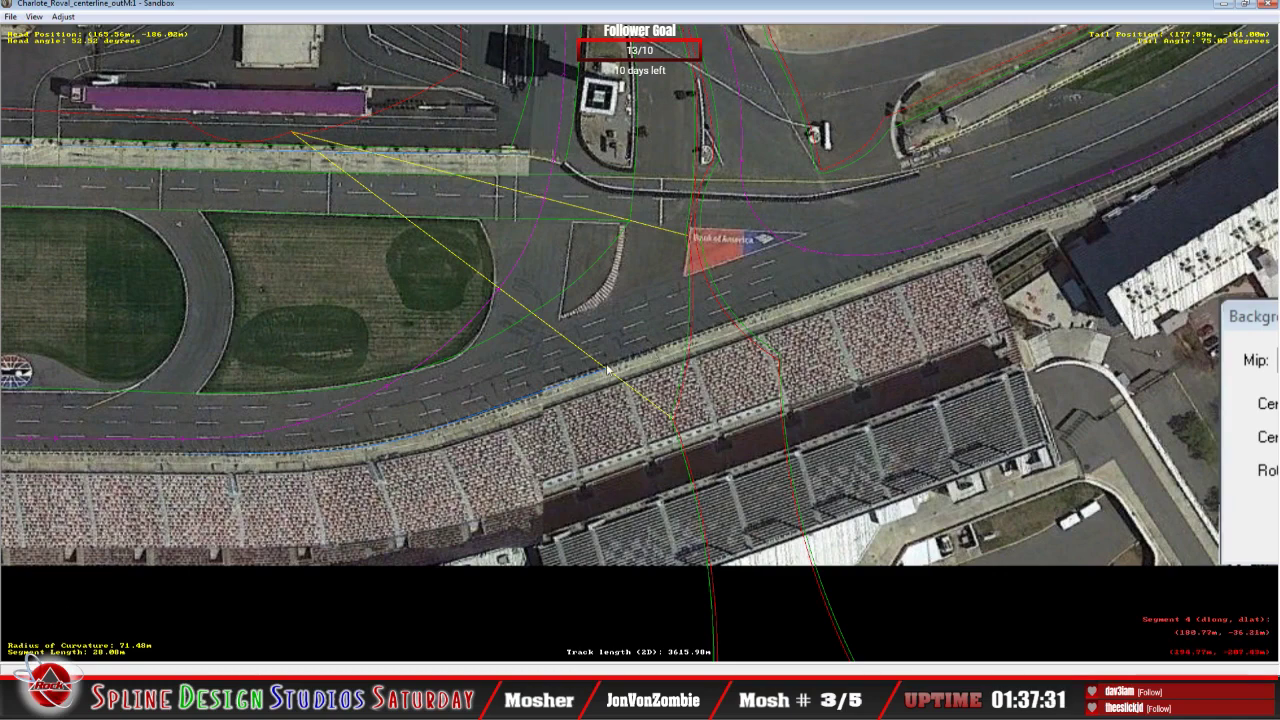
# Step: Insert a W section in segment 31, starting where its boundary crosses the outer wall beyond the Bank of America logo
pyautogui.click(745, 324)
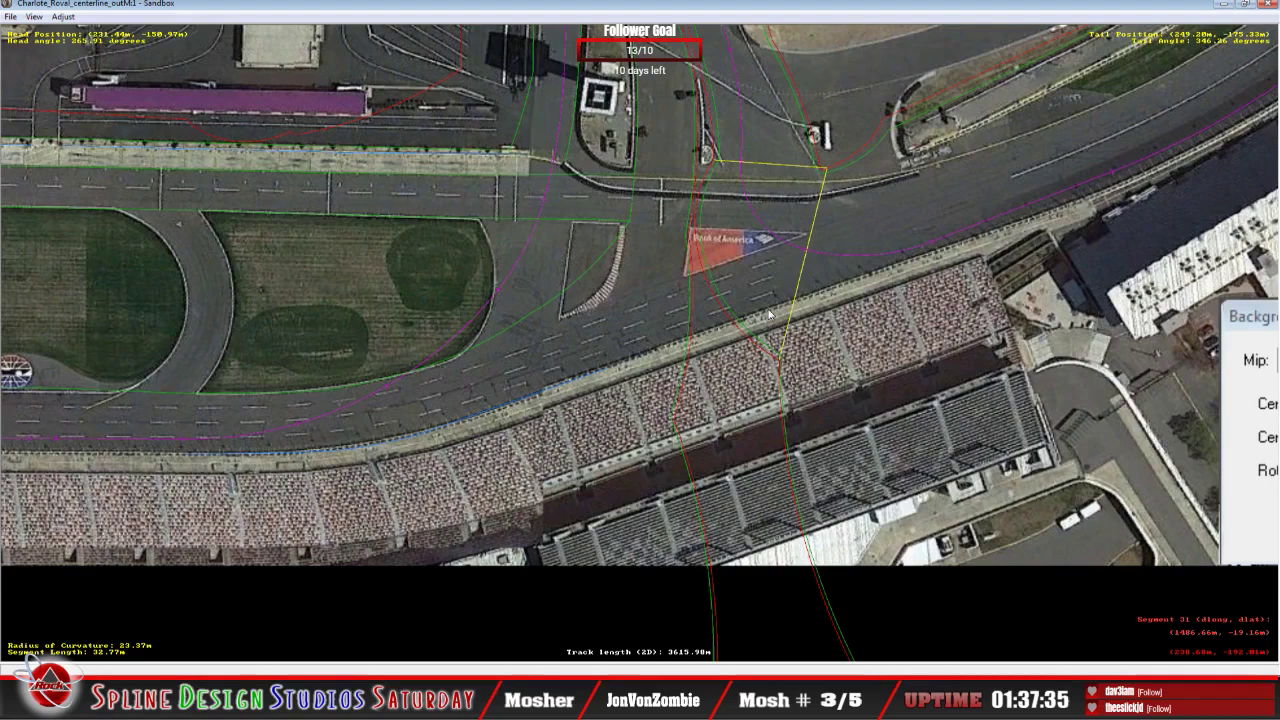
pyautogui.rightClick(769, 312)
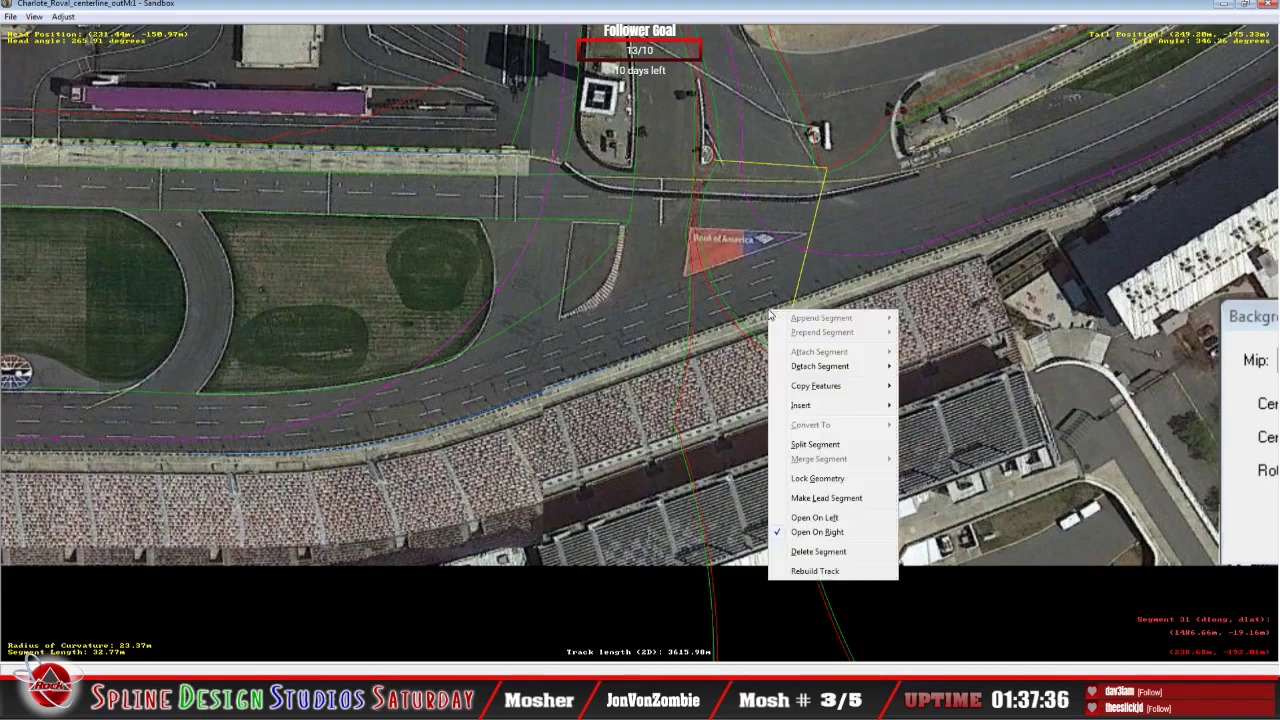
pyautogui.click(762, 12)
pyautogui.press('z')
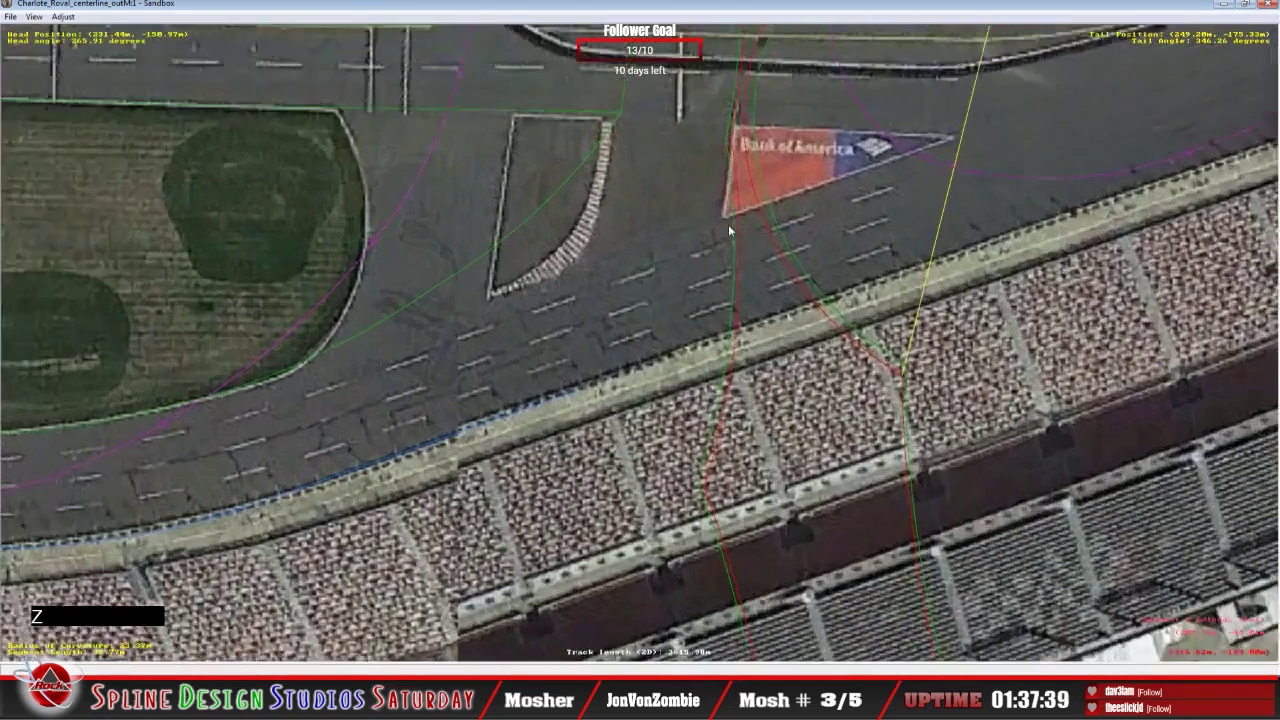
pyautogui.press('c')
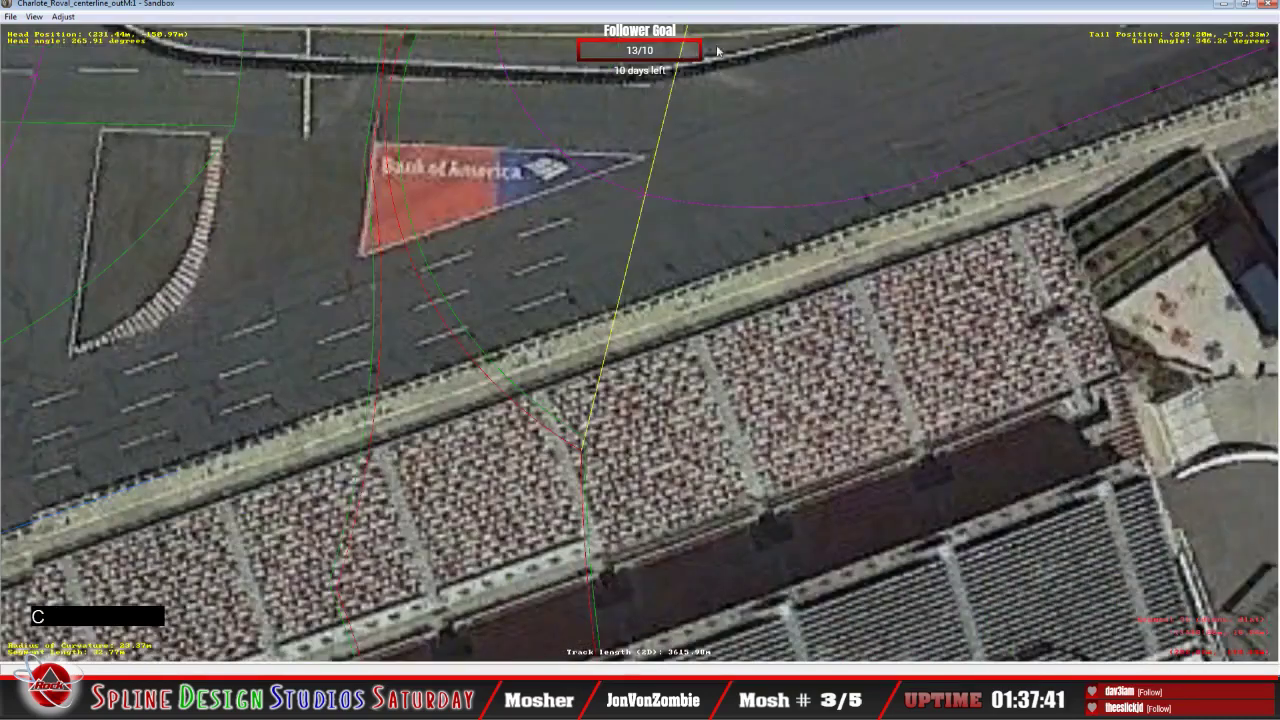
pyautogui.press('c')
pyautogui.press('c')
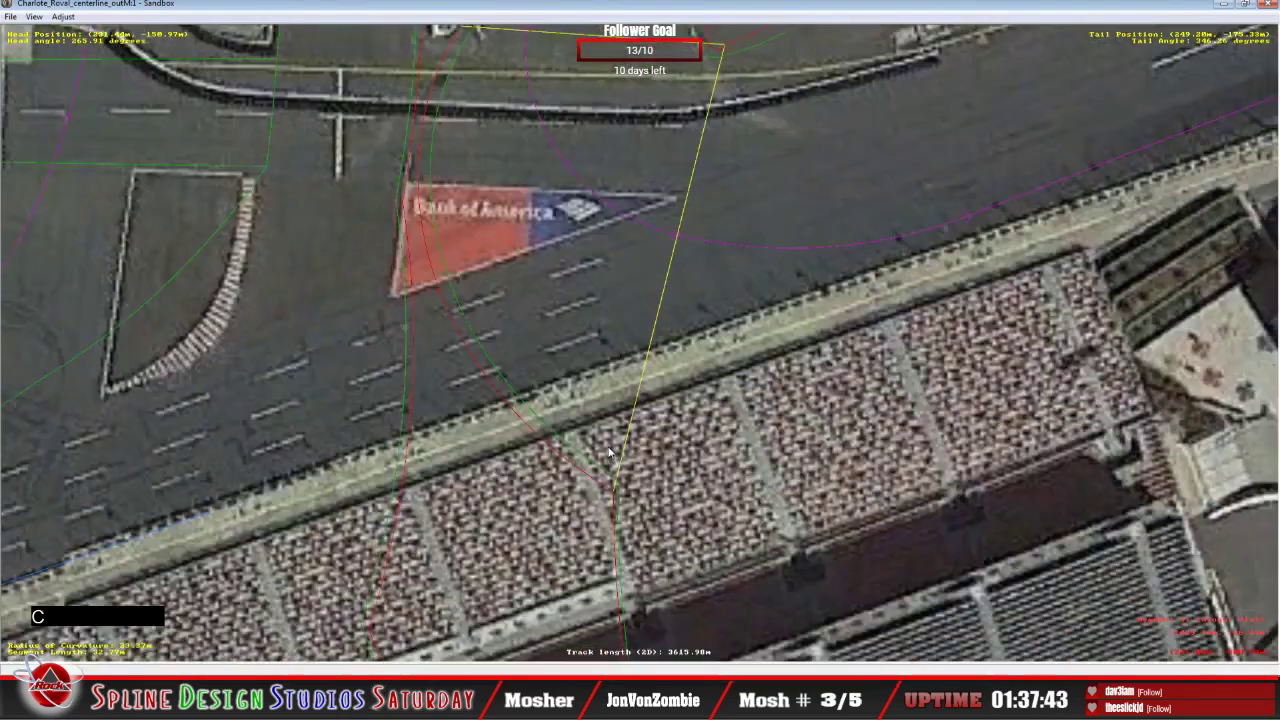
pyautogui.rightClick(568, 338)
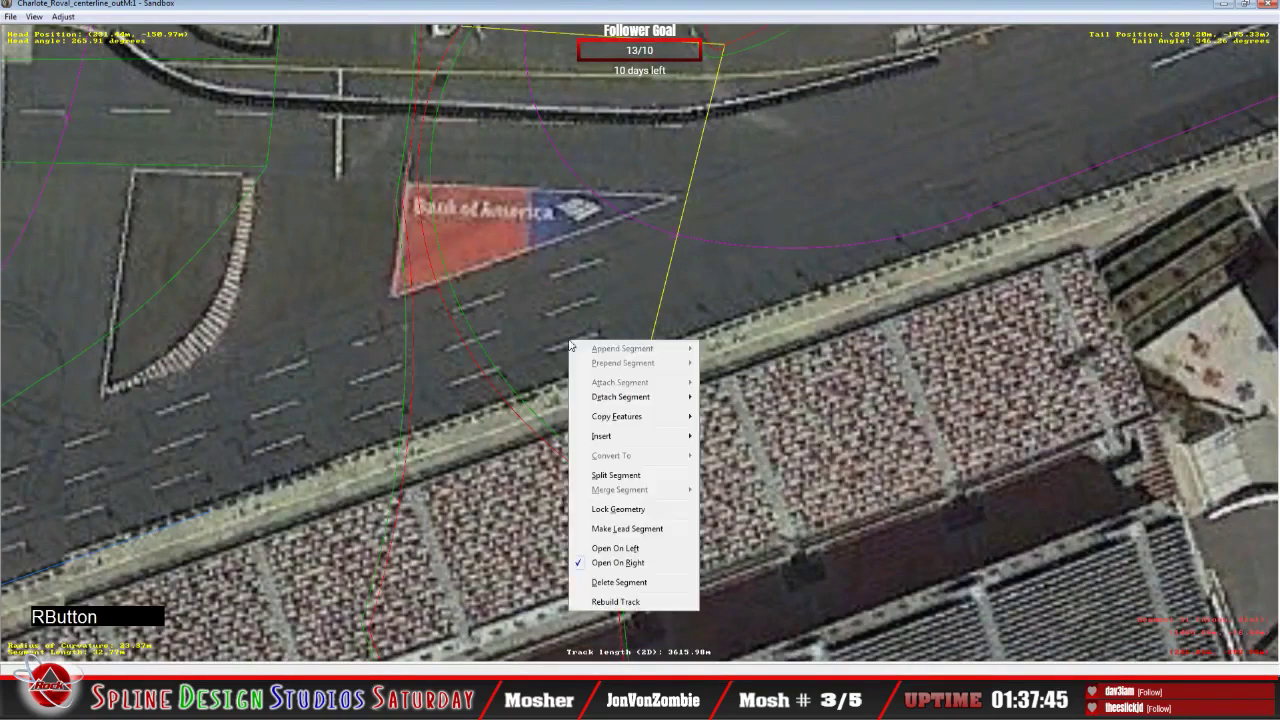
pyautogui.moveTo(598, 440)
pyautogui.click(716, 452)
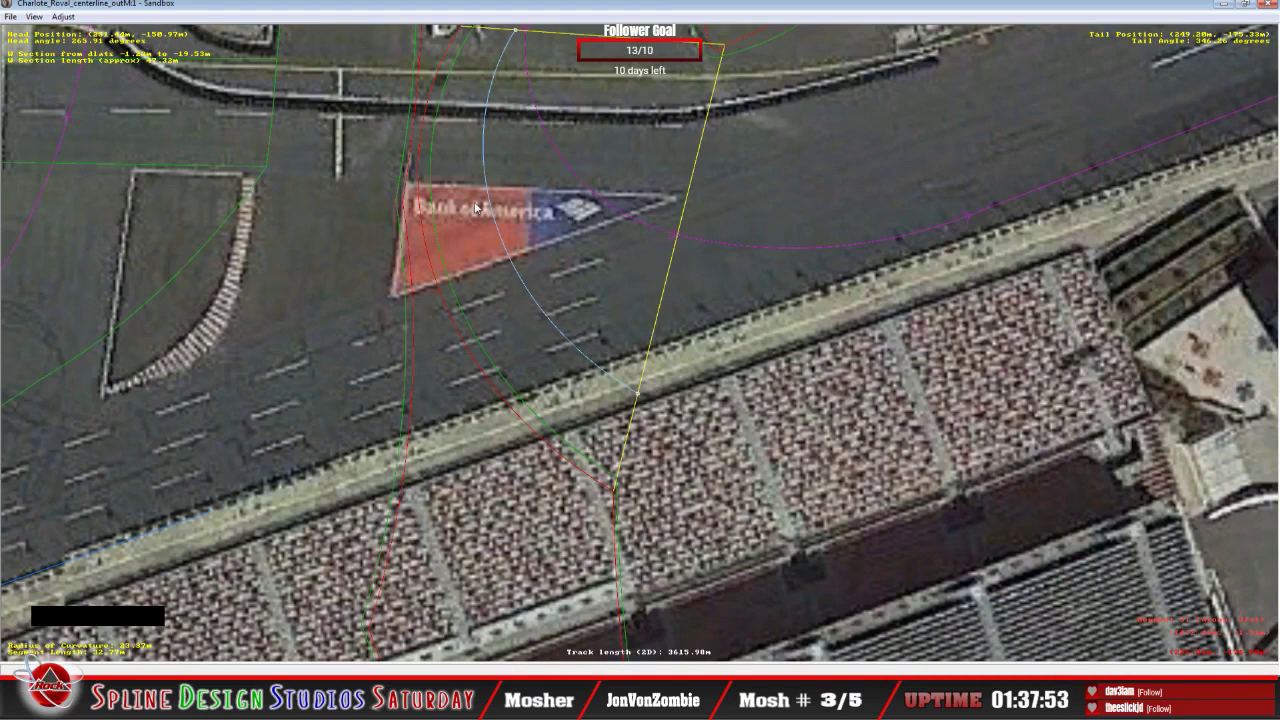
# Step: Delete the W section from segment 31
pyautogui.press('Delete')
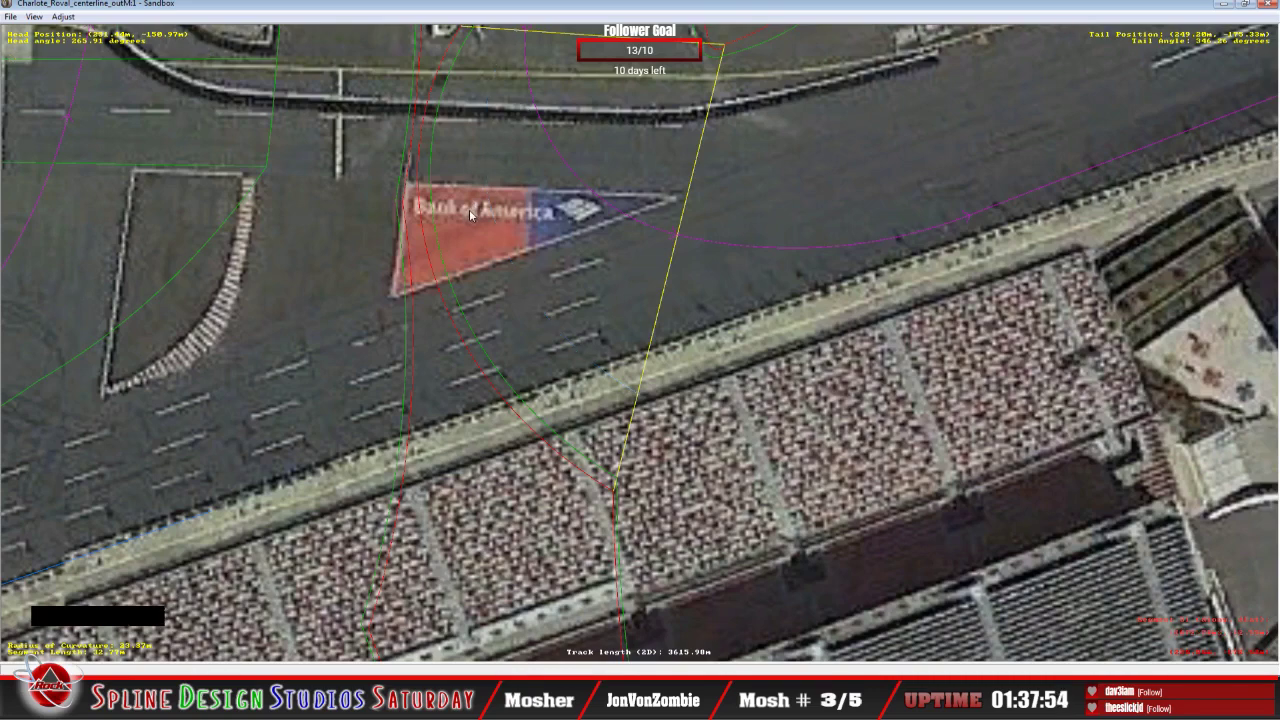
pyautogui.press('x')
pyautogui.scroll(1, 518, 195)
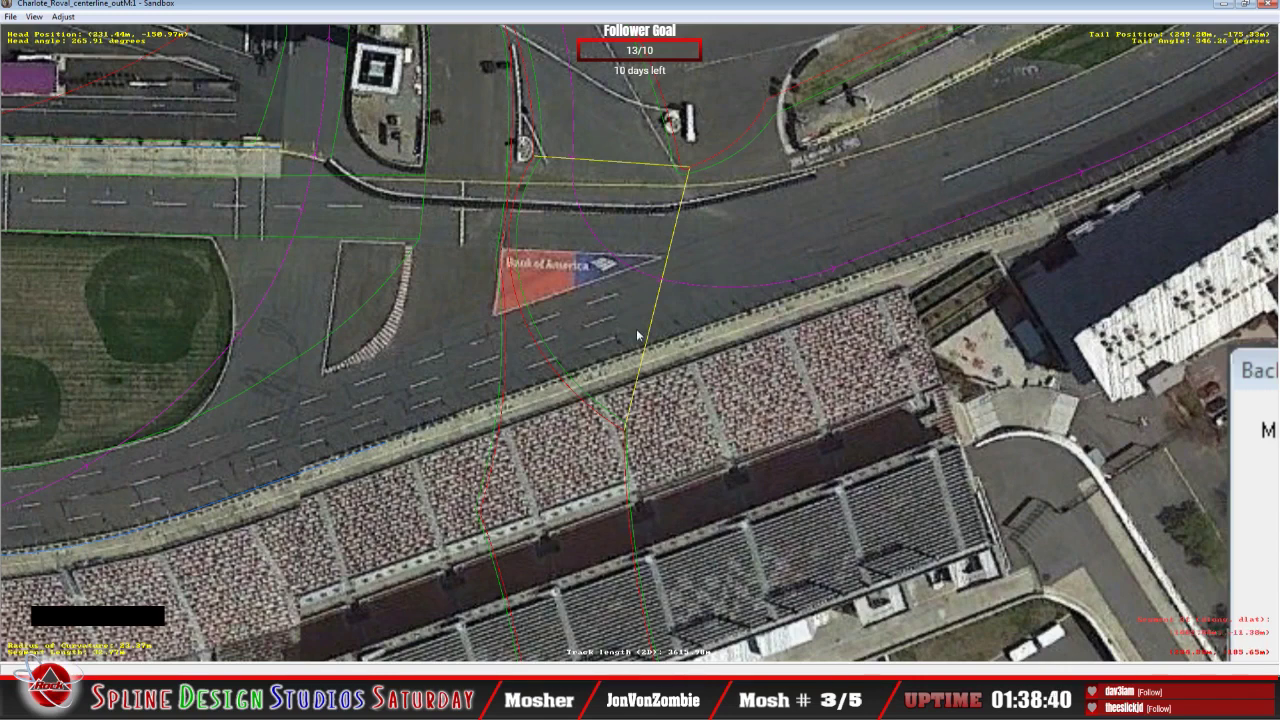
# Step: Insert a W section in segment 32, past the Bank of America logo, and move its far end to a dlat of about 3.29 m
pyautogui.click(699, 326)
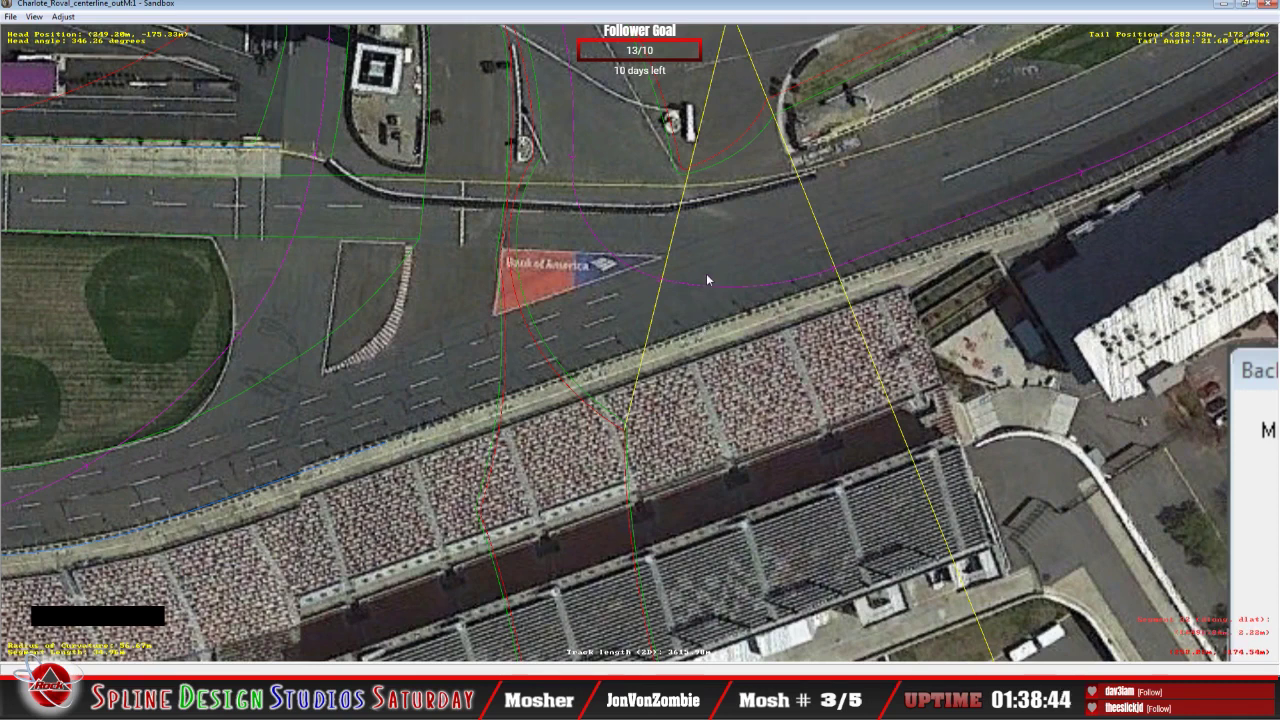
pyautogui.rightClick(706, 274)
pyautogui.moveTo(736, 373)
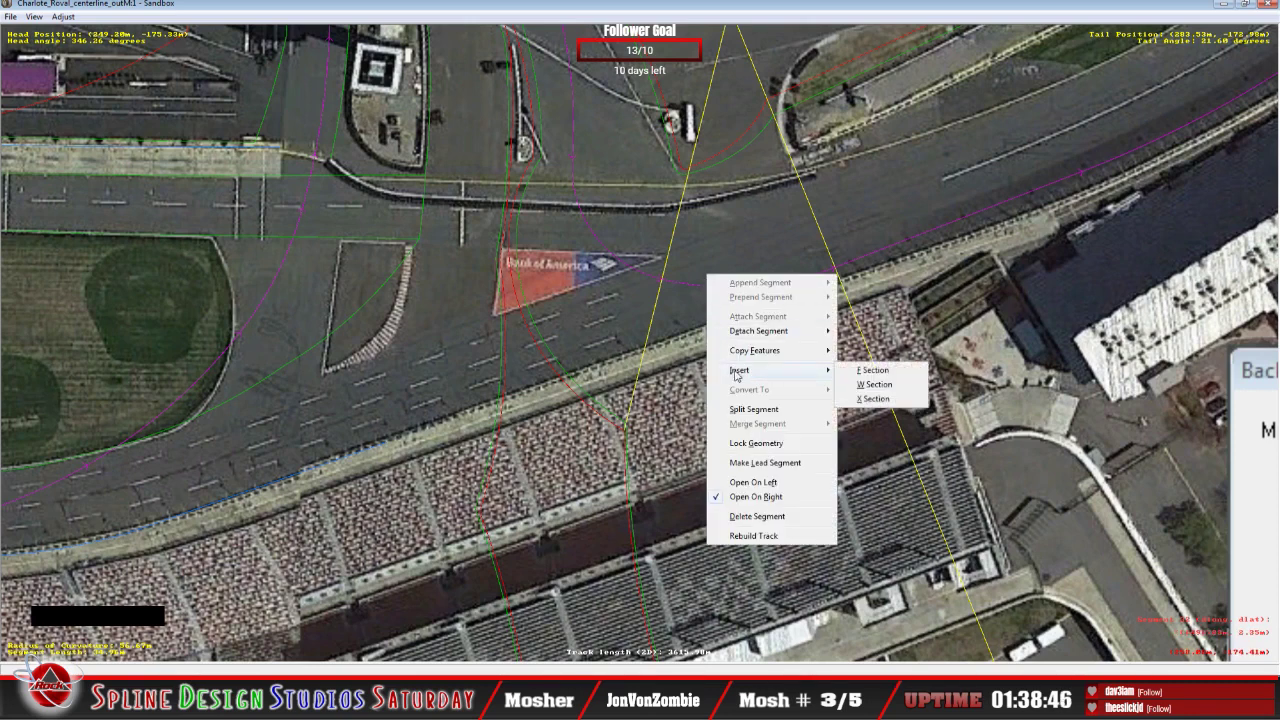
pyautogui.click(864, 385)
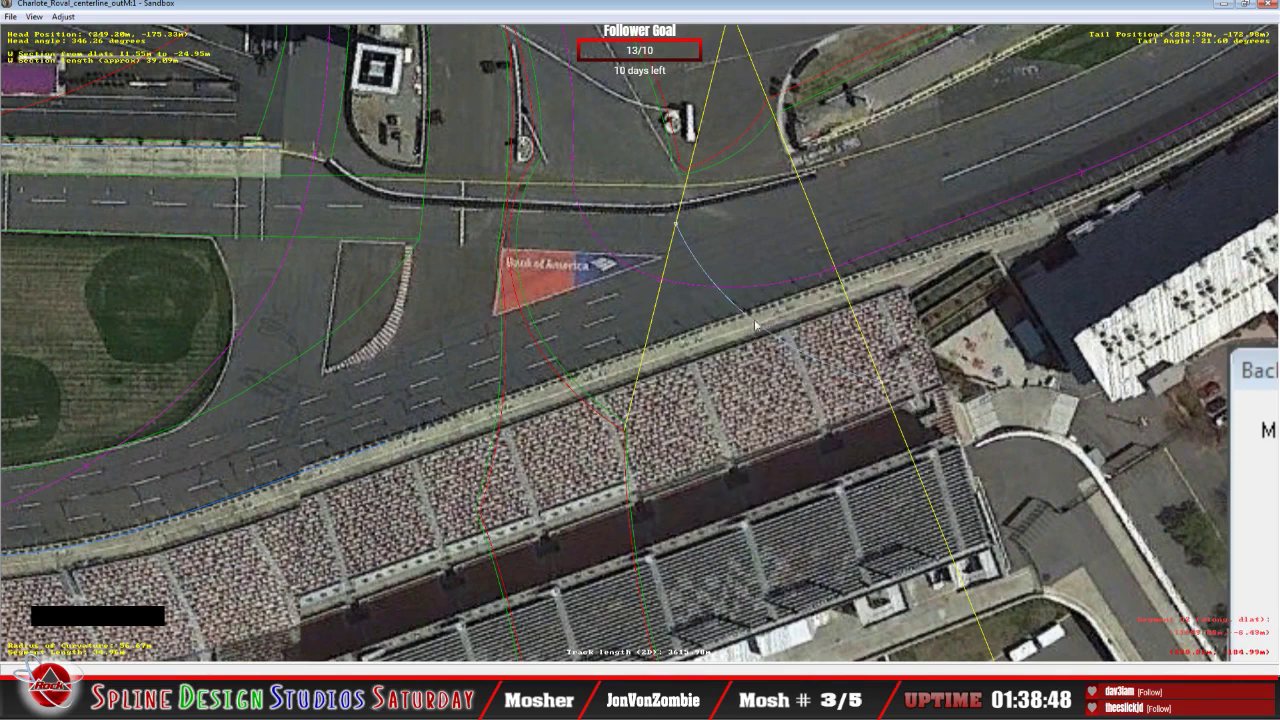
pyautogui.click(887, 390)
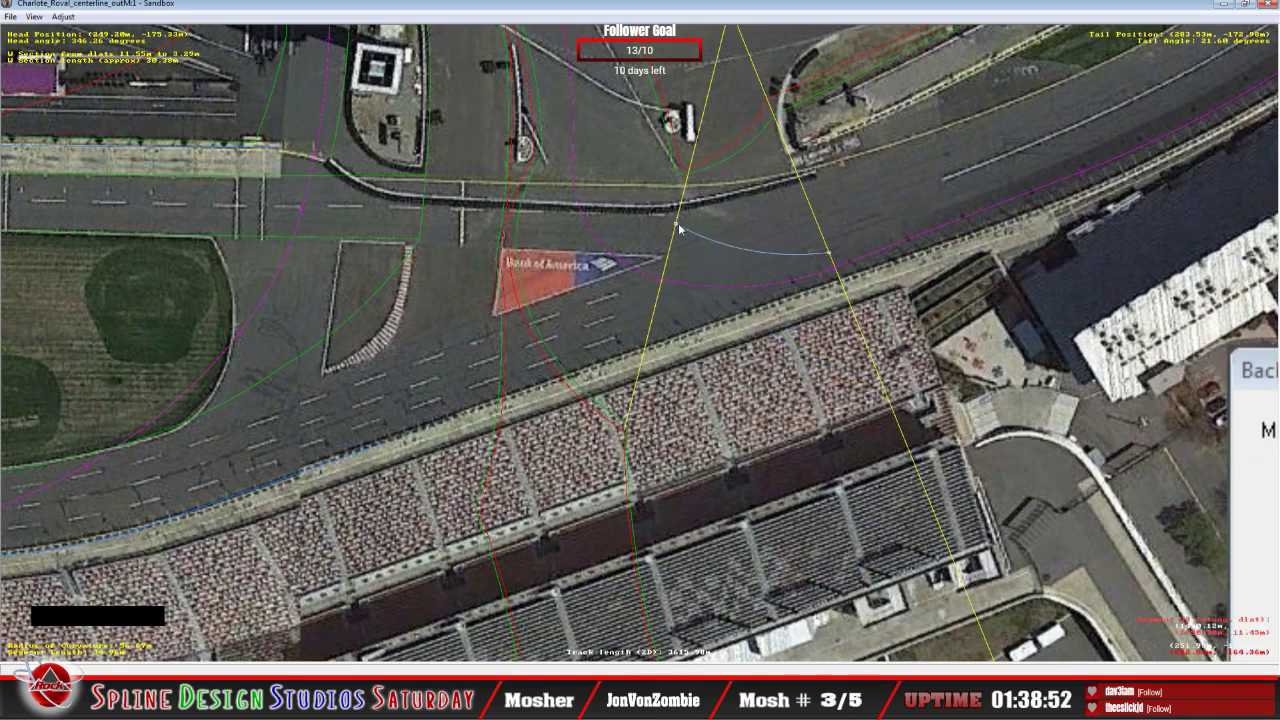
# Step: Straighten the W section in segment 32 and fit its ends to the outer wall, at dlats of about -14.92 m and -2.91 m
pyautogui.moveTo(689, 239); pyautogui.dragTo(738, 330)
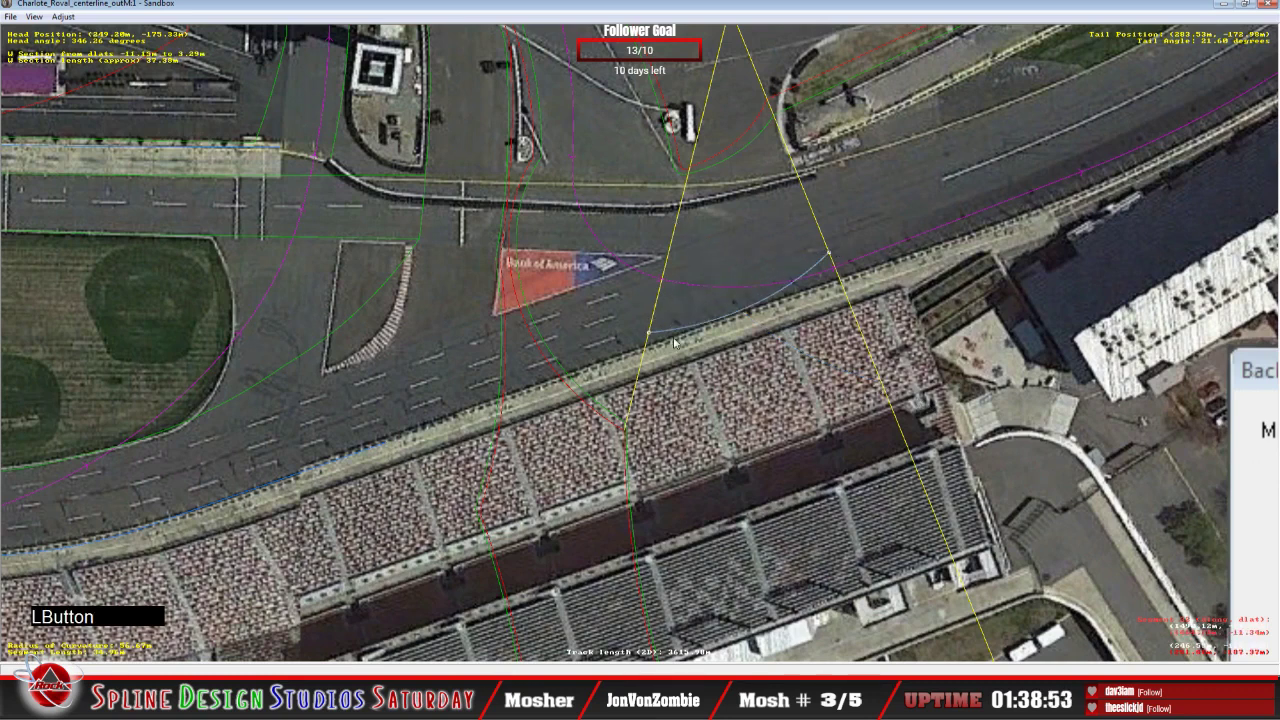
pyautogui.rightClick(740, 312)
pyautogui.click(771, 345)
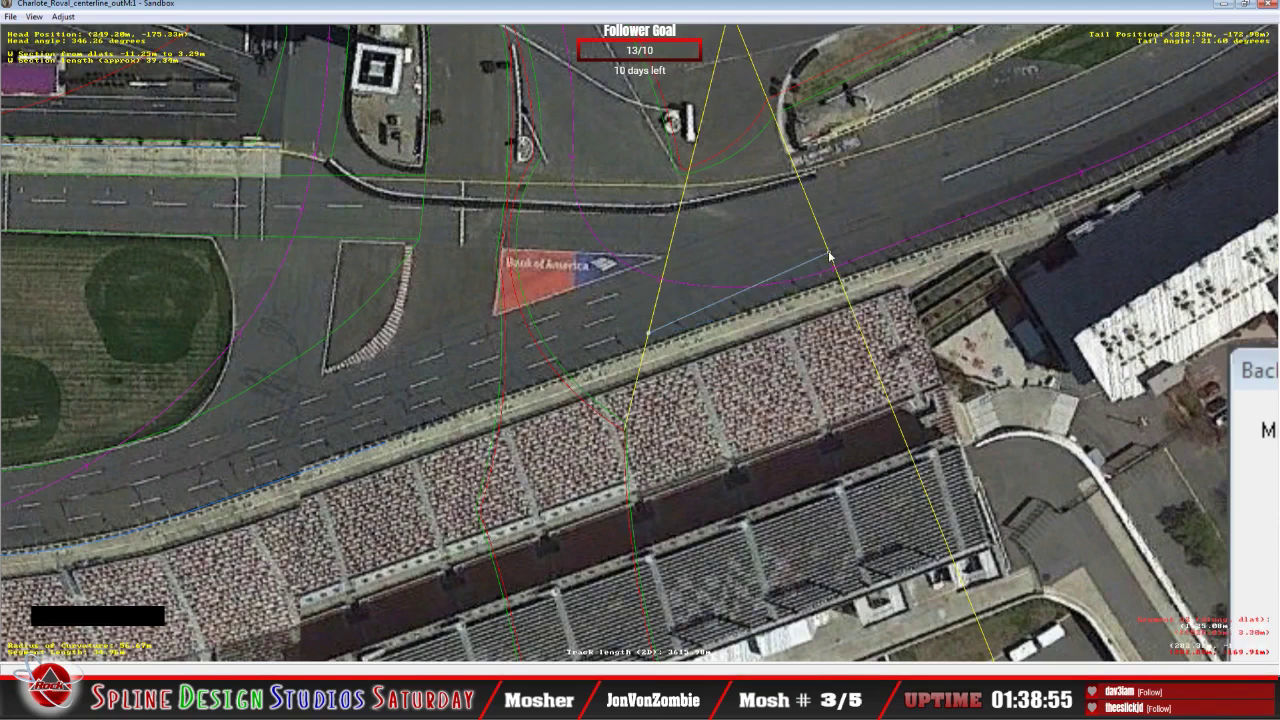
pyautogui.moveTo(830, 253); pyautogui.dragTo(842, 288)
pyautogui.moveTo(651, 346); pyautogui.dragTo(654, 357)
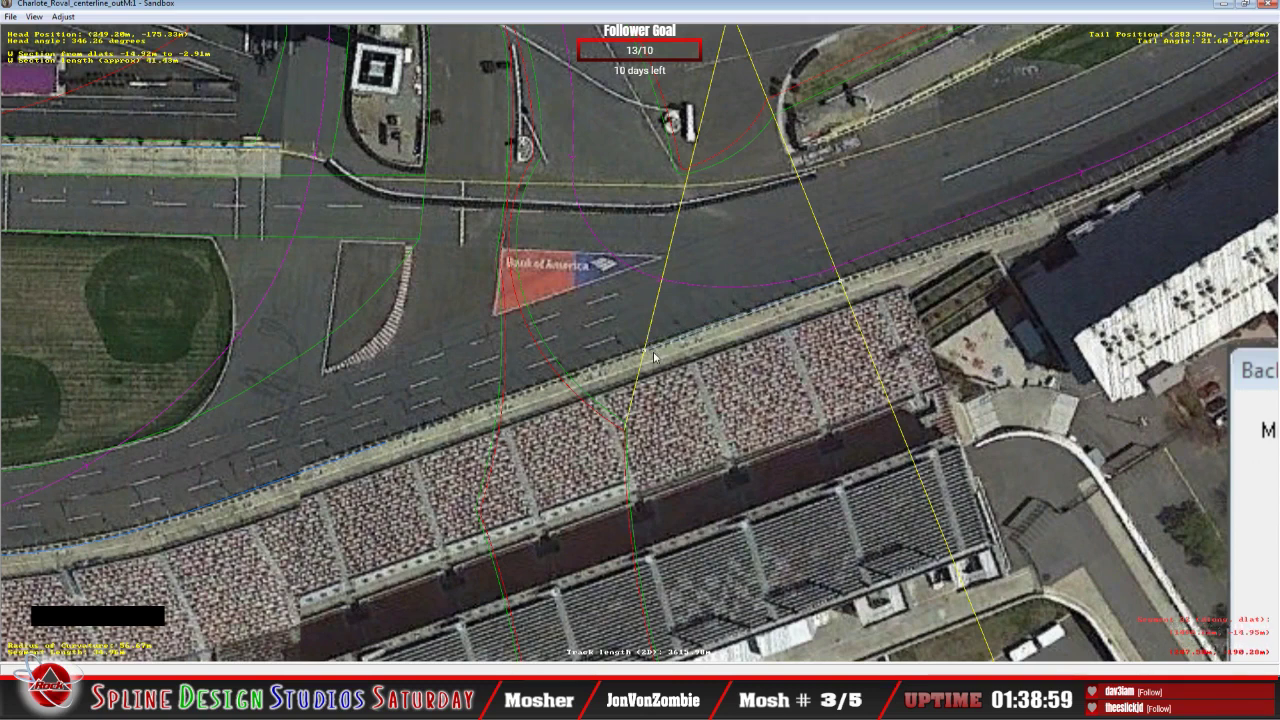
pyautogui.moveTo(355, 461); pyautogui.dragTo(368, 457)
pyautogui.moveTo(686, 346); pyautogui.dragTo(381, 443)
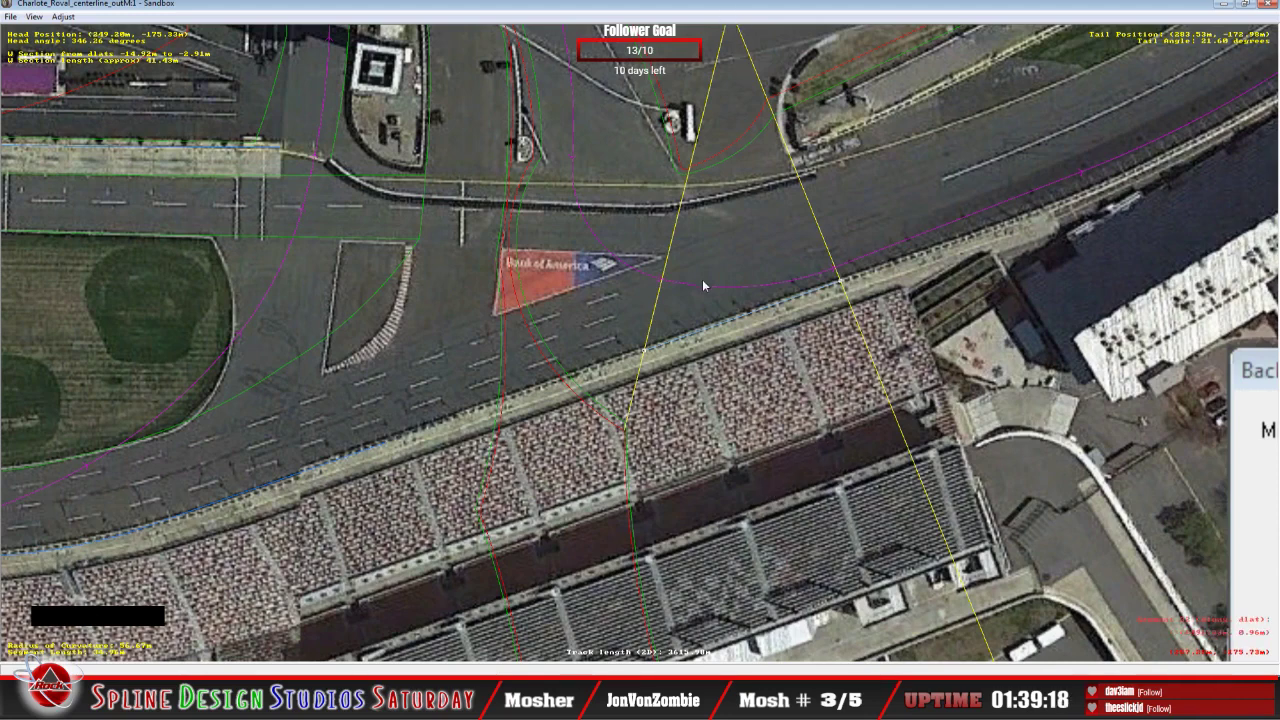
# Step: Insert a W section in segment 33 and fit it along the outer wall, from a dlat of about -3.25 m to -4.52 m
pyautogui.scroll(-3, 760, 265)
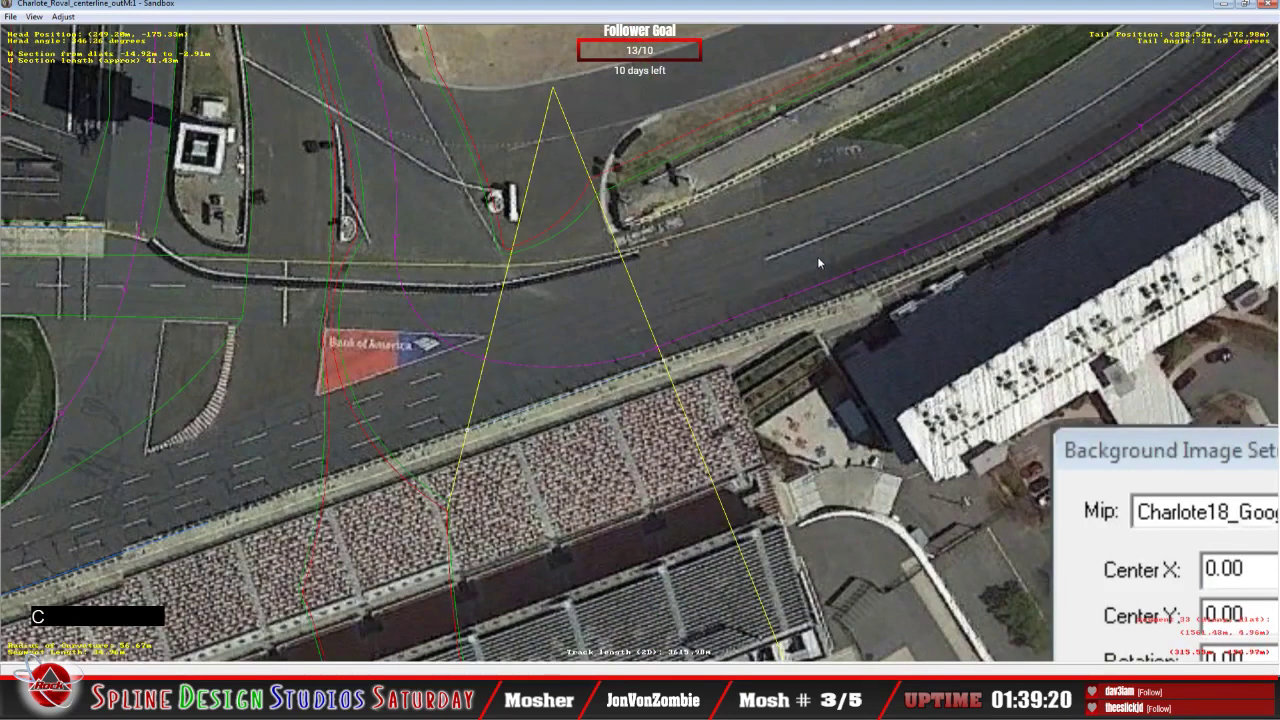
pyautogui.scroll(3, 817, 256)
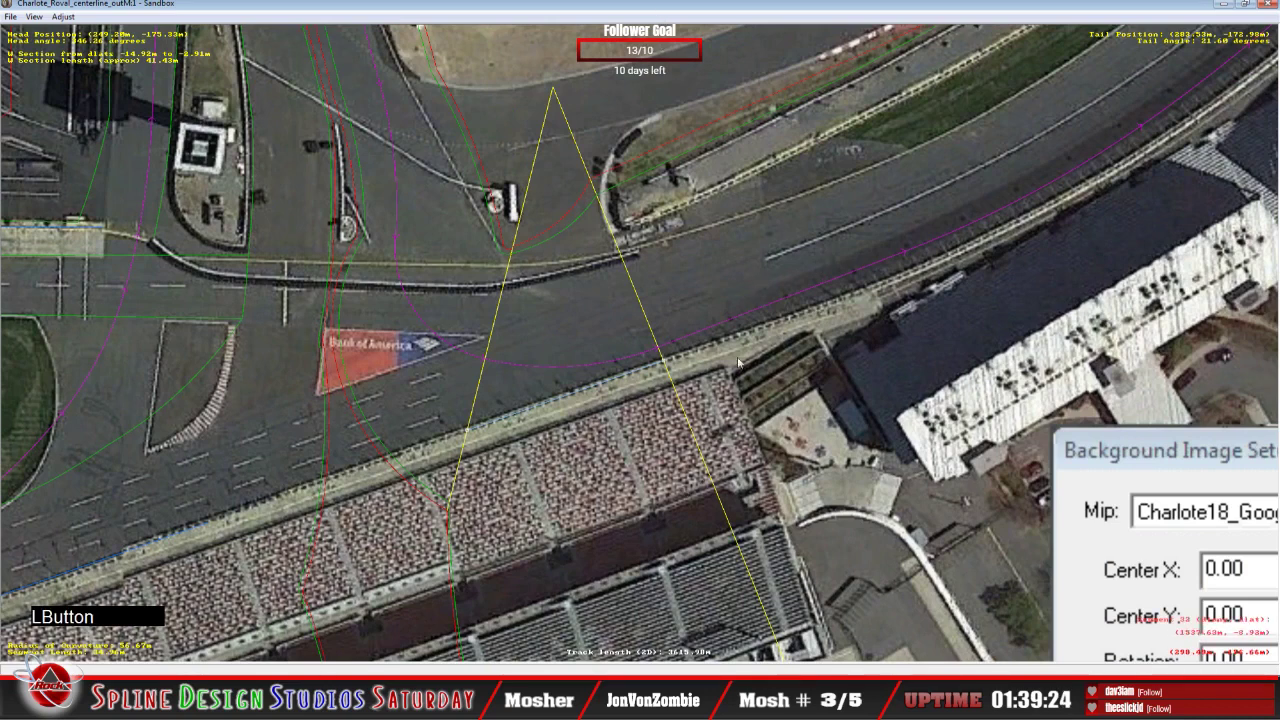
pyautogui.press('c')
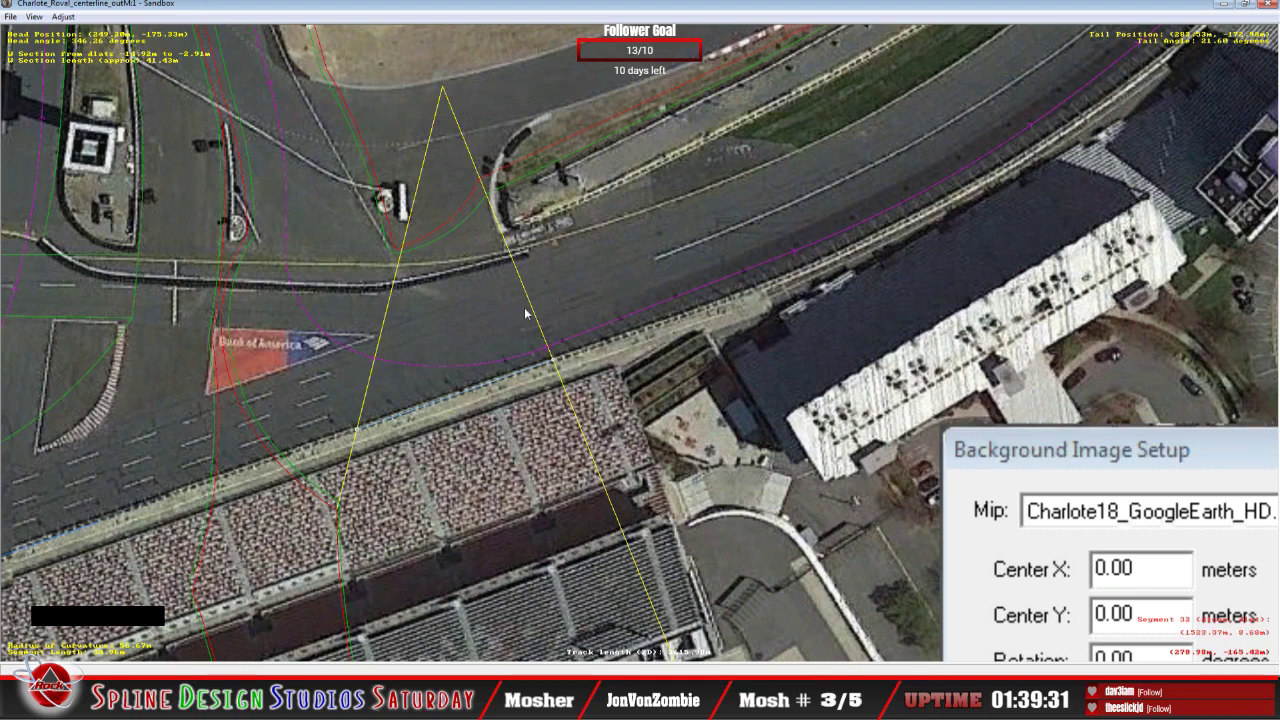
pyautogui.click(560, 296)
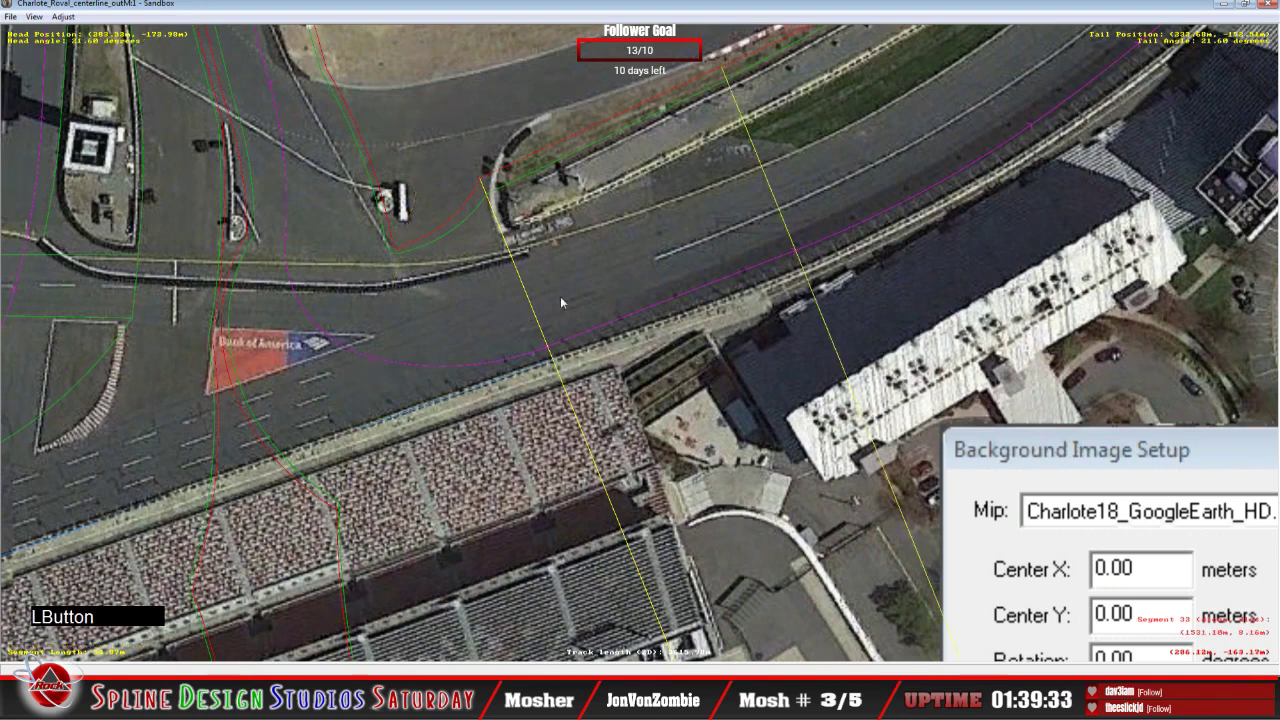
pyautogui.rightClick(557, 293)
pyautogui.moveTo(592, 388)
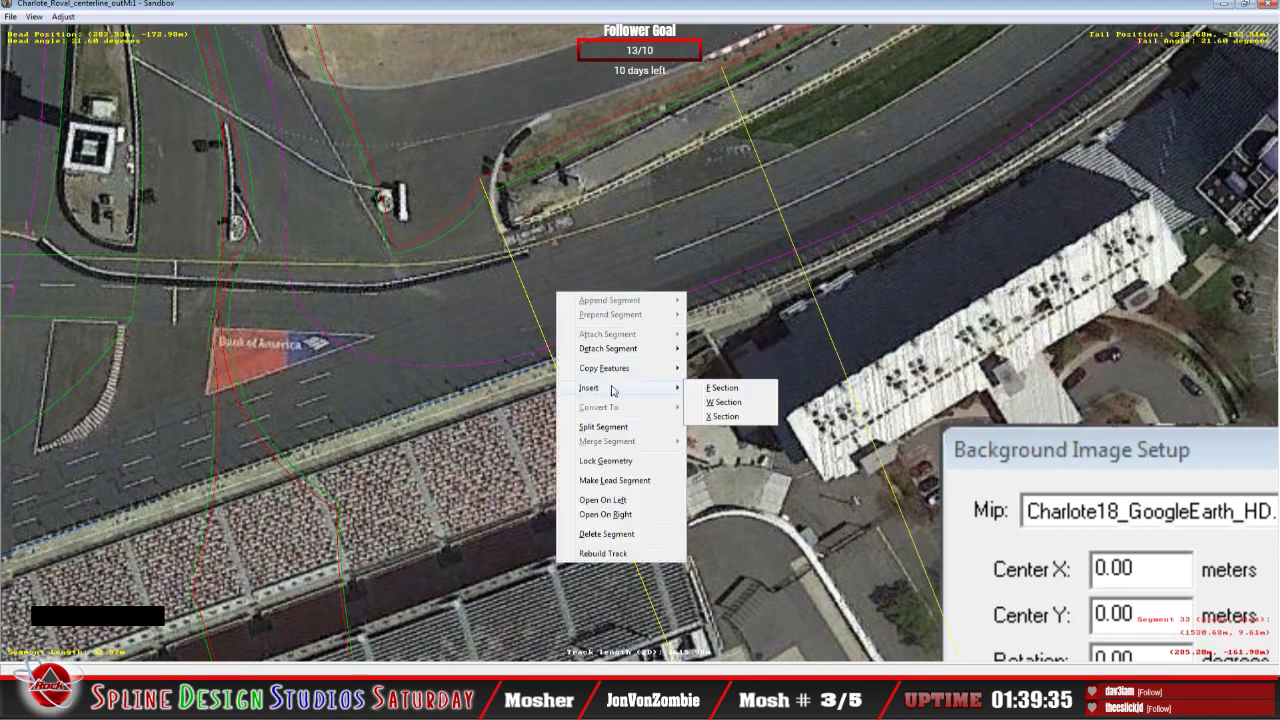
pyautogui.click(708, 403)
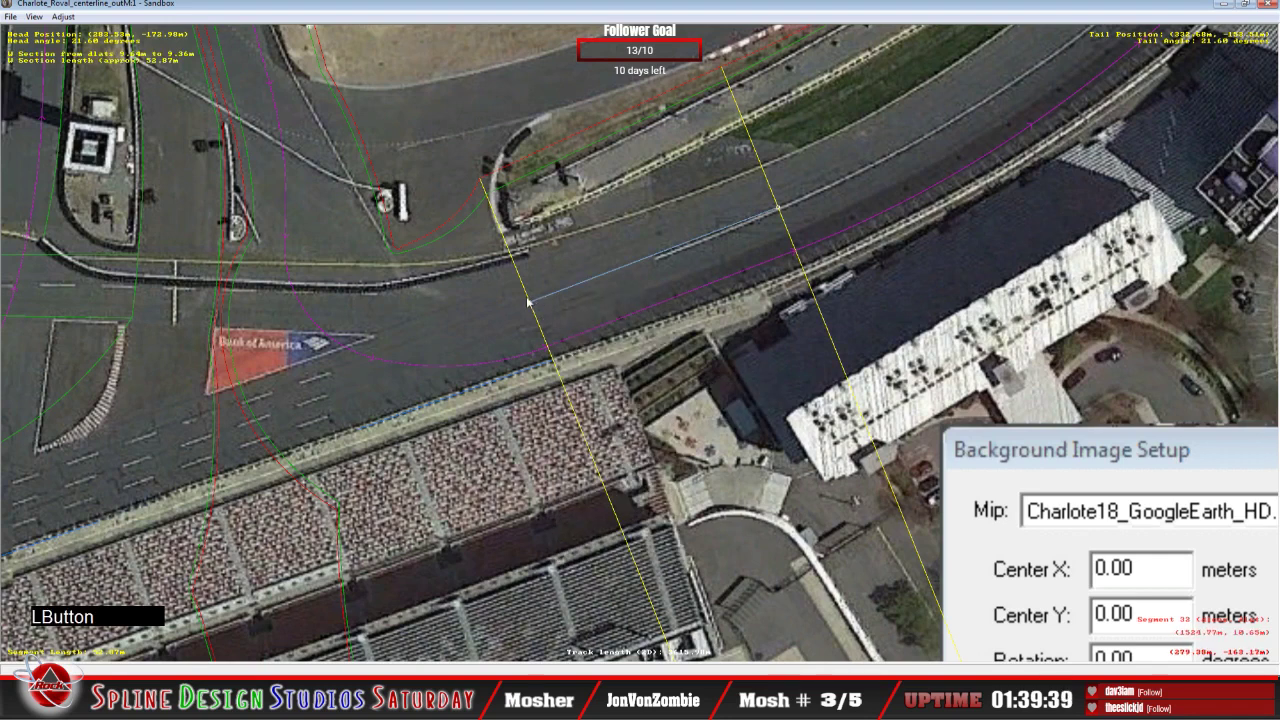
pyautogui.moveTo(535, 303); pyautogui.dragTo(800, 279)
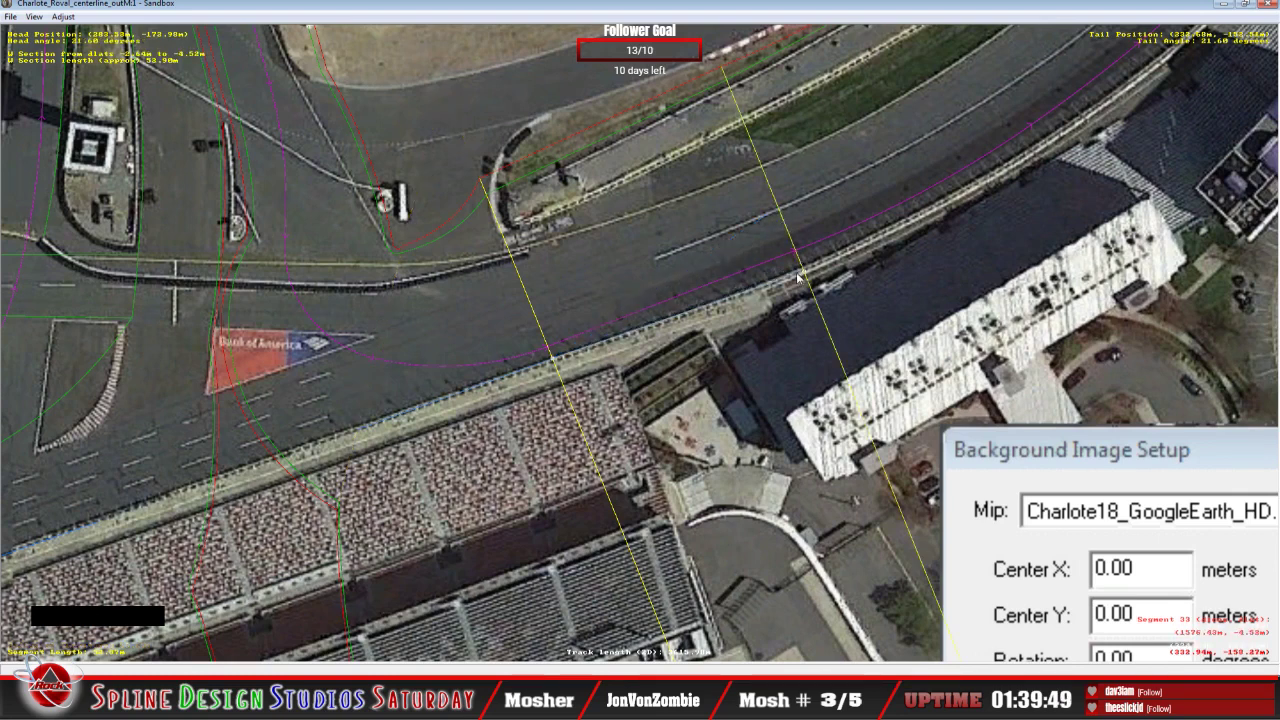
pyautogui.moveTo(555, 362); pyautogui.dragTo(557, 365)
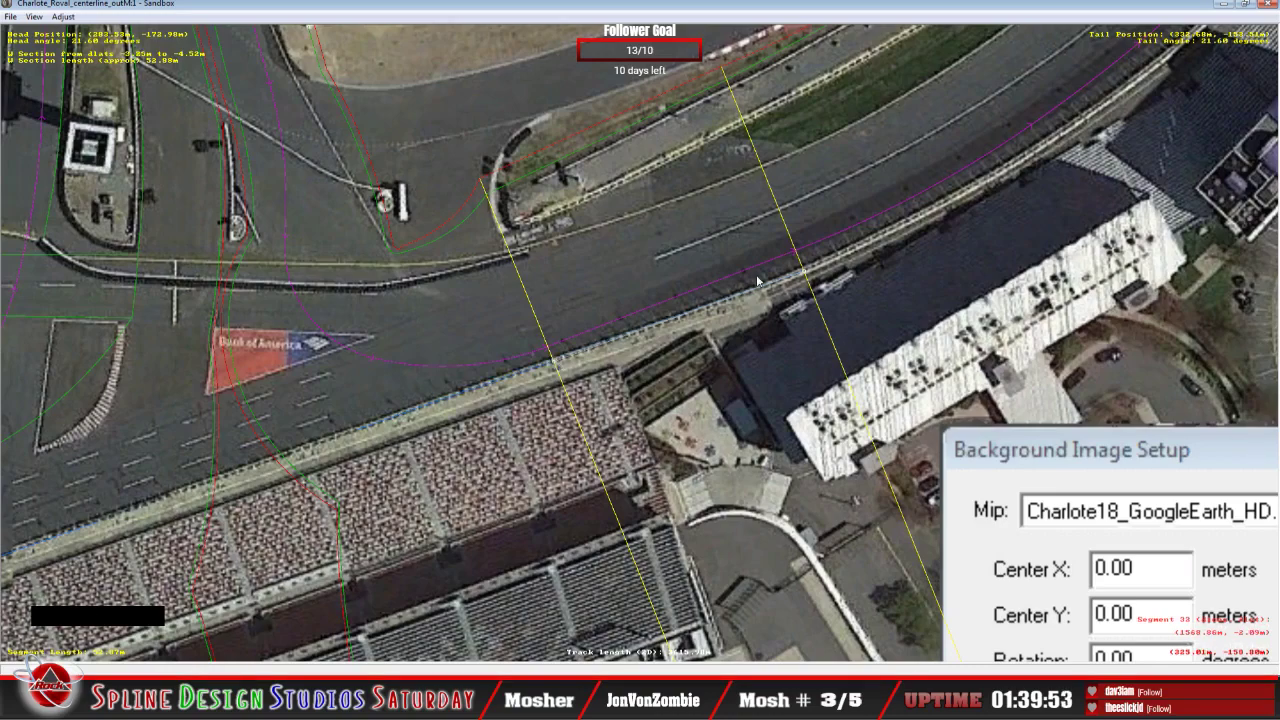
# Step: Examine the traced outer wall along the whole frontstretch, from the start/finish line to the end of the W section in segment 33
pyautogui.press('x')
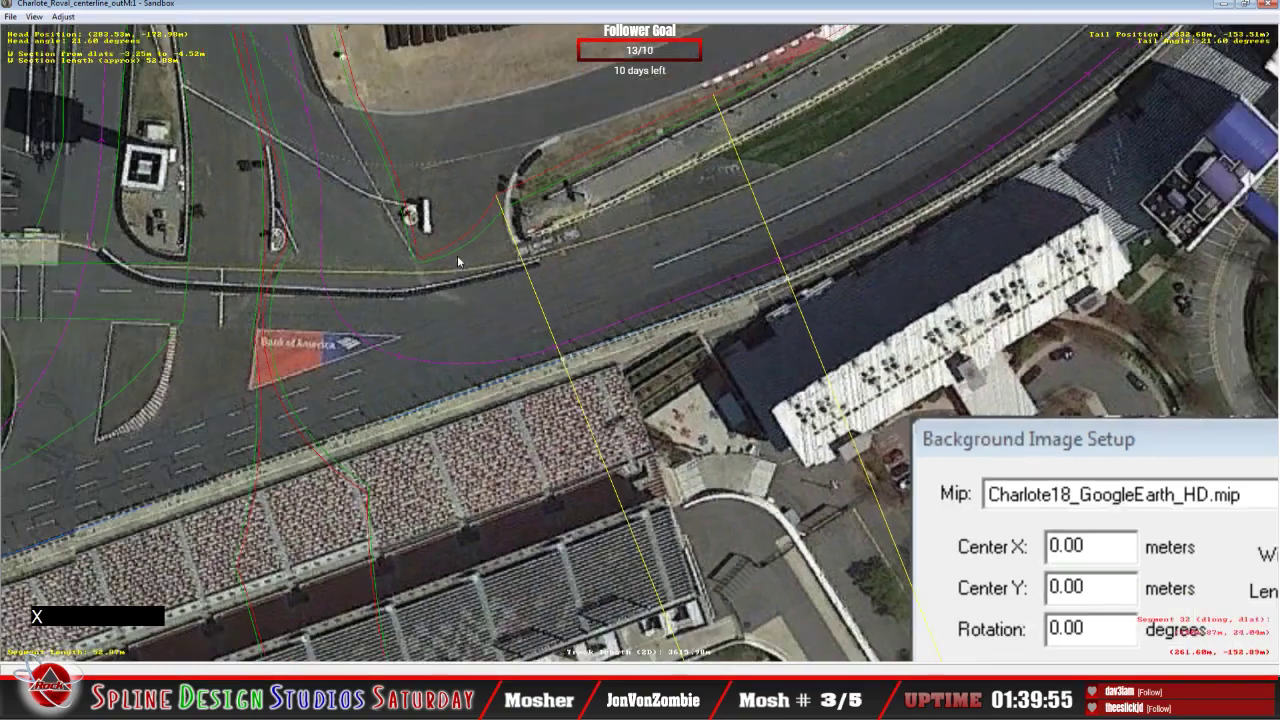
pyautogui.press('c')
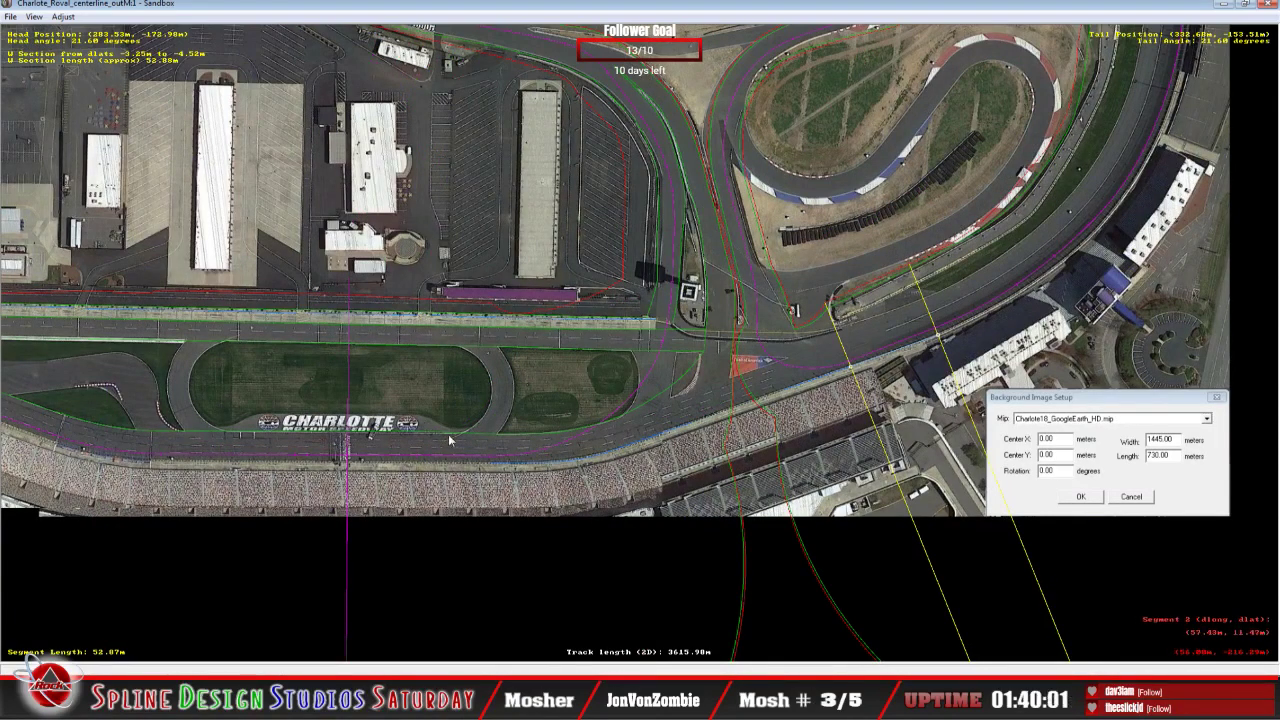
pyautogui.press('c')
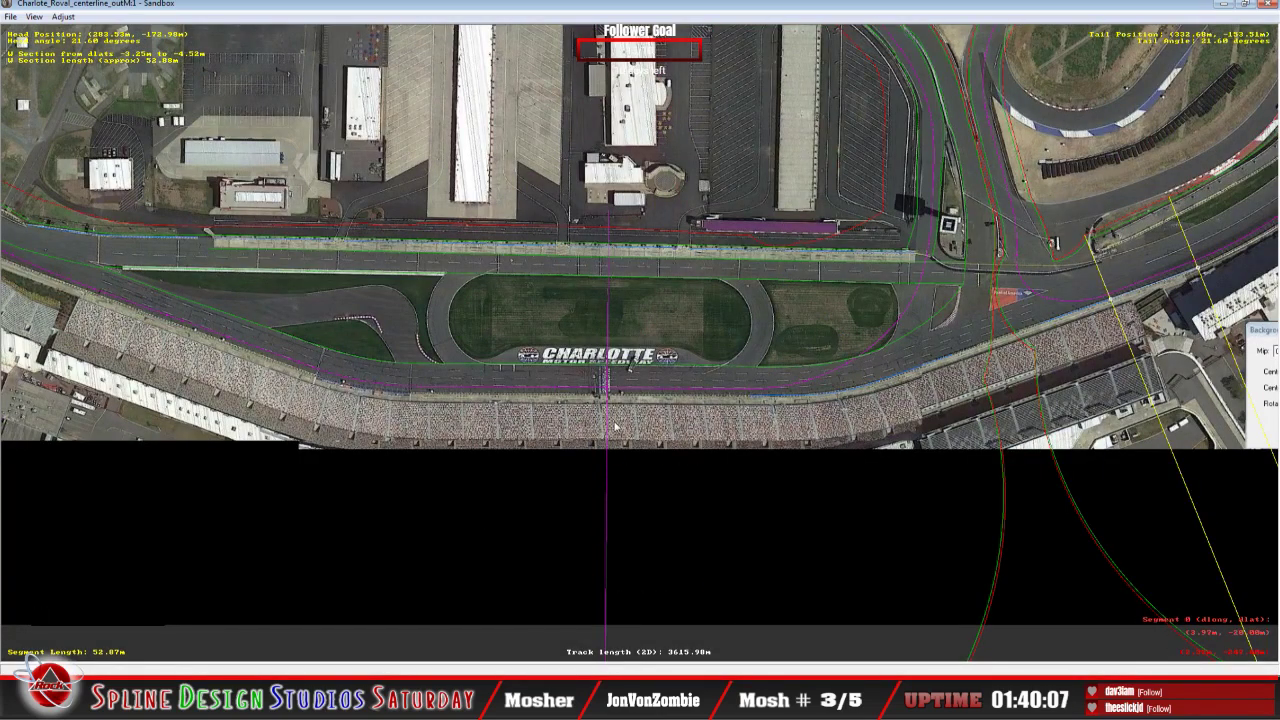
pyautogui.scroll(-5, 614, 427)
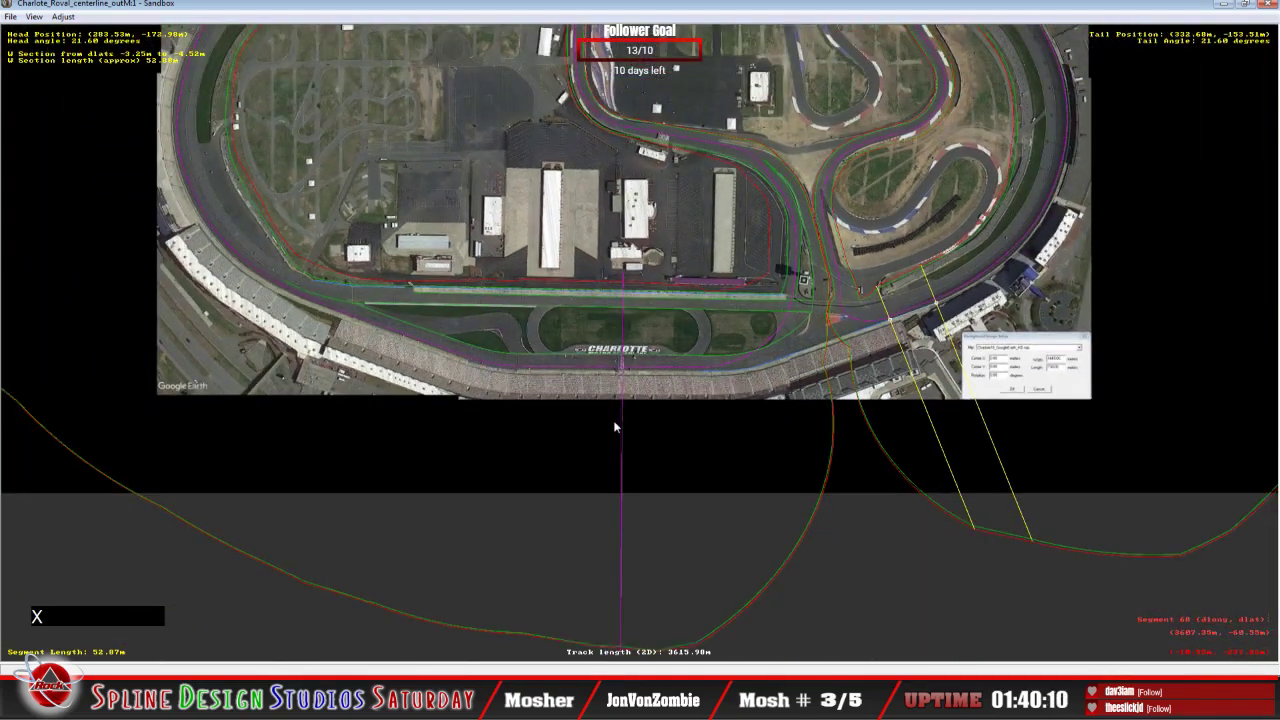
pyautogui.moveTo(614, 427); pyautogui.dragTo(646, 479)
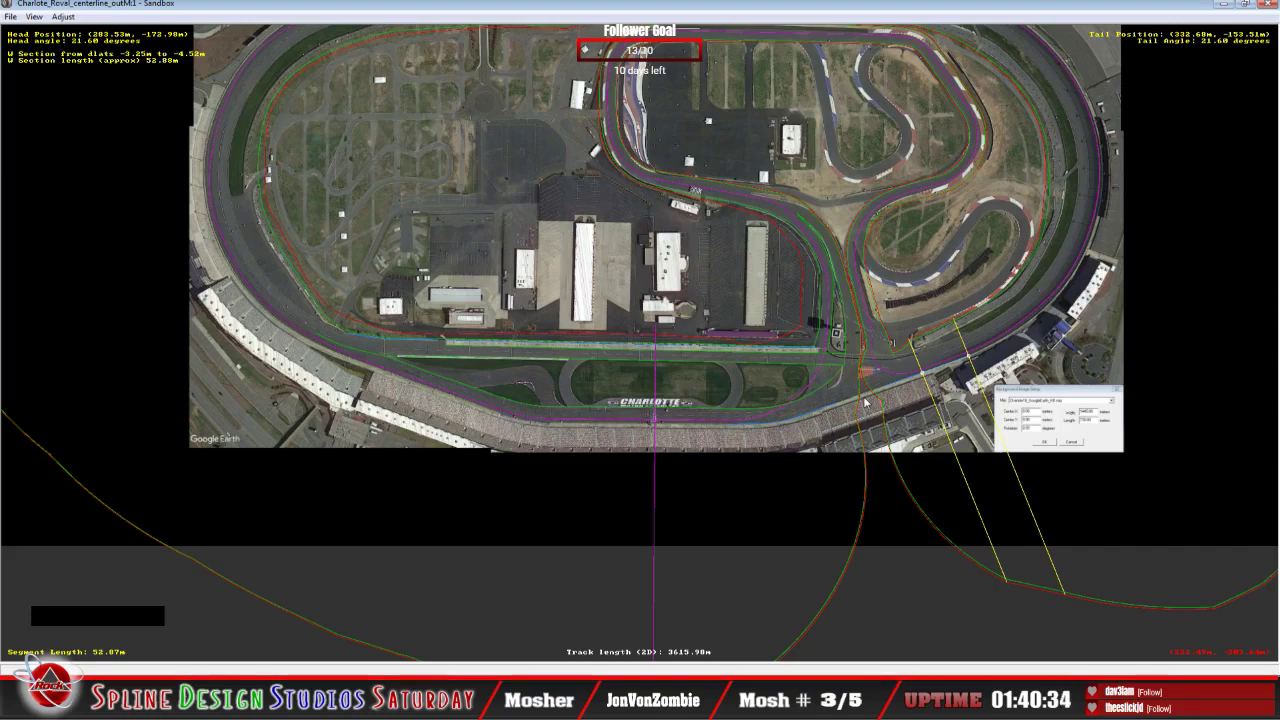
pyautogui.press('z')
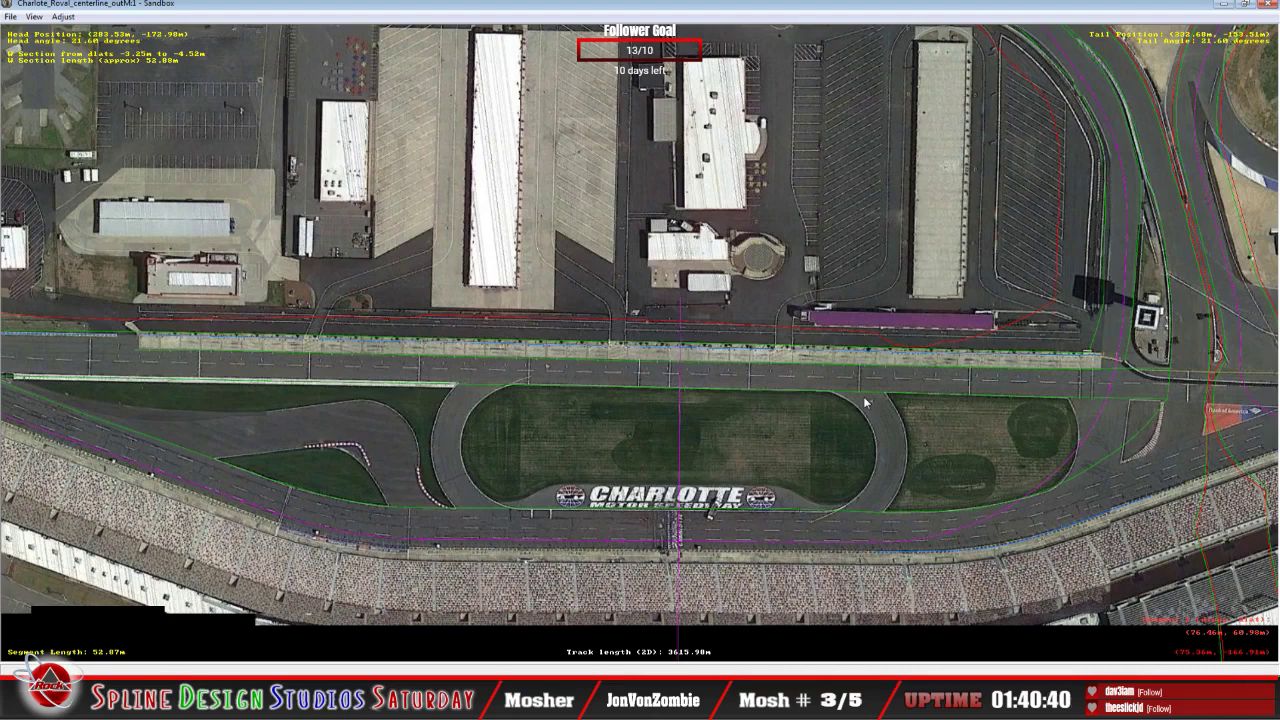
pyautogui.press('c')
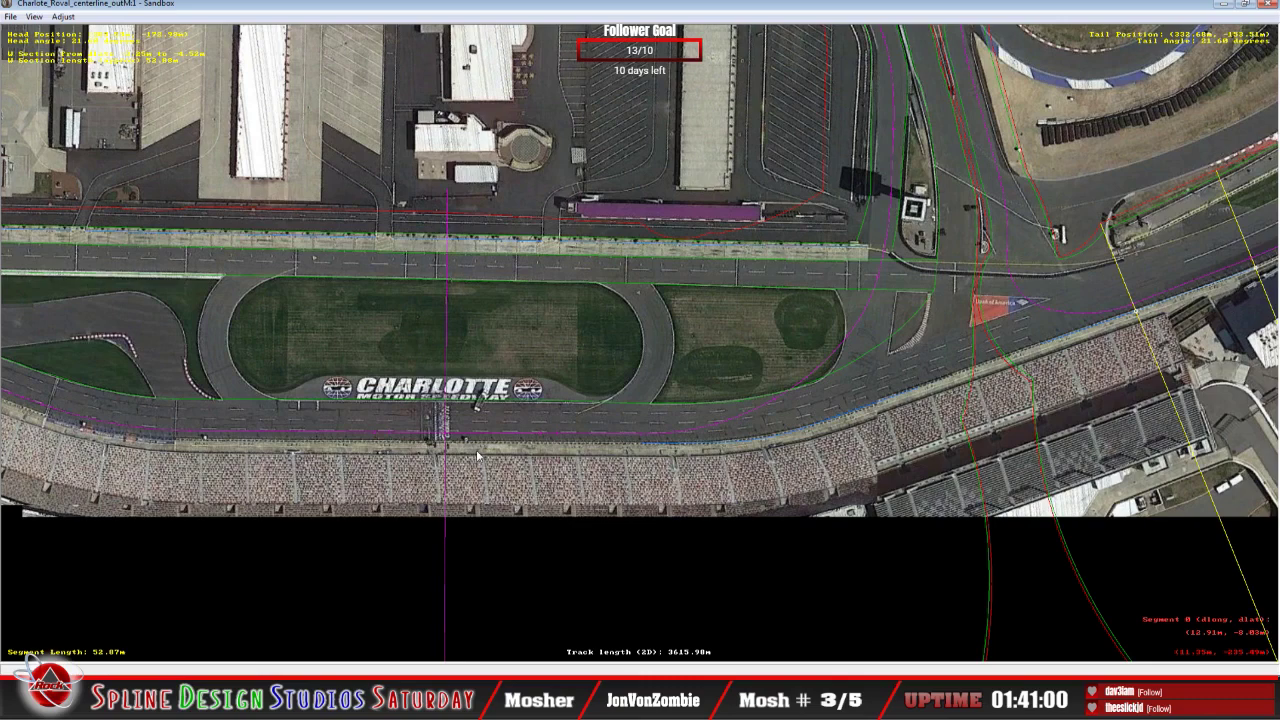
pyautogui.press('c')
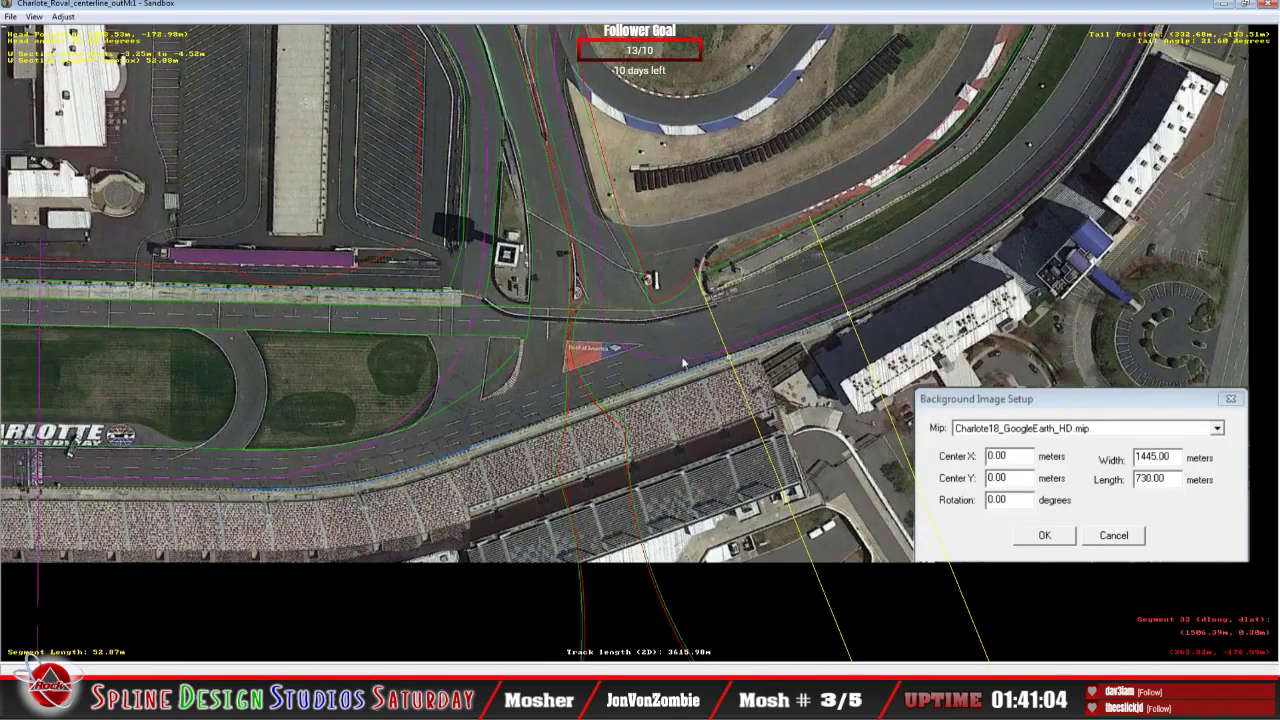
# Step: Insert a W section in the segment following segment 33, starting on the outer wall at a dlat of about -4.27 m
pyautogui.press('c')
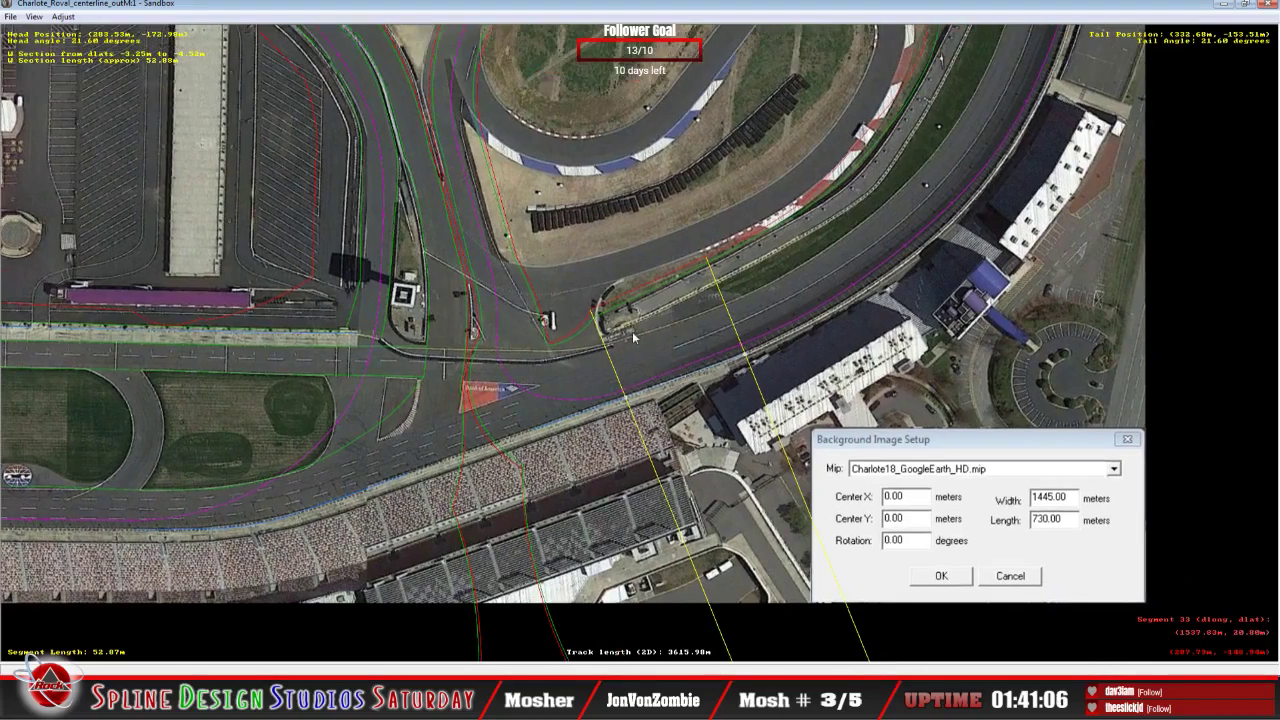
pyautogui.press('z')
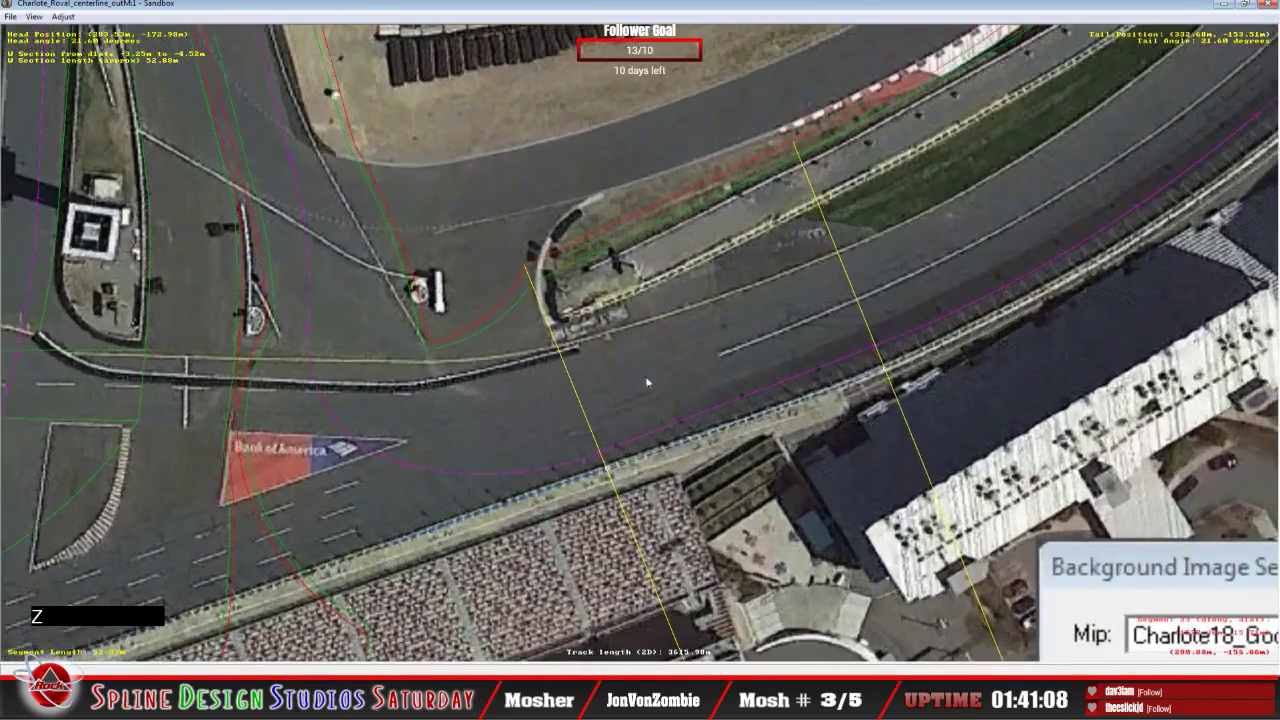
pyautogui.press('c')
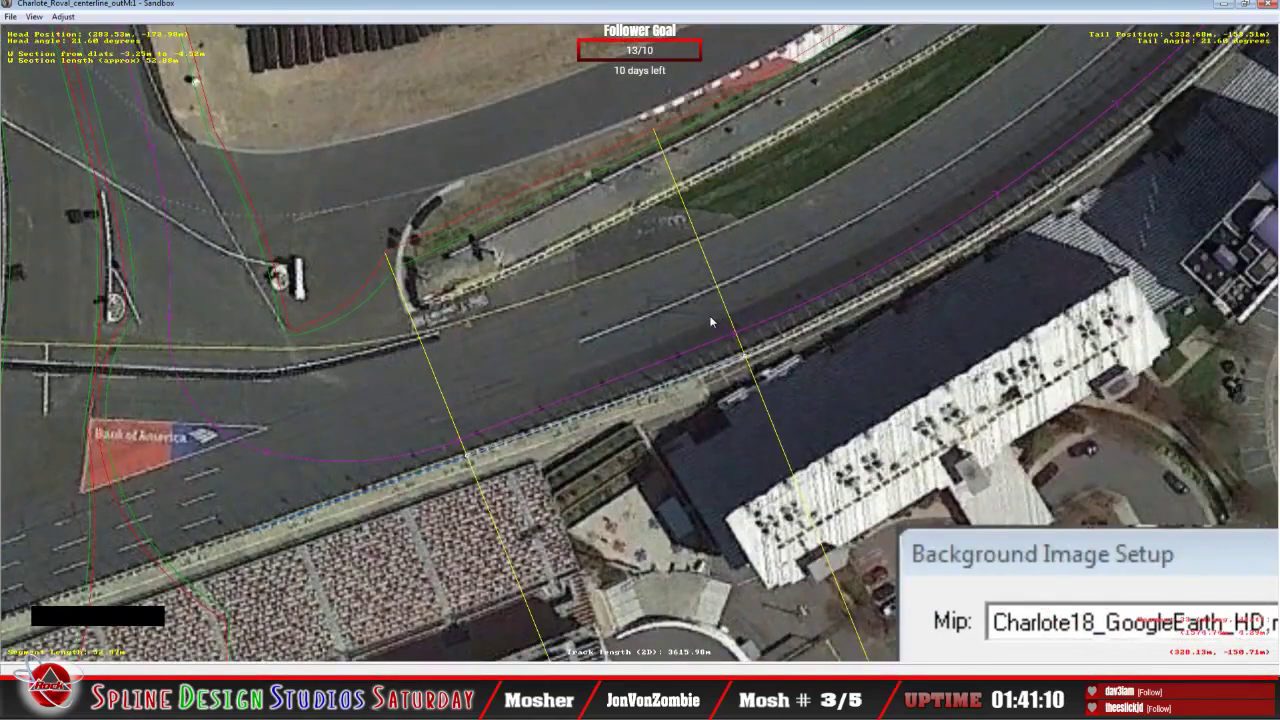
pyautogui.click(749, 298)
pyautogui.rightClick(750, 298)
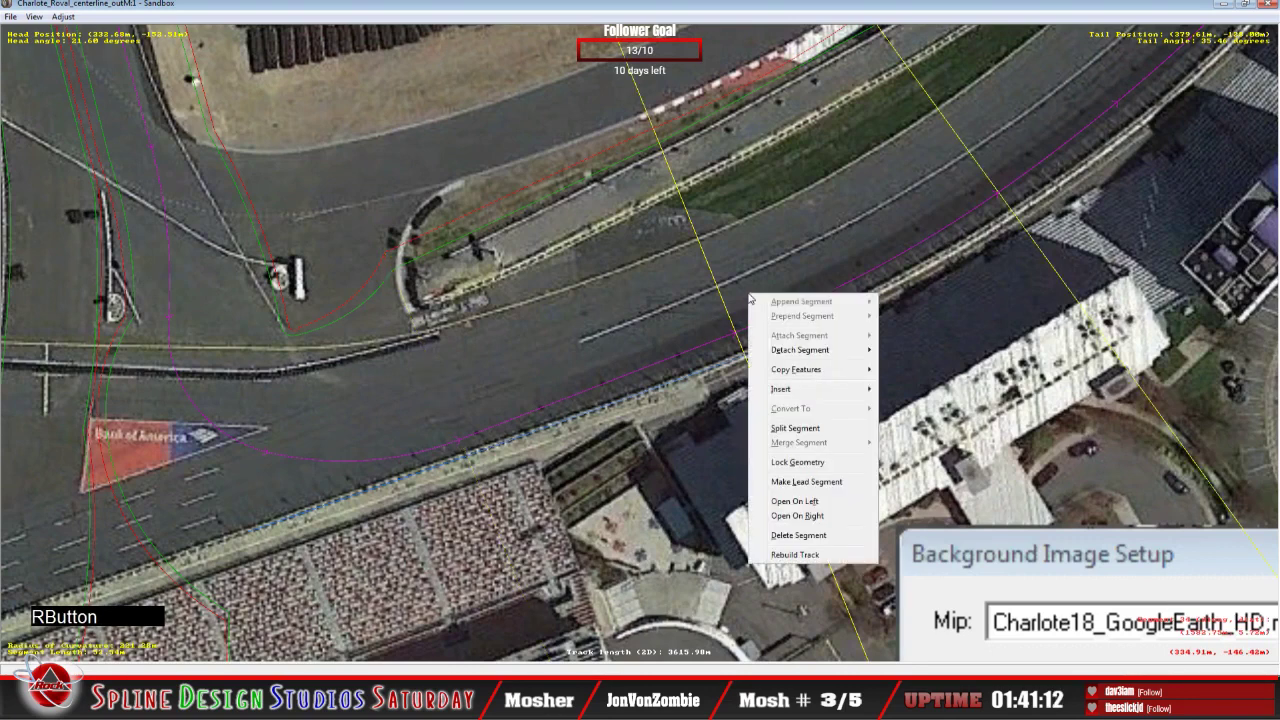
pyautogui.moveTo(770, 390)
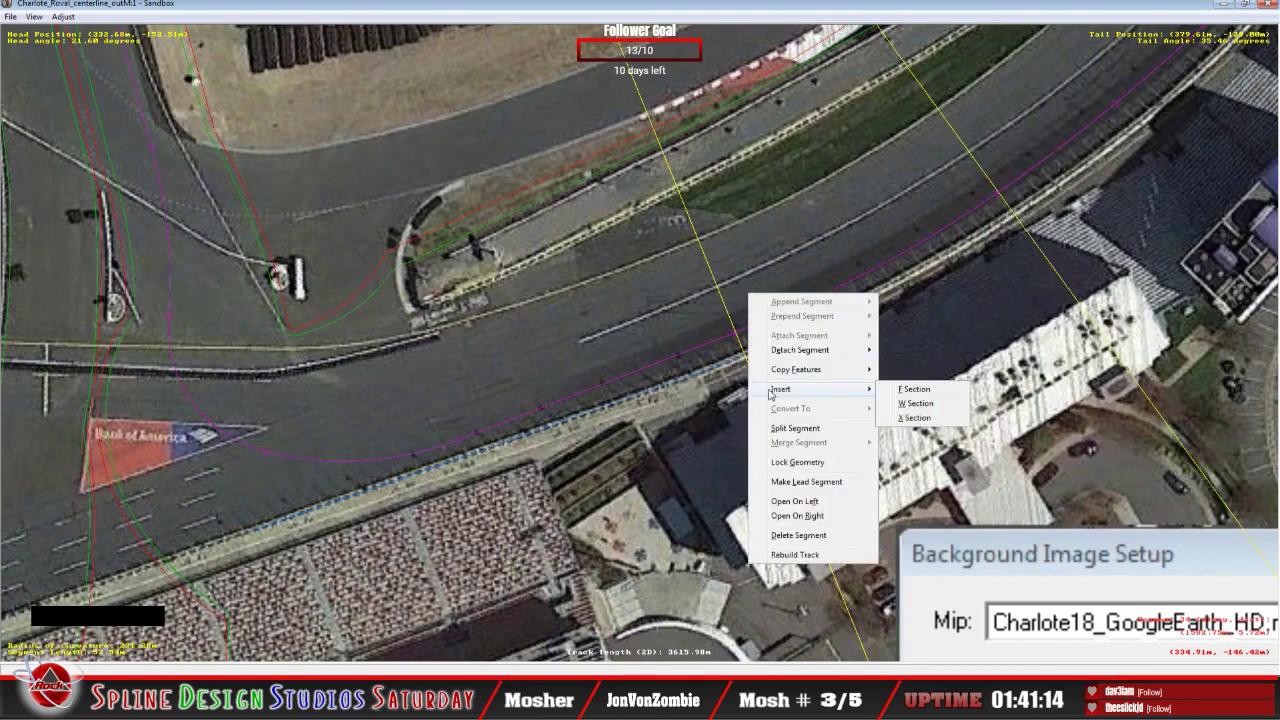
pyautogui.click(912, 404)
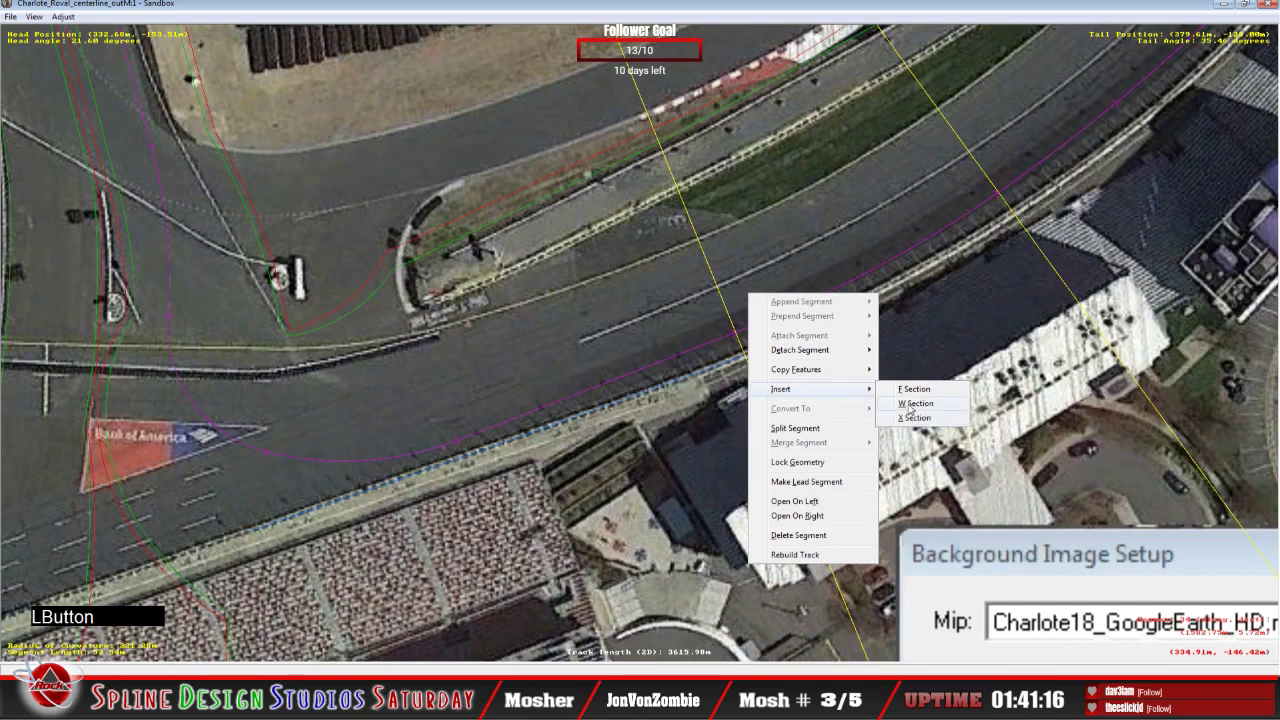
pyautogui.click(748, 356)
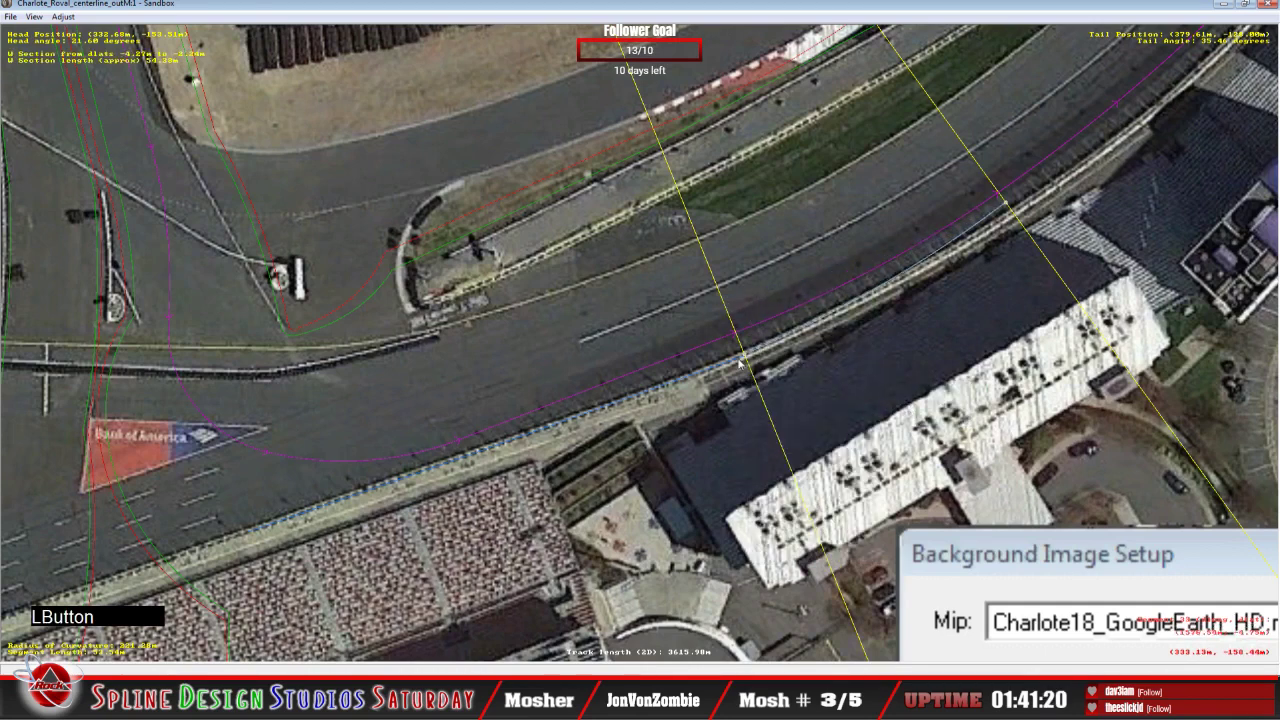
# Step: Align the joint with segment 33, moving that segment's W section end to about -4.06 m and the new section's start to about -4.21 m
pyautogui.click(745, 355)
pyautogui.click(741, 360)
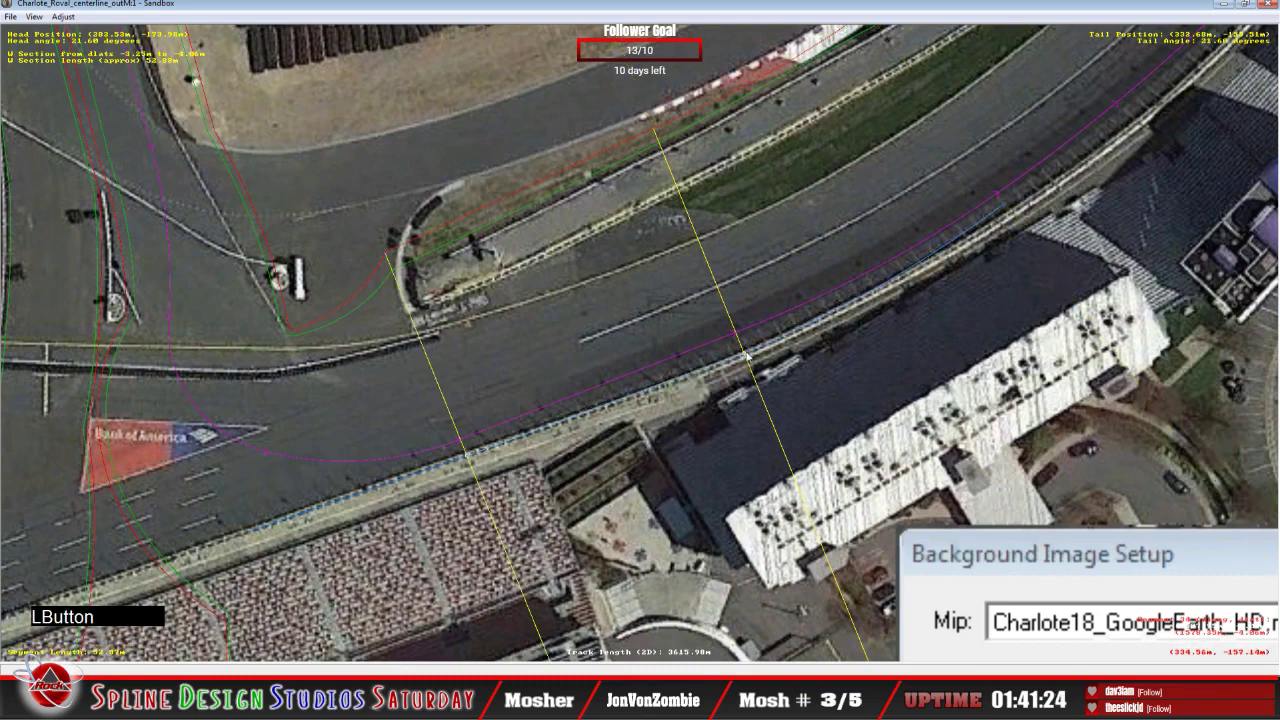
pyautogui.click(743, 354)
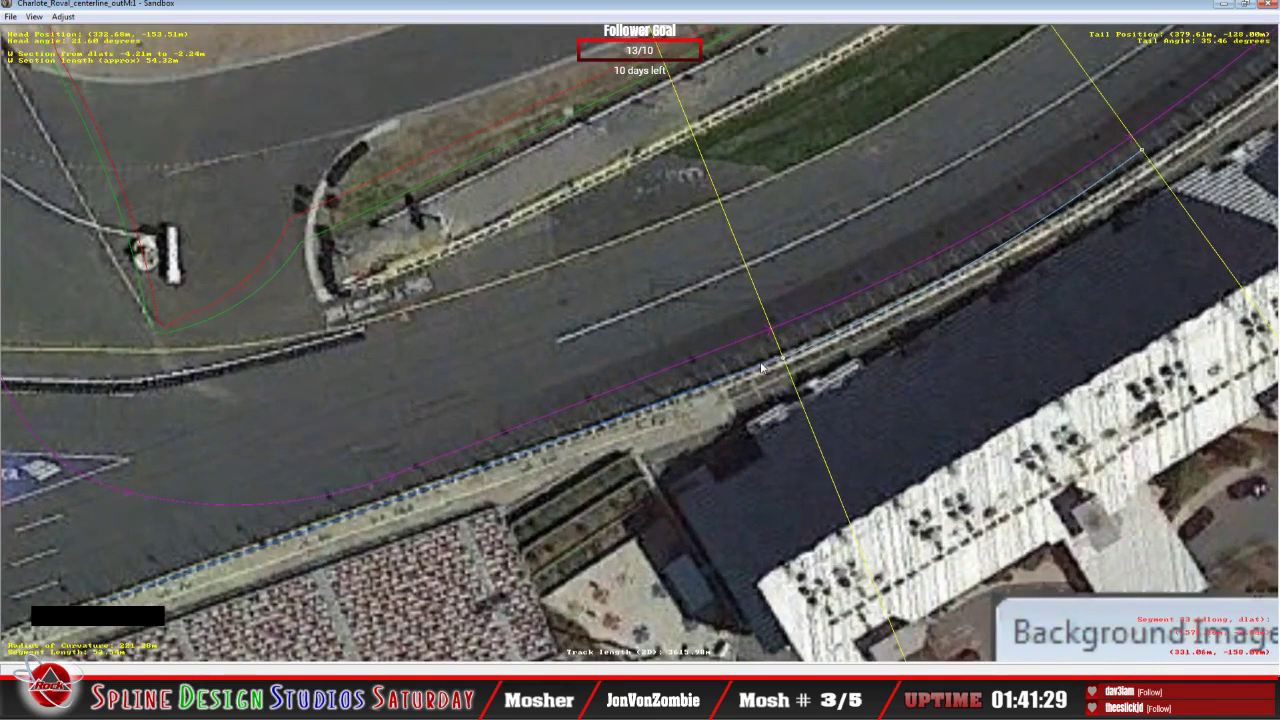
# Step: Fit segment 34's W section to the outer wall, moving its start to a dlat of about -4.45 m and its end to -4.09 m
pyautogui.click(781, 363)
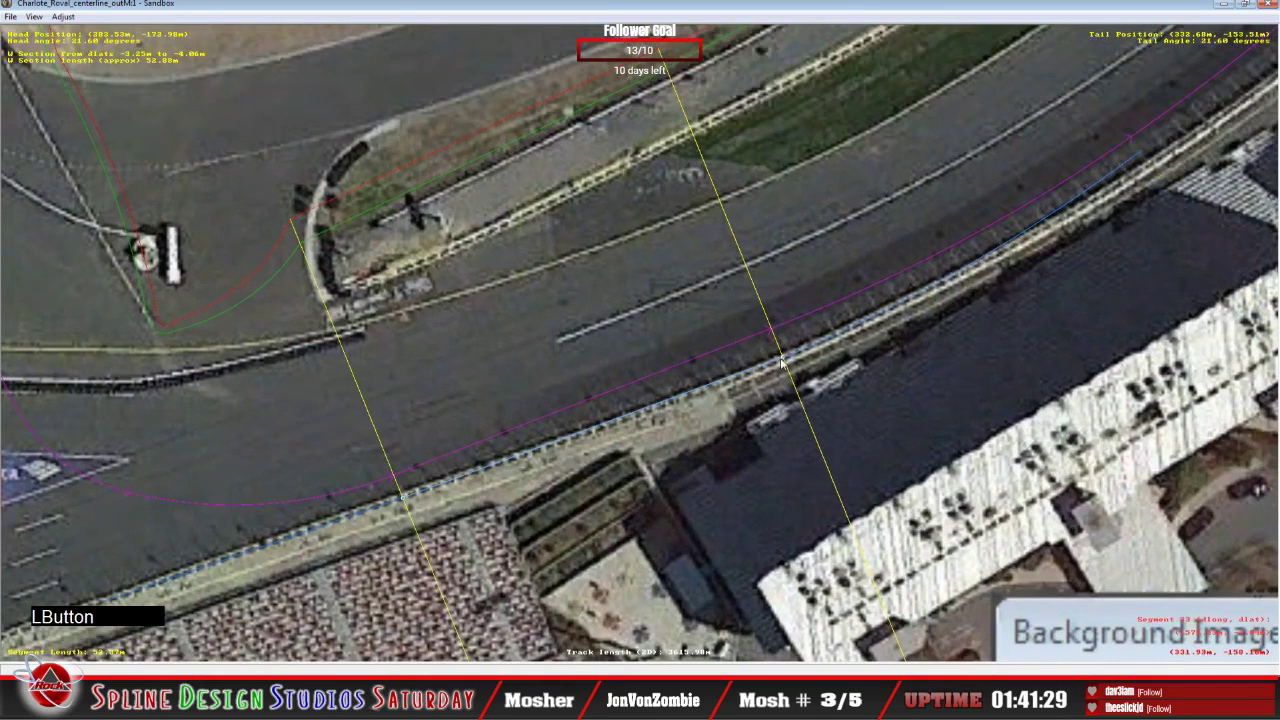
pyautogui.click(785, 363)
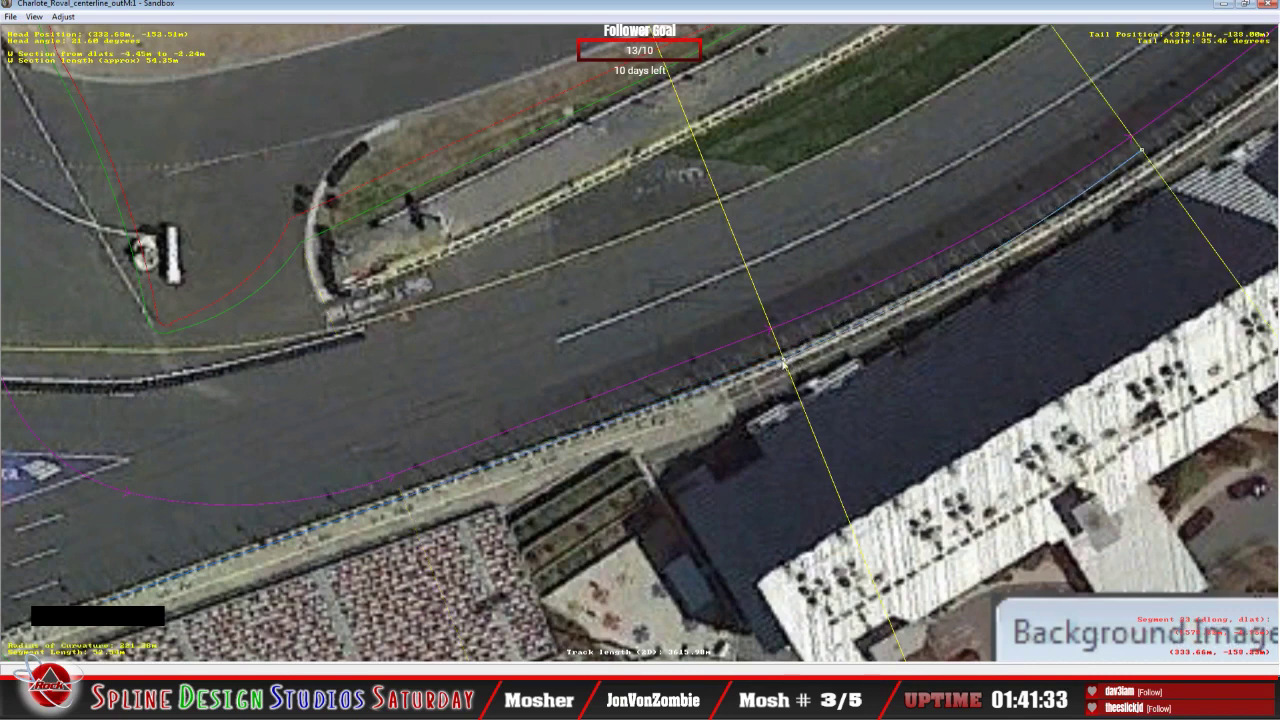
pyautogui.click(781, 365)
pyautogui.press('c')
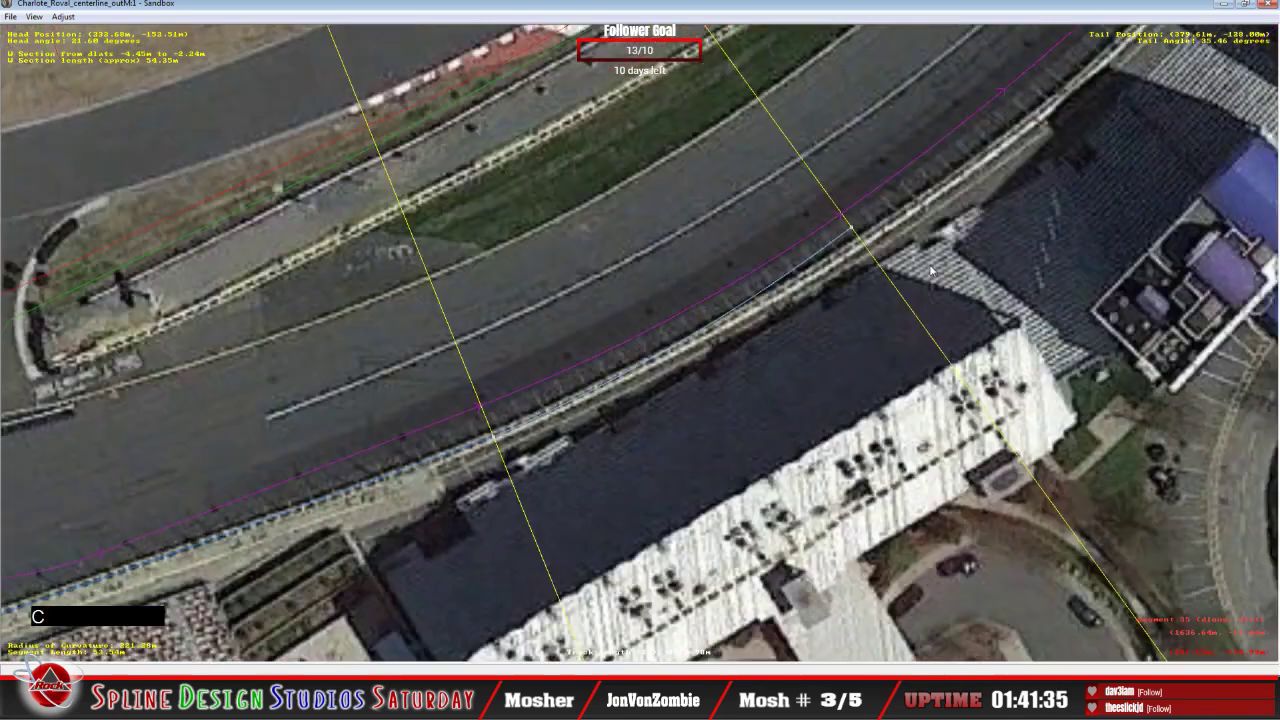
pyautogui.click(861, 239)
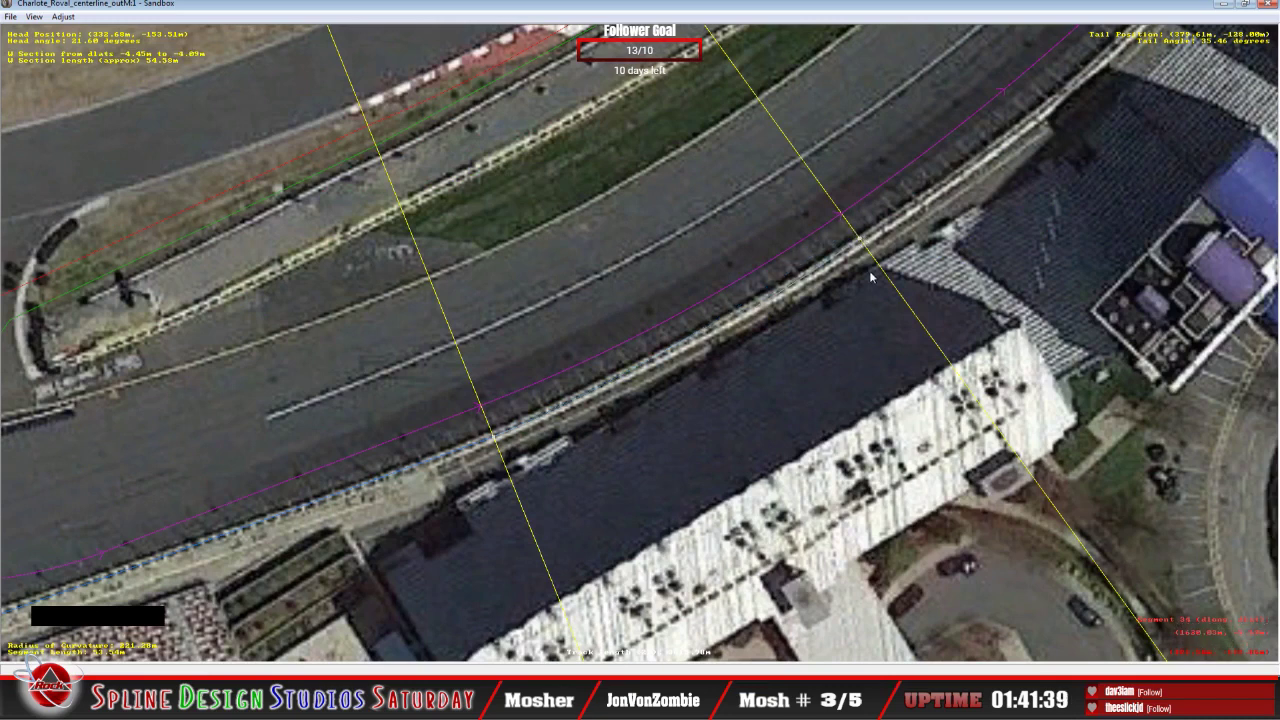
# Step: Insert a W section in segment 35 and fit it along the outer wall, from a dlat of about -4.51 m to -4.90 m
pyautogui.press('c')
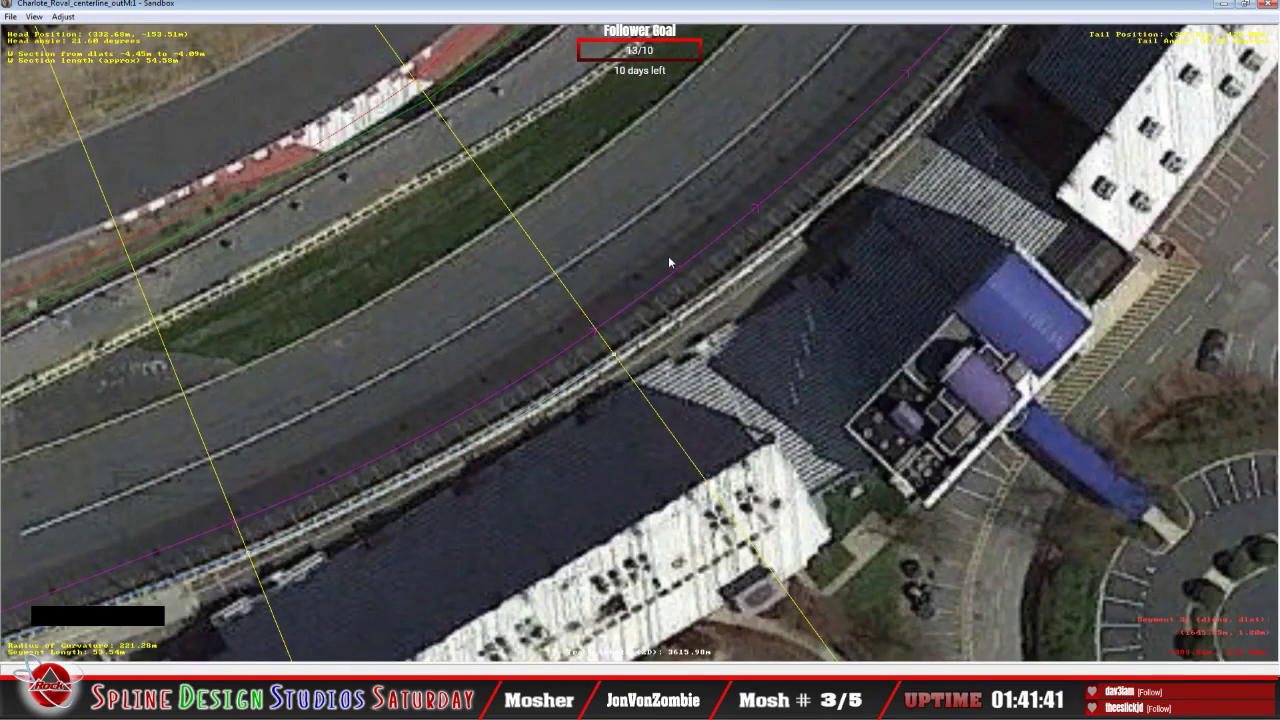
pyautogui.rightClick(612, 258)
pyautogui.moveTo(657, 356)
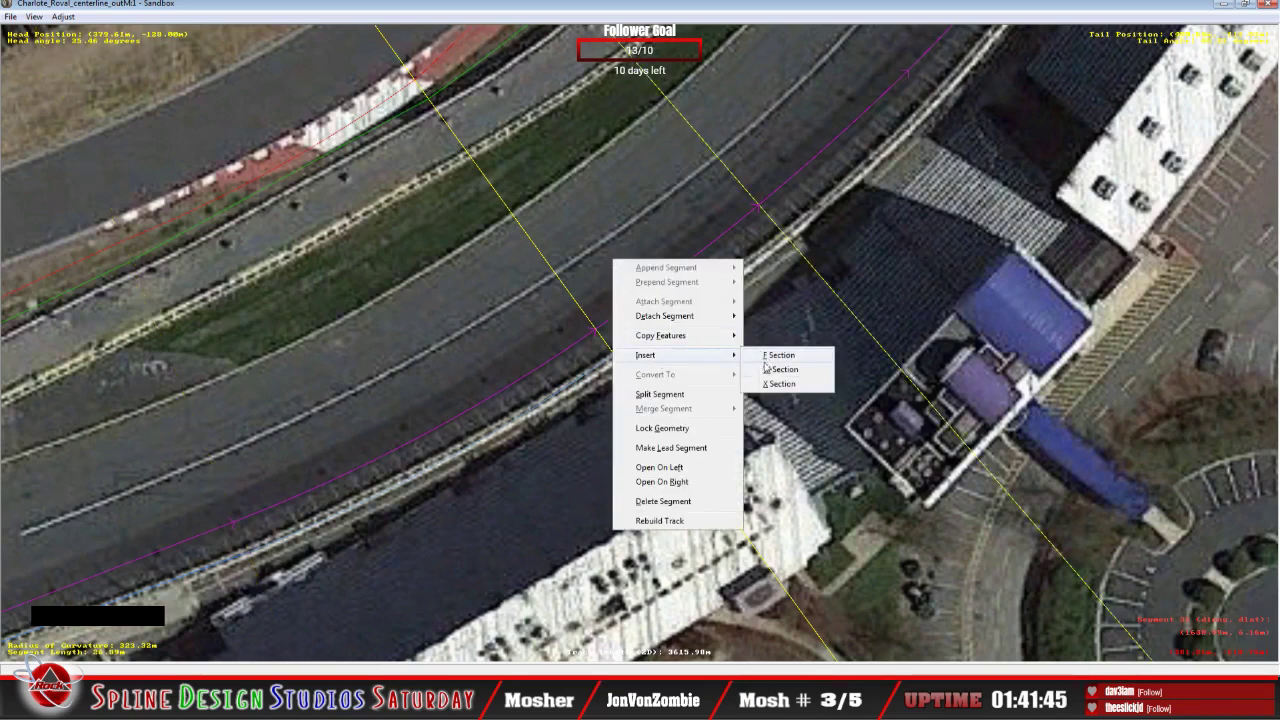
pyautogui.click(778, 369)
pyautogui.moveTo(574, 297); pyautogui.dragTo(618, 356)
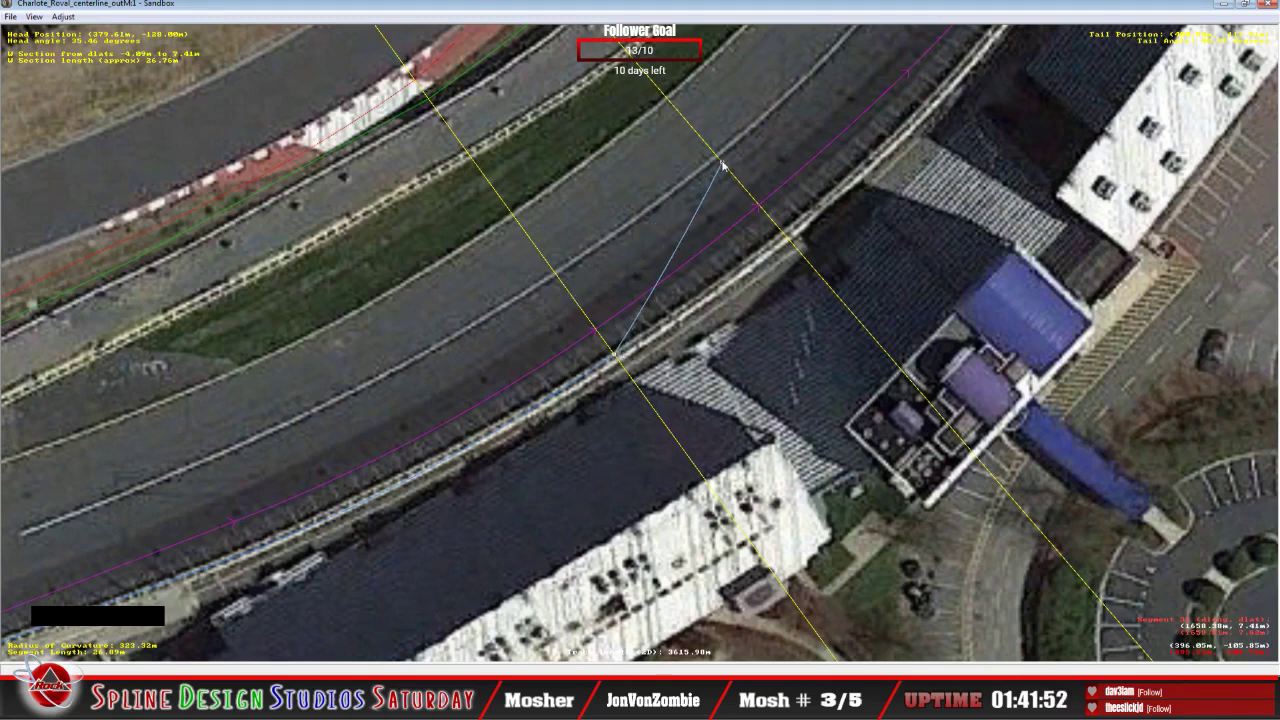
pyautogui.moveTo(720, 165); pyautogui.dragTo(780, 232)
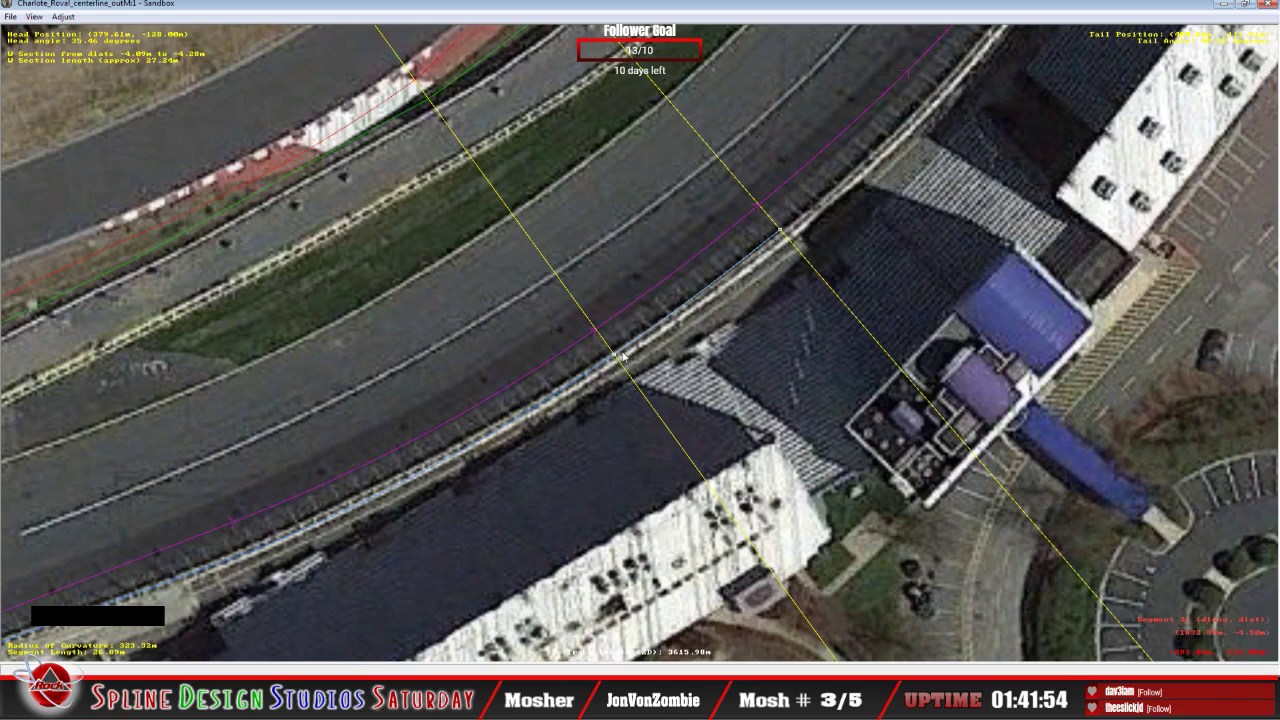
pyautogui.moveTo(620, 358); pyautogui.dragTo(617, 361)
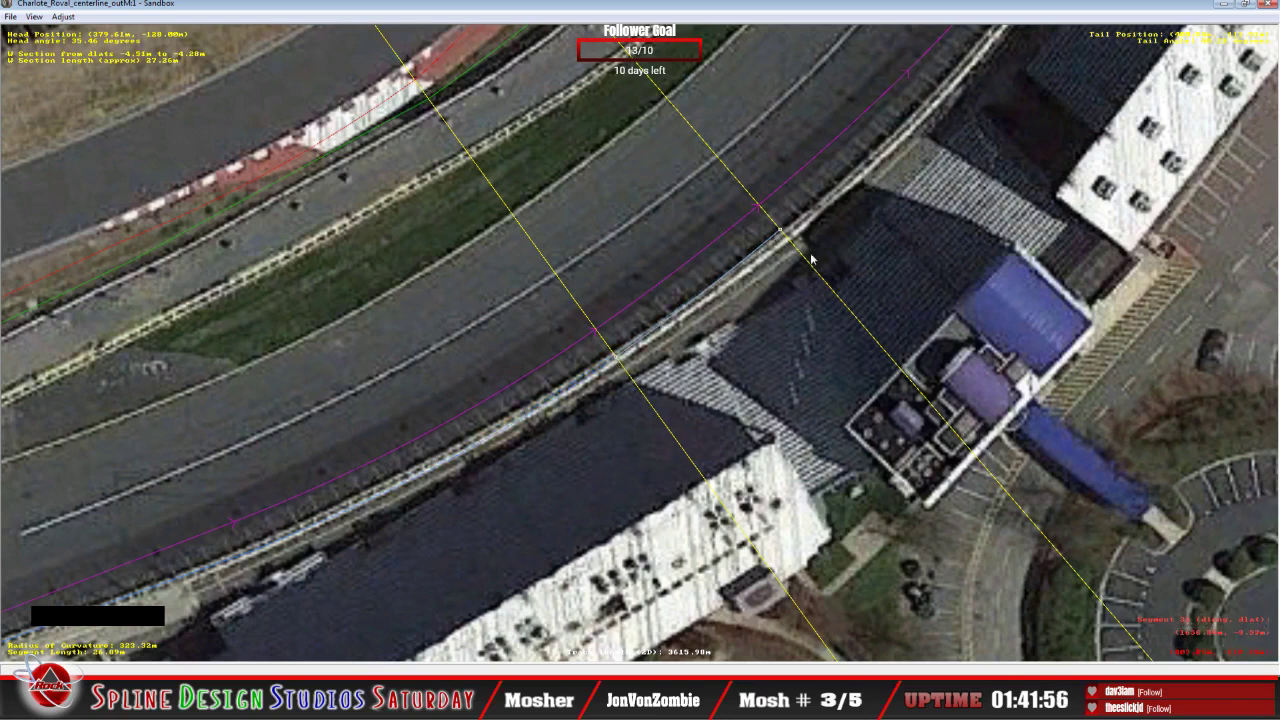
pyautogui.moveTo(790, 247); pyautogui.dragTo(803, 263)
# Step: Insert a W section in segment 36 and fit it along the outer wall, from a dlat of about -5.77 m to -4.4 m
pyautogui.press('c')
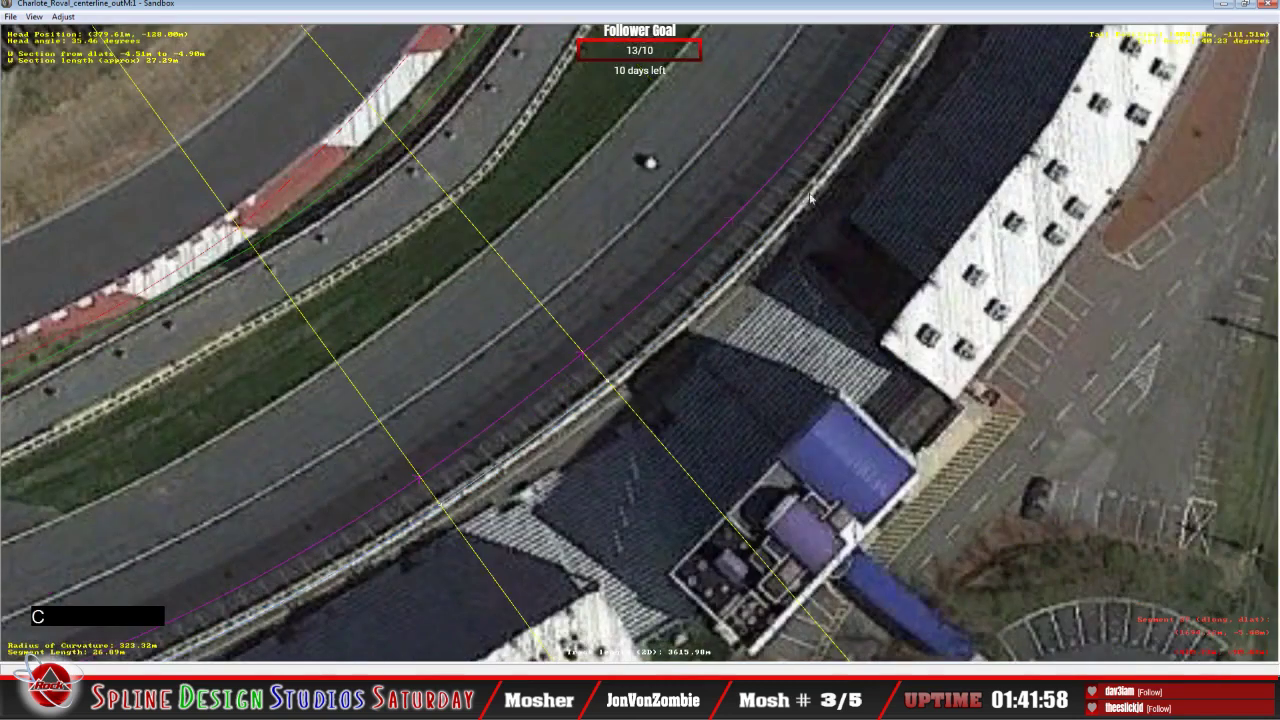
pyautogui.rightClick(605, 280)
pyautogui.moveTo(672, 377)
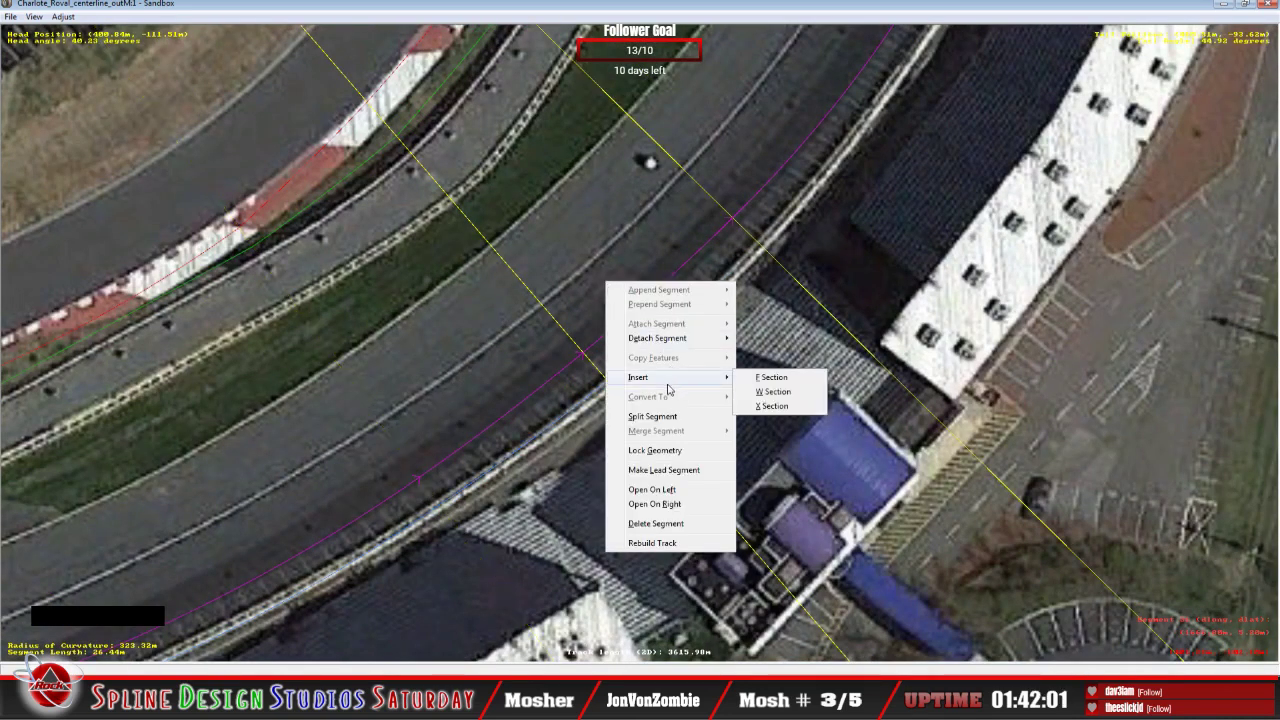
pyautogui.click(757, 394)
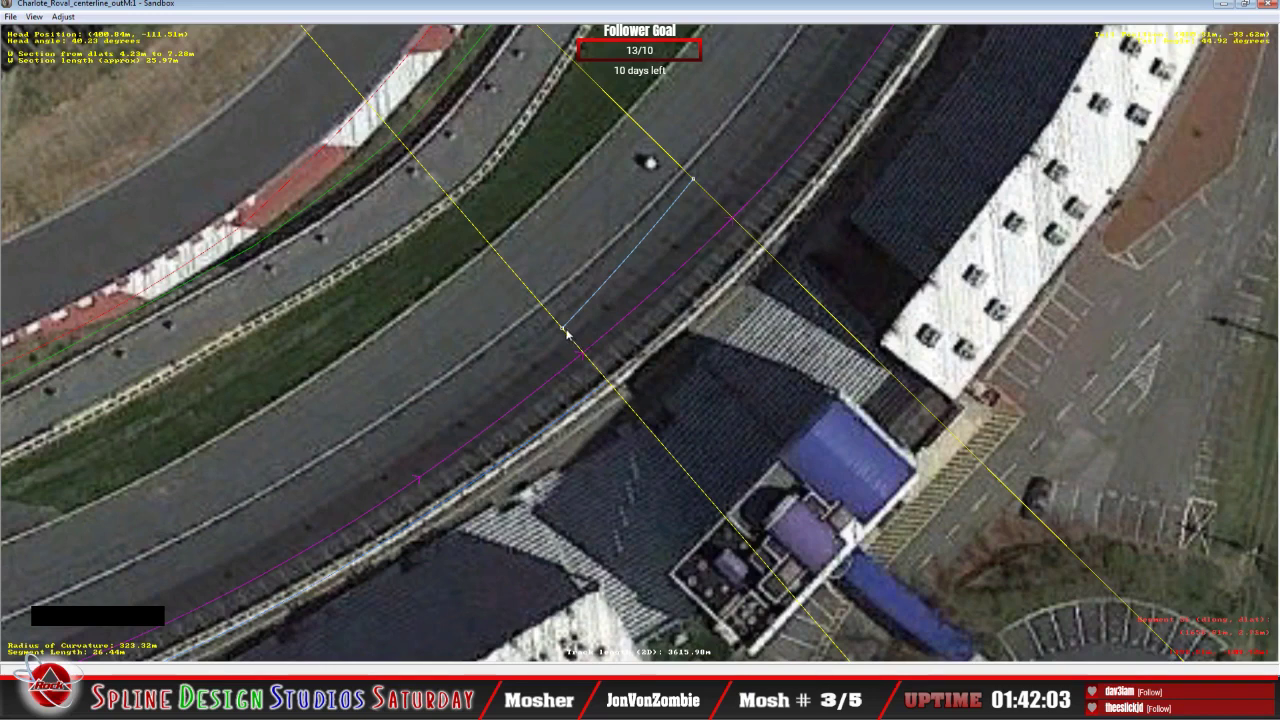
pyautogui.moveTo(564, 328); pyautogui.dragTo(619, 380)
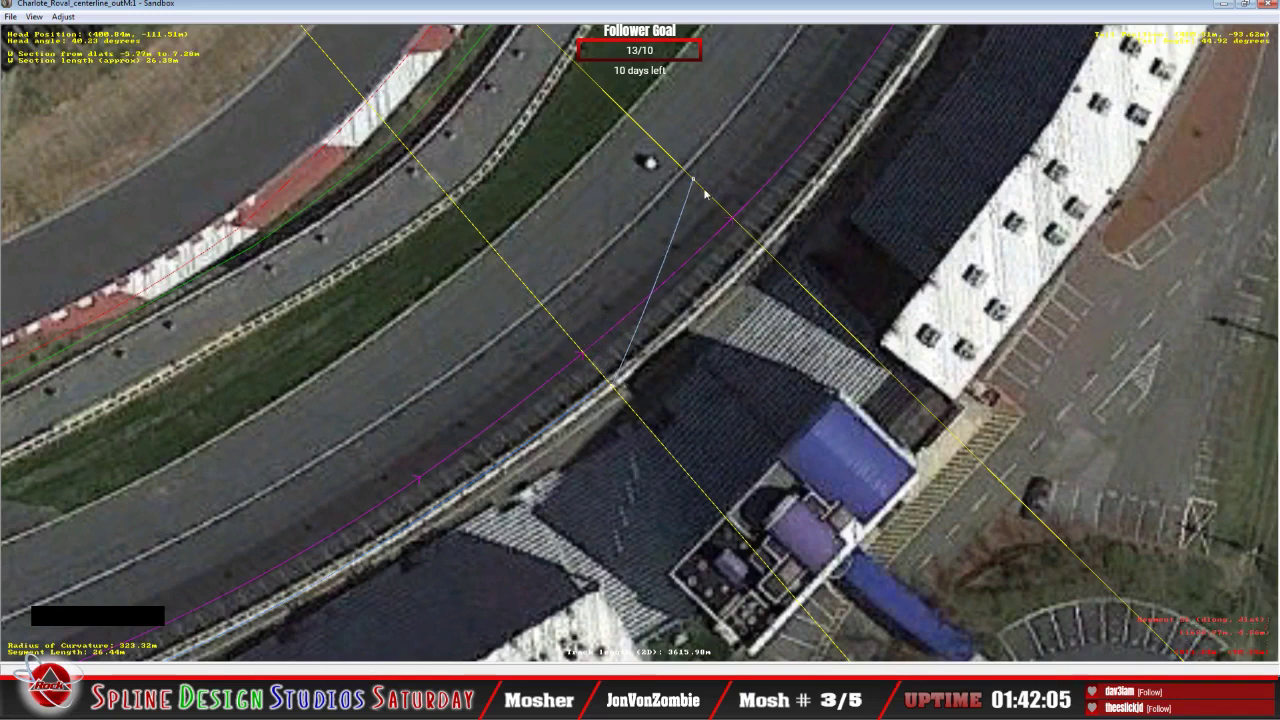
pyautogui.moveTo(700, 184); pyautogui.dragTo(758, 243)
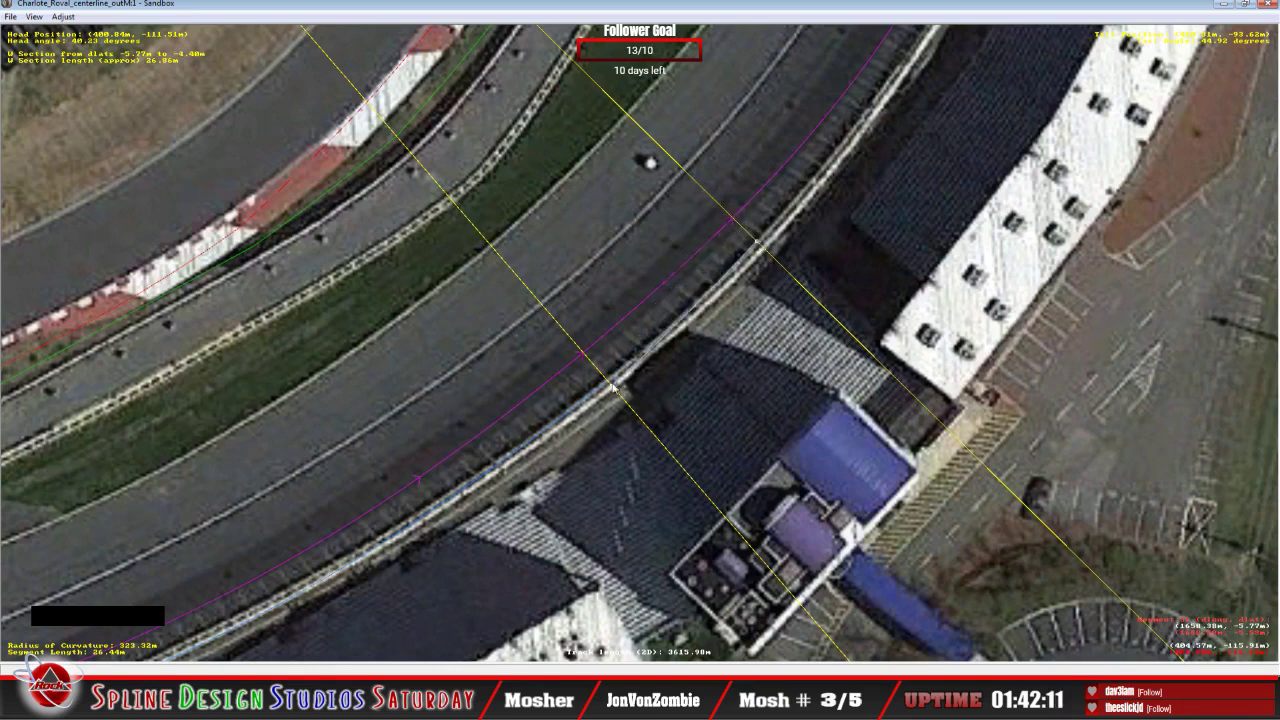
# Step: Refine the joint with segment 35, moving segment 36's W section start to about -5.69 m, and move its end to about -4.67 m
pyautogui.moveTo(616, 390); pyautogui.dragTo(611, 388)
pyautogui.press('z')
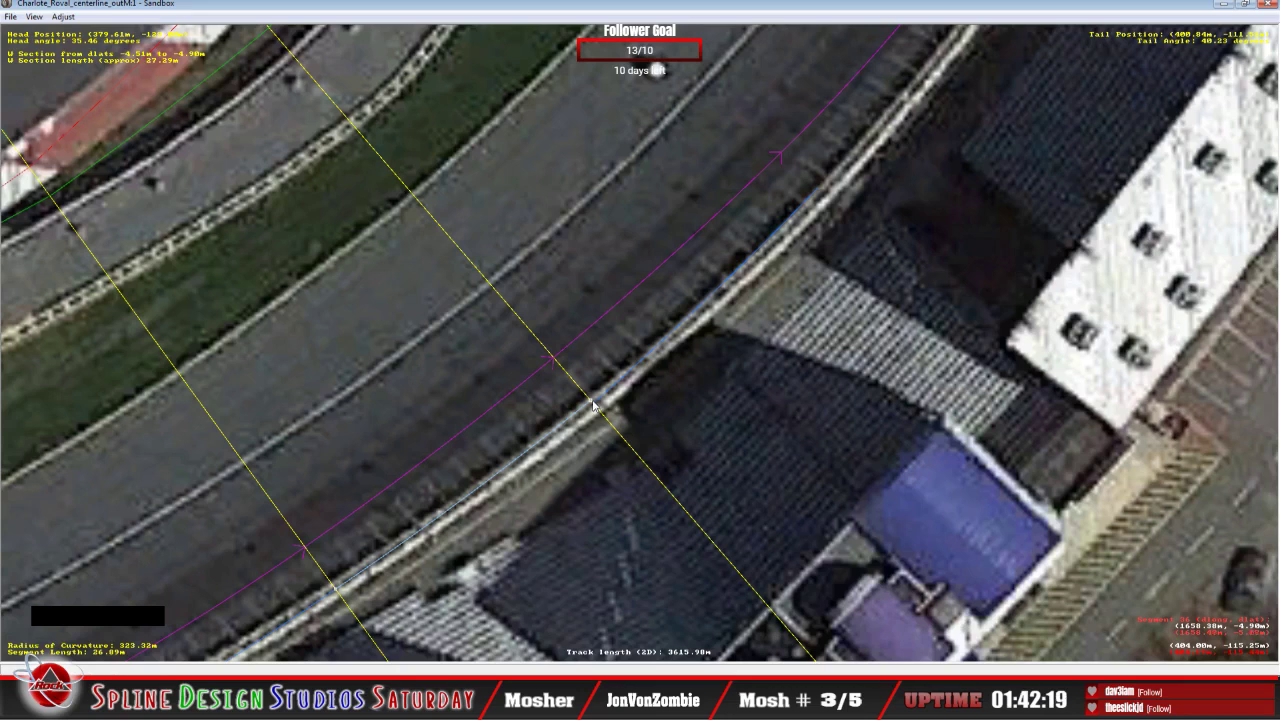
pyautogui.moveTo(593, 404)
pyautogui.mouseDown()
pyautogui.moveTo(611, 399)
pyautogui.moveTo(597, 411)
pyautogui.mouseUp()
pyautogui.press('x')
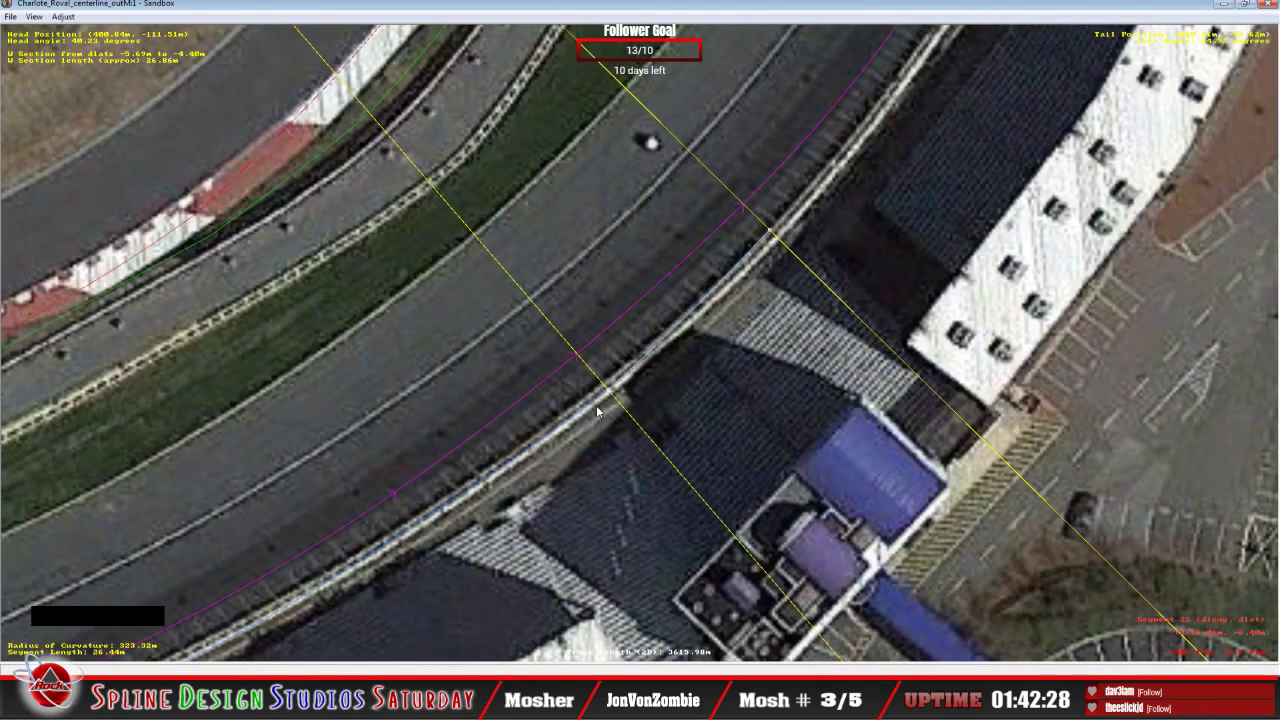
pyautogui.click(679, 325)
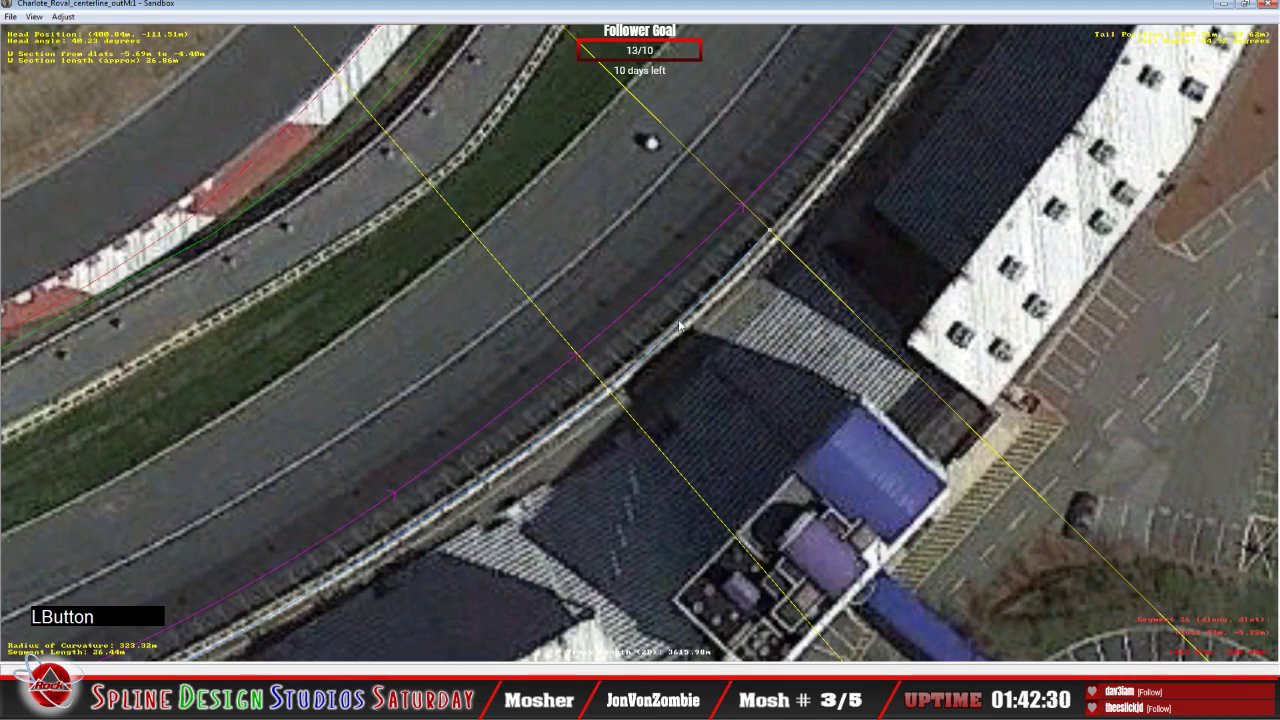
pyautogui.click(771, 235)
# Step: Insert a W section in segment 37 and place its start on the outer wall at the end of segment 36's W section
pyautogui.press('x')
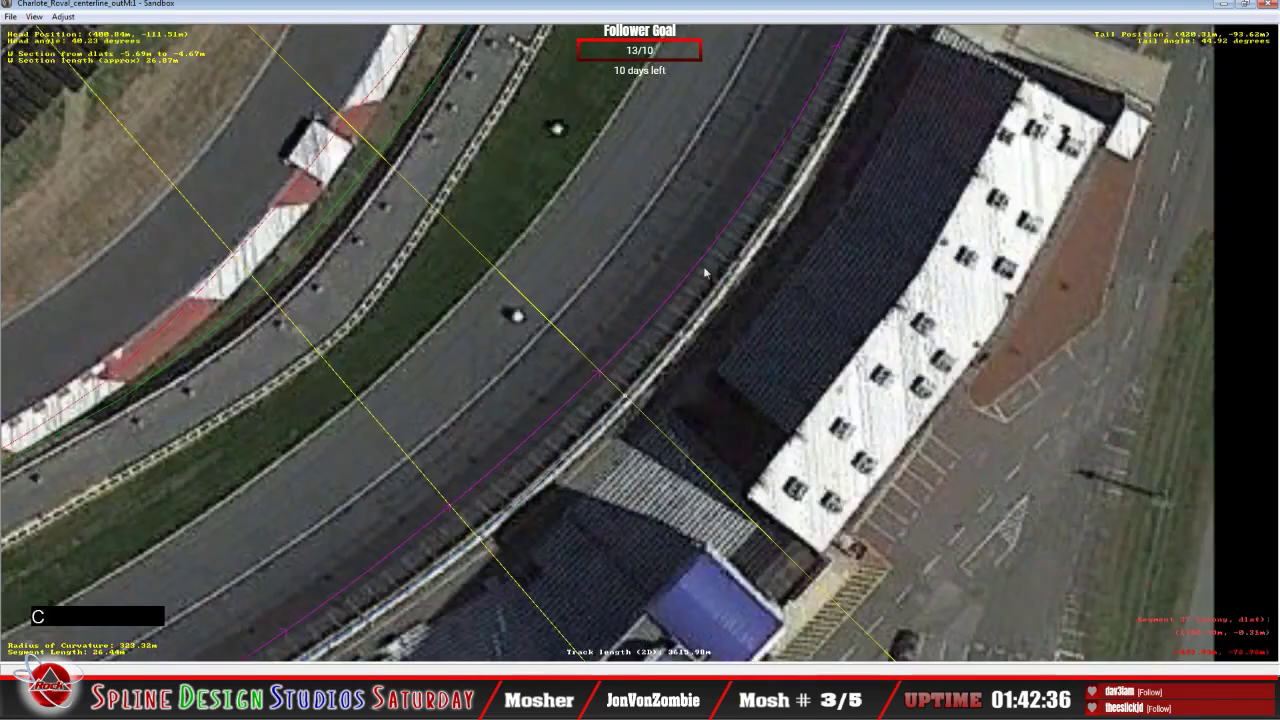
pyautogui.click(632, 296)
pyautogui.rightClick(611, 294)
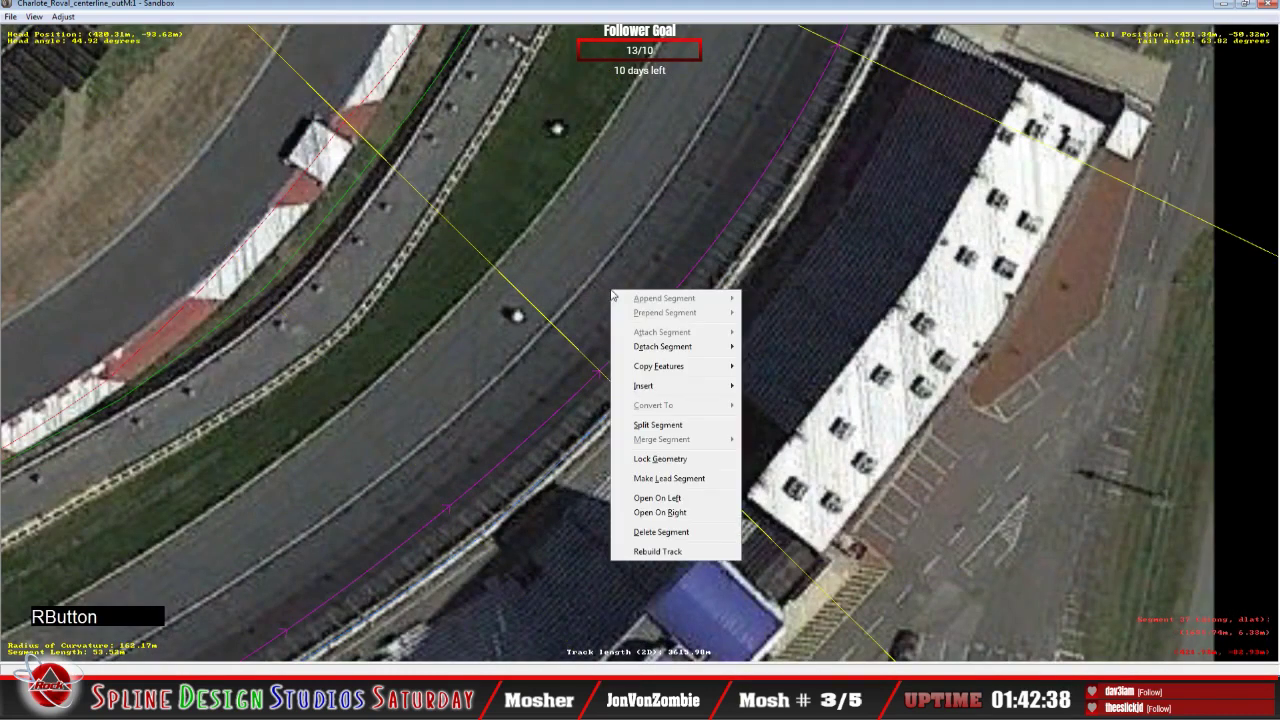
pyautogui.moveTo(730, 388)
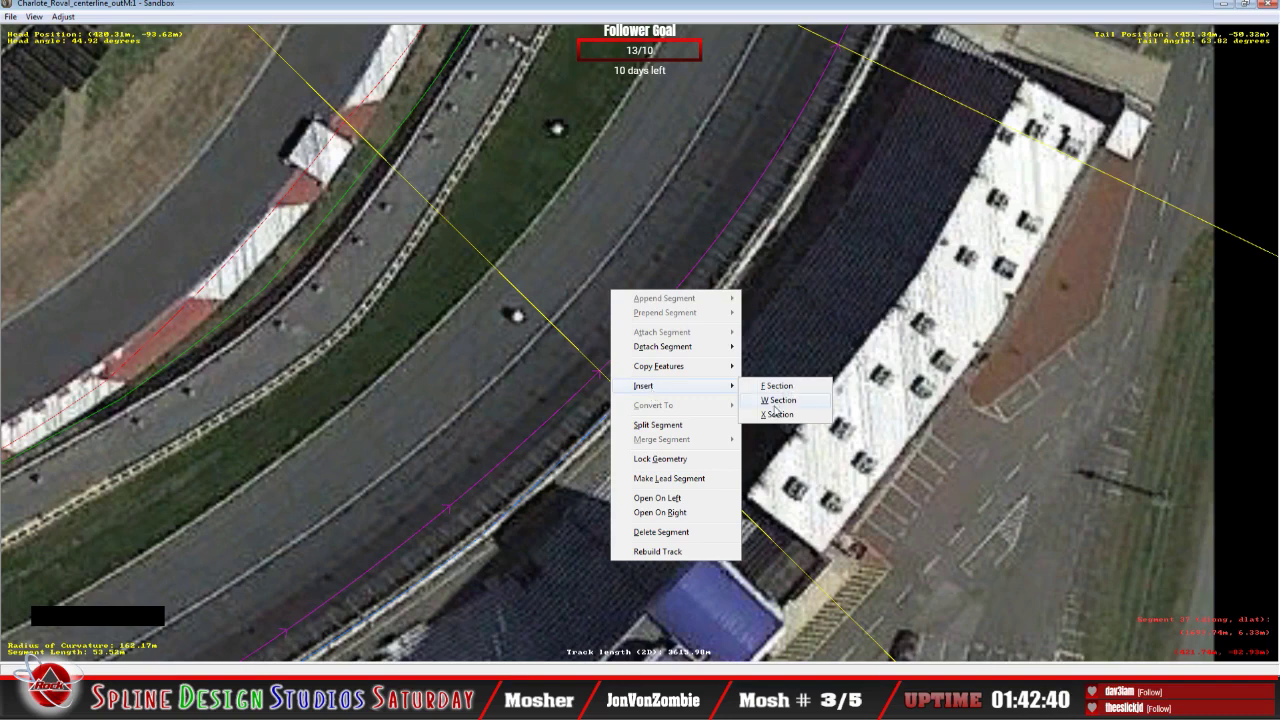
pyautogui.click(777, 400)
pyautogui.click(579, 353)
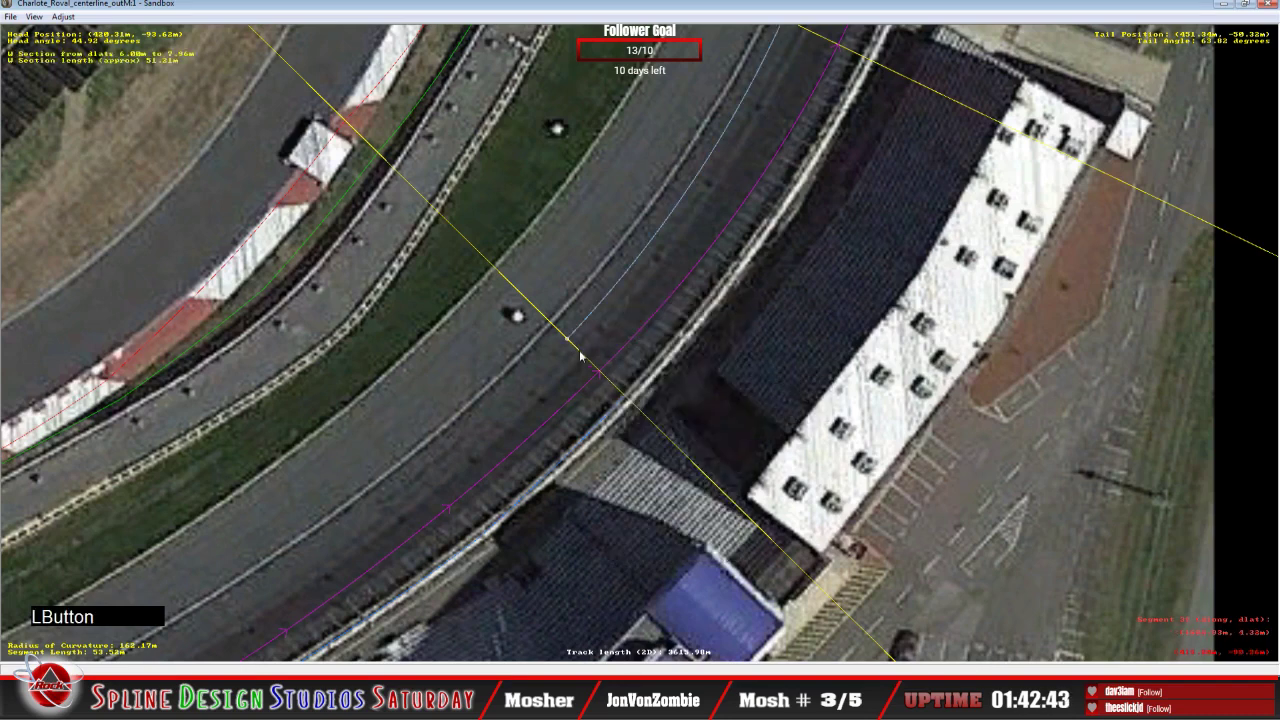
pyautogui.moveTo(566, 343); pyautogui.dragTo(633, 396)
pyautogui.click(633, 396)
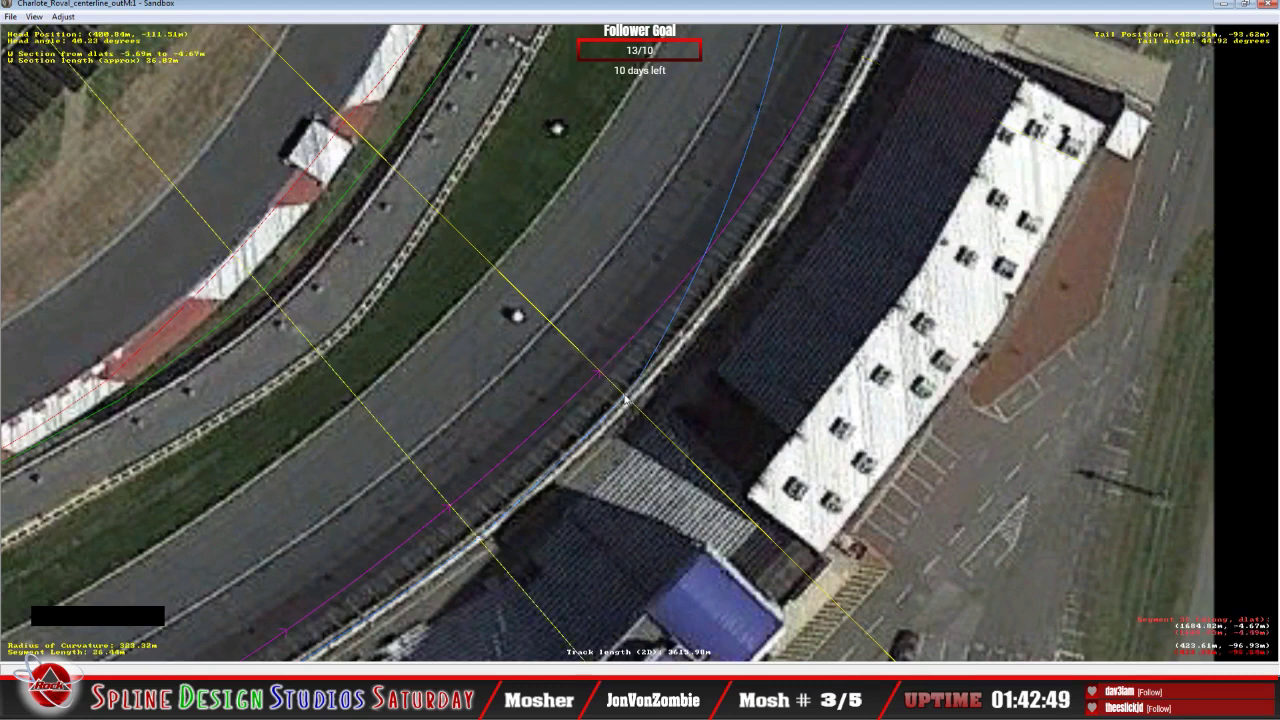
# Step: Align the joint between segments 36 and 37, moving segment 36's W section end to about -4.68 m and segment 37's start to about -4.92 m
pyautogui.click(621, 398)
pyautogui.press('z')
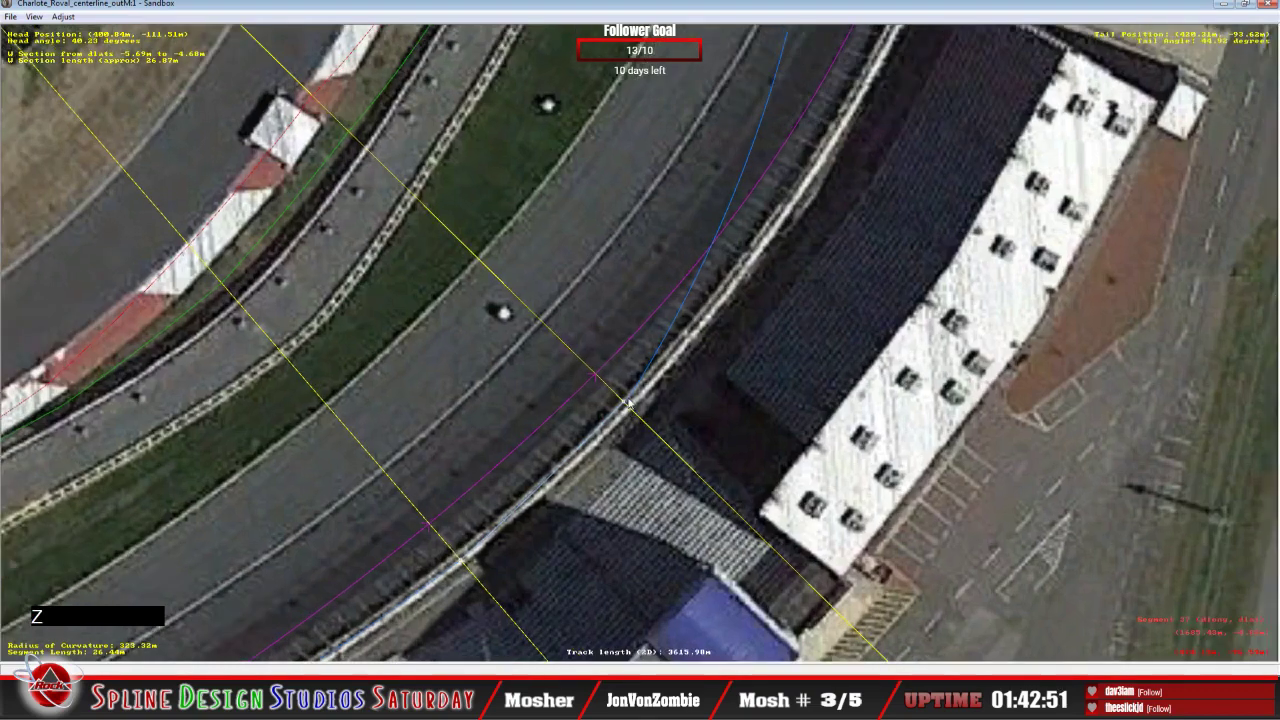
pyautogui.press('z')
pyautogui.press('z')
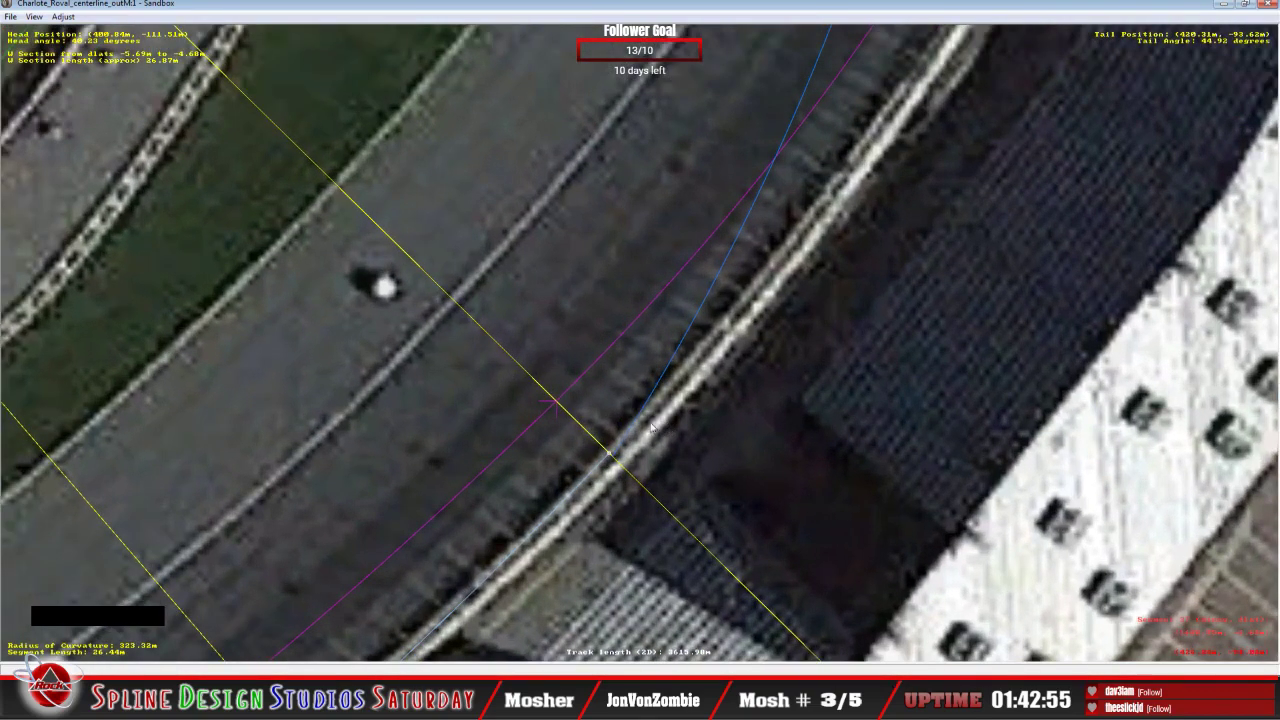
pyautogui.click(624, 444)
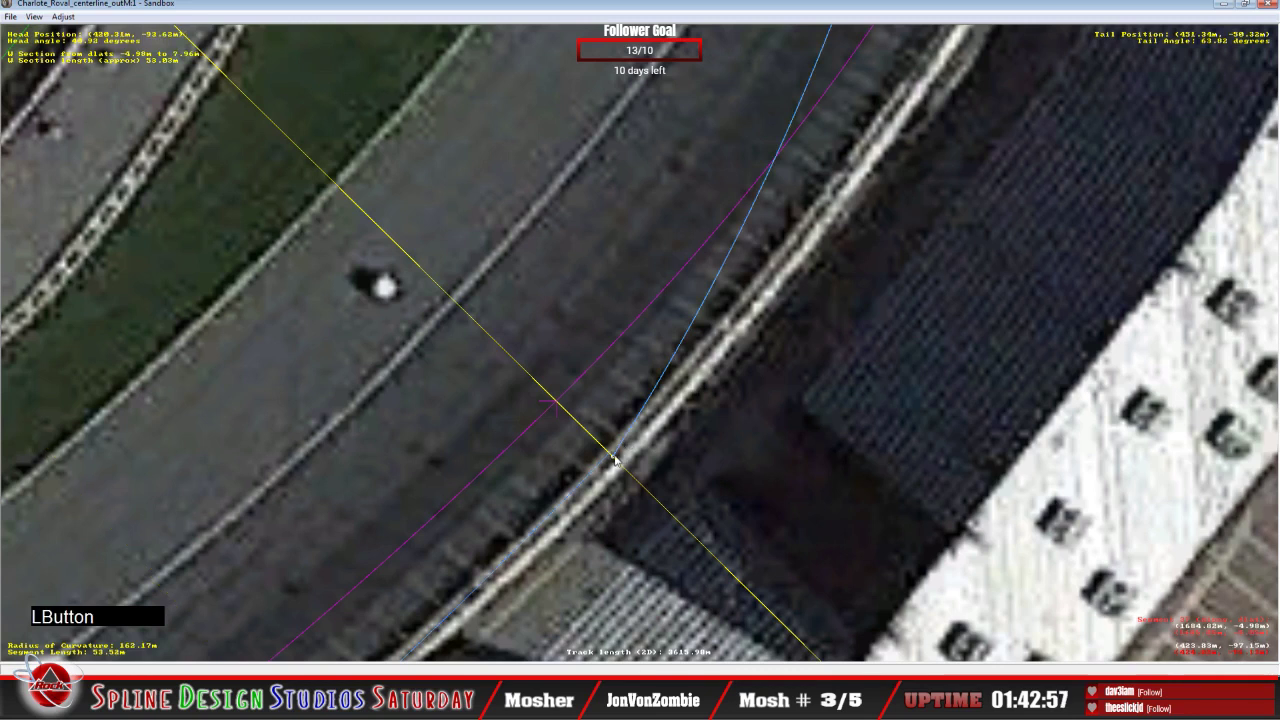
pyautogui.click(610, 459)
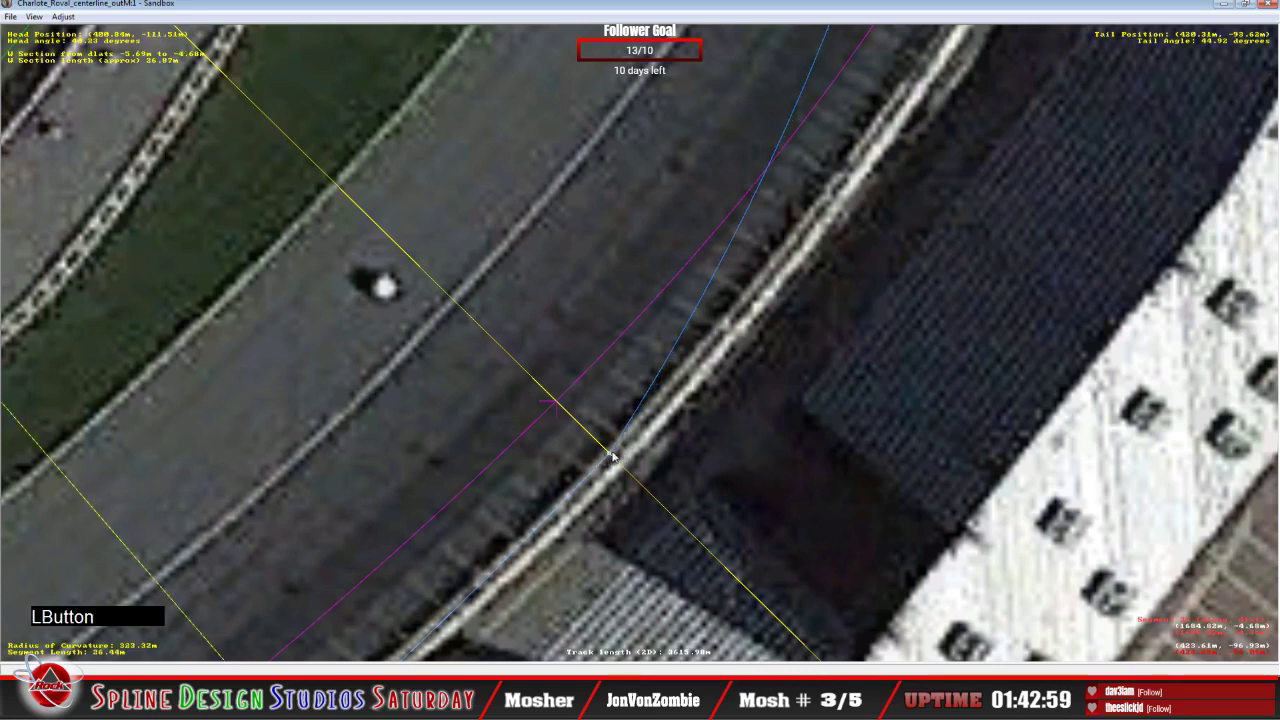
pyautogui.click(607, 457)
pyautogui.click(632, 438)
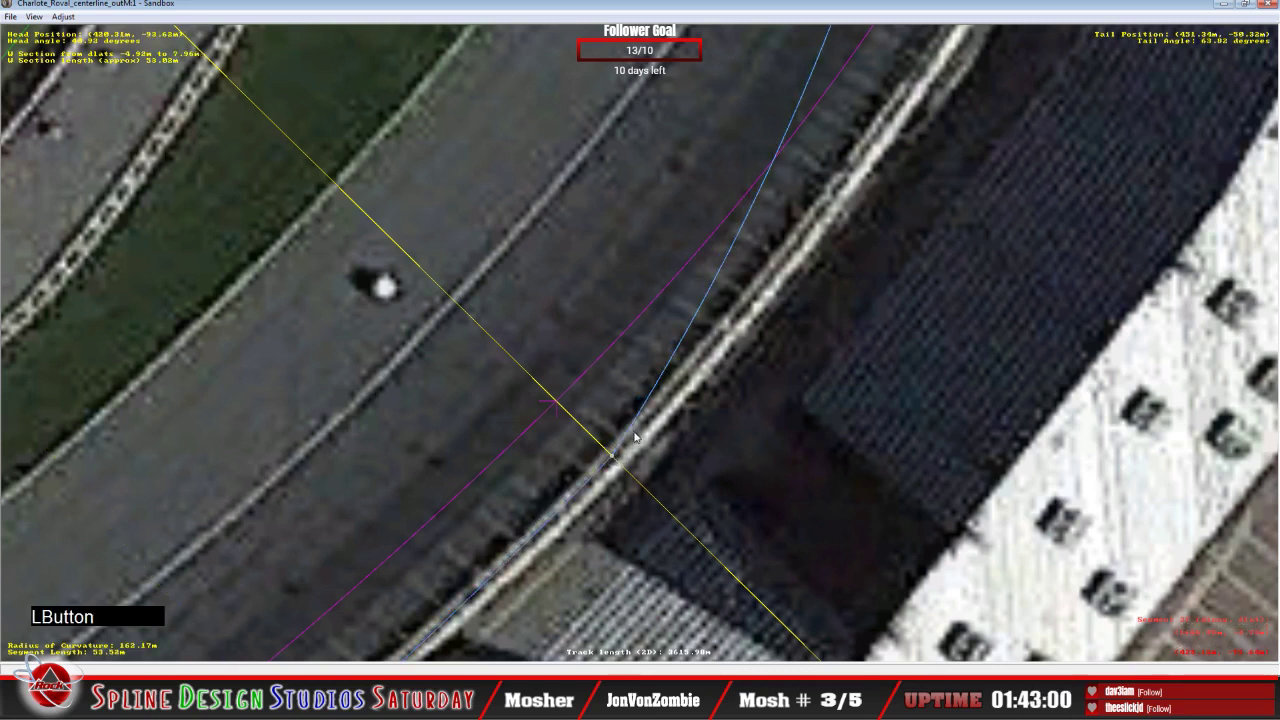
# Step: Move the end of segment 37's W section onto the outer wall at a dlat of about -4.02 m
pyautogui.press('c')
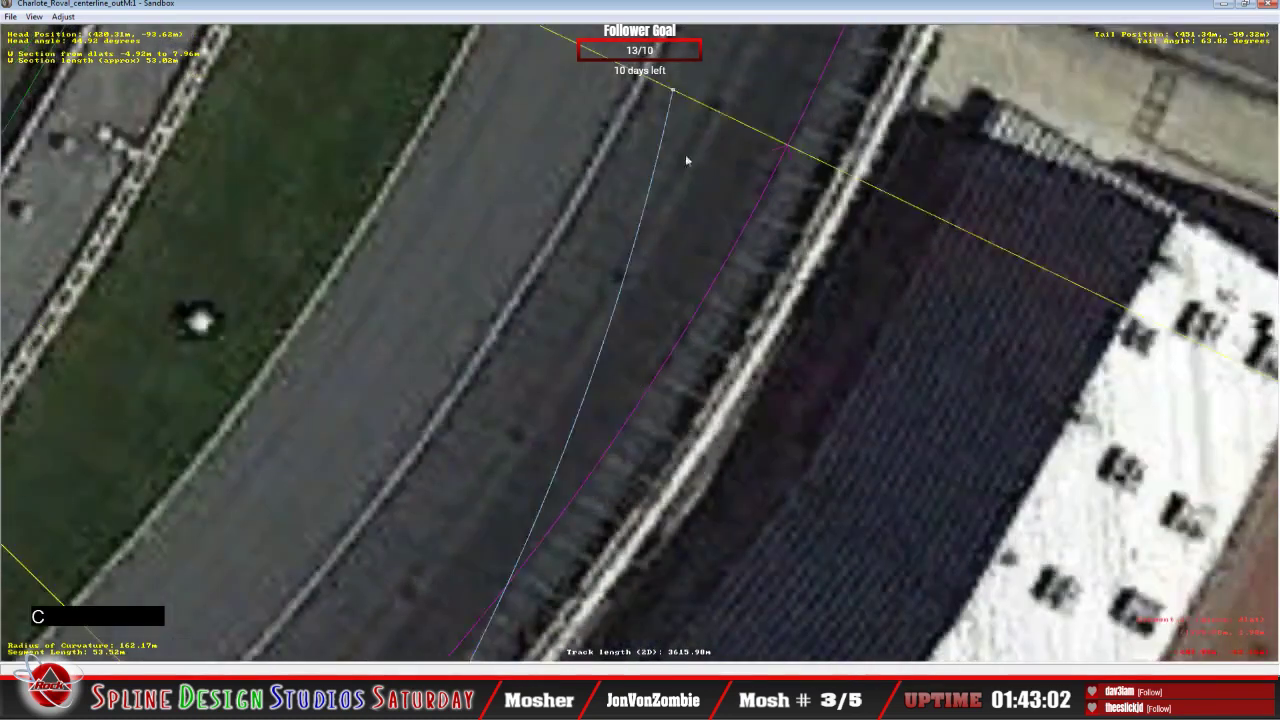
pyautogui.moveTo(673, 92); pyautogui.dragTo(808, 244)
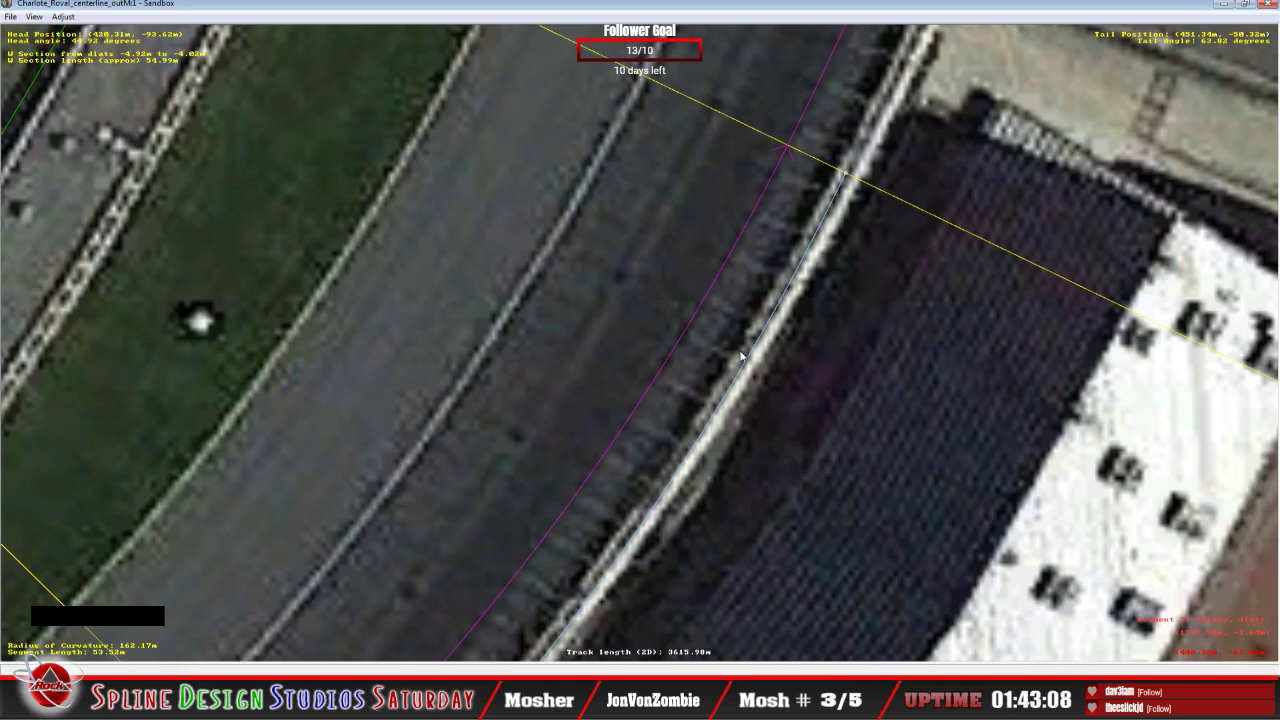
pyautogui.press('x')
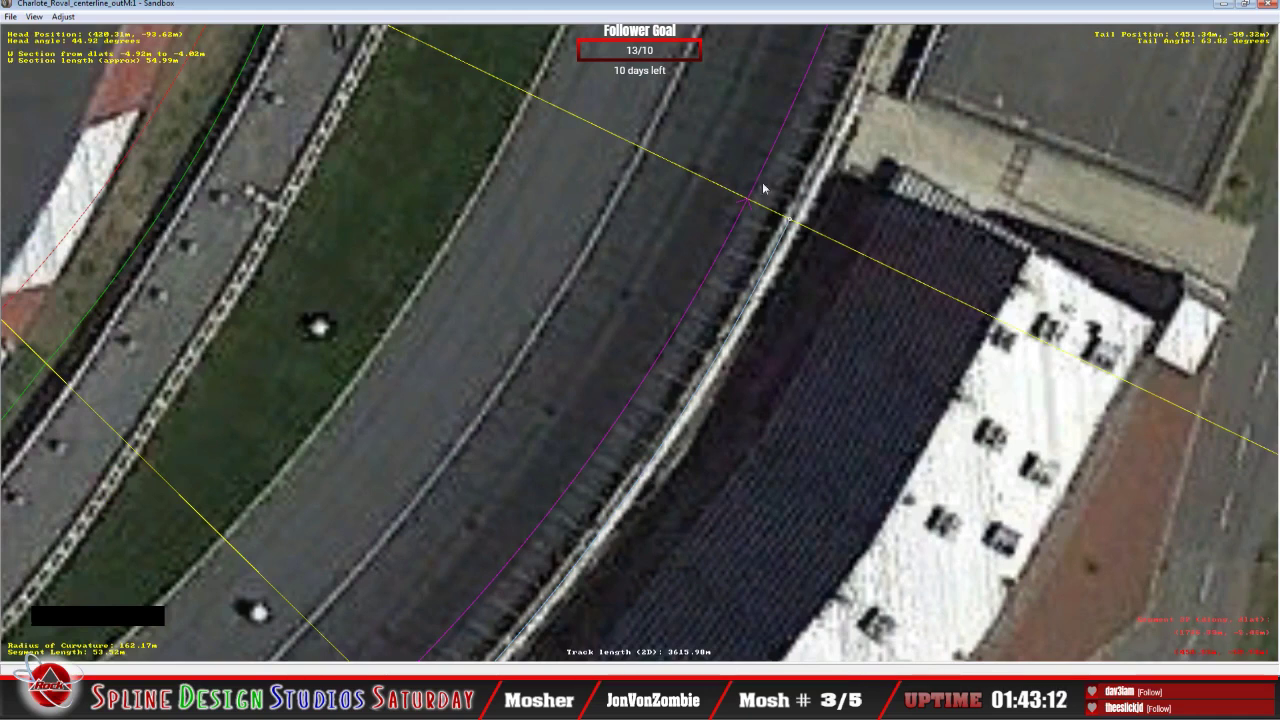
# Step: Insert a W section in segment 38 and fit it along the outer wall, from a dlat of about -4.08 m to -3.49 m
pyautogui.press('c')
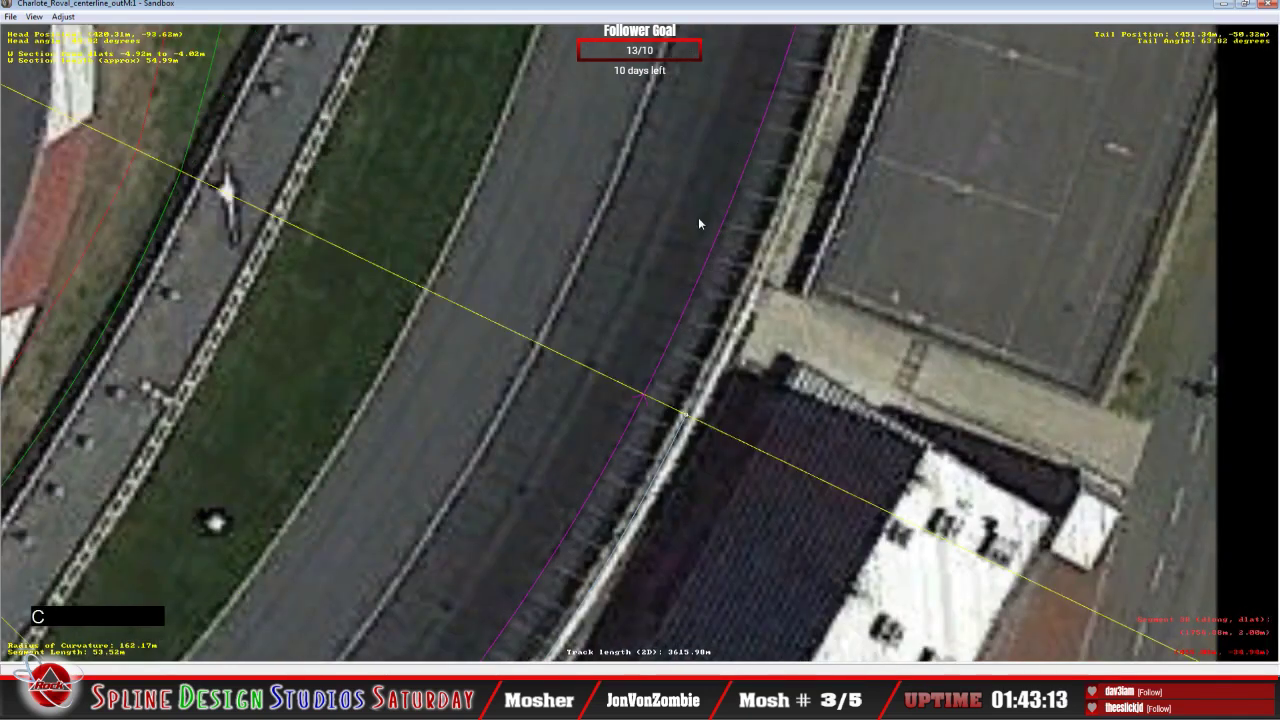
pyautogui.click(663, 268)
pyautogui.rightClick(663, 268)
pyautogui.moveTo(697, 368)
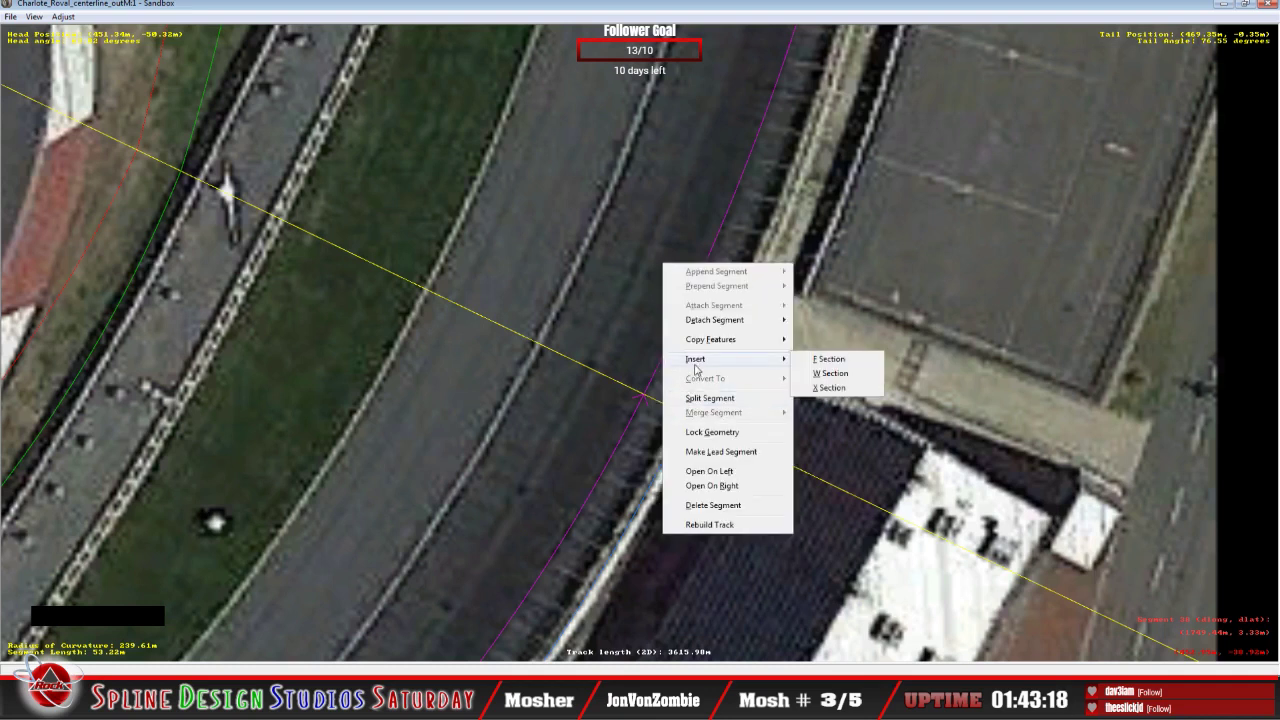
pyautogui.click(830, 373)
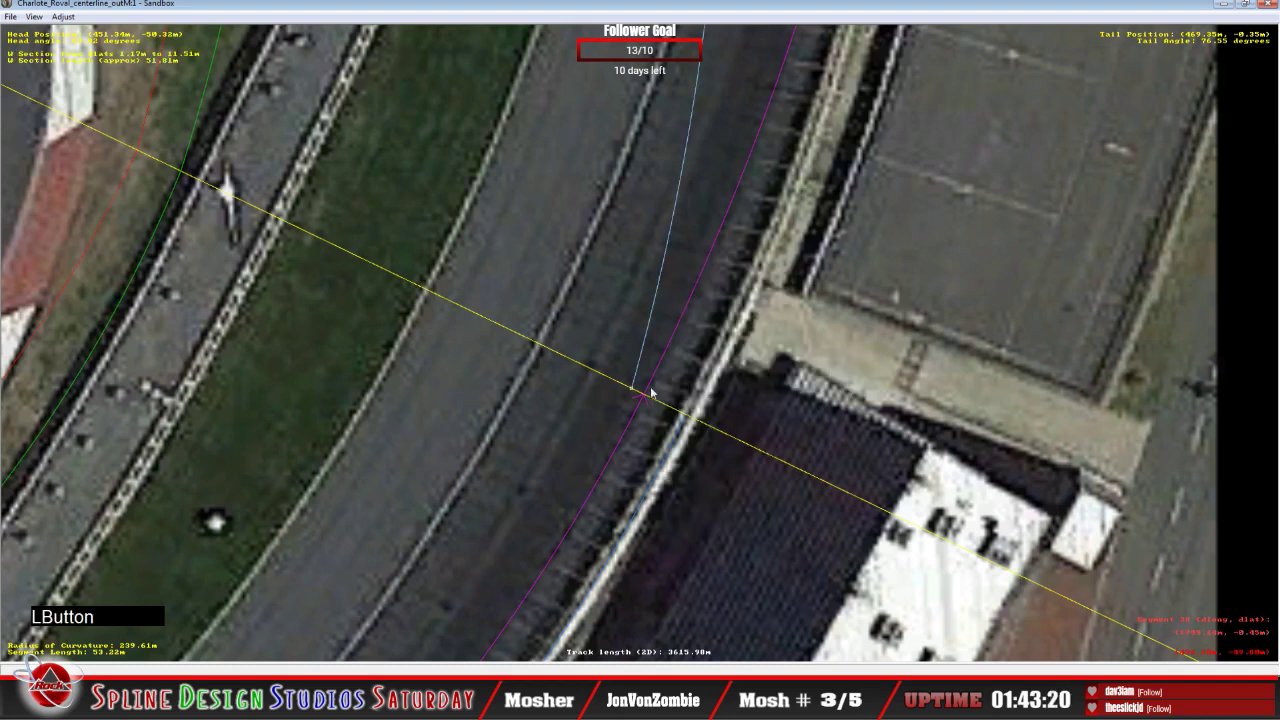
pyautogui.moveTo(648, 394); pyautogui.dragTo(686, 420)
pyautogui.click(724, 263)
pyautogui.press('c')
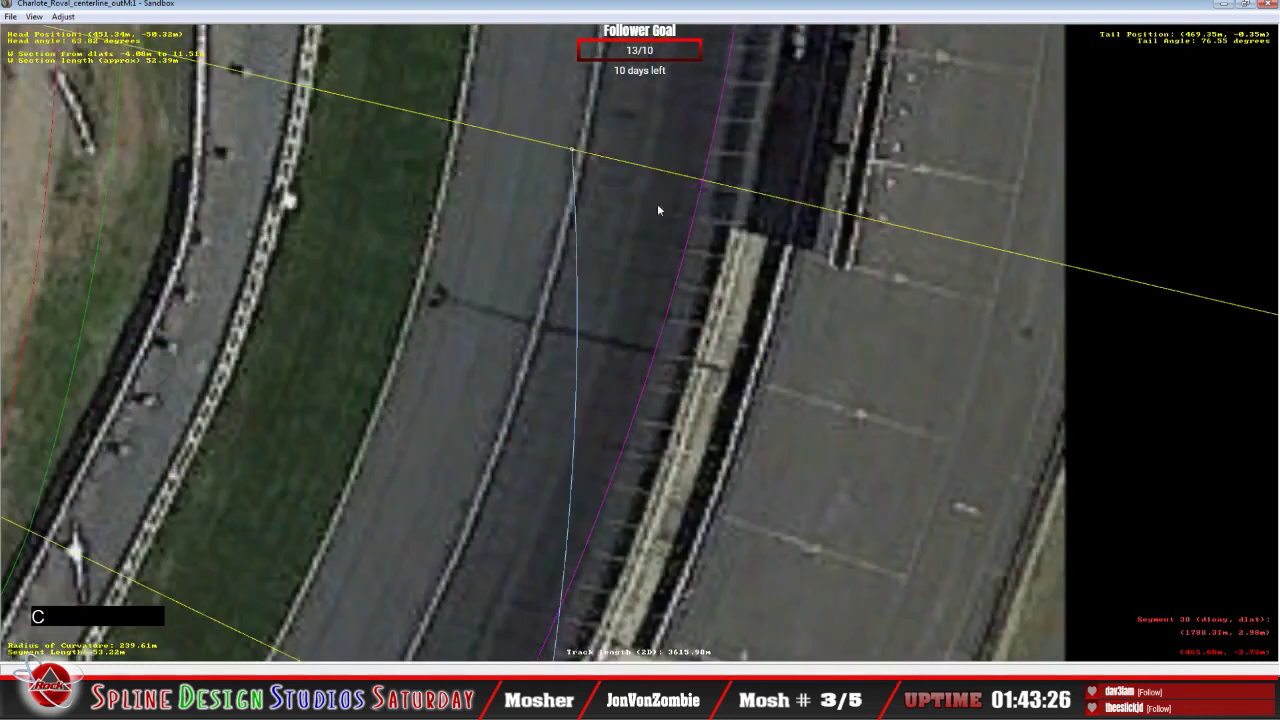
pyautogui.moveTo(572, 151); pyautogui.dragTo(733, 226)
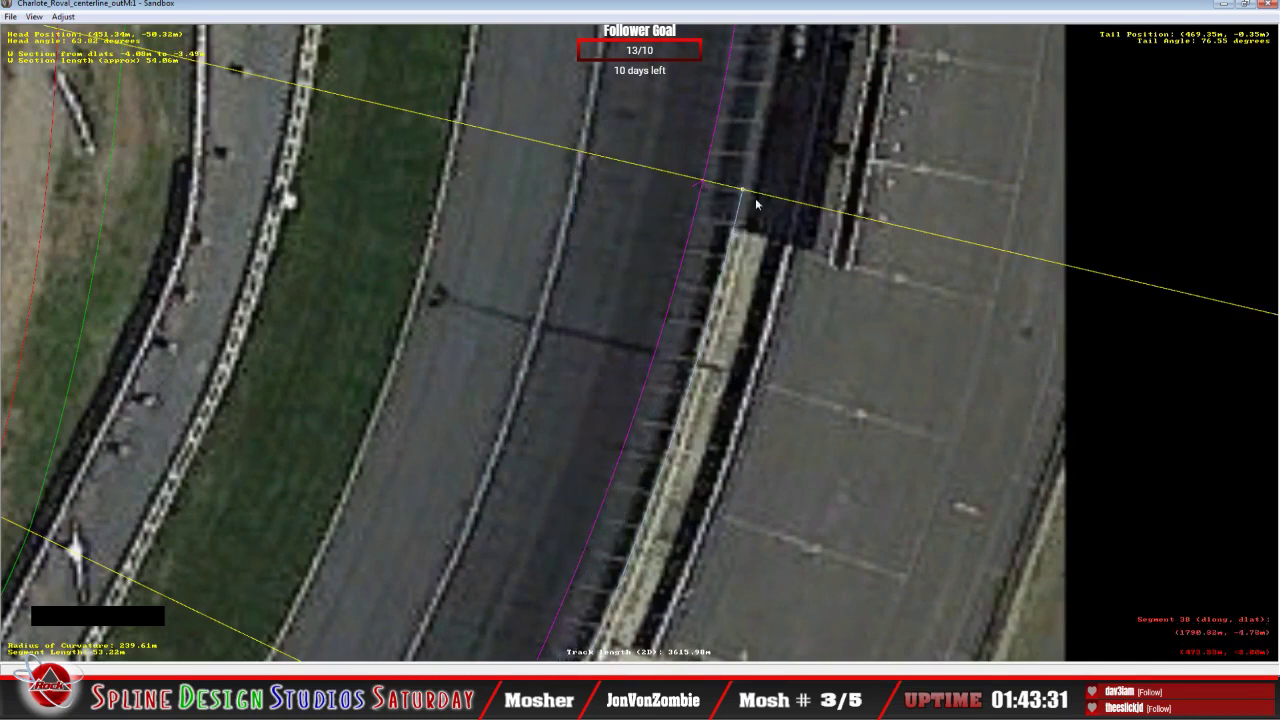
# Step: Insert a W section in segment 39 and place its start on the outer wall at a dlat of about -3.26 m
pyautogui.press('c')
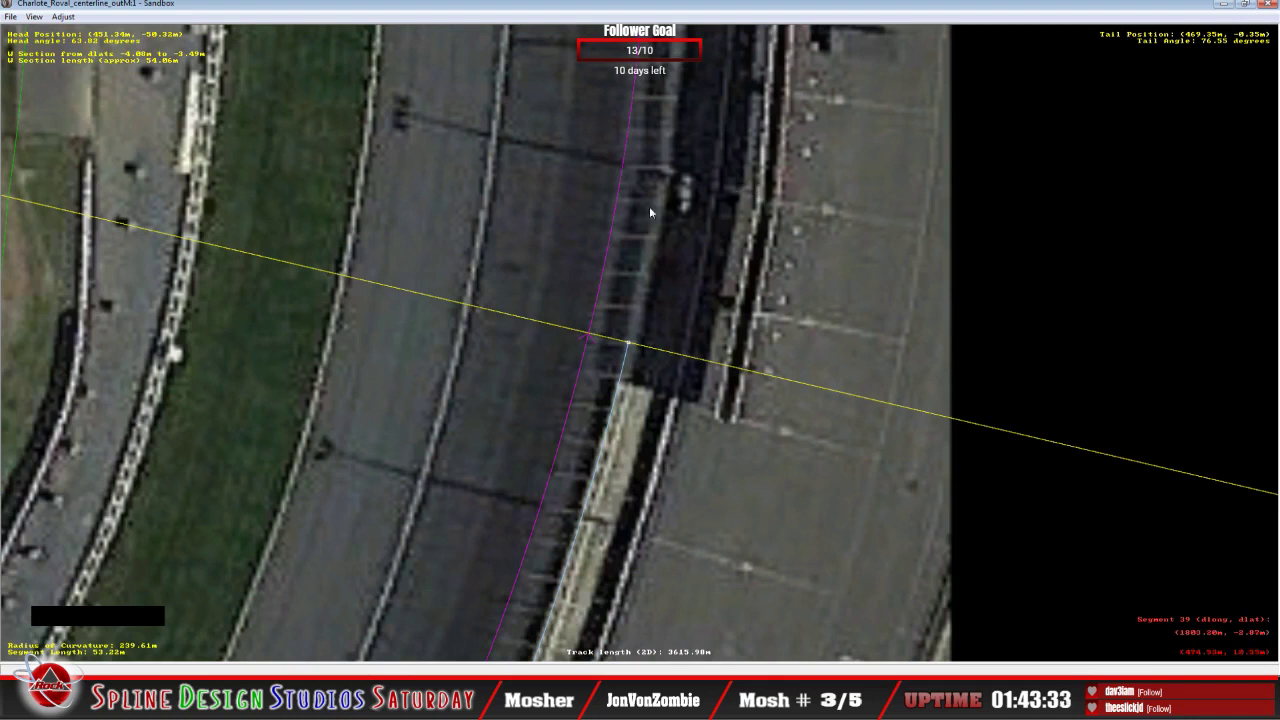
pyautogui.click(538, 276)
pyautogui.rightClick(538, 276)
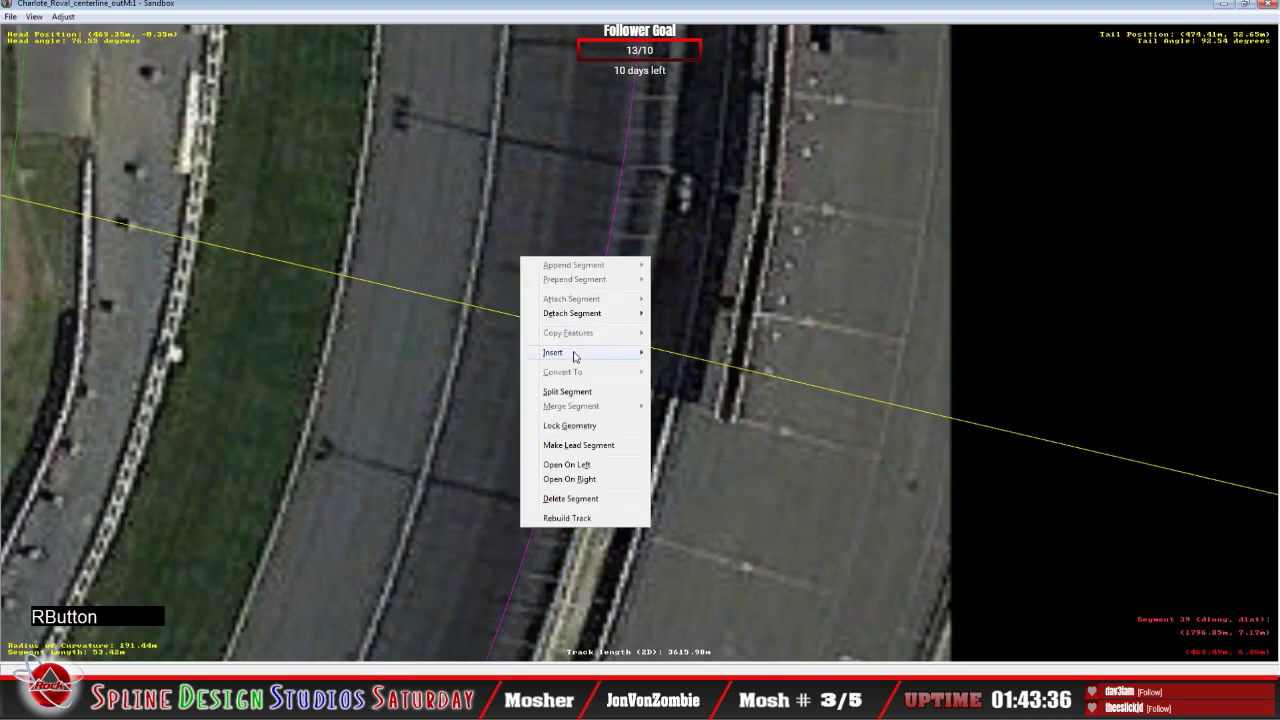
pyautogui.moveTo(578, 357)
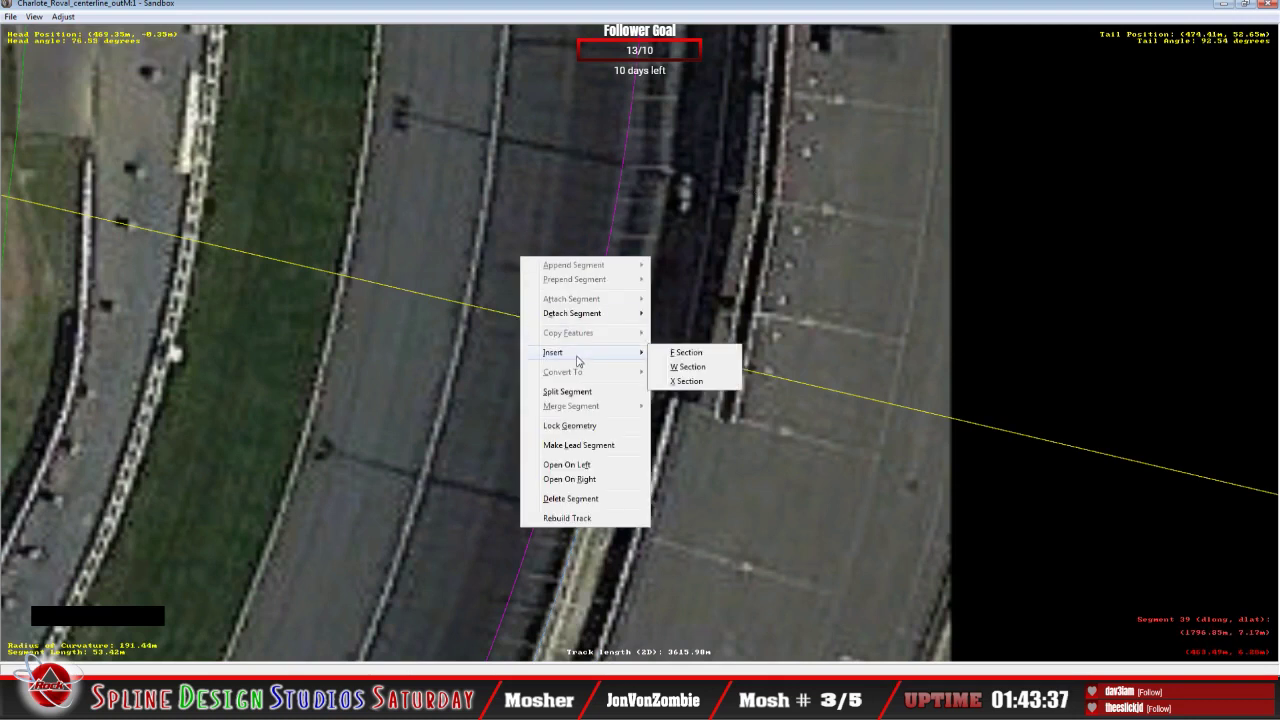
pyautogui.click(690, 366)
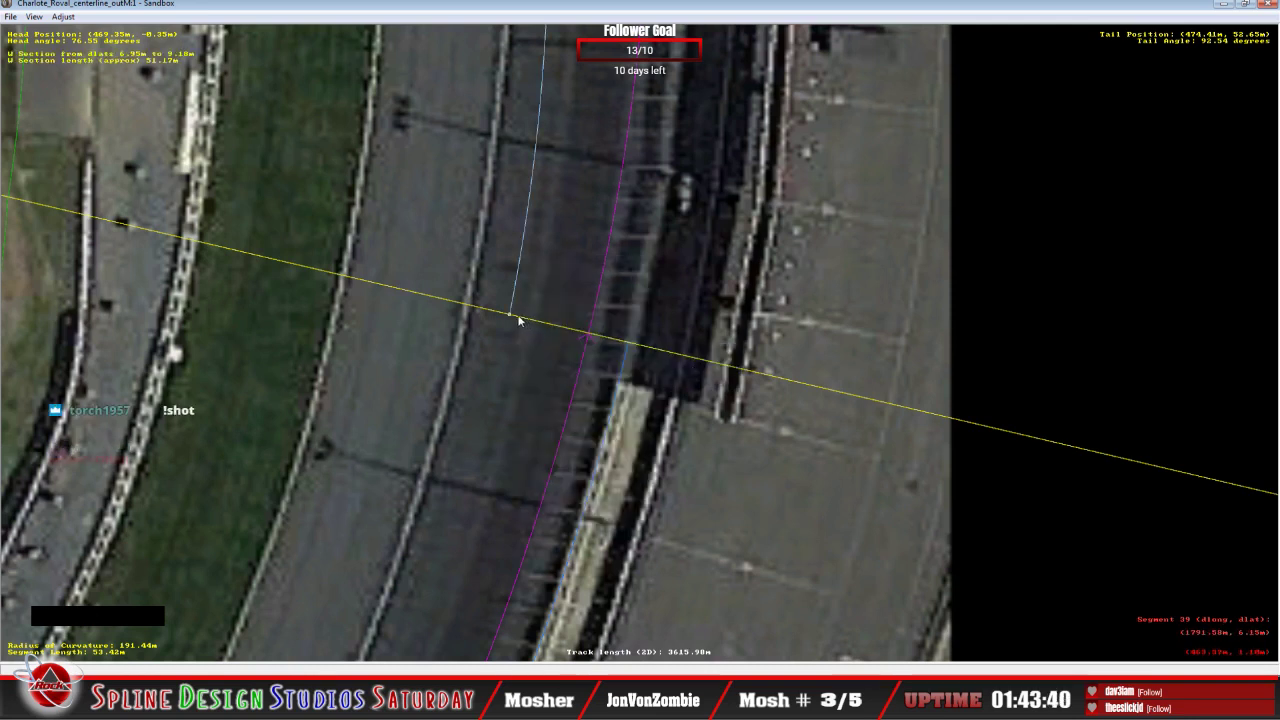
pyautogui.moveTo(512, 314); pyautogui.dragTo(627, 343)
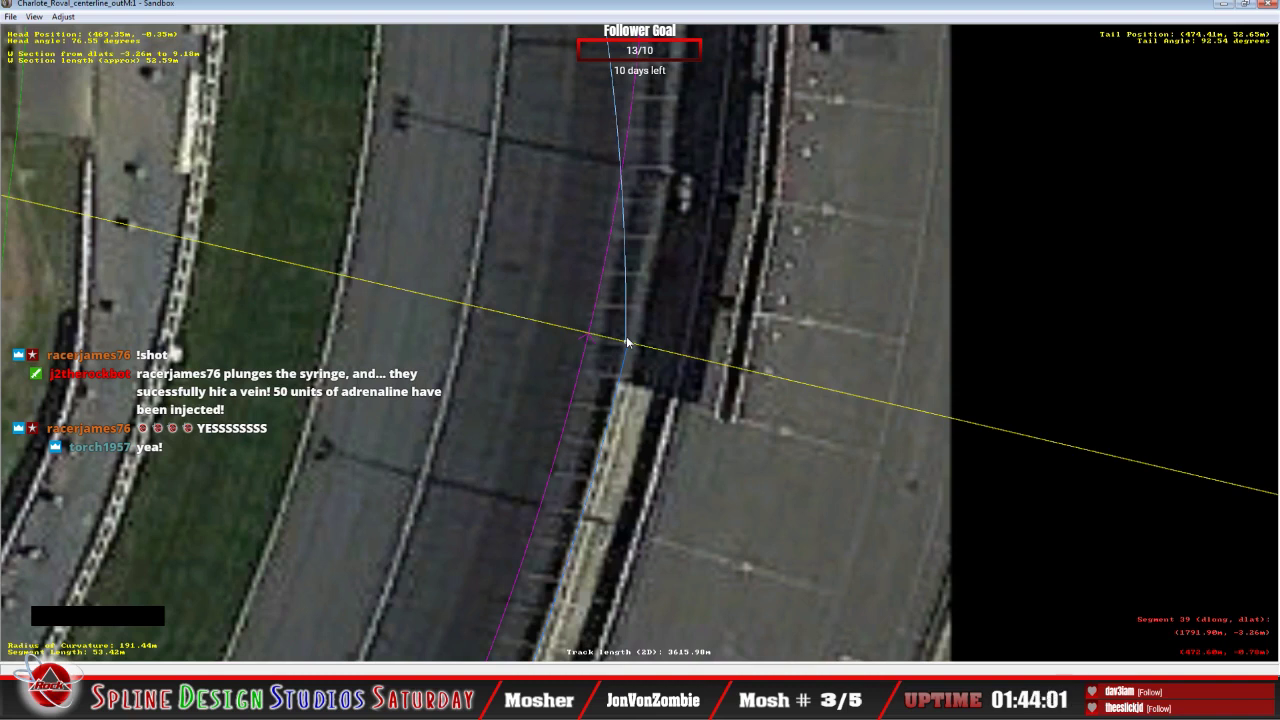
# Step: Align the joint between segments 38 and 39 on the outer wall, moving segment 38's W section end to about -3.16 m
pyautogui.click(627, 345)
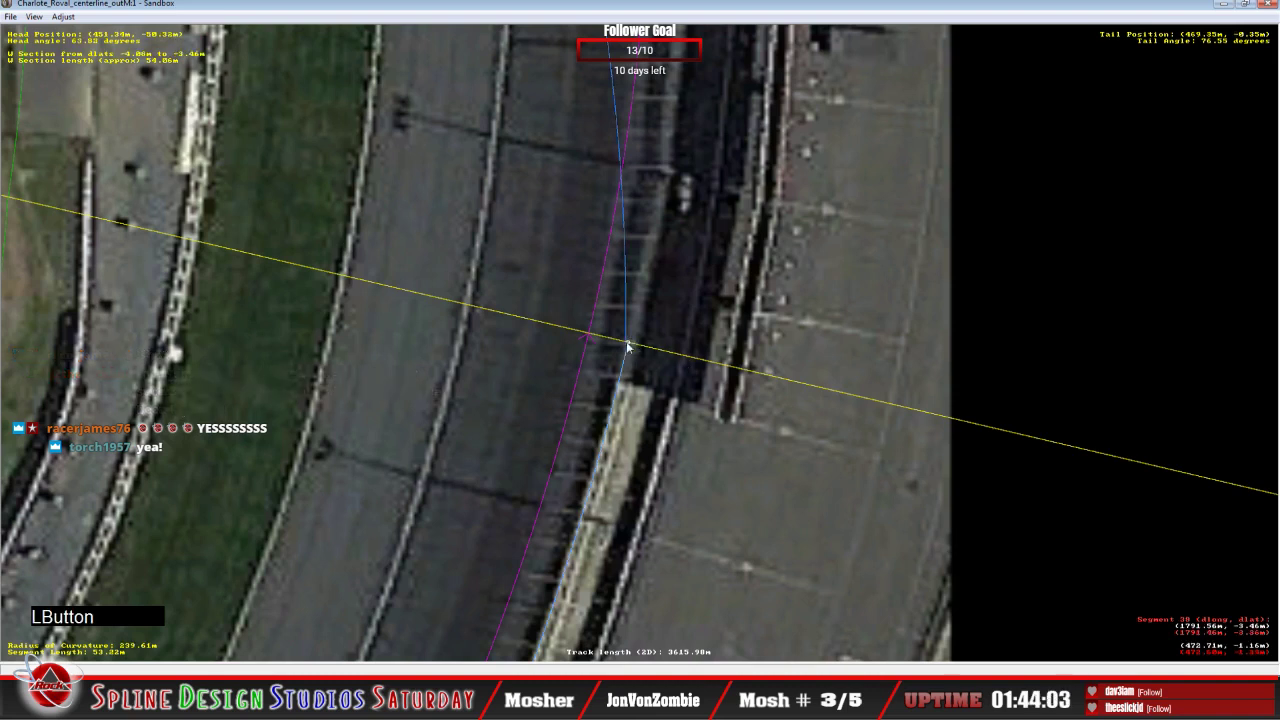
pyautogui.click(624, 345)
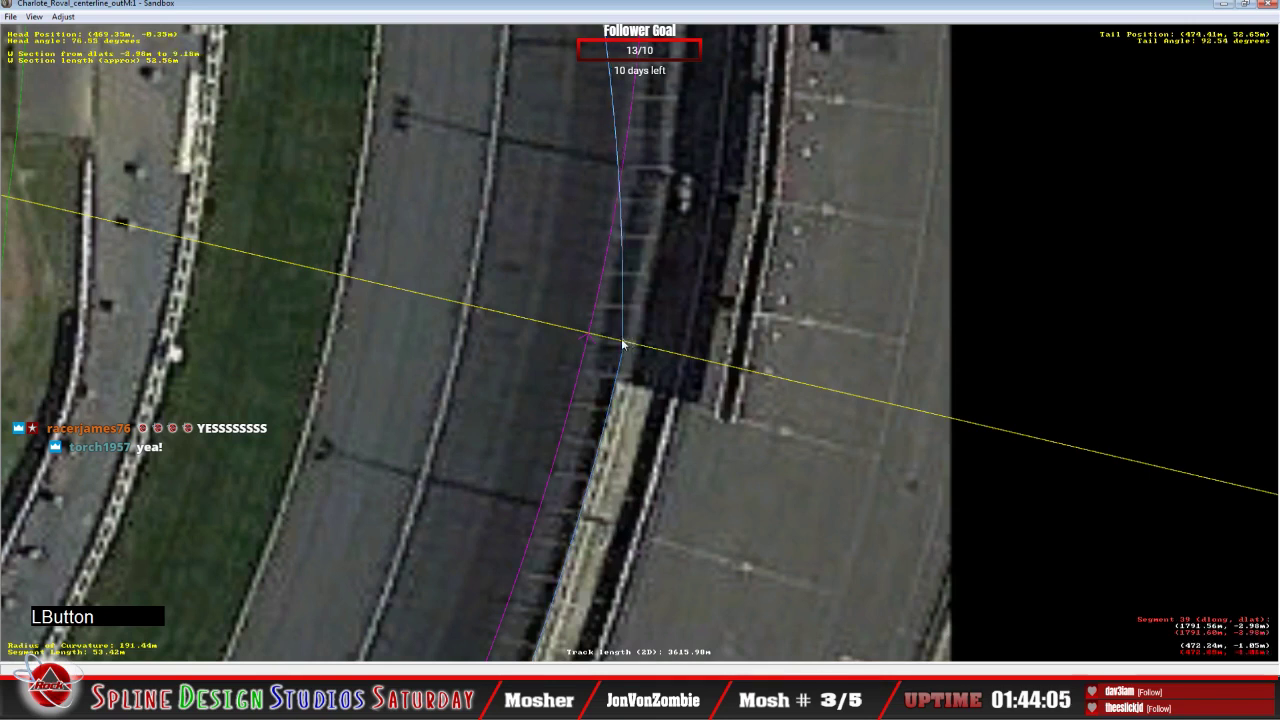
pyautogui.click(626, 345)
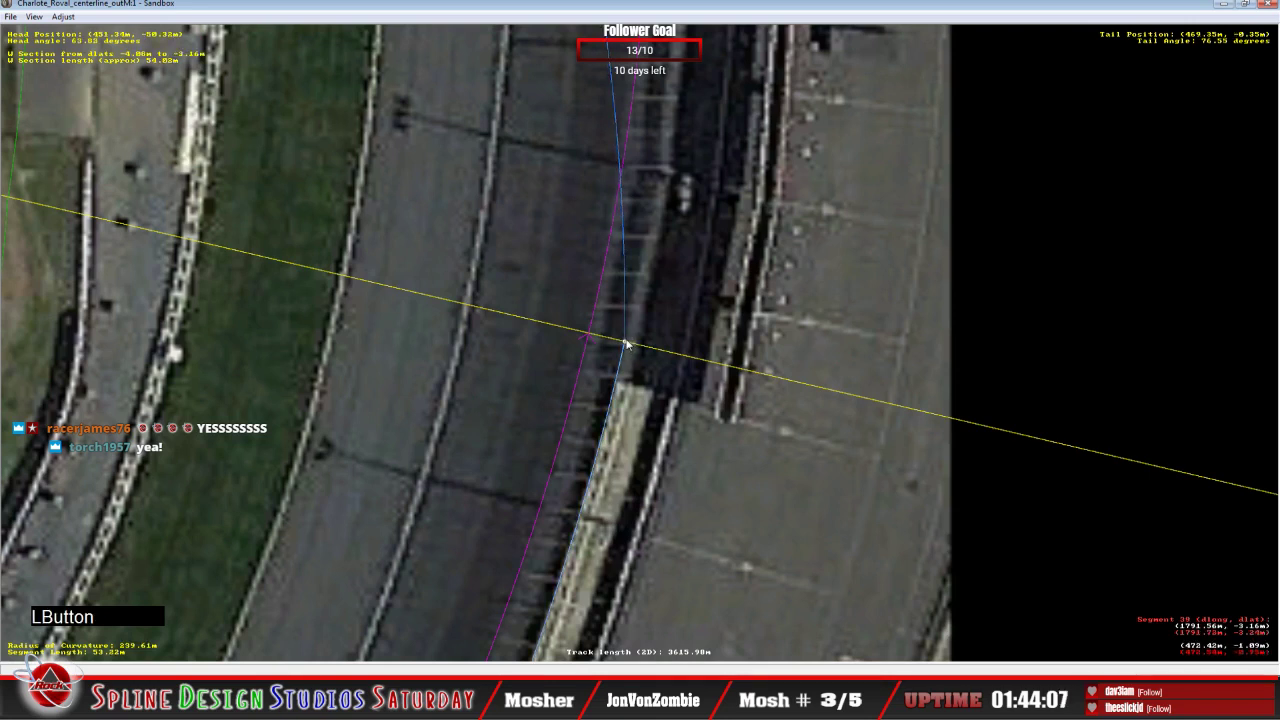
pyautogui.click(628, 345)
# Step: Move the end of segment 39's W section onto the outer wall at a dlat of about -2.23 m
pyautogui.press('c')
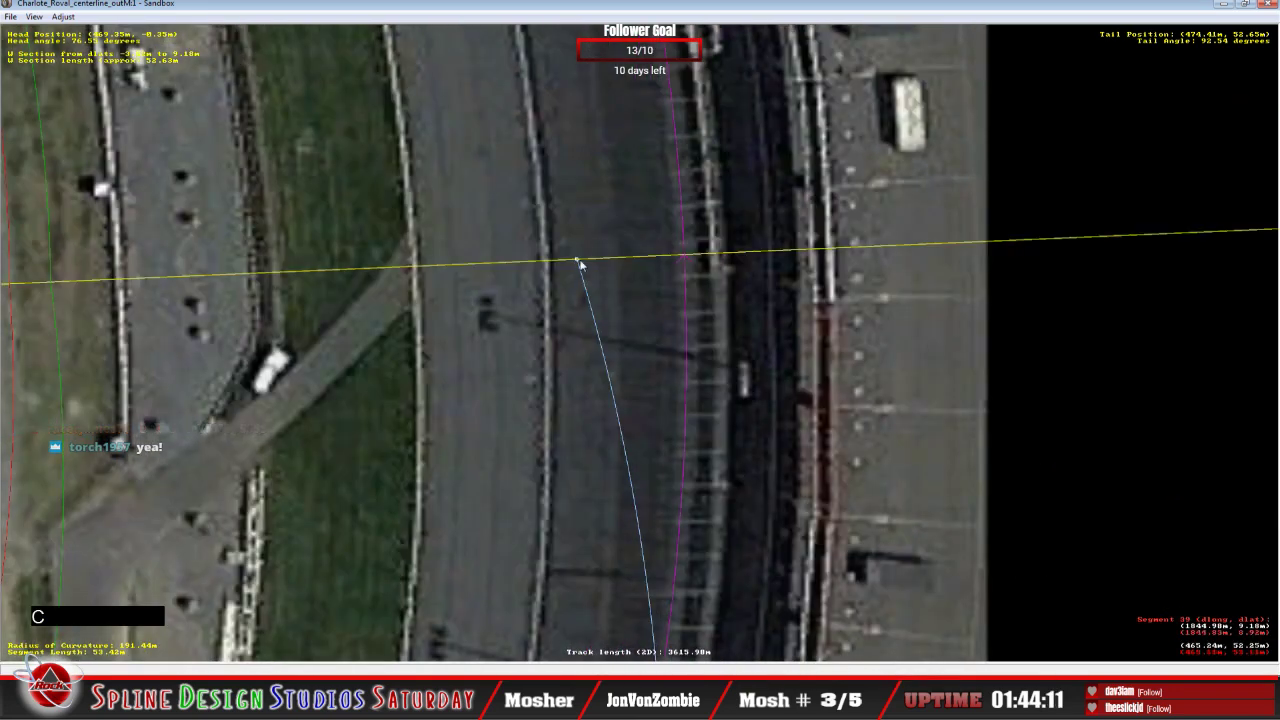
pyautogui.click(581, 261)
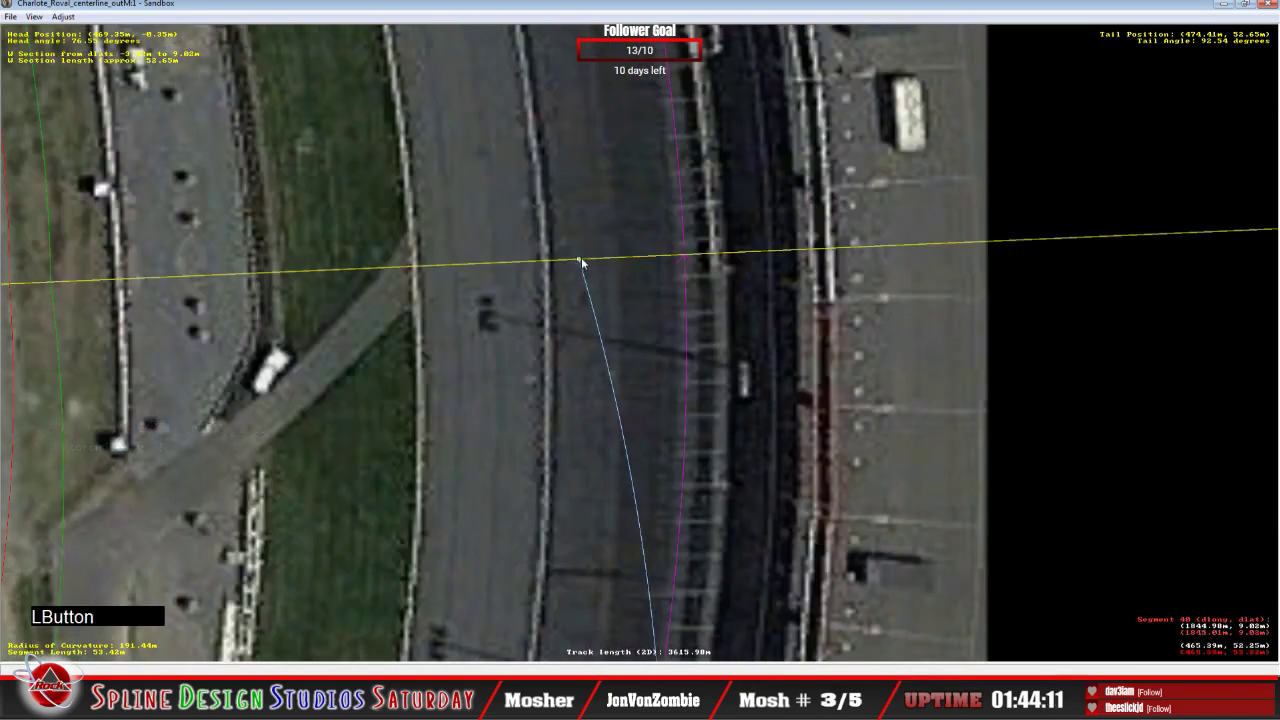
pyautogui.click(709, 257)
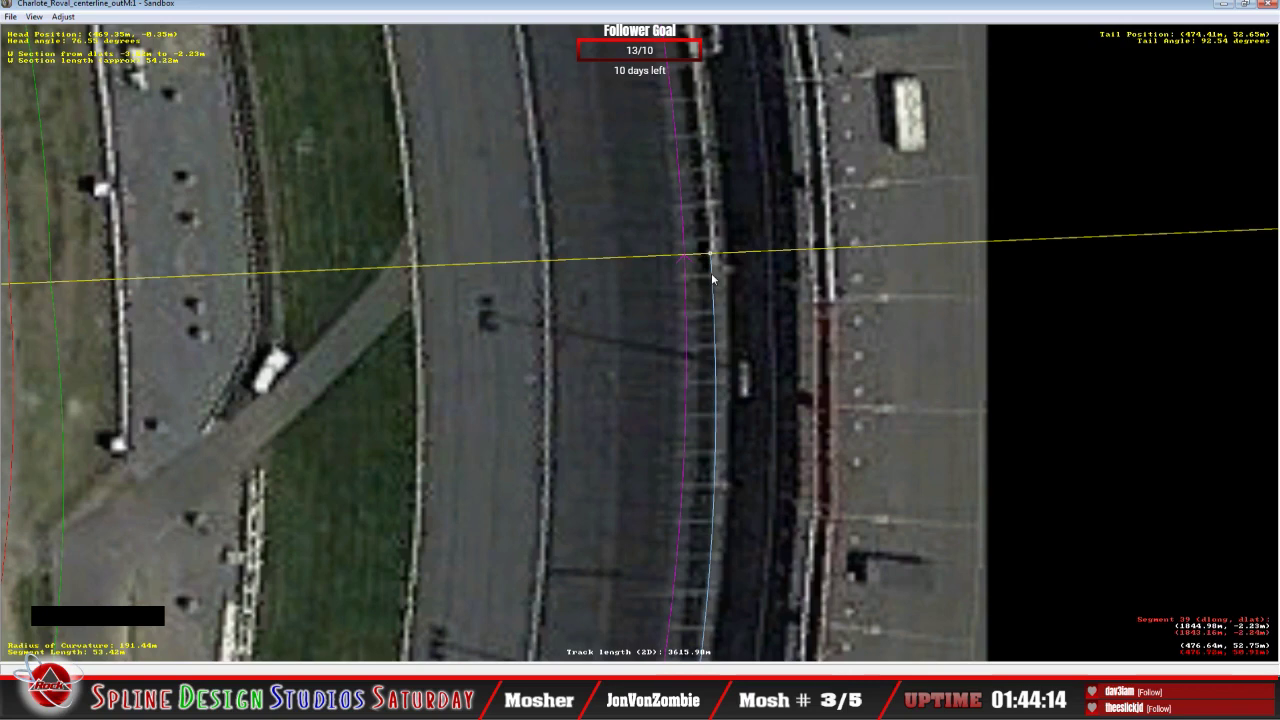
# Step: Insert a W section in segment 40 and fit it along the outer wall, from a dlat of about -2.30 m to -3.04 m
pyautogui.click(706, 194)
pyautogui.press('c')
pyautogui.rightClick(629, 272)
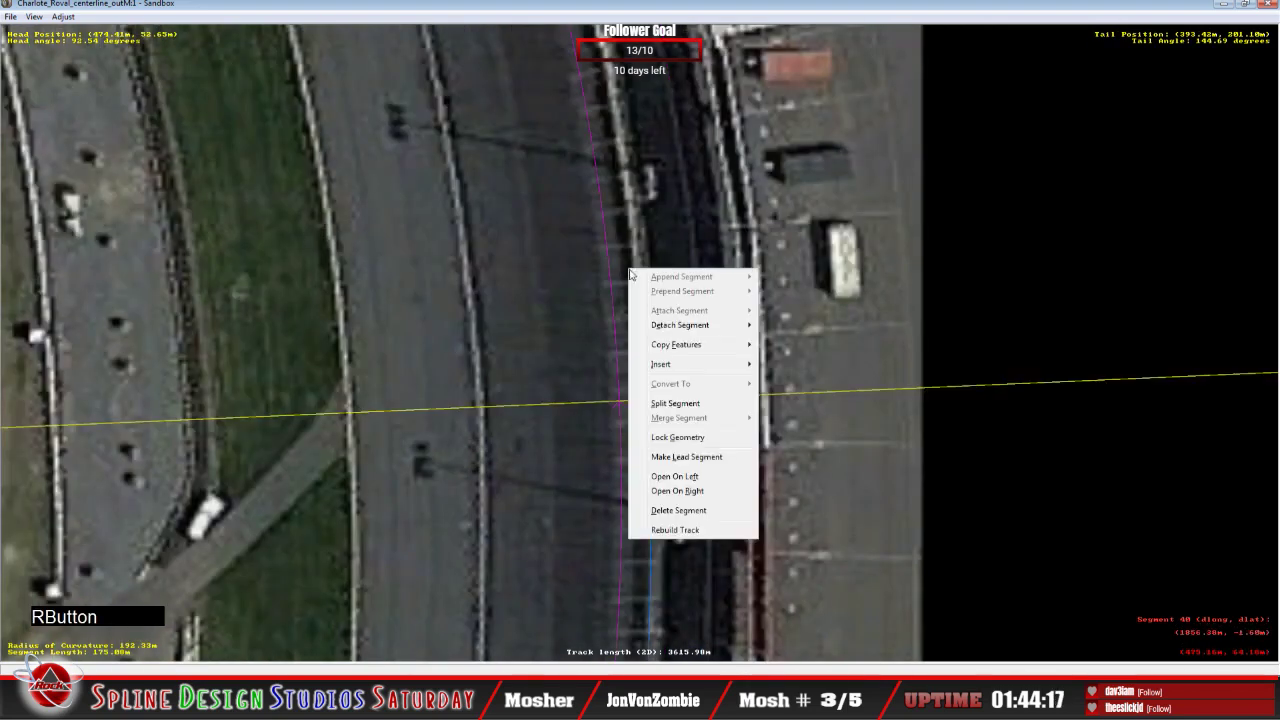
pyautogui.moveTo(705, 364)
pyautogui.click(776, 377)
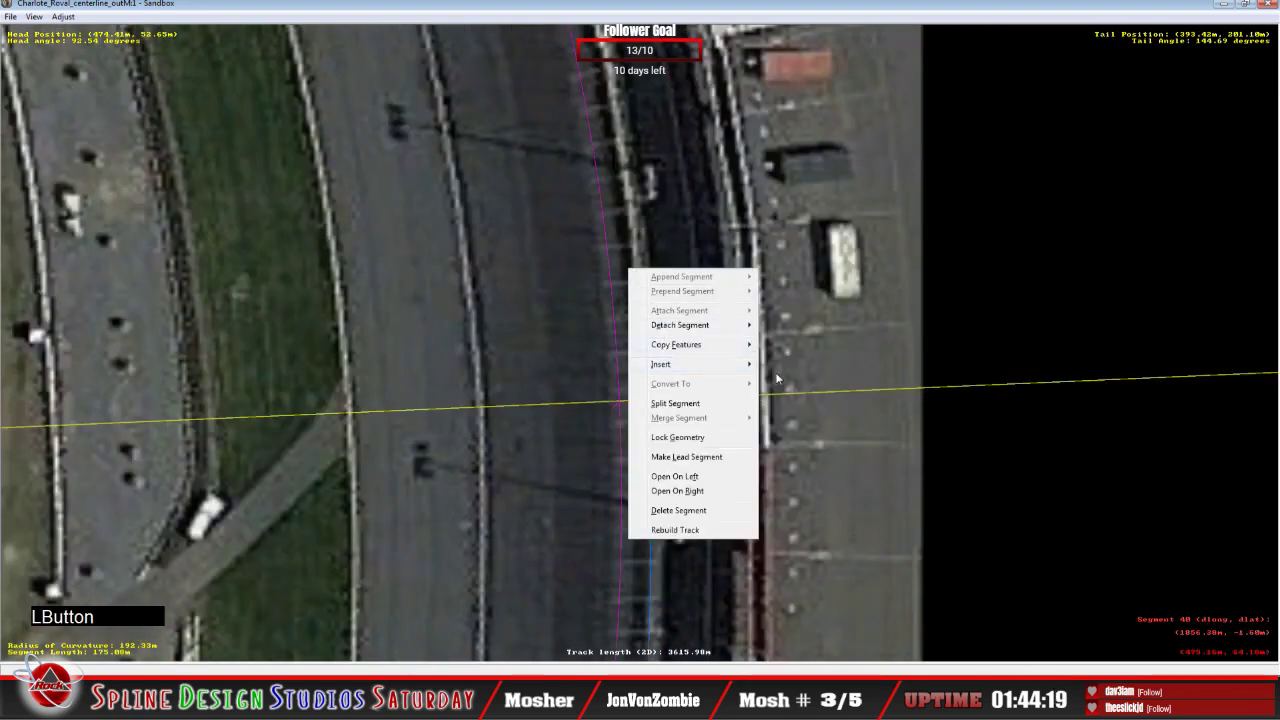
pyautogui.moveTo(643, 402); pyautogui.dragTo(649, 404)
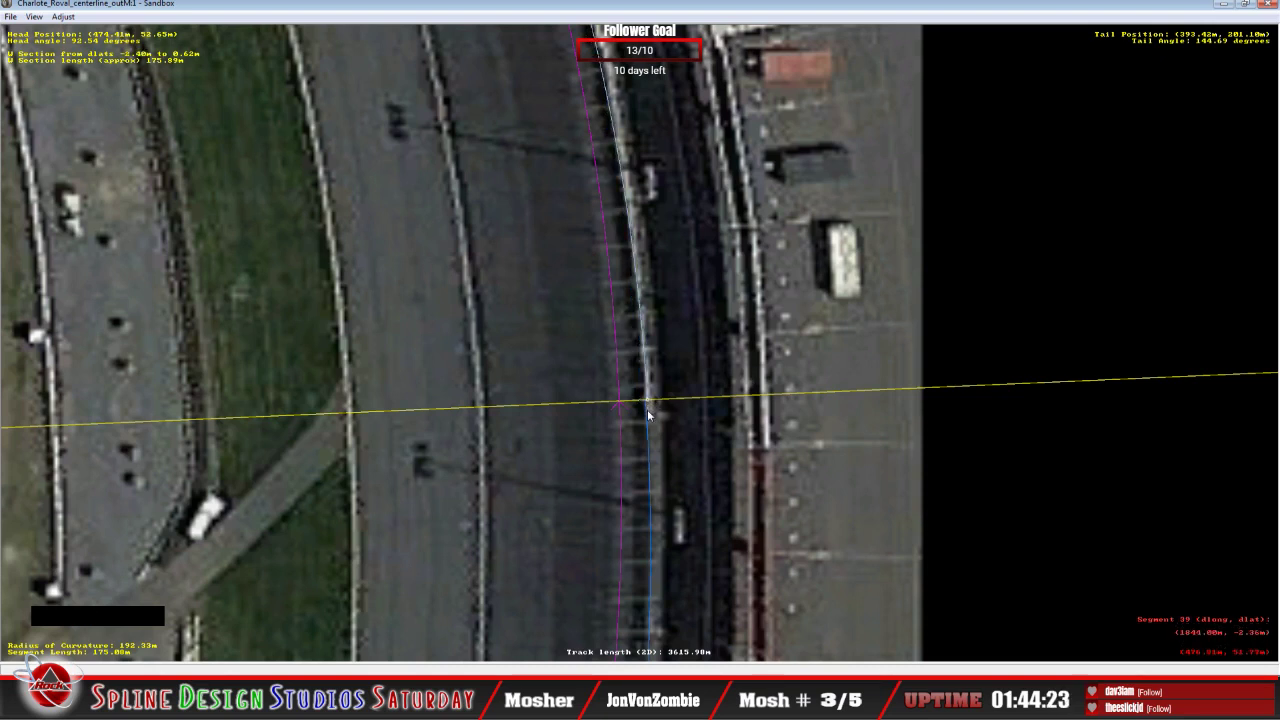
pyautogui.click(648, 404)
pyautogui.click(648, 404)
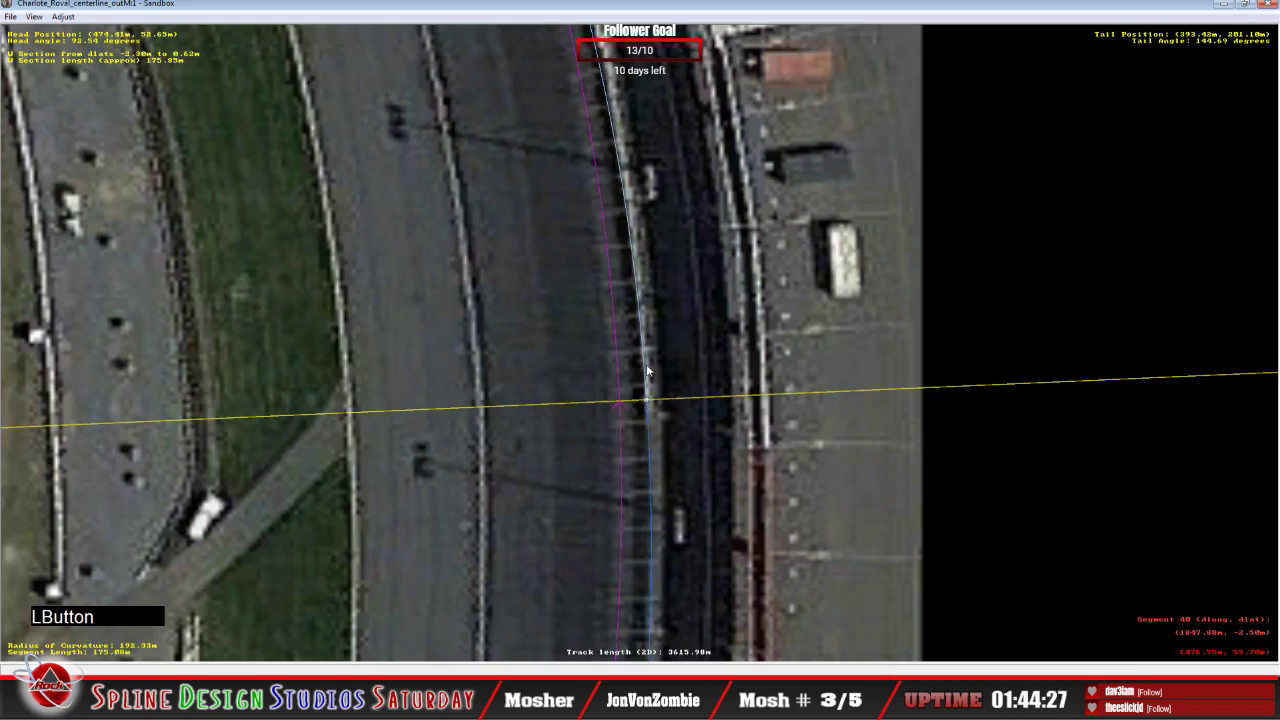
pyautogui.press('c')
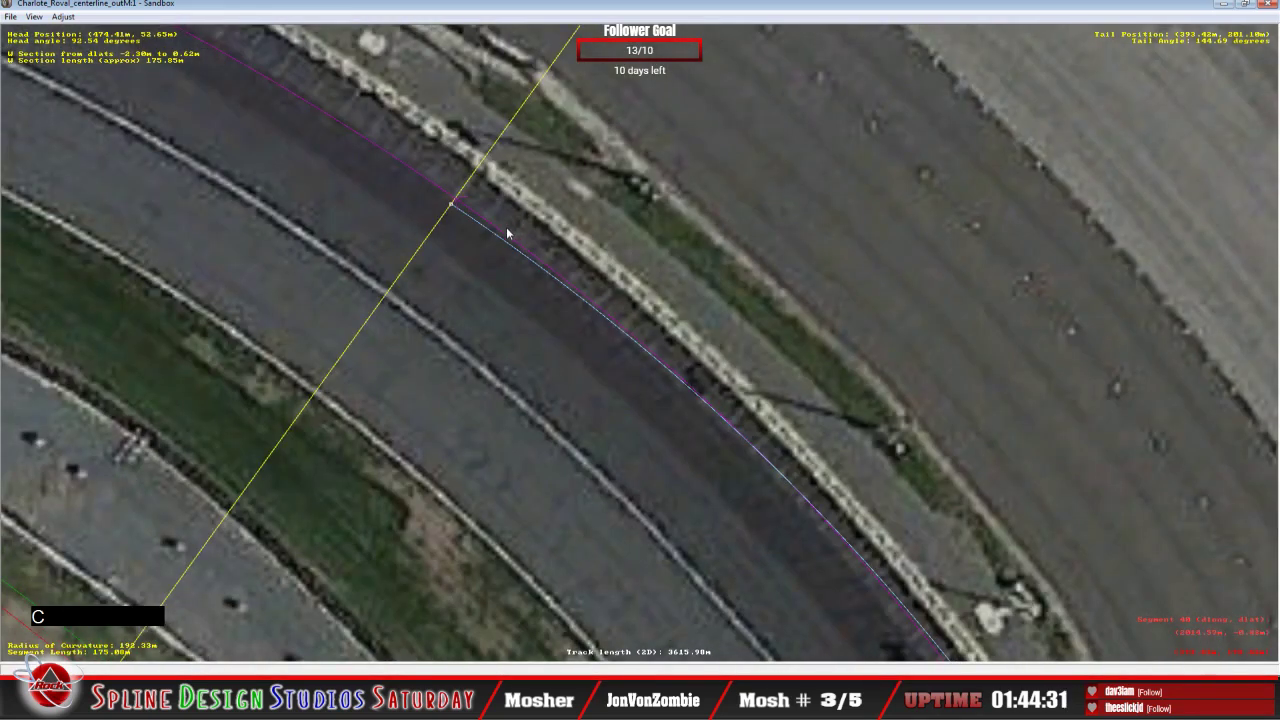
pyautogui.click(459, 207)
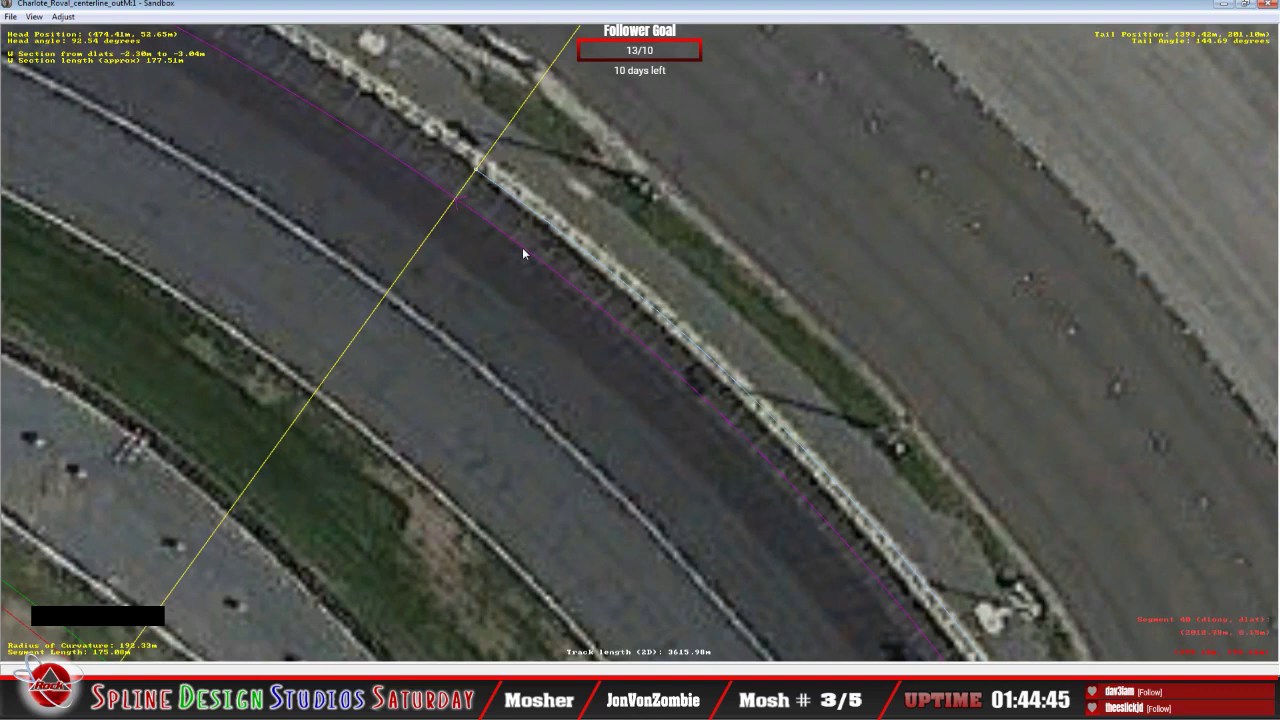
# Step: Insert a W section in segment 41 and join its start to segment 40's W section end at a dlat of about -3.54 m
pyautogui.press('c')
pyautogui.click(575, 292)
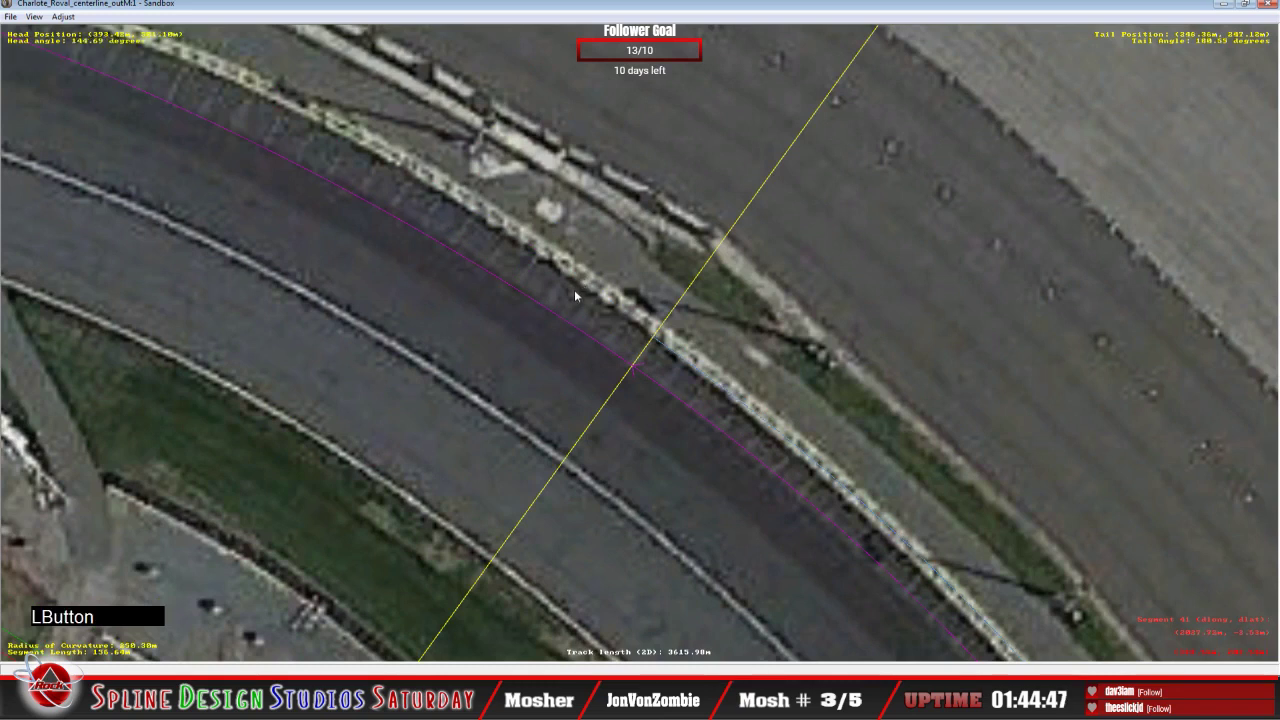
pyautogui.rightClick(575, 290)
pyautogui.moveTo(612, 388)
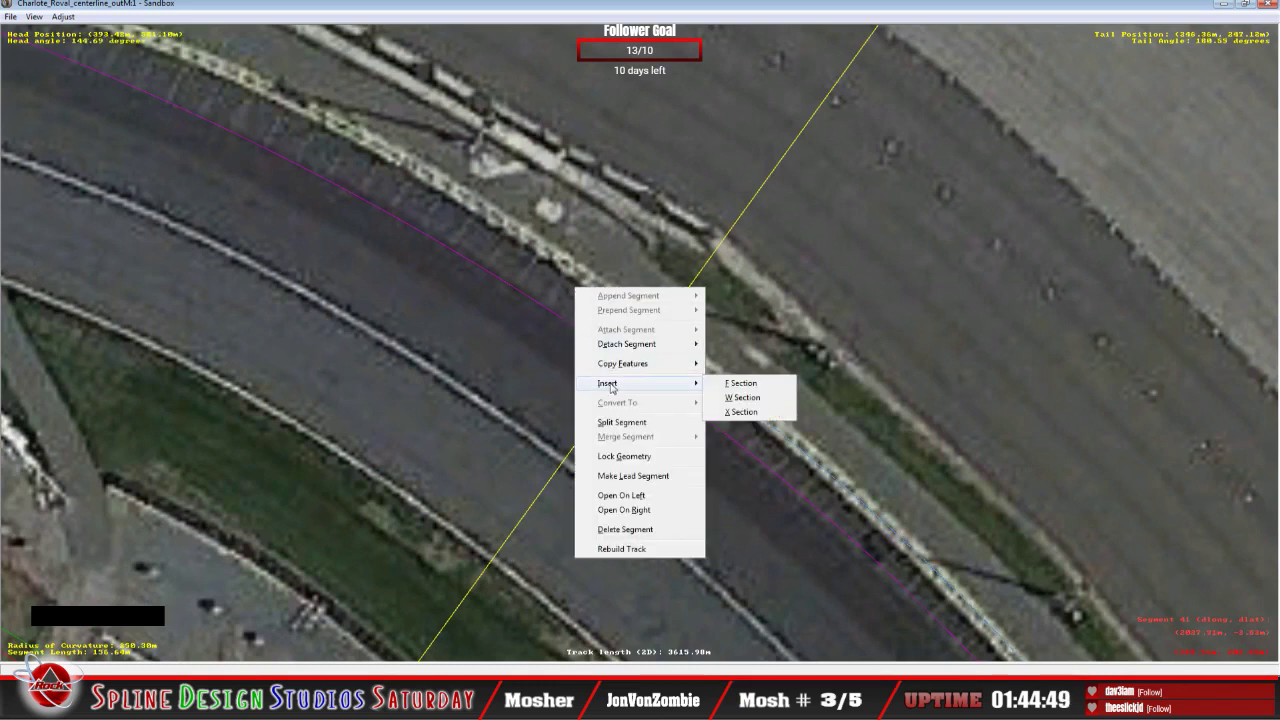
pyautogui.click(744, 398)
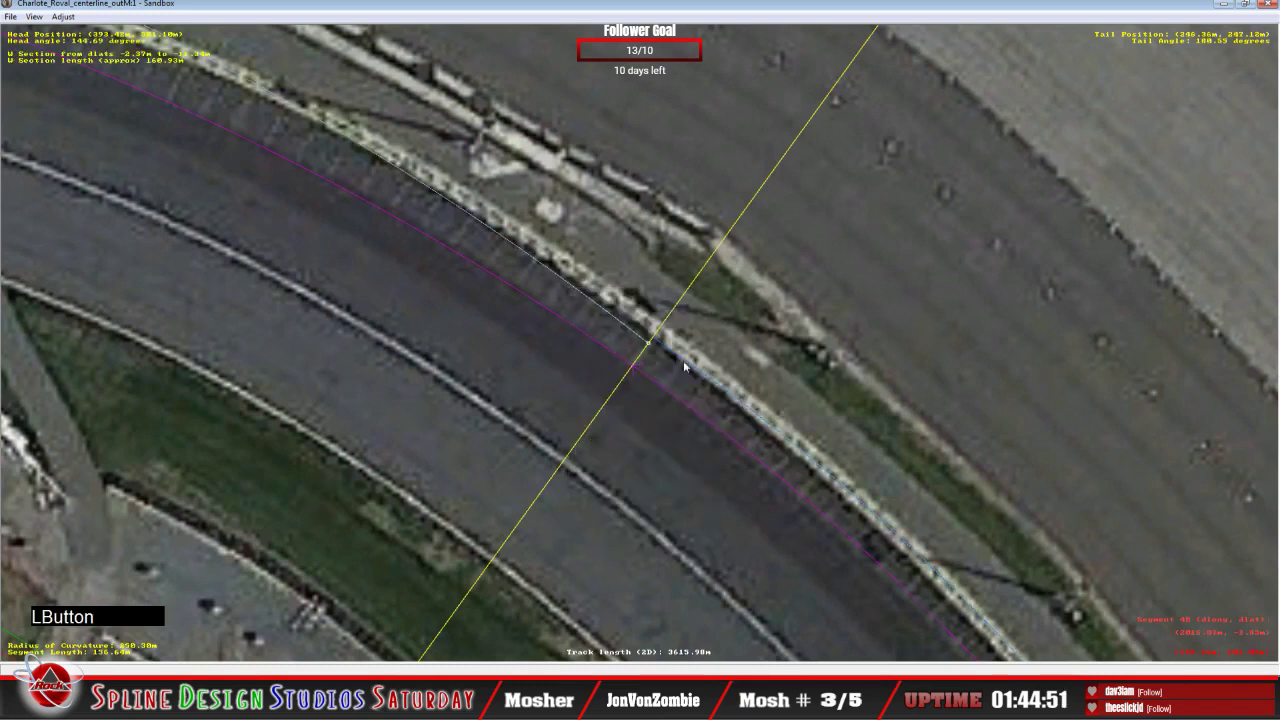
pyautogui.moveTo(652, 346); pyautogui.dragTo(655, 338)
pyautogui.click(664, 347)
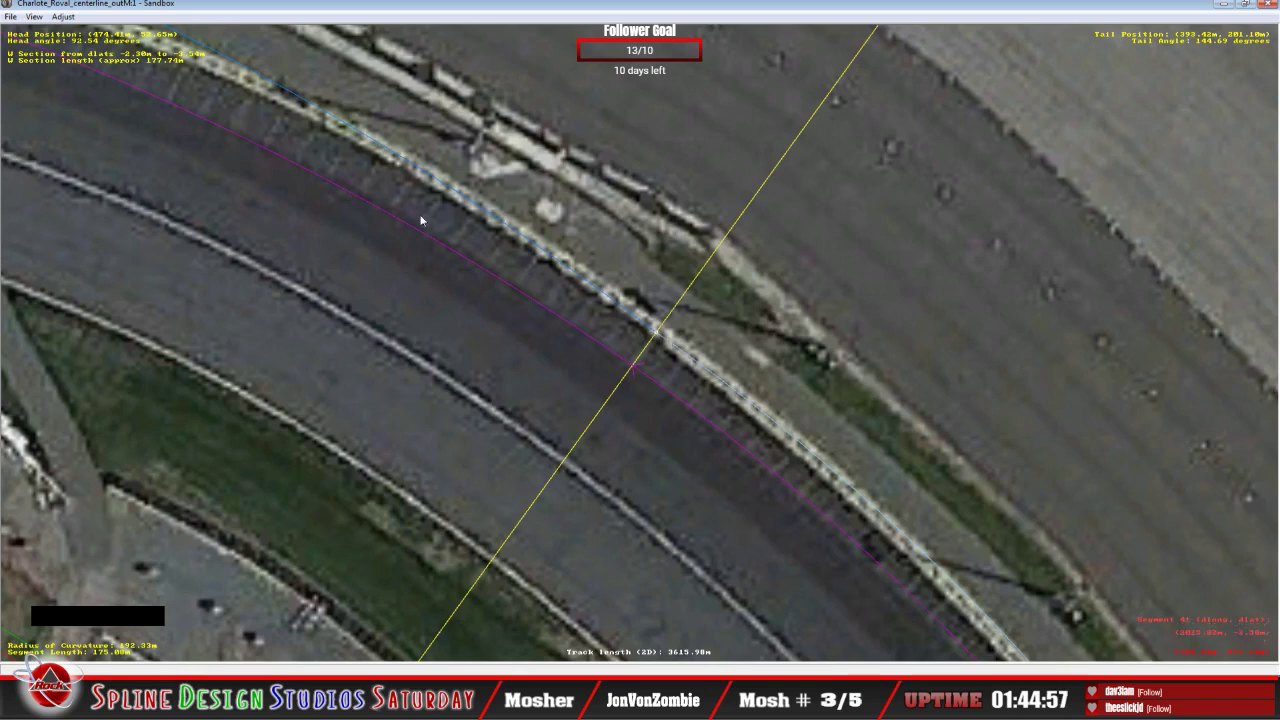
# Step: Move the end of segment 41's W section onto the outer wall at a dlat of about -2.79 m
pyautogui.press('c')
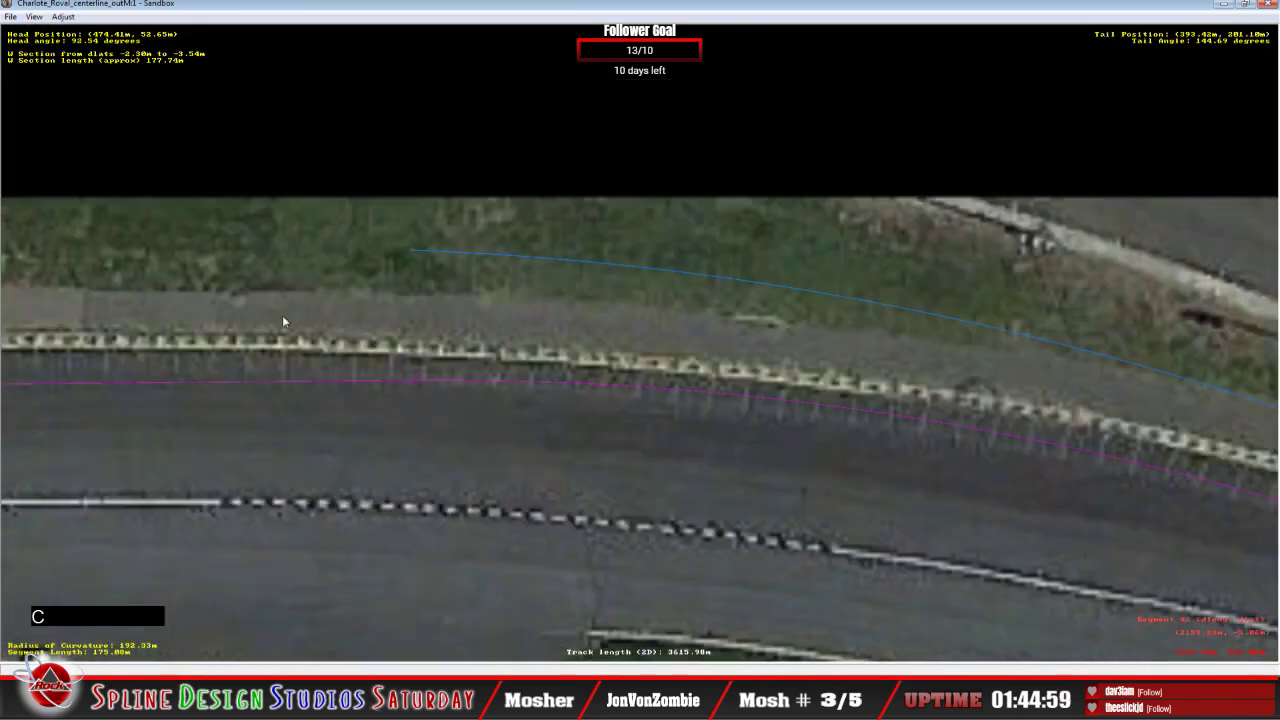
pyautogui.click(410, 254)
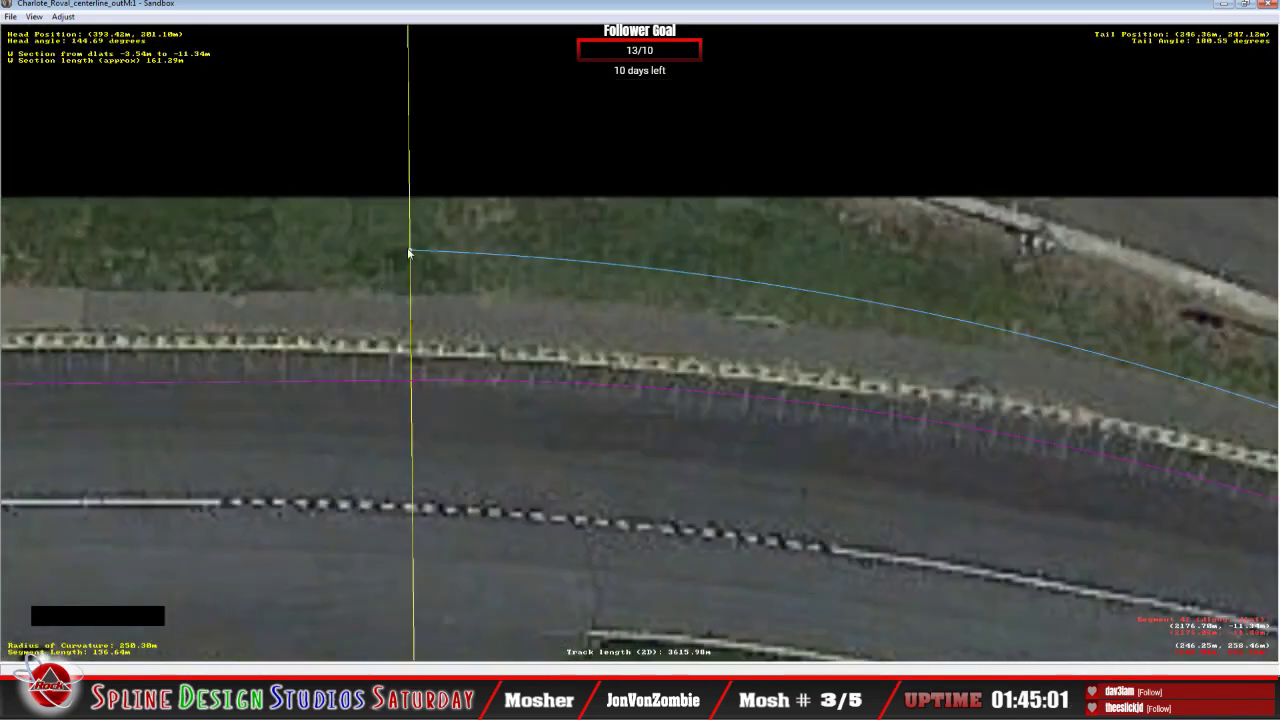
pyautogui.click(396, 350)
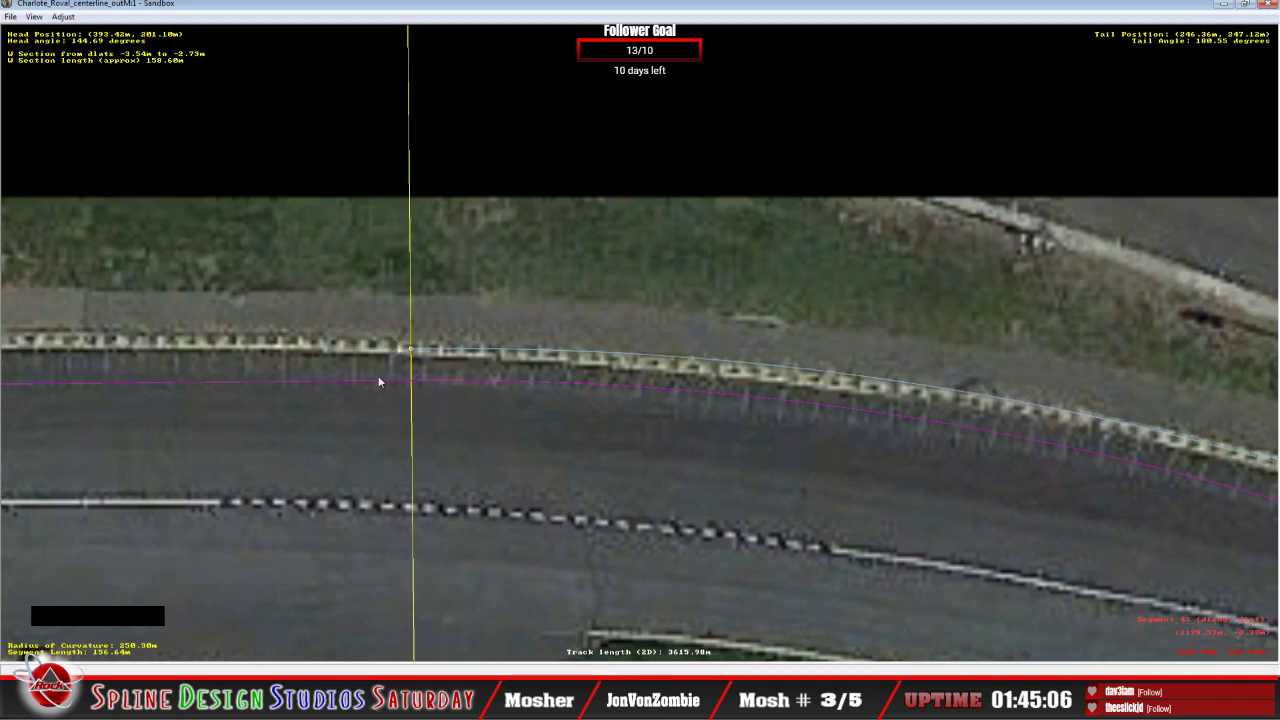
# Step: Insert a W section in segment 42 and align its joint with segment 41 on the outer wall, starting at about -2.89 m
pyautogui.click(342, 345)
pyautogui.rightClick(342, 345)
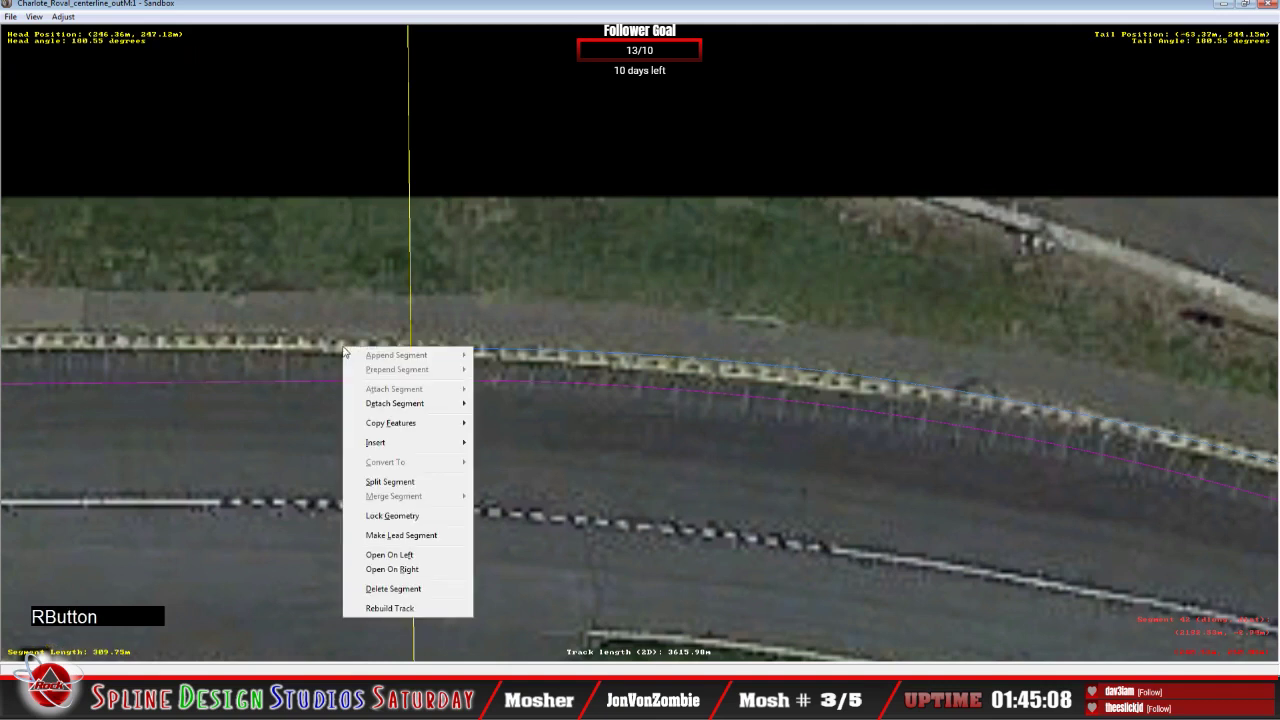
pyautogui.moveTo(389, 446)
pyautogui.click(505, 457)
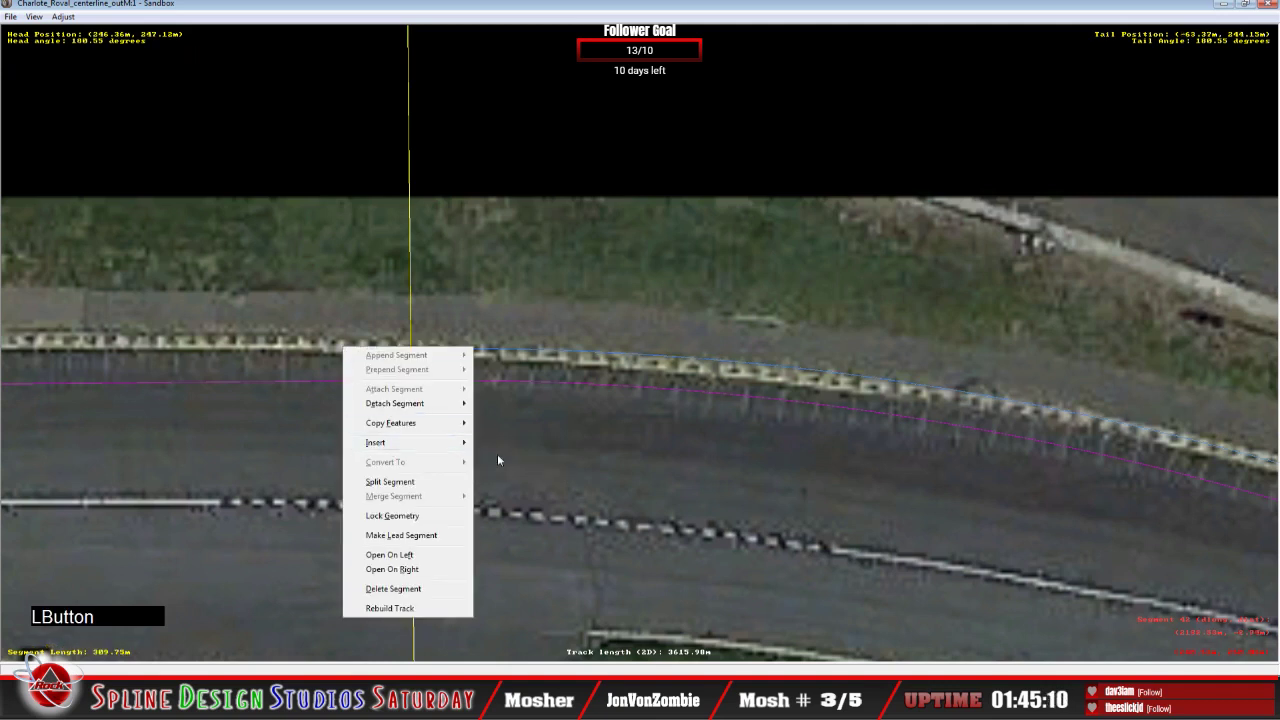
pyautogui.click(418, 353)
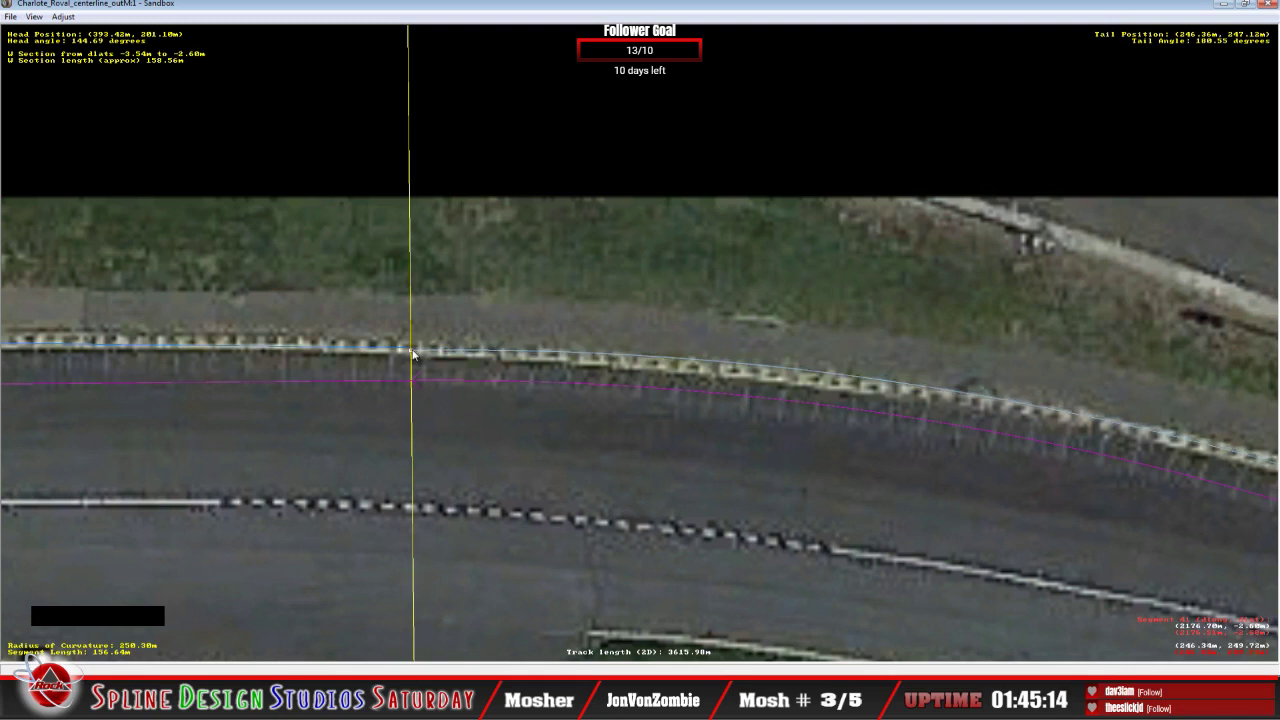
pyautogui.click(400, 352)
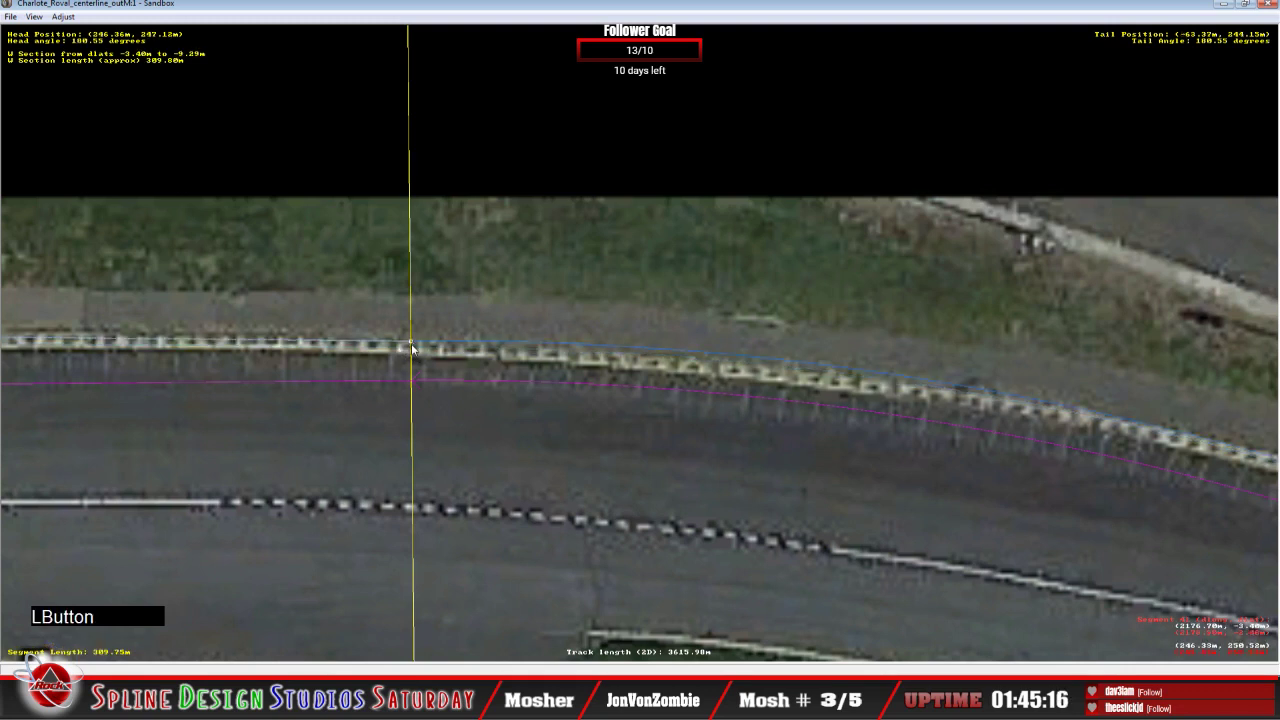
pyautogui.click(356, 349)
# Step: Move the end of segment 42's W section onto the outer wall at a dlat of about -4.37 m
pyautogui.press('c')
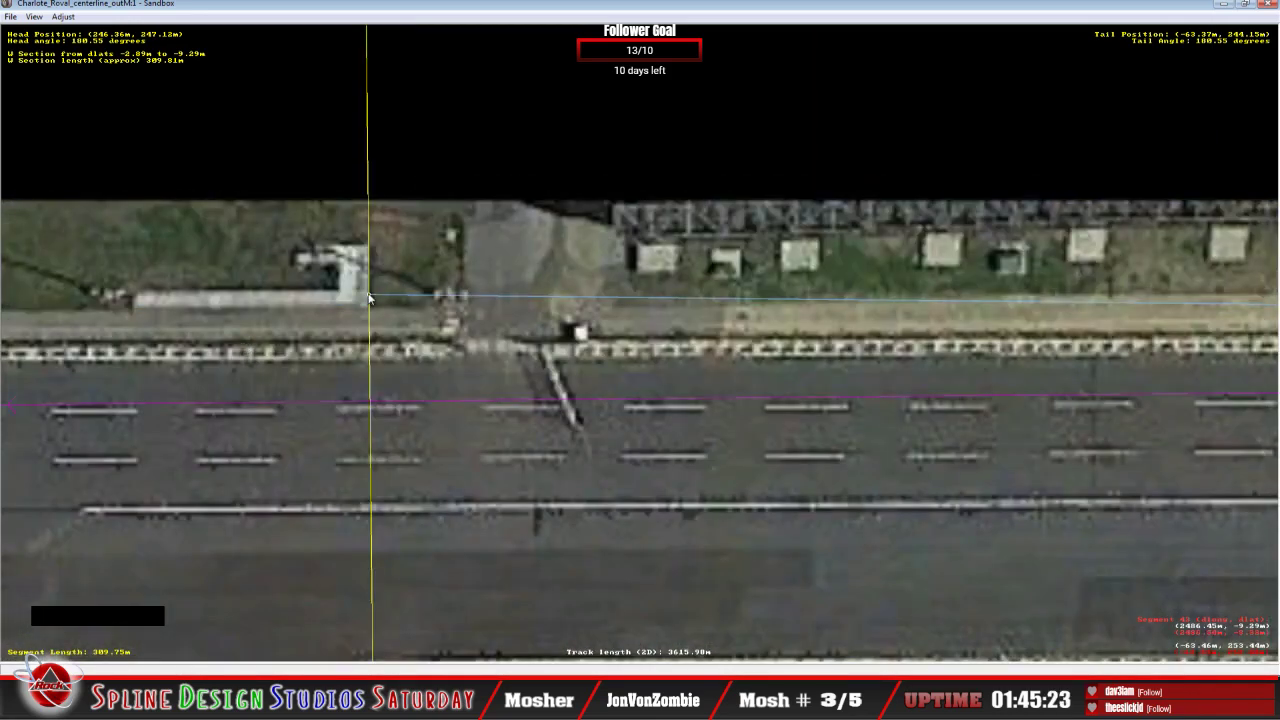
pyautogui.click(370, 322)
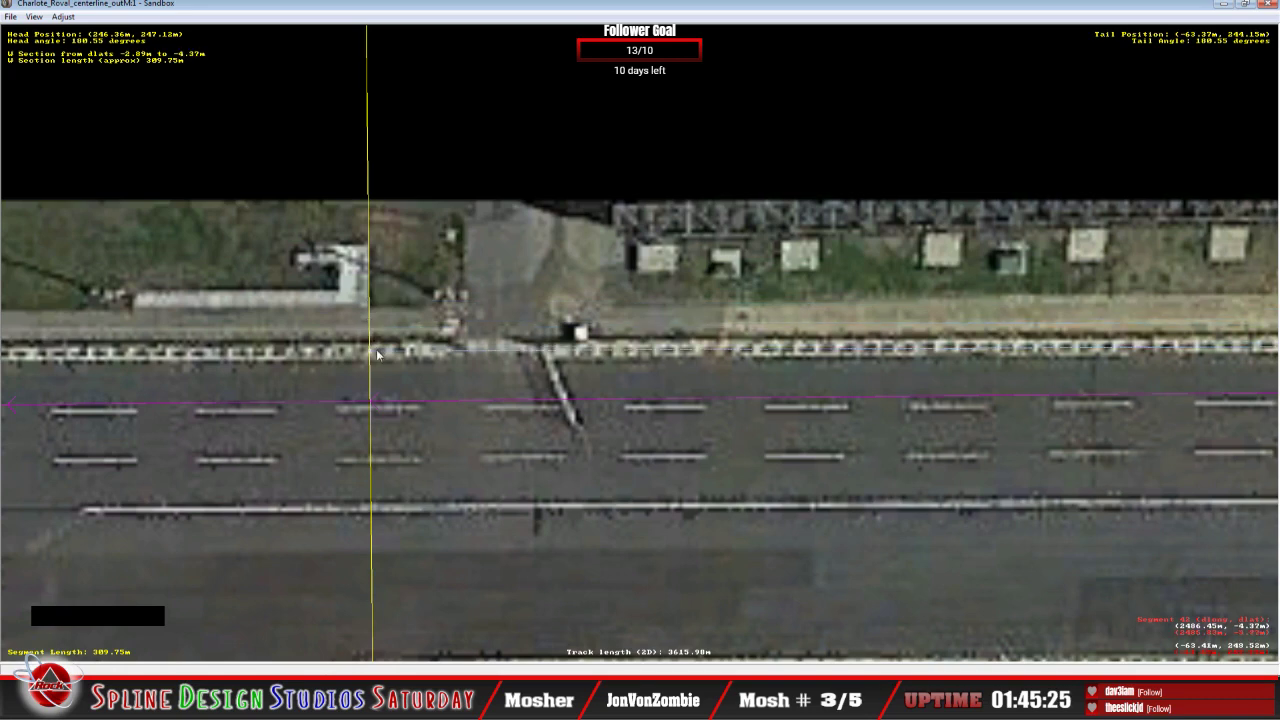
pyautogui.press('c')
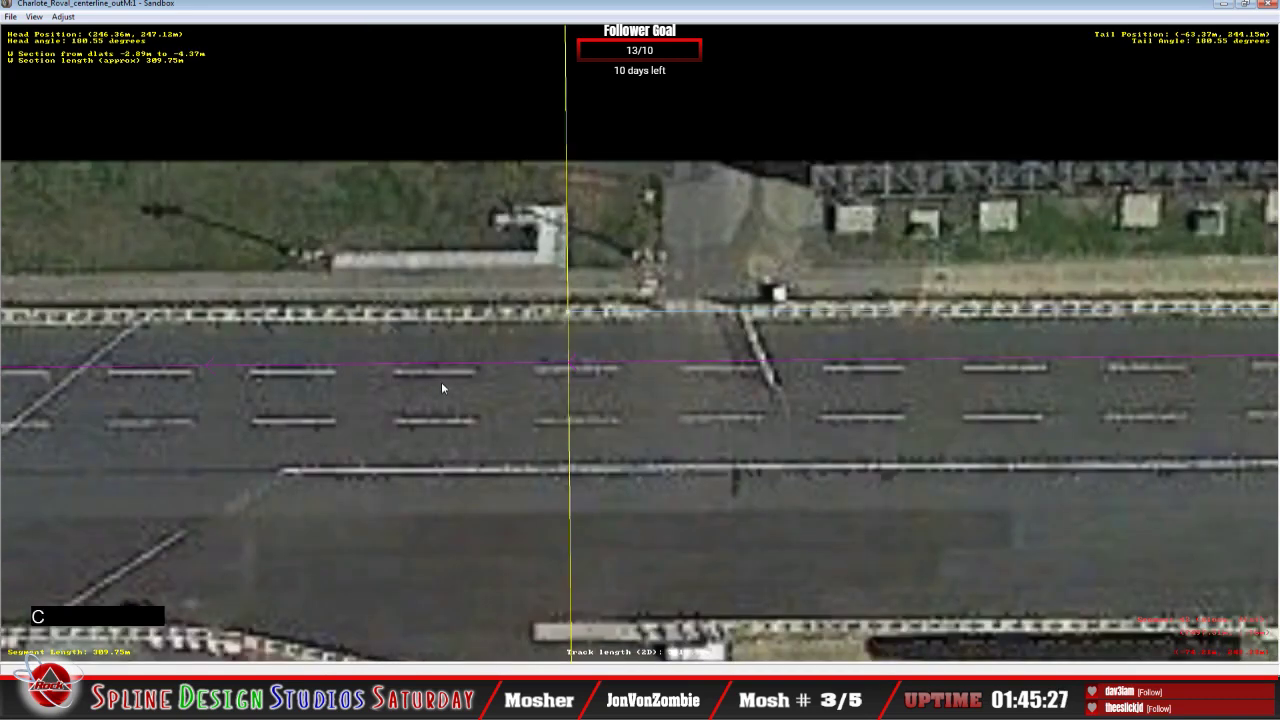
pyautogui.press('x')
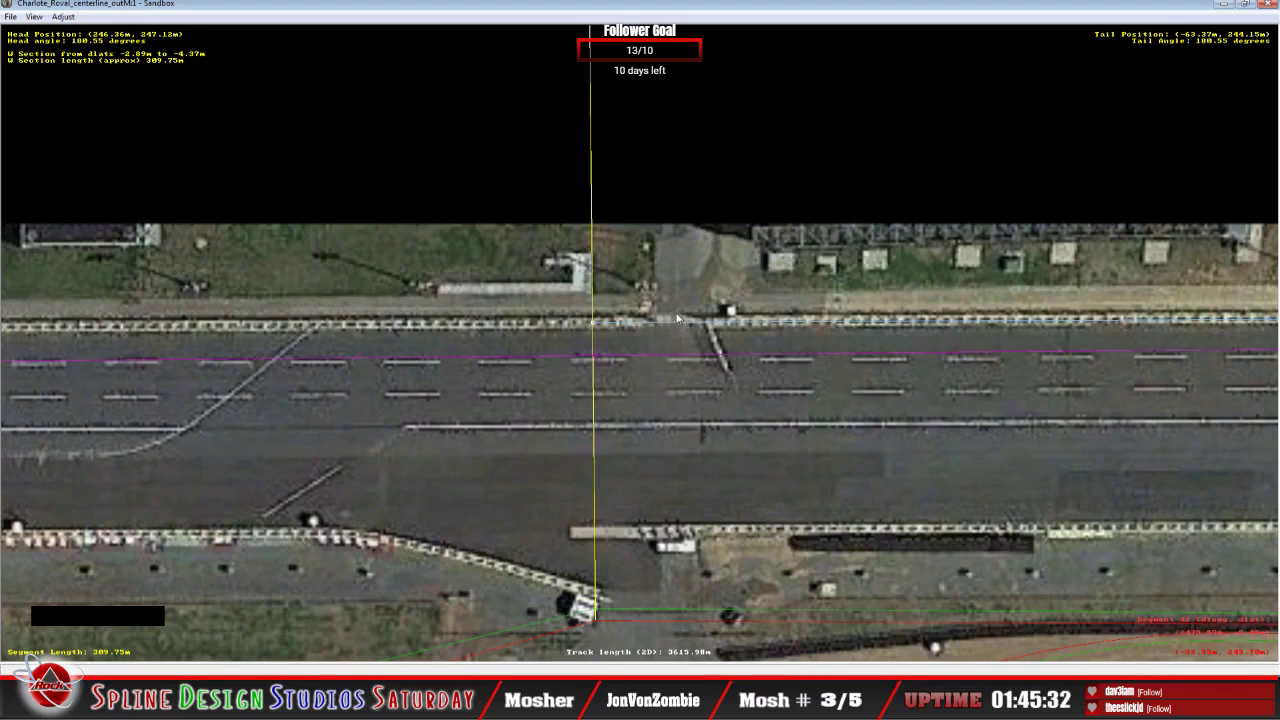
pyautogui.click(562, 536)
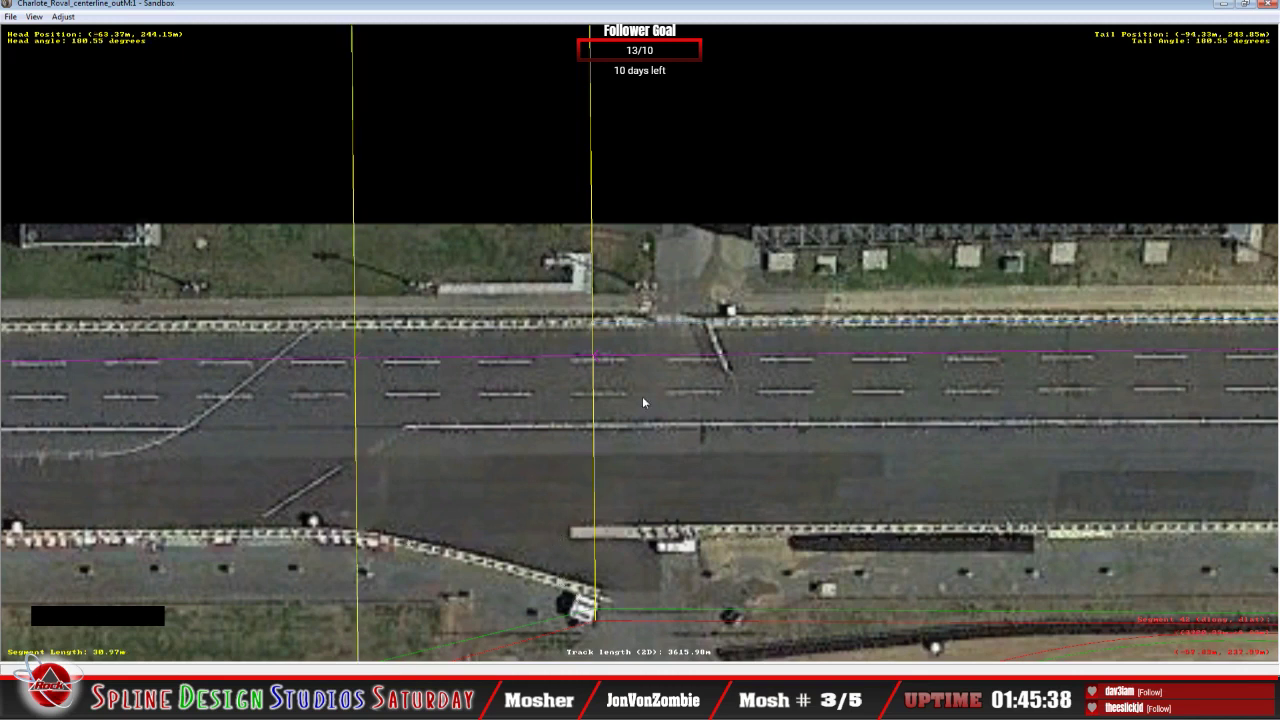
pyautogui.click(668, 321)
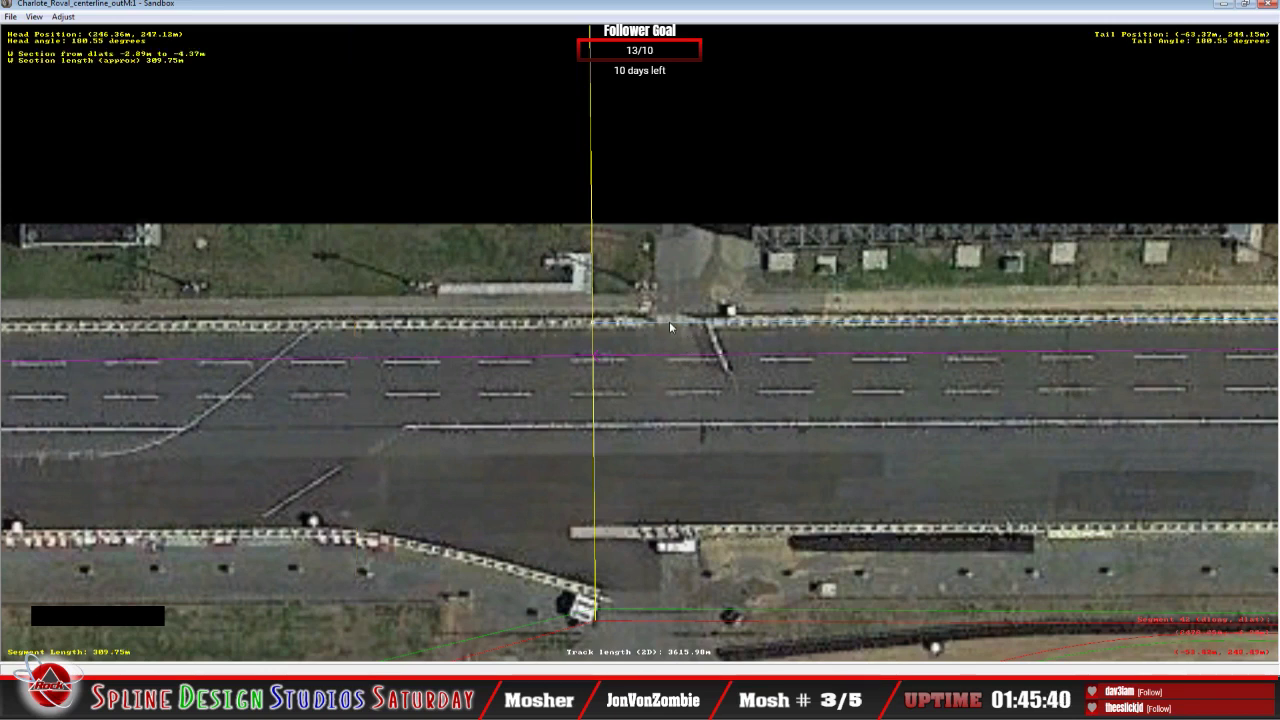
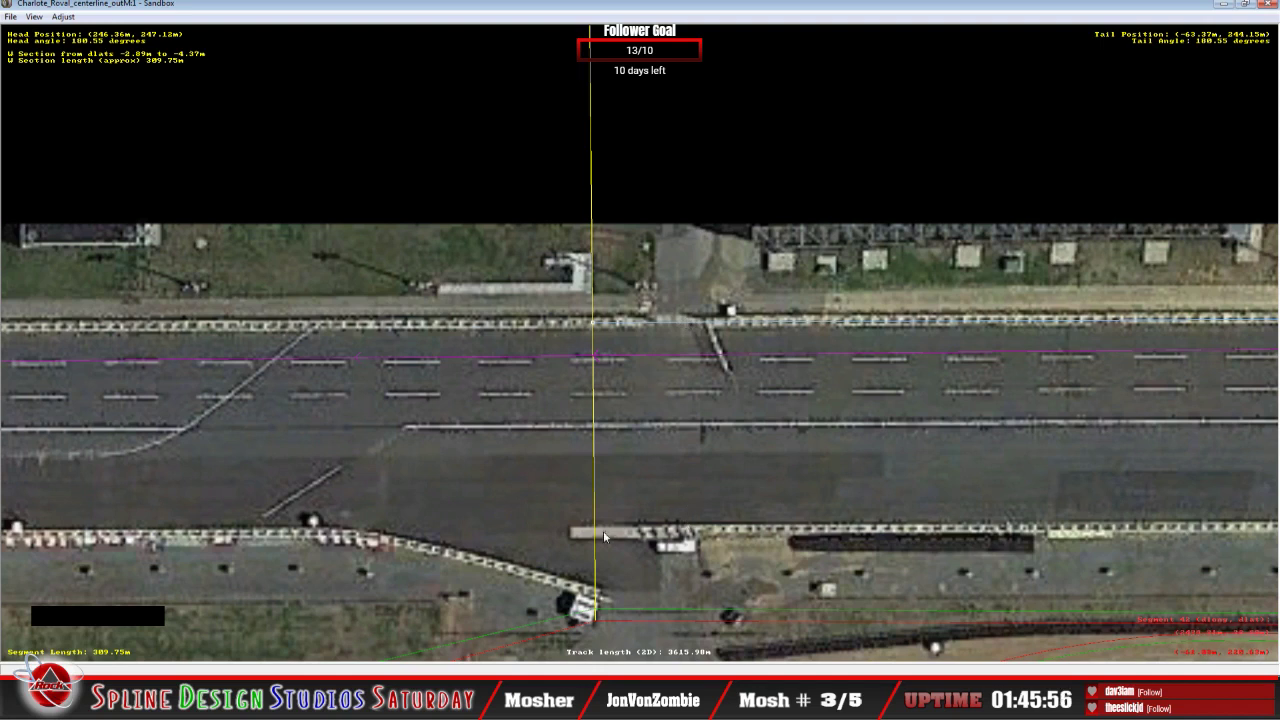
# Step: Insert a W section in segment 43 on the outer wall, joined to segment 42's at about -4.51 m and ending at about -4.55 m
pyautogui.click(545, 500)
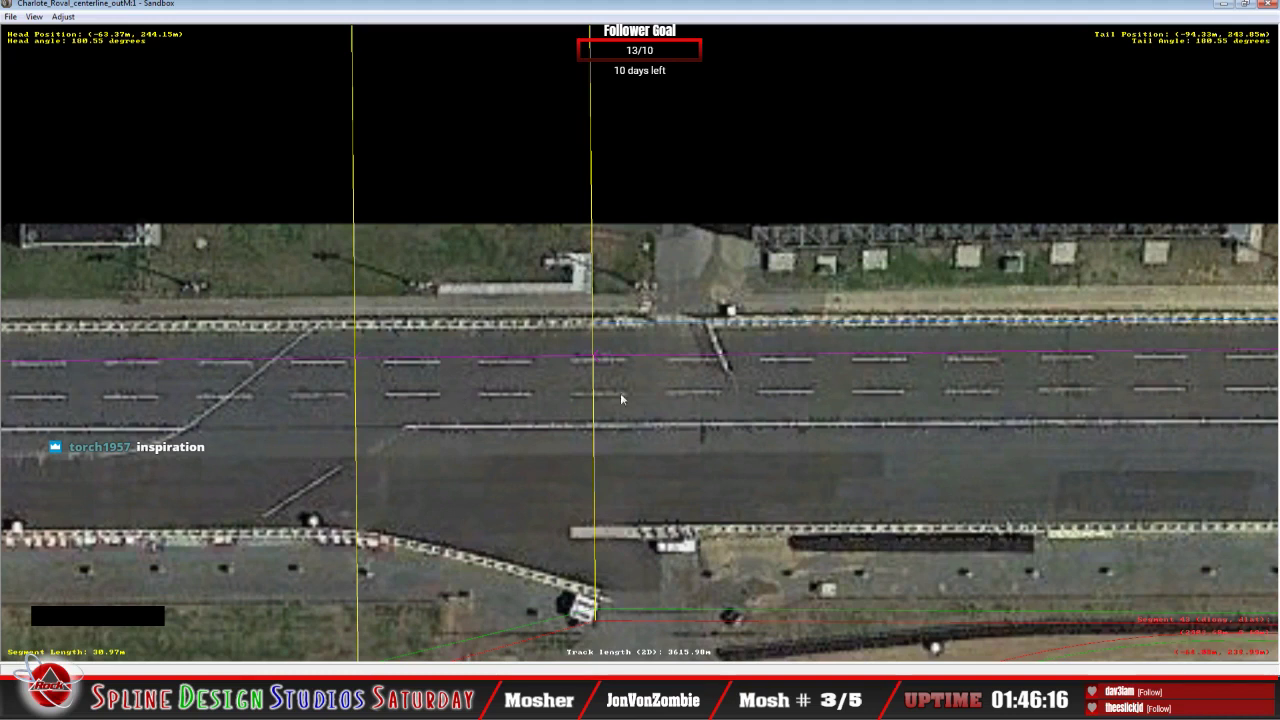
pyautogui.rightClick(499, 304)
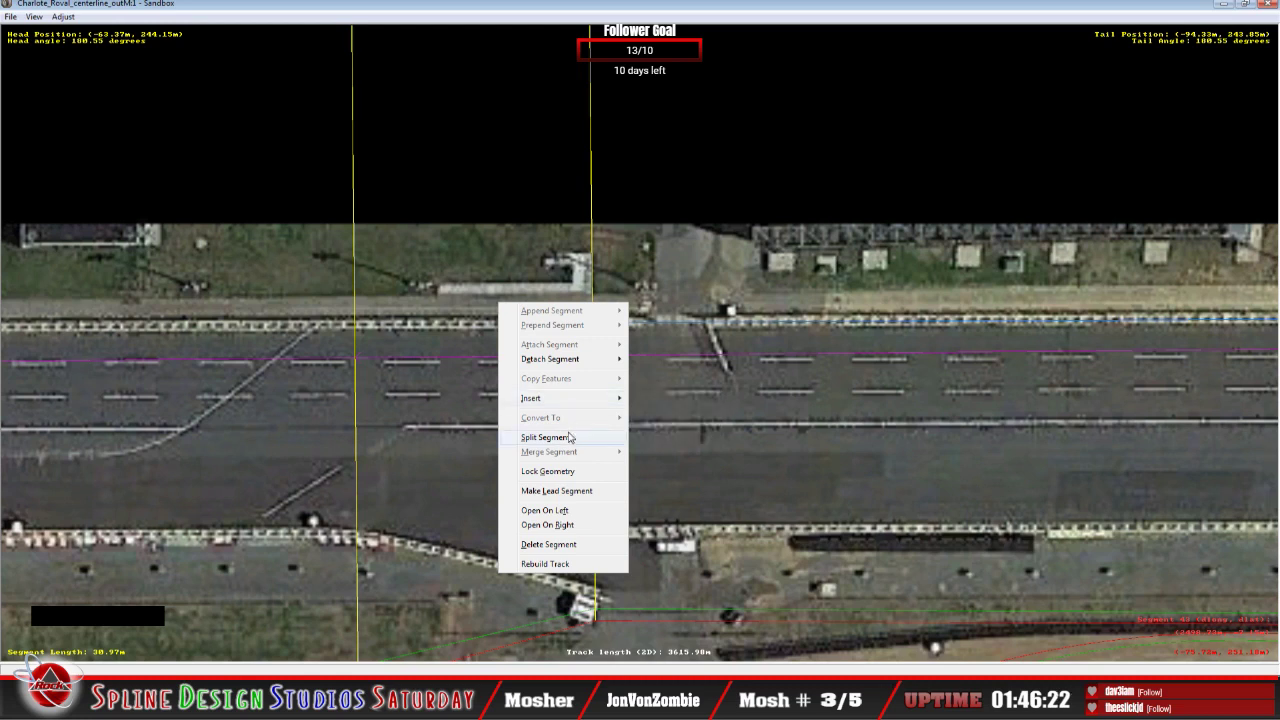
pyautogui.moveTo(559, 398)
pyautogui.click(665, 417)
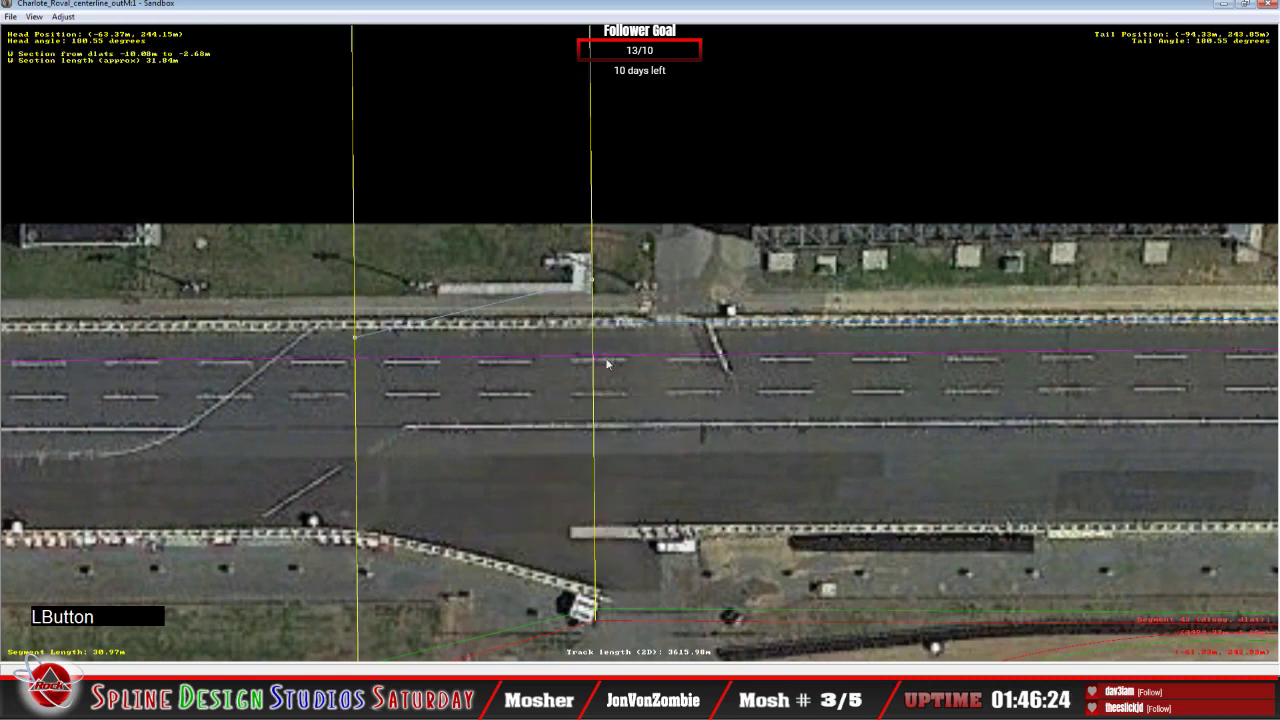
pyautogui.moveTo(597, 292); pyautogui.dragTo(603, 322)
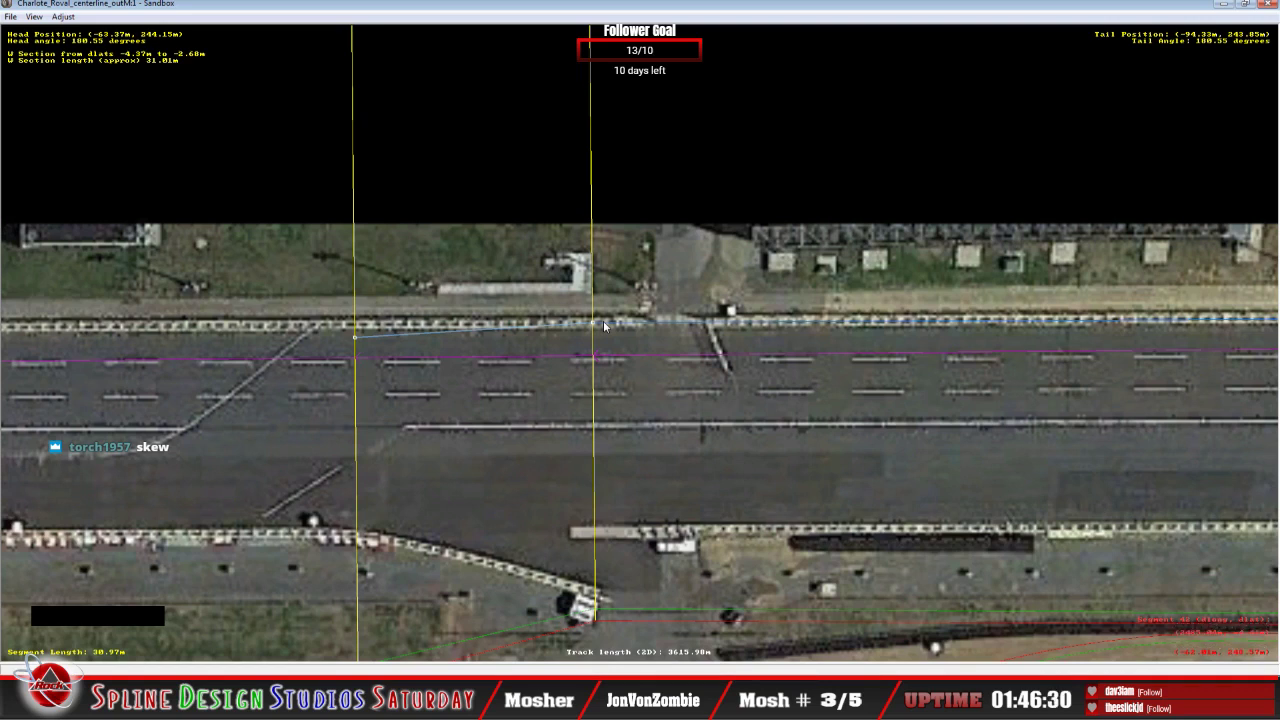
pyautogui.click(598, 325)
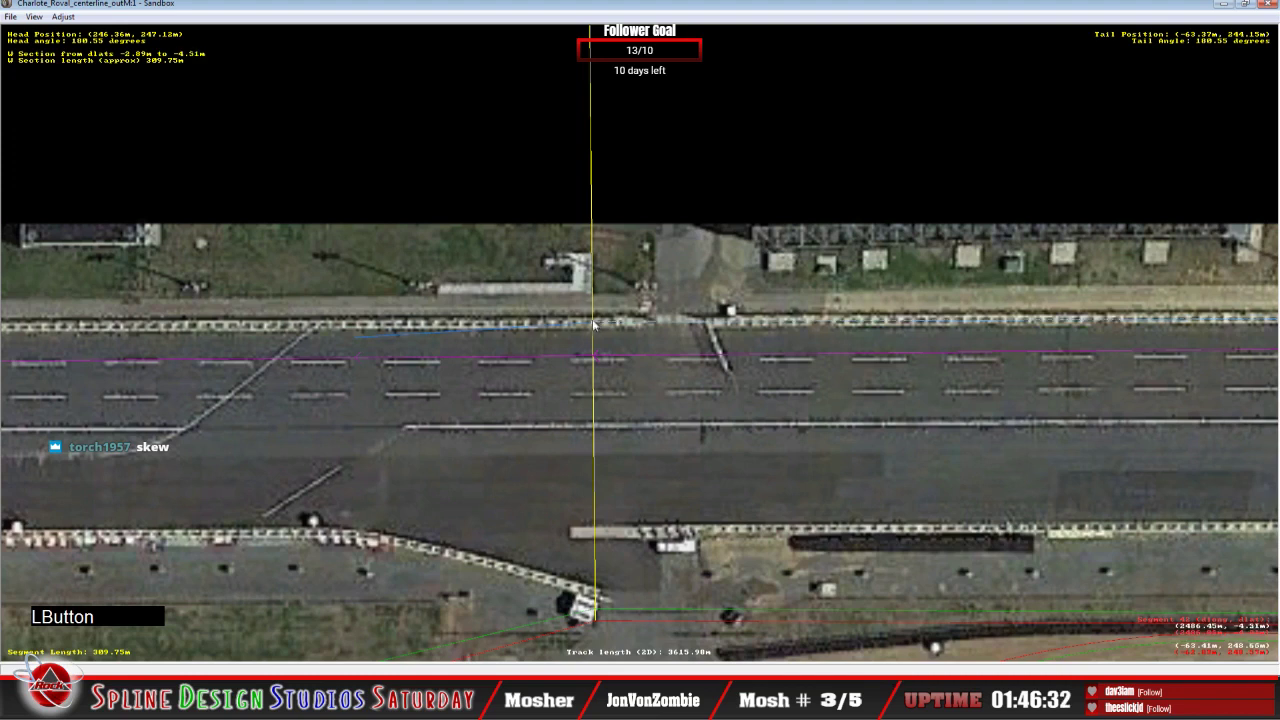
pyautogui.click(356, 338)
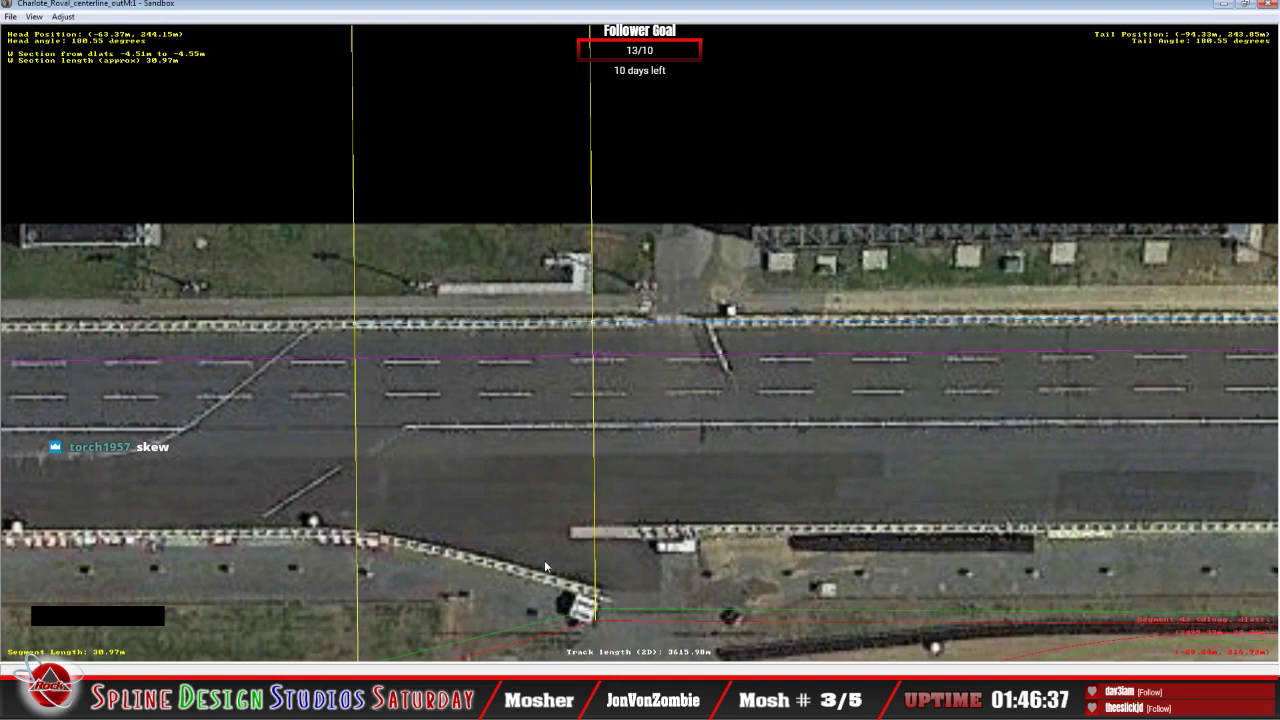
# Step: Insert a W section in segment 44 along the outer wall, joined to segment 43's at about -4.55 m and ending at about -4.65 m
pyautogui.click(297, 323)
pyautogui.rightClick(289, 318)
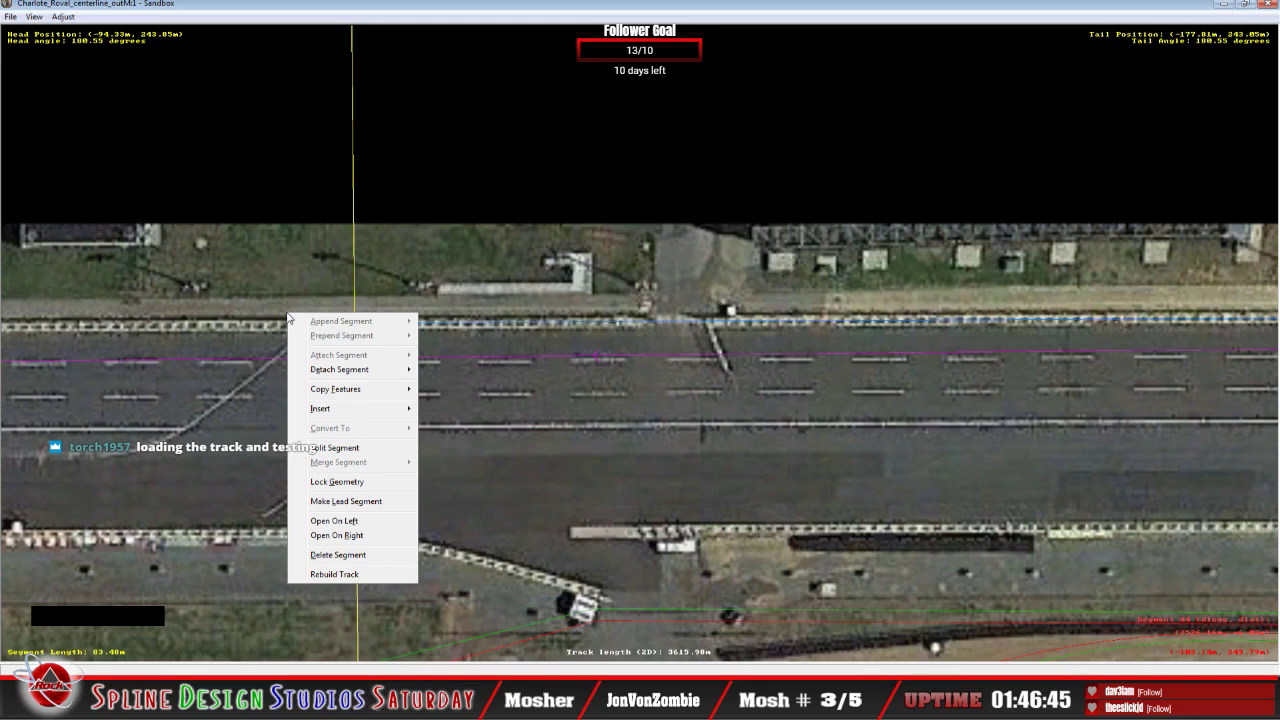
pyautogui.moveTo(375, 410)
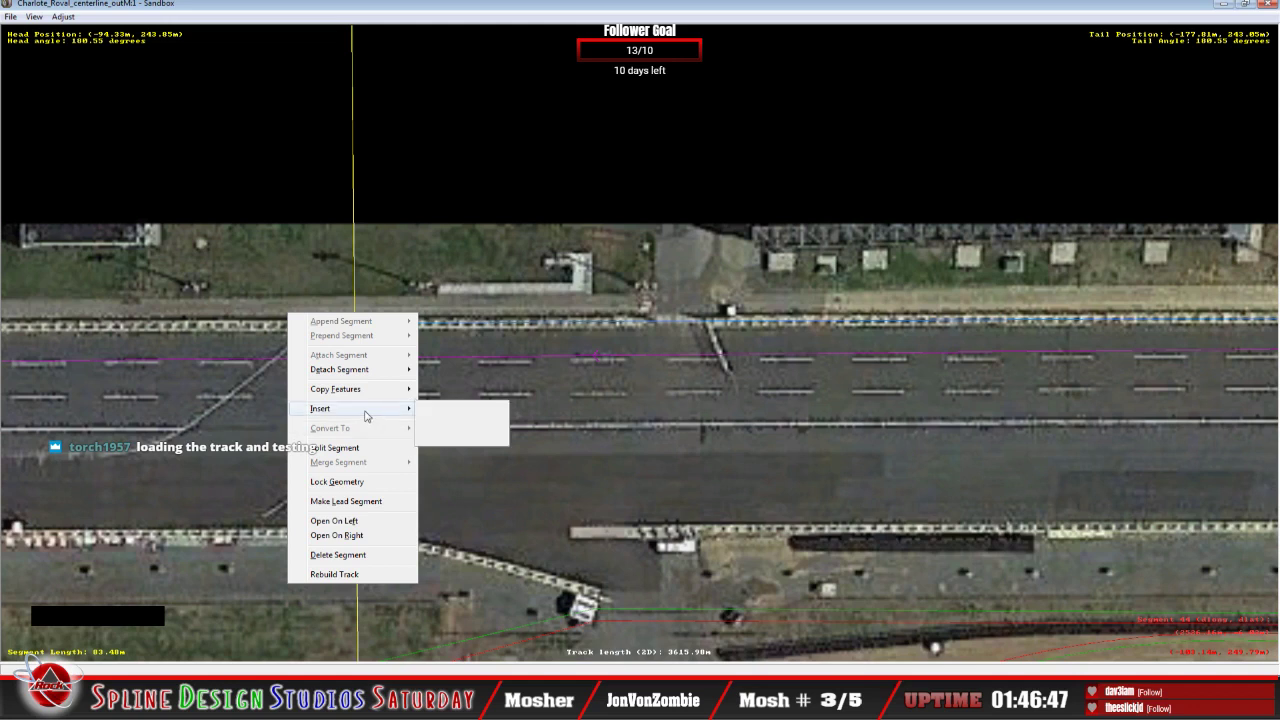
pyautogui.click(476, 423)
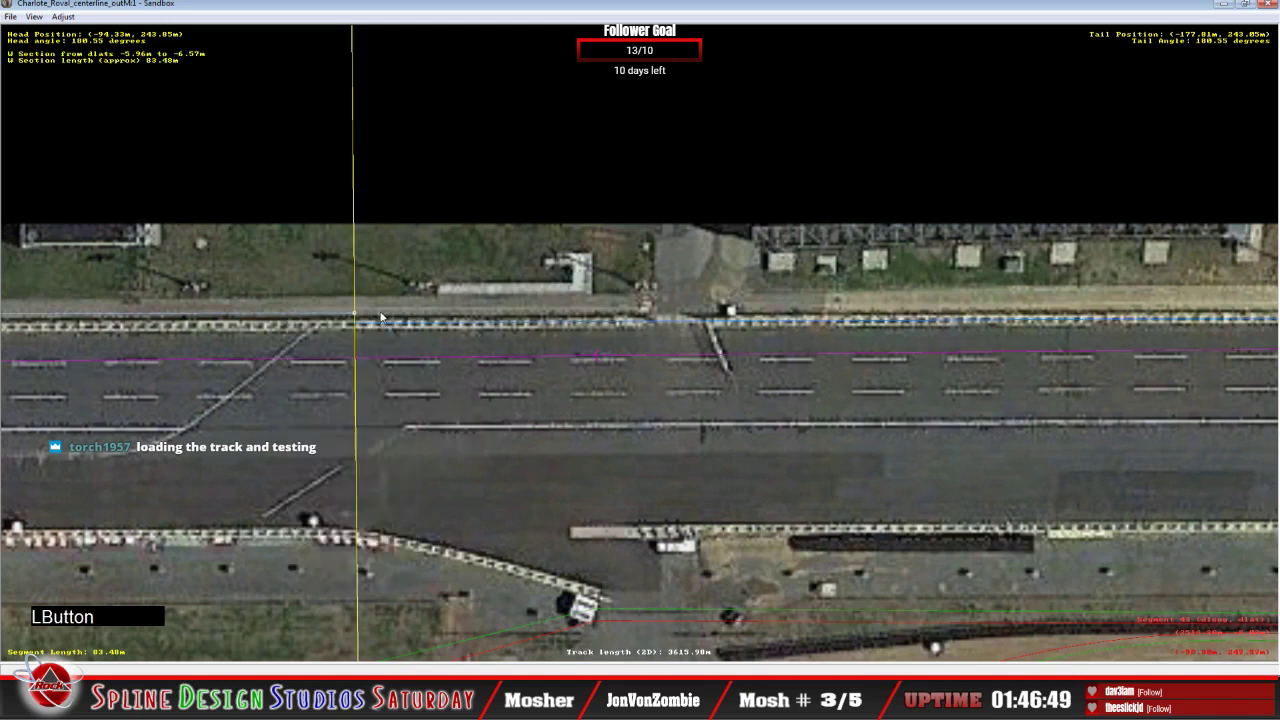
pyautogui.moveTo(358, 316); pyautogui.dragTo(357, 331)
pyautogui.click(357, 331)
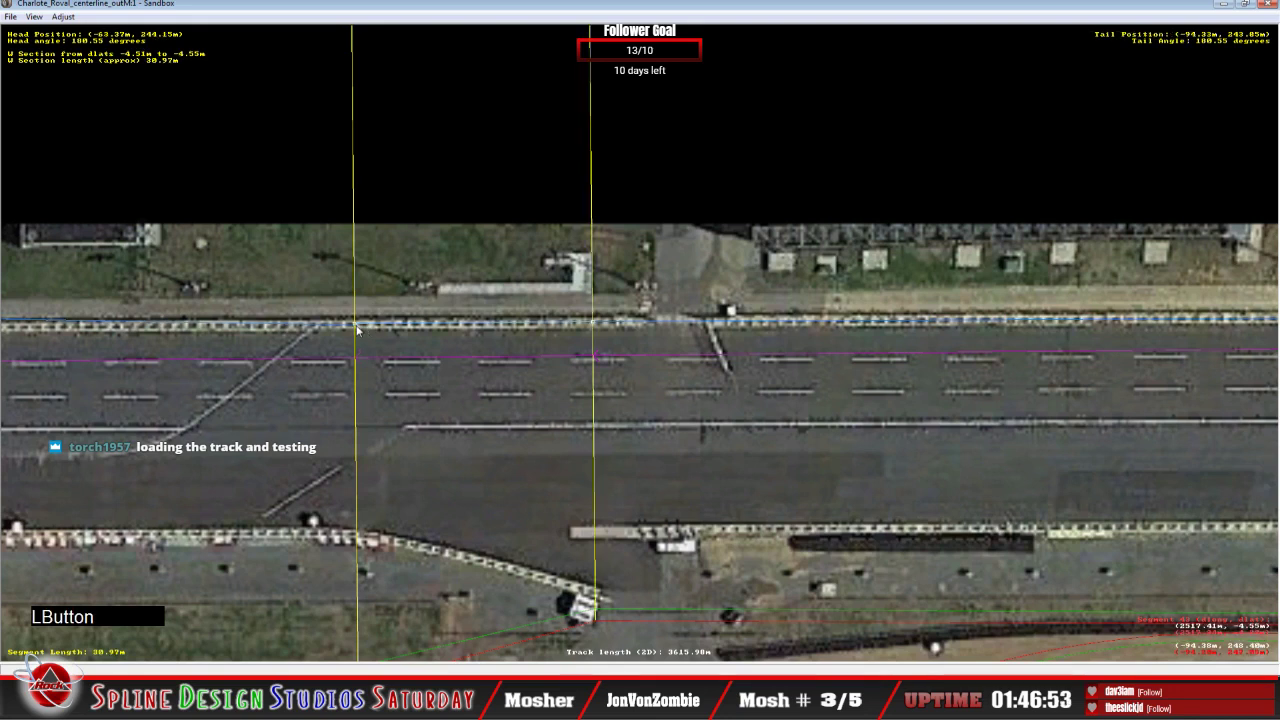
pyautogui.moveTo(357, 331); pyautogui.dragTo(329, 328)
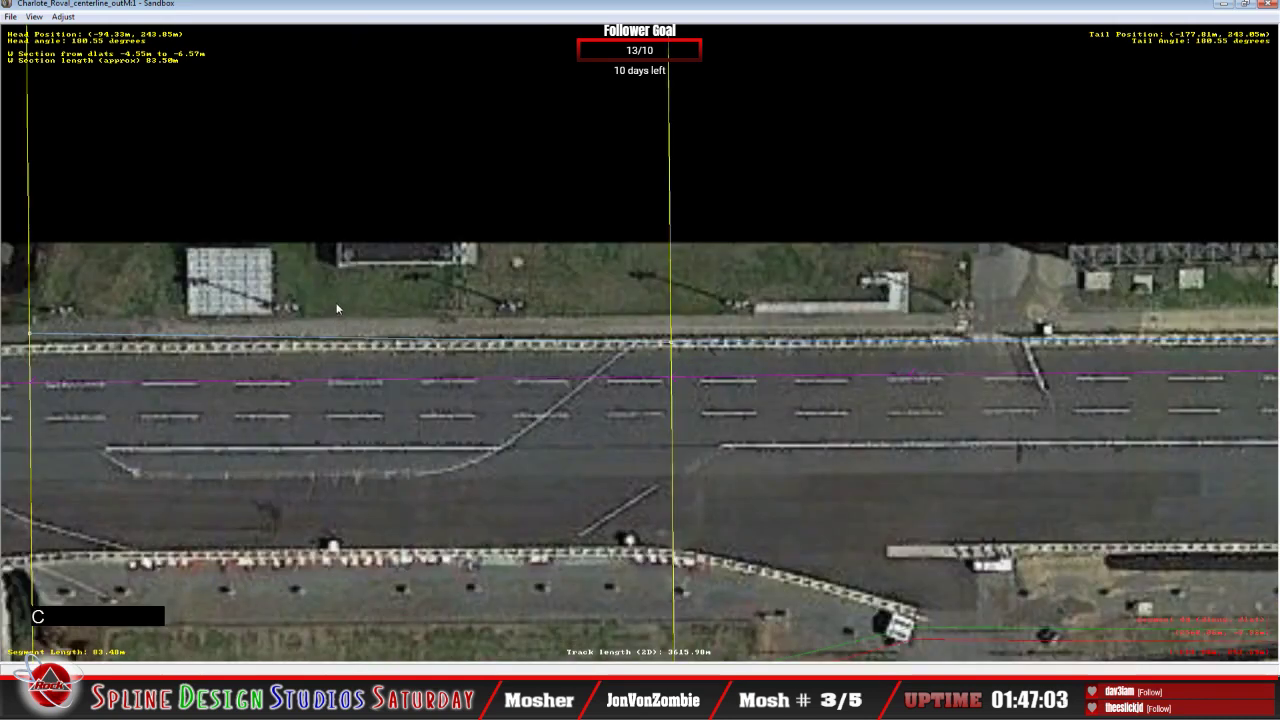
pyautogui.press('c')
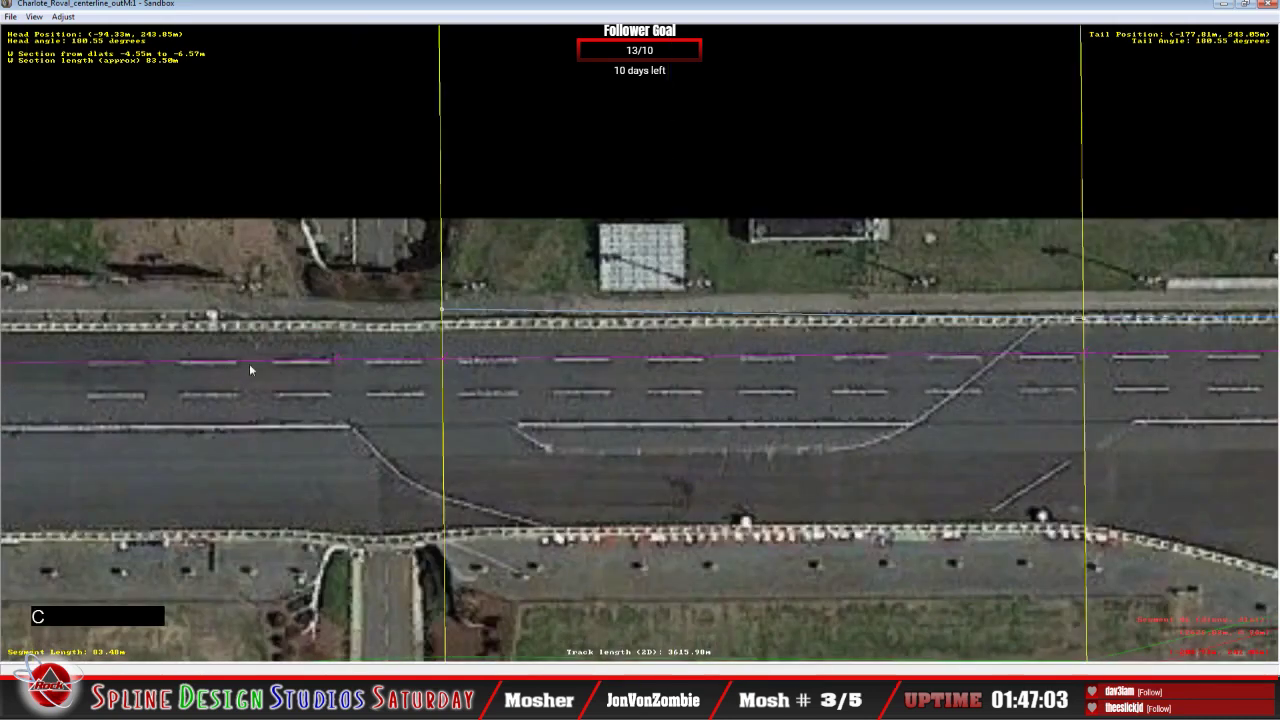
pyautogui.click(445, 321)
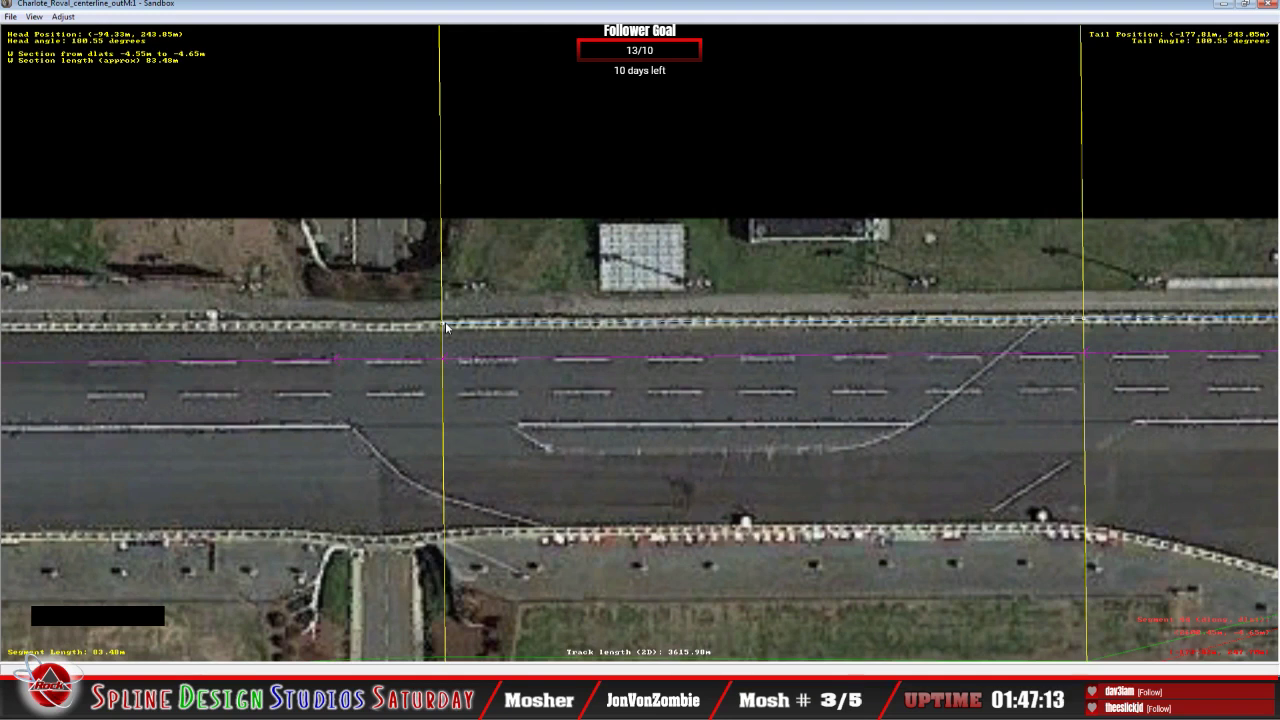
# Step: Insert a W section in segment 45 along the outer wall, from a dlat of about -4.57 m to about -4.88 m
pyautogui.click(412, 320)
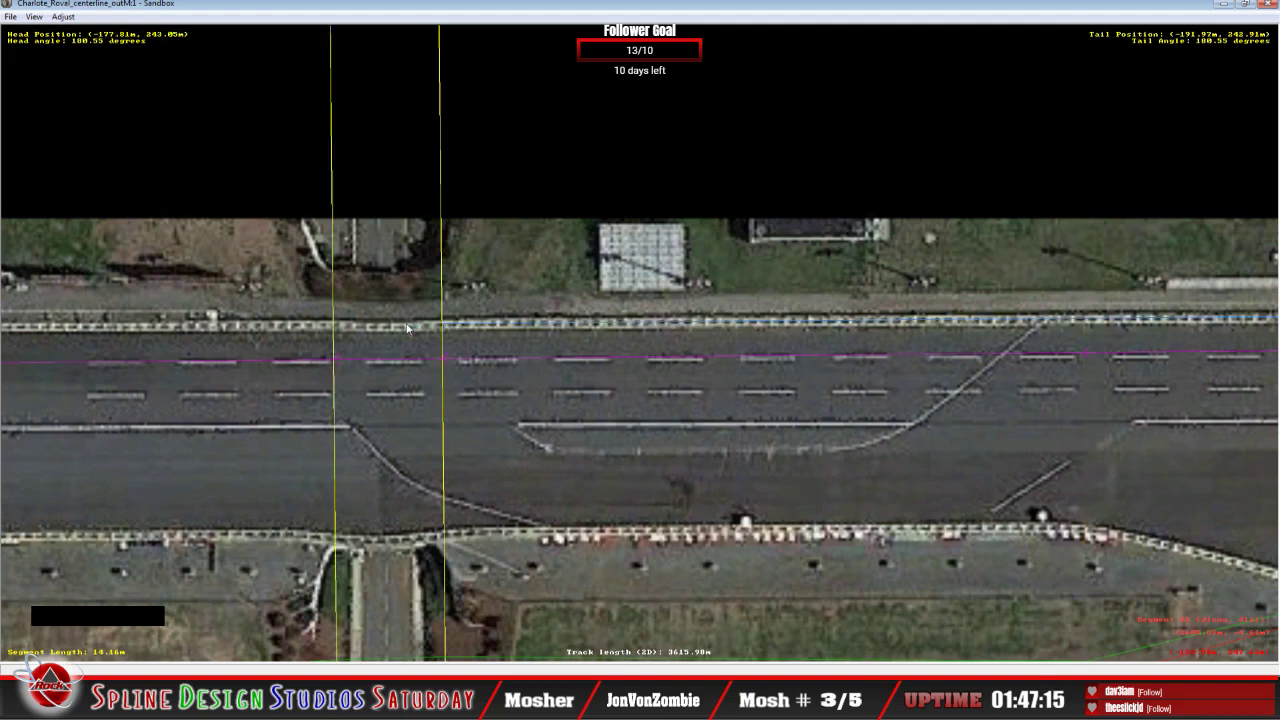
pyautogui.rightClick(397, 296)
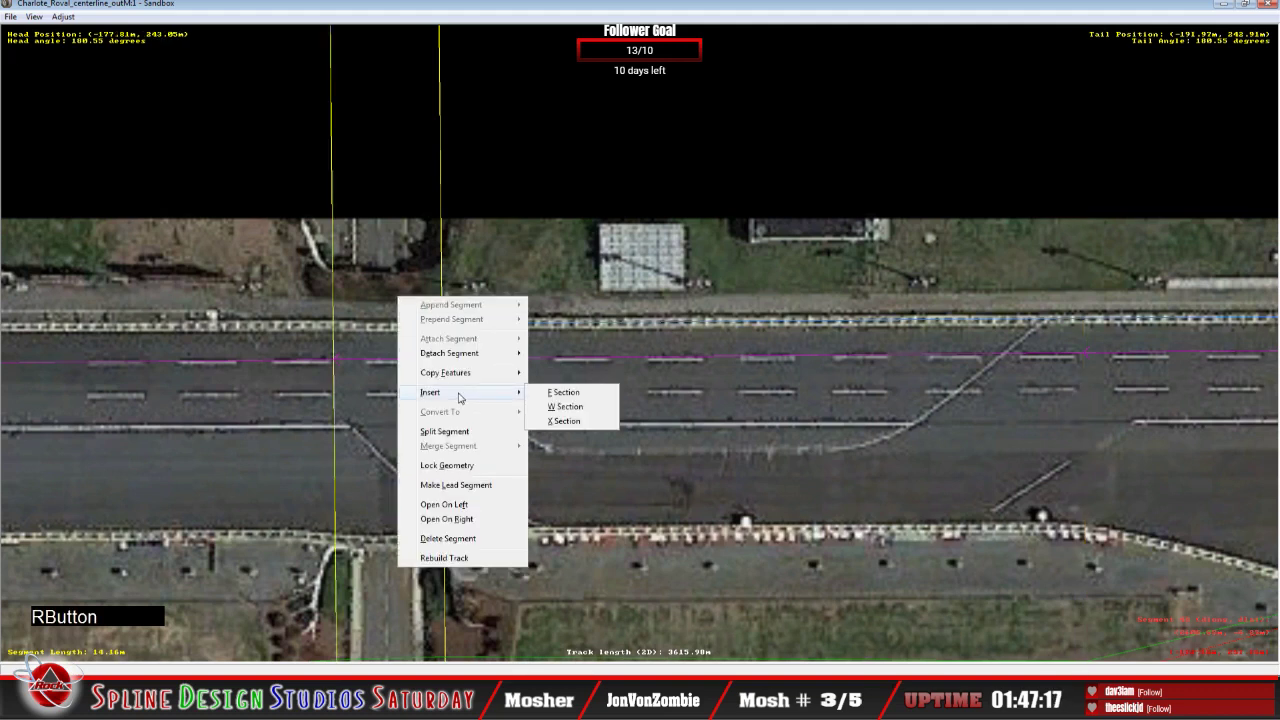
pyautogui.click(552, 407)
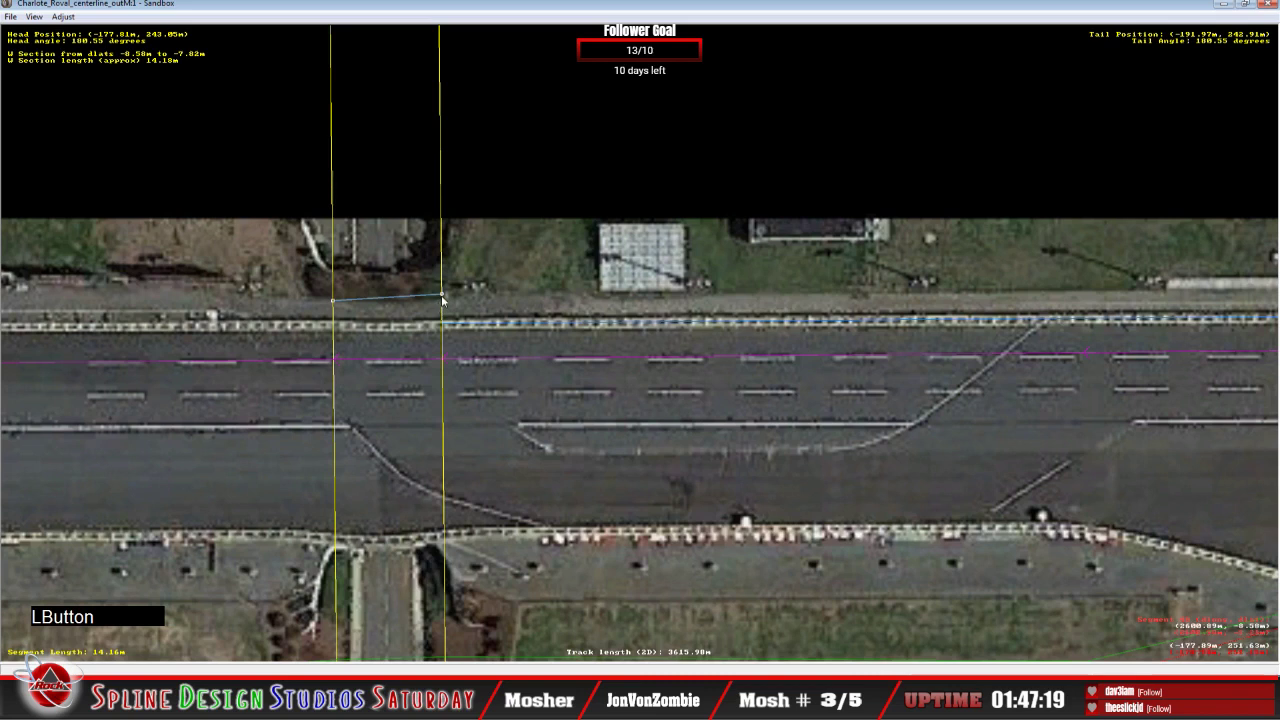
pyautogui.click(333, 306)
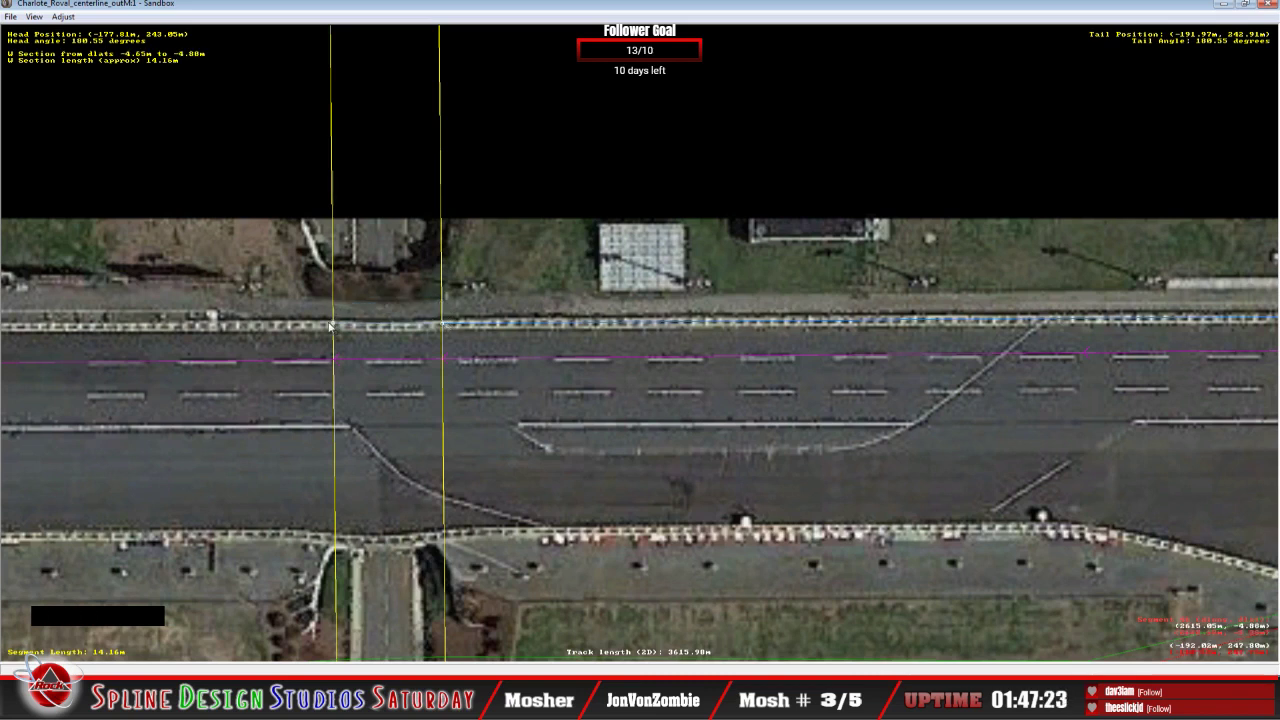
pyautogui.click(440, 325)
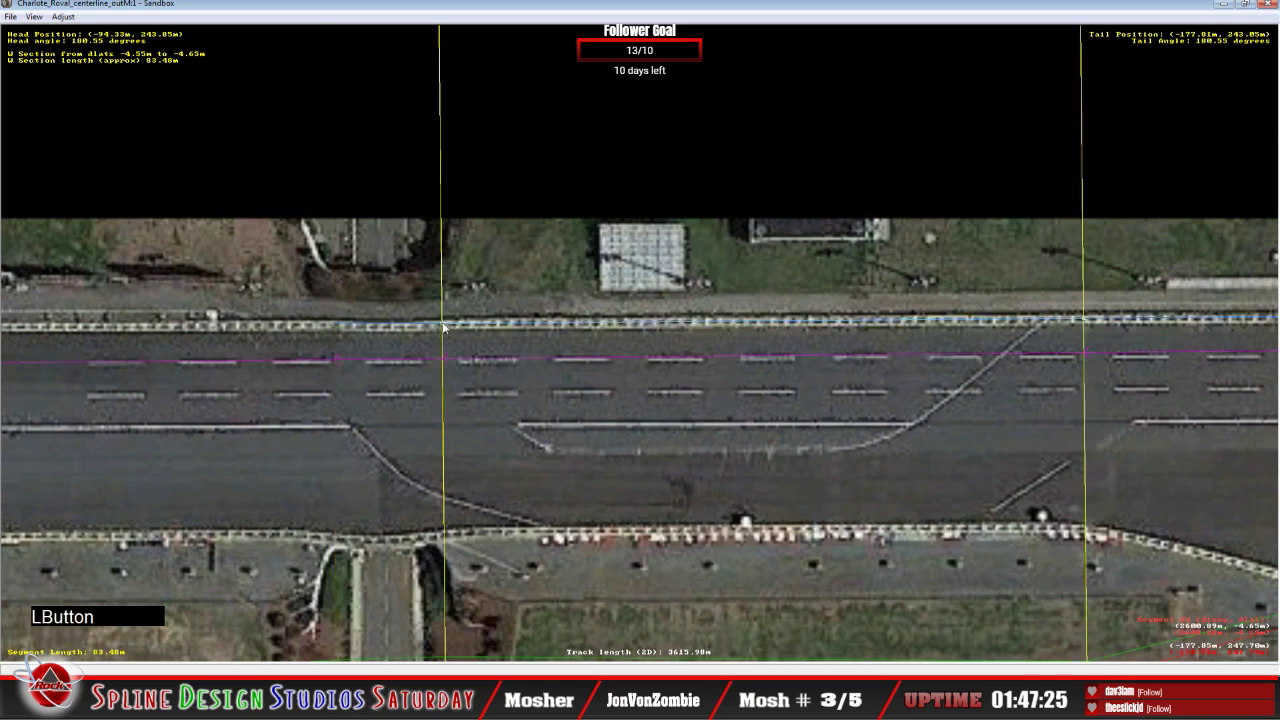
pyautogui.click(335, 326)
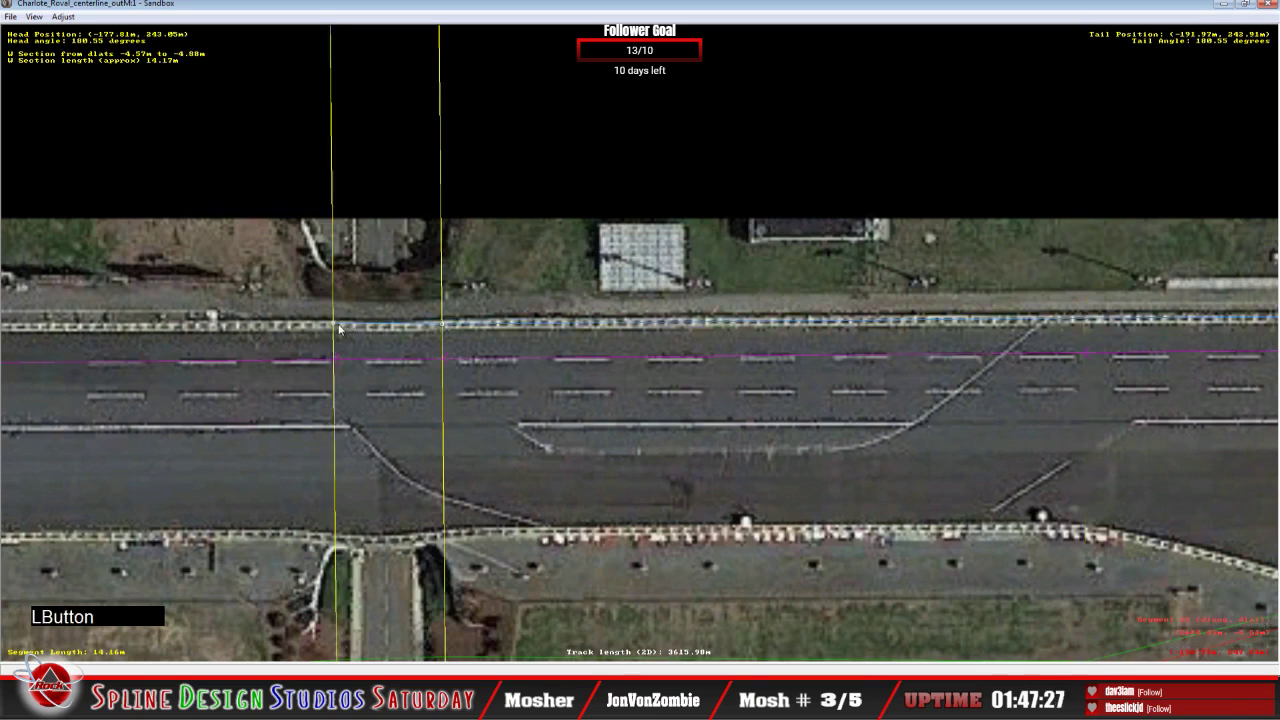
# Step: Insert a W section in segment 46 and align its joint with segment 45 on the outer wall at a dlat of about -4.7 m
pyautogui.click(284, 340)
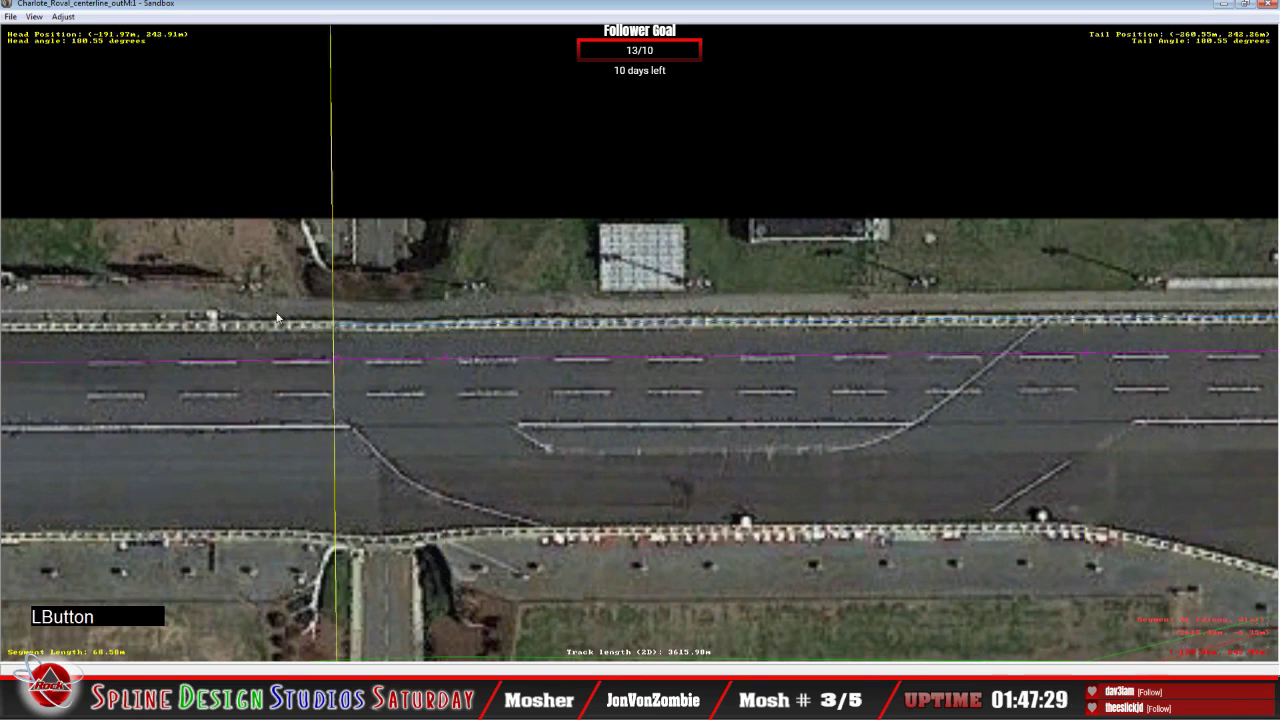
pyautogui.rightClick(284, 341)
pyautogui.moveTo(360, 409)
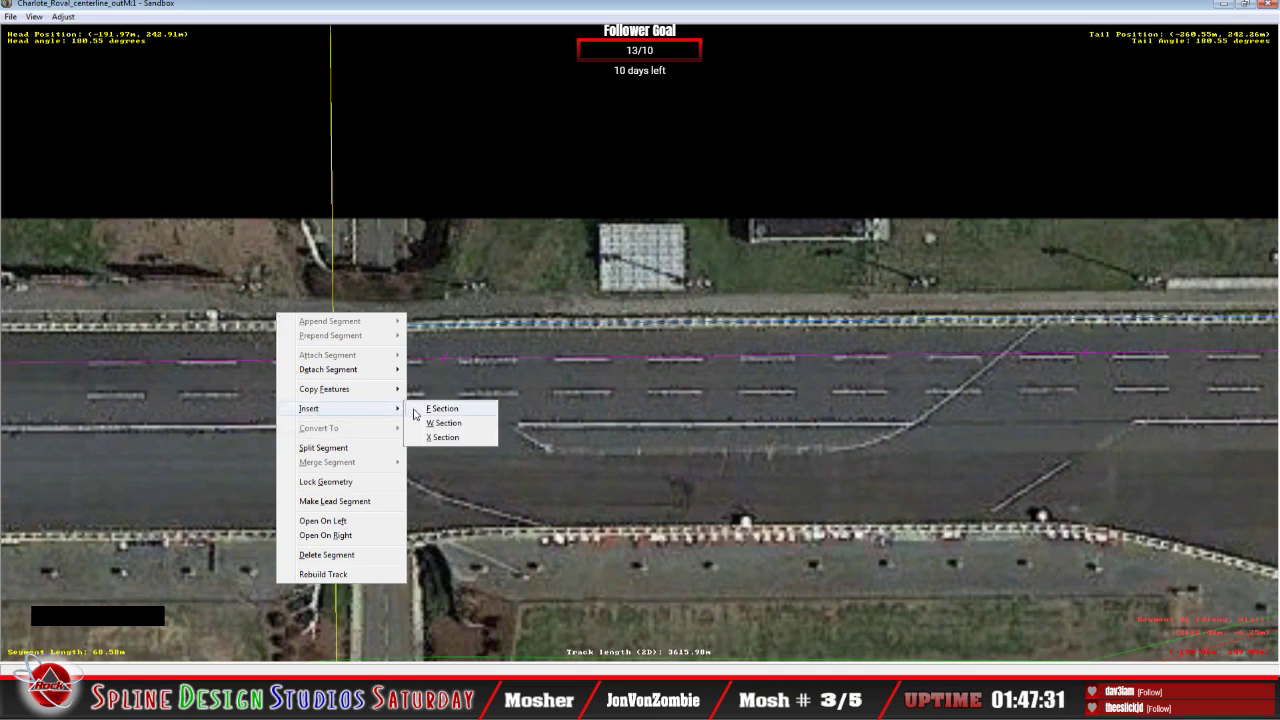
pyautogui.click(444, 423)
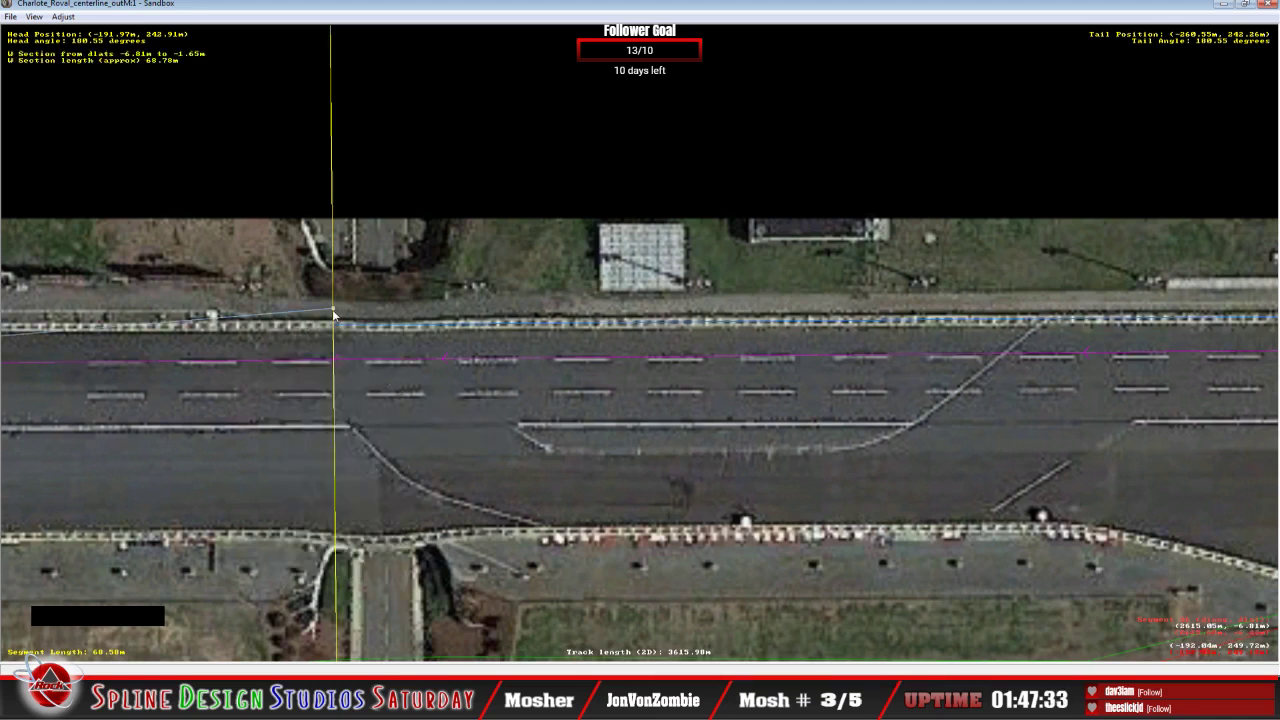
pyautogui.click(333, 313)
pyautogui.moveTo(333, 313); pyautogui.dragTo(343, 330)
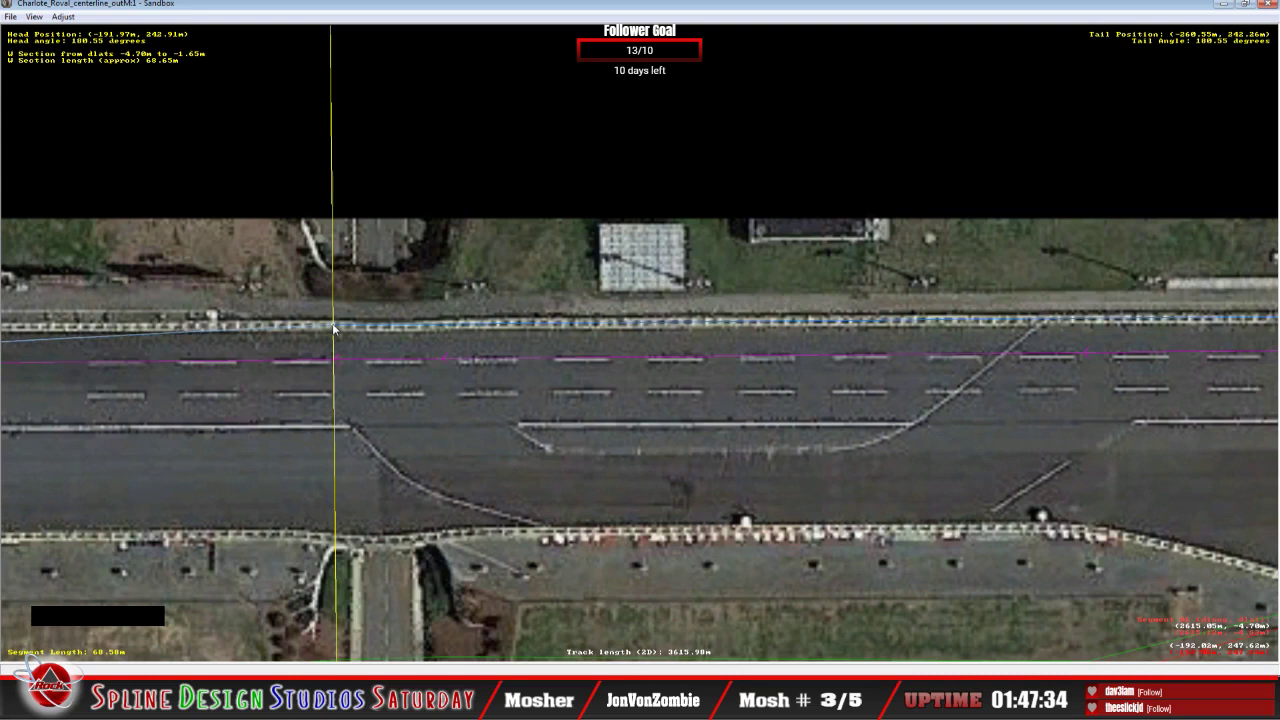
pyautogui.click(343, 330)
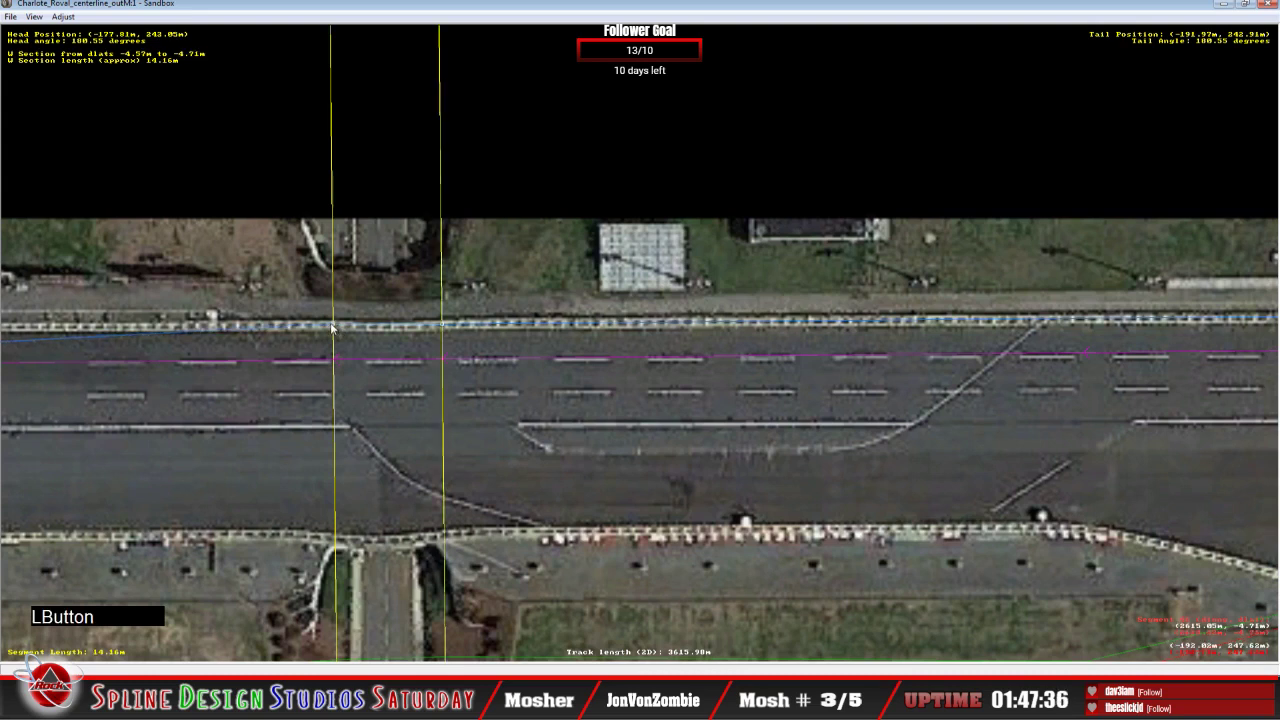
# Step: Move the end of segment 46's W section onto the outer wall at a dlat of about -4.15 m
pyautogui.click(311, 333)
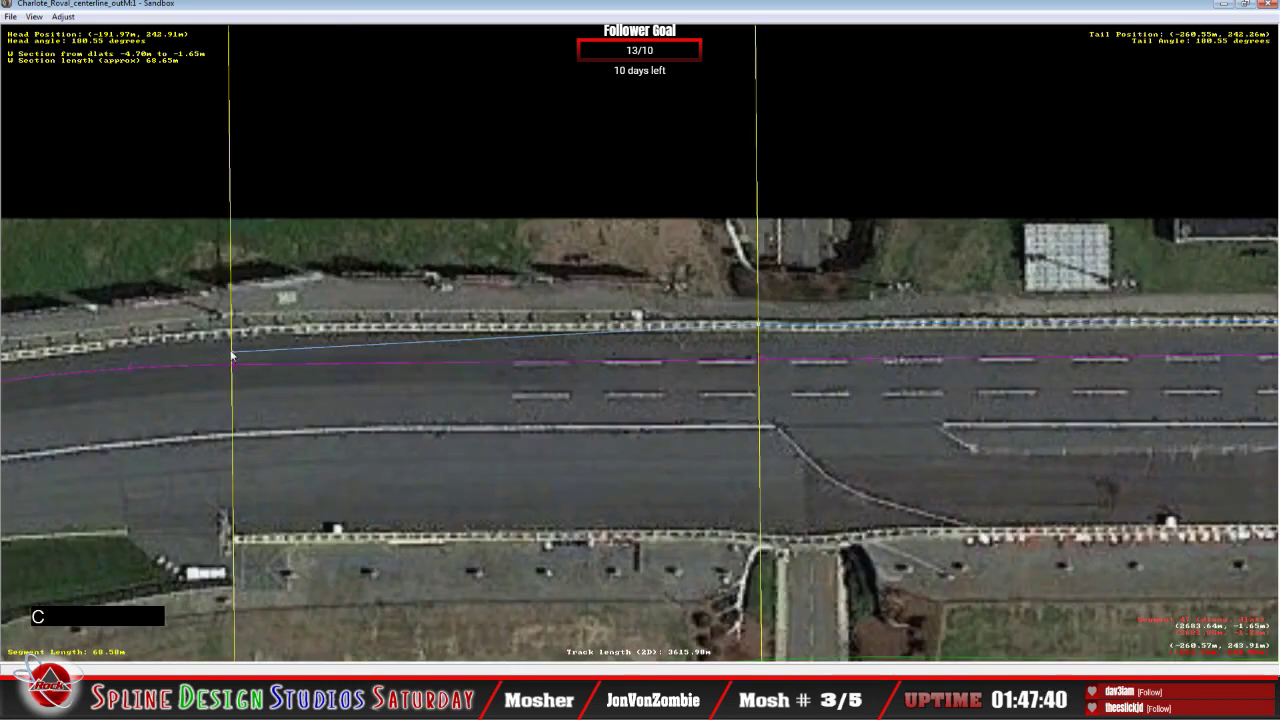
pyautogui.click(231, 341)
pyautogui.moveTo(231, 341); pyautogui.dragTo(233, 338)
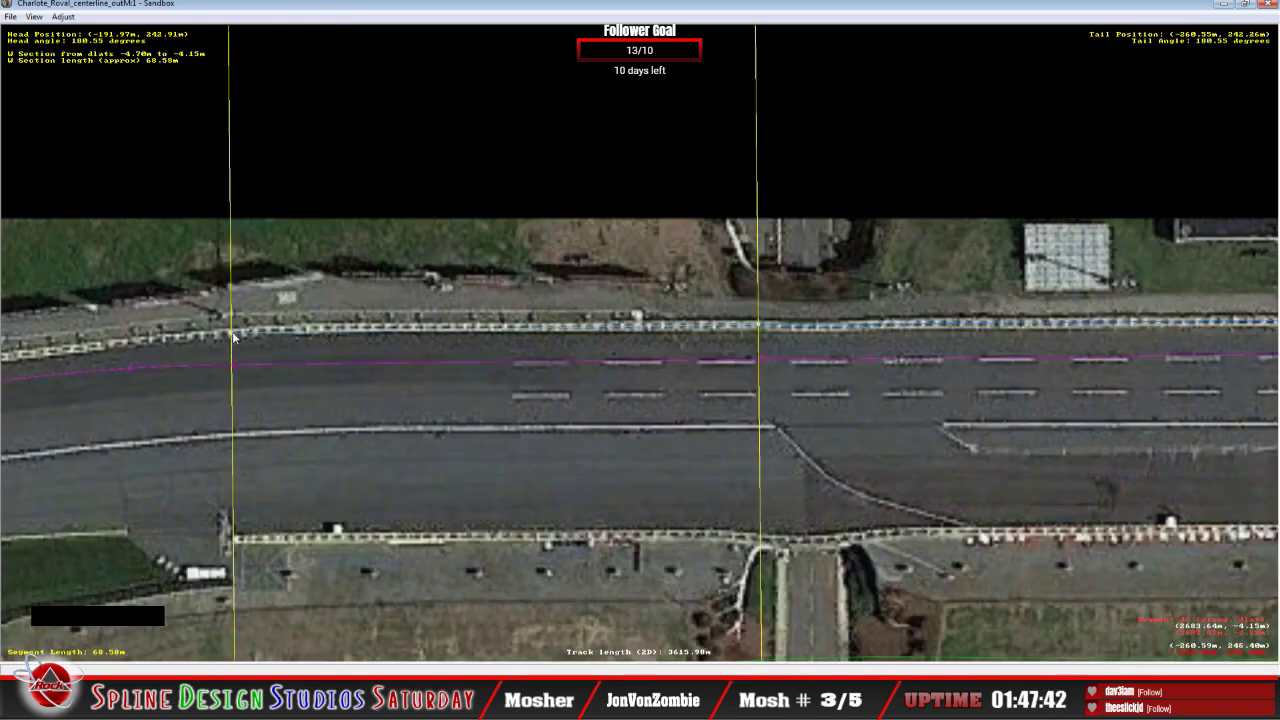
# Step: Insert a W section in segment 47 on the outer wall, joined to segment 46's at about -4.24 m and ending at about -3.47 m
pyautogui.click(195, 335)
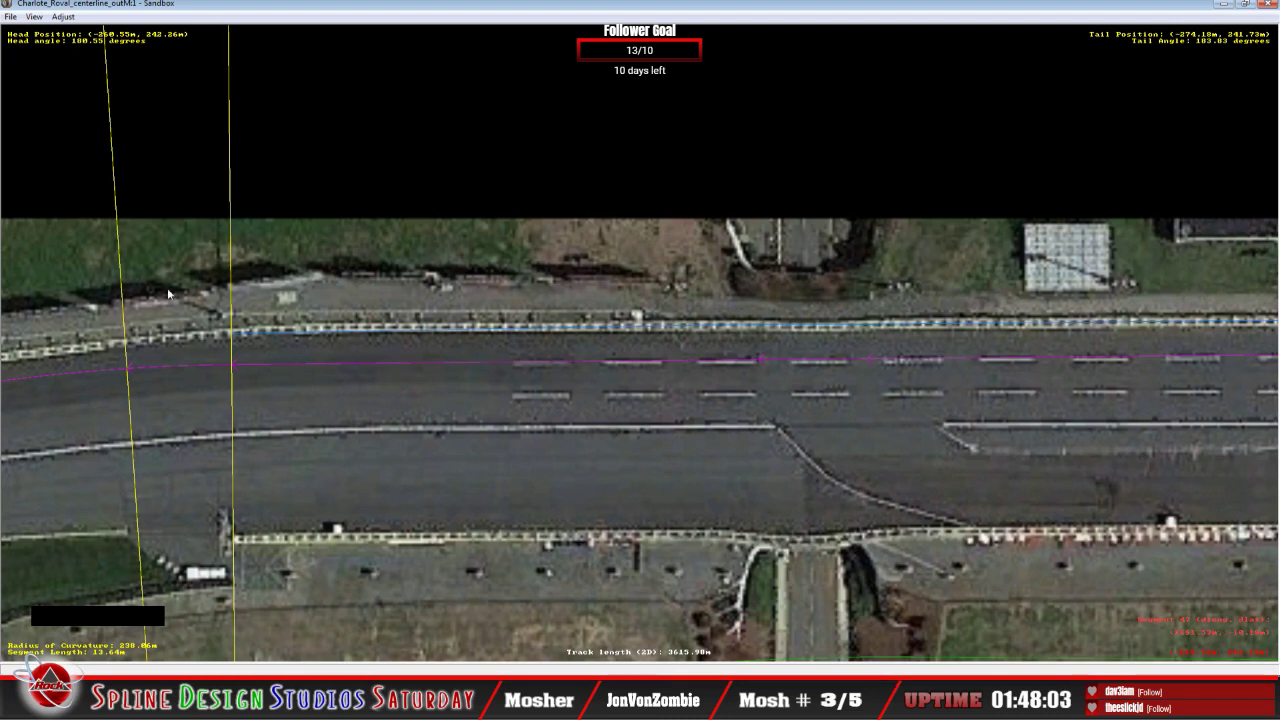
pyautogui.rightClick(170, 294)
pyautogui.moveTo(228, 387)
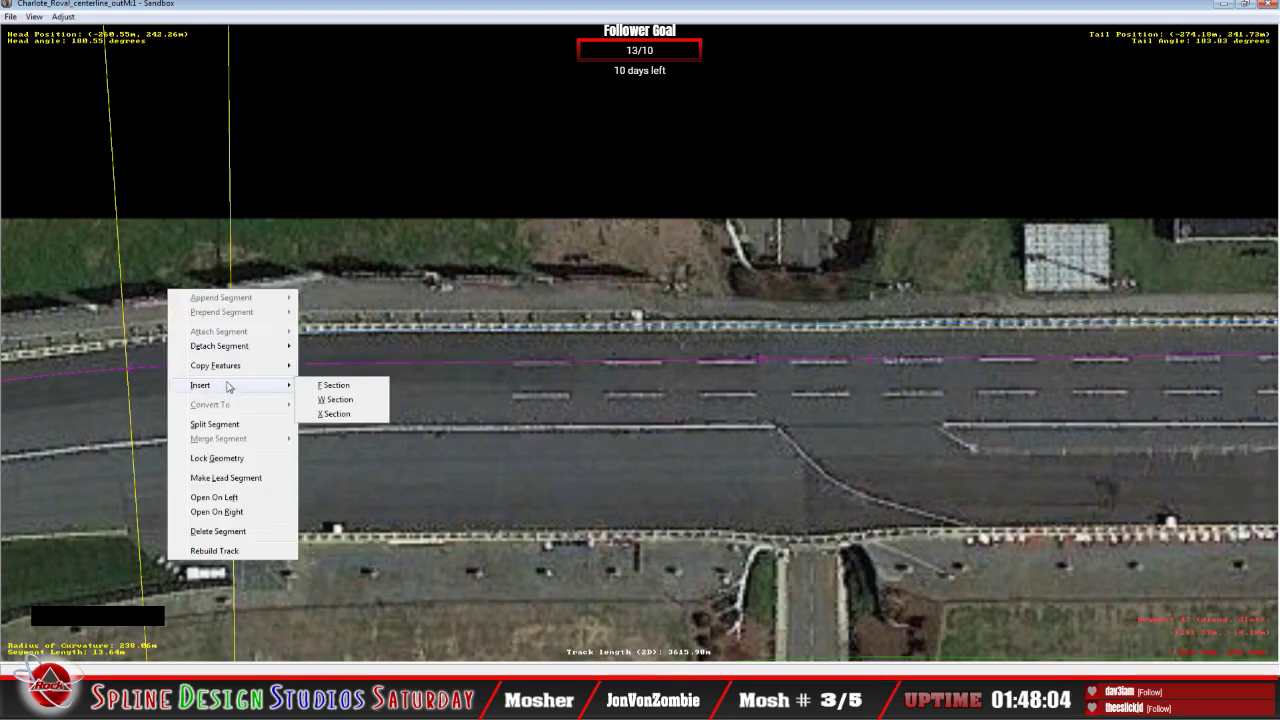
pyautogui.click(334, 399)
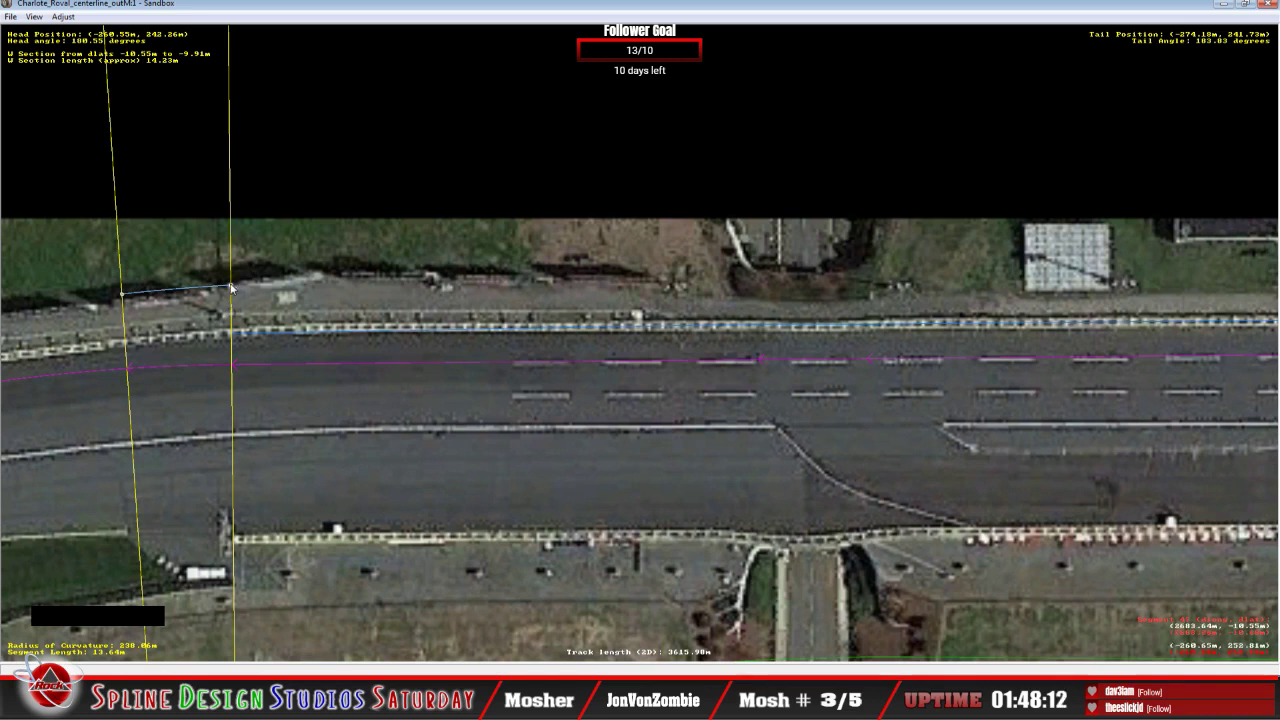
pyautogui.moveTo(230, 287); pyautogui.dragTo(233, 338)
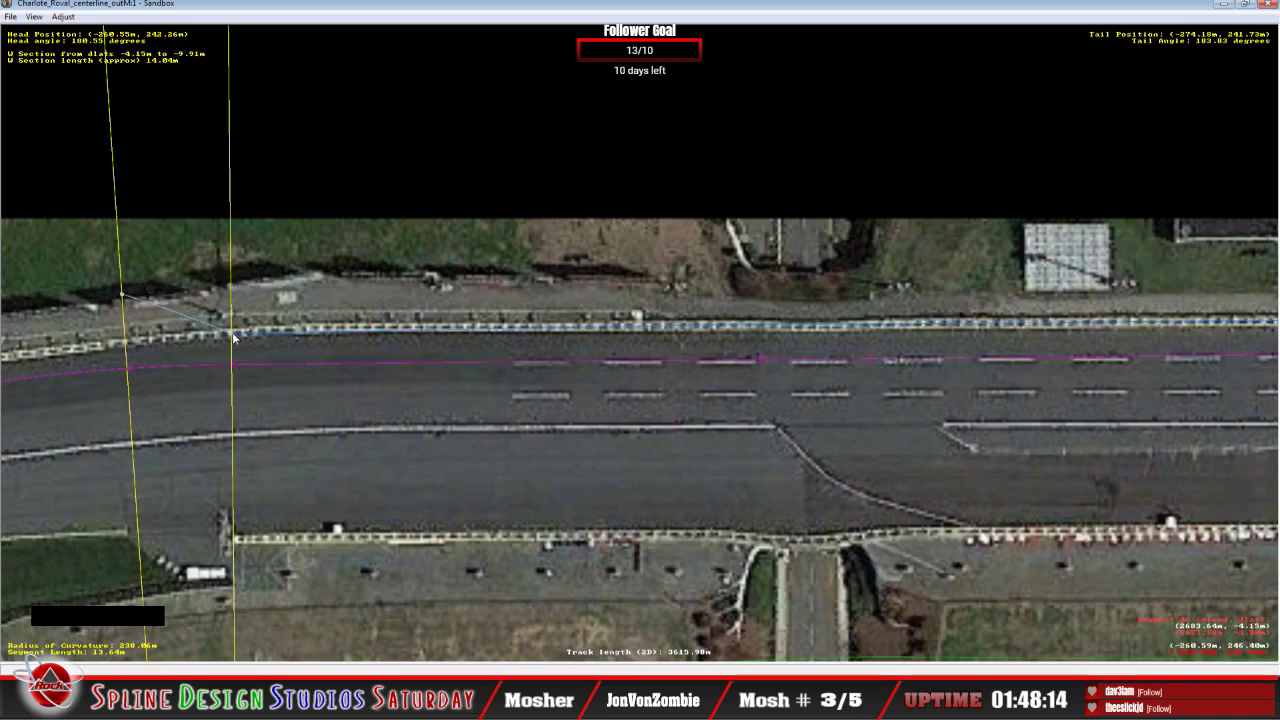
pyautogui.moveTo(124, 300); pyautogui.dragTo(125, 345)
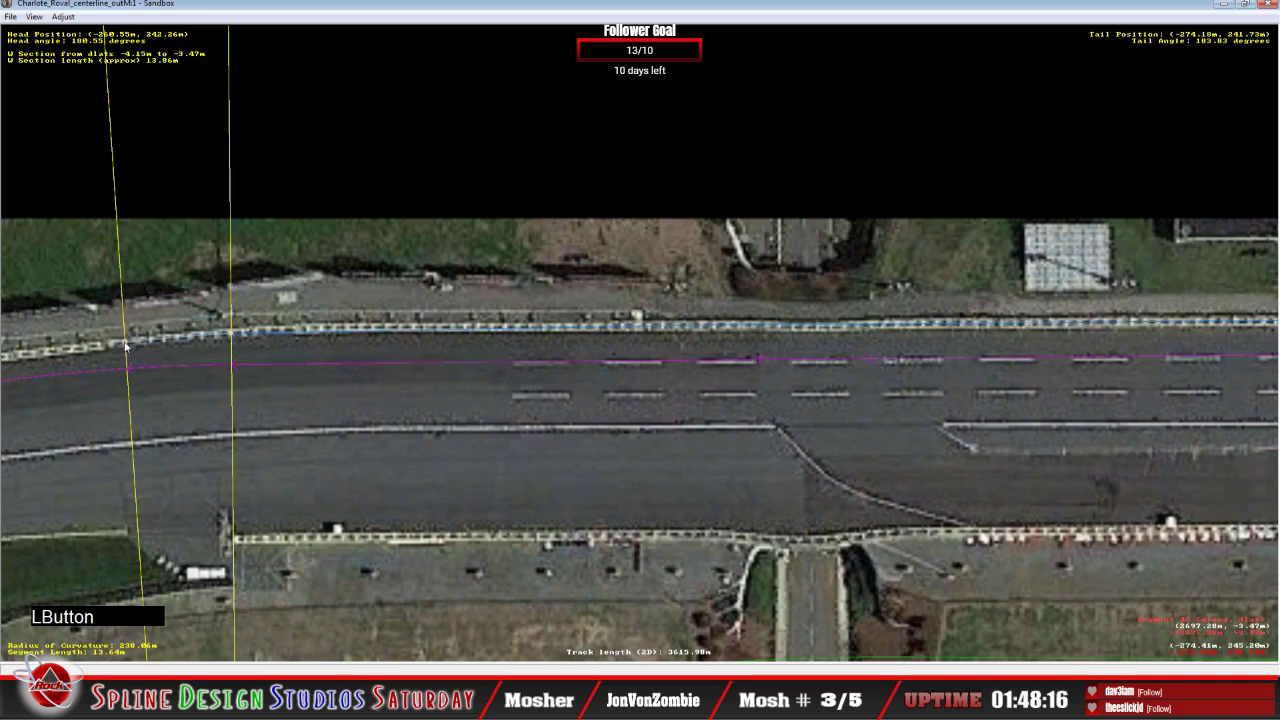
pyautogui.click(232, 338)
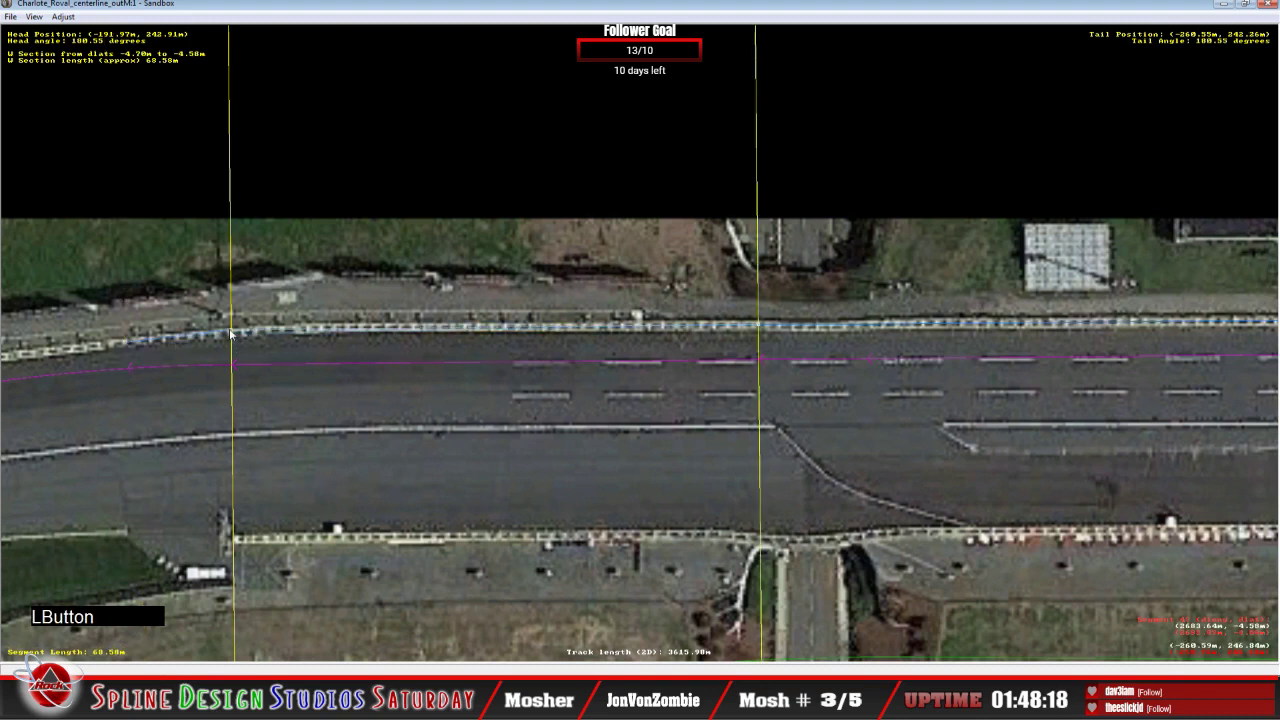
pyautogui.click(153, 355)
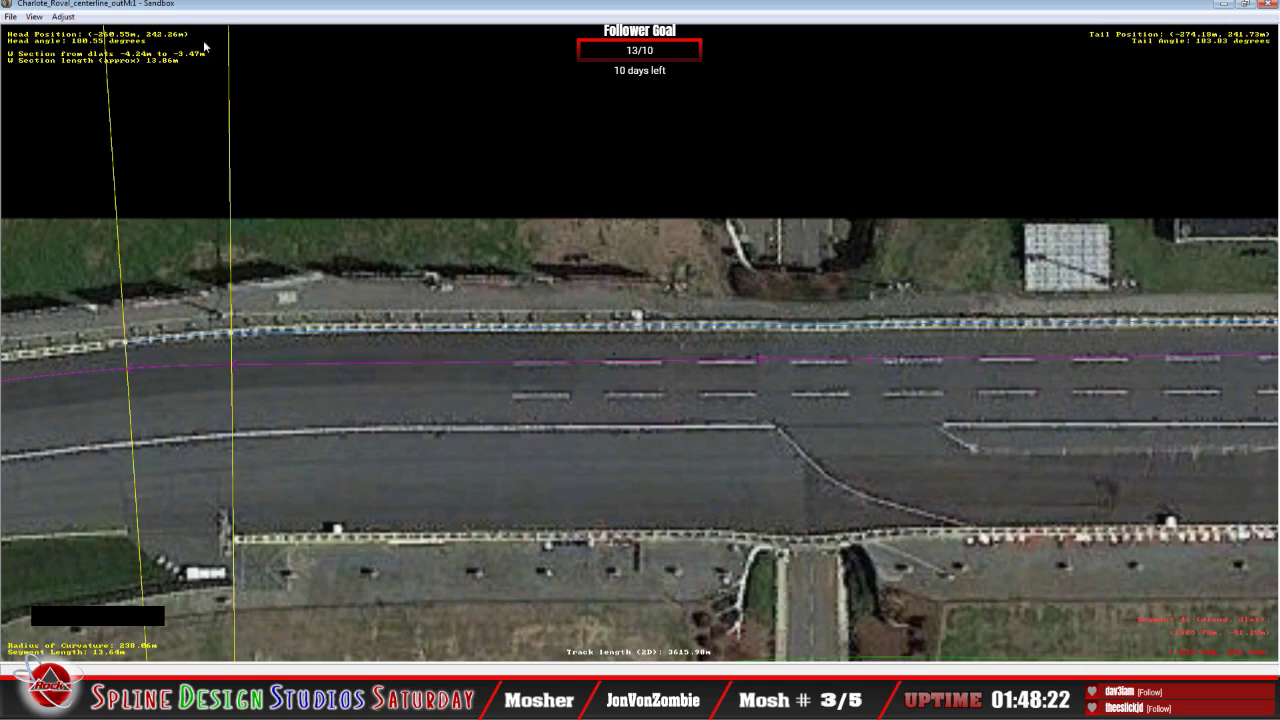
# Step: Insert a W section in segment 48, where the outer wall enters the curve
pyautogui.click(132, 382)
pyautogui.press('c')
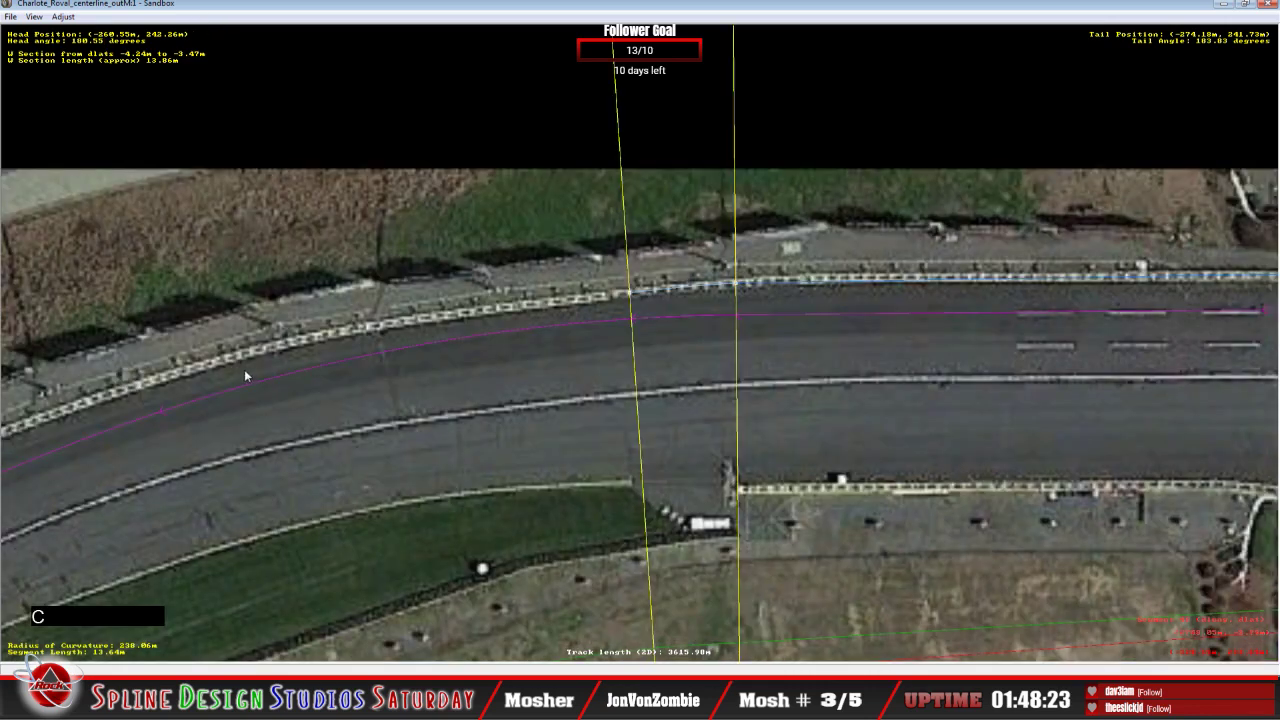
pyautogui.click(533, 299)
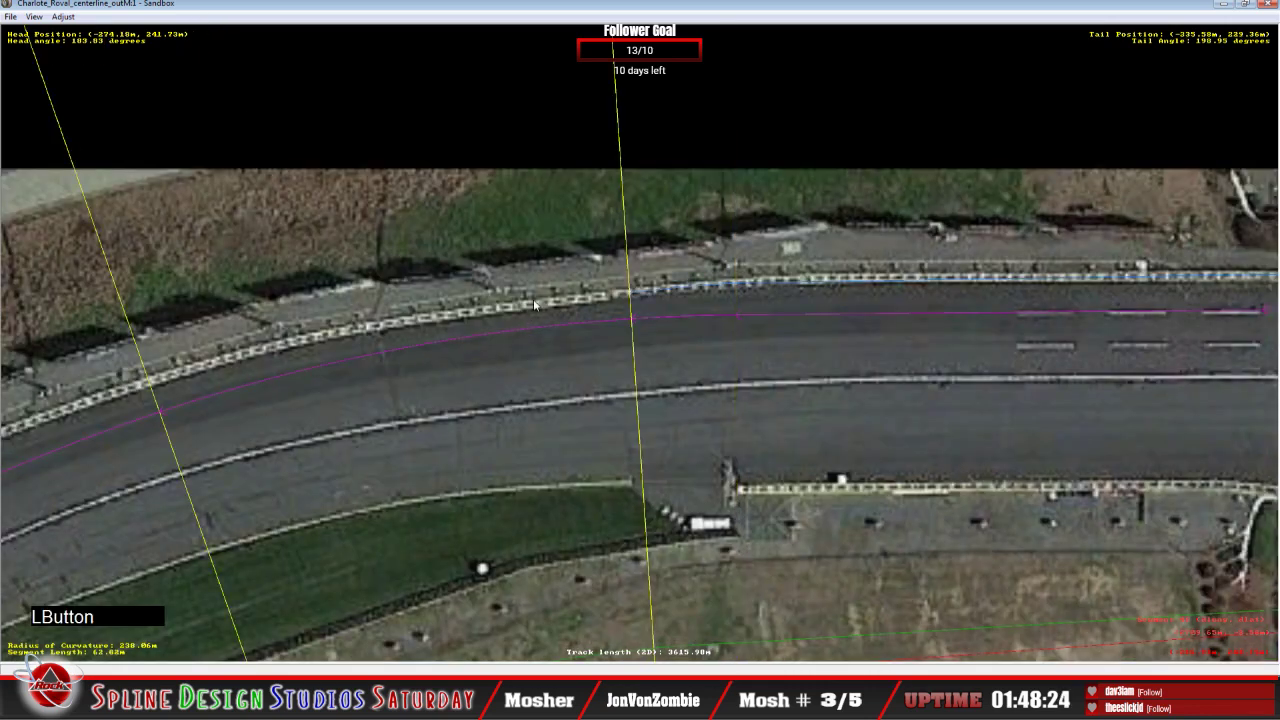
pyautogui.rightClick(473, 293)
pyautogui.moveTo(518, 397)
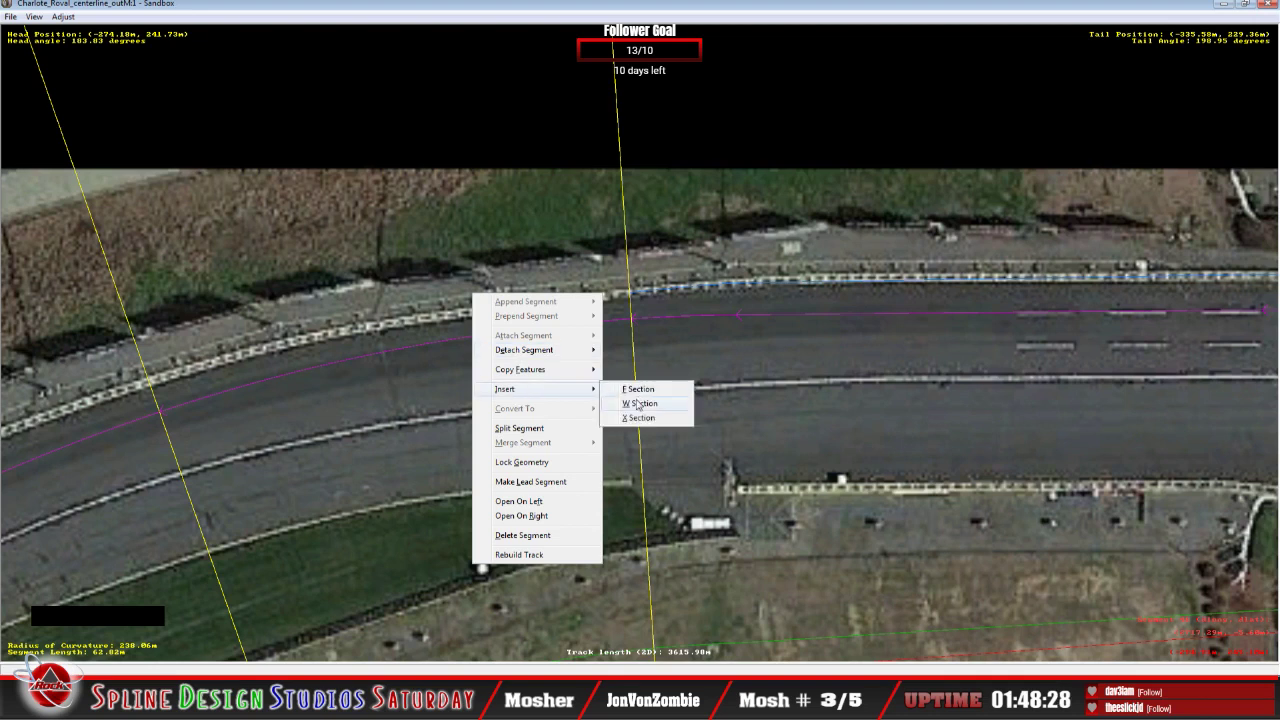
pyautogui.click(640, 403)
# Step: Place segment 48's W section on the outer wall, starting at the joint with segment 47 at about -3.46 m and ending at about -4.28 m
pyautogui.click(631, 282)
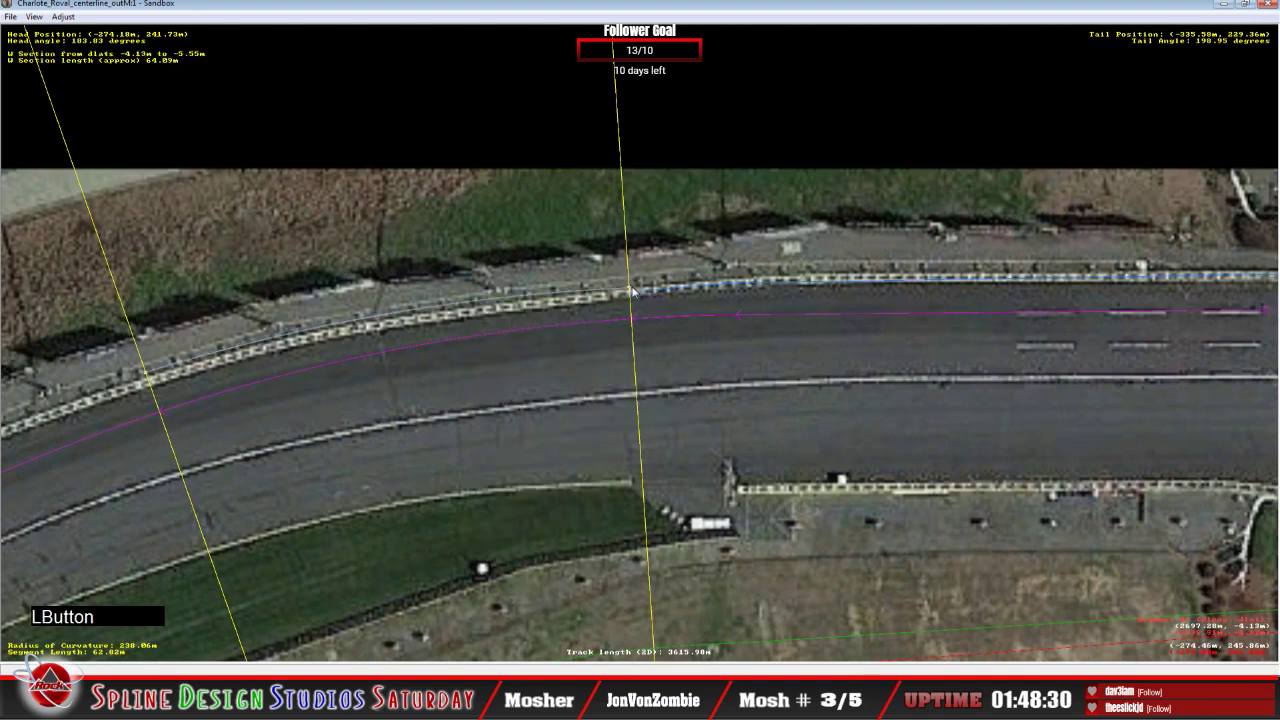
pyautogui.click(634, 289)
pyautogui.click(628, 290)
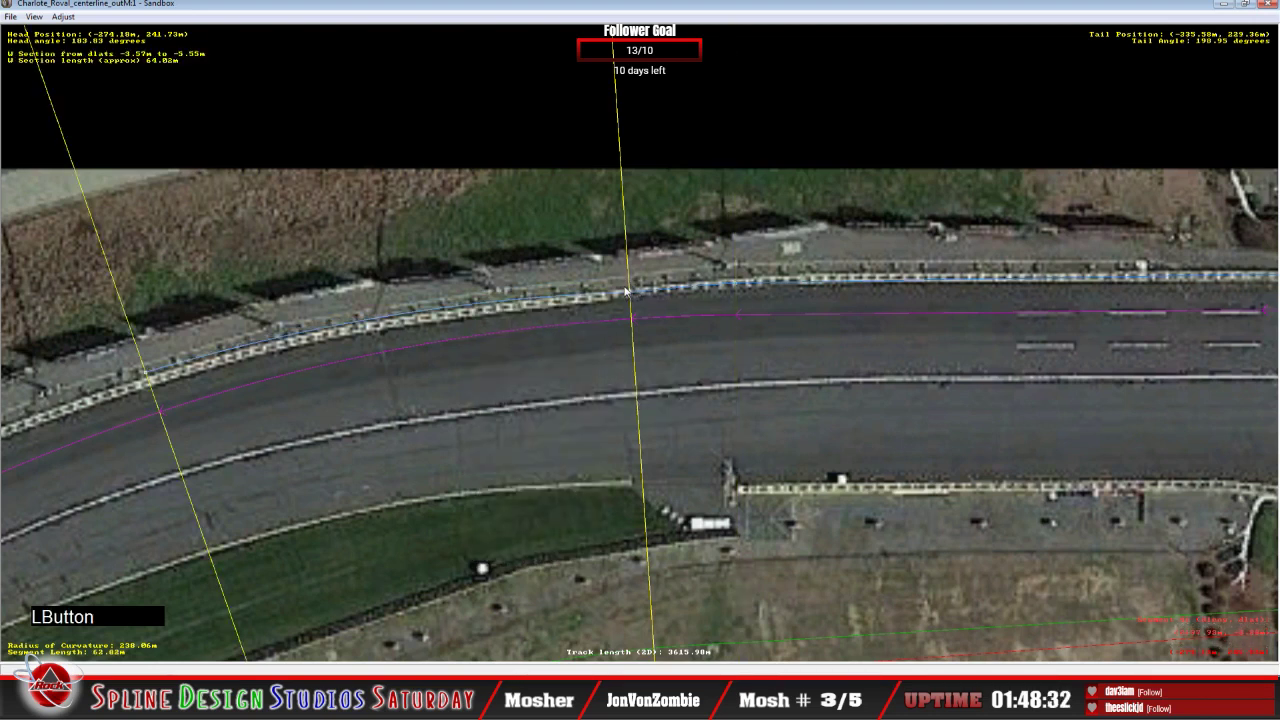
pyautogui.moveTo(629, 288); pyautogui.dragTo(630, 294)
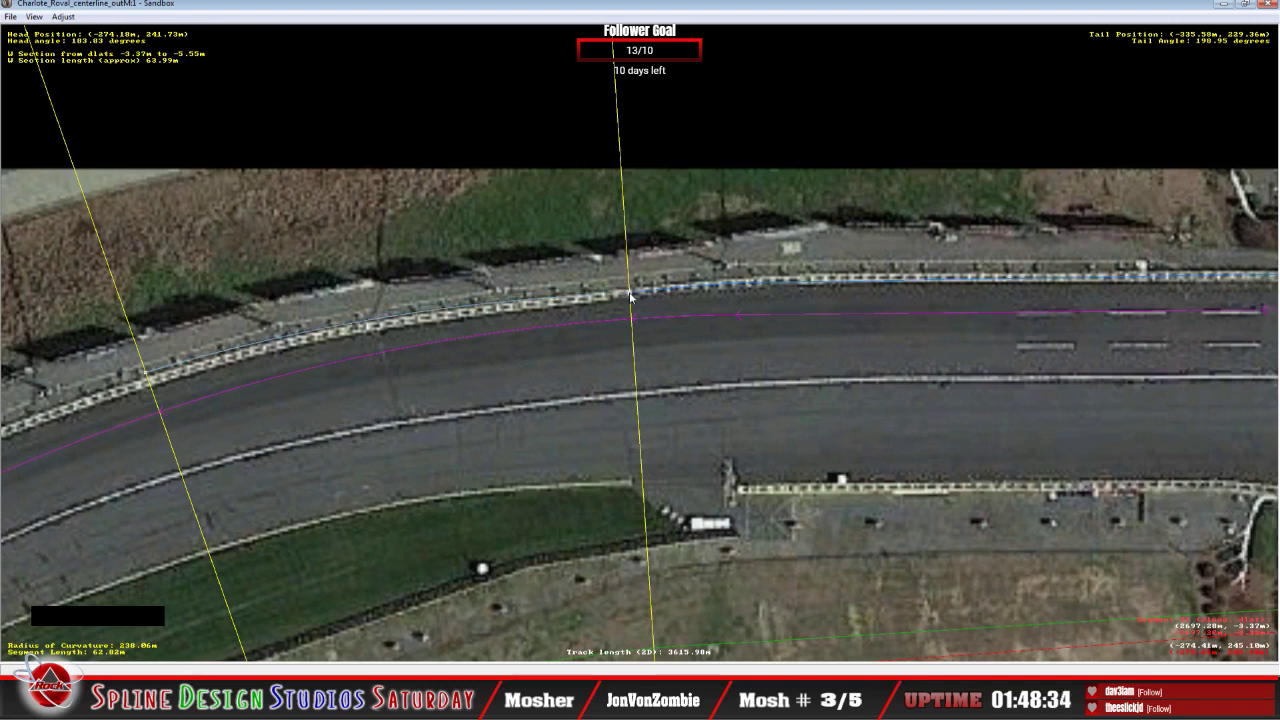
pyautogui.click(630, 293)
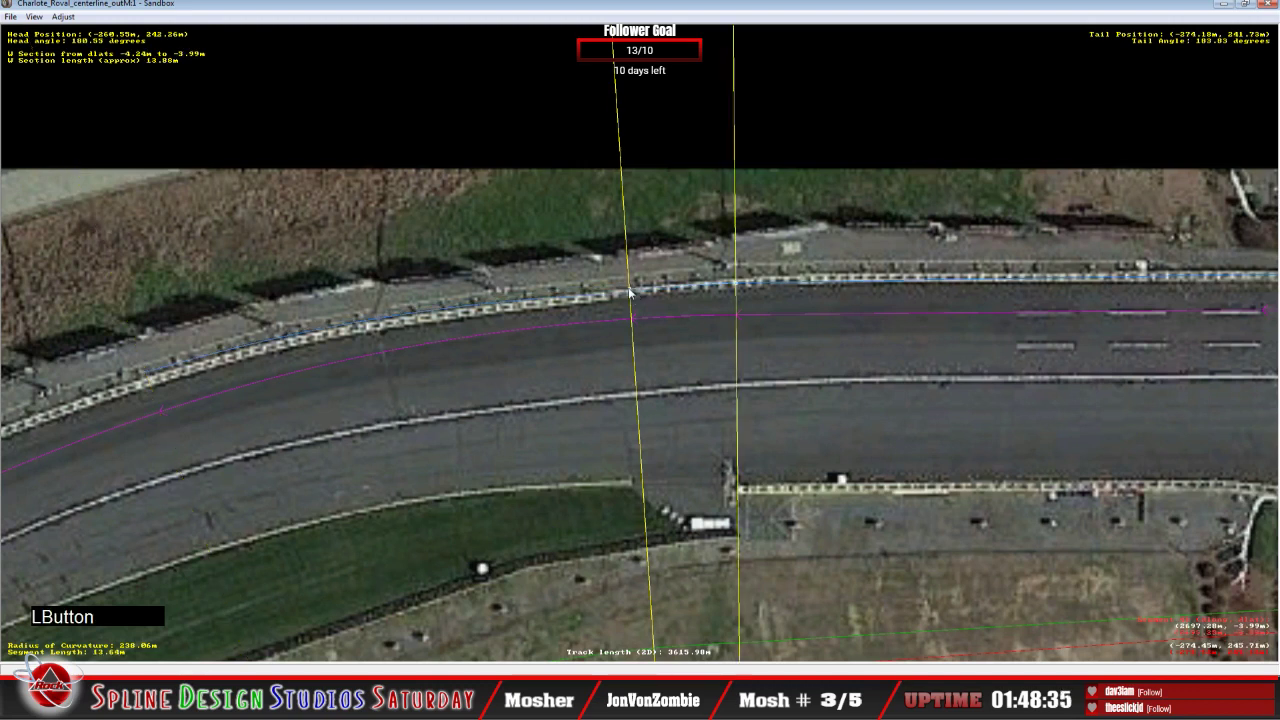
pyautogui.click(630, 294)
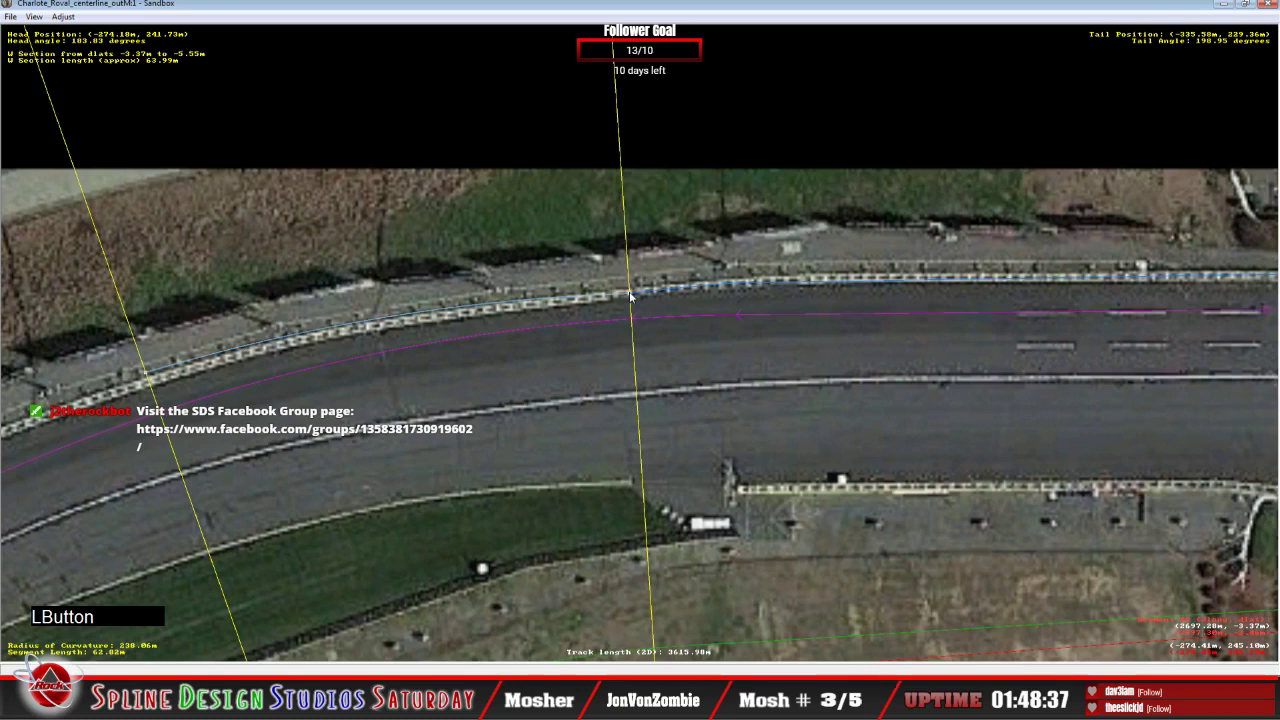
pyautogui.moveTo(630, 294); pyautogui.dragTo(400, 340)
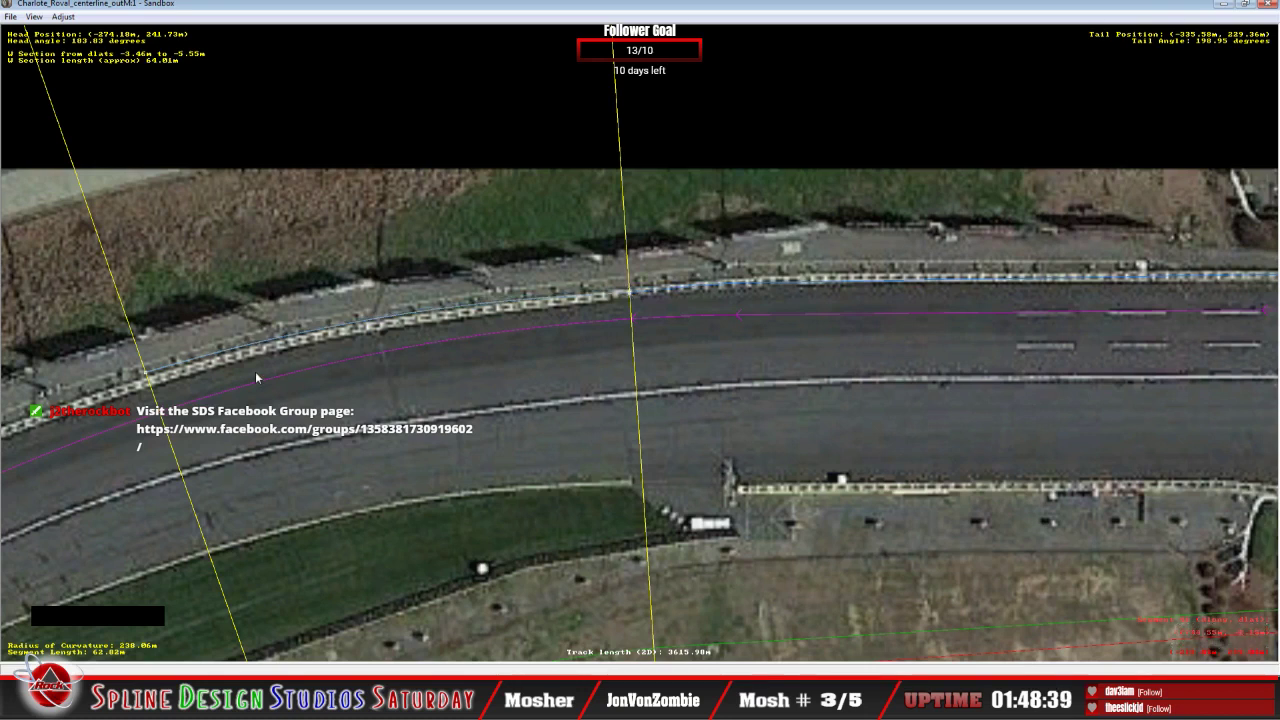
pyautogui.click(151, 377)
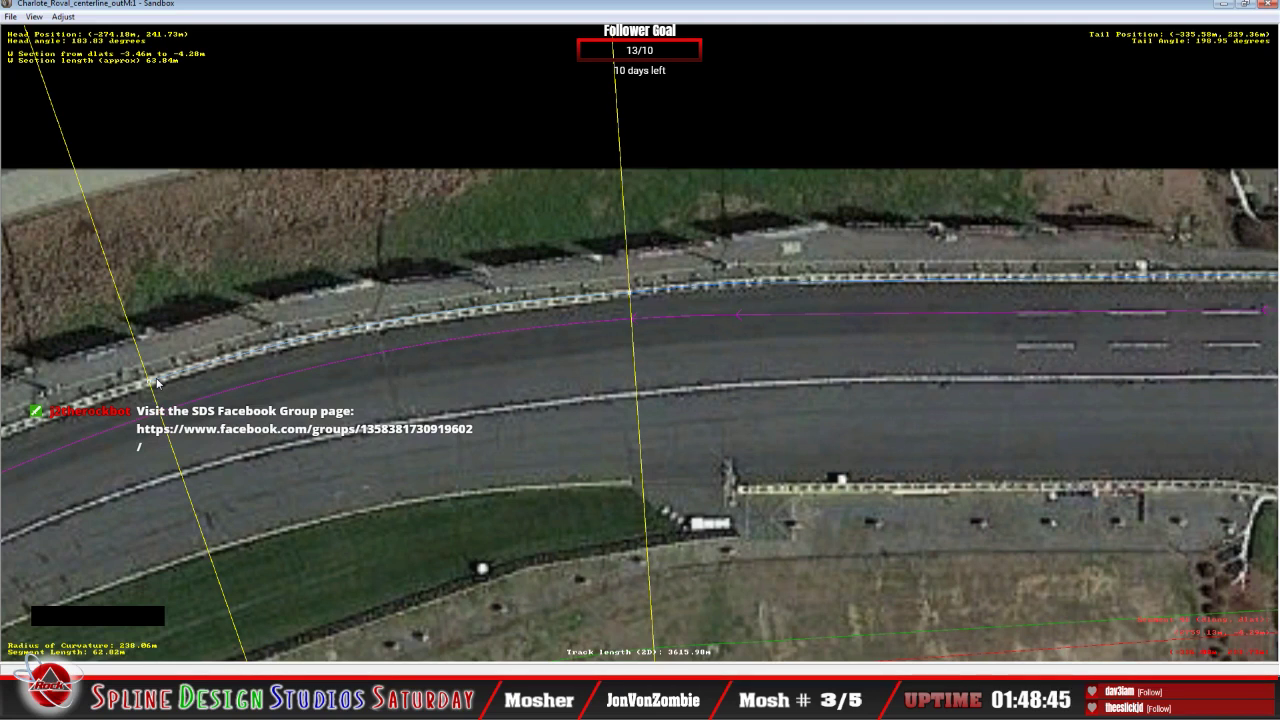
# Step: Insert a W section in segment 49 on the outer side of the curve
pyautogui.click(307, 17)
pyautogui.press('c')
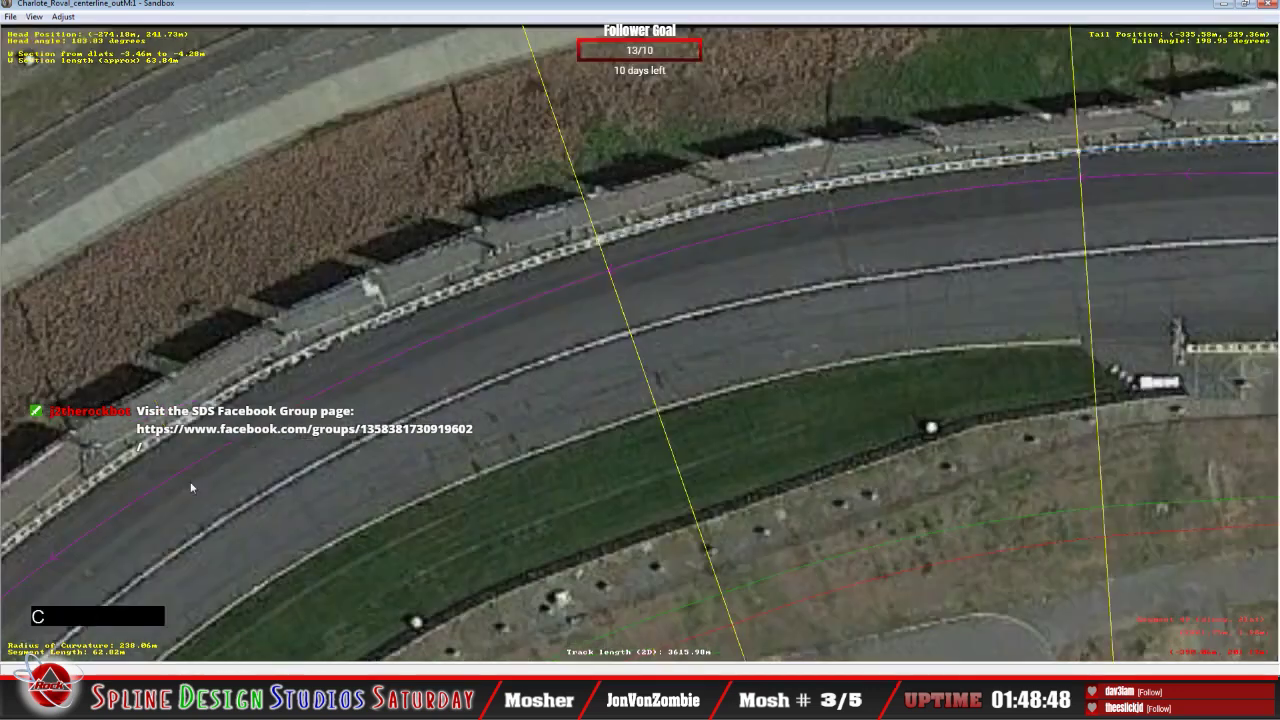
pyautogui.click(389, 276)
pyautogui.rightClick(390, 273)
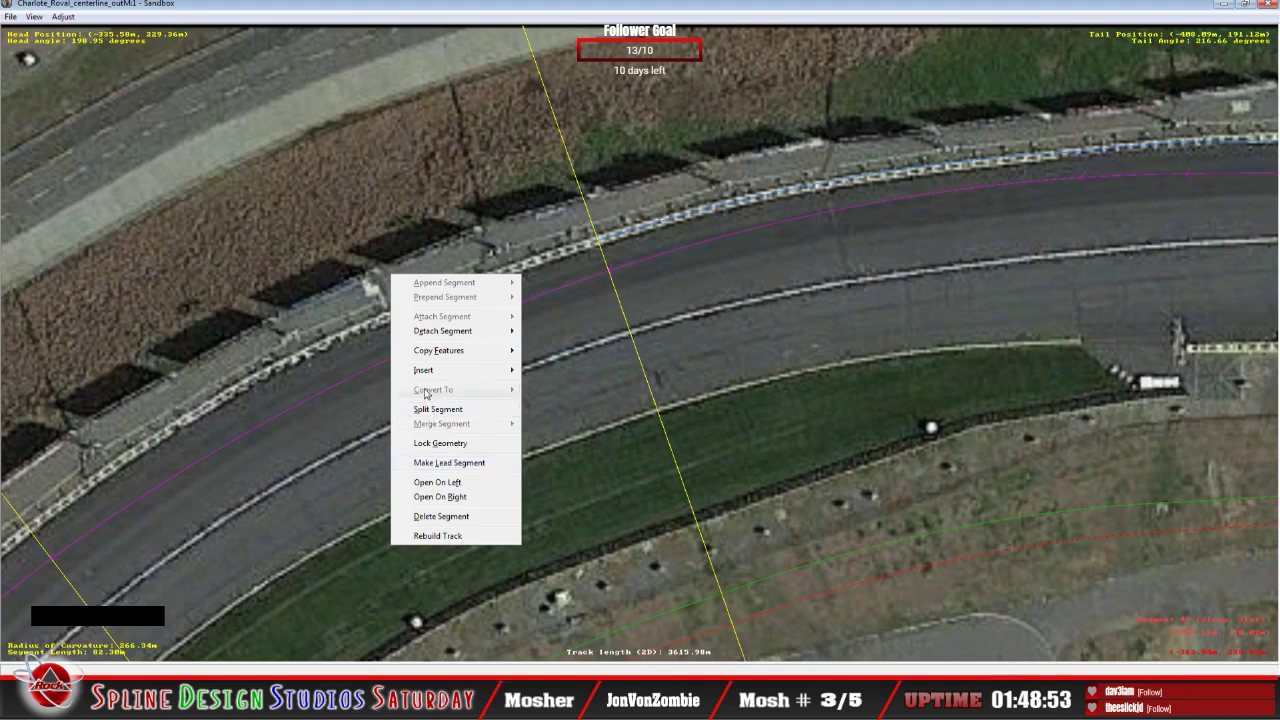
pyautogui.moveTo(430, 372)
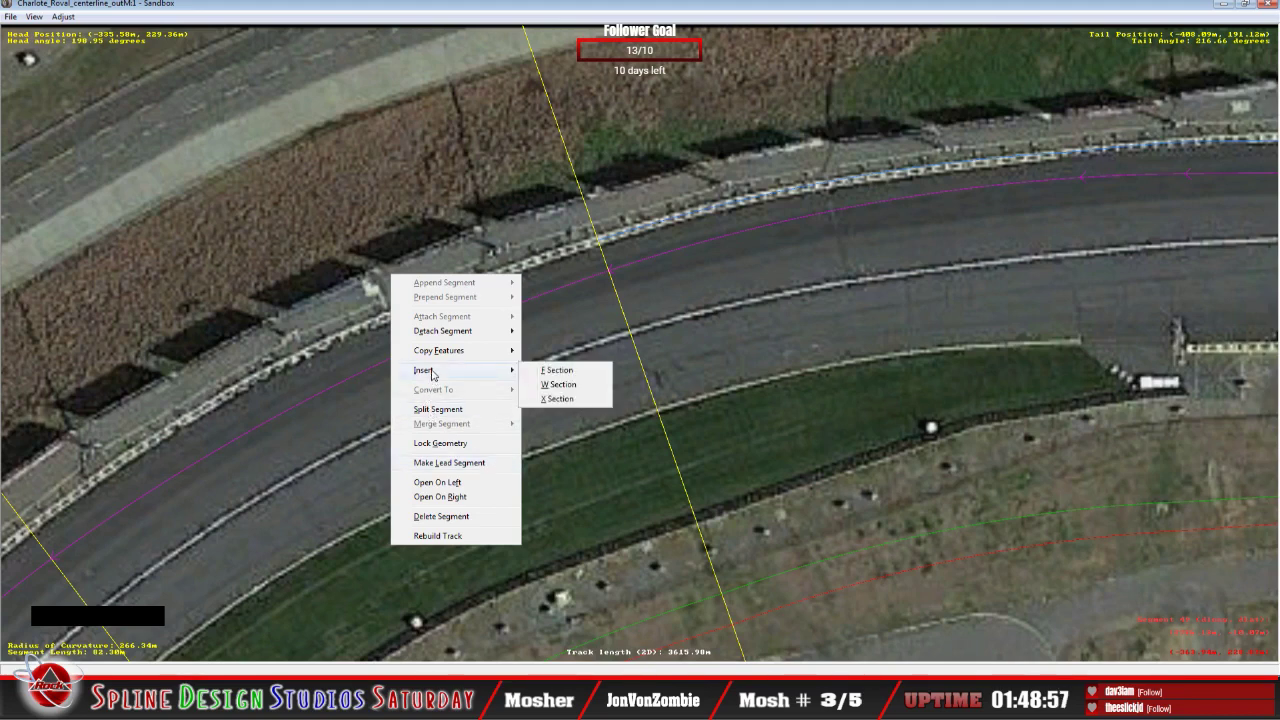
pyautogui.click(541, 387)
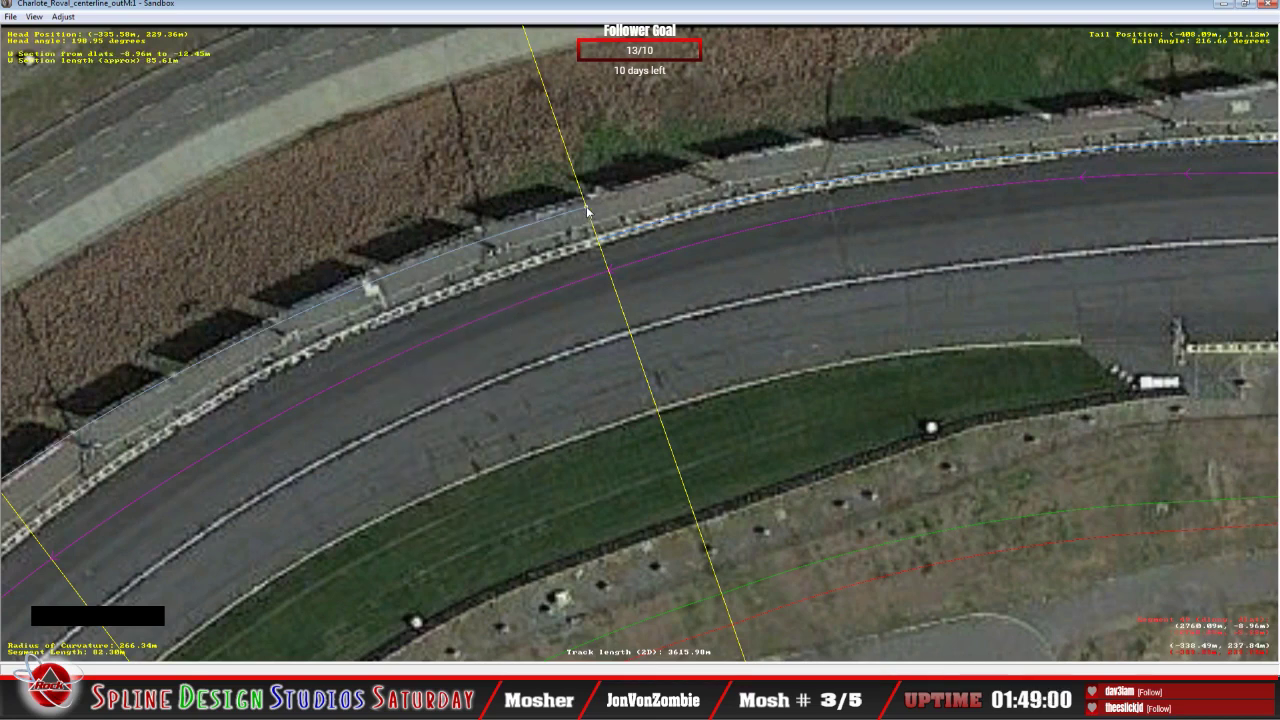
# Step: Align the joint between the W sections of segments 48 and 49 on the outer wall at a dlat of about -4.5 m
pyautogui.click(594, 245)
pyautogui.click(600, 238)
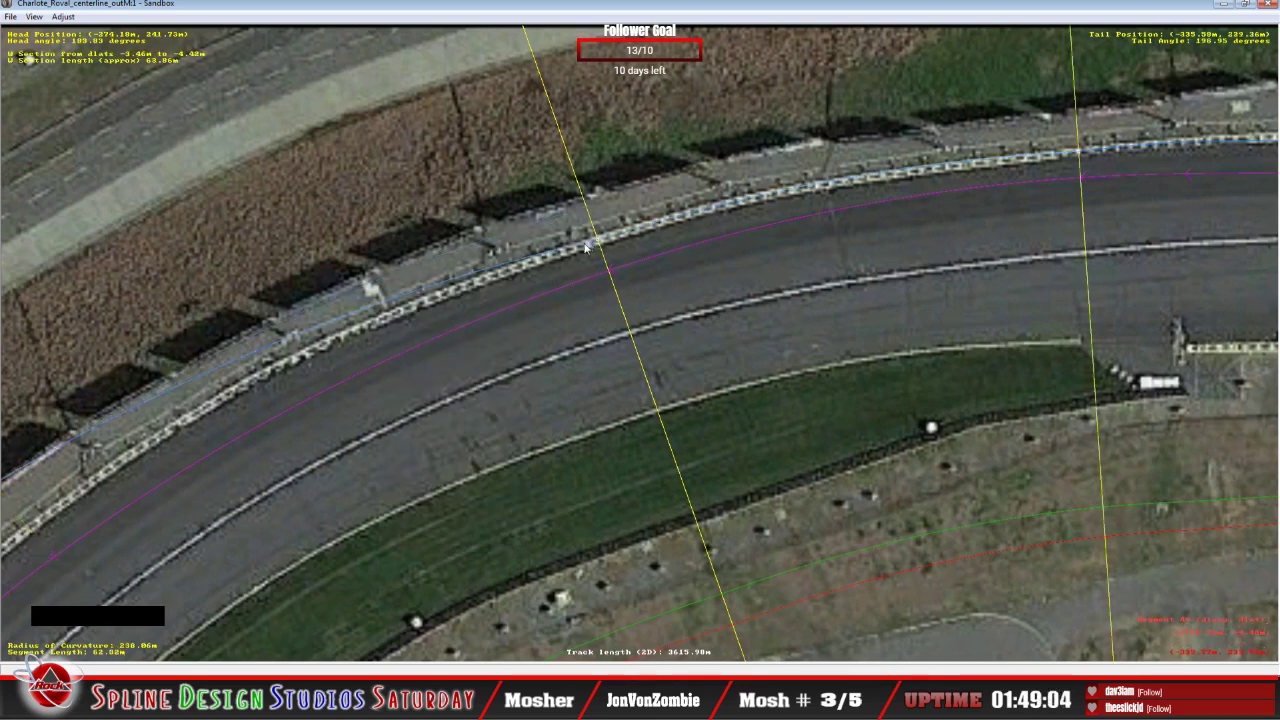
pyautogui.click(596, 240)
pyautogui.click(597, 238)
pyautogui.click(226, 402)
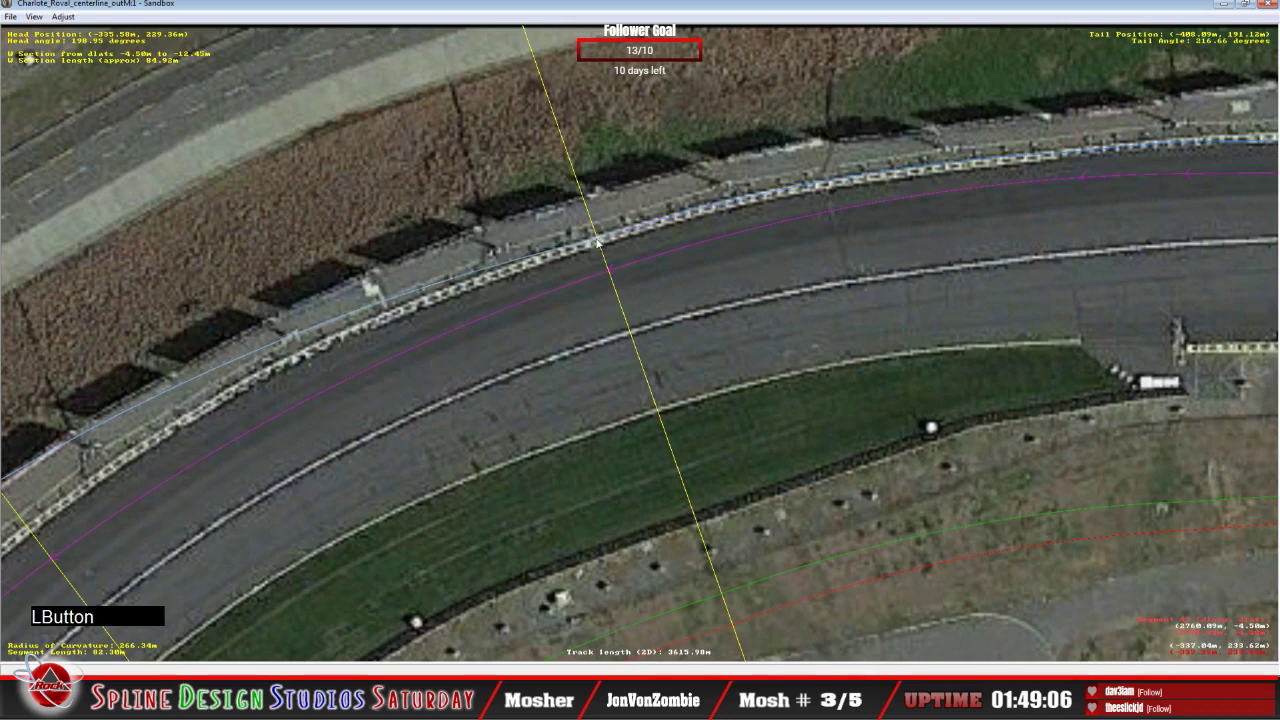
# Step: Move the end of segment 49's W section onto the outer wall at a dlat of about -5.14 m
pyautogui.click(310, 24)
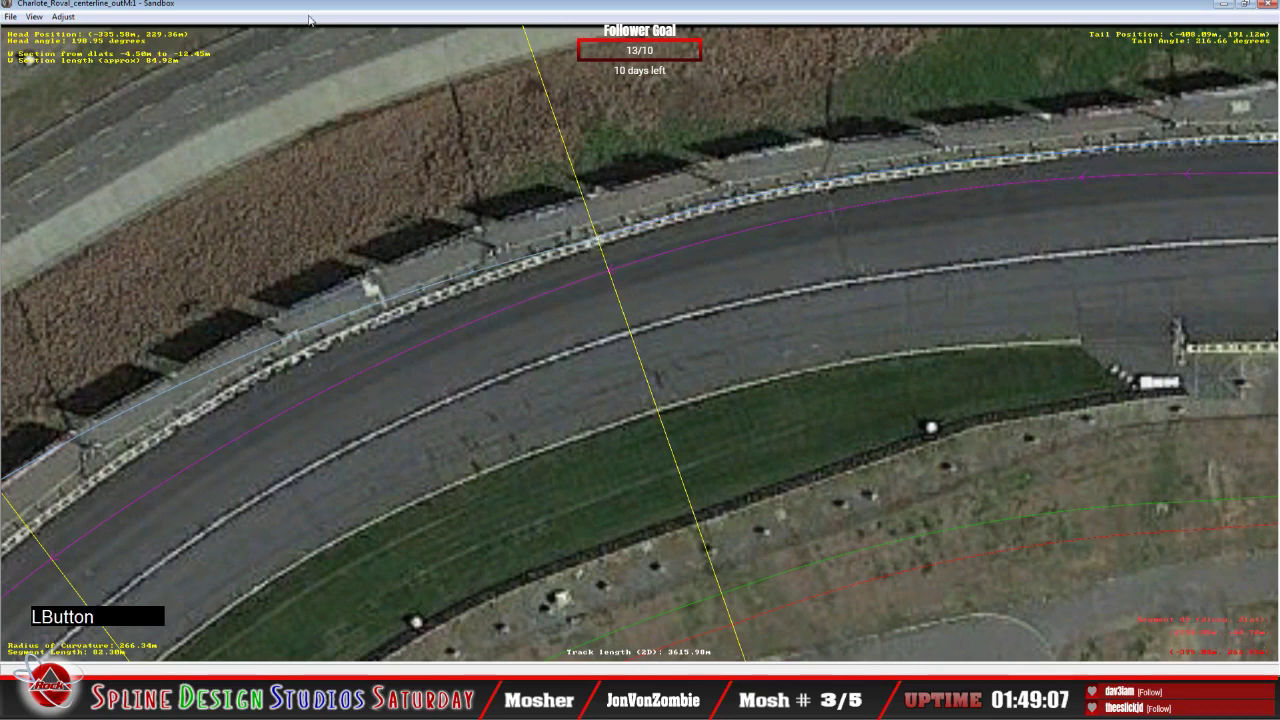
pyautogui.press('c')
pyautogui.click(366, 514)
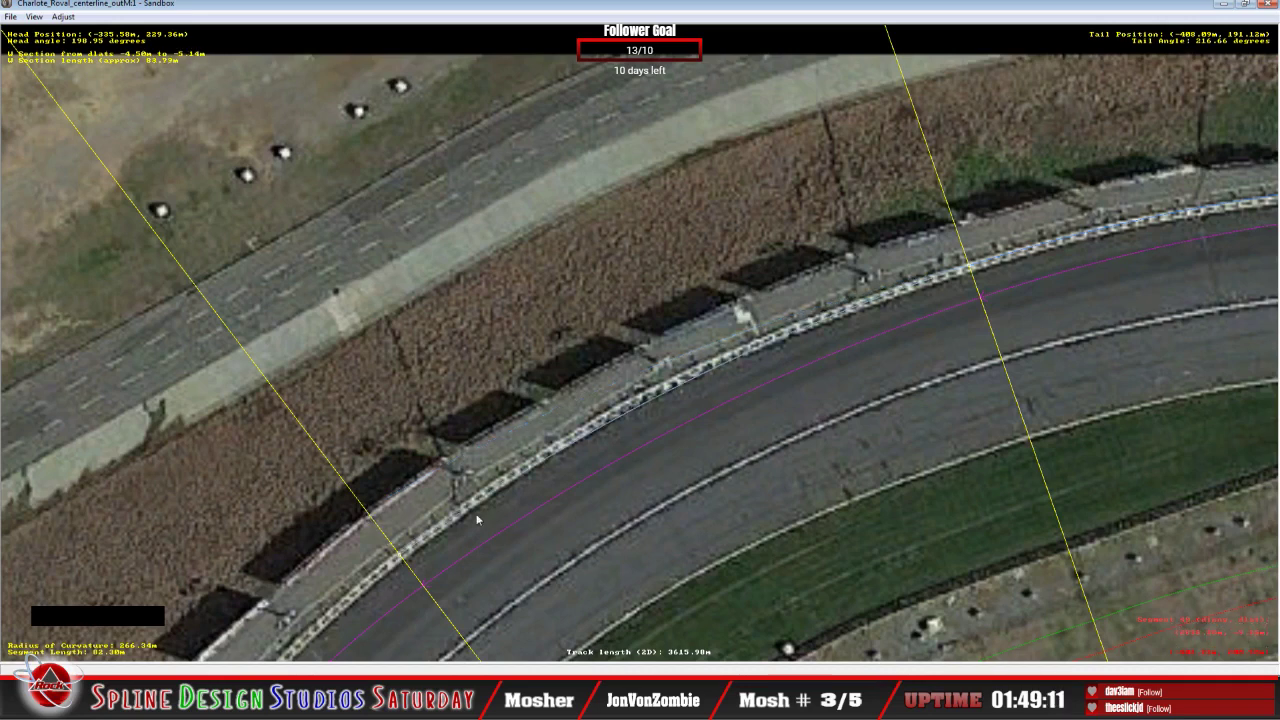
# Step: Insert a W section in segment 50 along the outer wall, from a dlat of about -5.26 m to about -5.02 m
pyautogui.press('c')
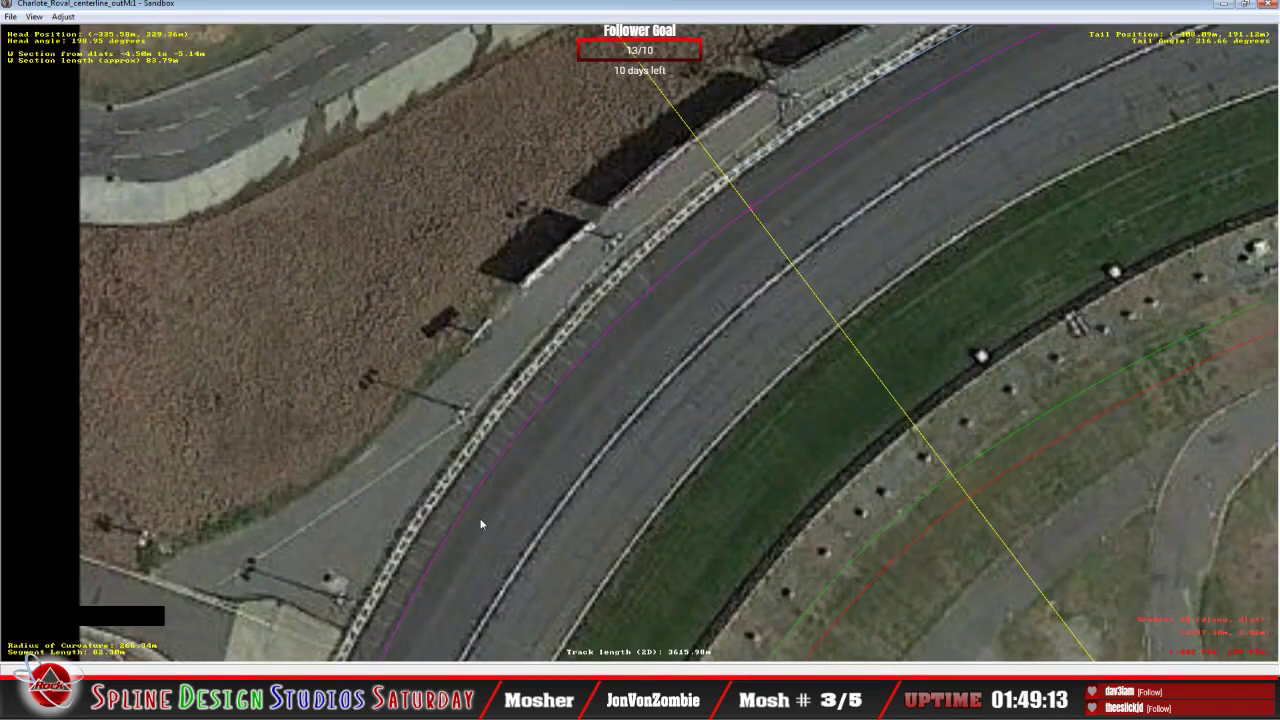
pyautogui.rightClick(497, 299)
pyautogui.moveTo(537, 405)
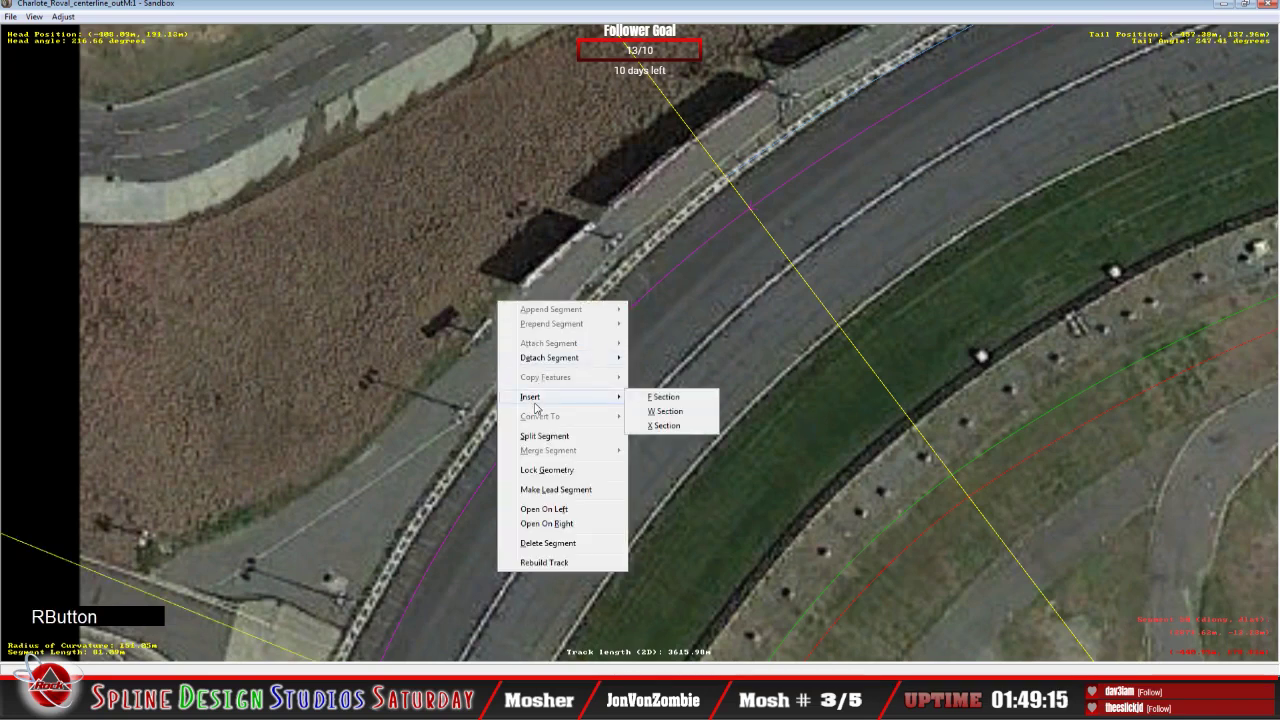
pyautogui.click(665, 410)
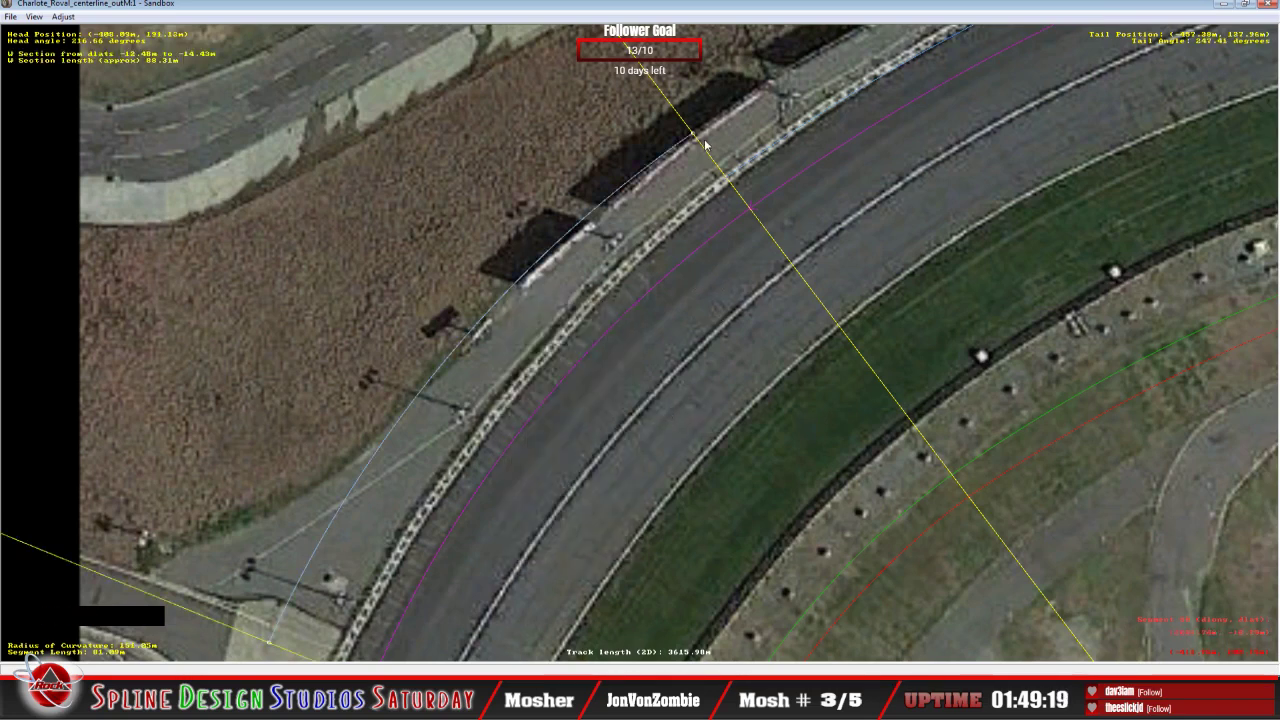
pyautogui.moveTo(700, 138); pyautogui.dragTo(728, 180)
pyautogui.click(728, 180)
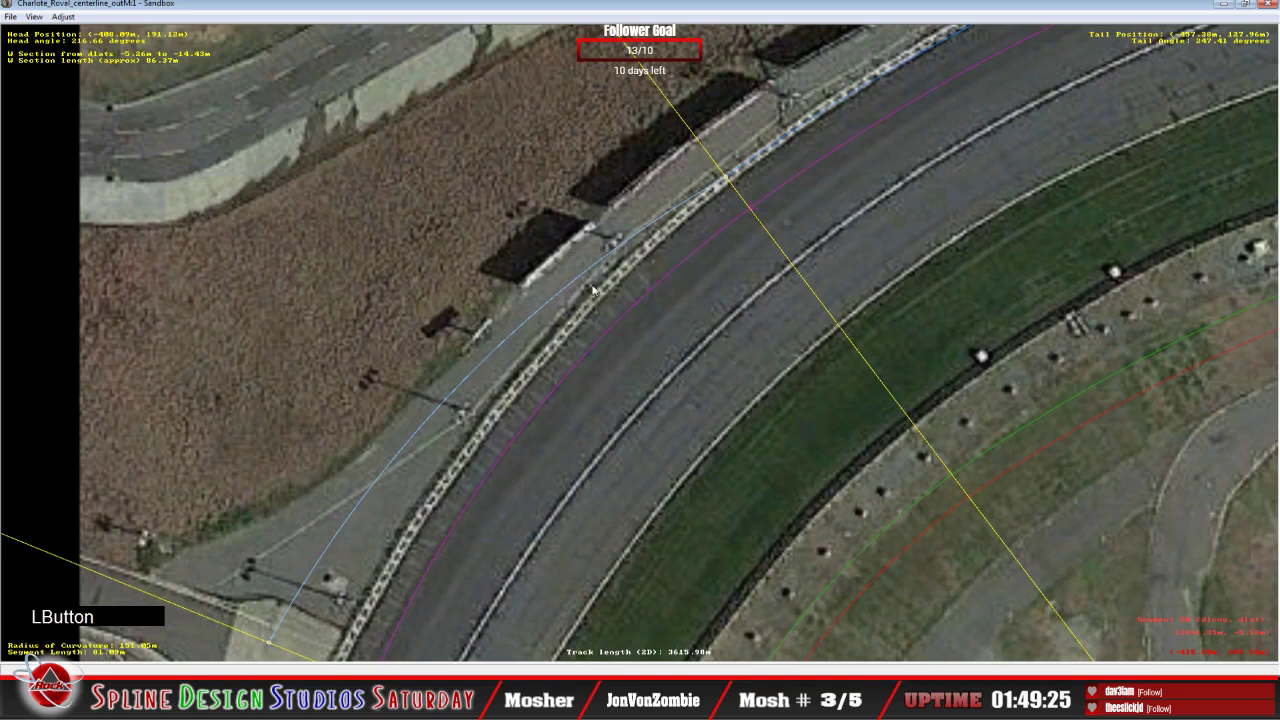
pyautogui.press('c')
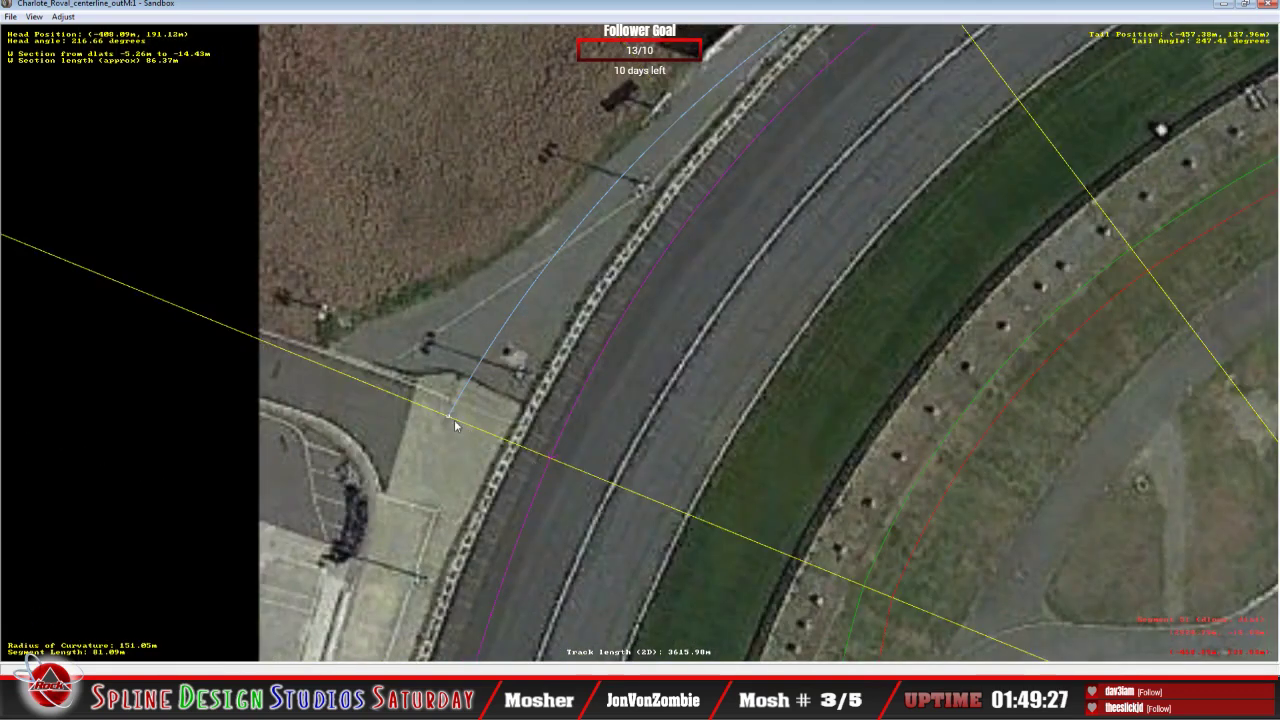
pyautogui.moveTo(448, 414); pyautogui.dragTo(505, 463)
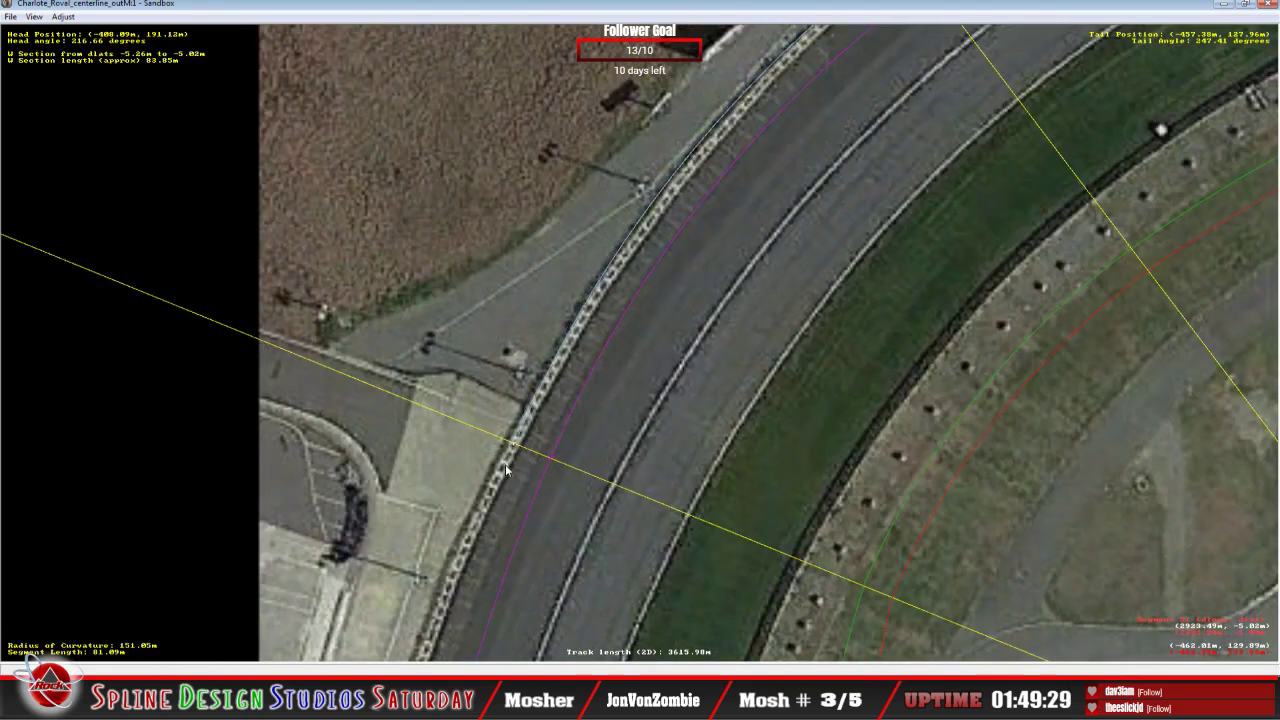
# Step: Insert a W section in segment 51 and move its start onto the outer wall at a dlat of about -5.29 m
pyautogui.press('c')
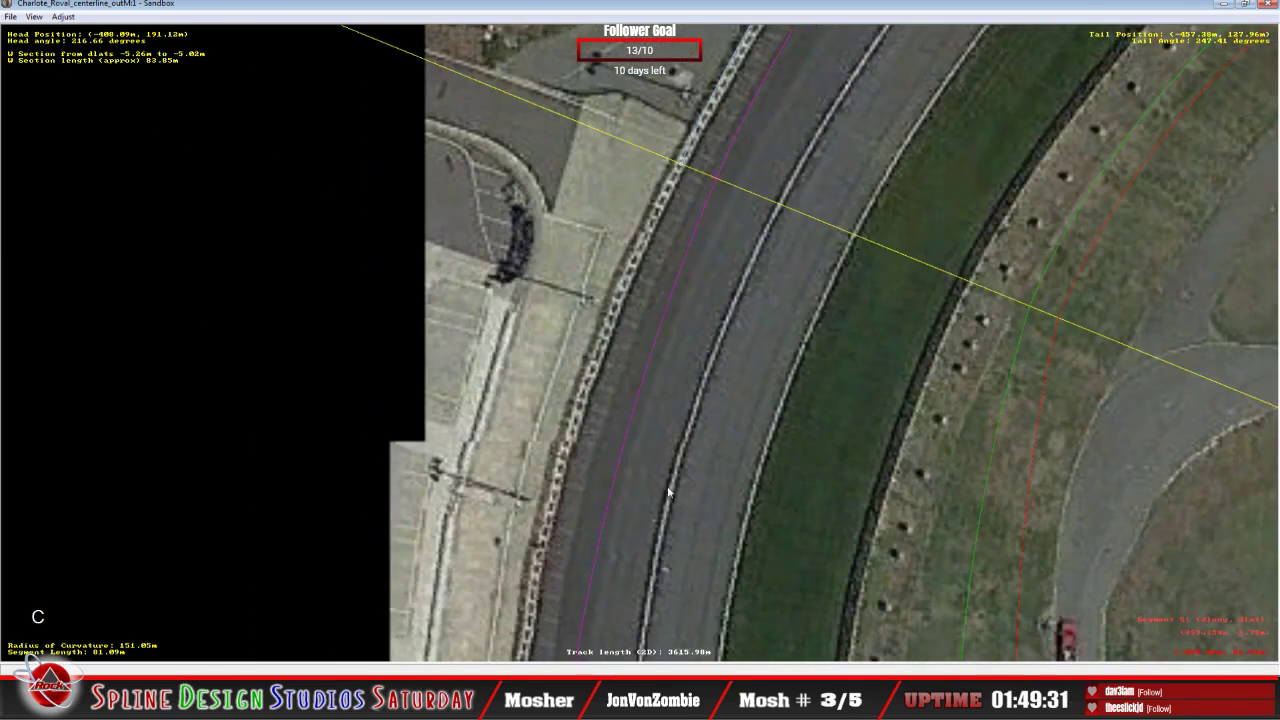
pyautogui.rightClick(568, 311)
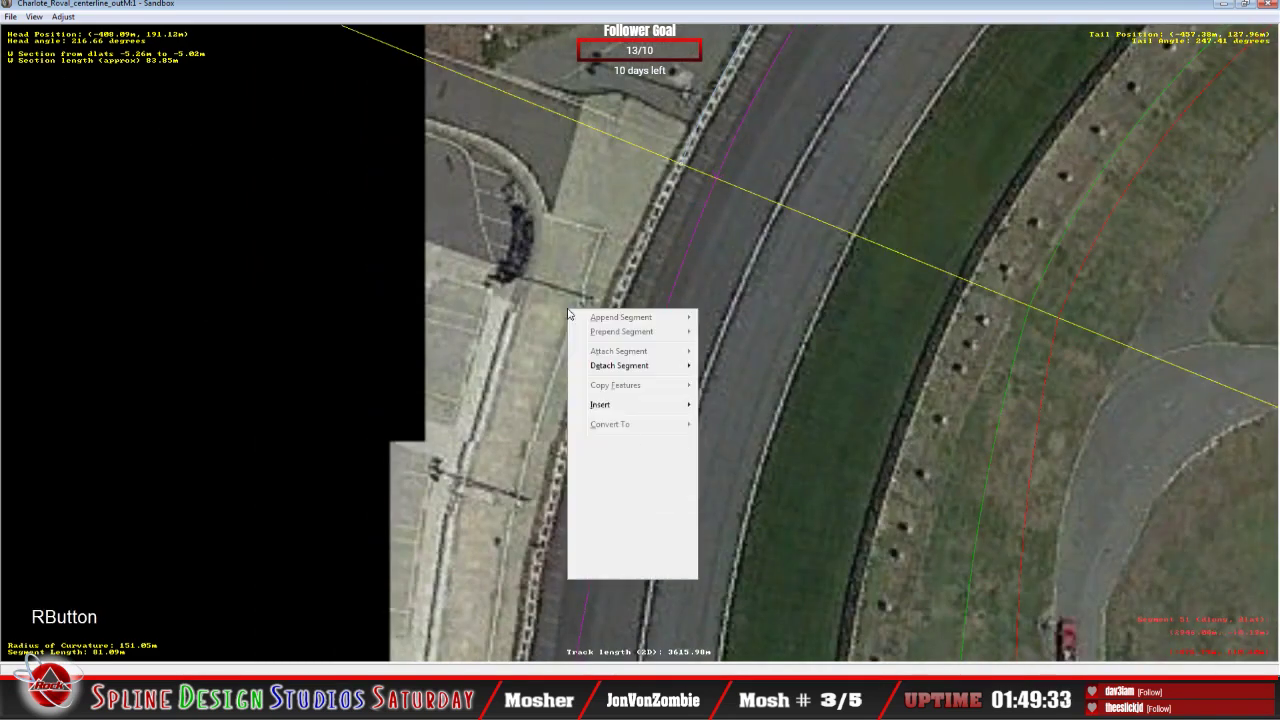
pyautogui.moveTo(623, 406)
pyautogui.click(735, 419)
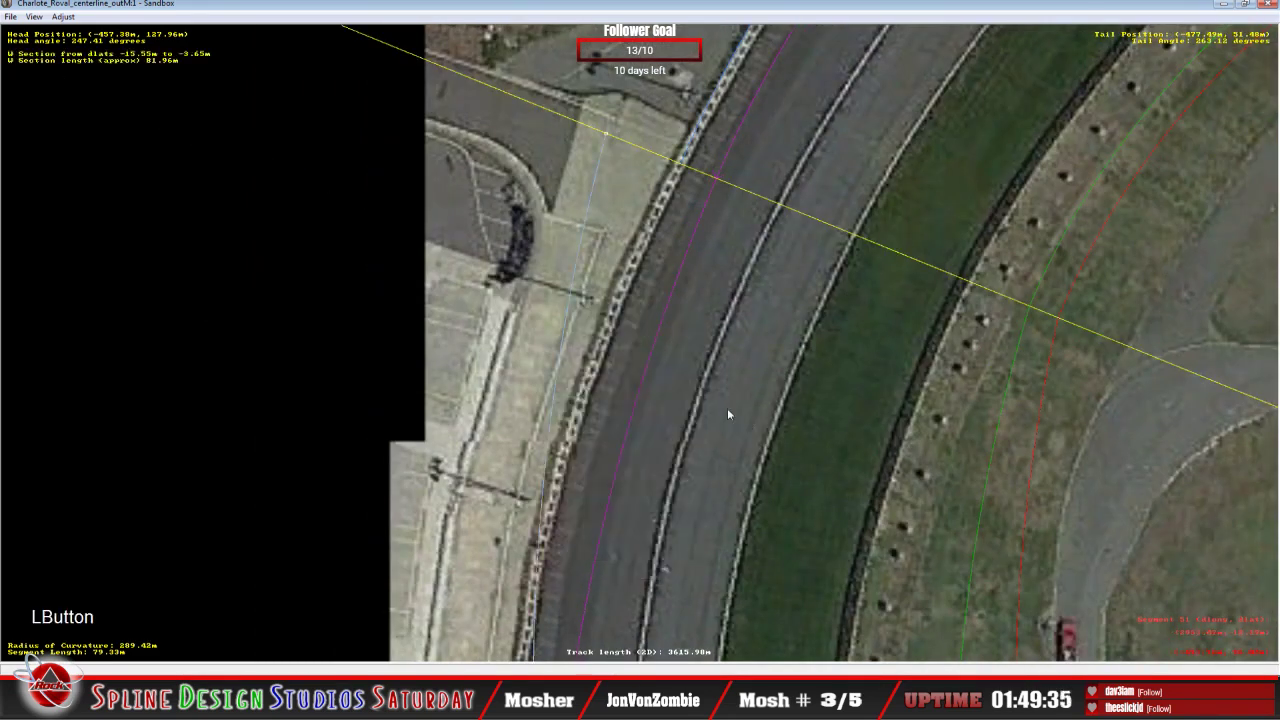
pyautogui.click(603, 128)
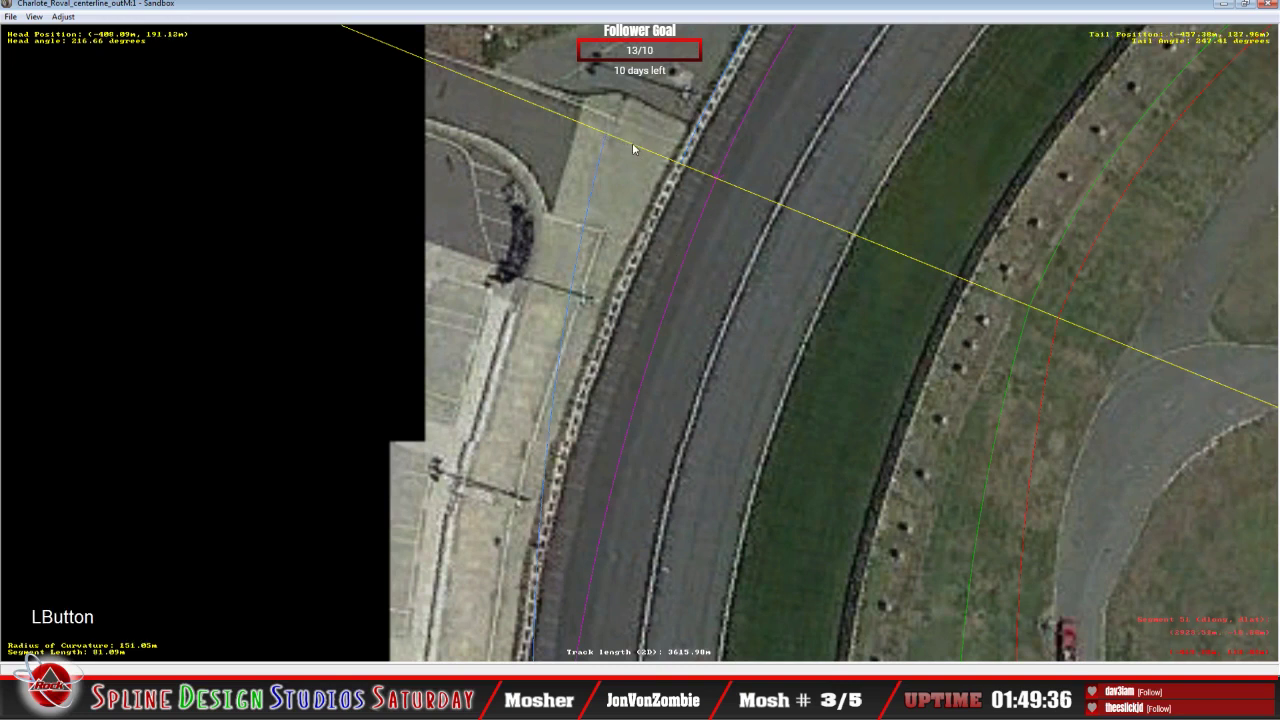
pyautogui.moveTo(597, 155); pyautogui.dragTo(676, 176)
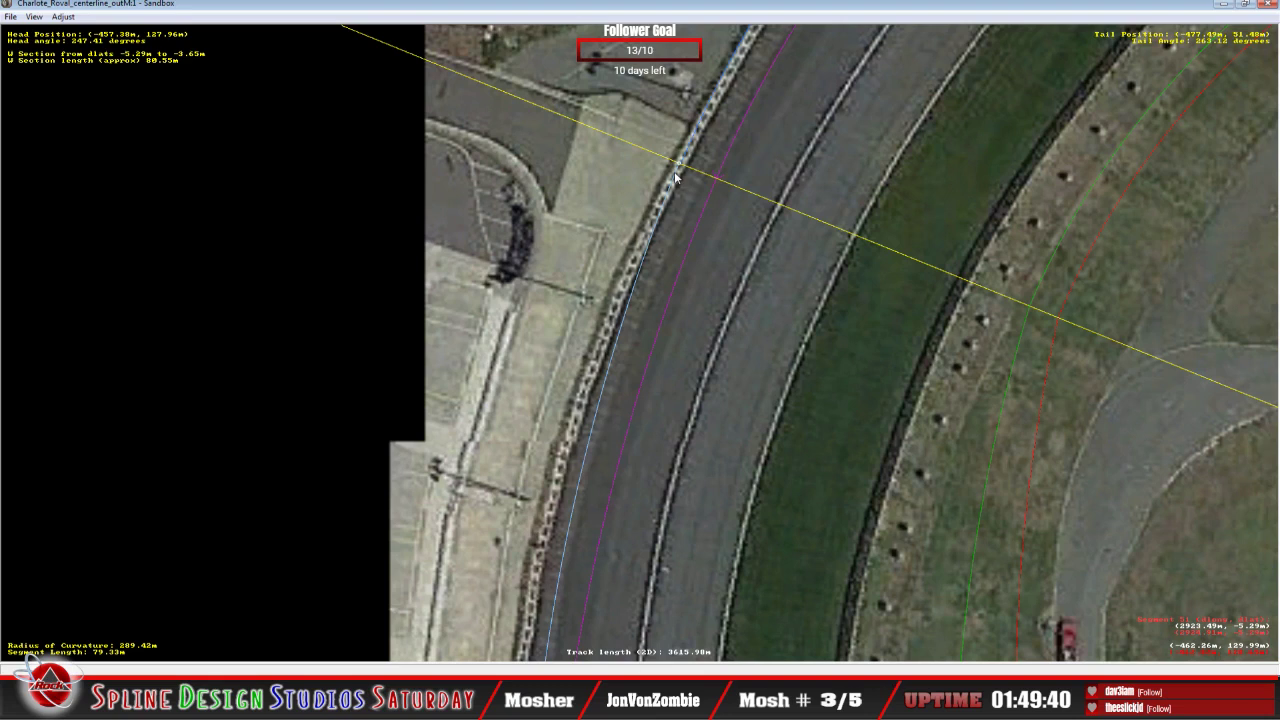
# Step: Align the joint between the W sections of segments 50 and 51 on the outer wall at a dlat of about -5.75 m
pyautogui.click(684, 140)
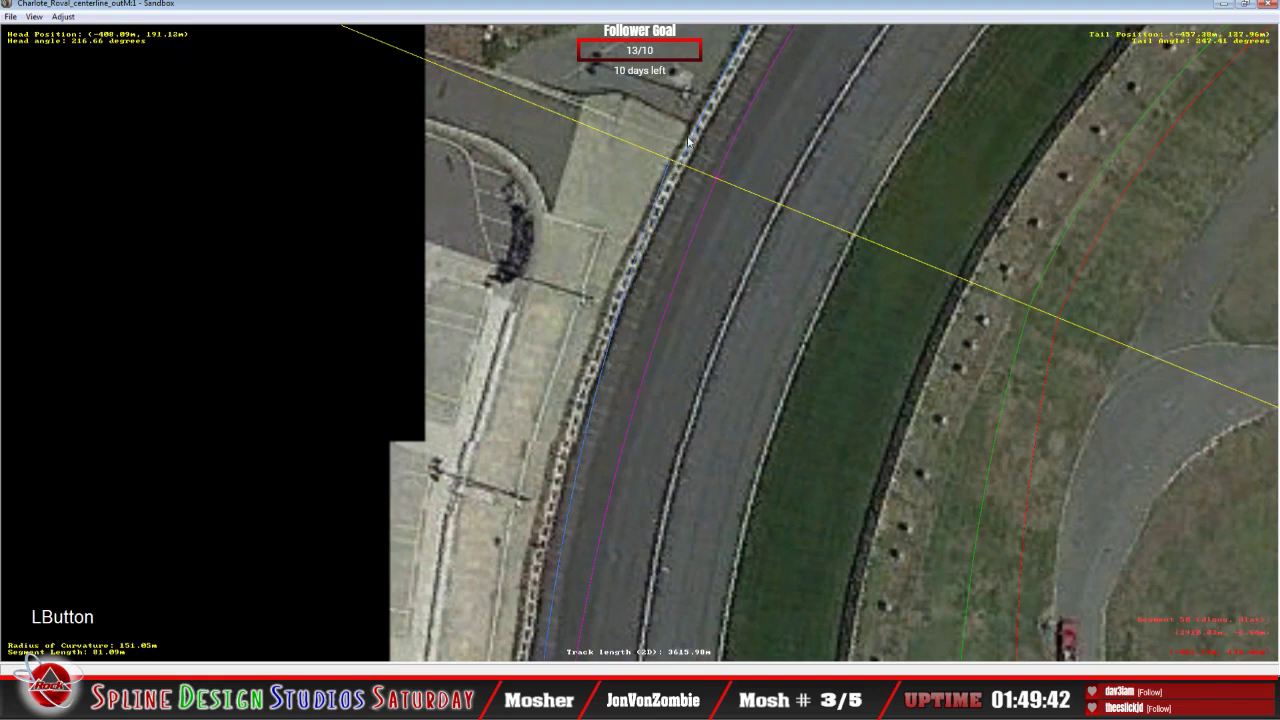
pyautogui.moveTo(687, 140); pyautogui.dragTo(682, 152)
pyautogui.click(677, 167)
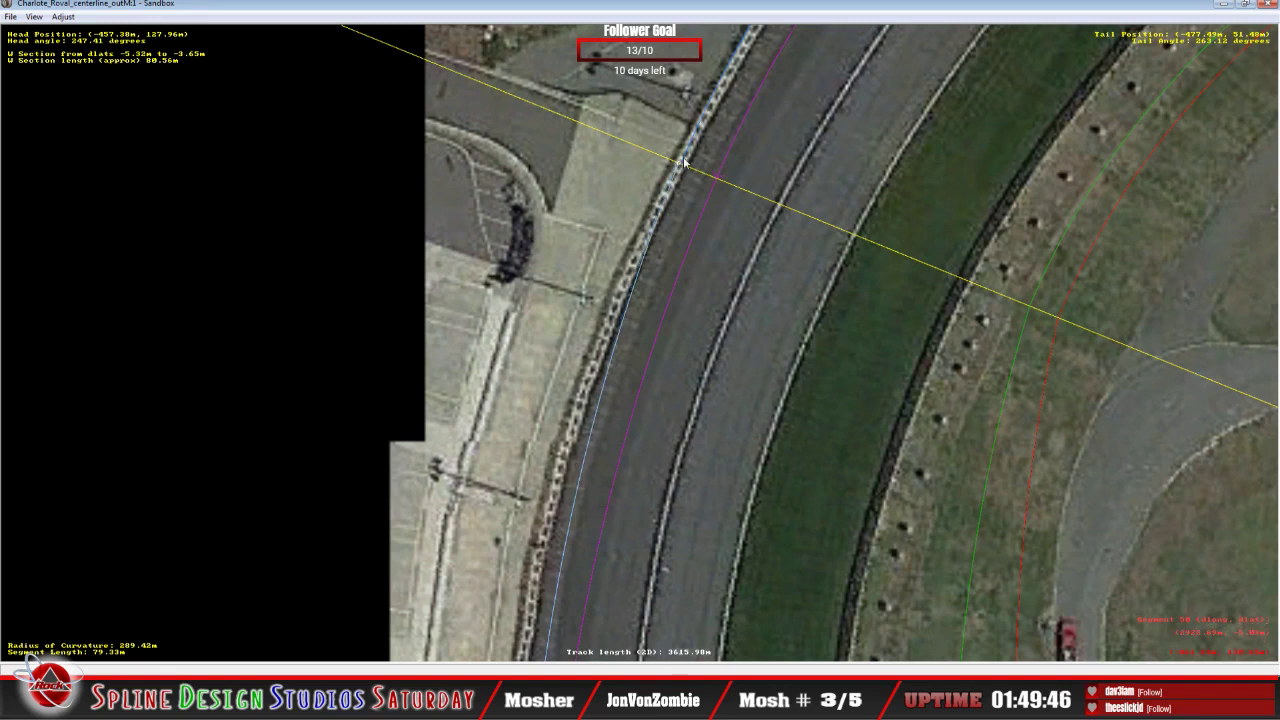
pyautogui.click(679, 167)
pyautogui.moveTo(680, 167); pyautogui.dragTo(681, 176)
pyautogui.click(680, 175)
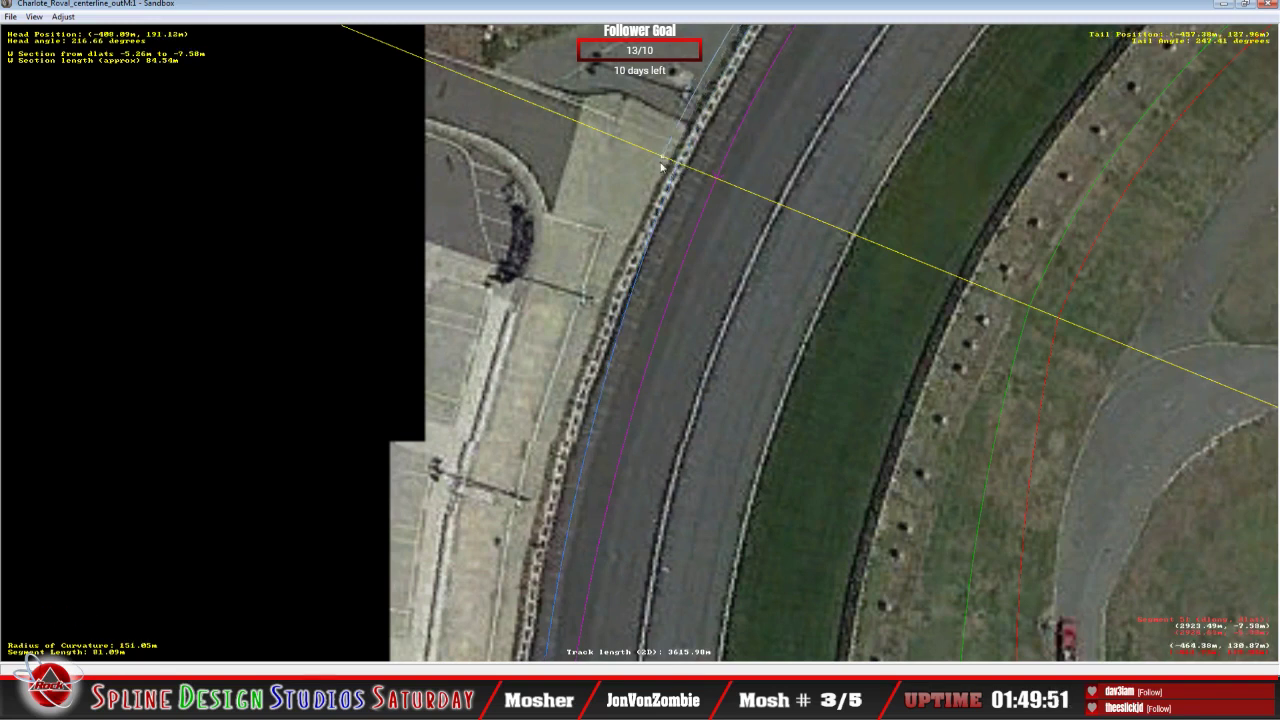
pyautogui.click(672, 208)
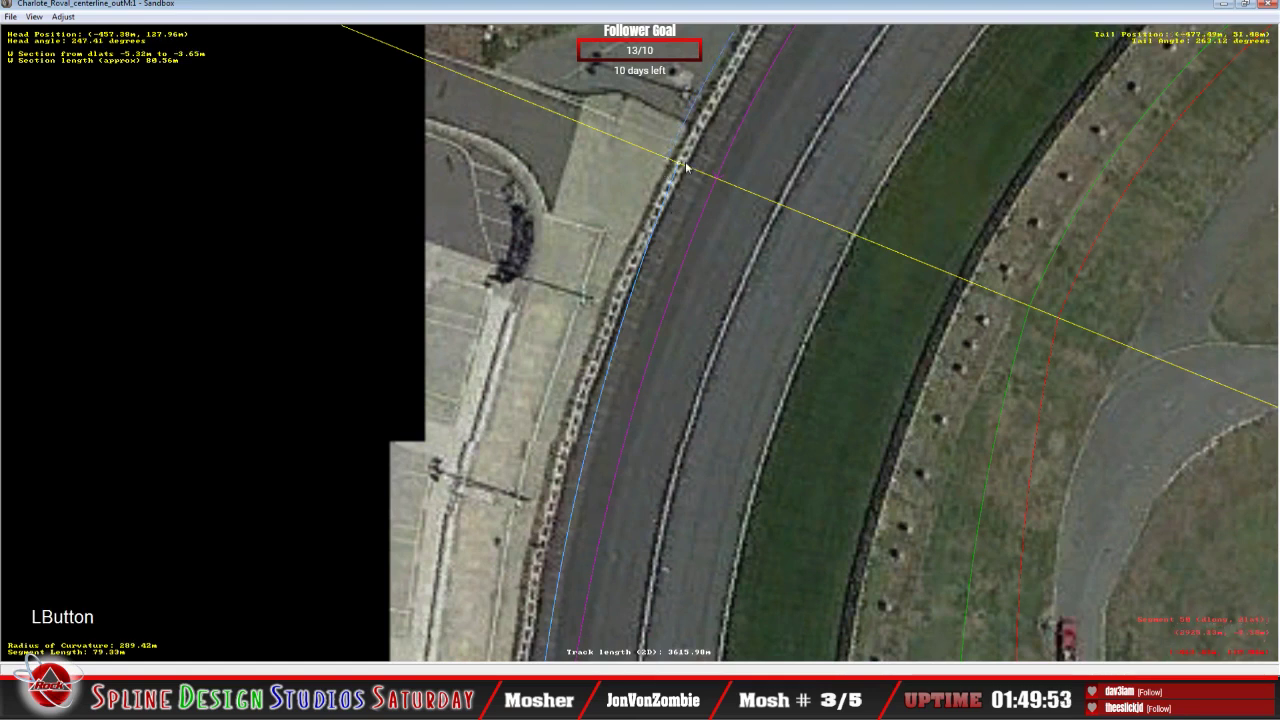
pyautogui.click(678, 167)
pyautogui.moveTo(677, 166); pyautogui.dragTo(664, 163)
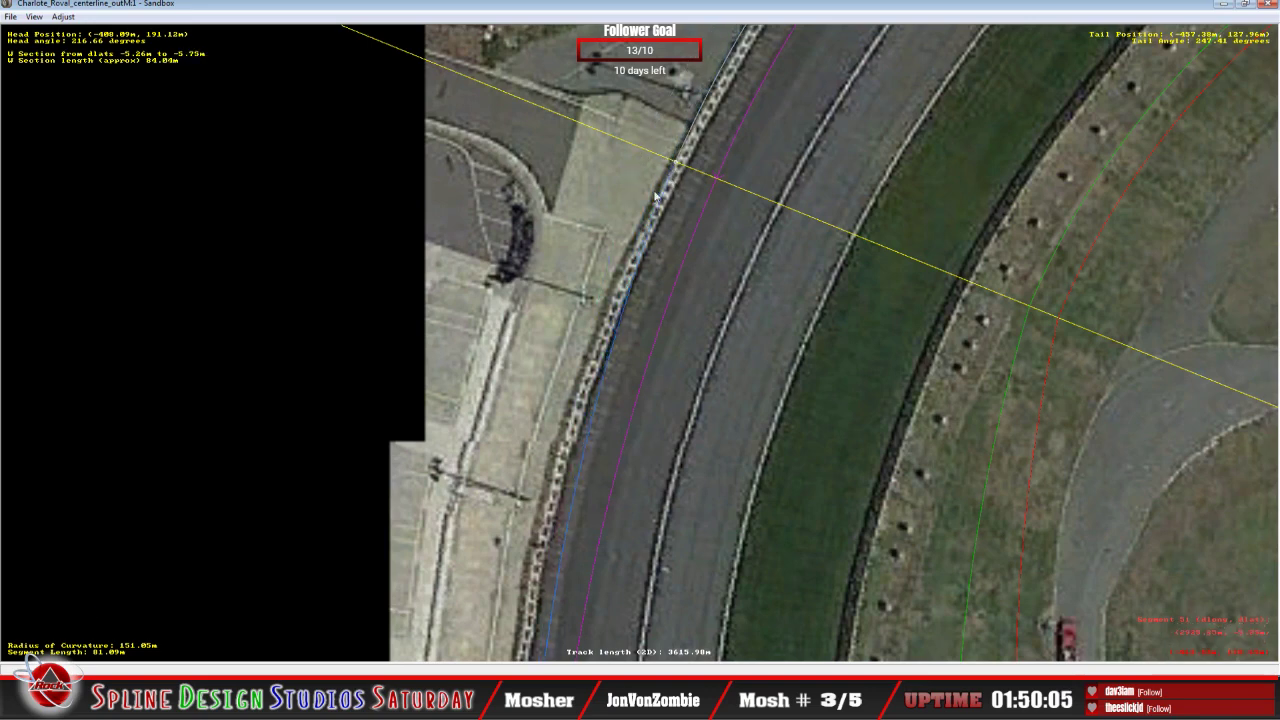
# Step: Move the end of segment 51's W section onto the outer wall at a dlat of about -6.37 m
pyautogui.moveTo(586, 409); pyautogui.dragTo(594, 424)
pyautogui.press('c')
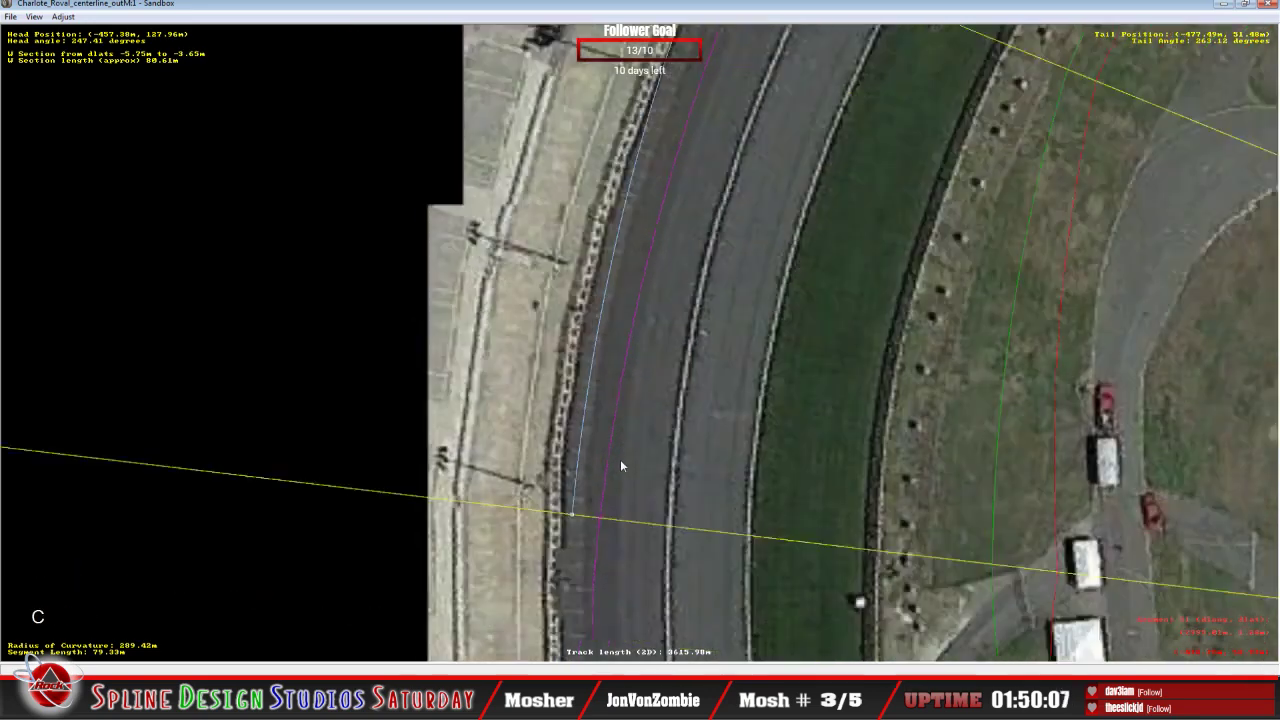
pyautogui.moveTo(592, 401); pyautogui.dragTo(571, 400)
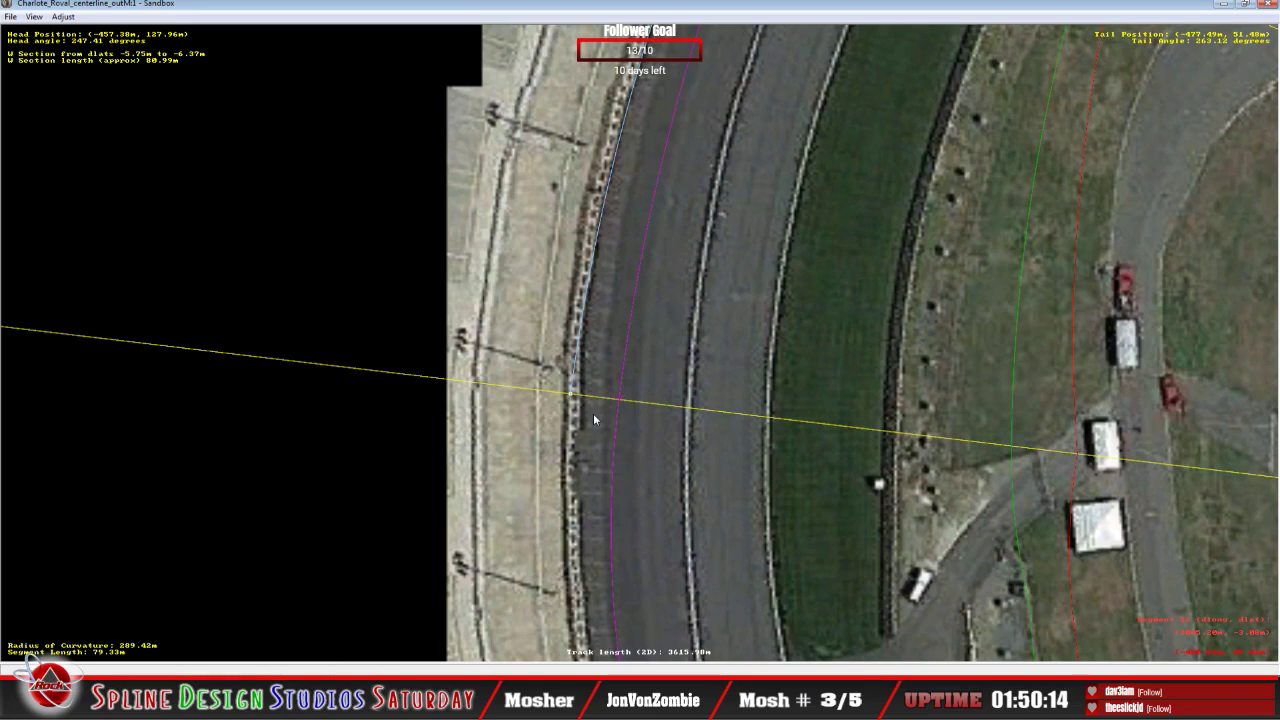
# Step: Insert a W section in segment 52 outside the outer wall, from a dlat of about -9.76 m to about -9.31 m
pyautogui.press('c')
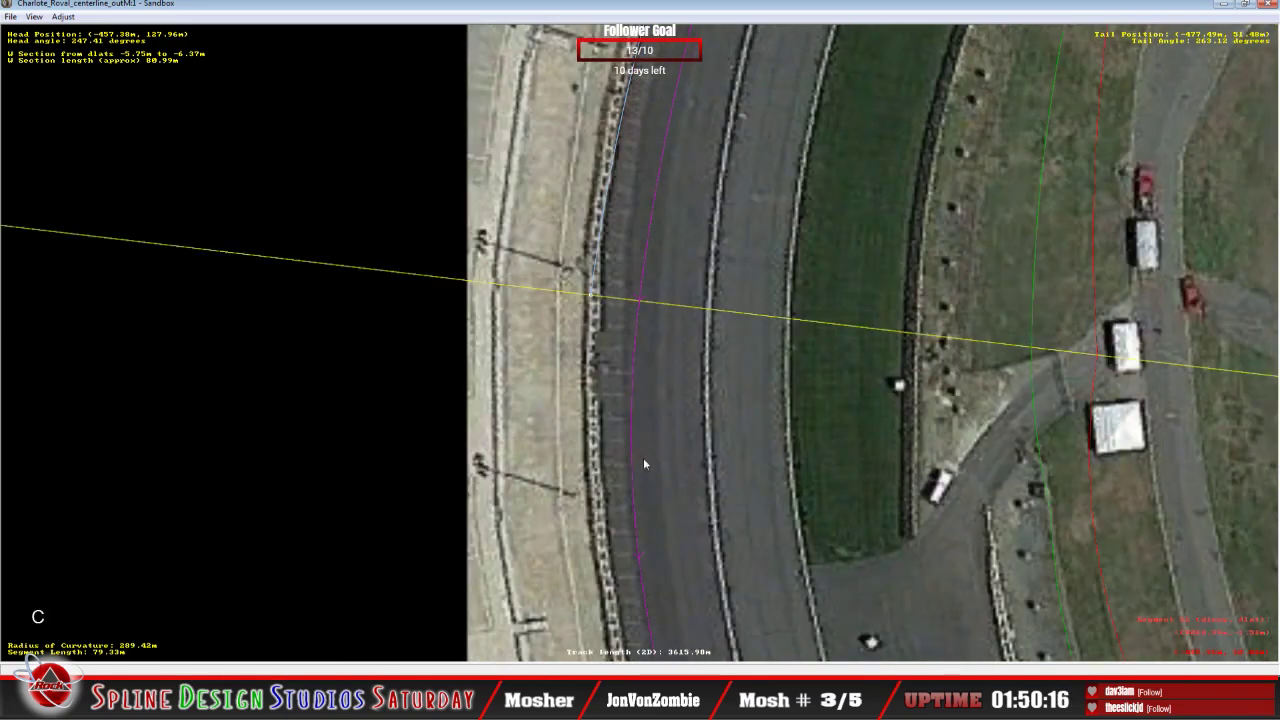
pyautogui.rightClick(561, 298)
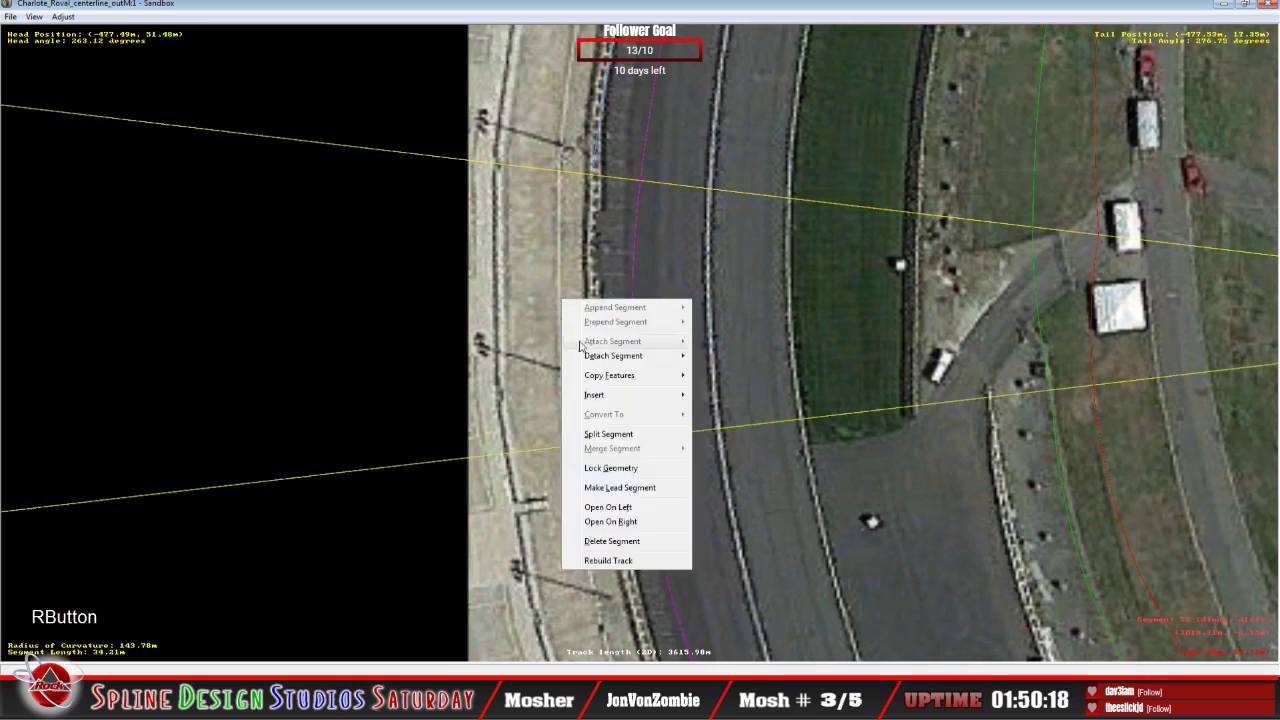
pyautogui.moveTo(598, 378)
pyautogui.click(559, 118)
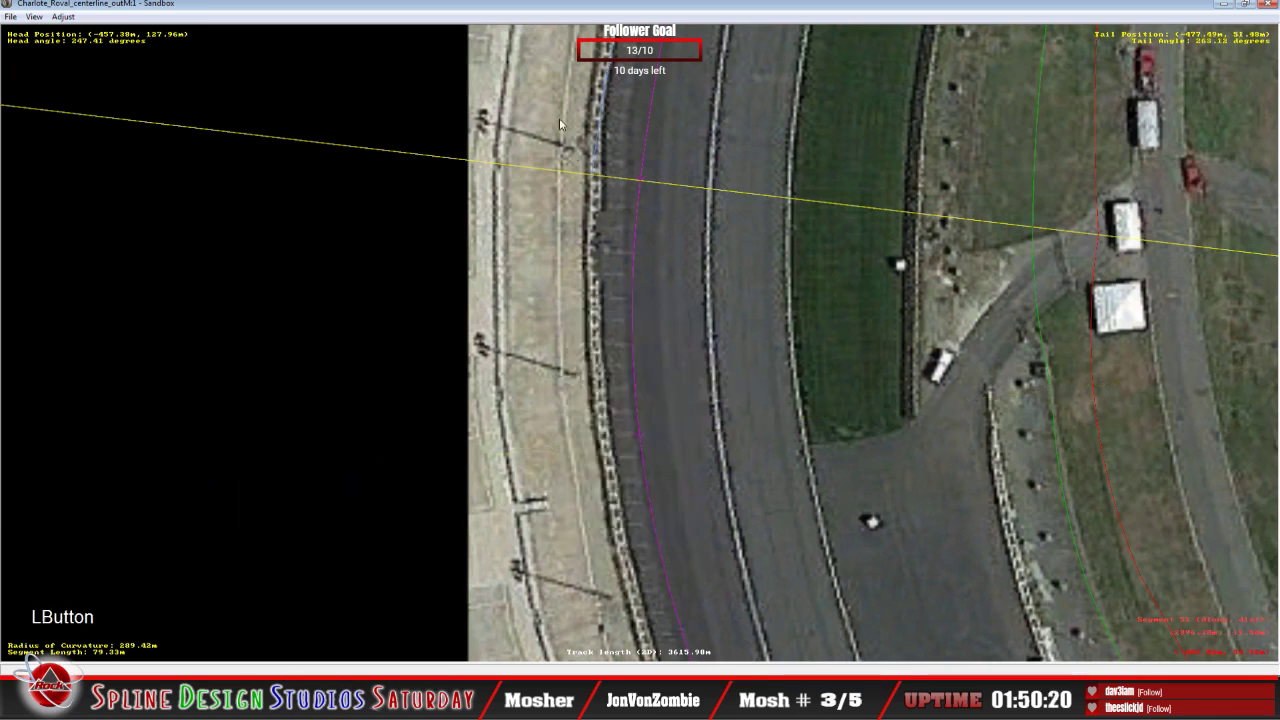
pyautogui.click(559, 322)
pyautogui.rightClick(559, 322)
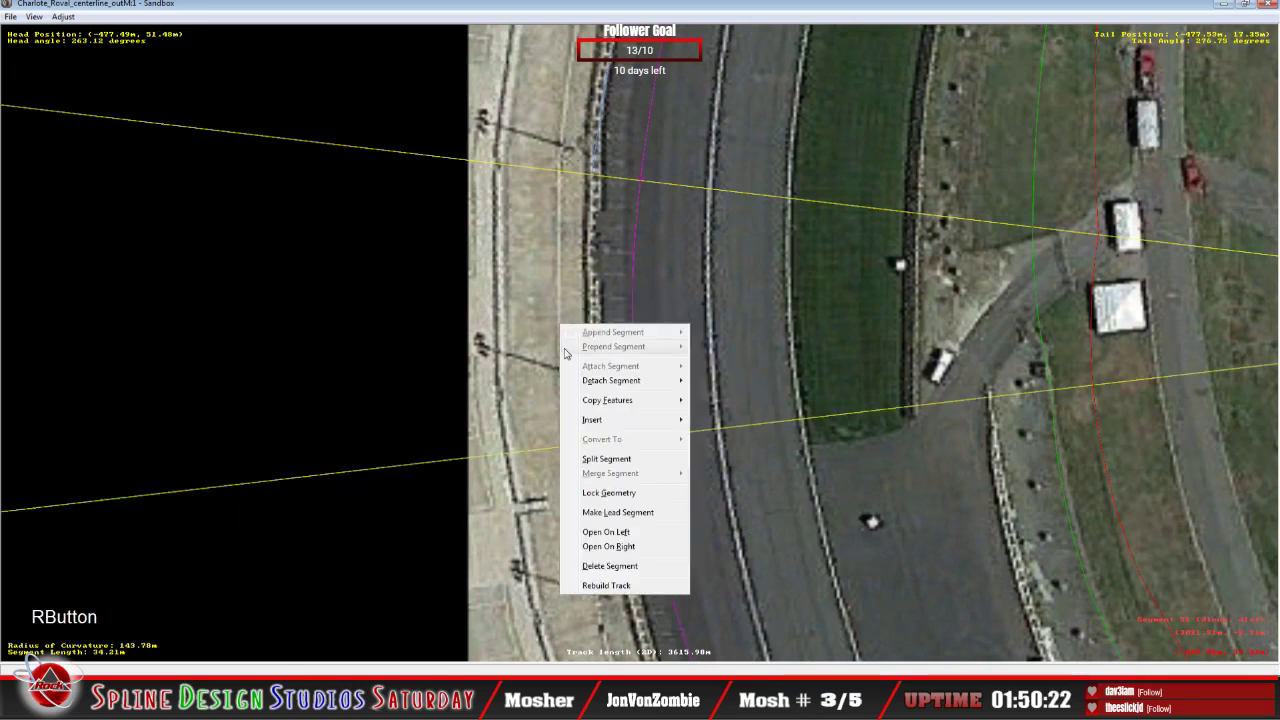
pyautogui.moveTo(603, 421)
pyautogui.click(727, 434)
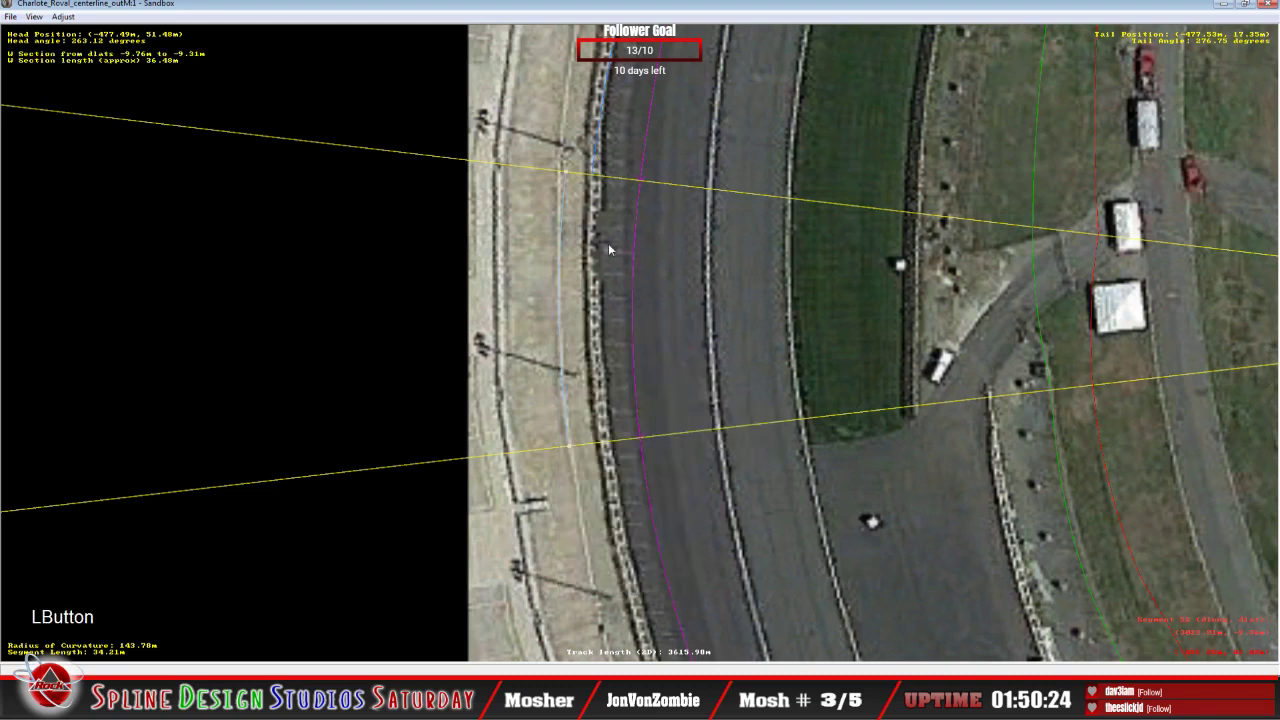
# Step: Align the joint between segments 51 and 52 at a dlat of about -7.47 m and move segment 52's W section end to about -5.50 m
pyautogui.click(594, 165)
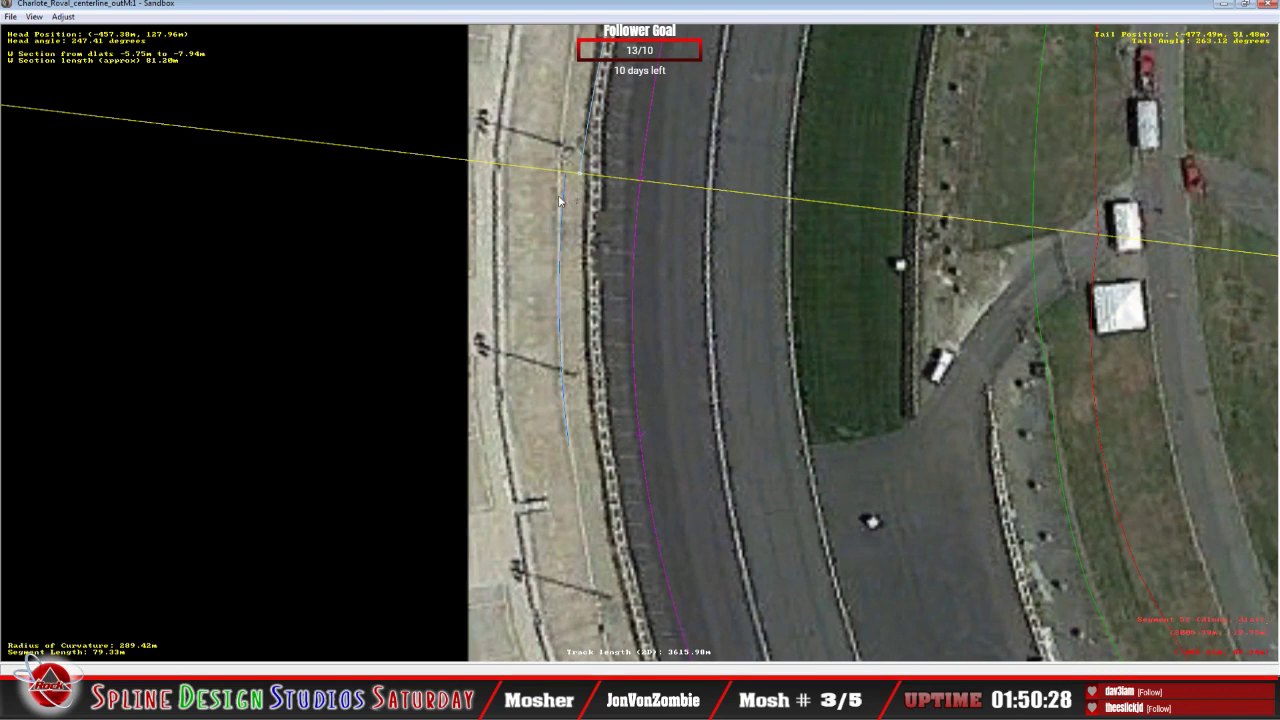
pyautogui.click(565, 178)
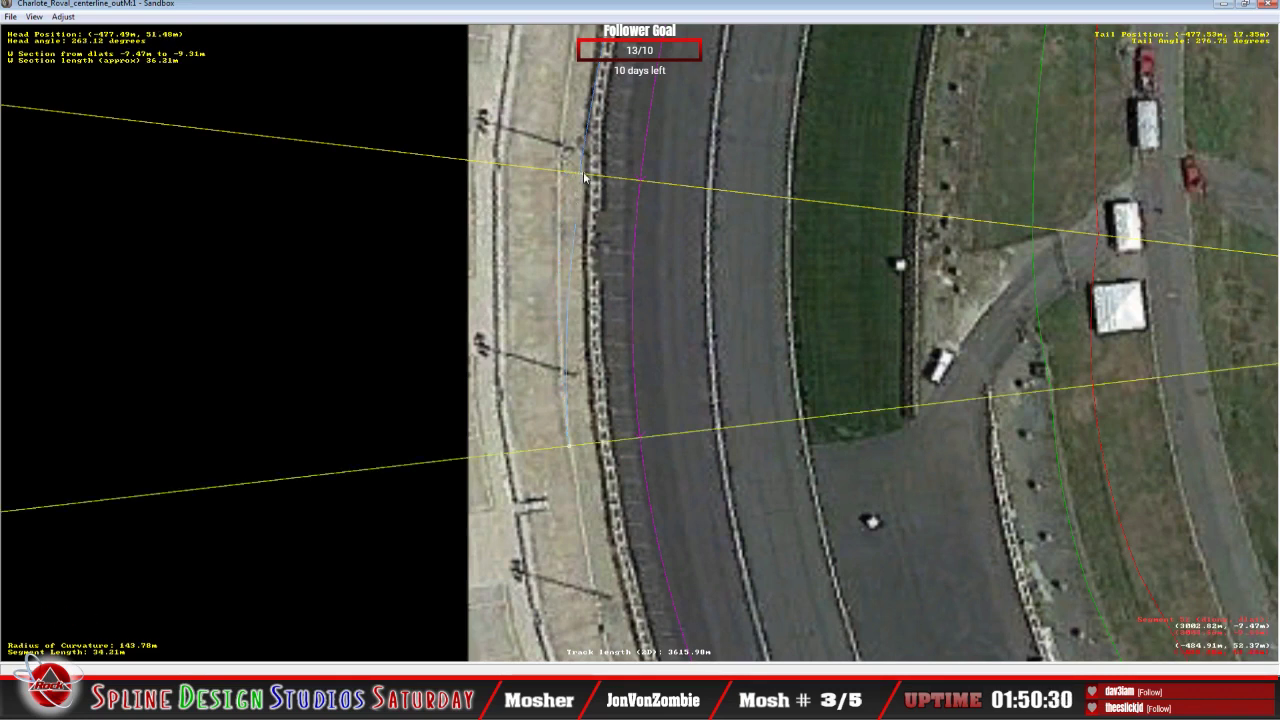
pyautogui.click(583, 172)
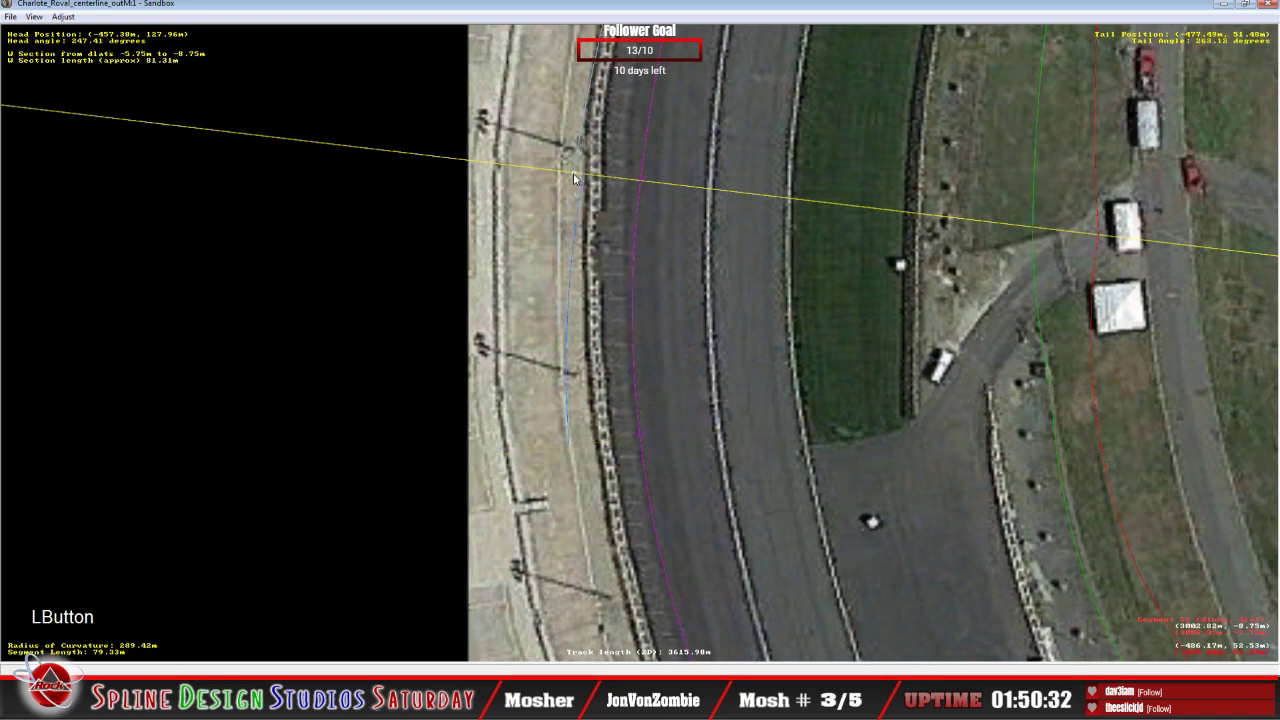
pyautogui.click(600, 347)
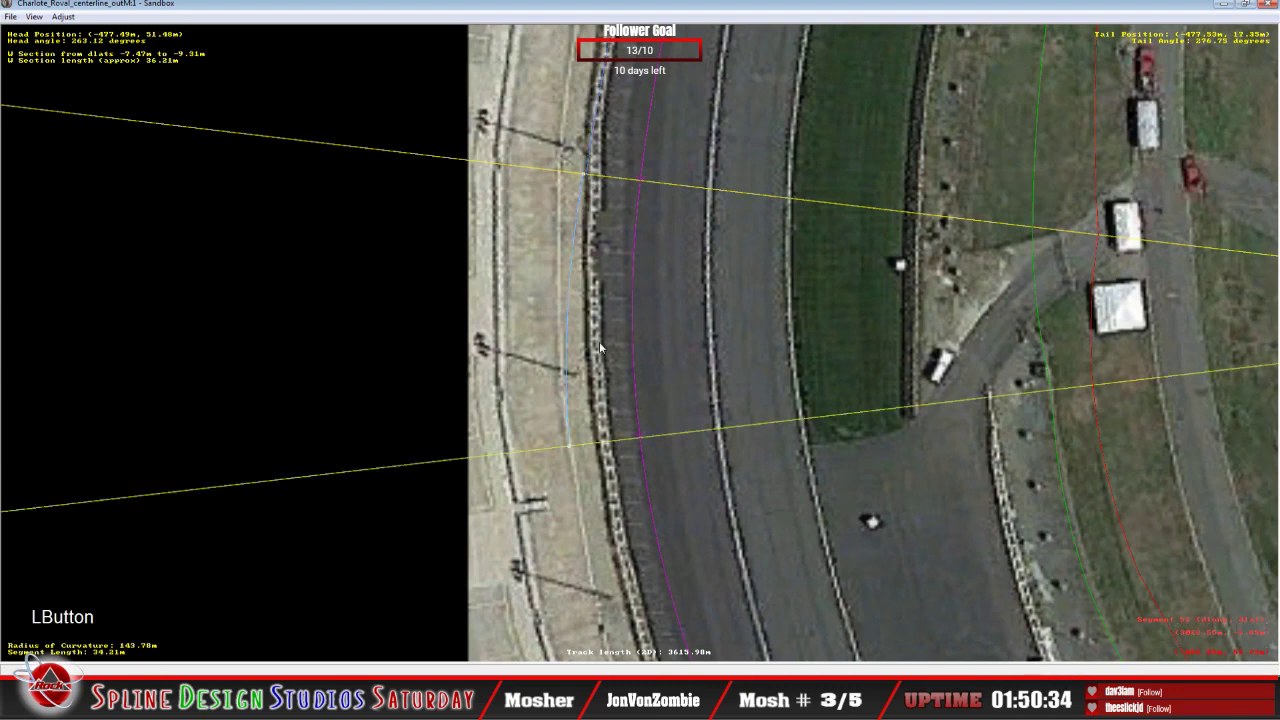
pyautogui.moveTo(570, 450); pyautogui.dragTo(598, 452)
# Step: Insert a W section in segment 53 and move its start onto the outer wall at a dlat of about -5.64 m
pyautogui.press('c')
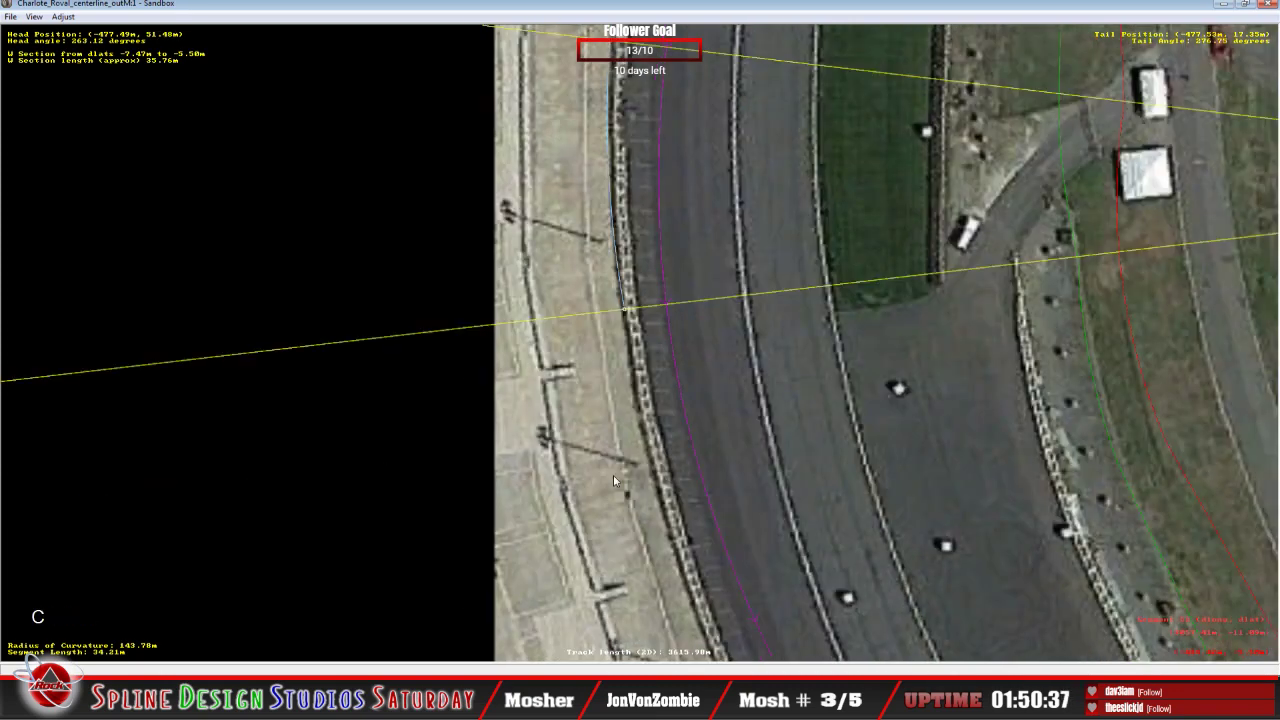
pyautogui.click(607, 433)
pyautogui.rightClick(607, 433)
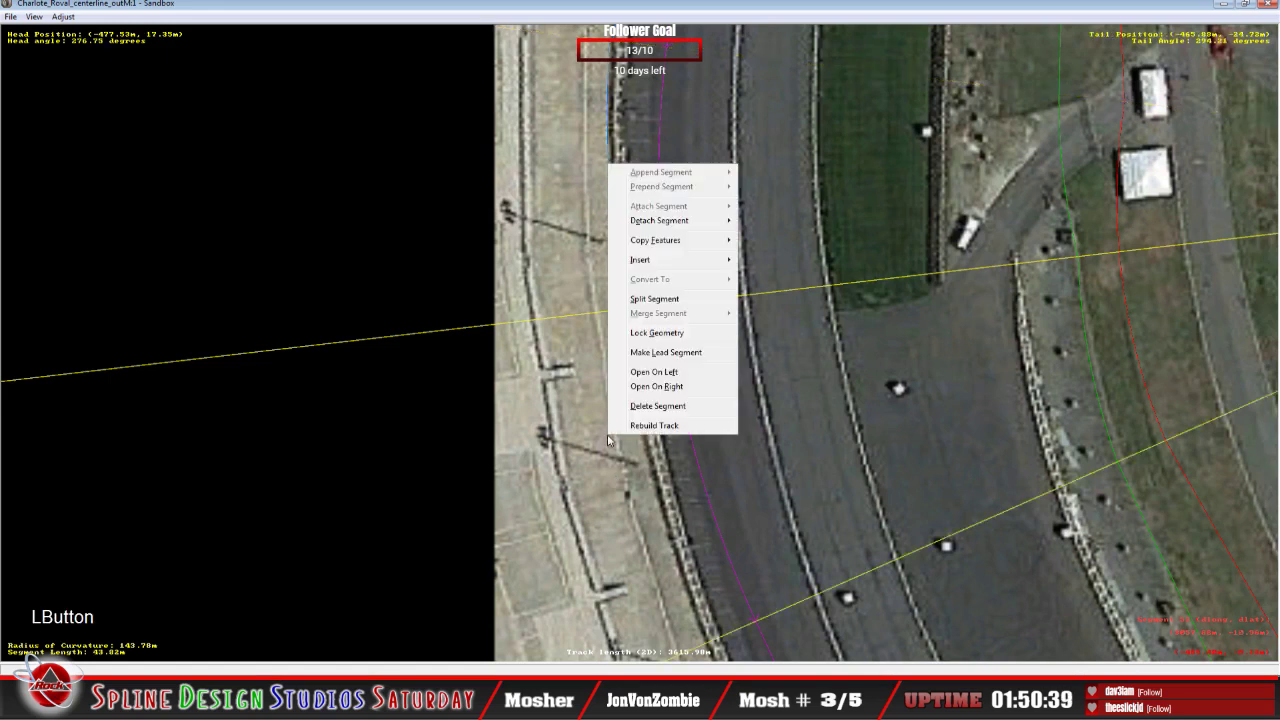
pyautogui.moveTo(647, 260)
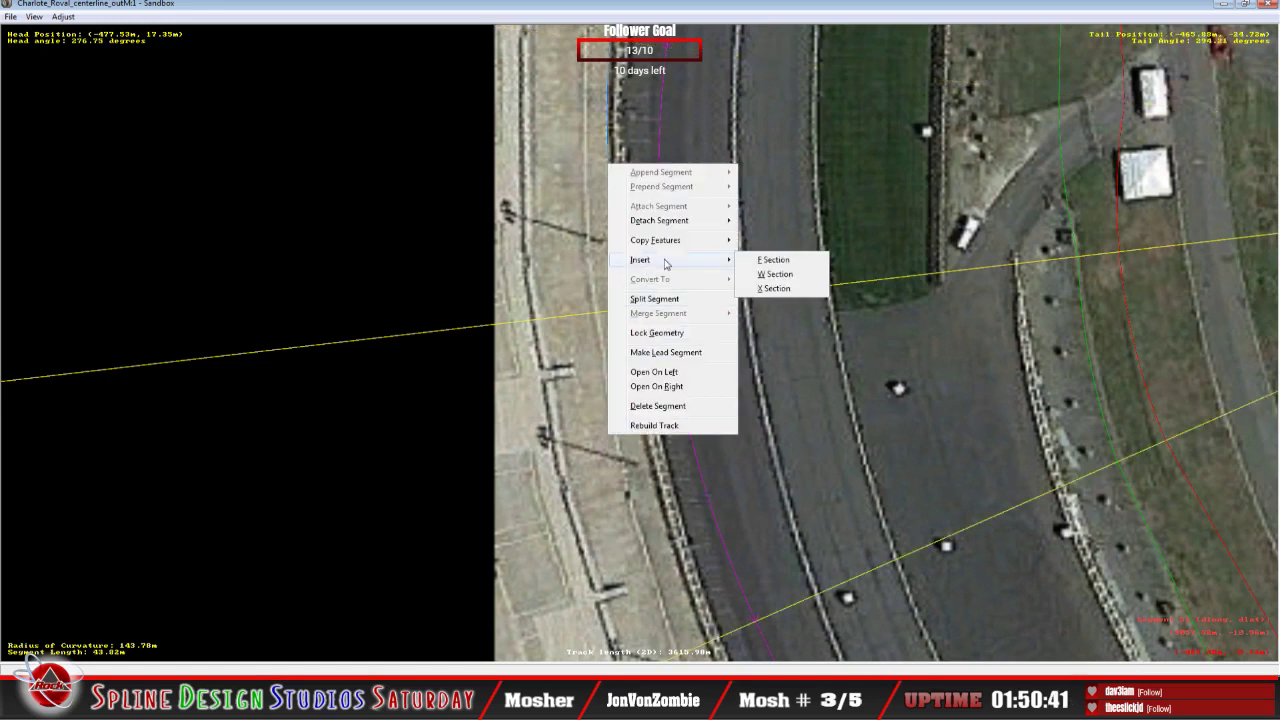
pyautogui.click(752, 276)
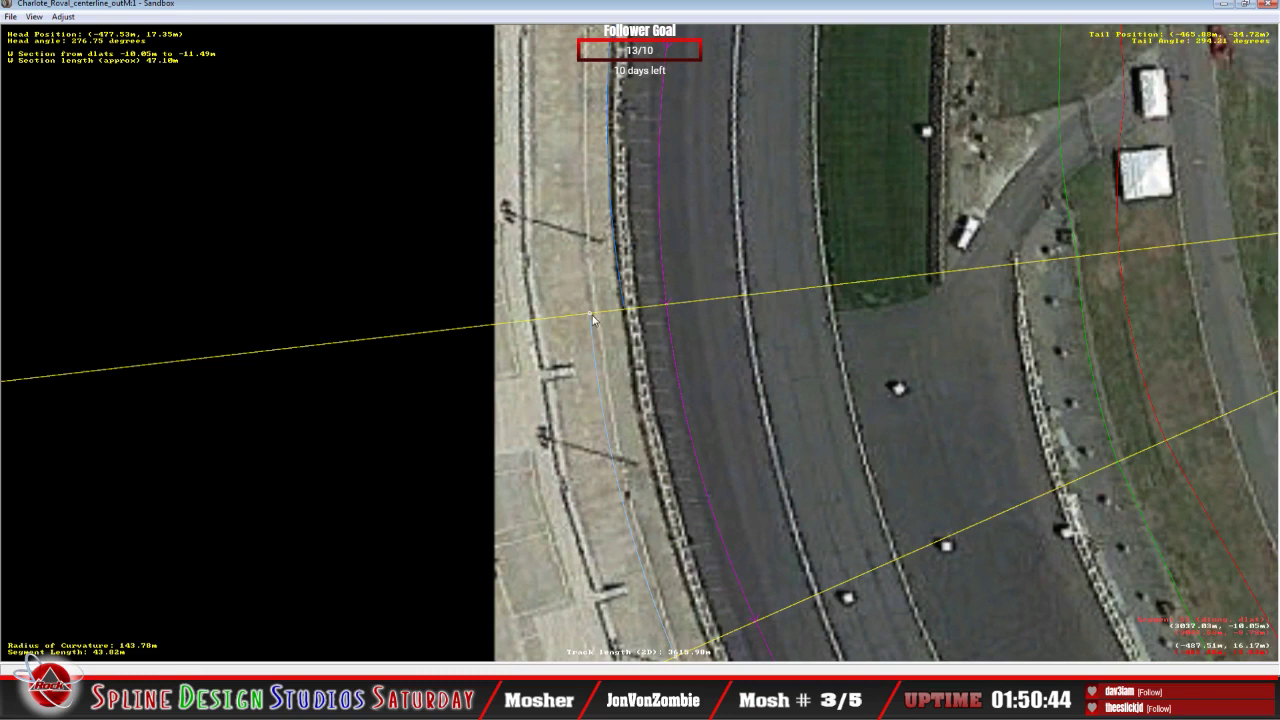
pyautogui.moveTo(591, 318); pyautogui.dragTo(624, 313)
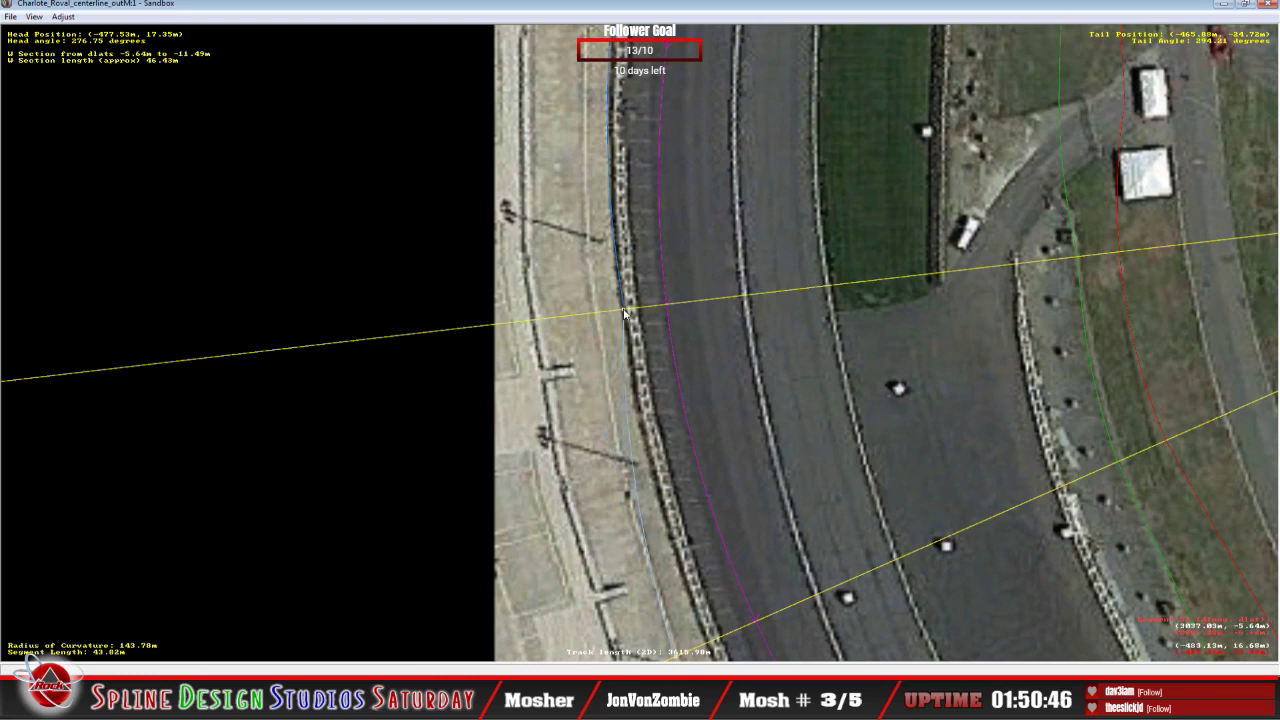
# Step: Align the joint between segments 52 and 53 at a dlat of about -5.65 m and move segment 53's W section end to about -7.15 m
pyautogui.click(624, 313)
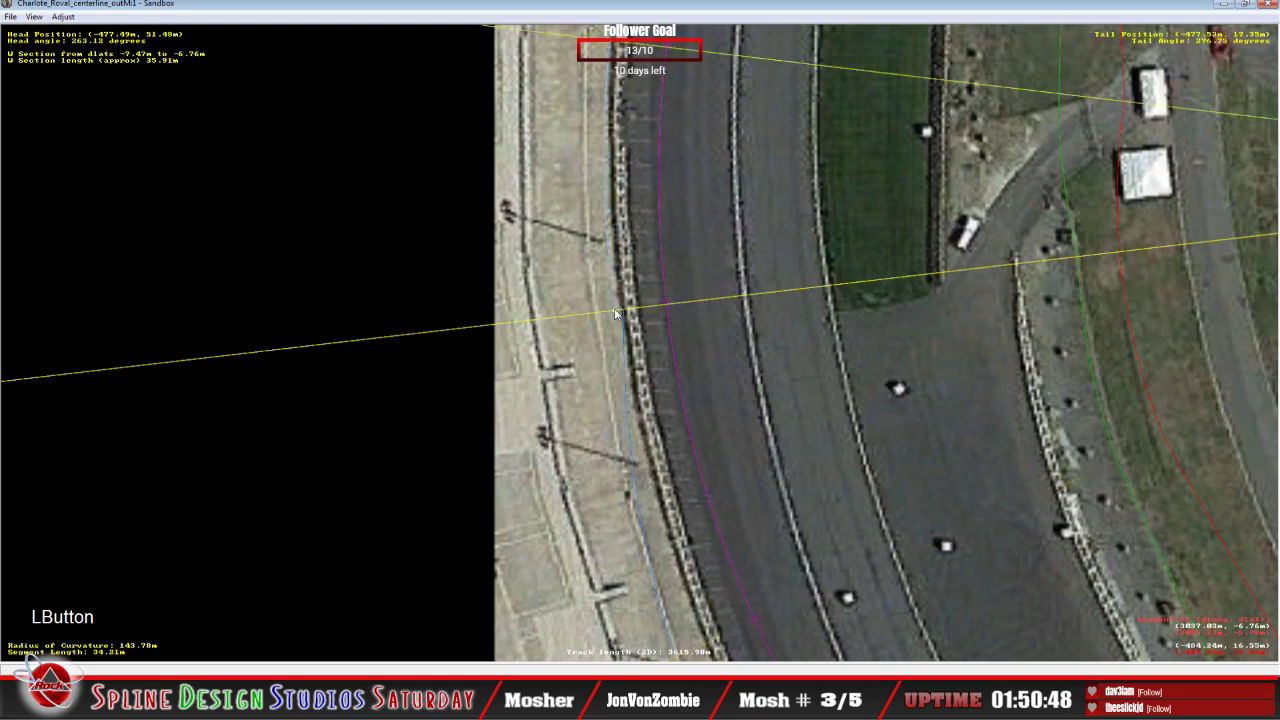
pyautogui.click(607, 310)
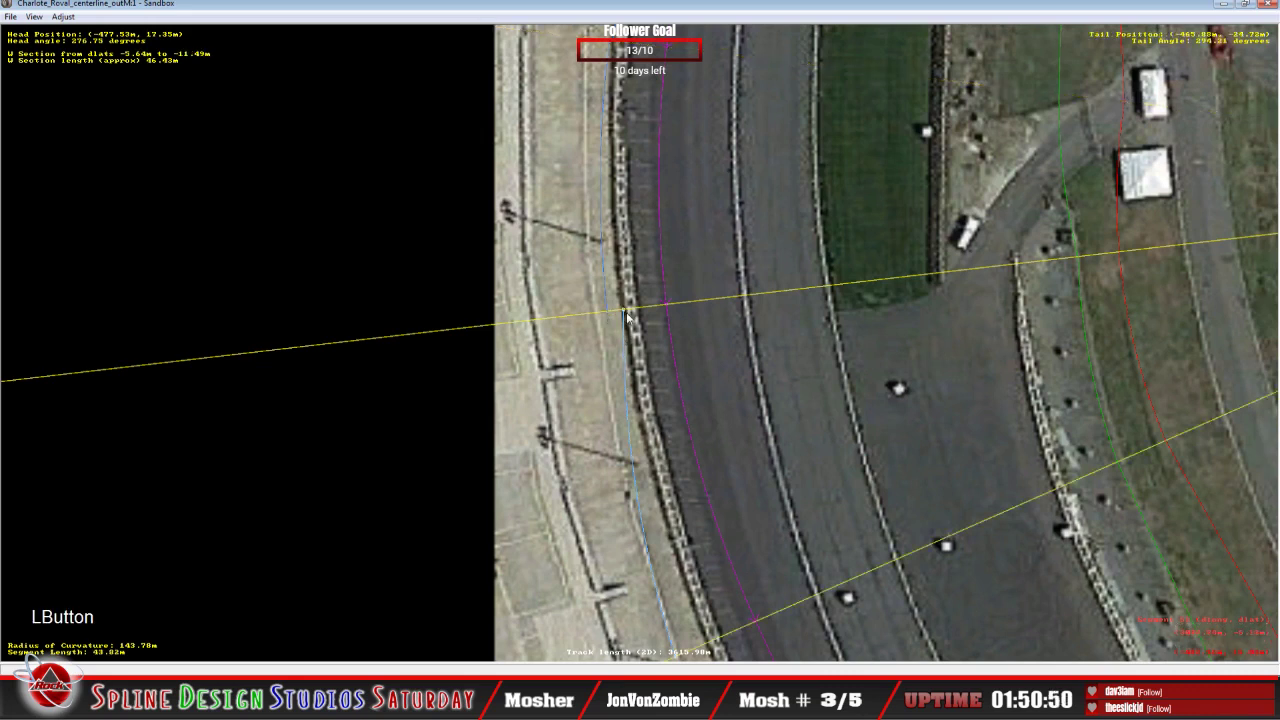
pyautogui.click(613, 312)
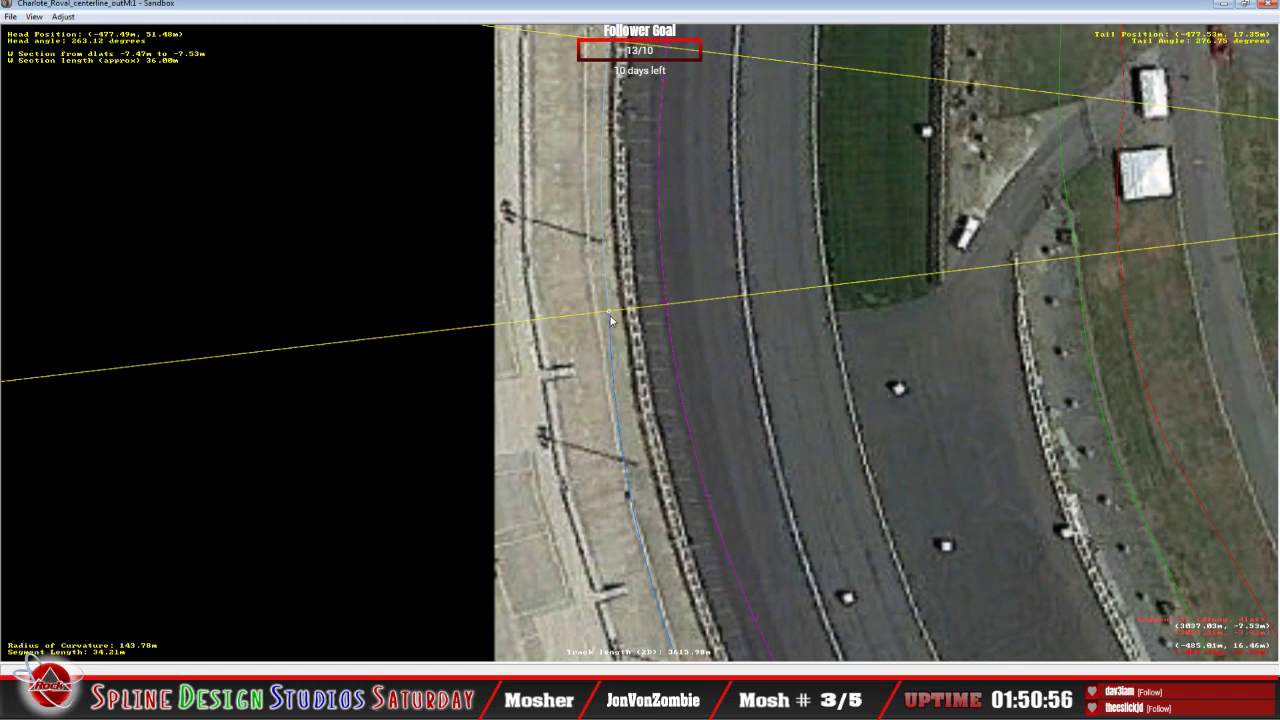
pyautogui.click(610, 319)
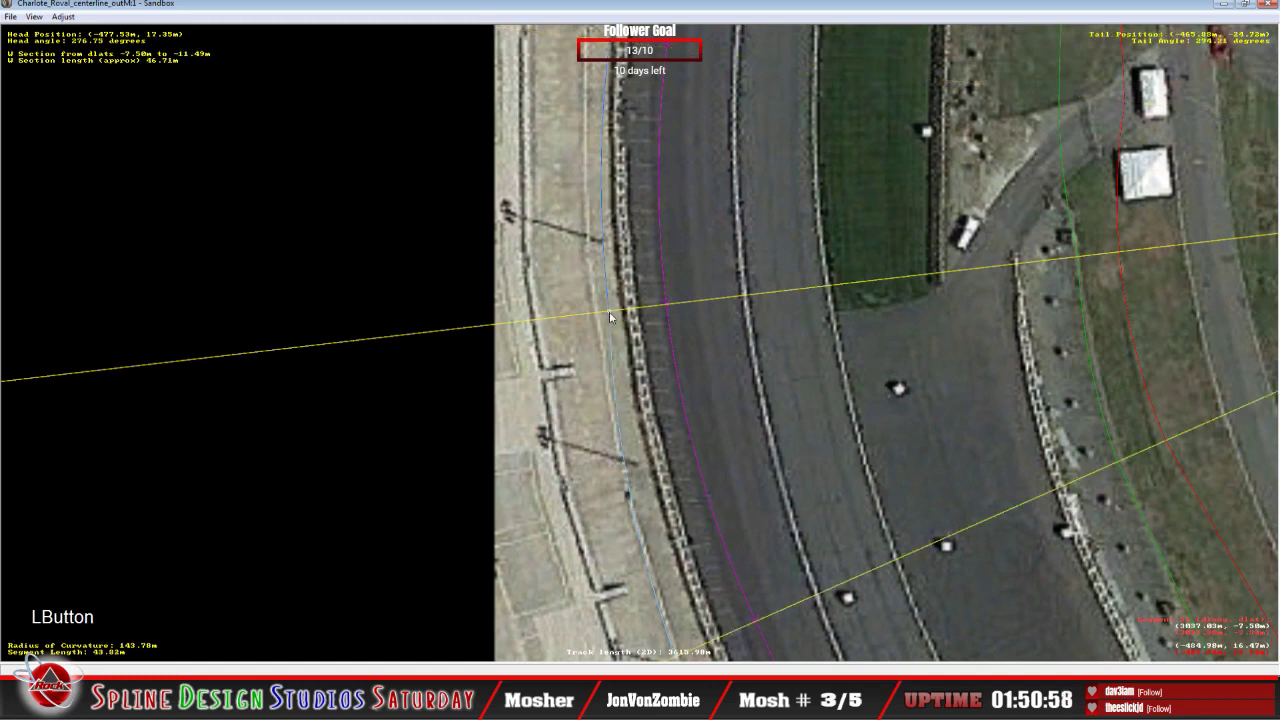
pyautogui.click(633, 367)
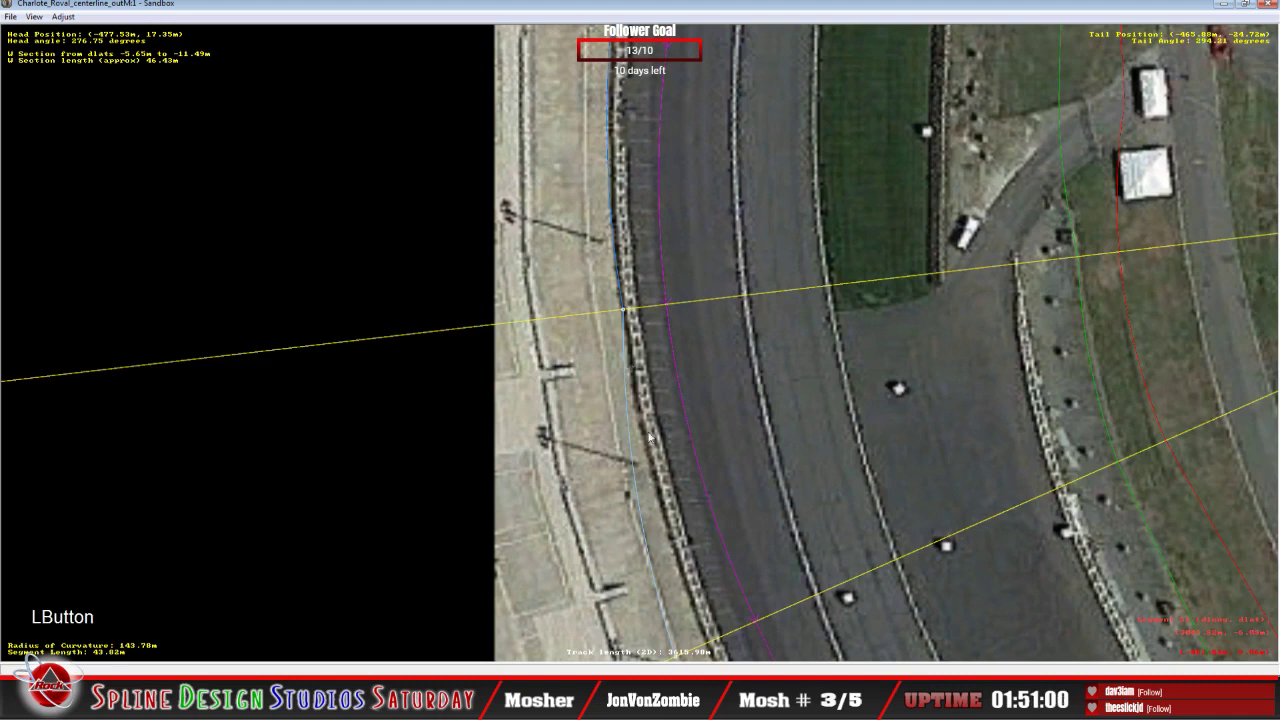
pyautogui.press('c')
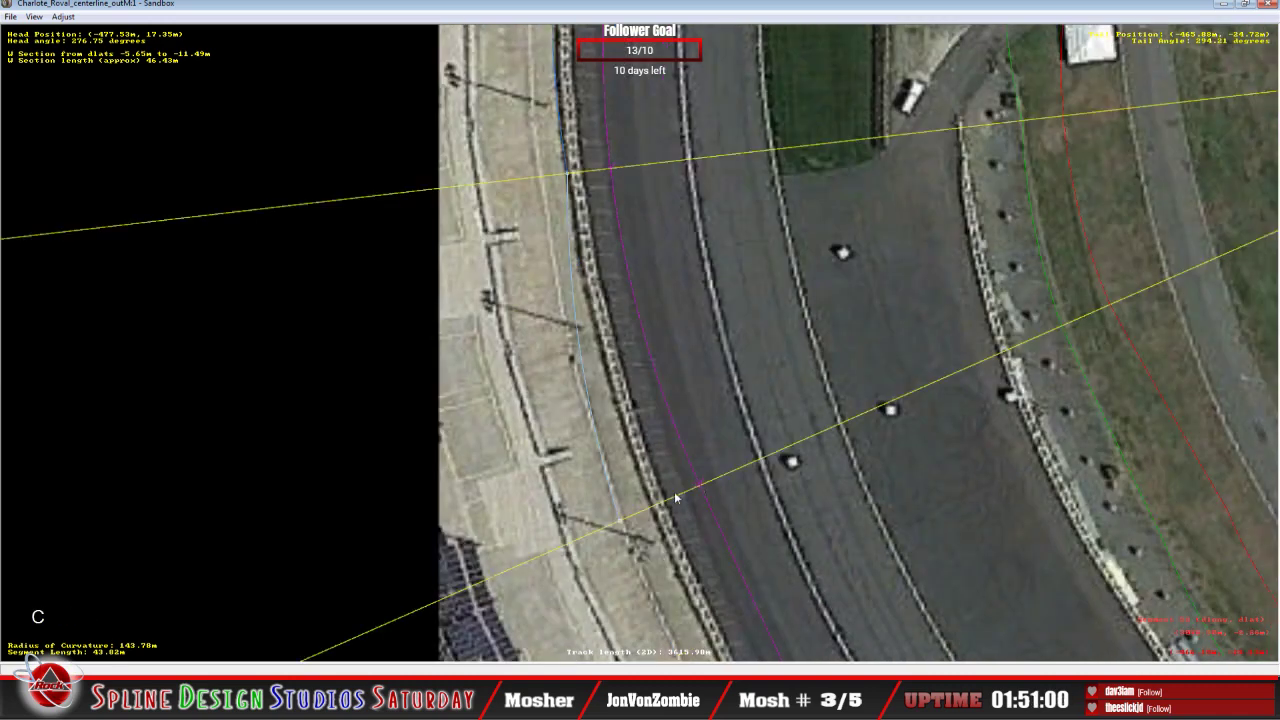
pyautogui.click(624, 524)
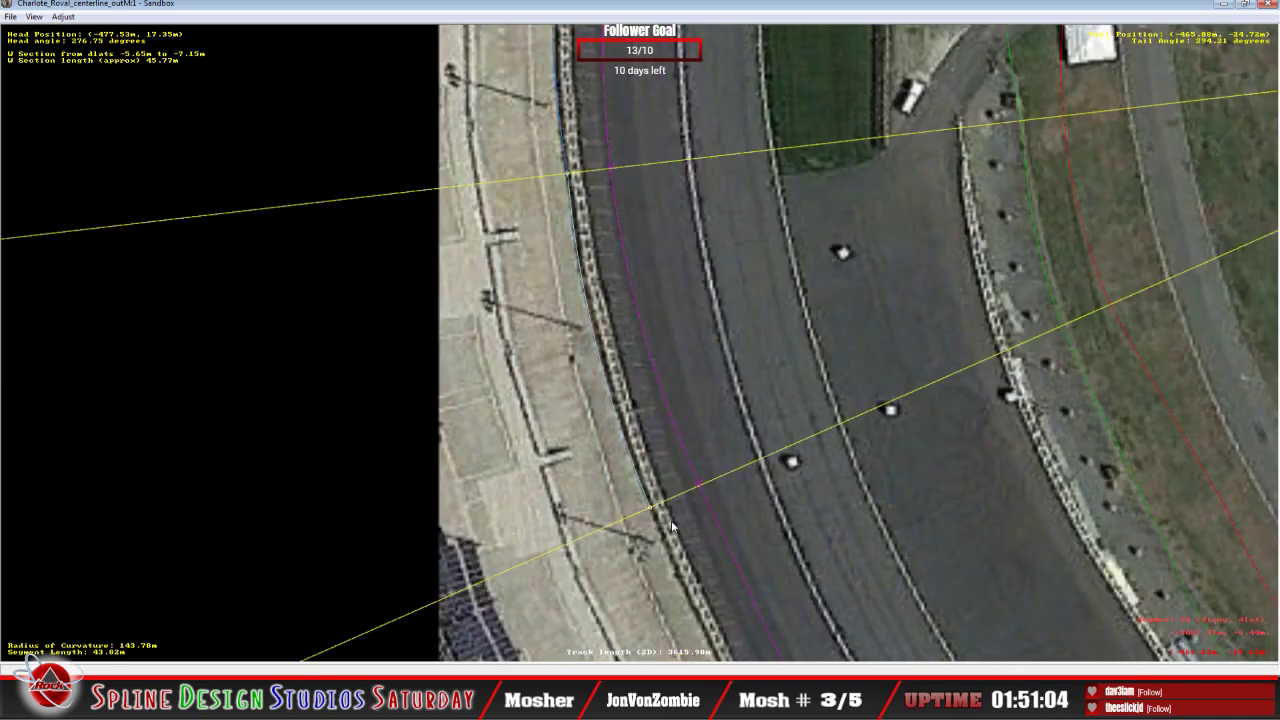
# Step: Insert a W section in segment 54 beside the outer wall, from a dlat of about -11.13 m to about -8.51 m
pyautogui.press('c')
pyautogui.press('c')
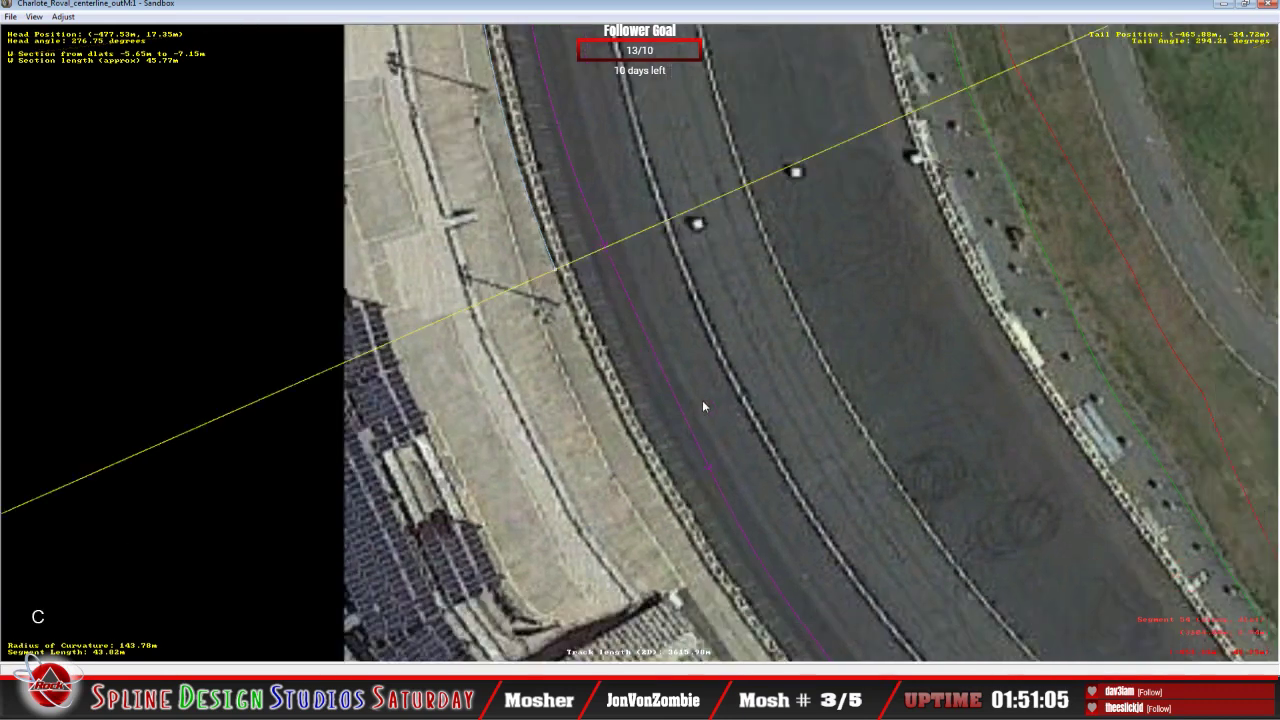
pyautogui.click(592, 380)
pyautogui.rightClick(583, 378)
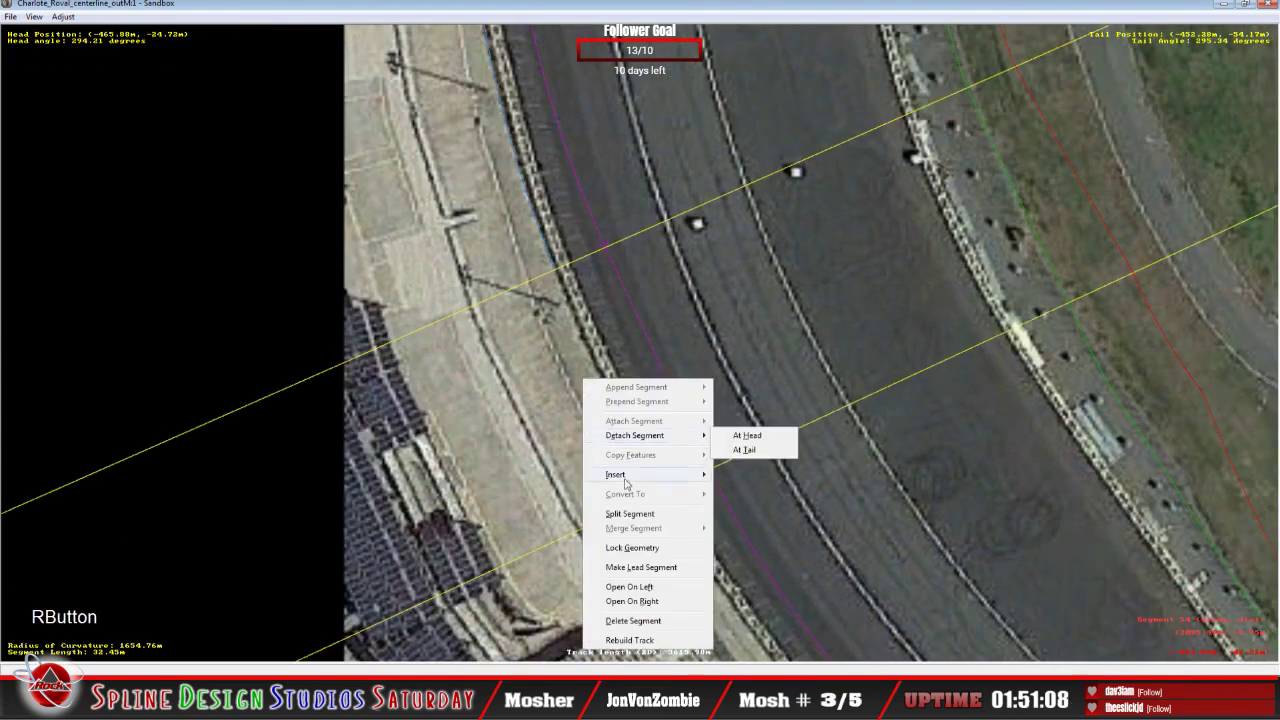
pyautogui.moveTo(628, 482)
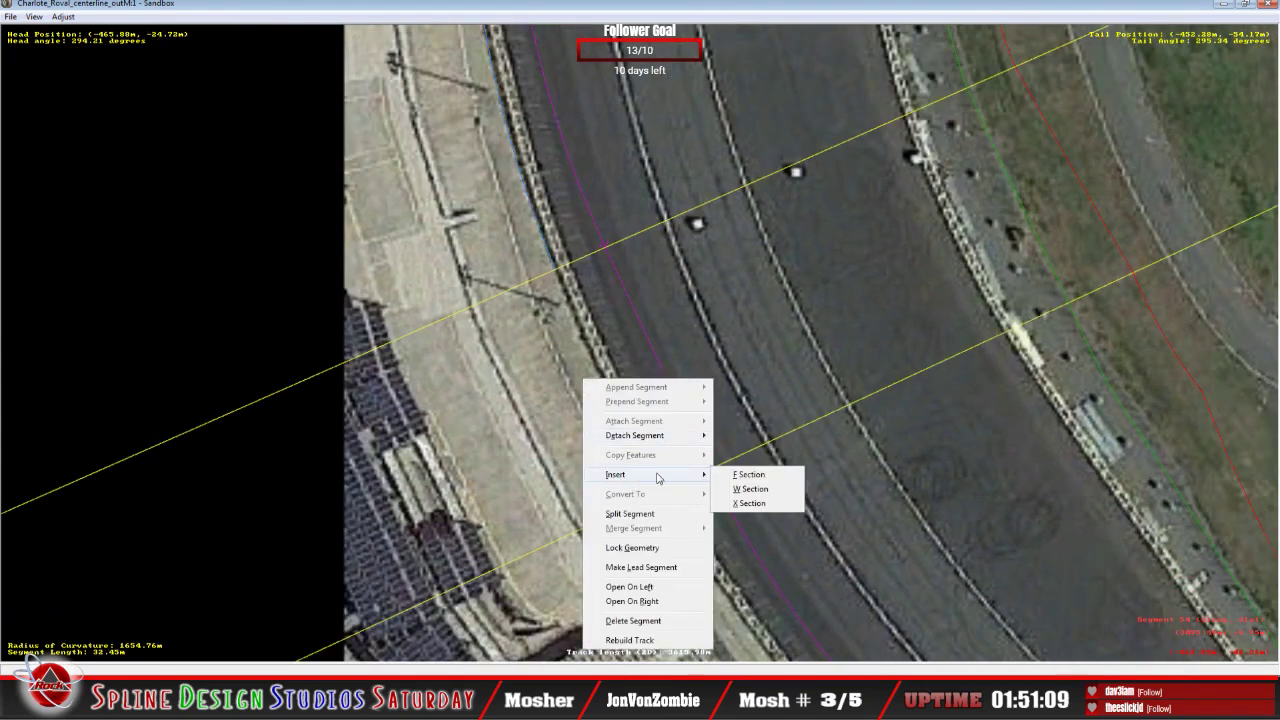
pyautogui.click(750, 489)
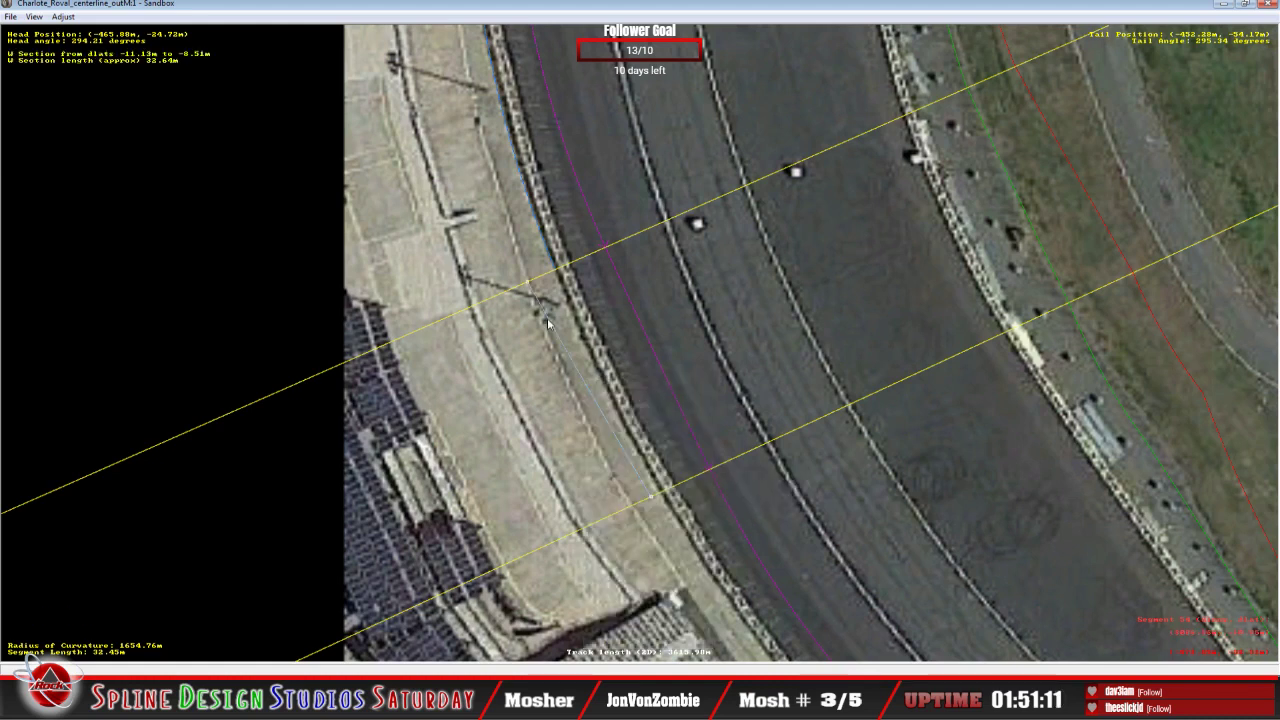
# Step: Try to align the W section joint between segments 53 and 54 off the wall at a dlat of about -10.44 m
pyautogui.click(560, 272)
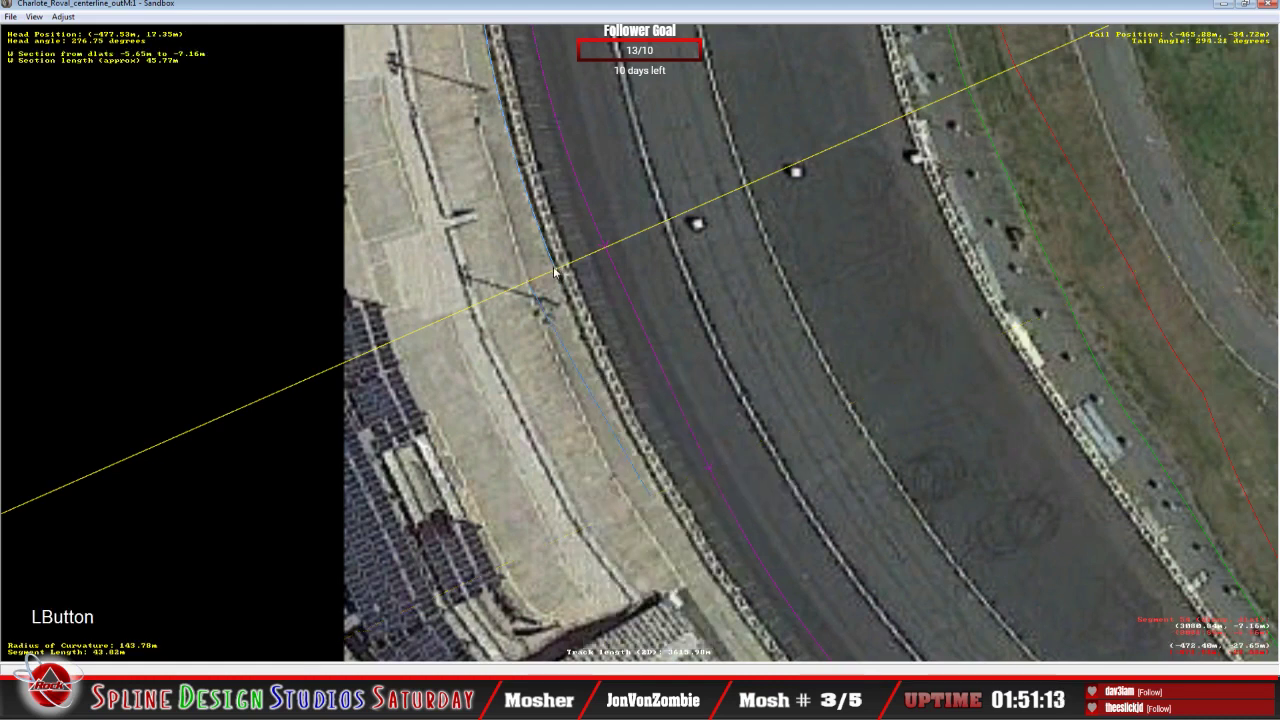
pyautogui.click(537, 287)
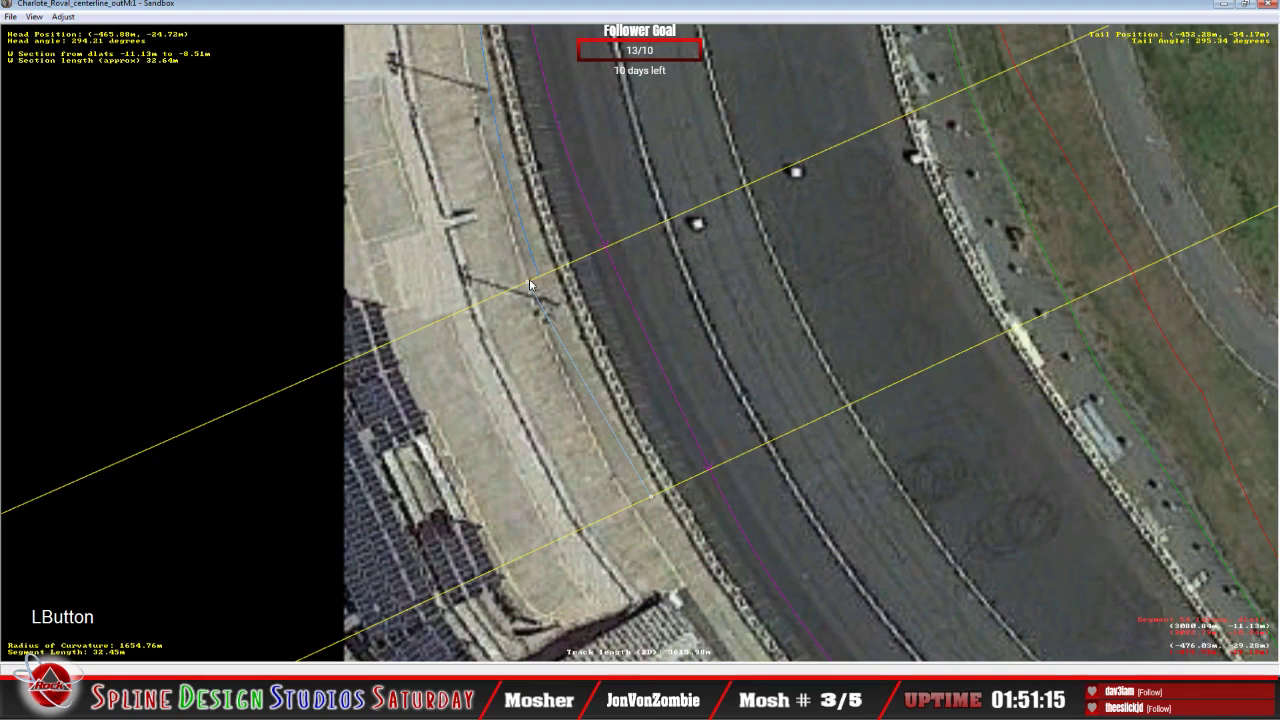
pyautogui.click(537, 267)
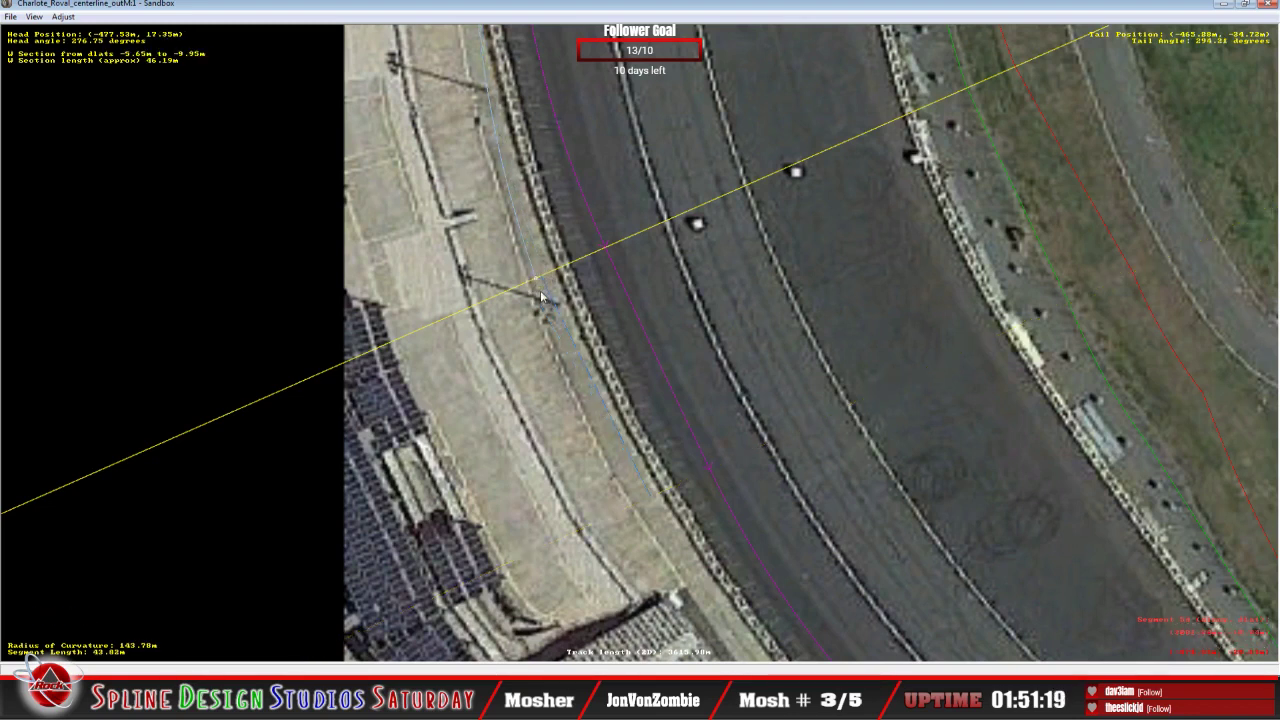
pyautogui.click(537, 283)
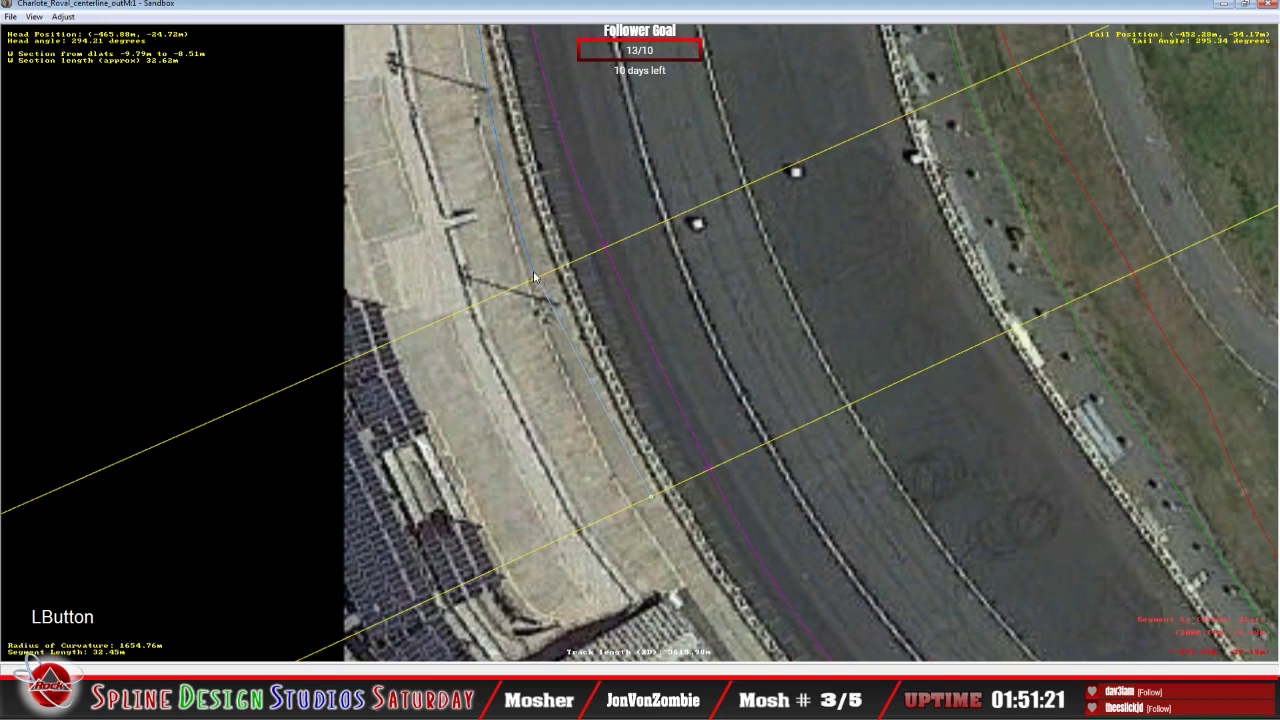
pyautogui.click(540, 280)
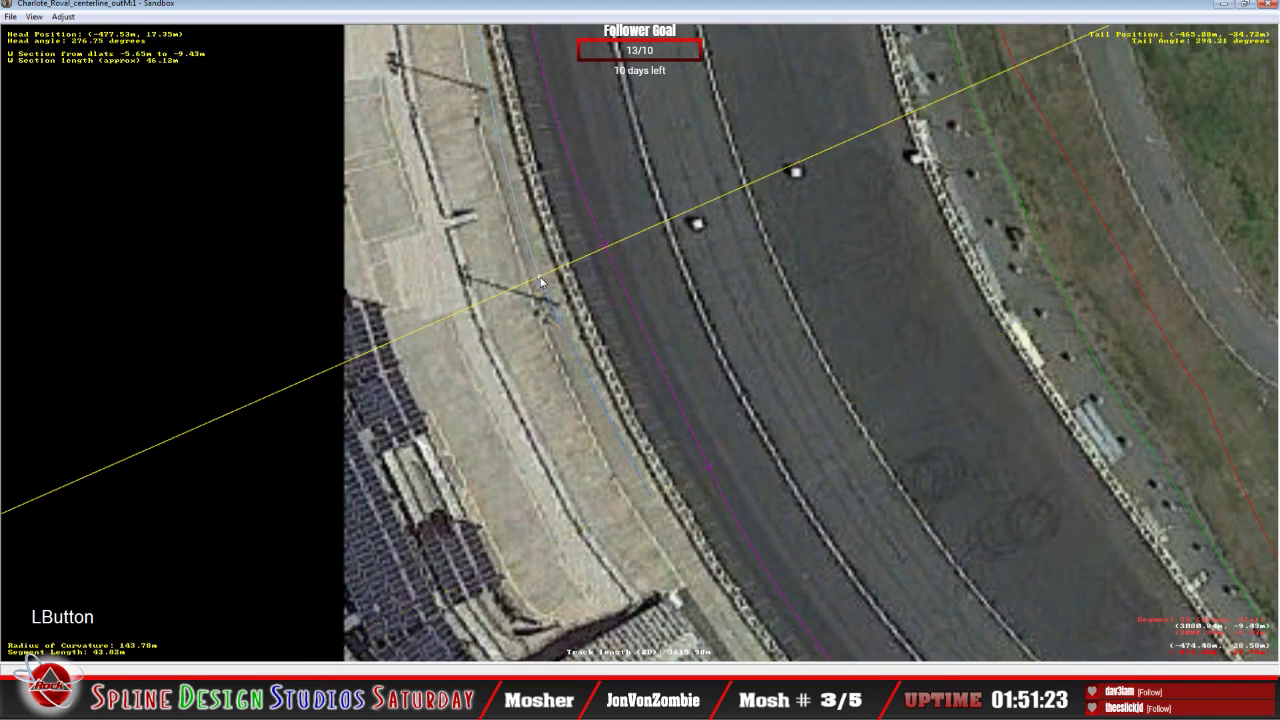
pyautogui.click(539, 284)
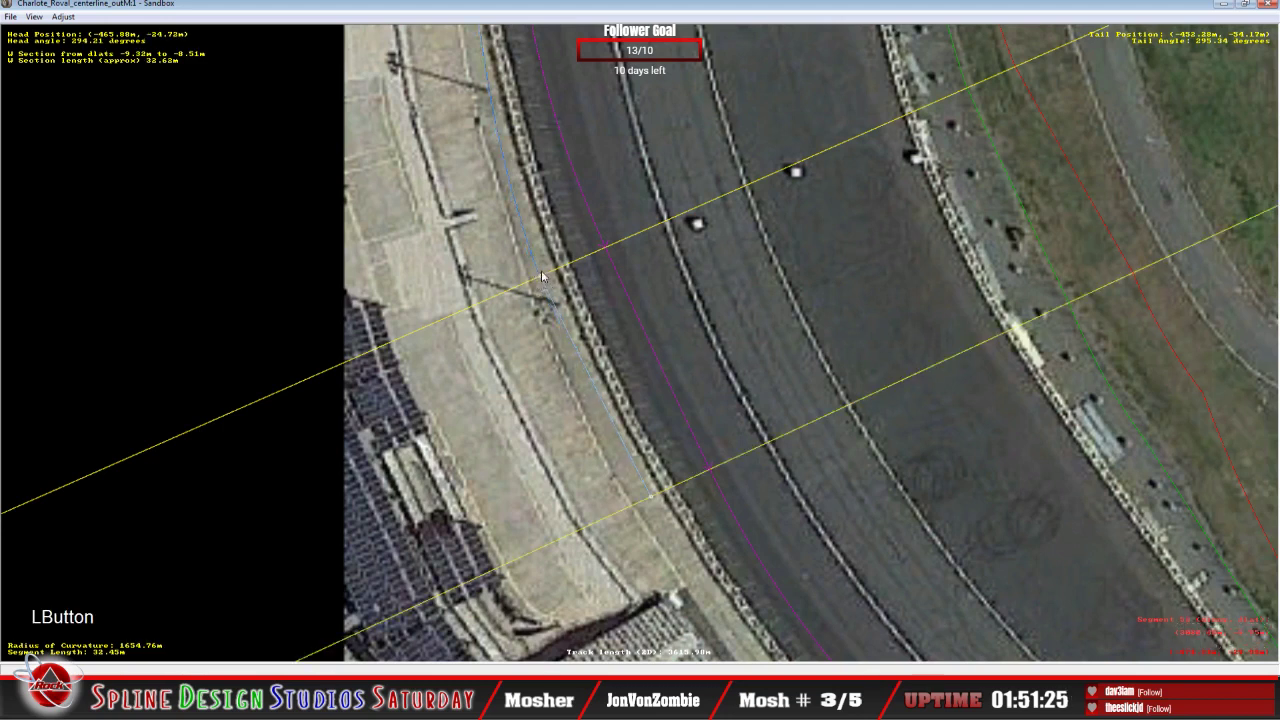
pyautogui.click(541, 276)
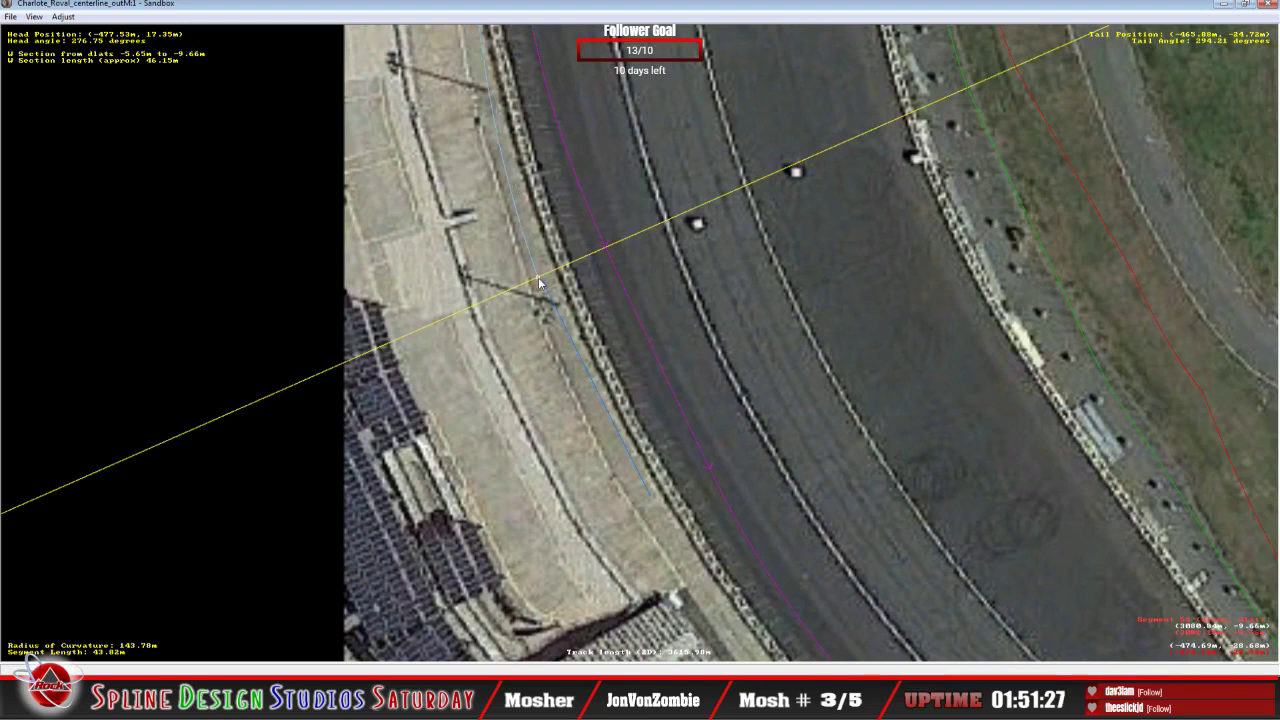
pyautogui.click(546, 300)
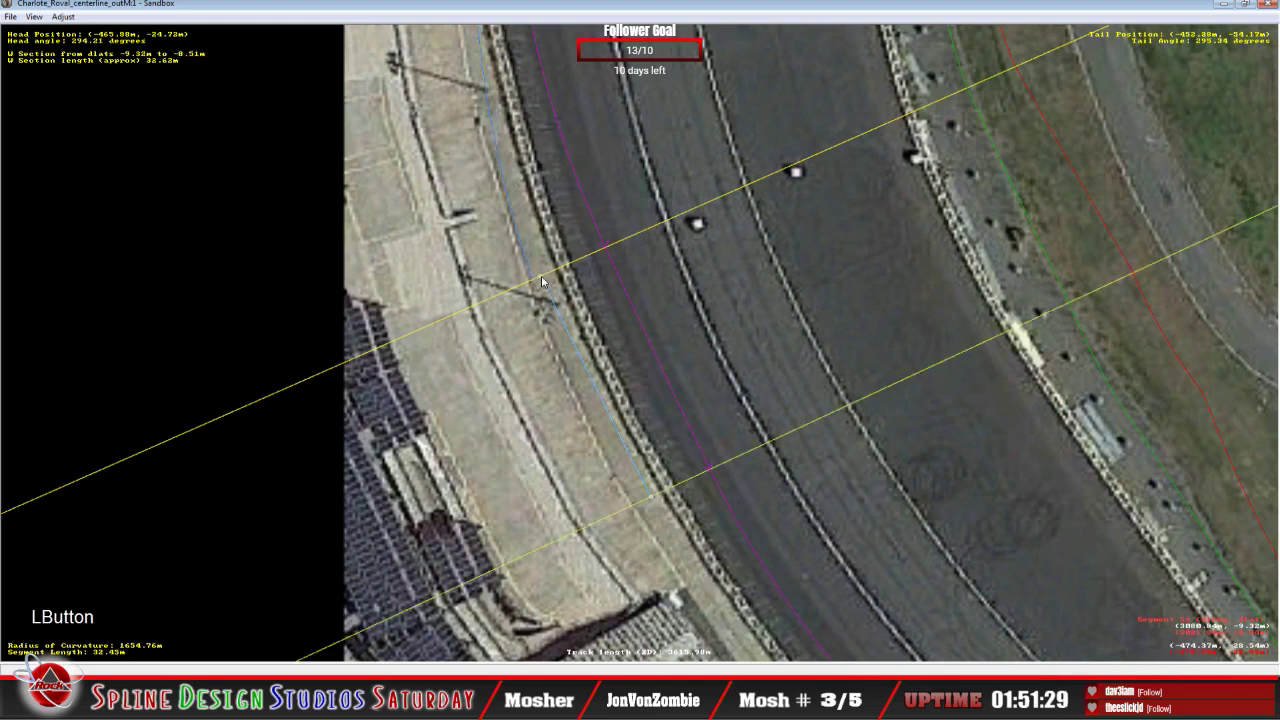
pyautogui.click(533, 271)
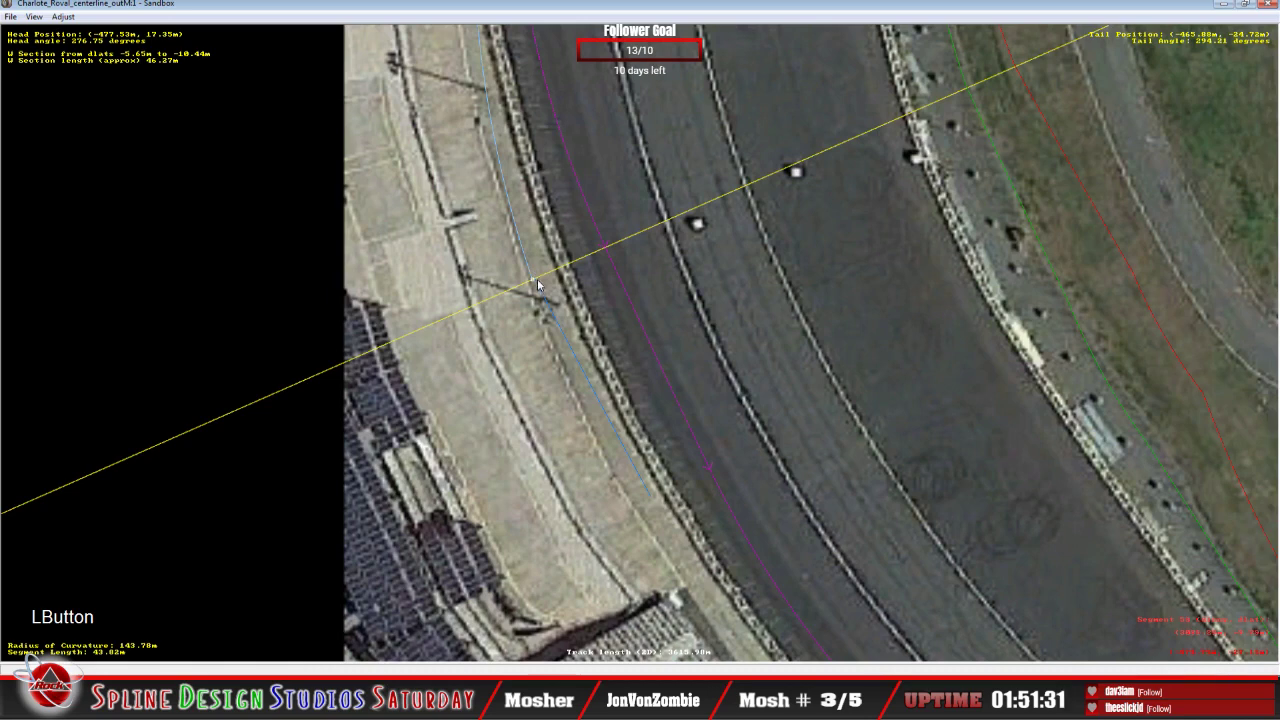
pyautogui.click(537, 278)
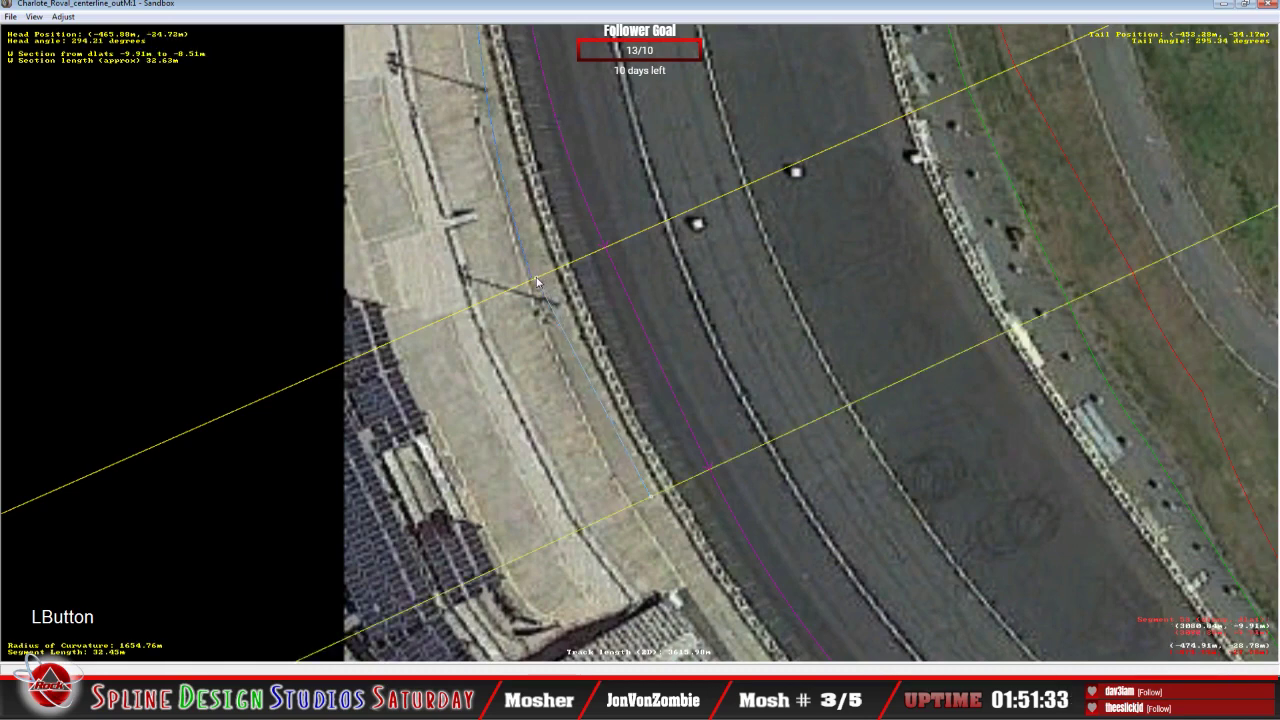
# Step: Align the joint between segments 53 and 54 at a dlat of about -7.45 m and move segment 54's W section end to about -6.76 m
pyautogui.press('z')
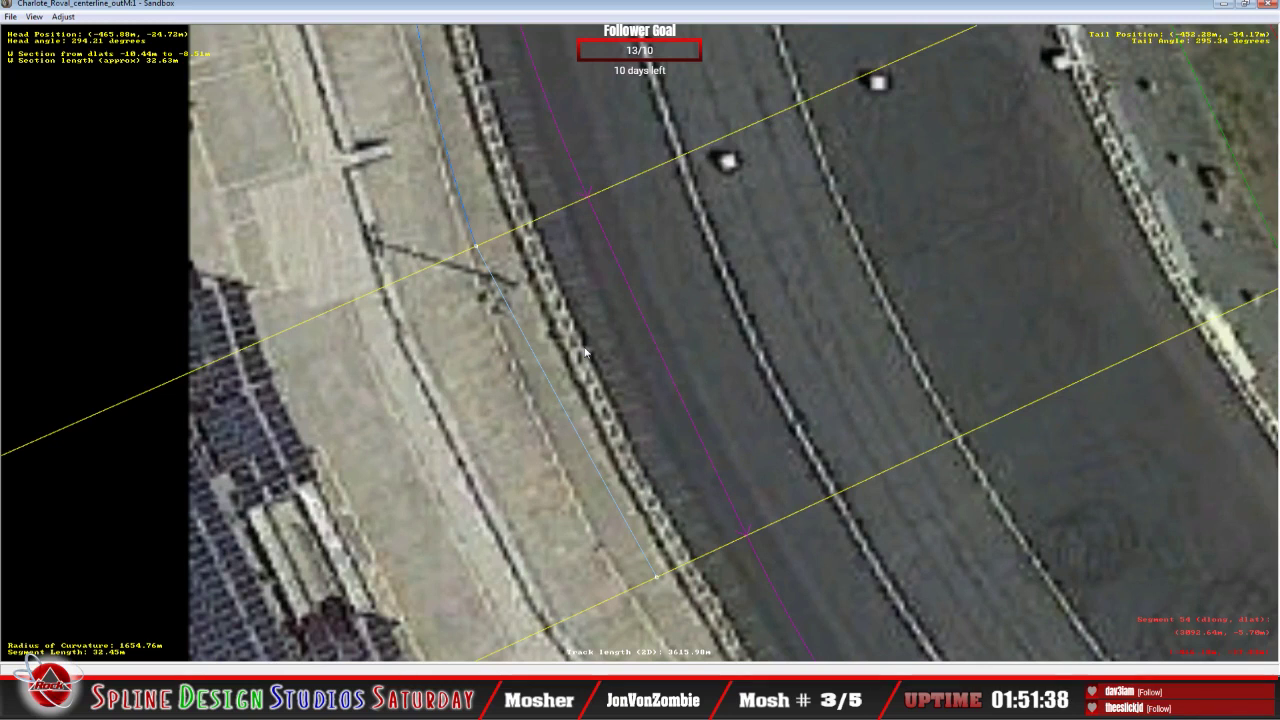
pyautogui.click(477, 250)
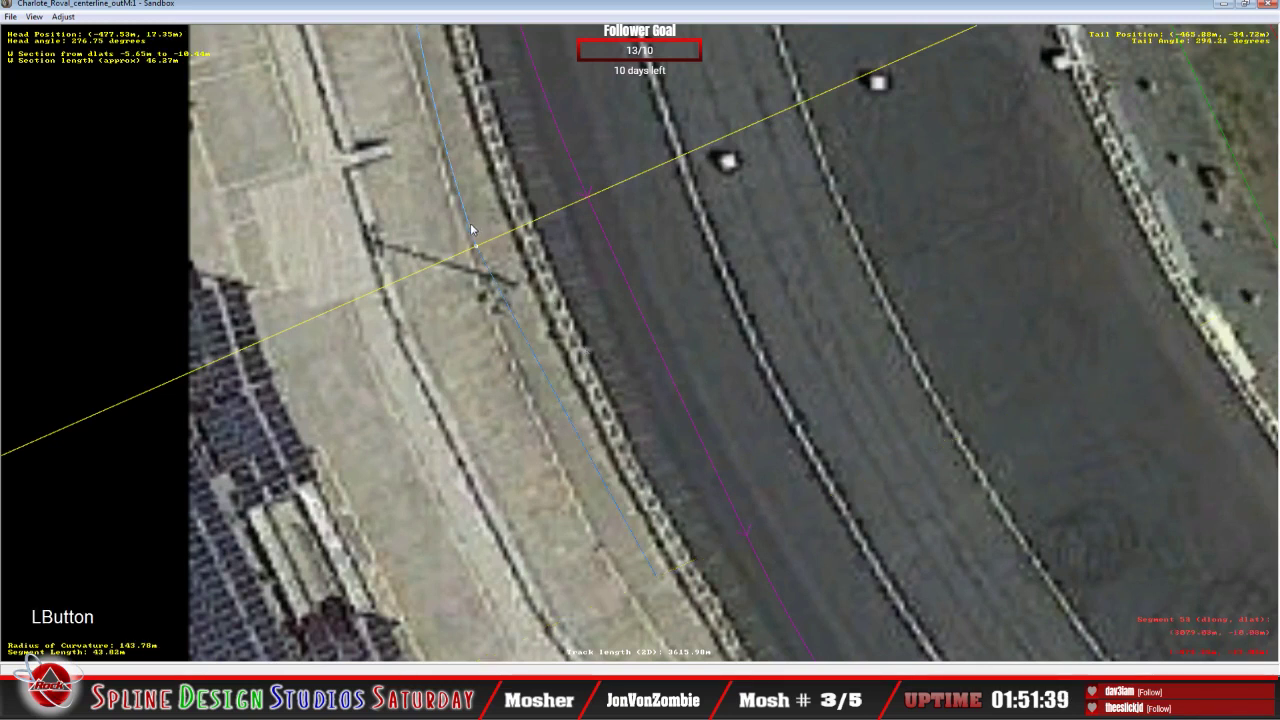
pyautogui.click(478, 254)
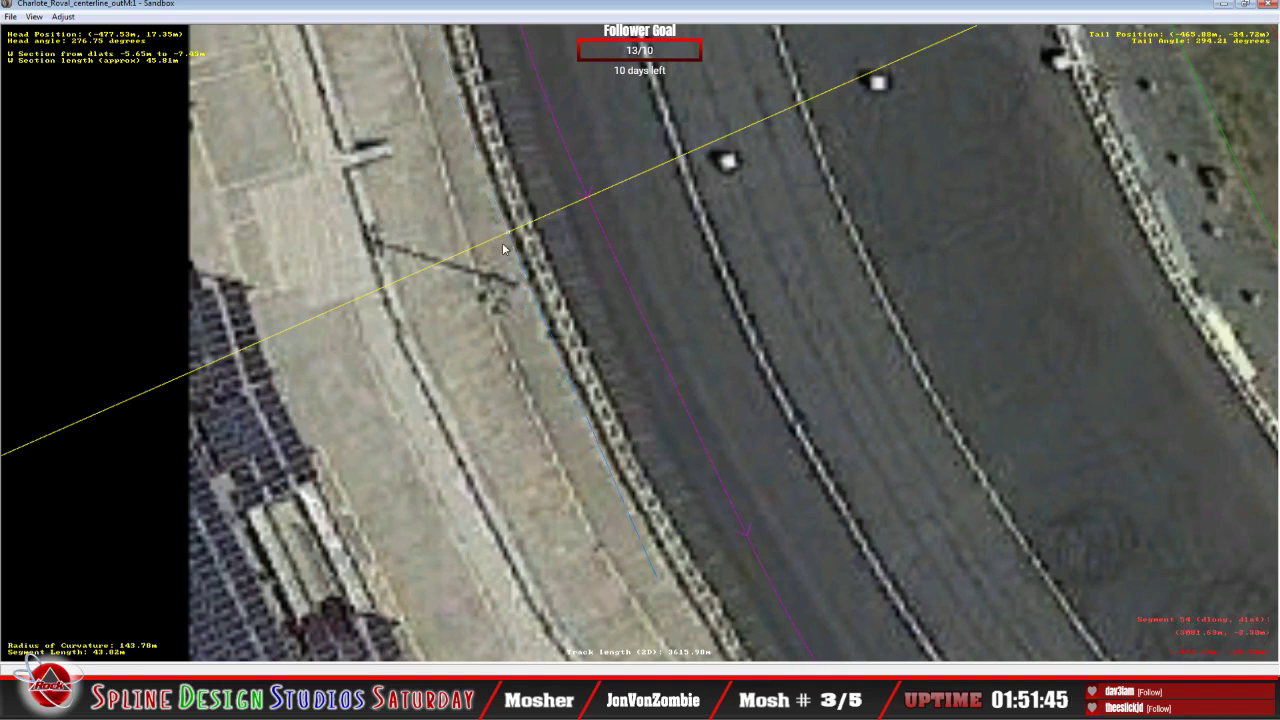
pyautogui.click(548, 320)
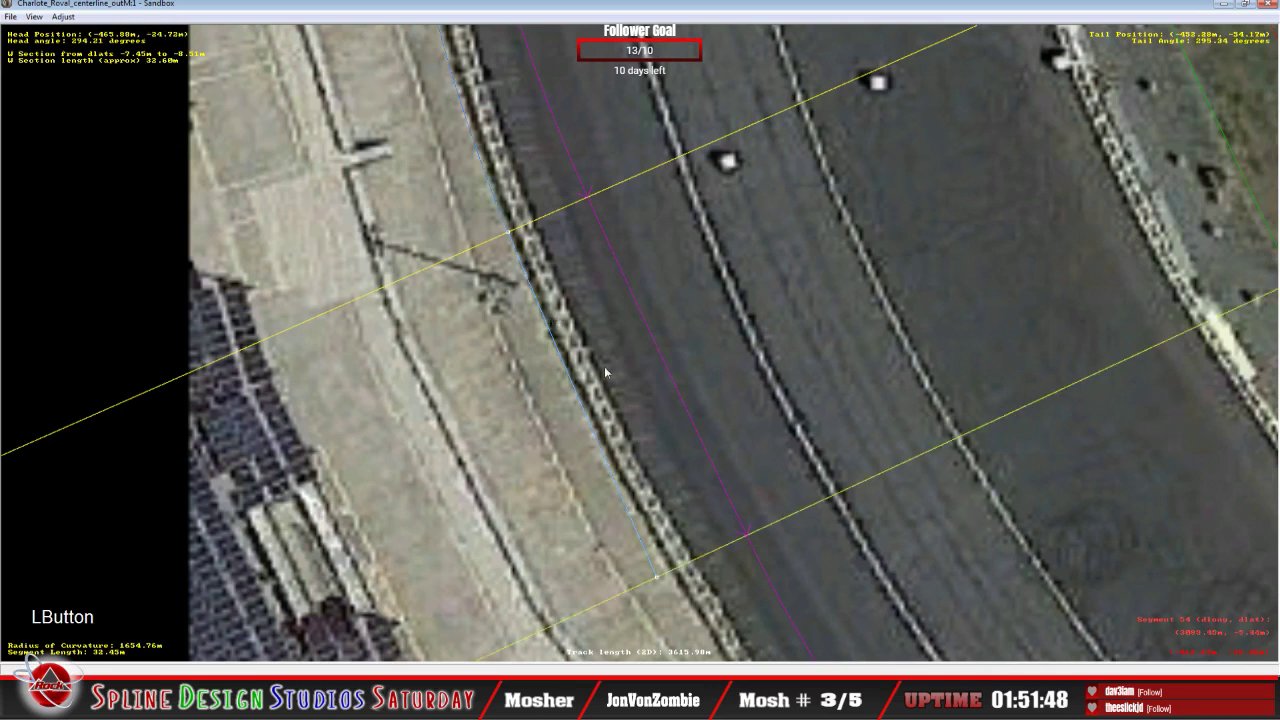
pyautogui.click(680, 582)
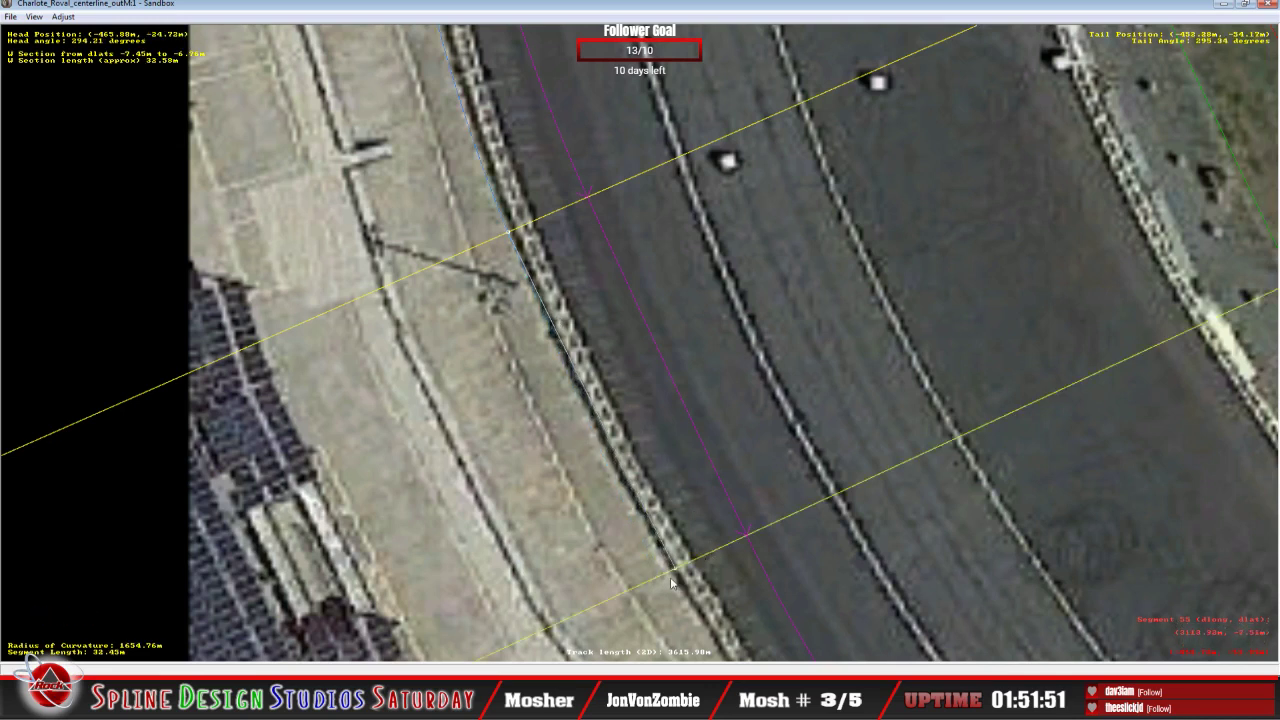
# Step: Insert a W section in segment 55 beside the outer wall, ending at a dlat of about -7.51 m
pyautogui.press('c')
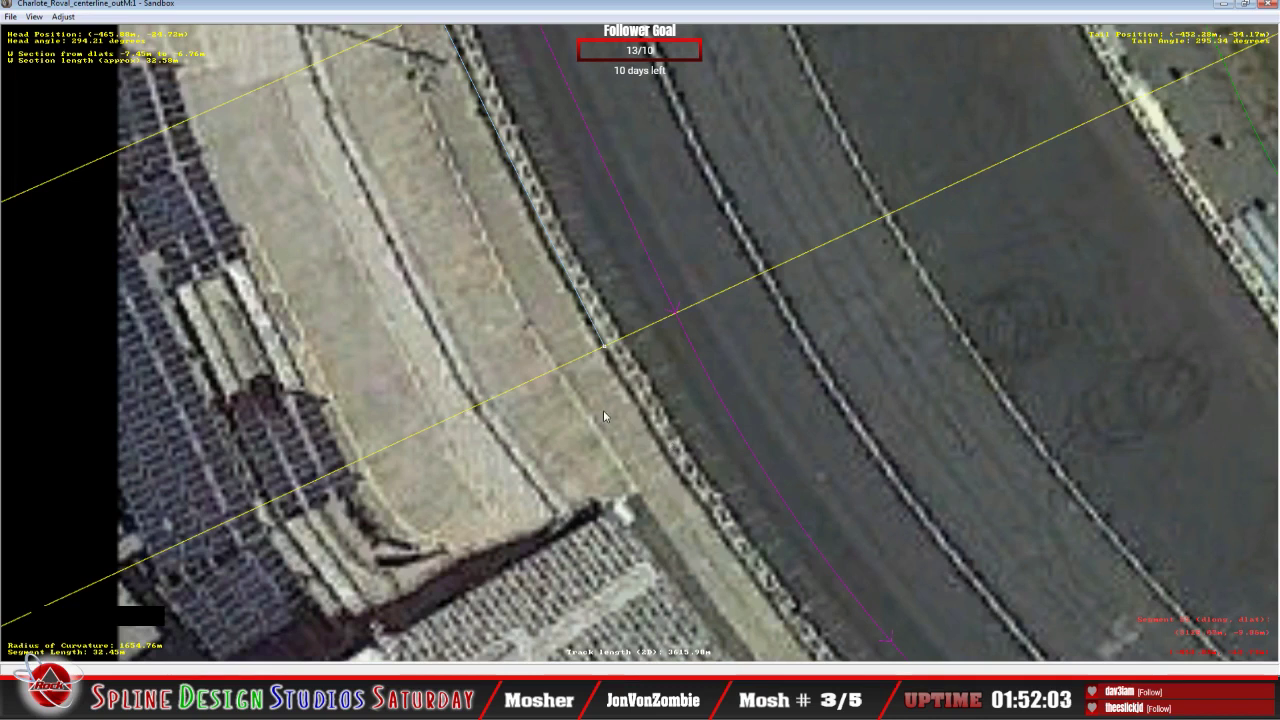
pyautogui.click(635, 430)
pyautogui.rightClick(603, 440)
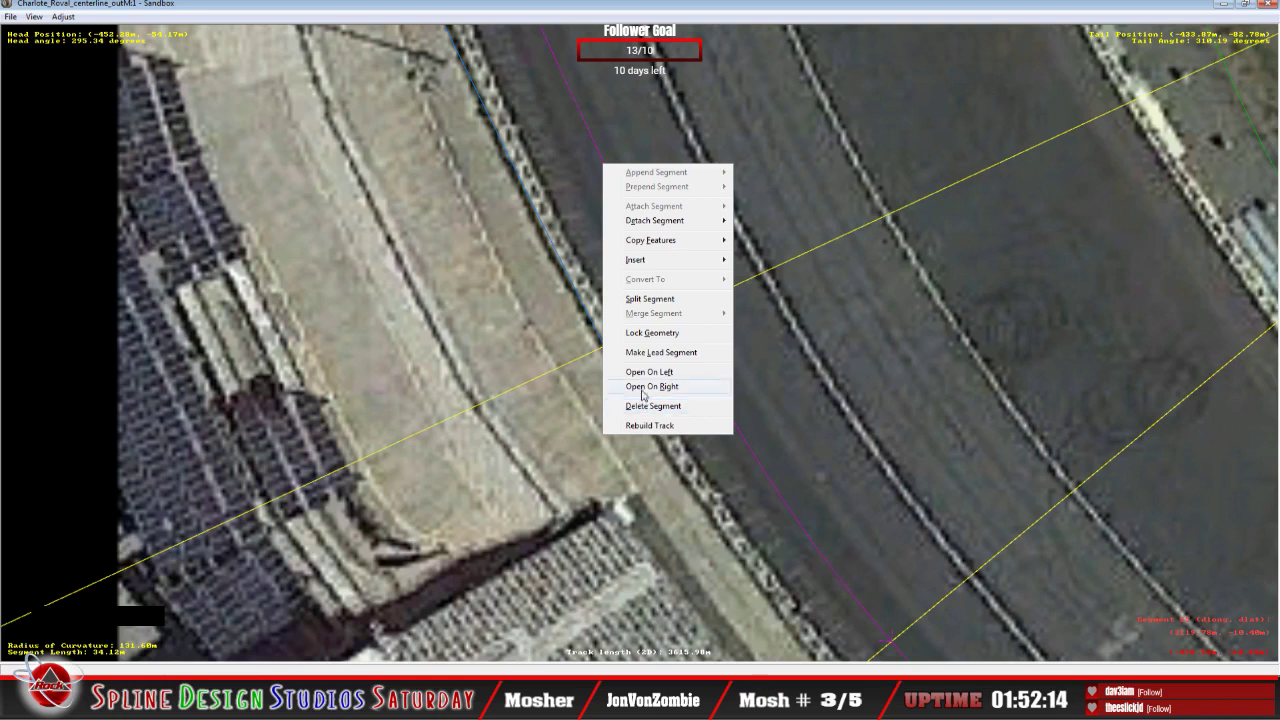
pyautogui.click(752, 278)
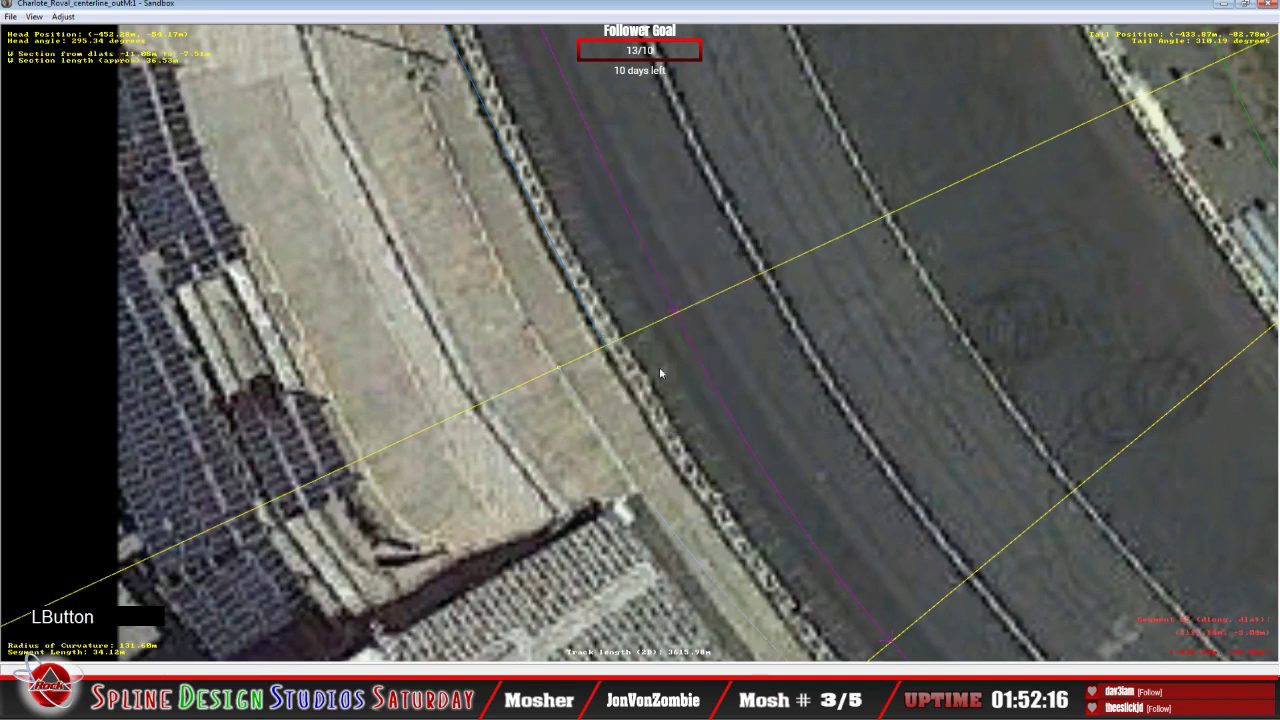
# Step: Bring the W section ends at the joint between segments 54 and 55 together at a dlat of about -8.9 m
pyautogui.click(605, 347)
pyautogui.moveTo(605, 347); pyautogui.dragTo(563, 371)
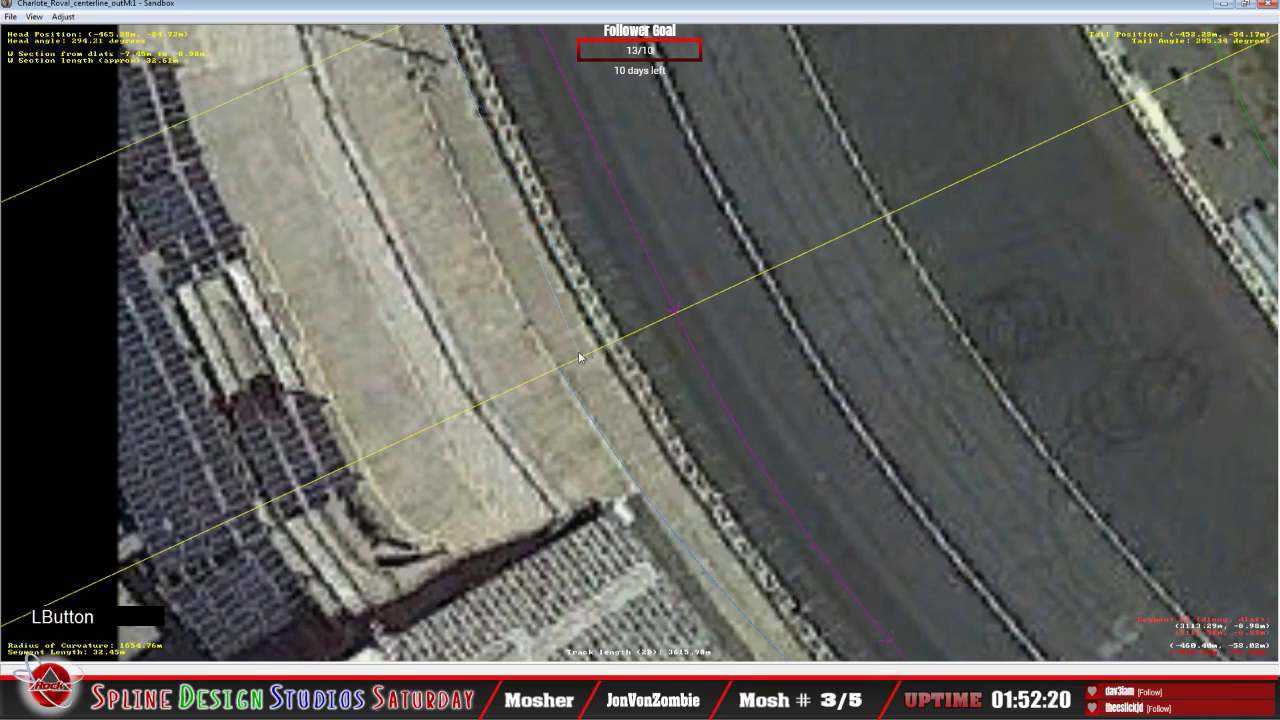
pyautogui.click(563, 371)
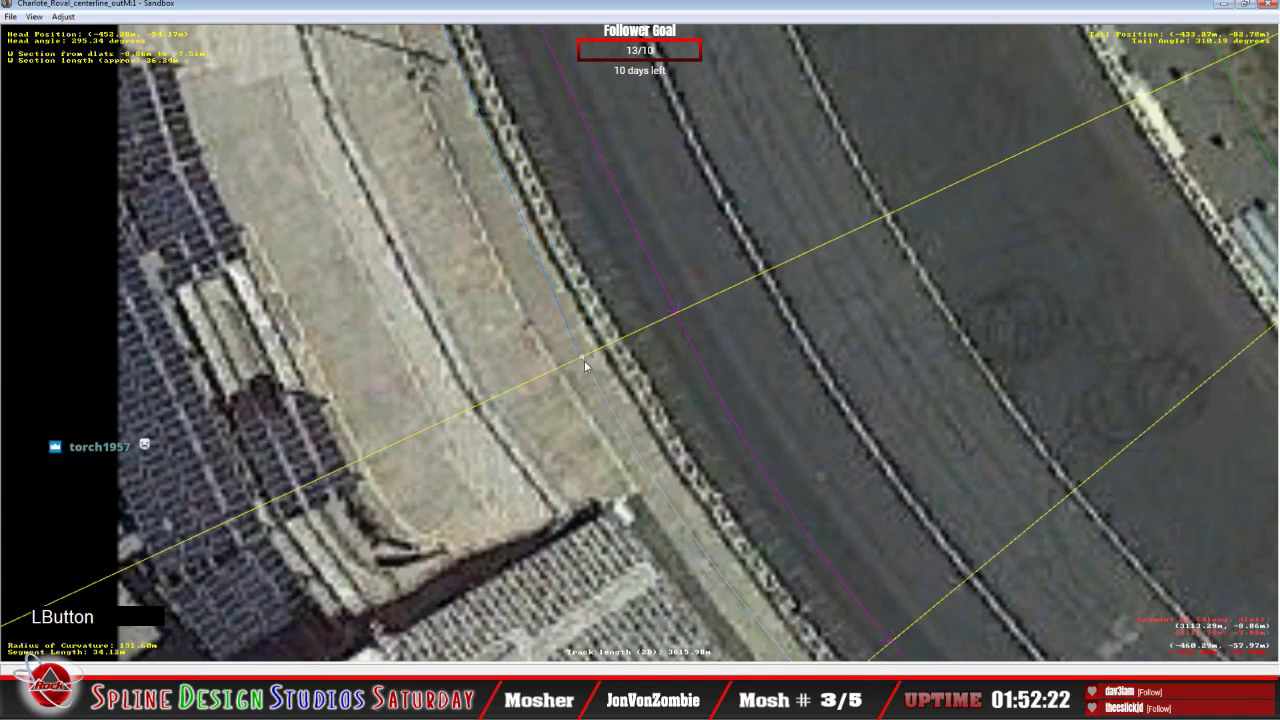
pyautogui.click(584, 360)
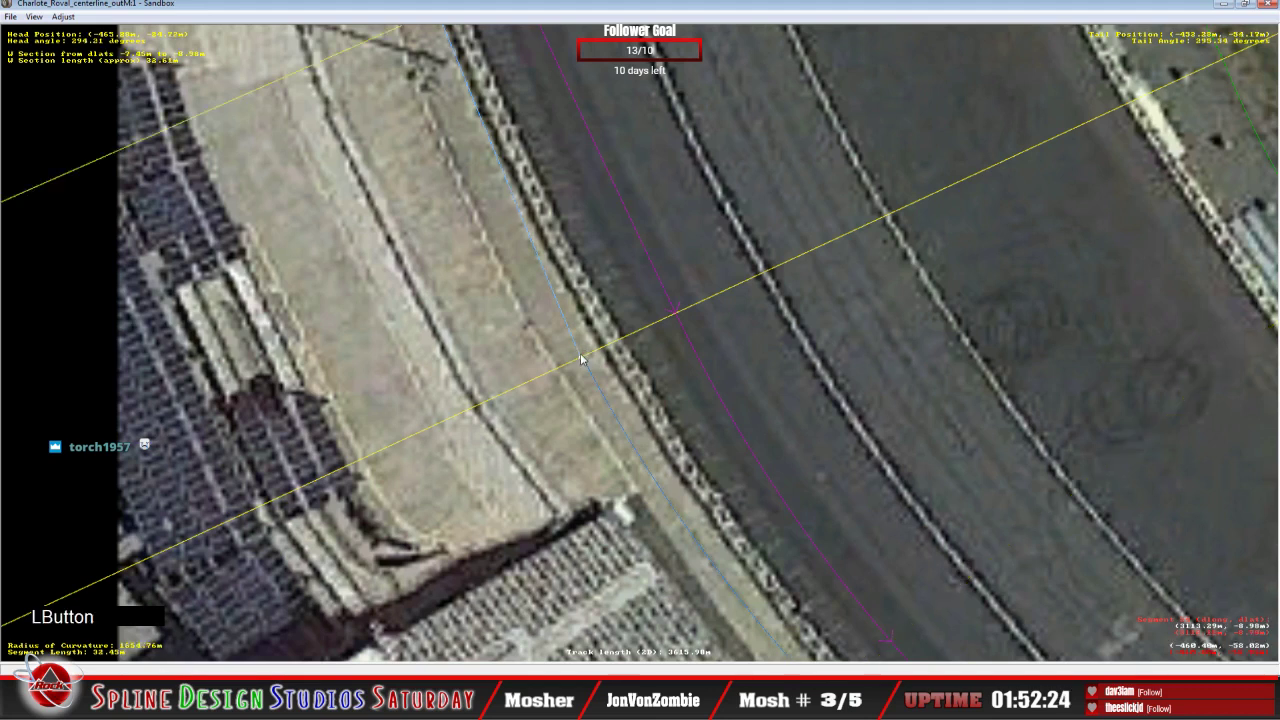
pyautogui.click(586, 361)
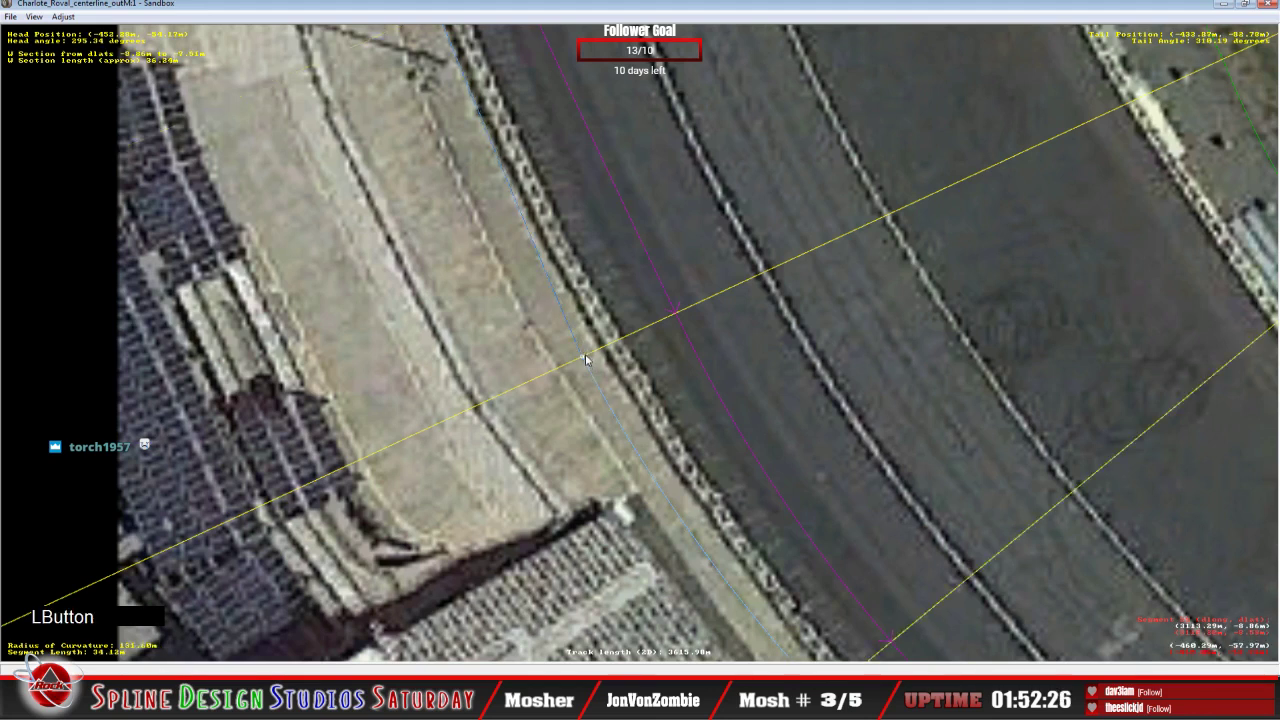
# Step: Move both ends of the selected segment's W section onto the outer wall, at about -7.23 m and -5.83 m lateral offset
pyautogui.moveTo(586, 360); pyautogui.dragTo(597, 358)
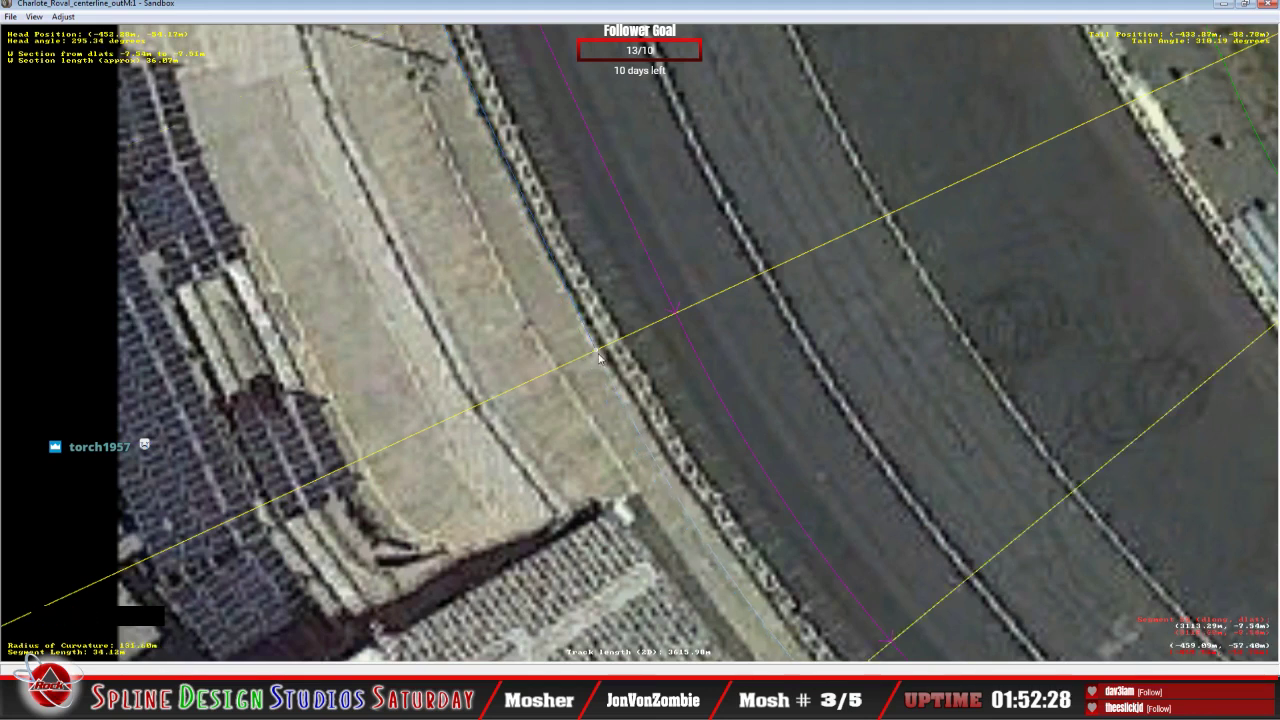
pyautogui.click(599, 358)
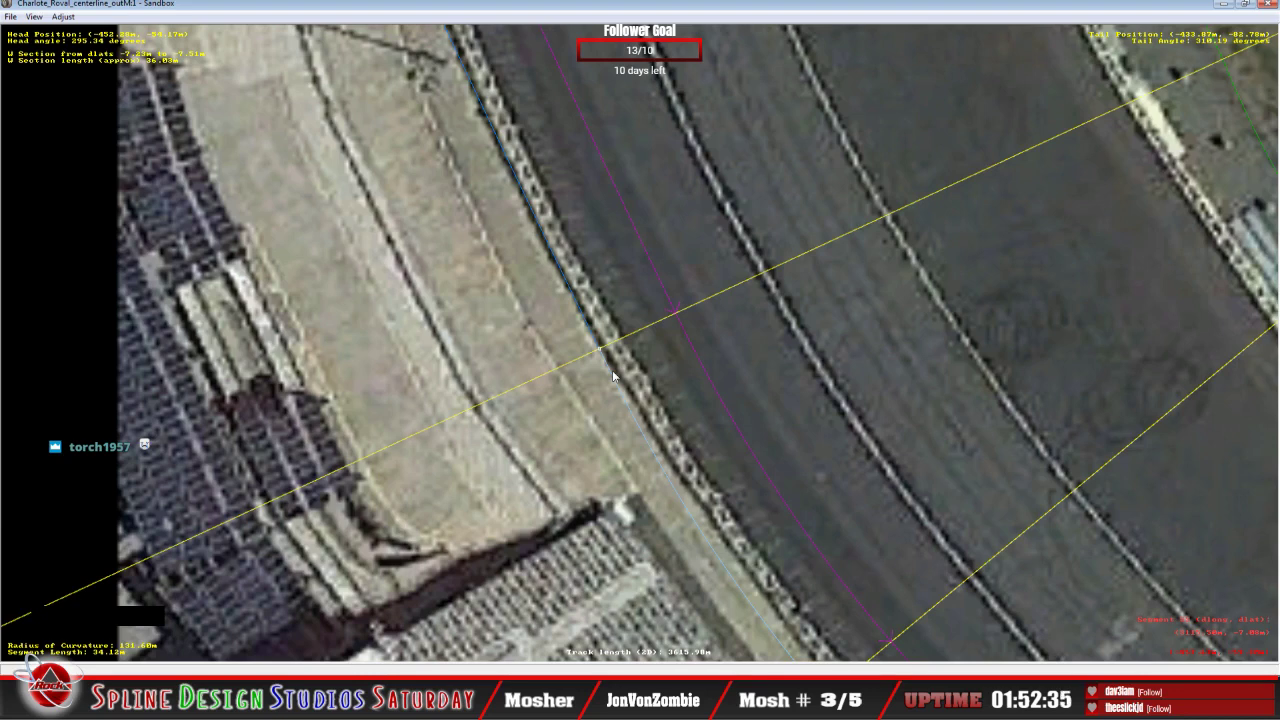
pyautogui.click(634, 420)
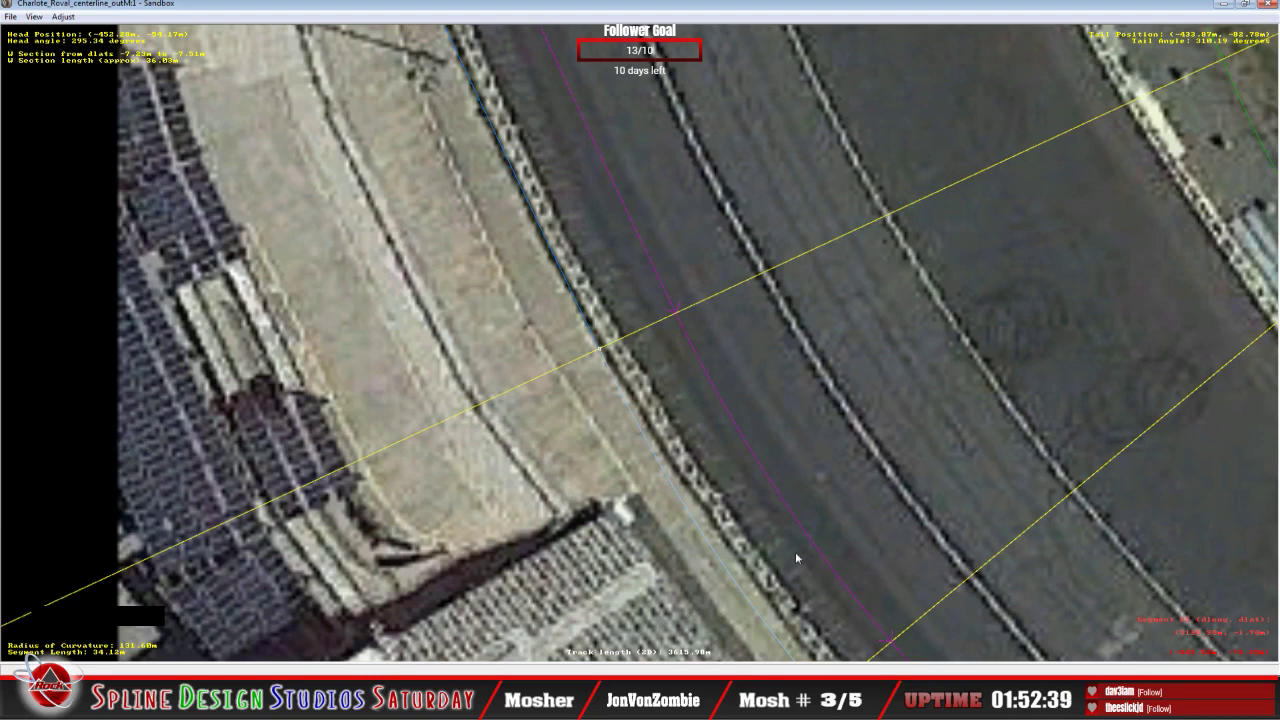
pyautogui.press('c')
pyautogui.click(712, 515)
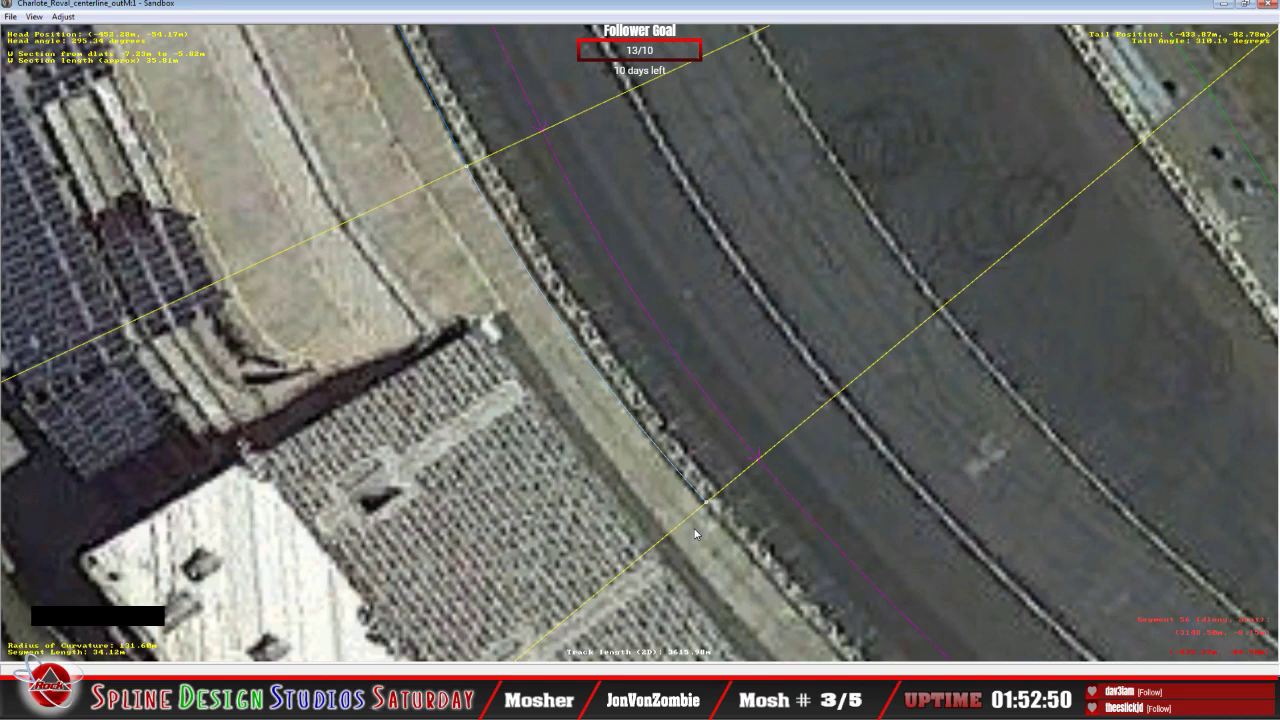
# Step: Insert a W section in the next track segment beside the grandstand, the one 87.54 m long
pyautogui.click(738, 488)
pyautogui.press('c')
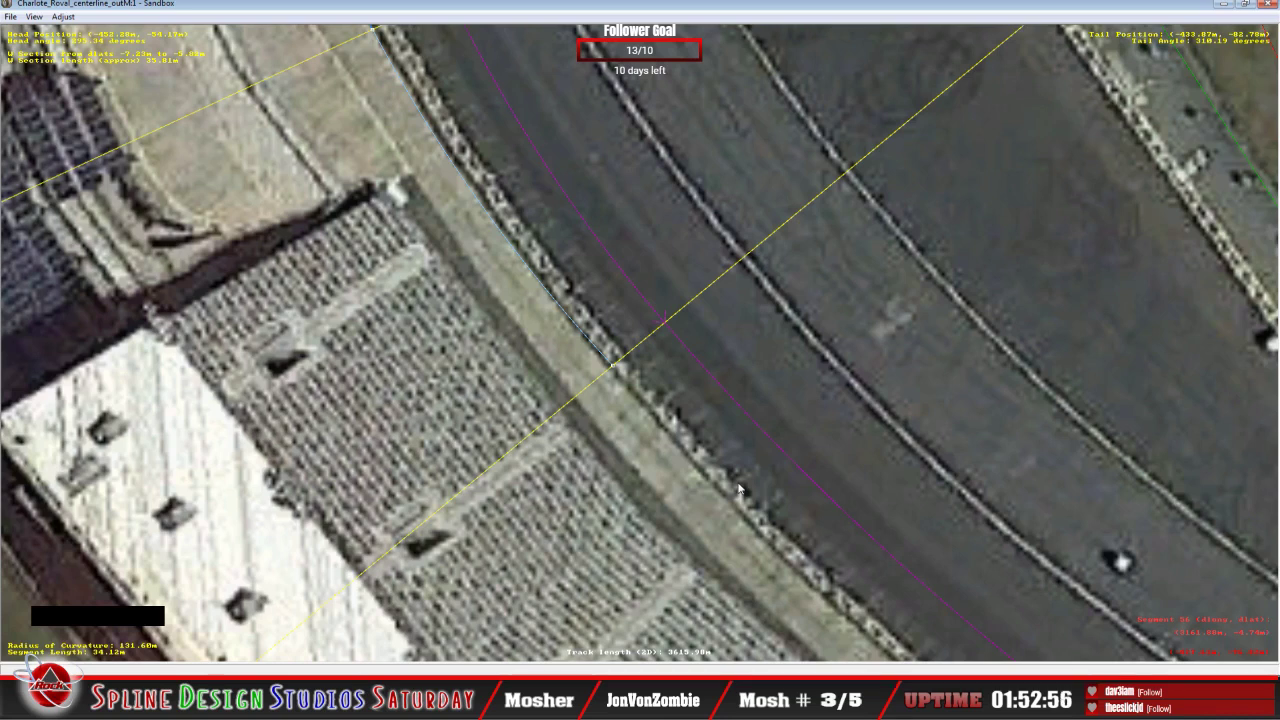
pyautogui.click(628, 418)
pyautogui.rightClick(628, 418)
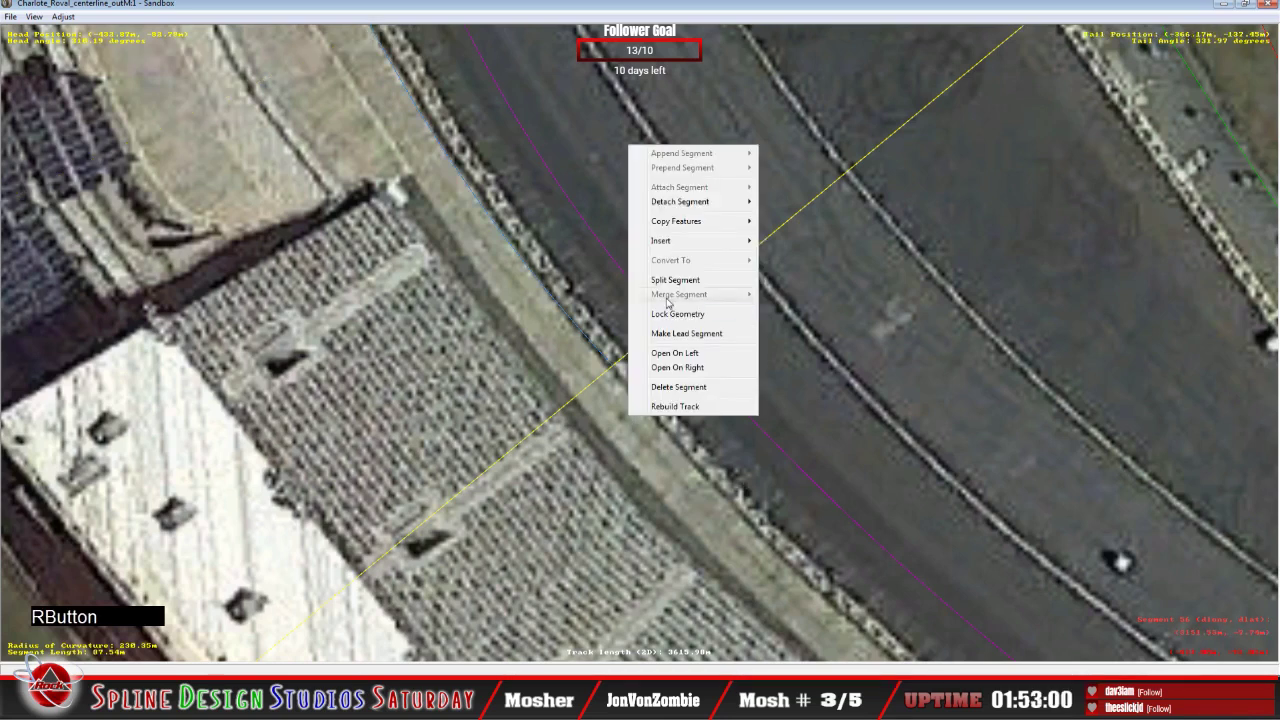
pyautogui.moveTo(655, 248)
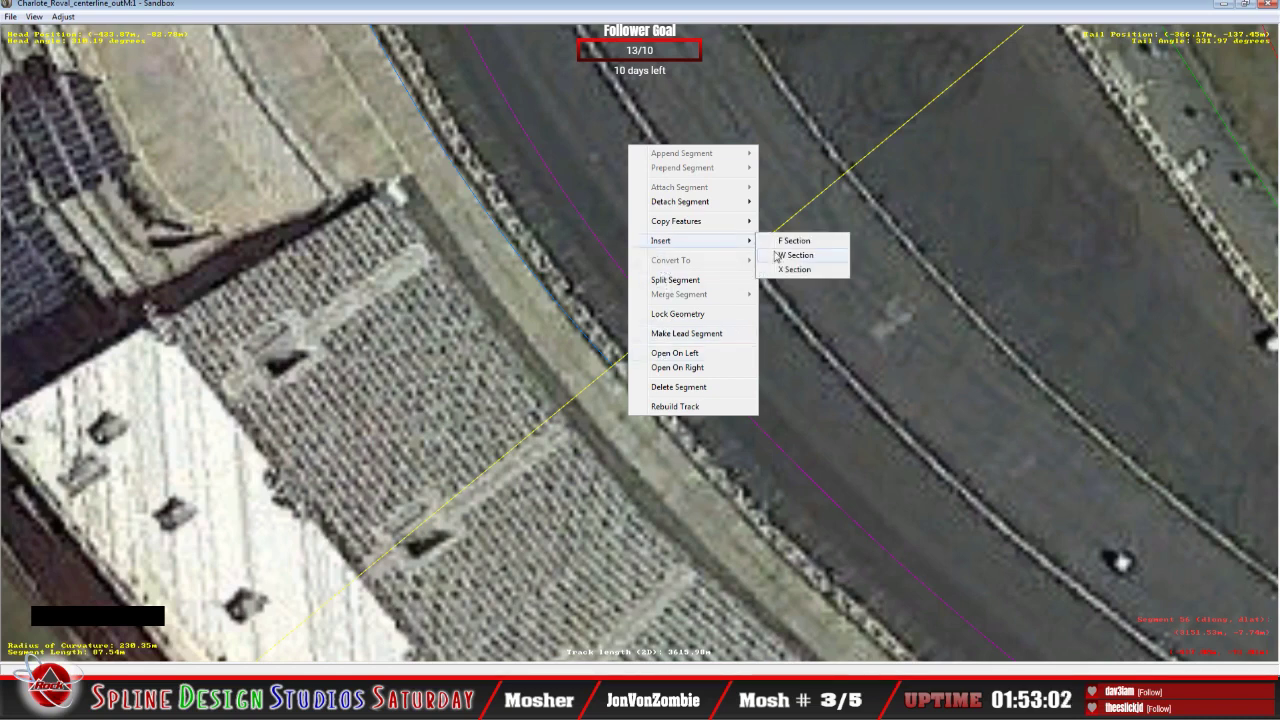
pyautogui.click(778, 255)
# Step: Move the start of the new W section to meet the previous wall's end, at about -5.41 m lateral offset
pyautogui.click(605, 376)
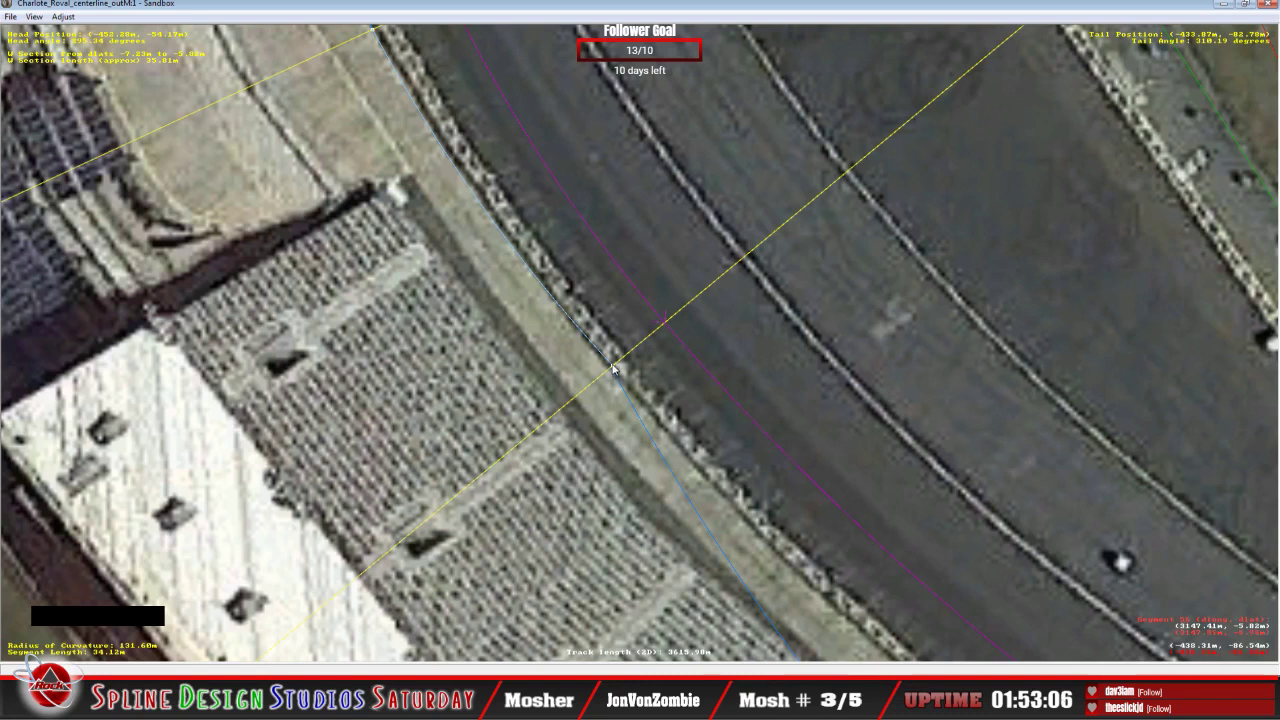
pyautogui.click(614, 380)
pyautogui.click(615, 374)
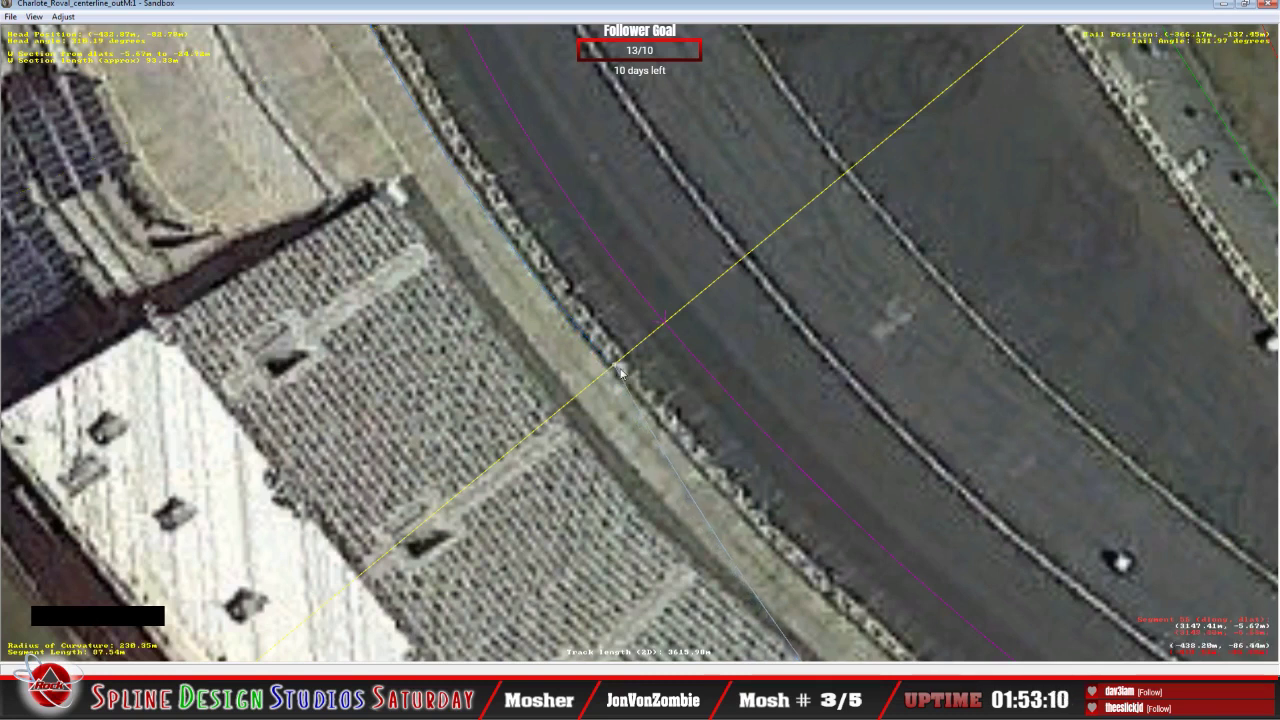
pyautogui.click(620, 383)
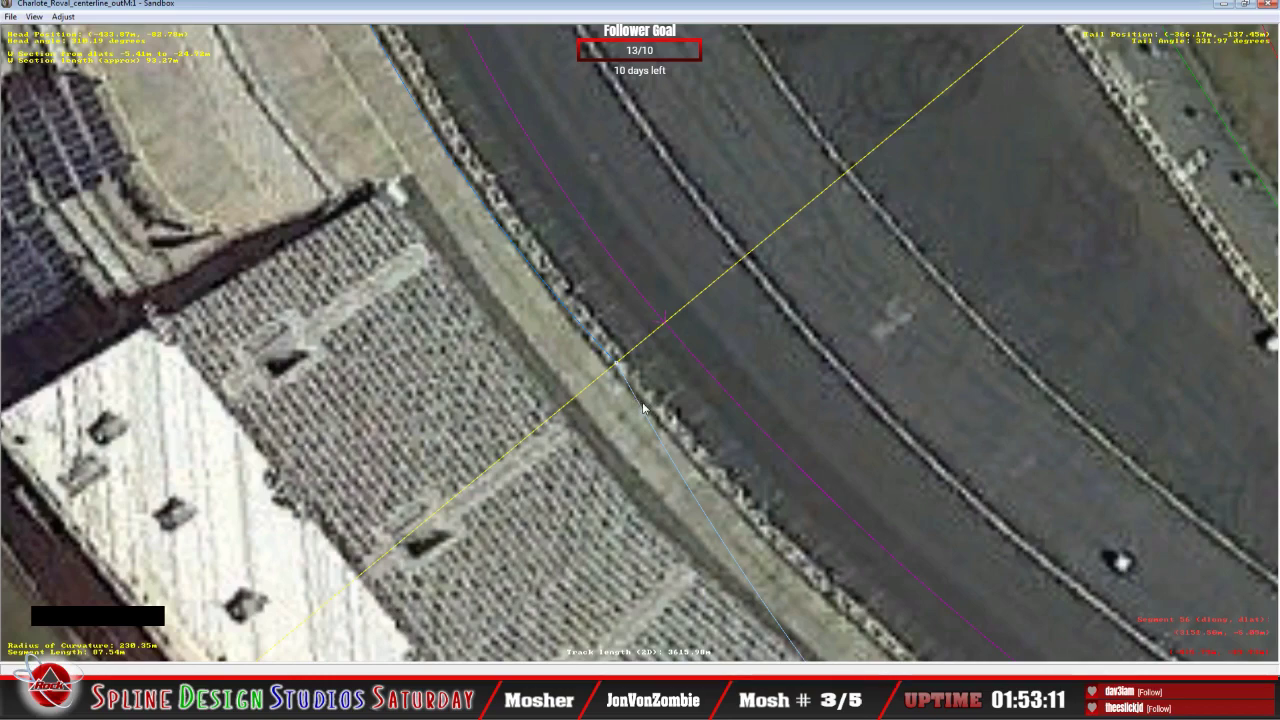
# Step: Move the far end of the 87.54 m segment's W section out of the grandstand and onto the outer wall
pyautogui.click(643, 408)
pyautogui.press('c')
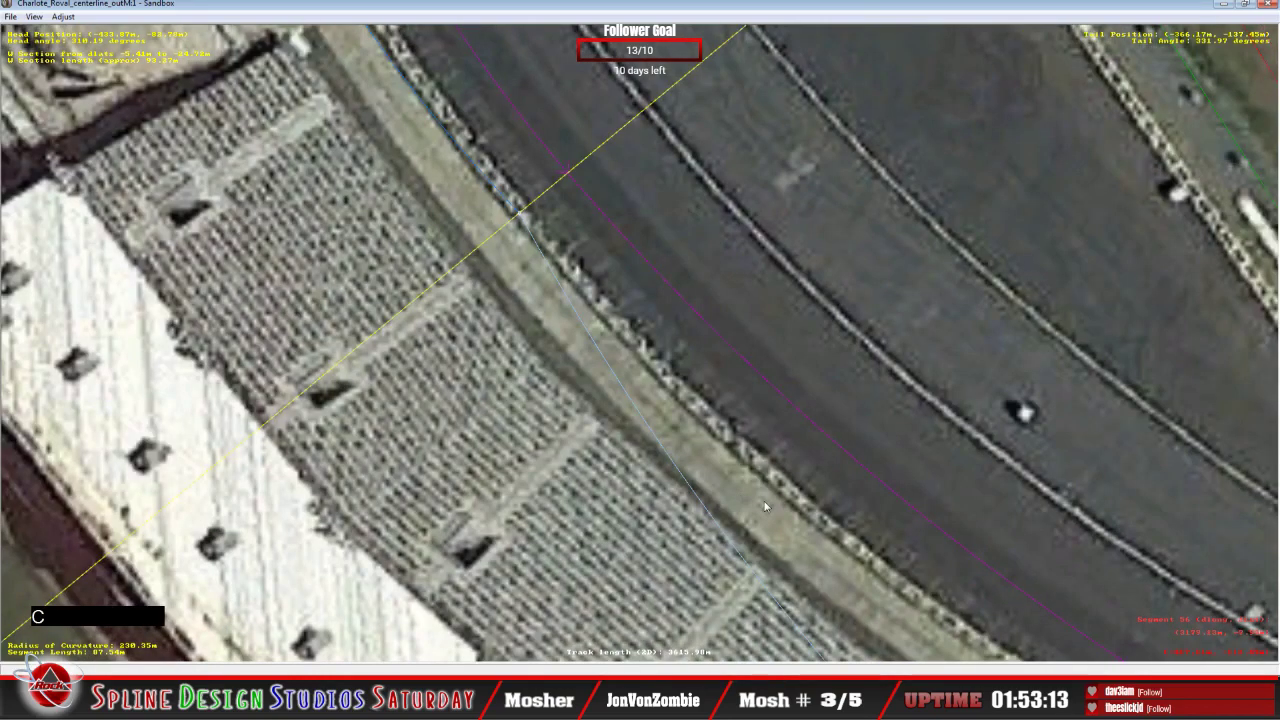
pyautogui.press('c')
pyautogui.press('c')
pyautogui.press('c')
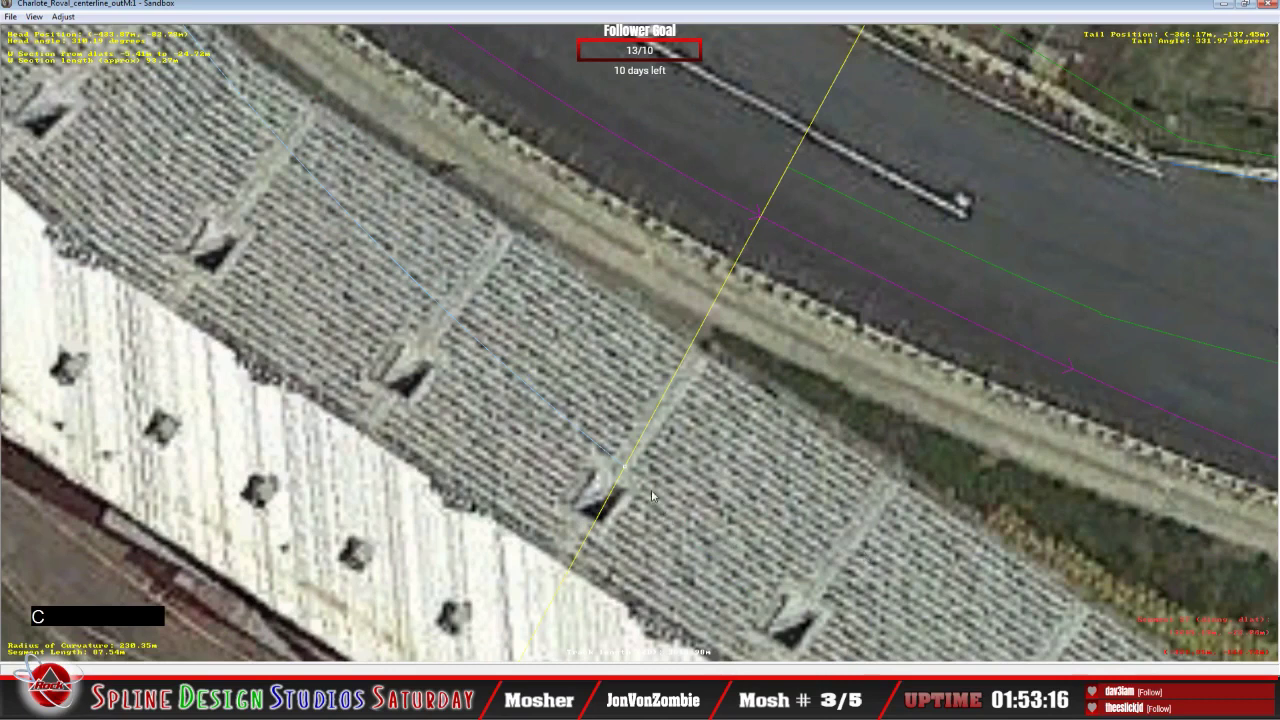
pyautogui.click(628, 466)
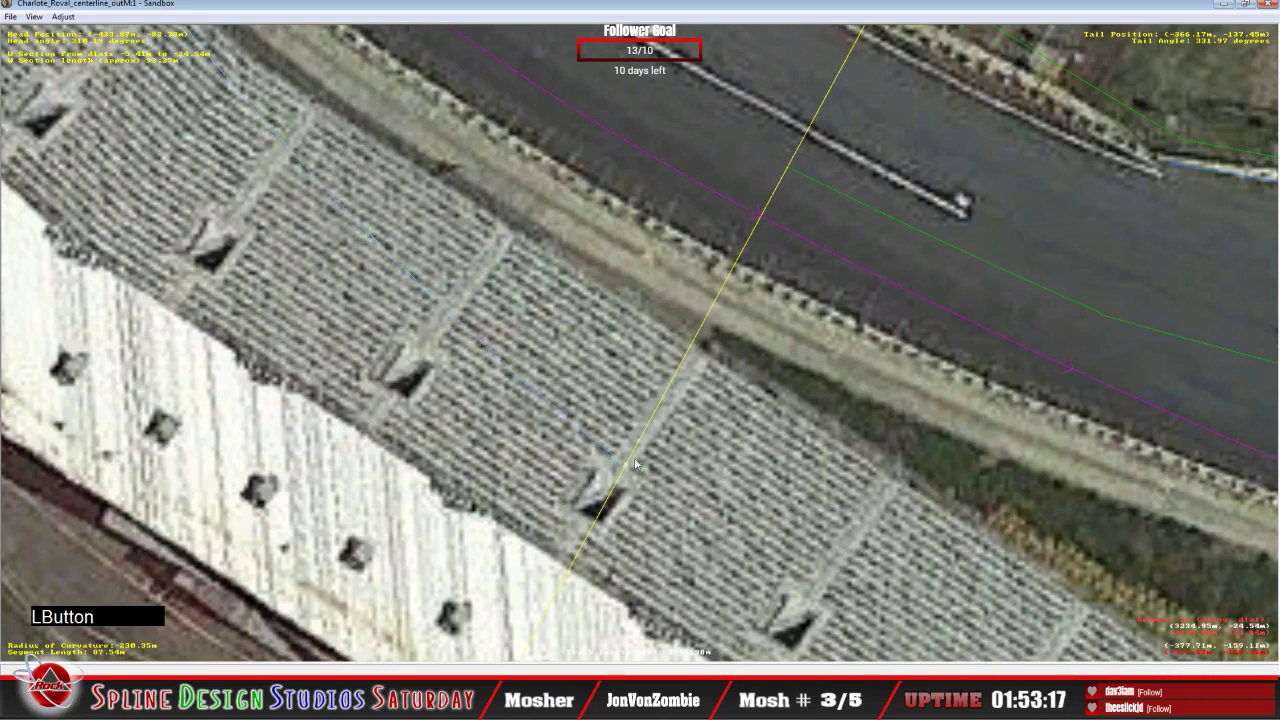
# Step: Insert a W section in the following 29.84 m track segment
pyautogui.click(780, 323)
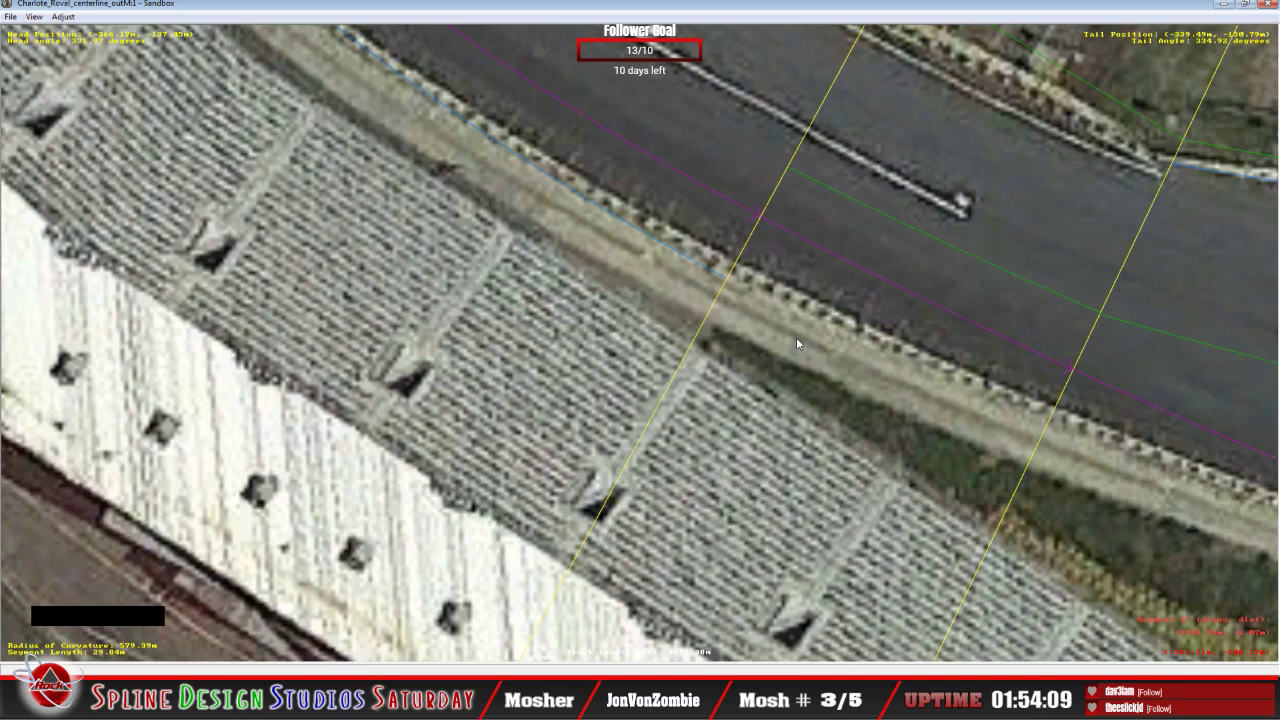
pyautogui.rightClick(803, 328)
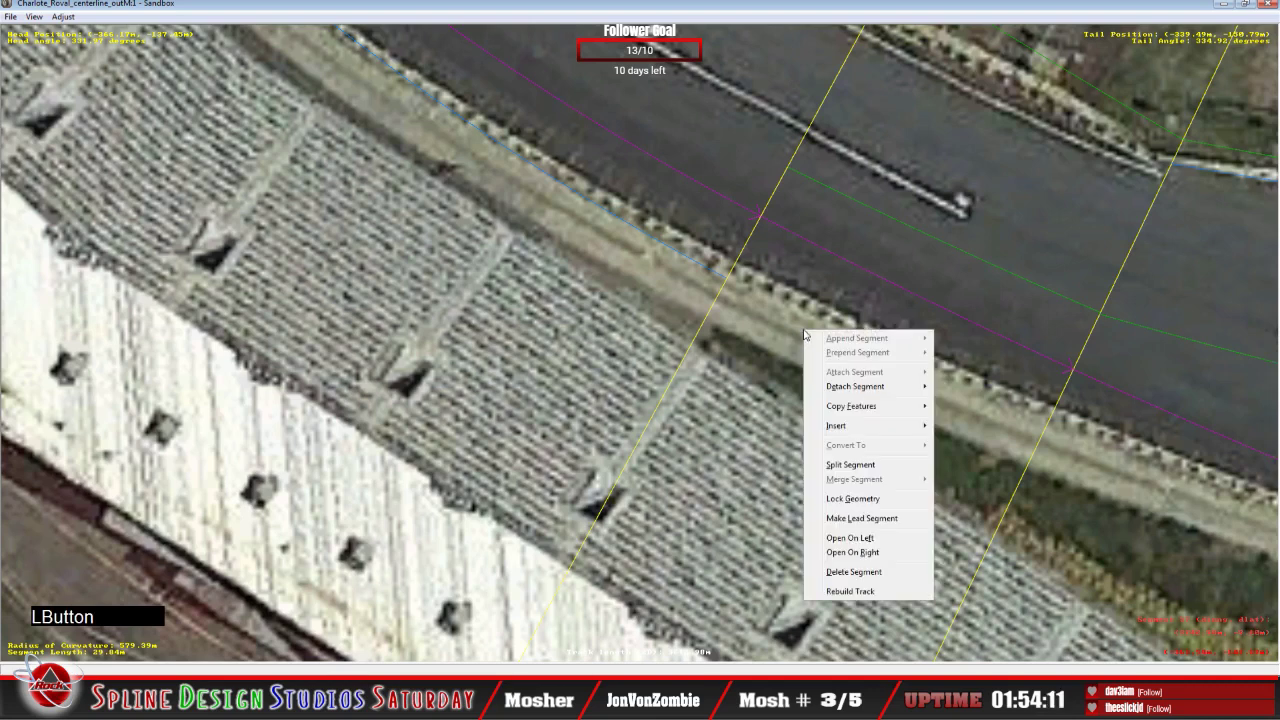
pyautogui.moveTo(857, 427)
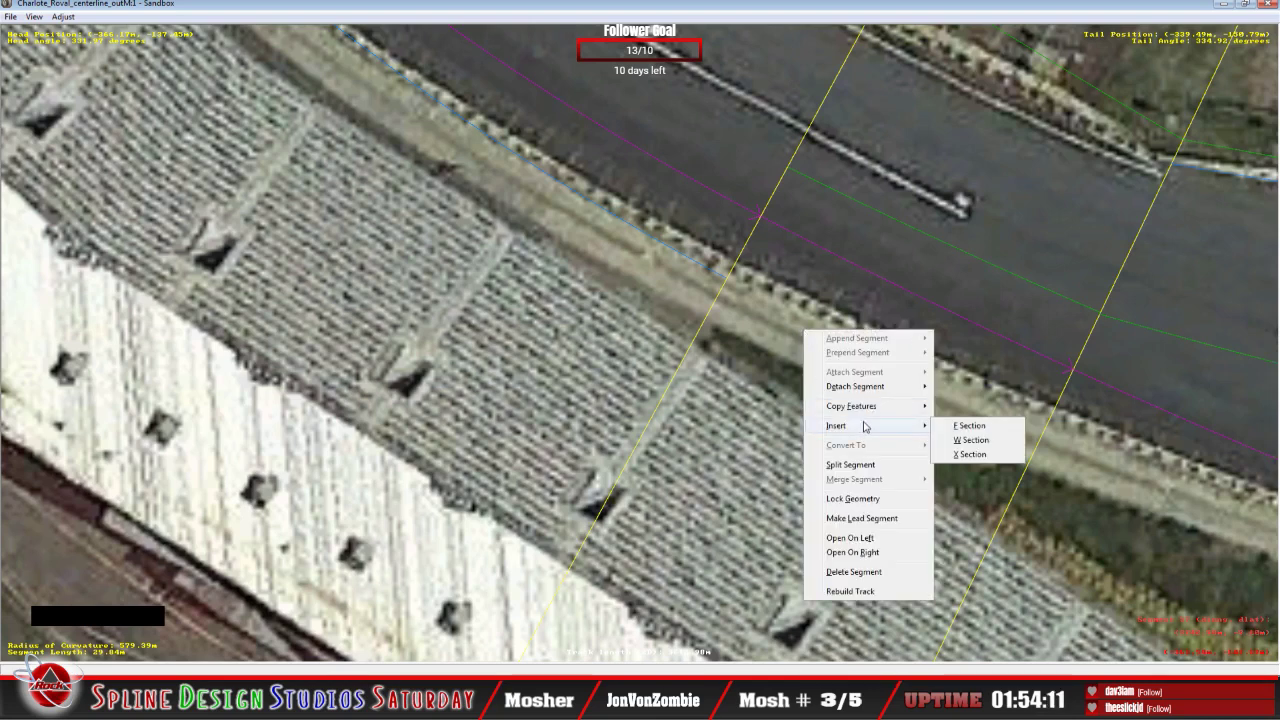
pyautogui.click(958, 441)
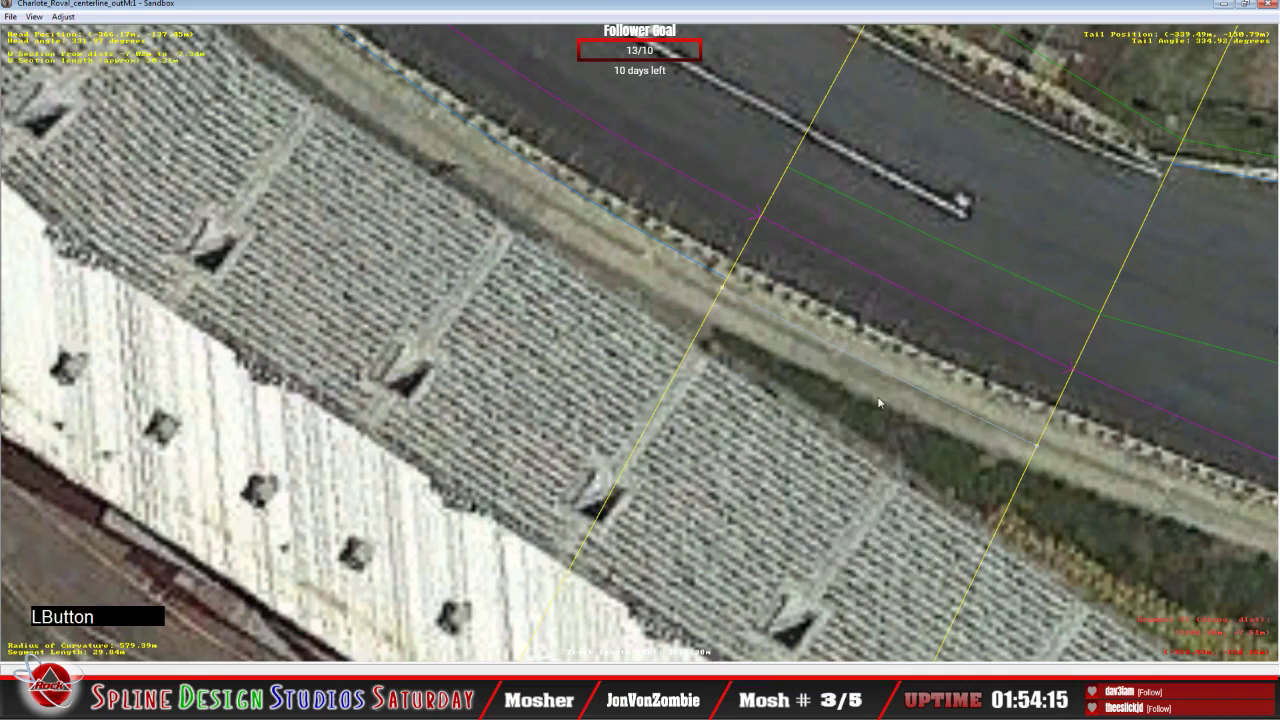
# Step: Move the ends of the 29.84 m segment's W section onto the outer wall, at about -6.18 m and -5.09 m lateral offset
pyautogui.click(727, 284)
pyautogui.moveTo(735, 281); pyautogui.dragTo(730, 281)
pyautogui.moveTo(730, 281); pyautogui.dragTo(838, 328)
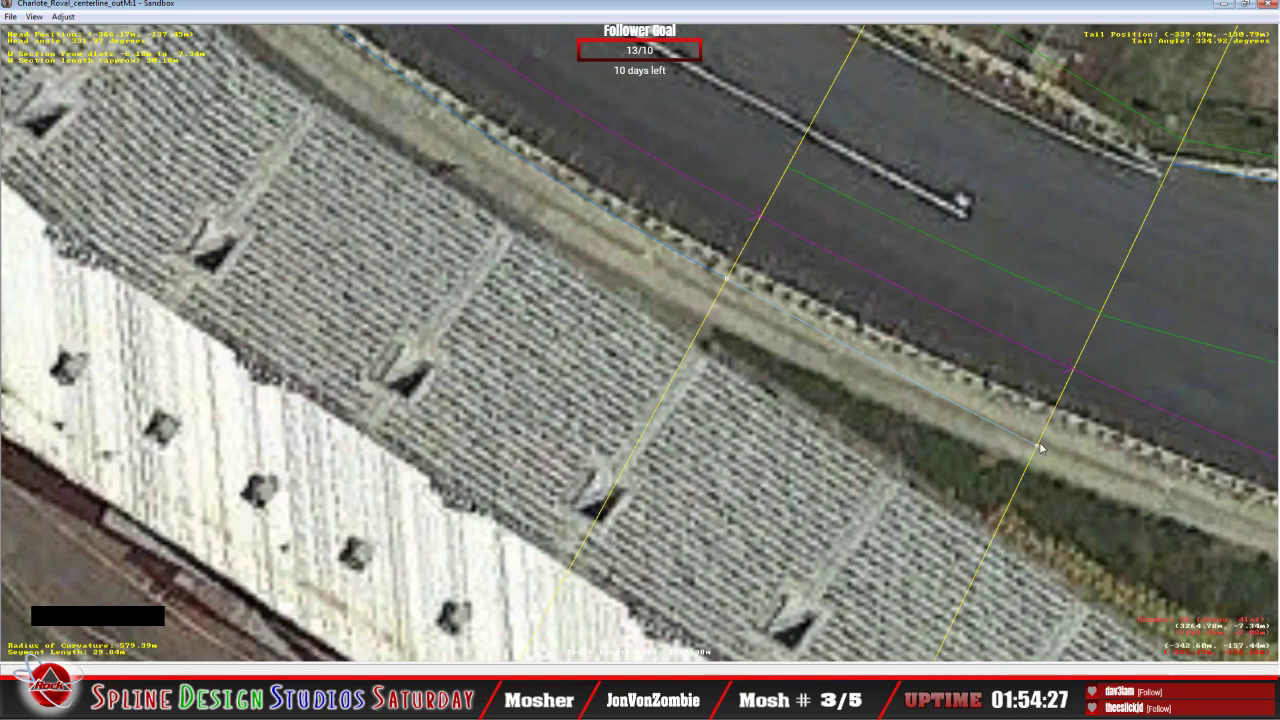
pyautogui.moveTo(1043, 449); pyautogui.dragTo(1048, 425)
# Step: Insert a W section in the next track segment, alongside the planted strip by the grandstand
pyautogui.press('c')
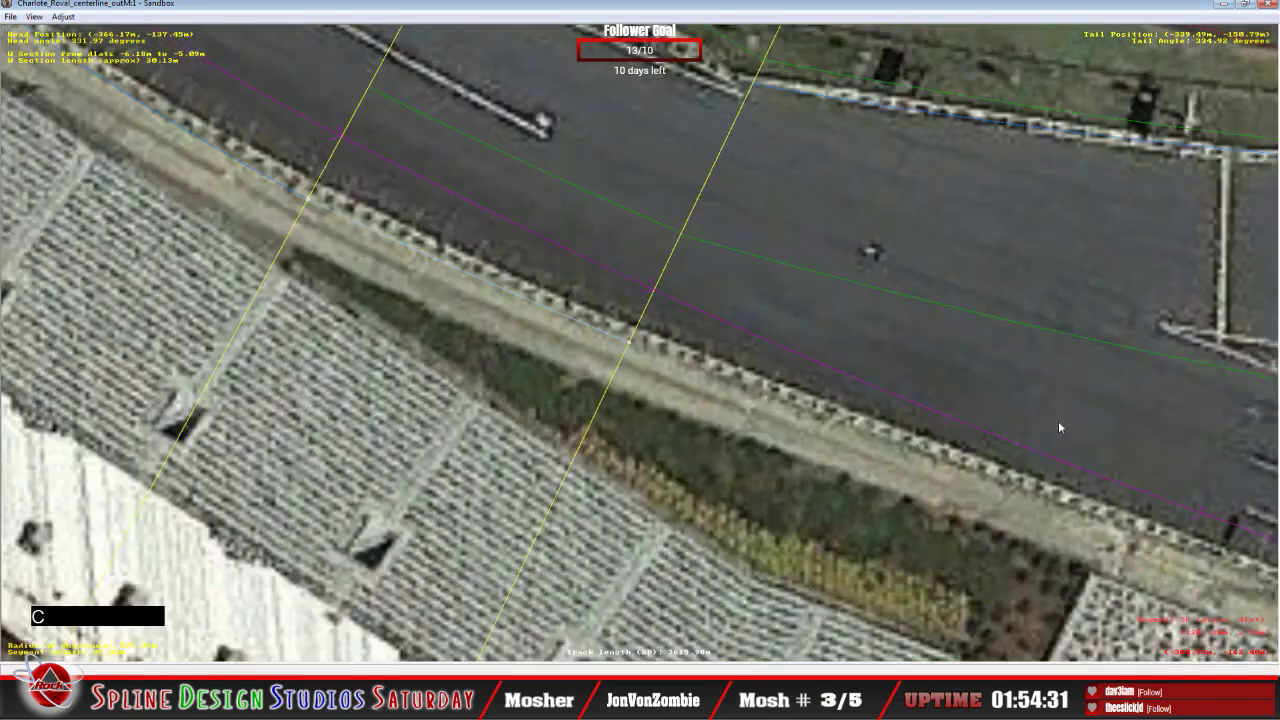
pyautogui.press('c')
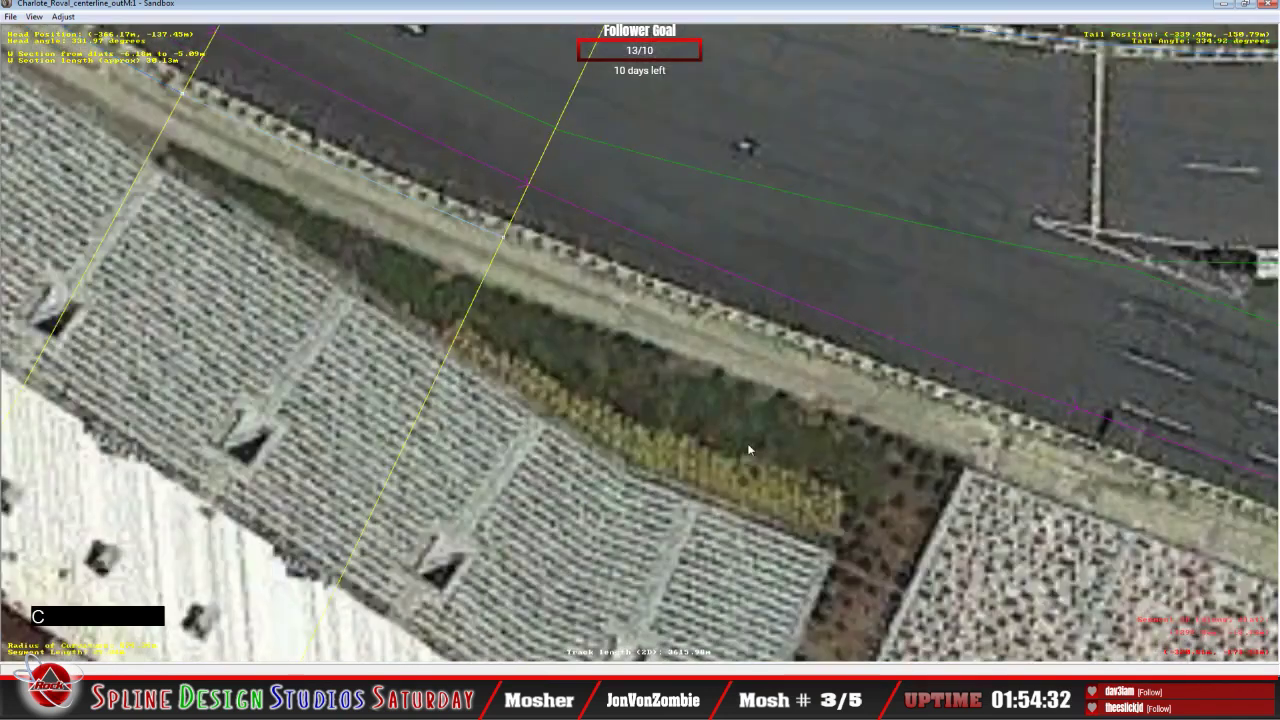
pyautogui.rightClick(579, 297)
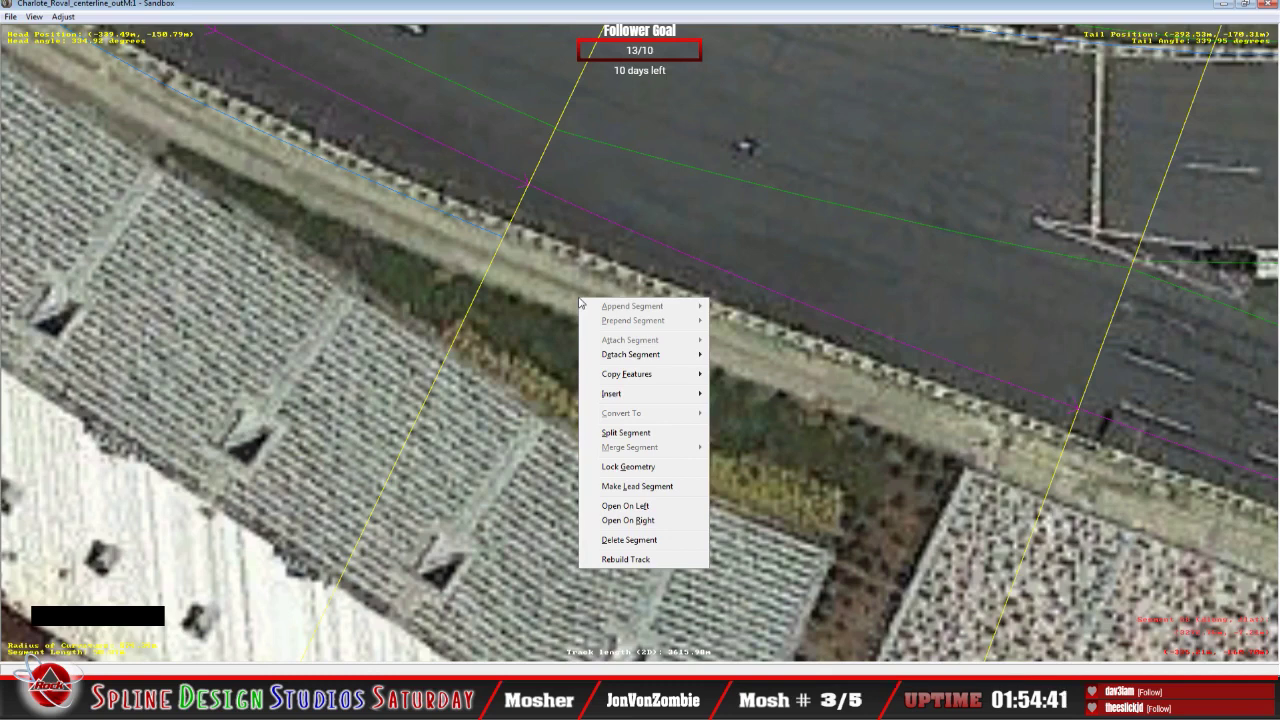
pyautogui.moveTo(642, 396)
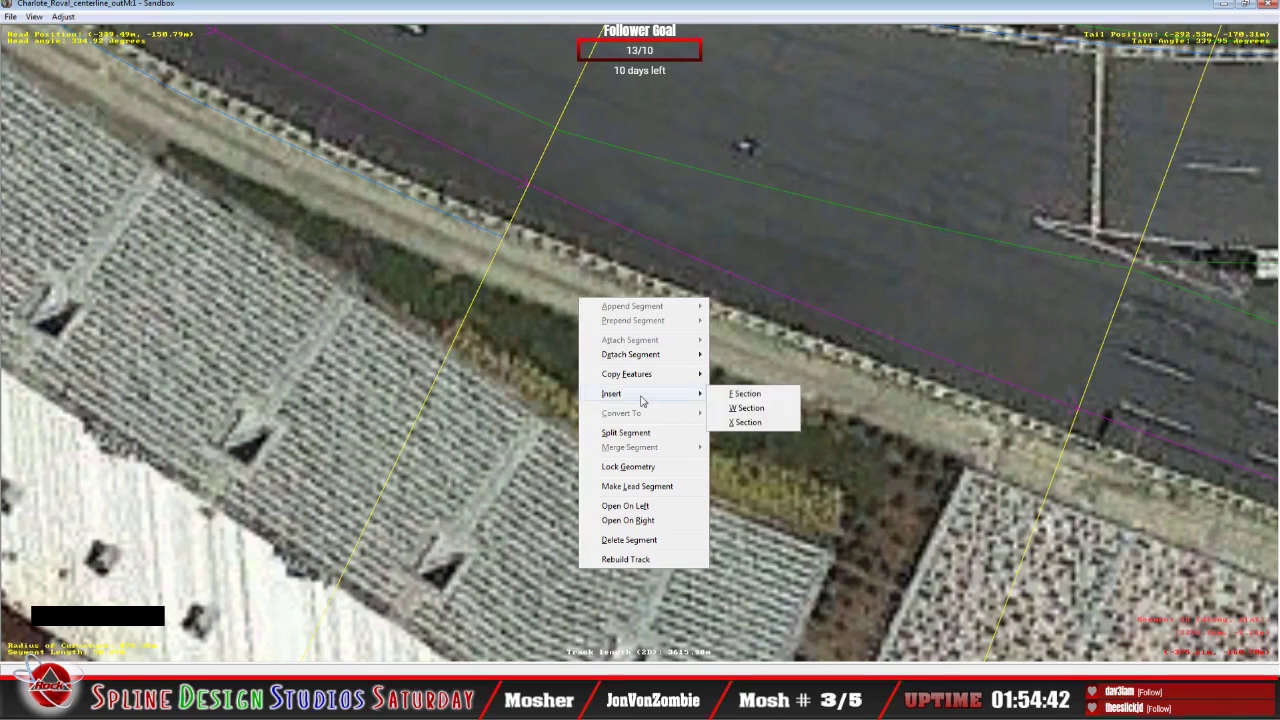
pyautogui.click(745, 408)
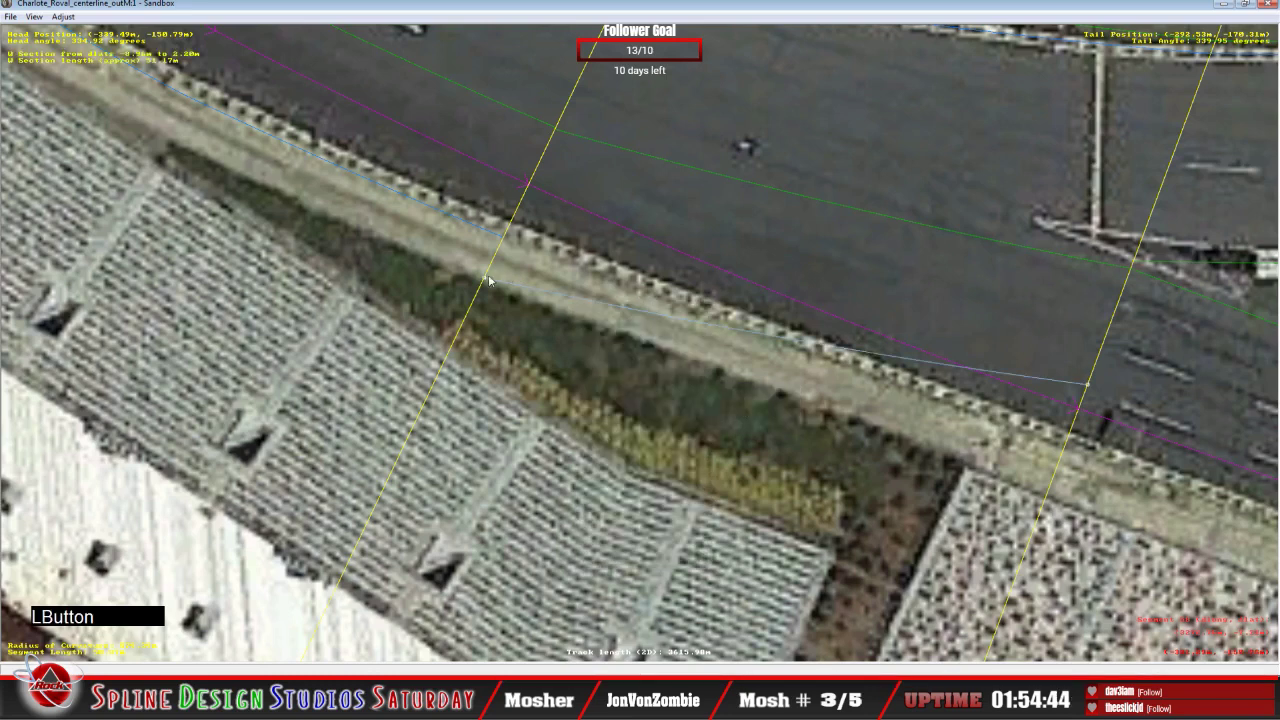
# Step: Fit the W section beside the planted strip to the outer wall, with its ends at about -5.04 m and -3.16 m lateral offset
pyautogui.moveTo(485, 283); pyautogui.dragTo(495, 237)
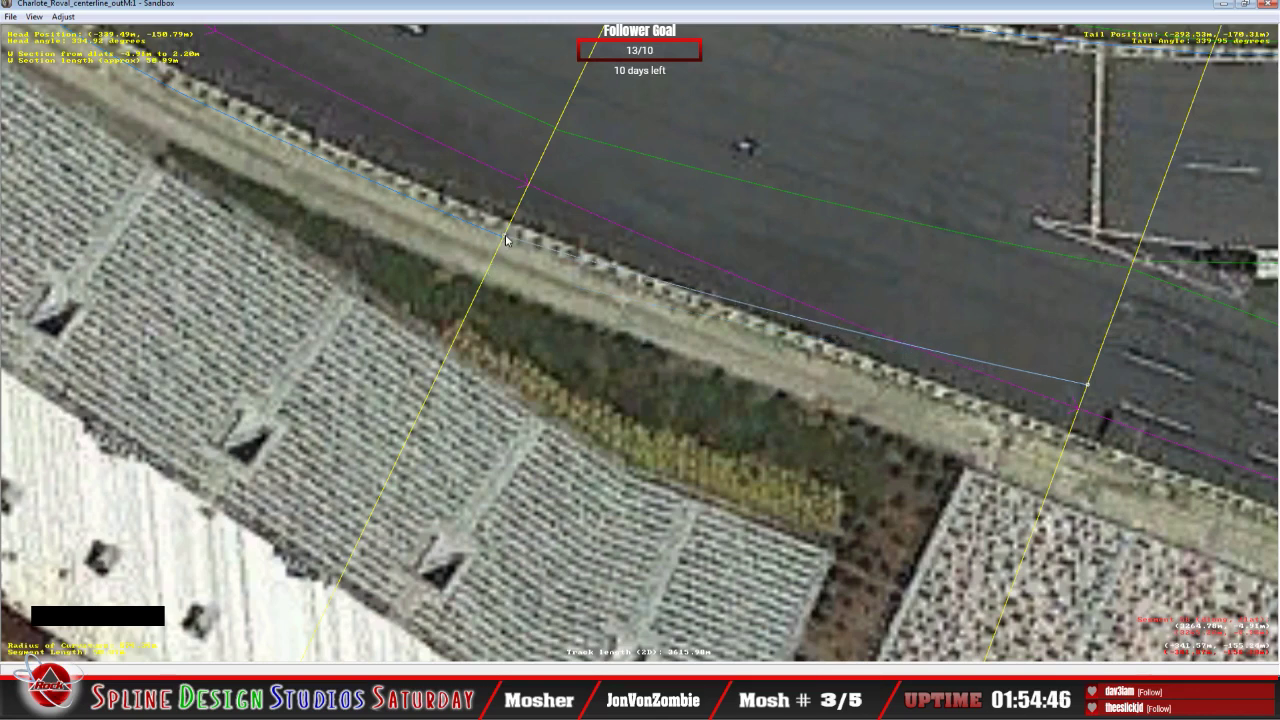
pyautogui.click(495, 237)
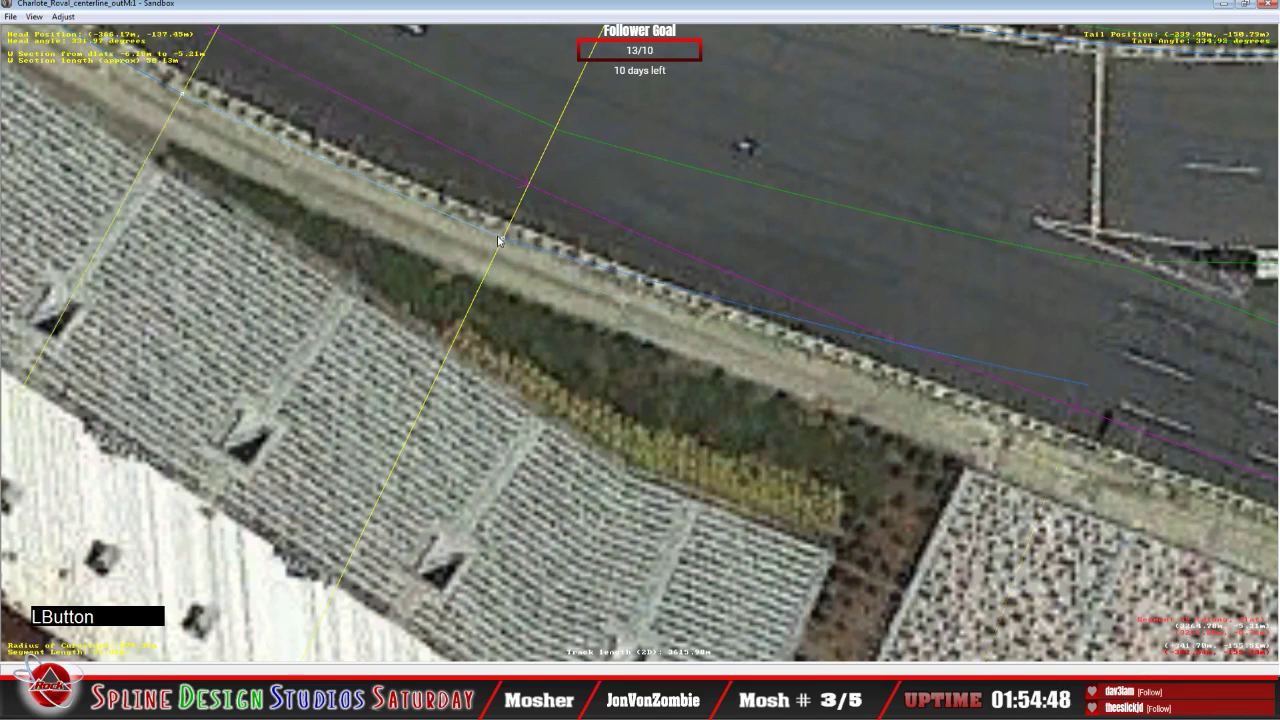
pyautogui.click(1087, 383)
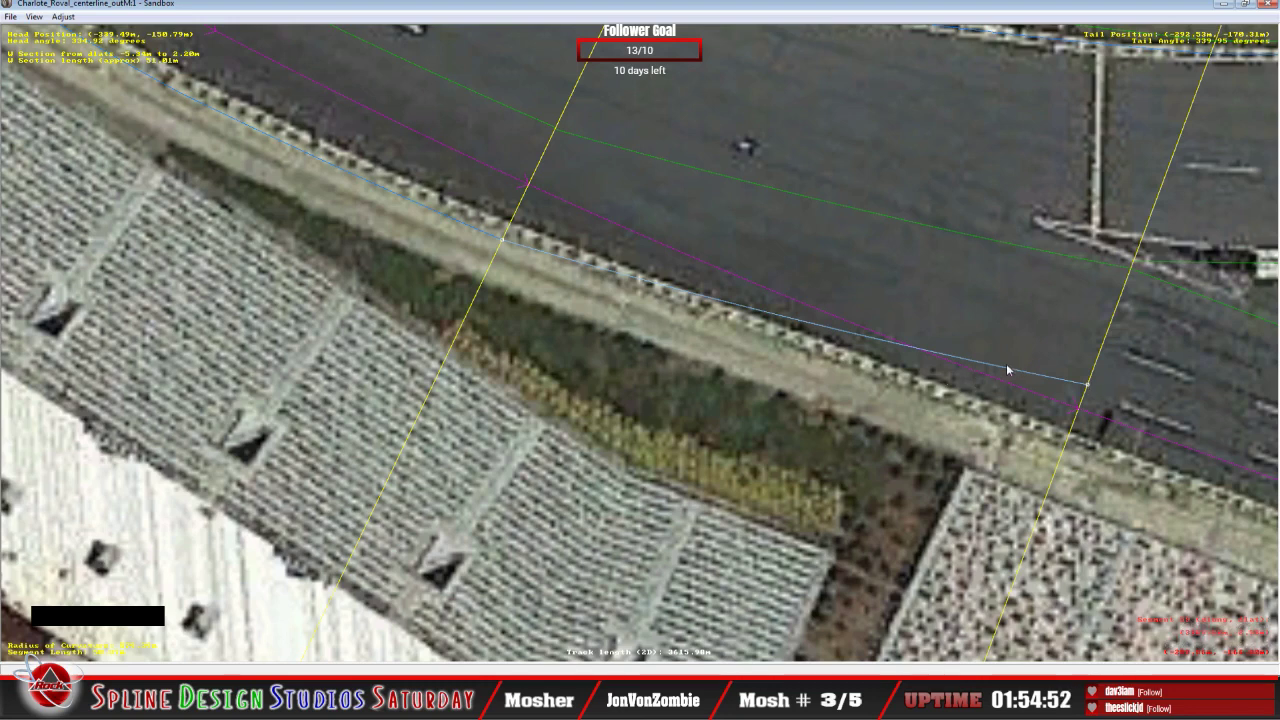
pyautogui.click(1066, 438)
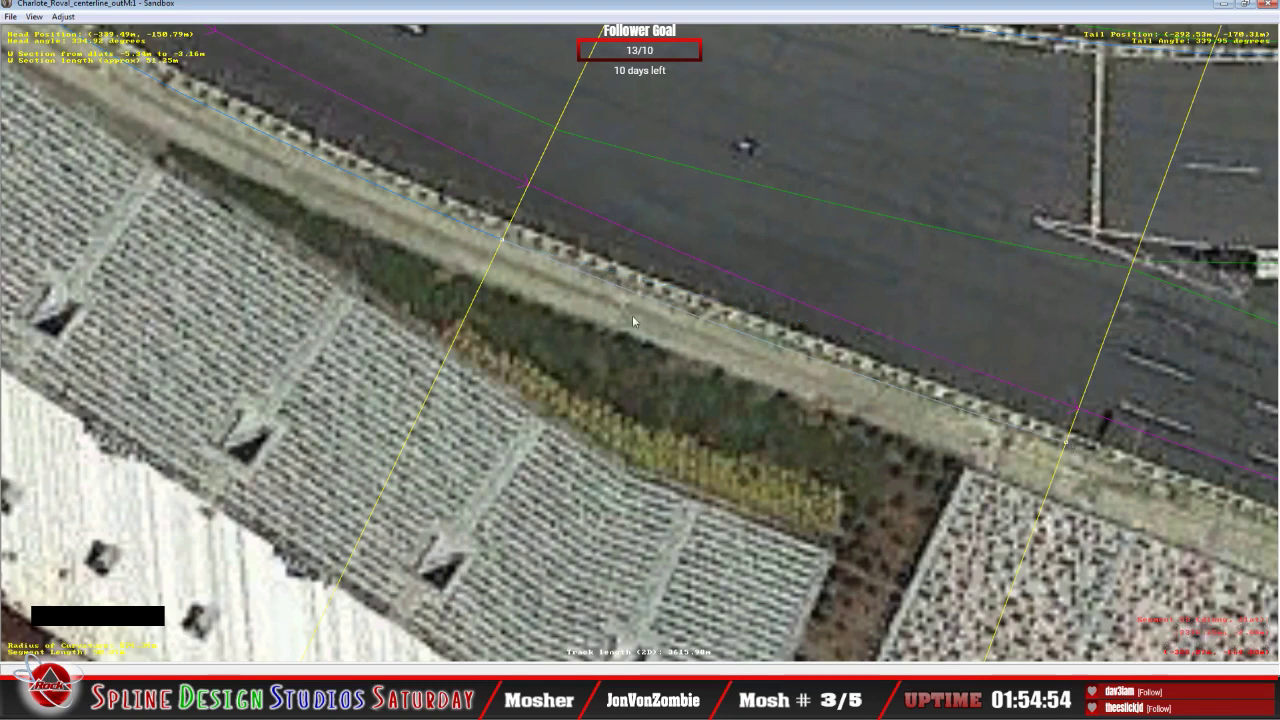
pyautogui.click(507, 244)
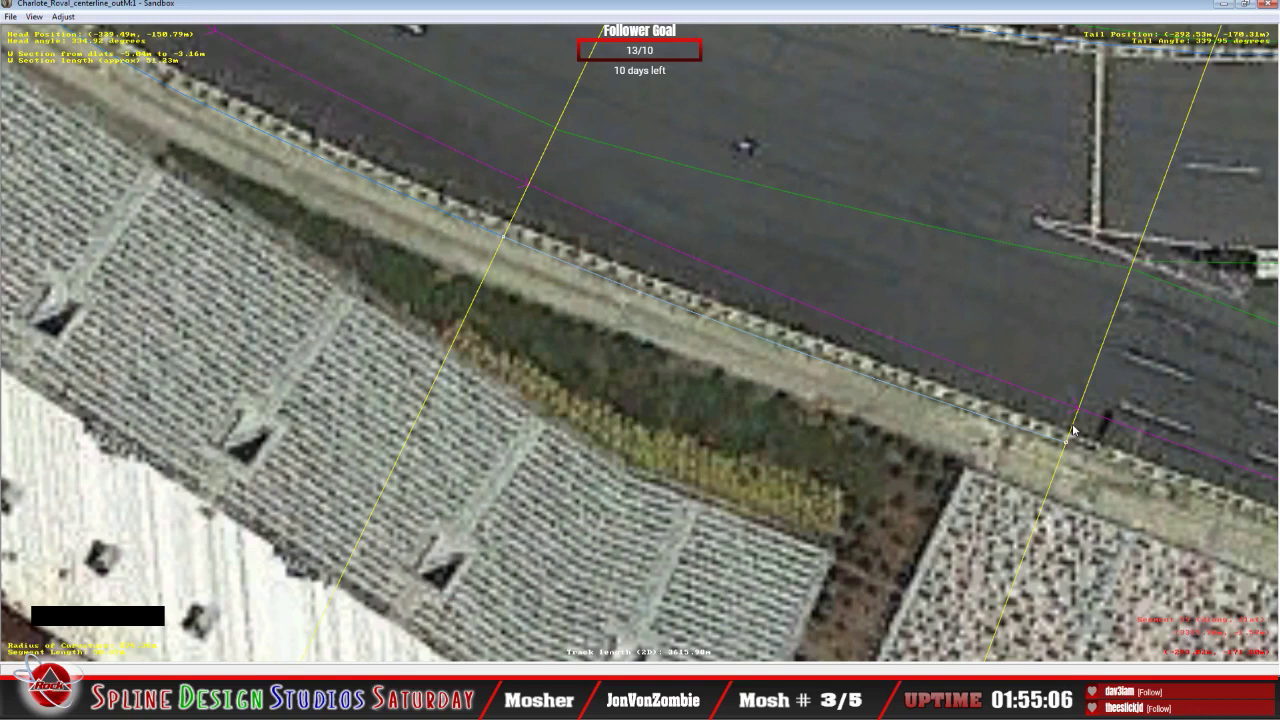
pyautogui.click(668, 7)
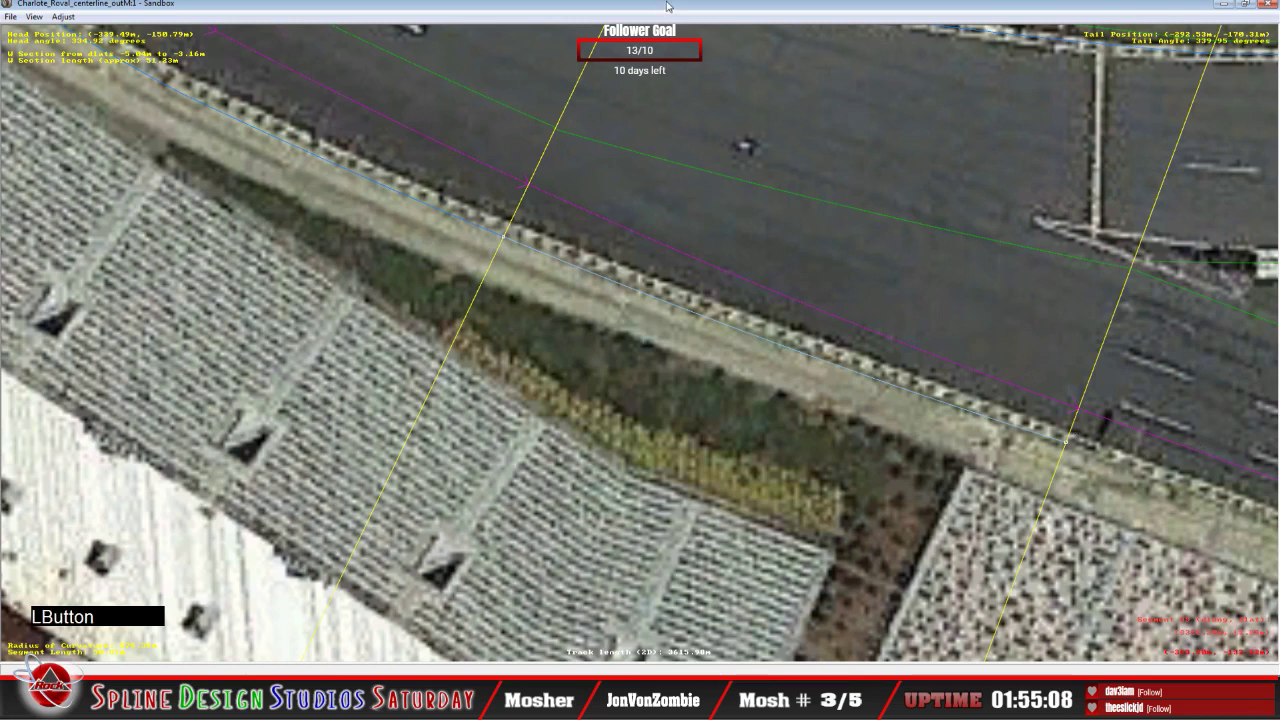
# Step: Insert a W section in the next track segment, alongside the speckled grandstand past the planted strip
pyautogui.press('c')
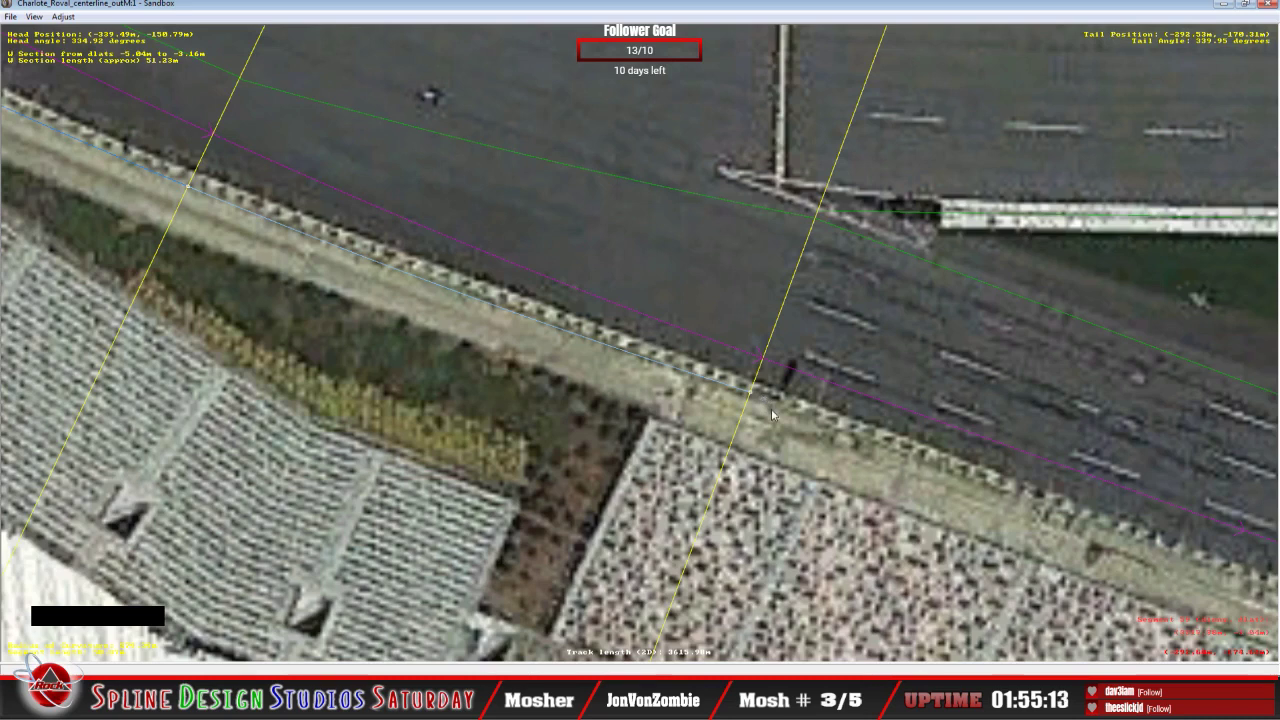
pyautogui.press('c')
pyautogui.press('c')
pyautogui.press('c')
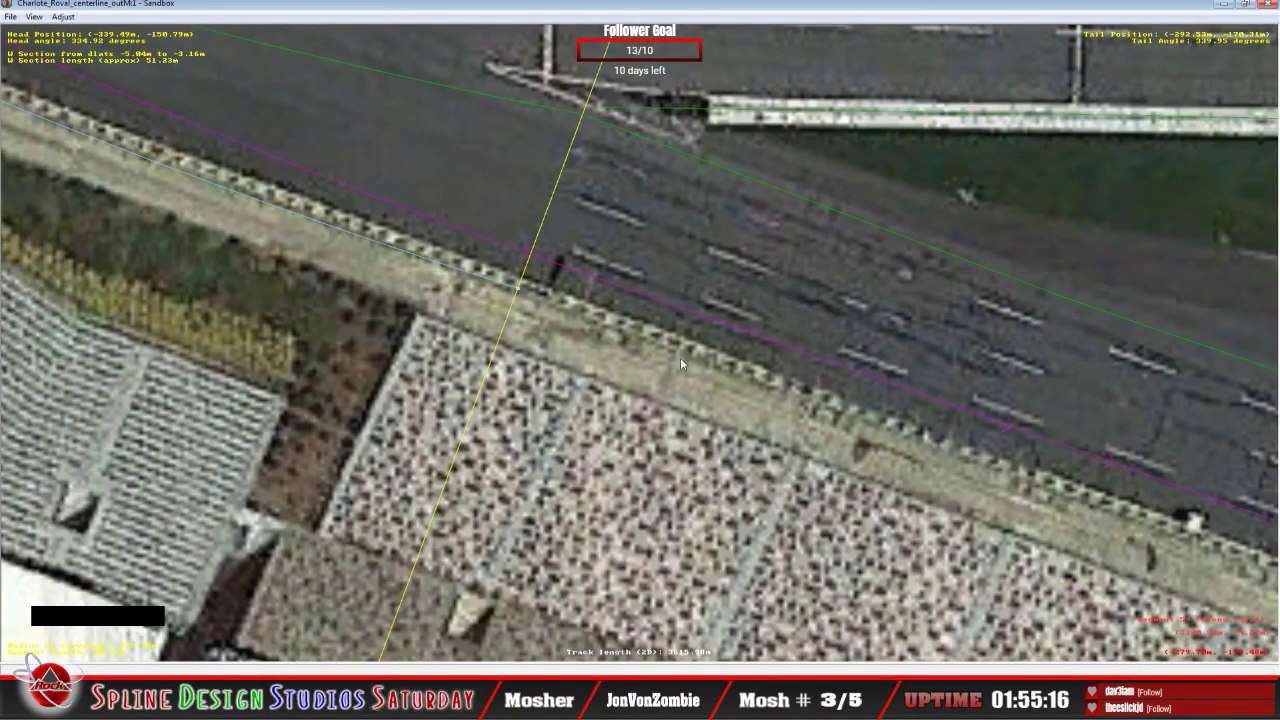
pyautogui.click(597, 325)
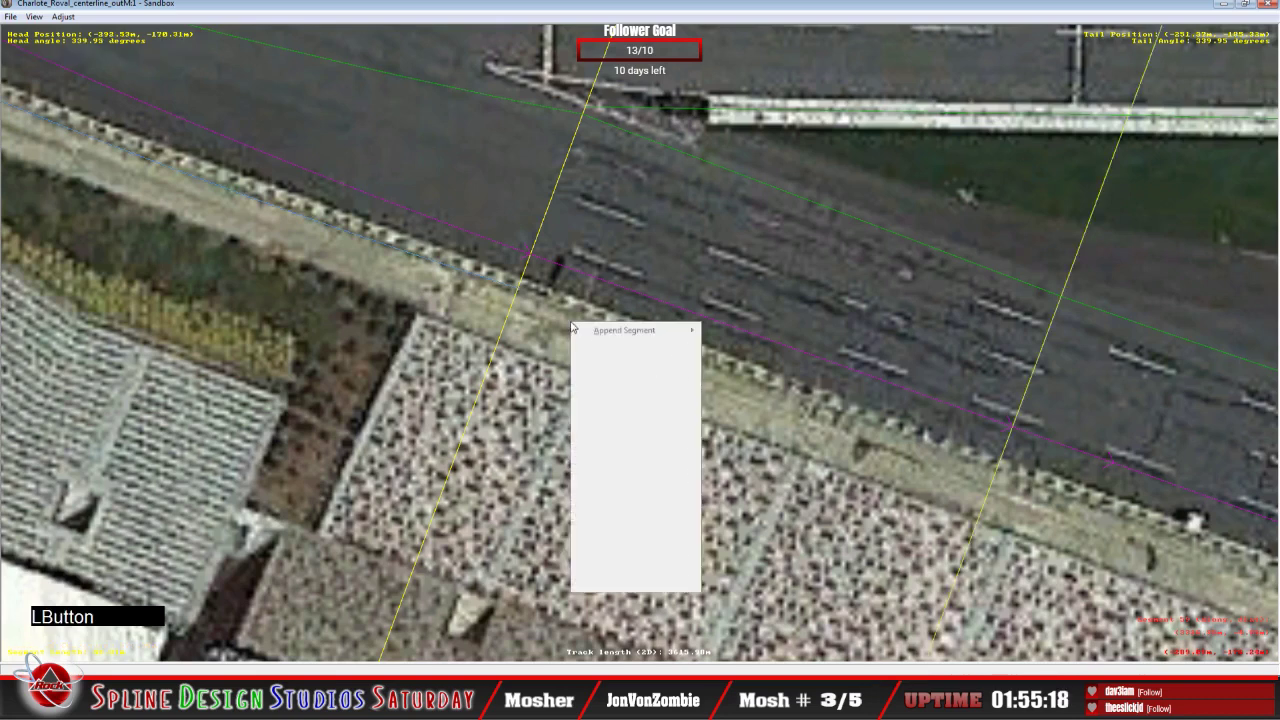
pyautogui.moveTo(634, 420)
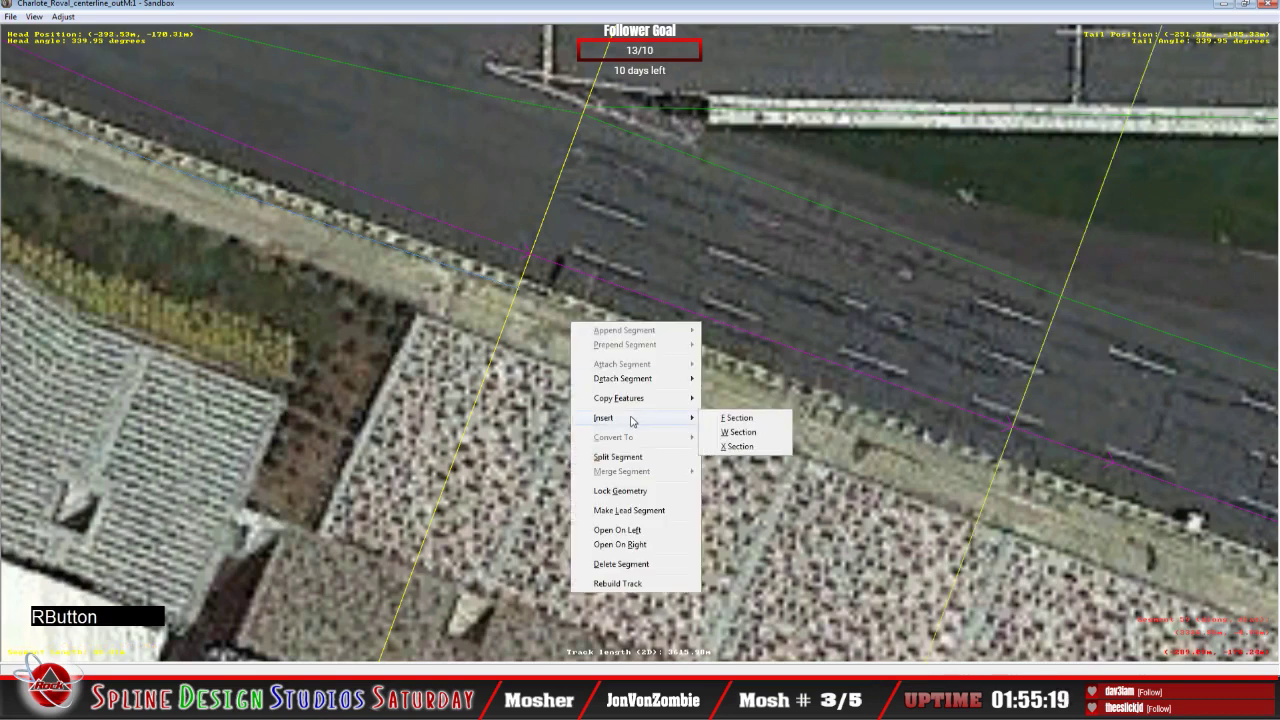
pyautogui.click(737, 432)
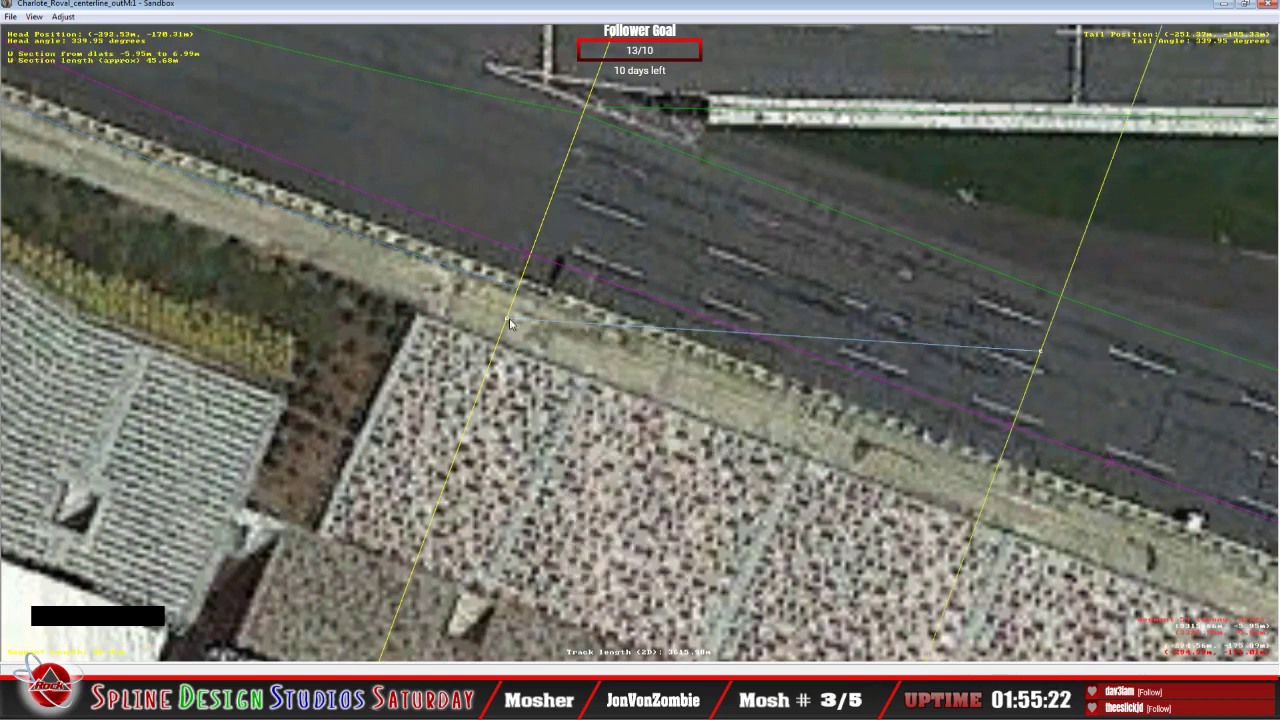
# Step: Fit the new W section's ends to the outer wall, with its head at about -3.03 m lateral offset, meeting the preceding section
pyautogui.moveTo(510, 322); pyautogui.dragTo(517, 289)
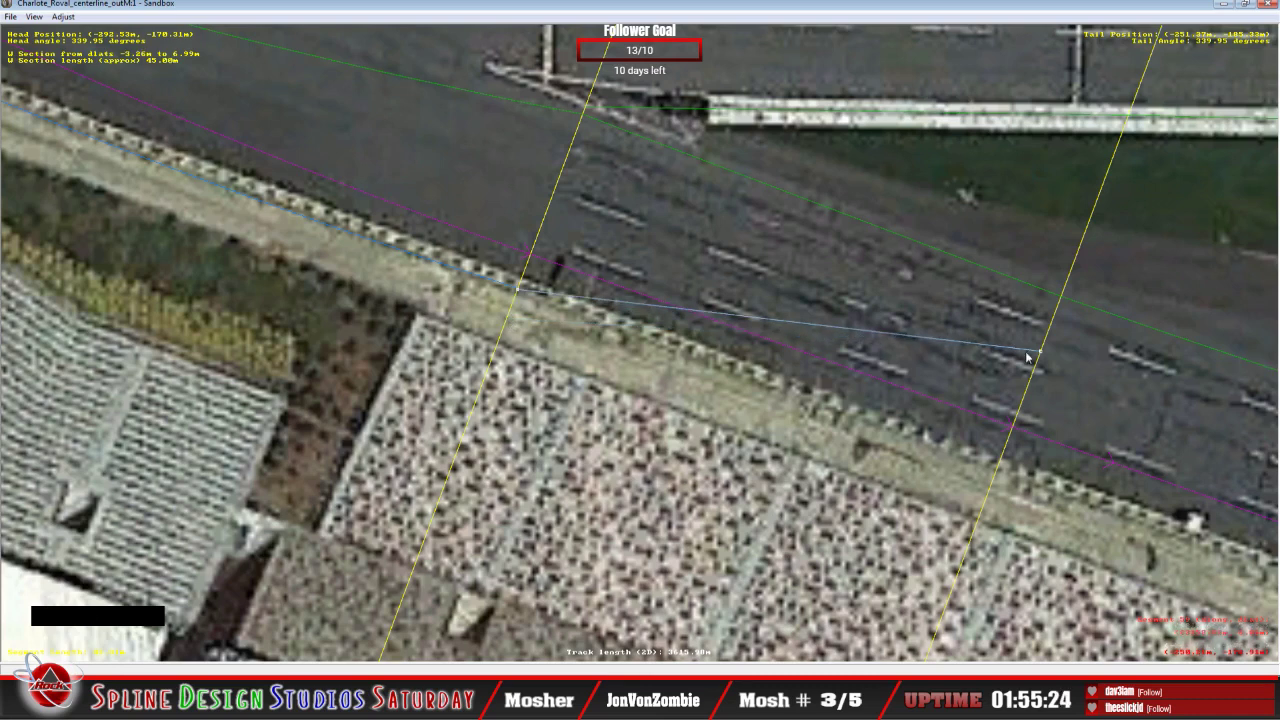
pyautogui.moveTo(1027, 355); pyautogui.dragTo(1019, 480)
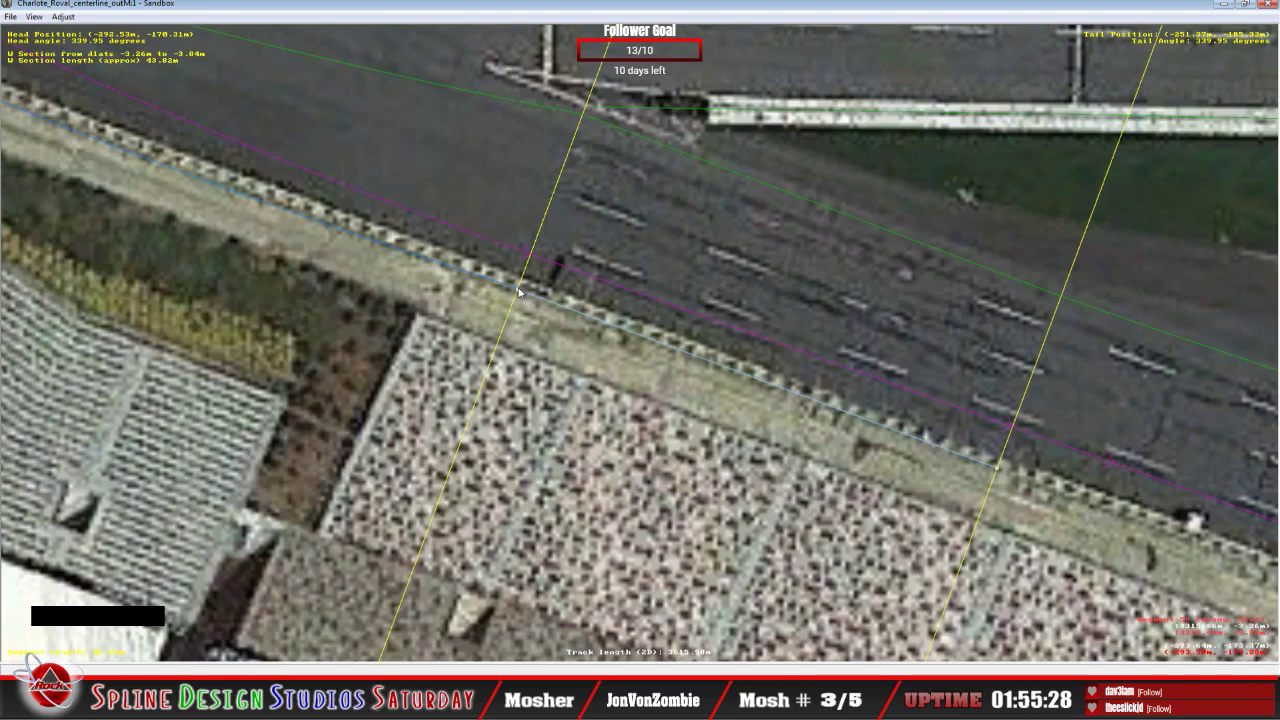
pyautogui.moveTo(519, 291); pyautogui.dragTo(520, 303)
pyautogui.moveTo(524, 292); pyautogui.dragTo(522, 290)
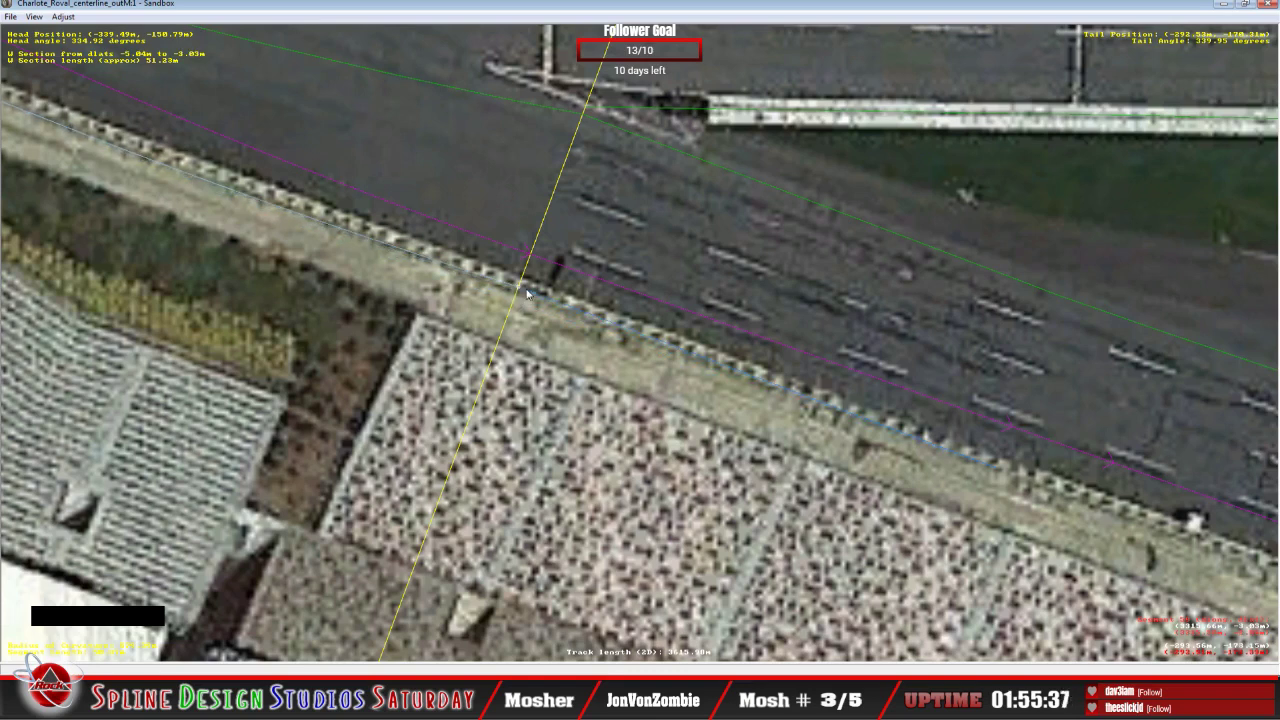
# Step: Insert a W section in the following short track segment beside the speckled grandstand
pyautogui.click(754, 375)
pyautogui.press('c')
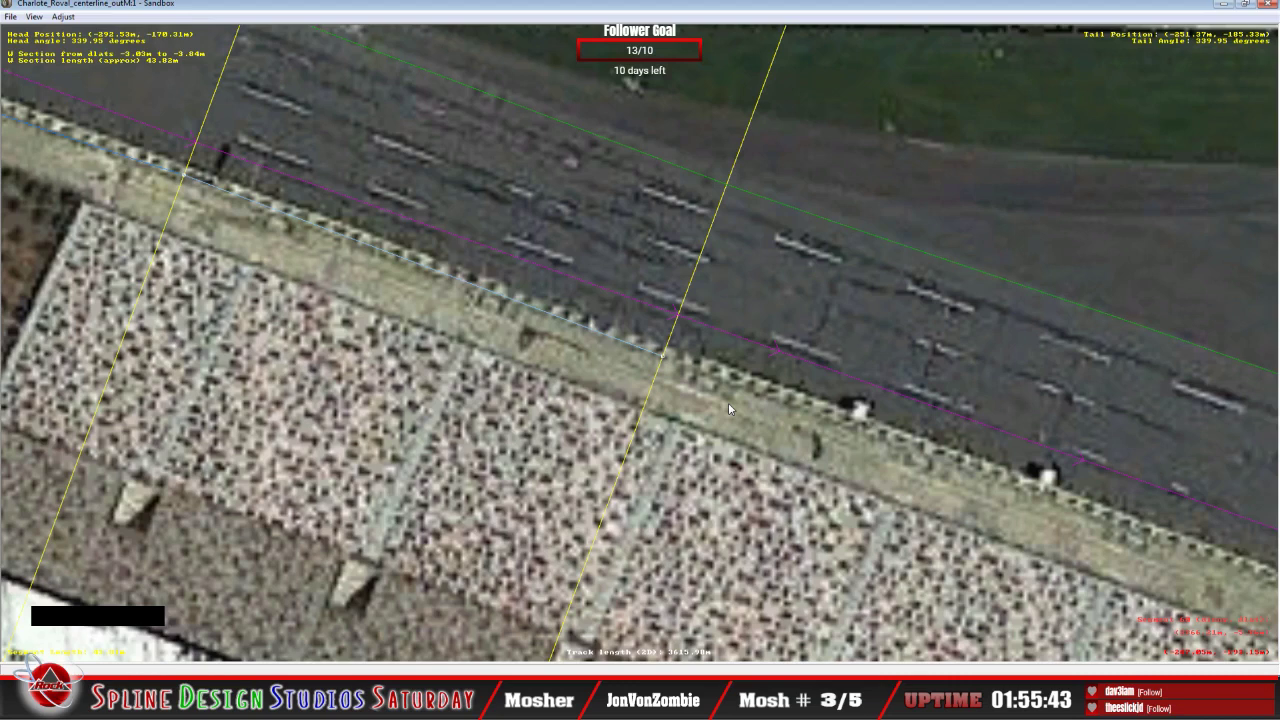
pyautogui.click(706, 383)
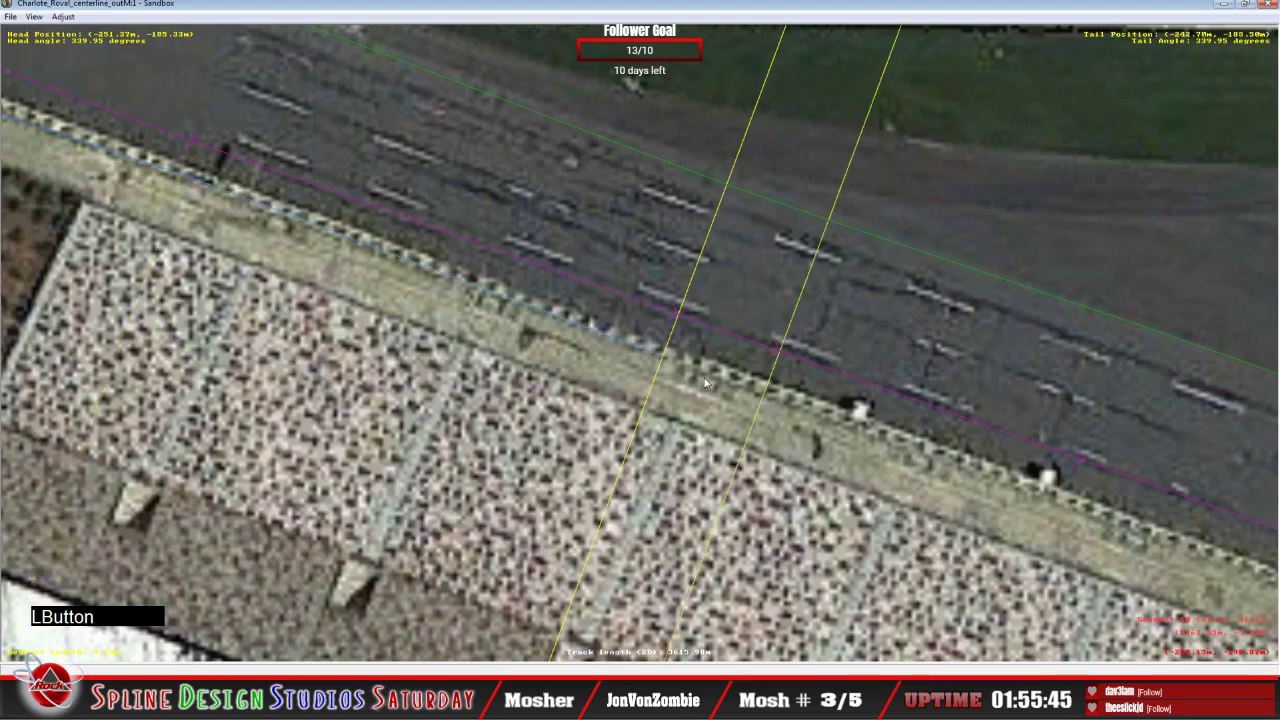
pyautogui.rightClick(706, 383)
pyautogui.moveTo(800, 473)
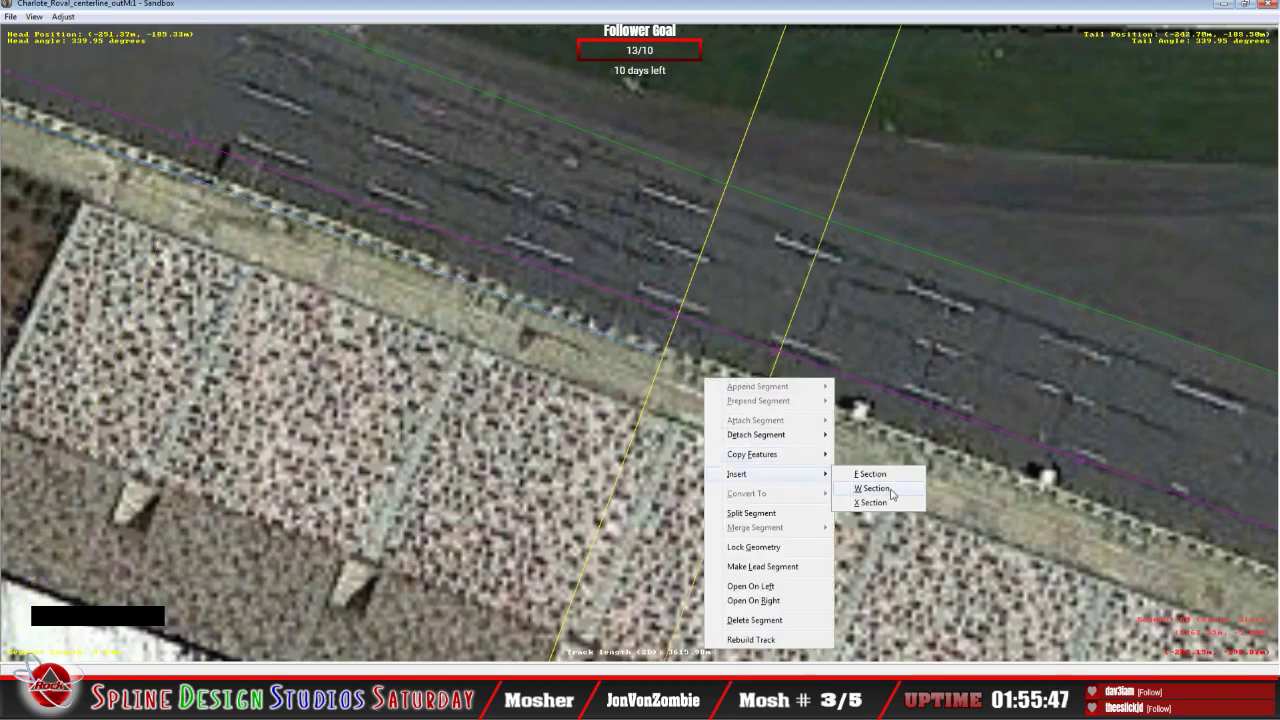
pyautogui.click(890, 495)
# Step: Fit the short segment's W section to the outer wall at about -3.41 m and -3.66 m lateral offset, adjusting the joint with the preceding section
pyautogui.click(660, 364)
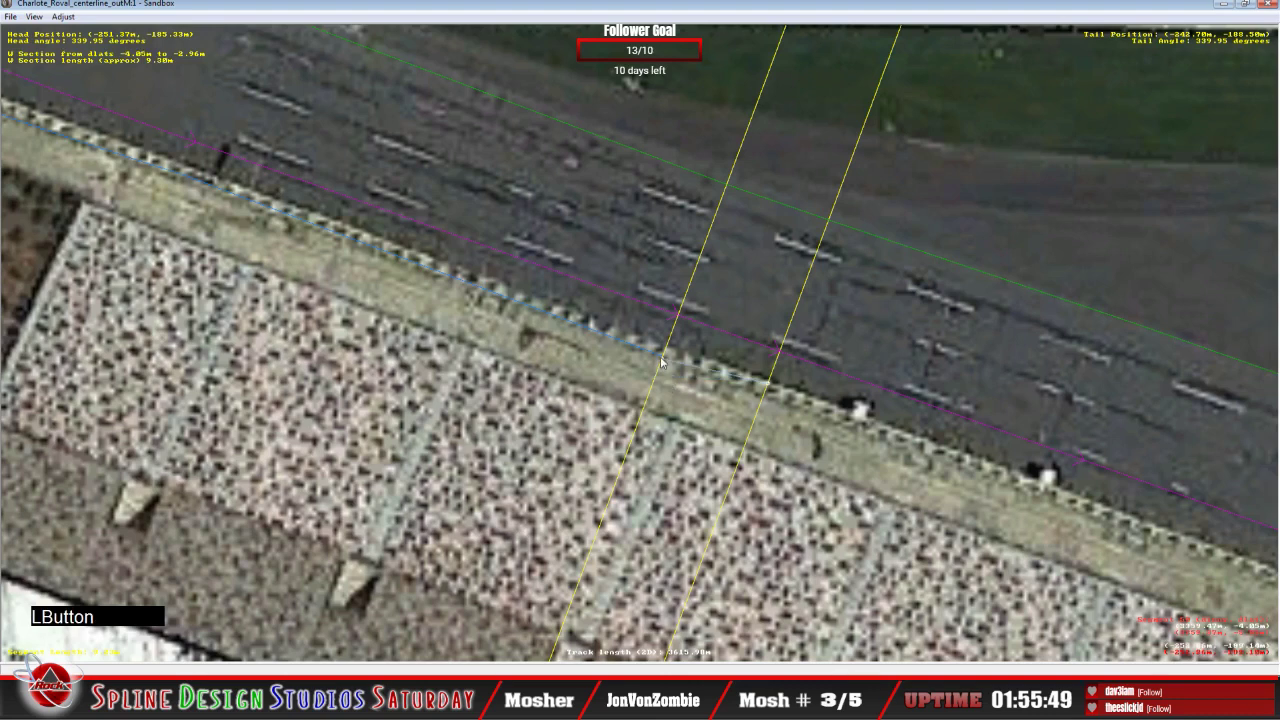
pyautogui.click(772, 390)
pyautogui.click(665, 360)
pyautogui.click(665, 360)
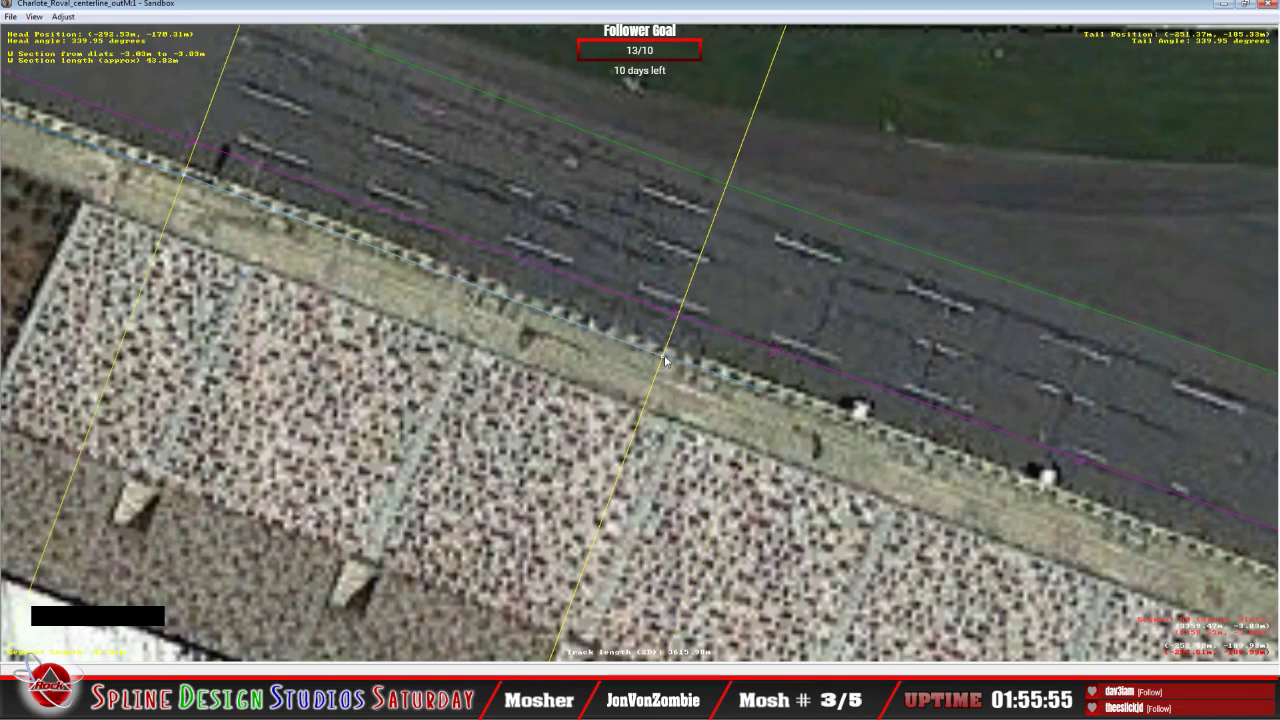
pyautogui.click(665, 360)
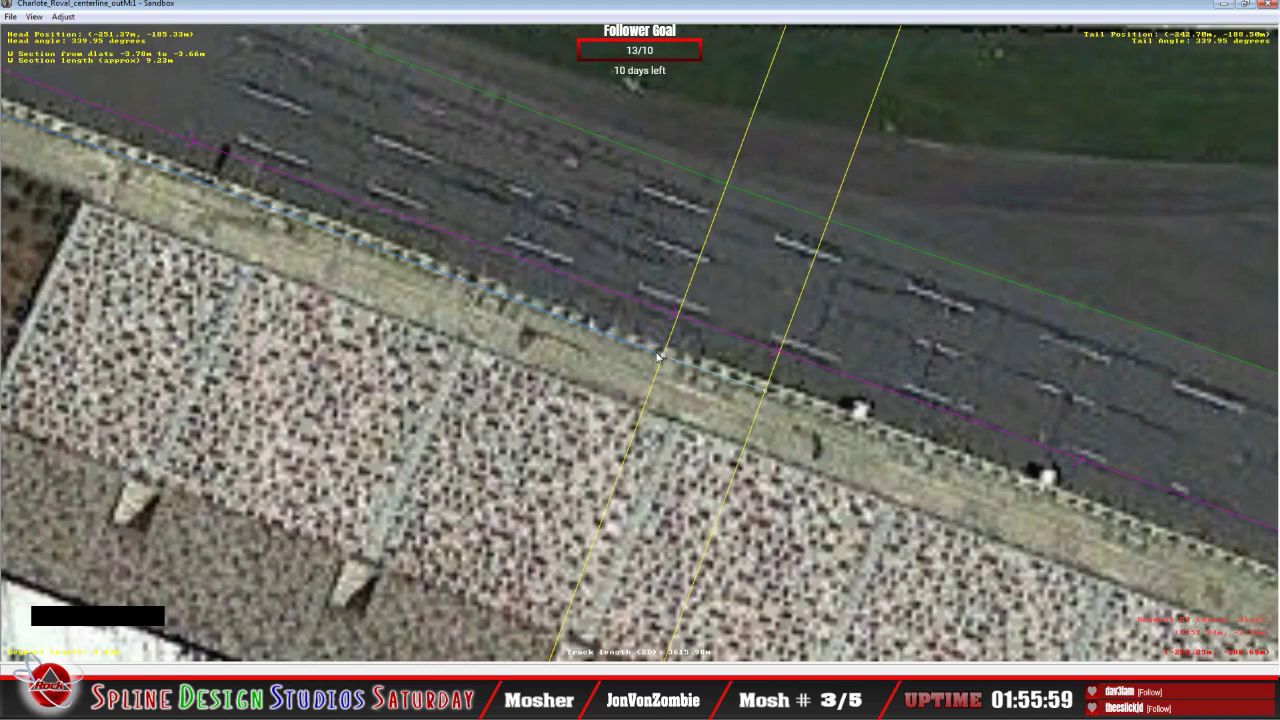
pyautogui.click(665, 360)
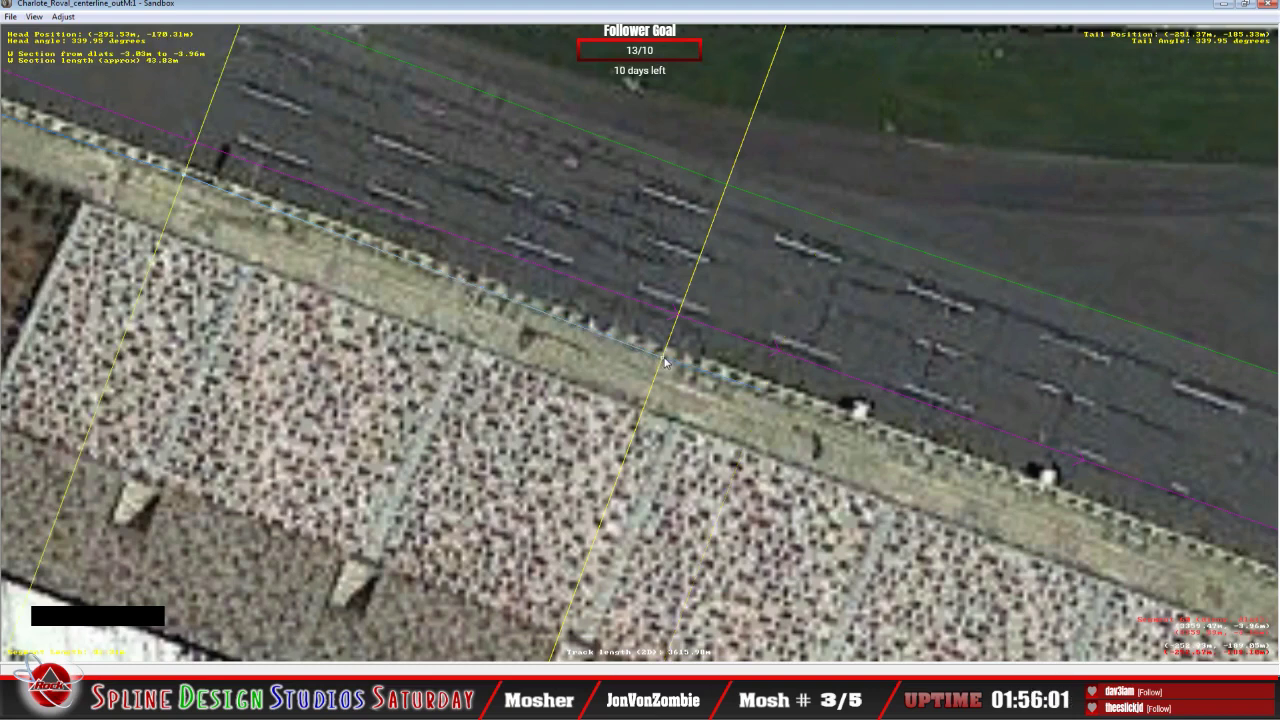
pyautogui.click(721, 379)
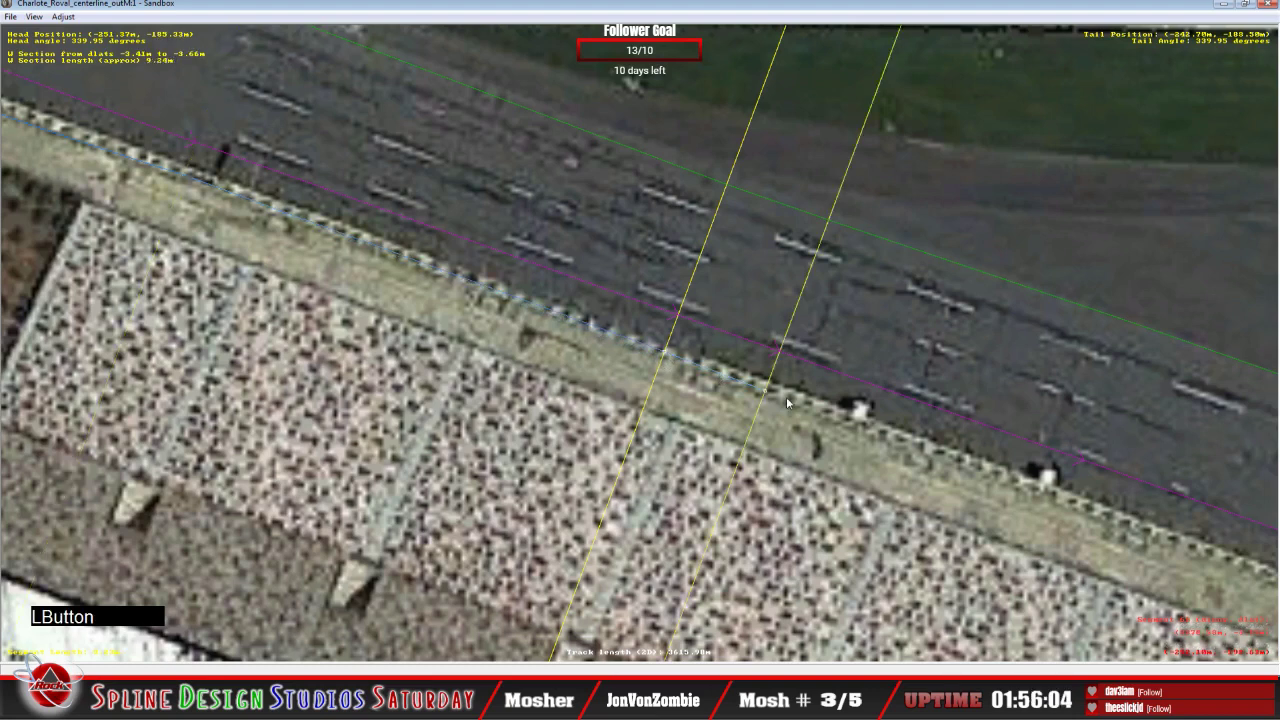
# Step: Insert a W section in the next track segment, the one passing the two white objects by the wall
pyautogui.click(812, 416)
pyautogui.rightClick(808, 416)
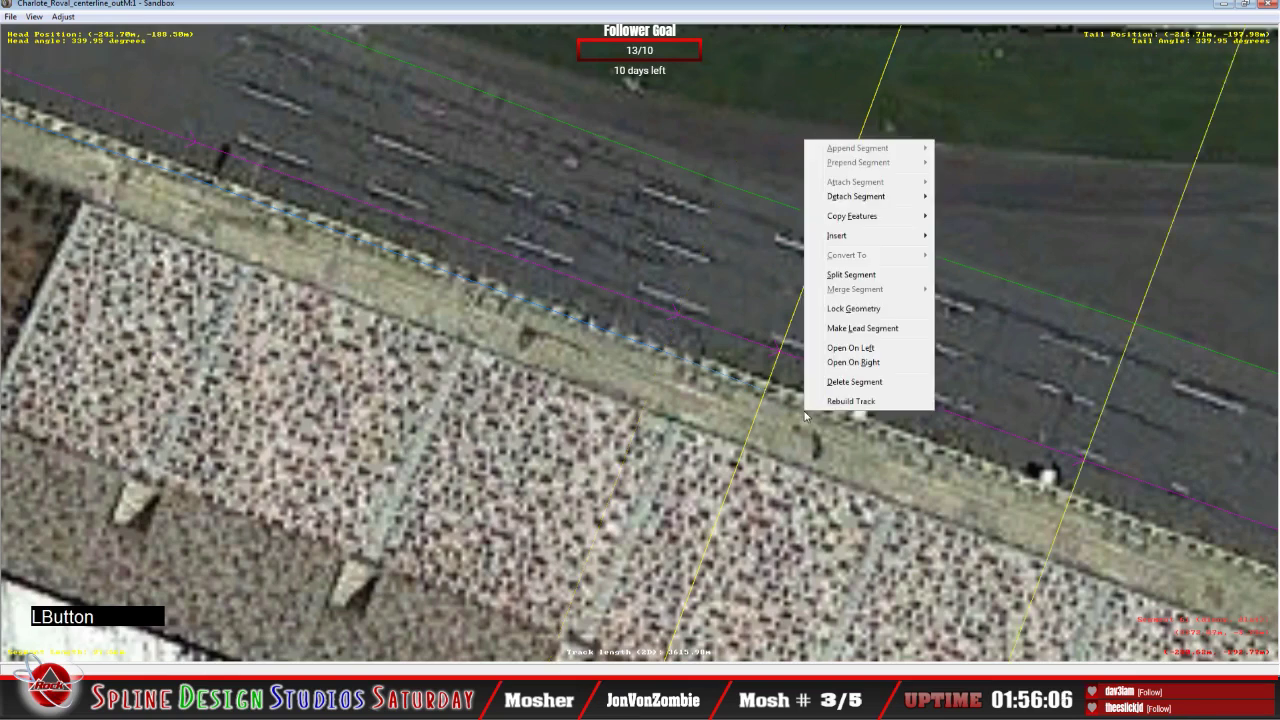
pyautogui.moveTo(845, 241)
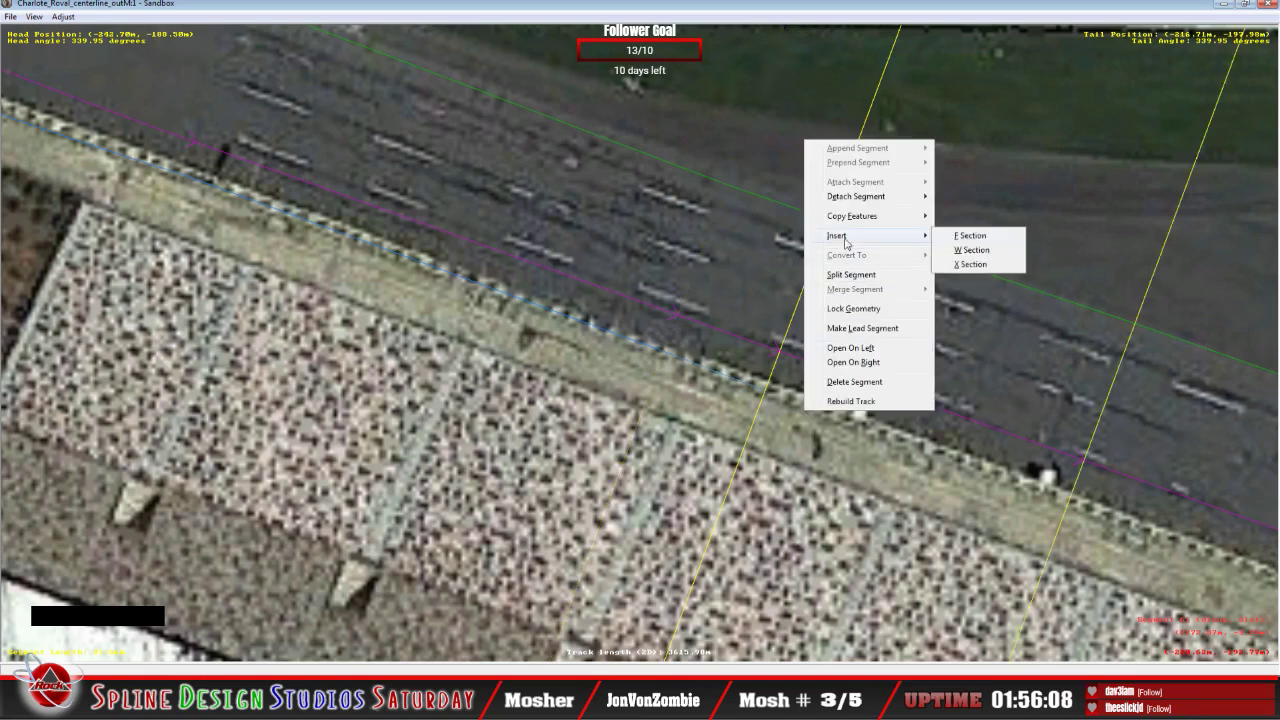
pyautogui.click(988, 252)
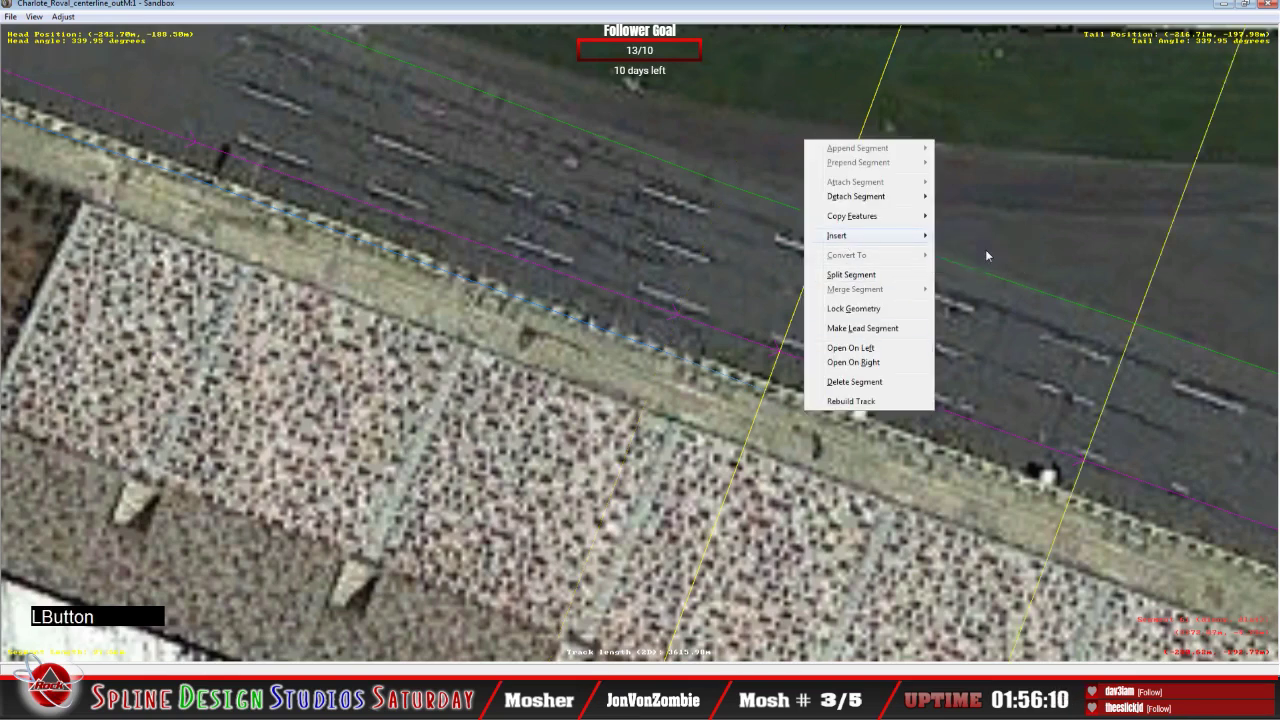
# Step: Join this W section to the preceding one and fit its ends to the outer wall, at about -3.69 m and -3.92 m lateral offset
pyautogui.moveTo(759, 410); pyautogui.dragTo(762, 392)
pyautogui.click(763, 393)
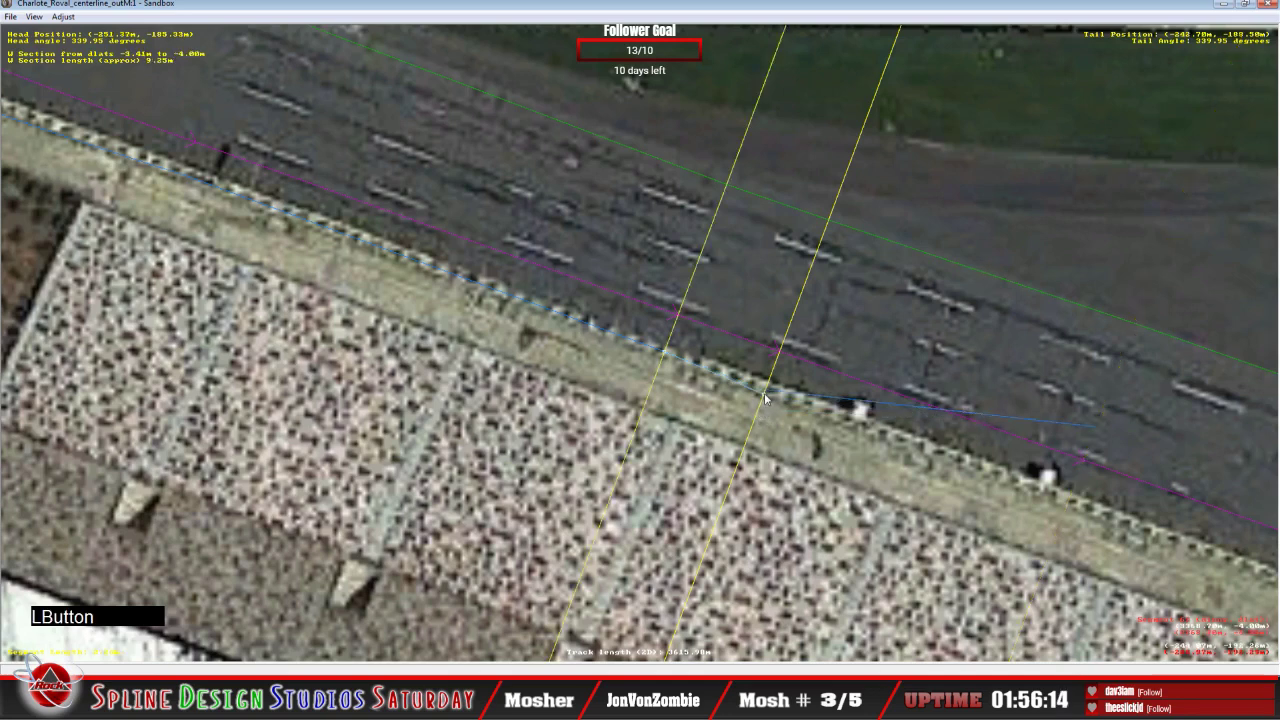
pyautogui.click(765, 396)
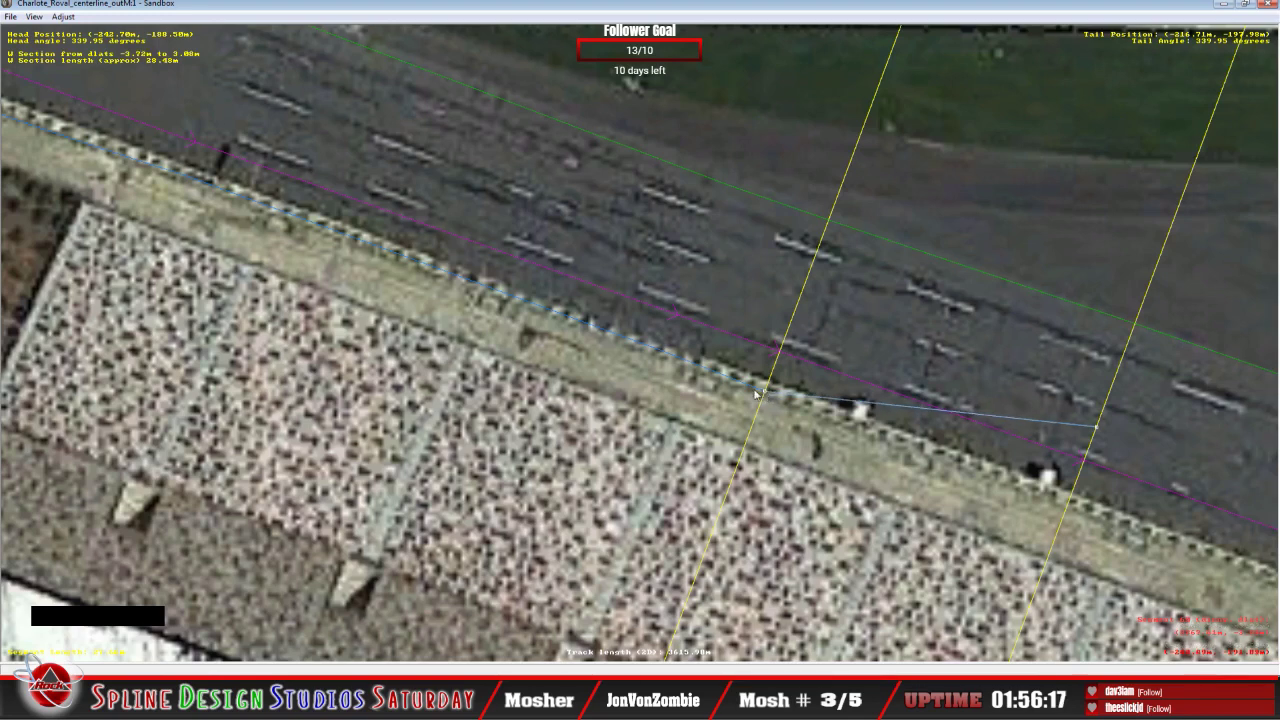
pyautogui.click(767, 395)
pyautogui.click(768, 395)
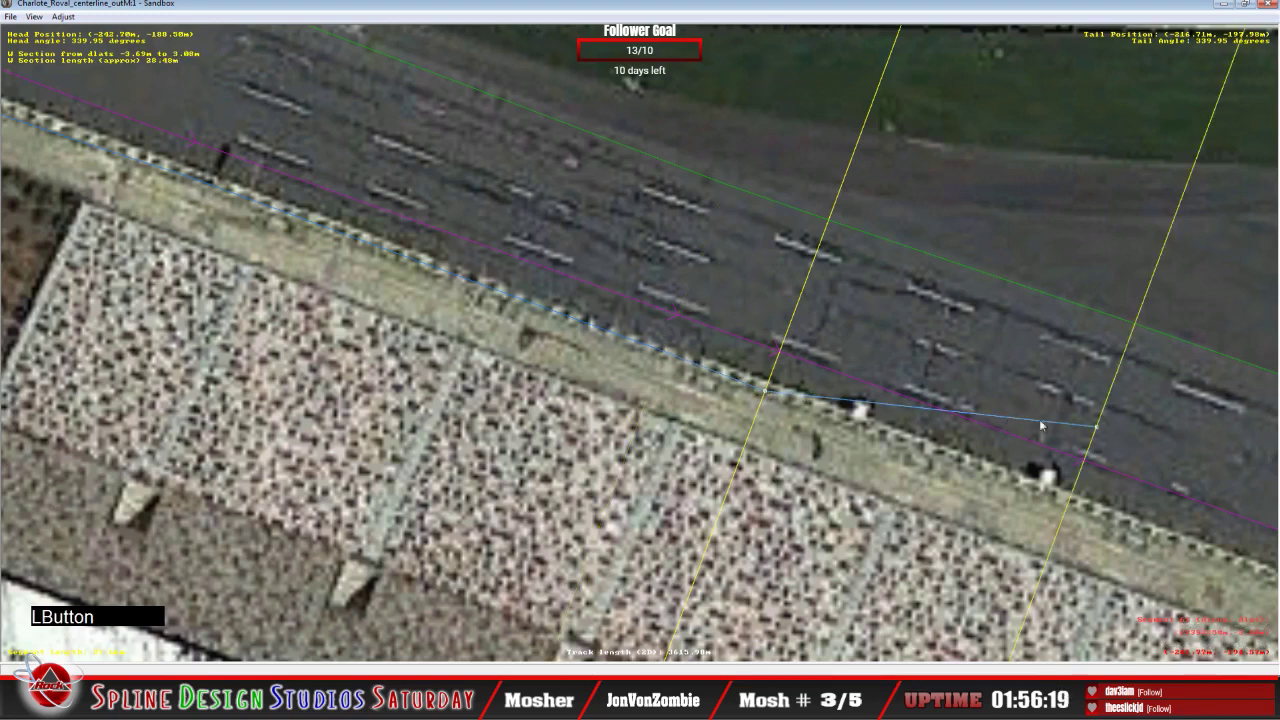
pyautogui.click(1058, 432)
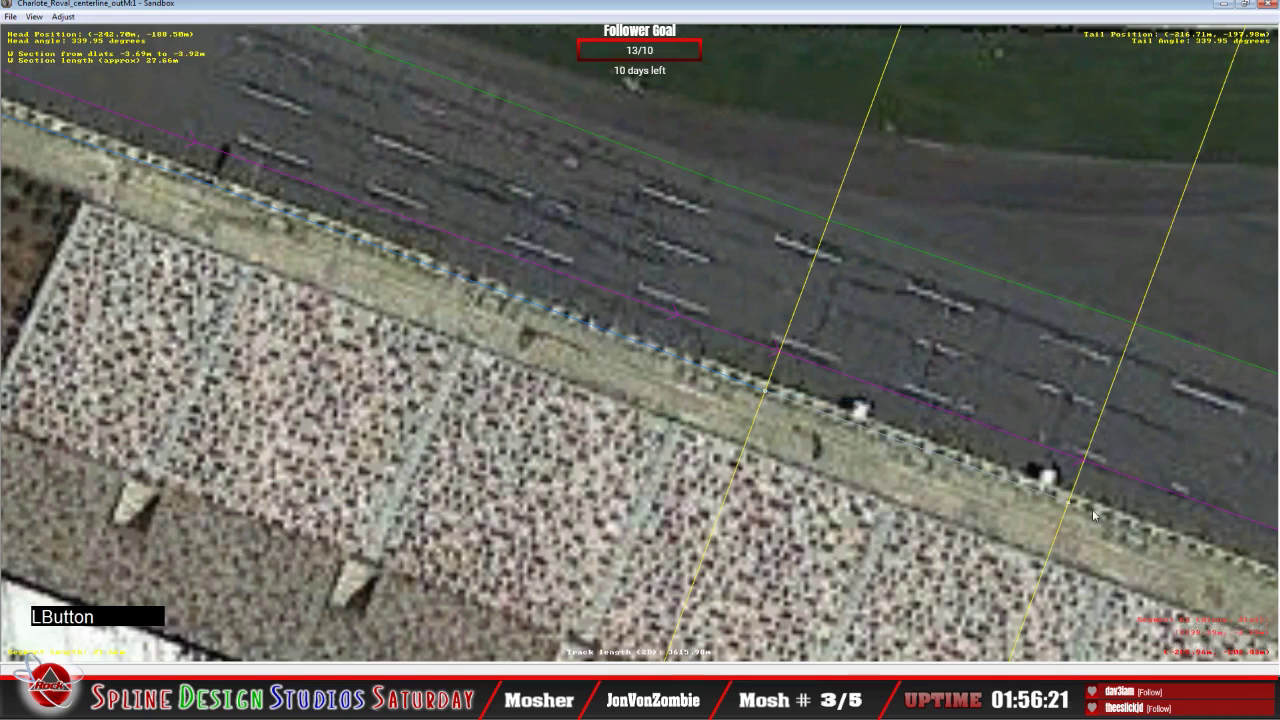
# Step: Insert a W section in the following track segment, just past the two white objects
pyautogui.press('c')
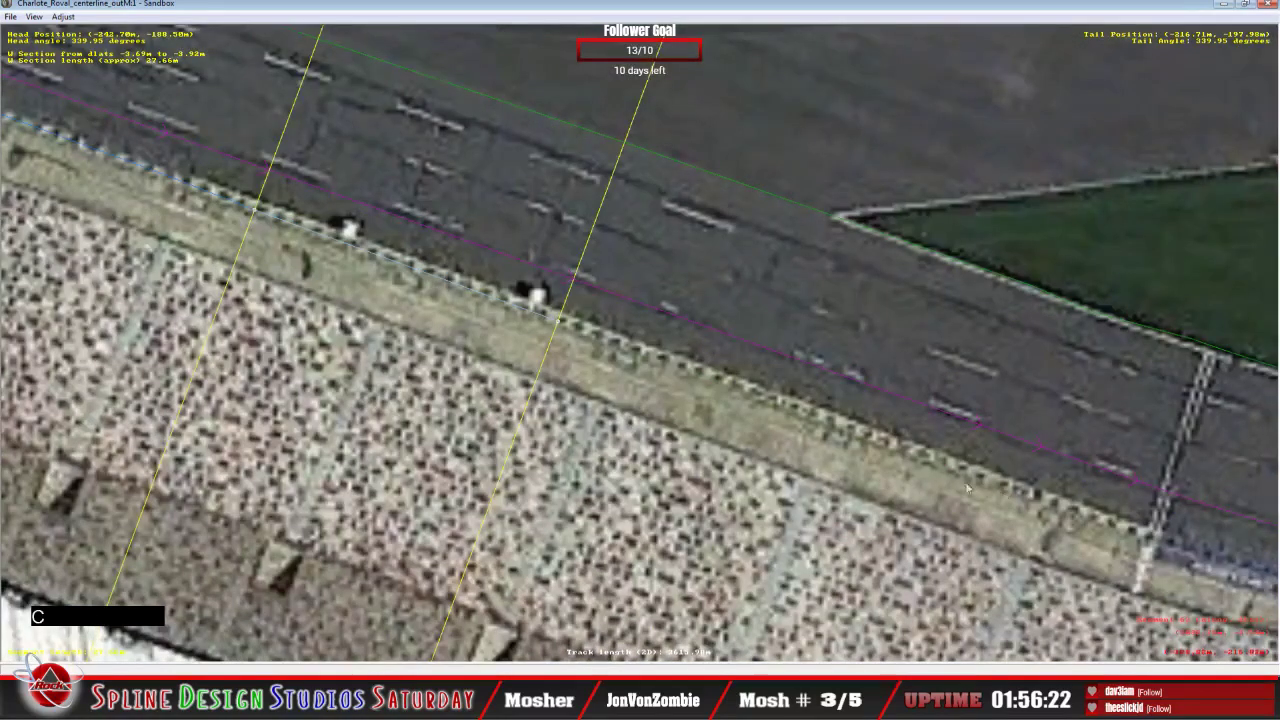
pyautogui.rightClick(642, 355)
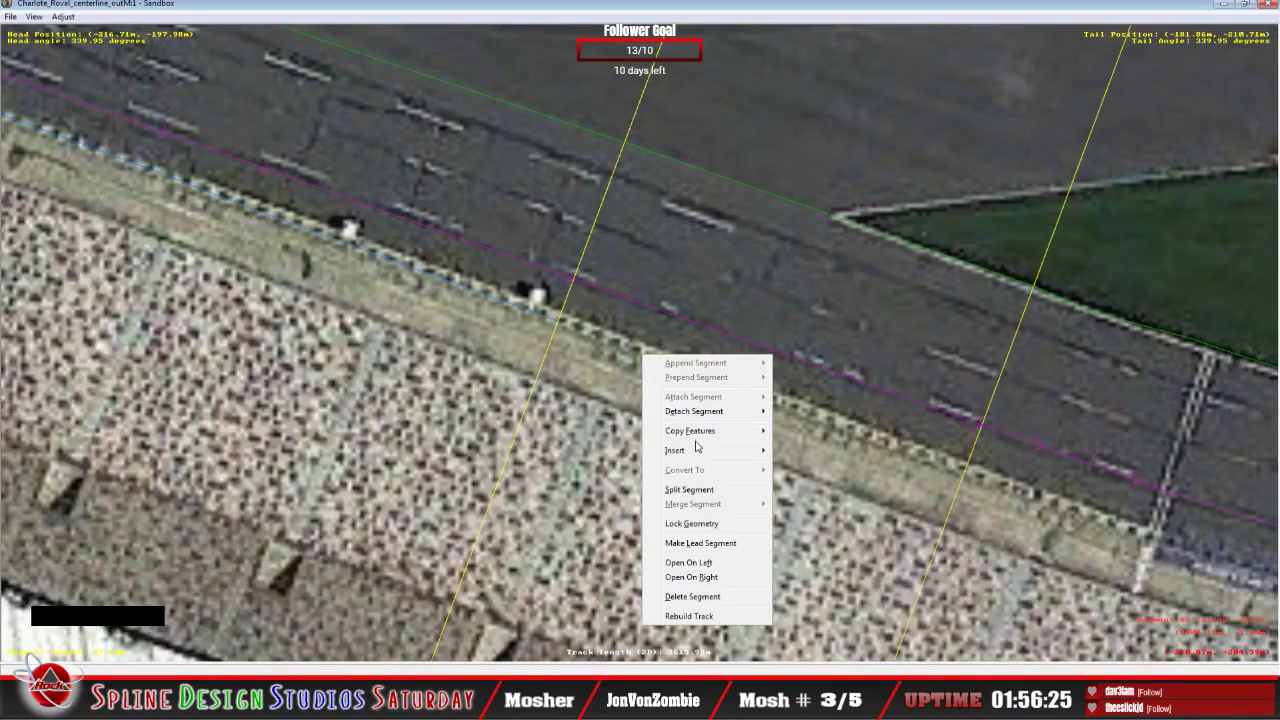
pyautogui.moveTo(697, 449)
pyautogui.click(800, 463)
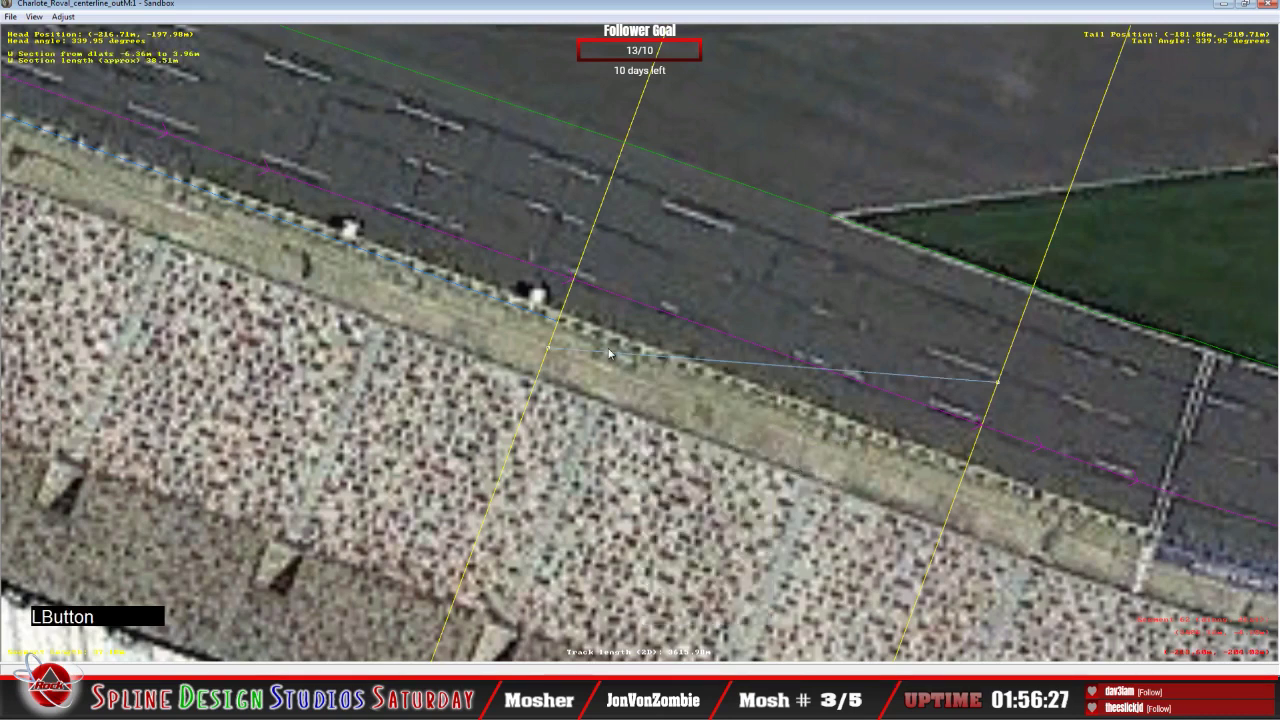
# Step: Align this W section with the outer wall at about -3.80 m and -4.49 m lateral offset, adjusting its joint with the preceding section
pyautogui.moveTo(548, 348); pyautogui.dragTo(563, 323)
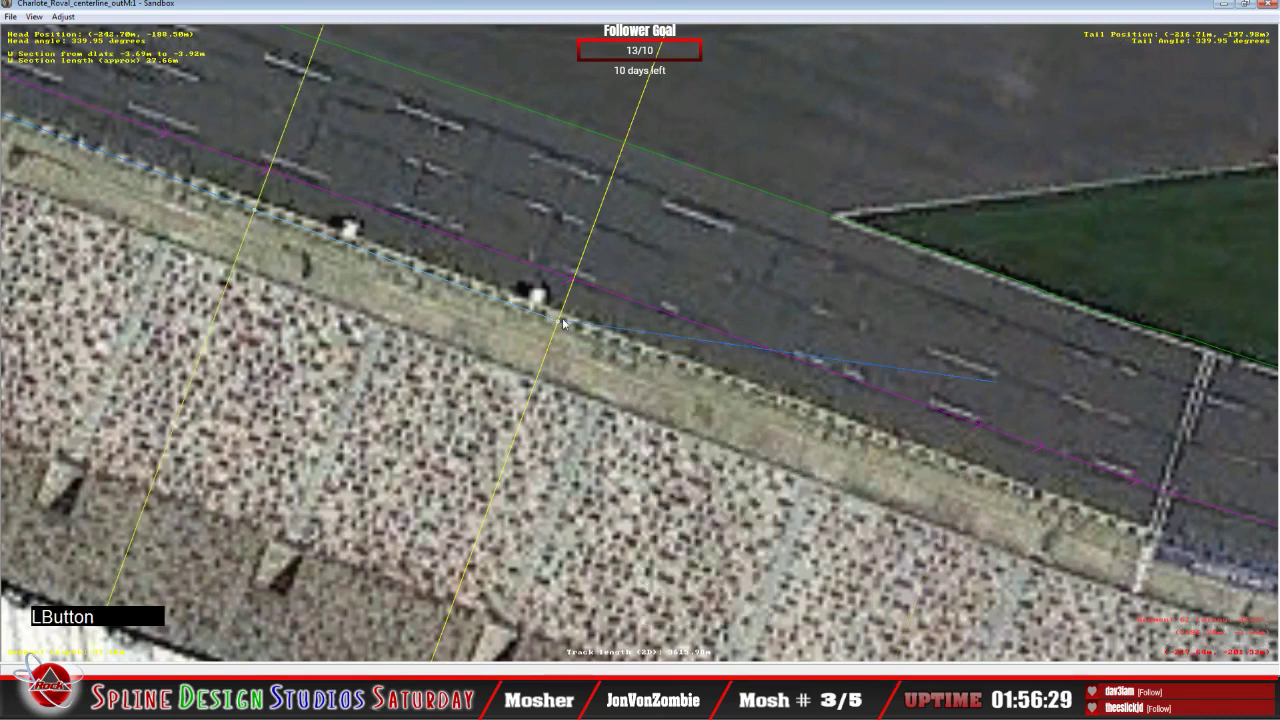
pyautogui.click(563, 324)
pyautogui.moveTo(562, 325); pyautogui.dragTo(561, 321)
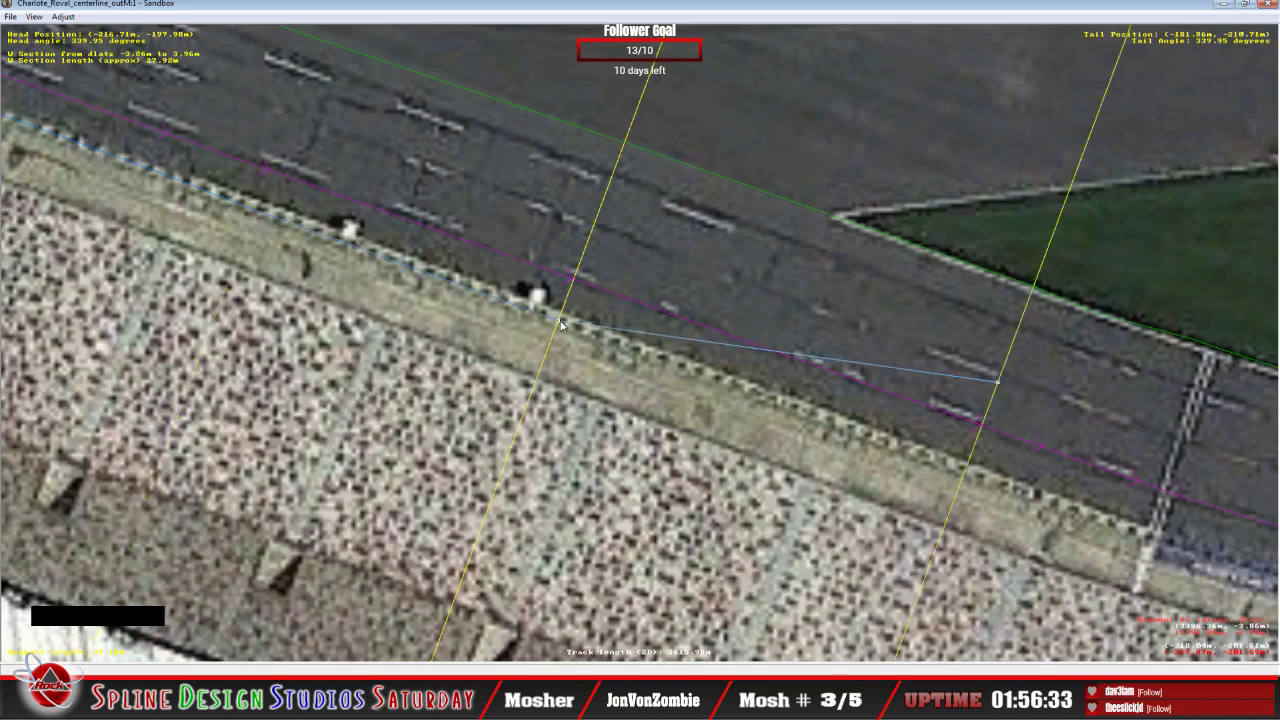
pyautogui.click(560, 323)
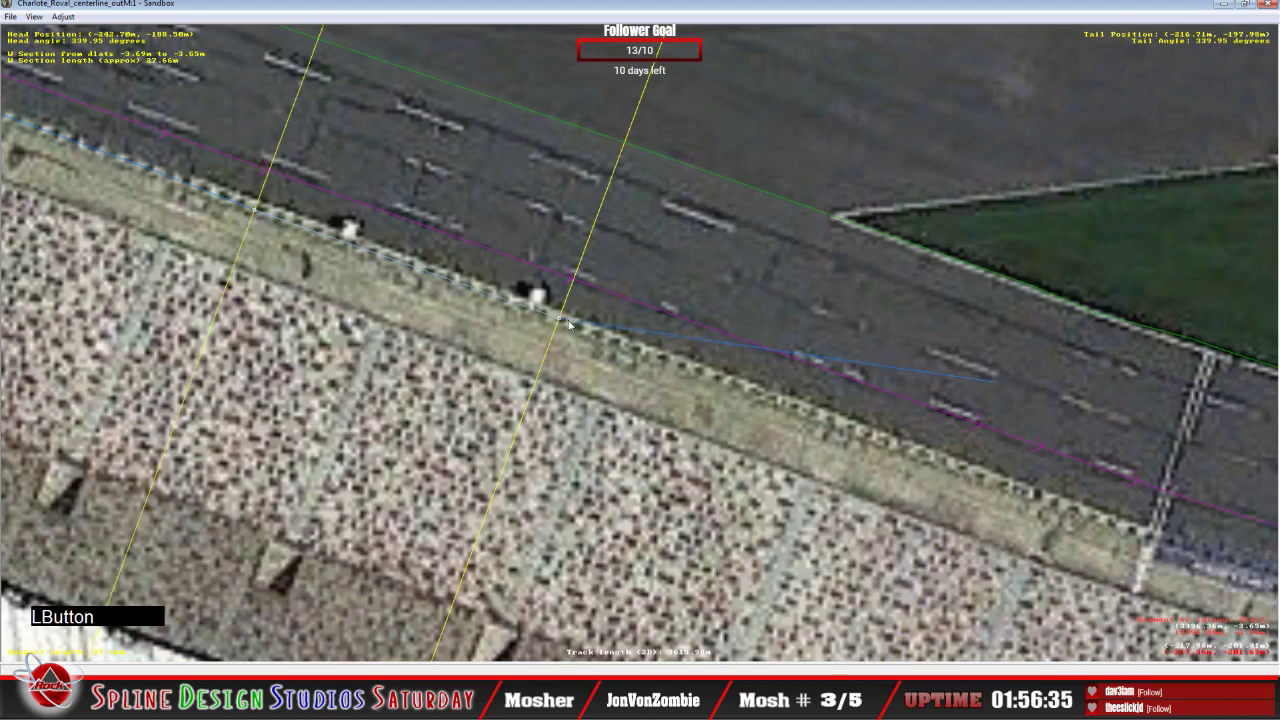
pyautogui.click(708, 352)
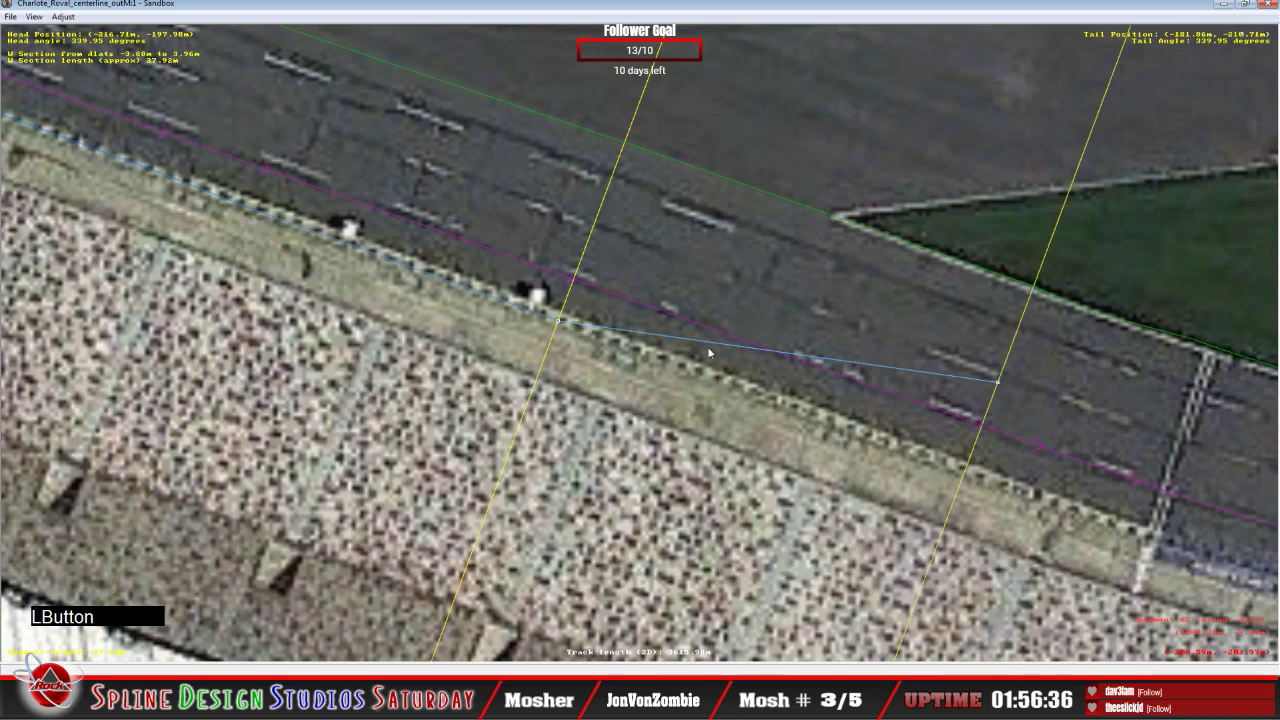
pyautogui.click(995, 383)
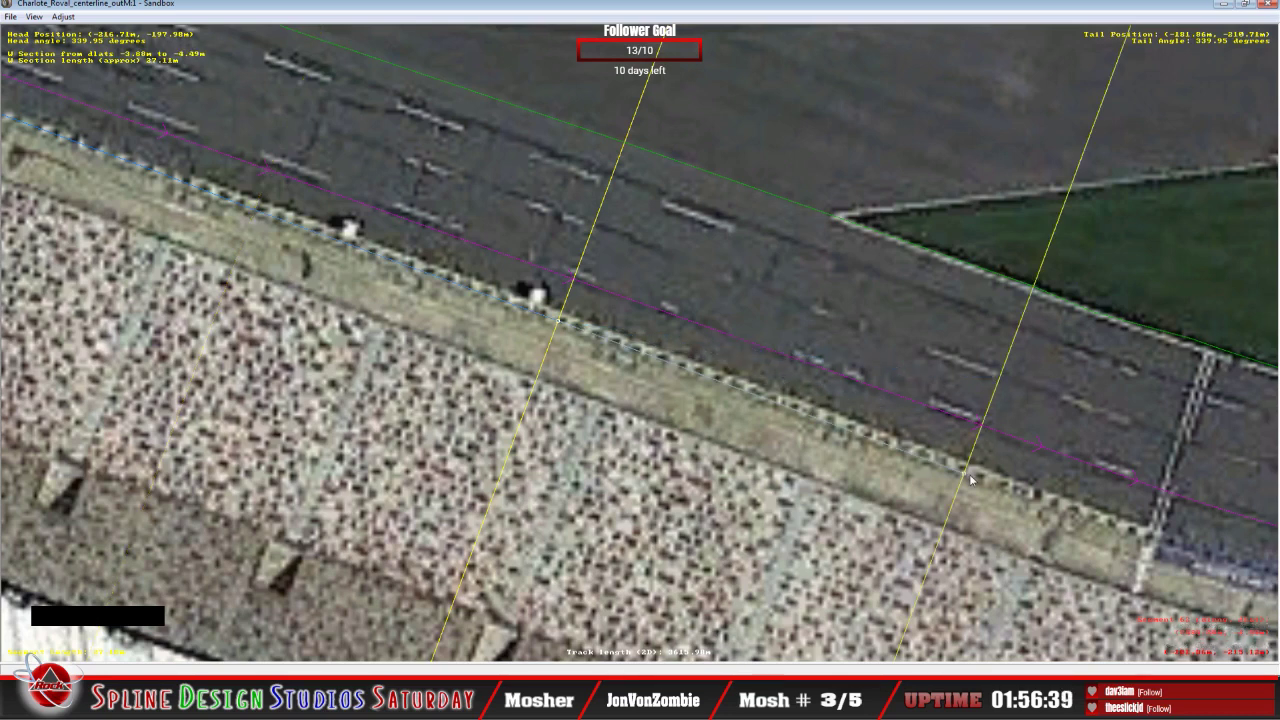
# Step: Insert a W section in the next short track segment along the outer wall, before the white line crossing the track
pyautogui.press('Right')
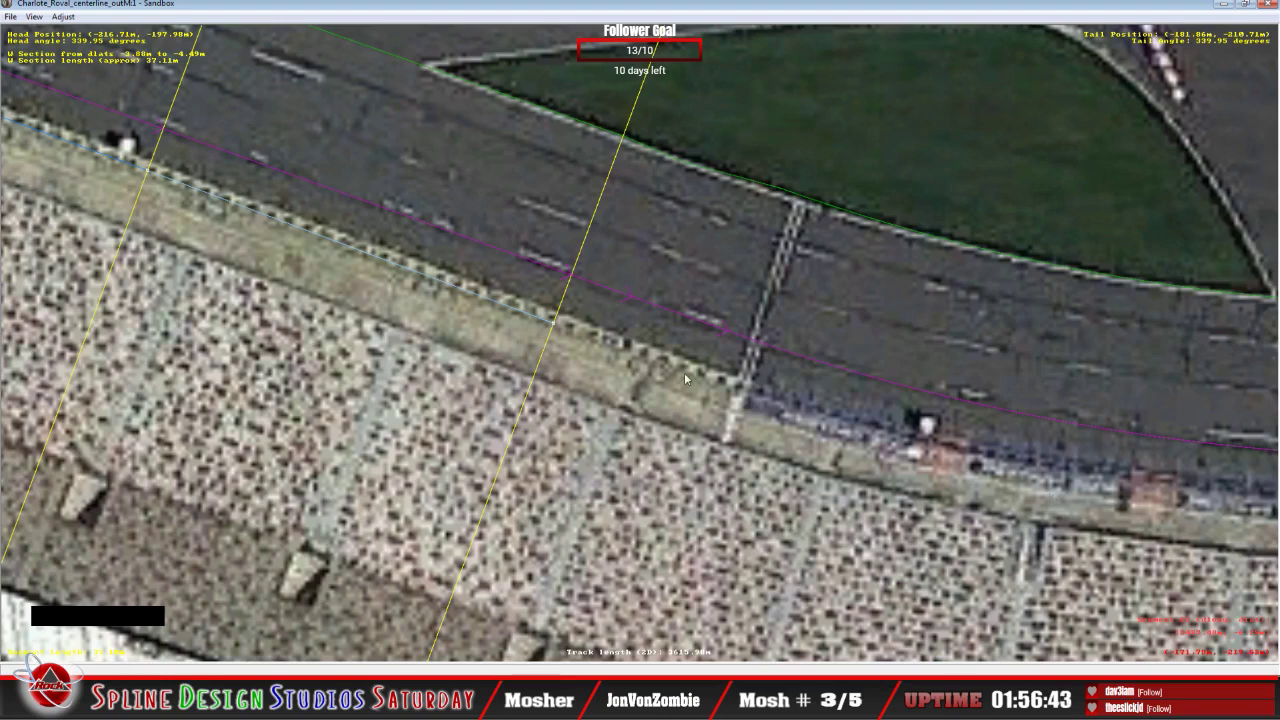
pyautogui.click(615, 345)
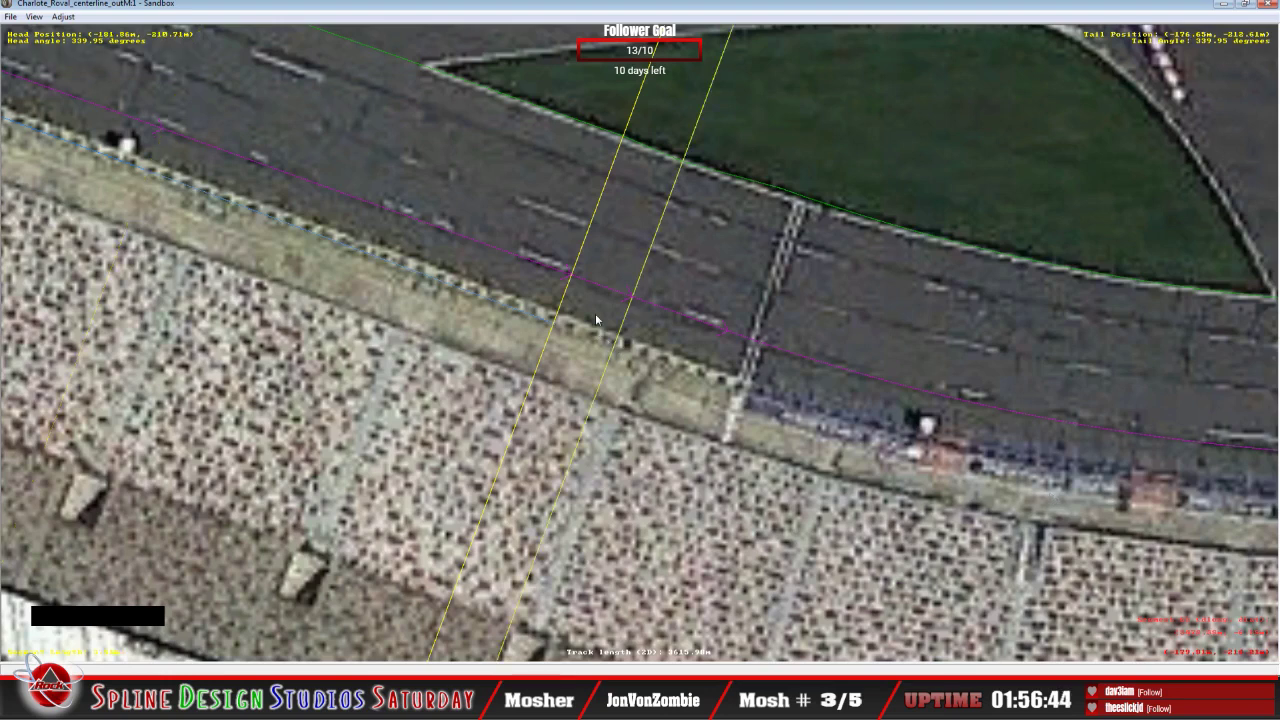
pyautogui.rightClick(596, 319)
pyautogui.moveTo(620, 418)
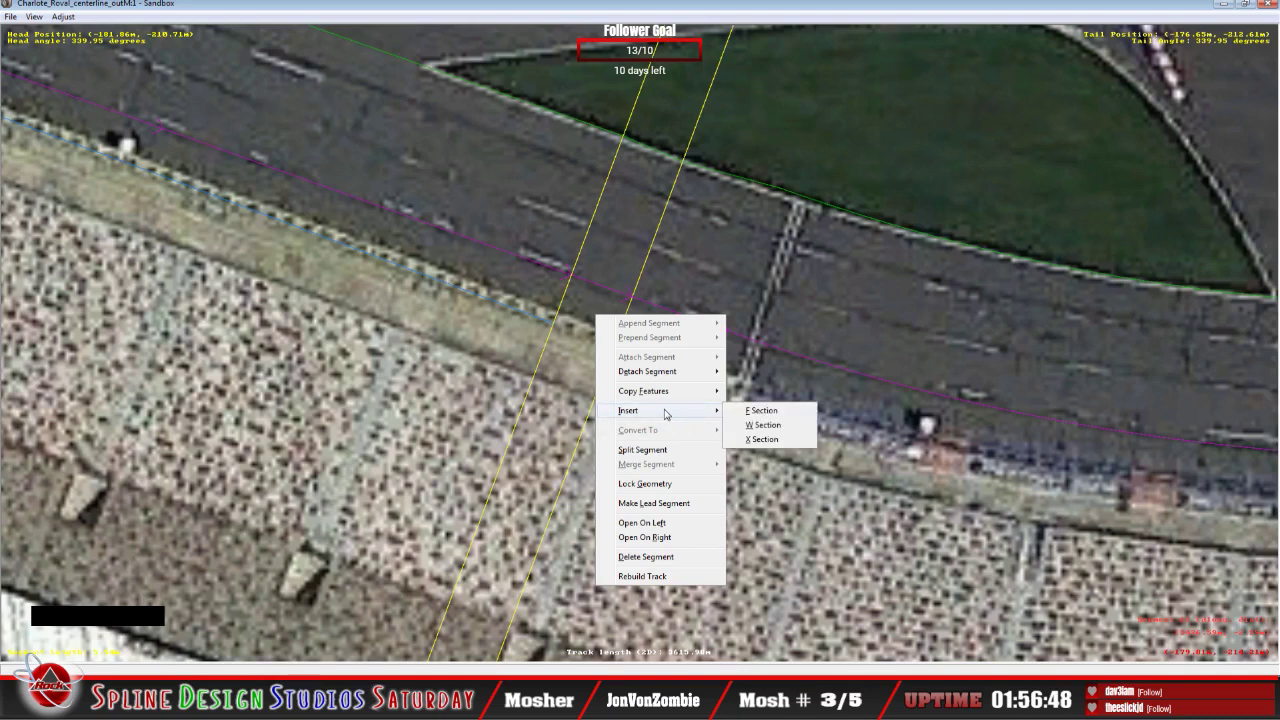
pyautogui.click(763, 425)
# Step: Align this short W section with the outer wall at about -4.27 m and -4.41 m lateral offset, adjusting its joint with the preceding section
pyautogui.click(557, 316)
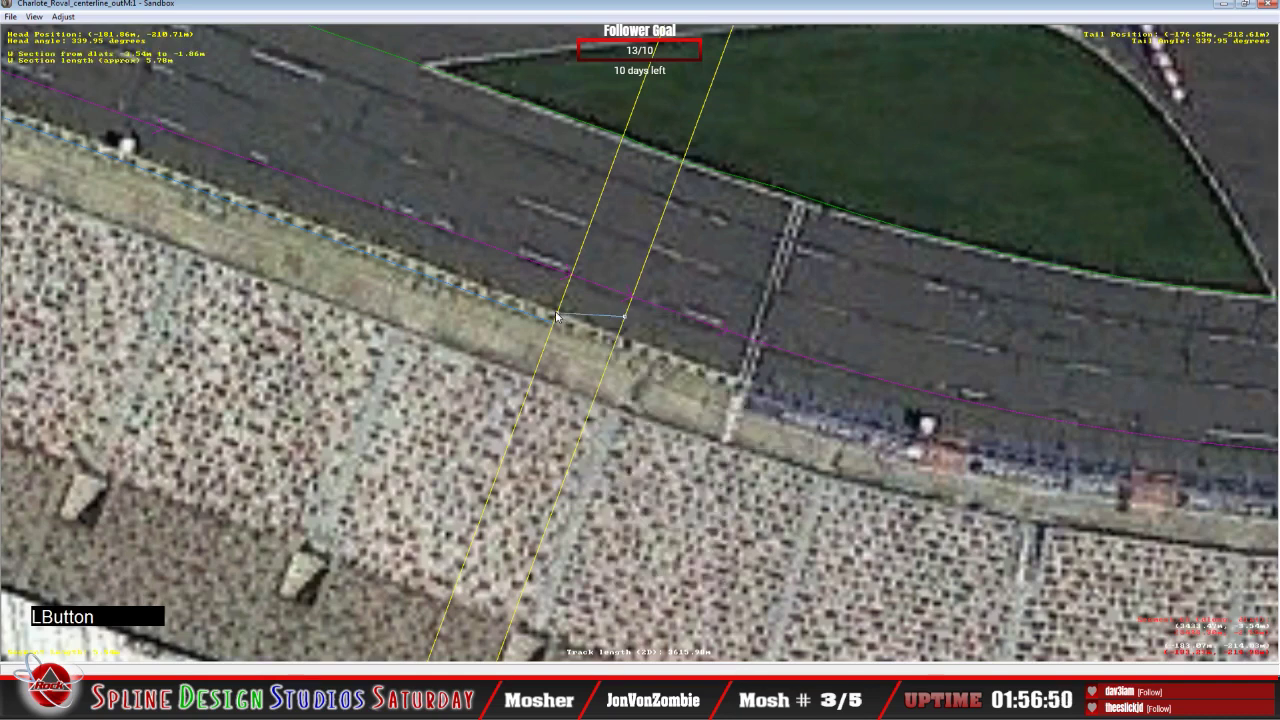
pyautogui.click(626, 324)
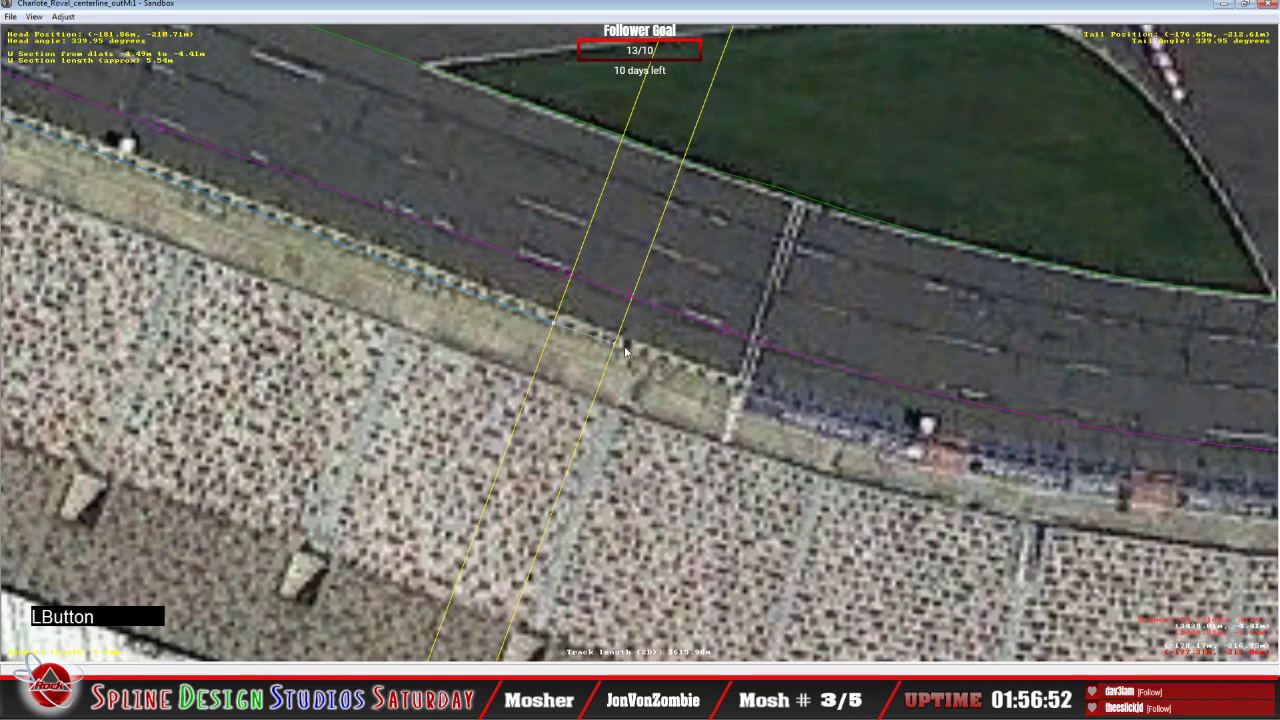
pyautogui.click(557, 327)
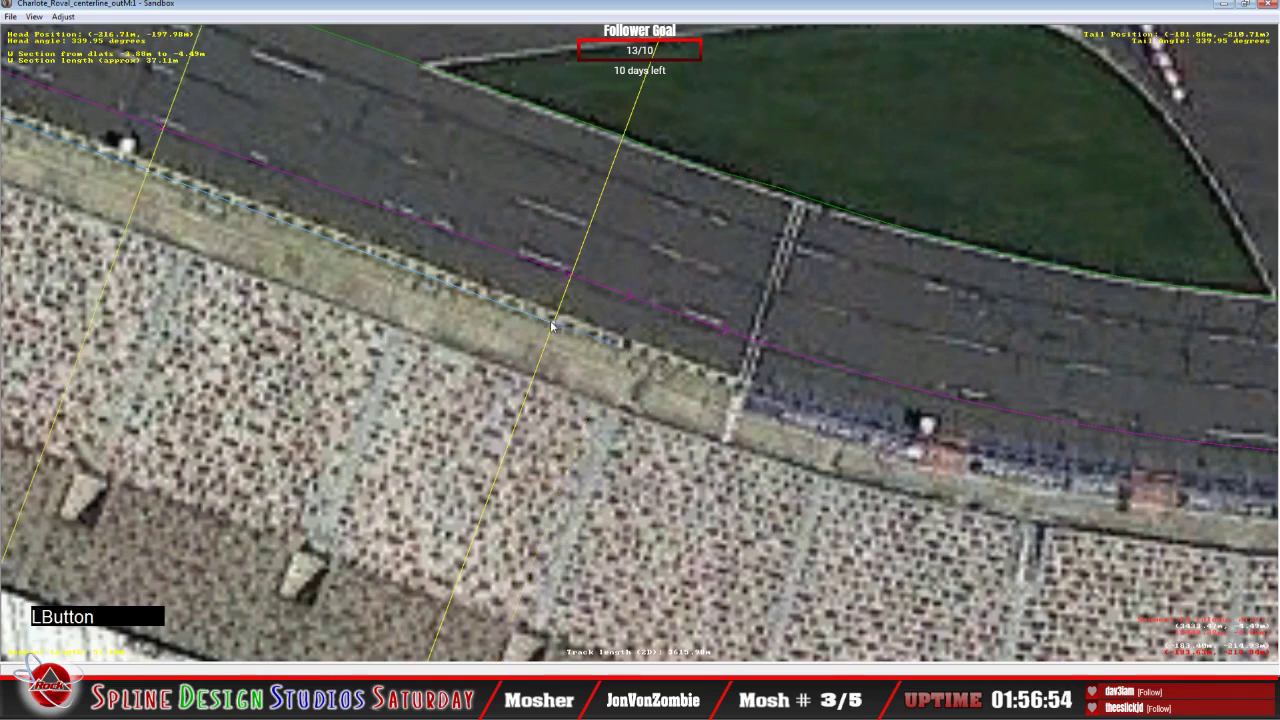
pyautogui.click(612, 345)
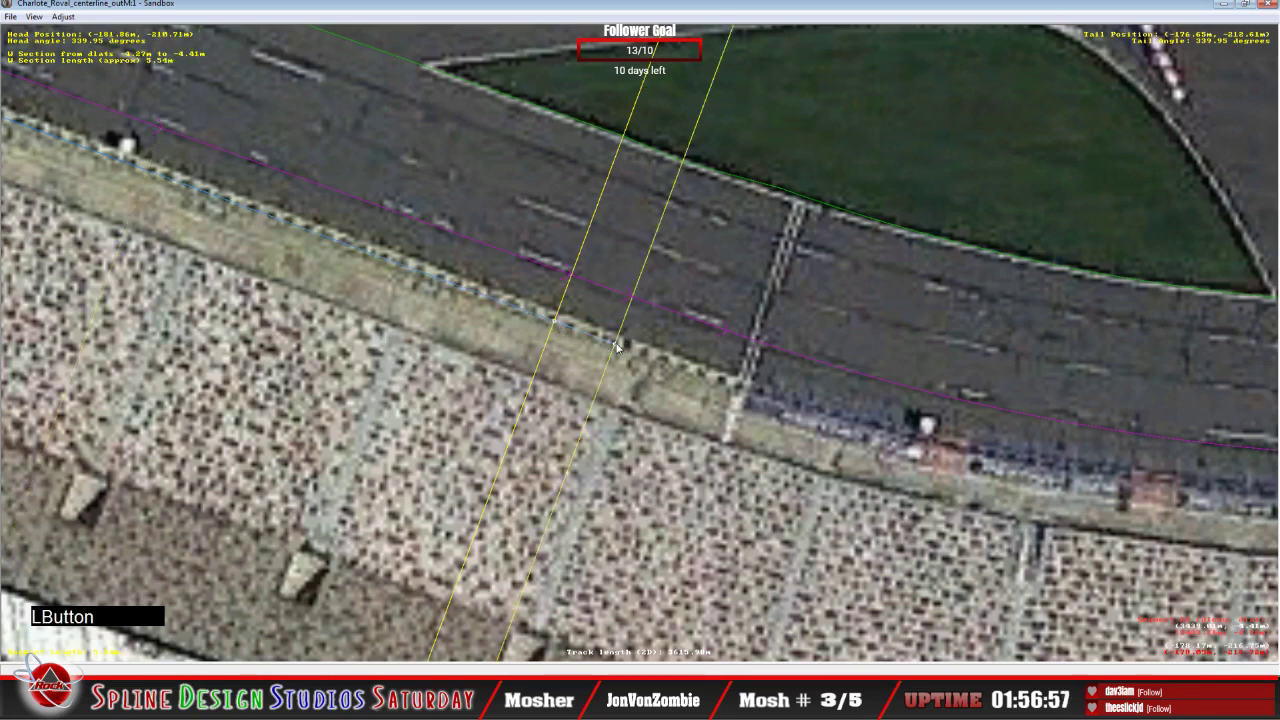
# Step: Insert a W section in the segment ending at the white line and fit it to the outer wall at about -4.52 m and -4.29 m
pyautogui.click(663, 339)
pyautogui.rightClick(663, 339)
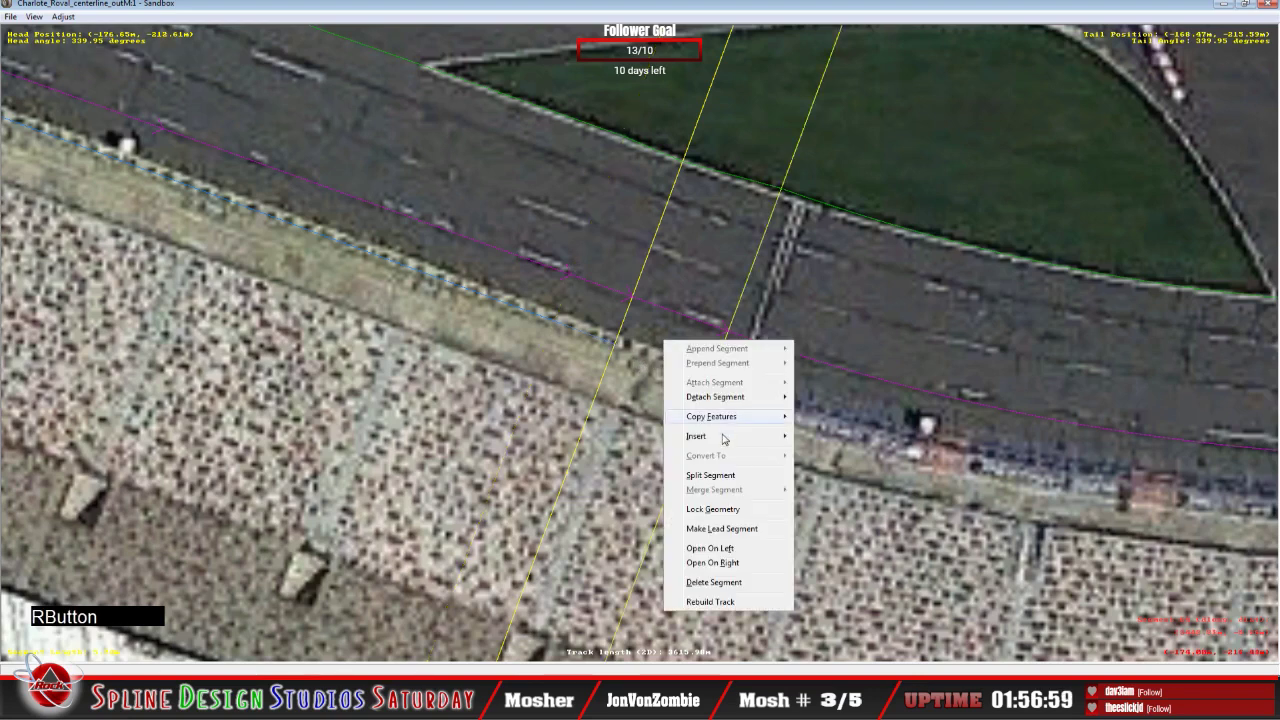
pyautogui.moveTo(706, 424)
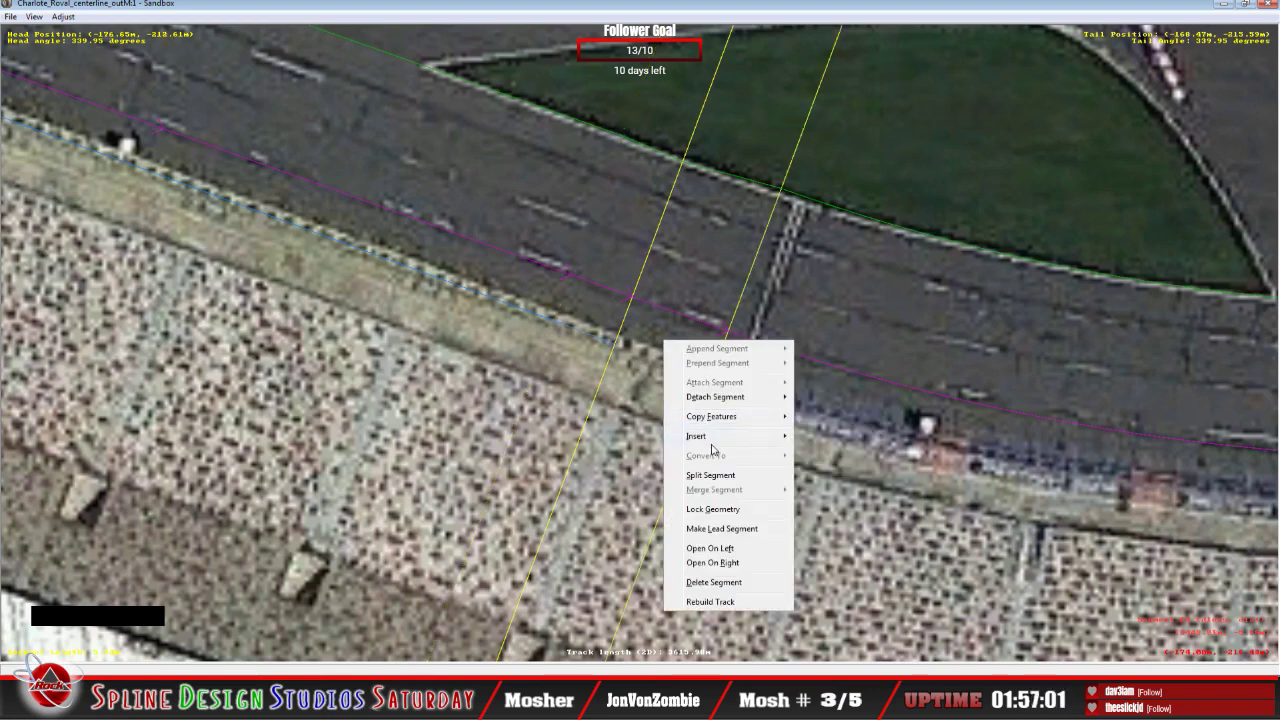
pyautogui.click(830, 450)
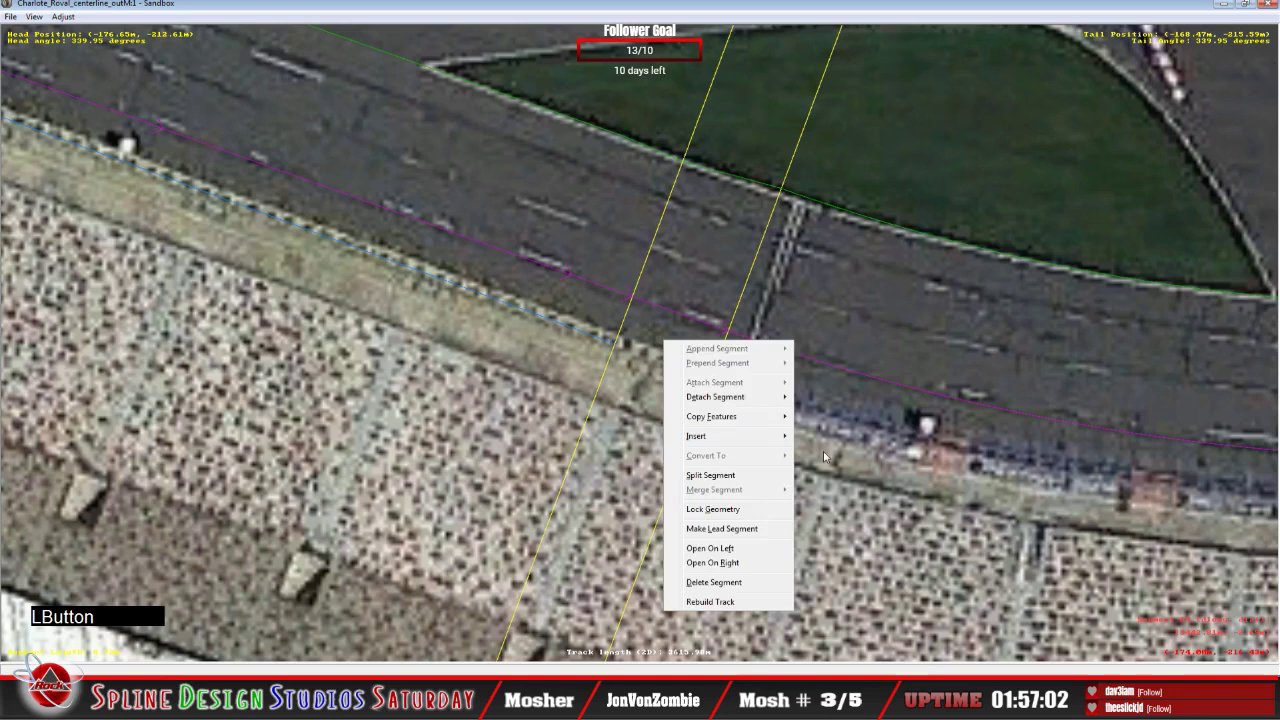
pyautogui.click(617, 345)
pyautogui.moveTo(617, 345); pyautogui.dragTo(722, 392)
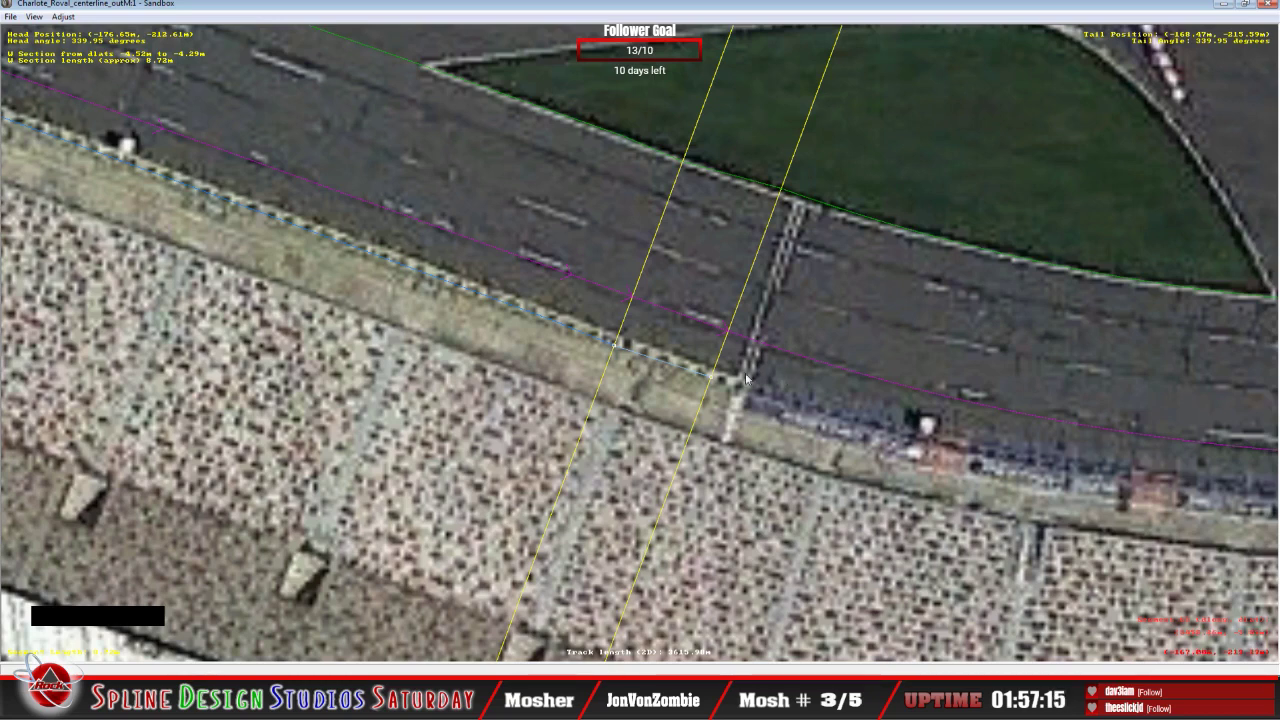
# Step: Insert a W section in the long curved segment that starts at the white line across the track
pyautogui.moveTo(718, 383); pyautogui.dragTo(767, 370)
pyautogui.rightClick(779, 373)
pyautogui.moveTo(848, 472)
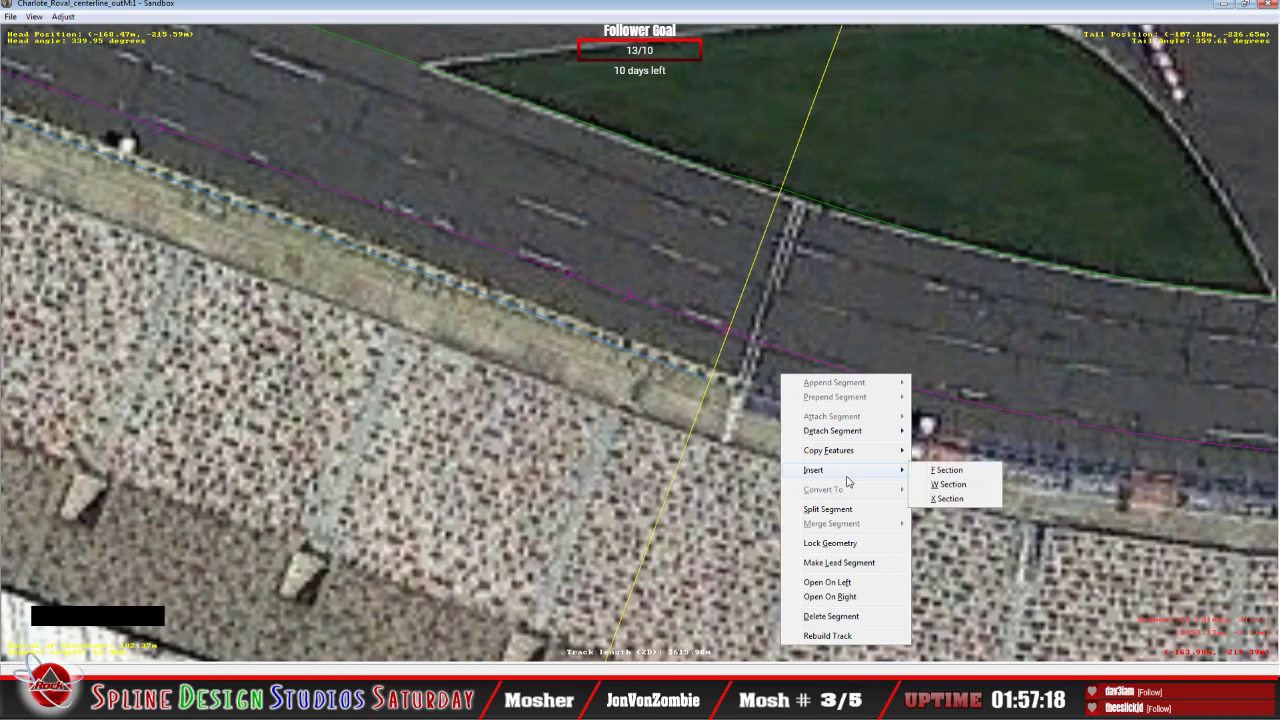
pyautogui.click(962, 490)
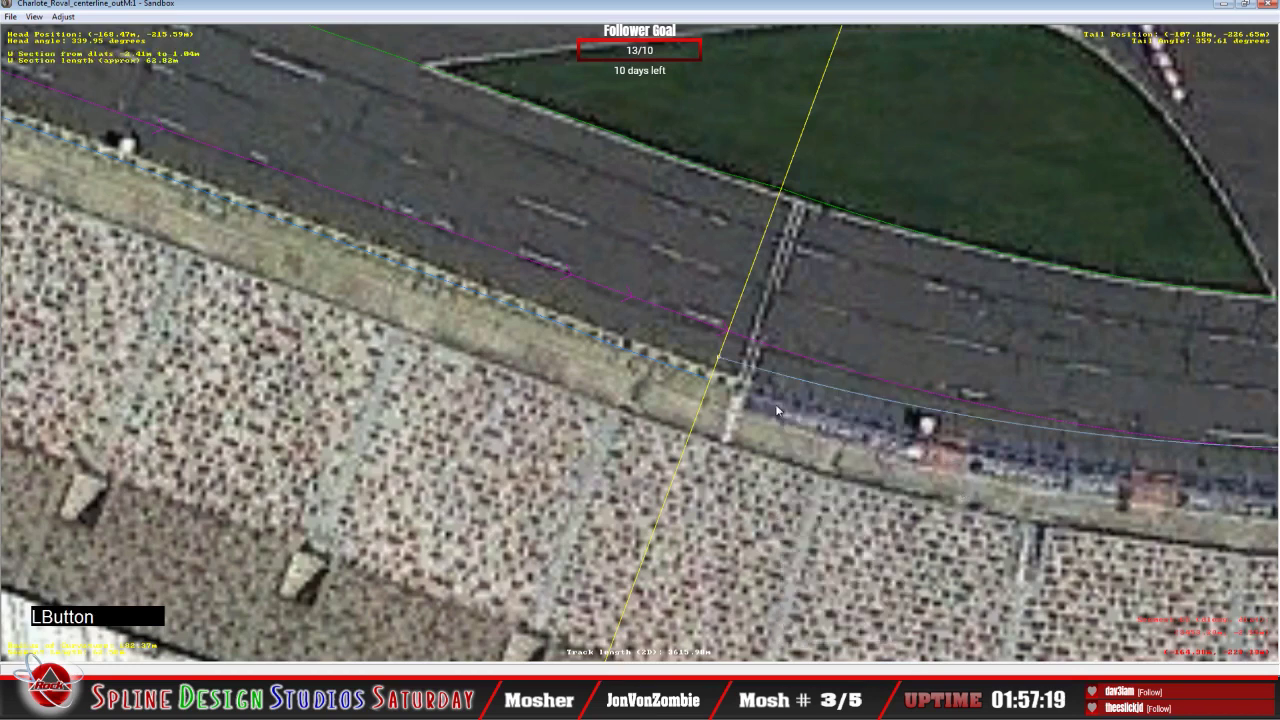
# Step: Join the curved W section to the preceding one and fit its ends to the outer wall at about -4.48 m and -3.57 m lateral offset
pyautogui.click(716, 375)
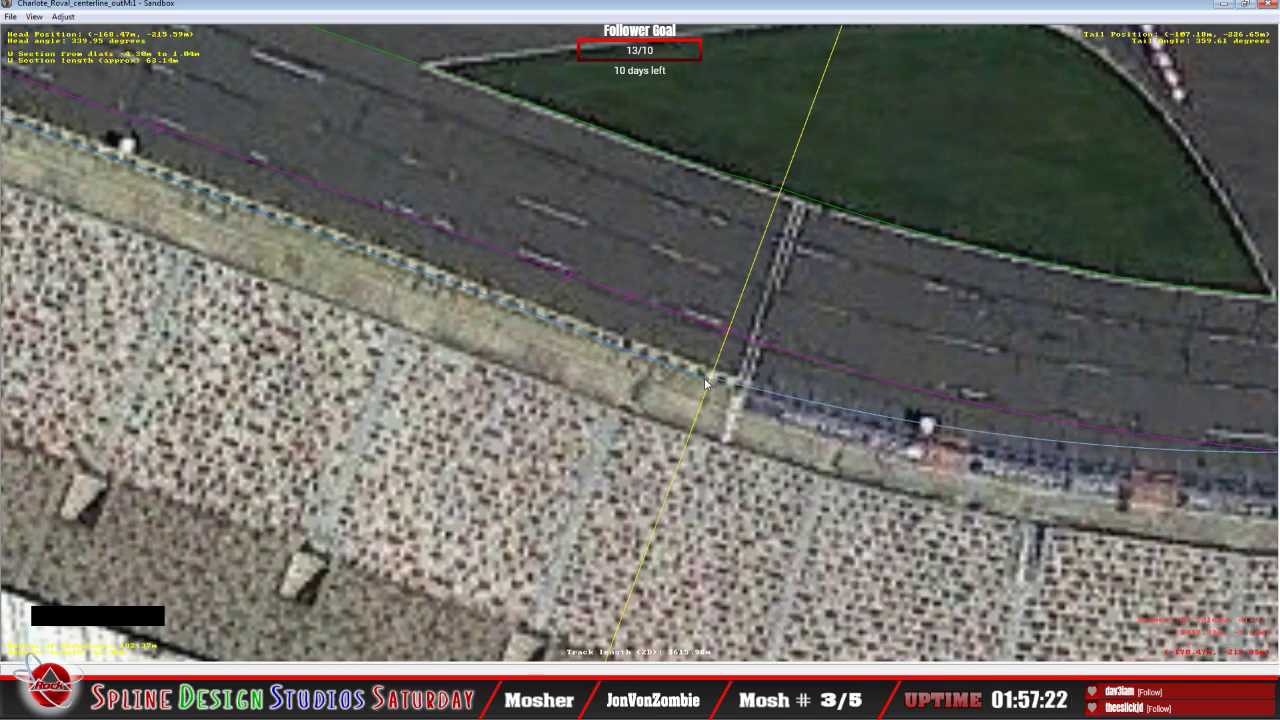
pyautogui.click(712, 382)
pyautogui.click(712, 382)
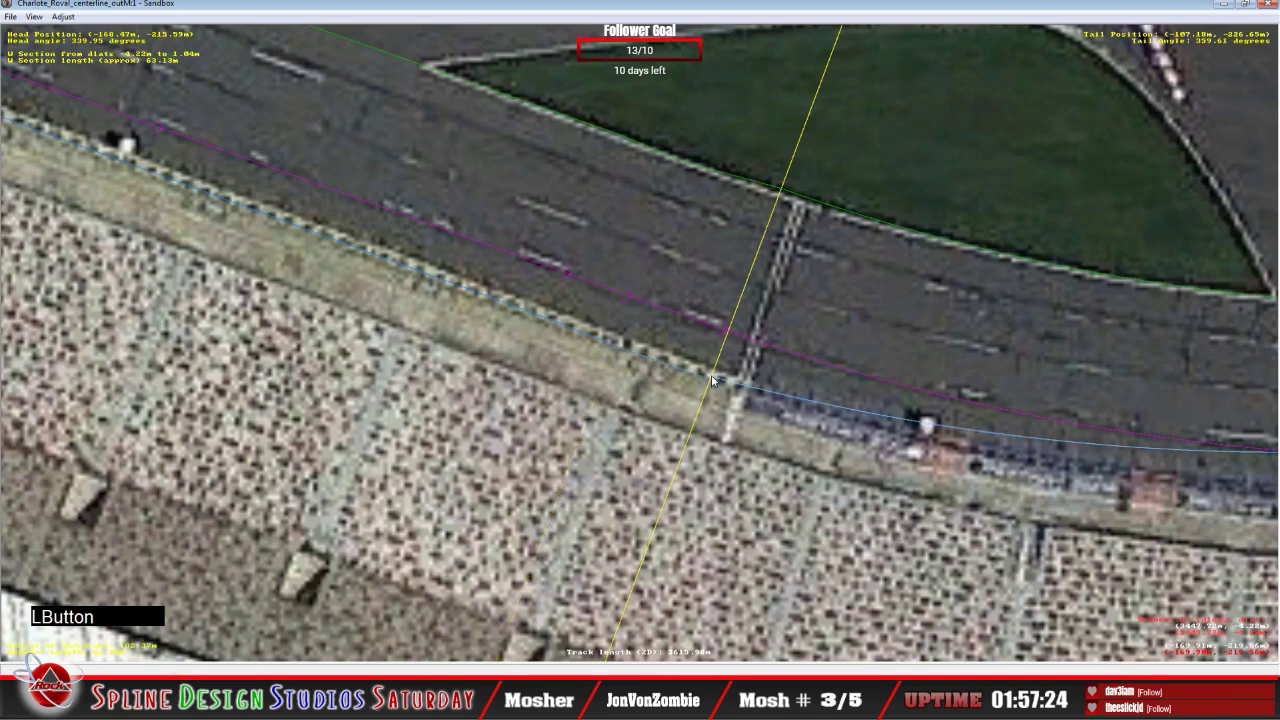
pyautogui.click(710, 381)
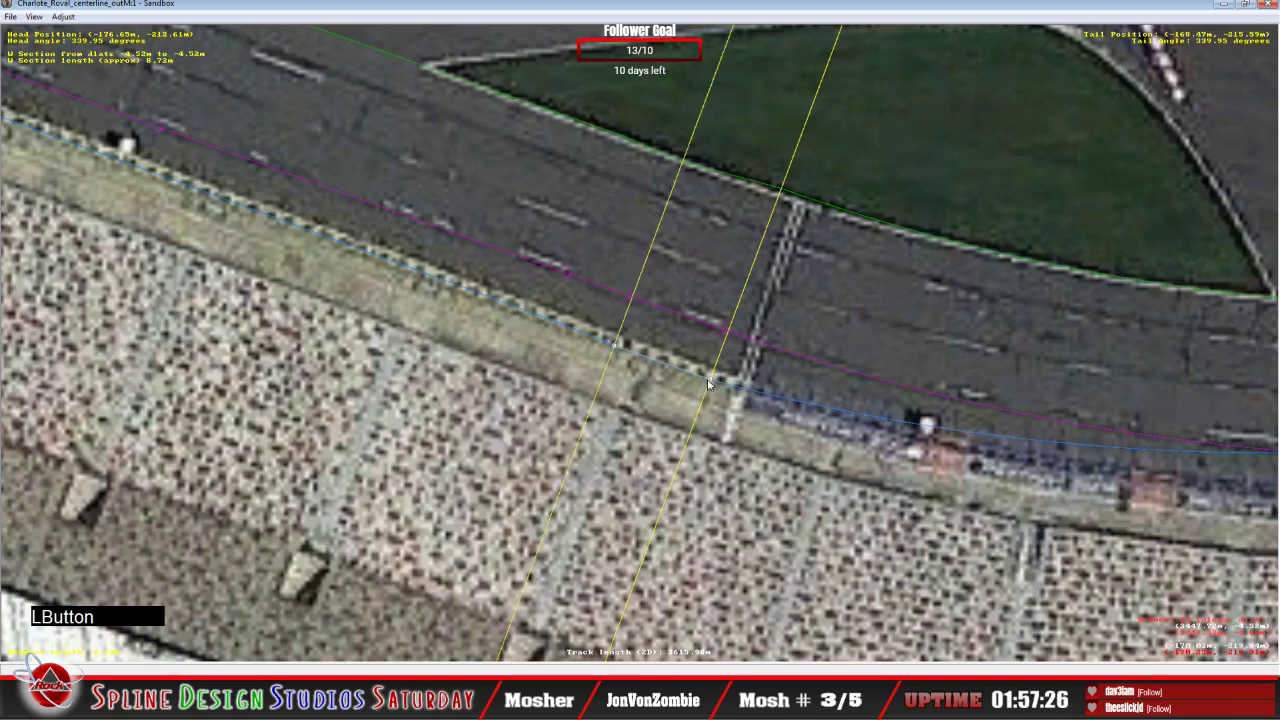
pyautogui.click(712, 381)
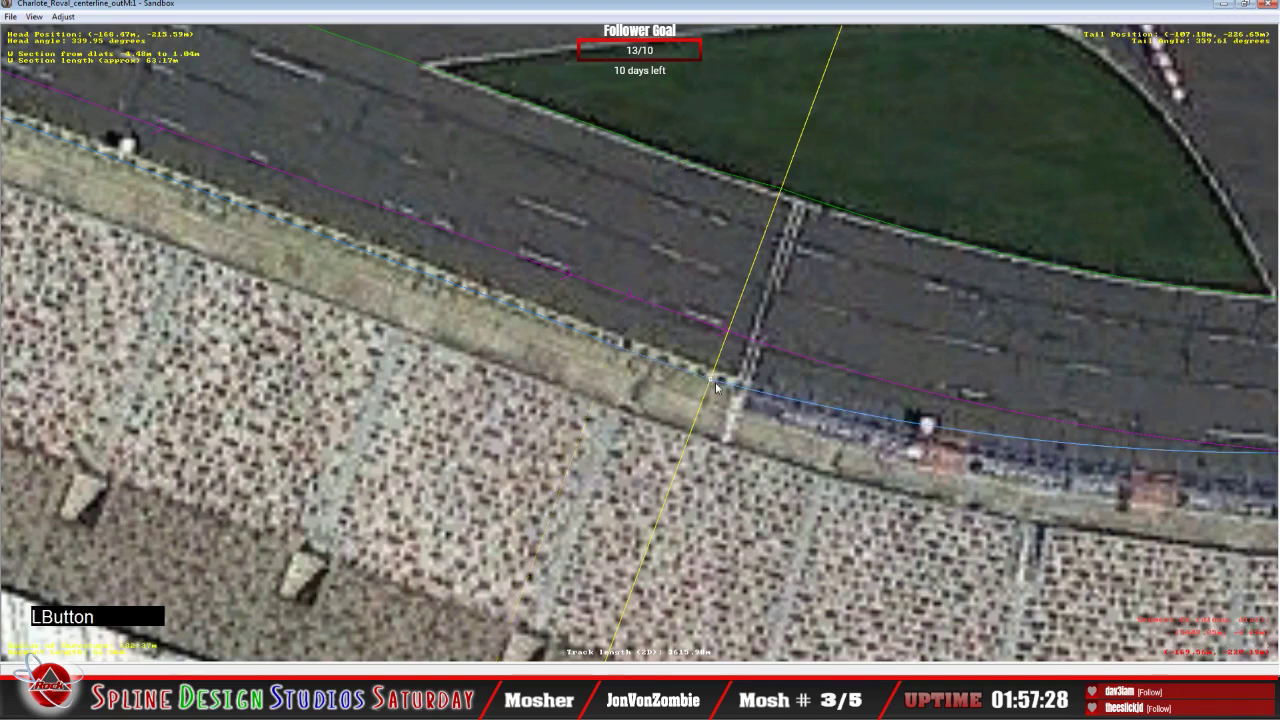
pyautogui.press('c')
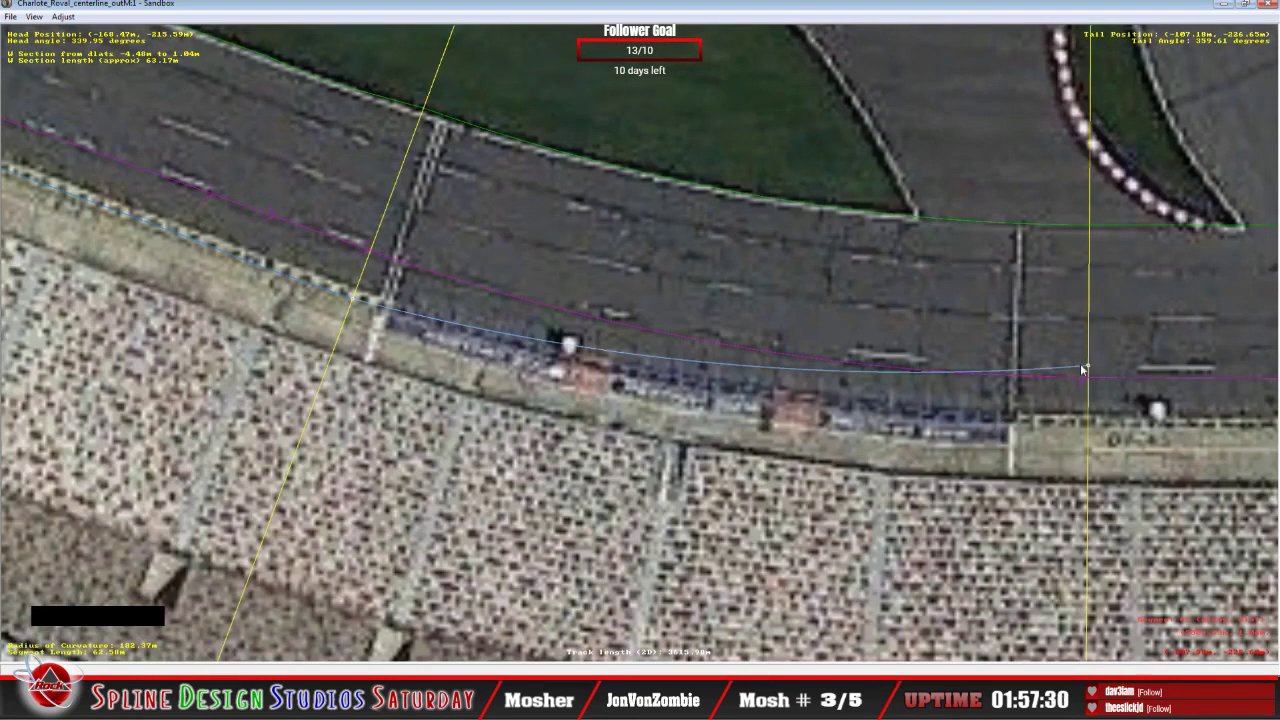
pyautogui.moveTo(1081, 369); pyautogui.dragTo(1087, 419)
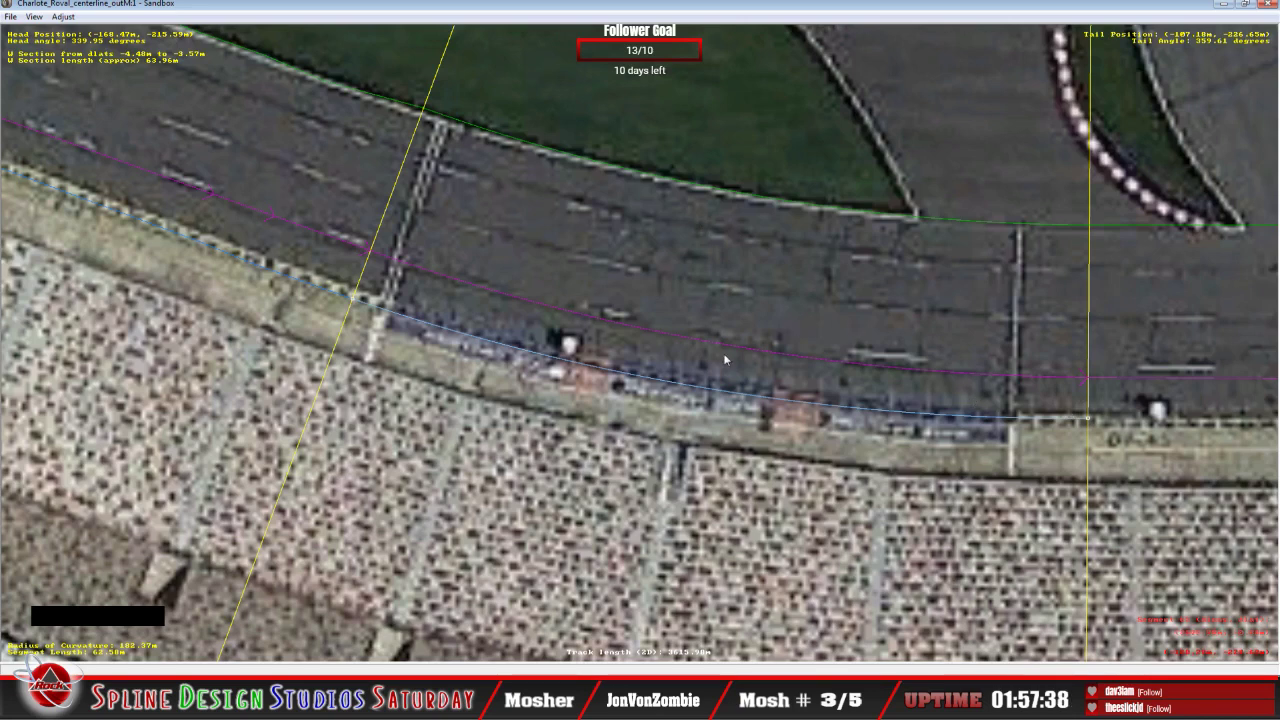
# Step: Insert a W section in the long straight segment following the curve
pyautogui.moveTo(940, 368); pyautogui.dragTo(557, 351, button='middle')
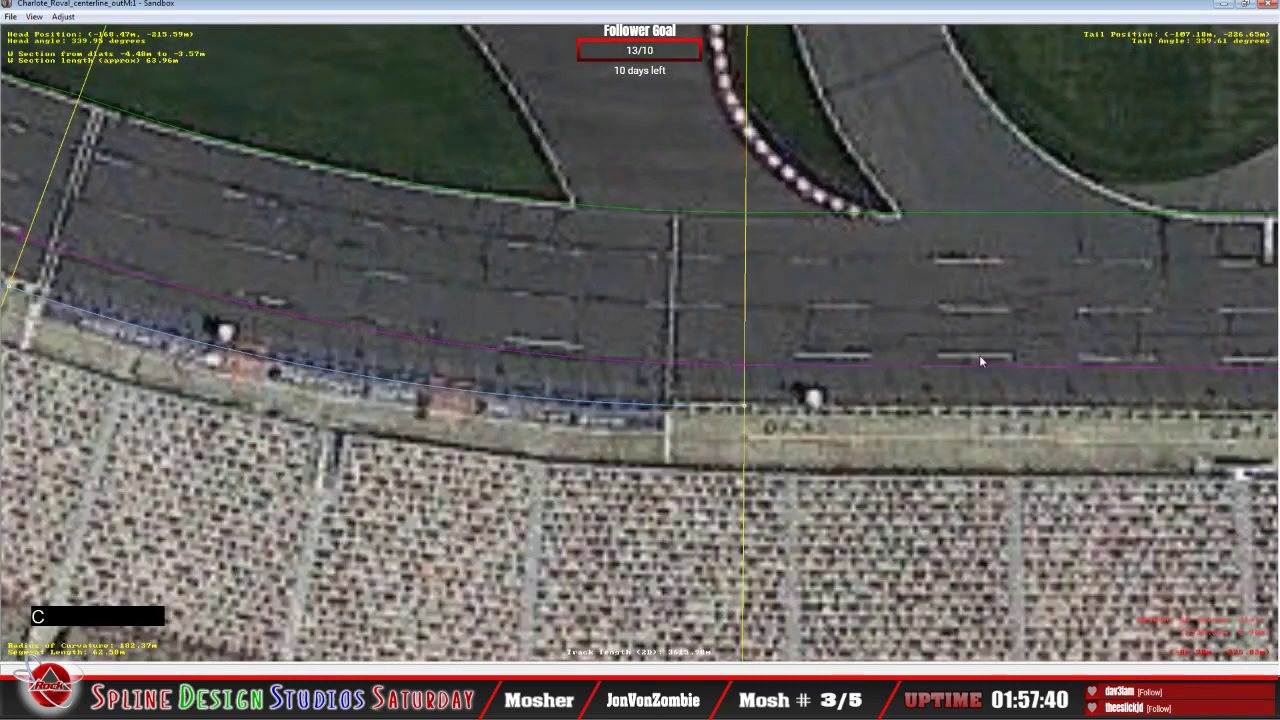
pyautogui.moveTo(879, 369); pyautogui.dragTo(608, 342, button='middle')
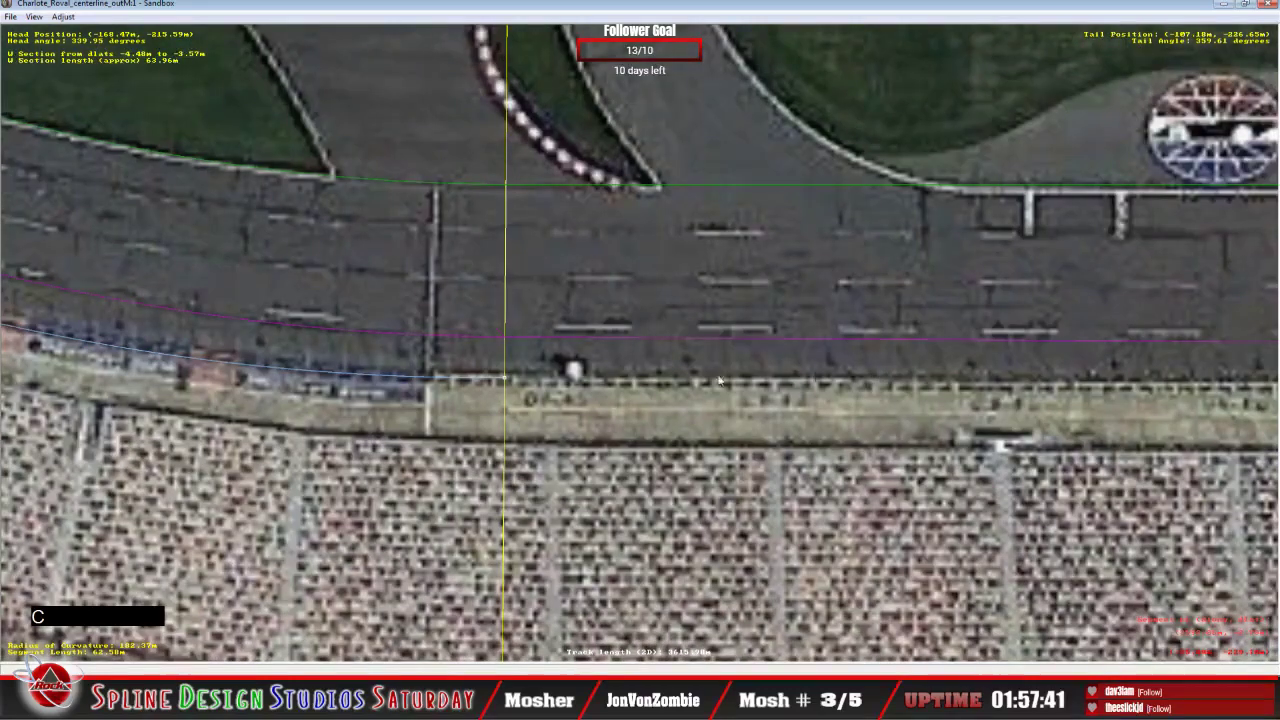
pyautogui.rightClick(610, 328)
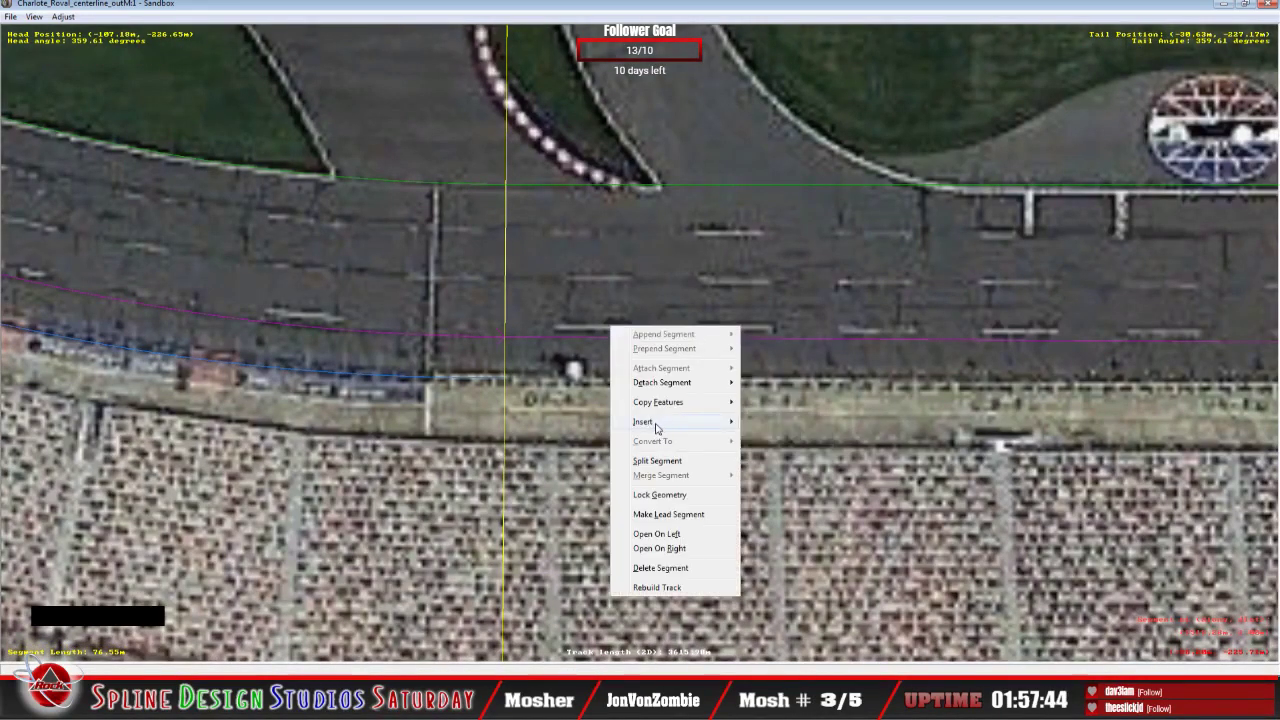
pyautogui.moveTo(658, 428)
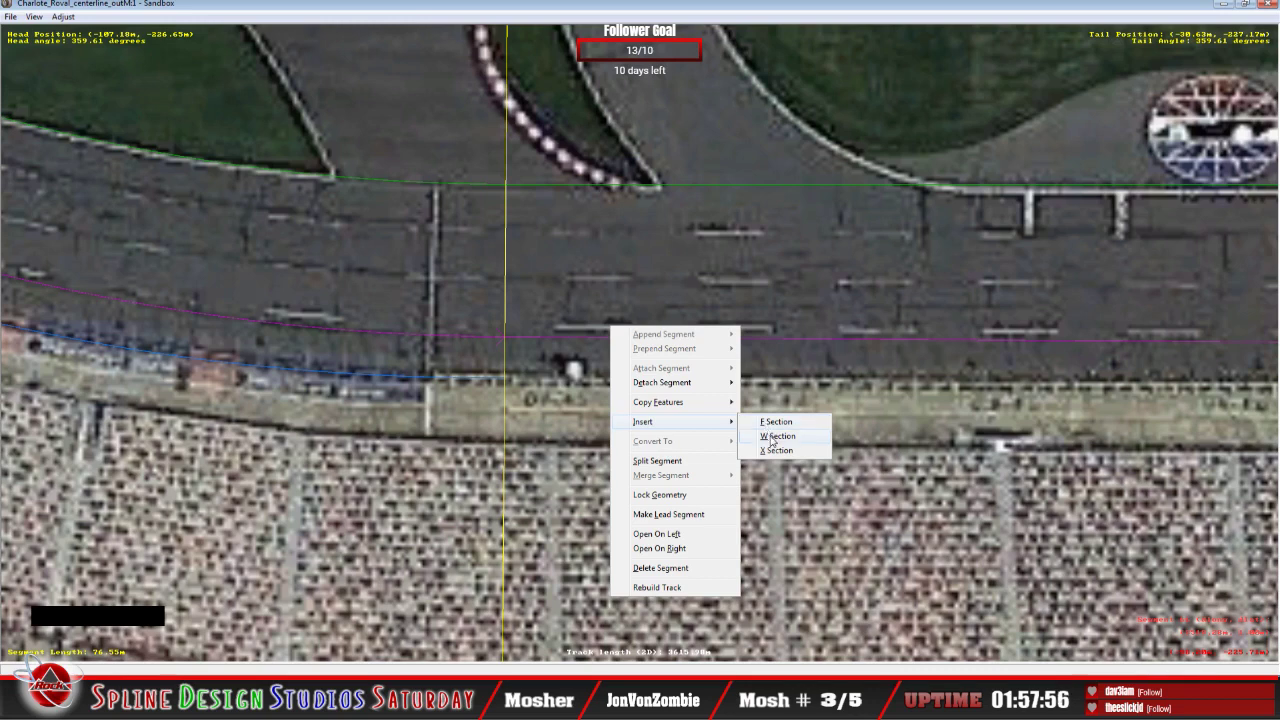
pyautogui.click(776, 436)
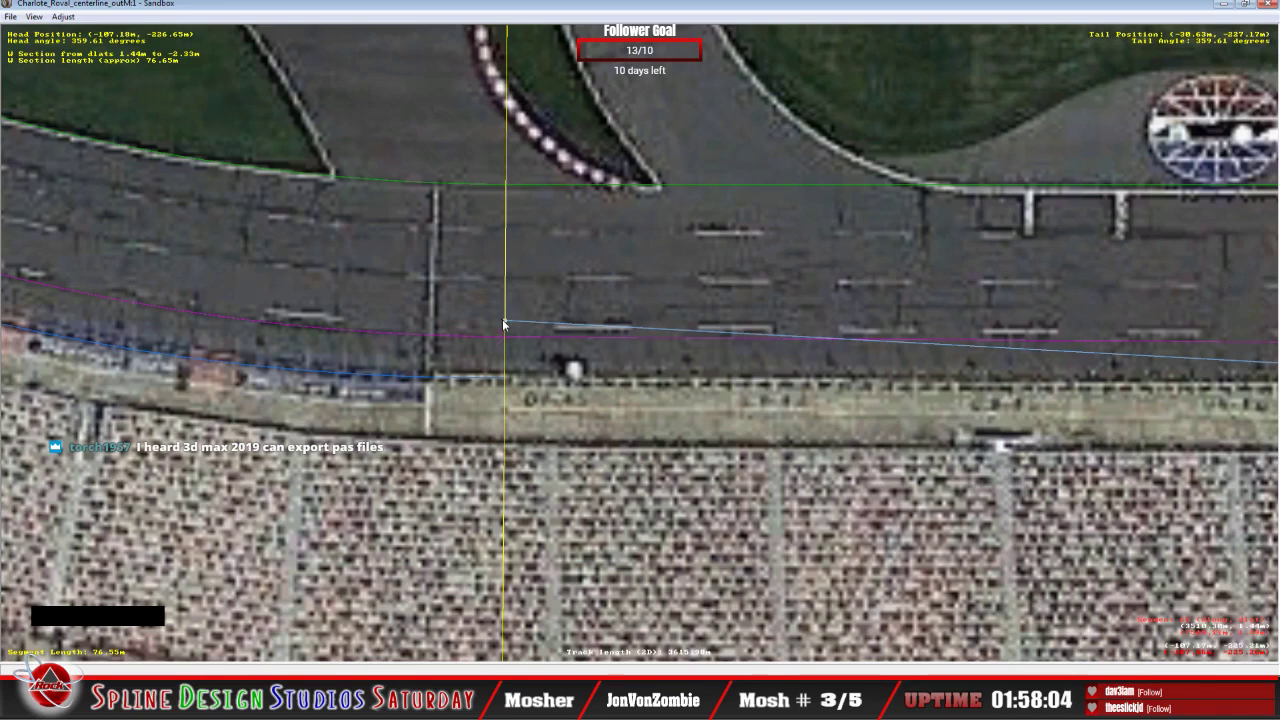
# Step: Fit the straight W section to the outer wall at about -4.19 m and -4.01 m lateral offset, moving the curved section's tail to about -4.08 m
pyautogui.moveTo(503, 322); pyautogui.dragTo(506, 381)
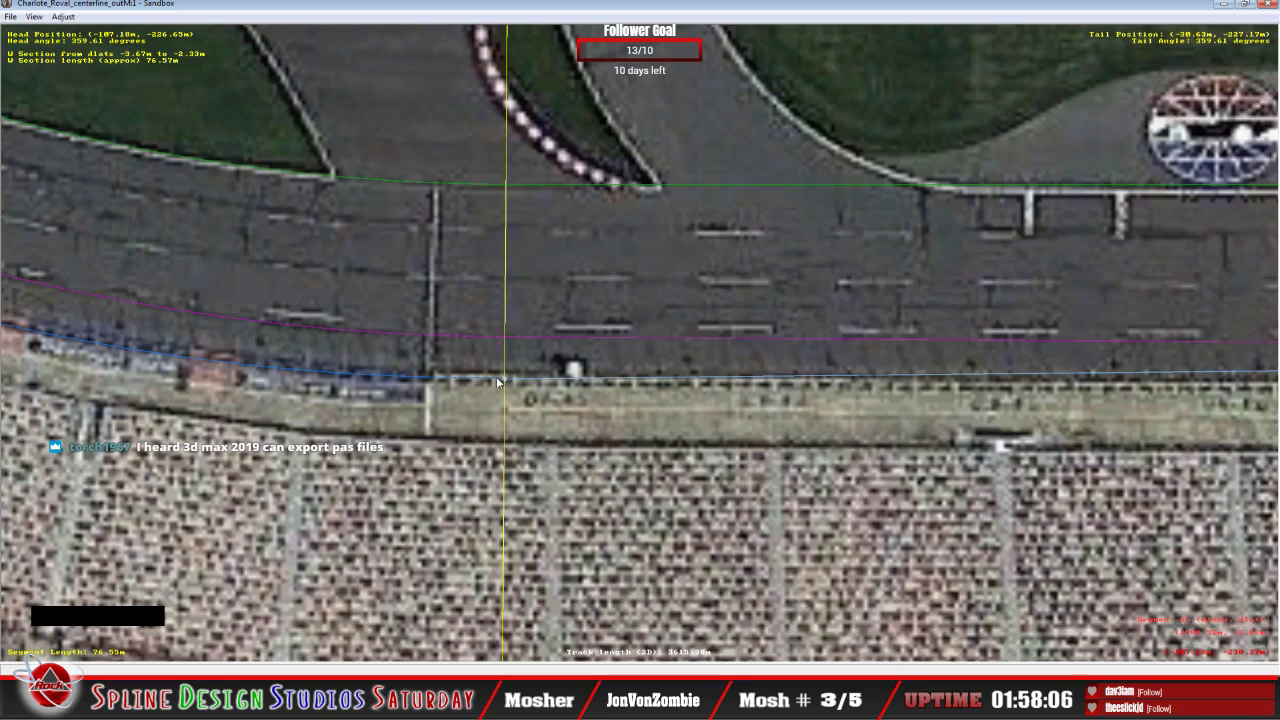
pyautogui.click(505, 381)
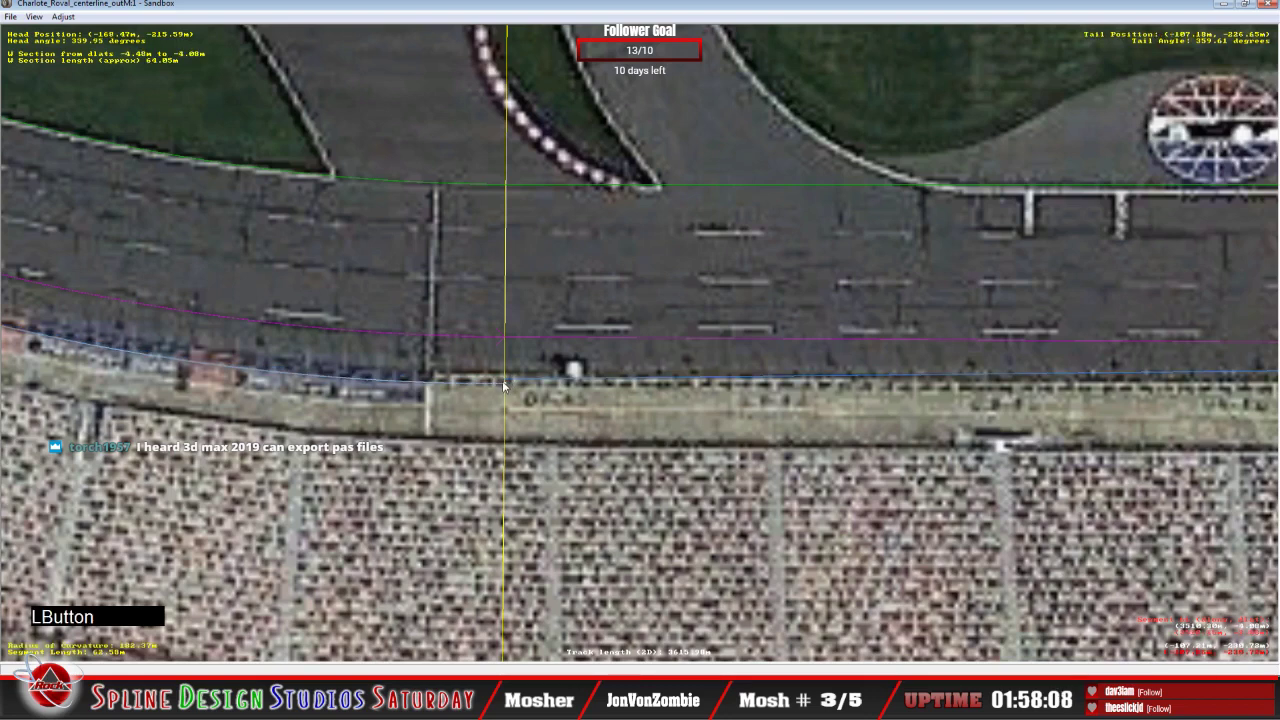
pyautogui.click(527, 381)
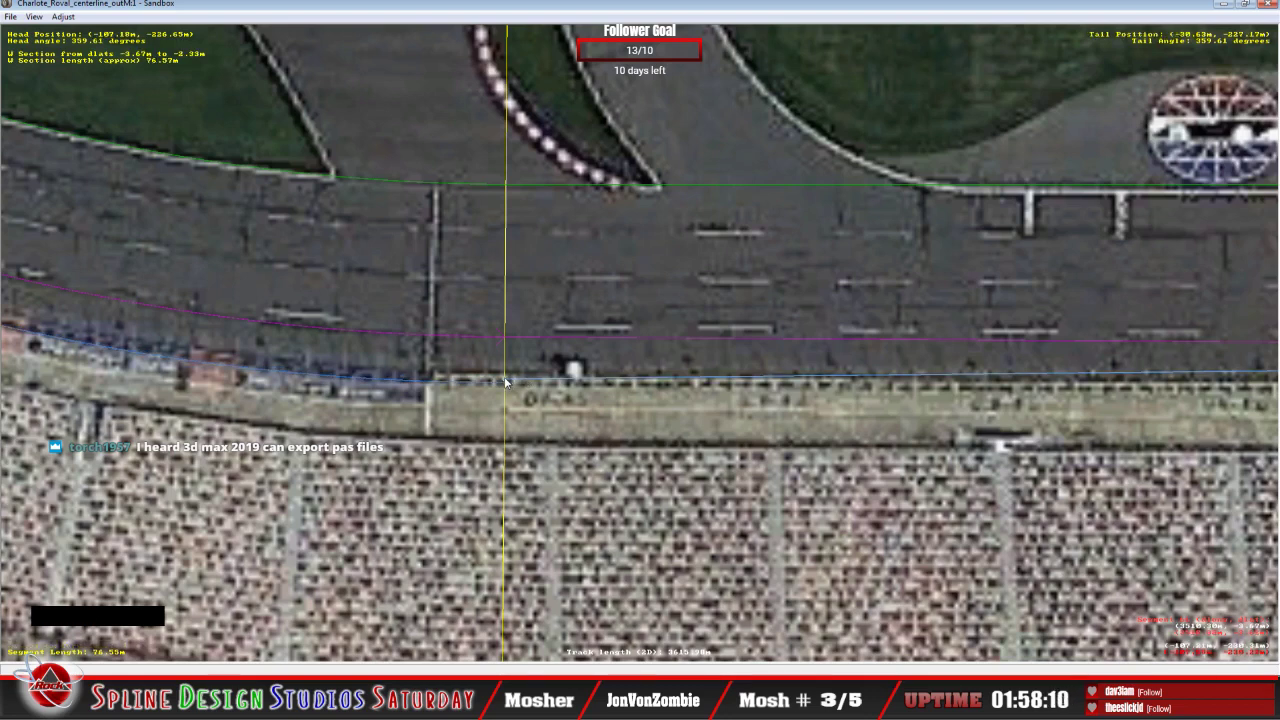
pyautogui.moveTo(509, 383); pyautogui.dragTo(508, 389)
pyautogui.click(523, 391)
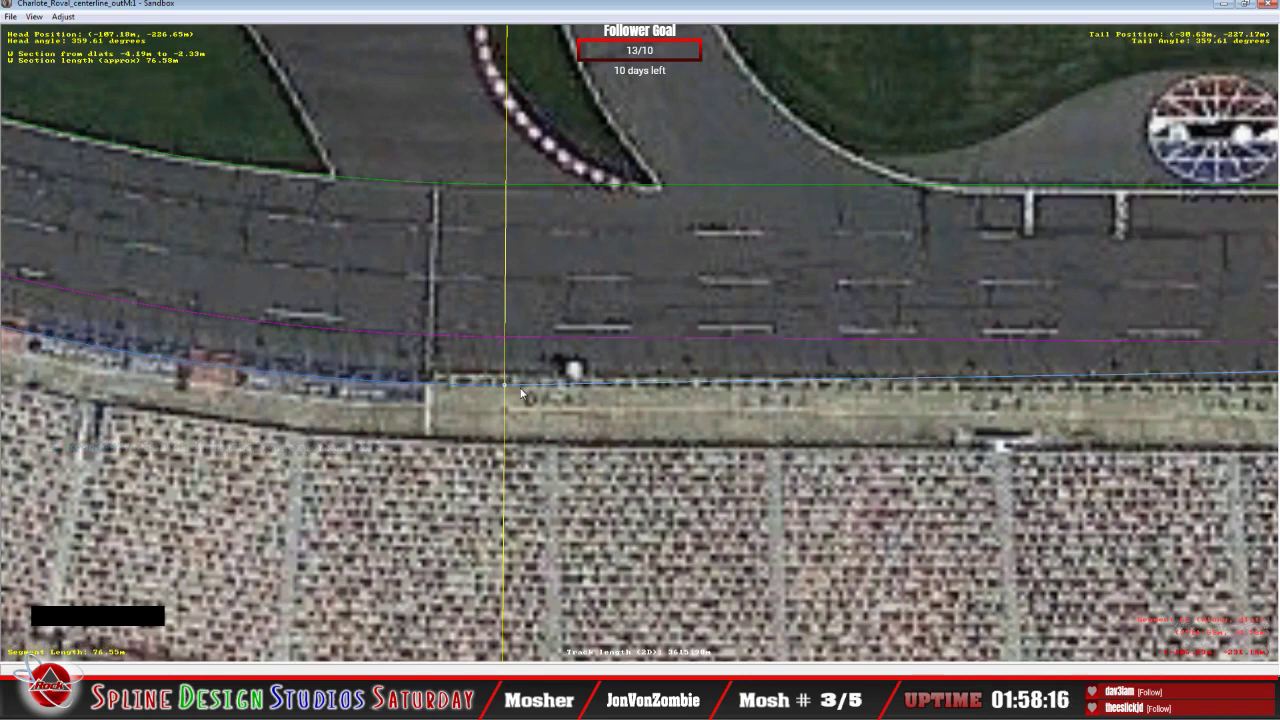
pyautogui.click(618, 384)
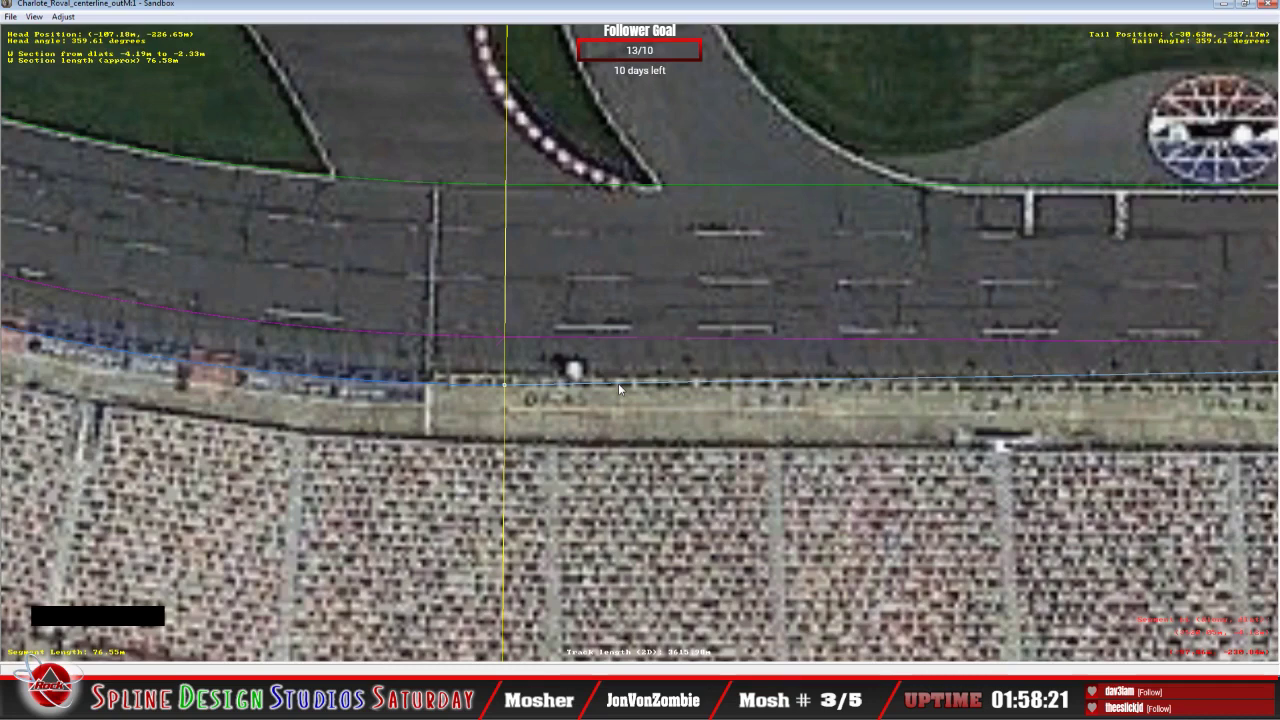
pyautogui.press('c')
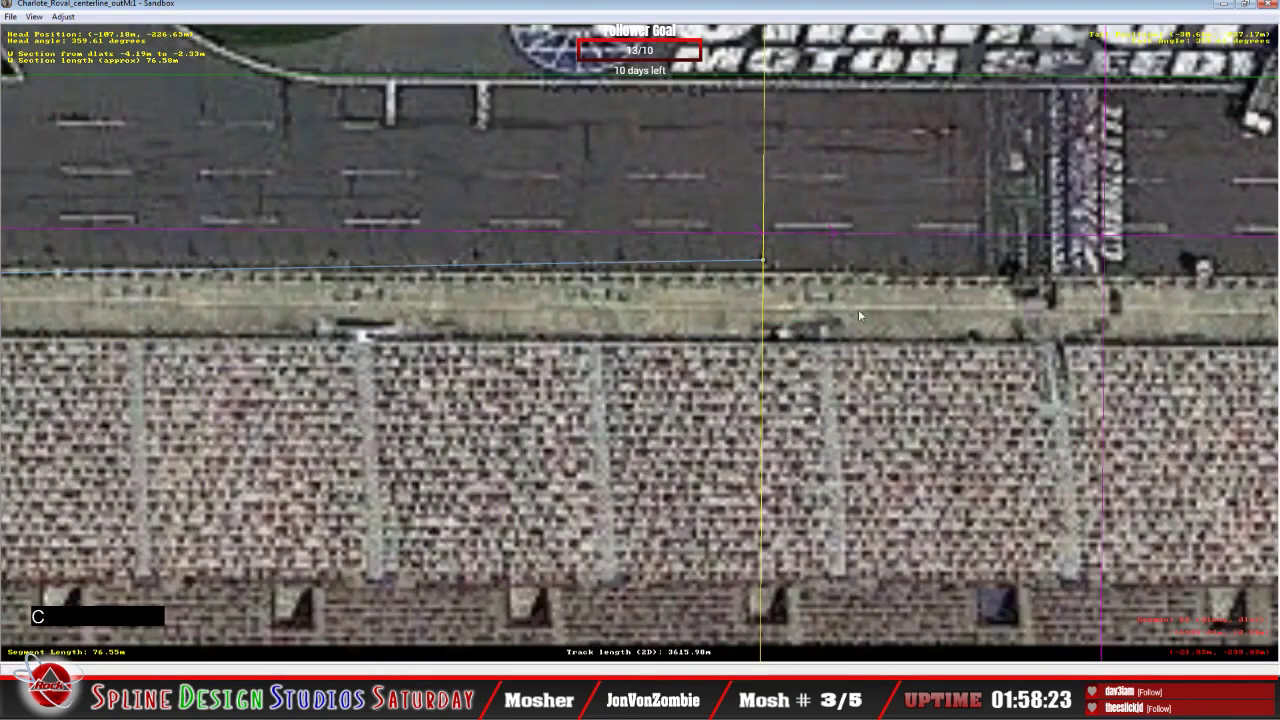
pyautogui.moveTo(762, 261); pyautogui.dragTo(763, 283)
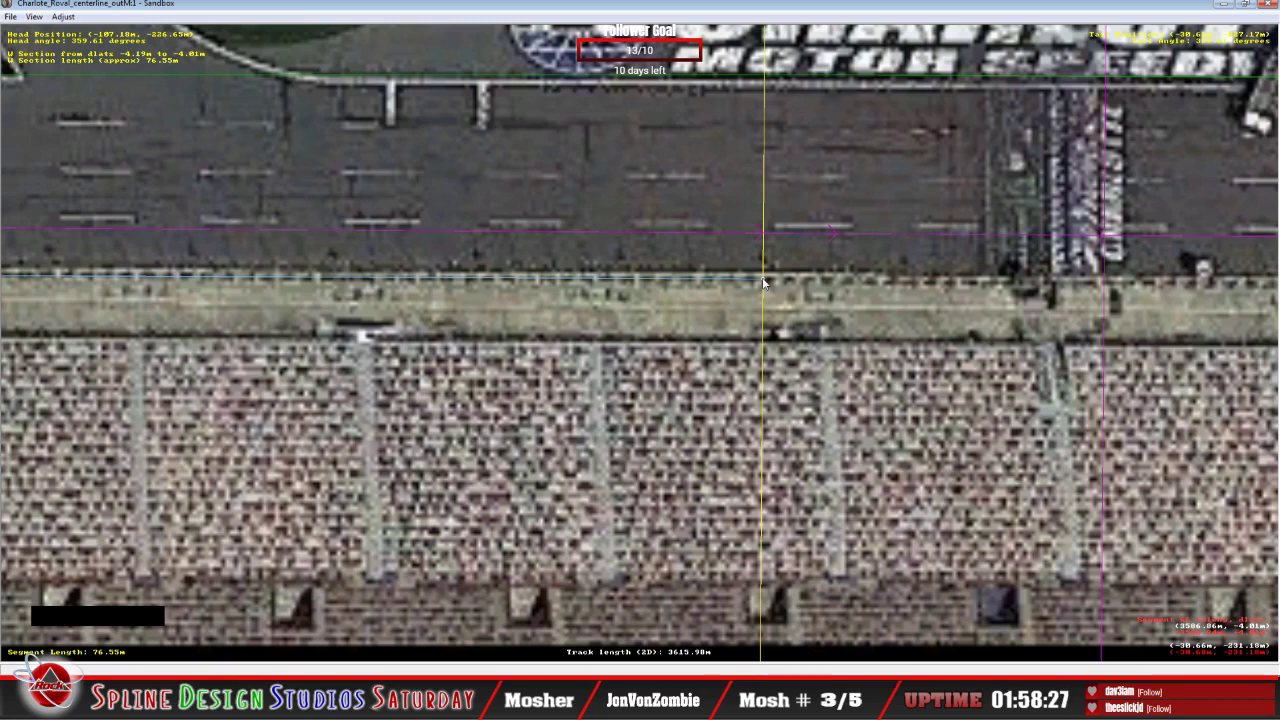
# Step: Insert a W section in the next short segment, below the Charlotte Motor Speedway lettering
pyautogui.press('c')
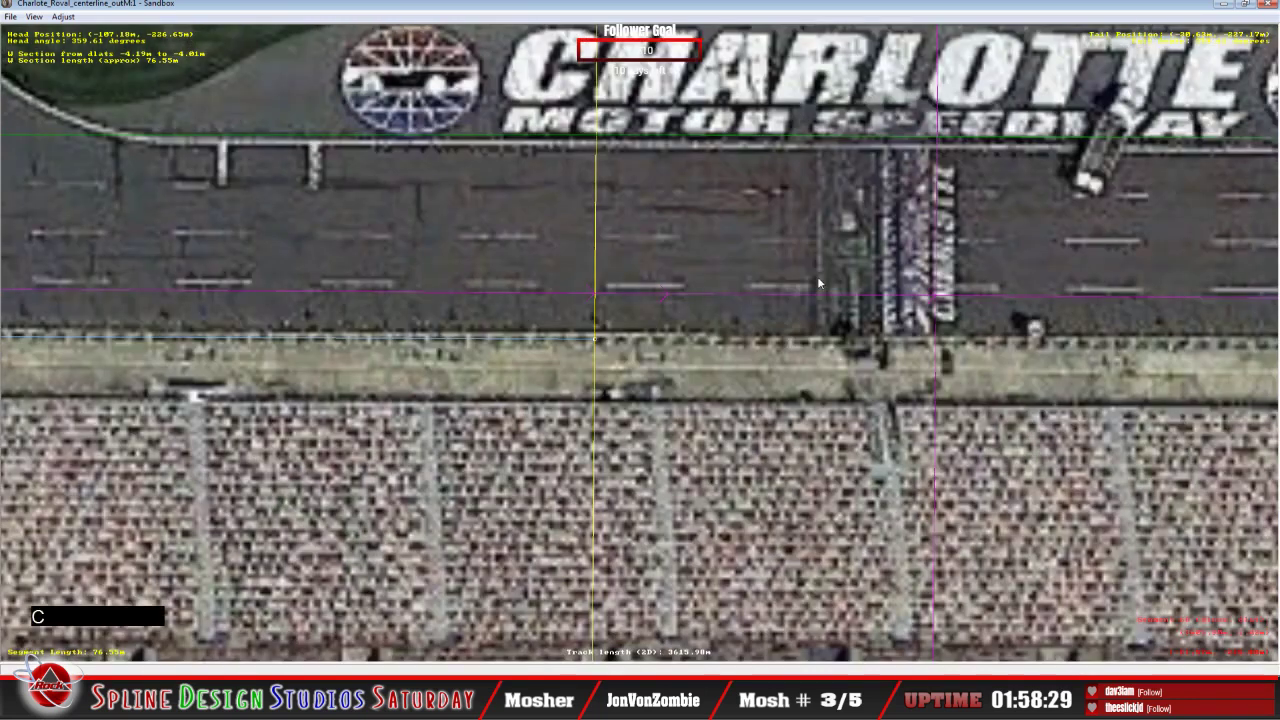
pyautogui.click(682, 284)
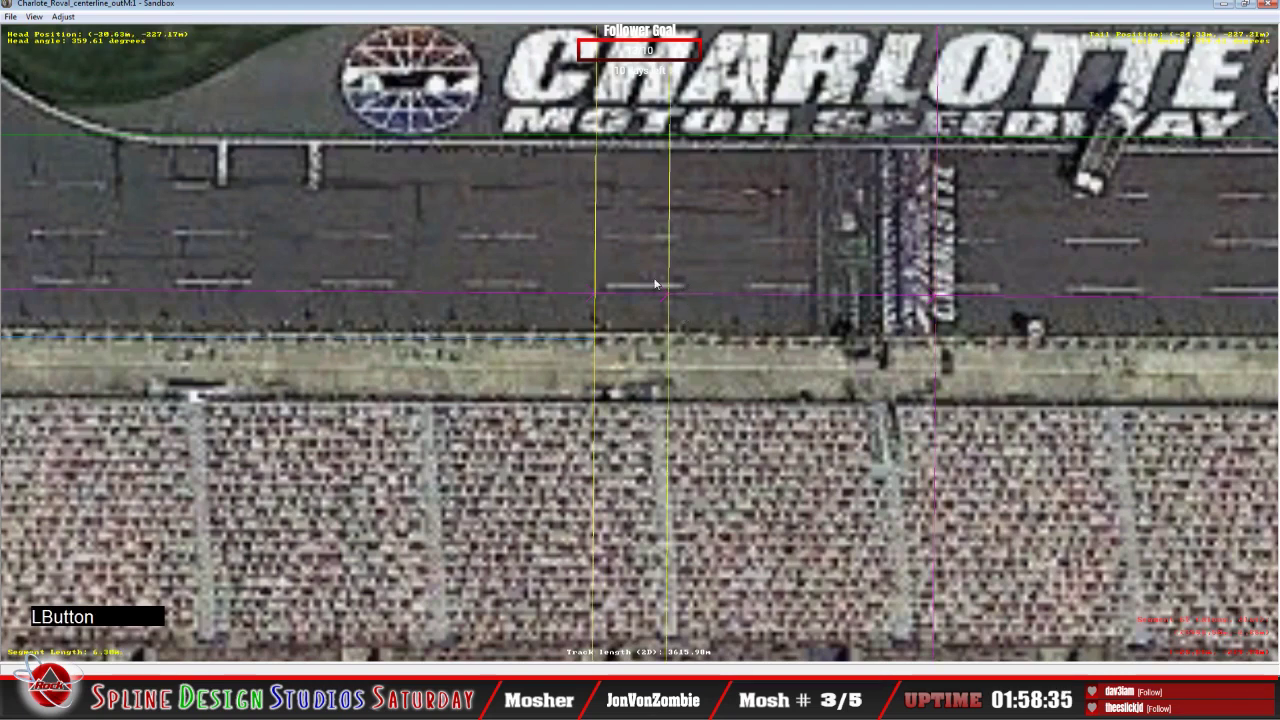
pyautogui.moveTo(684, 357)
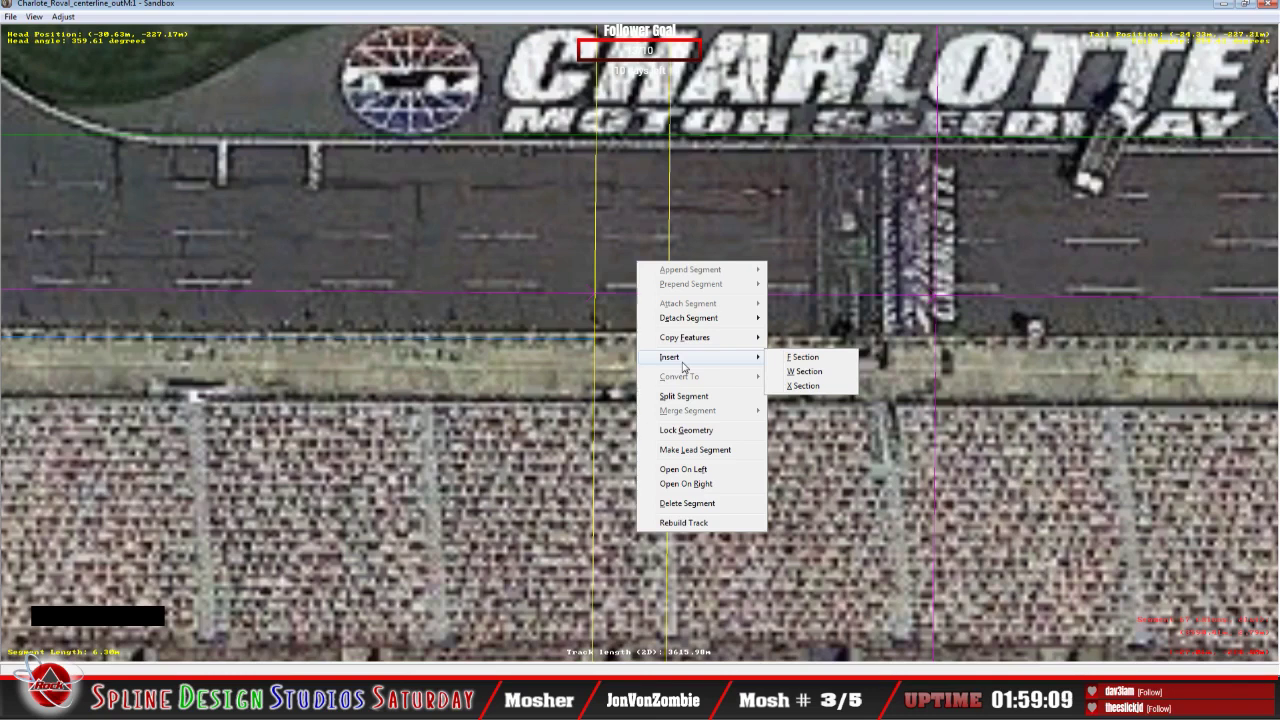
pyautogui.click(793, 371)
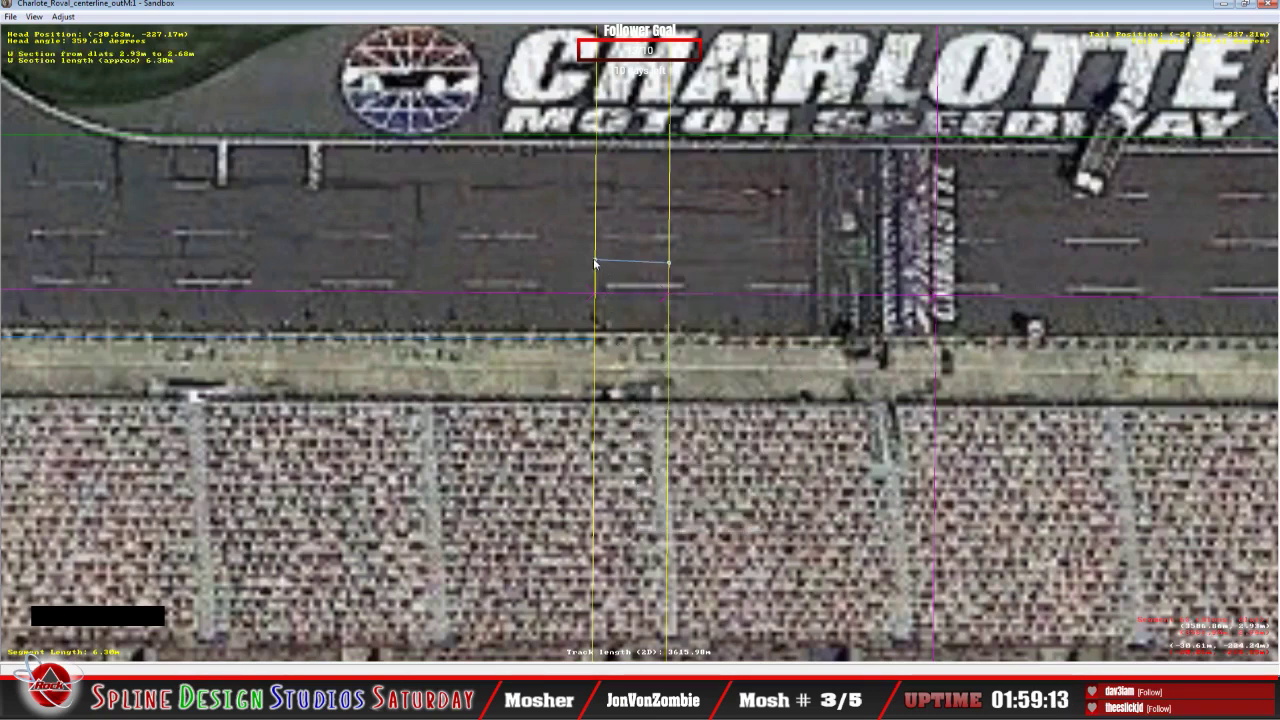
# Step: Fit the short segment's W section to the outer wall at about -4.01 m and -3.95 m lateral offset
pyautogui.moveTo(598, 266); pyautogui.dragTo(610, 338)
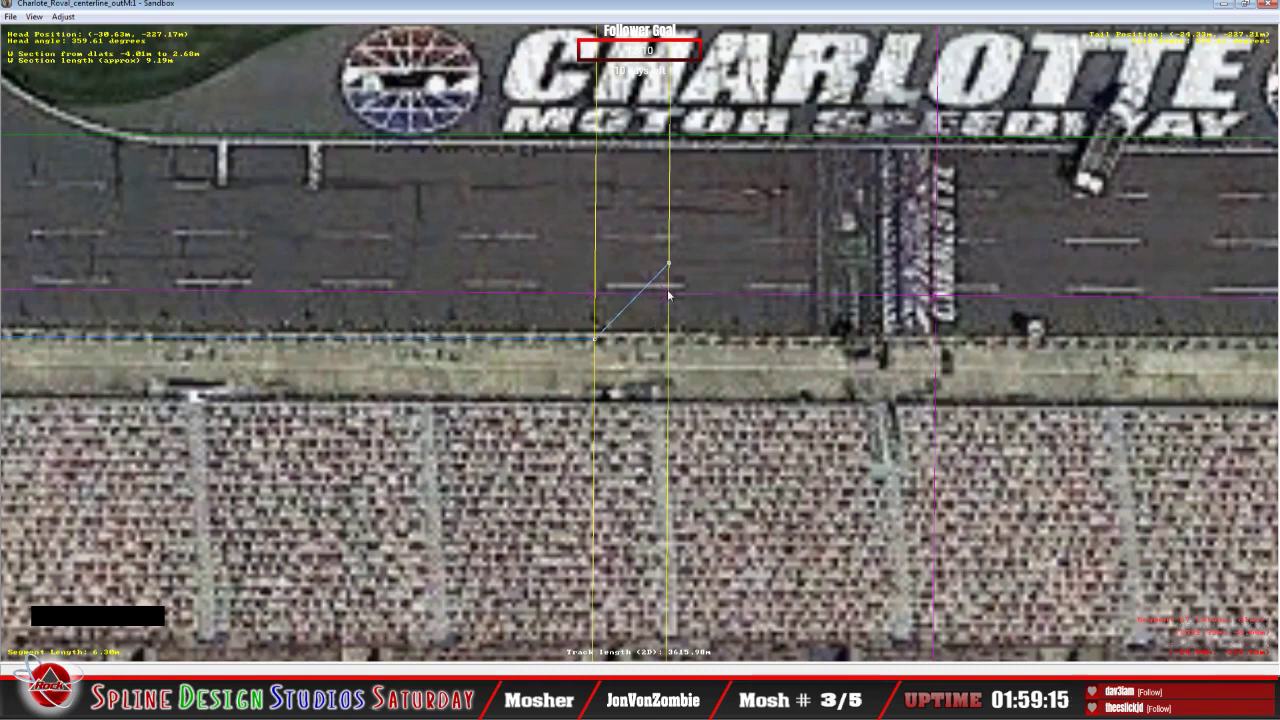
pyautogui.moveTo(668, 265); pyautogui.dragTo(668, 340)
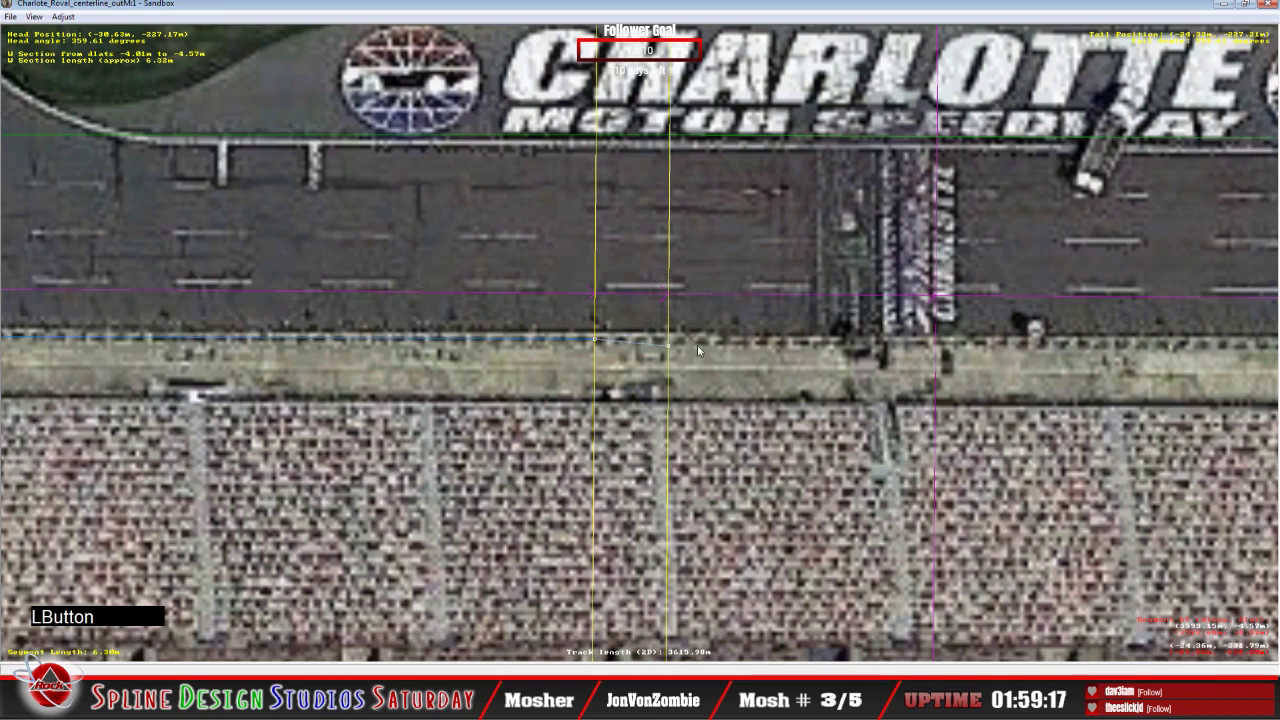
pyautogui.click(562, 336)
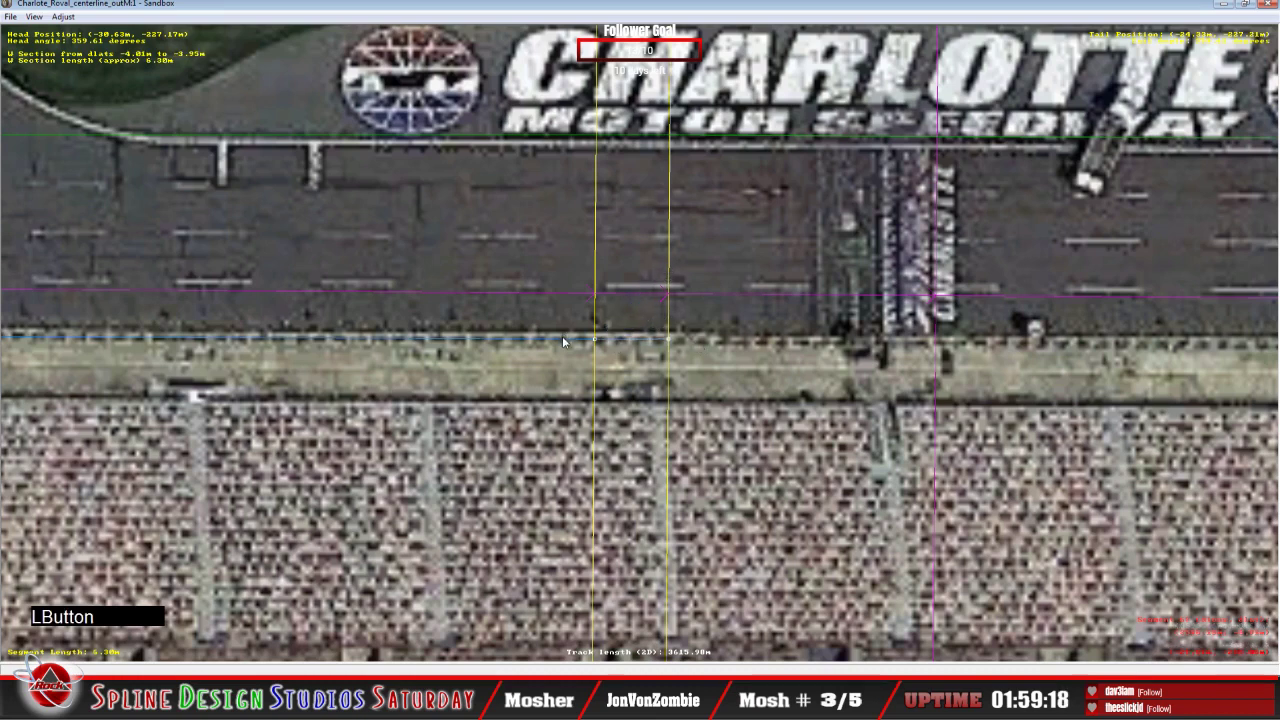
pyautogui.click(630, 348)
# Step: Insert a W section in the segment leading up to the start/finish line and fit it to the outer wall at about -3.85 m and -4.03 m
pyautogui.click(712, 325)
pyautogui.rightClick(705, 320)
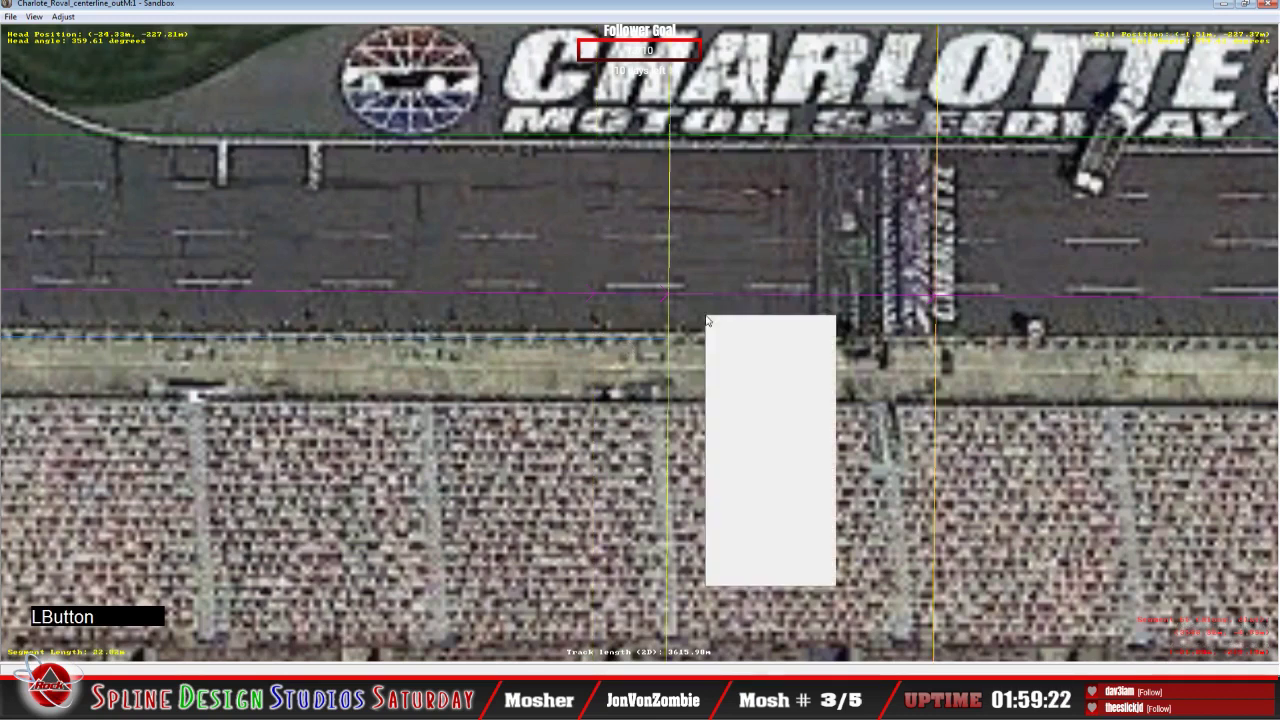
pyautogui.moveTo(741, 411)
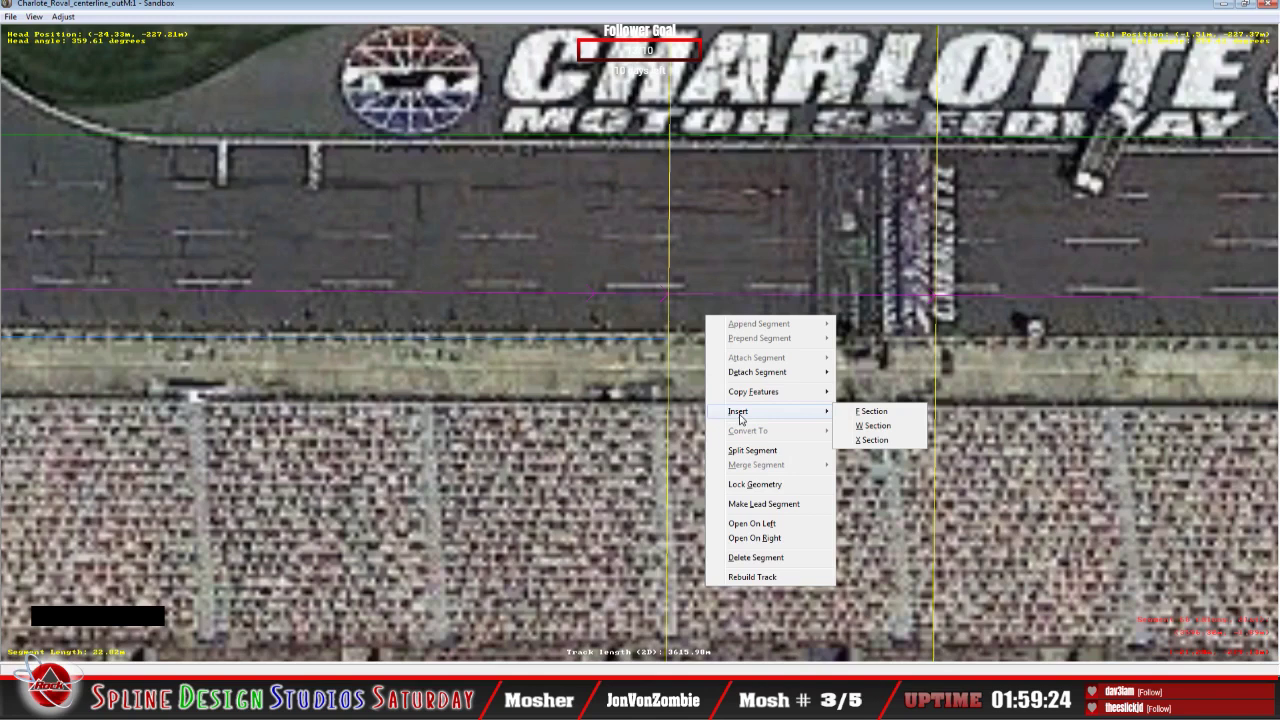
pyautogui.click(878, 425)
pyautogui.moveTo(670, 313); pyautogui.dragTo(667, 343)
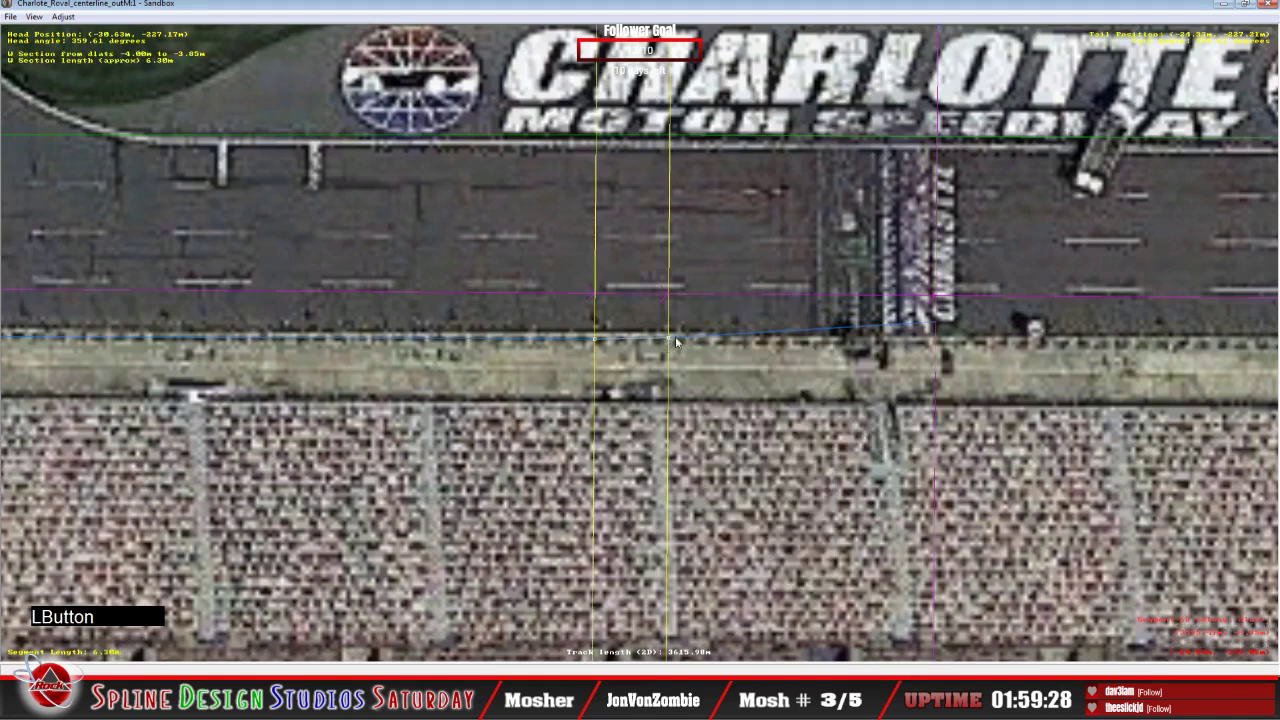
pyautogui.click(790, 330)
pyautogui.moveTo(930, 325); pyautogui.dragTo(942, 342)
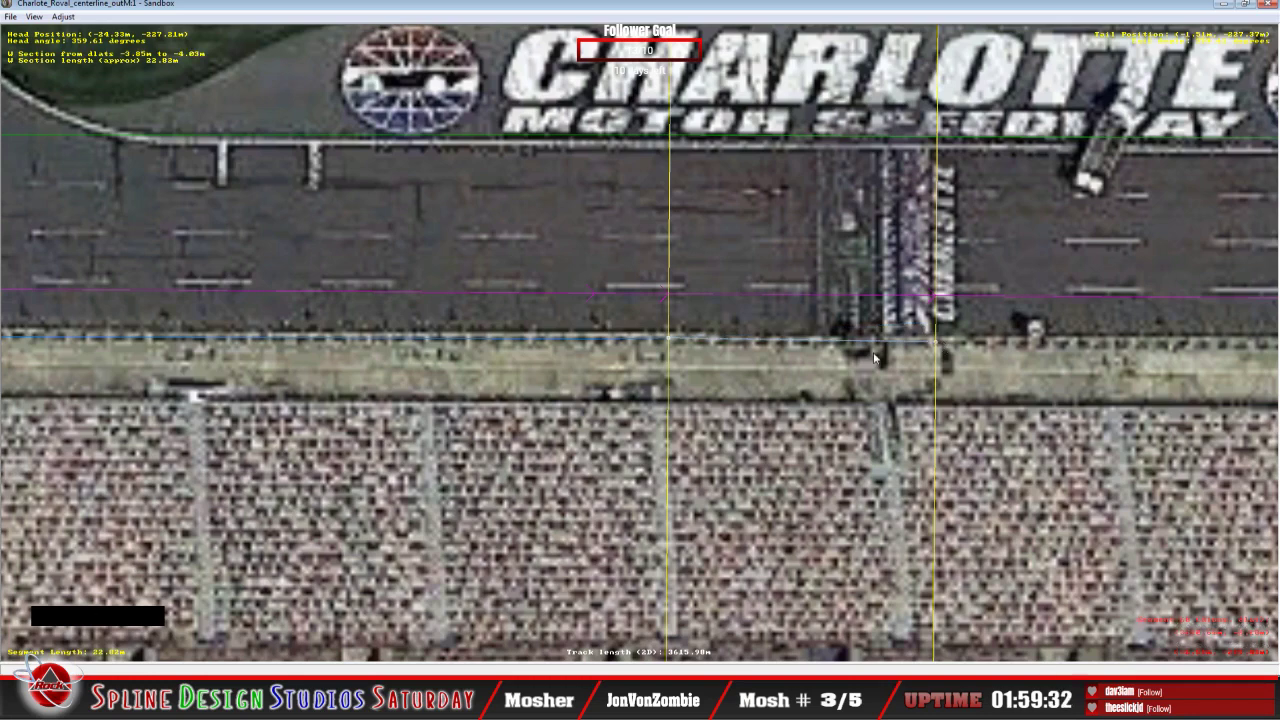
# Step: Insert a W section in the long straight segment just past the start/finish line
pyautogui.scroll(-1, 874, 358)
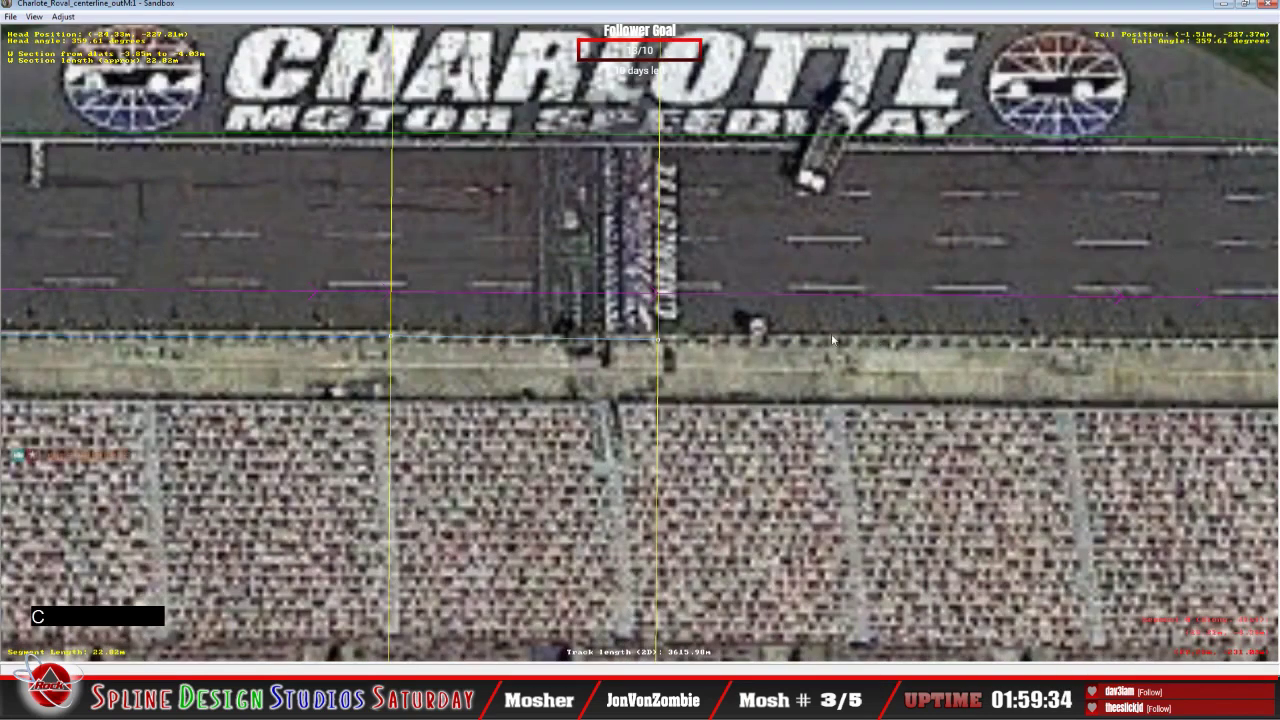
pyautogui.scroll(1, 603, 331)
pyautogui.rightClick(563, 284)
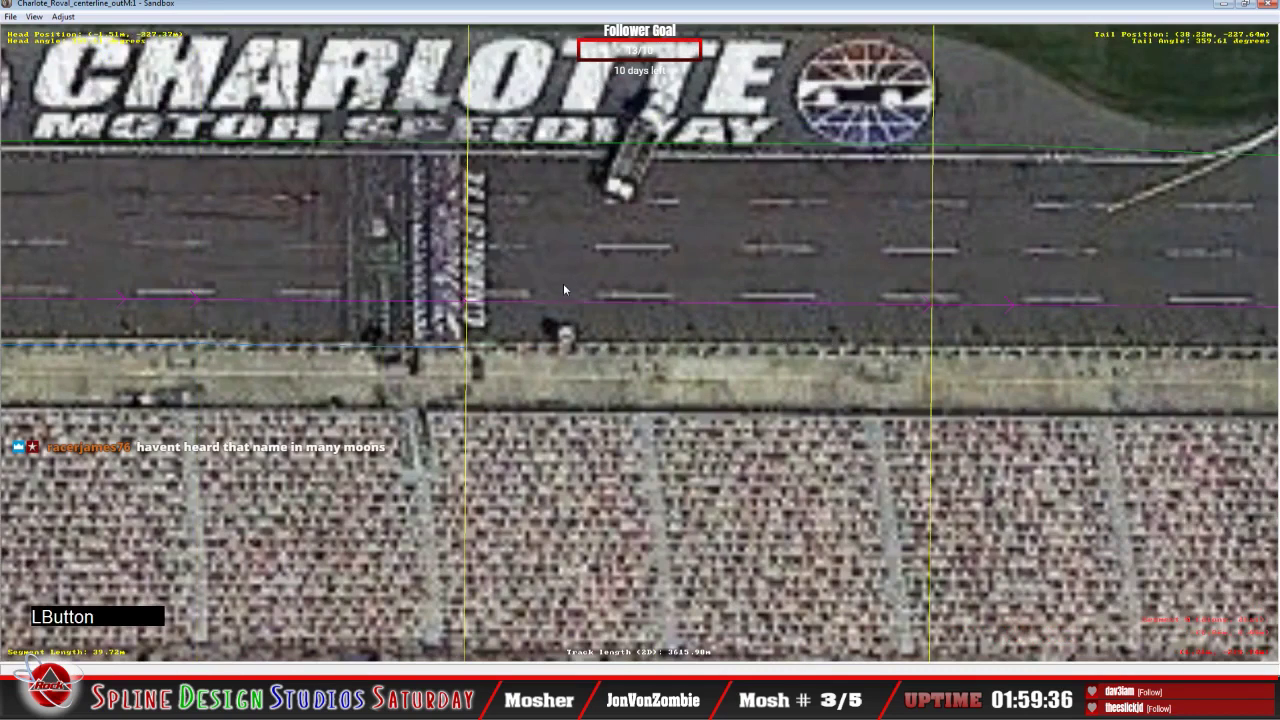
pyautogui.moveTo(620, 381)
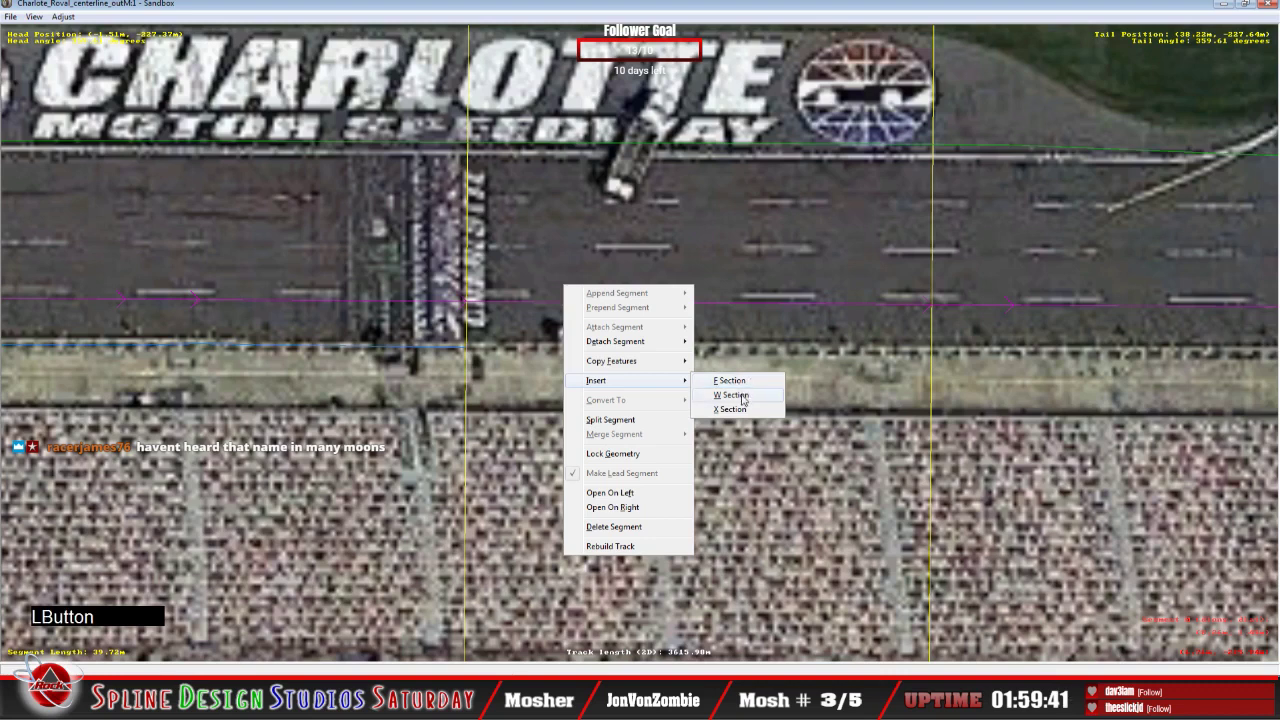
pyautogui.click(728, 395)
# Step: Join the new W section's head to the preceding section at the start/finish line and move its tail onto the outer wall
pyautogui.click(471, 287)
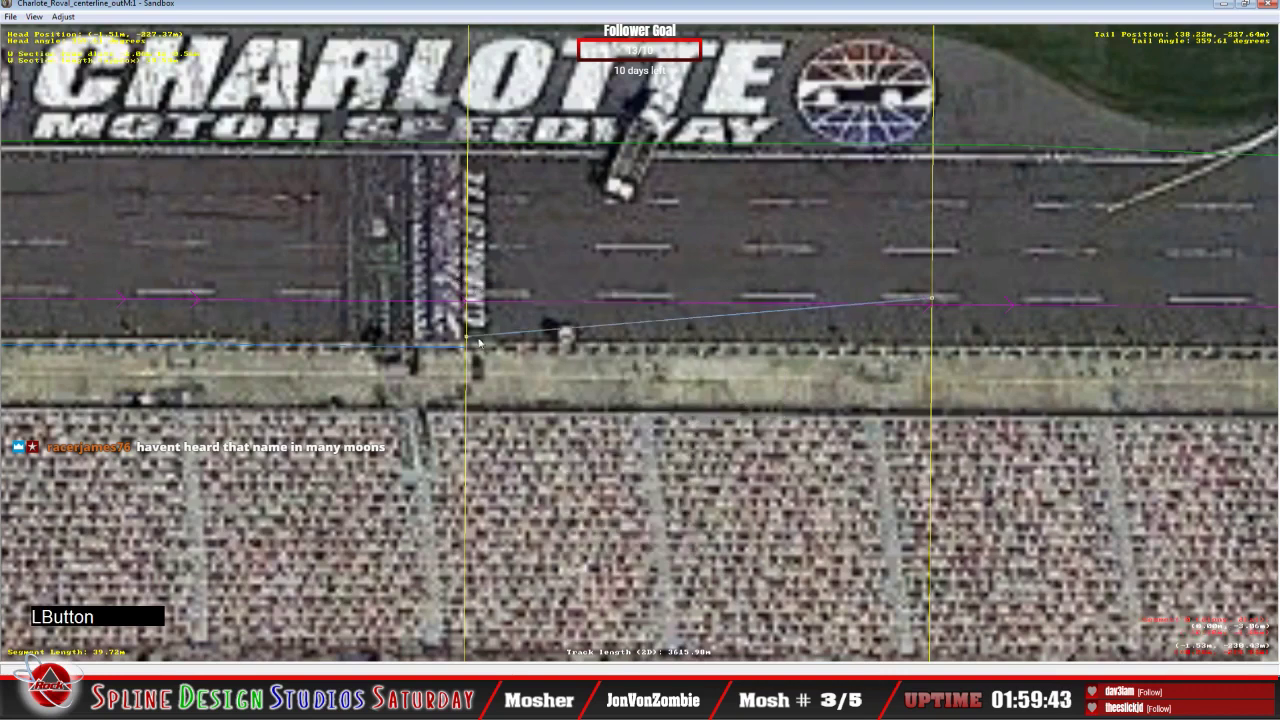
pyautogui.click(458, 352)
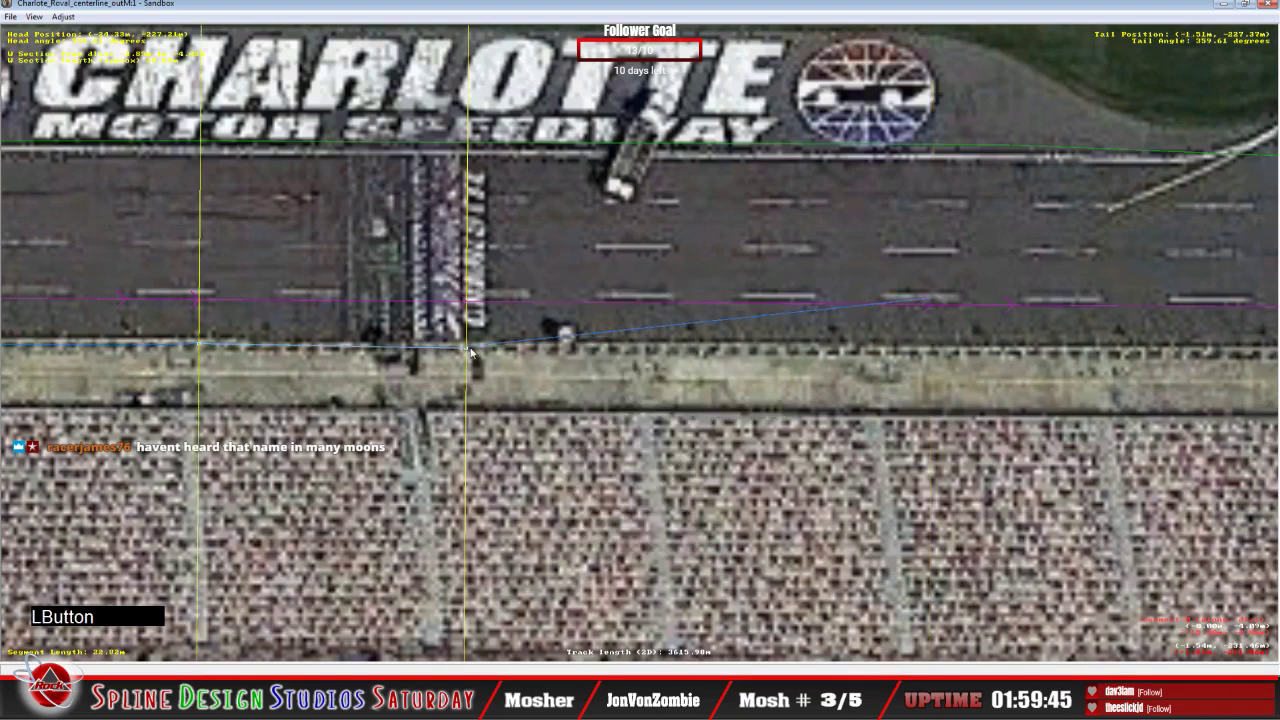
pyautogui.click(466, 350)
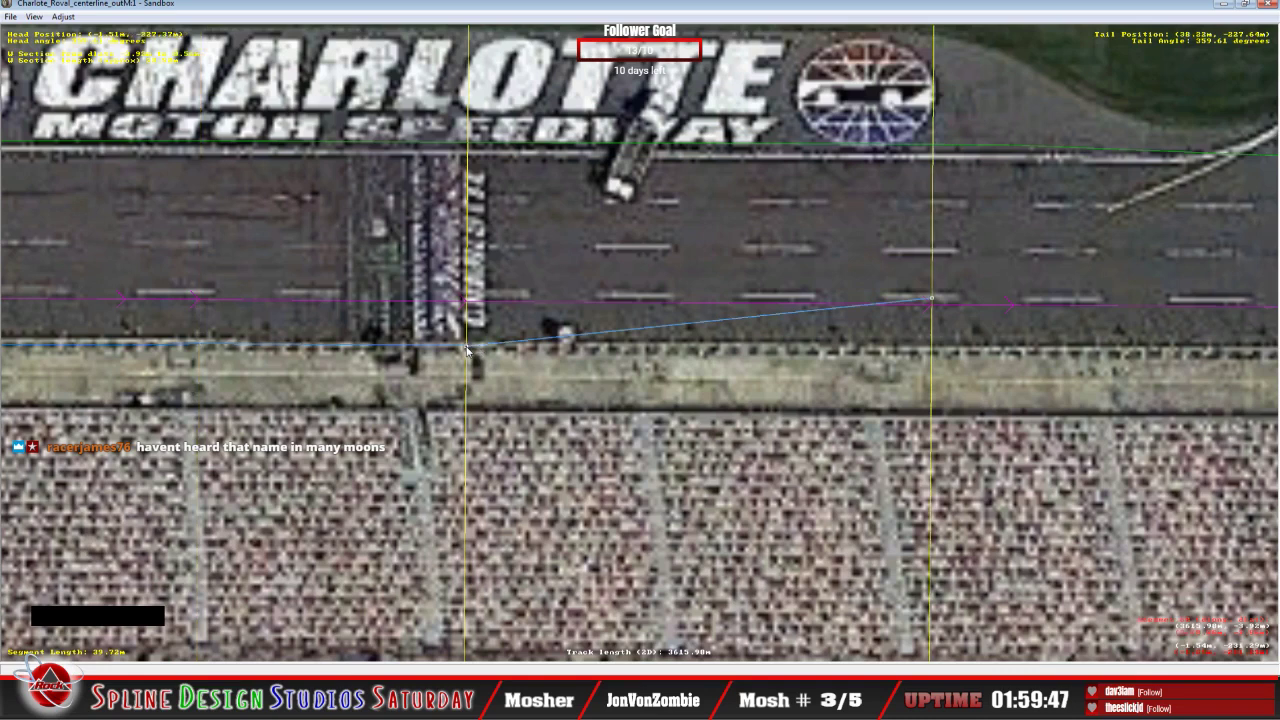
pyautogui.click(466, 350)
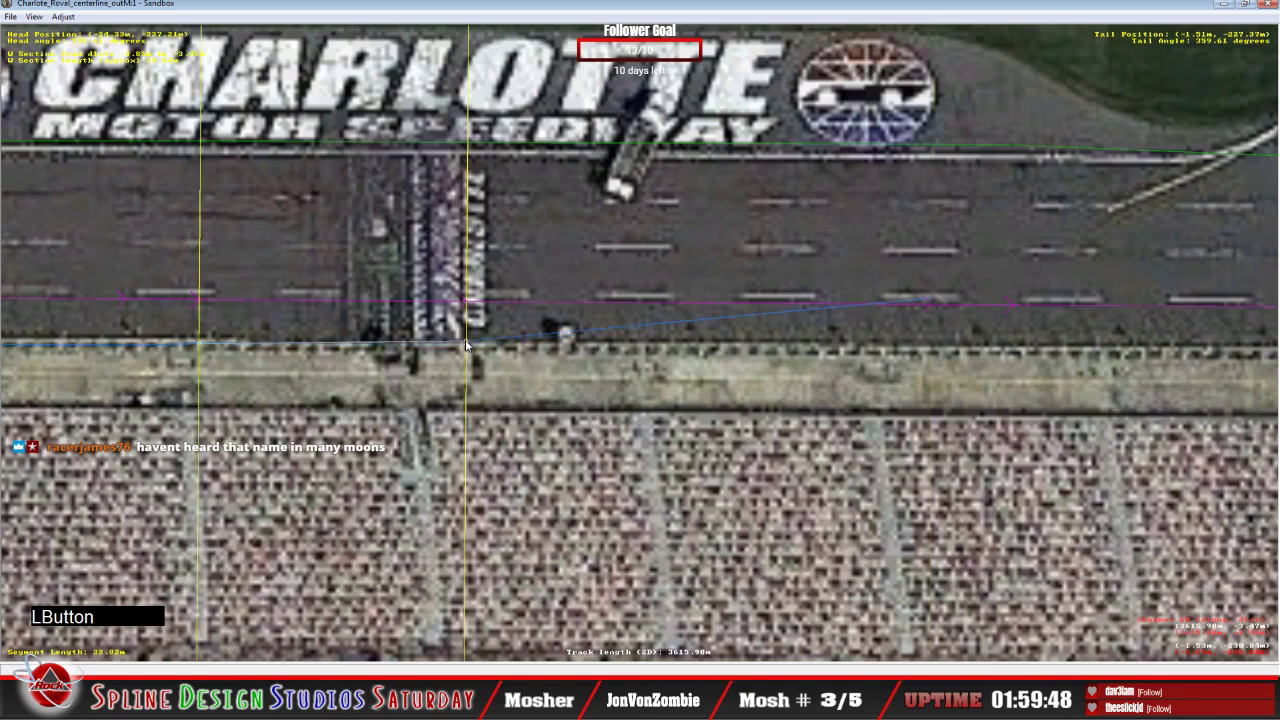
pyautogui.click(931, 302)
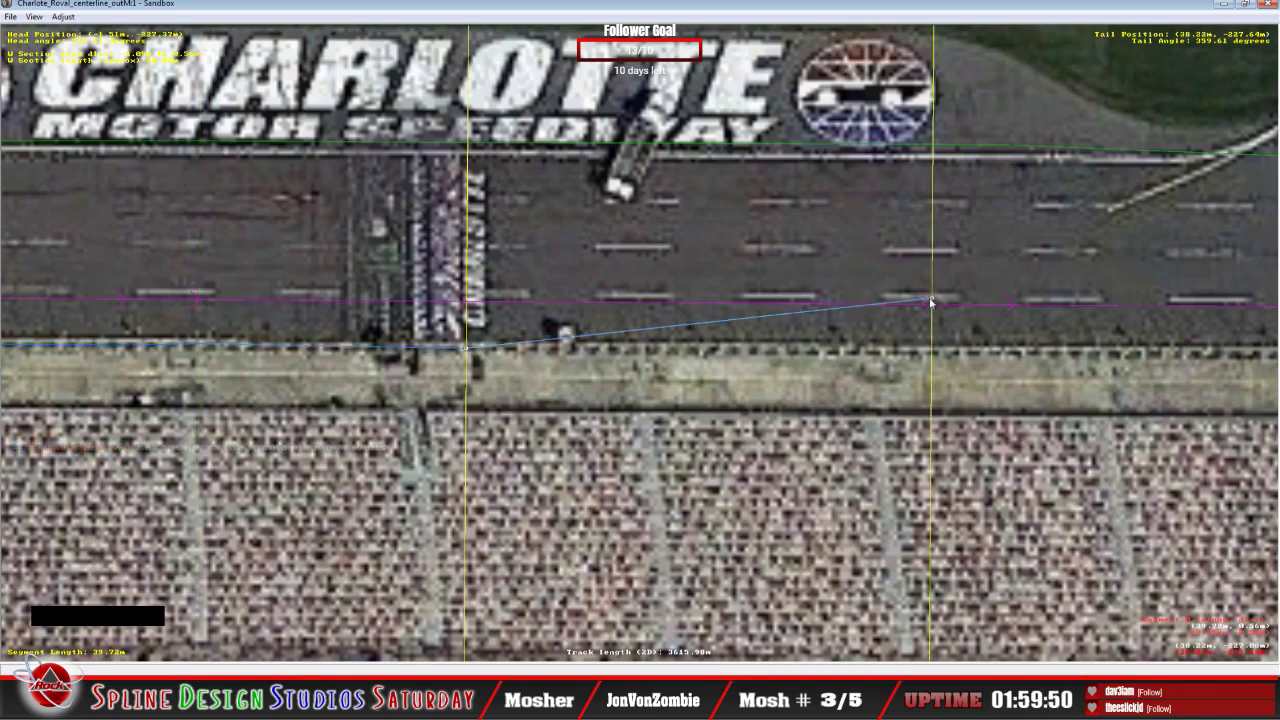
pyautogui.moveTo(931, 302); pyautogui.dragTo(935, 354)
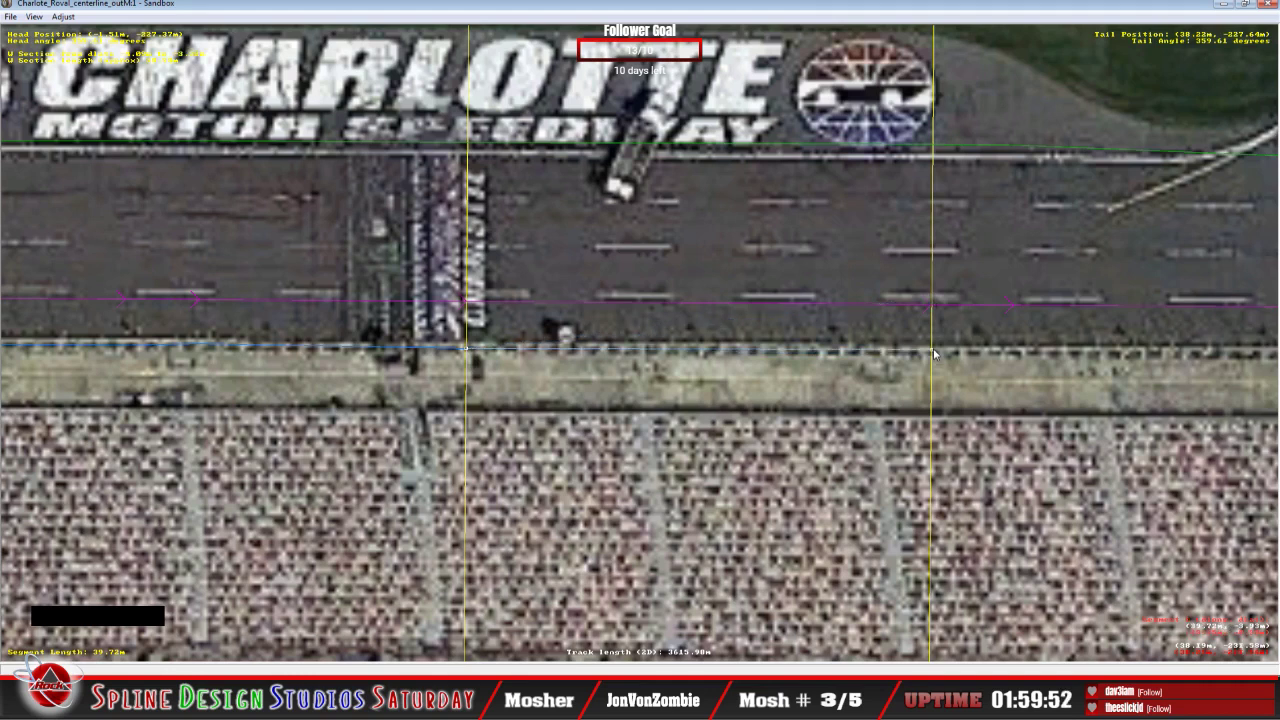
# Step: Insert a W section in the short segment following the long straight one, past the speedway logo
pyautogui.click(991, 325)
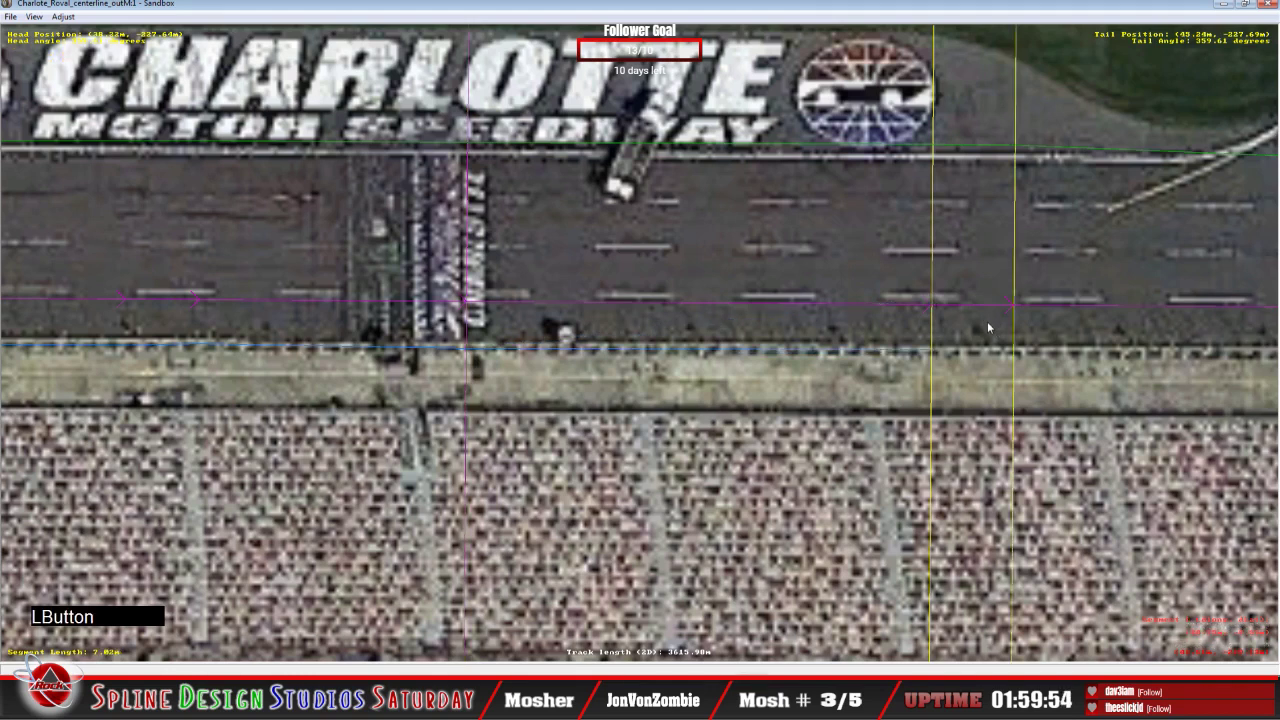
pyautogui.press('c')
pyautogui.rightClick(615, 291)
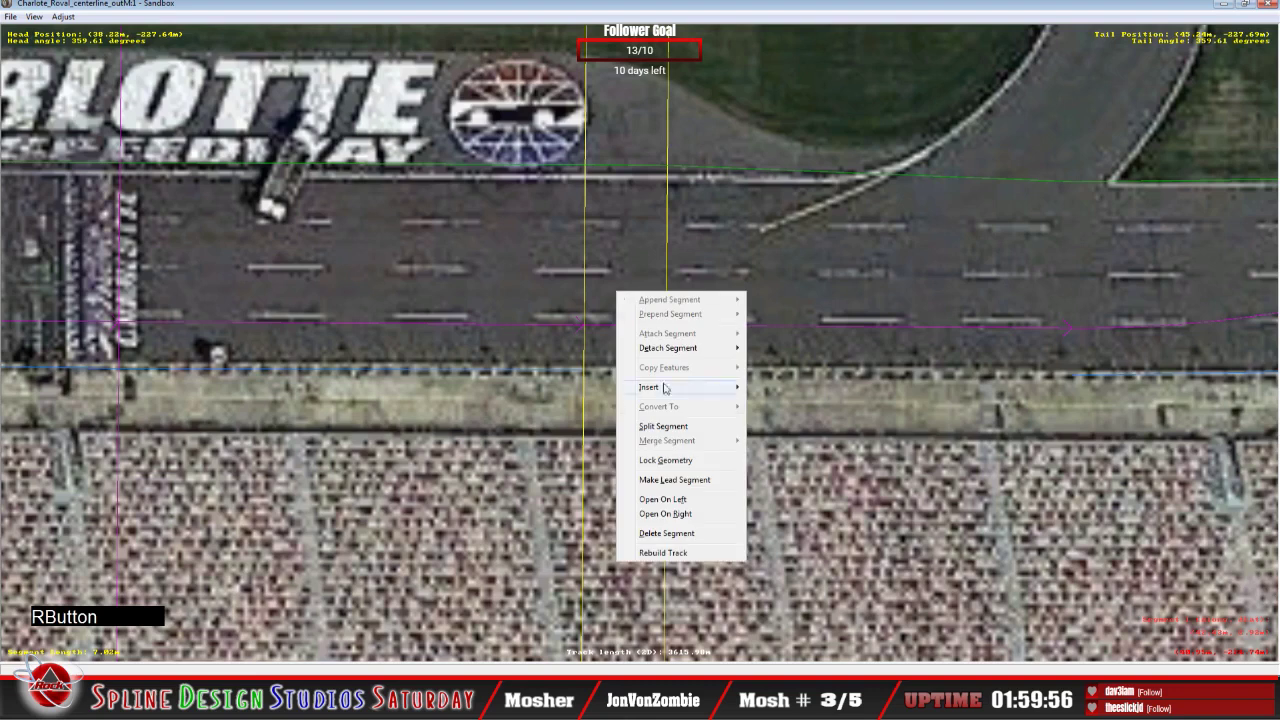
pyautogui.moveTo(665, 387)
pyautogui.click(784, 401)
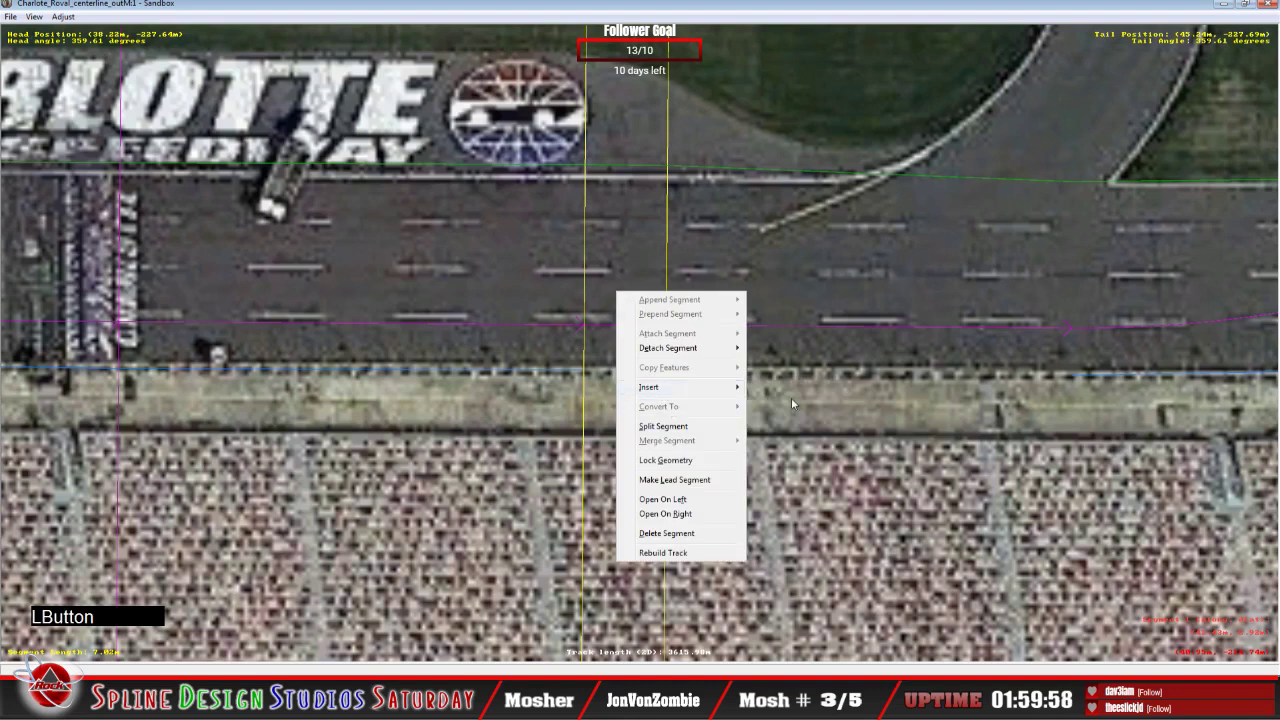
# Step: Fit the short W section past the logo to the outer wall at about -3.99 m and -3.82 m and match the preceding section's tail
pyautogui.moveTo(586, 292); pyautogui.dragTo(585, 370)
pyautogui.click(667, 295)
pyautogui.moveTo(669, 300); pyautogui.dragTo(688, 374)
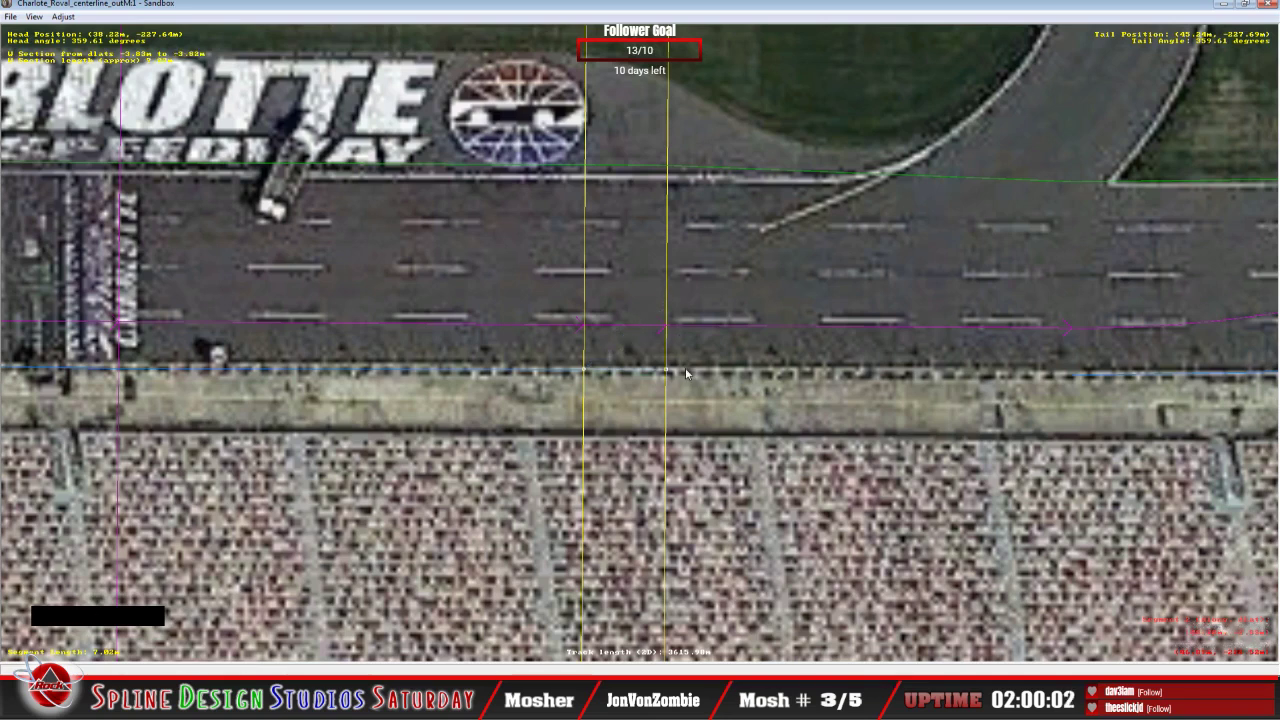
pyautogui.click(590, 374)
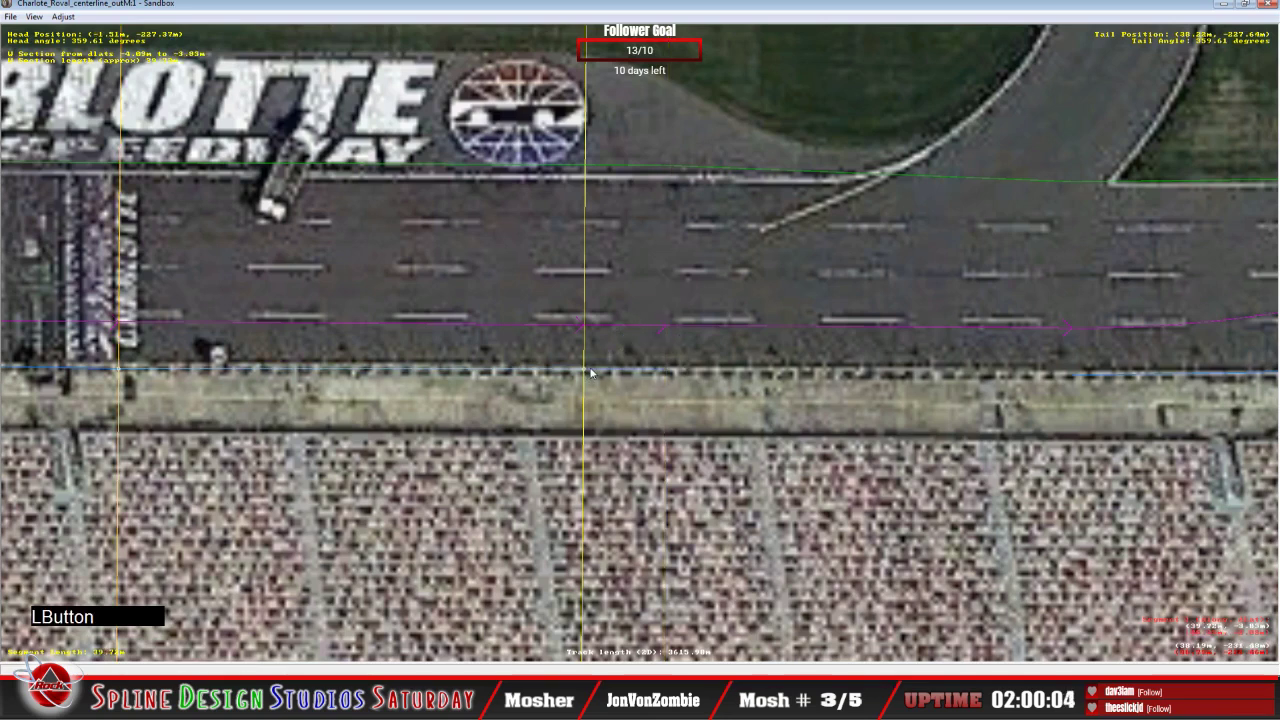
pyautogui.click(586, 374)
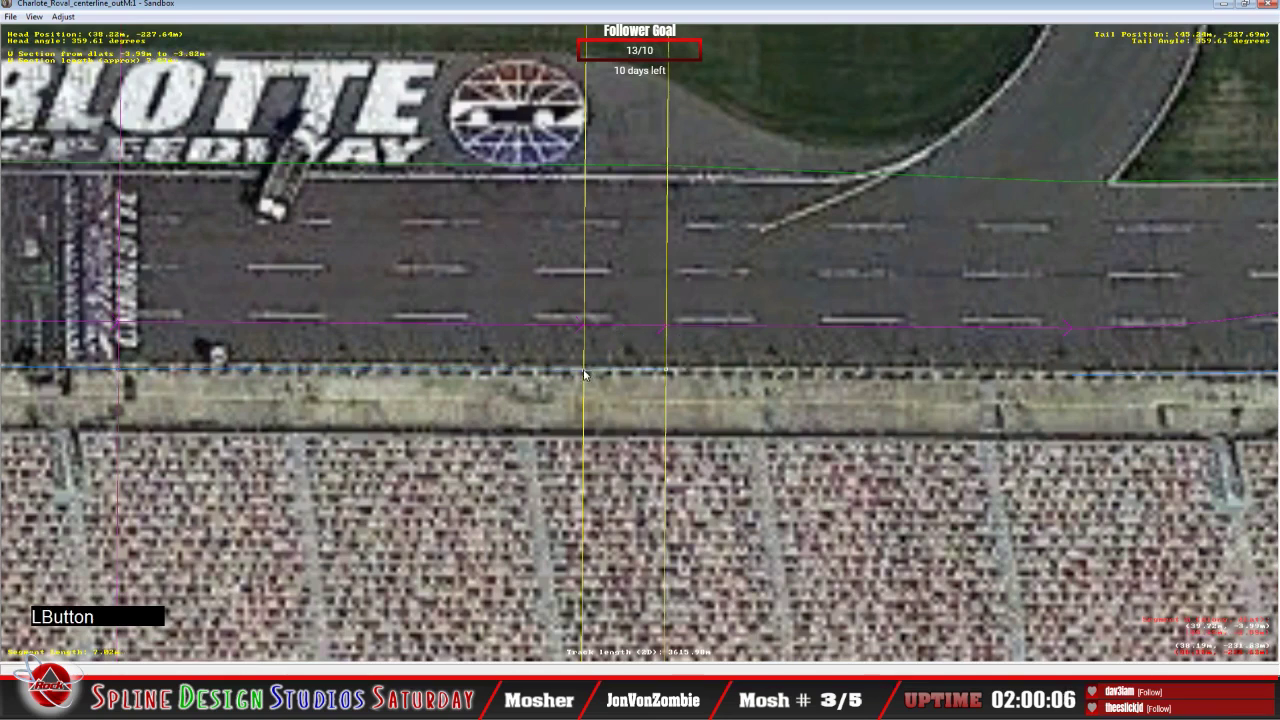
# Step: Insert a W section in the last straight segment before the curve, opposite the infield road junction
pyautogui.click(708, 360)
pyautogui.rightClick(715, 352)
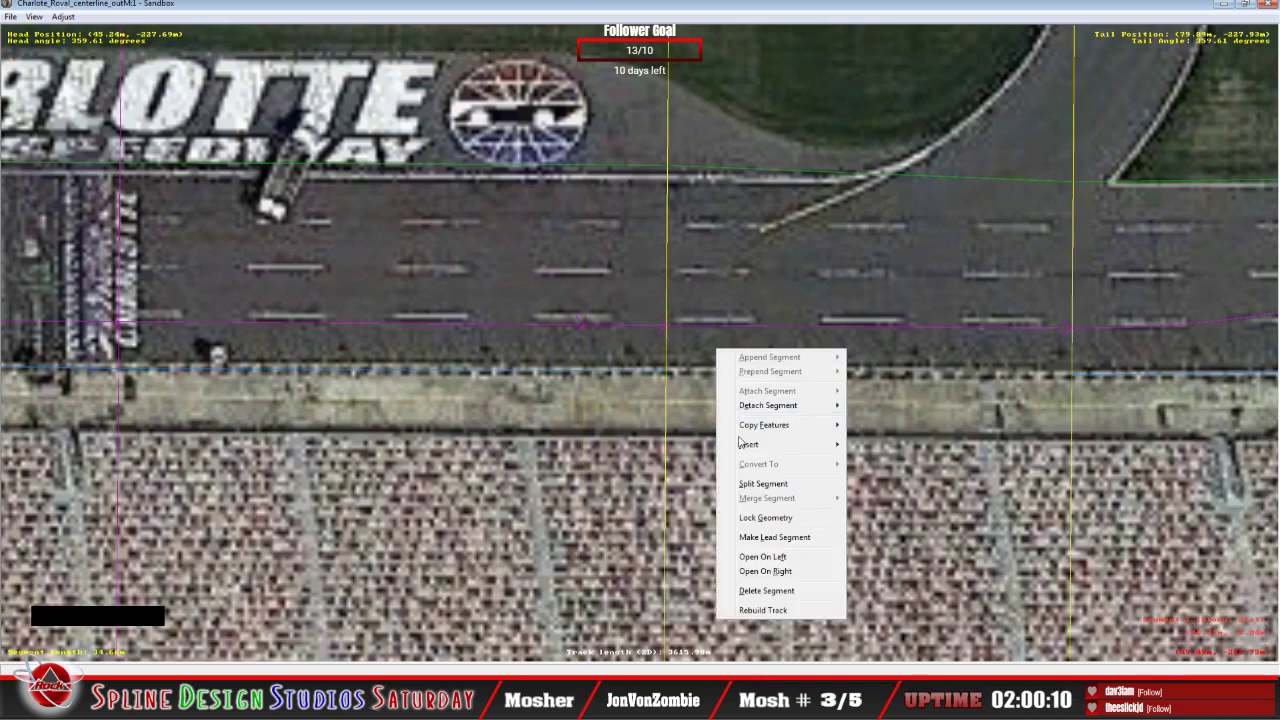
pyautogui.moveTo(740, 448)
pyautogui.click(883, 458)
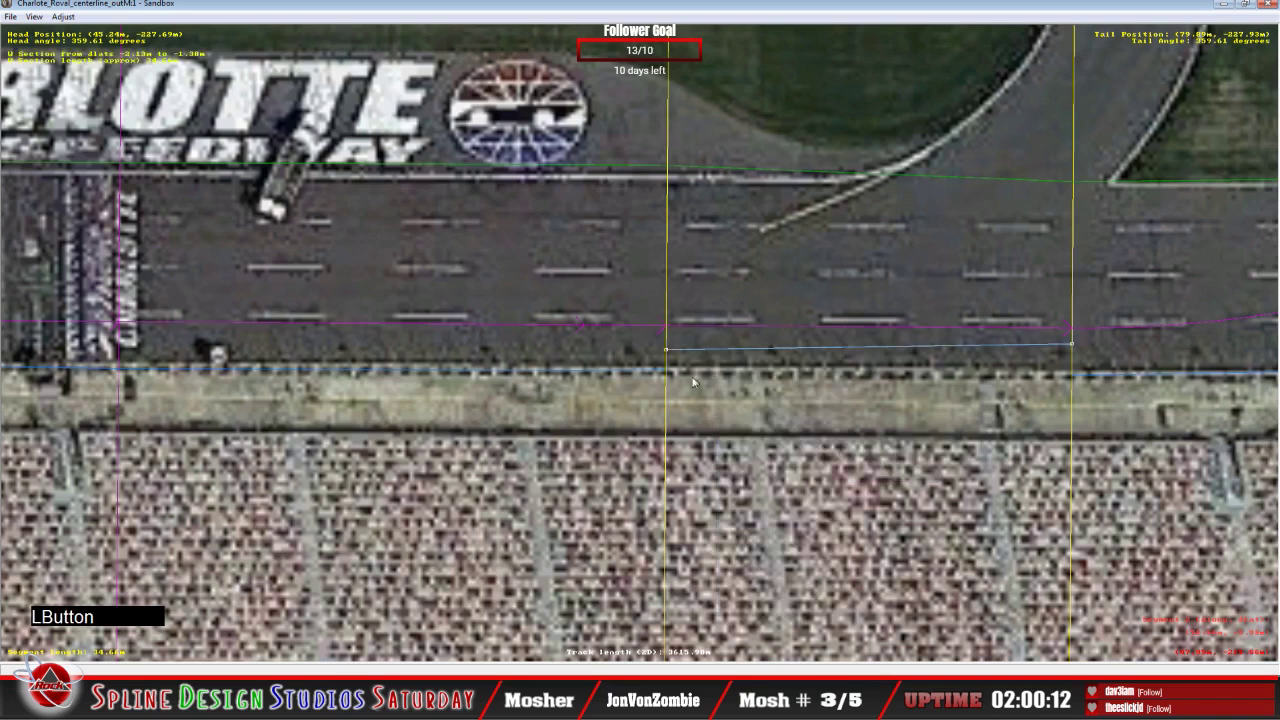
# Step: Fit the last straight W section to the outer wall at about -3.89 m and -4.10 m, joining its head to the short section's tail
pyautogui.moveTo(666, 352); pyautogui.dragTo(667, 372)
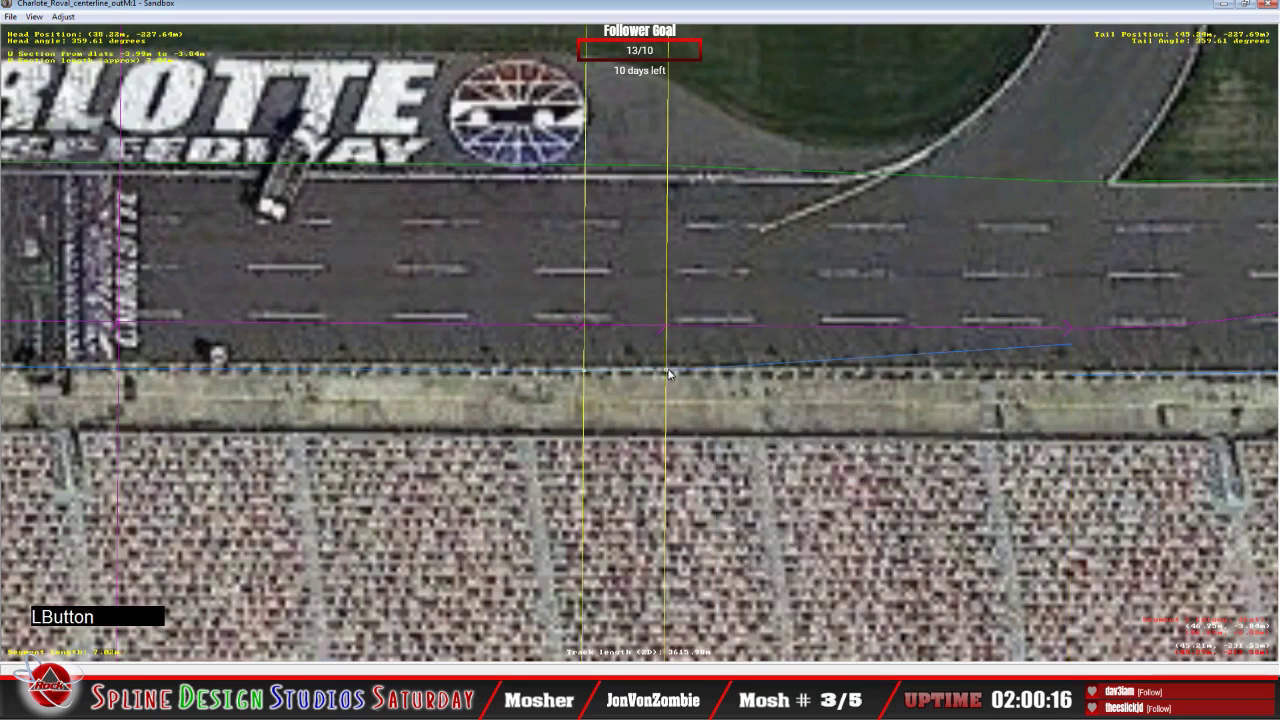
pyautogui.click(667, 372)
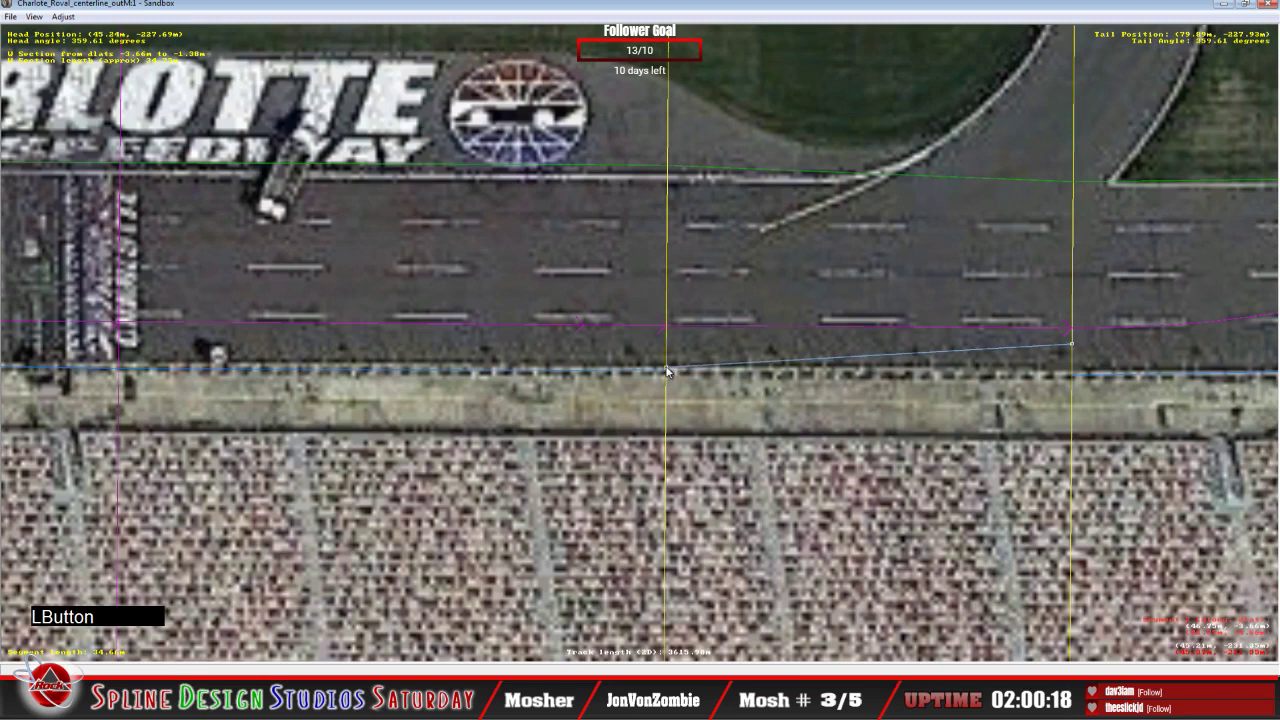
pyautogui.click(667, 372)
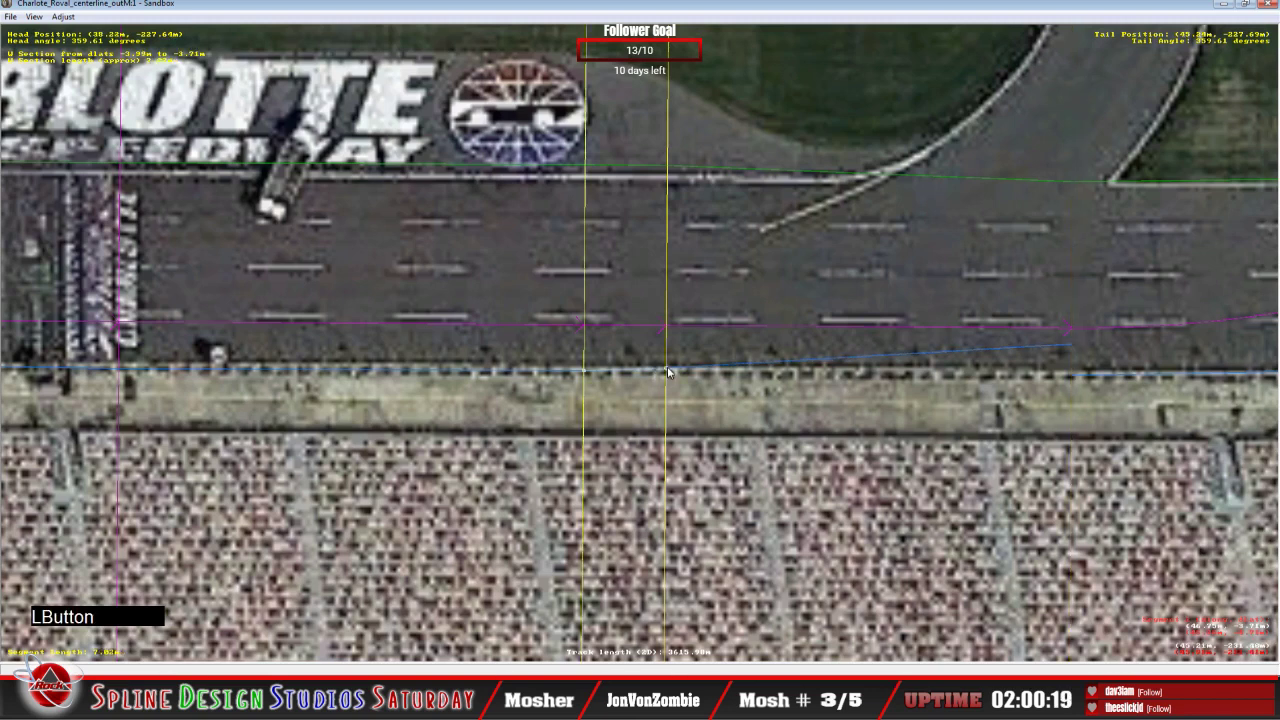
pyautogui.click(667, 372)
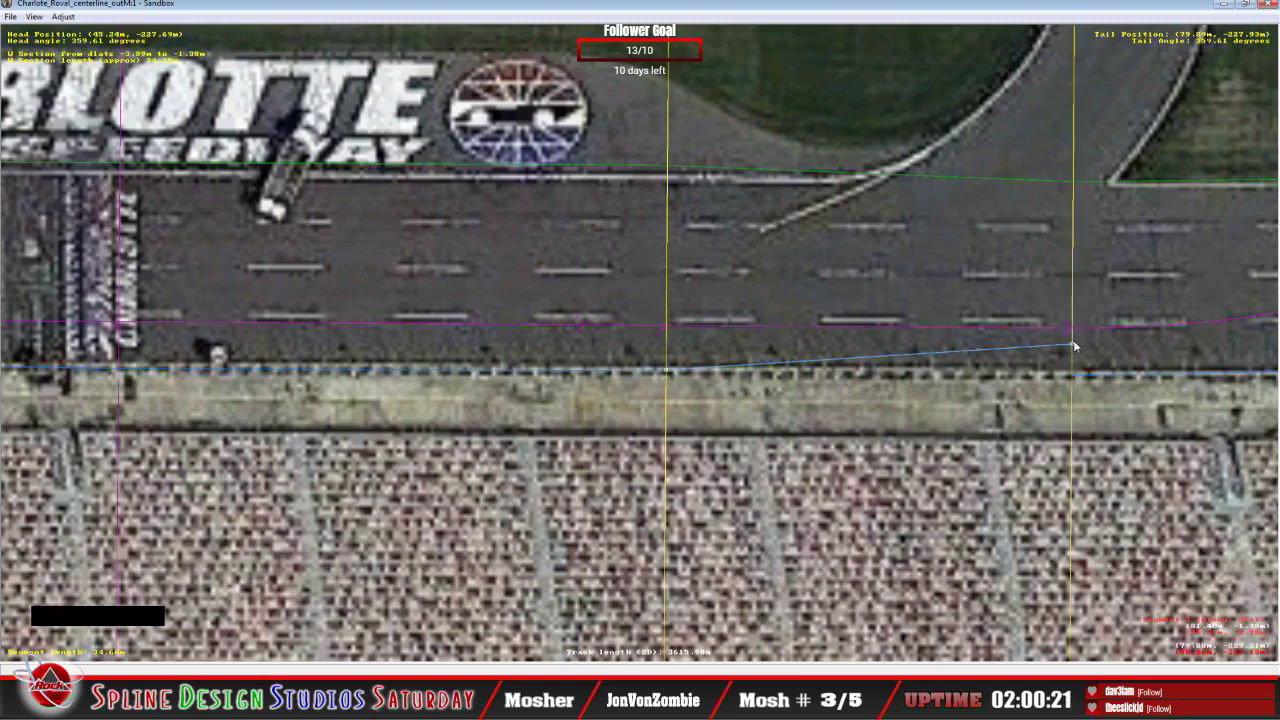
pyautogui.moveTo(1075, 344); pyautogui.dragTo(1076, 377)
pyautogui.press('c')
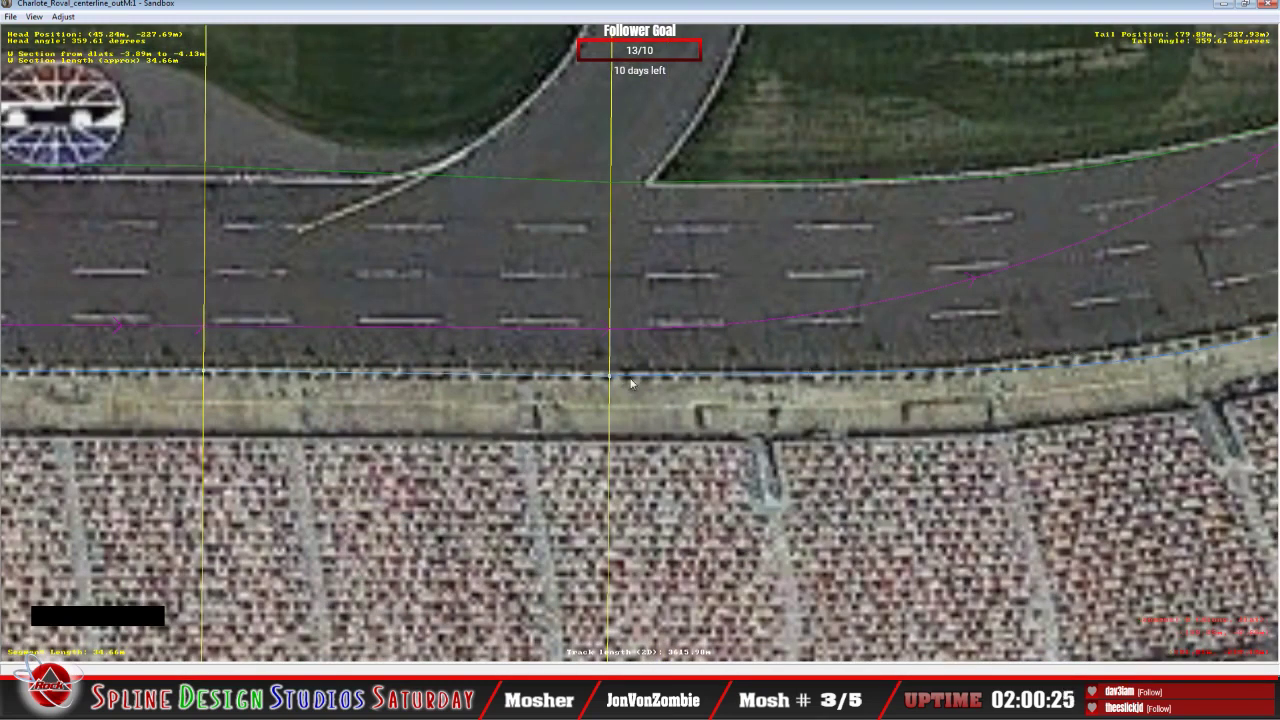
pyautogui.moveTo(607, 380); pyautogui.dragTo(611, 379)
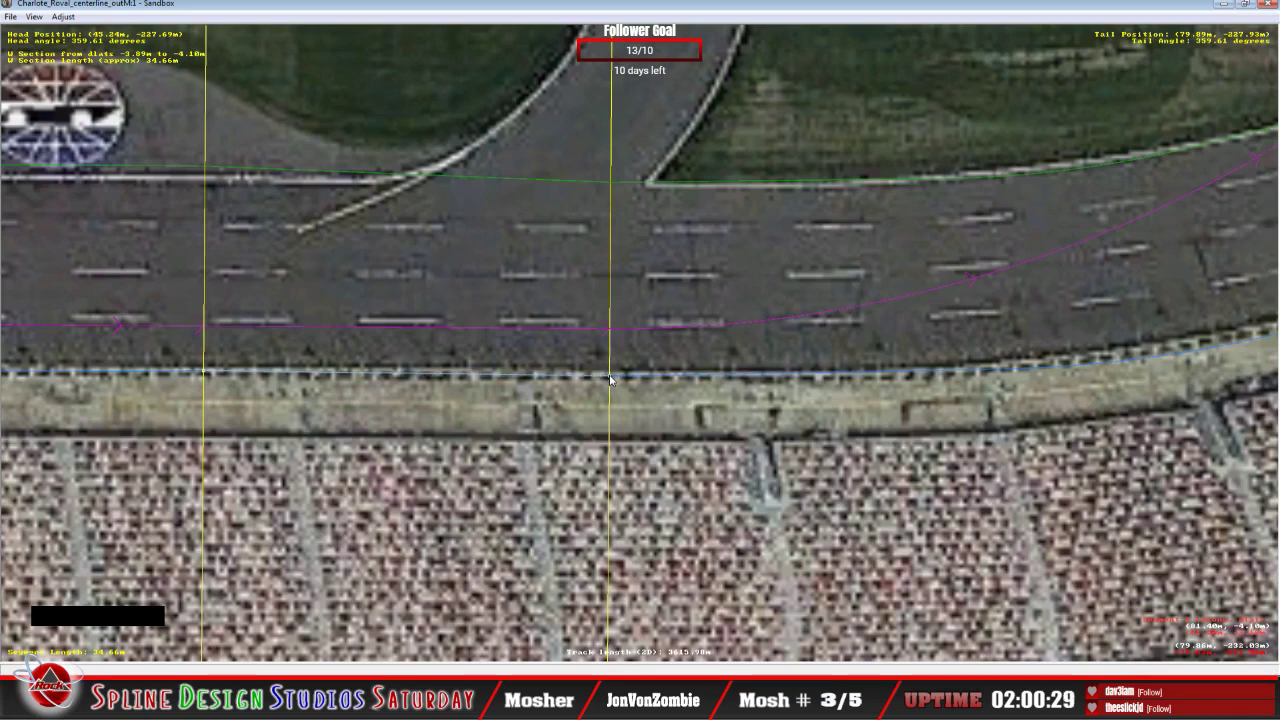
# Step: Inspect the outer wall line and its segments through the curve past the Bank of America marking
pyautogui.press('x')
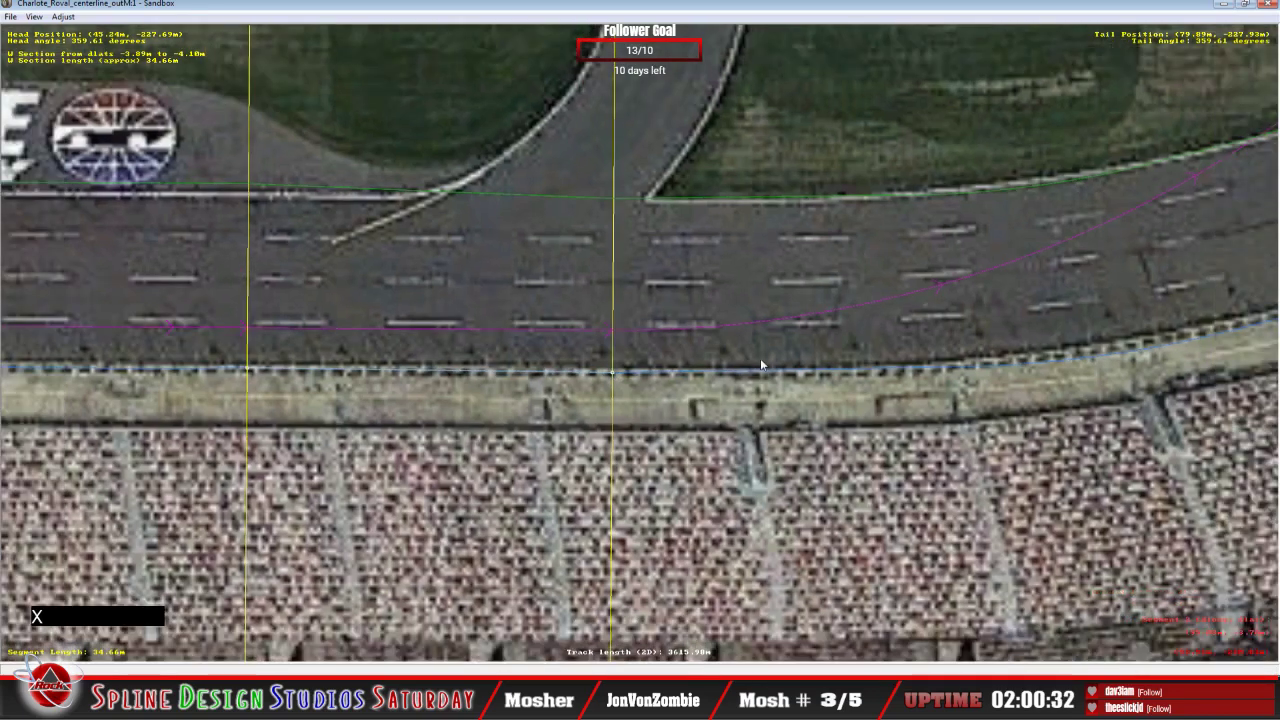
pyautogui.press('c')
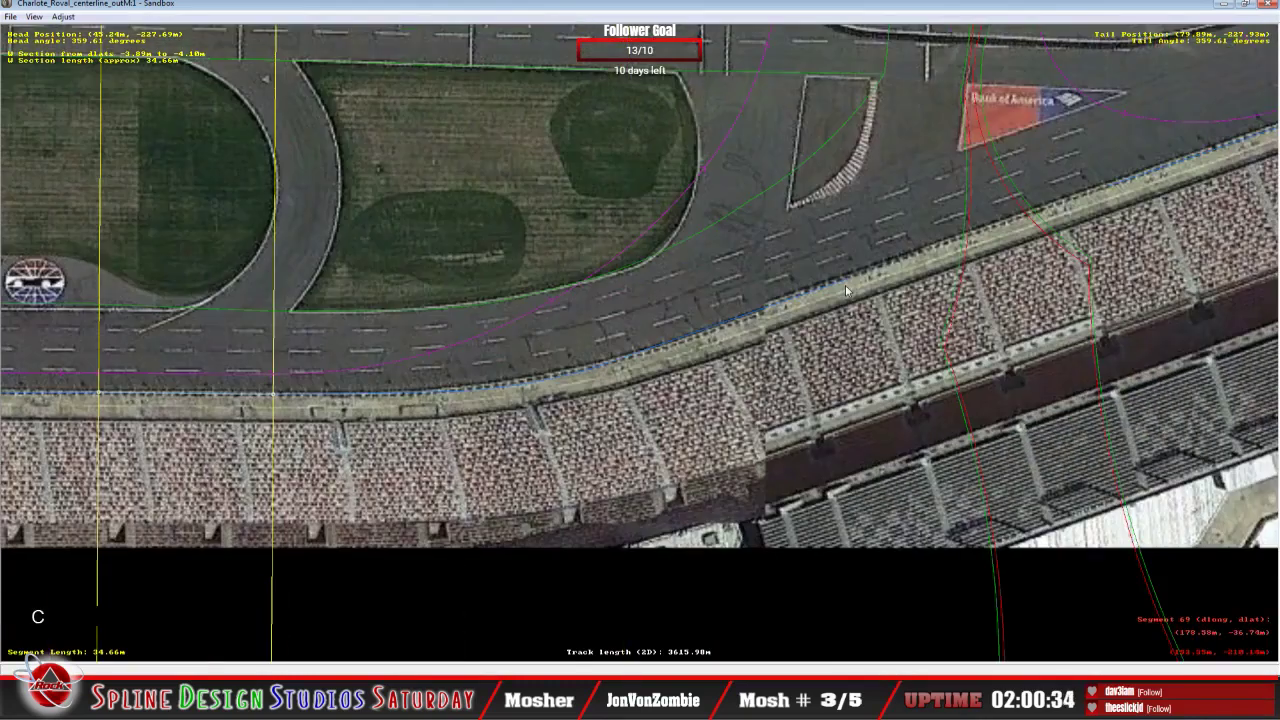
pyautogui.press('c')
pyautogui.press('c')
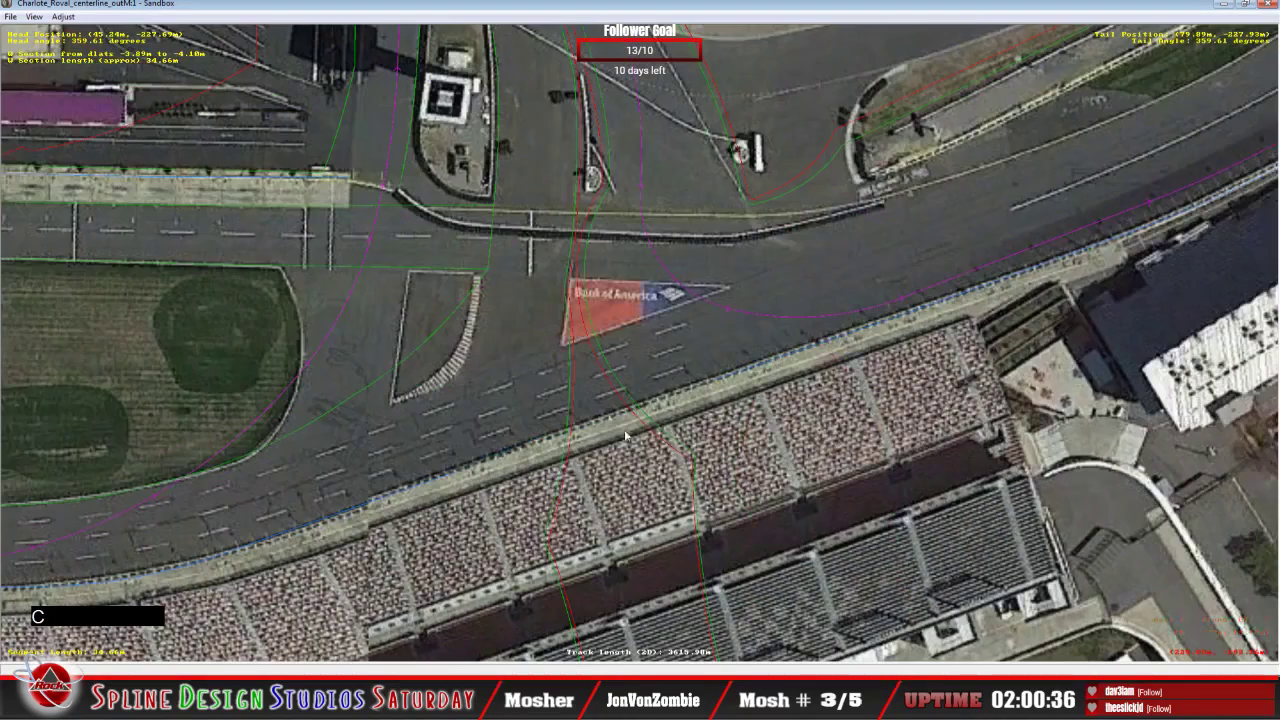
pyautogui.click(437, 478)
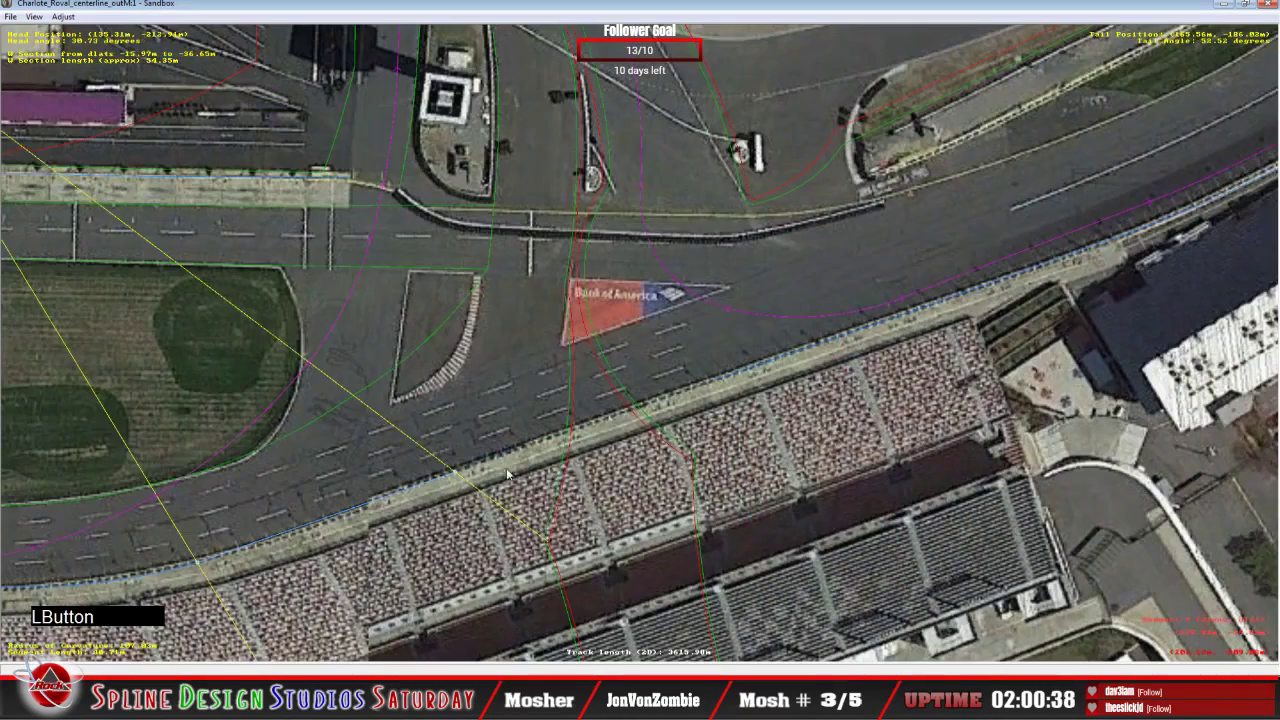
pyautogui.click(725, 379)
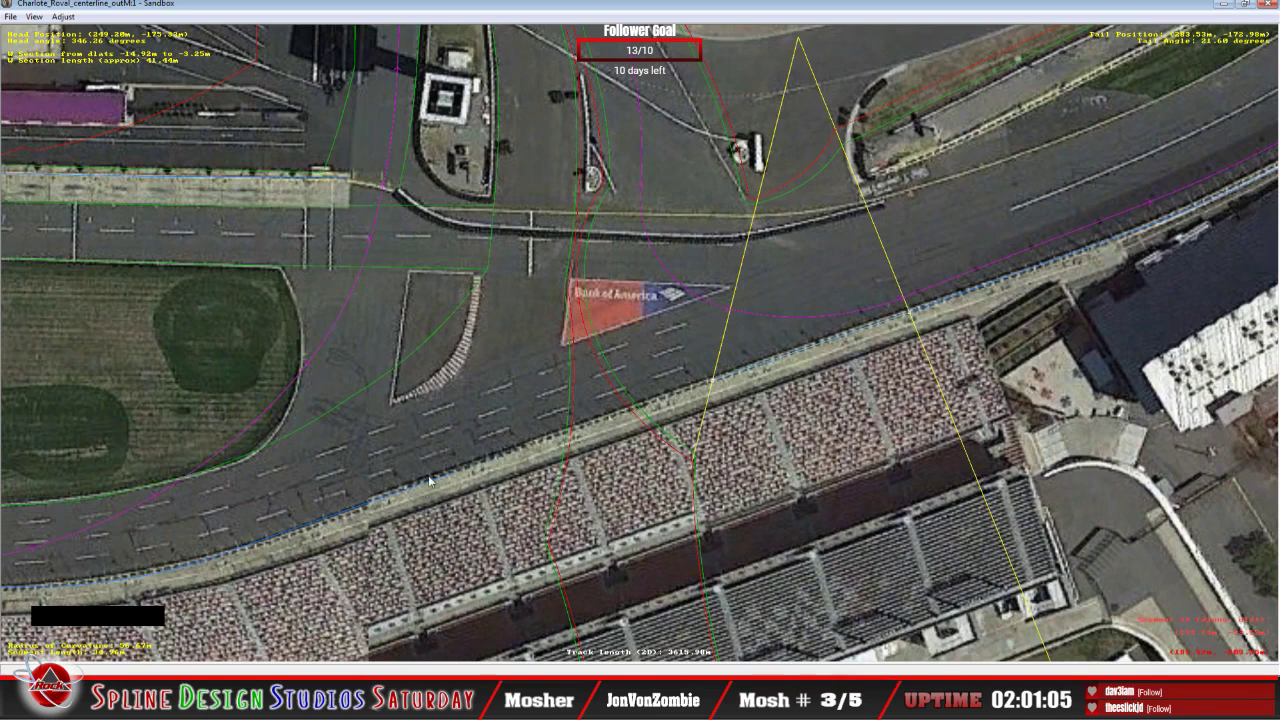
# Step: Save the track as a new file named Charlote_Roval_centerline_outN in the Charlotte_Roval folder
pyautogui.click(340, 511)
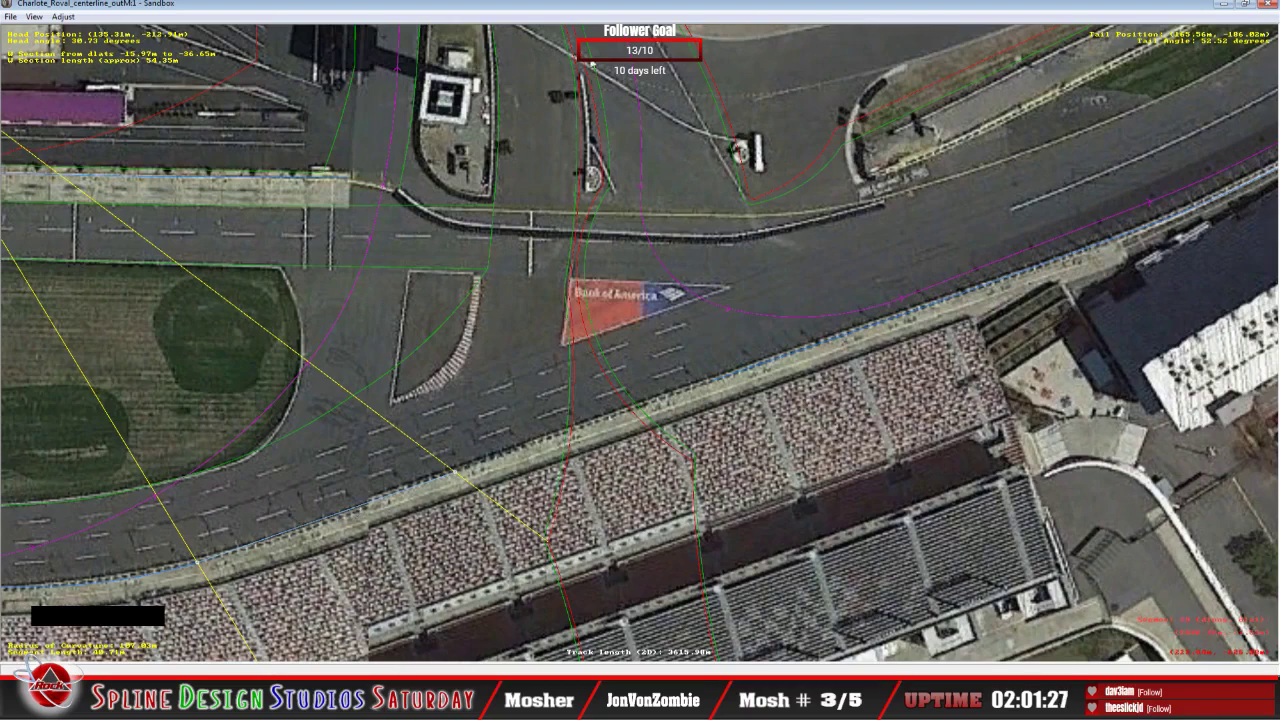
pyautogui.click(550, 20)
pyautogui.scroll(-8, 532, 208)
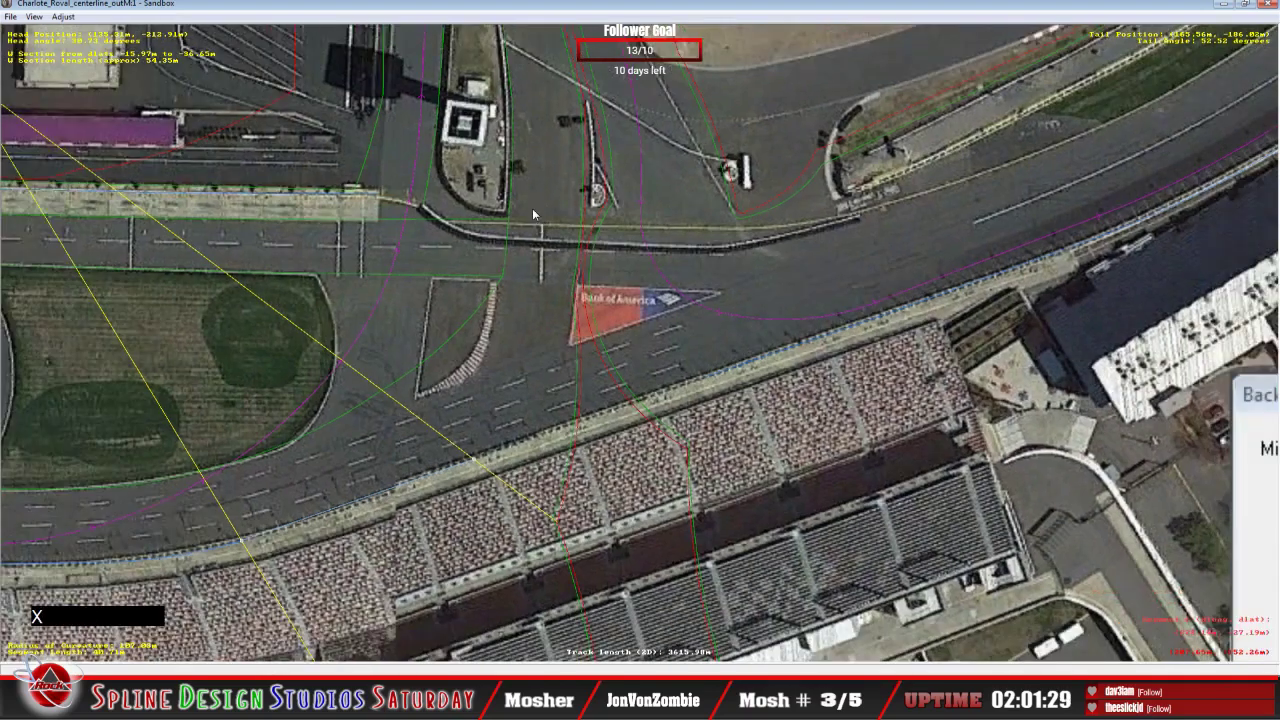
pyautogui.press('x')
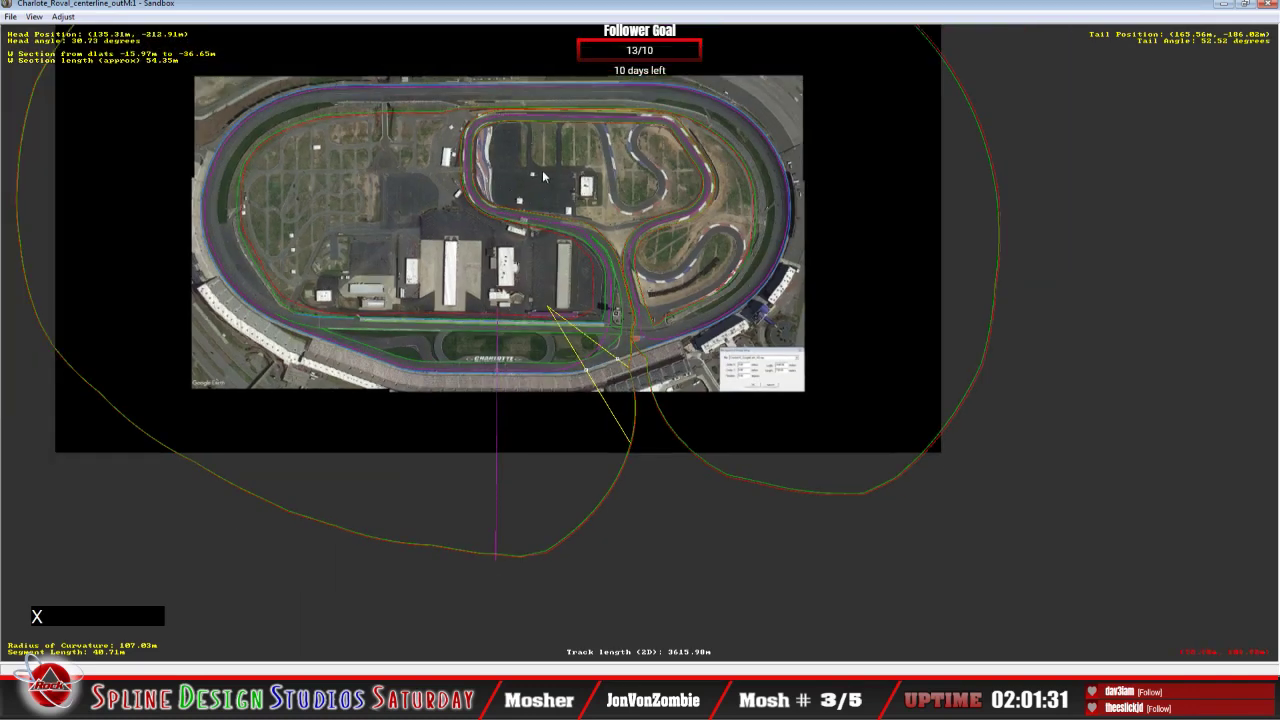
pyautogui.press('x')
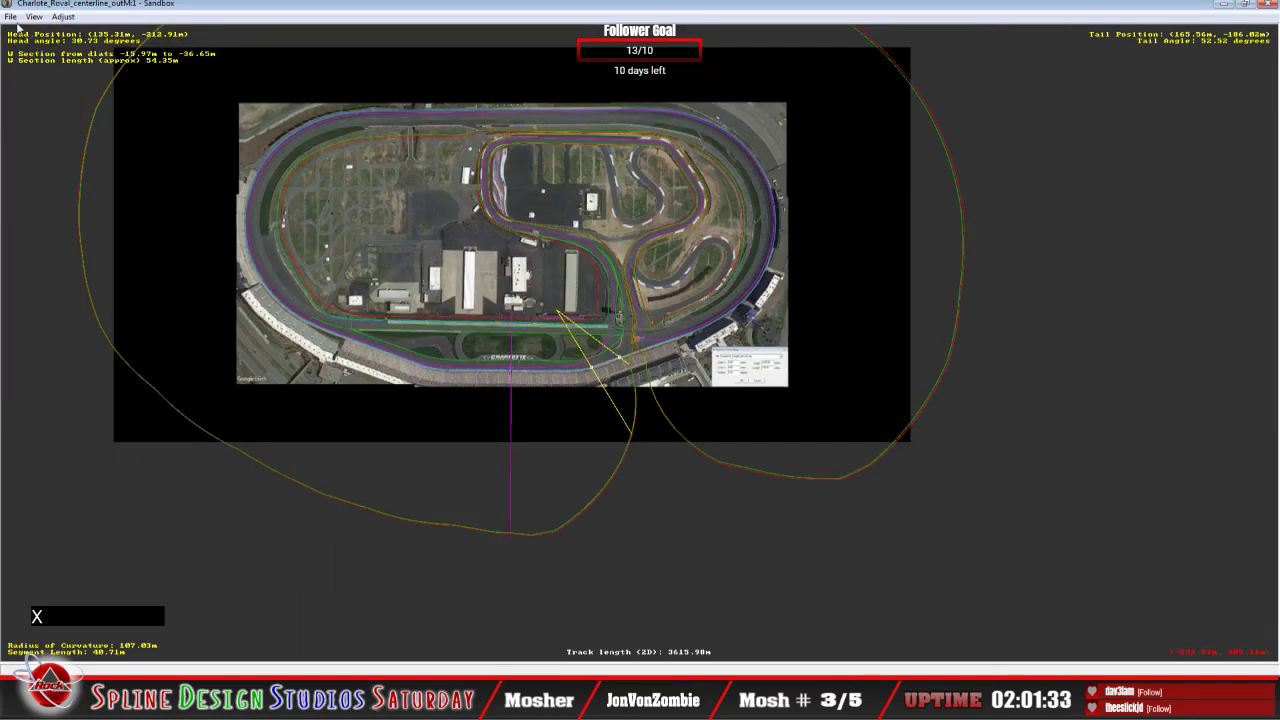
pyautogui.click(10, 16)
pyautogui.click(63, 160)
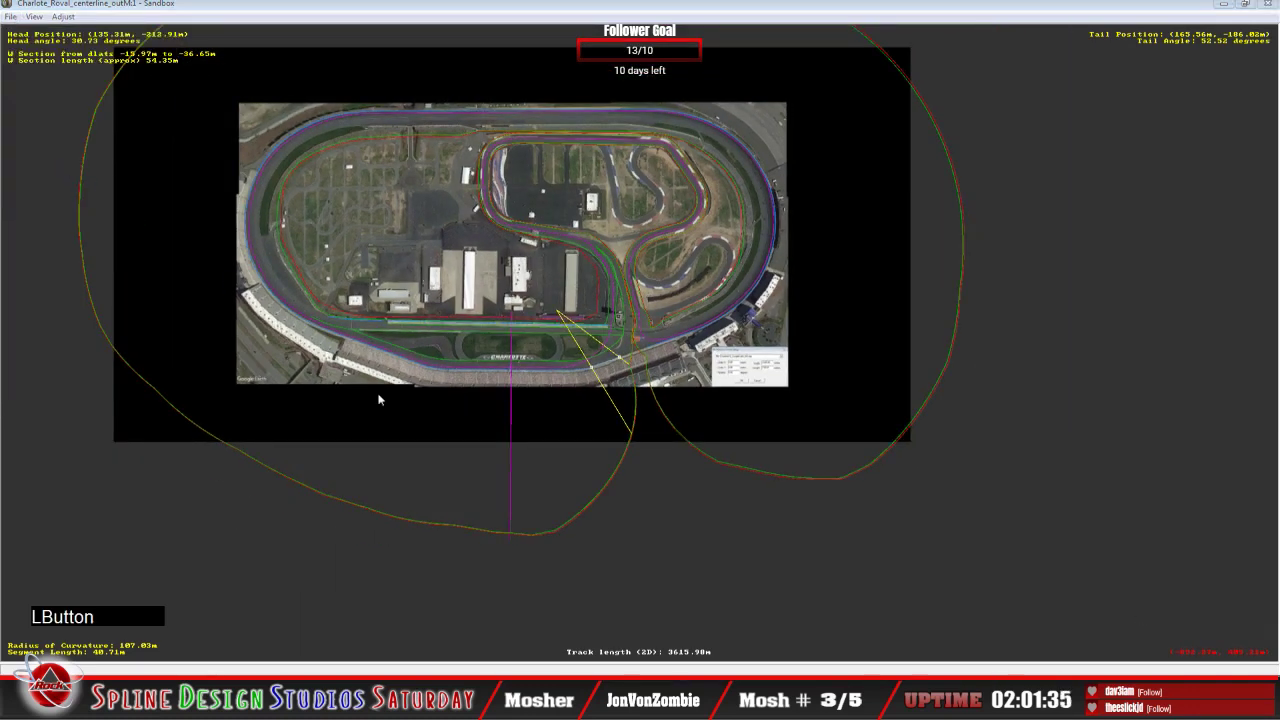
pyautogui.click(680, 471)
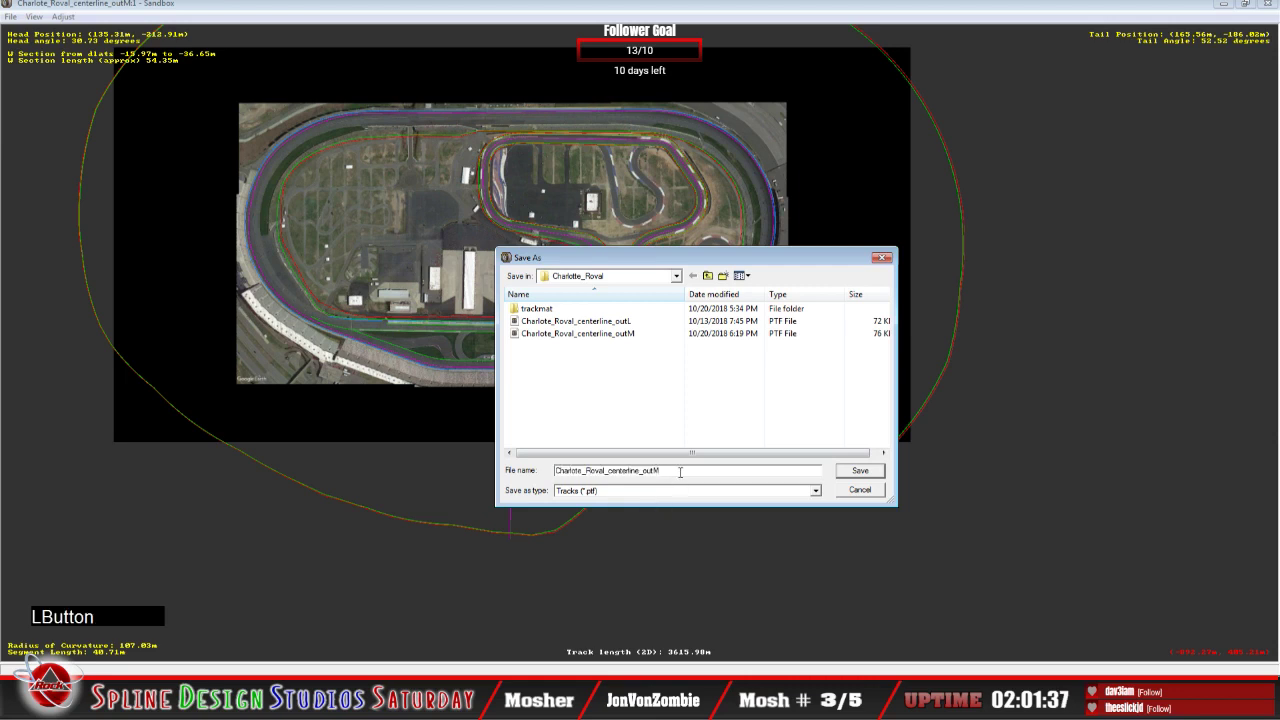
pyautogui.press('BackSpace')
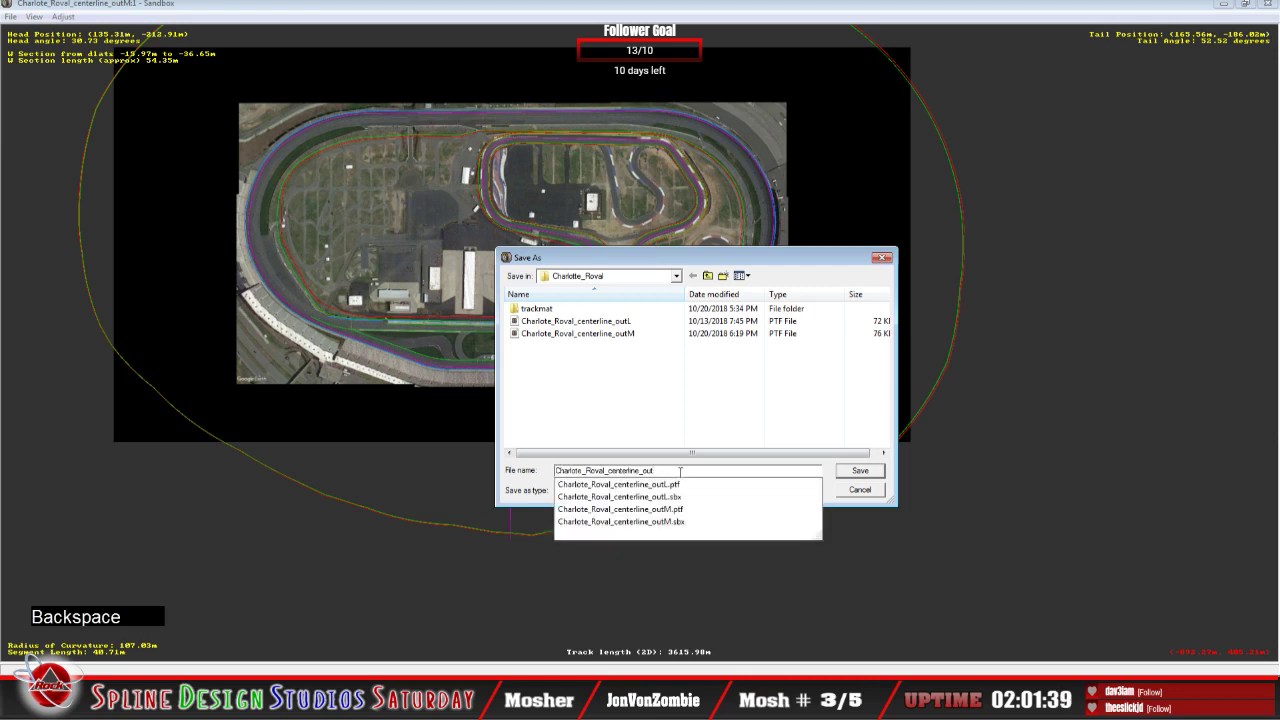
pyautogui.write('N')
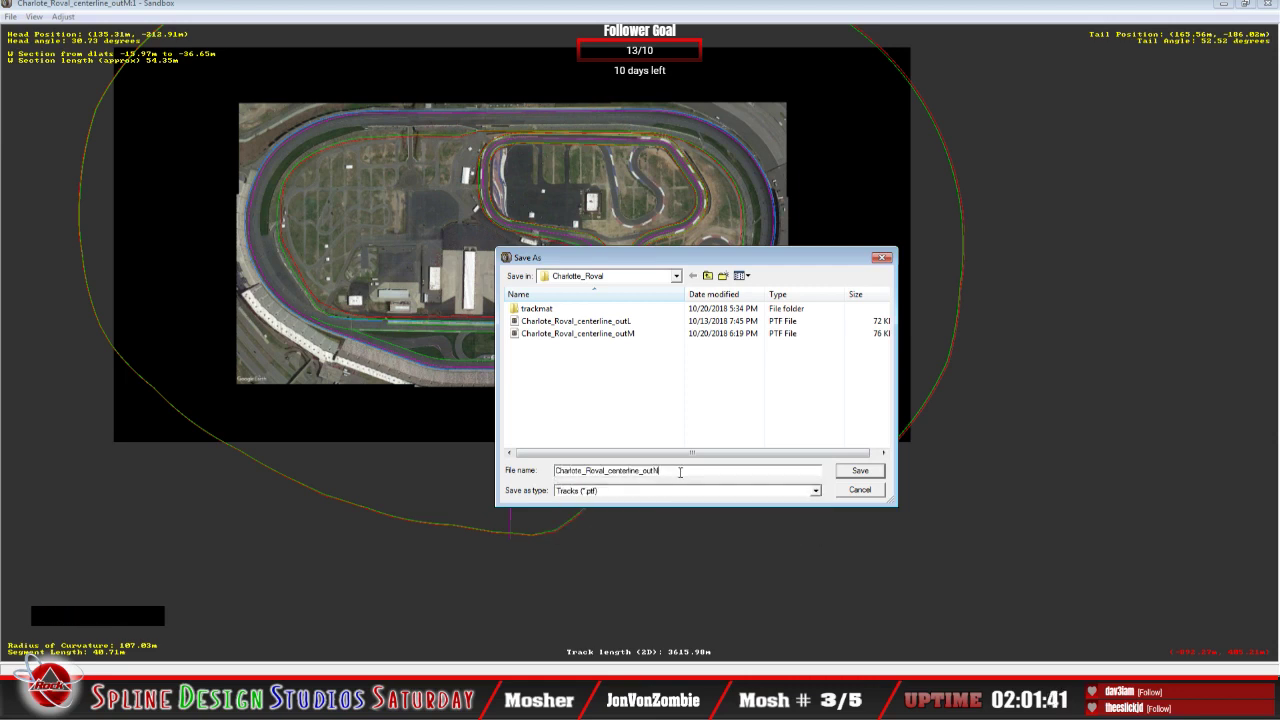
pyautogui.click(853, 470)
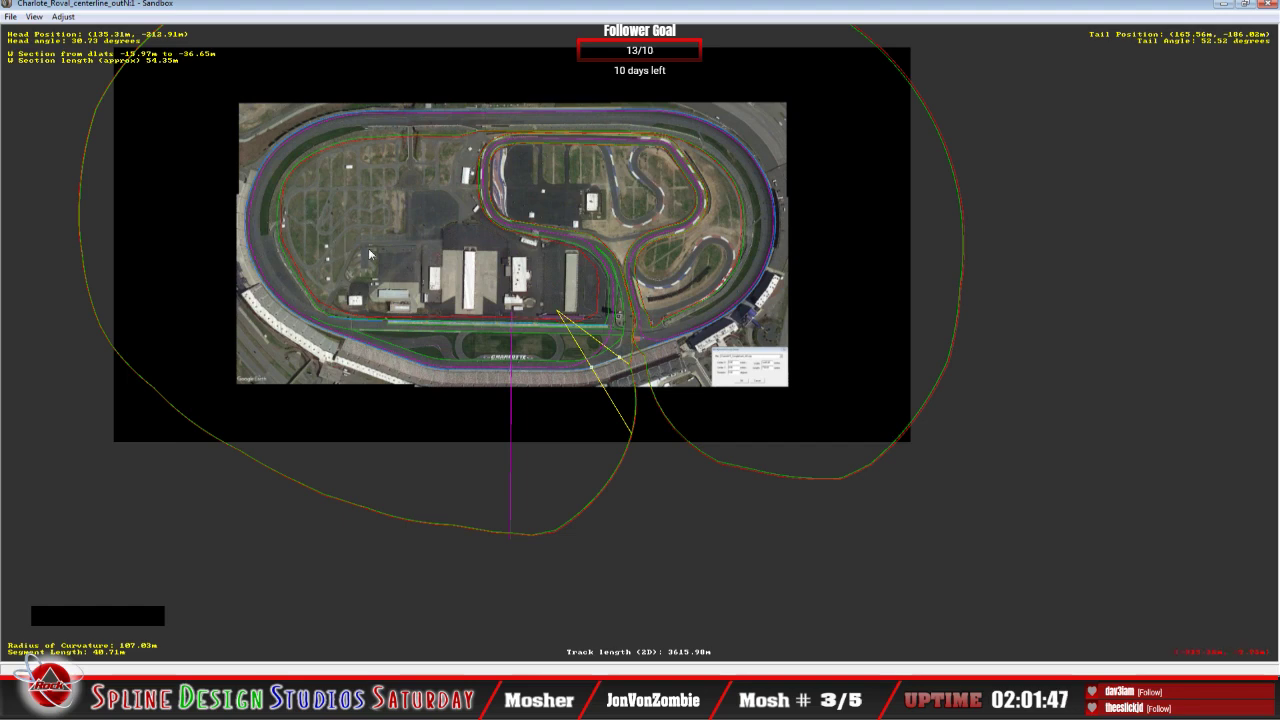
# Step: Turn on drawing of the world underneath the whole track layout
pyautogui.press('c')
pyautogui.press('c')
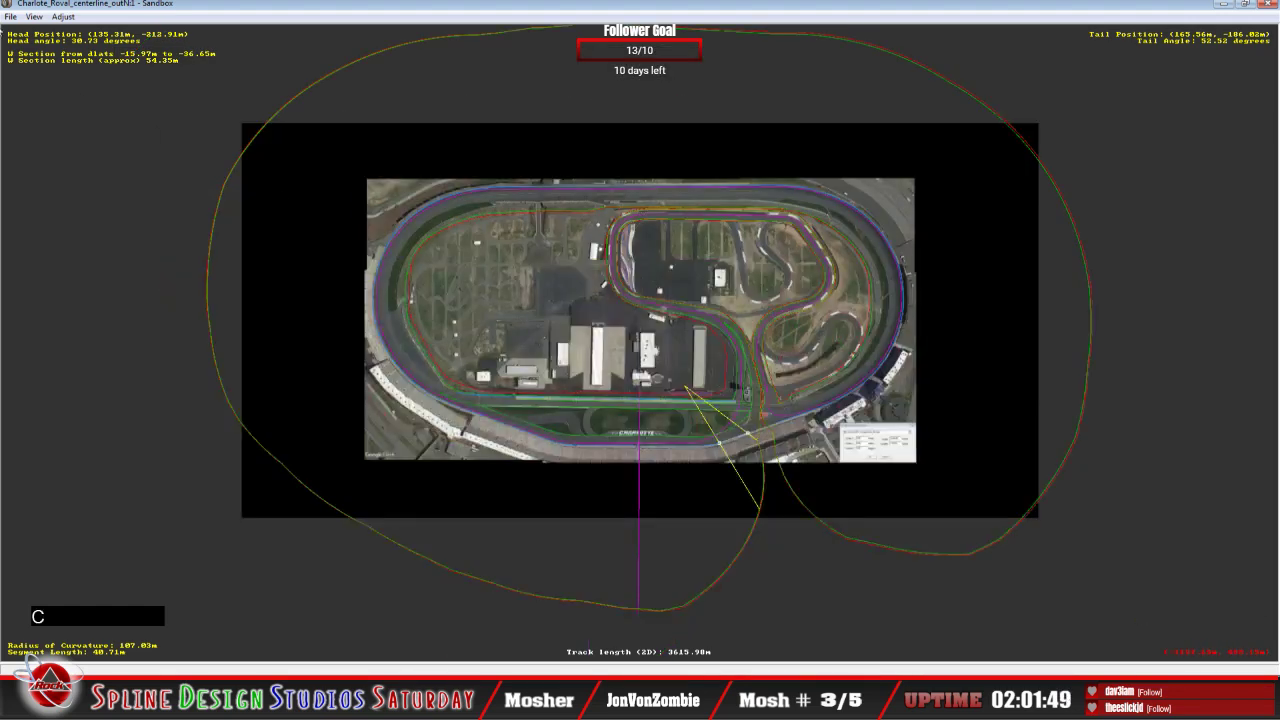
pyautogui.click(34, 16)
pyautogui.click(66, 129)
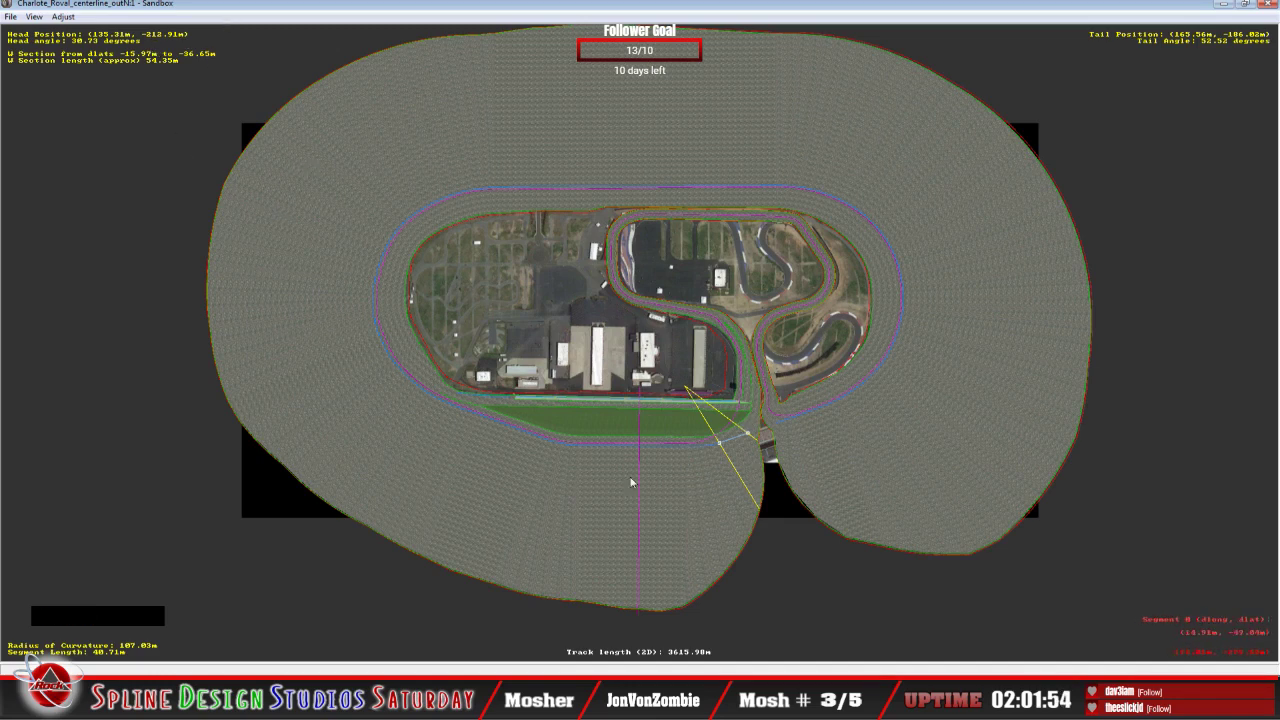
# Step: Save the track again over the existing Charlote_Roval_centerline_outN file
pyautogui.click(11, 17)
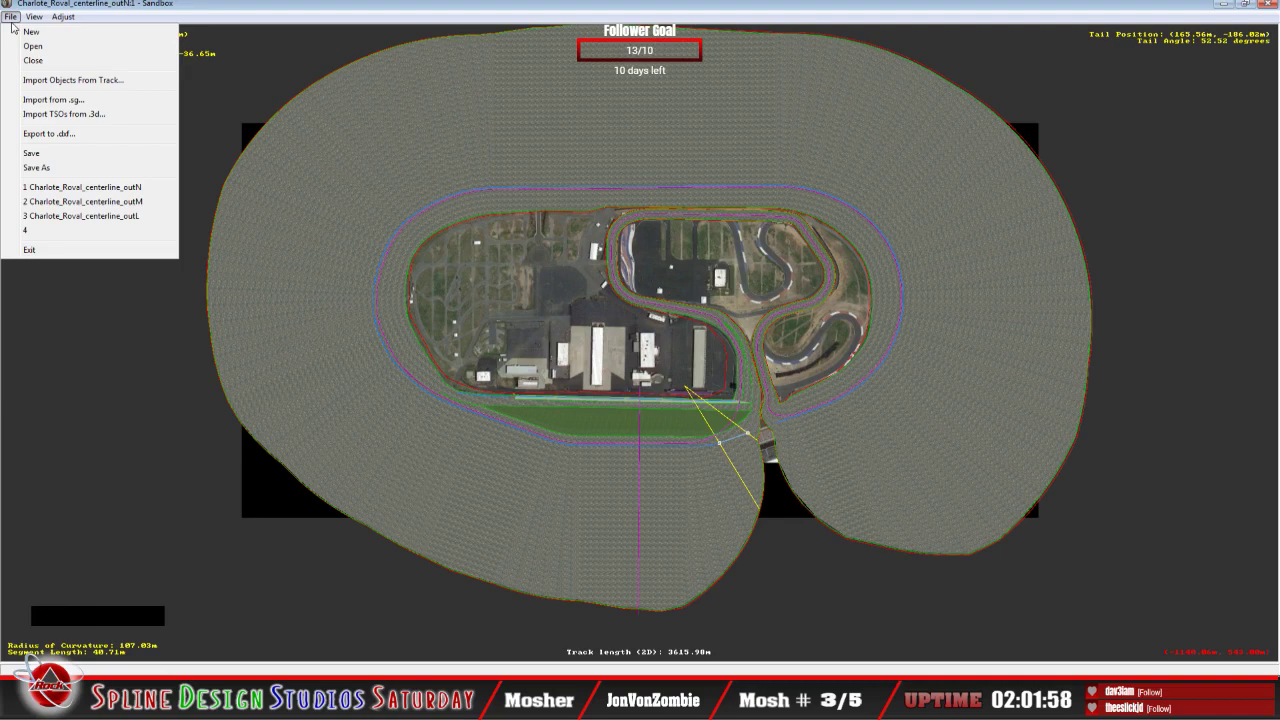
pyautogui.click(38, 168)
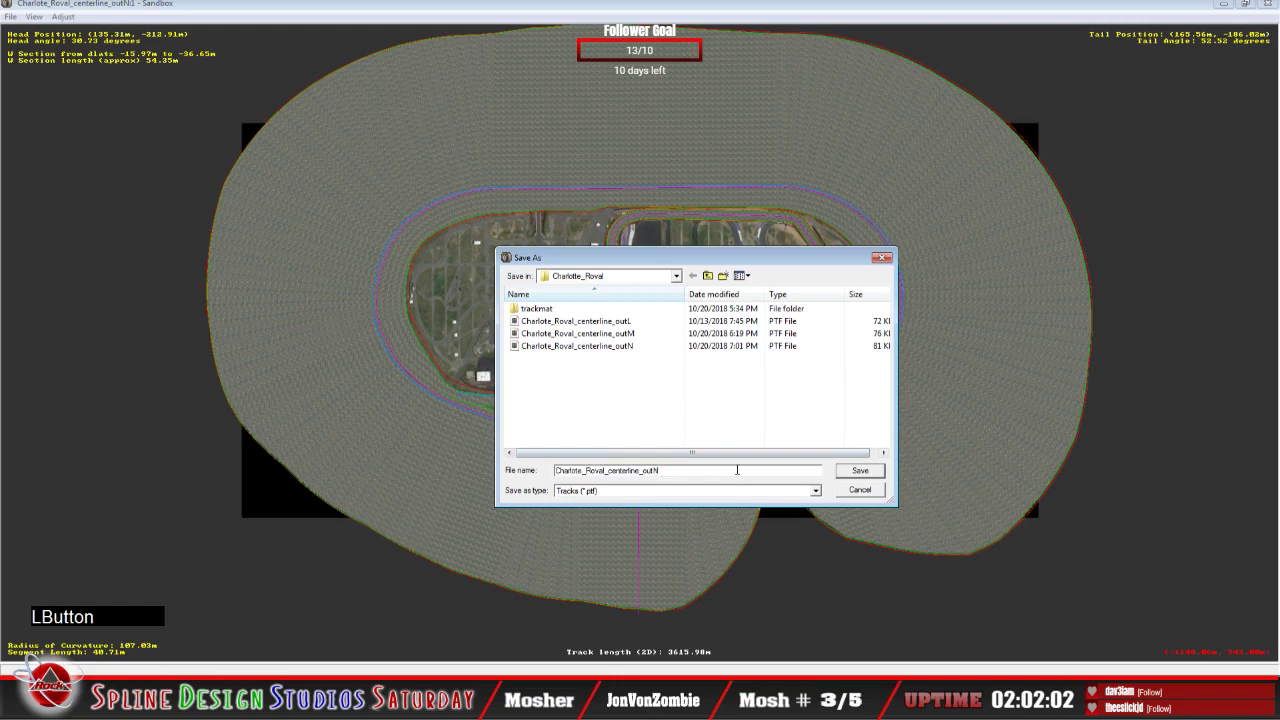
pyautogui.click(860, 470)
pyautogui.click(680, 346)
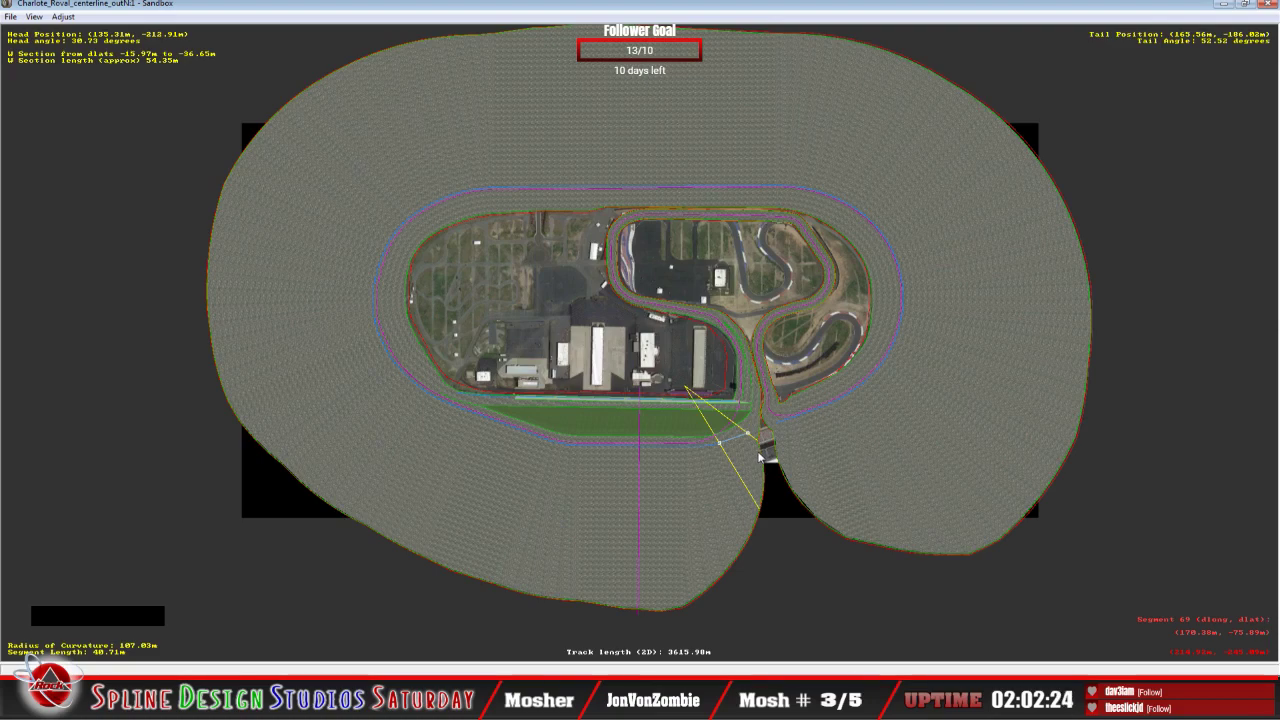
# Step: Select the outer-wall W section just east of the unbuilt gap, where the infield road meets the oval
pyautogui.click(632, 366)
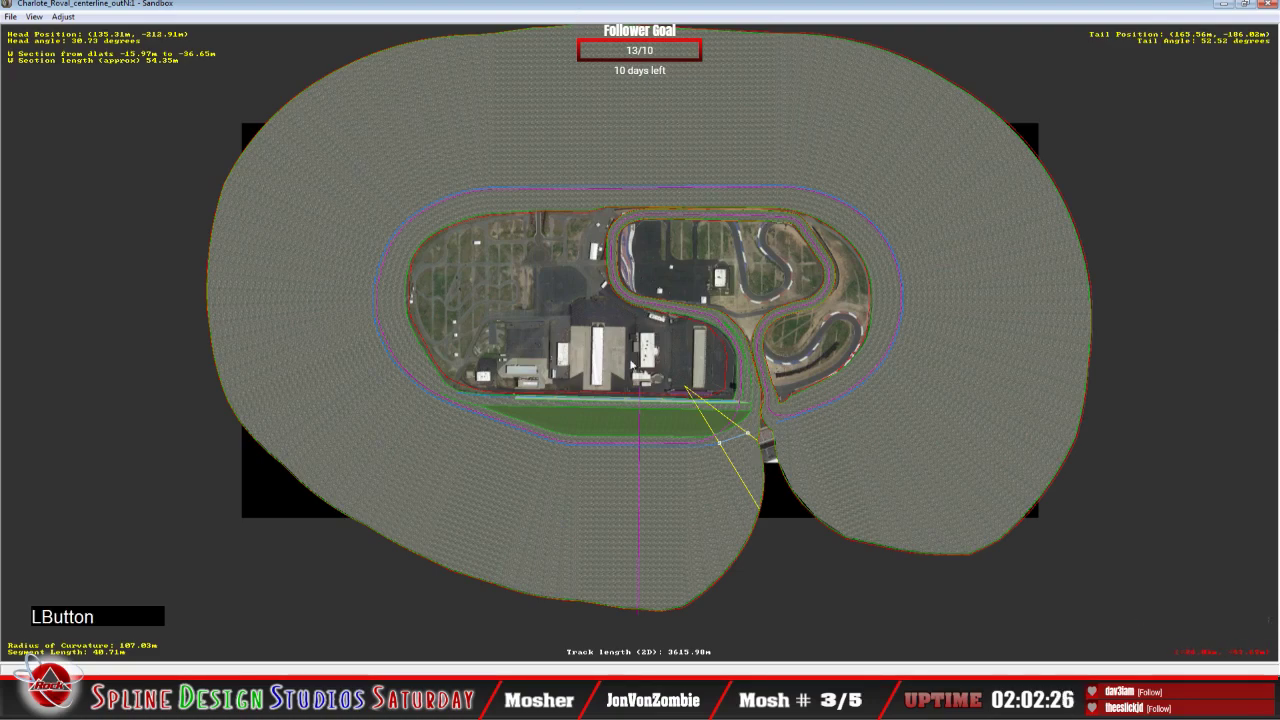
pyautogui.press('z')
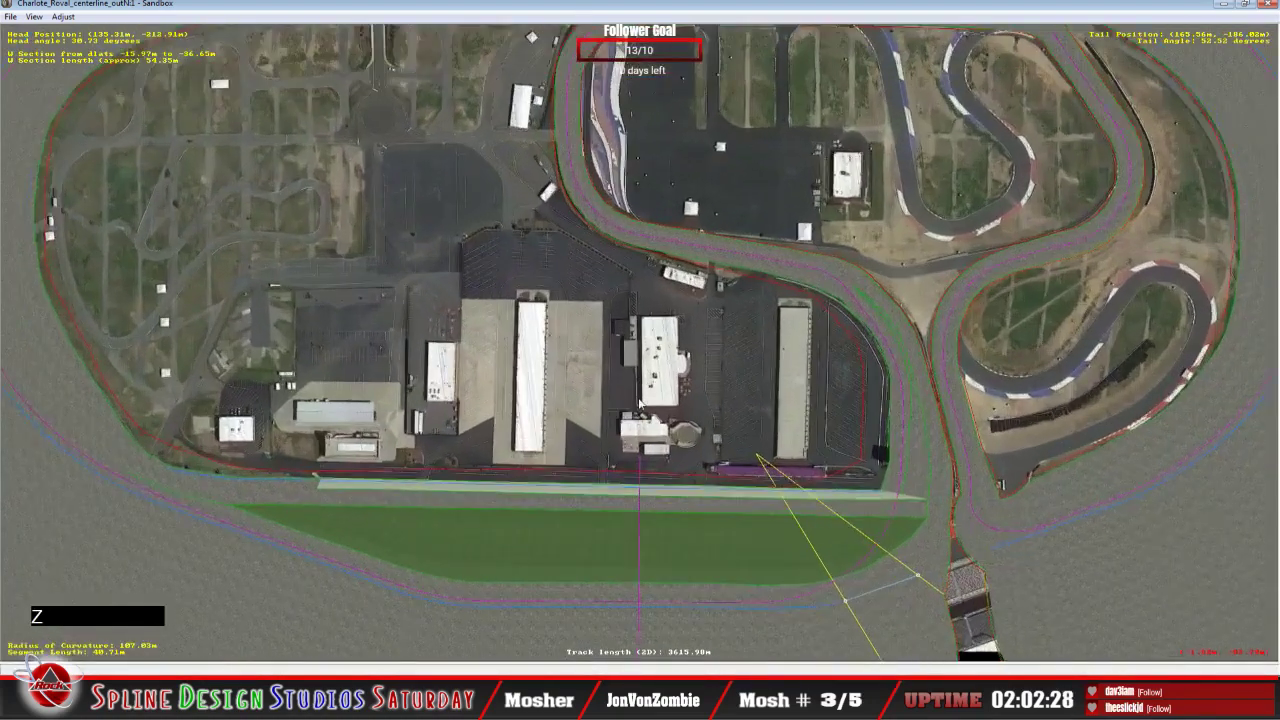
pyautogui.press('c')
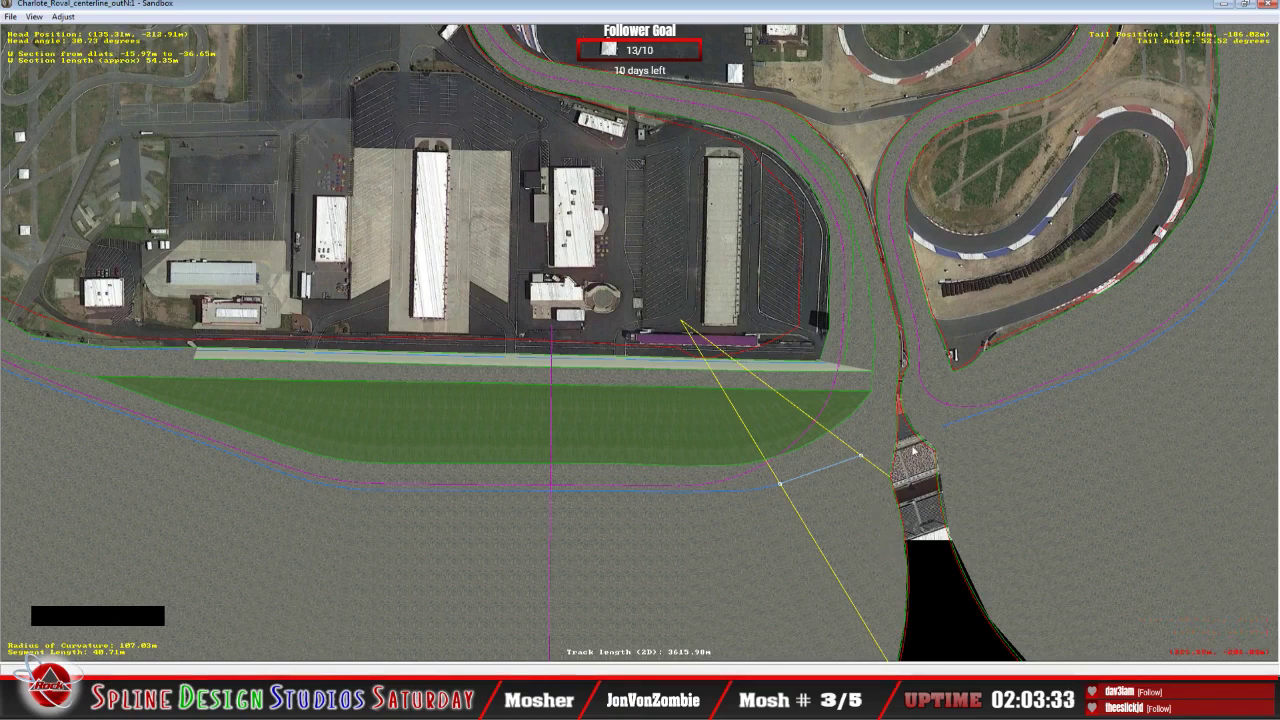
pyautogui.press('c')
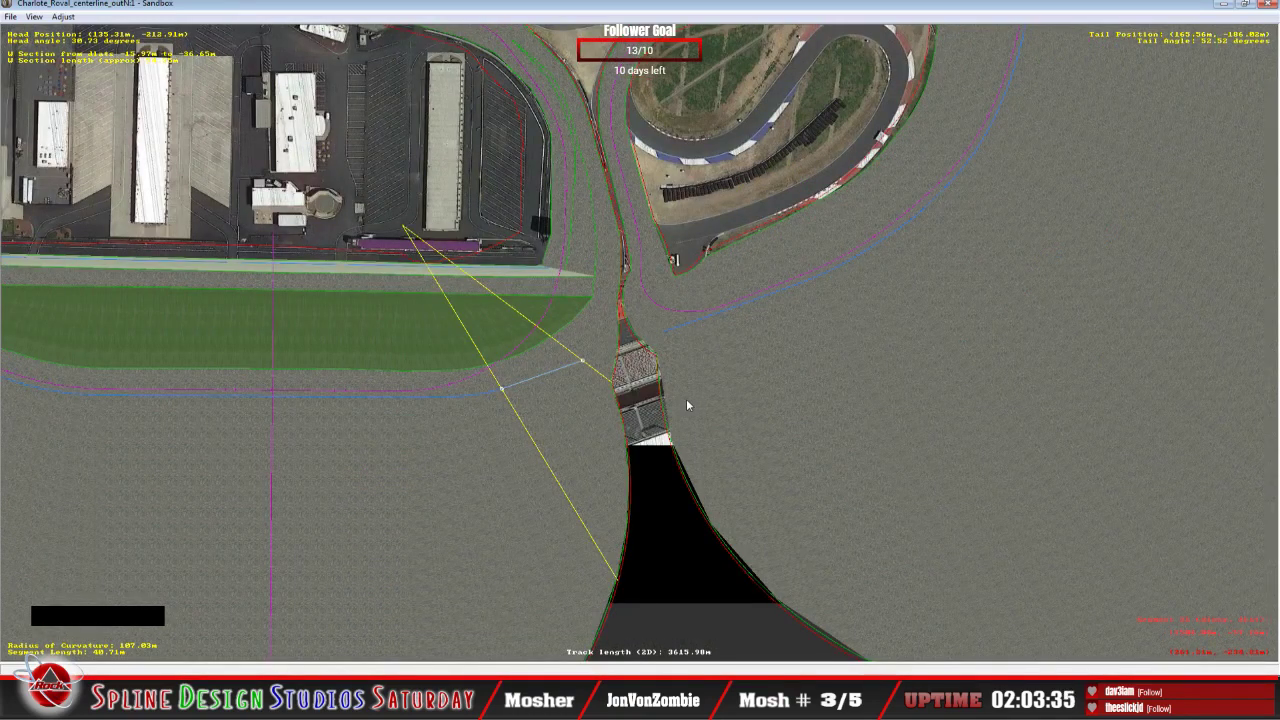
pyautogui.click(680, 331)
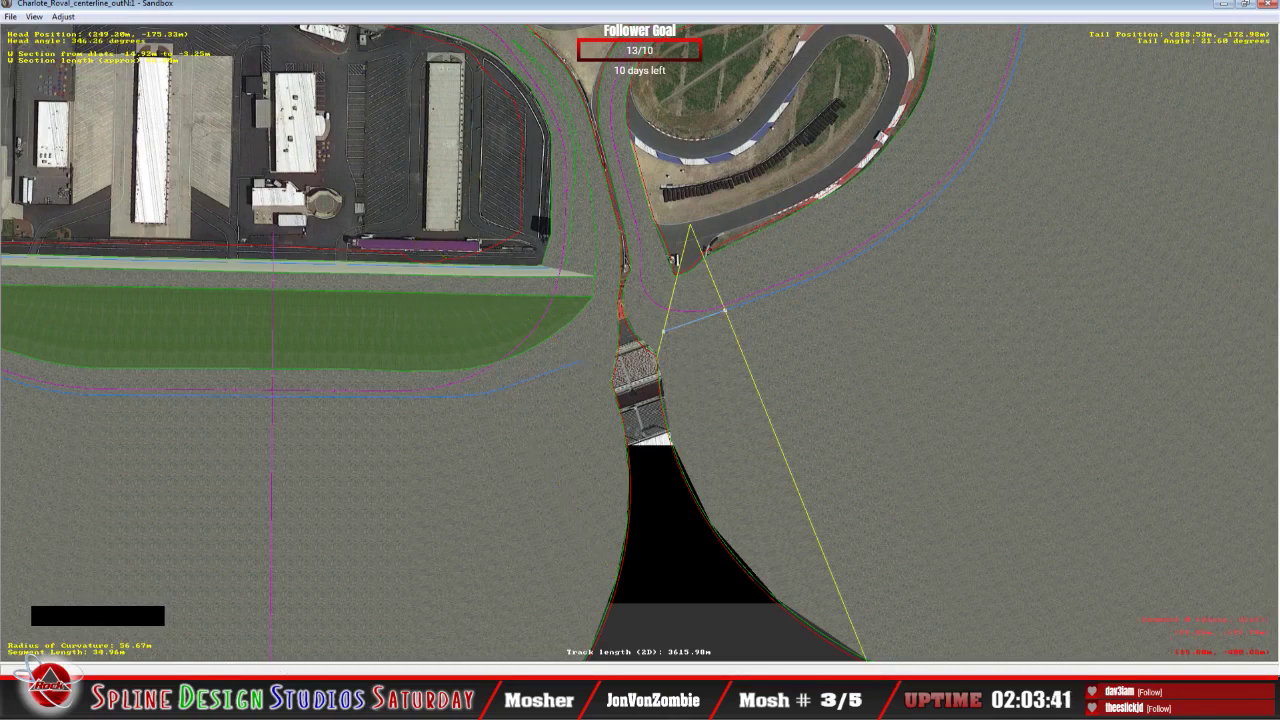
# Step: Bring up the Height Views window and turn its display off
pyautogui.click(285, 665)
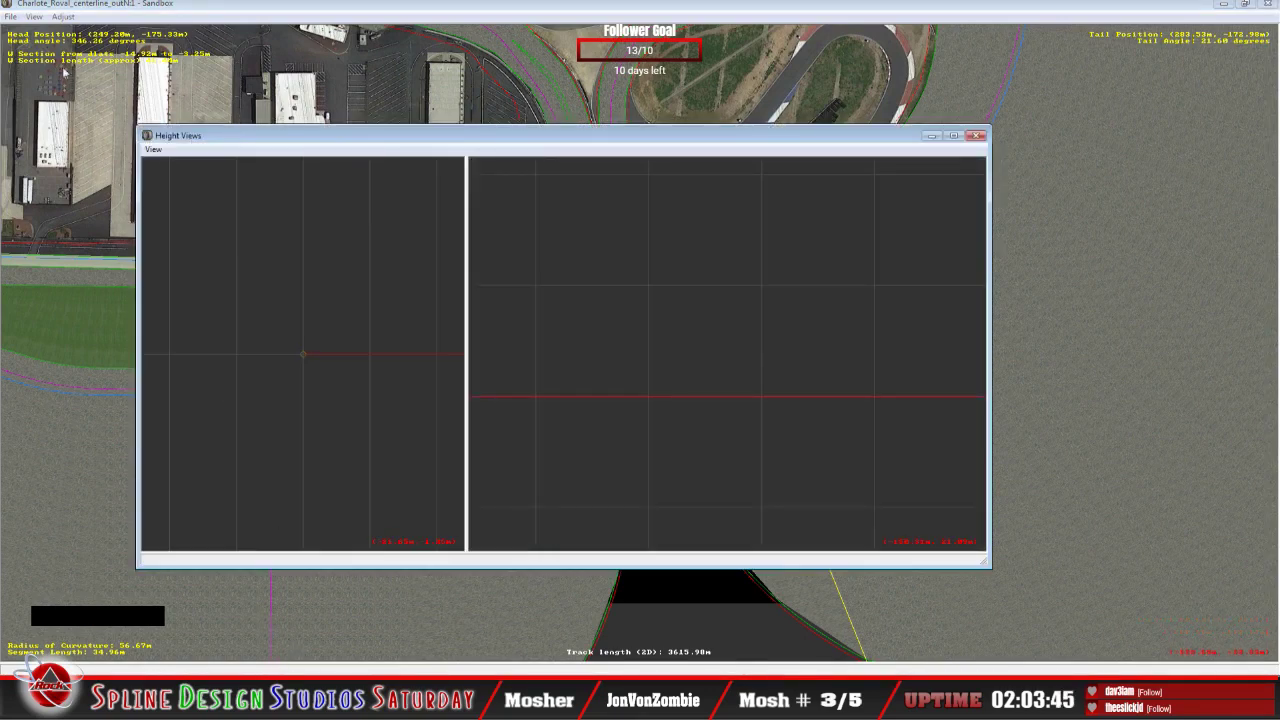
pyautogui.click(33, 17)
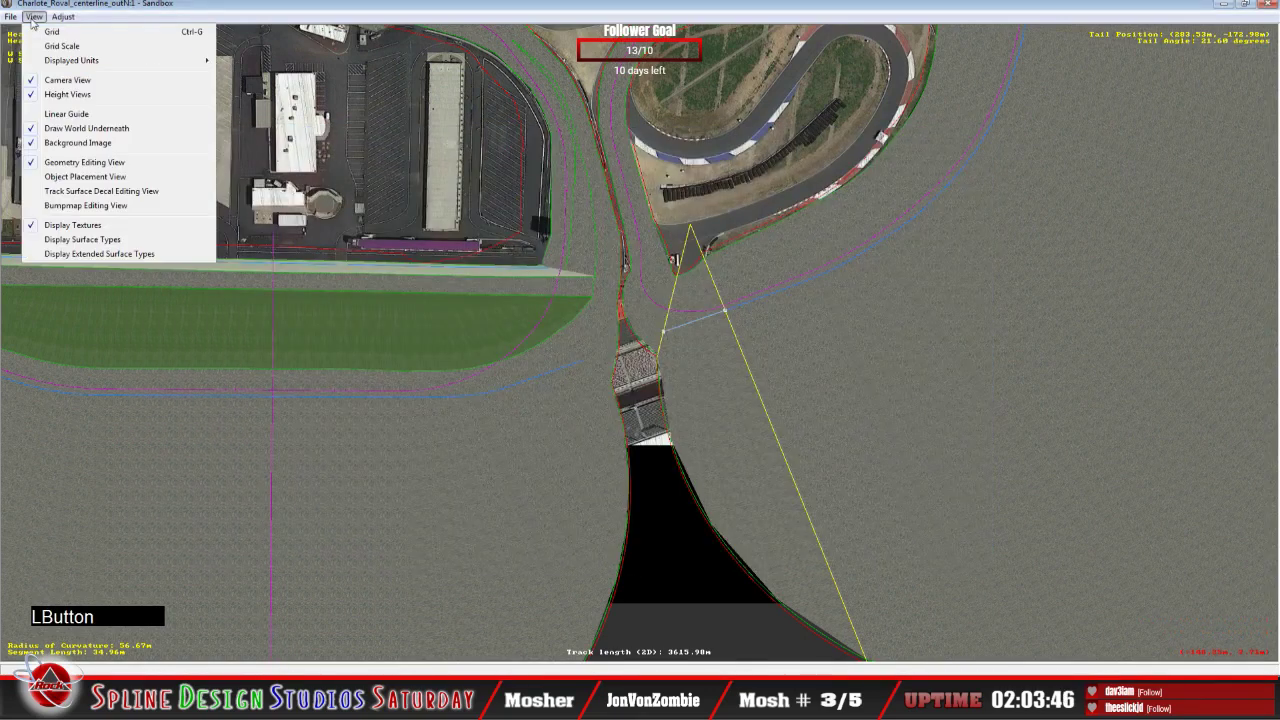
pyautogui.click(60, 92)
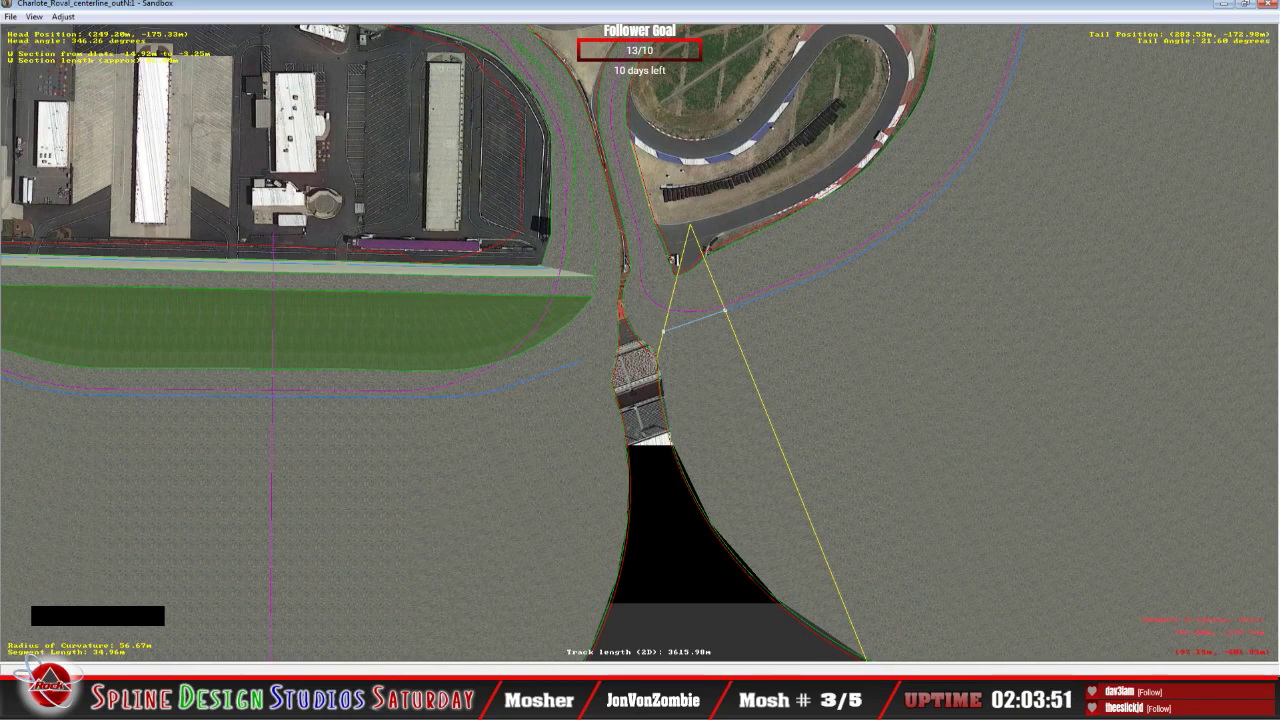
# Step: Show the properties of the selected W section and unlock its materials
pyautogui.click(273, 614)
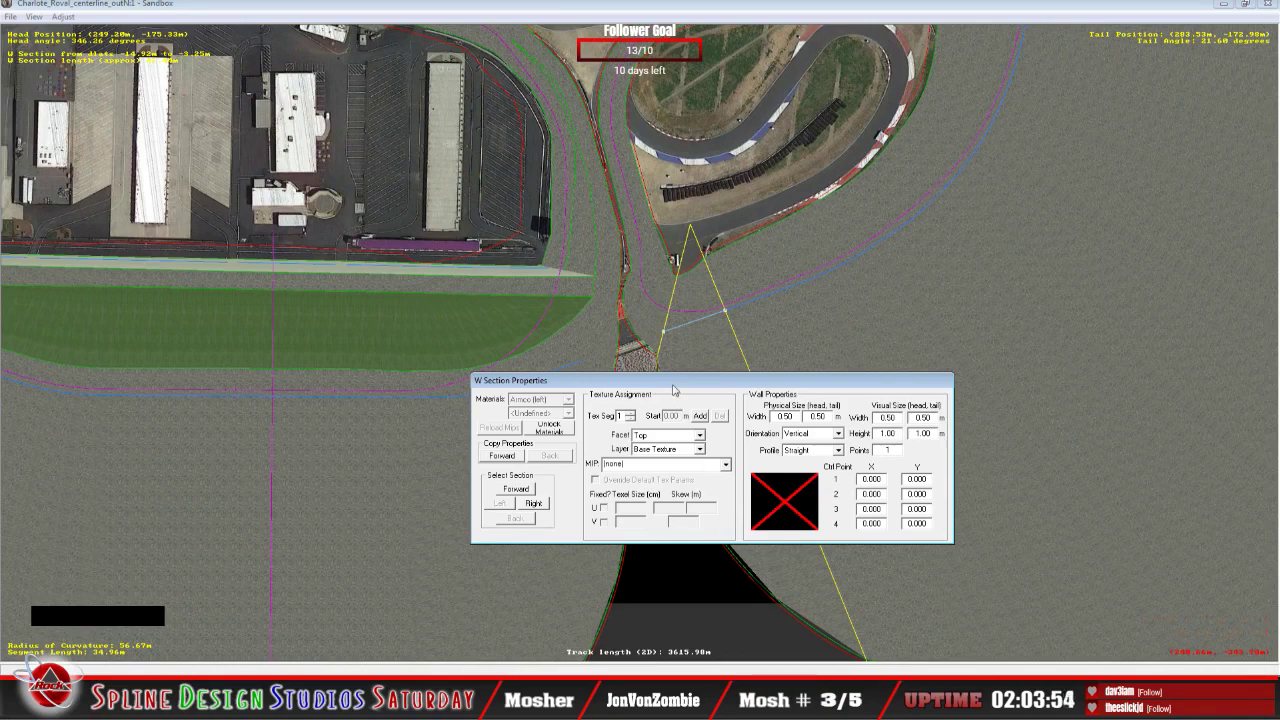
pyautogui.moveTo(670, 385); pyautogui.dragTo(628, 426)
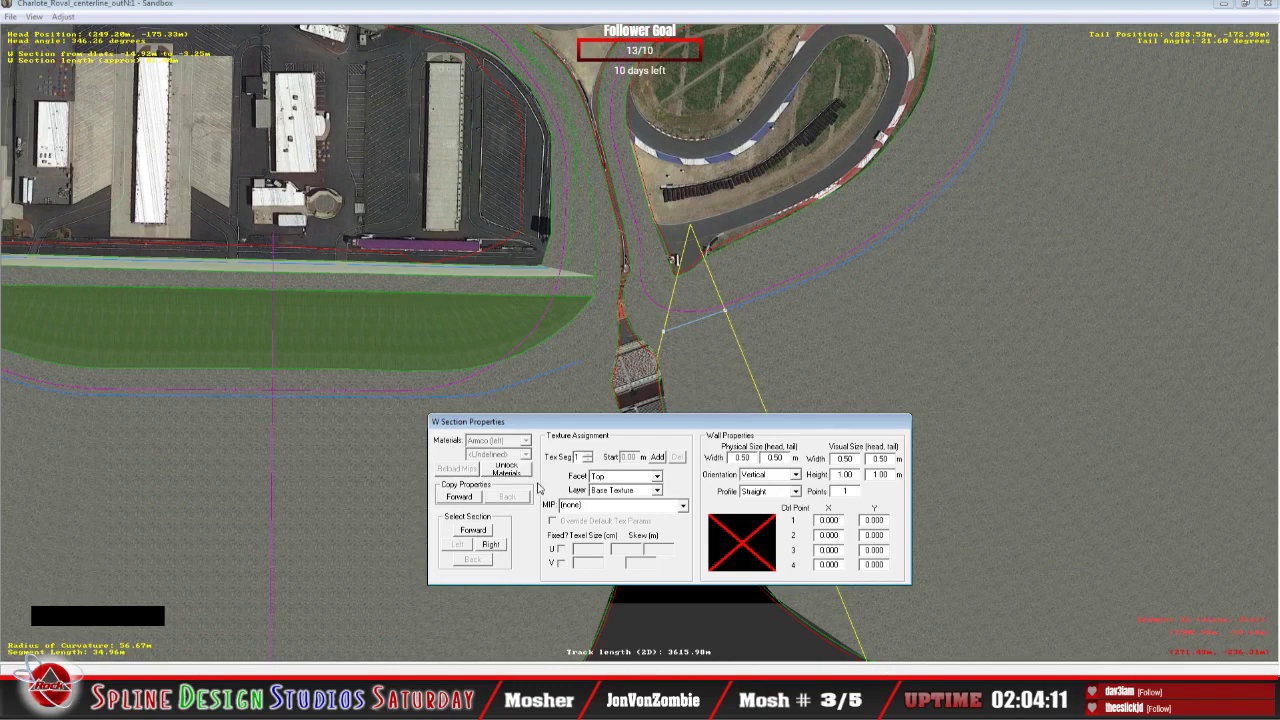
pyautogui.click(511, 476)
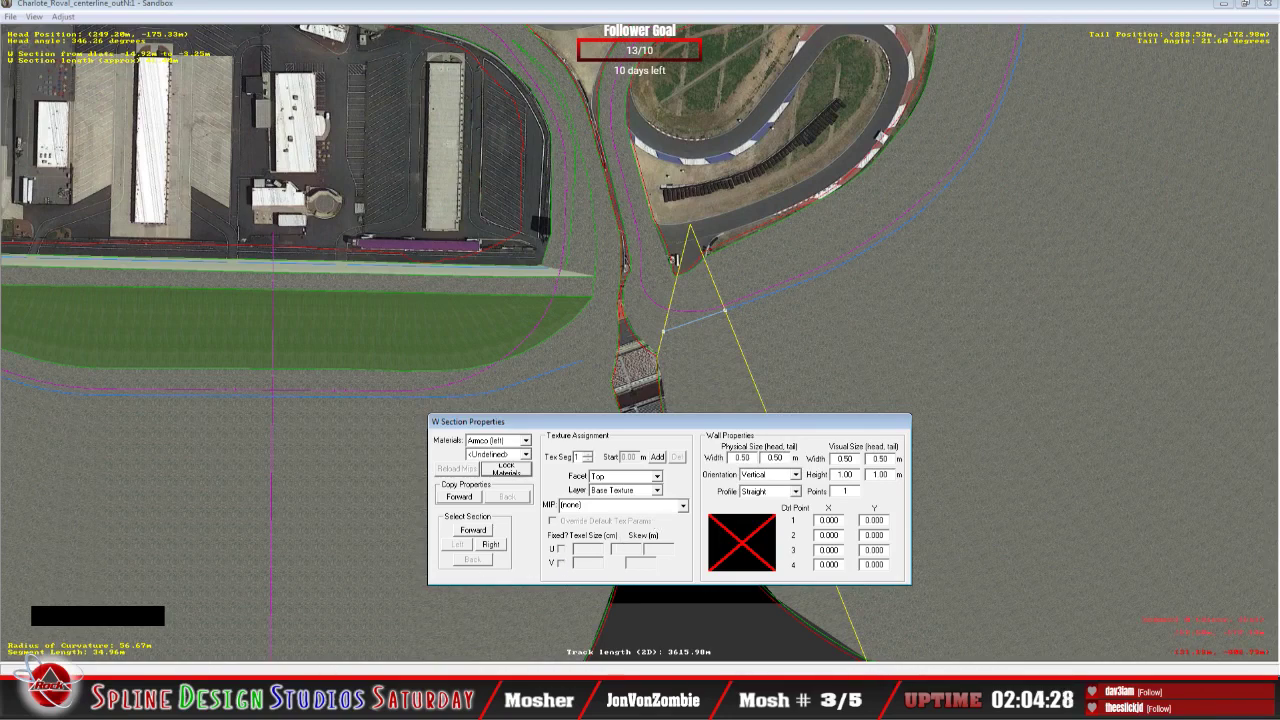
# Step: Switch the 3D camera view to slew mode and fly it to overlook the outer edge of the track surface
pyautogui.click(321, 641)
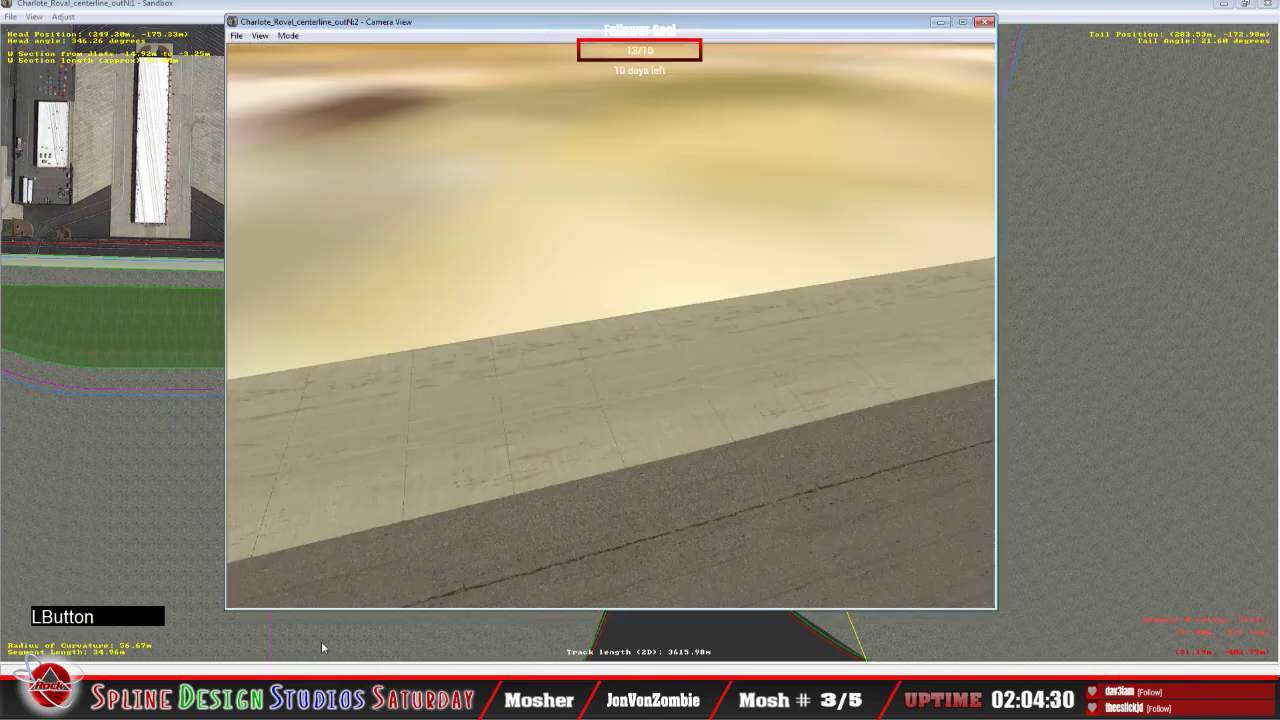
pyautogui.click(288, 35)
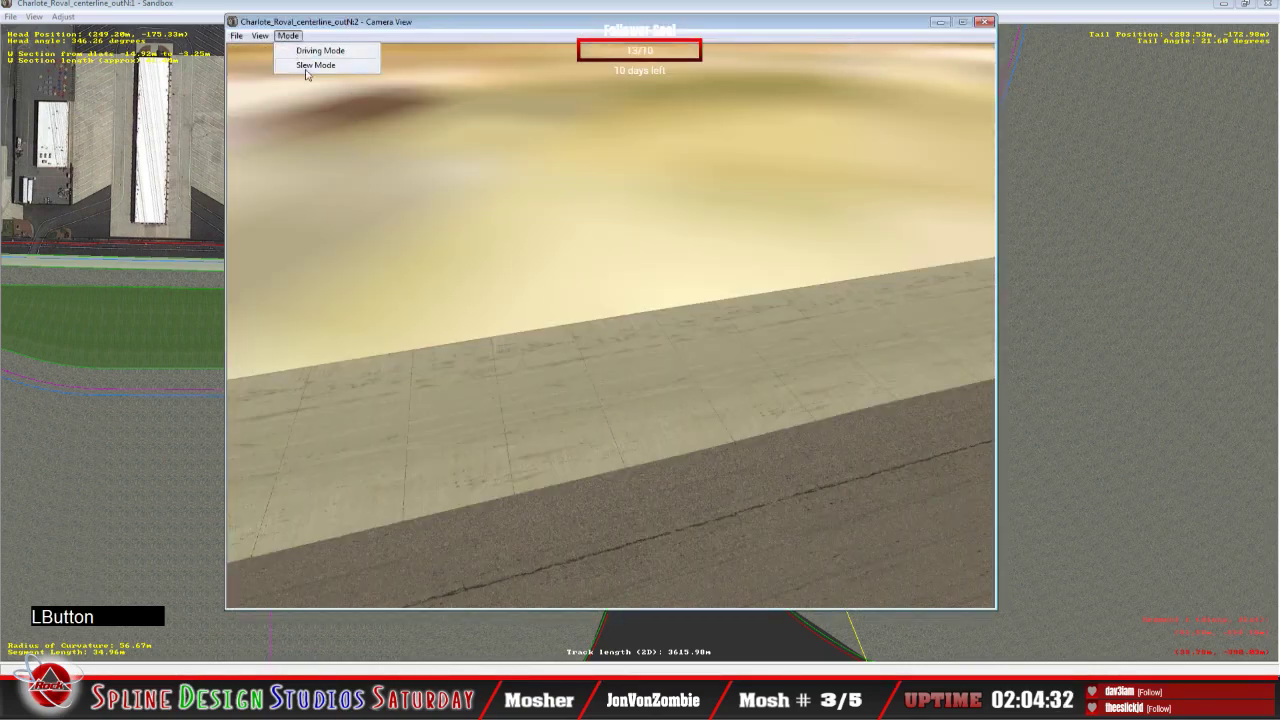
pyautogui.click(315, 65)
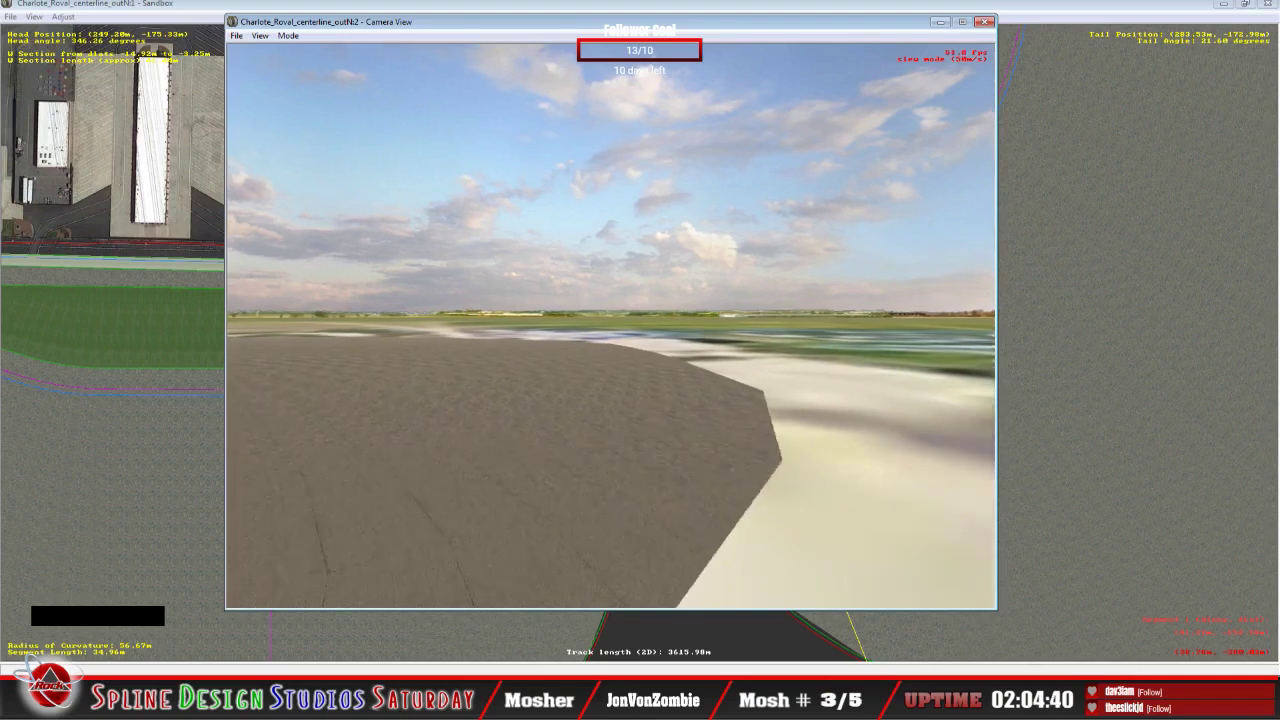
pyautogui.click(611, 325)
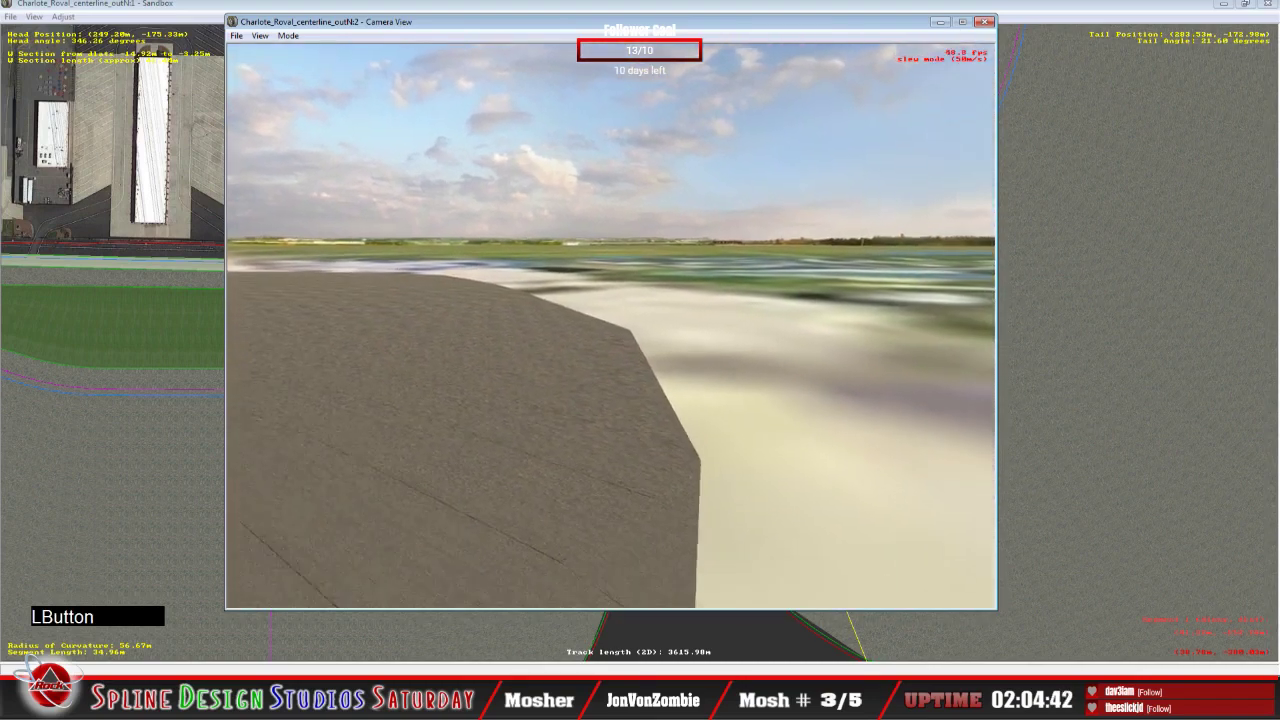
pyautogui.press('space')
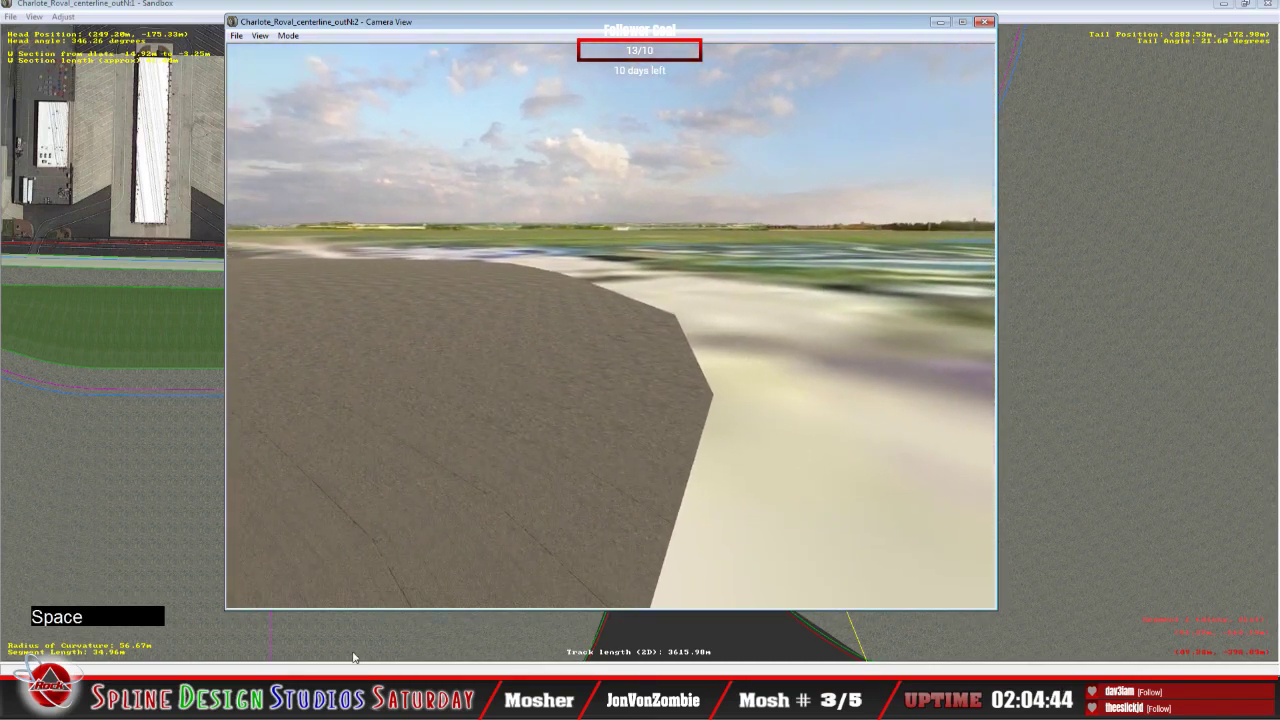
# Step: Set the selected W section's materials to Wall and Racing Surface
pyautogui.click(271, 617)
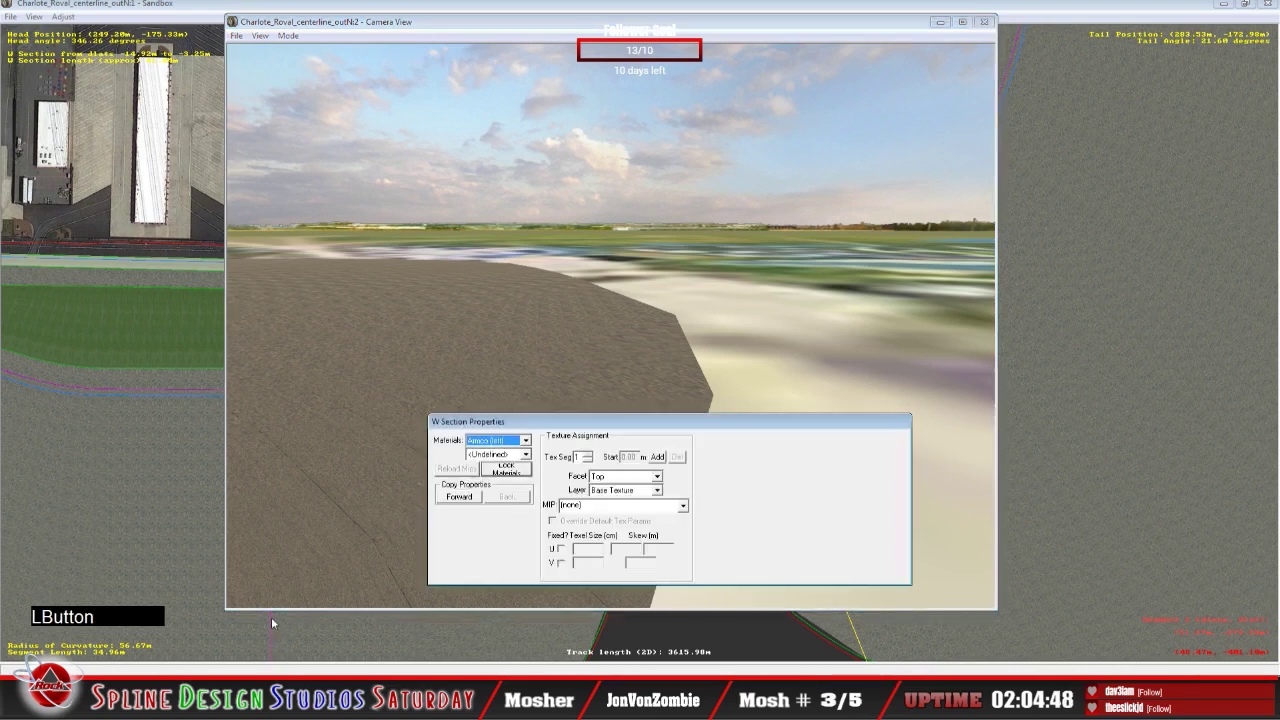
pyautogui.click(527, 443)
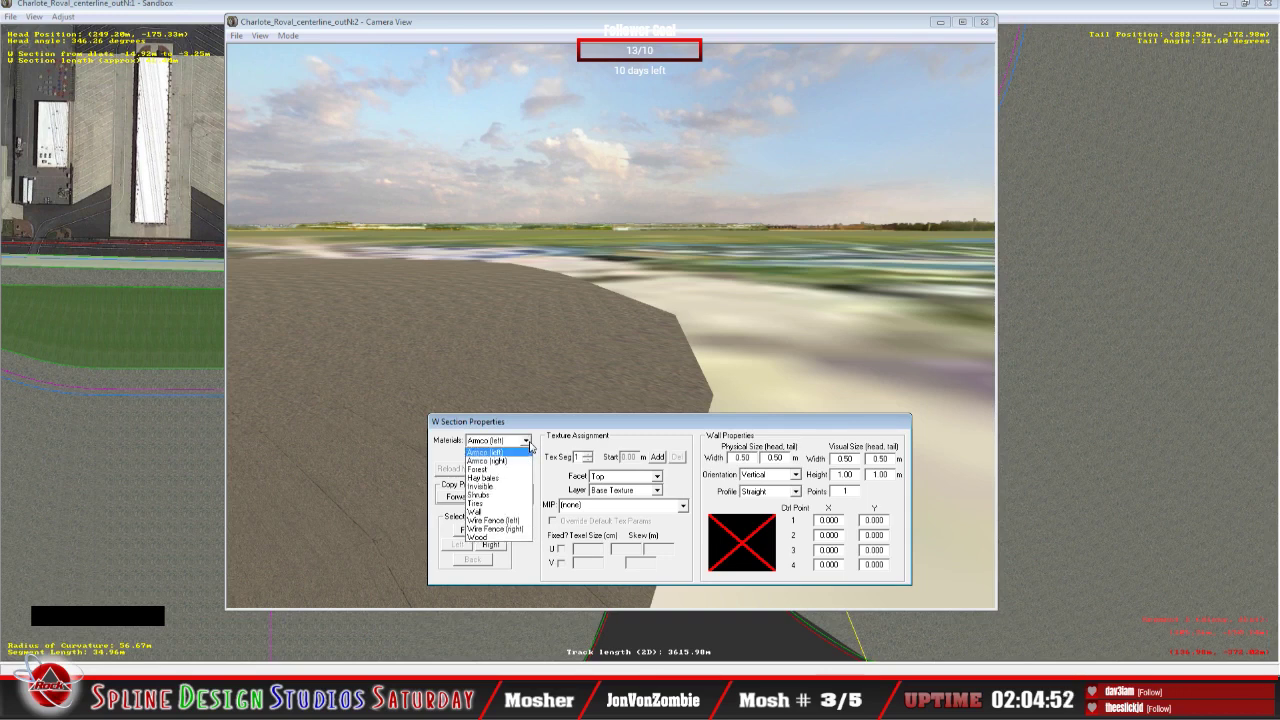
pyautogui.click(495, 511)
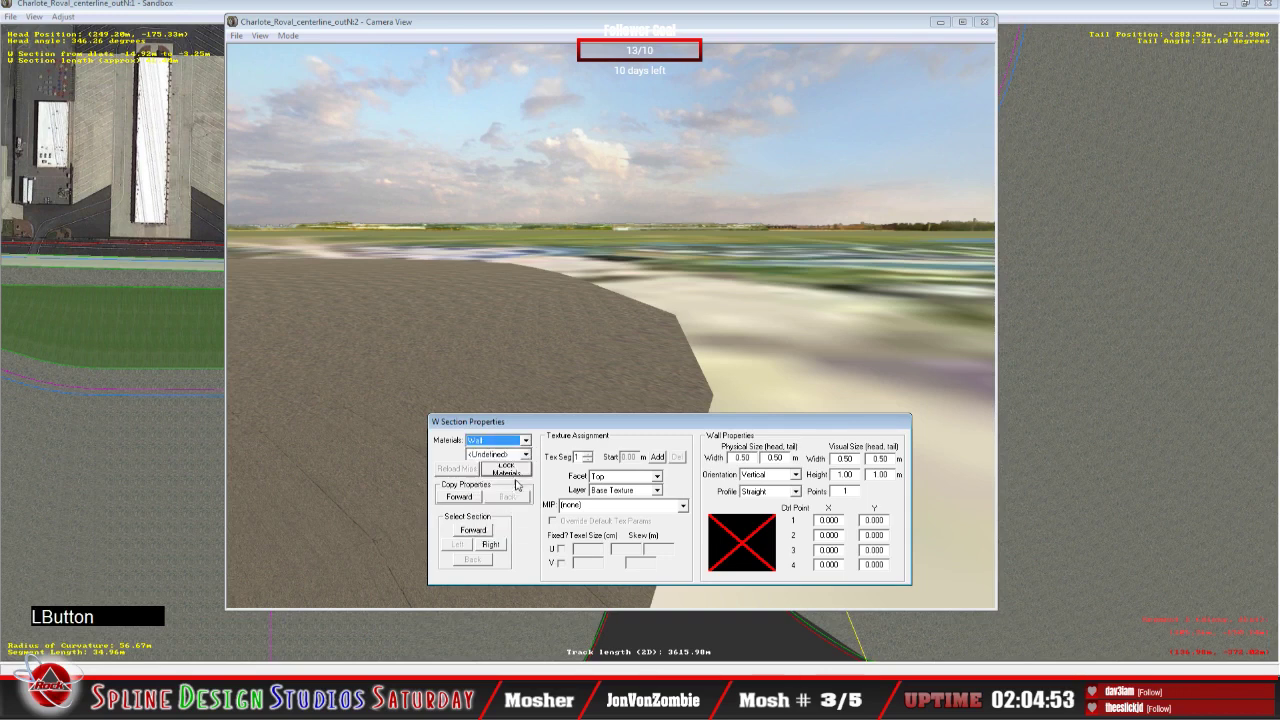
pyautogui.click(526, 456)
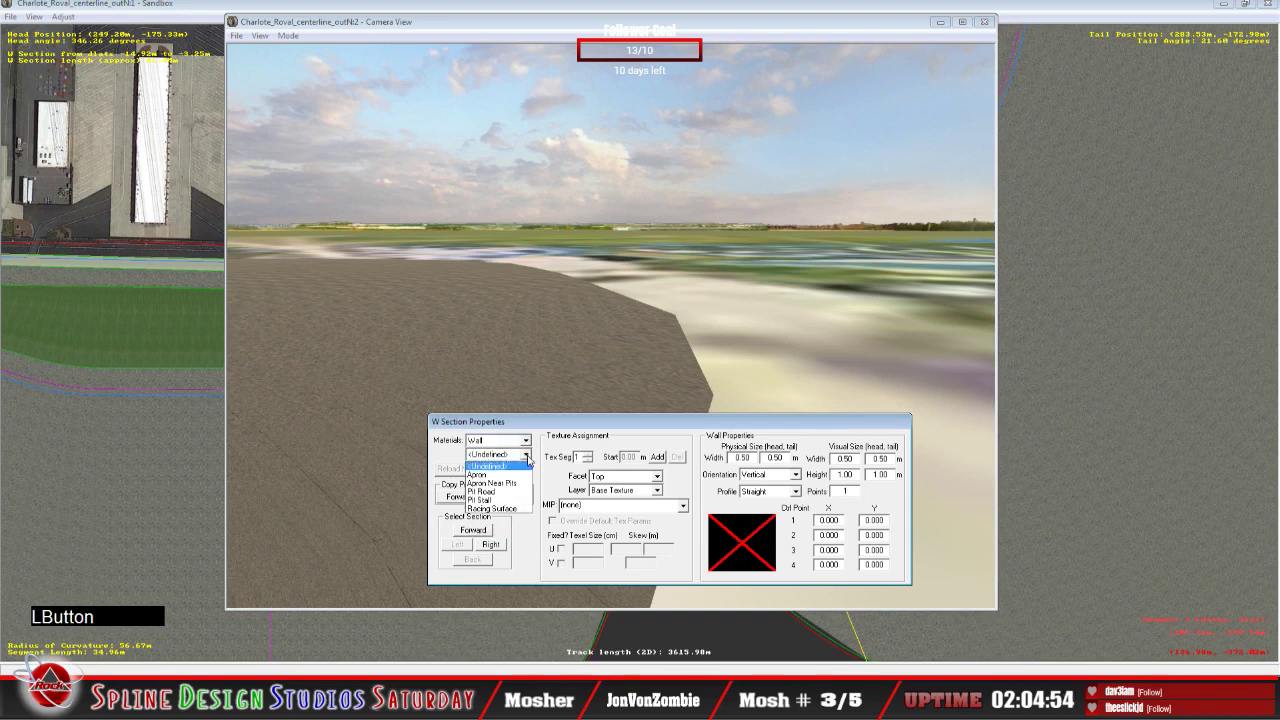
pyautogui.click(515, 512)
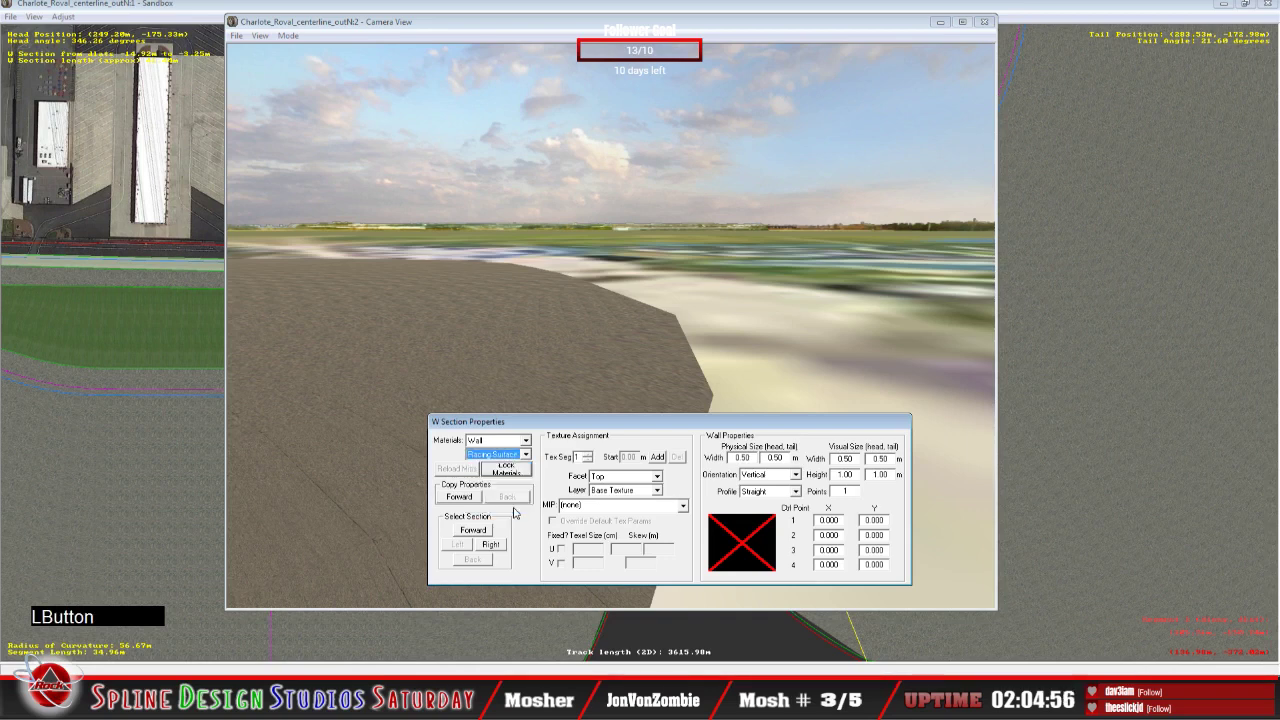
# Step: Assign the wall_top.mip texture to the base texture layer of the selected W section's Top facet
pyautogui.click(684, 507)
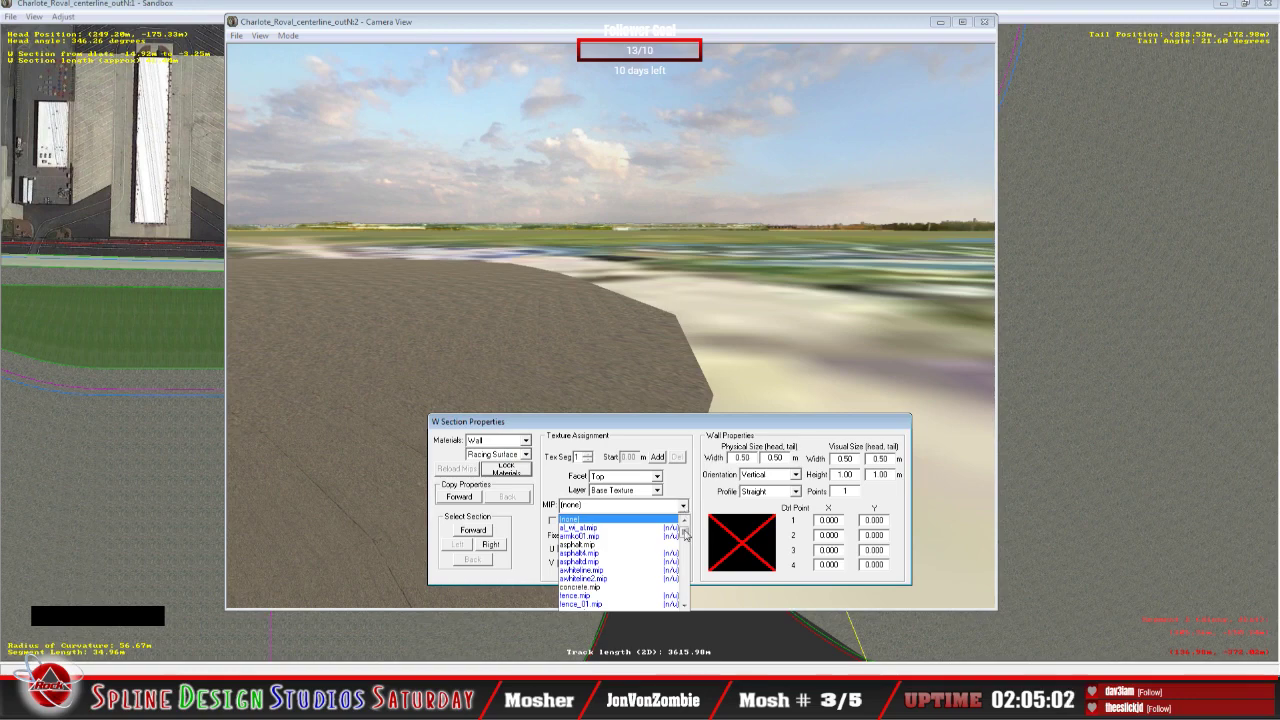
pyautogui.moveTo(686, 533); pyautogui.dragTo(684, 604)
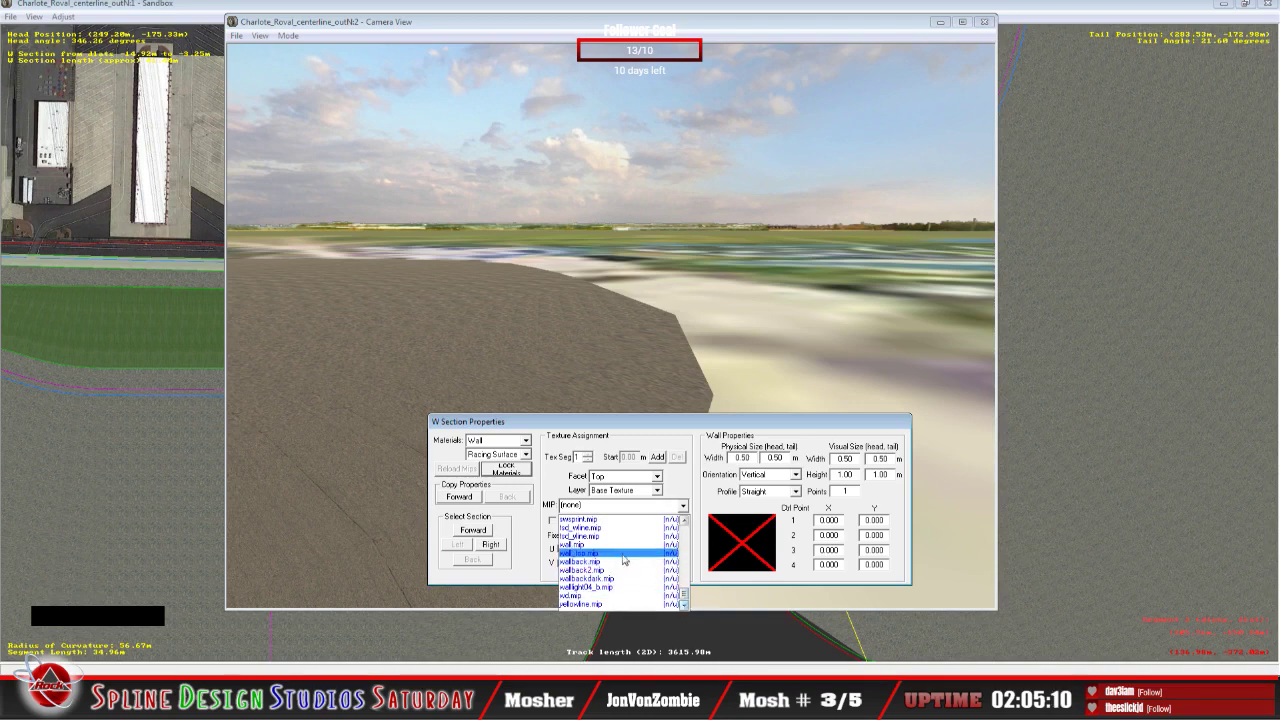
pyautogui.click(624, 556)
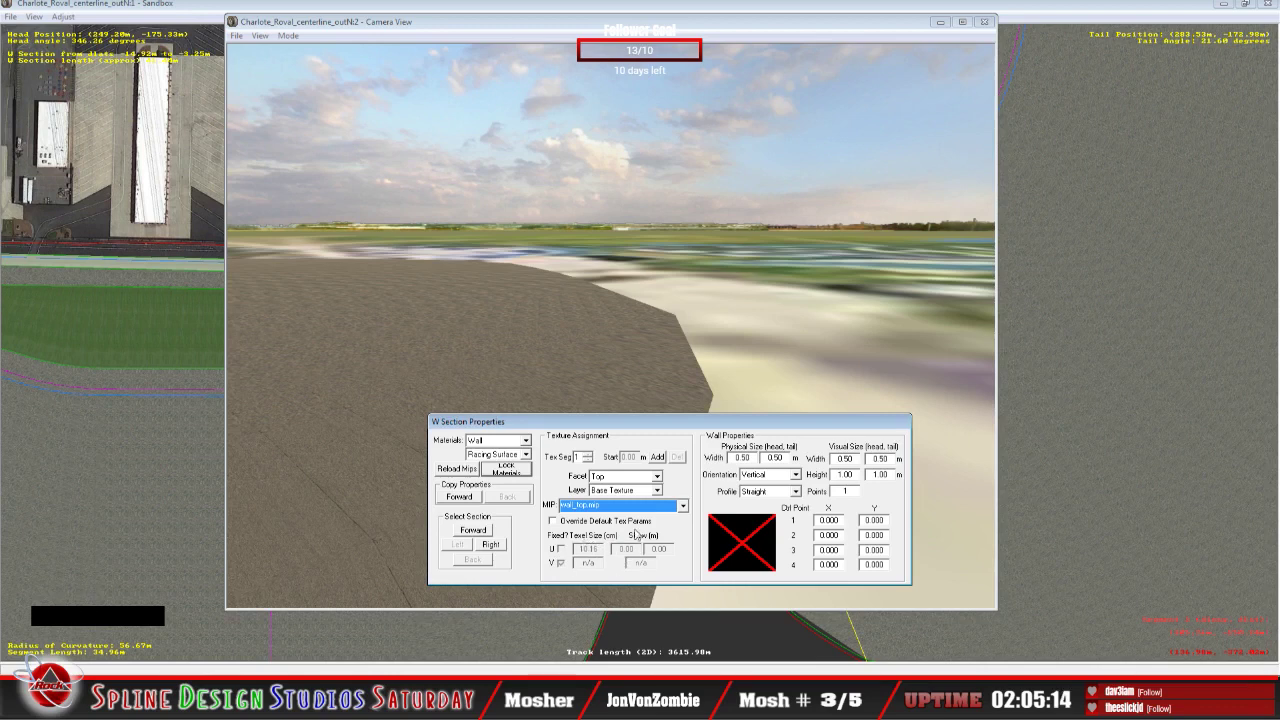
# Step: Override the Top facet's default texture parameters with a U texel size of 1.00 cm, and set the wall orientation to Perpendicular
pyautogui.click(555, 522)
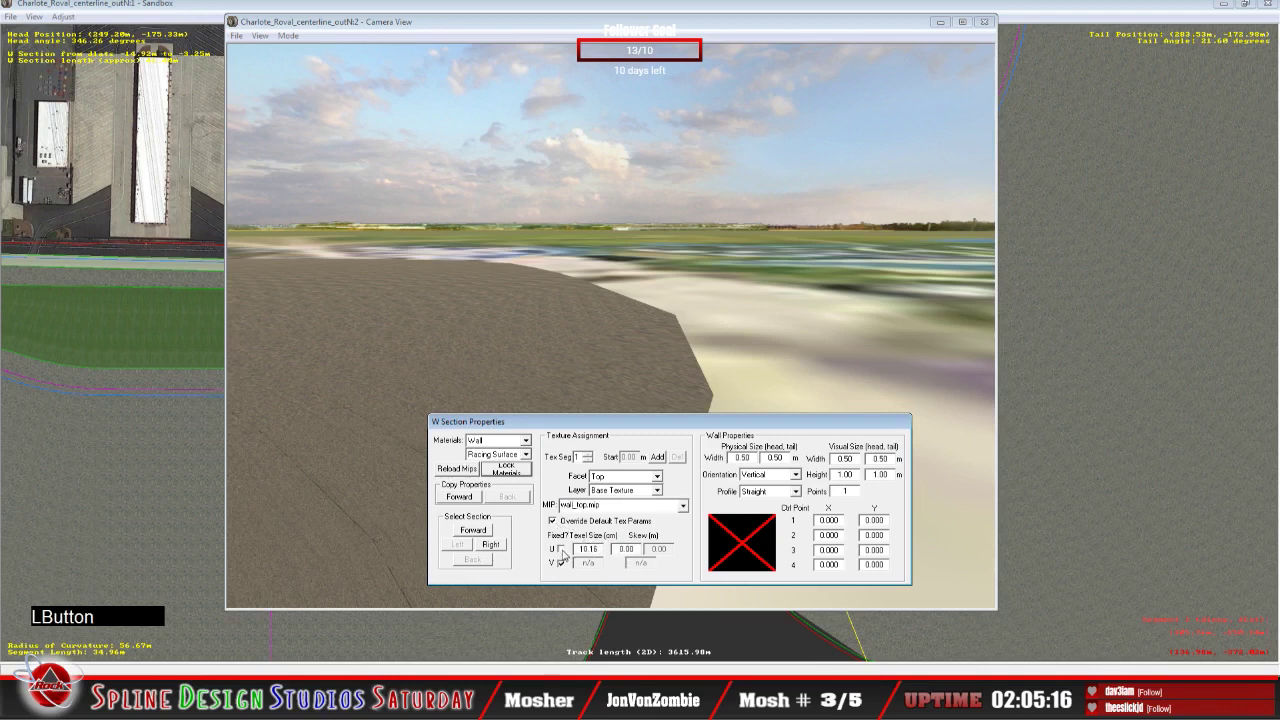
pyautogui.click(577, 550)
pyautogui.press('Delete')
pyautogui.press('Delete')
pyautogui.press('Delete')
pyautogui.press('Delete')
pyautogui.press('Delete')
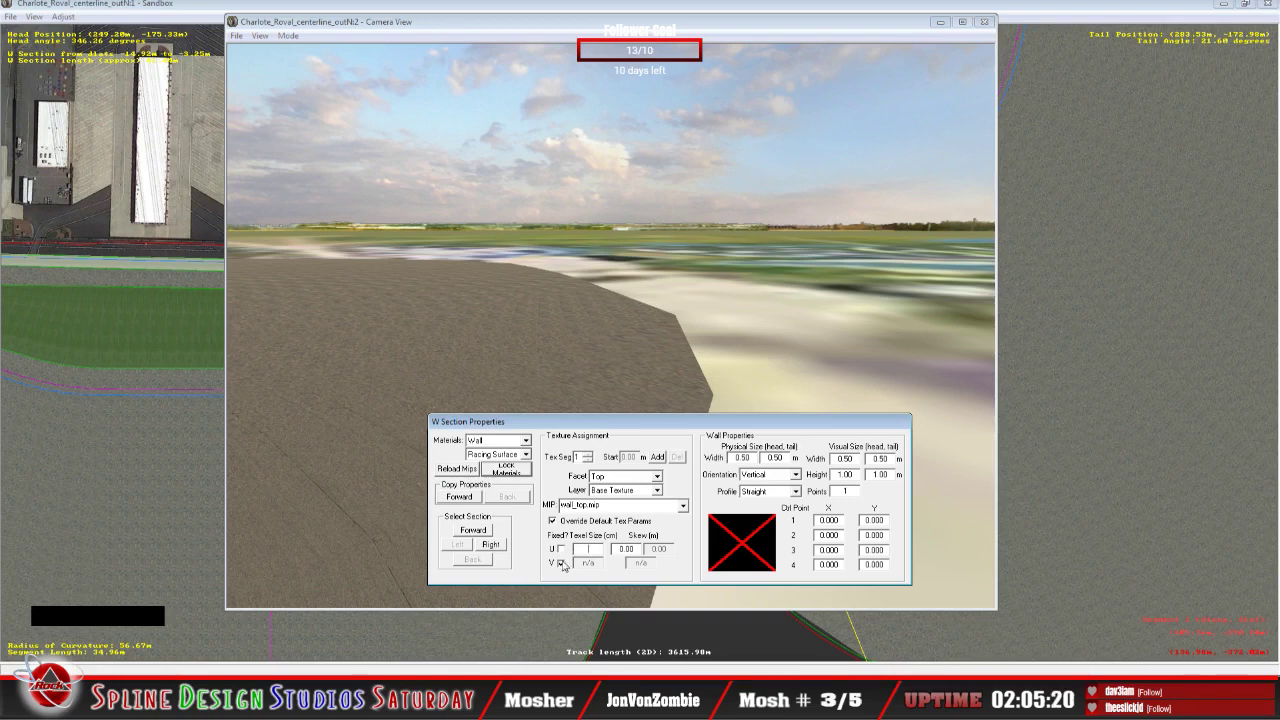
pyautogui.write('1.00')
pyautogui.click(795, 475)
pyautogui.click(785, 495)
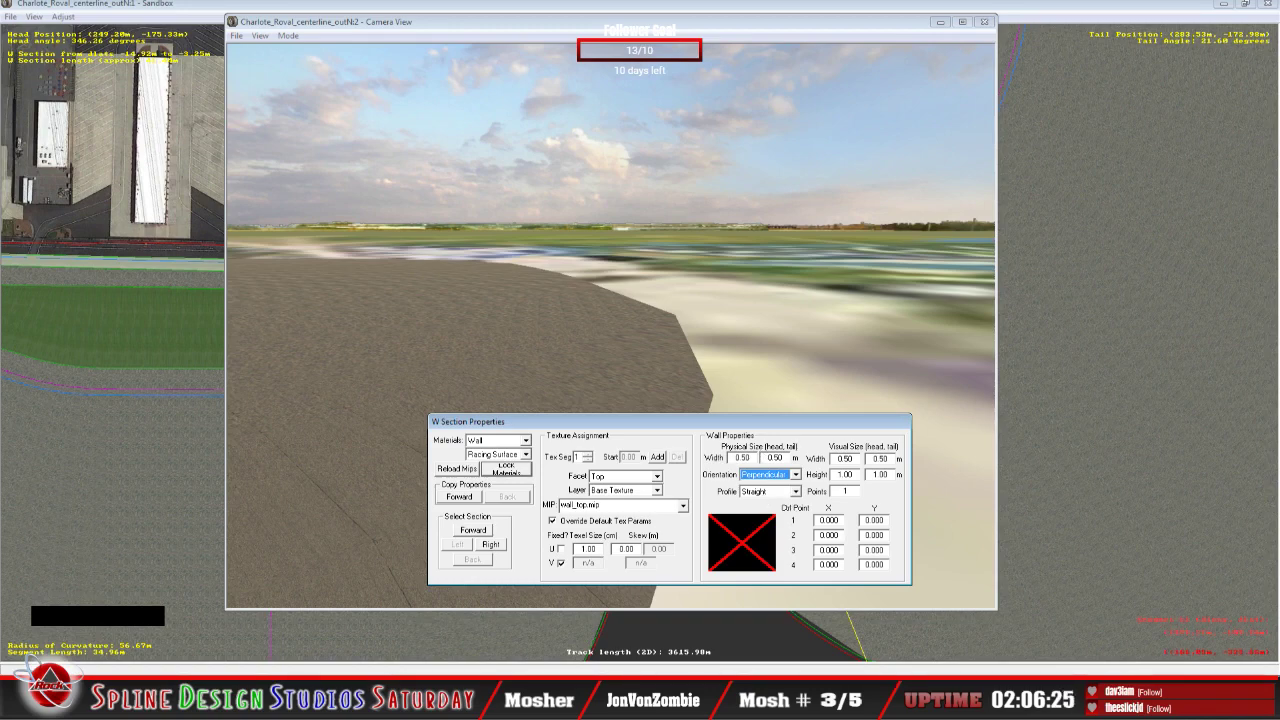
pyautogui.press('shift')
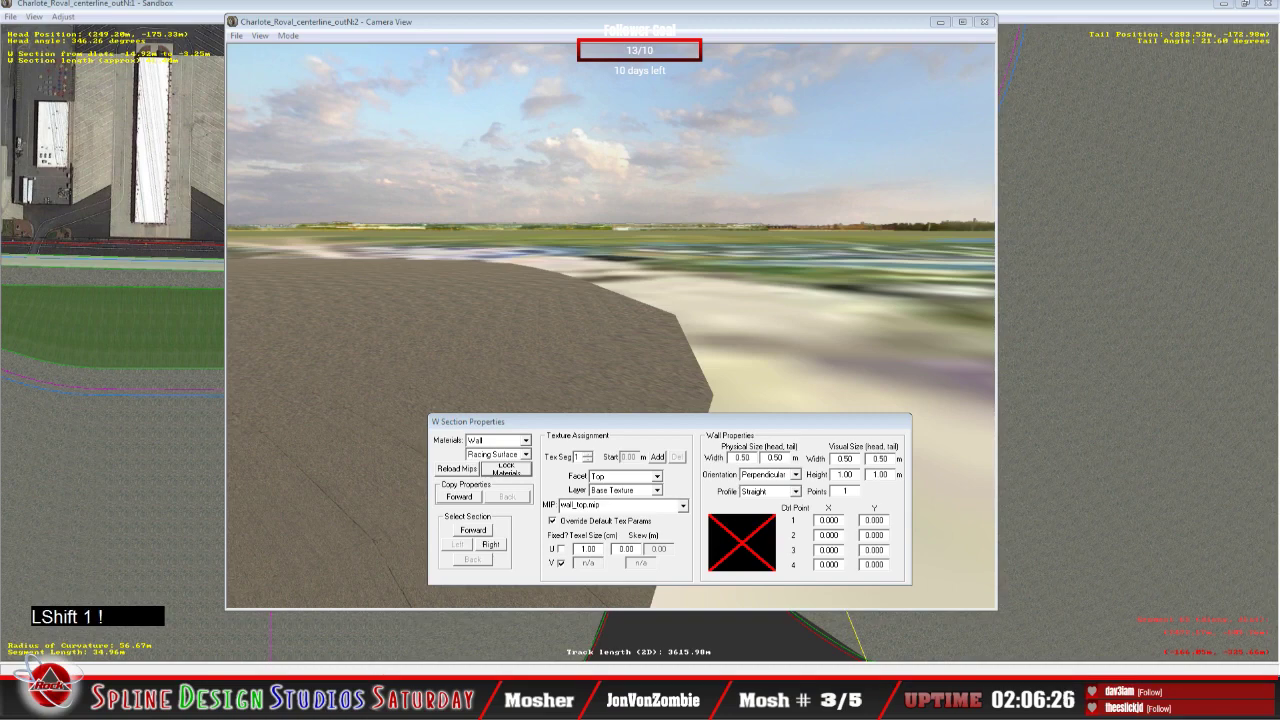
pyautogui.press('c')
pyautogui.press('KP_Enter')
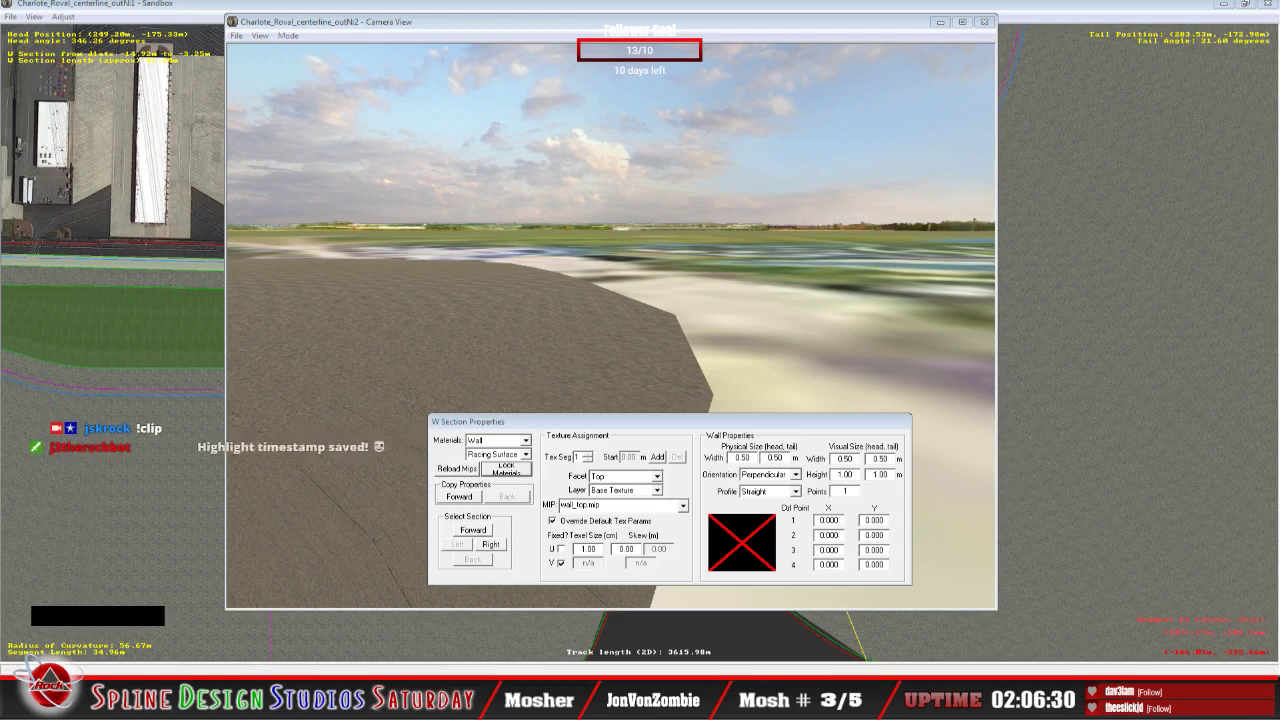
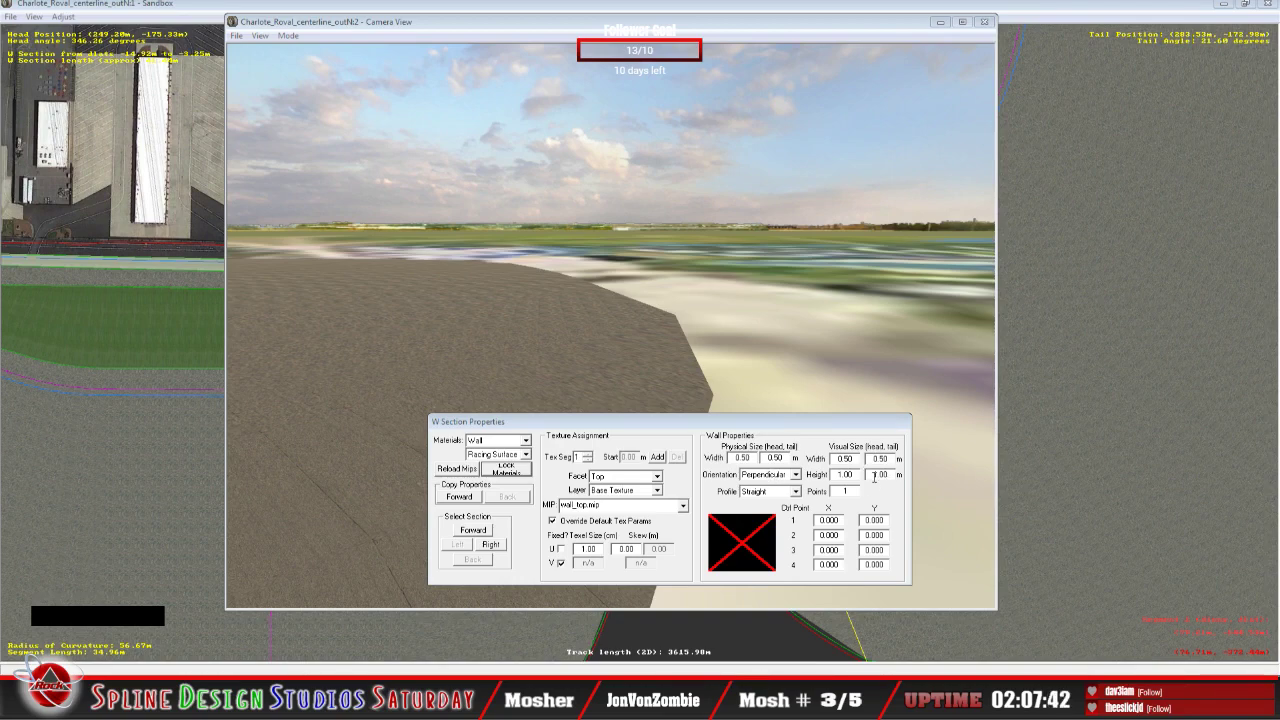
# Step: Fly the 3D camera in slew mode around the track surface to inspect the wall's yellow top strip
pyautogui.click(428, 378)
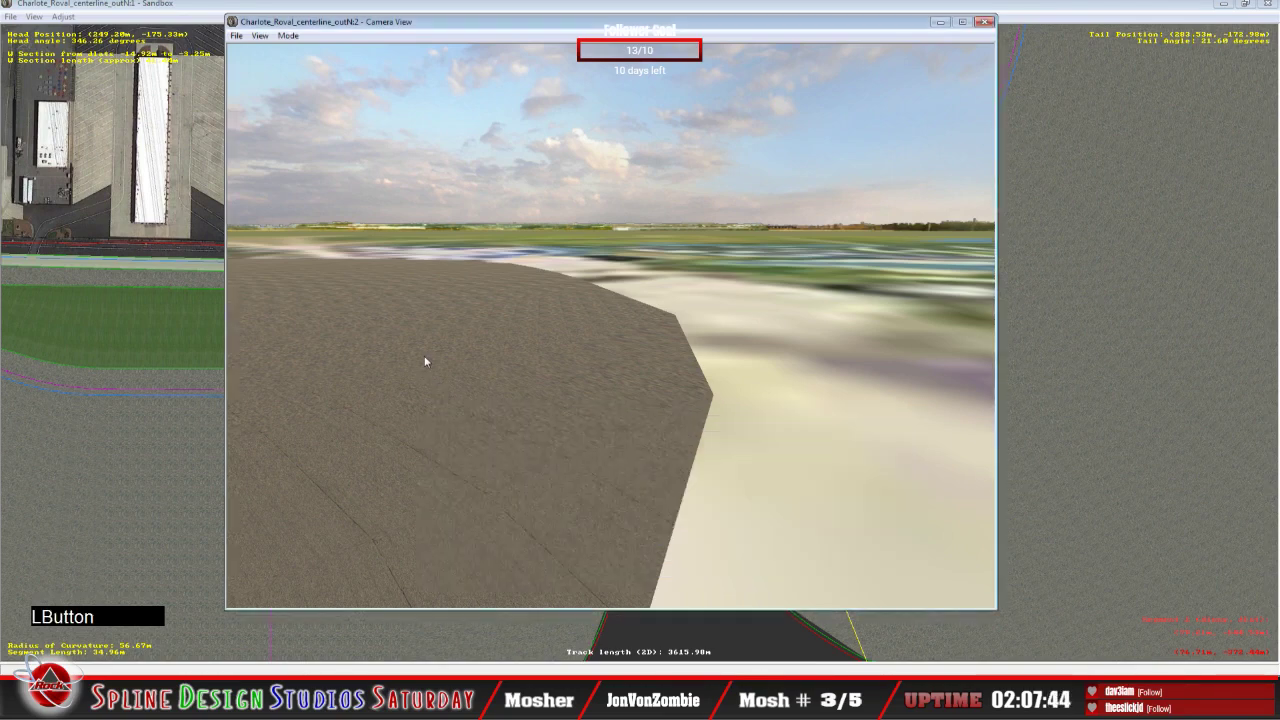
pyautogui.click(288, 35)
pyautogui.click(315, 65)
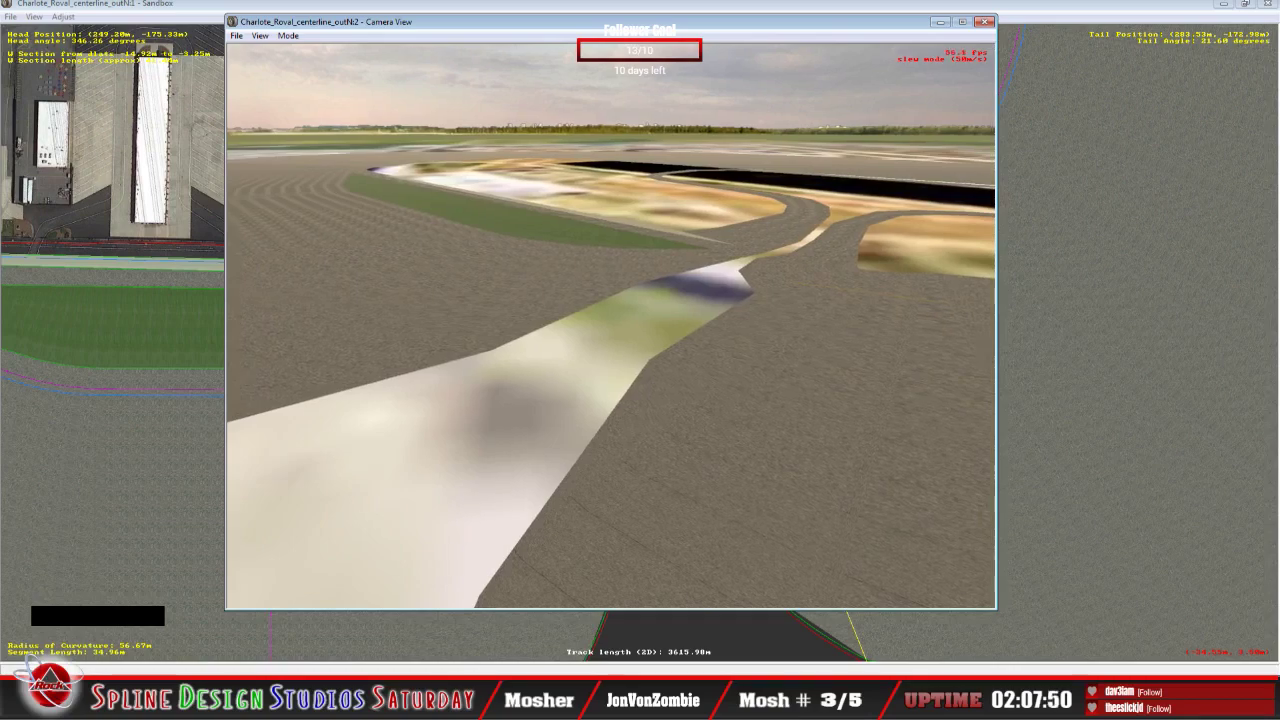
pyautogui.moveTo(610, 325); pyautogui.dragTo(610, 298, button='right')
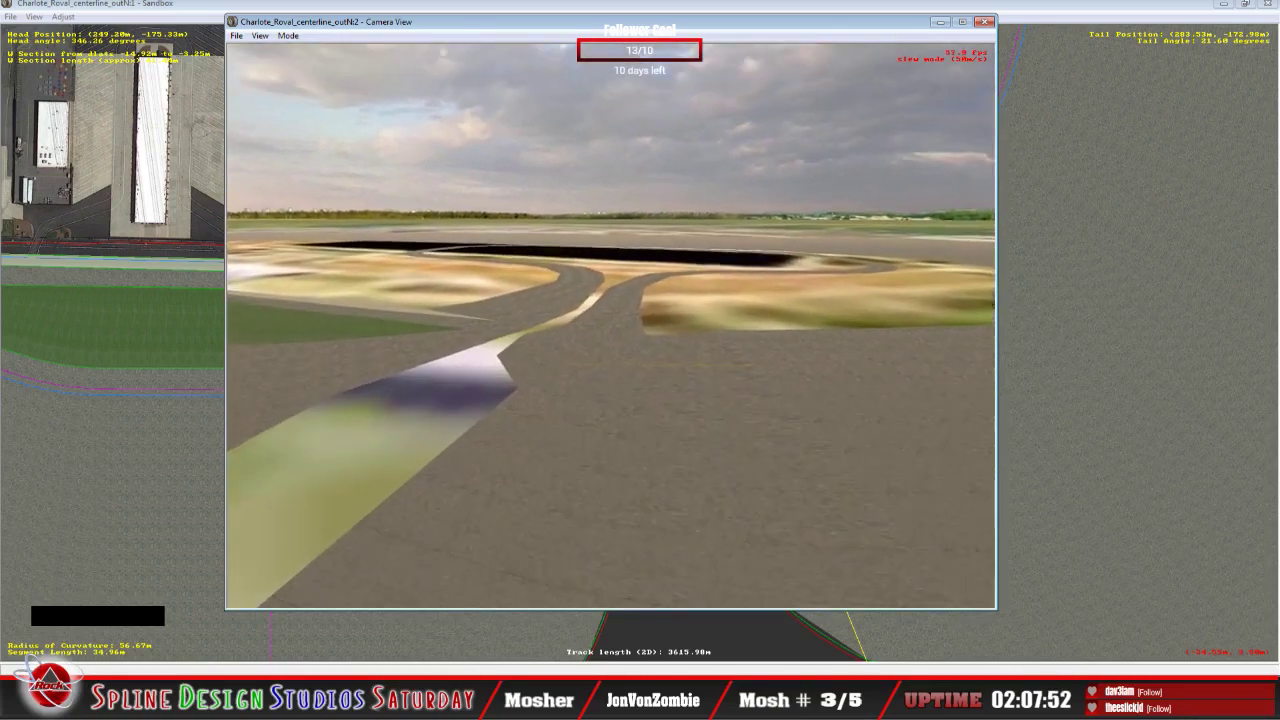
pyautogui.press('Up')
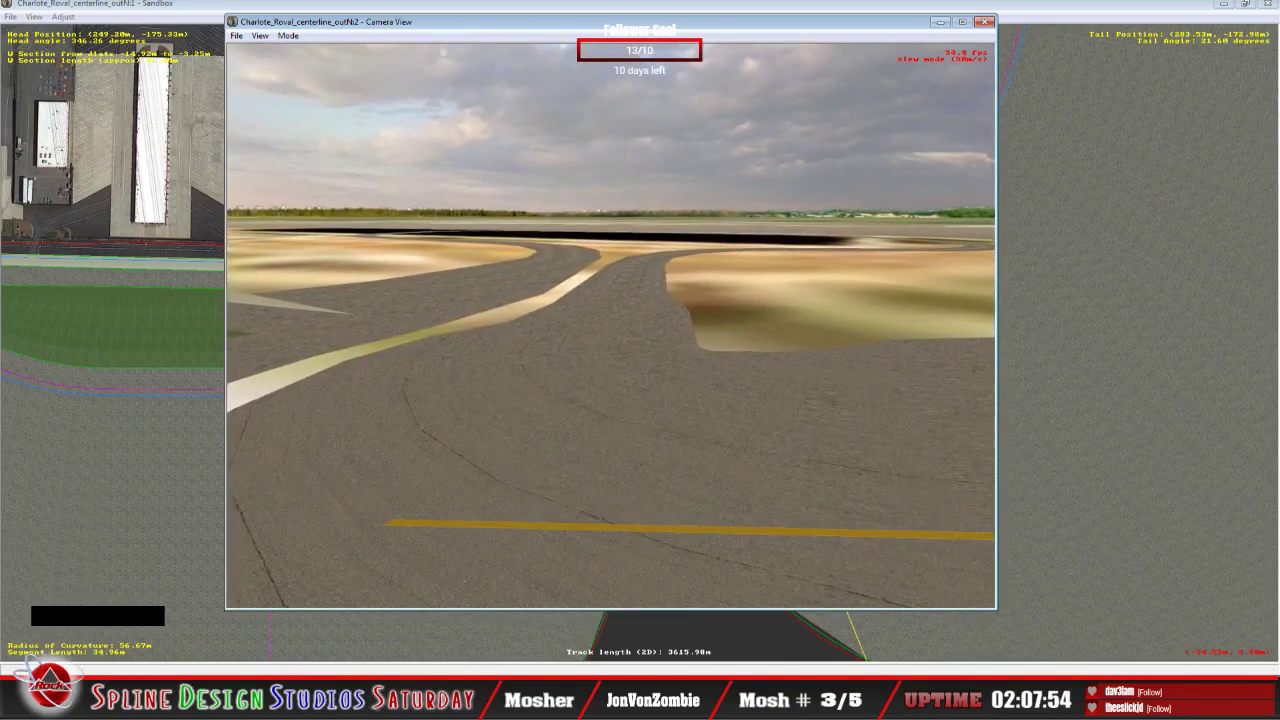
pyautogui.moveTo(610, 325); pyautogui.dragTo(560, 330, button='right')
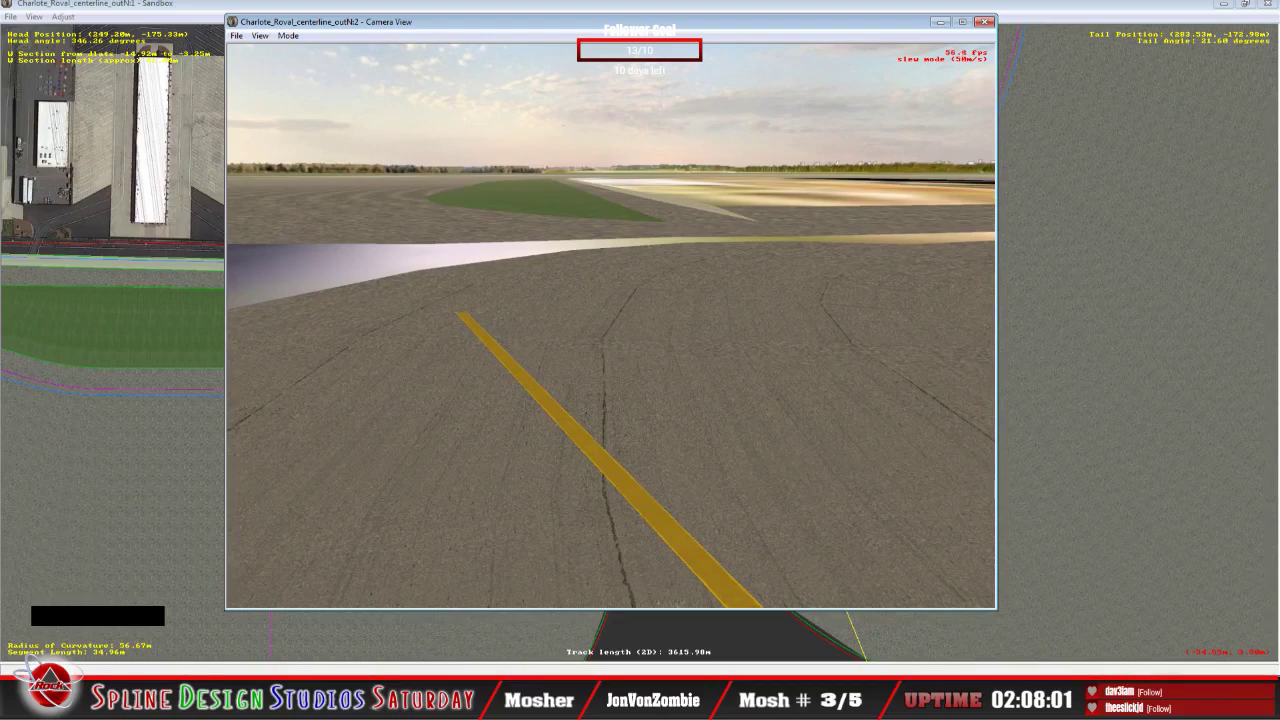
pyautogui.moveTo(560, 330); pyautogui.dragTo(660, 320)
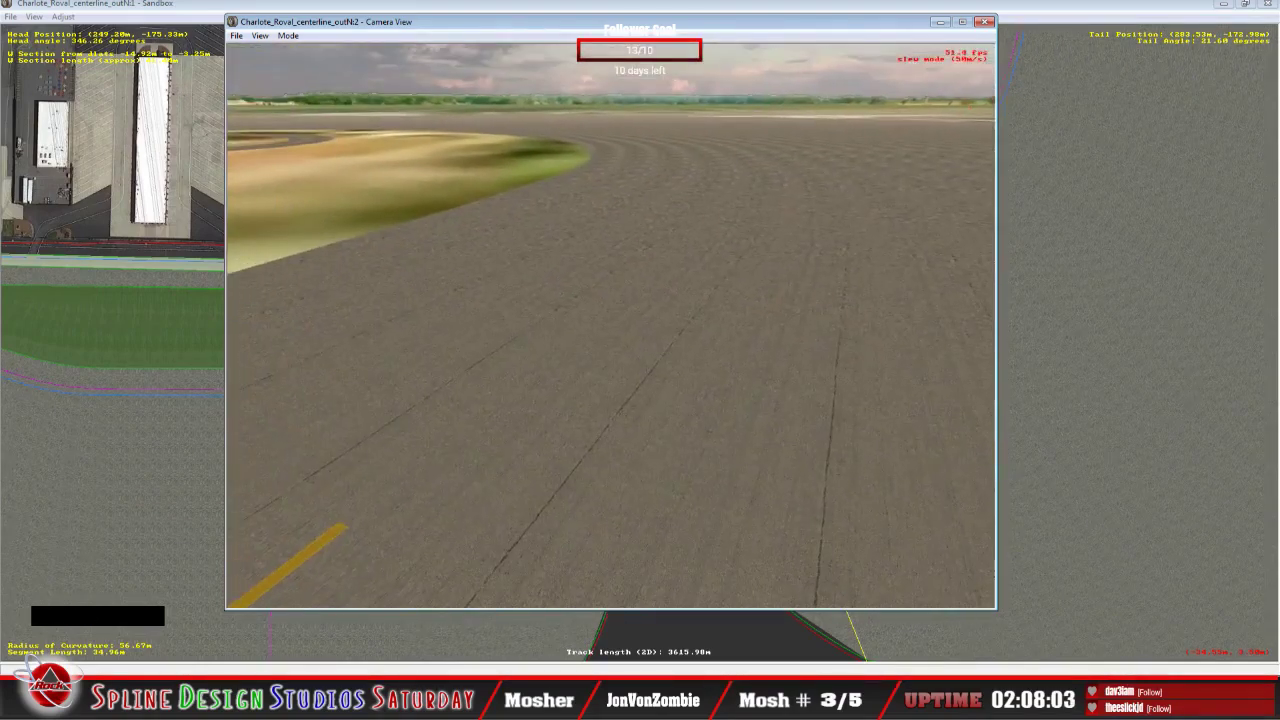
pyautogui.moveTo(610, 330); pyautogui.dragTo(560, 330, button='right')
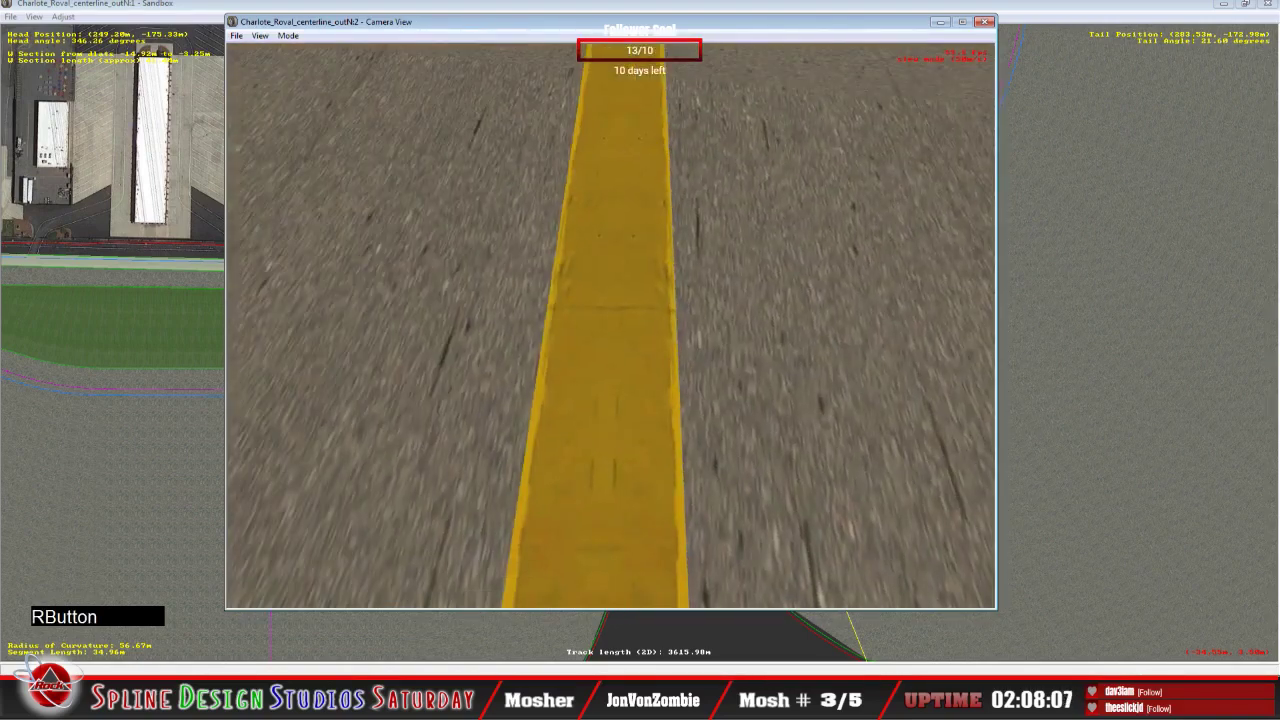
pyautogui.moveTo(610, 330); pyautogui.dragTo(612, 258)
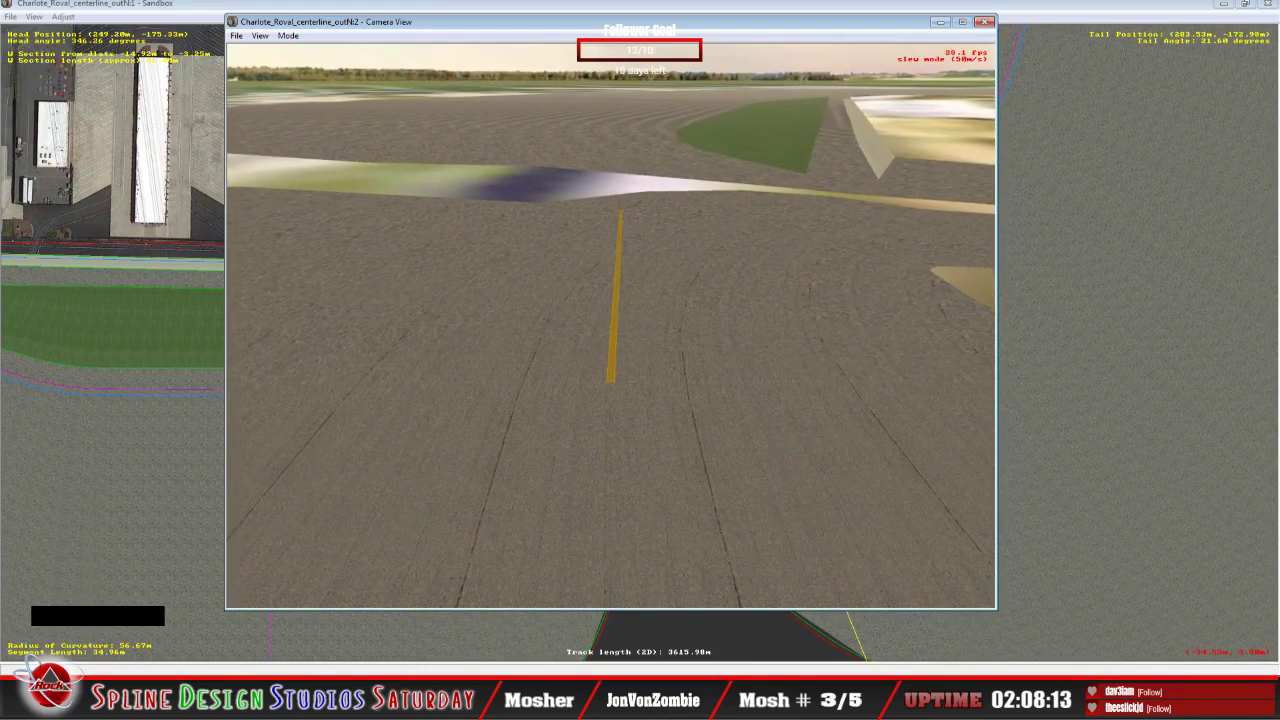
pyautogui.press('space')
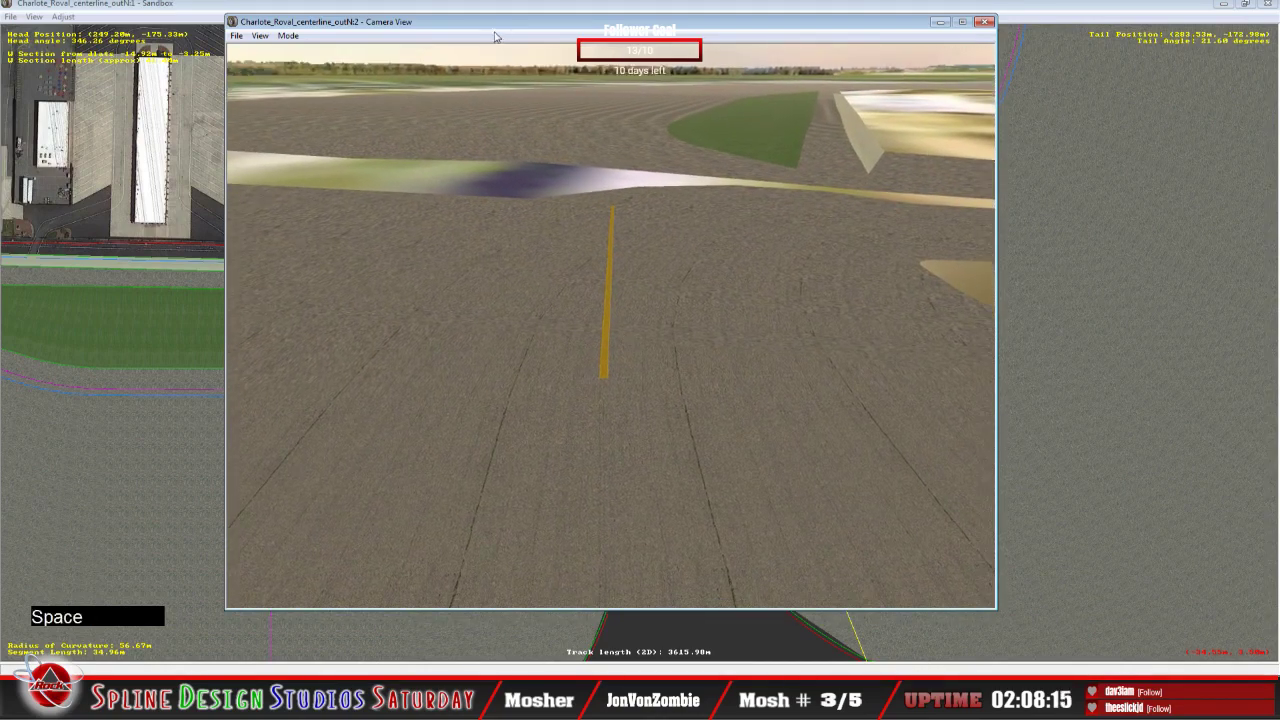
# Step: Return to the overhead track view and examine the selected W section close up
pyautogui.click(543, 314)
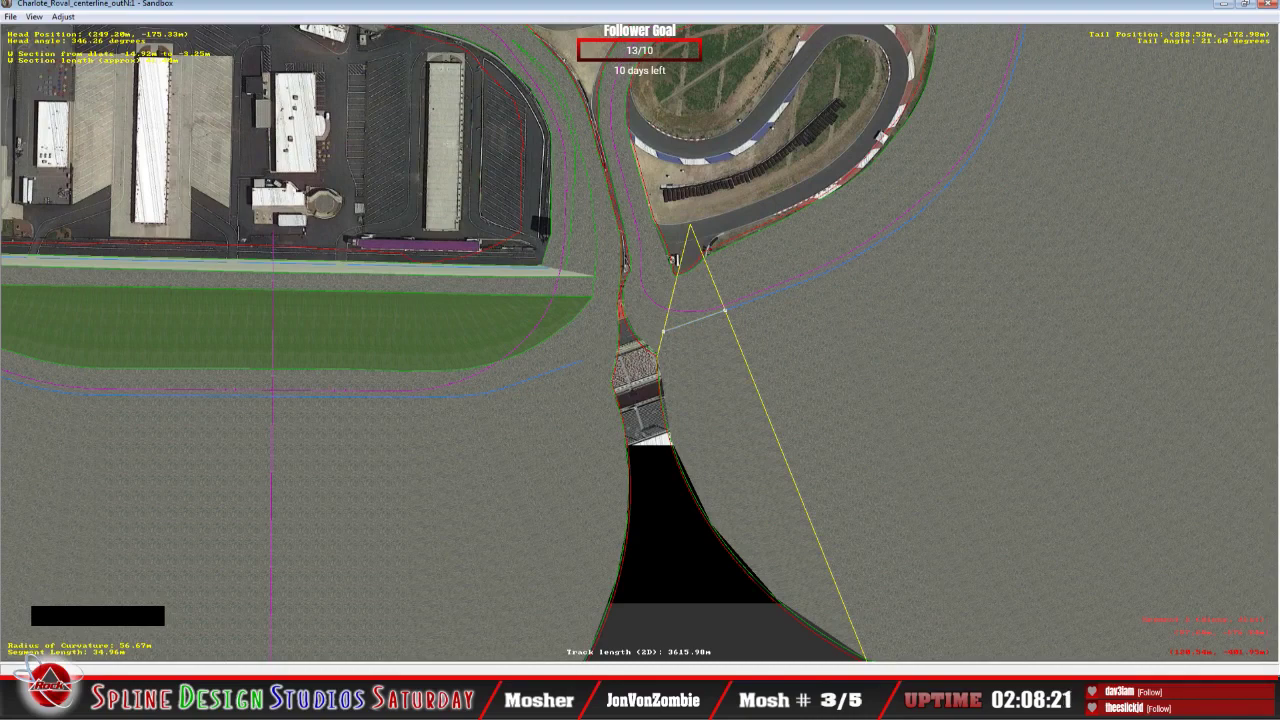
pyautogui.click(462, 700)
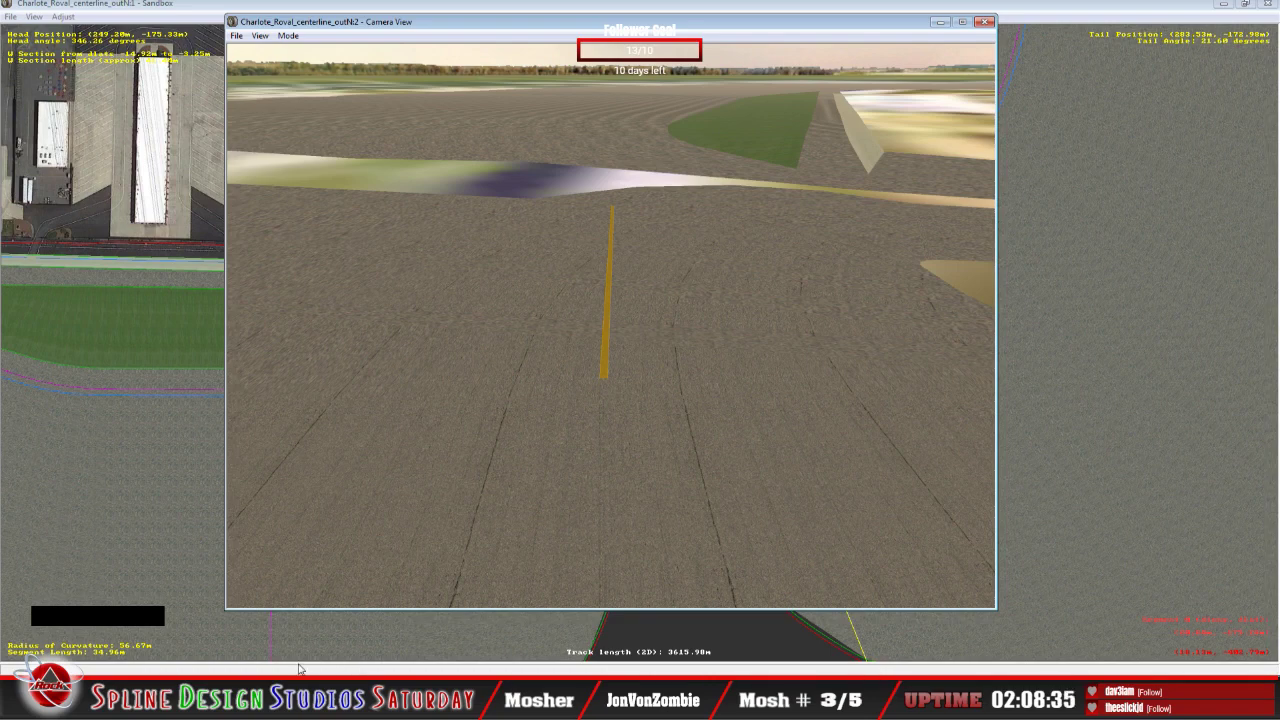
pyautogui.click(345, 511)
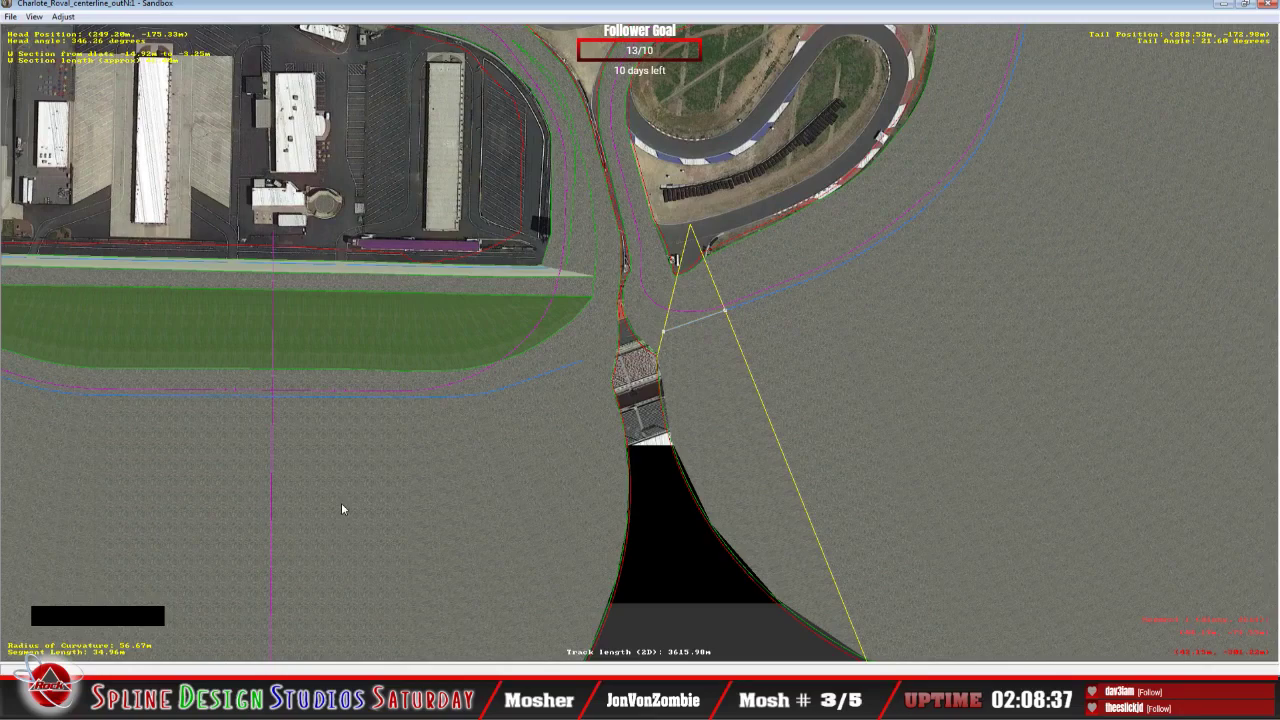
pyautogui.press('z')
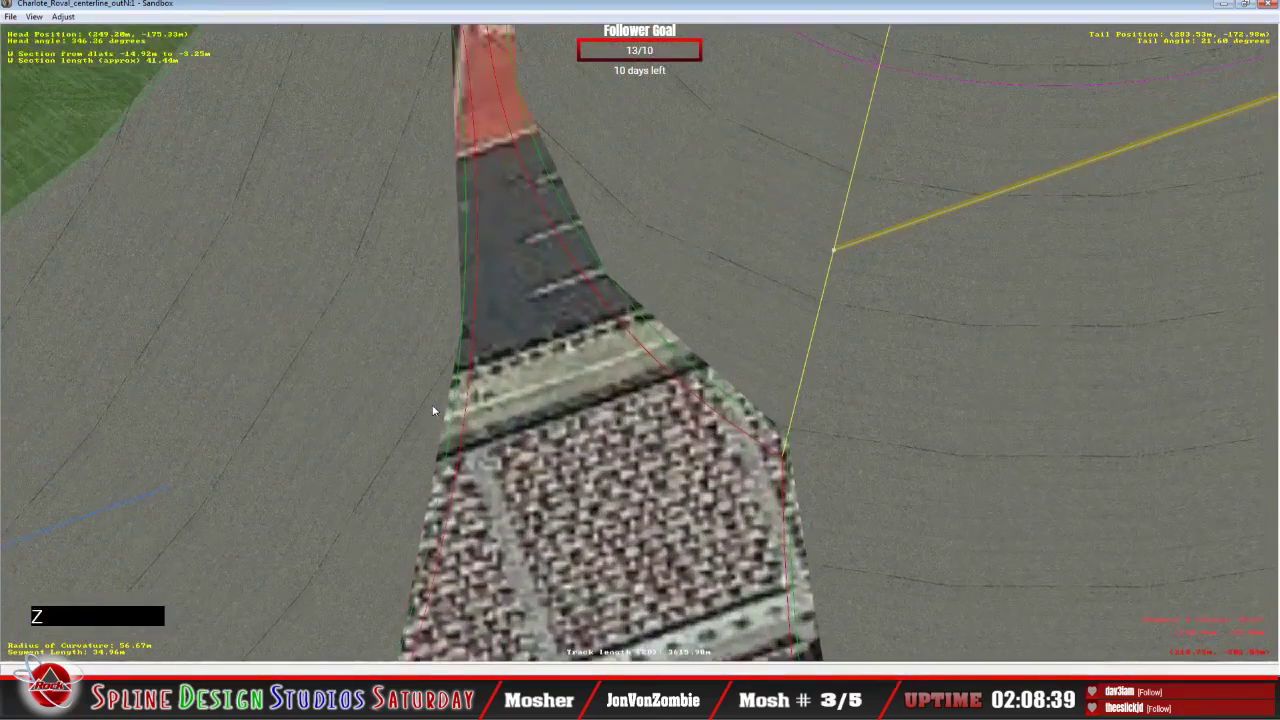
pyautogui.press('c')
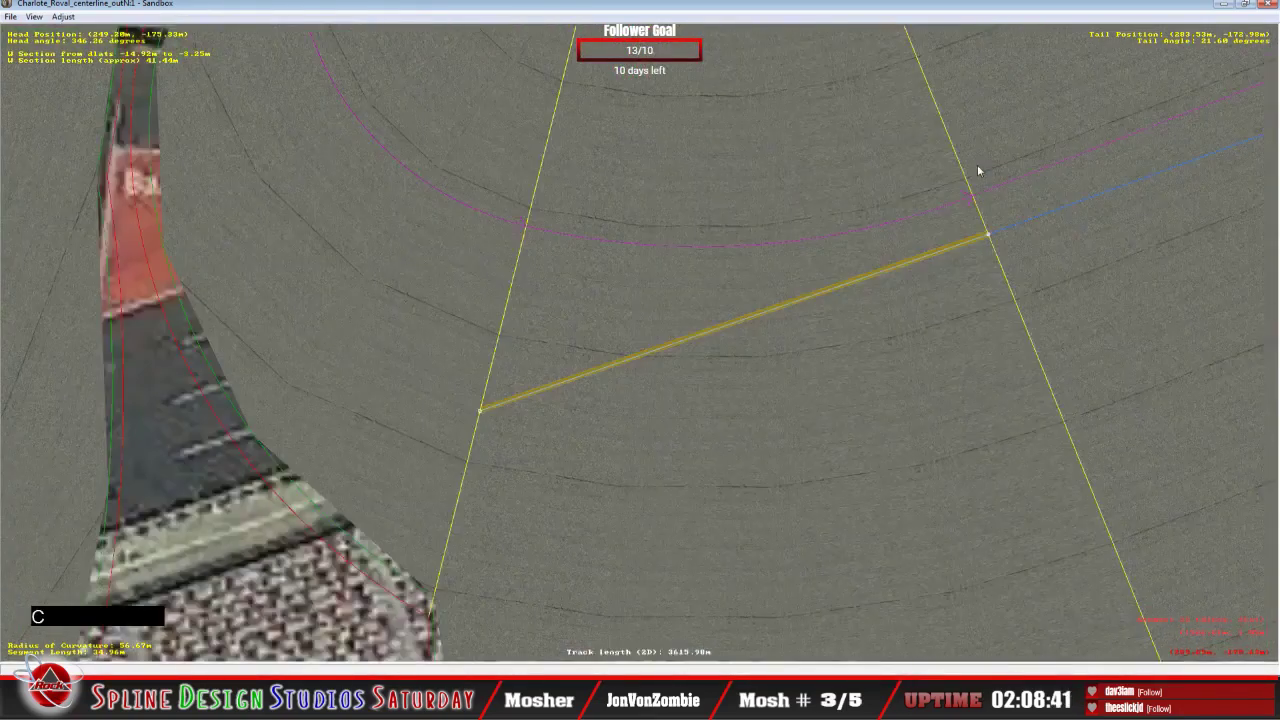
# Step: Bring back the 3D camera view and fly it in slew mode to look along the wall section's left side
pyautogui.click(315, 641)
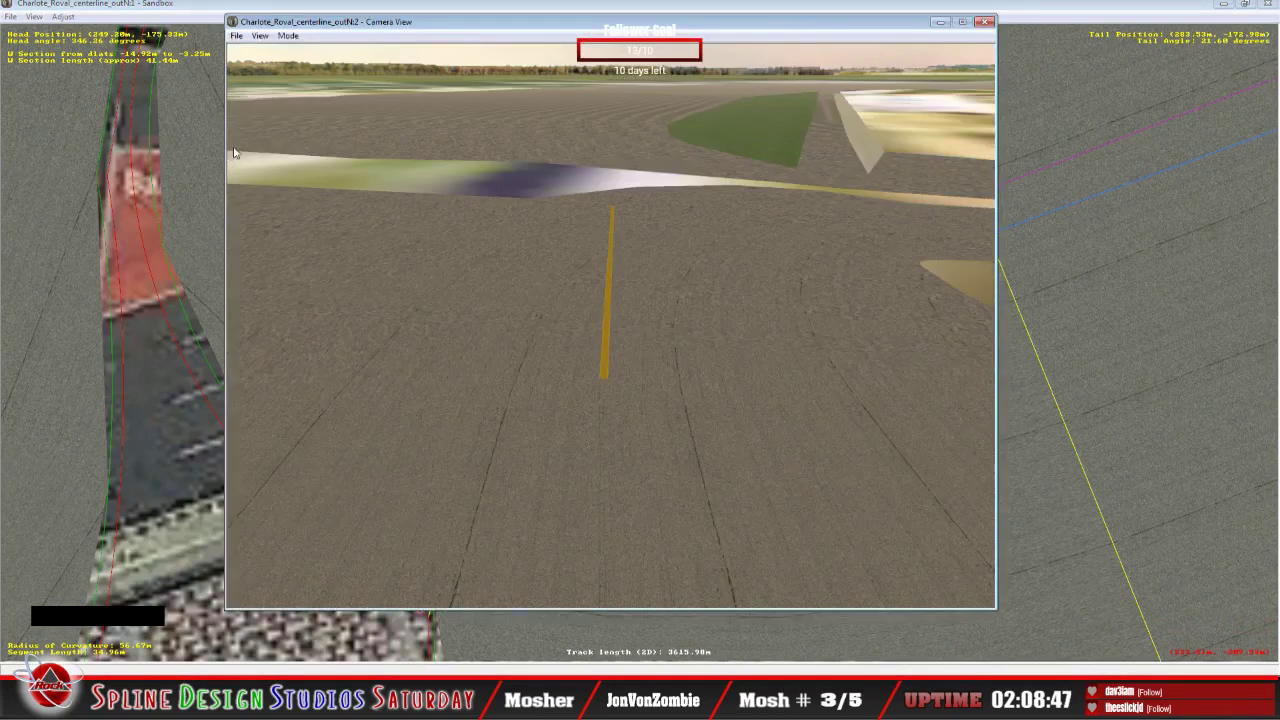
pyautogui.click(288, 35)
pyautogui.moveTo(293, 66); pyautogui.dragTo(293, 66, button='right')
pyautogui.moveTo(293, 66); pyautogui.dragTo(293, 66)
pyautogui.moveTo(293, 66); pyautogui.dragTo(293, 66, button='right')
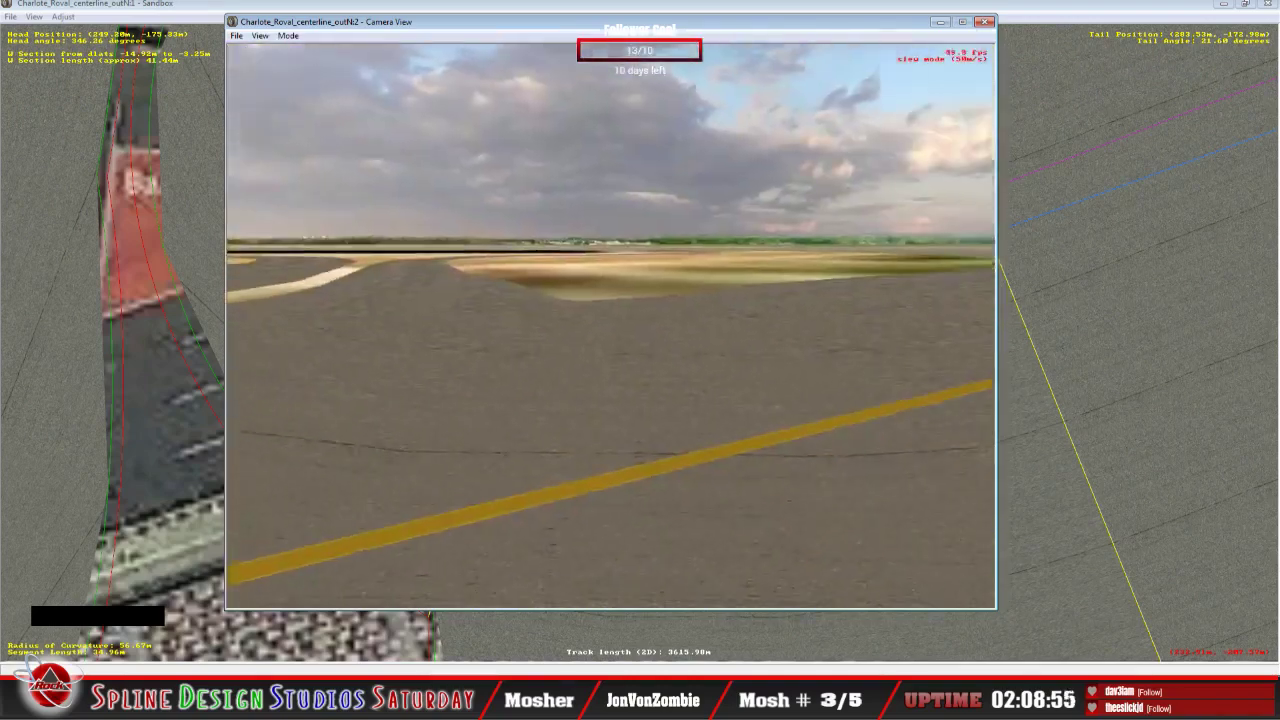
pyautogui.moveTo(293, 66); pyautogui.dragTo(293, 66)
pyautogui.moveTo(293, 66); pyautogui.dragTo(293, 66, button='right')
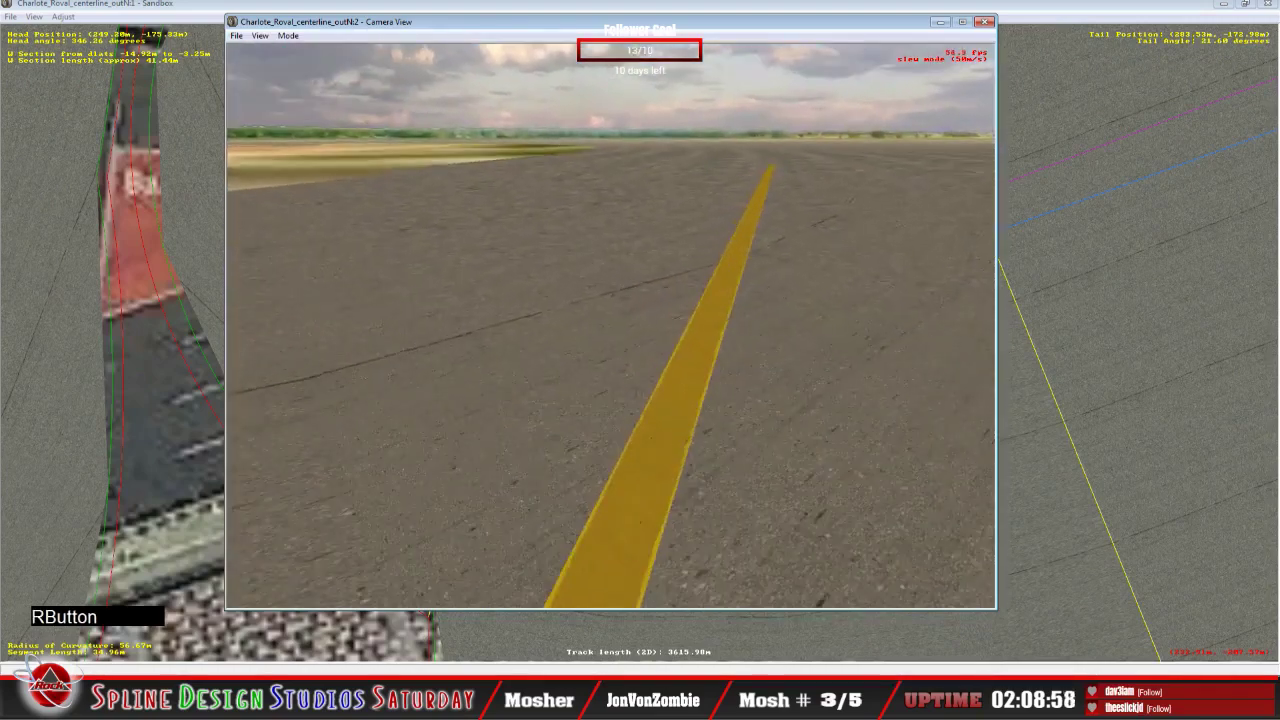
pyautogui.moveTo(293, 66); pyautogui.dragTo(293, 66)
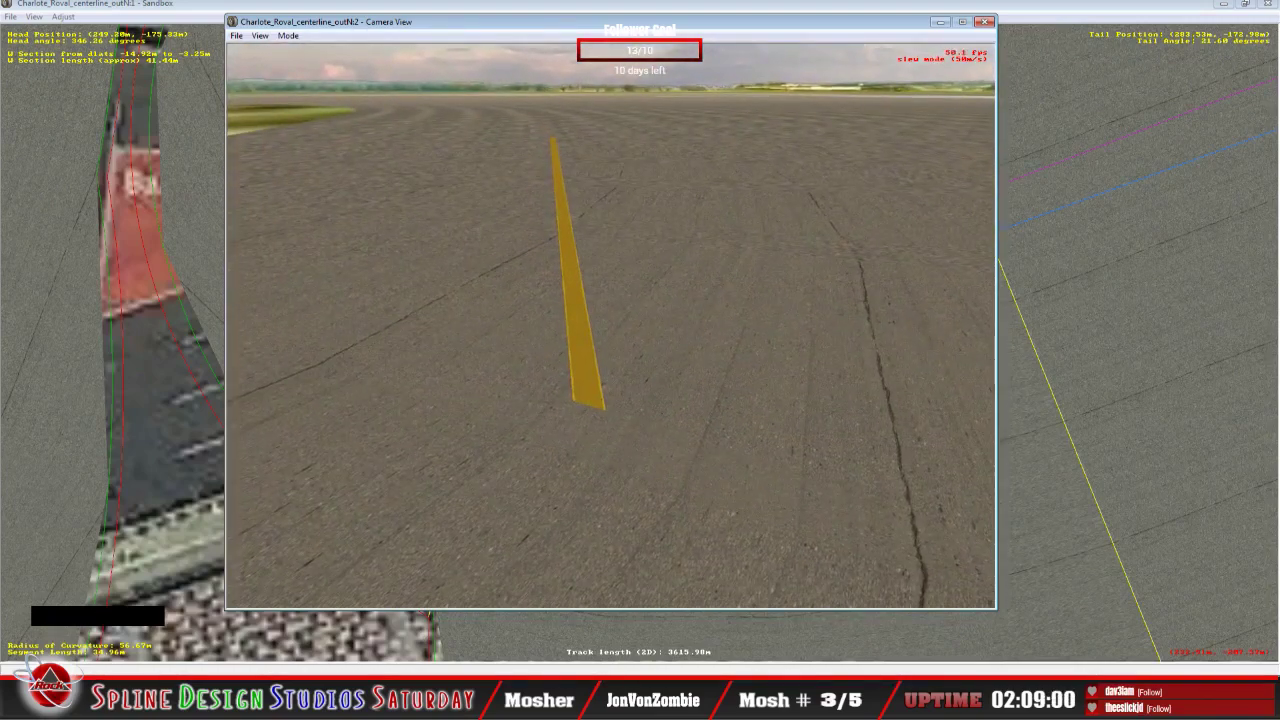
pyautogui.moveTo(293, 66); pyautogui.dragTo(293, 66, button='right')
pyautogui.moveTo(293, 66); pyautogui.dragTo(293, 66)
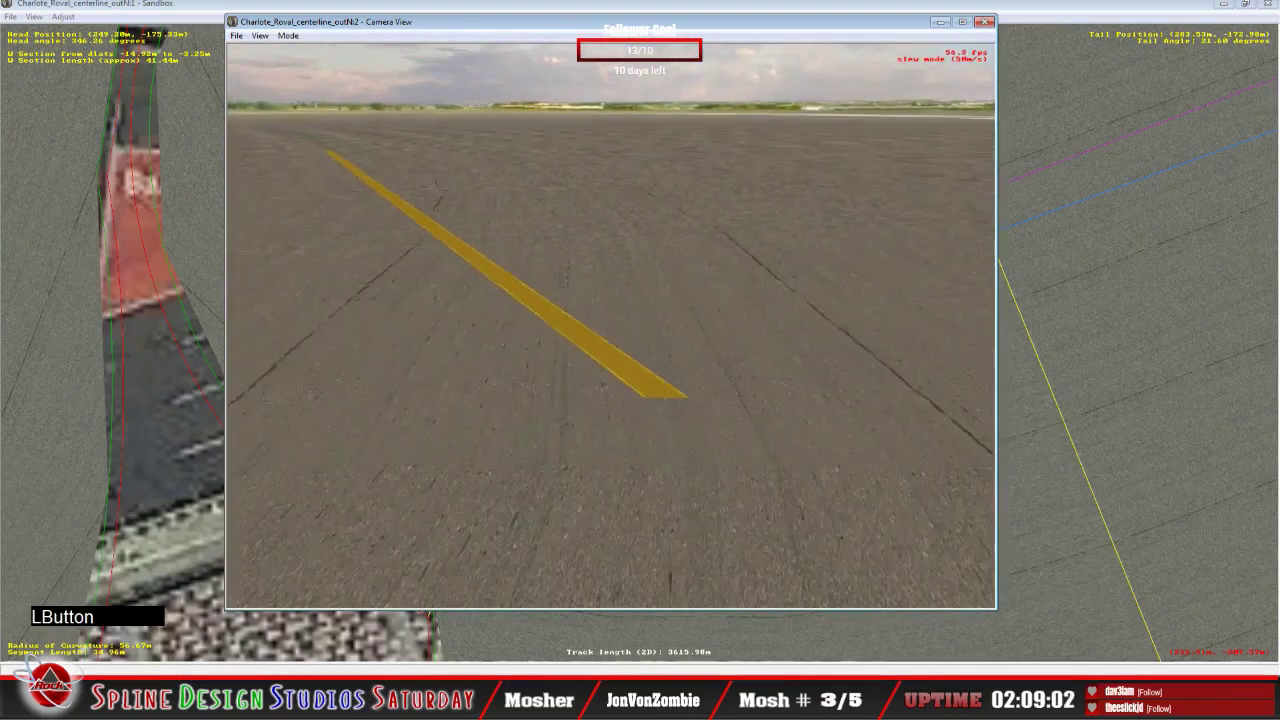
pyautogui.moveTo(613, 332); pyautogui.dragTo(613, 332)
pyautogui.press('space')
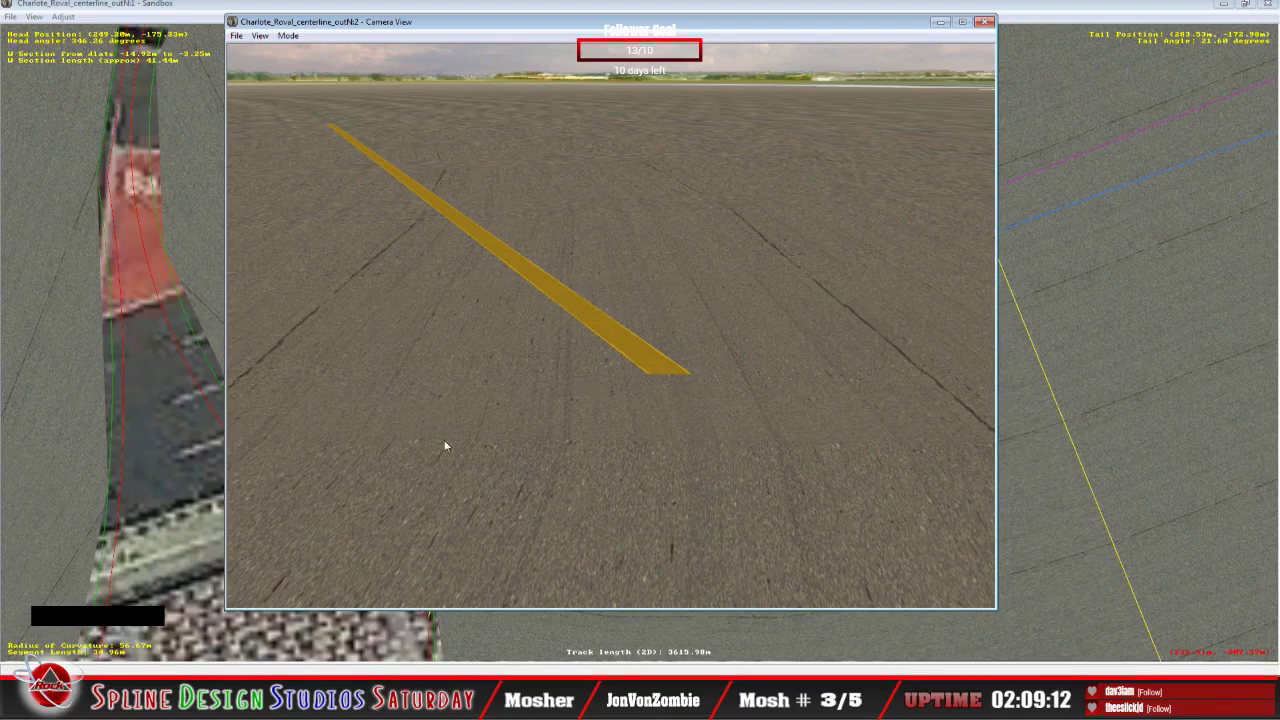
# Step: Reopen the W section properties and assign the wall.mip texture to the wall's Left facet
pyautogui.doubleClick(287, 623)
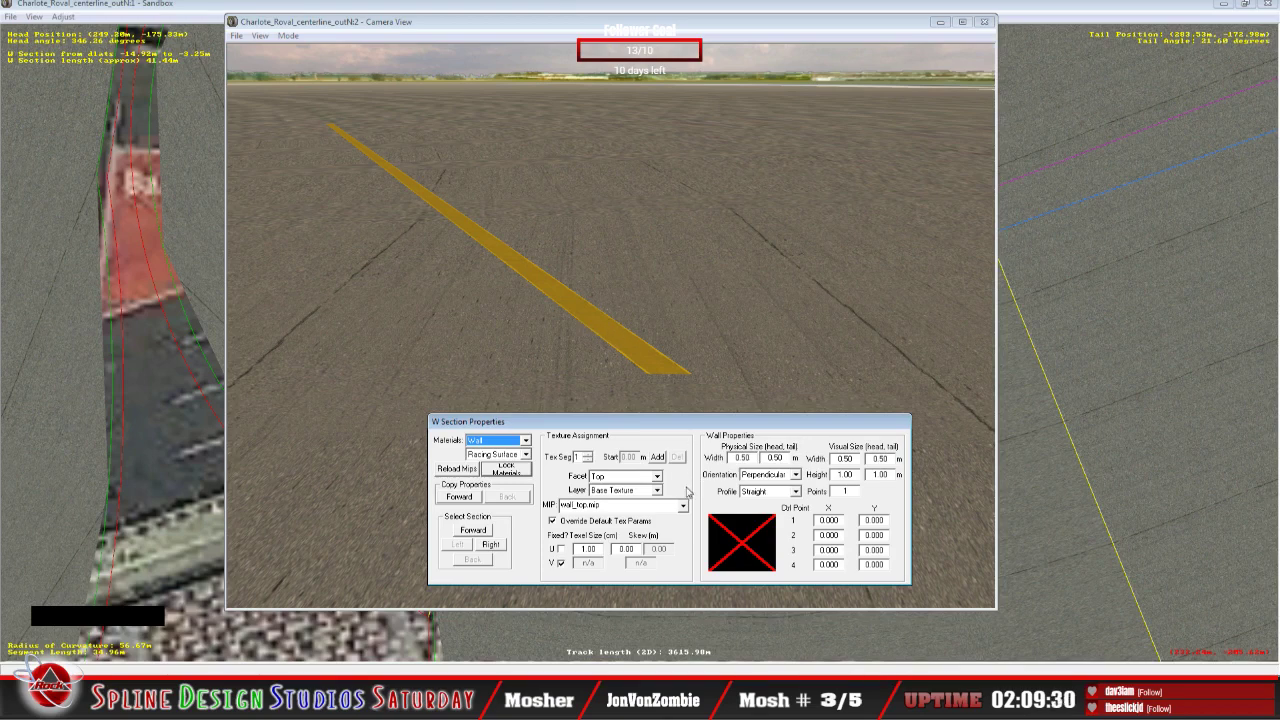
pyautogui.click(656, 477)
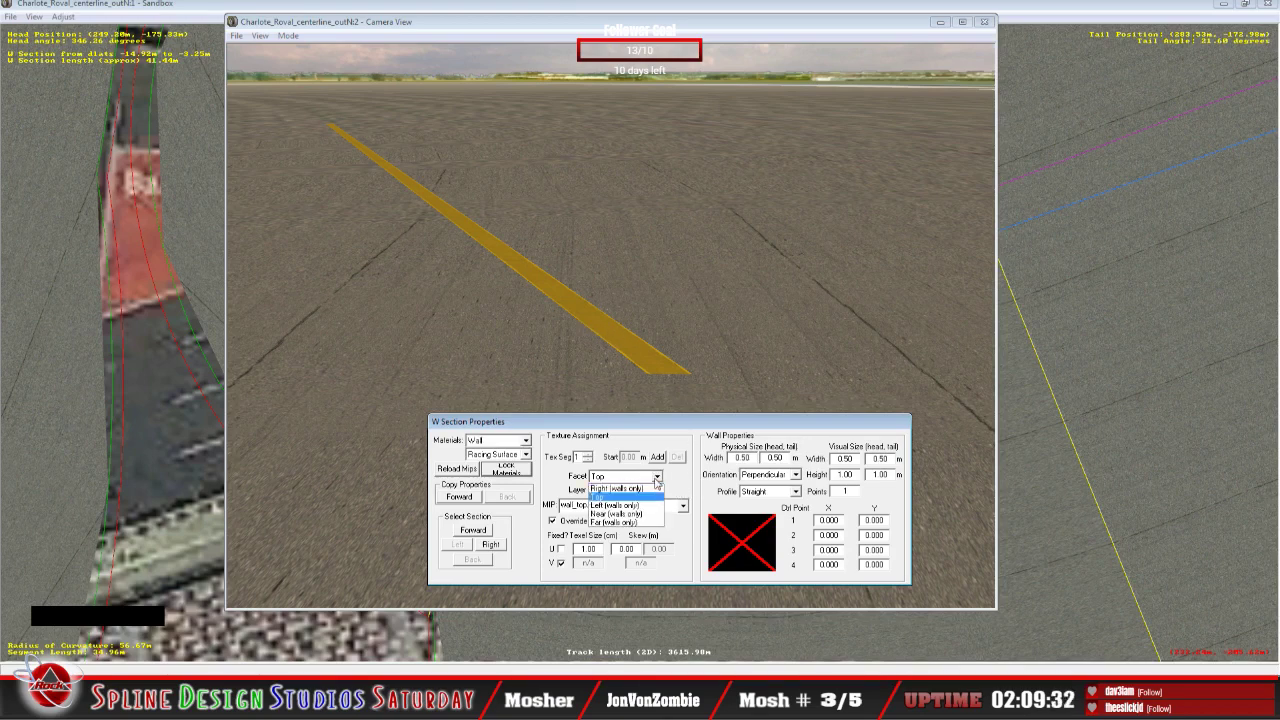
pyautogui.click(640, 505)
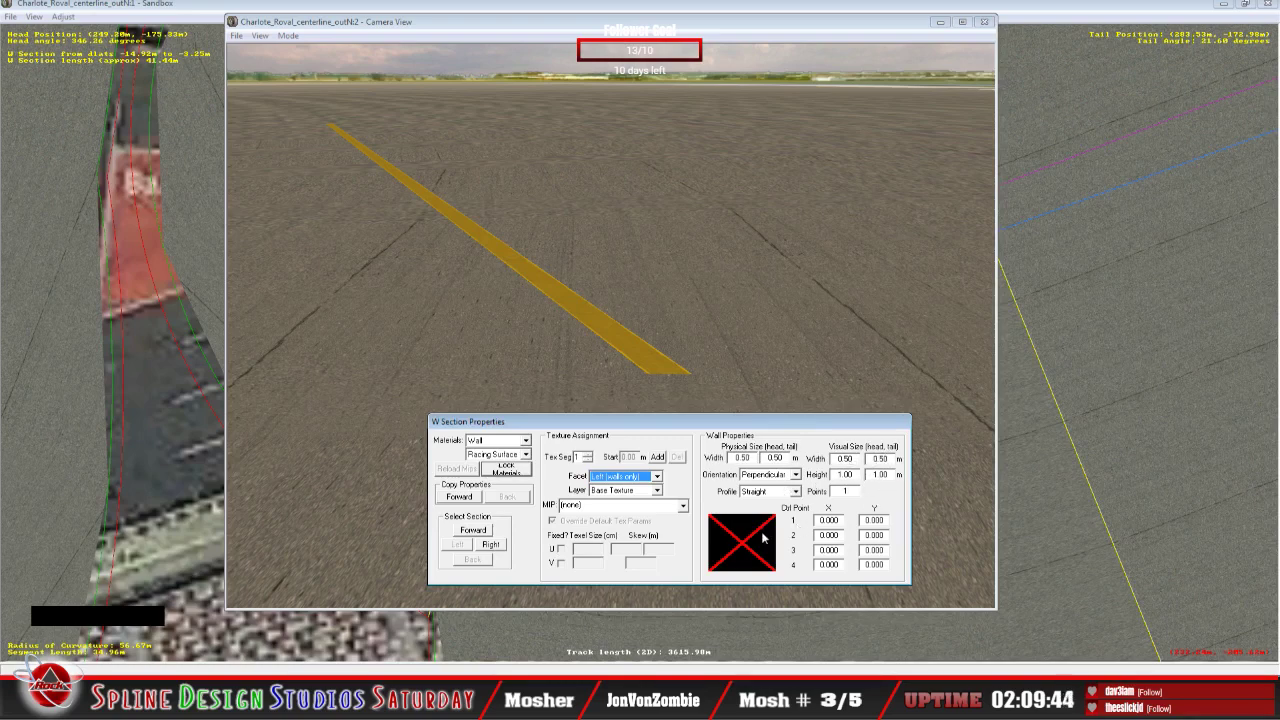
pyautogui.click(684, 509)
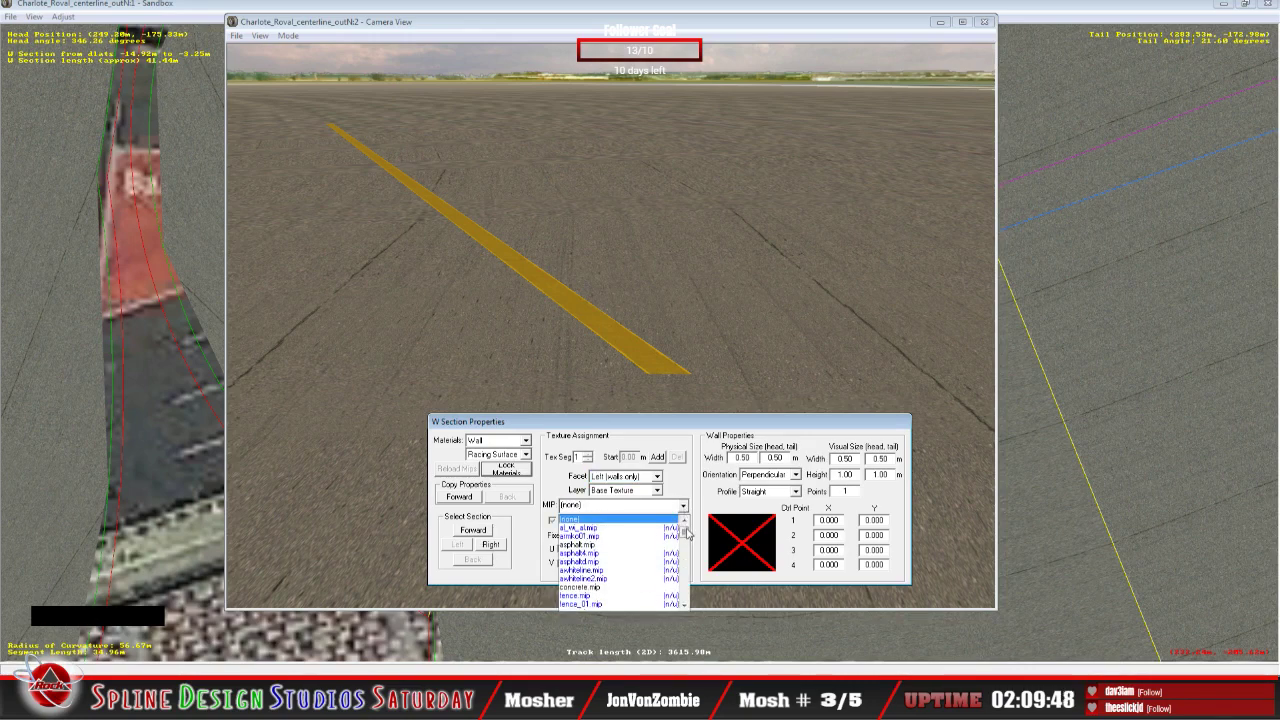
pyautogui.moveTo(687, 537); pyautogui.dragTo(683, 604)
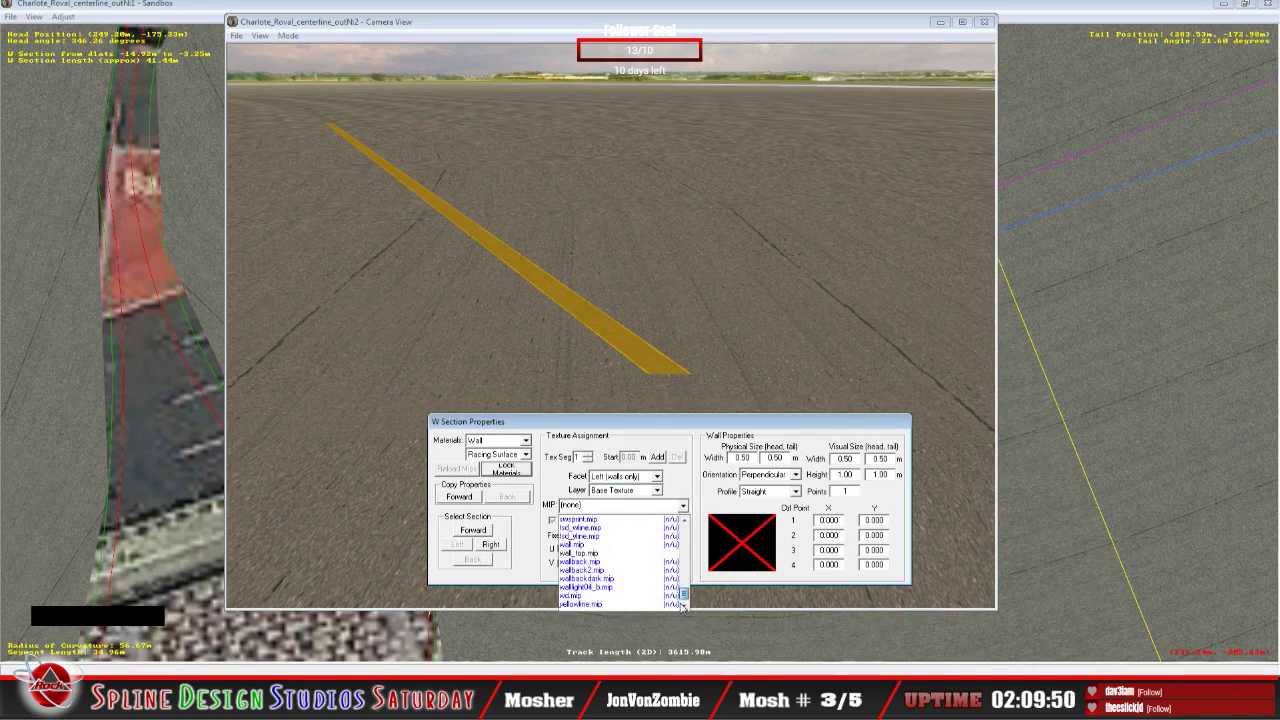
pyautogui.click(648, 546)
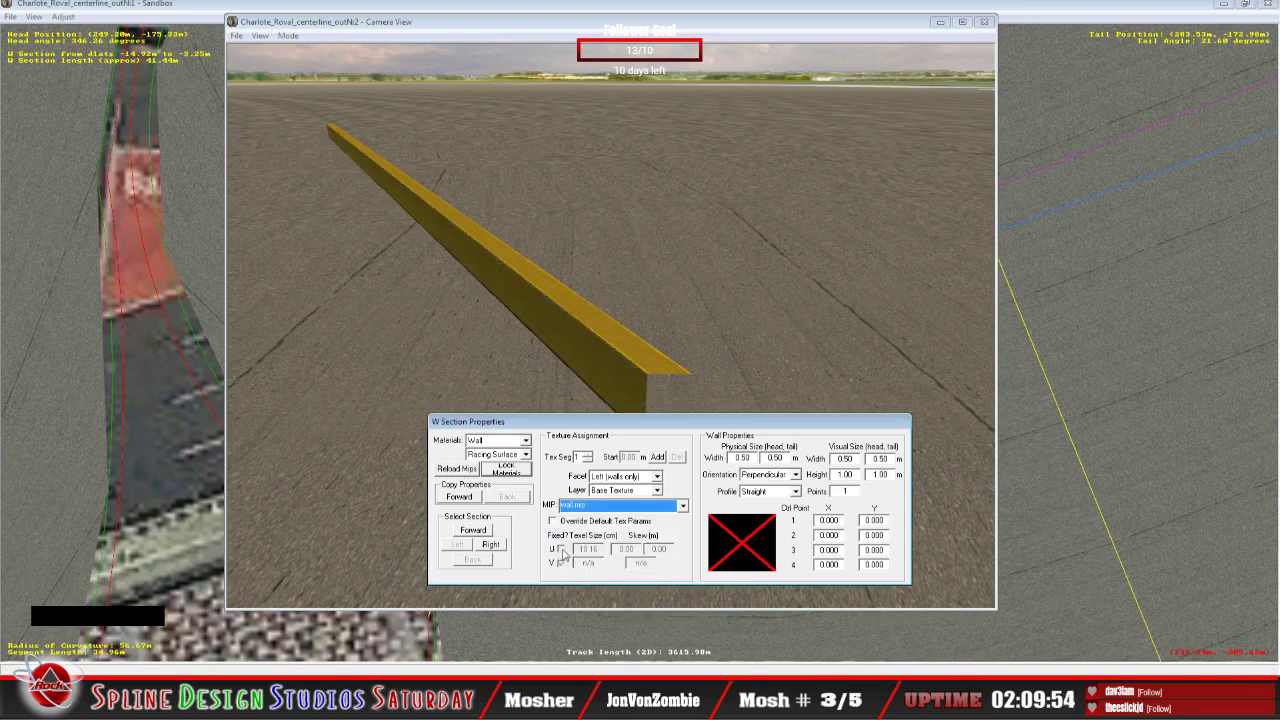
# Step: Override the default texture parameters for the wall's Left facet and set its U texel size to 1.00 cm
pyautogui.click(554, 522)
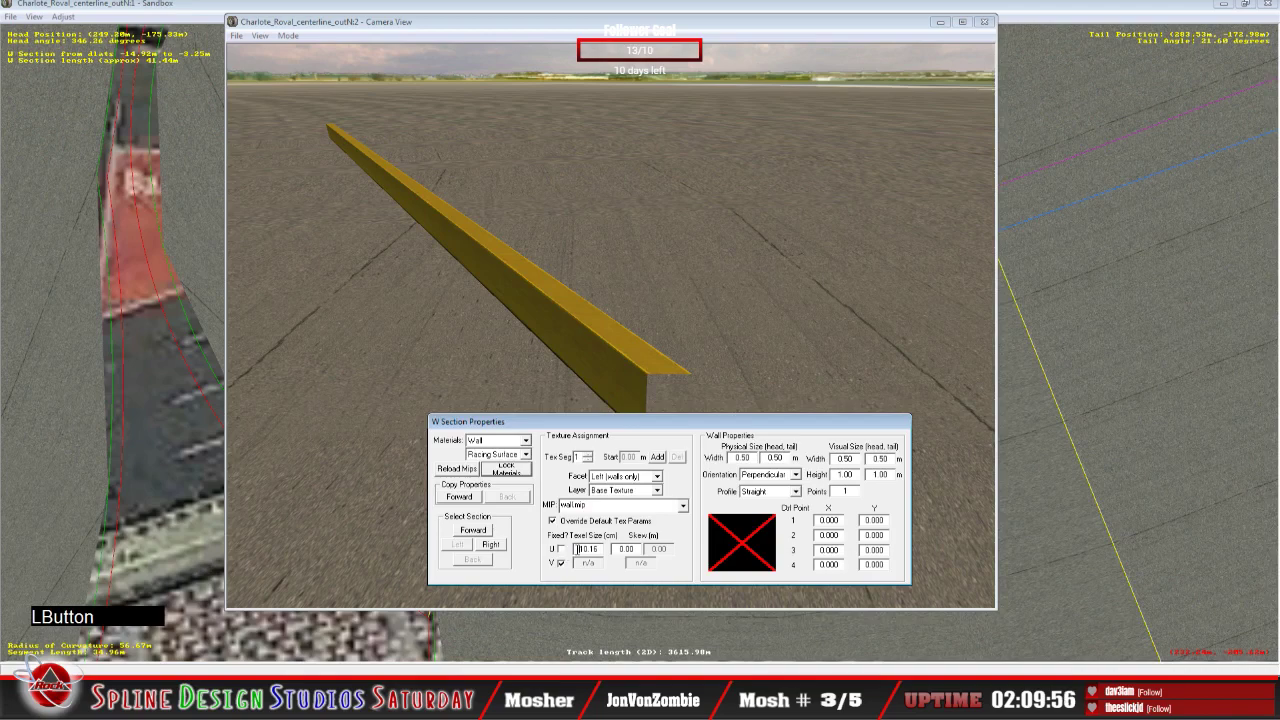
pyautogui.click(578, 549)
pyautogui.press('Delete')
pyautogui.press('Delete')
pyautogui.press('Delete')
pyautogui.press('Delete')
pyautogui.press('Delete')
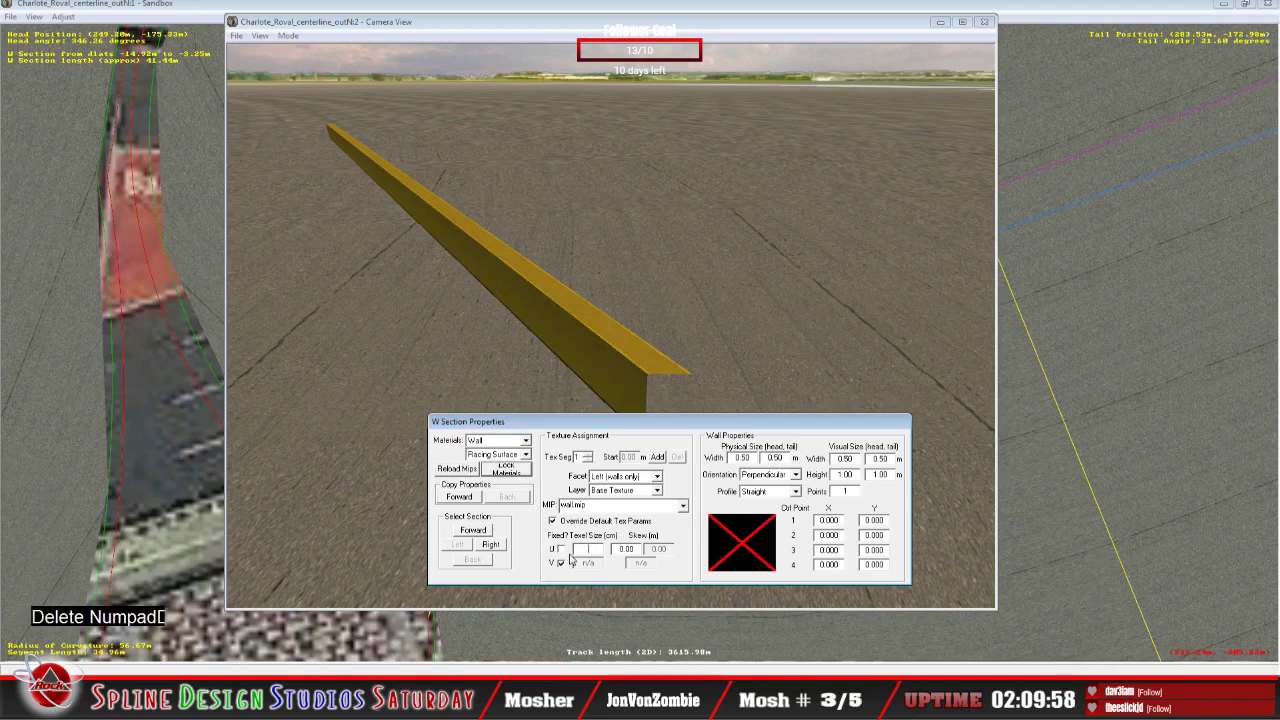
pyautogui.write('1.00')
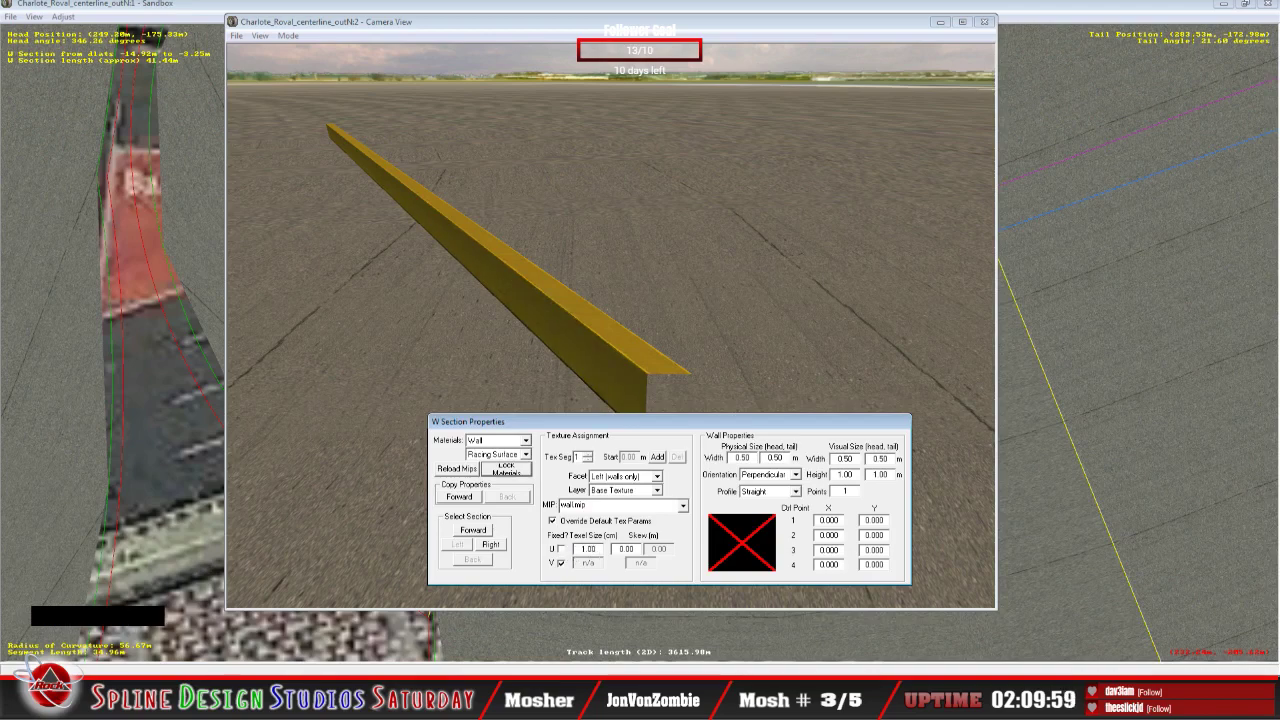
# Step: Assign the wall.mip texture to the Right facet of the same wall section
pyautogui.click(656, 476)
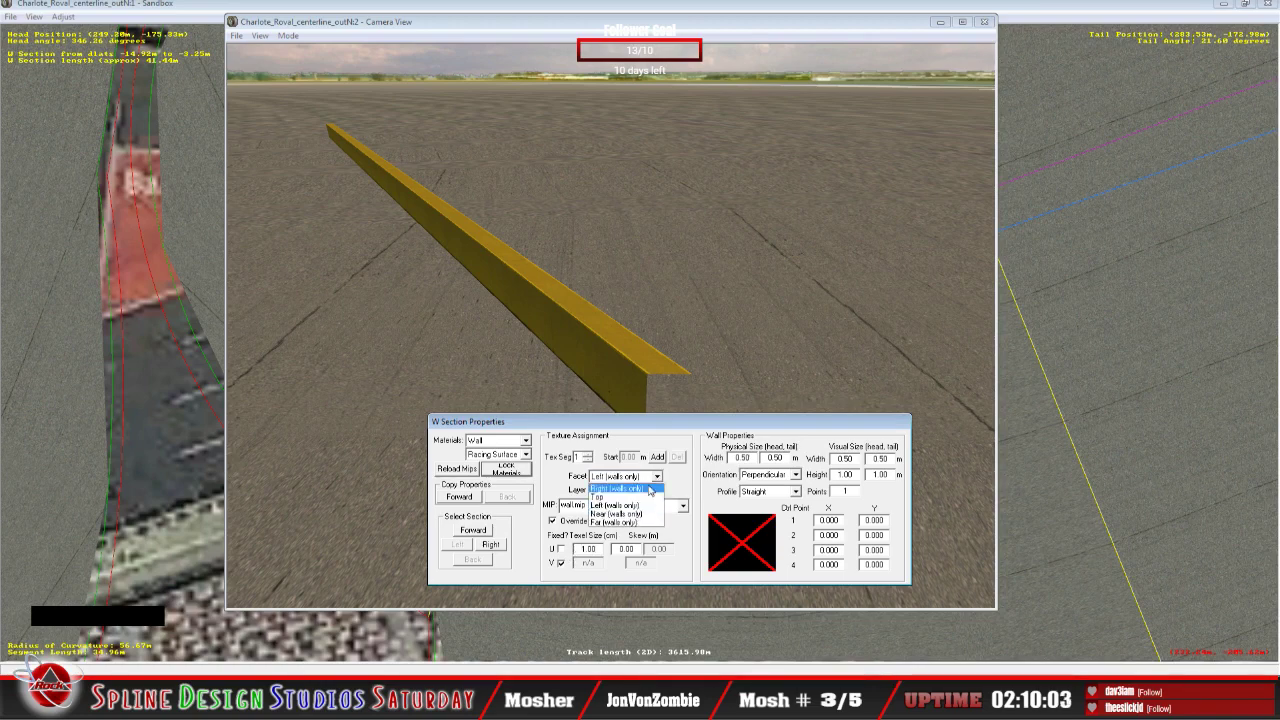
pyautogui.click(650, 488)
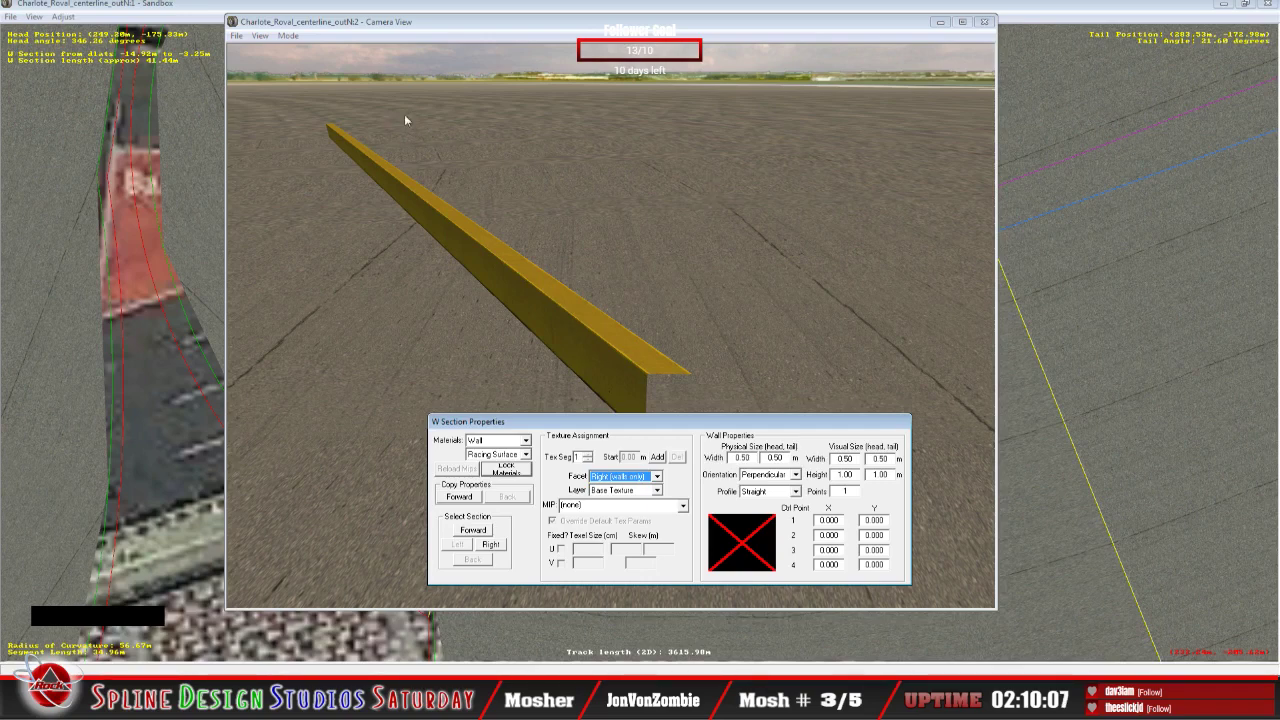
pyautogui.click(288, 35)
pyautogui.click(302, 64)
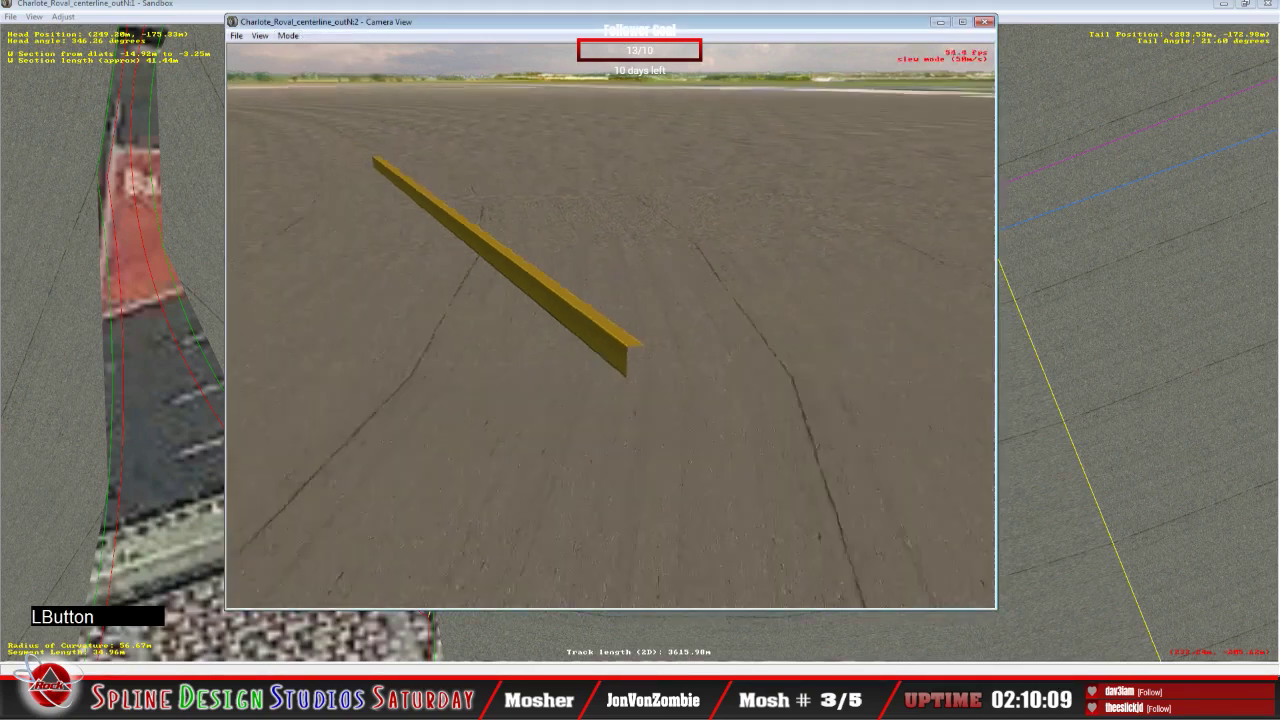
pyautogui.moveTo(611, 325)
pyautogui.mouseDown(button='right')
pyautogui.moveTo(560, 330)
pyautogui.moveTo(560, 305)
pyautogui.moveTo(614, 346)
pyautogui.mouseUp(button='right')
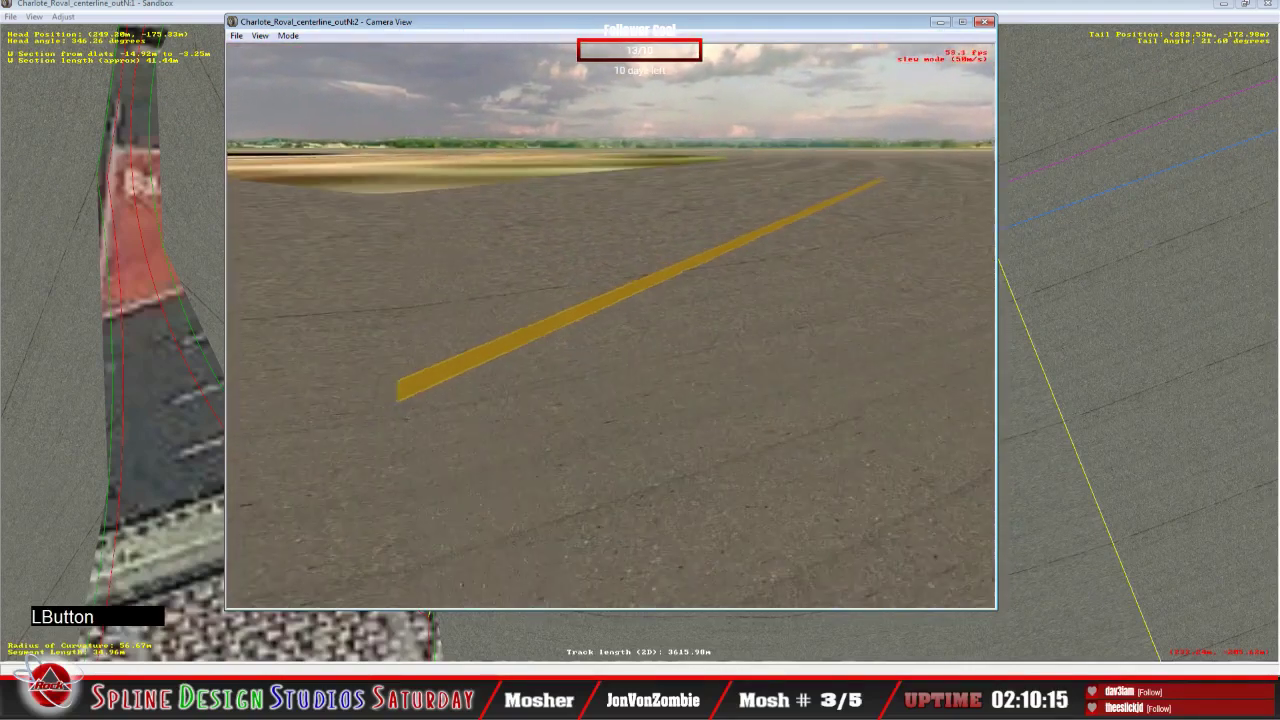
pyautogui.press('space')
pyautogui.click(338, 661)
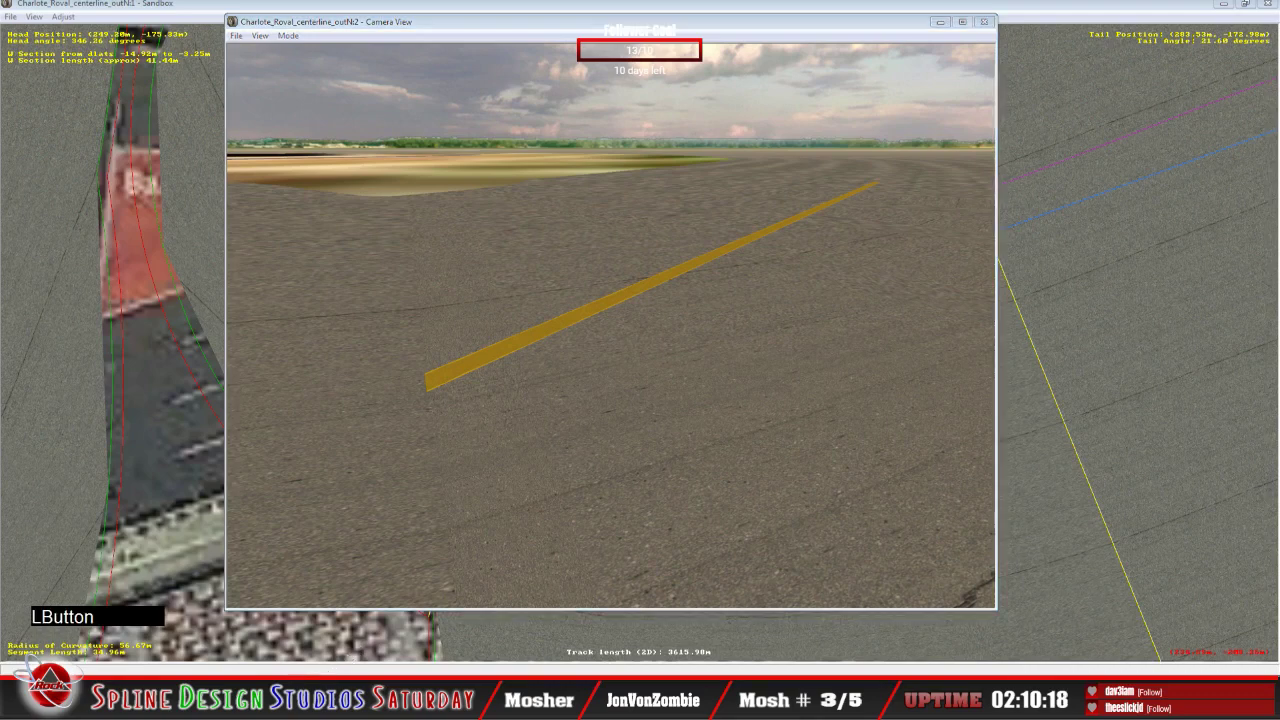
pyautogui.doubleClick(280, 628)
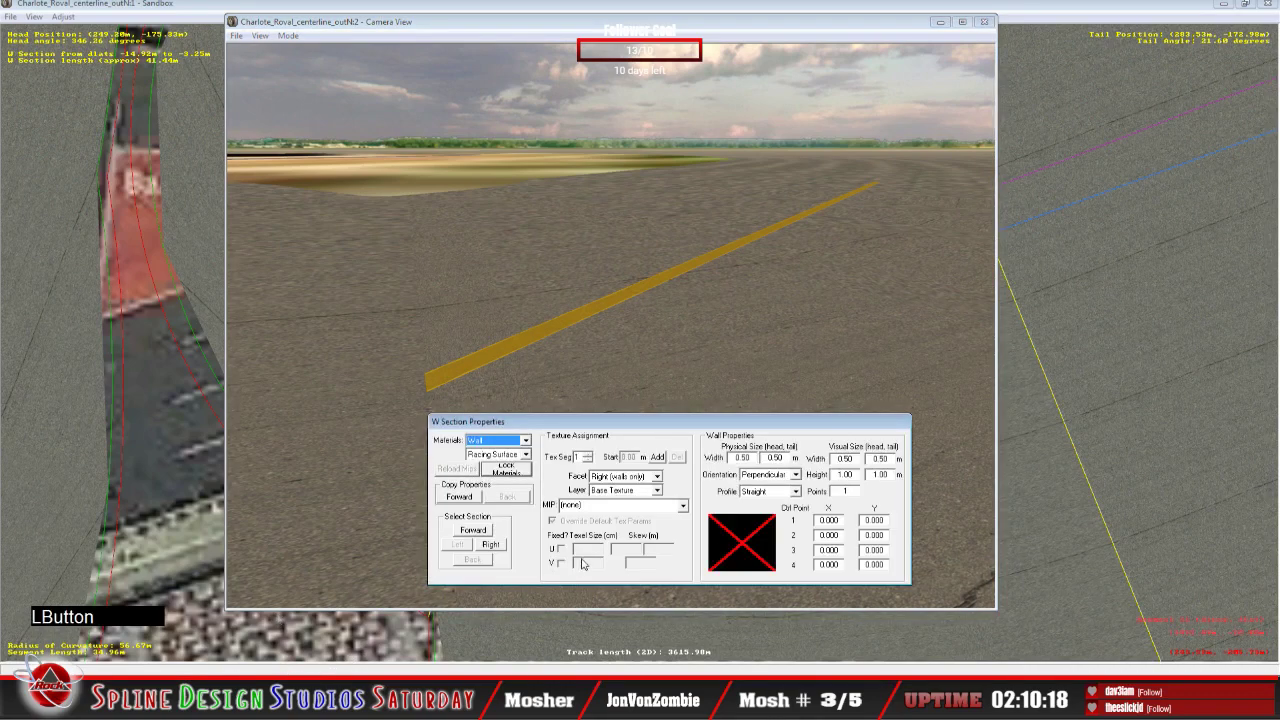
pyautogui.click(683, 505)
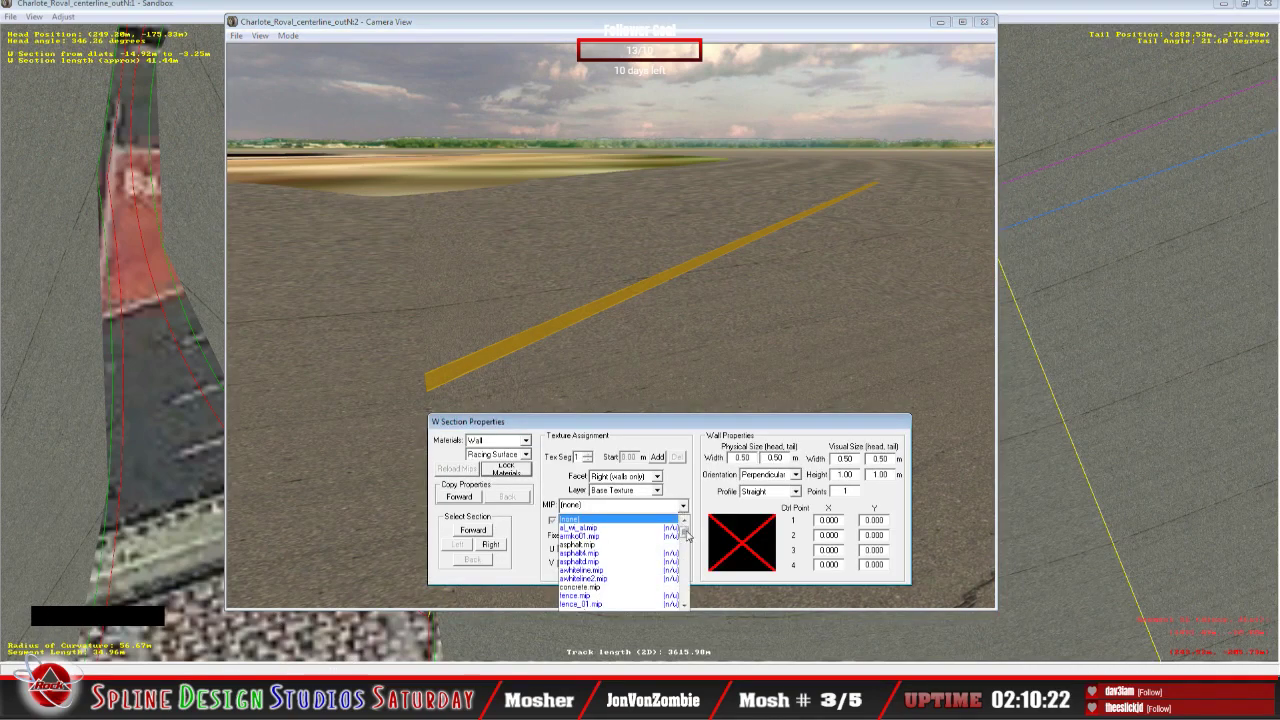
pyautogui.moveTo(687, 537); pyautogui.dragTo(687, 599)
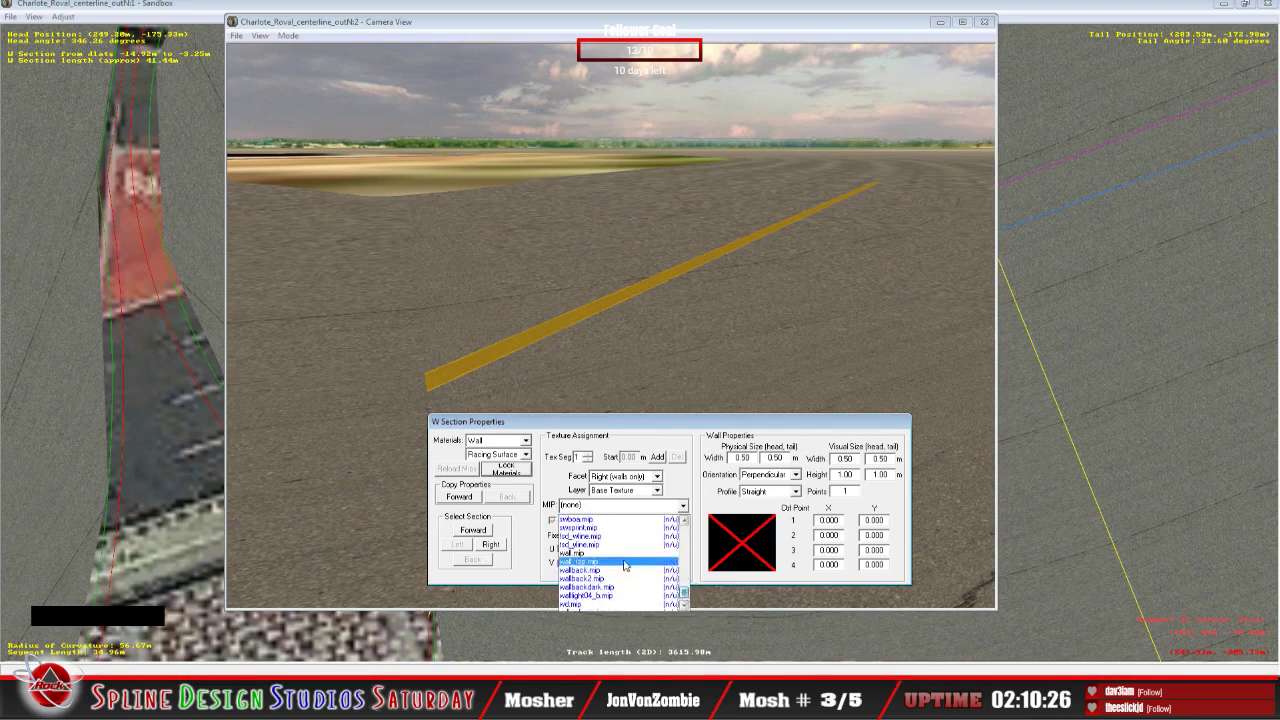
pyautogui.click(605, 553)
# Step: Override the default texture parameters for the wall's Right facet and set its U texel size to 1.00 cm
pyautogui.click(563, 549)
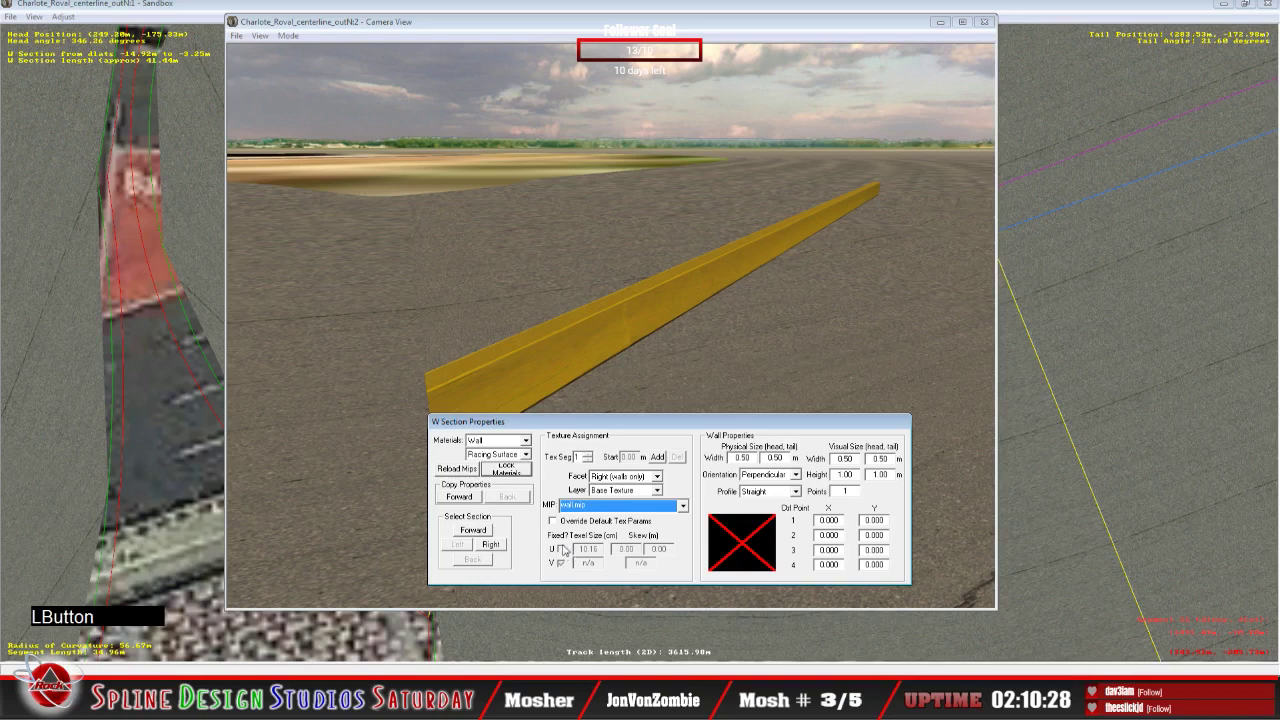
pyautogui.click(553, 521)
pyautogui.click(576, 549)
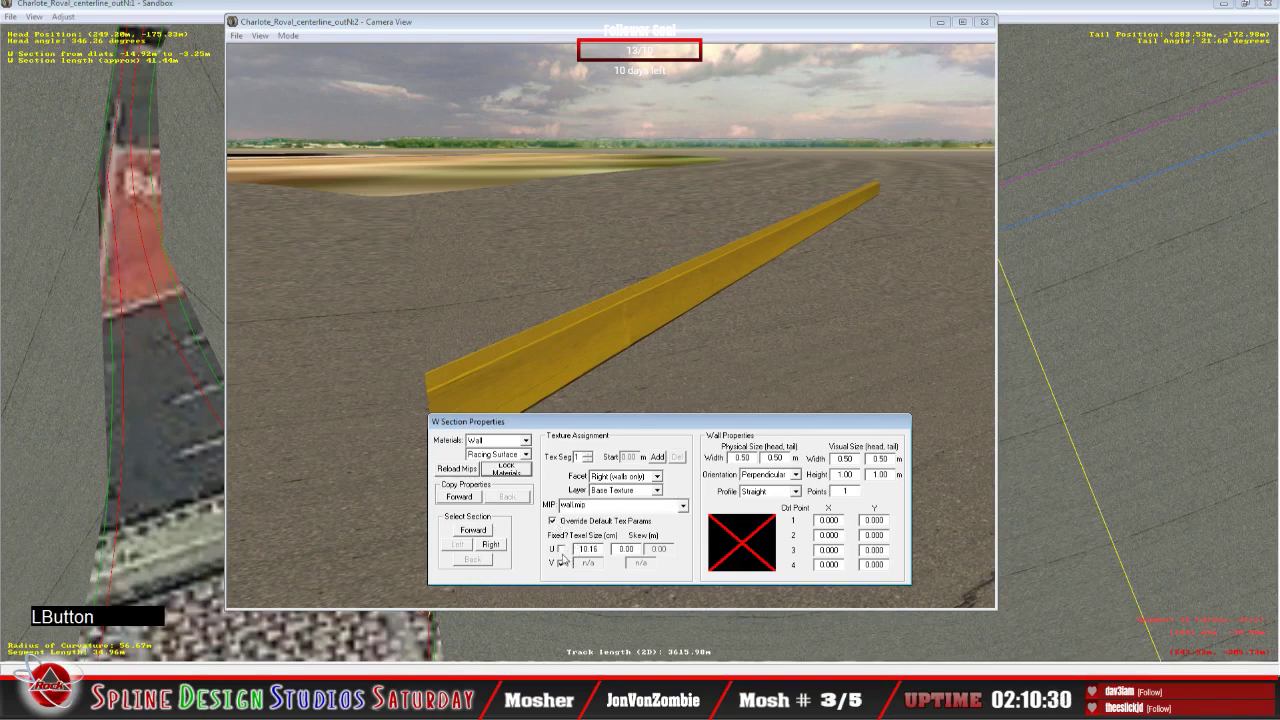
pyautogui.press('Delete')
pyautogui.press('Delete')
pyautogui.press('Delete')
pyautogui.write('00')
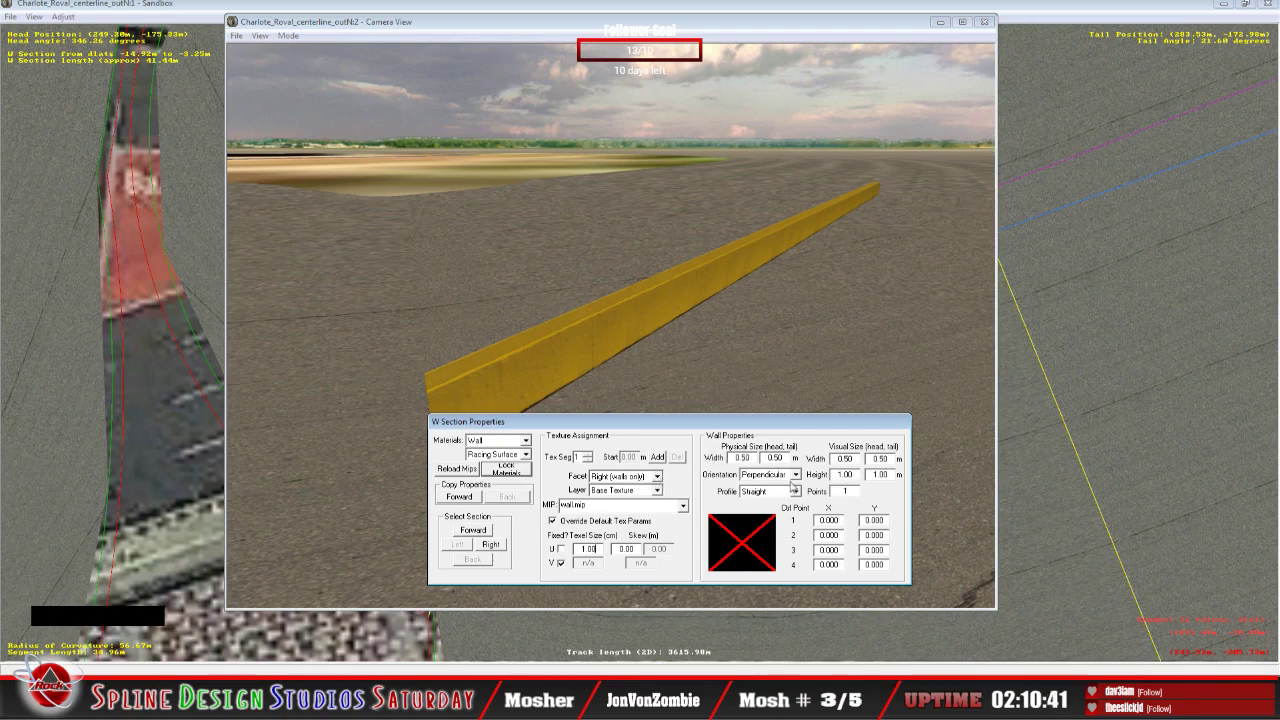
# Step: Switch the facet to Left and fly the camera in slew mode around to the near end of the wall
pyautogui.click(657, 479)
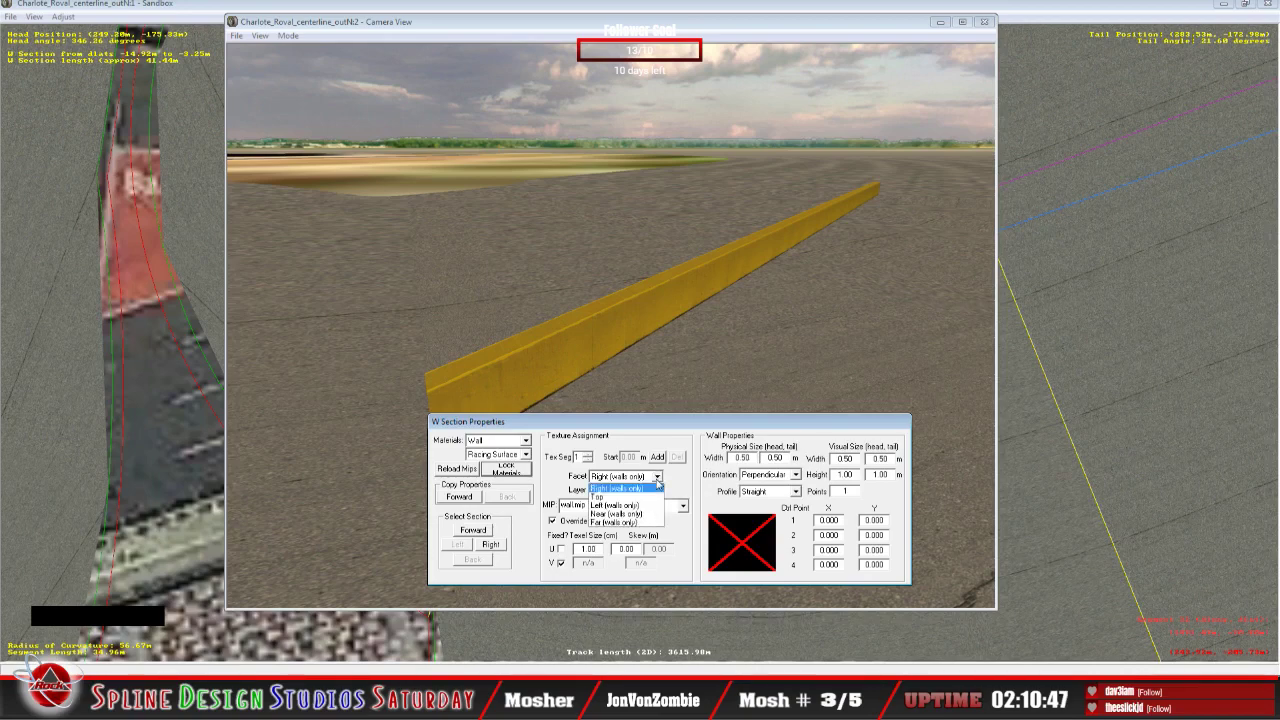
pyautogui.click(647, 505)
pyautogui.click(510, 345)
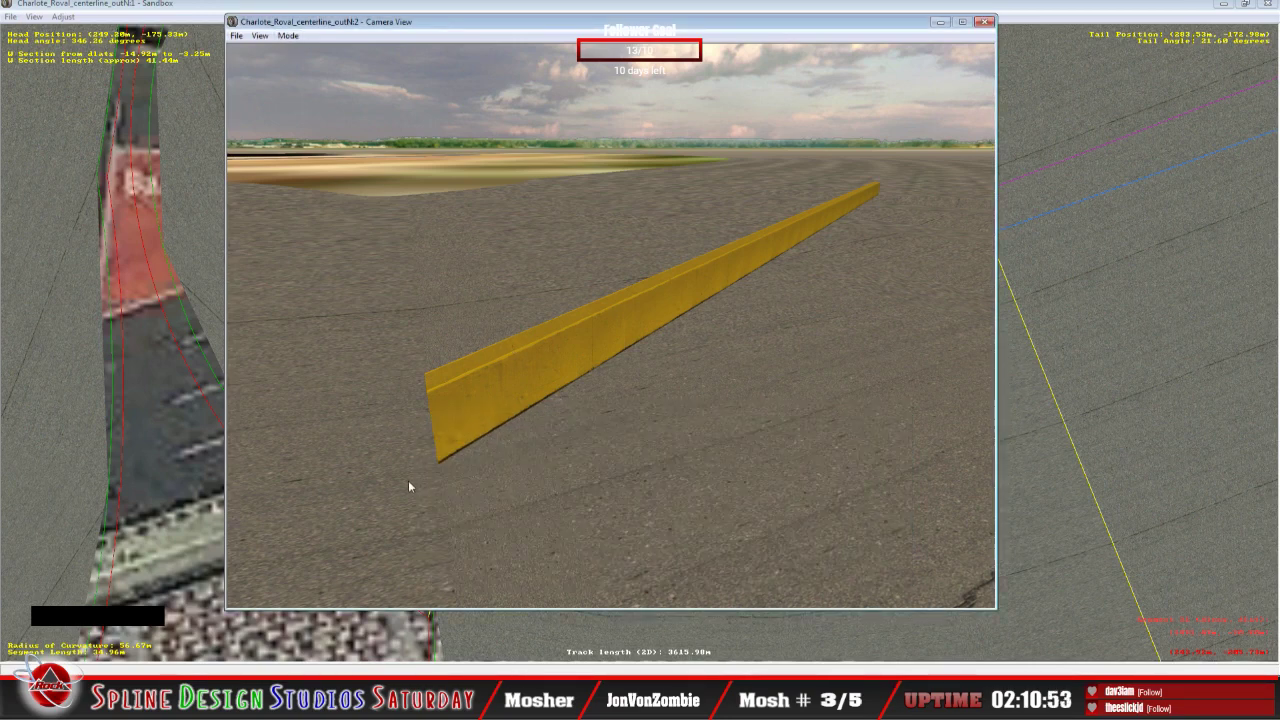
pyautogui.click(288, 35)
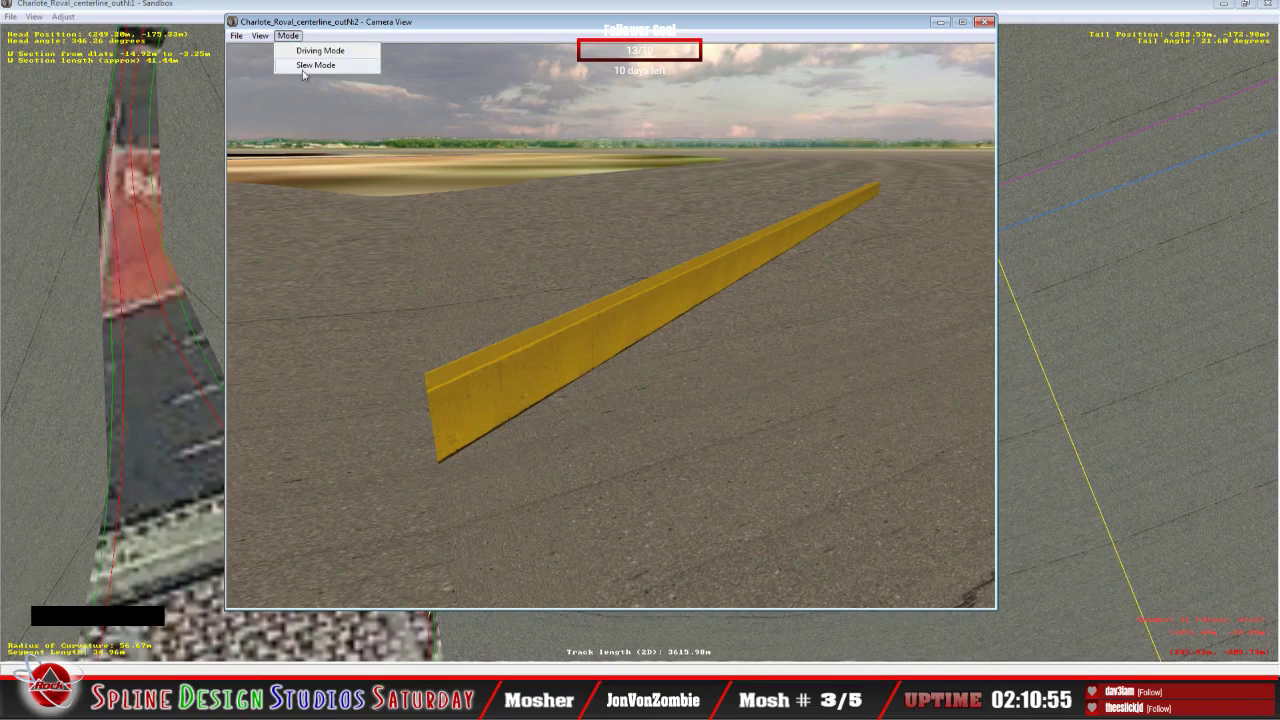
pyautogui.click(308, 64)
pyautogui.moveTo(610, 325); pyautogui.dragTo(540, 330, button='right')
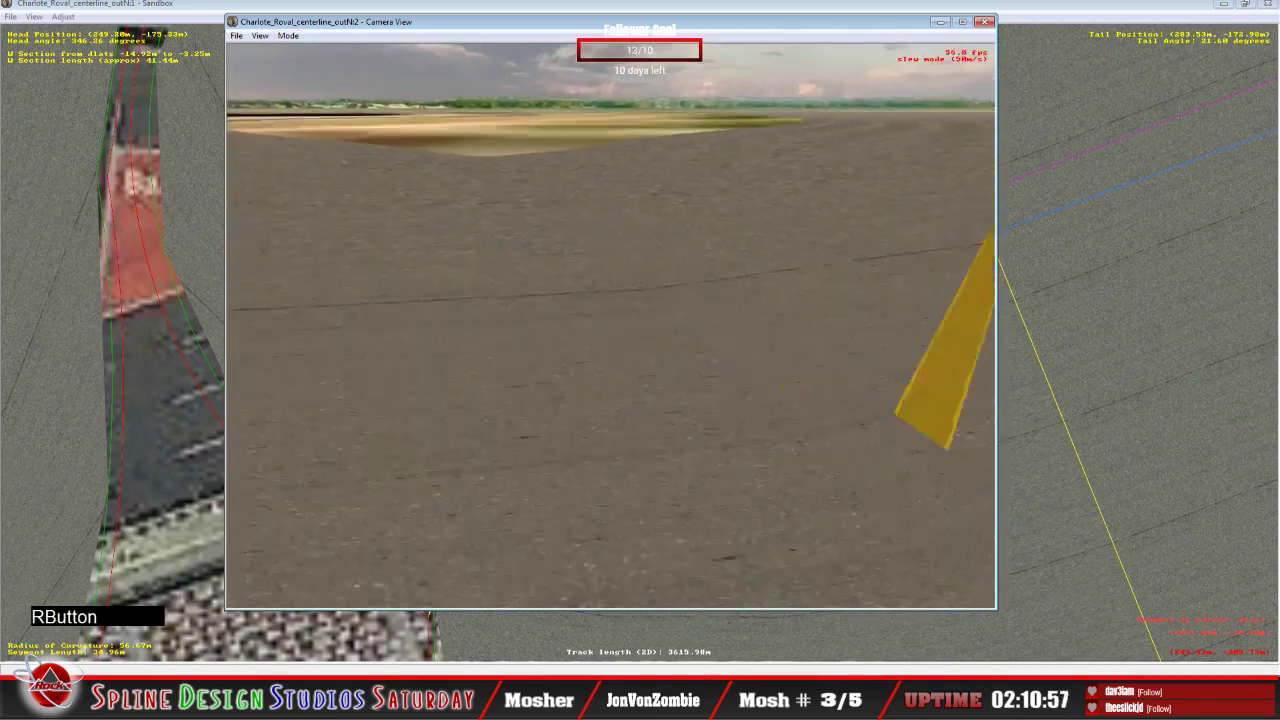
pyautogui.moveTo(540, 330); pyautogui.dragTo(600, 330)
pyautogui.moveTo(600, 330)
pyautogui.mouseDown(button='right')
pyautogui.moveTo(650, 330)
pyautogui.moveTo(620, 320)
pyautogui.moveTo(660, 315)
pyautogui.mouseUp(button='right')
pyautogui.moveTo(660, 315)
pyautogui.mouseDown()
pyautogui.moveTo(650, 320)
pyautogui.moveTo(670, 306)
pyautogui.mouseUp()
pyautogui.press('space')
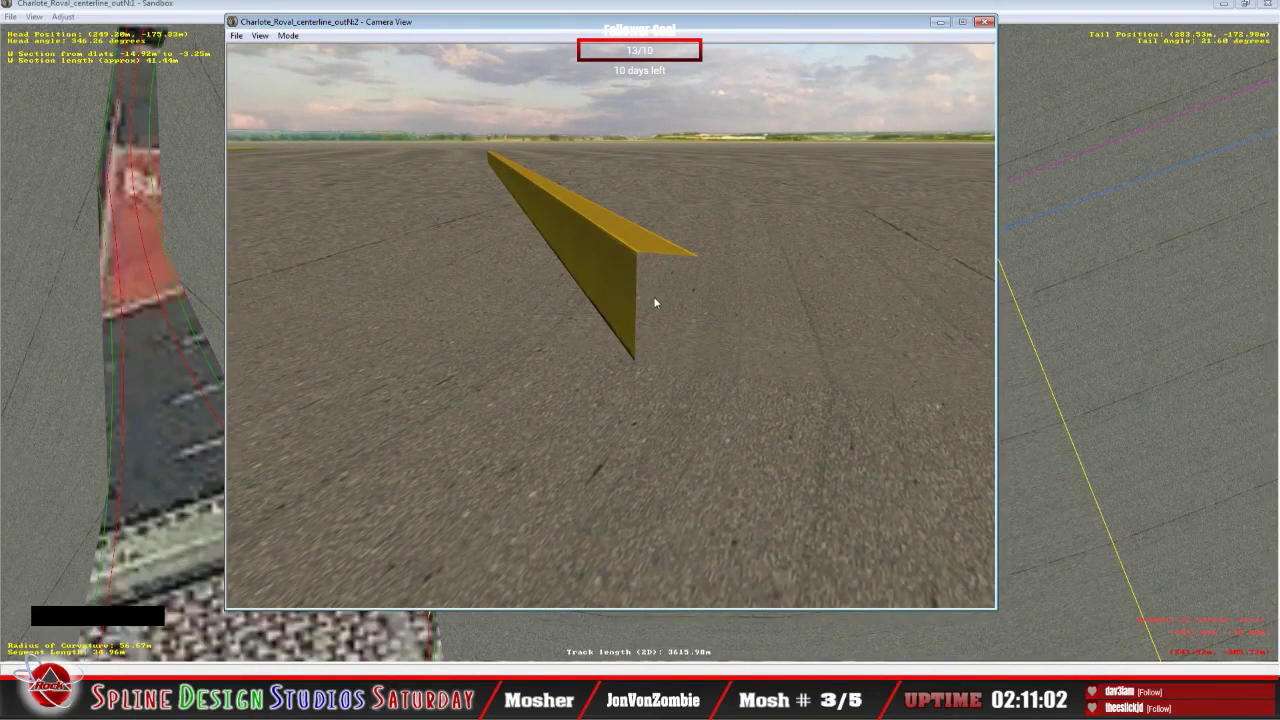
# Step: Reopen the W section properties and assign the wall.mip texture to the wall's Near facet
pyautogui.doubleClick(277, 624)
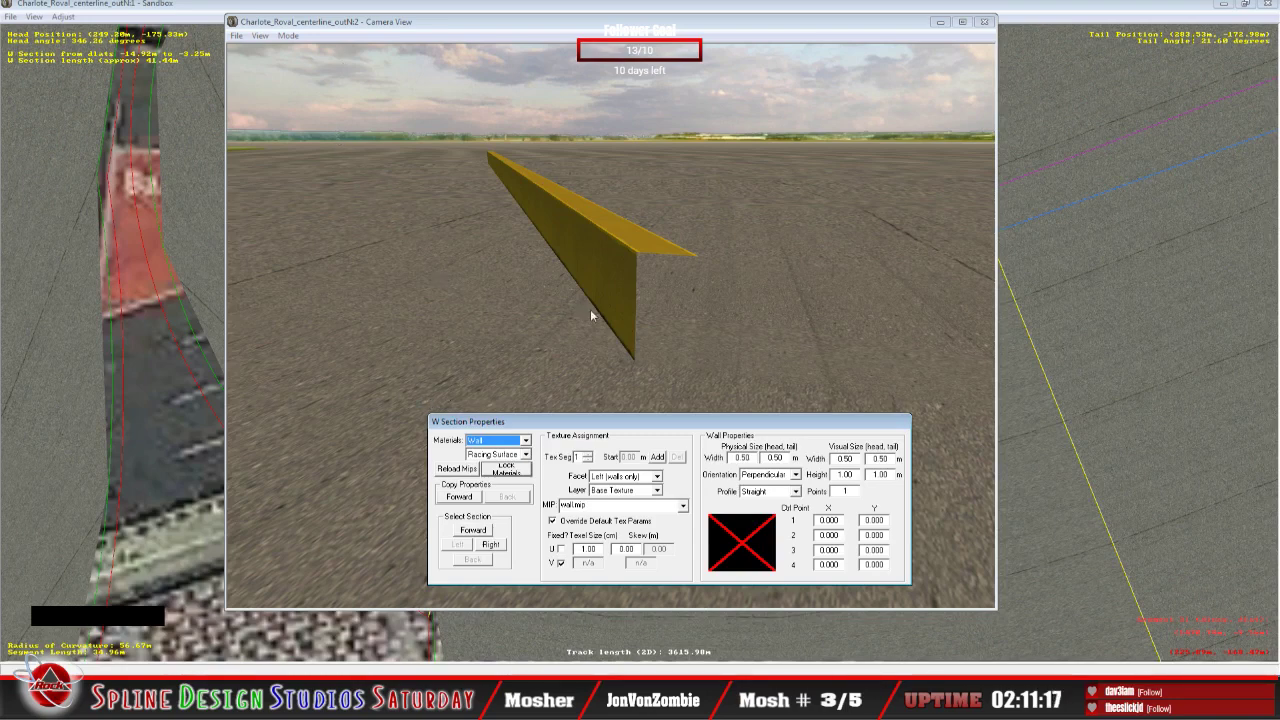
pyautogui.click(657, 477)
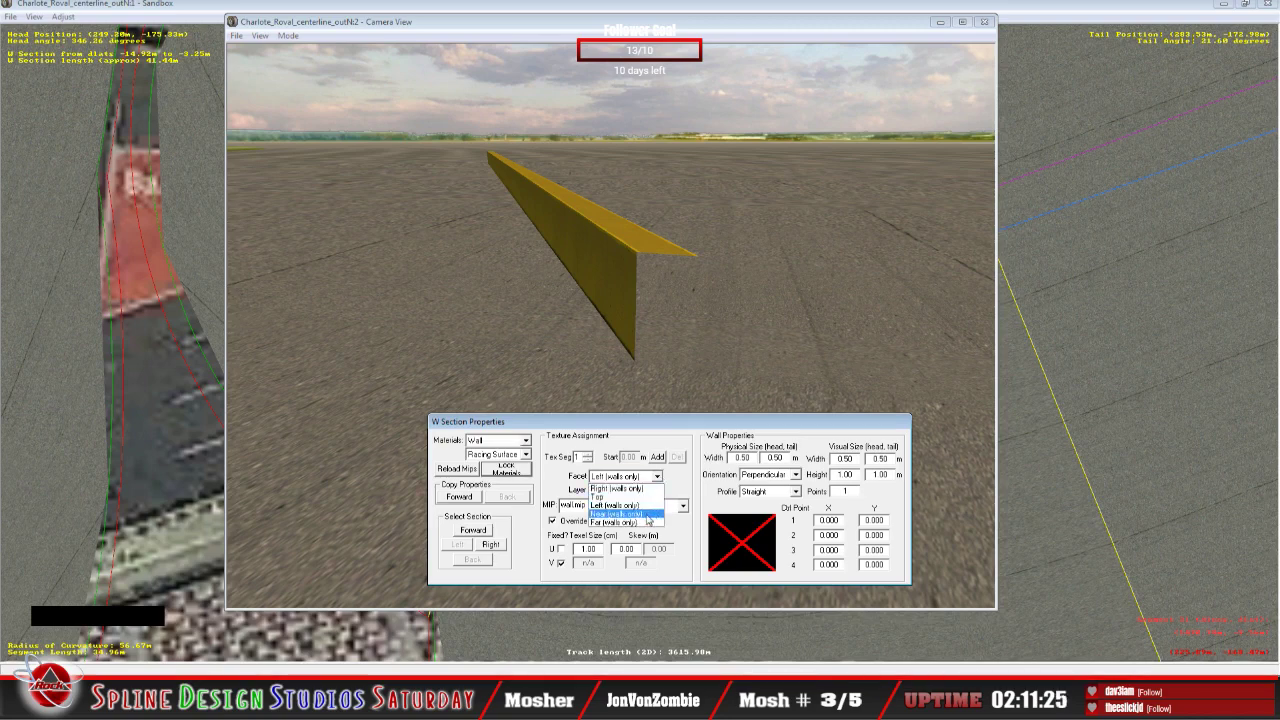
pyautogui.click(646, 514)
pyautogui.click(686, 508)
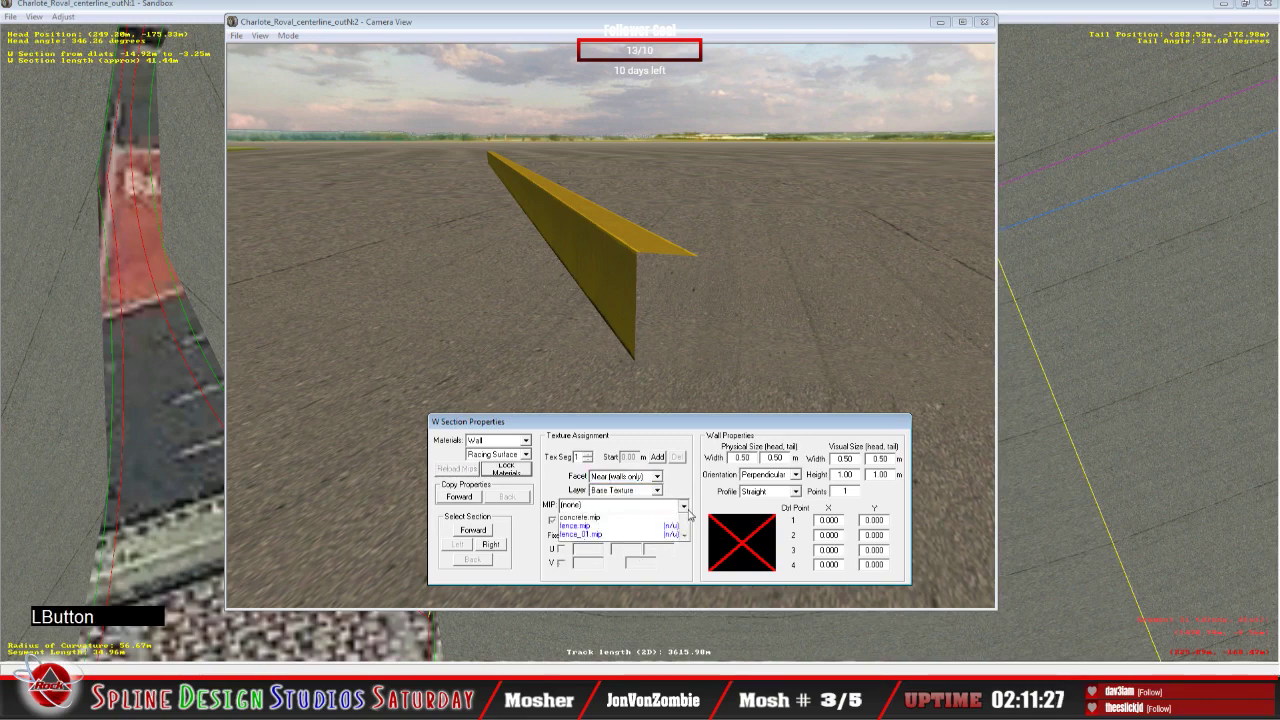
pyautogui.moveTo(685, 536); pyautogui.dragTo(686, 598)
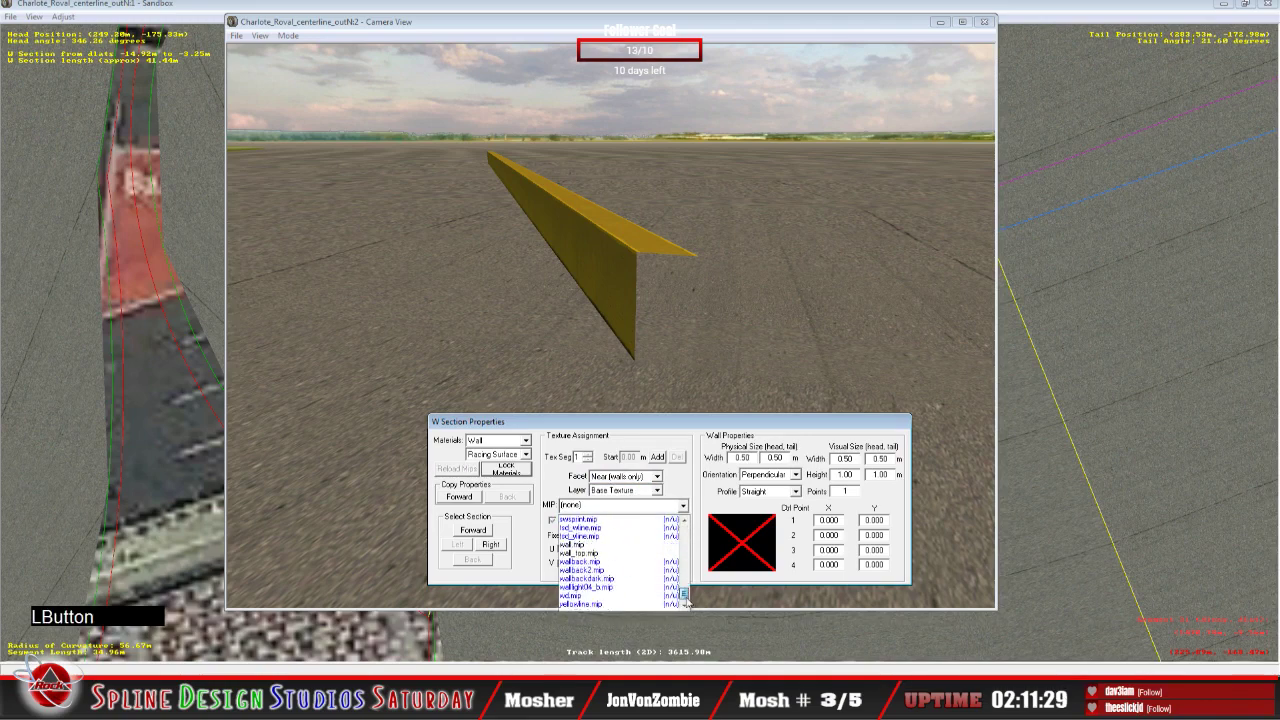
pyautogui.click(651, 545)
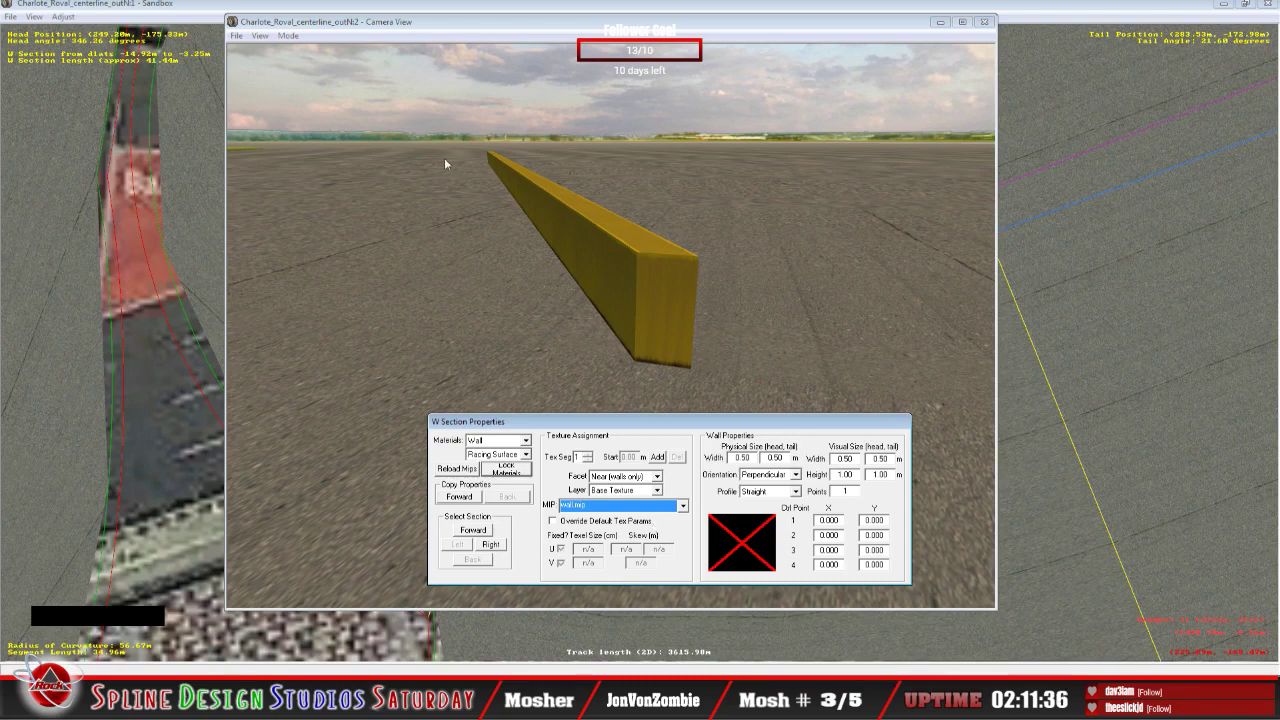
# Step: Override the Near facet's default texture parameters, turn off the fixed U option and set the U texel size to 1.00 cm
pyautogui.click(555, 522)
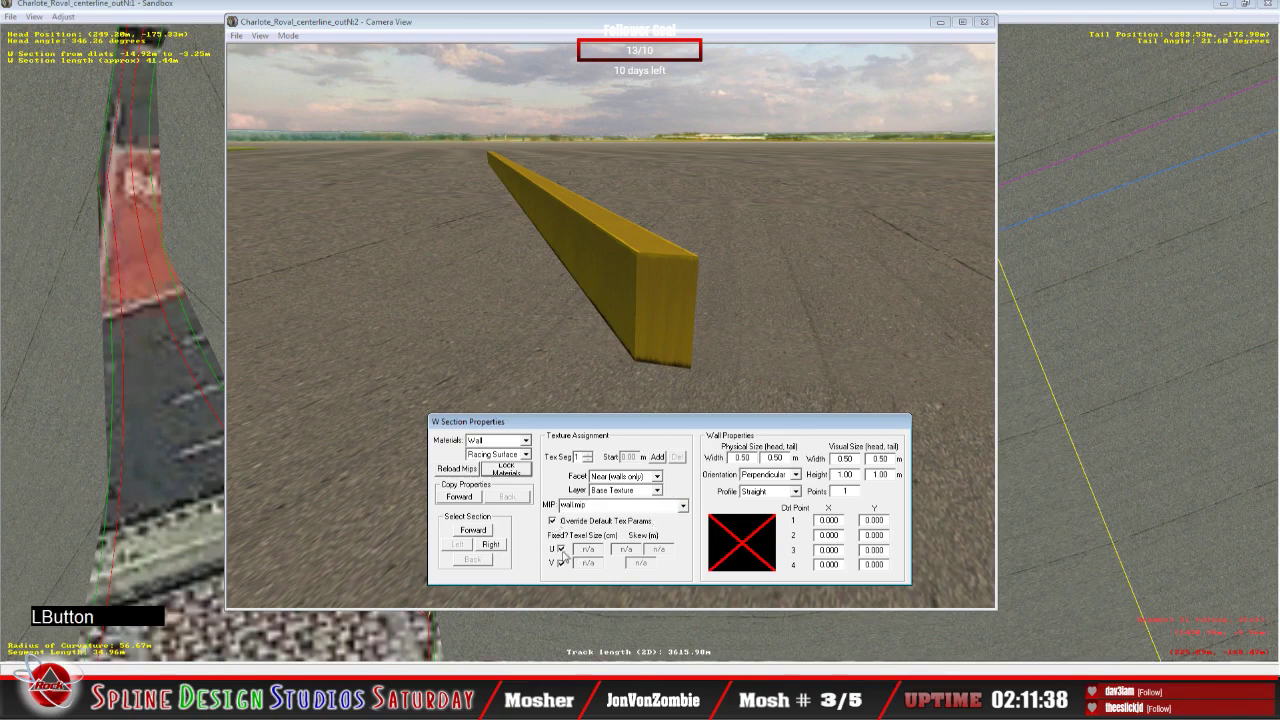
pyautogui.click(562, 550)
pyautogui.press('Delete')
pyautogui.press('Delete')
pyautogui.press('Delete')
pyautogui.press('Delete')
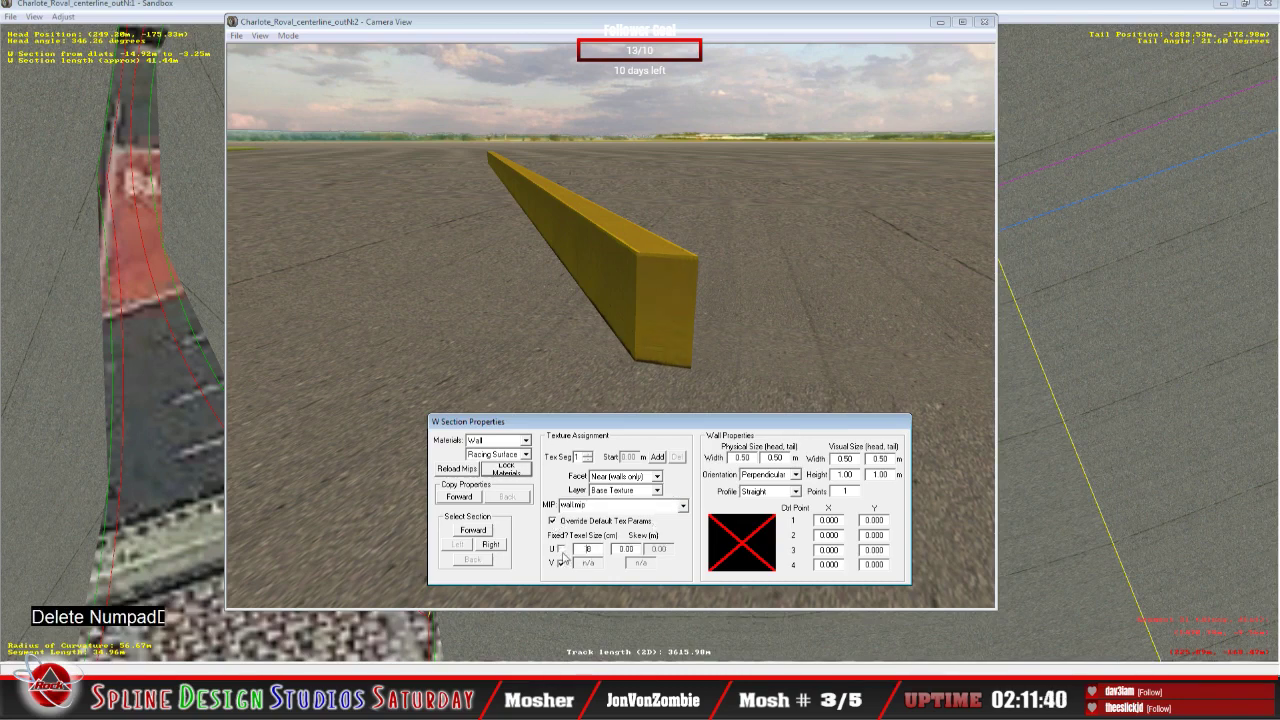
pyautogui.write('1.0')
pyautogui.click(462, 285)
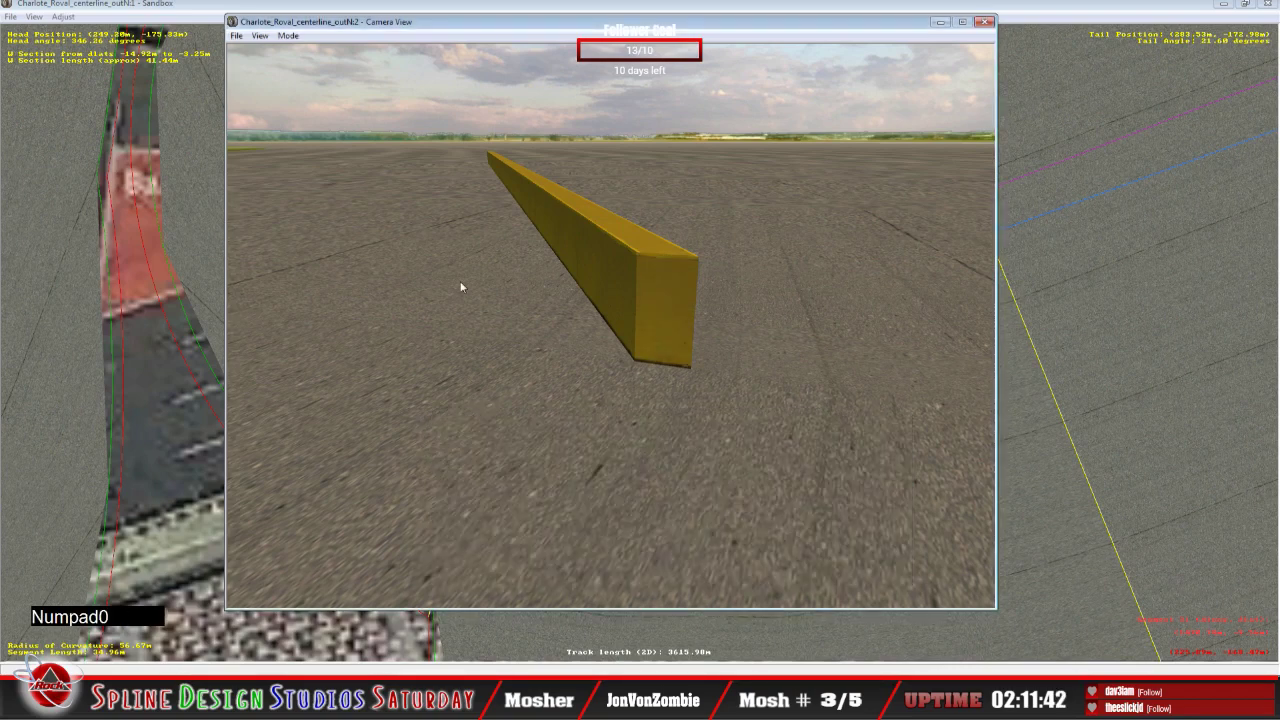
# Step: Fly the camera in slew mode around the wall to examine its textured sides and near end
pyautogui.click(288, 35)
pyautogui.click(297, 66)
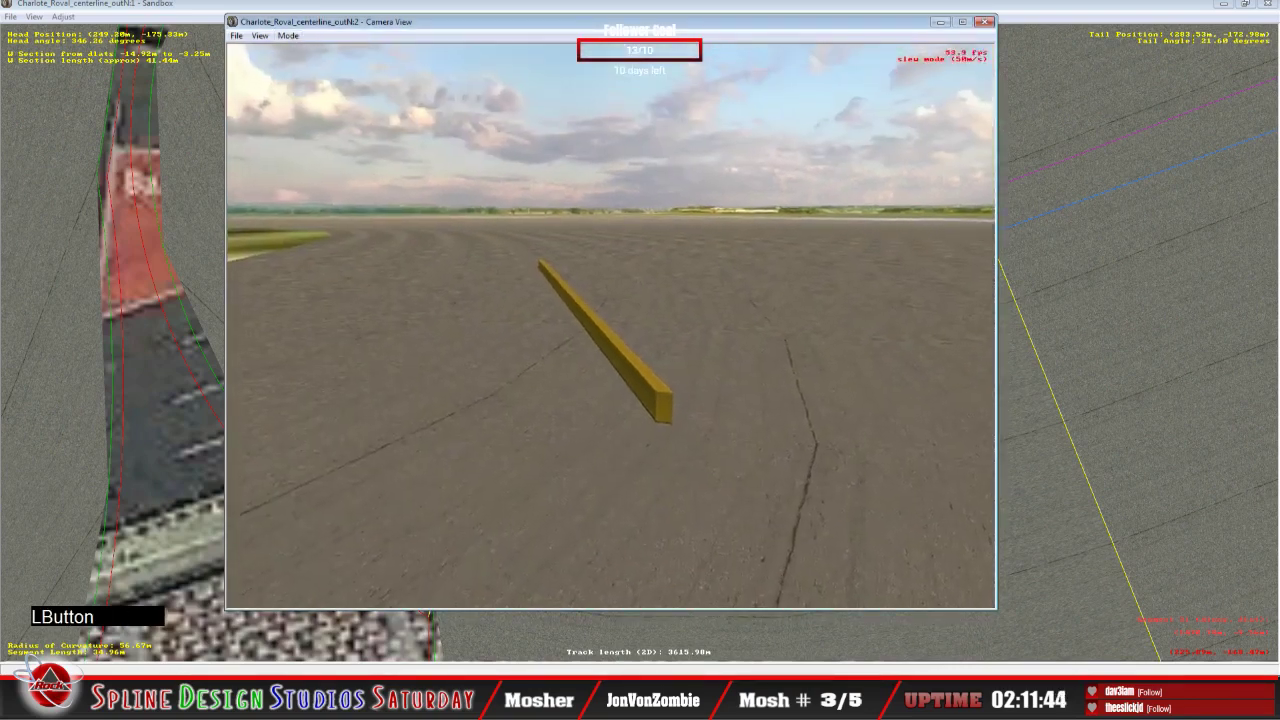
pyautogui.moveTo(611, 325); pyautogui.dragTo(570, 325, button='right')
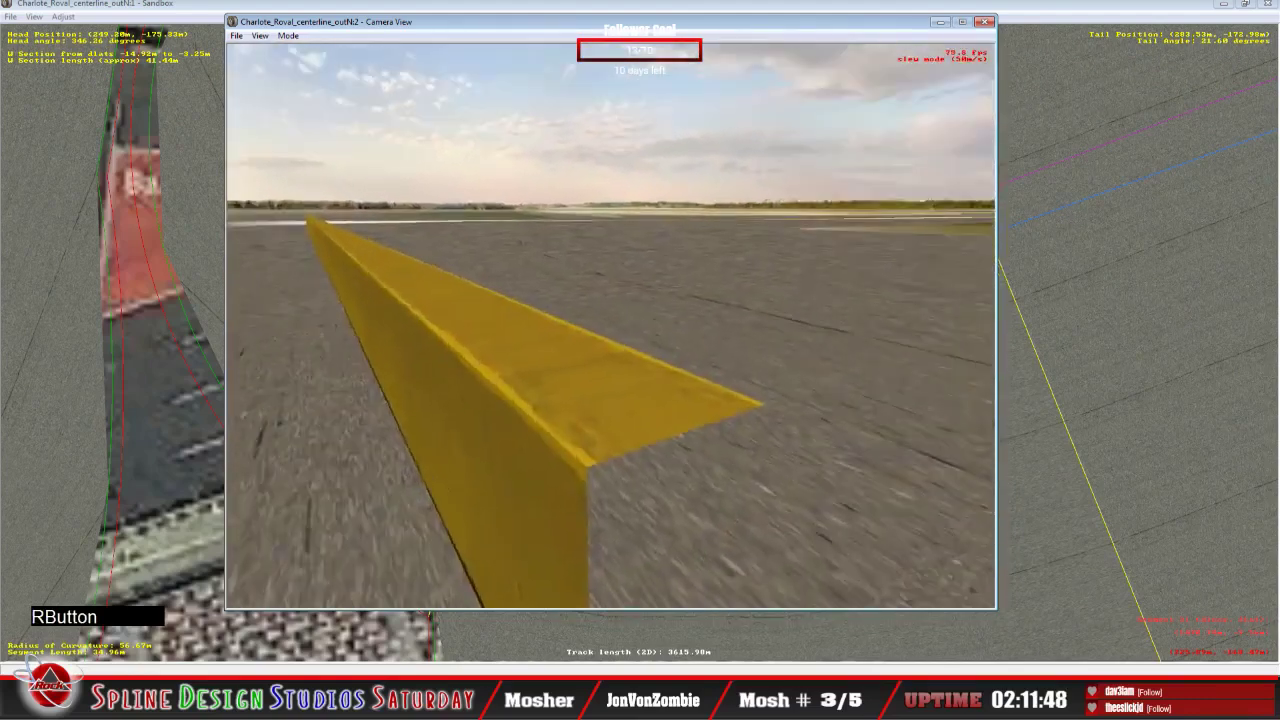
pyautogui.moveTo(570, 325); pyautogui.dragTo(620, 325)
pyautogui.moveTo(620, 325); pyautogui.dragTo(690, 325, button='right')
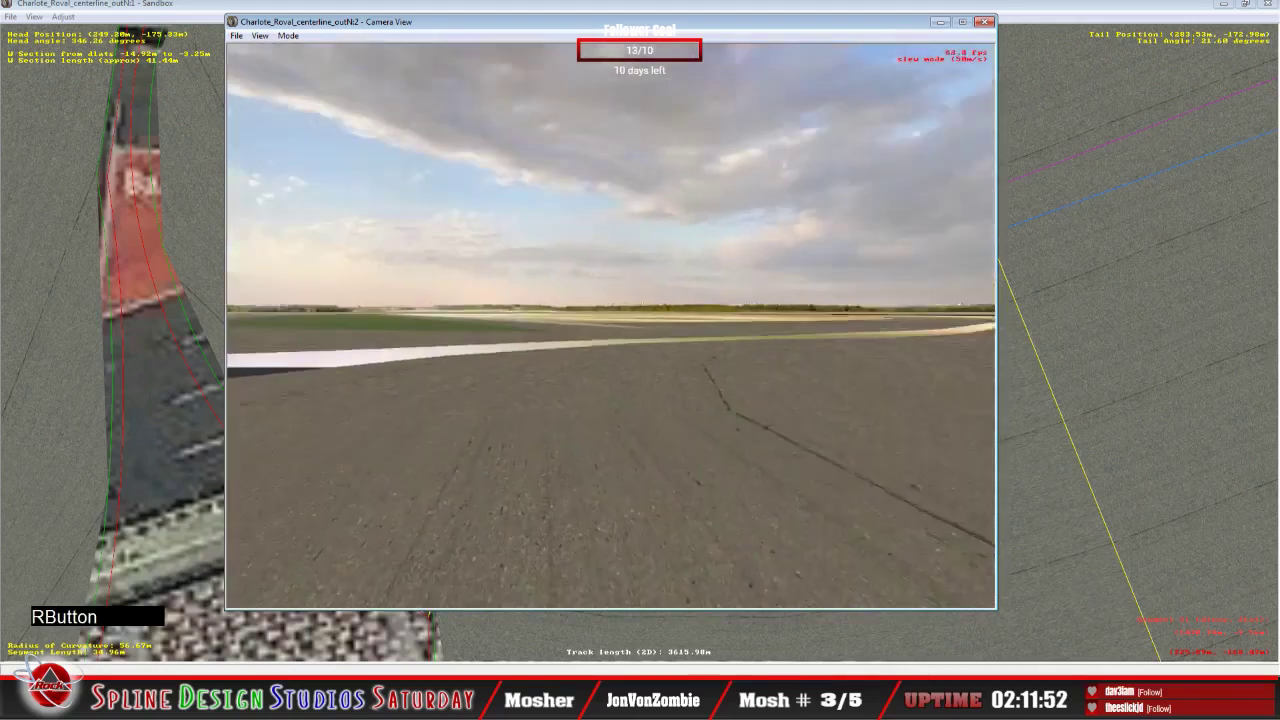
pyautogui.moveTo(690, 325); pyautogui.dragTo(640, 325)
pyautogui.moveTo(640, 325); pyautogui.dragTo(670, 325, button='right')
pyautogui.moveTo(670, 325); pyautogui.dragTo(690, 325)
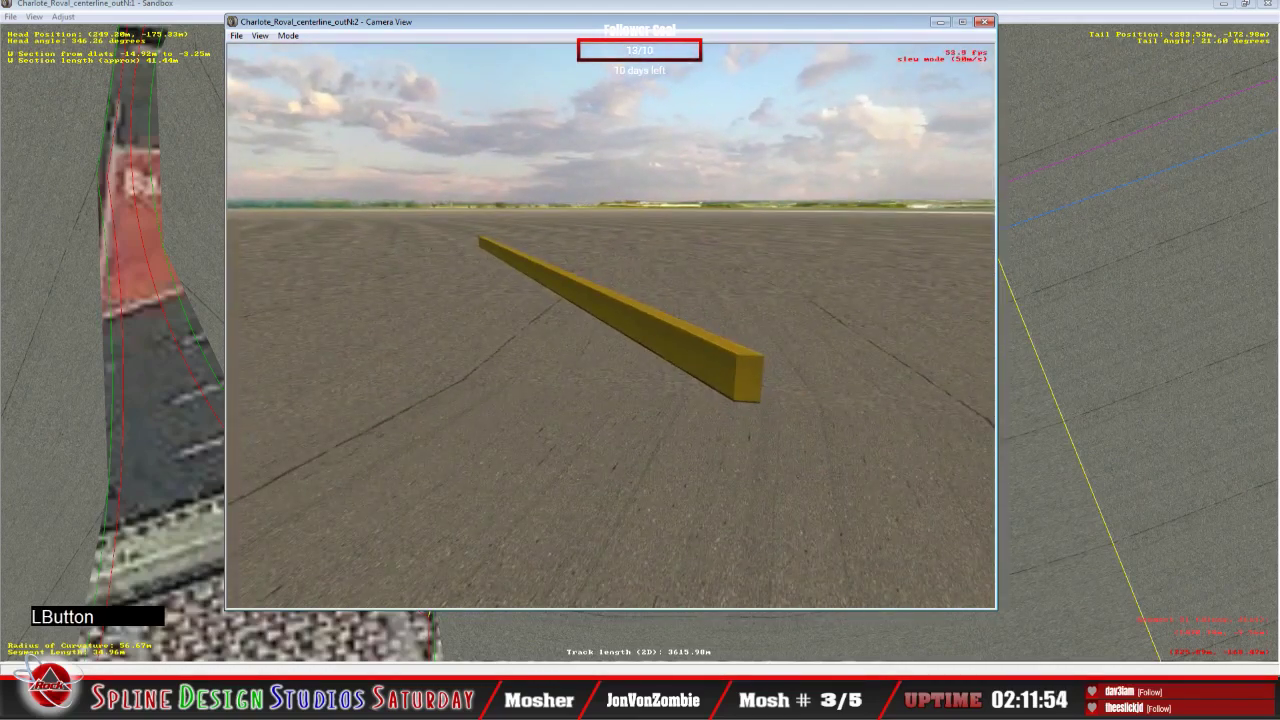
pyautogui.press('space')
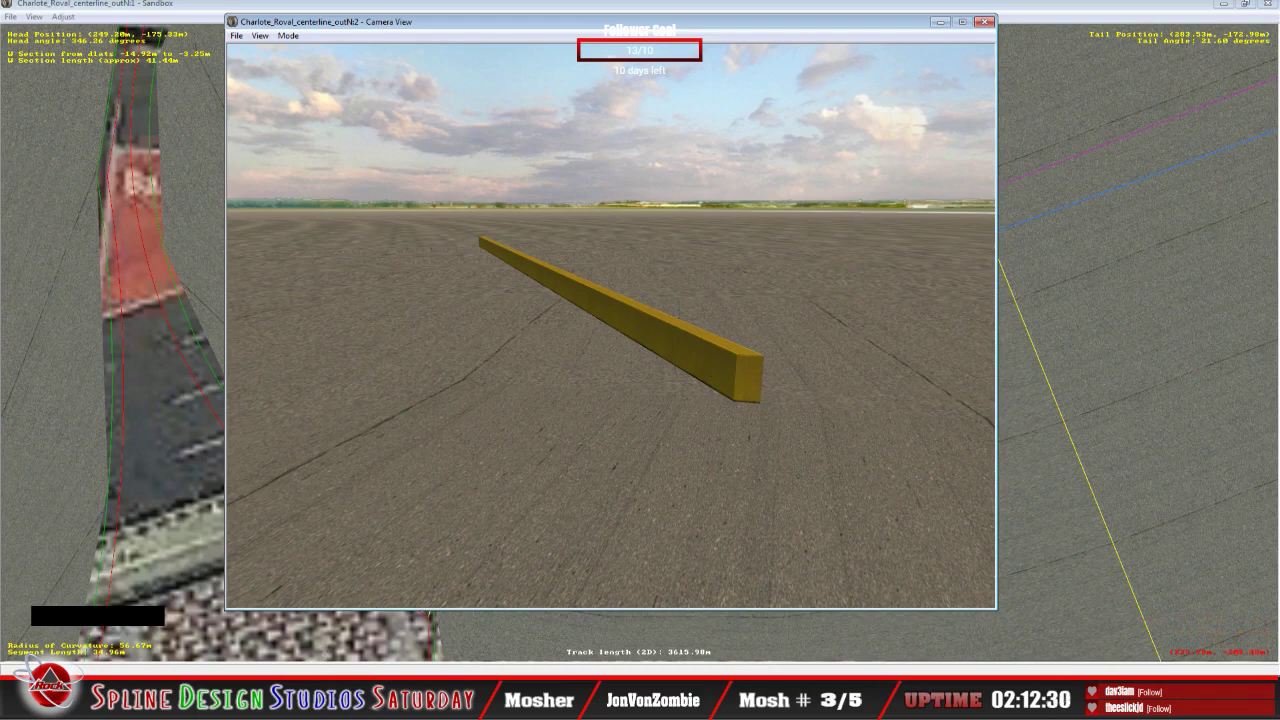
# Step: Reopen the W section properties and copy the wall's properties forward to the next section despite the mismatch
pyautogui.click(520, 489)
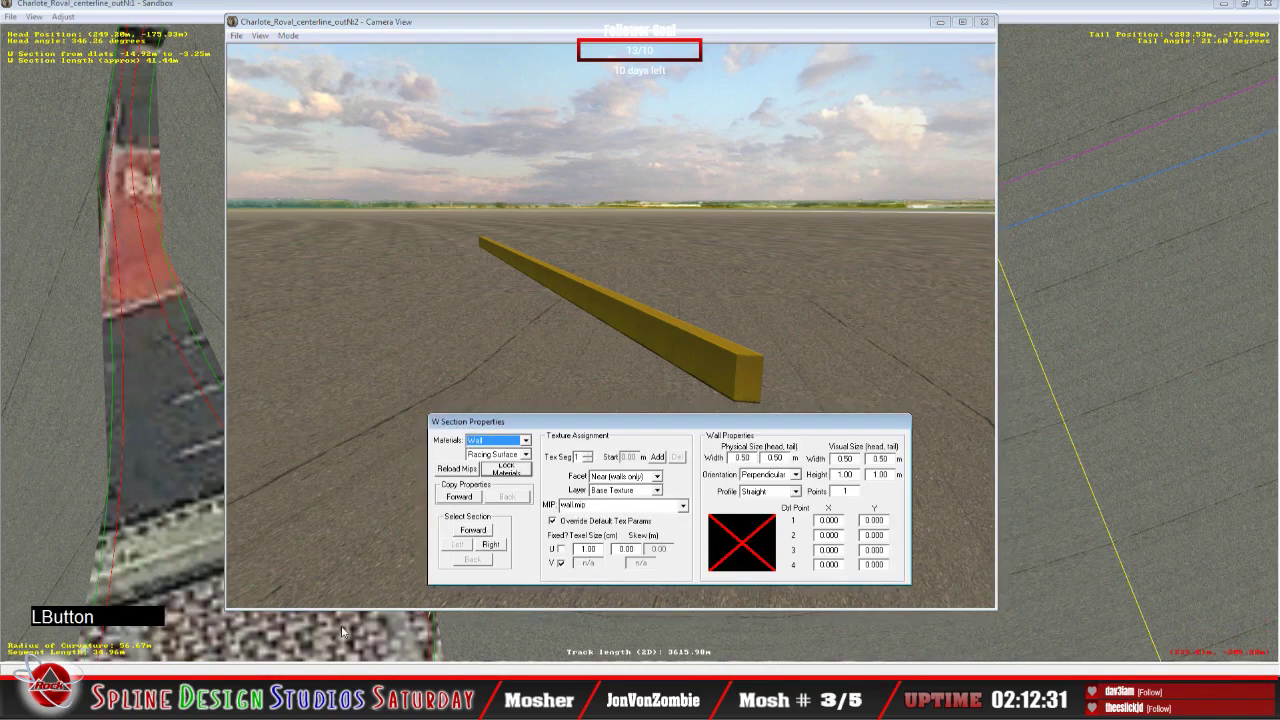
pyautogui.click(460, 499)
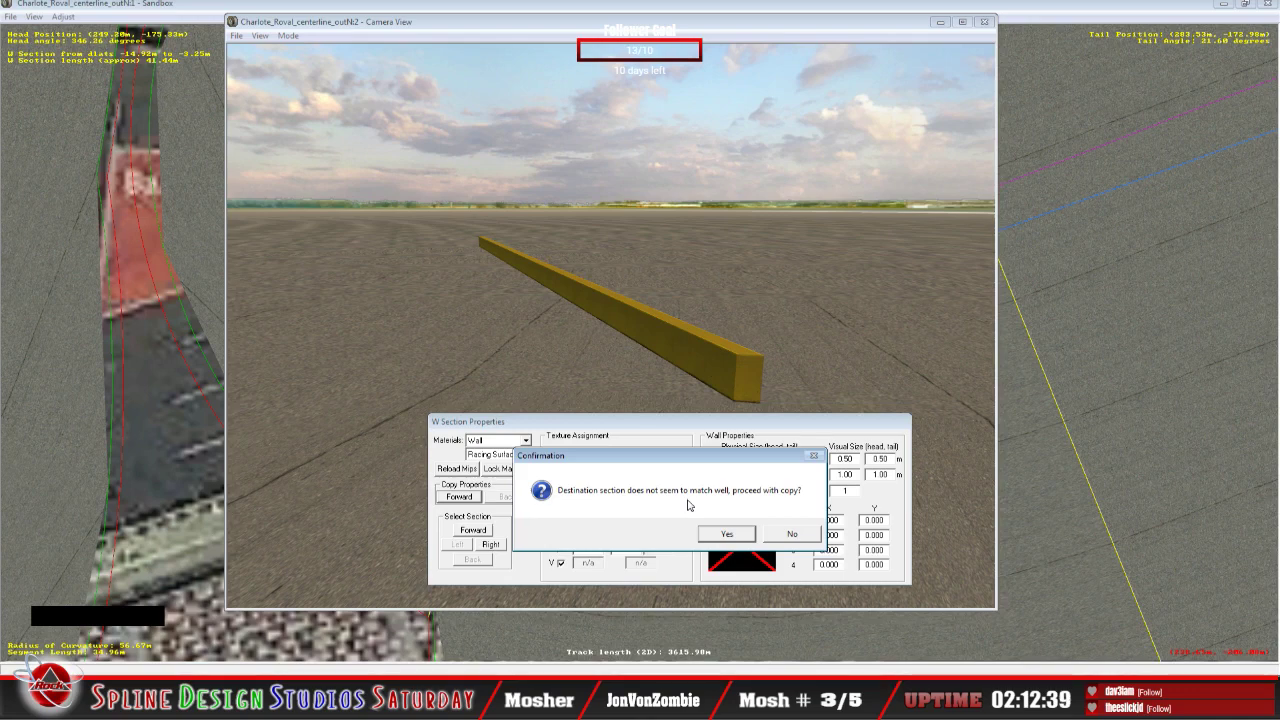
pyautogui.click(731, 538)
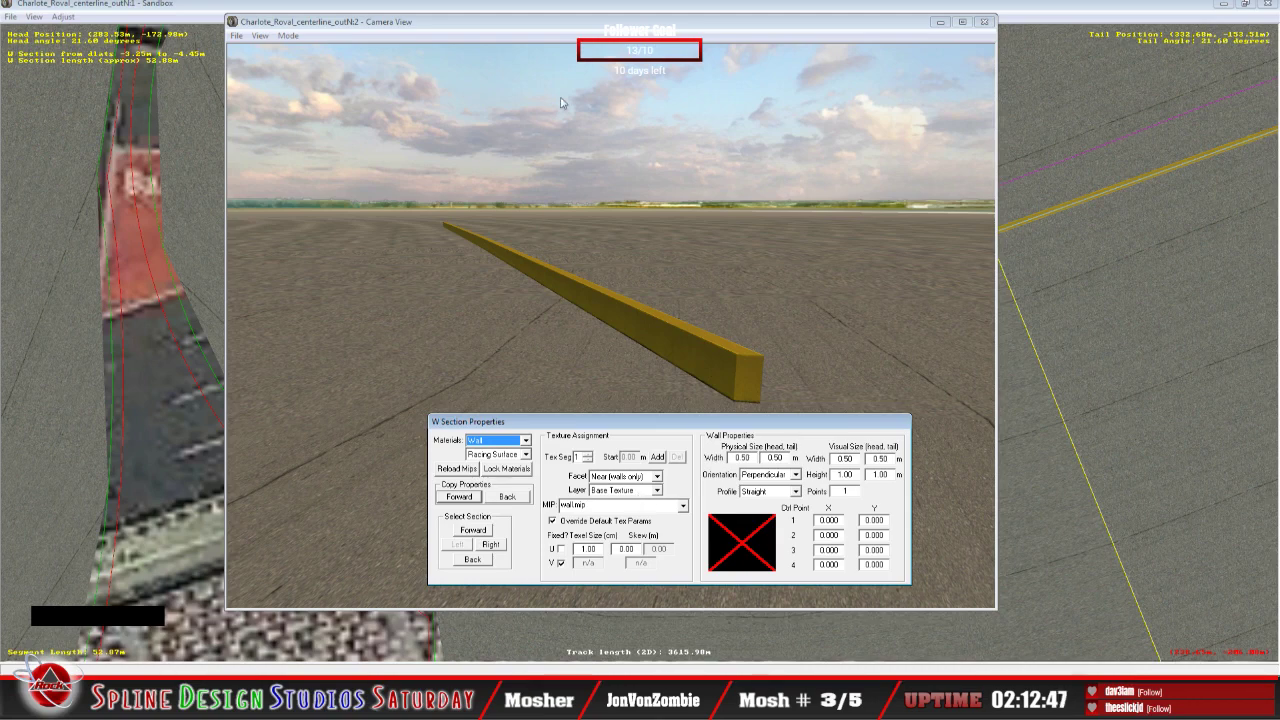
# Step: Close the camera view, reopen the W section properties and compare the first wall section's texture settings with those of the following section
pyautogui.click(1041, 15)
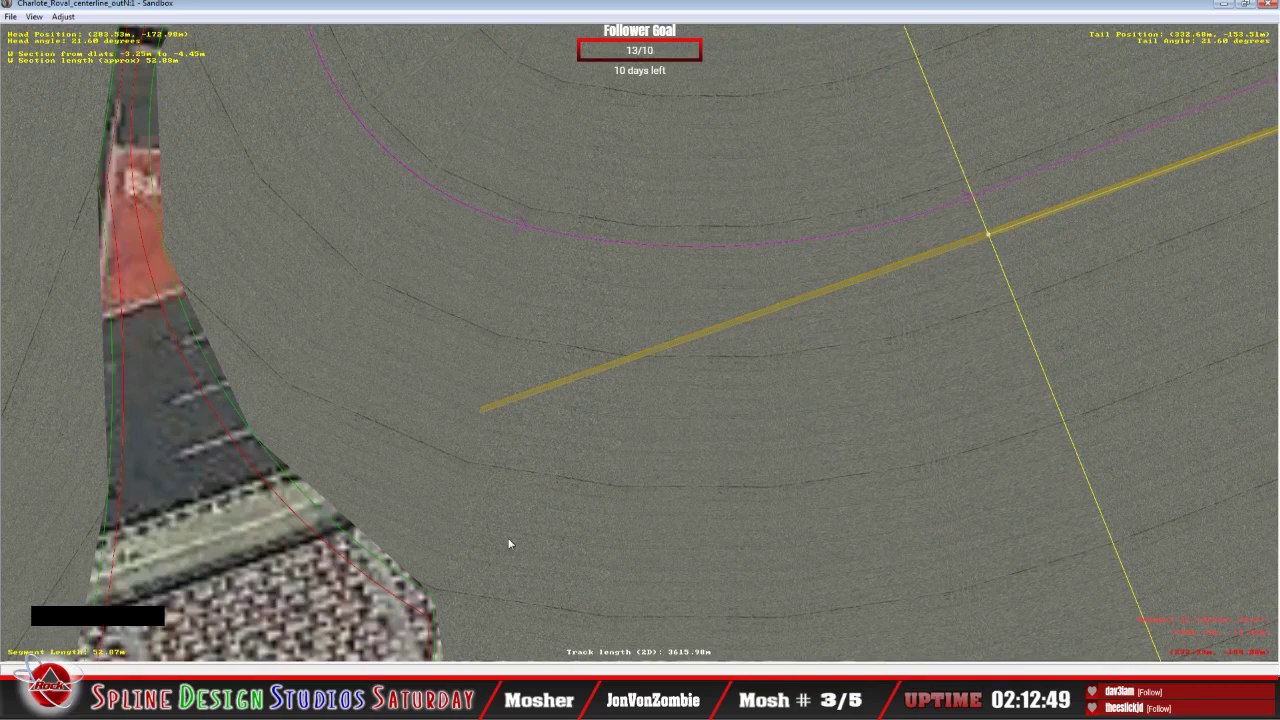
pyautogui.doubleClick(280, 611)
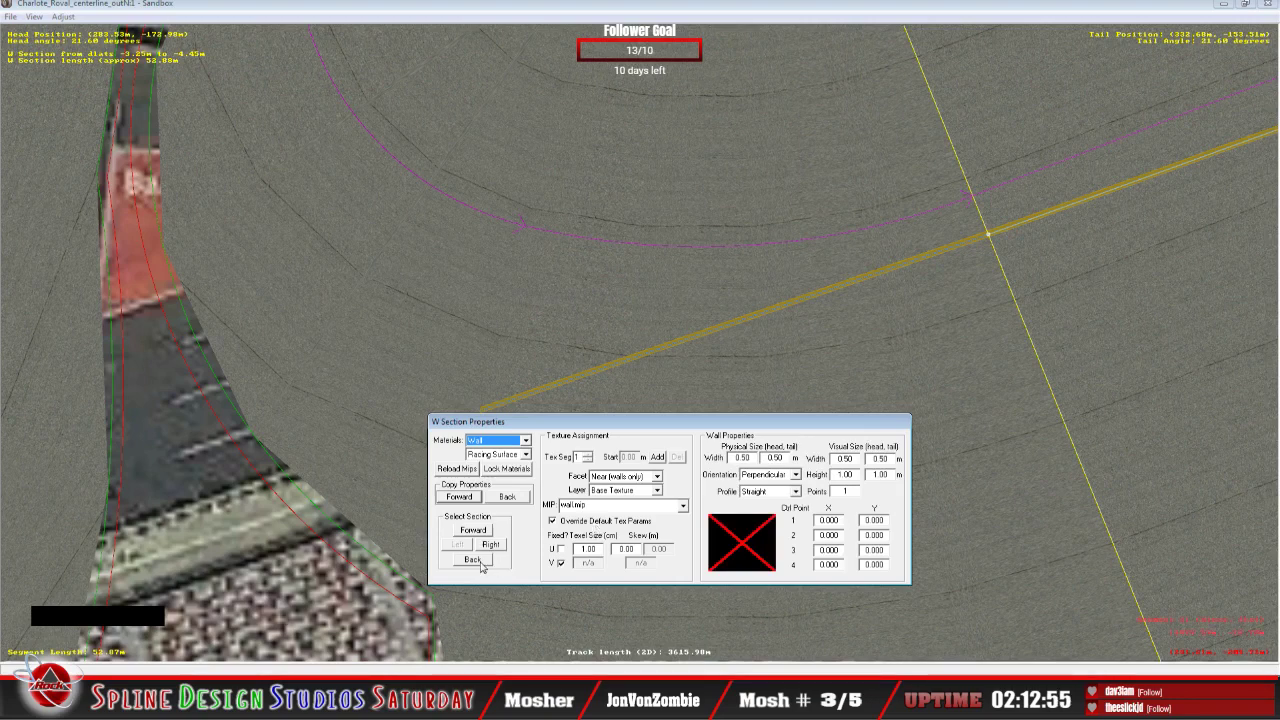
pyautogui.click(472, 560)
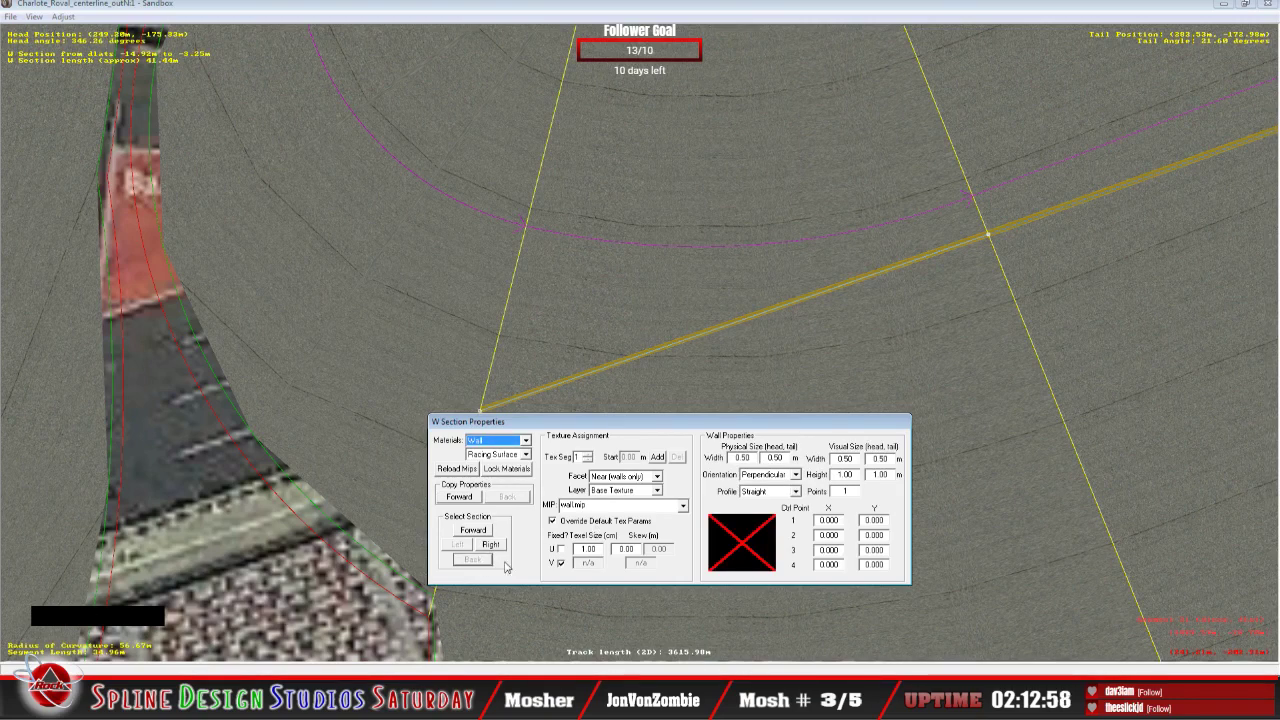
pyautogui.click(476, 534)
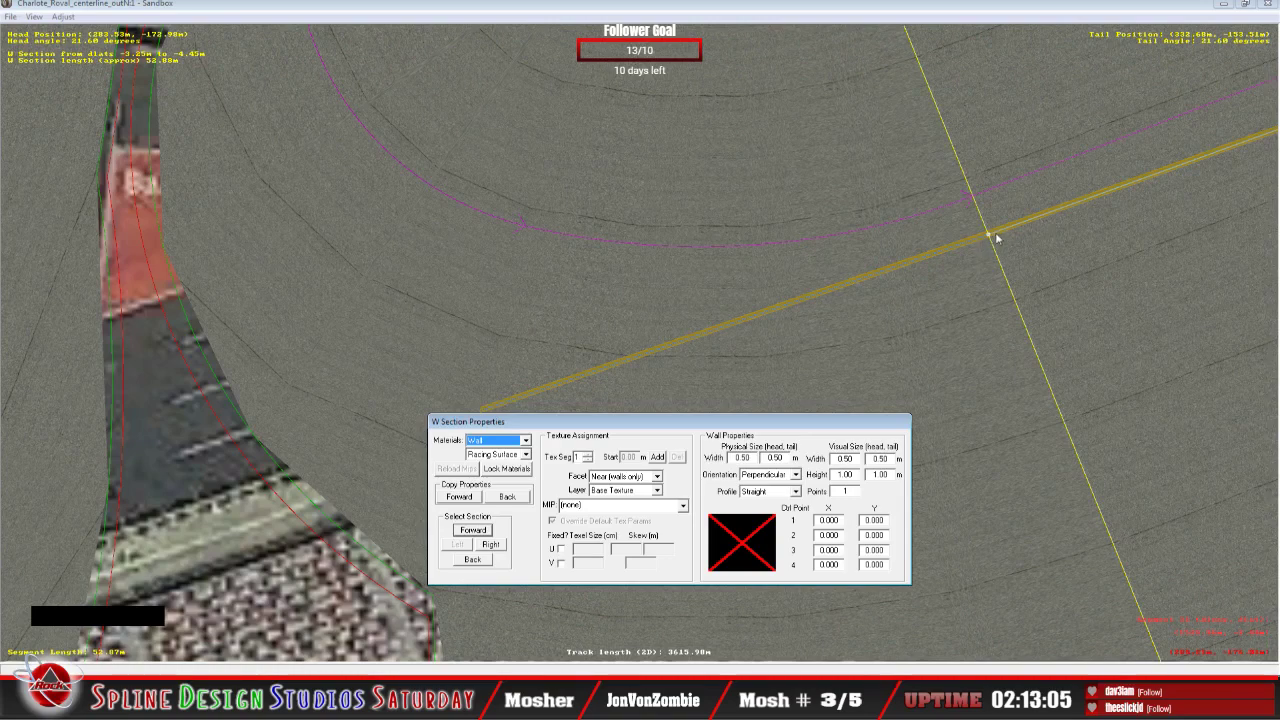
pyautogui.click(471, 565)
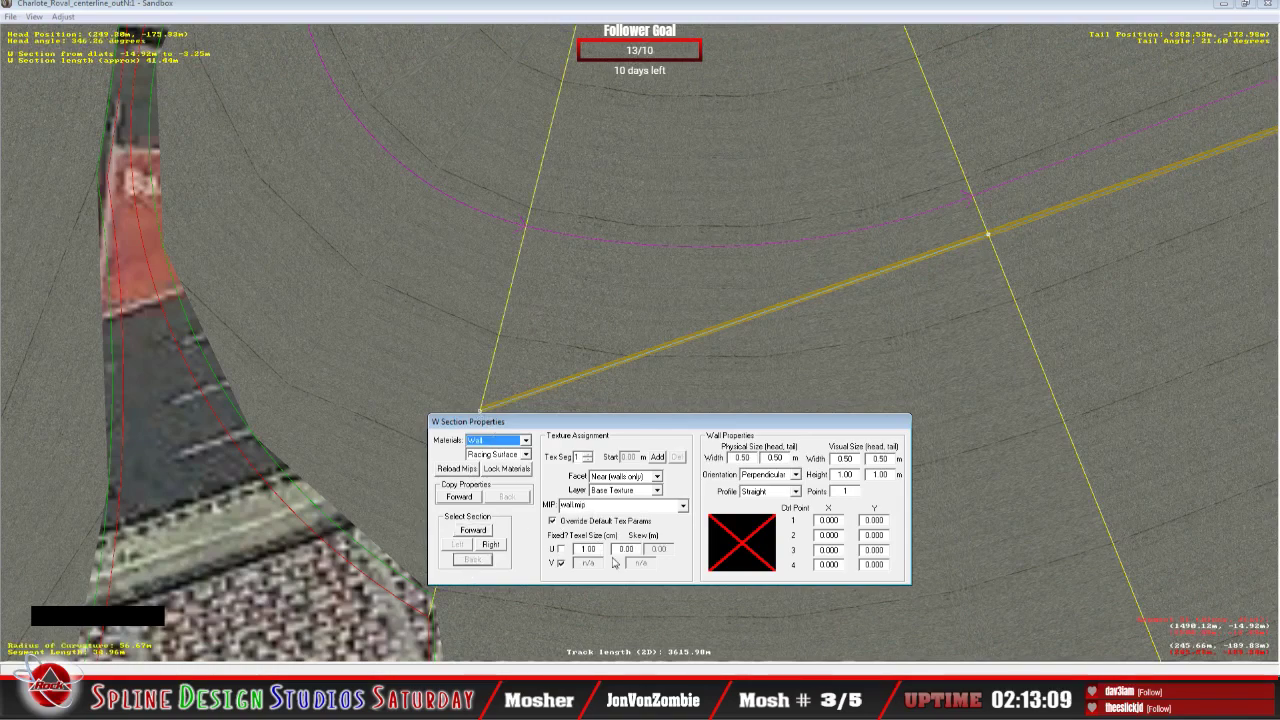
pyautogui.click(484, 532)
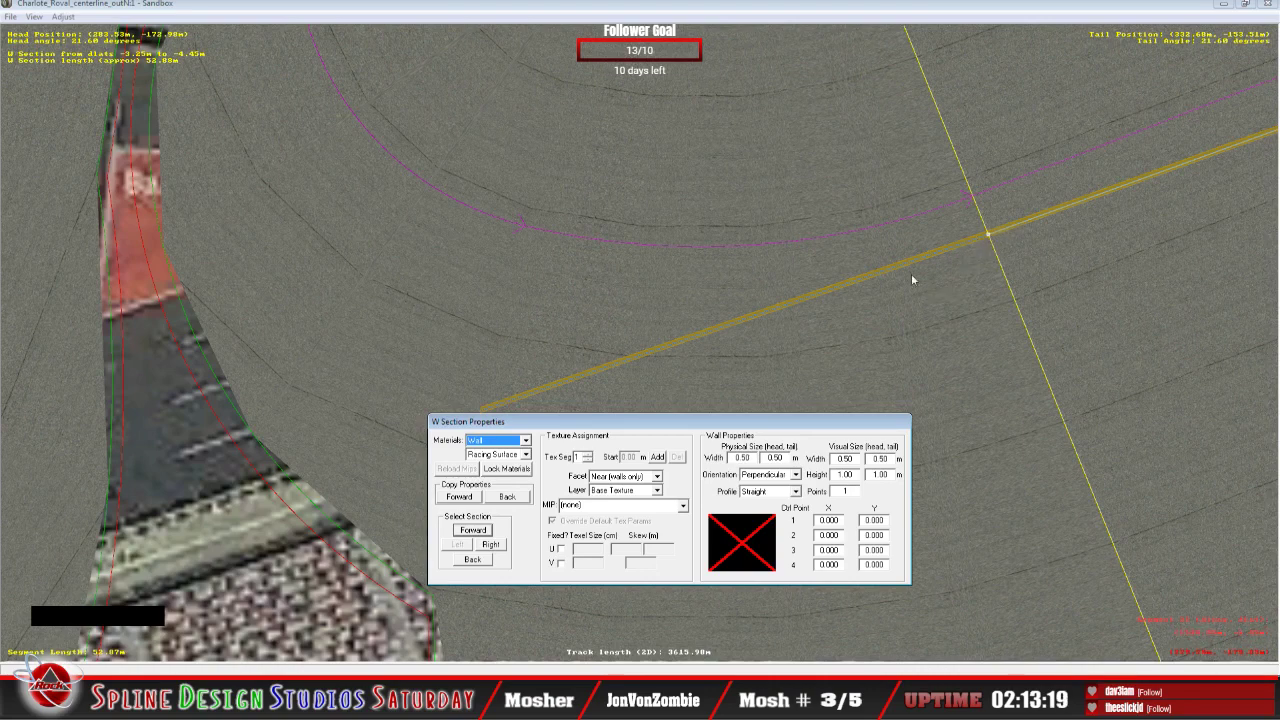
pyautogui.click(682, 128)
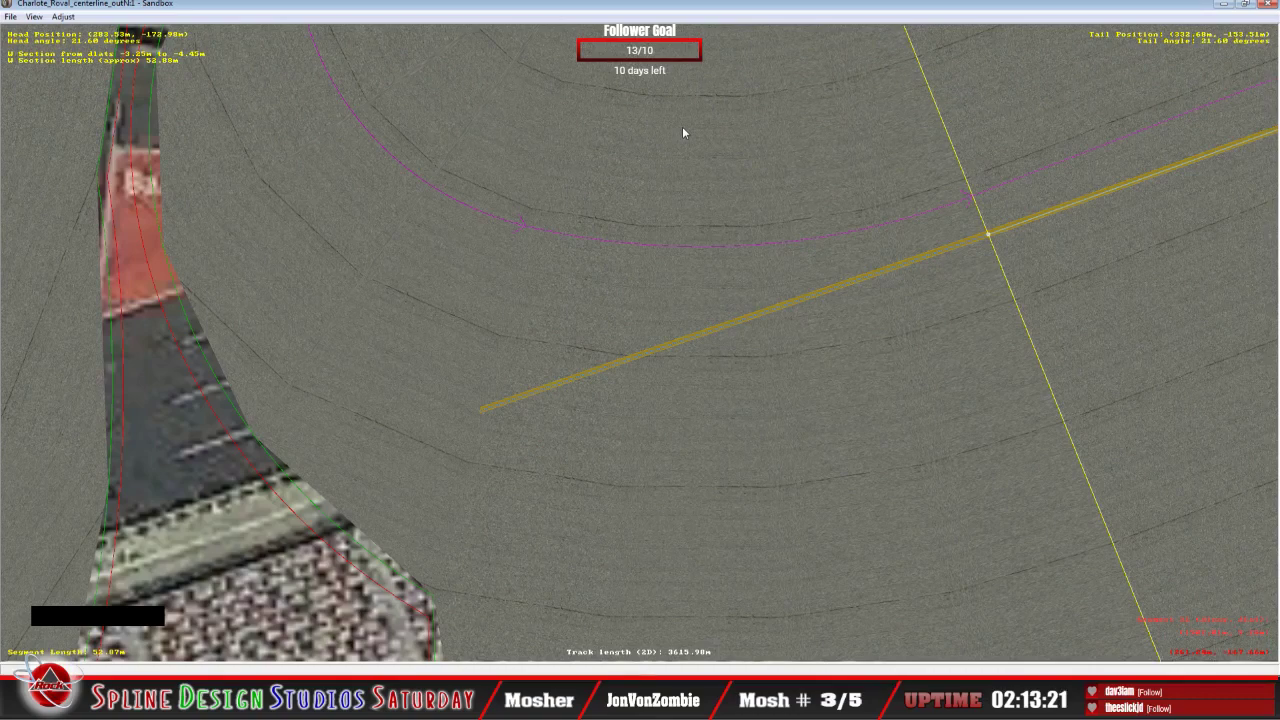
# Step: Reopen the W section properties with the whole track in view, place the dialog clear of the wall section and select the Left facet
pyautogui.scroll(-5, 682, 130)
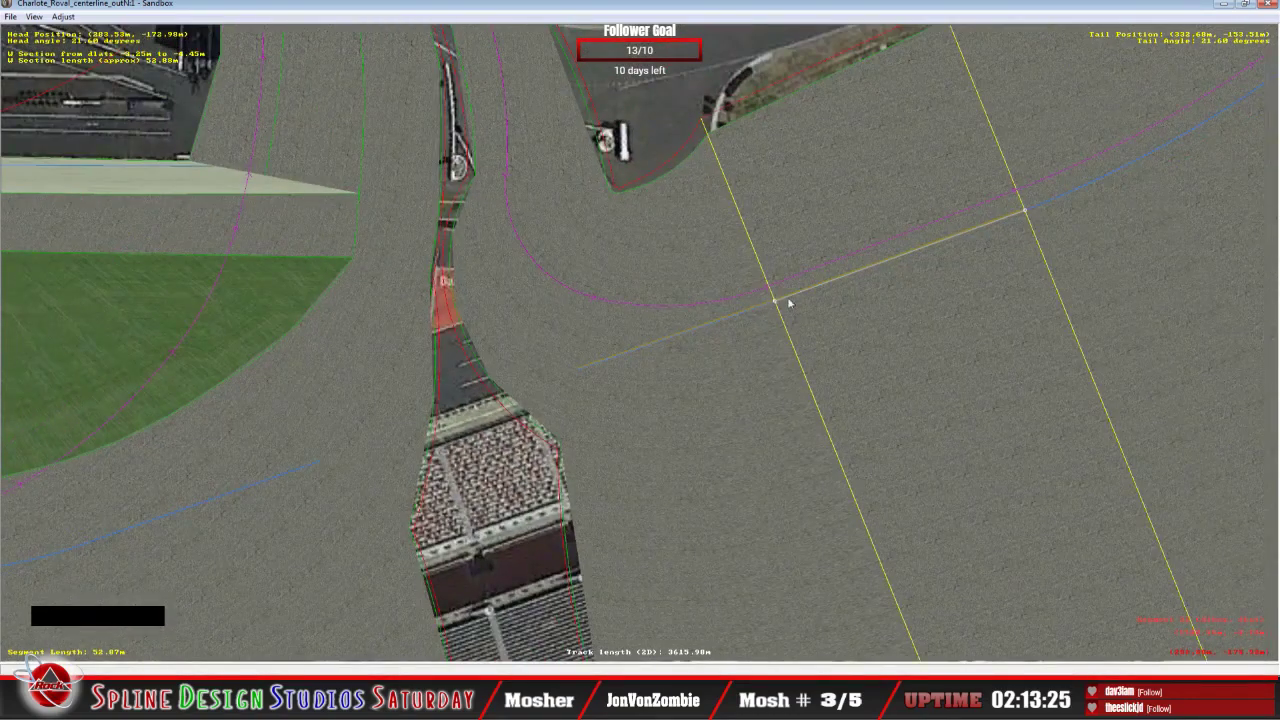
pyautogui.press('x')
pyautogui.press('x')
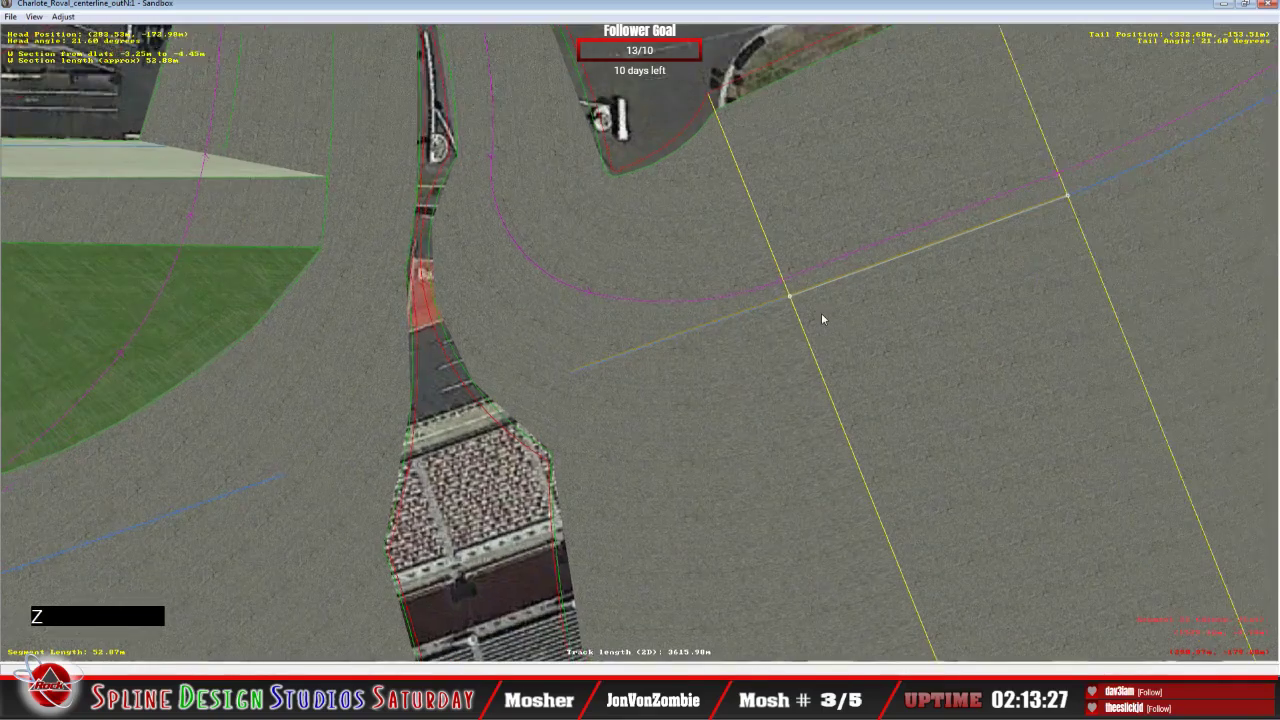
pyautogui.scroll(-5, 821, 318)
pyautogui.press('x')
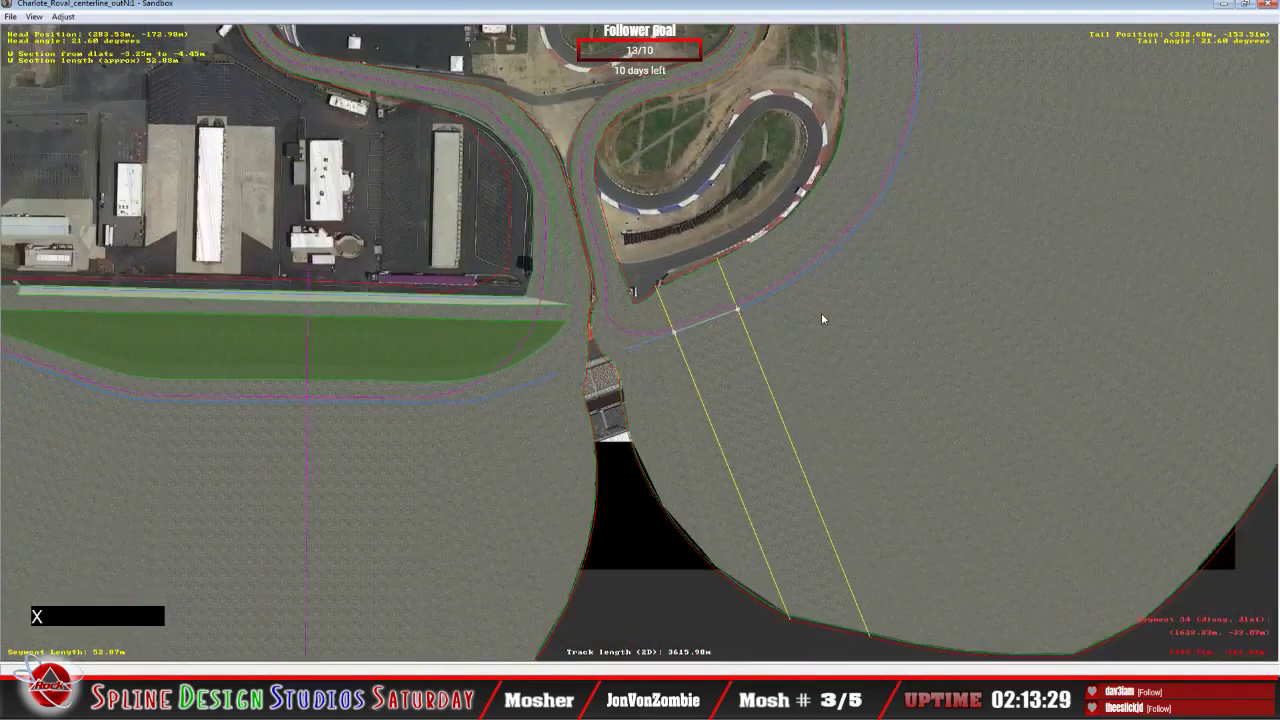
pyautogui.press('c')
pyautogui.press('c')
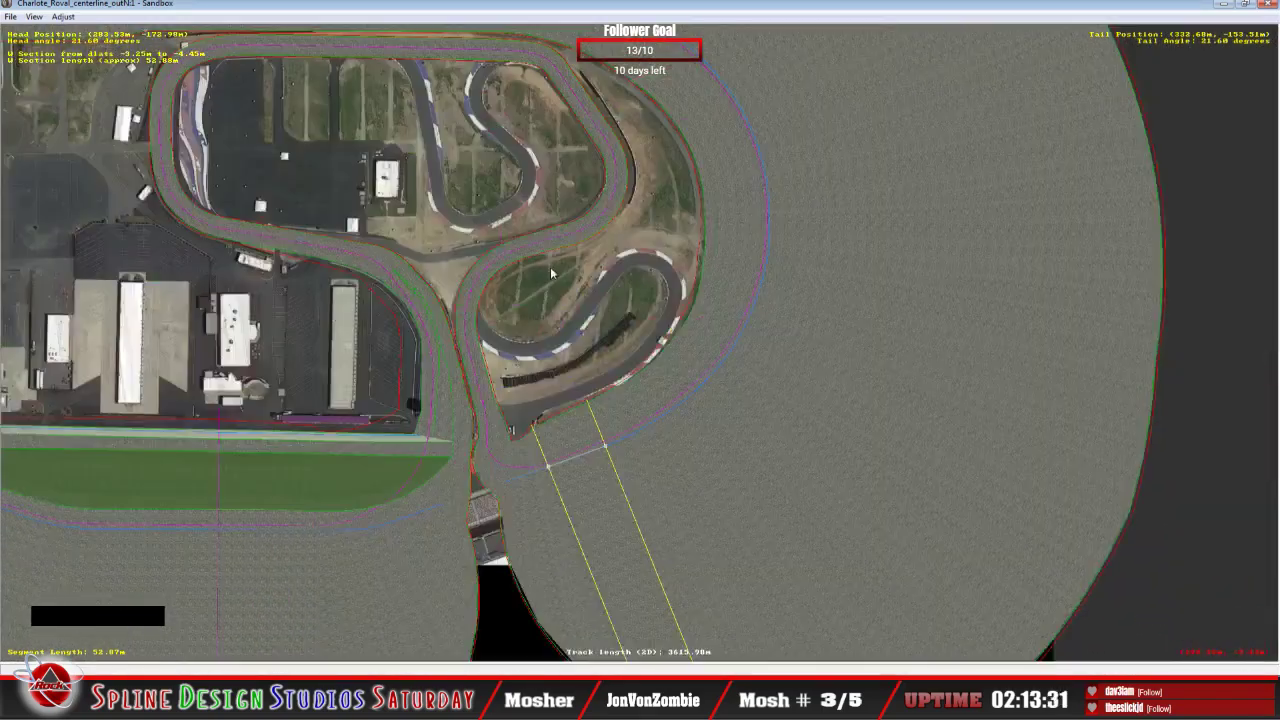
pyautogui.scroll(-2, 553, 284)
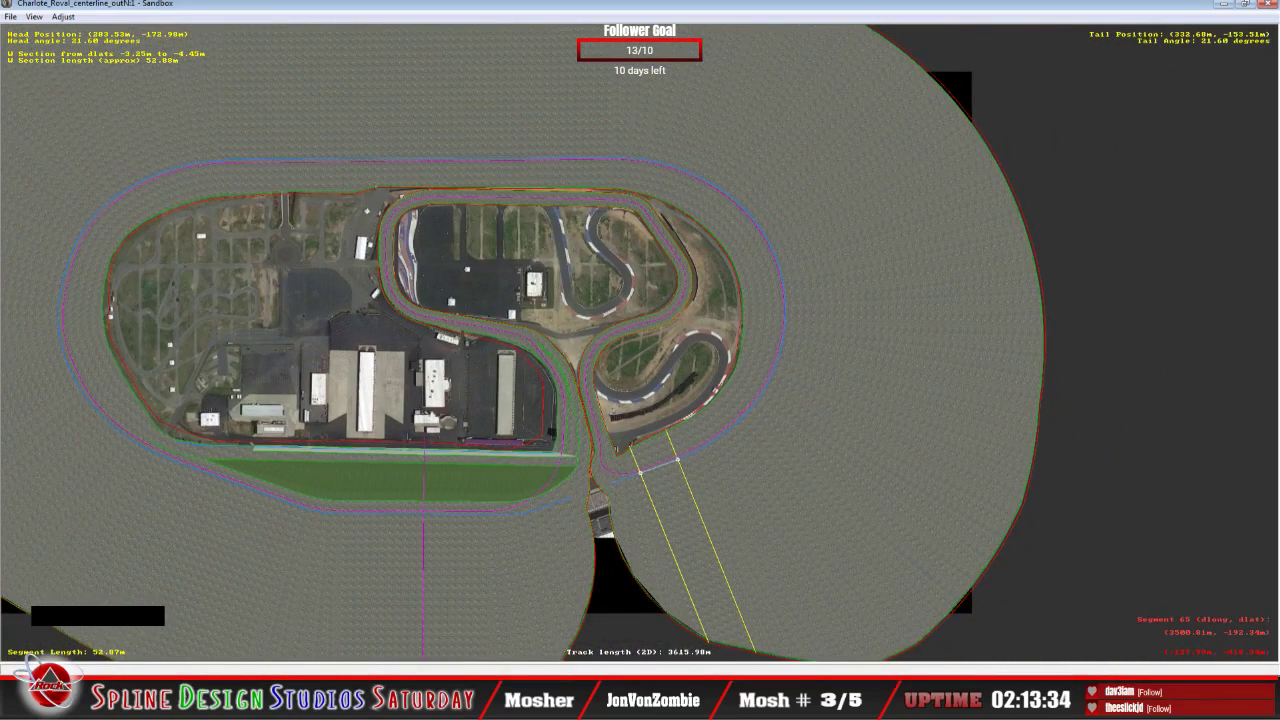
pyautogui.doubleClick(261, 622)
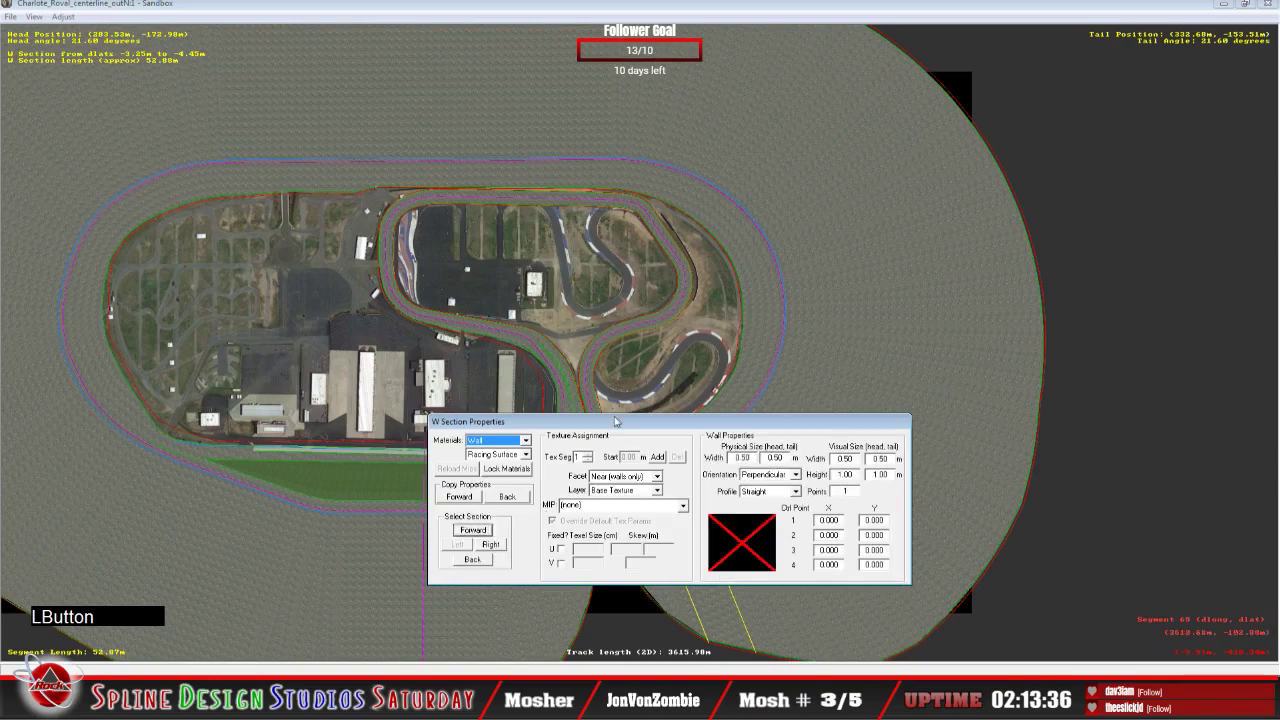
pyautogui.moveTo(644, 431); pyautogui.dragTo(1019, 317)
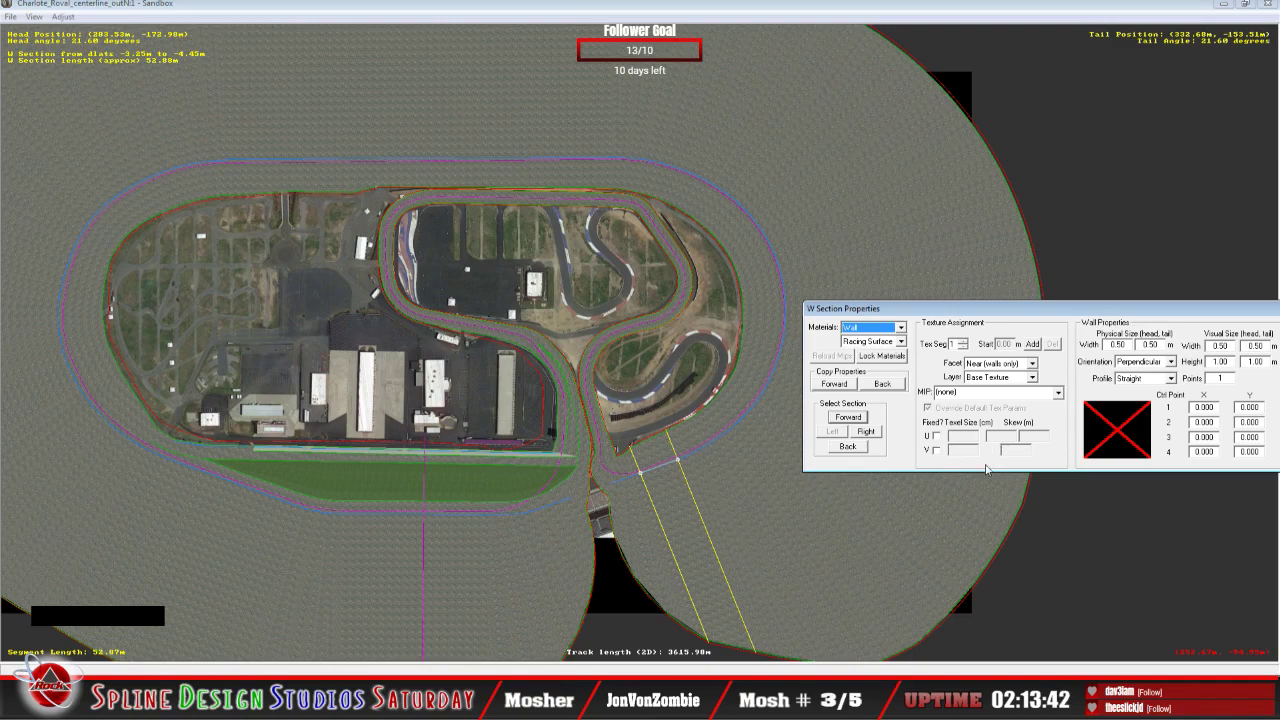
pyautogui.moveTo(988, 310); pyautogui.dragTo(918, 98)
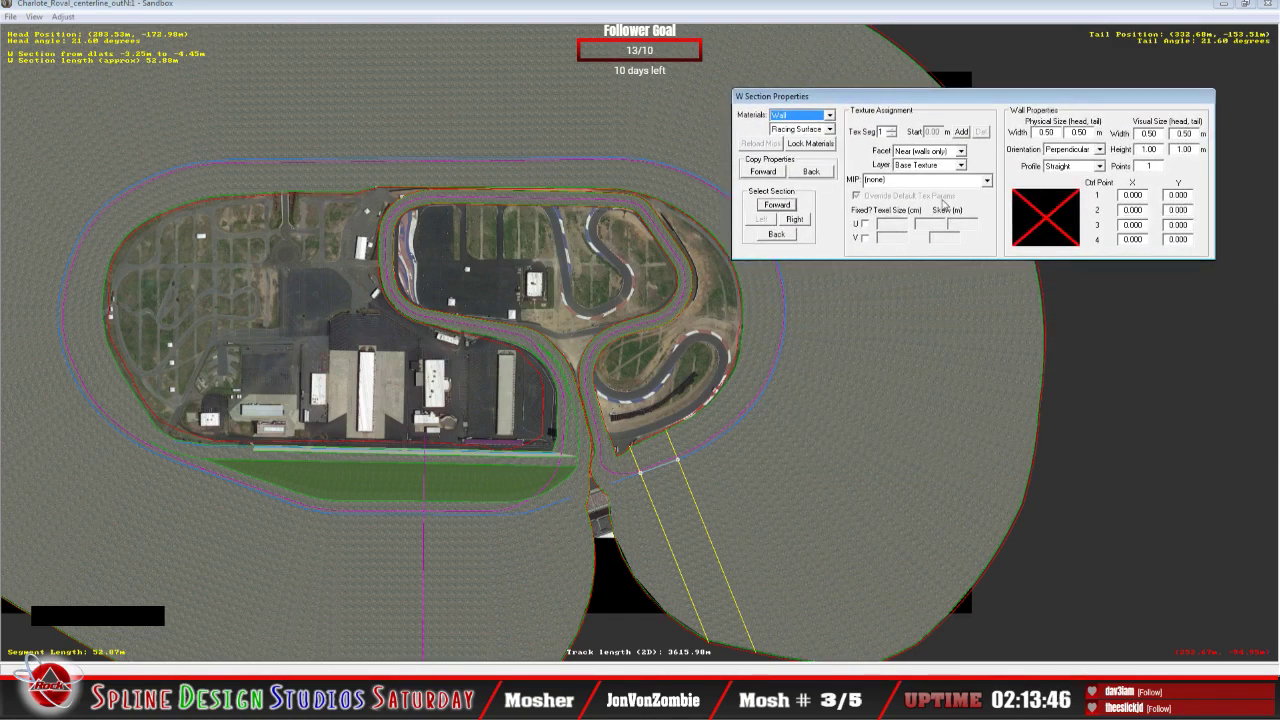
pyautogui.click(962, 152)
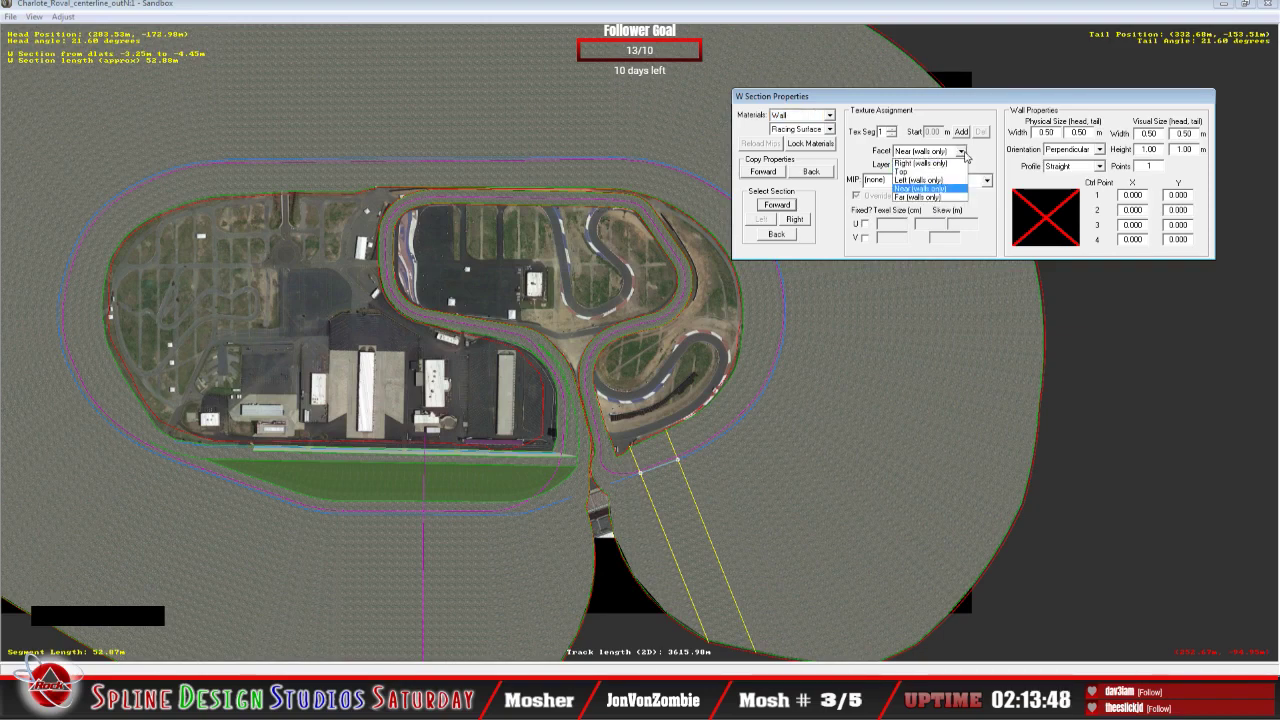
pyautogui.click(945, 185)
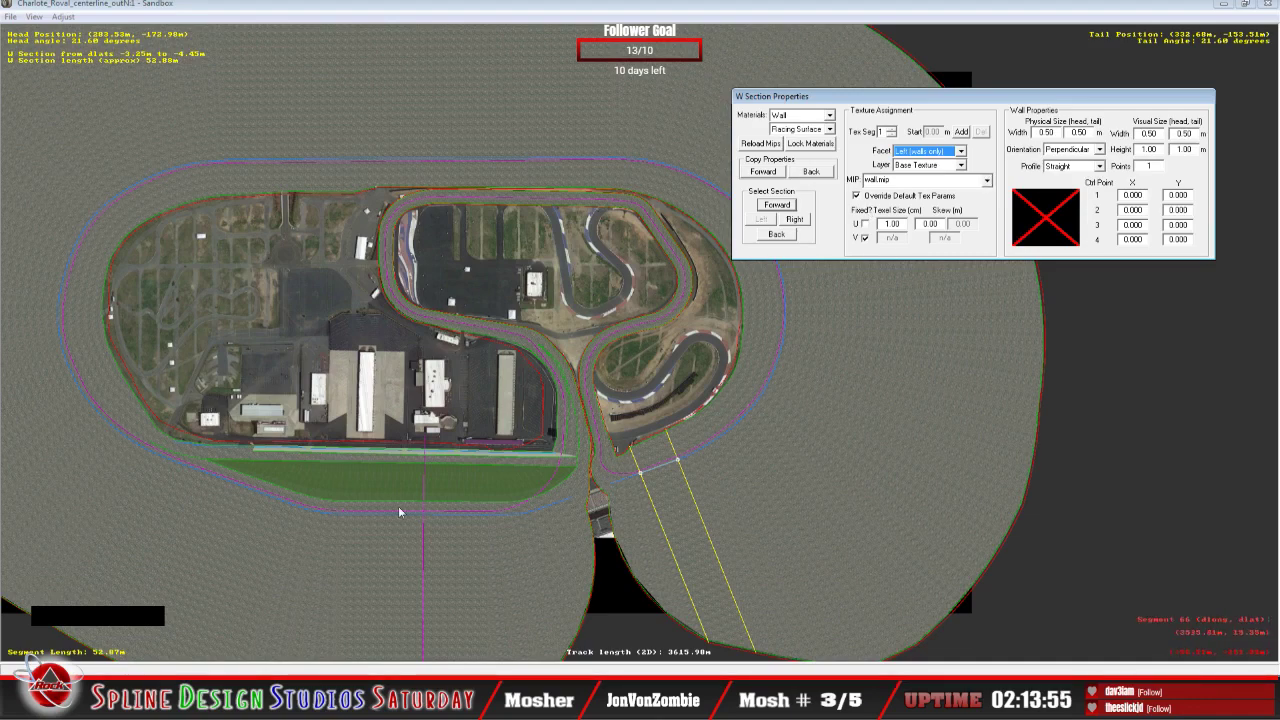
# Step: Copy the wall's properties forward onto the next four sections entering the oval's outer turn, proceeding despite each mismatch
pyautogui.click(767, 175)
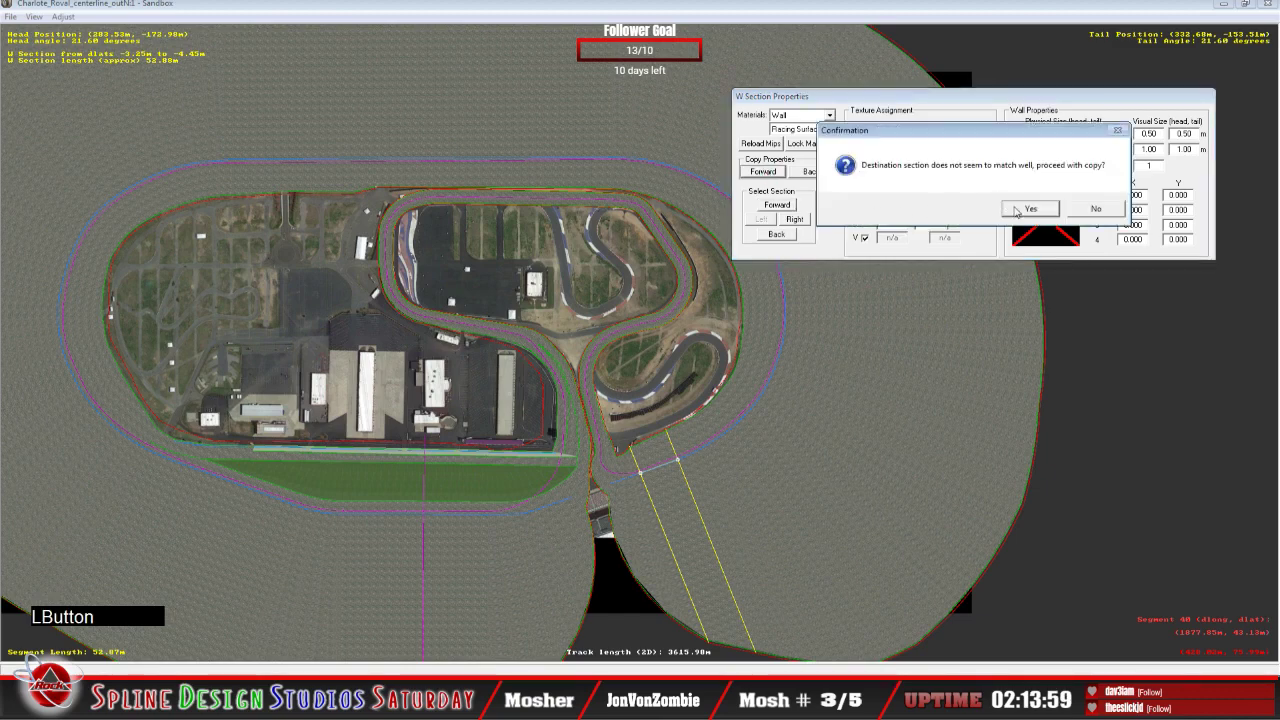
pyautogui.click(1029, 209)
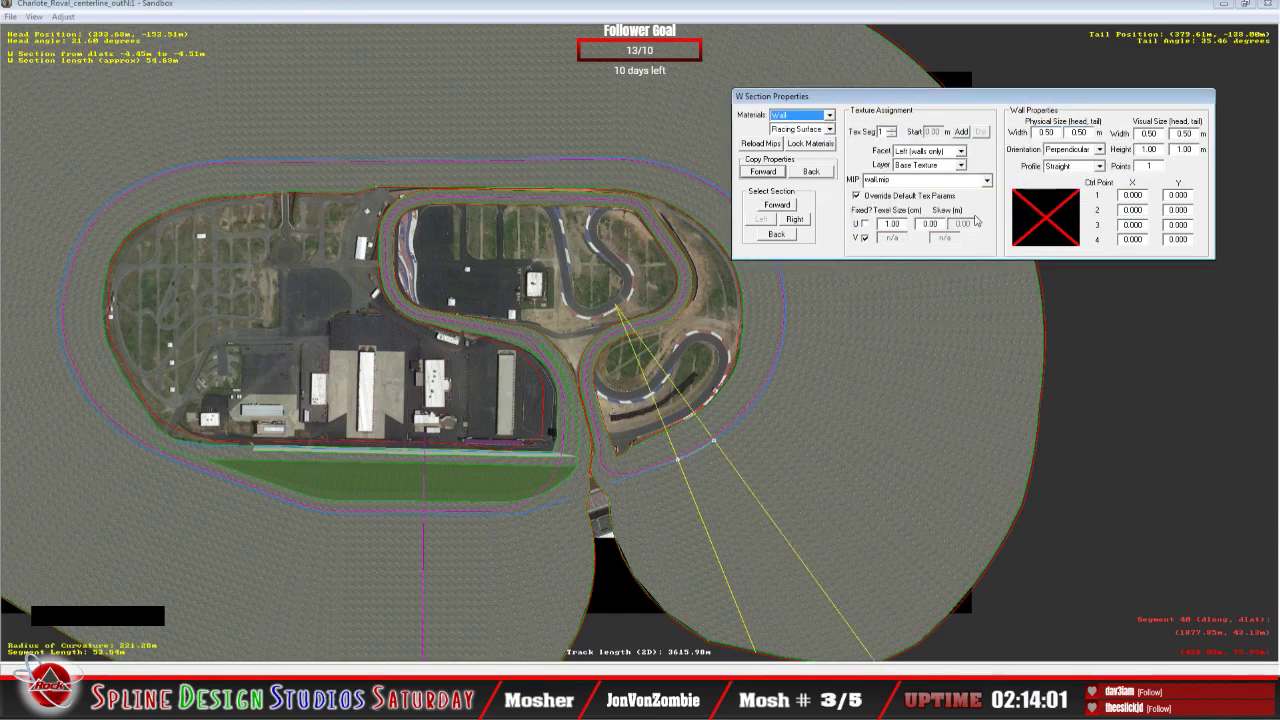
pyautogui.click(762, 172)
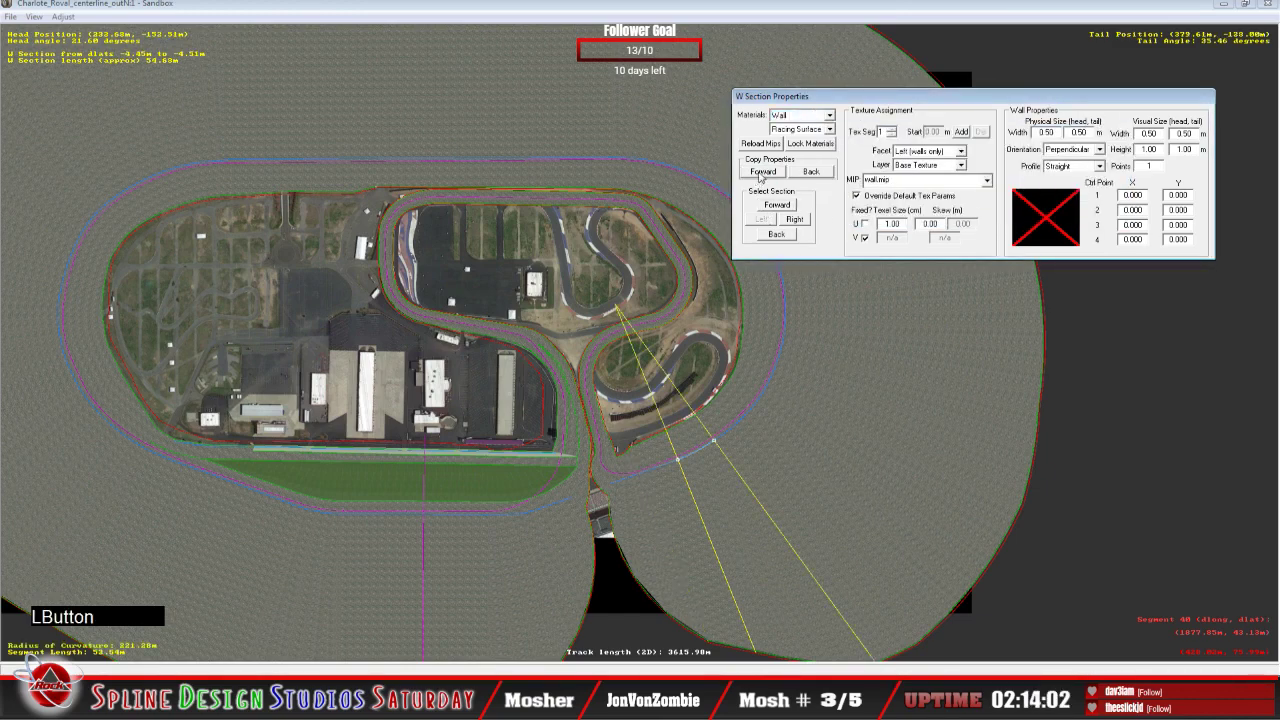
pyautogui.click(978, 210)
pyautogui.click(762, 172)
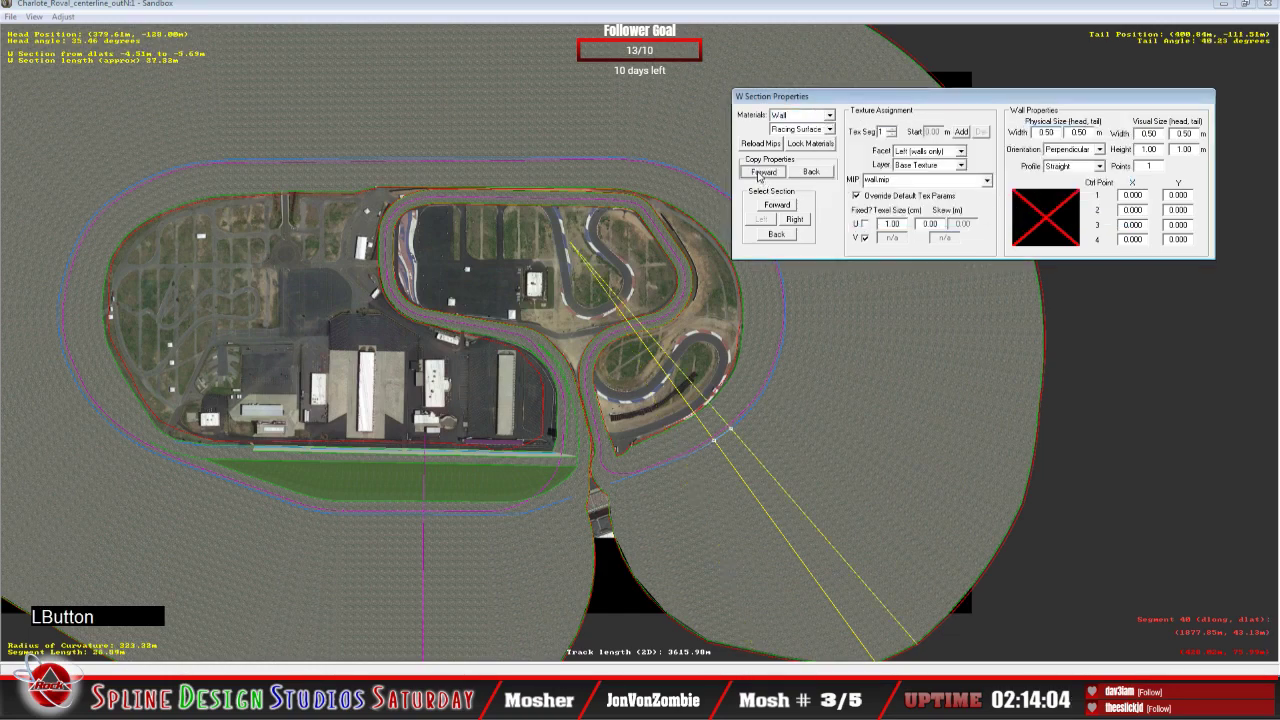
pyautogui.click(1030, 210)
pyautogui.click(762, 172)
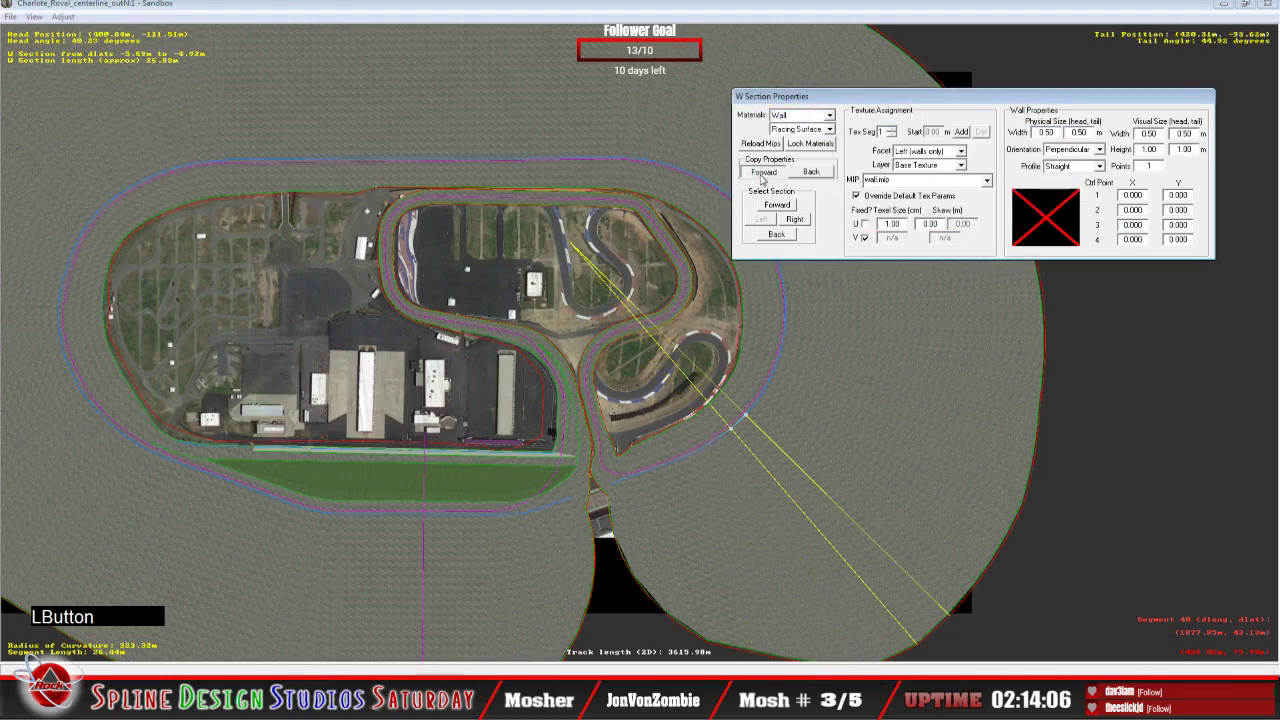
pyautogui.click(1030, 212)
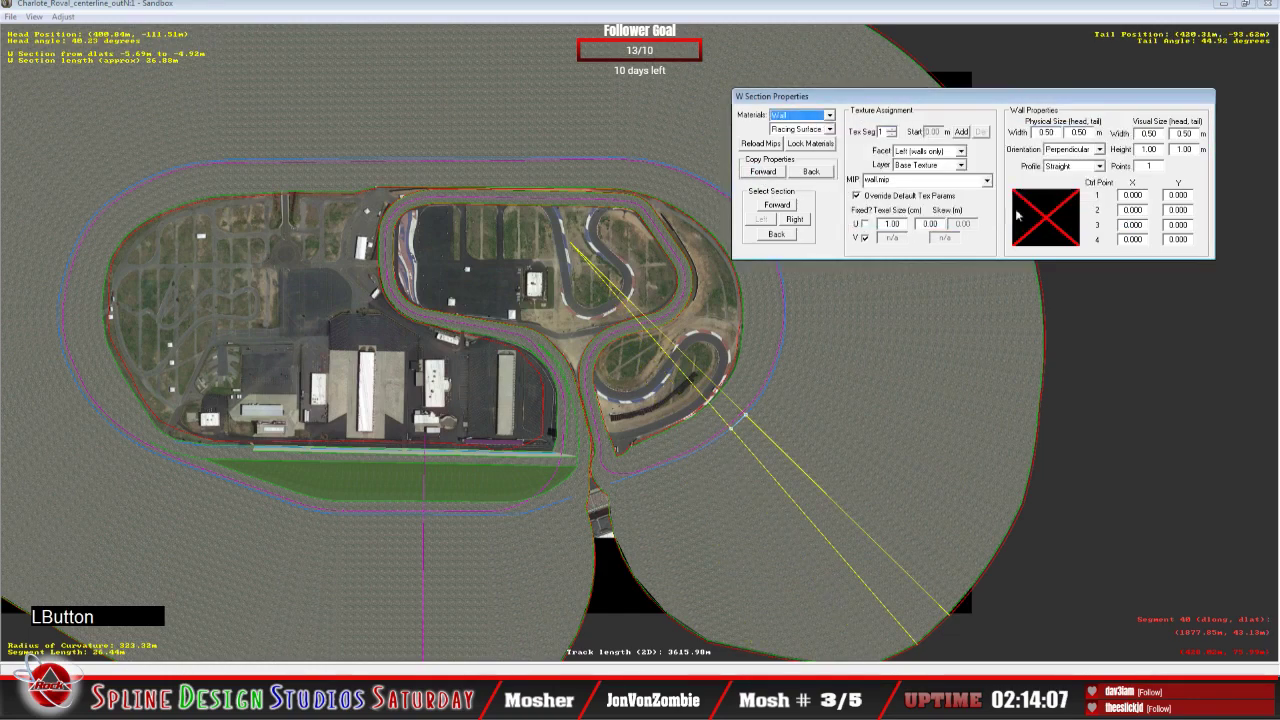
# Step: Continue copying the wall's properties forward over four more sections, around the rest of the outer turn to the start of the back straight
pyautogui.click(762, 172)
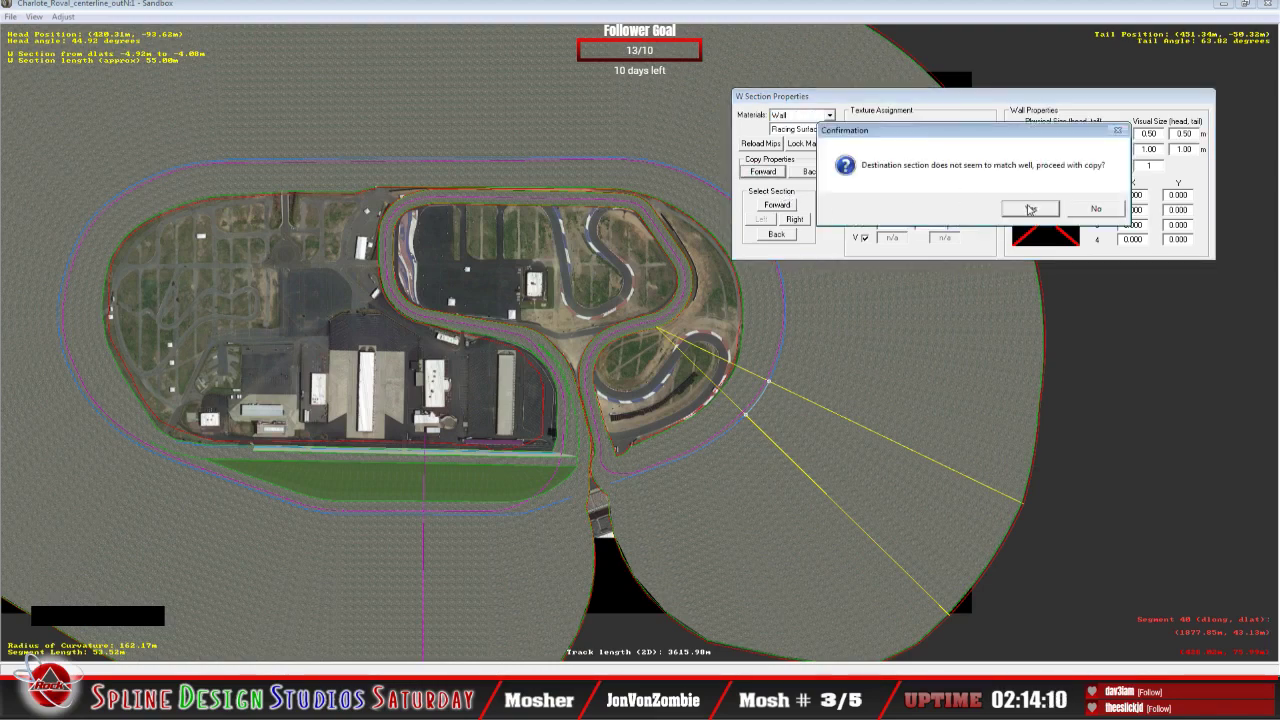
pyautogui.click(1030, 208)
pyautogui.click(765, 173)
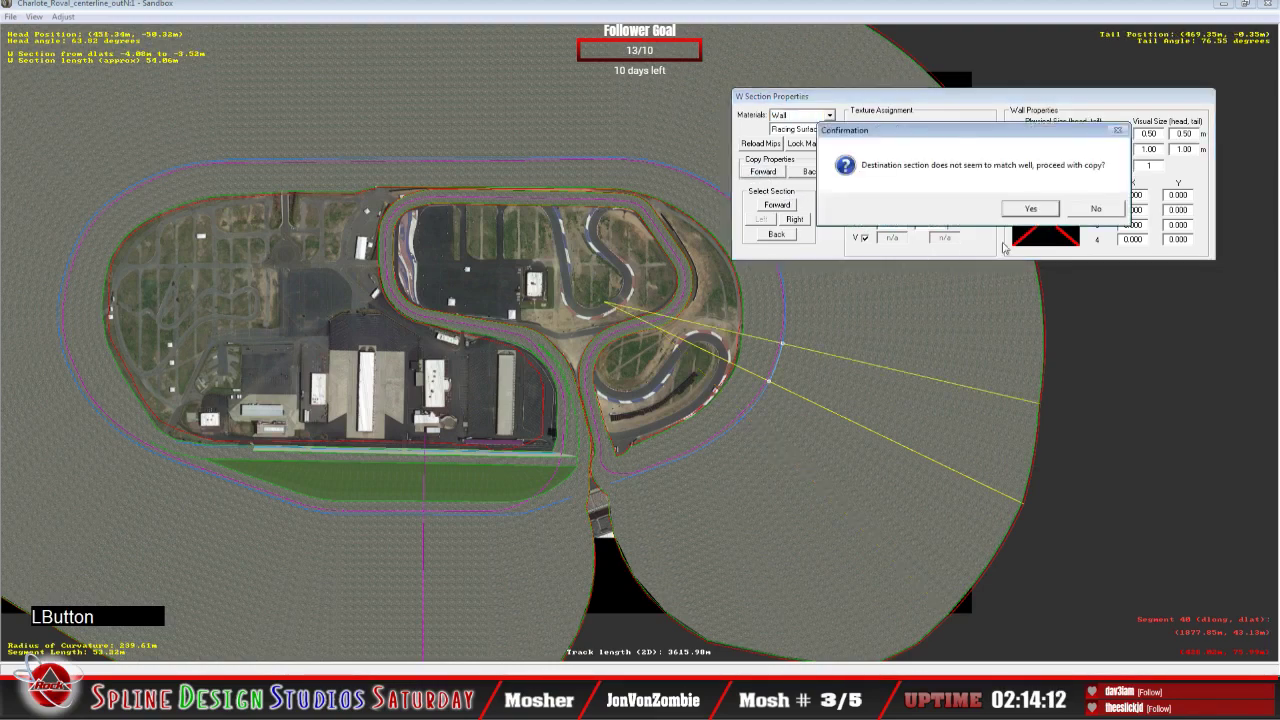
pyautogui.click(1032, 224)
pyautogui.click(771, 177)
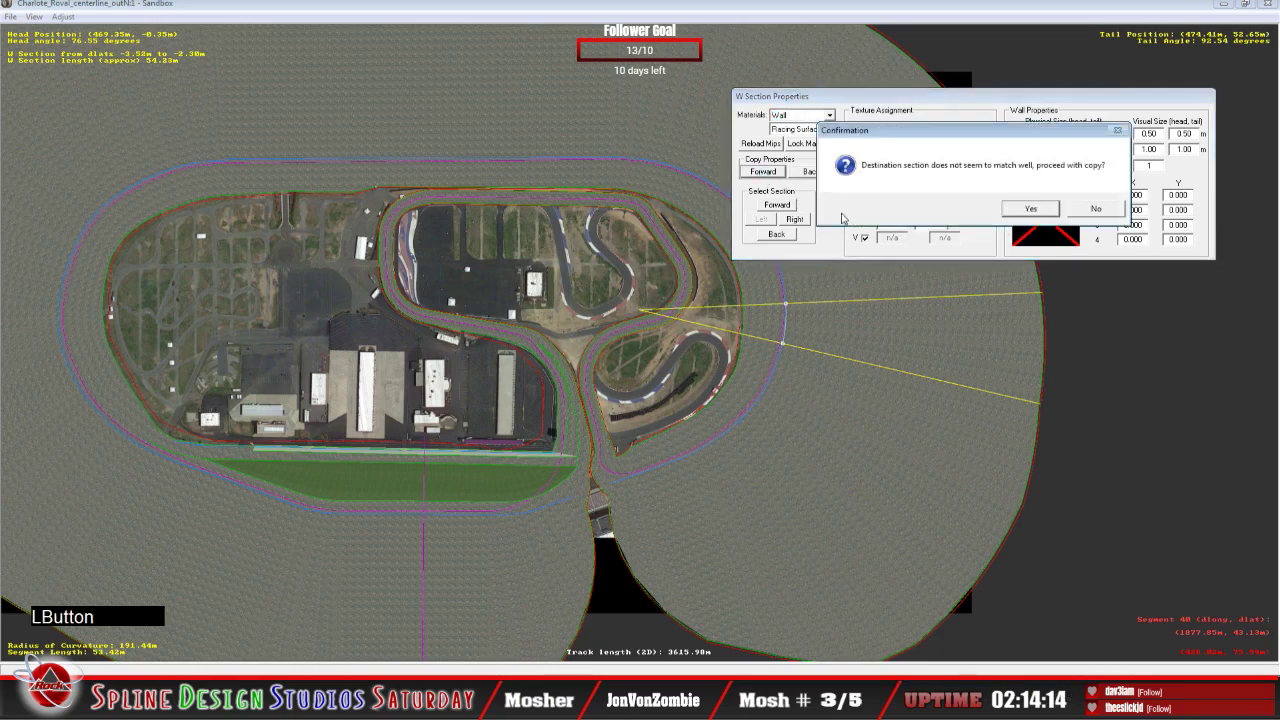
pyautogui.click(1022, 210)
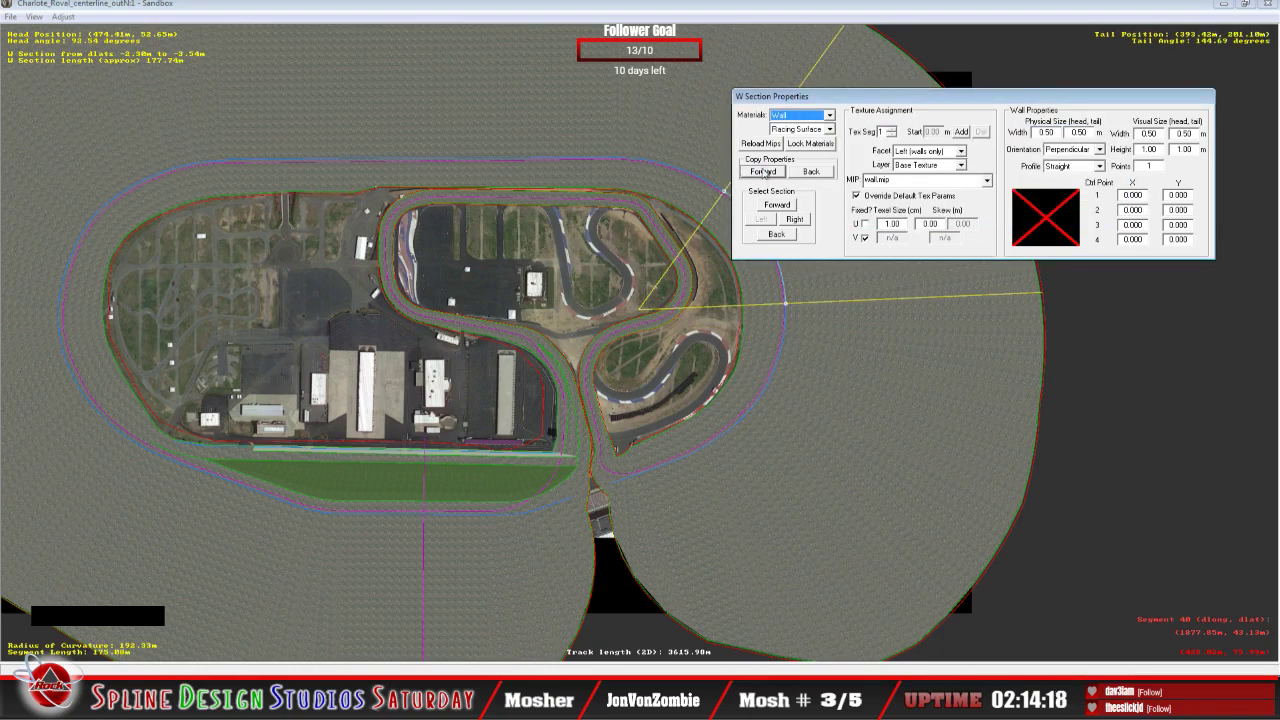
pyautogui.click(763, 172)
pyautogui.click(1031, 208)
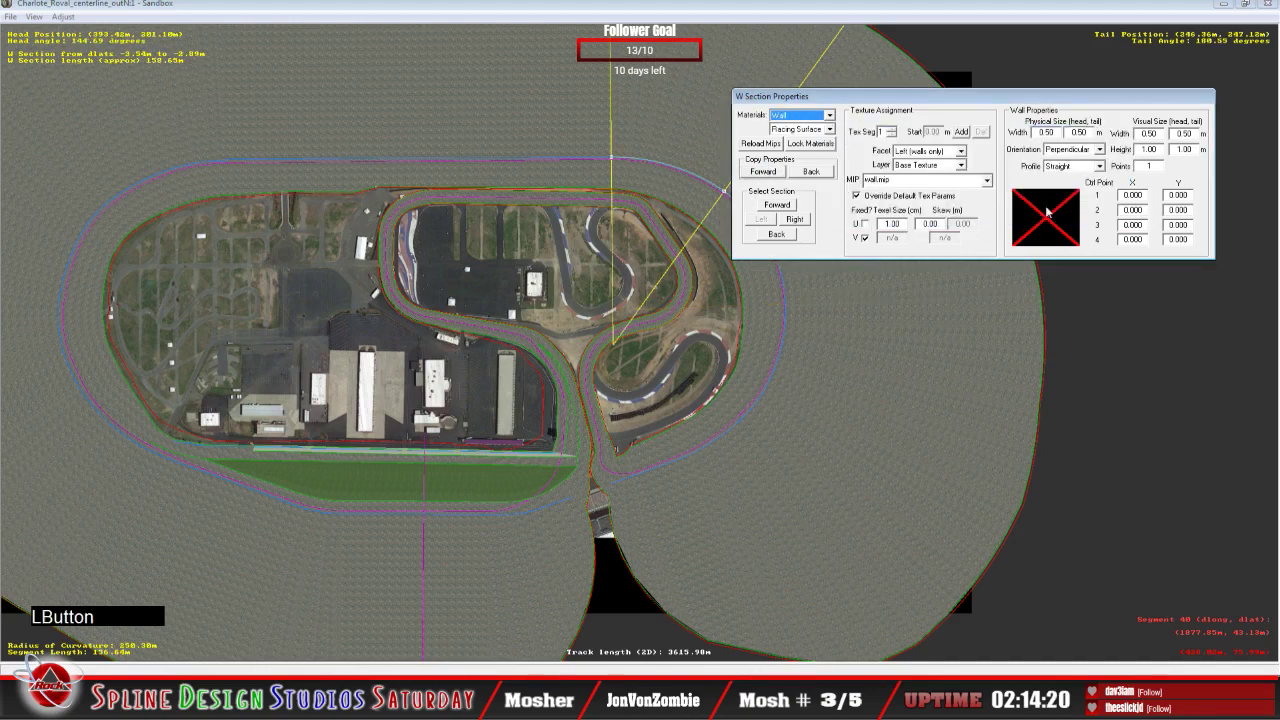
# Step: Copy the wall's properties forward onto the next five sections, covering the back straight up to the far turn, accepting each mismatch
pyautogui.click(764, 172)
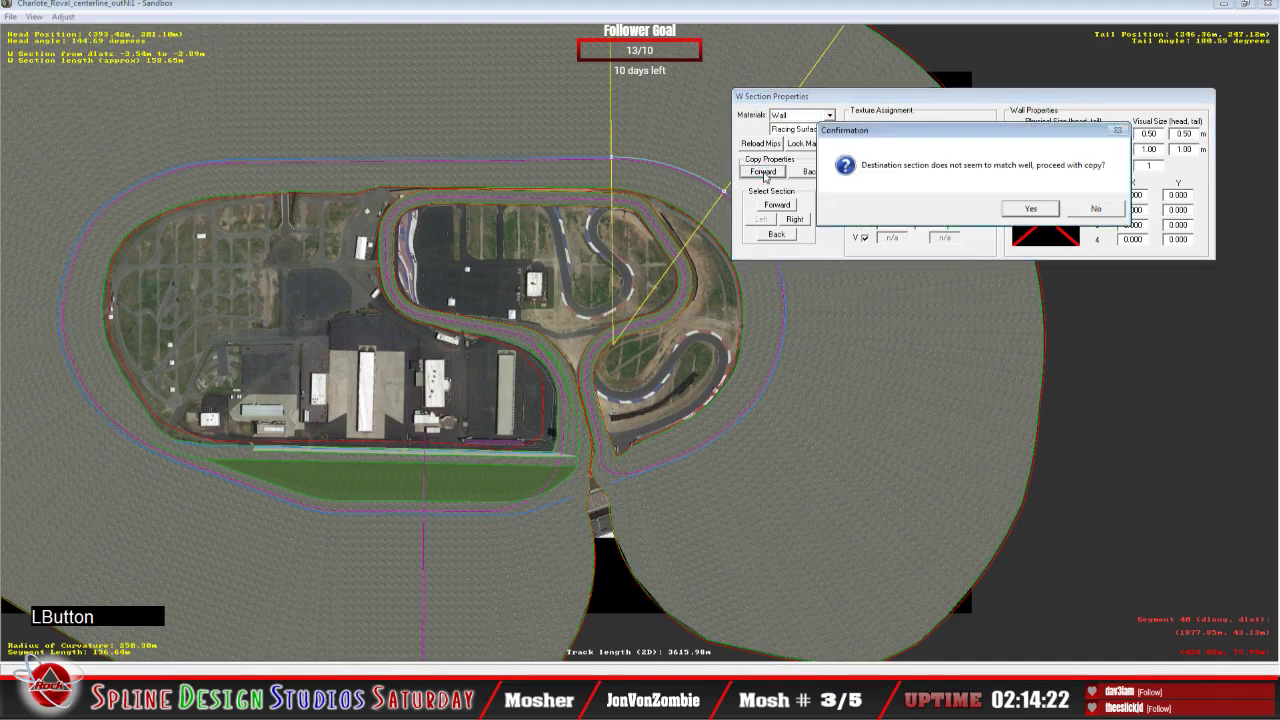
pyautogui.click(1031, 208)
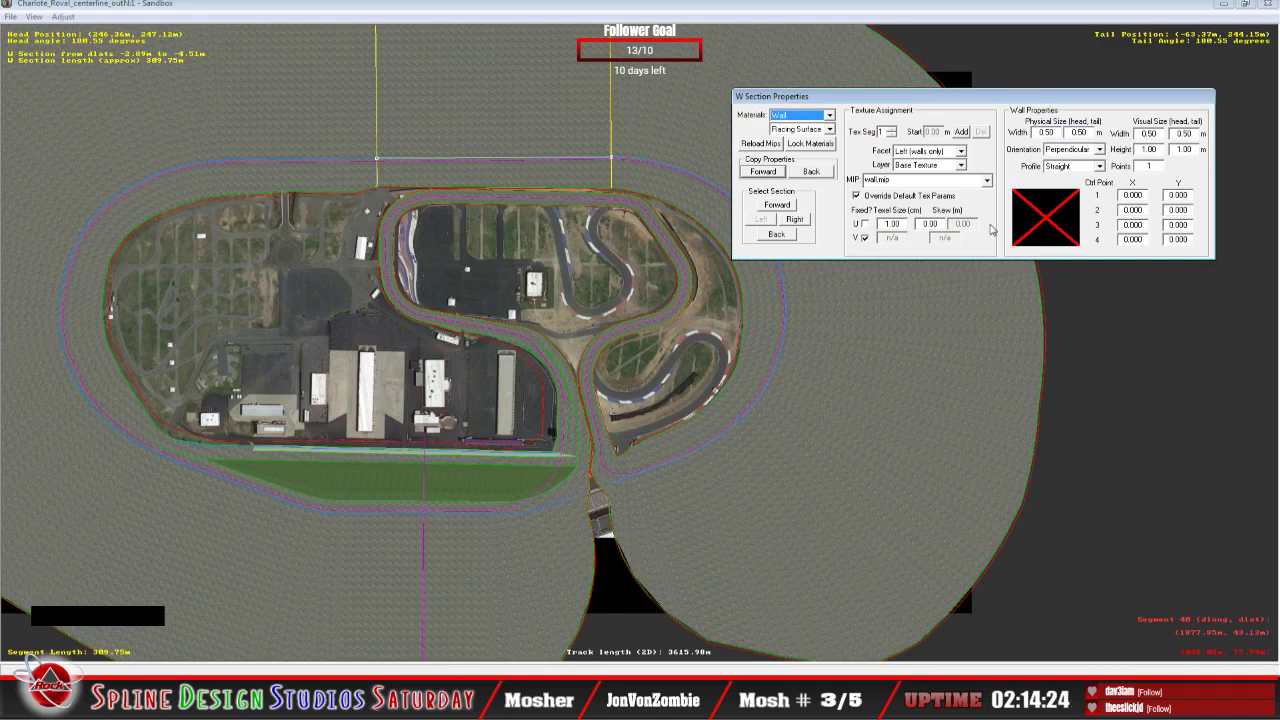
pyautogui.click(768, 174)
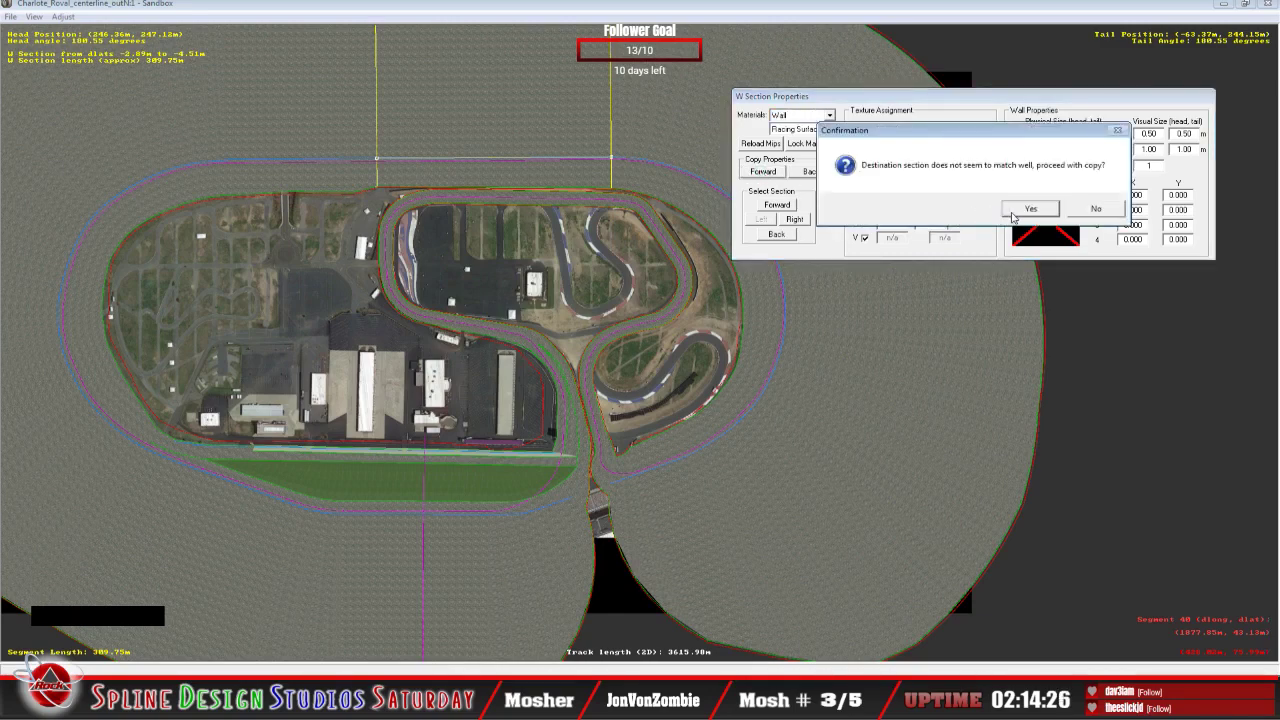
pyautogui.click(1025, 208)
pyautogui.click(764, 174)
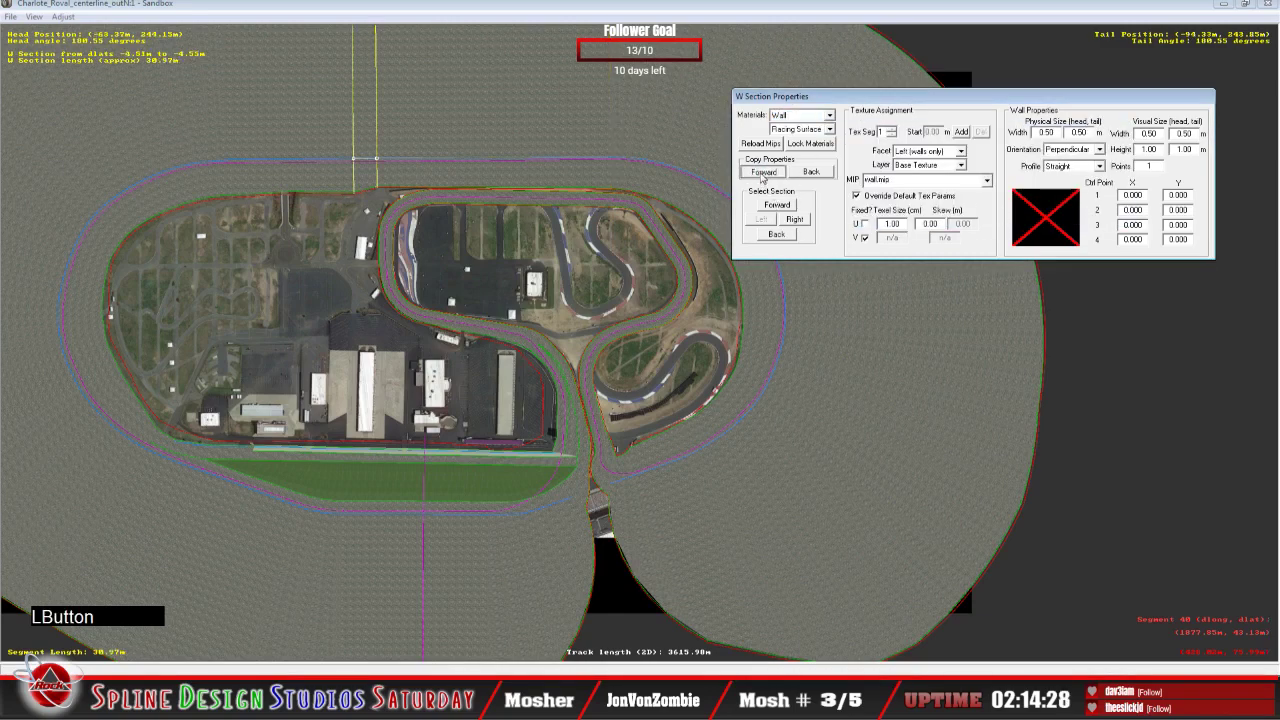
pyautogui.click(1022, 211)
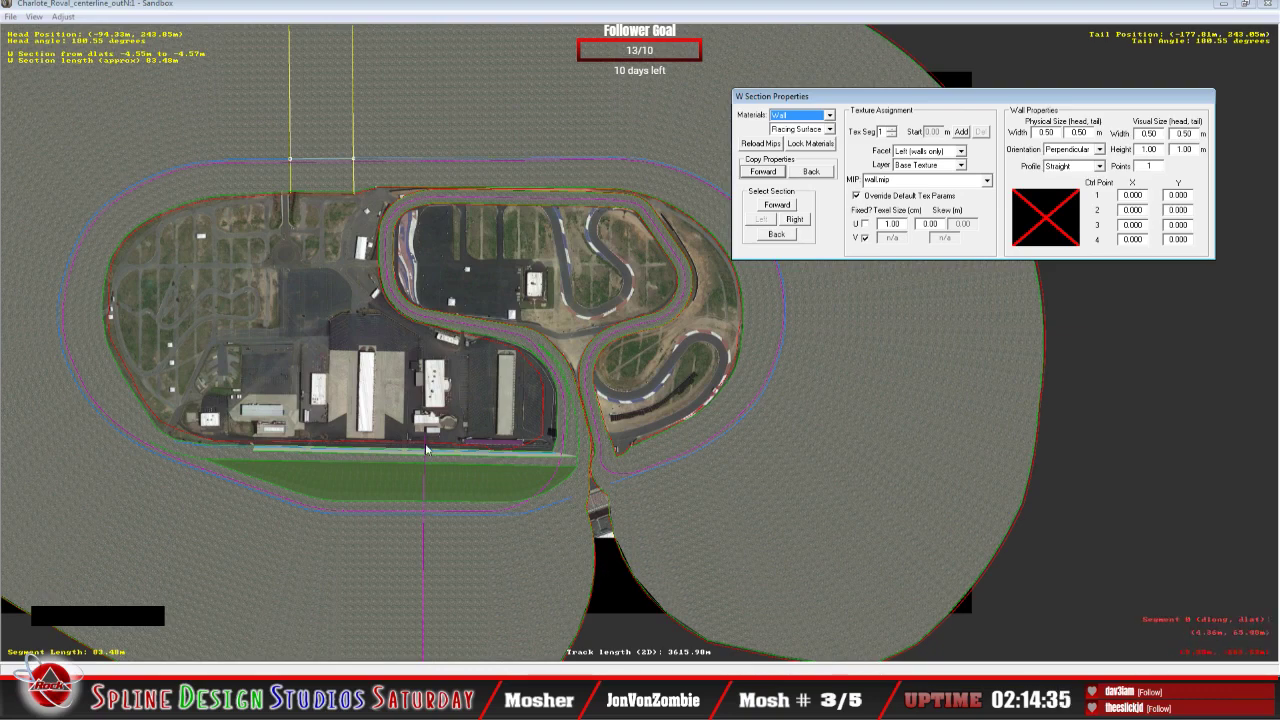
pyautogui.click(756, 176)
pyautogui.click(1031, 211)
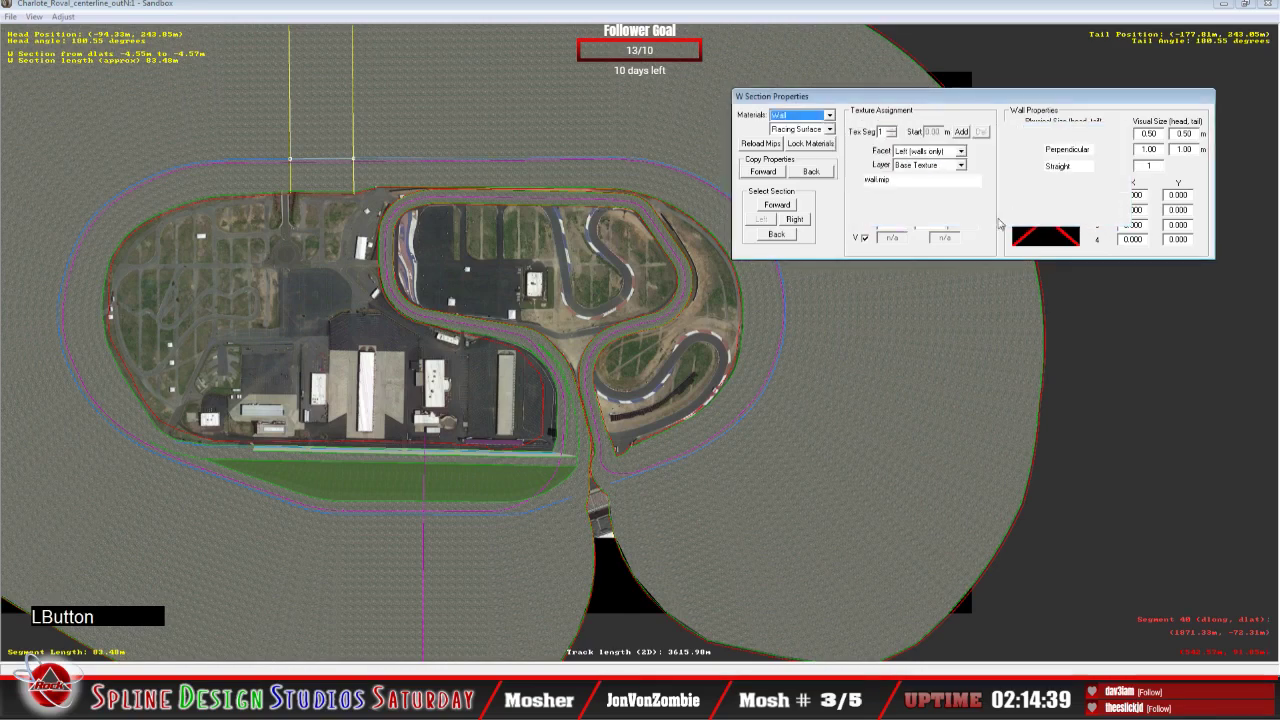
pyautogui.click(763, 174)
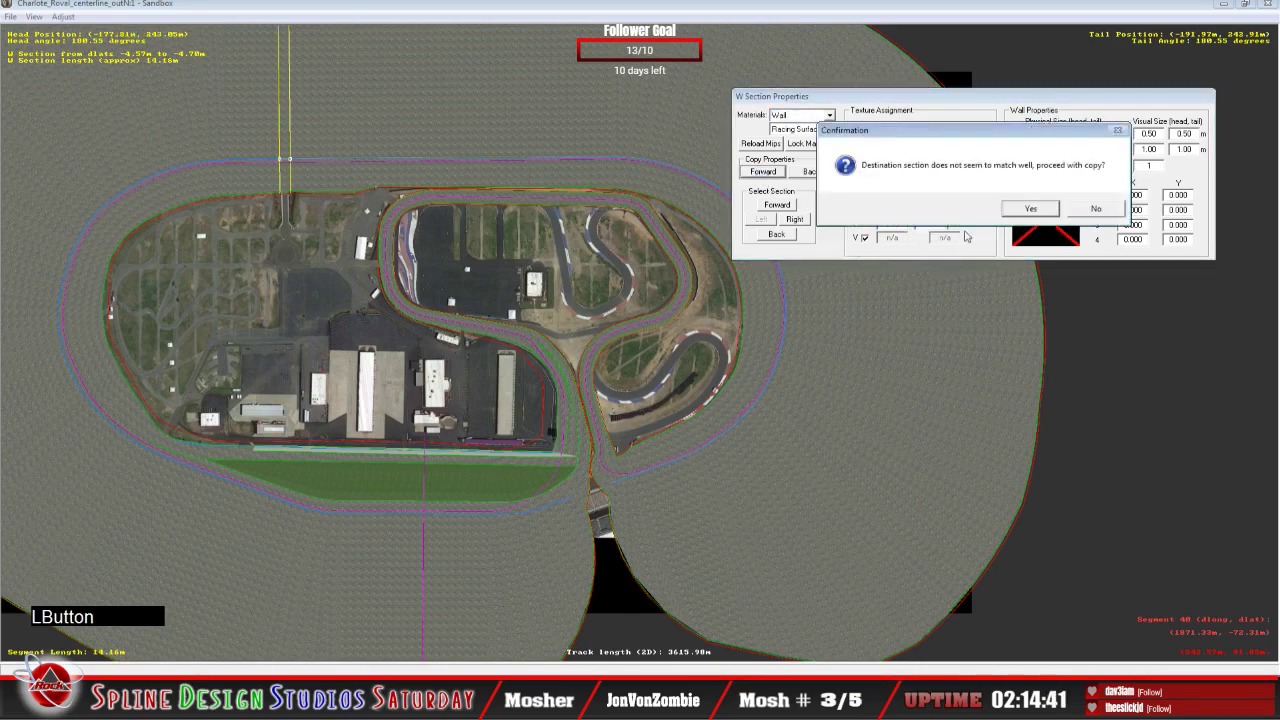
pyautogui.click(1016, 212)
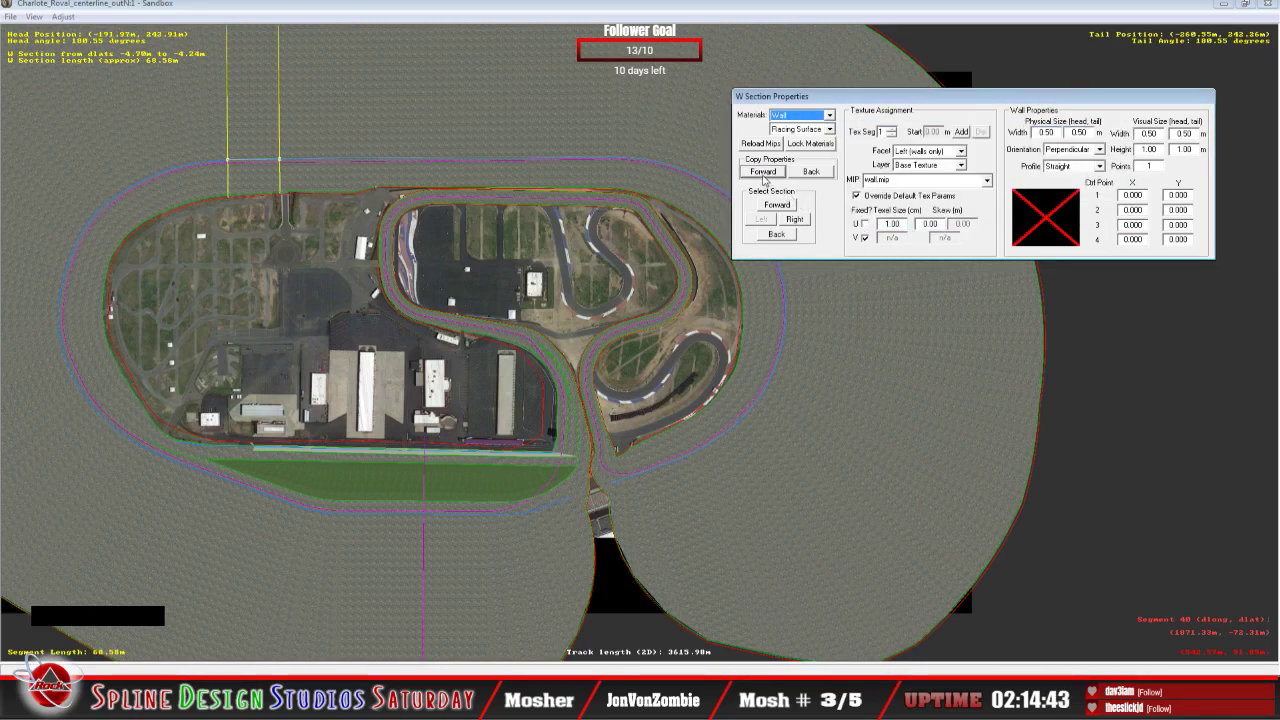
# Step: Copy the wall's properties forward over five sections through the first half of the oval's far turn, proceeding despite each mismatch
pyautogui.click(763, 172)
pyautogui.click(1029, 212)
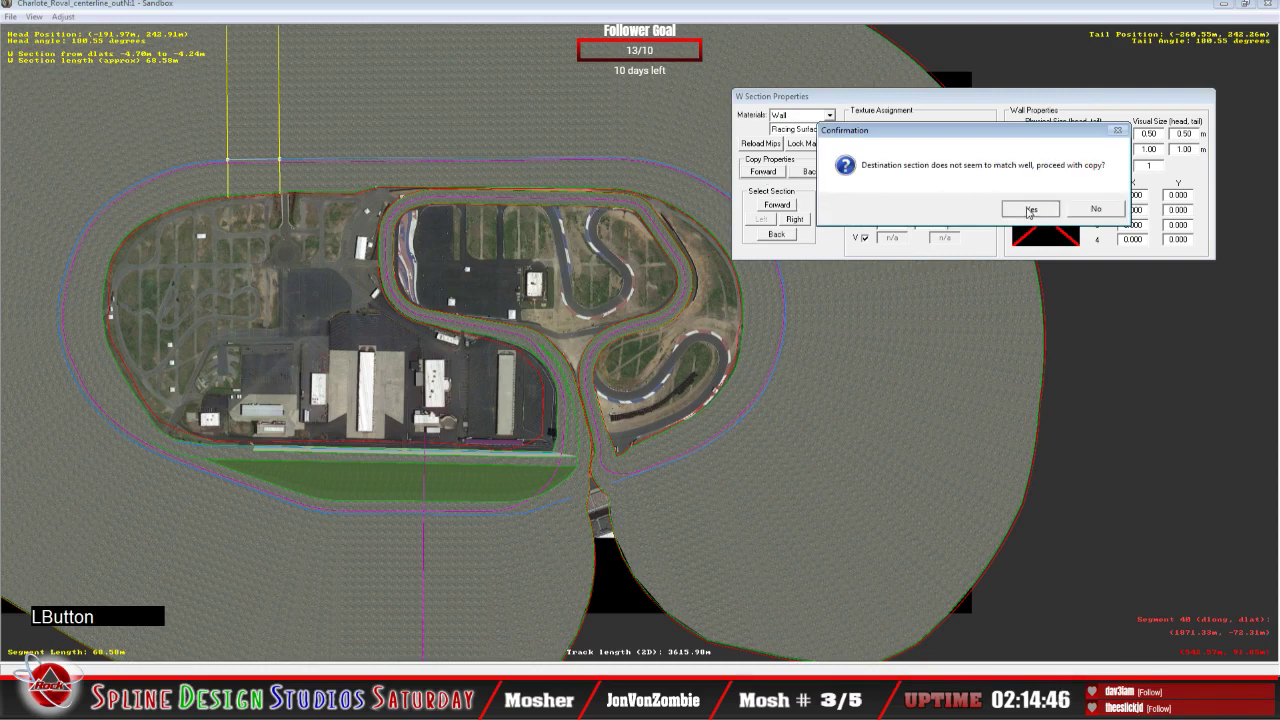
pyautogui.click(763, 172)
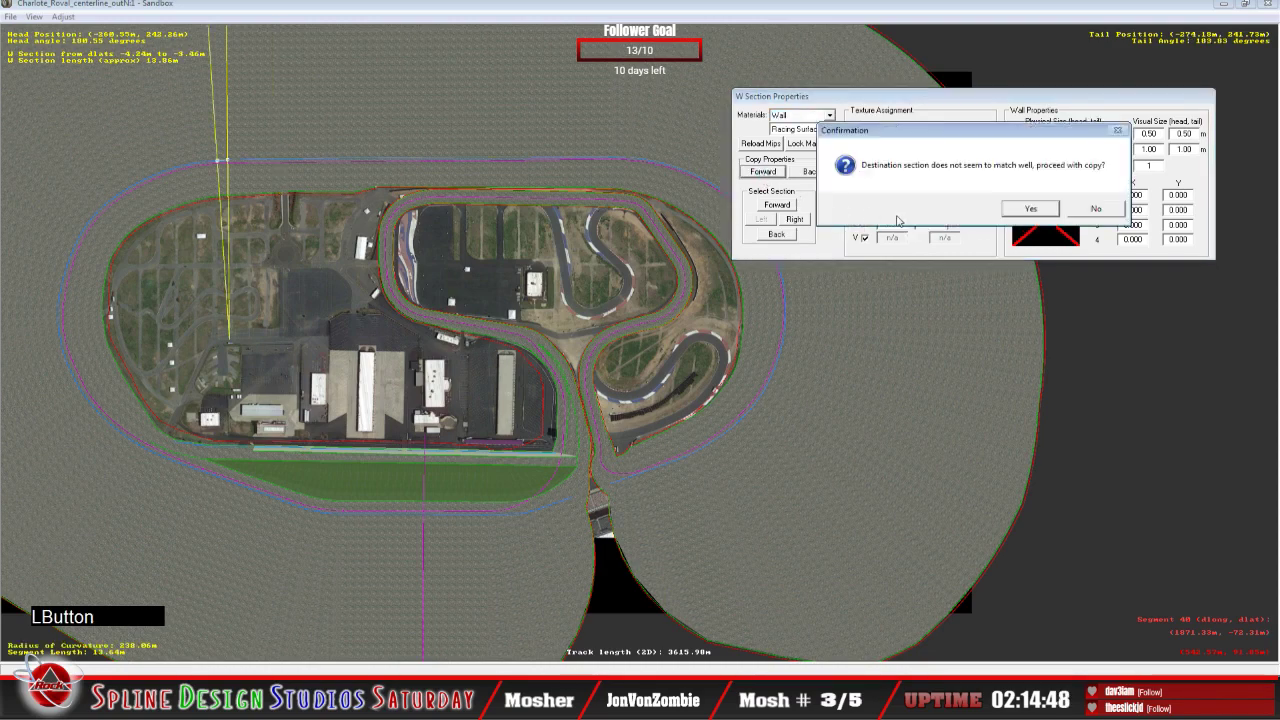
pyautogui.click(1029, 210)
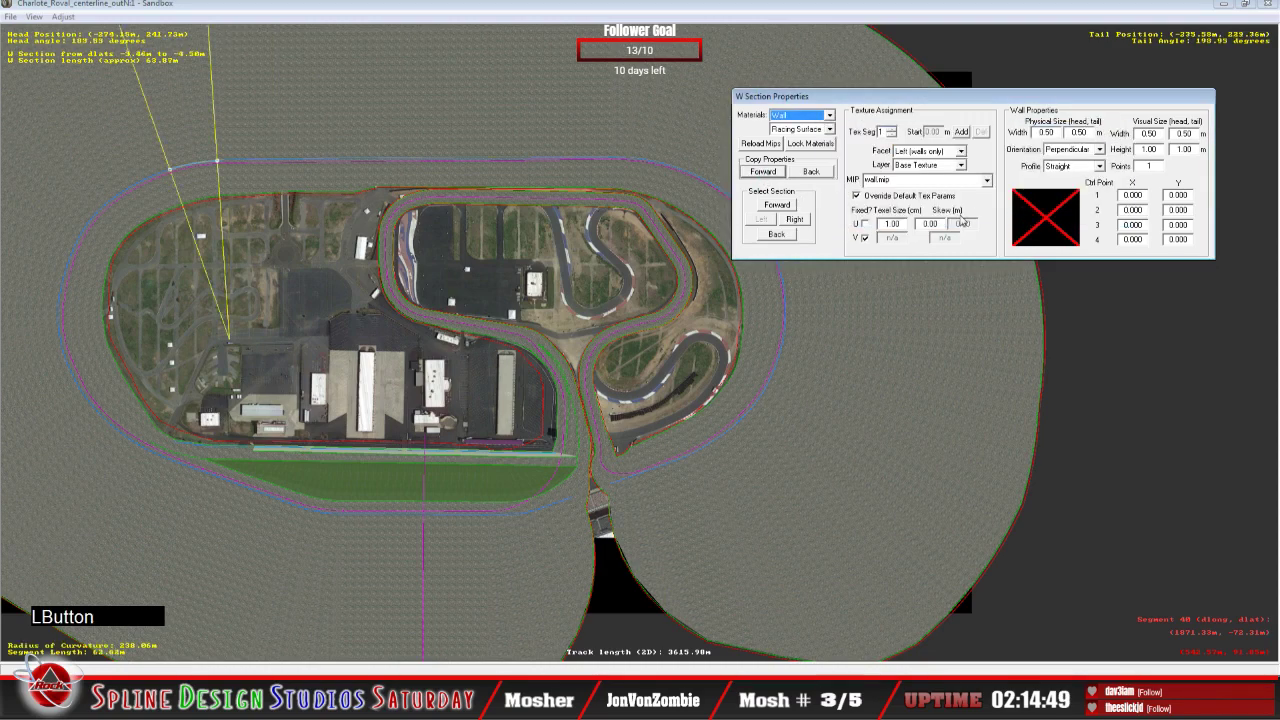
pyautogui.click(763, 172)
pyautogui.click(1020, 212)
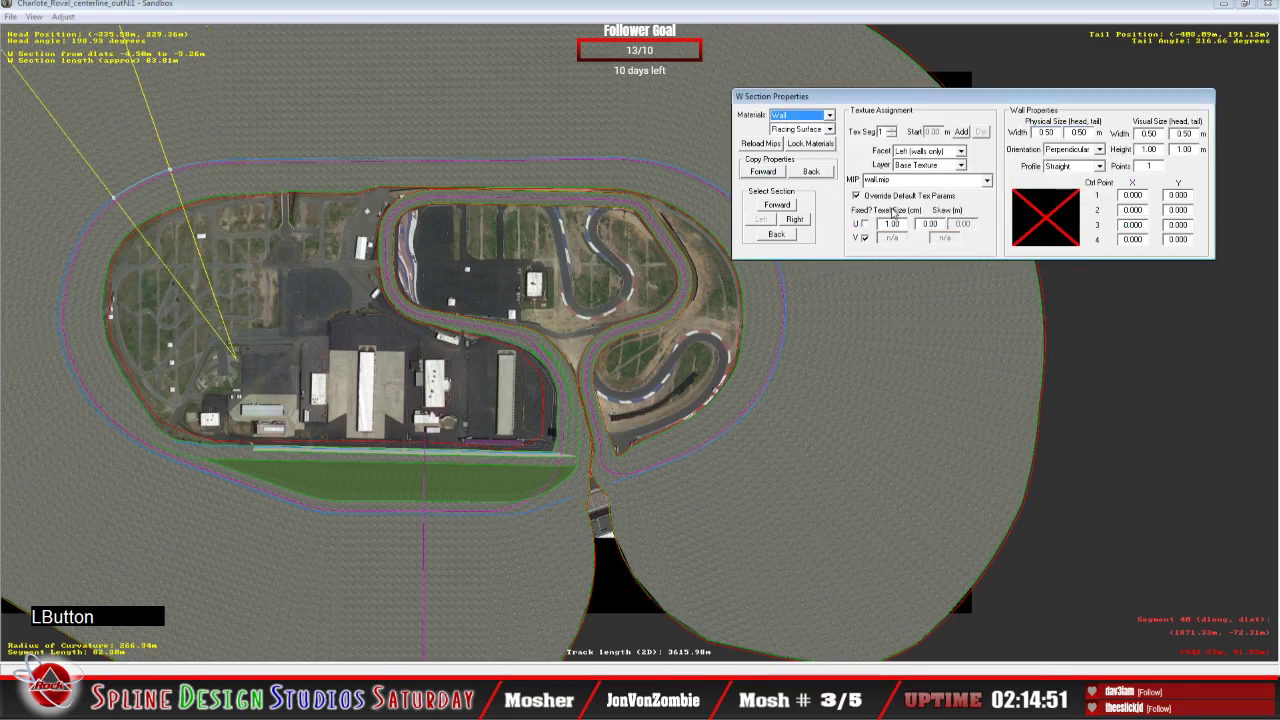
pyautogui.click(763, 172)
pyautogui.click(1030, 210)
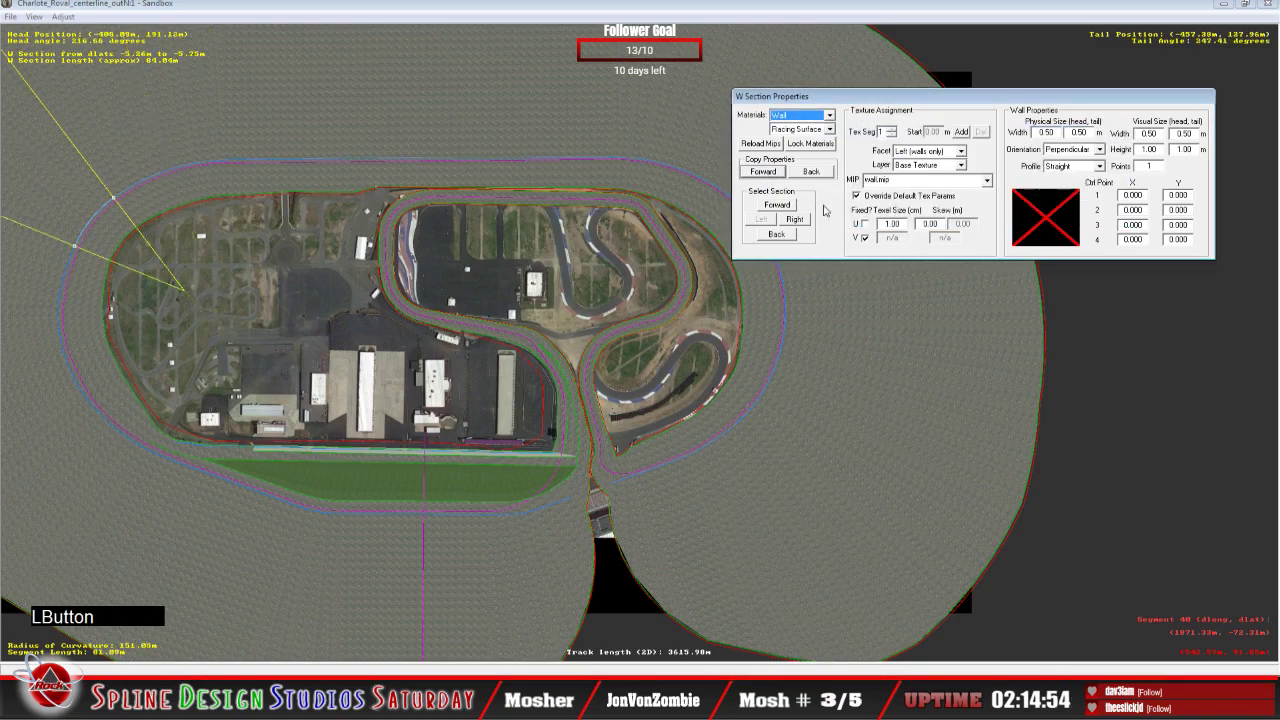
pyautogui.click(763, 172)
pyautogui.click(1010, 210)
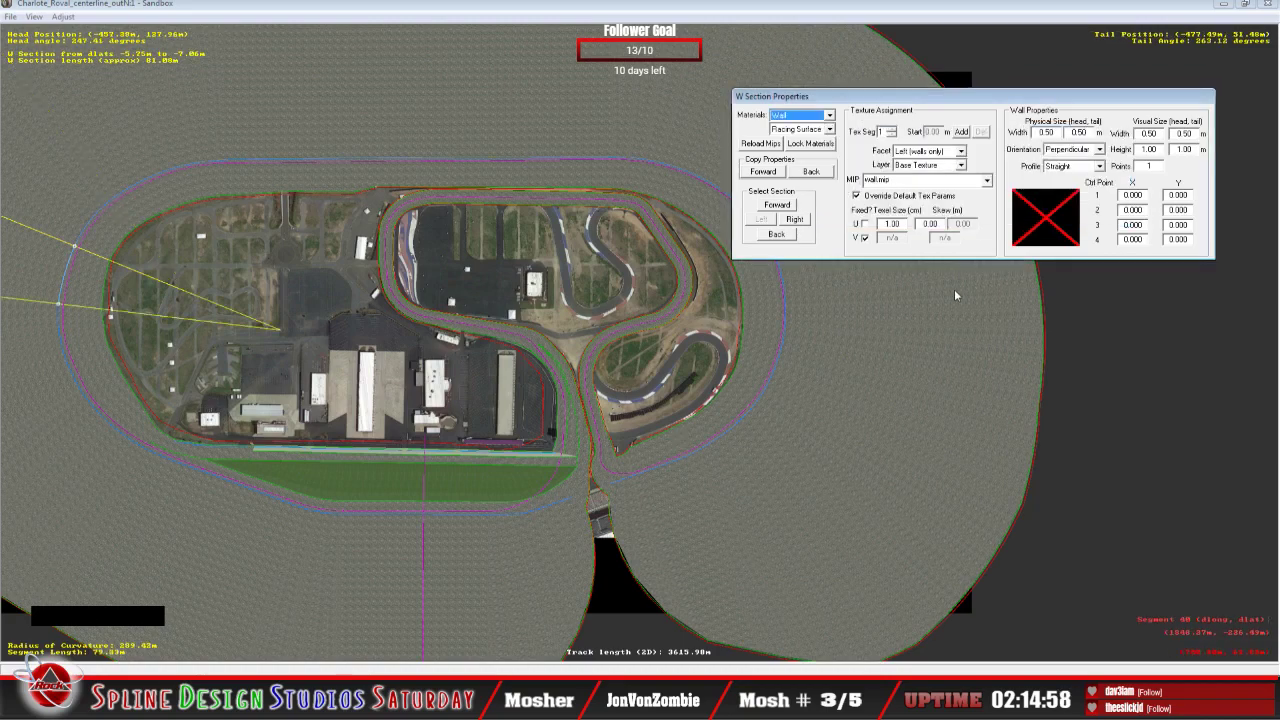
# Step: Carry the wall's properties forward over five more sections, around the rest of the far turn toward the front stretch
pyautogui.click(764, 172)
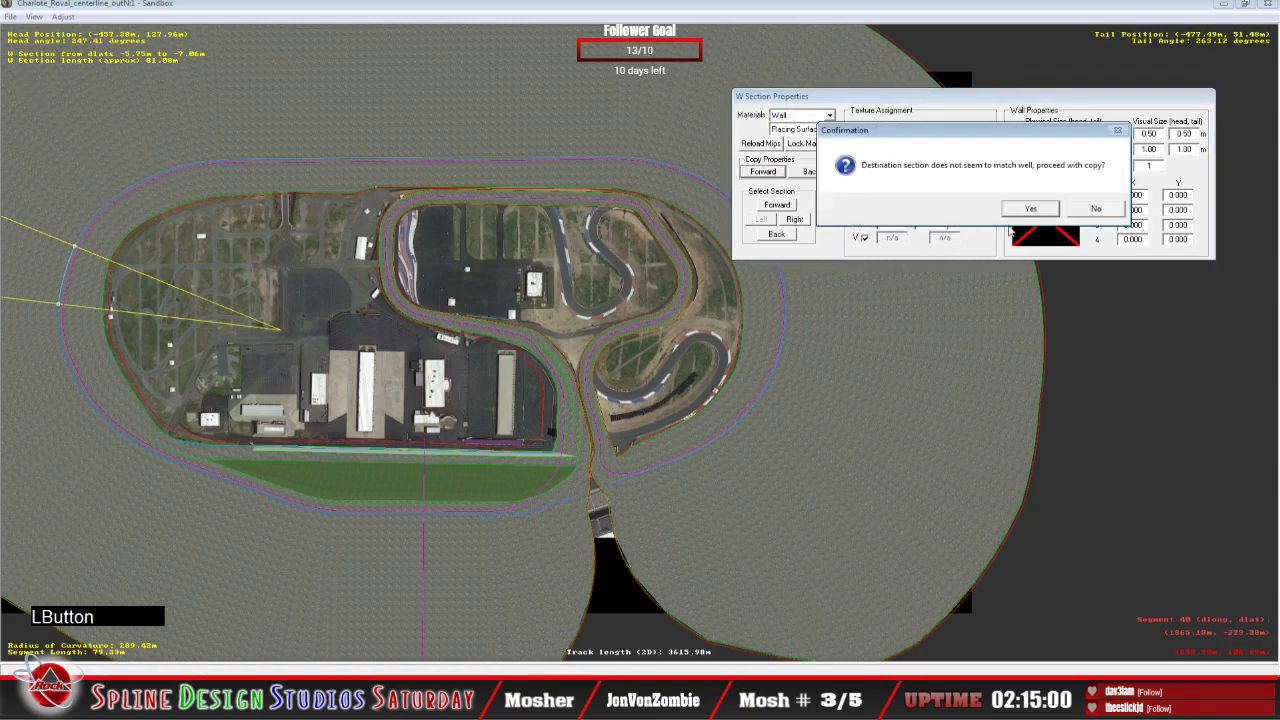
pyautogui.click(1017, 210)
pyautogui.click(763, 172)
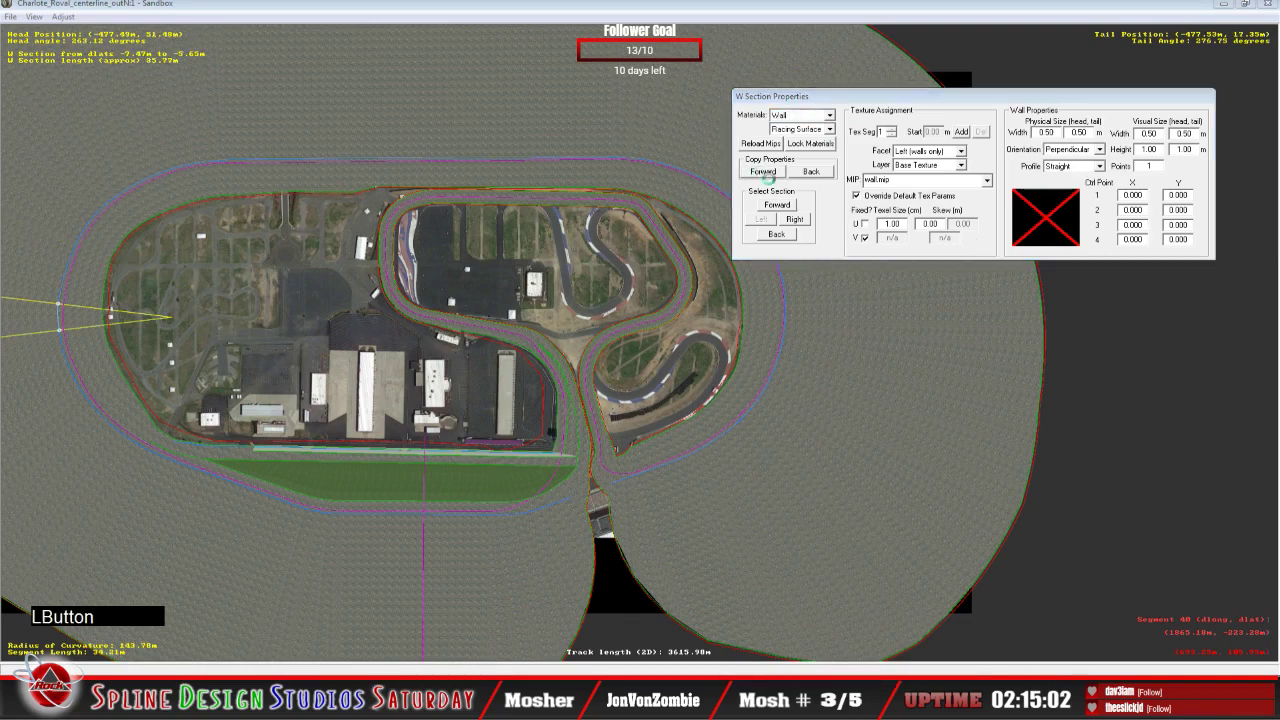
pyautogui.click(1019, 211)
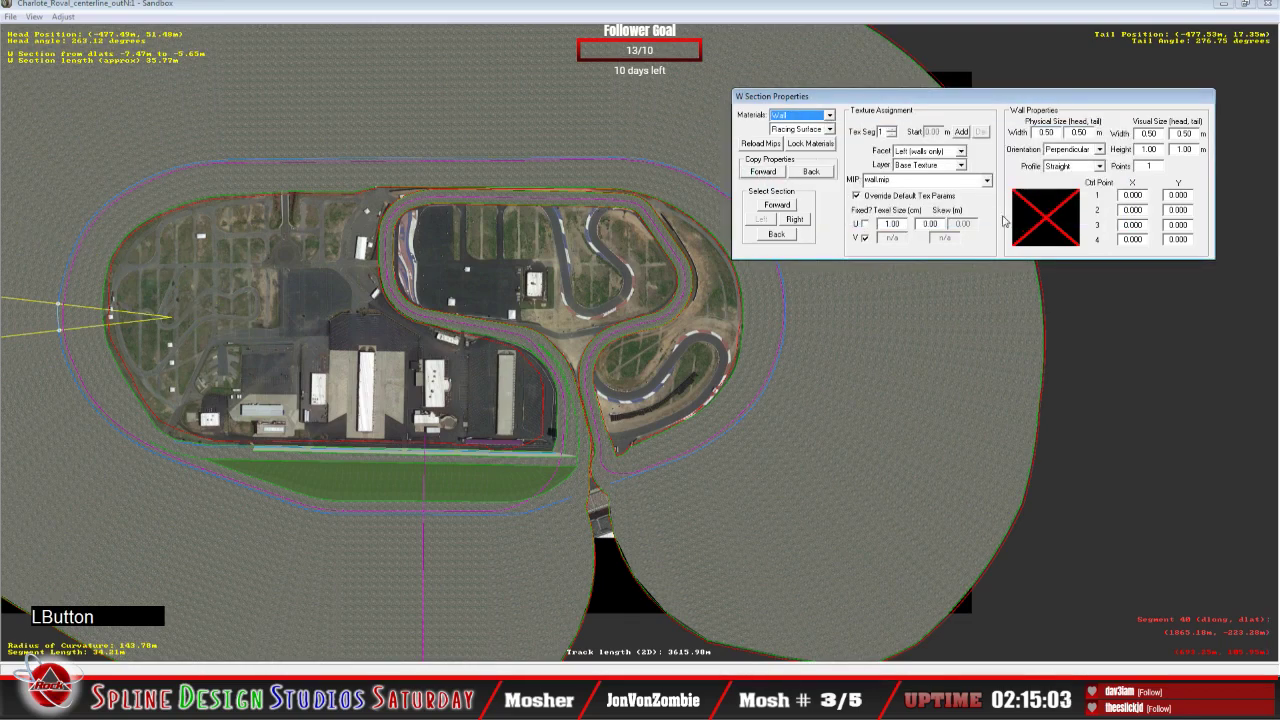
pyautogui.click(763, 172)
pyautogui.click(1017, 211)
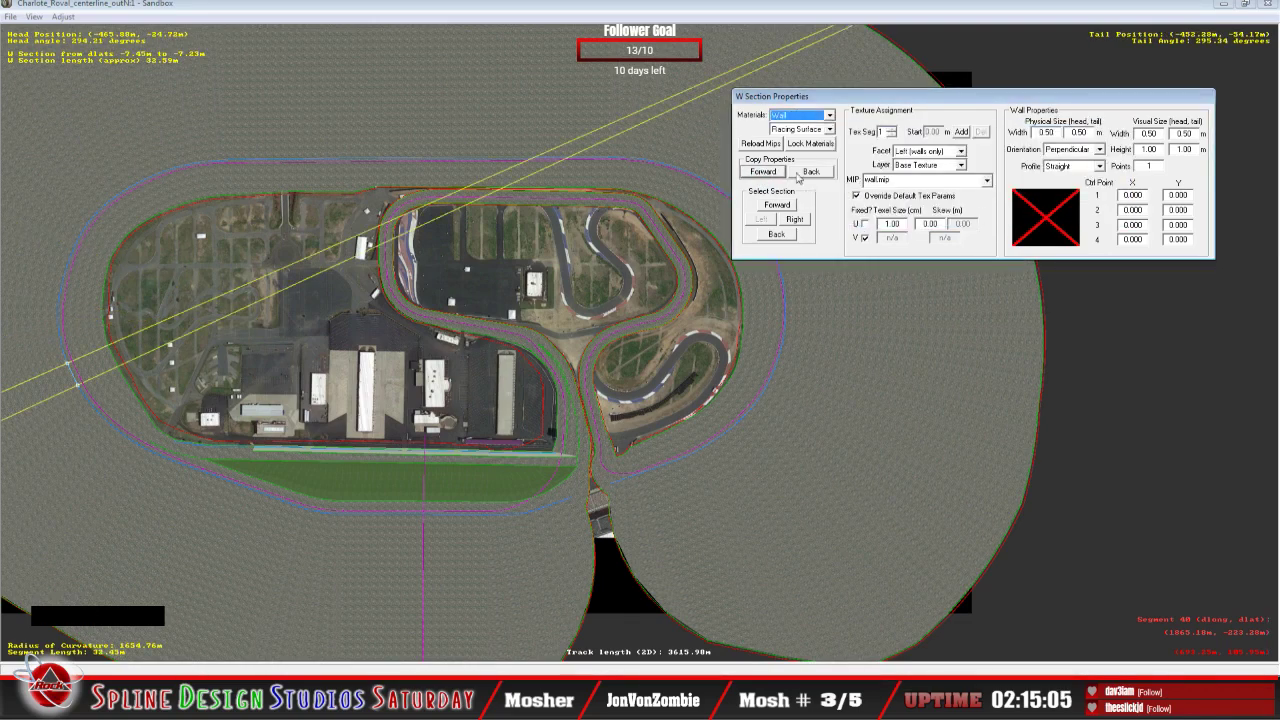
pyautogui.click(763, 172)
pyautogui.click(1021, 212)
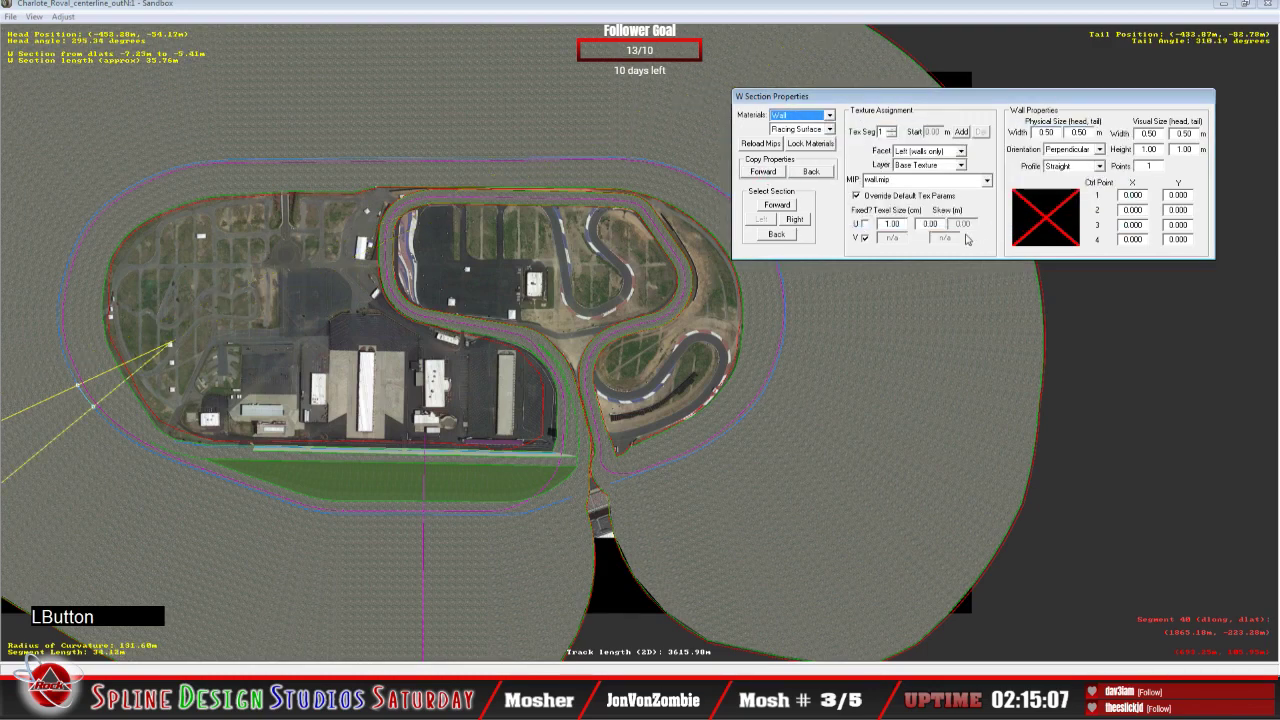
pyautogui.click(763, 172)
pyautogui.click(1024, 212)
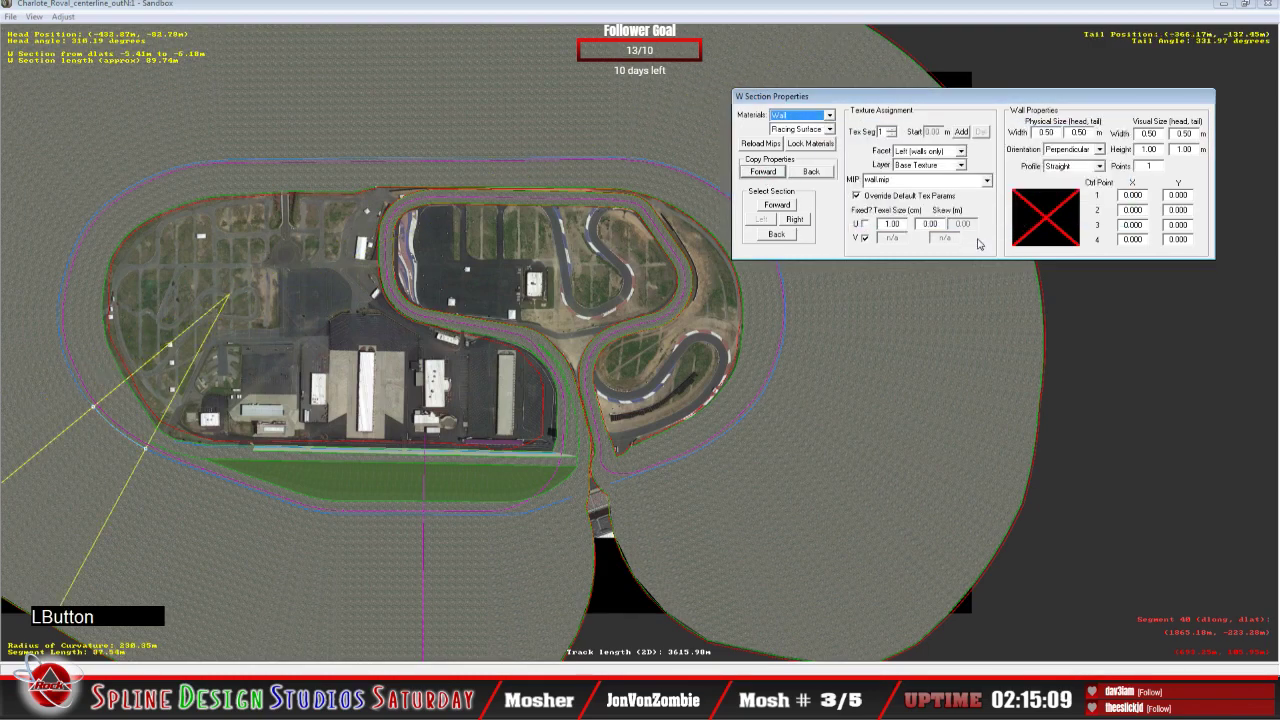
# Step: Copy the wall's properties forward onto four sections leaving the far turn, up to the beginning of the green infield strip
pyautogui.click(763, 172)
pyautogui.click(1028, 209)
pyautogui.click(763, 172)
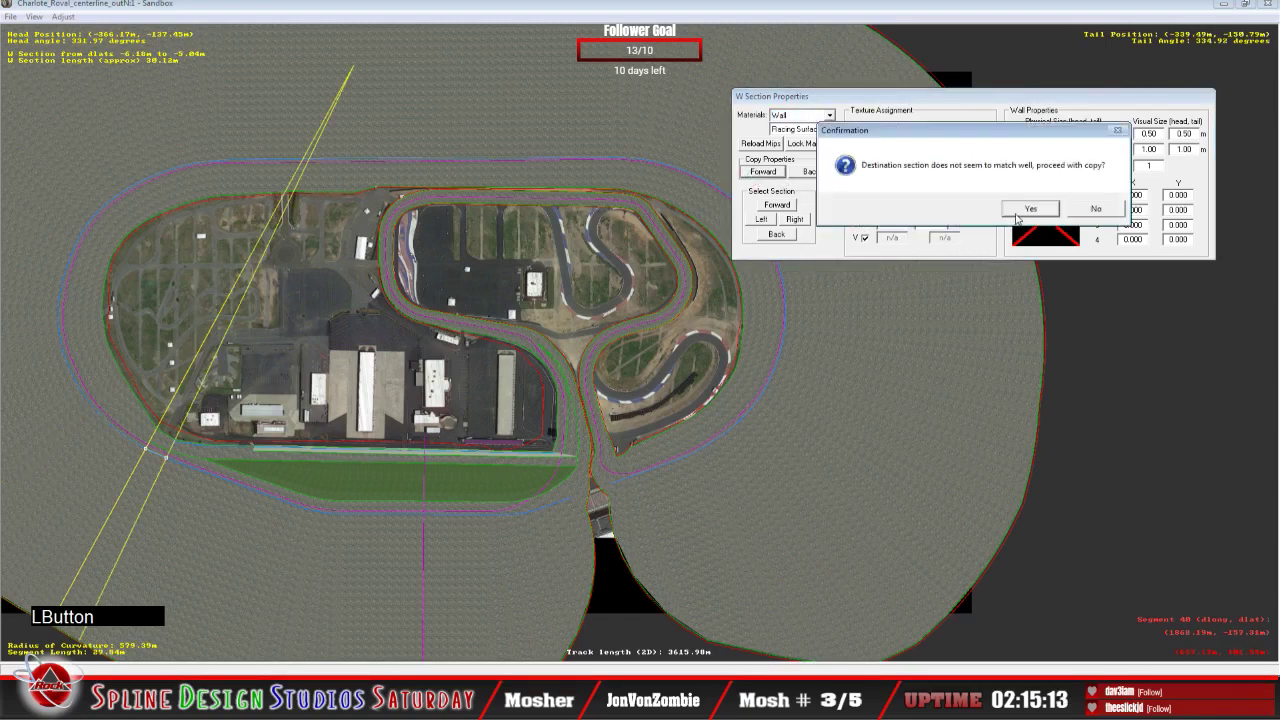
pyautogui.click(1024, 210)
pyautogui.click(763, 172)
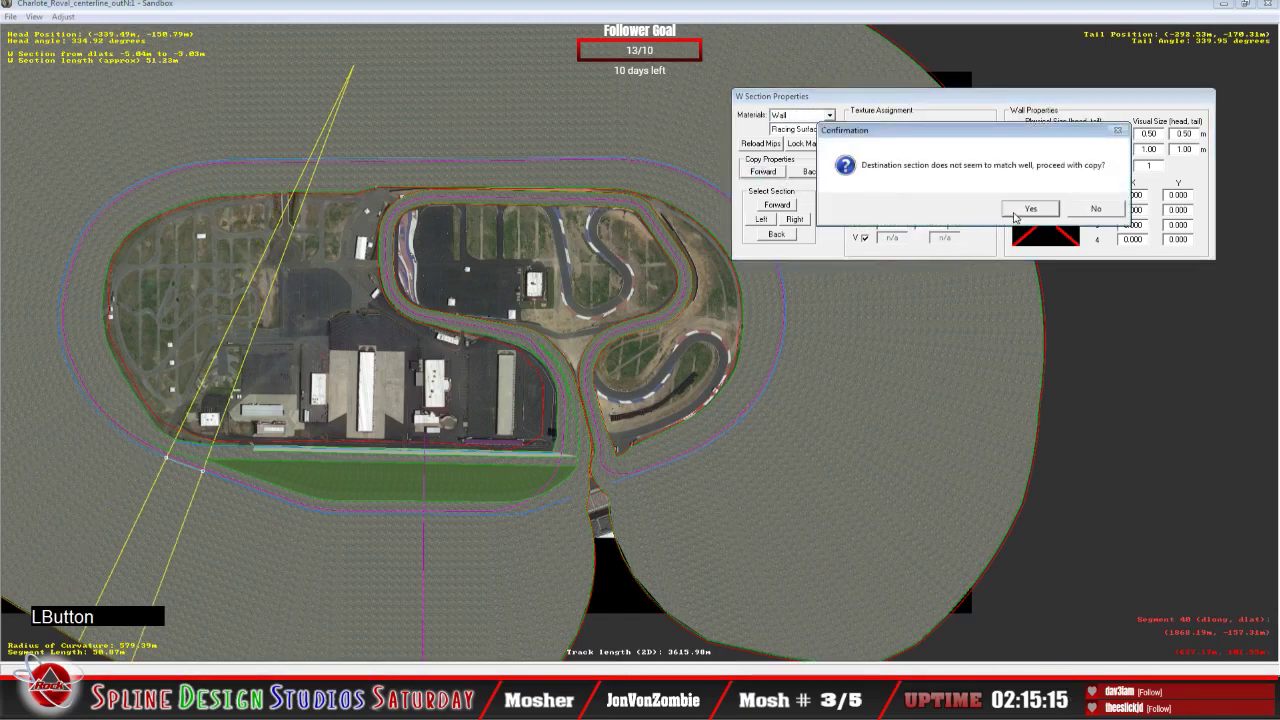
pyautogui.click(1016, 212)
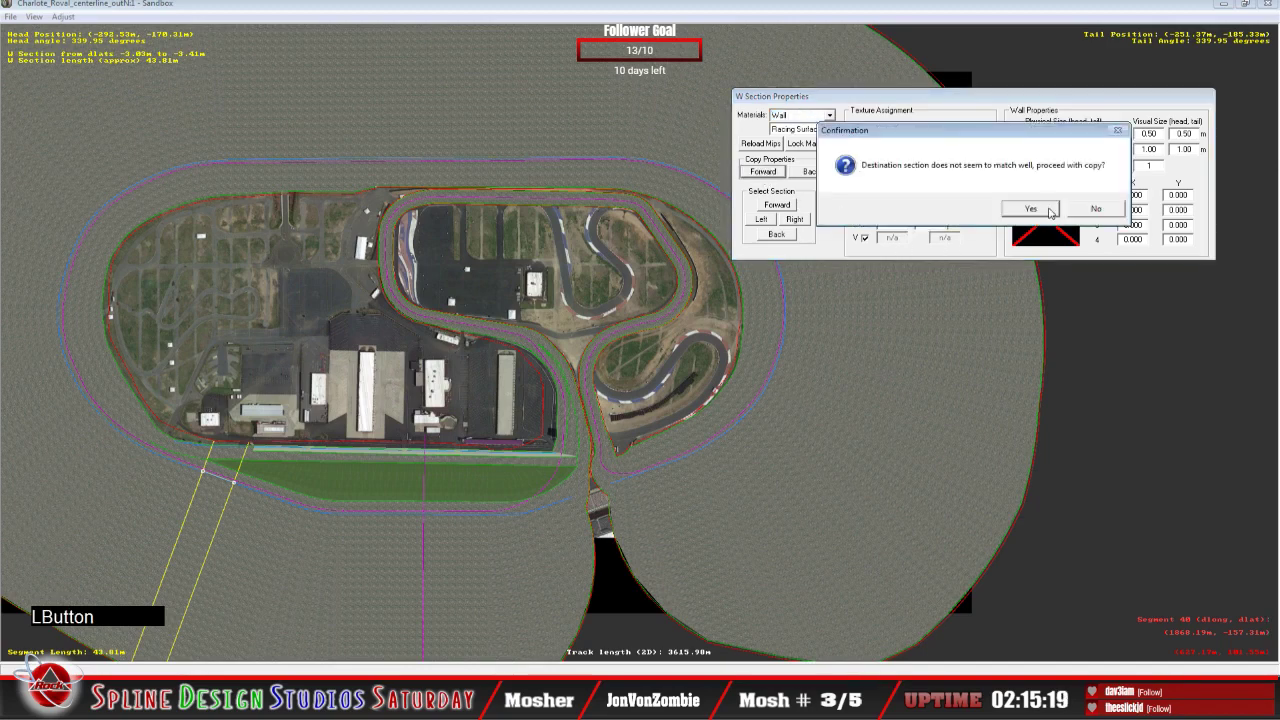
pyautogui.click(950, 209)
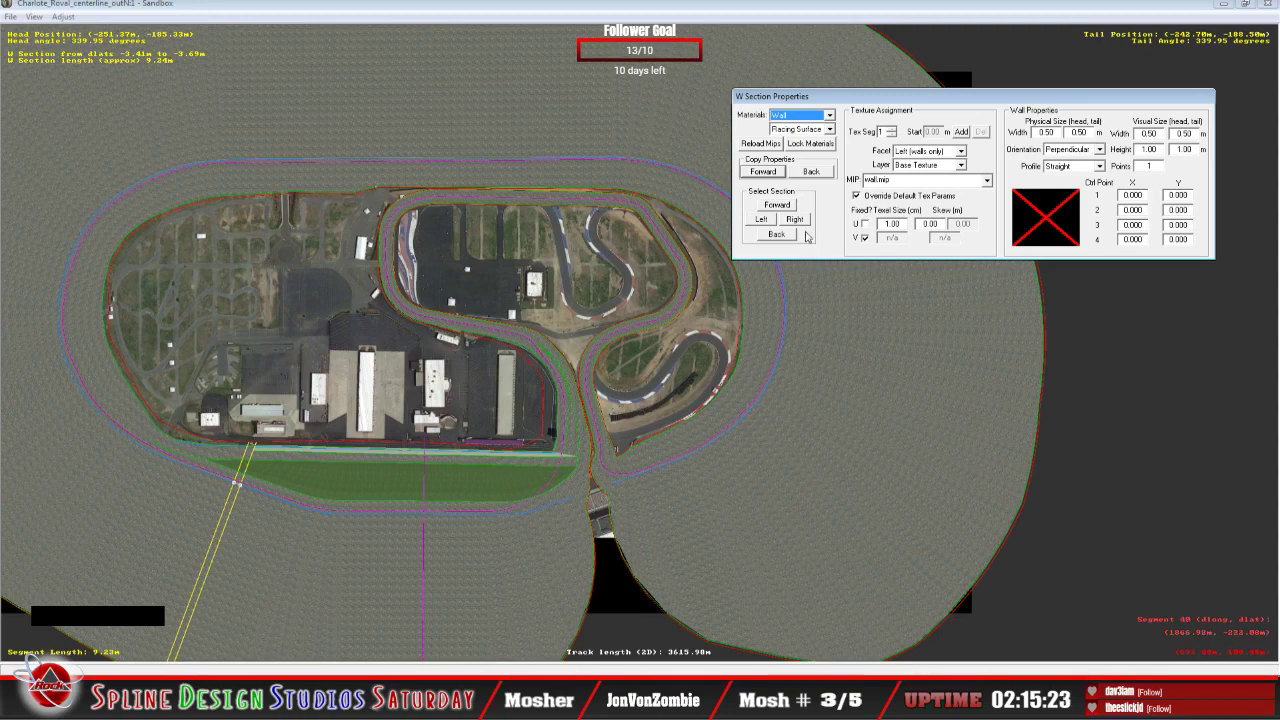
# Step: Copy the wall's properties forward onto the next four short sections along the angled front stretch beside the green strip
pyautogui.click(765, 172)
pyautogui.click(1020, 213)
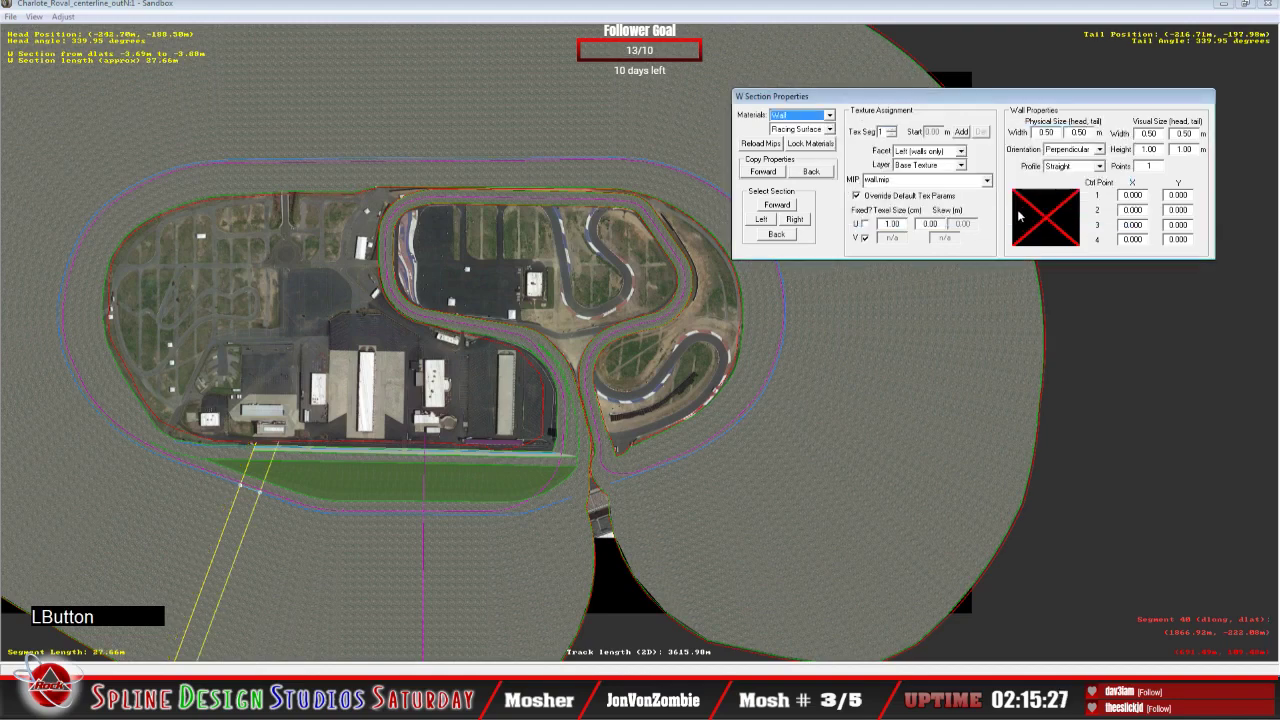
pyautogui.click(763, 171)
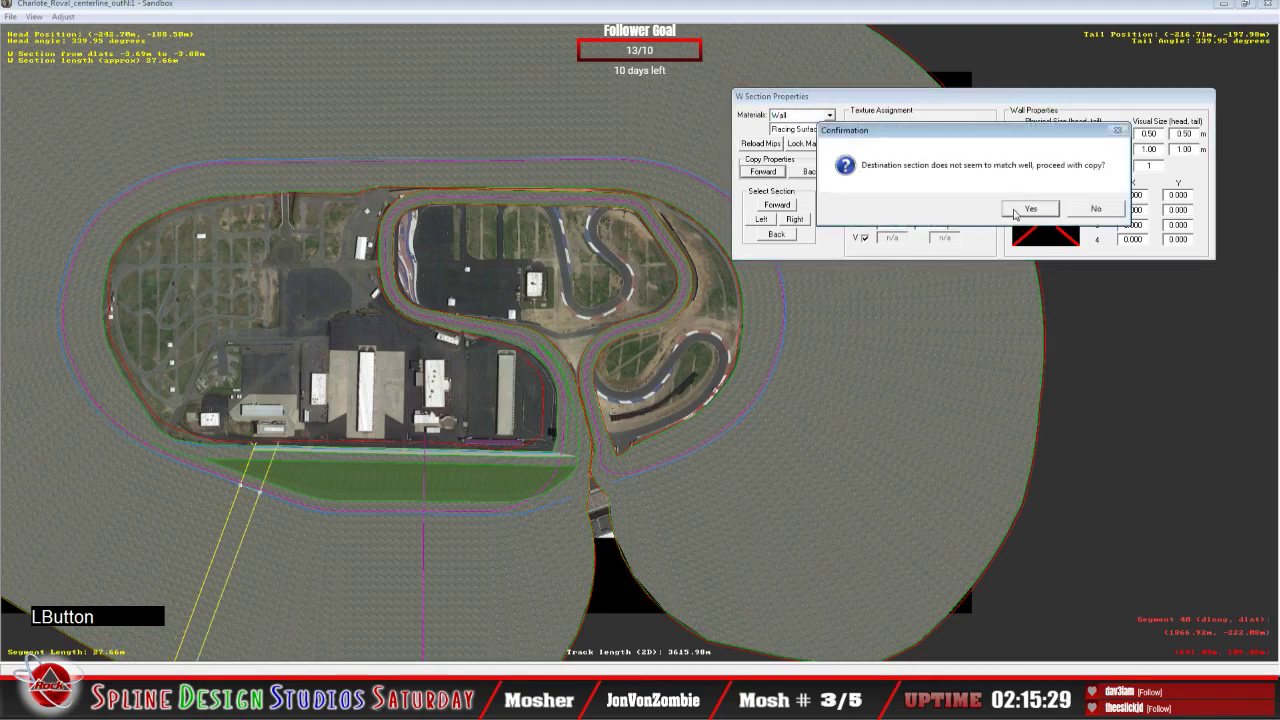
pyautogui.click(1017, 213)
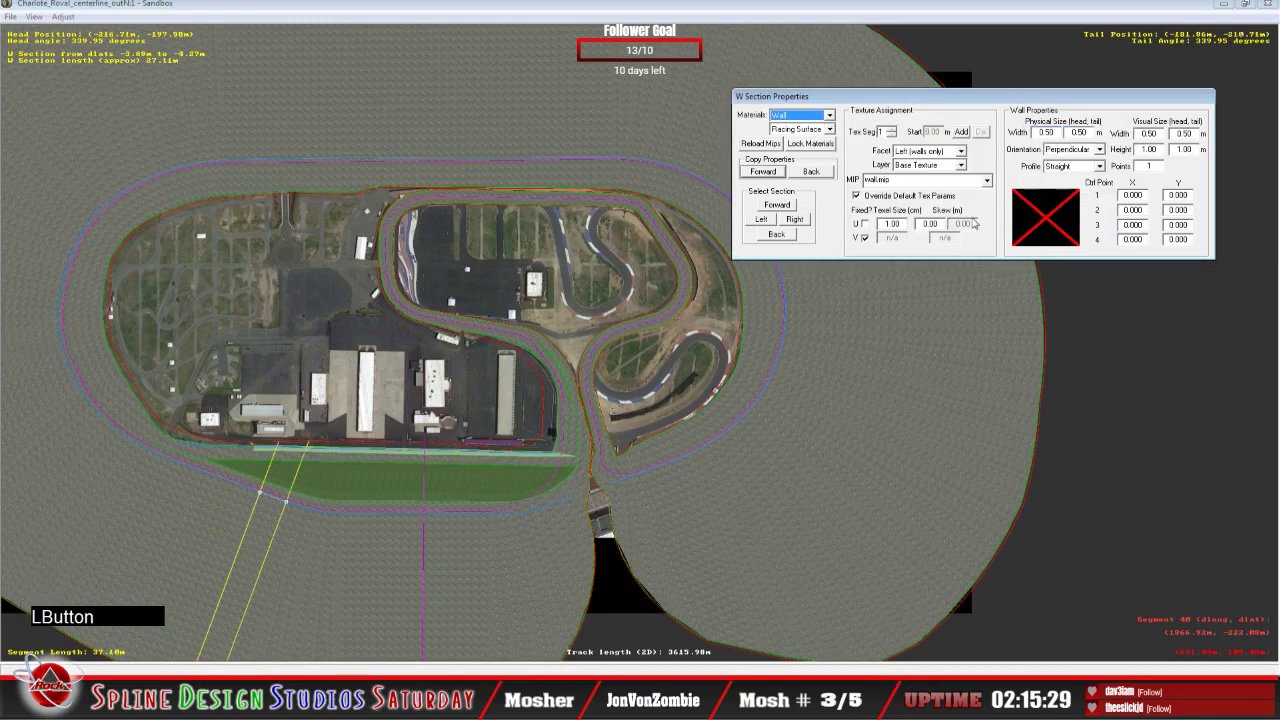
pyautogui.click(762, 172)
pyautogui.click(1024, 210)
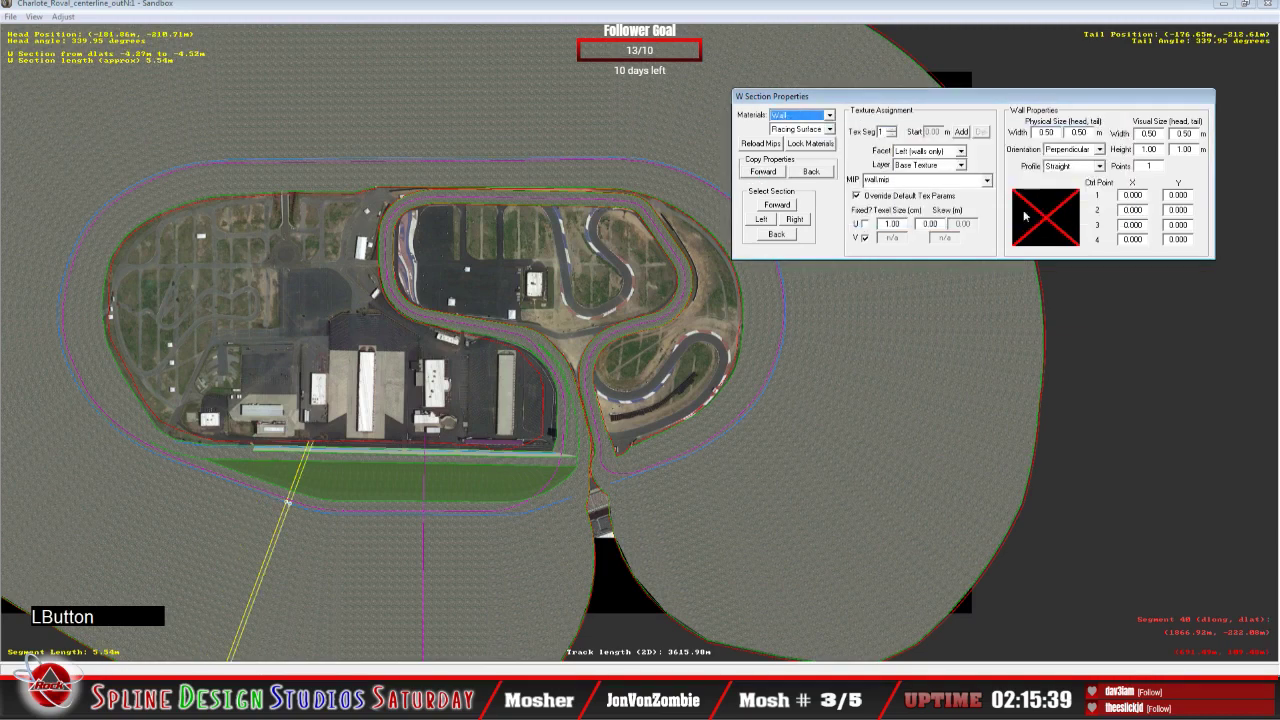
pyautogui.click(763, 172)
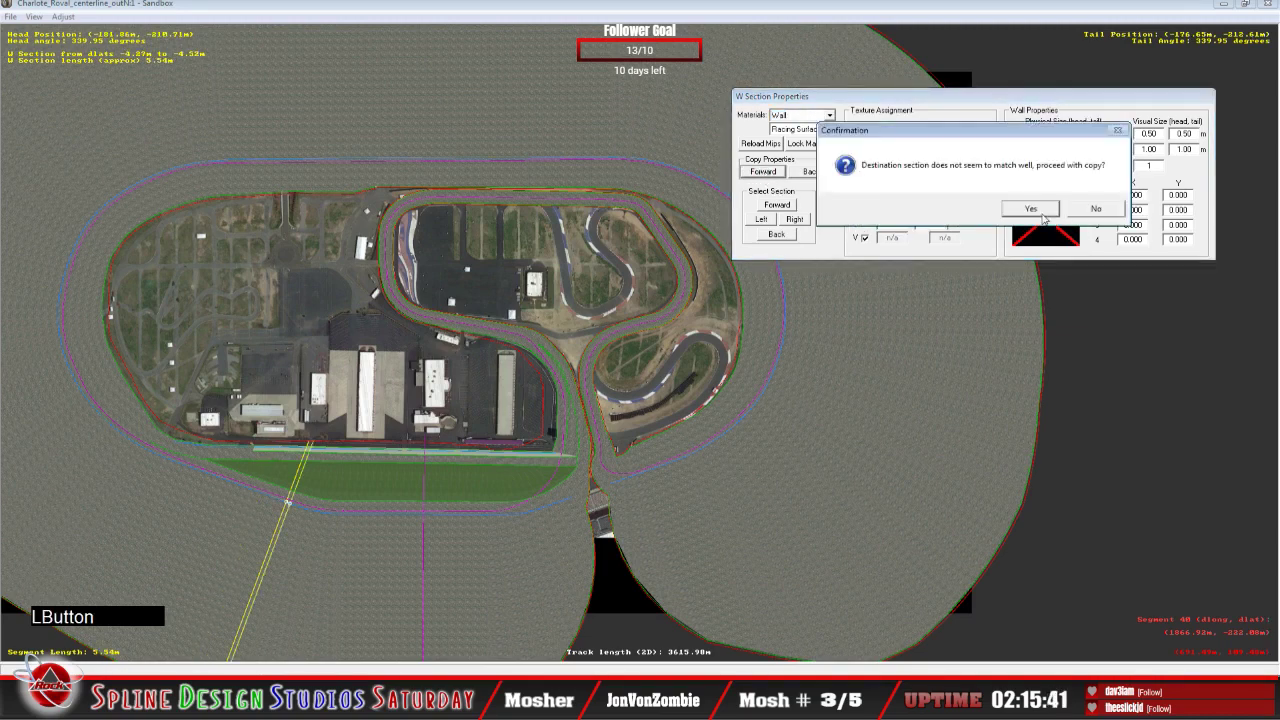
pyautogui.click(1043, 215)
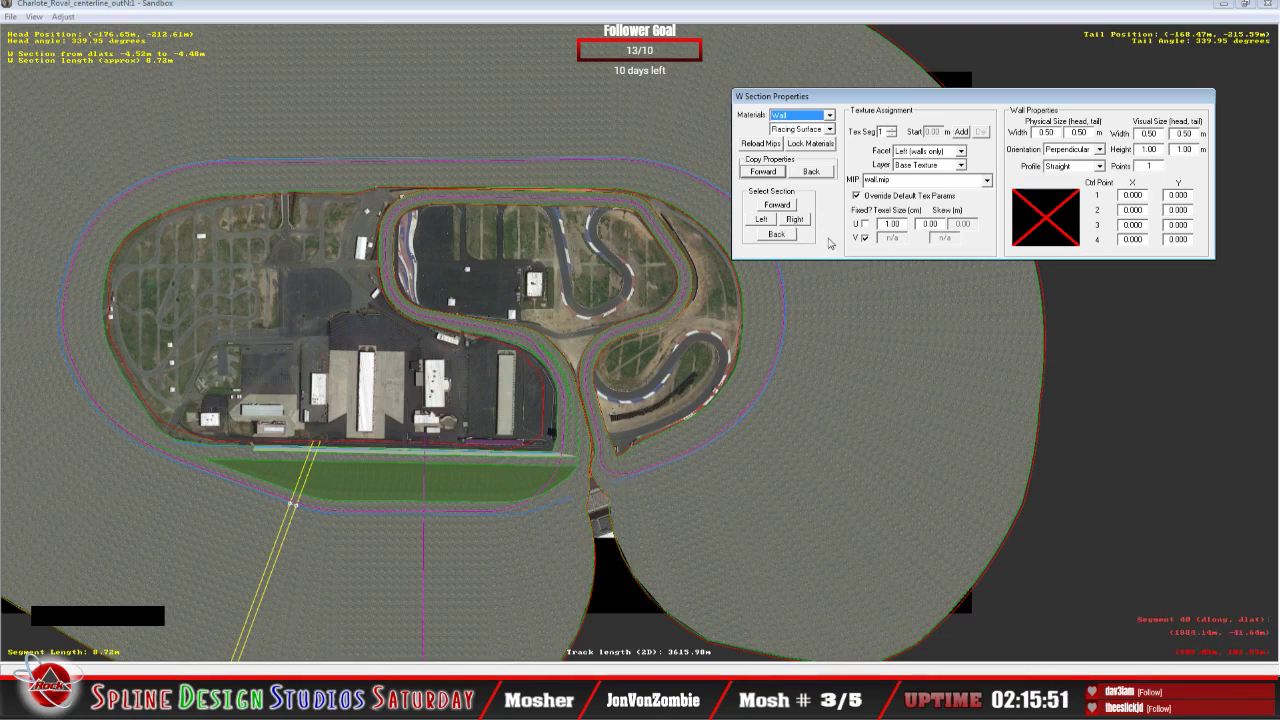
# Step: Copy the wall's properties forward over four sections along the front stretch, up to the magenta start line, proceeding despite each mismatch
pyautogui.click(764, 172)
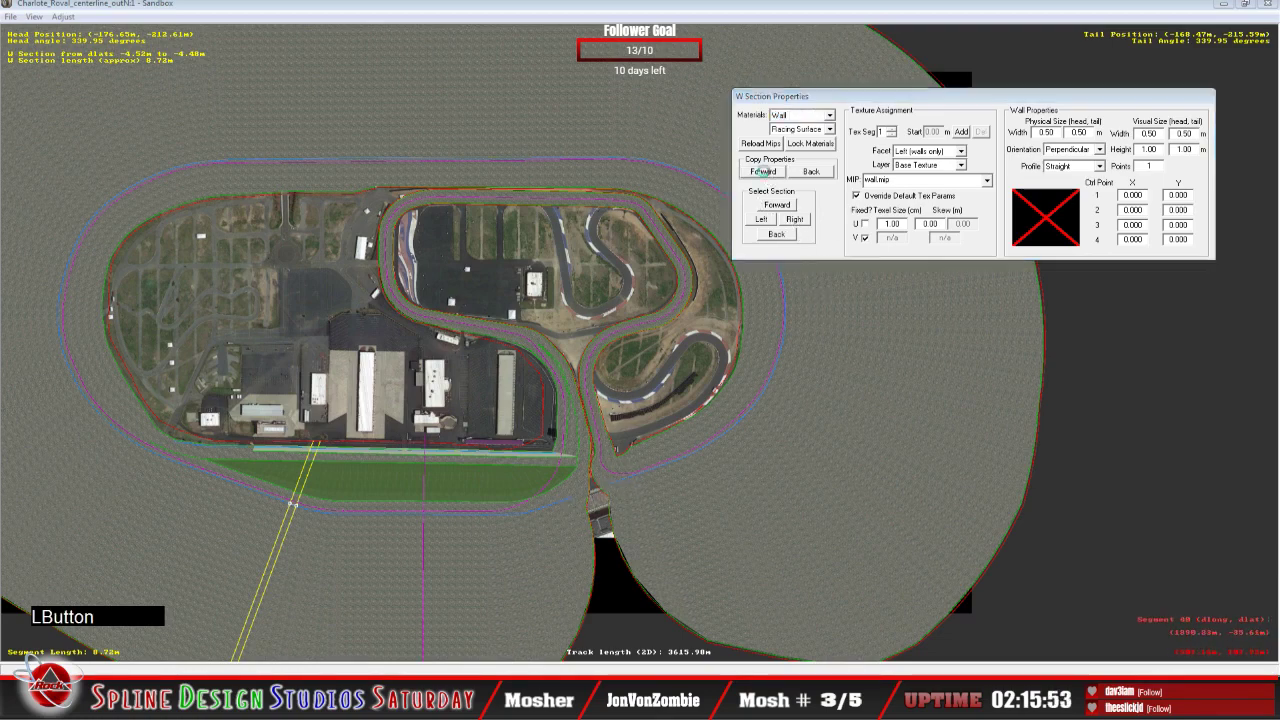
pyautogui.click(1010, 207)
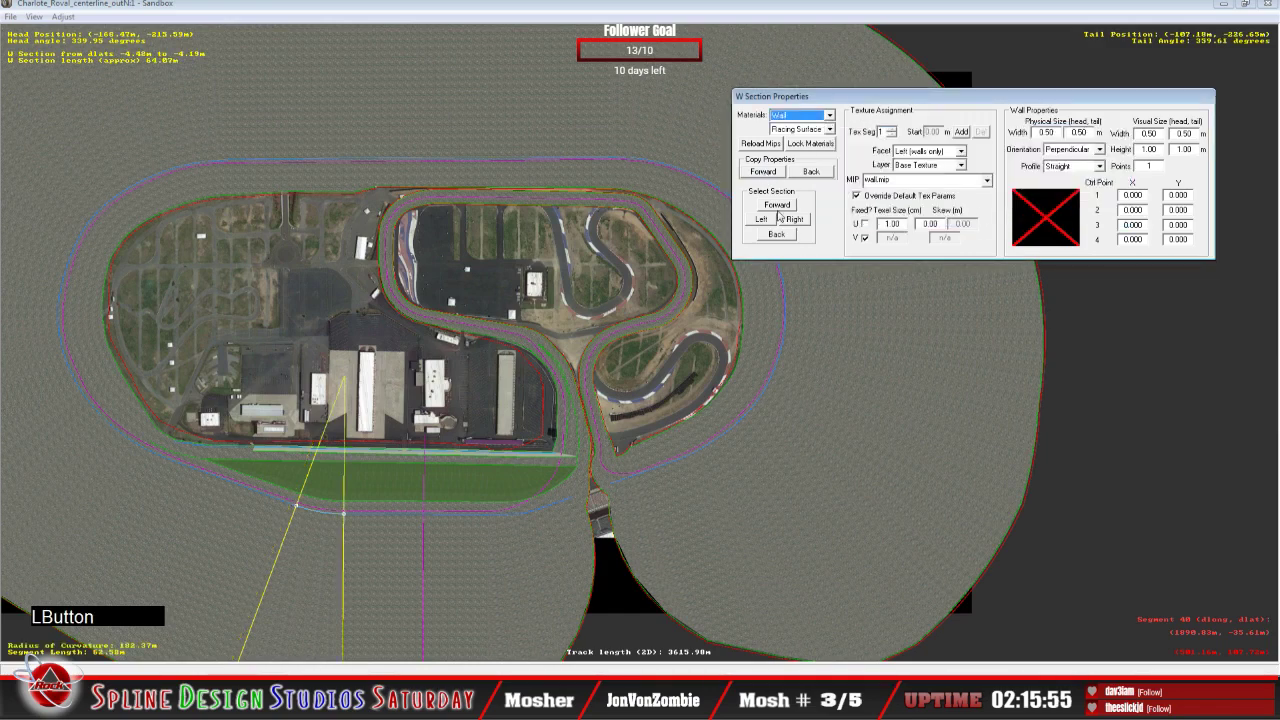
pyautogui.click(762, 172)
pyautogui.click(1010, 209)
pyautogui.click(763, 172)
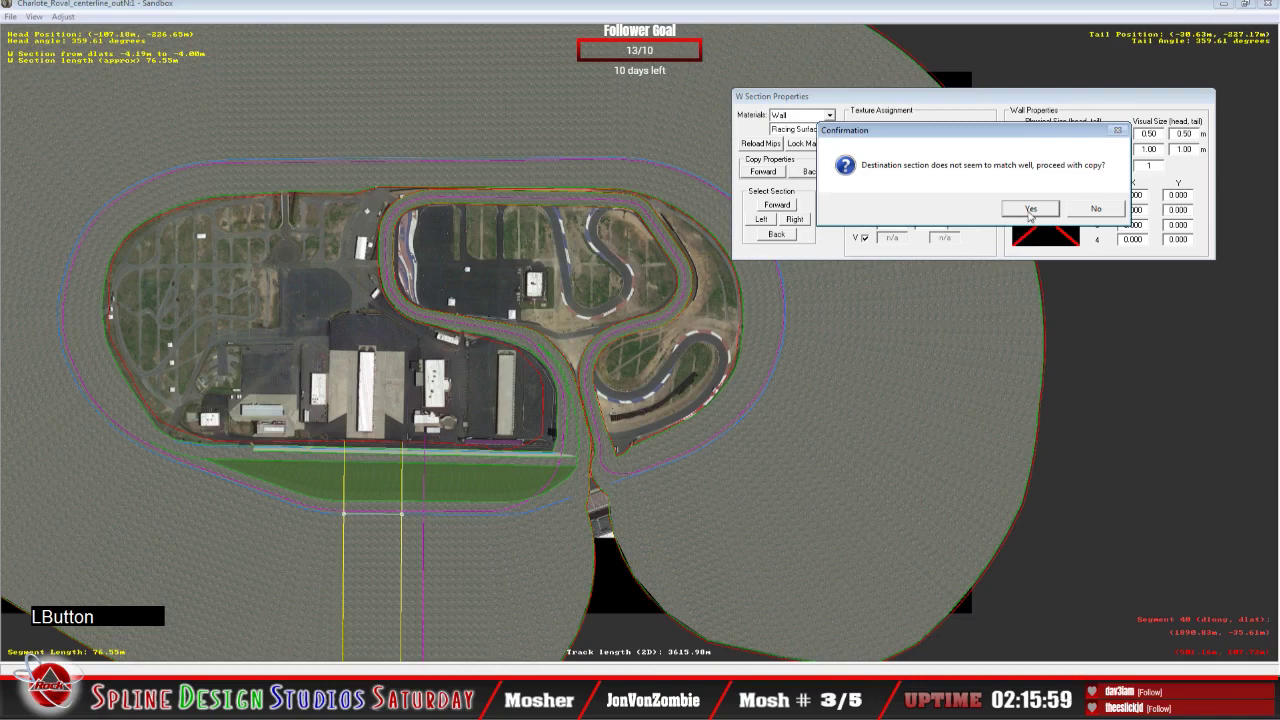
pyautogui.click(1030, 209)
pyautogui.click(763, 172)
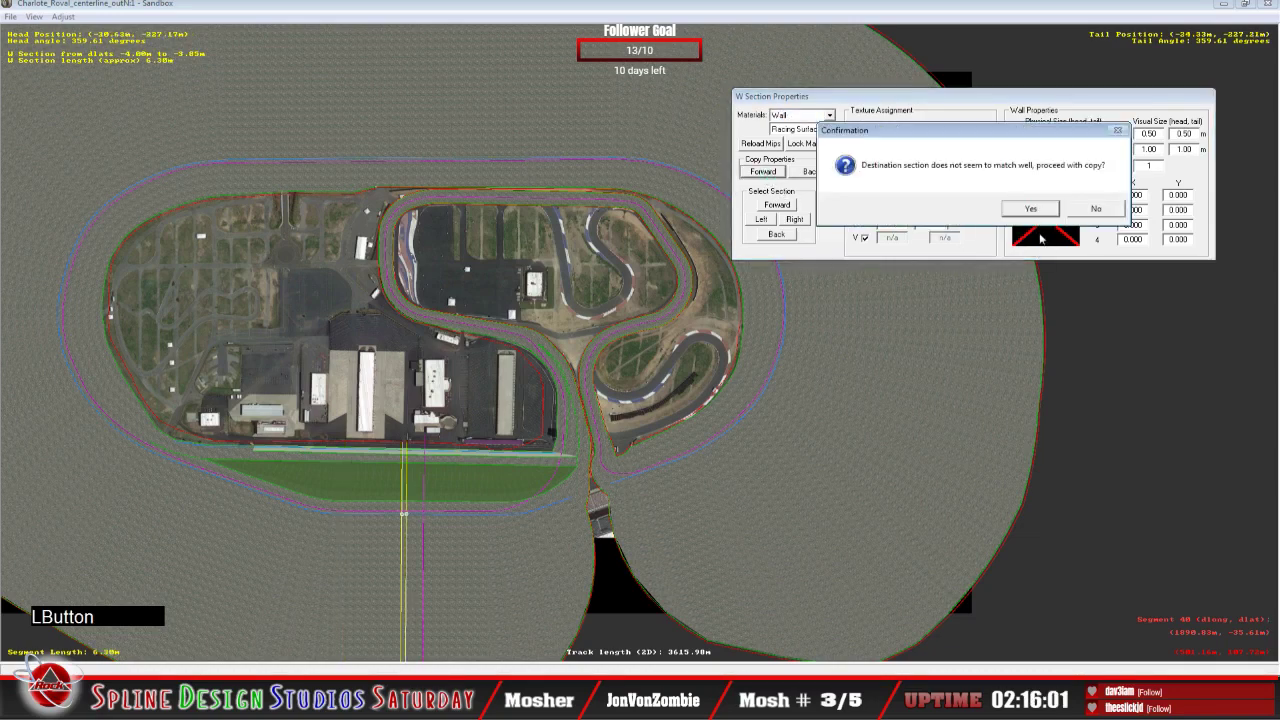
pyautogui.click(1030, 209)
# Step: Copy the wall's properties forward onto the three straight sections just past the magenta start line, accepting each mismatch
pyautogui.click(763, 172)
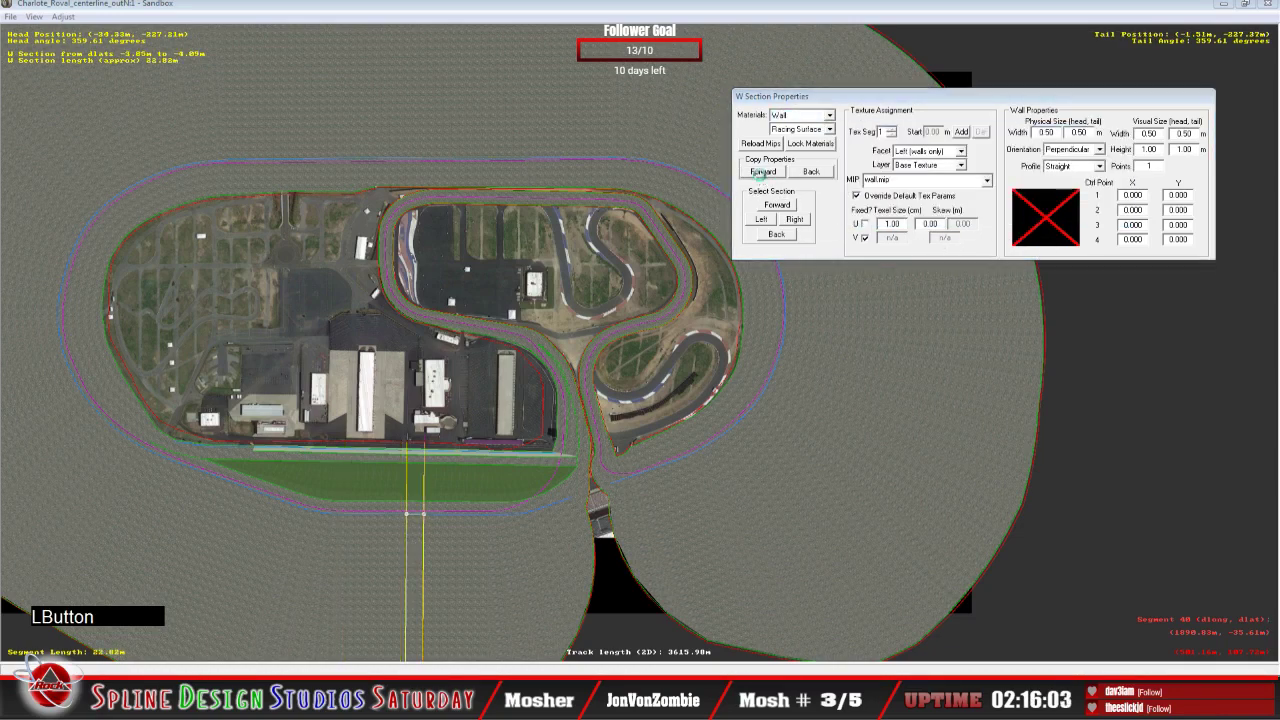
pyautogui.click(1030, 209)
pyautogui.click(763, 172)
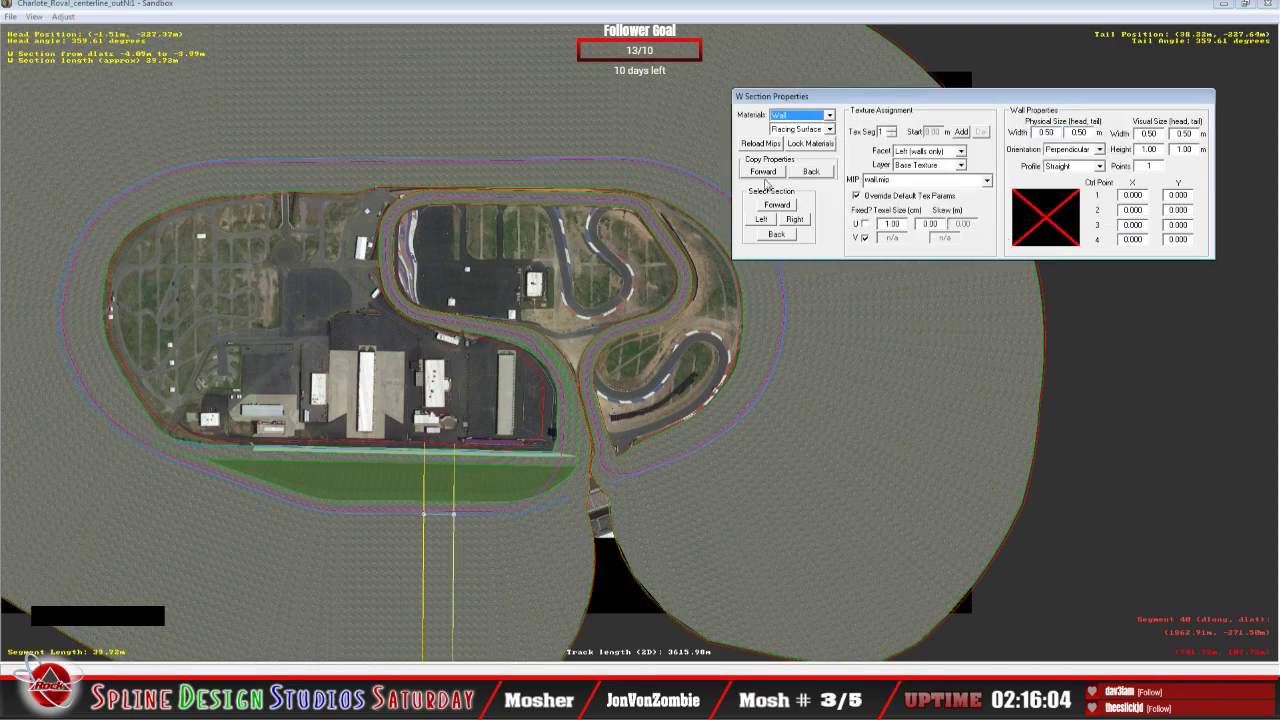
pyautogui.click(1030, 209)
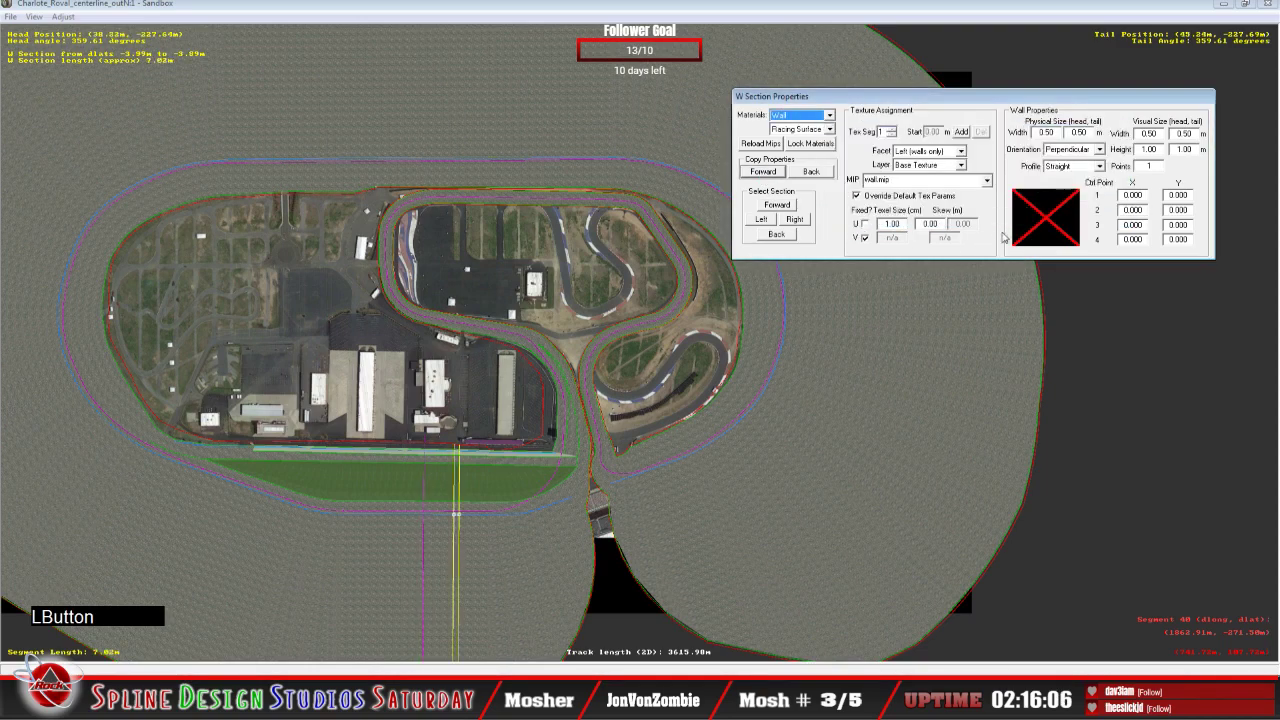
pyautogui.click(762, 171)
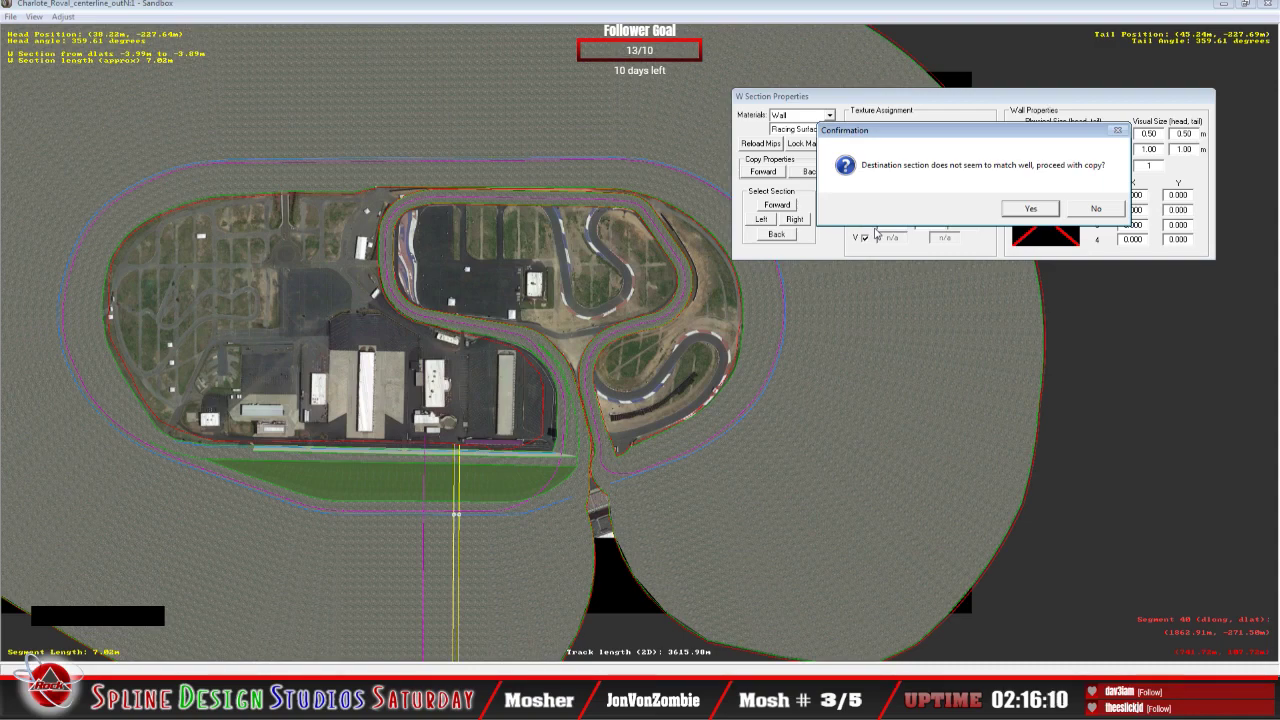
pyautogui.click(1034, 208)
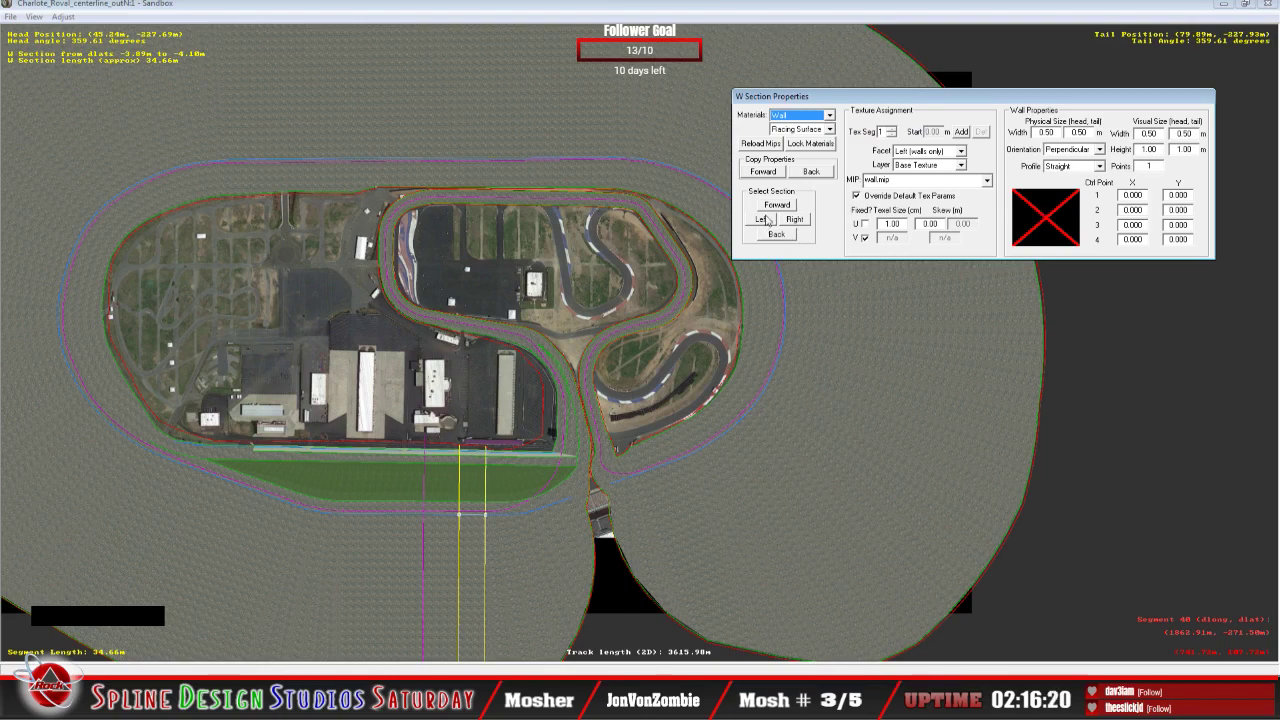
# Step: Carry the wall's properties forward over three curved sections, ending beside the roval entrance at the end of the green strip
pyautogui.click(764, 219)
pyautogui.click(1030, 210)
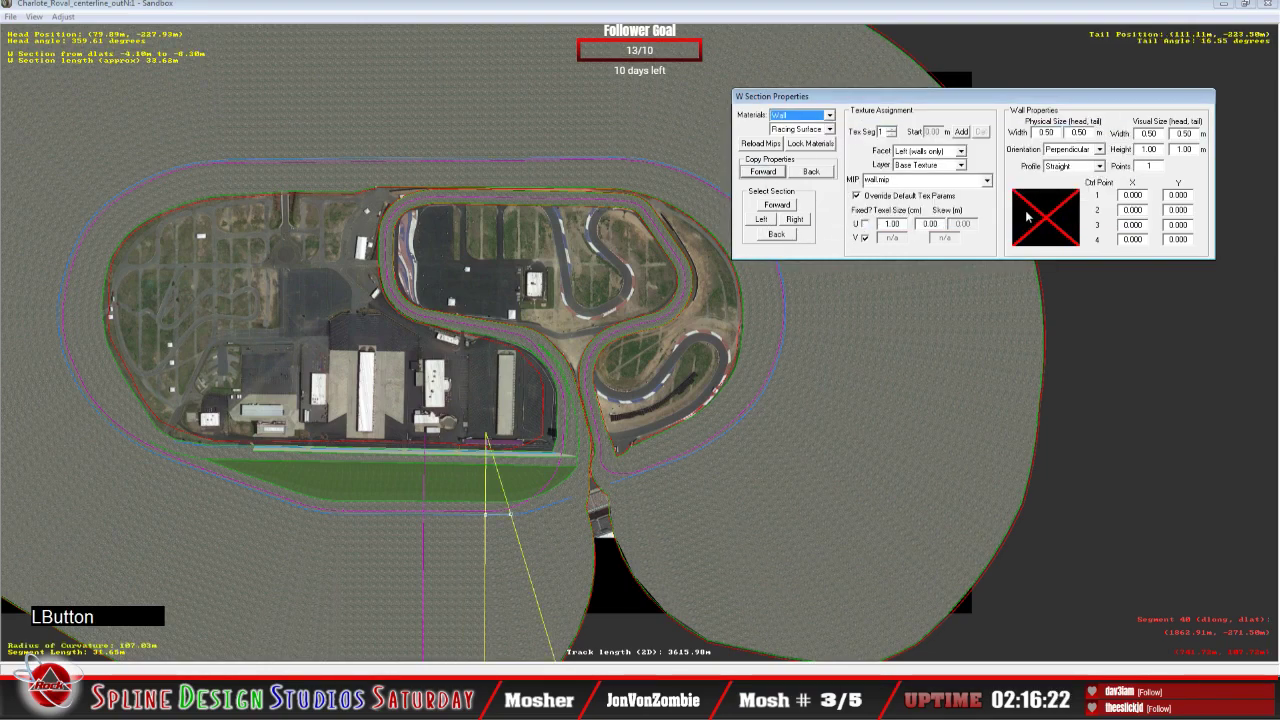
pyautogui.click(765, 172)
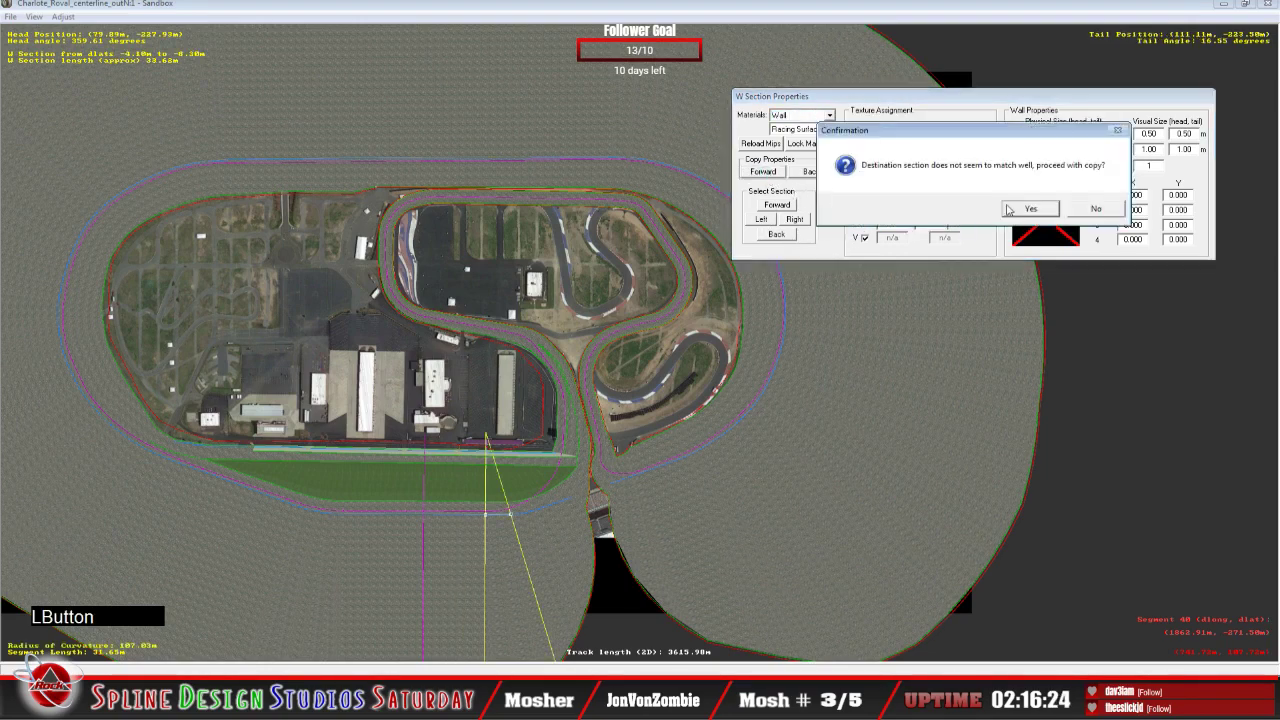
pyautogui.click(1009, 209)
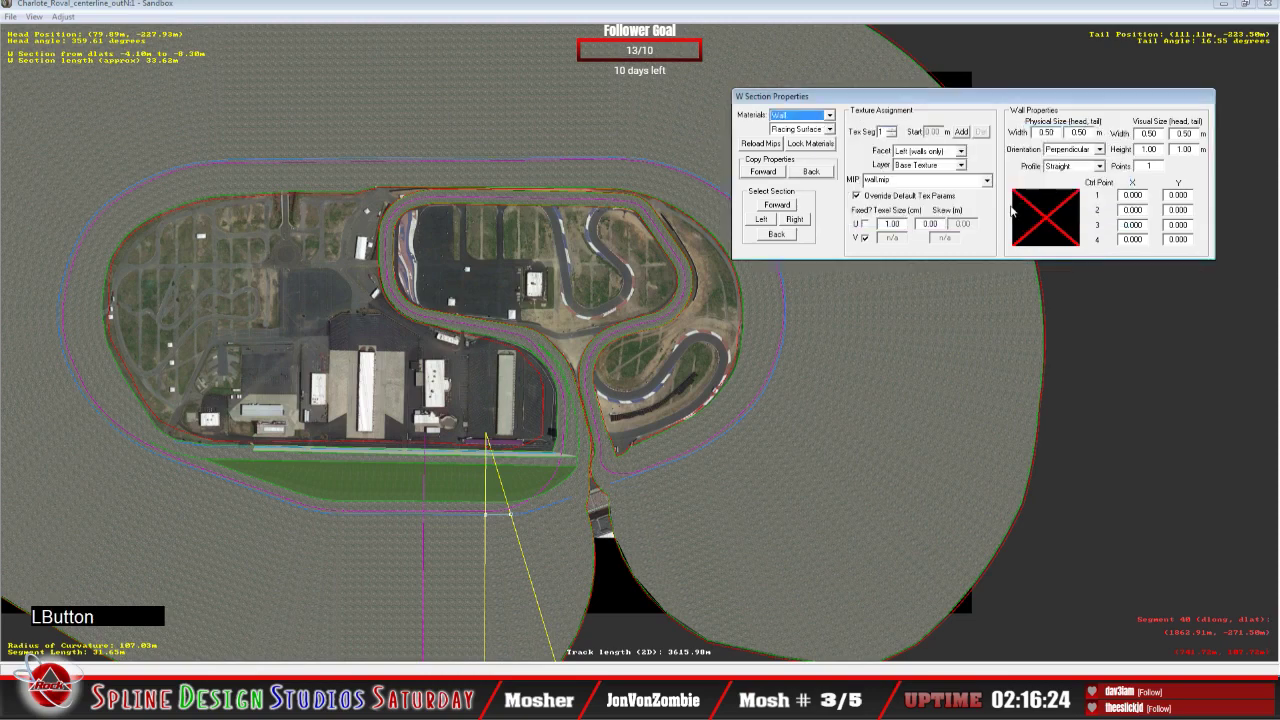
pyautogui.click(777, 176)
pyautogui.click(1008, 212)
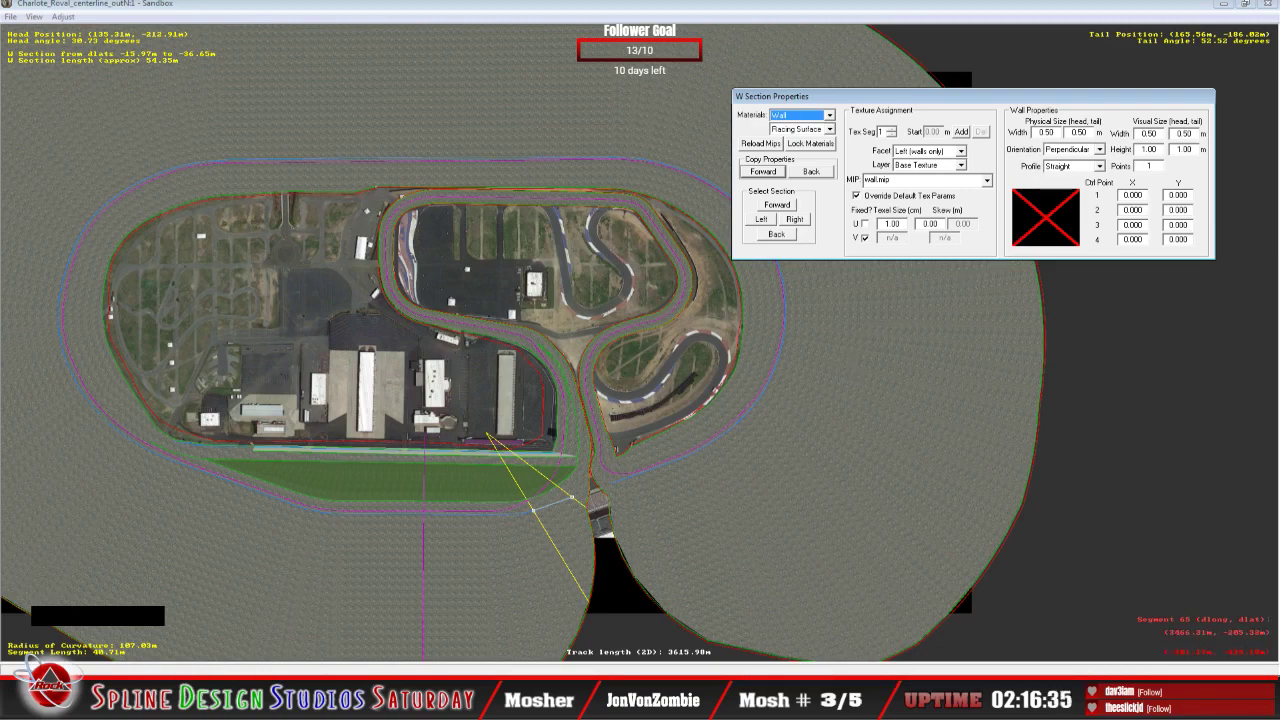
# Step: Inspect the wall's last copied section in the 3D camera view with Slew Mode, closing in on its end face
pyautogui.click(571, 497)
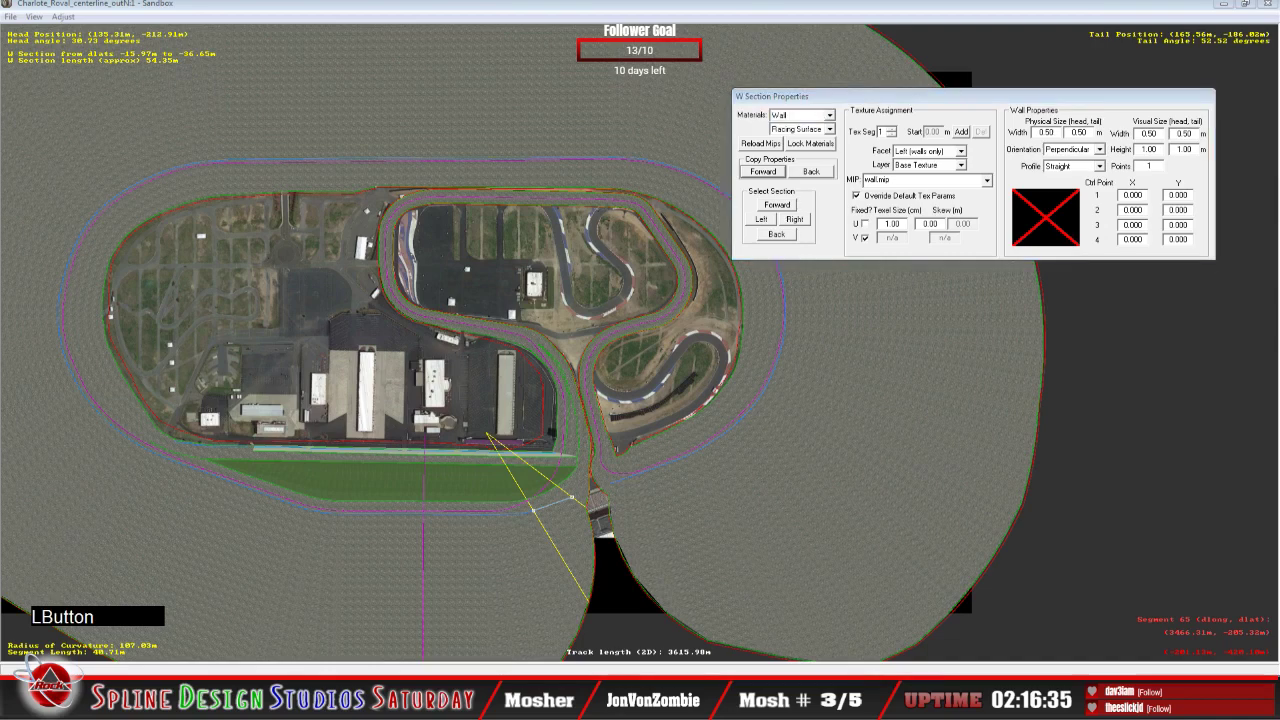
pyautogui.doubleClick(320, 634)
pyautogui.click(288, 35)
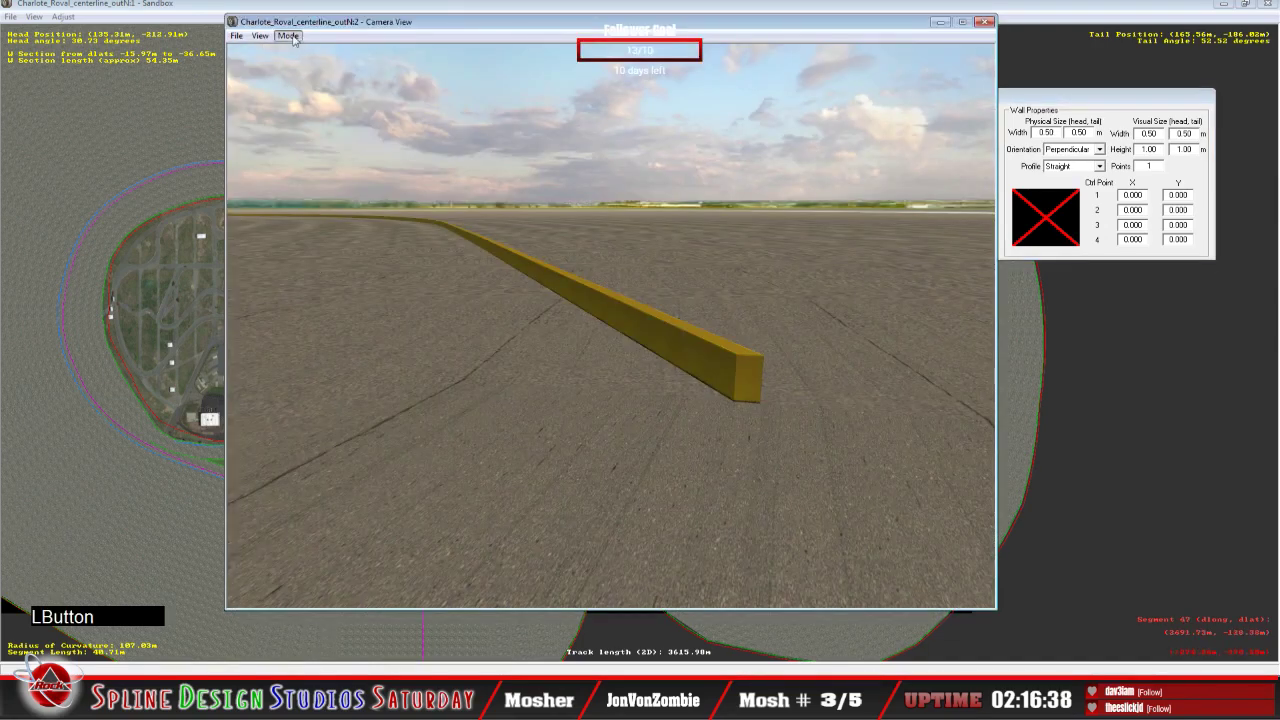
pyautogui.click(300, 70)
pyautogui.moveTo(610, 400); pyautogui.dragTo(570, 400)
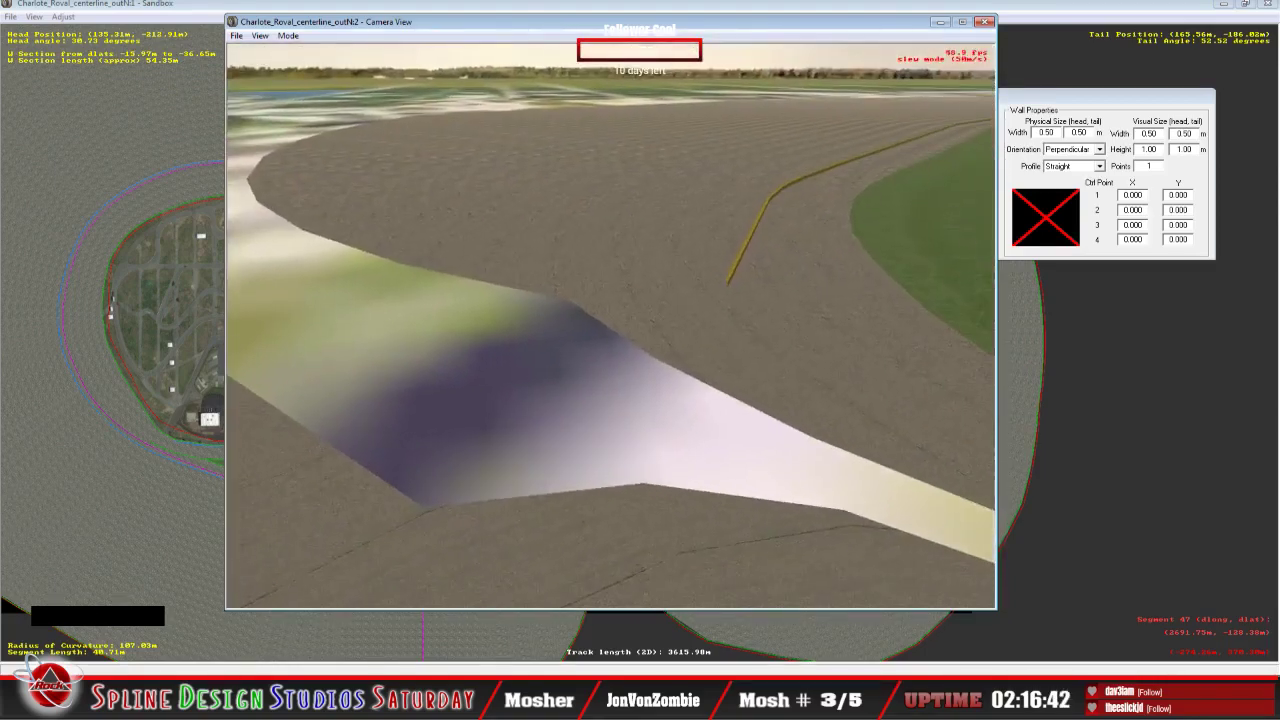
pyautogui.moveTo(610, 400)
pyautogui.mouseDown(button='right')
pyautogui.moveTo(580, 385)
pyautogui.moveTo(590, 400)
pyautogui.mouseUp(button='right')
pyautogui.moveTo(590, 400); pyautogui.dragTo(560, 400)
pyautogui.moveTo(610, 400); pyautogui.dragTo(590, 400, button='right')
pyautogui.moveTo(590, 400); pyautogui.dragTo(570, 400)
pyautogui.moveTo(570, 400); pyautogui.dragTo(515, 400, button='right')
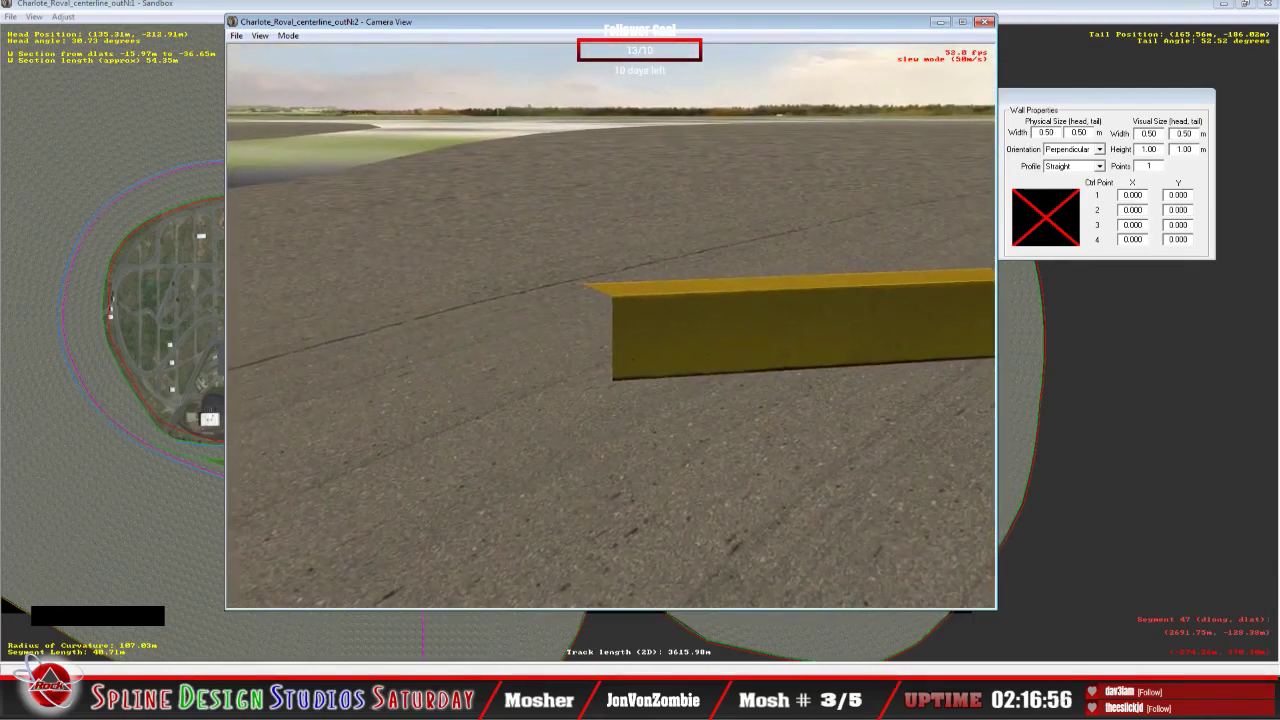
pyautogui.press('space')
# Step: Assign the wall.mip texture to the Far facet of the last wall section
pyautogui.click(1022, 158)
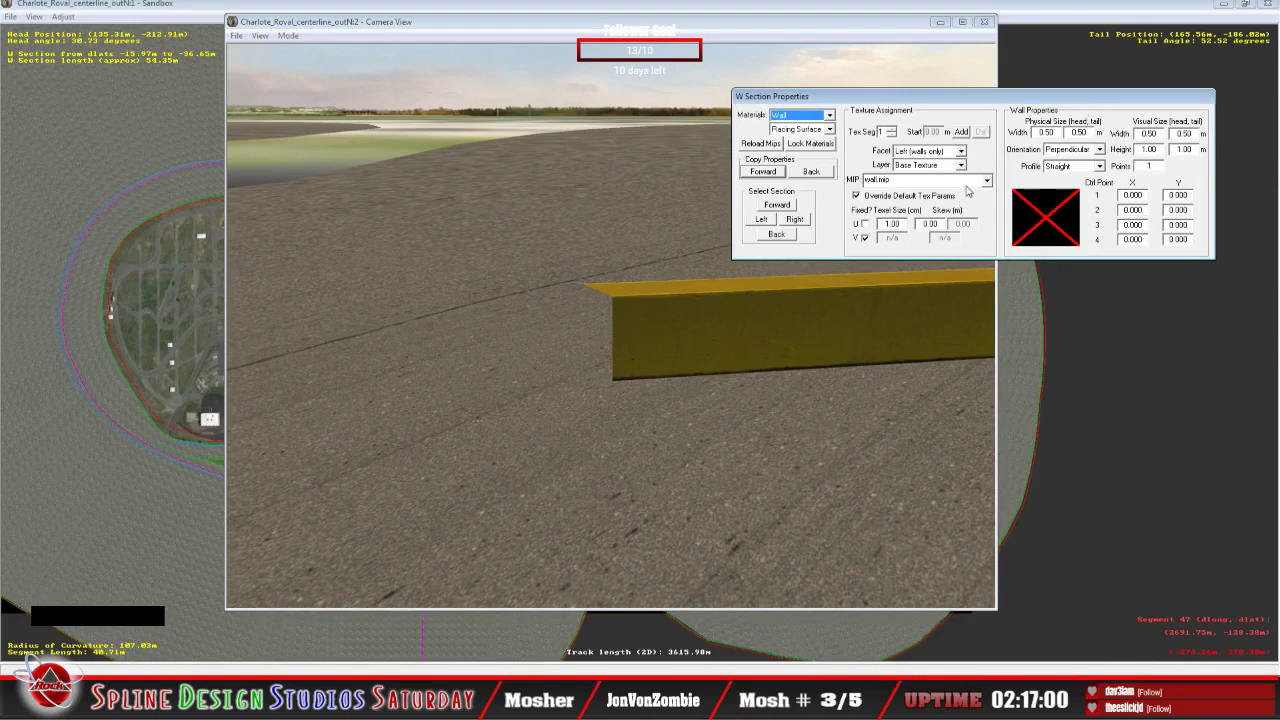
pyautogui.click(960, 152)
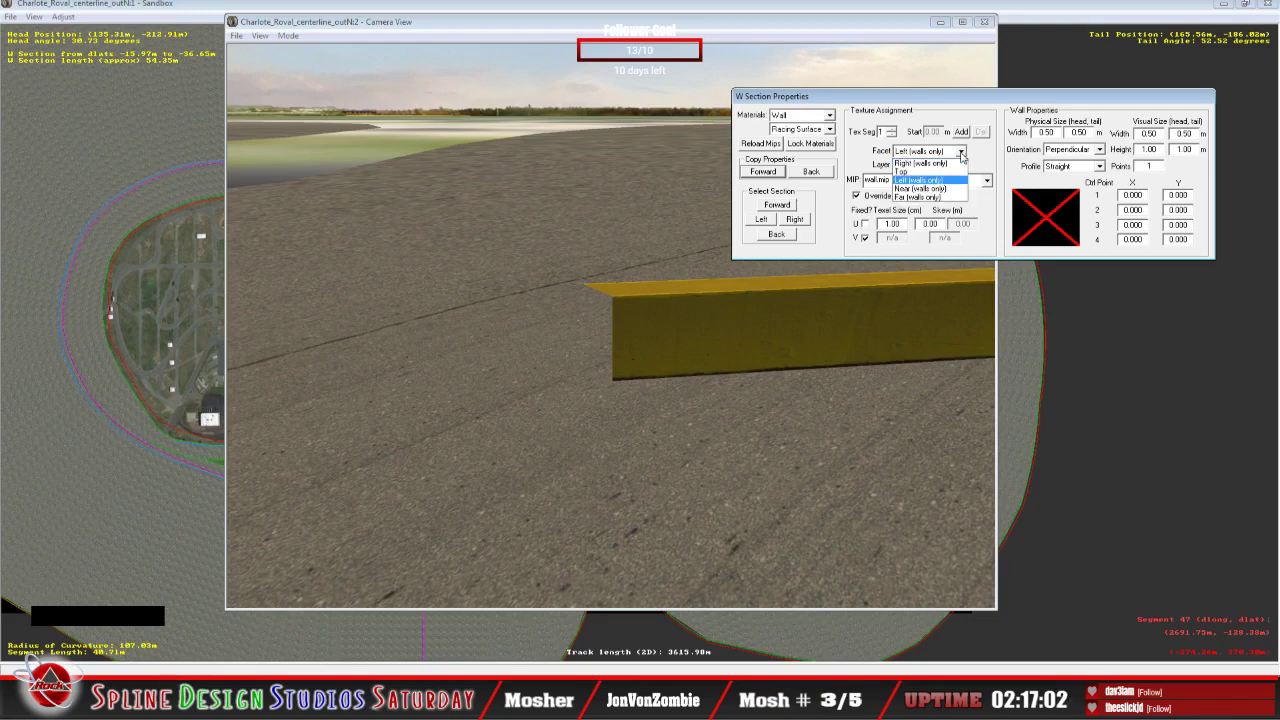
pyautogui.click(938, 197)
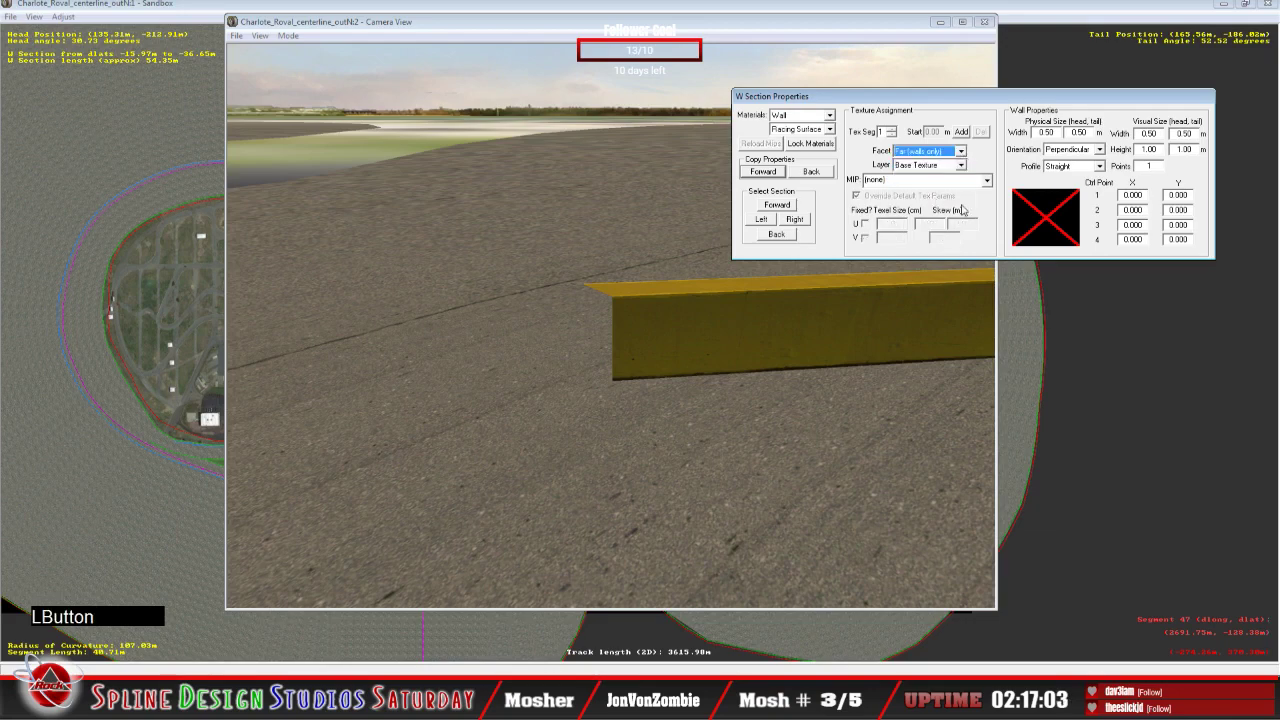
pyautogui.click(988, 182)
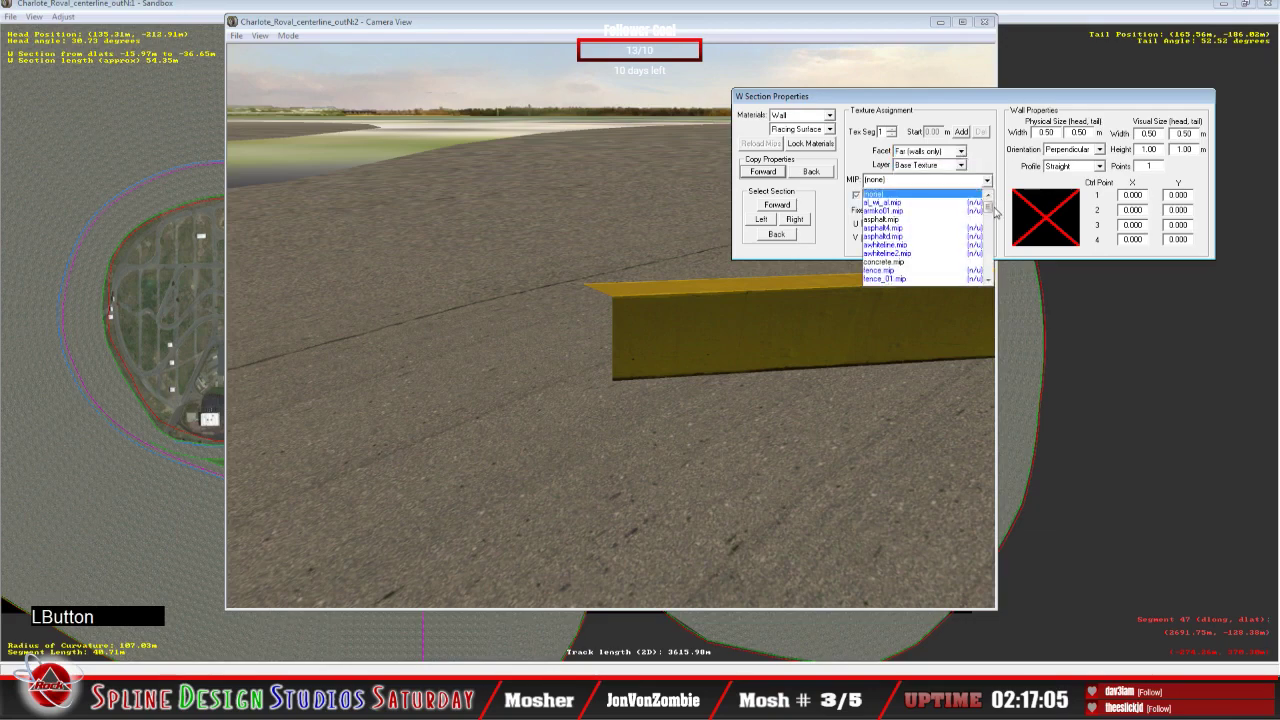
pyautogui.moveTo(988, 207); pyautogui.dragTo(997, 272)
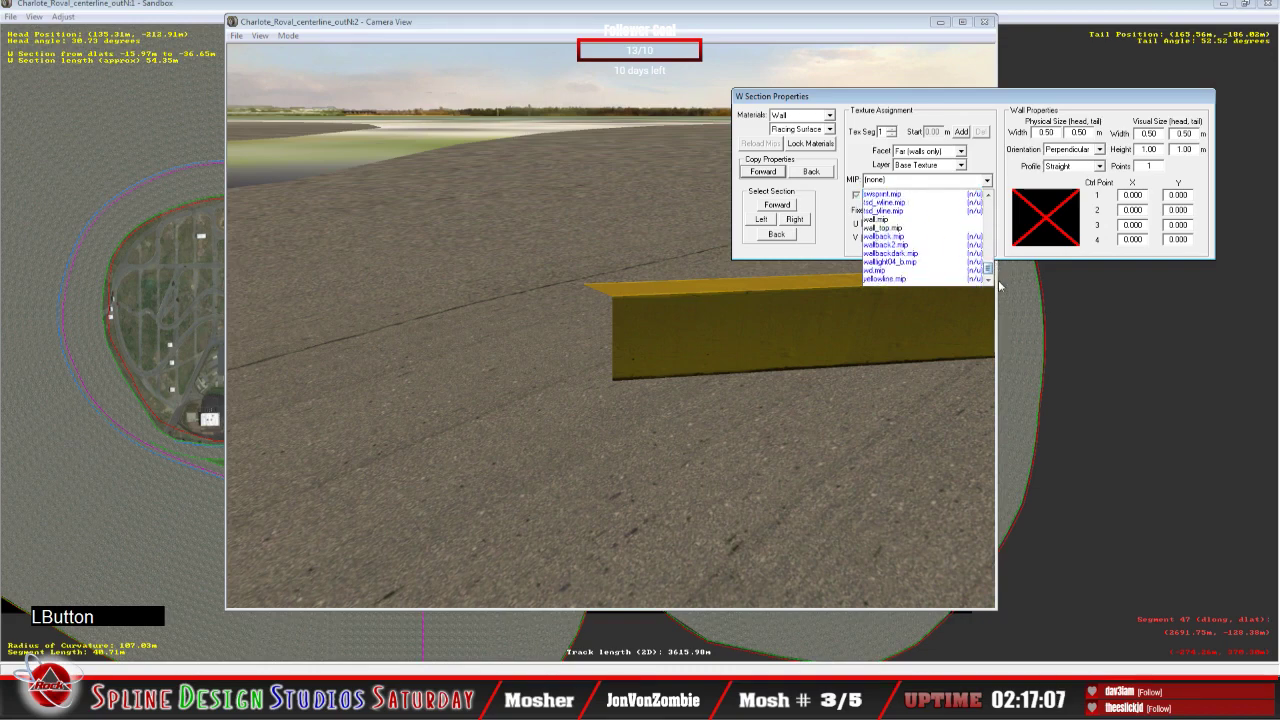
pyautogui.click(880, 219)
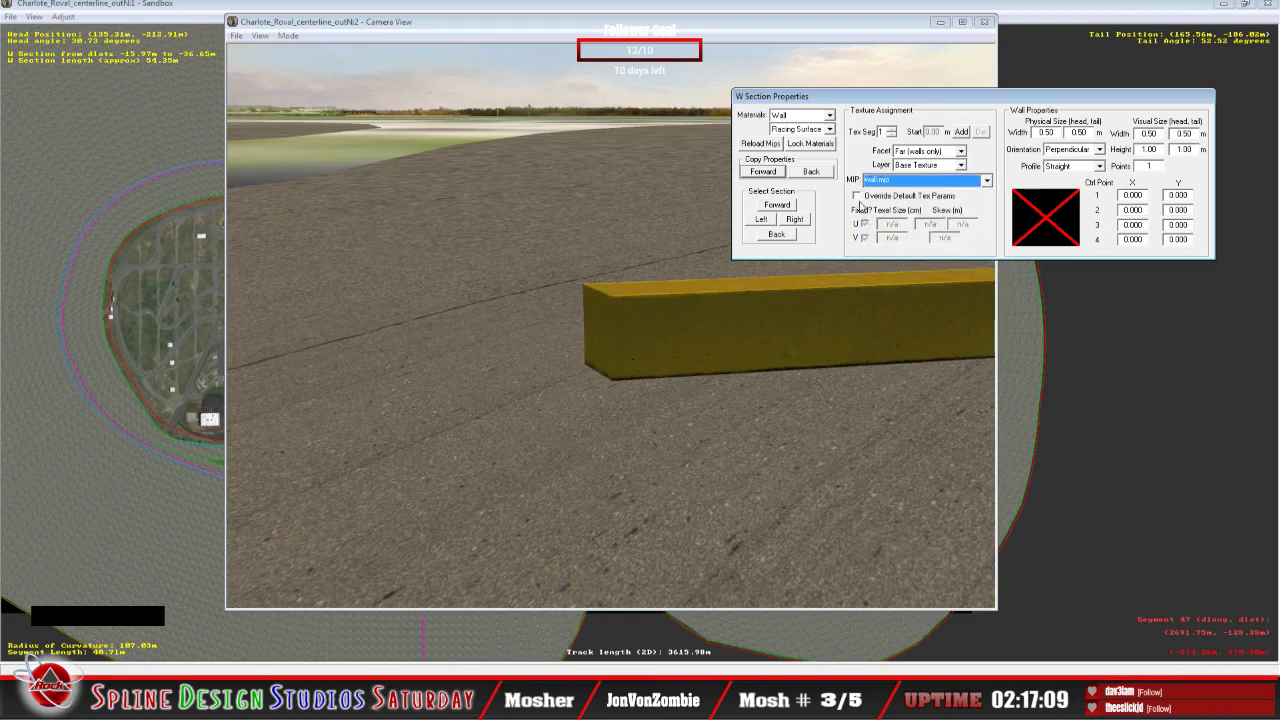
# Step: Override the Far facet's default texture parameters, unfix U and set its texel size to 1.0 cm
pyautogui.click(857, 196)
pyautogui.click(865, 224)
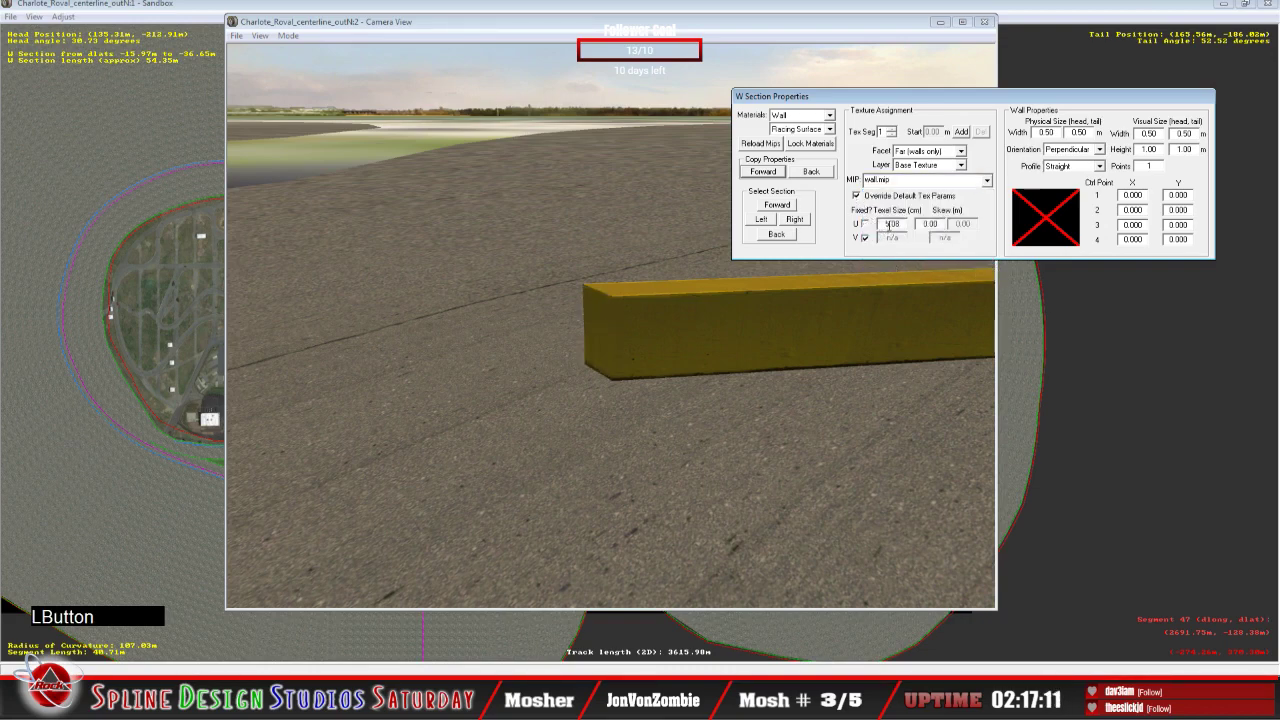
pyautogui.press('Delete')
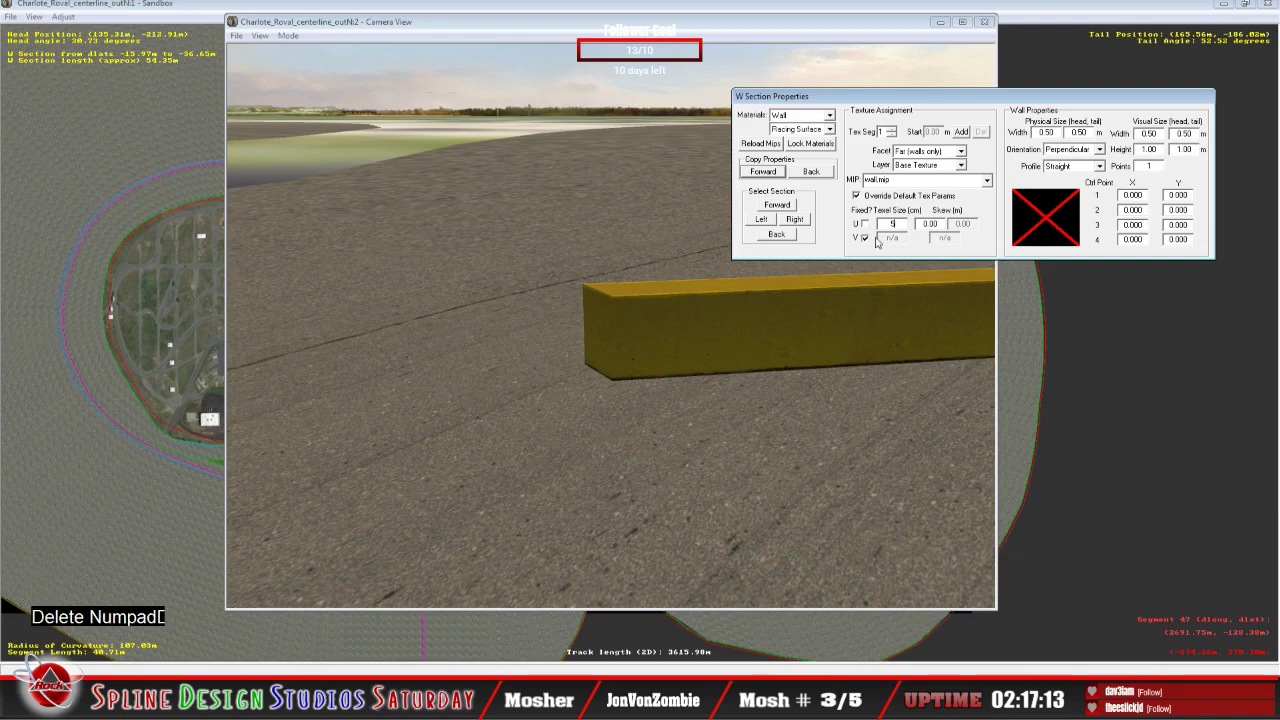
pyautogui.press('BackSpace')
pyautogui.write('1.0')
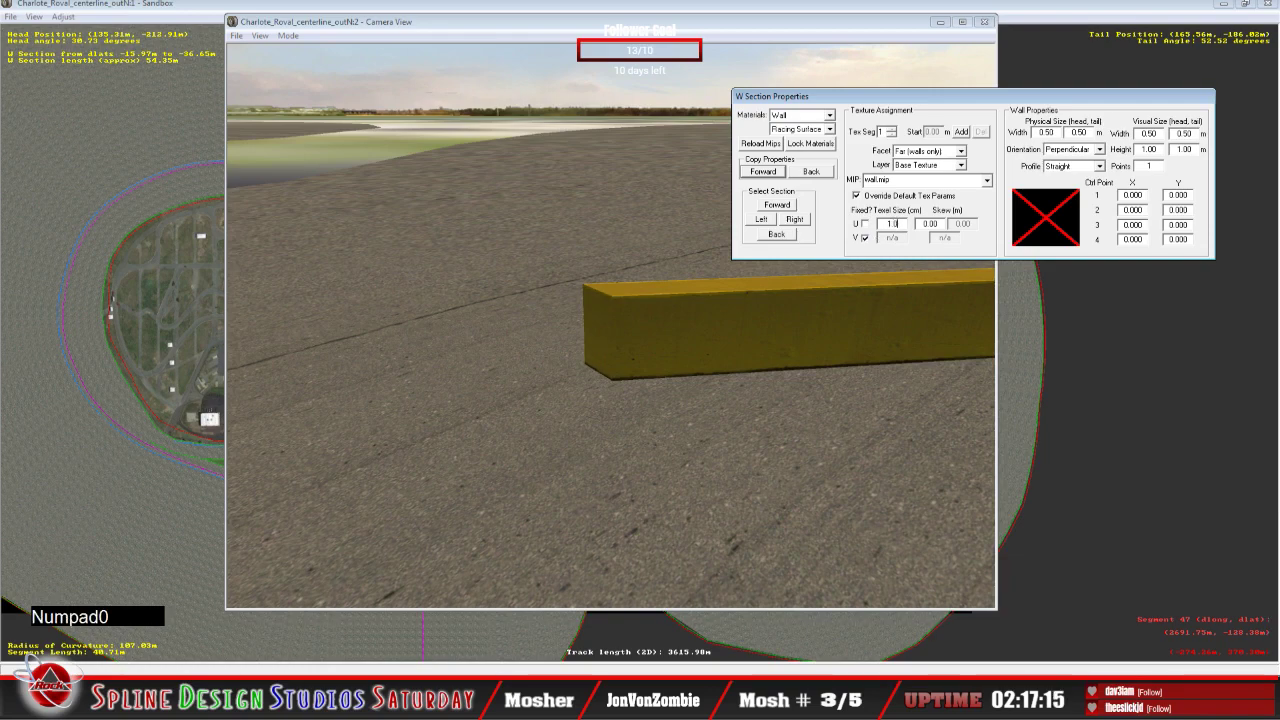
pyautogui.click(661, 370)
# Step: Fly over the roval entrance in Slew Mode to examine the wall's end and the gap to the opposite wall
pyautogui.click(288, 35)
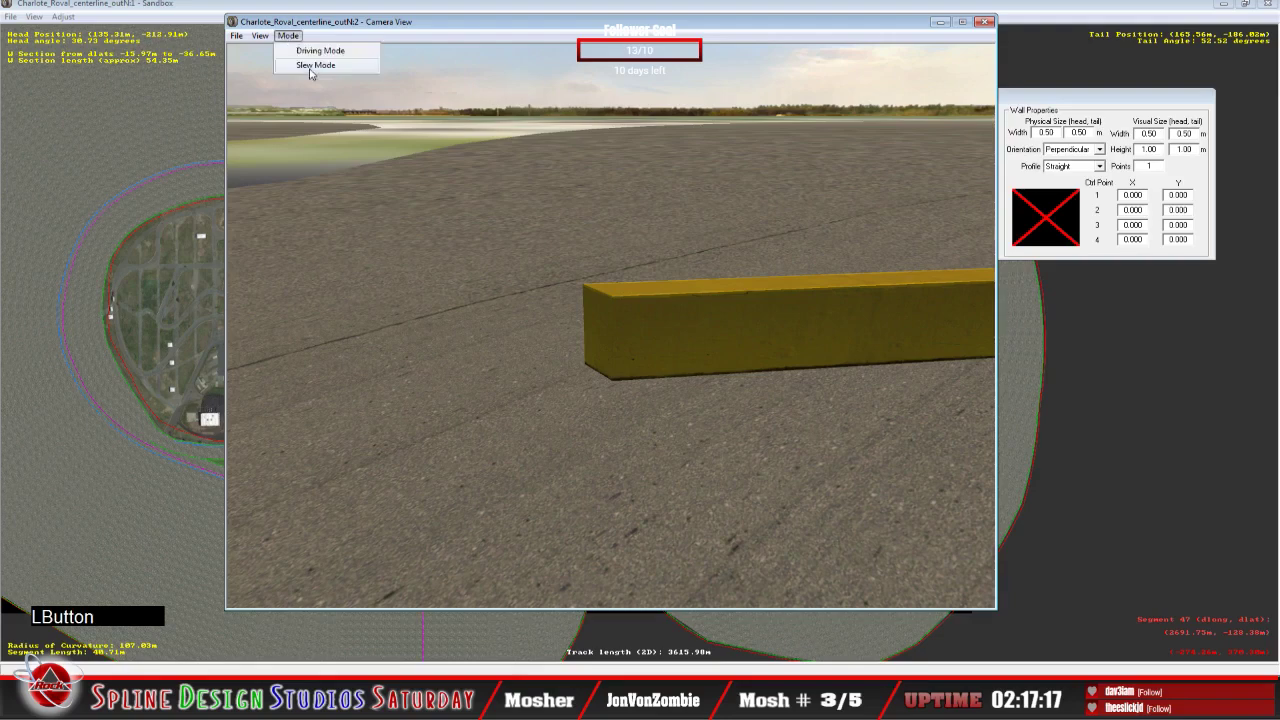
pyautogui.click(311, 68)
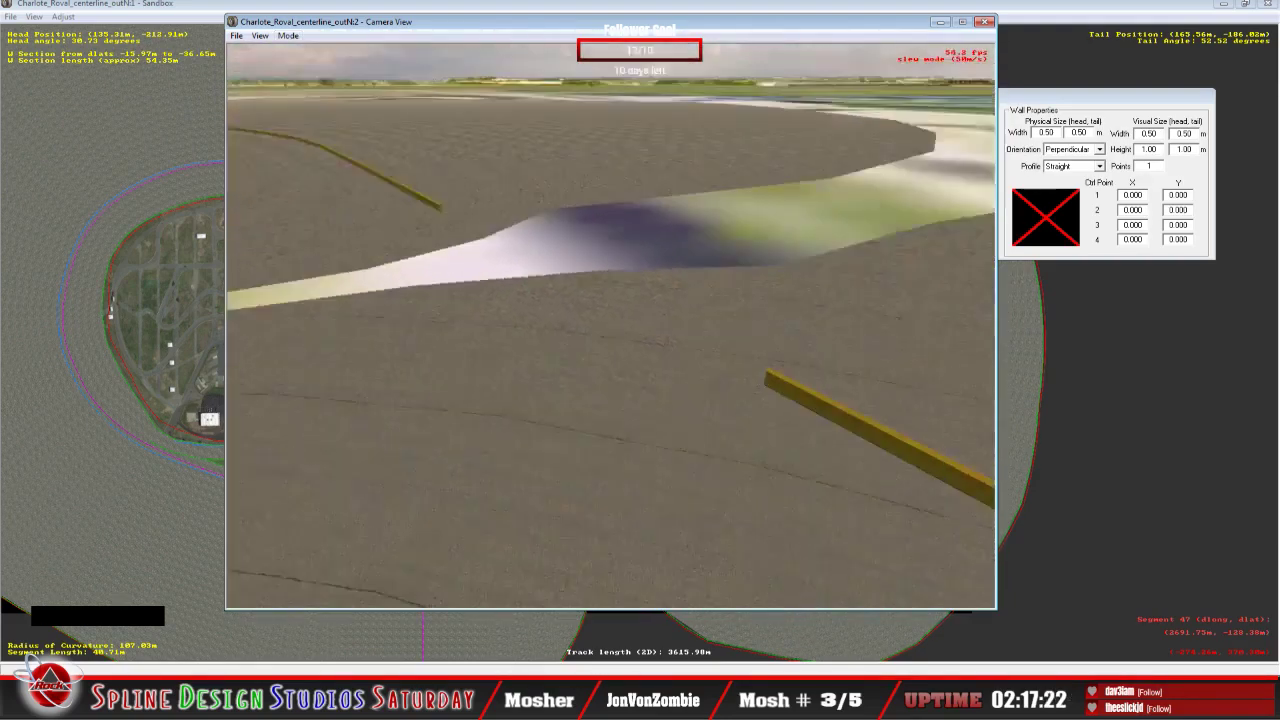
pyautogui.rightClick(611, 325)
pyautogui.click(611, 325)
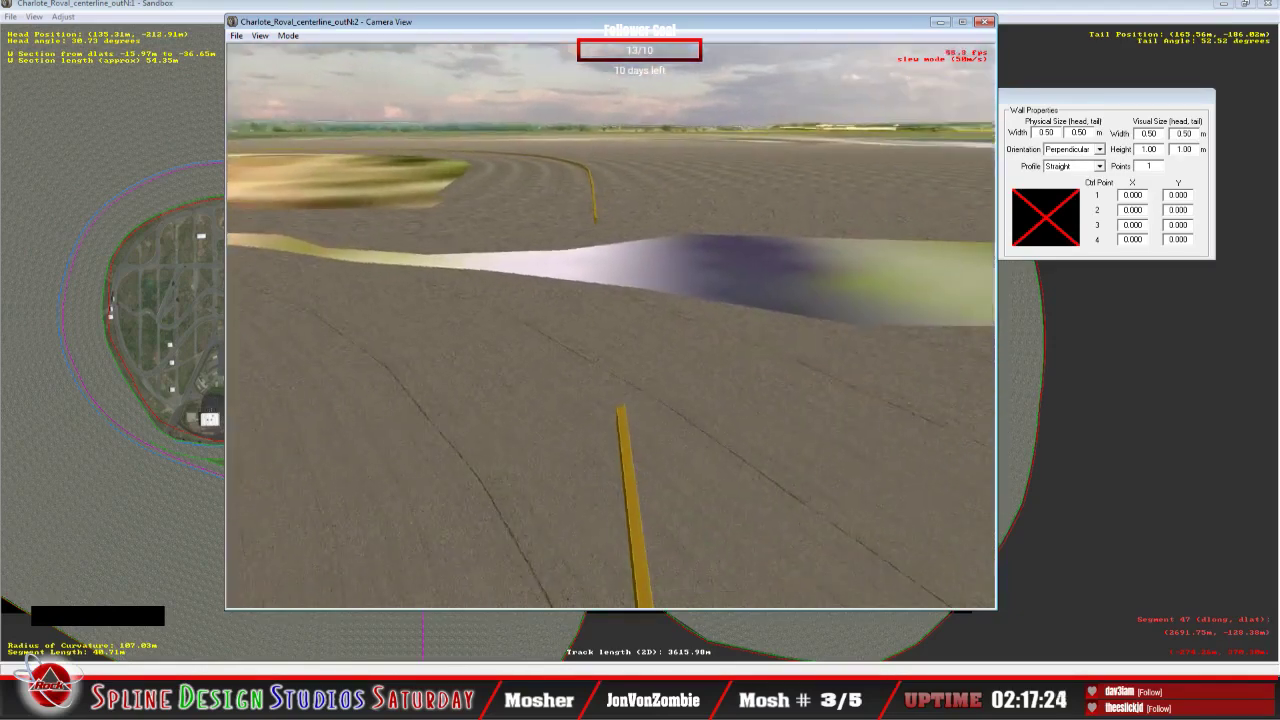
pyautogui.rightClick(611, 325)
pyautogui.click(611, 325)
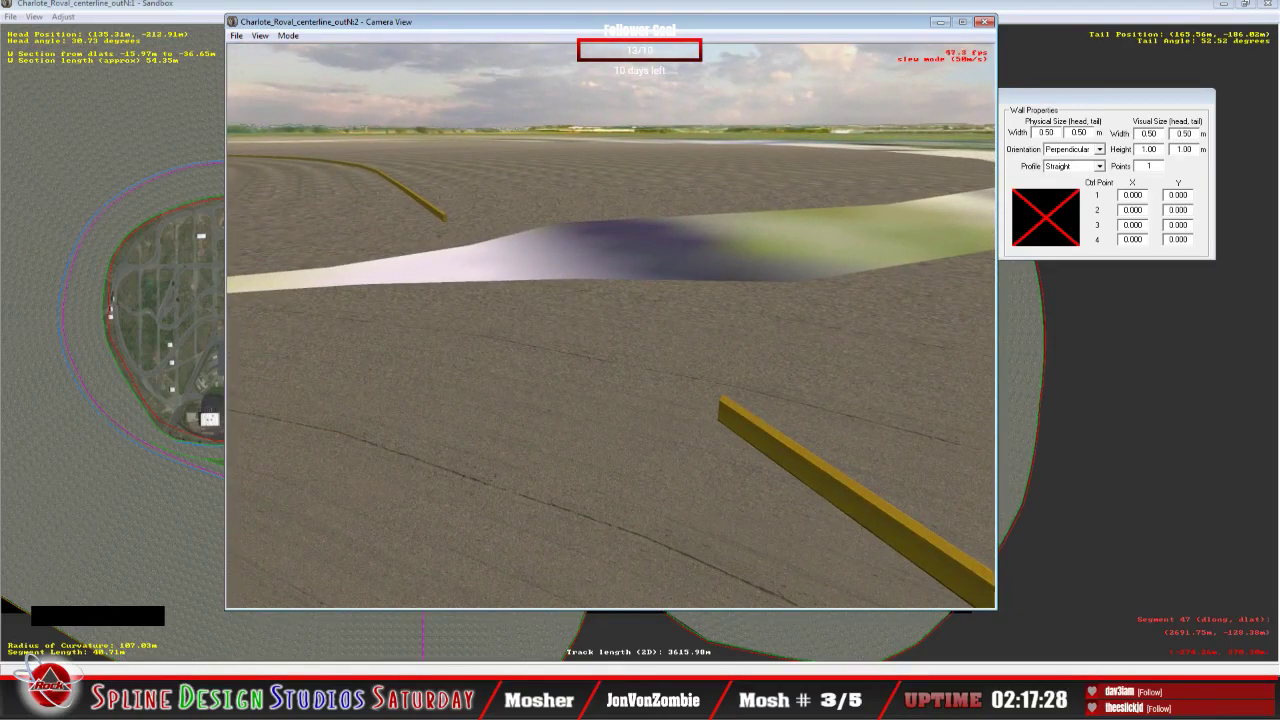
pyautogui.click(611, 325)
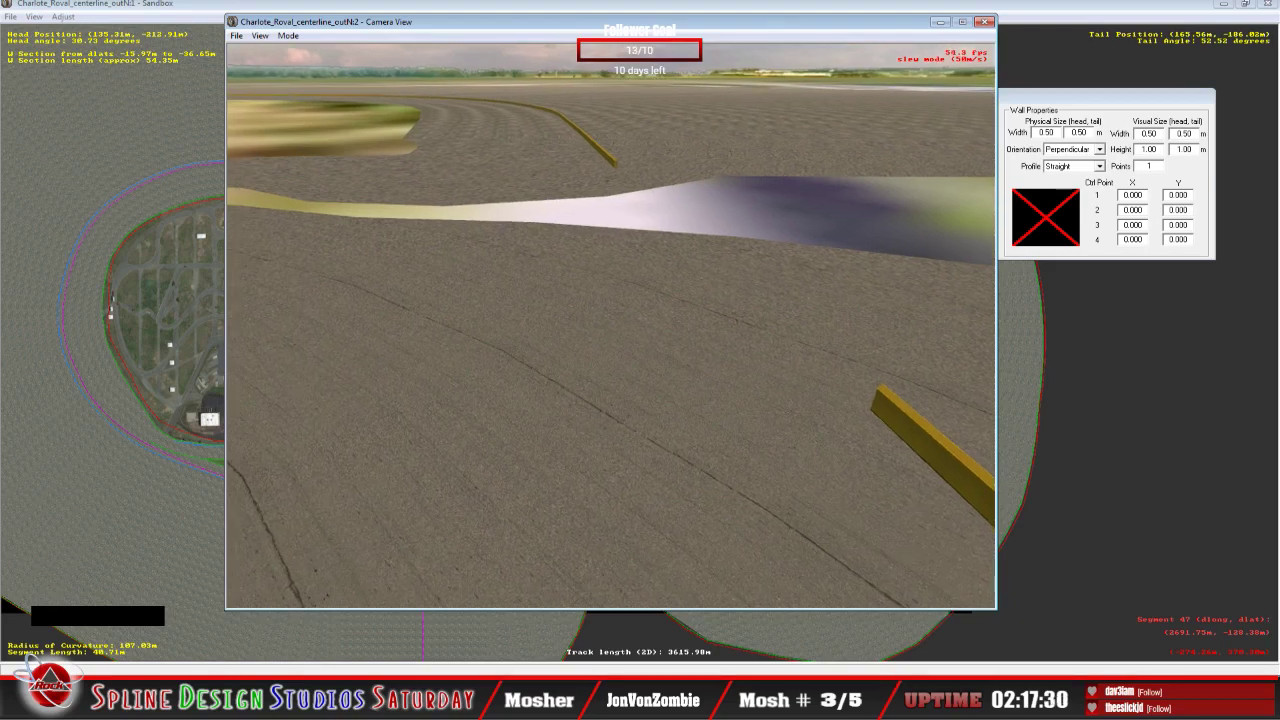
pyautogui.press('Up')
pyautogui.click(611, 328)
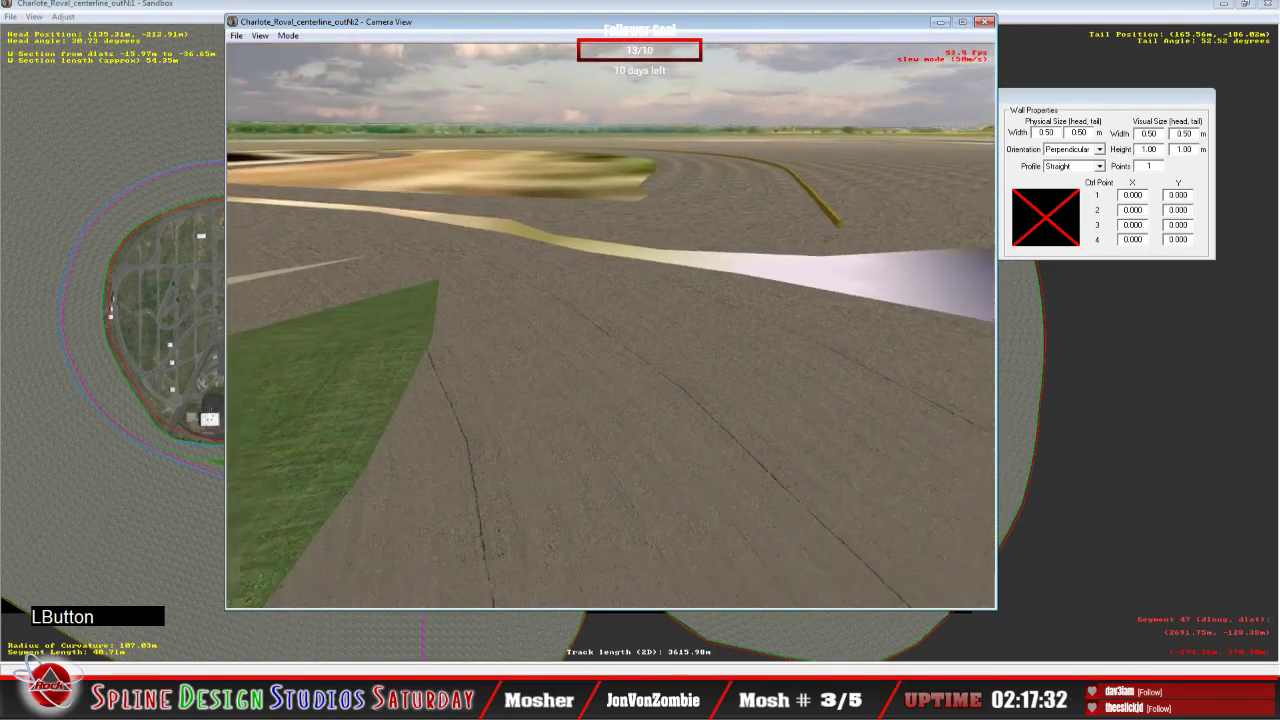
pyautogui.press('space')
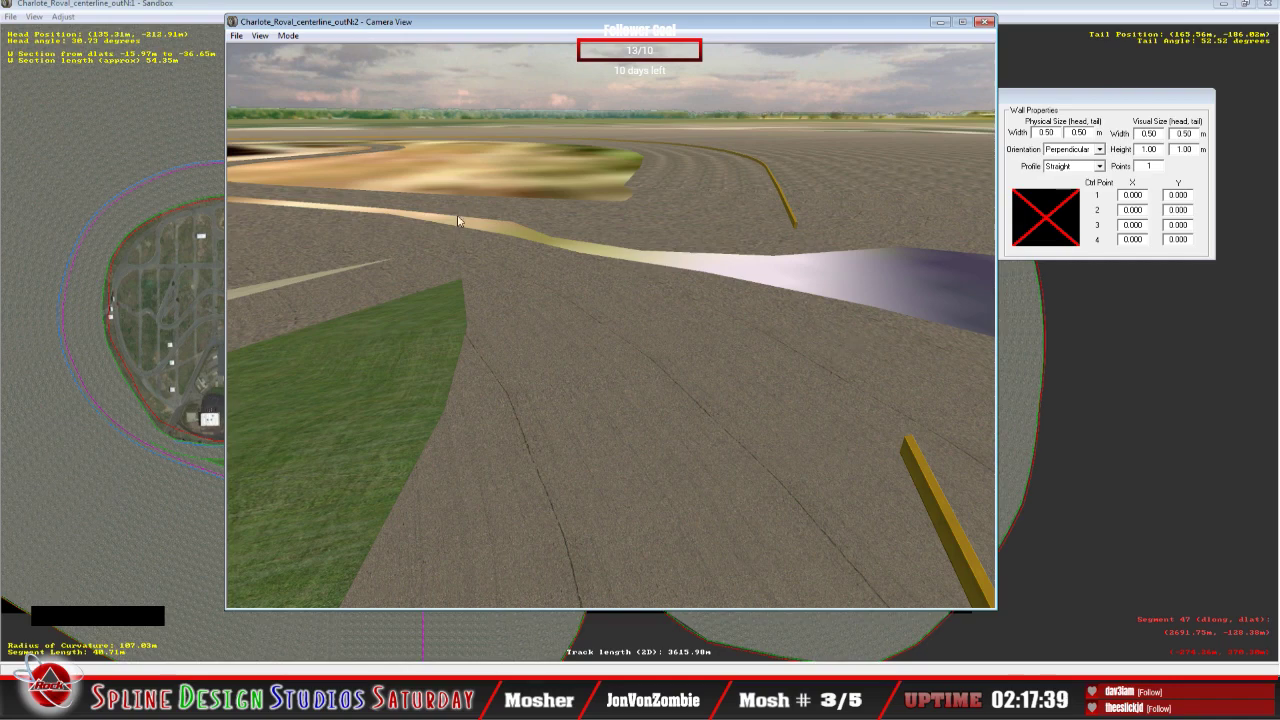
# Step: Examine from further angles how the outer wall's end lines up with the far wall across the entrance
pyautogui.click(288, 35)
pyautogui.click(310, 48)
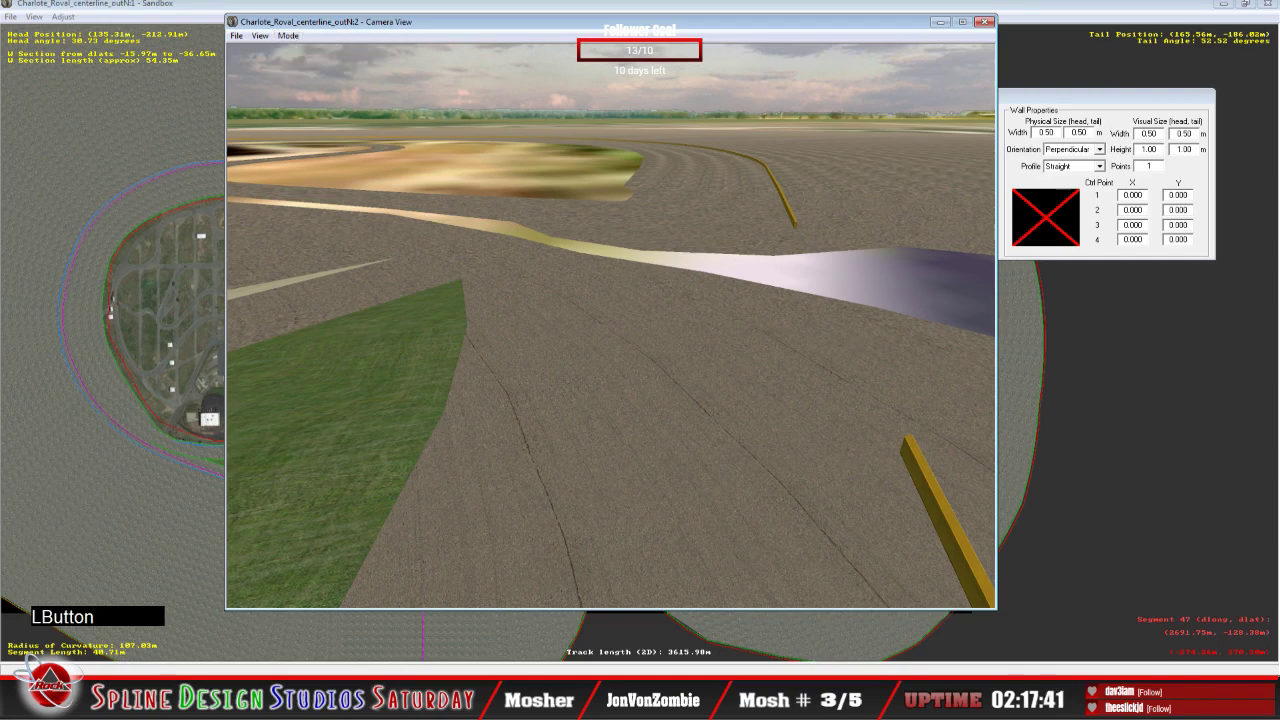
pyautogui.moveTo(611, 325)
pyautogui.mouseDown(button='right')
pyautogui.moveTo(611, 300)
pyautogui.moveTo(611, 325)
pyautogui.mouseUp(button='right')
pyautogui.click(611, 325)
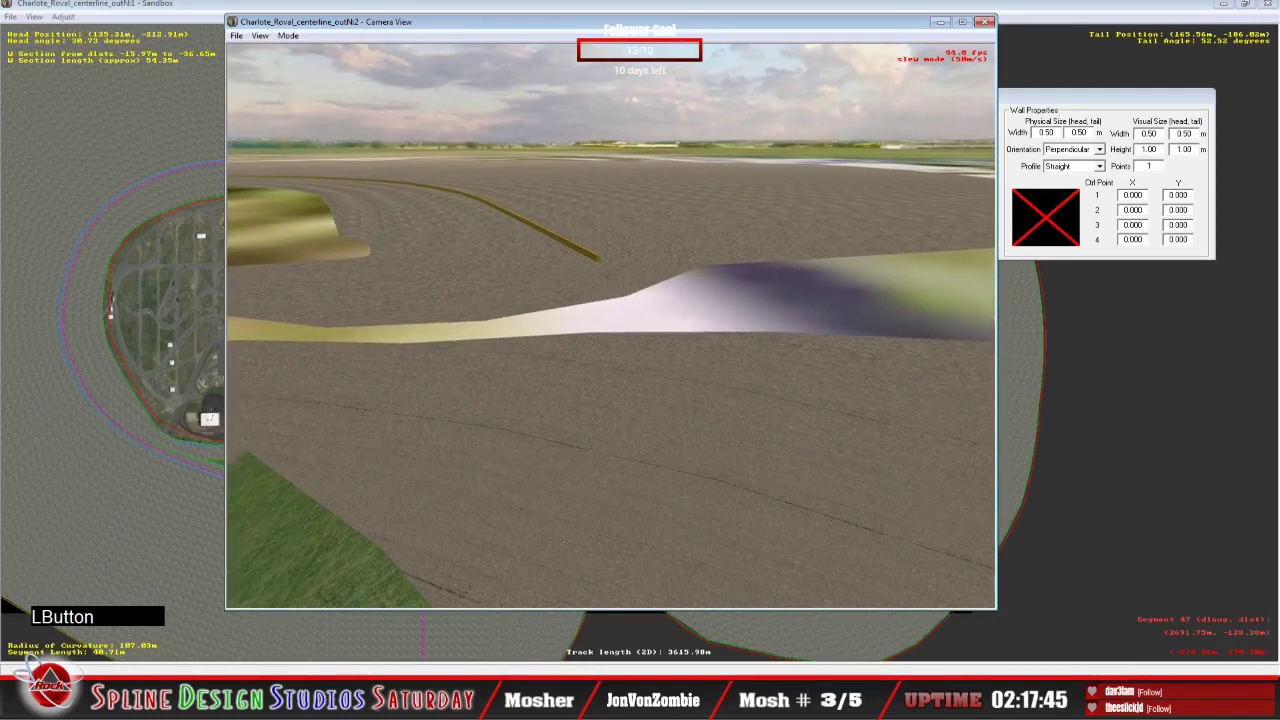
pyautogui.press('space')
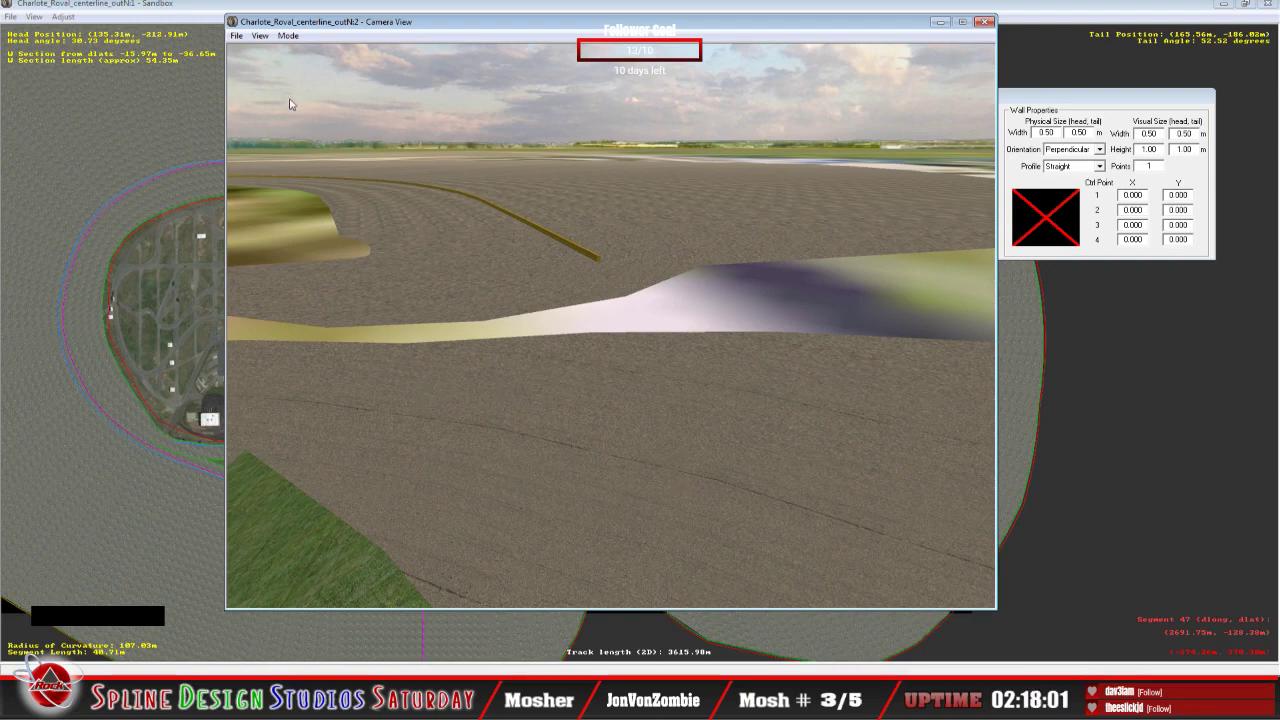
pyautogui.click(288, 36)
pyautogui.click(290, 66)
pyautogui.moveTo(290, 66); pyautogui.dragTo(530, 72, button='right')
pyautogui.moveTo(530, 72); pyautogui.dragTo(590, 74)
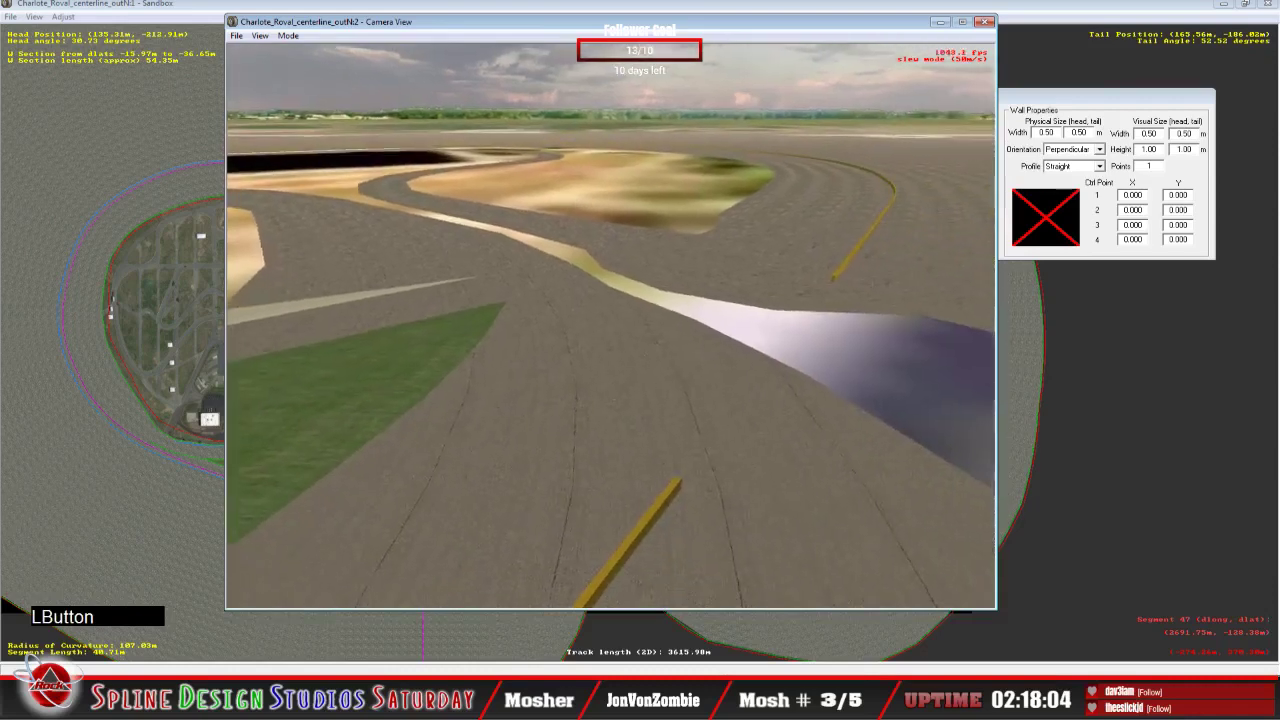
pyautogui.moveTo(590, 74); pyautogui.dragTo(610, 76, button='right')
pyautogui.moveTo(620, 348); pyautogui.dragTo(620, 348)
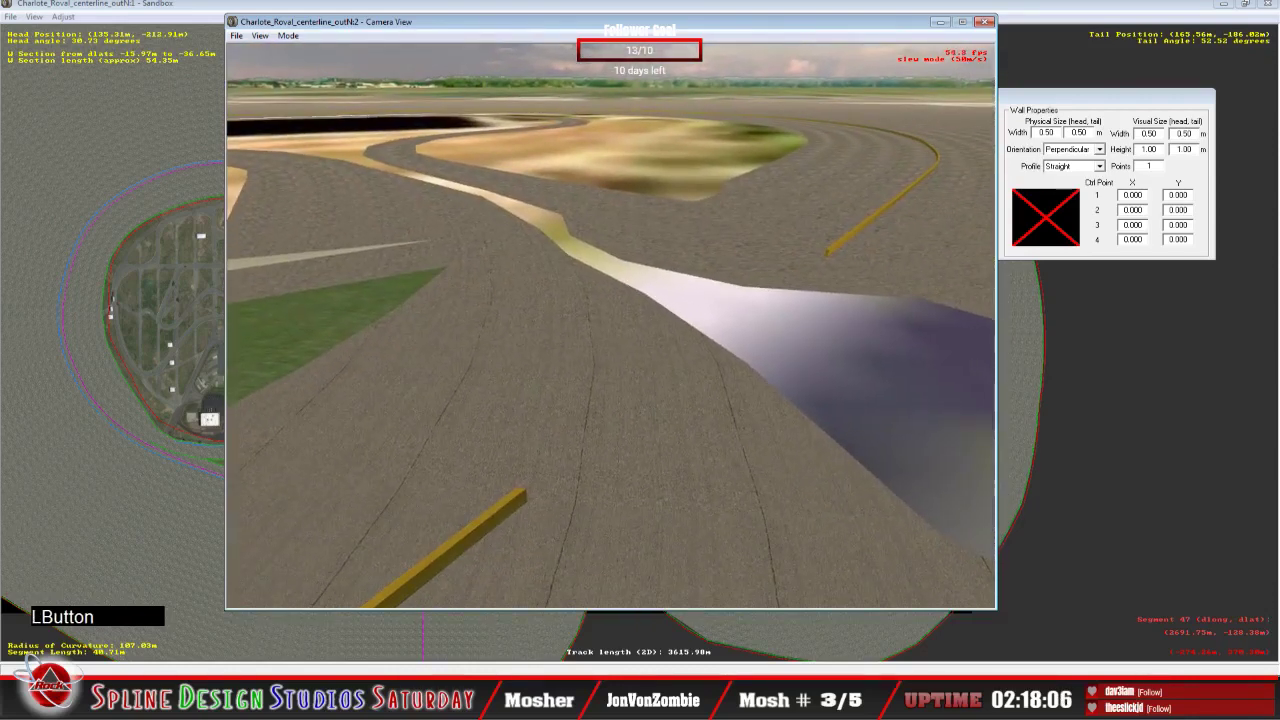
pyautogui.press('space')
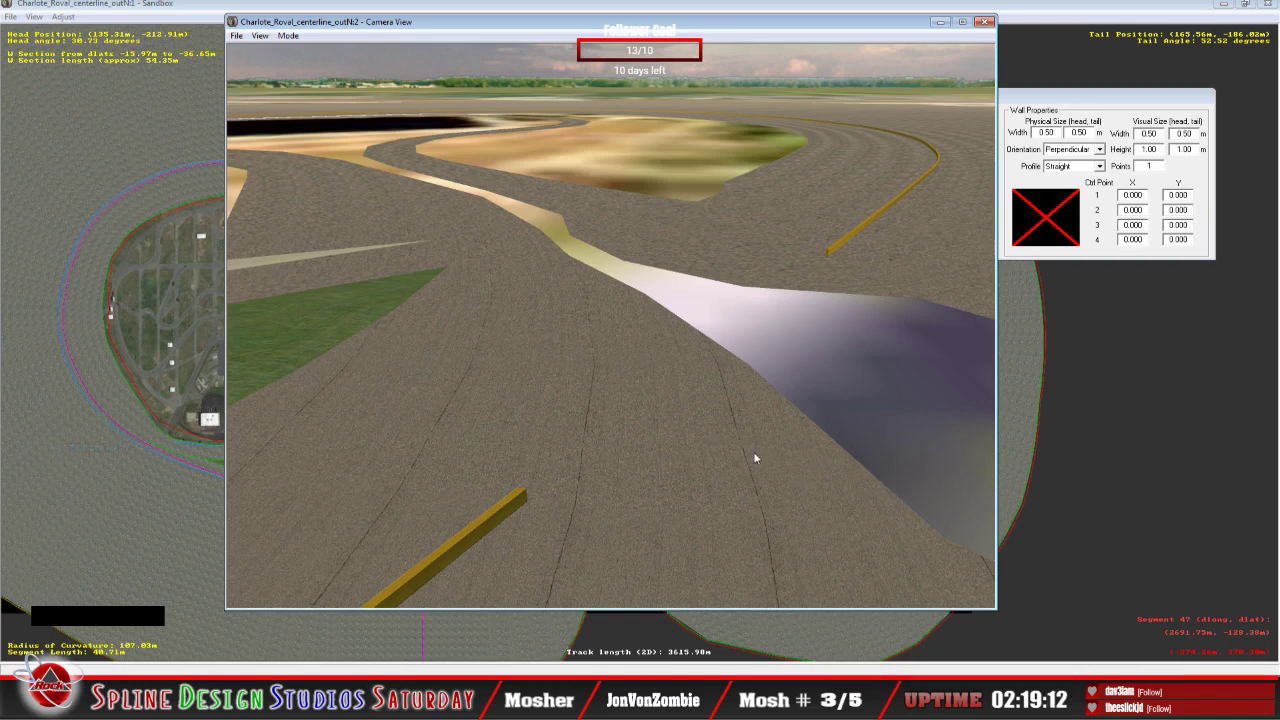
# Step: Inspect the grass strip's tip and the track junction beside the wall's end in Slew Mode
pyautogui.click(287, 37)
pyautogui.click(300, 63)
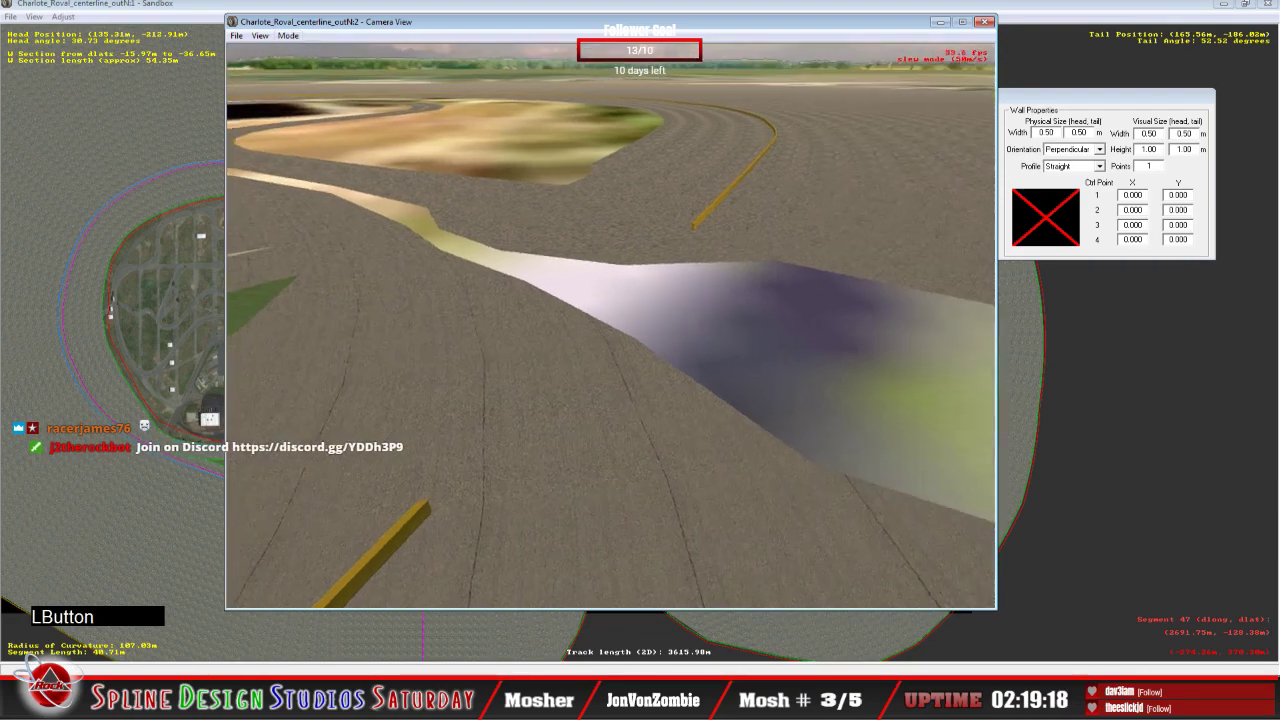
pyautogui.moveTo(610, 325); pyautogui.dragTo(610, 325)
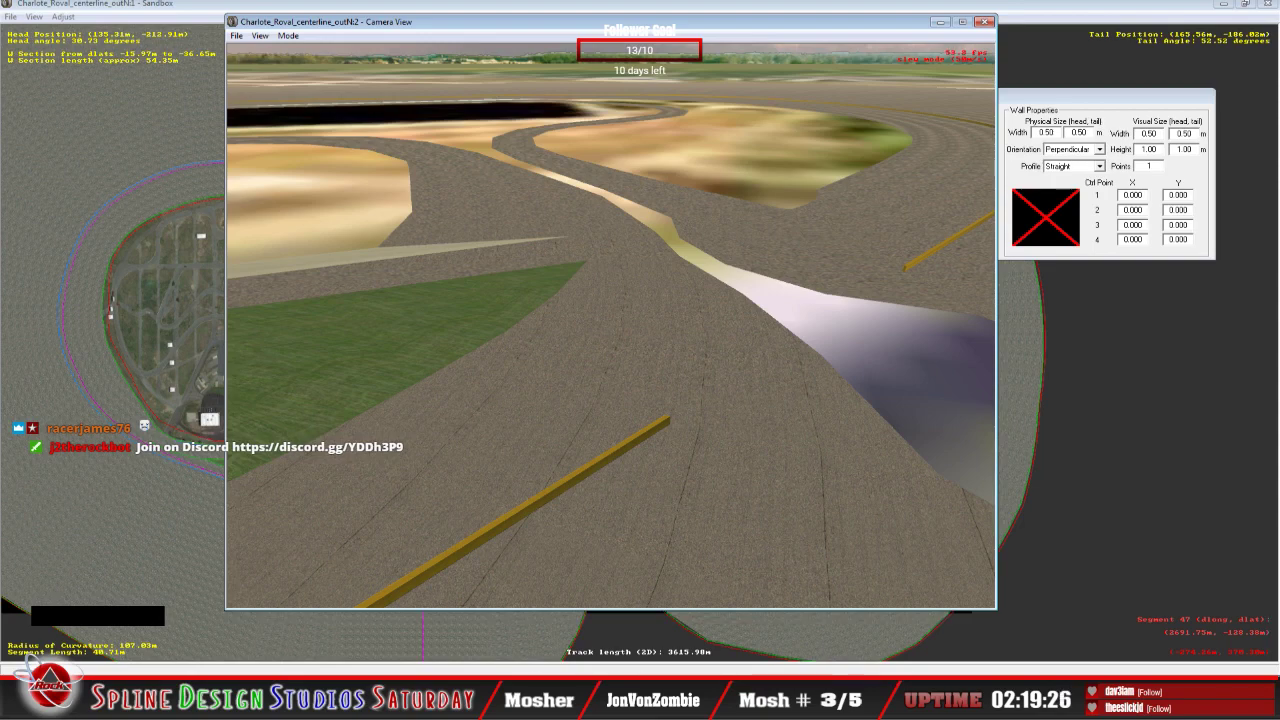
pyautogui.press('Up')
pyautogui.moveTo(610, 330); pyautogui.dragTo(630, 270, button='right')
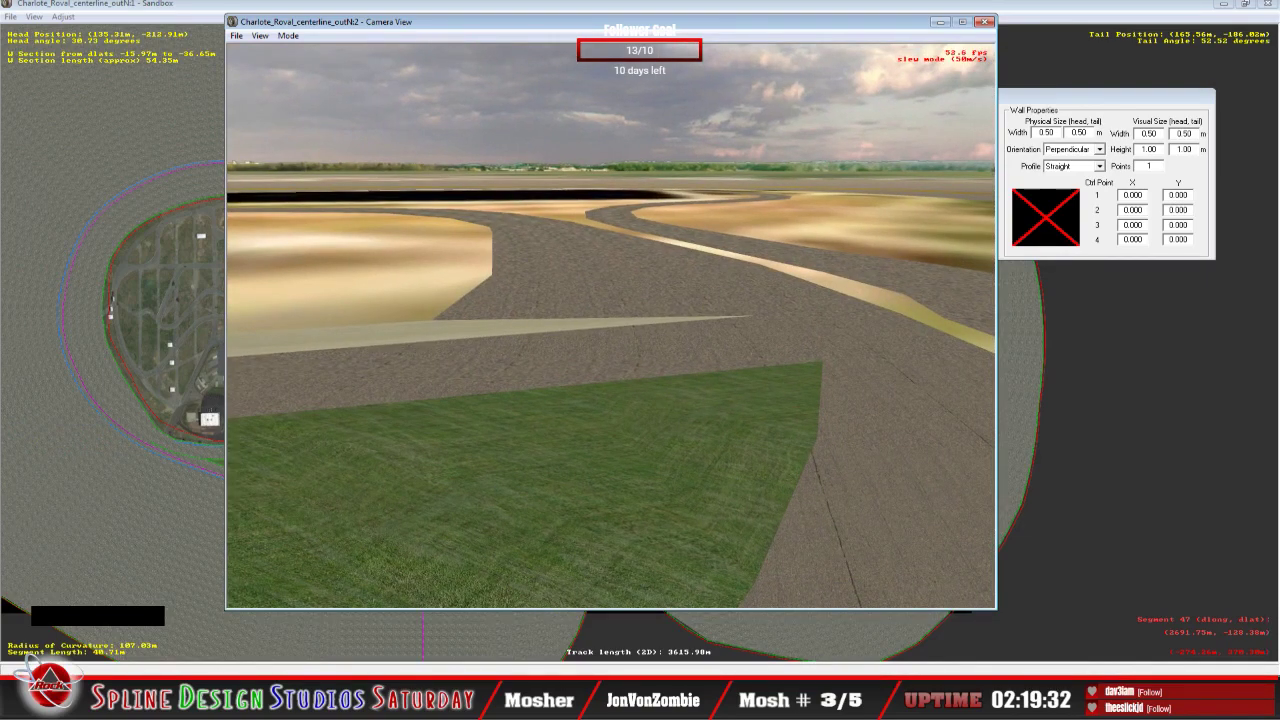
pyautogui.moveTo(611, 325); pyautogui.dragTo(530, 312)
pyautogui.press('space')
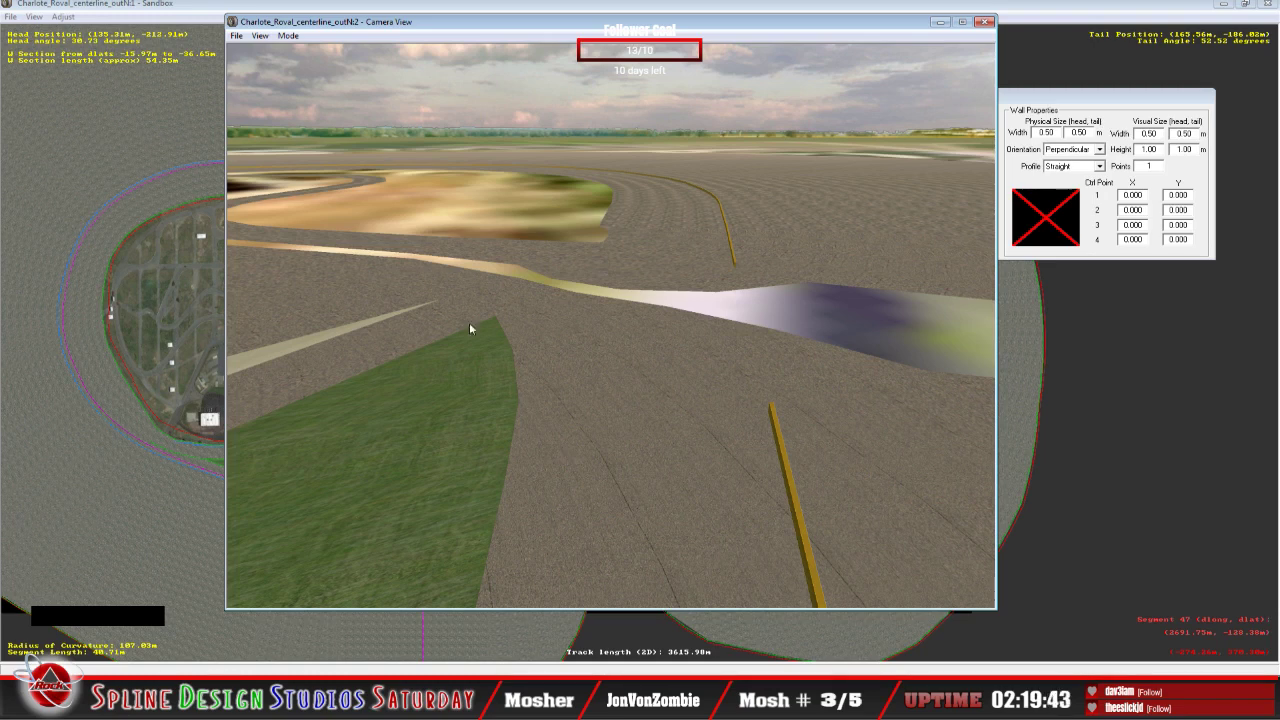
# Step: Save the track from the Sandbox window under the new file name Charlote_Roval_centerline_outO
pyautogui.click(185, 12)
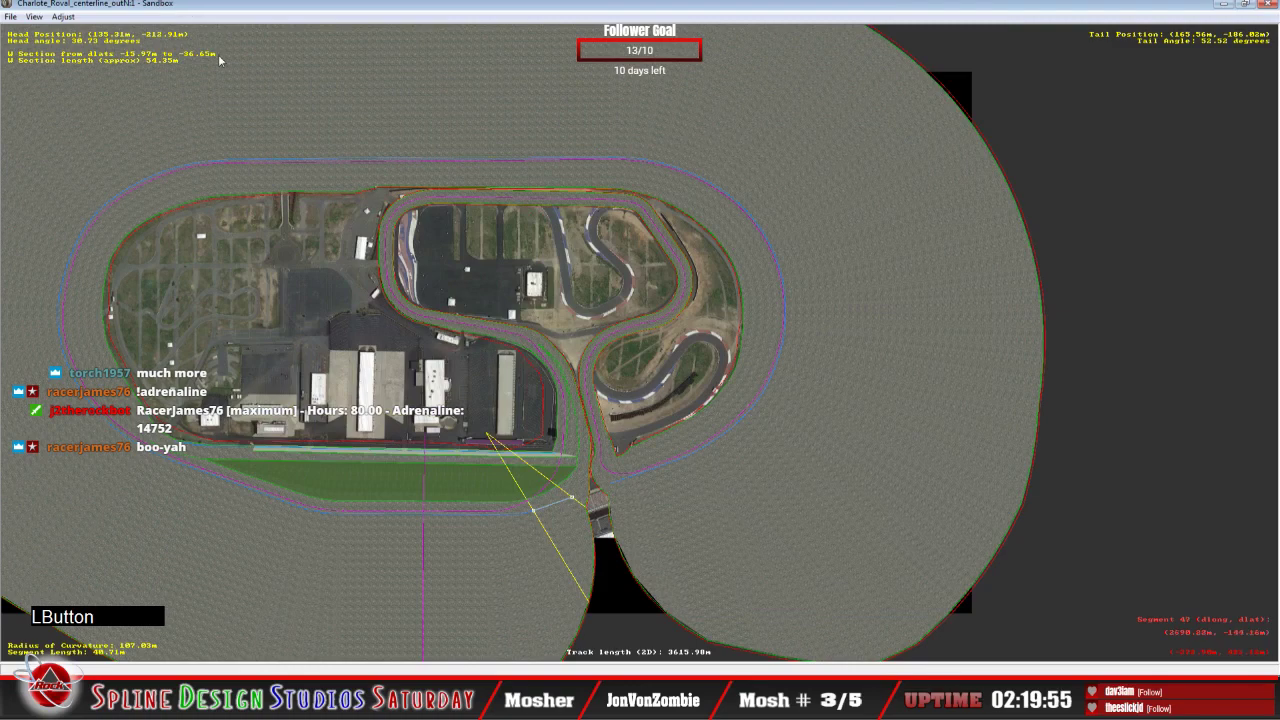
pyautogui.click(11, 17)
pyautogui.click(36, 167)
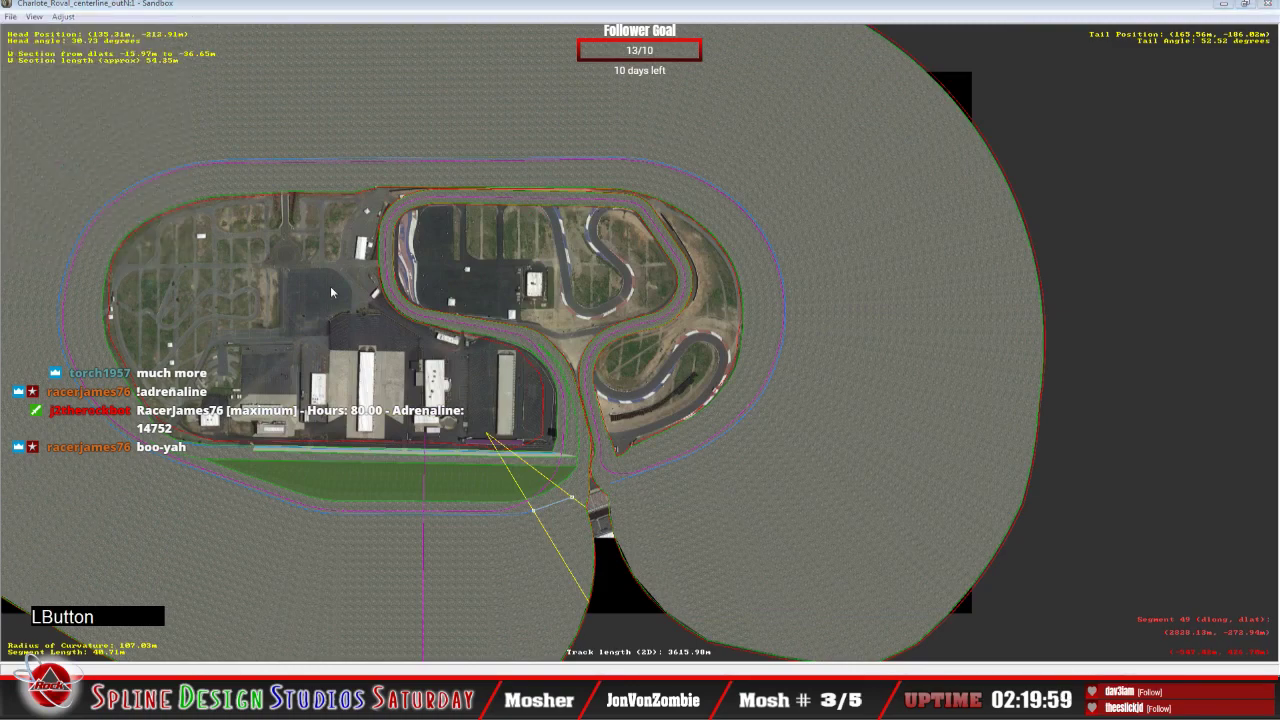
pyautogui.click(690, 471)
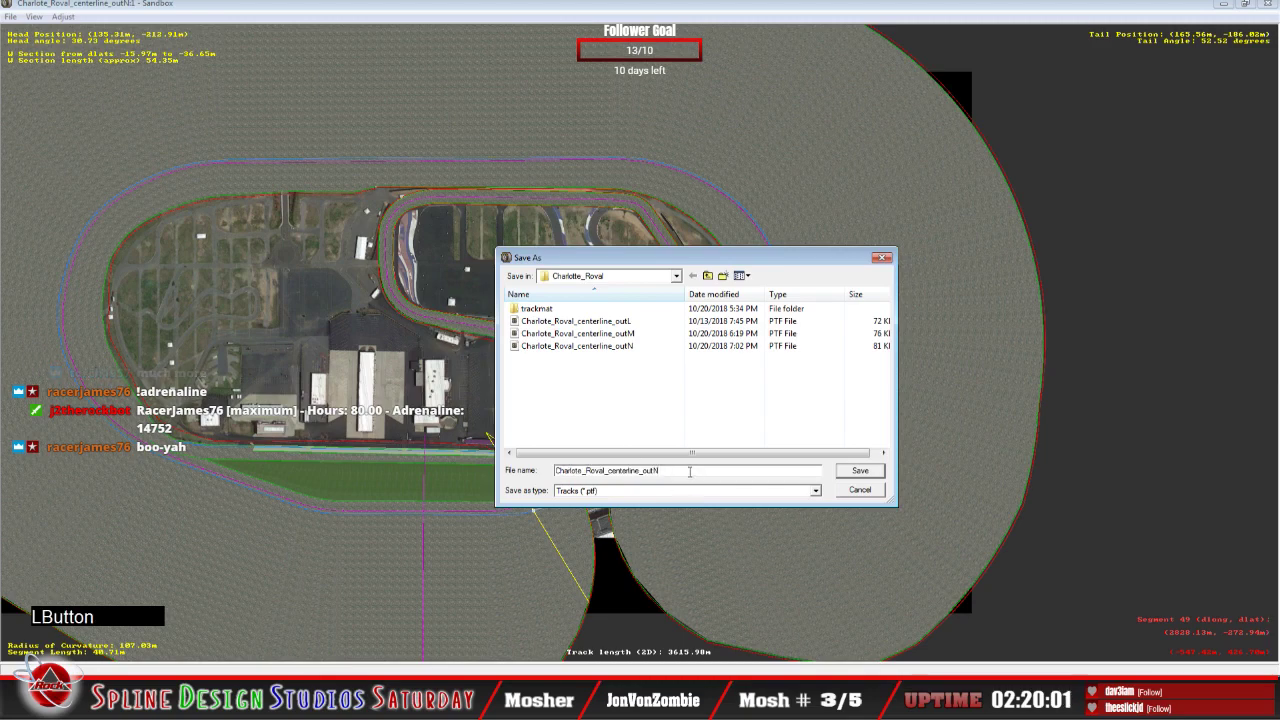
pyautogui.press('BackSpace')
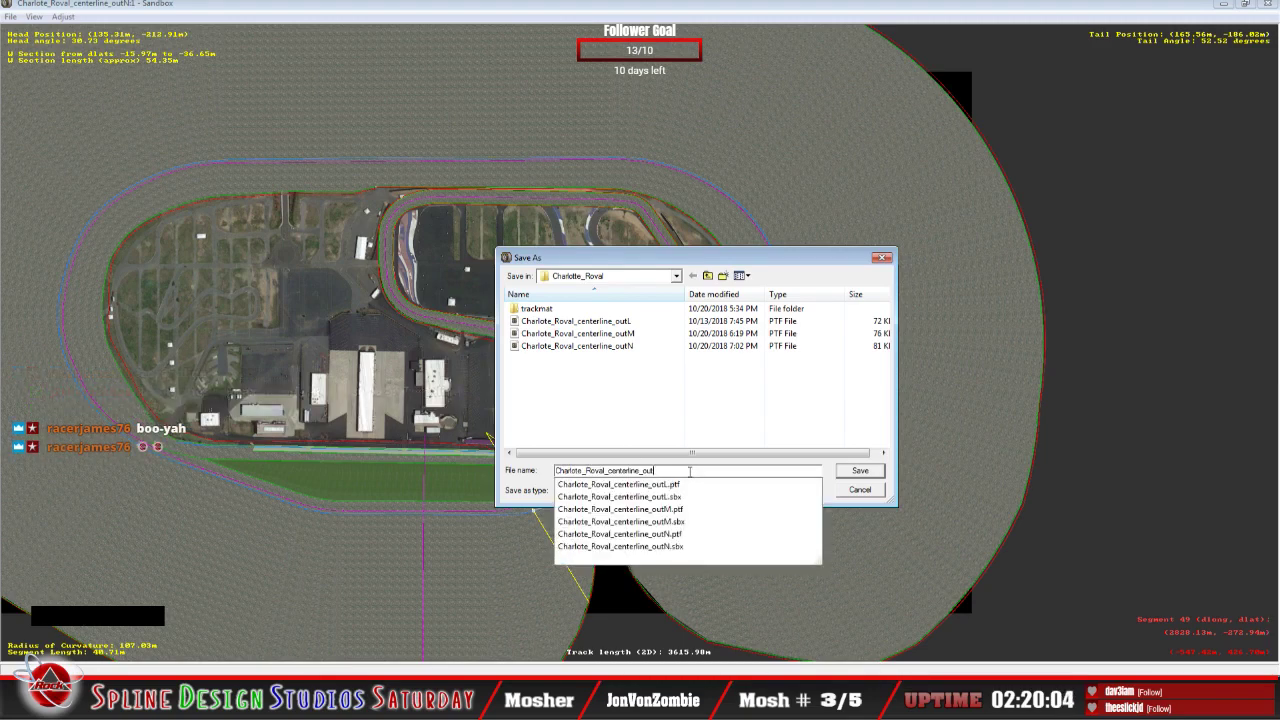
pyautogui.write('O')
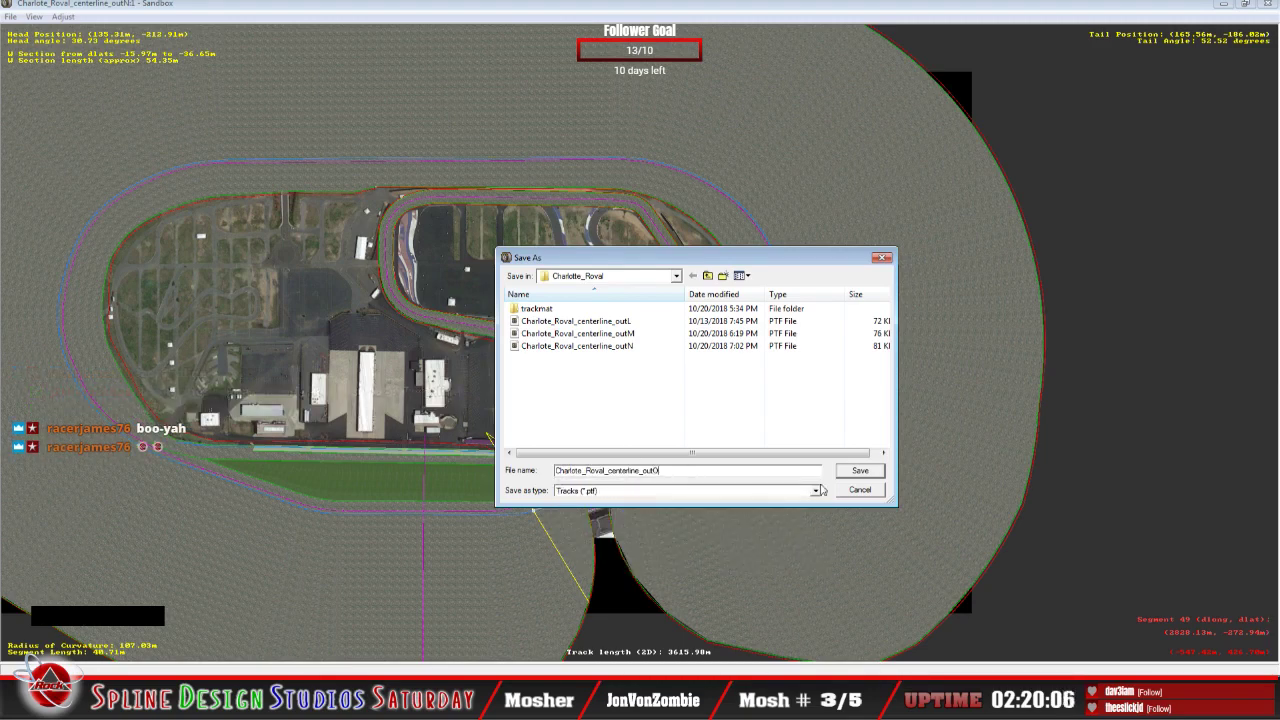
pyautogui.click(858, 471)
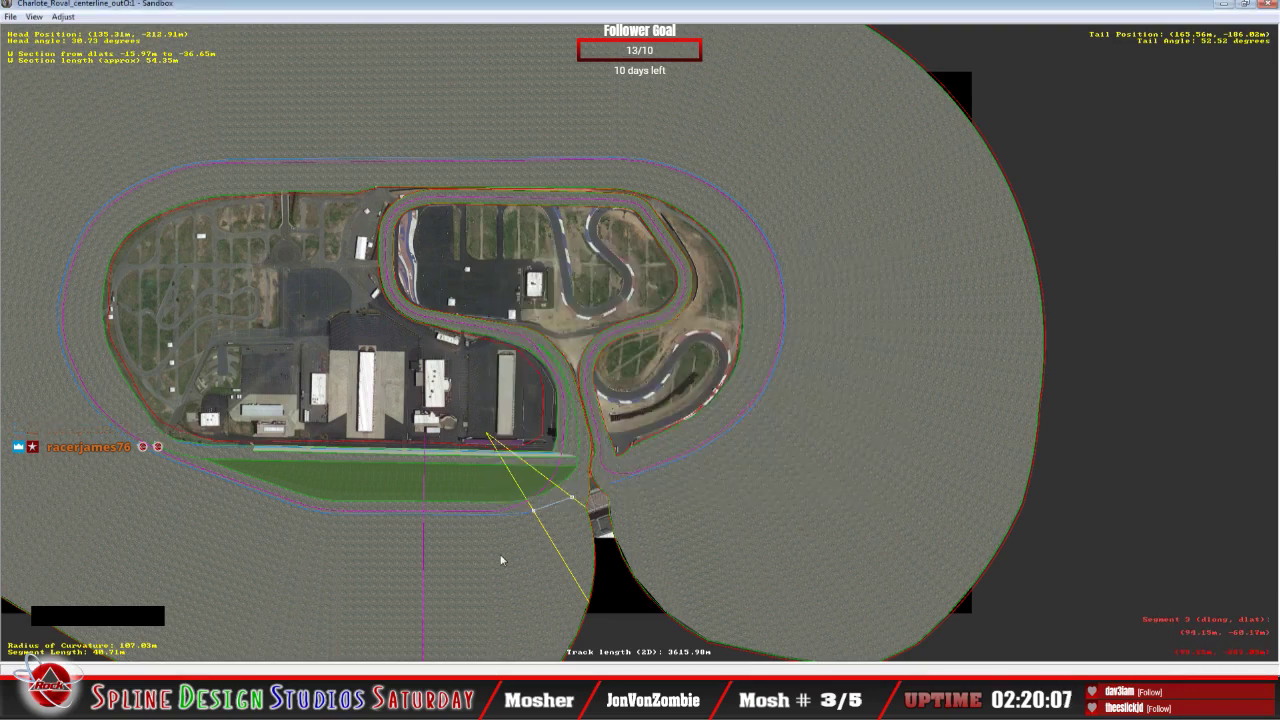
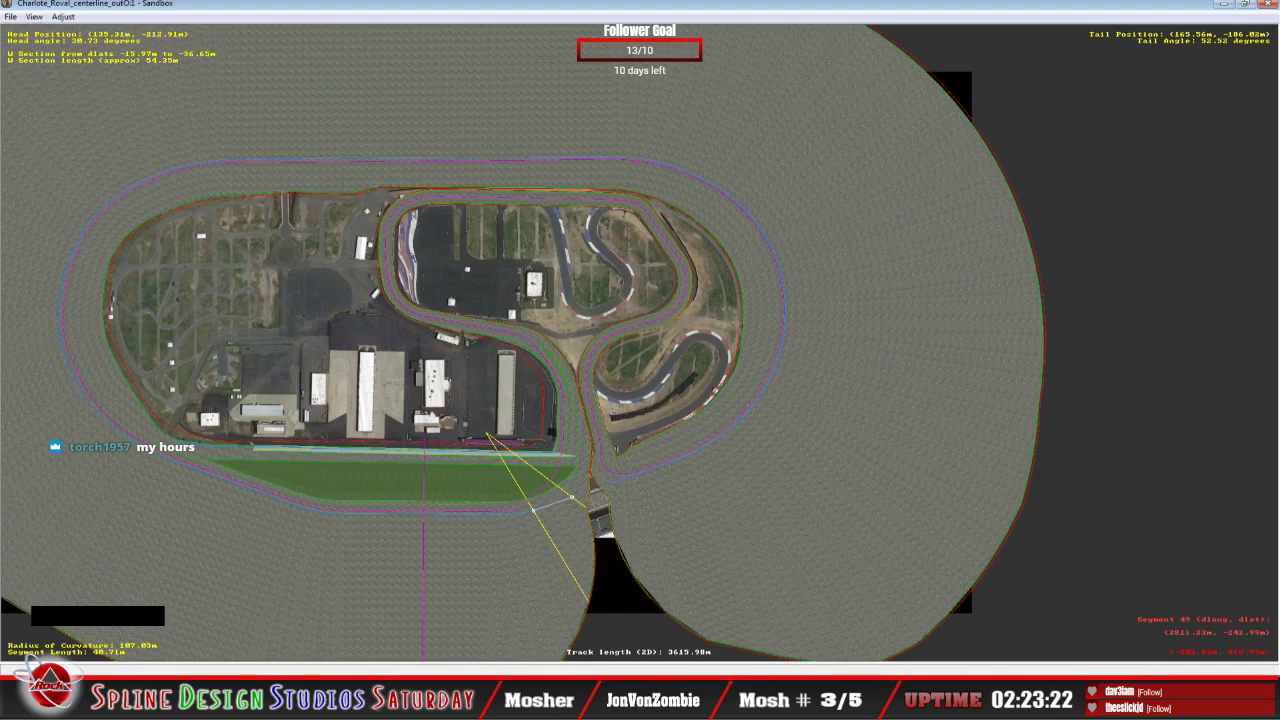
# Step: Switch to Windows Explorer to examine the Charlotte_Roval track folder, selecting the Charlote18_GoogleEarth_HD image
pyautogui.click(12, 18)
pyautogui.click(68, 258)
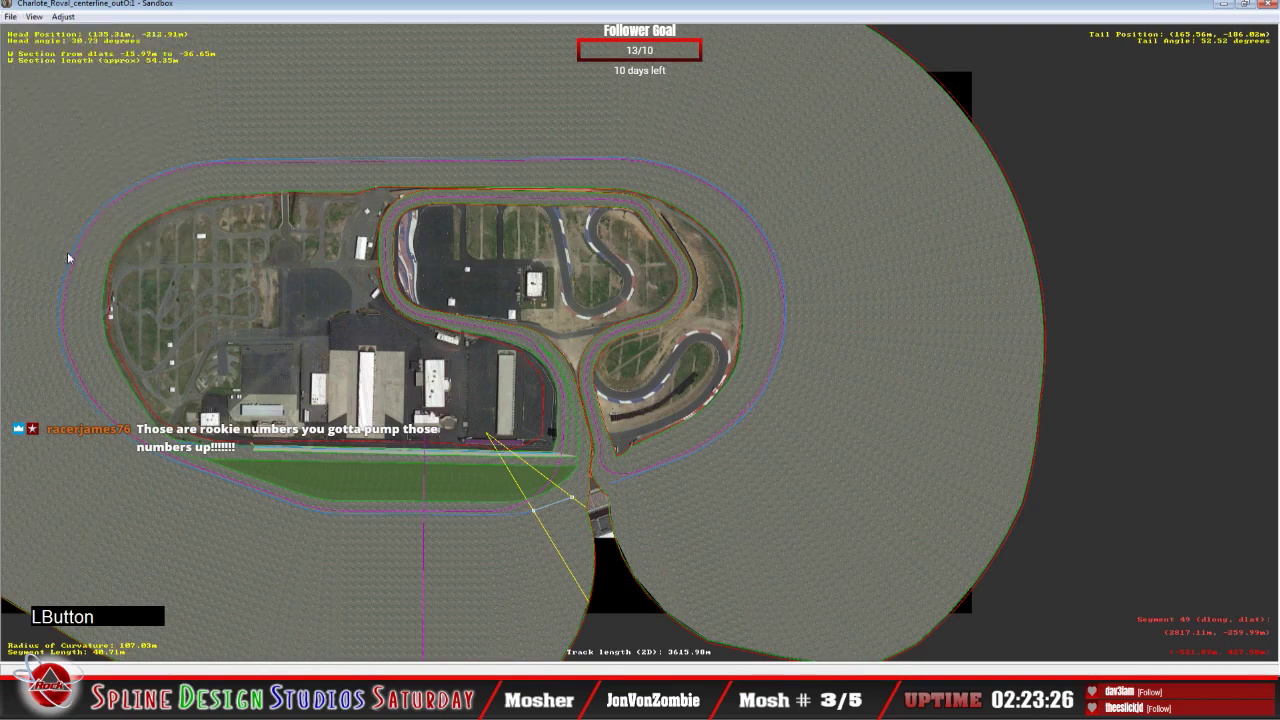
pyautogui.click(436, 248)
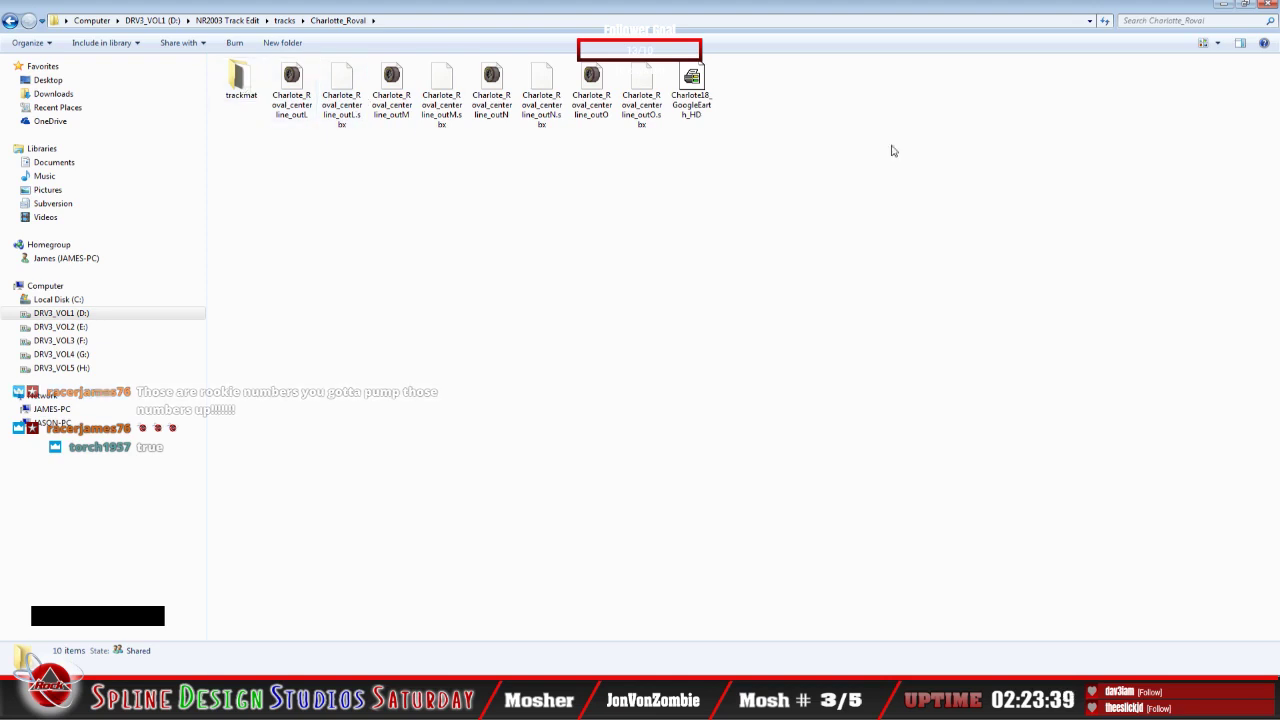
pyautogui.click(692, 114)
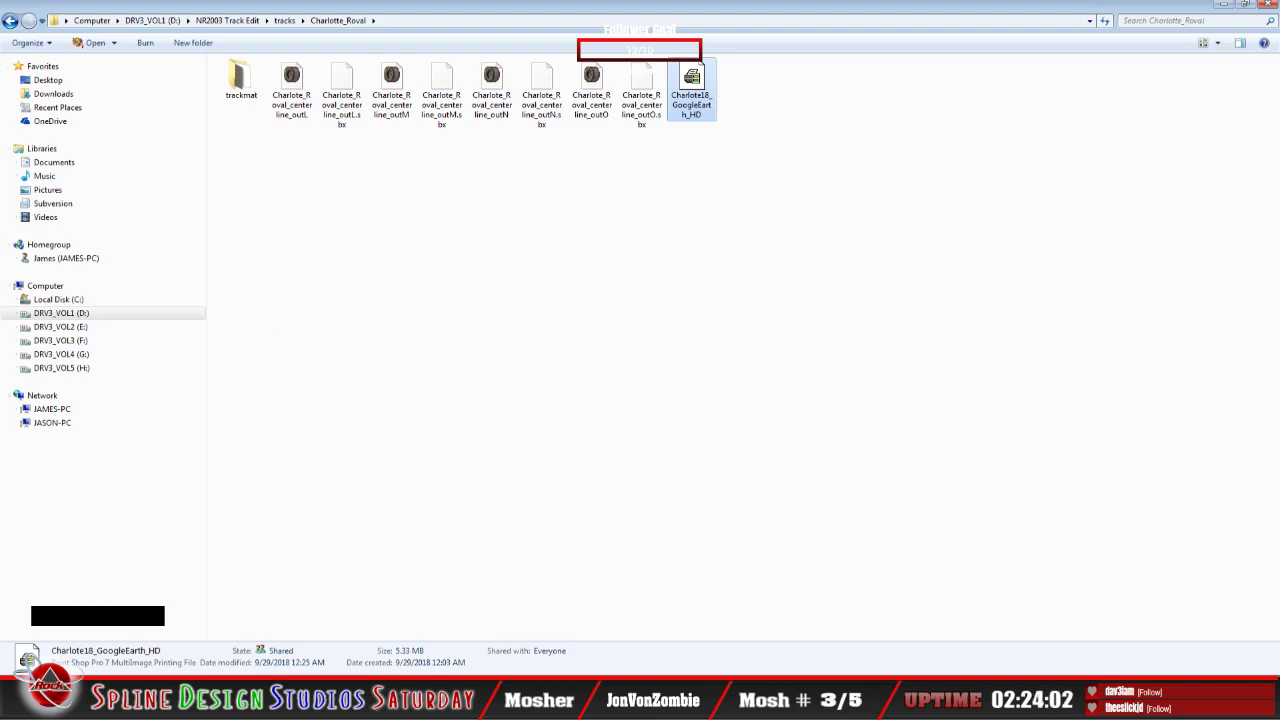
# Step: Launch 3DSimED3 and dismiss its Quick UI Guide
pyautogui.doubleClick(691, 92)
pyautogui.doubleClick(691, 92)
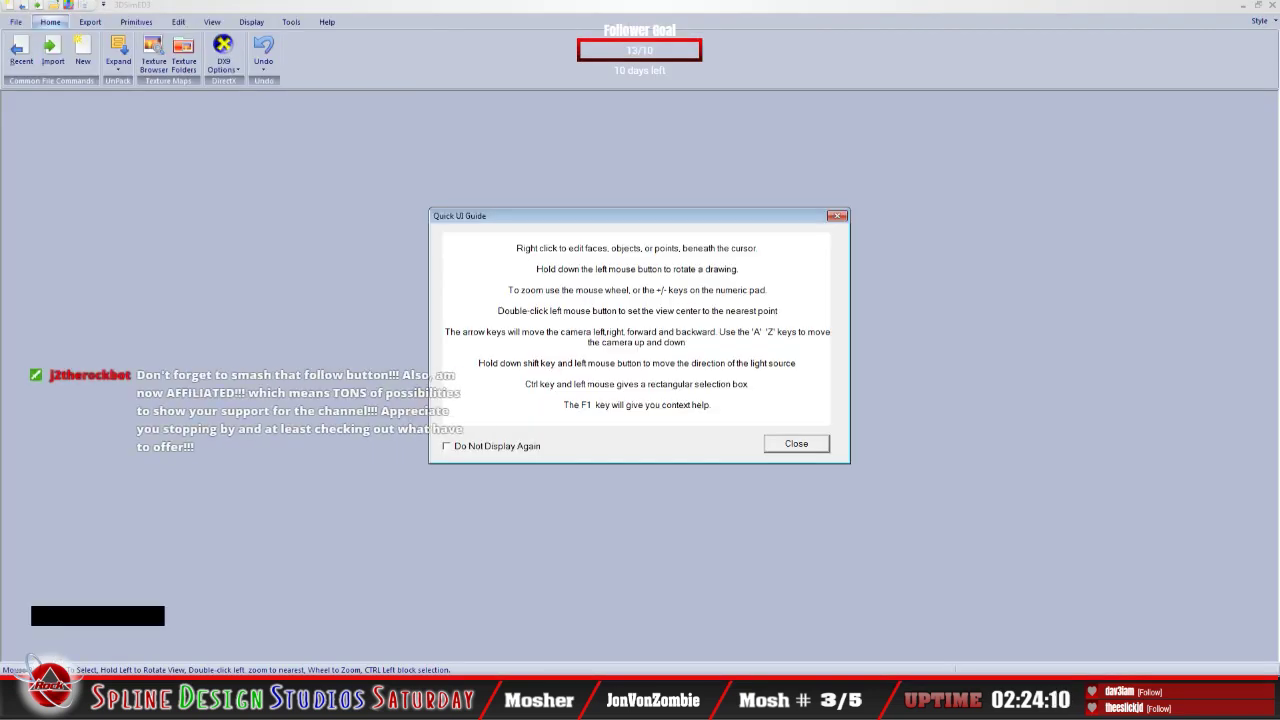
pyautogui.click(794, 446)
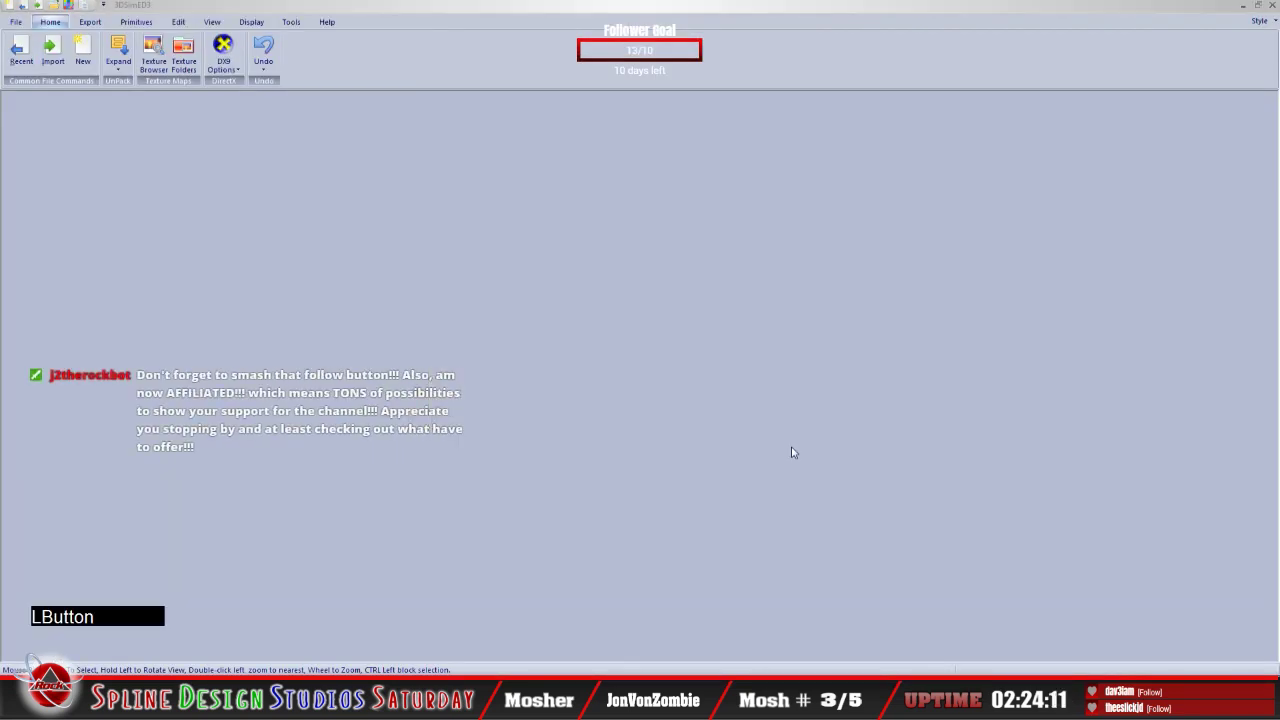
# Step: Start an import and browse to the NR2003 Track Edit\tracks\Charlotte_Roval folder on drive D
pyautogui.click(17, 22)
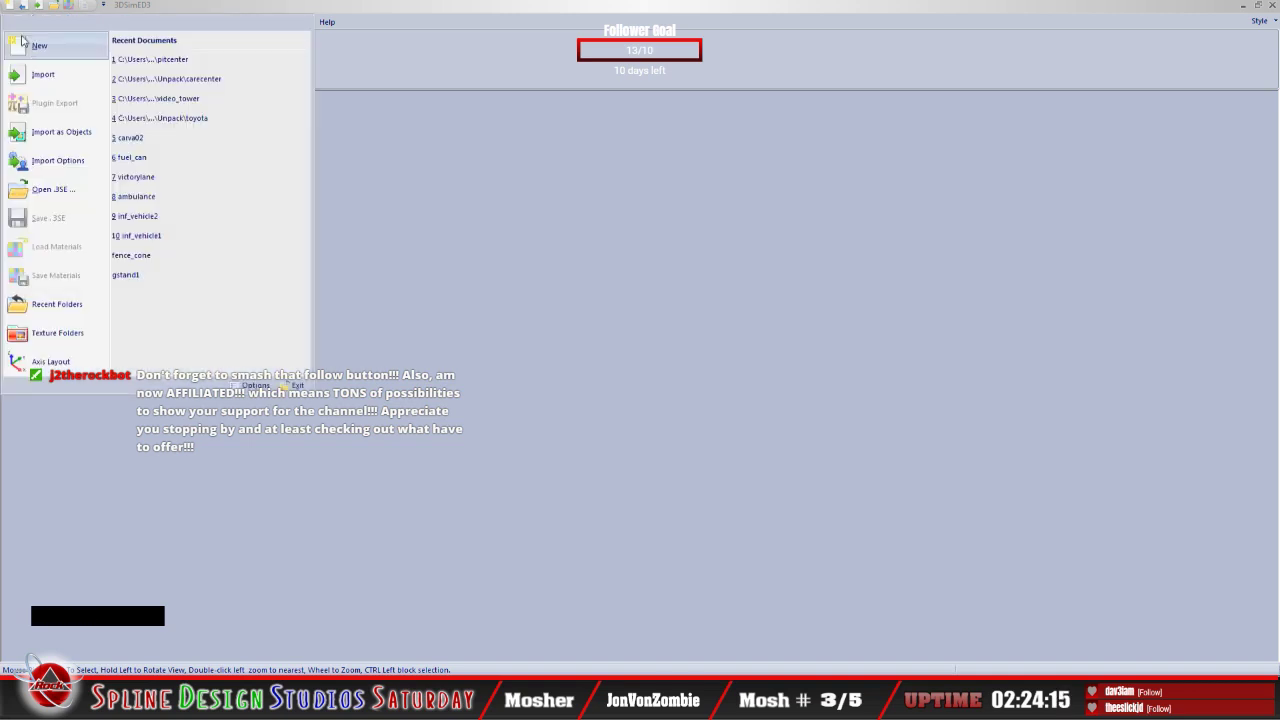
pyautogui.click(42, 75)
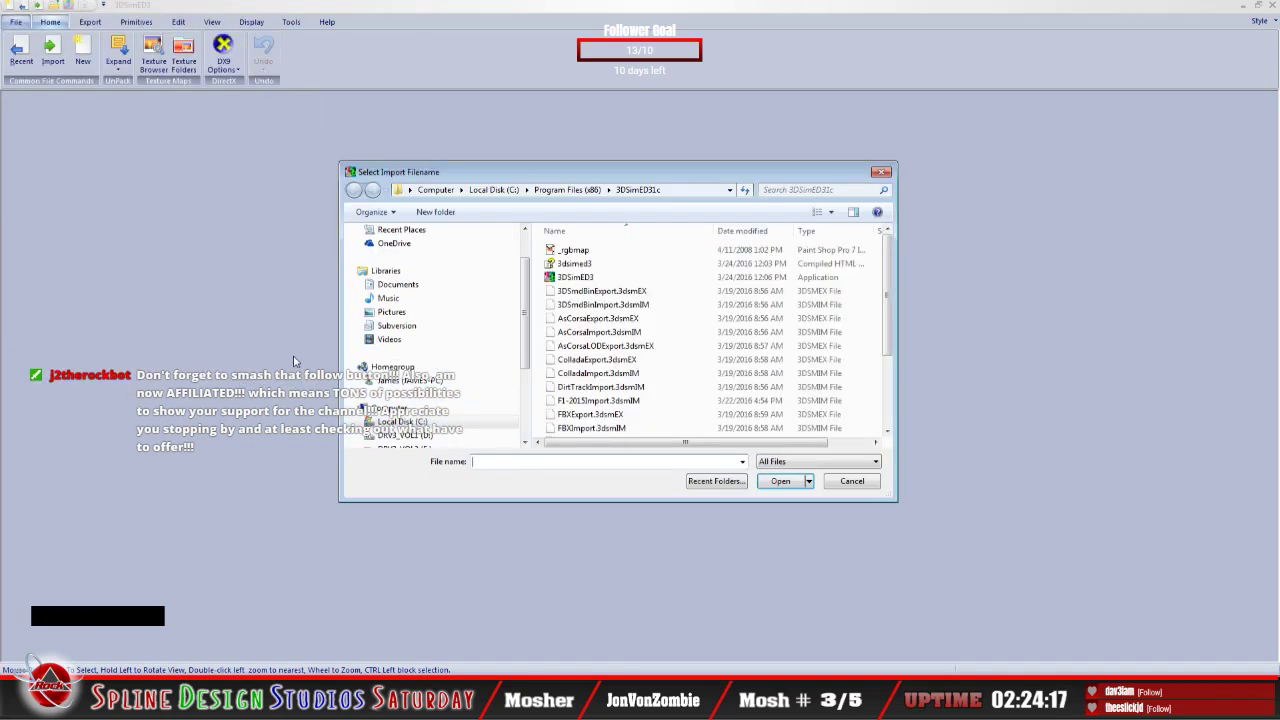
pyautogui.click(428, 437)
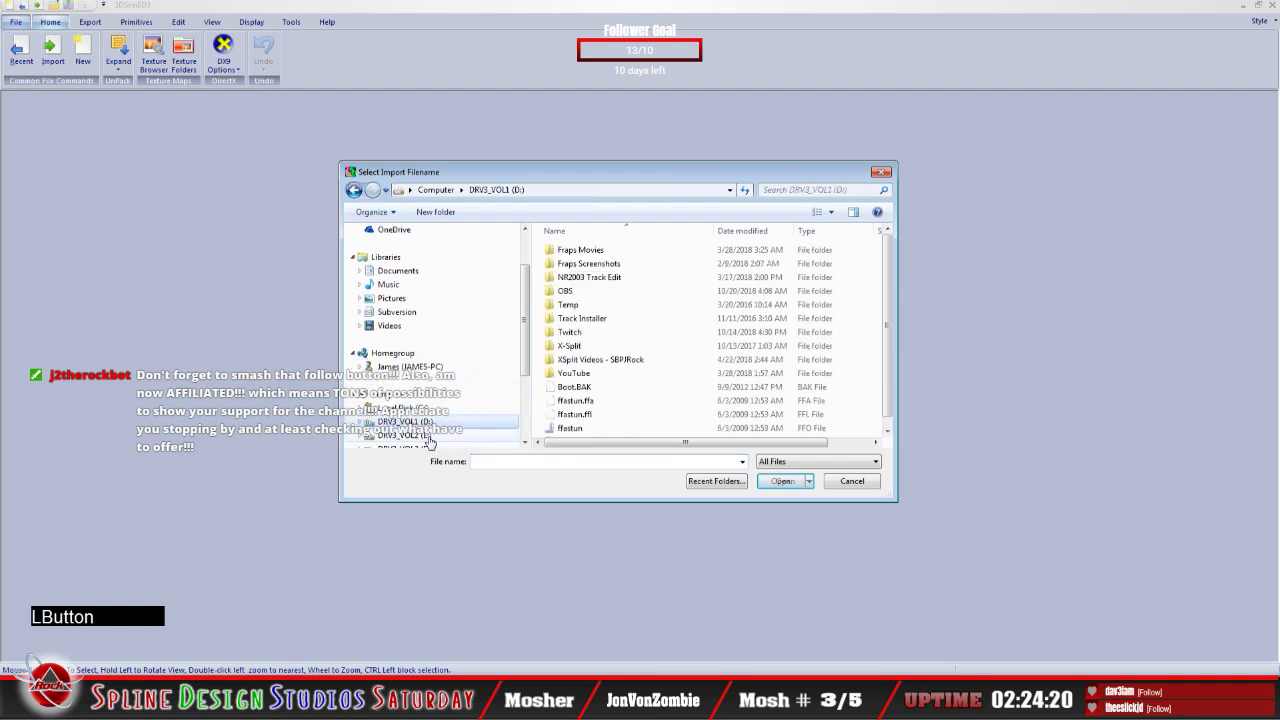
pyautogui.doubleClick(586, 277)
pyautogui.doubleClick(567, 318)
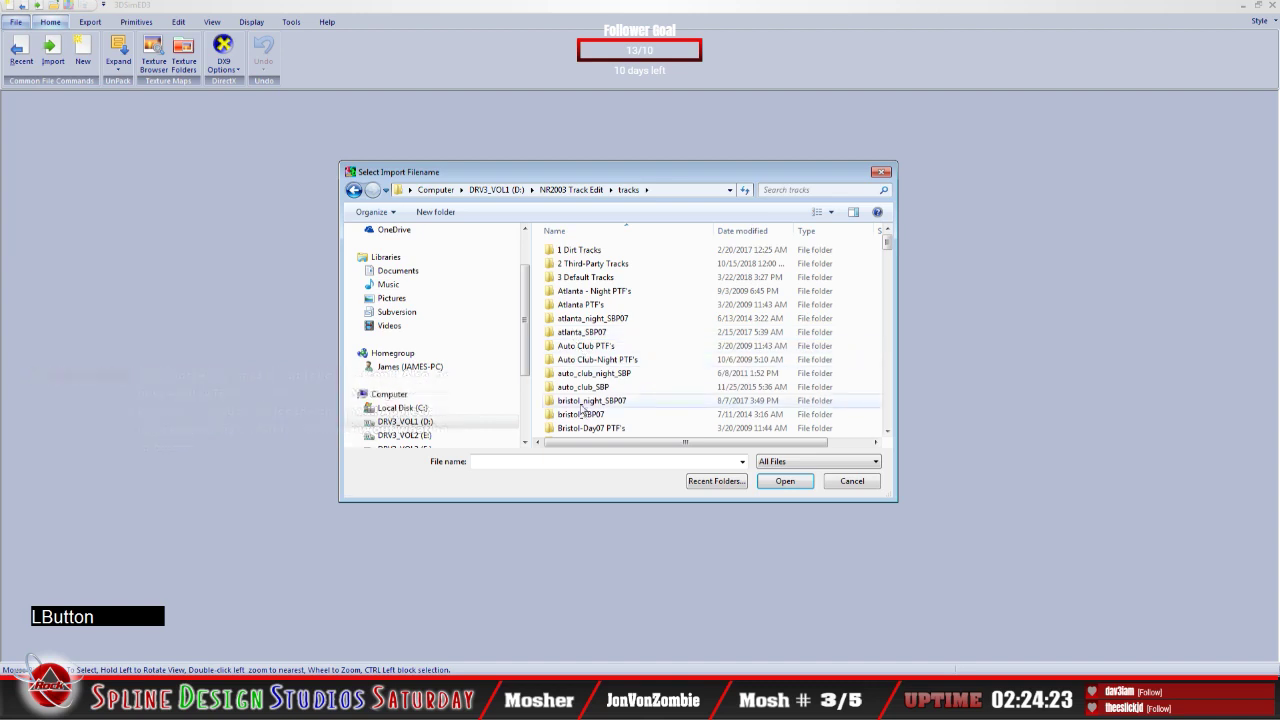
pyautogui.click(588, 404)
pyautogui.scroll(-2, 595, 412)
pyautogui.doubleClick(596, 375)
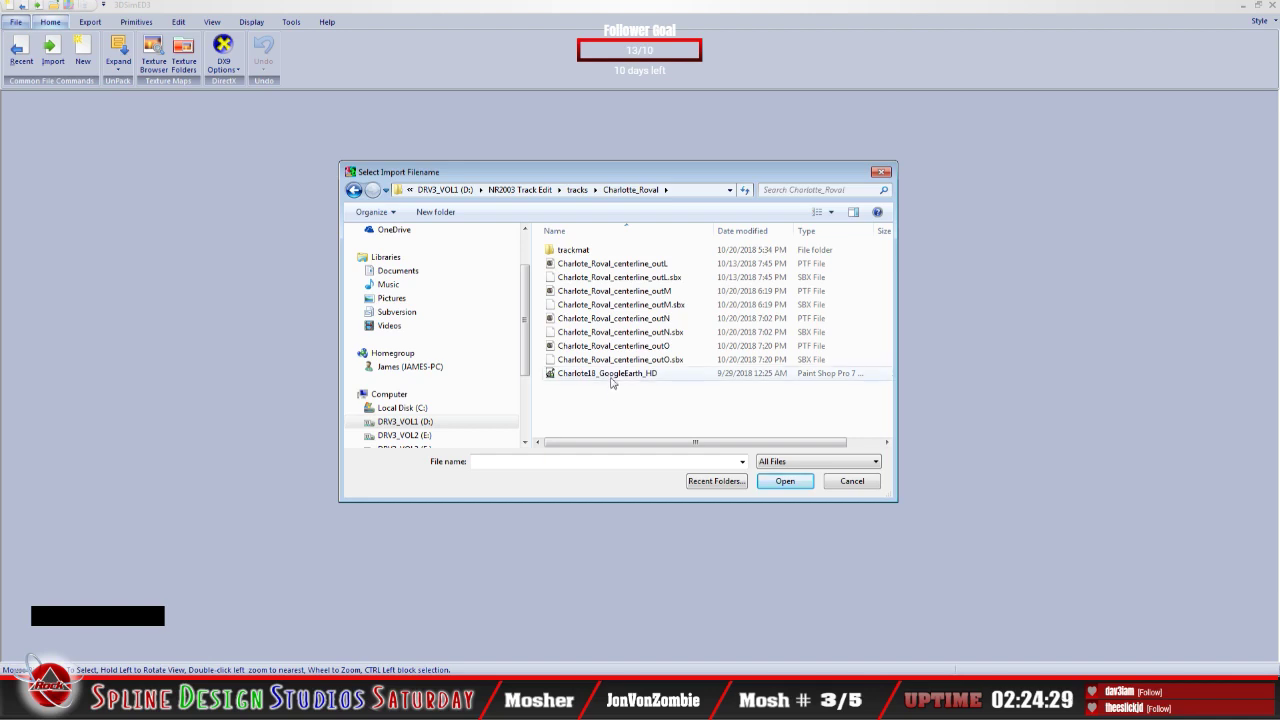
# Step: Import the Charlote_Roval_centerline_outO PTF file without loading TSOs
pyautogui.click(600, 350)
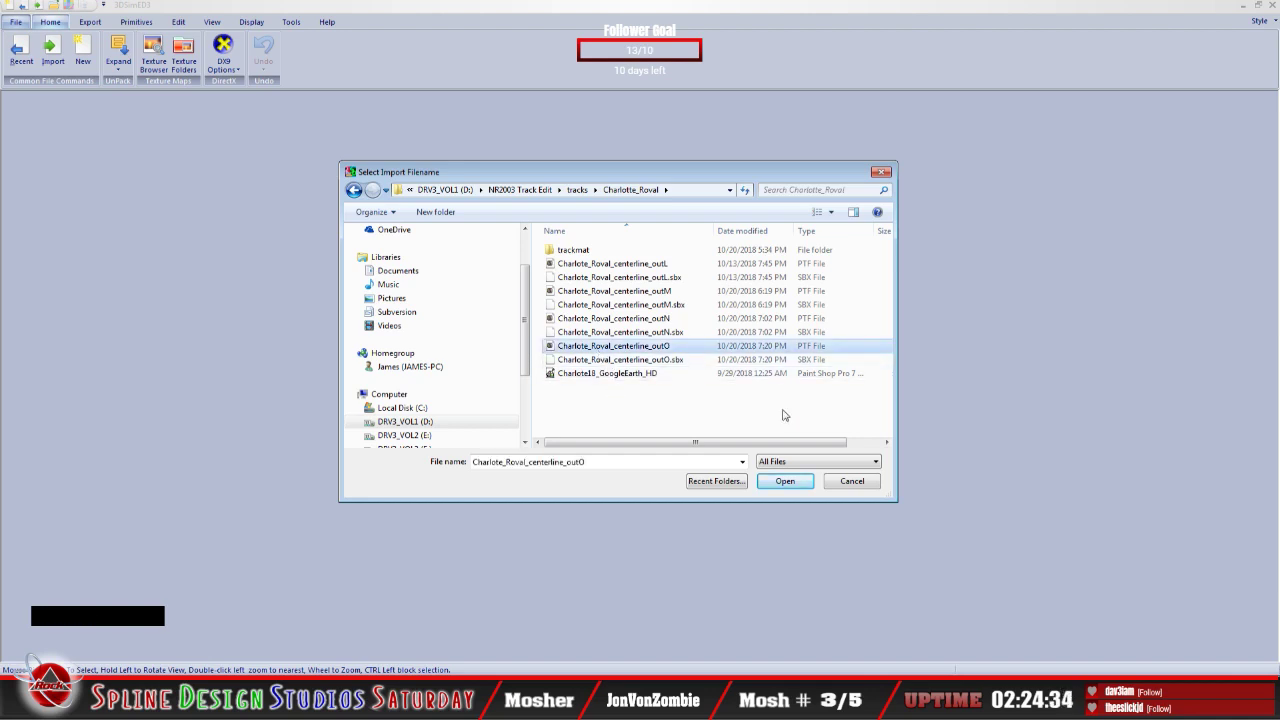
pyautogui.click(786, 482)
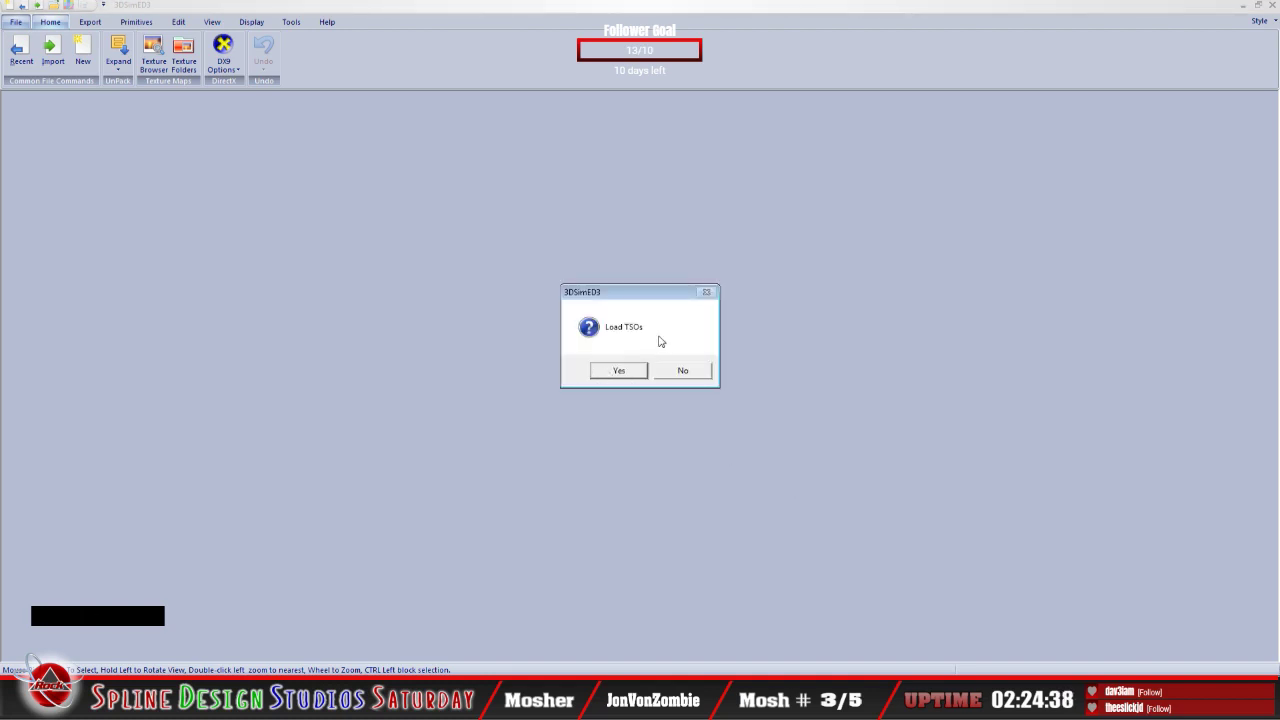
pyautogui.click(686, 374)
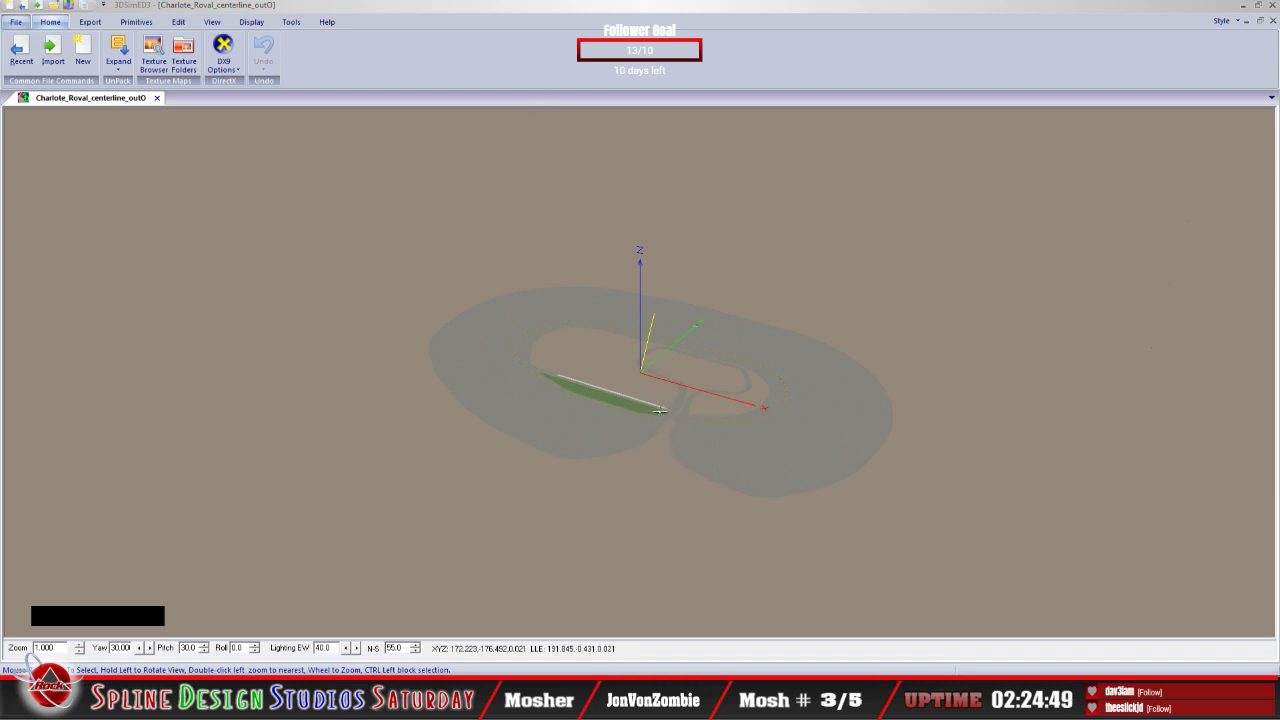
pyautogui.moveTo(665, 420); pyautogui.dragTo(685, 446, button='right')
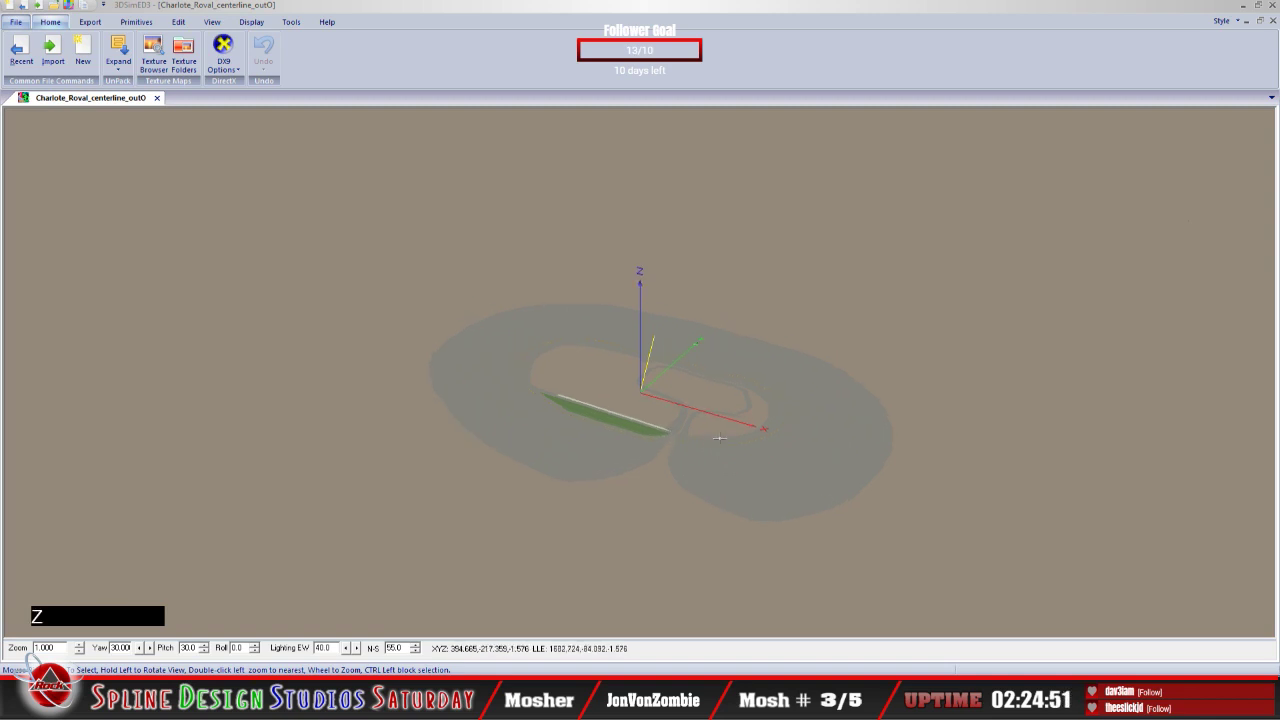
# Step: Examine the Charlotte Roval track model's overall layout, including the oval, infield road, grass strip and surrounding terrain, from several angles
pyautogui.scroll(5, 685, 446)
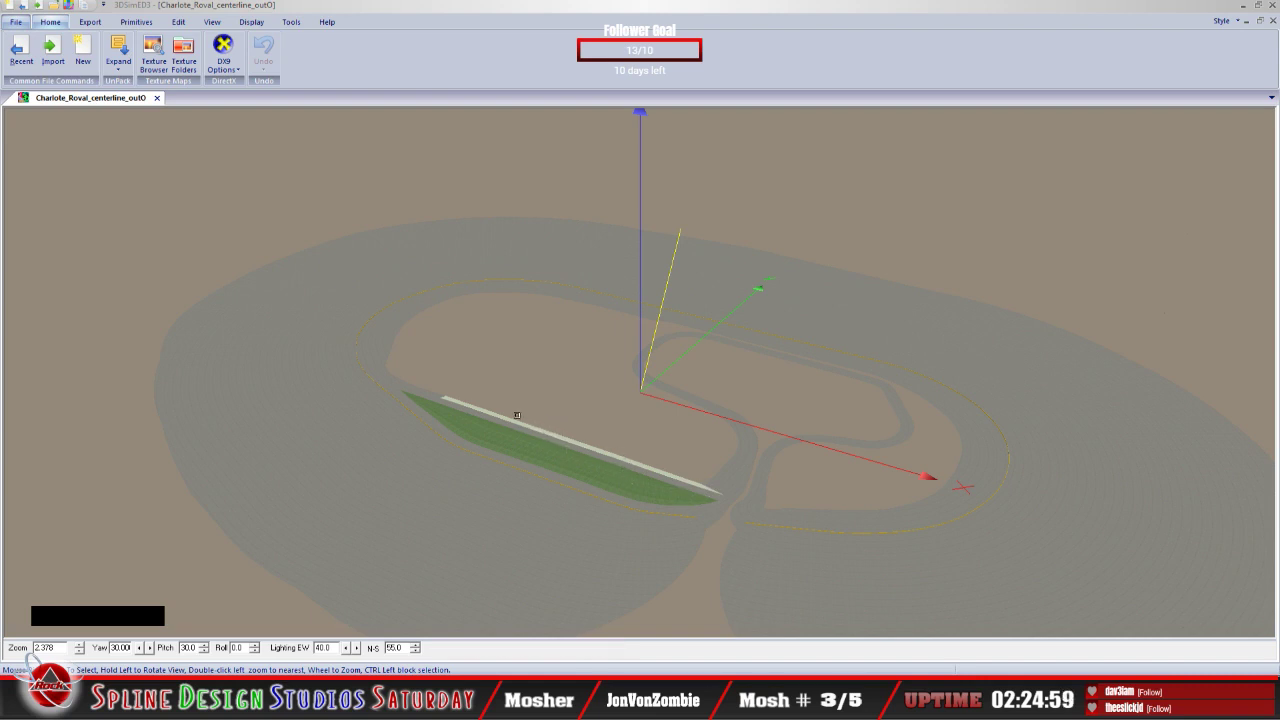
pyautogui.moveTo(550, 428); pyautogui.dragTo(584, 527)
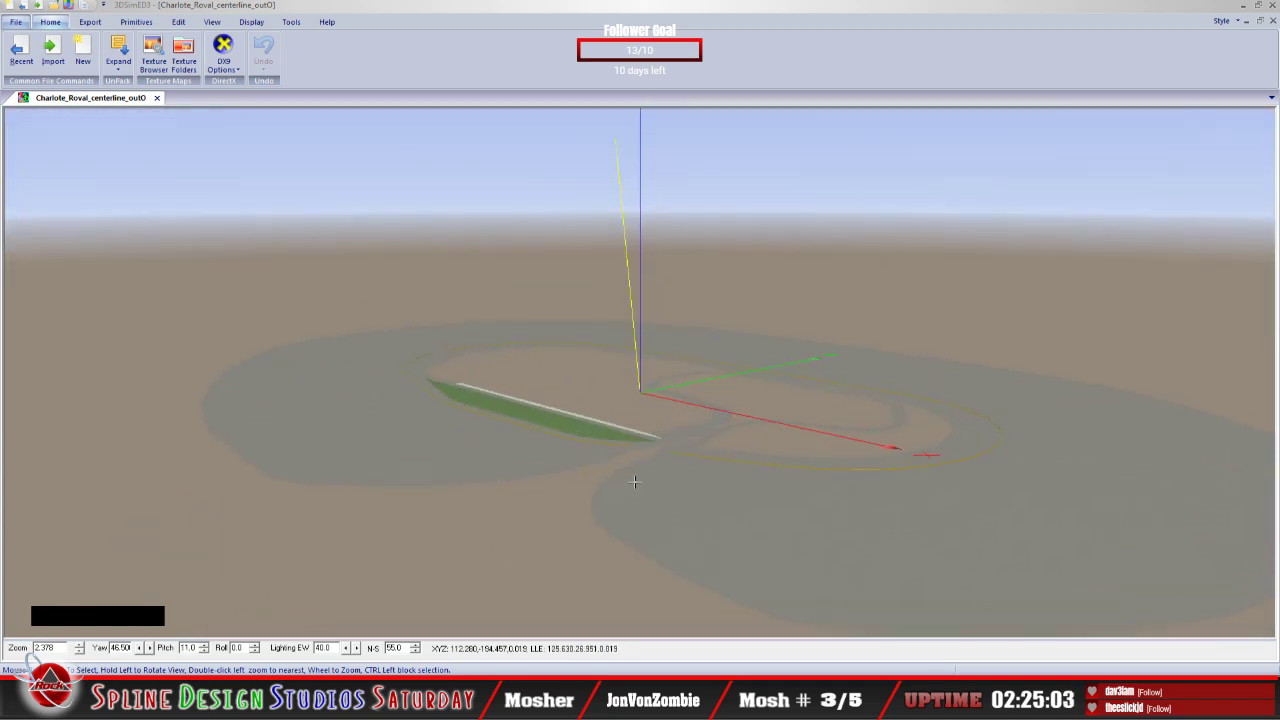
pyautogui.scroll(3, 614, 496)
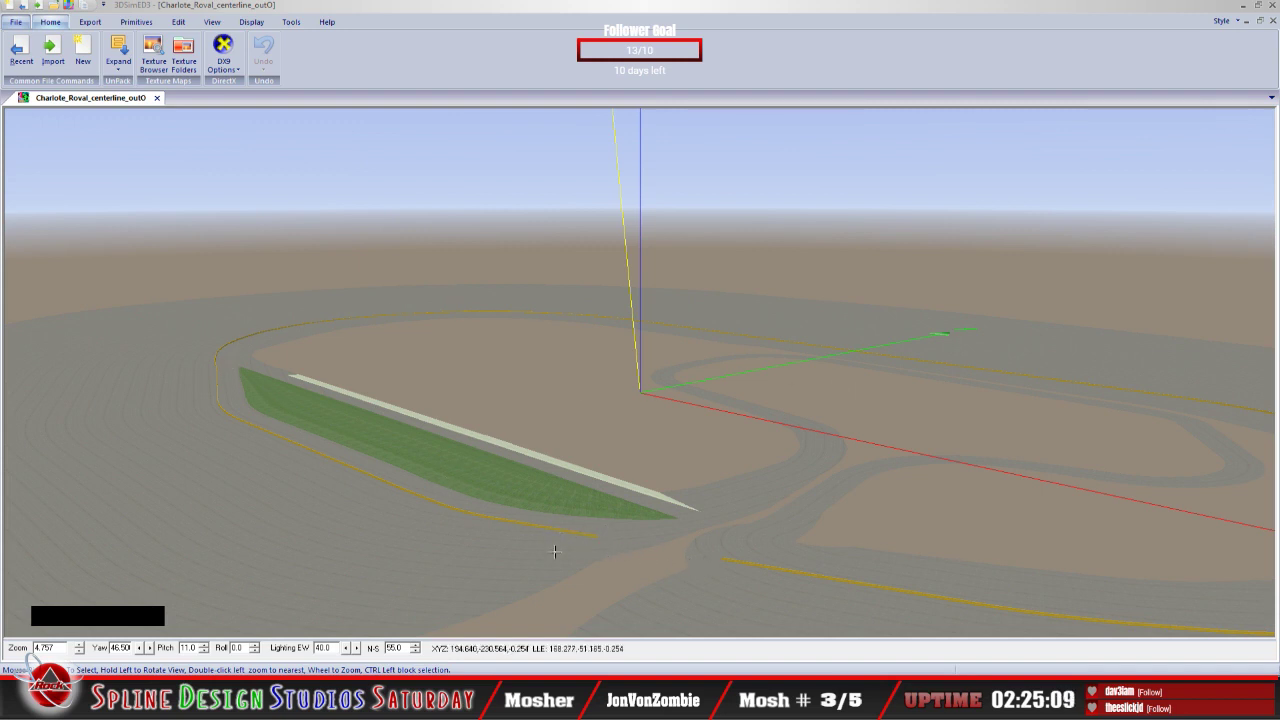
pyautogui.moveTo(478, 545); pyautogui.dragTo(671, 541)
pyautogui.moveTo(795, 499); pyautogui.dragTo(811, 457, button='middle')
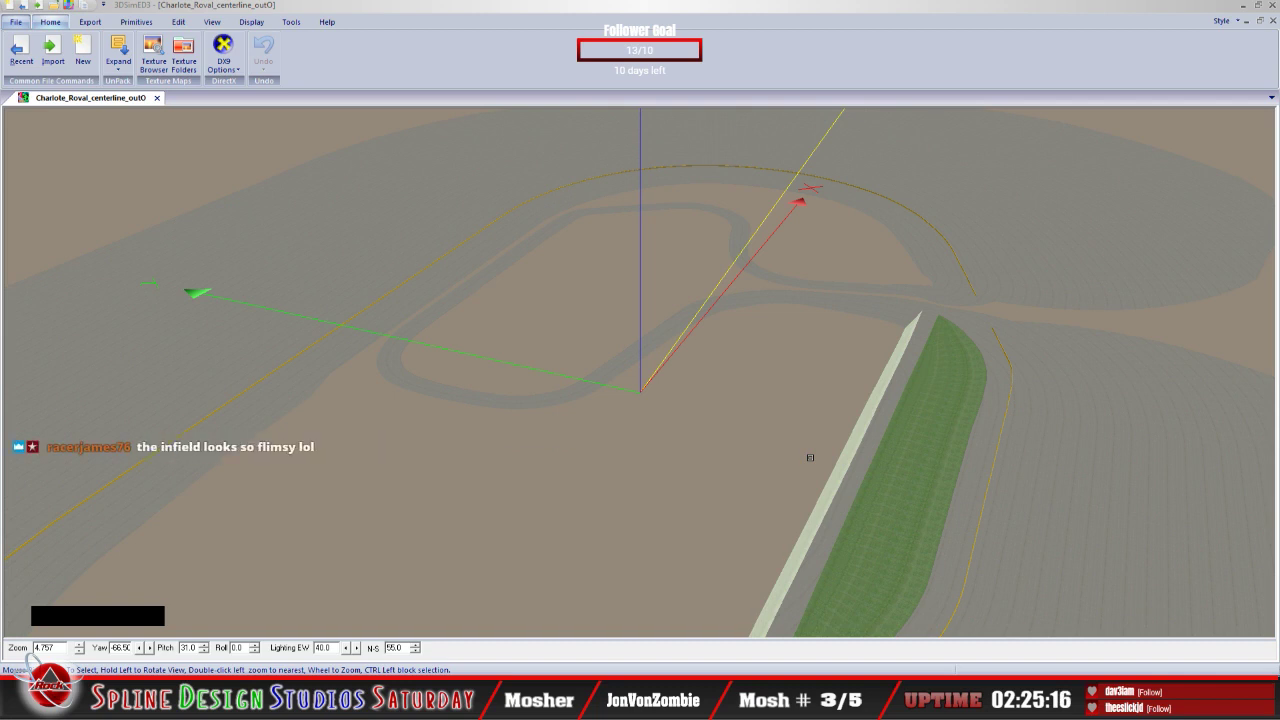
pyautogui.moveTo(810, 457); pyautogui.dragTo(706, 375)
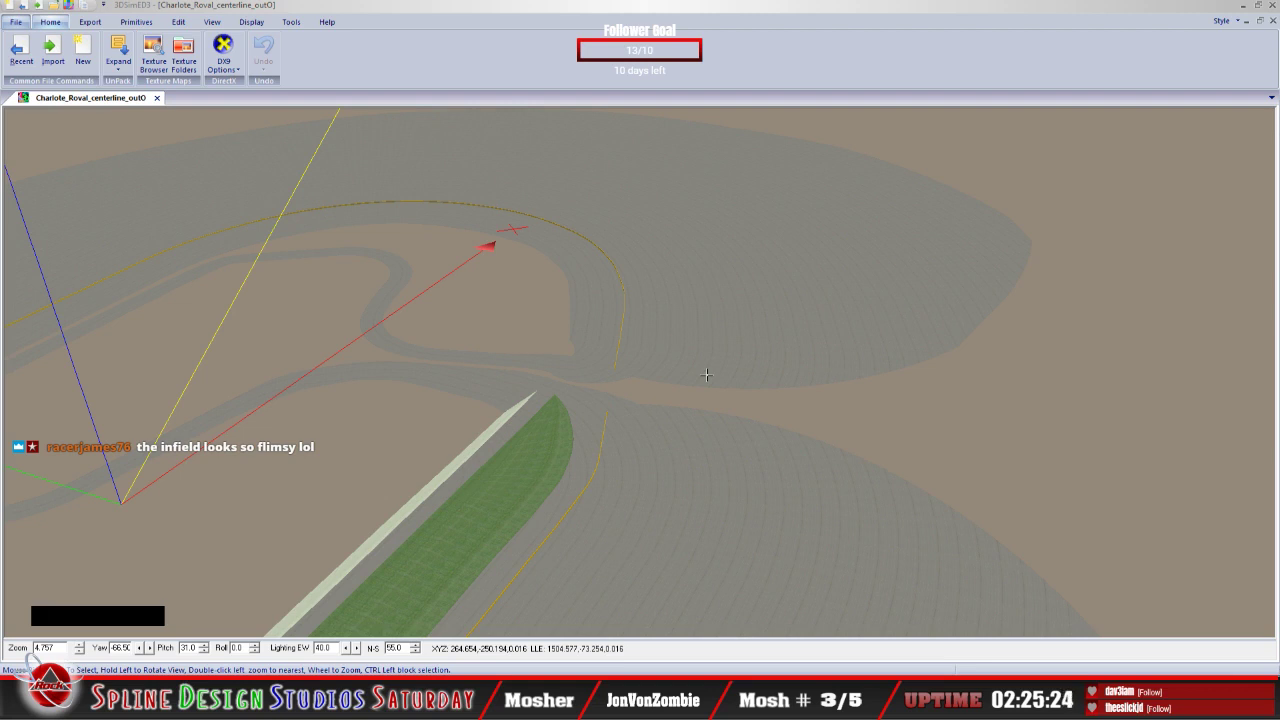
pyautogui.moveTo(706, 375); pyautogui.dragTo(459, 290)
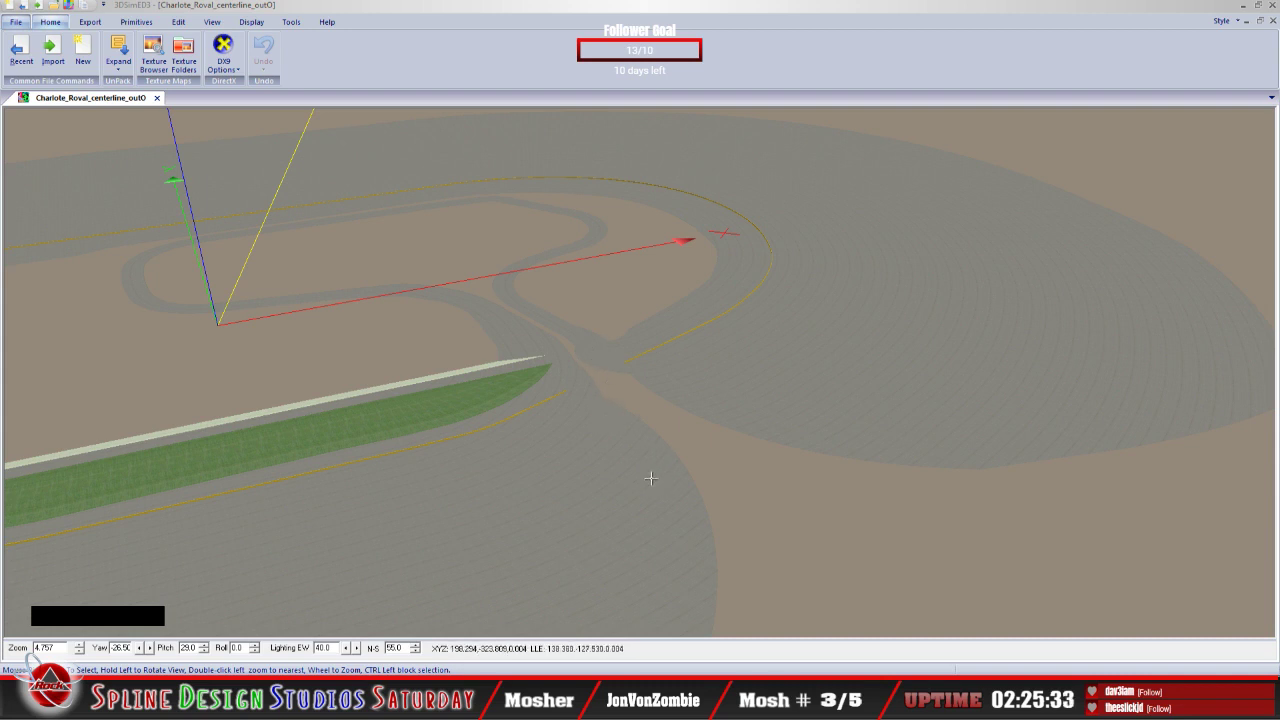
pyautogui.moveTo(567, 417); pyautogui.dragTo(629, 422)
# Step: Inspect the junction where the infield road meets the oval, around the tips of the grass strip and concrete strip
pyautogui.scroll(3, 585, 422)
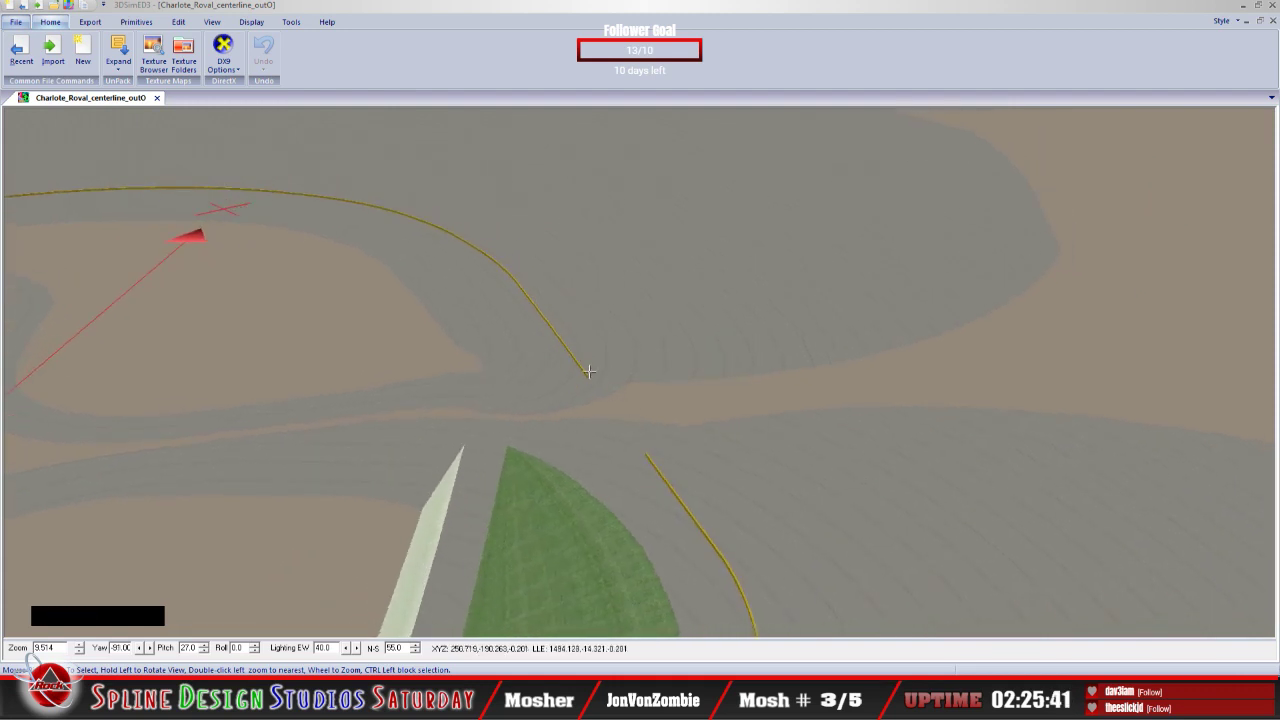
pyautogui.moveTo(663, 449); pyautogui.dragTo(631, 458)
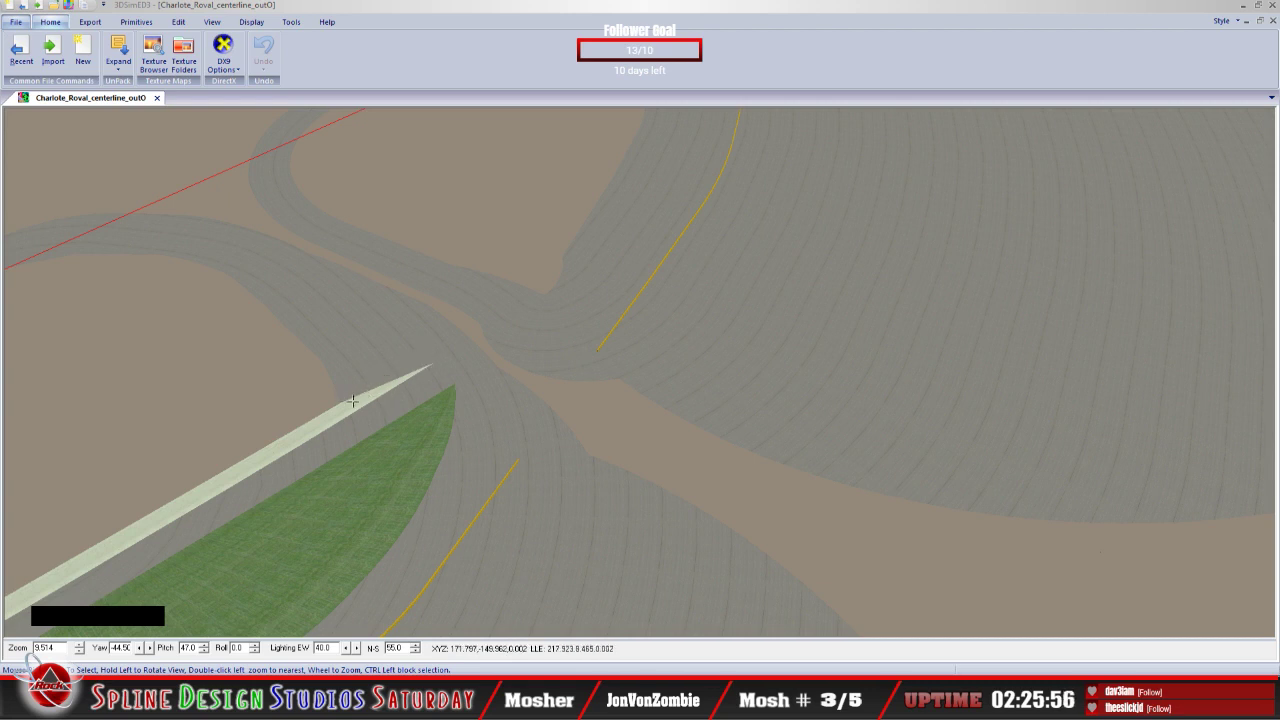
pyautogui.moveTo(352, 403); pyautogui.dragTo(365, 403)
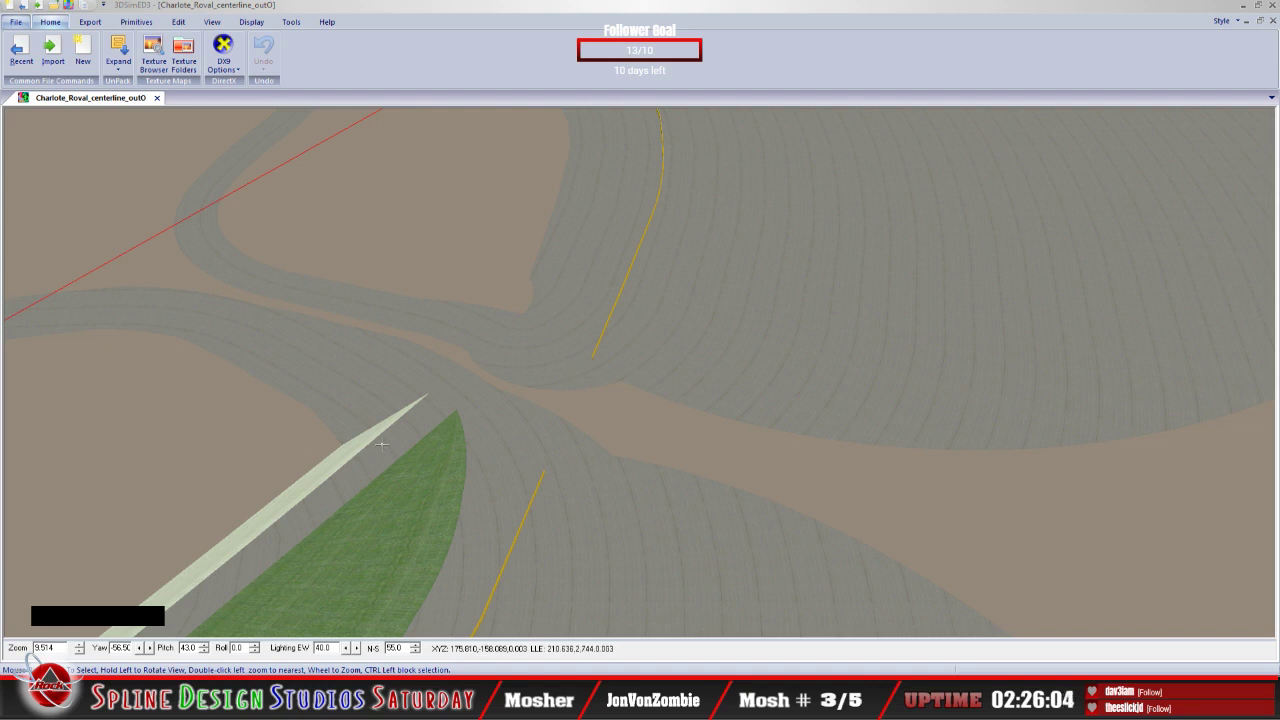
pyautogui.moveTo(382, 444); pyautogui.dragTo(430, 325)
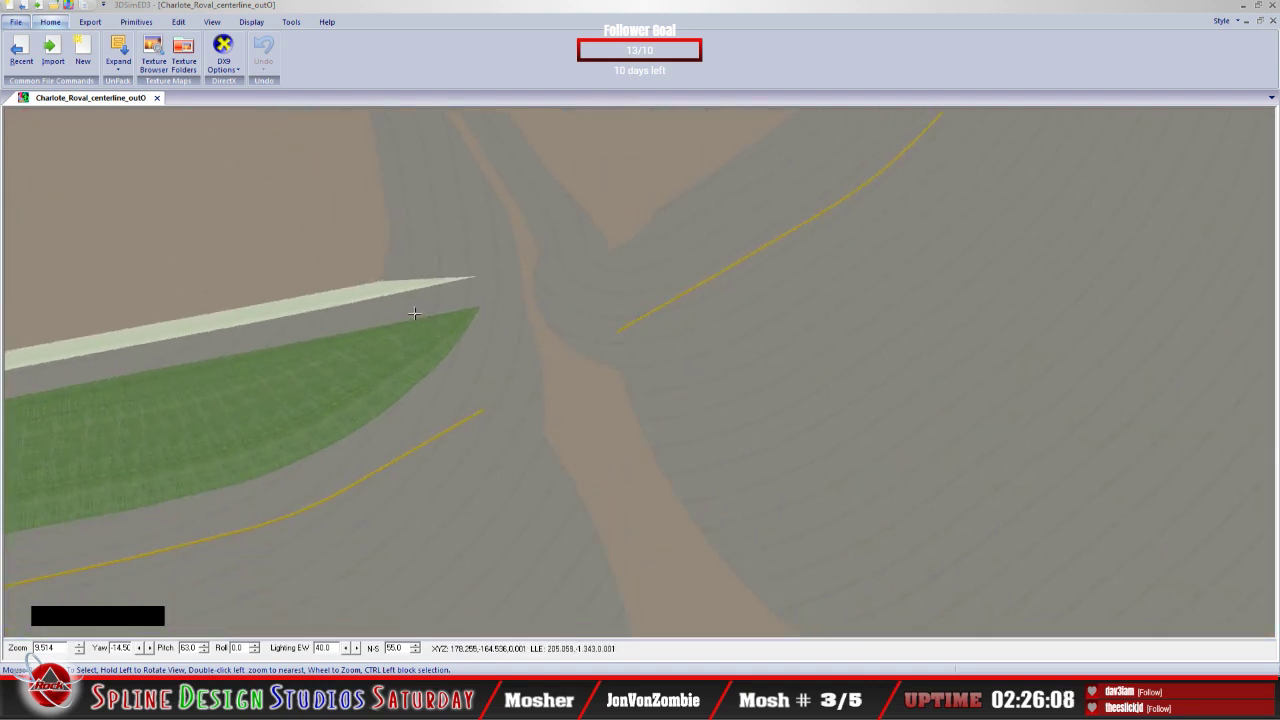
pyautogui.doubleClick(415, 312)
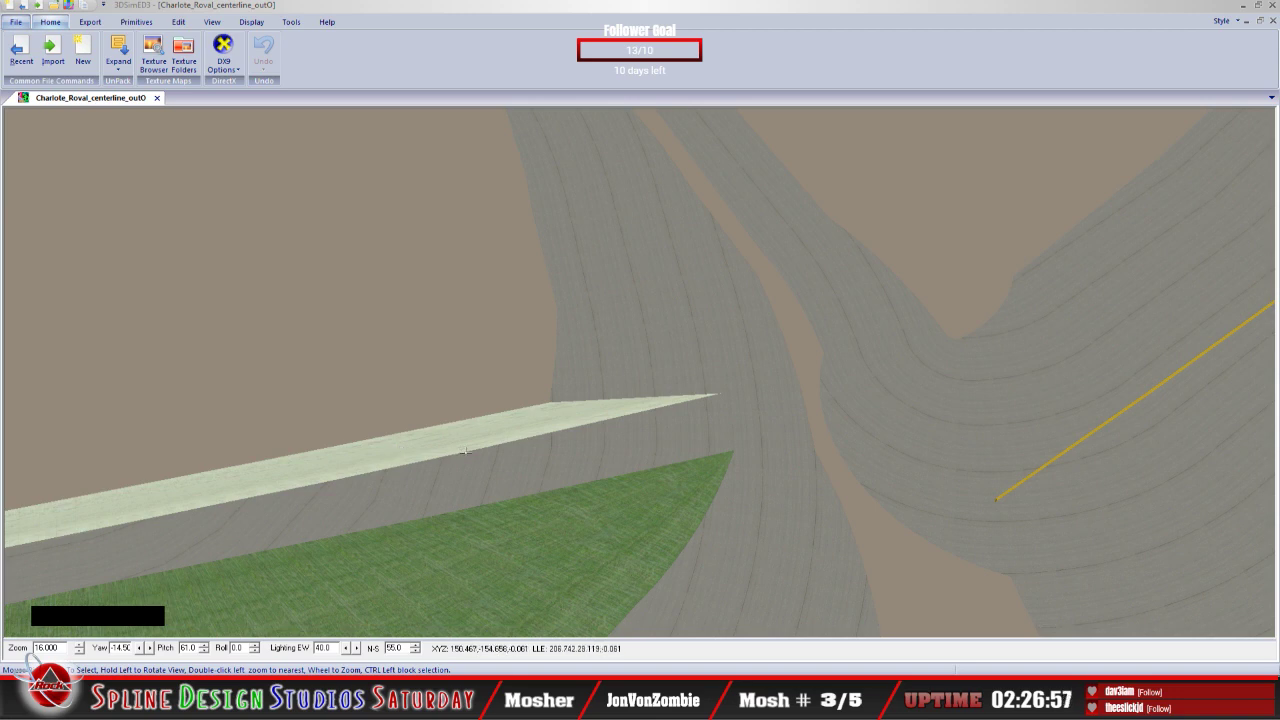
pyautogui.moveTo(465, 451); pyautogui.dragTo(631, 436)
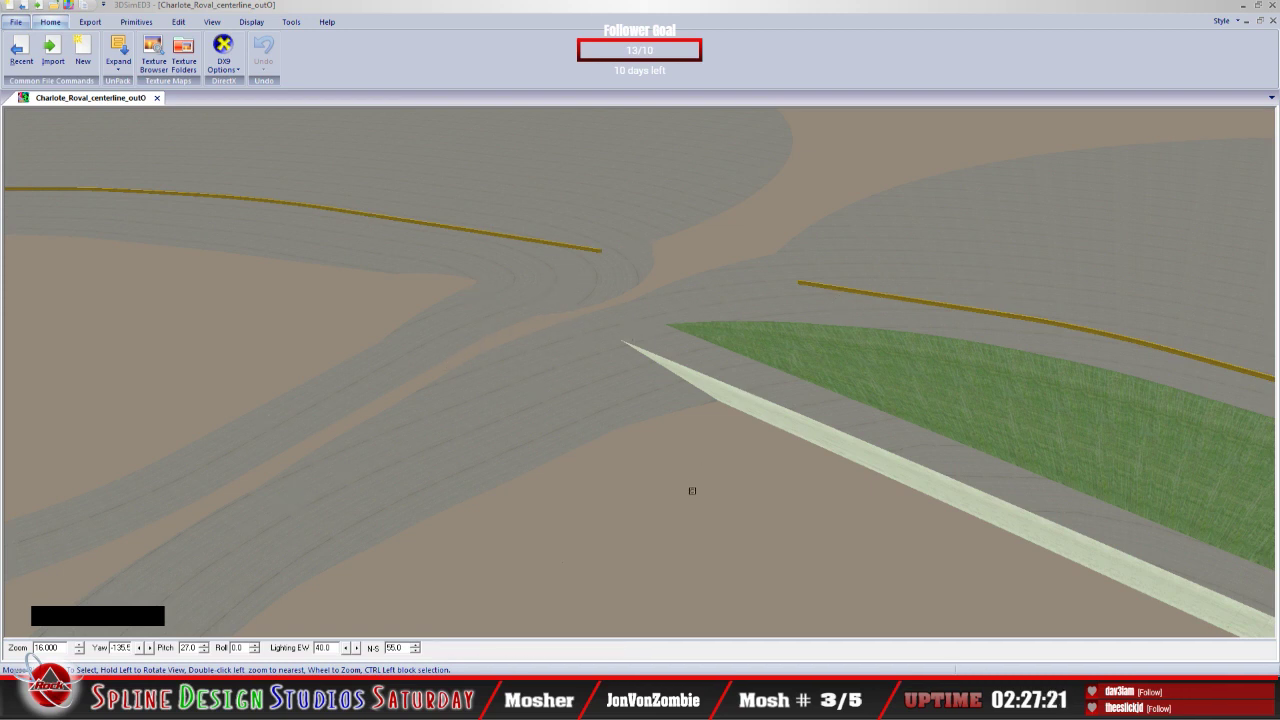
pyautogui.moveTo(692, 491); pyautogui.dragTo(840, 418)
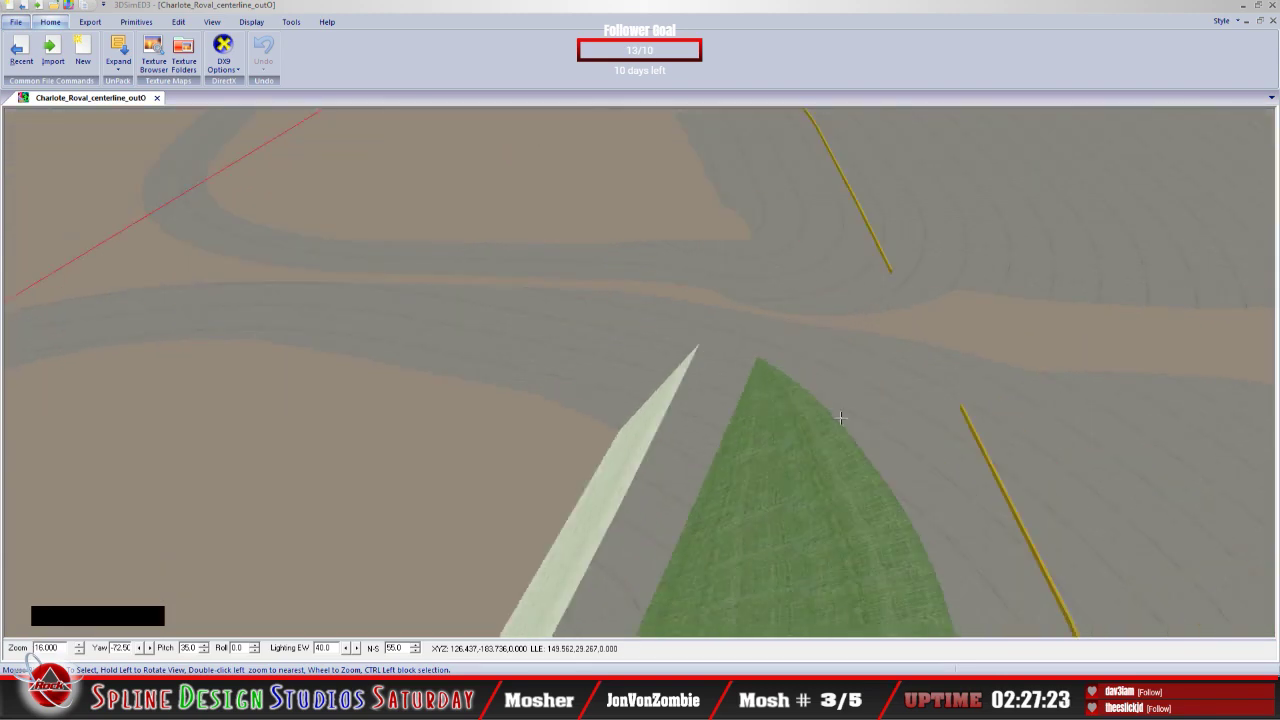
pyautogui.scroll(3, 838, 430)
pyautogui.moveTo(829, 471); pyautogui.dragTo(705, 485)
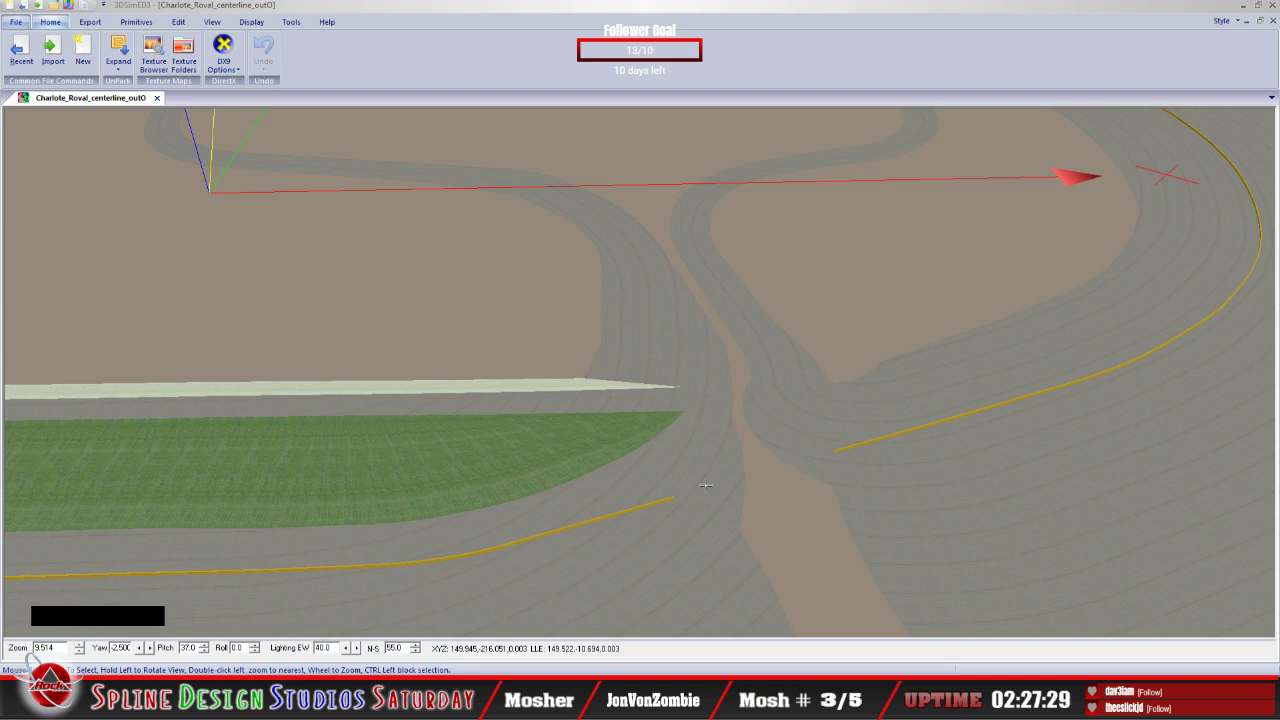
pyautogui.moveTo(705, 485); pyautogui.dragTo(647, 485)
pyautogui.scroll(-5, 647, 485)
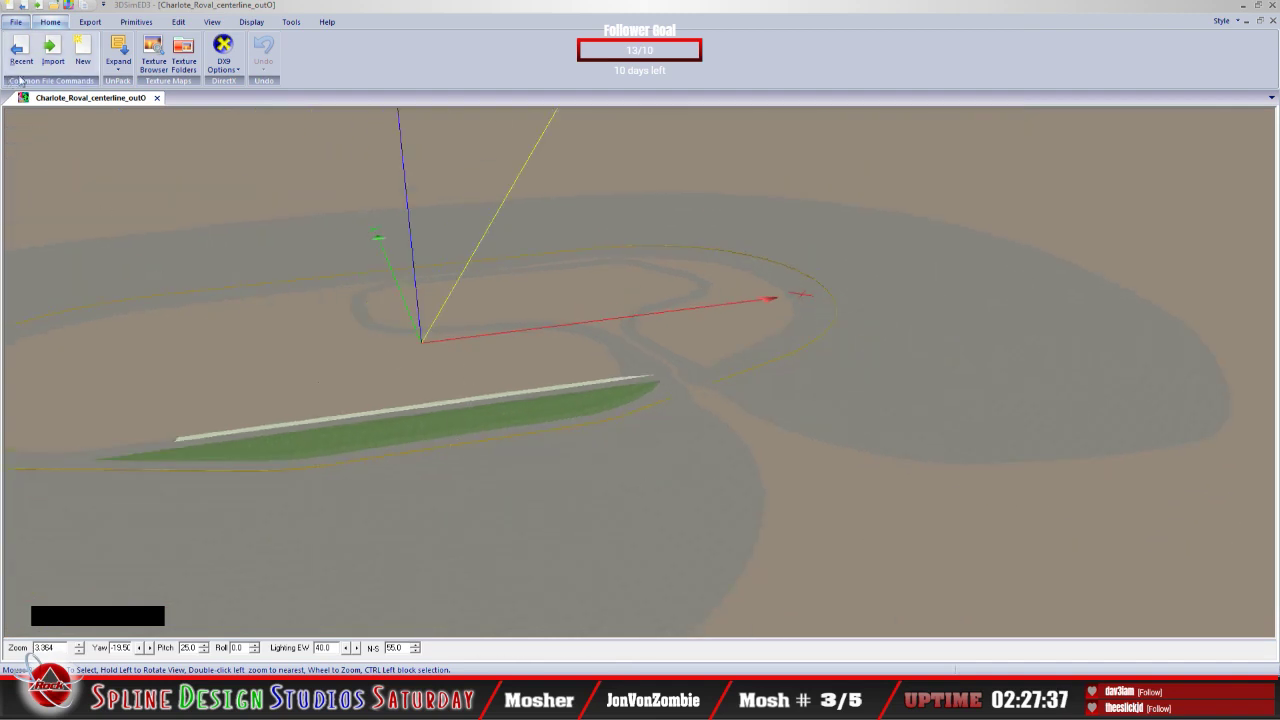
# Step: Export the track as charlote_roval_centerline_outo in Collada .DAE format to the Desktop, including all texture coordinate channels
pyautogui.click(16, 24)
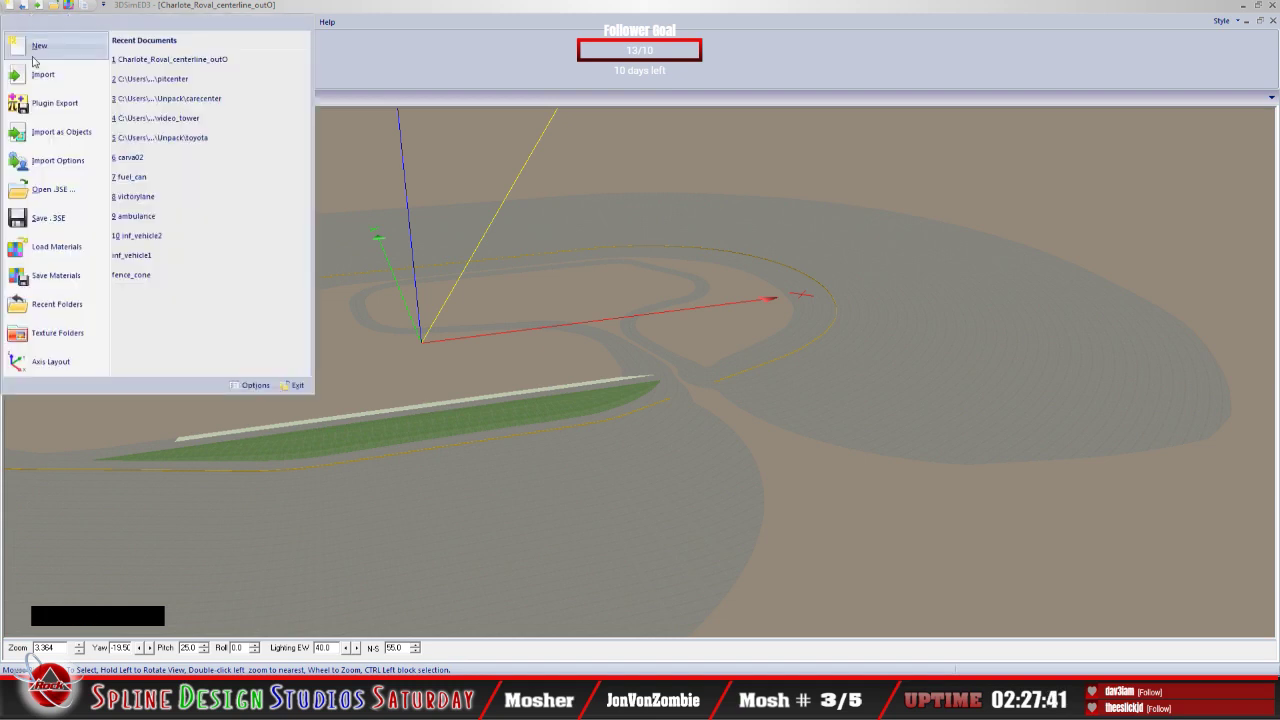
pyautogui.click(54, 102)
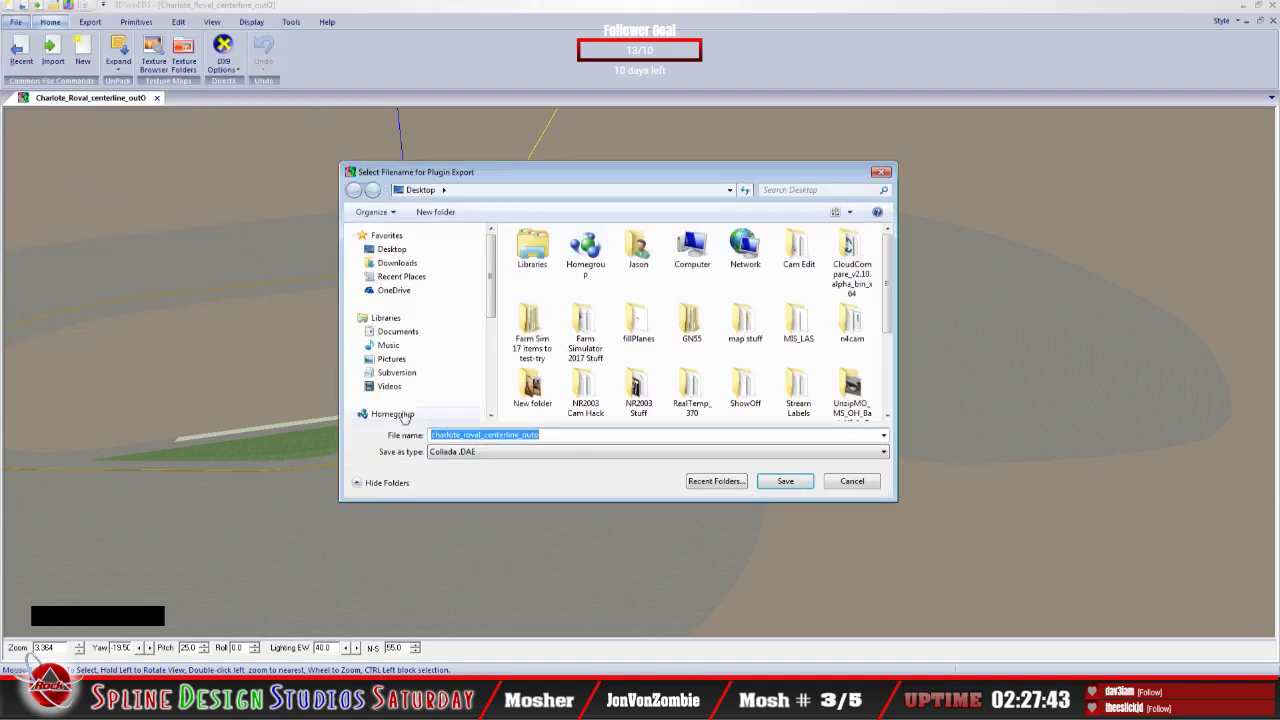
pyautogui.click(885, 453)
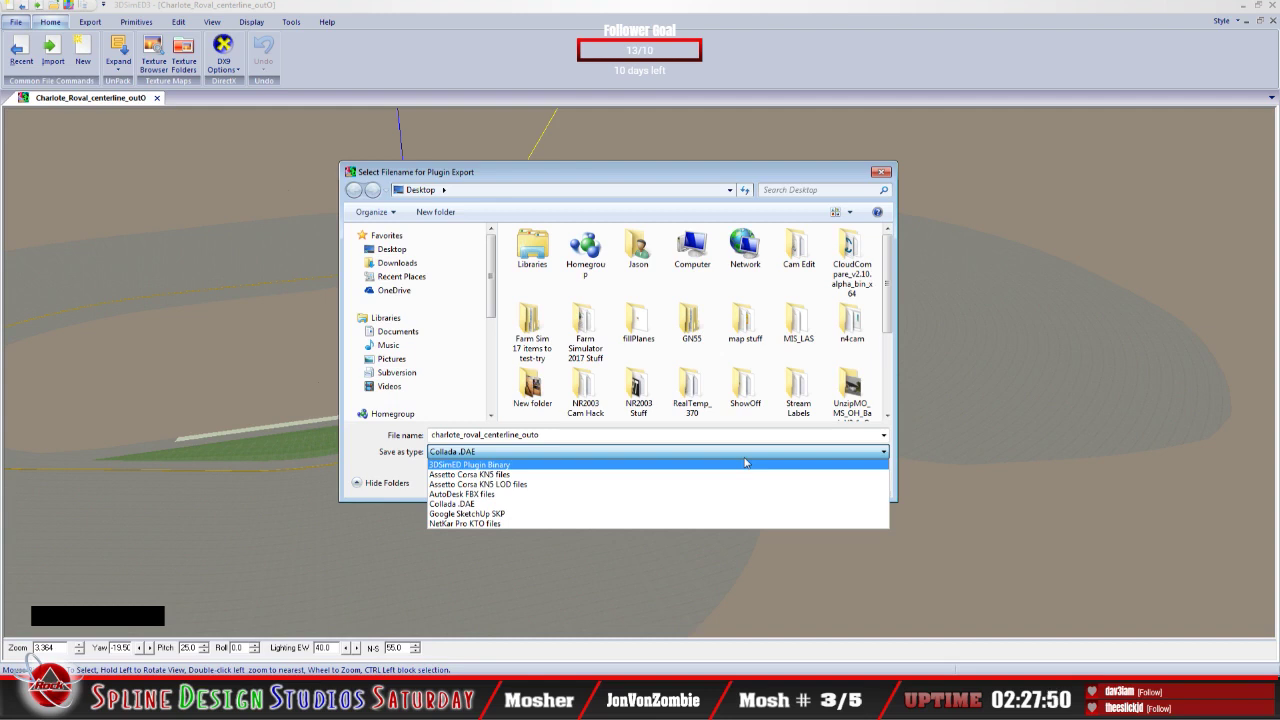
pyautogui.click(720, 503)
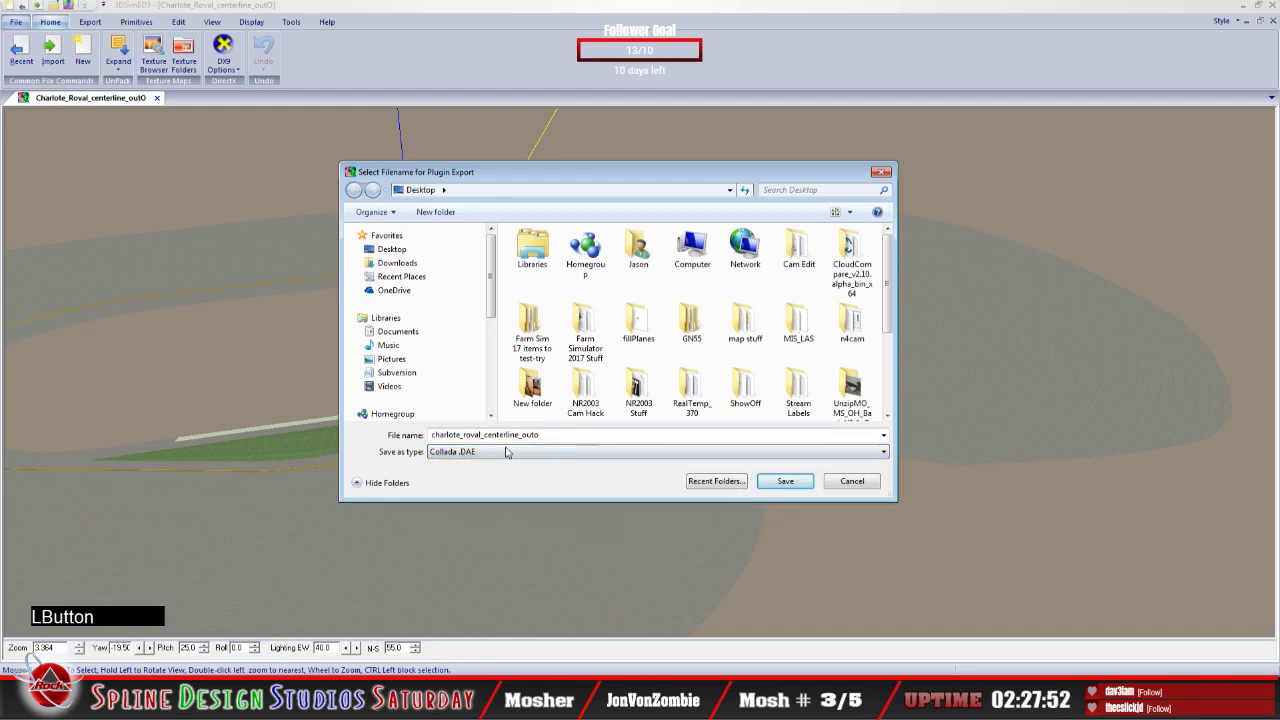
pyautogui.doubleClick(560, 435)
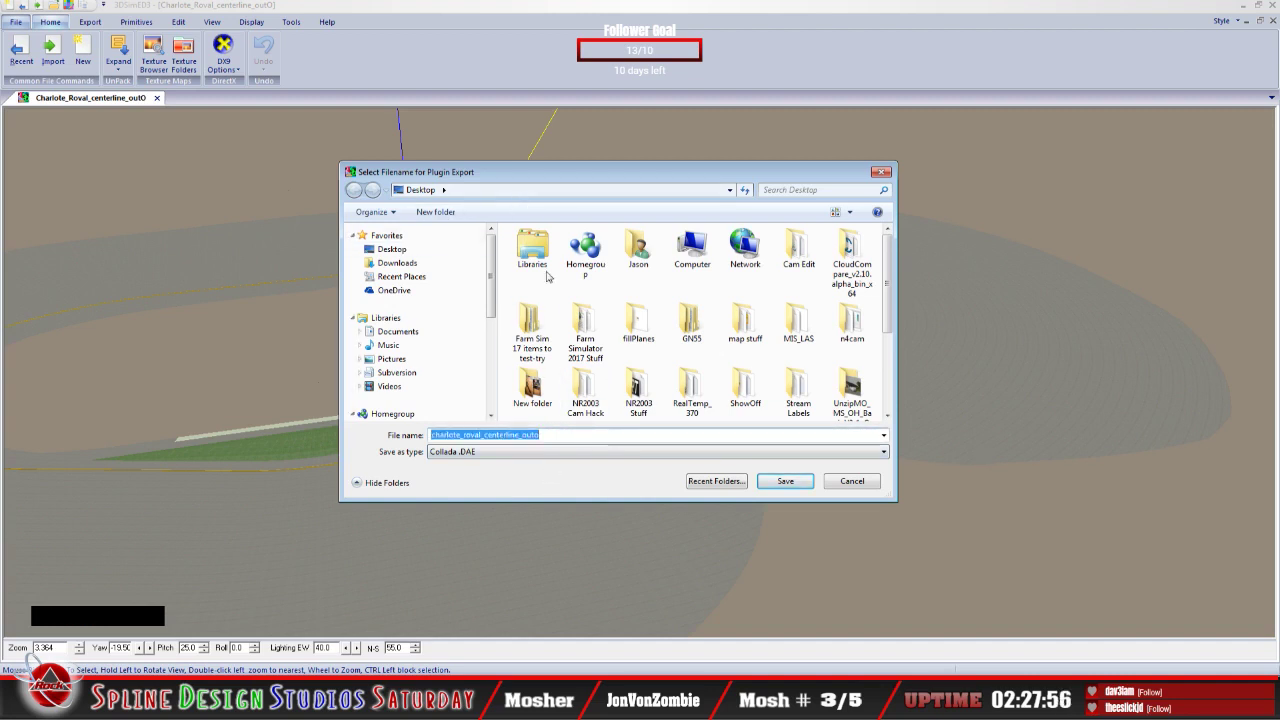
pyautogui.click(588, 439)
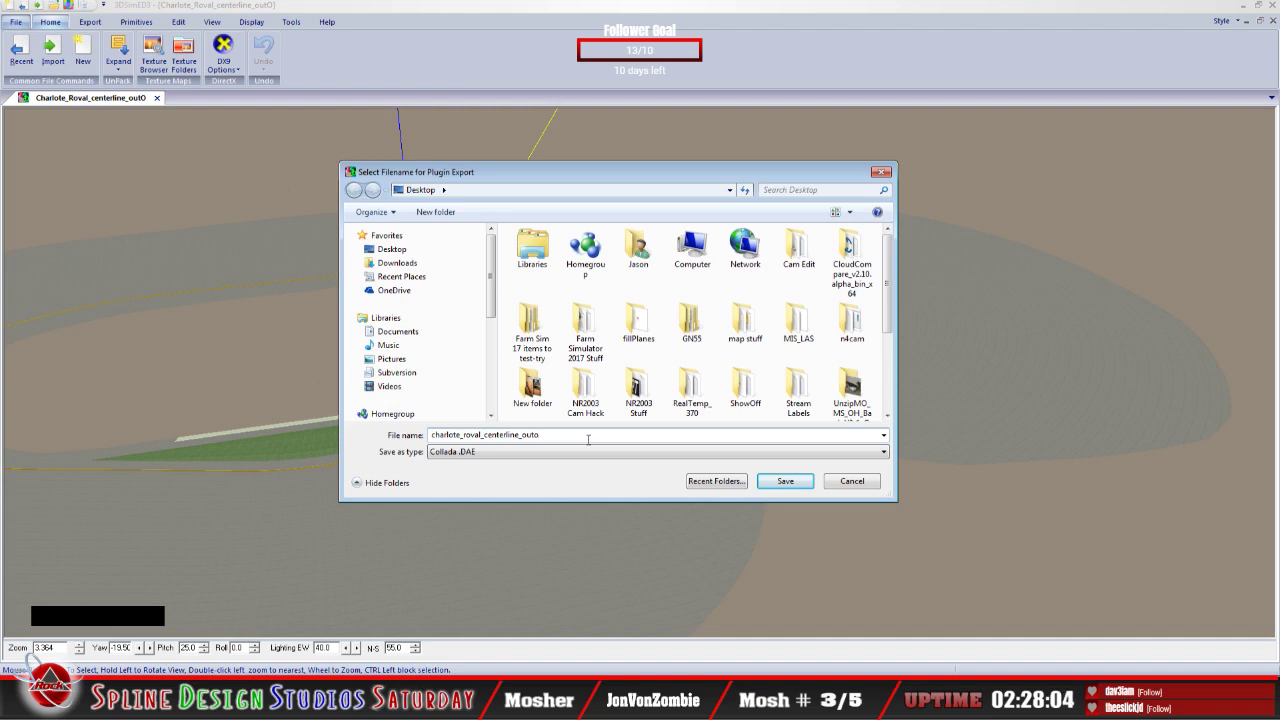
pyautogui.click(774, 485)
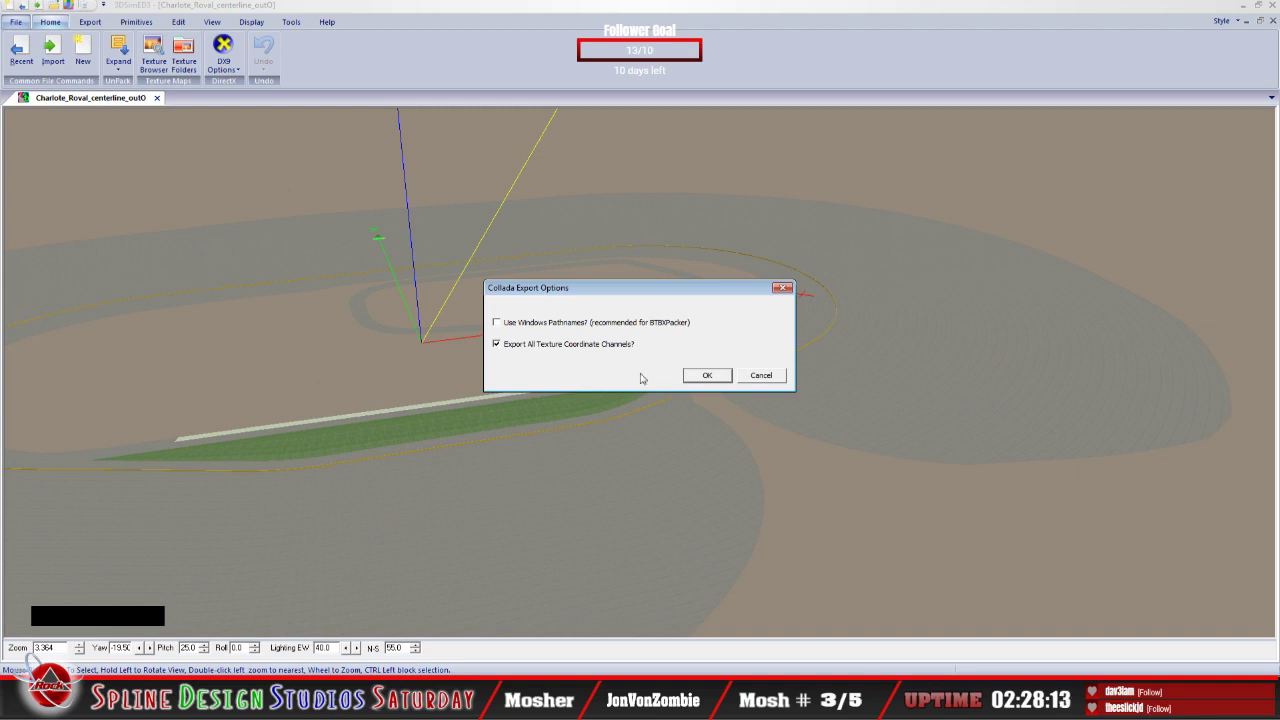
pyautogui.click(707, 376)
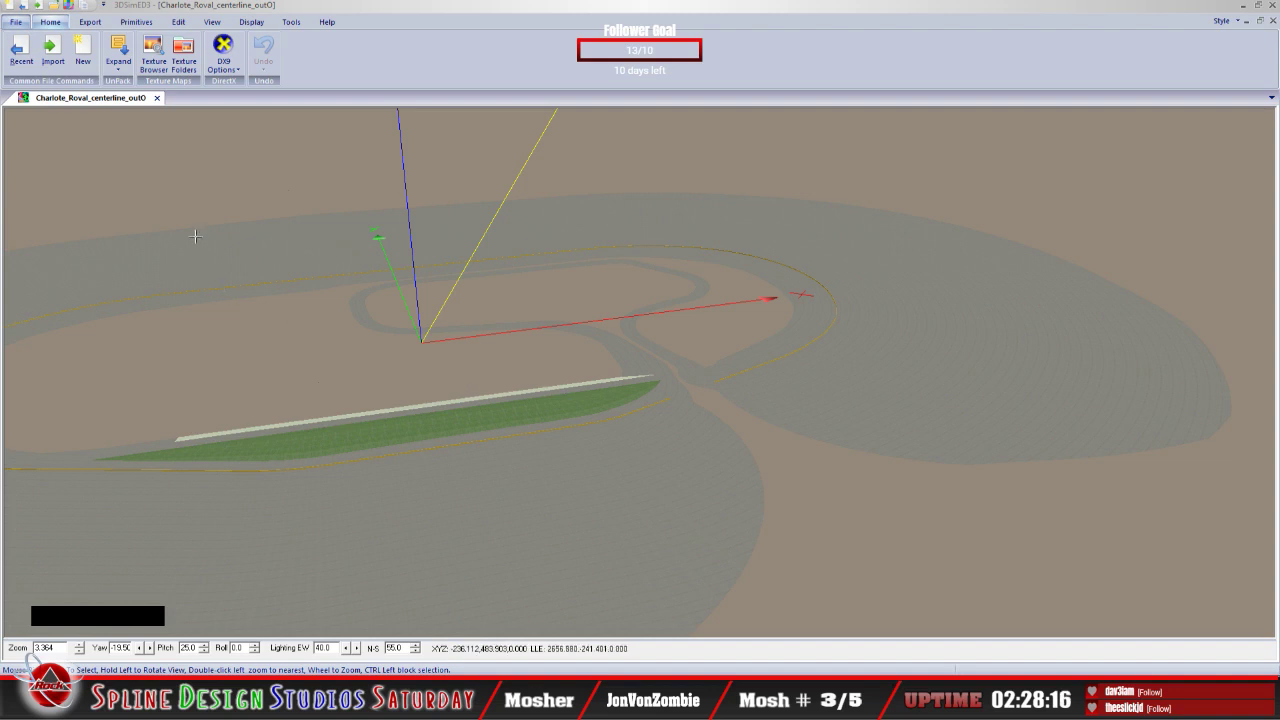
# Step: Review the import options, including the N4, N2002 and N2003 geometry and PTF resolution settings, and accept them as they are
pyautogui.click(14, 24)
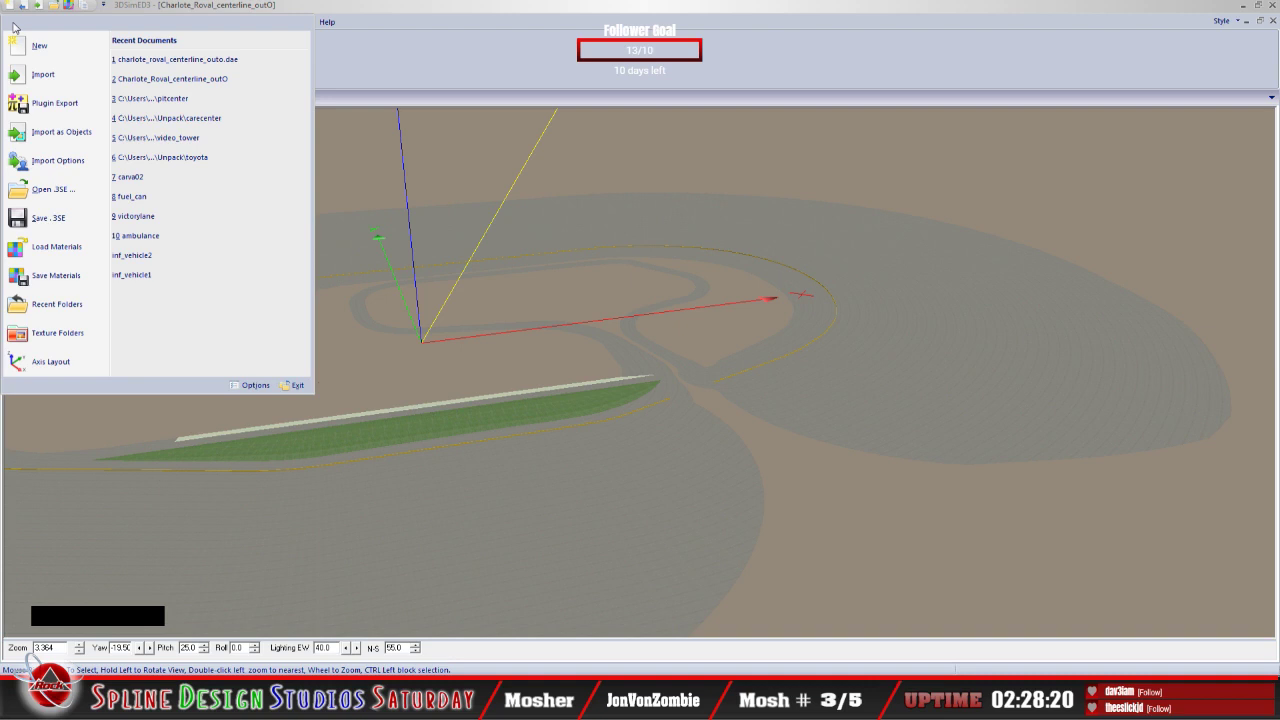
pyautogui.click(62, 162)
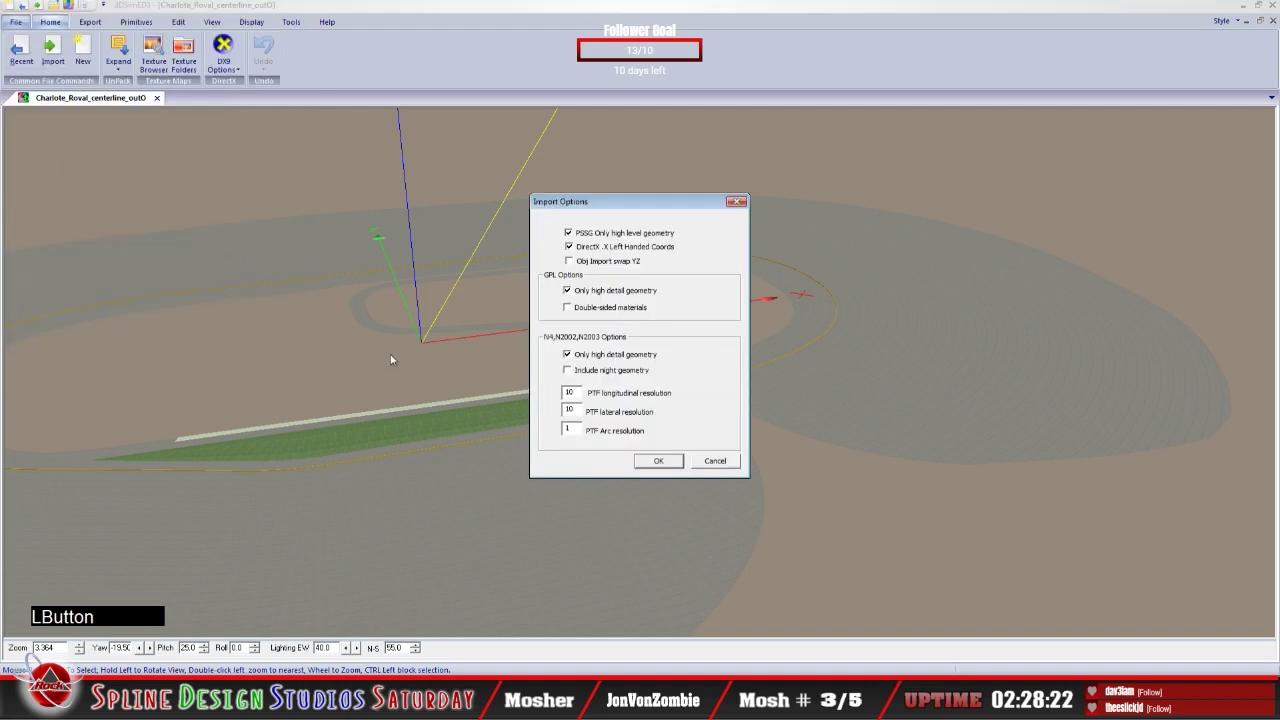
pyautogui.moveTo(614, 209); pyautogui.dragTo(547, 179)
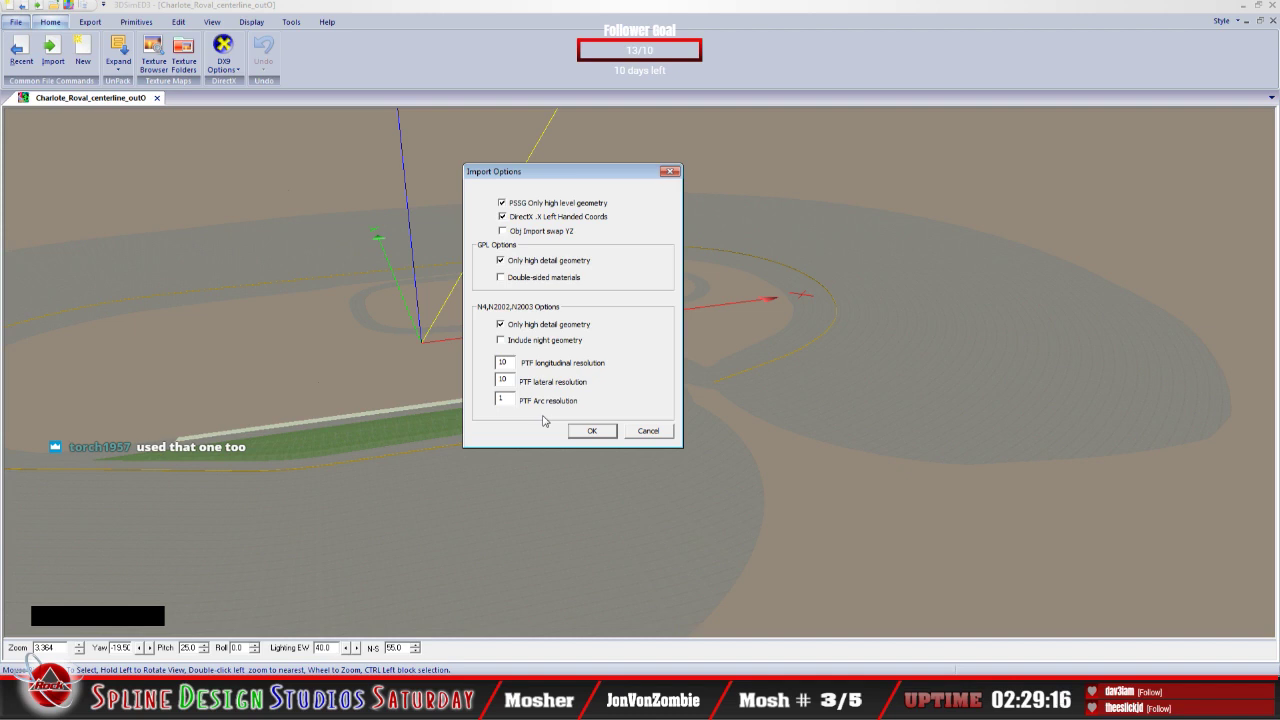
pyautogui.click(33, 657)
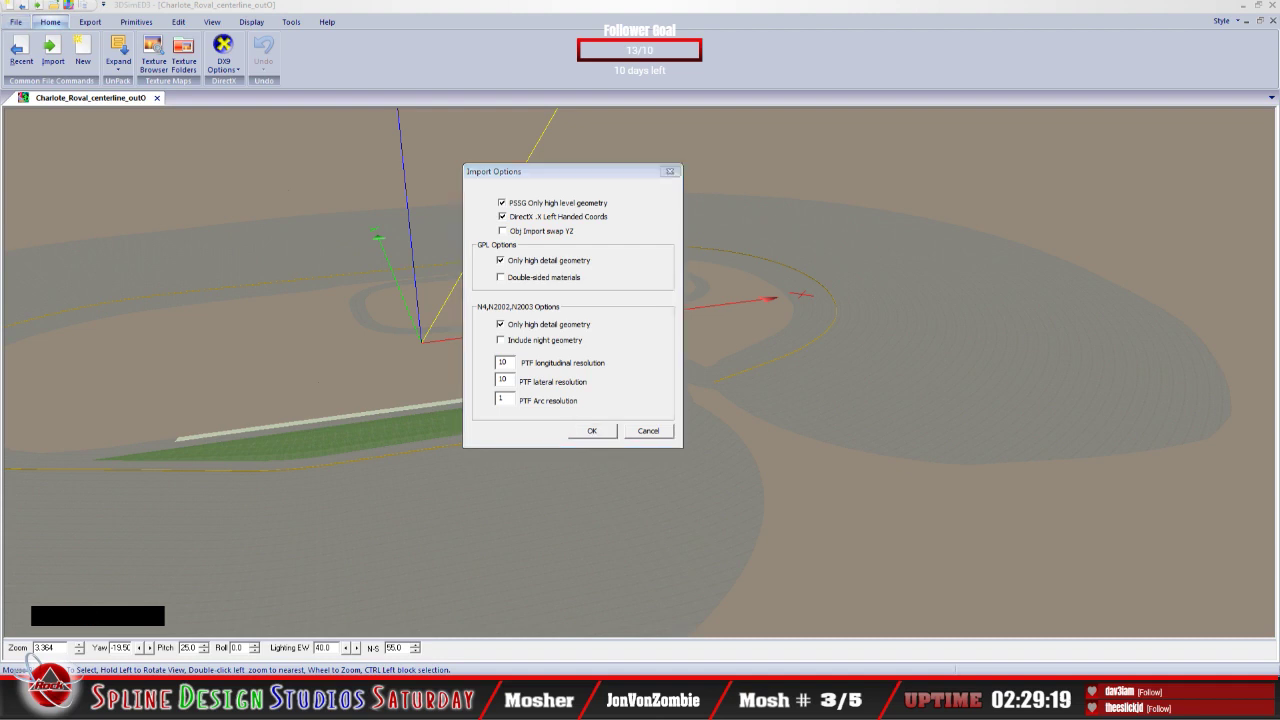
pyautogui.press('shift')
pyautogui.press('Return')
pyautogui.click(592, 434)
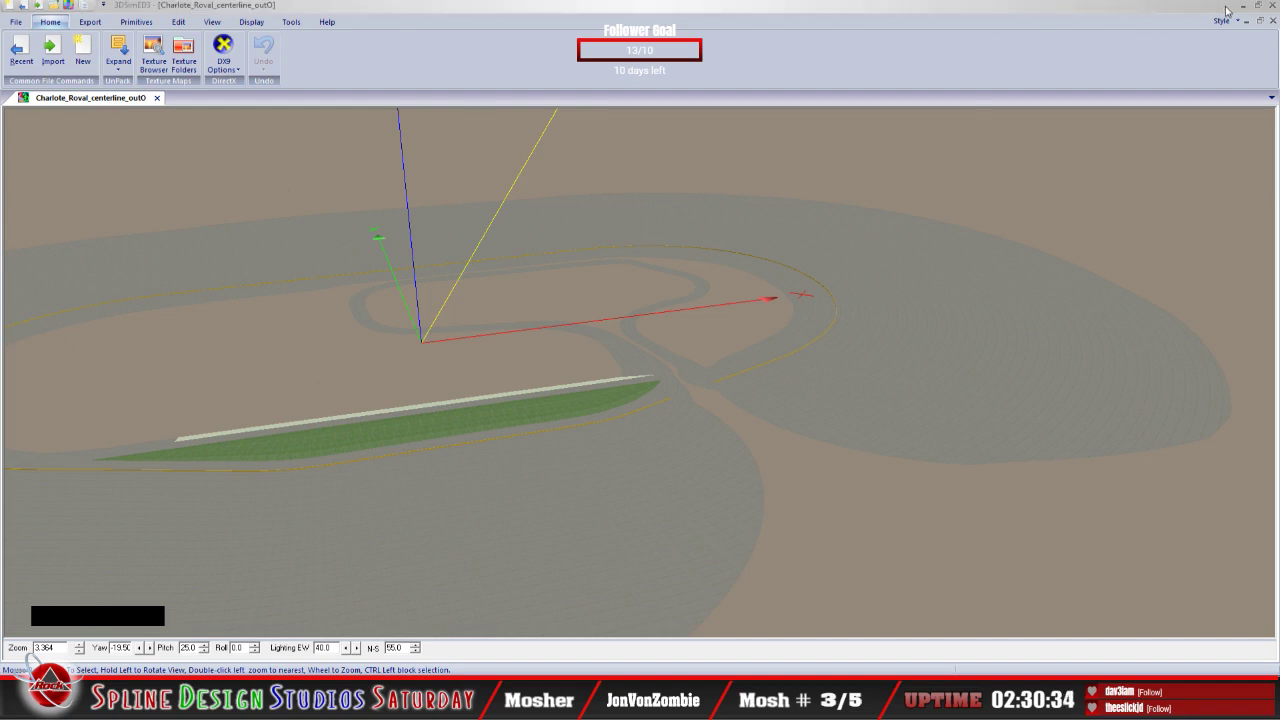
# Step: Close concrete.mip in WinMip and minimize the open windows to reach the Windows desktop
pyautogui.click(905, 221)
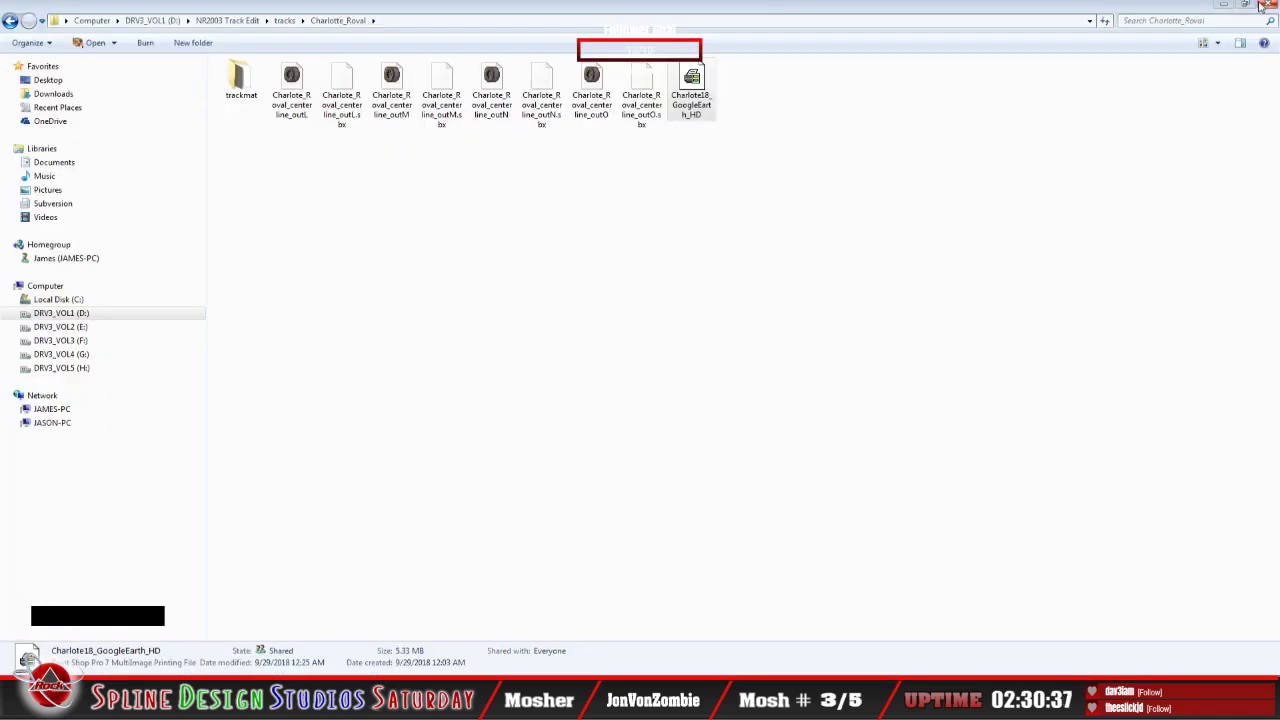
pyautogui.click(1220, 7)
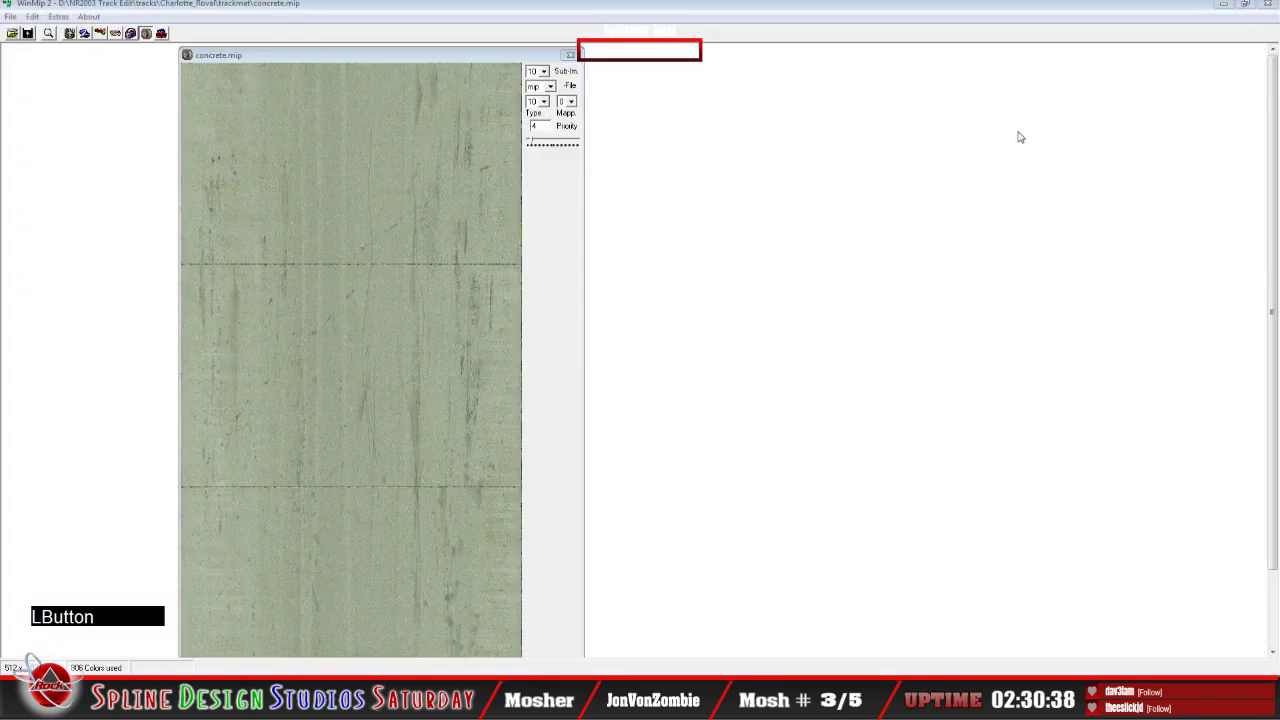
pyautogui.click(9, 17)
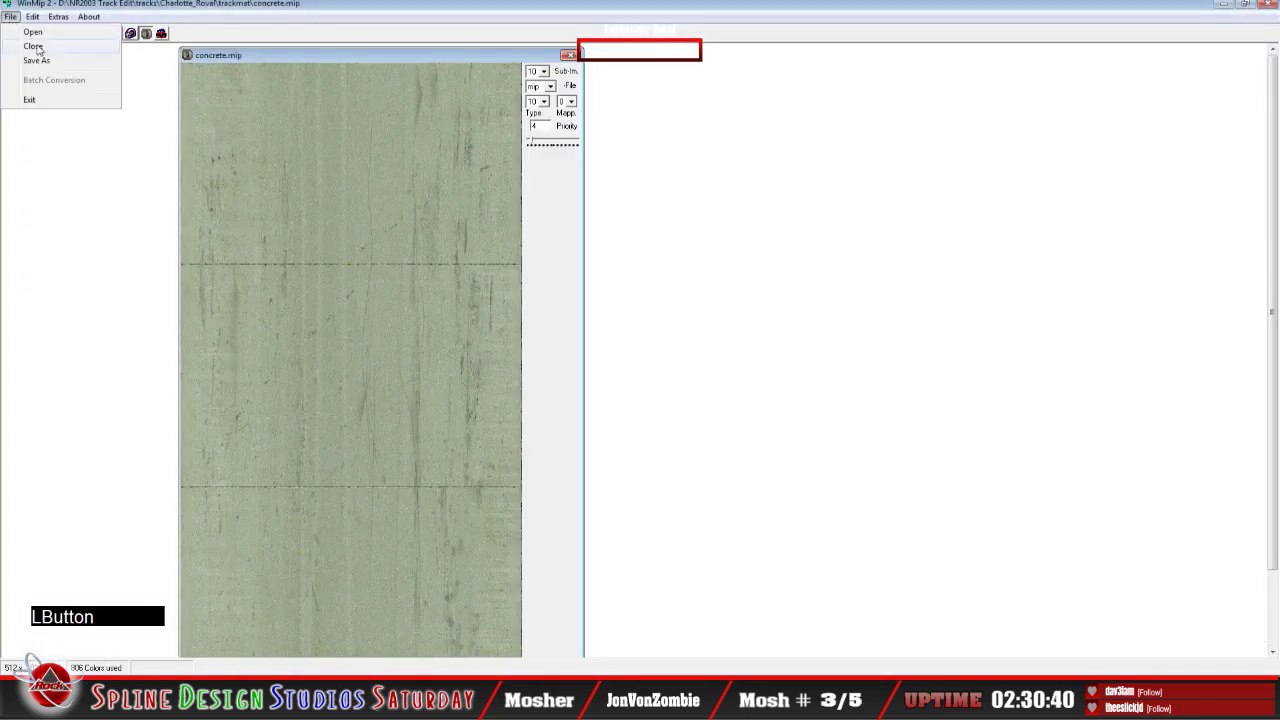
pyautogui.click(40, 48)
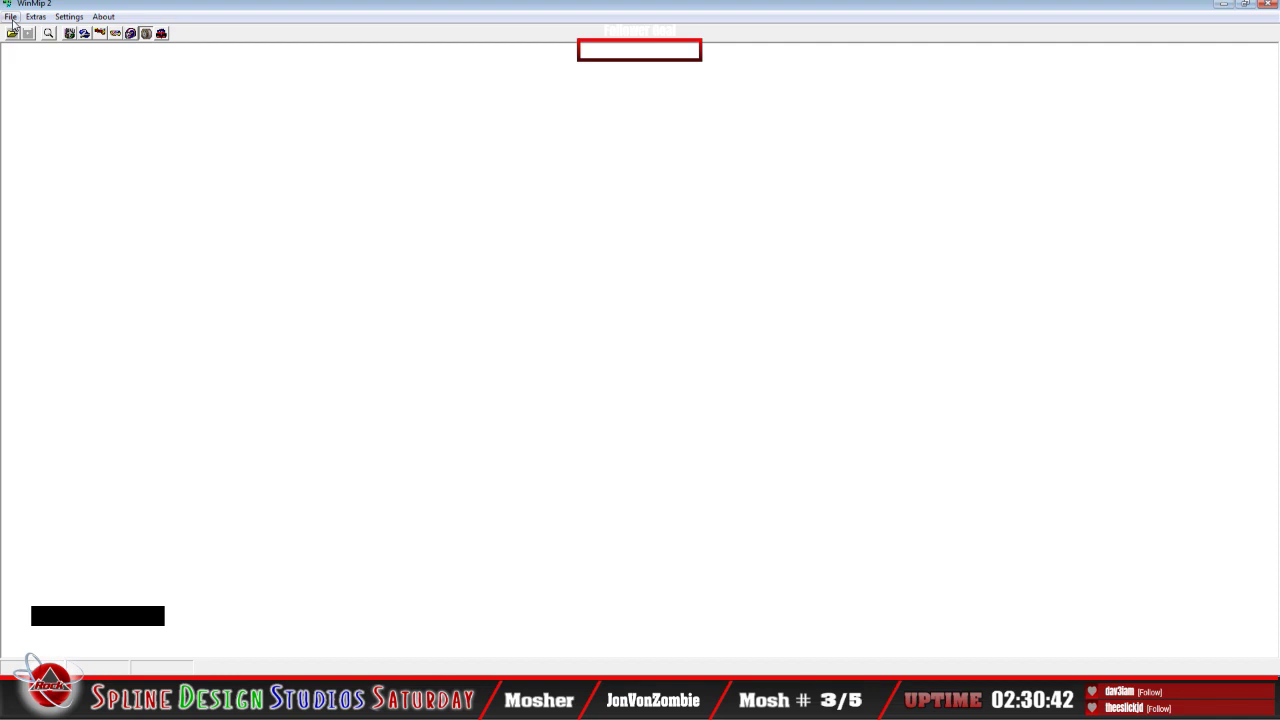
pyautogui.click(1222, 5)
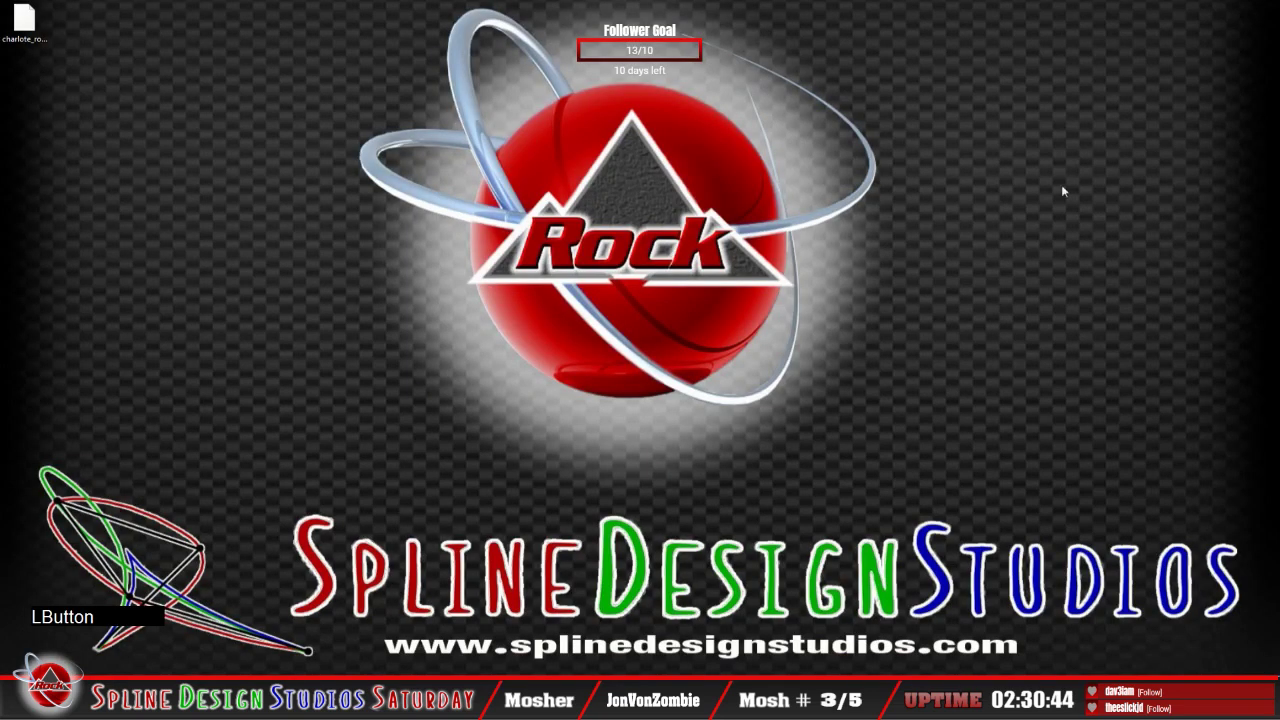
# Step: Move the exported charlote_roval_centerline_outo.dae file to an open area of the desktop and select it
pyautogui.click(180, 250)
pyautogui.moveTo(180, 250); pyautogui.dragTo(177, 250)
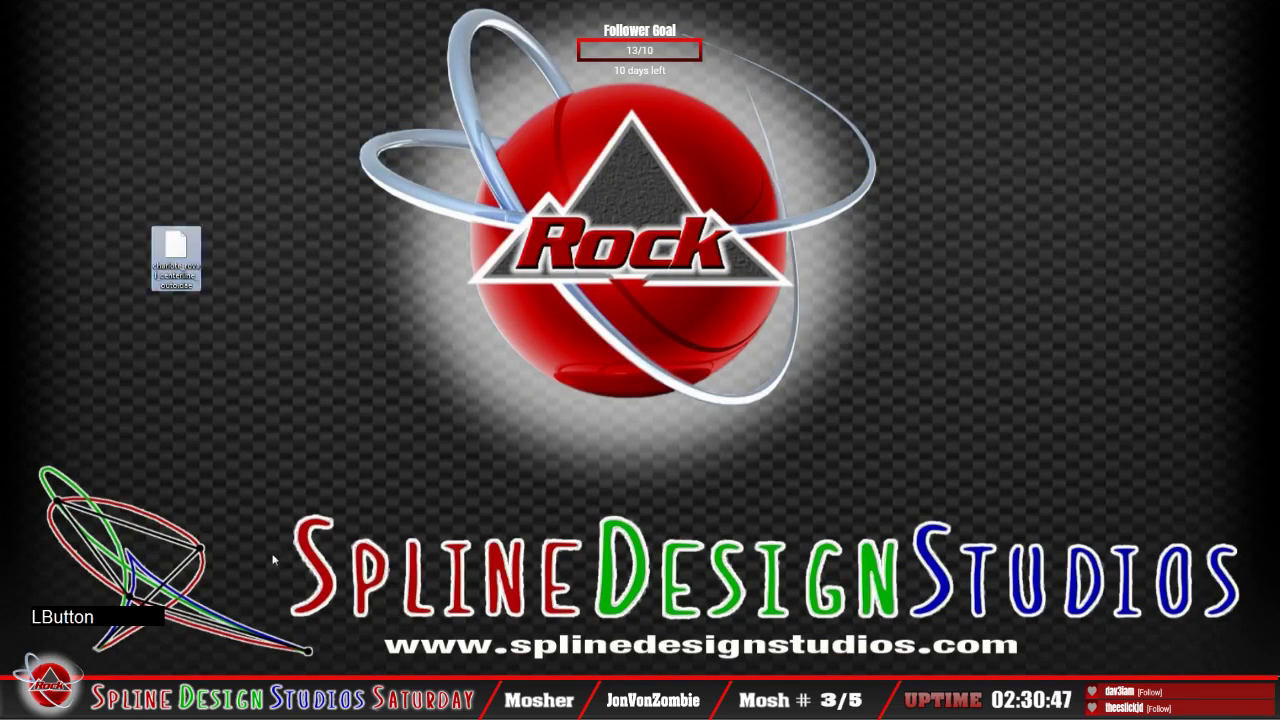
pyautogui.click(172, 252)
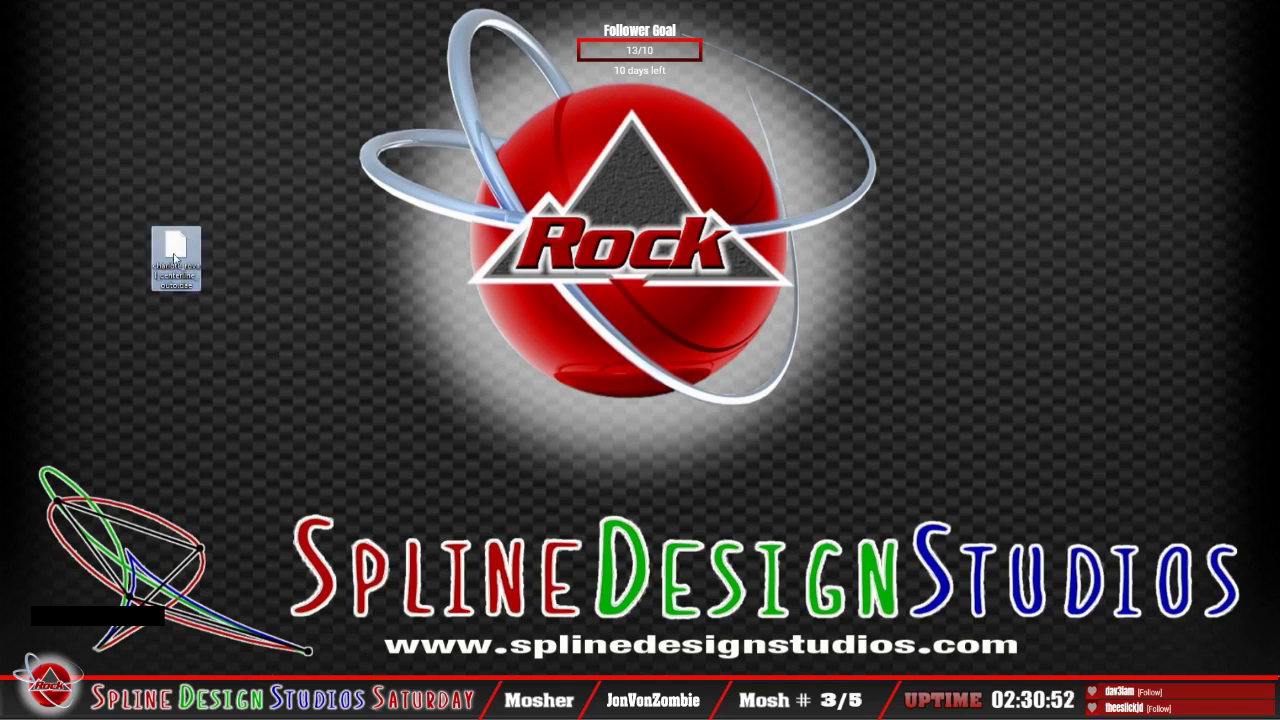
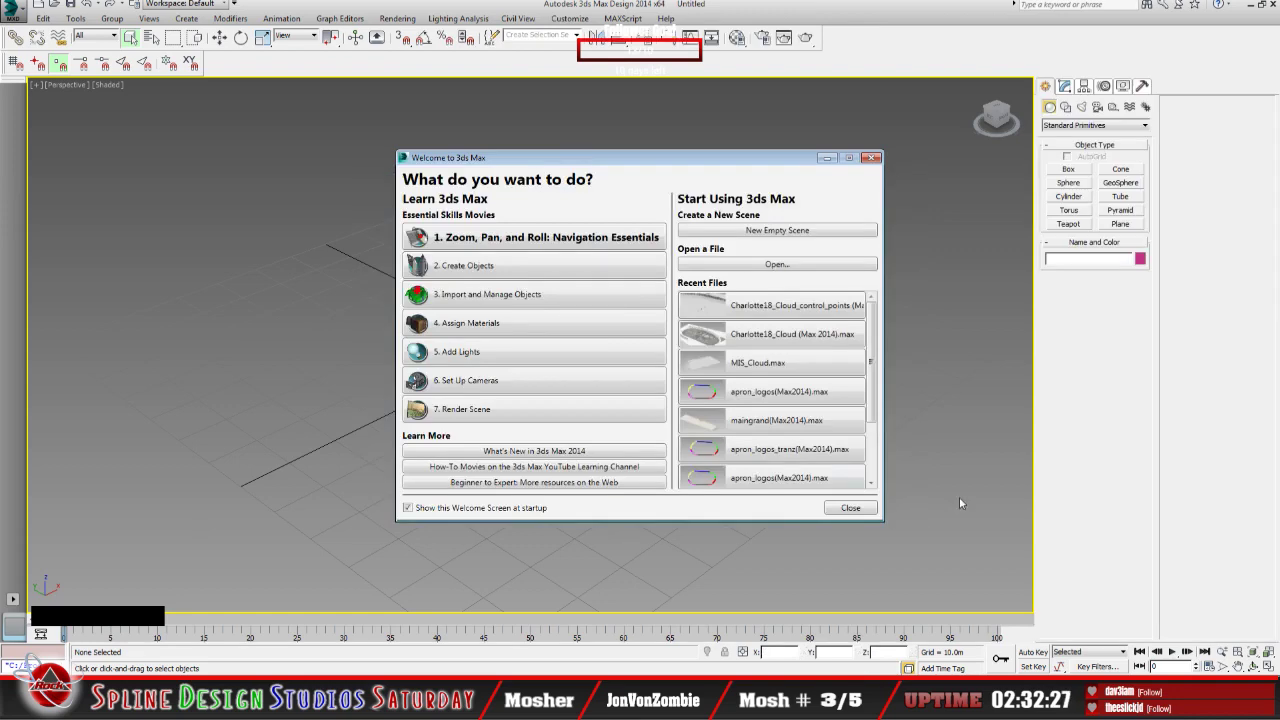
# Step: In 3ds Max, dismiss the welcome screen and import charlote_roval_centerline_outo.dae from the Desktop using the Autodesk Media & Entertainment preset
pyautogui.click(850, 508)
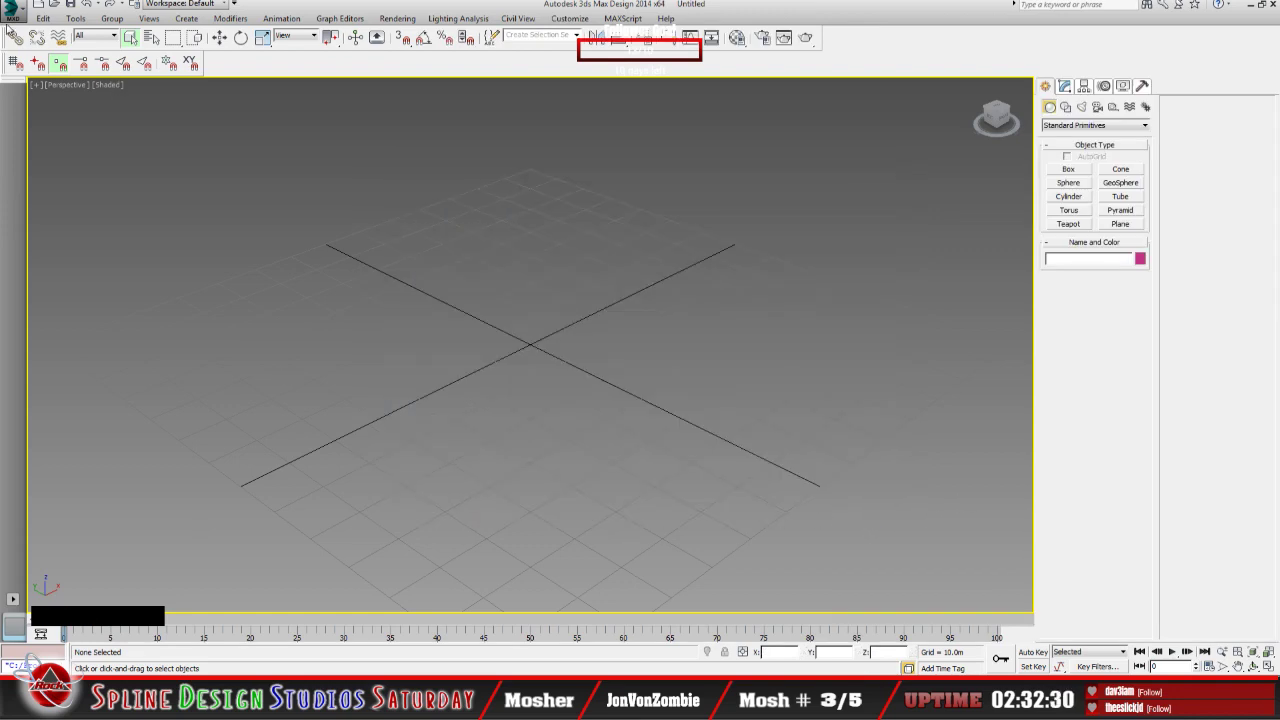
pyautogui.click(12, 18)
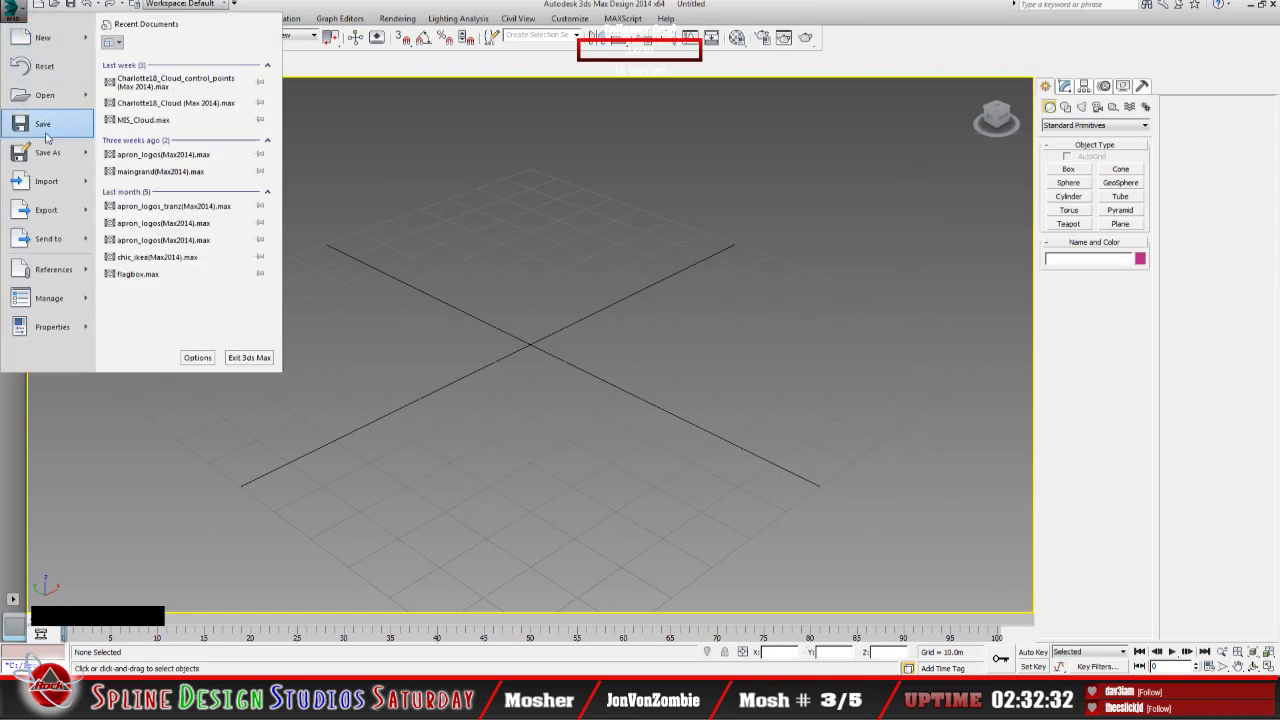
pyautogui.click(185, 66)
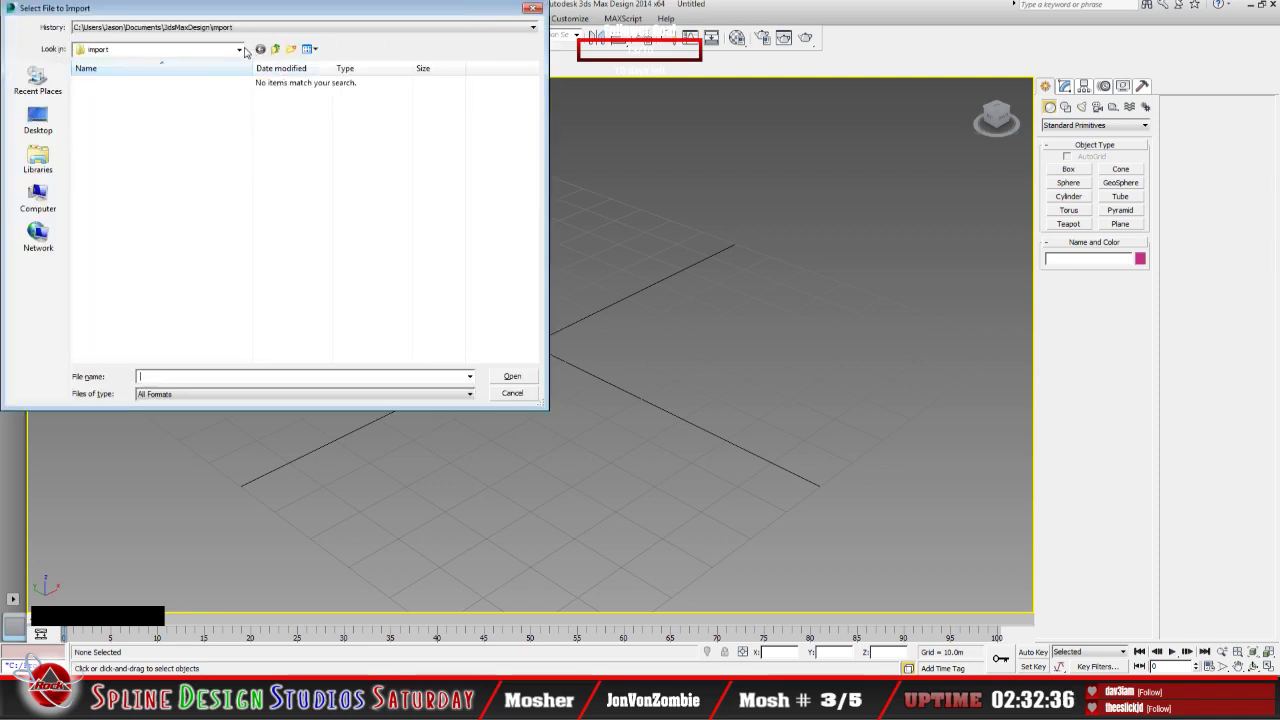
pyautogui.click(240, 50)
pyautogui.scroll(5, 240, 130)
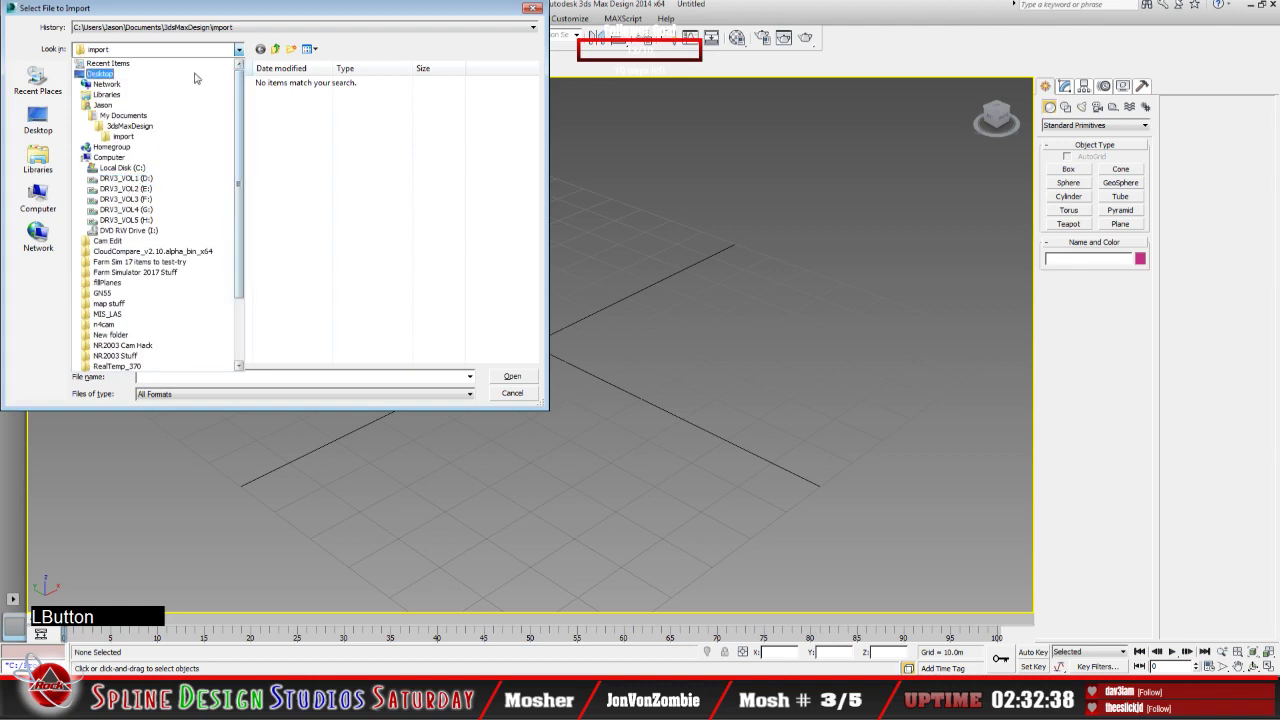
pyautogui.click(195, 66)
pyautogui.click(298, 215)
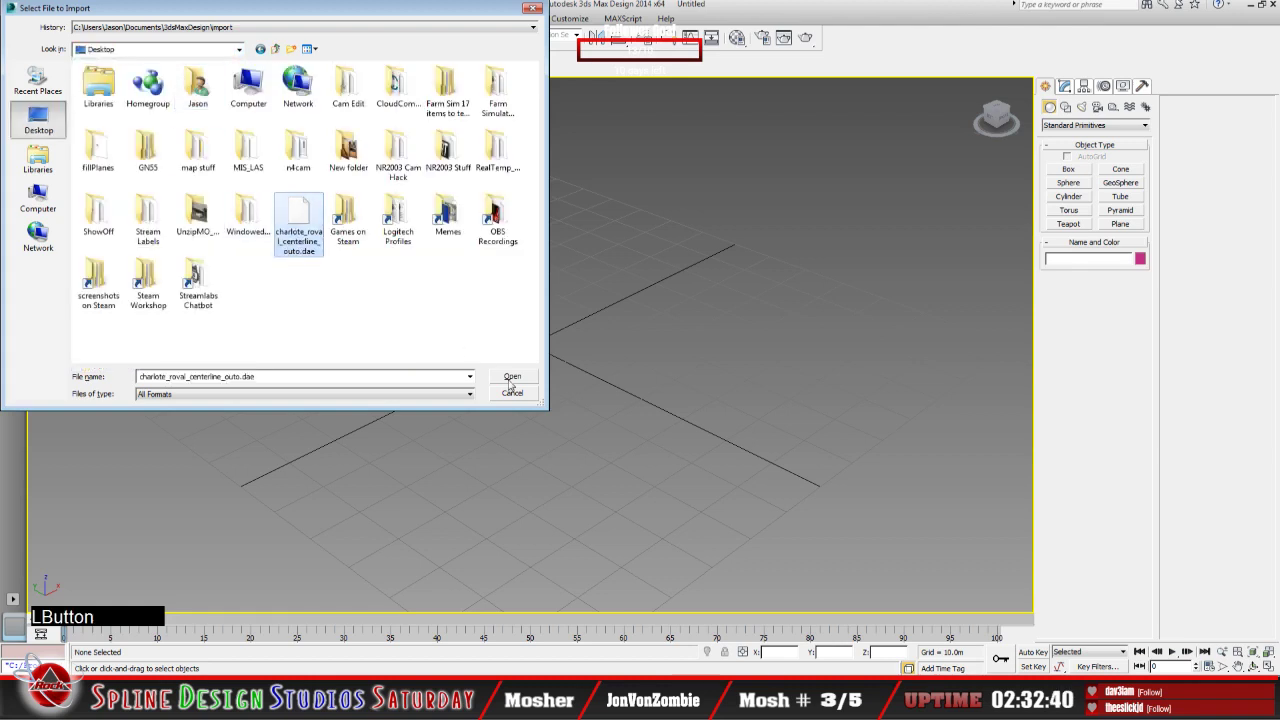
pyautogui.click(512, 377)
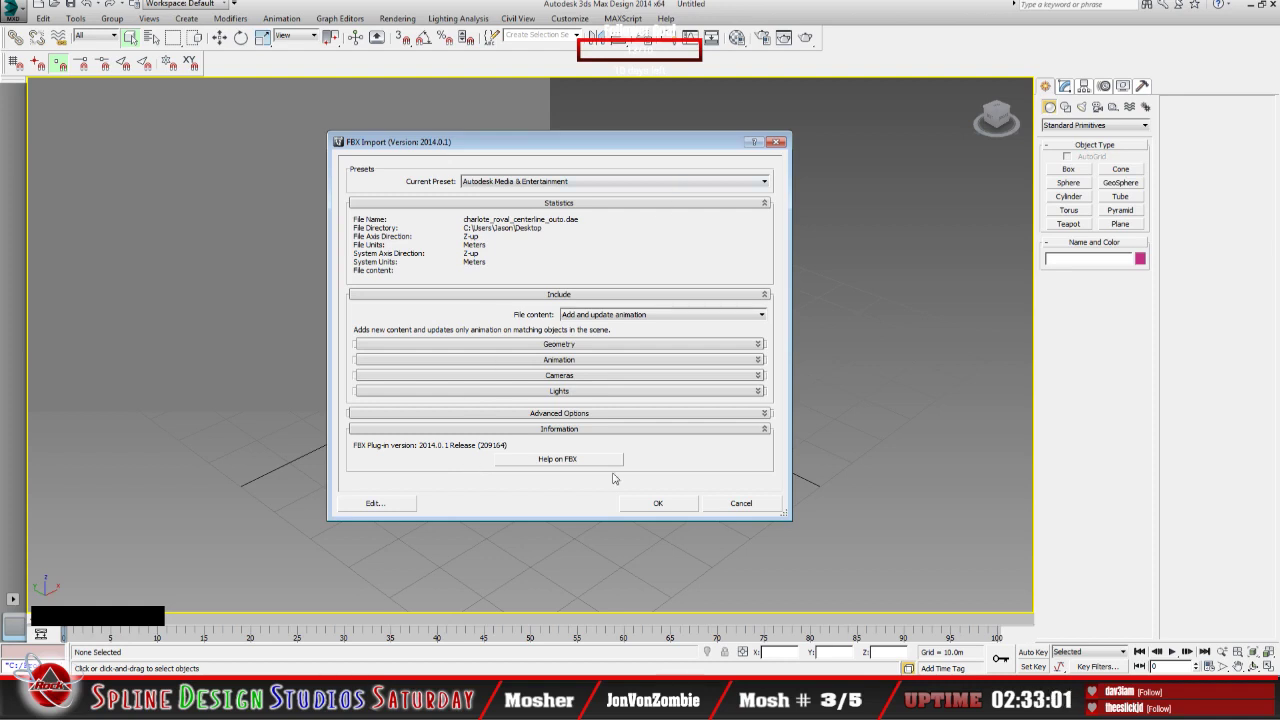
pyautogui.click(660, 504)
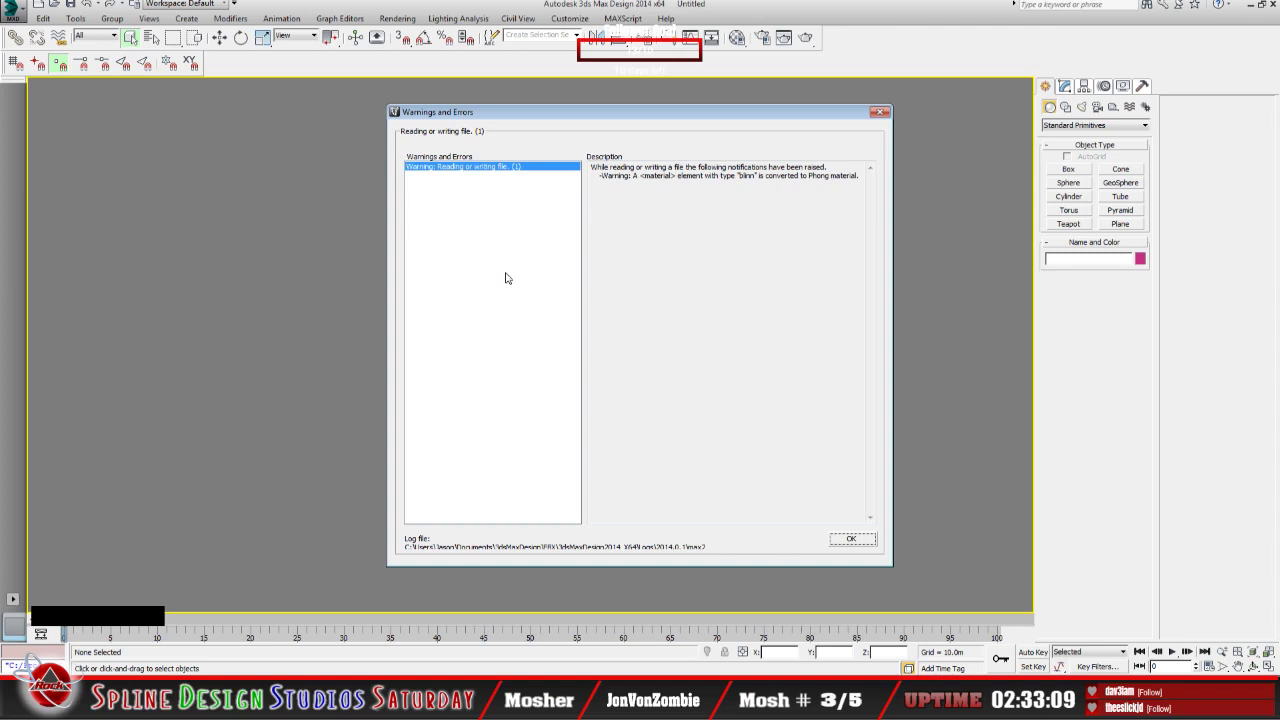
pyautogui.click(850, 540)
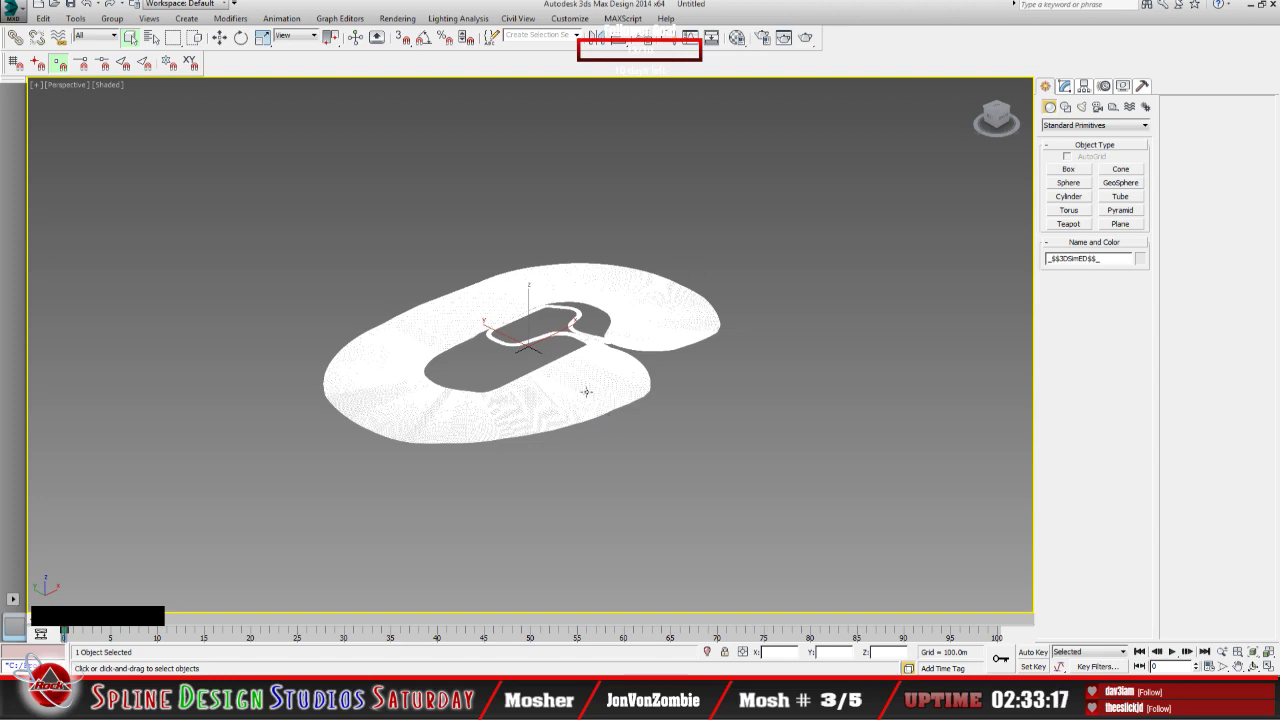
# Step: Examine the imported track surface from several angles, closely around the junction between the infield road and the oval
pyautogui.scroll(3, 565, 376)
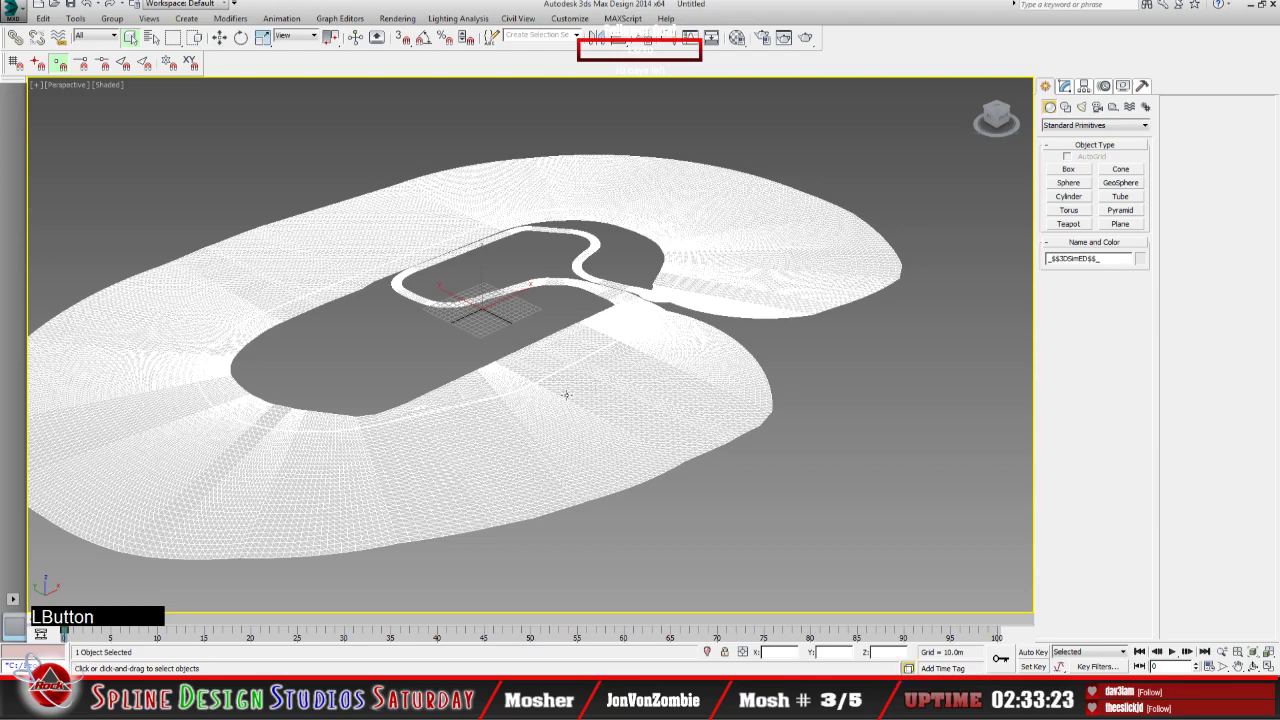
pyautogui.click(836, 424)
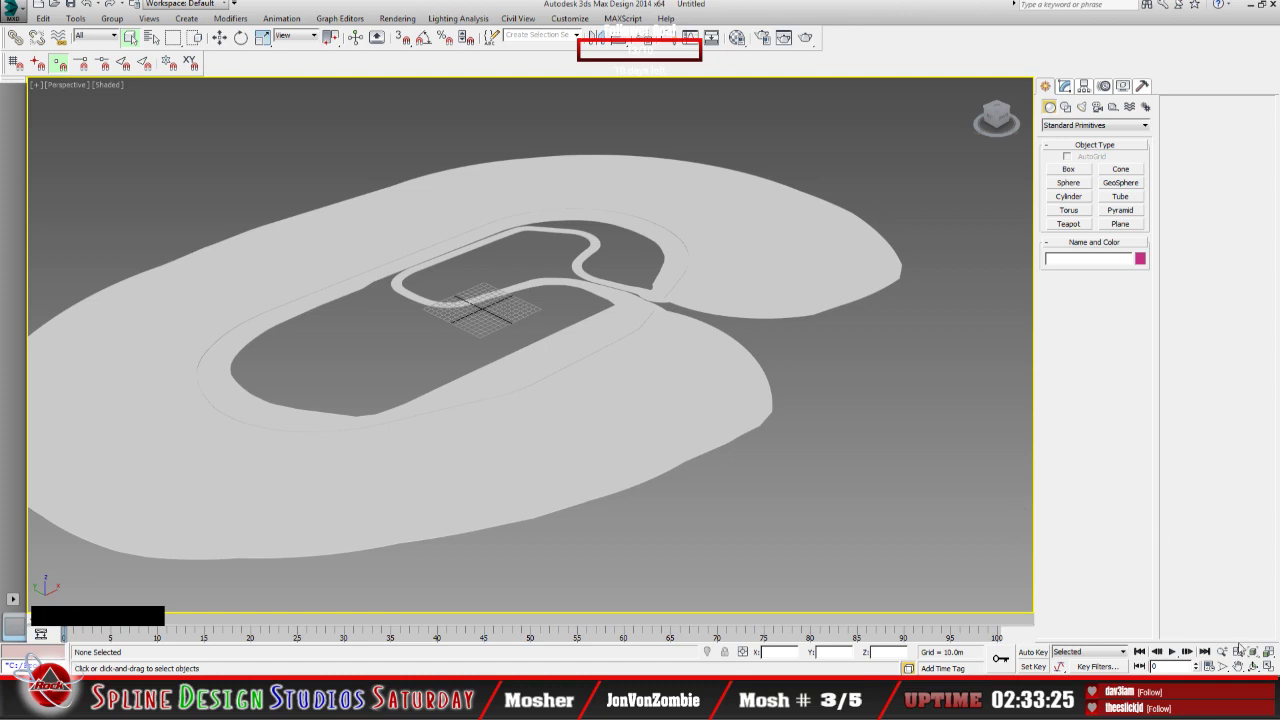
pyautogui.click(1253, 667)
pyautogui.moveTo(568, 411); pyautogui.dragTo(469, 405)
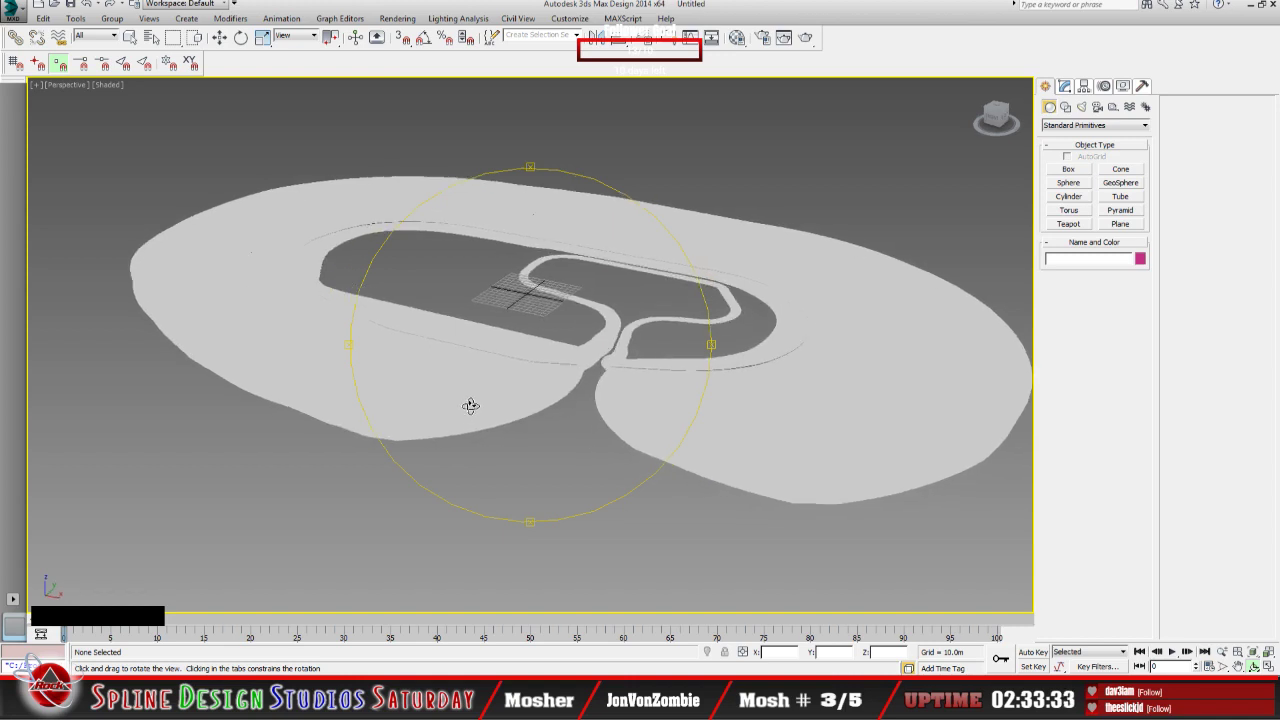
pyautogui.scroll(5, 537, 405)
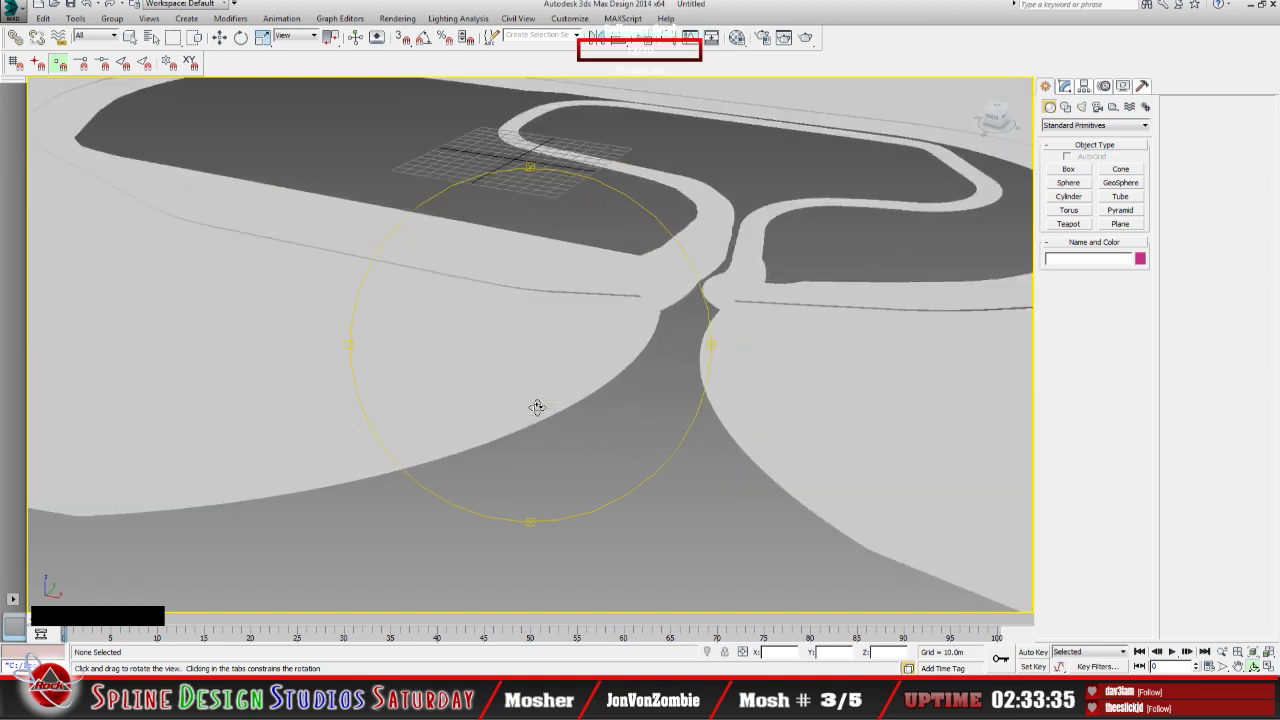
pyautogui.moveTo(593, 372); pyautogui.dragTo(566, 371)
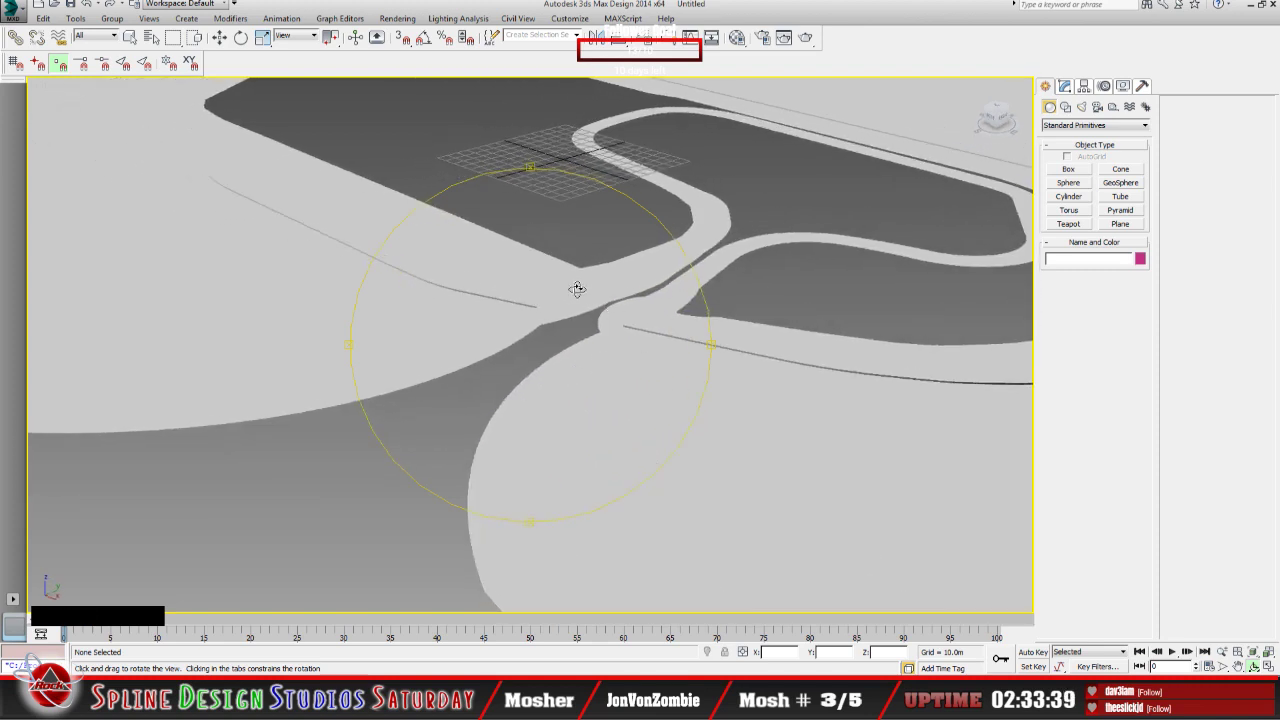
pyautogui.moveTo(453, 346); pyautogui.dragTo(549, 346)
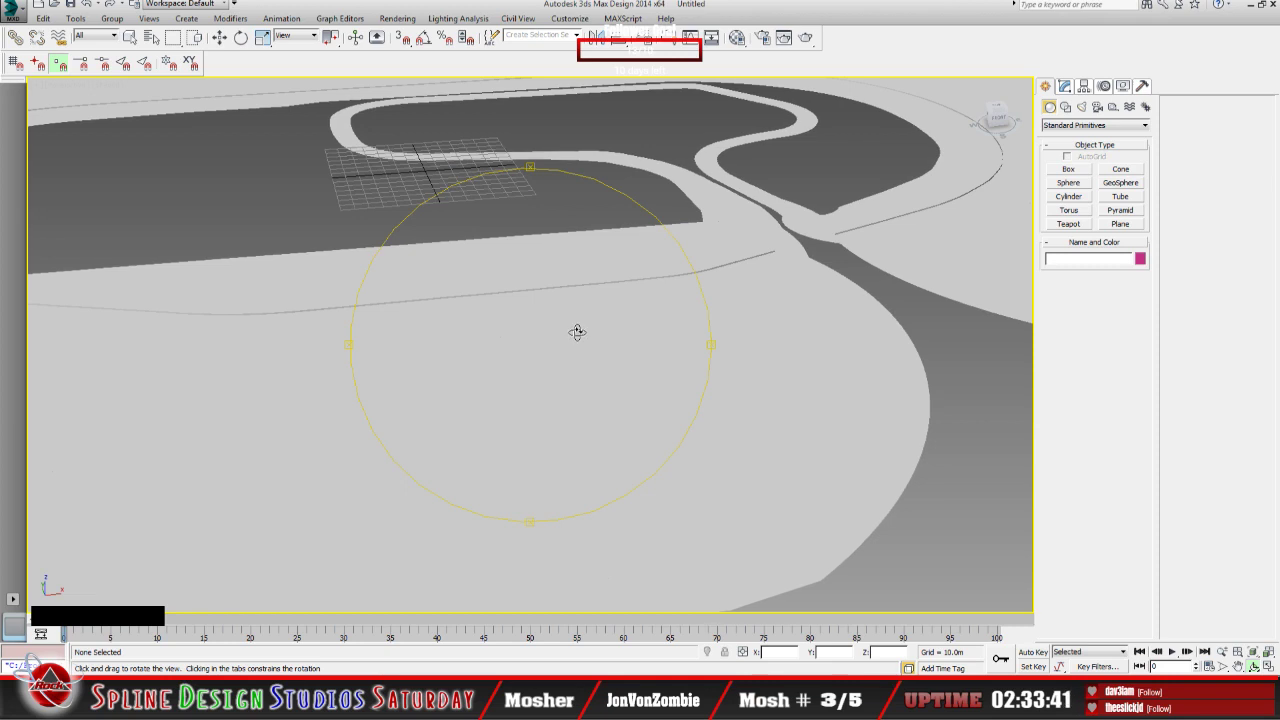
pyautogui.moveTo(577, 323); pyautogui.dragTo(380, 406, button='middle')
pyautogui.moveTo(509, 394); pyautogui.dragTo(634, 354)
pyautogui.moveTo(654, 340); pyautogui.dragTo(358, 451, button='middle')
pyautogui.moveTo(457, 417); pyautogui.dragTo(484, 425)
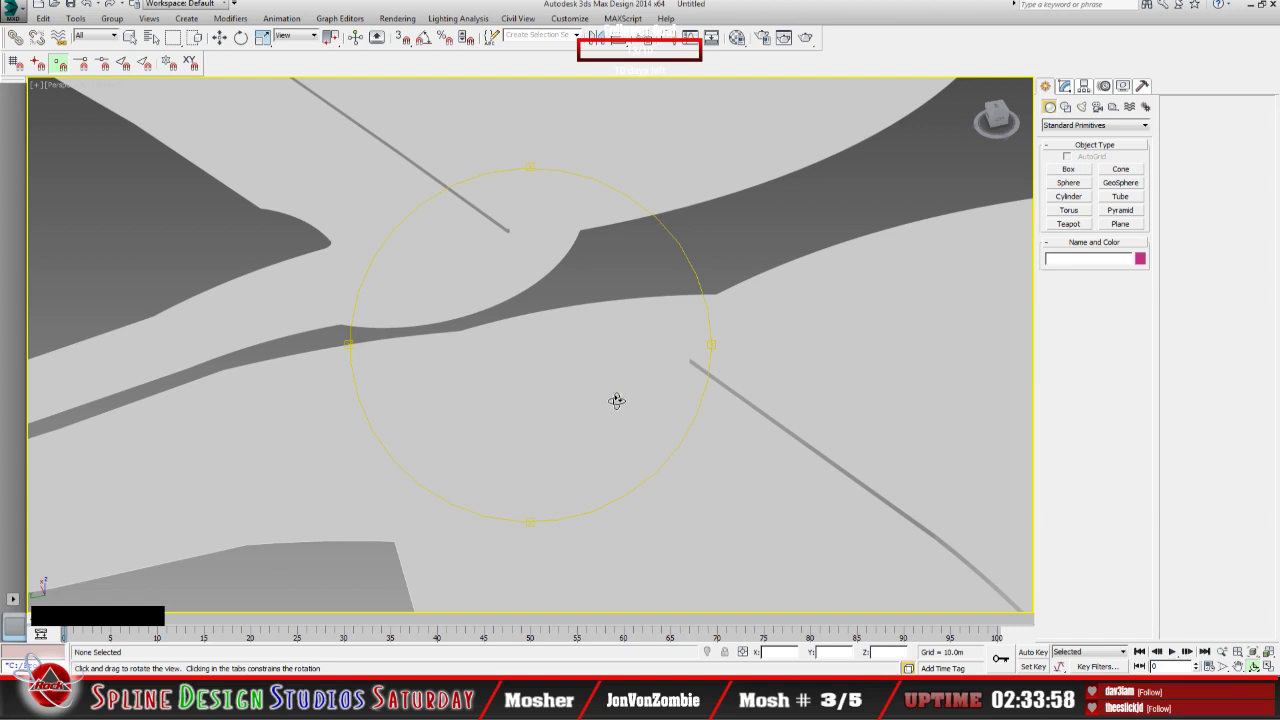
pyautogui.moveTo(614, 400); pyautogui.dragTo(533, 395)
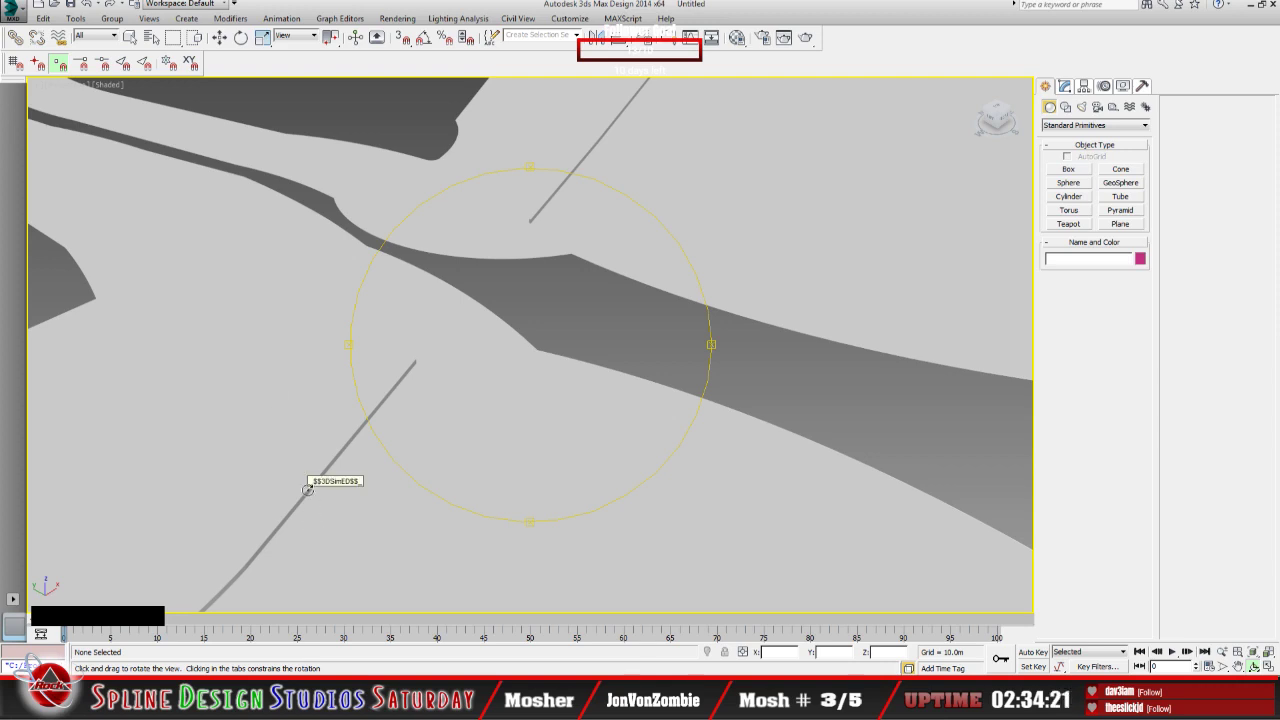
# Step: Pick the track's multi/sub-object material into the first Material Editor slot, check its asphalt sub-material, and minimize the editor
pyautogui.press('m')
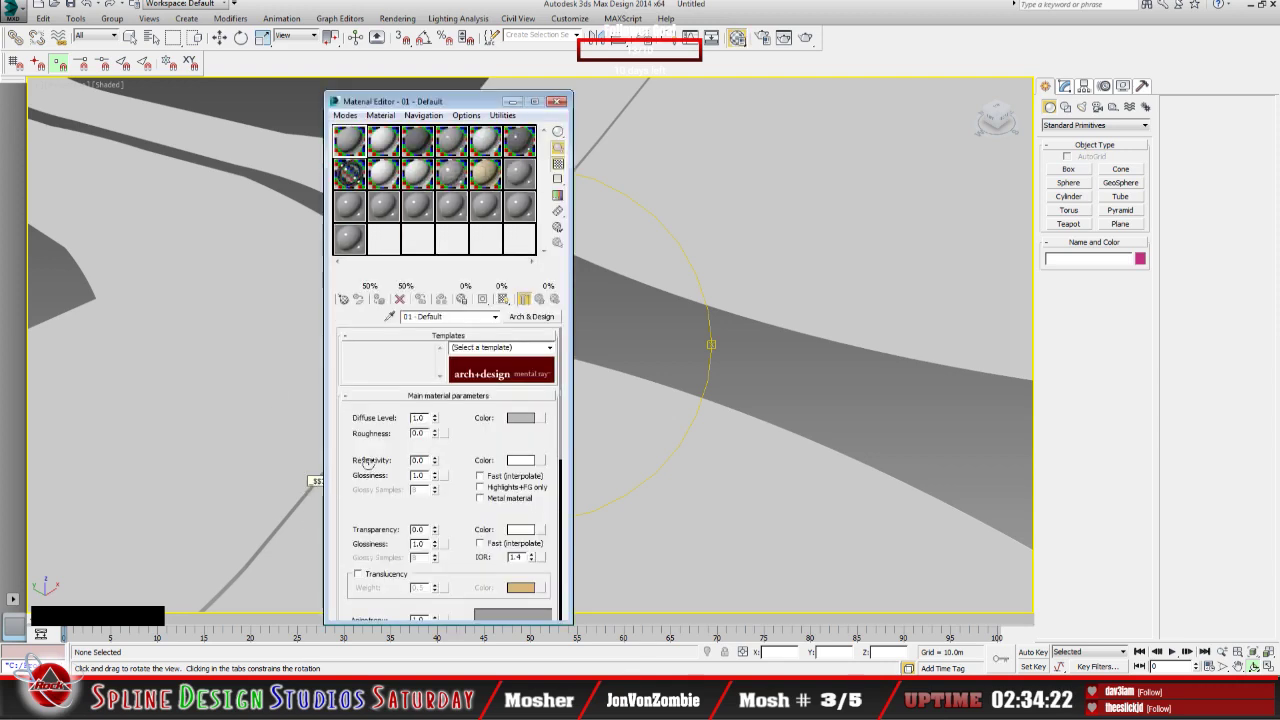
pyautogui.click(389, 317)
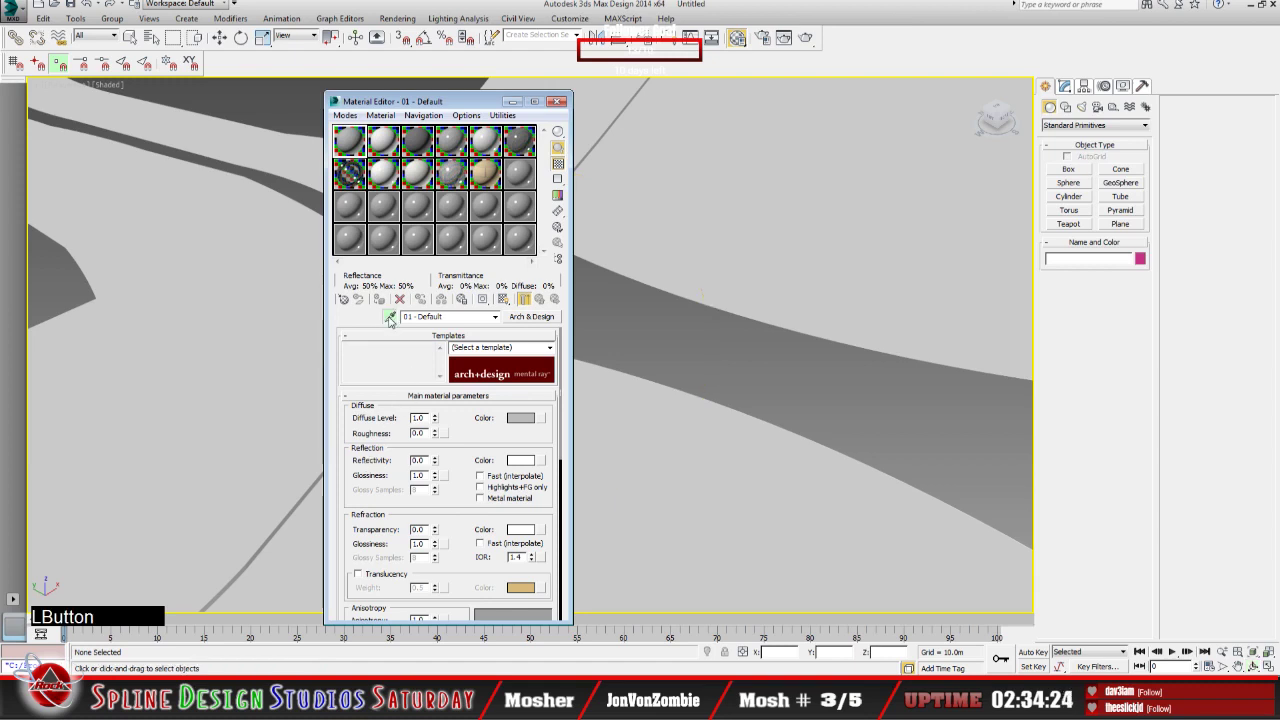
pyautogui.click(203, 320)
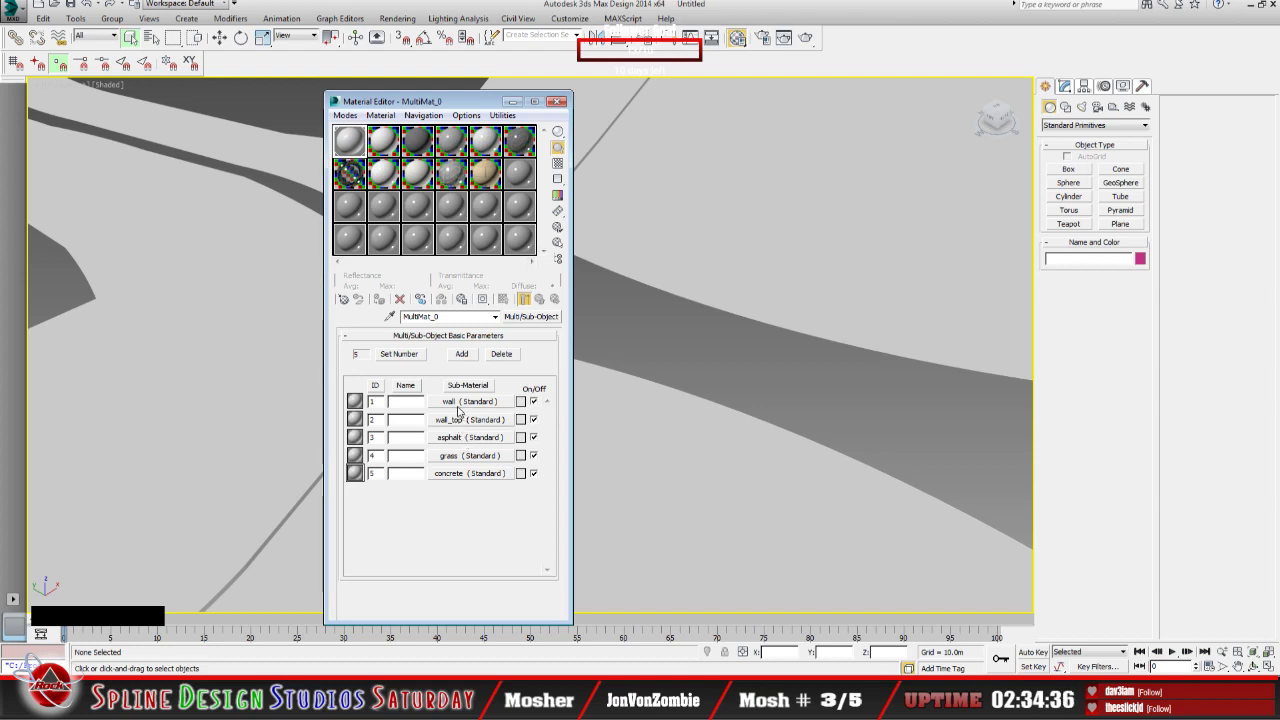
pyautogui.click(452, 437)
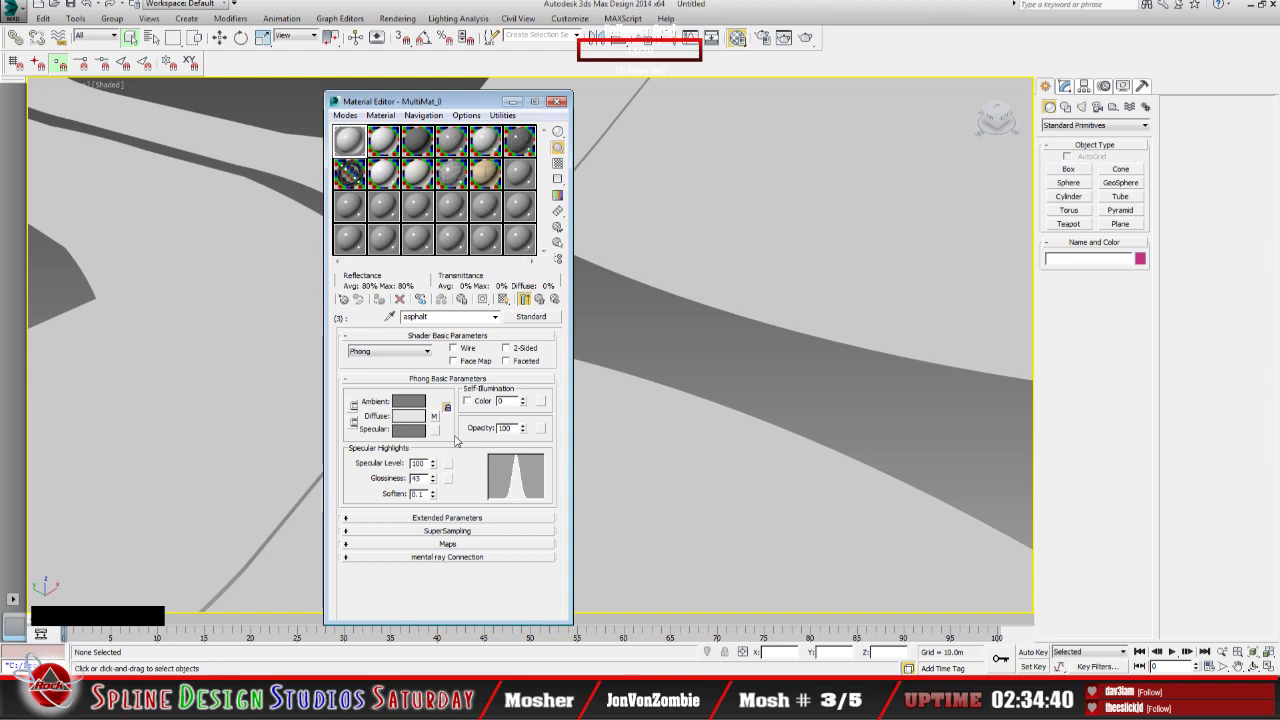
pyautogui.click(540, 299)
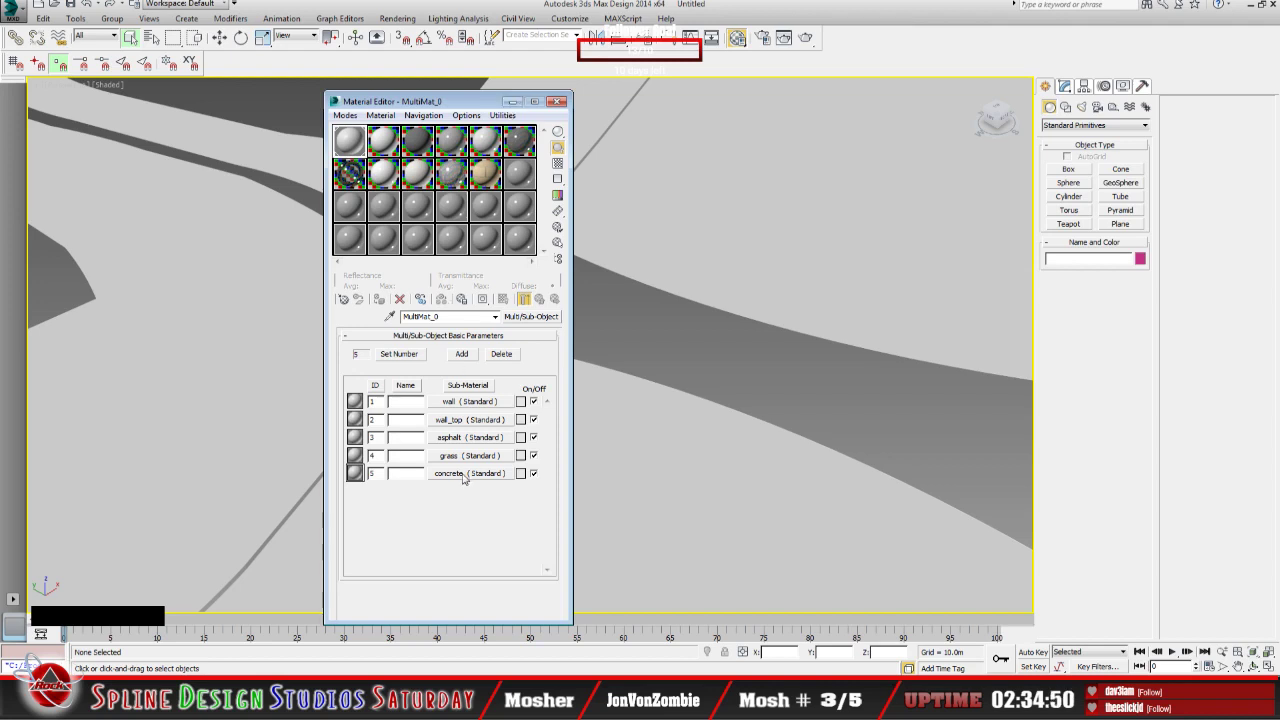
pyautogui.click(511, 101)
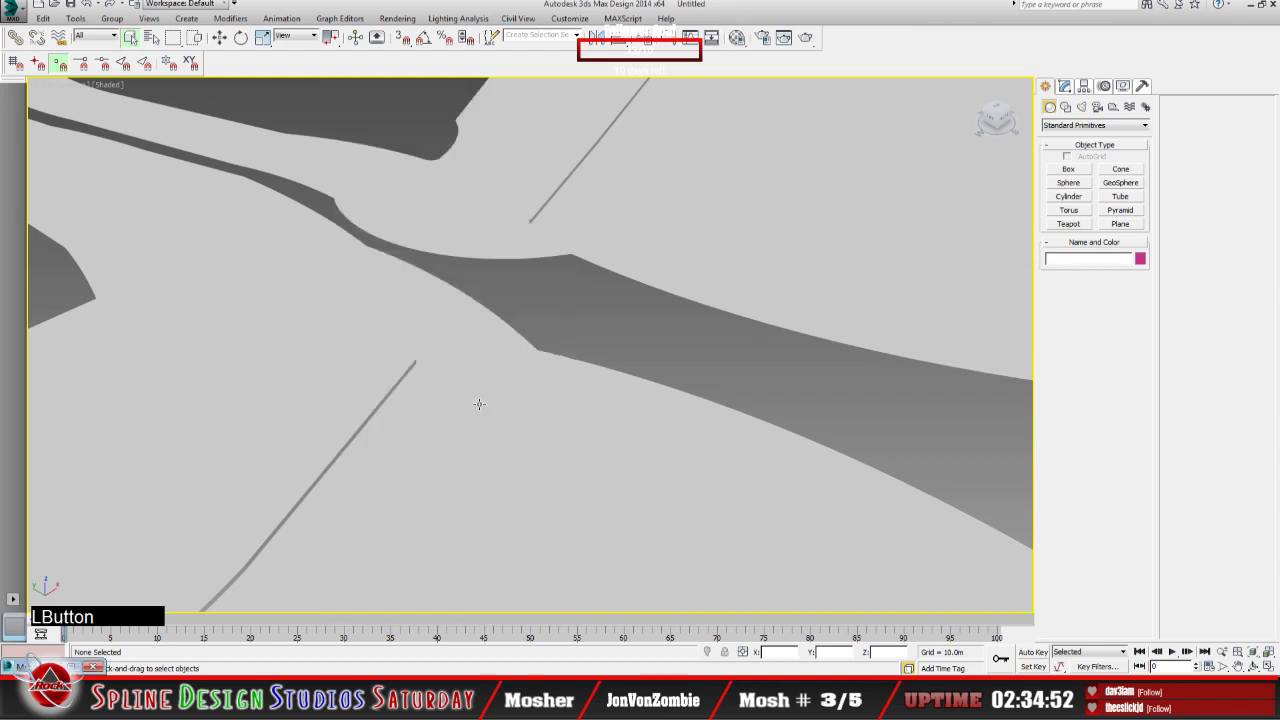
# Step: Select the track mesh for modifying and check which material ID belongs to the concrete sub-material
pyautogui.click(1064, 86)
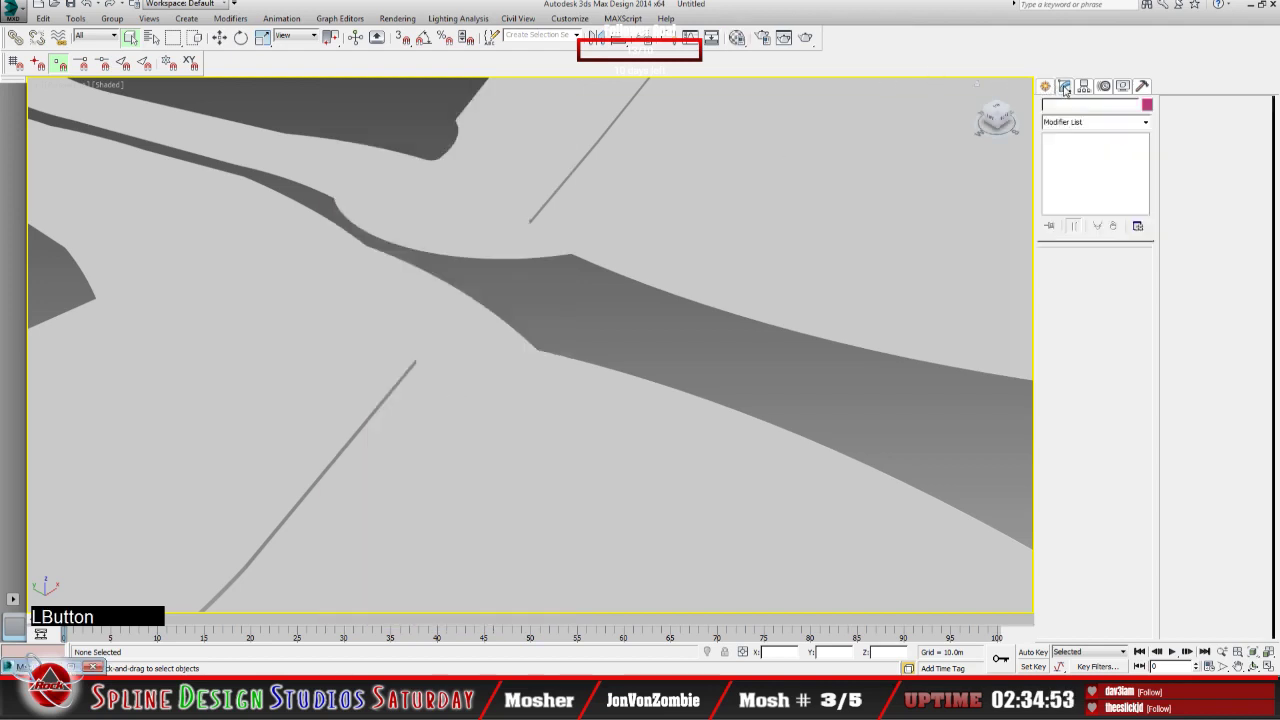
pyautogui.click(485, 351)
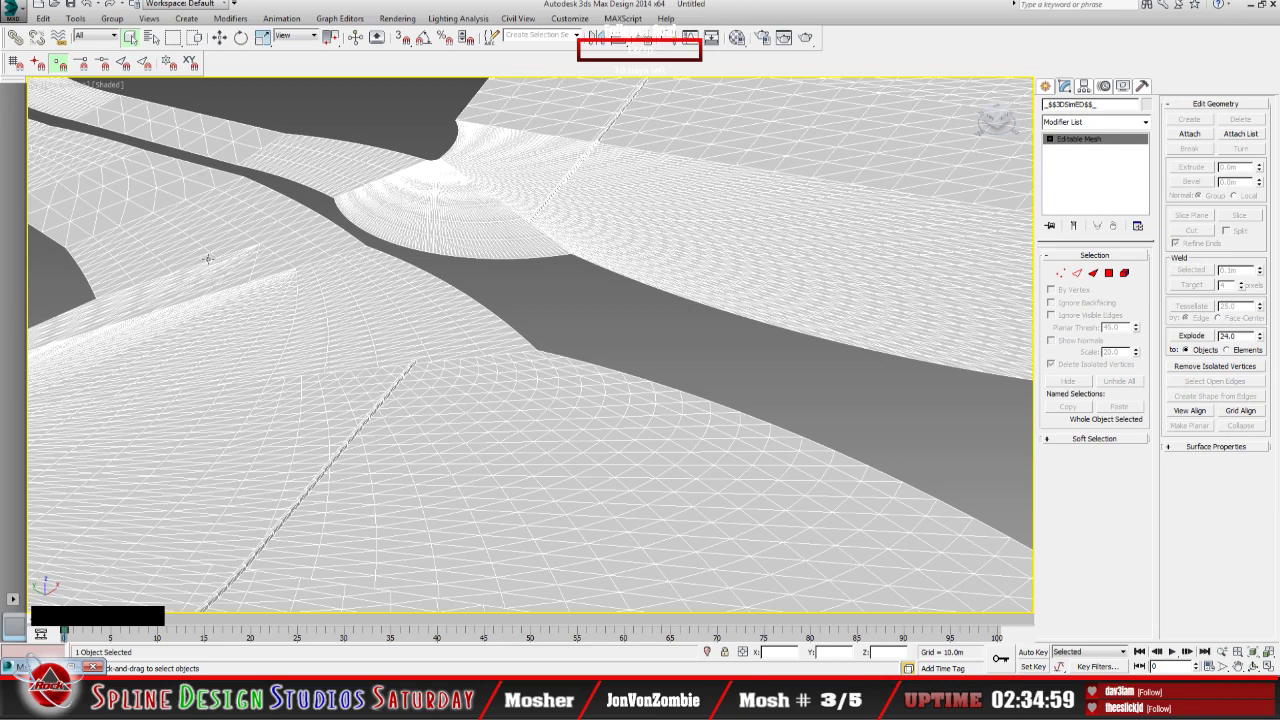
pyautogui.press('m')
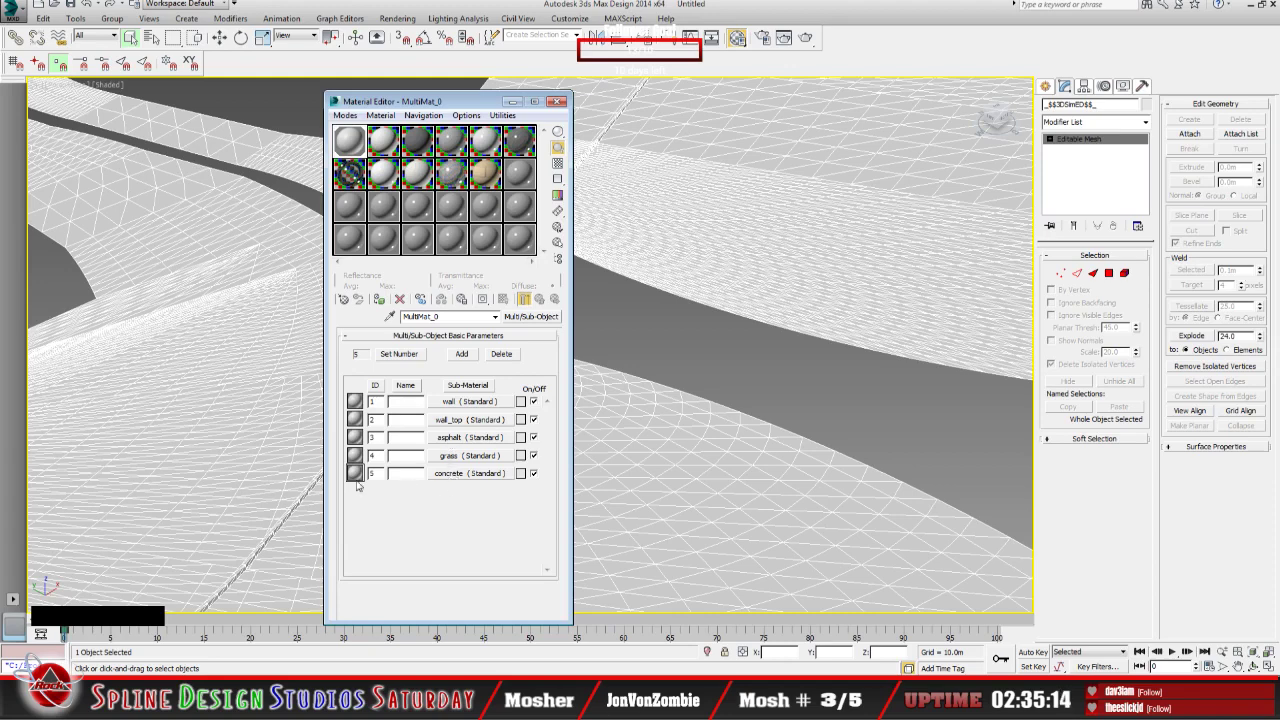
pyautogui.click(511, 101)
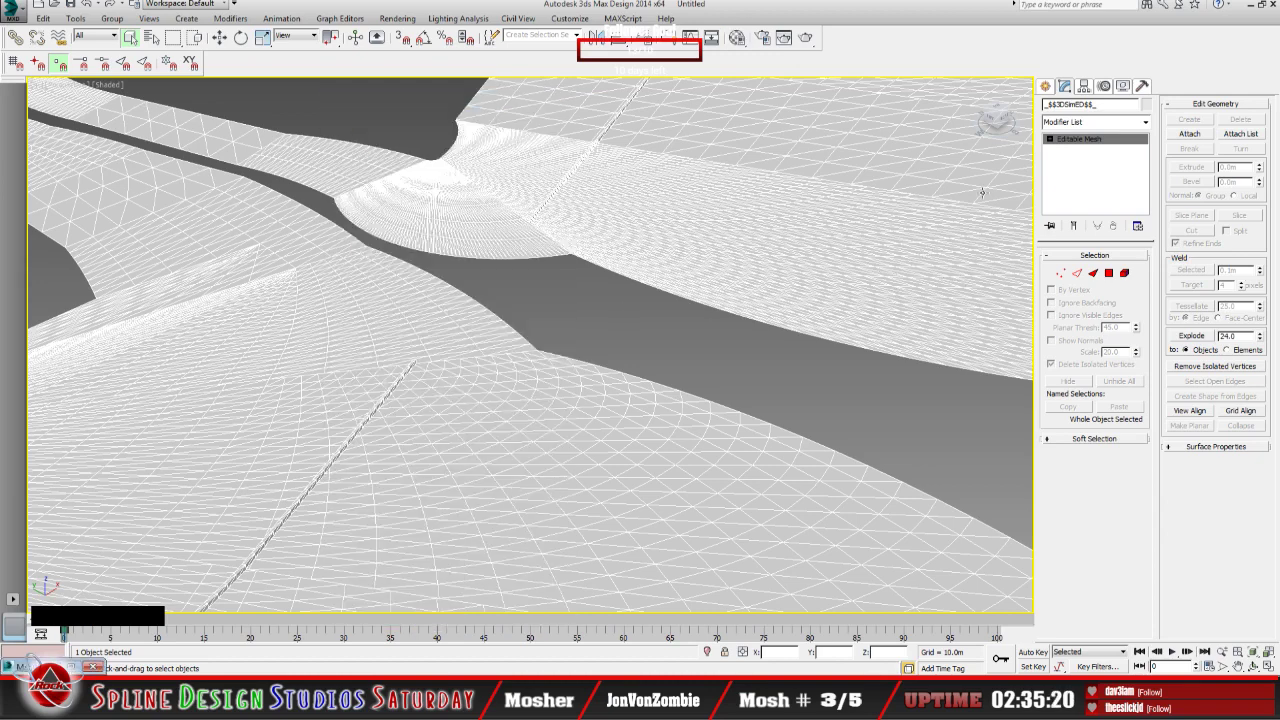
# Step: Select the track mesh's concrete polygons at Polygon level by material ID 5 and view where they lie on the track
pyautogui.click(1049, 139)
pyautogui.click(1077, 181)
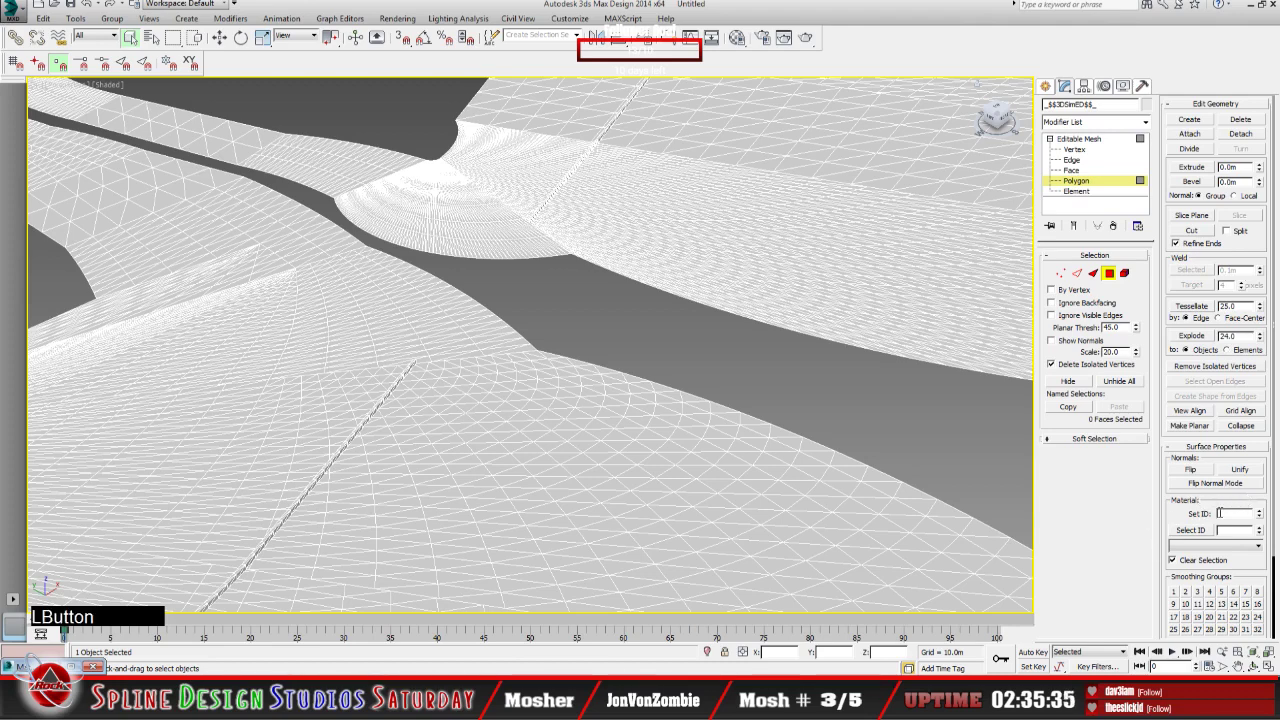
pyautogui.scroll(-2, 1214, 415)
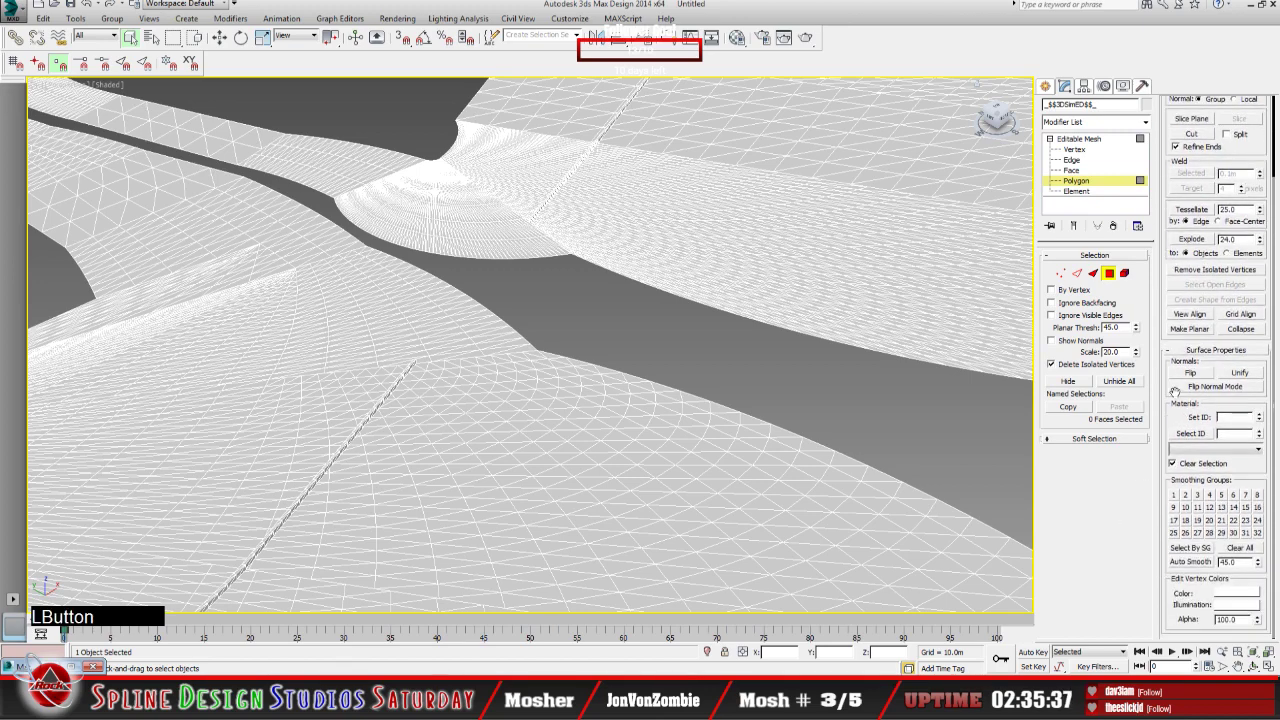
pyautogui.scroll(-3, 1195, 434)
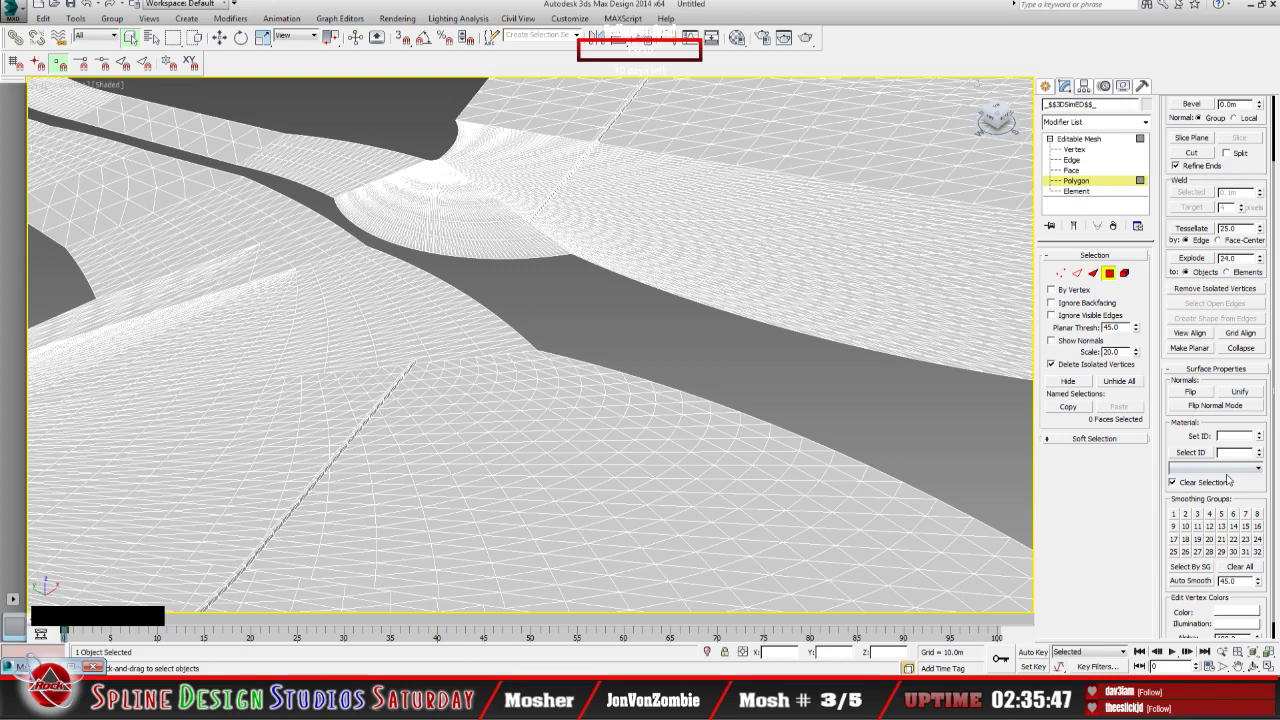
pyautogui.click(1258, 469)
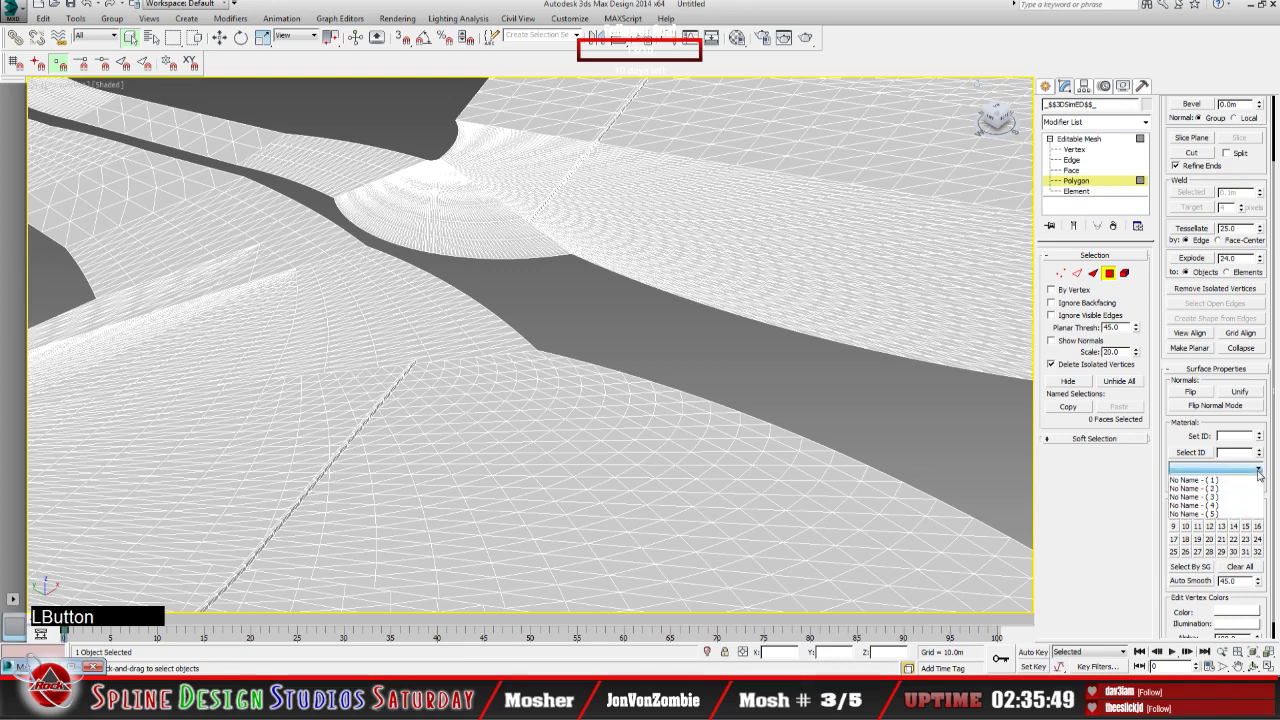
pyautogui.click(1226, 514)
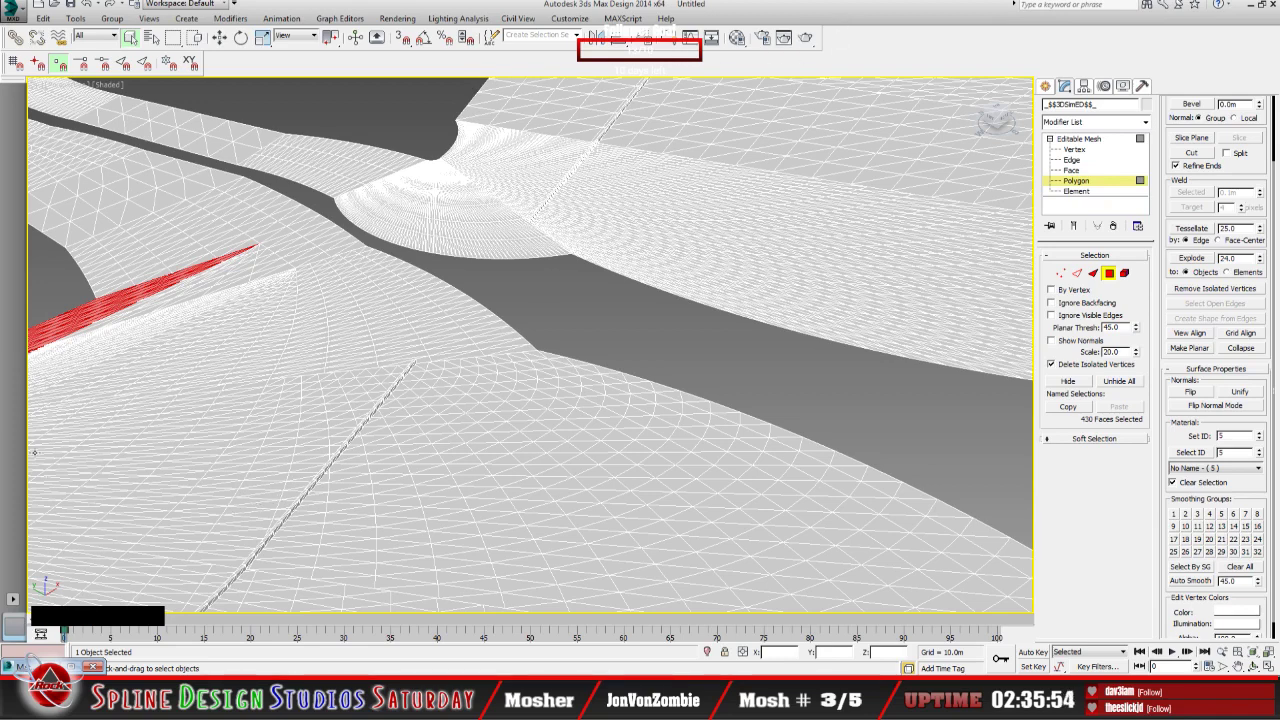
pyautogui.press('c')
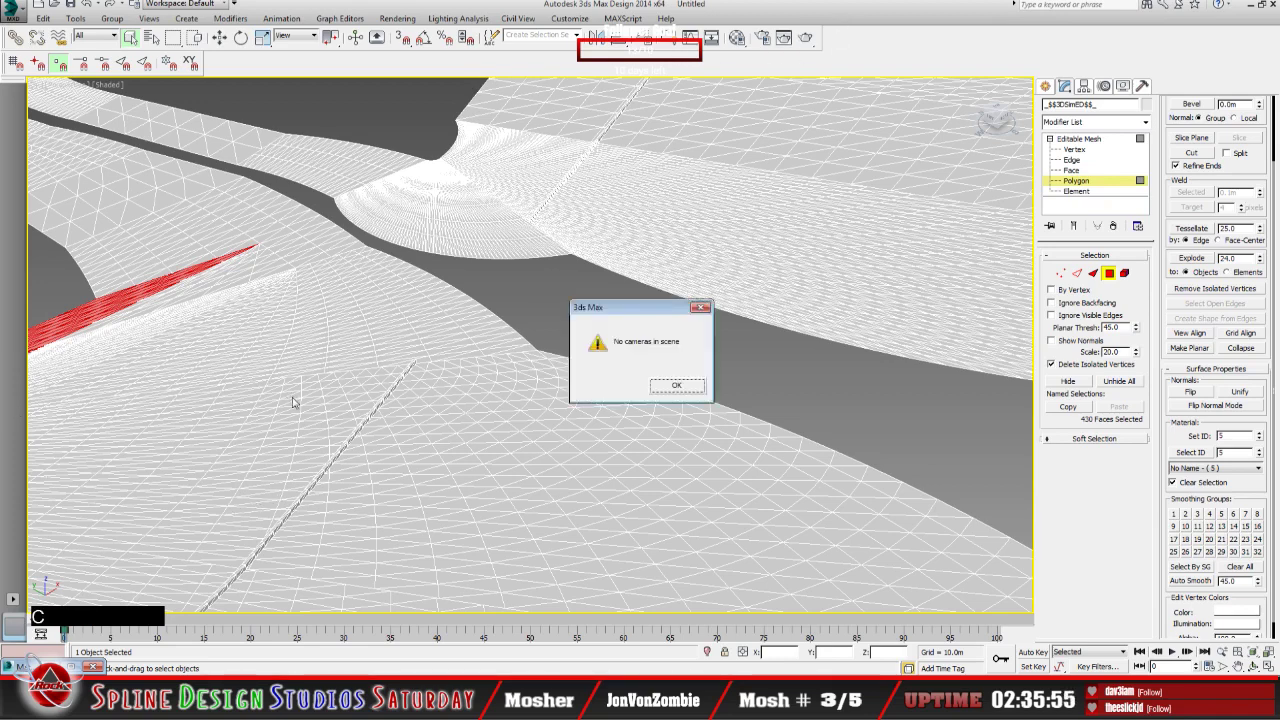
pyautogui.click(677, 387)
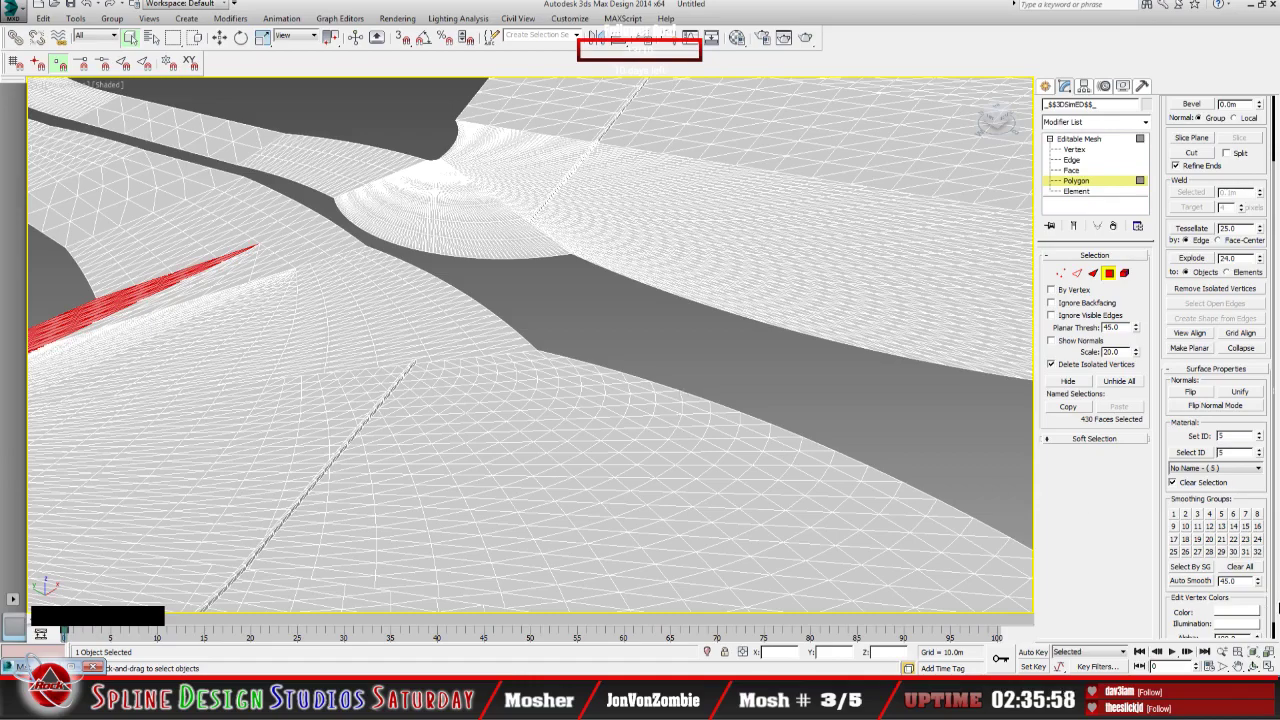
pyautogui.click(1254, 666)
pyautogui.moveTo(590, 449); pyautogui.dragTo(308, 475)
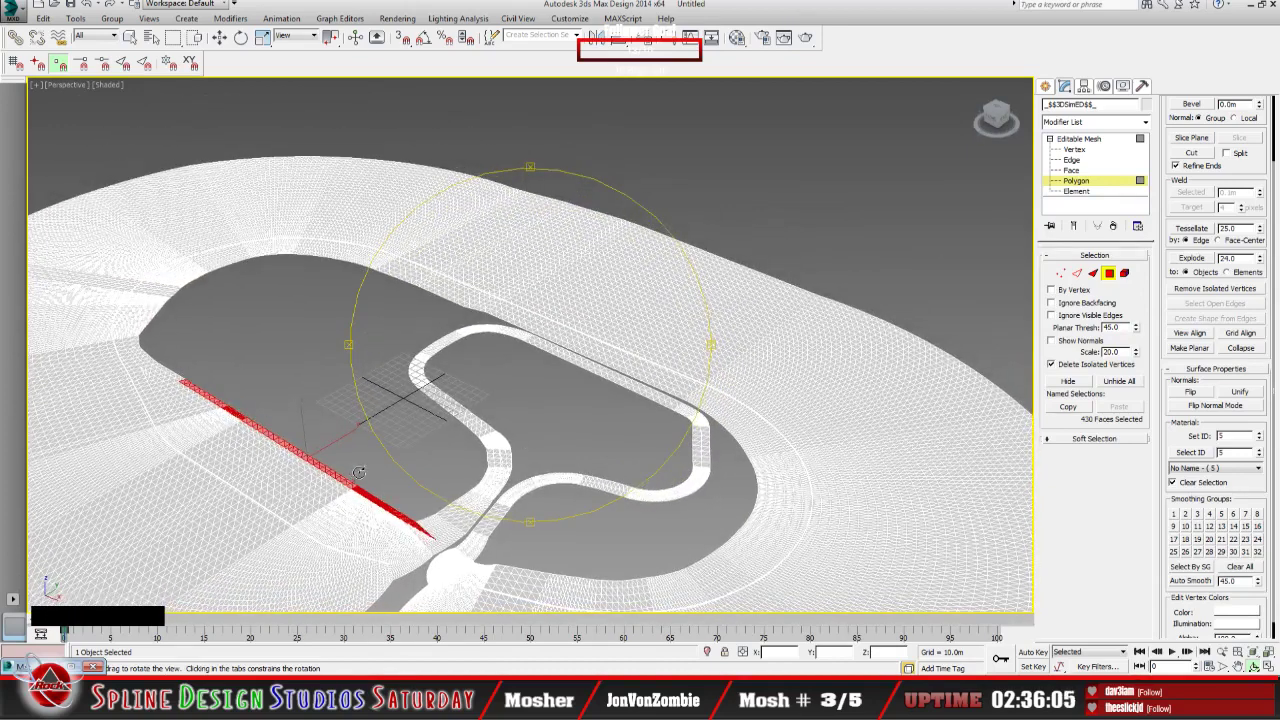
# Step: Detach the selected concrete polygons from the track mesh as a separate object
pyautogui.moveTo(495, 438); pyautogui.dragTo(501, 438)
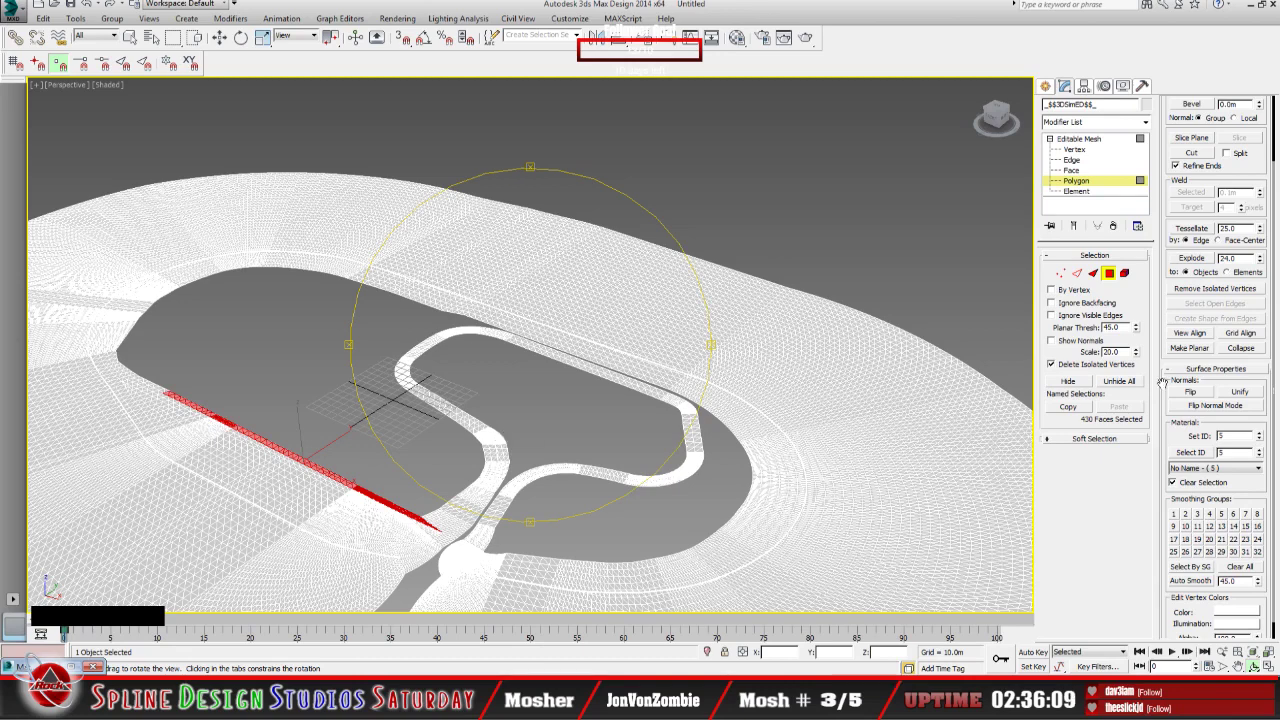
pyautogui.moveTo(1259, 157); pyautogui.dragTo(1276, 400)
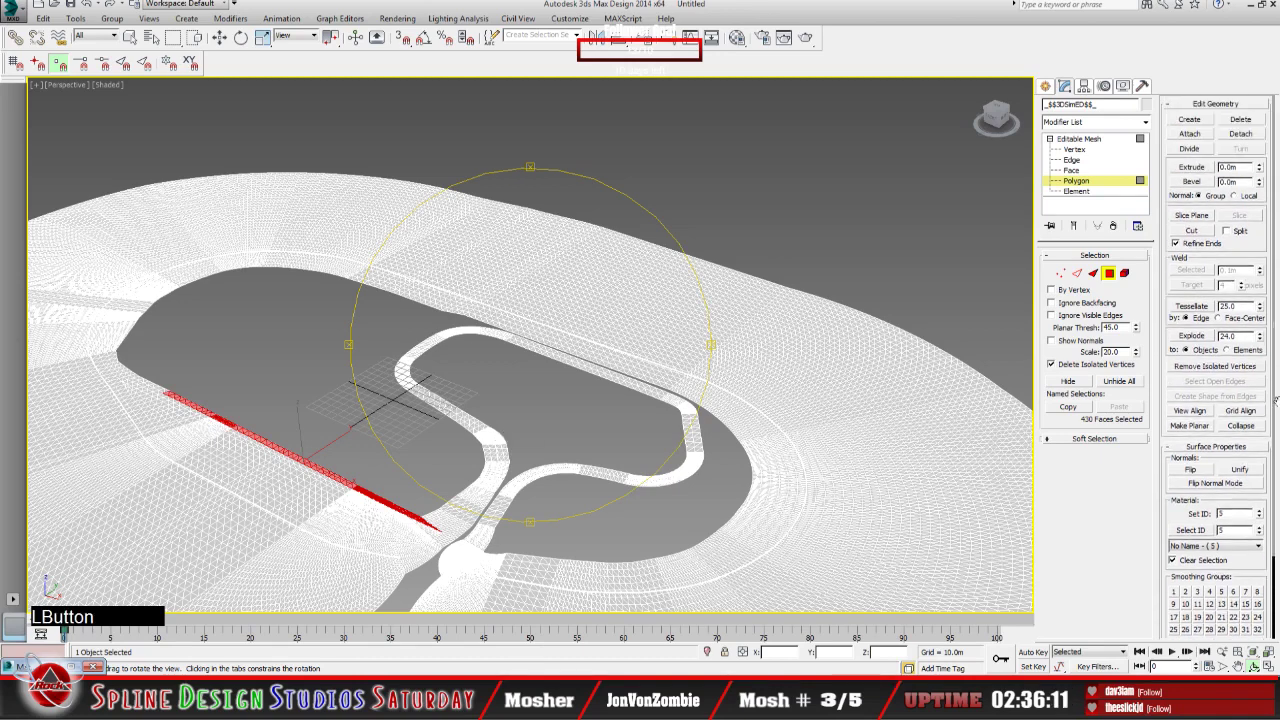
pyautogui.click(1240, 134)
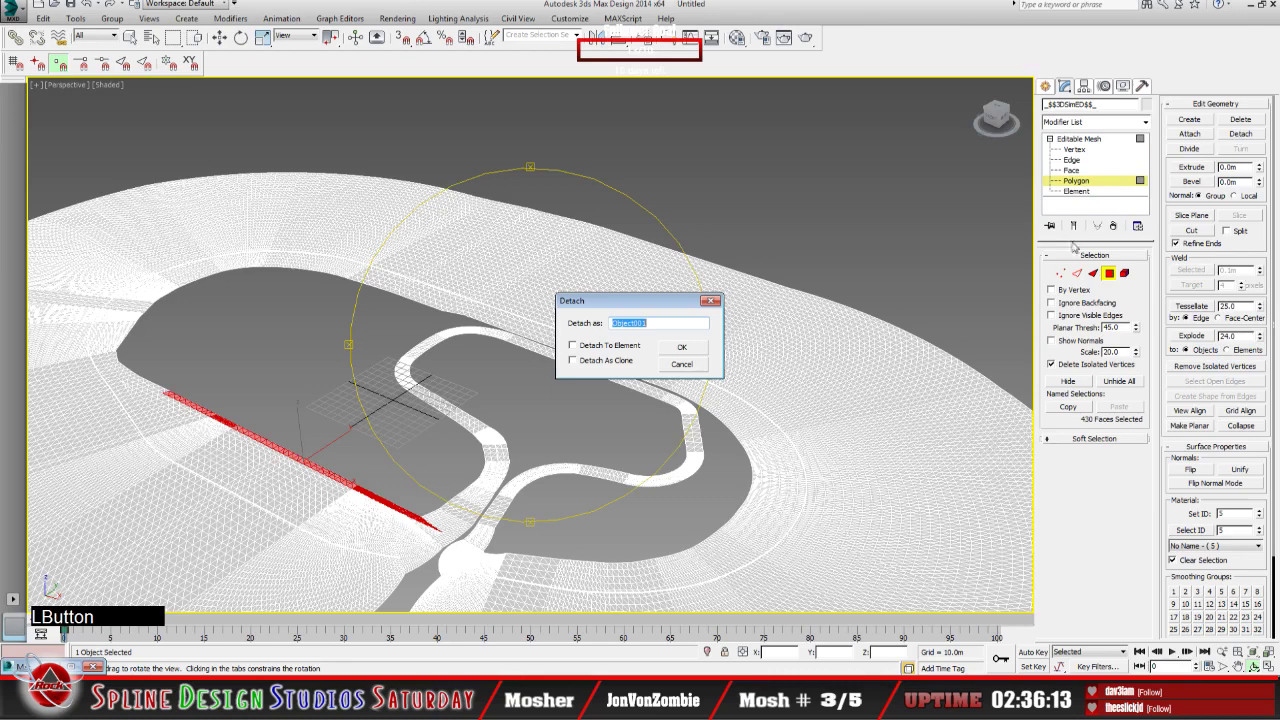
pyautogui.click(682, 347)
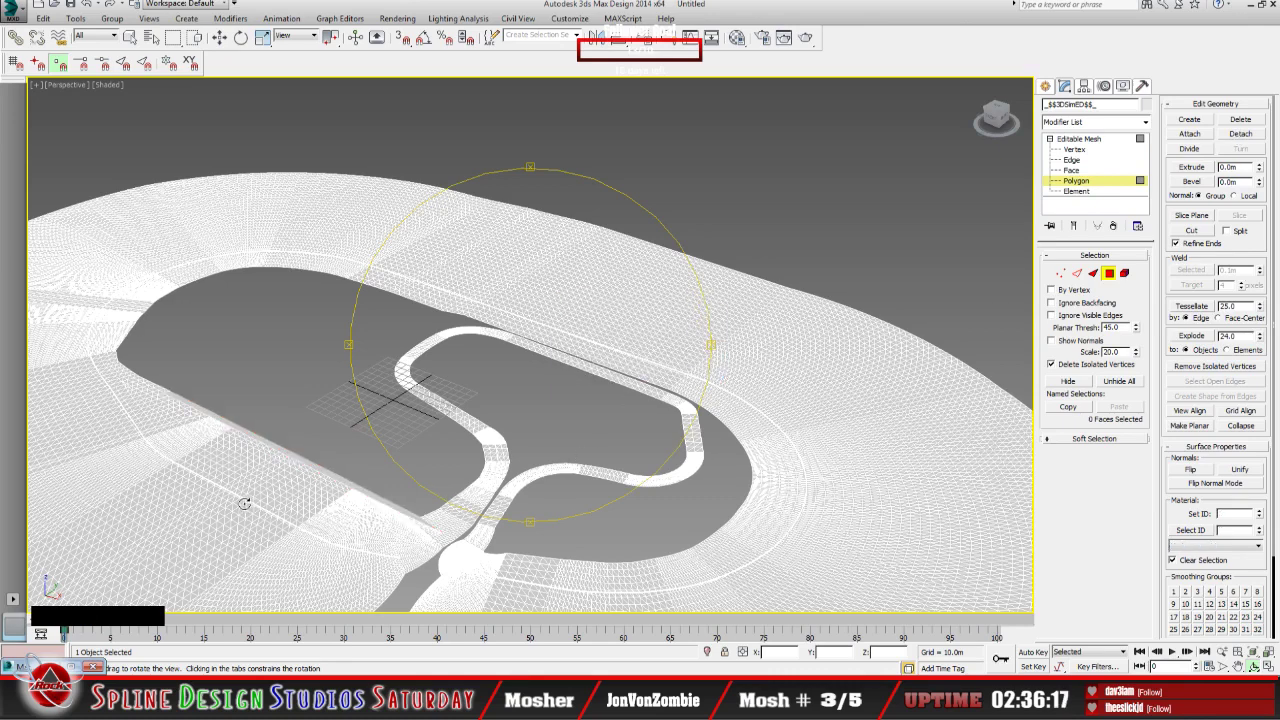
# Step: Select the detached concrete strip, Object001, by name from the scene's object list
pyautogui.click(150, 37)
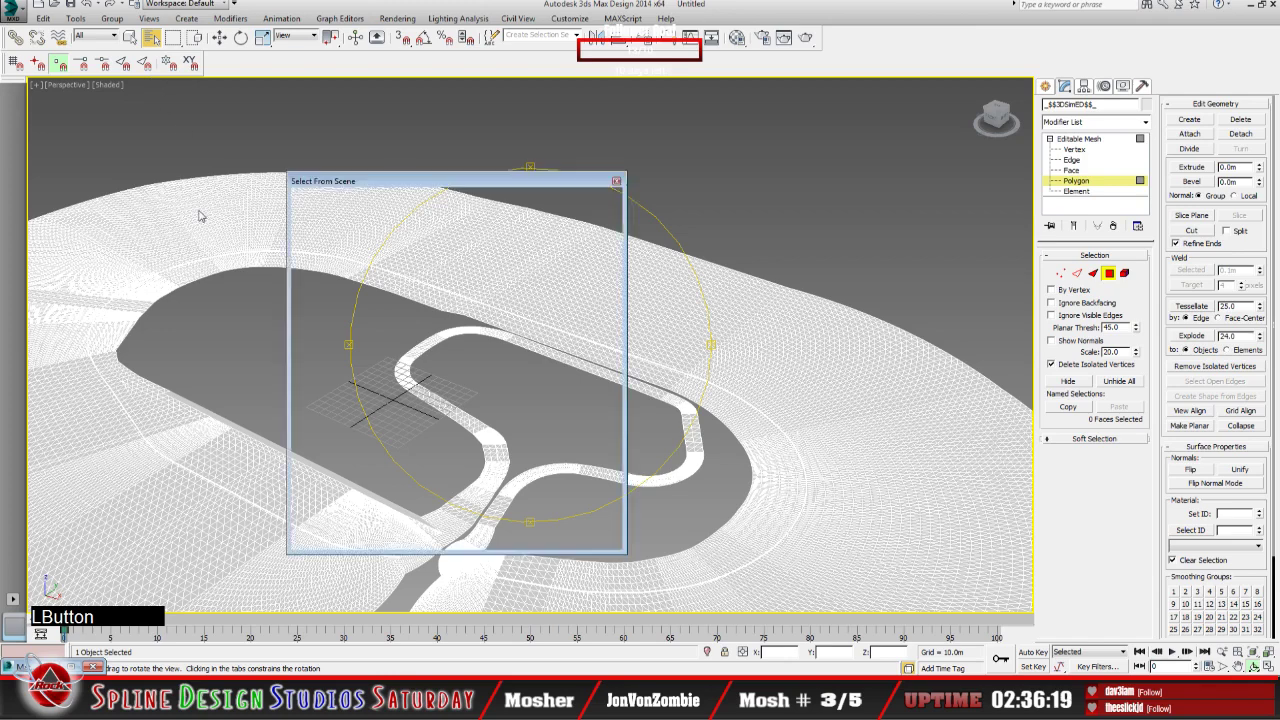
pyautogui.press('h')
pyautogui.click(320, 270)
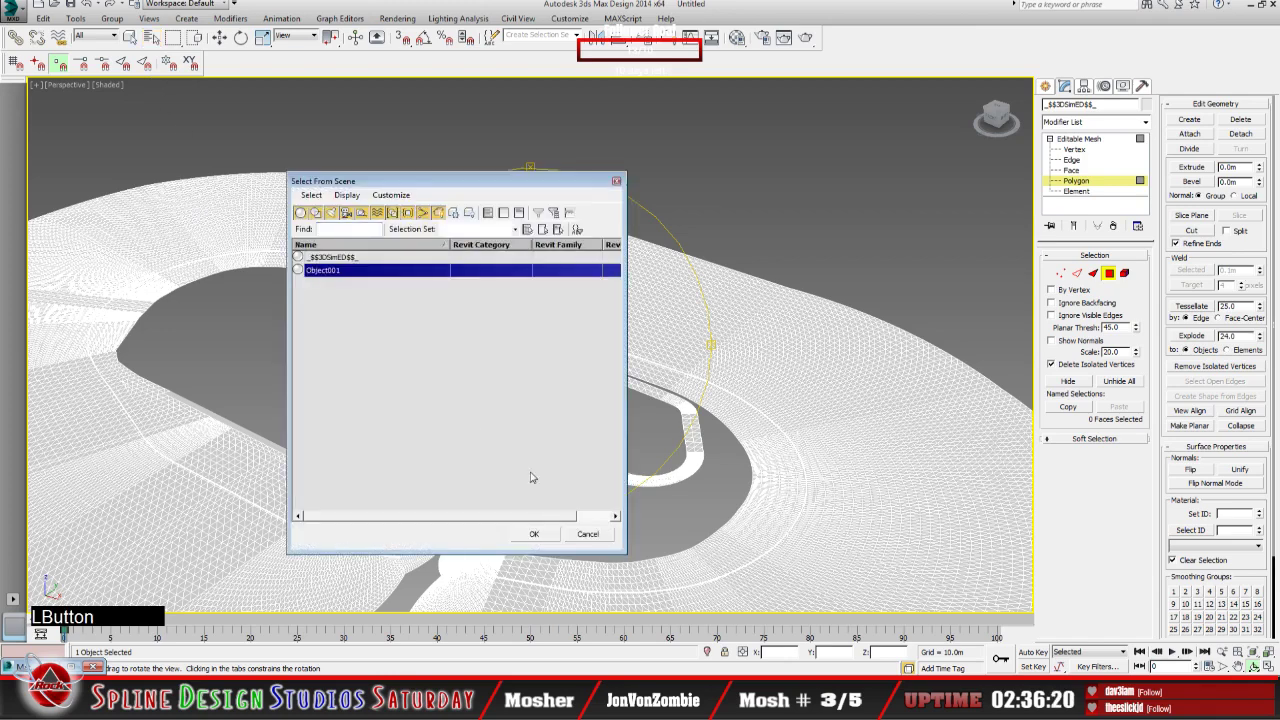
pyautogui.click(534, 534)
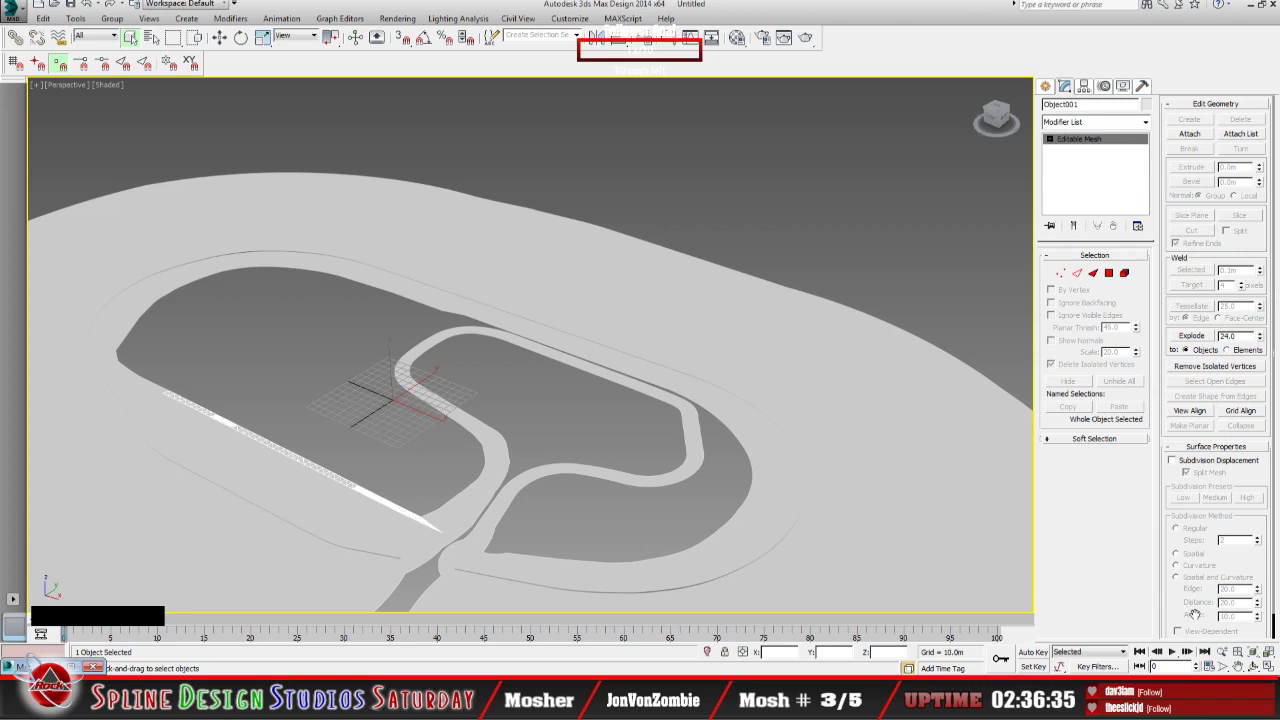
# Step: Examine the detached strip's triangle density at its tapered end, where the infield road meets the oval
pyautogui.click(1256, 666)
pyautogui.moveTo(487, 484); pyautogui.dragTo(599, 494)
pyautogui.moveTo(308, 390); pyautogui.dragTo(335, 390)
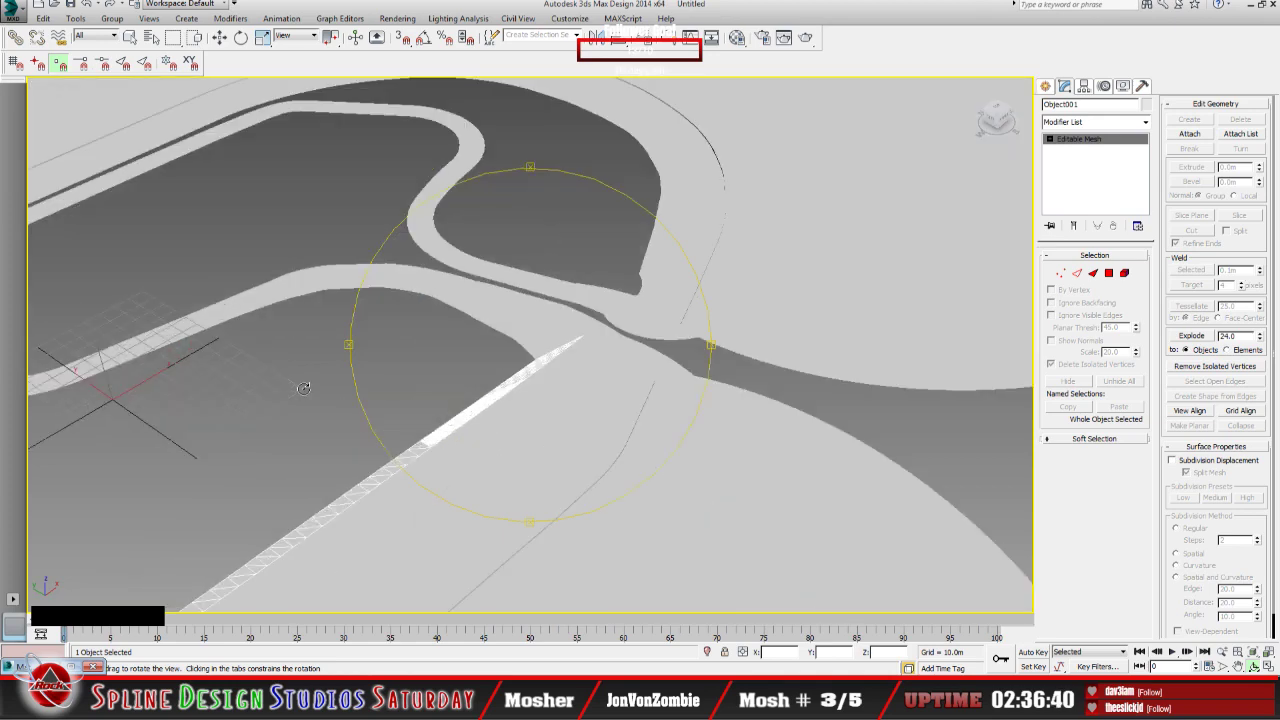
pyautogui.moveTo(510, 402); pyautogui.dragTo(510, 428)
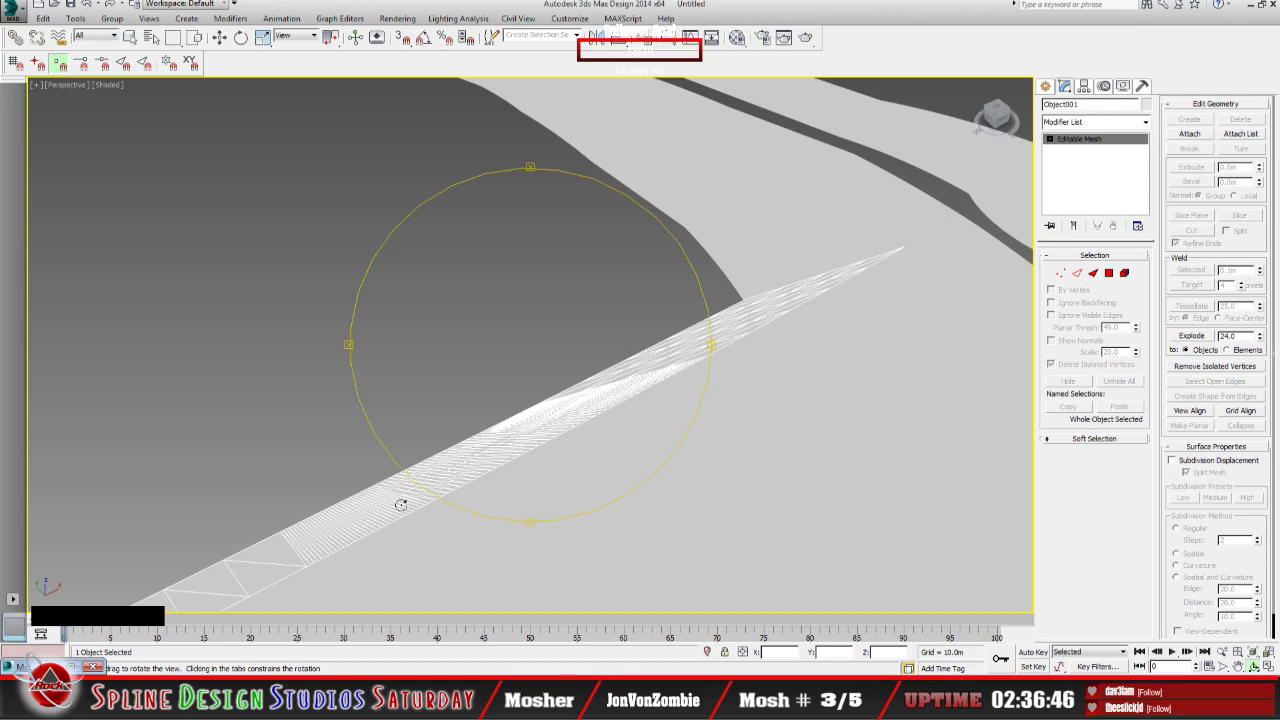
pyautogui.moveTo(505, 450); pyautogui.dragTo(459, 462)
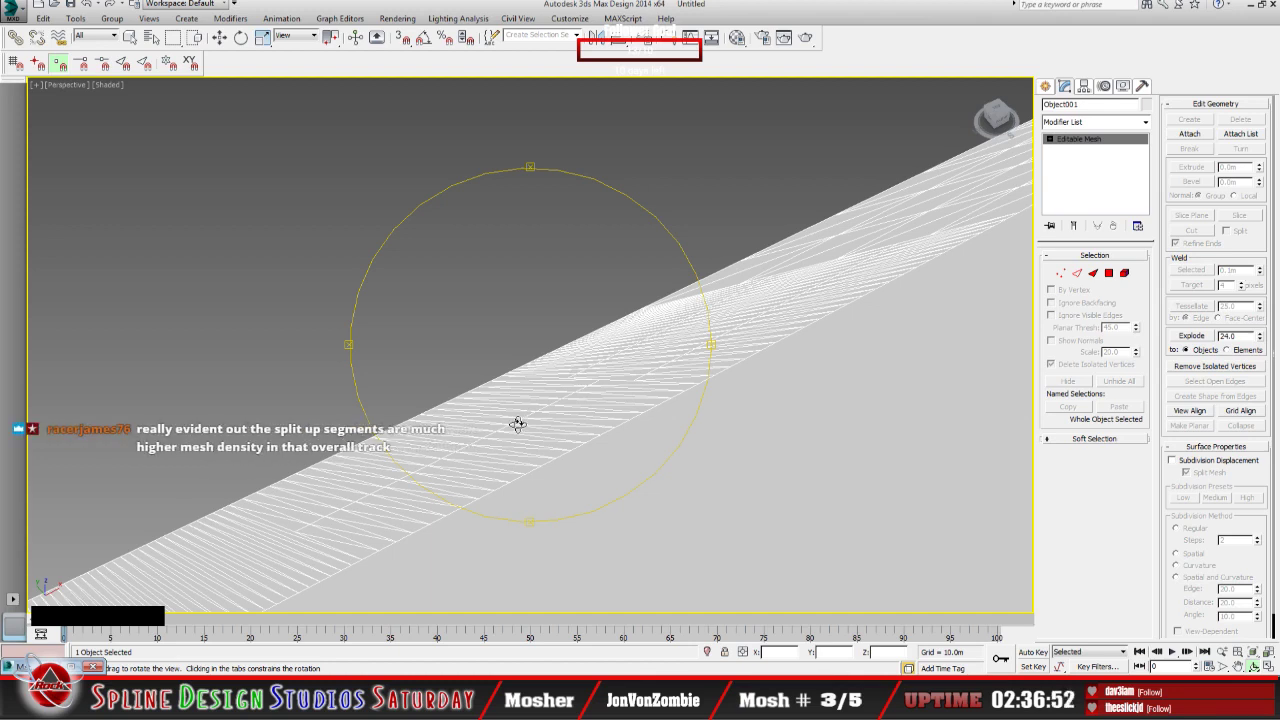
pyautogui.moveTo(517, 424); pyautogui.dragTo(518, 424)
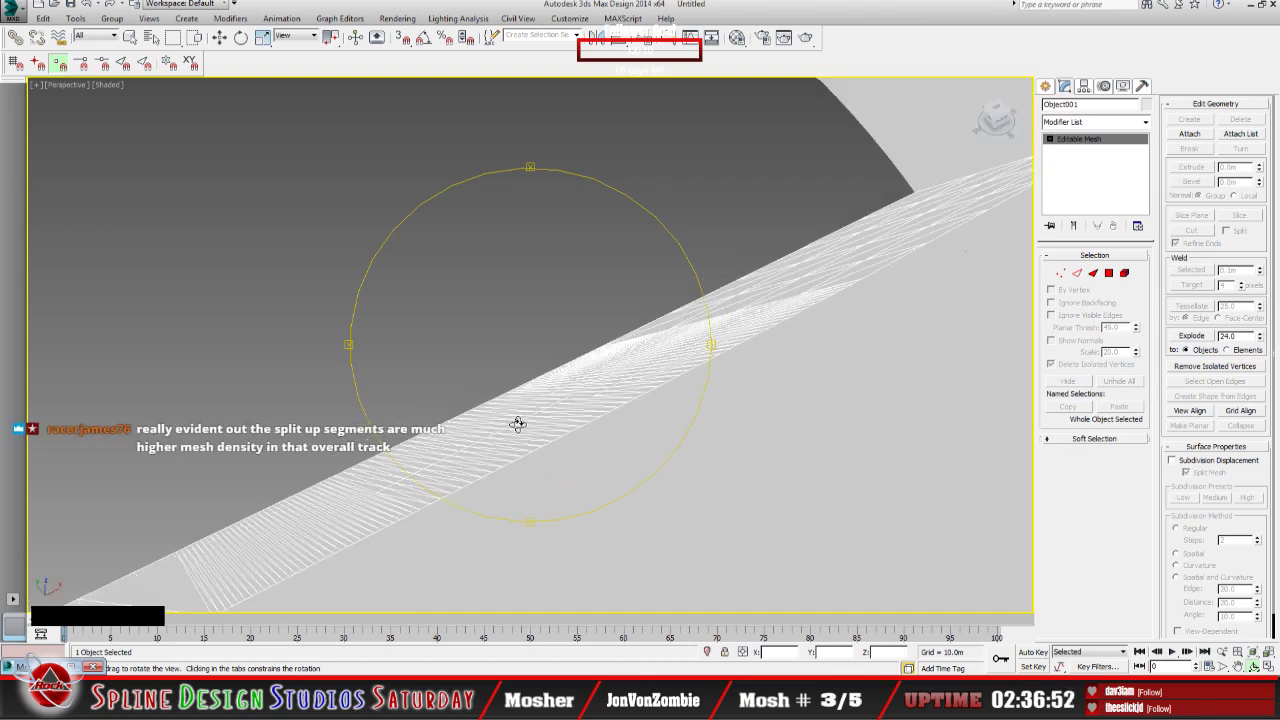
pyautogui.click(611, 413)
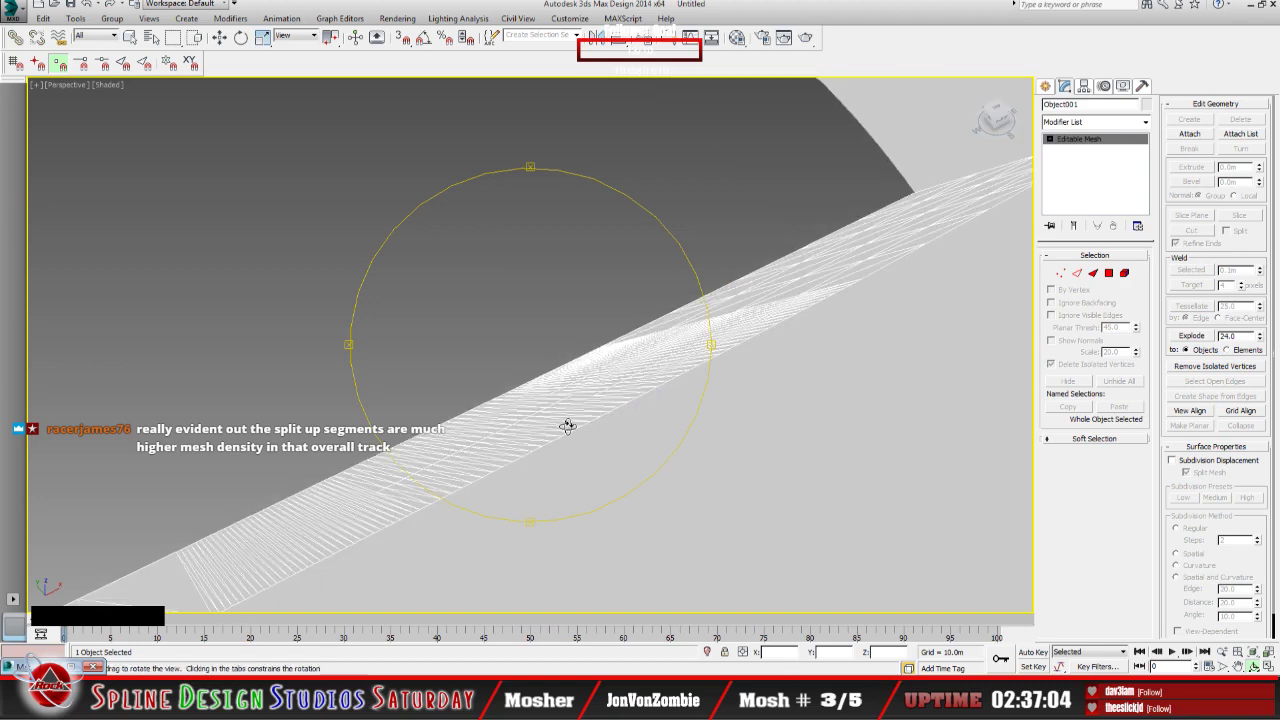
pyautogui.moveTo(569, 426); pyautogui.dragTo(563, 448)
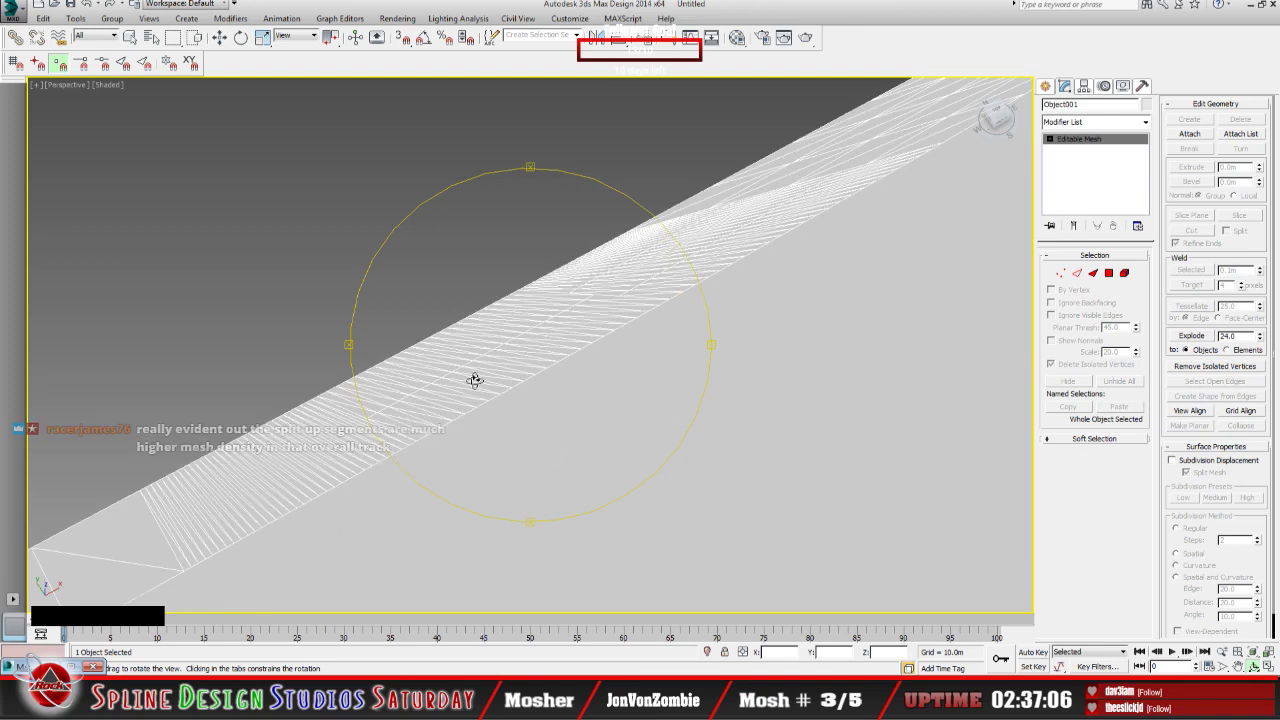
pyautogui.moveTo(634, 294); pyautogui.dragTo(539, 378)
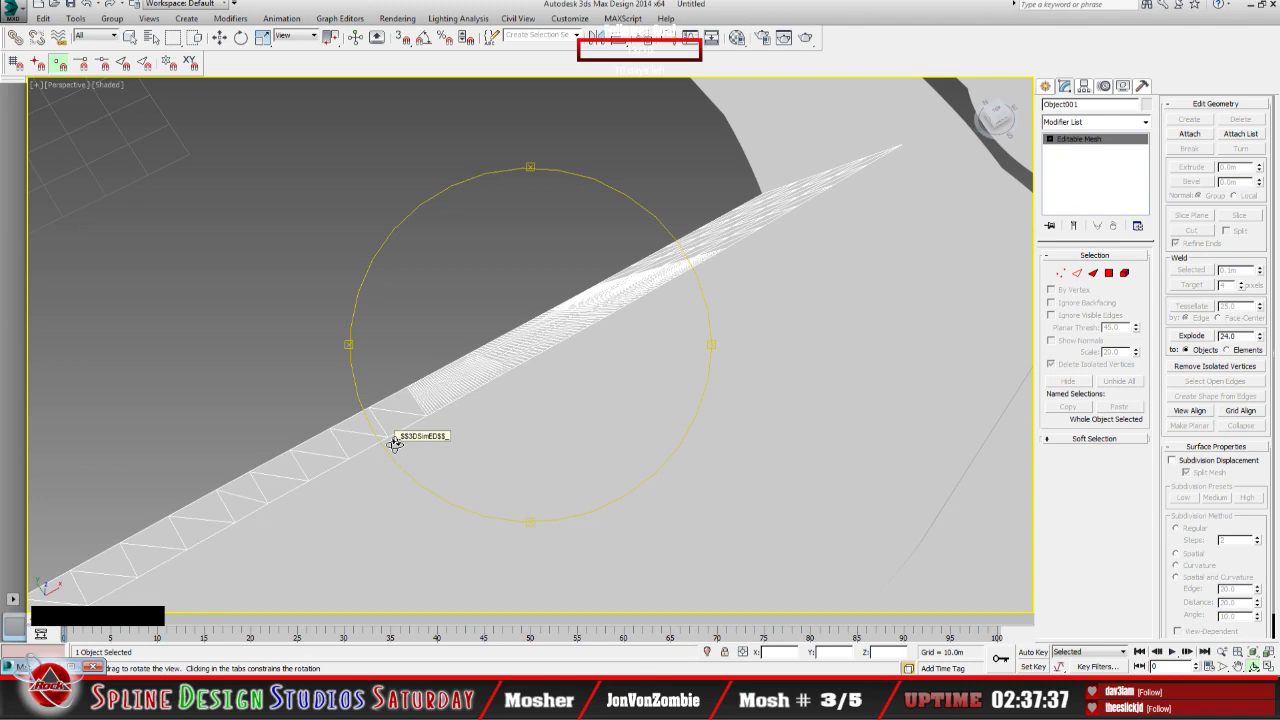
pyautogui.moveTo(503, 414); pyautogui.dragTo(443, 423)
pyautogui.moveTo(480, 423); pyautogui.dragTo(652, 230, button='middle')
pyautogui.moveTo(651, 249); pyautogui.dragTo(543, 326)
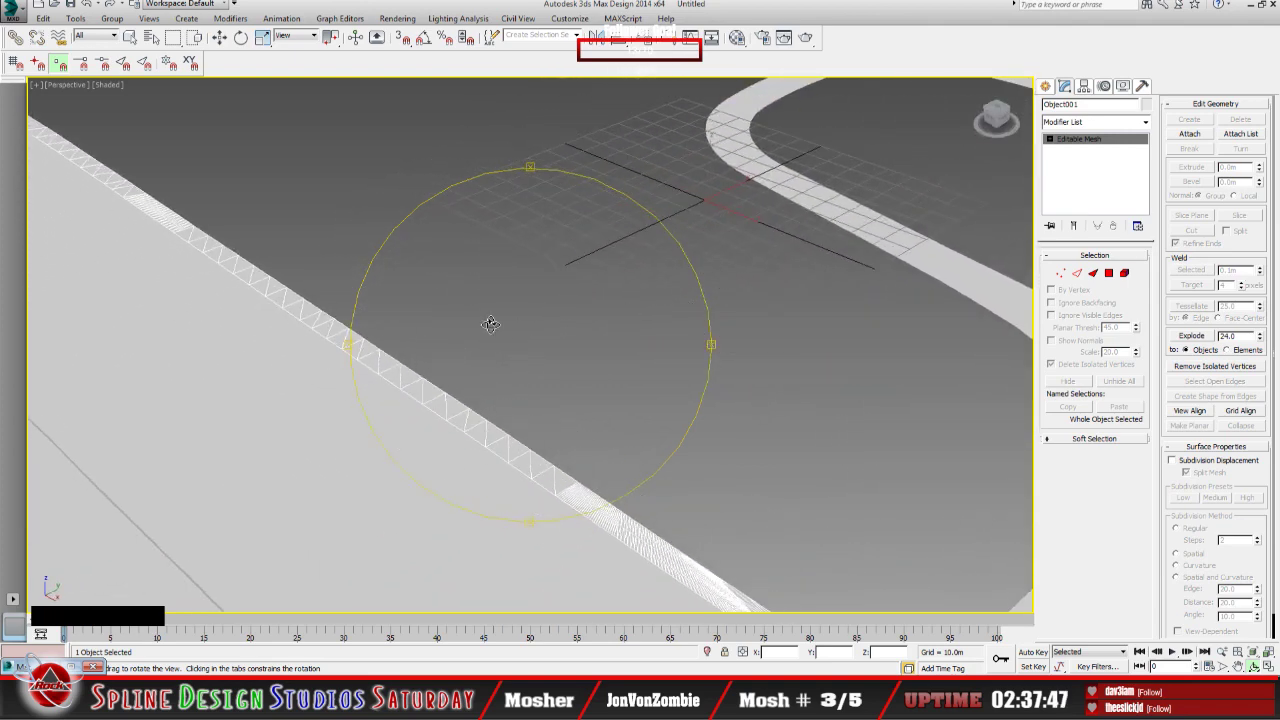
# Step: Examine the short dense section near the concrete strip's other end and compare it with the coarser triangles along its length
pyautogui.moveTo(489, 323); pyautogui.dragTo(568, 405, button='middle')
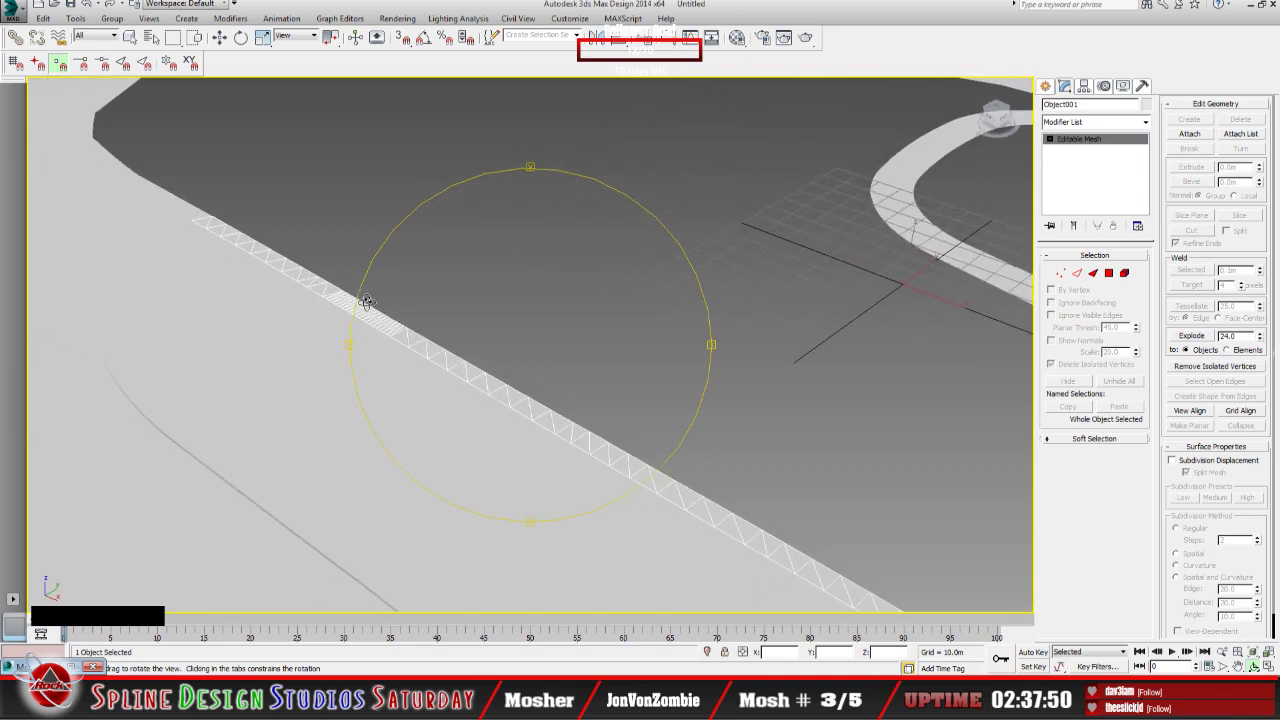
pyautogui.scroll(4, 366, 297)
pyautogui.scroll(1, 400, 370)
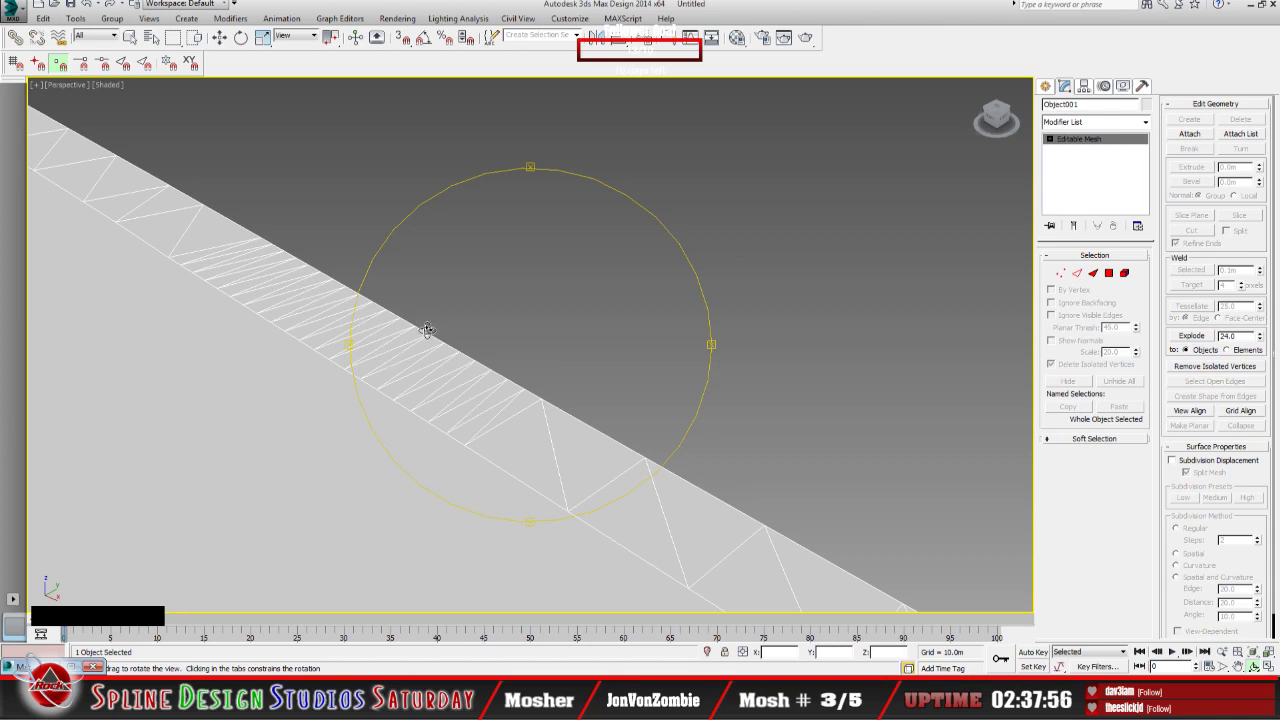
pyautogui.scroll(-4, 428, 340)
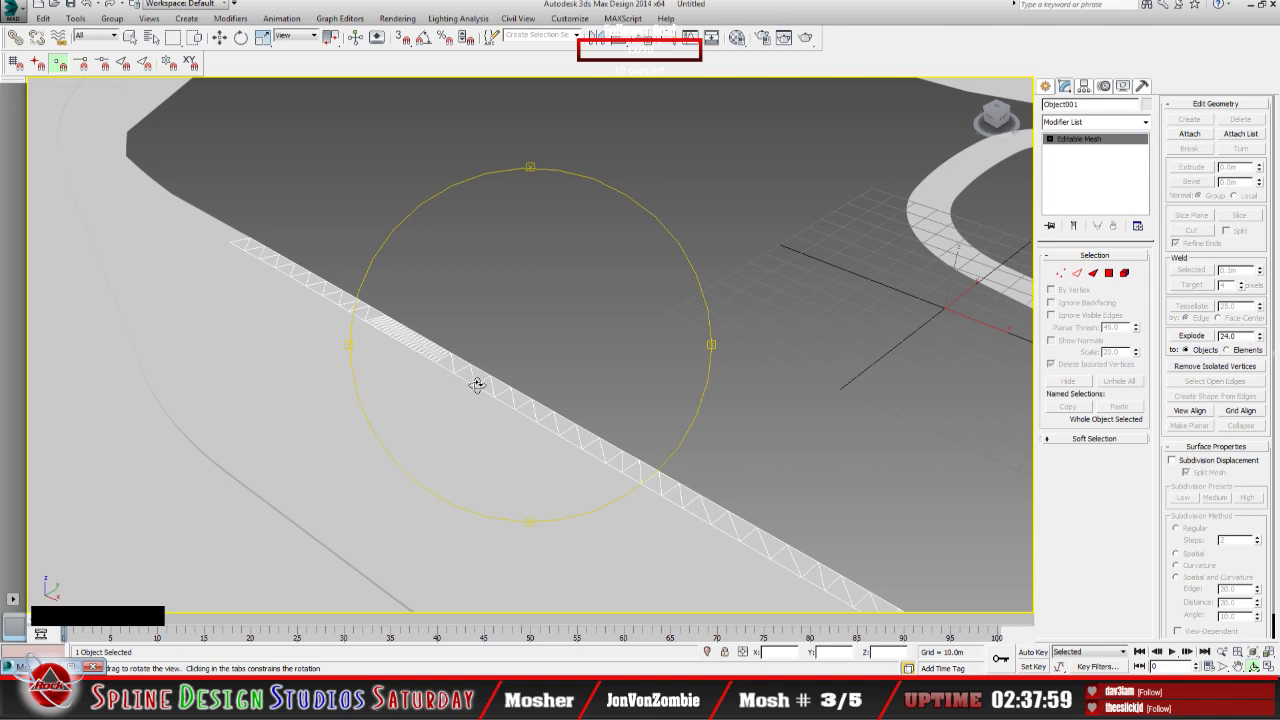
pyautogui.keyDown('alt'); pyautogui.moveTo(477, 385); pyautogui.dragTo(396, 340, button='middle'); pyautogui.keyUp('alt')
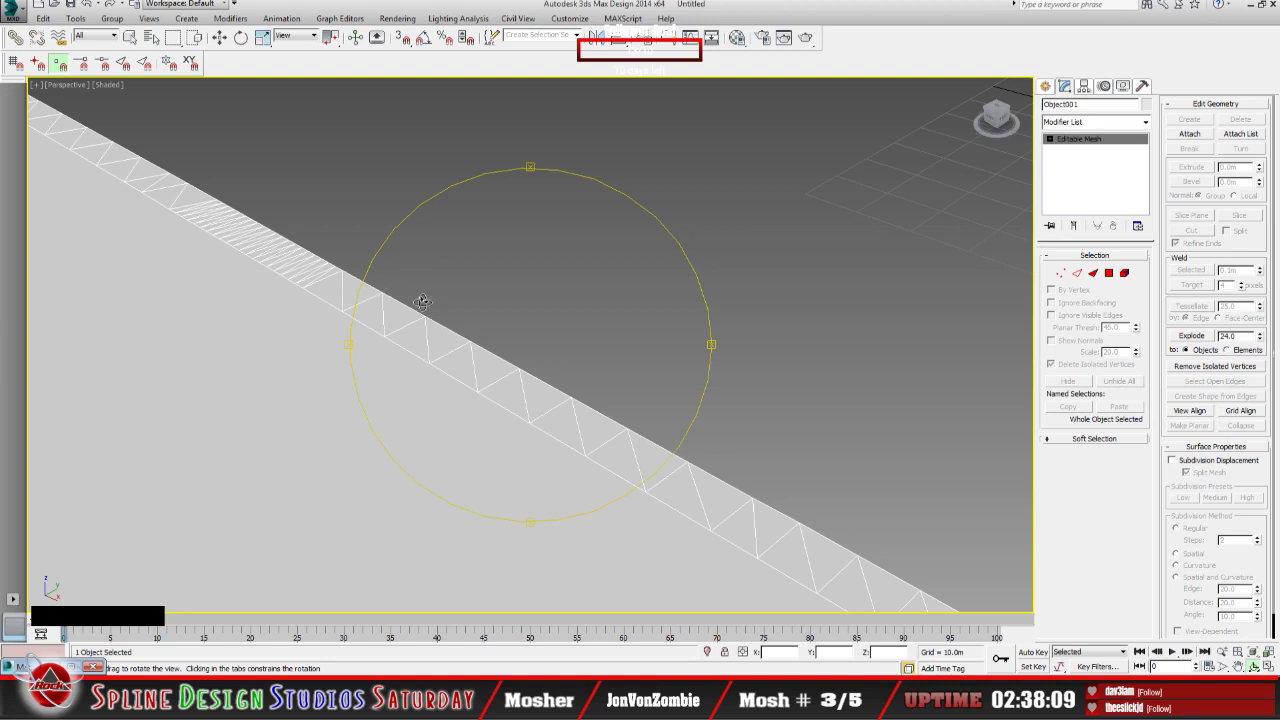
pyautogui.moveTo(420, 302); pyautogui.dragTo(417, 312)
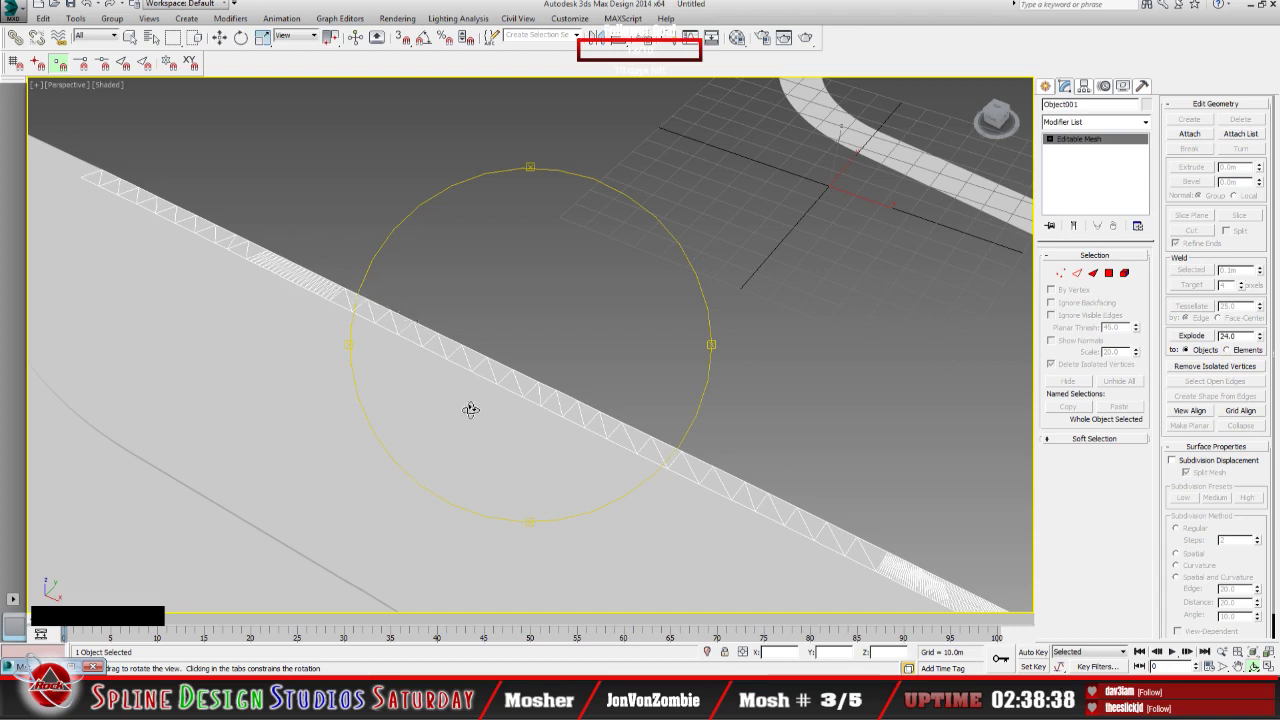
pyautogui.scroll(-2, 525, 430)
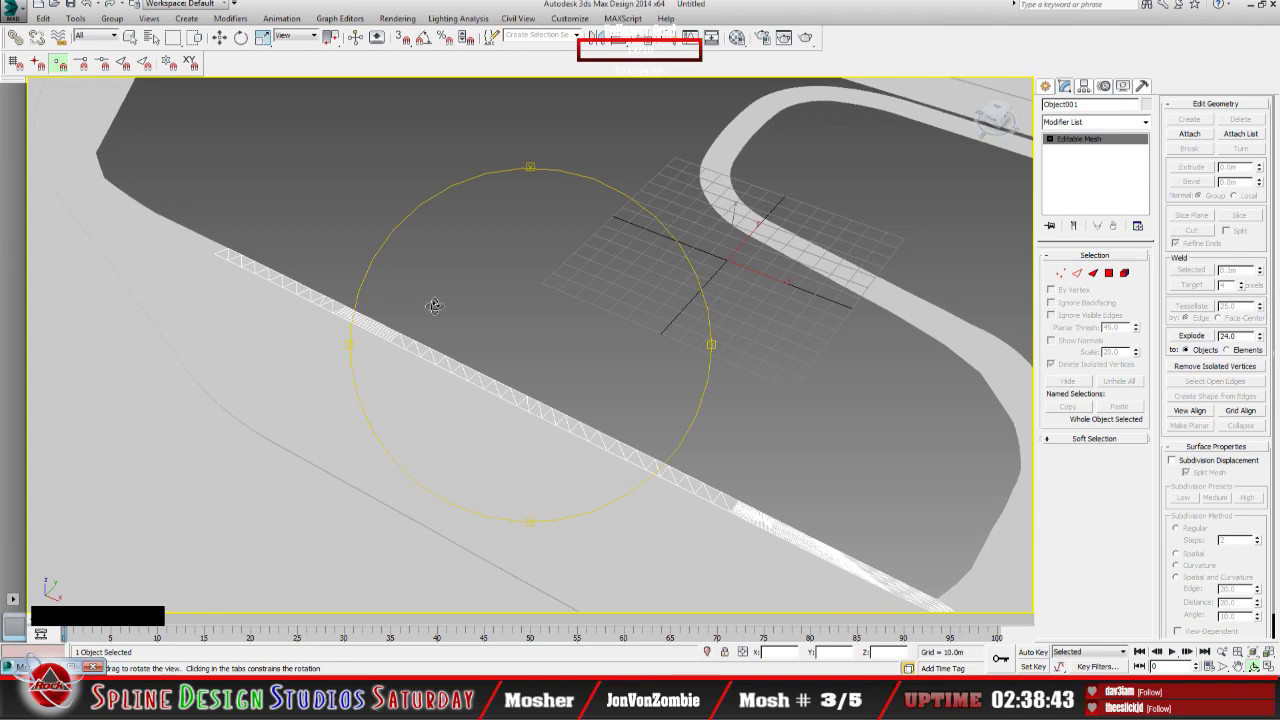
pyautogui.moveTo(392, 335); pyautogui.dragTo(394, 345)
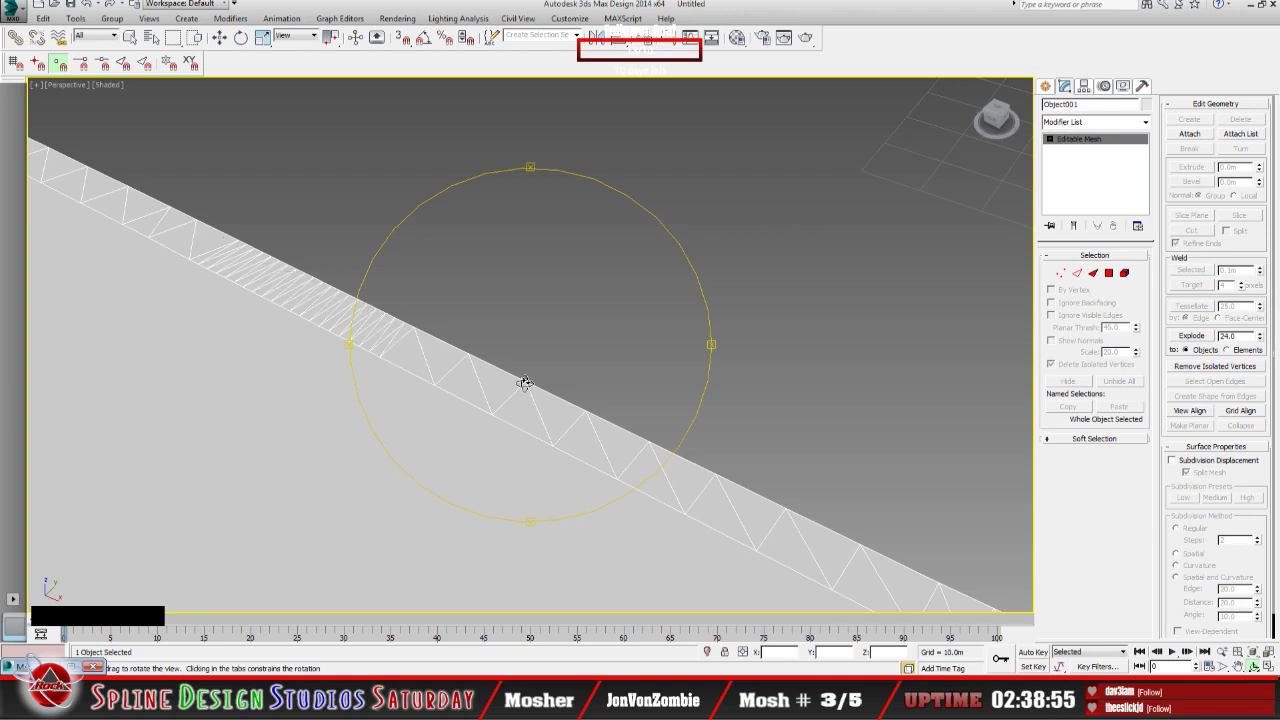
pyautogui.moveTo(524, 381); pyautogui.dragTo(525, 393)
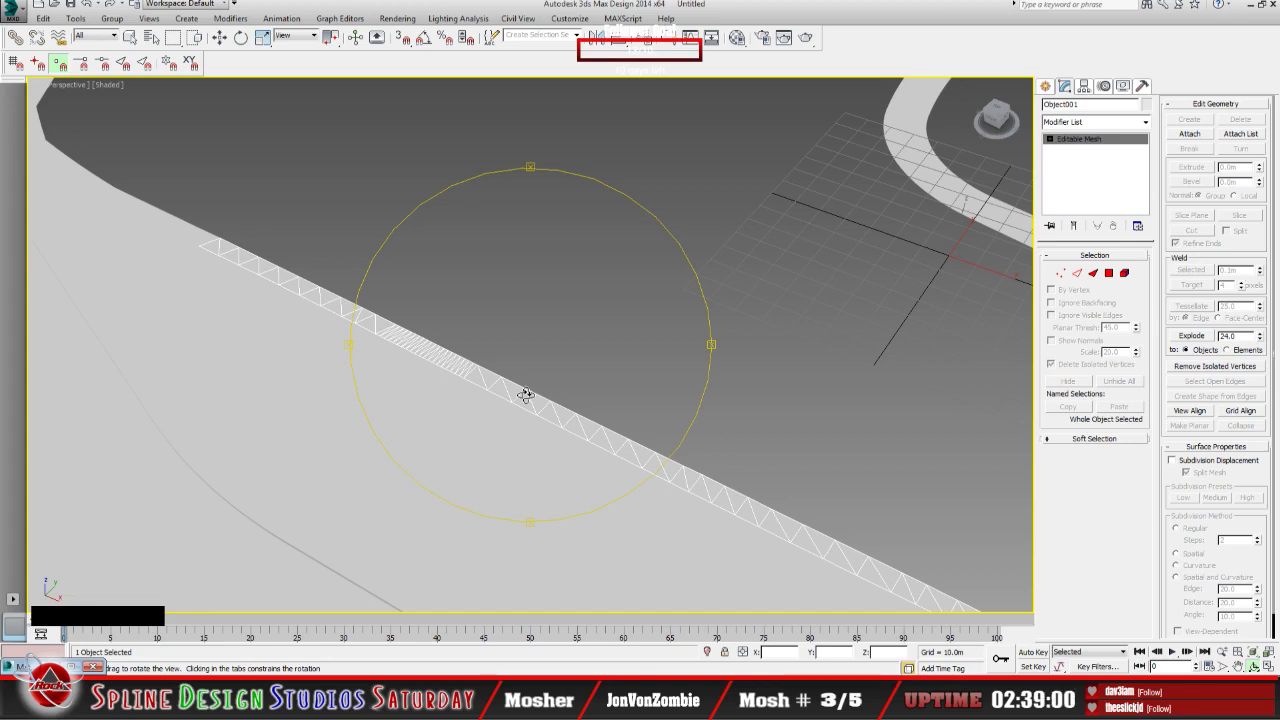
pyautogui.moveTo(531, 400); pyautogui.dragTo(598, 407)
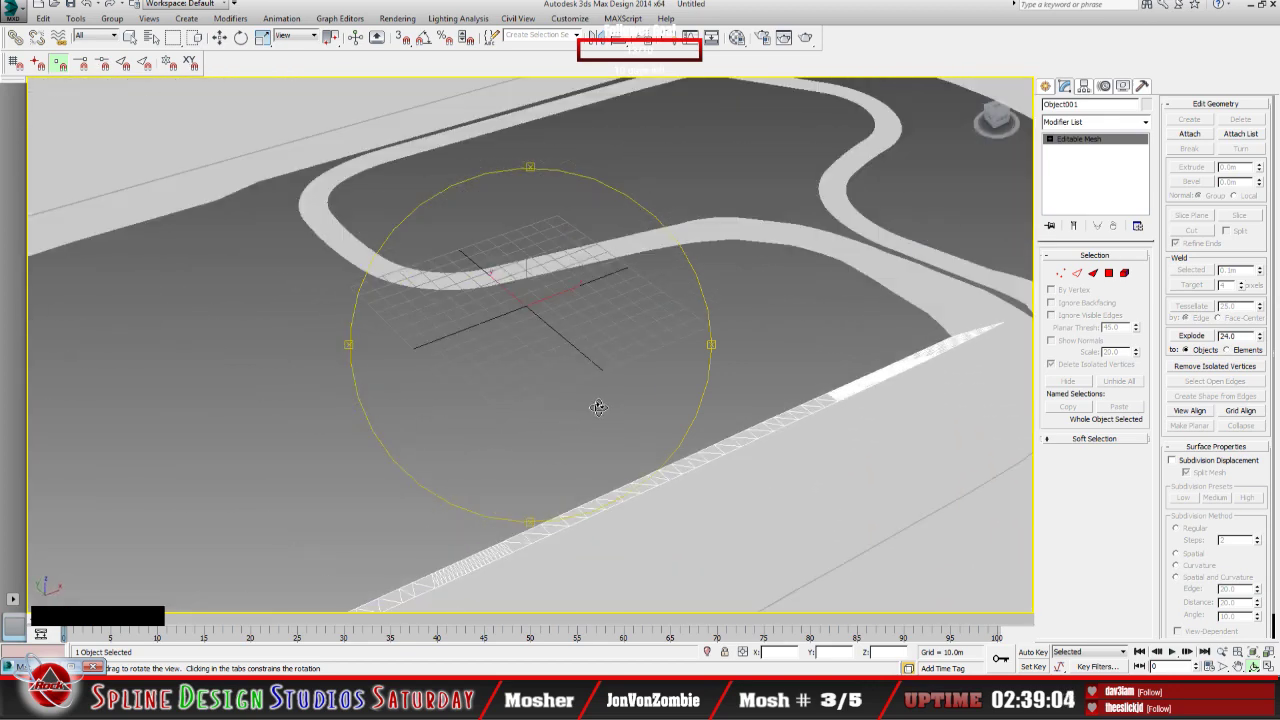
pyautogui.moveTo(580, 423); pyautogui.dragTo(437, 329, button='middle')
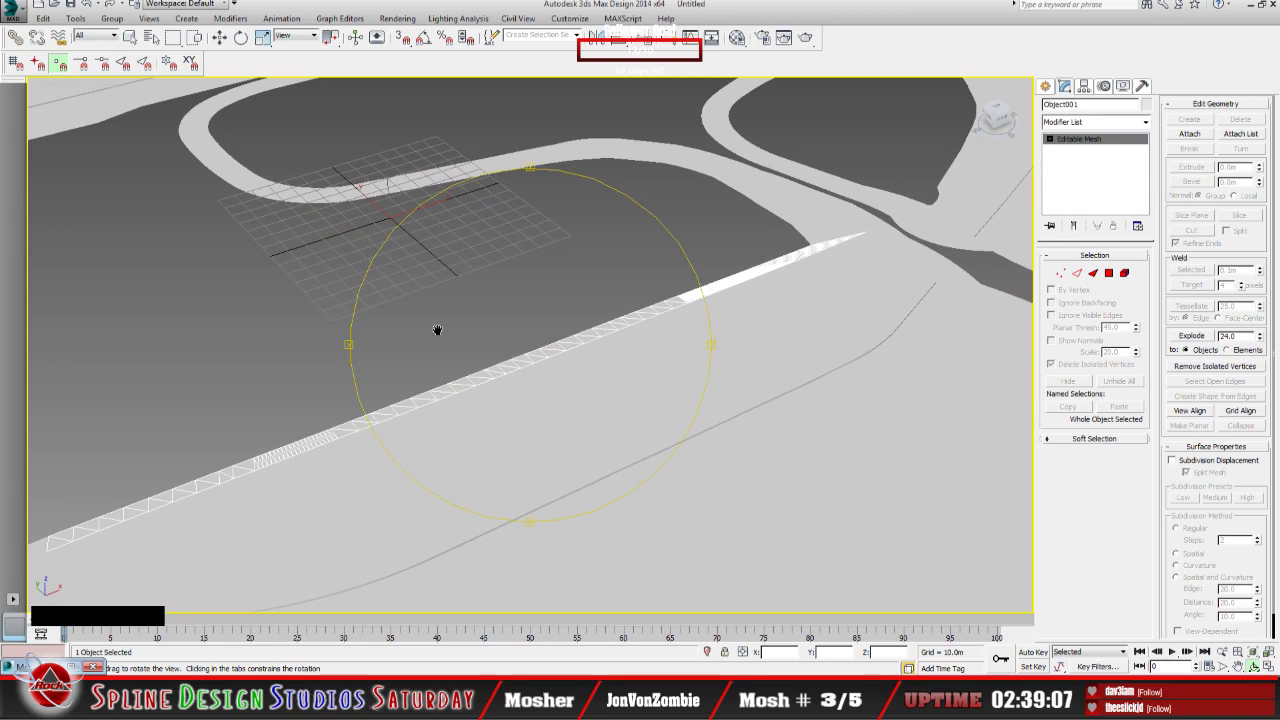
# Step: Select the main track mesh and examine its triangle layout around the oval's bend and closely along the narrow ridge line
pyautogui.click(131, 38)
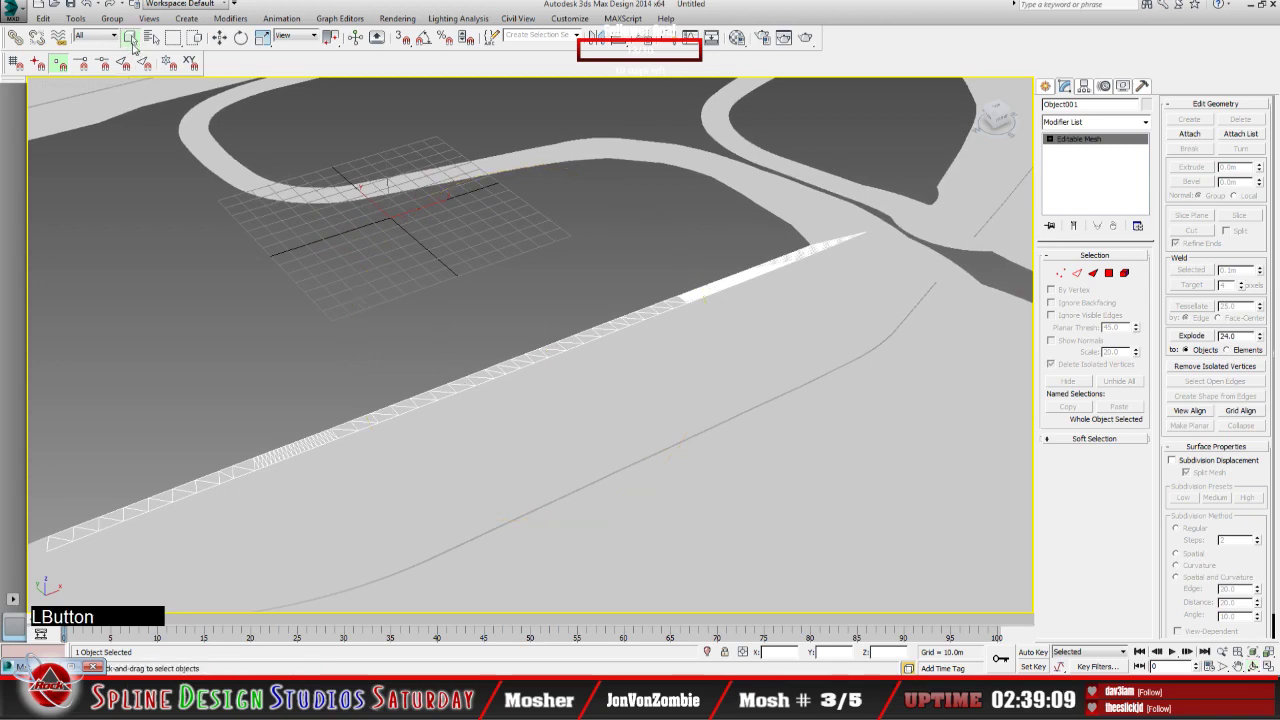
pyautogui.click(500, 432)
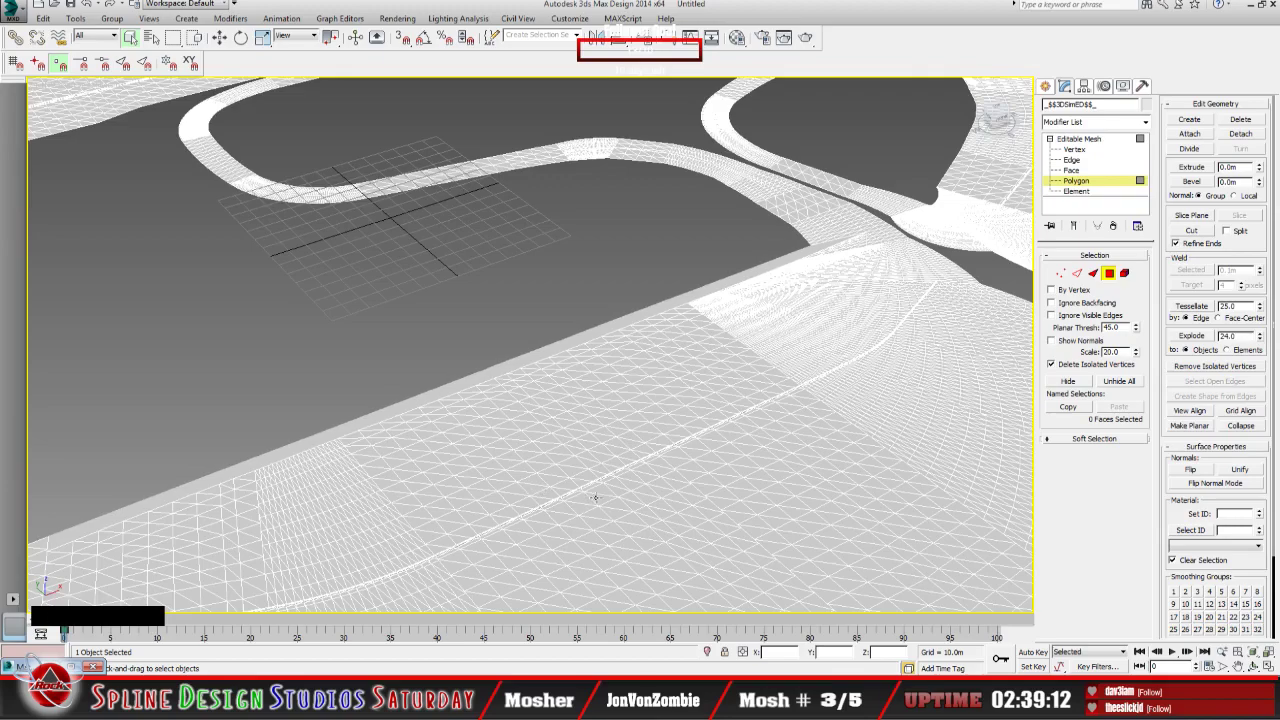
pyautogui.moveTo(595, 497); pyautogui.dragTo(404, 397, button='middle')
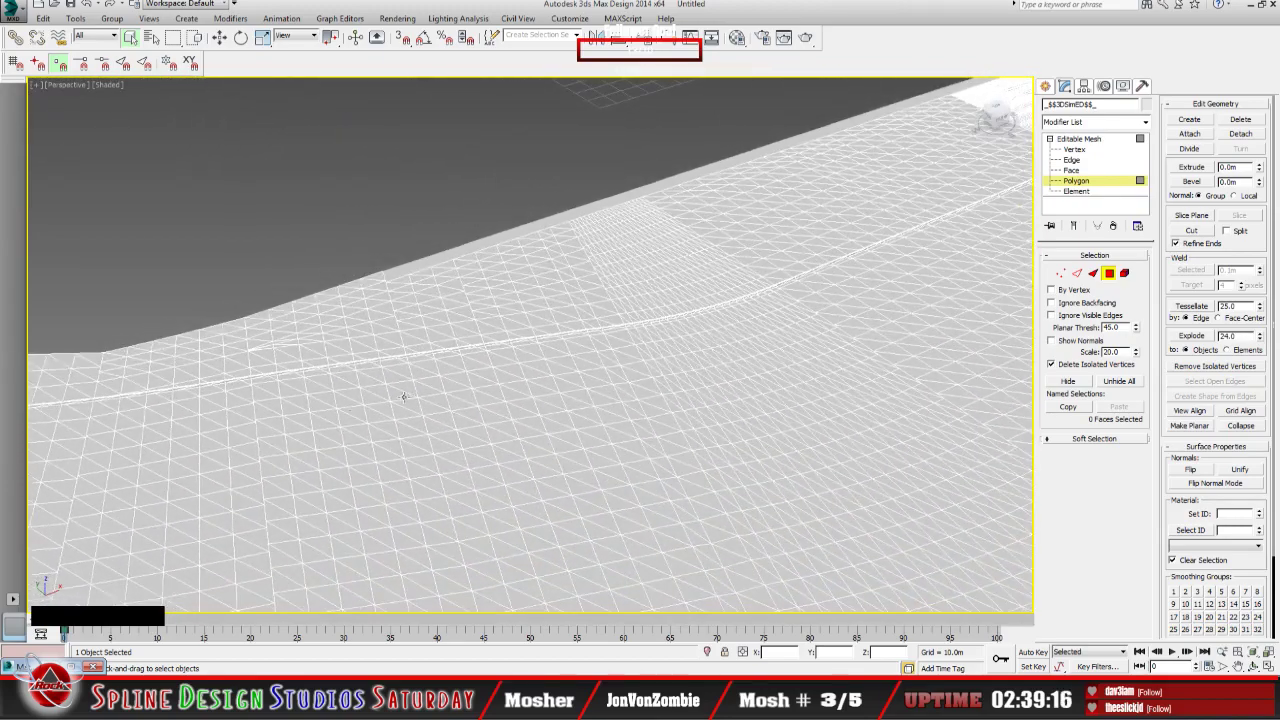
pyautogui.moveTo(326, 437); pyautogui.dragTo(862, 446, button='middle')
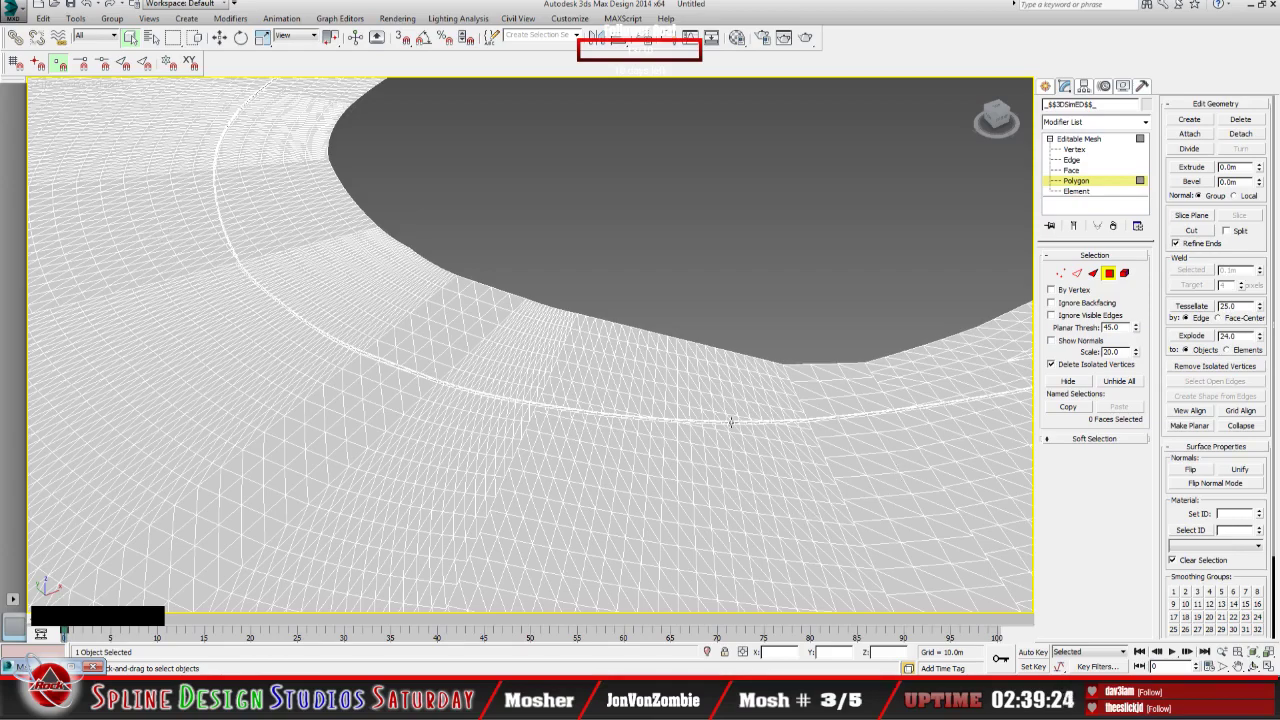
pyautogui.moveTo(783, 457); pyautogui.dragTo(445, 476, button='middle')
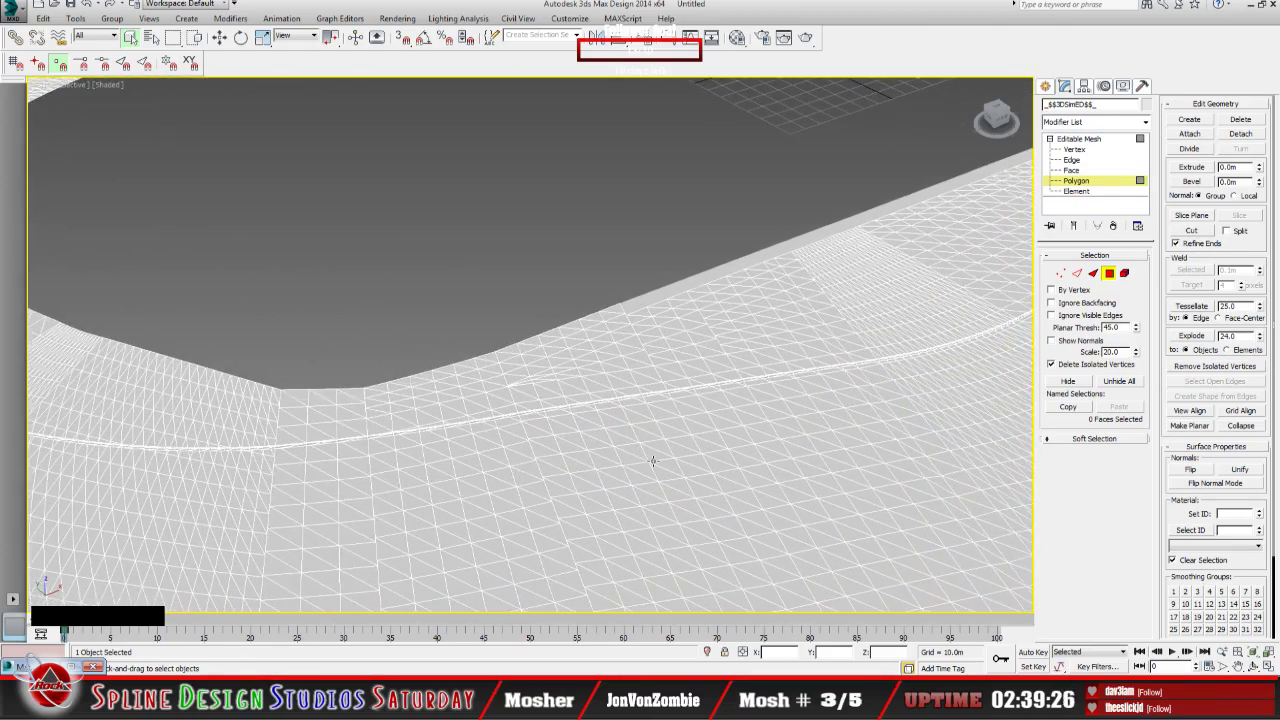
pyautogui.moveTo(660, 456); pyautogui.dragTo(491, 470, button='middle')
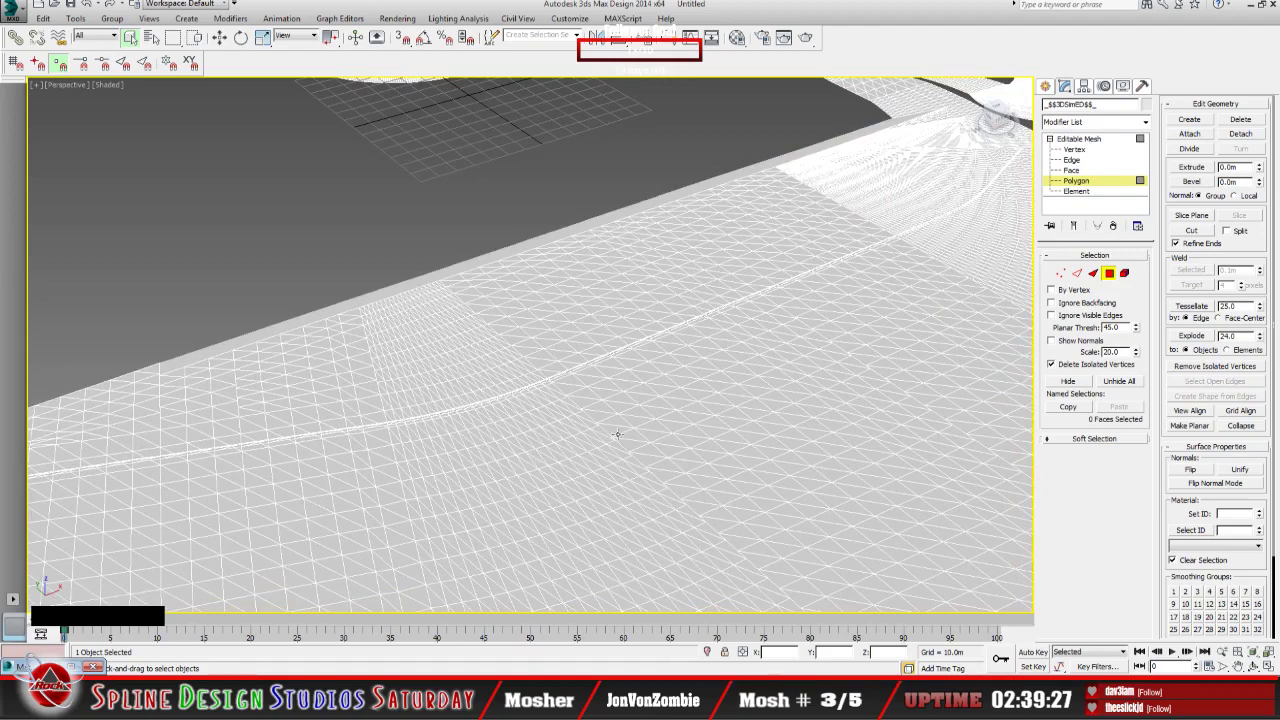
pyautogui.scroll(6, 626, 431)
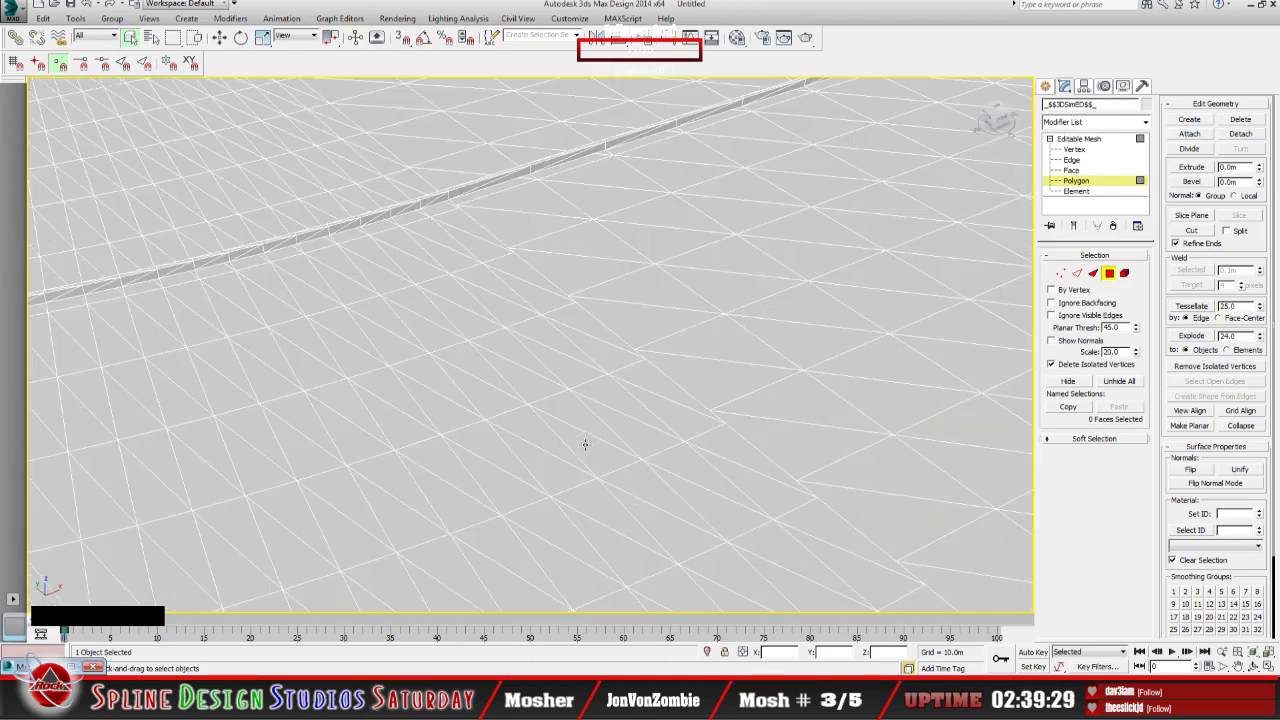
pyautogui.moveTo(500, 349); pyautogui.dragTo(526, 520, button='middle')
pyautogui.moveTo(606, 521); pyautogui.dragTo(548, 422, button='middle')
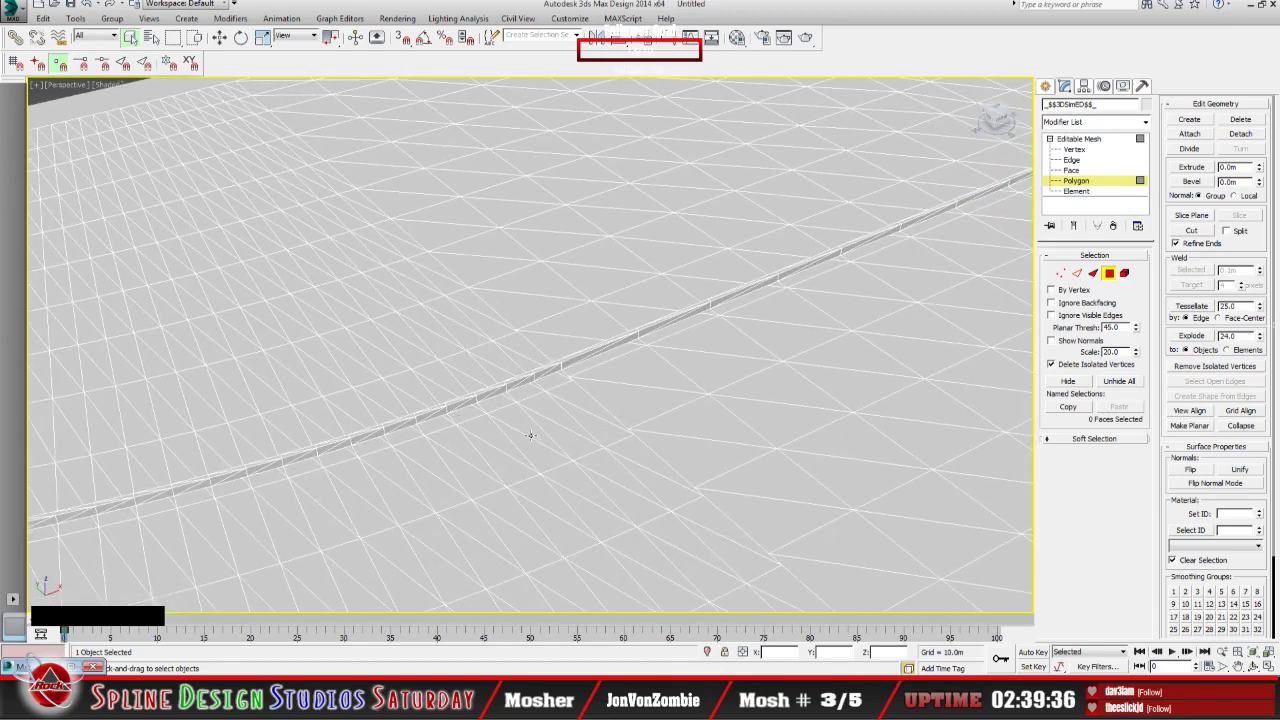
pyautogui.scroll(5, 530, 435)
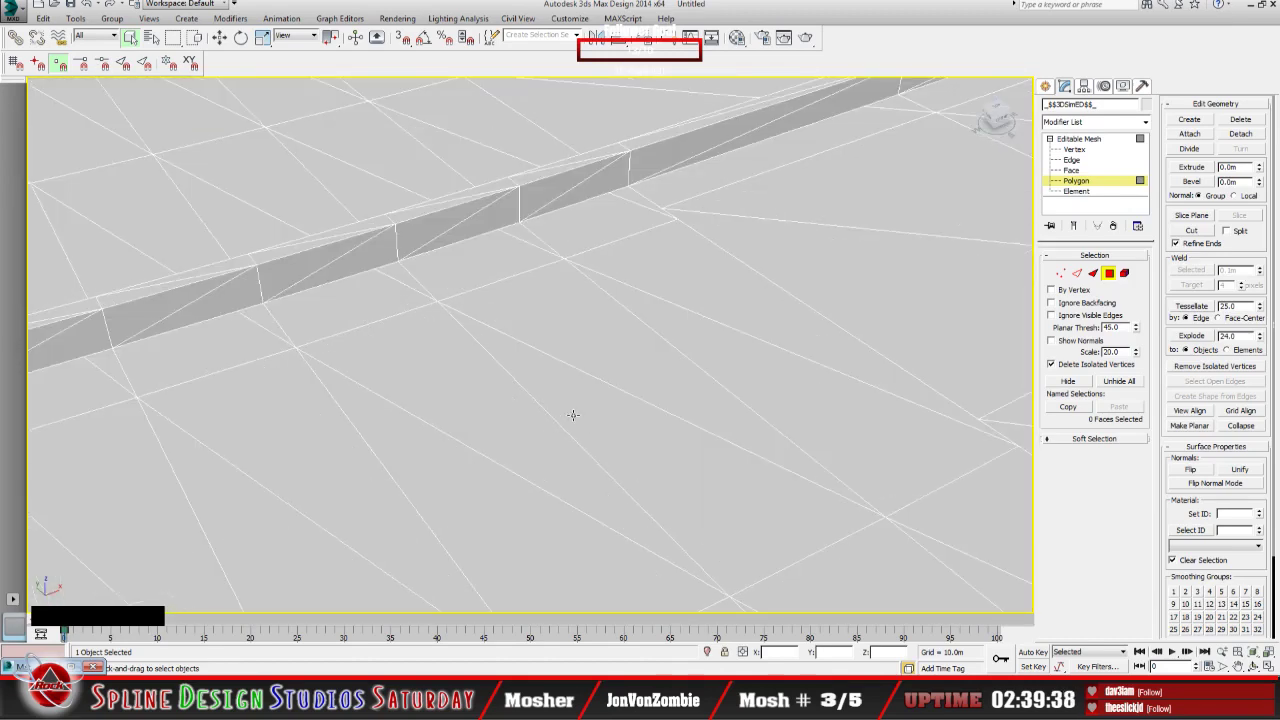
pyautogui.moveTo(573, 415); pyautogui.dragTo(277, 540, button='middle')
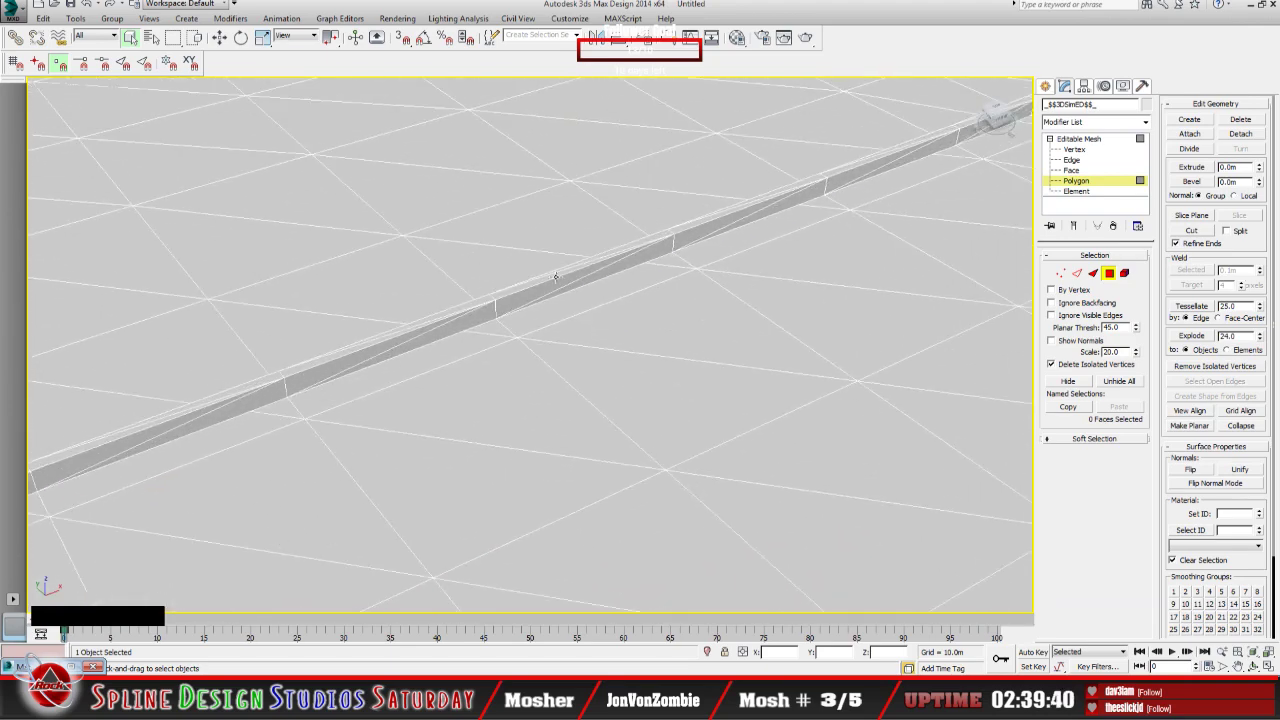
# Step: Follow the narrow ridge line along the main track mesh into the bend and examine the spacing of its triangles
pyautogui.moveTo(794, 277); pyautogui.dragTo(366, 449, button='middle')
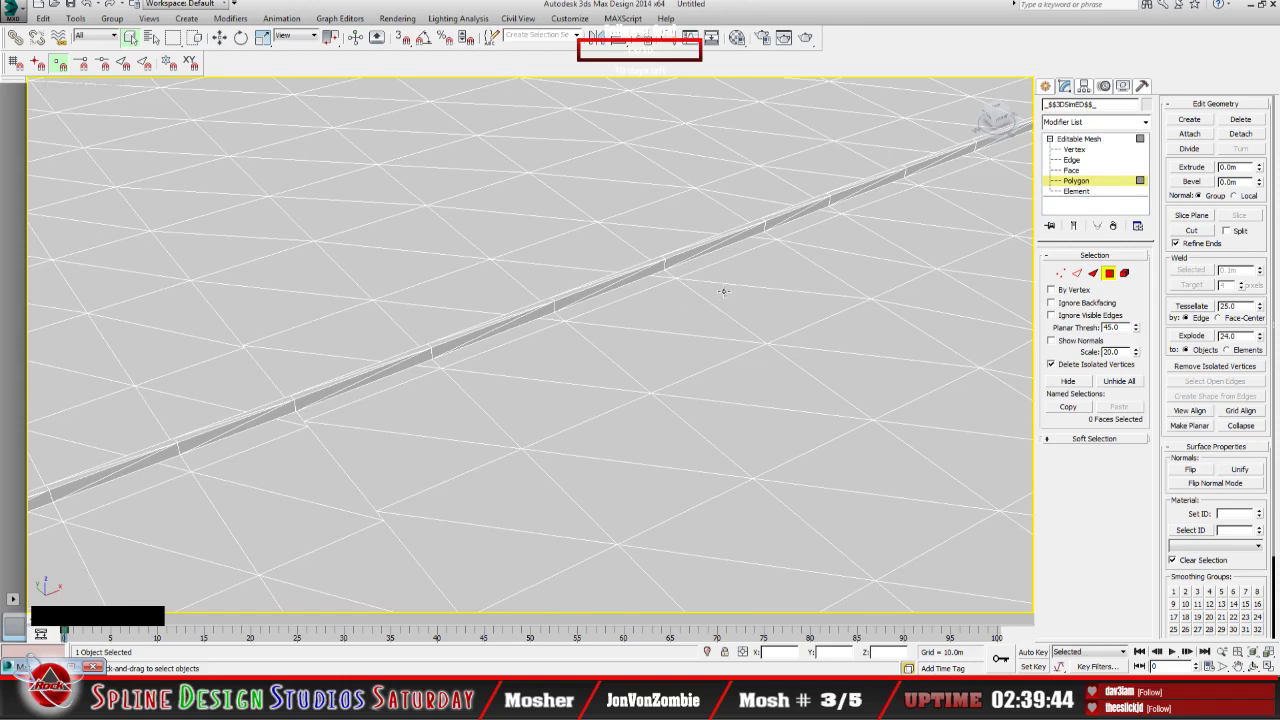
pyautogui.moveTo(723, 289); pyautogui.dragTo(377, 433, button='middle')
pyautogui.scroll(2, 601, 321)
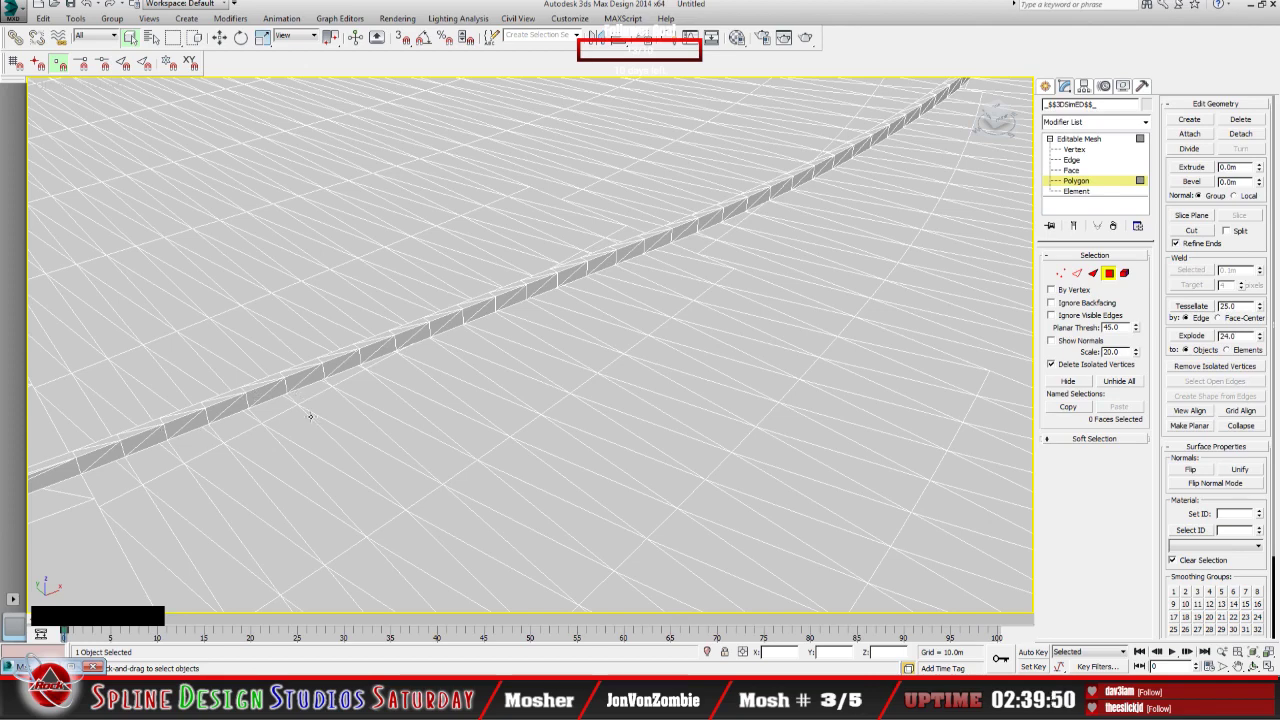
pyautogui.scroll(-2, 312, 418)
pyautogui.scroll(-2, 312, 418)
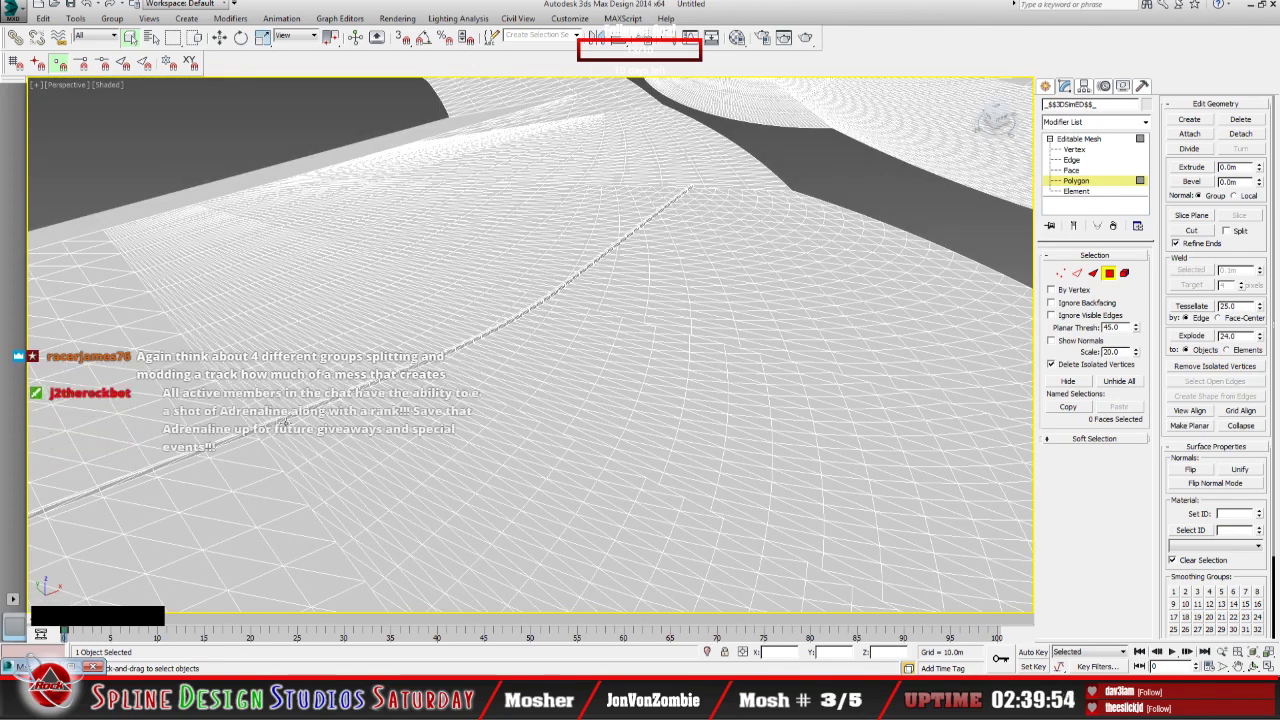
pyautogui.moveTo(290, 400); pyautogui.dragTo(381, 474, button='middle')
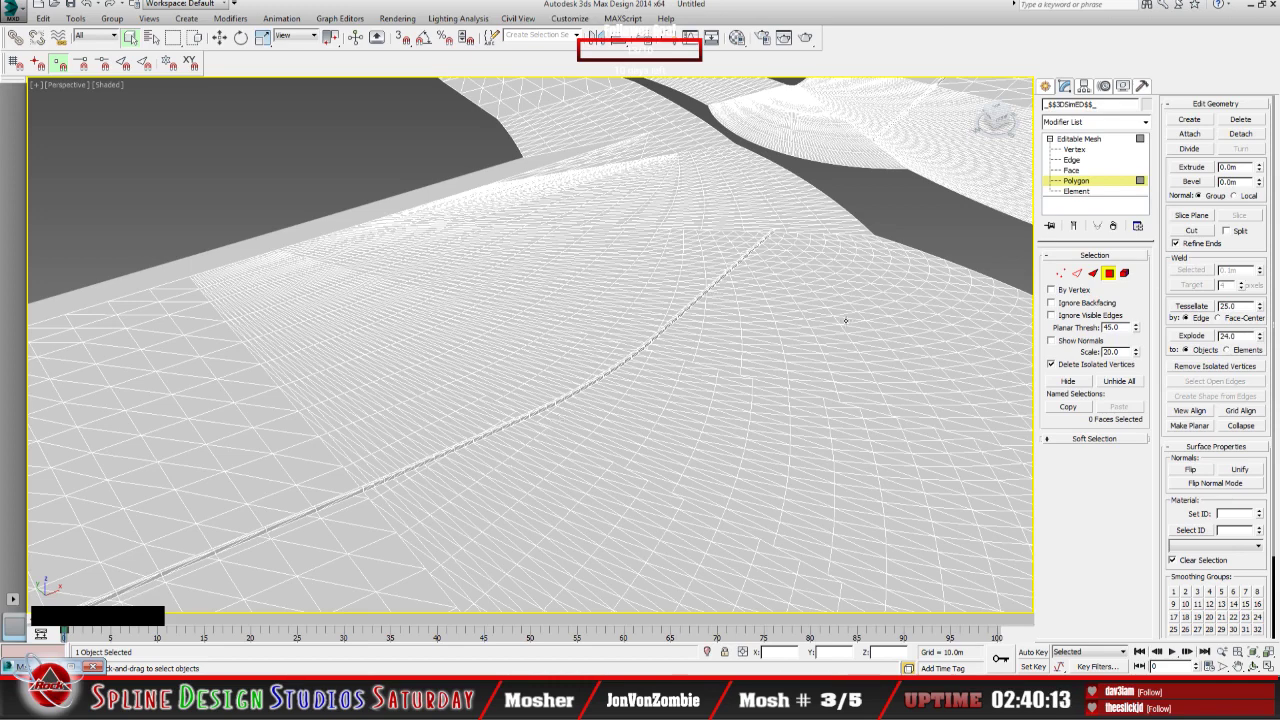
# Step: Compare the dense triangles around the ridge line in the bend with the coarser mesh on the adjoining straight
pyautogui.scroll(-5, 478, 424)
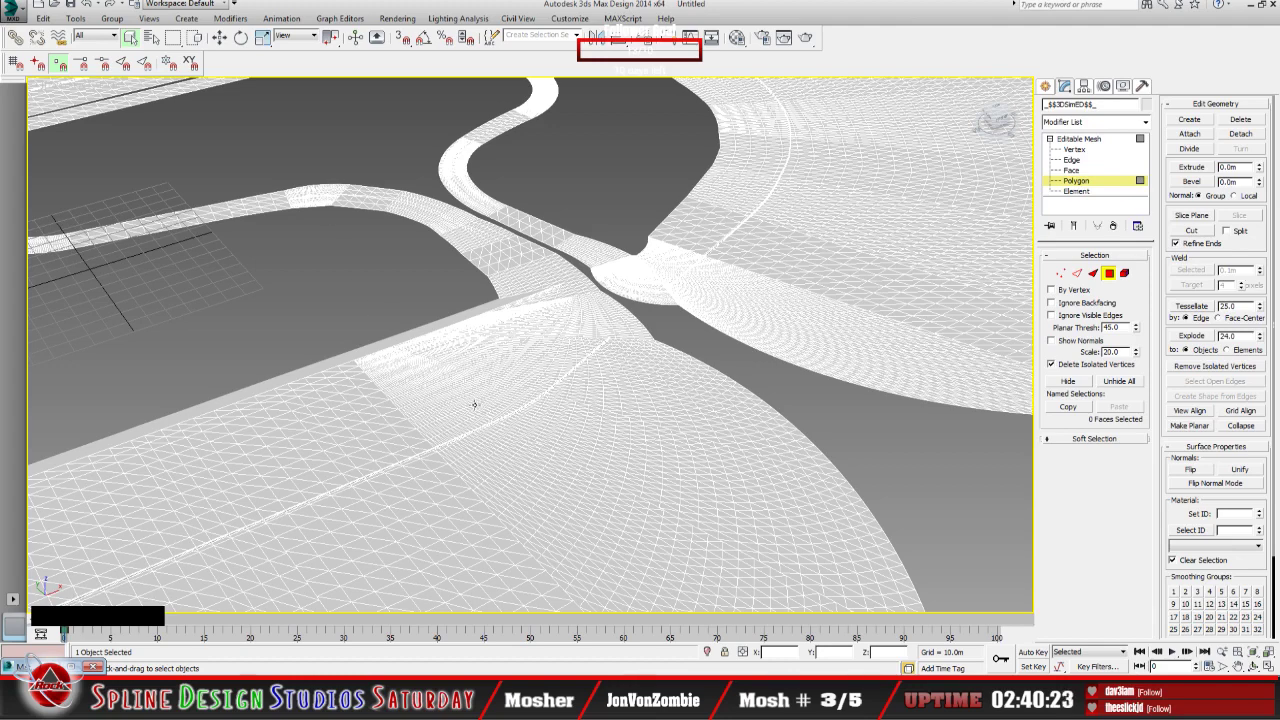
pyautogui.middleClick(544, 428)
pyautogui.scroll(3, 544, 428)
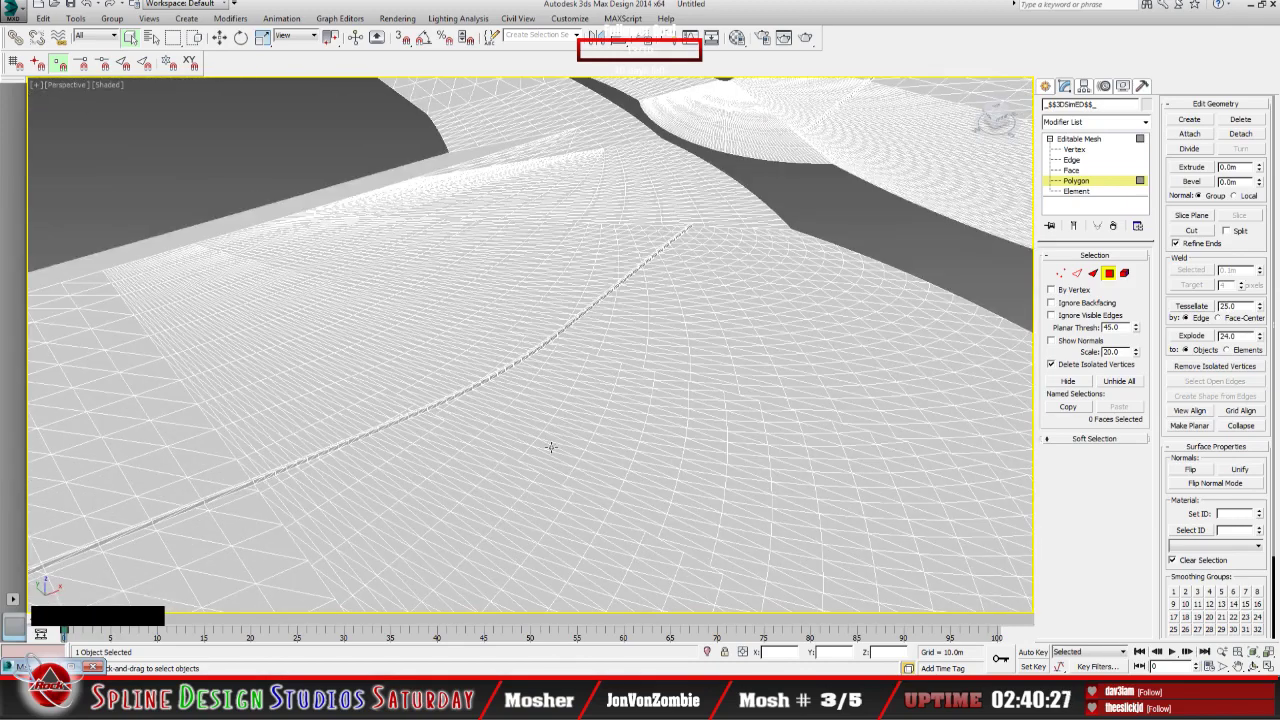
pyautogui.scroll(3, 448, 501)
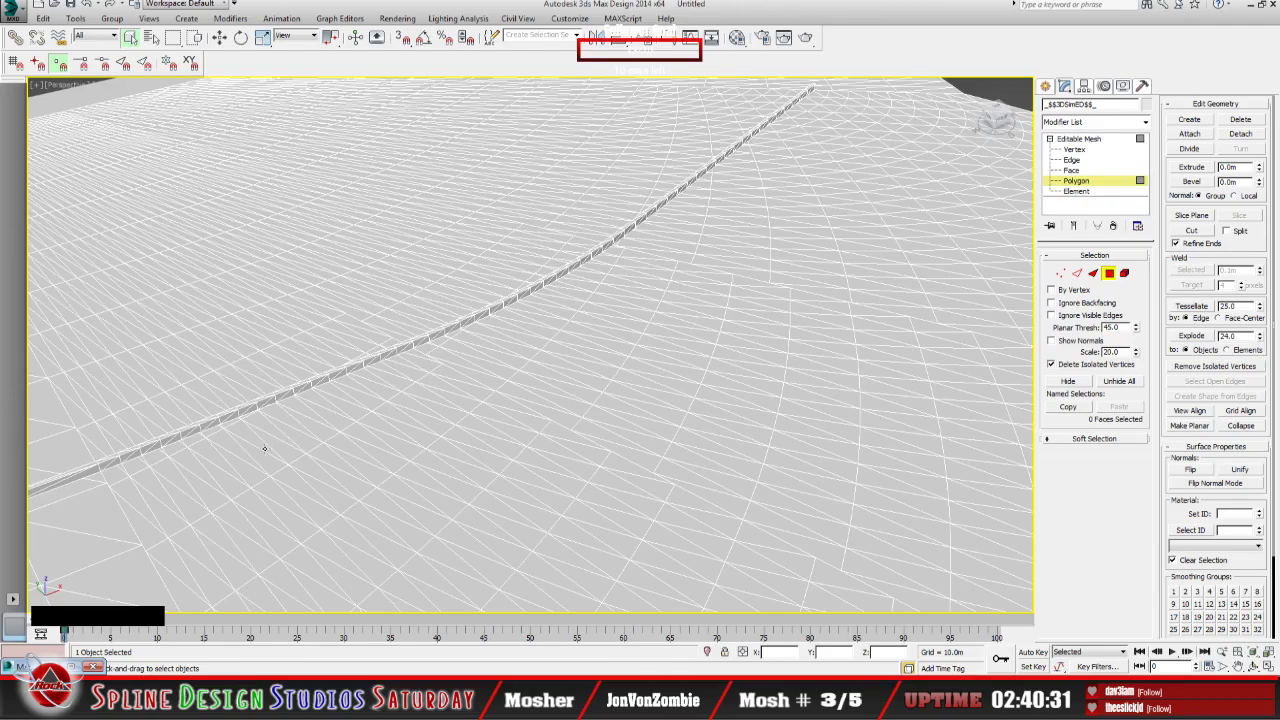
pyautogui.scroll(-3, 265, 449)
pyautogui.moveTo(265, 513); pyautogui.dragTo(386, 449, button='middle')
pyautogui.scroll(2, 386, 449)
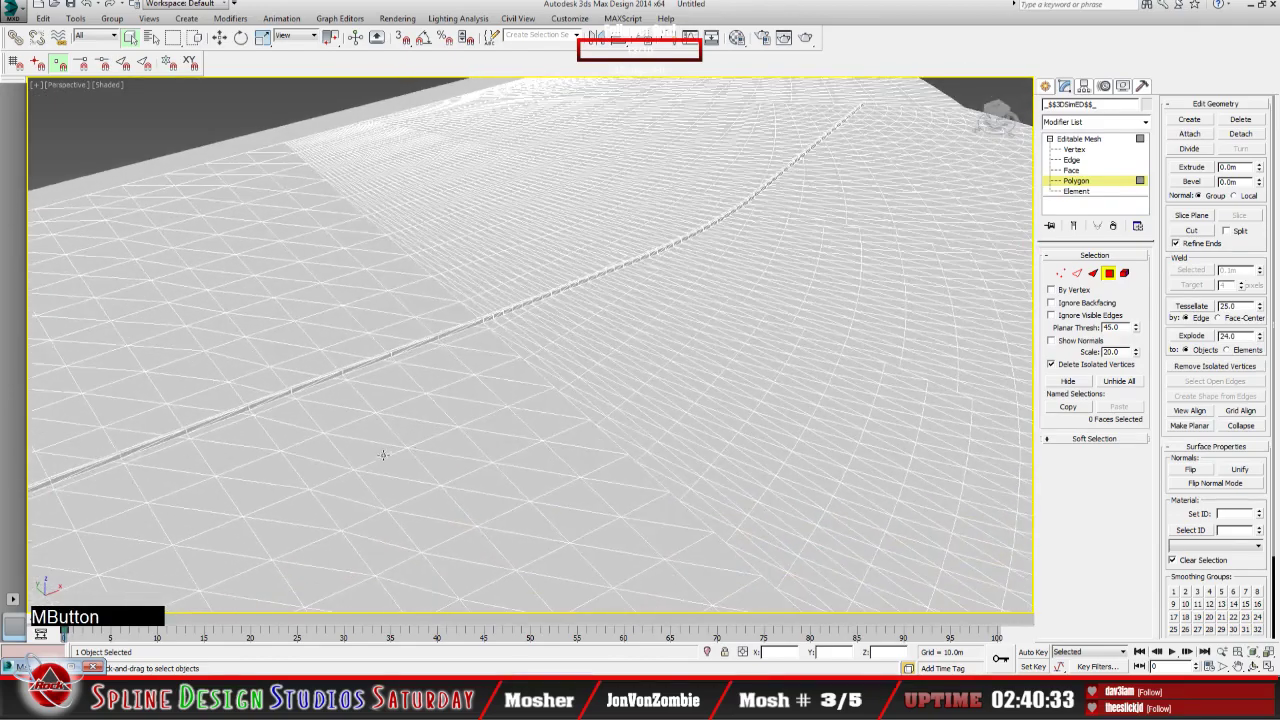
pyautogui.scroll(-3, 551, 420)
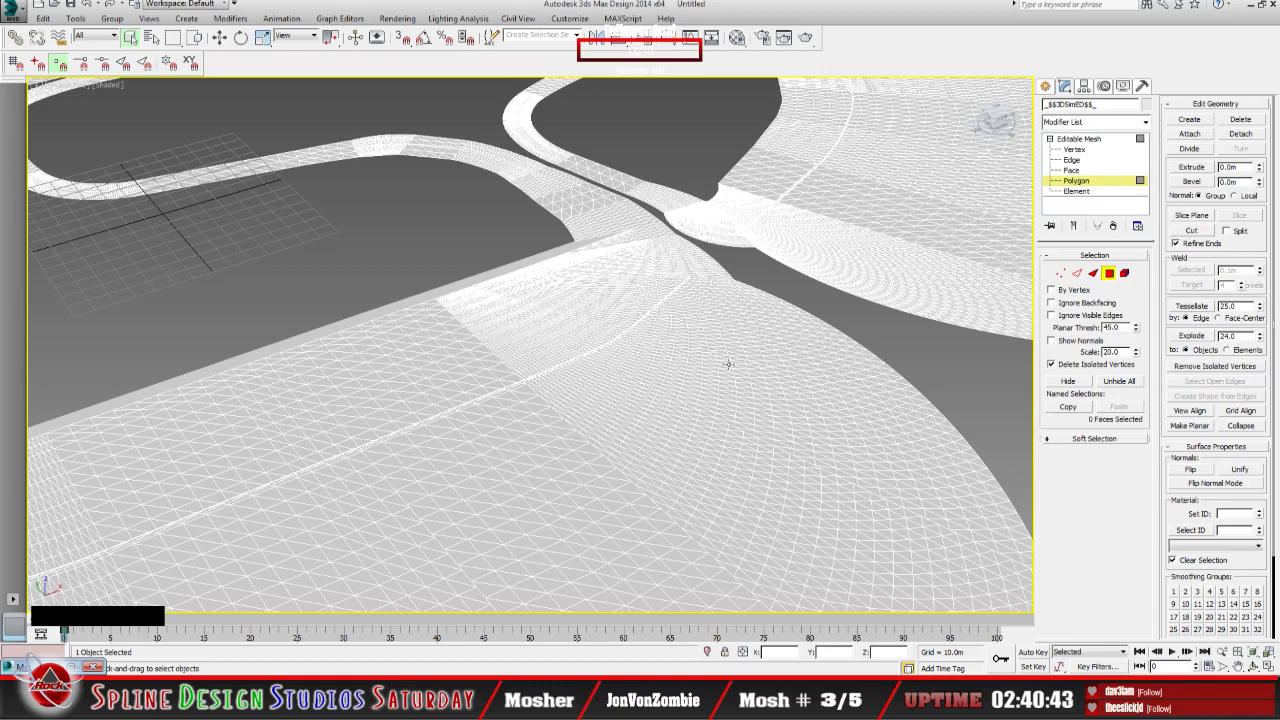
# Step: Examine the mesh on both sides of the gap where the two infield roads join the oval
pyautogui.moveTo(728, 364); pyautogui.dragTo(478, 448, button='middle')
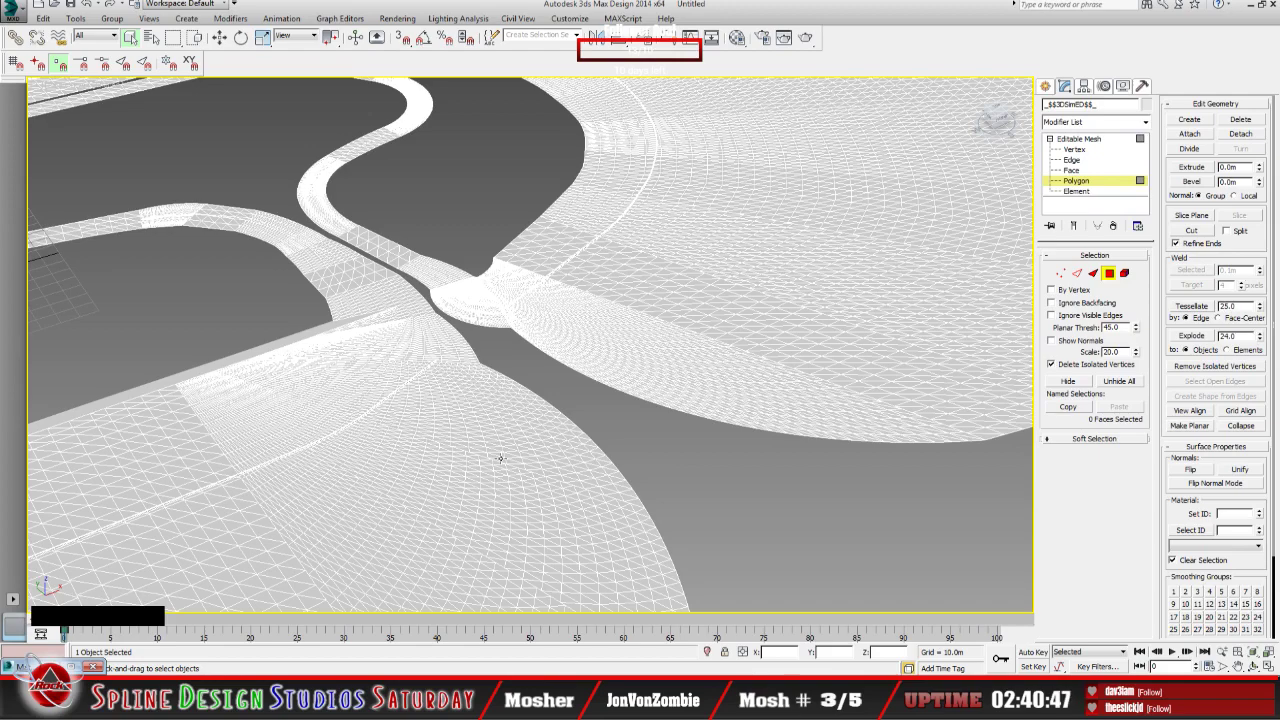
pyautogui.scroll(4, 501, 458)
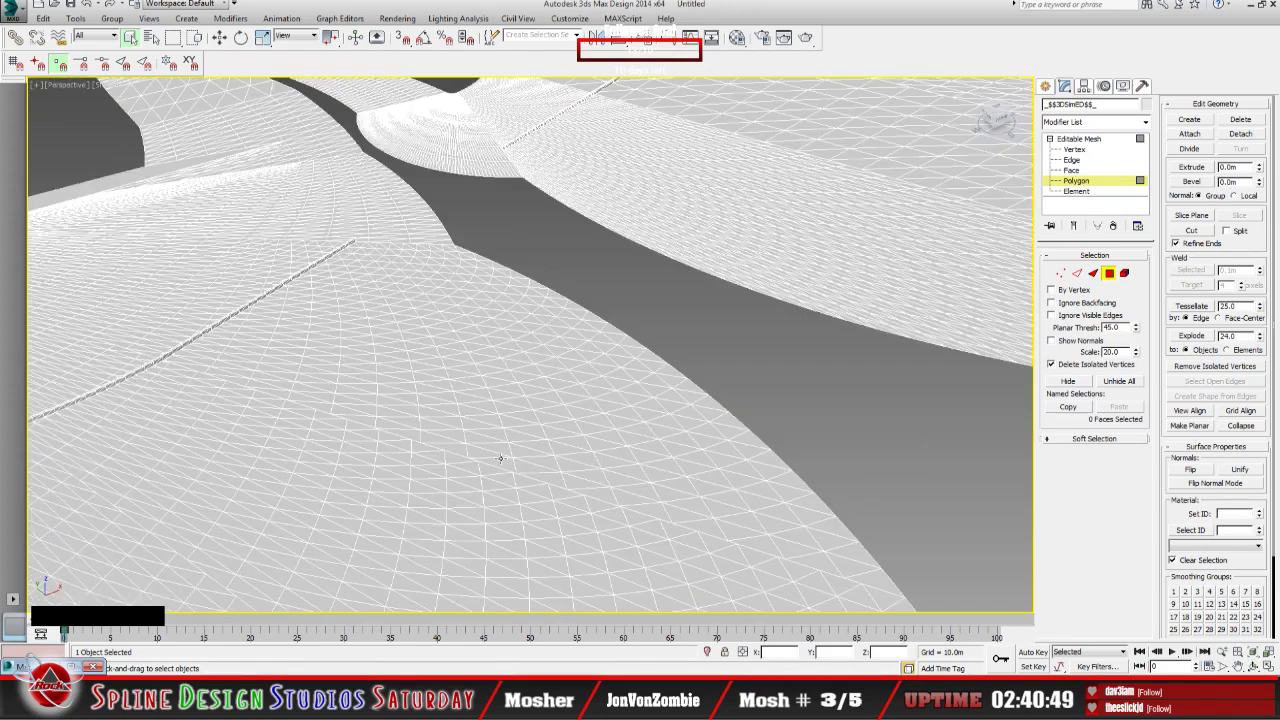
pyautogui.scroll(-3, 501, 458)
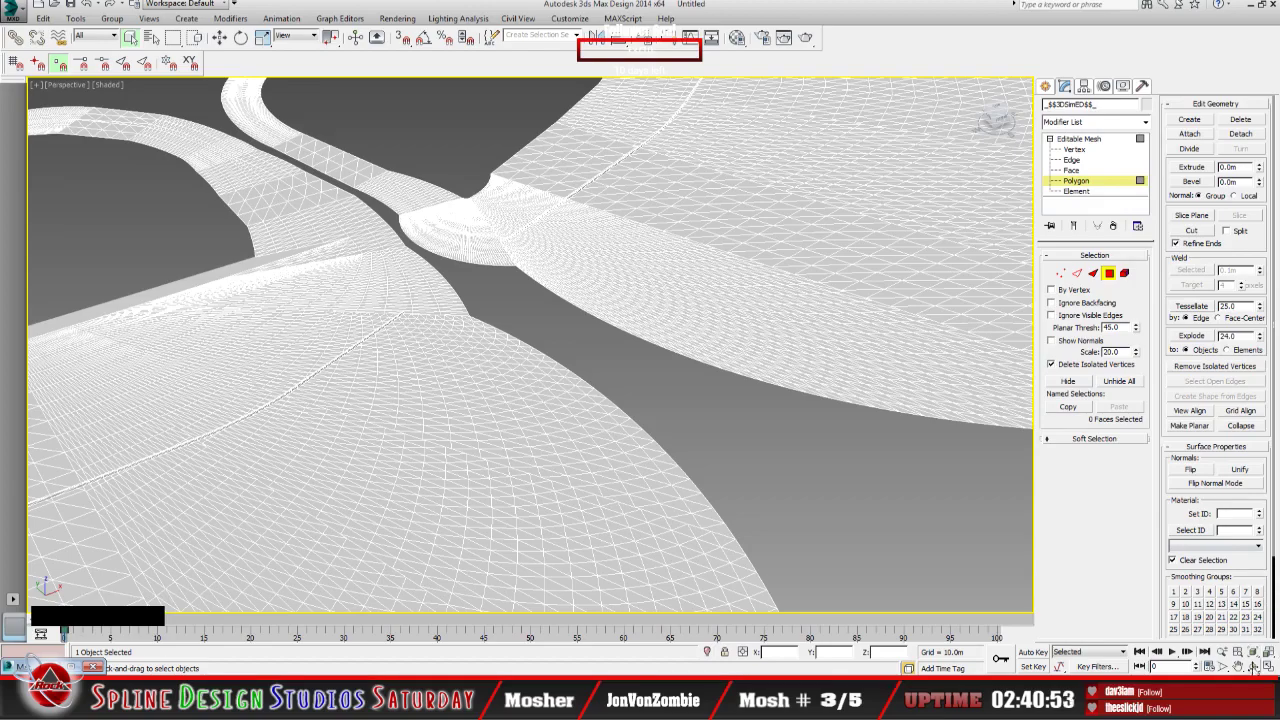
pyautogui.click(1253, 666)
pyautogui.moveTo(529, 479); pyautogui.dragTo(814, 277, button='middle')
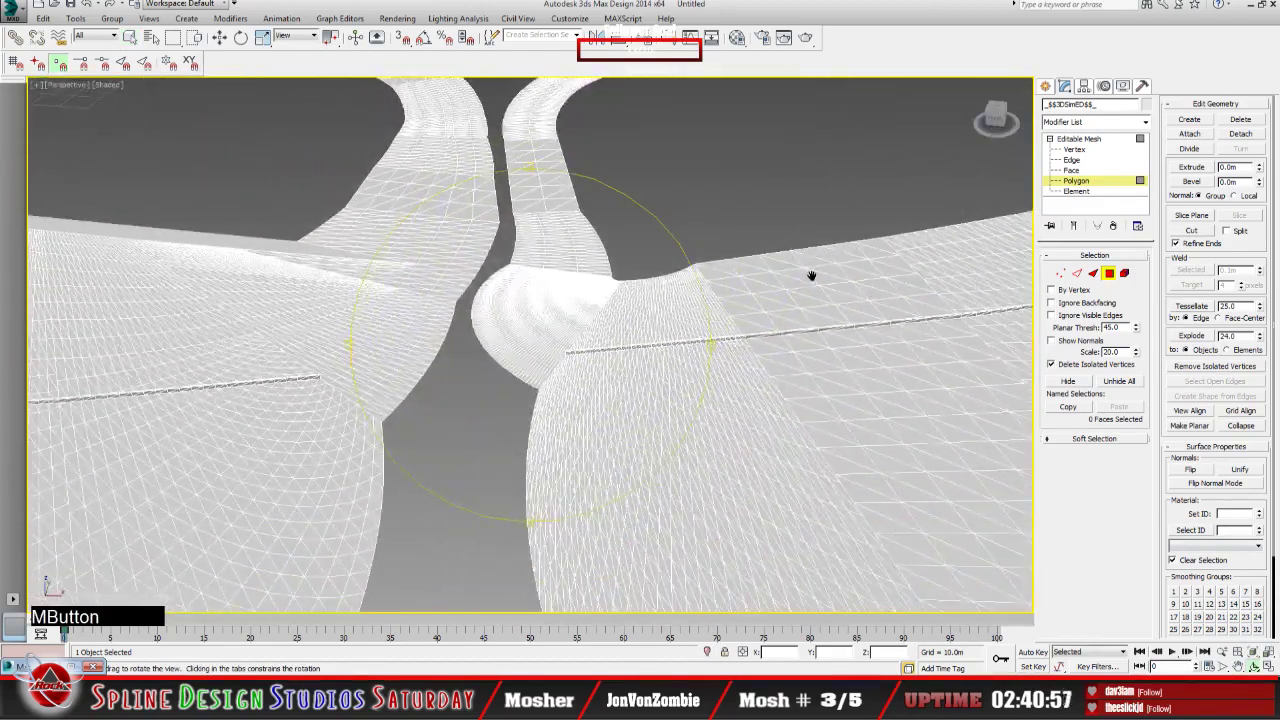
pyautogui.moveTo(674, 306); pyautogui.dragTo(646, 337, button='middle')
pyautogui.moveTo(557, 375); pyautogui.dragTo(515, 425, button='middle')
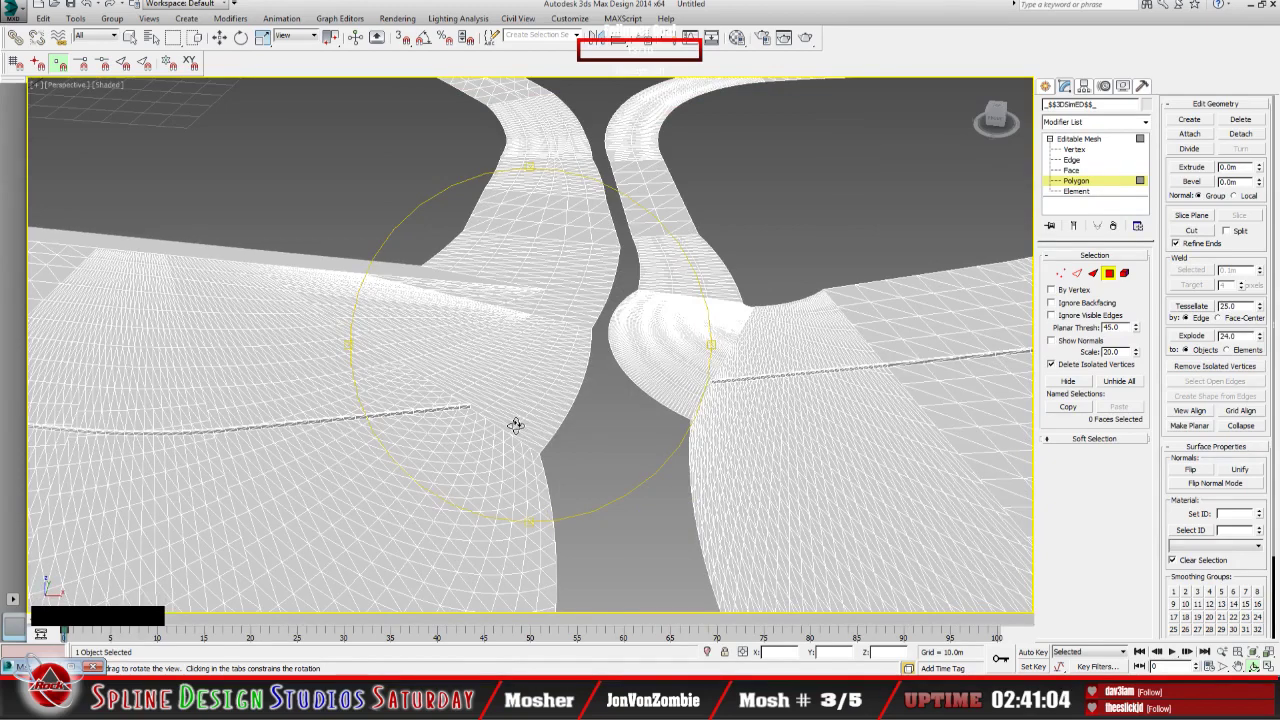
pyautogui.moveTo(578, 420); pyautogui.dragTo(562, 415)
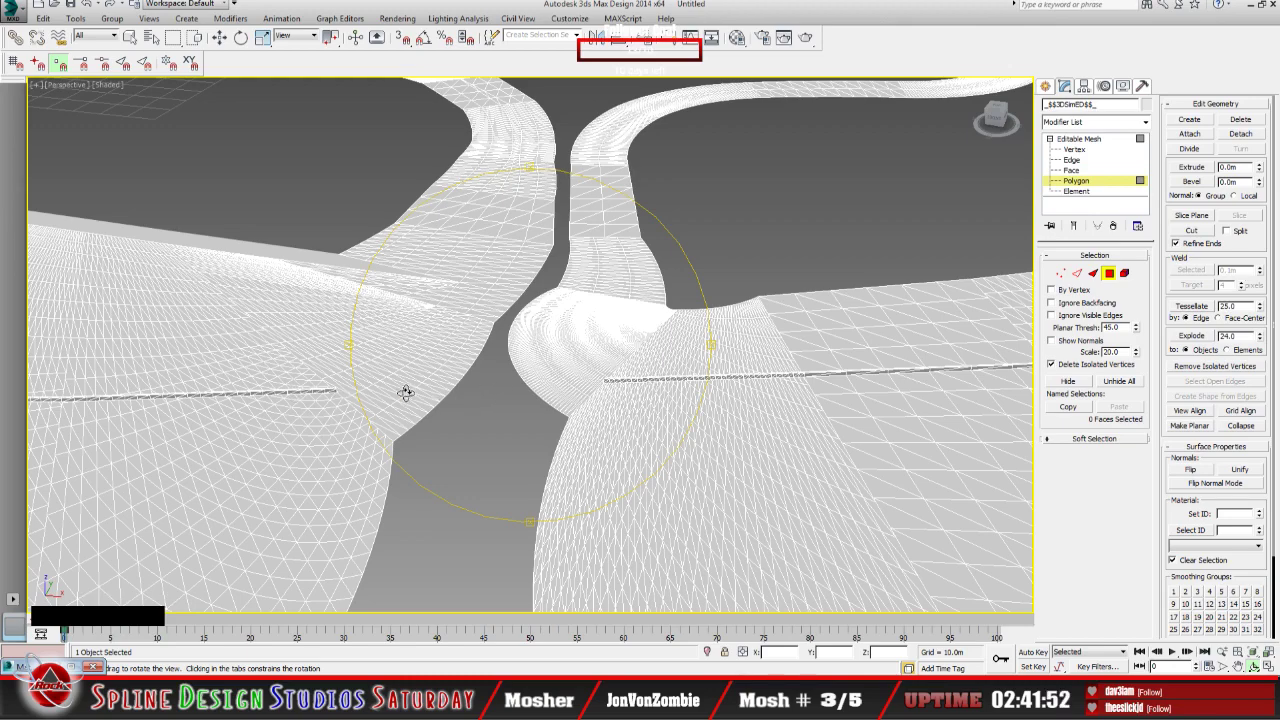
pyautogui.moveTo(662, 374); pyautogui.dragTo(523, 457, button='middle')
pyautogui.moveTo(529, 463); pyautogui.dragTo(515, 463)
pyautogui.moveTo(642, 300); pyautogui.dragTo(286, 520, button='middle')
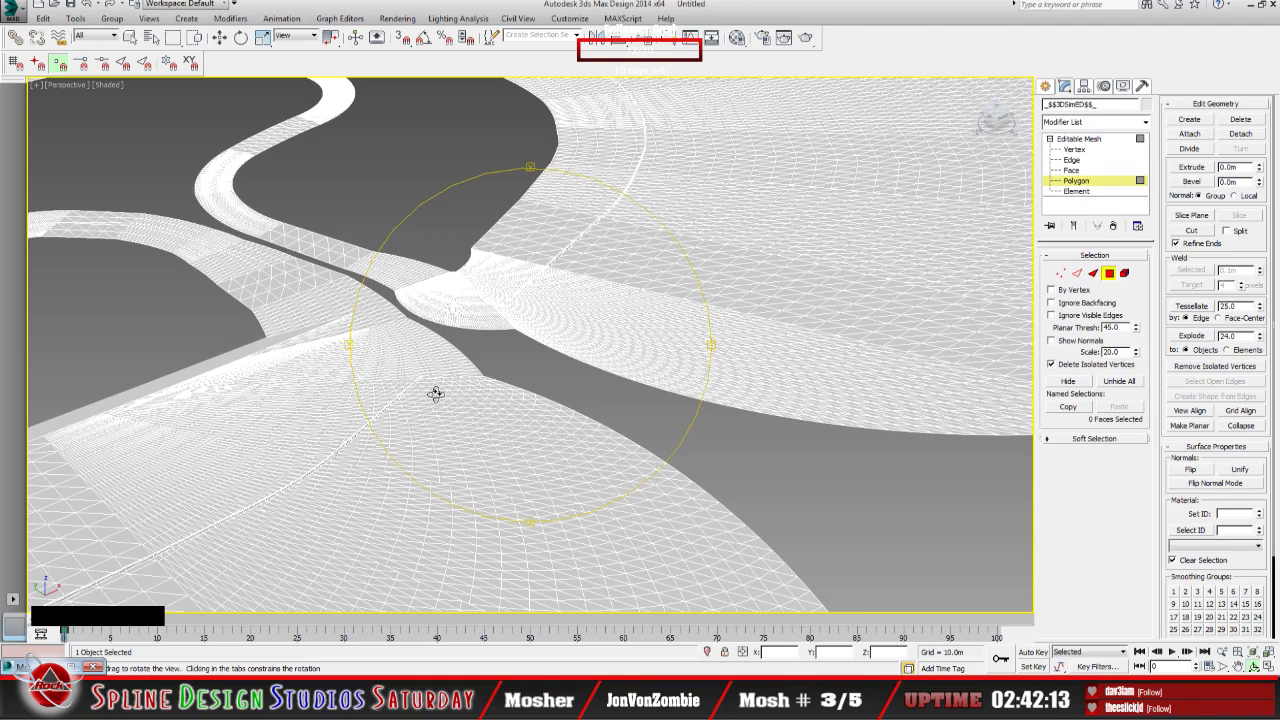
# Step: Examine the triangle layout around the end of the ridge line near the track's outer edge
pyautogui.moveTo(451, 394); pyautogui.dragTo(462, 400)
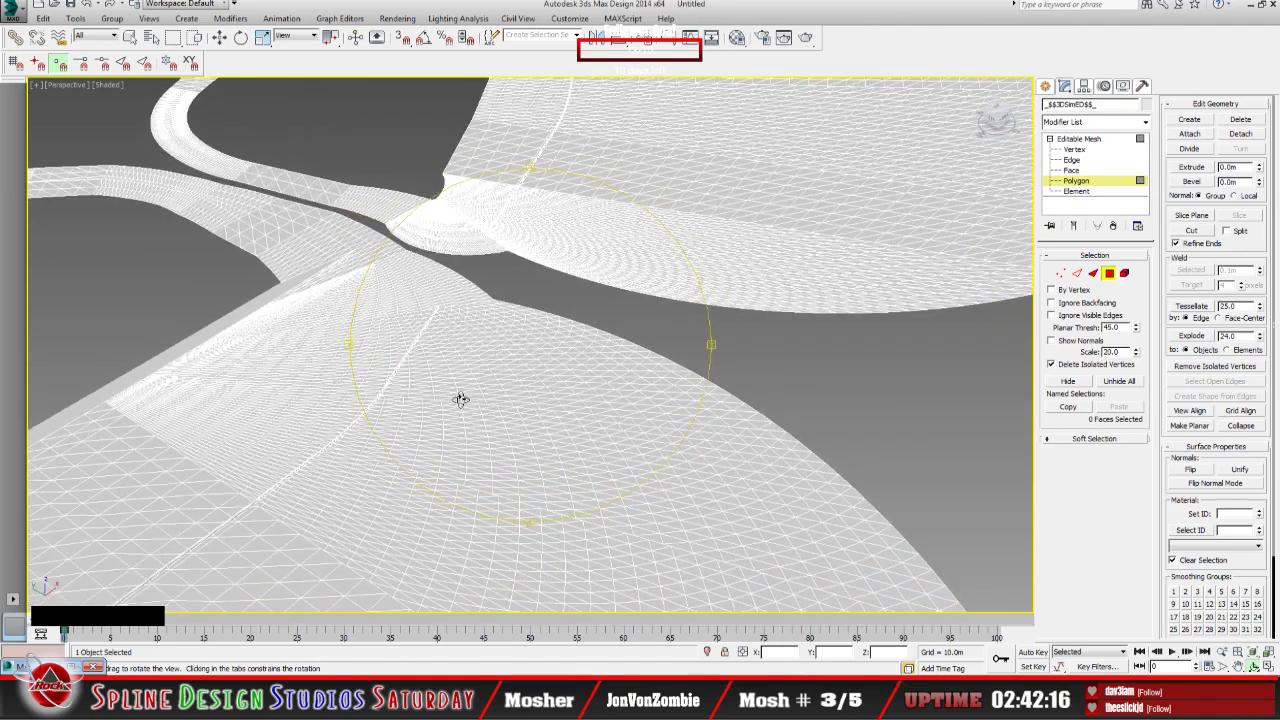
pyautogui.scroll(2, 450, 360)
pyautogui.moveTo(434, 331); pyautogui.dragTo(437, 397, button='middle')
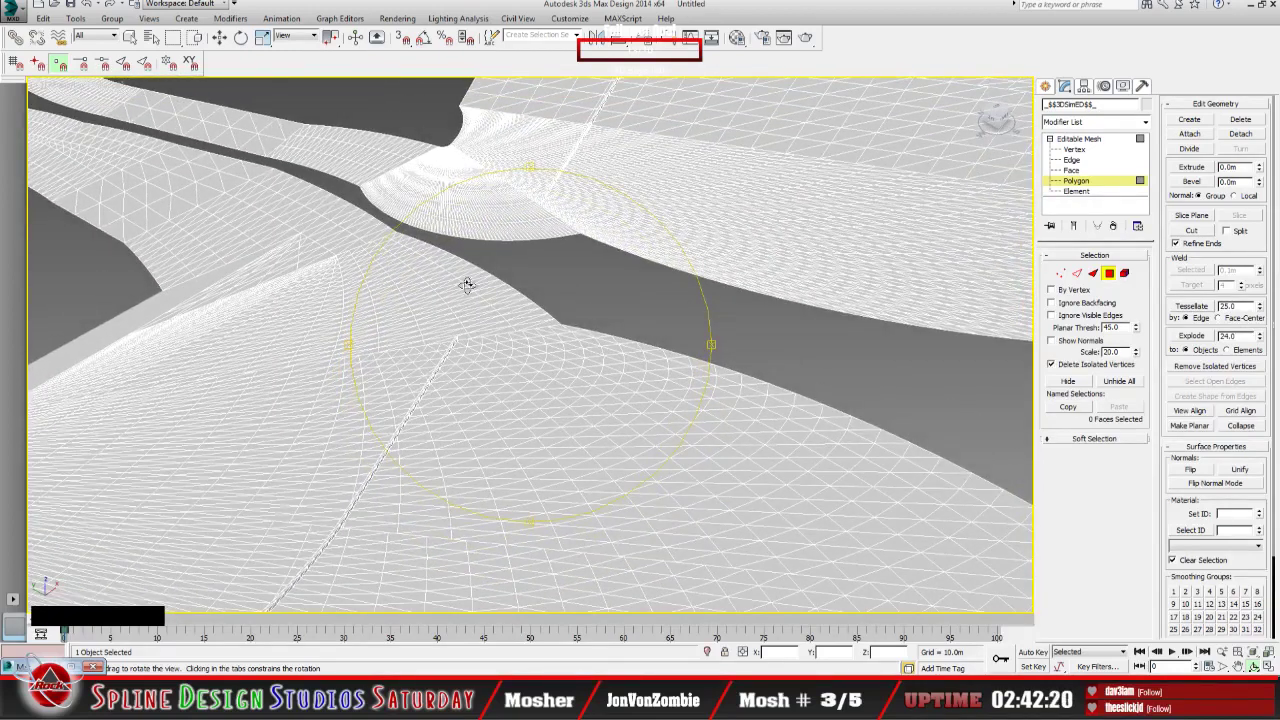
pyautogui.moveTo(508, 320); pyautogui.dragTo(623, 337)
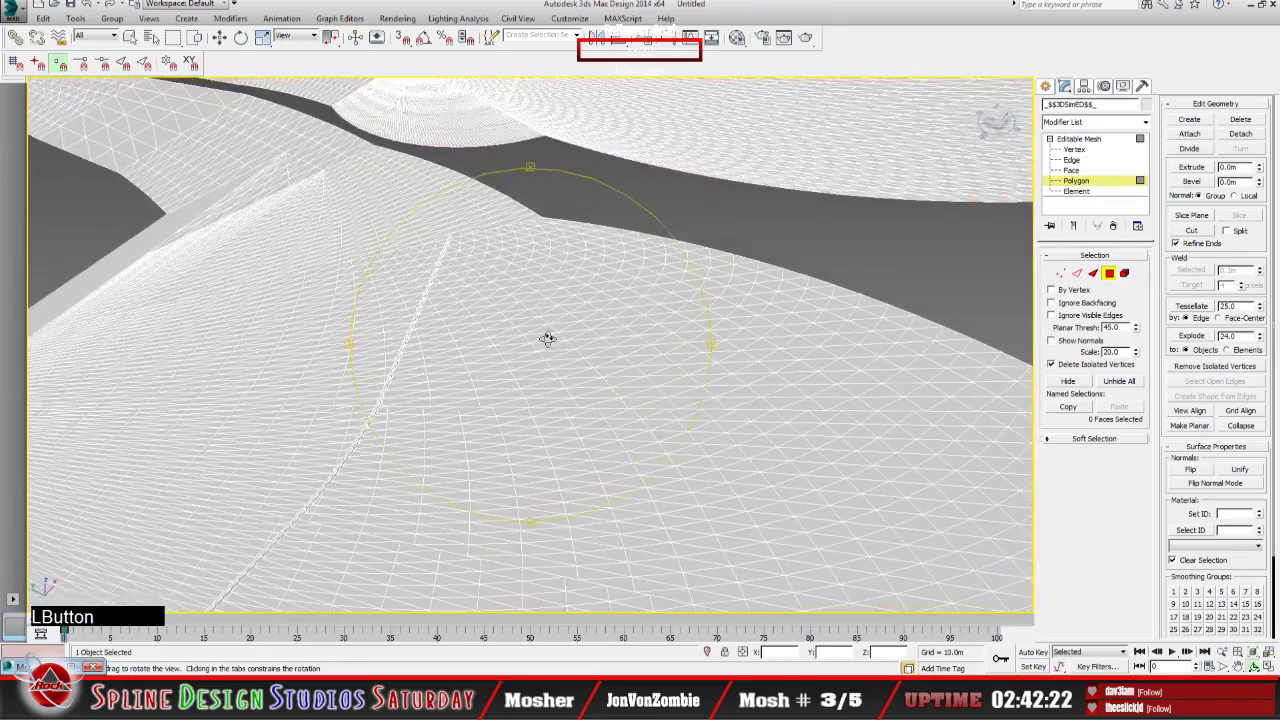
pyautogui.moveTo(623, 337); pyautogui.dragTo(503, 429, button='middle')
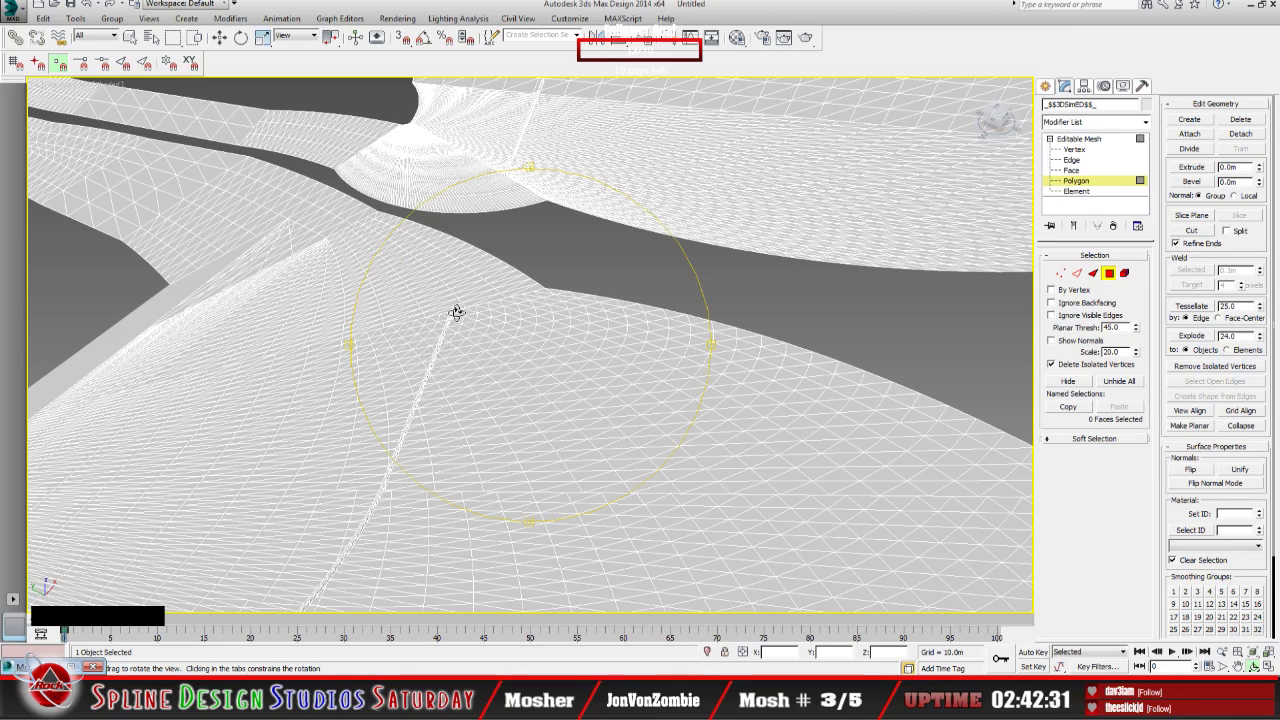
pyautogui.moveTo(531, 354); pyautogui.dragTo(520, 333)
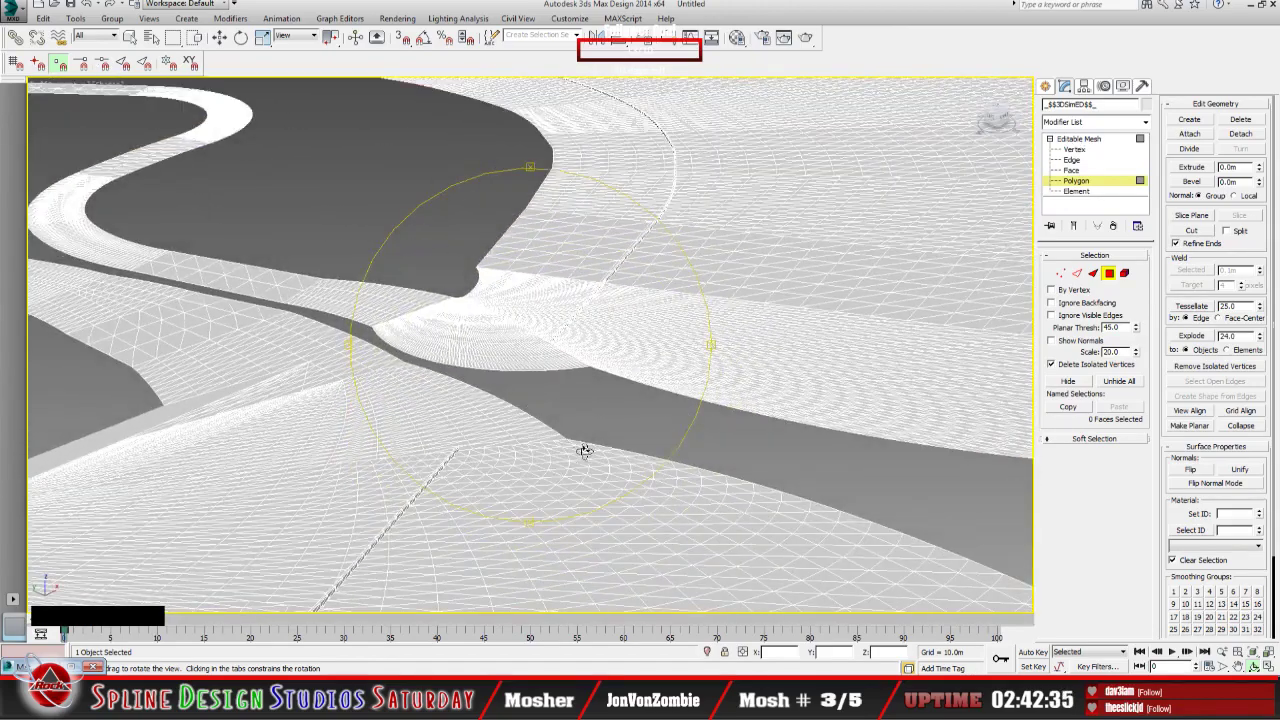
# Step: Select a single polygon on the ridge line close to where it ends
pyautogui.click(130, 37)
pyautogui.click(413, 492)
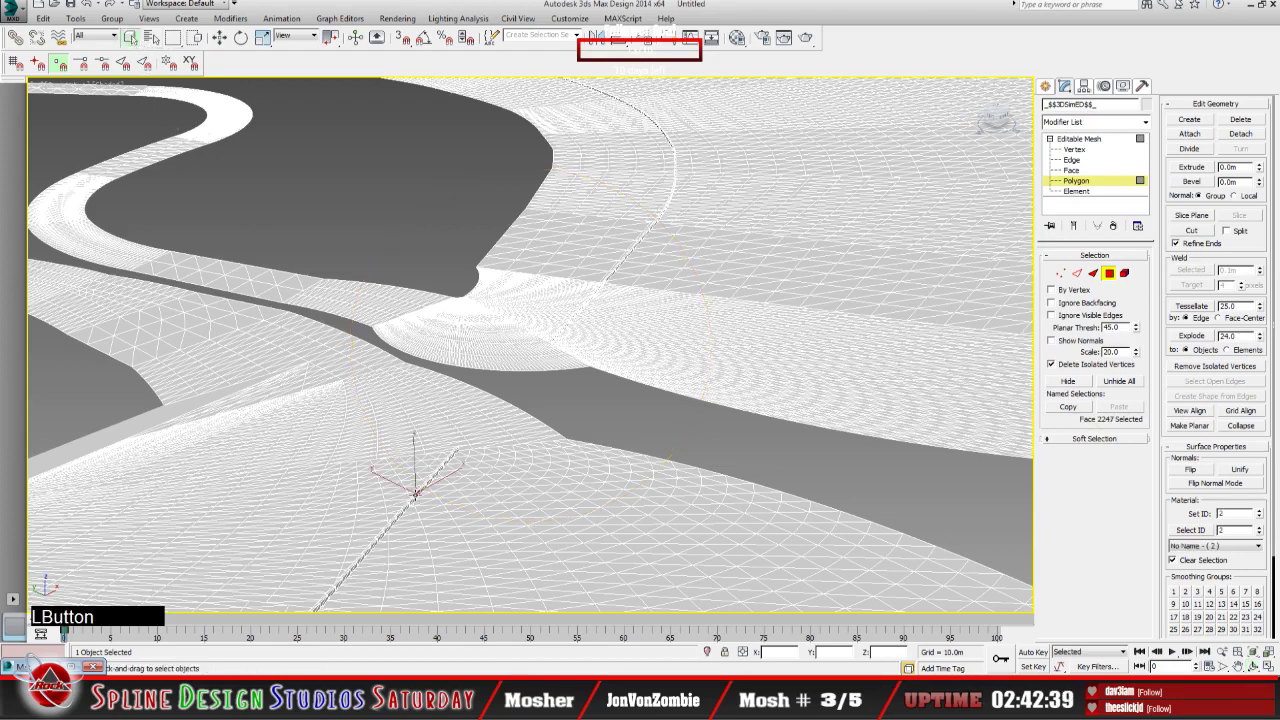
pyautogui.scroll(2, 404, 480)
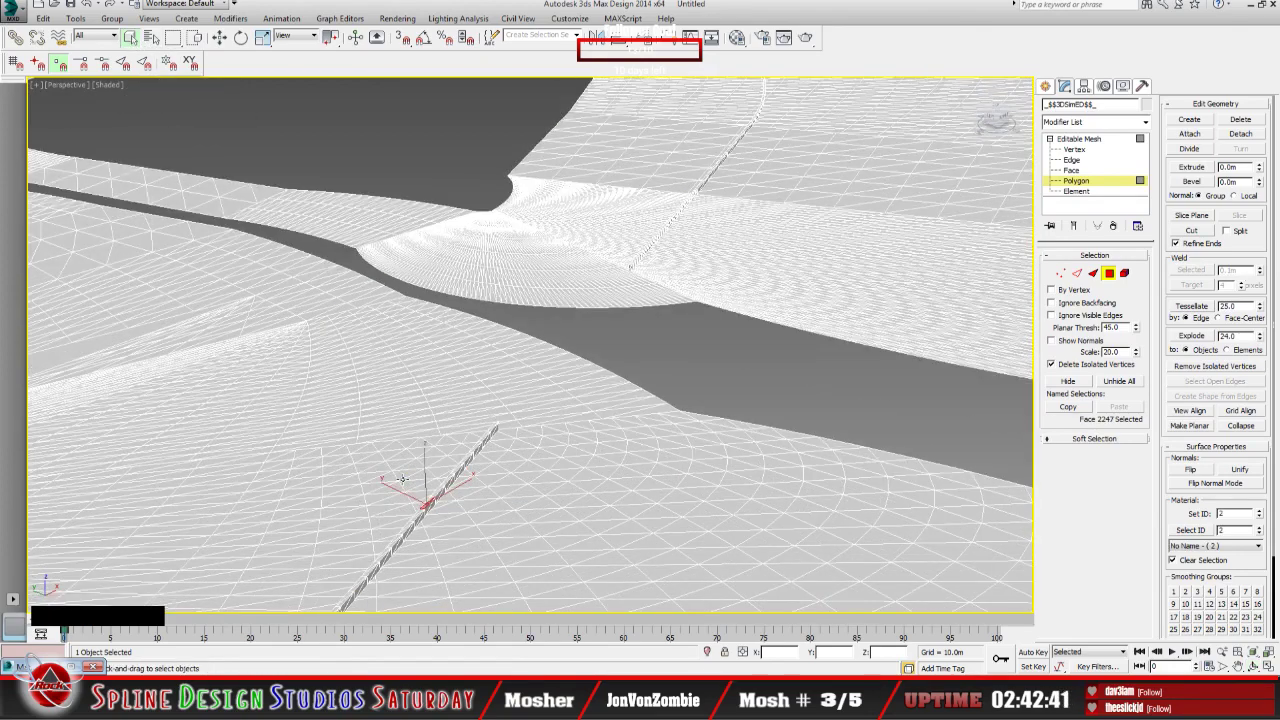
pyautogui.scroll(2, 402, 480)
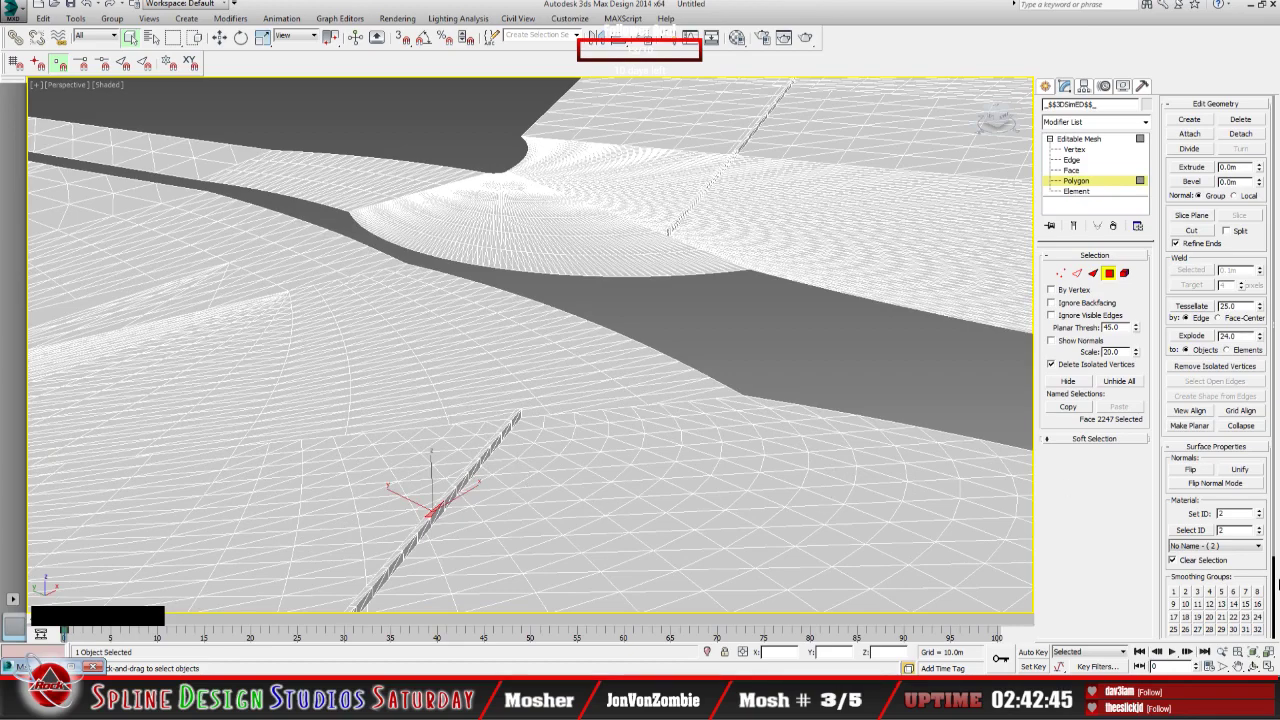
# Step: Examine the ridge wall's end from low angles, checking how its vertical faces meet the surrounding track triangles
pyautogui.click(1254, 666)
pyautogui.moveTo(586, 494); pyautogui.dragTo(491, 463)
pyautogui.moveTo(534, 469); pyautogui.dragTo(357, 363, button='middle')
pyautogui.moveTo(471, 391); pyautogui.dragTo(330, 430, button='middle')
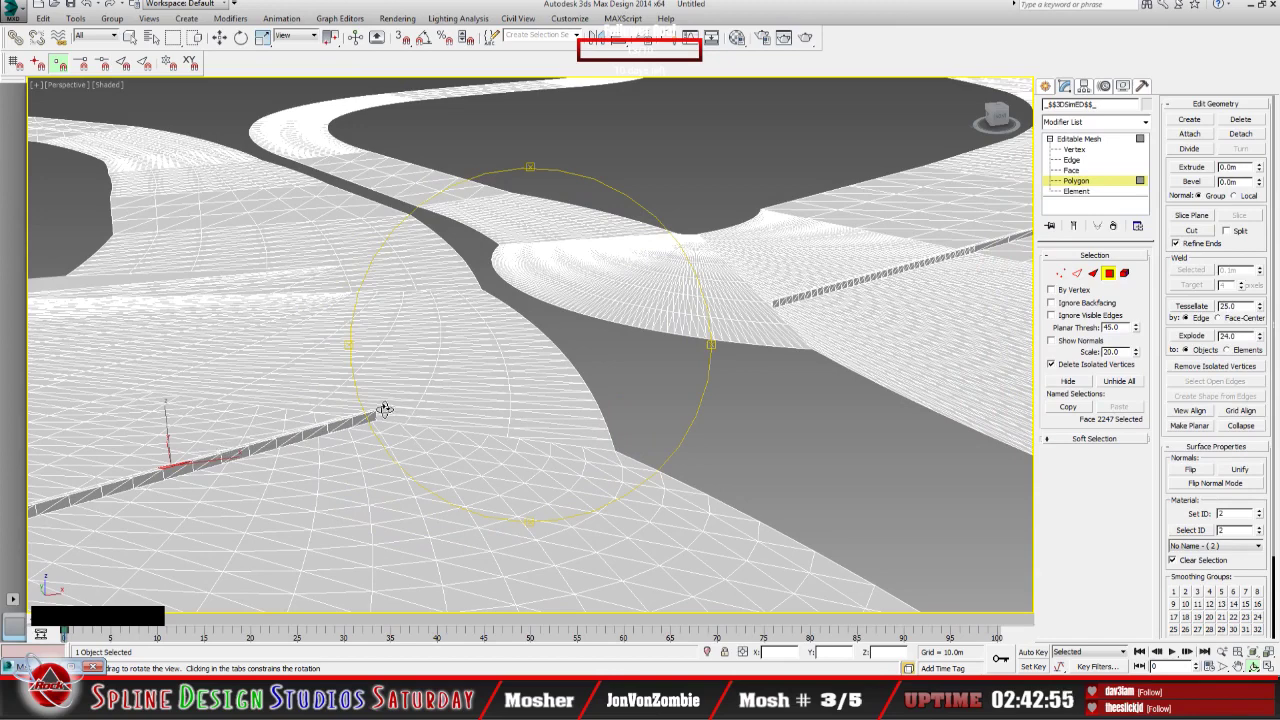
pyautogui.moveTo(384, 408); pyautogui.dragTo(411, 418)
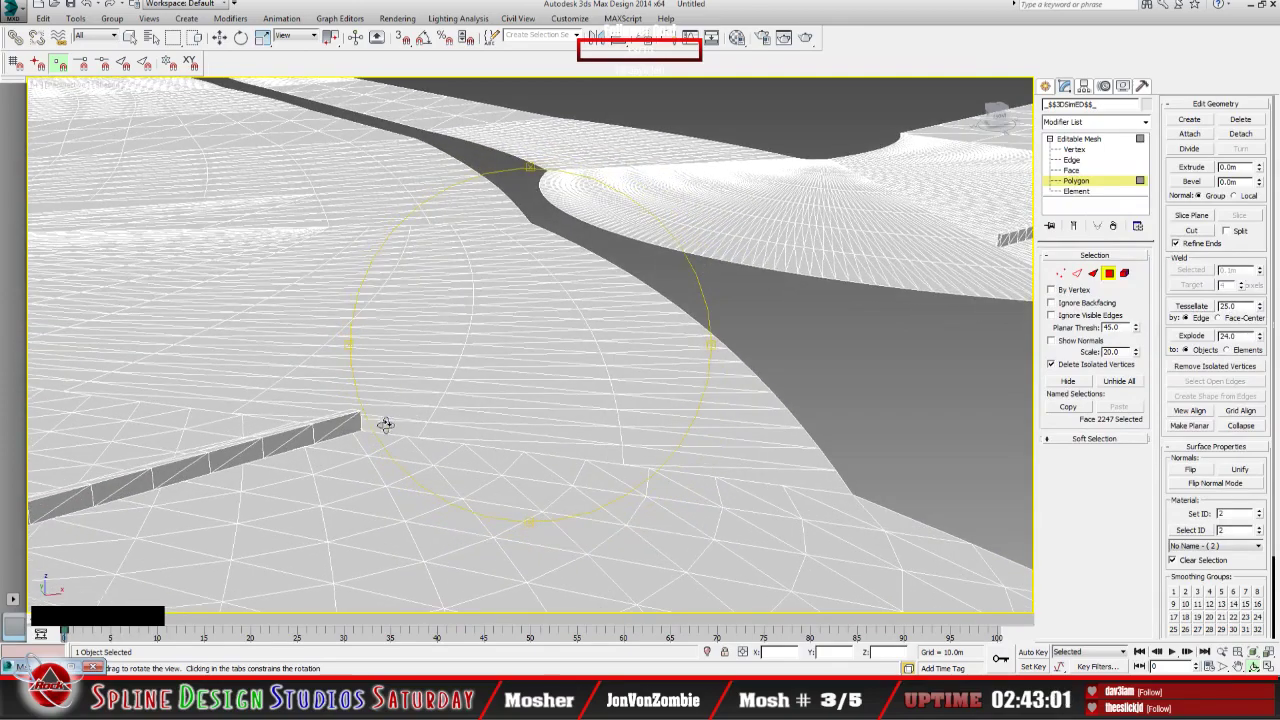
pyautogui.moveTo(457, 426); pyautogui.dragTo(423, 428)
pyautogui.moveTo(425, 429); pyautogui.dragTo(394, 403, button='middle')
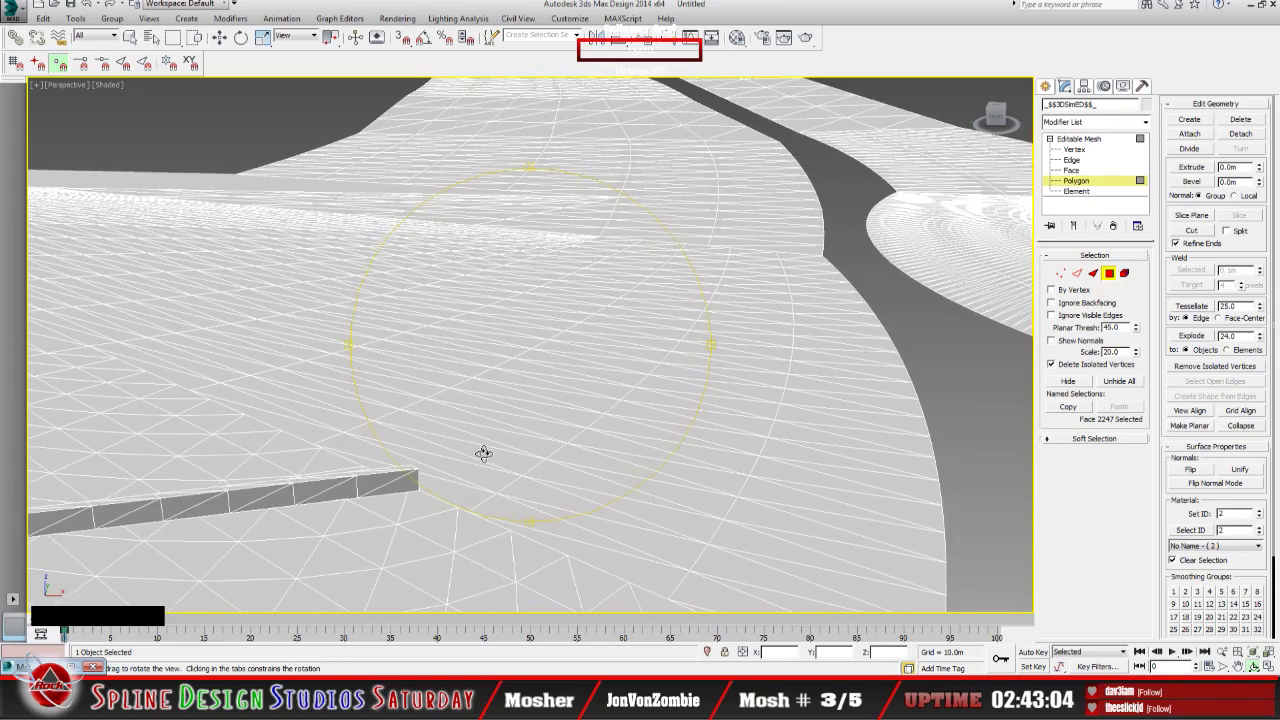
pyautogui.moveTo(483, 453); pyautogui.dragTo(369, 329, button='middle')
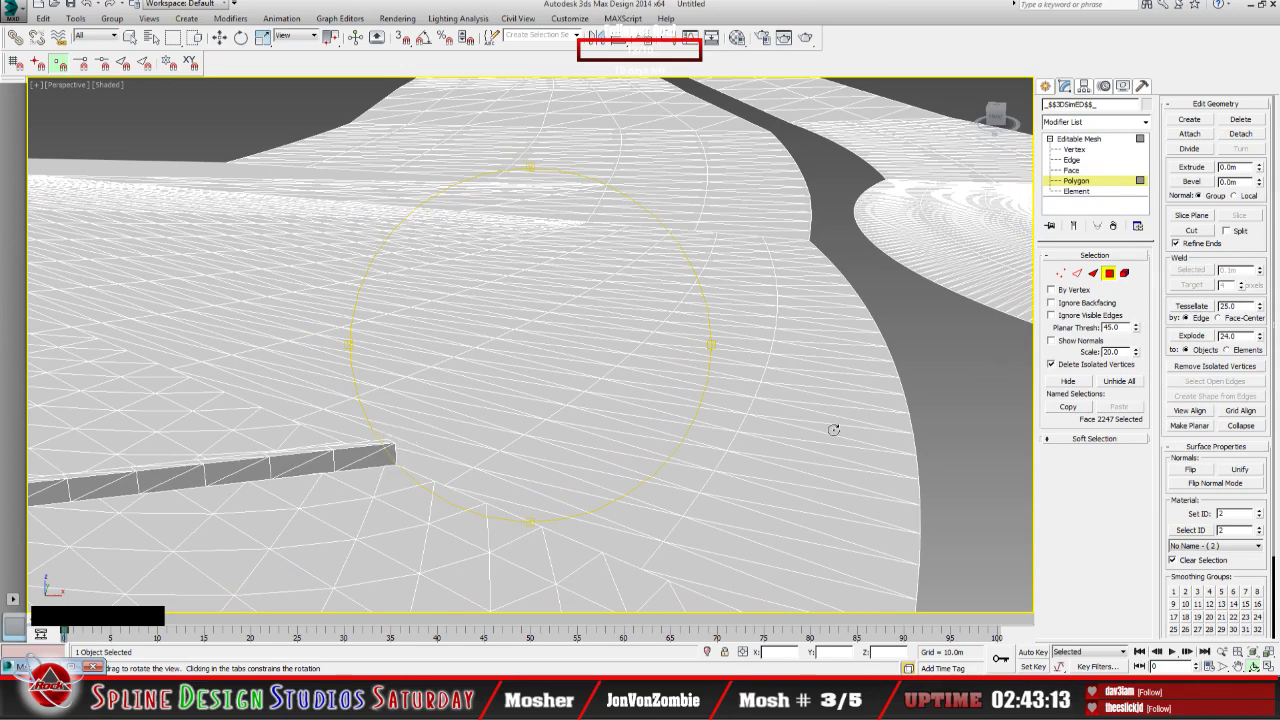
pyautogui.moveTo(580, 414); pyautogui.dragTo(563, 406)
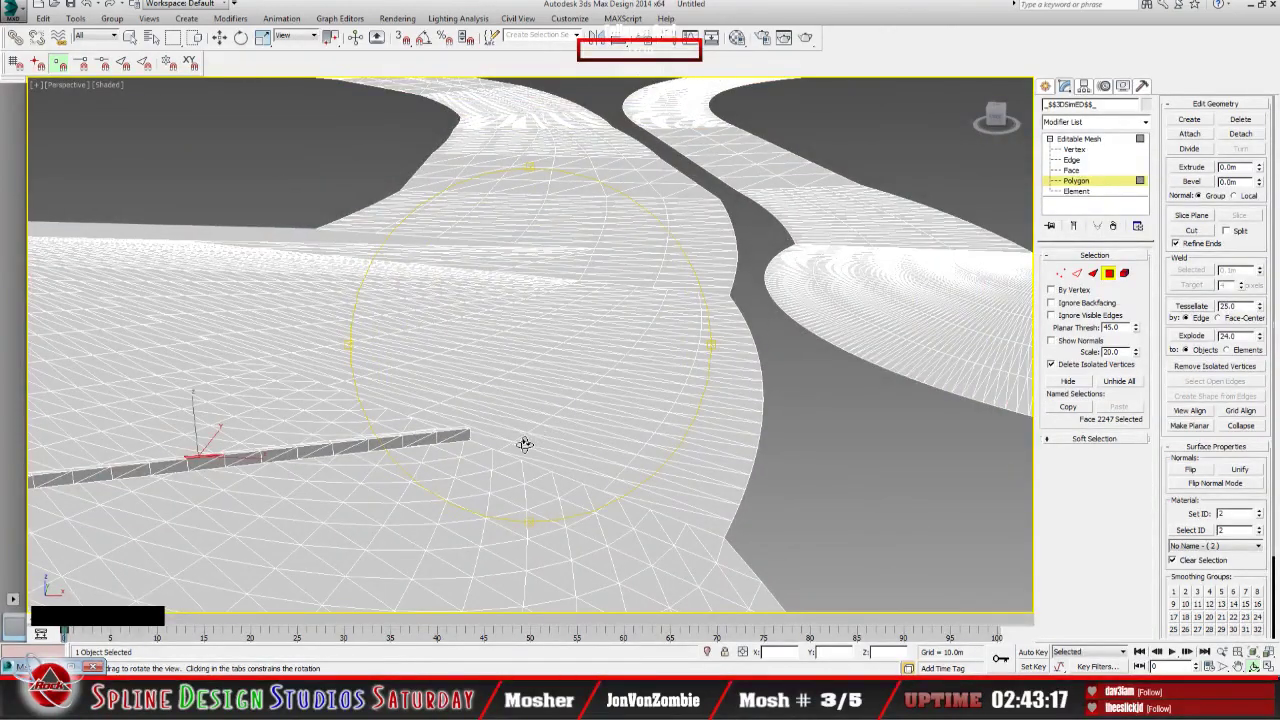
pyautogui.moveTo(522, 436); pyautogui.dragTo(557, 437)
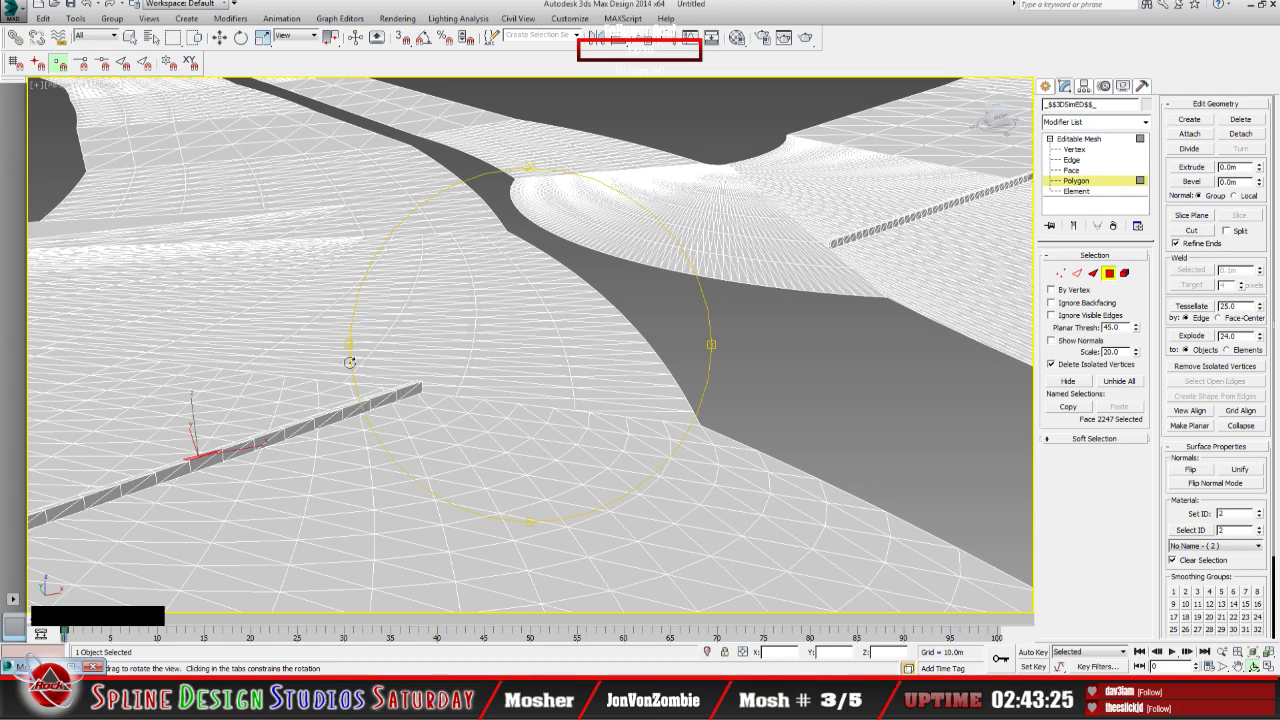
# Step: Select the adjoining polygons that form the last stretch of the ridge wall and view the wall from its other side
pyautogui.click(130, 37)
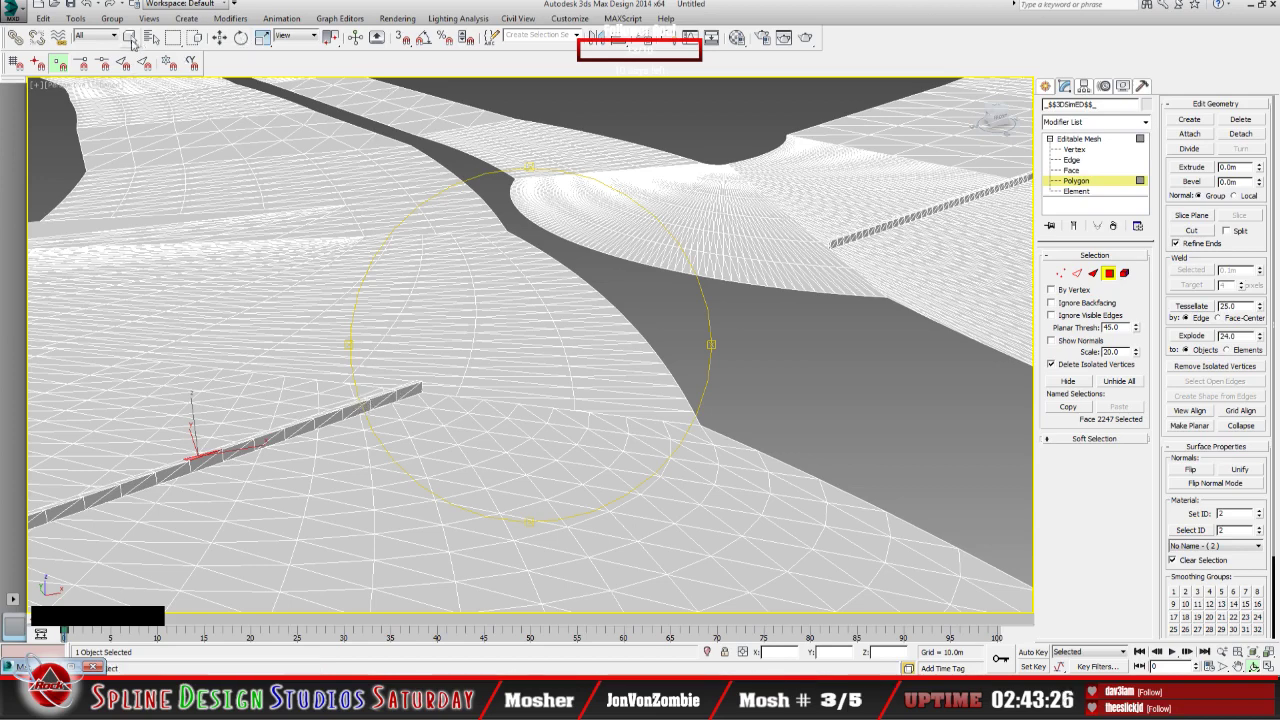
pyautogui.click(355, 411)
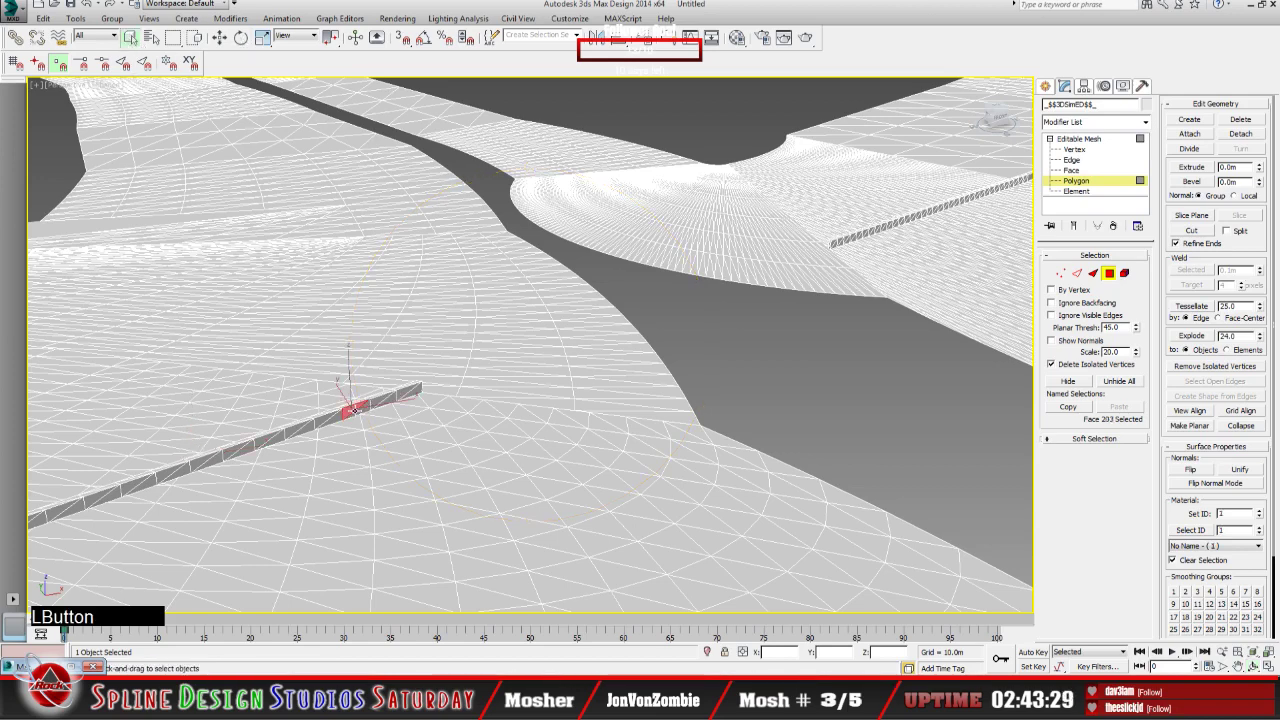
pyautogui.keyDown('ctrl'); pyautogui.click(380, 402); pyautogui.keyUp('ctrl')
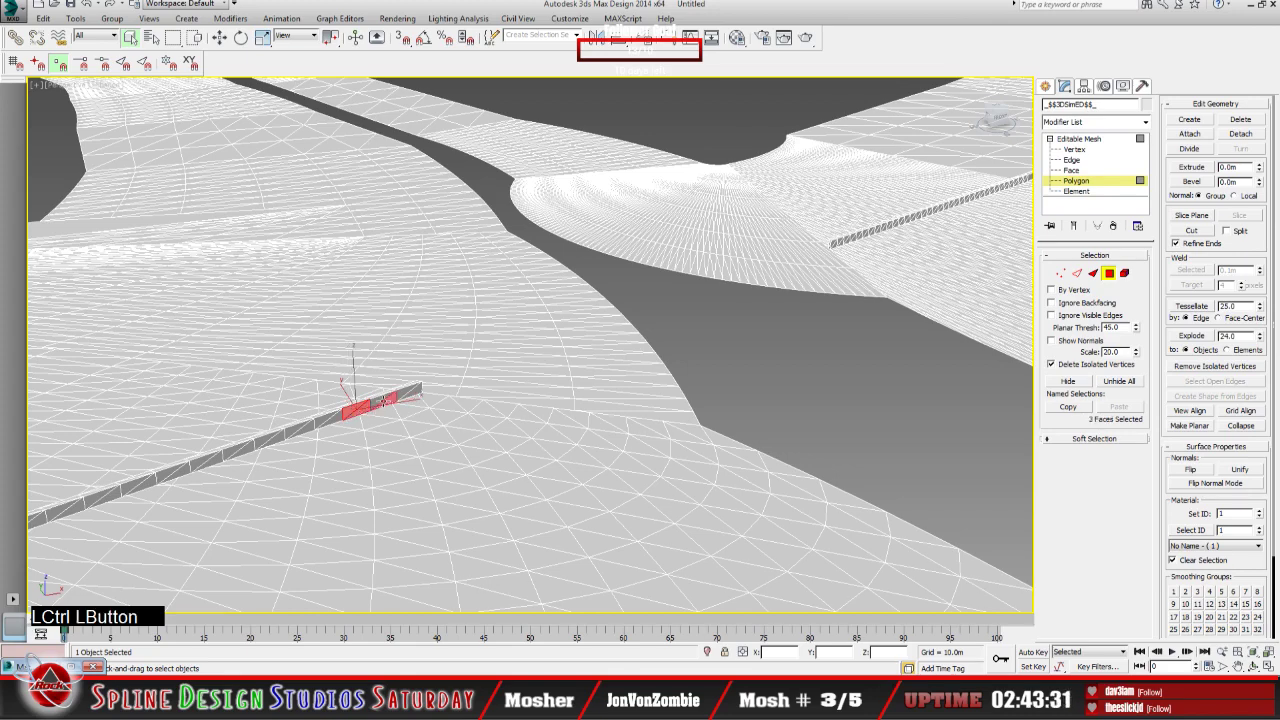
pyautogui.keyDown('ctrl'); pyautogui.click(395, 395); pyautogui.keyUp('ctrl')
pyautogui.keyDown('ctrl'); pyautogui.click(406, 393); pyautogui.keyUp('ctrl')
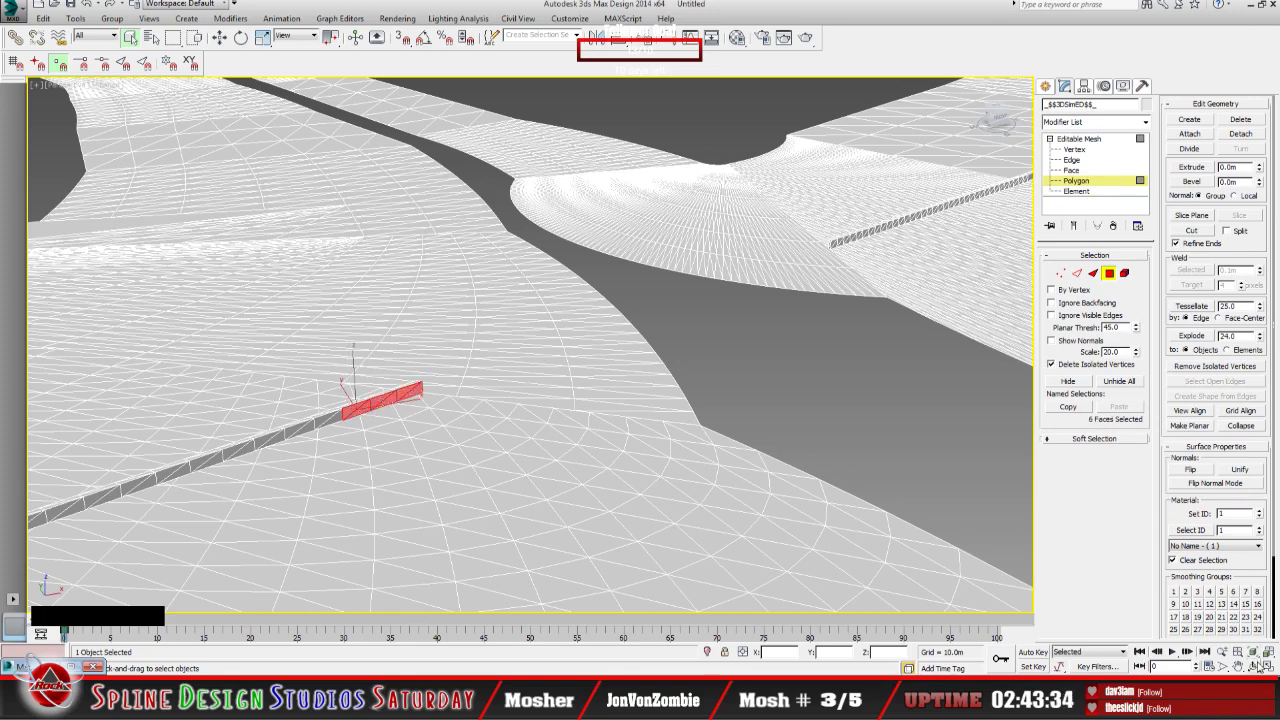
pyautogui.click(1258, 667)
pyautogui.moveTo(723, 500); pyautogui.dragTo(656, 400)
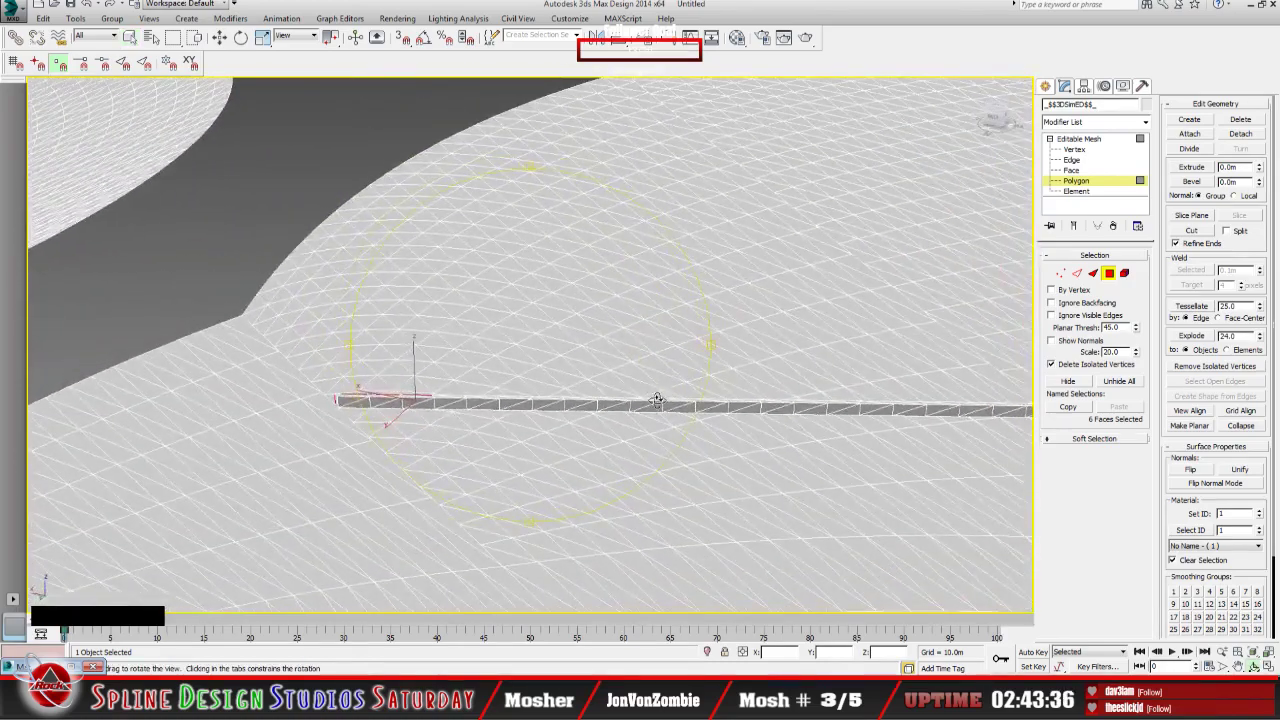
# Step: Add the polygons on the facing side of the ridge wall's last three segments to the selection
pyautogui.scroll(3, 374, 423)
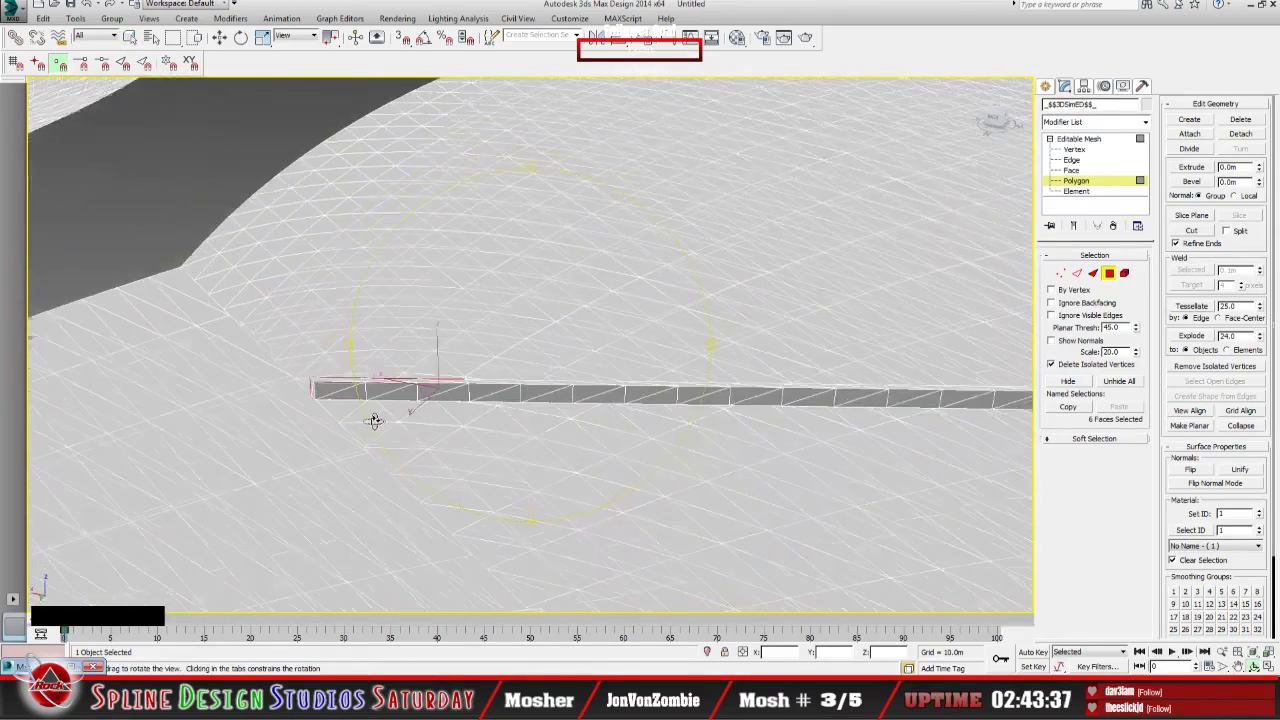
pyautogui.click(130, 37)
pyautogui.keyDown('ctrl'); pyautogui.click(343, 392); pyautogui.keyUp('ctrl')
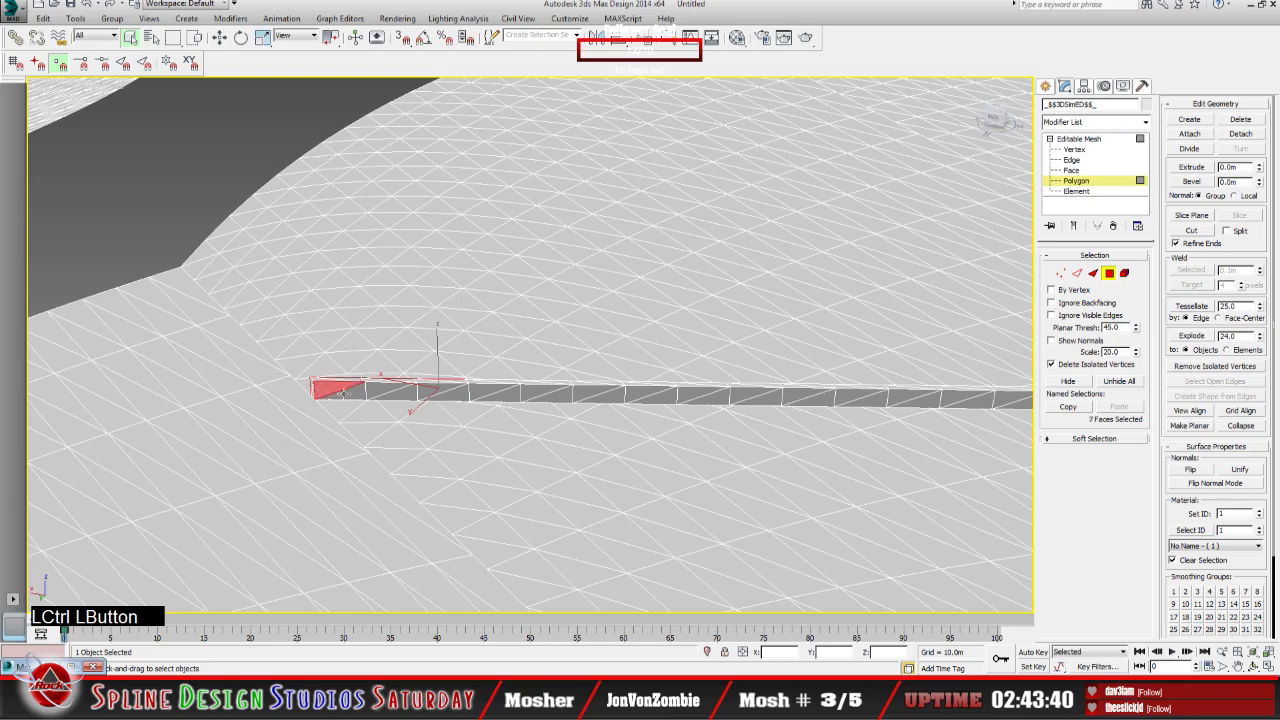
pyautogui.keyDown('ctrl'); pyautogui.click(392, 392); pyautogui.keyUp('ctrl')
pyautogui.keyDown('ctrl'); pyautogui.click(440, 392); pyautogui.keyUp('ctrl')
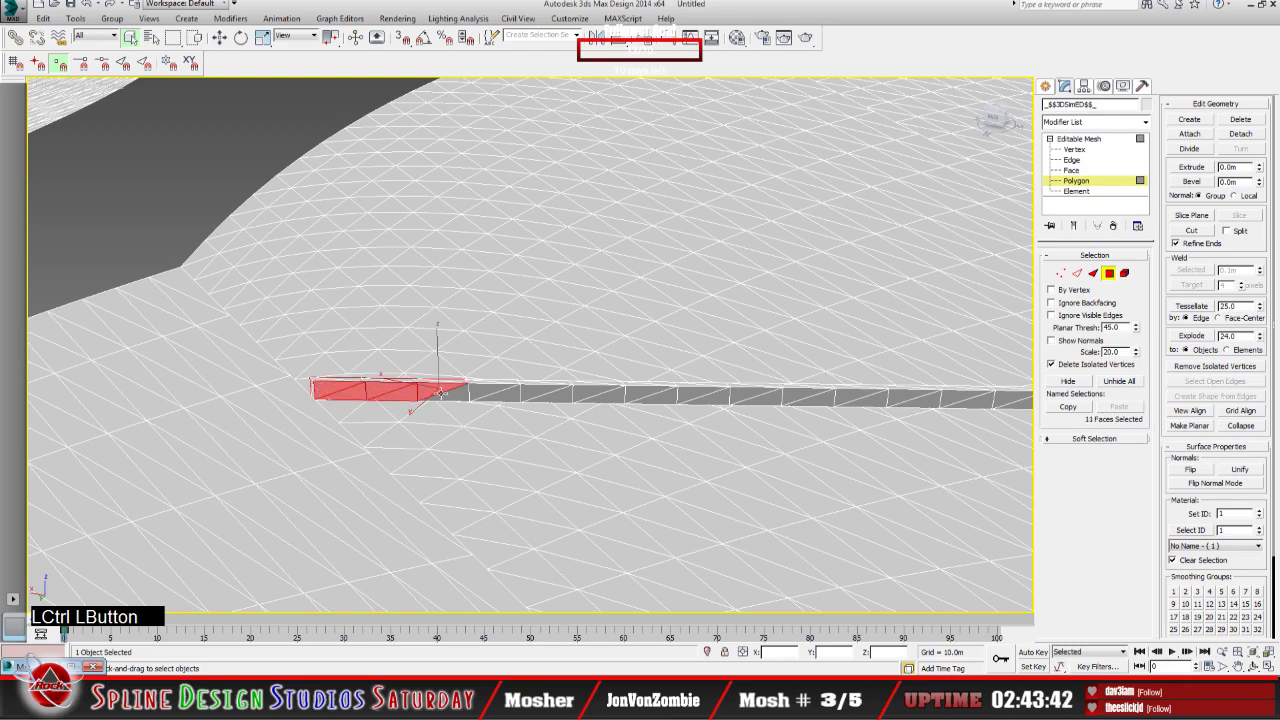
pyautogui.keyDown('ctrl'); pyautogui.click(448, 396); pyautogui.keyUp('ctrl')
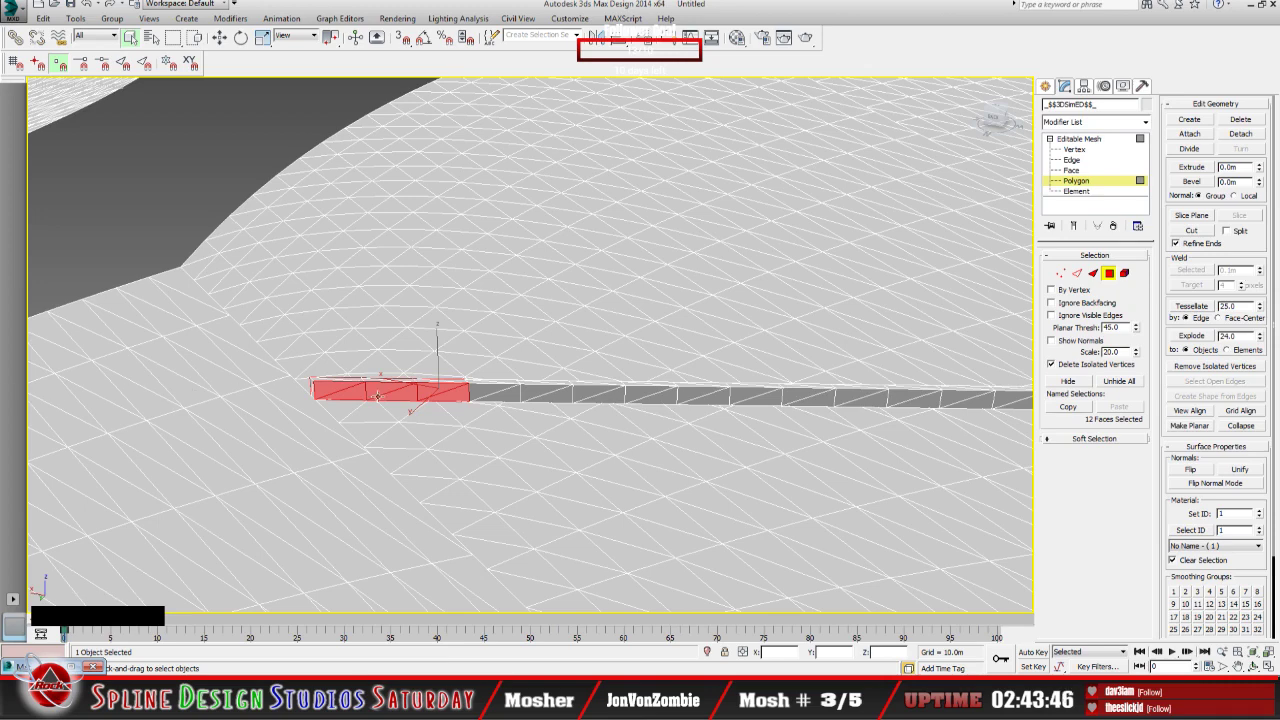
# Step: Try to add the wall's top polygons from another angle and remove the stray track triangle from the selection
pyautogui.click(1252, 665)
pyautogui.moveTo(466, 434); pyautogui.dragTo(540, 449)
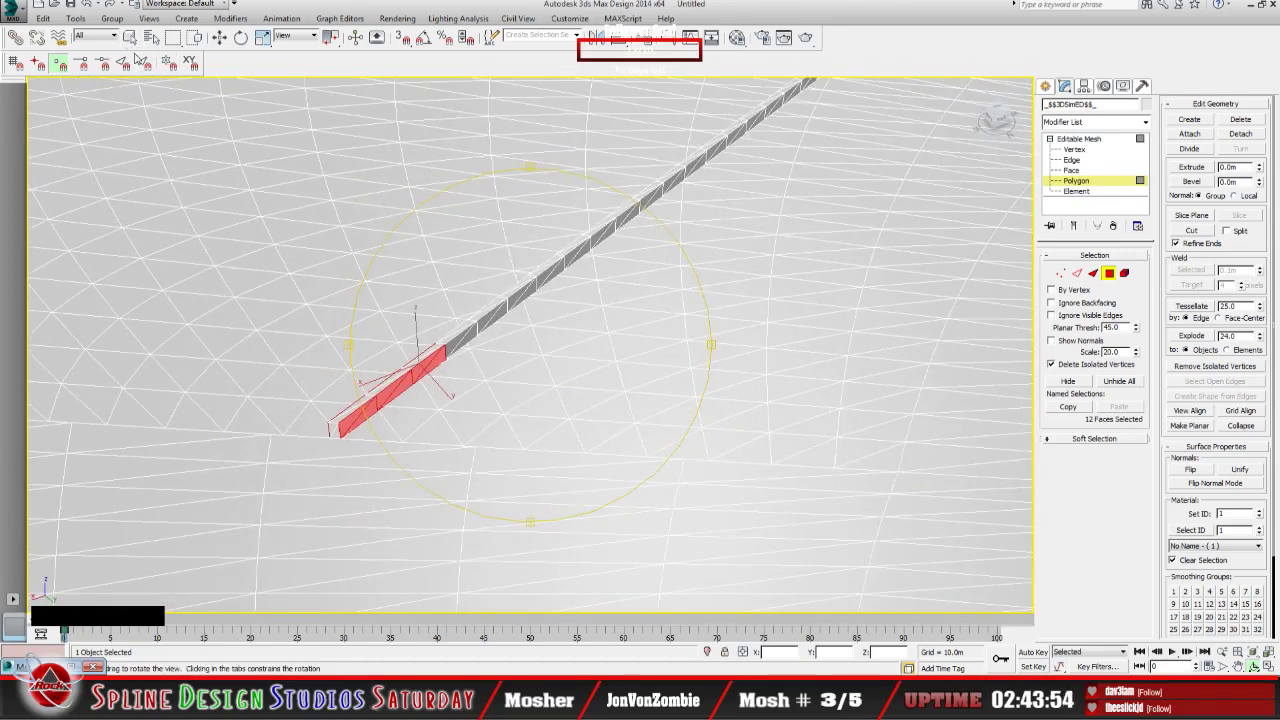
pyautogui.click(130, 40)
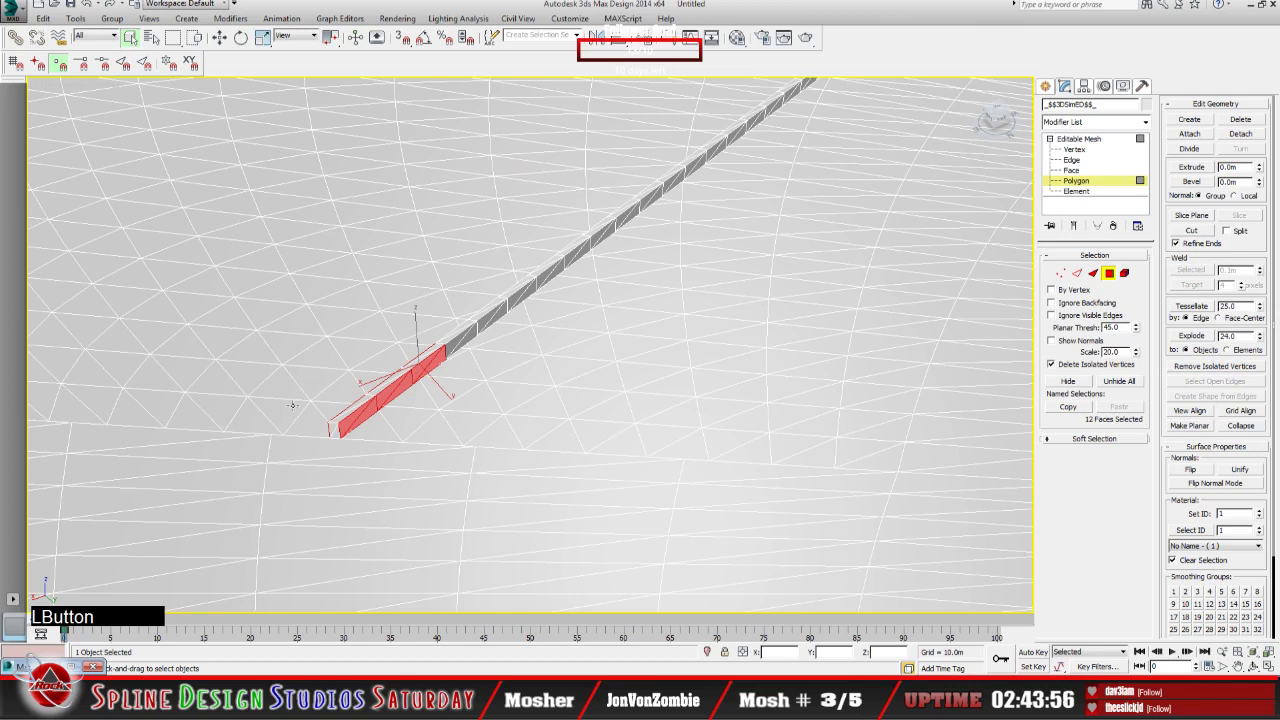
pyautogui.keyDown('ctrl'); pyautogui.click(358, 397); pyautogui.keyUp('ctrl')
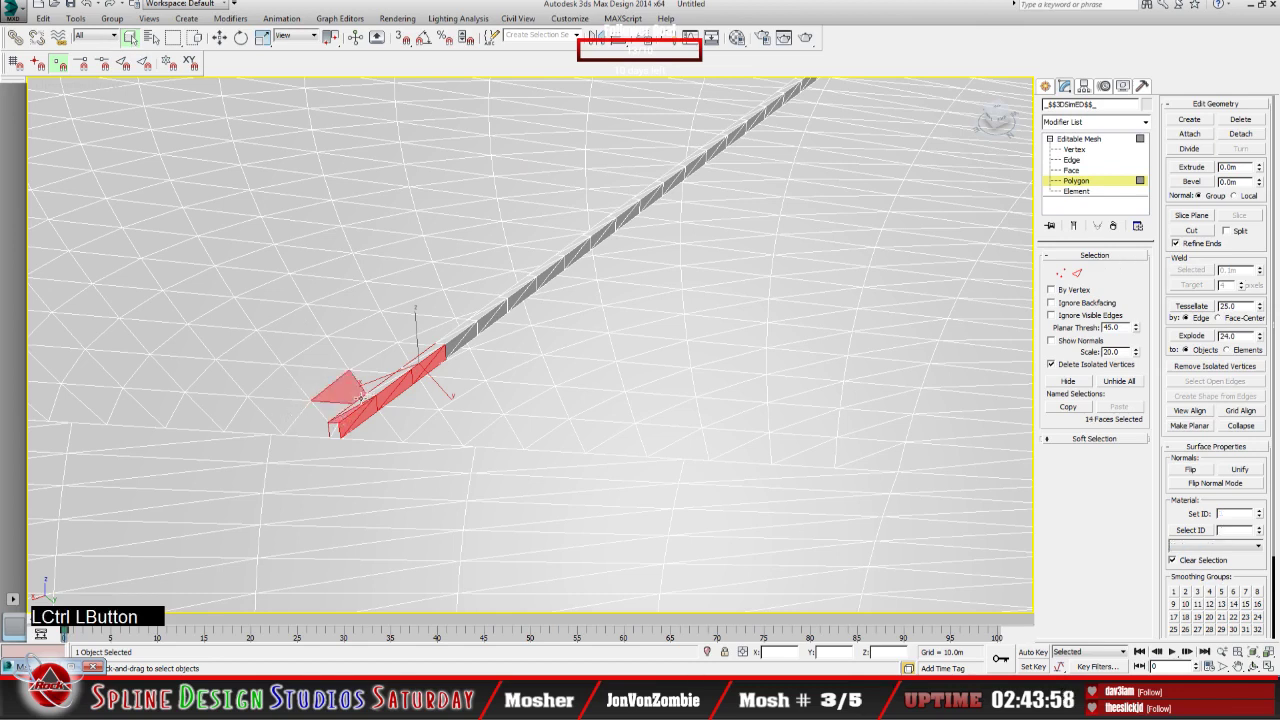
pyautogui.keyDown('ctrl'); pyautogui.rightClick(343, 388); pyautogui.keyUp('ctrl')
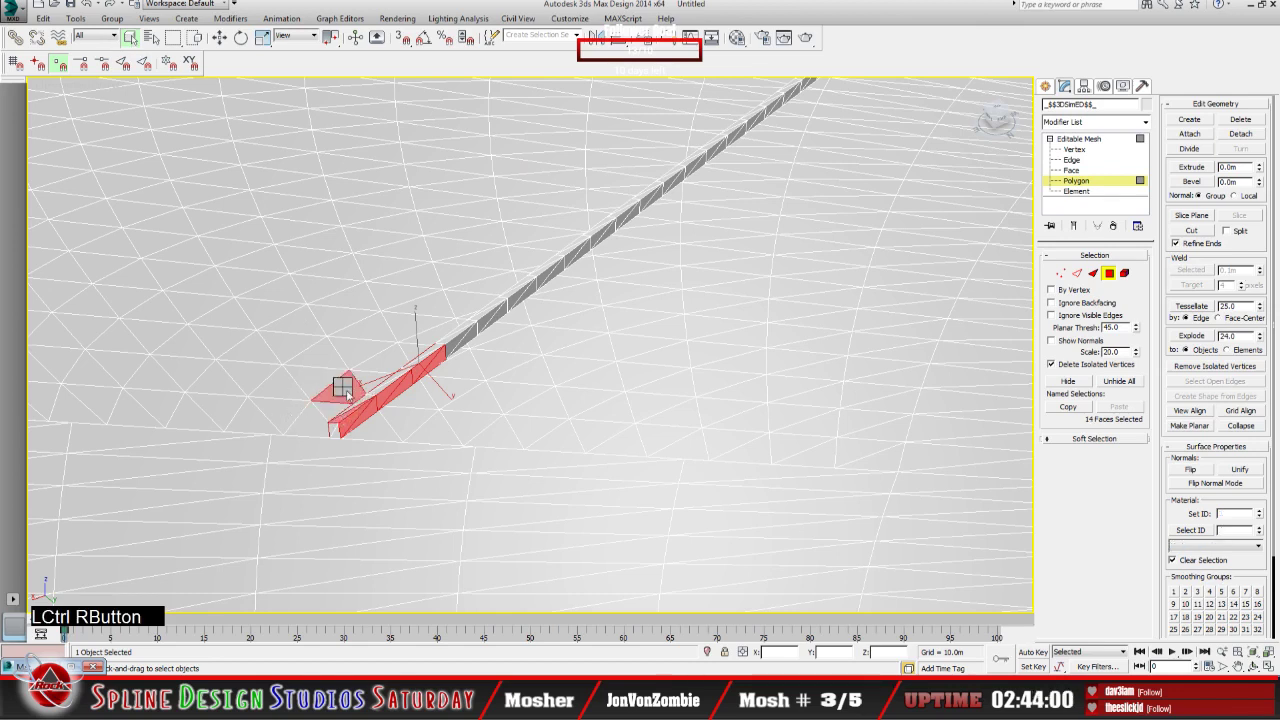
pyautogui.click(342, 390)
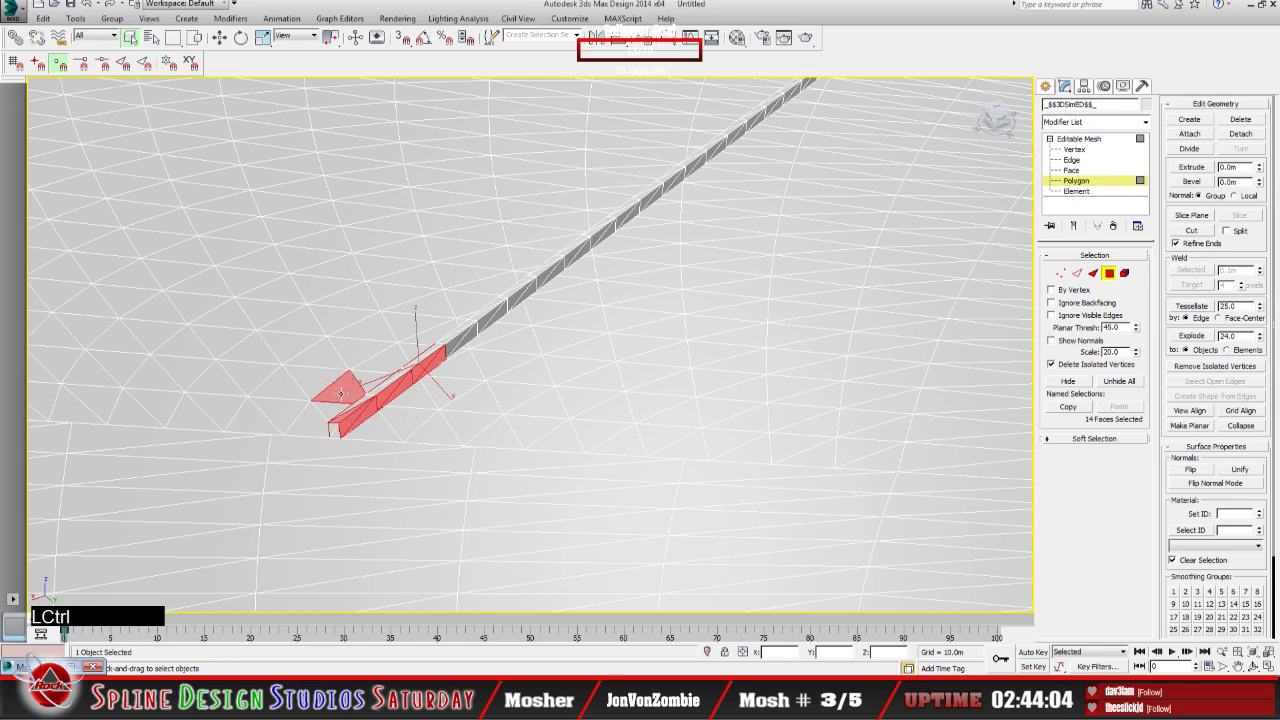
pyautogui.keyDown('ctrl'); pyautogui.click(341, 392); pyautogui.keyUp('ctrl')
pyautogui.keyDown('ctrl'); pyautogui.rightClick(339, 391); pyautogui.keyUp('ctrl')
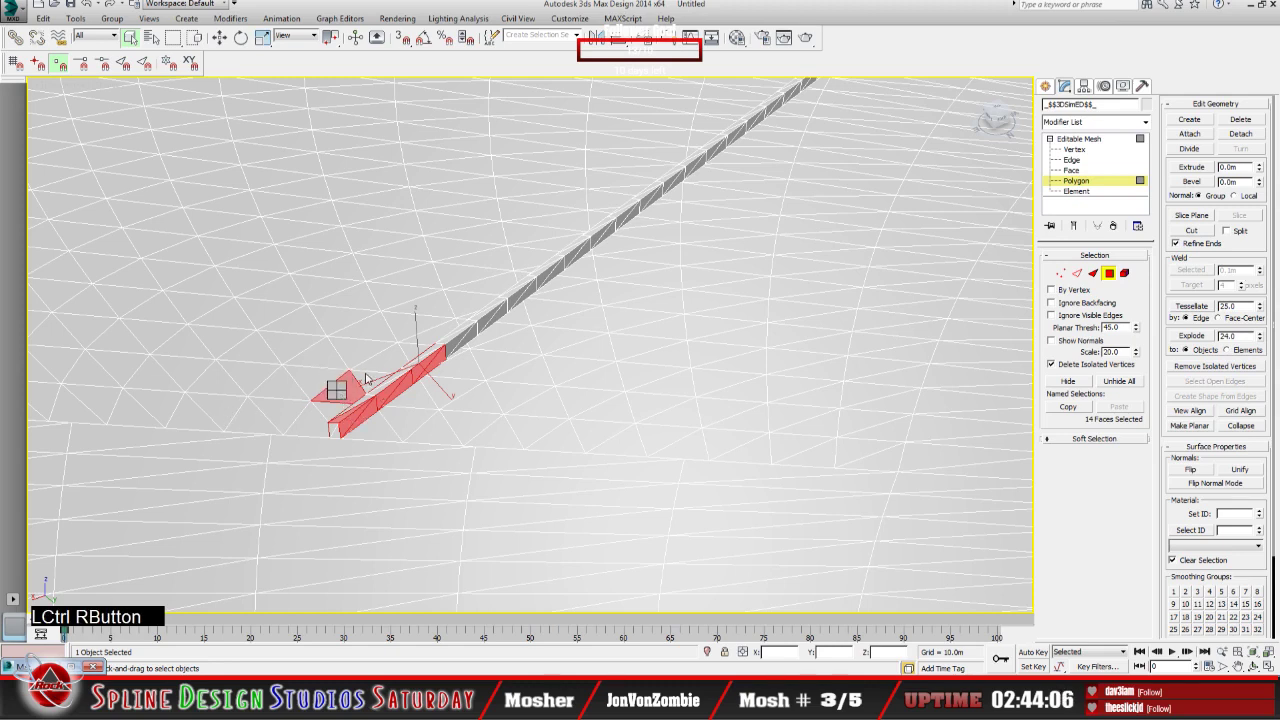
# Step: Clear the selection and reselect the side polygons along the last three segments of the ridge wall
pyautogui.click(469, 347)
pyautogui.click(343, 413)
pyautogui.click(347, 422)
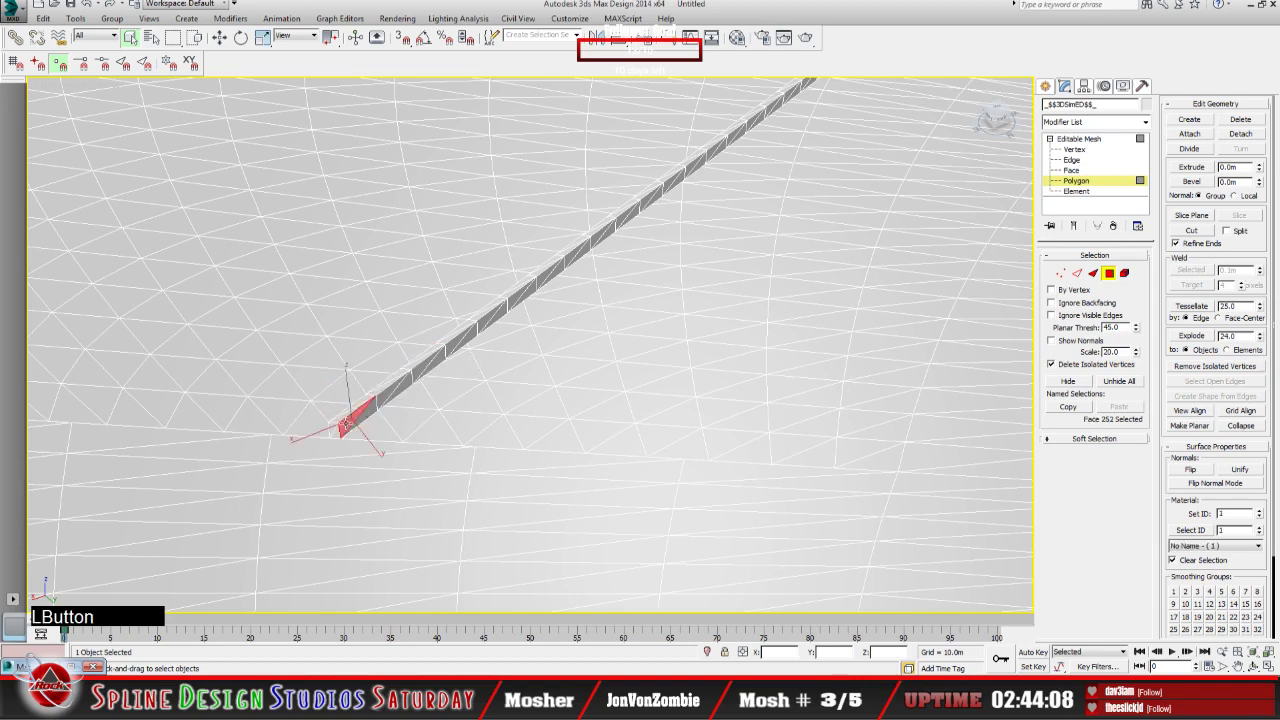
pyautogui.keyDown('ctrl'); pyautogui.click(380, 399); pyautogui.keyUp('ctrl')
pyautogui.keyDown('ctrl'); pyautogui.click(392, 395); pyautogui.keyUp('ctrl')
pyautogui.keyDown('ctrl'); pyautogui.click(408, 383); pyautogui.keyUp('ctrl')
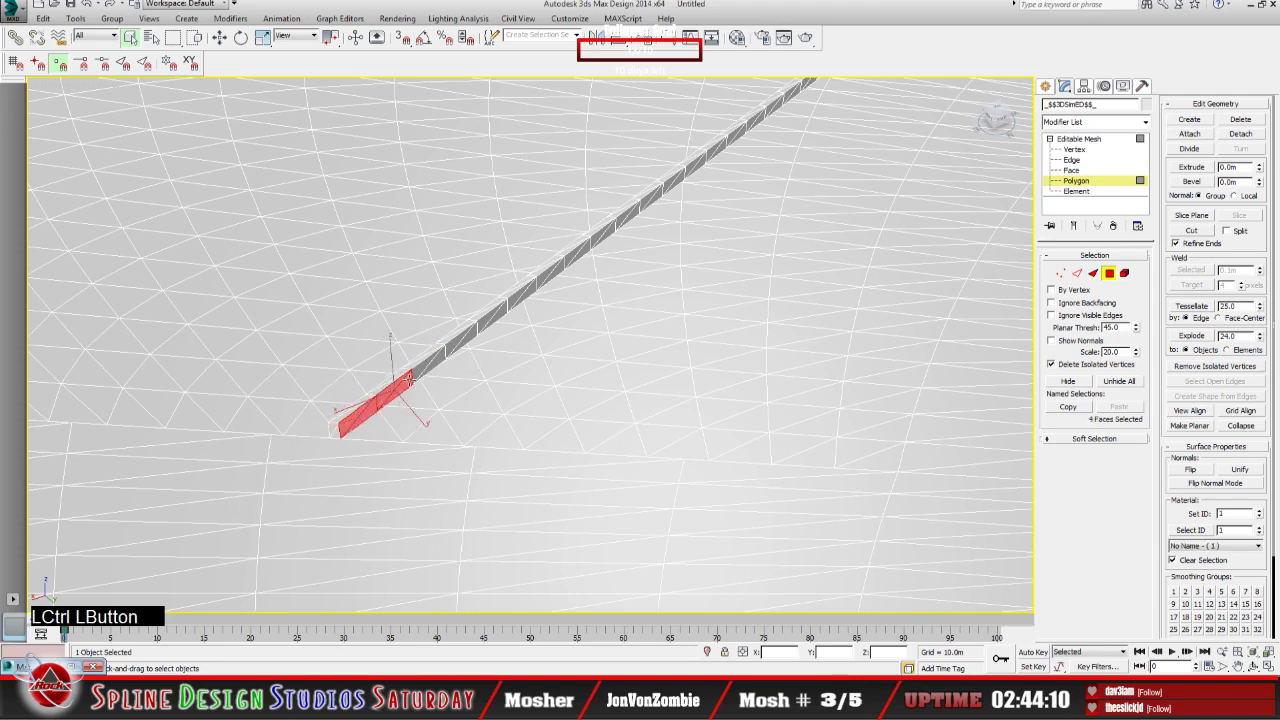
pyautogui.keyDown('ctrl'); pyautogui.click(422, 374); pyautogui.keyUp('ctrl')
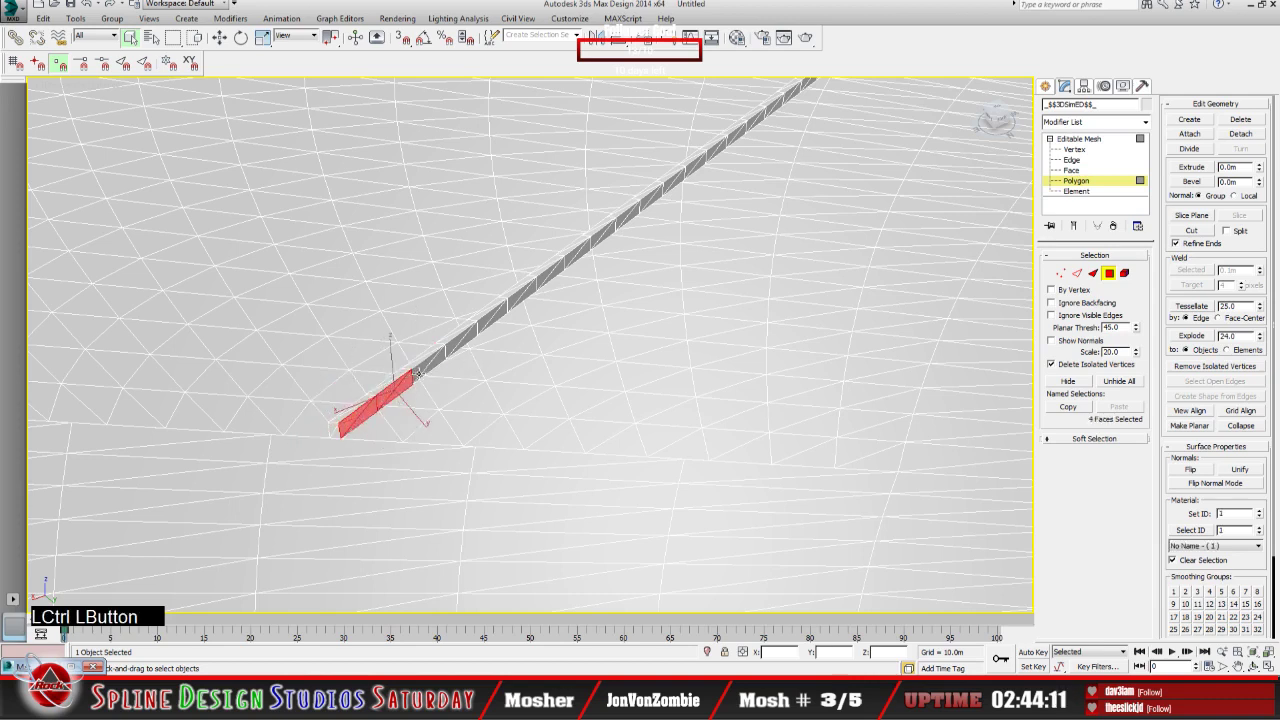
# Step: Add the top polygons of the wall's last three segments to the selection, undoing the stray track triangle pick
pyautogui.keyDown('ctrl'); pyautogui.click(338, 418); pyautogui.keyUp('ctrl')
pyautogui.keyDown('ctrl'); pyautogui.click(330, 408); pyautogui.keyUp('ctrl')
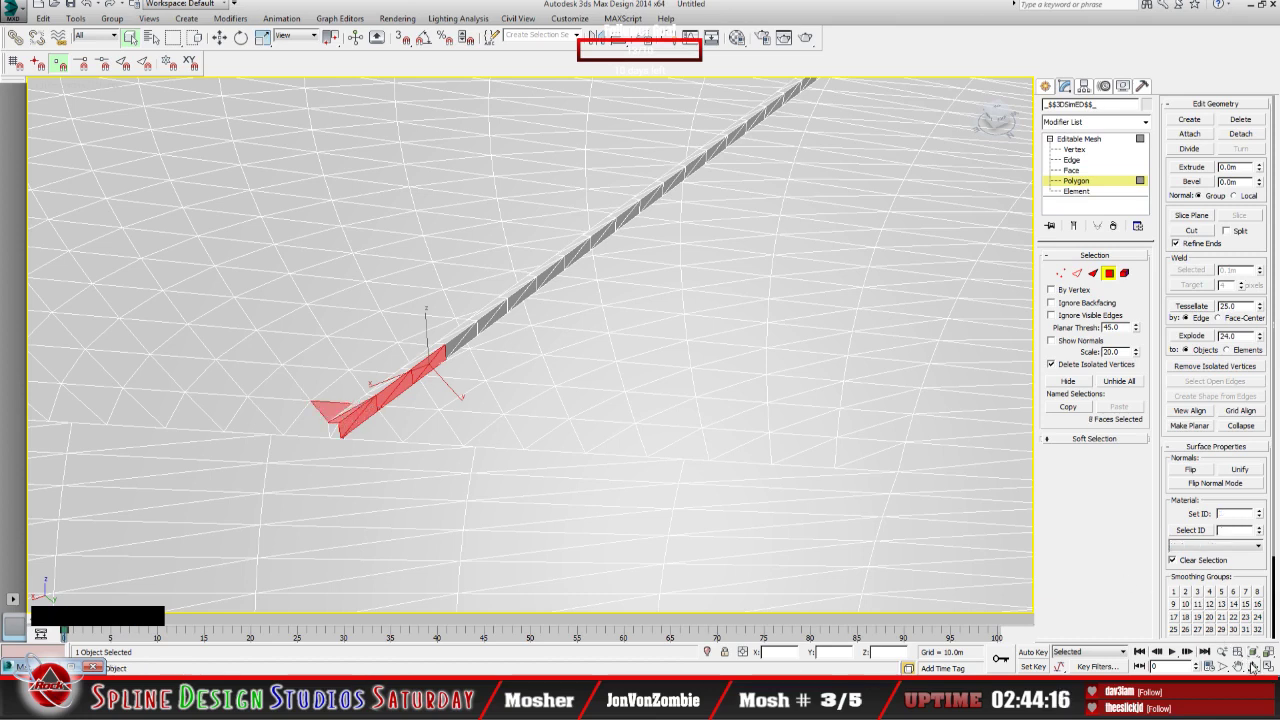
pyautogui.click(87, 4)
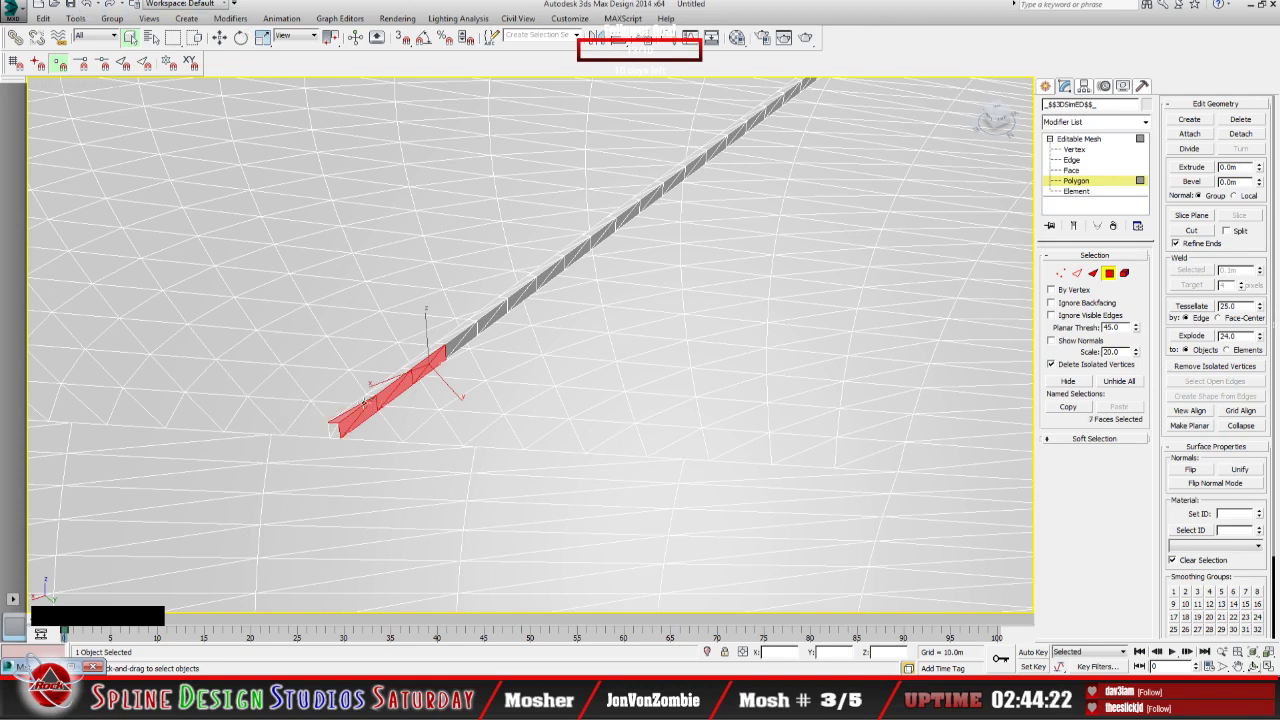
pyautogui.keyDown('ctrl'); pyautogui.click(364, 399); pyautogui.keyUp('ctrl')
pyautogui.keyDown('ctrl'); pyautogui.click(376, 389); pyautogui.keyUp('ctrl')
pyautogui.keyDown('ctrl'); pyautogui.click(411, 366); pyautogui.keyUp('ctrl')
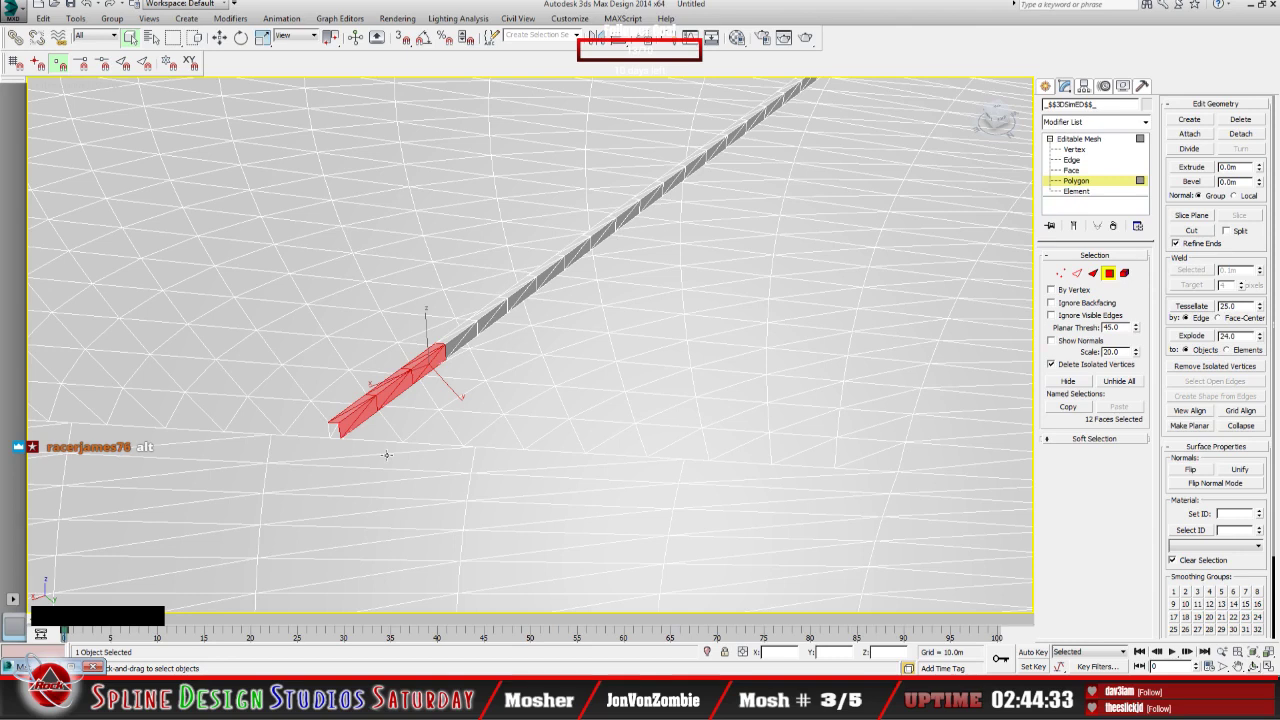
# Step: Demonstrate adding track triangles beside the wall's end to the selection, undoing each pick
pyautogui.press('ctrl')
pyautogui.keyDown('ctrl'); pyautogui.click(341, 392); pyautogui.keyUp('ctrl')
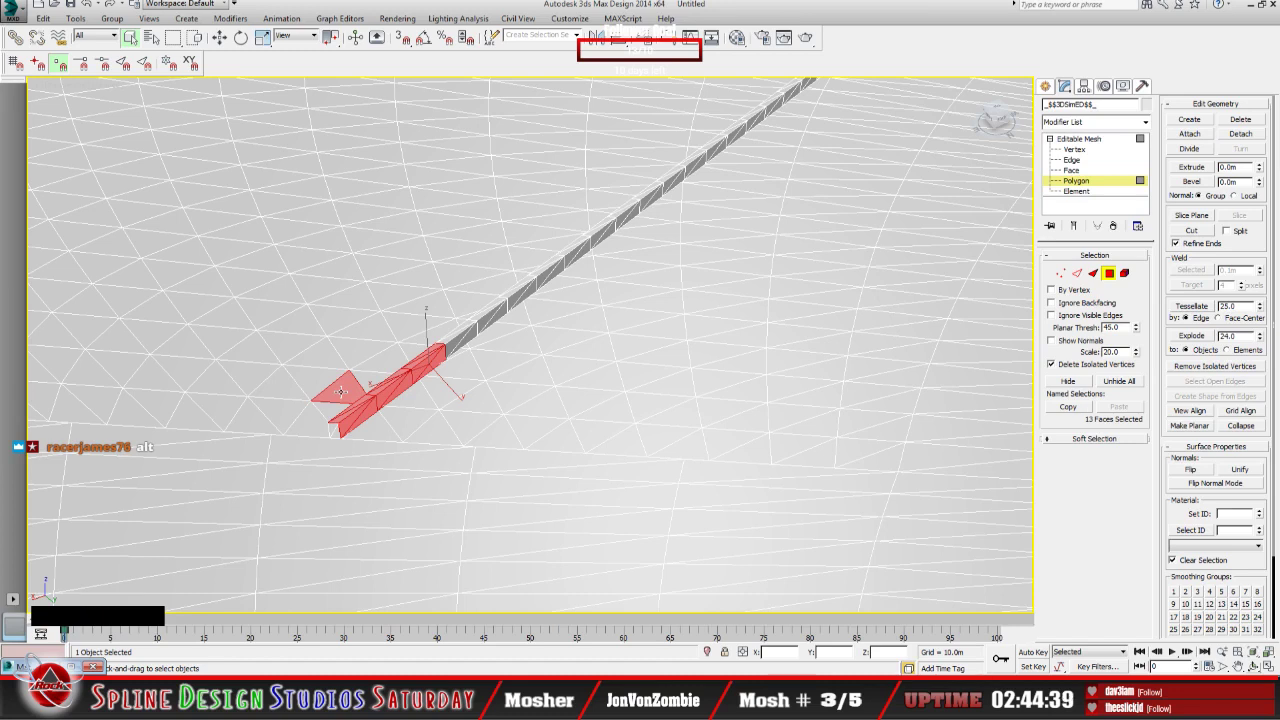
pyautogui.press('ctrl')
pyautogui.press('alt')
pyautogui.hotkey('ctrl', 'z')
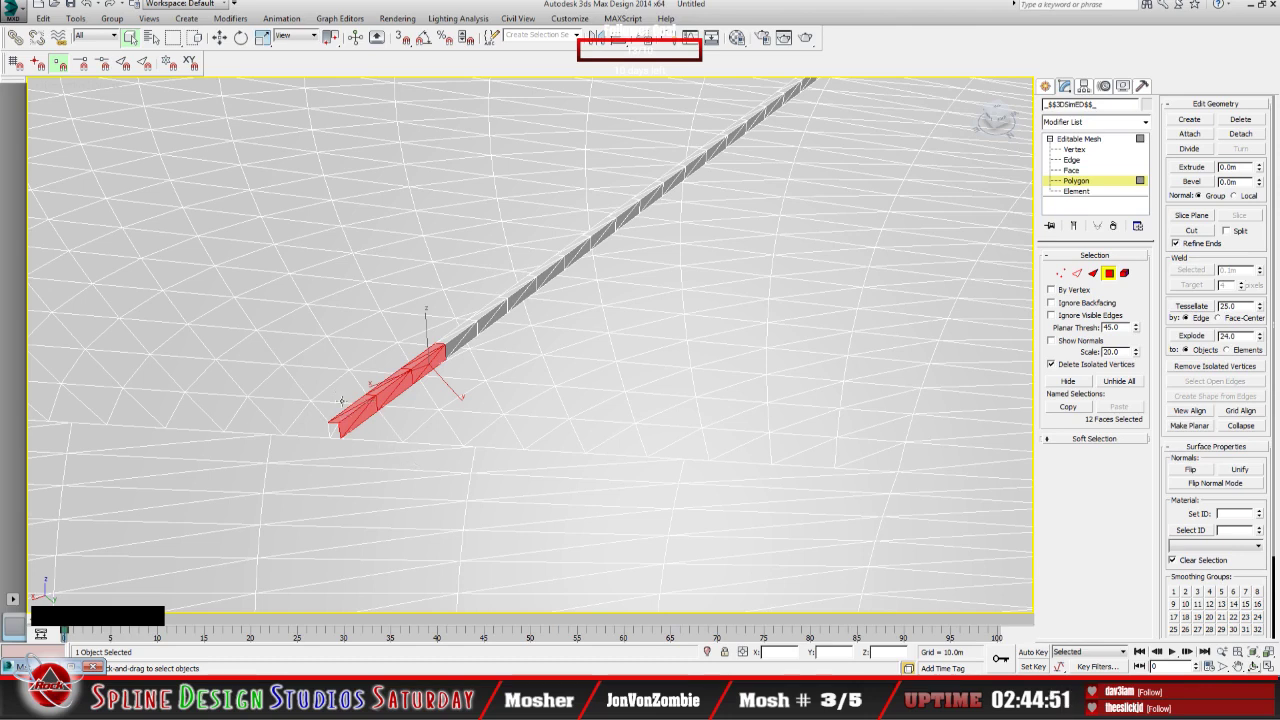
pyautogui.keyDown('ctrl'); pyautogui.click(309, 384); pyautogui.keyUp('ctrl')
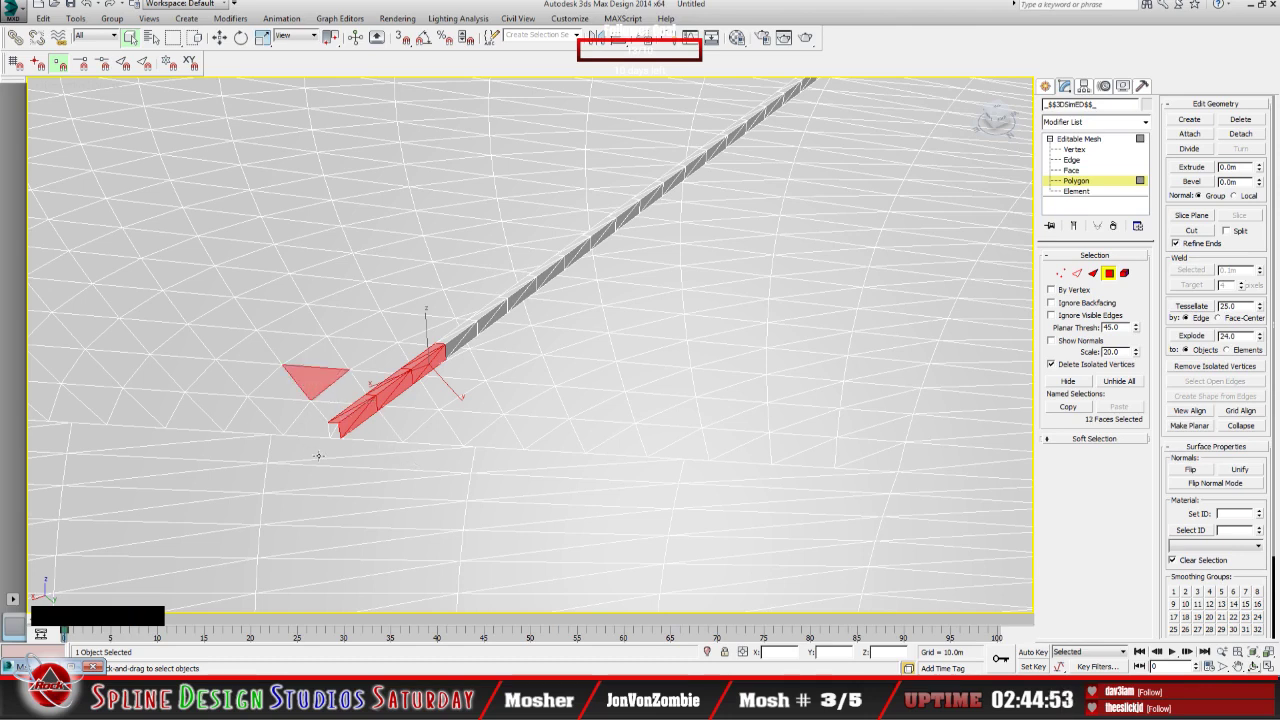
pyautogui.hotkey('ctrl', 'z')
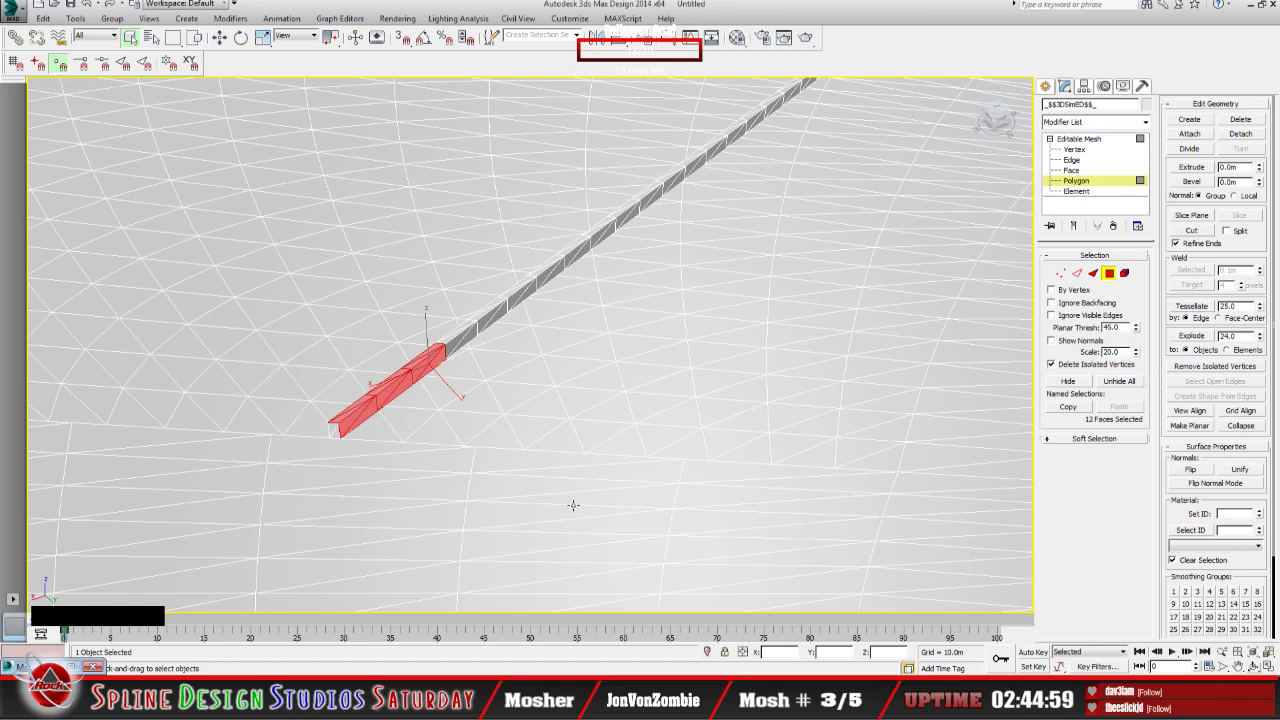
# Step: Add the polygons on the opposite side of the wall's last three segments to the selection
pyautogui.click(1253, 665)
pyautogui.moveTo(519, 407); pyautogui.dragTo(617, 380)
pyautogui.click(130, 37)
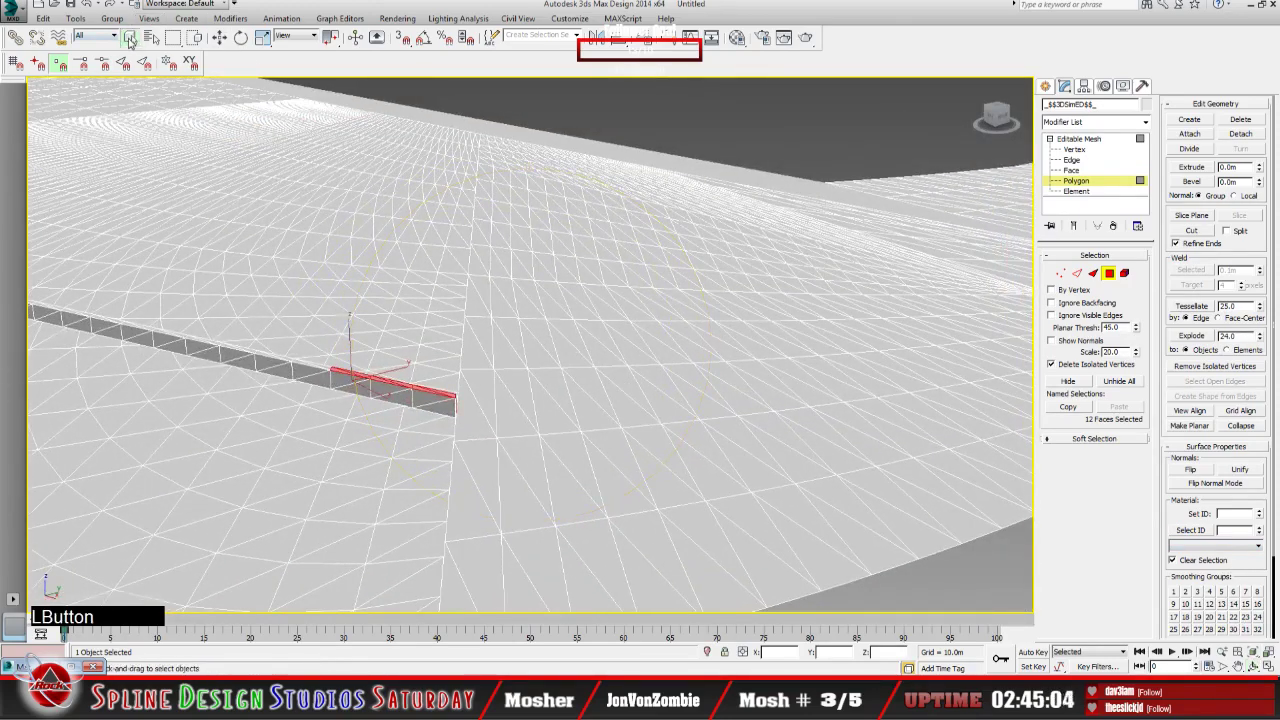
pyautogui.keyDown('ctrl'); pyautogui.click(447, 407); pyautogui.keyUp('ctrl')
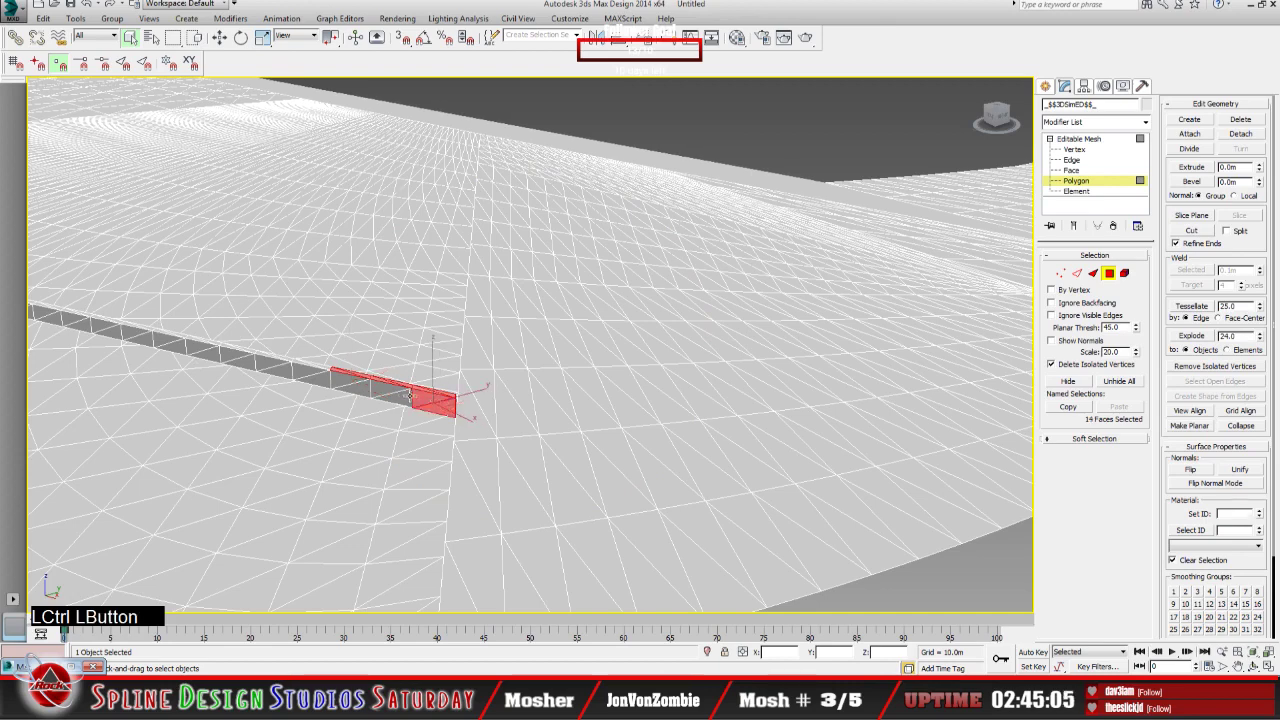
pyautogui.keyDown('ctrl'); pyautogui.click(352, 386); pyautogui.keyUp('ctrl')
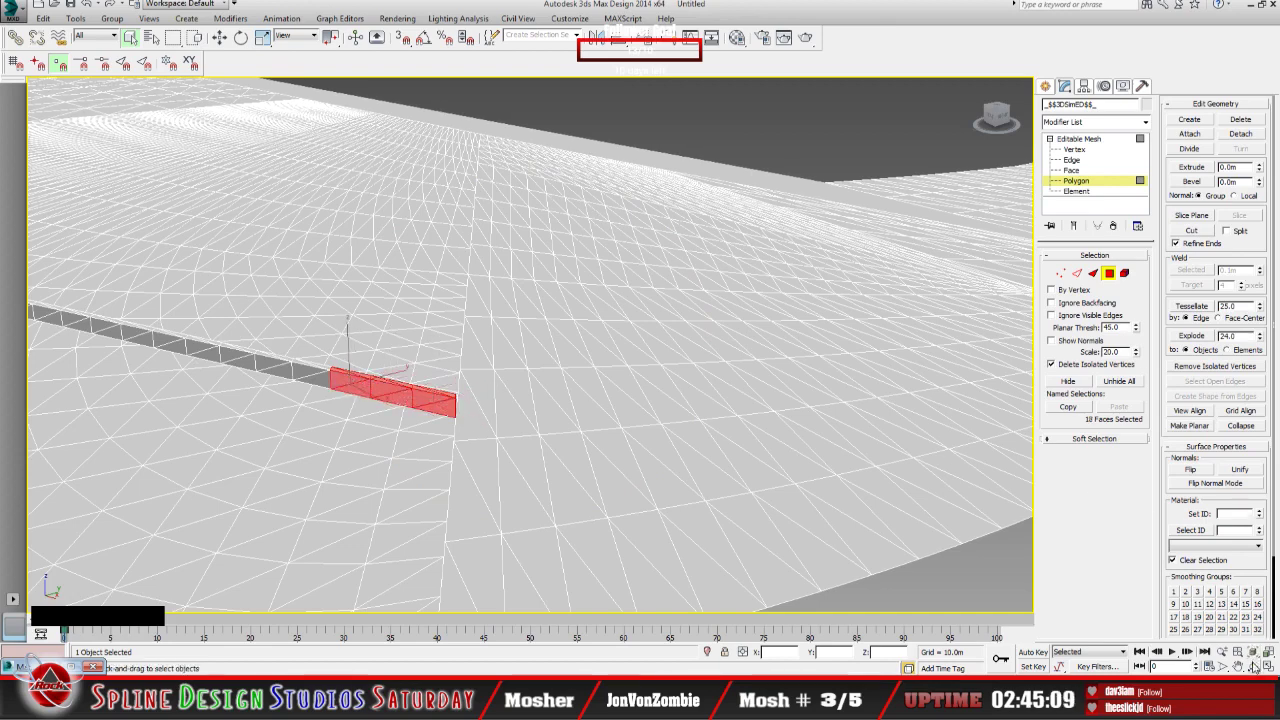
# Step: Add the end cap polygons of the ridge wall to the selection
pyautogui.click(1253, 667)
pyautogui.moveTo(537, 423); pyautogui.dragTo(423, 411)
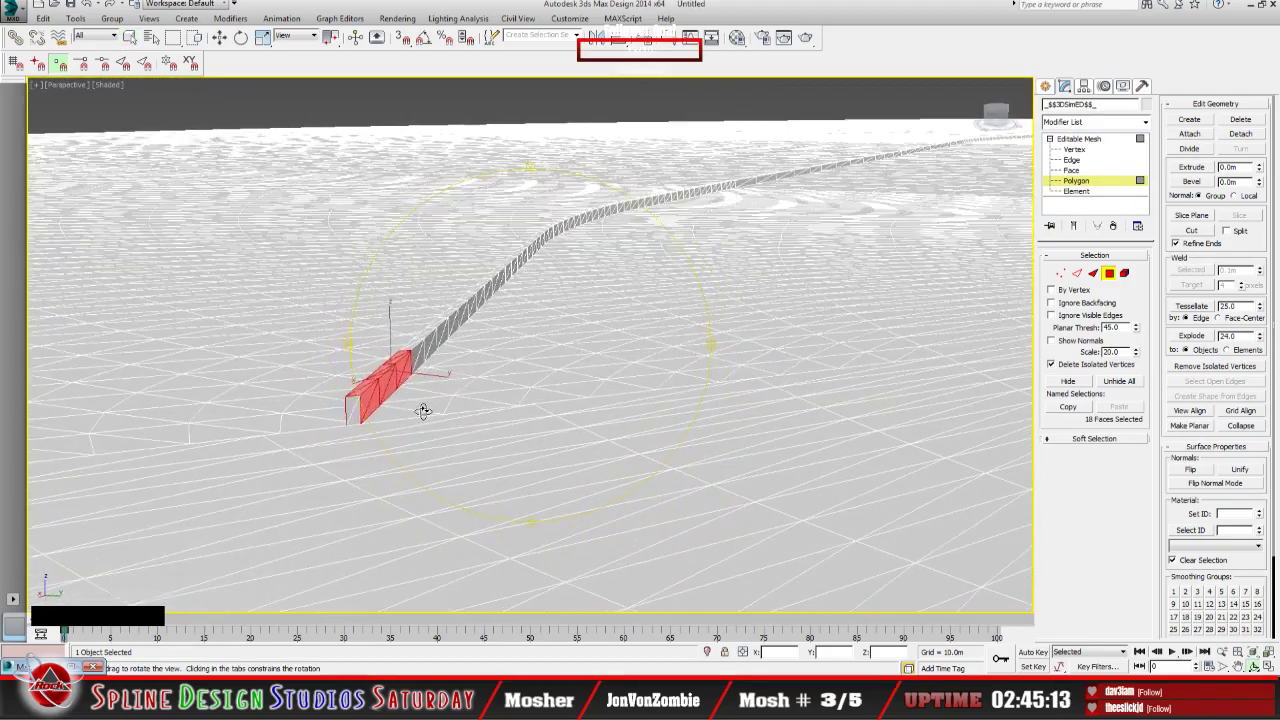
pyautogui.click(130, 37)
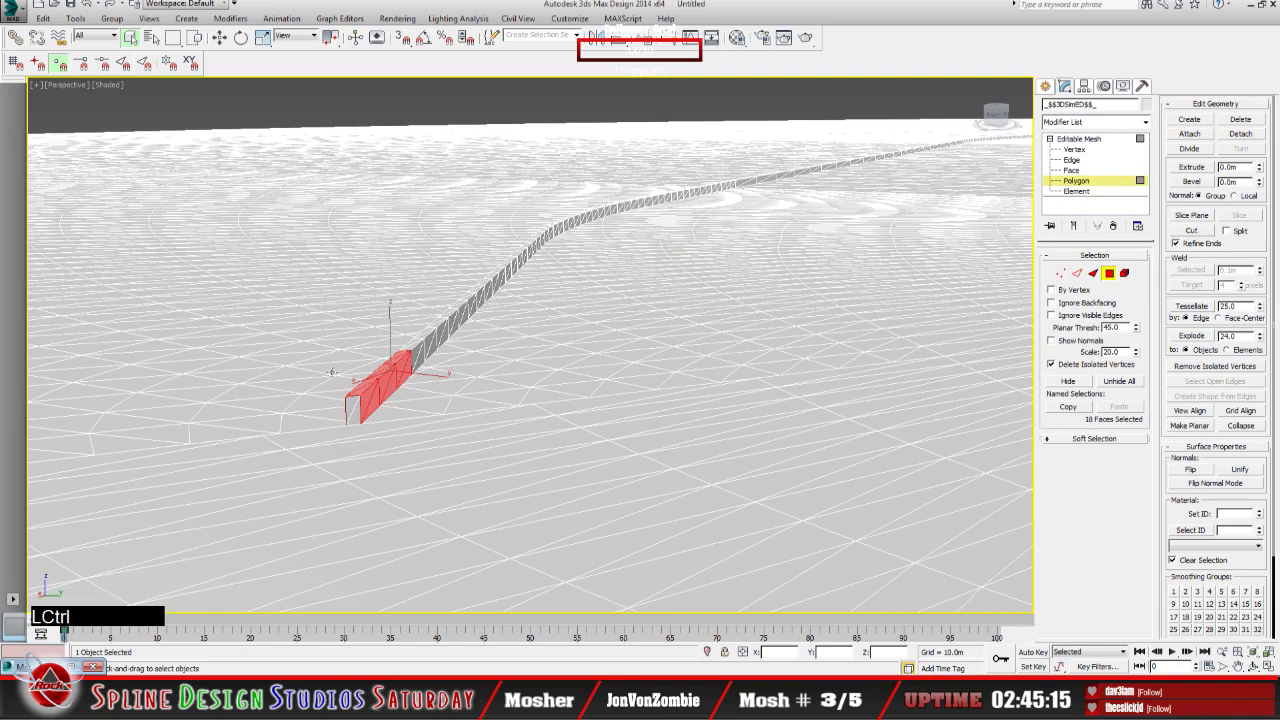
pyautogui.keyDown('ctrl'); pyautogui.click(352, 410); pyautogui.keyUp('ctrl')
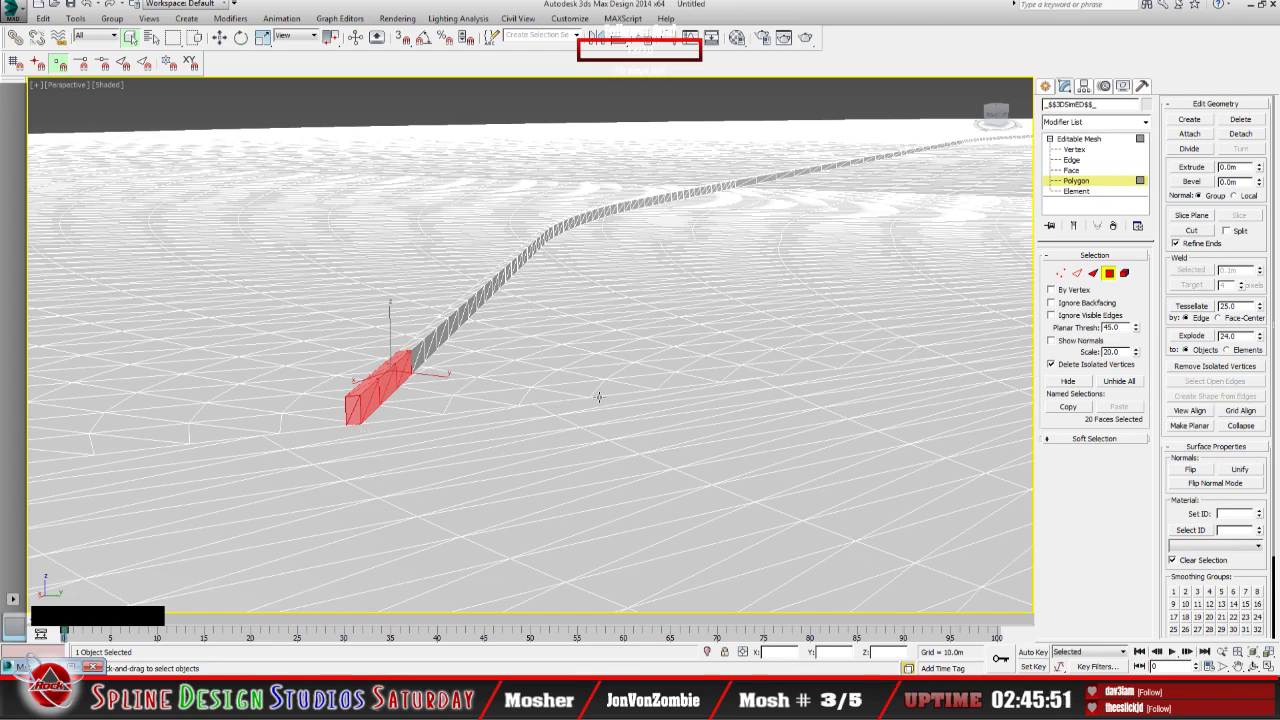
# Step: Detach the selected wall-end polygons as a separate object and select that detached piece on its own
pyautogui.click(1242, 135)
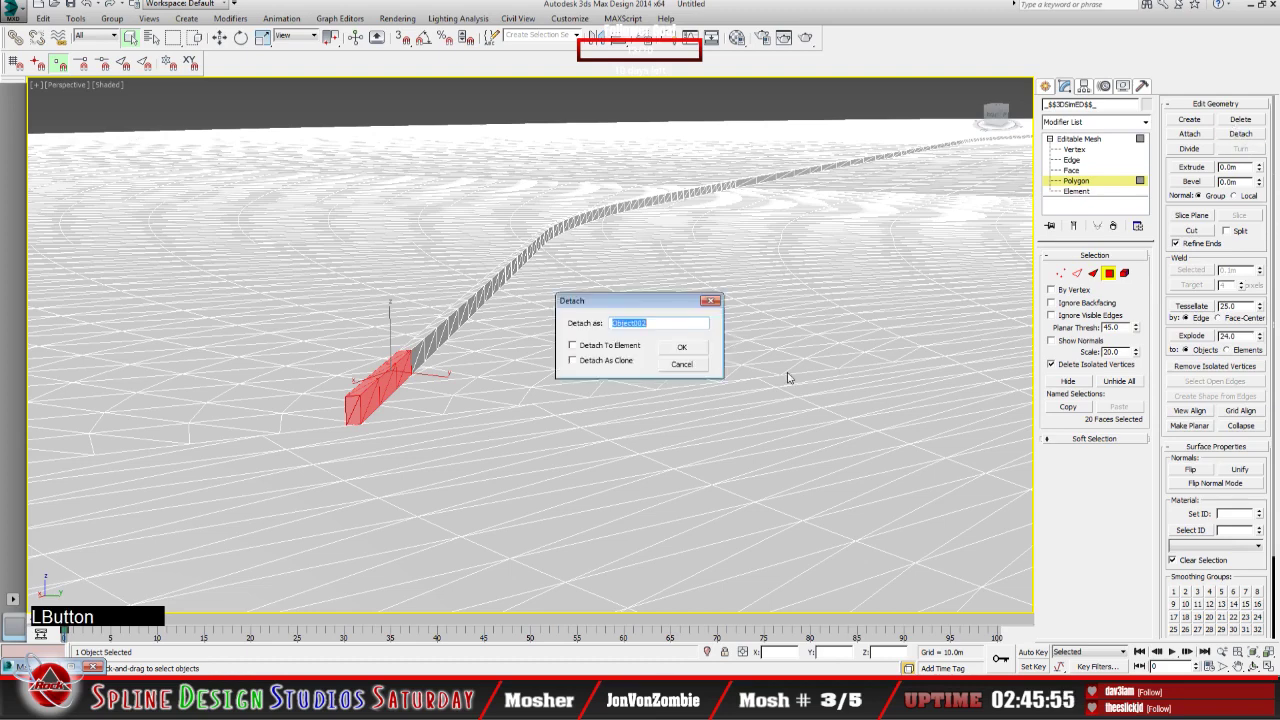
pyautogui.click(686, 350)
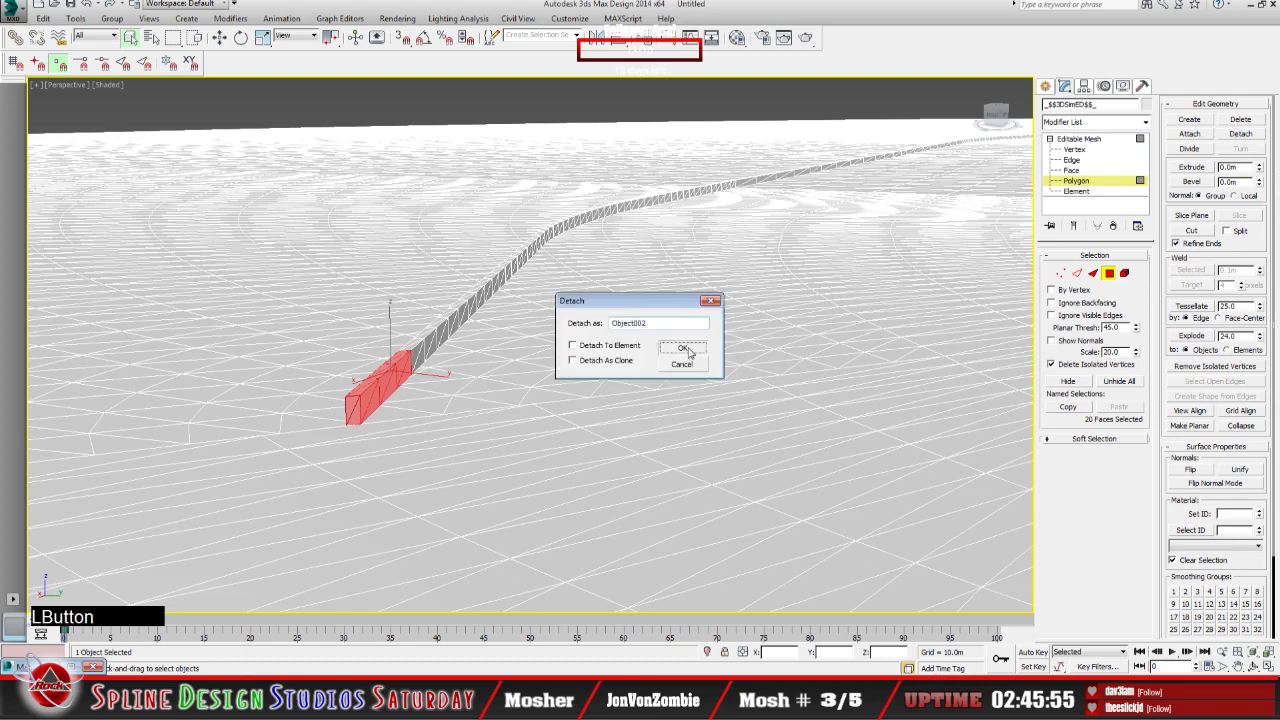
pyautogui.click(366, 398)
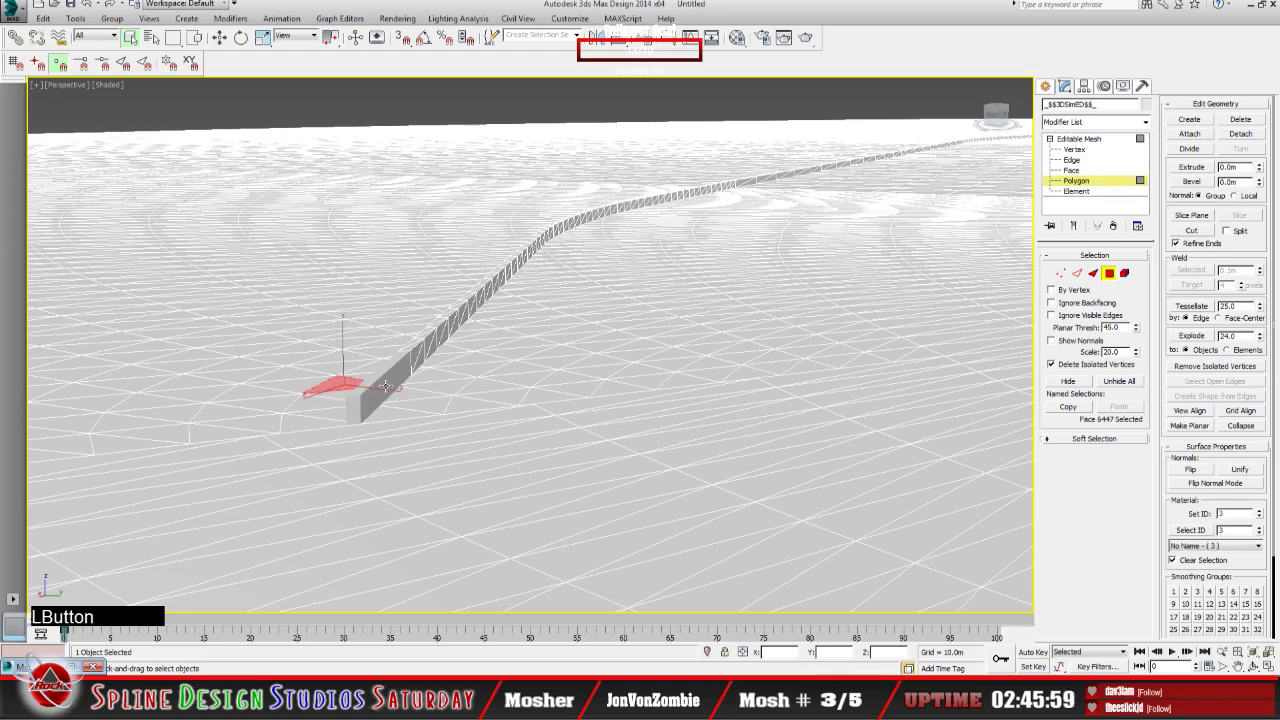
pyautogui.click(370, 400)
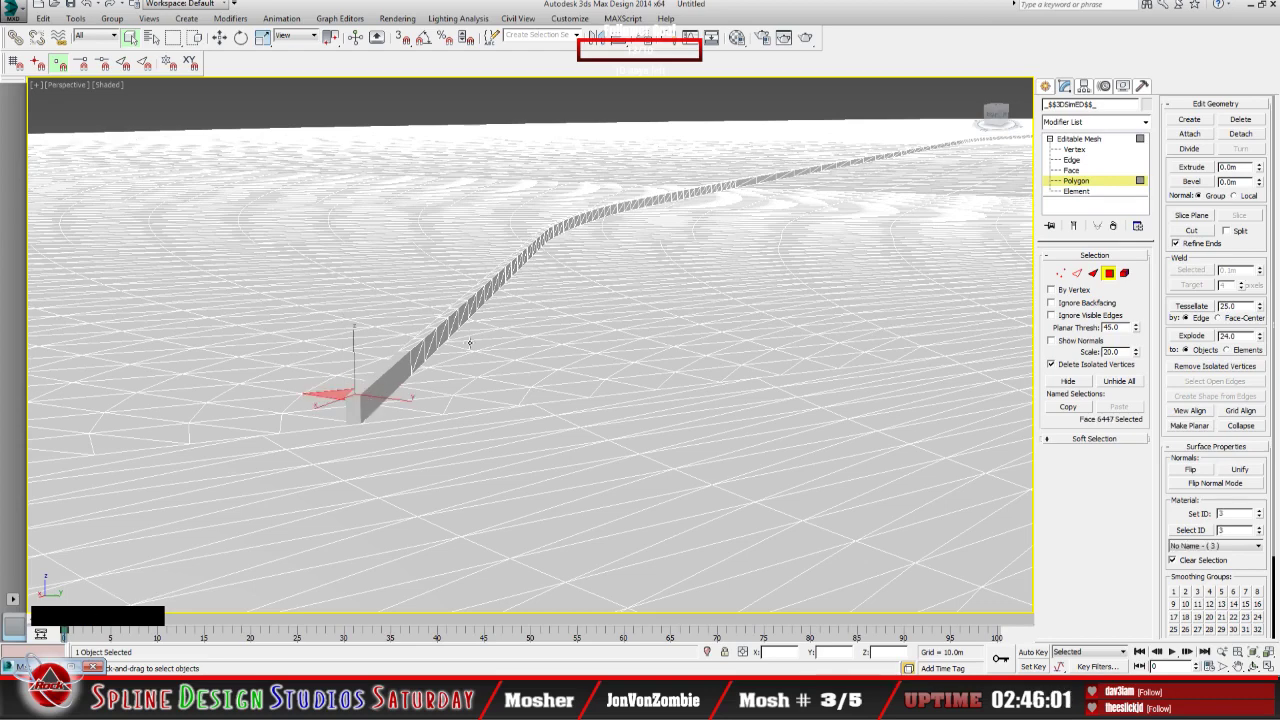
pyautogui.click(378, 383)
pyautogui.click(1084, 141)
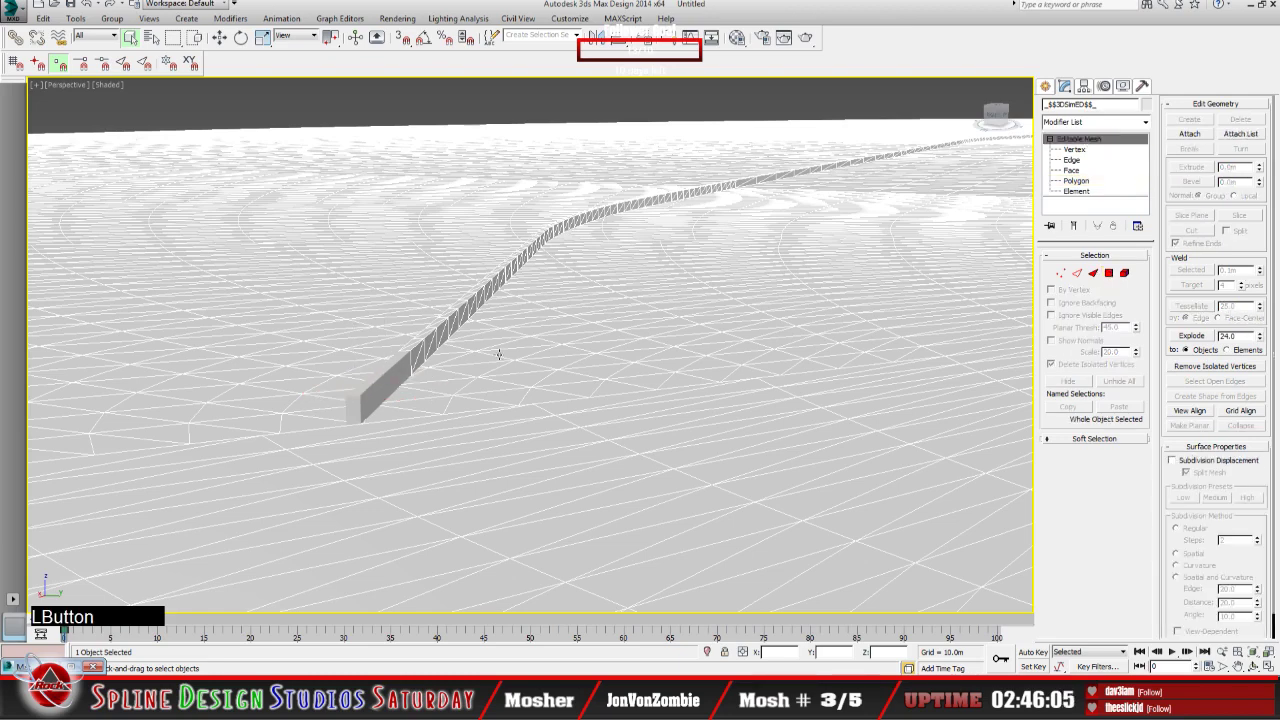
pyautogui.click(378, 387)
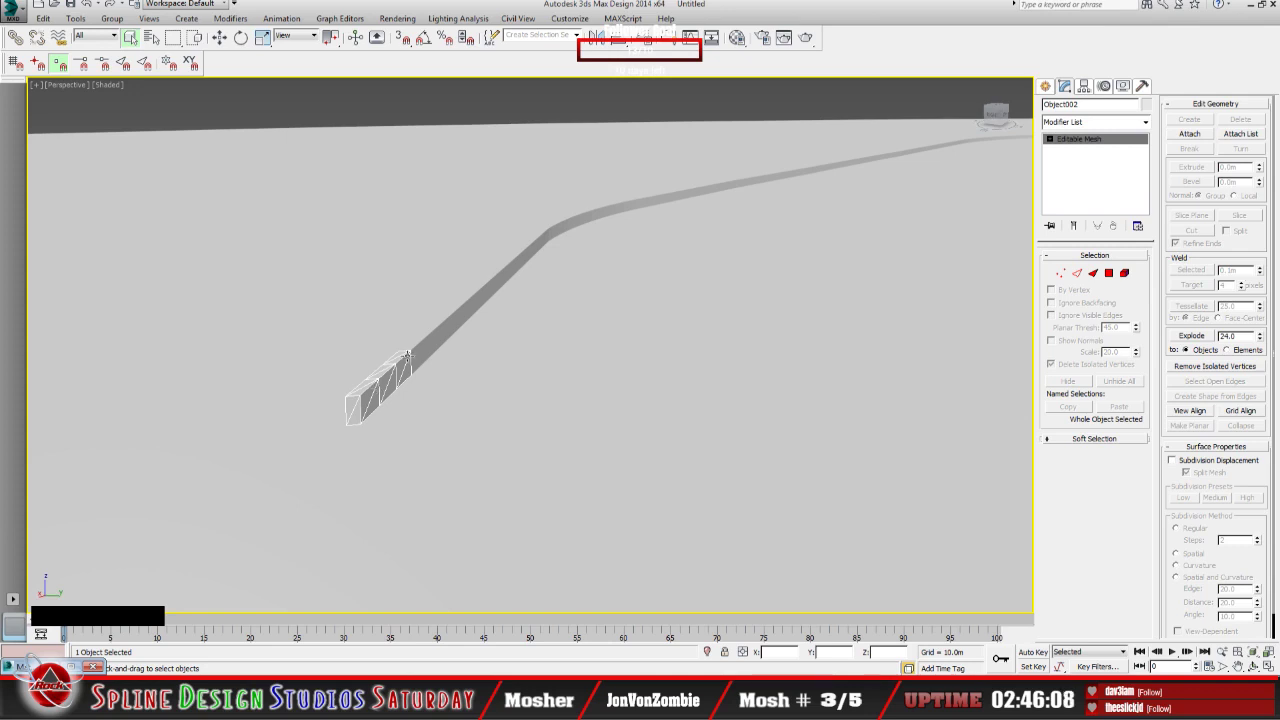
# Step: Clone the detached wall-end piece as an independent copy and select the clone, Object003, by name
pyautogui.click(43, 18)
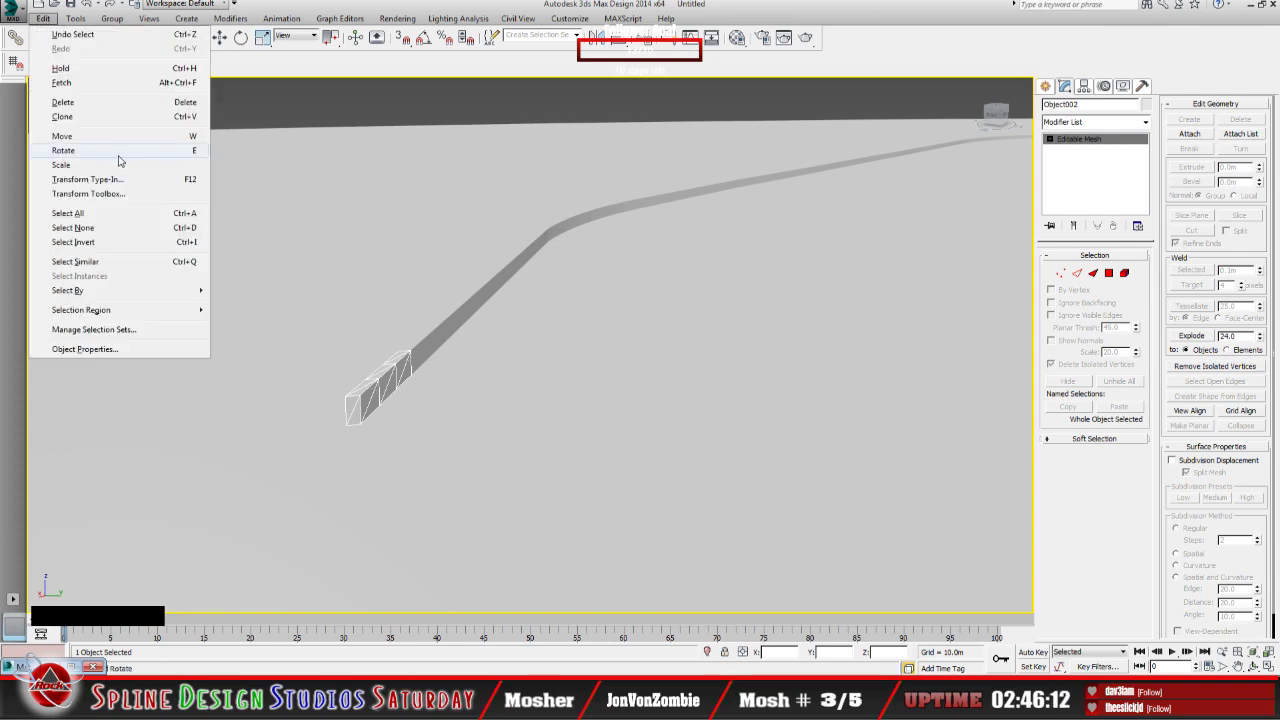
pyautogui.click(110, 118)
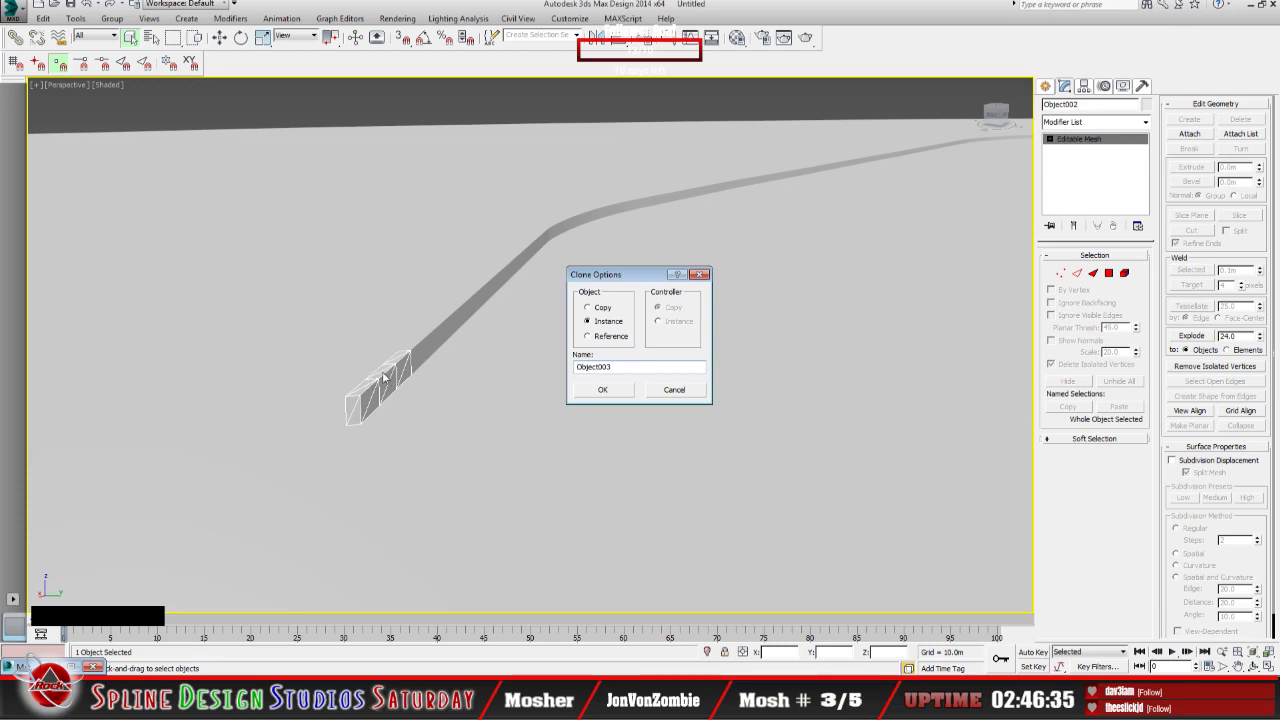
pyautogui.click(603, 308)
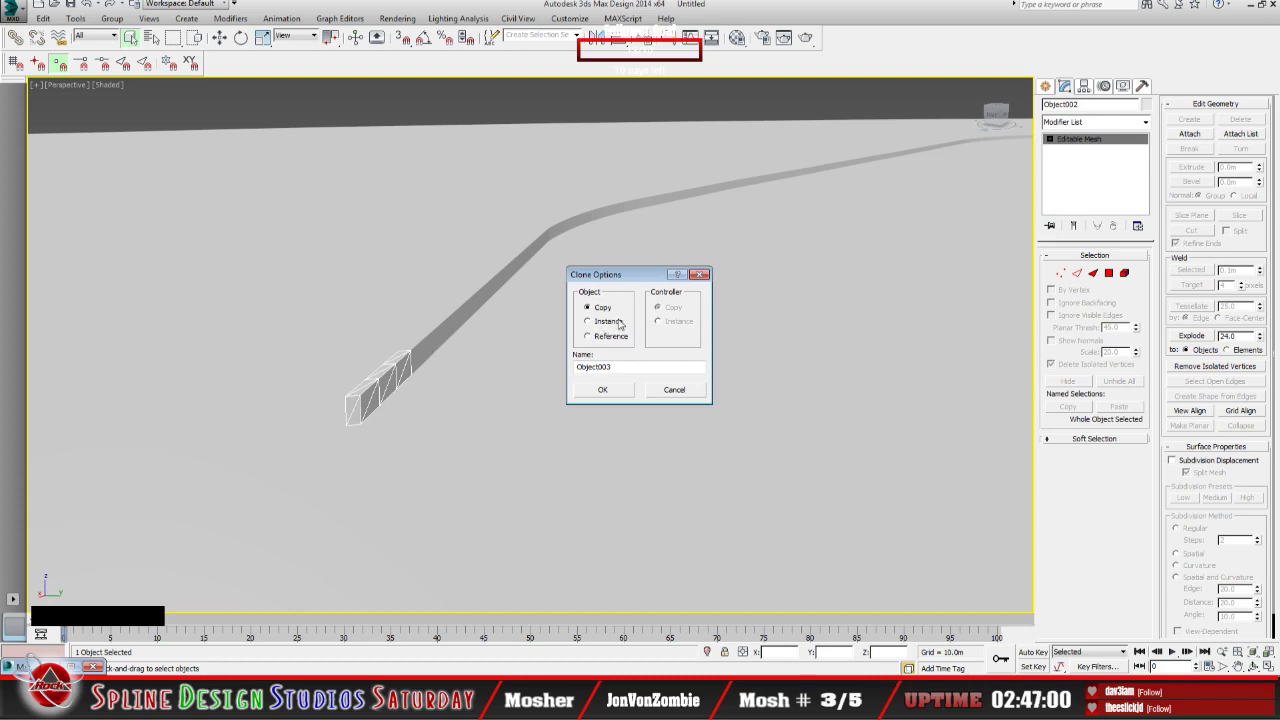
pyautogui.click(603, 390)
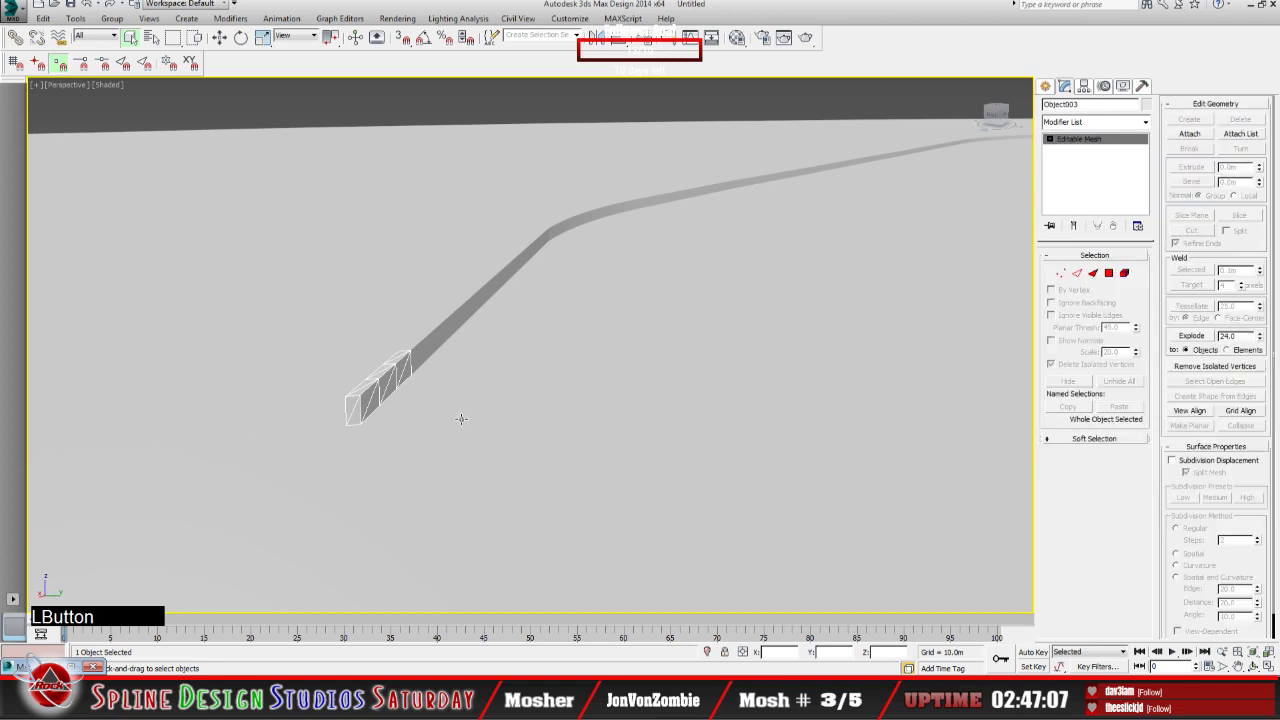
pyautogui.click(148, 40)
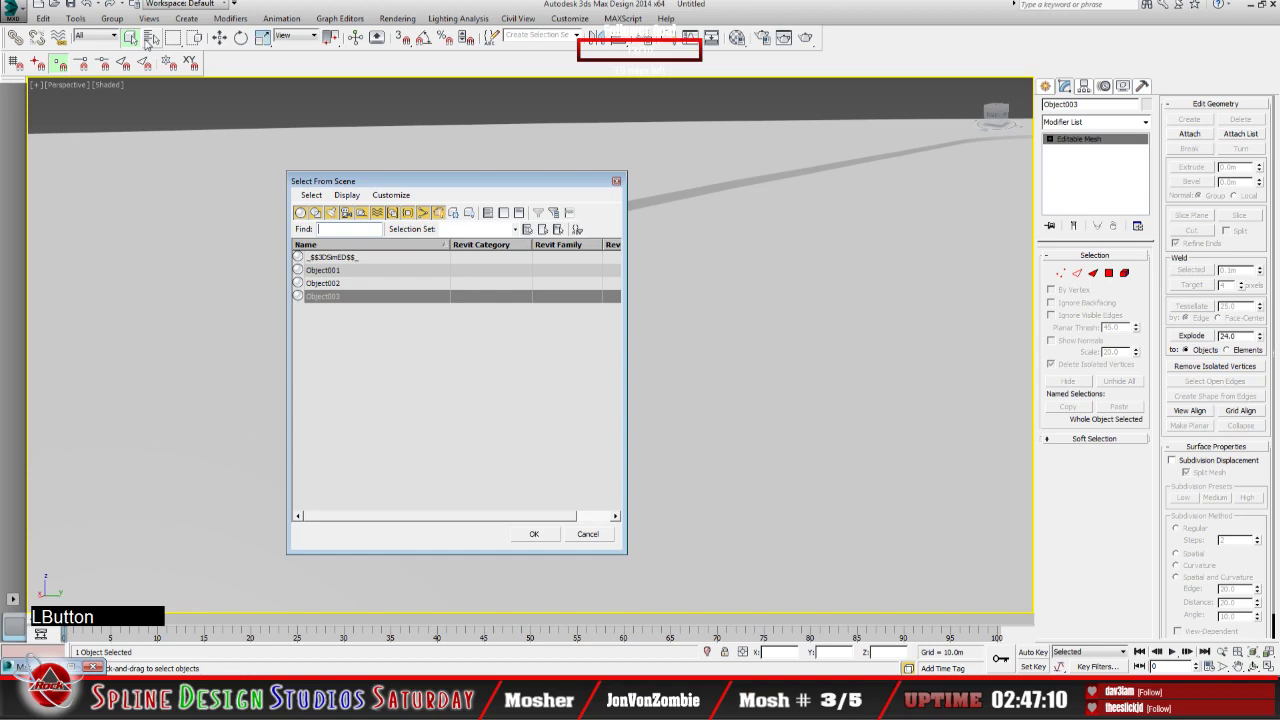
pyautogui.click(342, 297)
pyautogui.click(536, 534)
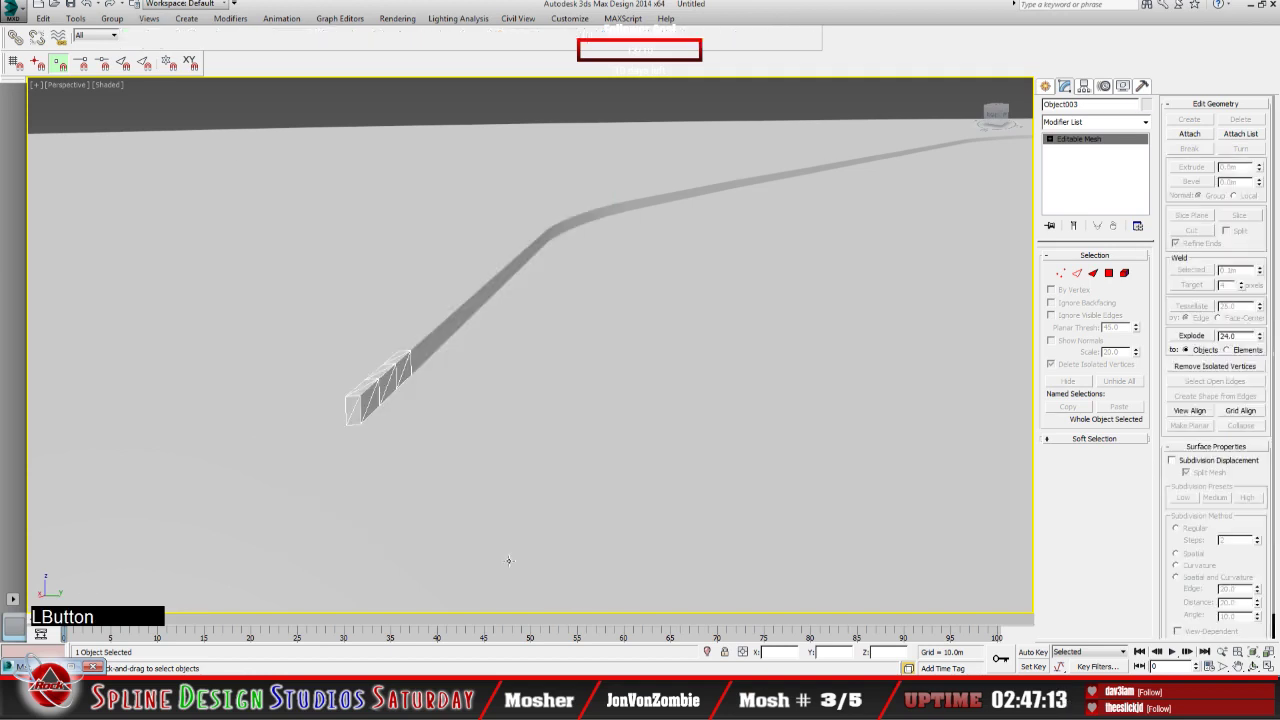
# Step: Center the clone's pivot on the object and leave pivot editing
pyautogui.click(219, 38)
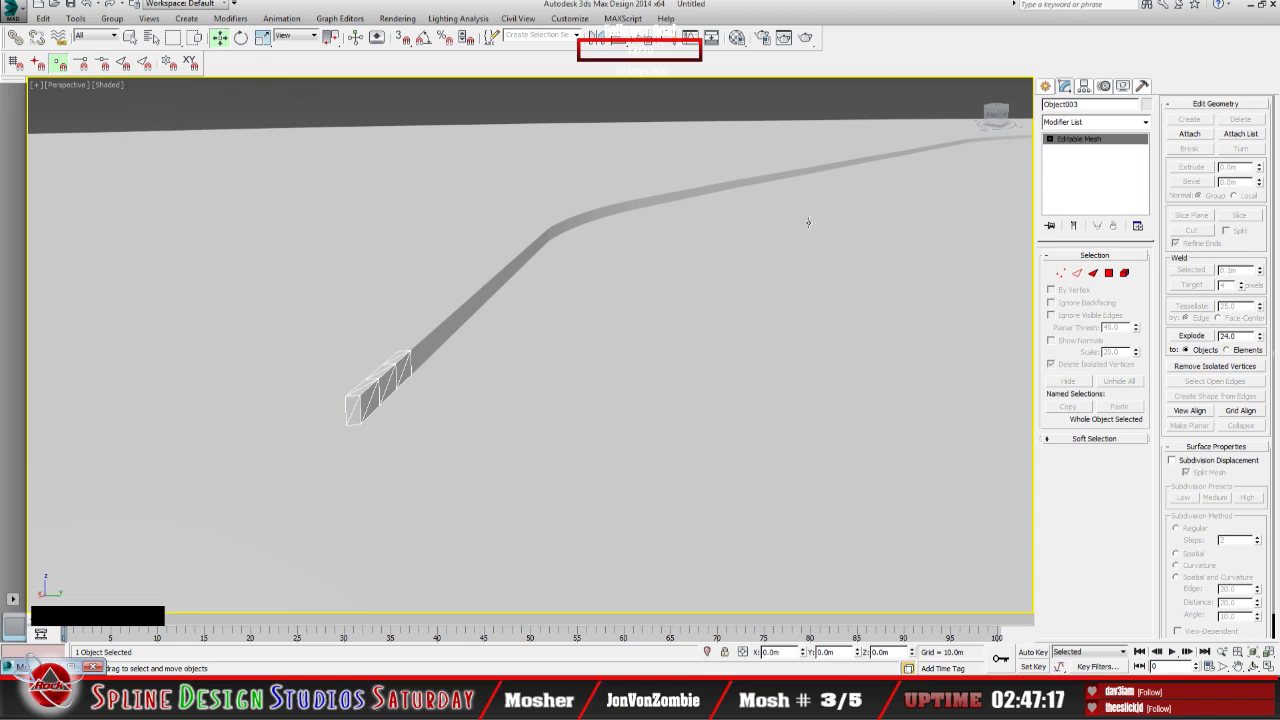
pyautogui.click(1083, 87)
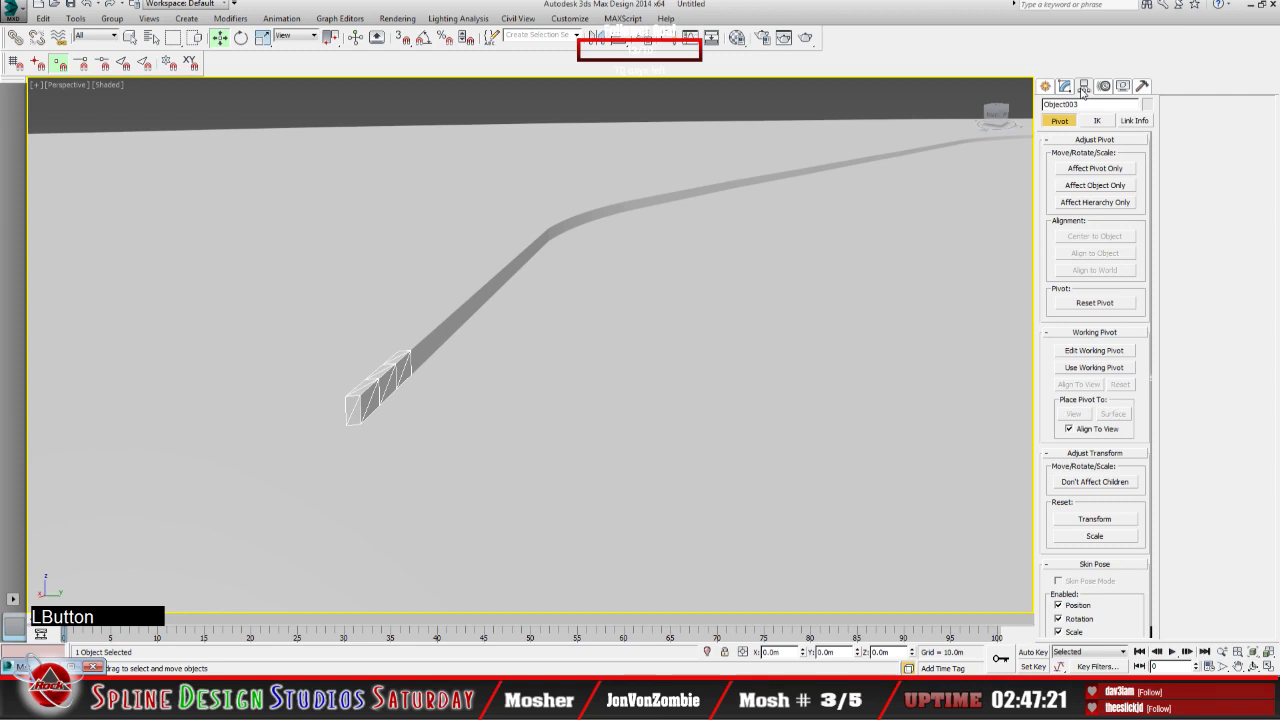
pyautogui.click(1090, 170)
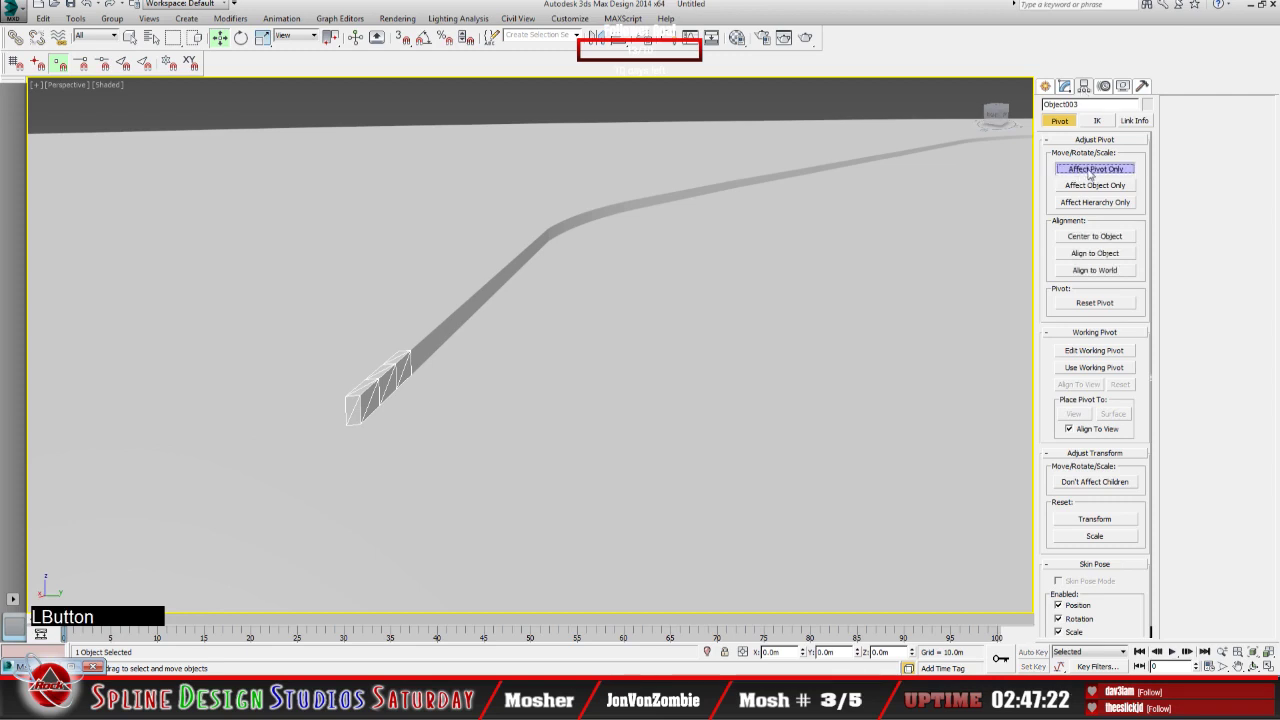
pyautogui.click(1105, 238)
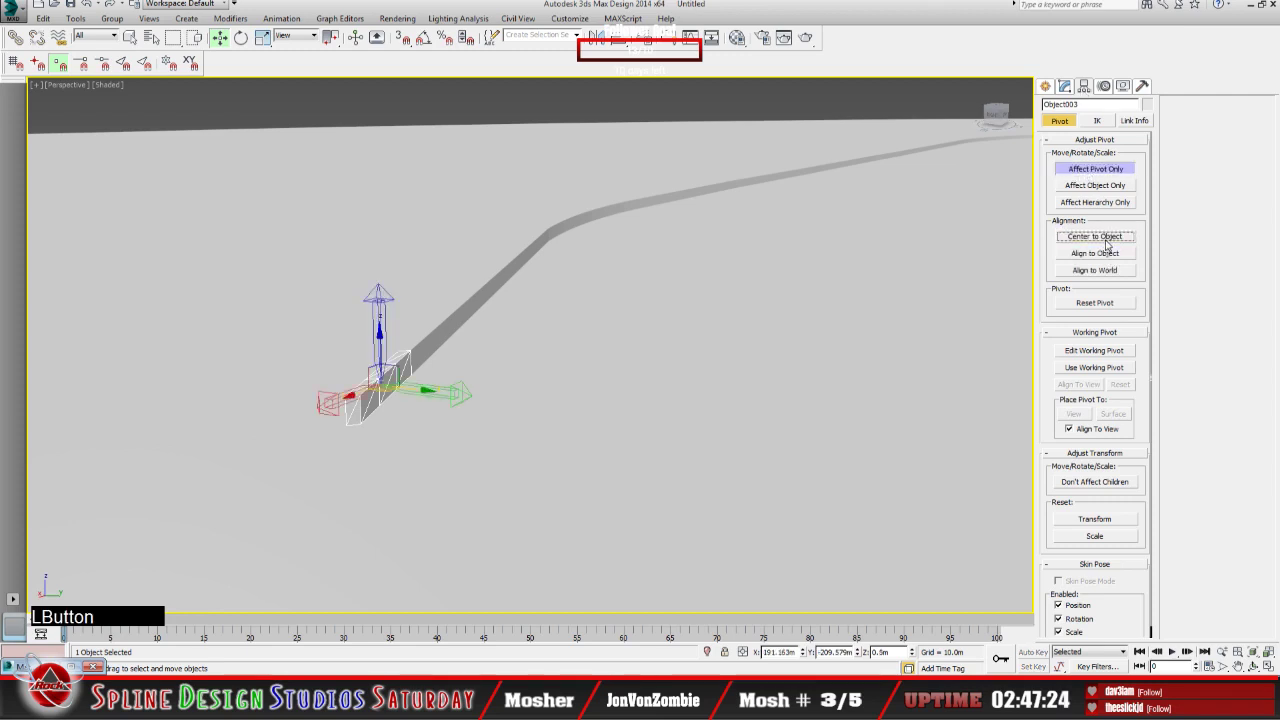
pyautogui.click(1100, 170)
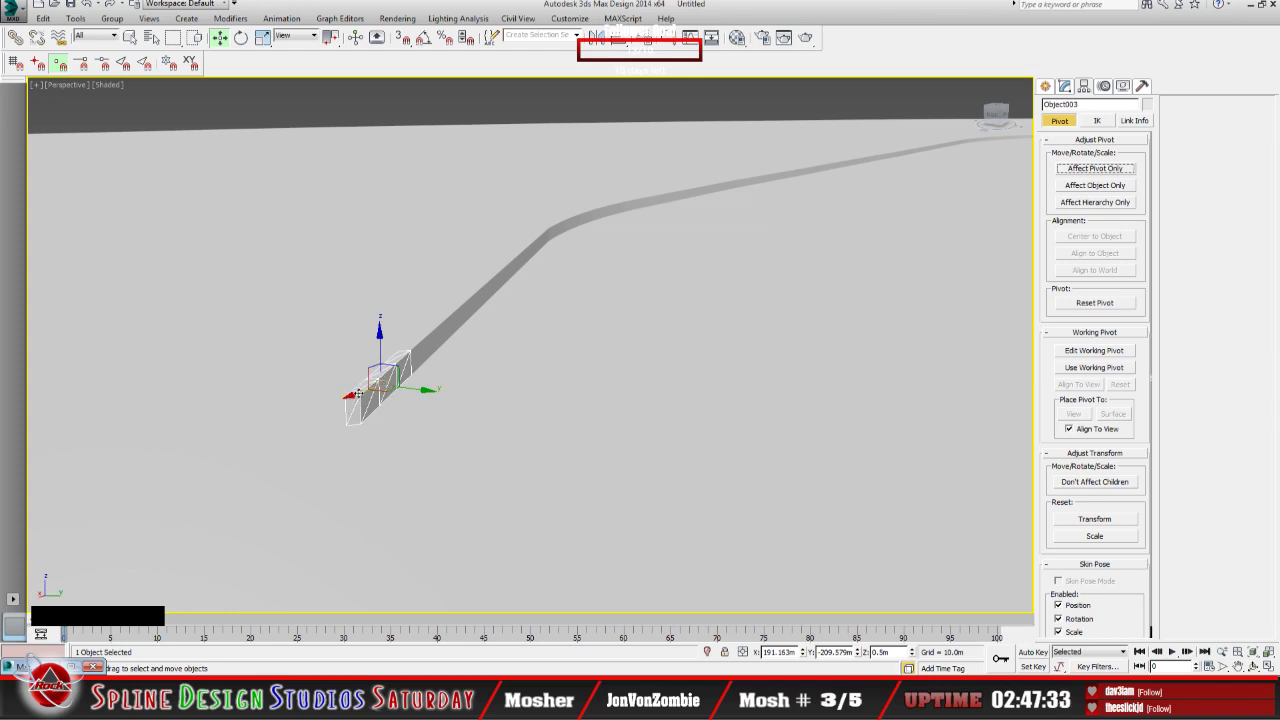
# Step: Move the clone out past the wall's free end and roughly line it up with the remaining wall
pyautogui.moveTo(358, 393); pyautogui.dragTo(314, 415)
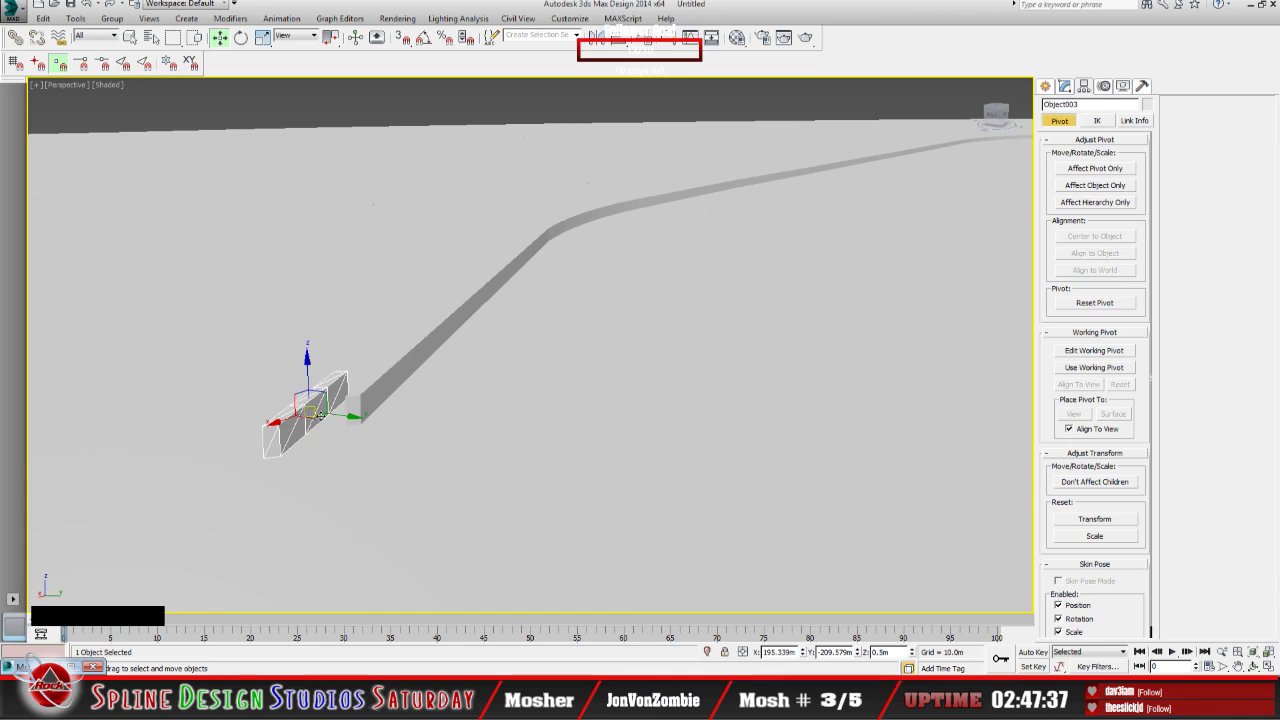
pyautogui.click(1253, 666)
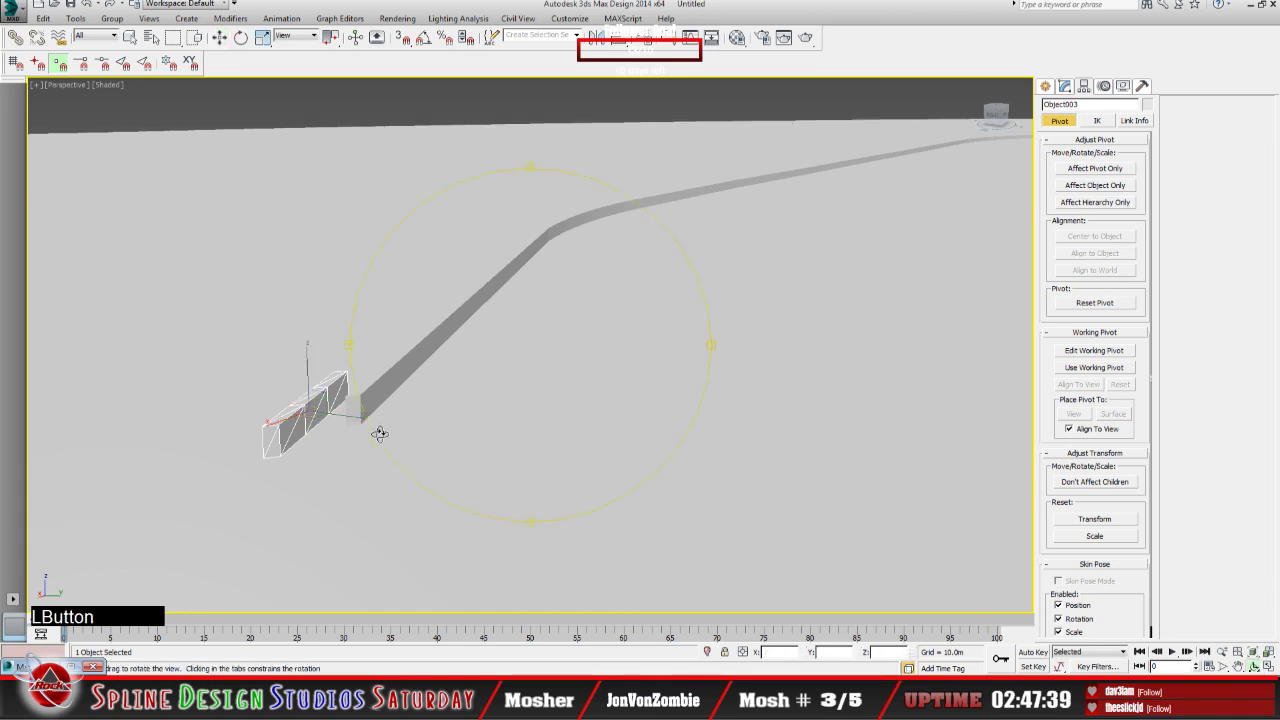
pyautogui.moveTo(431, 437); pyautogui.dragTo(326, 483)
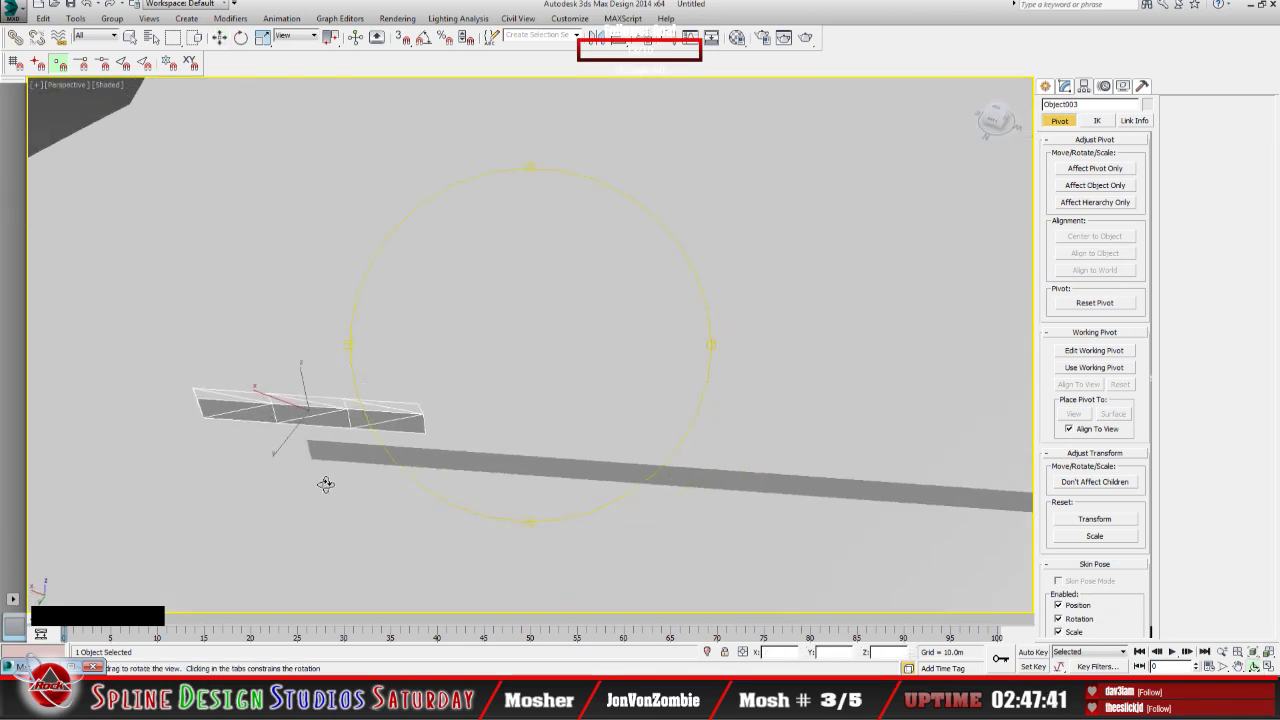
pyautogui.moveTo(430, 435); pyautogui.dragTo(550, 399, button='middle')
pyautogui.moveTo(458, 427); pyautogui.dragTo(533, 395, button='middle')
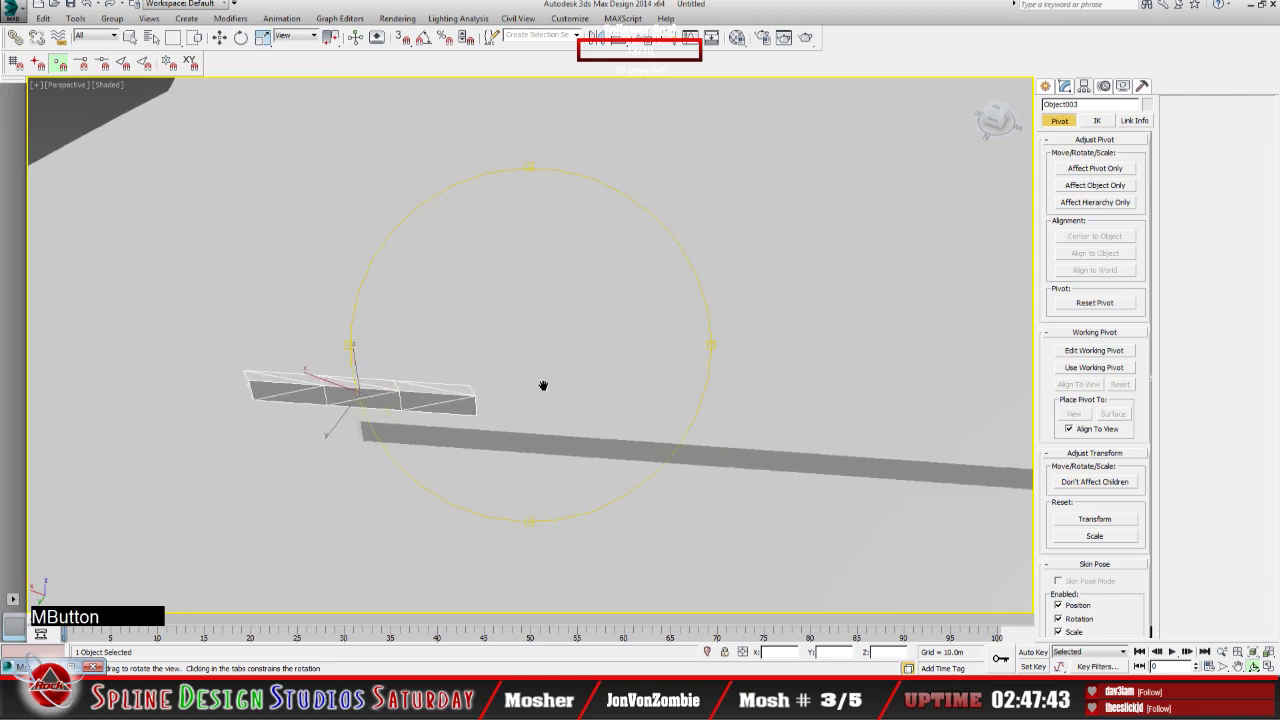
pyautogui.click(219, 37)
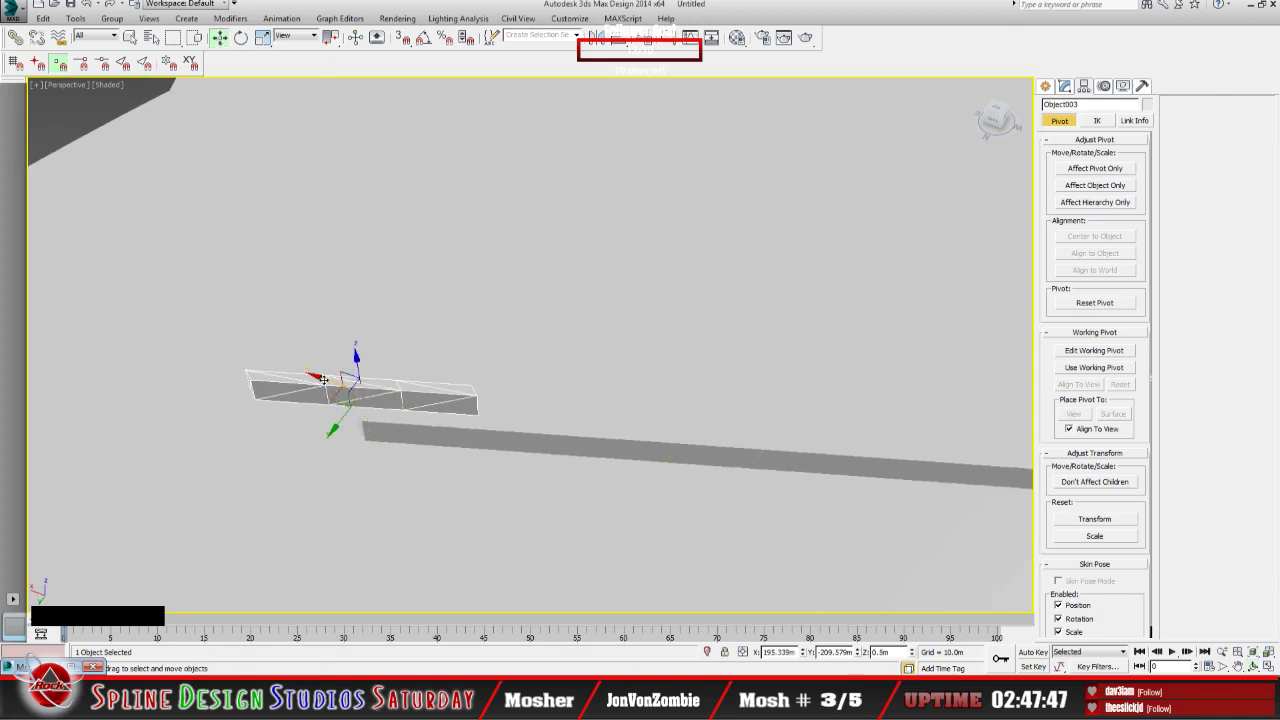
pyautogui.moveTo(324, 380); pyautogui.dragTo(225, 419)
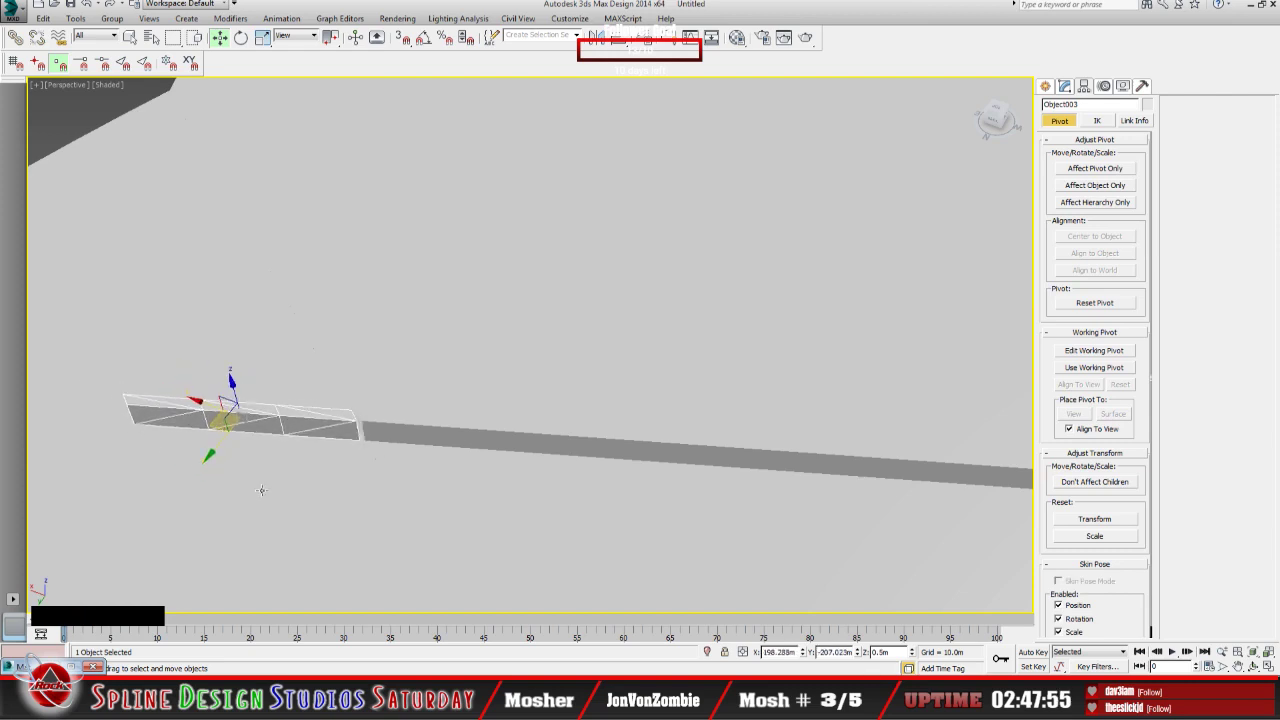
pyautogui.scroll(5, 263, 486)
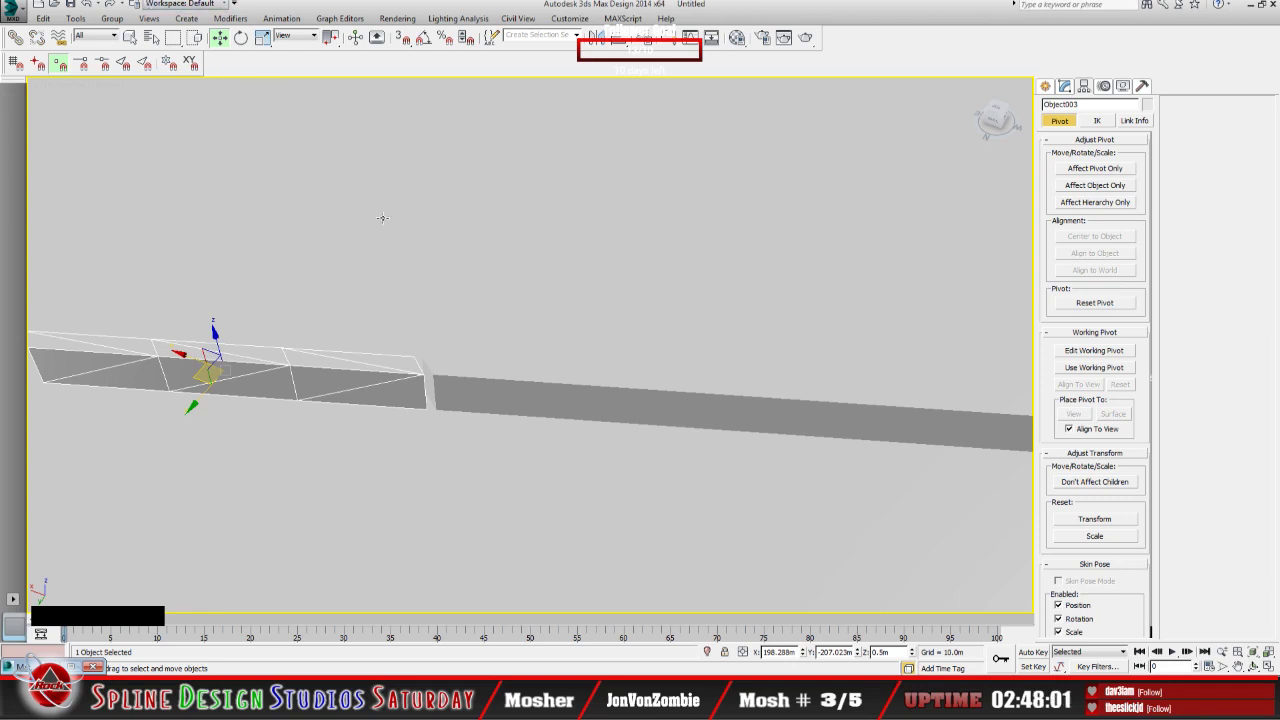
# Step: Turn on vertex snapping and snap the clone's near end onto the wall's end
pyautogui.click(1064, 86)
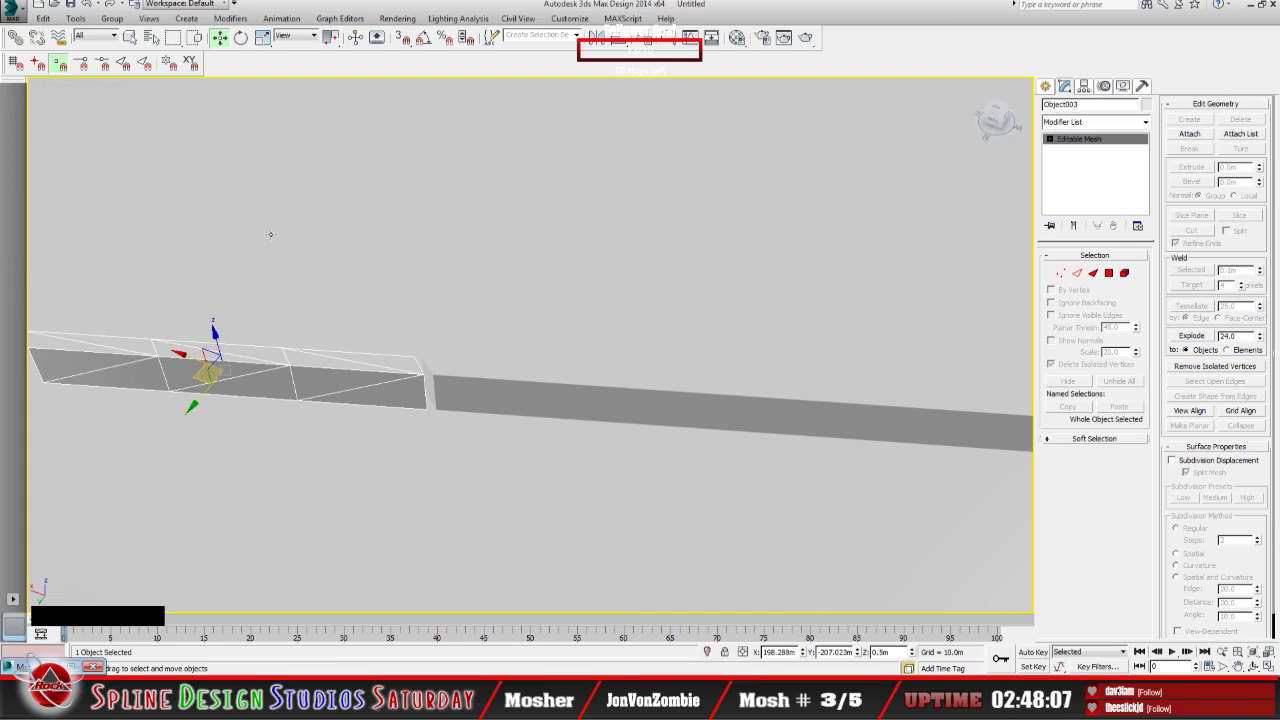
pyautogui.click(400, 42)
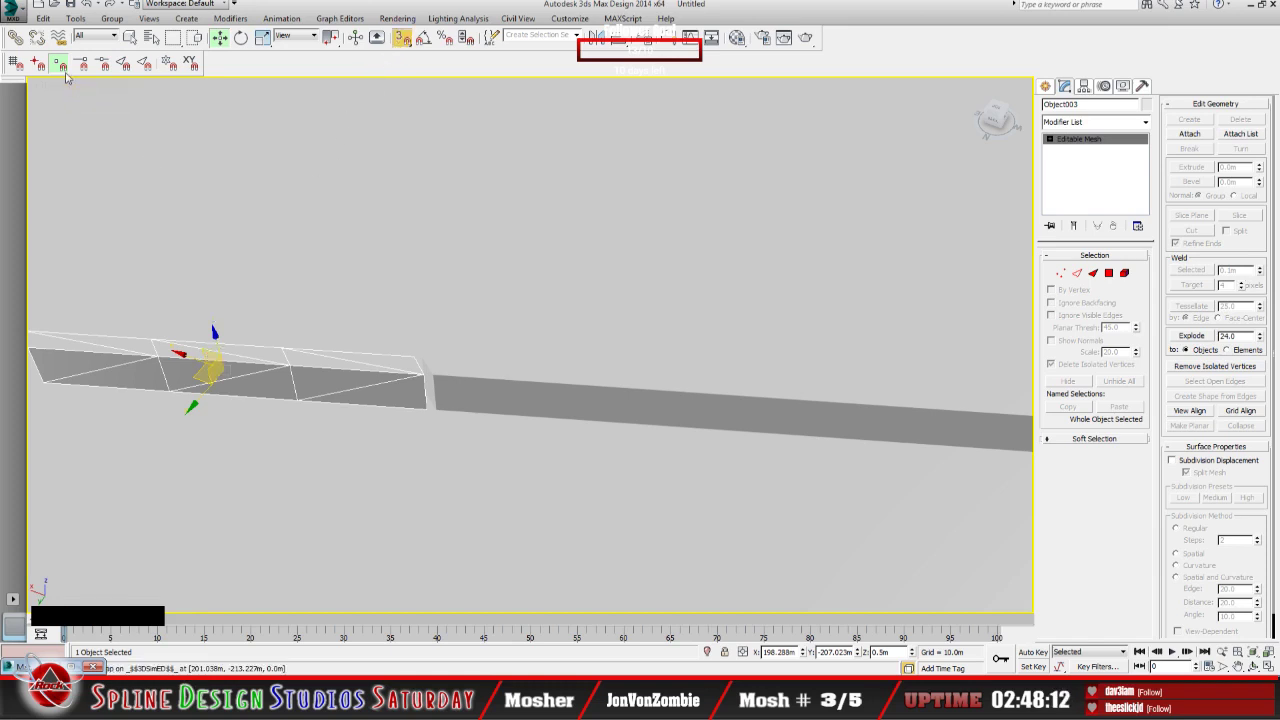
pyautogui.moveTo(201, 367); pyautogui.dragTo(229, 369)
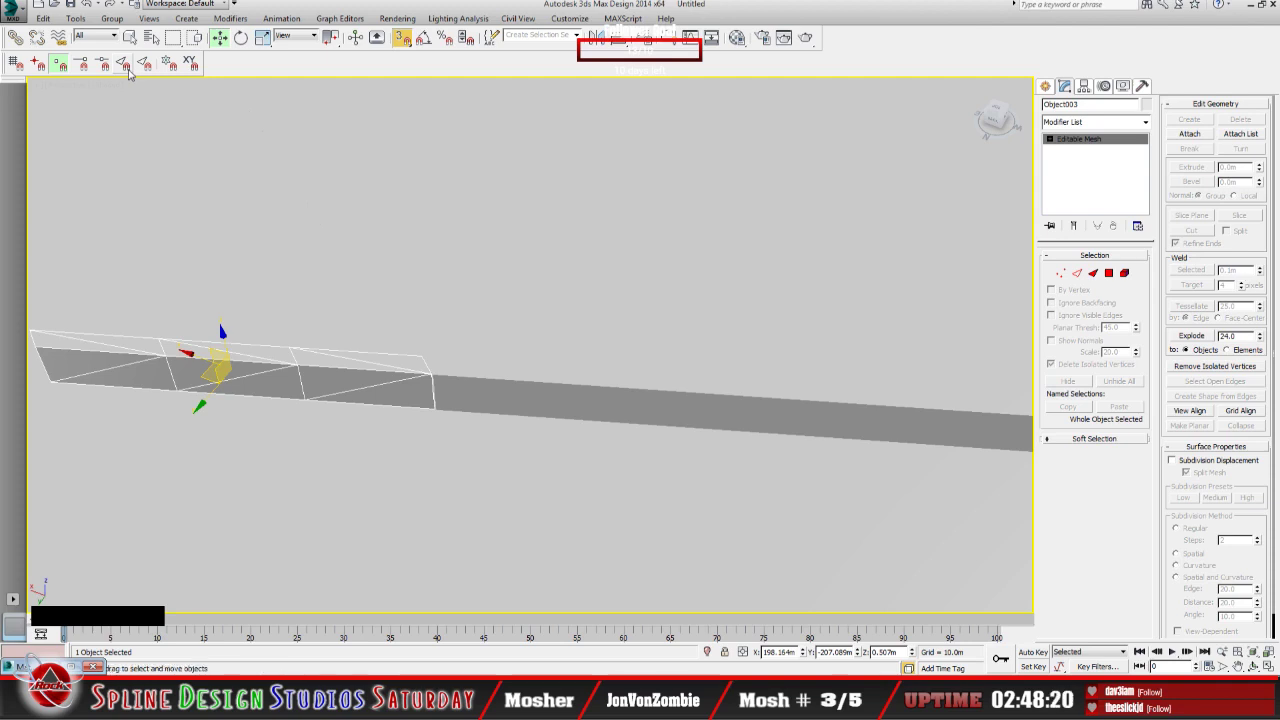
# Step: Try moving the clone with edge snapping switched on and off, and freely with snapping disabled
pyautogui.click(123, 64)
pyautogui.moveTo(235, 354)
pyautogui.mouseDown()
pyautogui.moveTo(183, 362)
pyautogui.moveTo(263, 376)
pyautogui.moveTo(242, 358)
pyautogui.mouseUp()
pyautogui.click(123, 64)
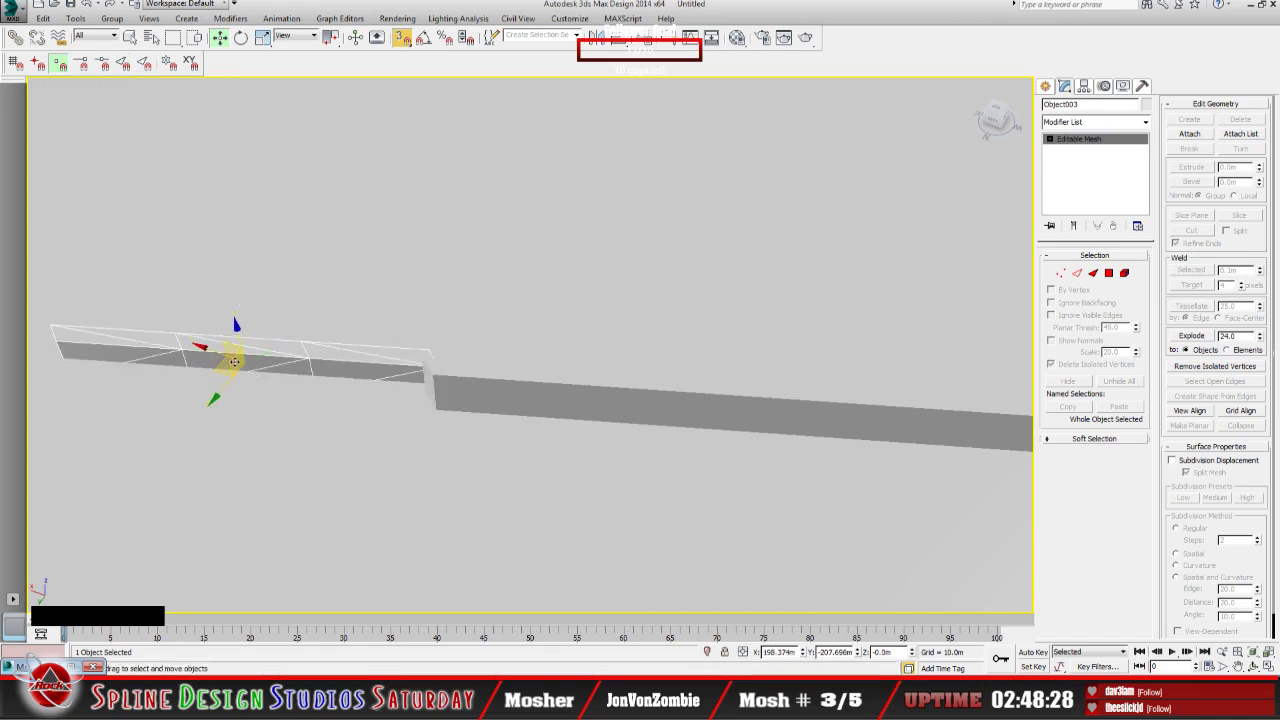
pyautogui.moveTo(229, 362); pyautogui.dragTo(224, 318)
pyautogui.click(401, 37)
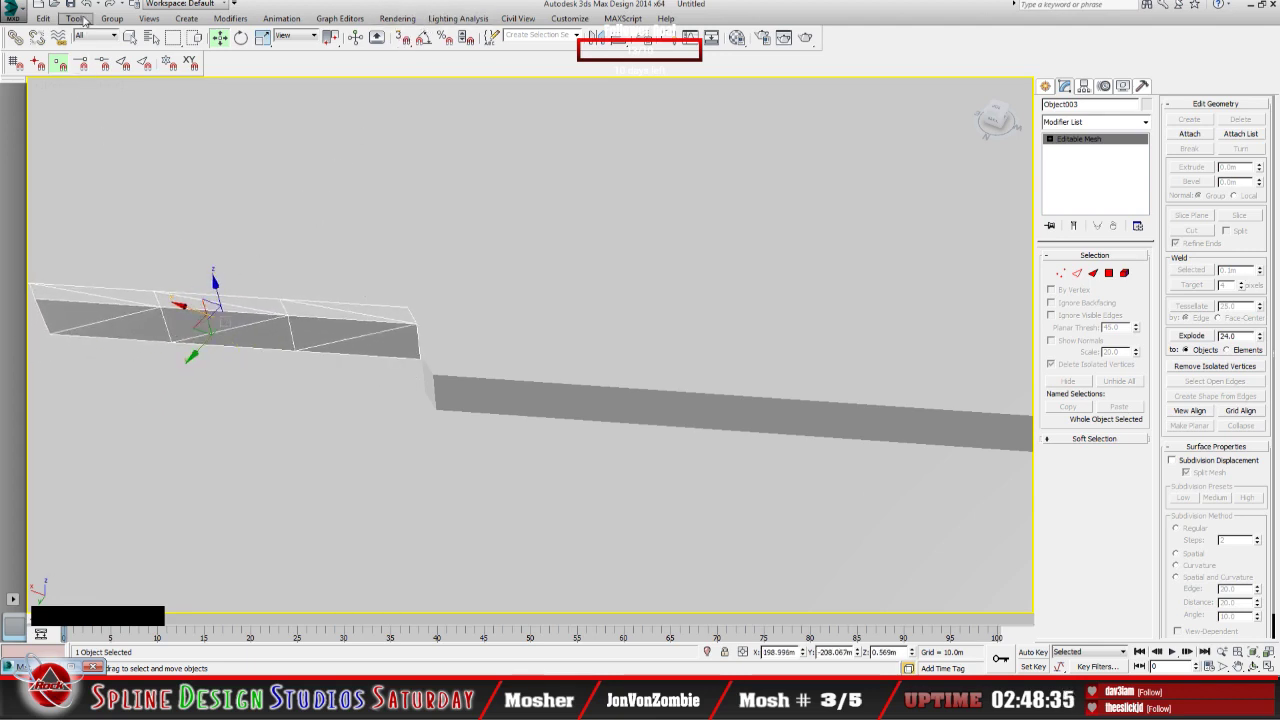
pyautogui.moveTo(204, 324); pyautogui.dragTo(160, 385)
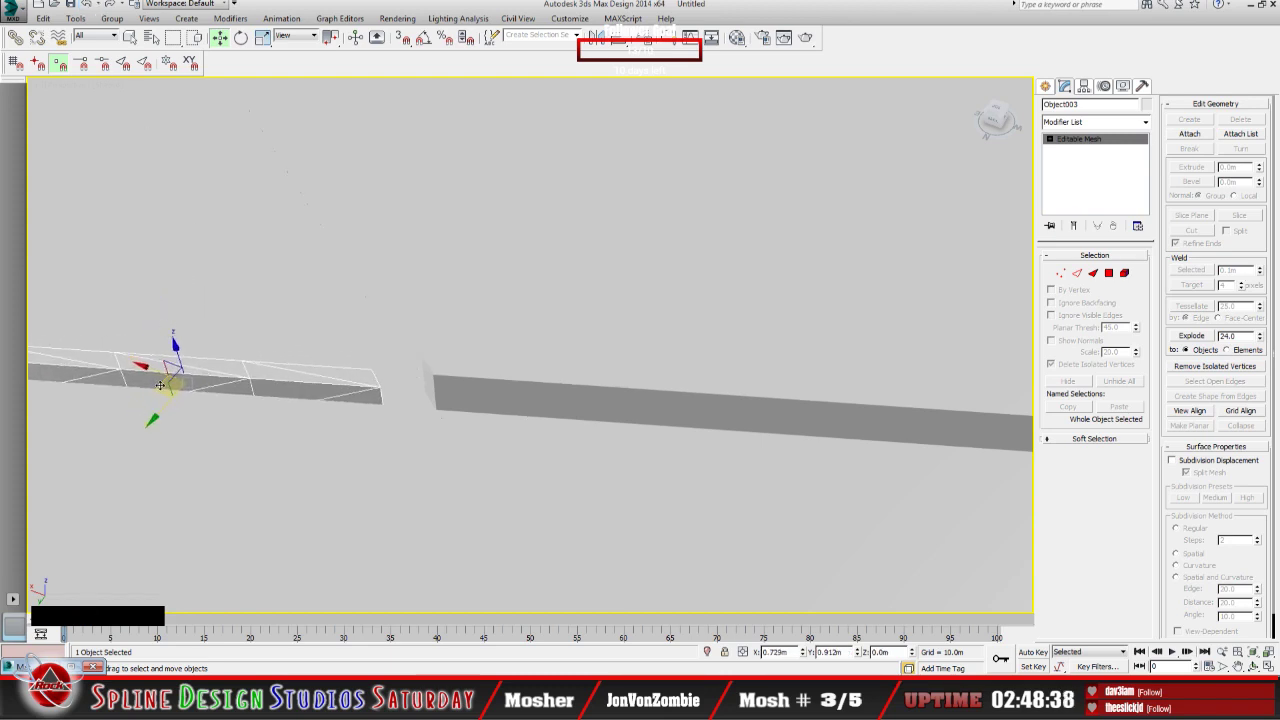
# Step: Examine the gap between the clone's vertices and the wall from the side, and undo the last clone moves
pyautogui.click(1048, 139)
pyautogui.click(1058, 149)
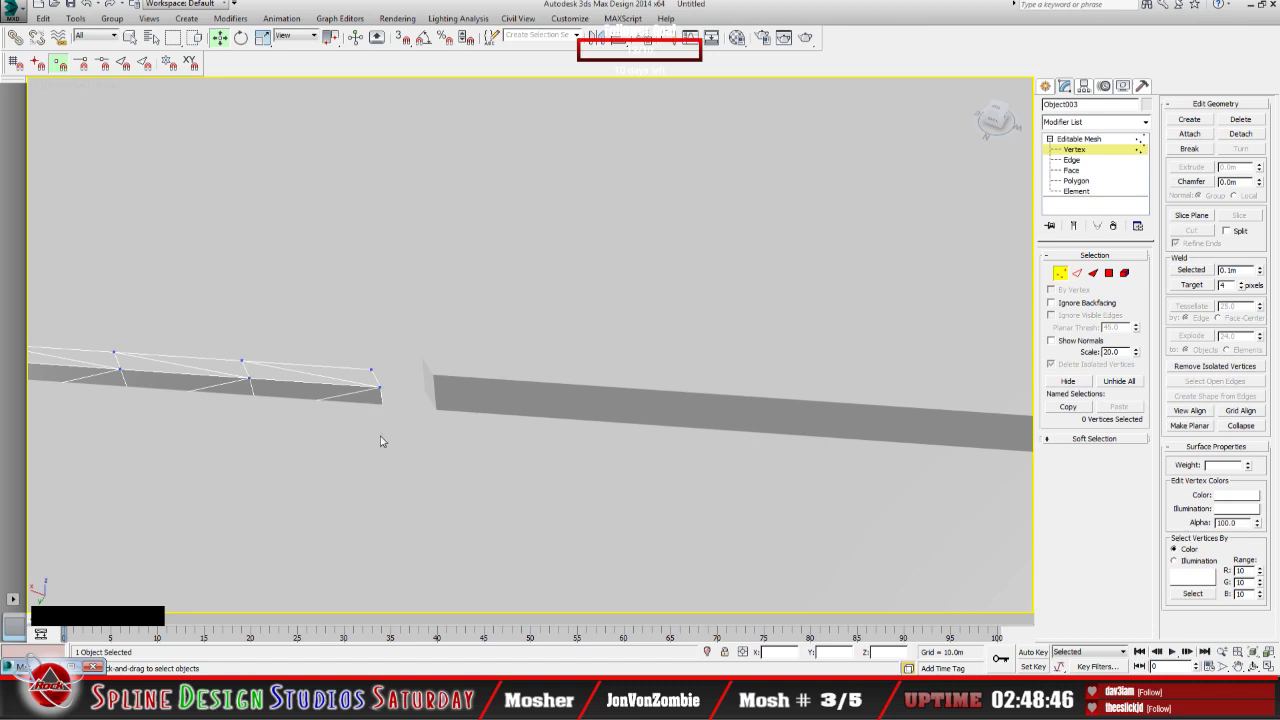
pyautogui.click(1254, 667)
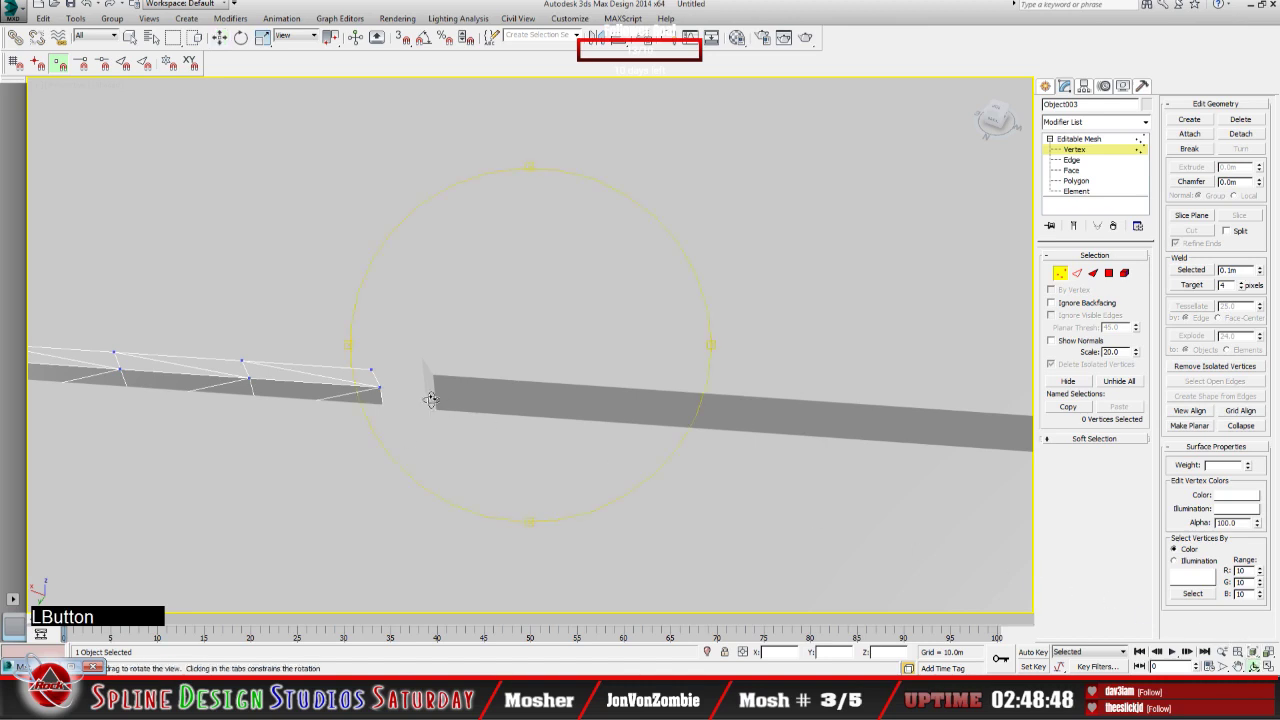
pyautogui.moveTo(430, 400); pyautogui.dragTo(400, 402)
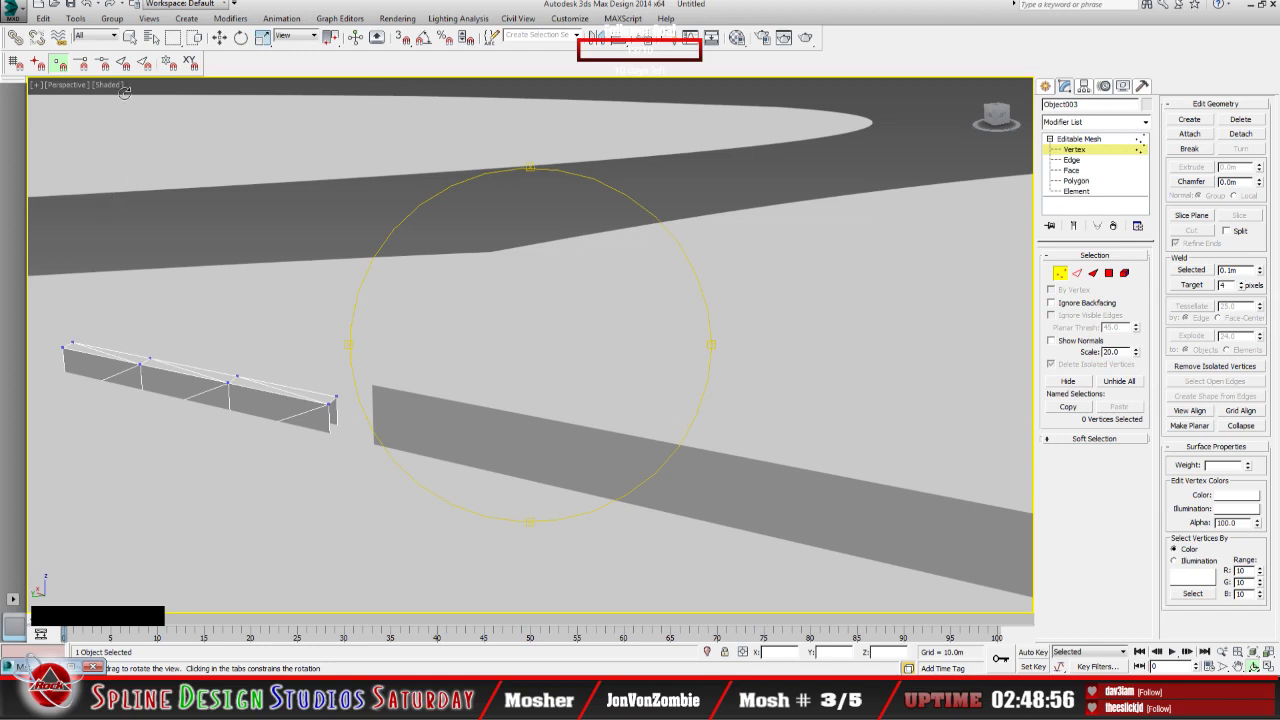
pyautogui.click(88, 5)
pyautogui.click(88, 5)
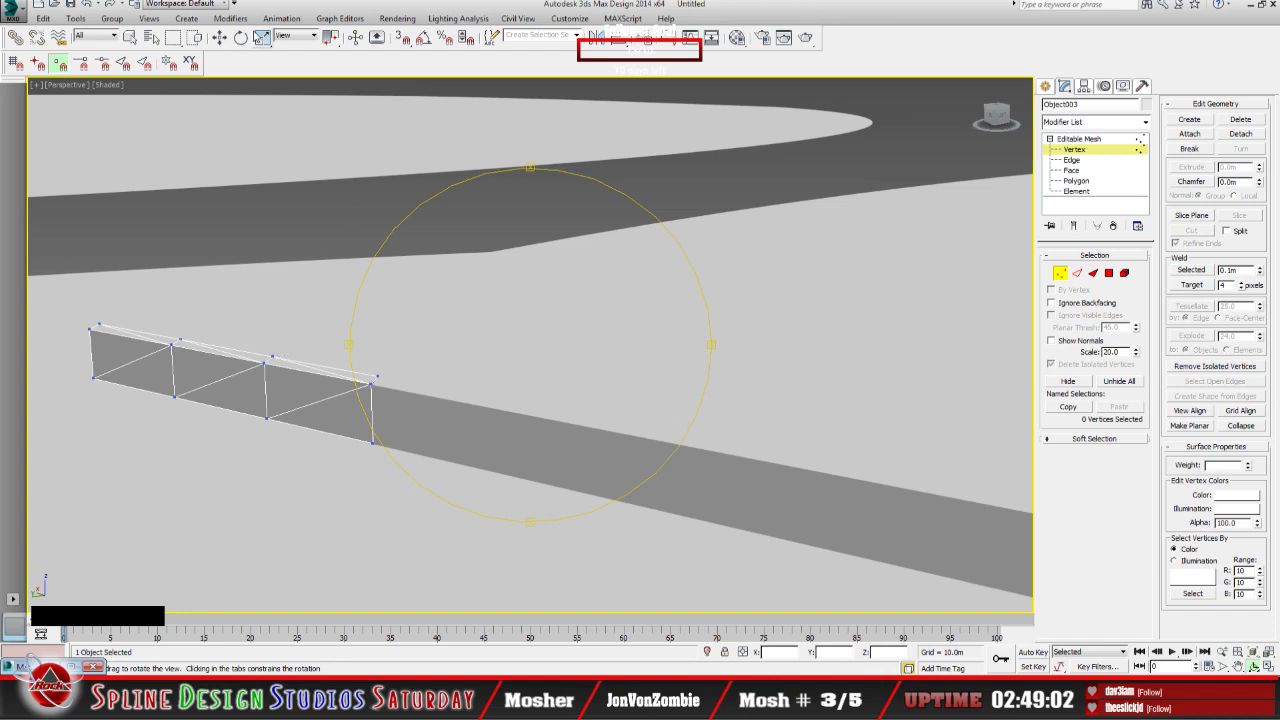
# Step: Move the whole clone slightly away from the wall's end and select its two upper vertices at the near end
pyautogui.click(1078, 139)
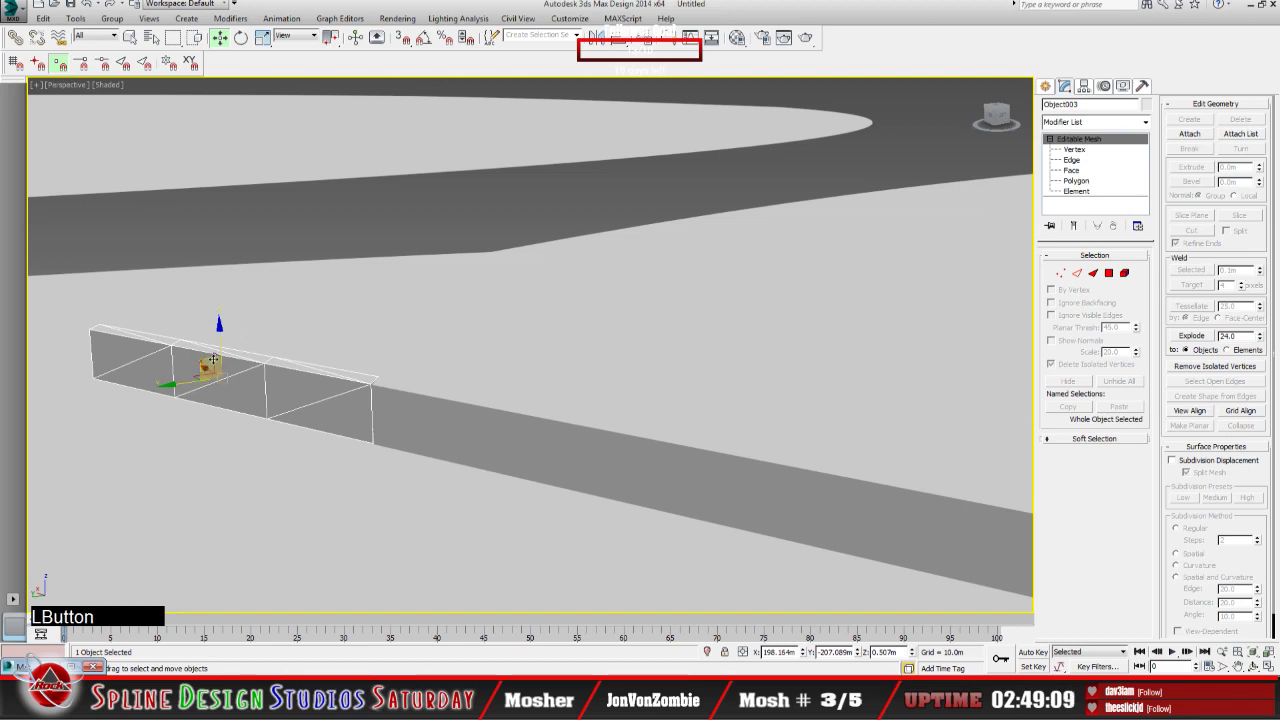
pyautogui.moveTo(207, 366); pyautogui.dragTo(187, 359)
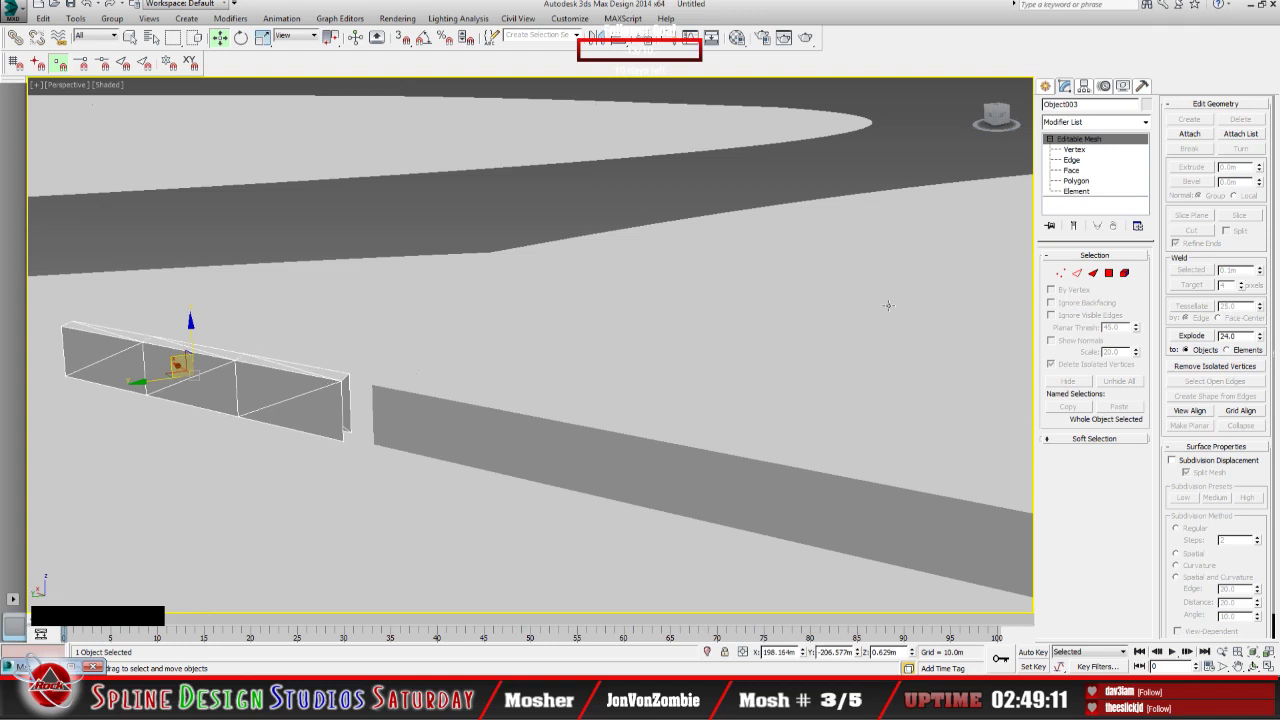
pyautogui.click(1072, 149)
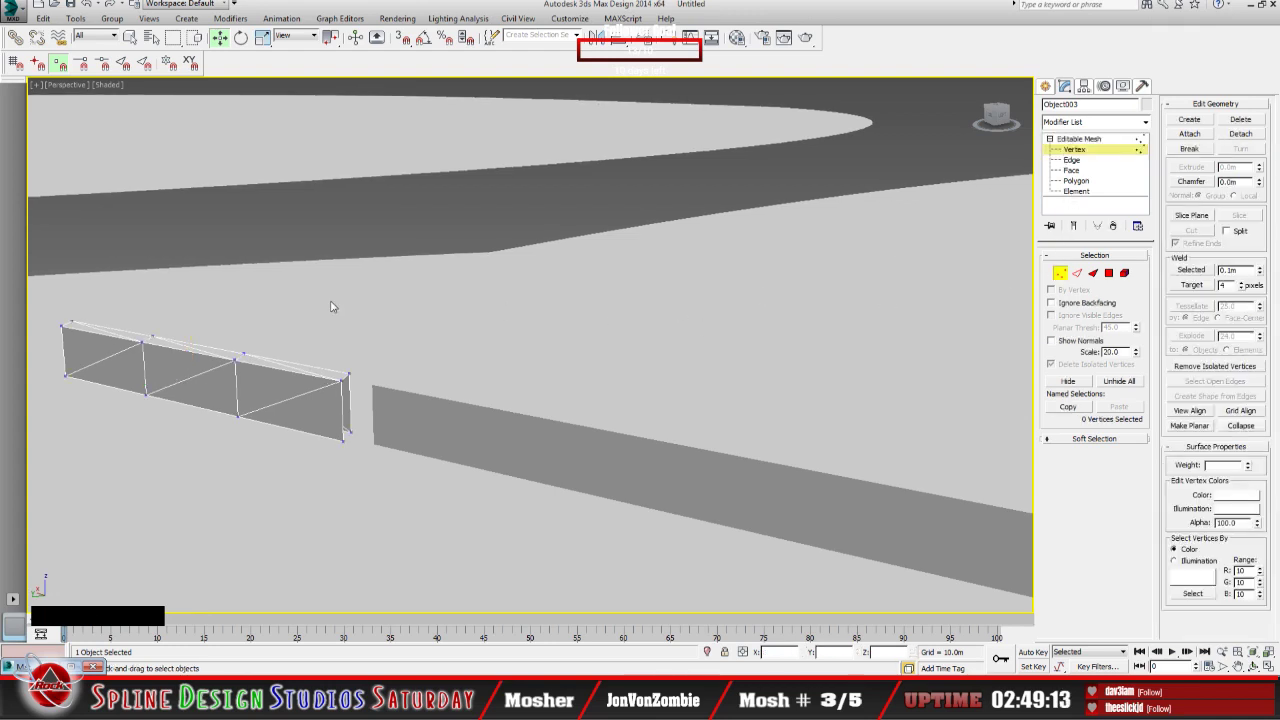
pyautogui.keyDown('ctrl'); pyautogui.keyDown('alt'); pyautogui.moveTo(305, 390); pyautogui.dragTo(310, 400, button='middle'); pyautogui.keyUp('alt'); pyautogui.keyUp('ctrl')
pyautogui.moveTo(381, 353); pyautogui.dragTo(396, 383)
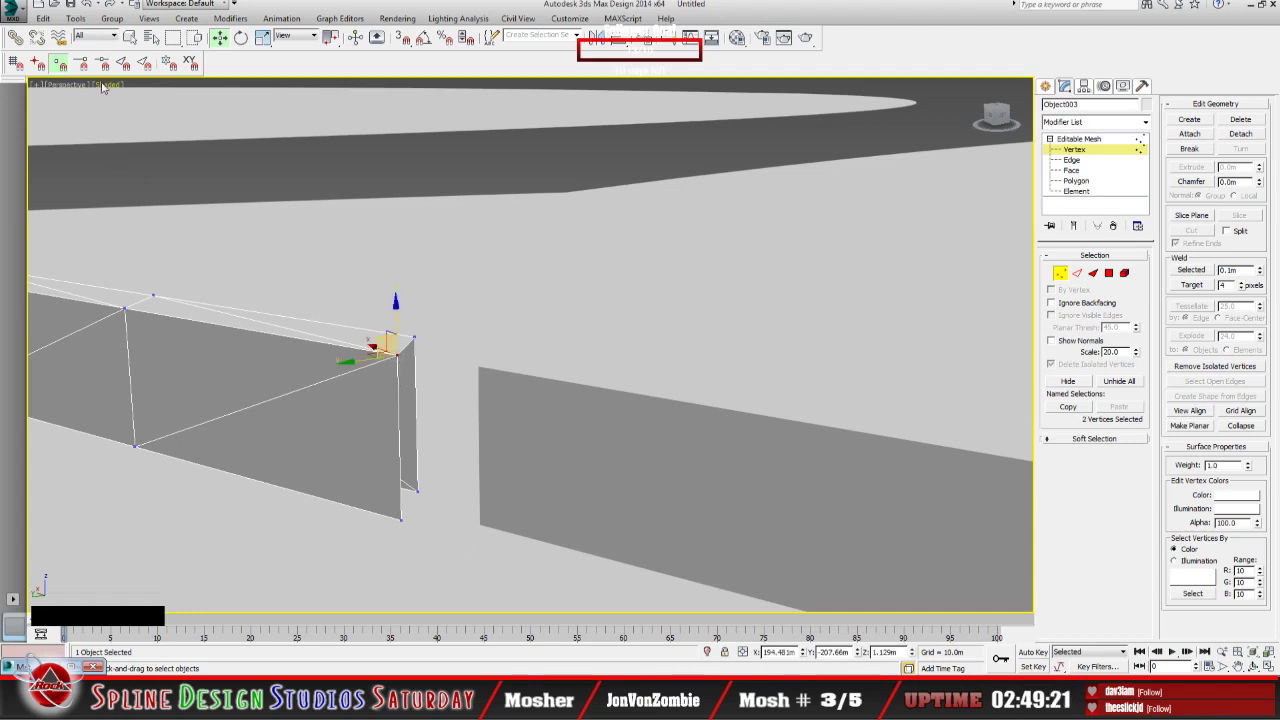
# Step: With vertex snapping on, snap the clone's selected upper end vertices onto the wall's top end corner
pyautogui.click(401, 37)
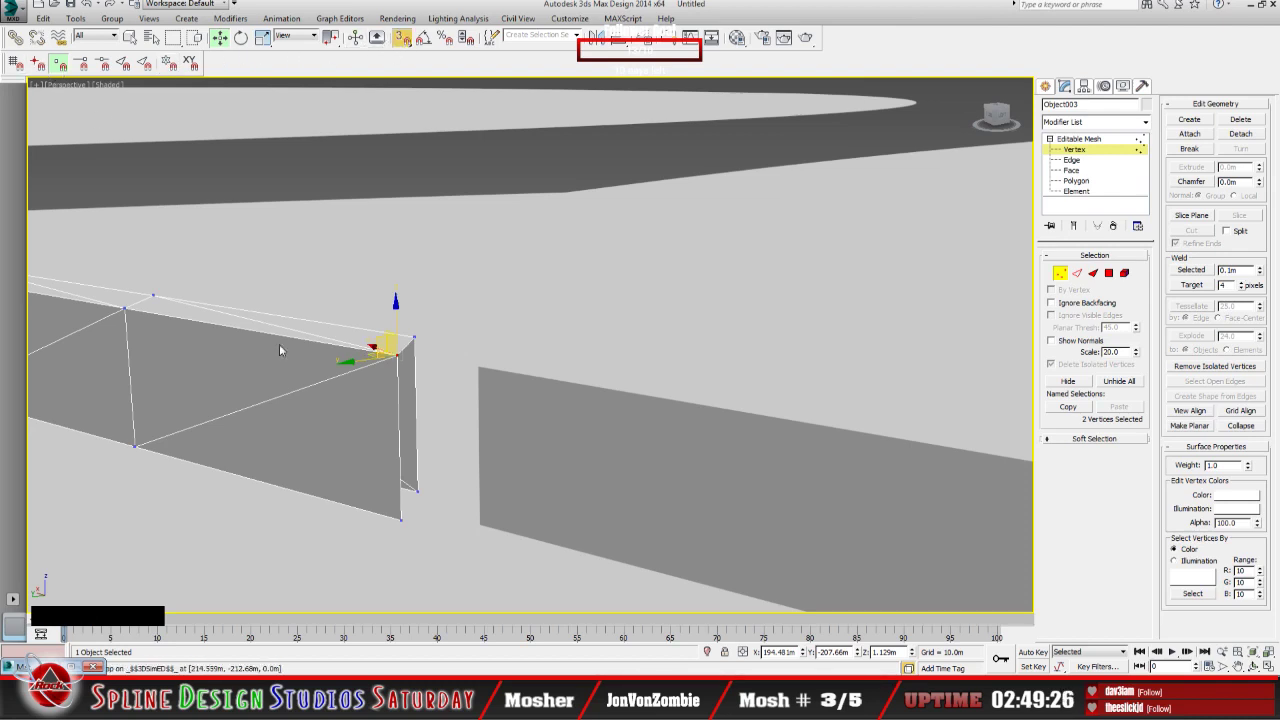
pyautogui.moveTo(379, 350); pyautogui.dragTo(476, 367)
pyautogui.moveTo(409, 334); pyautogui.dragTo(480, 346)
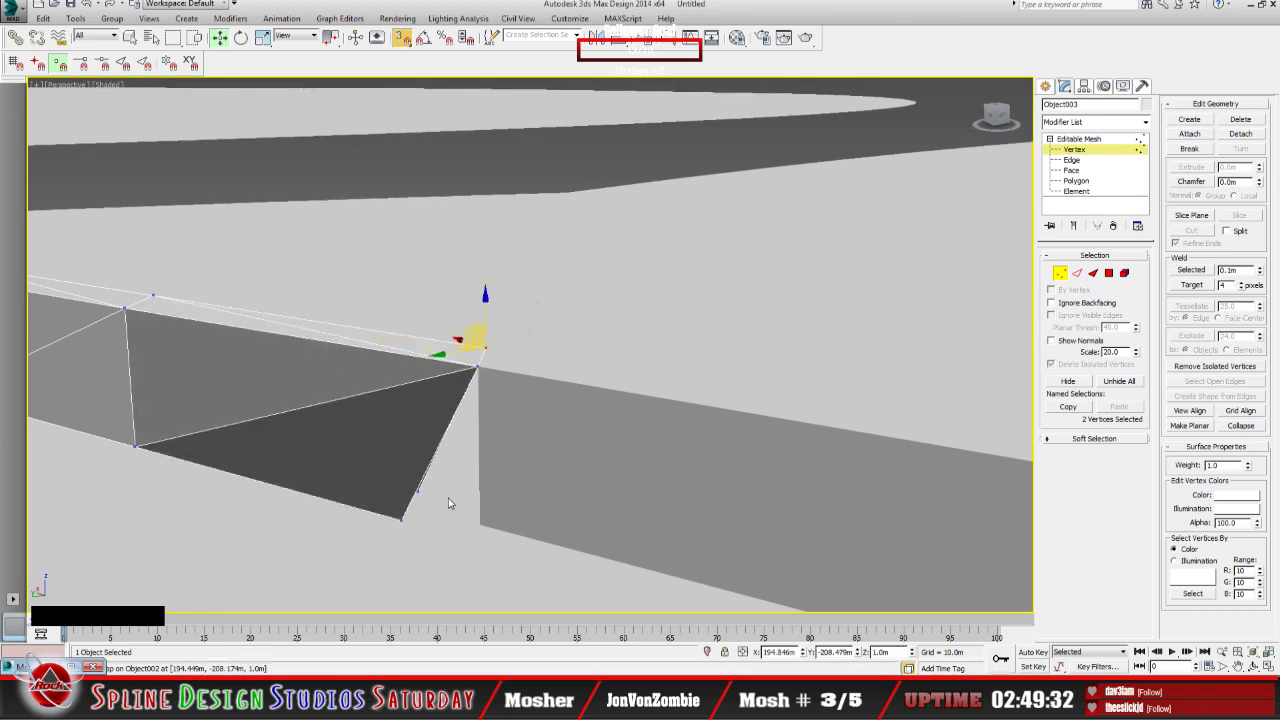
# Step: Snap the clone's rear lower end vertex onto the wall's matching bottom end corner
pyautogui.click(416, 491)
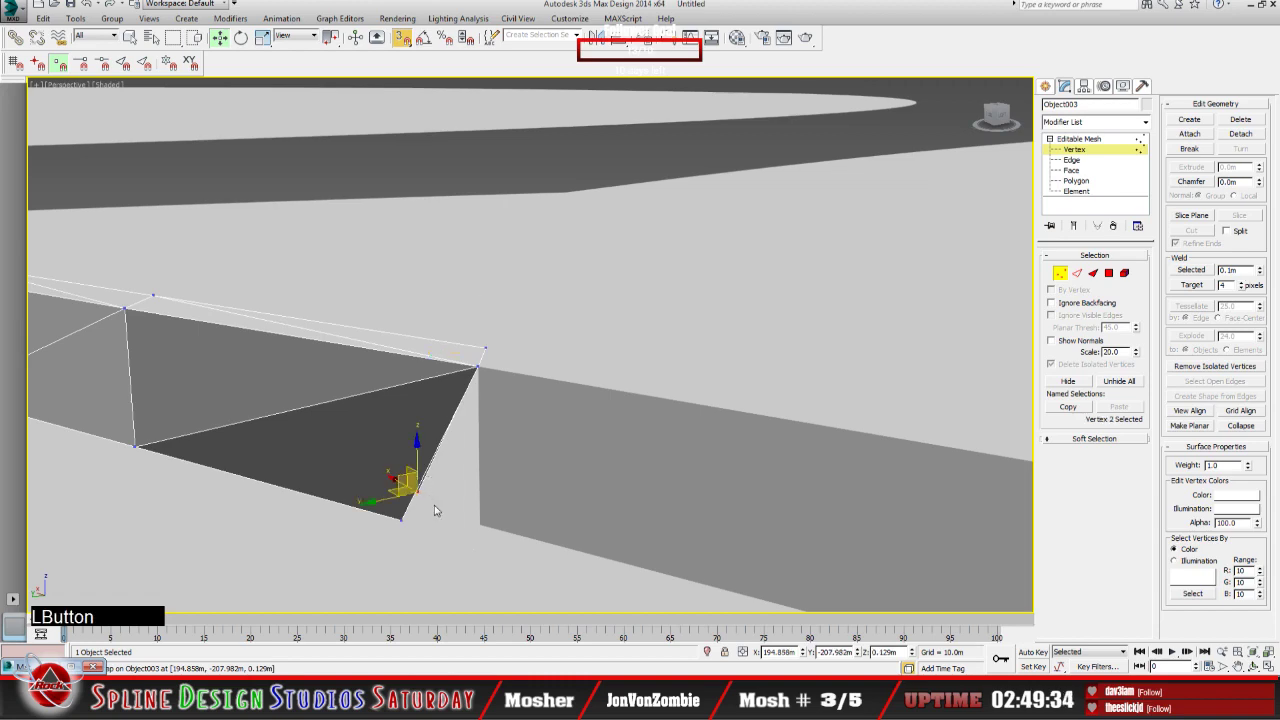
pyautogui.click(1255, 665)
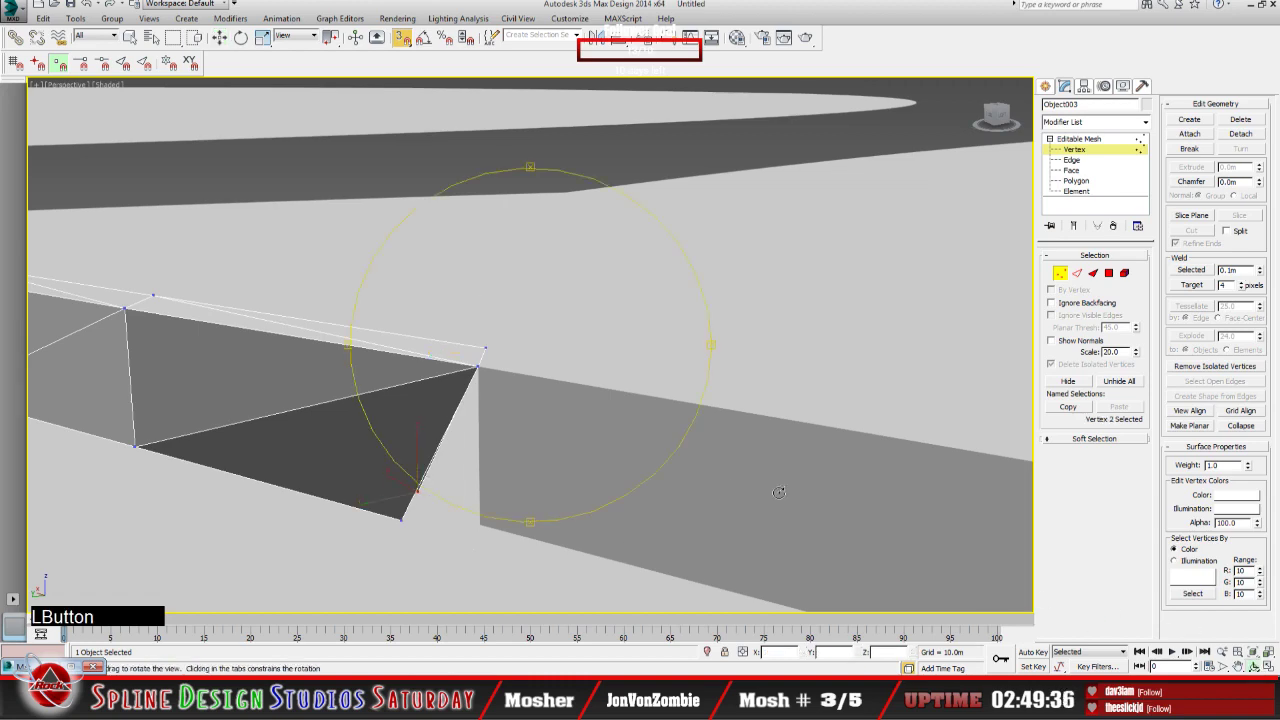
pyautogui.moveTo(778, 492); pyautogui.dragTo(745, 448)
pyautogui.click(219, 37)
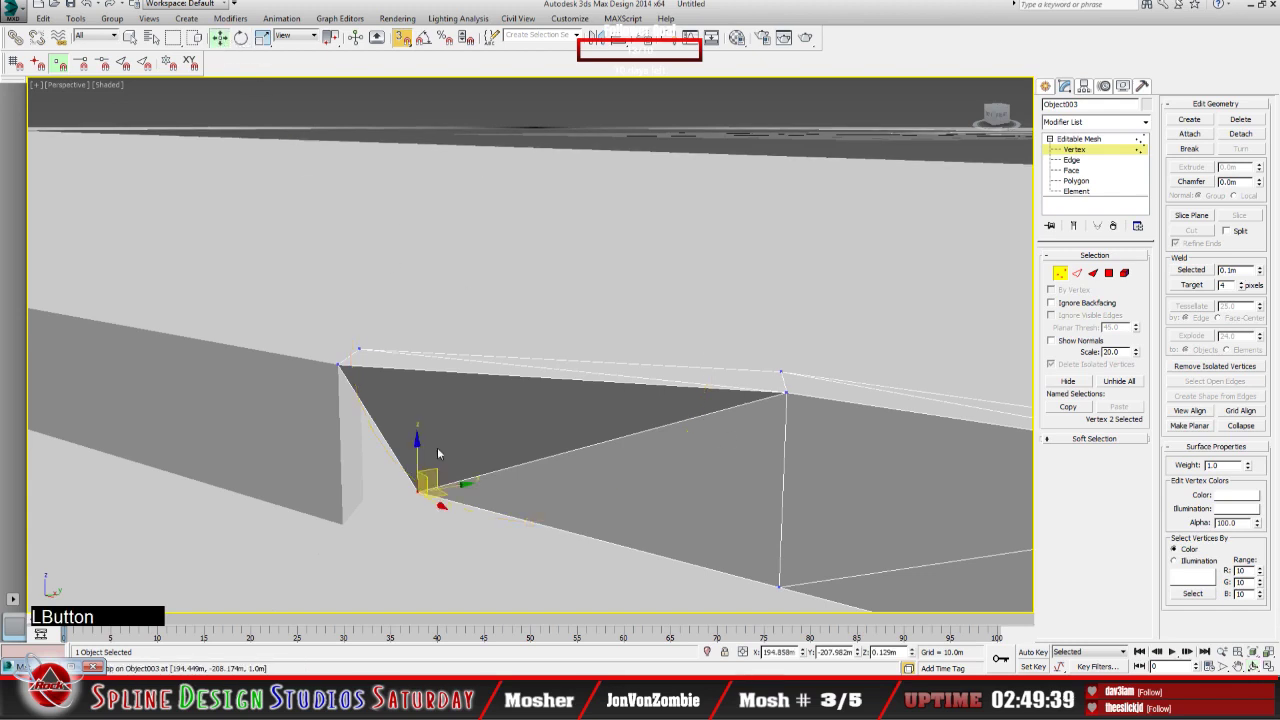
pyautogui.moveTo(428, 484); pyautogui.dragTo(342, 522)
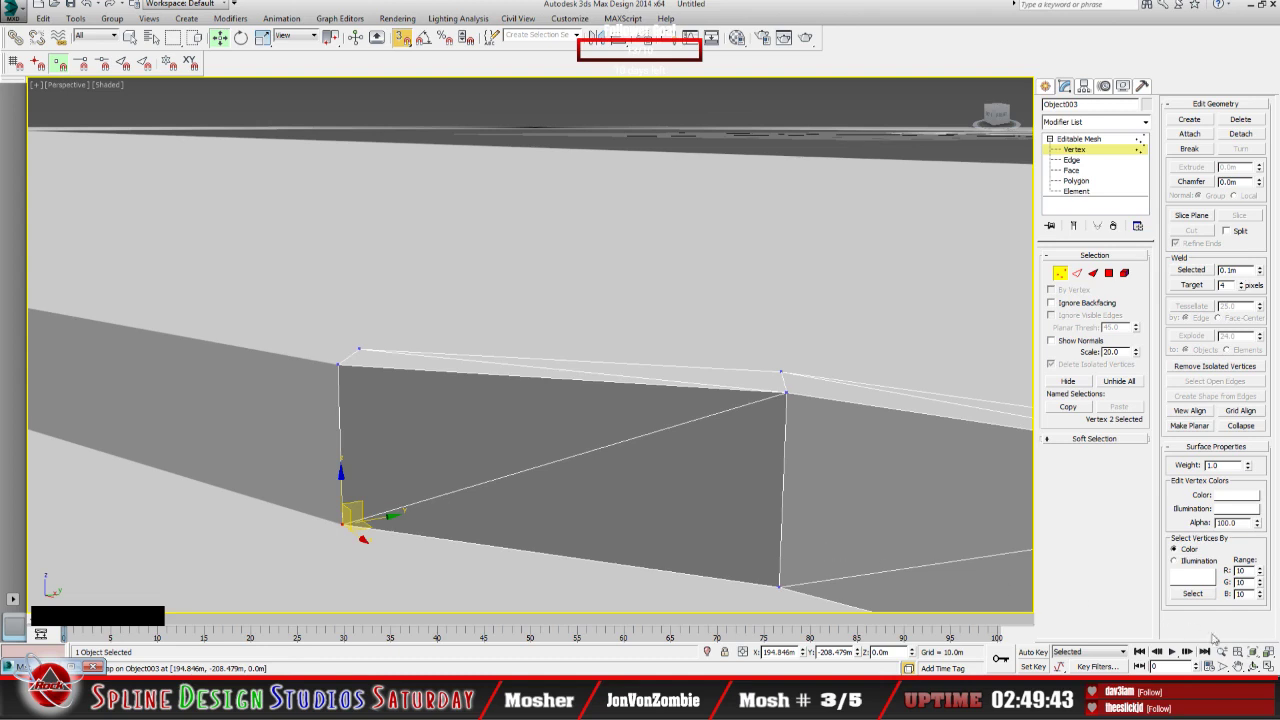
# Step: Snap the clone's remaining lower end vertex, on the front face, onto the wall's front bottom corner
pyautogui.click(1254, 665)
pyautogui.moveTo(580, 466); pyautogui.dragTo(337, 420)
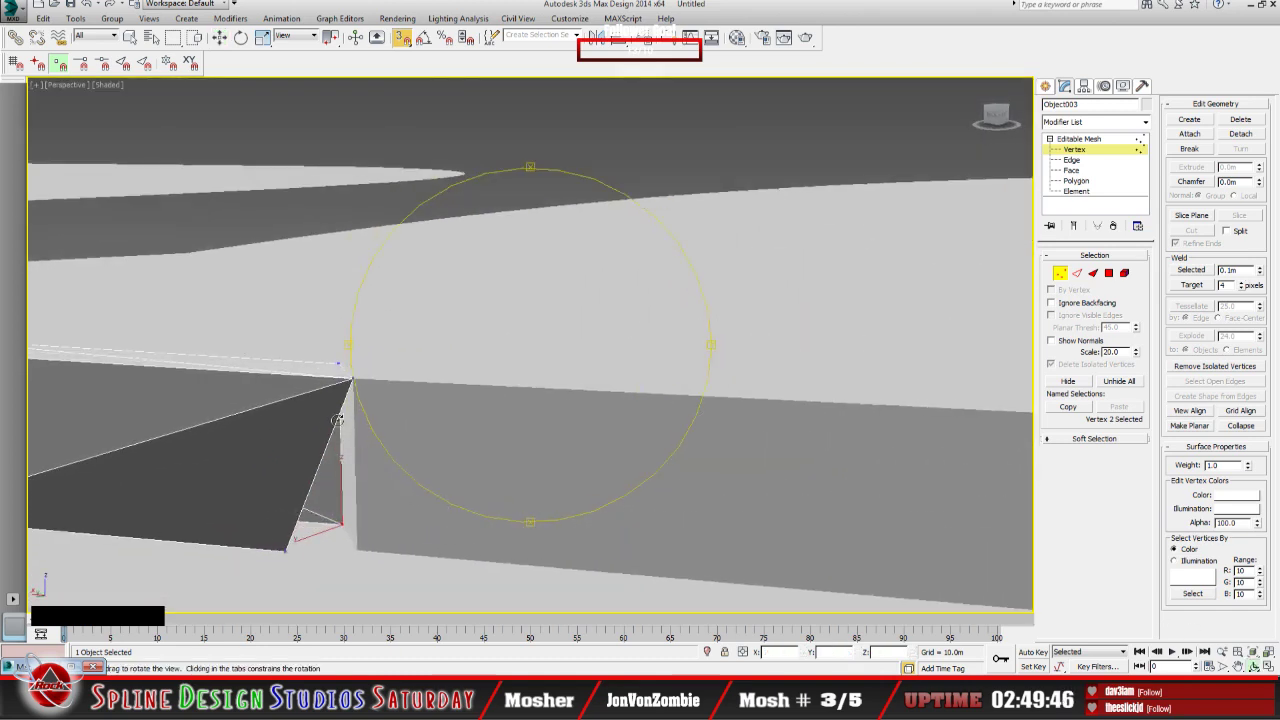
pyautogui.click(220, 39)
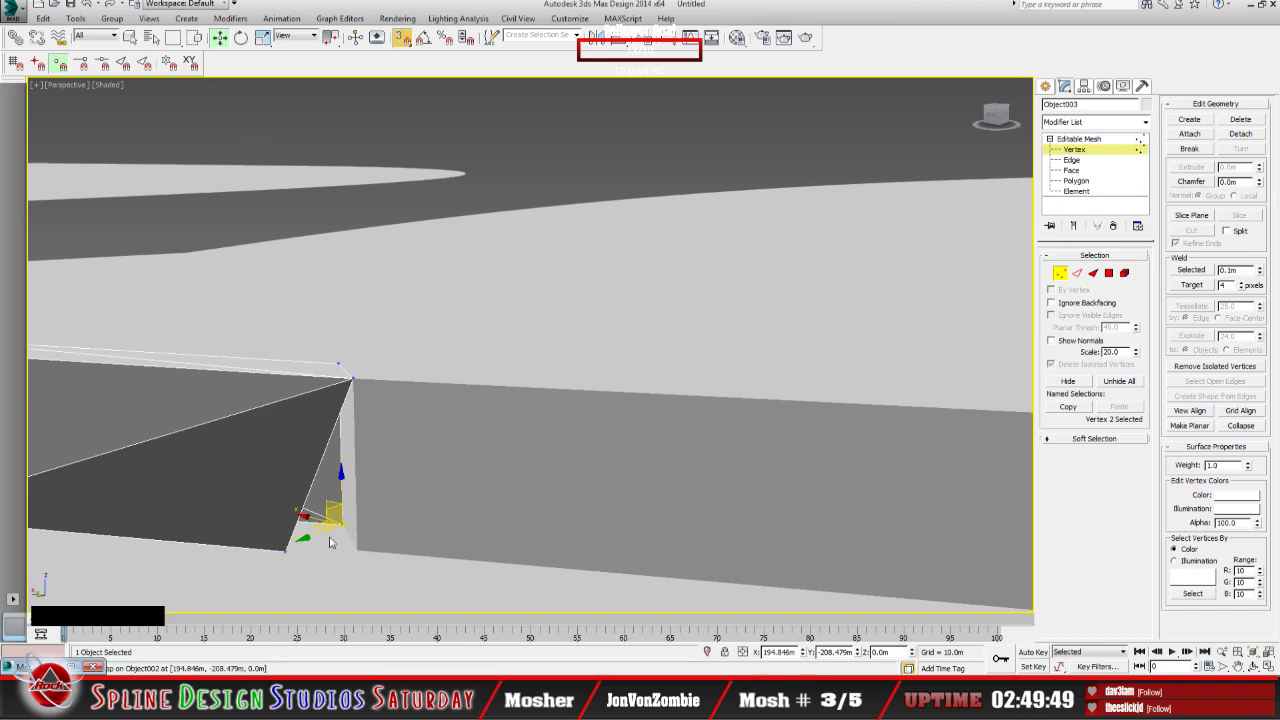
pyautogui.click(285, 549)
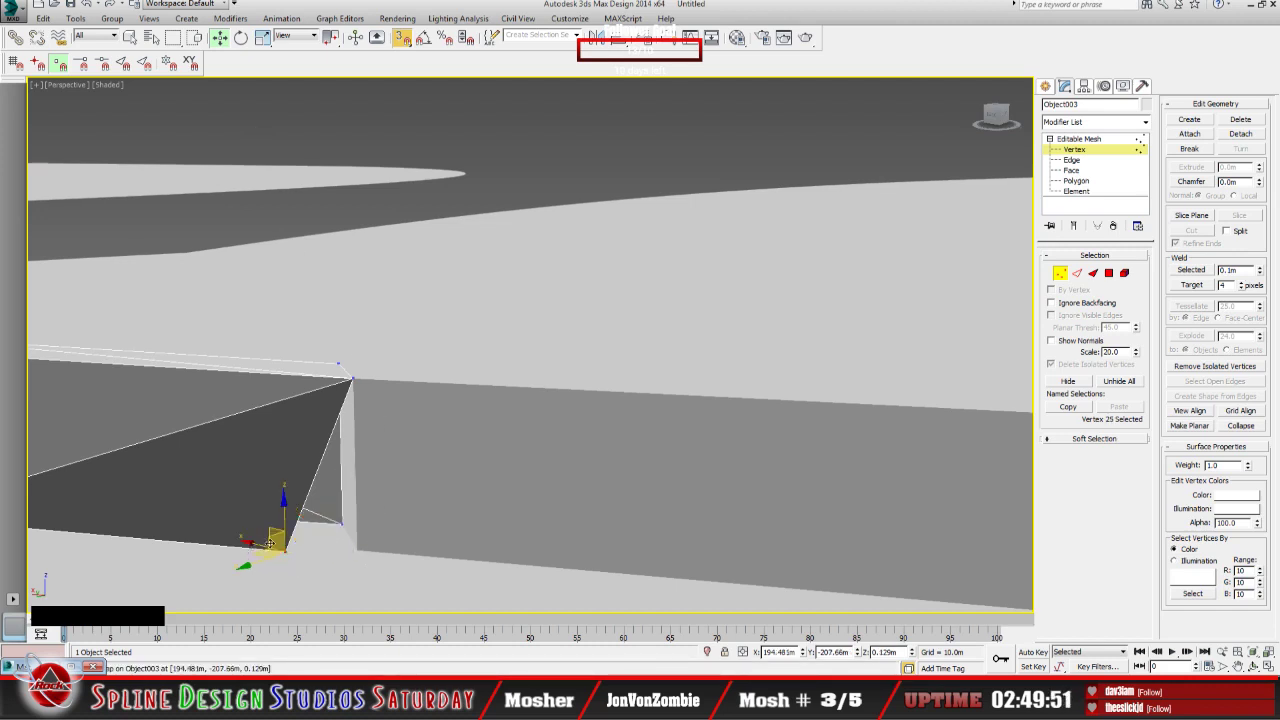
pyautogui.moveTo(270, 543); pyautogui.dragTo(370, 547)
# Step: Select the clone's vertices beyond the end joined to the wall, leaving the snapped end vertices out
pyautogui.scroll(-4, 370, 547)
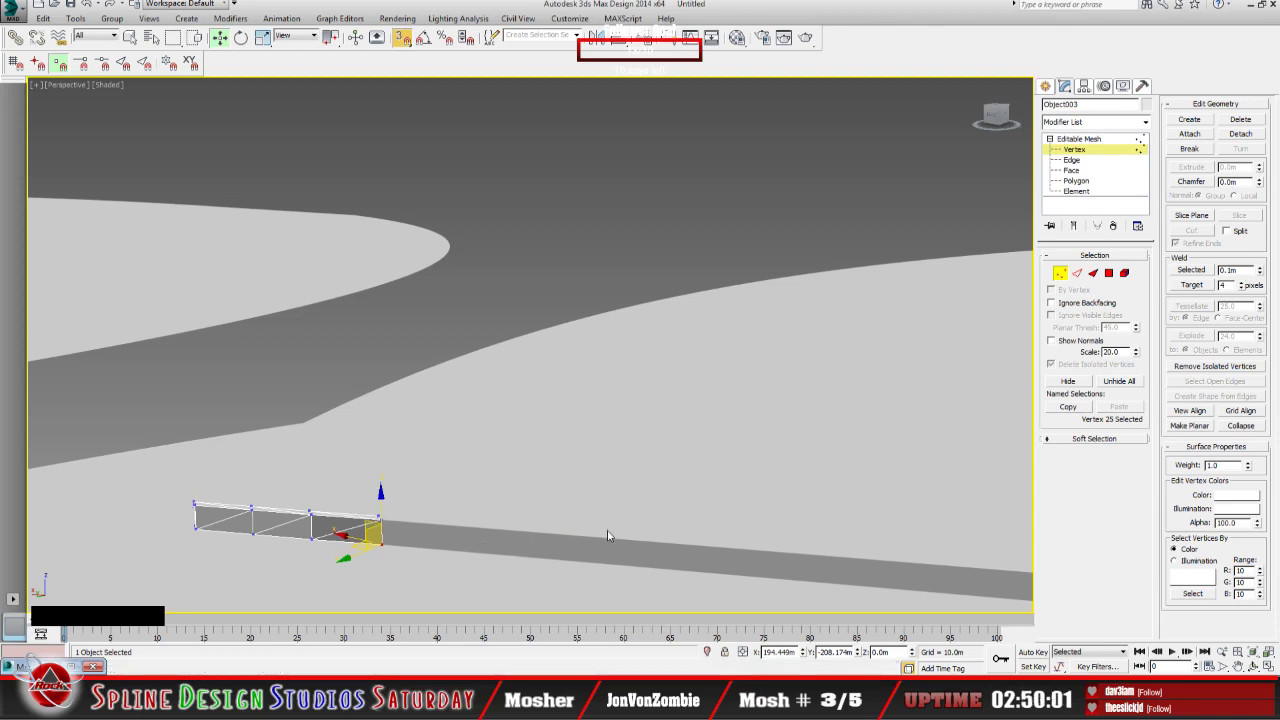
pyautogui.press('e')
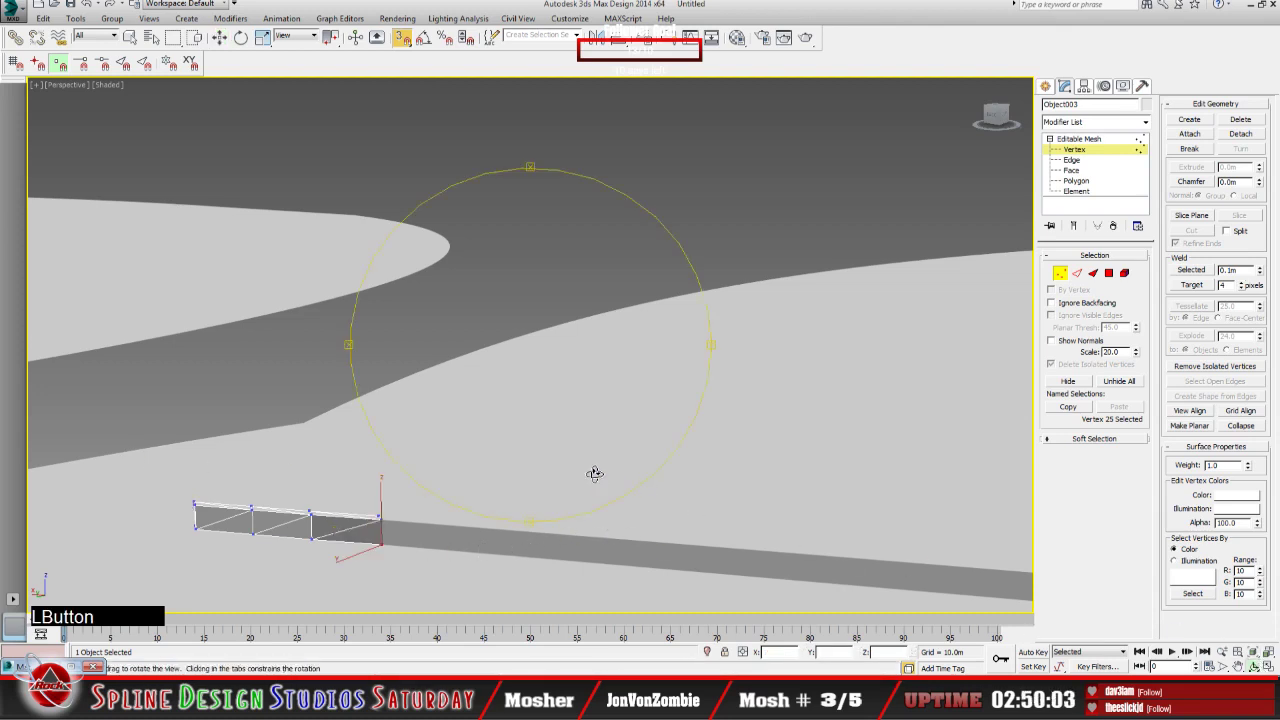
pyautogui.moveTo(526, 470); pyautogui.dragTo(398, 505)
pyautogui.moveTo(361, 438); pyautogui.dragTo(506, 459)
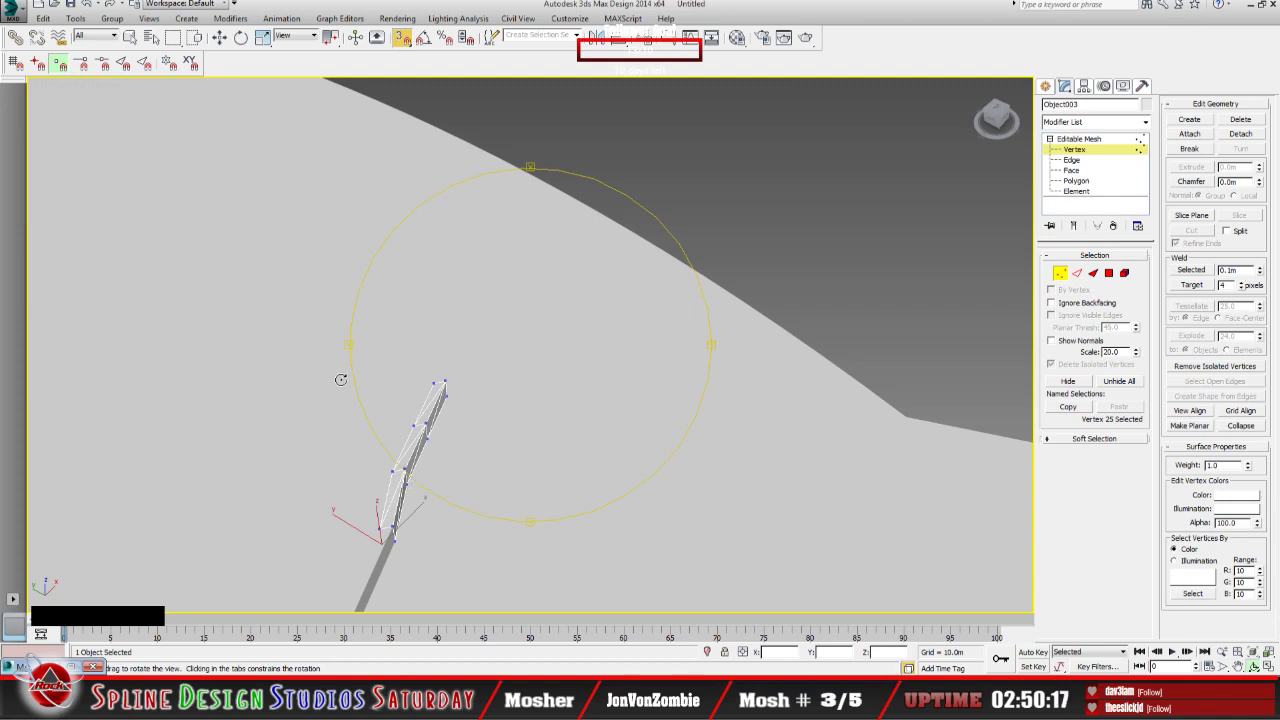
pyautogui.click(218, 37)
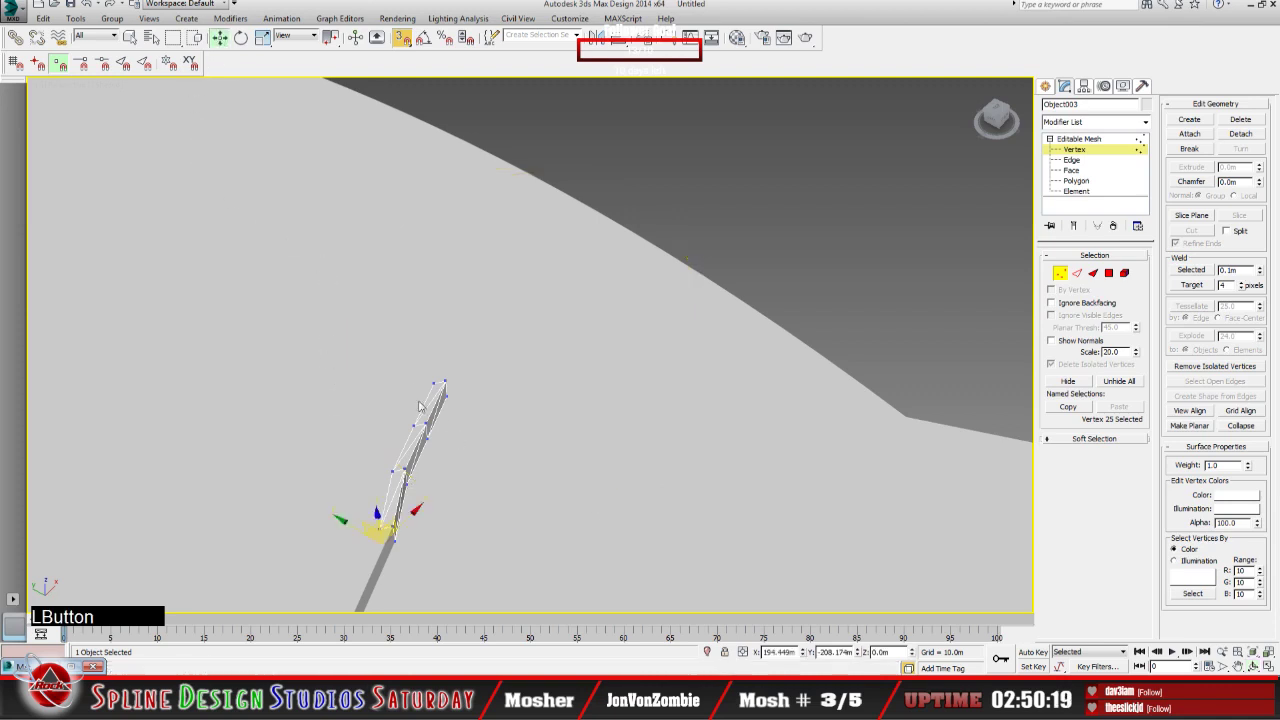
pyautogui.moveTo(314, 337); pyautogui.dragTo(470, 460)
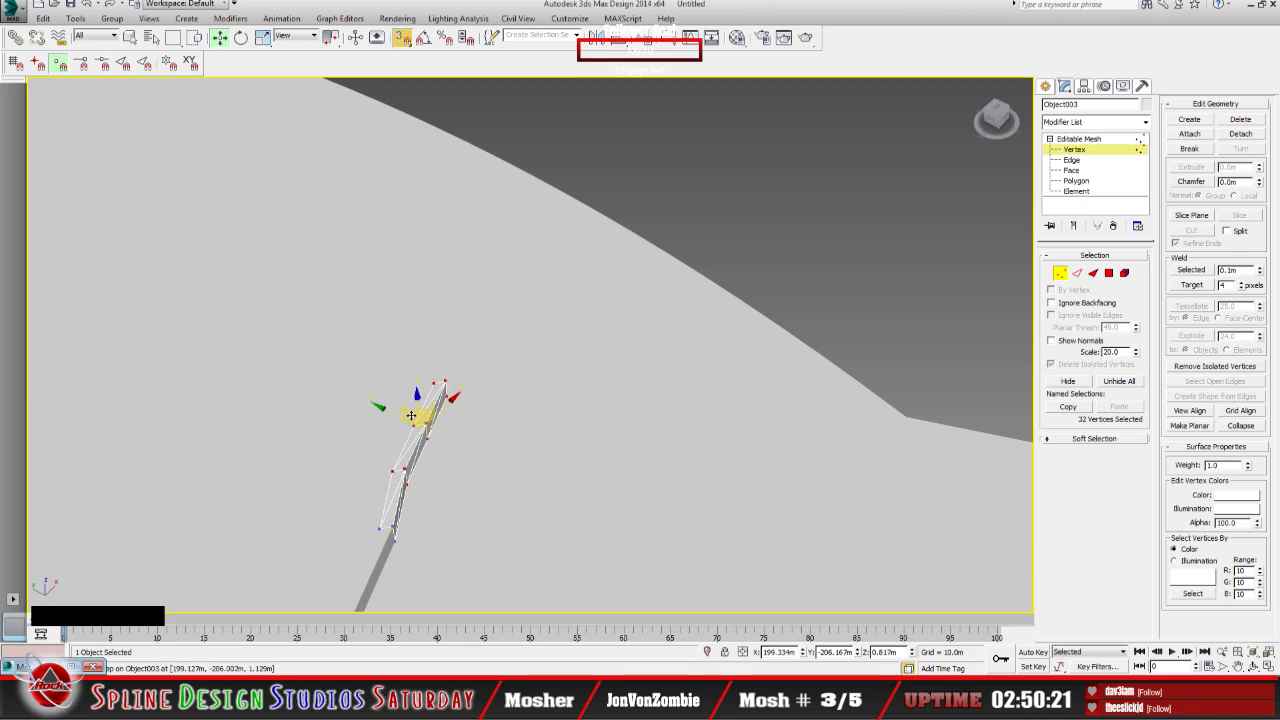
# Step: Try moving the selected vertices with snapping on, then with it switched off, undoing both moves and leaving snapping off
pyautogui.moveTo(411, 415); pyautogui.dragTo(440, 424)
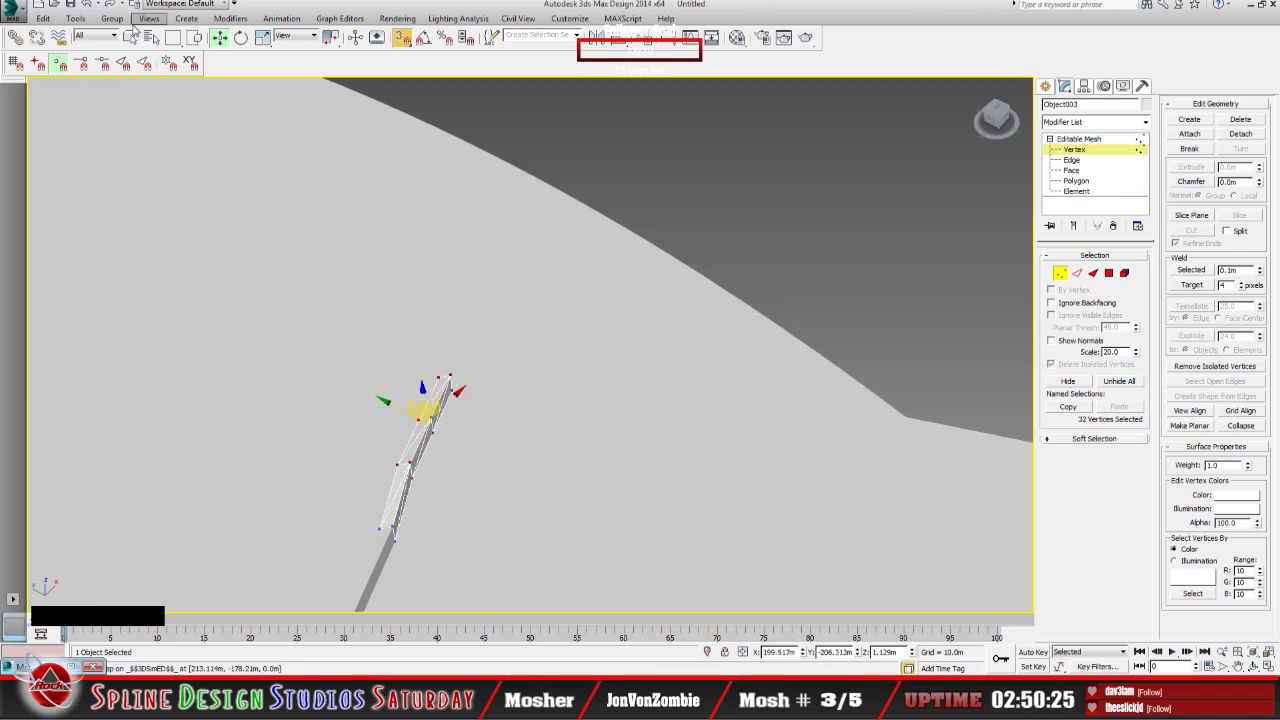
pyautogui.hotkey('ctrl', 'z')
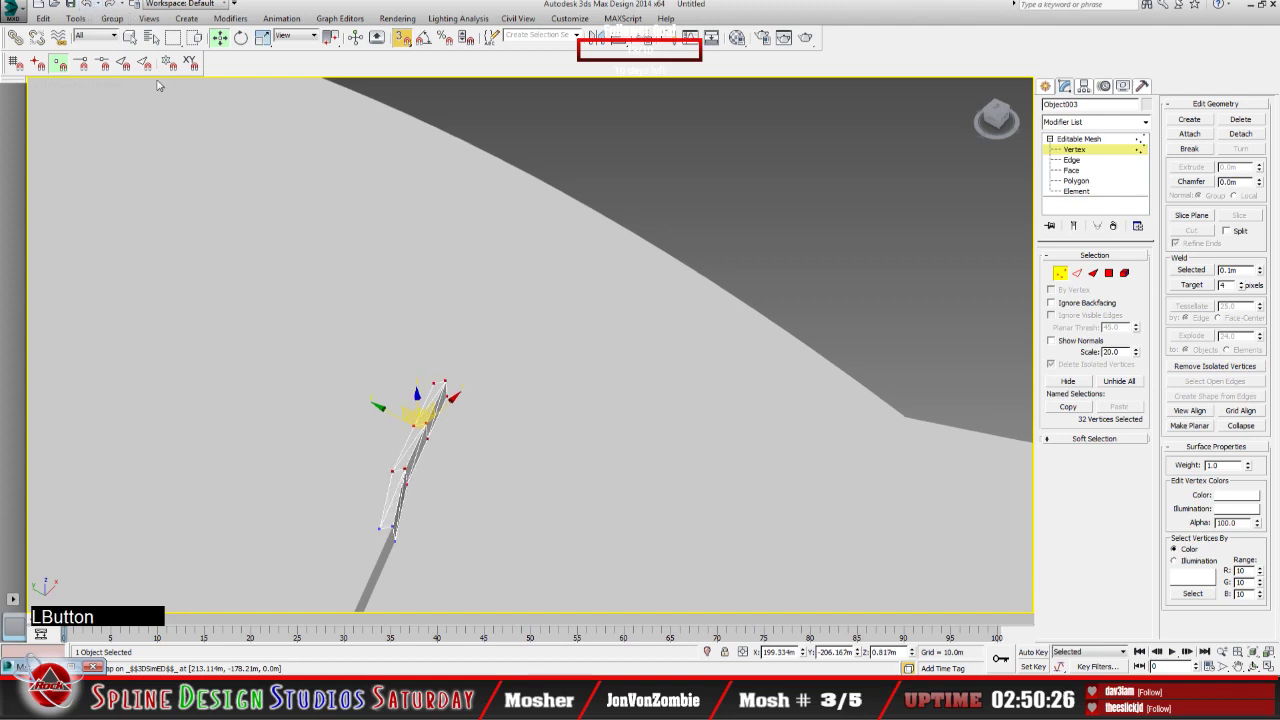
pyautogui.click(401, 38)
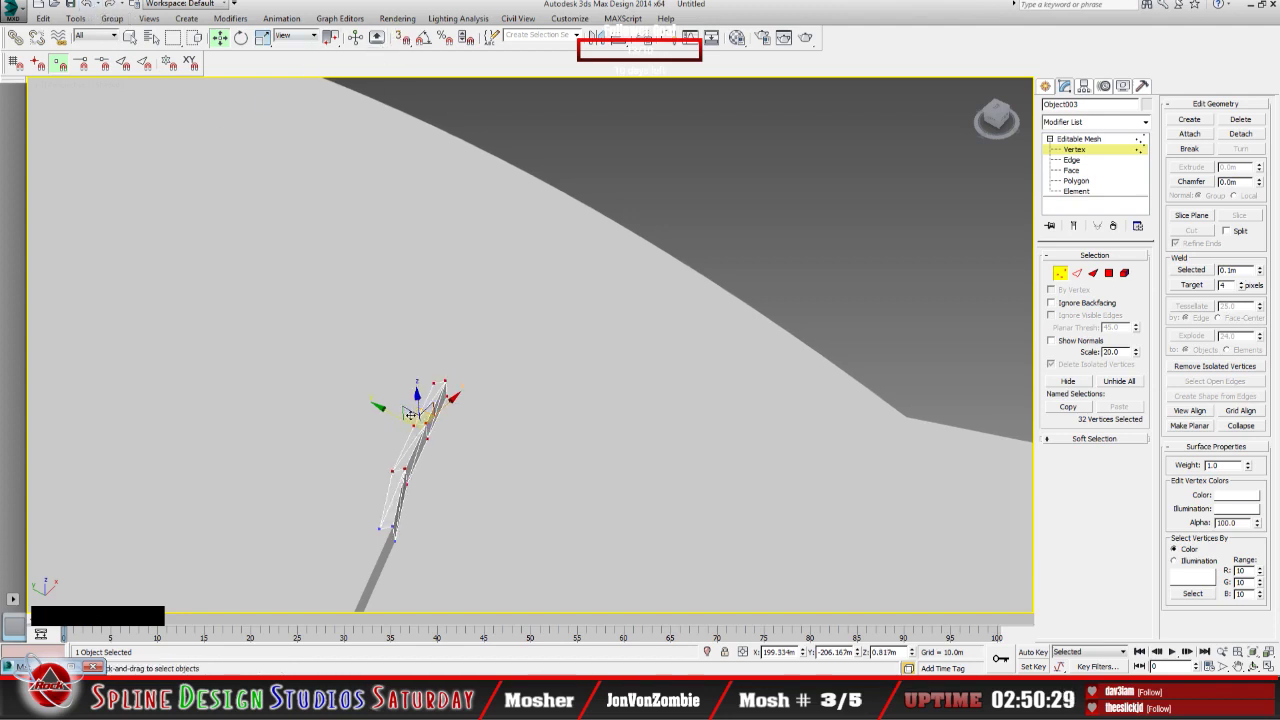
pyautogui.moveTo(411, 414); pyautogui.dragTo(427, 414)
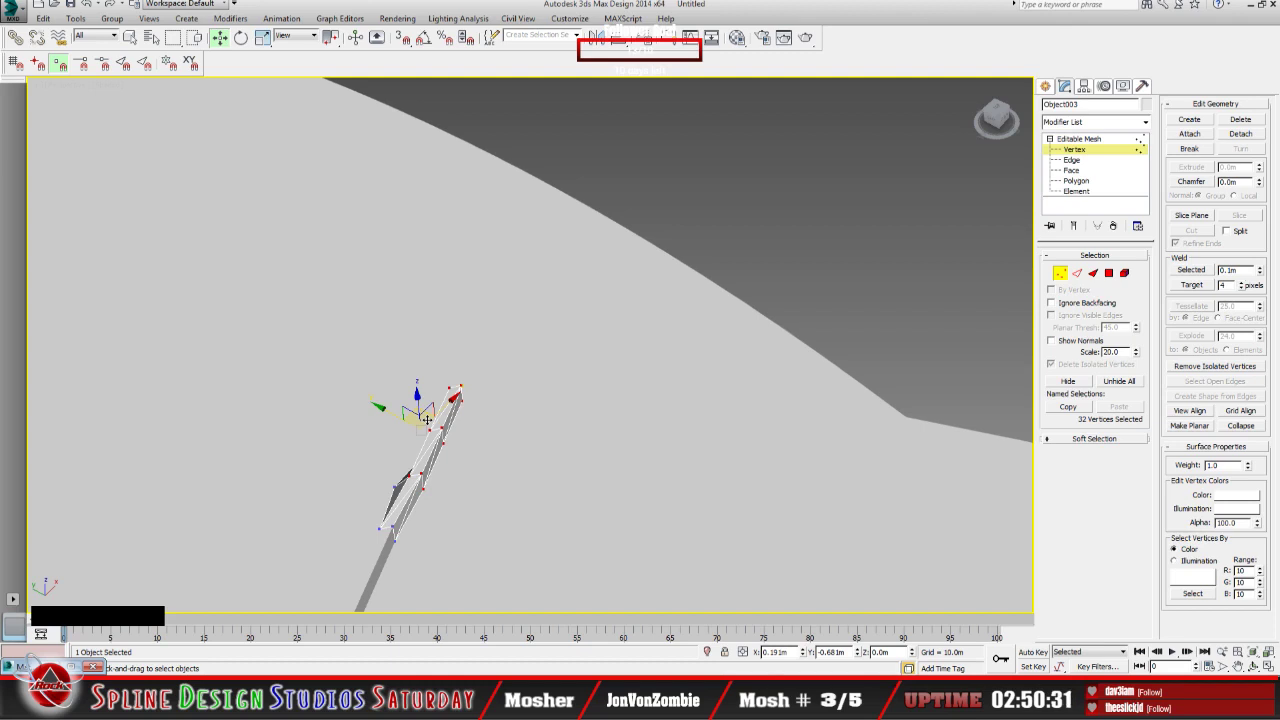
pyautogui.click(90, 4)
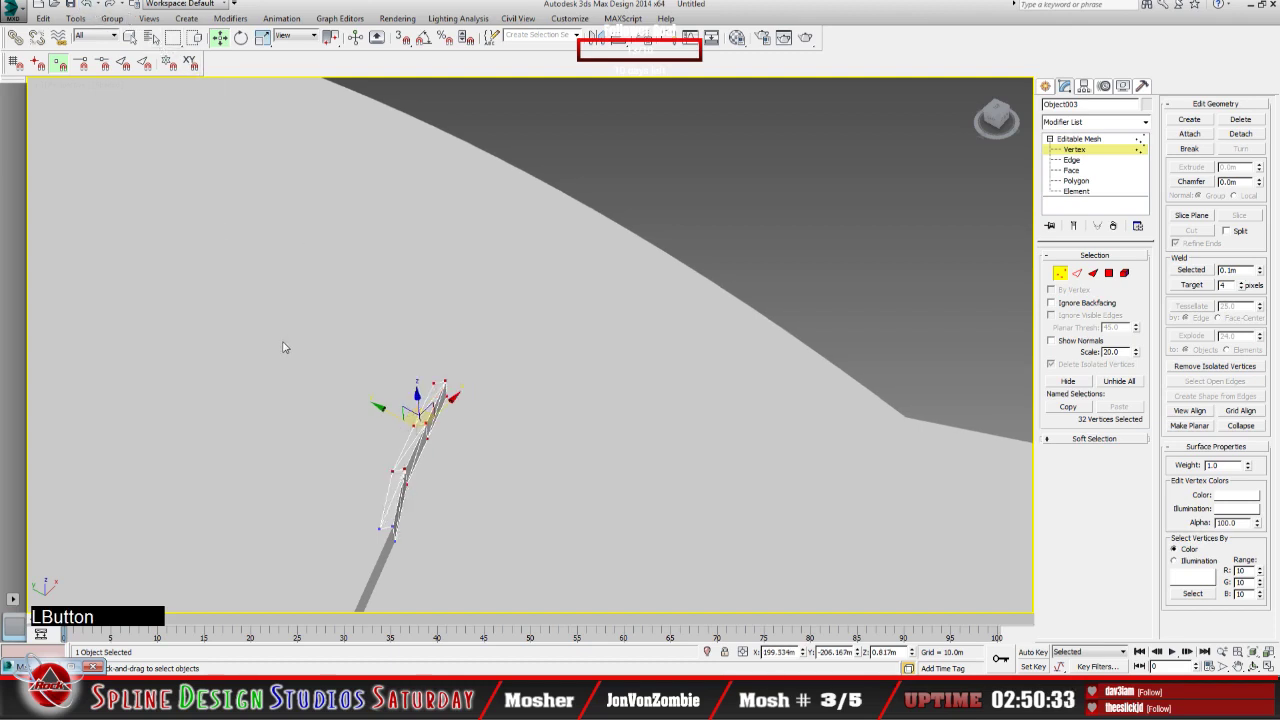
# Step: Add the missed vertices to the selection and move them all freely to angle the clone away from the joined wall end
pyautogui.moveTo(489, 479); pyautogui.dragTo(500, 507)
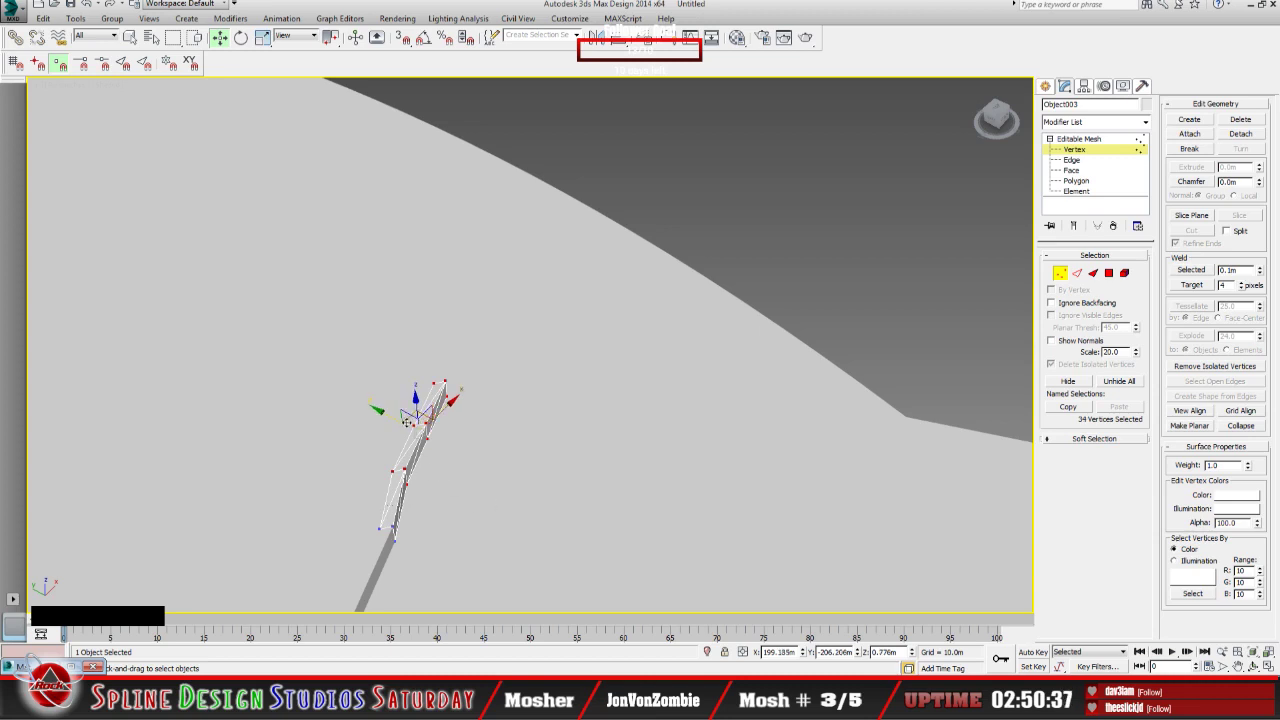
pyautogui.moveTo(409, 420); pyautogui.dragTo(430, 447)
pyautogui.click(1252, 666)
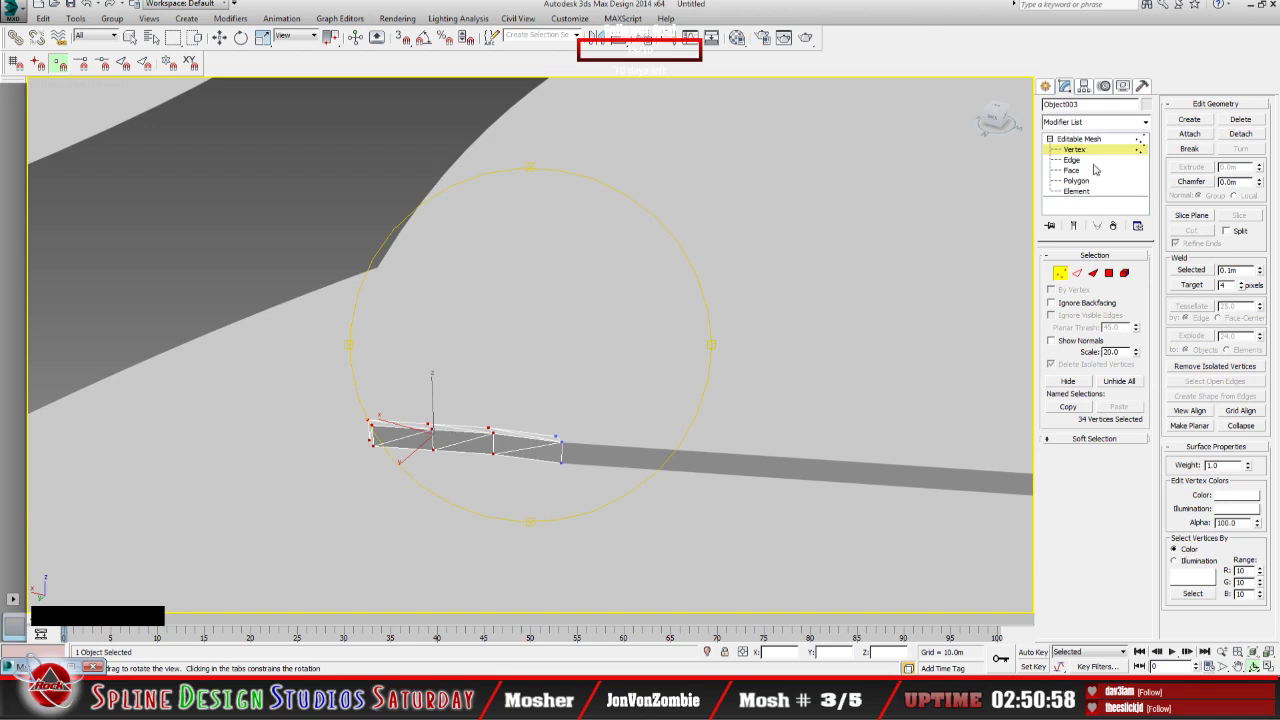
# Step: Leave vertex editing, clone the angled wall section as a copy, and move the copy just past the section's far end
pyautogui.click(1079, 138)
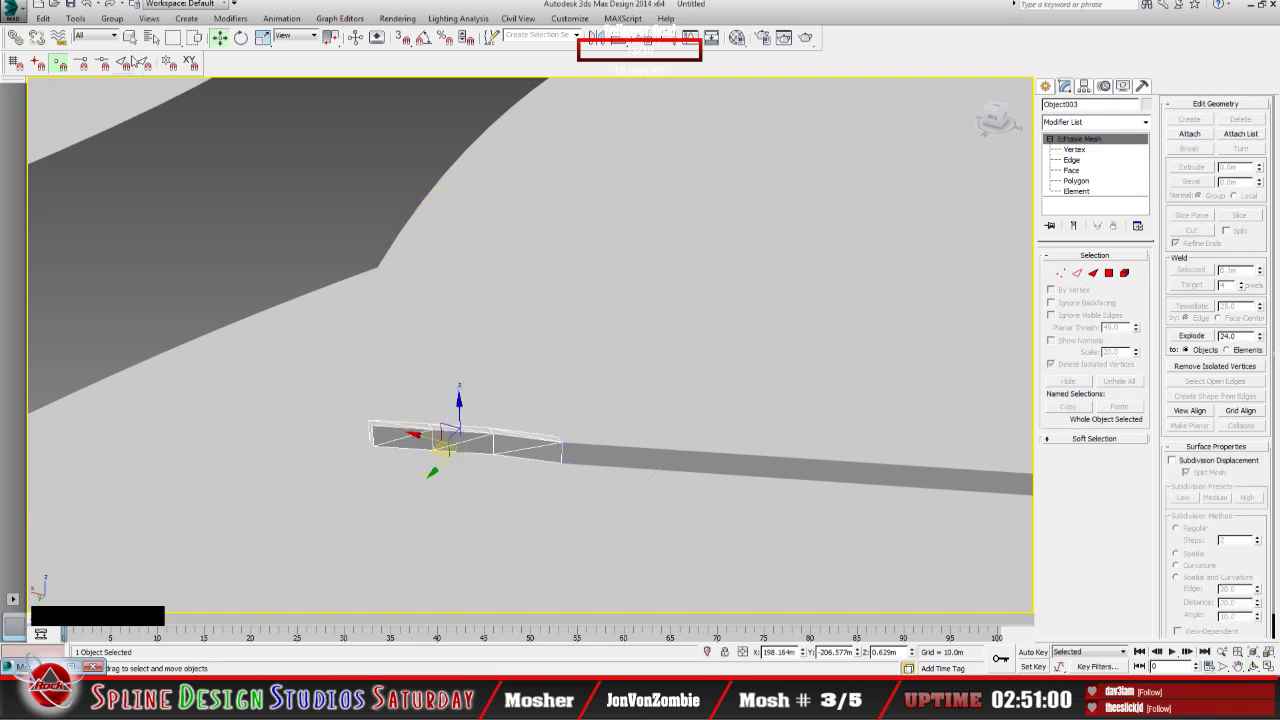
pyautogui.click(38, 20)
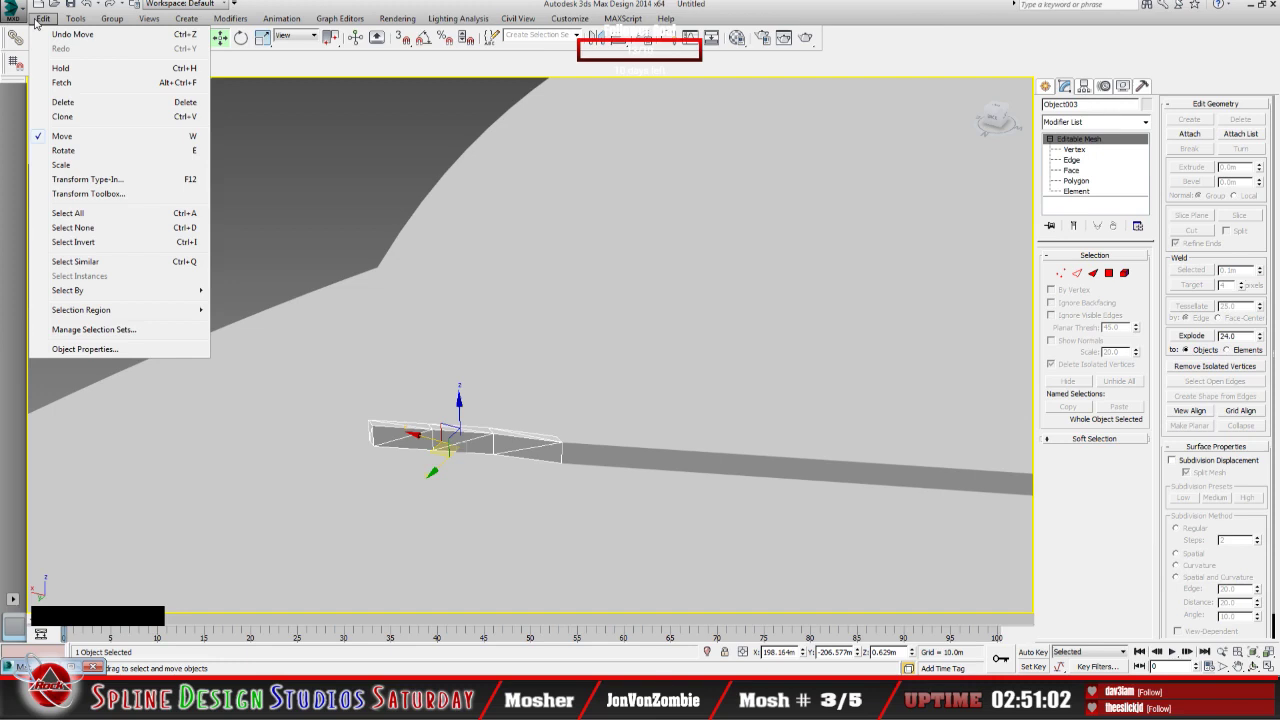
pyautogui.moveTo(397, 18)
pyautogui.click(515, 280)
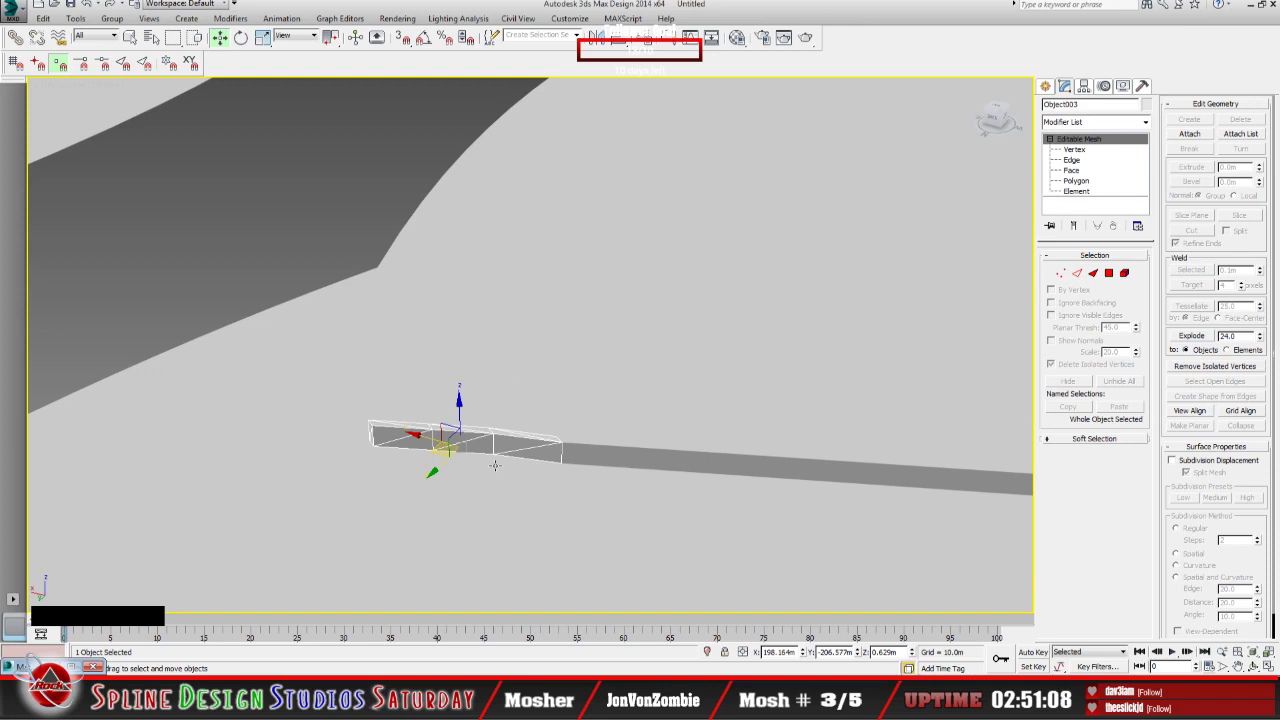
pyautogui.click(615, 459)
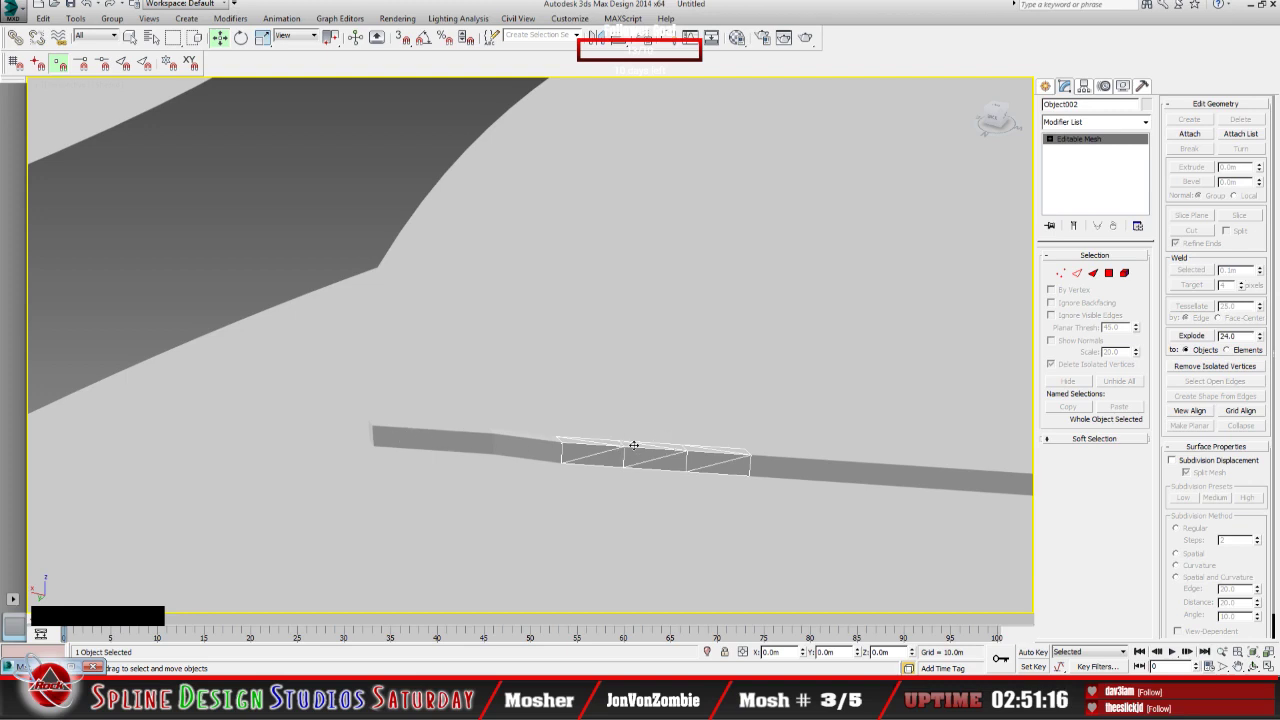
pyautogui.click(458, 437)
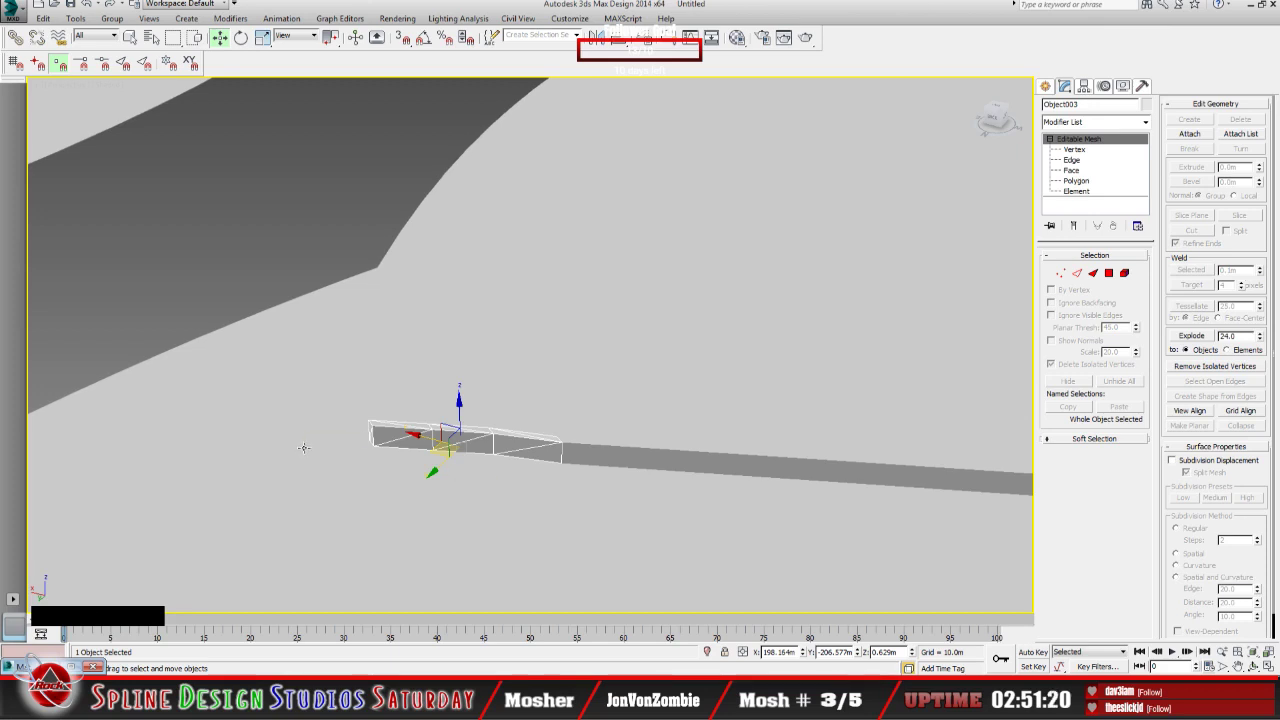
pyautogui.click(43, 18)
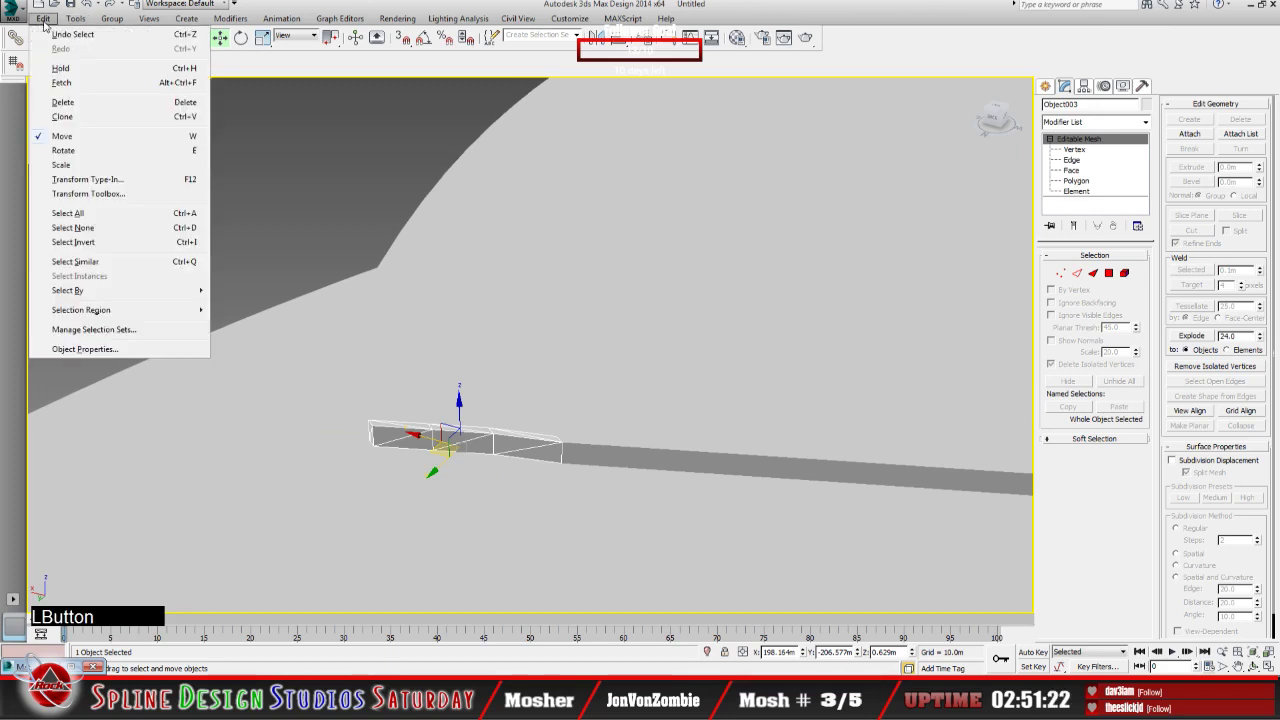
pyautogui.click(89, 122)
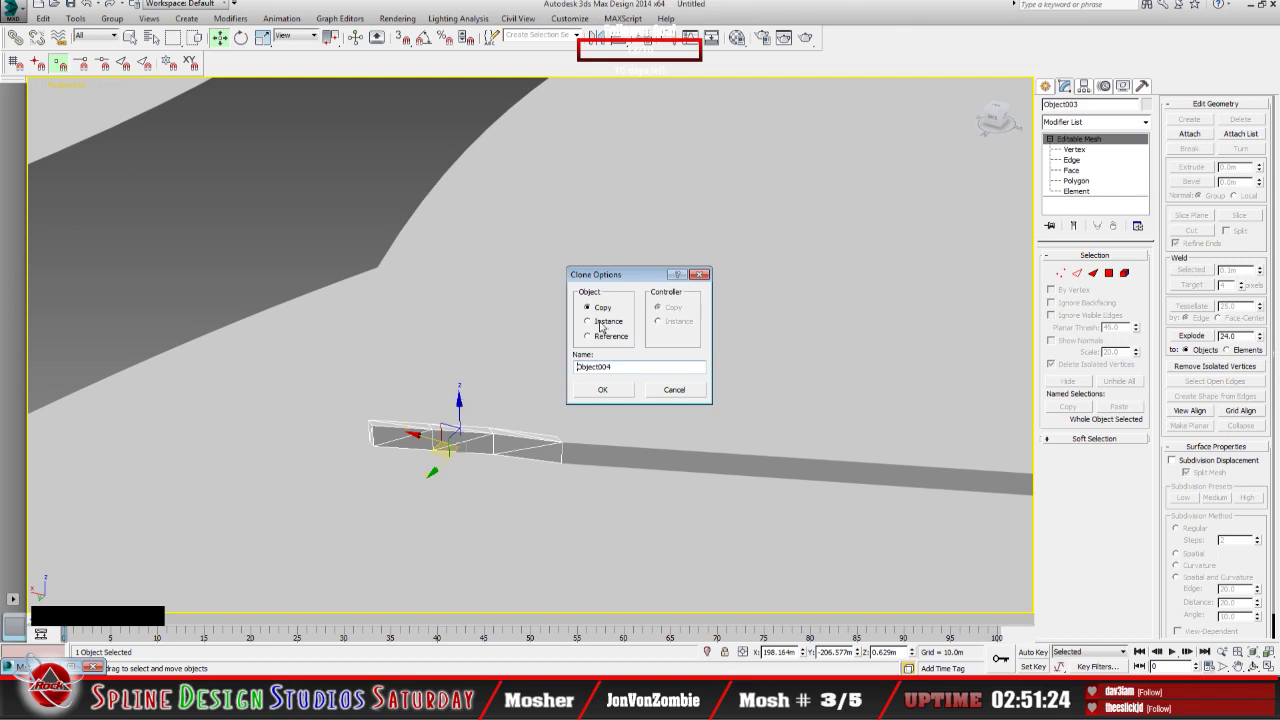
pyautogui.click(602, 391)
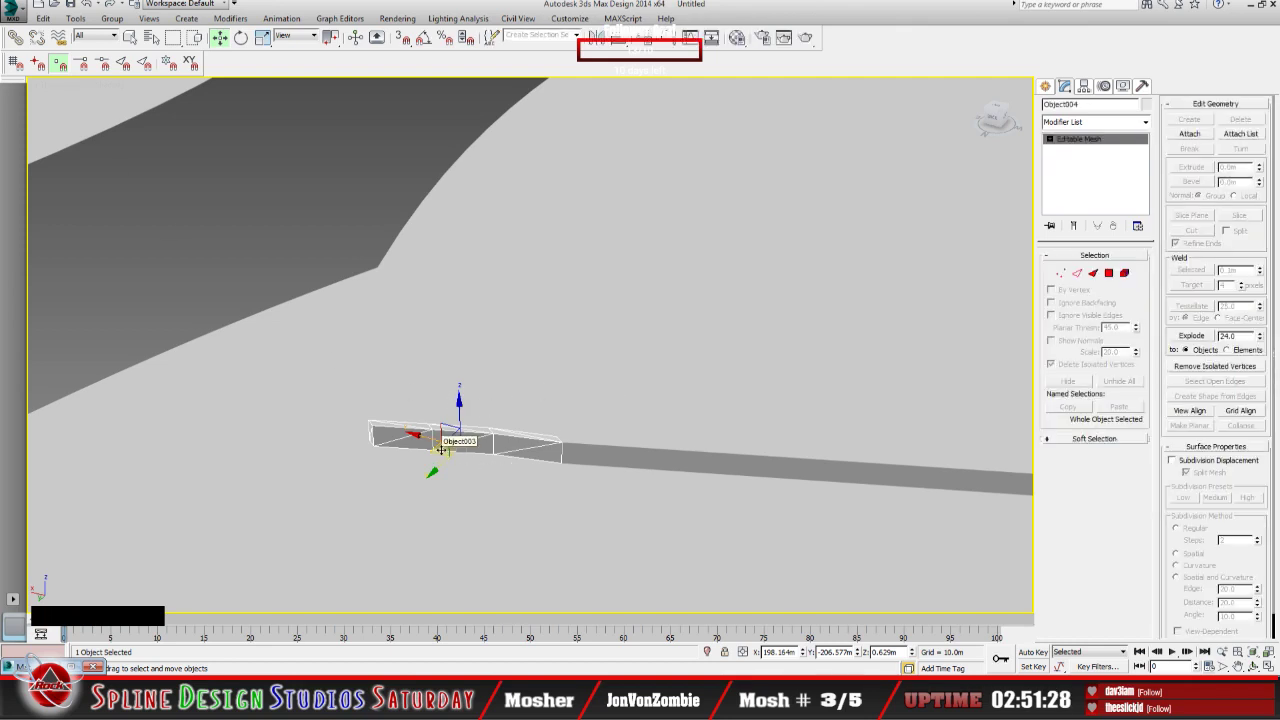
pyautogui.moveTo(441, 450); pyautogui.dragTo(253, 434)
# Step: Examine the new copy's alignment with the track and the opposite wall, and the gap at its joint, from several angles
pyautogui.scroll(2, 294, 457)
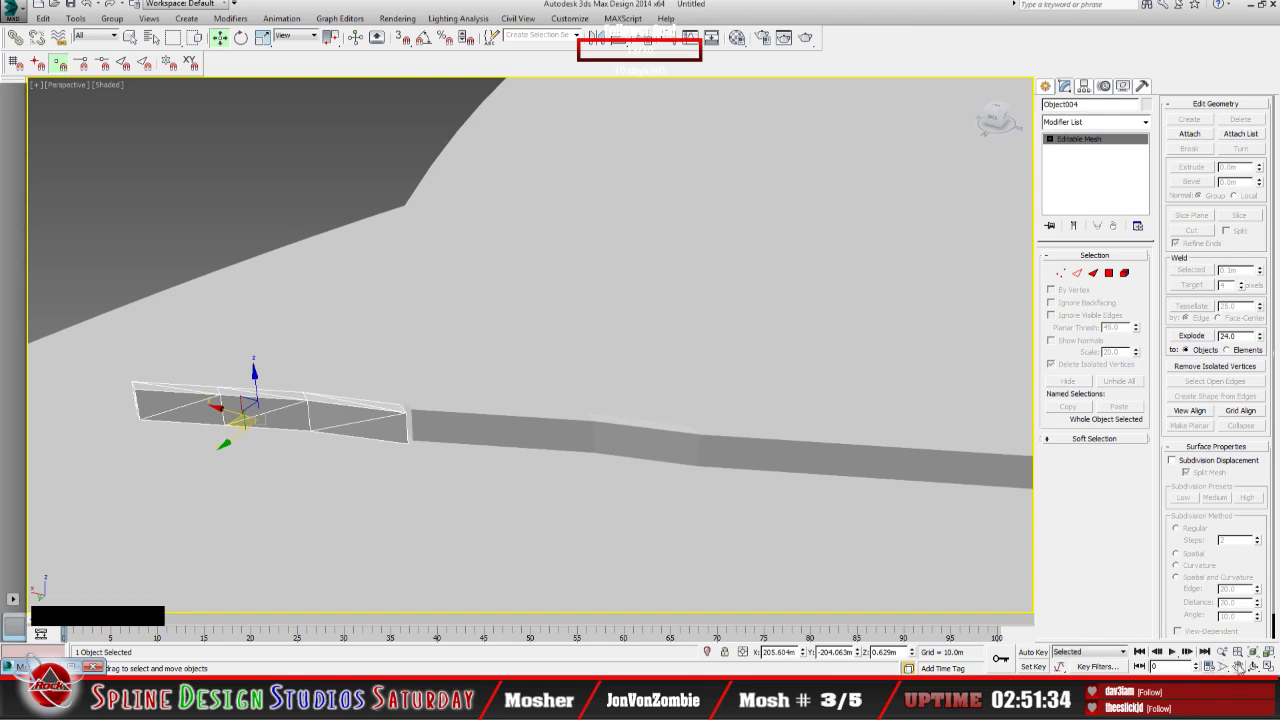
pyautogui.click(1250, 667)
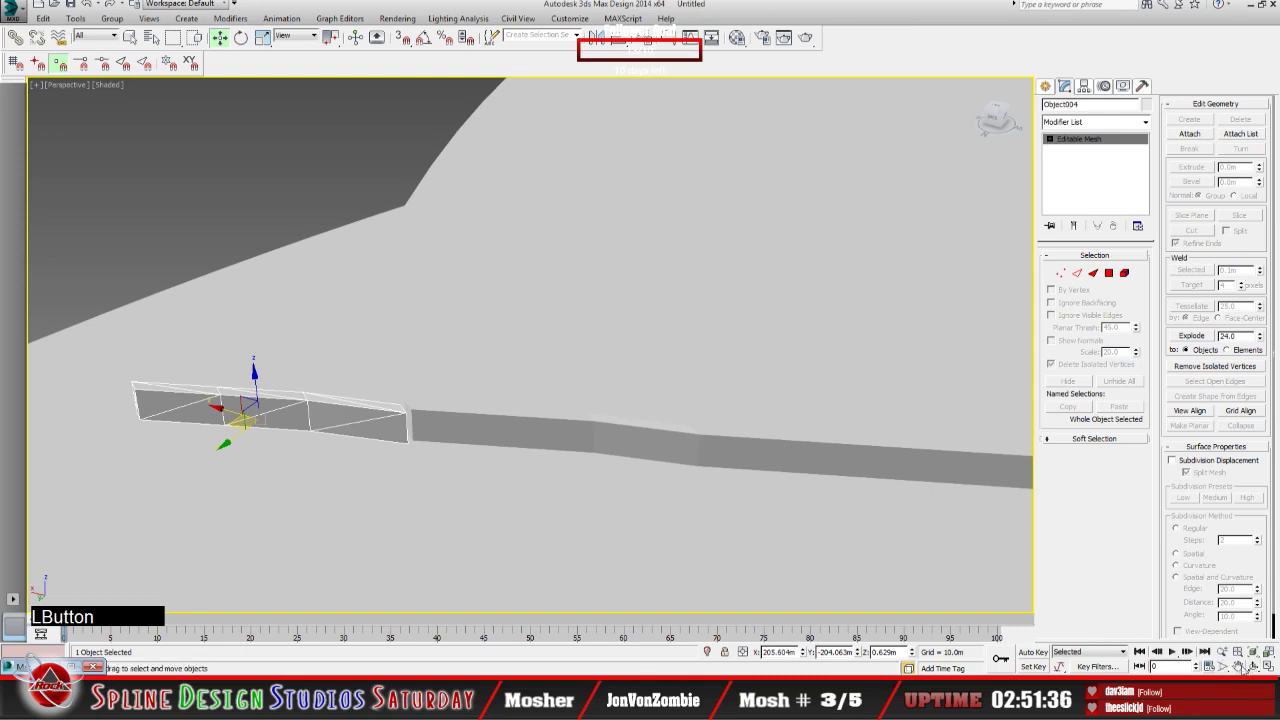
pyautogui.click(1251, 667)
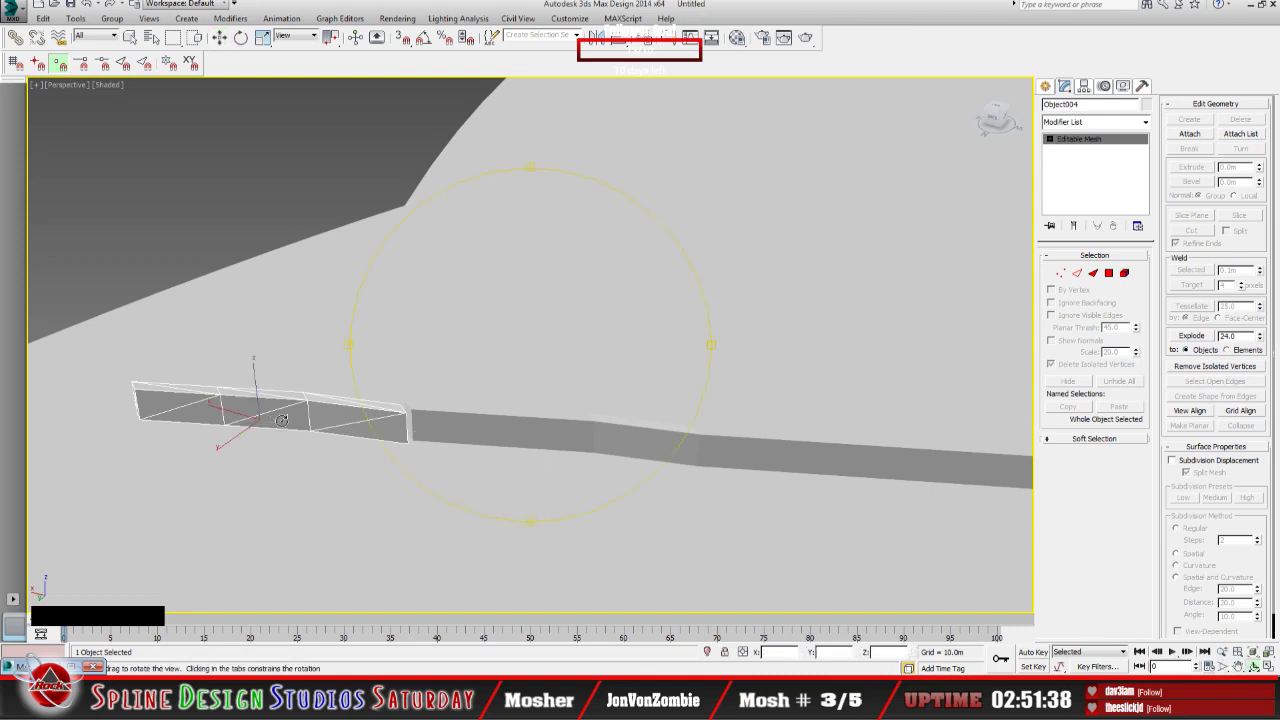
pyautogui.moveTo(491, 444); pyautogui.dragTo(343, 431)
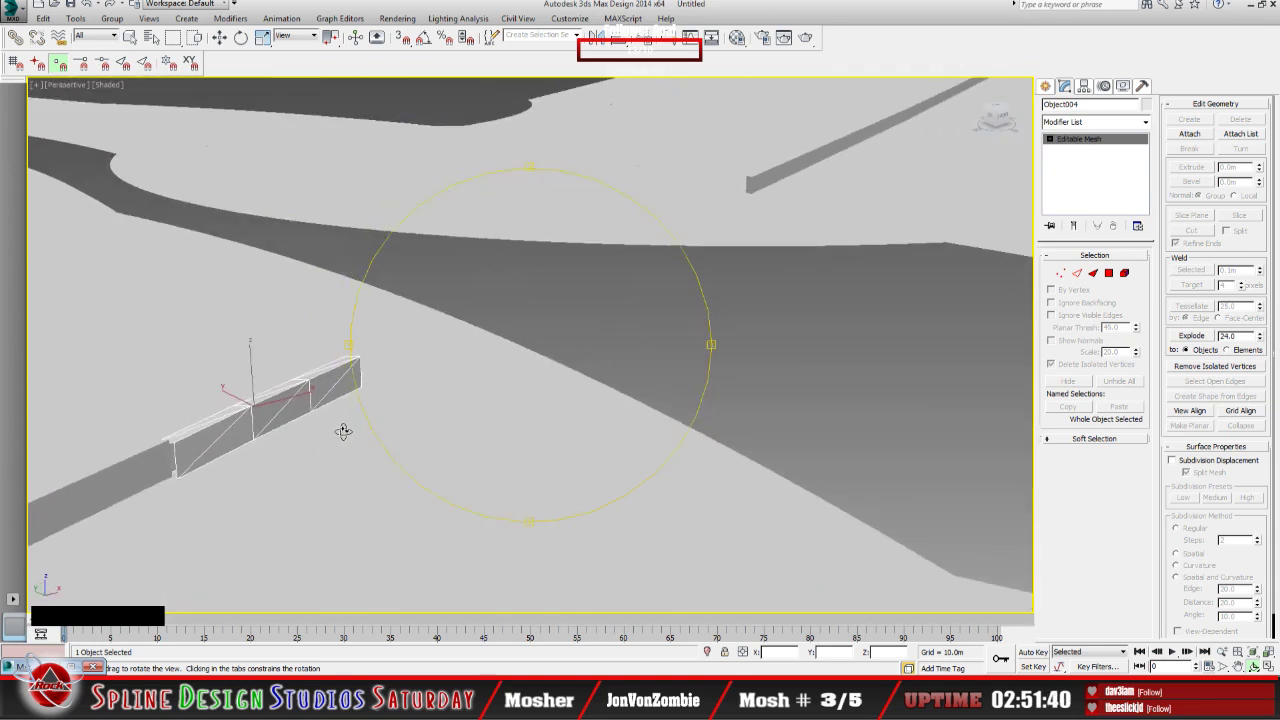
pyautogui.moveTo(566, 389); pyautogui.dragTo(509, 403)
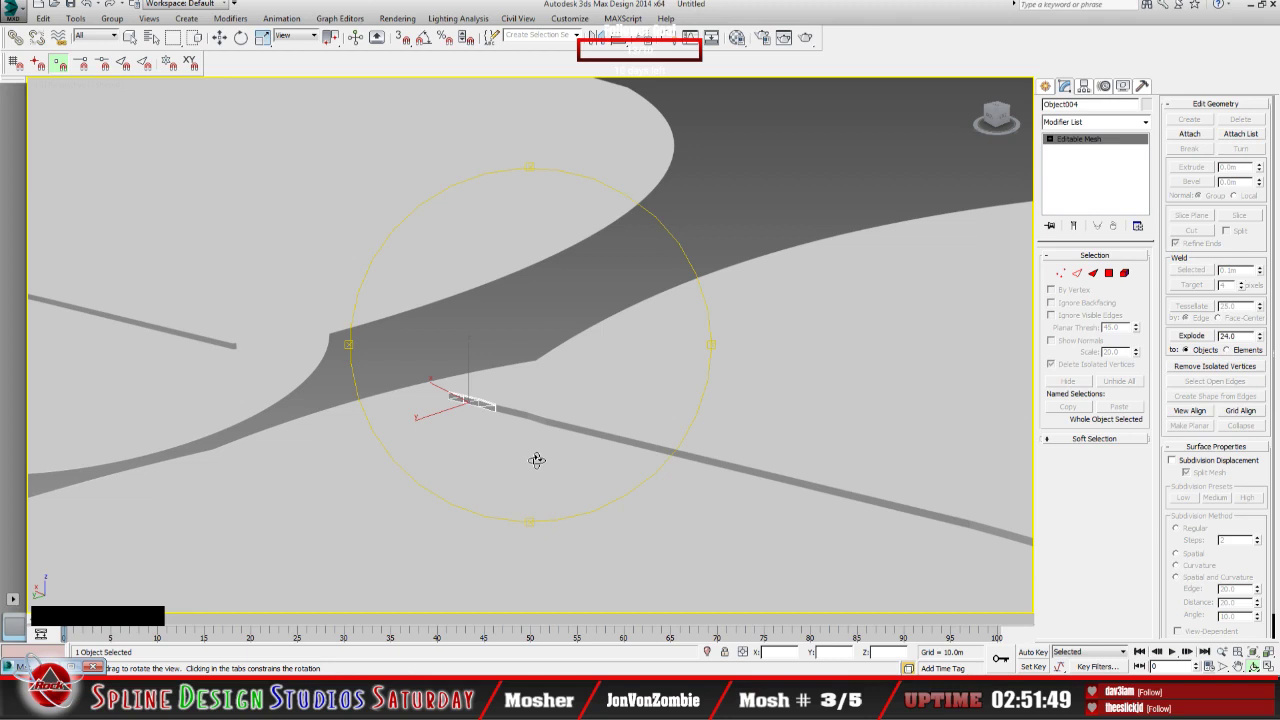
pyautogui.moveTo(554, 449); pyautogui.dragTo(527, 421)
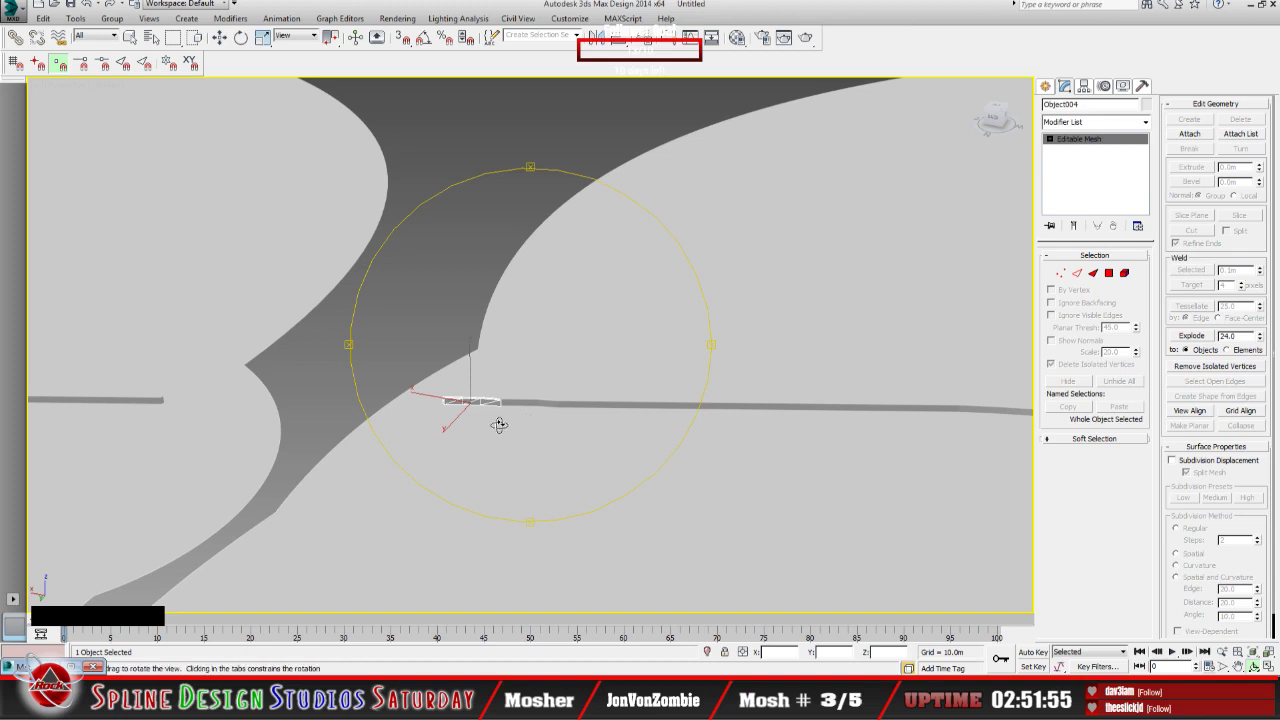
pyautogui.moveTo(499, 425); pyautogui.dragTo(466, 409)
pyautogui.moveTo(477, 380); pyautogui.dragTo(459, 448, button='middle')
pyautogui.moveTo(459, 448); pyautogui.dragTo(463, 436)
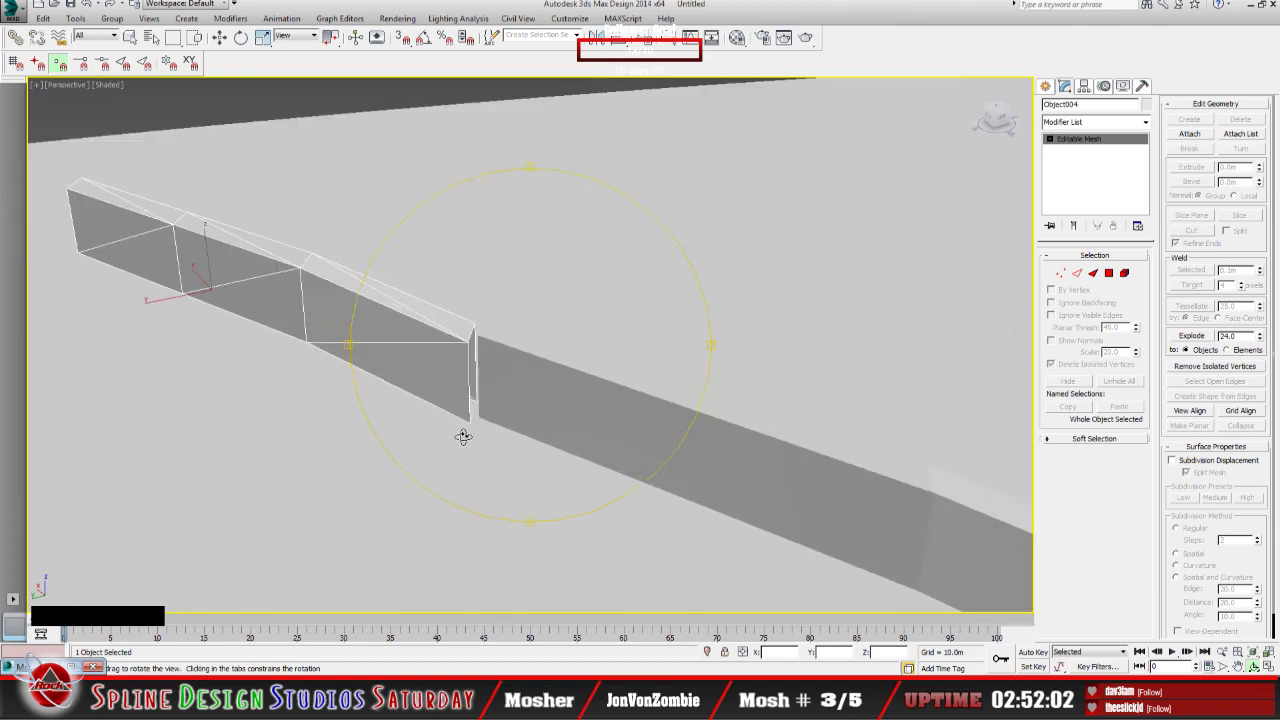
# Step: Enter vertex editing on the copy, turn on snapping, and snap its front and rear top end vertices to the adjoining wall's upper corners
pyautogui.click(1047, 139)
pyautogui.click(1074, 150)
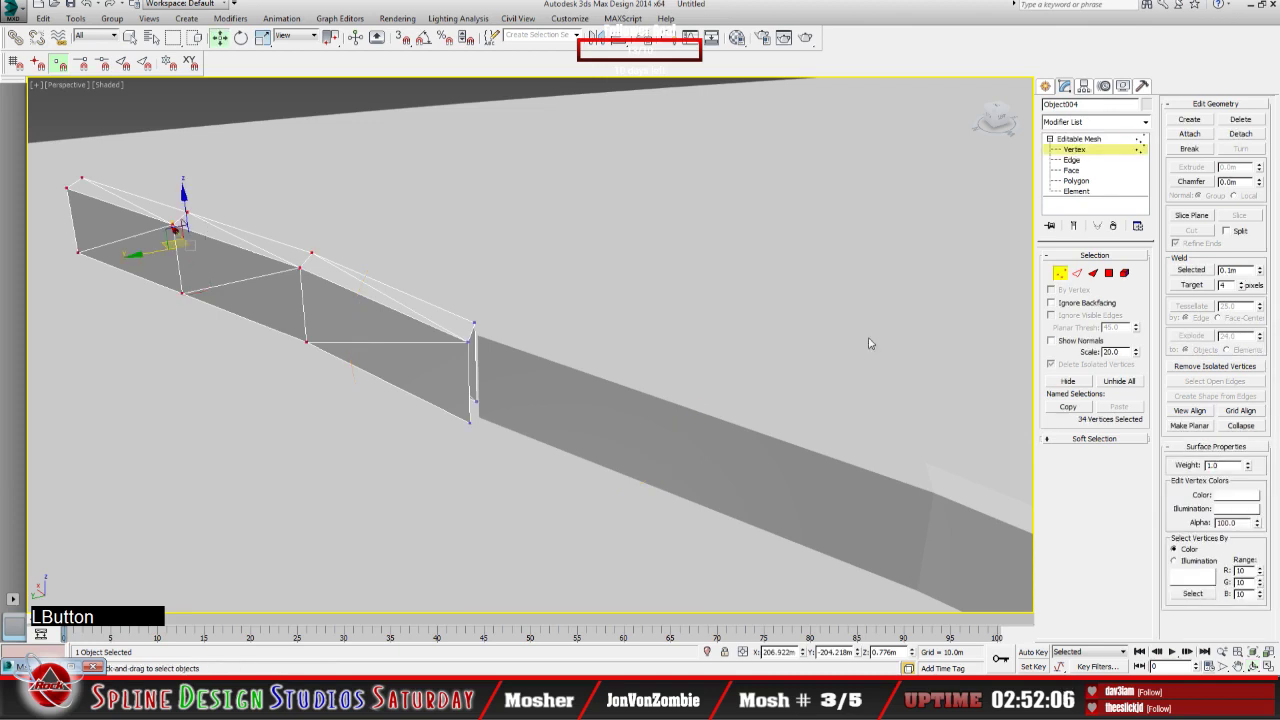
pyautogui.scroll(3, 509, 394)
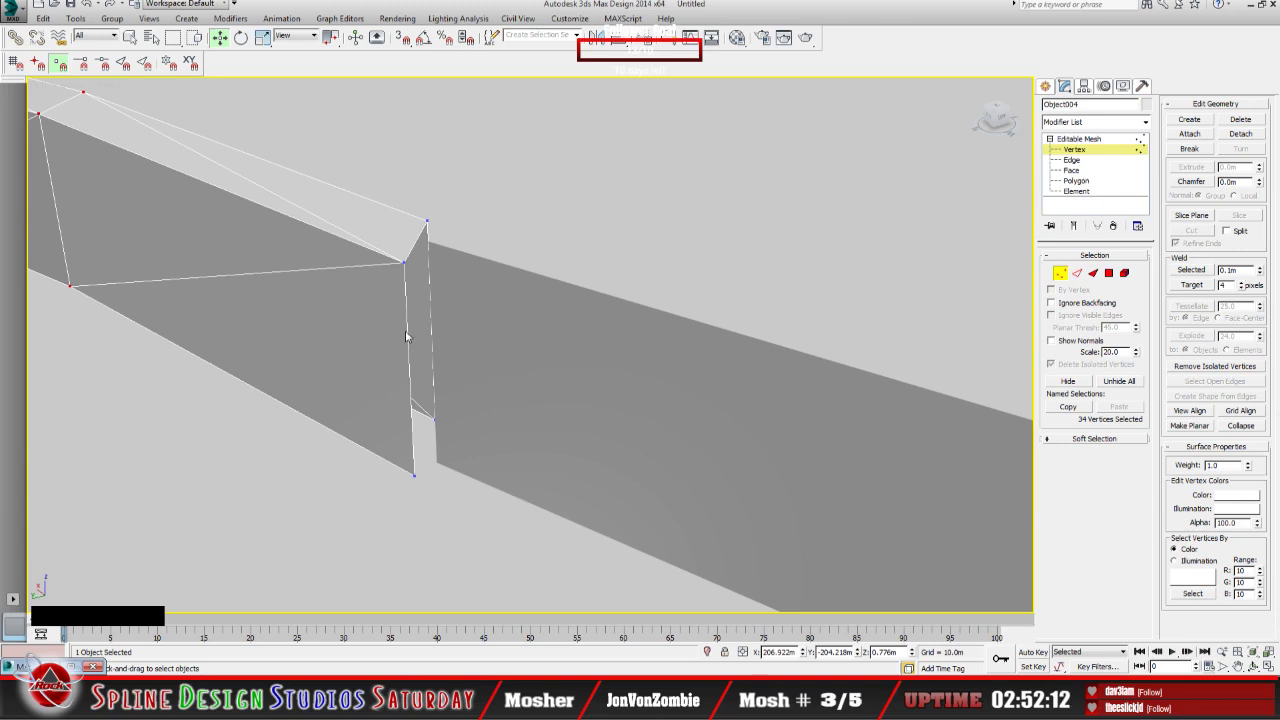
pyautogui.click(1255, 666)
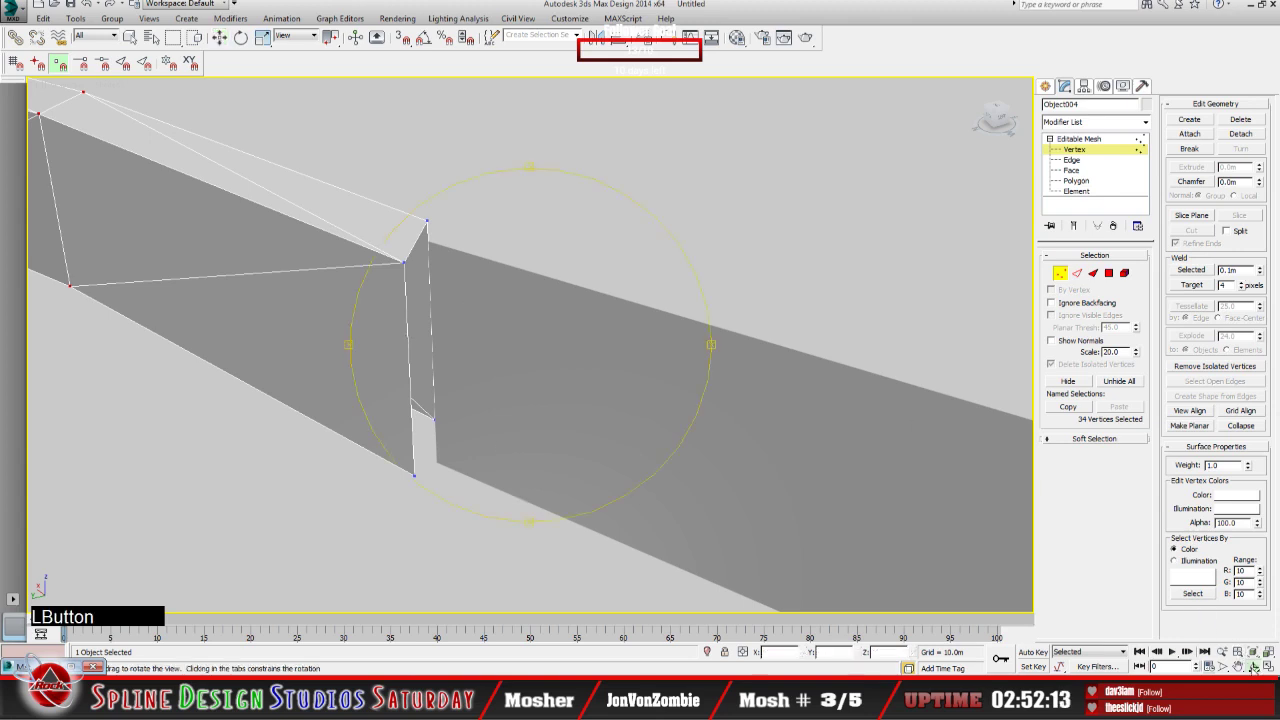
pyautogui.moveTo(580, 381)
pyautogui.mouseDown()
pyautogui.moveTo(600, 394)
pyautogui.moveTo(580, 387)
pyautogui.mouseUp()
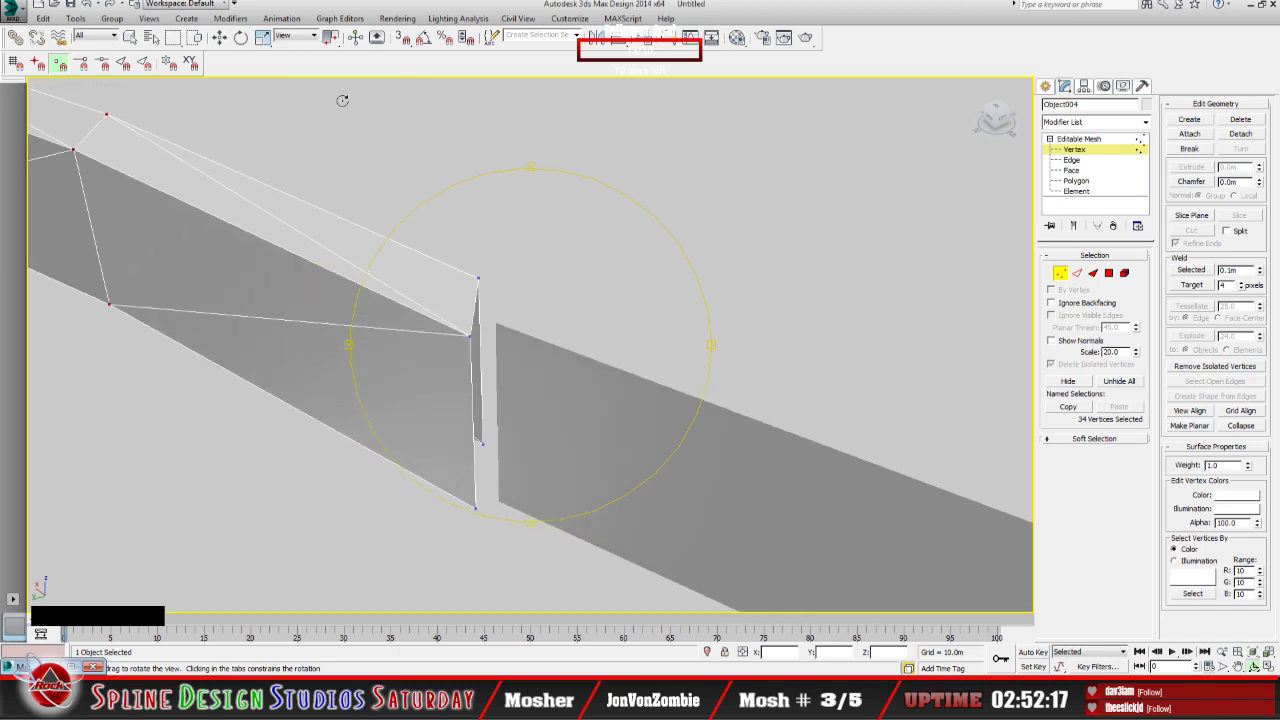
pyautogui.click(219, 37)
pyautogui.click(462, 338)
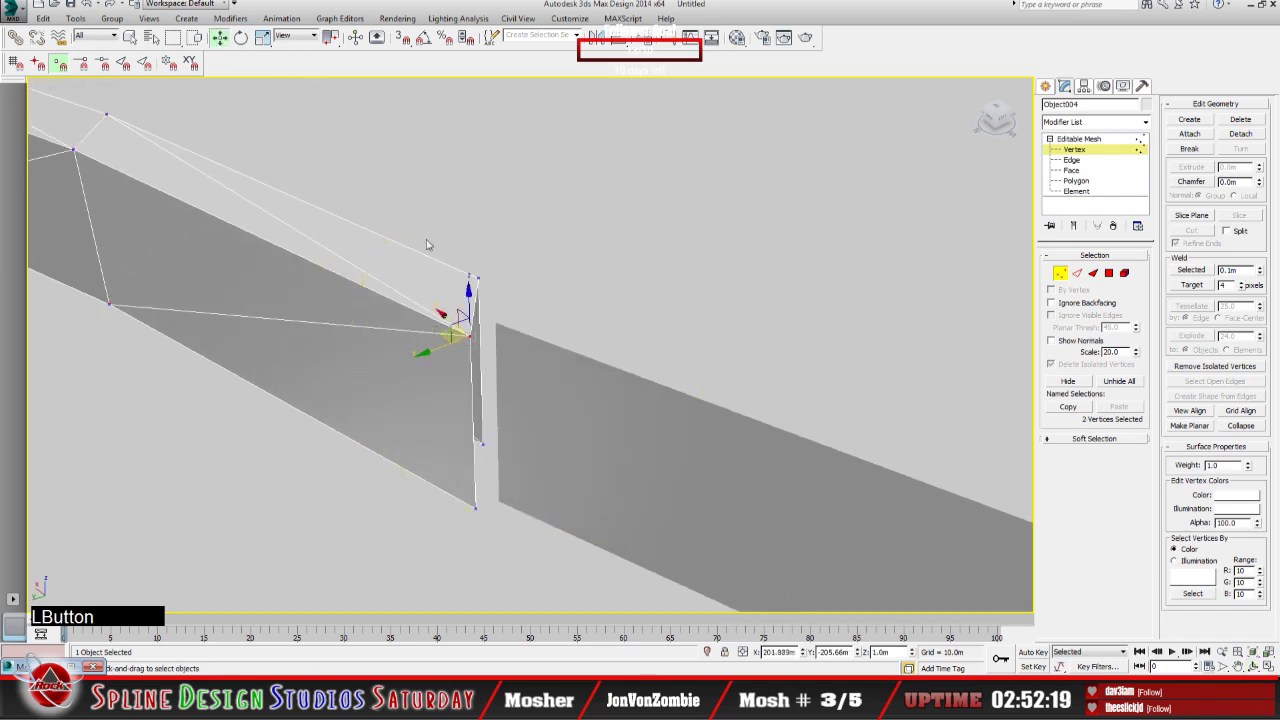
pyautogui.click(401, 37)
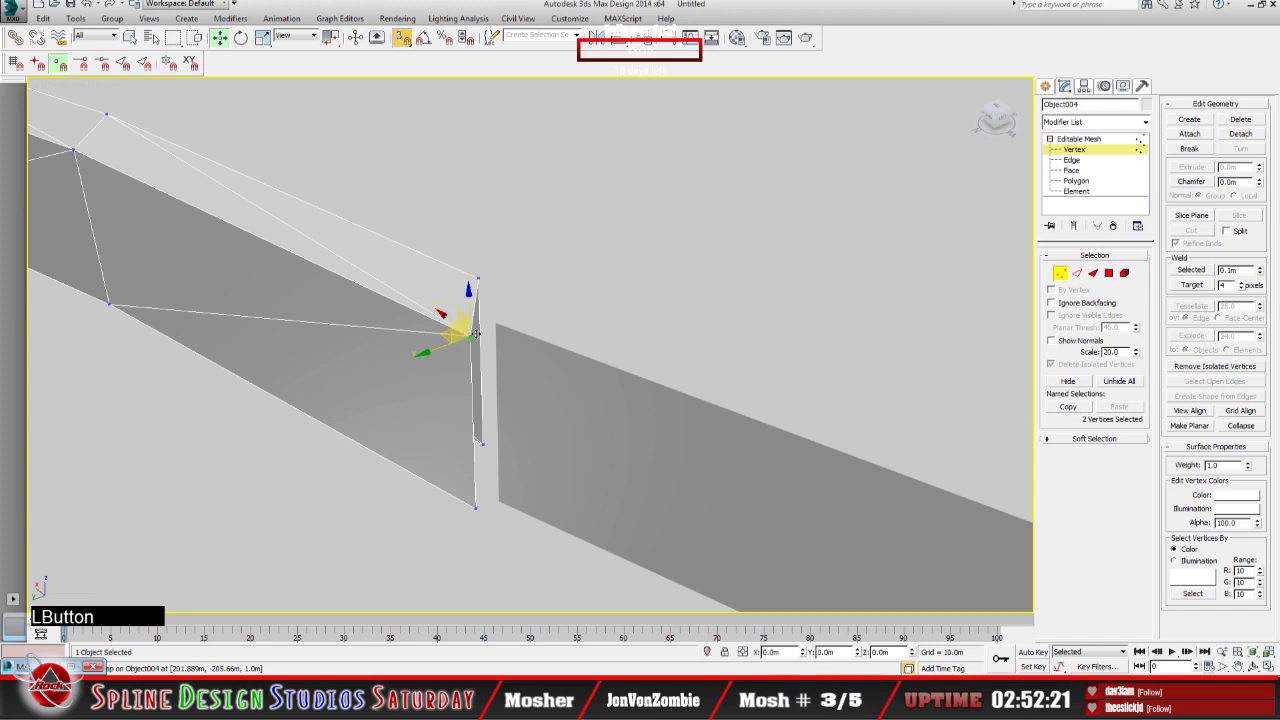
pyautogui.moveTo(462, 330); pyautogui.dragTo(491, 271)
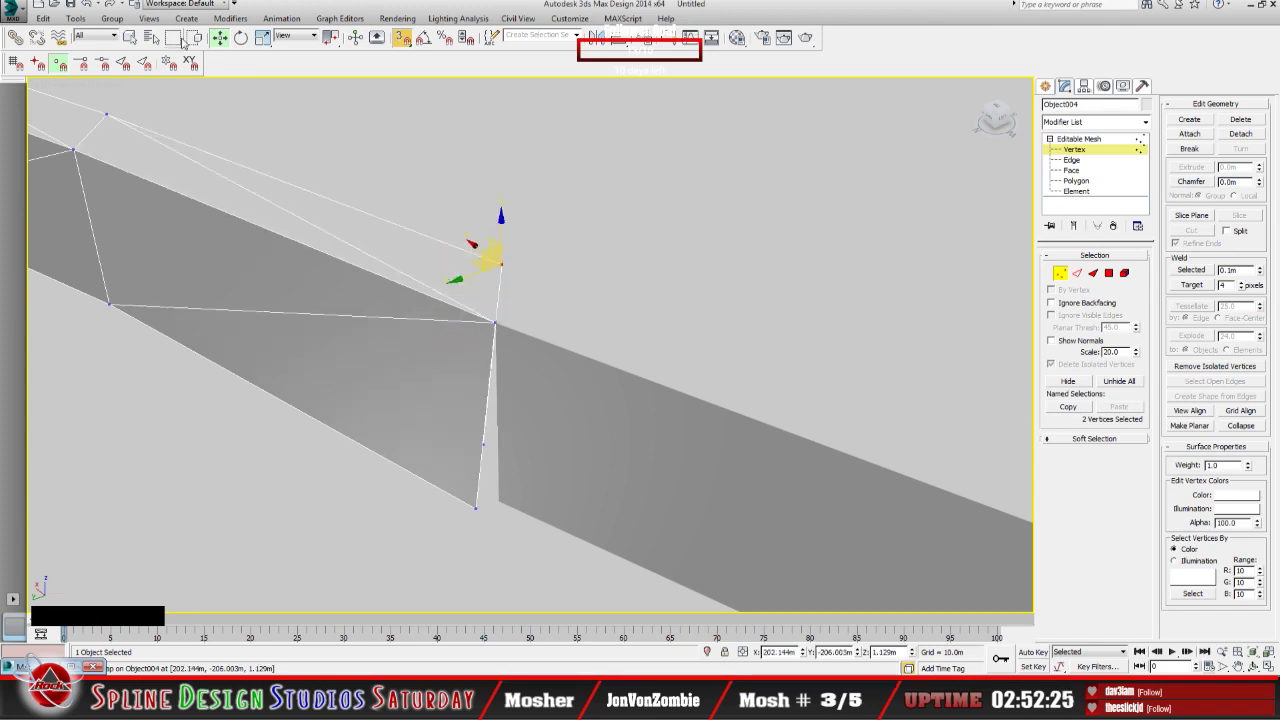
pyautogui.click(88, 5)
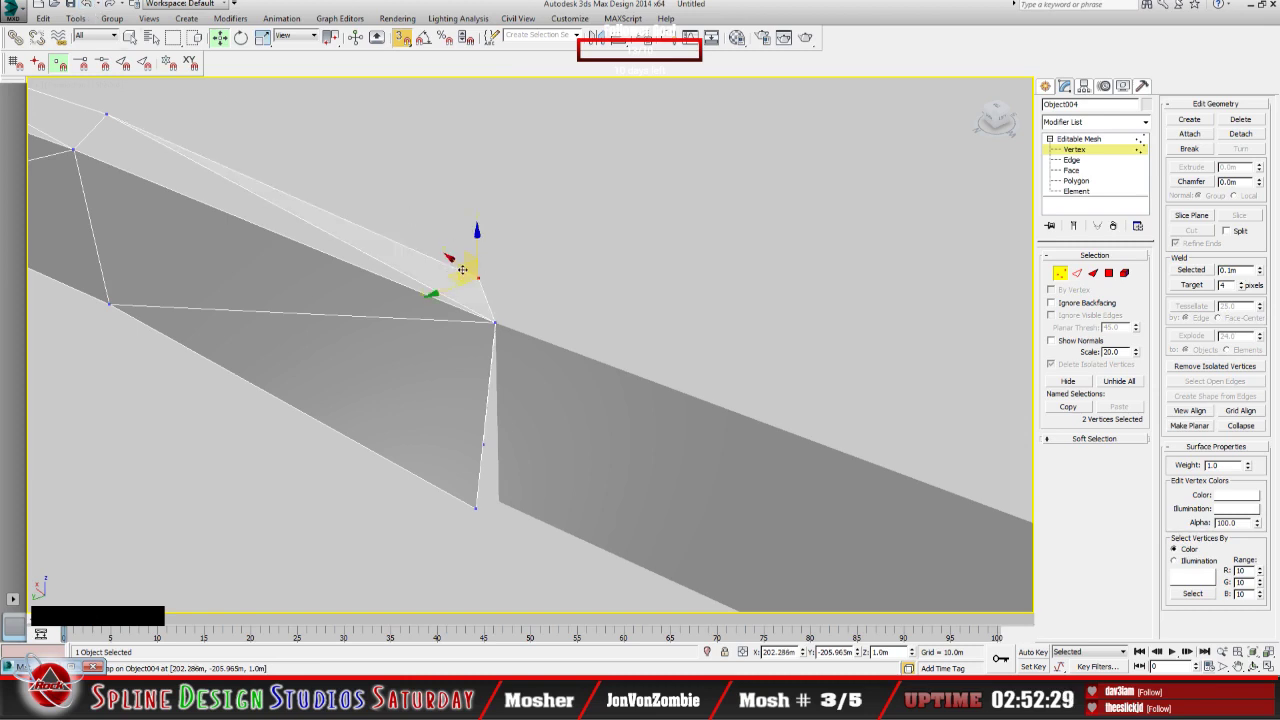
pyautogui.moveTo(462, 270); pyautogui.dragTo(503, 264)
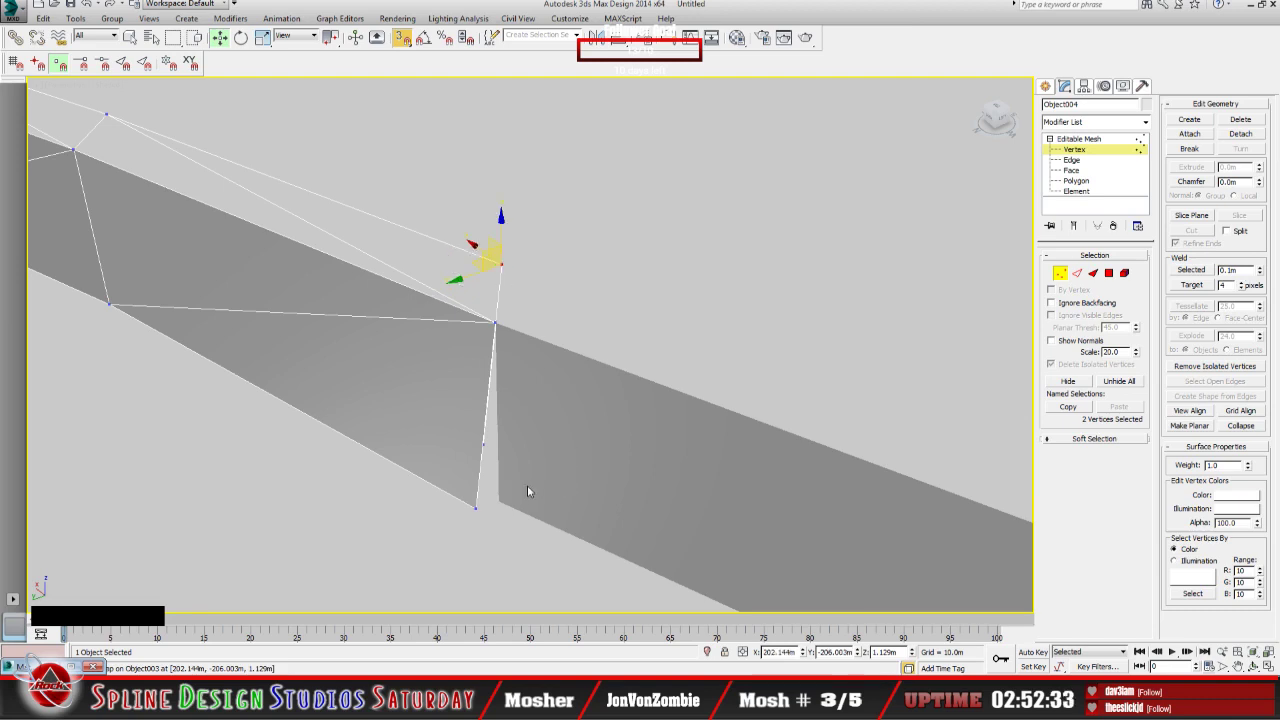
# Step: Try to snap the copy's rear lower end vertex to the wall's end, and undo the move
pyautogui.click(483, 444)
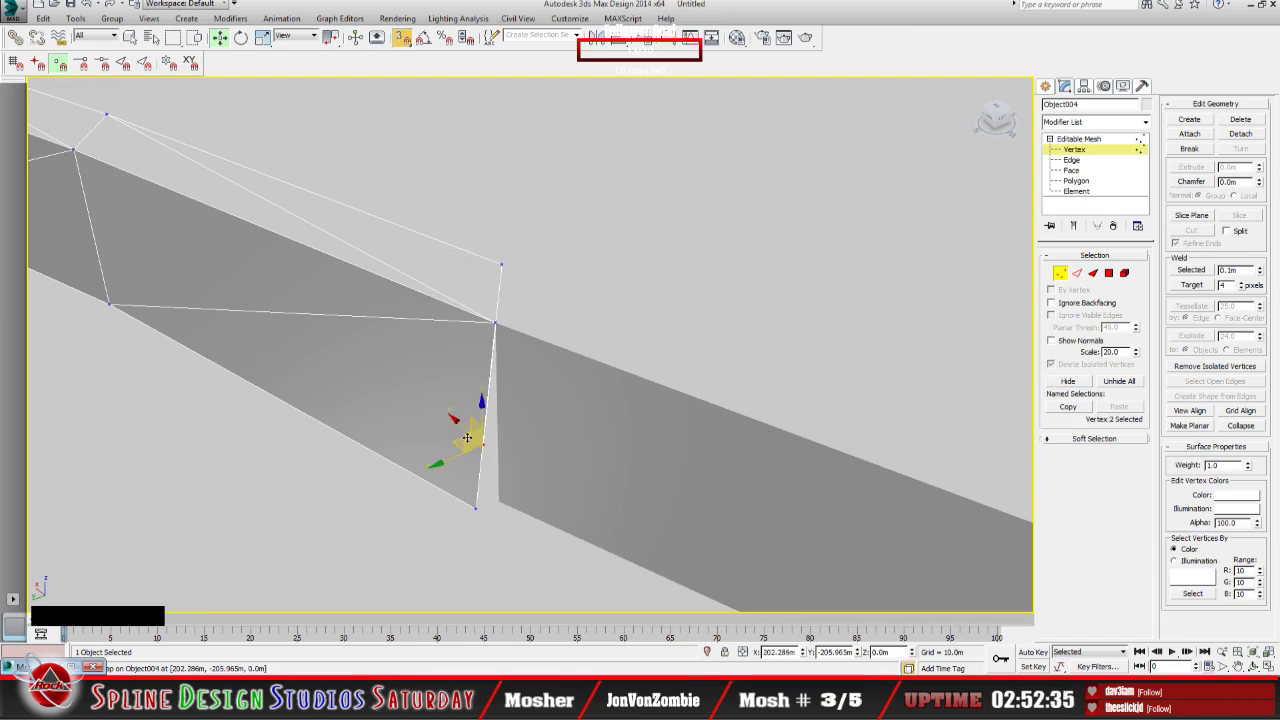
pyautogui.moveTo(467, 438); pyautogui.dragTo(497, 458)
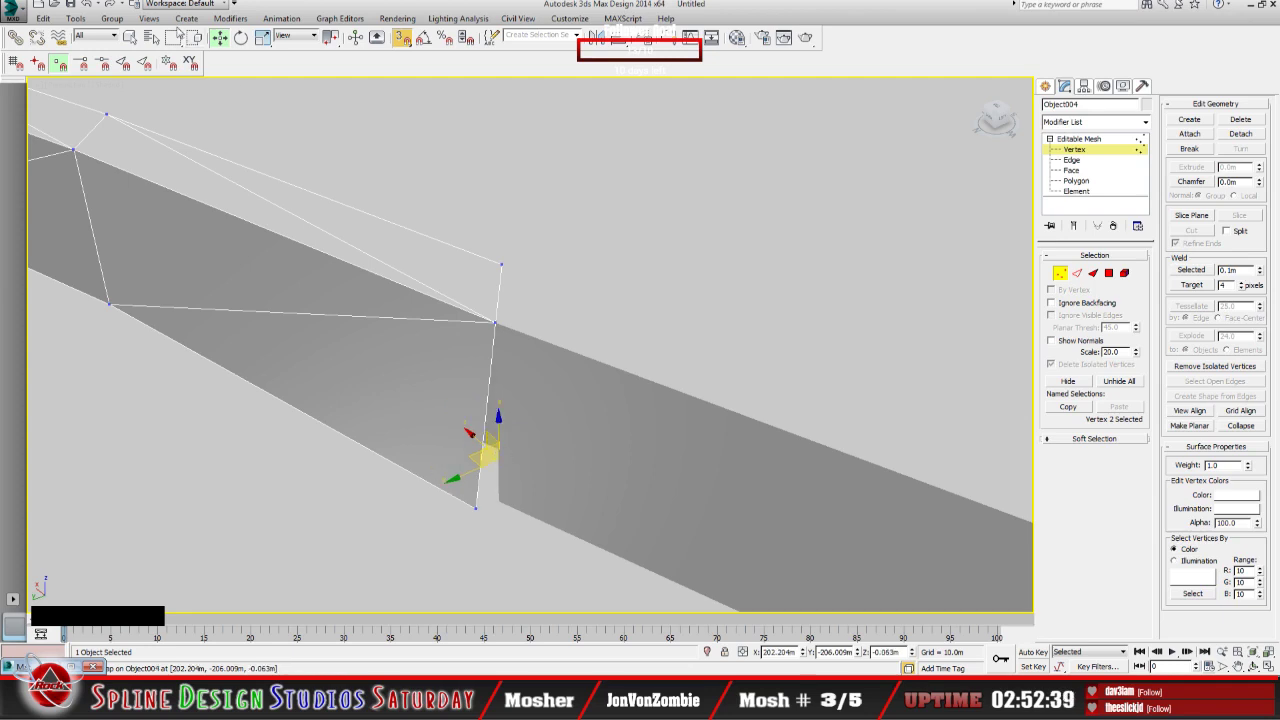
pyautogui.click(86, 4)
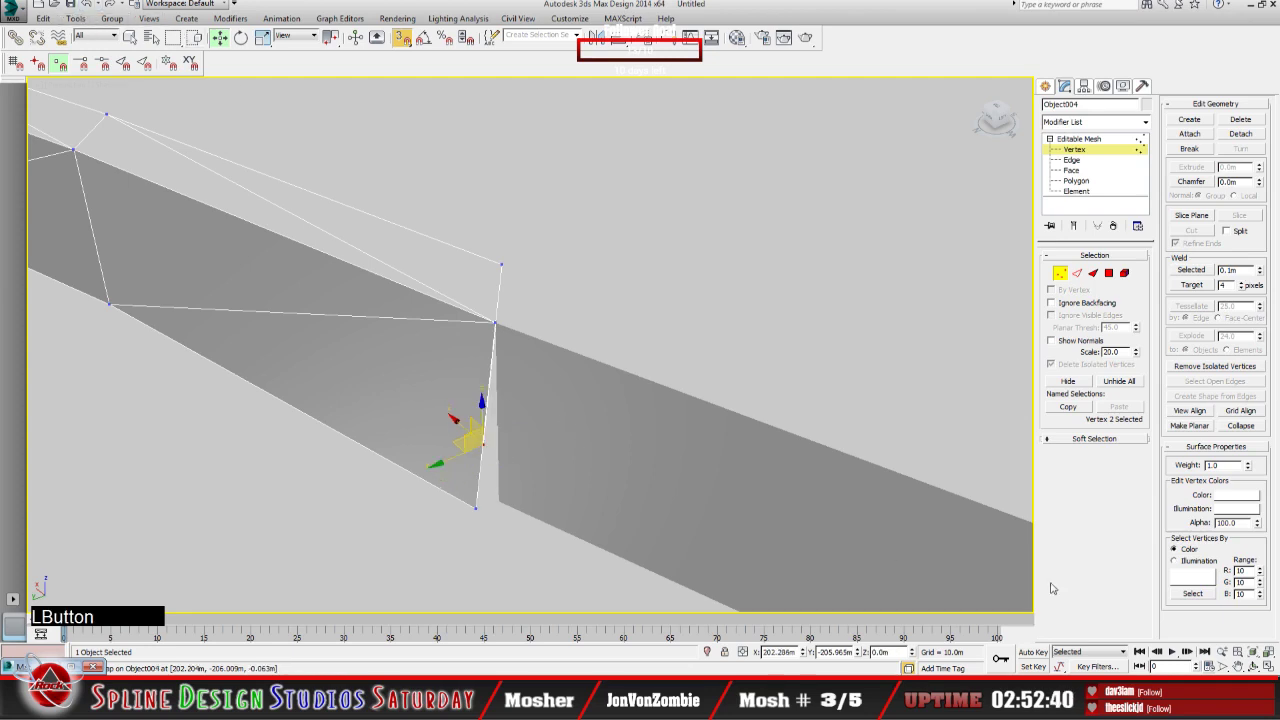
# Step: From the wall's rear side, snap the copy's rear lower end vertex to the adjoining wall's lower corner
pyautogui.click(1253, 666)
pyautogui.moveTo(597, 432); pyautogui.dragTo(420, 425)
pyautogui.click(219, 37)
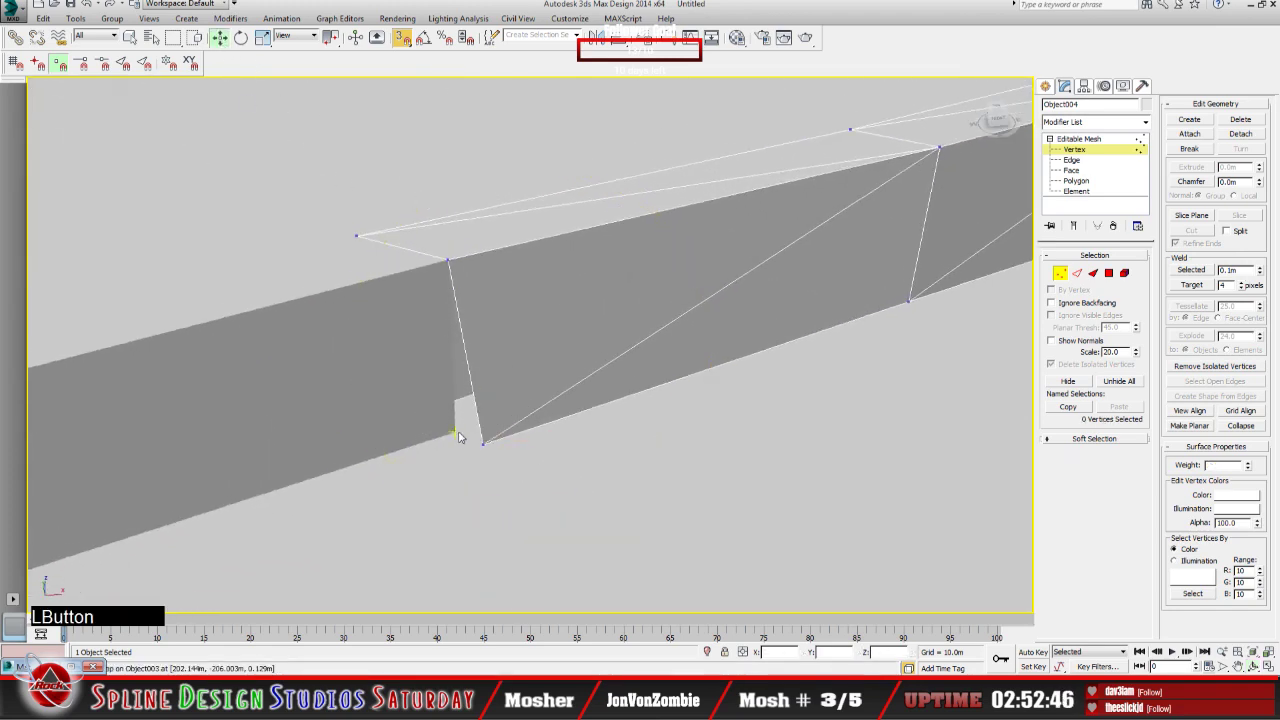
pyautogui.moveTo(490, 438); pyautogui.dragTo(460, 428)
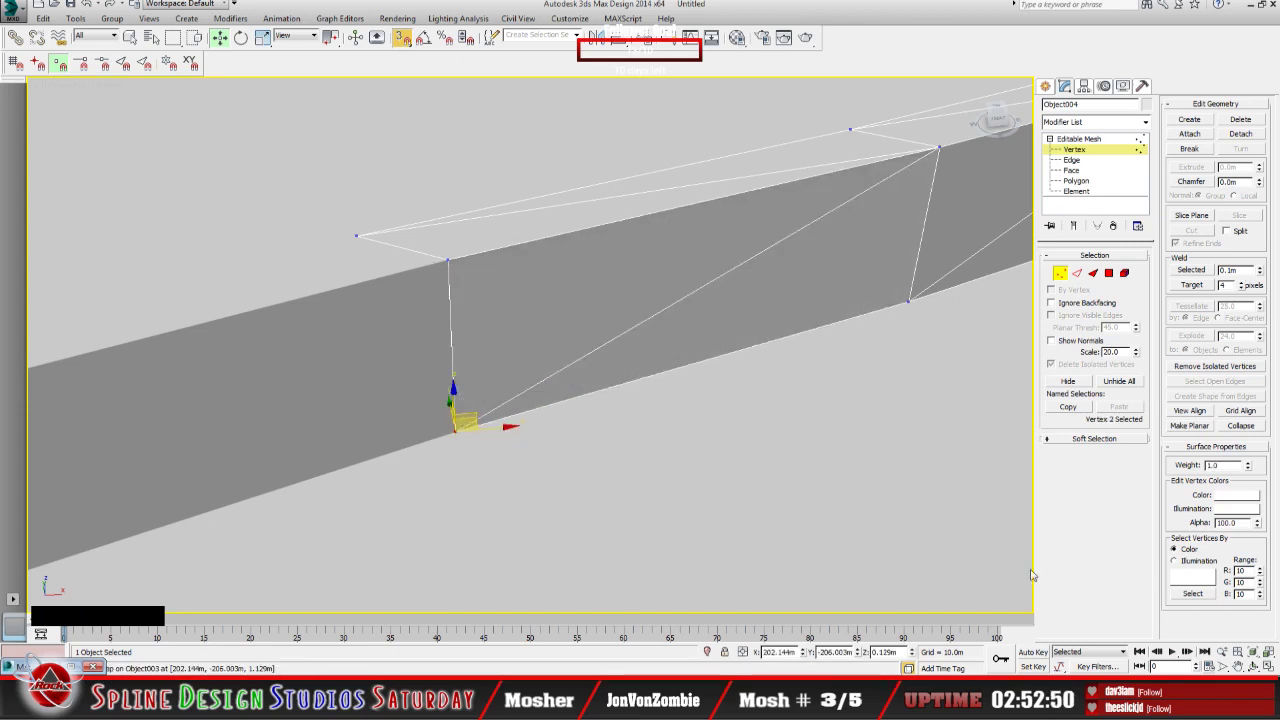
# Step: Snap the copy's front lower end vertex to the adjoining wall's front lower corner, and turn snapping off
pyautogui.click(1256, 667)
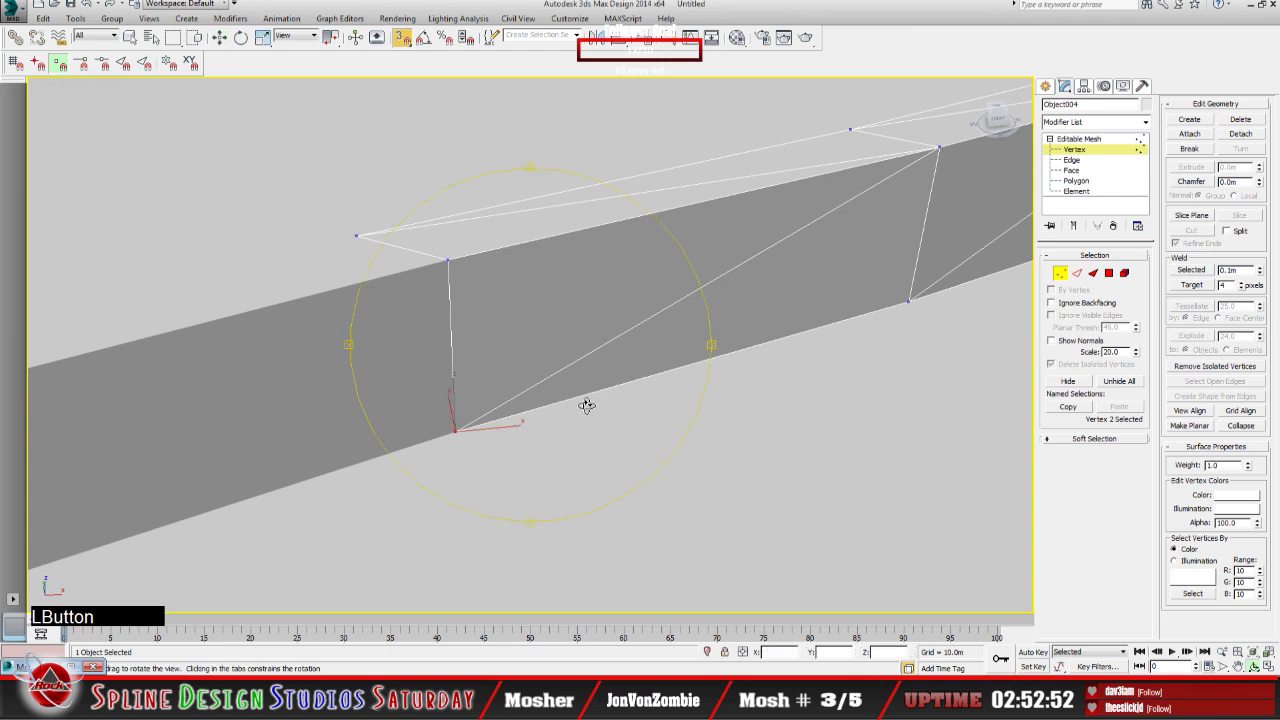
pyautogui.moveTo(586, 403); pyautogui.dragTo(703, 381)
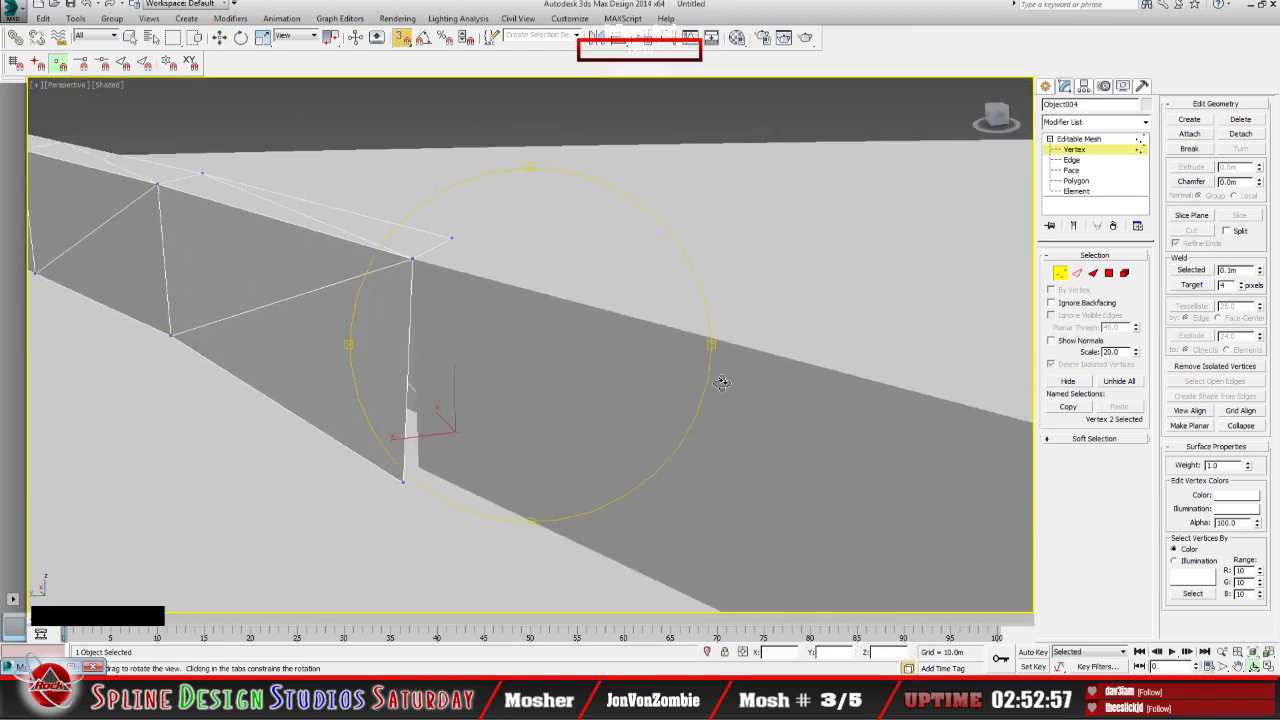
pyautogui.click(221, 38)
pyautogui.click(338, 444)
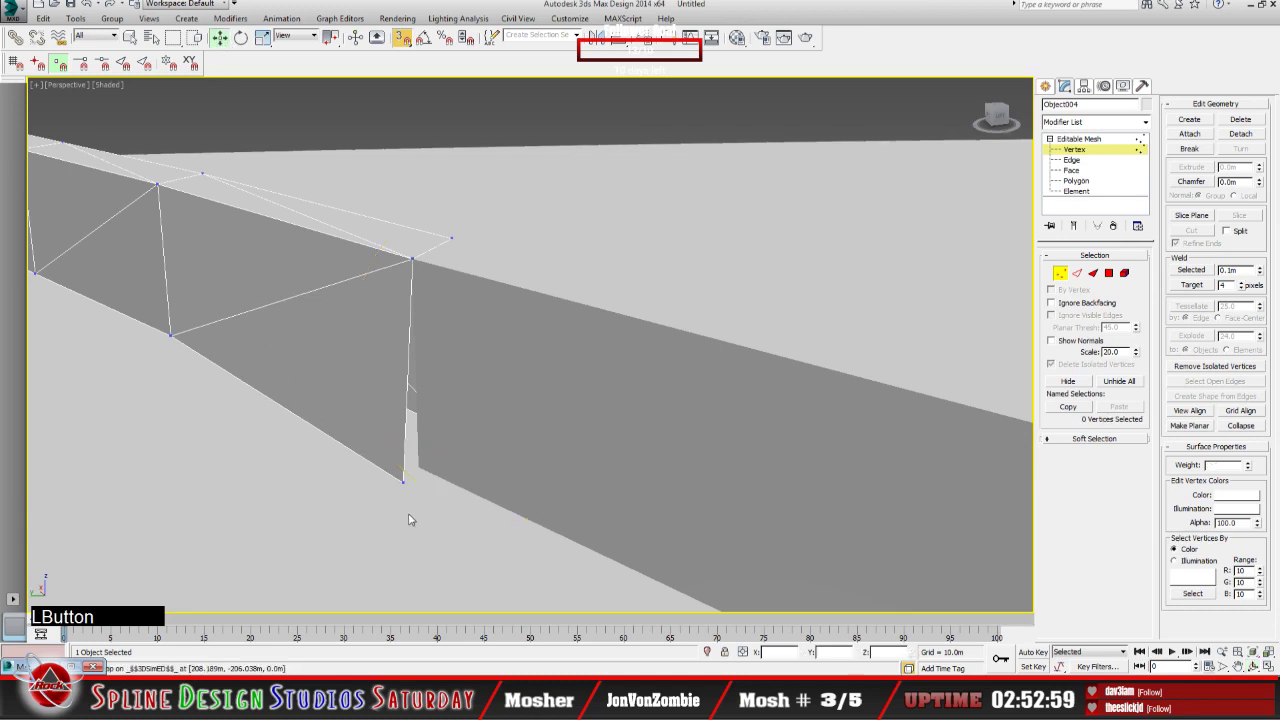
pyautogui.click(399, 483)
pyautogui.moveTo(387, 476); pyautogui.dragTo(376, 424)
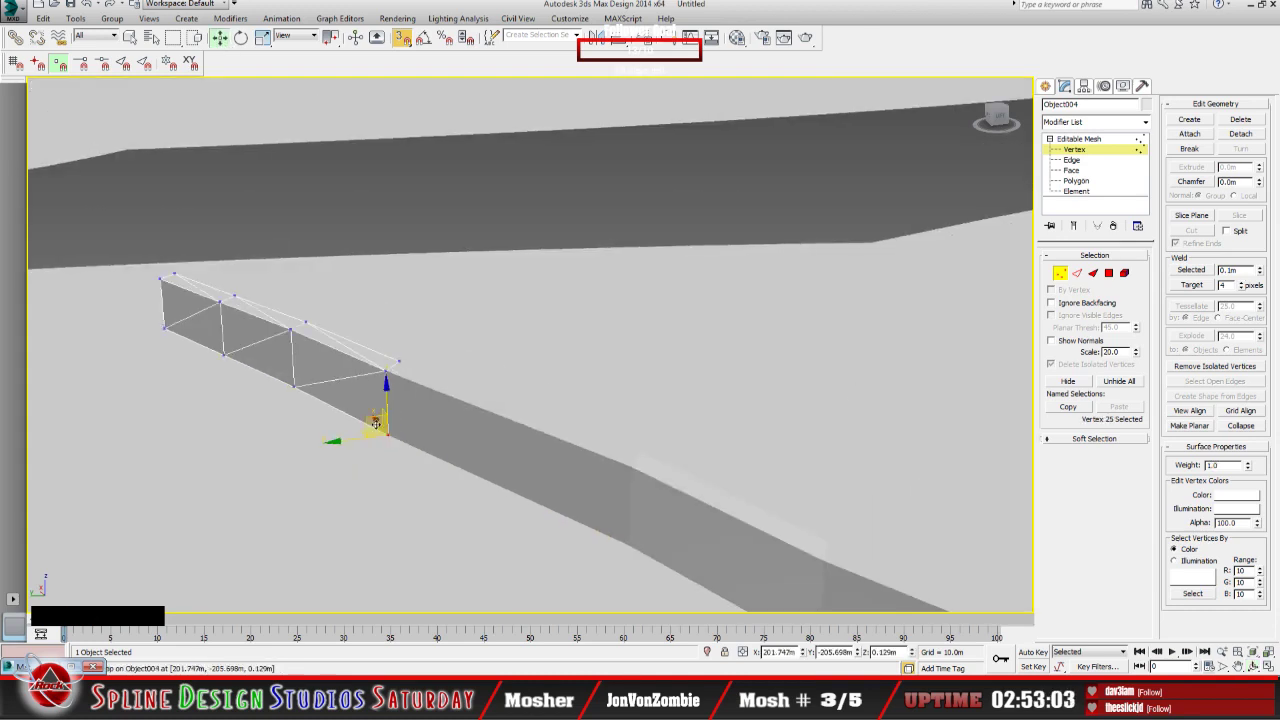
pyautogui.click(401, 44)
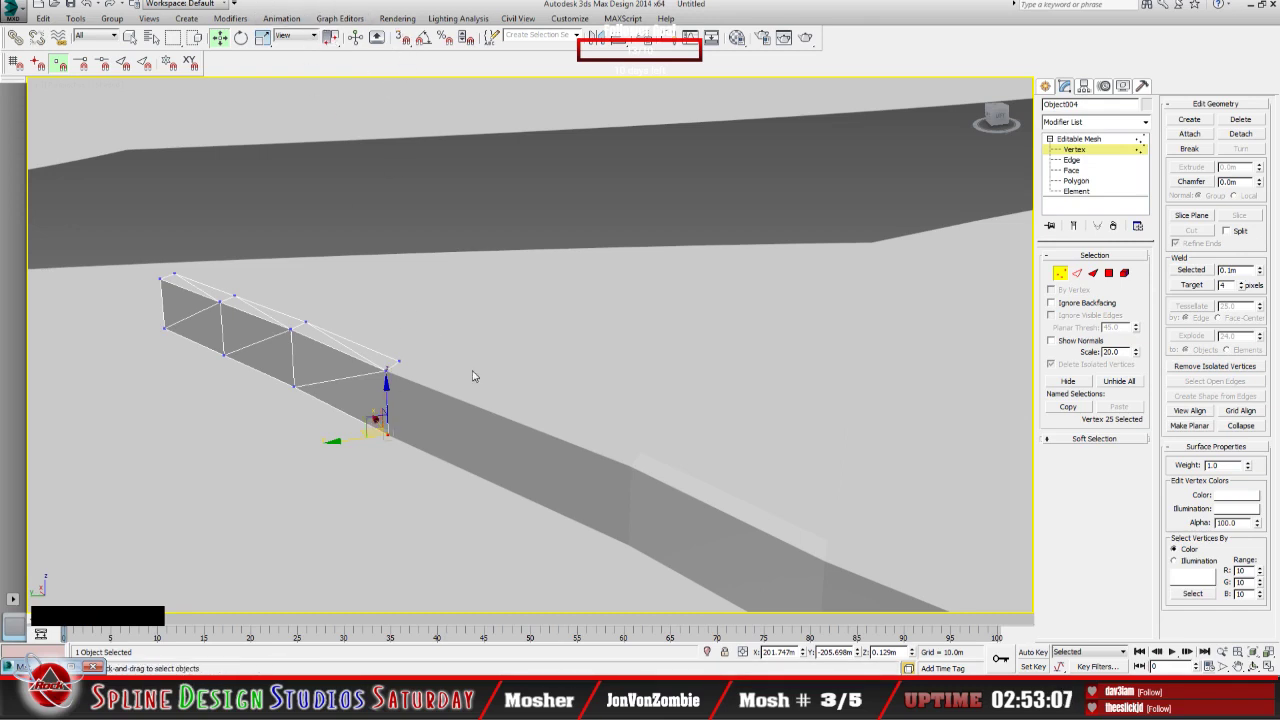
# Step: Leave vertex editing, clone the joined wall section as a copy, and move the new copy beyond the section's open end
pyautogui.click(1254, 666)
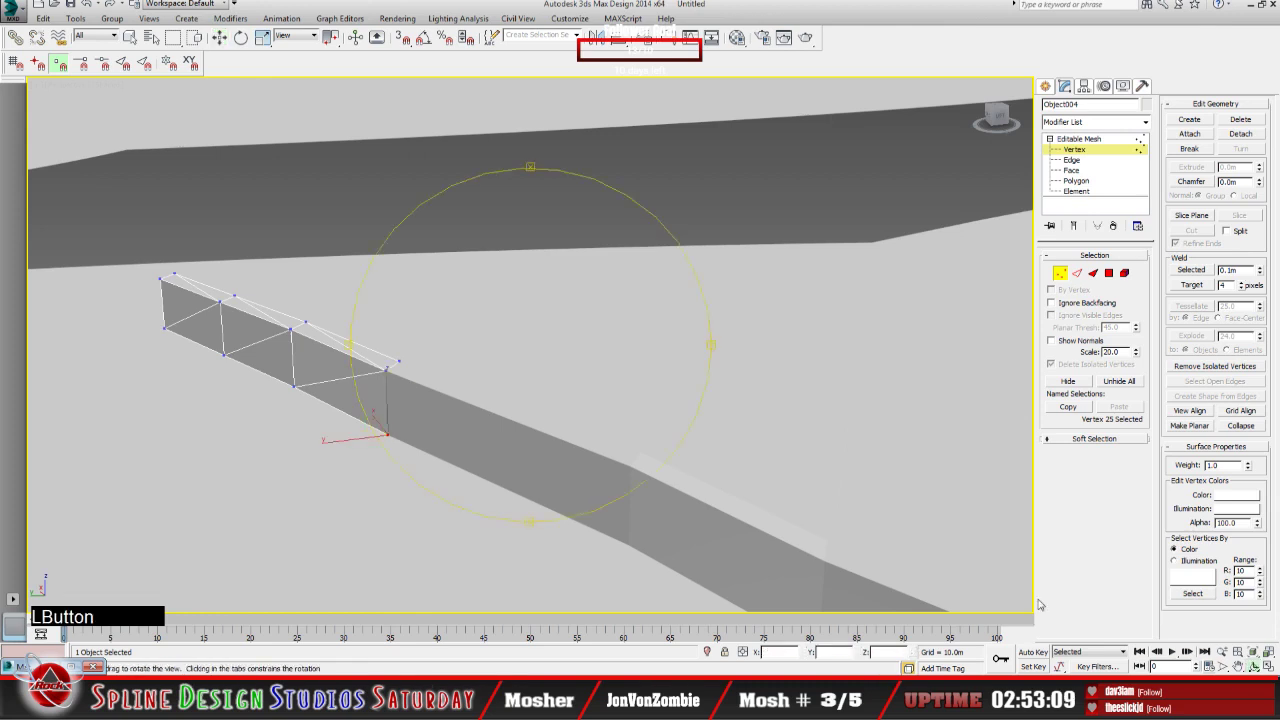
pyautogui.moveTo(503, 382)
pyautogui.mouseDown()
pyautogui.moveTo(452, 380)
pyautogui.moveTo(479, 382)
pyautogui.mouseUp()
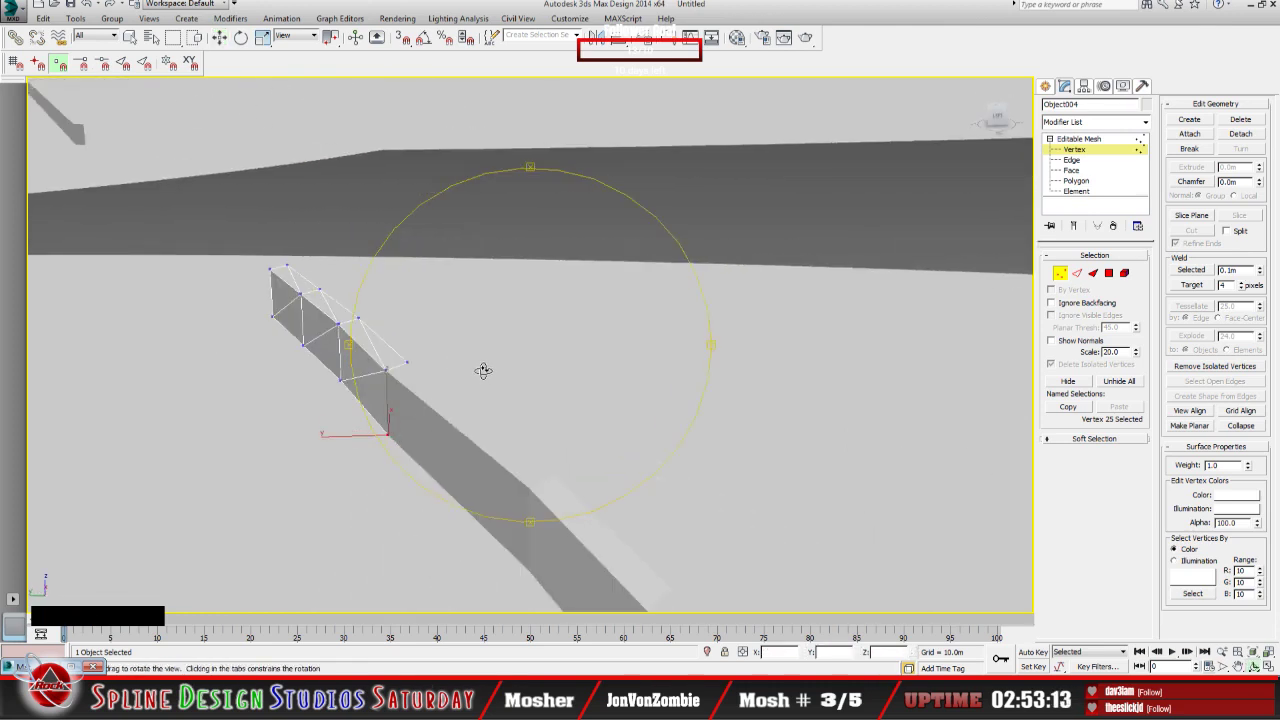
pyautogui.middleClick(454, 370)
pyautogui.moveTo(454, 370); pyautogui.dragTo(600, 446, button='middle')
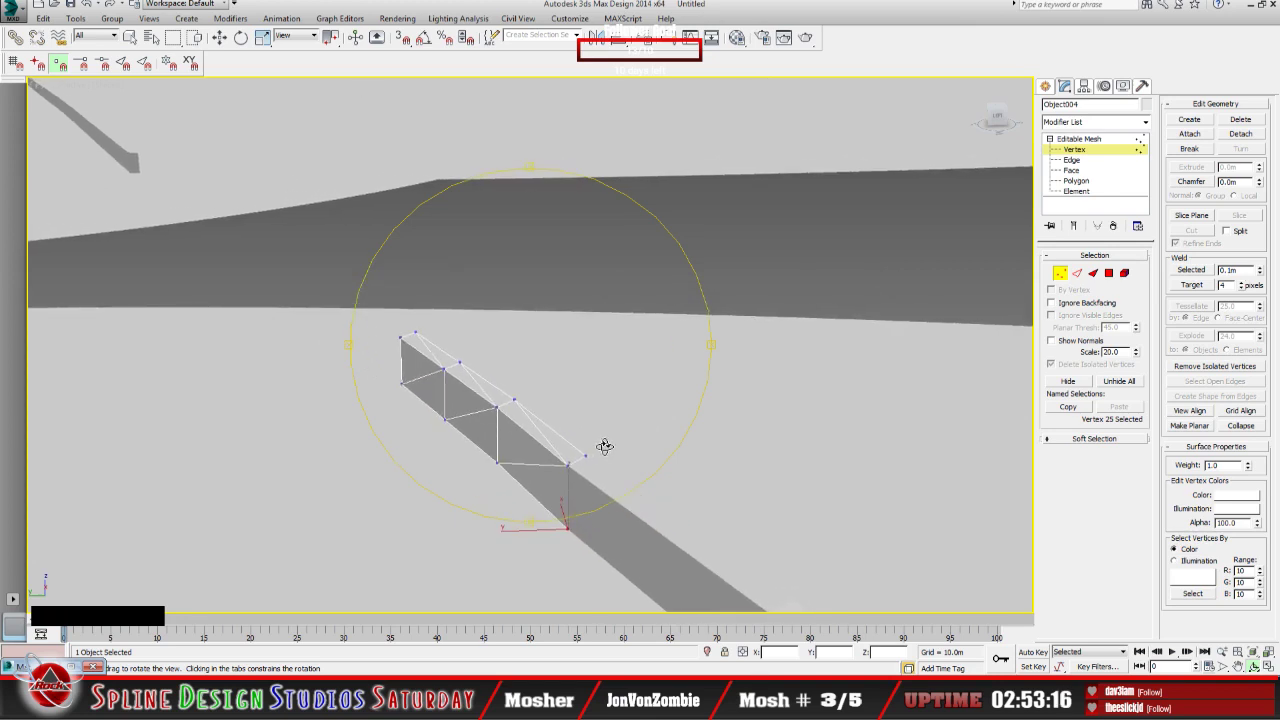
pyautogui.click(1090, 148)
pyautogui.press('w')
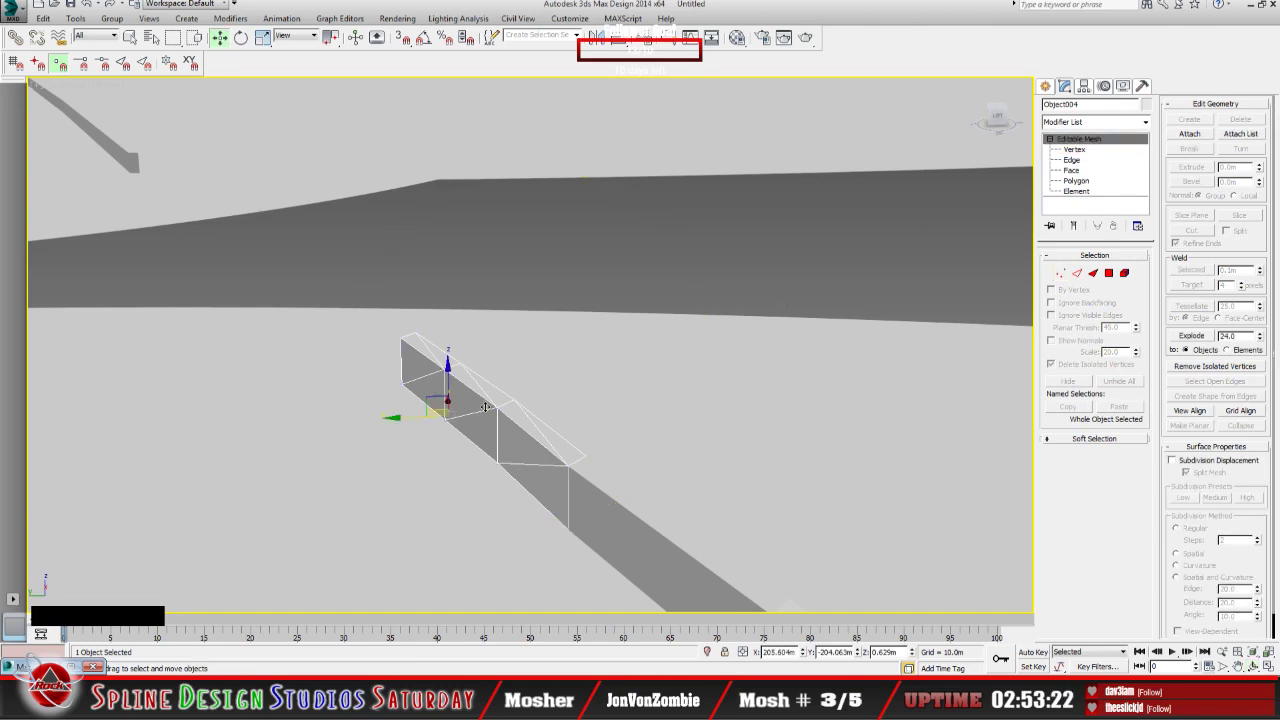
pyautogui.click(43, 18)
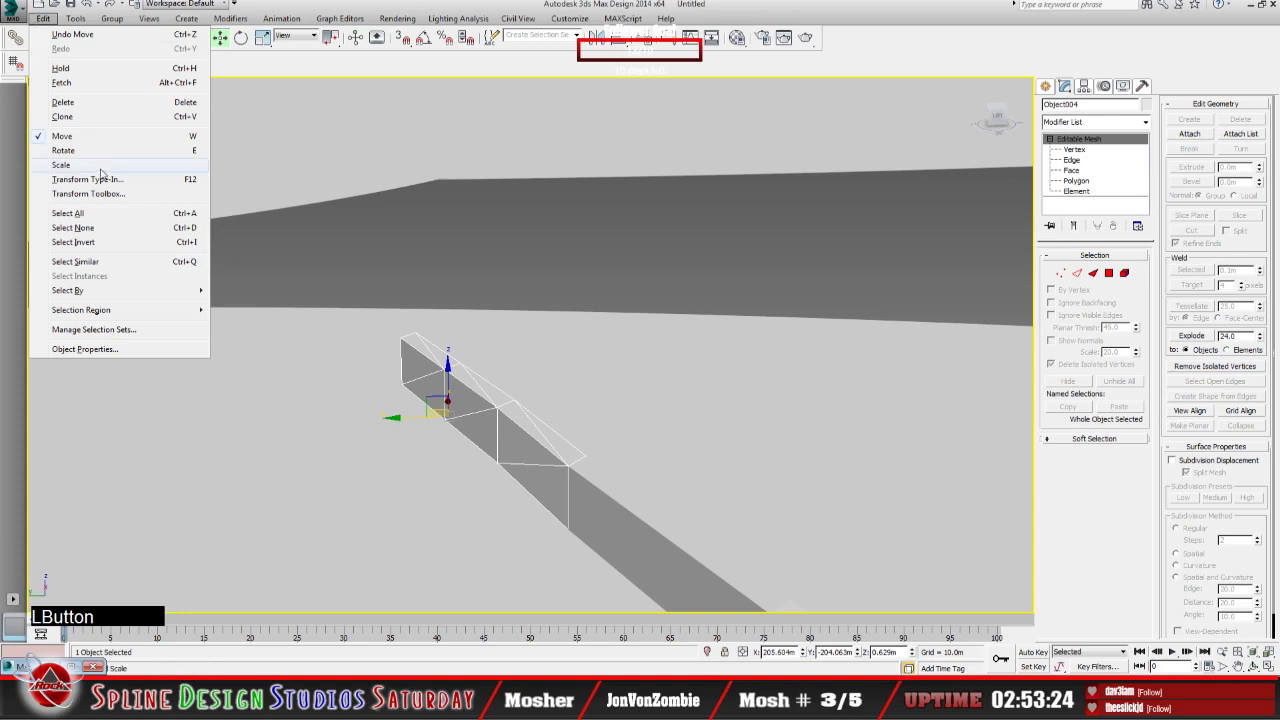
pyautogui.click(90, 117)
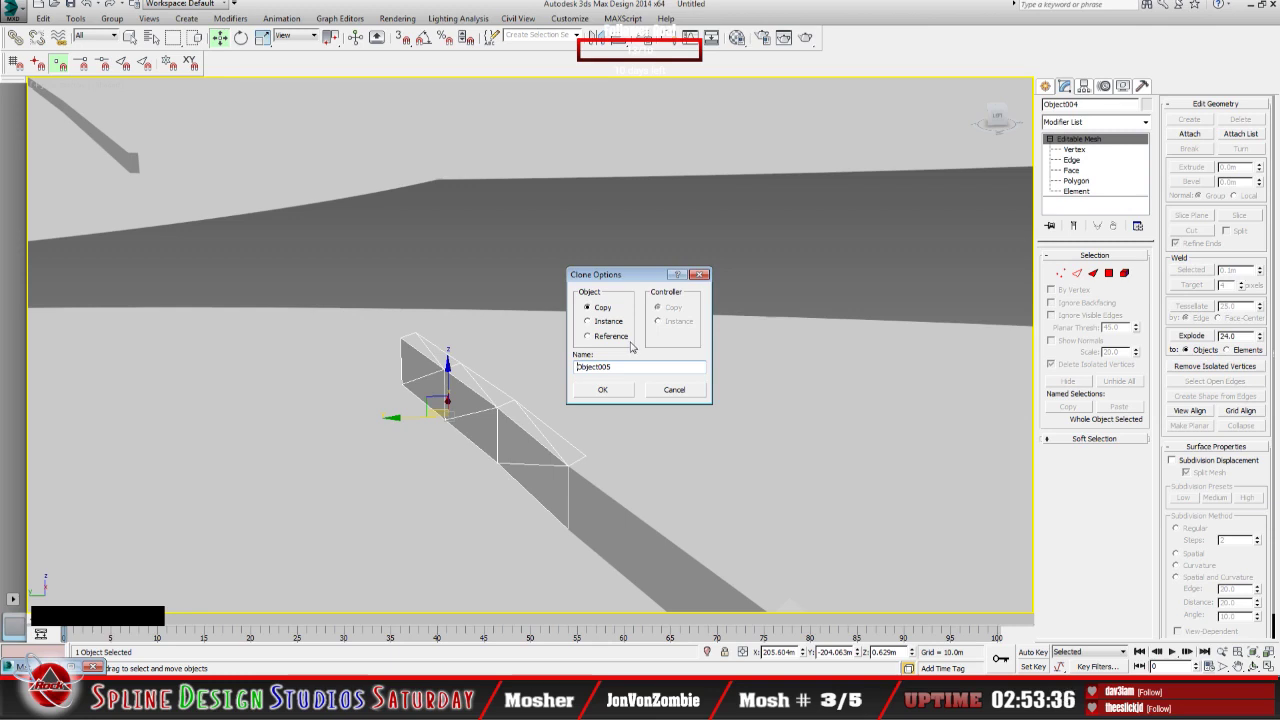
pyautogui.click(606, 390)
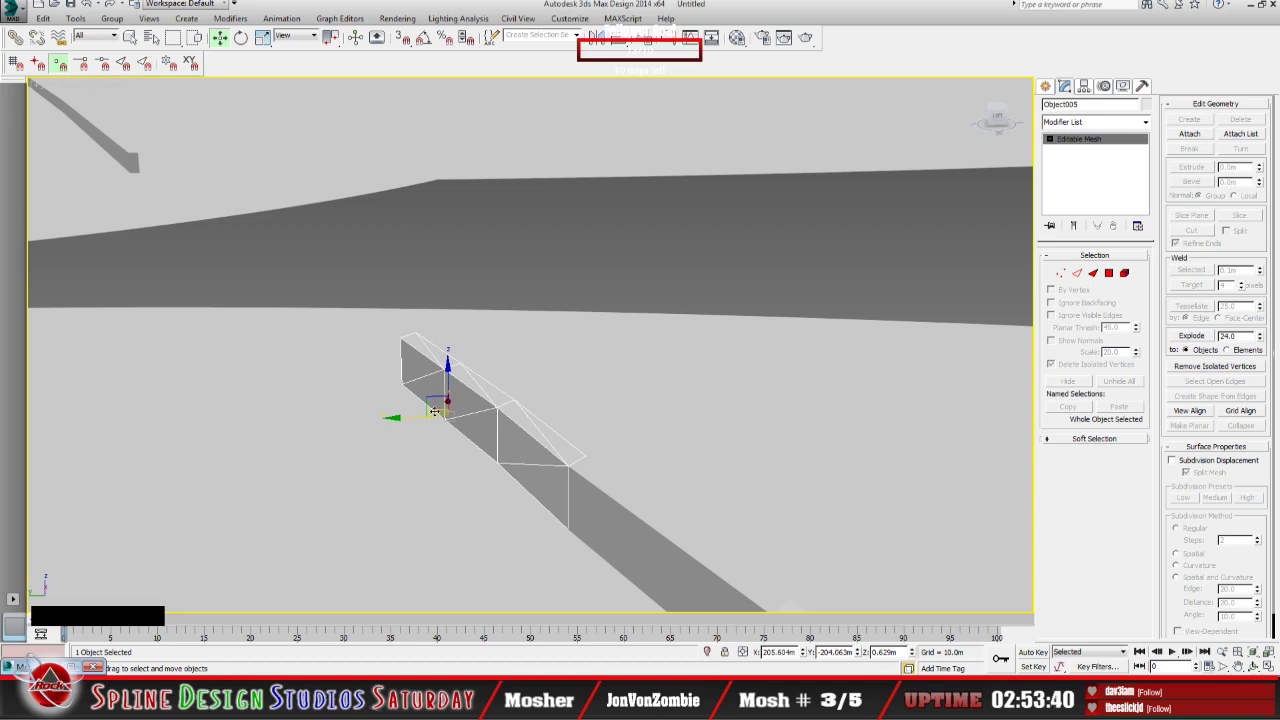
pyautogui.moveTo(436, 410); pyautogui.dragTo(313, 307)
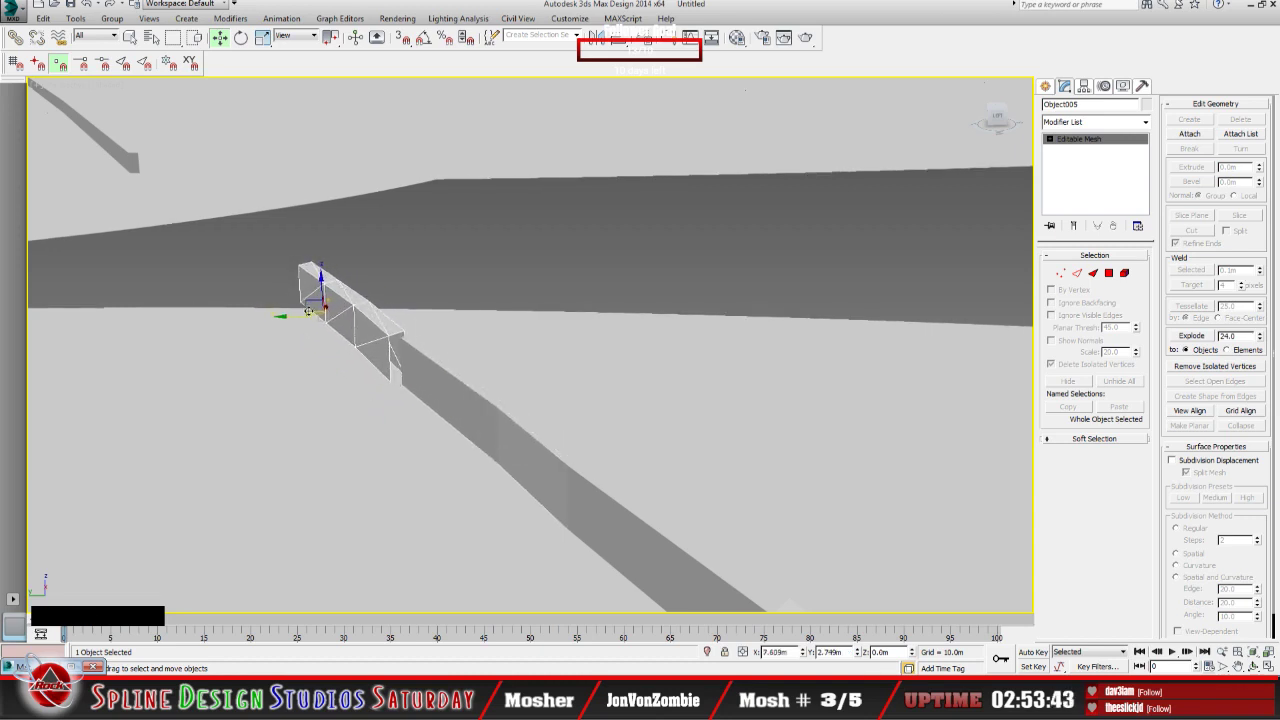
# Step: Check the new copy's alignment from several angles and move it about 4 m sideways, off the line of the existing wall
pyautogui.click(1255, 666)
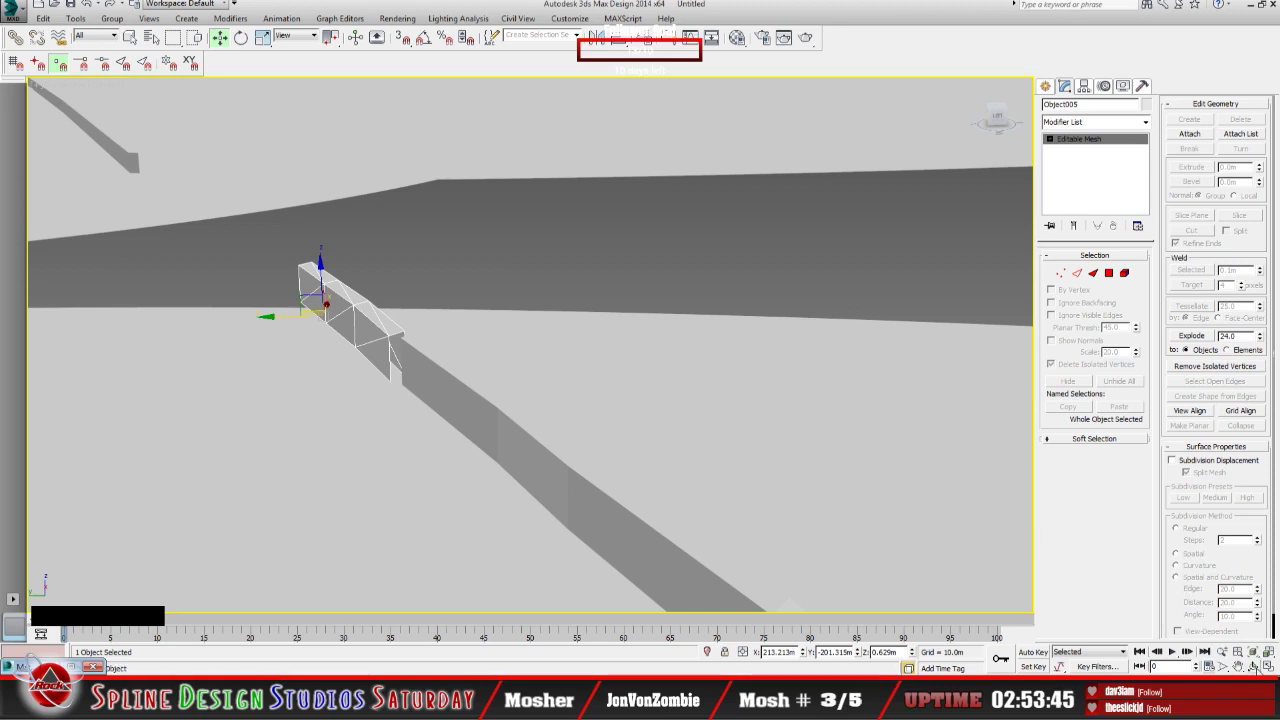
pyautogui.moveTo(660, 495); pyautogui.dragTo(575, 442)
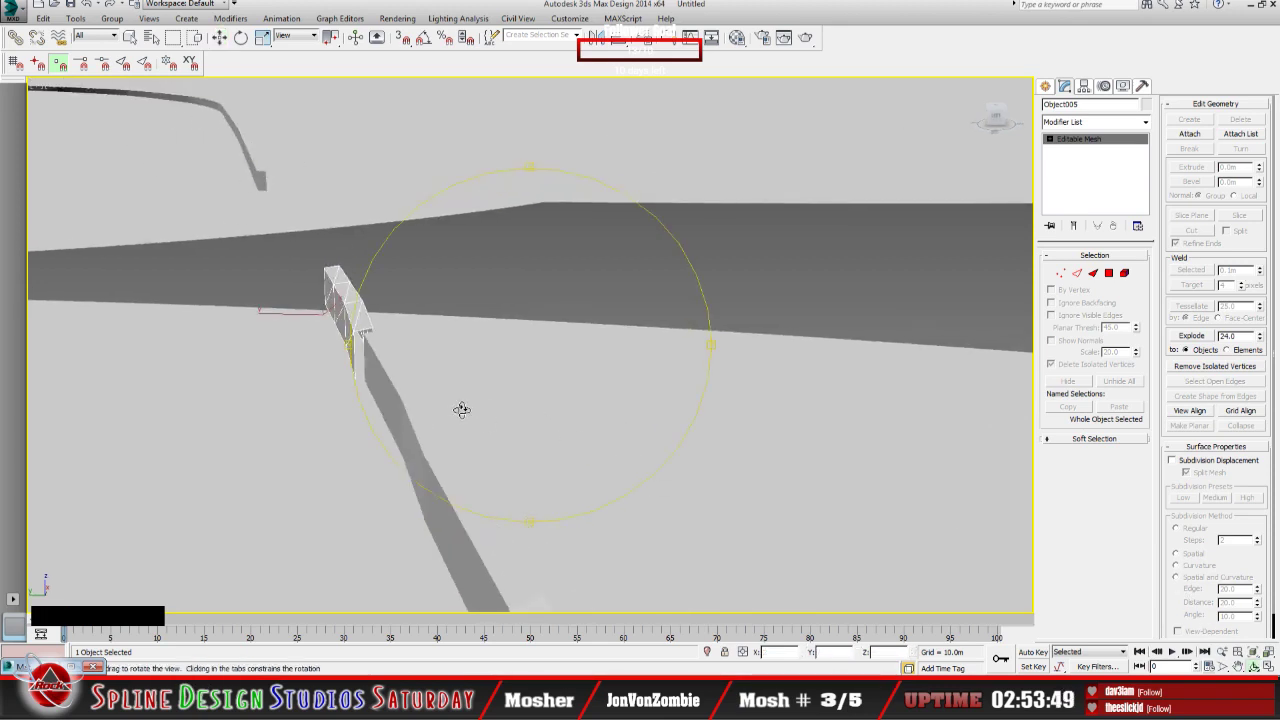
pyautogui.moveTo(463, 419); pyautogui.dragTo(683, 442)
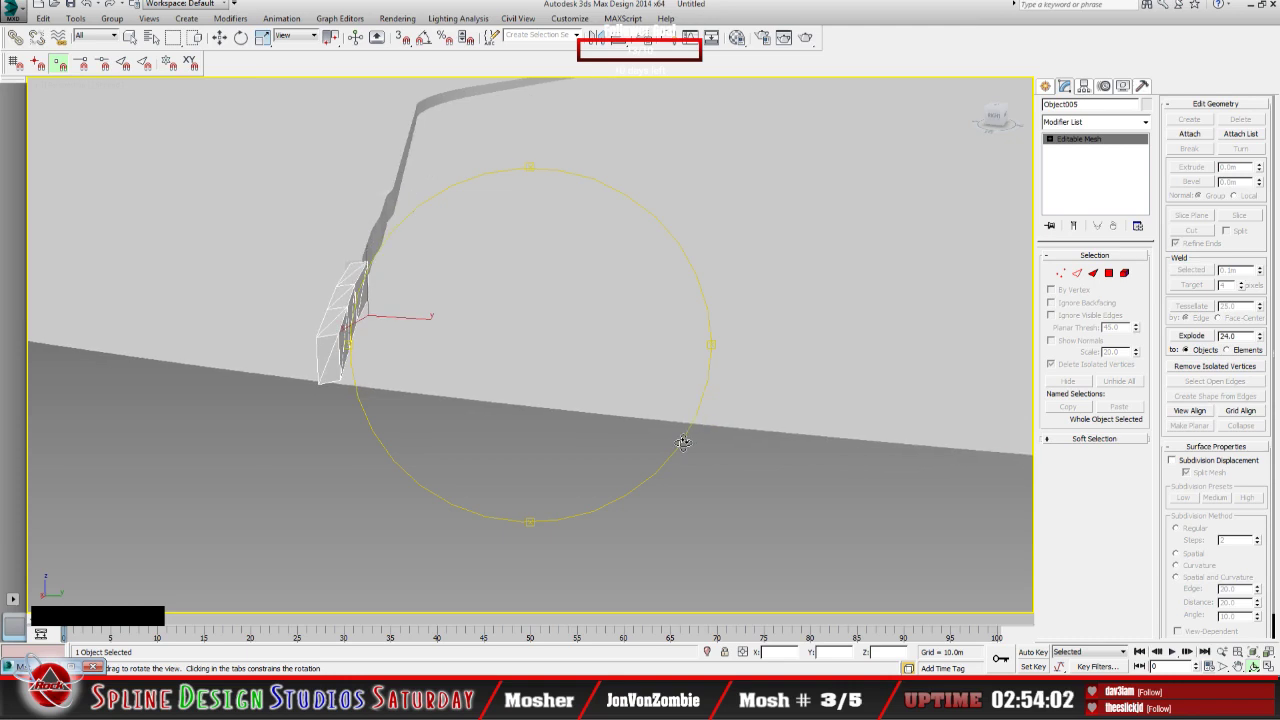
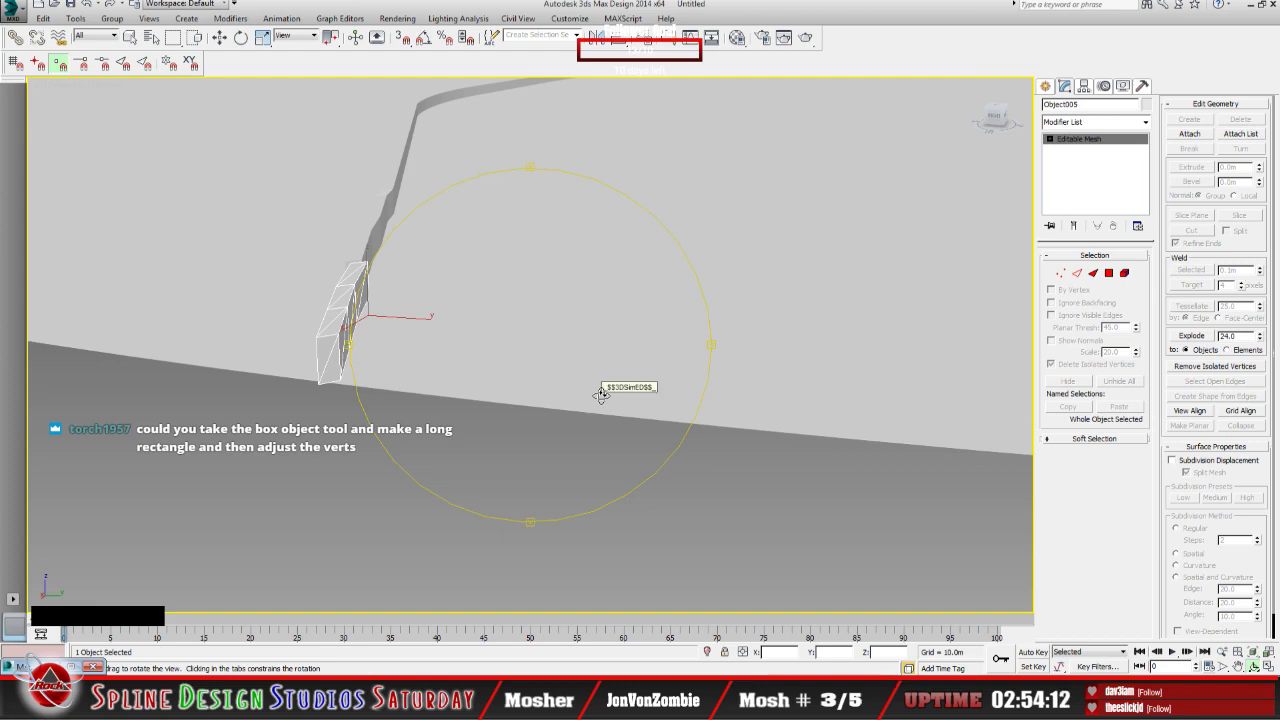
pyautogui.moveTo(602, 395); pyautogui.dragTo(487, 413)
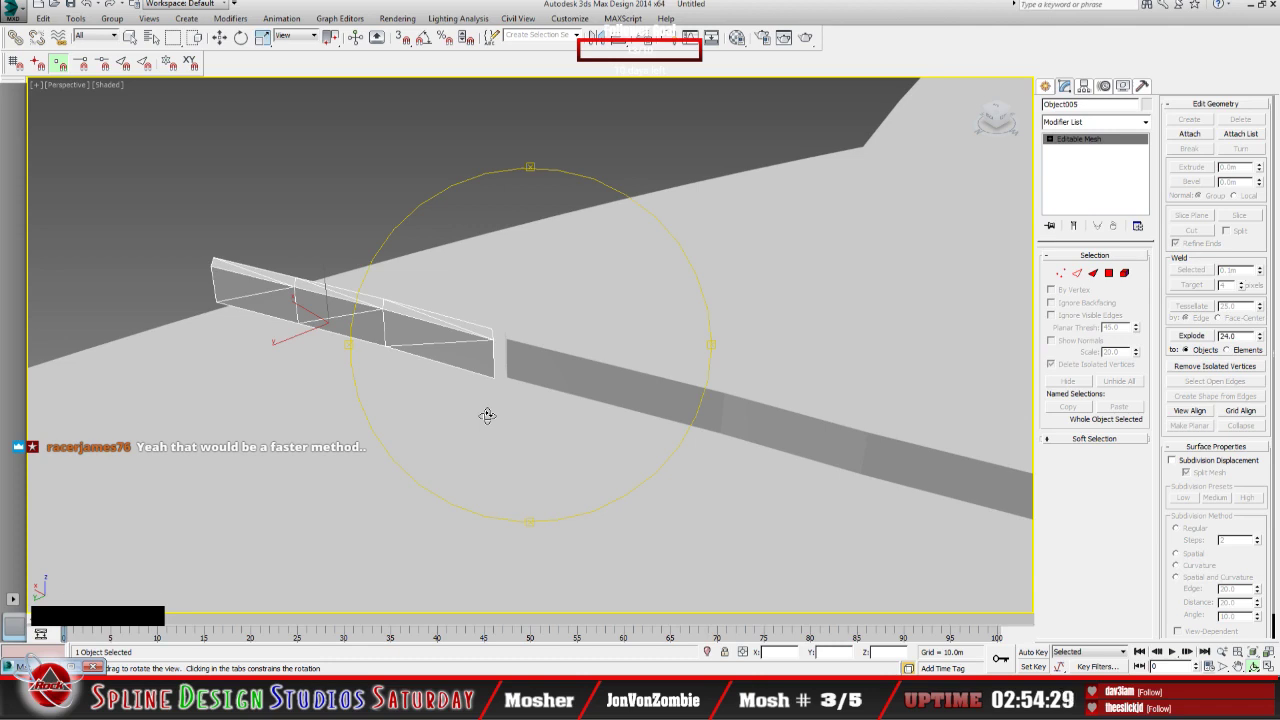
pyautogui.moveTo(490, 395); pyautogui.dragTo(471, 374)
pyautogui.press('w')
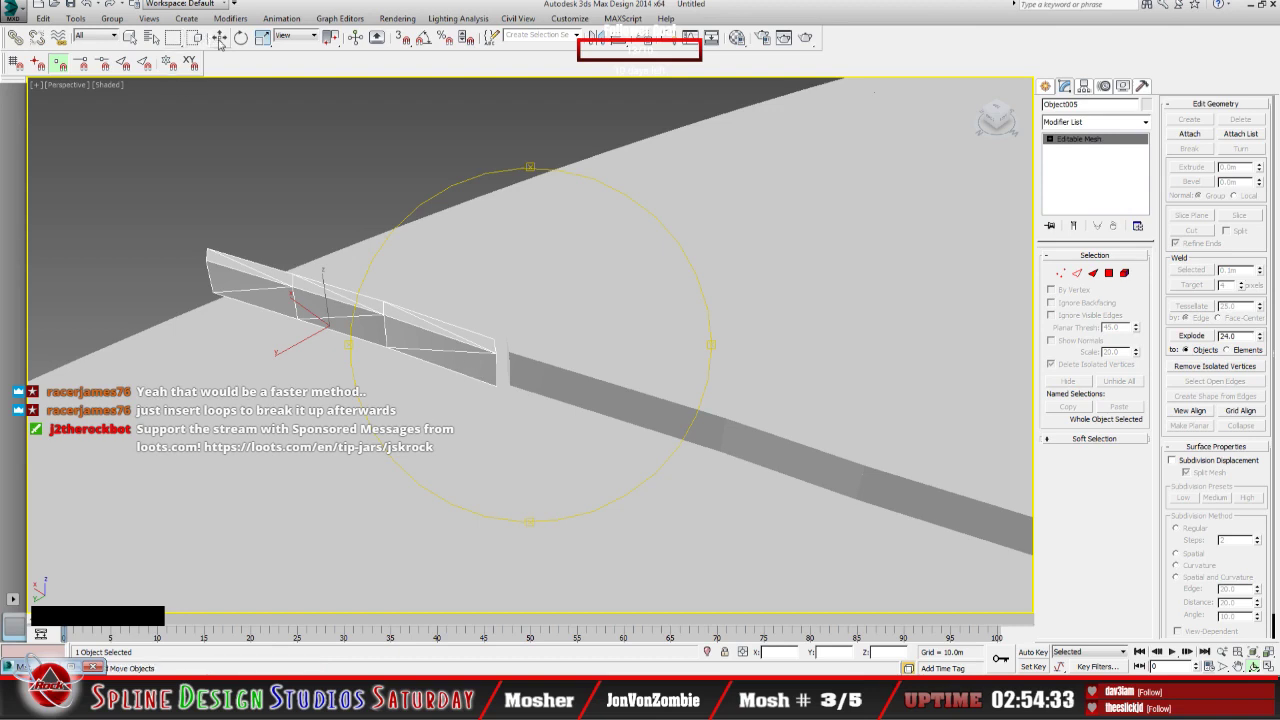
pyautogui.click(315, 347)
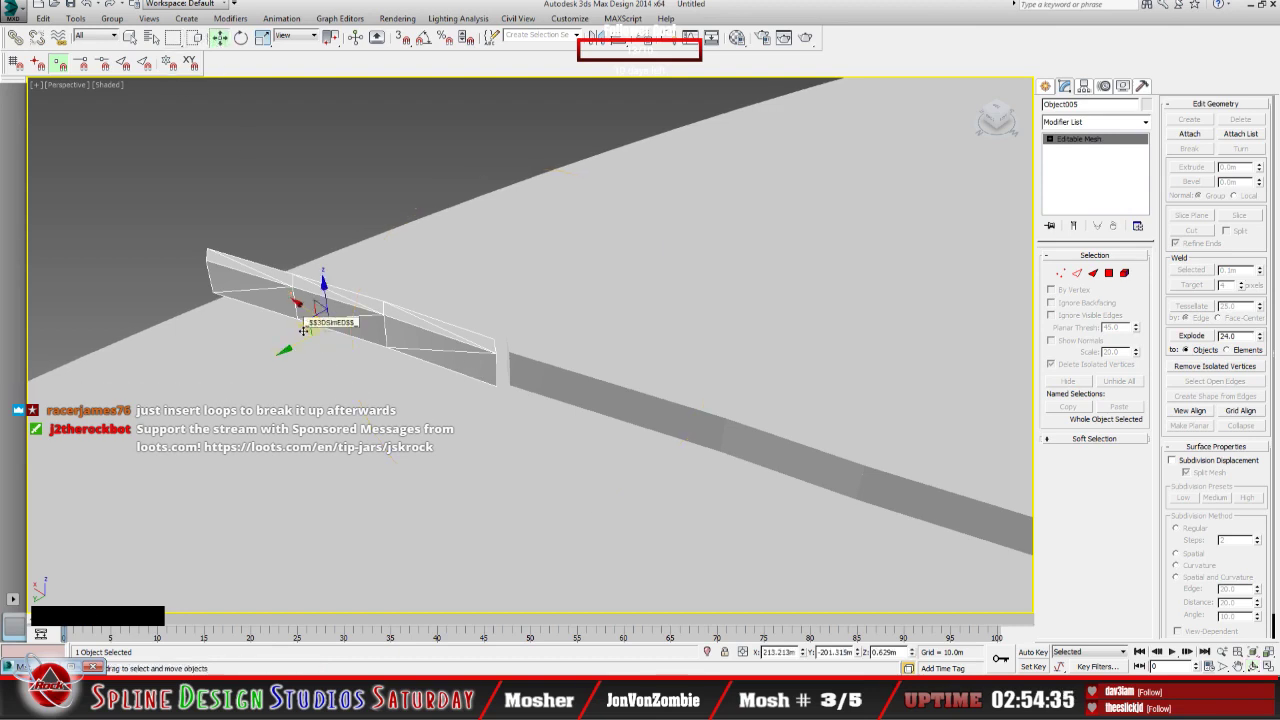
pyautogui.moveTo(305, 330); pyautogui.dragTo(436, 252)
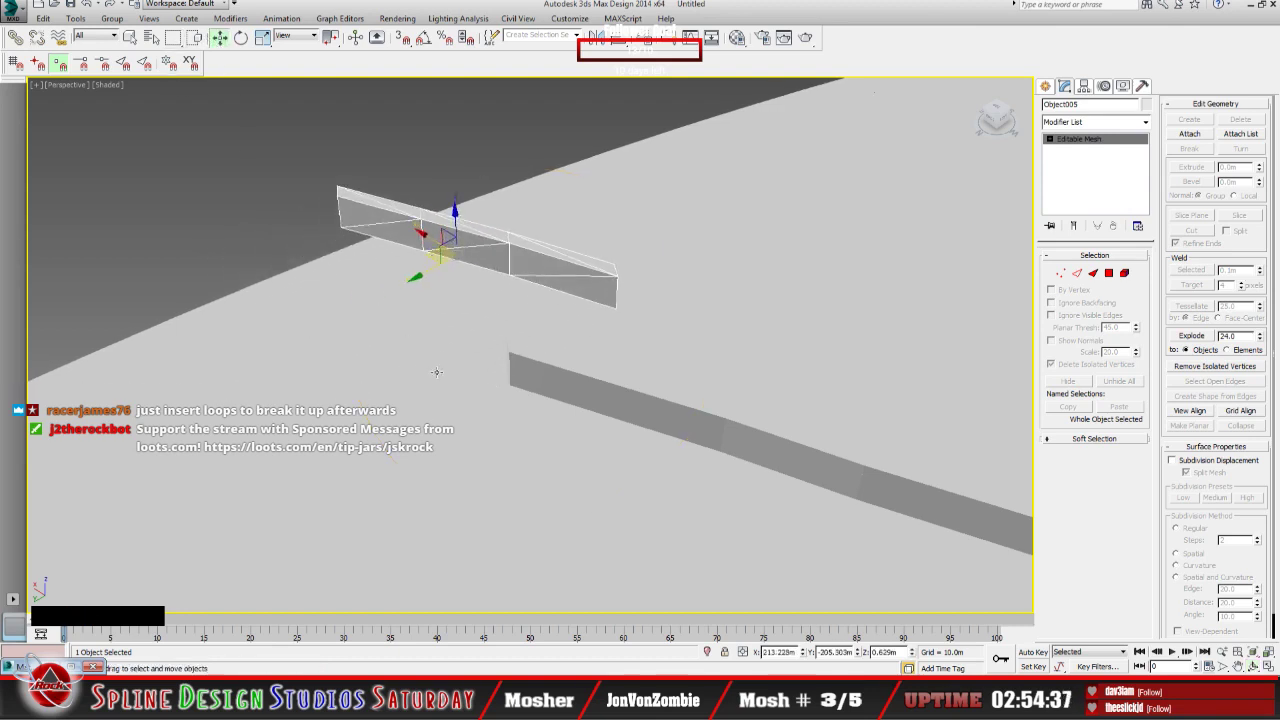
# Step: Select the joined wall section at the open end and convert it to an Editable Poly
pyautogui.click(609, 408)
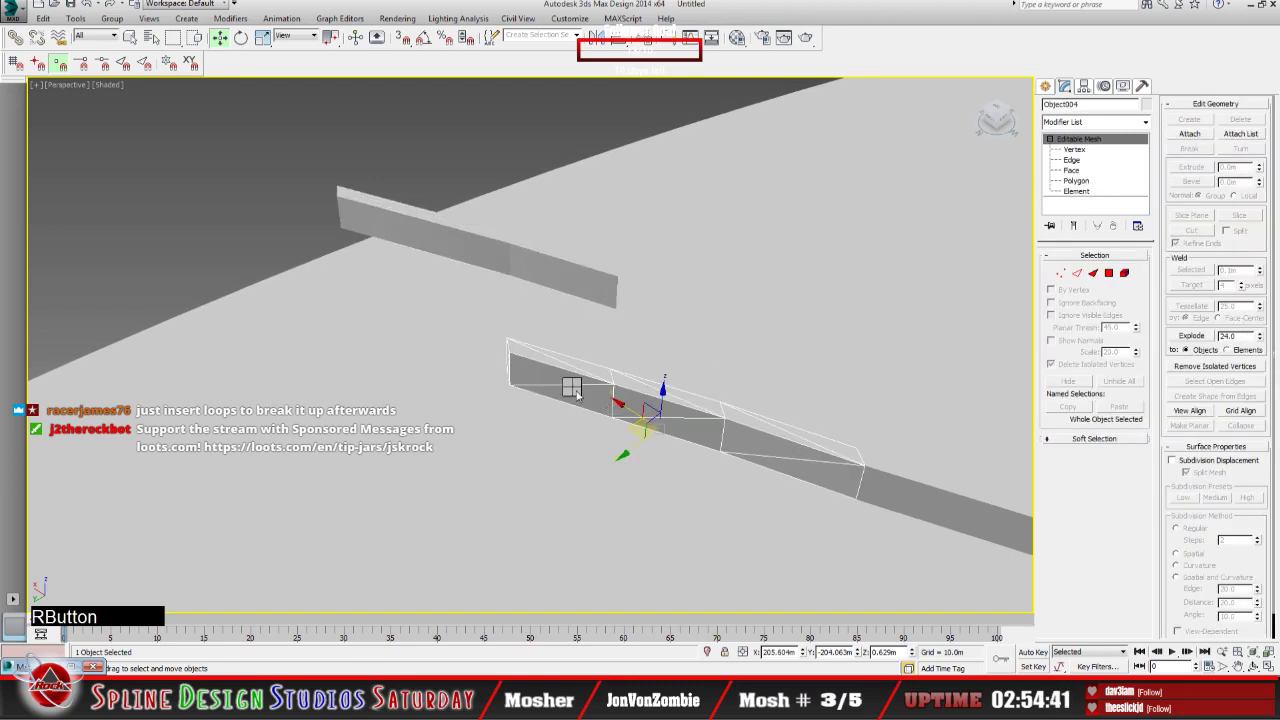
pyautogui.rightClick(670, 520)
pyautogui.click(760, 600)
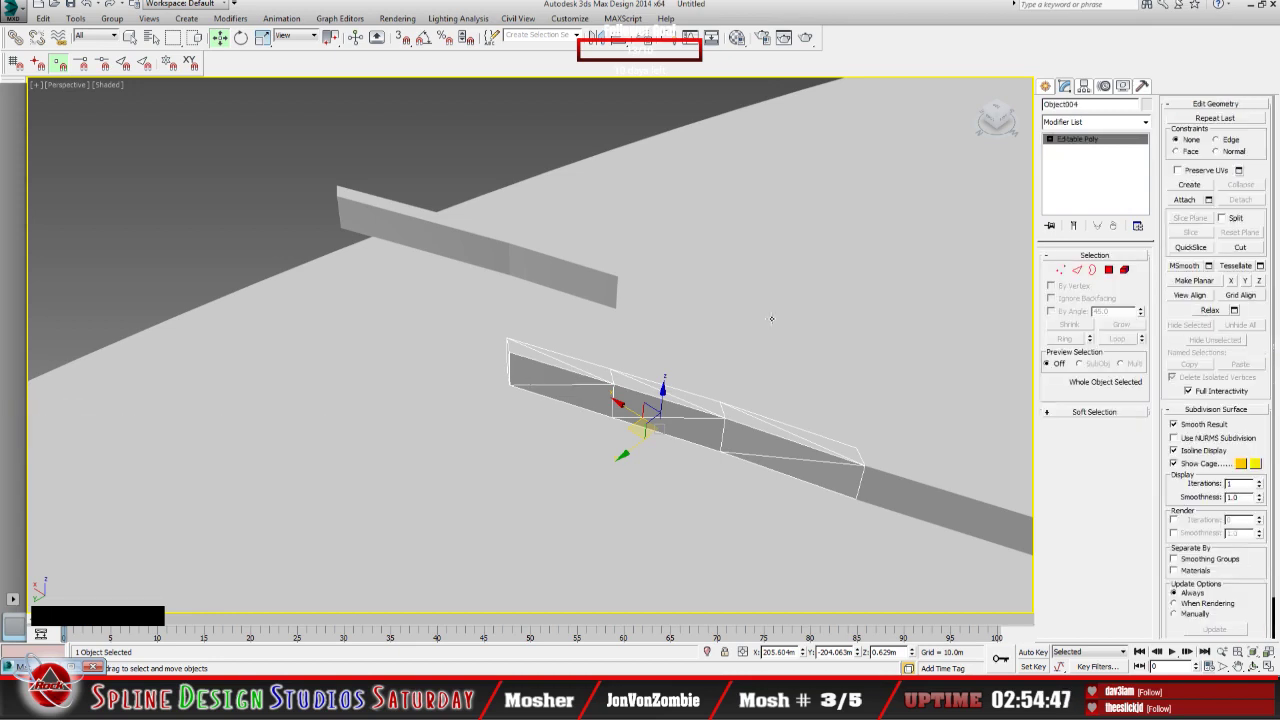
# Step: Try to extend the wall section past its open end by extruding a copy of its upper end edge
pyautogui.click(1049, 139)
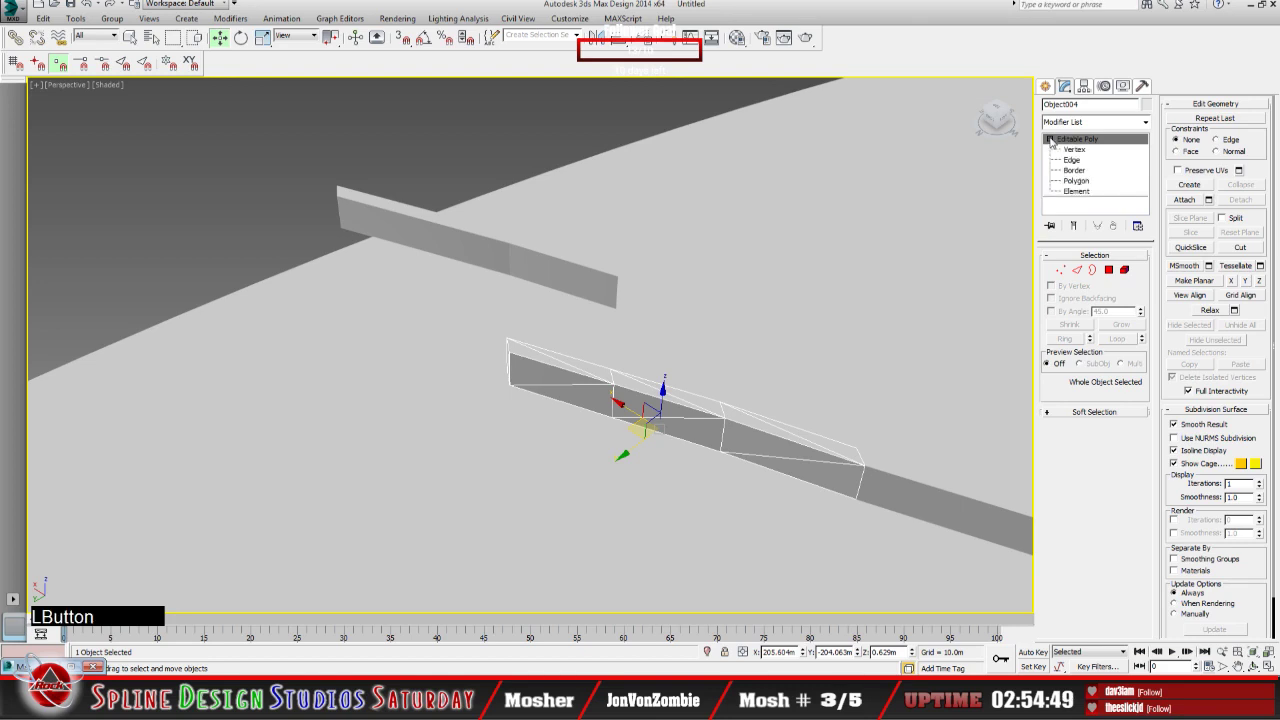
pyautogui.click(1071, 160)
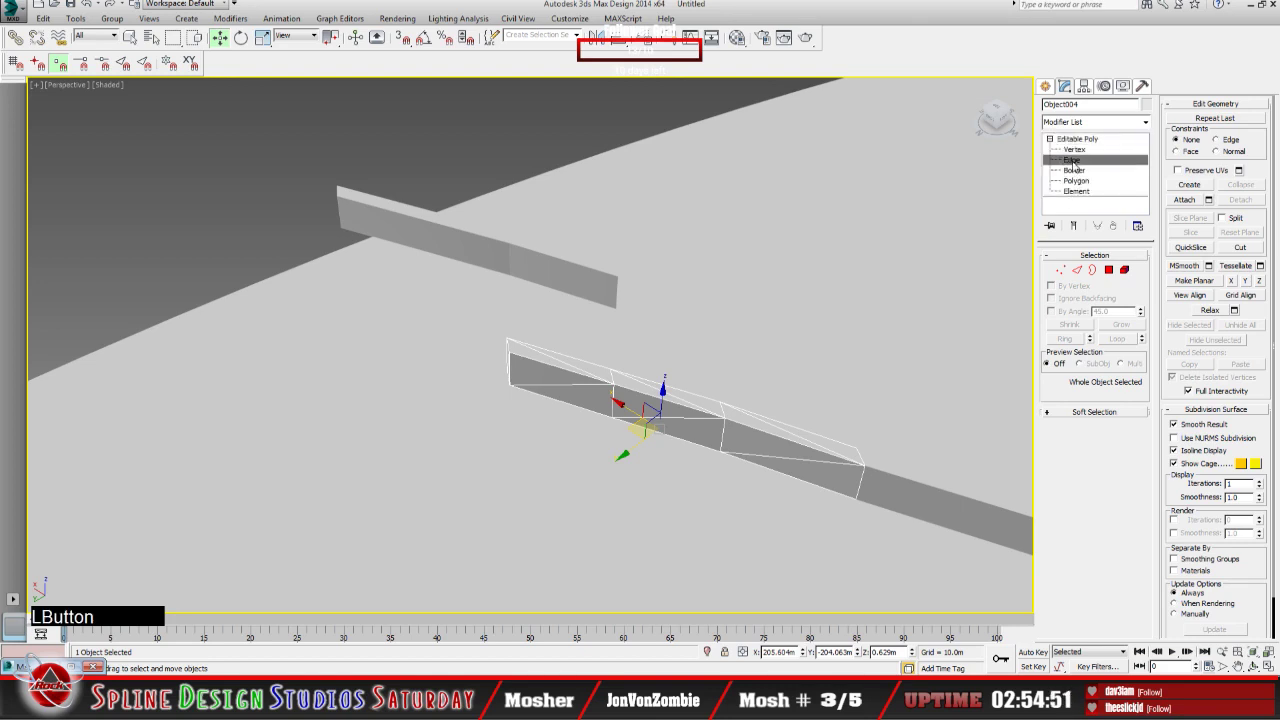
pyautogui.click(508, 345)
pyautogui.scroll(2, 508, 360)
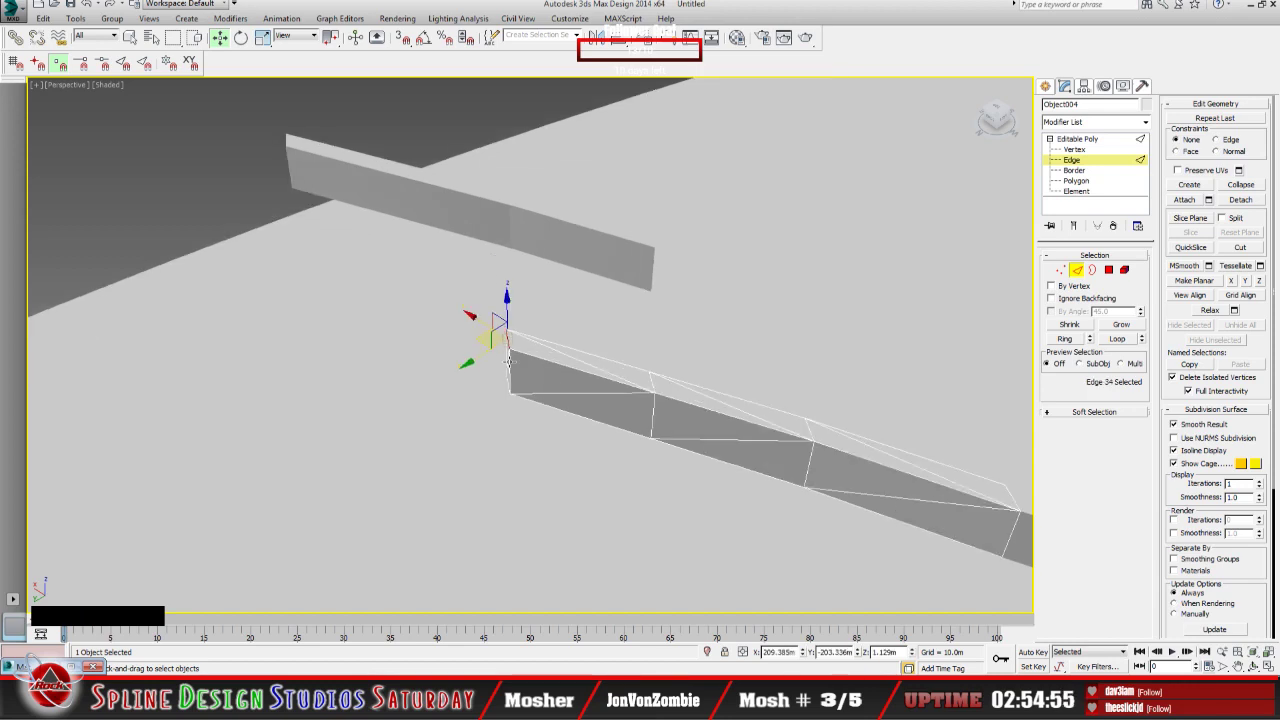
pyautogui.scroll(1, 530, 393)
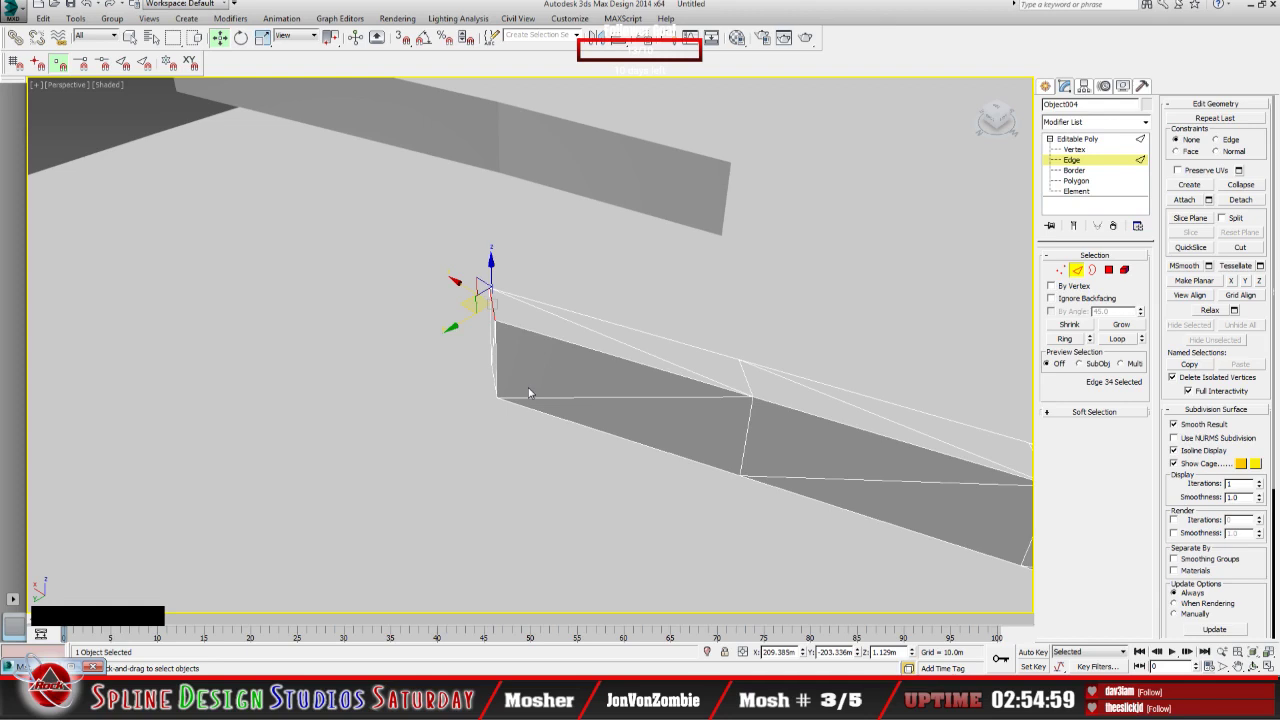
pyautogui.keyDown('shift'); pyautogui.moveTo(470, 305); pyautogui.dragTo(277, 245); pyautogui.keyUp('shift')
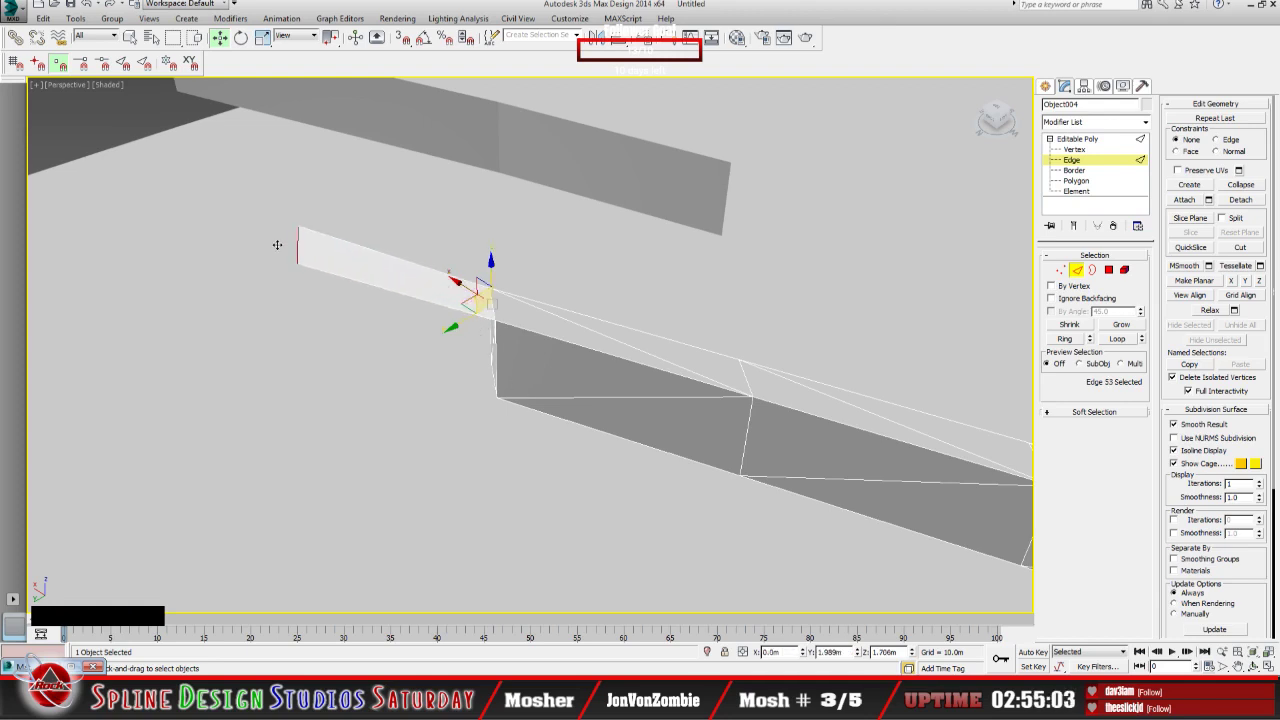
pyautogui.click(343, 270)
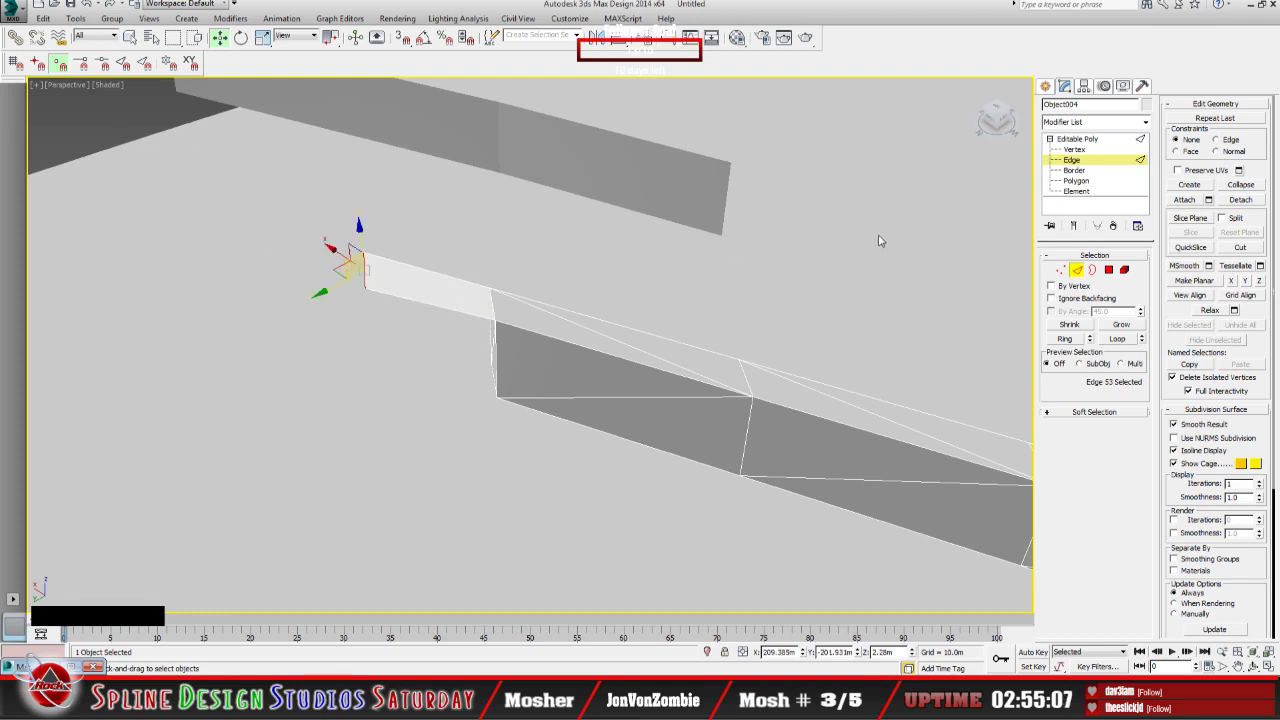
# Step: Undo the edge extension on the wall section
pyautogui.click(1129, 143)
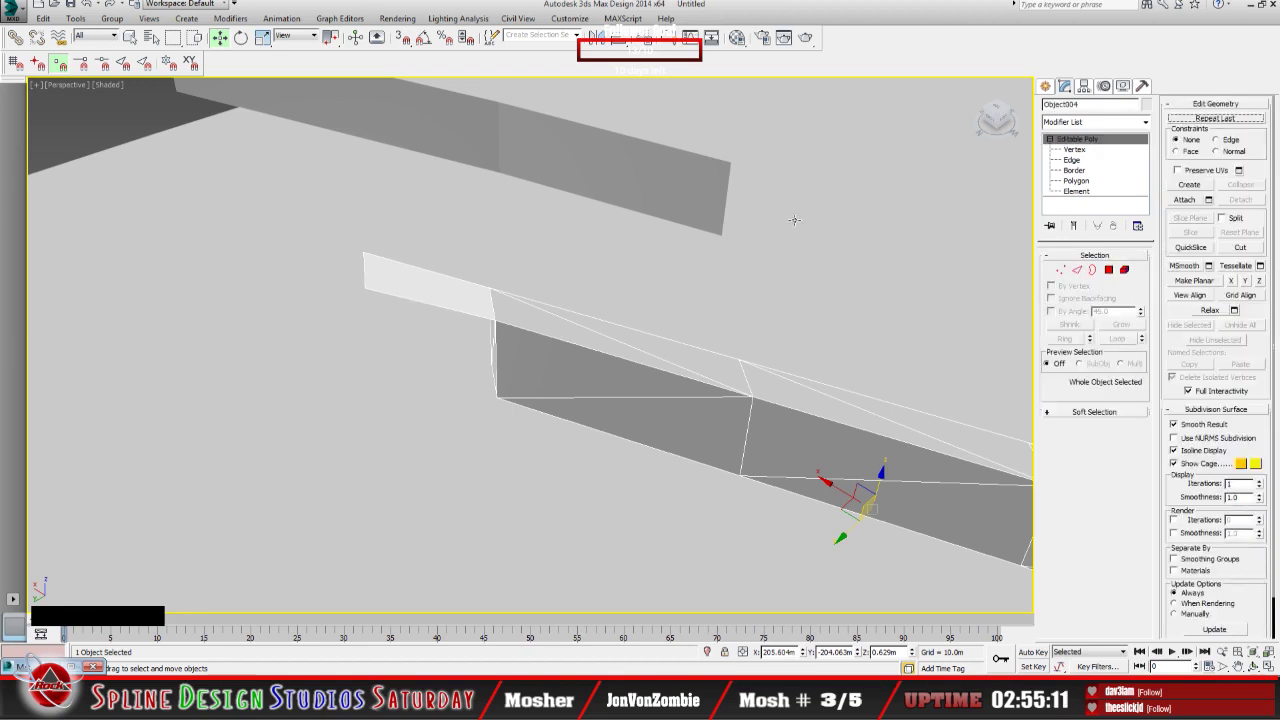
pyautogui.click(472, 304)
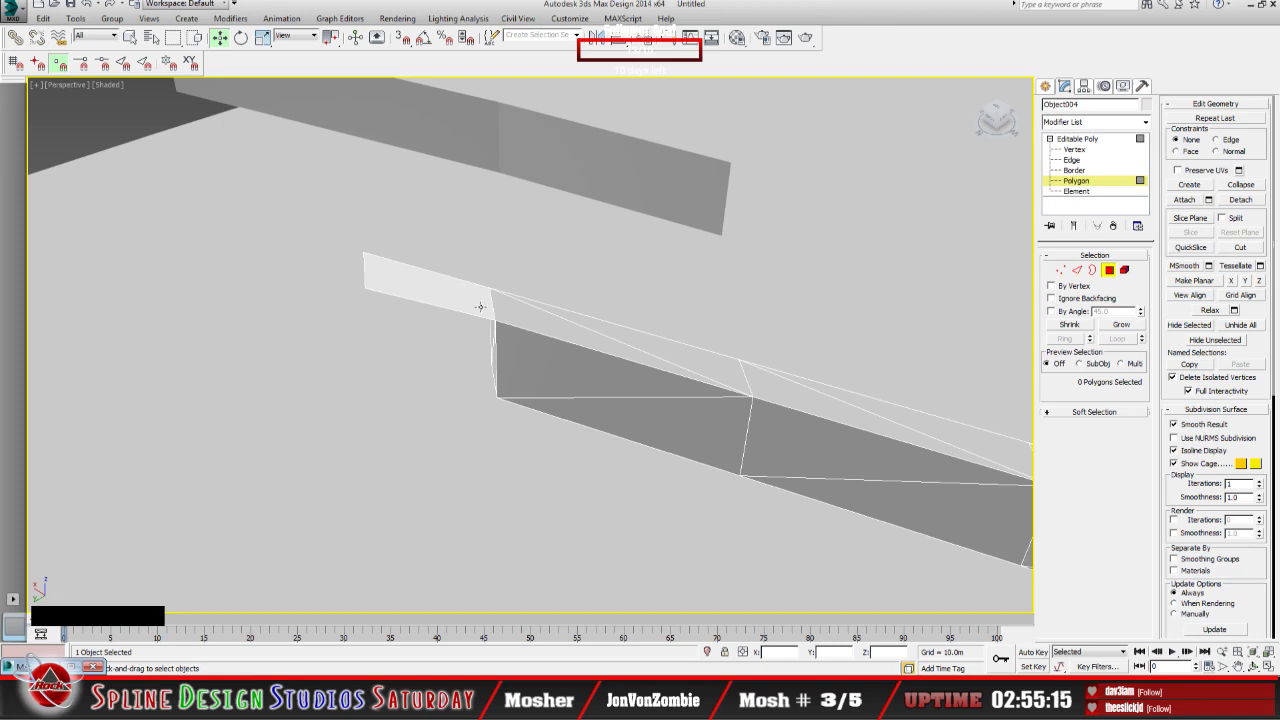
pyautogui.hotkey('ctrl', 'z')
pyautogui.hotkey('ctrl', 'z')
pyautogui.hotkey('ctrl', 'z')
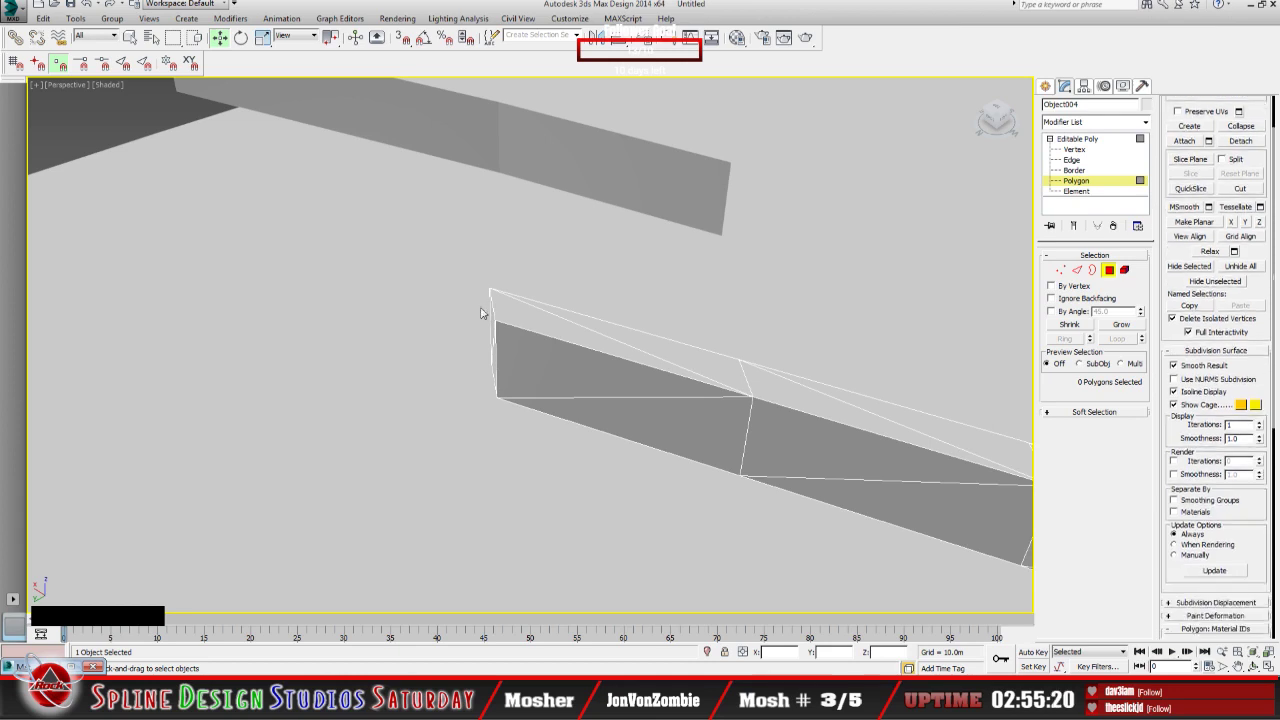
# Step: In a top view, create a box about 0.69 m long, 34.6 m wide and 0.58 m high across the gap between the walls
pyautogui.scroll(-5, 482, 318)
pyautogui.scroll(-2, 483, 343)
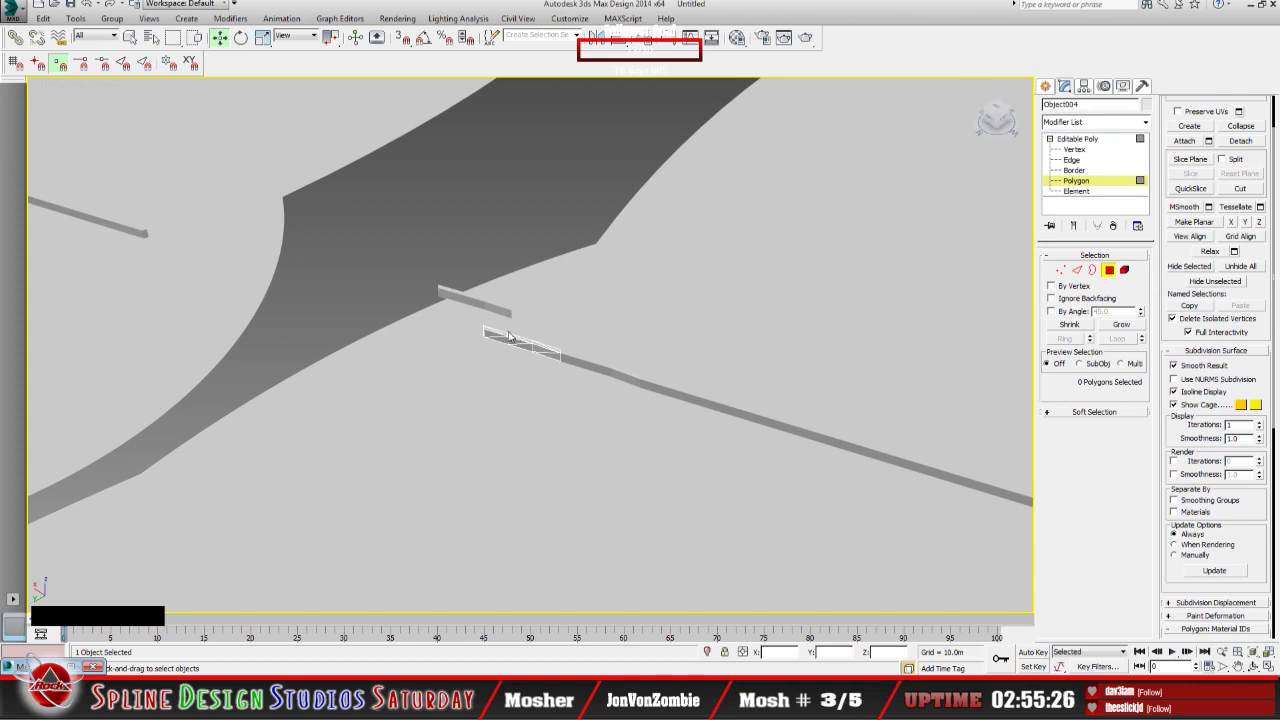
pyautogui.click(996, 116)
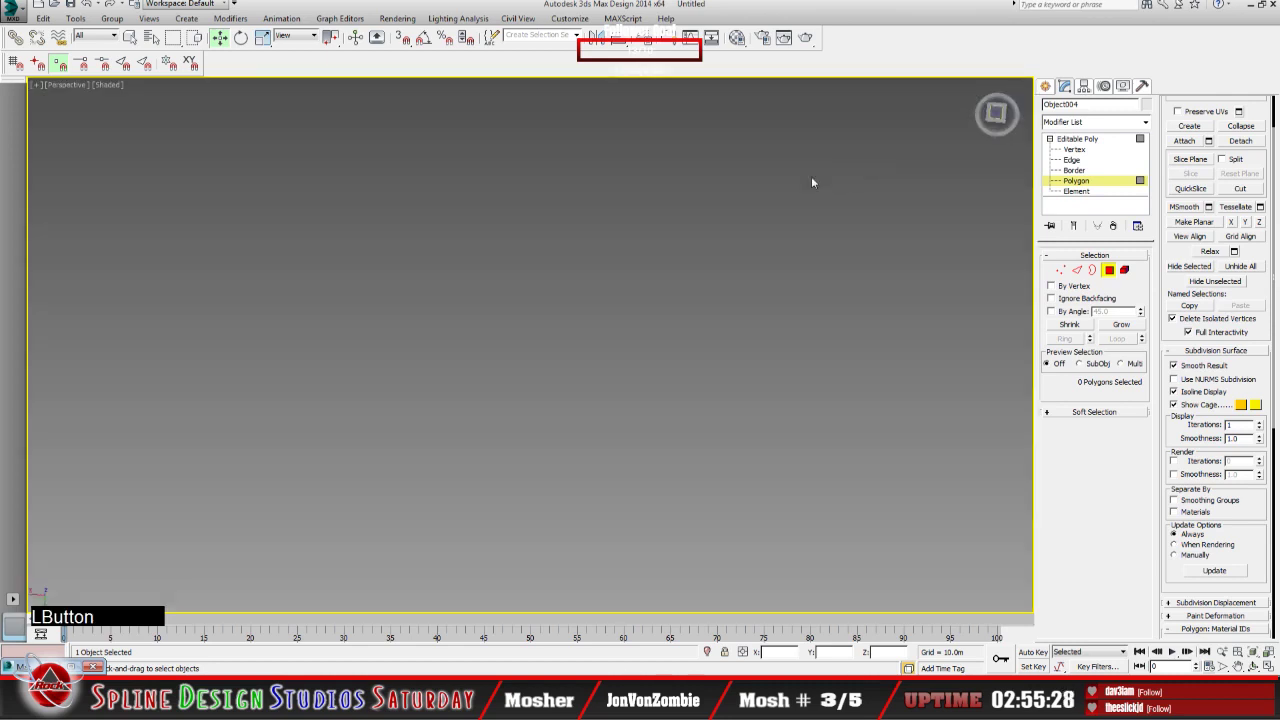
pyautogui.press('z')
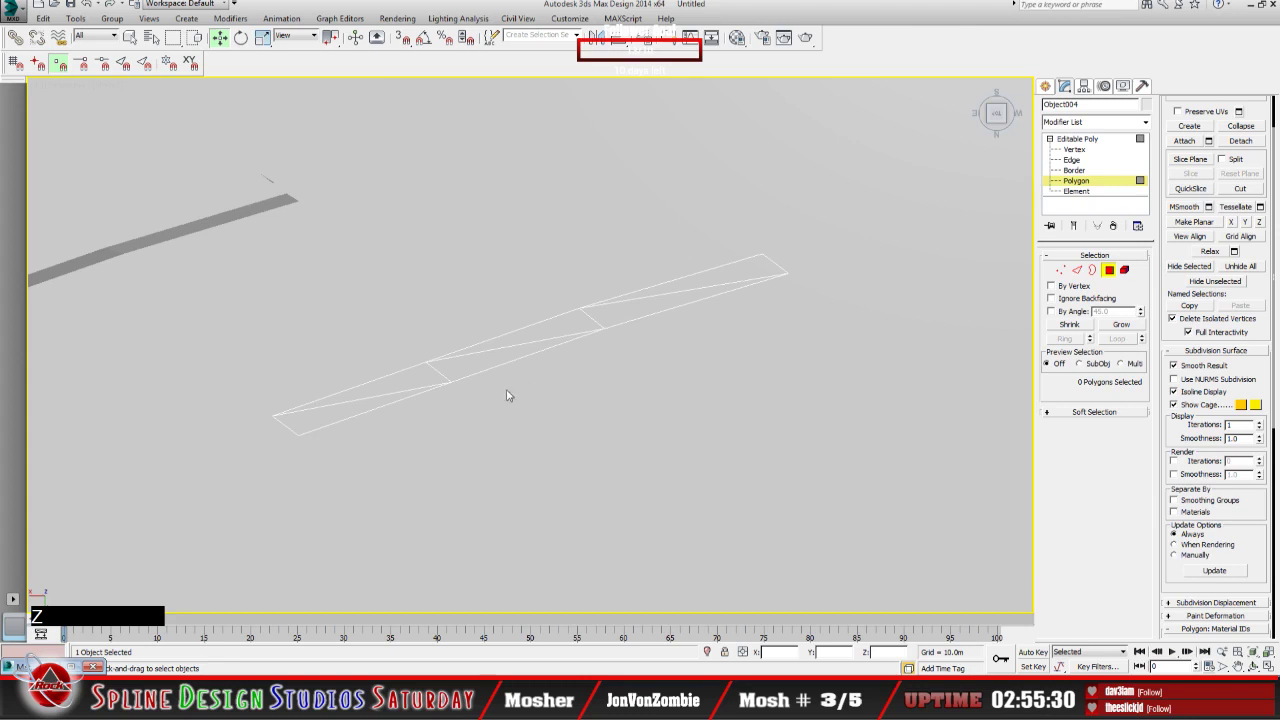
pyautogui.scroll(5, 505, 395)
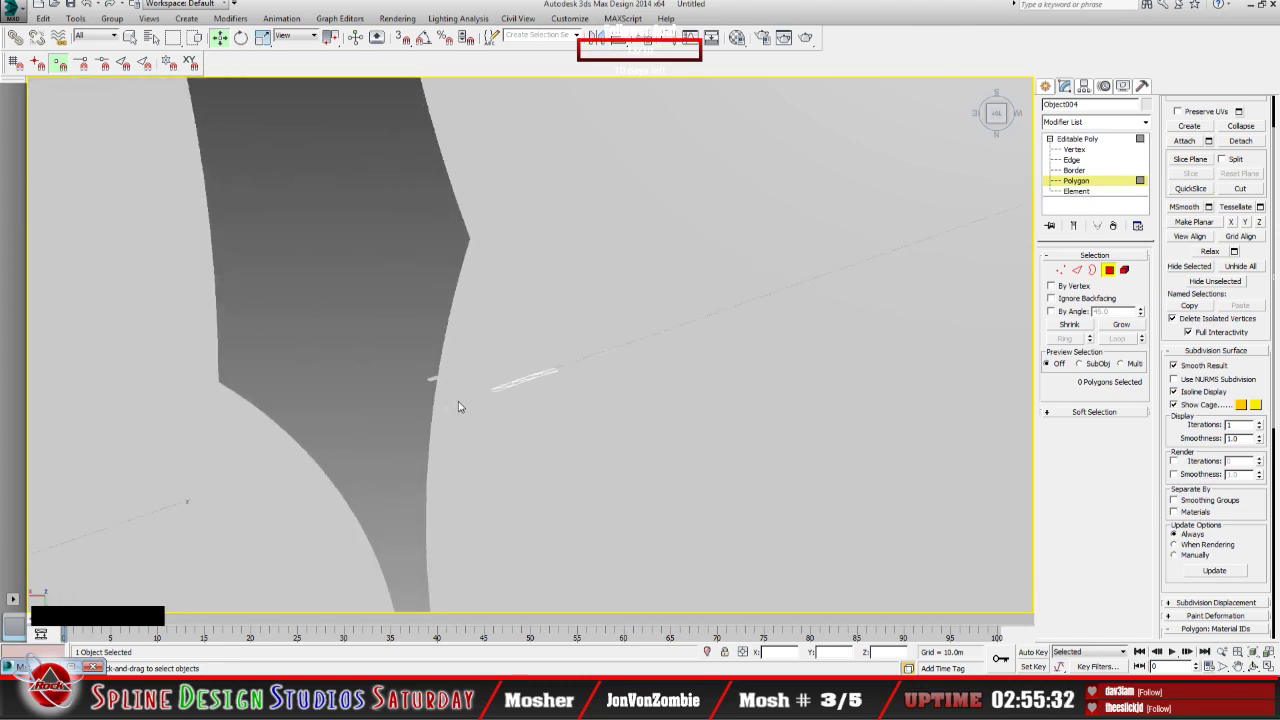
pyautogui.scroll(2, 458, 401)
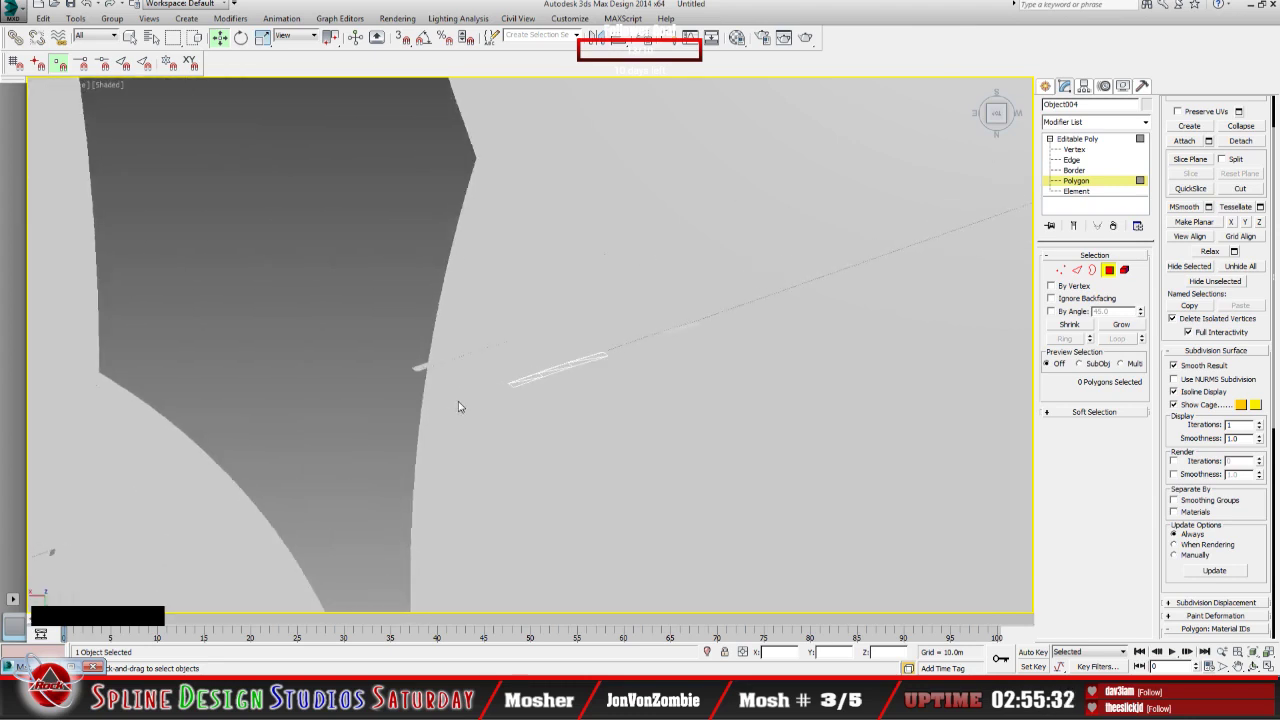
pyautogui.click(186, 18)
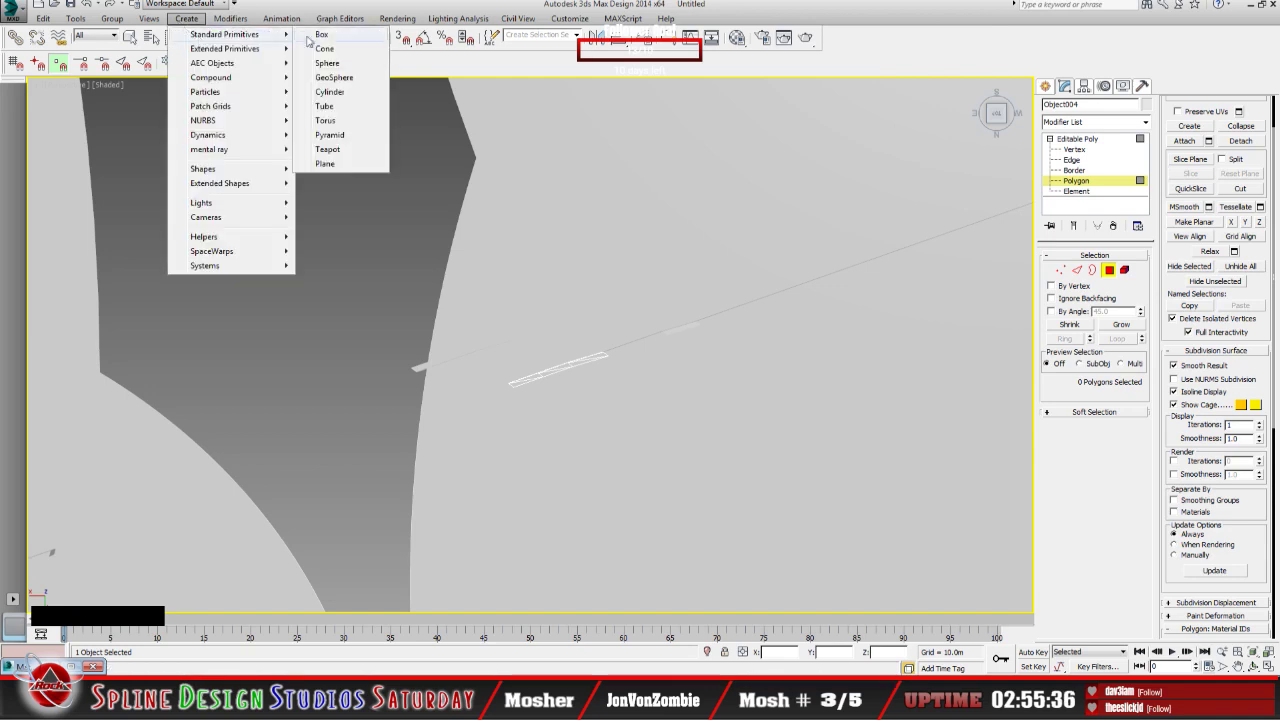
pyautogui.click(323, 39)
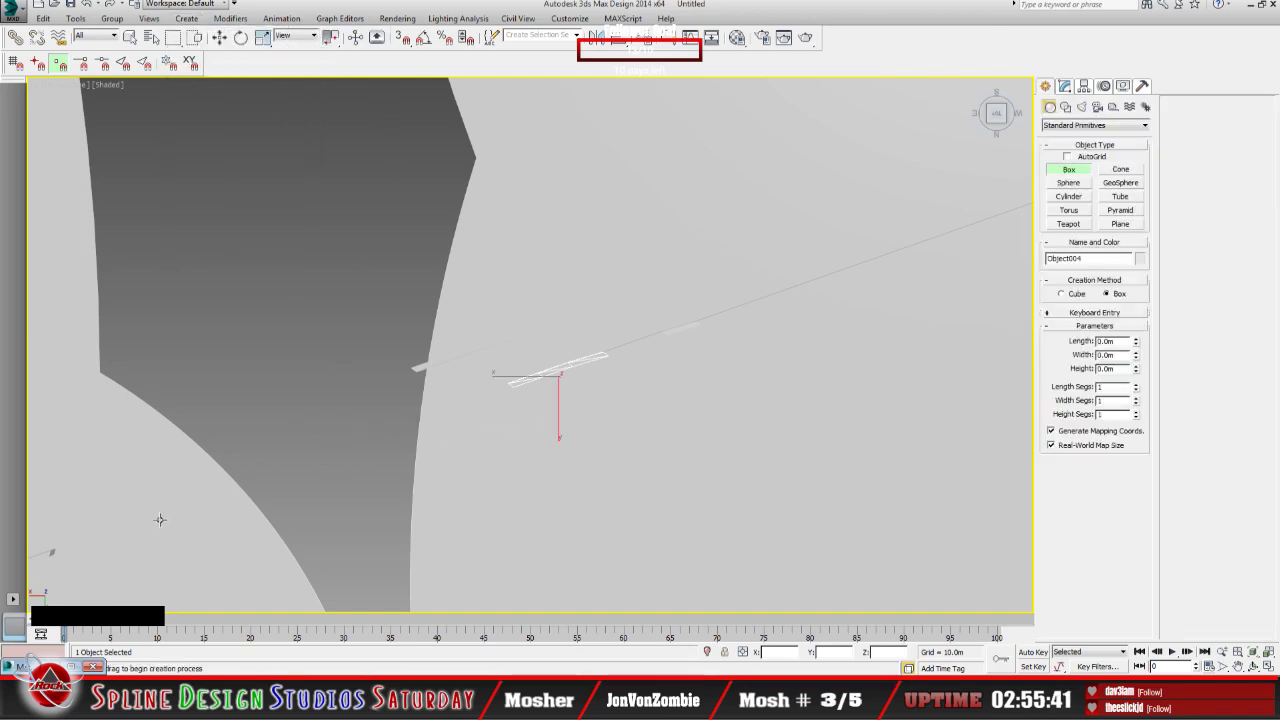
pyautogui.moveTo(166, 520); pyautogui.dragTo(220, 500, button='middle')
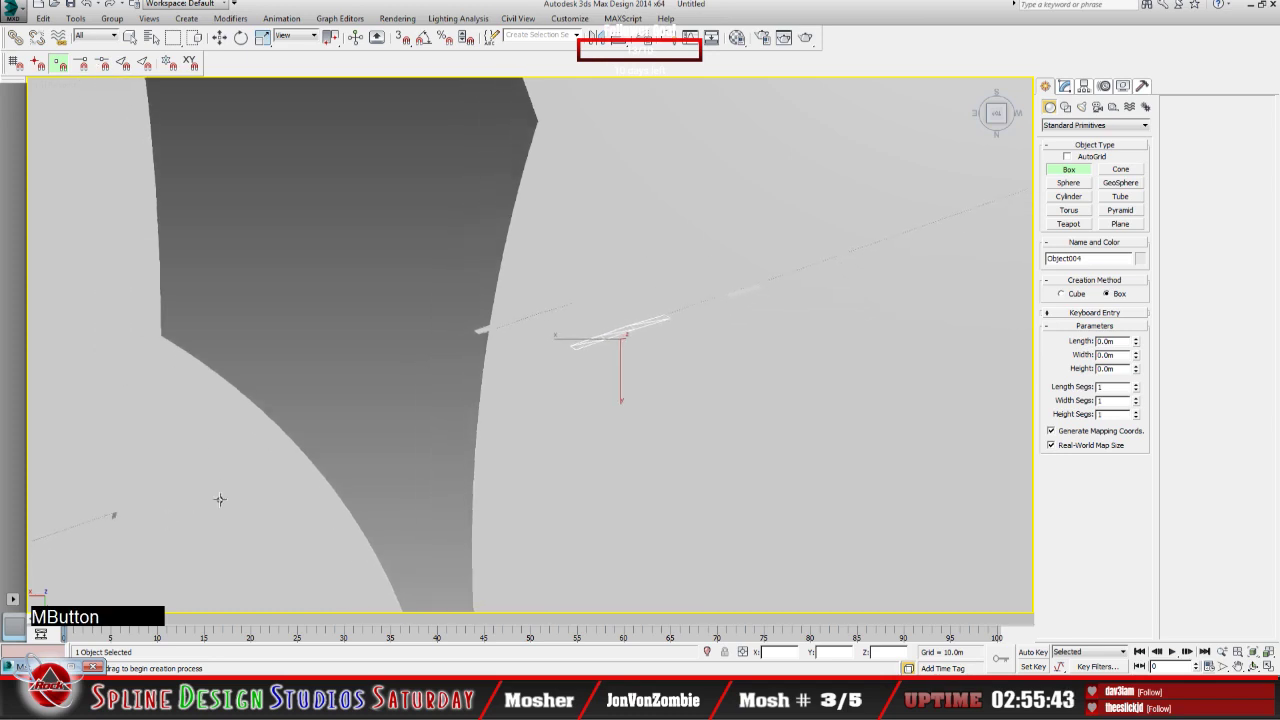
pyautogui.moveTo(128, 507); pyautogui.dragTo(564, 513)
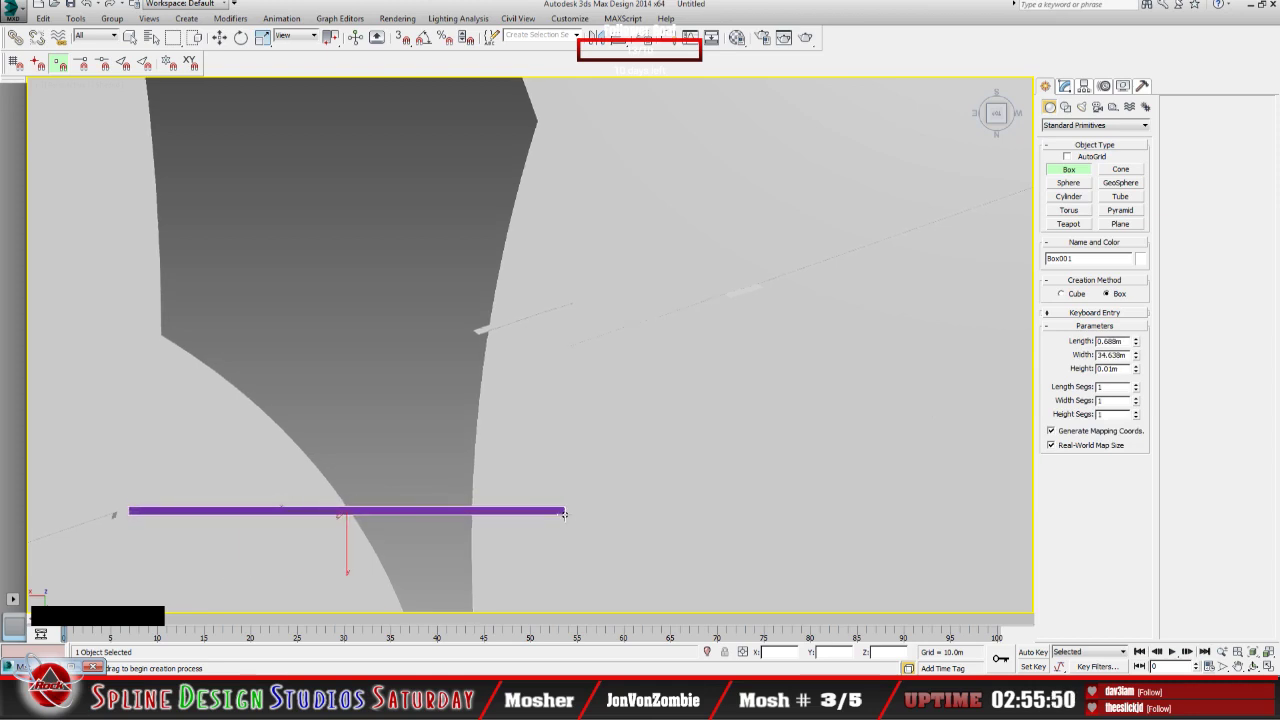
pyautogui.click(565, 504)
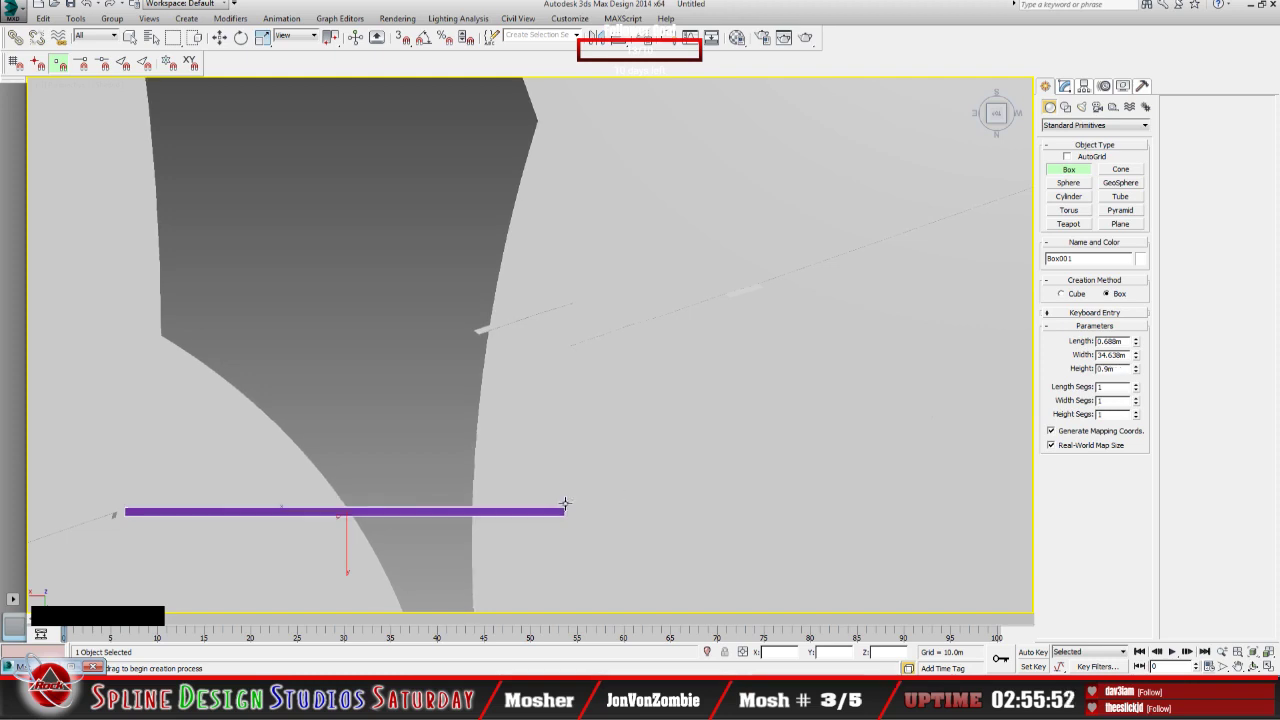
pyautogui.click(557, 510)
# Step: Move the box about 5.9 m along Y and rotate it about 19 degrees around Z to run parallel to the walls
pyautogui.click(1254, 666)
pyautogui.moveTo(526, 464); pyautogui.dragTo(529, 383)
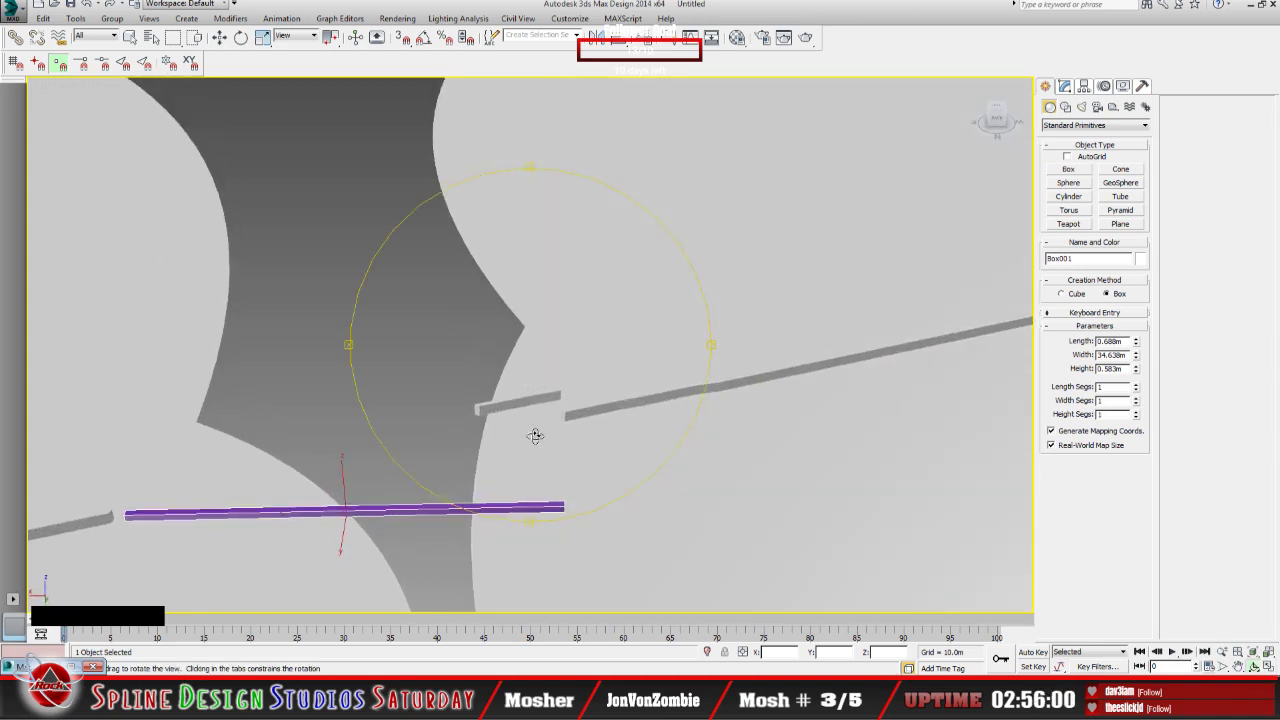
pyautogui.click(1065, 87)
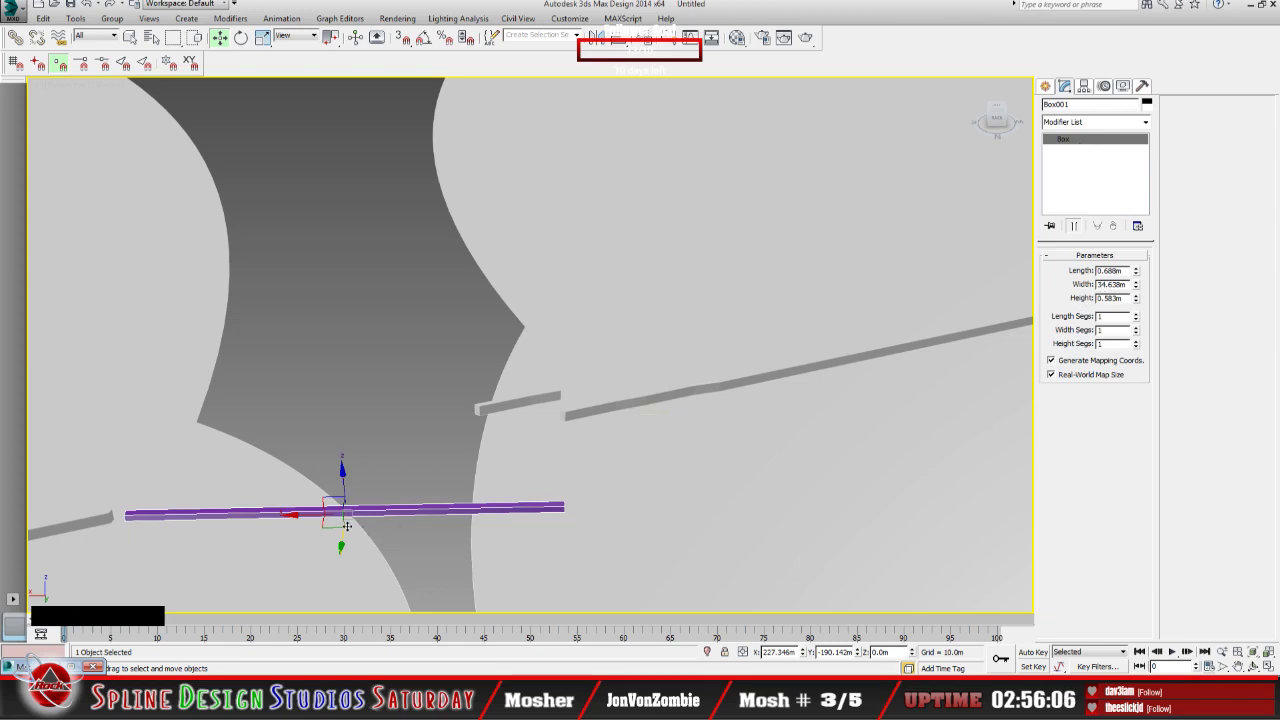
pyautogui.moveTo(334, 523); pyautogui.dragTo(339, 477)
pyautogui.click(241, 37)
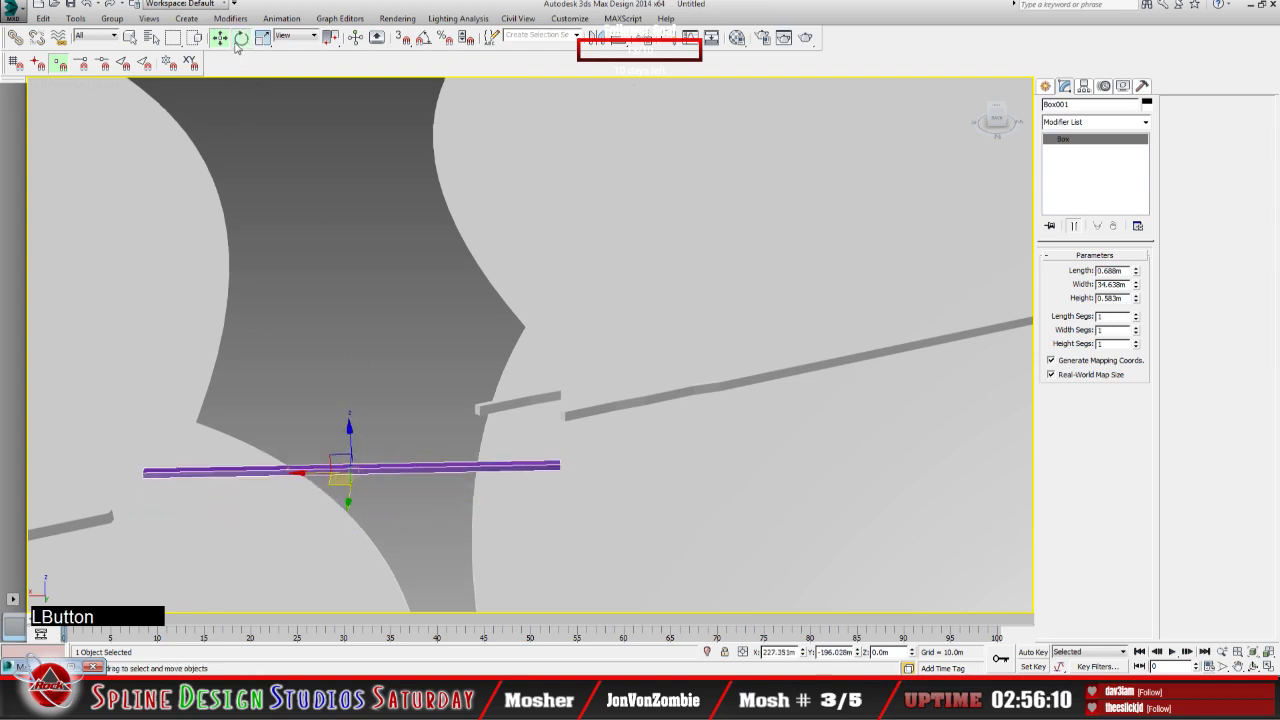
pyautogui.moveTo(352, 515); pyautogui.dragTo(361, 493)
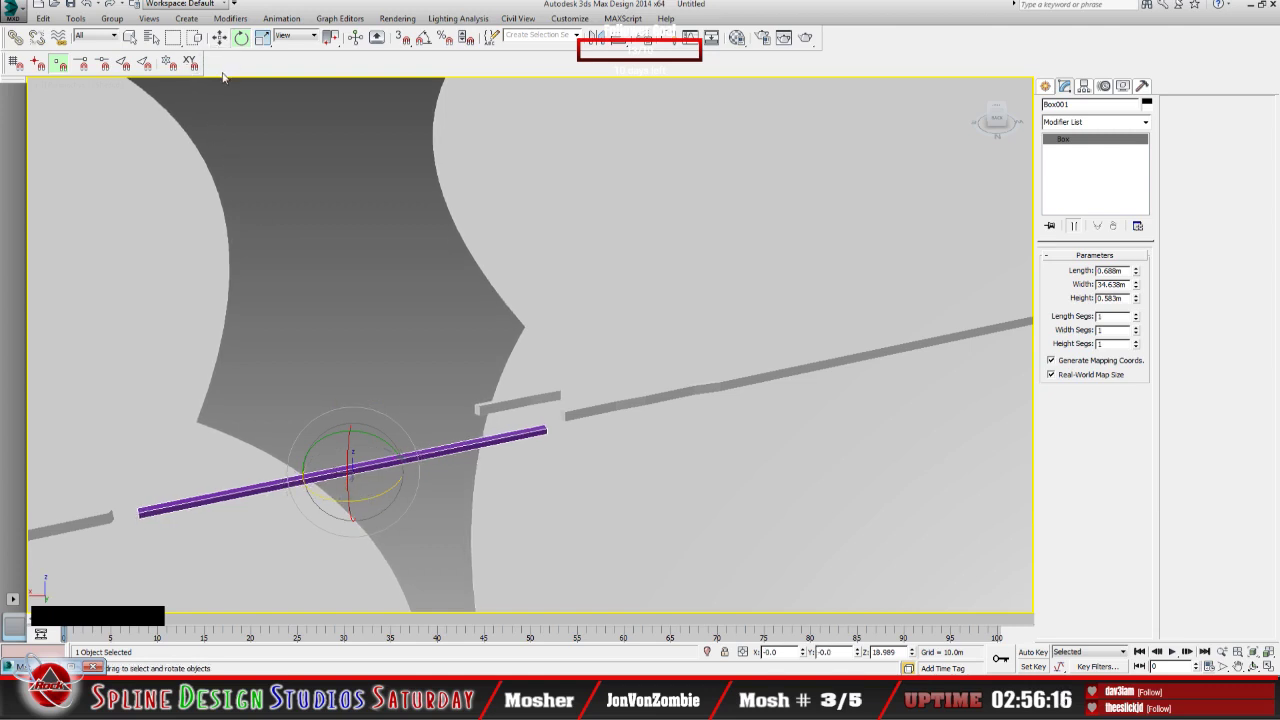
# Step: Shift the rotated box about 0.7 m further along Y toward the line between the wall ends
pyautogui.click(131, 38)
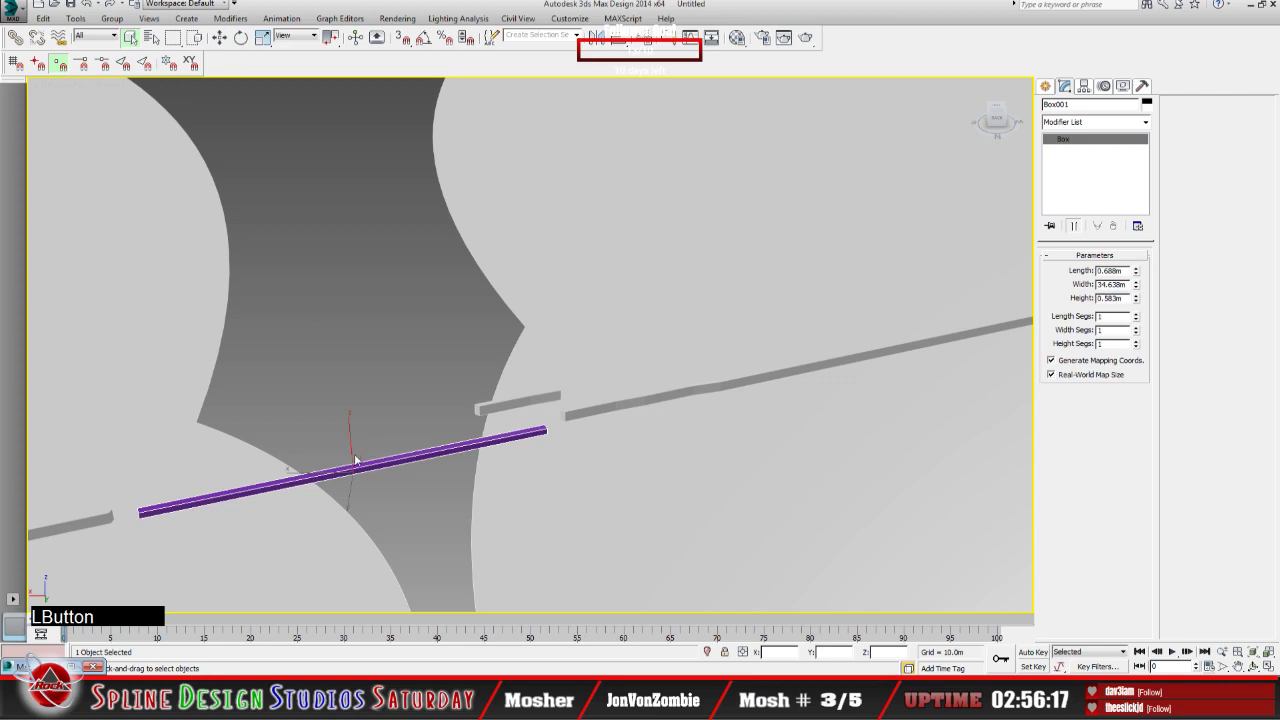
pyautogui.click(221, 38)
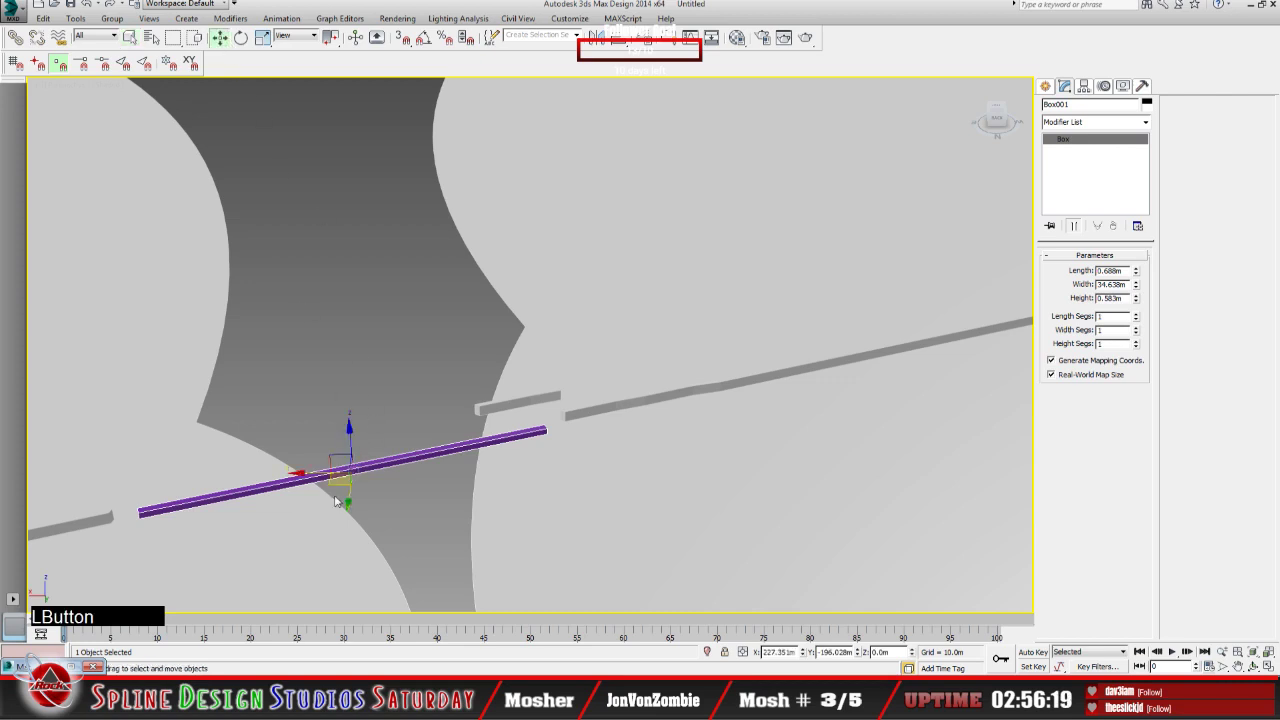
pyautogui.moveTo(340, 478); pyautogui.dragTo(343, 477)
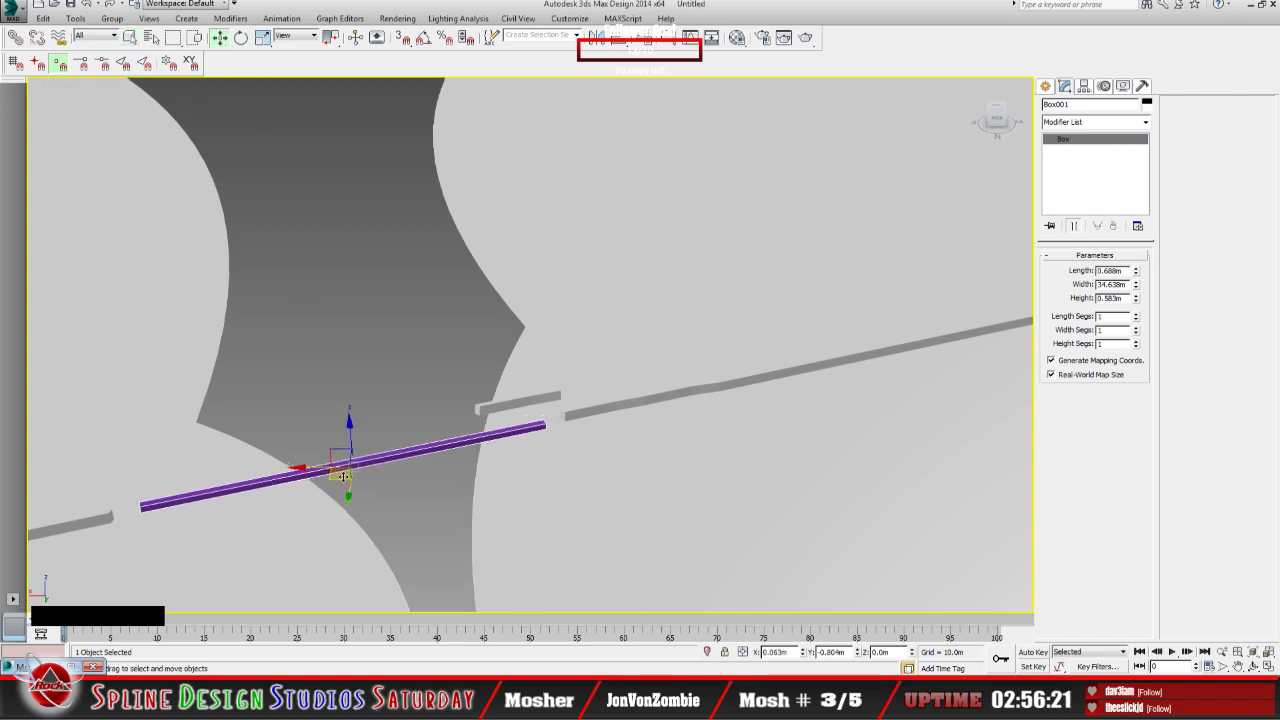
# Step: Convert the new box to an Editable Poly
pyautogui.scroll(5, 401, 466)
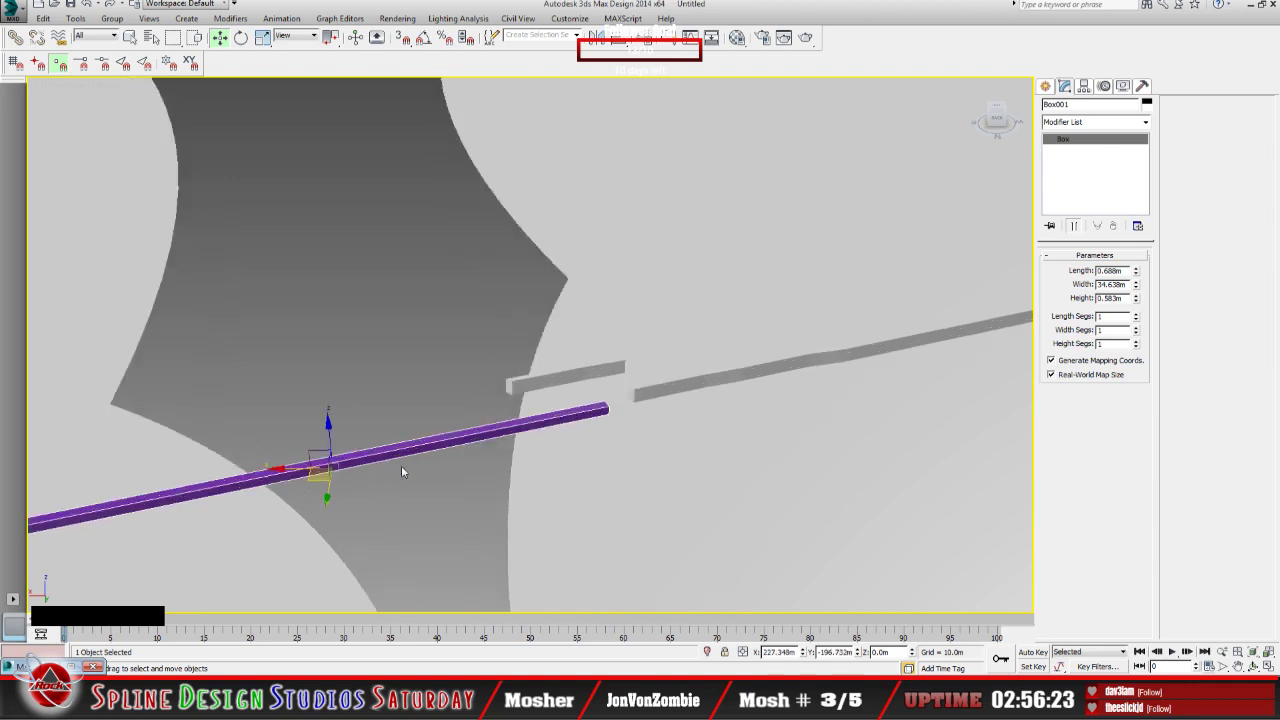
pyautogui.moveTo(444, 464); pyautogui.dragTo(145, 522, button='middle')
pyautogui.moveTo(389, 479); pyautogui.dragTo(441, 454, button='middle')
pyautogui.moveTo(523, 431); pyautogui.dragTo(286, 482, button='middle')
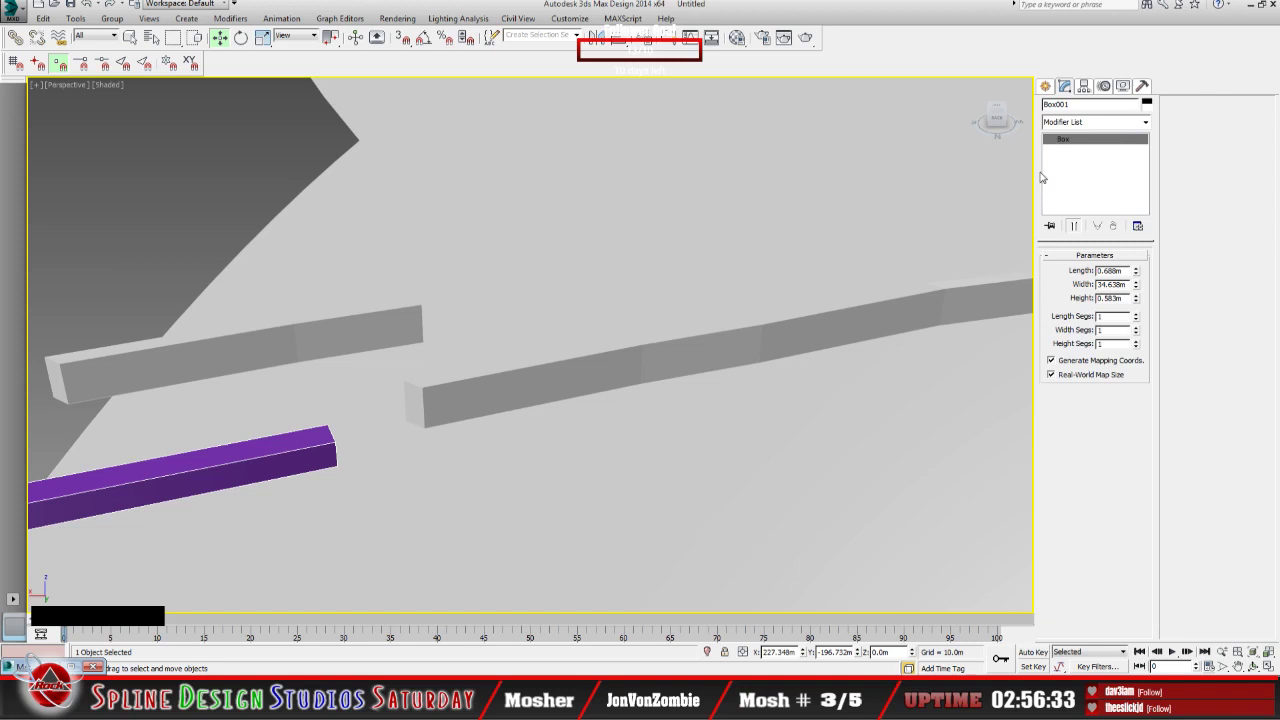
pyautogui.click(1143, 87)
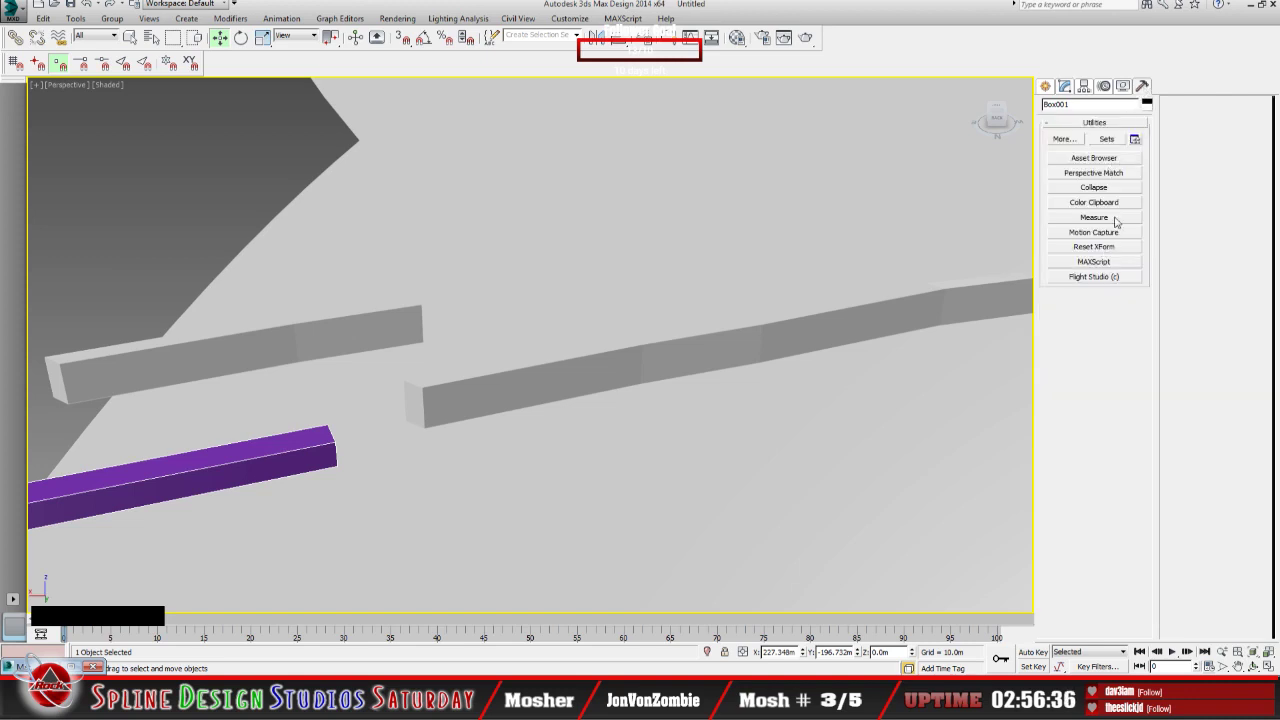
pyautogui.click(1094, 188)
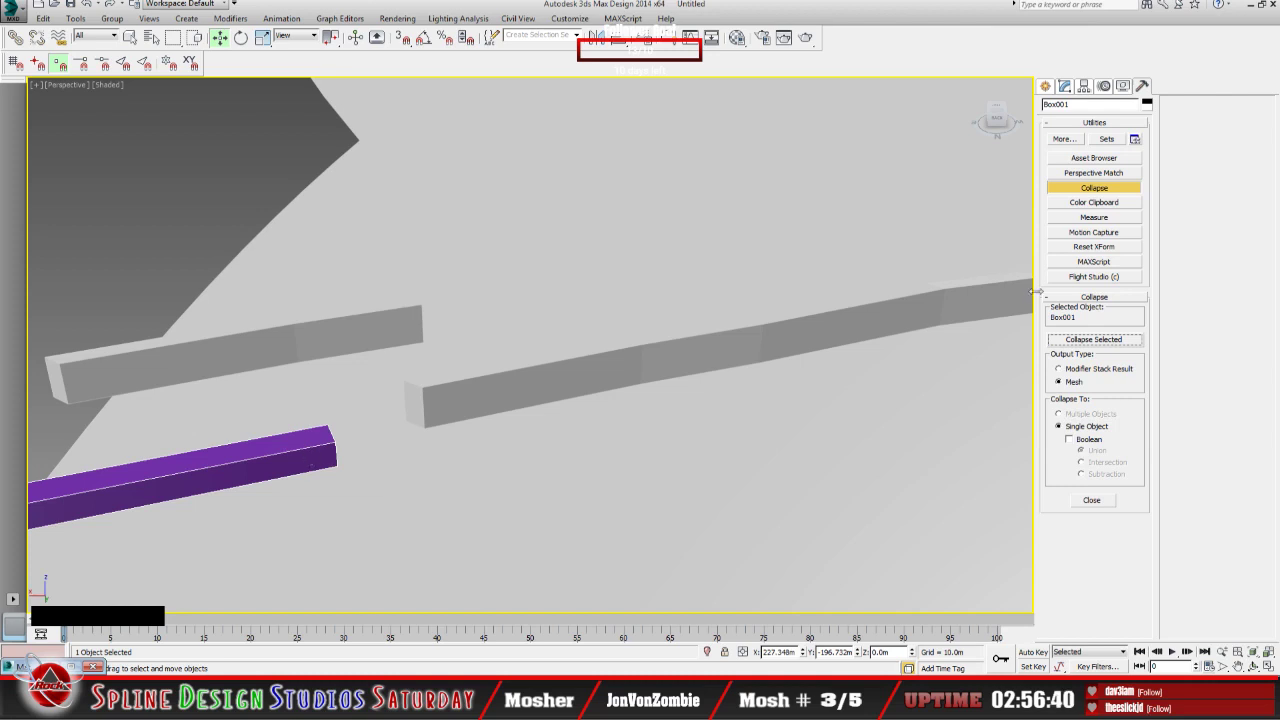
pyautogui.click(1065, 86)
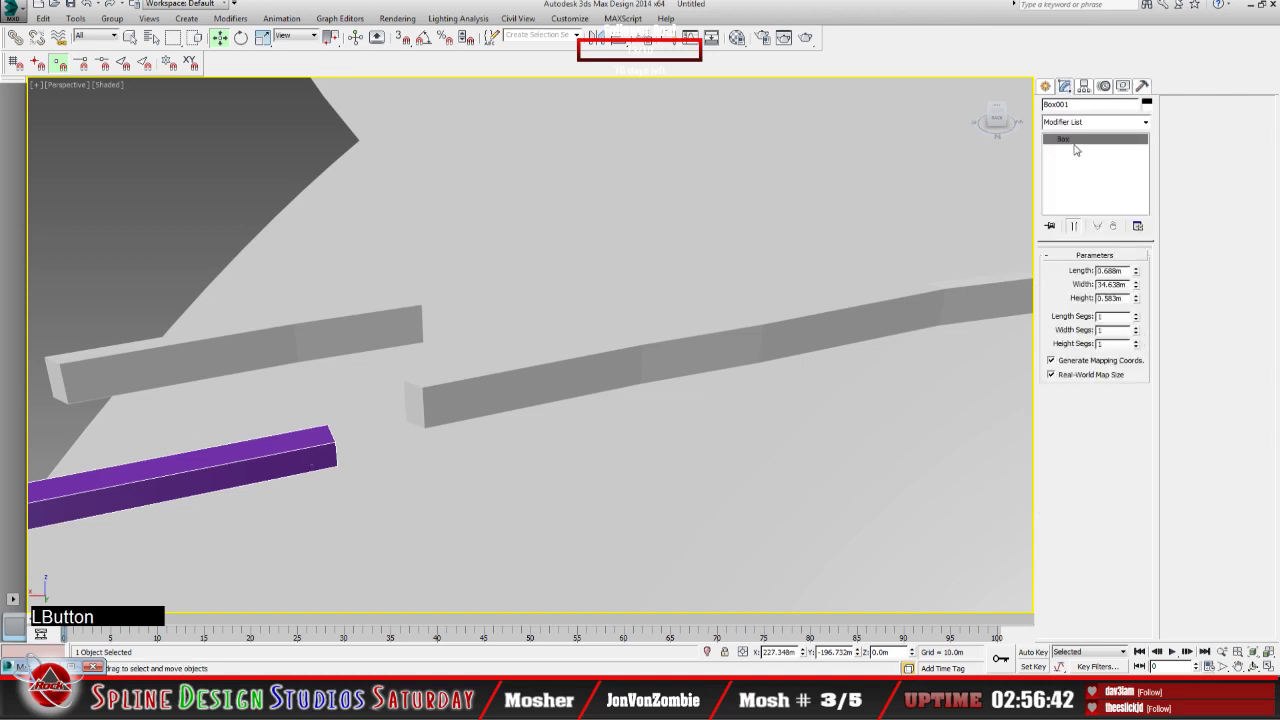
pyautogui.rightClick(1071, 148)
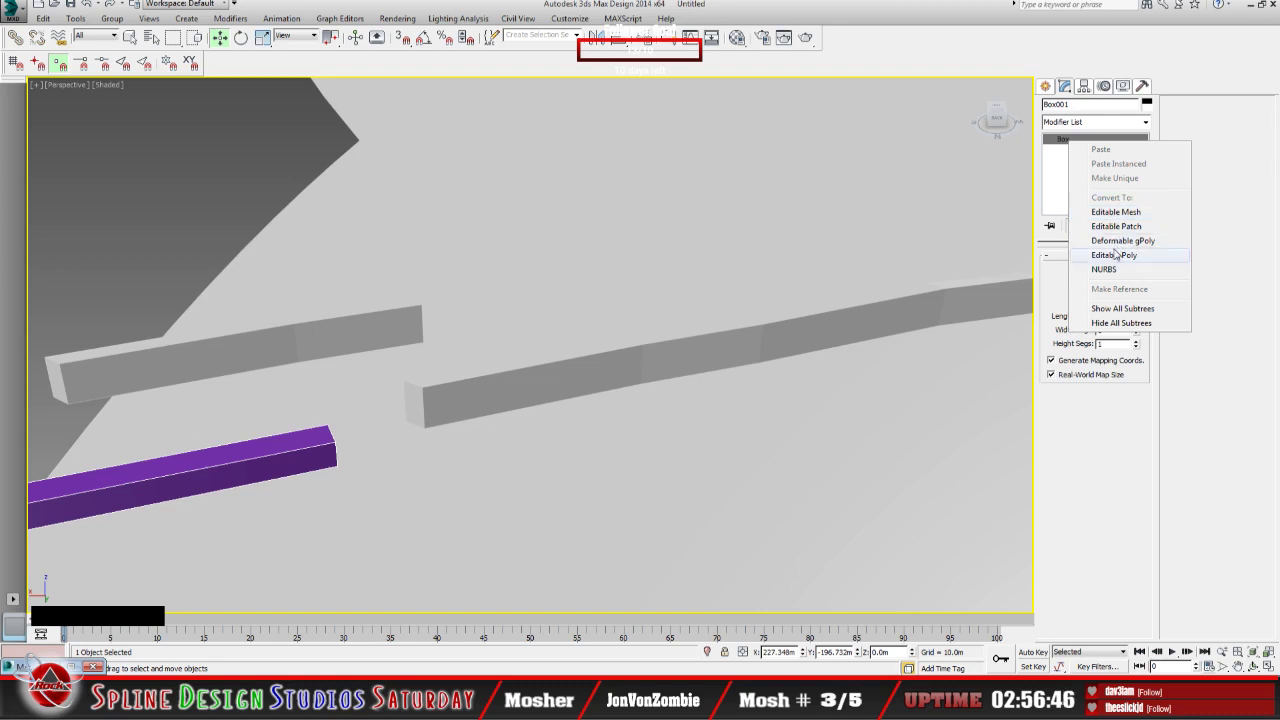
pyautogui.click(1112, 256)
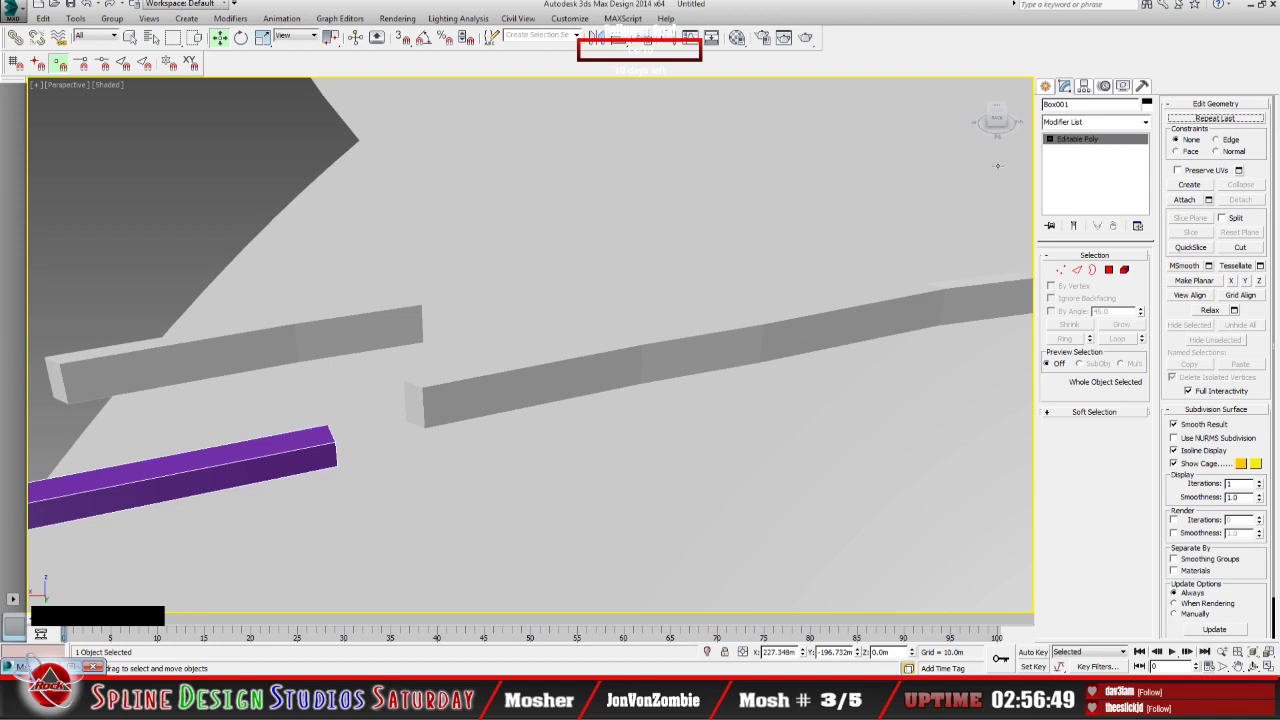
# Step: Switch the box to vertex editing and select the vertices at the box end facing the wall gap
pyautogui.click(1048, 139)
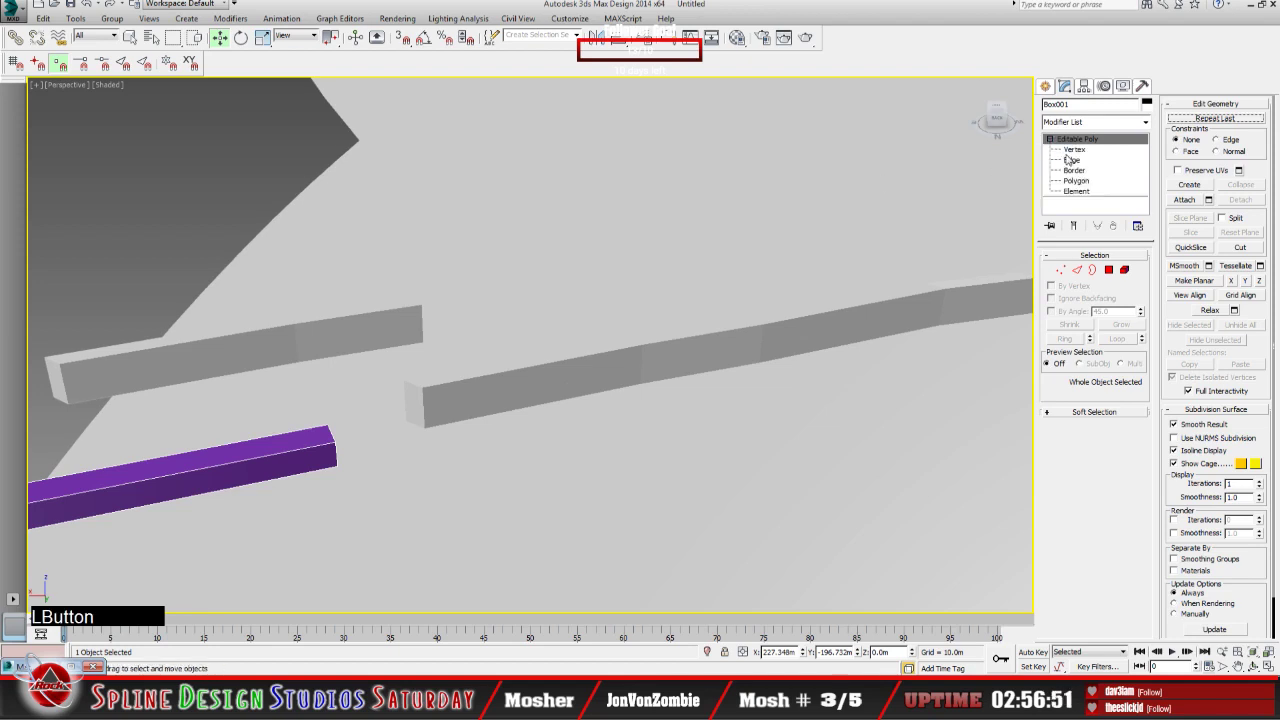
pyautogui.click(1073, 149)
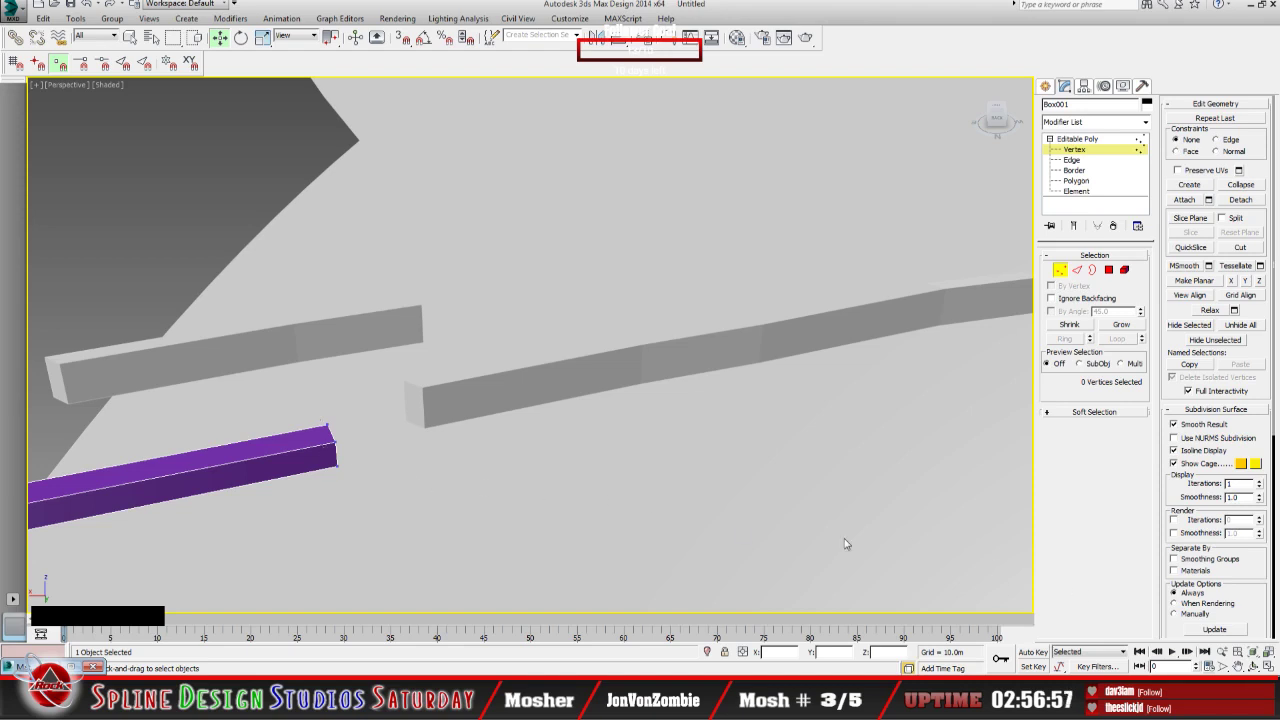
pyautogui.moveTo(333, 457); pyautogui.dragTo(397, 506)
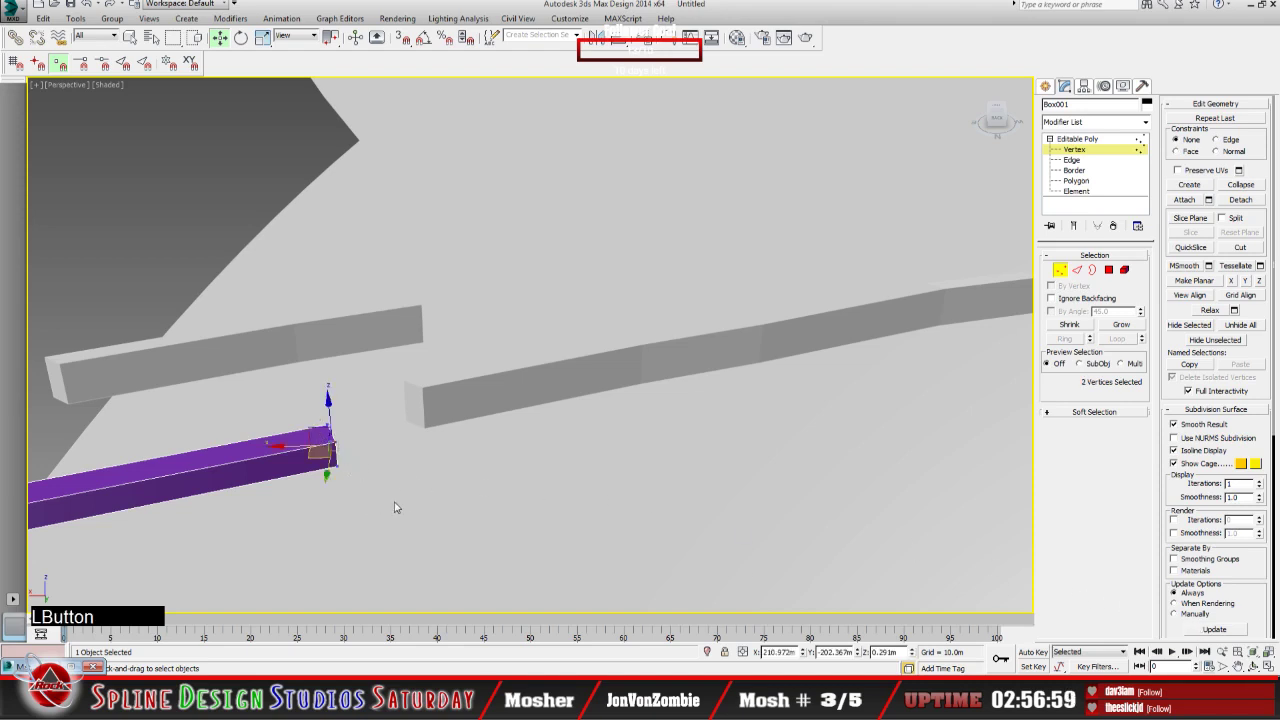
pyautogui.press('z')
pyautogui.scroll(-5, 395, 507)
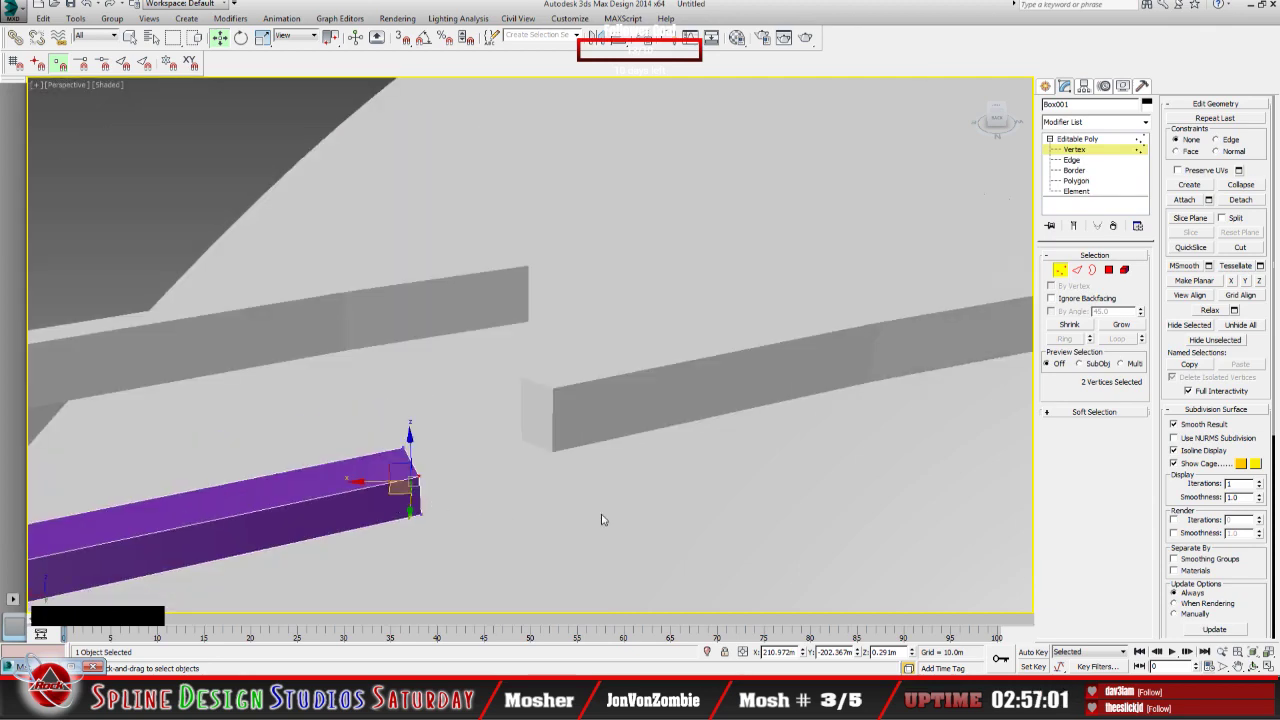
pyautogui.click(1254, 666)
pyautogui.moveTo(506, 477); pyautogui.dragTo(446, 477)
pyautogui.moveTo(465, 474); pyautogui.dragTo(466, 437, button='middle')
pyautogui.scroll(5, 465, 440)
pyautogui.scroll(-5, 465, 440)
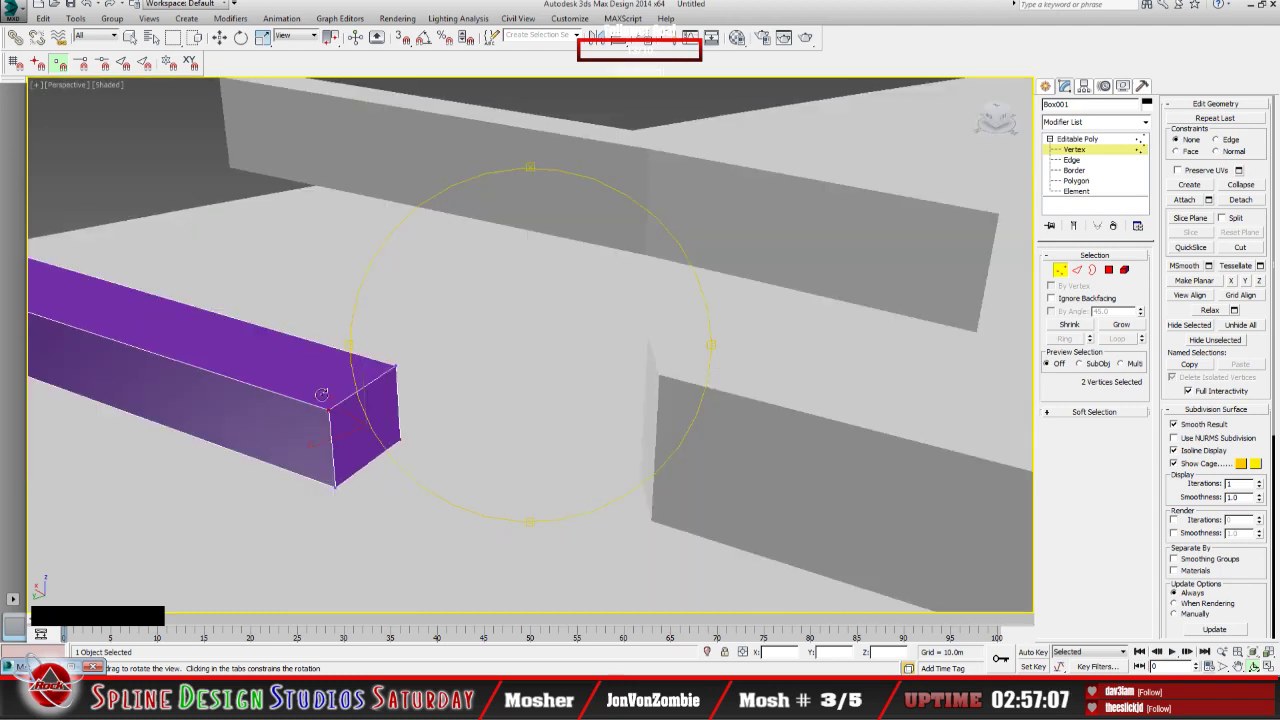
# Step: Enable 3D snapping and snap one top vertex of the box end onto the matching top corner of the grey wall end
pyautogui.click(399, 40)
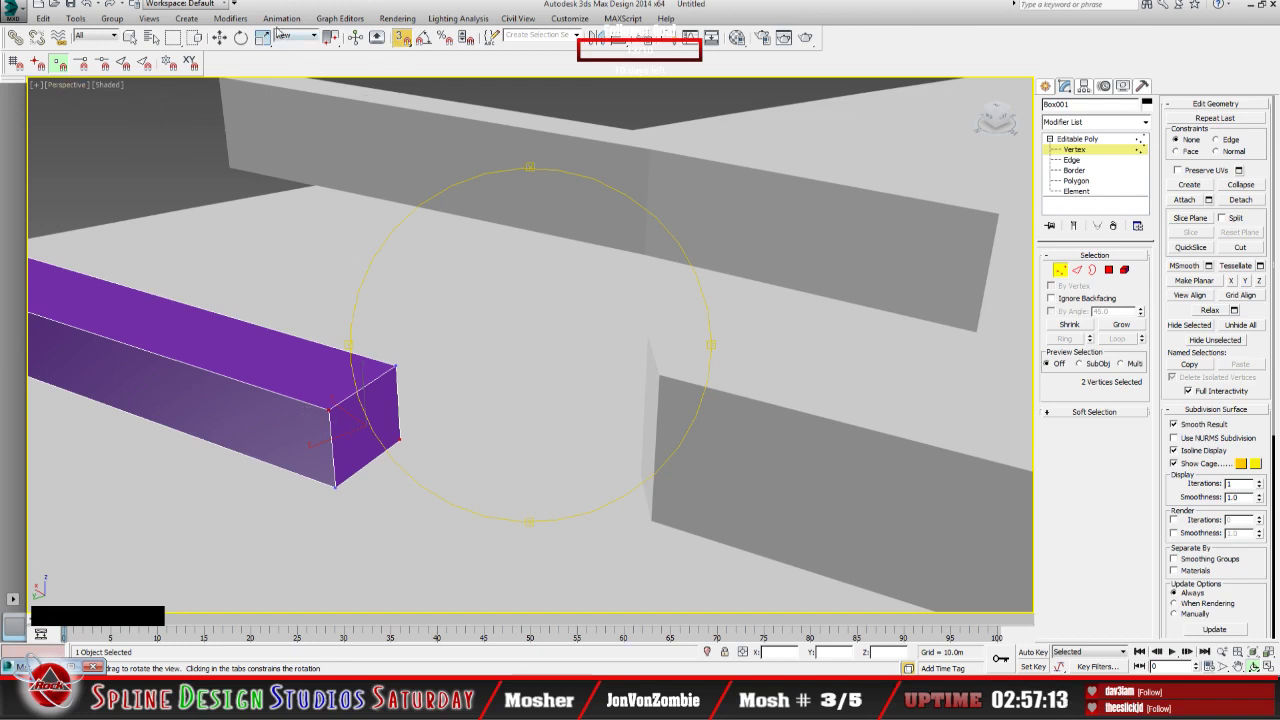
pyautogui.click(539, 466)
pyautogui.click(314, 402)
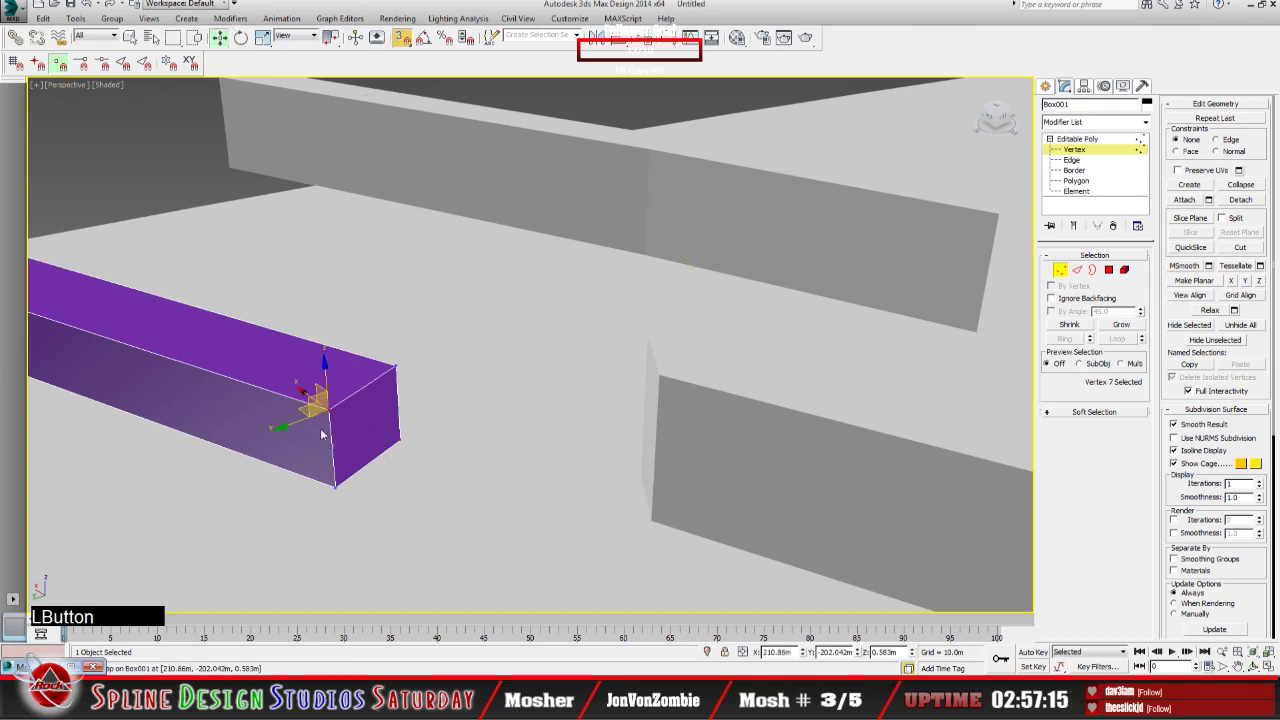
pyautogui.moveTo(314, 402); pyautogui.dragTo(660, 384)
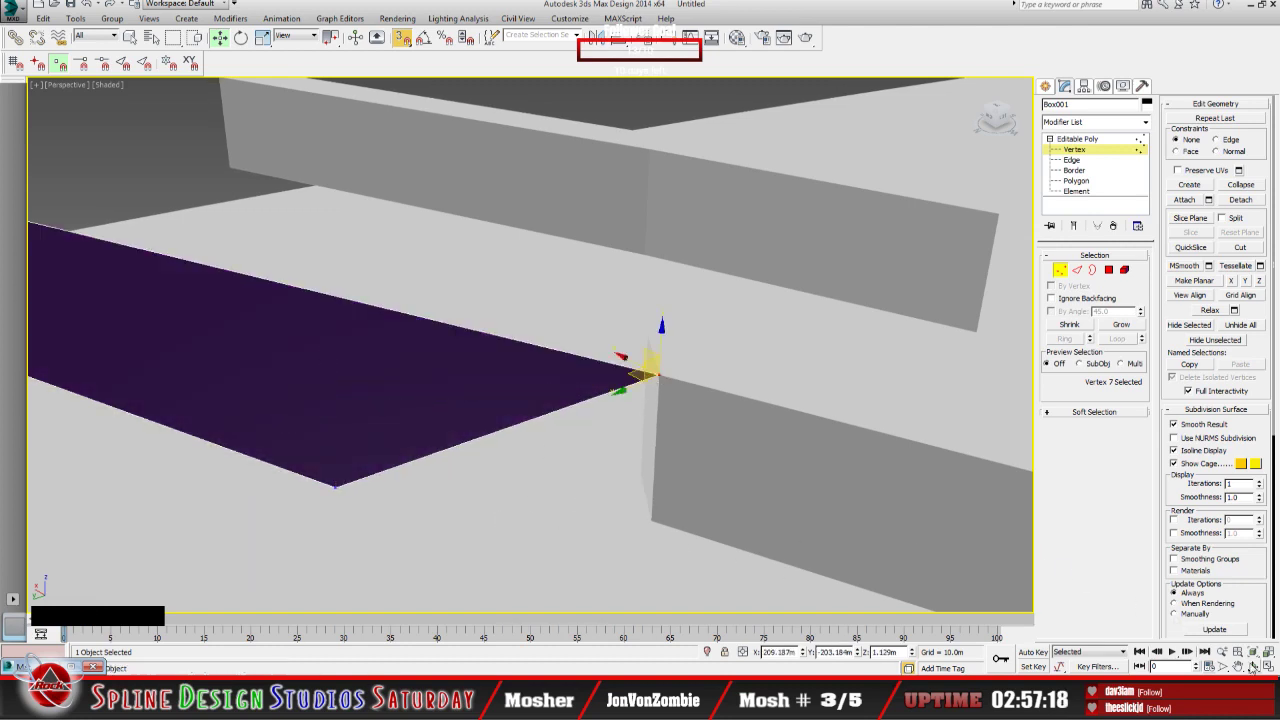
# Step: Snap the other top vertex of the box end onto the wall end's remaining top corner
pyautogui.hotkey('ctrl', 'r')
pyautogui.moveTo(589, 440); pyautogui.dragTo(421, 414)
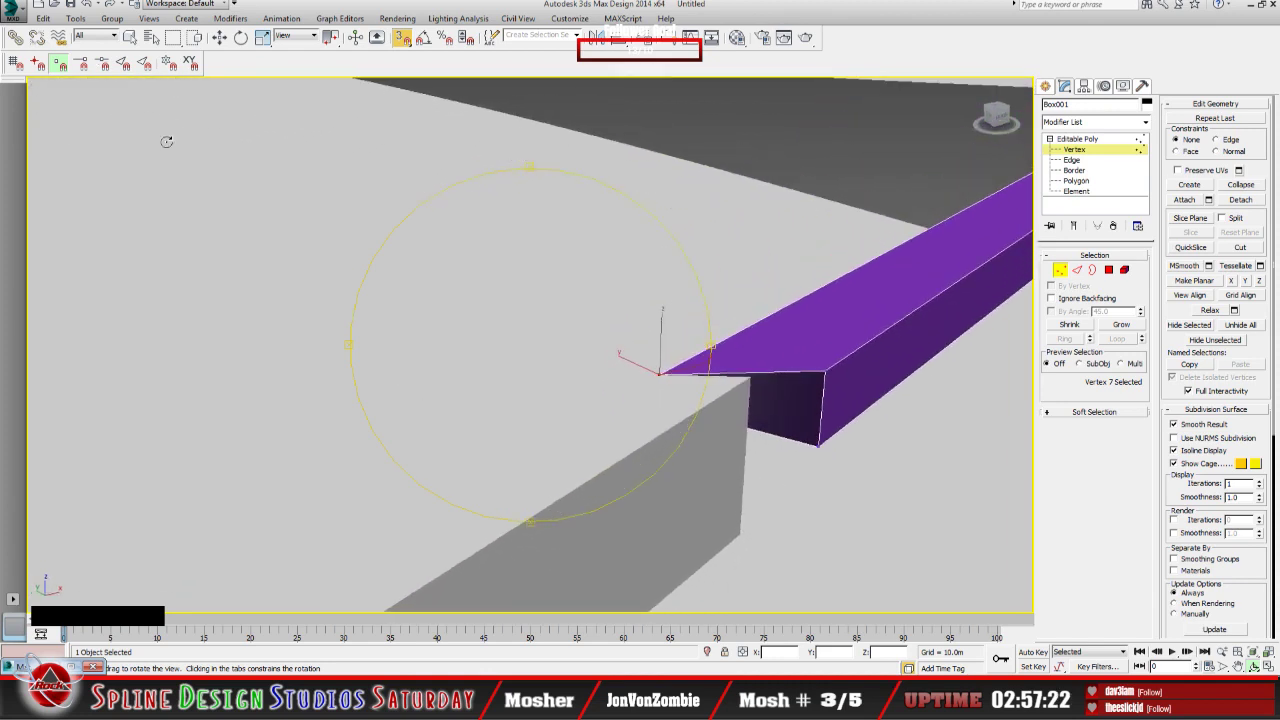
pyautogui.click(219, 37)
pyautogui.click(830, 378)
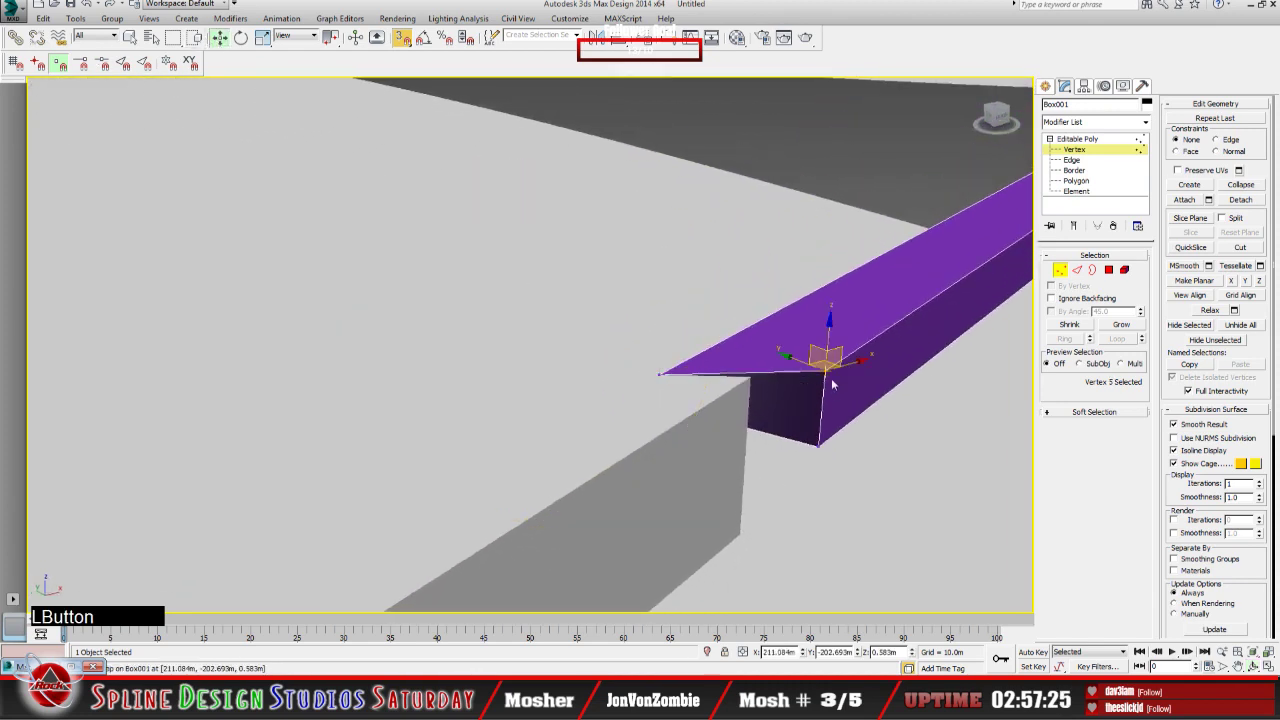
pyautogui.moveTo(828, 370); pyautogui.dragTo(748, 370)
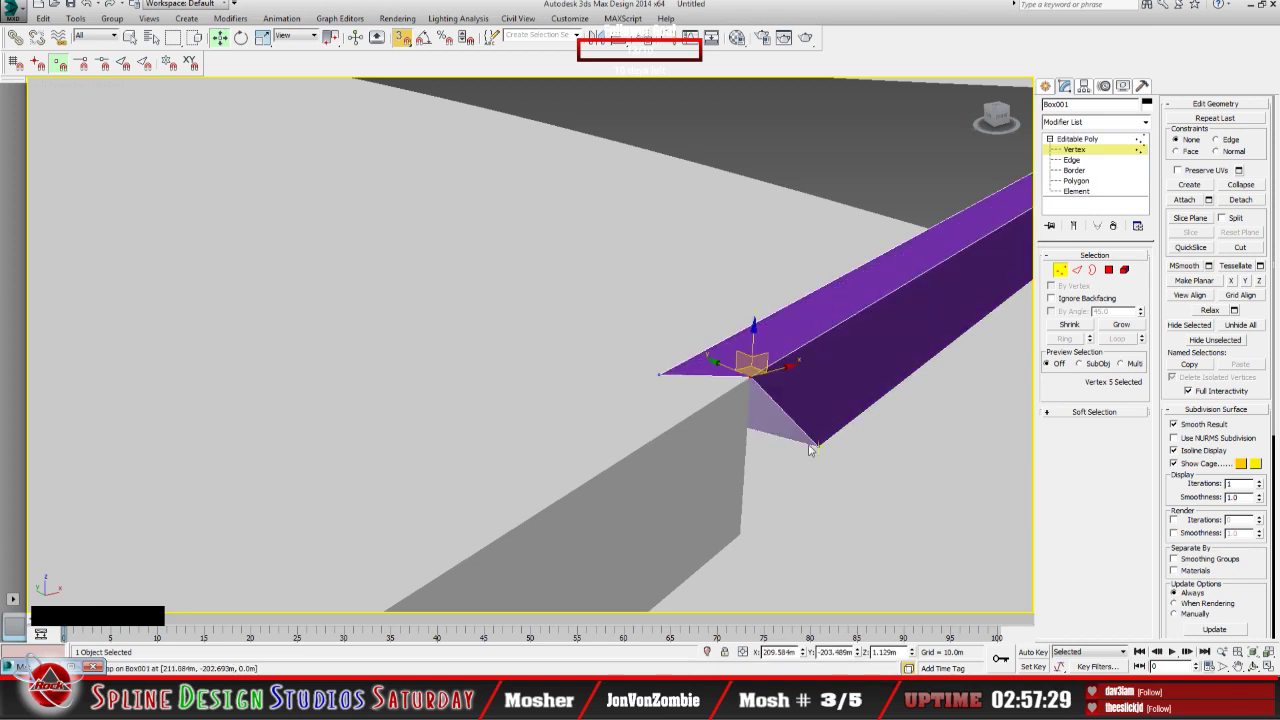
# Step: Try to snap the bottom vertex below the second top corner onto the wall's bottom corner, and undo the moves
pyautogui.click(813, 446)
pyautogui.moveTo(817, 441); pyautogui.dragTo(794, 587)
pyautogui.moveTo(797, 519); pyautogui.dragTo(745, 428, button='middle')
pyautogui.click(680, 343)
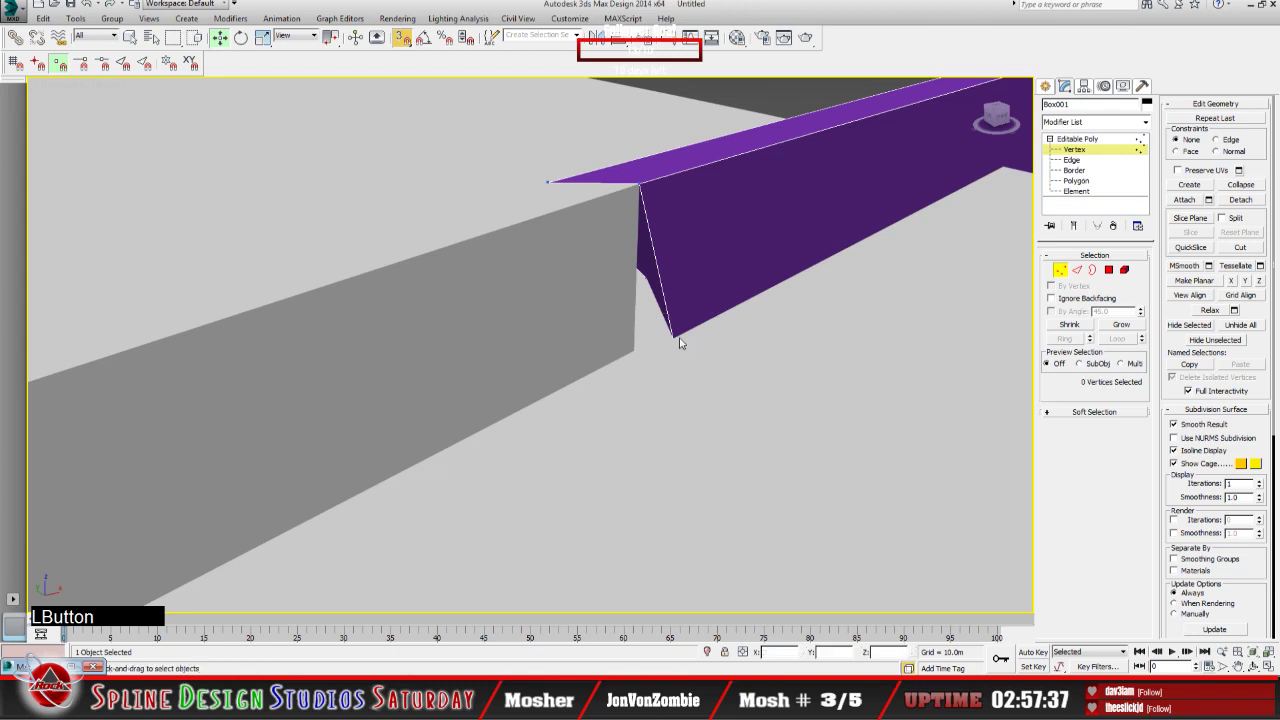
pyautogui.moveTo(697, 362); pyautogui.dragTo(680, 340)
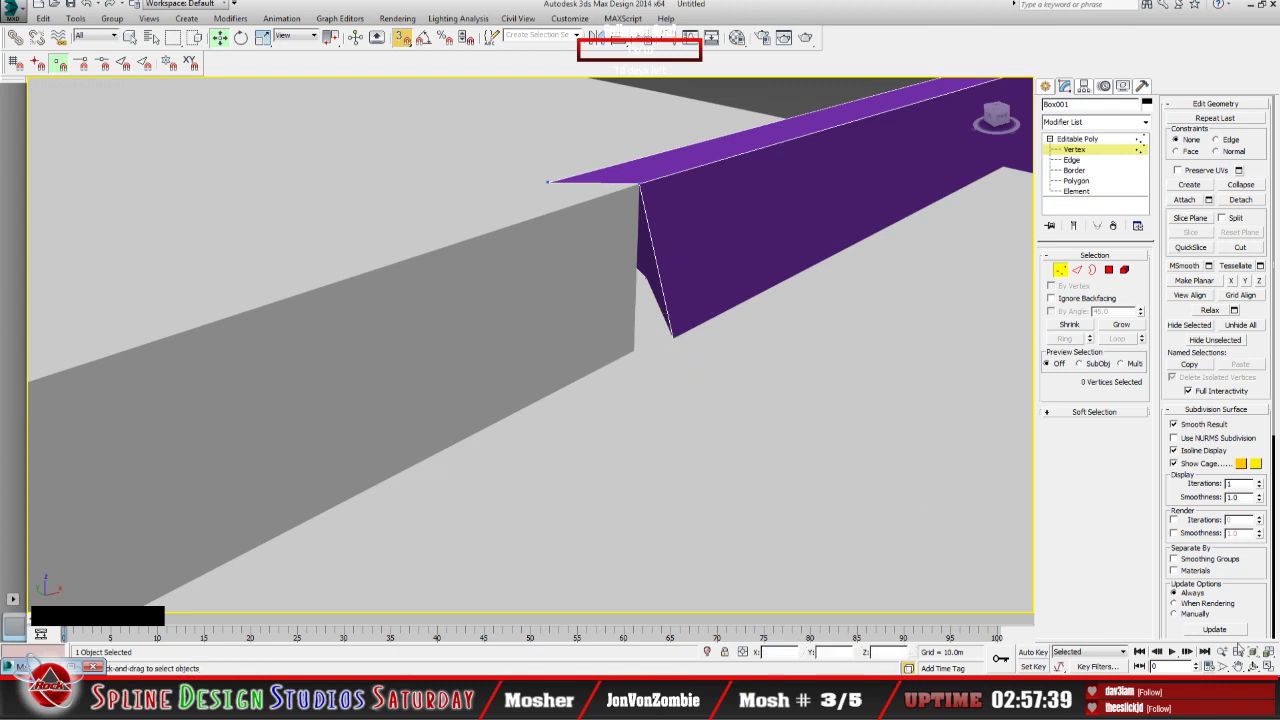
pyautogui.click(1256, 666)
pyautogui.moveTo(608, 394); pyautogui.dragTo(600, 409)
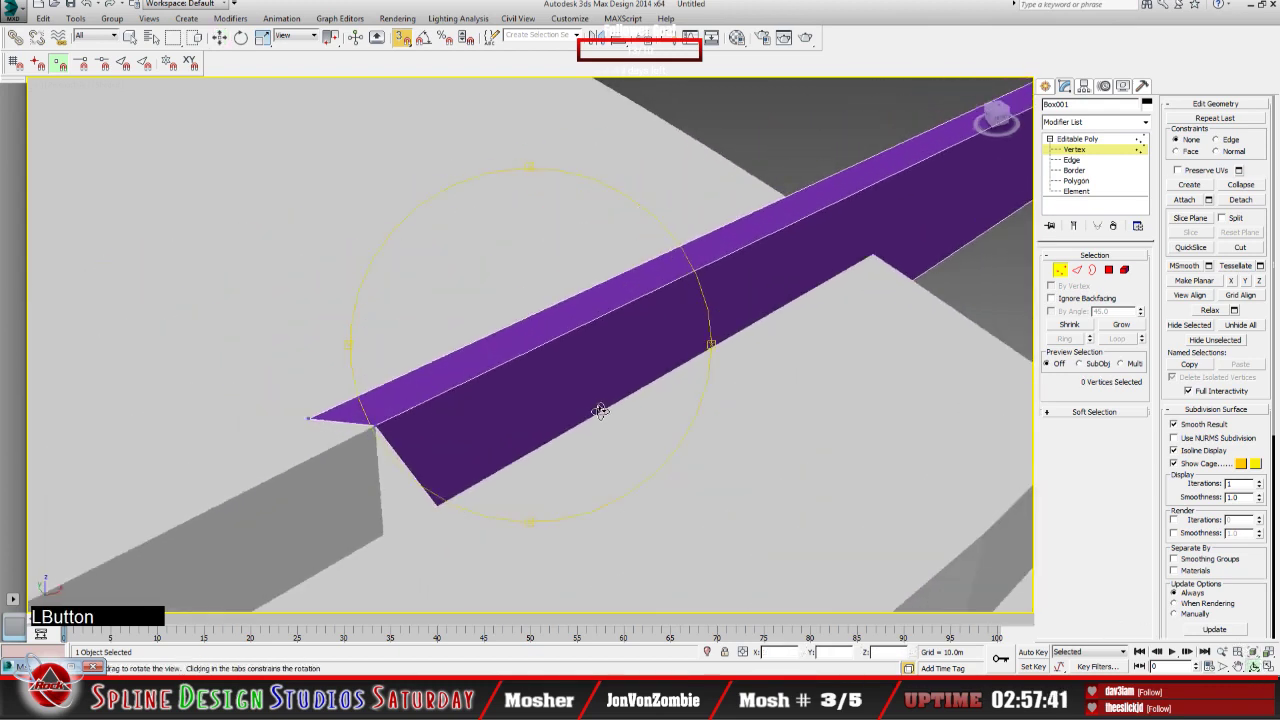
pyautogui.click(219, 37)
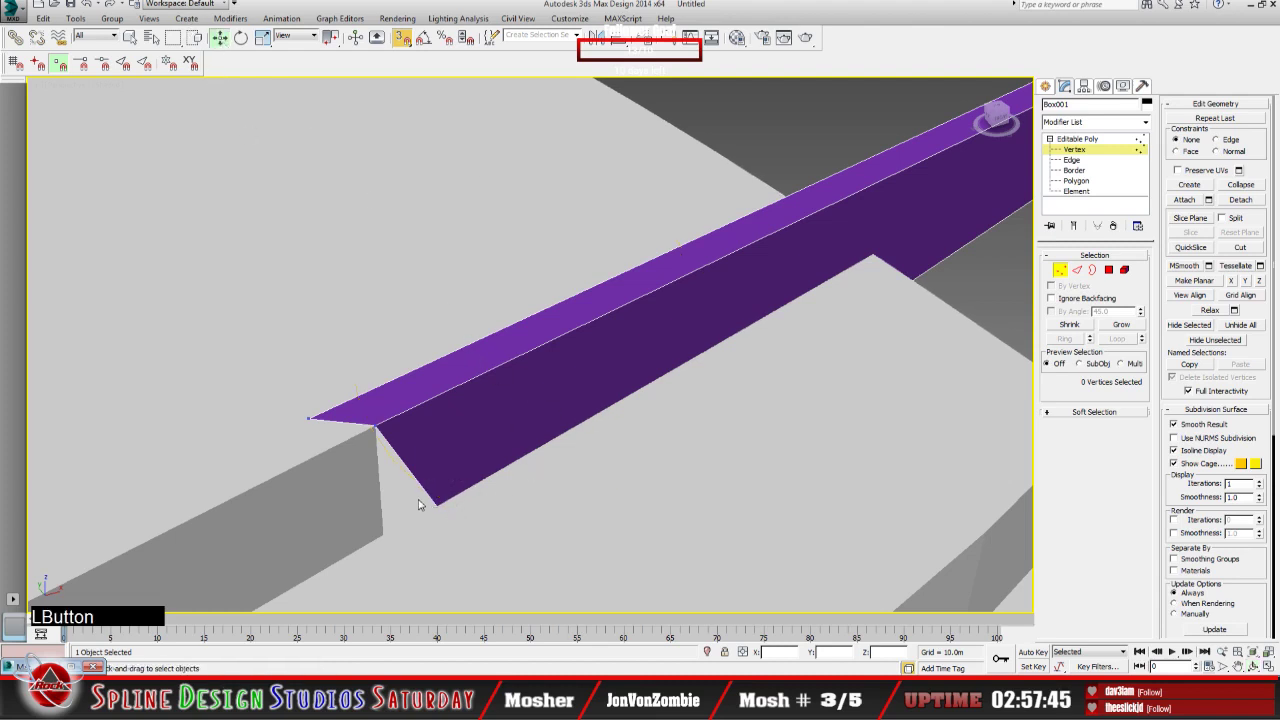
pyautogui.click(92, 6)
pyautogui.click(90, 8)
pyautogui.click(90, 8)
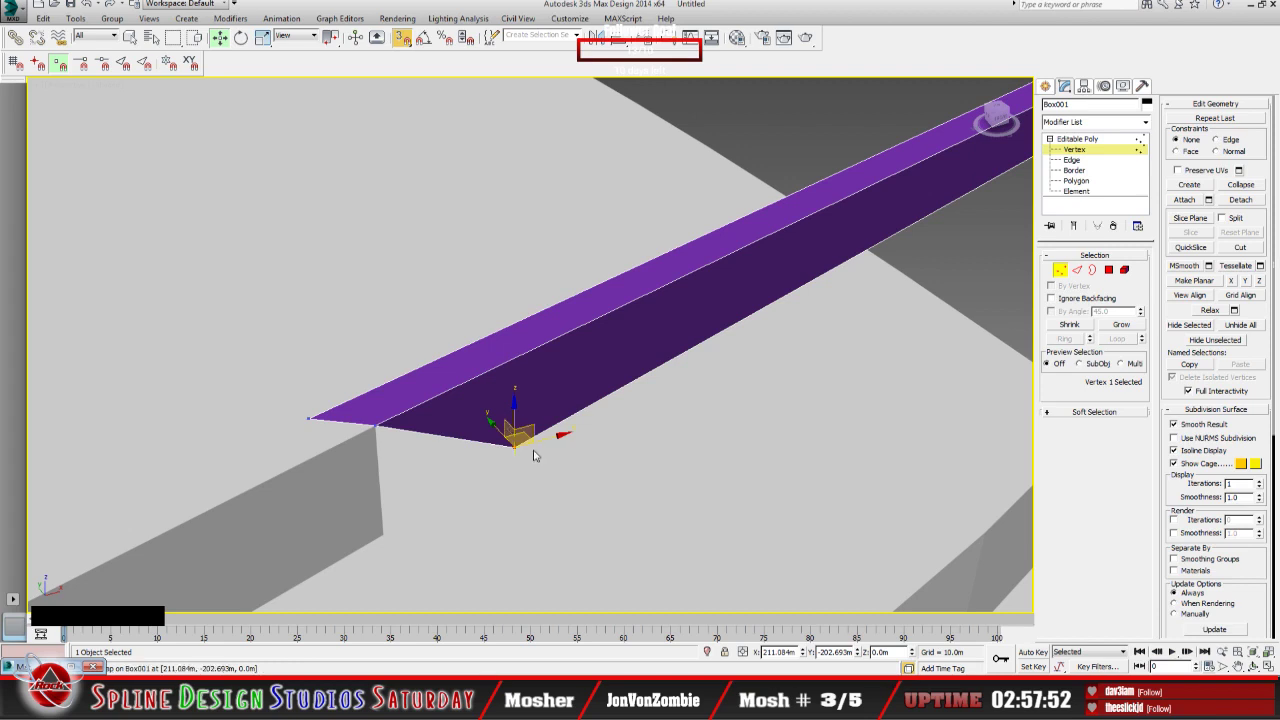
pyautogui.moveTo(519, 433); pyautogui.dragTo(437, 598)
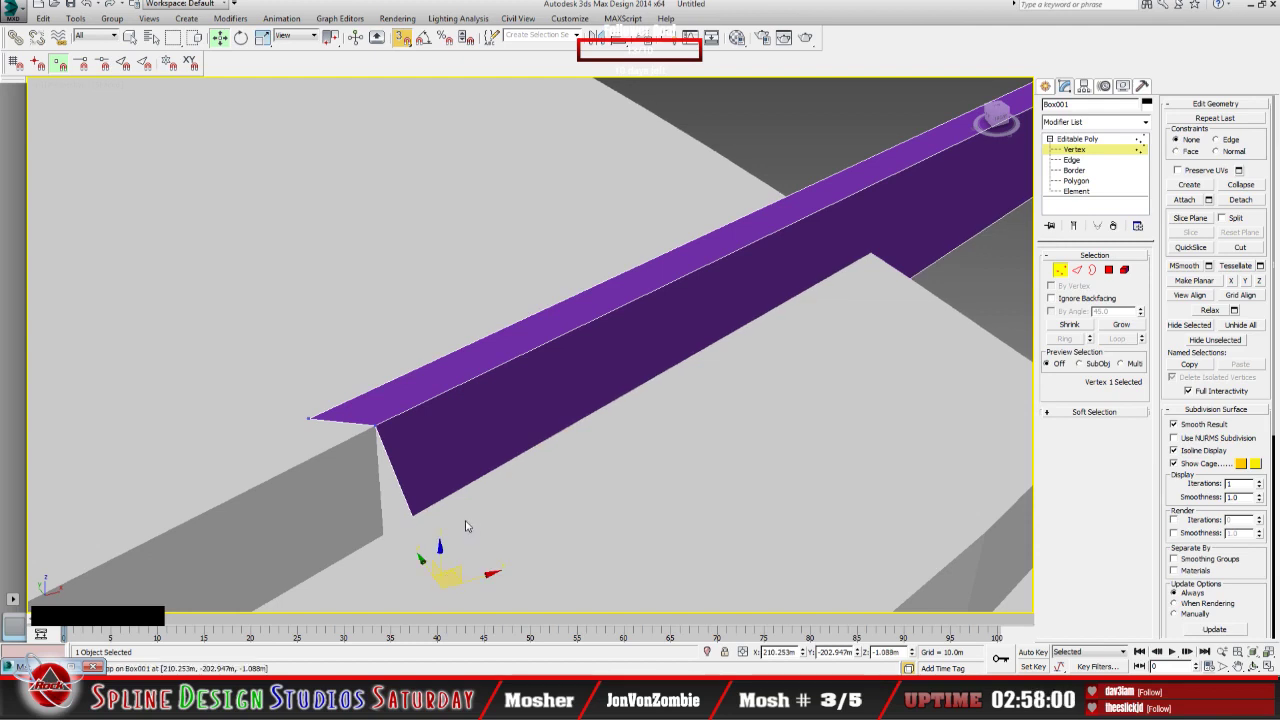
pyautogui.hotkey('ctrl', 'z')
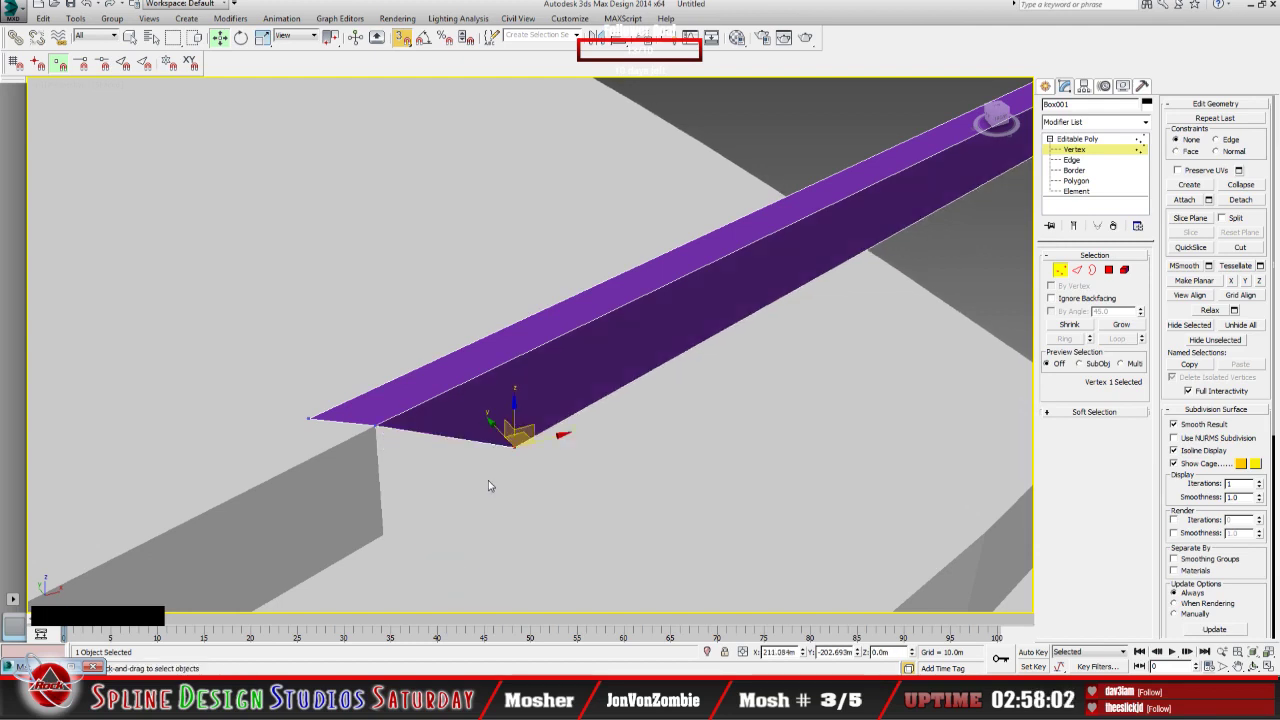
# Step: Snap the selected bottom vertex of the box end onto the wall's bottom corner directly below the second snapped top vertex
pyautogui.scroll(2, 484, 482)
pyautogui.scroll(3, 484, 482)
pyautogui.press('z')
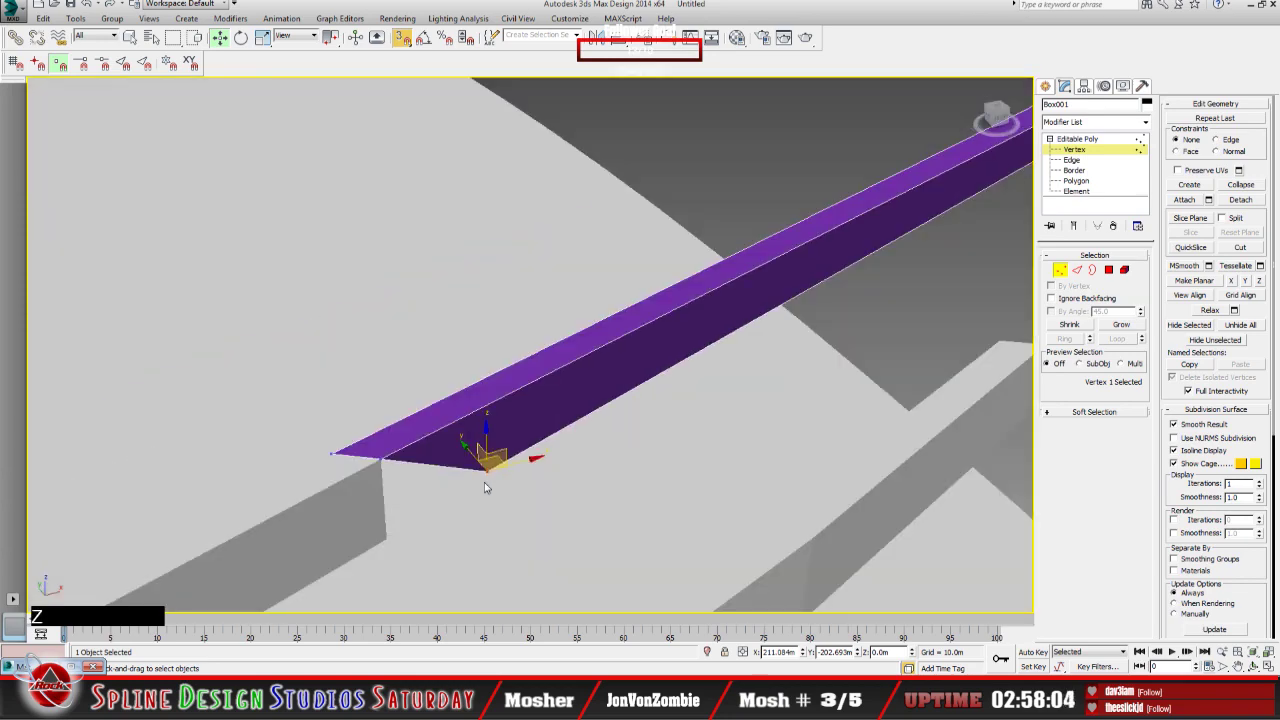
pyautogui.click(1250, 666)
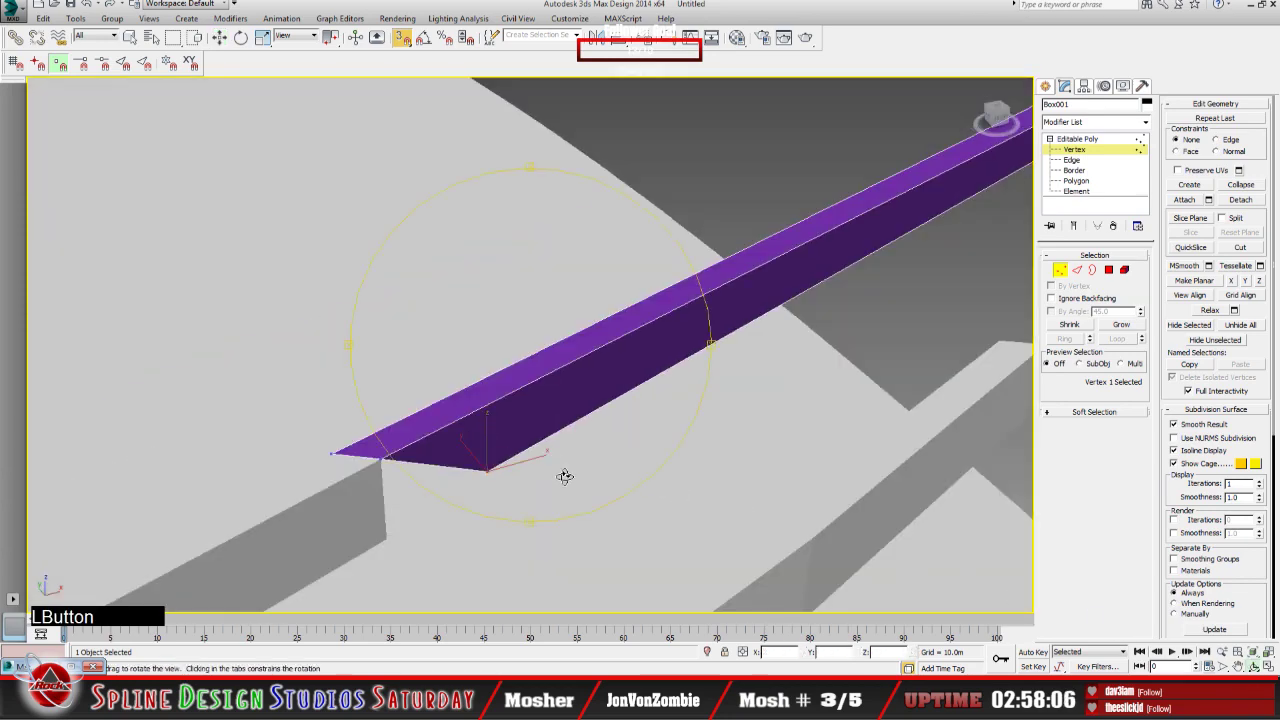
pyautogui.moveTo(565, 476); pyautogui.dragTo(478, 477)
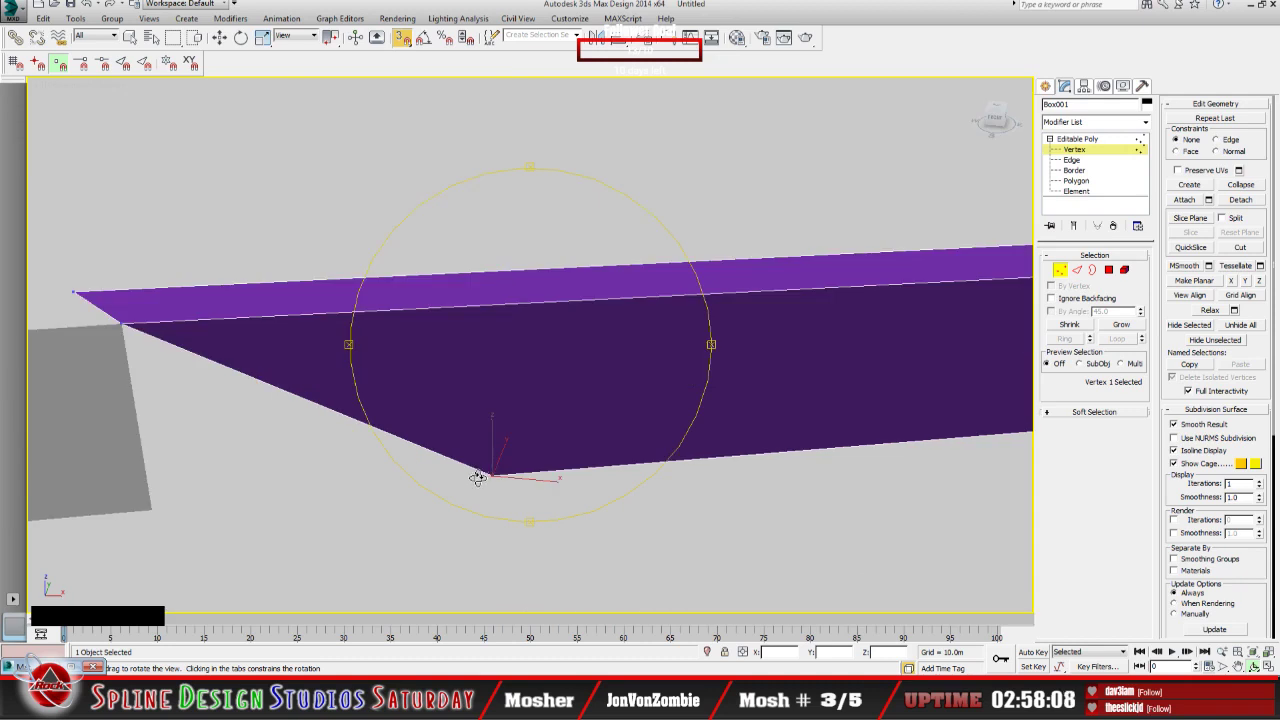
pyautogui.click(219, 37)
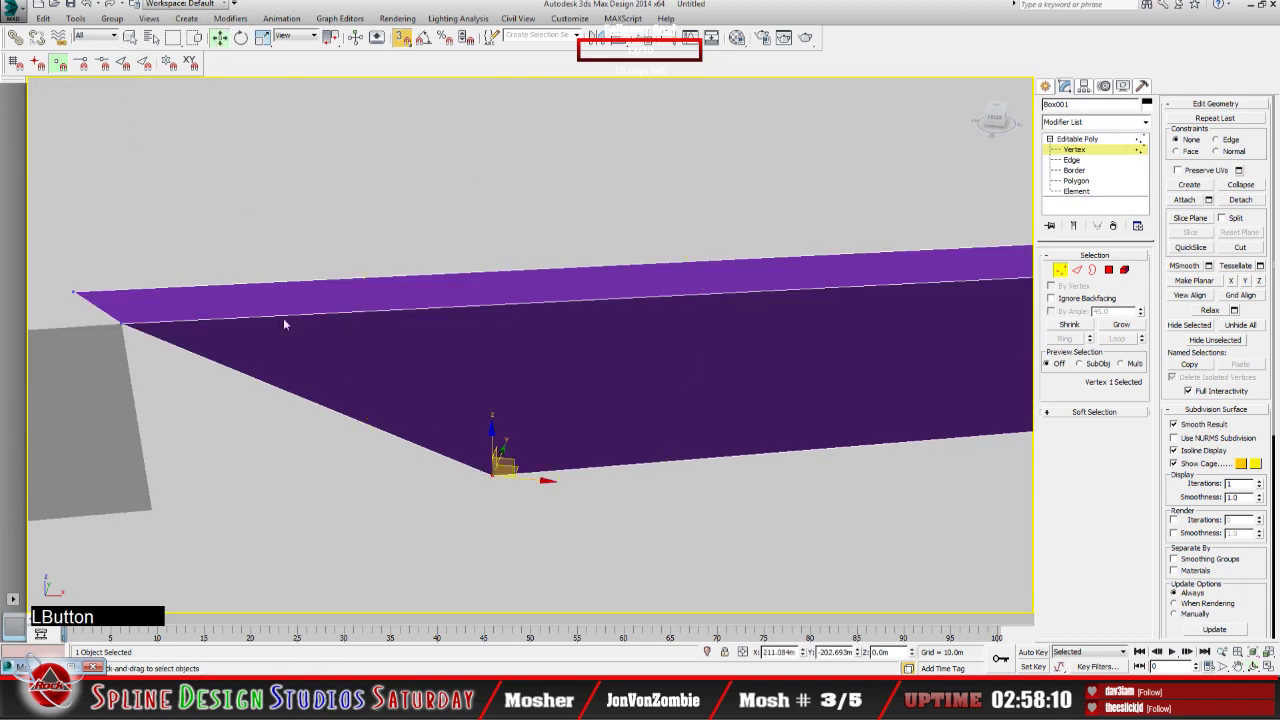
pyautogui.moveTo(495, 465); pyautogui.dragTo(186, 482)
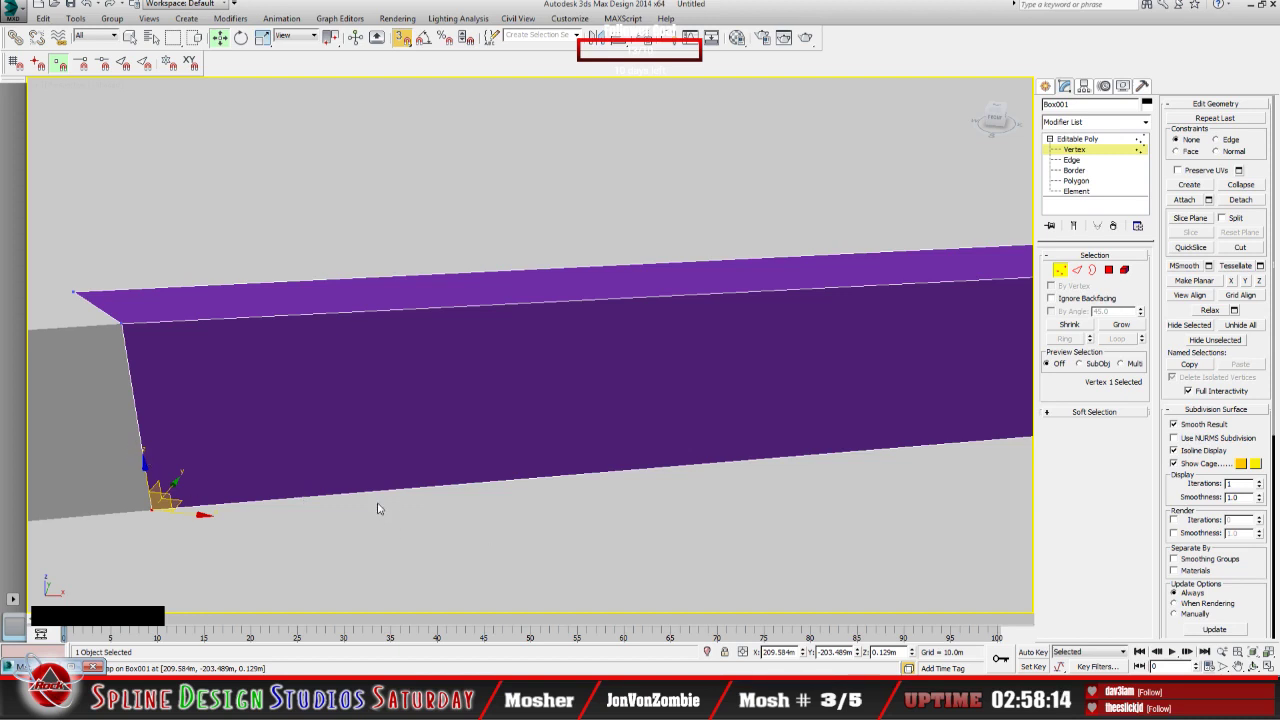
# Step: Try to snap the last bottom vertex of the box end onto the wall's remaining bottom corner, and undo the move
pyautogui.moveTo(285, 476); pyautogui.dragTo(555, 456, button='middle')
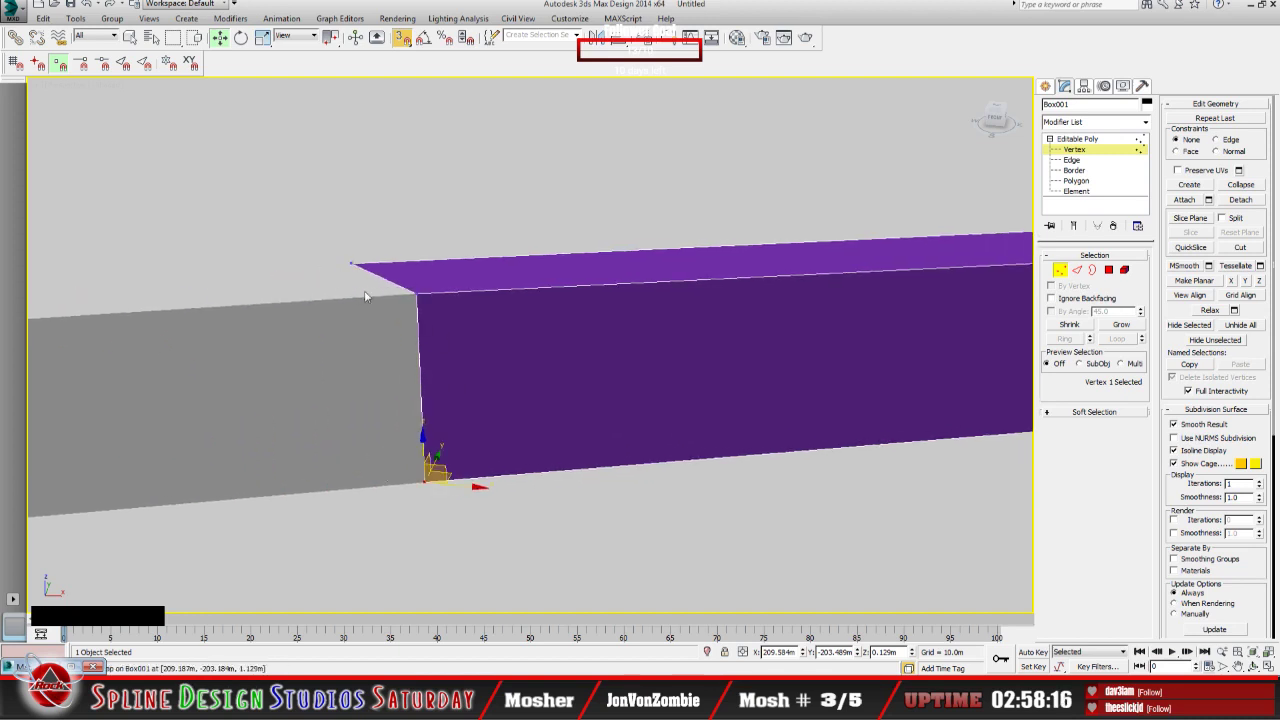
pyautogui.click(1265, 666)
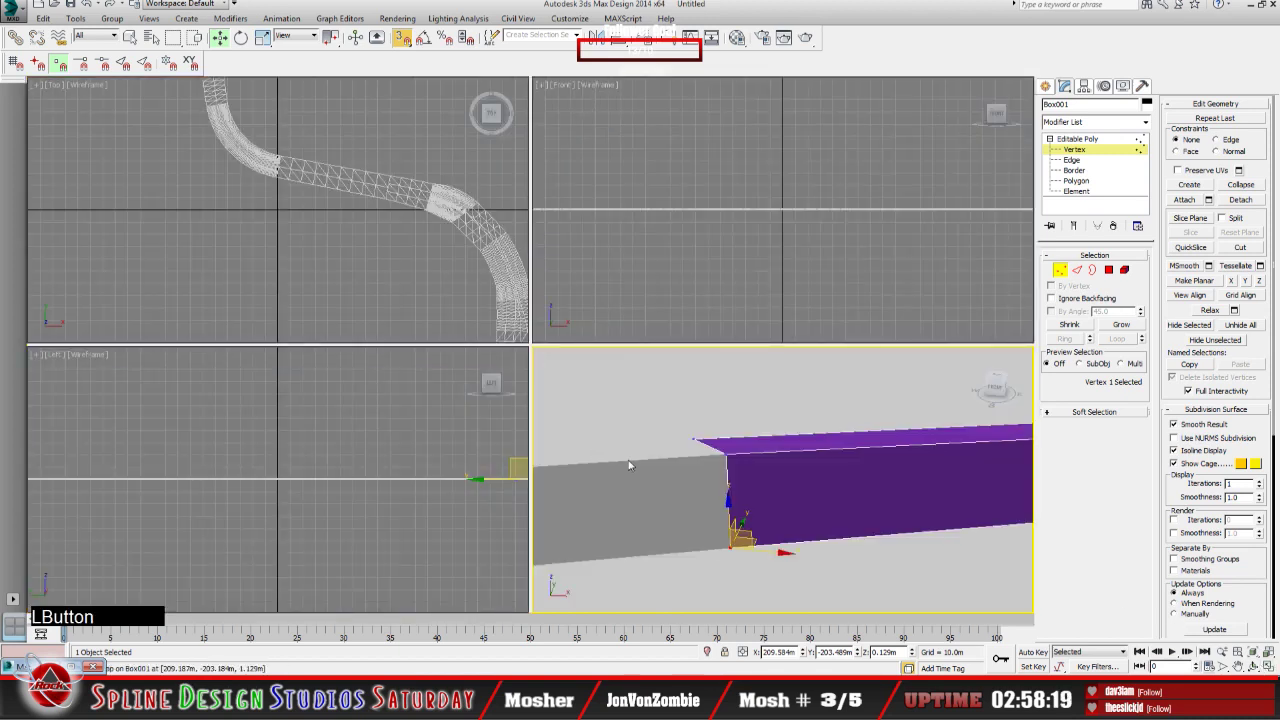
pyautogui.click(1265, 666)
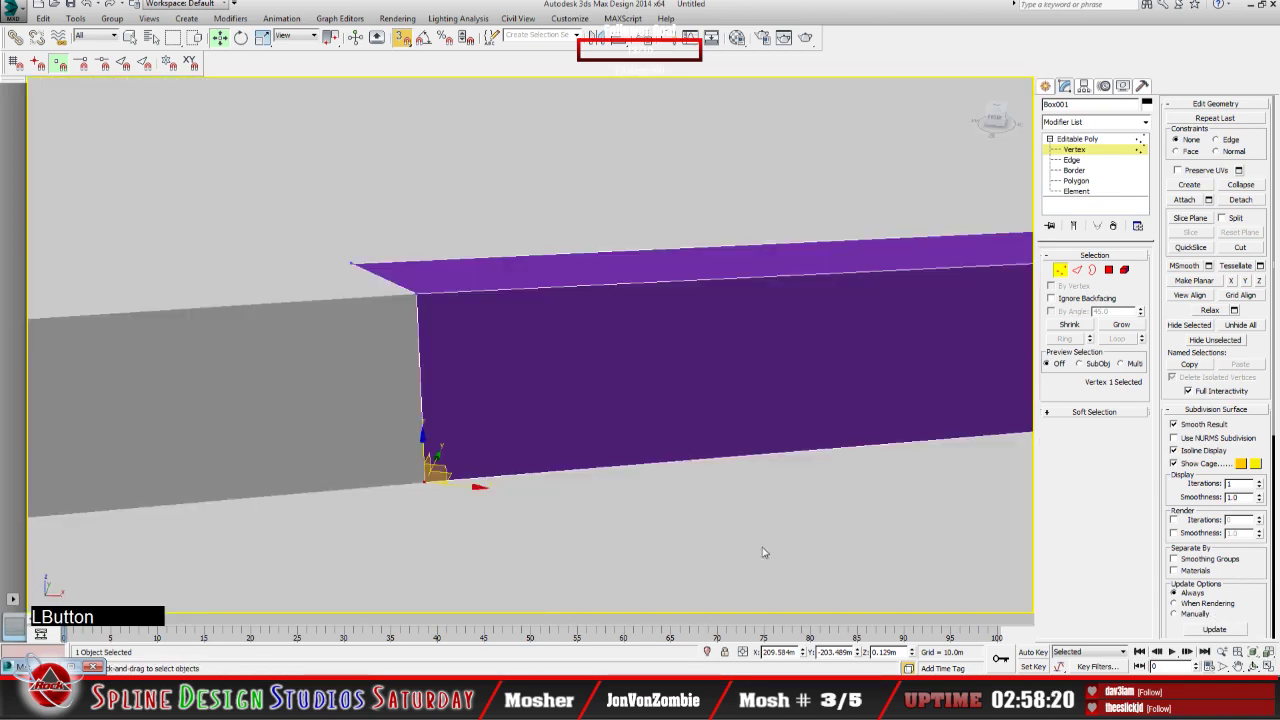
pyautogui.click(1254, 666)
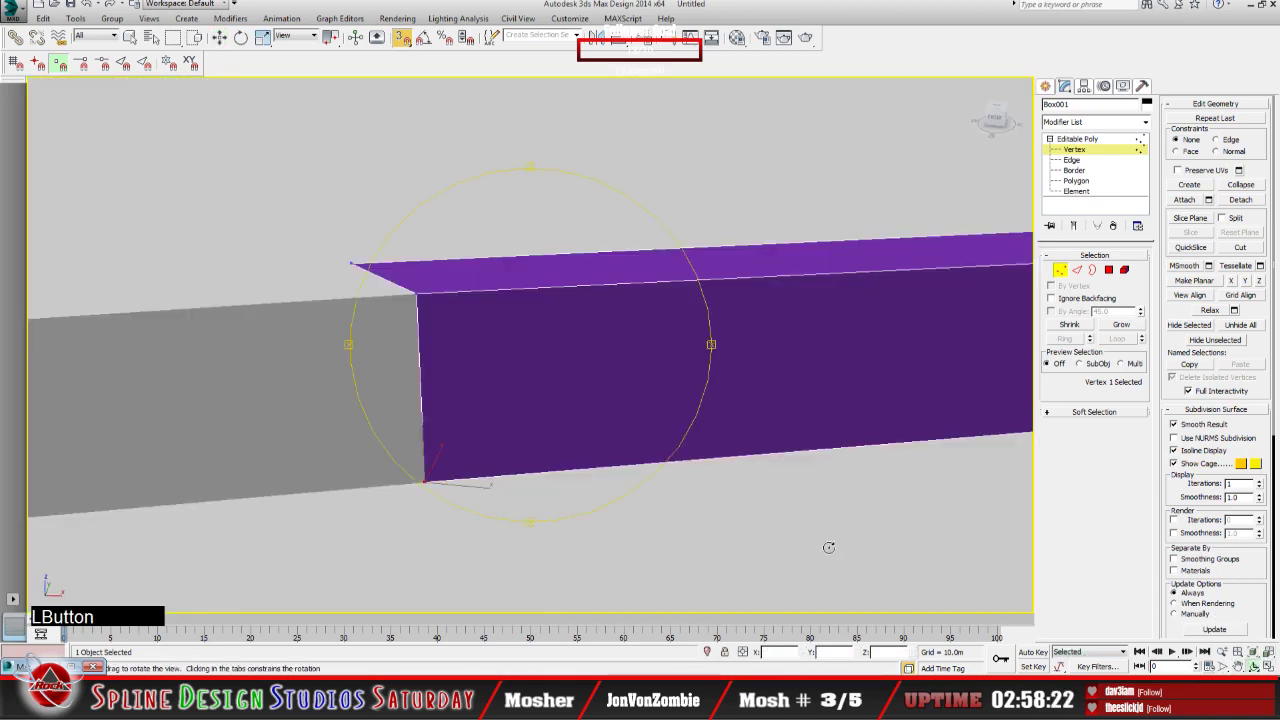
pyautogui.moveTo(826, 546); pyautogui.dragTo(566, 374)
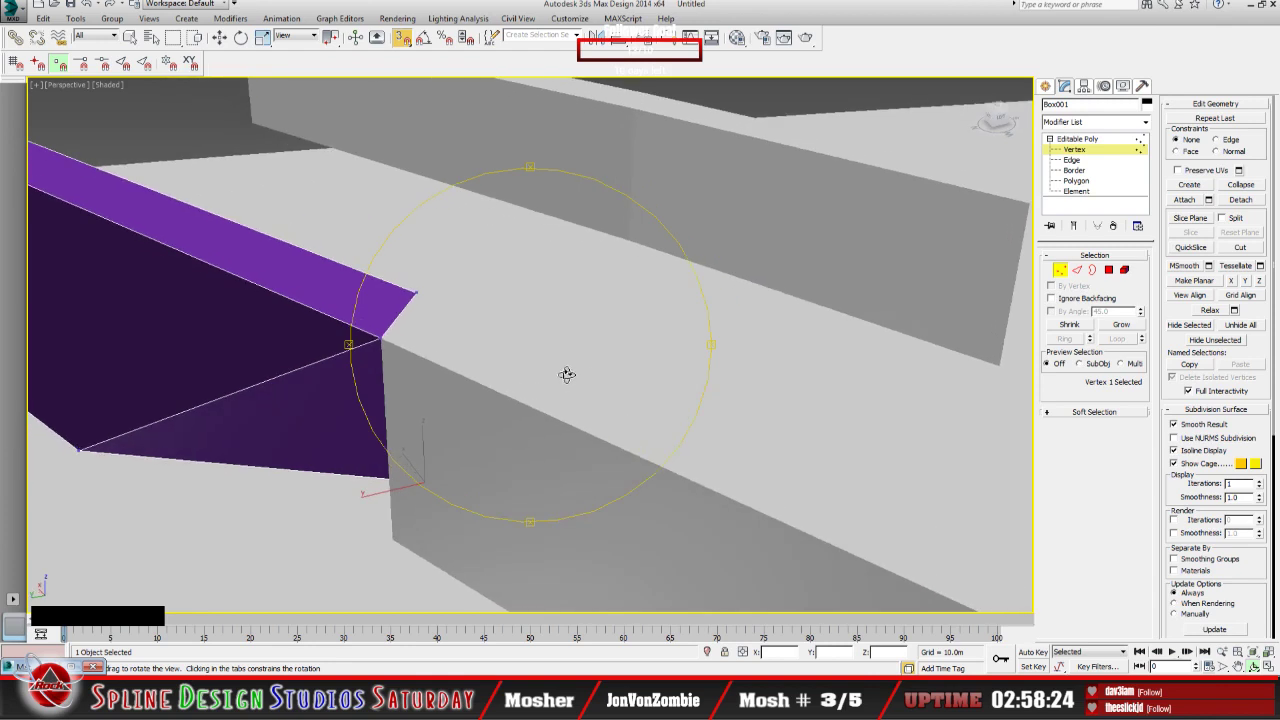
pyautogui.keyDown('alt'); pyautogui.moveTo(423, 371); pyautogui.dragTo(505, 333, button='middle'); pyautogui.keyUp('alt')
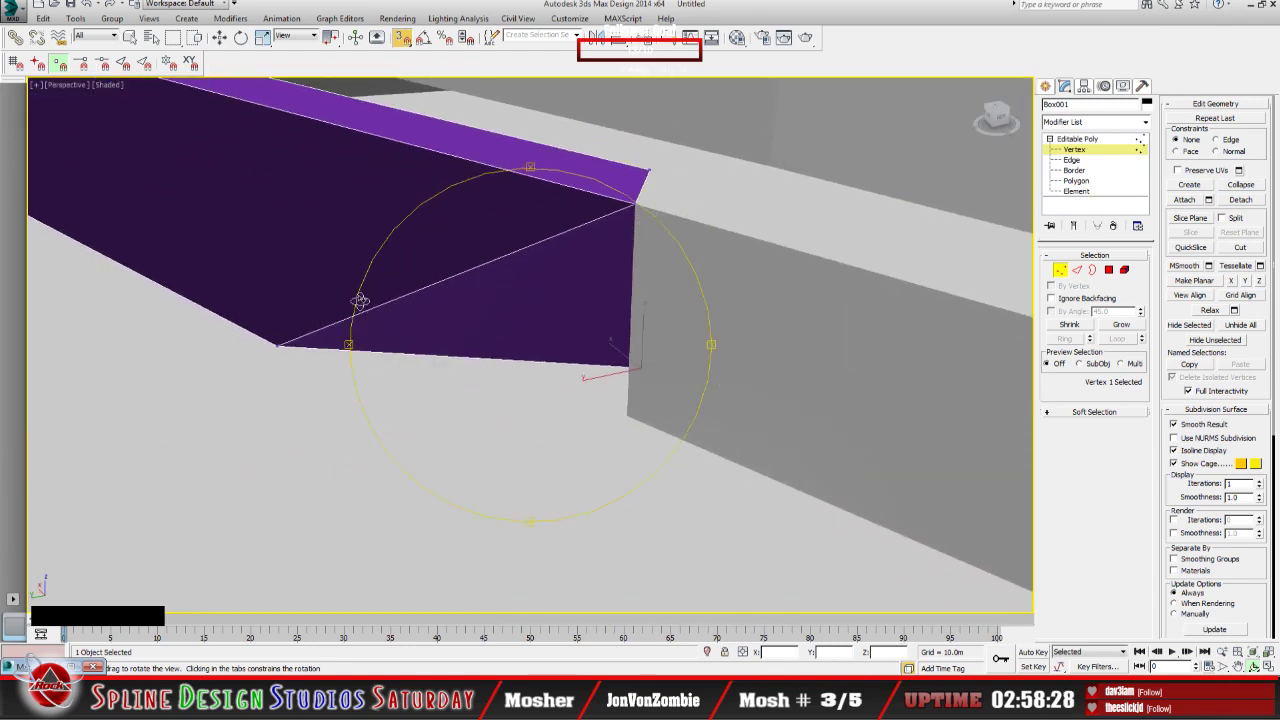
pyautogui.click(219, 37)
pyautogui.moveTo(238, 324); pyautogui.dragTo(284, 358)
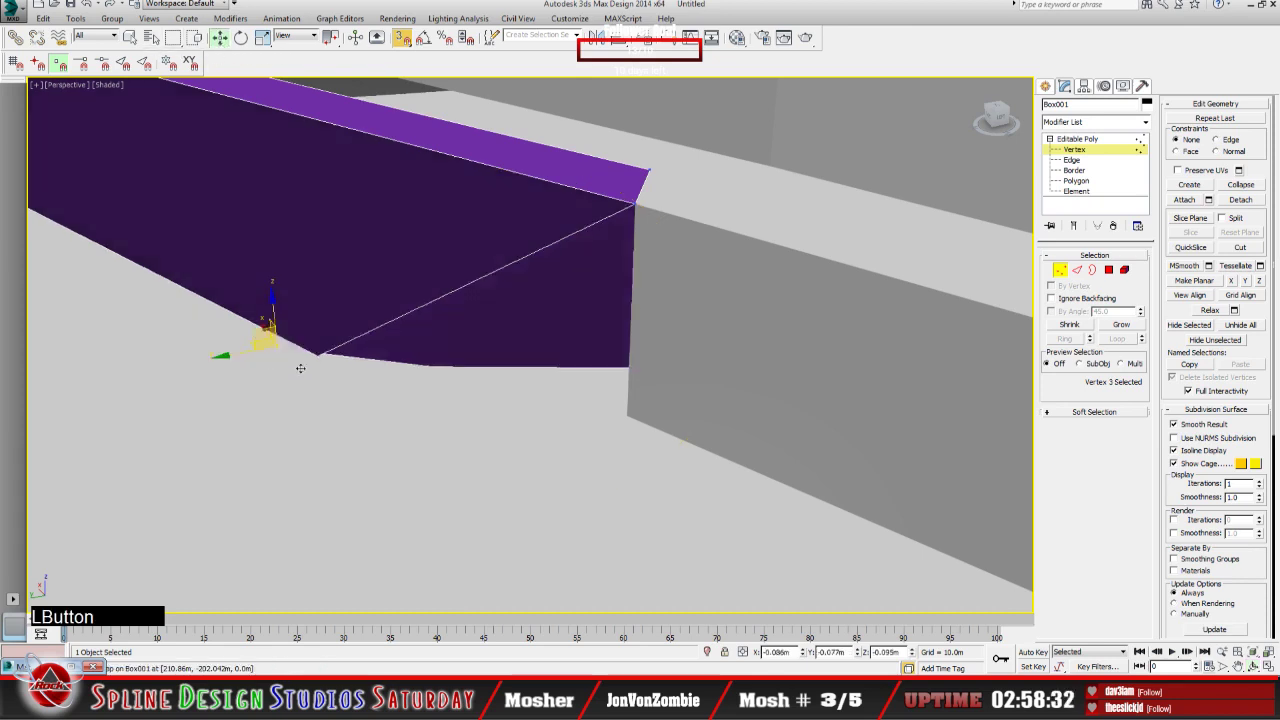
pyautogui.hotkey('ctrl', 'z')
pyautogui.hotkey('ctrl', 'z')
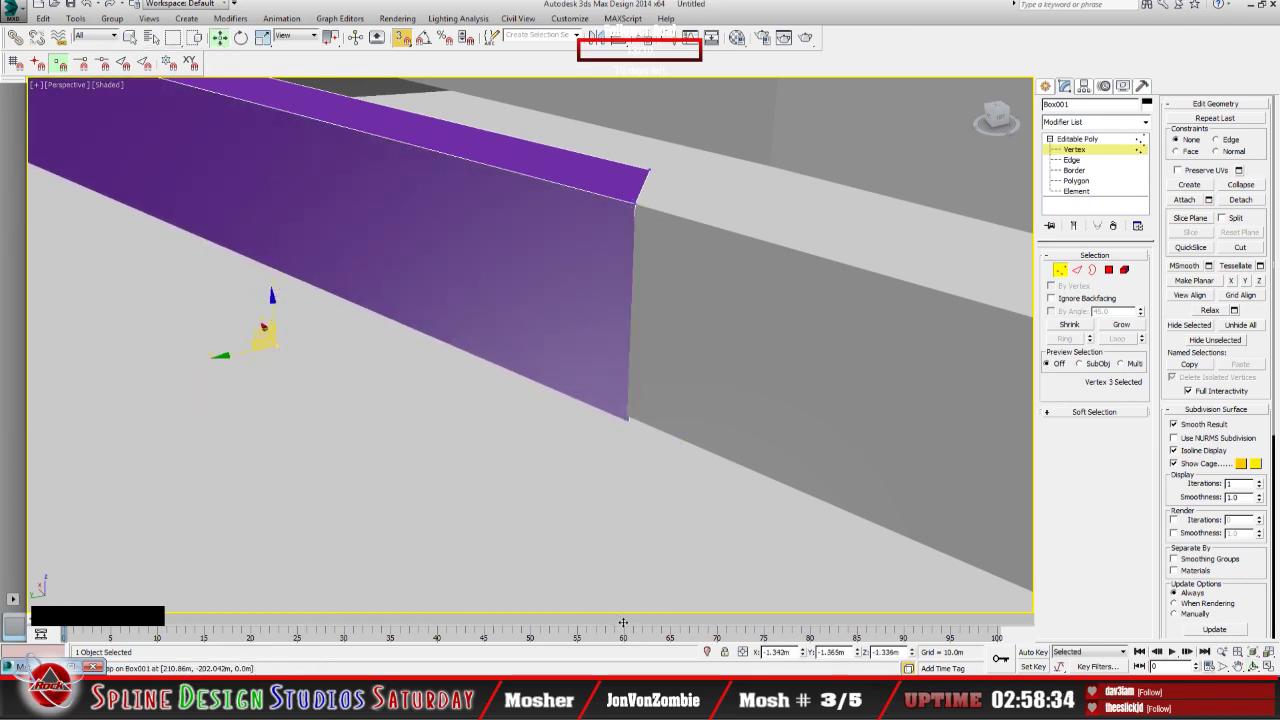
pyautogui.hotkey('ctrl', 'z')
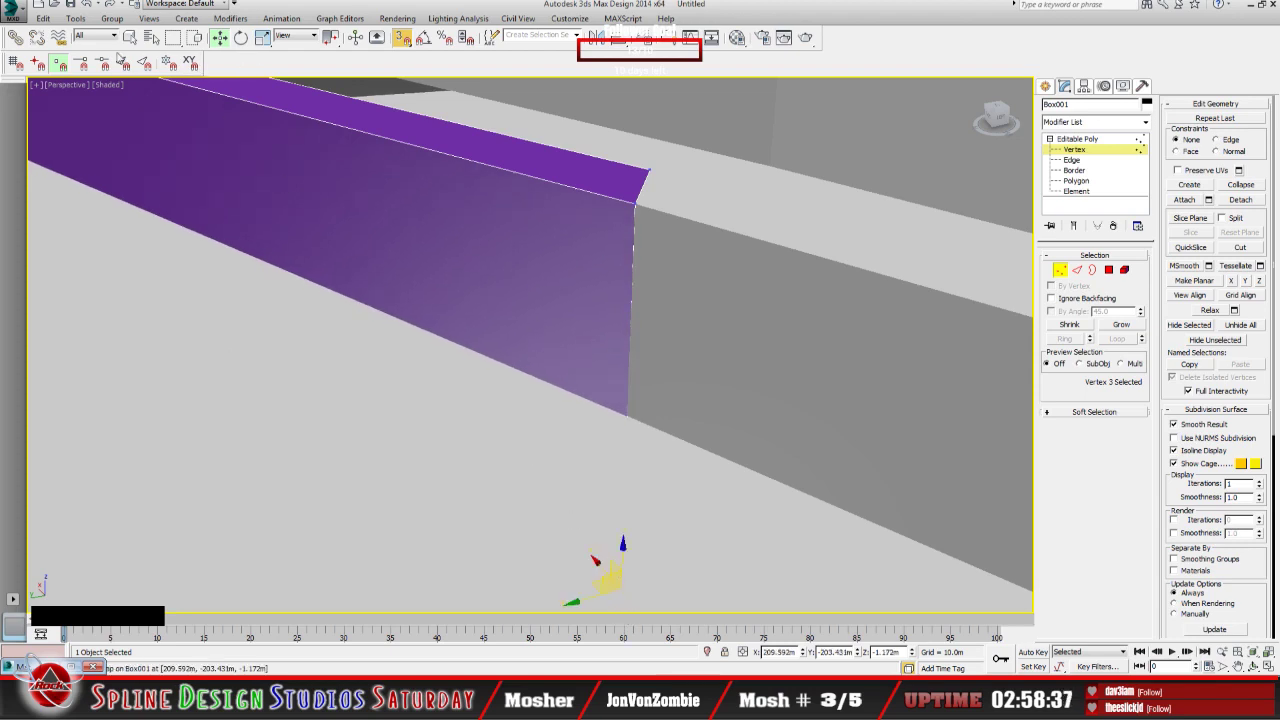
pyautogui.click(109, 4)
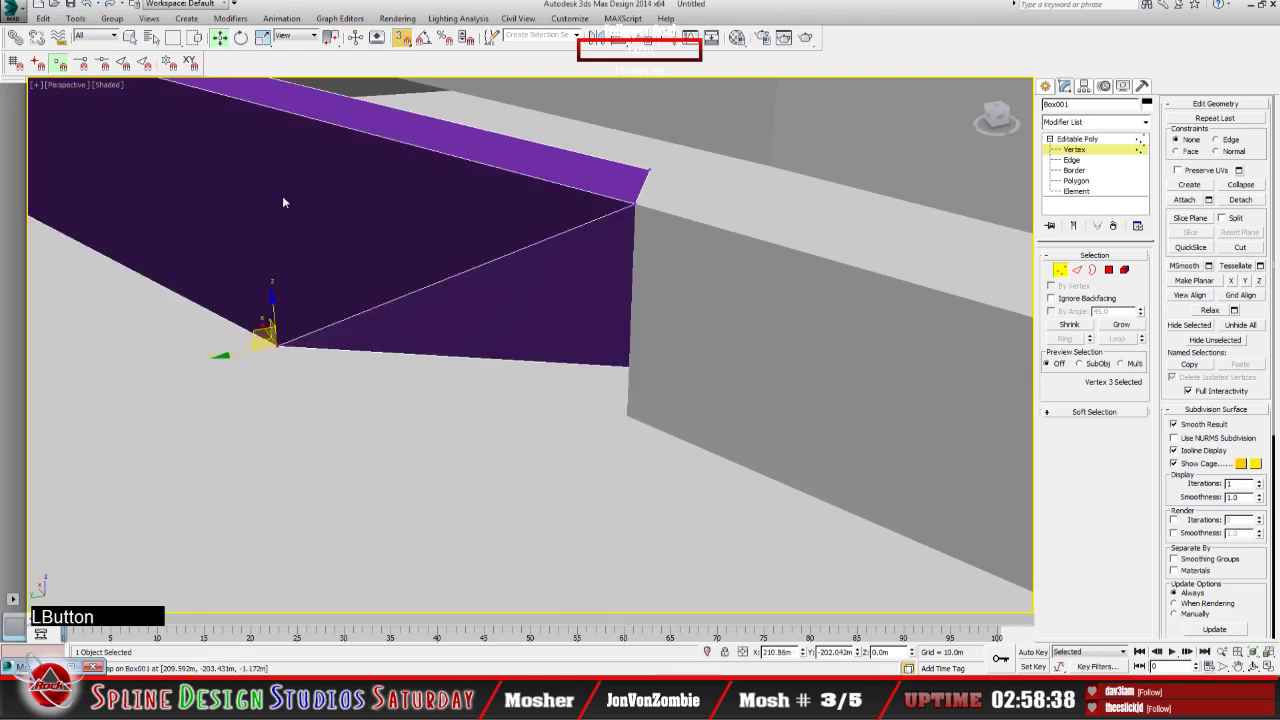
# Step: Snap the last bottom vertex of the box end onto the wall end's remaining bottom corner
pyautogui.click(1254, 665)
pyautogui.moveTo(530, 393); pyautogui.dragTo(583, 397)
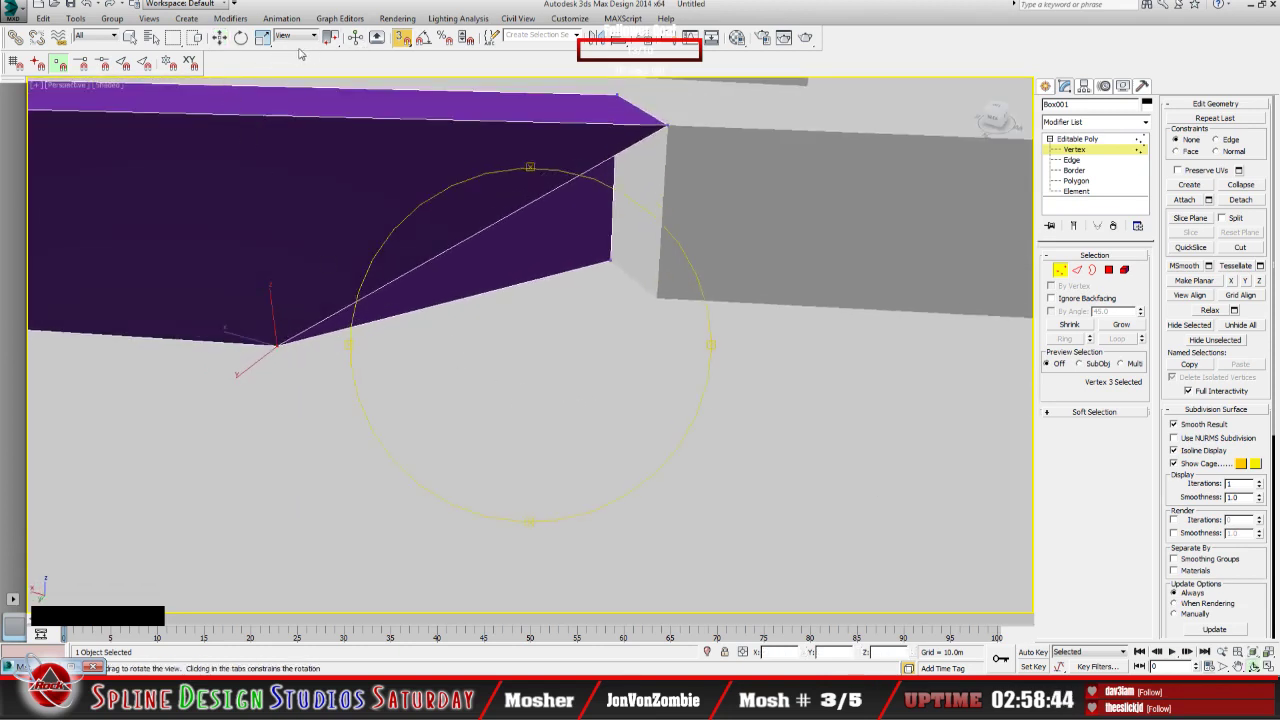
pyautogui.click(220, 38)
pyautogui.moveTo(262, 342); pyautogui.dragTo(694, 302)
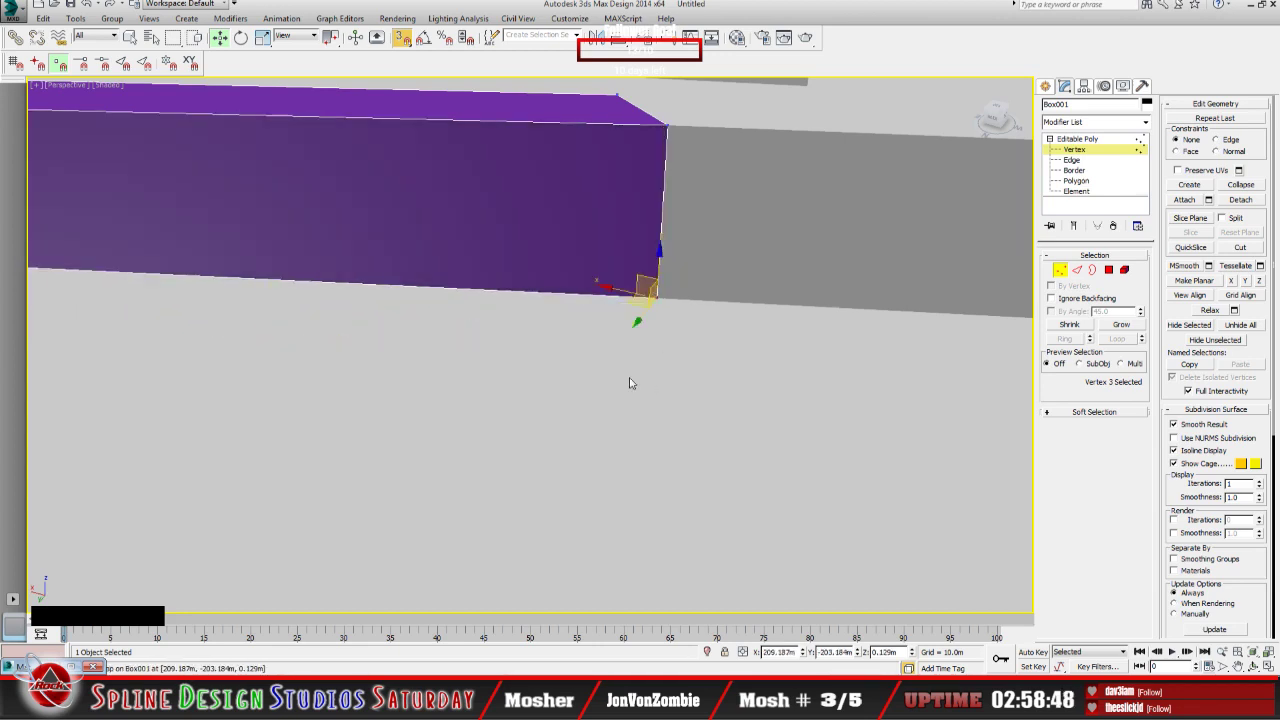
# Step: Select the four vertices at the box's unattached end, facing the other wall section across the gap
pyautogui.scroll(-2, 629, 343)
pyautogui.moveTo(629, 343); pyautogui.dragTo(588, 410, button='middle')
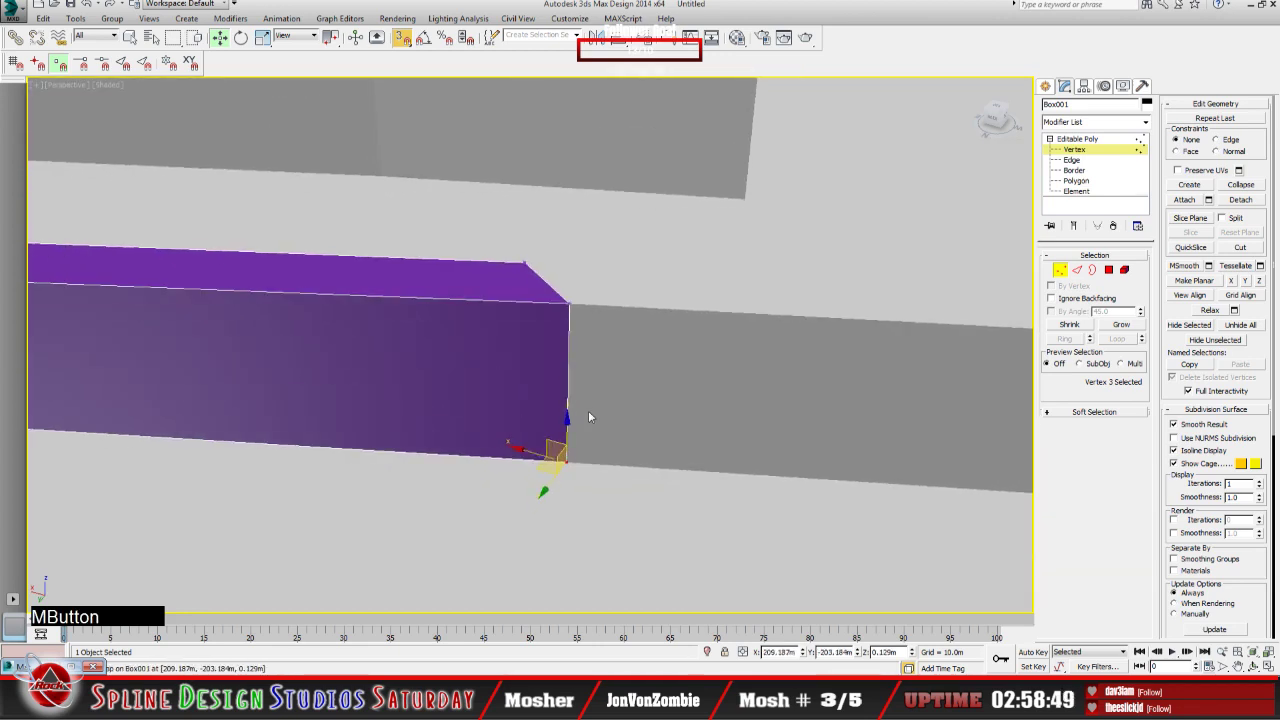
pyautogui.scroll(-3, 556, 428)
pyautogui.scroll(-3, 557, 425)
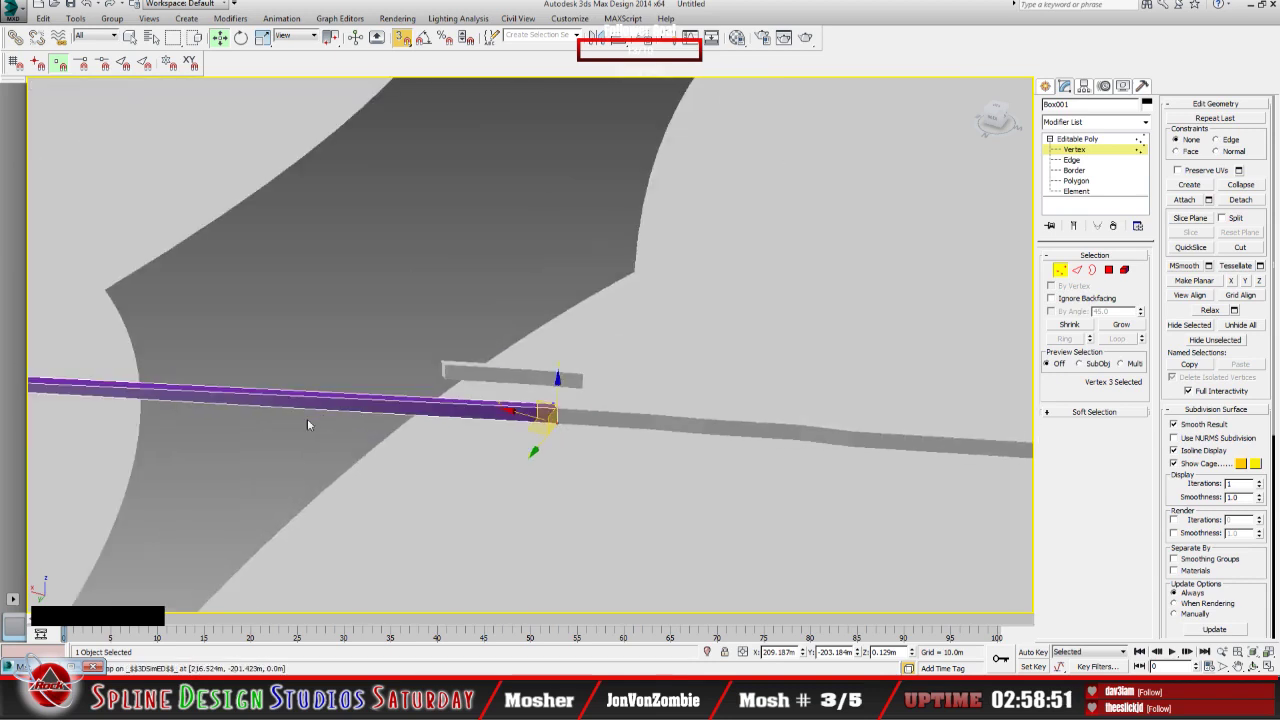
pyautogui.moveTo(307, 420); pyautogui.dragTo(650, 449, button='middle')
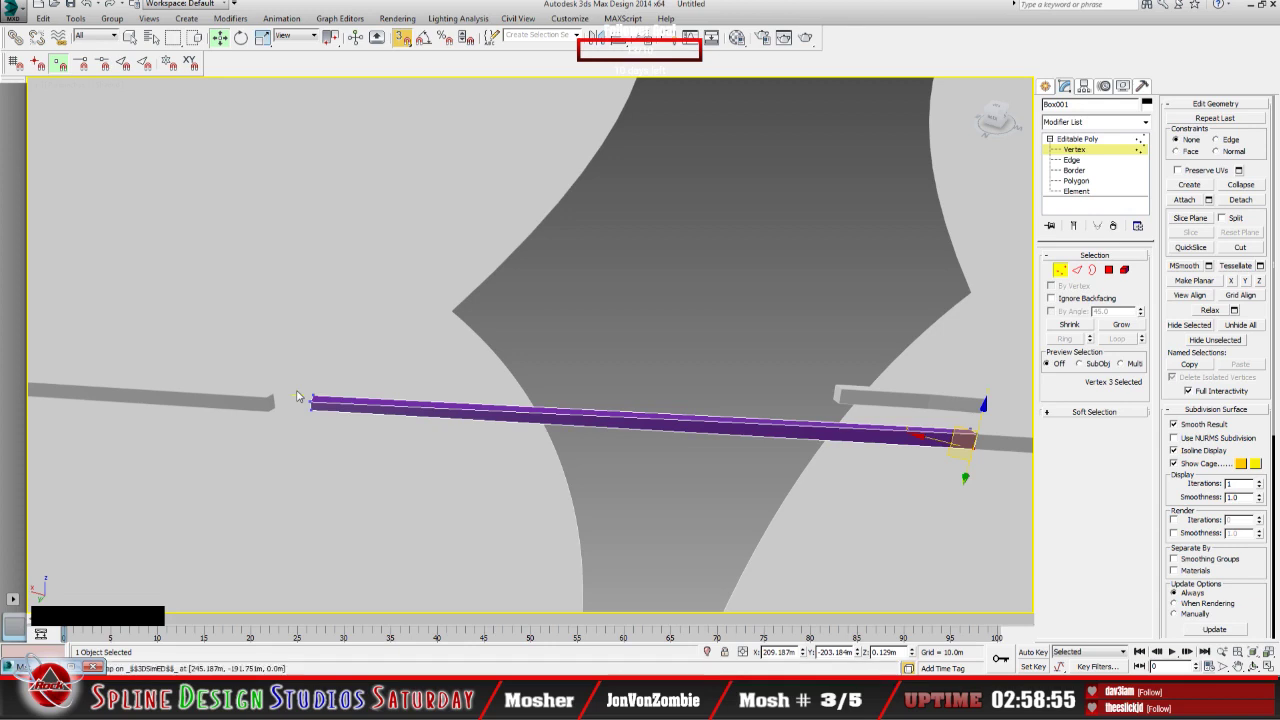
pyautogui.moveTo(297, 396); pyautogui.dragTo(323, 441)
pyautogui.press('z')
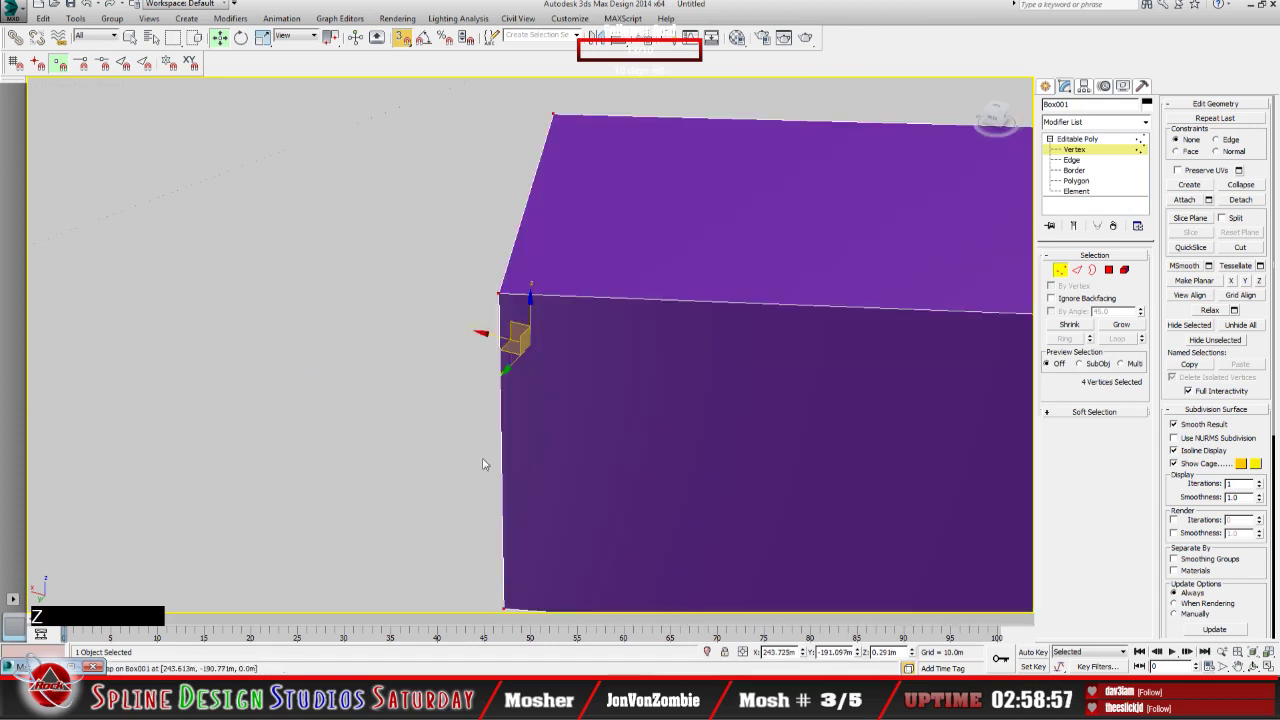
pyautogui.scroll(-3, 525, 466)
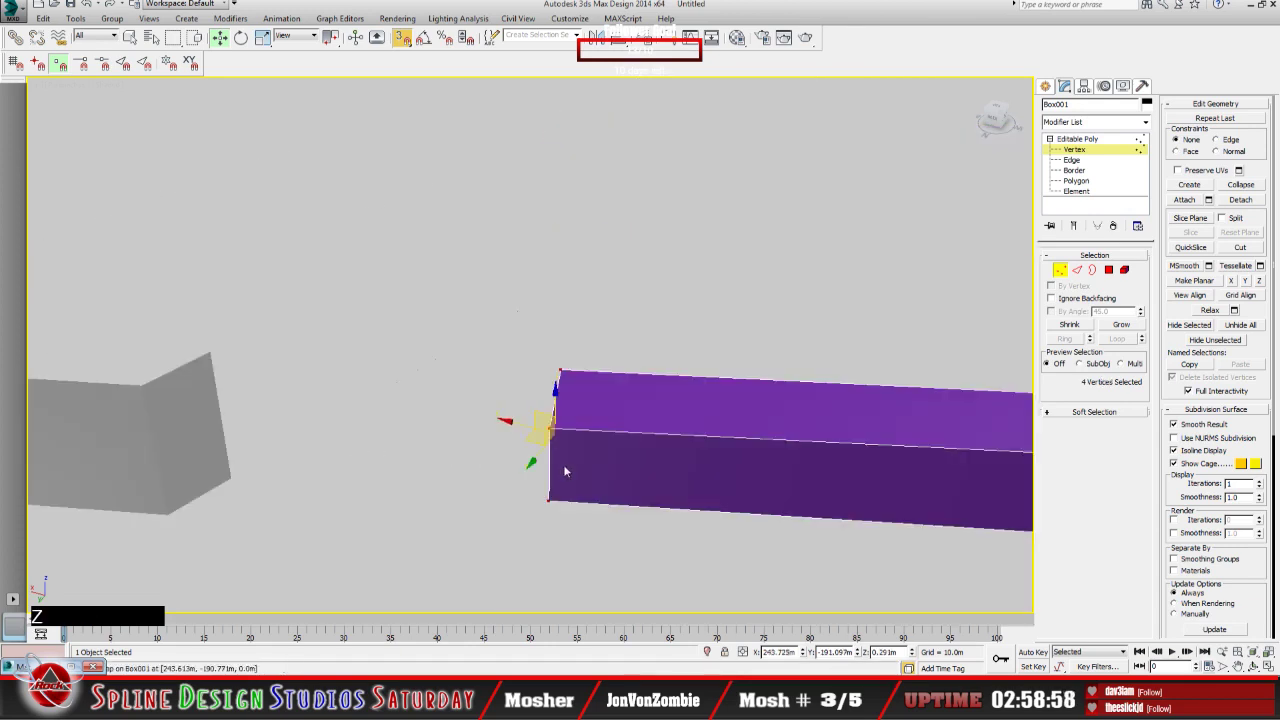
pyautogui.click(1247, 667)
pyautogui.moveTo(526, 450); pyautogui.dragTo(574, 428)
pyautogui.moveTo(574, 428); pyautogui.dragTo(308, 205, button='middle')
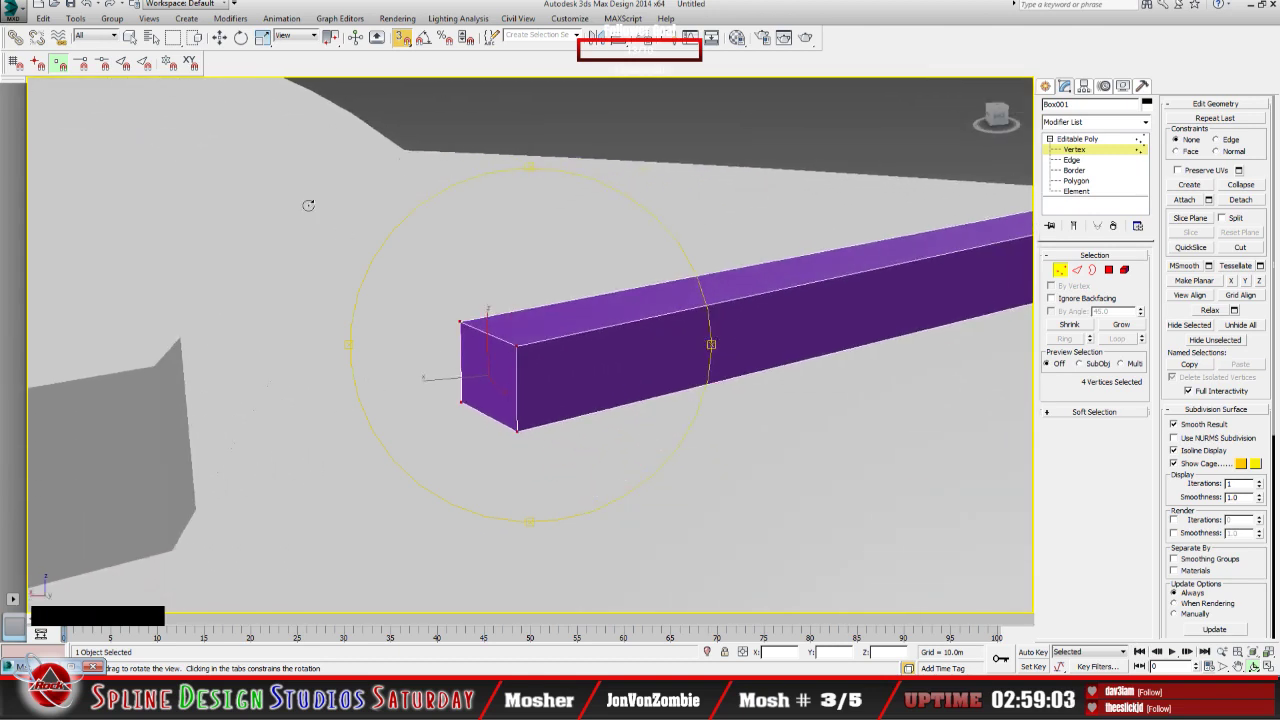
# Step: Try to move only the near top vertex of the box's unattached end, and undo the move
pyautogui.click(218, 37)
pyautogui.click(508, 442)
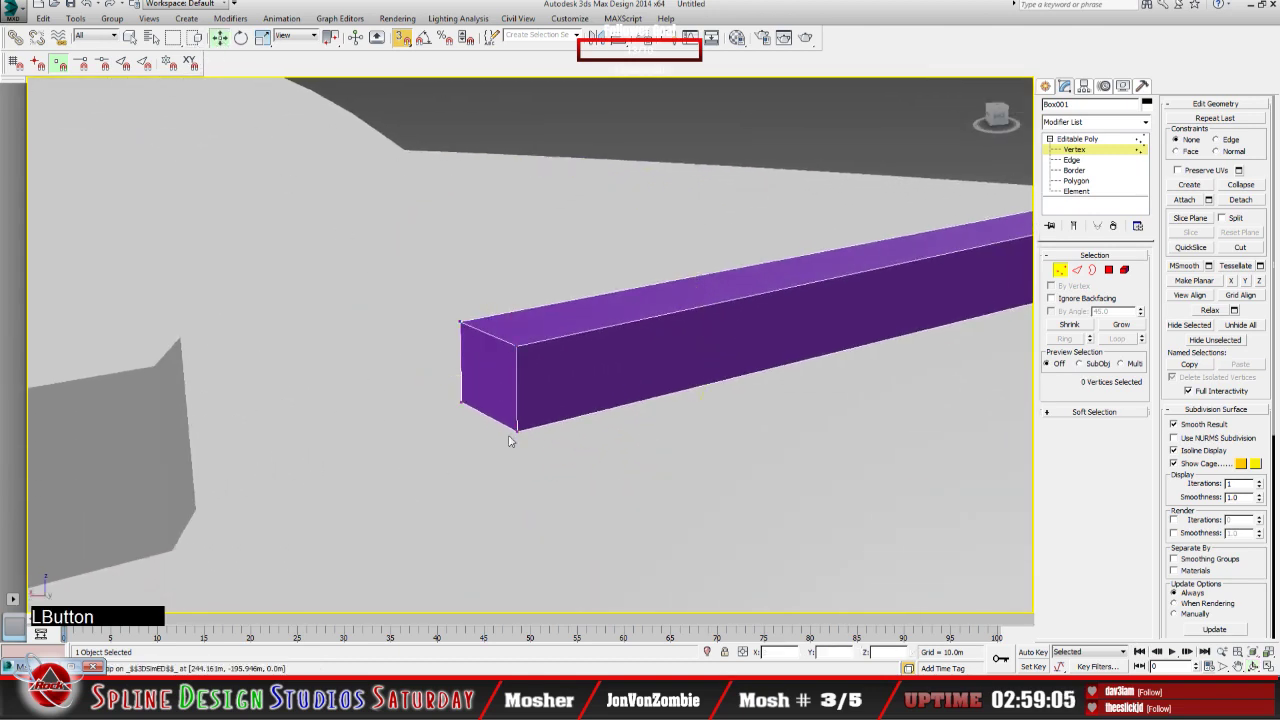
pyautogui.click(516, 344)
pyautogui.moveTo(513, 345)
pyautogui.mouseDown()
pyautogui.moveTo(386, 366)
pyautogui.moveTo(184, 366)
pyautogui.moveTo(263, 417)
pyautogui.moveTo(329, 380)
pyautogui.moveTo(508, 340)
pyautogui.mouseUp()
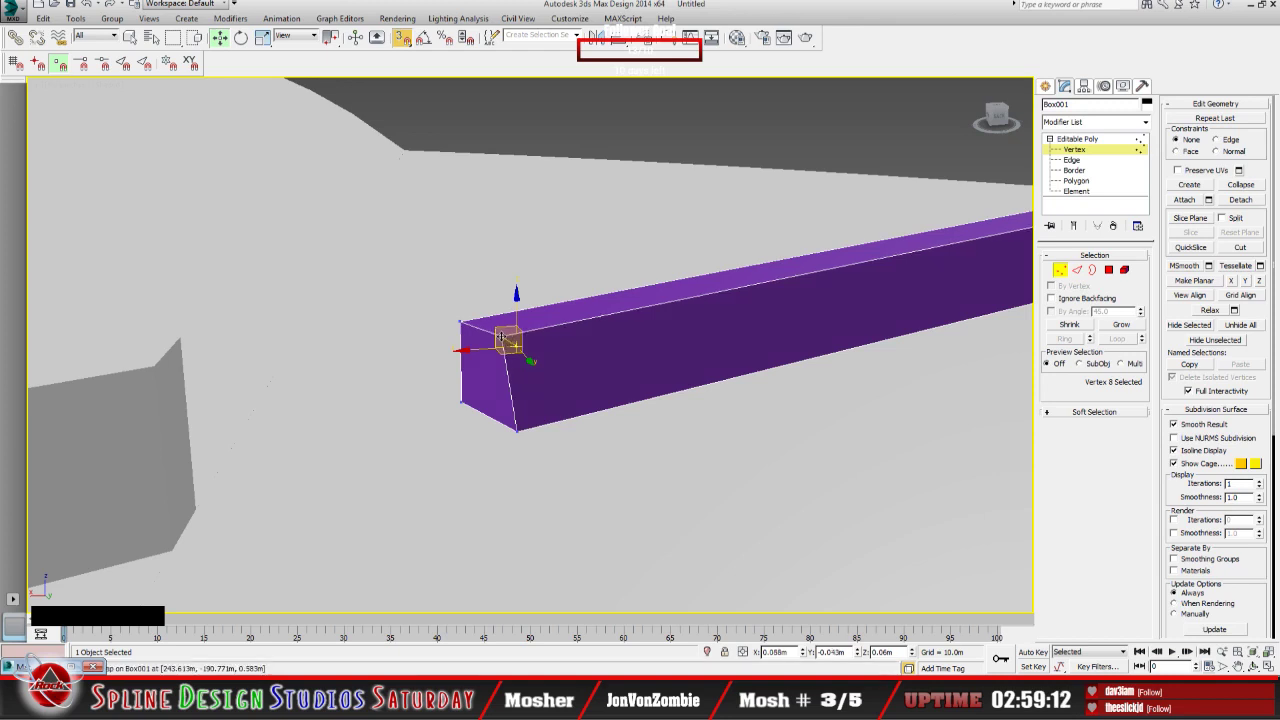
pyautogui.click(87, 6)
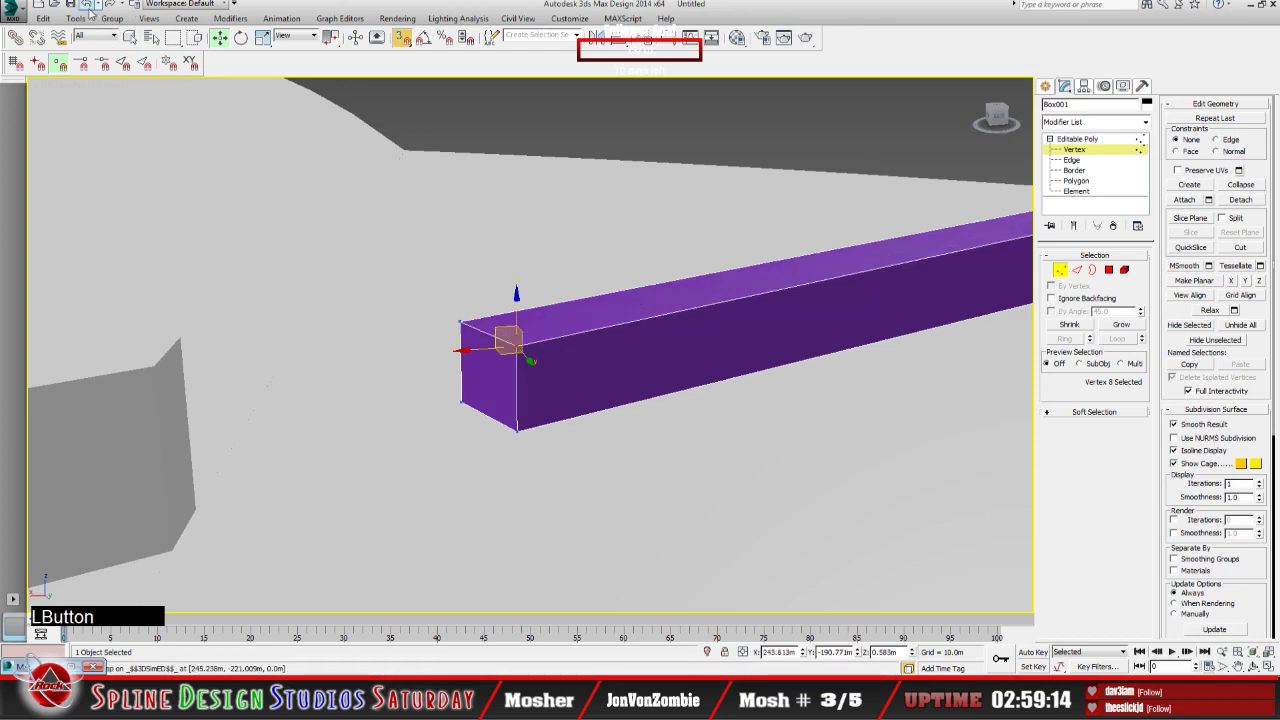
# Step: Reselect all four vertices of the box's unattached end and turn snapping off for moving them freely
pyautogui.click(580, 514)
pyautogui.moveTo(368, 265); pyautogui.dragTo(590, 545)
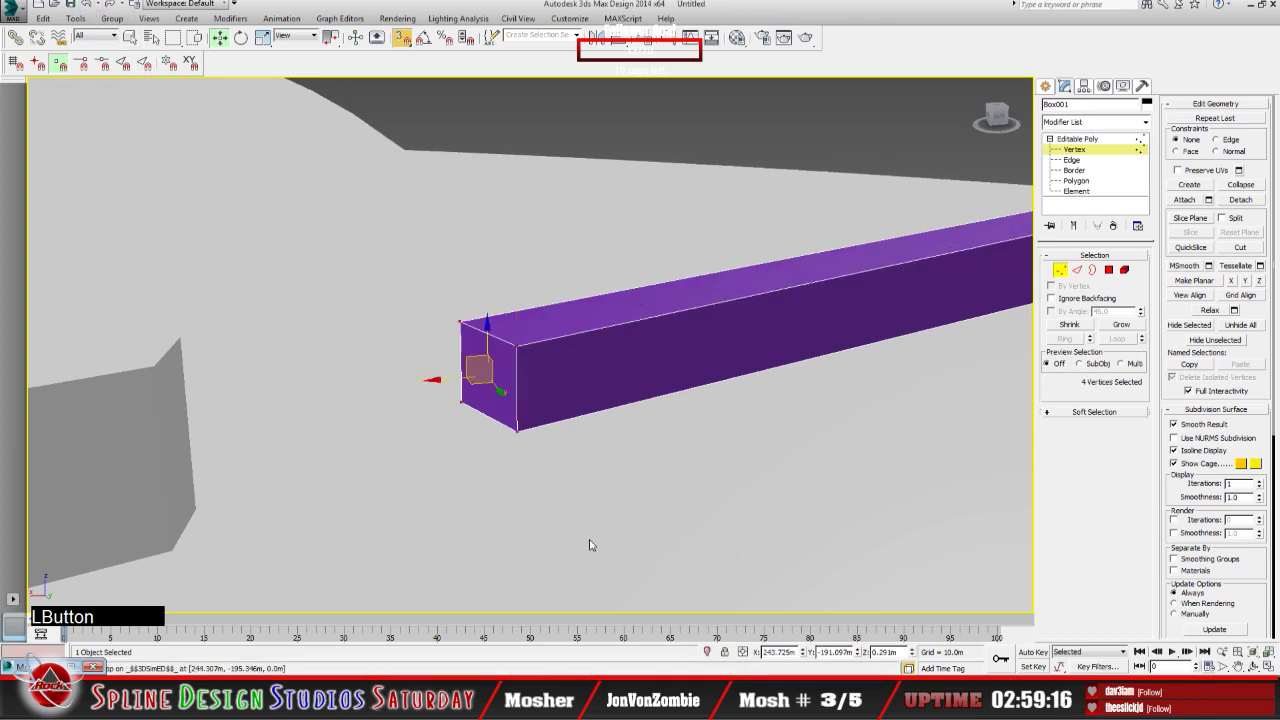
pyautogui.press('s')
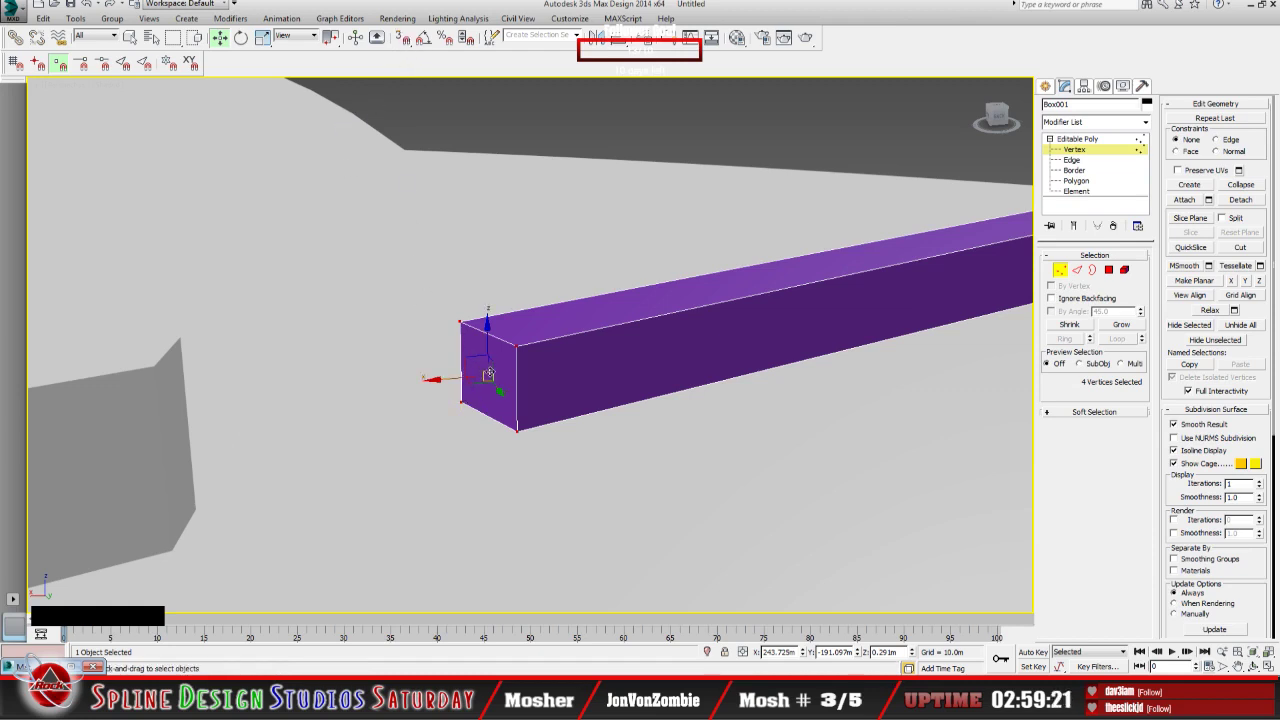
# Step: Move the purple box's four end vertices toward the grey wall, then snap one upper vertex to the wall's top corner using 3D snapping
pyautogui.moveTo(488, 374); pyautogui.dragTo(327, 472)
pyautogui.scroll(-3, 303, 467)
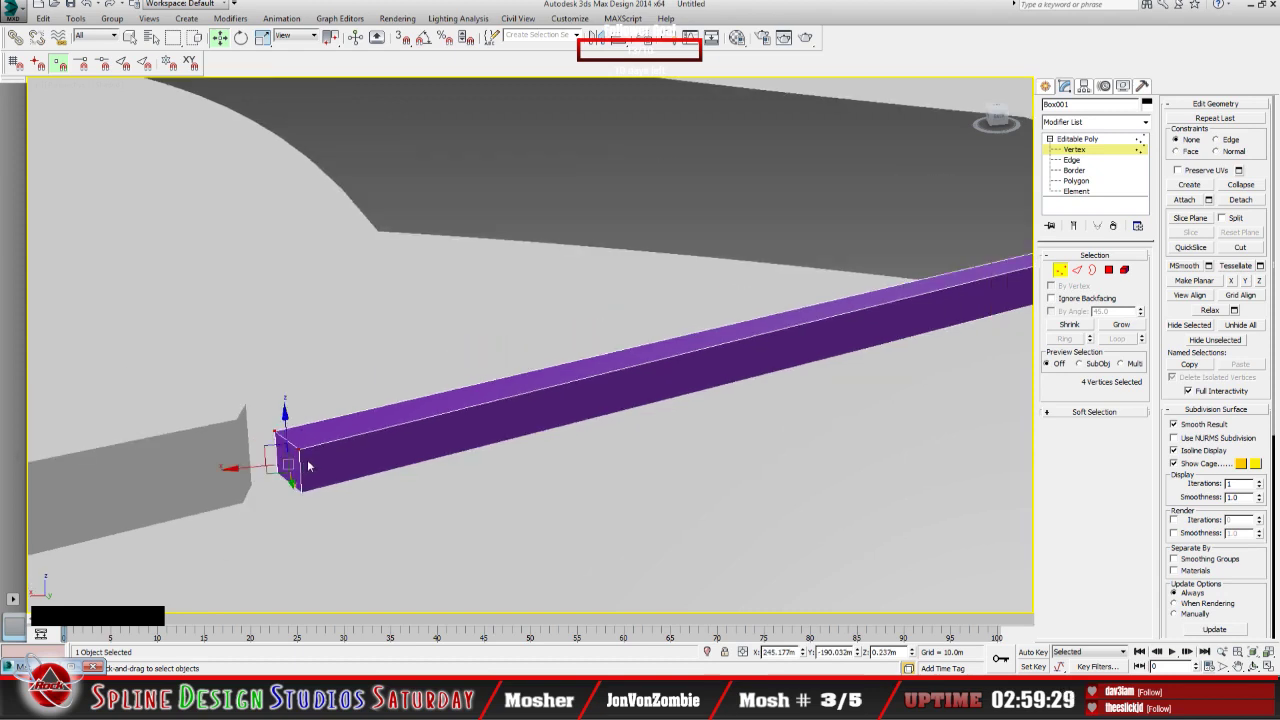
pyautogui.click(296, 288)
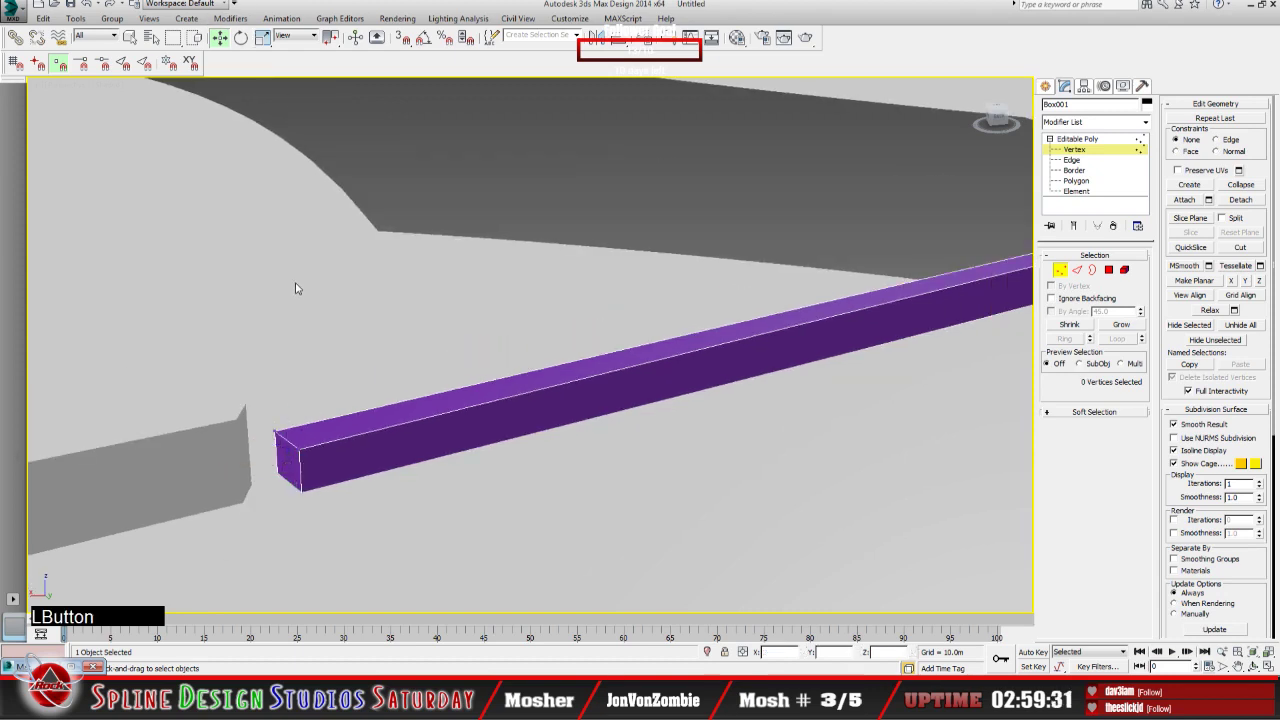
pyautogui.click(401, 37)
pyautogui.click(300, 452)
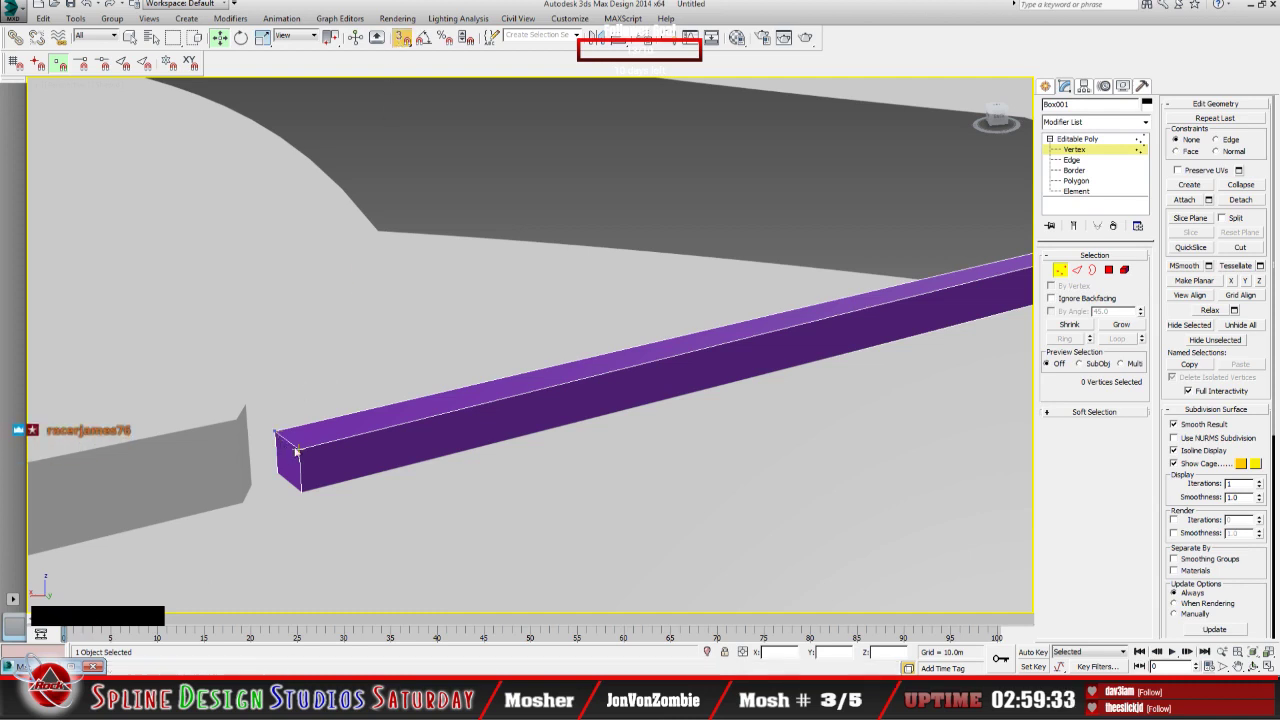
pyautogui.moveTo(302, 456); pyautogui.dragTo(257, 486)
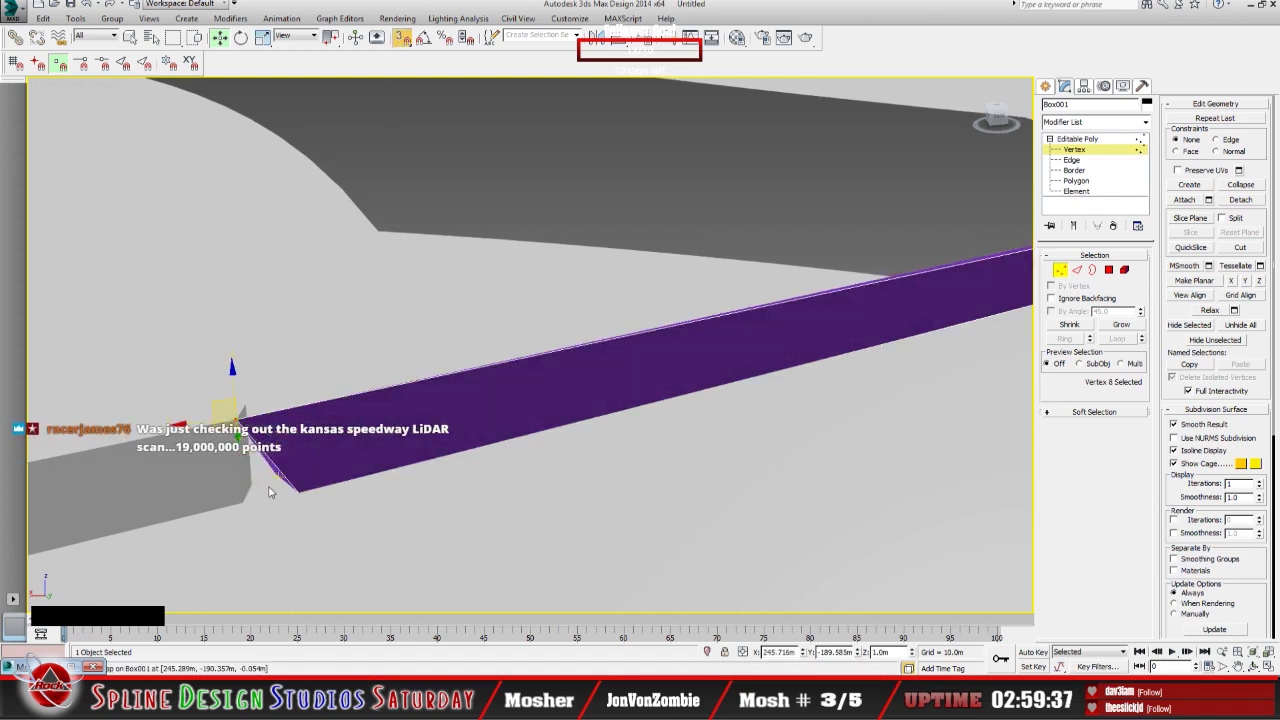
# Step: Snap the other upper vertex and the lower vertex beneath it to the matching corners of the grey wall's end
pyautogui.click(1252, 666)
pyautogui.moveTo(577, 486); pyautogui.dragTo(443, 420)
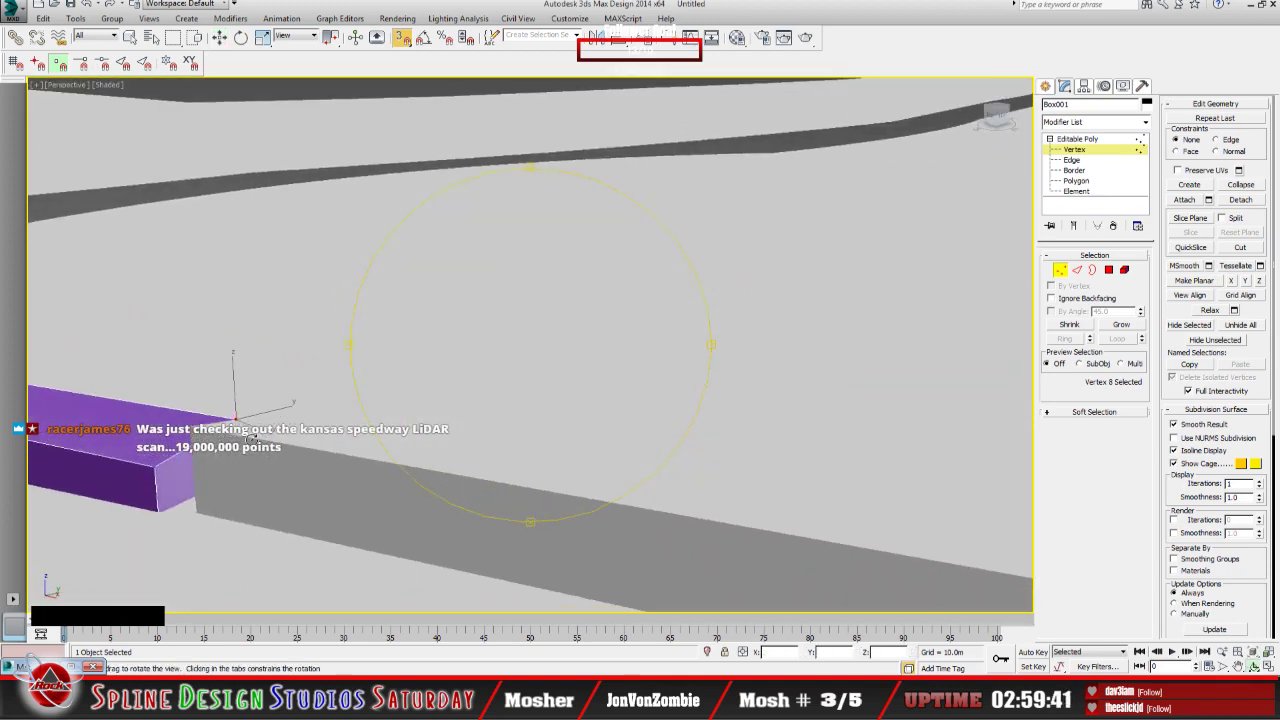
pyautogui.moveTo(326, 409); pyautogui.dragTo(336, 414, button='middle')
pyautogui.moveTo(285, 453); pyautogui.dragTo(548, 434)
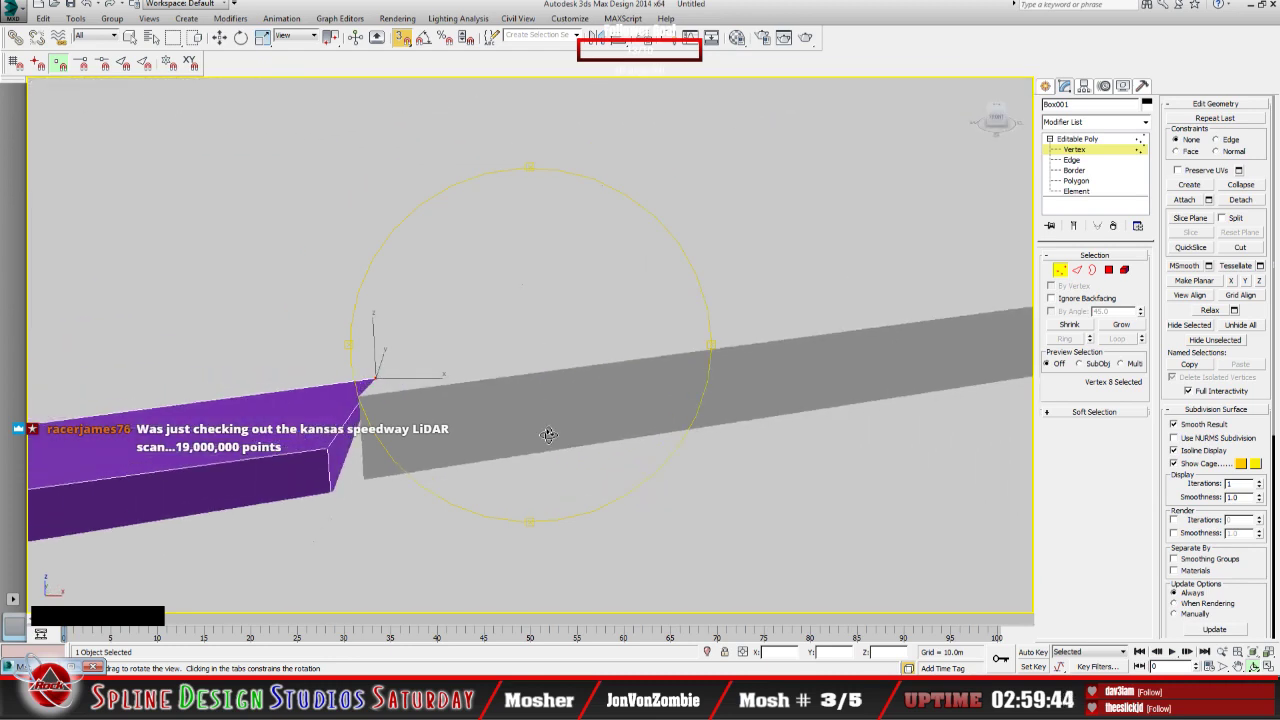
pyautogui.click(224, 42)
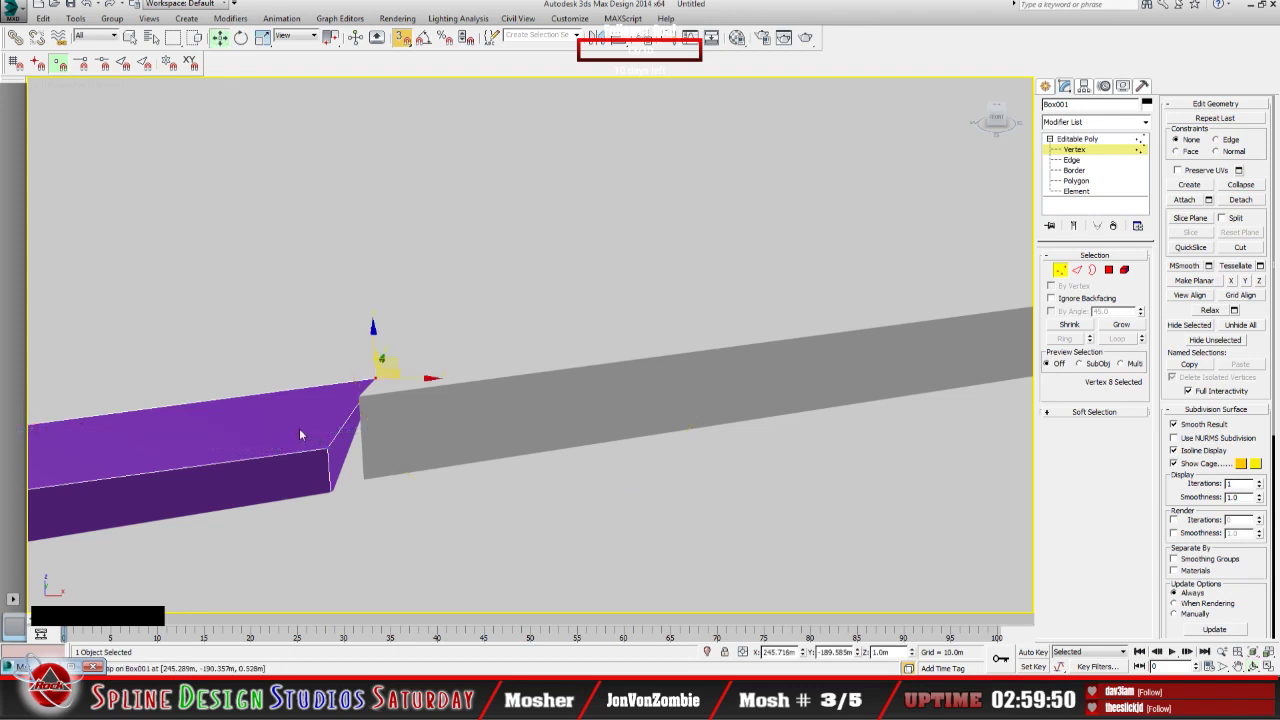
pyautogui.moveTo(330, 450); pyautogui.dragTo(357, 395)
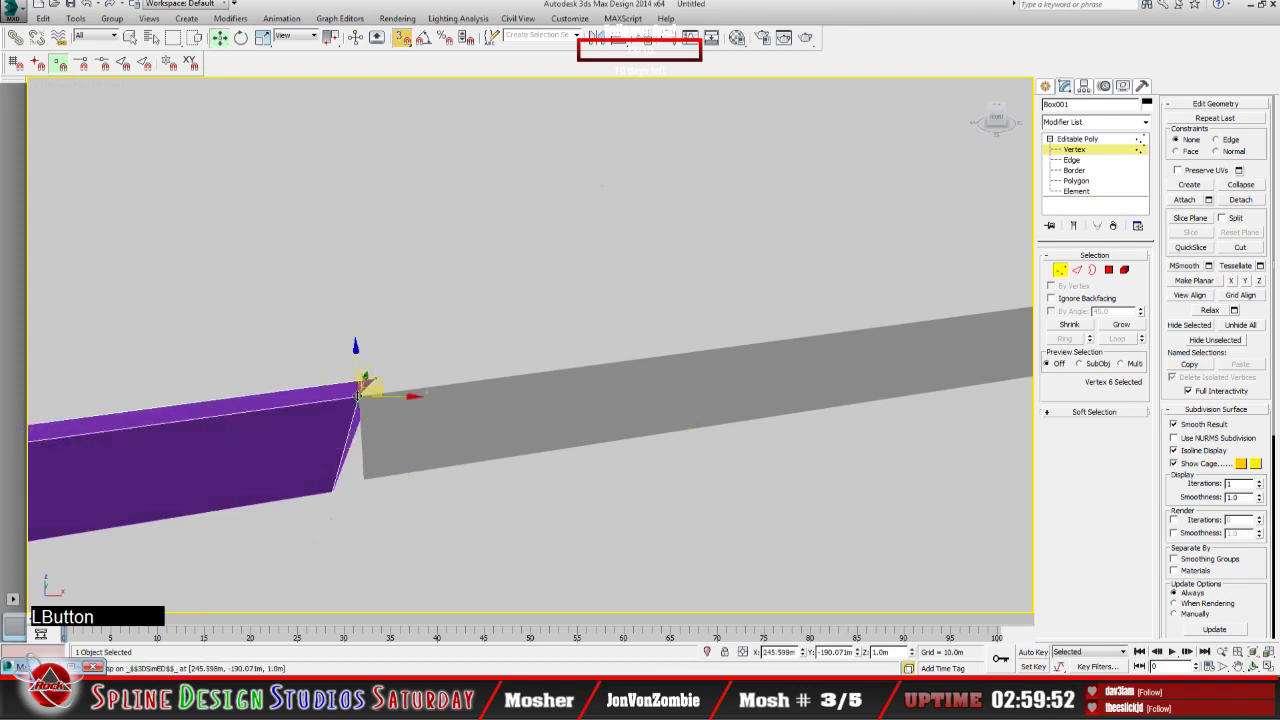
pyautogui.moveTo(332, 490); pyautogui.dragTo(364, 474)
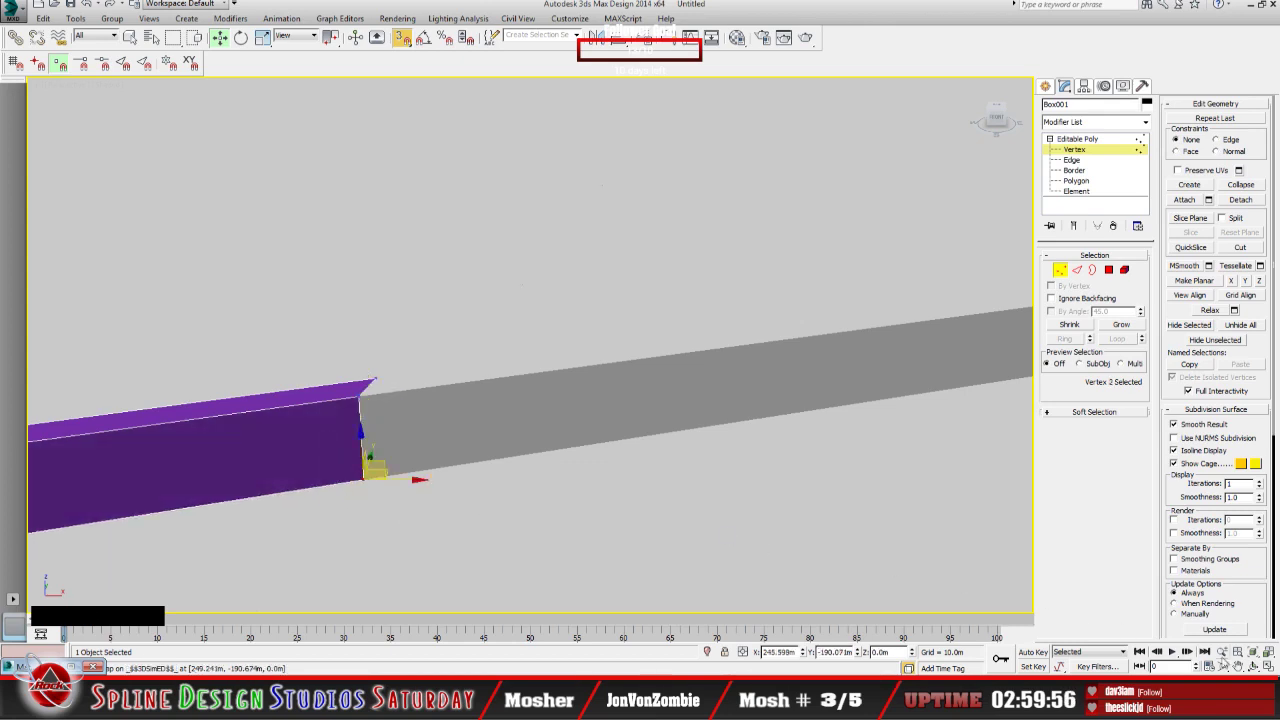
# Step: Snap the purple box's remaining lower end vertex to the bottom corner of the grey wall on its other side
pyautogui.click(1254, 666)
pyautogui.moveTo(486, 420); pyautogui.dragTo(709, 400)
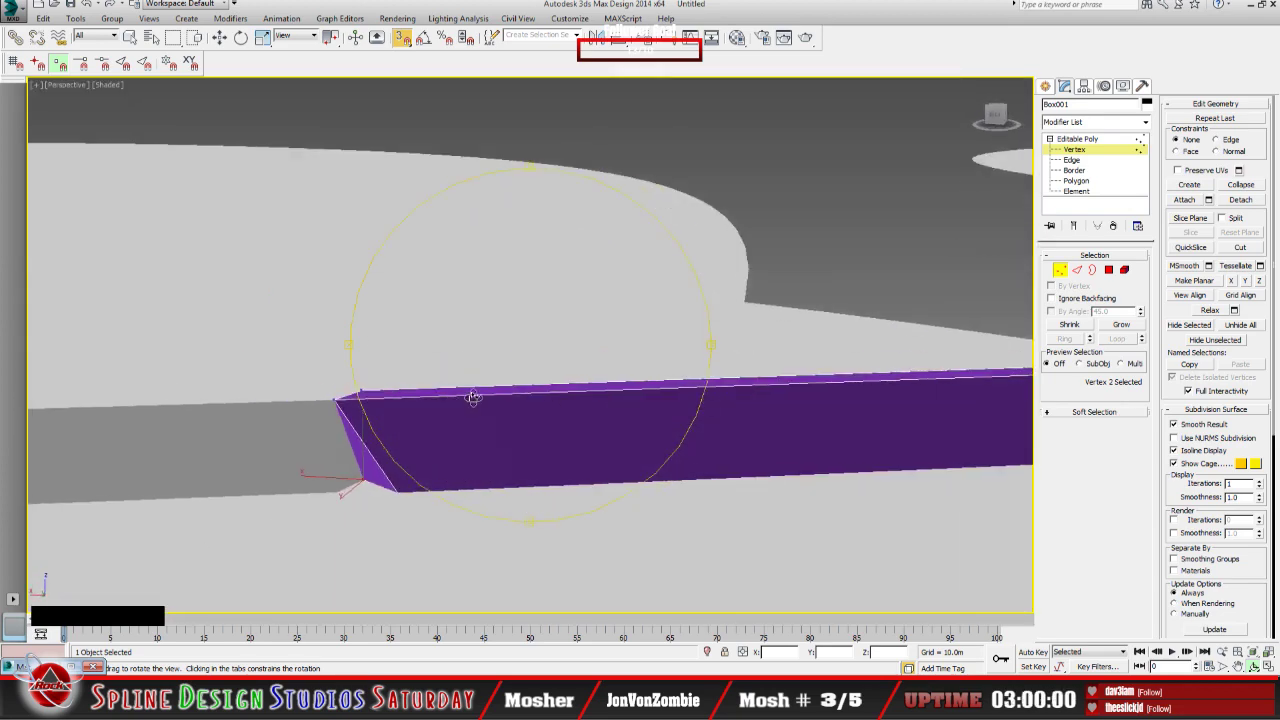
pyautogui.moveTo(473, 397); pyautogui.dragTo(369, 561)
pyautogui.click(219, 37)
pyautogui.keyDown('alt'); pyautogui.moveTo(369, 561); pyautogui.dragTo(437, 471, button='middle'); pyautogui.keyUp('alt')
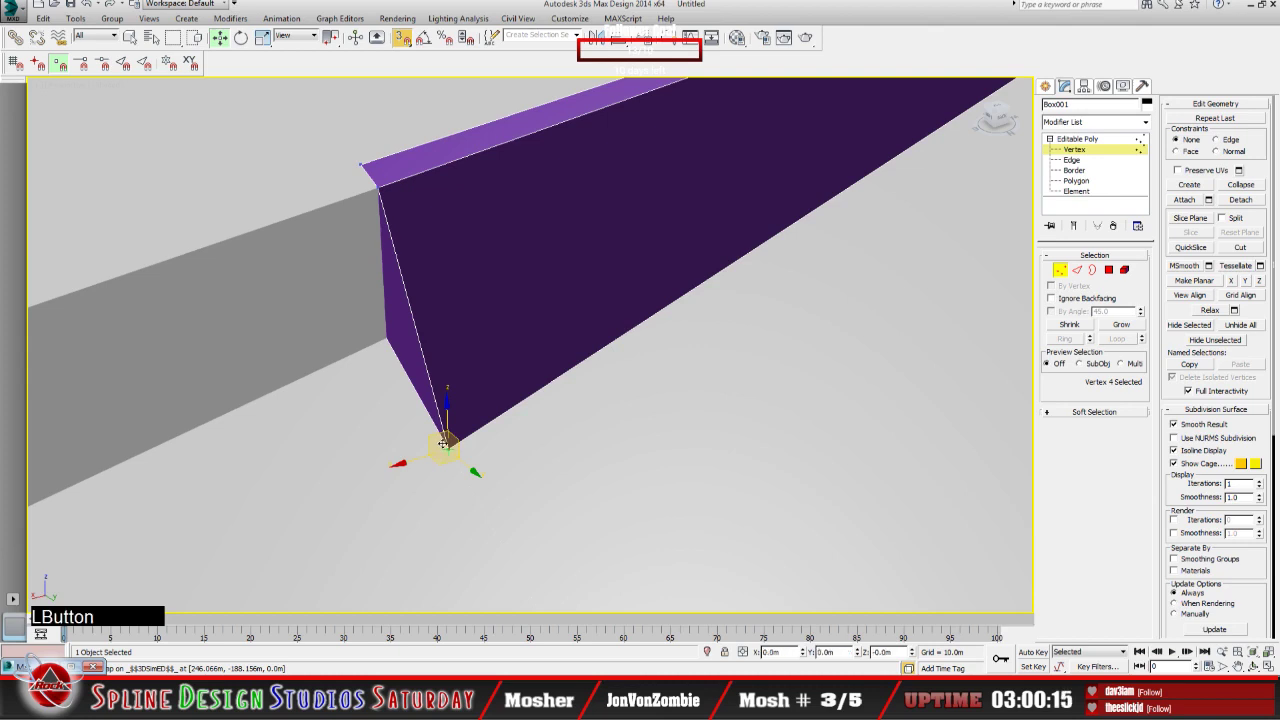
pyautogui.moveTo(437, 449); pyautogui.dragTo(379, 346)
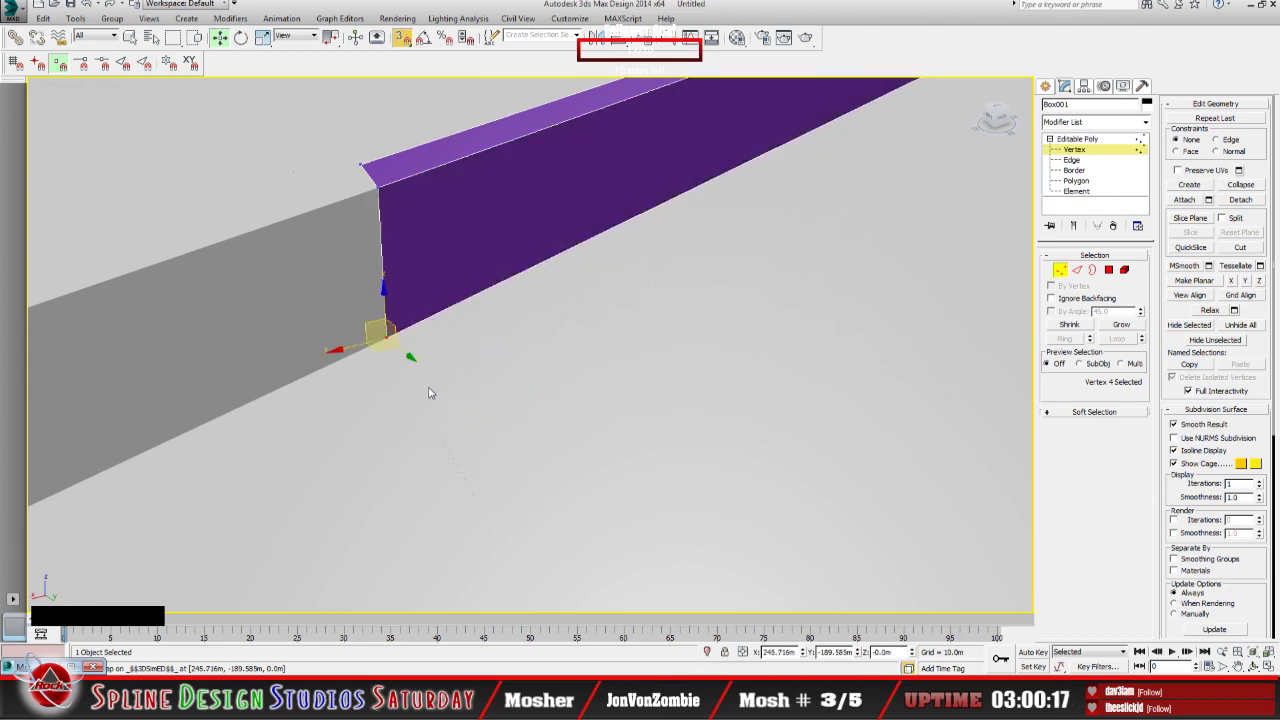
# Step: Check the purple box's fit between the grey walls, then leave vertex editing and return to the whole object
pyautogui.keyDown('alt'); pyautogui.moveTo(429, 391); pyautogui.dragTo(432, 393, button='middle'); pyautogui.keyUp('alt')
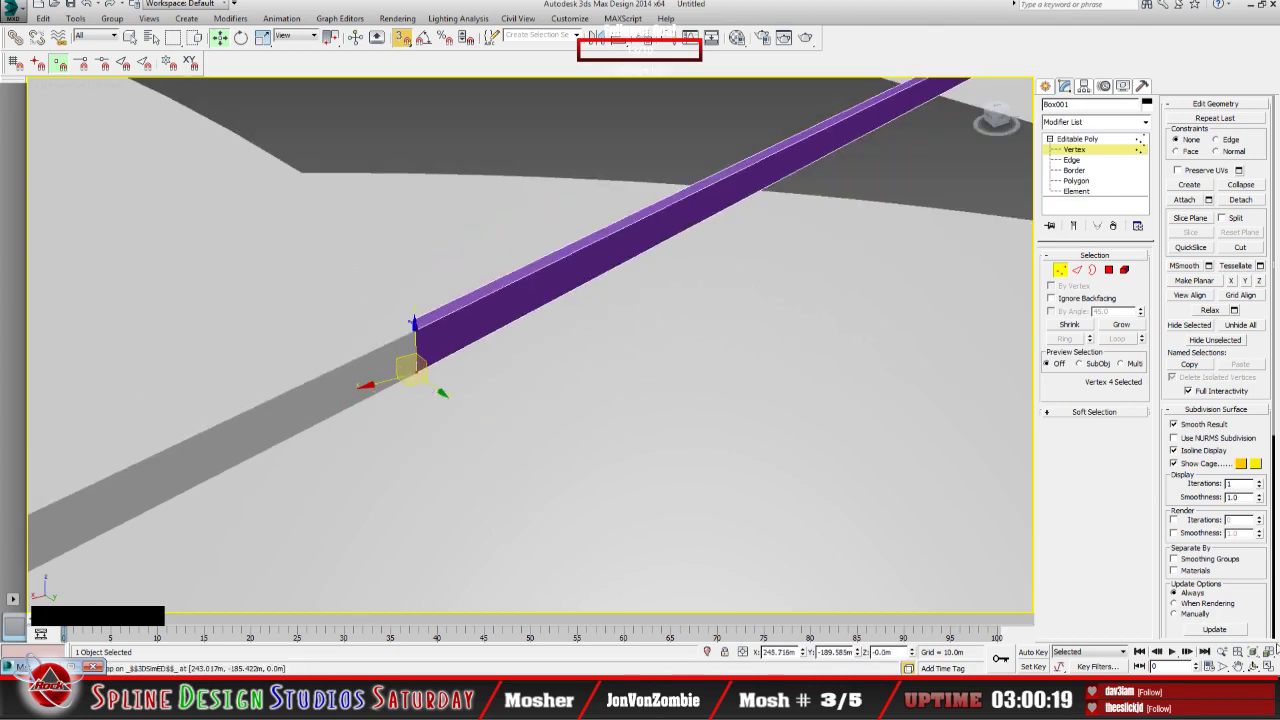
pyautogui.click(1256, 667)
pyautogui.moveTo(551, 383); pyautogui.dragTo(571, 363)
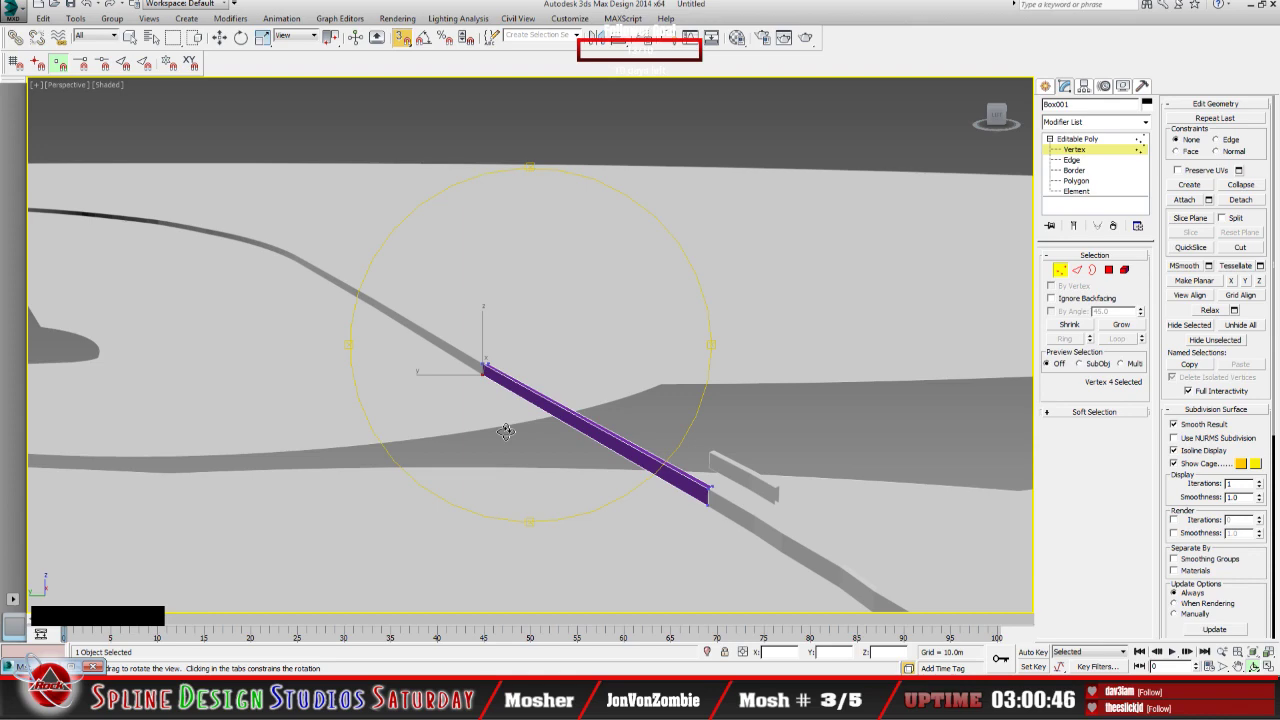
pyautogui.moveTo(506, 432); pyautogui.dragTo(770, 434)
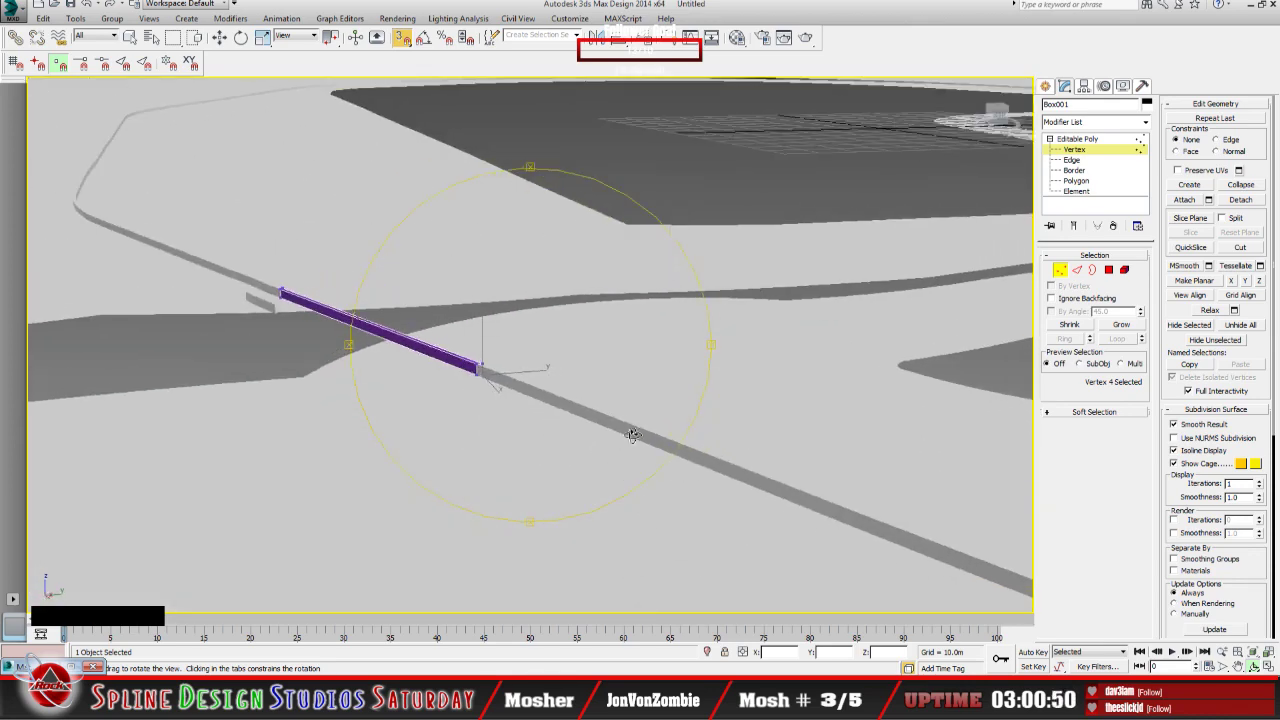
pyautogui.moveTo(447, 393); pyautogui.dragTo(317, 392)
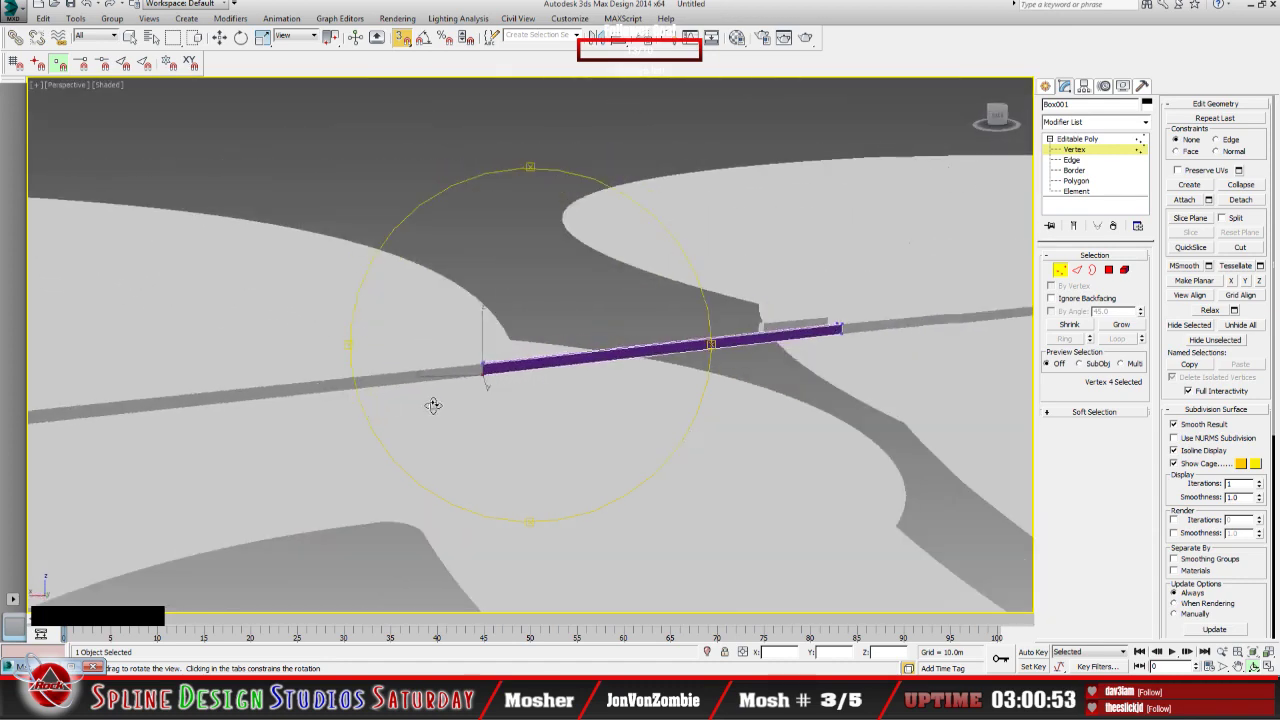
pyautogui.moveTo(536, 418); pyautogui.dragTo(509, 423)
pyautogui.moveTo(543, 437); pyautogui.dragTo(352, 410, button='middle')
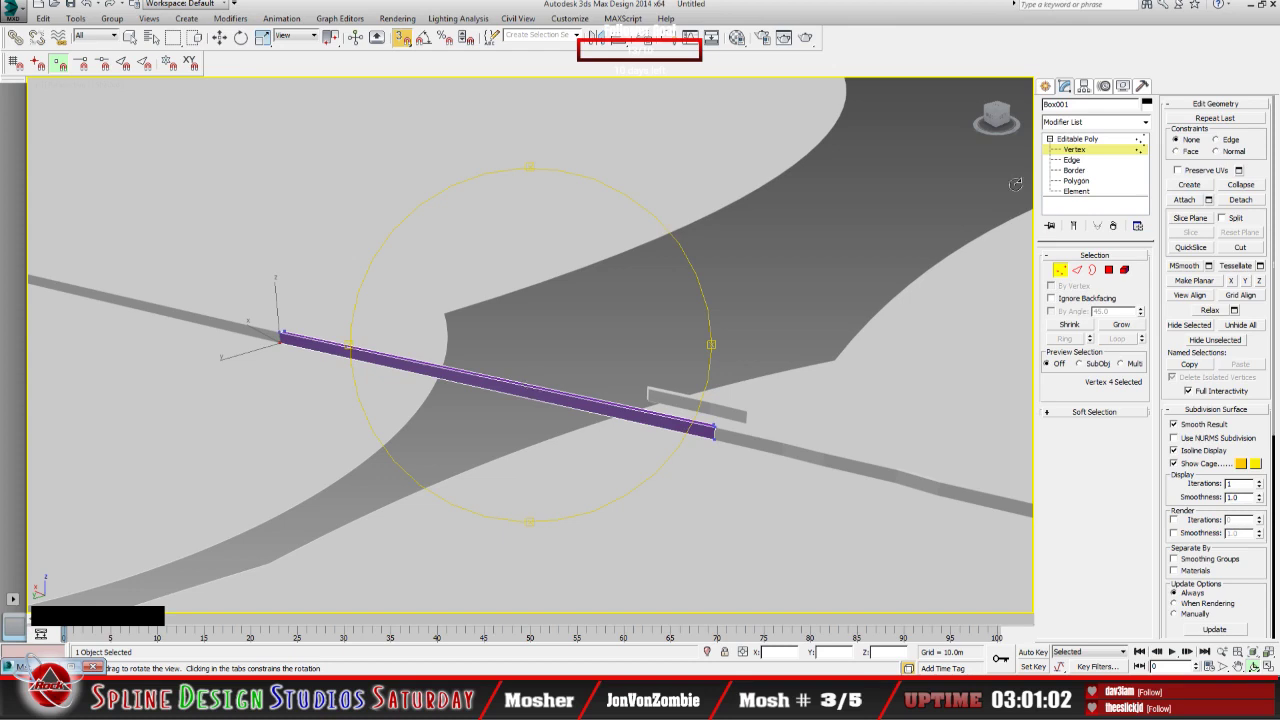
pyautogui.click(1077, 139)
pyautogui.rightClick(505, 378)
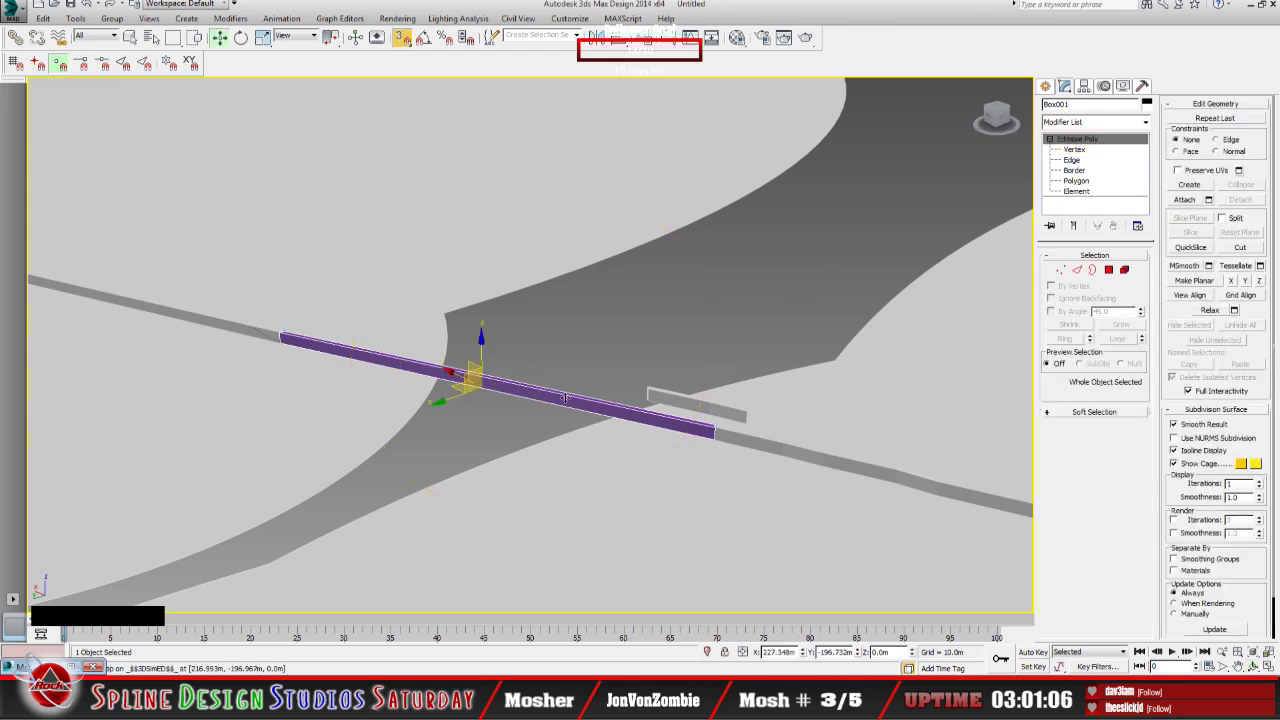
# Step: Select the short grey wall segment adjoining the purple box and turn off 3D snapping
pyautogui.click(803, 456)
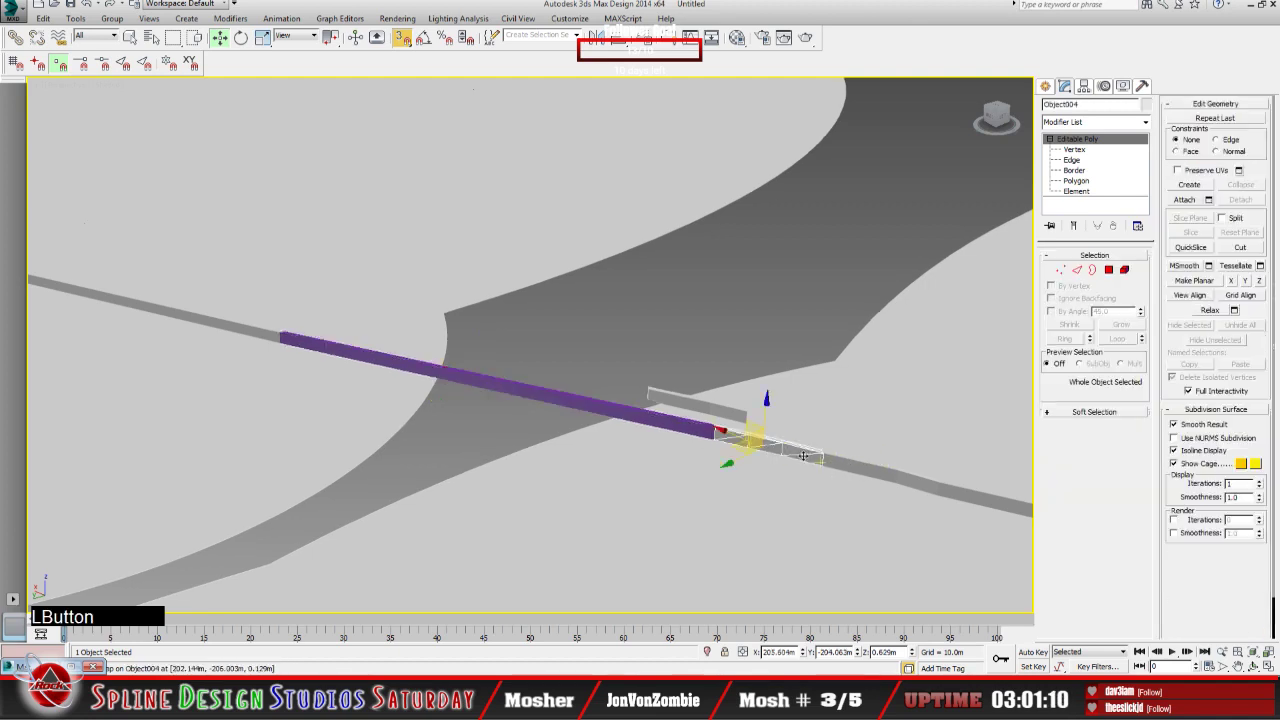
pyautogui.click(401, 37)
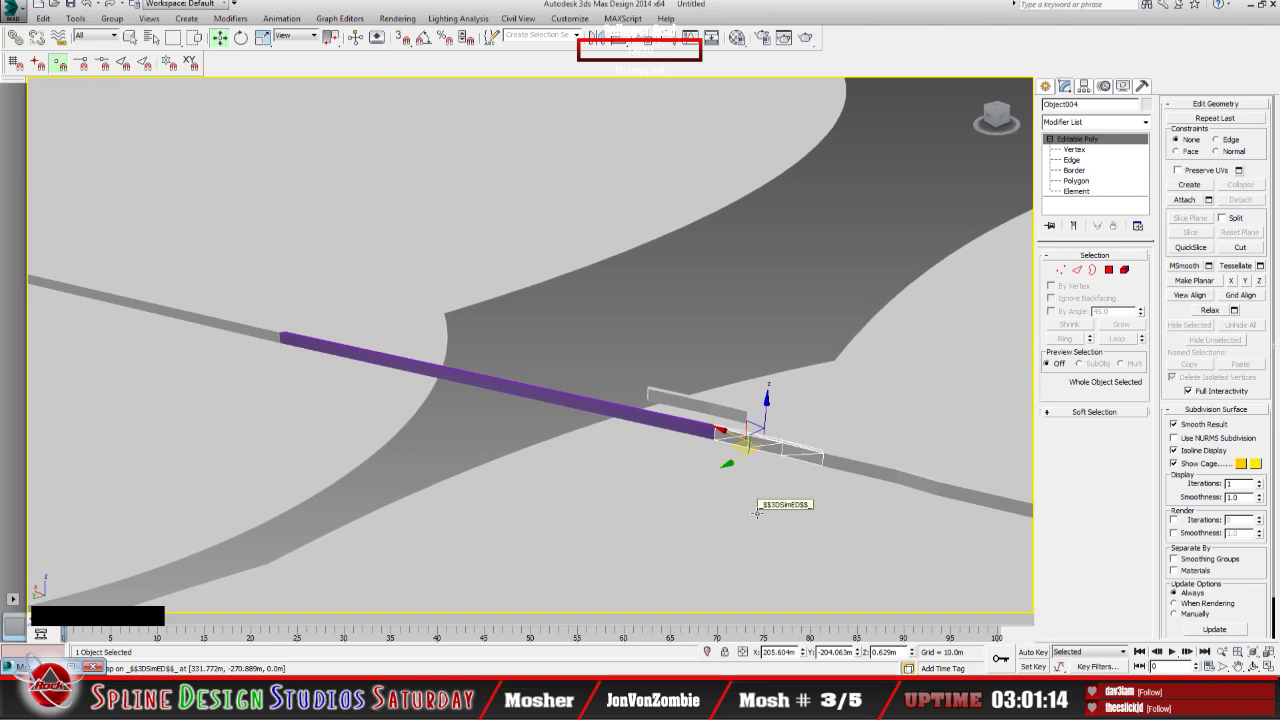
pyautogui.press('z')
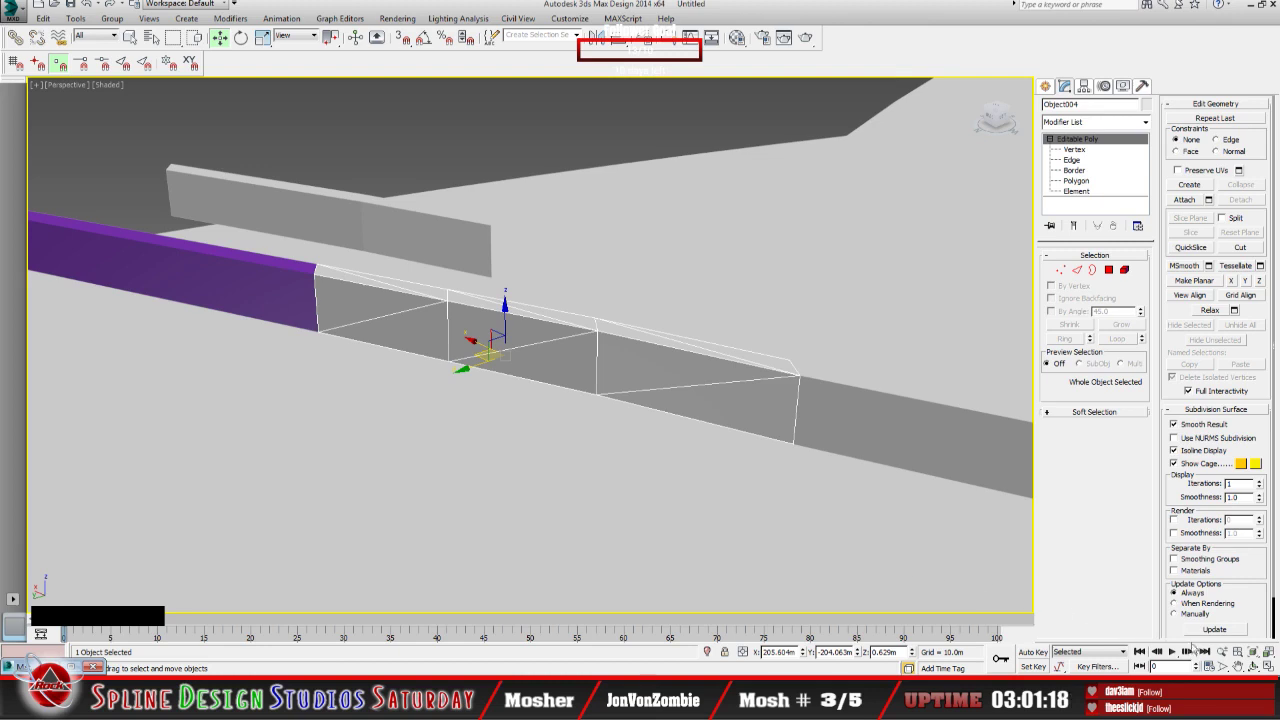
pyautogui.click(1253, 667)
pyautogui.moveTo(563, 434); pyautogui.dragTo(475, 395)
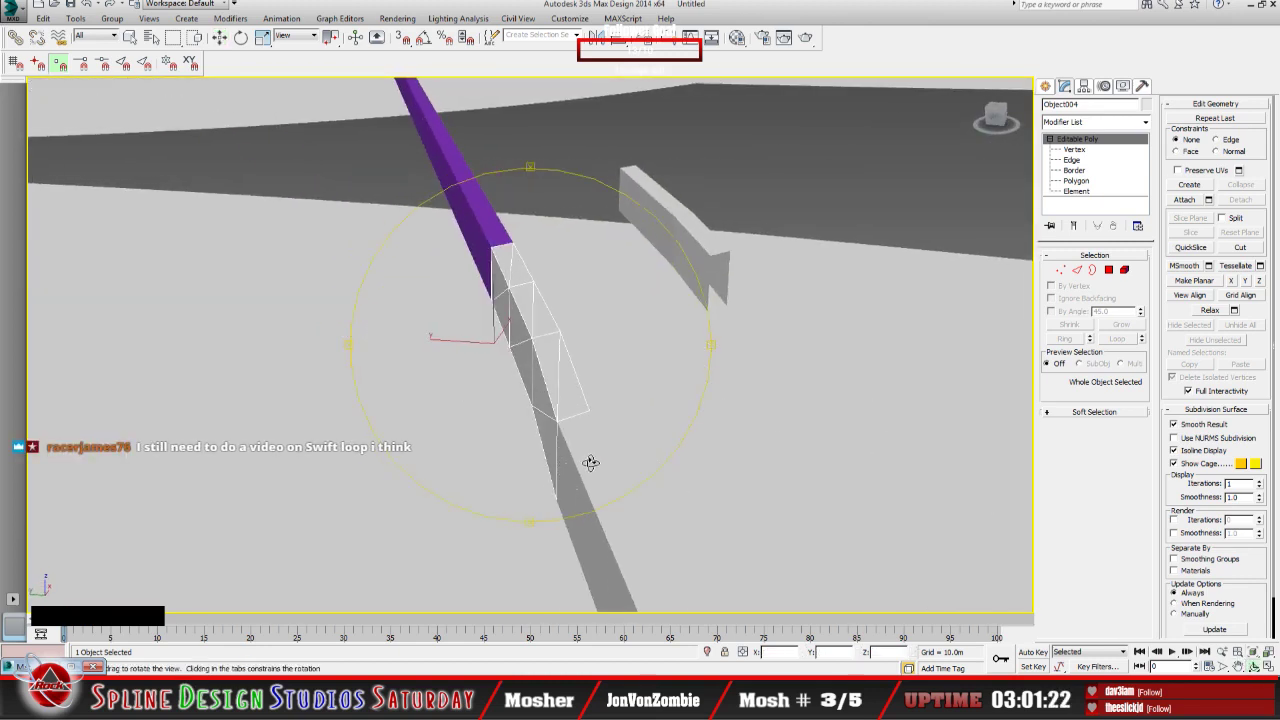
pyautogui.click(218, 42)
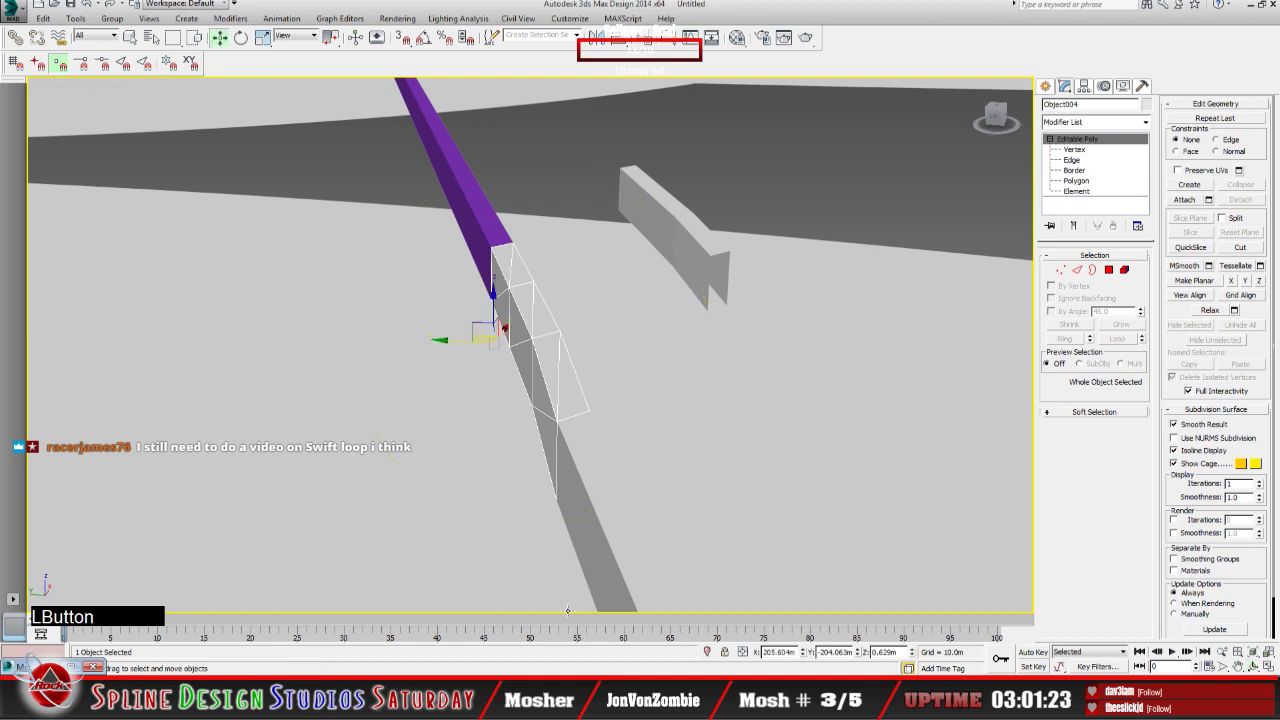
# Step: Identify the separate wall pieces along the track and select Object003, the segment following the one beside the purple box
pyautogui.click(608, 545)
pyautogui.press('z')
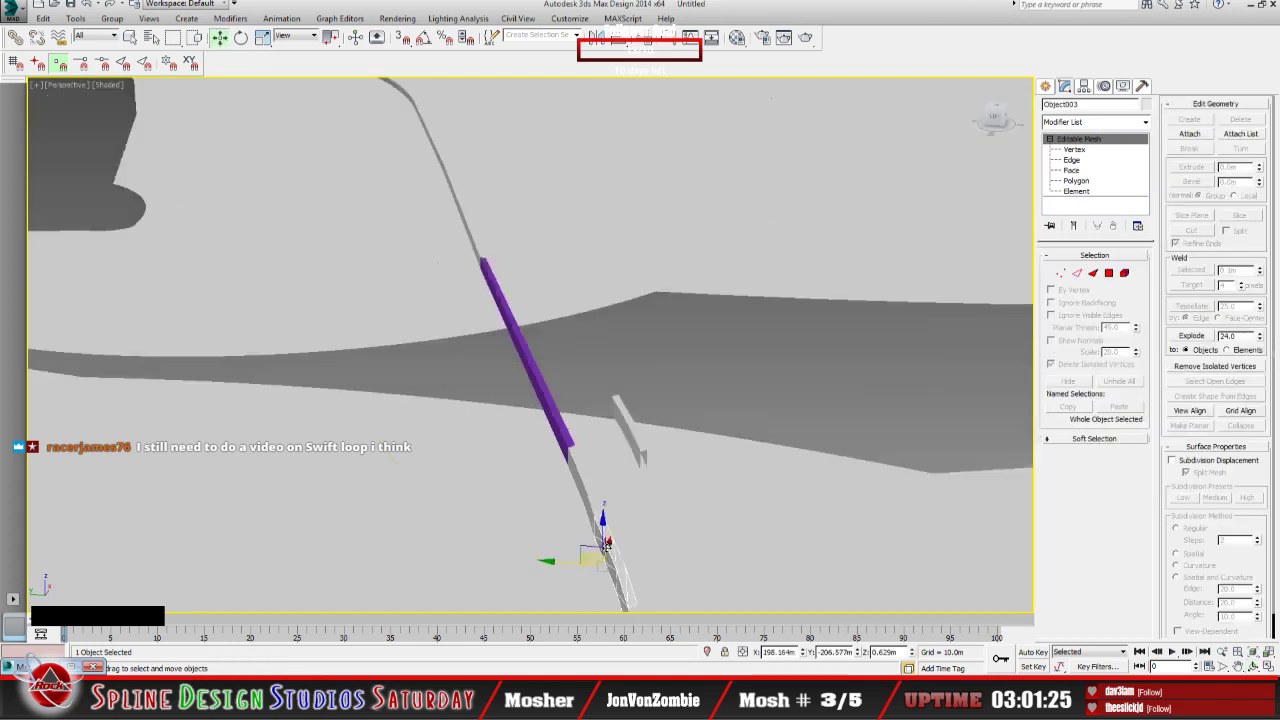
pyautogui.moveTo(605, 545); pyautogui.dragTo(586, 525, button='middle')
pyautogui.click(588, 527)
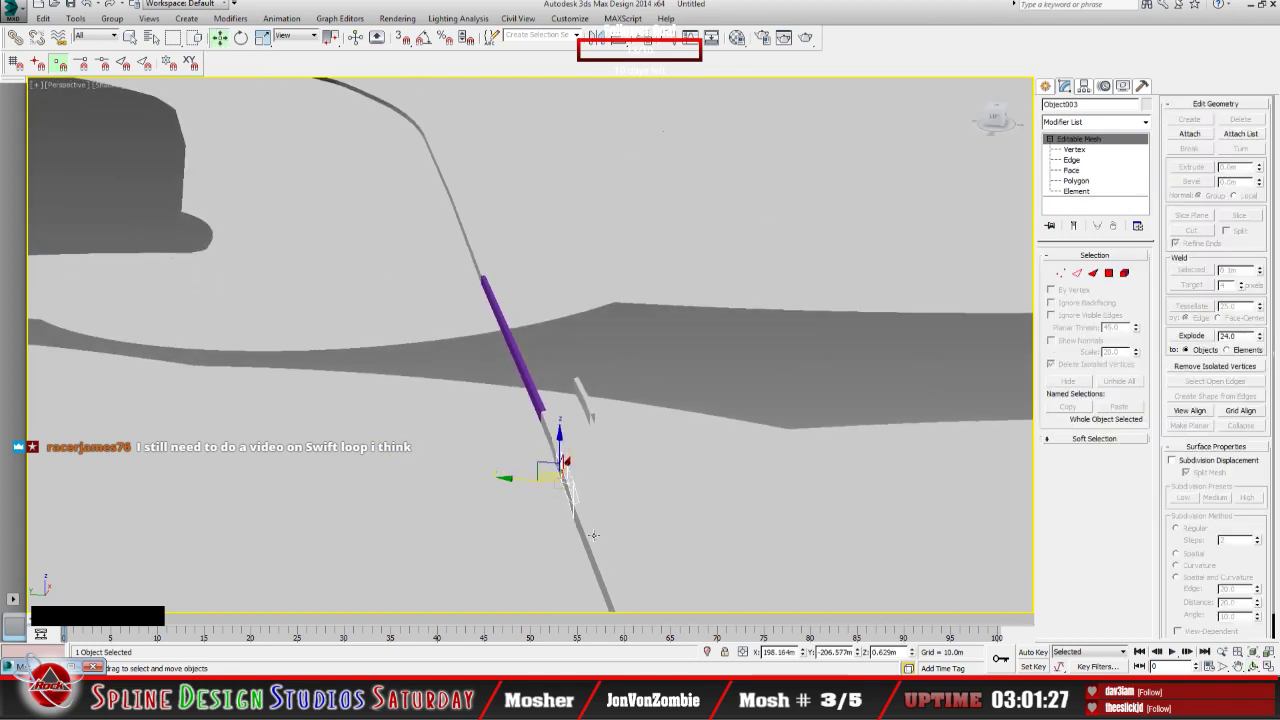
pyautogui.click(588, 532)
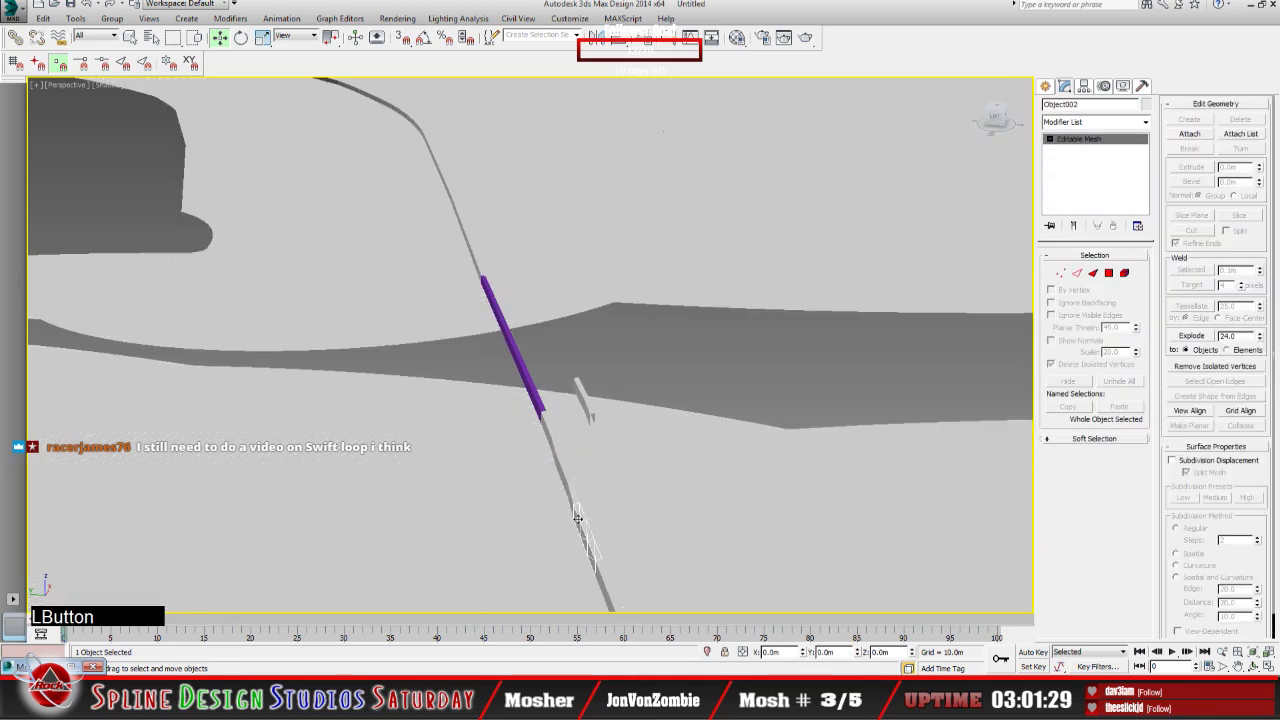
pyautogui.click(601, 571)
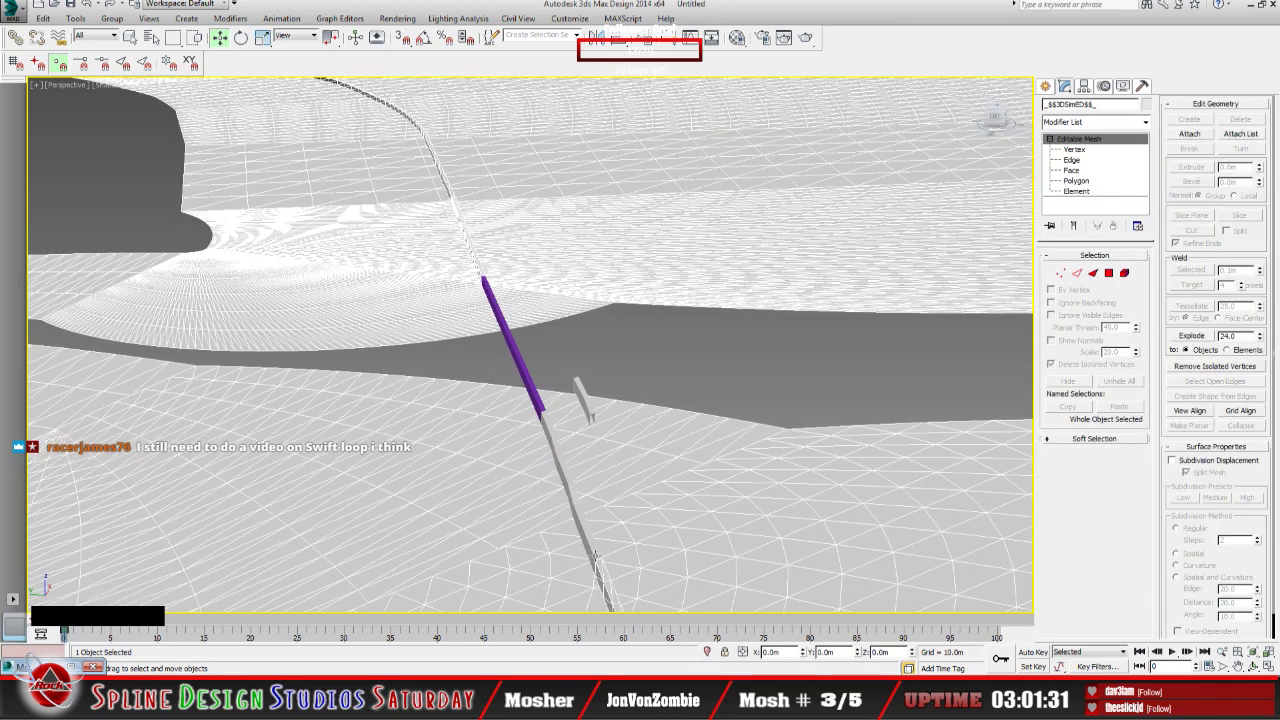
pyautogui.click(592, 545)
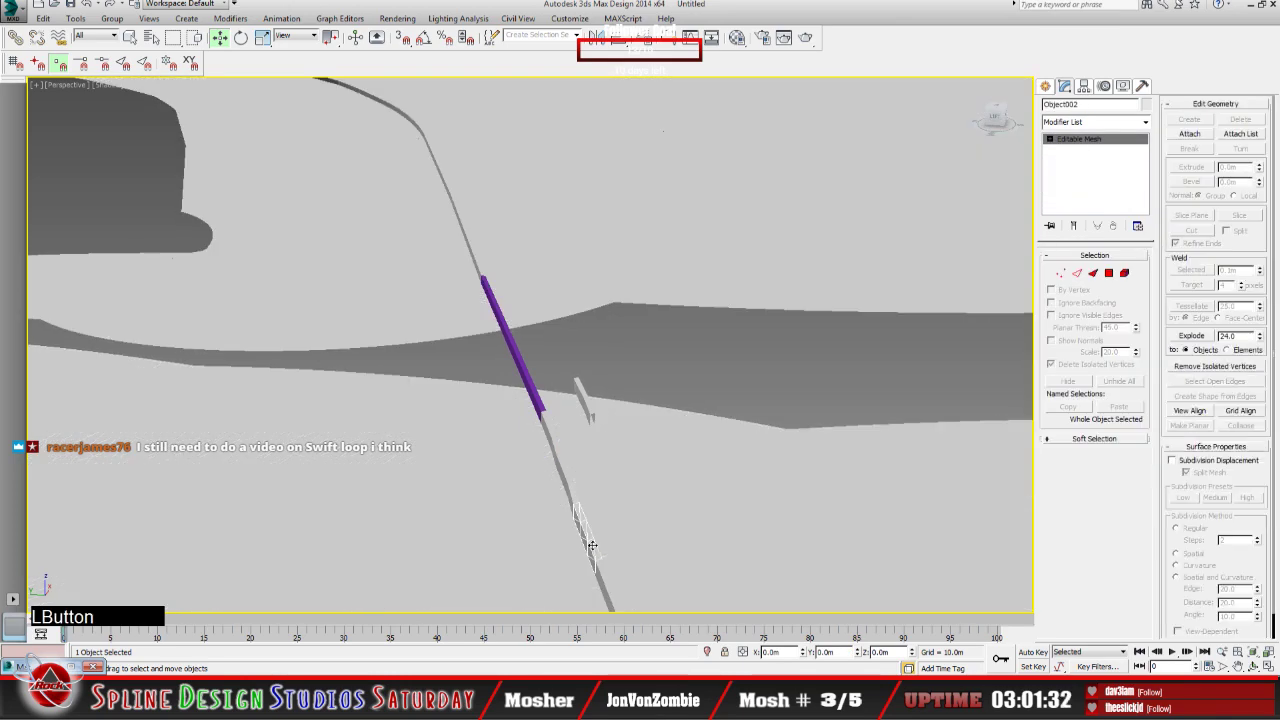
pyautogui.click(570, 490)
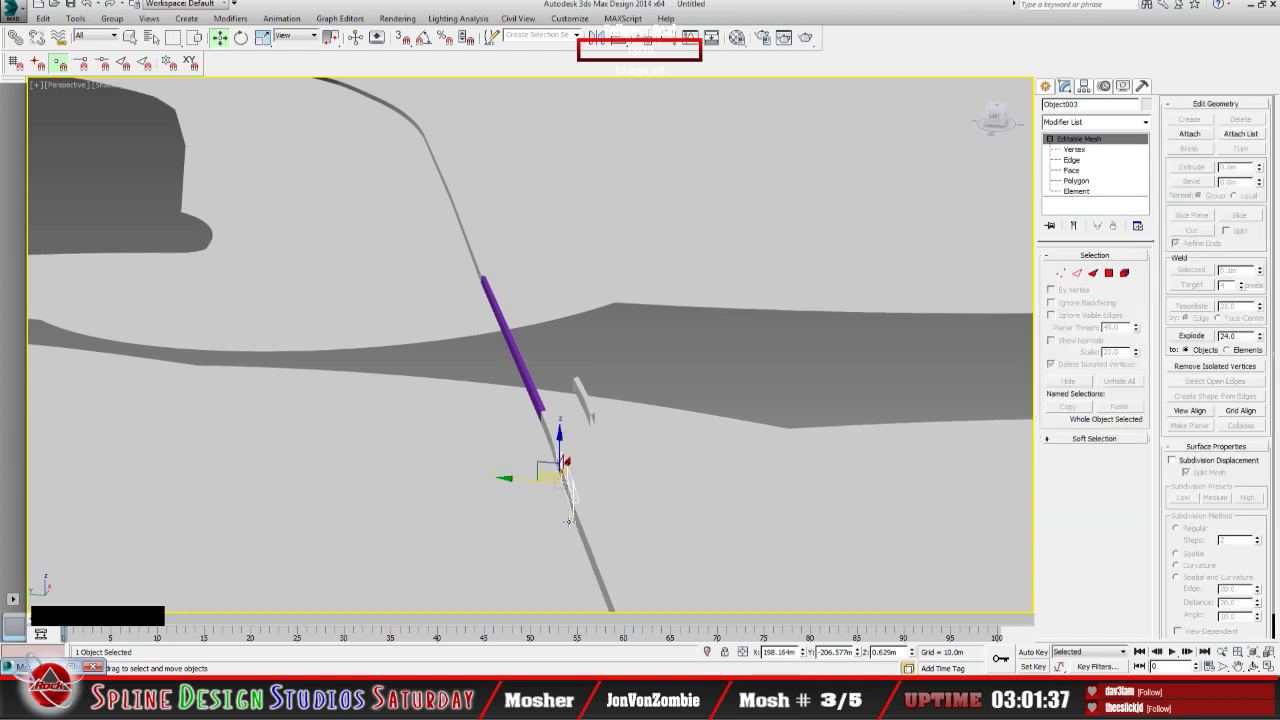
# Step: Identify the separate wall pieces beyond Object003, selecting each following piece along the grey wall up to the main track mesh
pyautogui.scroll(-2, 568, 520)
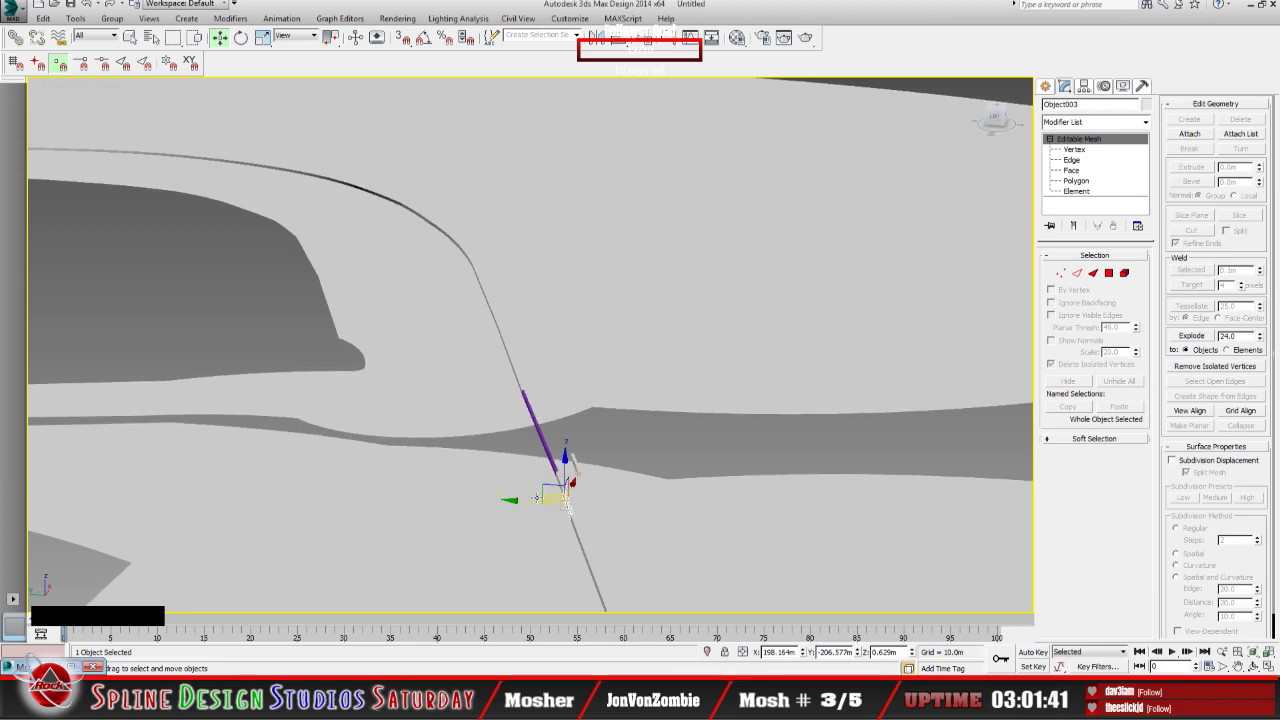
pyautogui.click(1254, 665)
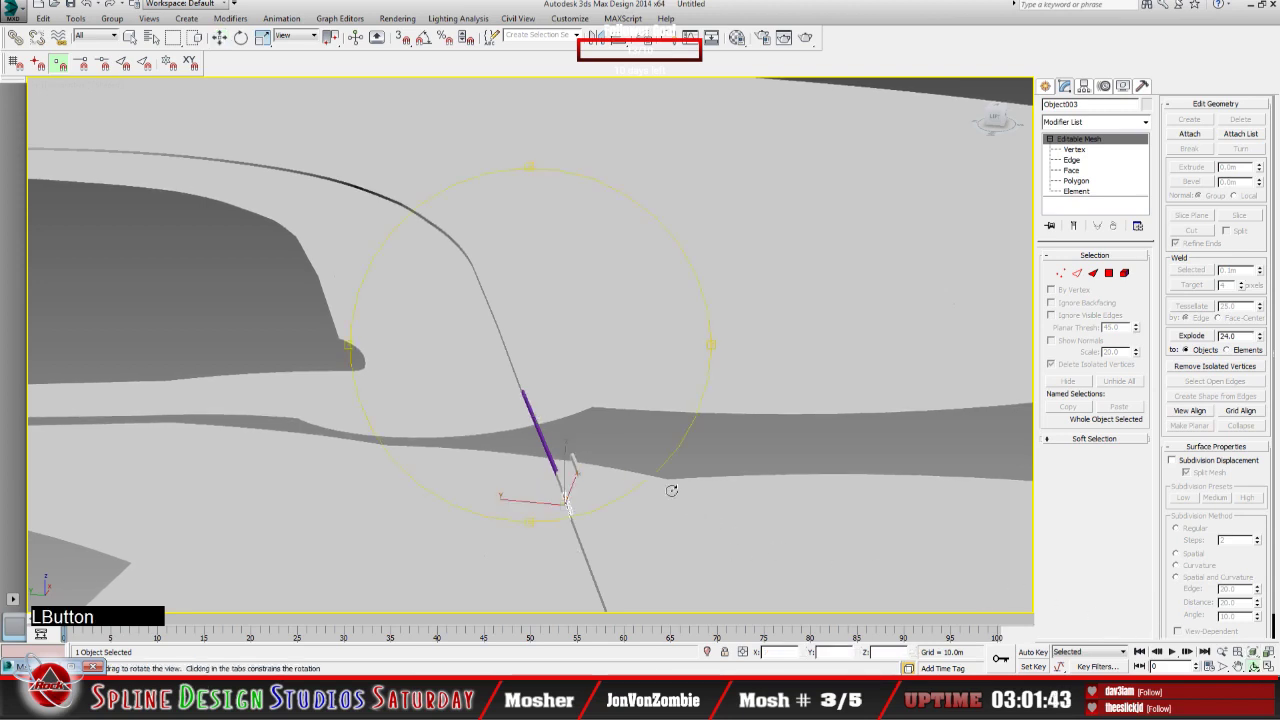
pyautogui.moveTo(671, 489)
pyautogui.mouseDown()
pyautogui.moveTo(552, 472)
pyautogui.moveTo(600, 486)
pyautogui.moveTo(649, 477)
pyautogui.mouseUp()
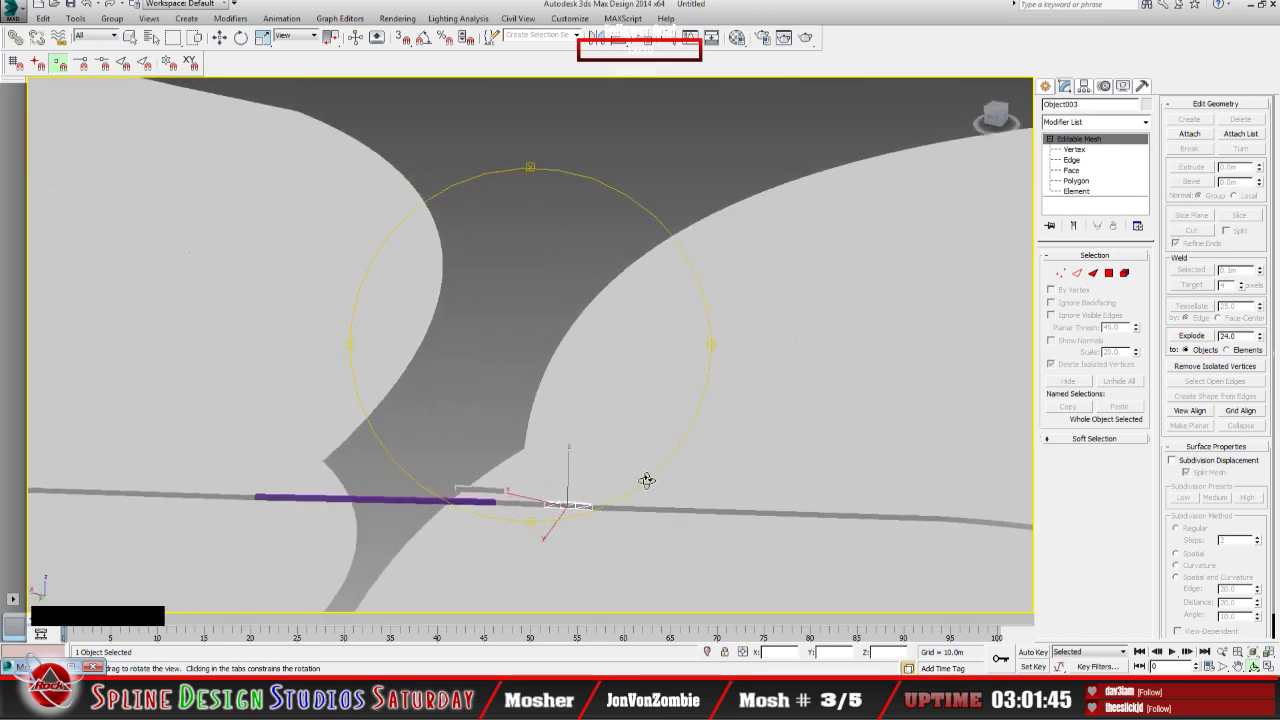
pyautogui.moveTo(581, 503); pyautogui.dragTo(551, 460, button='middle')
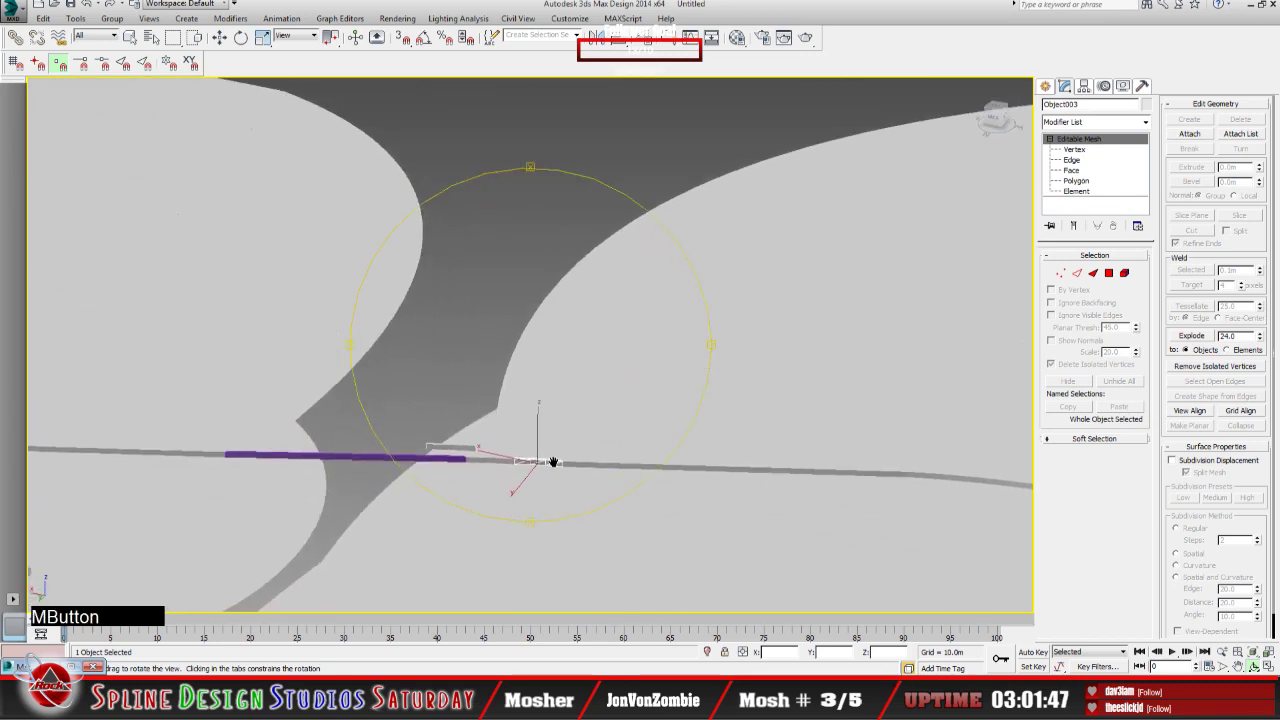
pyautogui.scroll(4, 524, 464)
pyautogui.scroll(2, 524, 464)
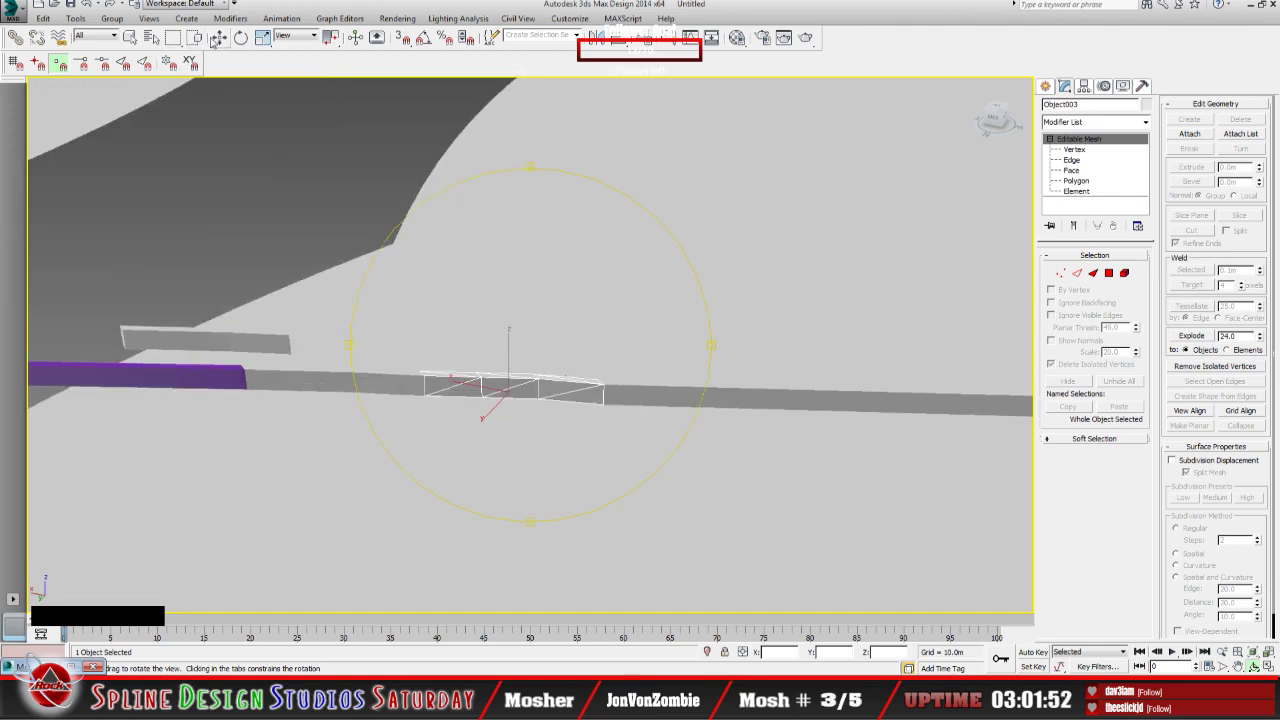
pyautogui.click(110, 36)
pyautogui.click(129, 42)
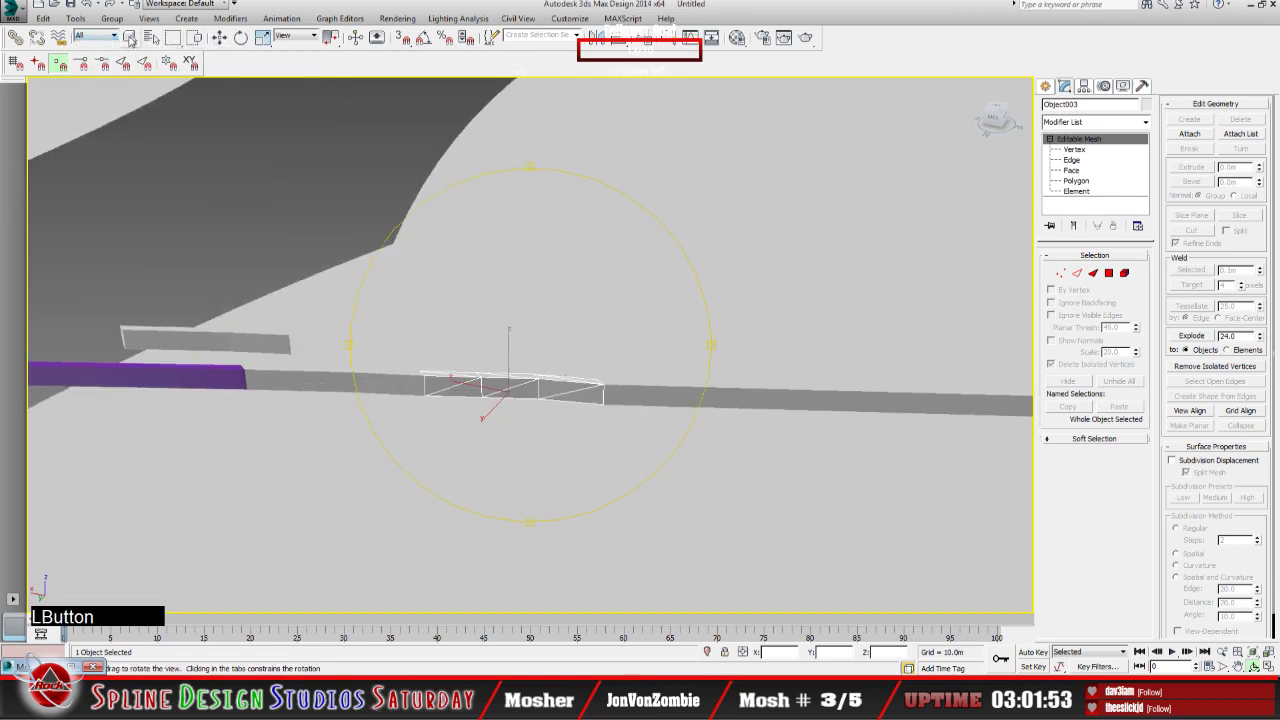
pyautogui.click(130, 38)
pyautogui.click(651, 398)
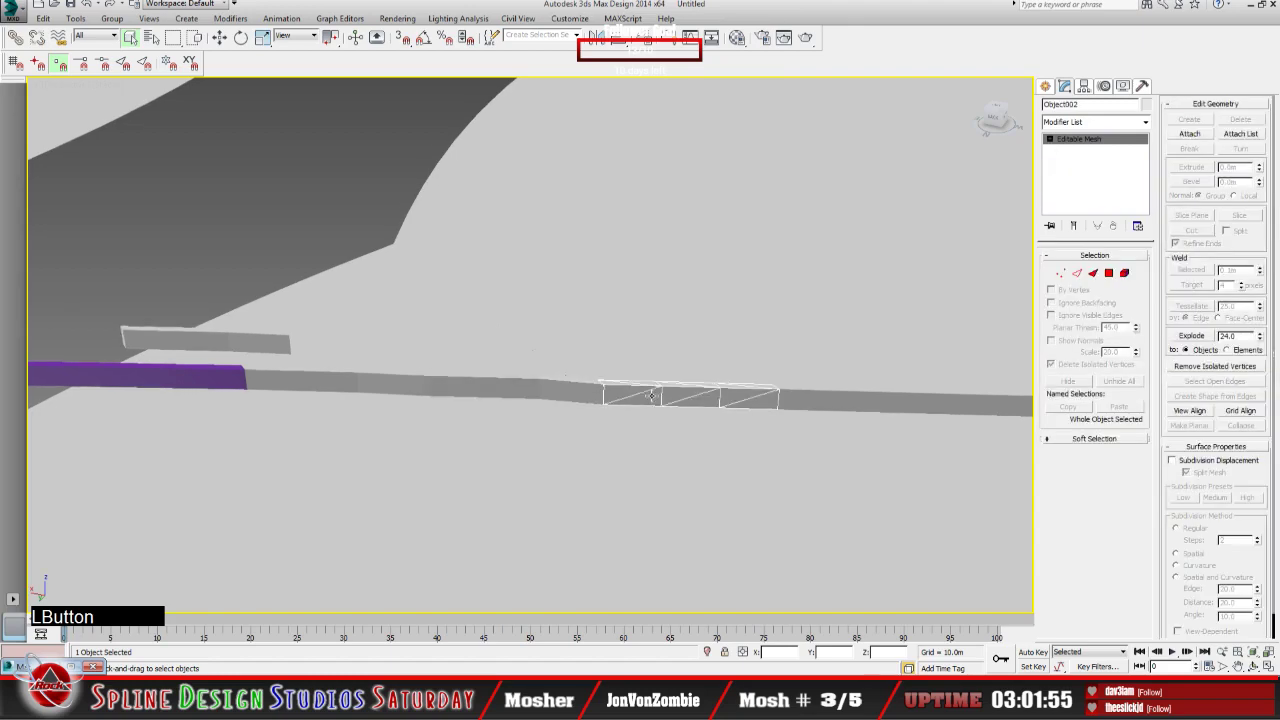
pyautogui.click(778, 398)
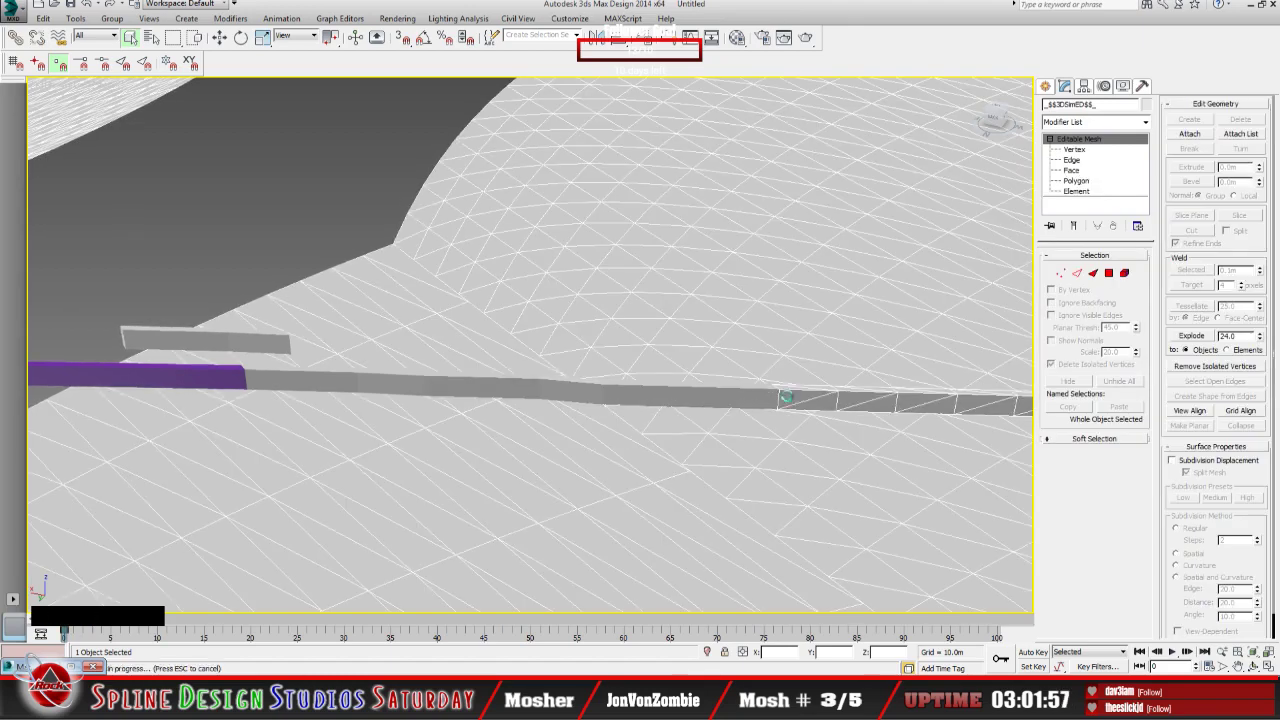
pyautogui.scroll(-5, 787, 398)
pyautogui.scroll(5, 787, 398)
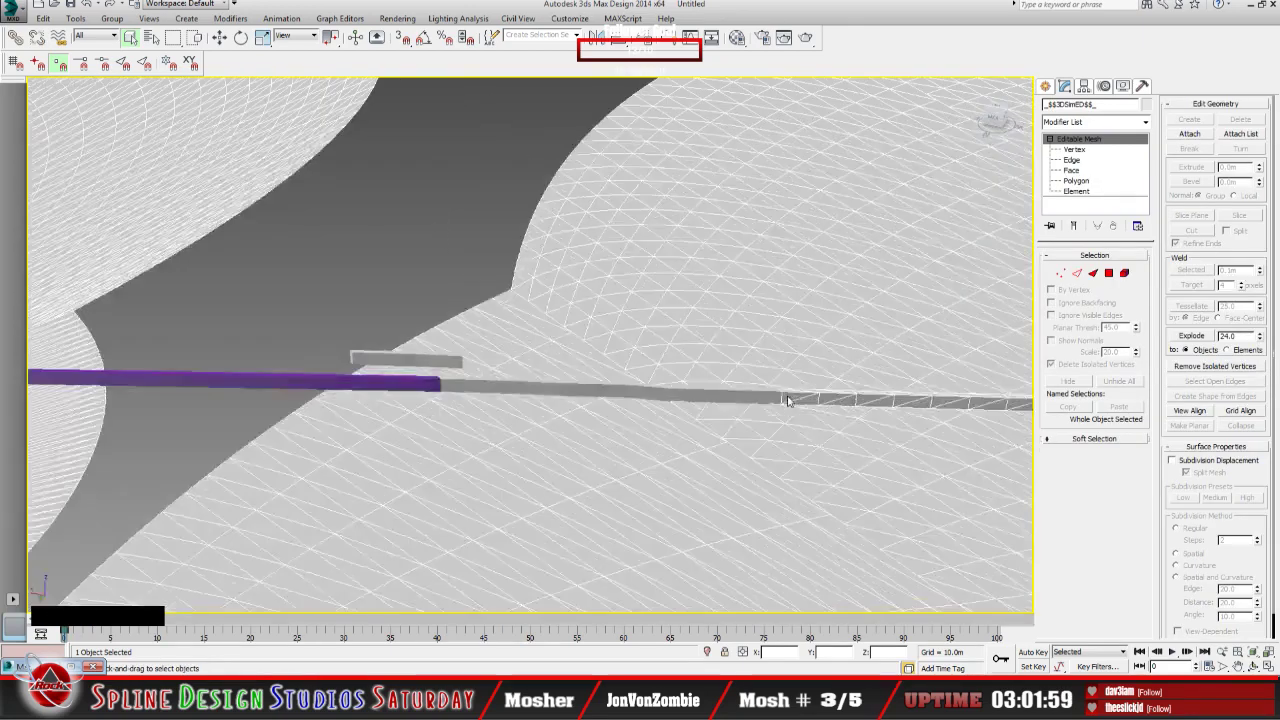
# Step: Delete the three short grey wall segments following the purple box and the loose grey piece offset beside it
pyautogui.click(737, 396)
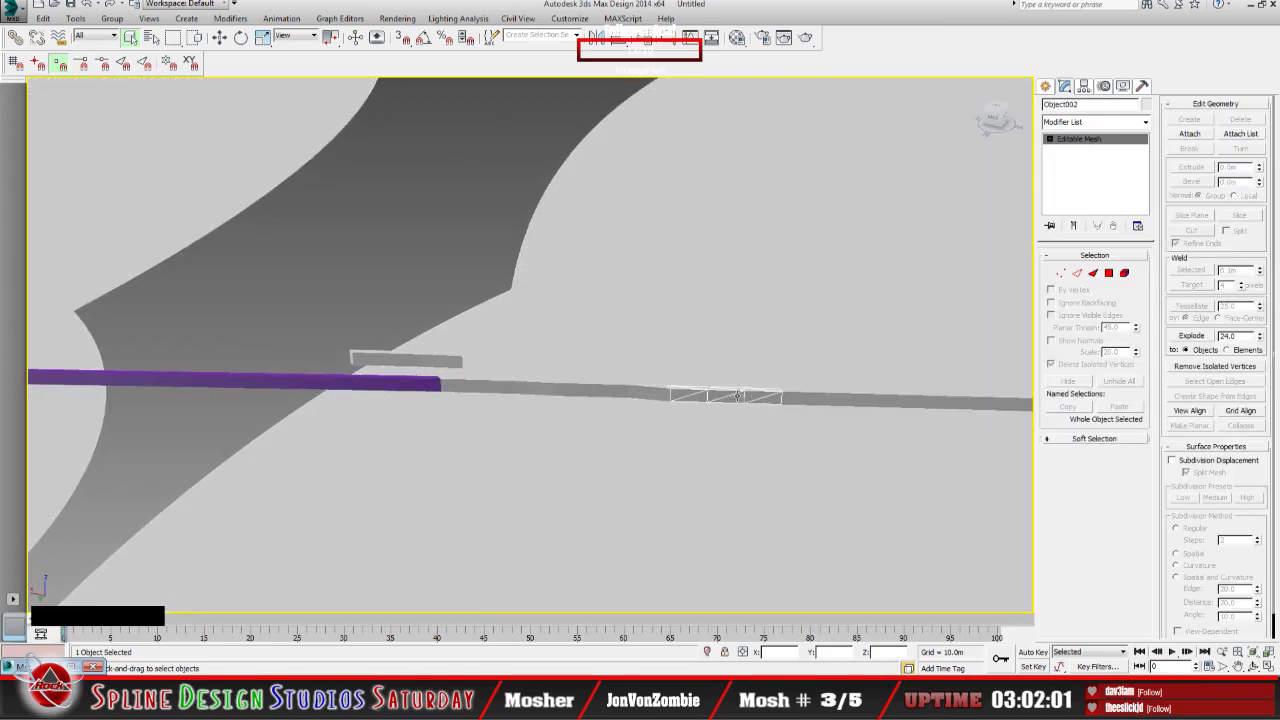
pyautogui.press('Delete')
pyautogui.click(646, 393)
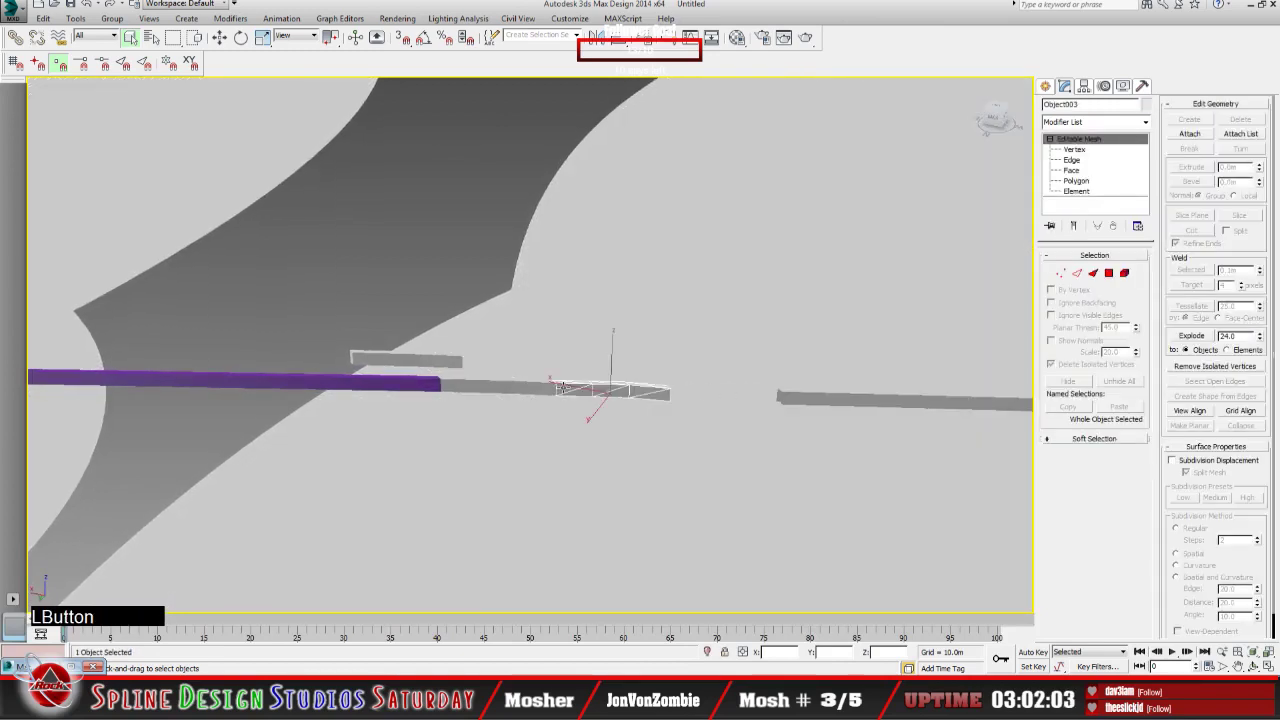
pyautogui.press('Delete')
pyautogui.click(540, 386)
pyautogui.press('Delete')
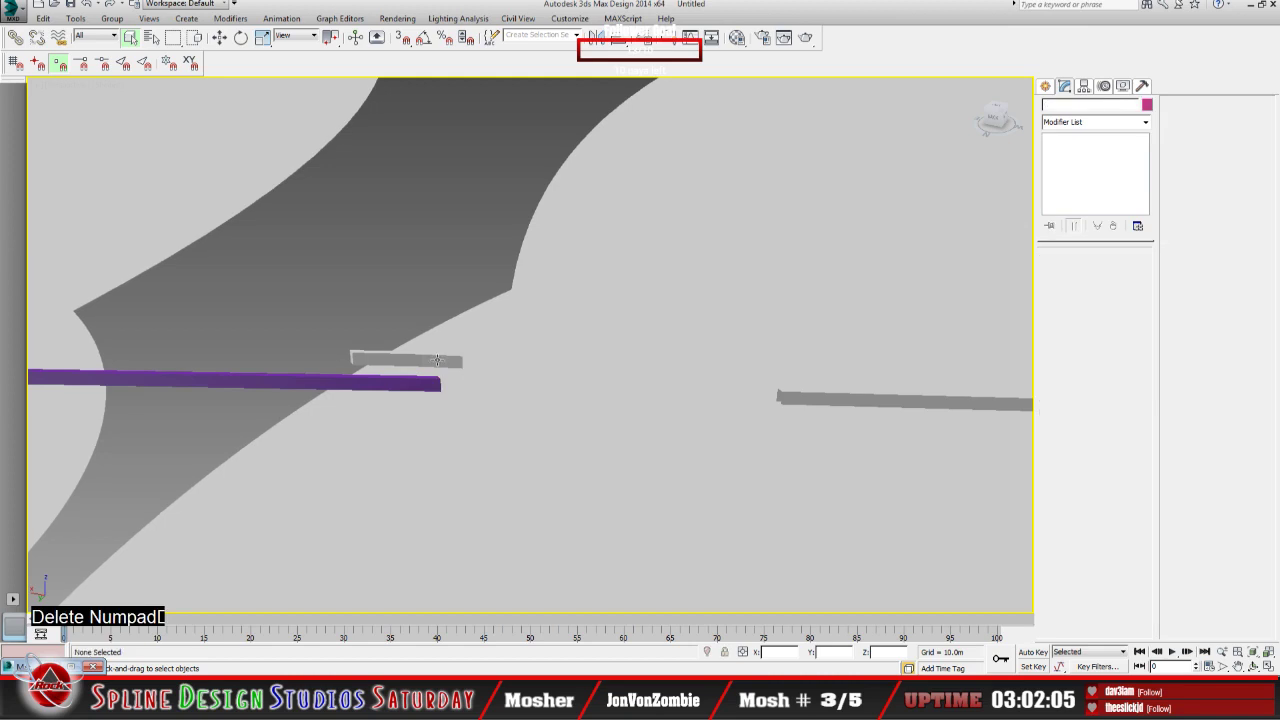
pyautogui.click(436, 360)
pyautogui.press('Delete')
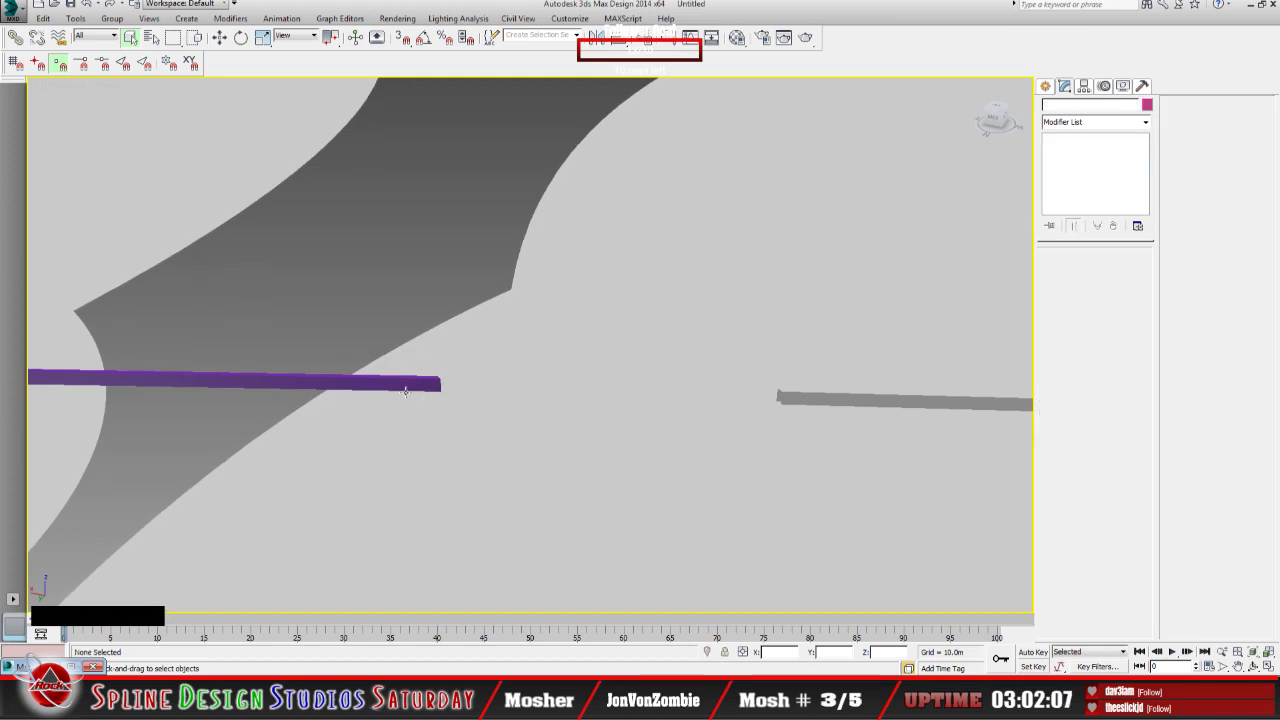
# Step: Select the purple box and examine the gap between its free end and the remaining grey wall
pyautogui.click(405, 388)
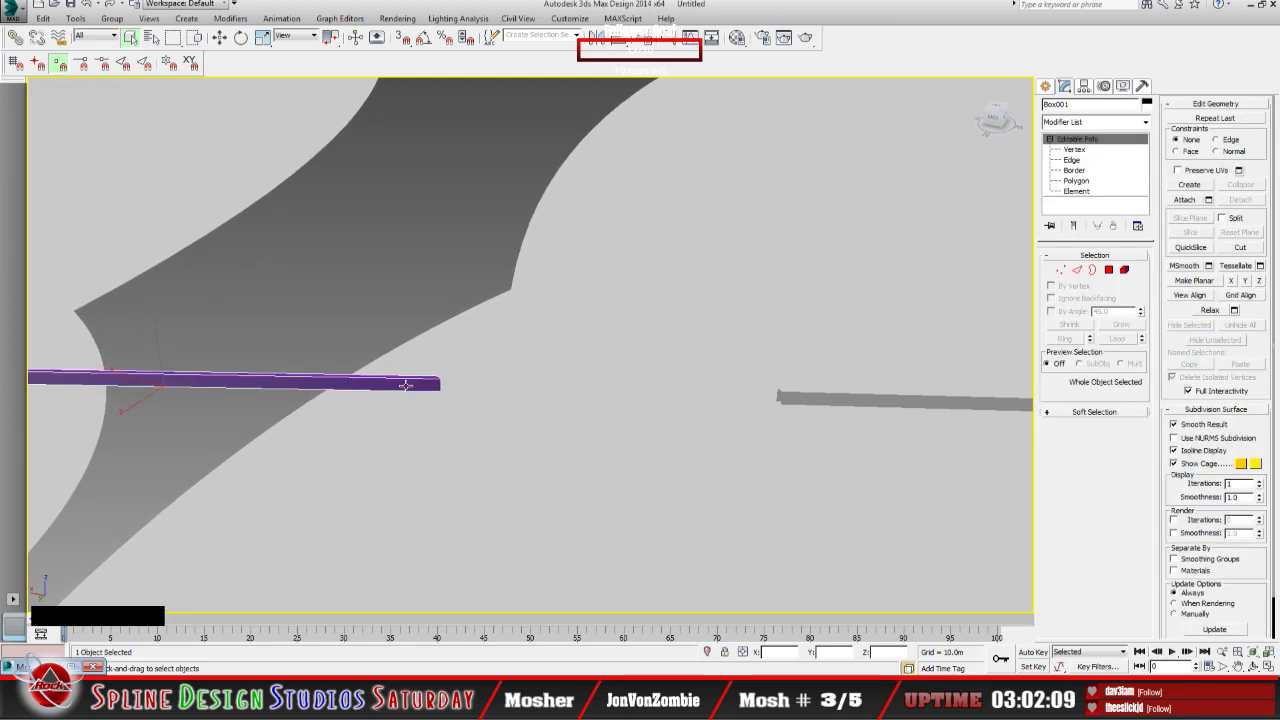
pyautogui.keyDown('alt'); pyautogui.moveTo(408, 390); pyautogui.dragTo(460, 404, button='middle'); pyautogui.keyUp('alt')
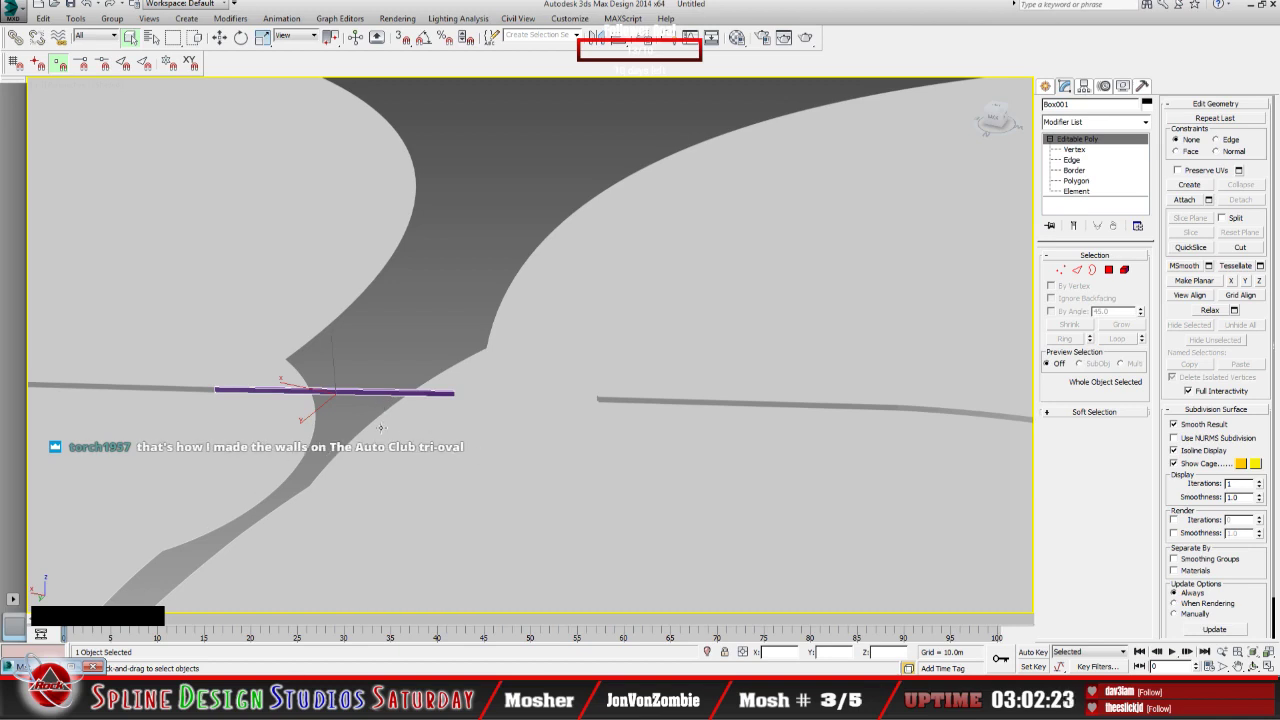
pyautogui.scroll(5, 380, 427)
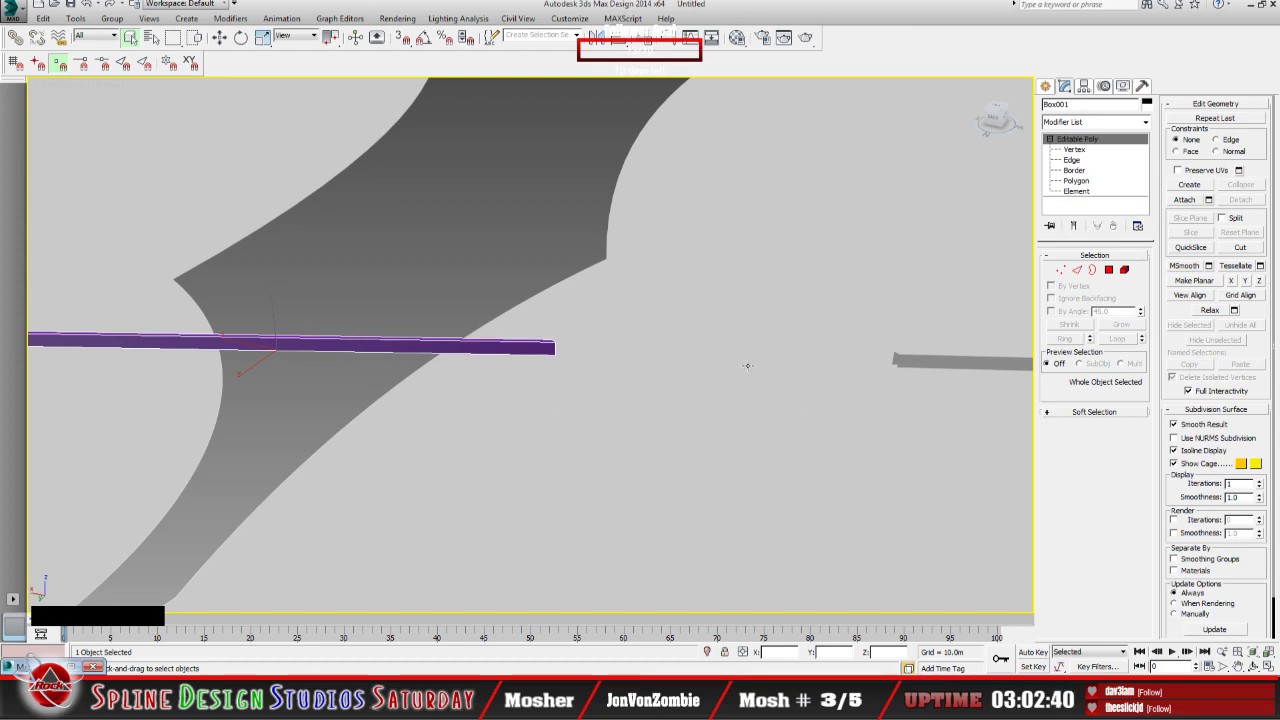
pyautogui.scroll(-3, 591, 413)
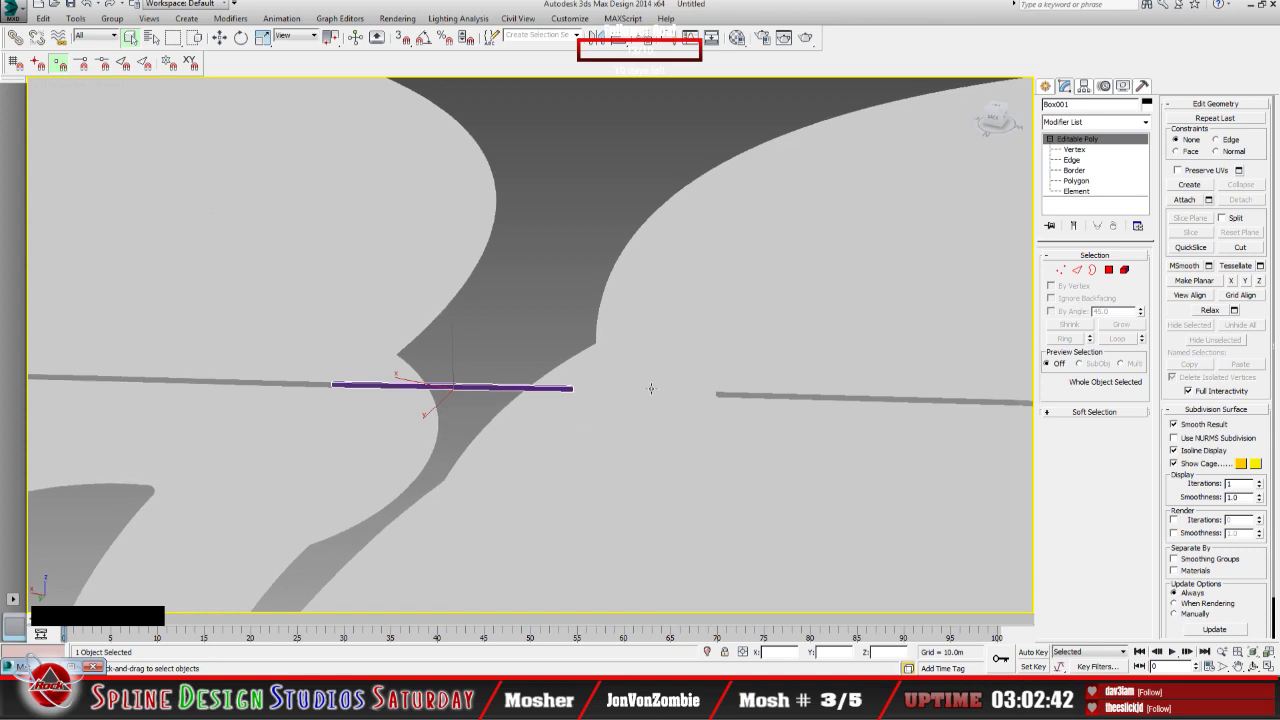
pyautogui.scroll(5, 637, 400)
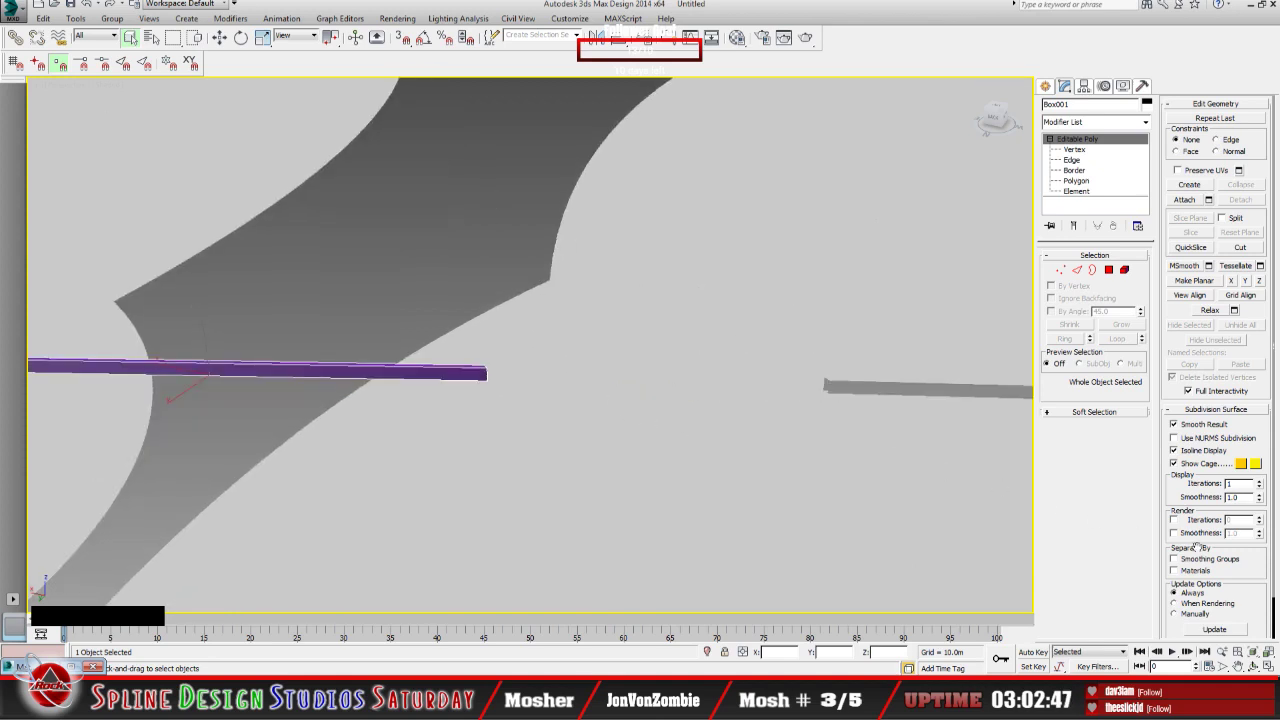
pyautogui.click(1254, 668)
pyautogui.moveTo(529, 420); pyautogui.dragTo(340, 395)
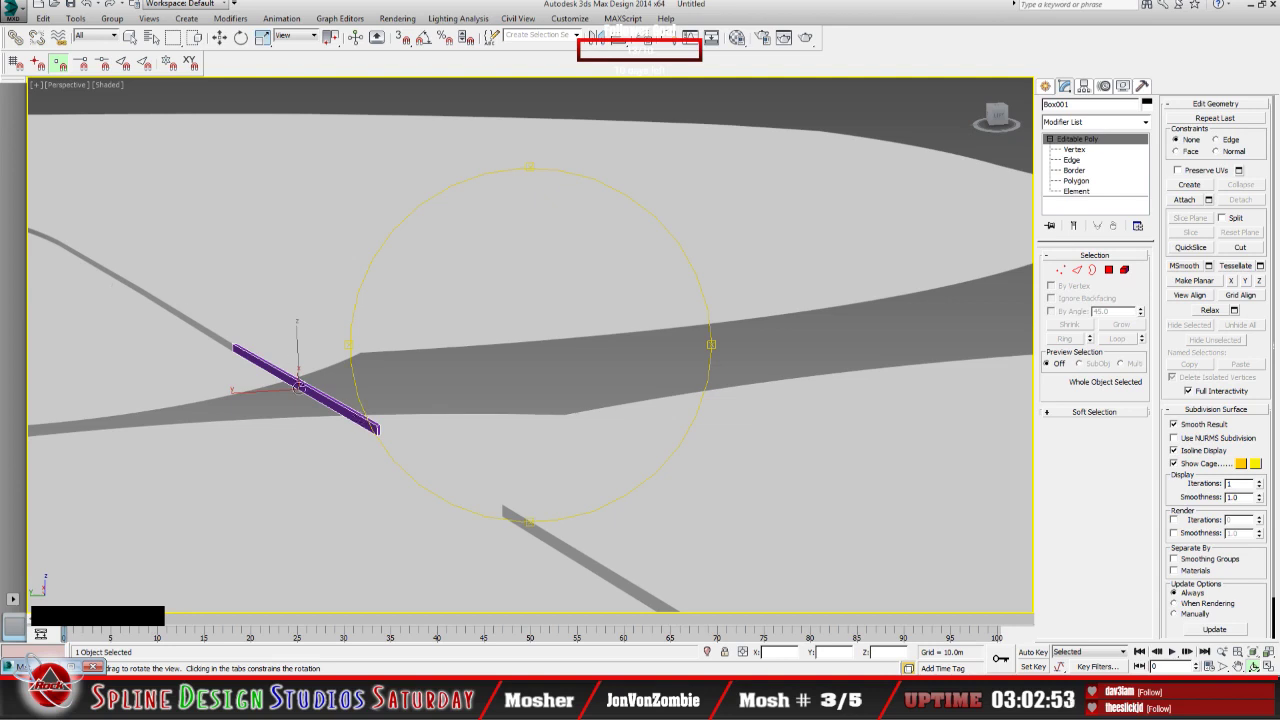
pyautogui.moveTo(501, 434); pyautogui.dragTo(490, 432)
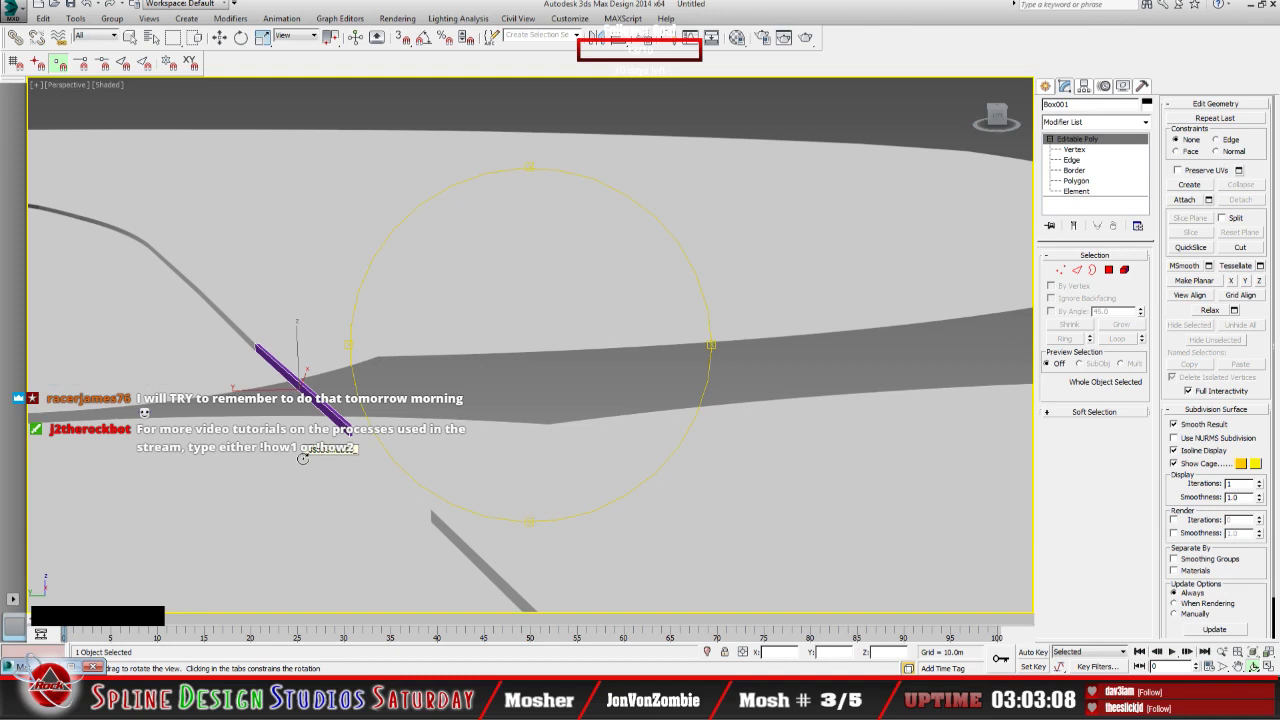
pyautogui.moveTo(471, 449); pyautogui.dragTo(476, 447)
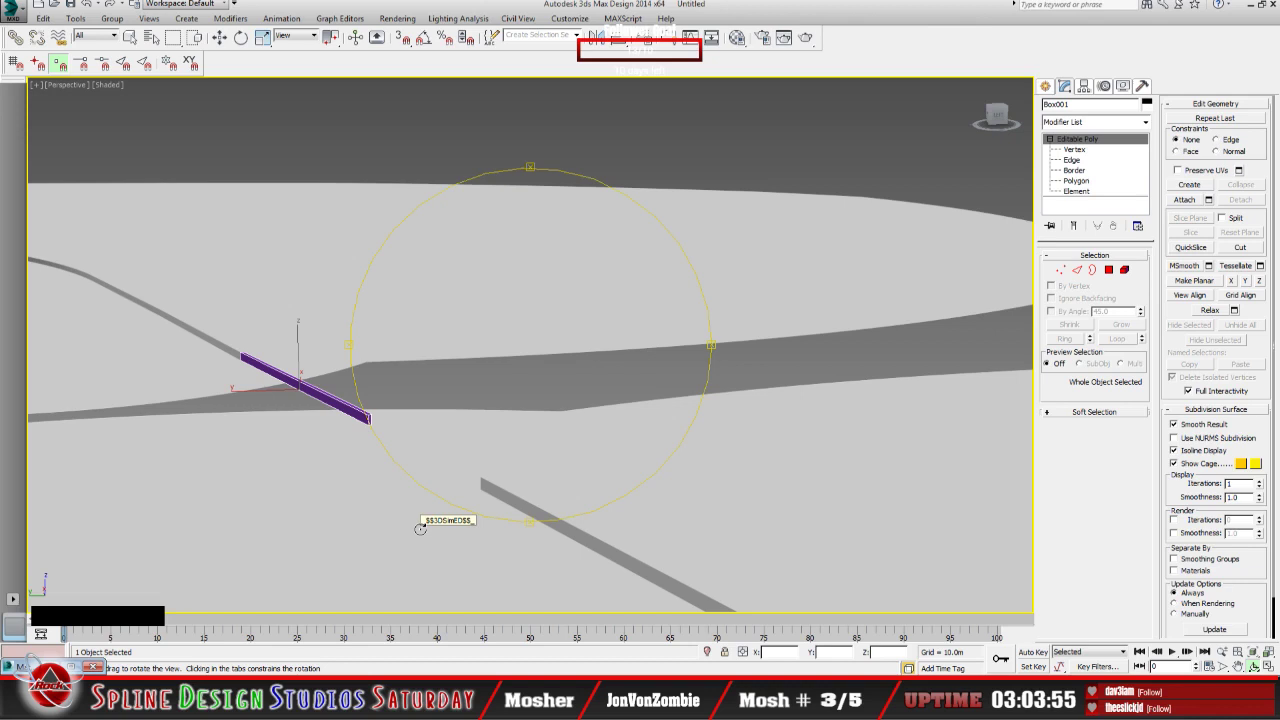
pyautogui.hotkey('shift', 'z')
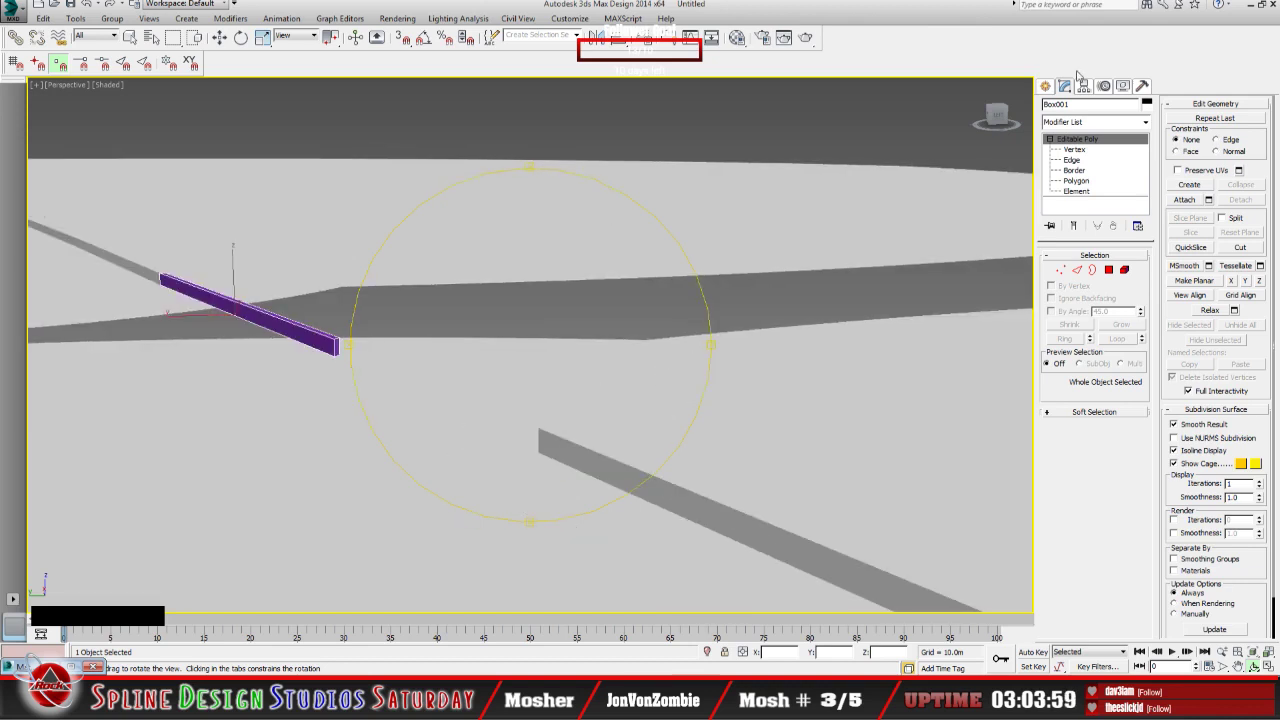
# Step: Select the four vertices at the purple box's free end and move them along Y to about -204.58 m
pyautogui.click(1088, 150)
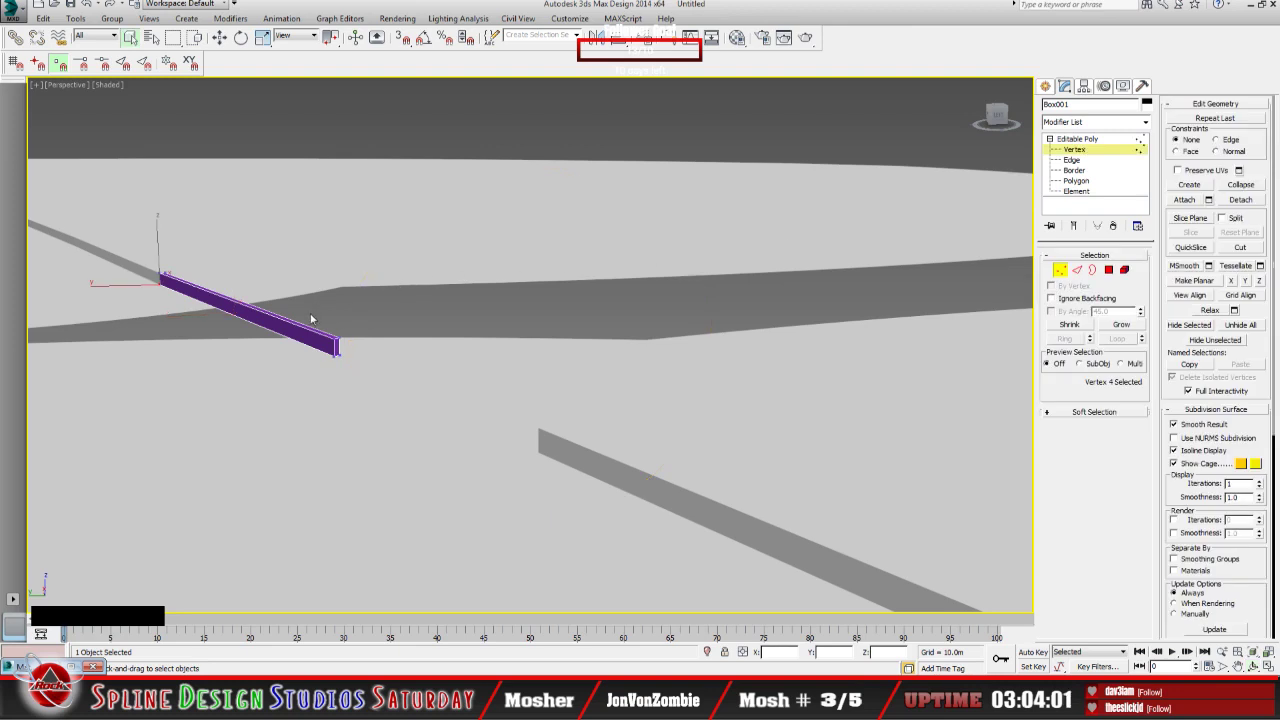
pyautogui.moveTo(314, 320); pyautogui.dragTo(378, 420)
pyautogui.press('w')
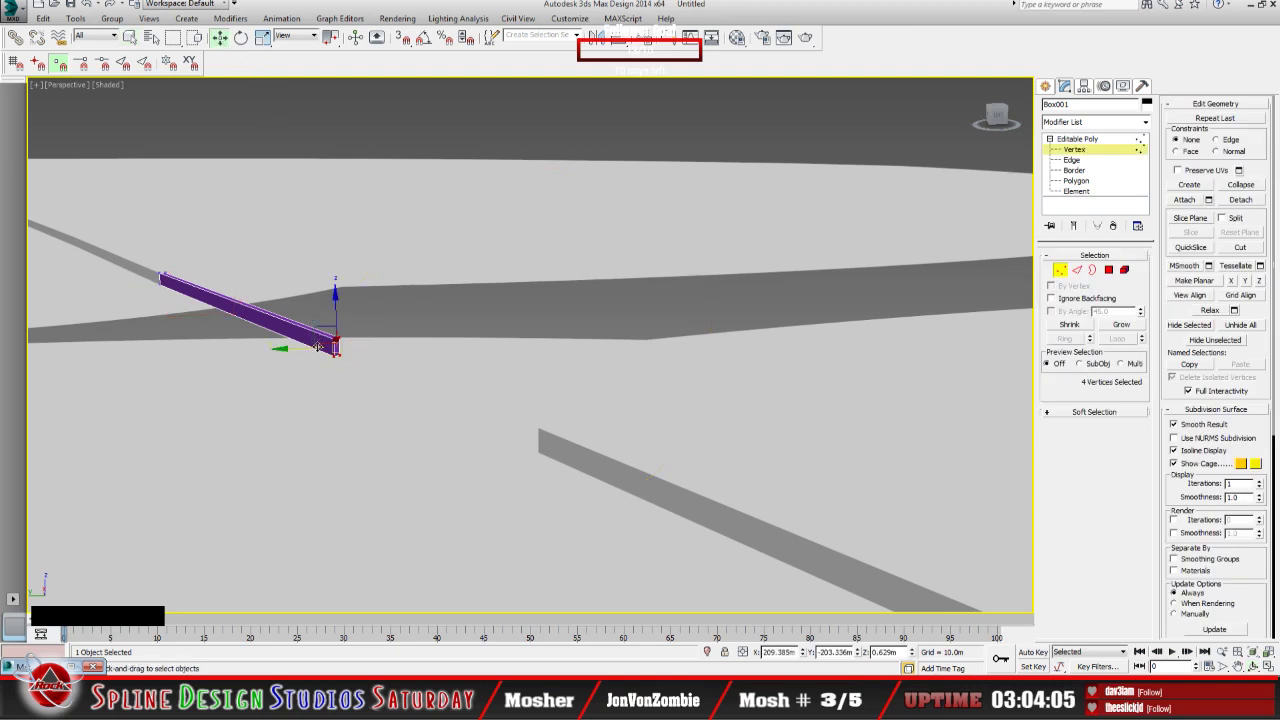
pyautogui.moveTo(316, 338); pyautogui.dragTo(340, 451)
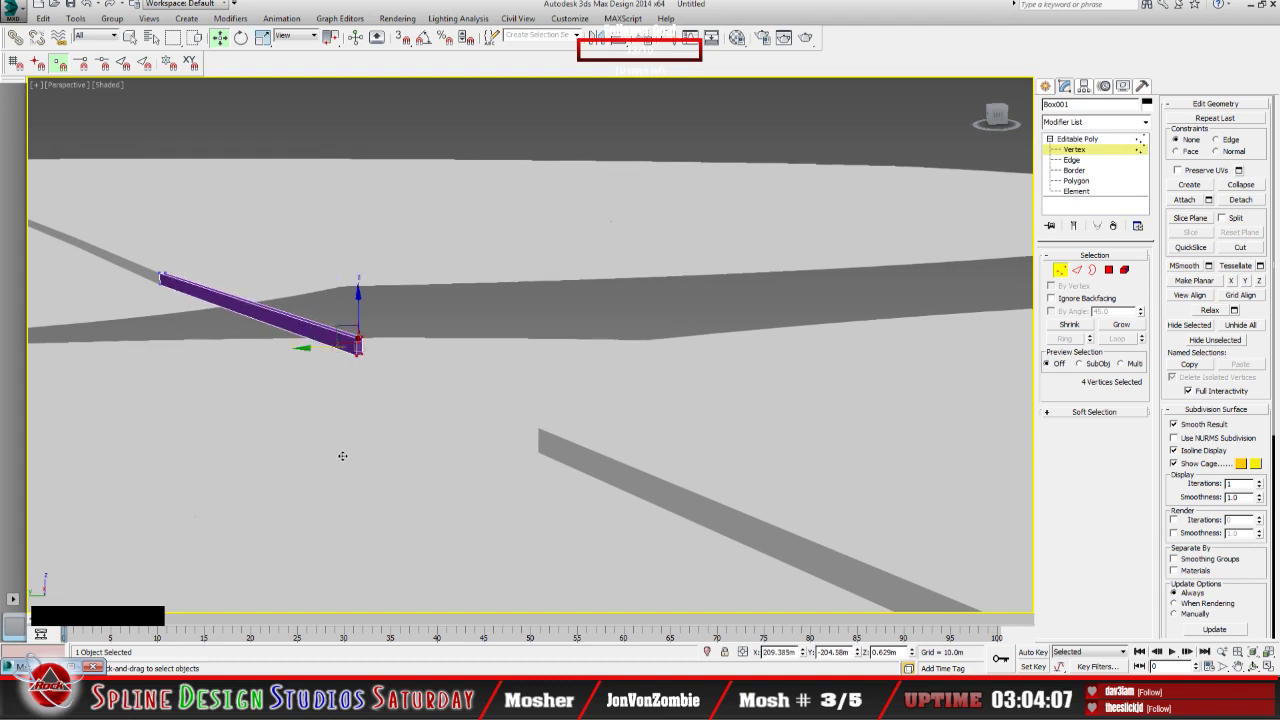
# Step: Move the four end vertices across the gap to just short of the grey wall, about X 188.578 m, Y -210.193 m
pyautogui.click(1242, 667)
pyautogui.moveTo(480, 395); pyautogui.dragTo(543, 427)
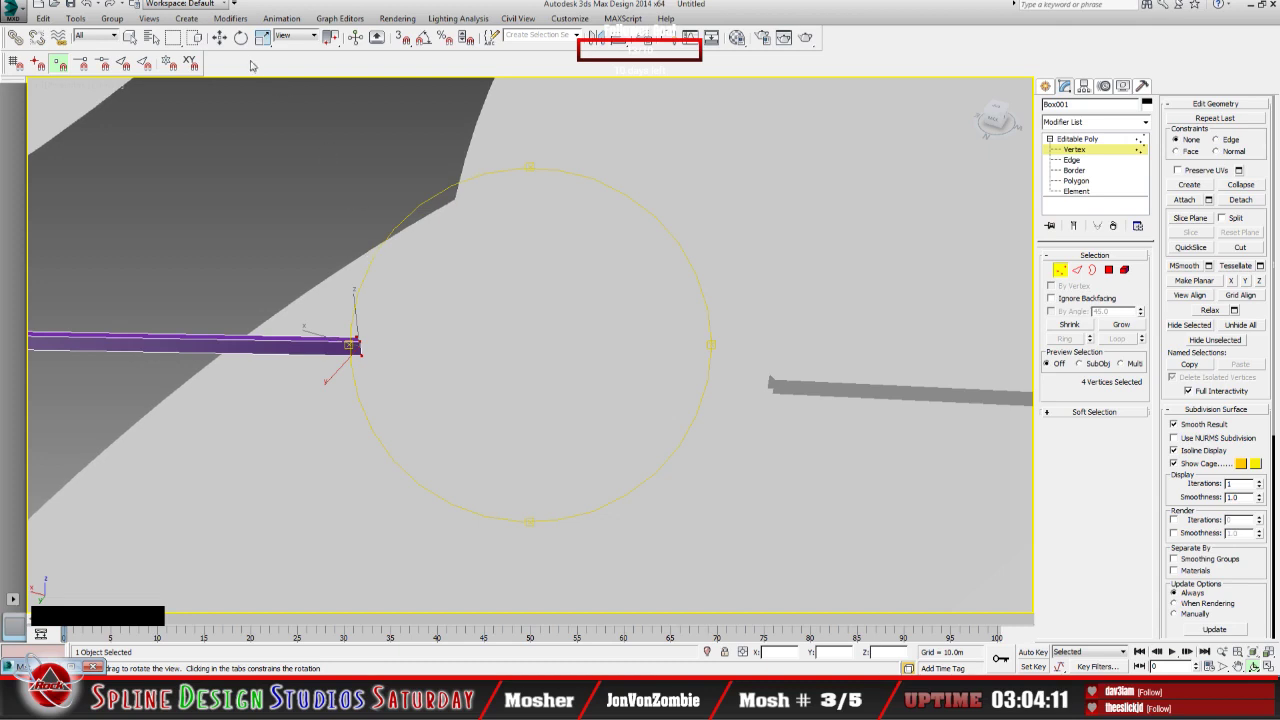
pyautogui.click(219, 37)
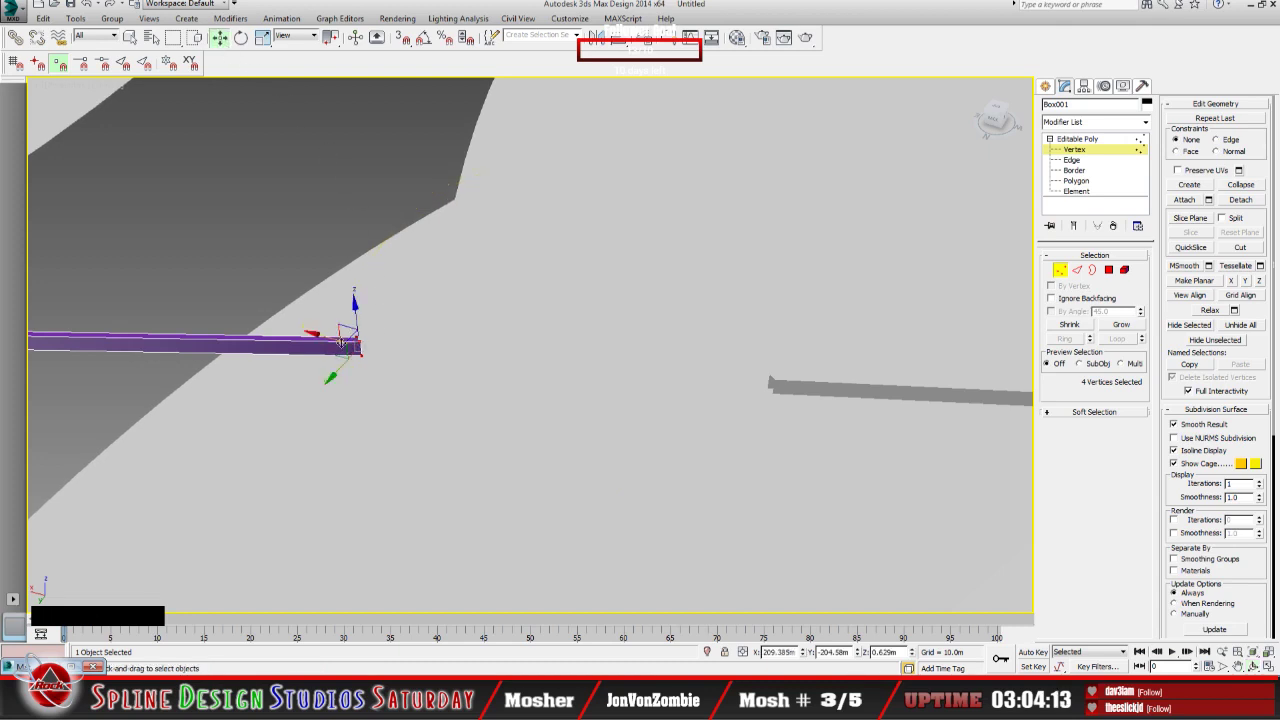
pyautogui.moveTo(339, 344); pyautogui.dragTo(664, 312)
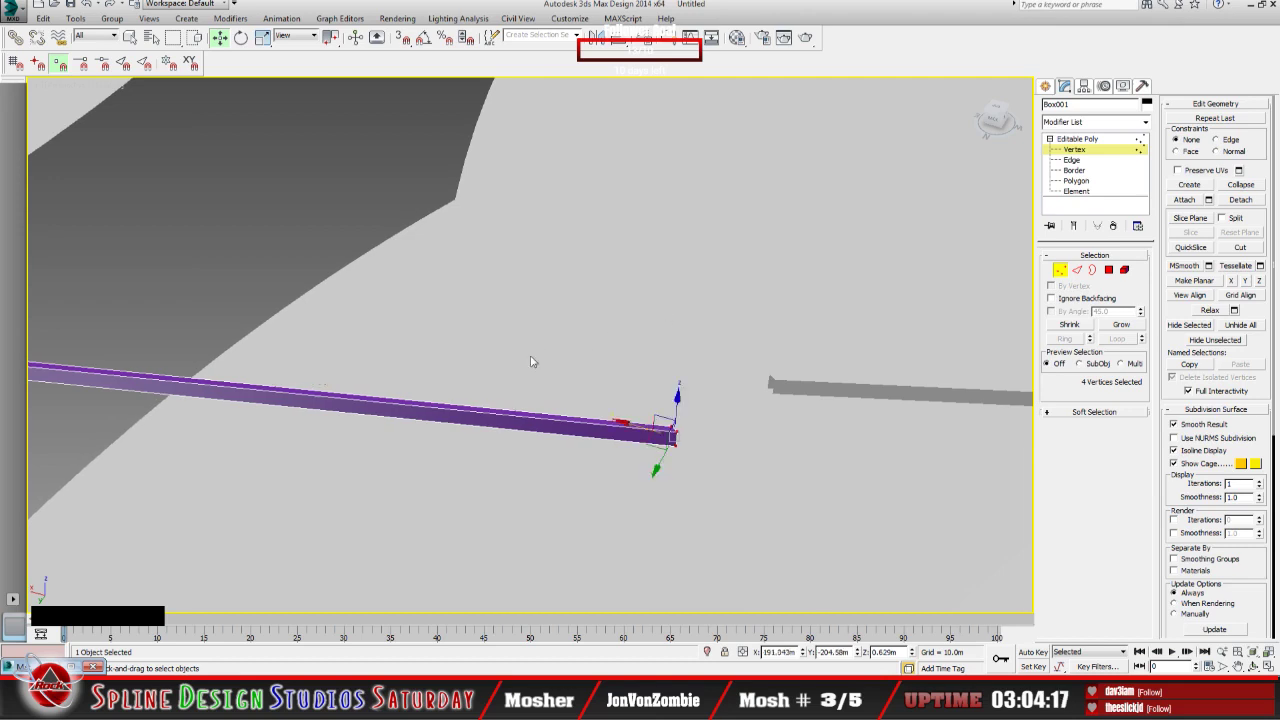
pyautogui.moveTo(660, 462); pyautogui.dragTo(759, 417)
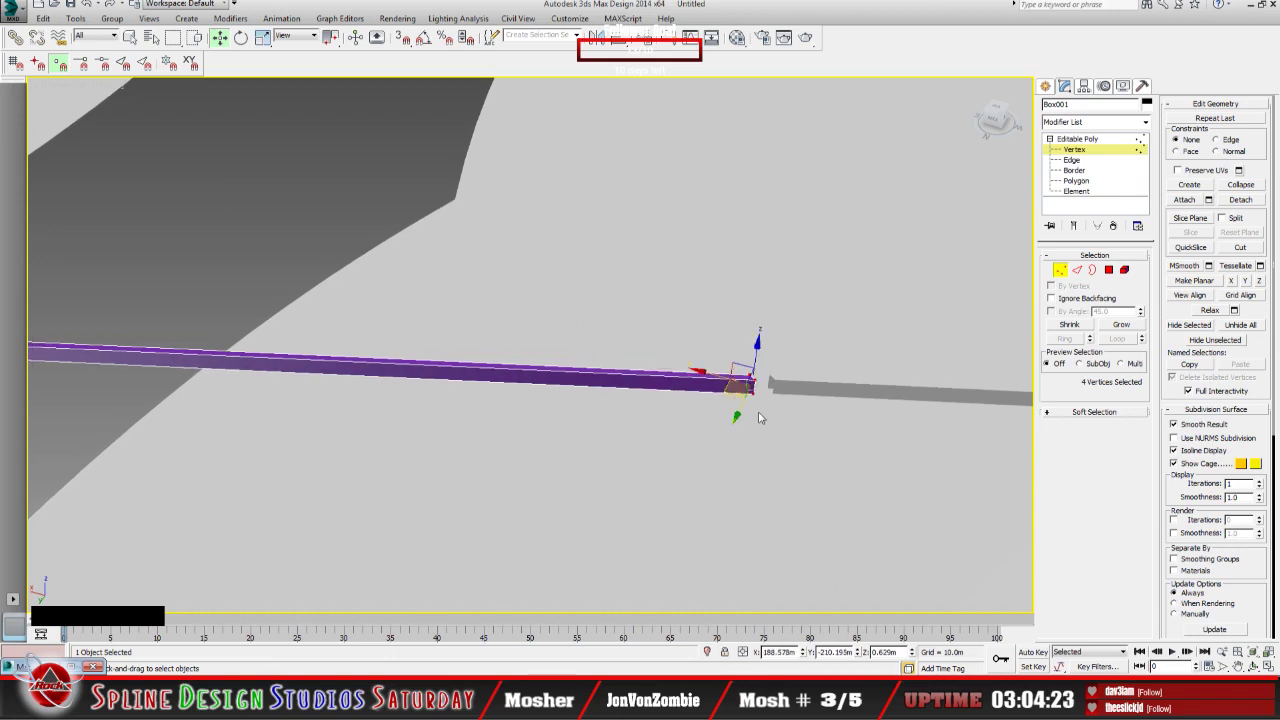
# Step: Turn on 3D snapping and snap one upper end vertex of the purple box to the grey wall's top corner at X 187.48 m, Y -210.662 m, Z 1.0 m
pyautogui.scroll(3, 758, 417)
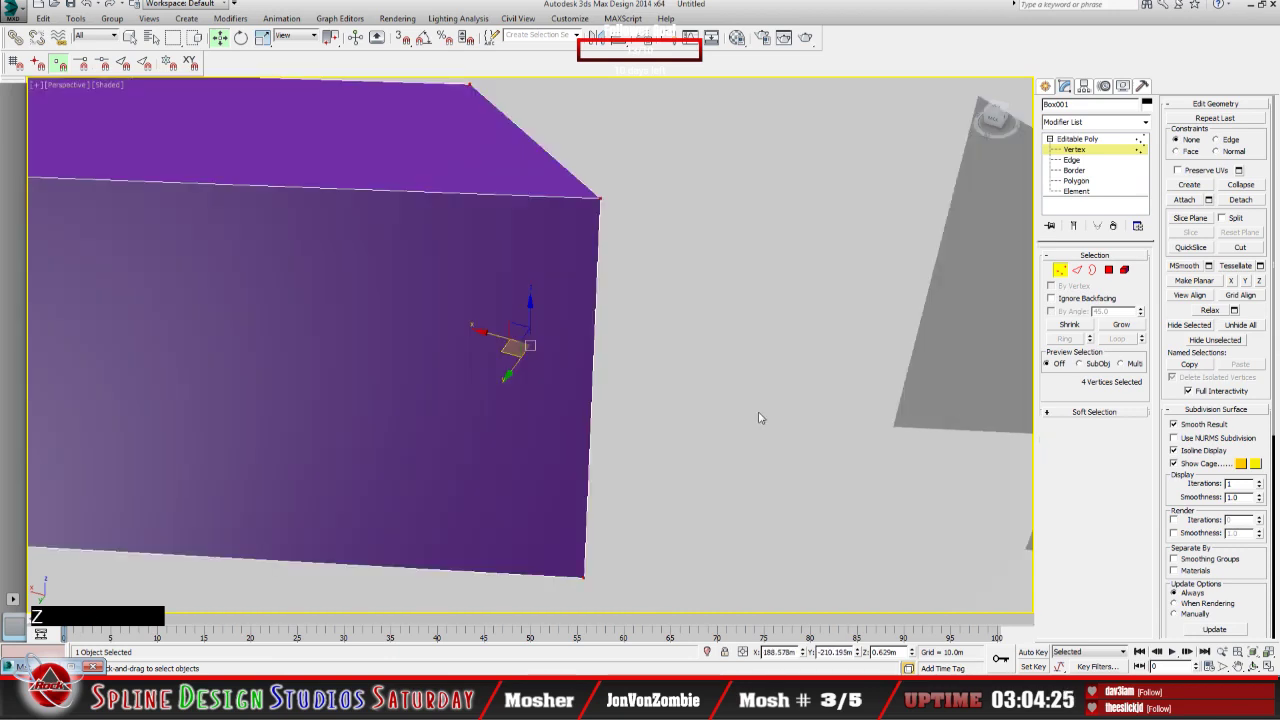
pyautogui.scroll(-2, 670, 450)
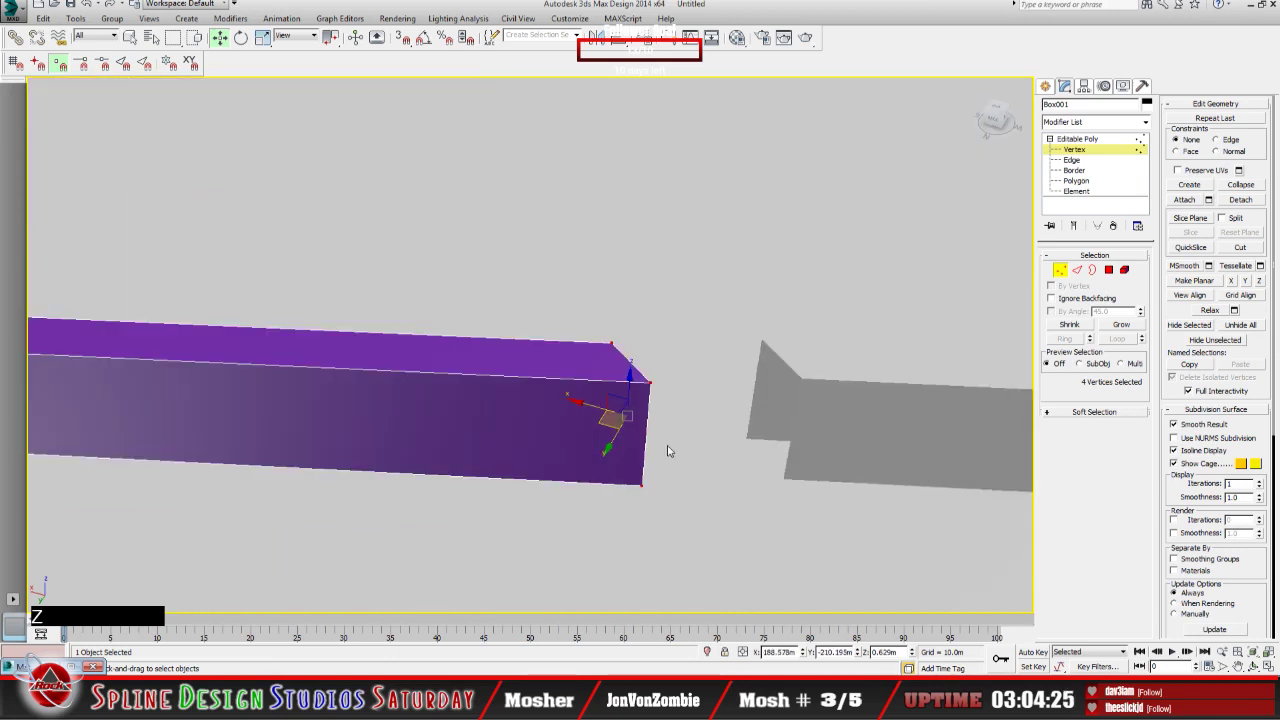
pyautogui.click(1253, 666)
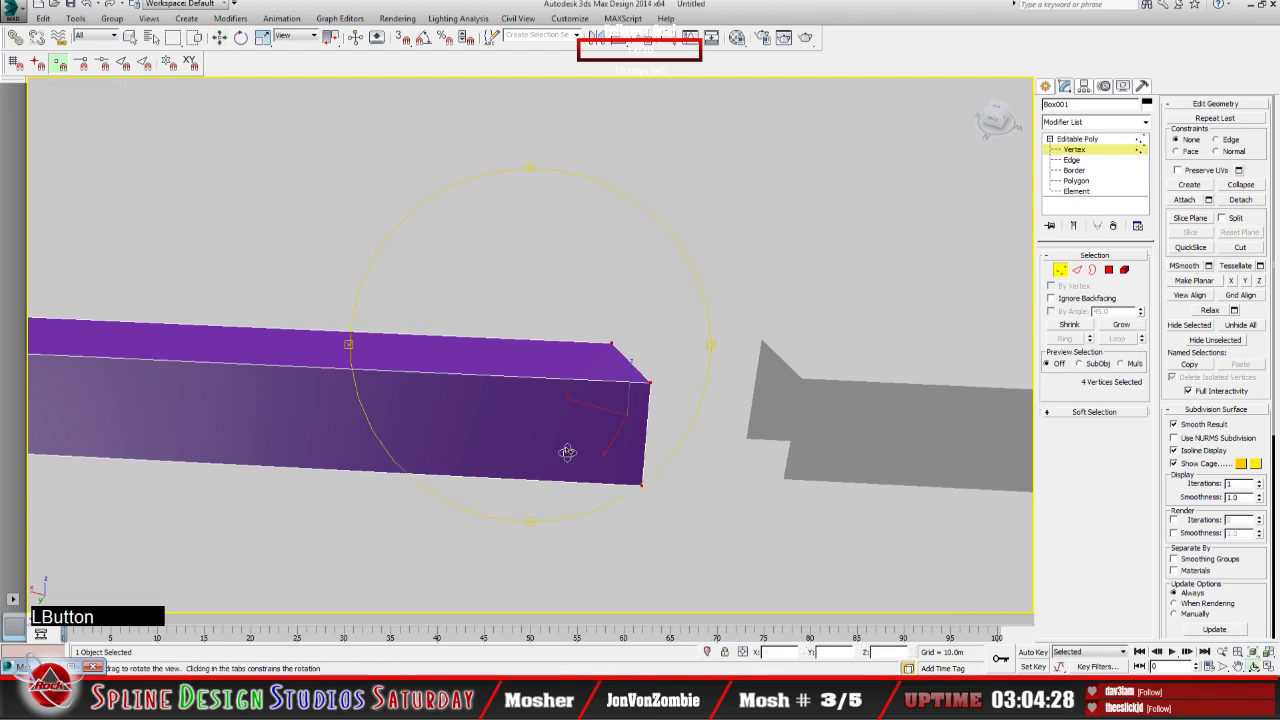
pyautogui.moveTo(563, 451); pyautogui.dragTo(443, 419)
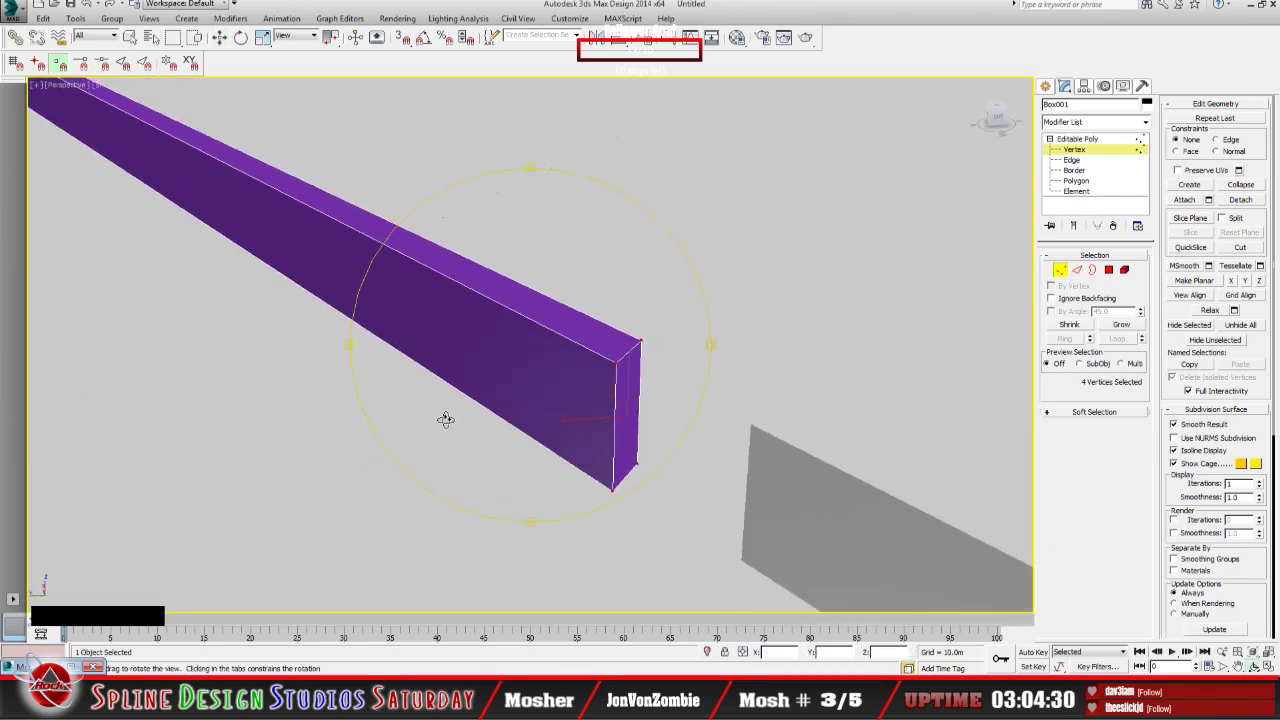
pyautogui.click(401, 37)
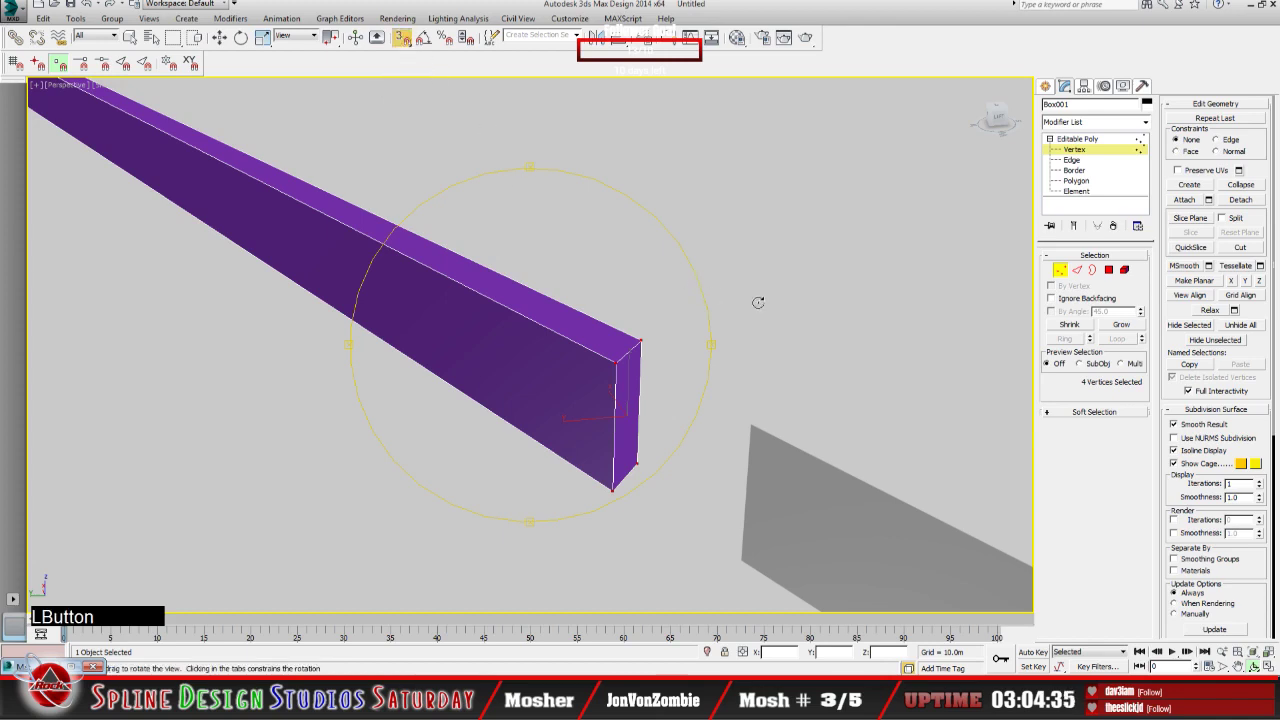
pyautogui.click(130, 37)
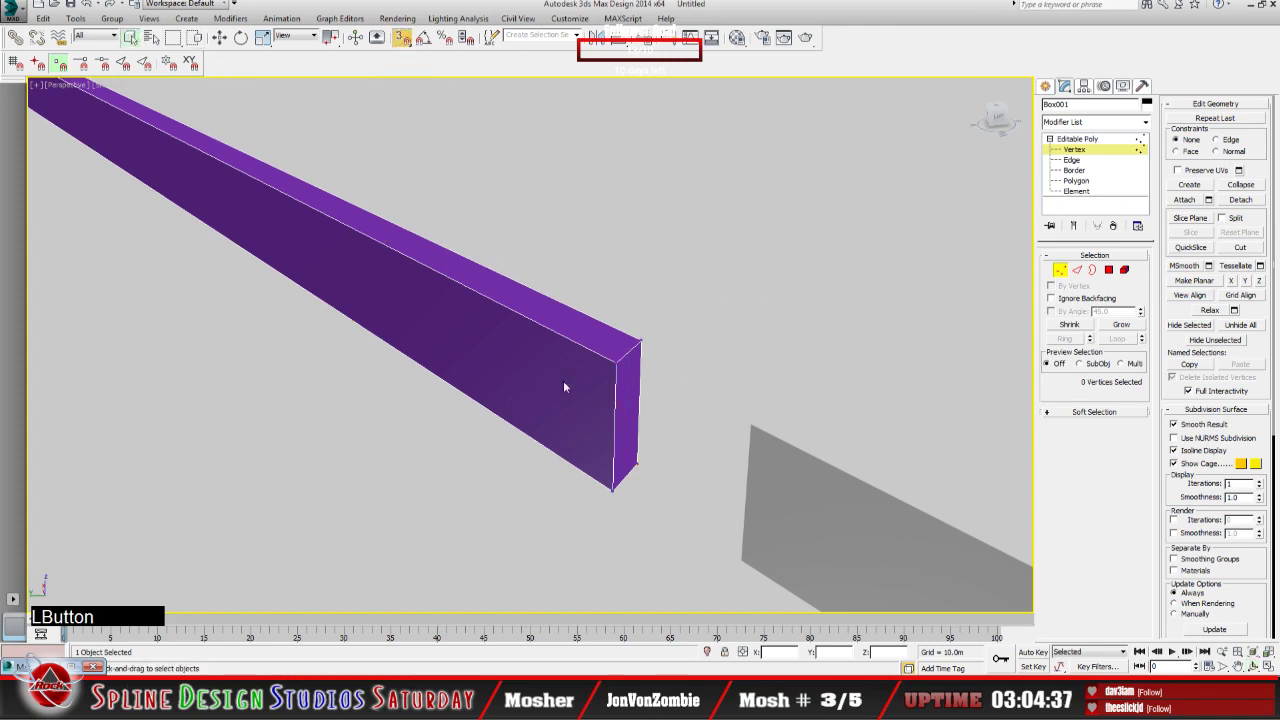
pyautogui.moveTo(581, 352); pyautogui.dragTo(638, 386)
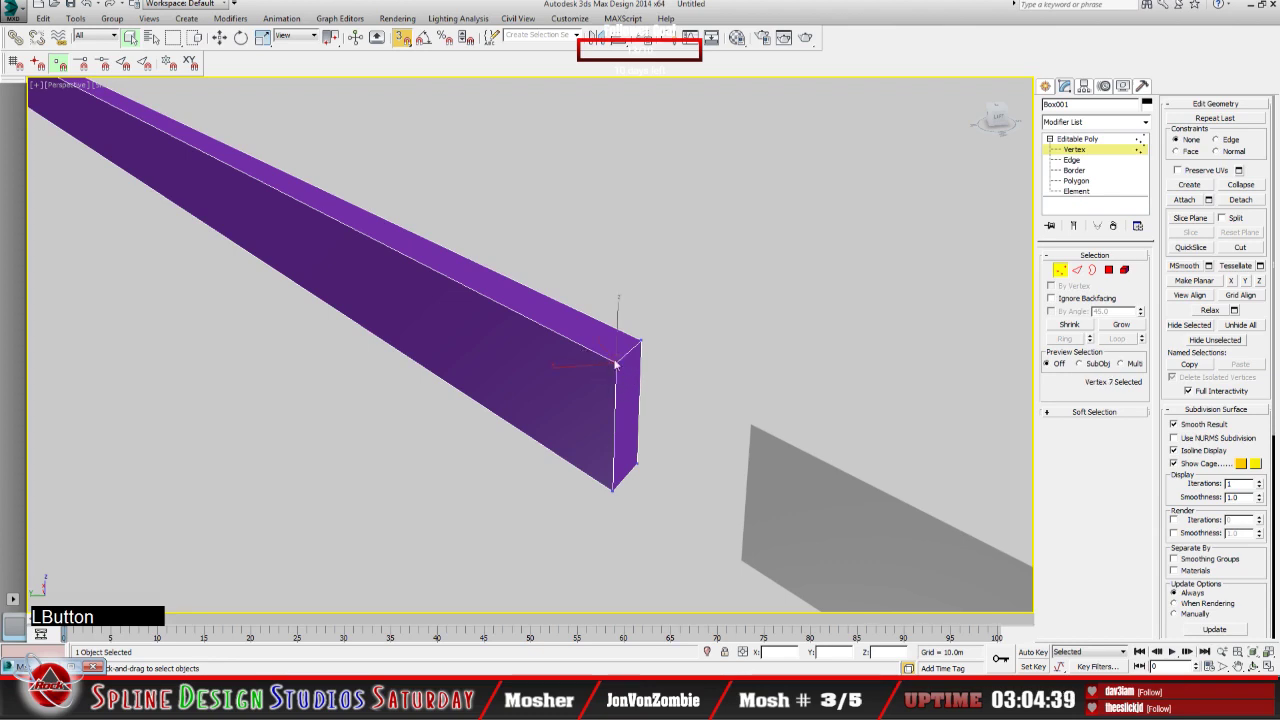
pyautogui.click(219, 37)
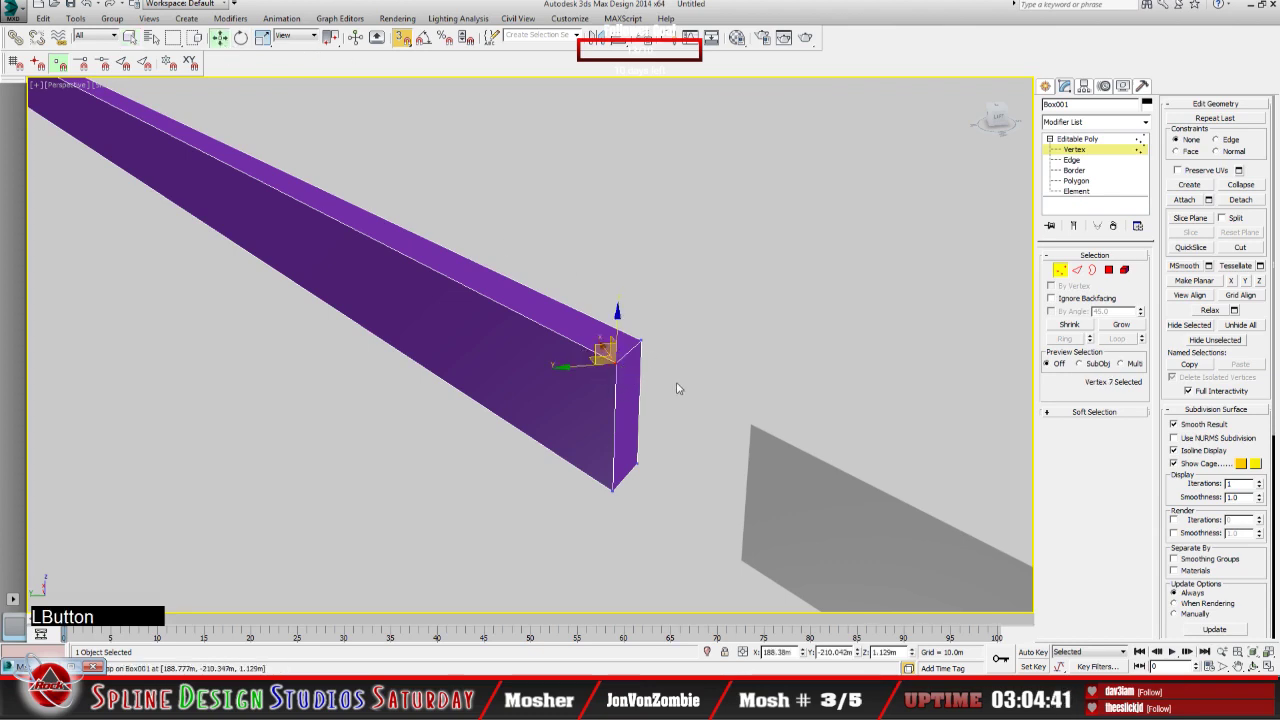
pyautogui.moveTo(606, 352); pyautogui.dragTo(748, 429)
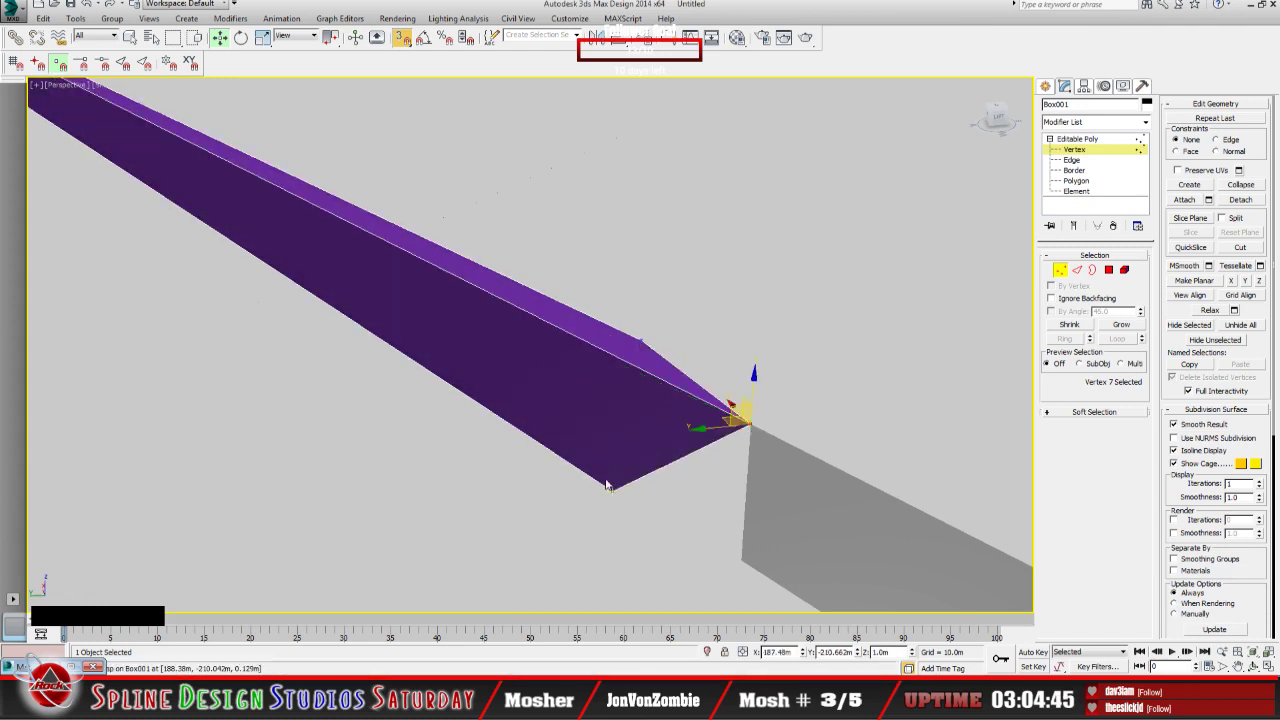
# Step: Try to move the lower vertex beneath the snapped corner onto the grey wall's bottom corner, and undo the move
pyautogui.moveTo(606, 486); pyautogui.dragTo(718, 546)
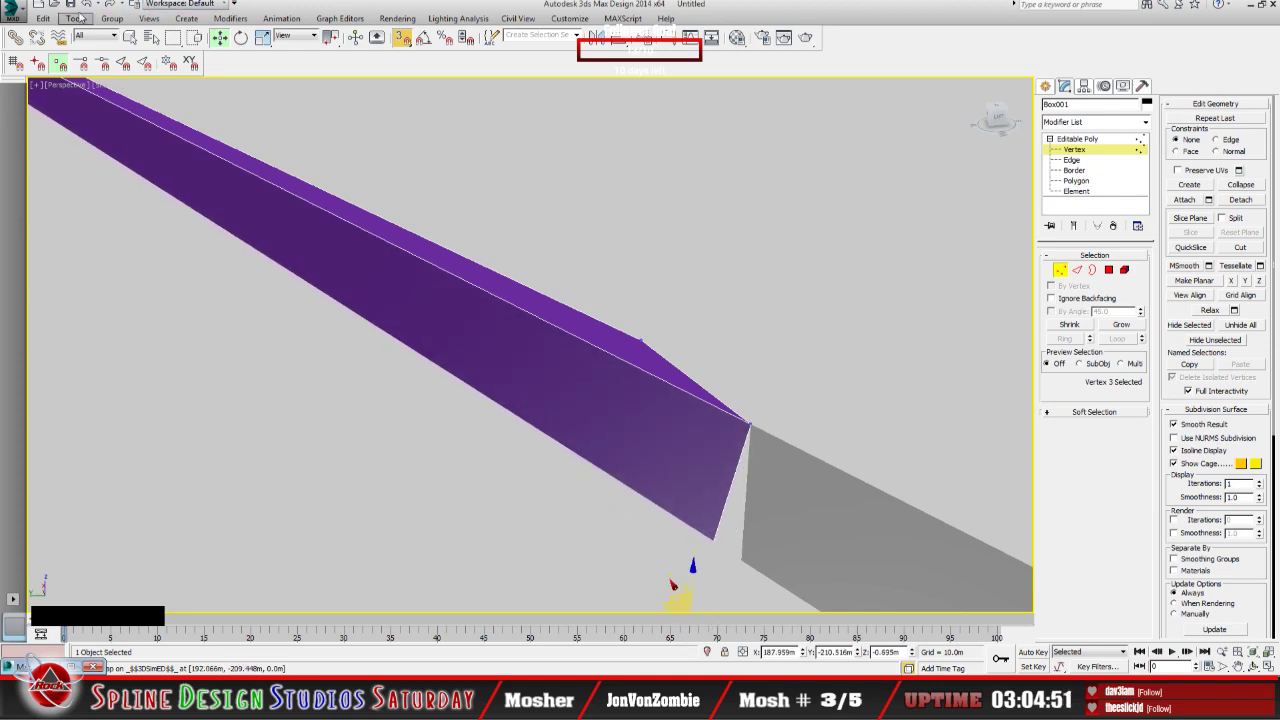
pyautogui.rightClick(255, 196)
pyautogui.press('z')
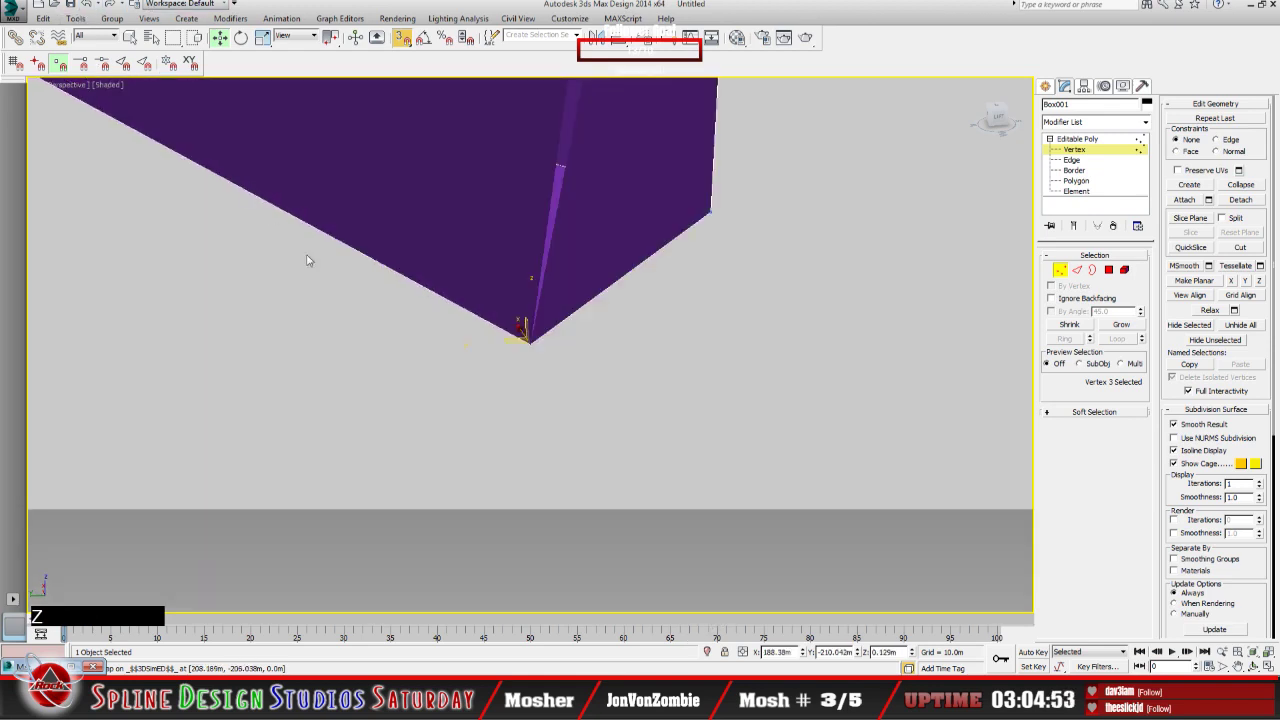
# Step: Snap the purple box's lower end vertex on the same side to the grey wall's matching bottom corner
pyautogui.keyDown('alt'); pyautogui.moveTo(730, 421); pyautogui.dragTo(677, 429, button='middle'); pyautogui.keyUp('alt')
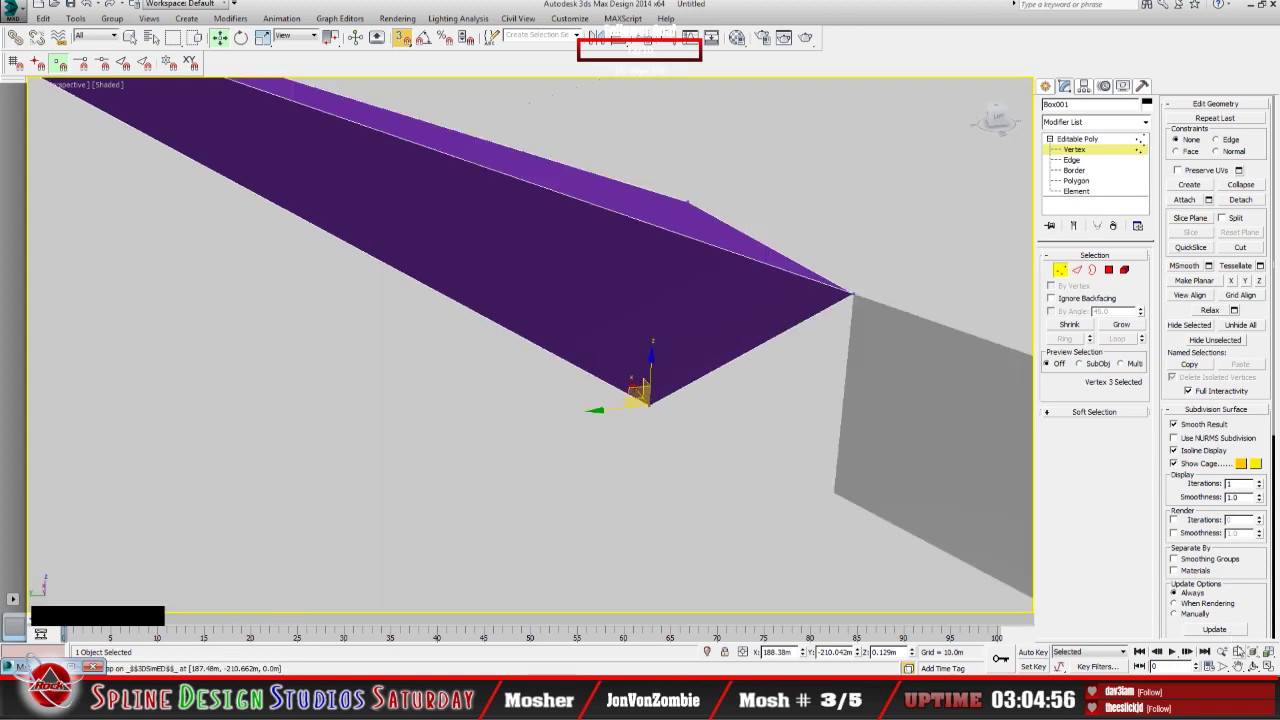
pyautogui.click(1237, 666)
pyautogui.moveTo(630, 434); pyautogui.dragTo(666, 438)
pyautogui.click(219, 37)
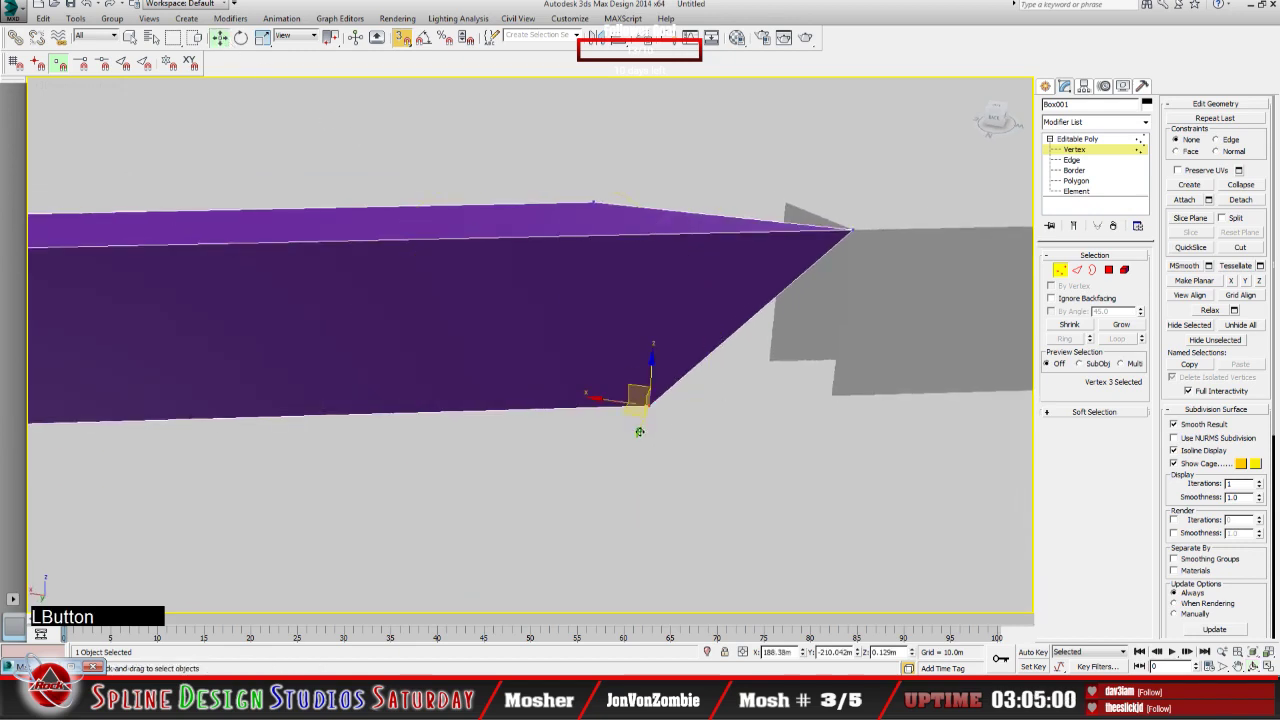
pyautogui.moveTo(640, 402); pyautogui.dragTo(820, 396)
# Step: Snap the upper end vertex on the purple box's opposite side to the grey wall's top corner at X 187.857 m, Y -210.984 m, Z 1.0 m
pyautogui.click(1254, 667)
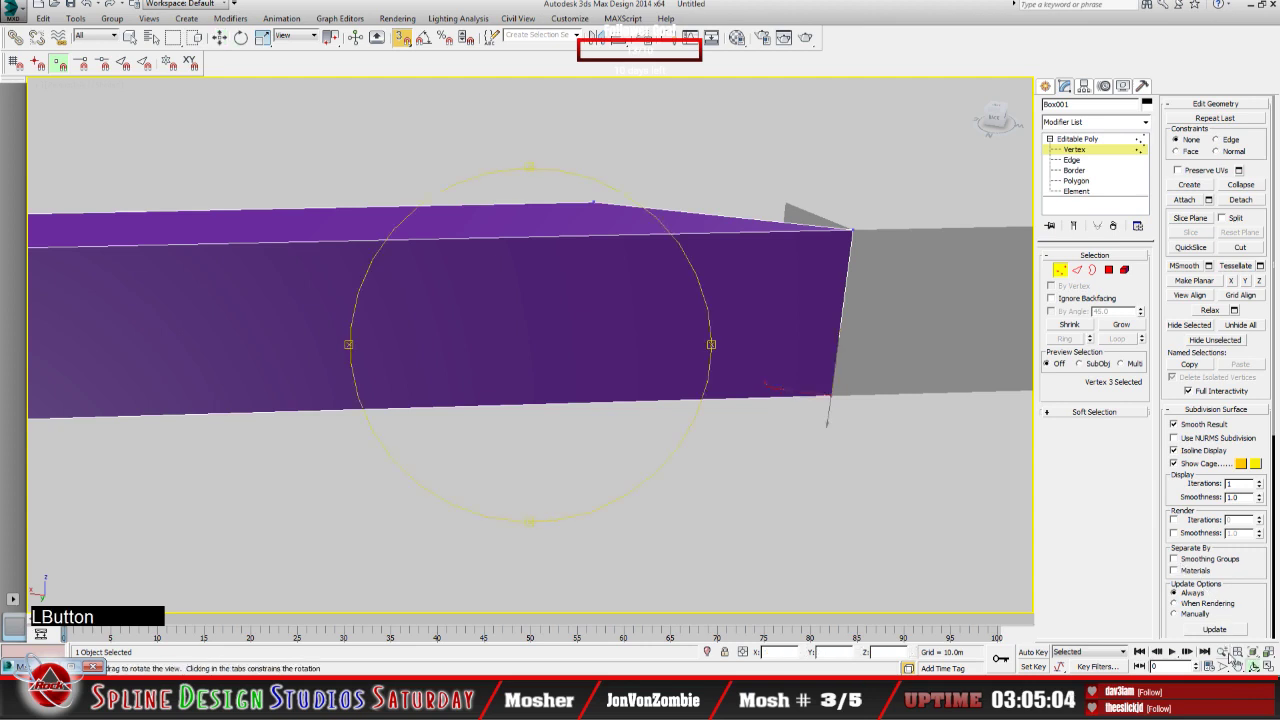
pyautogui.moveTo(482, 417); pyautogui.dragTo(657, 408)
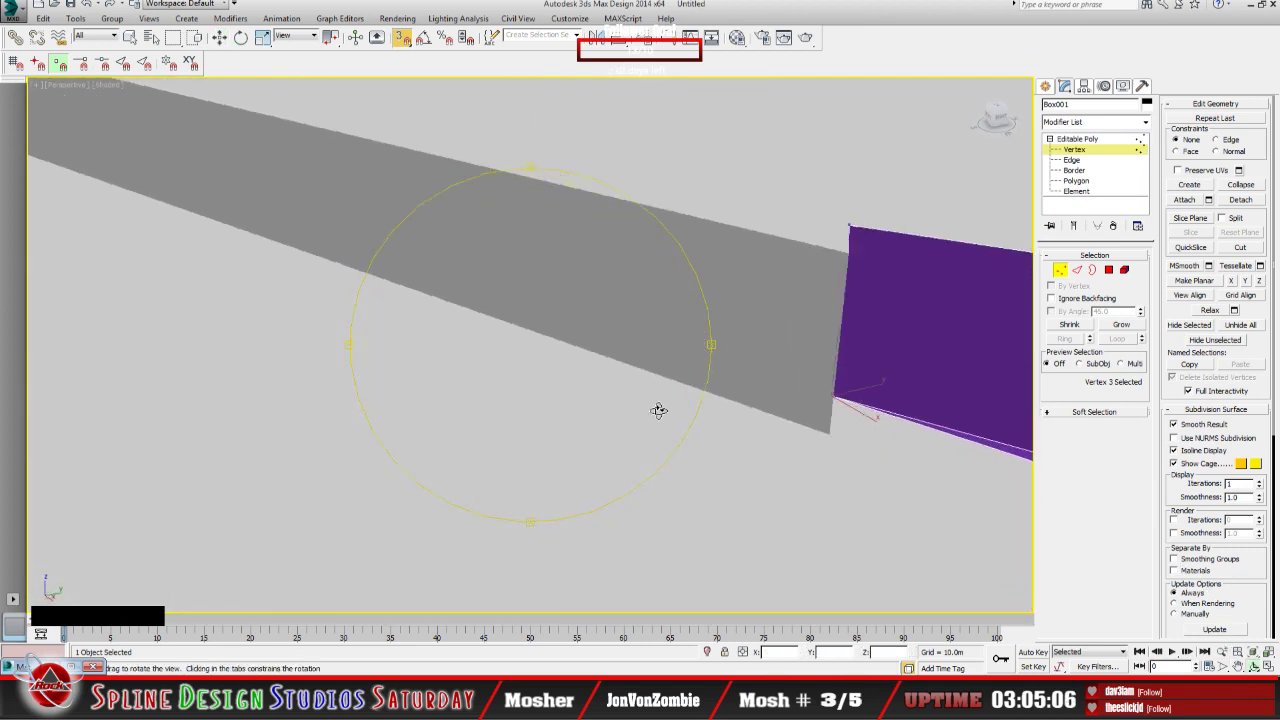
pyautogui.moveTo(649, 371); pyautogui.dragTo(477, 366, button='middle')
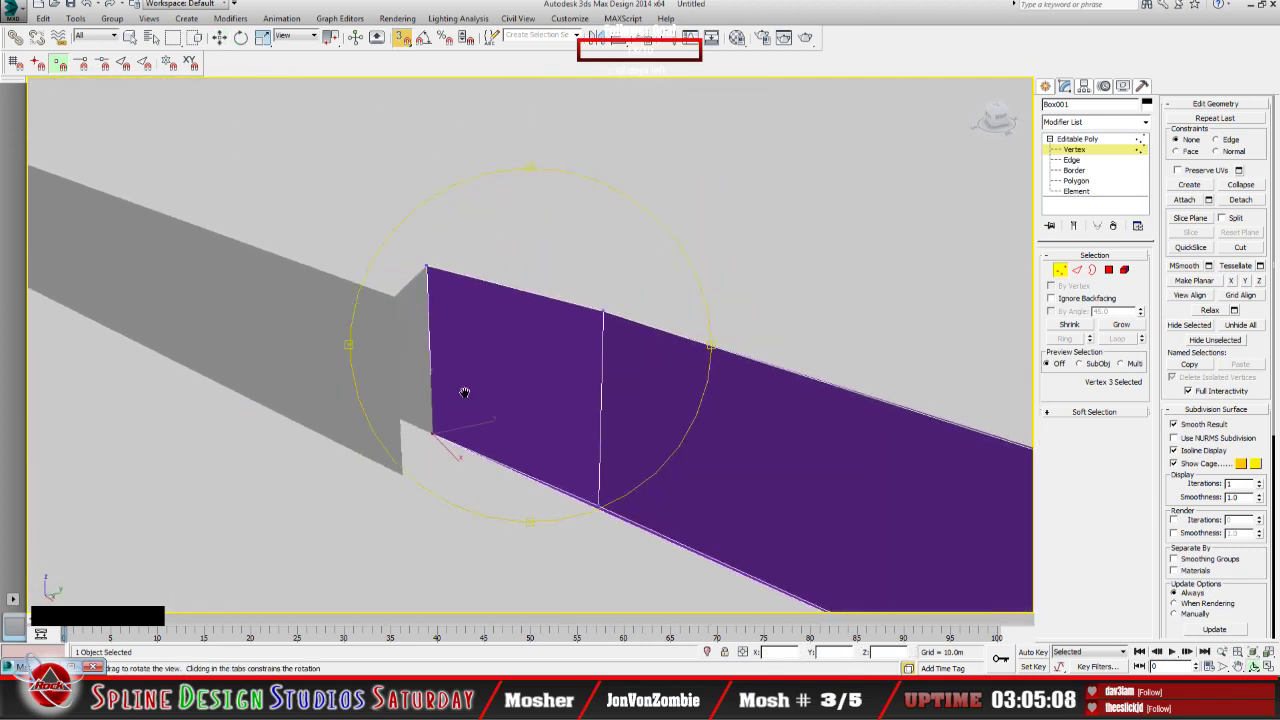
pyautogui.moveTo(466, 391); pyautogui.dragTo(543, 431)
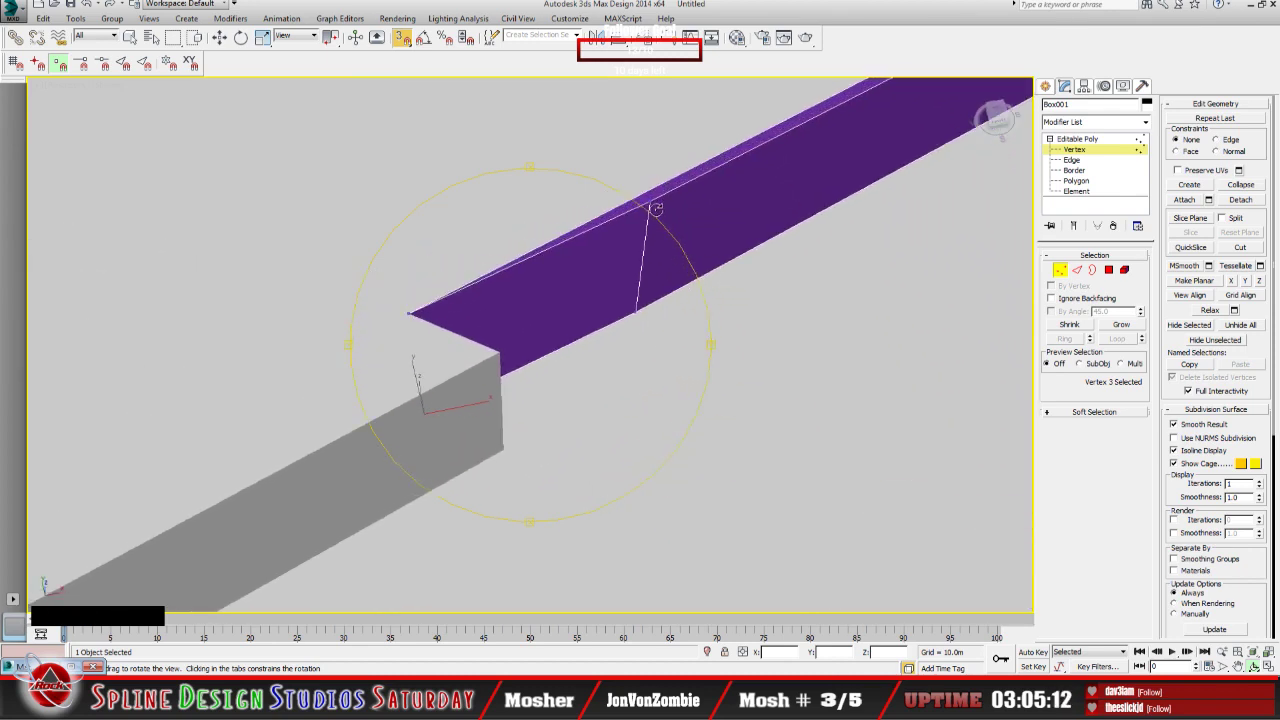
pyautogui.click(218, 37)
pyautogui.click(650, 202)
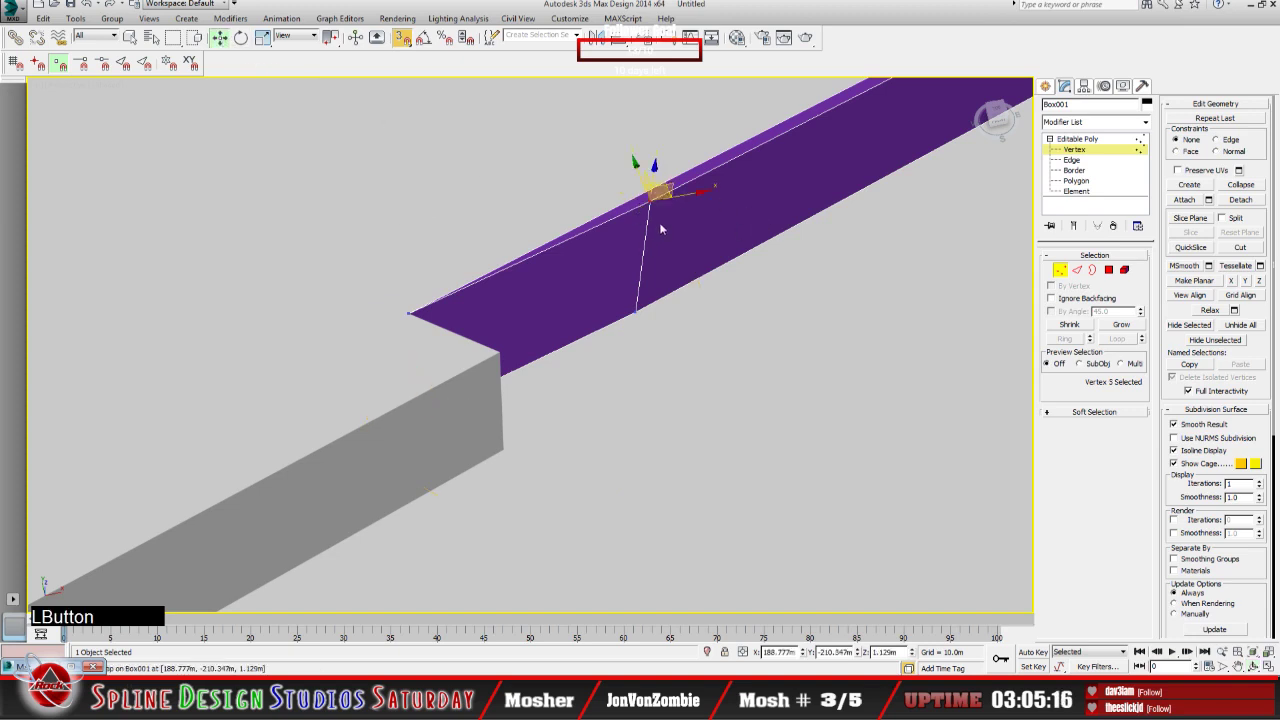
pyautogui.moveTo(657, 222); pyautogui.dragTo(500, 342)
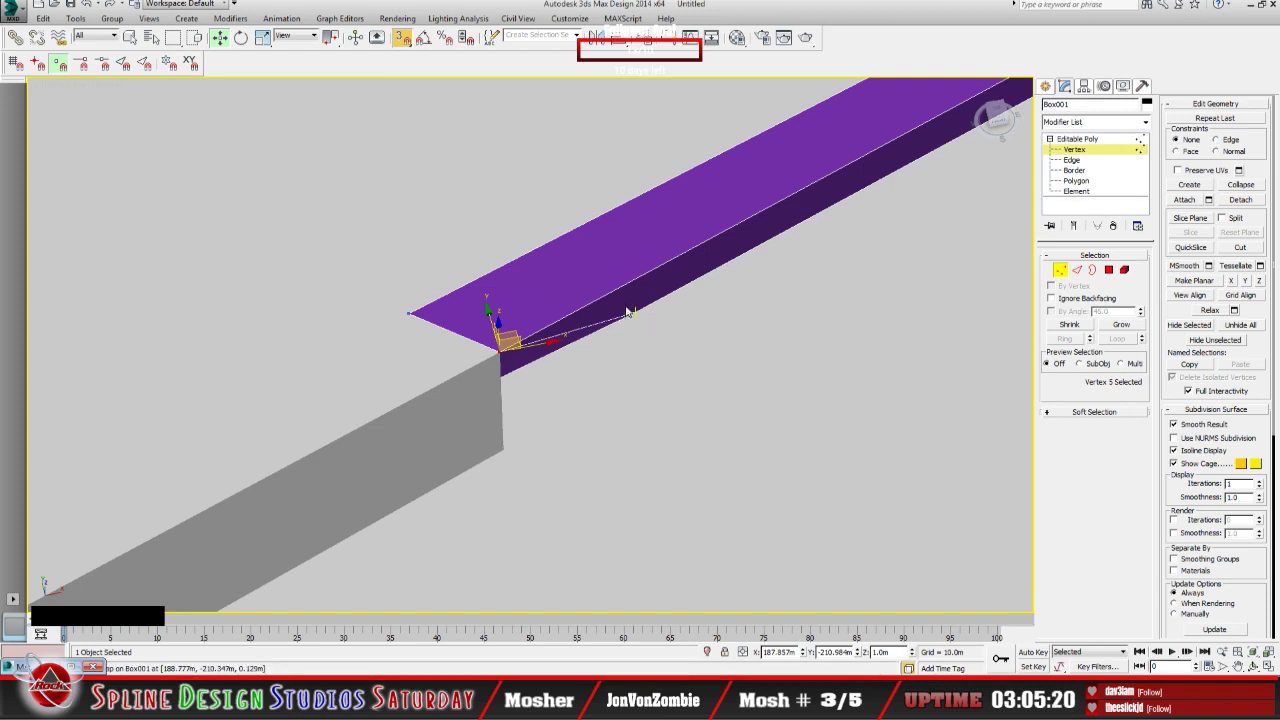
# Step: Try to move the last unsnapped lower end vertex onto the grey wall's bottom corner, and undo the move
pyautogui.moveTo(770, 323); pyautogui.dragTo(526, 482)
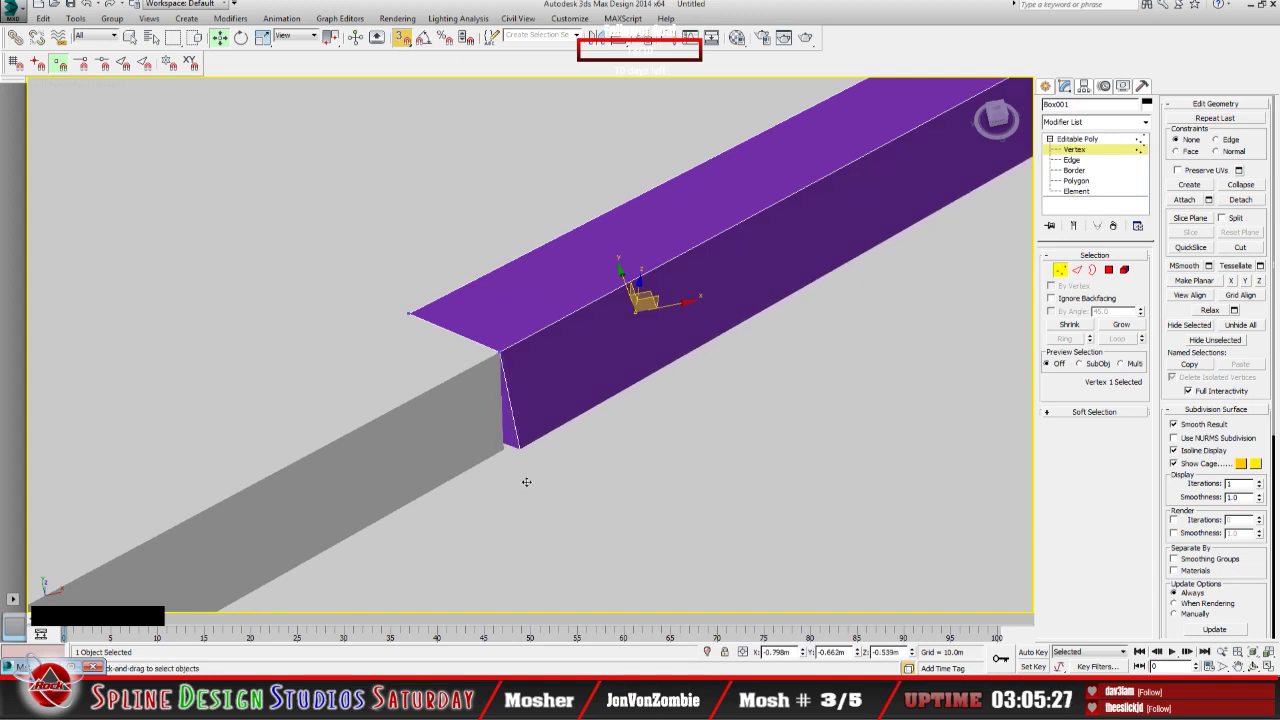
pyautogui.keyDown('alt'); pyautogui.moveTo(526, 482); pyautogui.dragTo(540, 511, button='middle'); pyautogui.keyUp('alt')
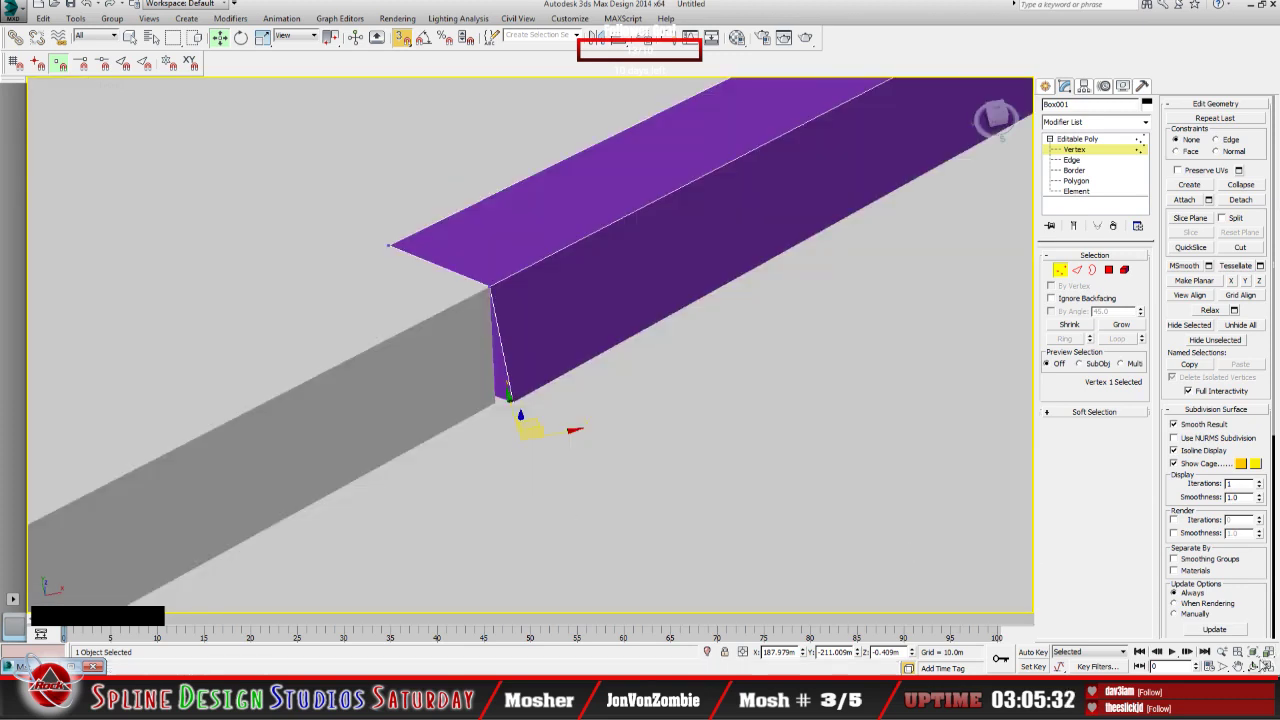
pyautogui.click(1254, 665)
pyautogui.moveTo(634, 467); pyautogui.dragTo(517, 391)
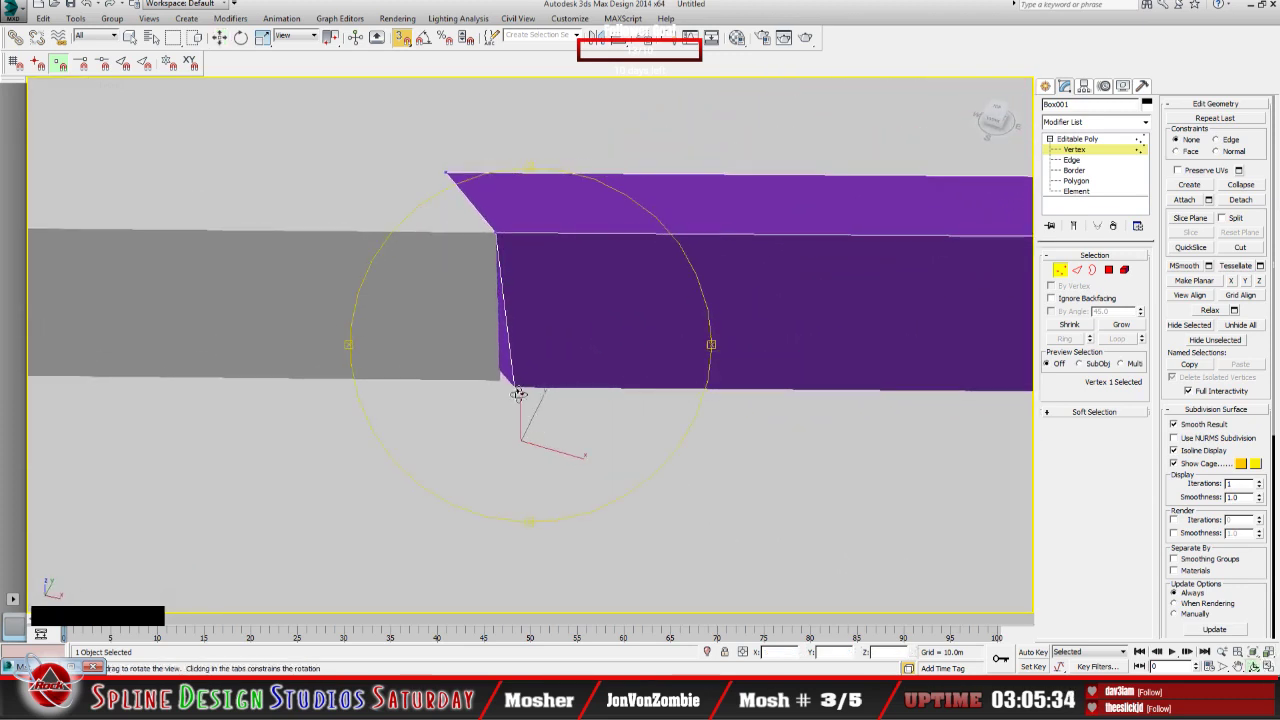
pyautogui.keyDown('alt'); pyautogui.moveTo(517, 391); pyautogui.dragTo(509, 371, button='middle'); pyautogui.keyUp('alt')
pyautogui.click(219, 37)
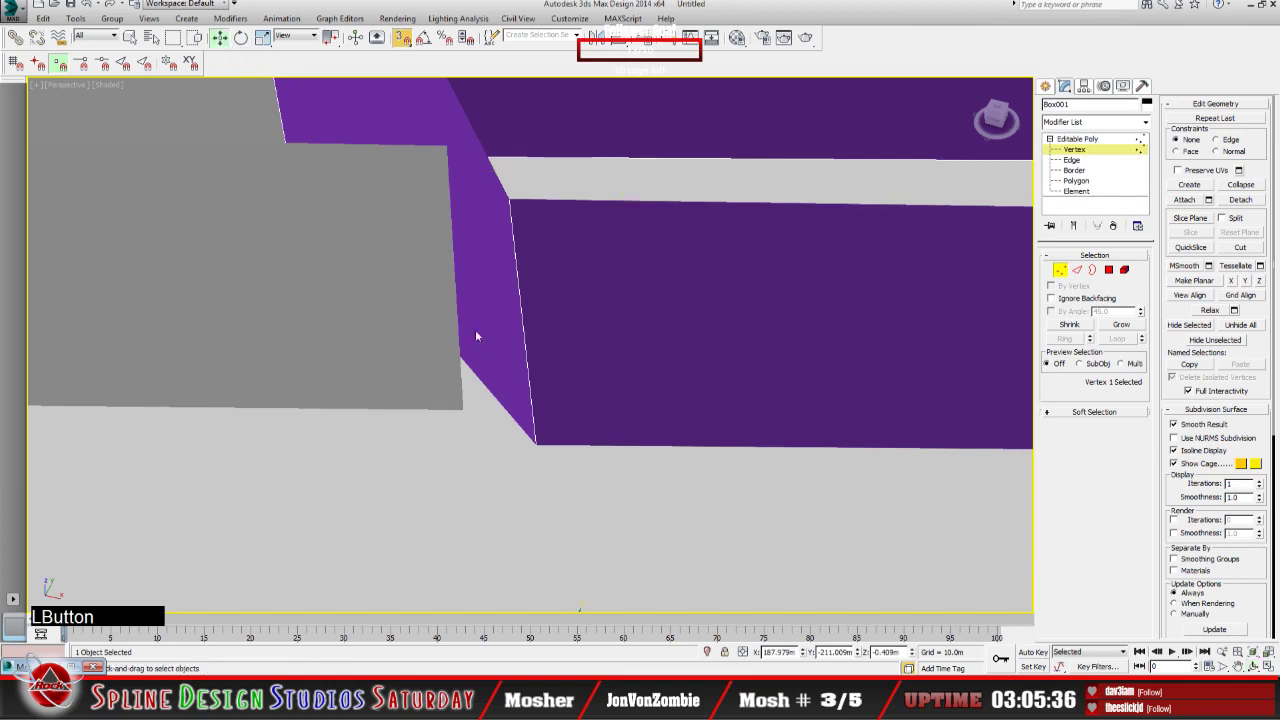
pyautogui.moveTo(516, 417); pyautogui.dragTo(537, 454)
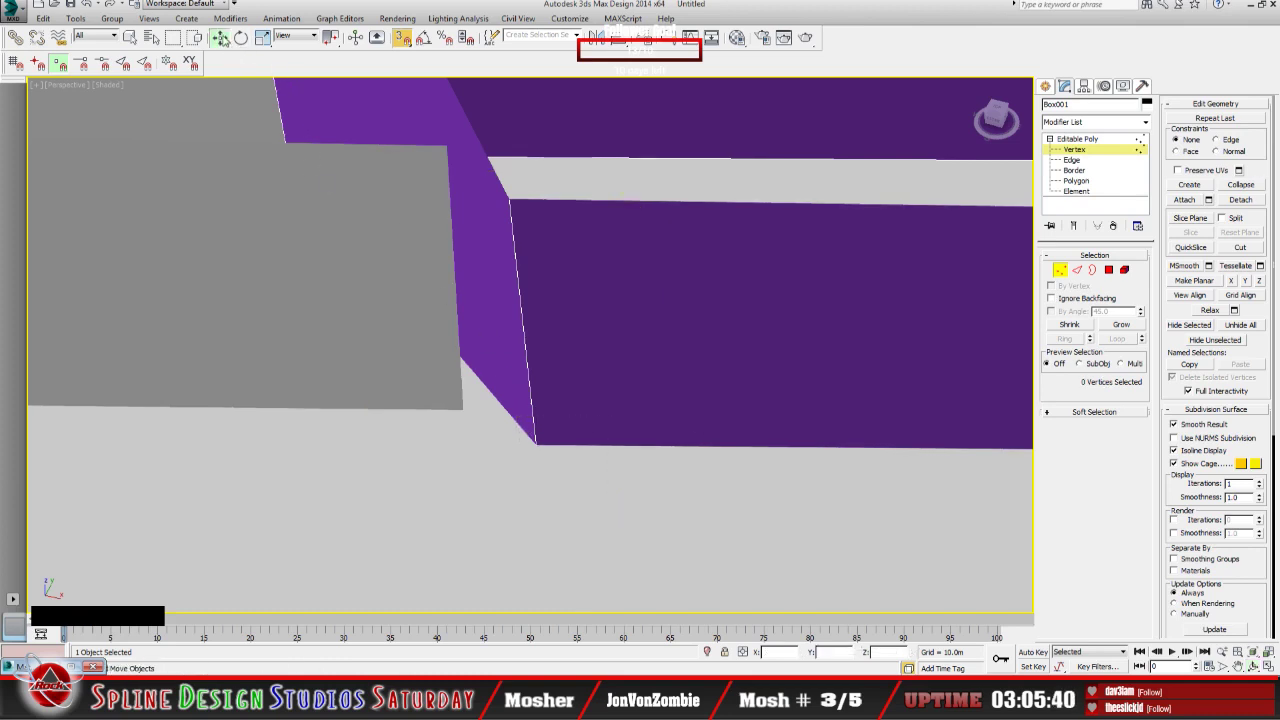
pyautogui.click(87, 5)
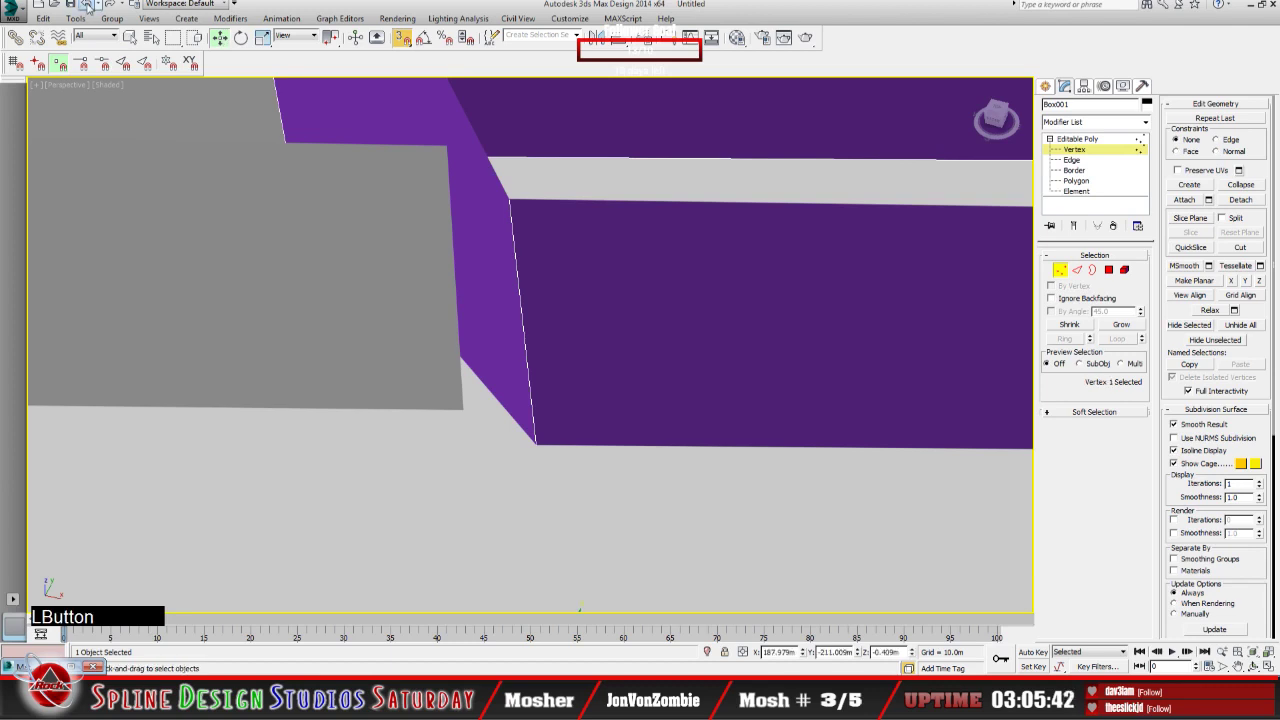
pyautogui.click(87, 5)
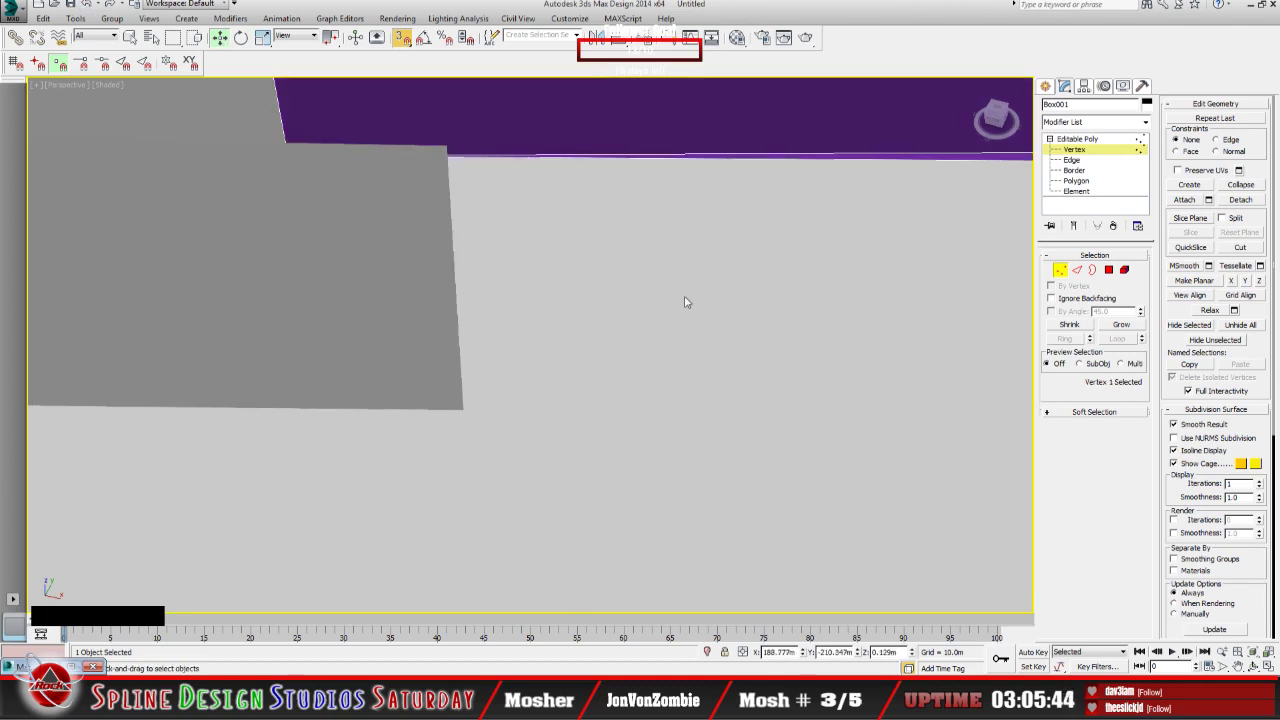
# Step: Snap the last lower end vertex to the grey wall's bottom corner at X 187.857 m, Y -210.984 m, Z 0 m, and leave vertex editing
pyautogui.scroll(-5, 686, 300)
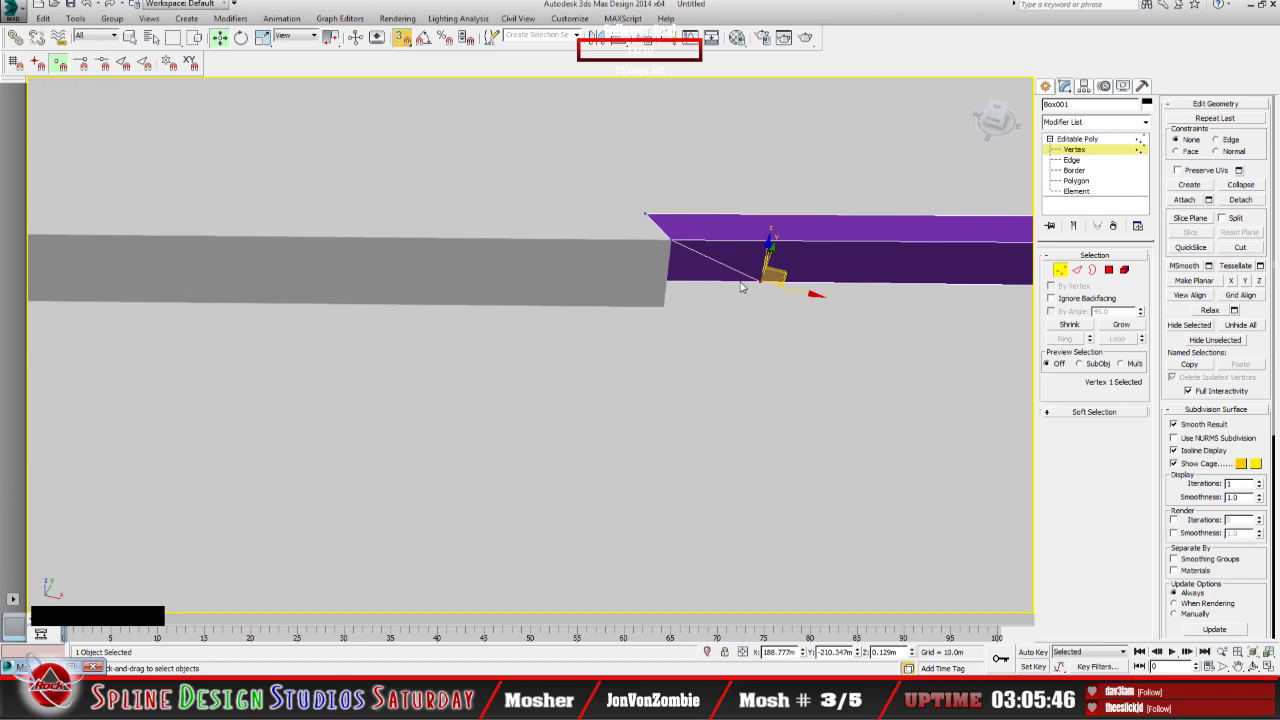
pyautogui.moveTo(770, 277); pyautogui.dragTo(663, 310)
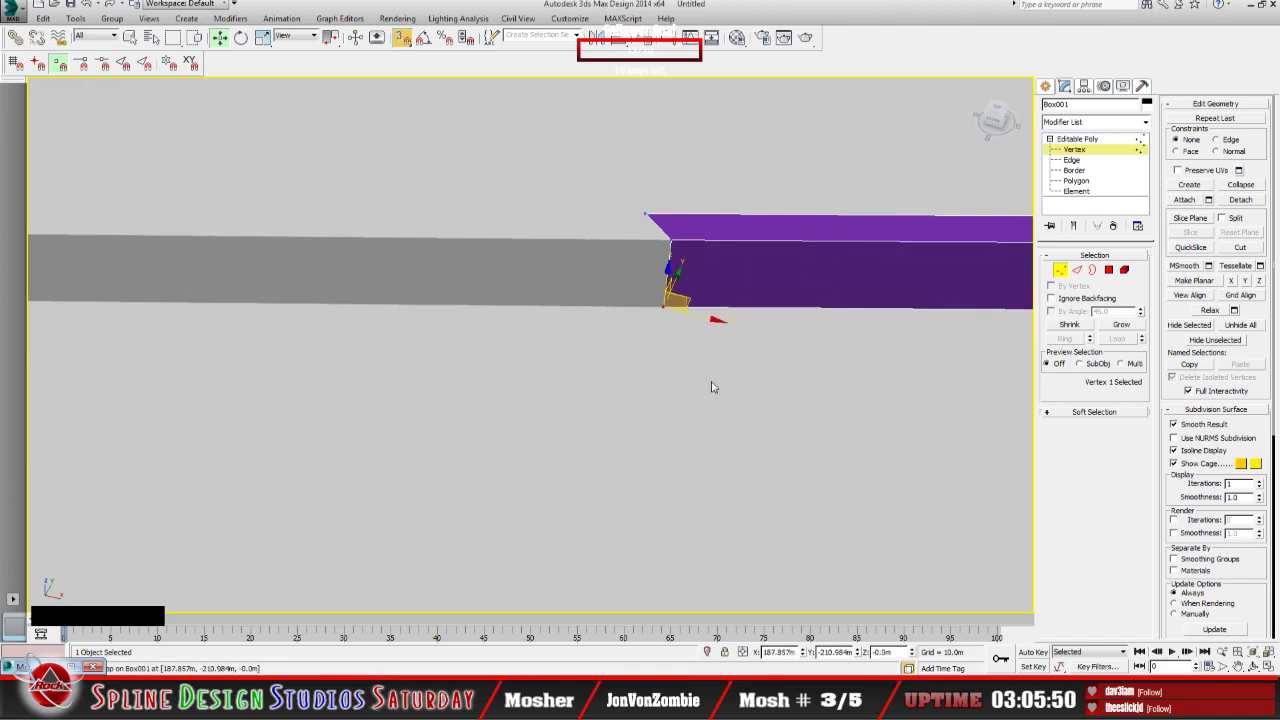
pyautogui.moveTo(563, 366); pyautogui.dragTo(483, 427, button='middle')
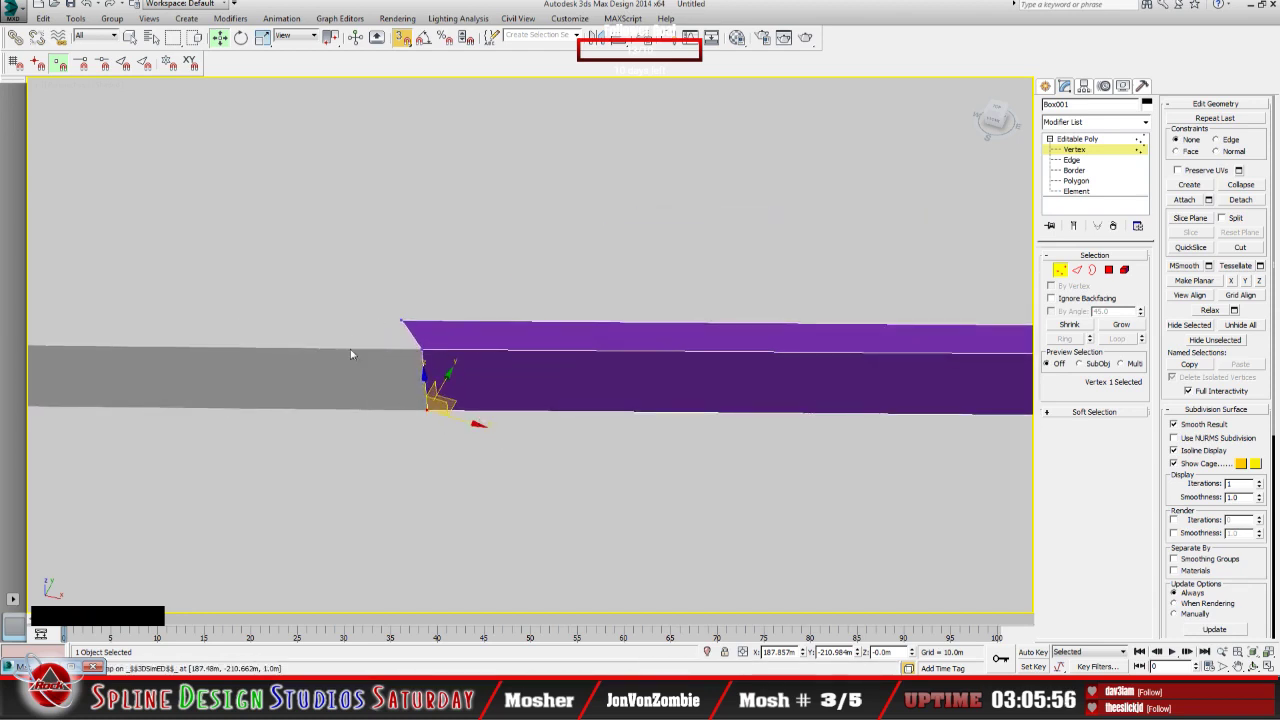
pyautogui.click(1069, 140)
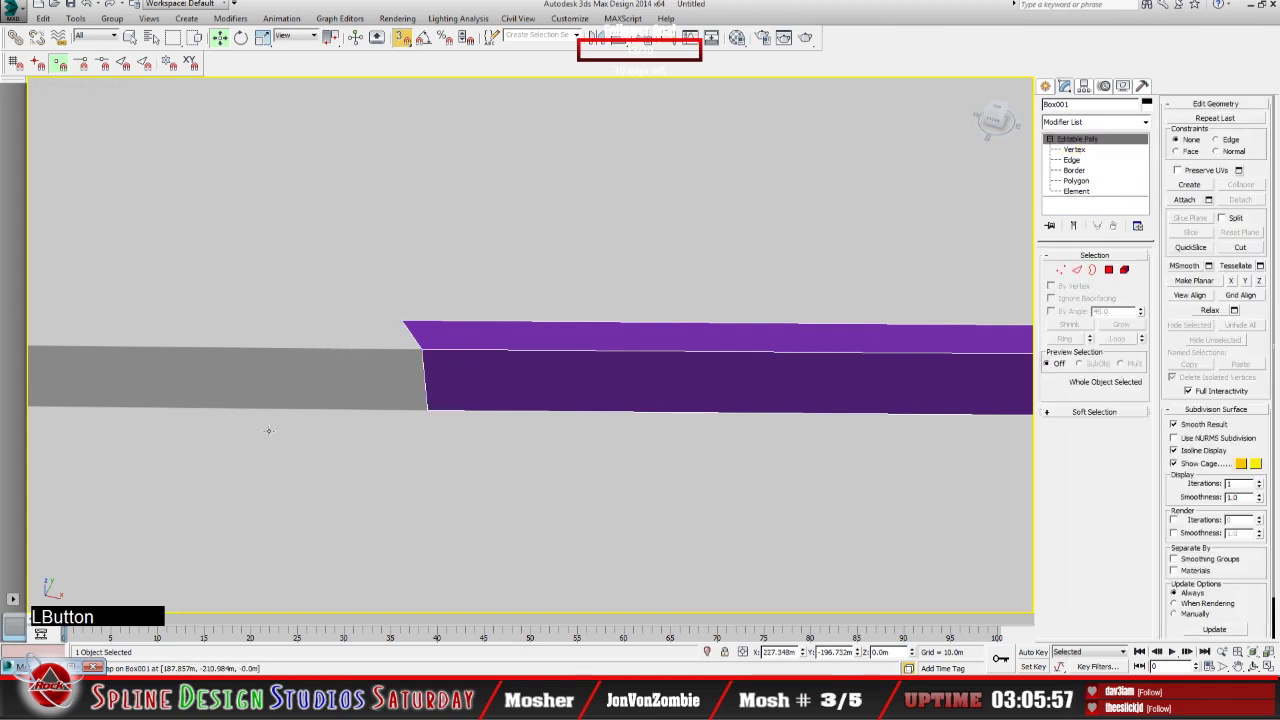
# Step: Select the grey track mesh and examine how its wall meets both ends of the purple box
pyautogui.click(337, 374)
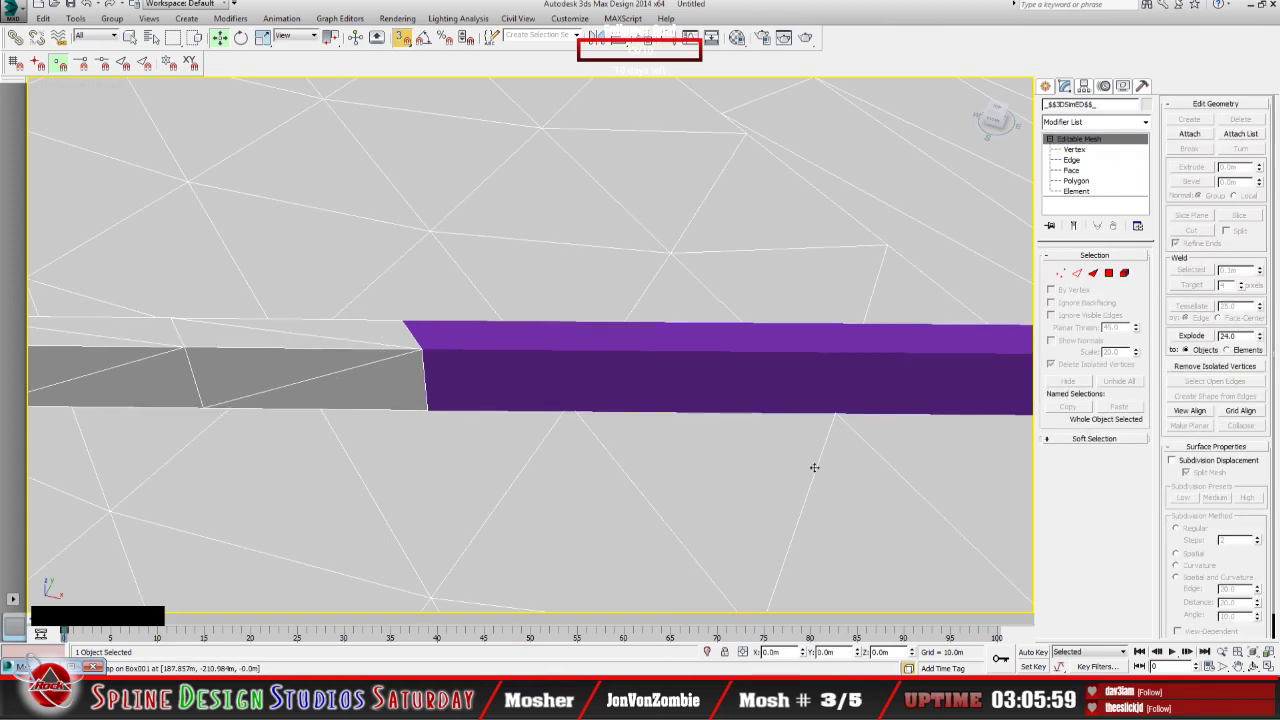
pyautogui.click(1255, 666)
pyautogui.moveTo(585, 450); pyautogui.dragTo(535, 414)
pyautogui.press('z')
pyautogui.scroll(5, 535, 414)
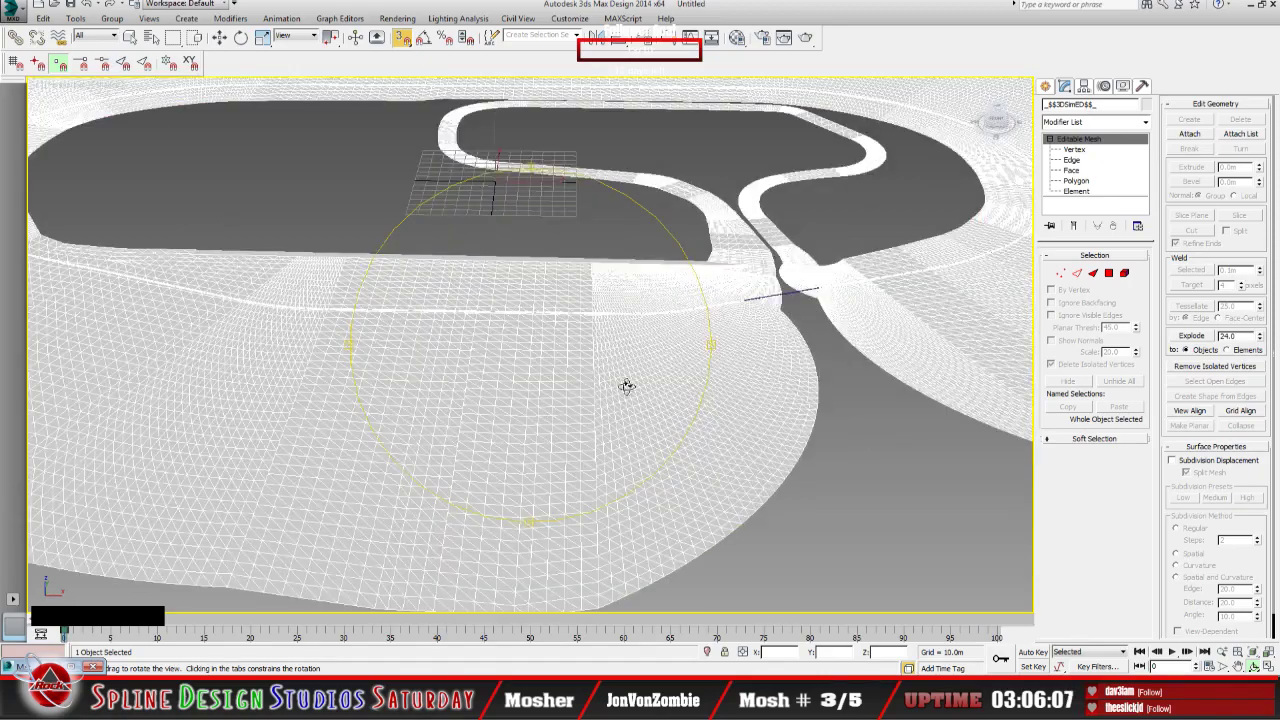
pyautogui.moveTo(626, 386); pyautogui.dragTo(447, 446, button='middle')
pyautogui.scroll(6, 503, 403)
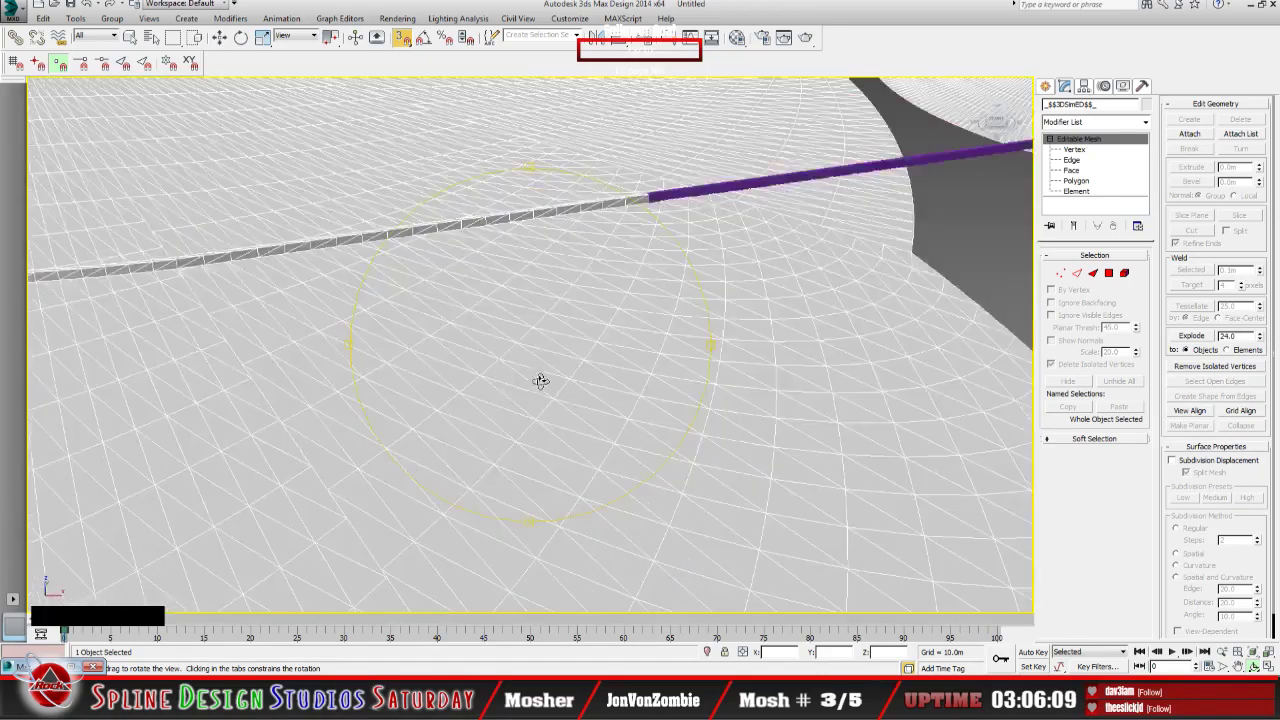
pyautogui.moveTo(554, 369); pyautogui.dragTo(391, 470, button='middle')
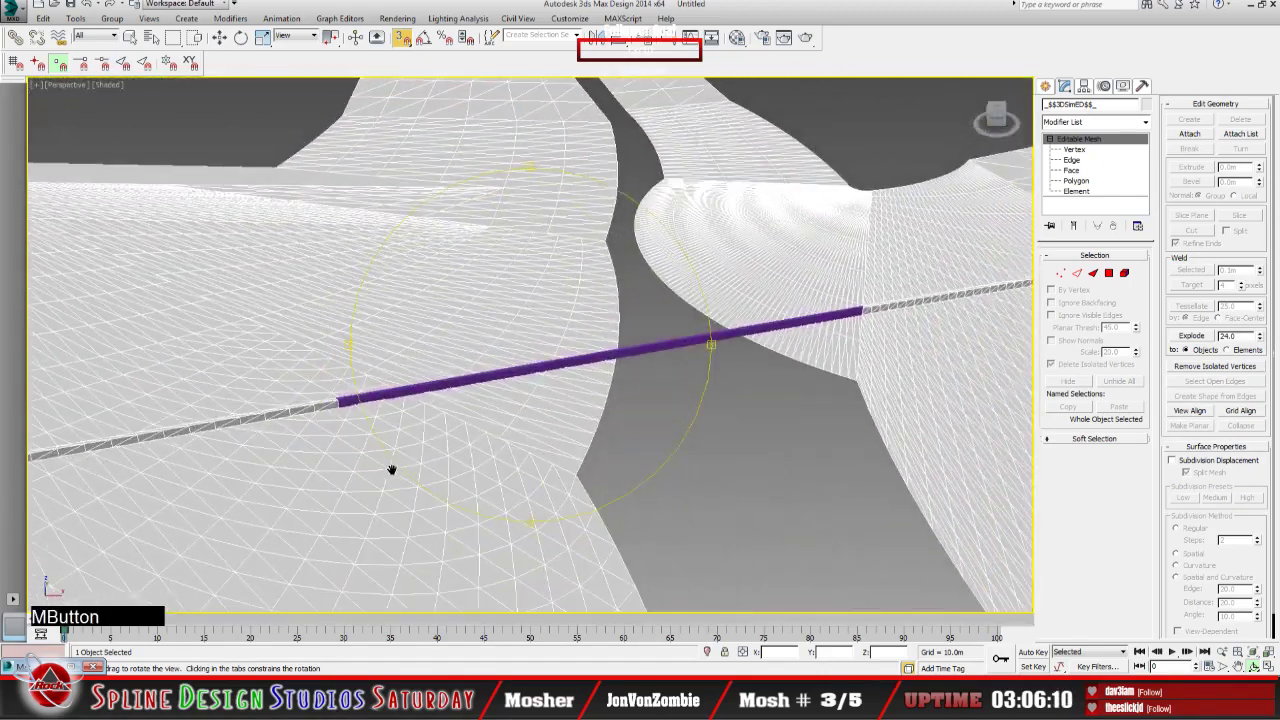
# Step: Select the purple box bridging the wall gap and centre its pivot on the object
pyautogui.click(130, 37)
pyautogui.click(435, 384)
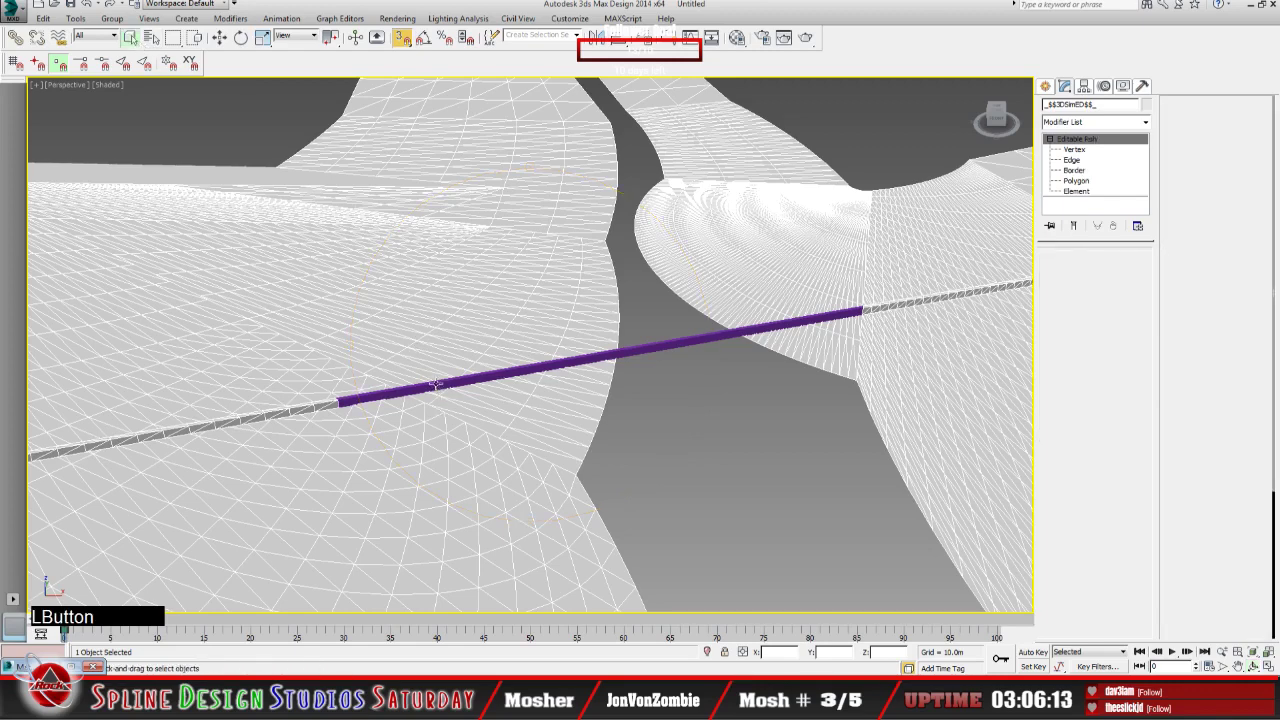
pyautogui.press('z')
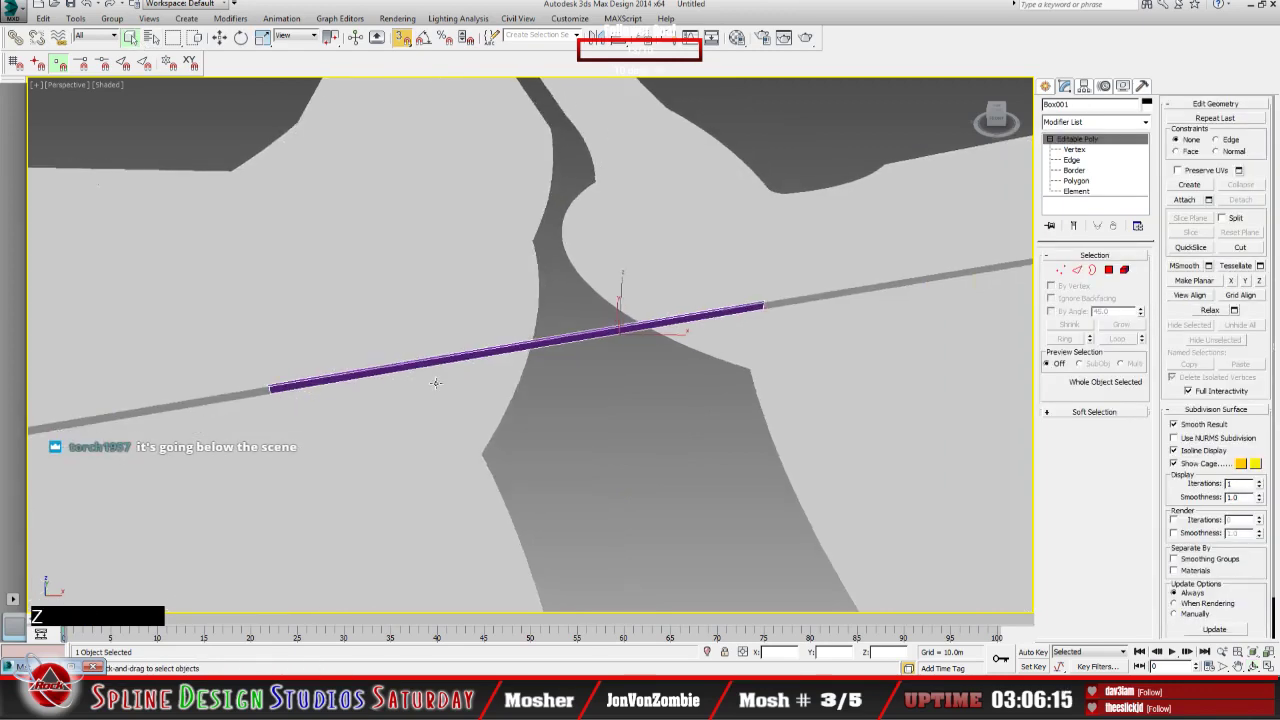
pyautogui.click(1252, 666)
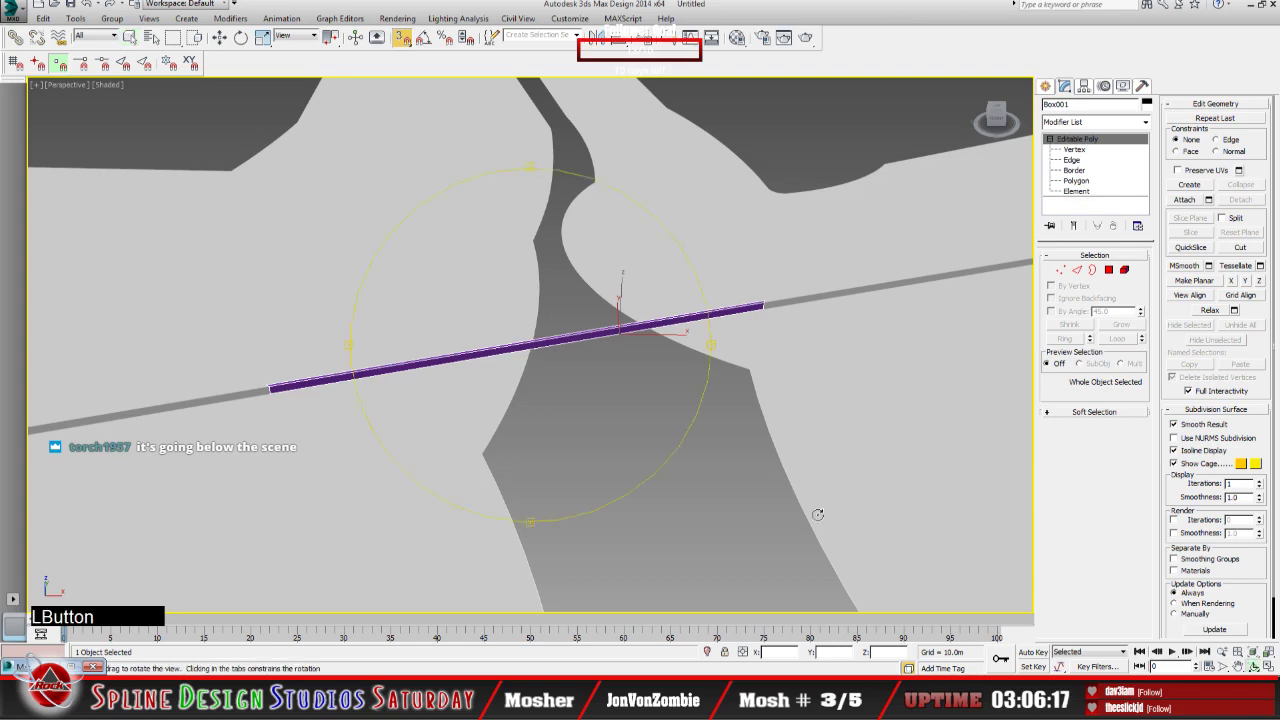
pyautogui.moveTo(814, 514); pyautogui.dragTo(734, 403)
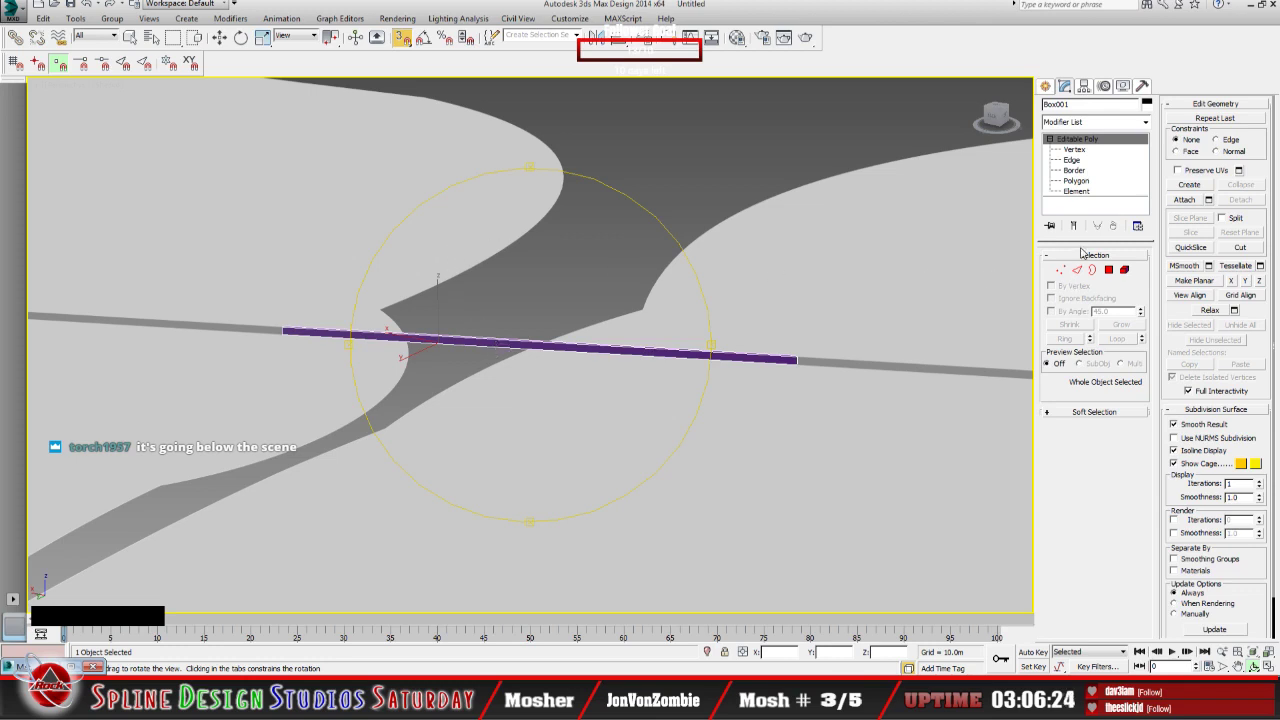
pyautogui.click(1084, 87)
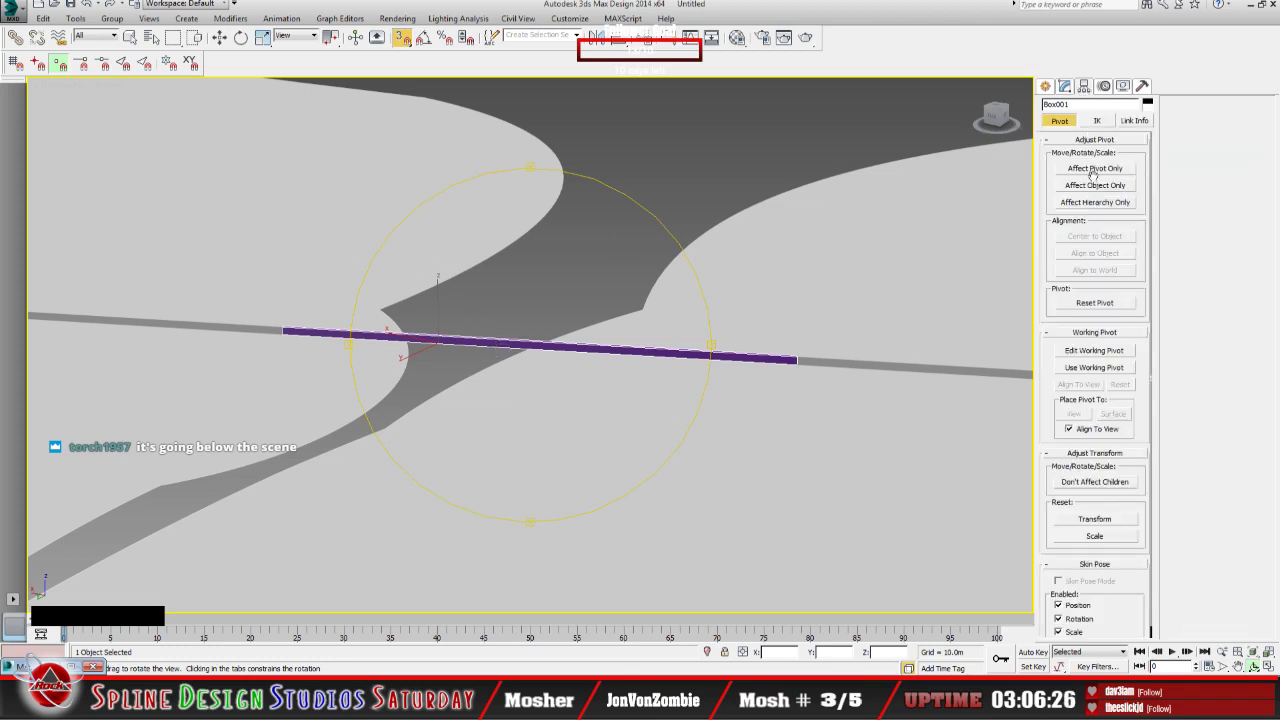
pyautogui.click(1095, 170)
pyautogui.click(1095, 236)
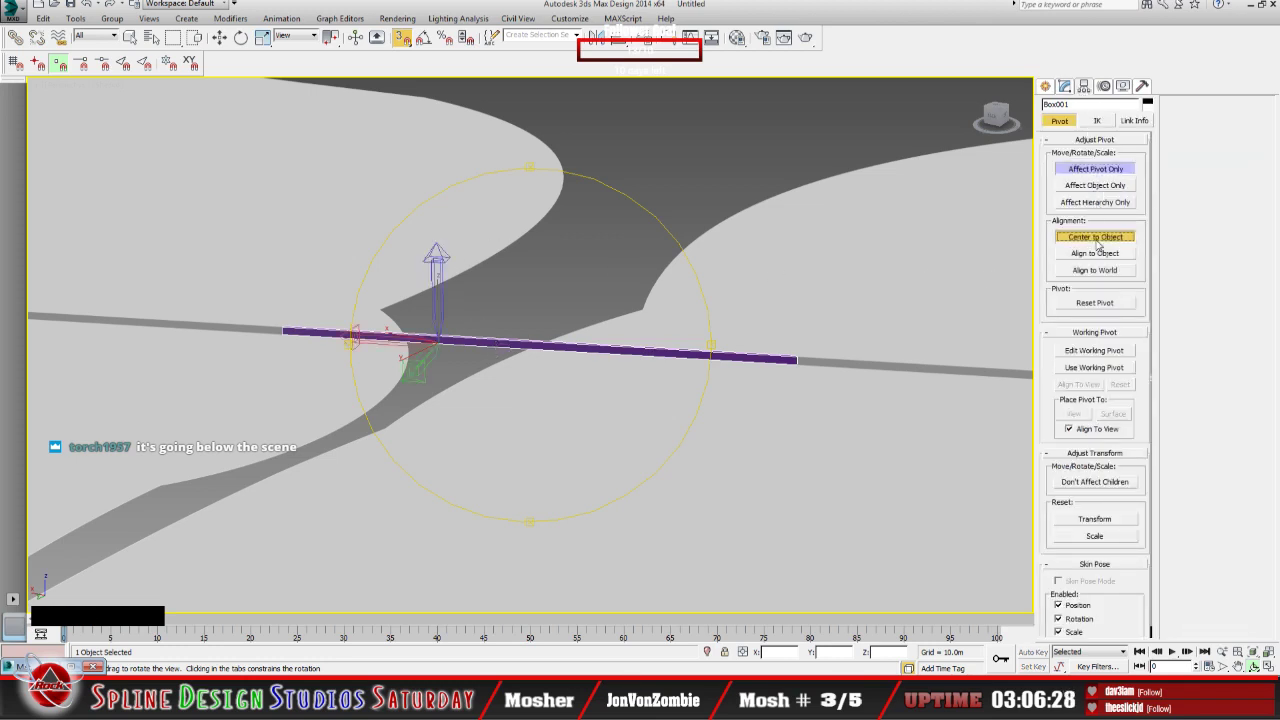
pyautogui.click(1095, 168)
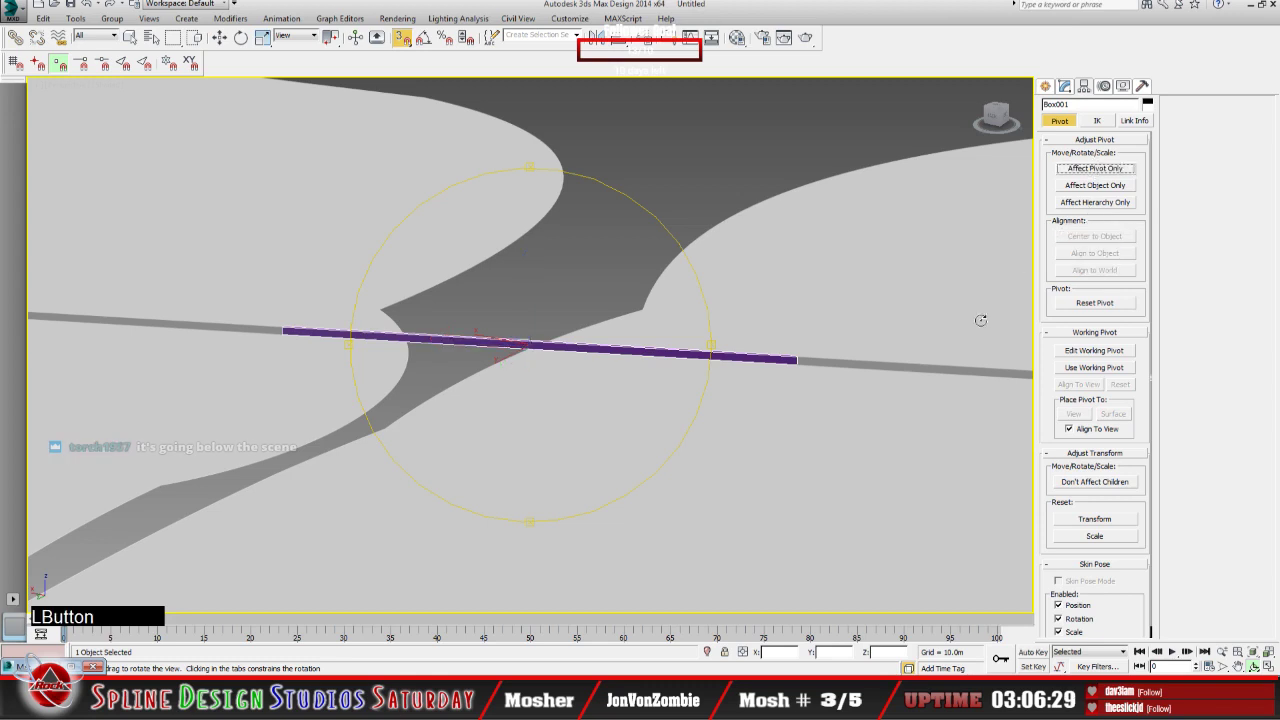
# Step: Select the grey track mesh and hide it, leaving the purple box in view
pyautogui.moveTo(585, 383); pyautogui.dragTo(273, 233)
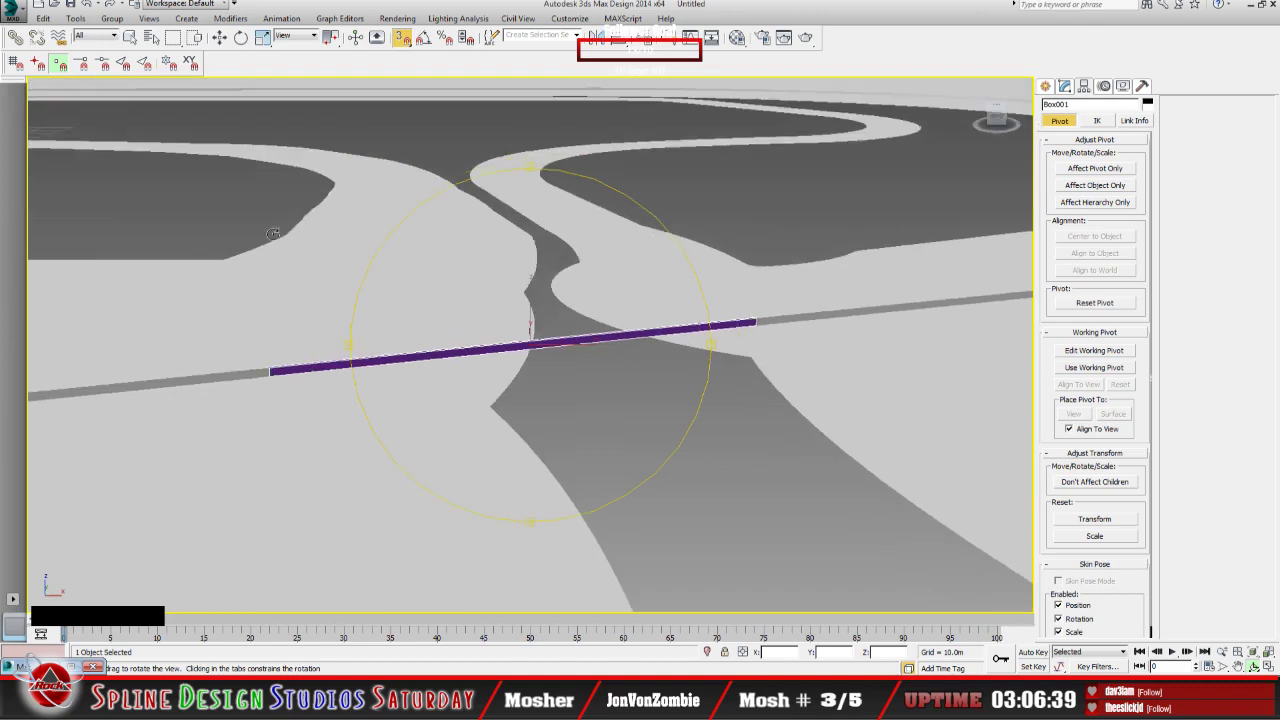
pyautogui.click(130, 37)
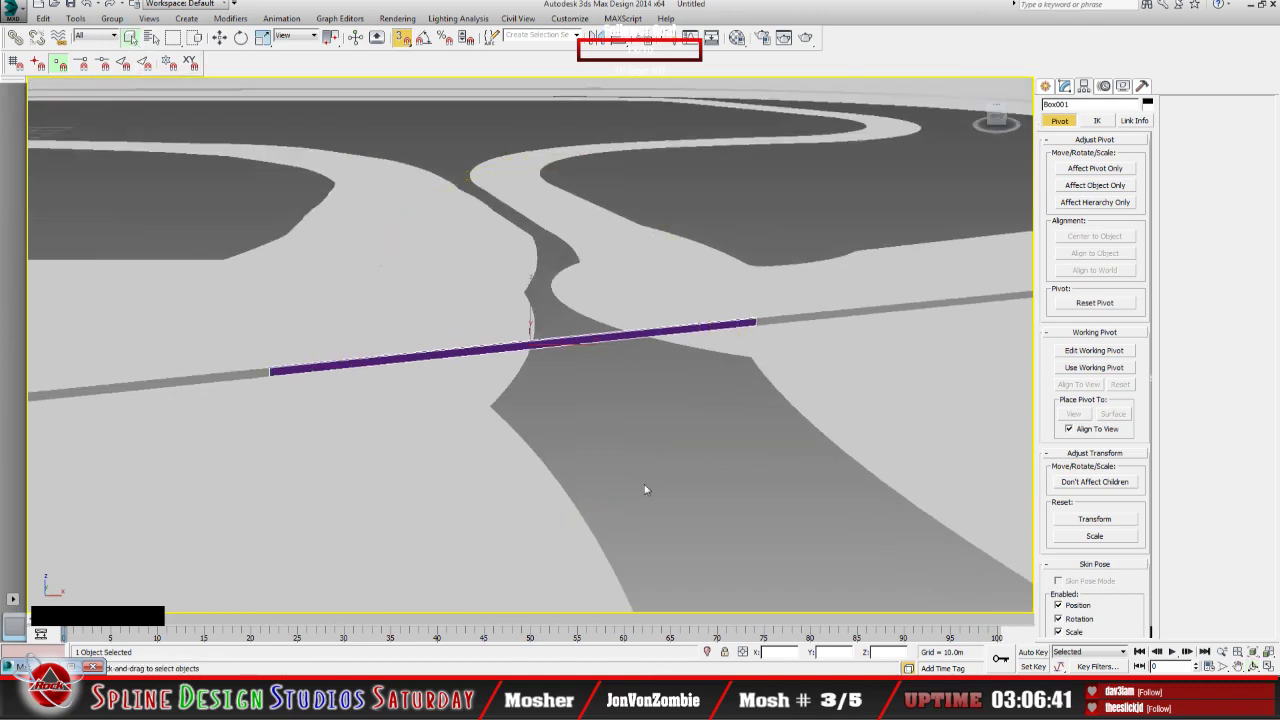
pyautogui.click(368, 571)
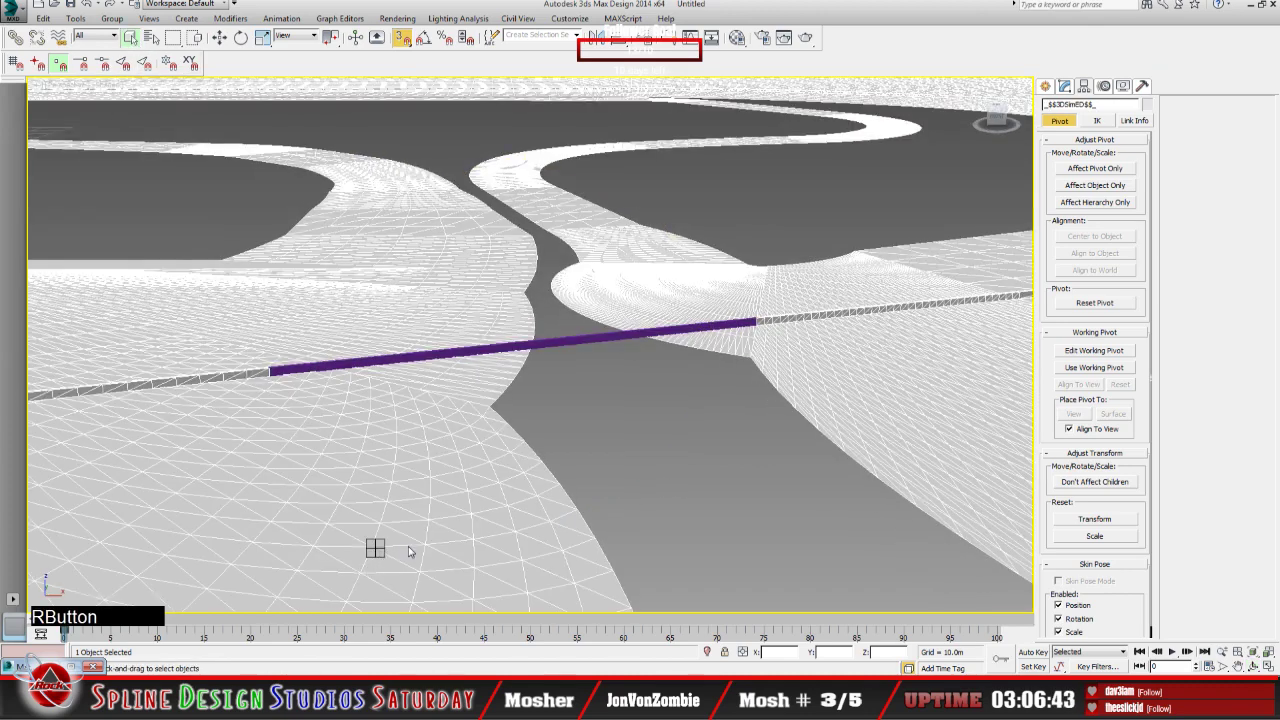
pyautogui.rightClick(408, 546)
pyautogui.click(413, 520)
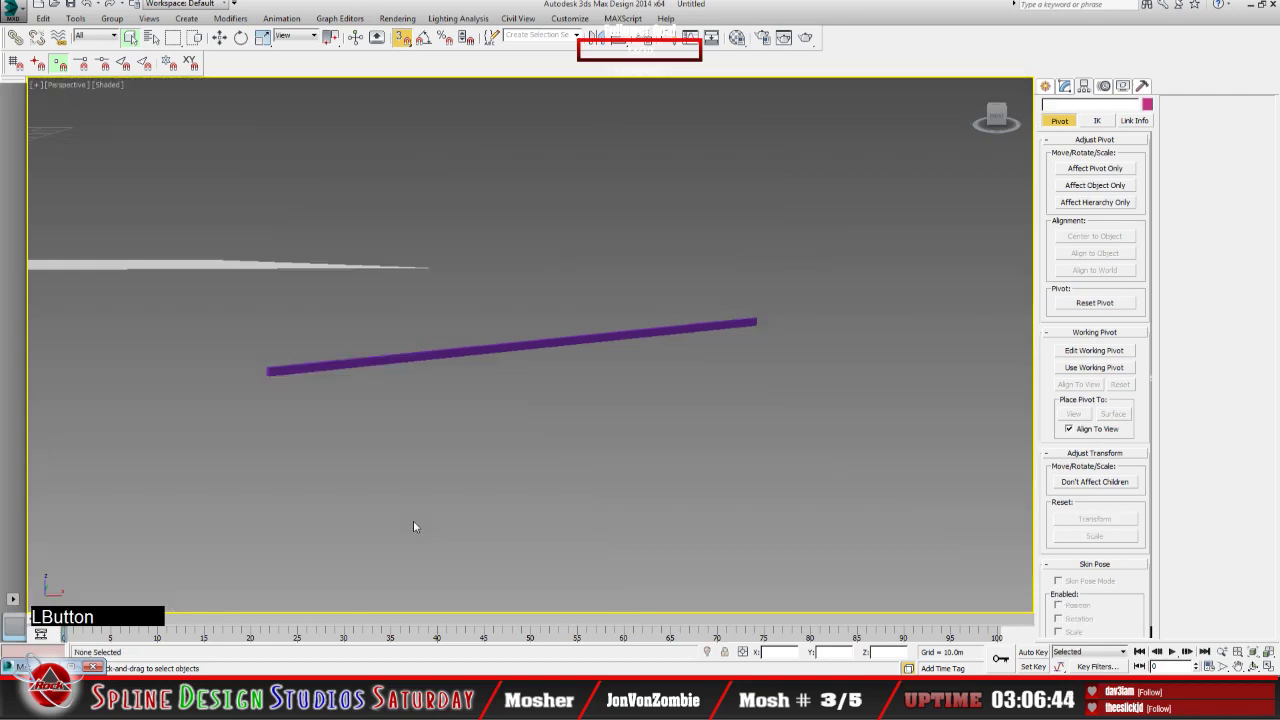
# Step: Select the purple box's underside face at polygon level and delete it
pyautogui.click(409, 357)
pyautogui.click(1252, 666)
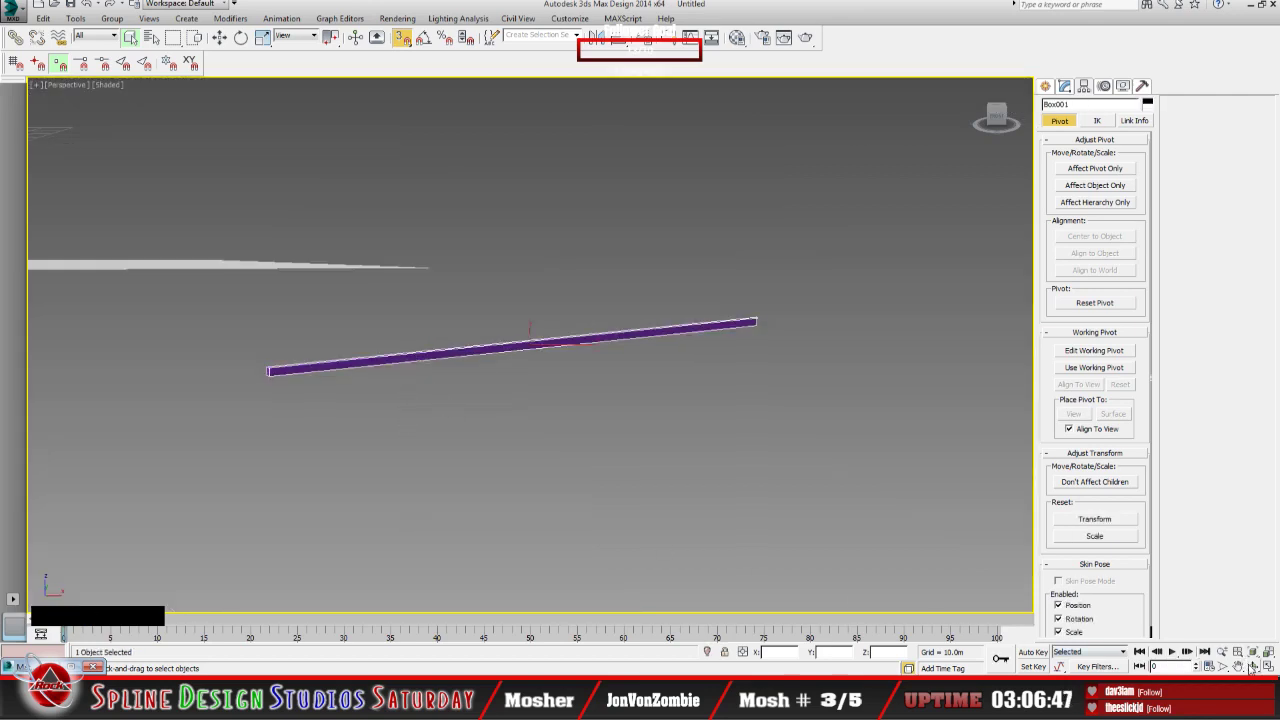
pyautogui.moveTo(535, 422); pyautogui.dragTo(489, 358)
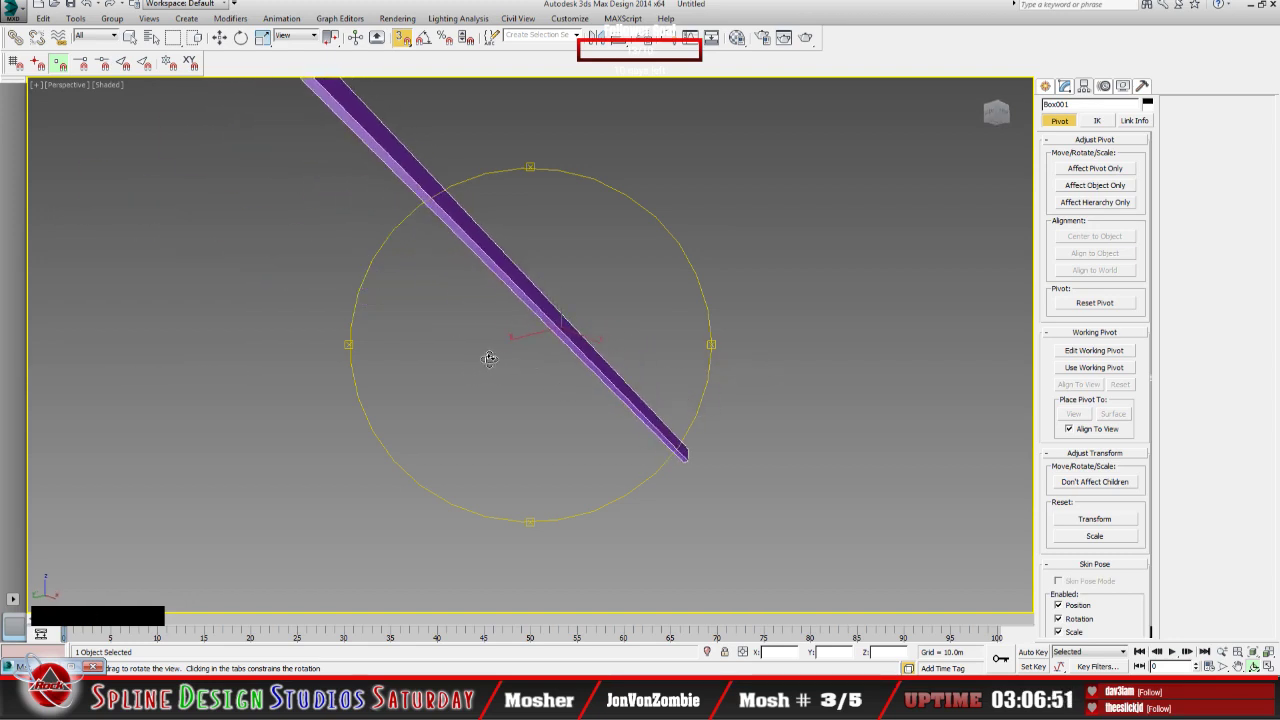
pyautogui.moveTo(489, 358); pyautogui.dragTo(500, 483, button='middle')
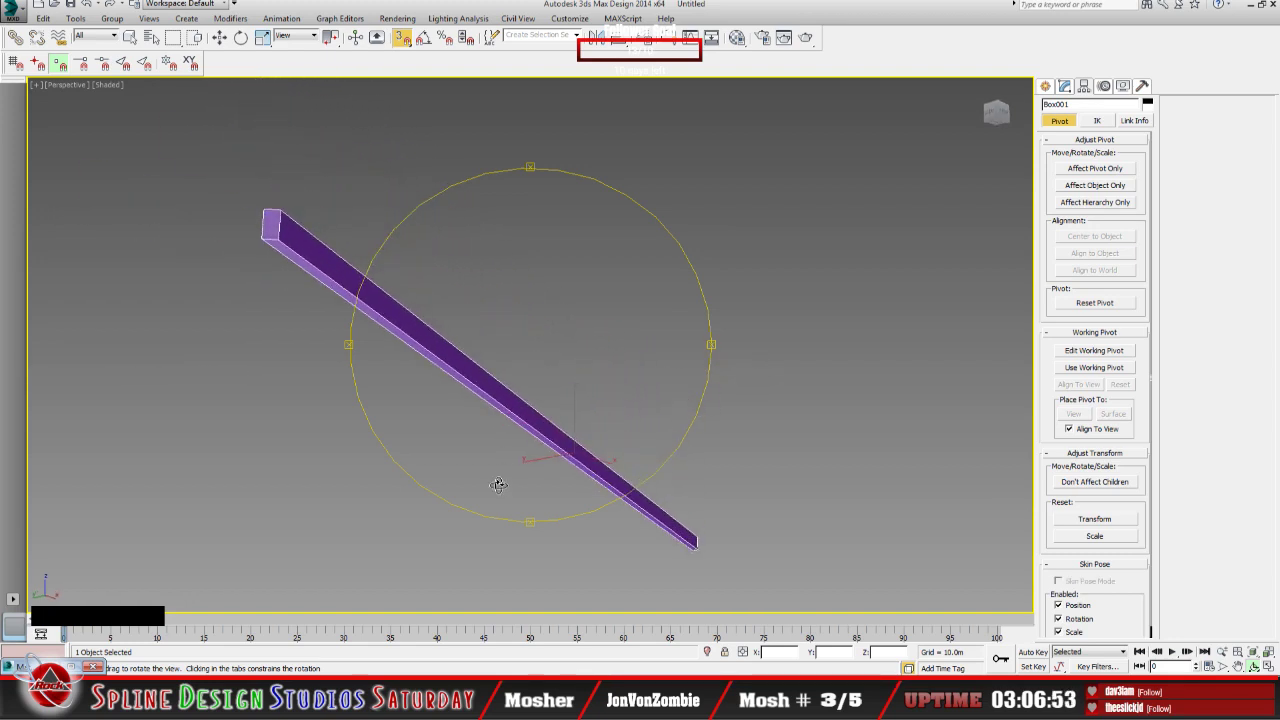
pyautogui.click(132, 39)
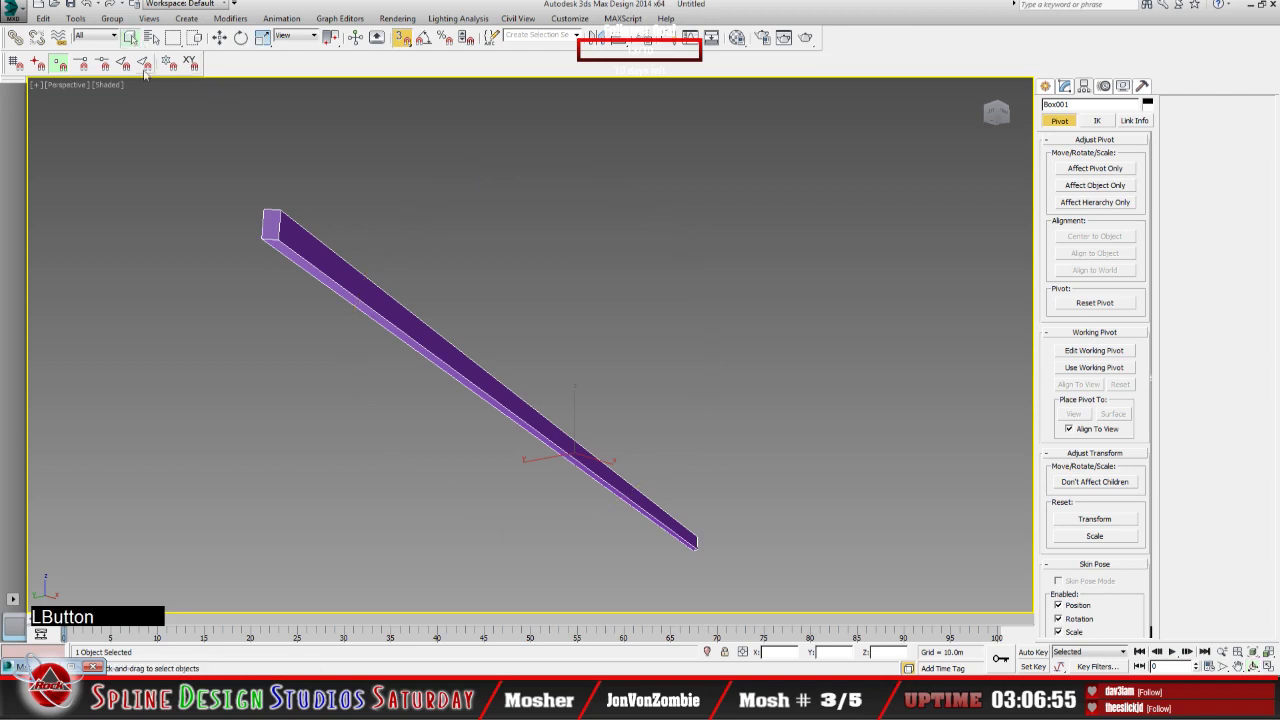
pyautogui.click(339, 287)
pyautogui.click(1064, 86)
pyautogui.click(1077, 180)
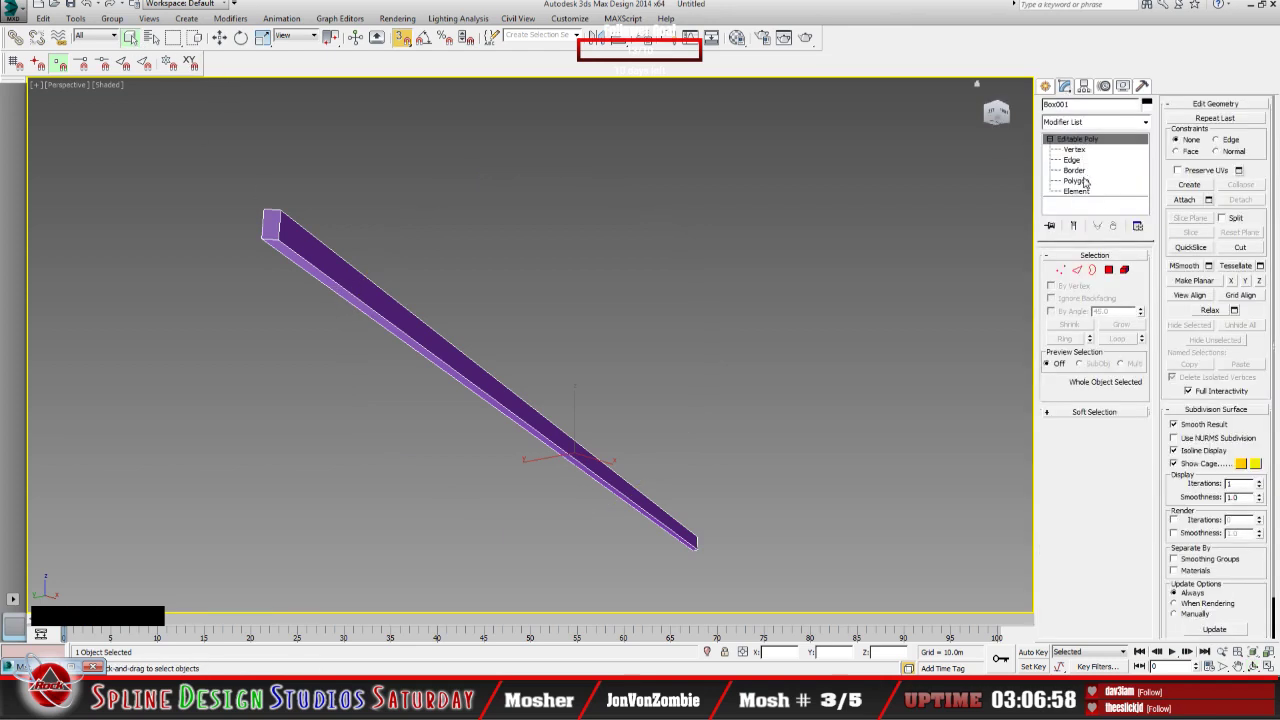
pyautogui.click(430, 357)
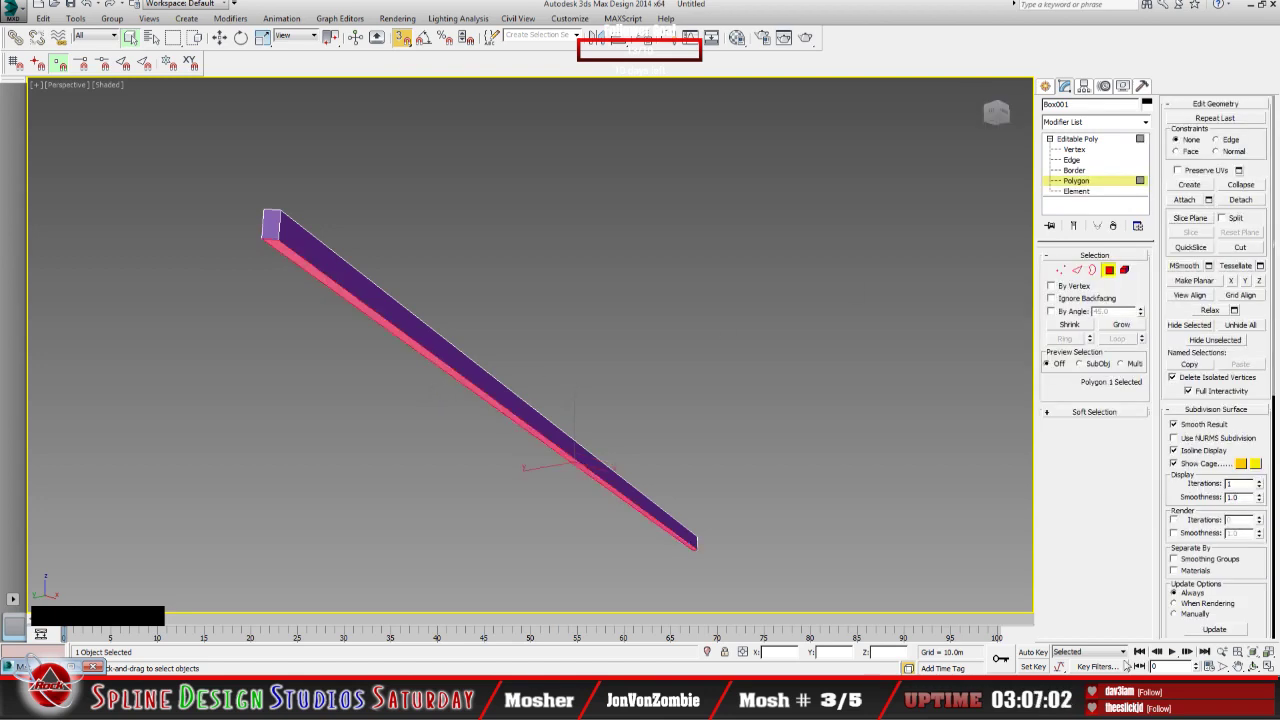
pyautogui.click(1251, 666)
pyautogui.moveTo(499, 400)
pyautogui.mouseDown()
pyautogui.moveTo(517, 390)
pyautogui.moveTo(503, 409)
pyautogui.moveTo(514, 404)
pyautogui.mouseUp()
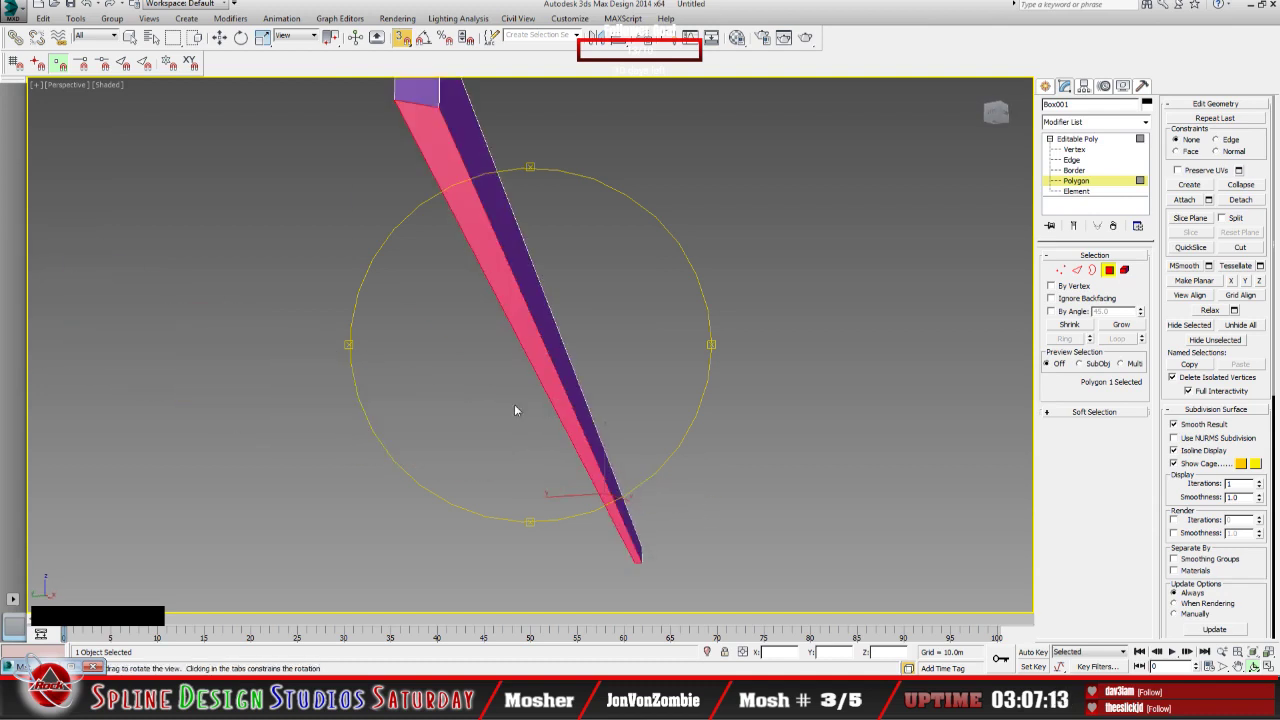
pyautogui.press('Delete')
# Step: Render the perspective view of the box's open underside, and render it again from a closer view
pyautogui.moveTo(514, 404); pyautogui.dragTo(525, 399)
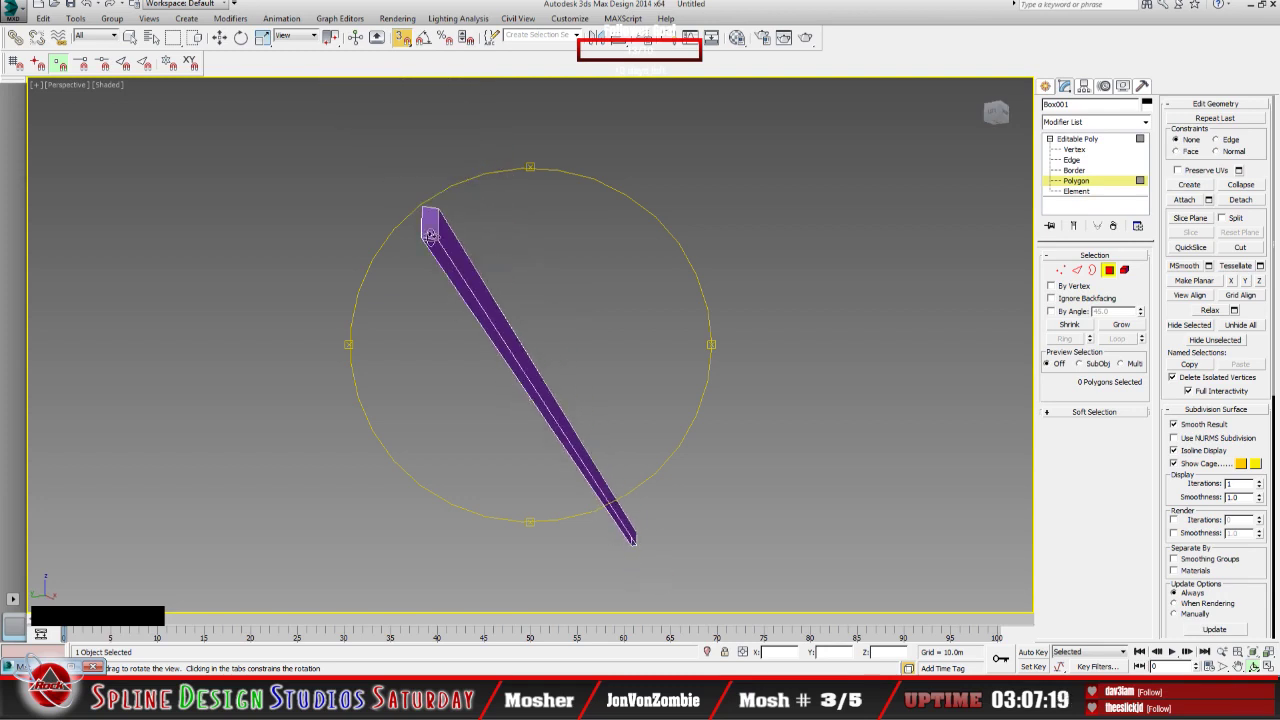
pyautogui.click(397, 18)
pyautogui.click(406, 38)
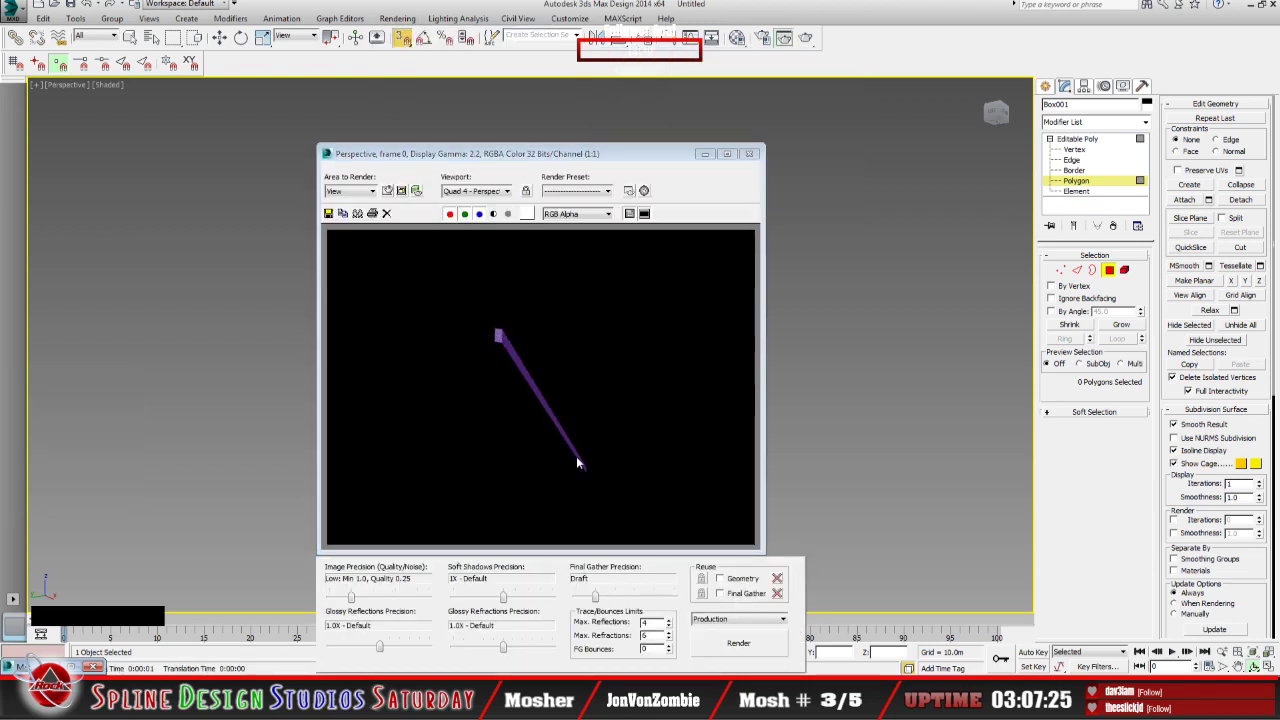
pyautogui.click(749, 153)
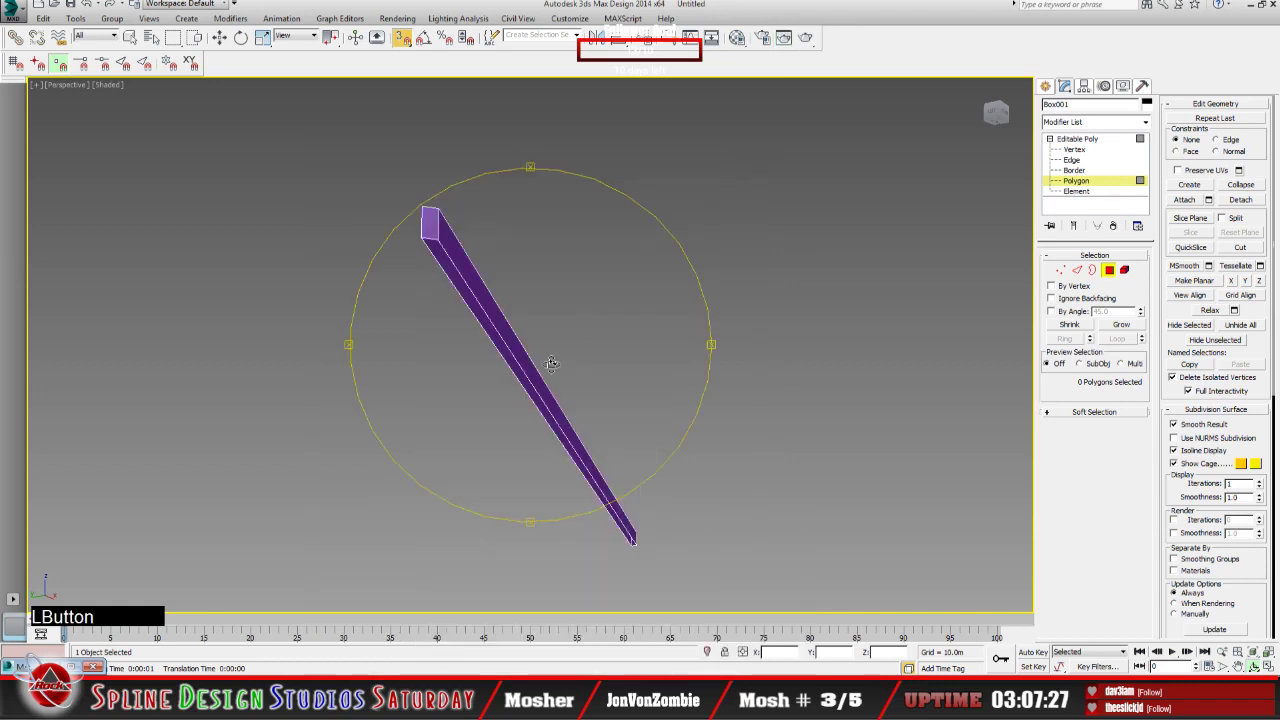
pyautogui.keyDown('alt'); pyautogui.moveTo(551, 363); pyautogui.dragTo(486, 243, button='middle'); pyautogui.keyUp('alt')
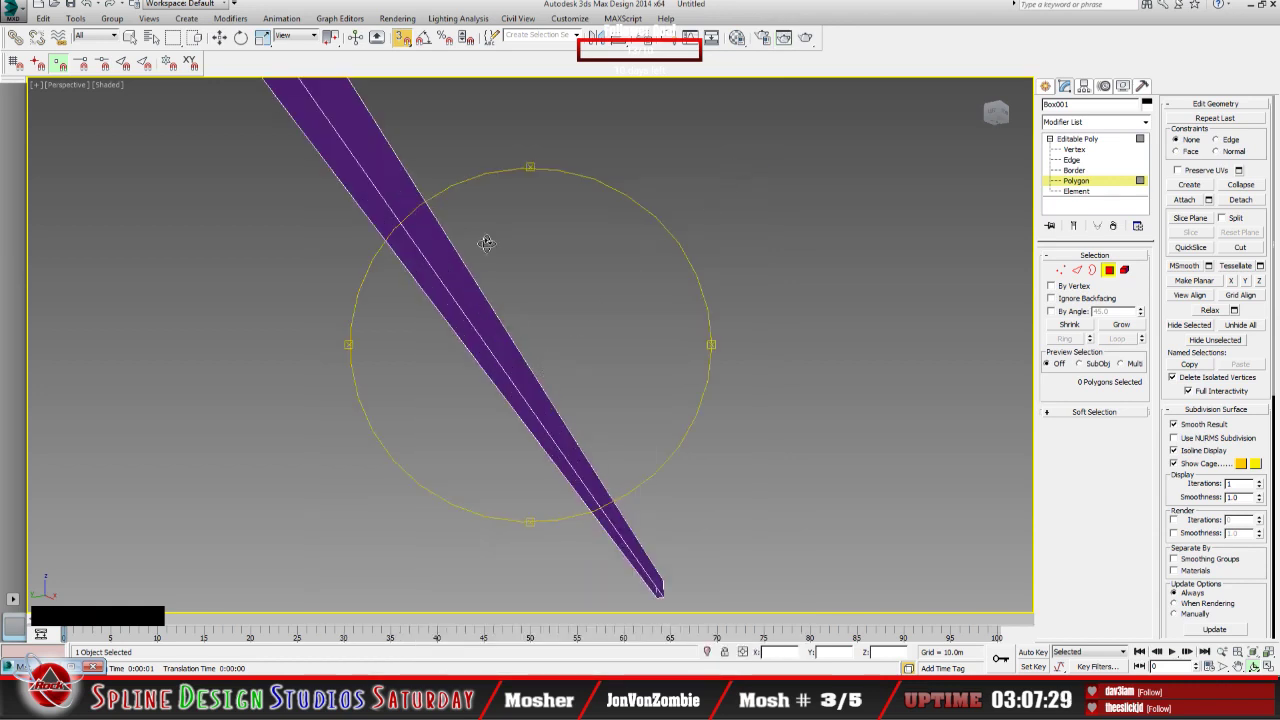
pyautogui.click(397, 18)
pyautogui.click(405, 31)
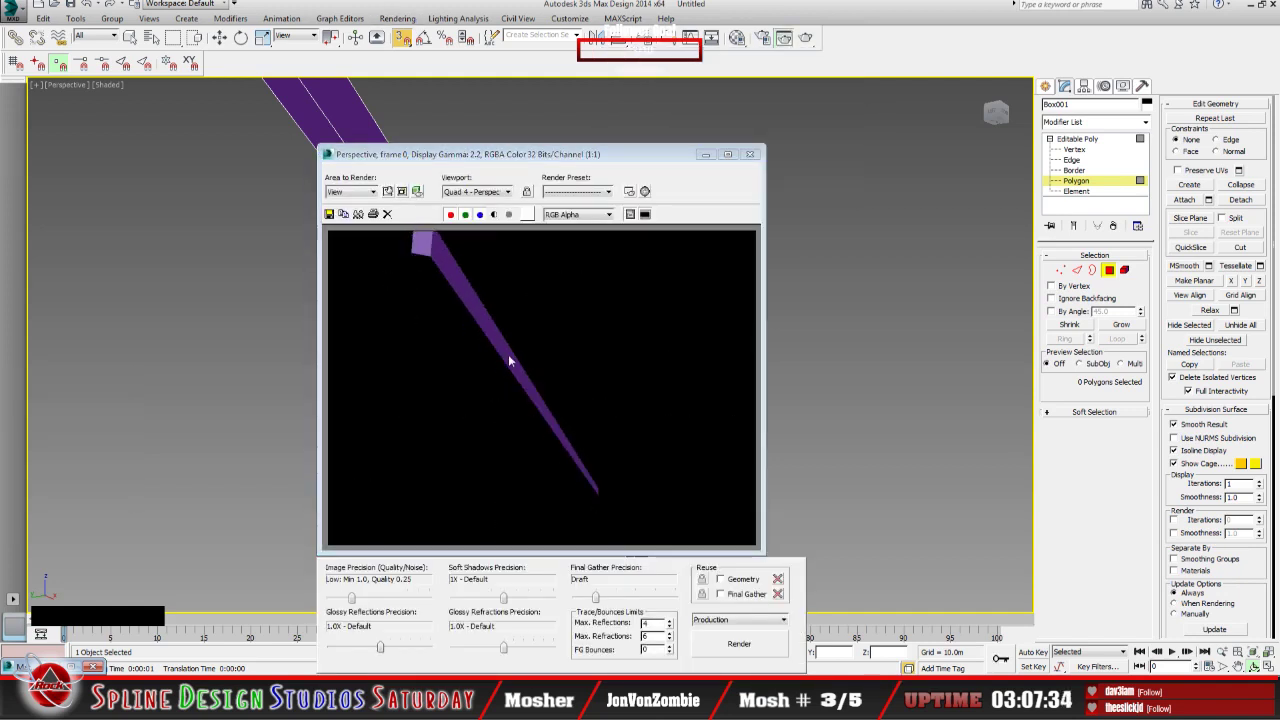
pyautogui.click(751, 156)
# Step: Select all remaining polygons of the purple box
pyautogui.moveTo(511, 419); pyautogui.dragTo(514, 449)
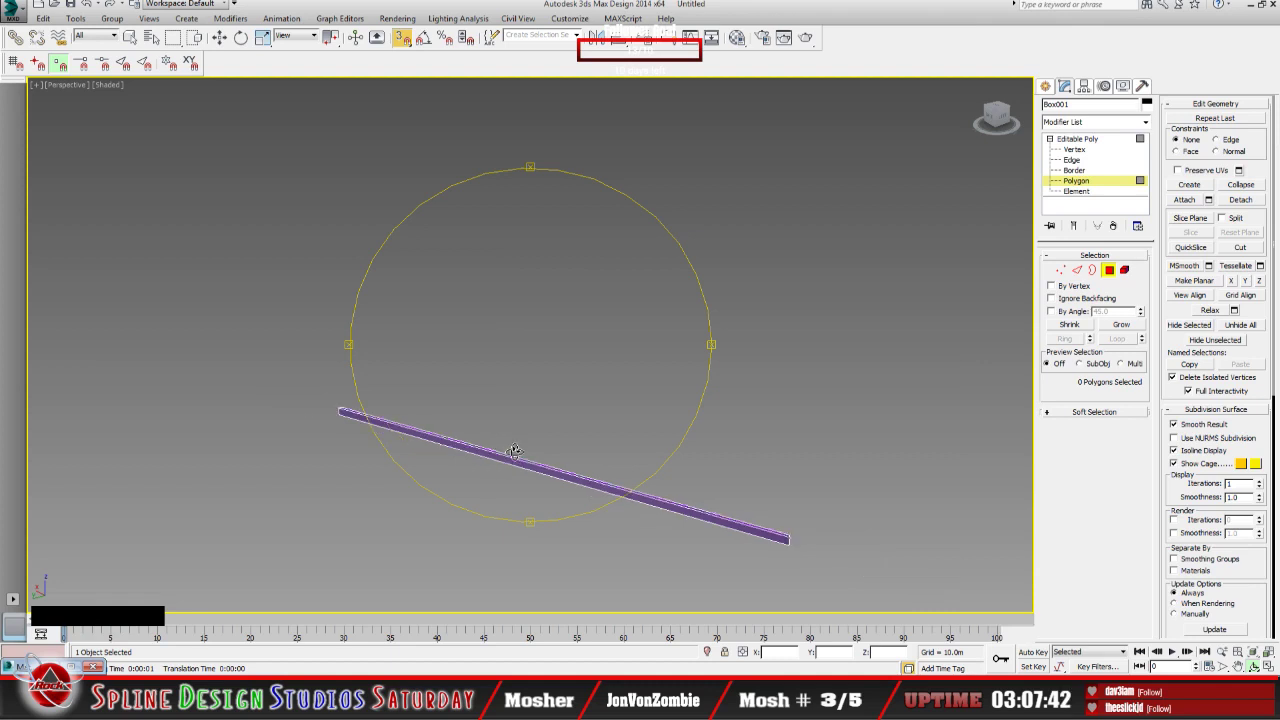
pyautogui.moveTo(517, 453); pyautogui.dragTo(346, 404, button='middle')
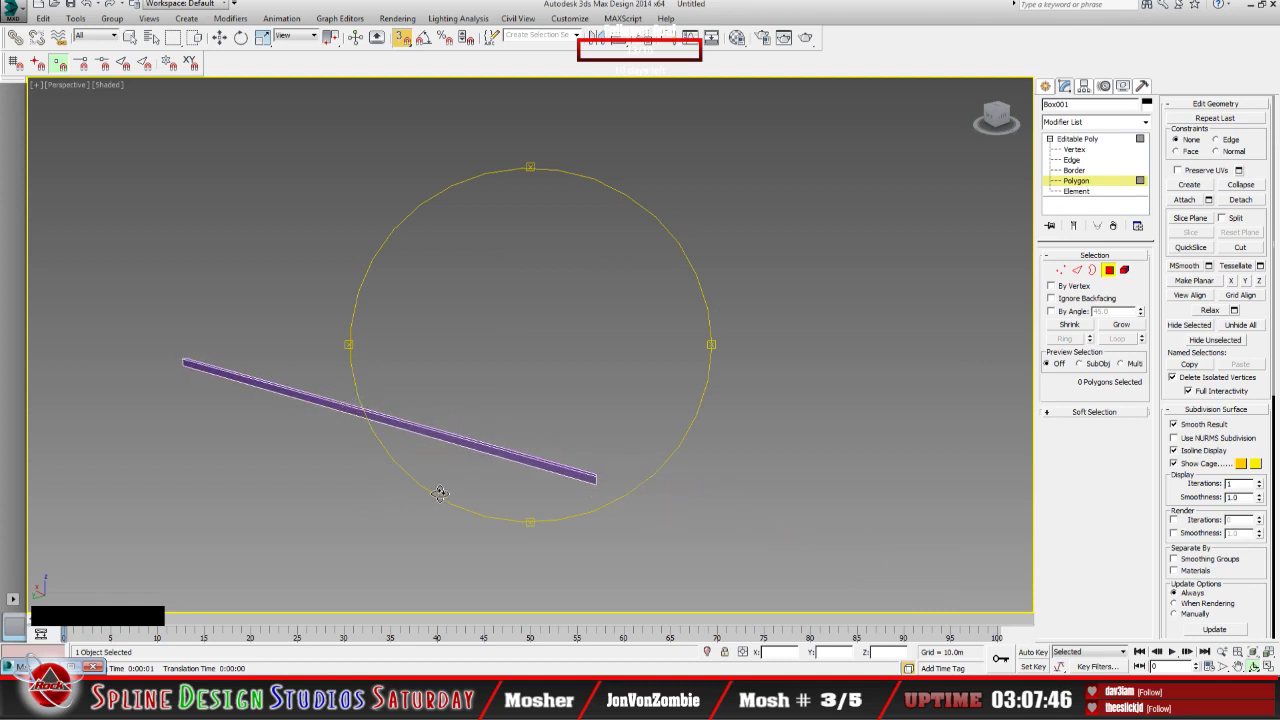
pyautogui.press('q')
pyautogui.click(225, 228)
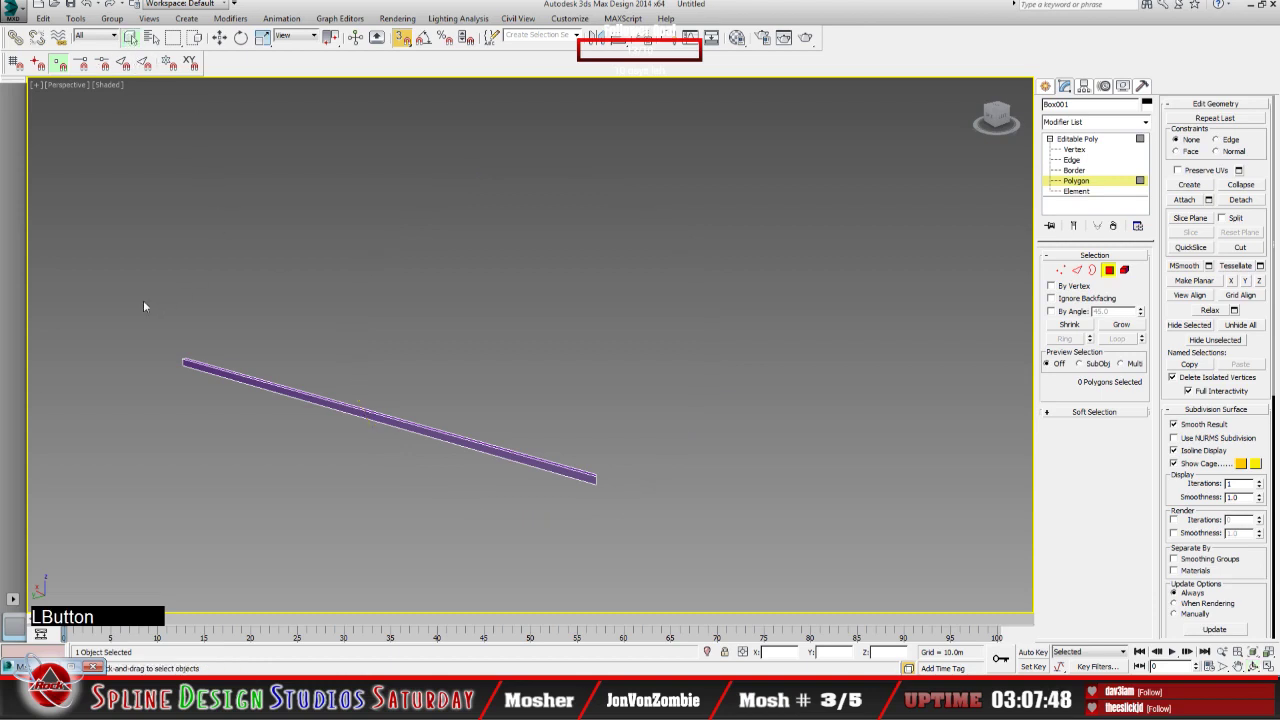
pyautogui.moveTo(143, 302); pyautogui.dragTo(731, 635)
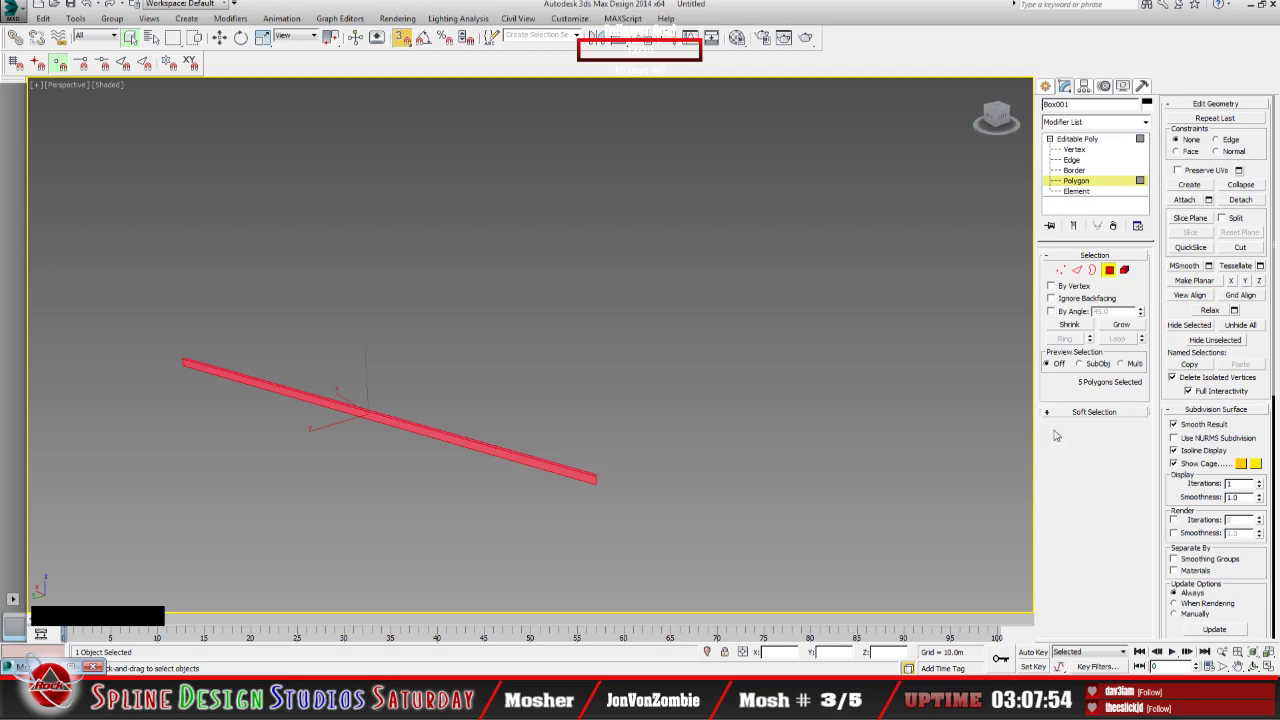
# Step: Inspect the selected box from several sides, and unhide the grey track mesh by name
pyautogui.scroll(-2, 450, 460)
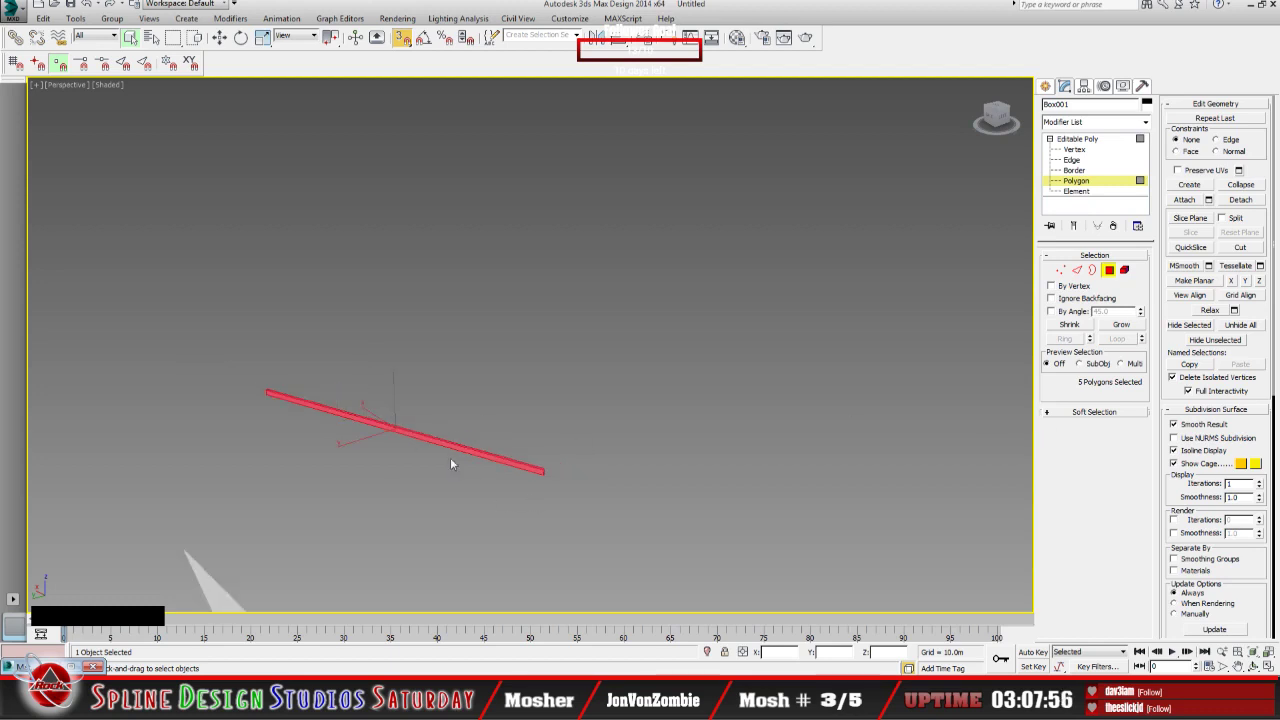
pyautogui.click(1253, 665)
pyautogui.moveTo(557, 481); pyautogui.dragTo(490, 486)
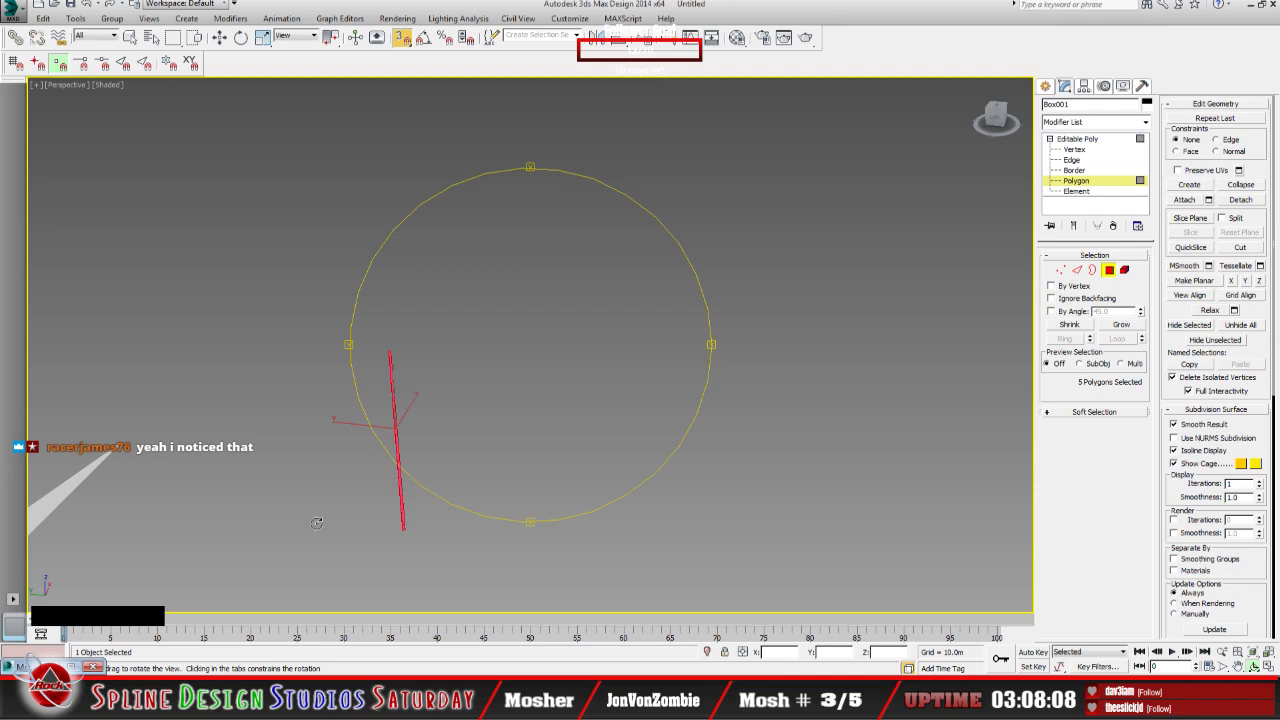
pyautogui.moveTo(450, 445); pyautogui.dragTo(569, 445)
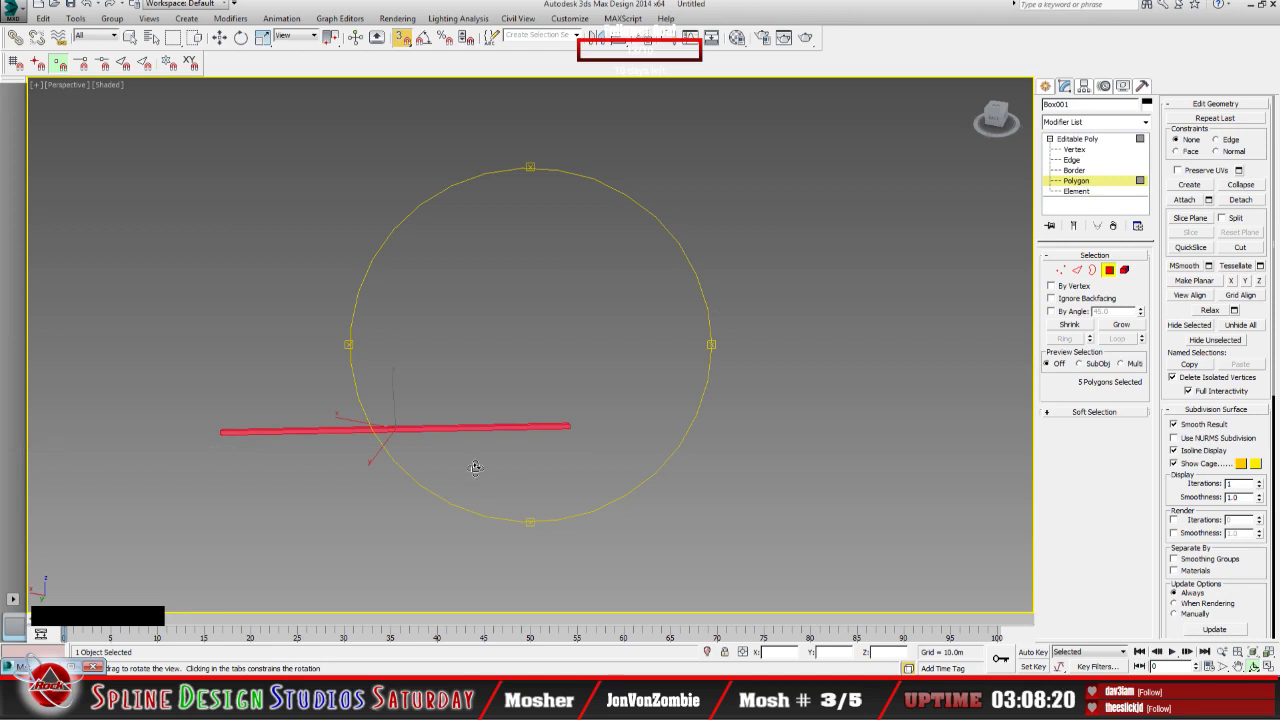
pyautogui.moveTo(475, 468); pyautogui.dragTo(545, 461)
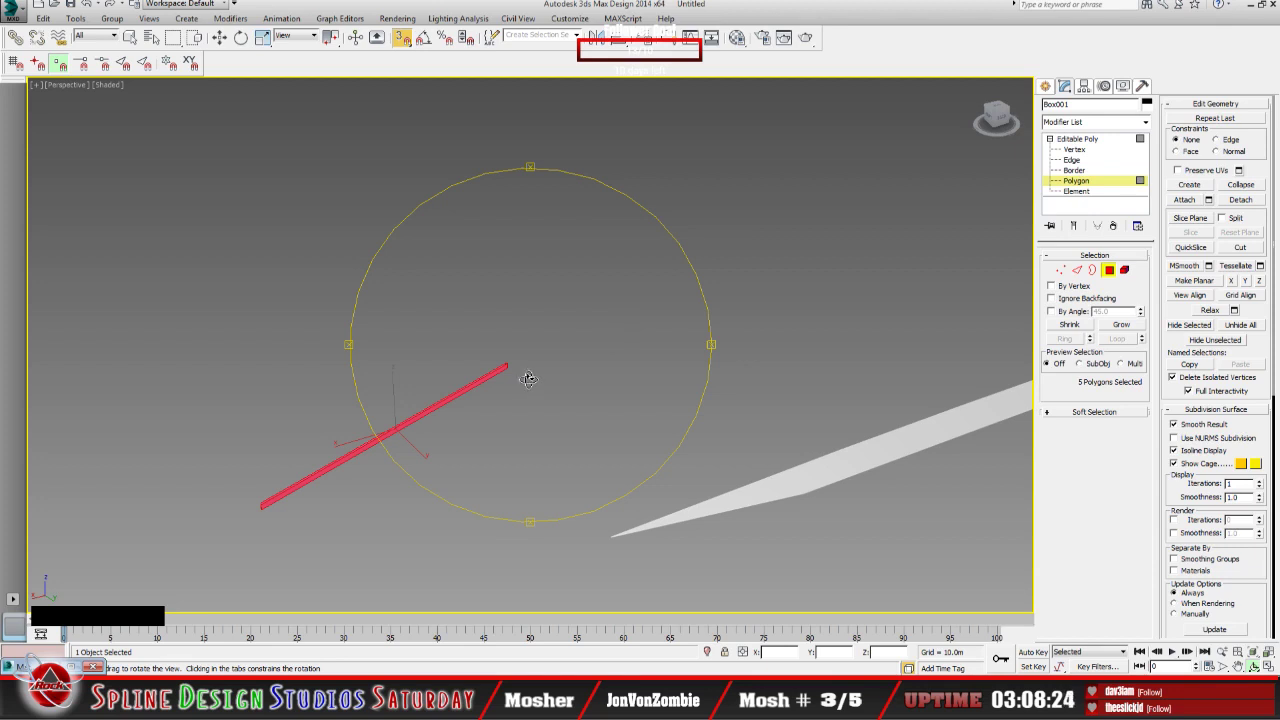
pyautogui.moveTo(563, 390)
pyautogui.mouseDown()
pyautogui.moveTo(442, 399)
pyautogui.moveTo(557, 400)
pyautogui.mouseUp()
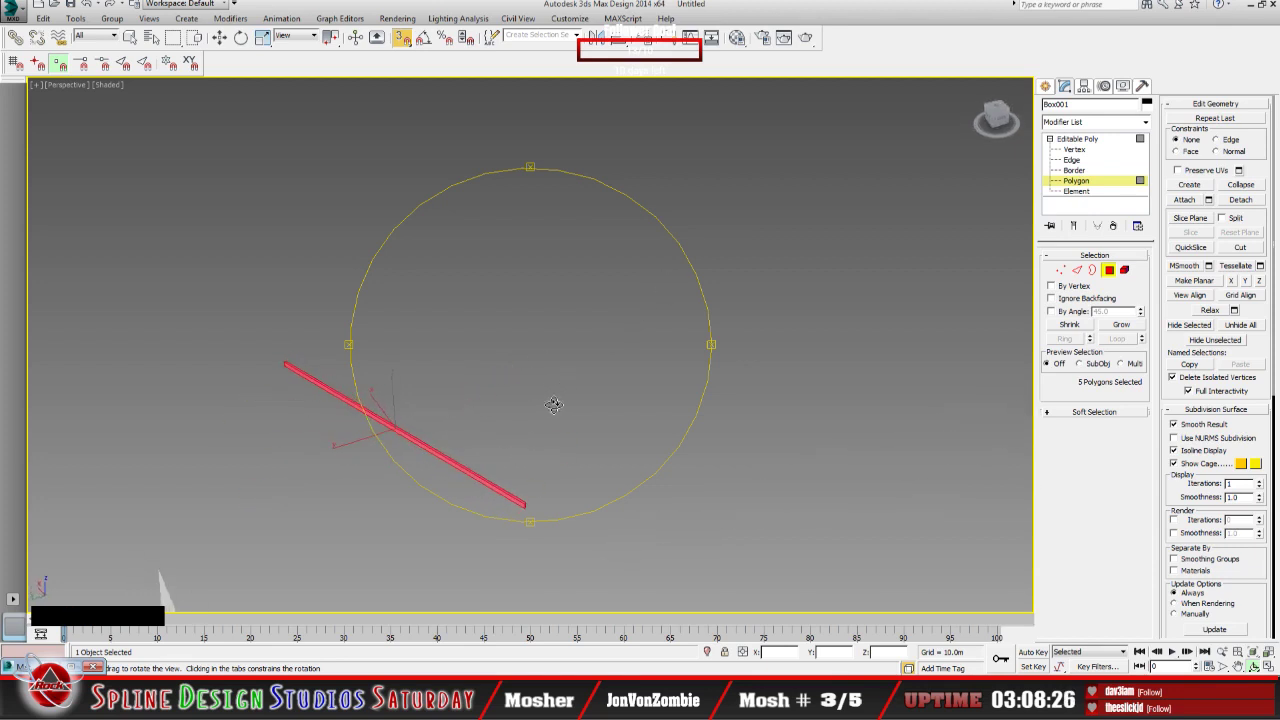
pyautogui.rightClick(557, 400)
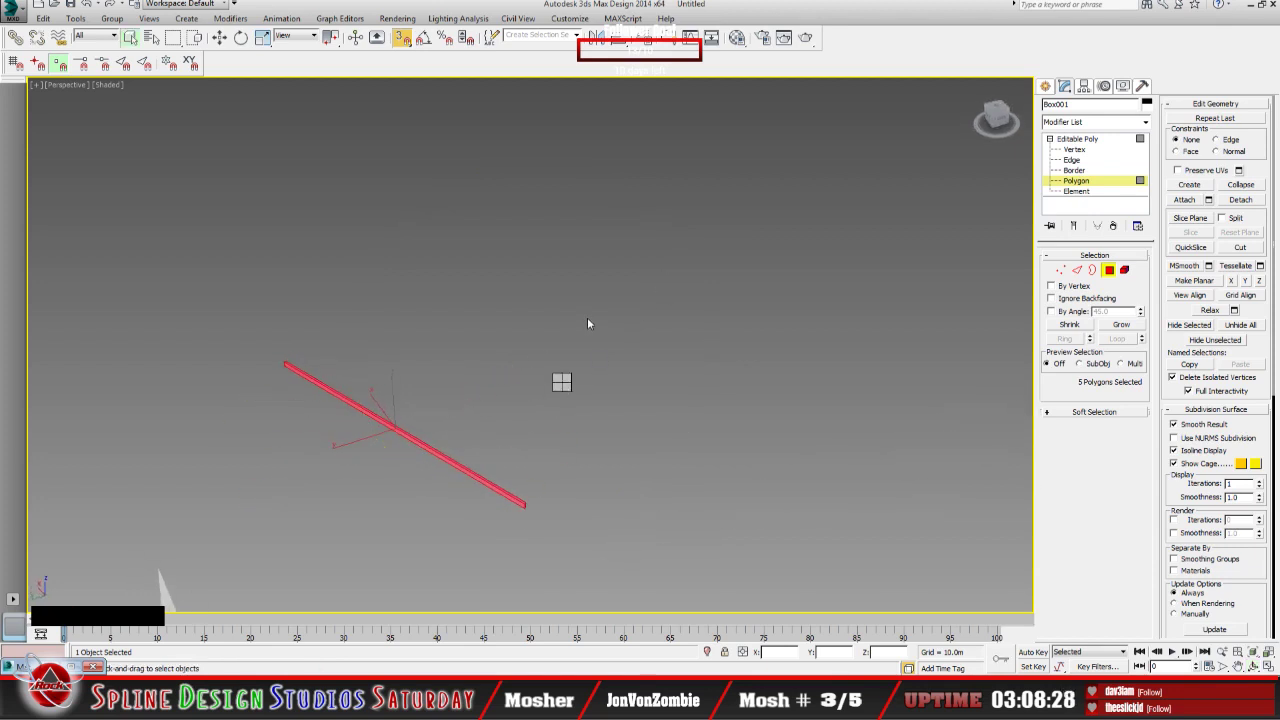
pyautogui.hotkey('alt', 'h')
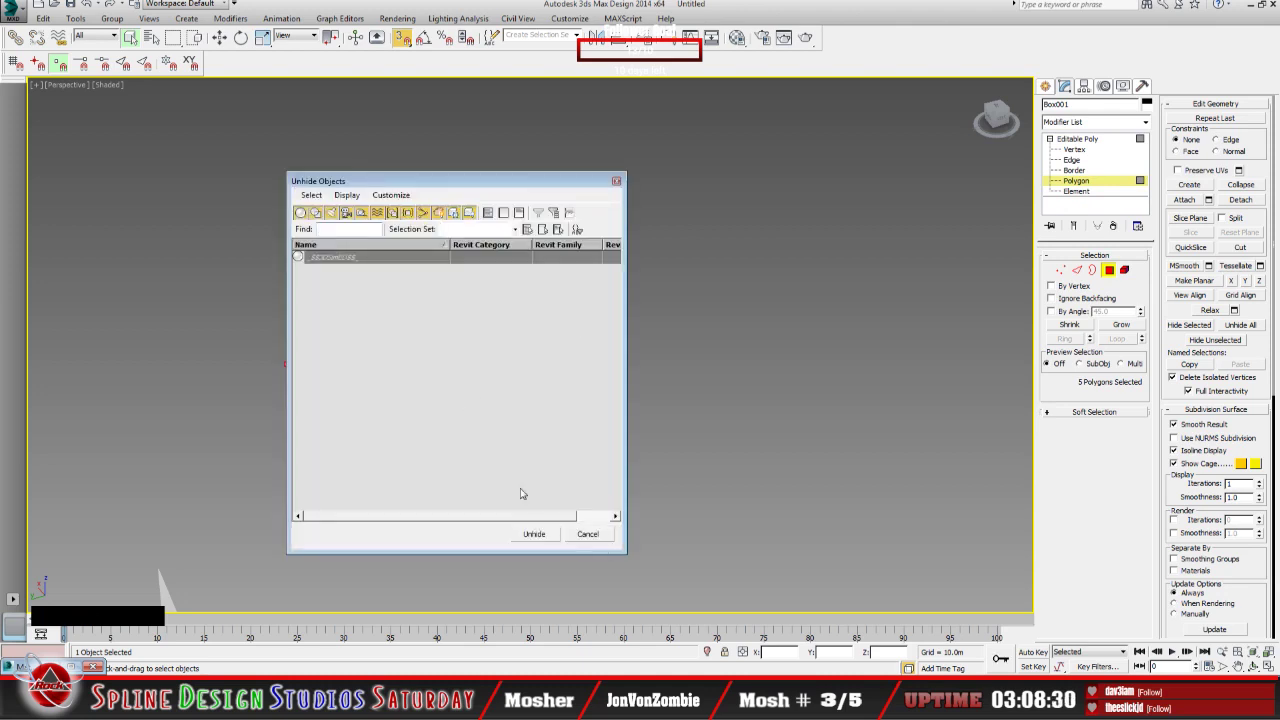
pyautogui.click(345, 258)
pyautogui.click(532, 534)
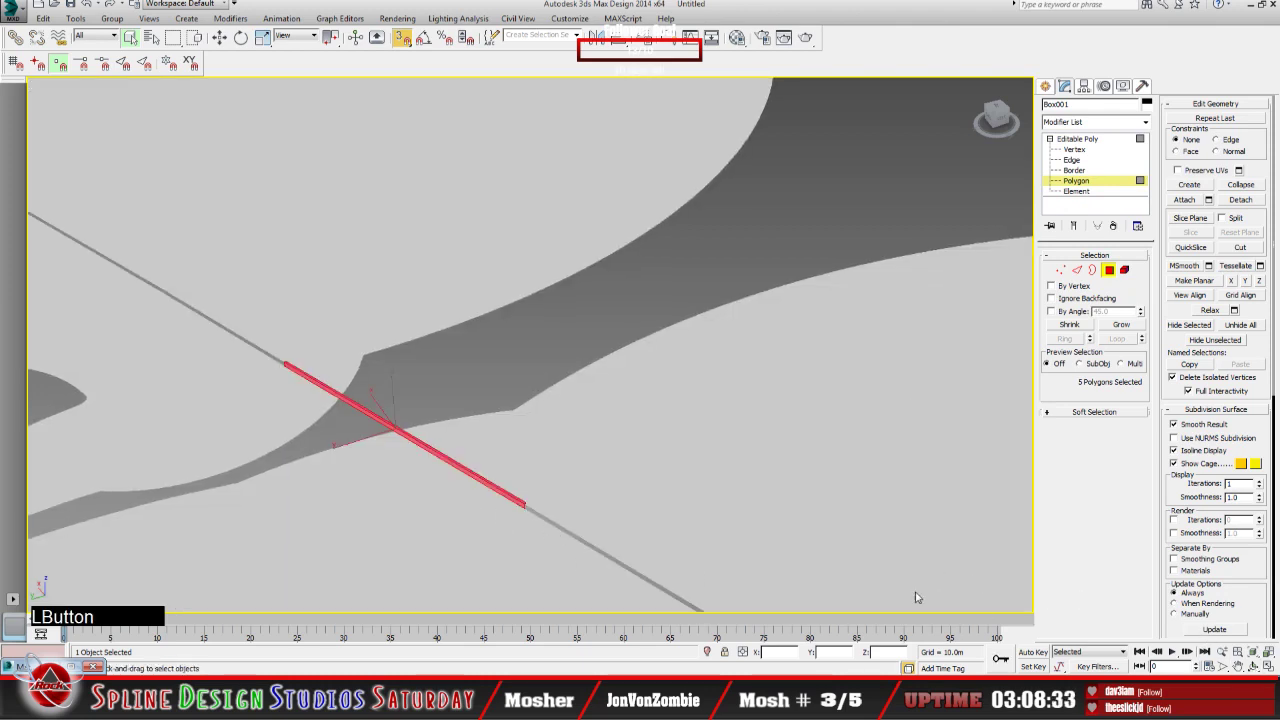
# Step: Clear the purple box's polygon selection, leave its polygon level and select the grey track mesh
pyautogui.click(1254, 665)
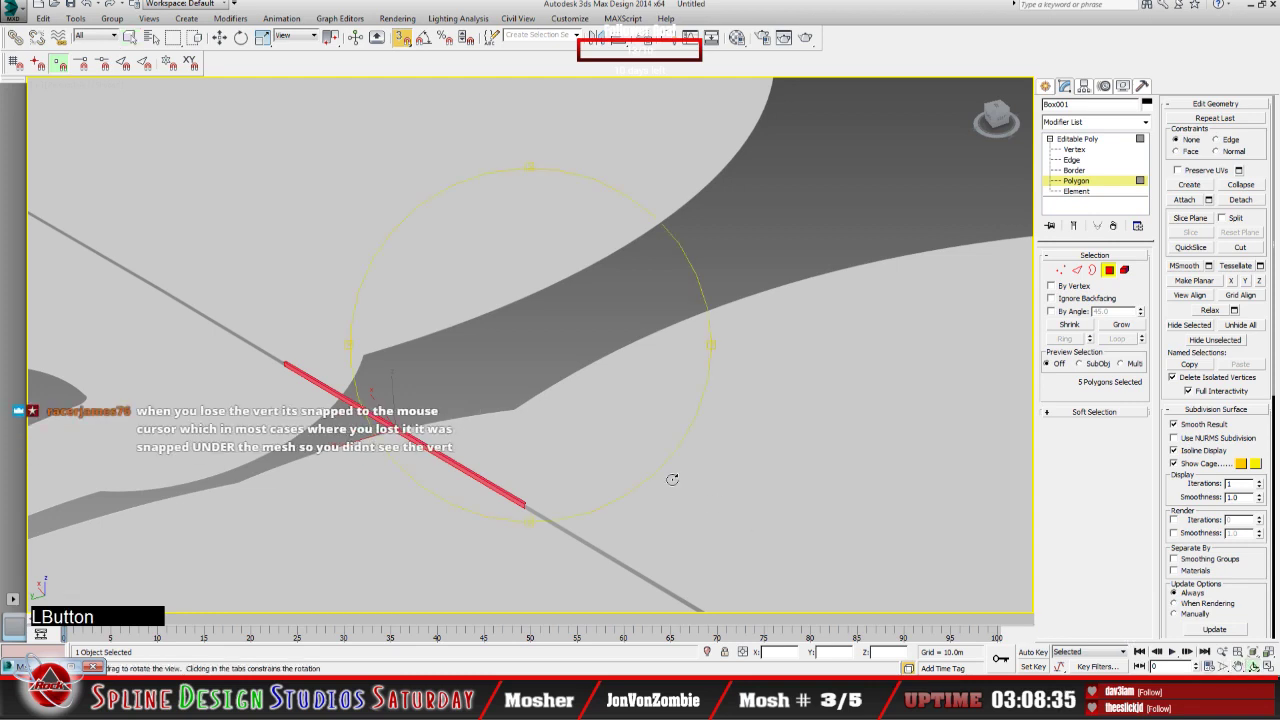
pyautogui.moveTo(672, 480); pyautogui.dragTo(640, 420)
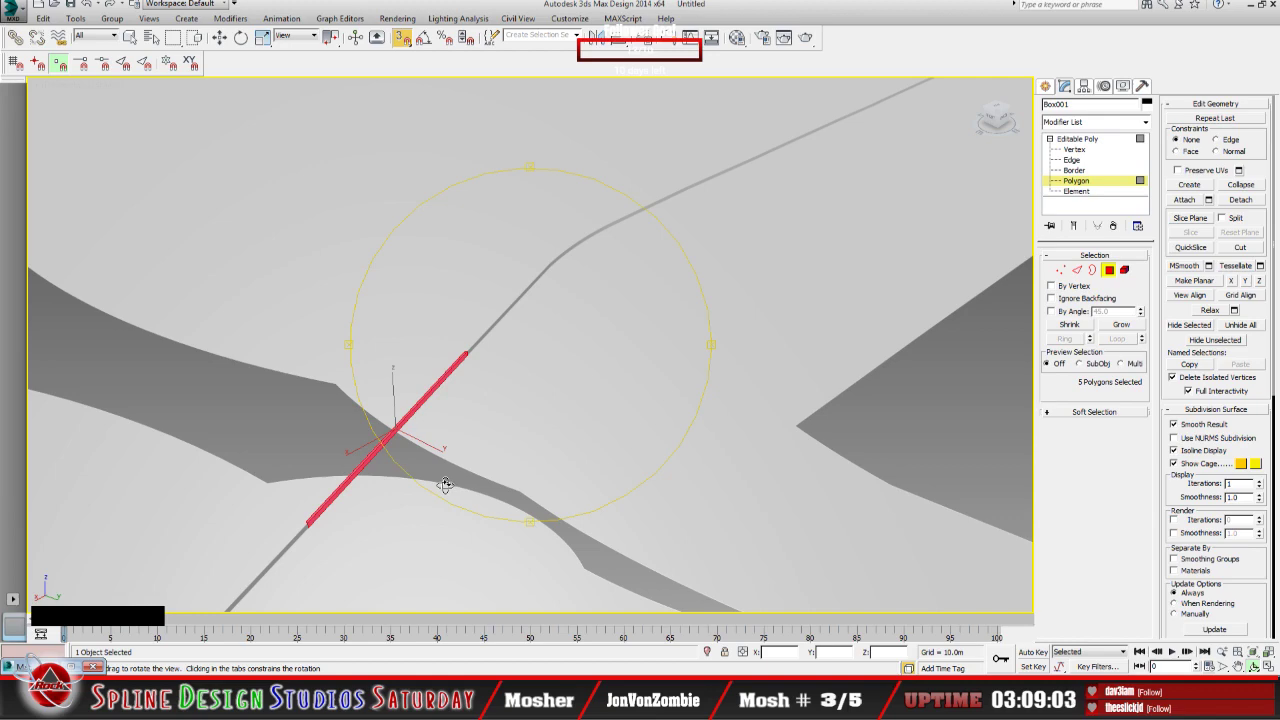
pyautogui.moveTo(457, 443); pyautogui.dragTo(591, 435)
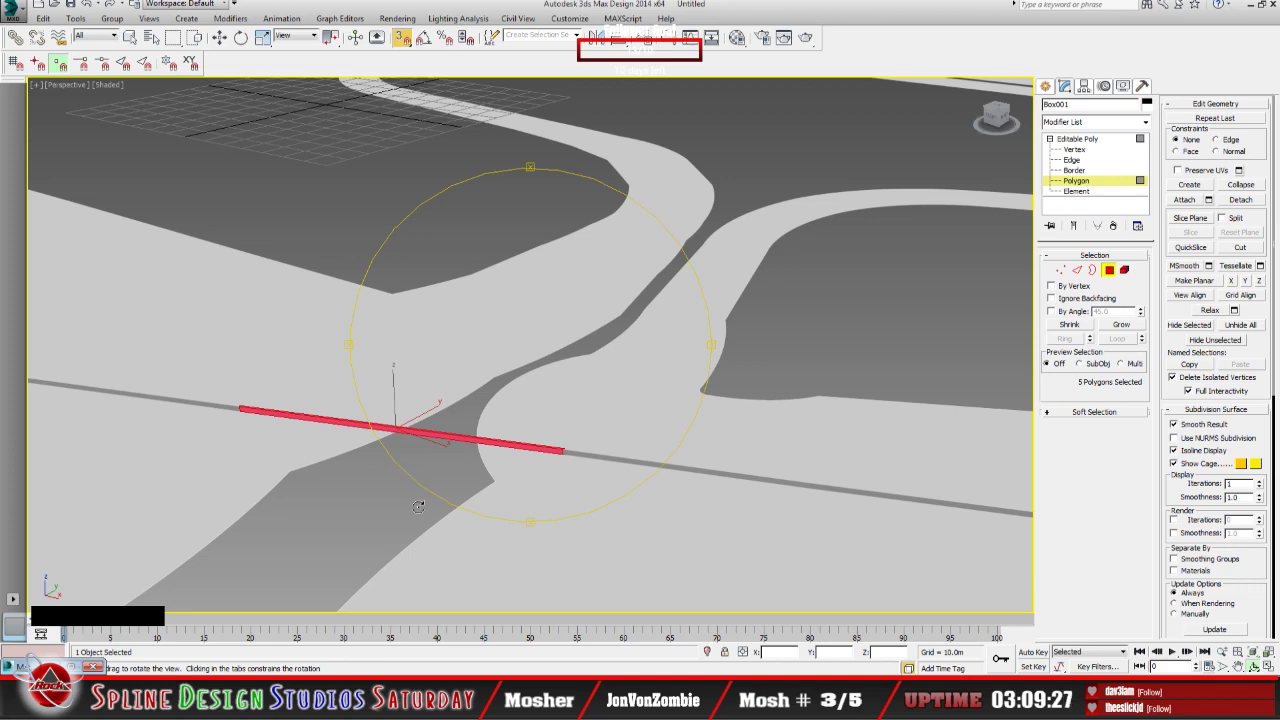
pyautogui.moveTo(510, 458); pyautogui.dragTo(700, 451)
pyautogui.moveTo(551, 451); pyautogui.dragTo(560, 469)
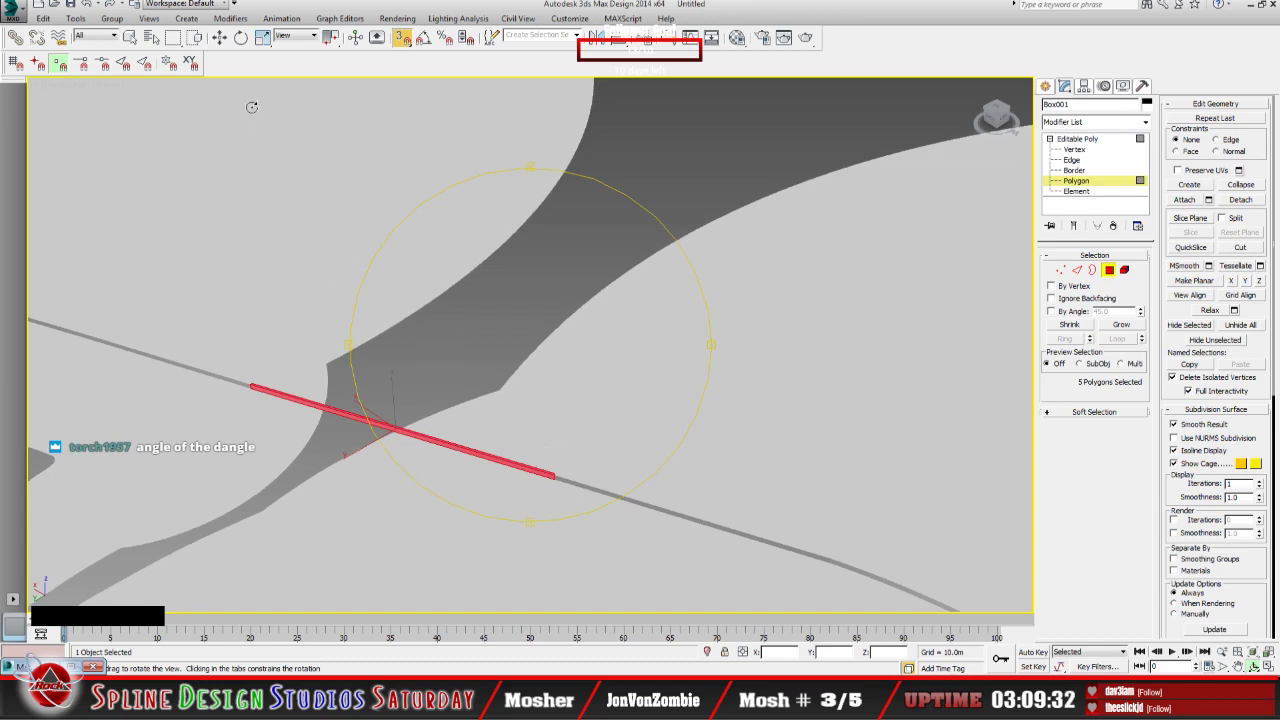
pyautogui.click(131, 38)
pyautogui.click(404, 494)
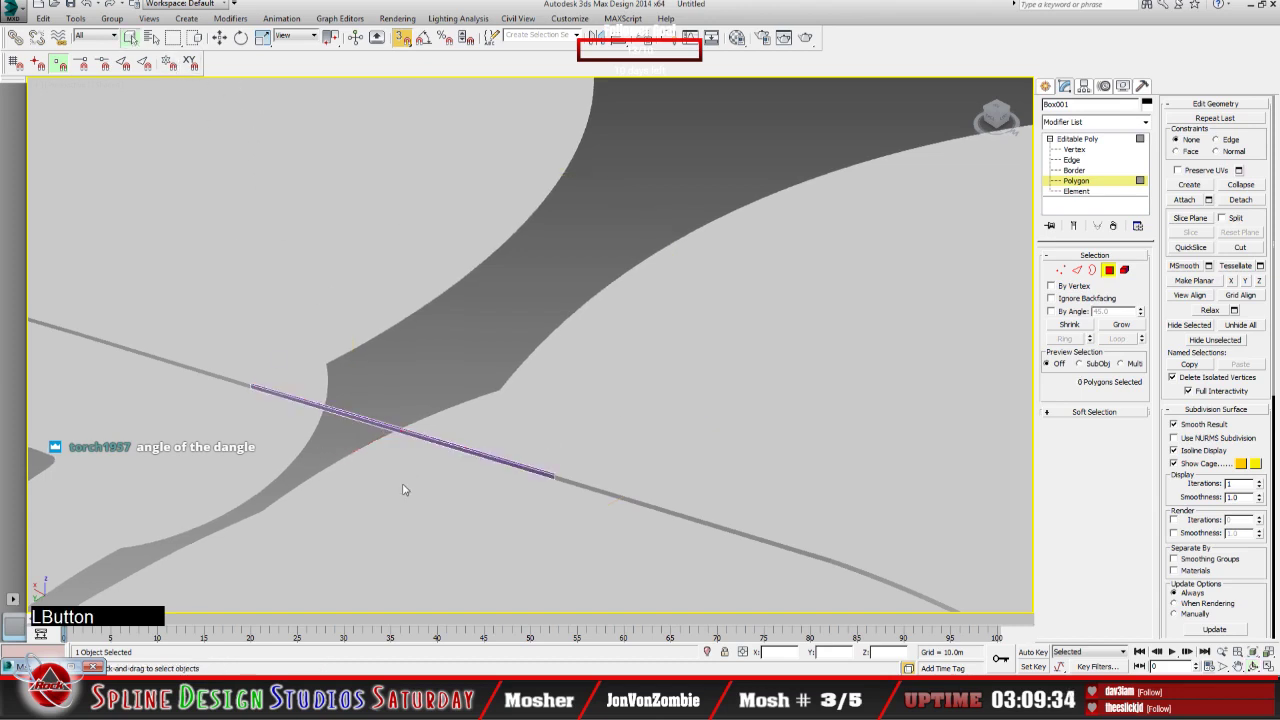
pyautogui.click(1082, 140)
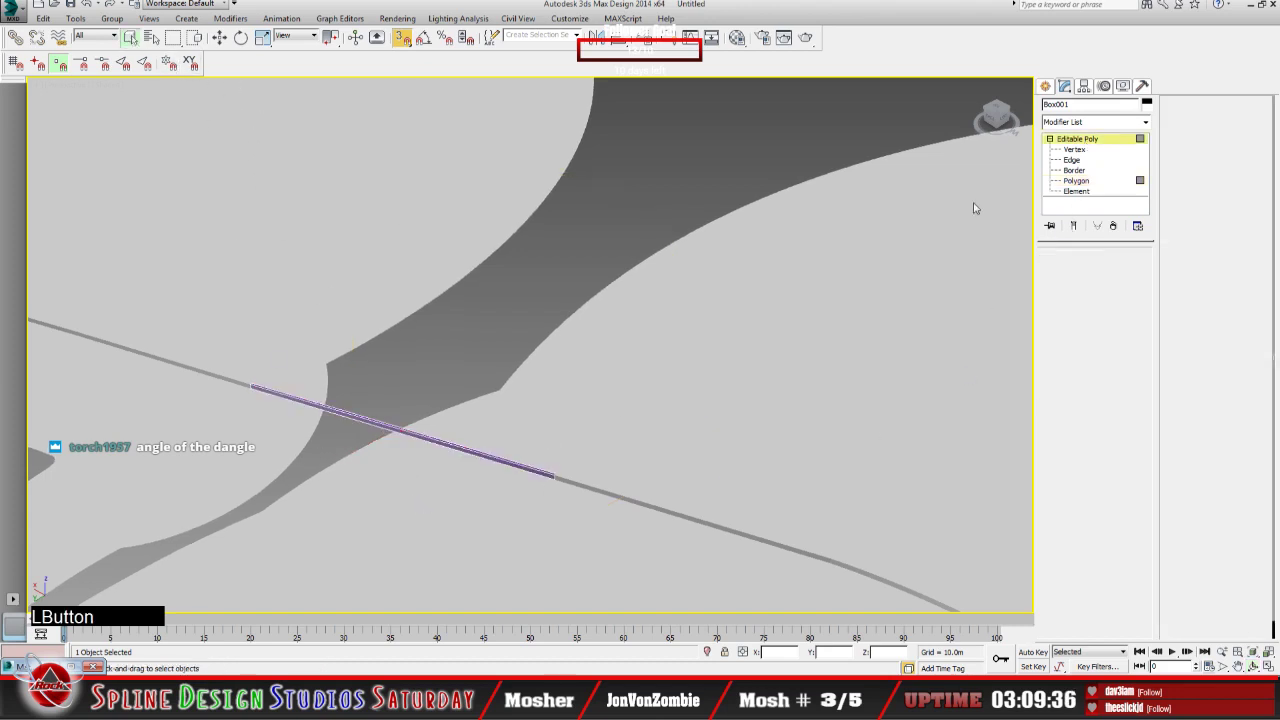
pyautogui.click(339, 555)
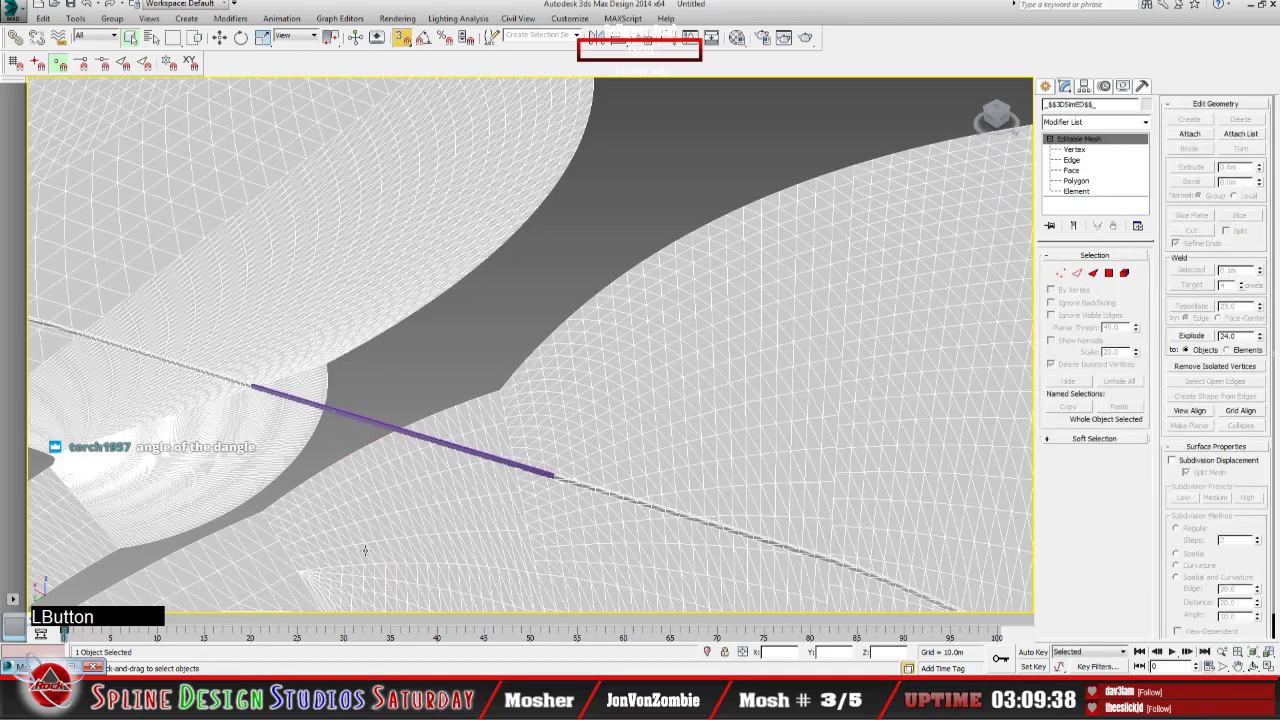
# Step: Select only the track mesh beneath the purple box and switch it to polygon level
pyautogui.scroll(-2, 405, 465)
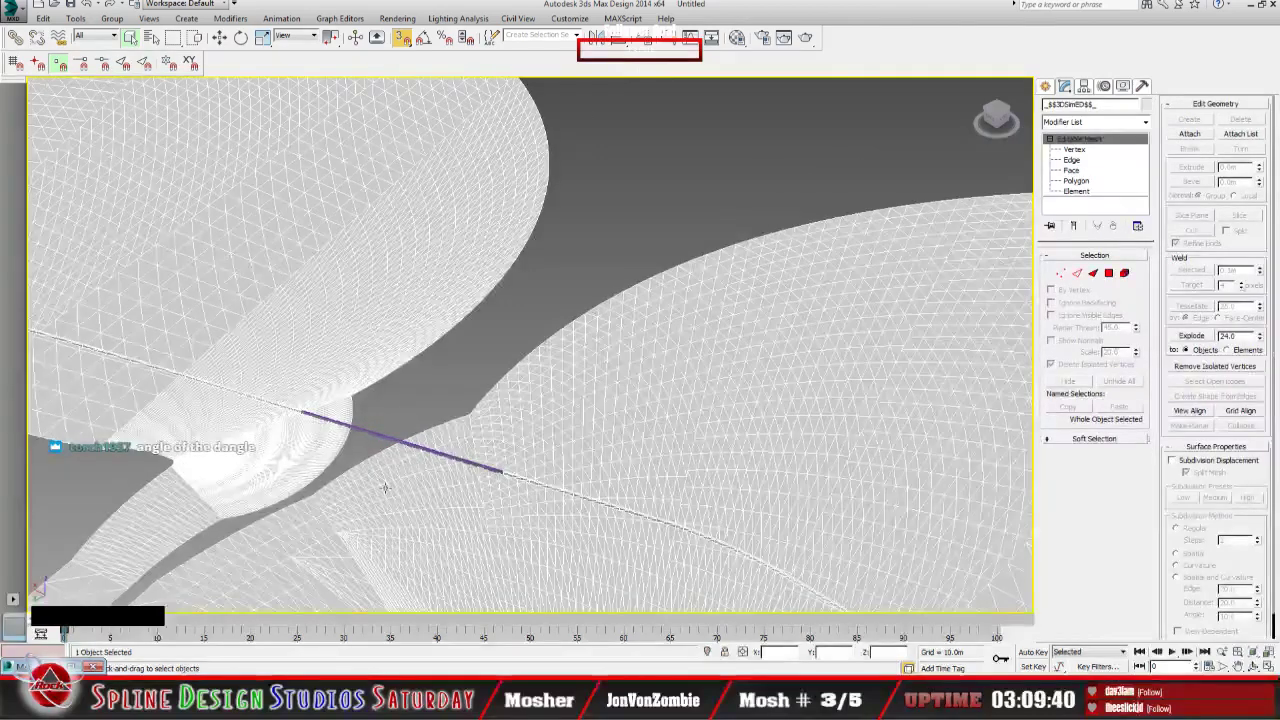
pyautogui.moveTo(405, 465); pyautogui.dragTo(398, 410, button='middle')
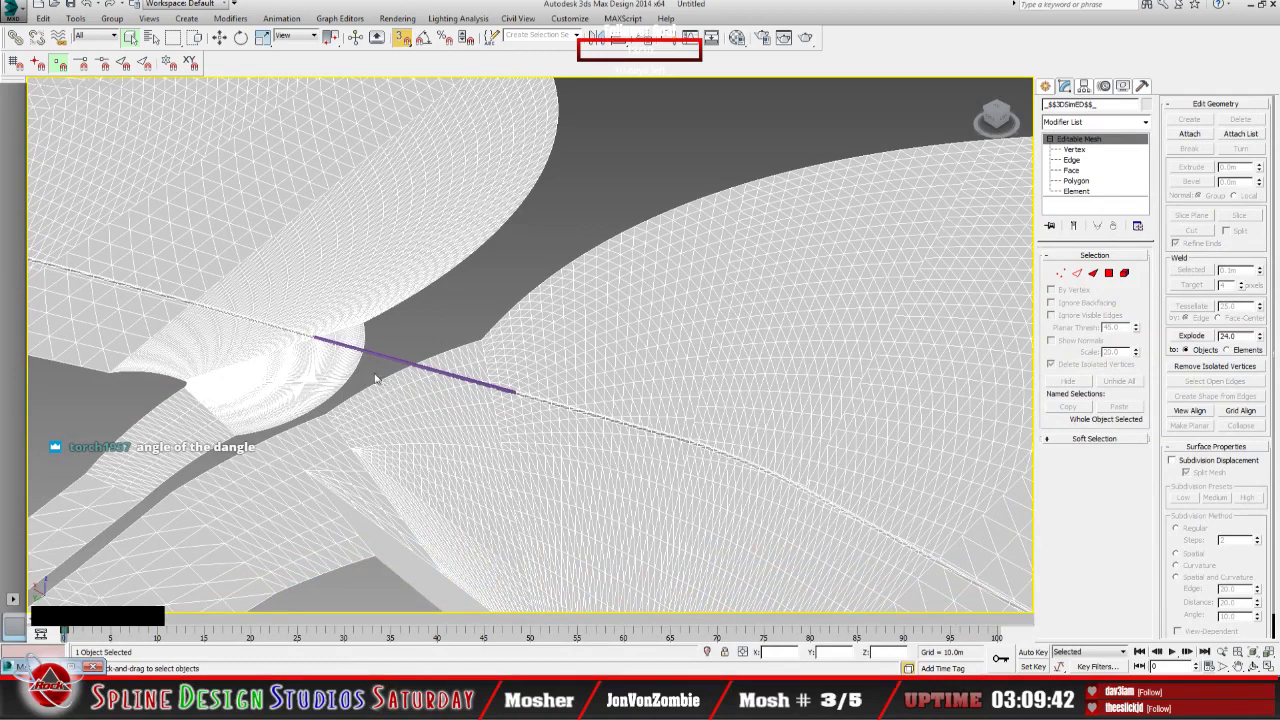
pyautogui.moveTo(375, 378); pyautogui.dragTo(455, 466)
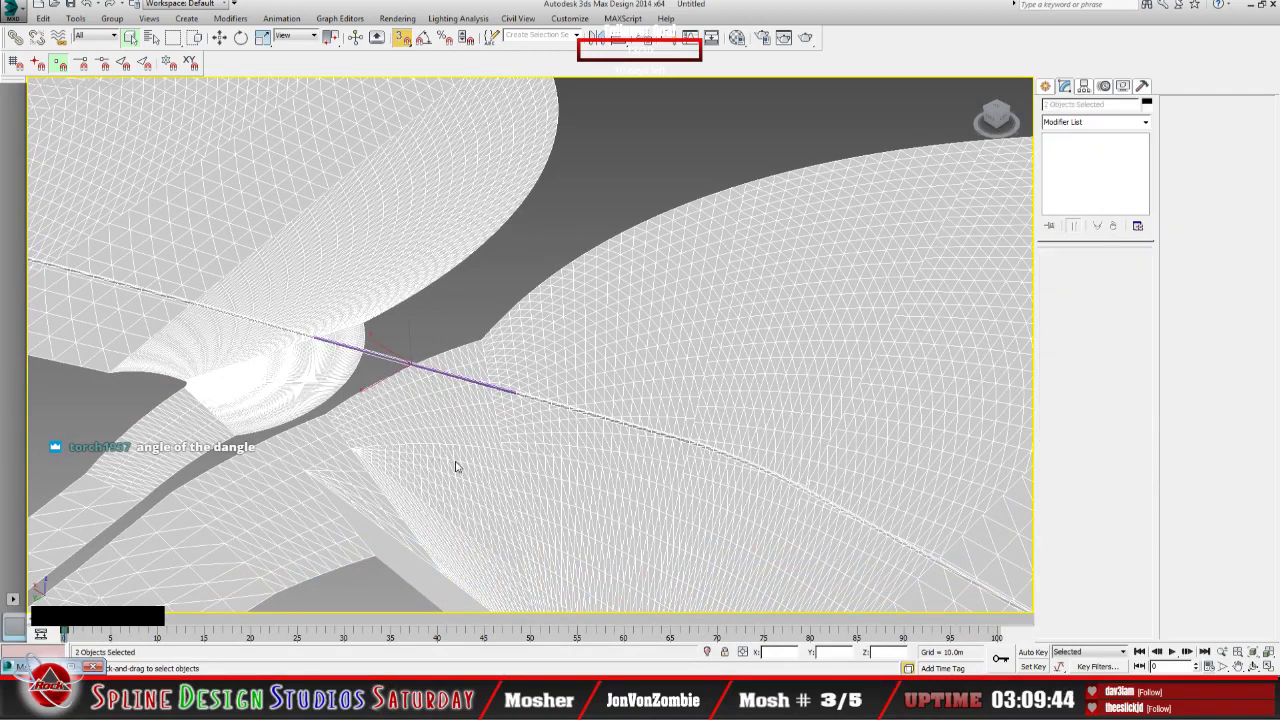
pyautogui.click(405, 418)
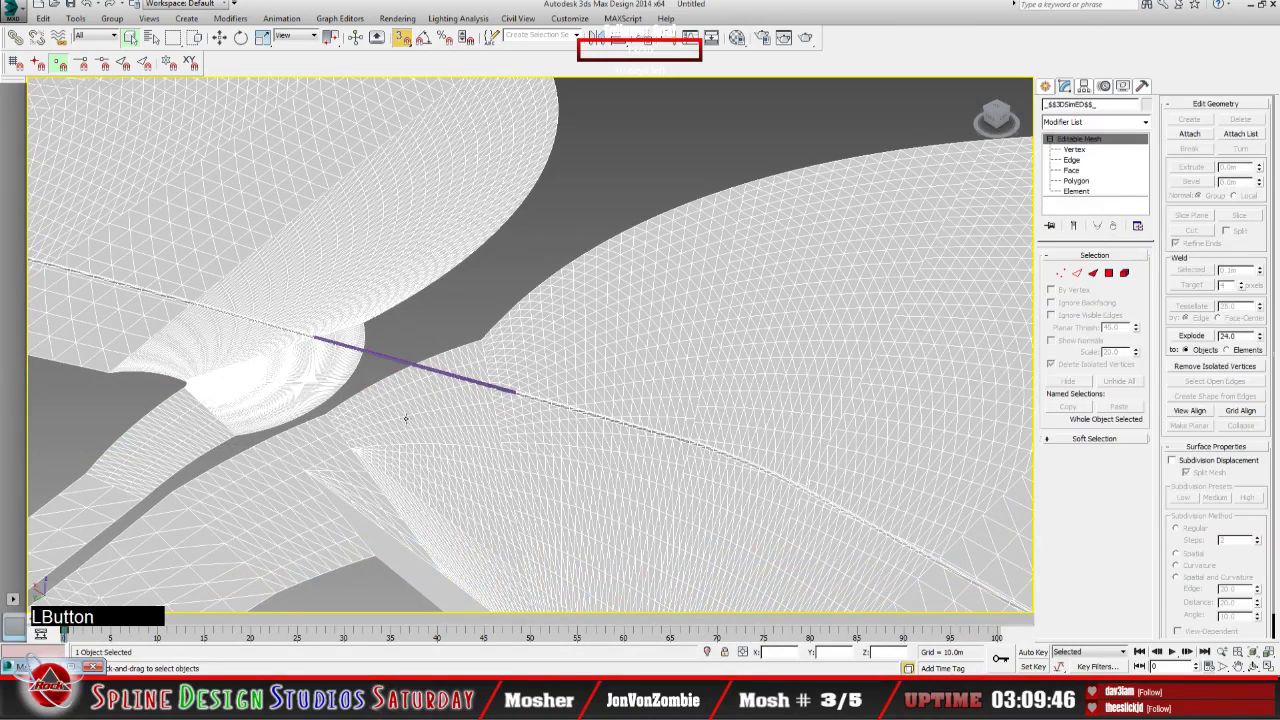
pyautogui.click(1077, 181)
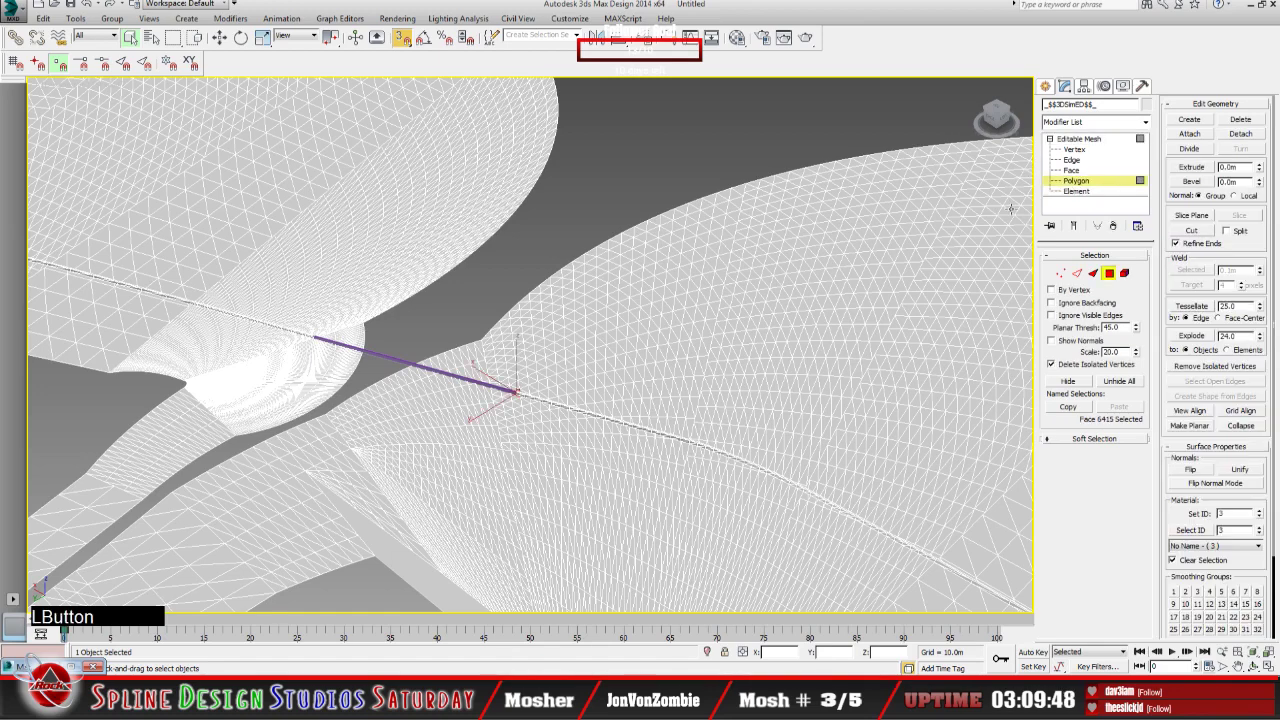
# Step: Try to select the track polygons beneath the purple box with single region selections
pyautogui.moveTo(372, 366); pyautogui.dragTo(468, 468)
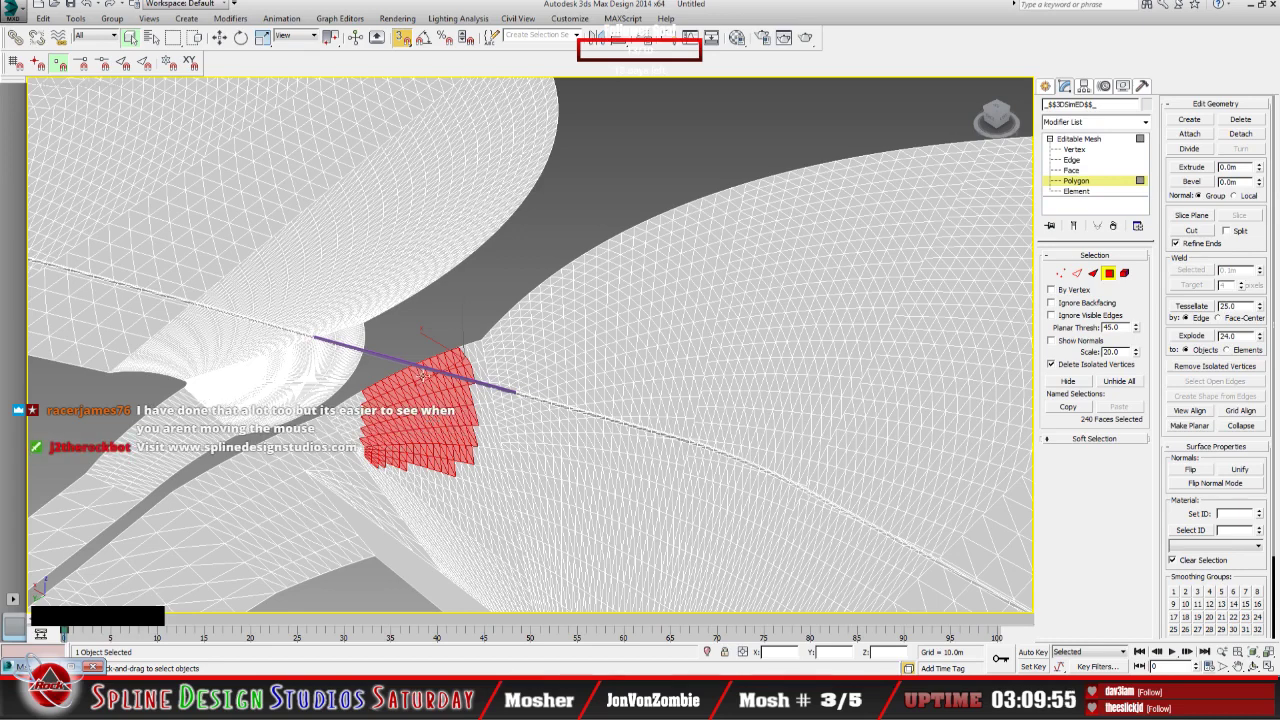
pyautogui.moveTo(398, 345); pyautogui.dragTo(482, 493)
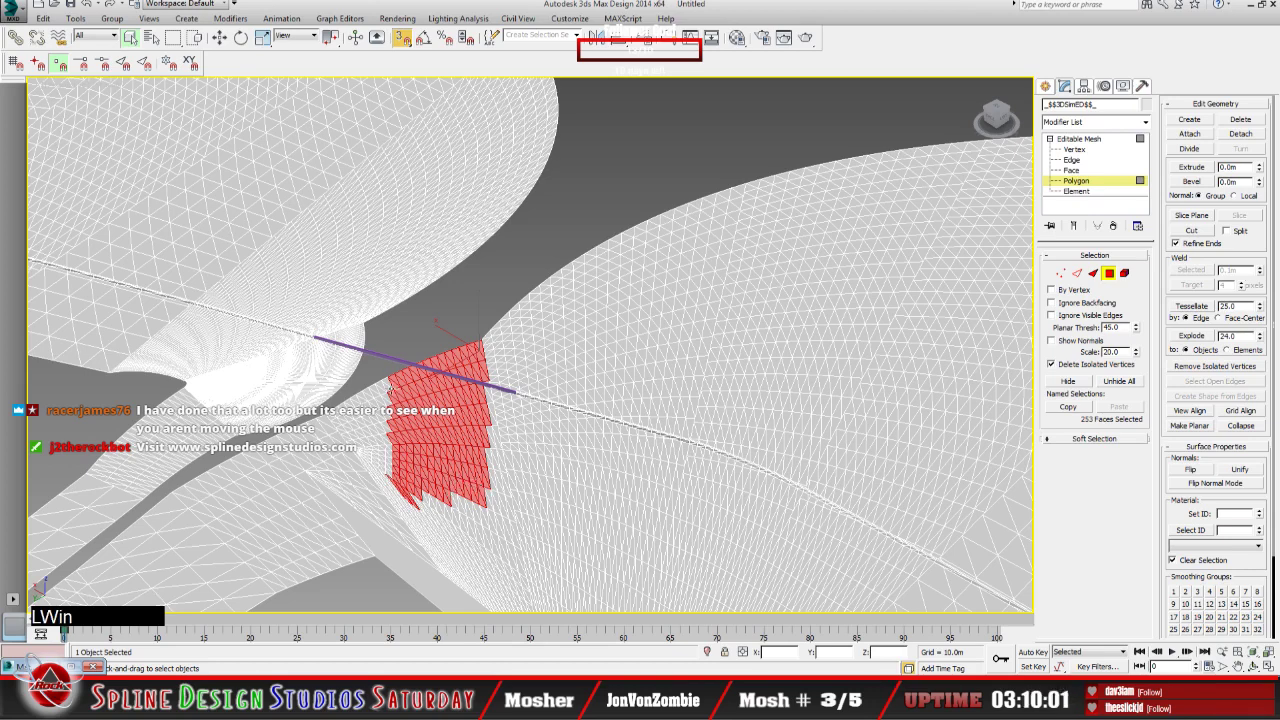
pyautogui.moveTo(379, 366); pyautogui.dragTo(495, 547)
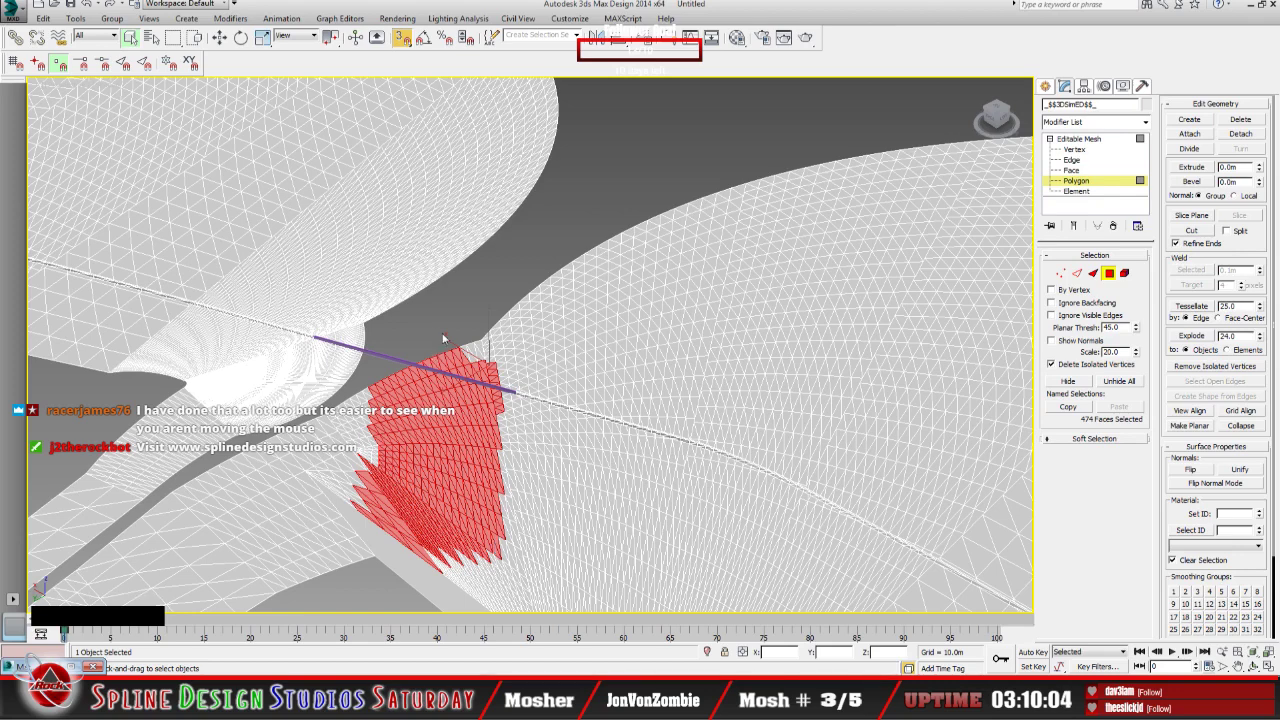
pyautogui.moveTo(443, 335); pyautogui.dragTo(488, 401)
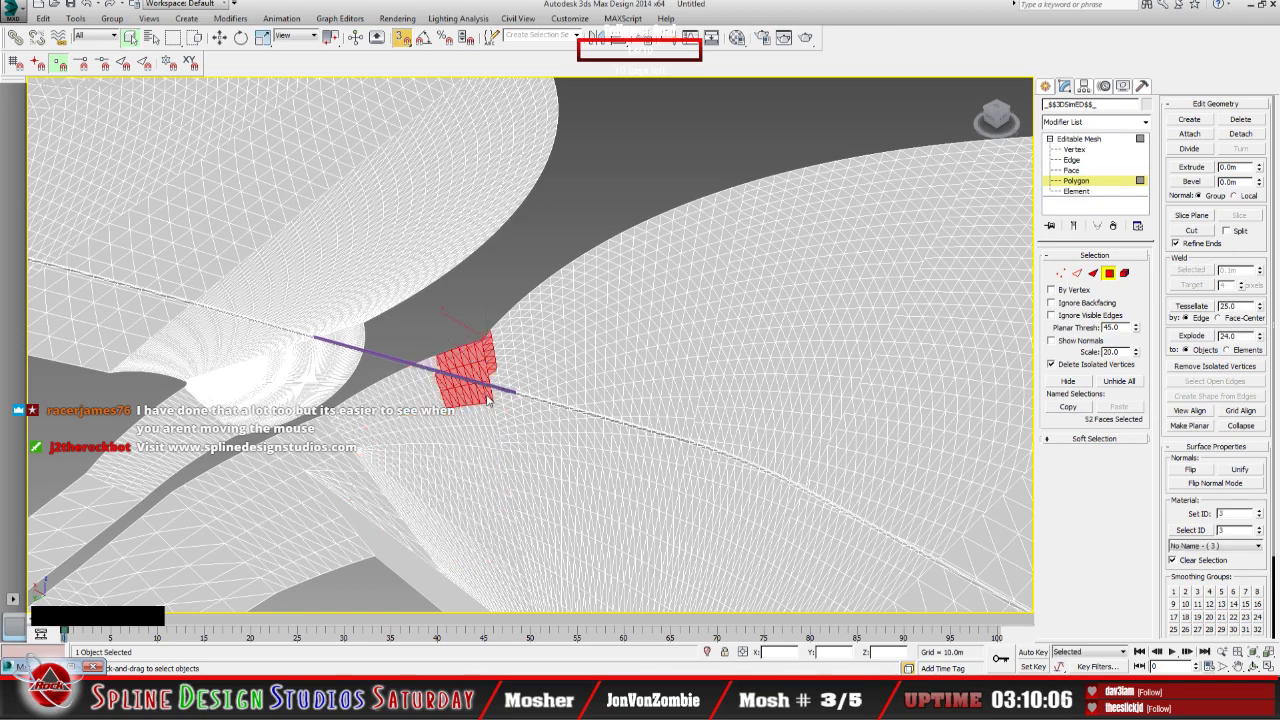
pyautogui.press('super')
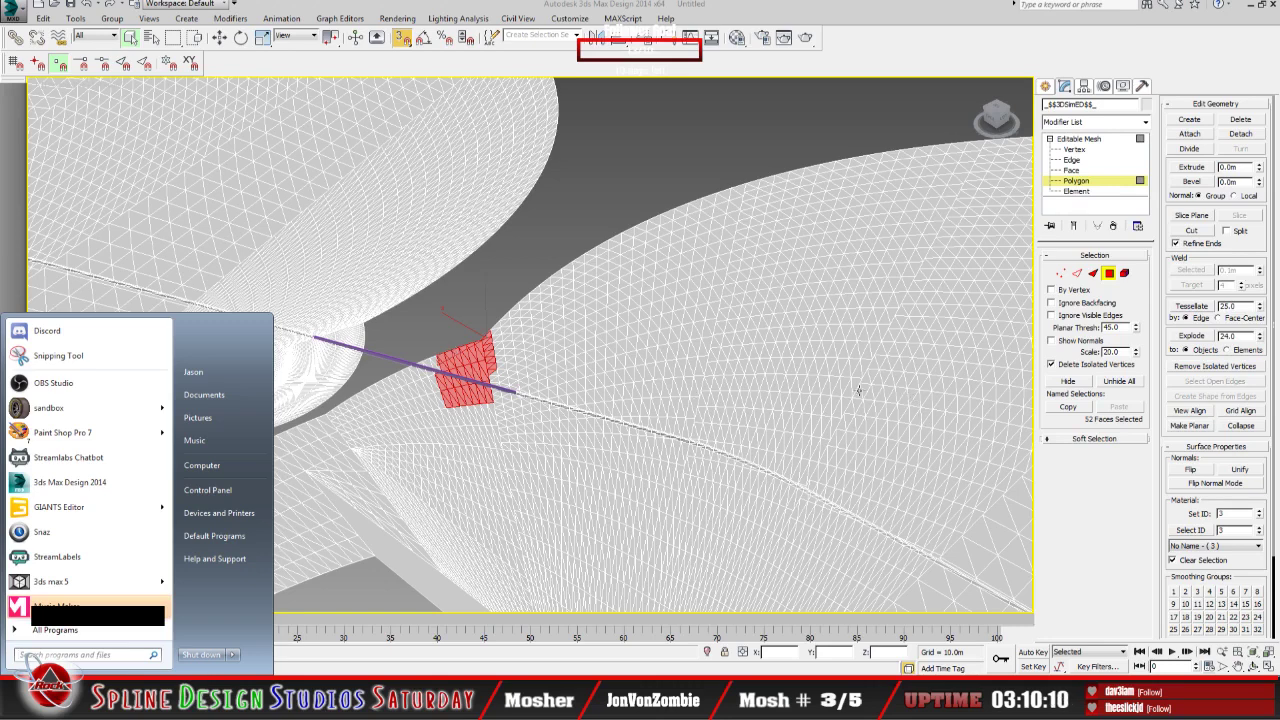
pyautogui.click(938, 378)
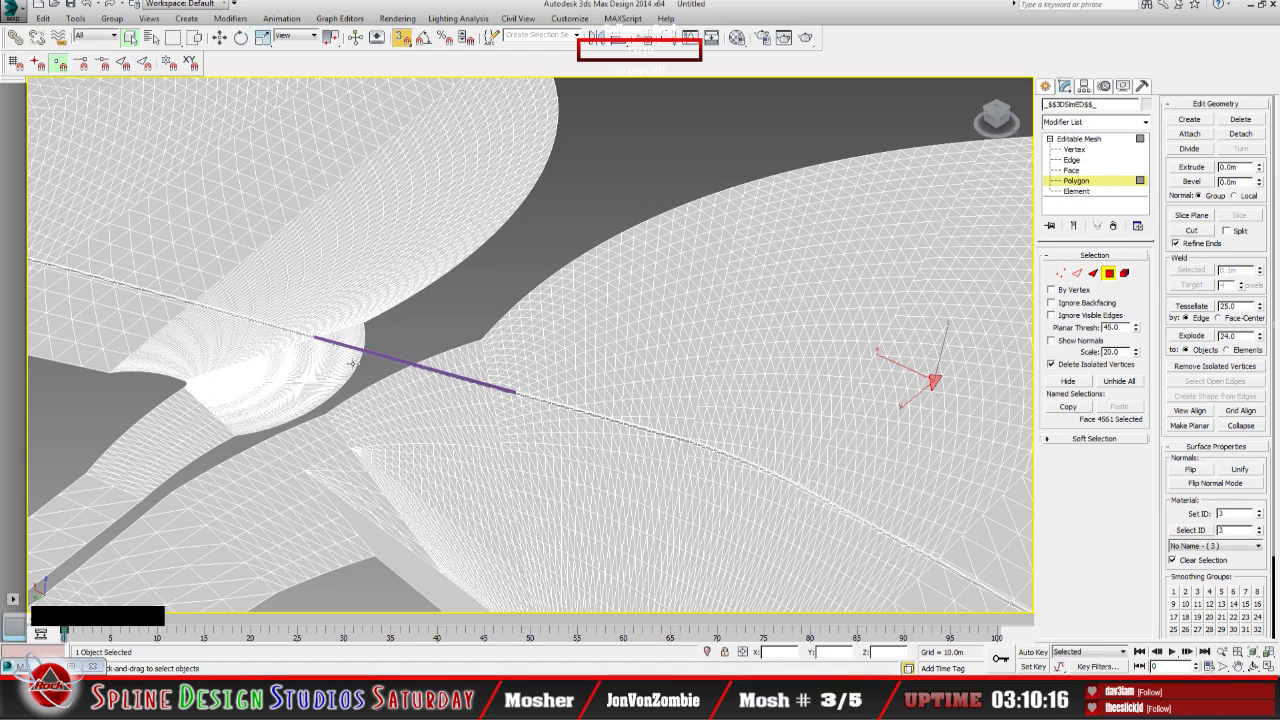
# Step: Try to build up a selection of the track polygons near the purple box from added regions, and clear it
pyautogui.keyDown('ctrl'); pyautogui.moveTo(352, 364); pyautogui.dragTo(477, 514); pyautogui.keyUp('ctrl')
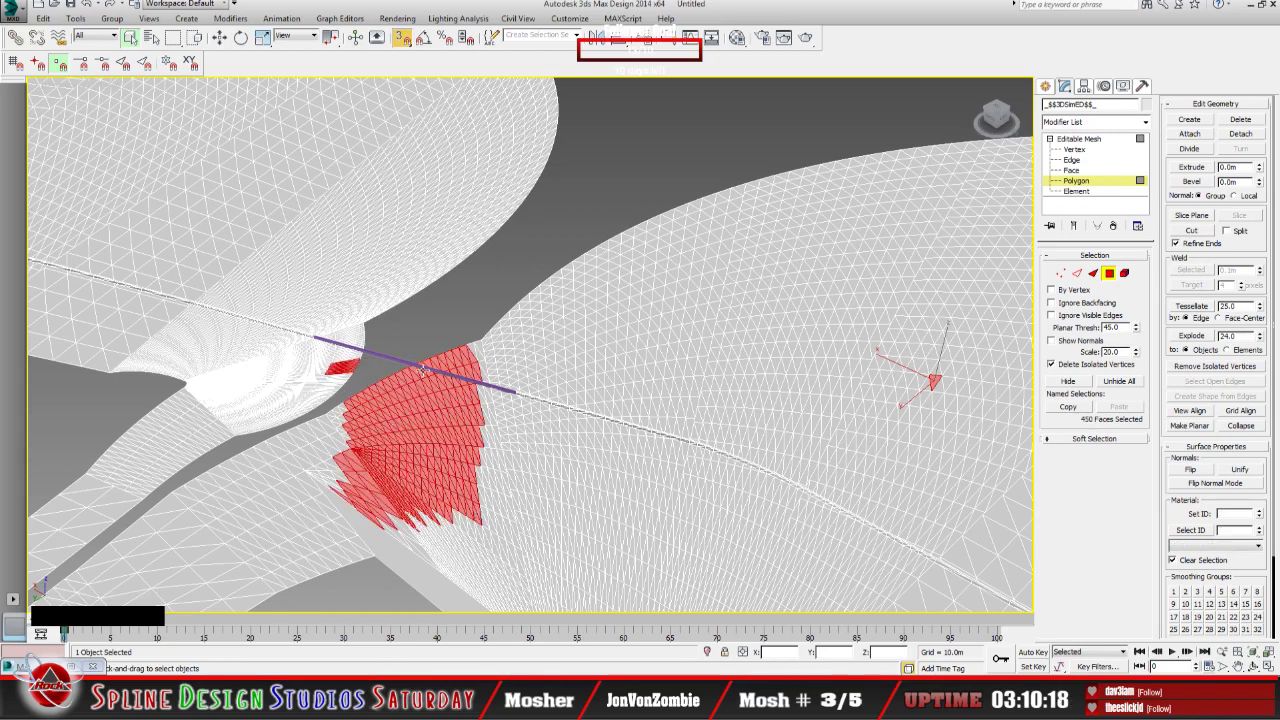
pyautogui.keyDown('ctrl'); pyautogui.click(455, 395); pyautogui.keyUp('ctrl')
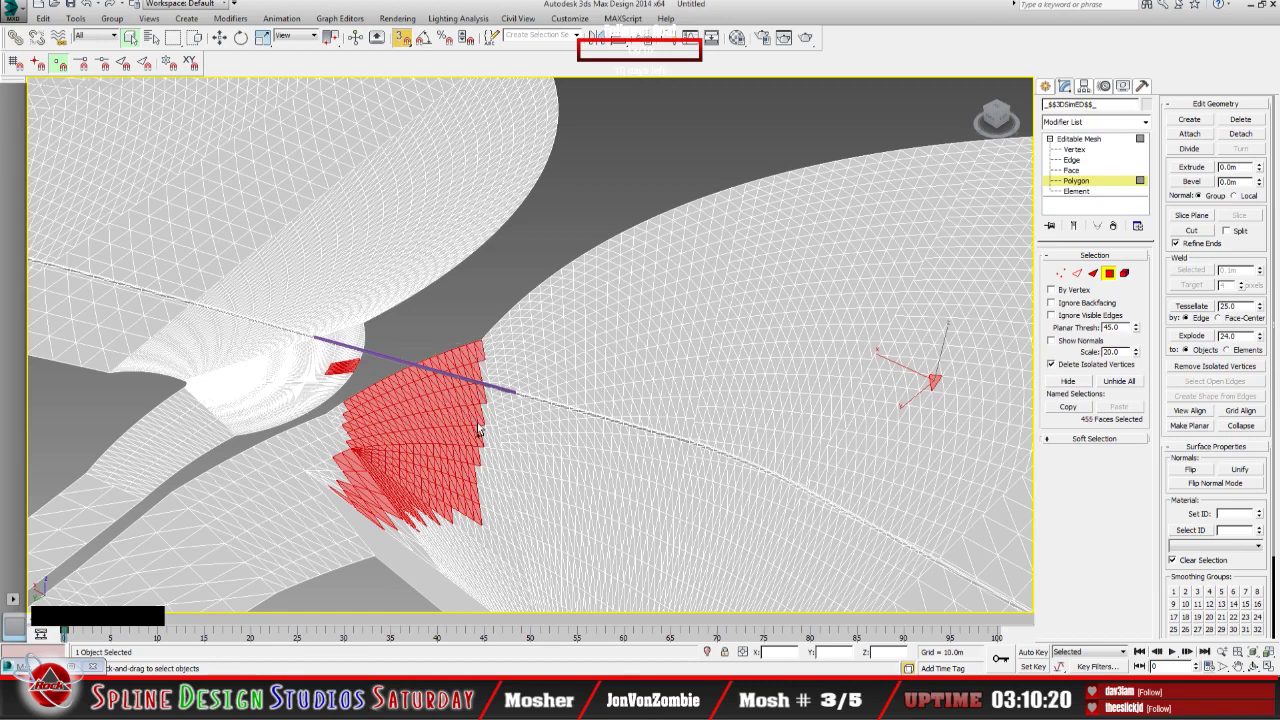
pyautogui.keyDown('ctrl'); pyautogui.click(458, 367); pyautogui.keyUp('ctrl')
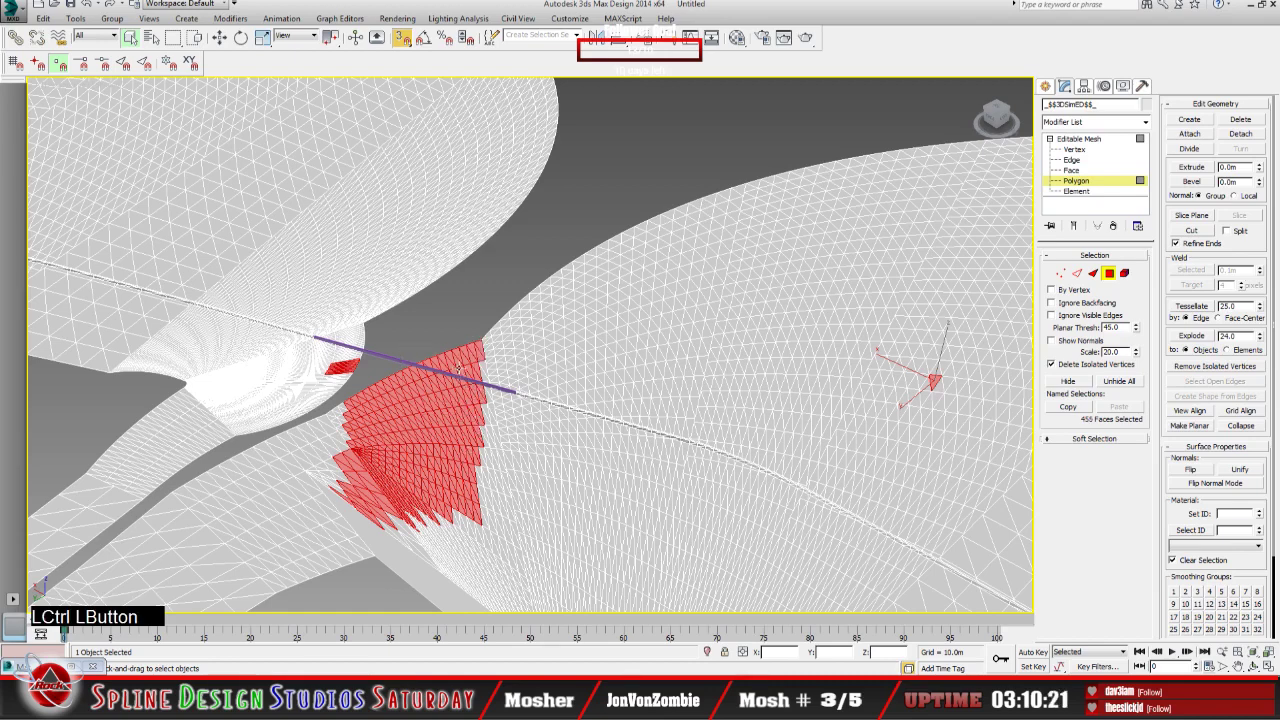
pyautogui.keyDown('ctrl'); pyautogui.click(483, 432); pyautogui.keyUp('ctrl')
pyautogui.keyDown('ctrl'); pyautogui.moveTo(480, 440); pyautogui.dragTo(510, 568); pyautogui.keyUp('ctrl')
pyautogui.moveTo(497, 414)
pyautogui.keyDown('ctrl'); pyautogui.mouseDown()
pyautogui.moveTo(500, 380)
pyautogui.moveTo(472, 321)
pyautogui.moveTo(495, 381)
pyautogui.mouseUp(); pyautogui.keyUp('ctrl')
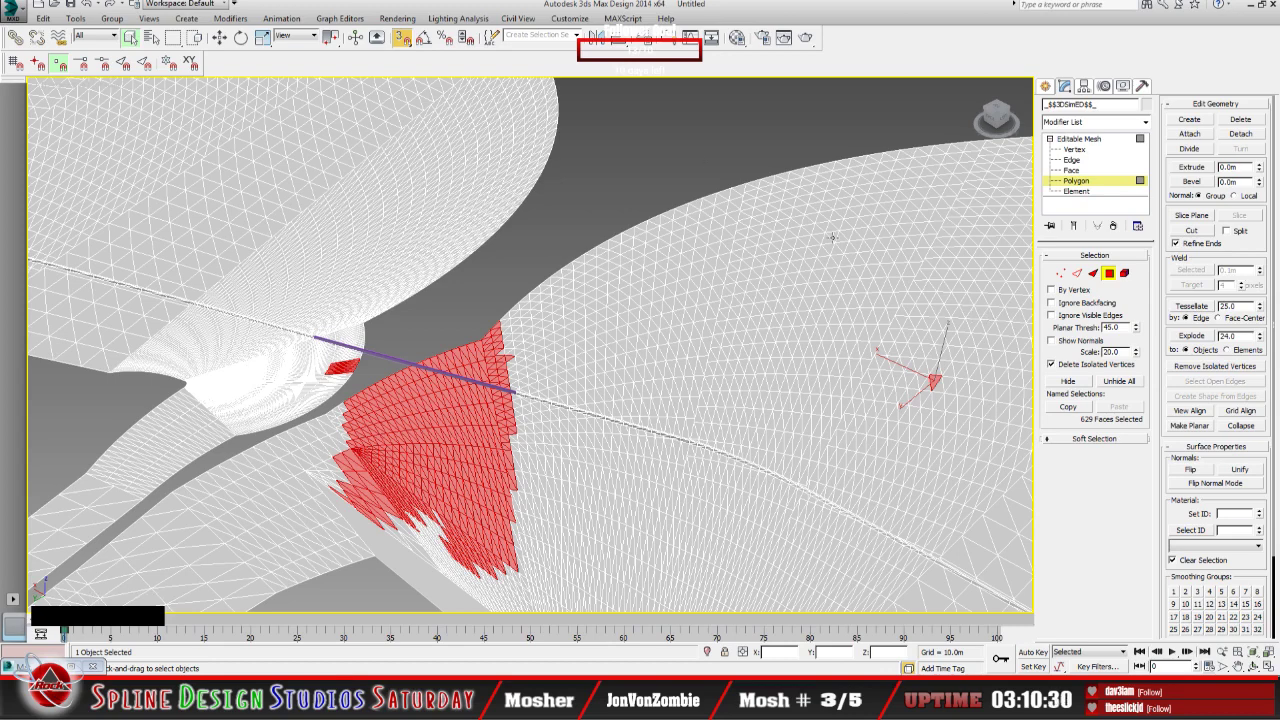
pyautogui.click(464, 413)
# Step: Try again to gather the track polygons from beneath the box down to the track's lower edge, and clear the selection
pyautogui.keyDown('ctrl'); pyautogui.moveTo(370, 351); pyautogui.dragTo(403, 398); pyautogui.keyUp('ctrl')
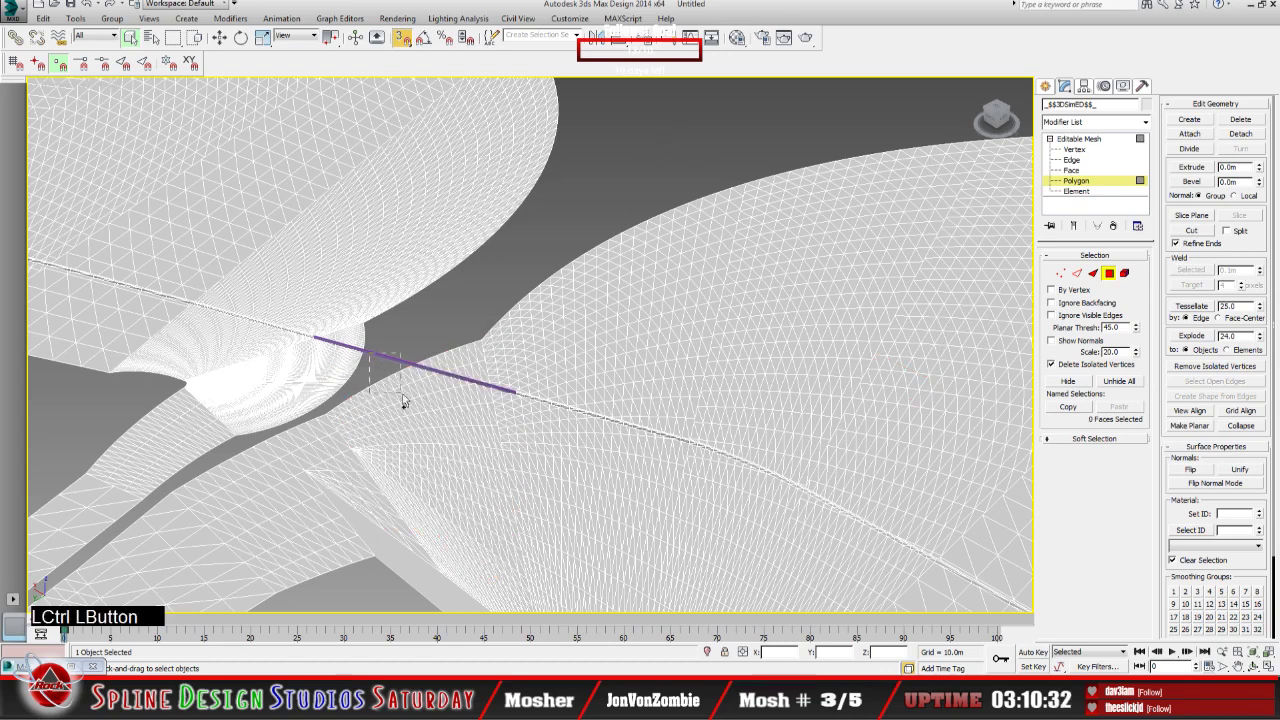
pyautogui.keyDown('ctrl'); pyautogui.moveTo(469, 515); pyautogui.dragTo(473, 518); pyautogui.keyUp('ctrl')
pyautogui.keyDown('ctrl'); pyautogui.click(486, 514); pyautogui.keyUp('ctrl')
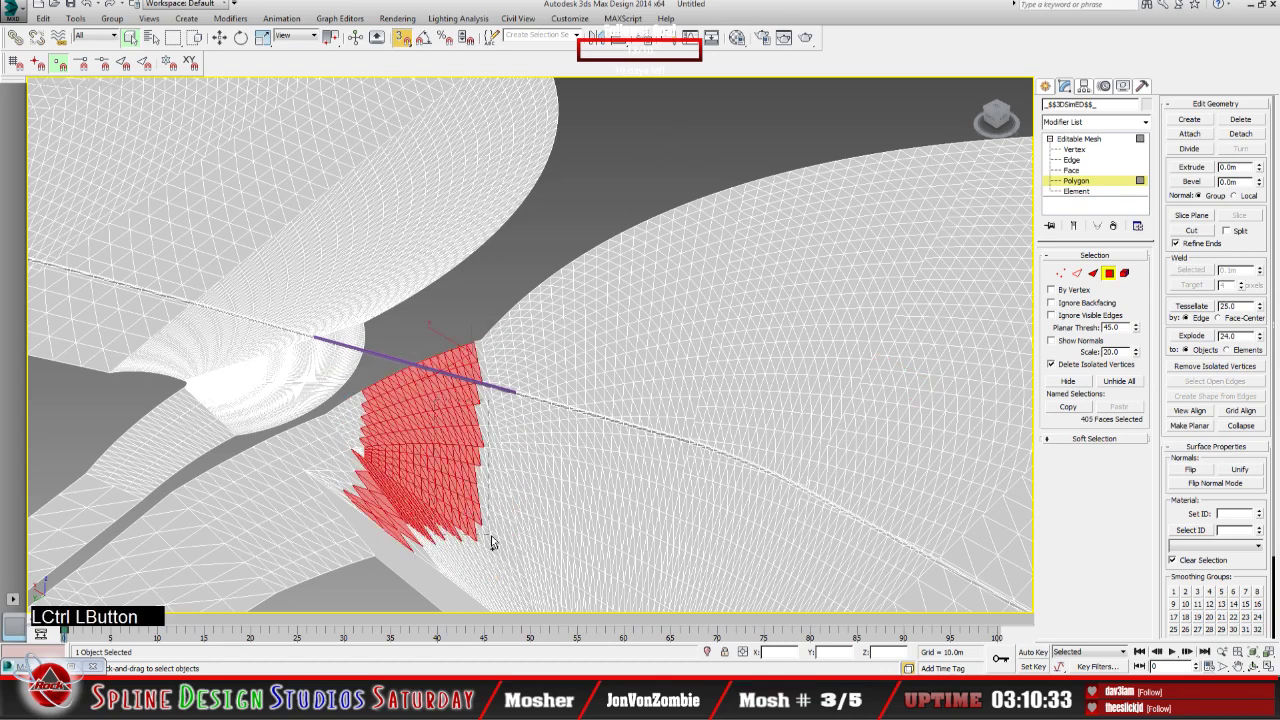
pyautogui.keyDown('ctrl'); pyautogui.moveTo(488, 555); pyautogui.dragTo(506, 602); pyautogui.keyUp('ctrl')
pyautogui.moveTo(500, 493)
pyautogui.keyDown('ctrl'); pyautogui.mouseDown()
pyautogui.moveTo(470, 355)
pyautogui.moveTo(510, 445)
pyautogui.moveTo(486, 334)
pyautogui.mouseUp(); pyautogui.keyUp('ctrl')
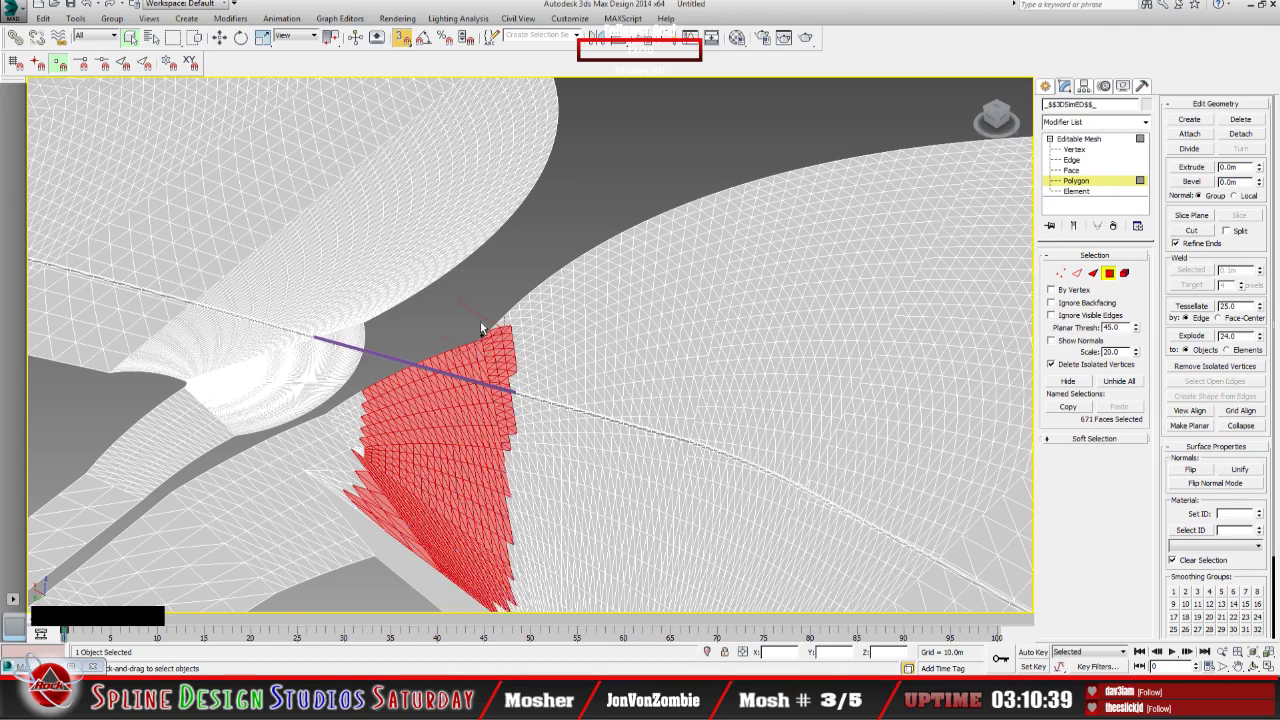
pyautogui.moveTo(512, 446)
pyautogui.keyDown('ctrl'); pyautogui.mouseDown()
pyautogui.moveTo(520, 457)
pyautogui.moveTo(503, 393)
pyautogui.mouseUp(); pyautogui.keyUp('ctrl')
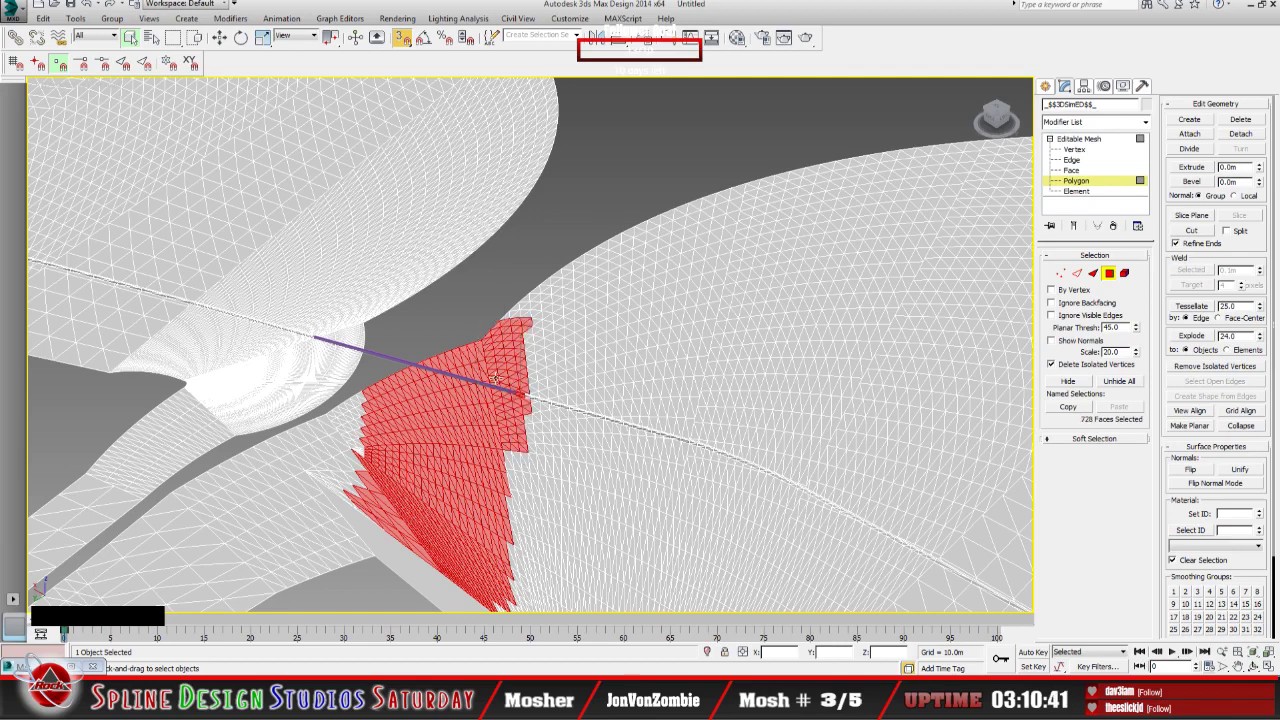
pyautogui.click(494, 377)
# Step: Select the track mesh polygons on both sides of the gap around the purple box by adding successive regions
pyautogui.keyDown('ctrl'); pyautogui.moveTo(436, 347); pyautogui.dragTo(513, 468); pyautogui.keyUp('ctrl')
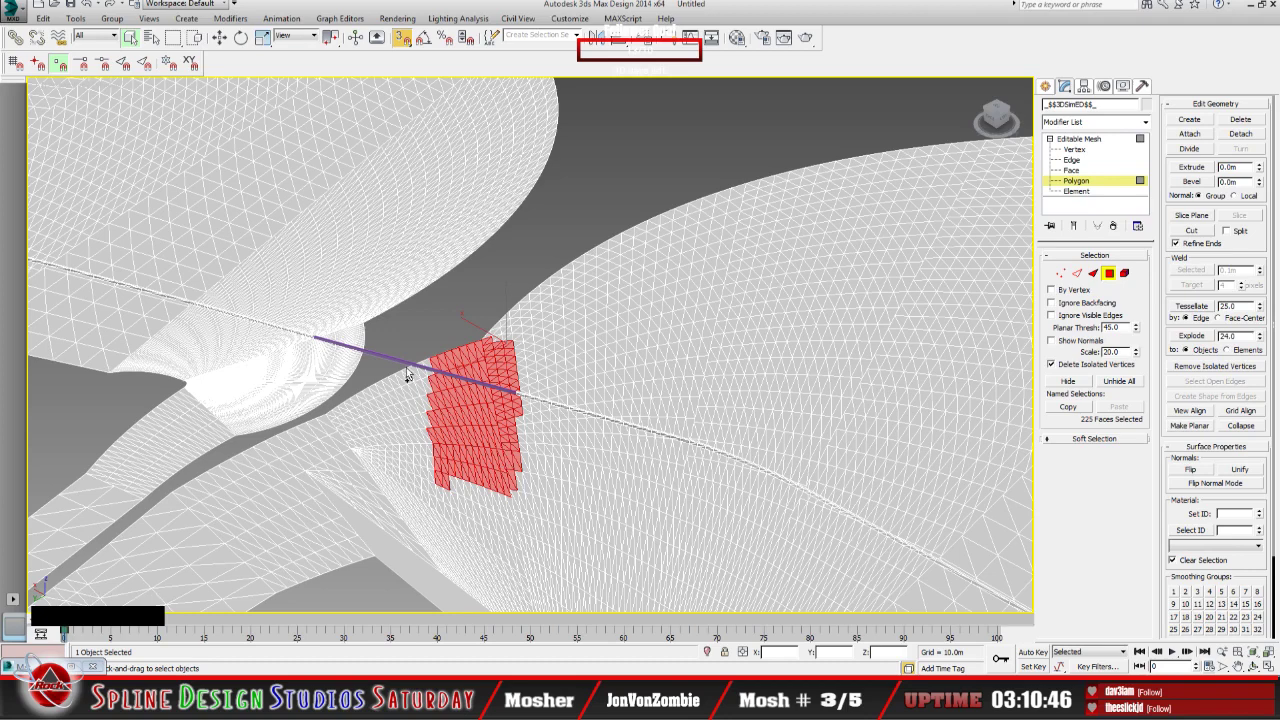
pyautogui.keyDown('ctrl'); pyautogui.moveTo(402, 362); pyautogui.dragTo(495, 552); pyautogui.keyUp('ctrl')
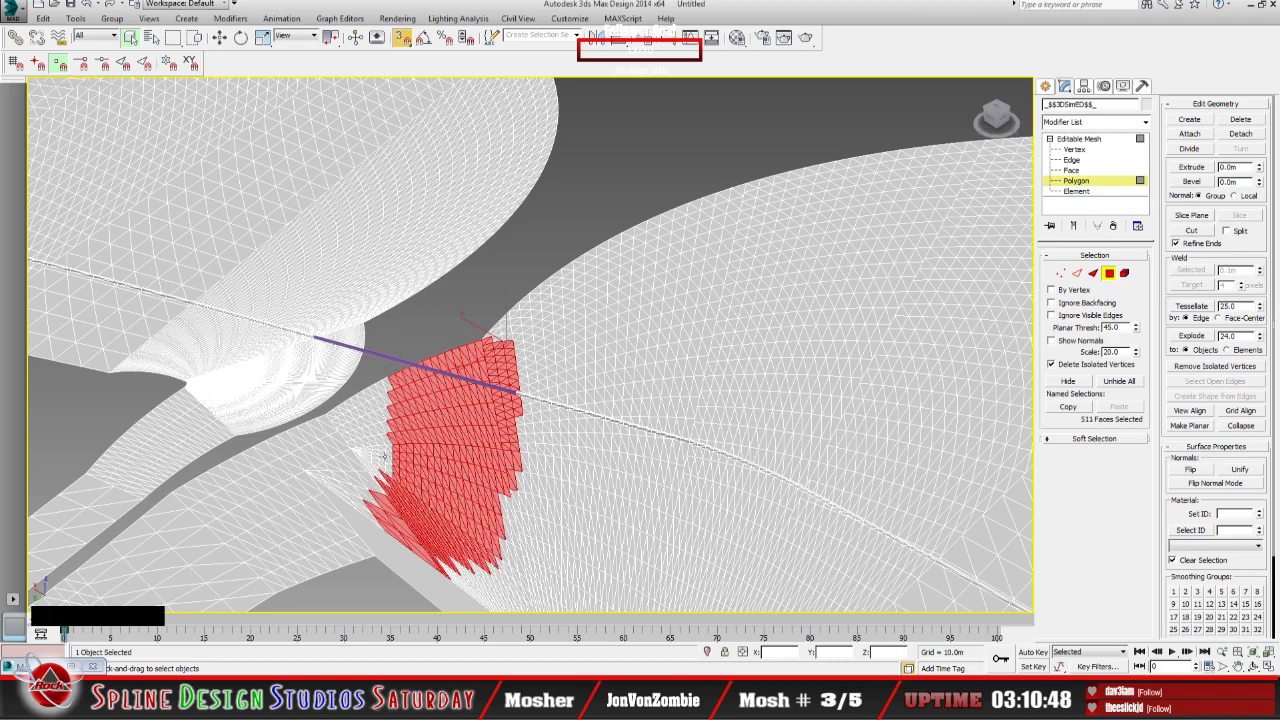
pyautogui.keyDown('ctrl'); pyautogui.moveTo(364, 390); pyautogui.dragTo(345, 530); pyautogui.keyUp('ctrl')
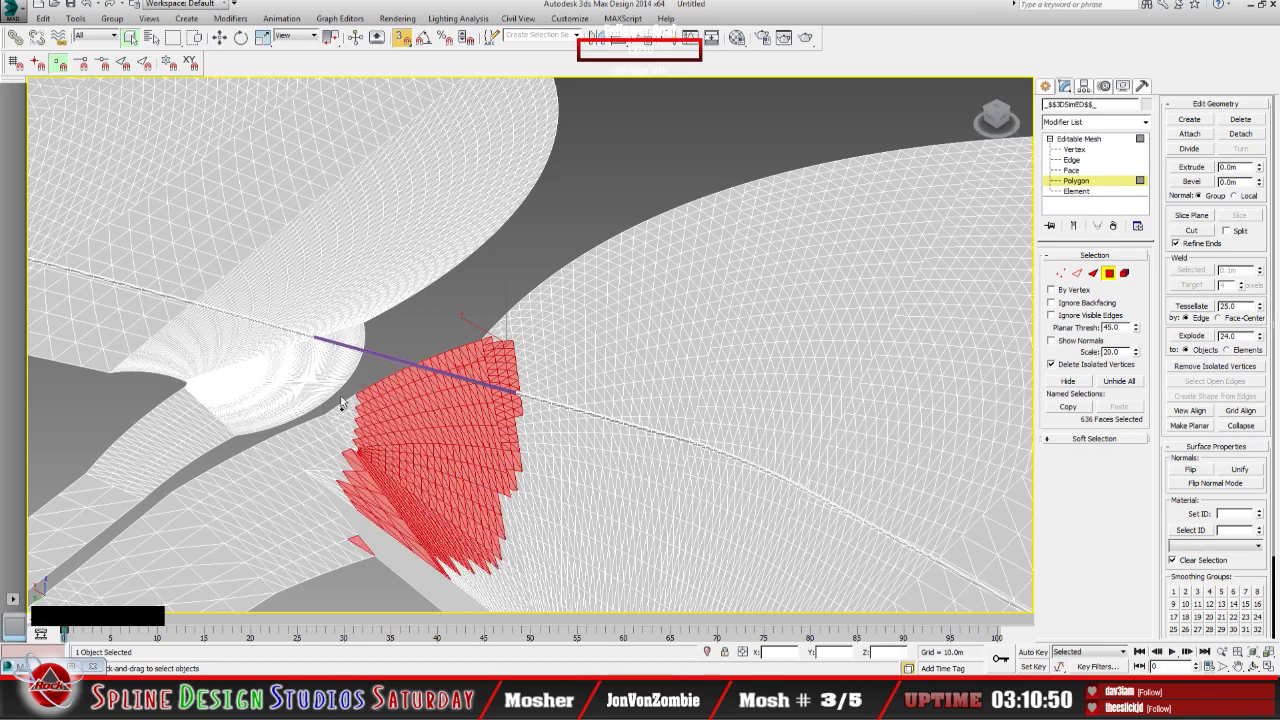
pyautogui.keyDown('ctrl'); pyautogui.moveTo(392, 326); pyautogui.dragTo(329, 411); pyautogui.keyUp('ctrl')
pyautogui.keyDown('ctrl'); pyautogui.click(256, 378); pyautogui.keyUp('ctrl')
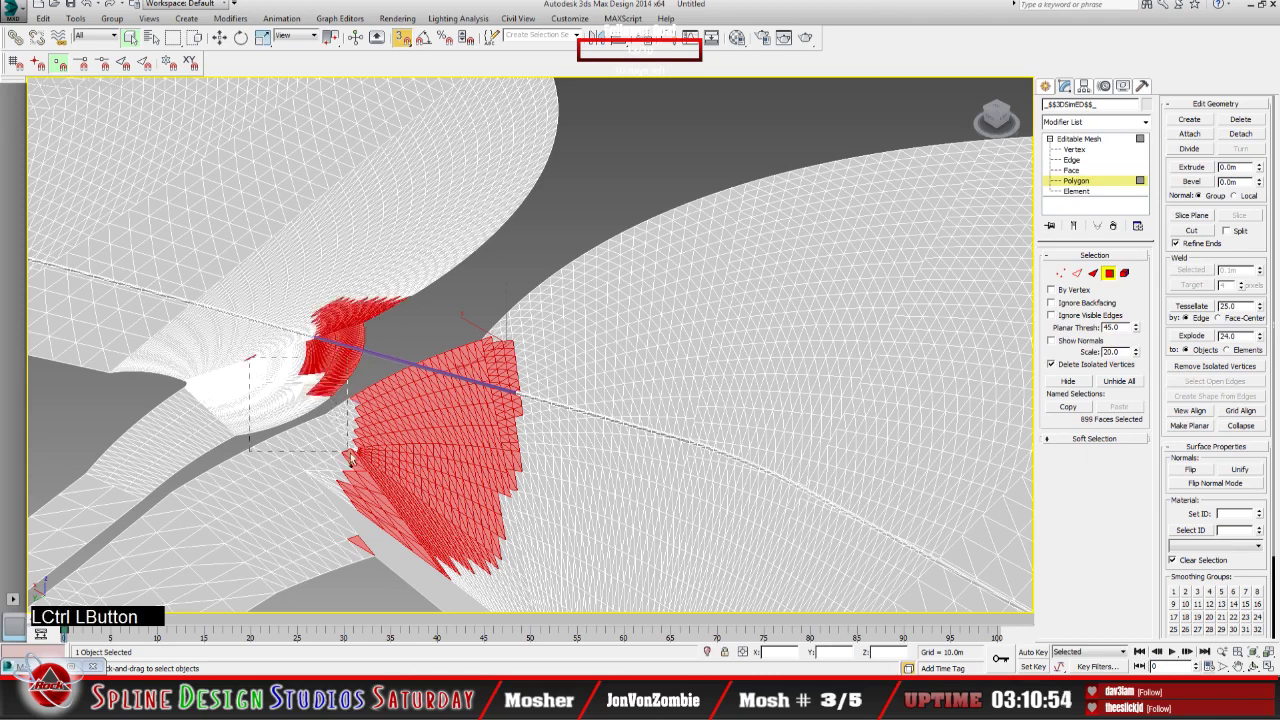
pyautogui.keyDown('ctrl'); pyautogui.click(333, 466); pyautogui.keyUp('ctrl')
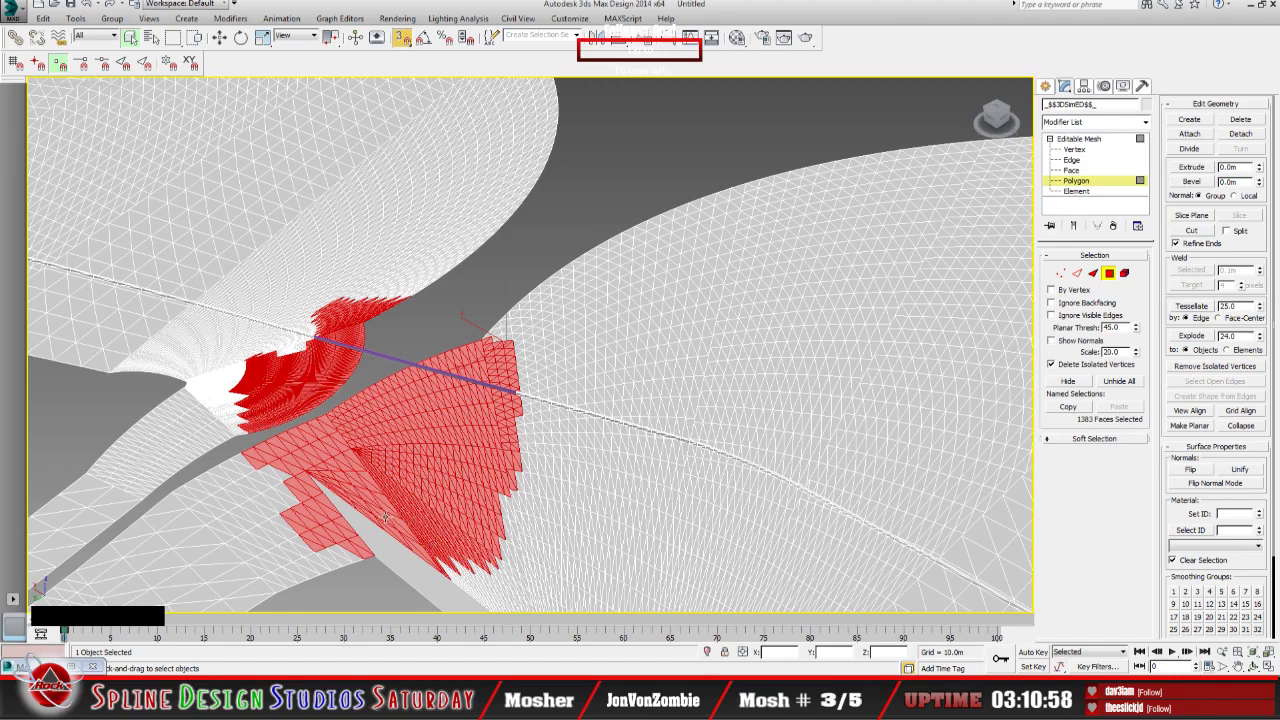
pyautogui.keyDown('ctrl'); pyautogui.click(483, 330); pyautogui.keyUp('ctrl')
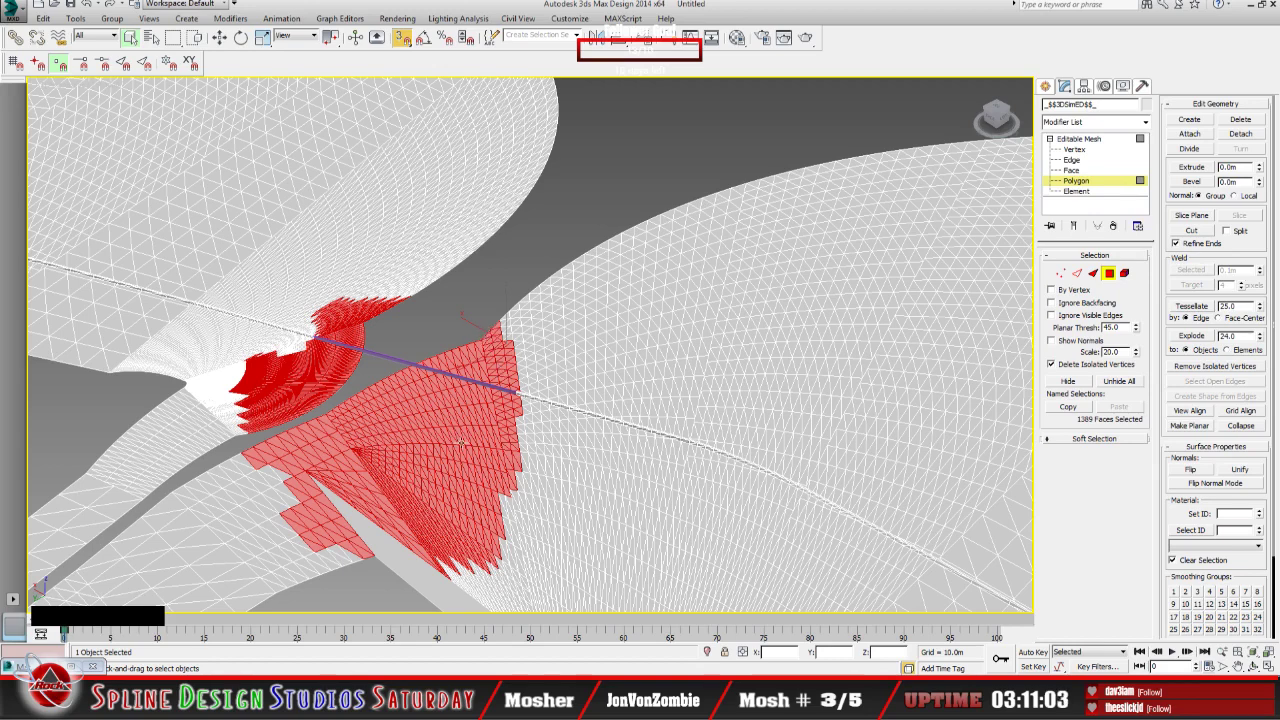
# Step: Detach the selected polygons from the track mesh as a separate object and leave polygon level
pyautogui.press('ctrl')
pyautogui.click(1250, 140)
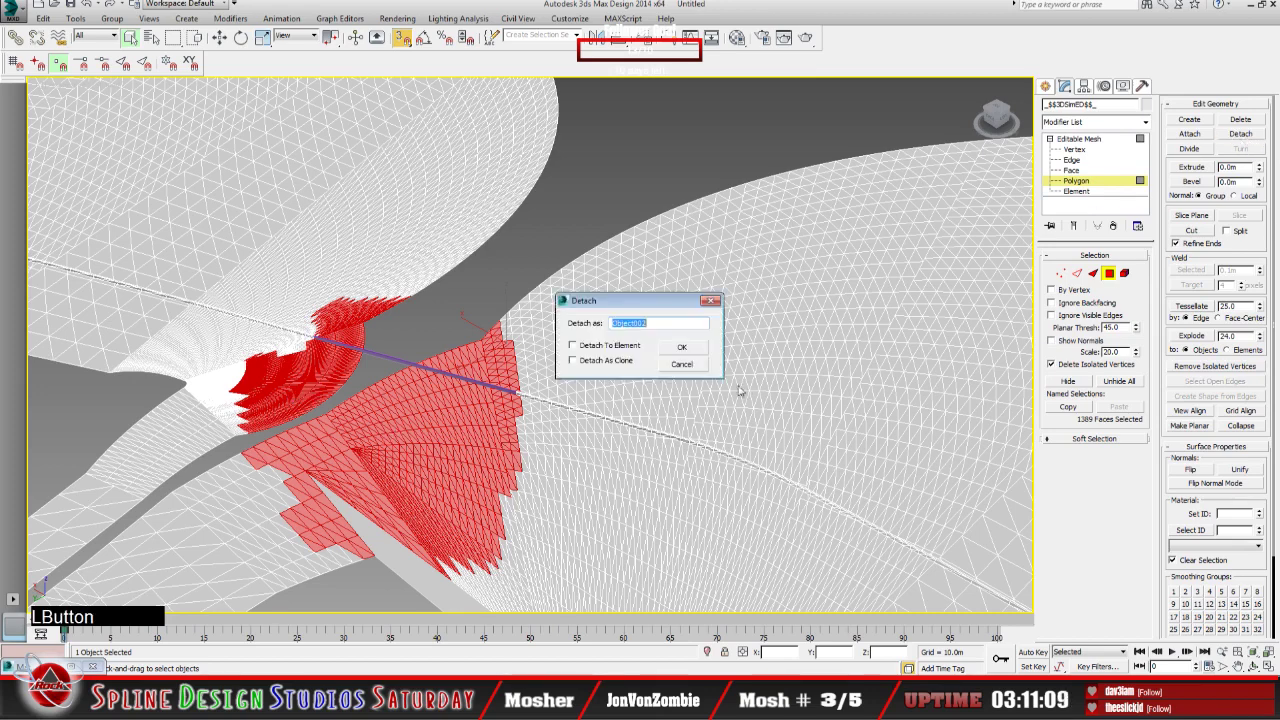
pyautogui.click(684, 347)
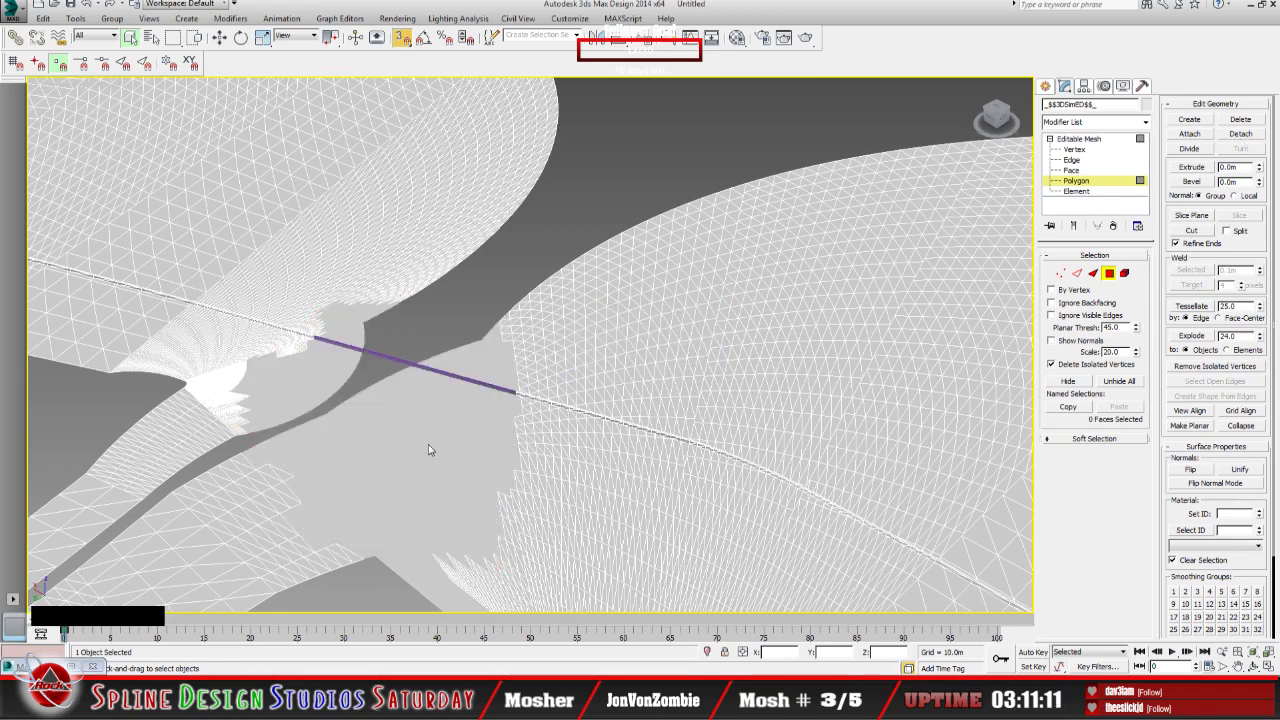
pyautogui.click(1070, 138)
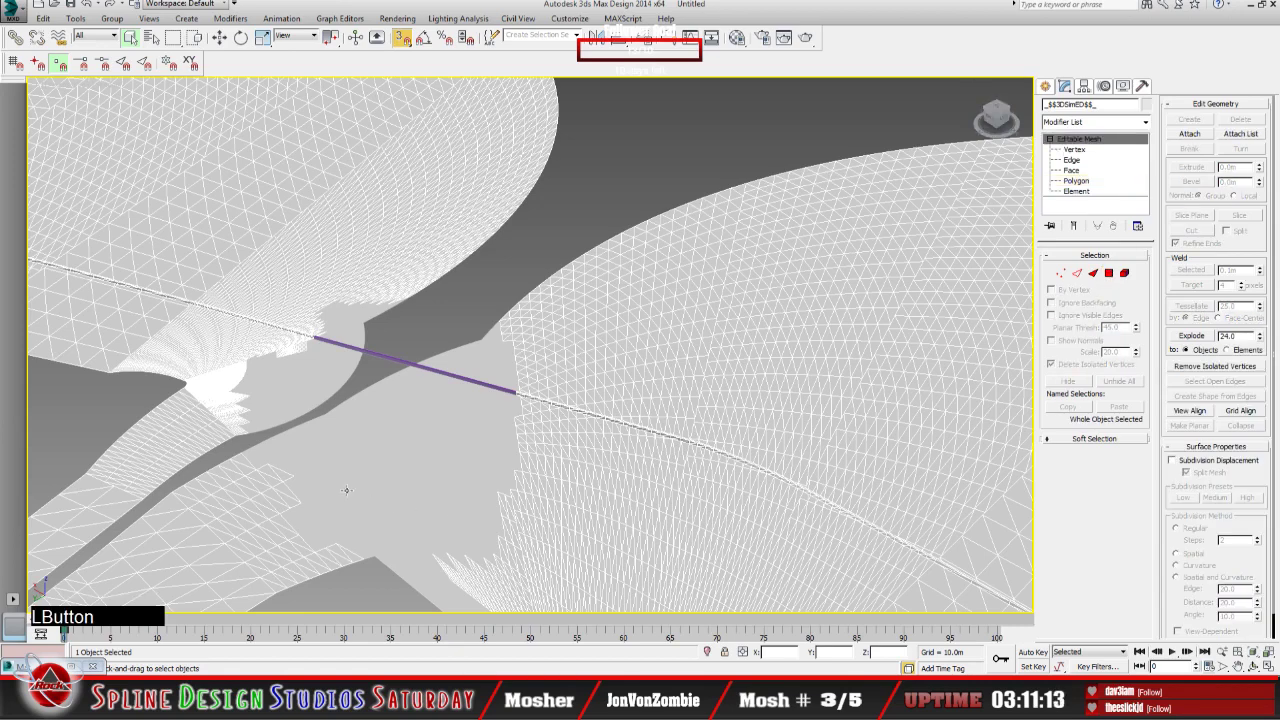
# Step: Hide the detached track piece around the gap and inspect where the purple box meets the existing wall
pyautogui.click(385, 468)
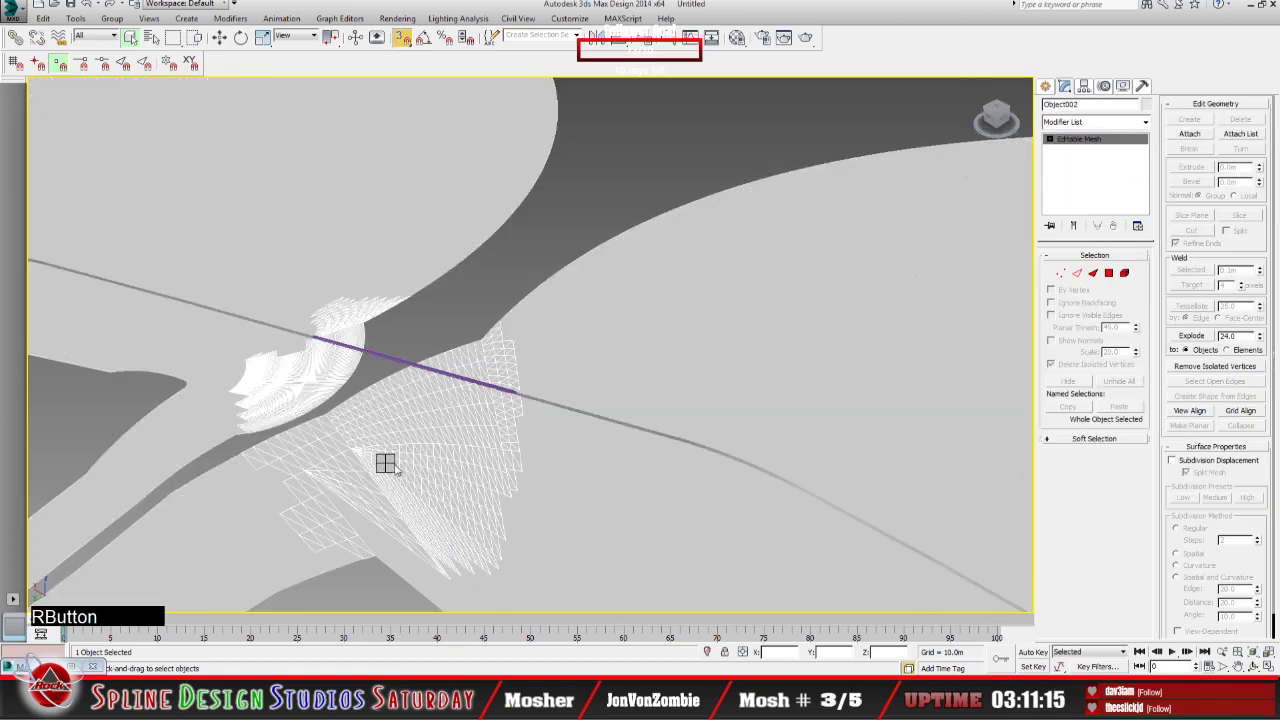
pyautogui.click(443, 432)
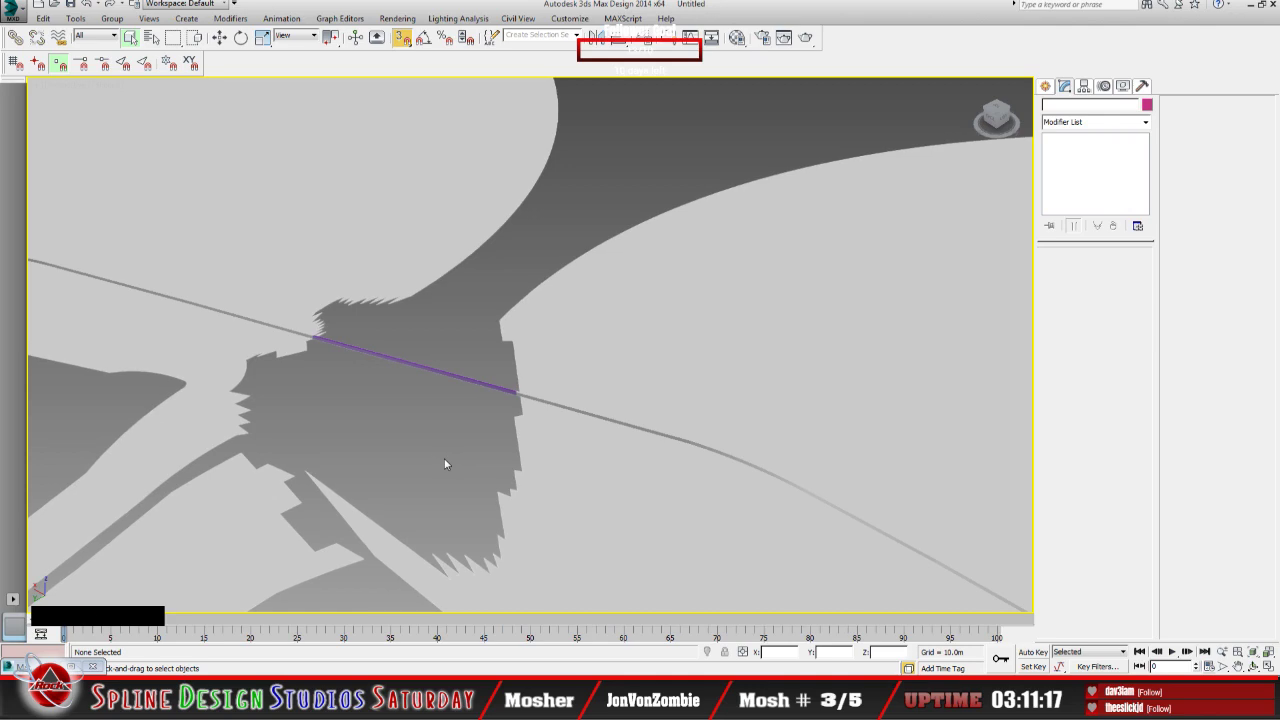
pyautogui.click(1255, 666)
pyautogui.moveTo(471, 400); pyautogui.dragTo(564, 367)
pyautogui.moveTo(688, 383); pyautogui.dragTo(614, 384)
pyautogui.moveTo(443, 306); pyautogui.dragTo(434, 320)
pyautogui.moveTo(502, 354); pyautogui.dragTo(390, 365, button='middle')
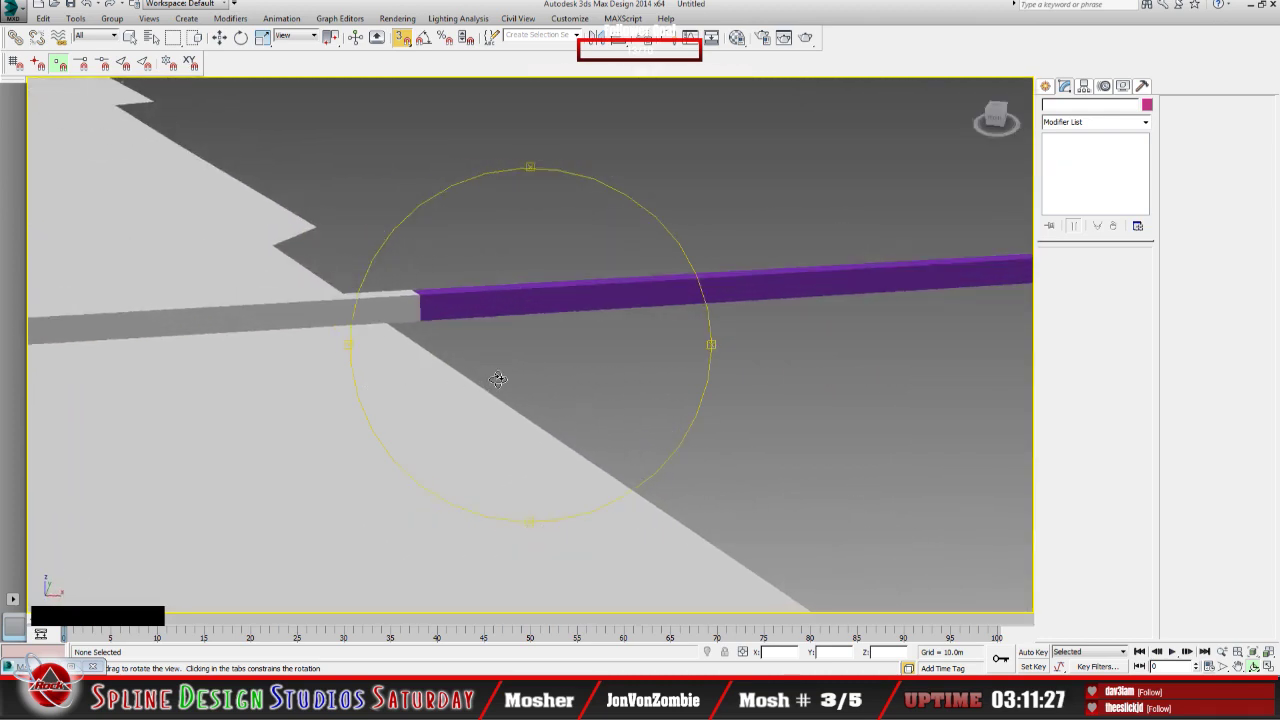
pyautogui.moveTo(494, 380); pyautogui.dragTo(569, 389)
pyautogui.rightClick(595, 388)
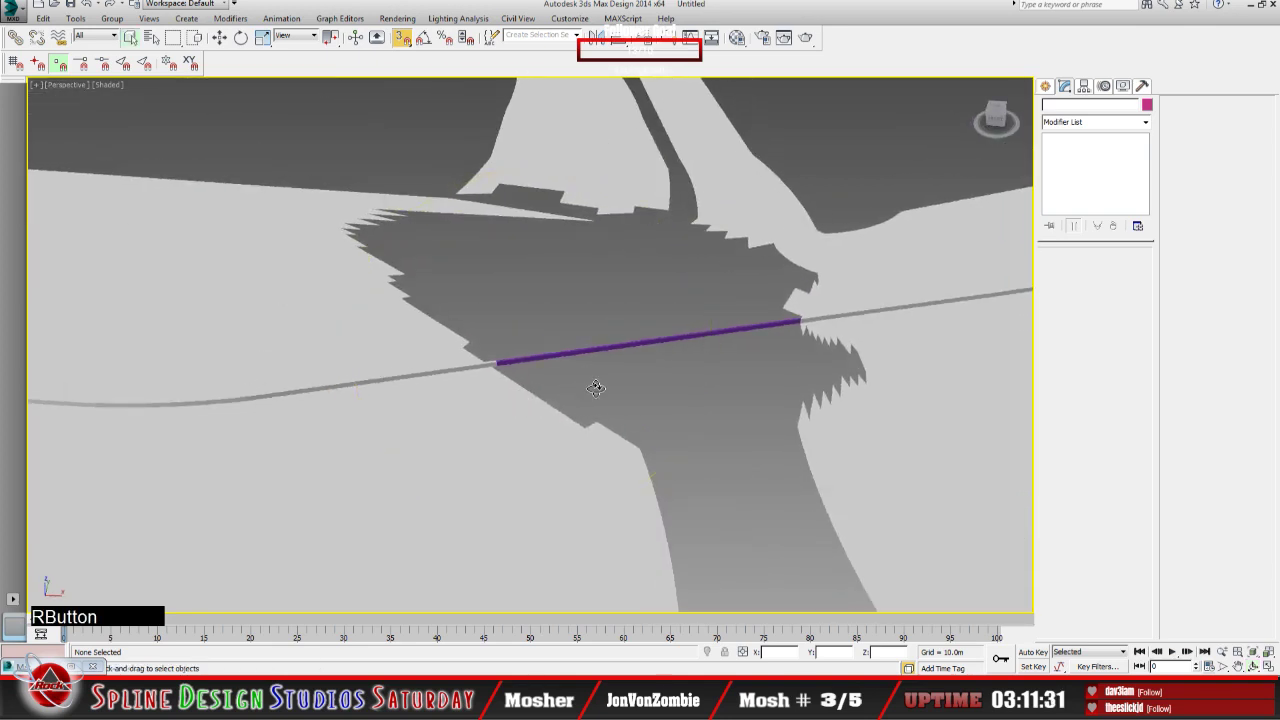
# Step: Unhide the detached track piece around the purple box and leave nothing selected
pyautogui.click(626, 316)
pyautogui.click(348, 258)
pyautogui.click(531, 533)
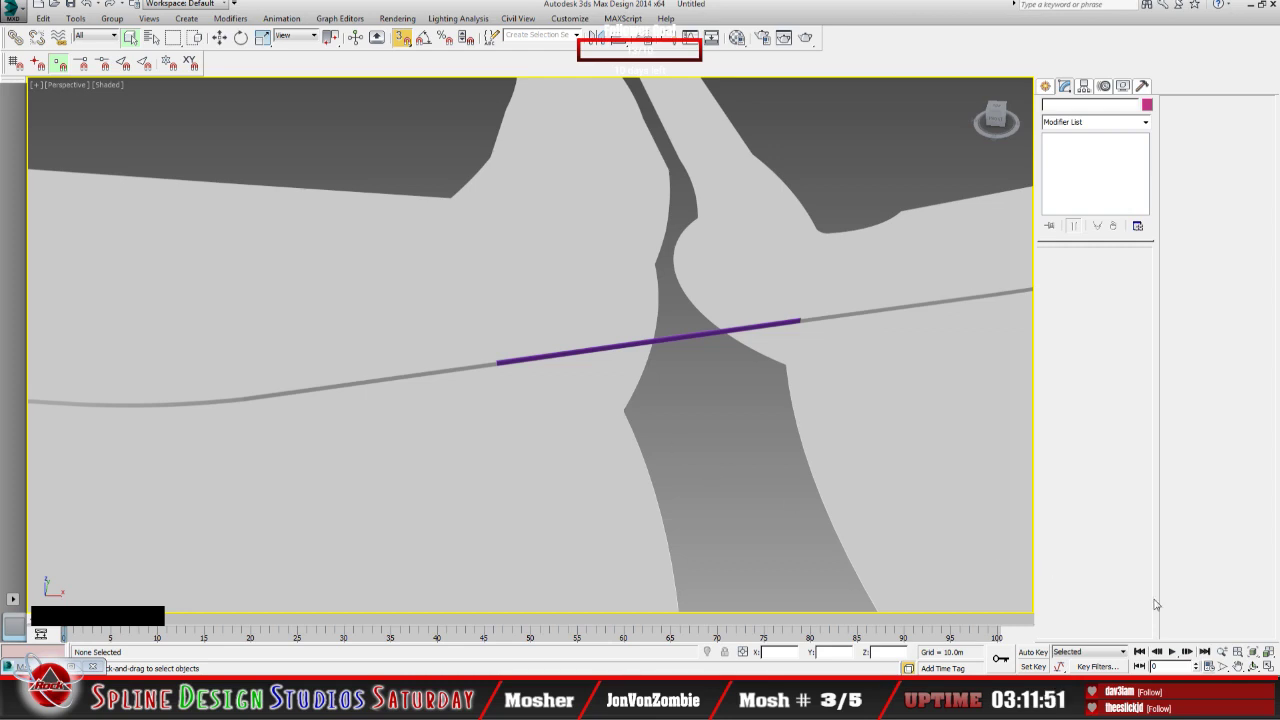
# Step: Examine the purple box's fit in the wall gap and its alignment with the wall from both sides of the track
pyautogui.click(1252, 667)
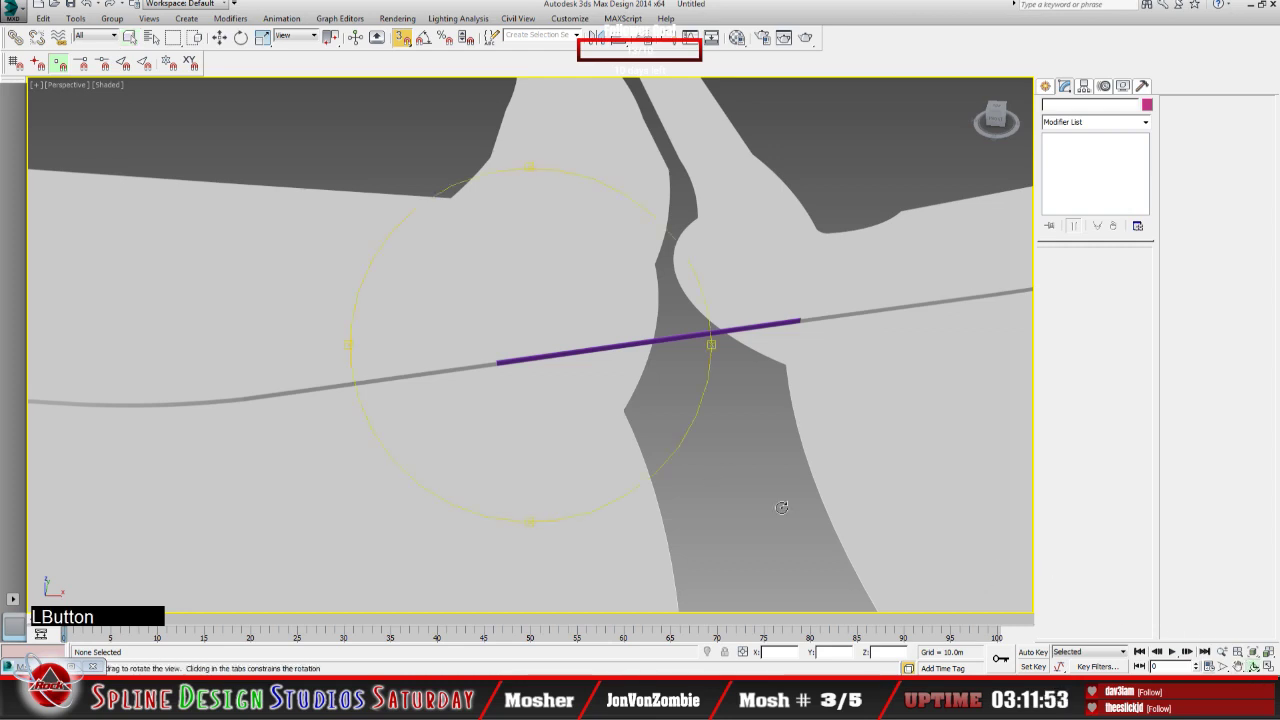
pyautogui.moveTo(545, 436); pyautogui.dragTo(667, 425)
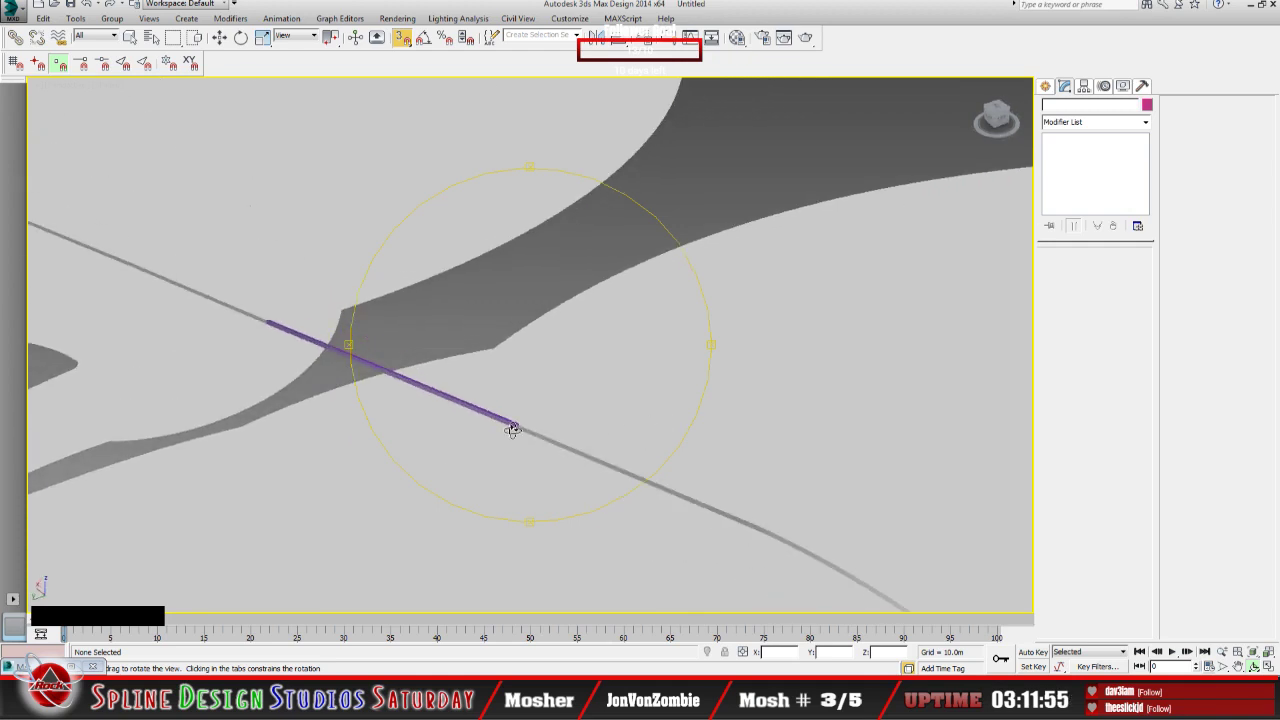
pyautogui.moveTo(511, 426); pyautogui.dragTo(609, 391, button='middle')
pyautogui.moveTo(609, 391); pyautogui.dragTo(634, 406)
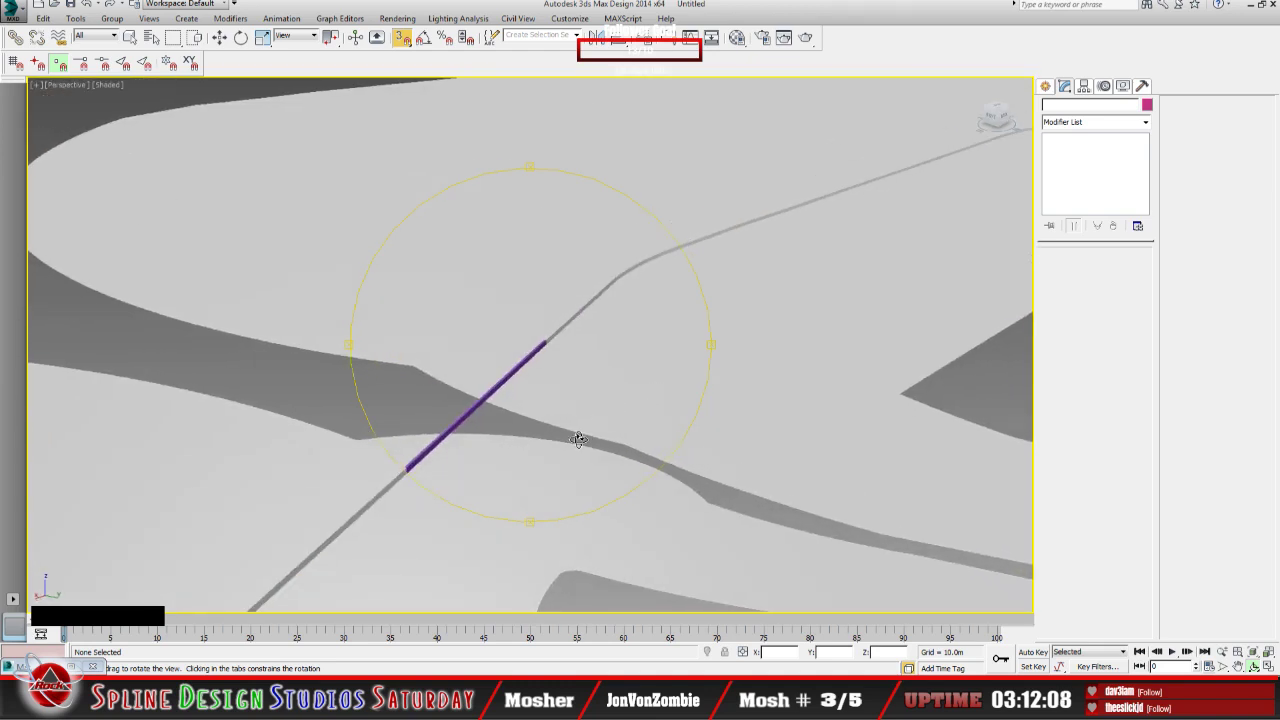
pyautogui.moveTo(580, 440); pyautogui.dragTo(394, 446)
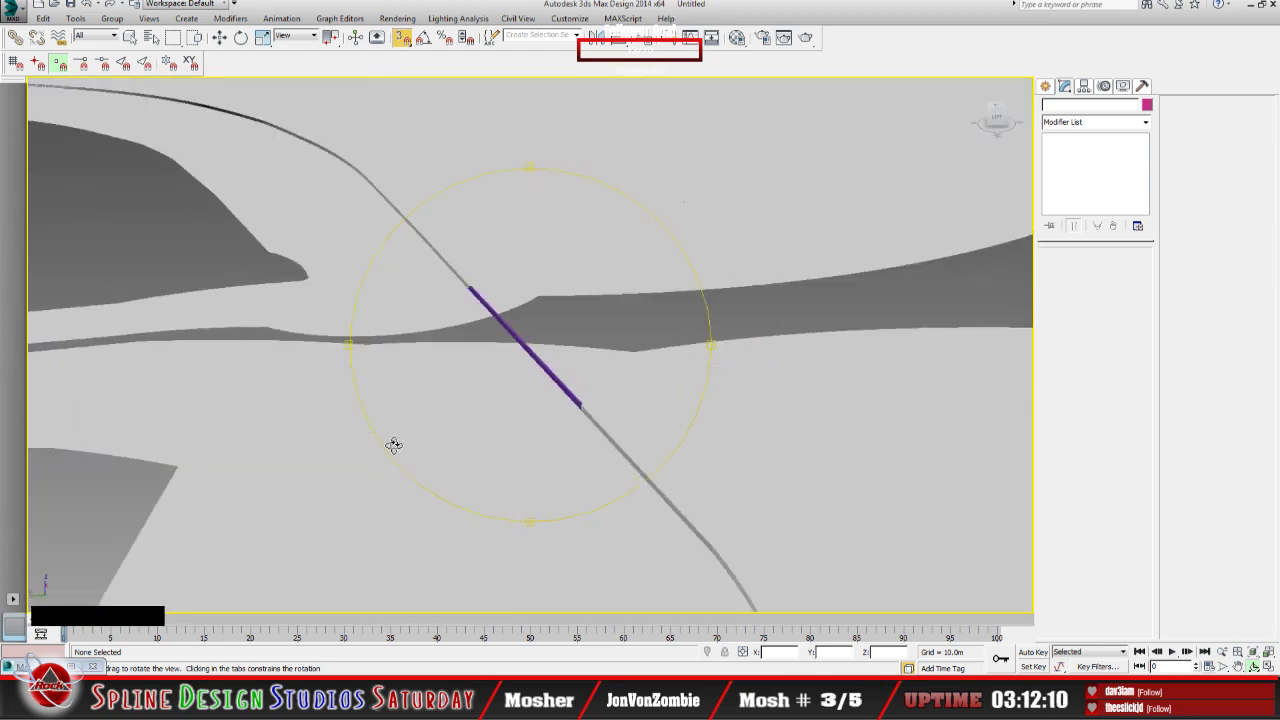
pyautogui.moveTo(537, 426); pyautogui.dragTo(586, 409)
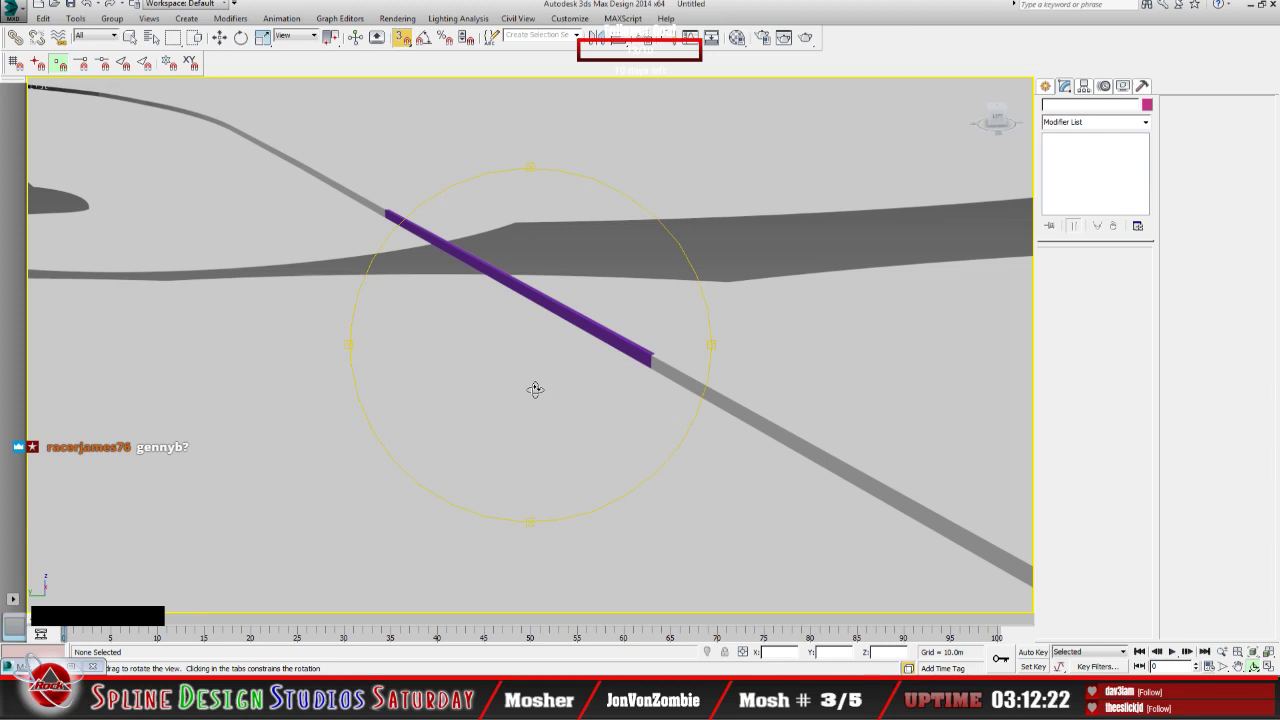
pyautogui.moveTo(534, 389); pyautogui.dragTo(539, 383)
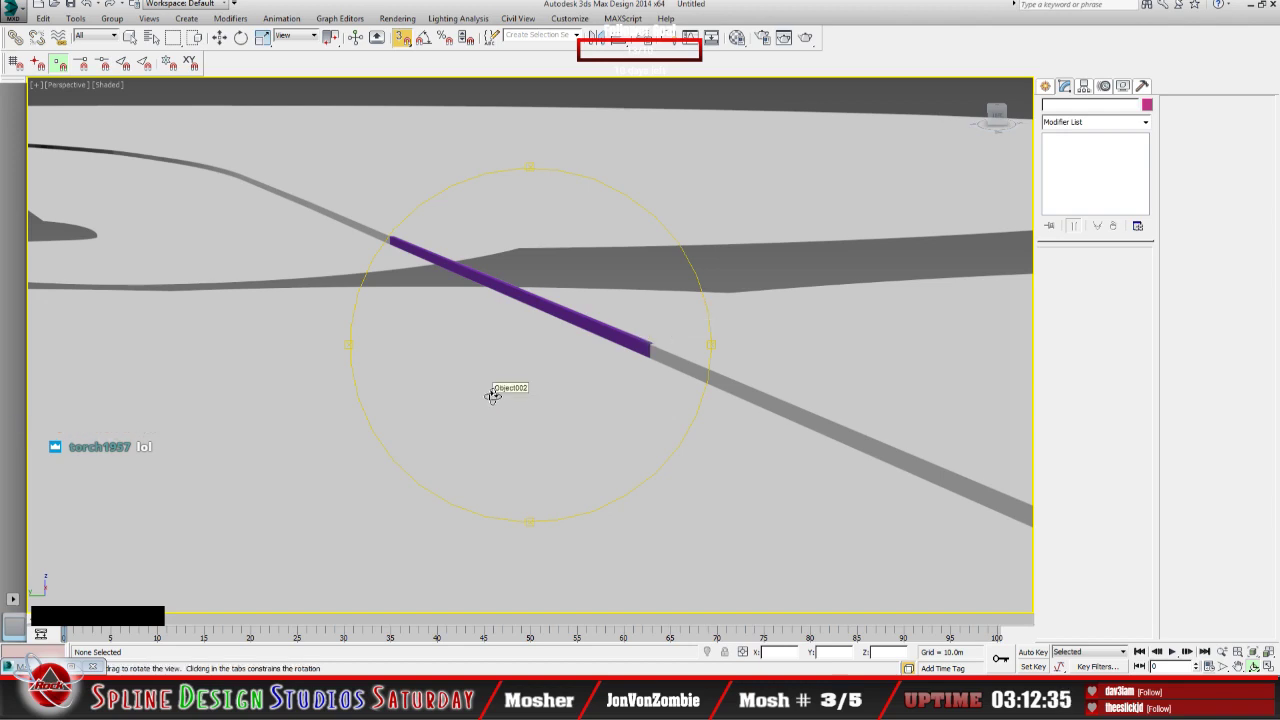
pyautogui.moveTo(493, 395)
pyautogui.mouseDown()
pyautogui.moveTo(477, 403)
pyautogui.moveTo(446, 383)
pyautogui.moveTo(504, 395)
pyautogui.mouseUp()
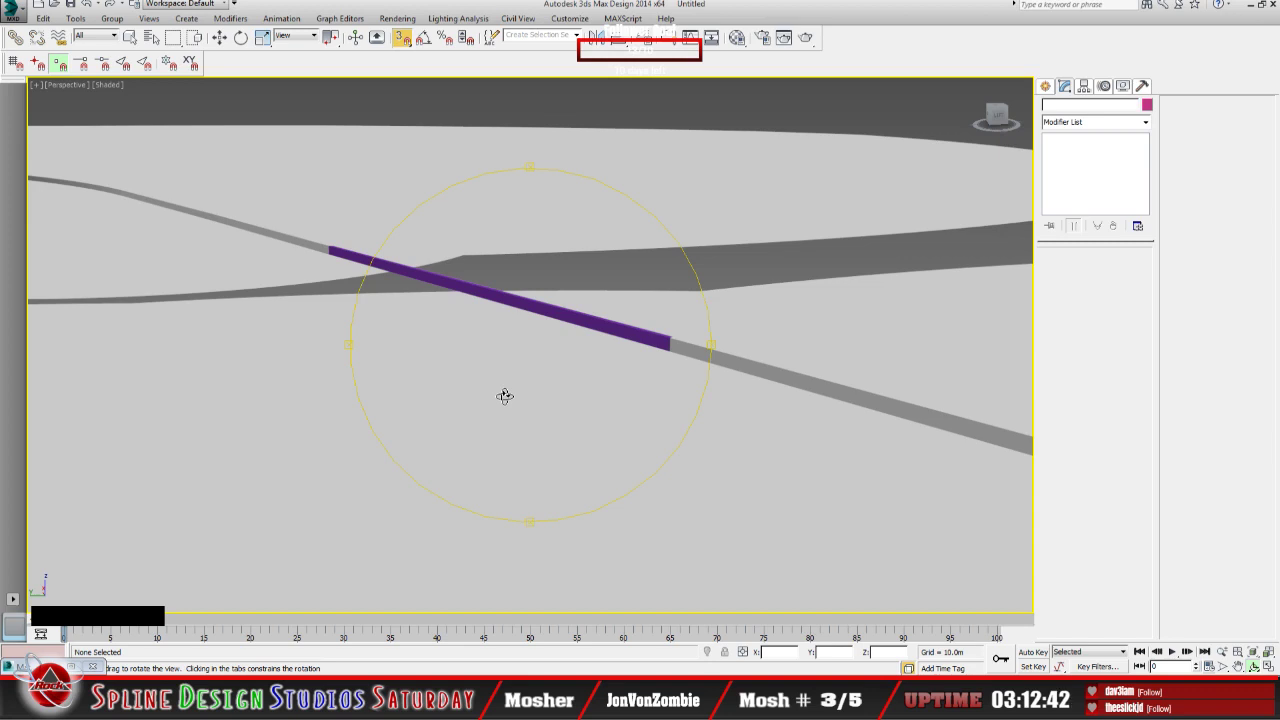
pyautogui.moveTo(504, 396); pyautogui.dragTo(487, 399)
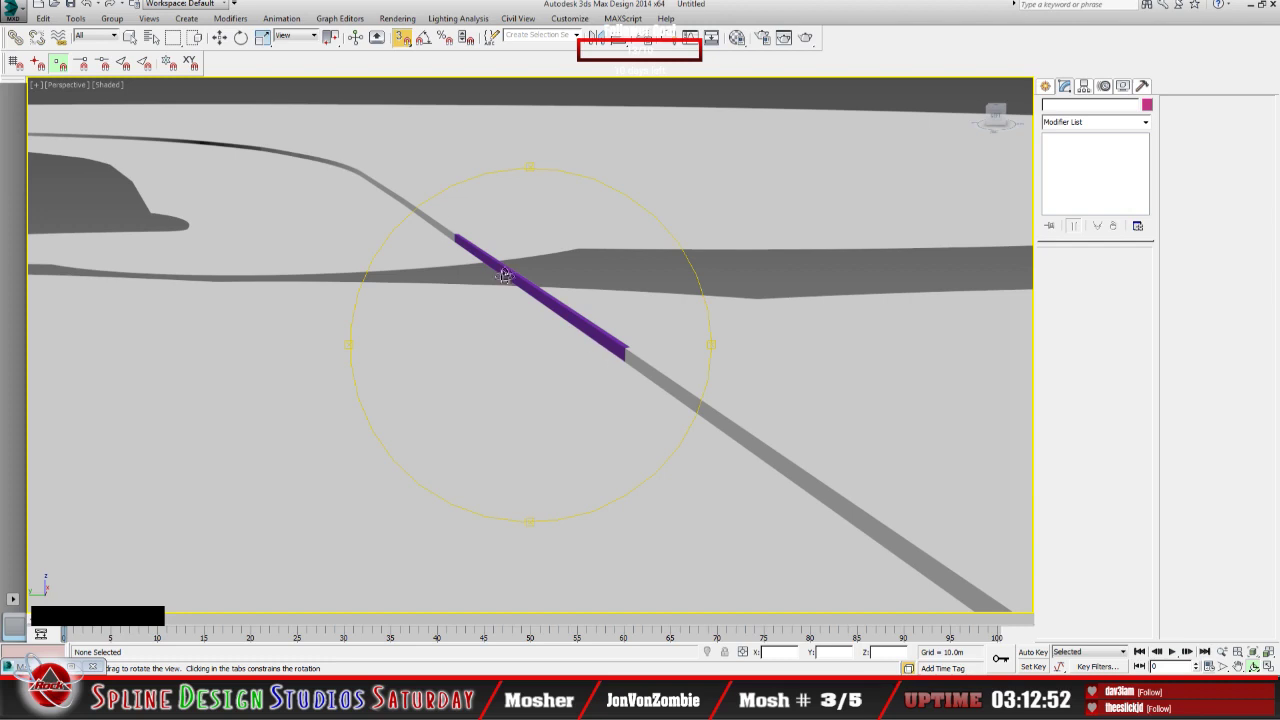
pyautogui.click(531, 397)
pyautogui.moveTo(531, 397); pyautogui.dragTo(523, 394)
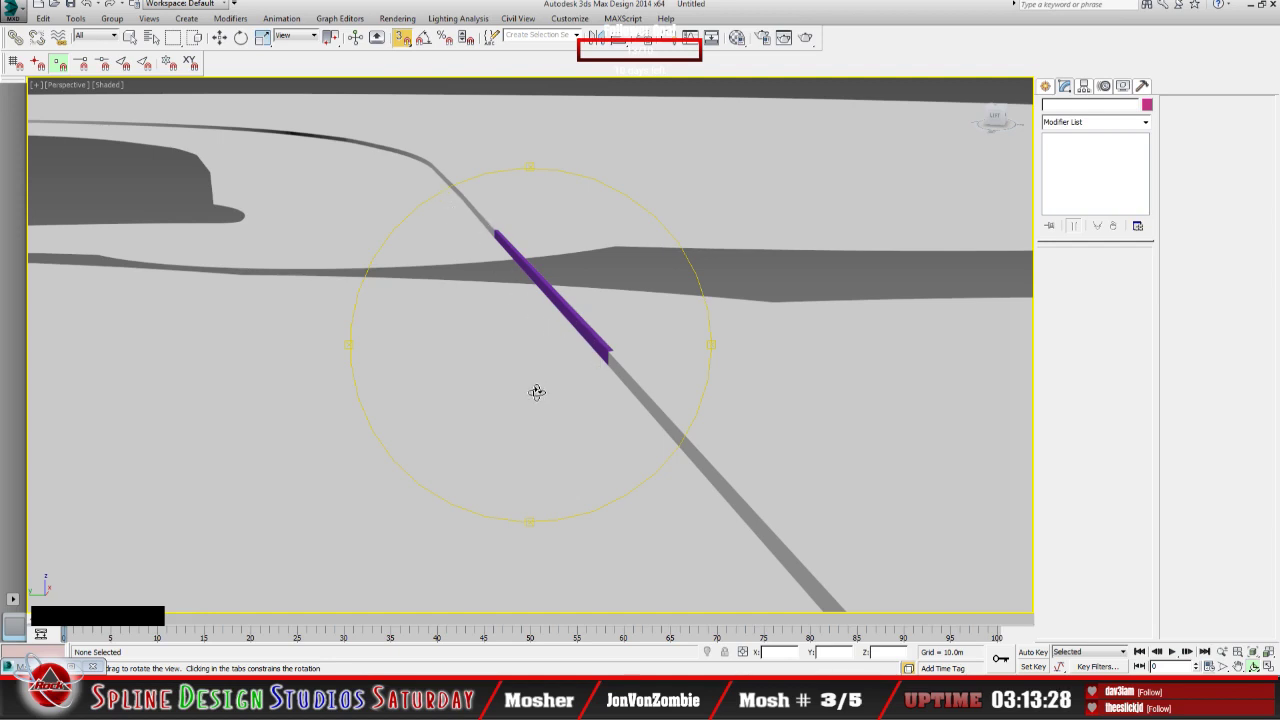
pyautogui.moveTo(530, 436); pyautogui.dragTo(540, 434)
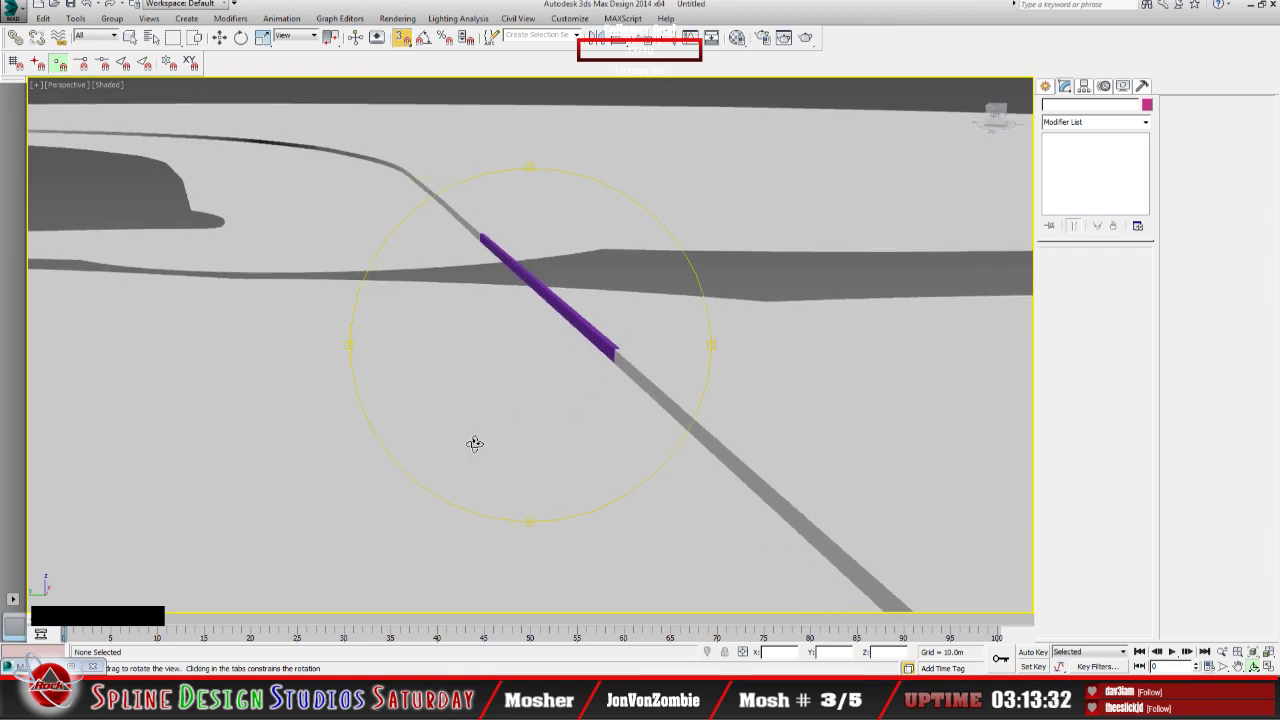
pyautogui.moveTo(493, 446)
pyautogui.mouseDown()
pyautogui.moveTo(511, 457)
pyautogui.moveTo(489, 443)
pyautogui.mouseUp()
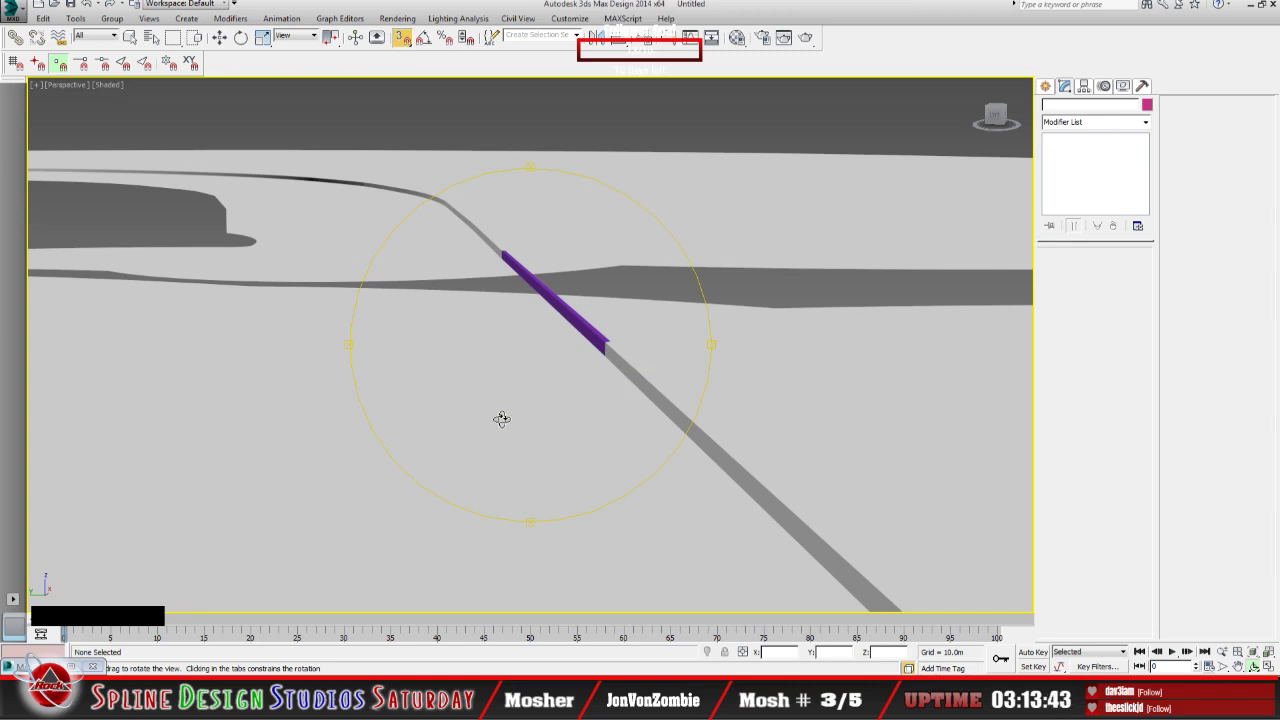
pyautogui.moveTo(483, 400); pyautogui.dragTo(506, 429)
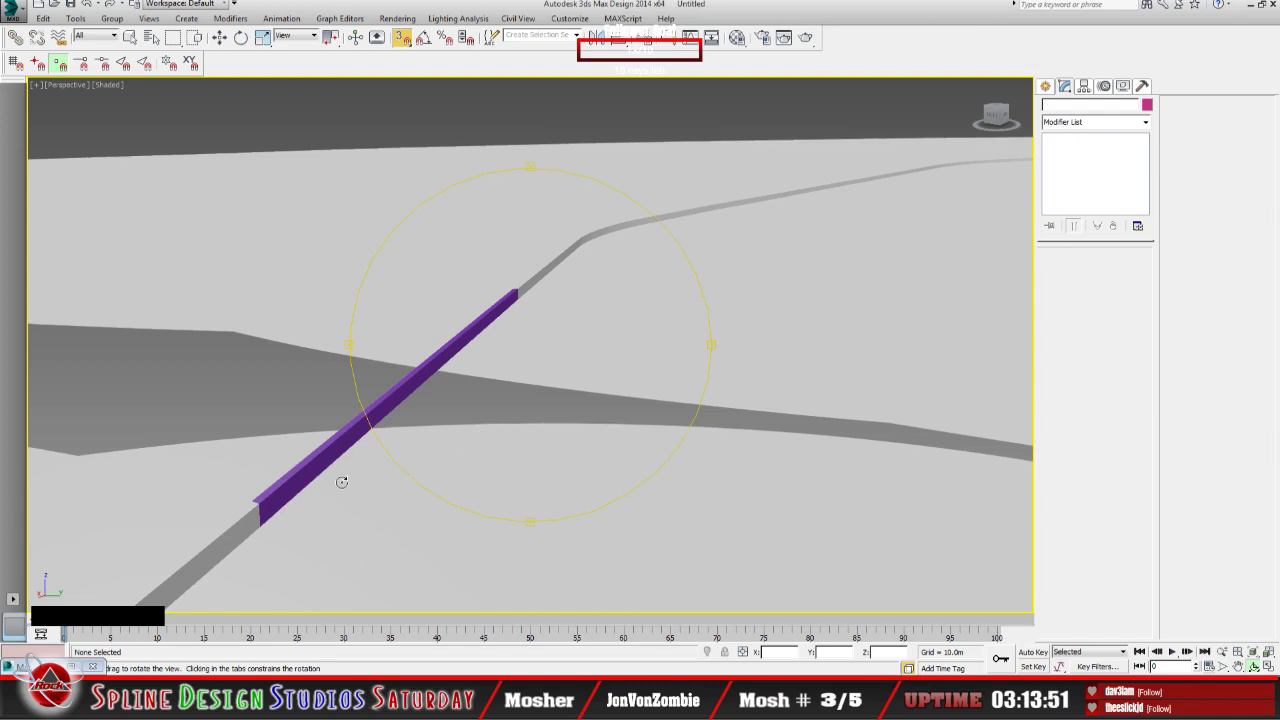
pyautogui.click(296, 482)
pyautogui.moveTo(567, 441); pyautogui.dragTo(374, 446)
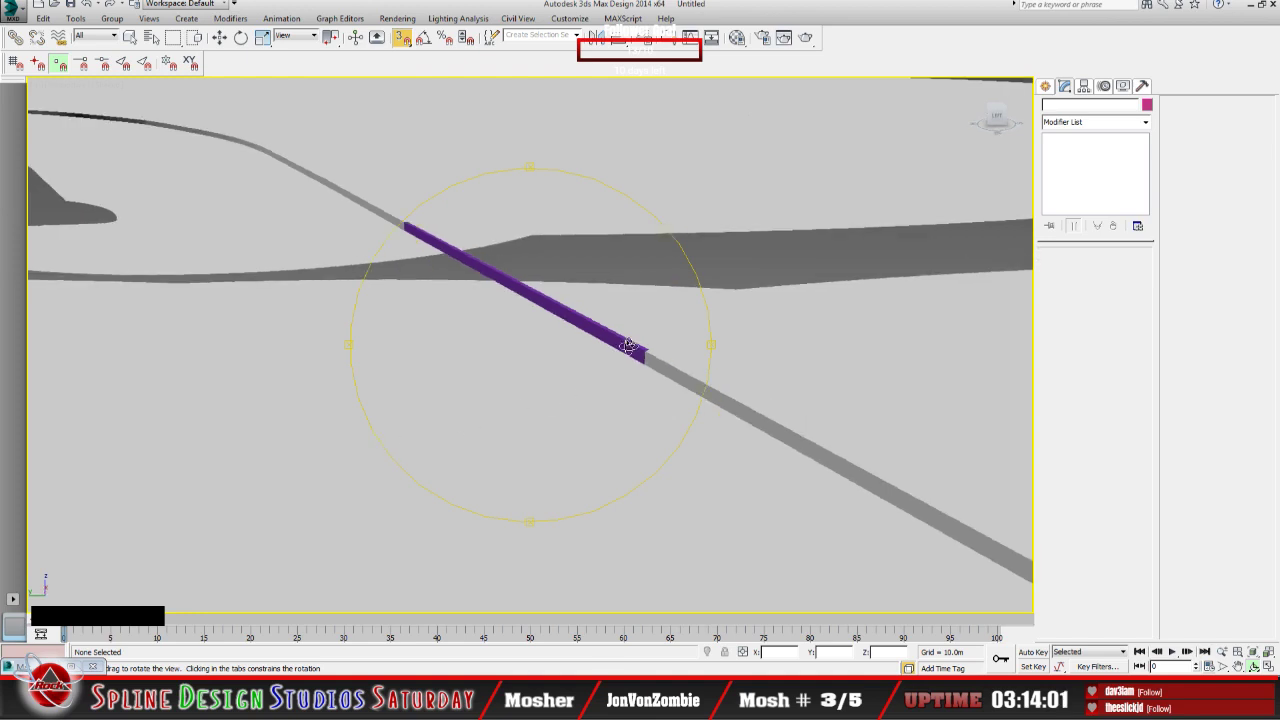
pyautogui.moveTo(574, 329); pyautogui.dragTo(532, 365)
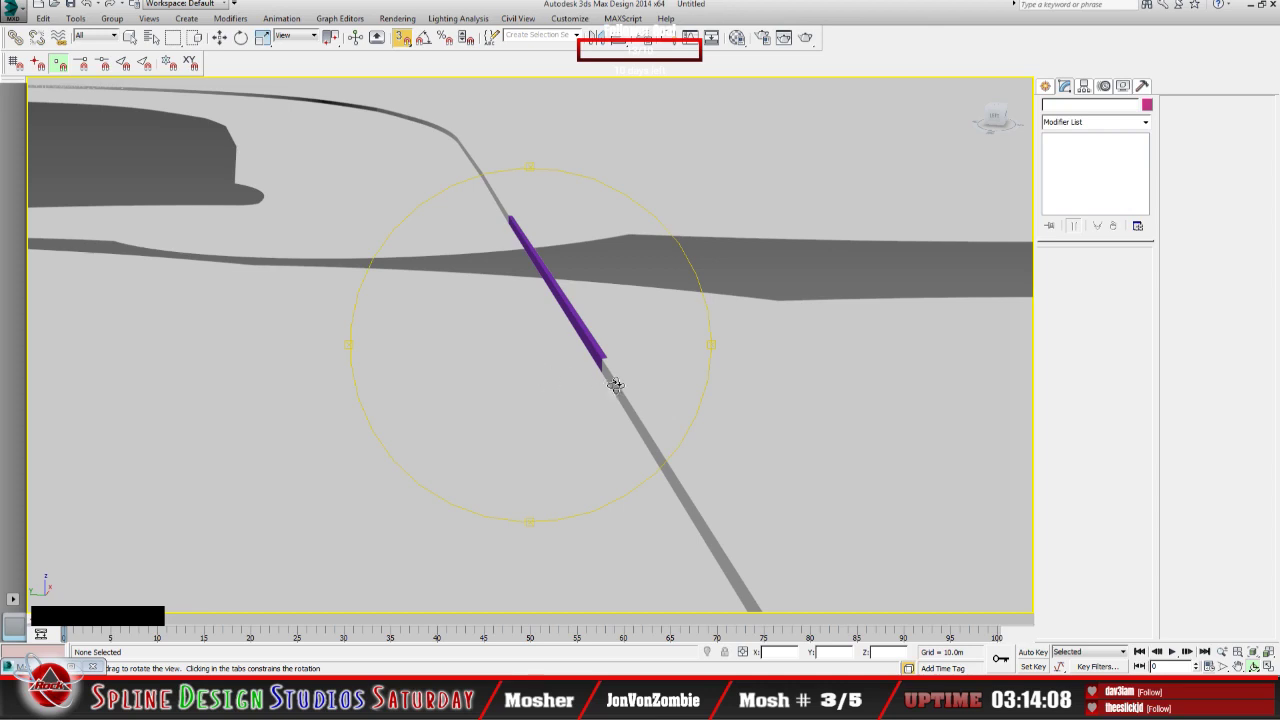
pyautogui.moveTo(605, 381); pyautogui.dragTo(563, 396)
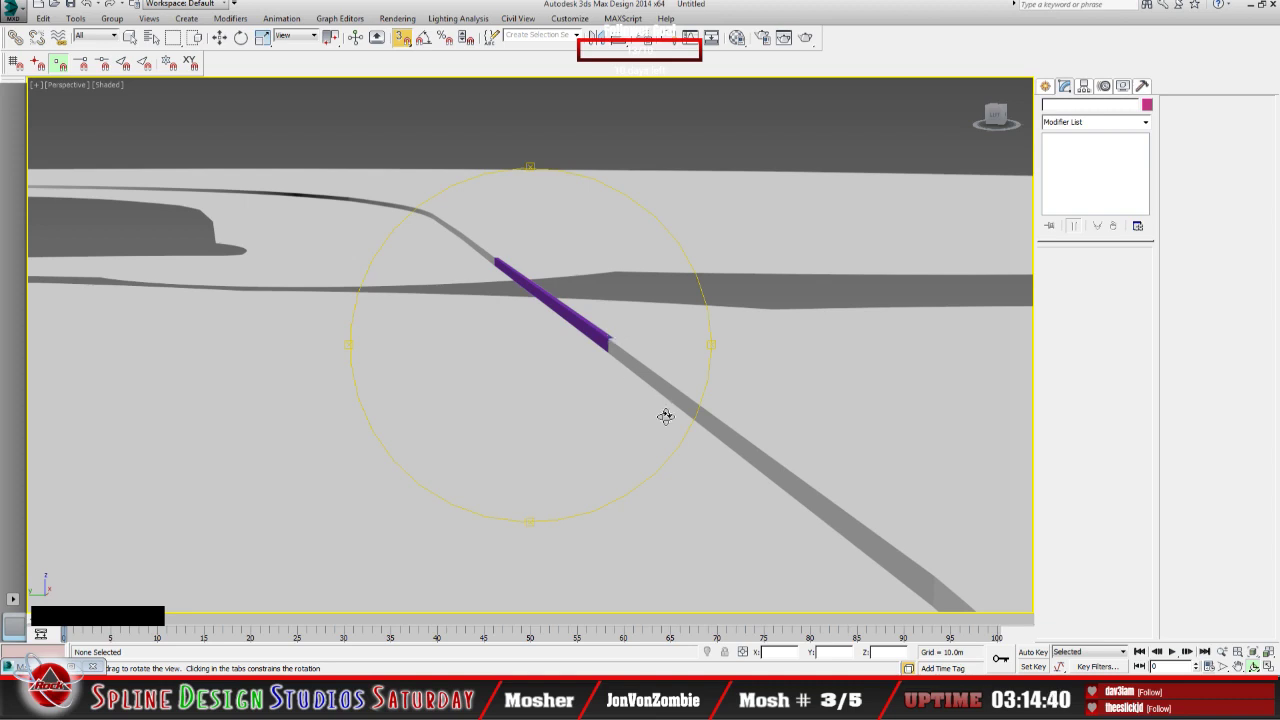
pyautogui.moveTo(511, 385); pyautogui.dragTo(541, 400)
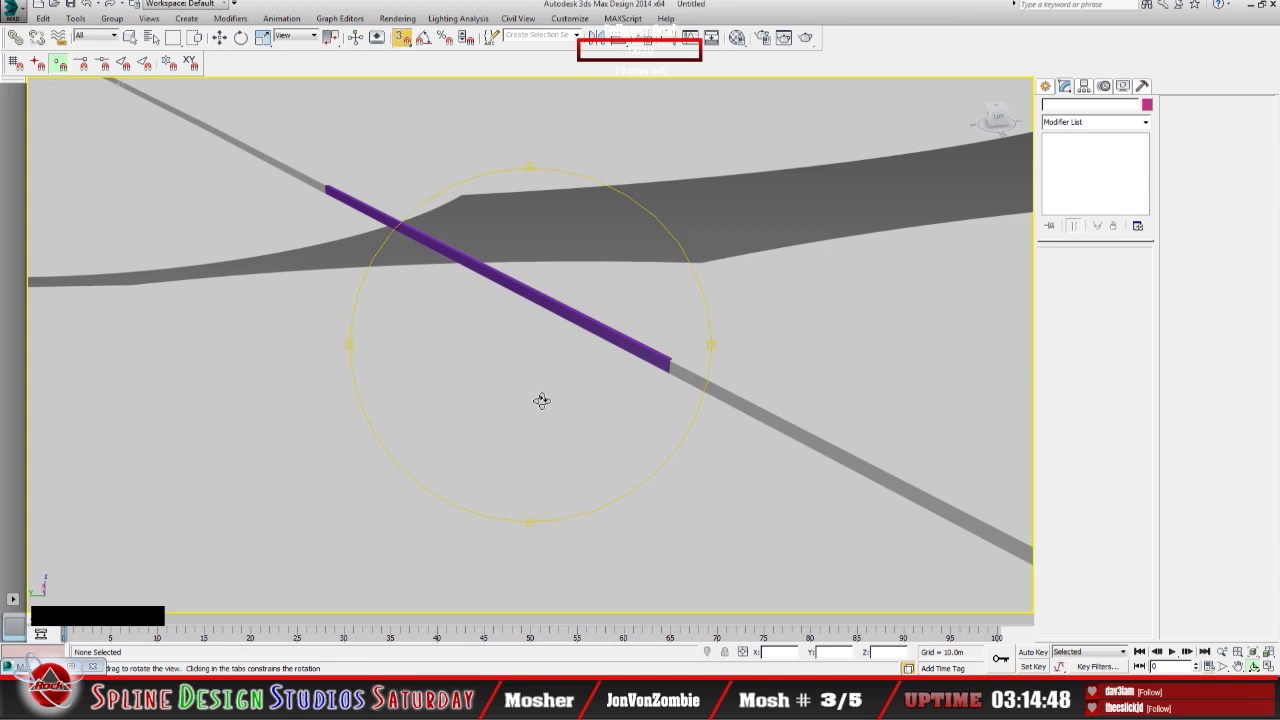
pyautogui.moveTo(541, 400); pyautogui.dragTo(611, 354)
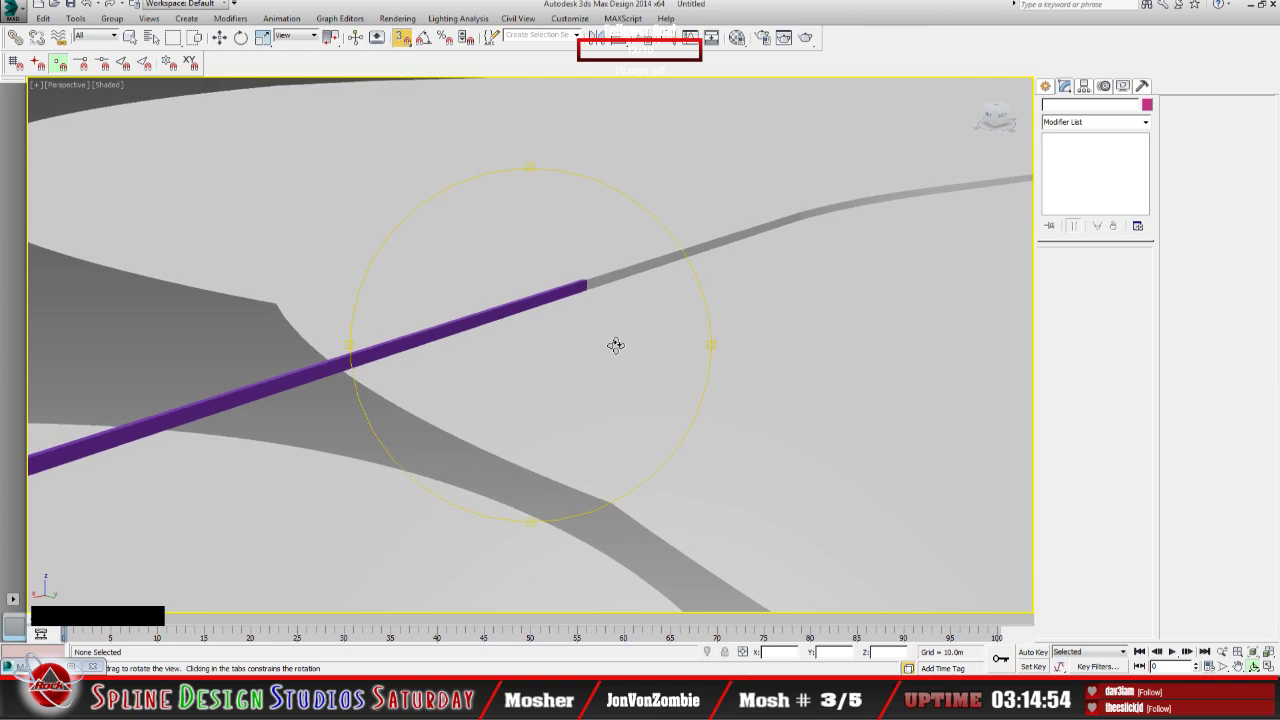
pyautogui.moveTo(615, 345); pyautogui.dragTo(494, 349)
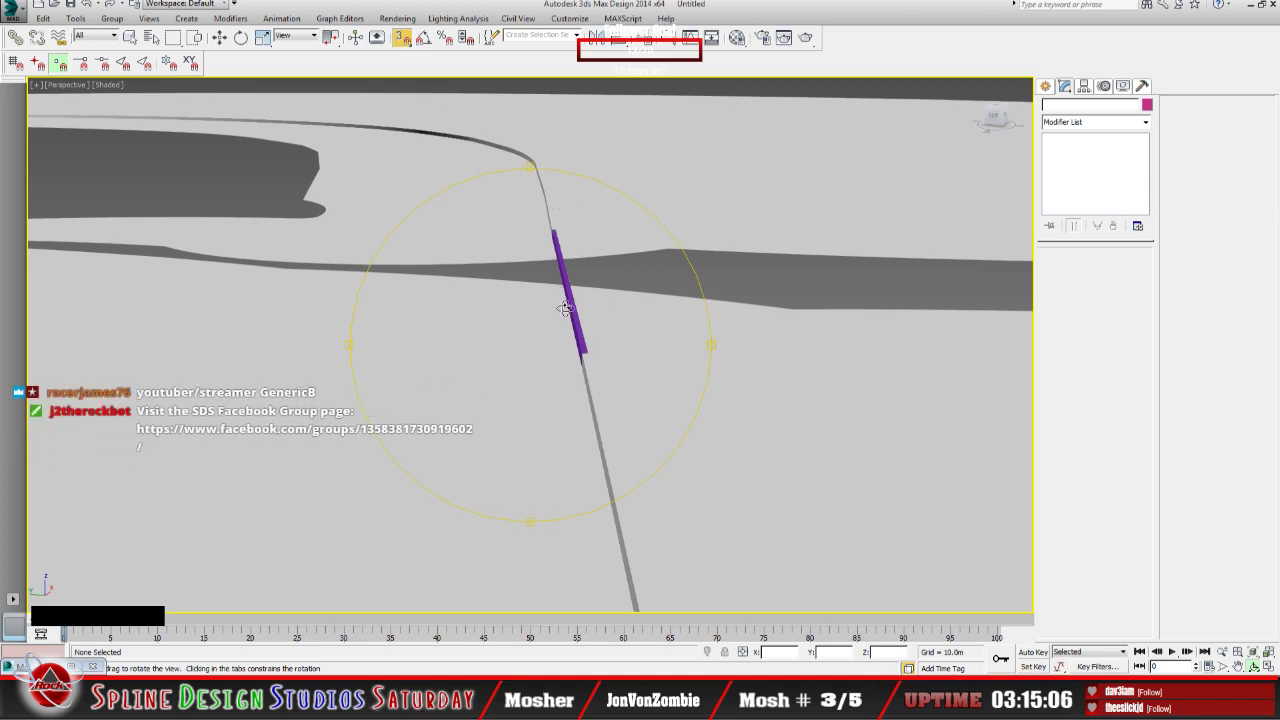
pyautogui.moveTo(566, 309)
pyautogui.mouseDown()
pyautogui.moveTo(549, 331)
pyautogui.moveTo(514, 300)
pyautogui.moveTo(614, 349)
pyautogui.moveTo(577, 320)
pyautogui.mouseUp()
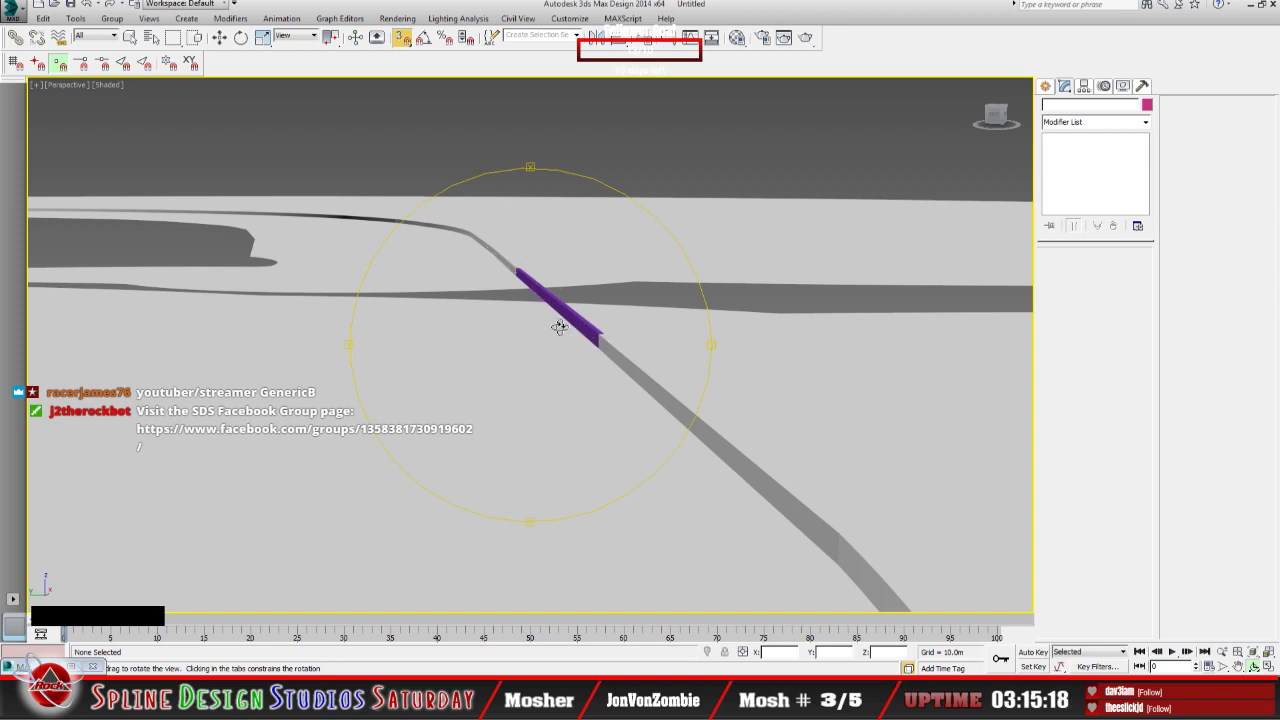
pyautogui.moveTo(557, 323); pyautogui.dragTo(551, 374)
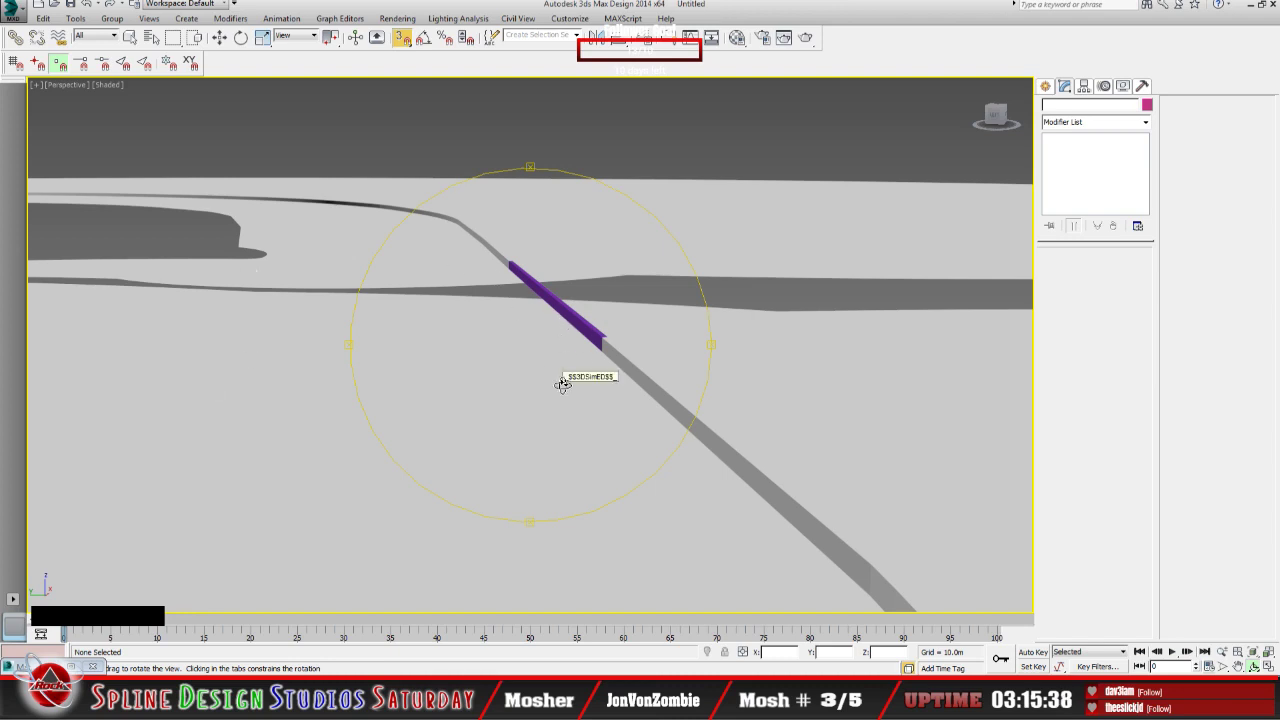
pyautogui.moveTo(463, 354); pyautogui.dragTo(523, 337)
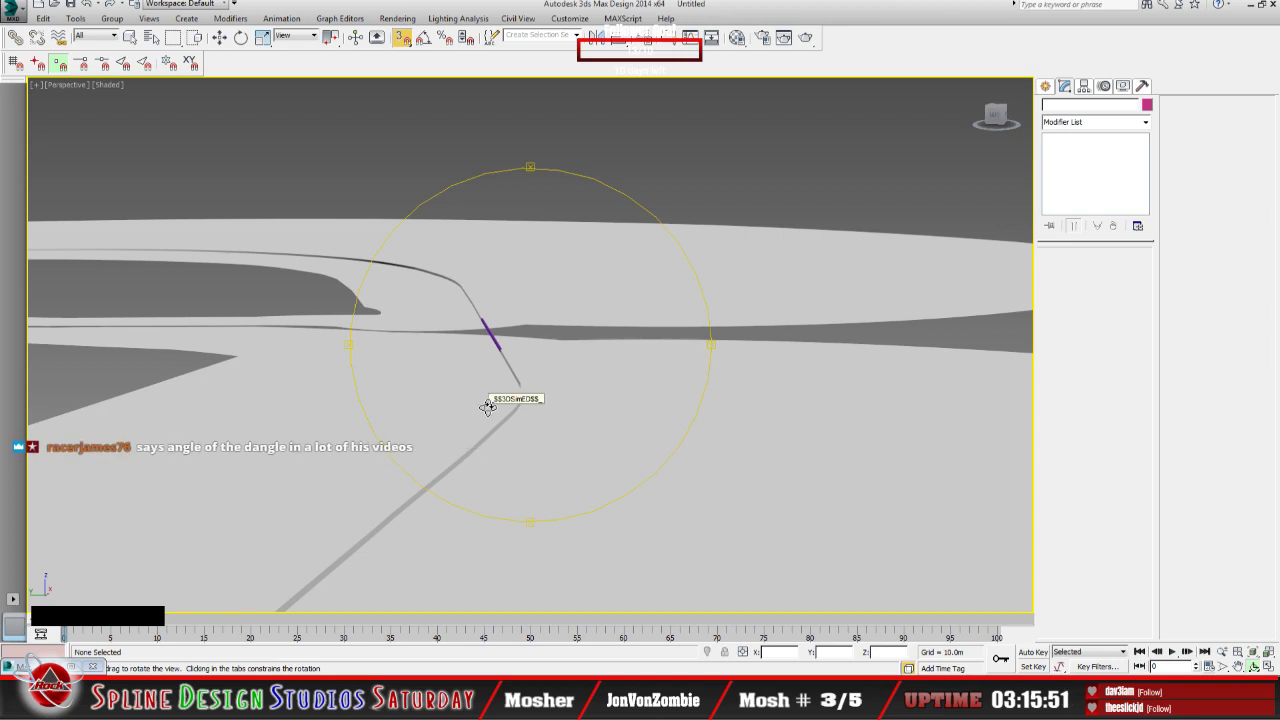
pyautogui.moveTo(469, 397); pyautogui.dragTo(481, 403)
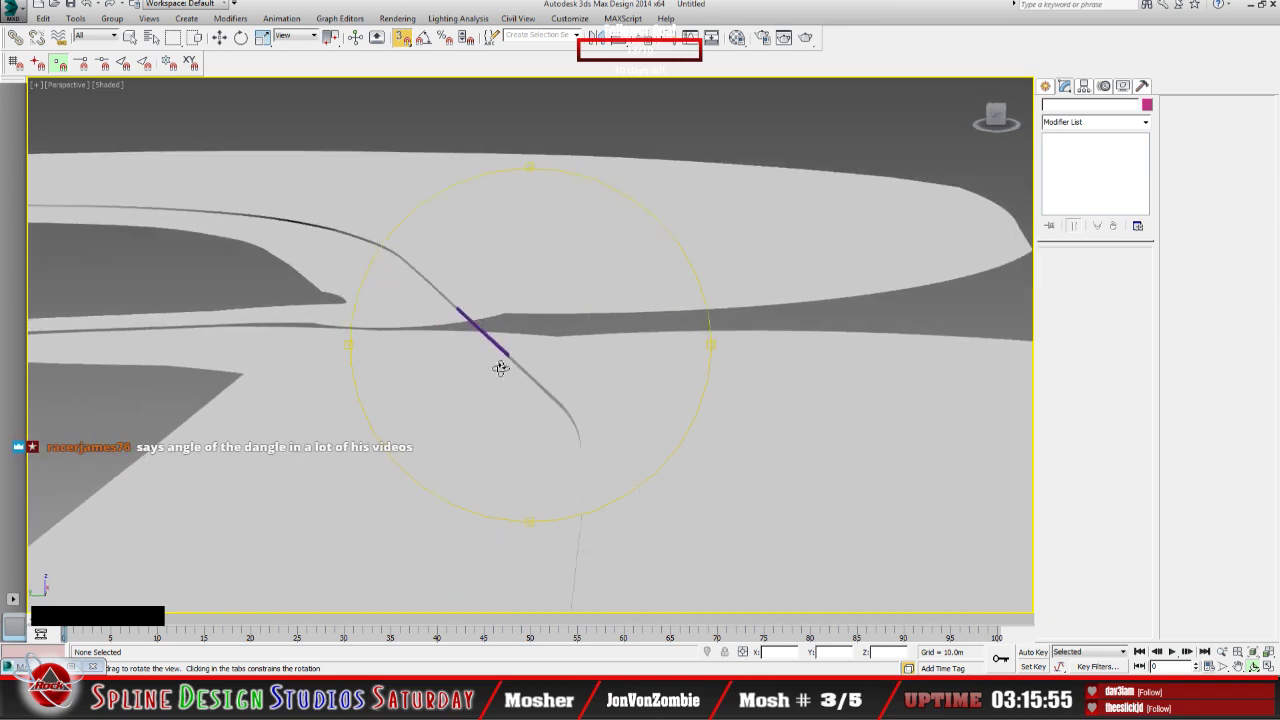
pyautogui.moveTo(497, 374); pyautogui.dragTo(477, 386)
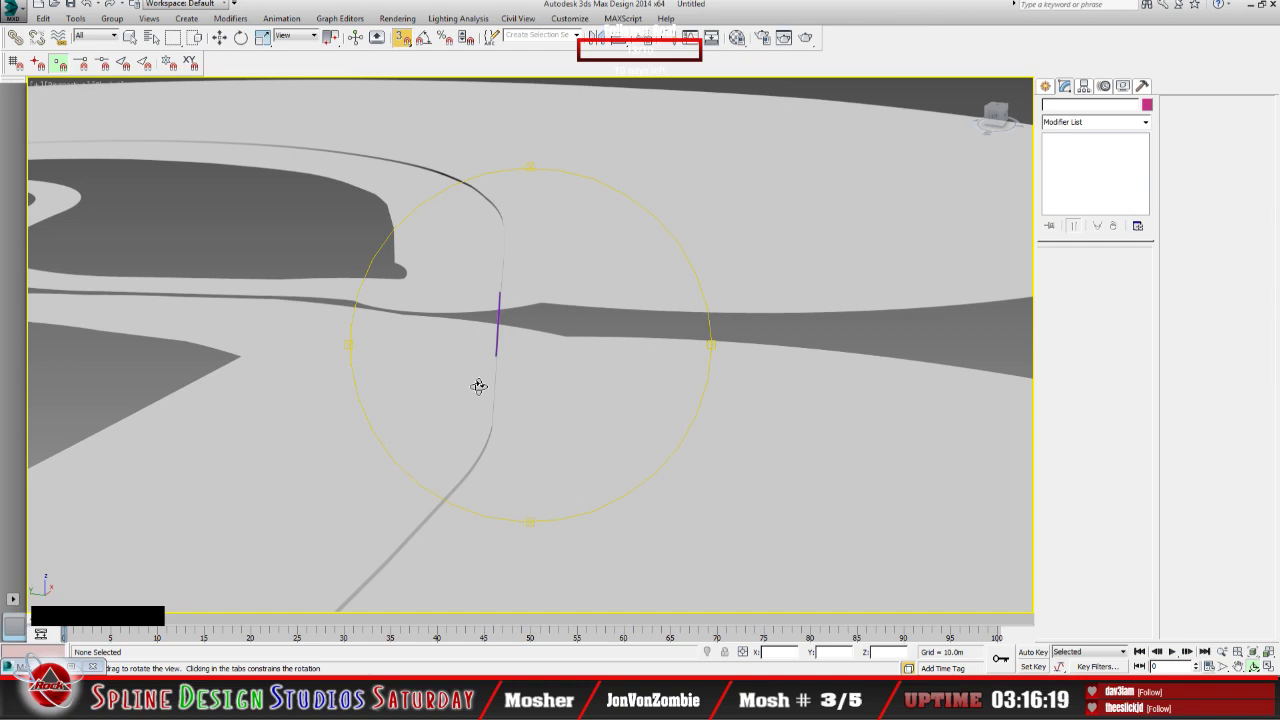
pyautogui.moveTo(485, 392); pyautogui.dragTo(460, 394)
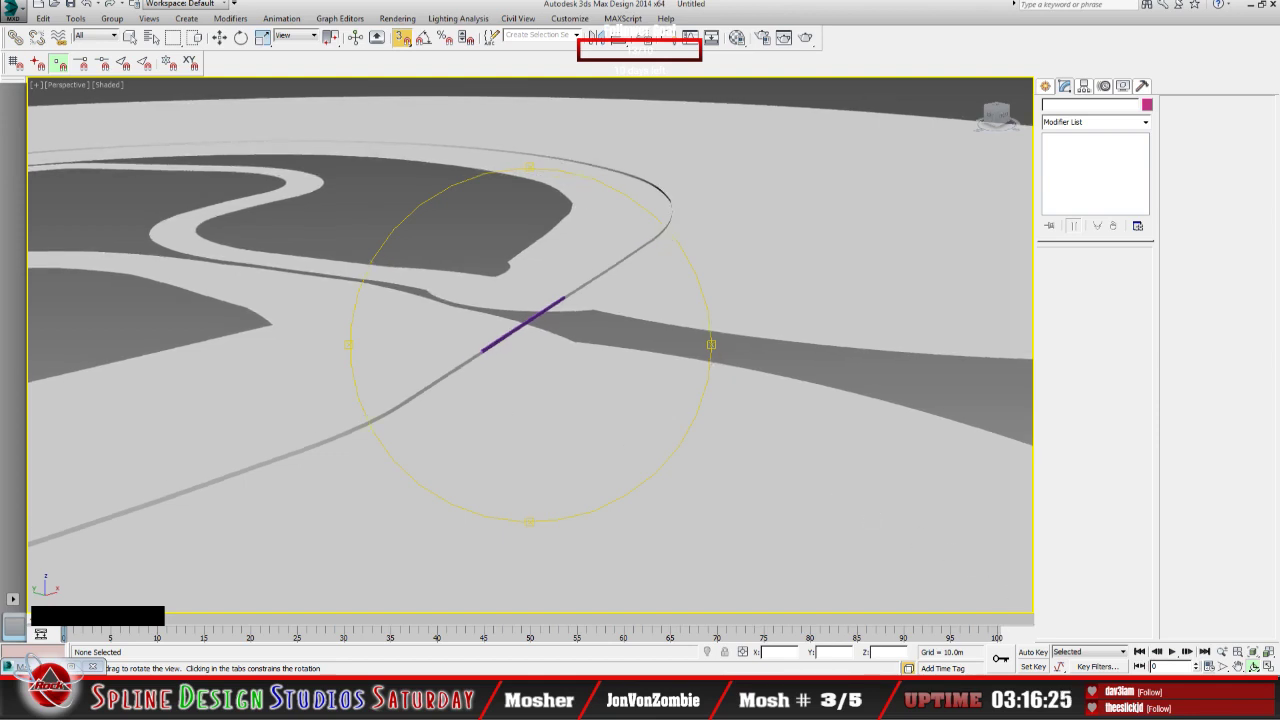
pyautogui.click(1066, 697)
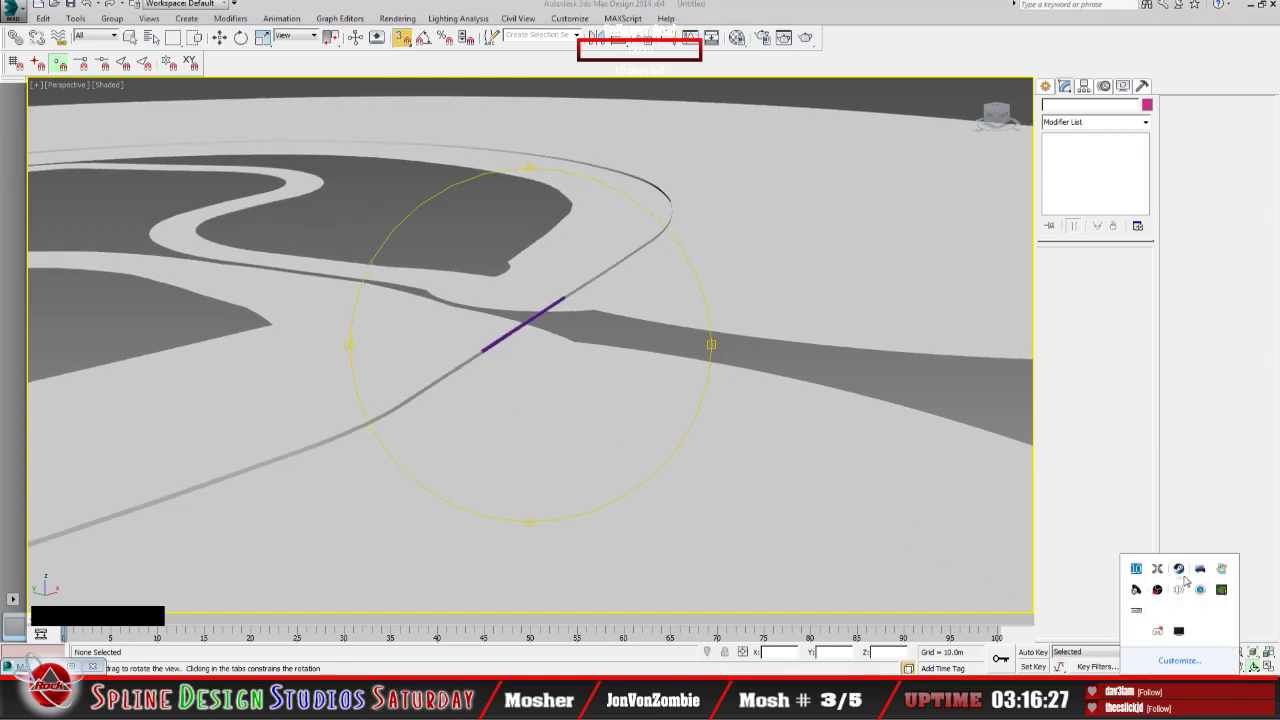
pyautogui.click(1161, 571)
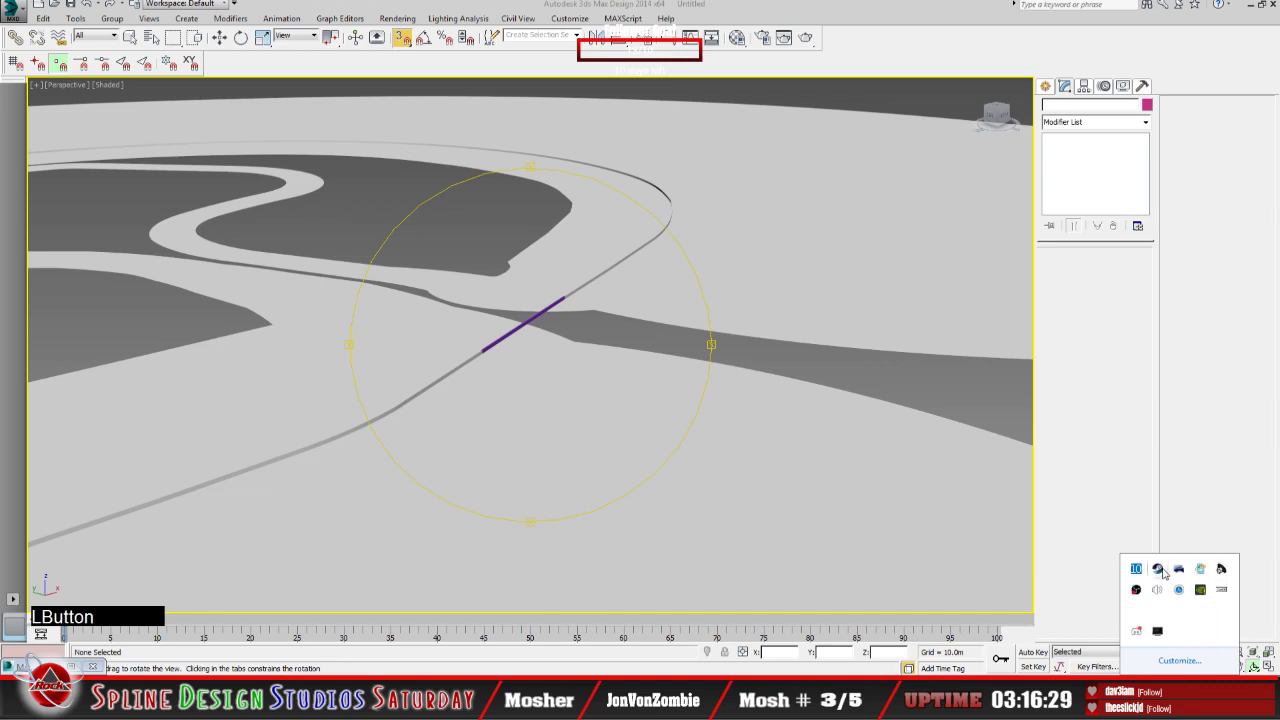
pyautogui.click(762, 483)
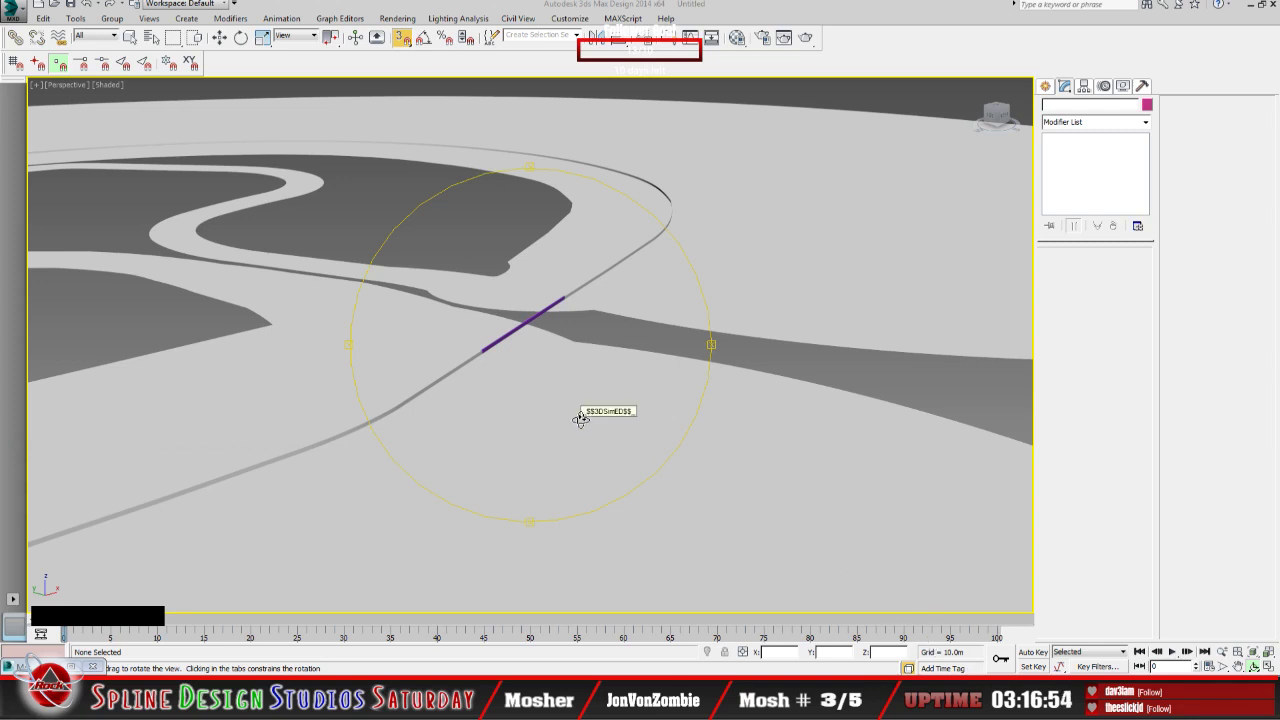
pyautogui.moveTo(580, 420); pyautogui.dragTo(487, 424)
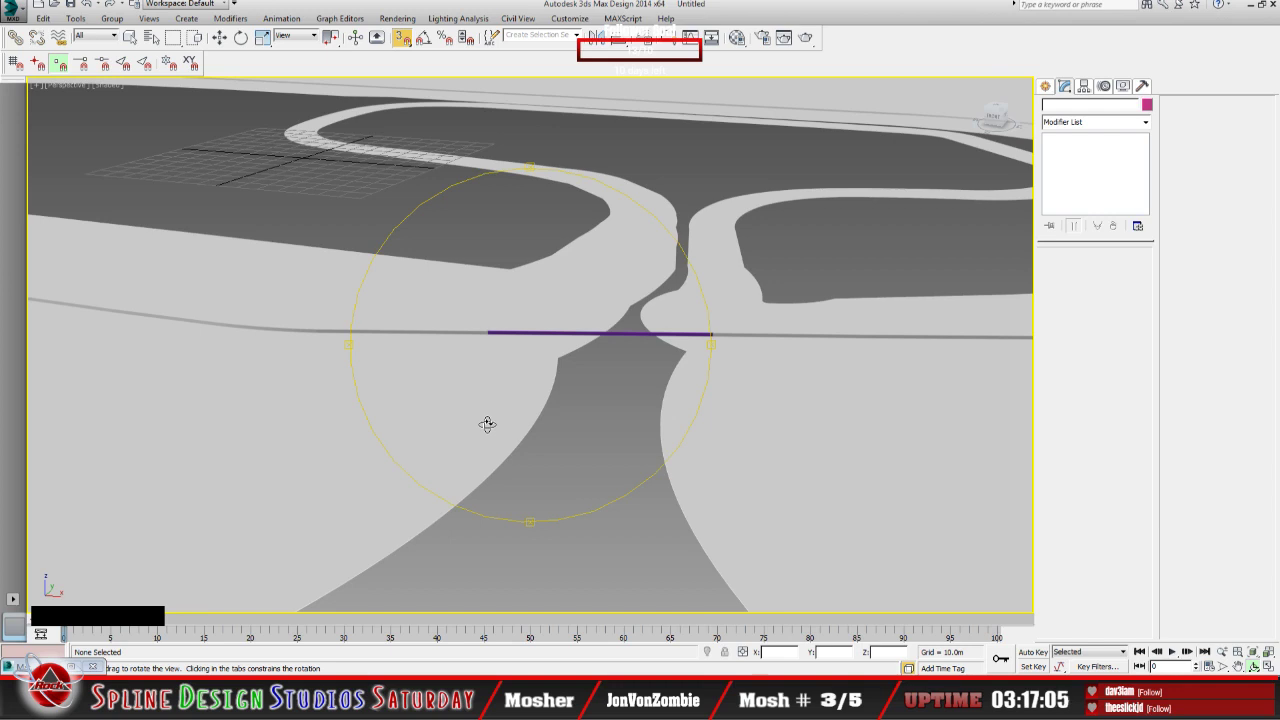
pyautogui.moveTo(486, 423); pyautogui.dragTo(609, 410)
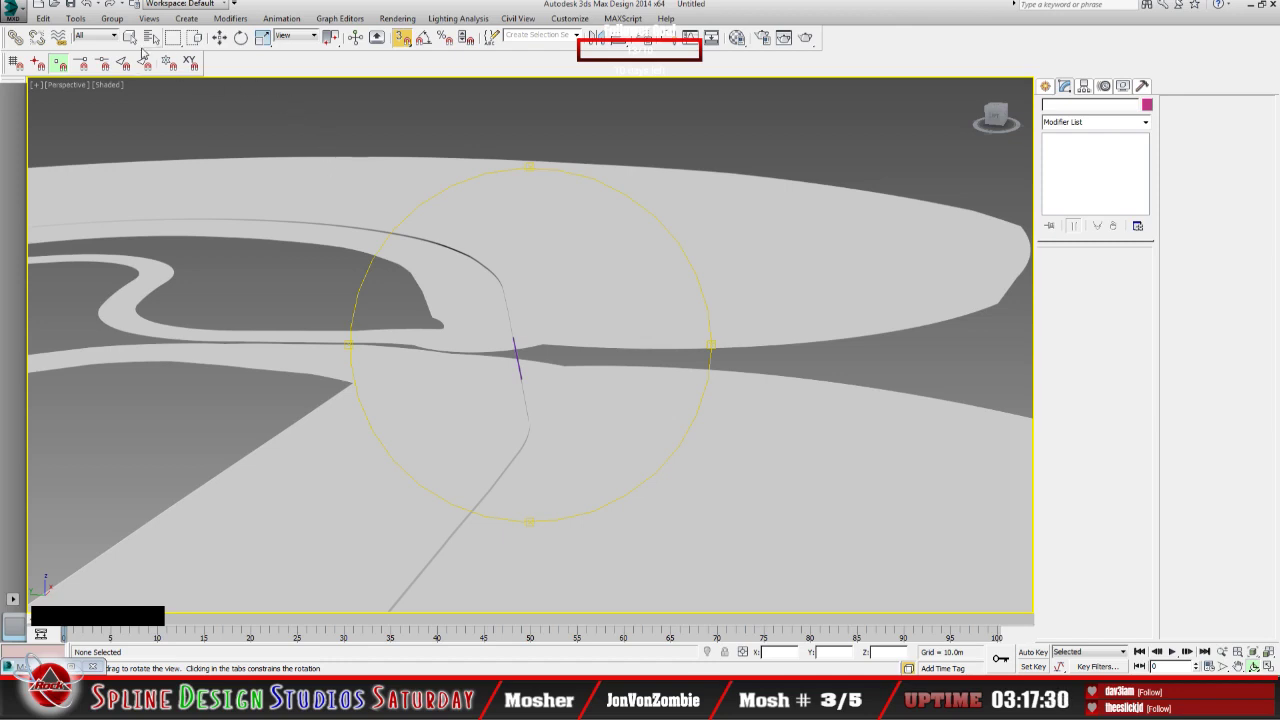
pyautogui.moveTo(477, 371); pyautogui.dragTo(563, 397)
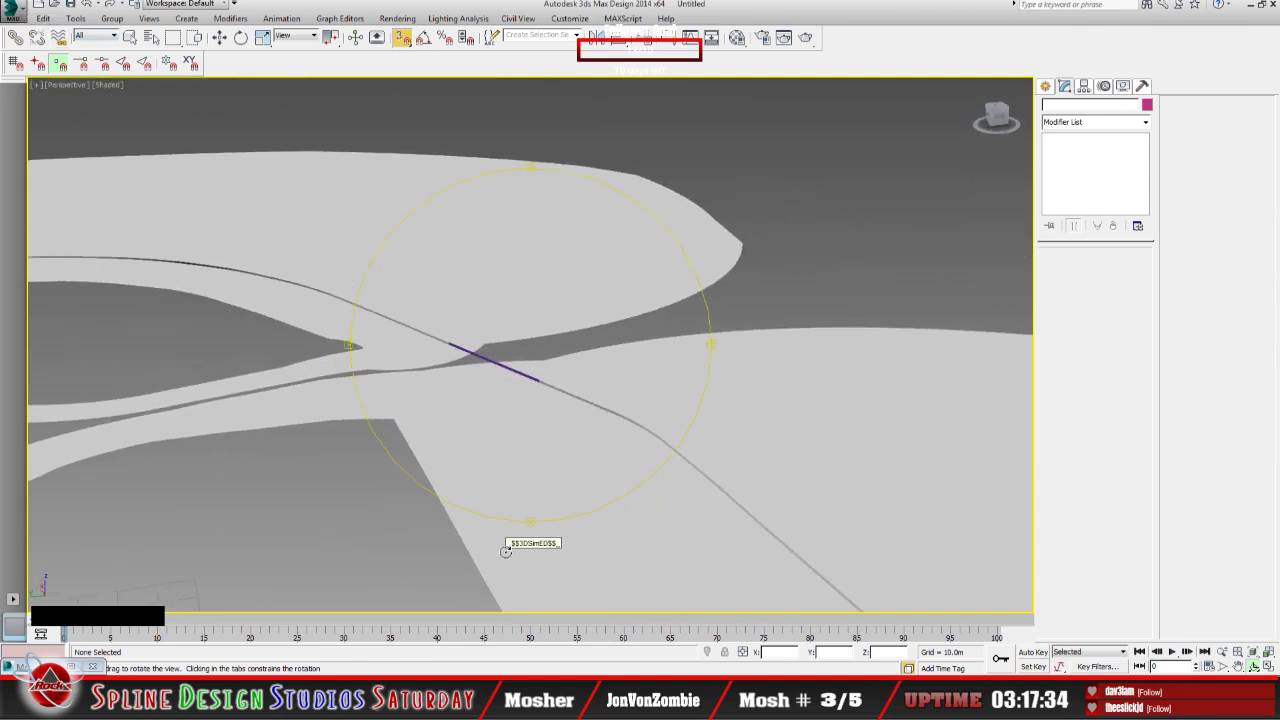
# Step: Reset to a new empty scene, clearing the racetrack wall model
pyautogui.moveTo(477, 434); pyautogui.dragTo(486, 400)
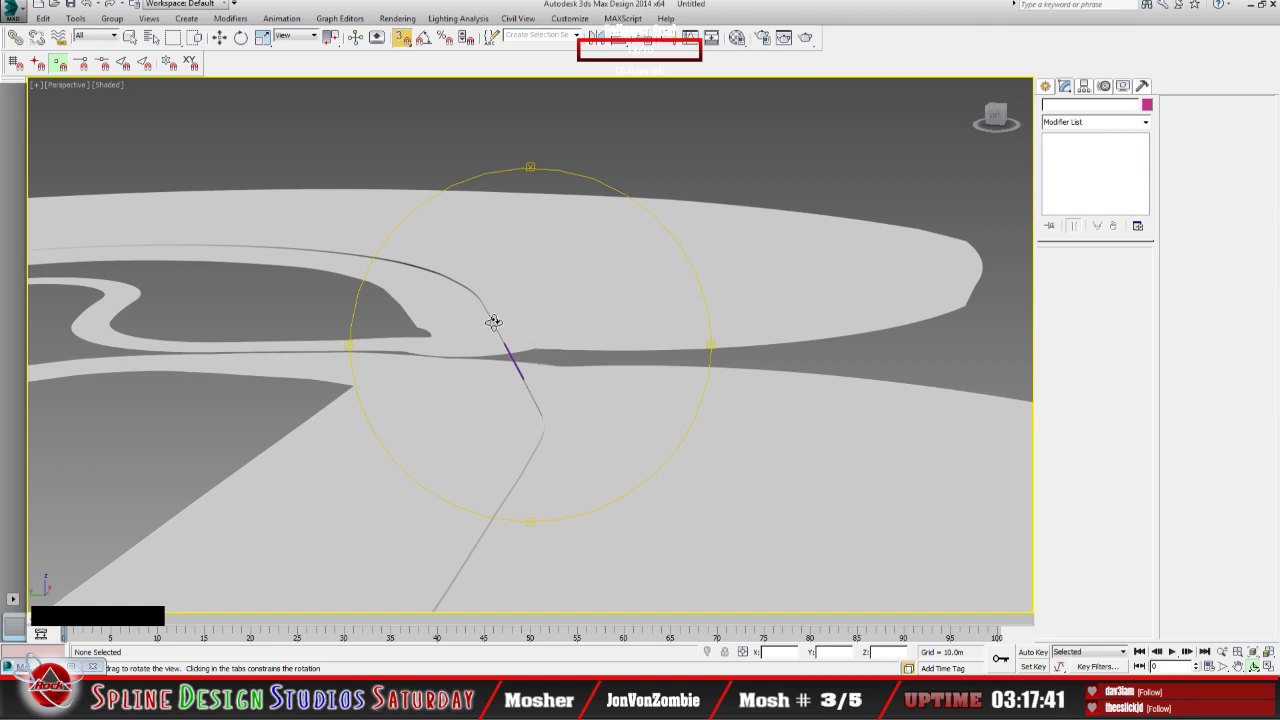
pyautogui.click(13, 16)
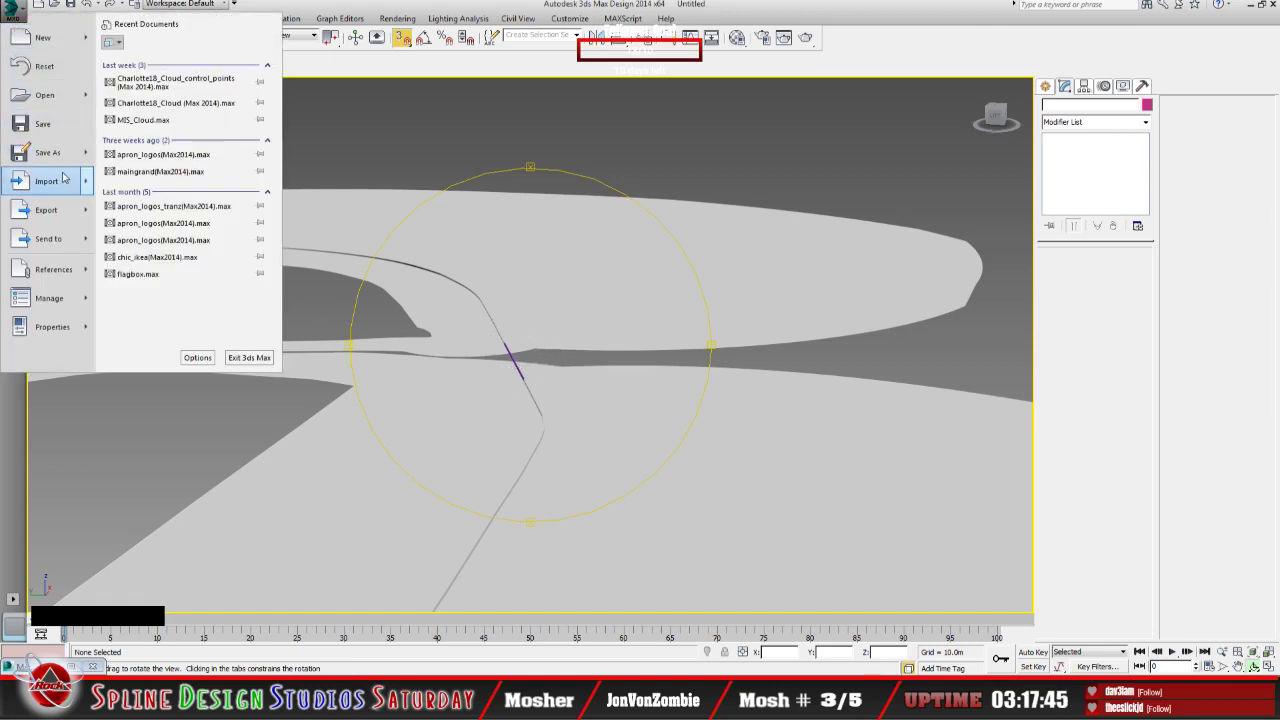
pyautogui.click(44, 66)
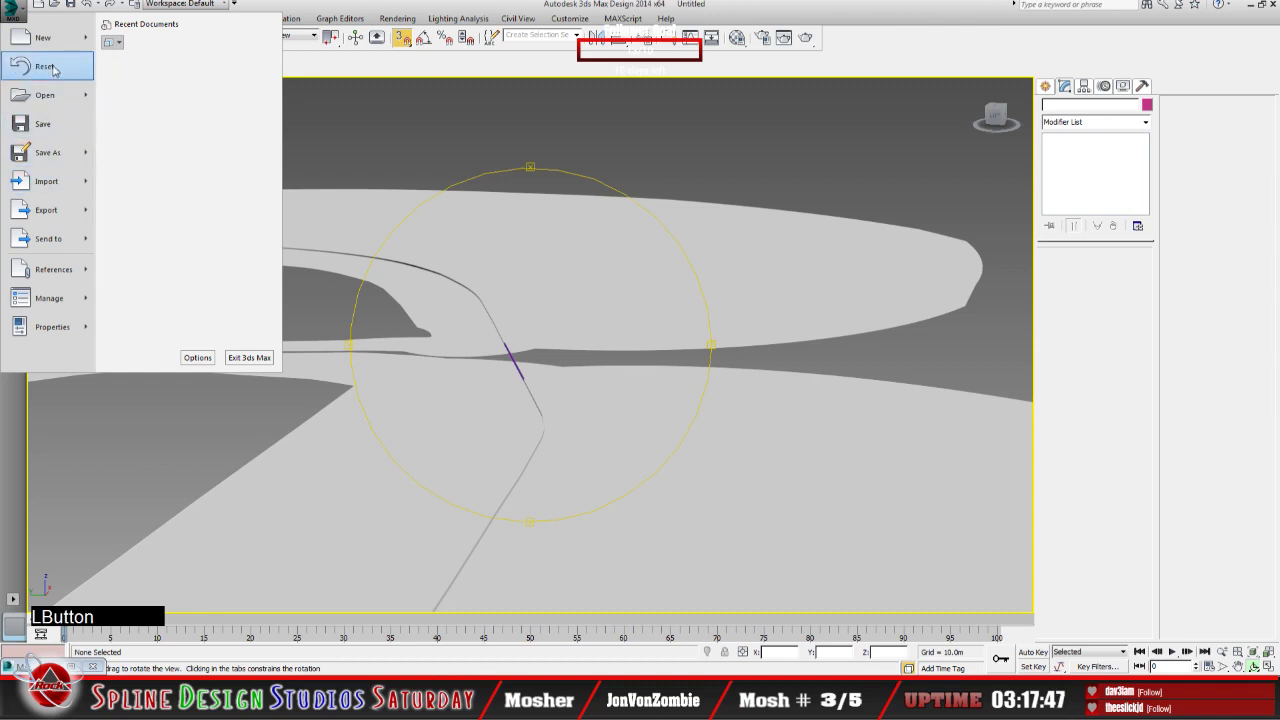
pyautogui.click(627, 364)
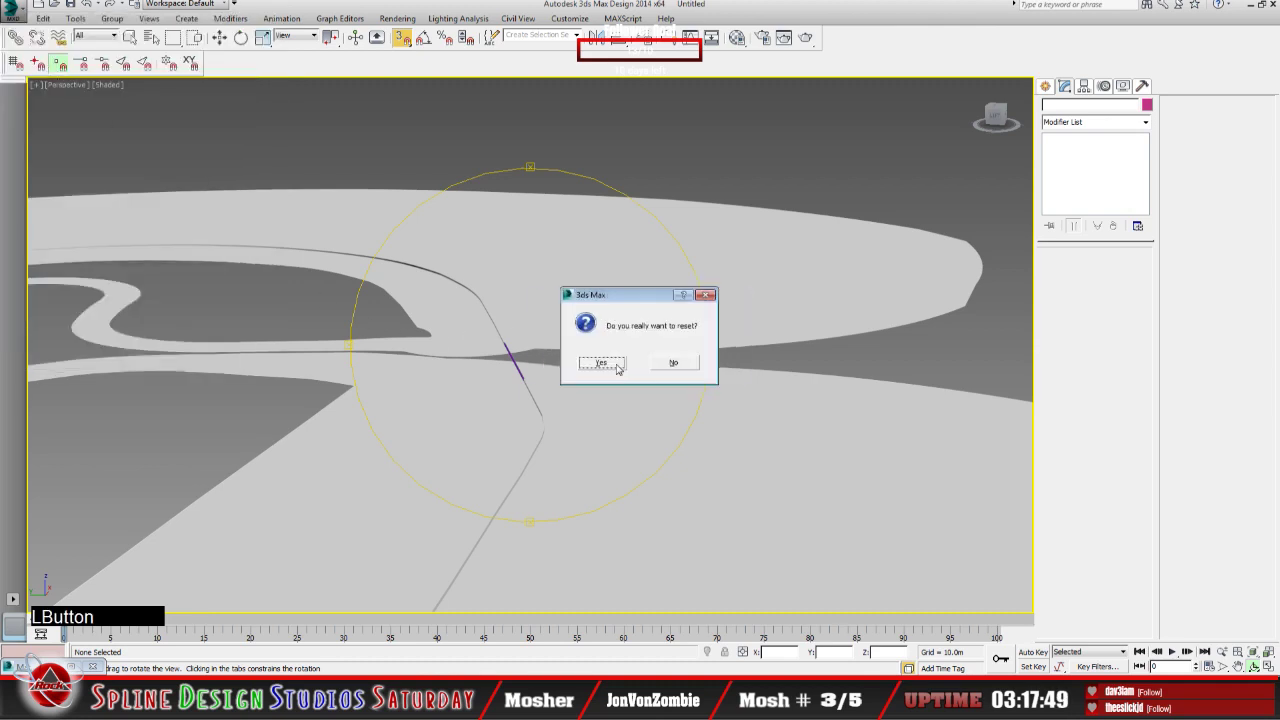
pyautogui.click(599, 366)
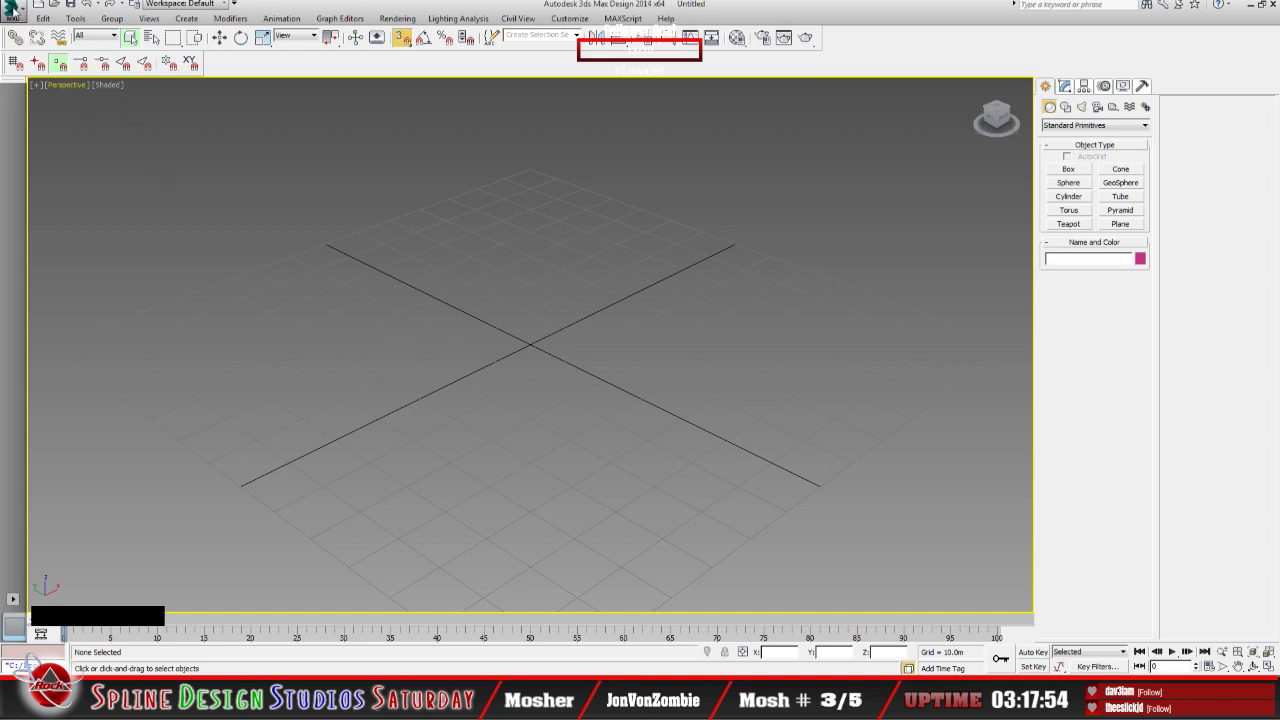
# Step: Open the Charlotte18_Cloud_control_points (Max 2014) scene from the D: drive's NR2003 Track Edit > NR2003 3D mesh items > Charlotte items > 2018 folder
pyautogui.click(14, 12)
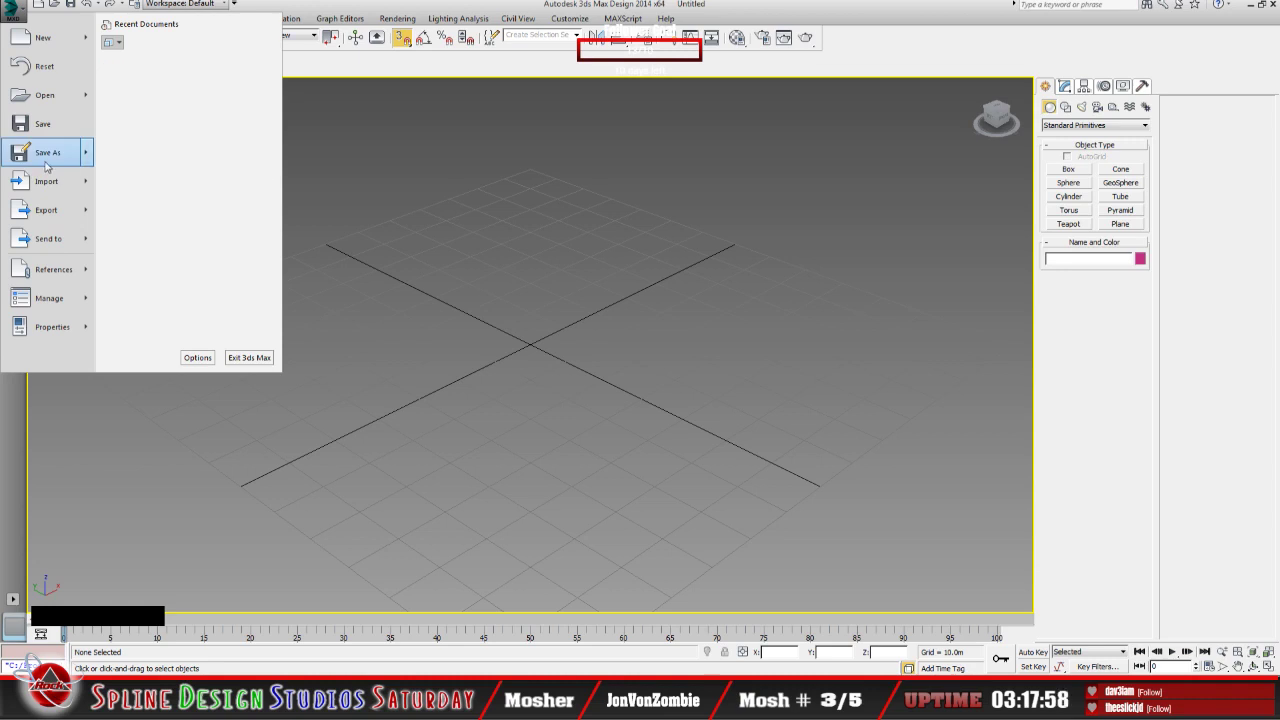
pyautogui.click(42, 102)
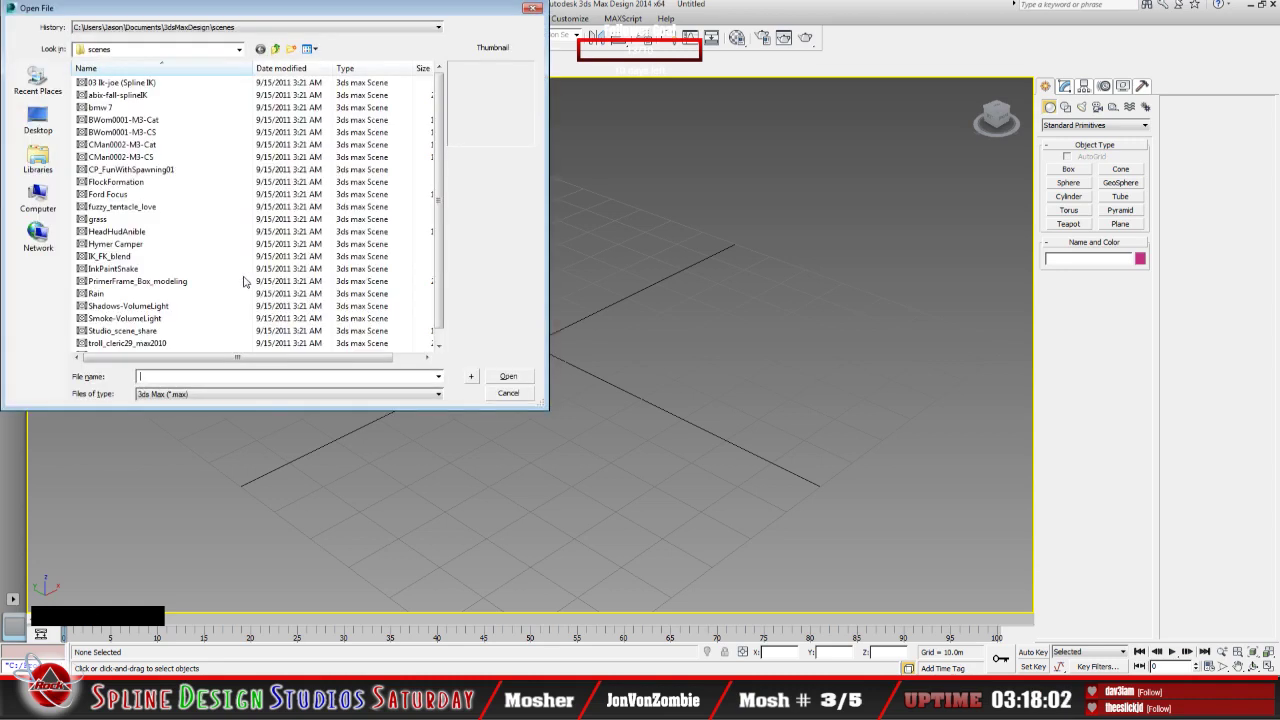
pyautogui.click(240, 50)
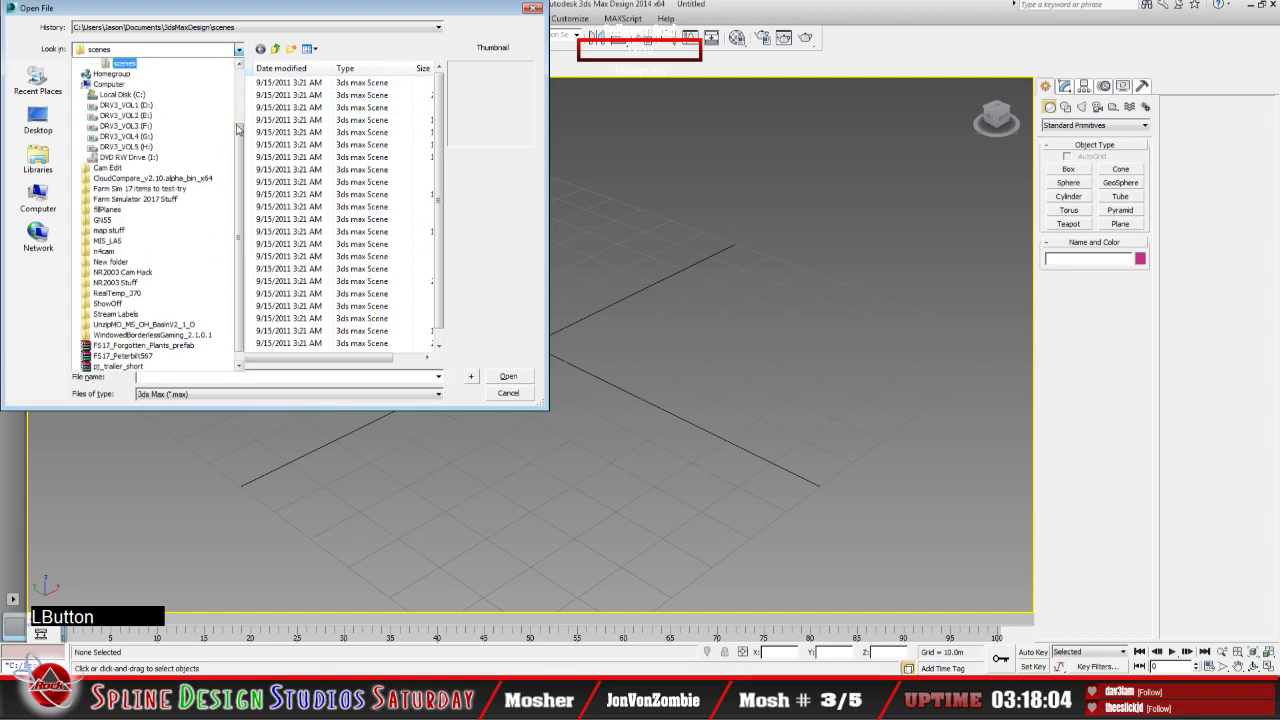
pyautogui.scroll(3, 240, 88)
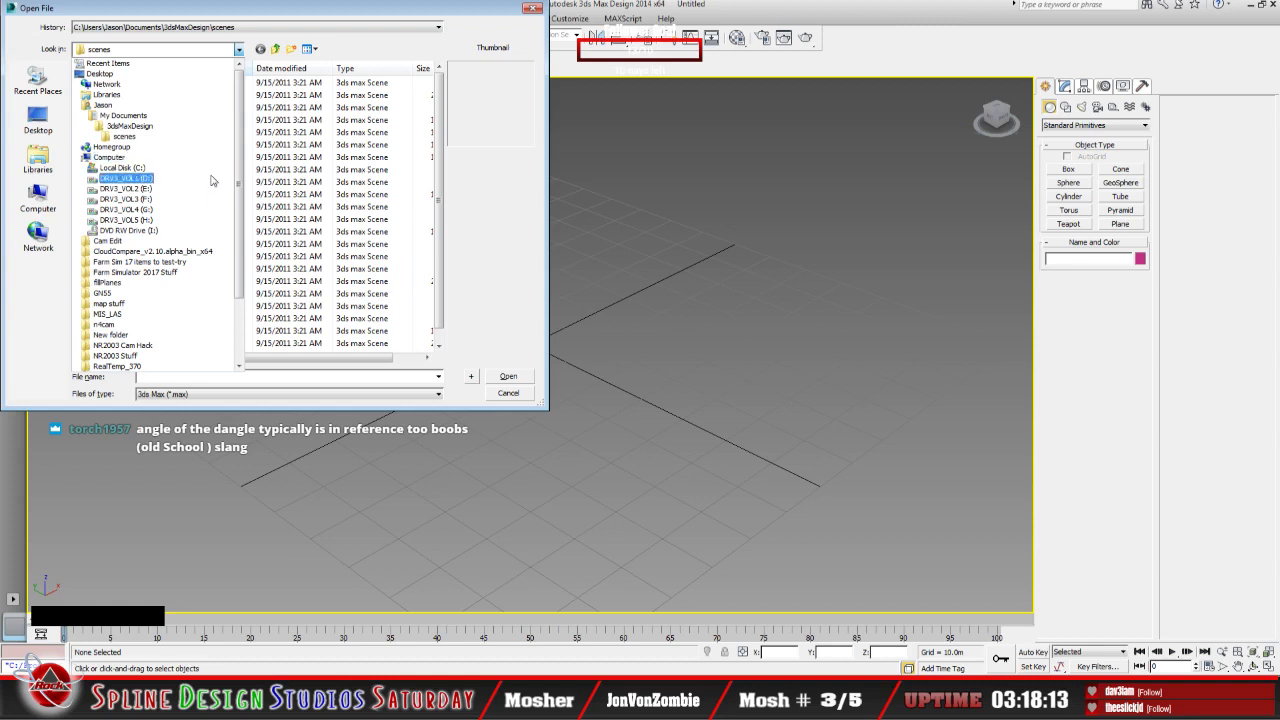
pyautogui.click(209, 179)
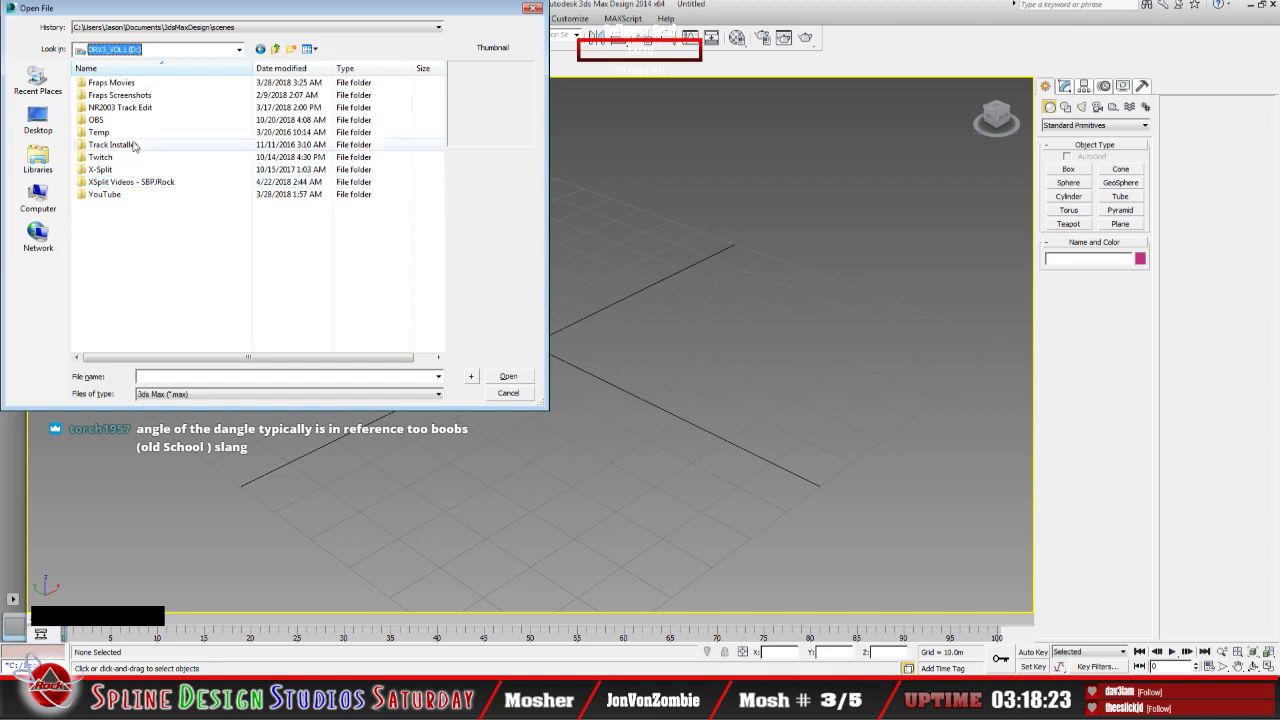
pyautogui.doubleClick(125, 107)
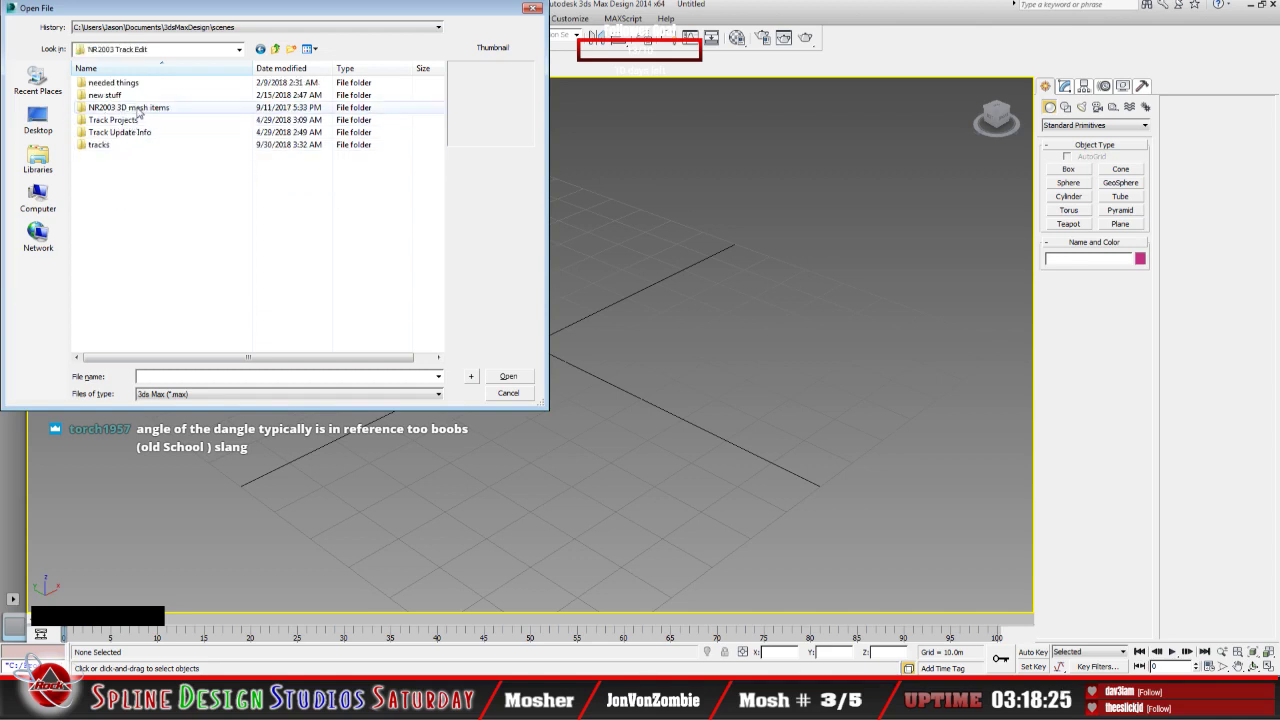
pyautogui.doubleClick(125, 107)
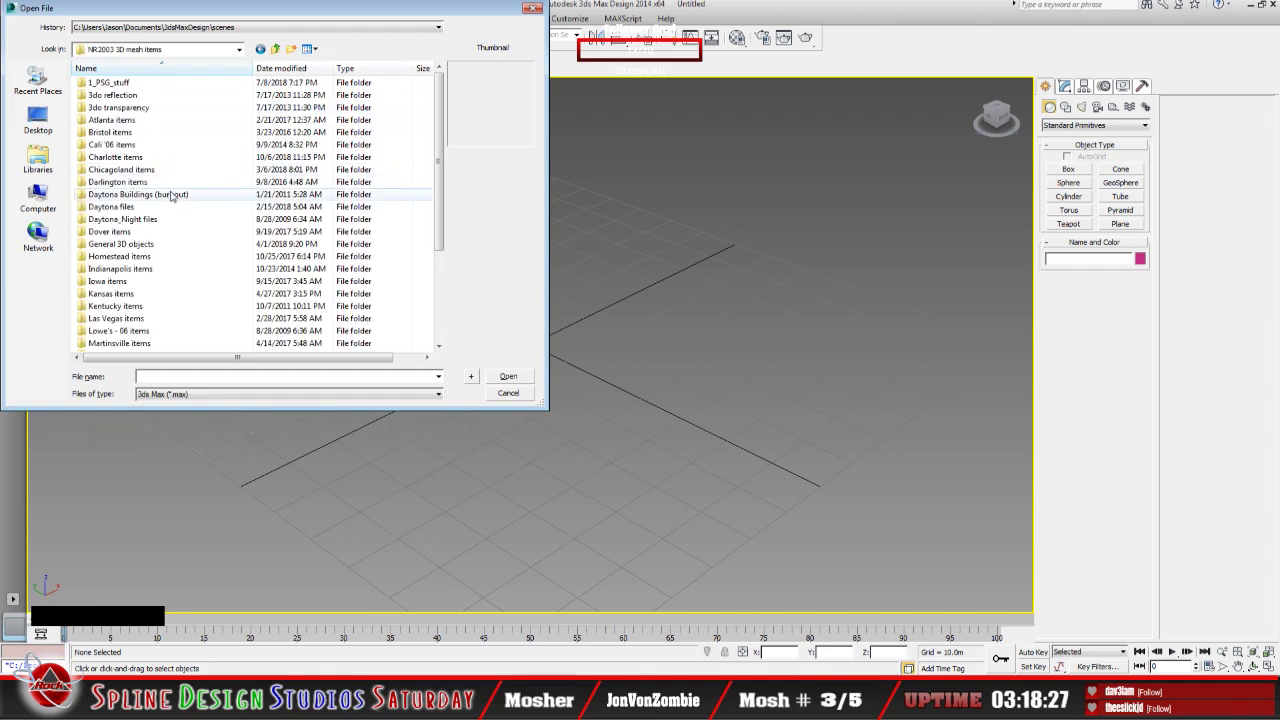
pyautogui.doubleClick(160, 157)
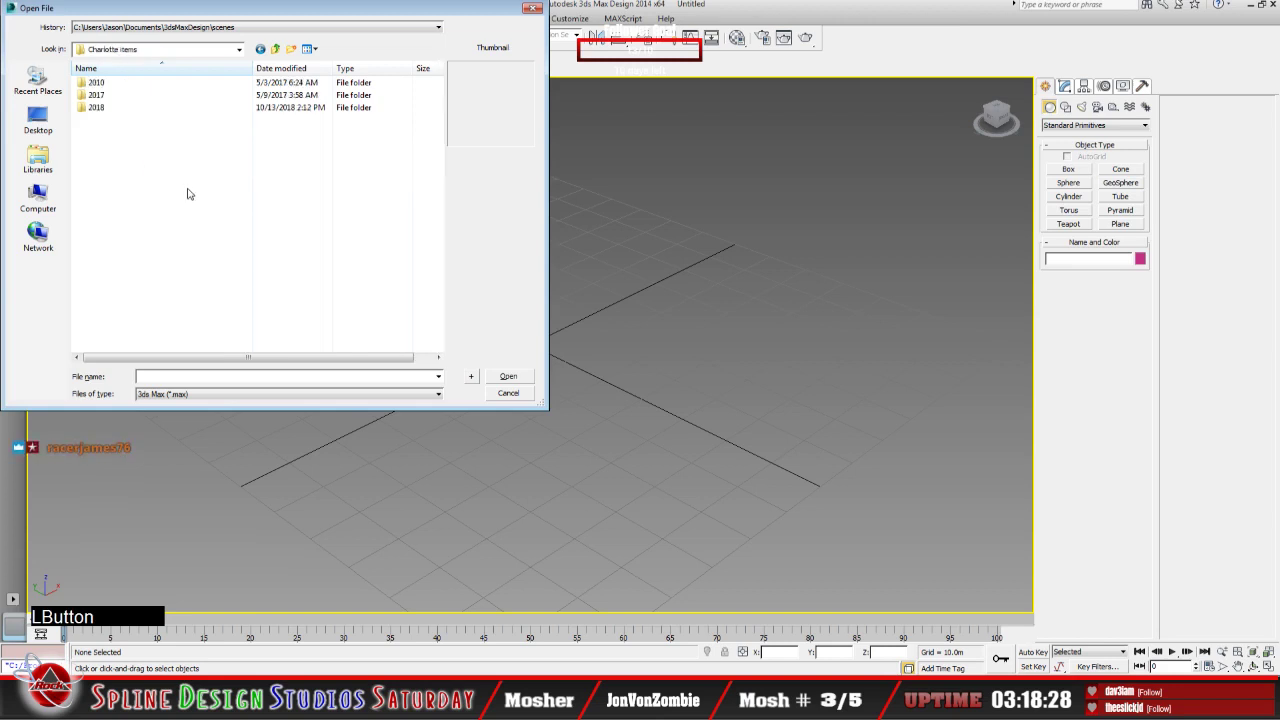
pyautogui.doubleClick(96, 107)
pyautogui.click(167, 124)
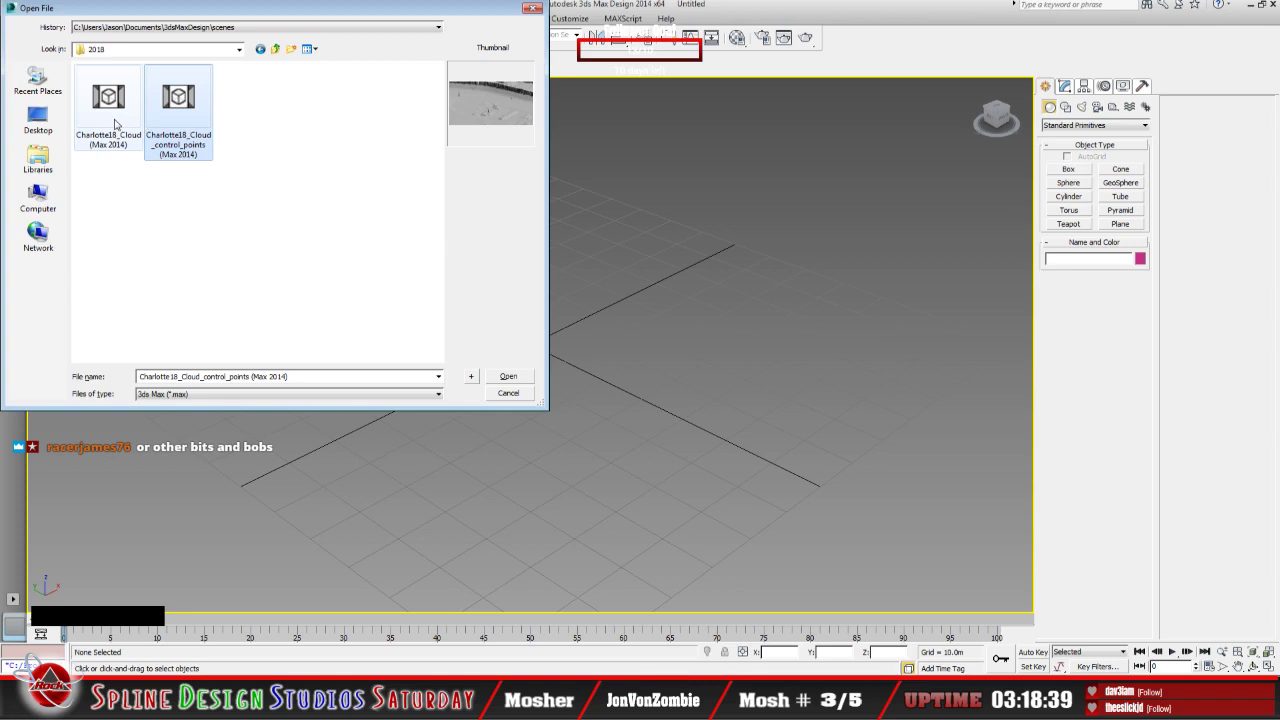
pyautogui.click(188, 122)
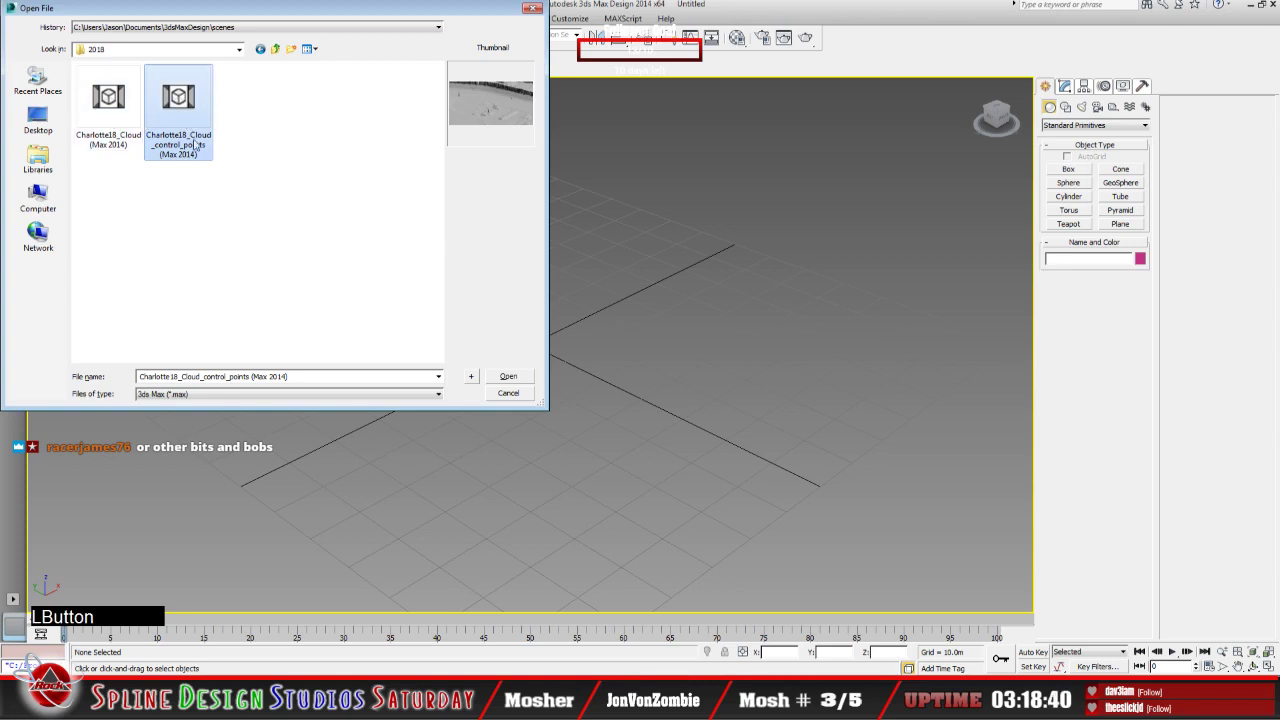
pyautogui.click(508, 377)
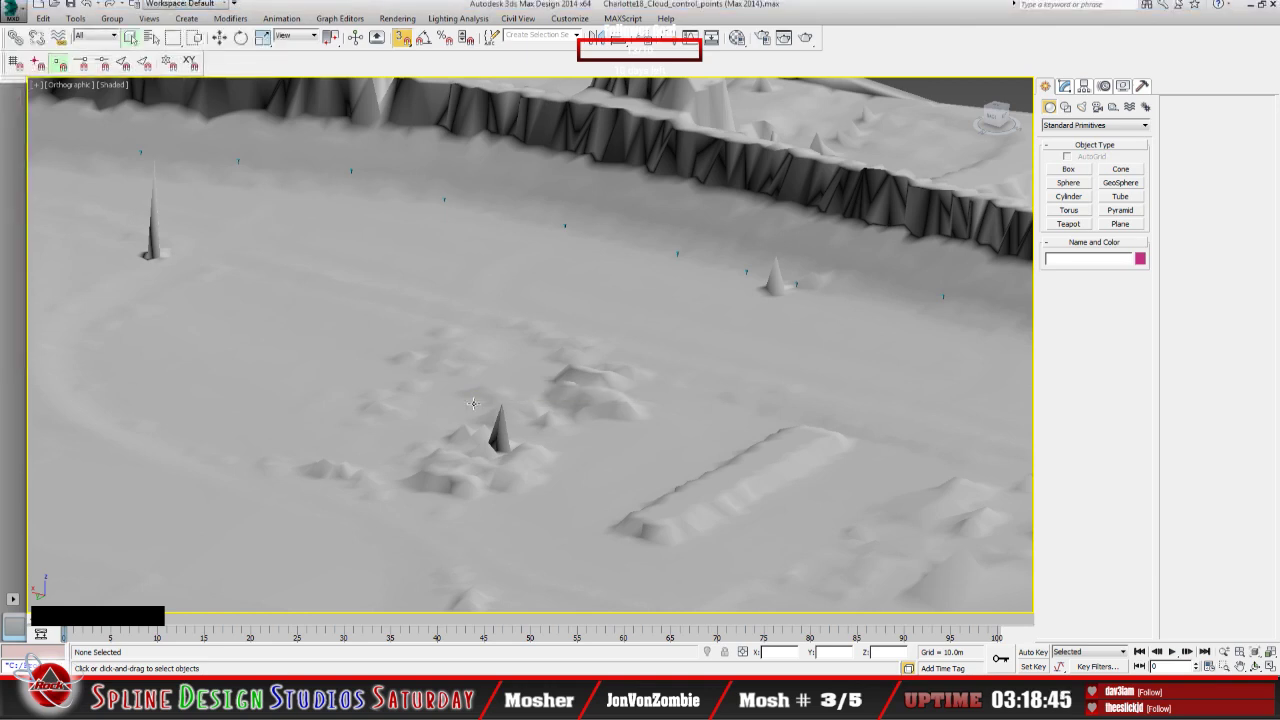
# Step: Look through the list of selectable objects and the list of hidden objects in the Charlotte cloud scene
pyautogui.scroll(-6, 461, 394)
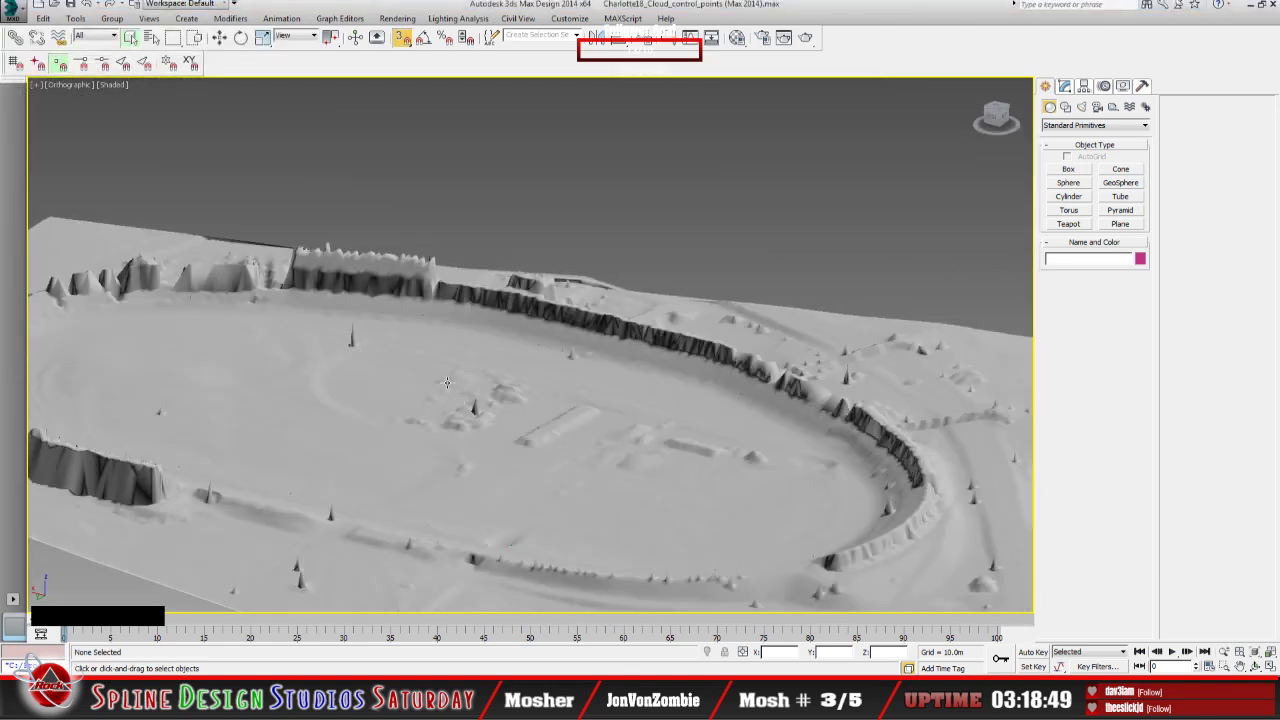
pyautogui.click(151, 37)
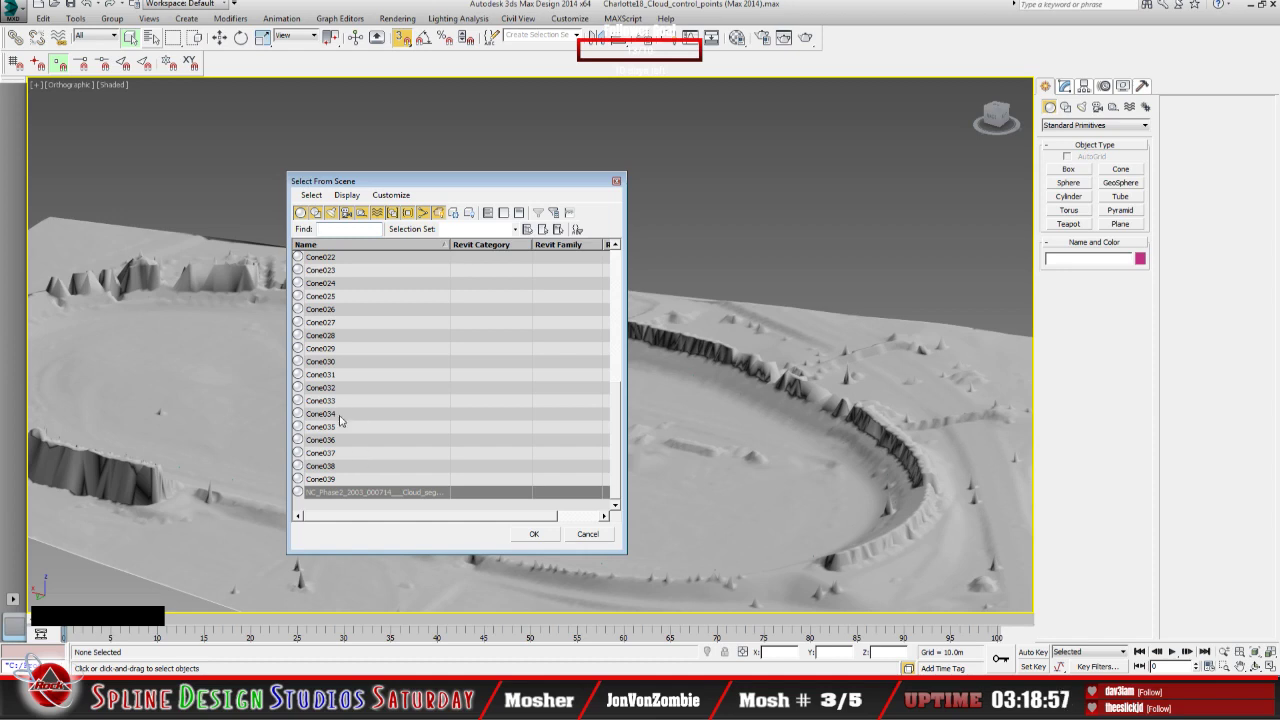
pyautogui.moveTo(616, 488); pyautogui.dragTo(615, 372)
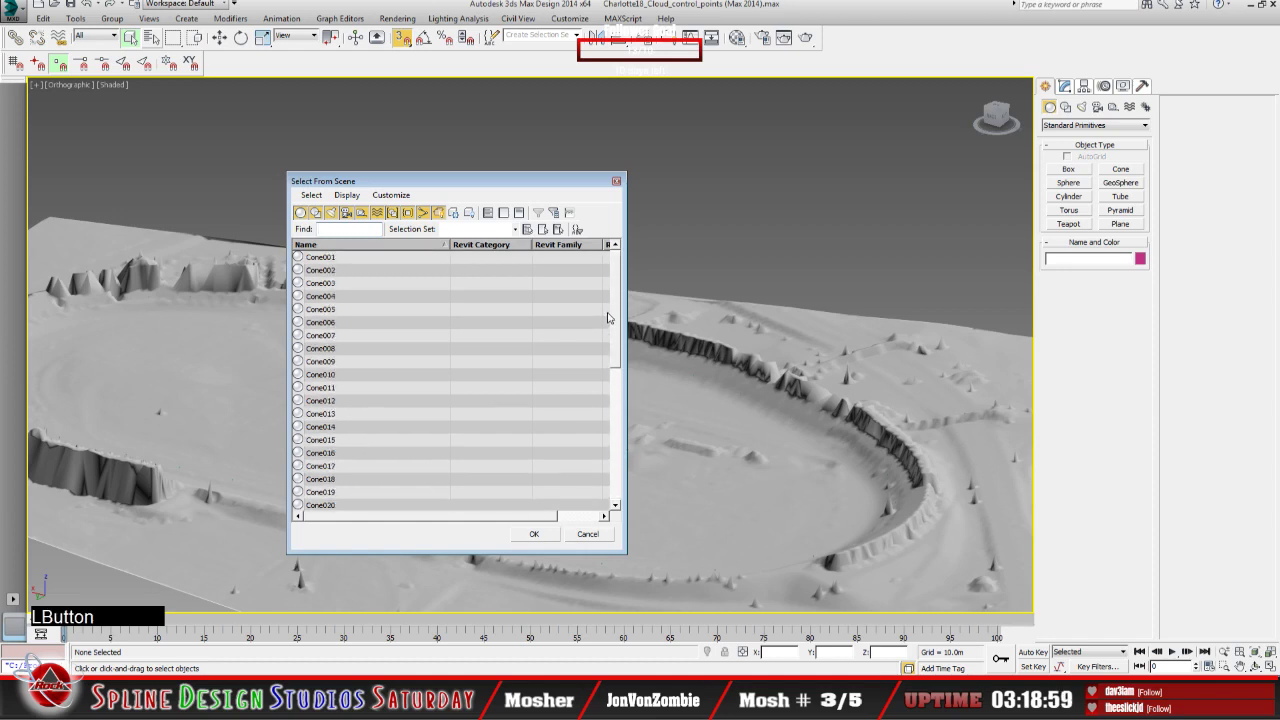
pyautogui.click(587, 533)
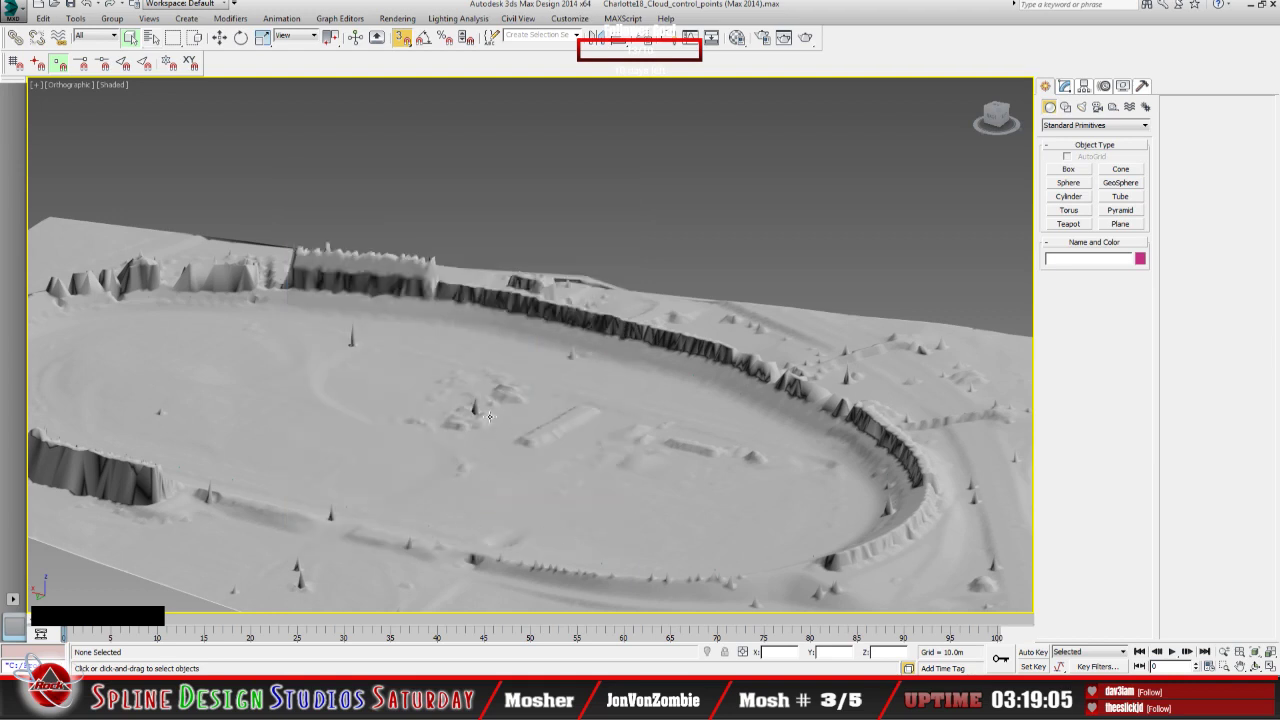
pyautogui.rightClick(421, 386)
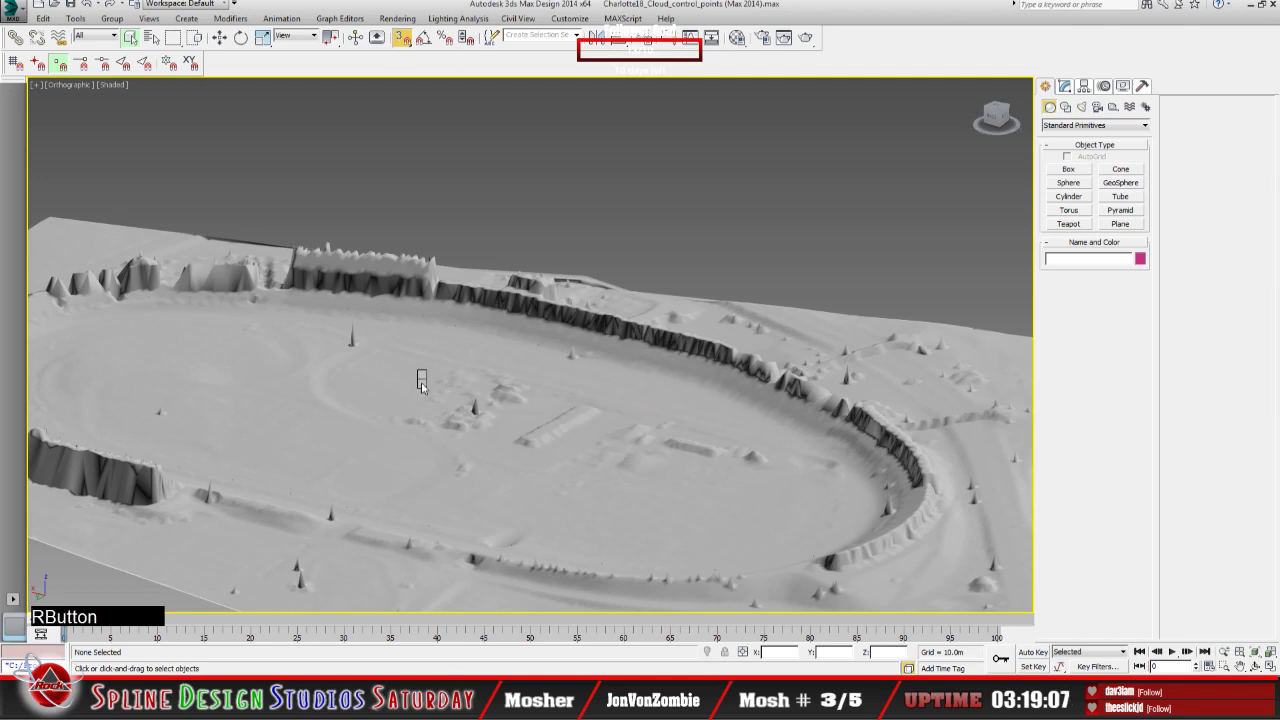
pyautogui.click(467, 316)
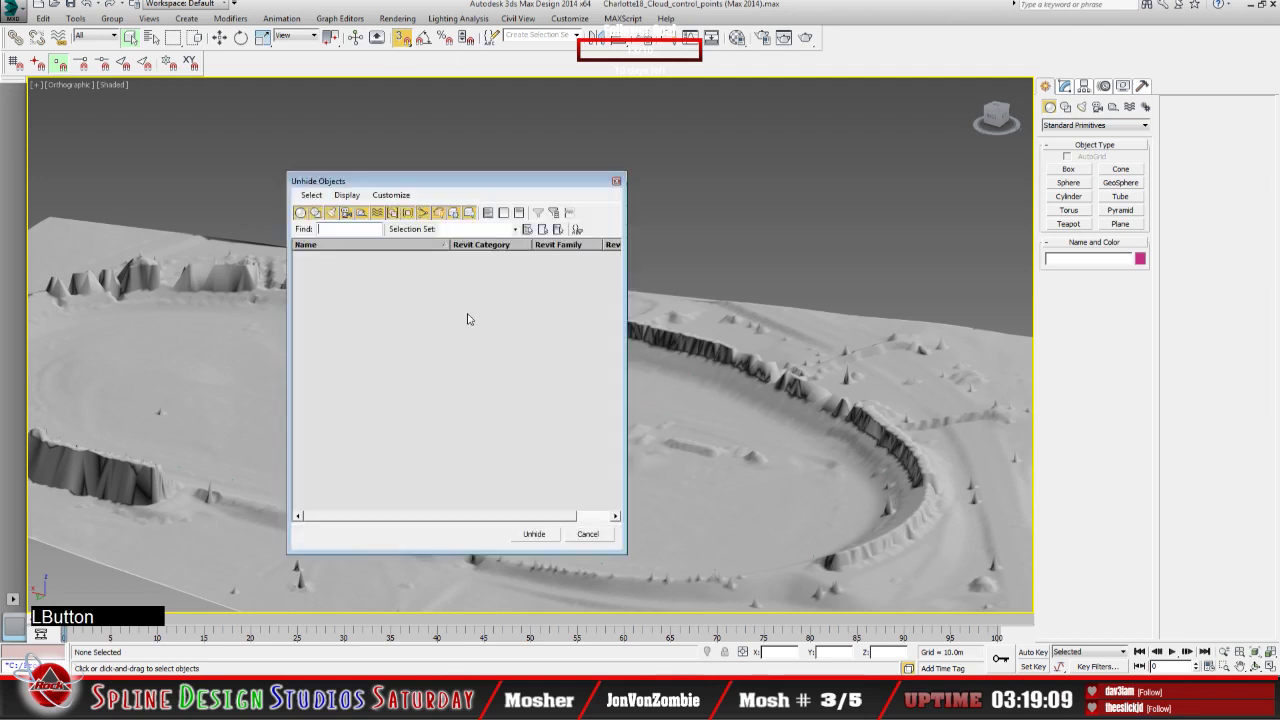
pyautogui.click(587, 534)
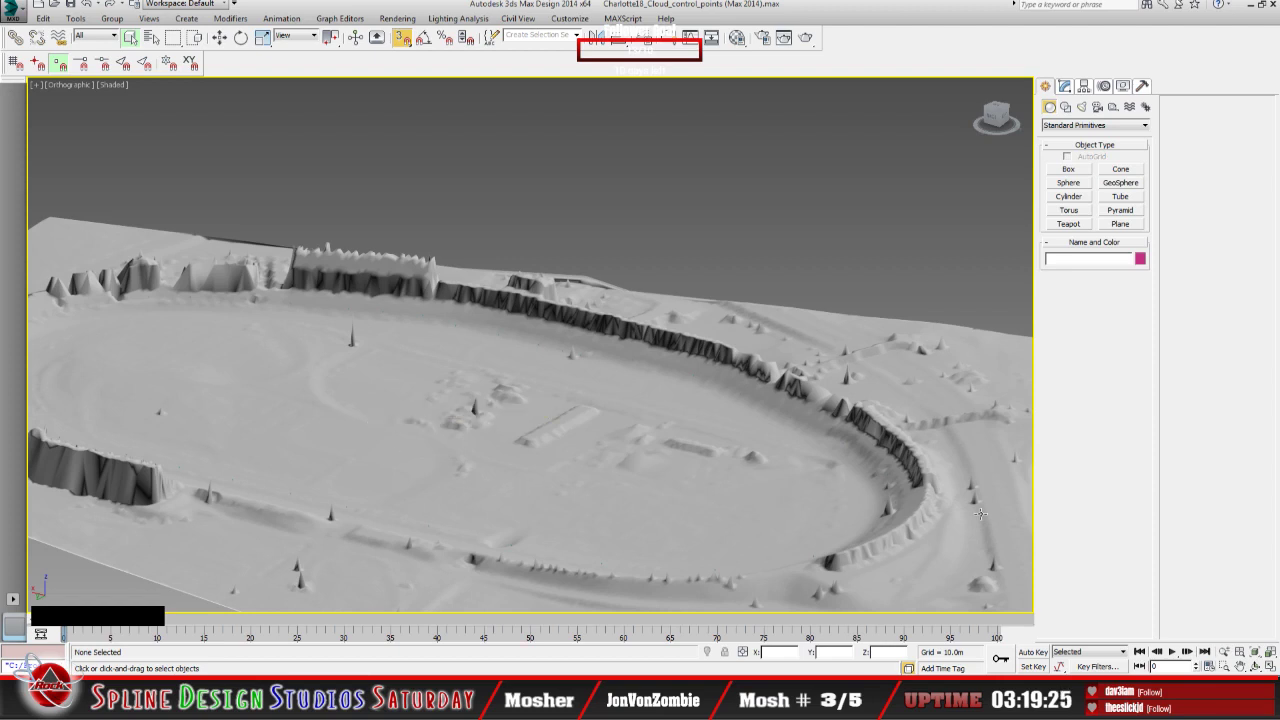
# Step: Look over the speedway terrain mesh from several sides and select Cone001 by name
pyautogui.click(1256, 666)
pyautogui.moveTo(579, 462); pyautogui.dragTo(394, 458)
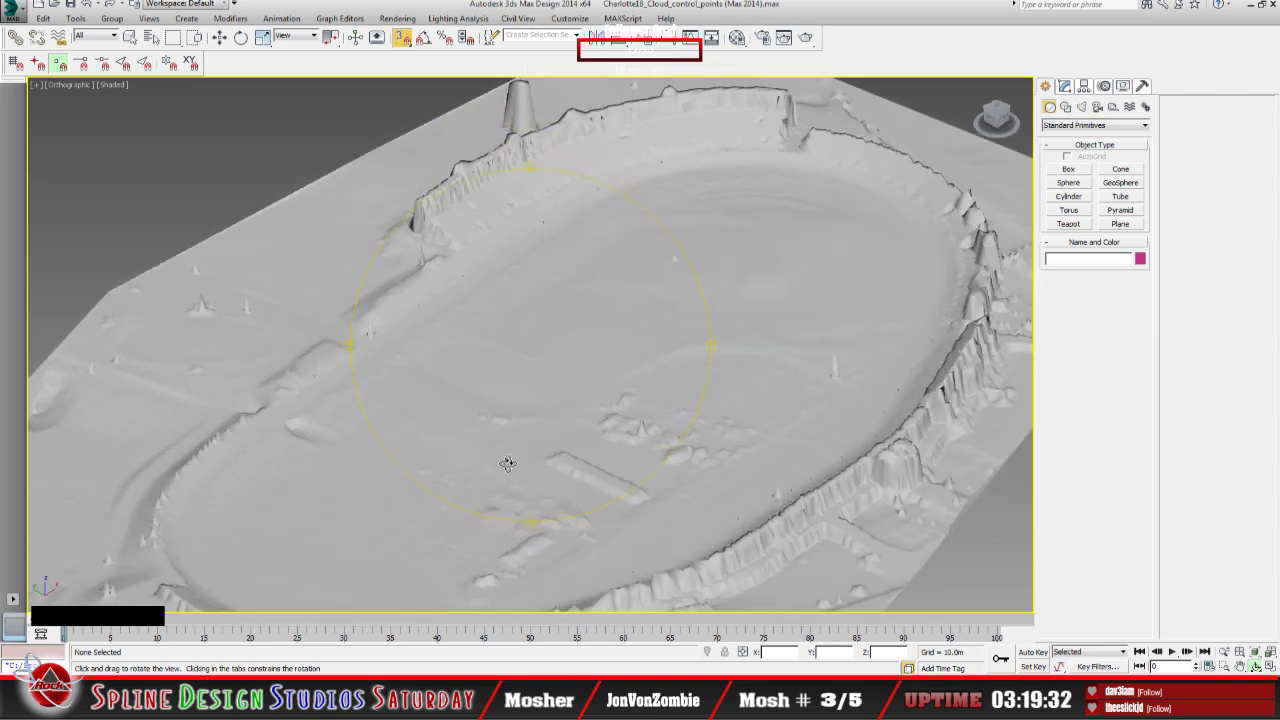
pyautogui.moveTo(508, 462); pyautogui.dragTo(372, 393, button='middle')
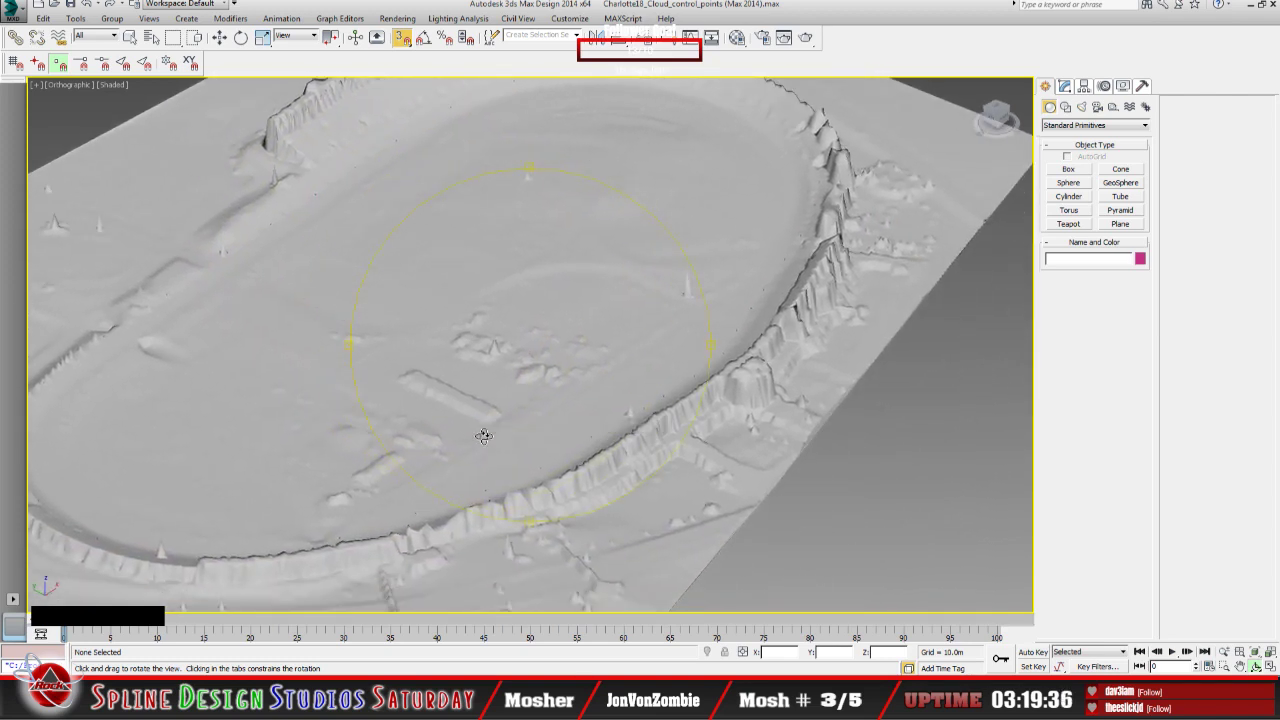
pyautogui.moveTo(483, 436); pyautogui.dragTo(583, 421)
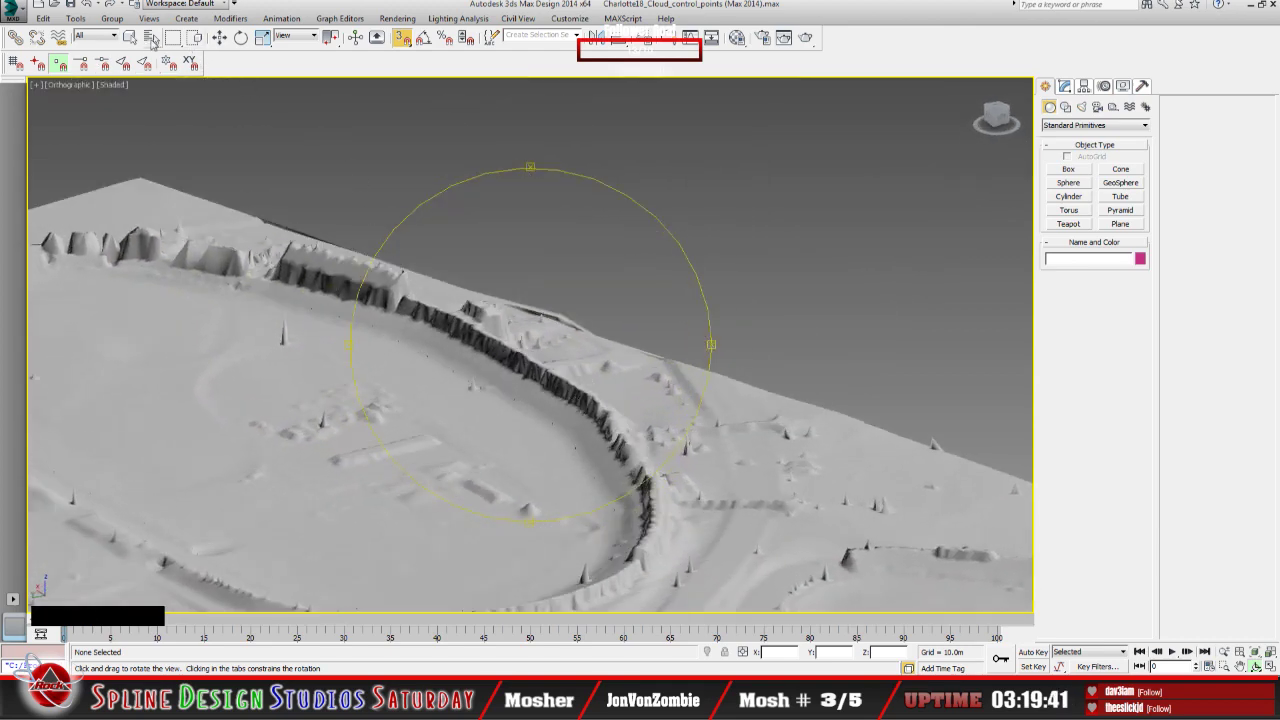
pyautogui.click(151, 37)
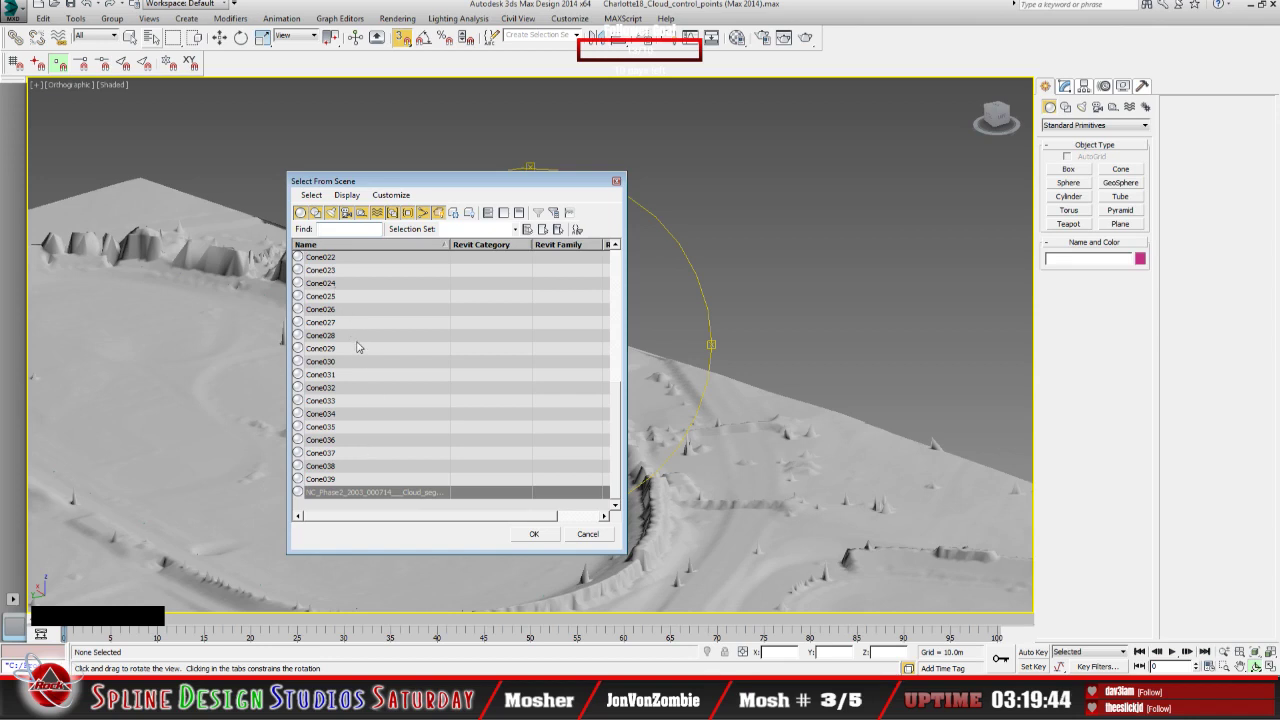
pyautogui.moveTo(617, 453); pyautogui.dragTo(607, 305)
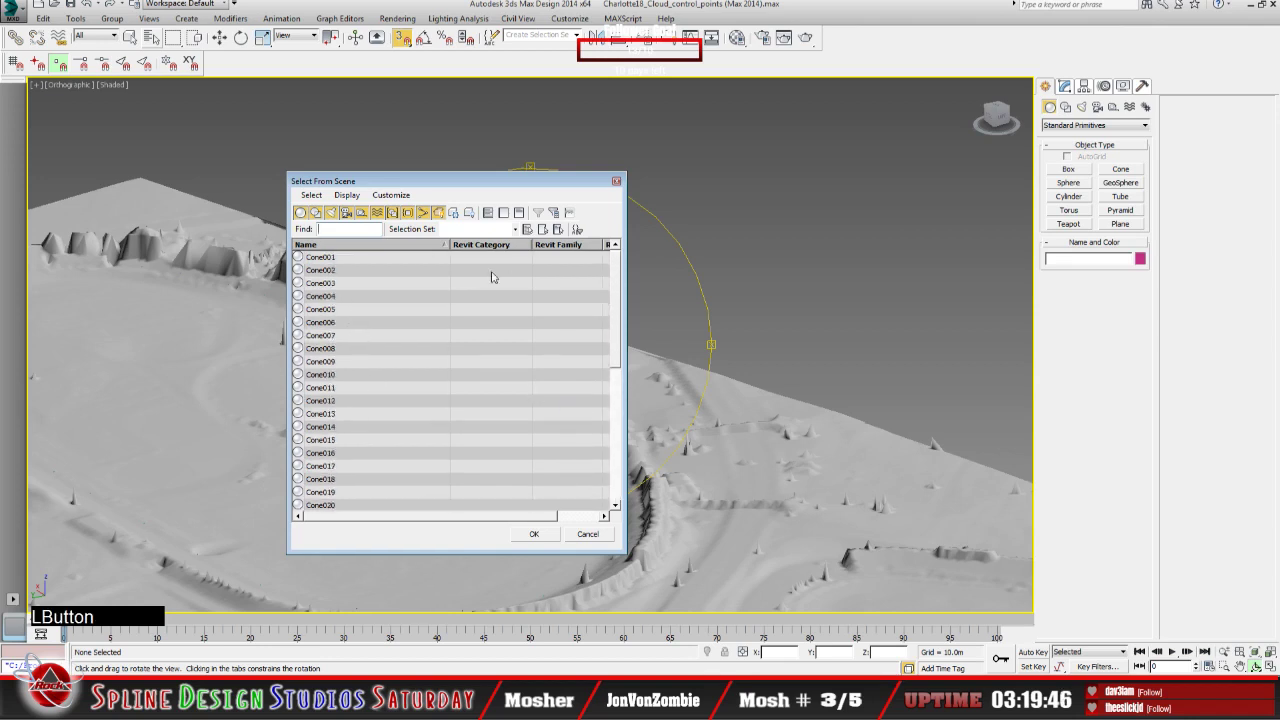
pyautogui.click(440, 257)
pyautogui.click(534, 533)
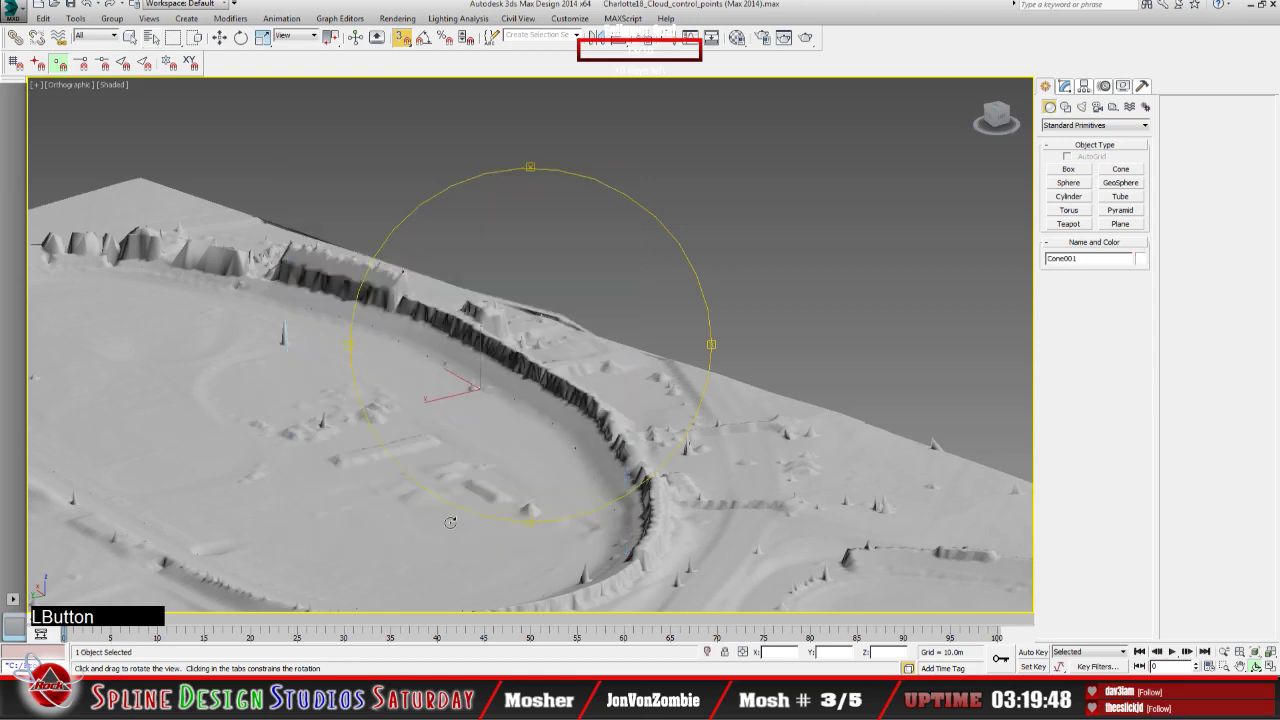
# Step: Examine the selected control-point cone up close, its neighbouring cones and where its tip meets the cloud mesh
pyautogui.press('z')
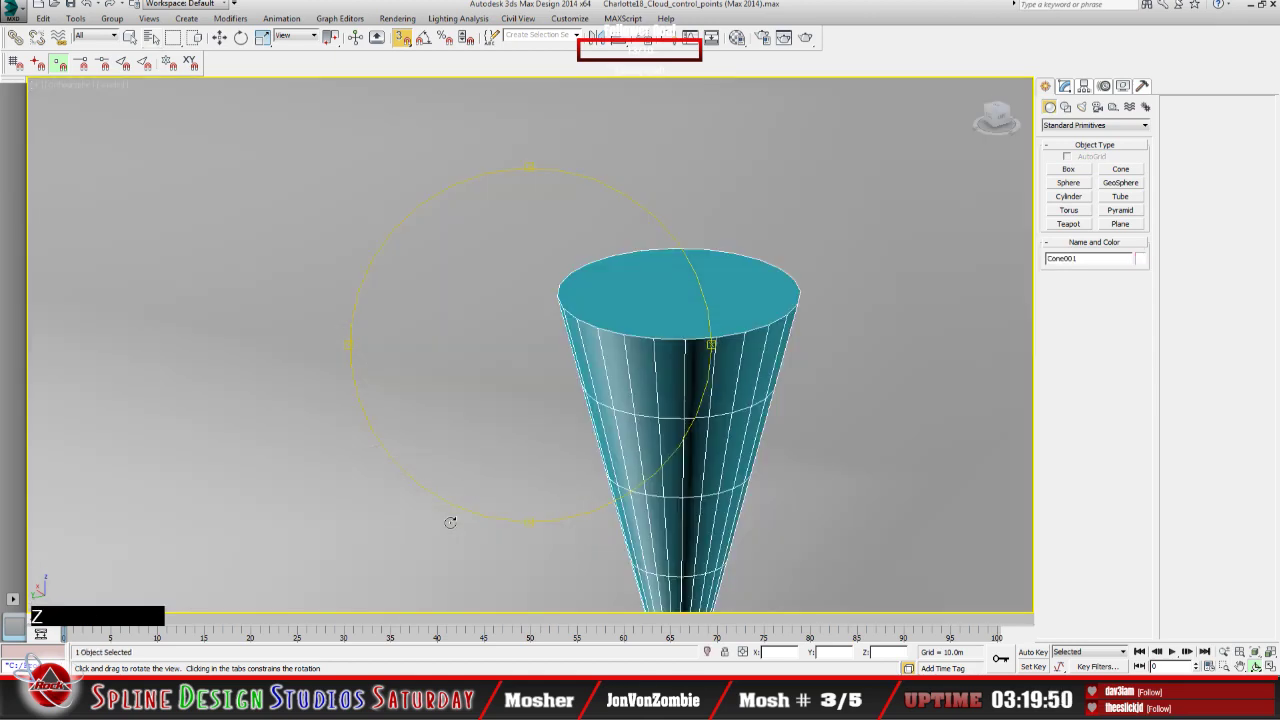
pyautogui.scroll(-3, 485, 503)
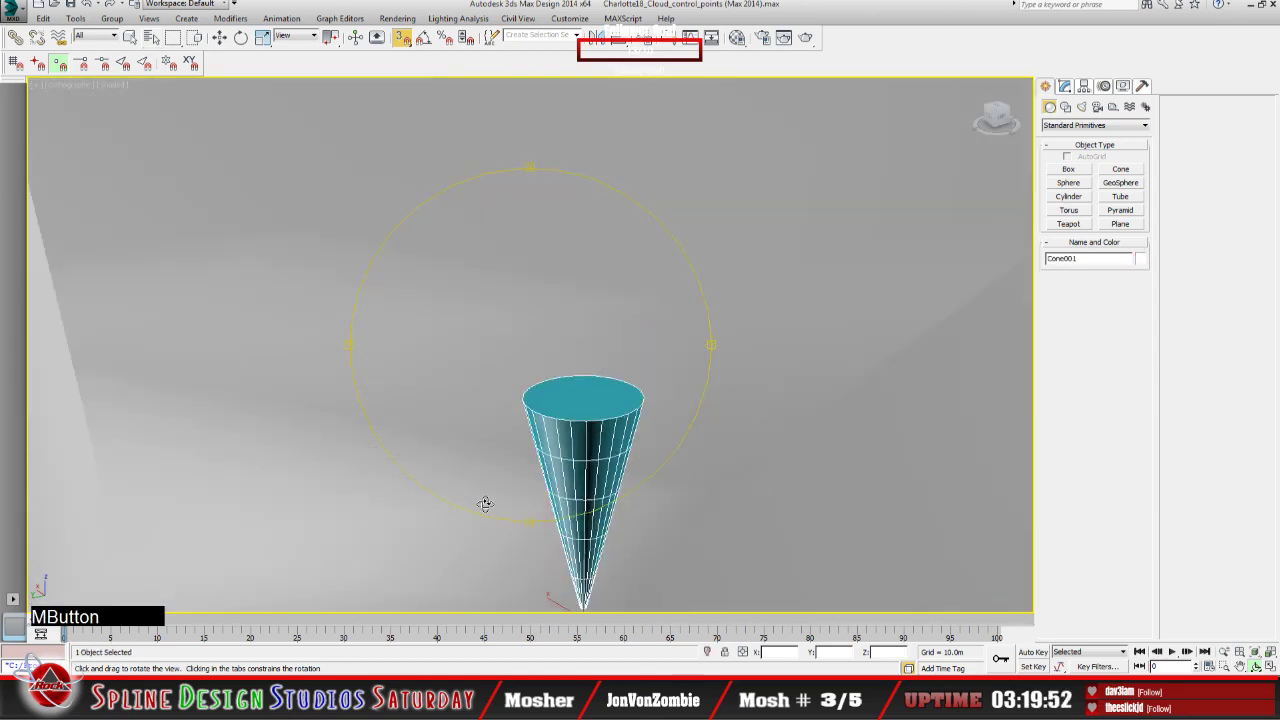
pyautogui.scroll(-5, 485, 503)
pyautogui.scroll(-3, 485, 503)
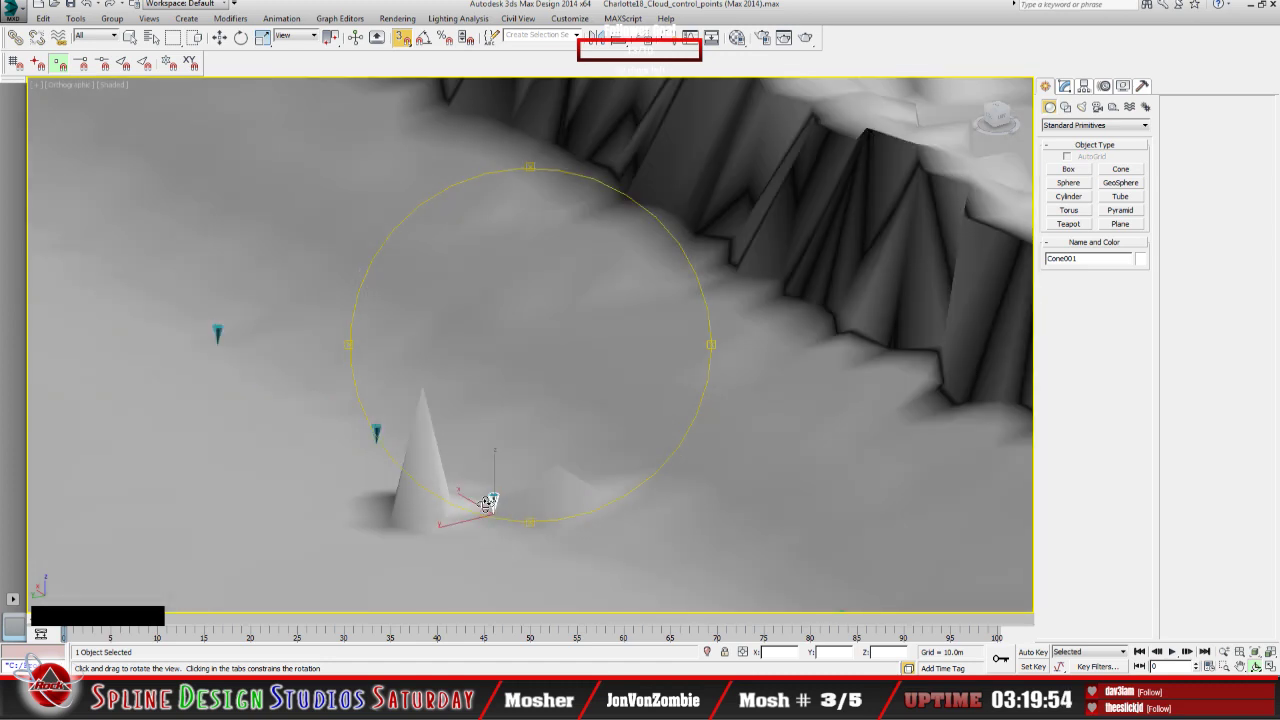
pyautogui.scroll(5, 487, 503)
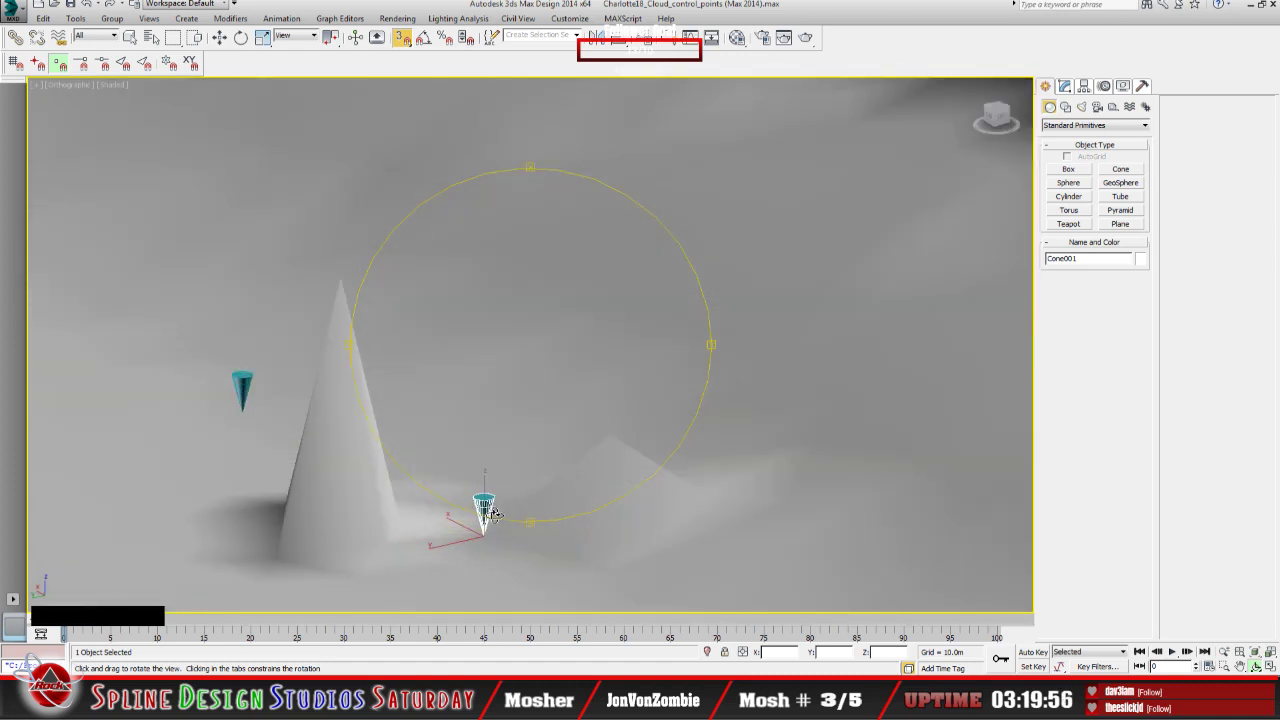
pyautogui.moveTo(483, 517); pyautogui.dragTo(466, 451, button='middle')
pyautogui.scroll(3, 466, 454)
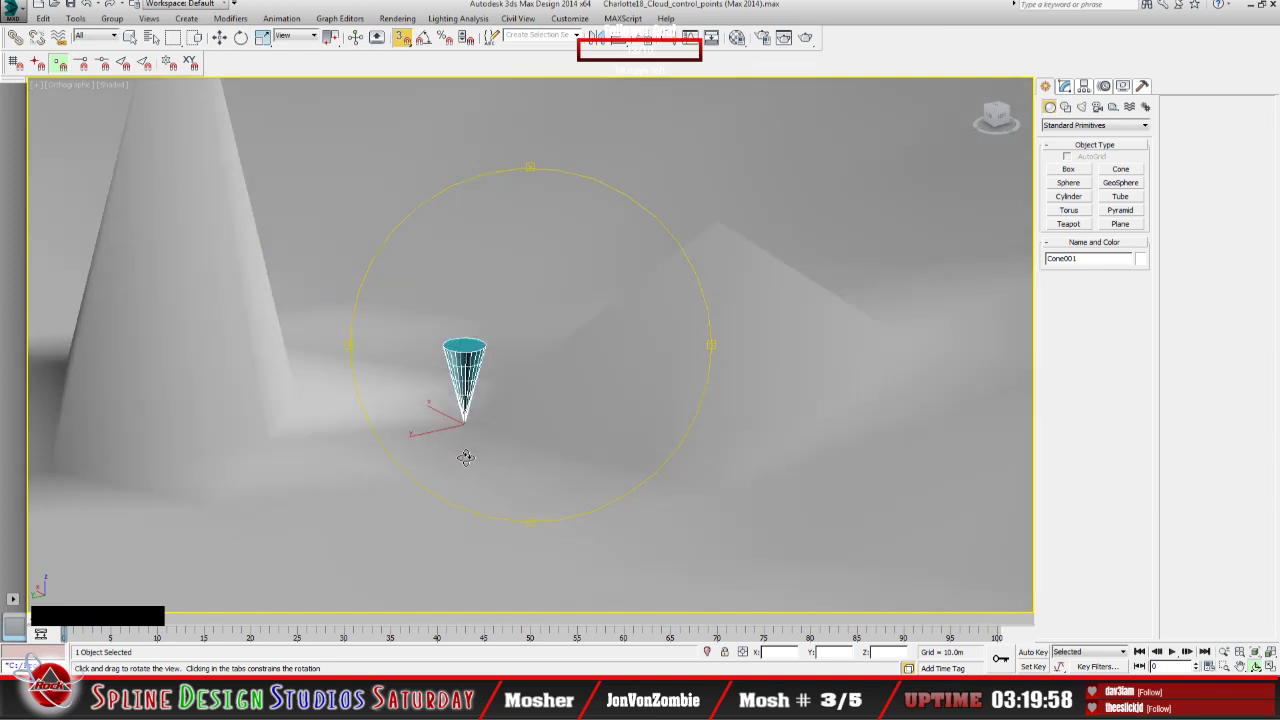
pyautogui.scroll(2, 466, 457)
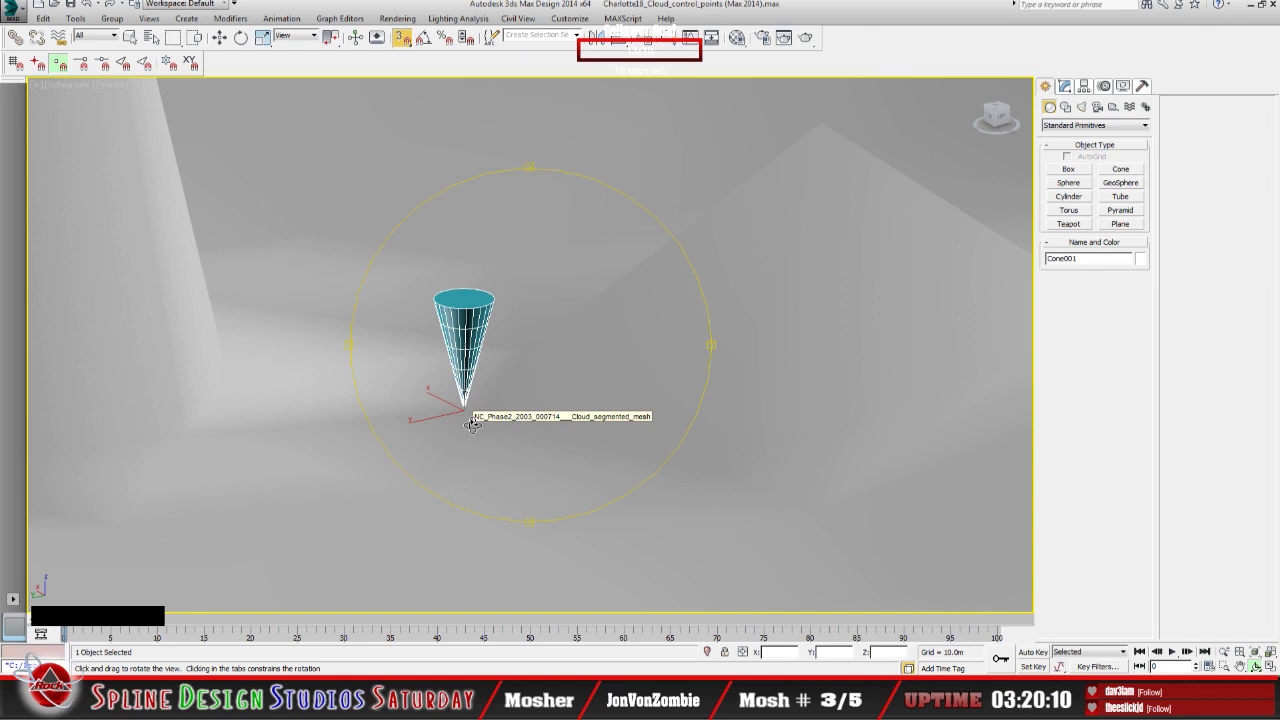
# Step: Examine the selected control-point cone beside the mesh spike and the row of neighbouring cones from several angles
pyautogui.scroll(-5, 473, 424)
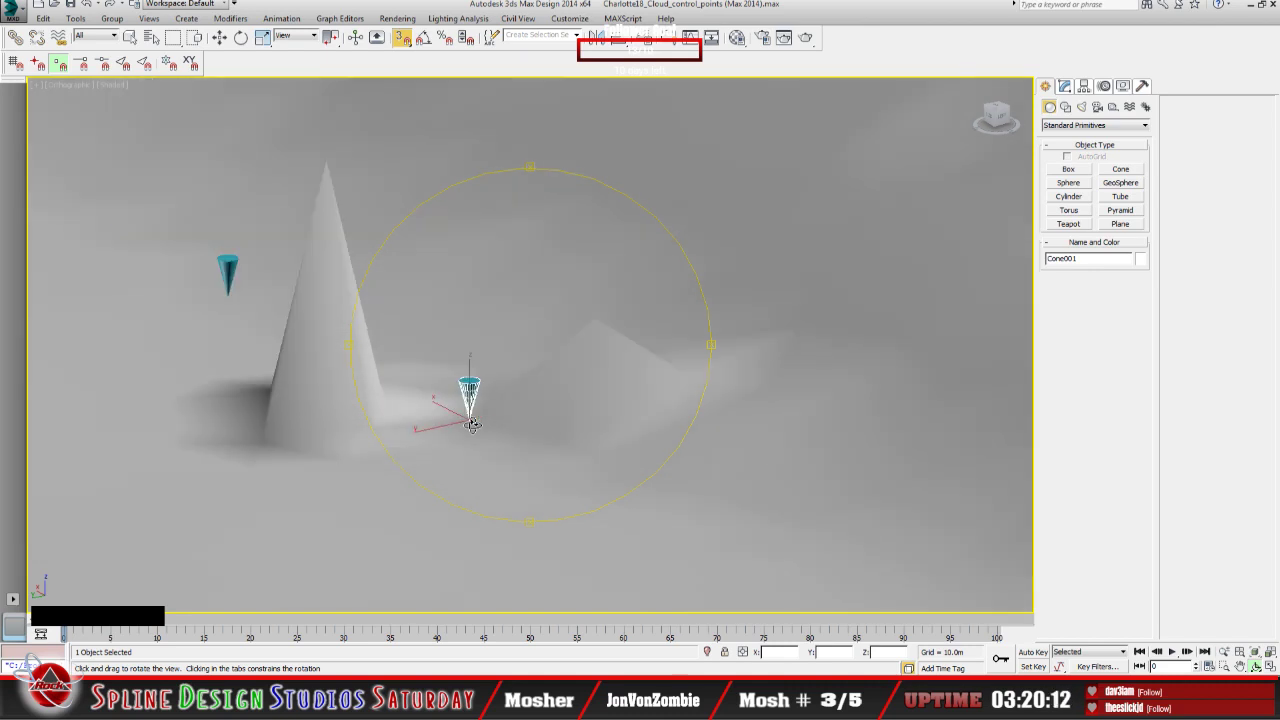
pyautogui.scroll(-3, 471, 416)
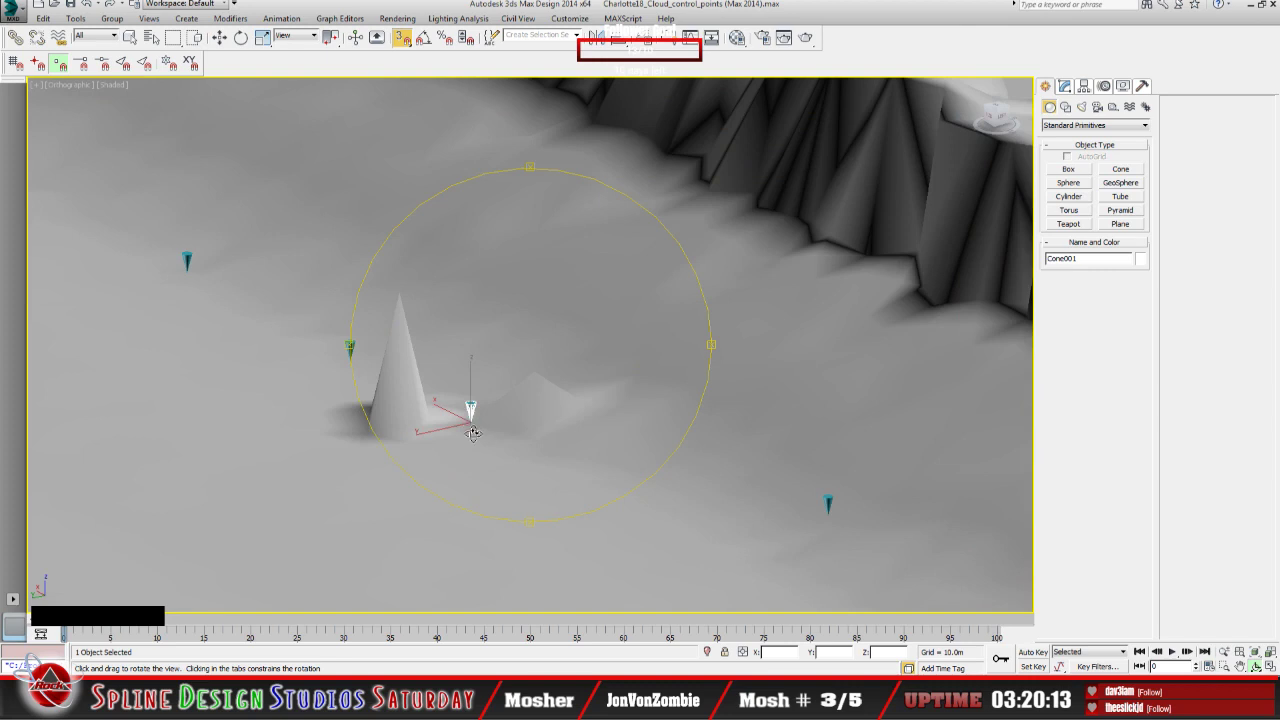
pyautogui.moveTo(471, 416); pyautogui.dragTo(523, 437)
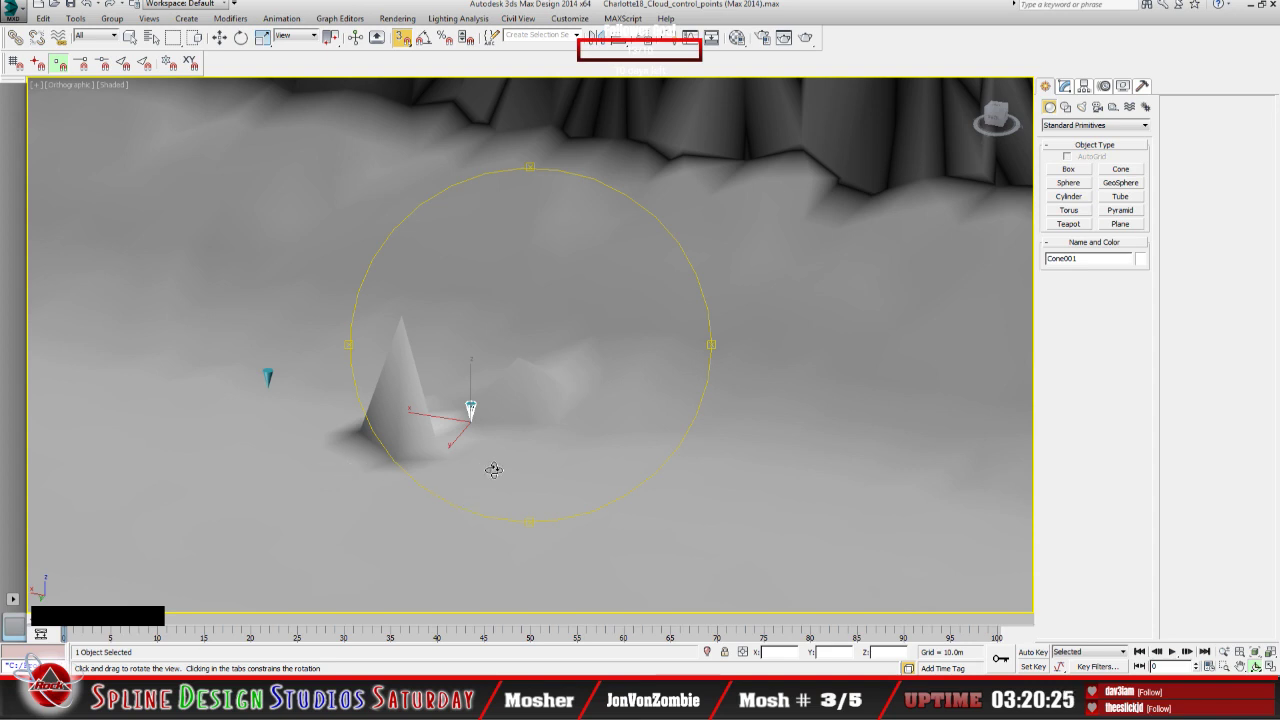
pyautogui.moveTo(494, 470); pyautogui.dragTo(418, 453)
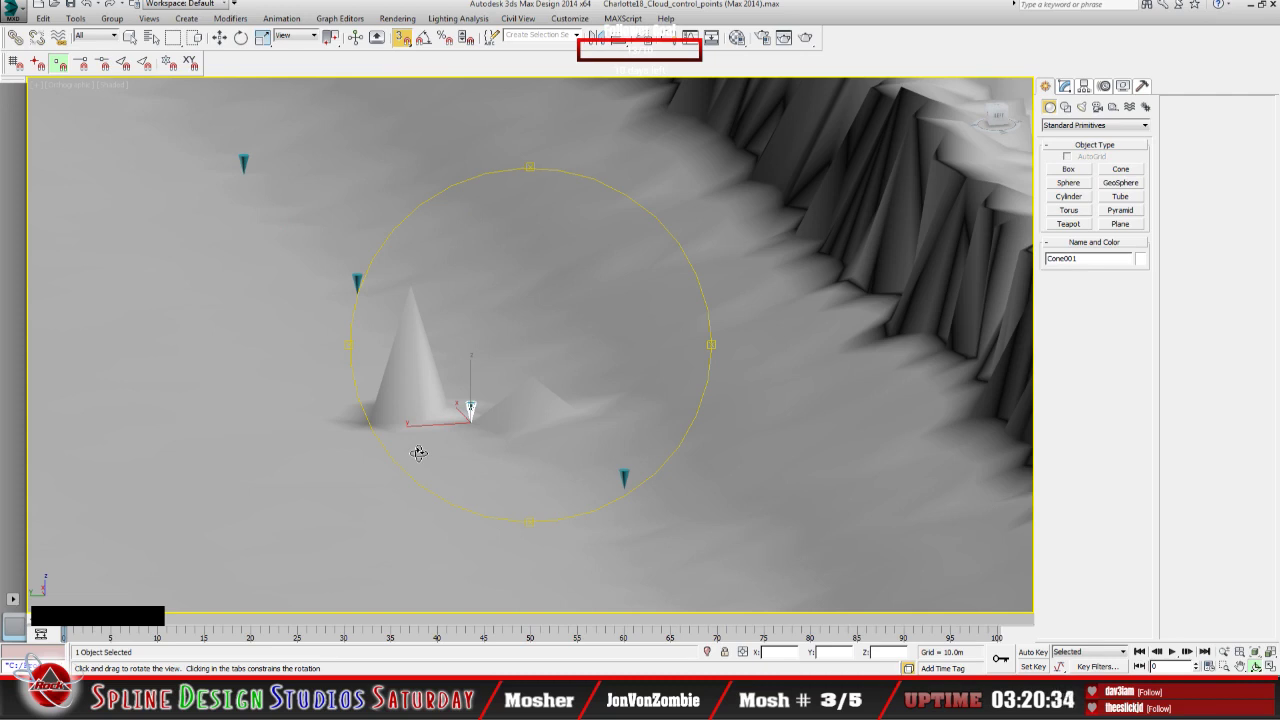
pyautogui.moveTo(418, 453); pyautogui.dragTo(414, 443)
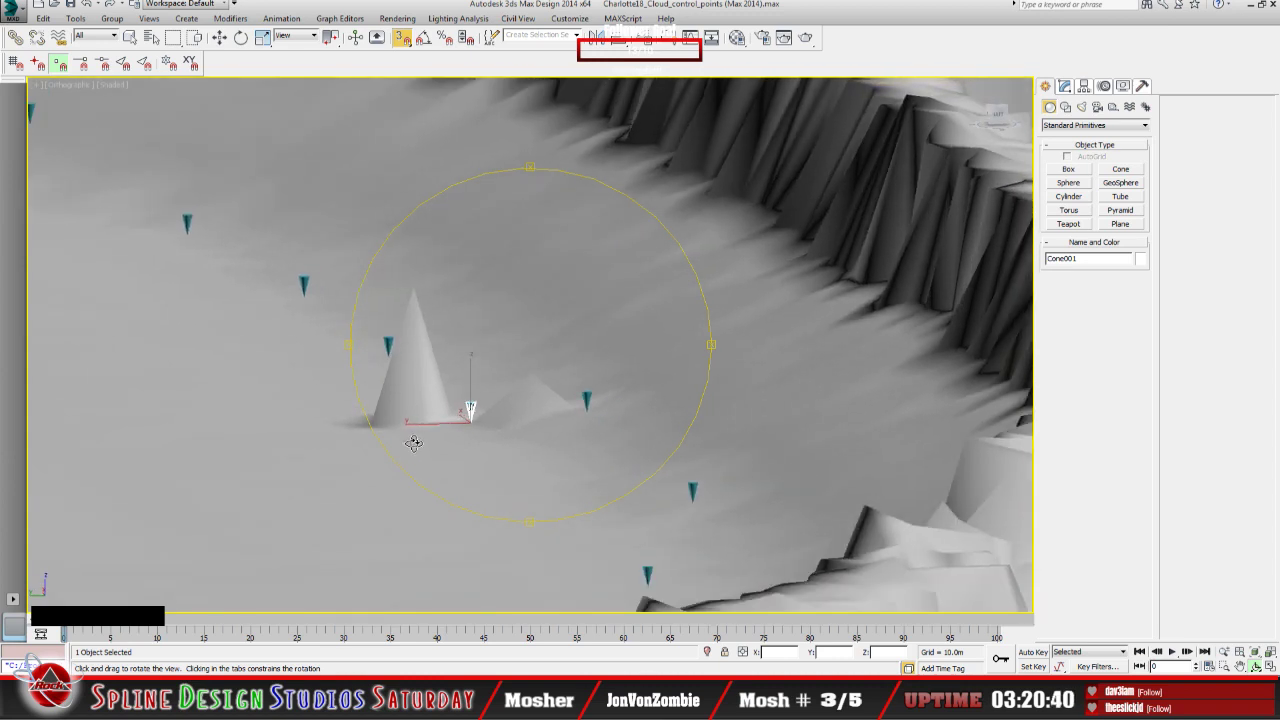
pyautogui.moveTo(413, 443); pyautogui.dragTo(426, 440)
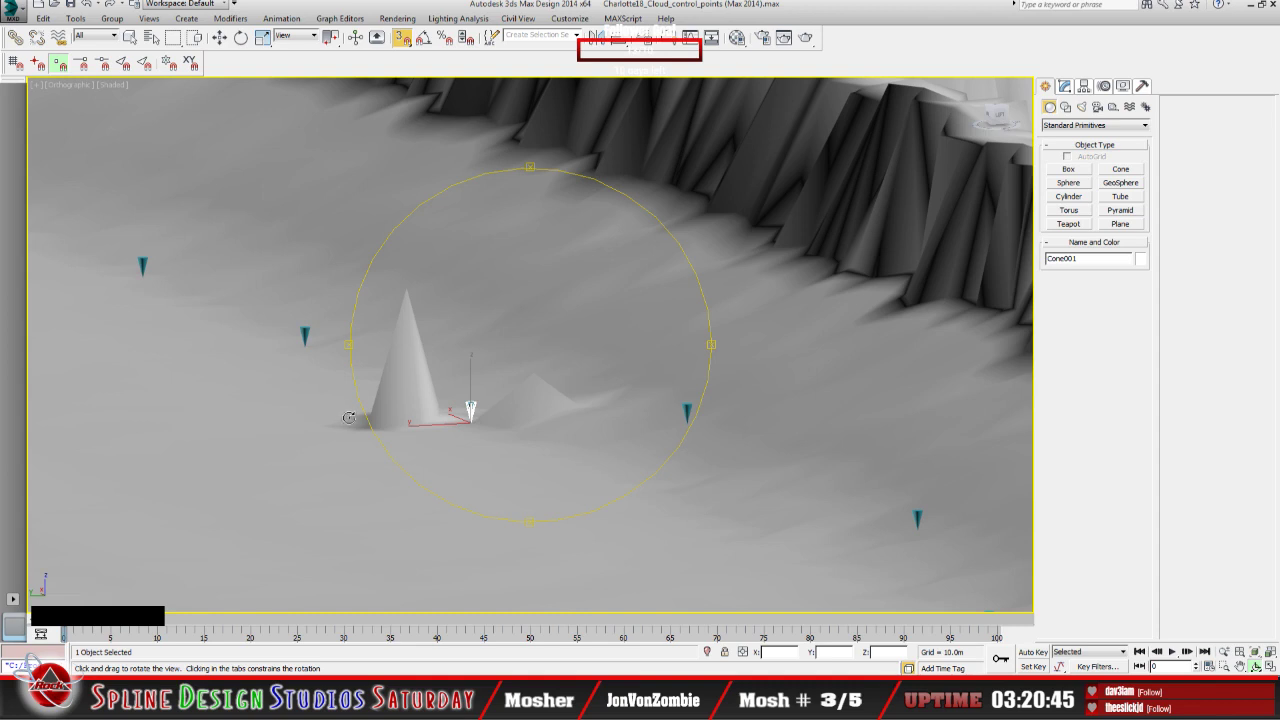
pyautogui.moveTo(317, 416); pyautogui.dragTo(412, 494, button='middle')
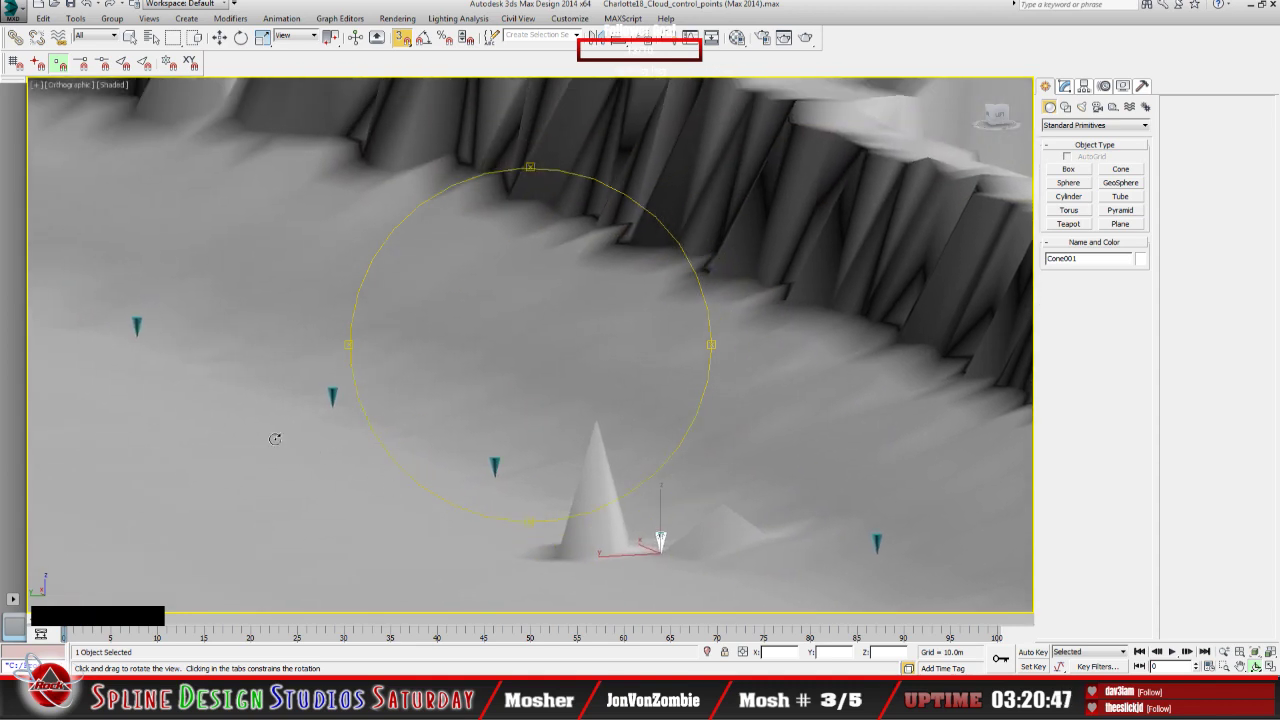
pyautogui.moveTo(274, 437); pyautogui.dragTo(360, 514, button='middle')
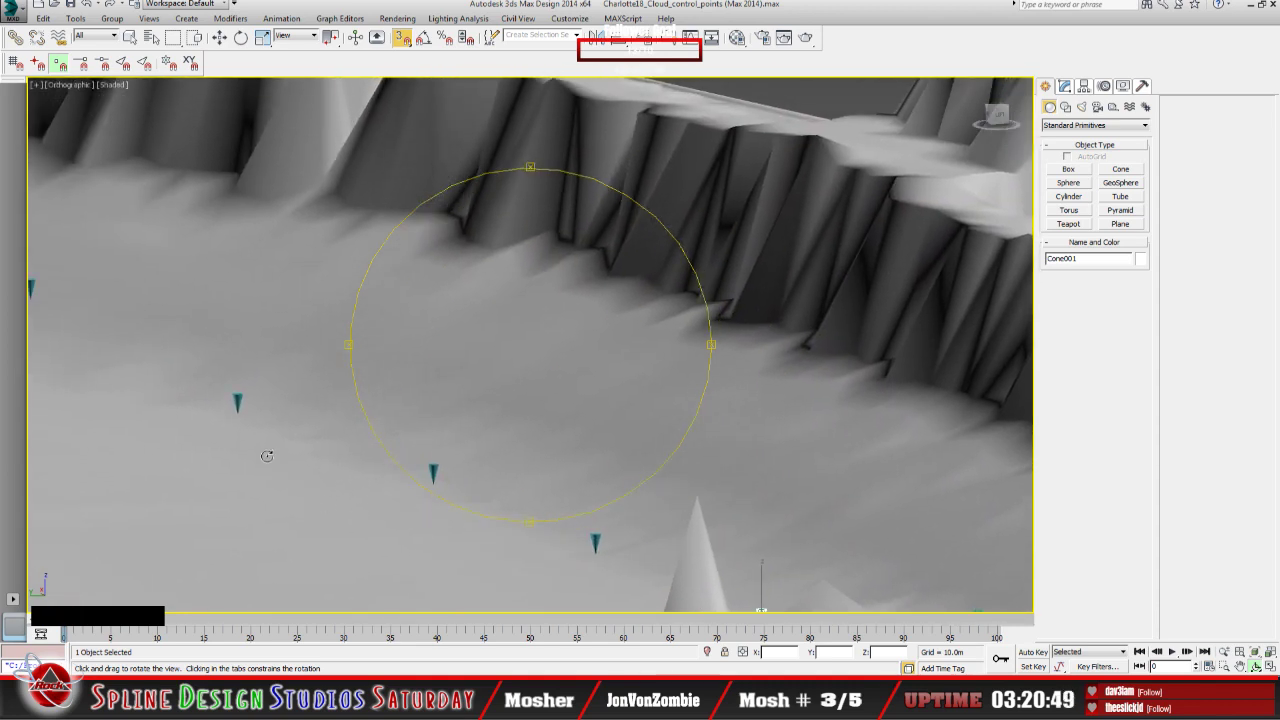
pyautogui.keyDown('alt'); pyautogui.moveTo(271, 449); pyautogui.dragTo(371, 503, button='middle'); pyautogui.keyUp('alt')
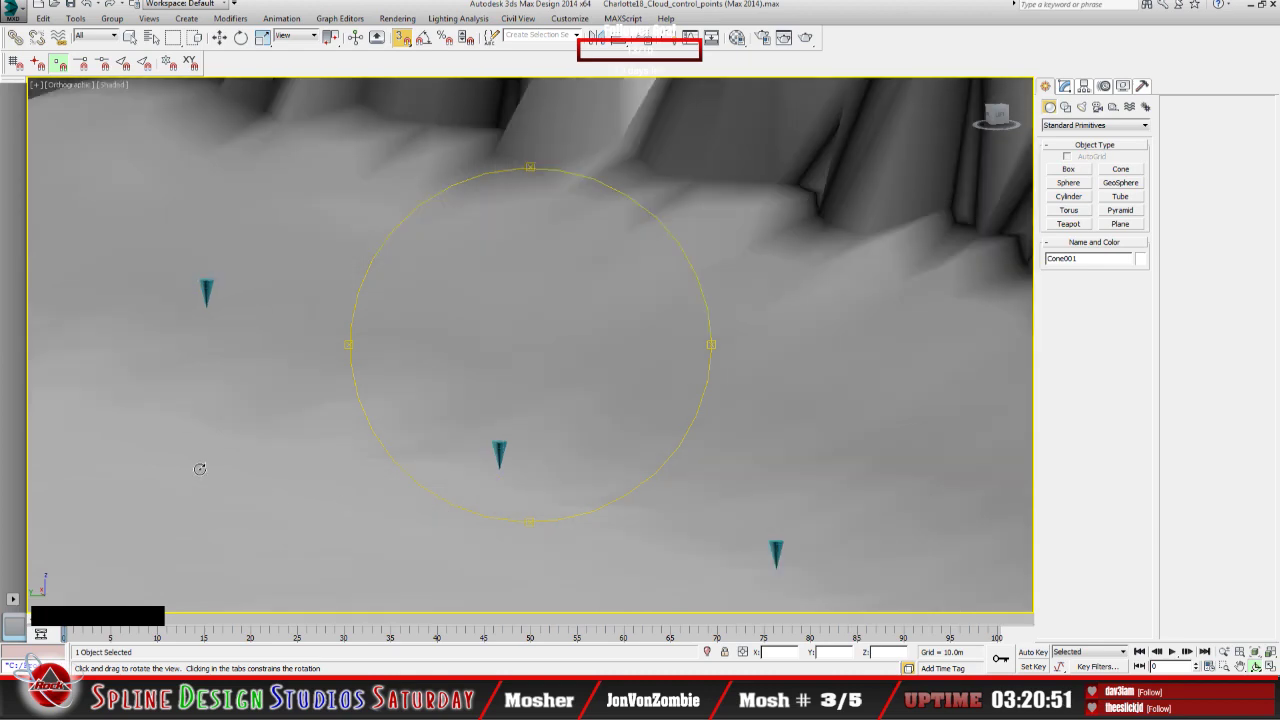
# Step: Look over the track turn and its outer wall from a distance, and follow the row of control-point cones along the wall's base
pyautogui.moveTo(469, 441); pyautogui.dragTo(408, 463)
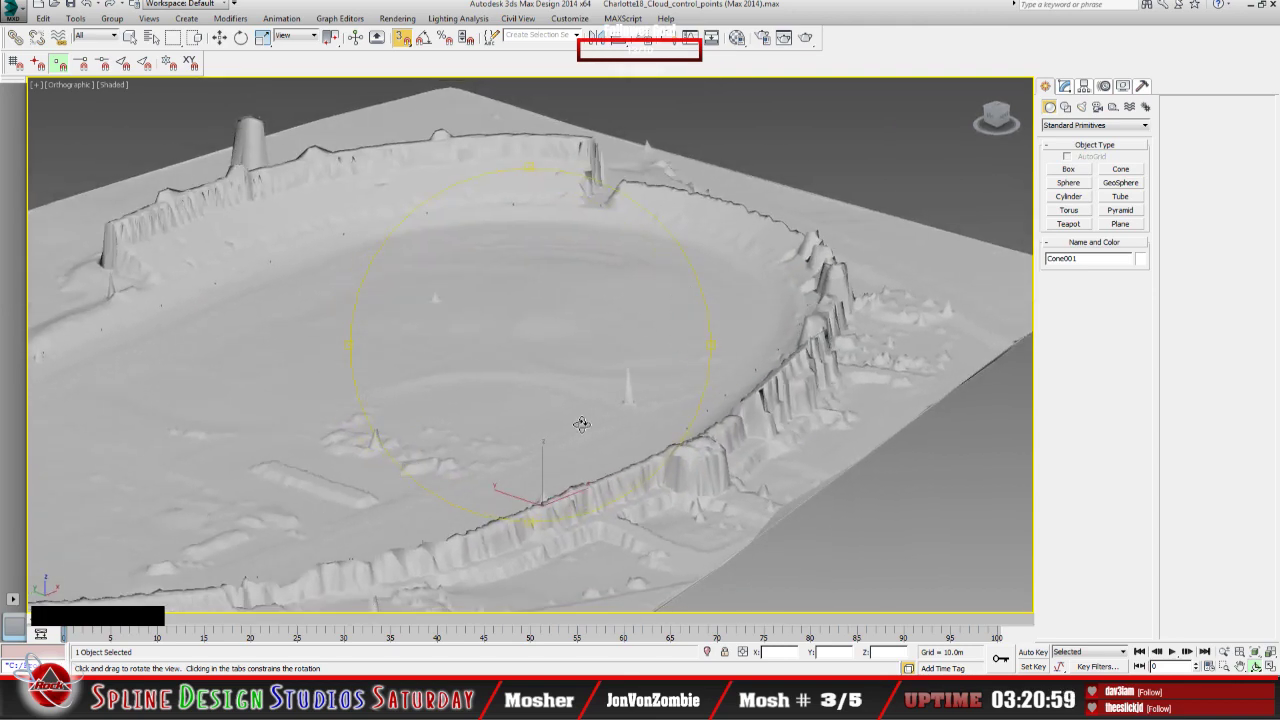
pyautogui.moveTo(479, 433); pyautogui.dragTo(589, 436)
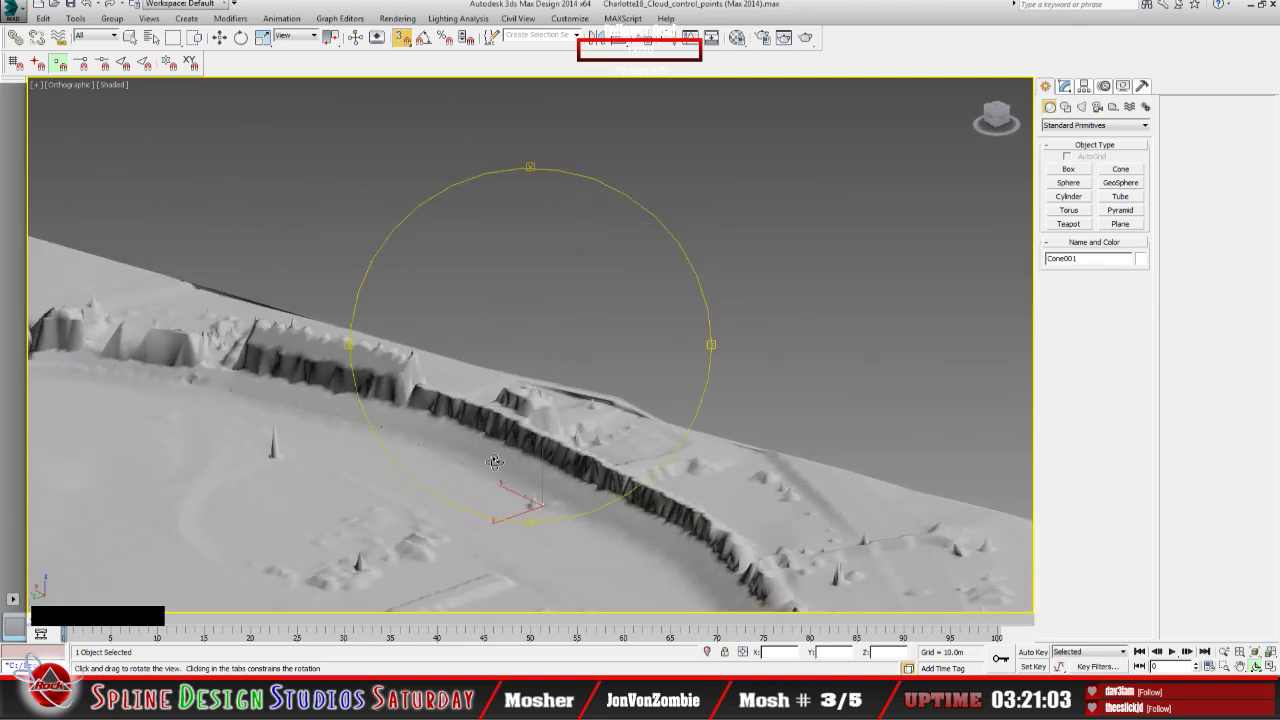
pyautogui.scroll(5, 494, 461)
pyautogui.moveTo(494, 461); pyautogui.dragTo(470, 470)
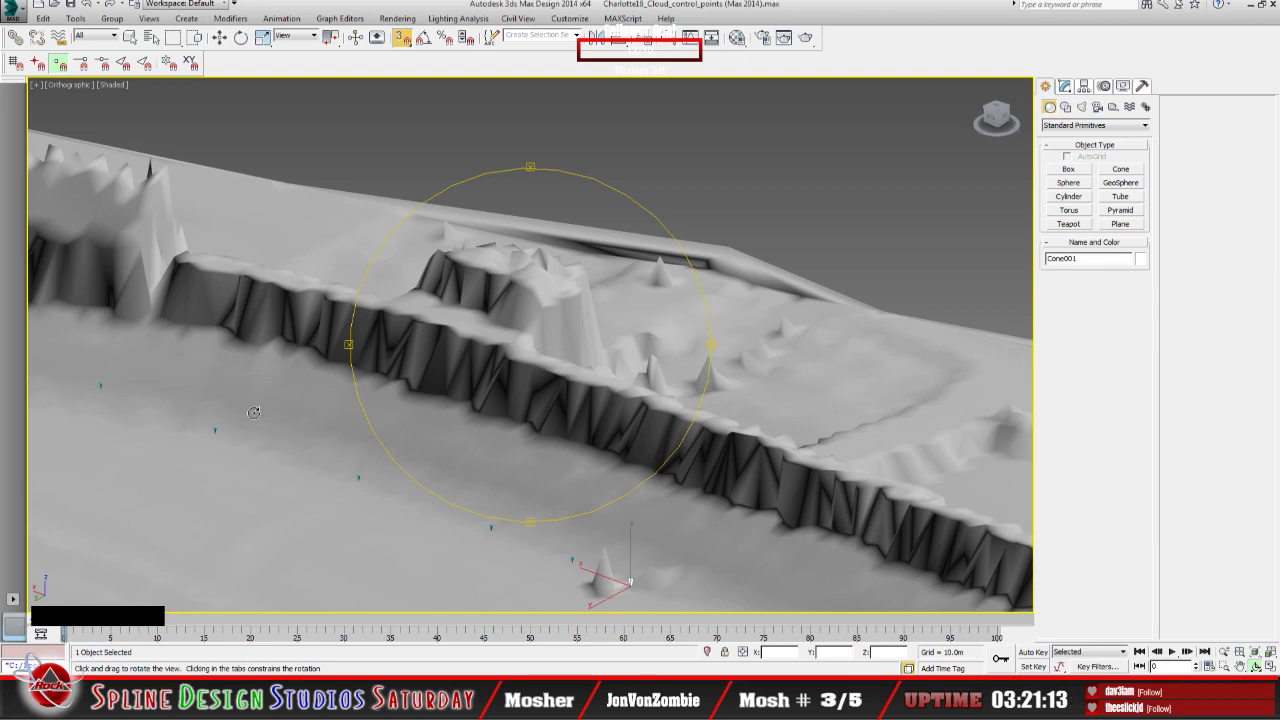
pyautogui.moveTo(440, 405); pyautogui.dragTo(227, 337)
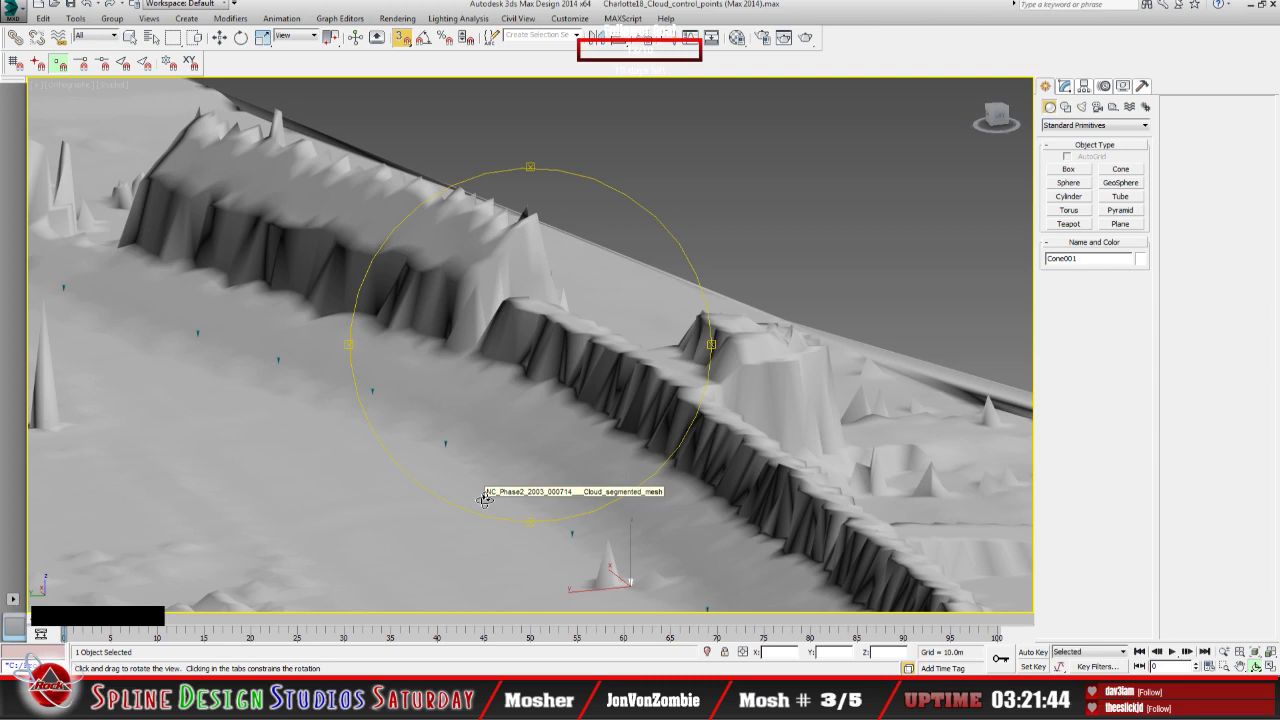
pyautogui.moveTo(467, 470); pyautogui.dragTo(452, 463)
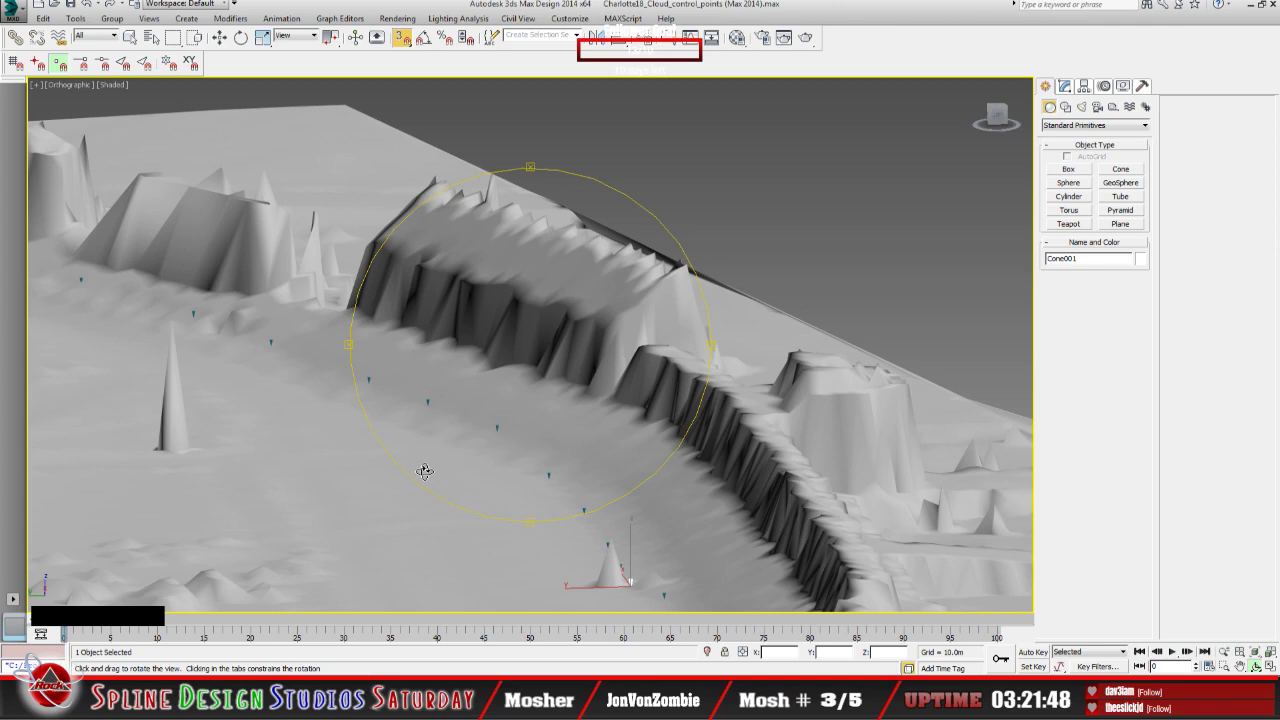
pyautogui.scroll(4, 425, 471)
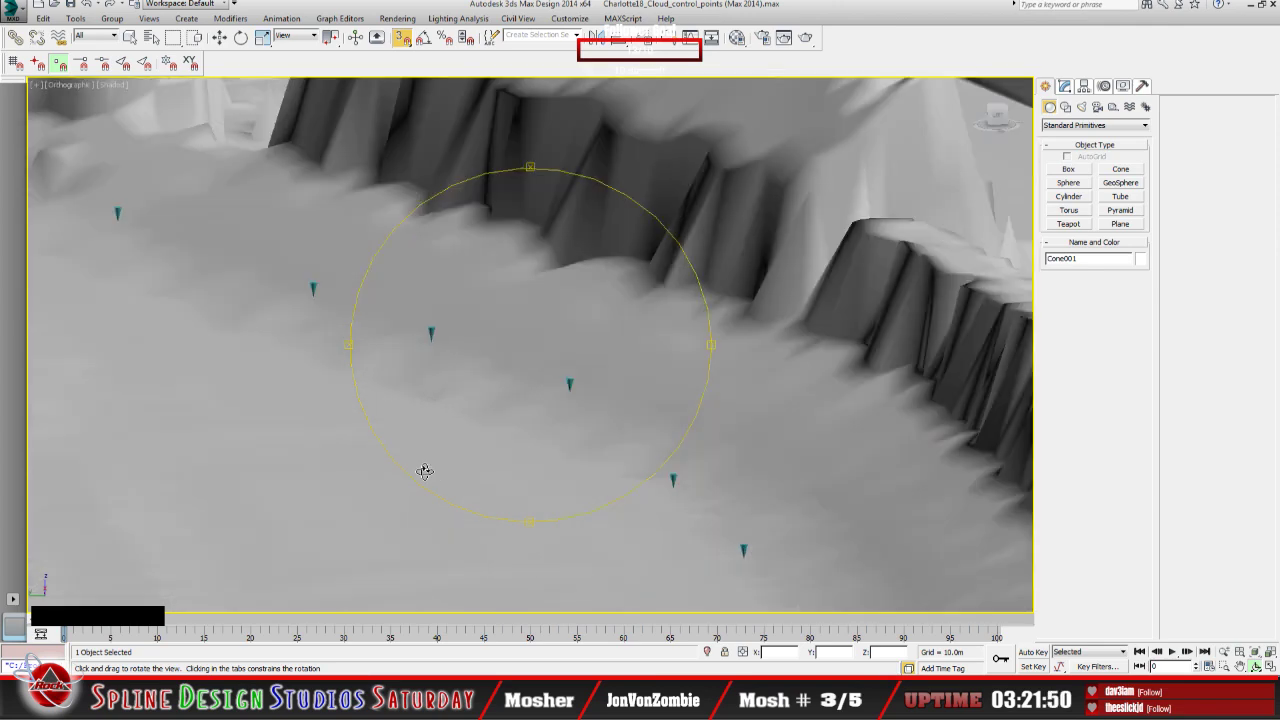
pyautogui.moveTo(438, 443)
pyautogui.mouseDown()
pyautogui.moveTo(461, 447)
pyautogui.moveTo(426, 431)
pyautogui.moveTo(445, 426)
pyautogui.moveTo(432, 420)
pyautogui.mouseUp()
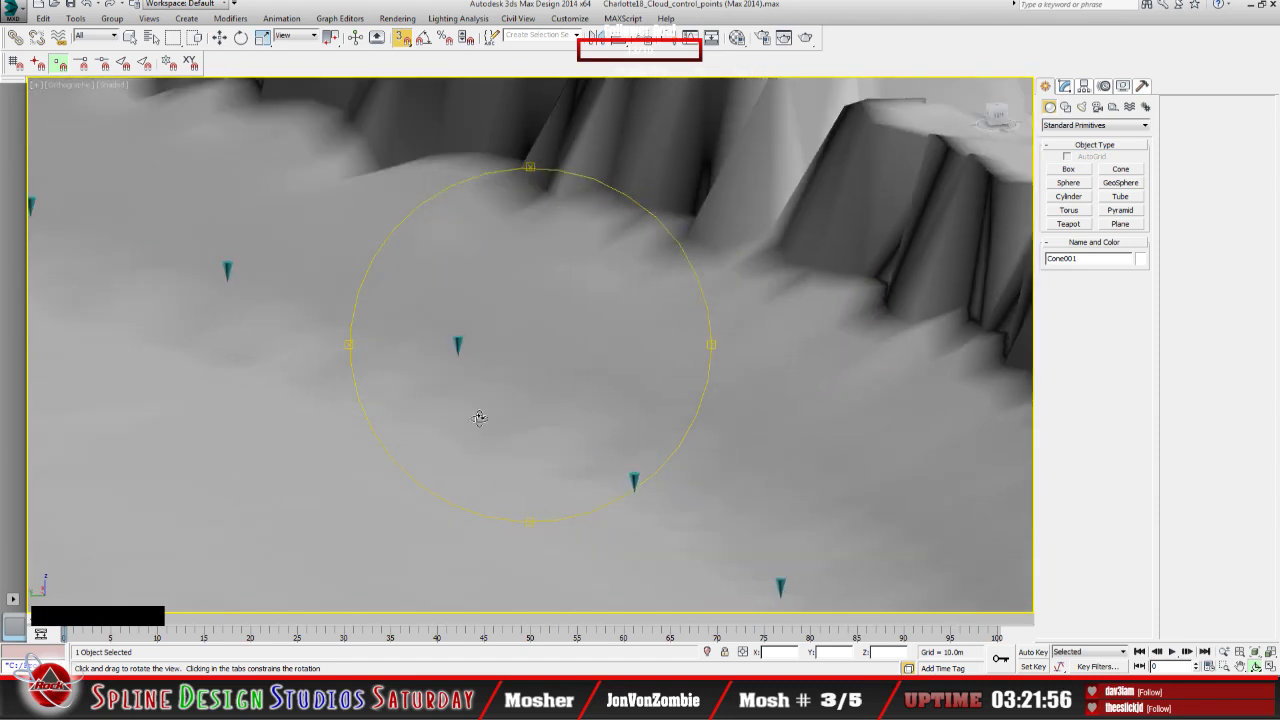
# Step: Select Cone006 in the row near the wall, turn snapping off and move it straight down to about Z -9.8 m
pyautogui.click(219, 37)
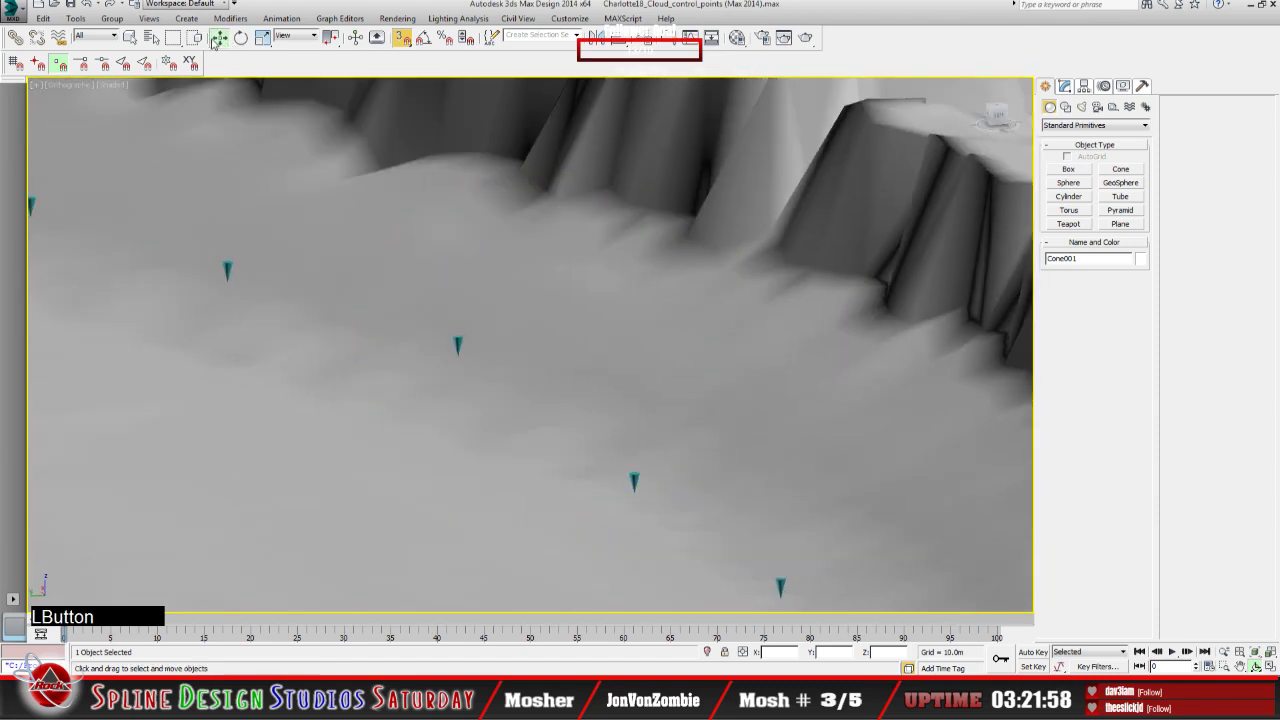
pyautogui.click(457, 342)
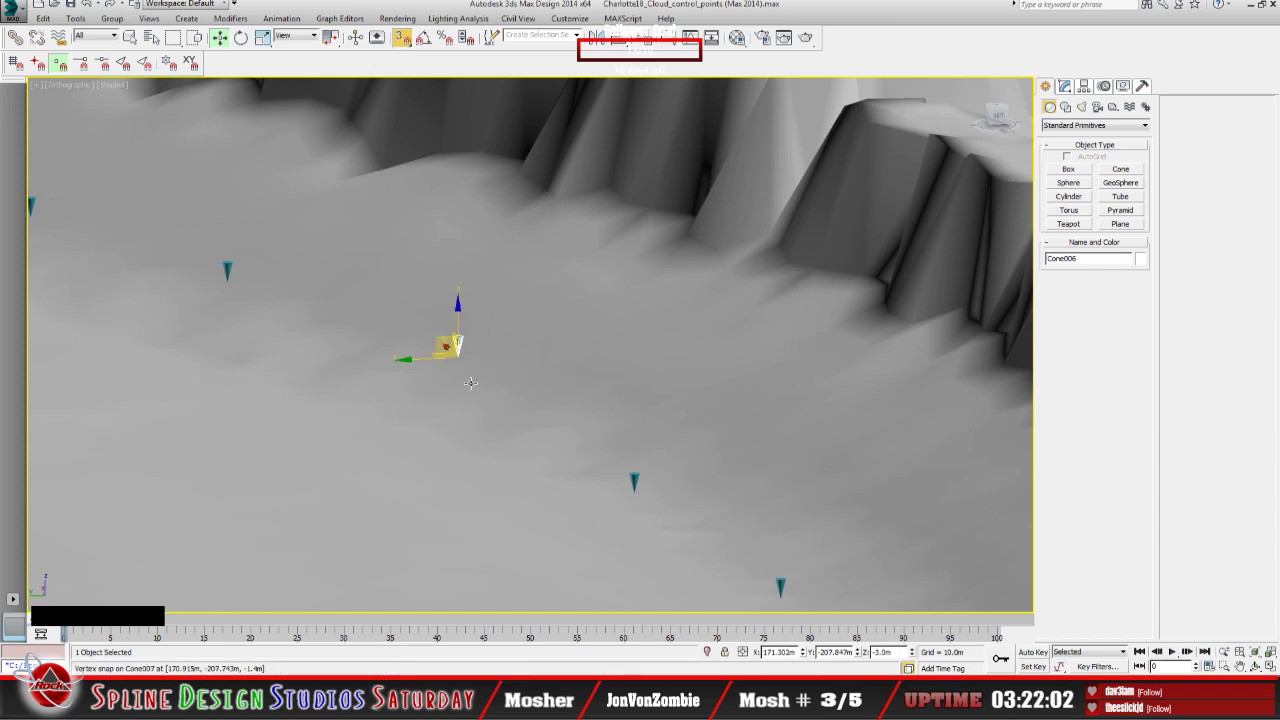
pyautogui.press('z')
pyautogui.scroll(-10, 471, 383)
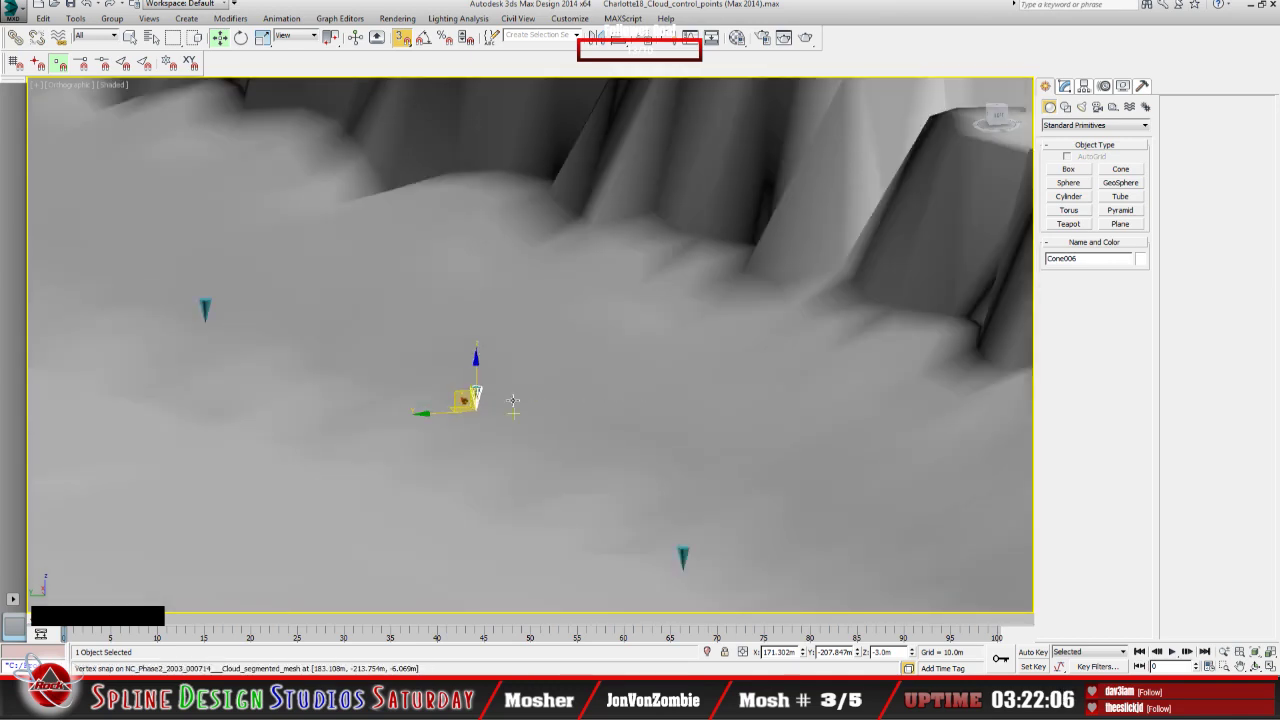
pyautogui.click(476, 360)
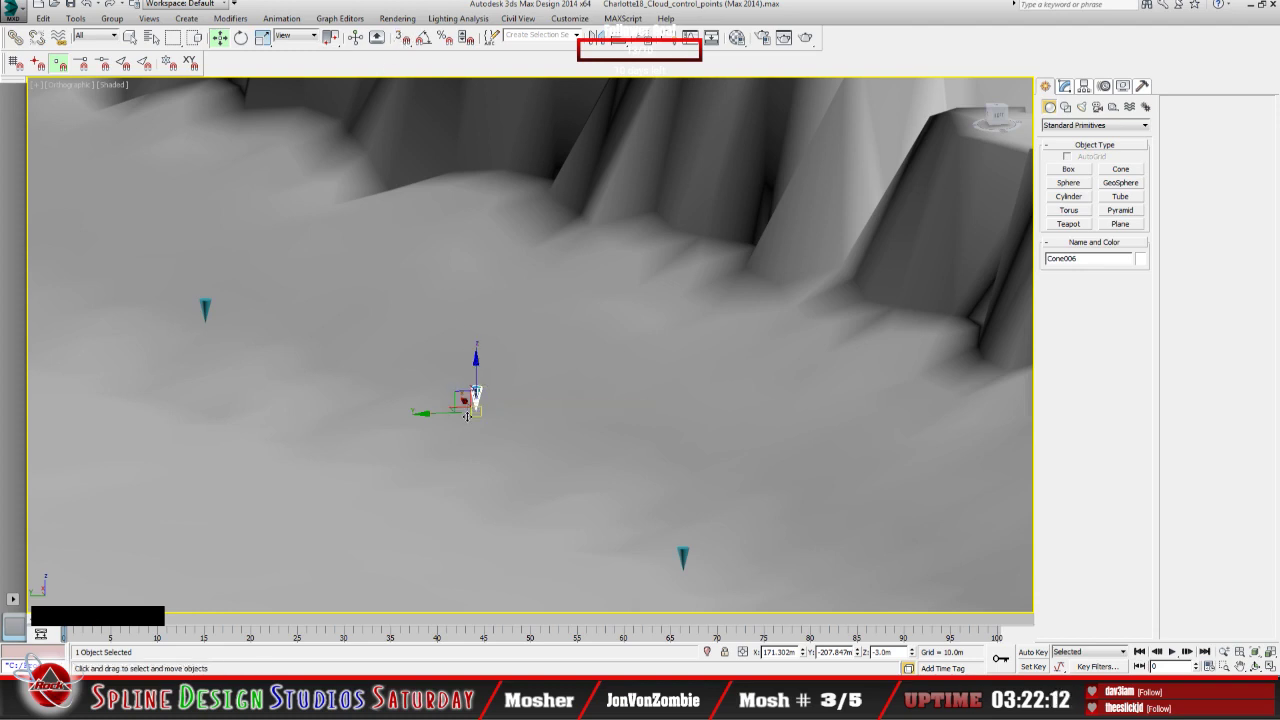
pyautogui.scroll(4, 467, 416)
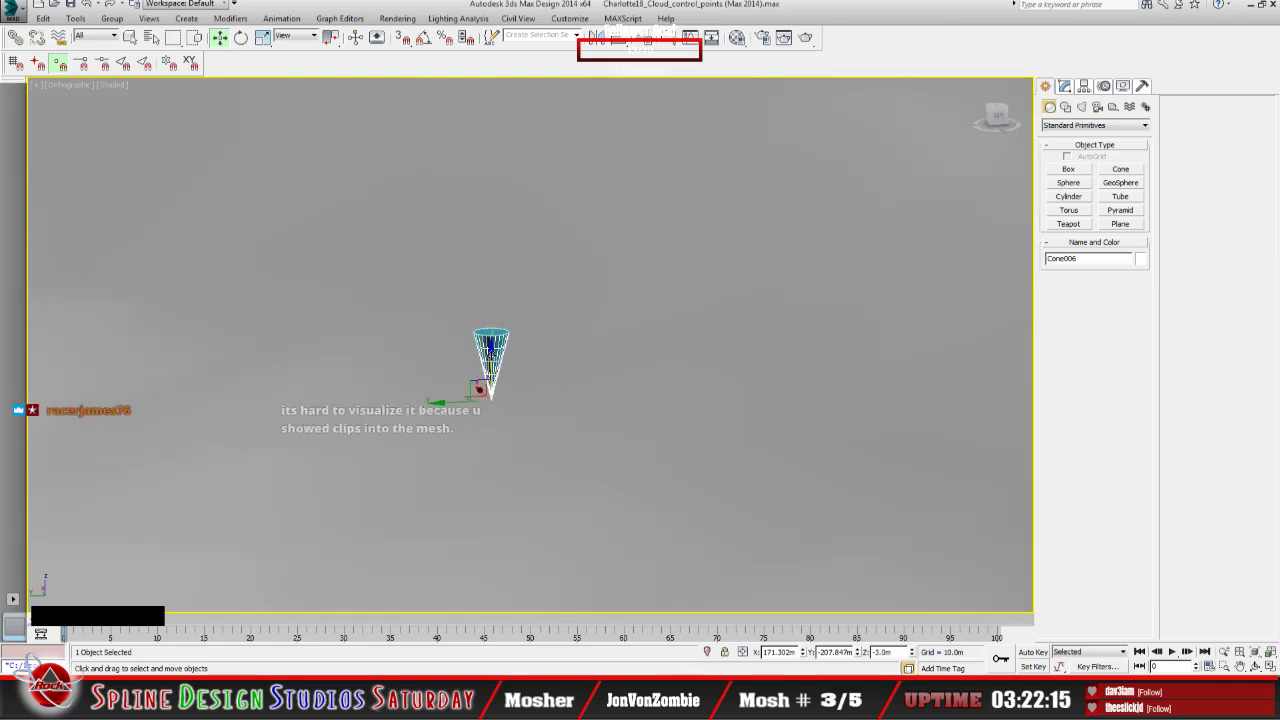
pyautogui.keyDown('shift'); pyautogui.moveTo(478, 388); pyautogui.dragTo(480, 548); pyautogui.keyUp('shift')
pyautogui.moveTo(480, 548); pyautogui.dragTo(468, 348, button='middle')
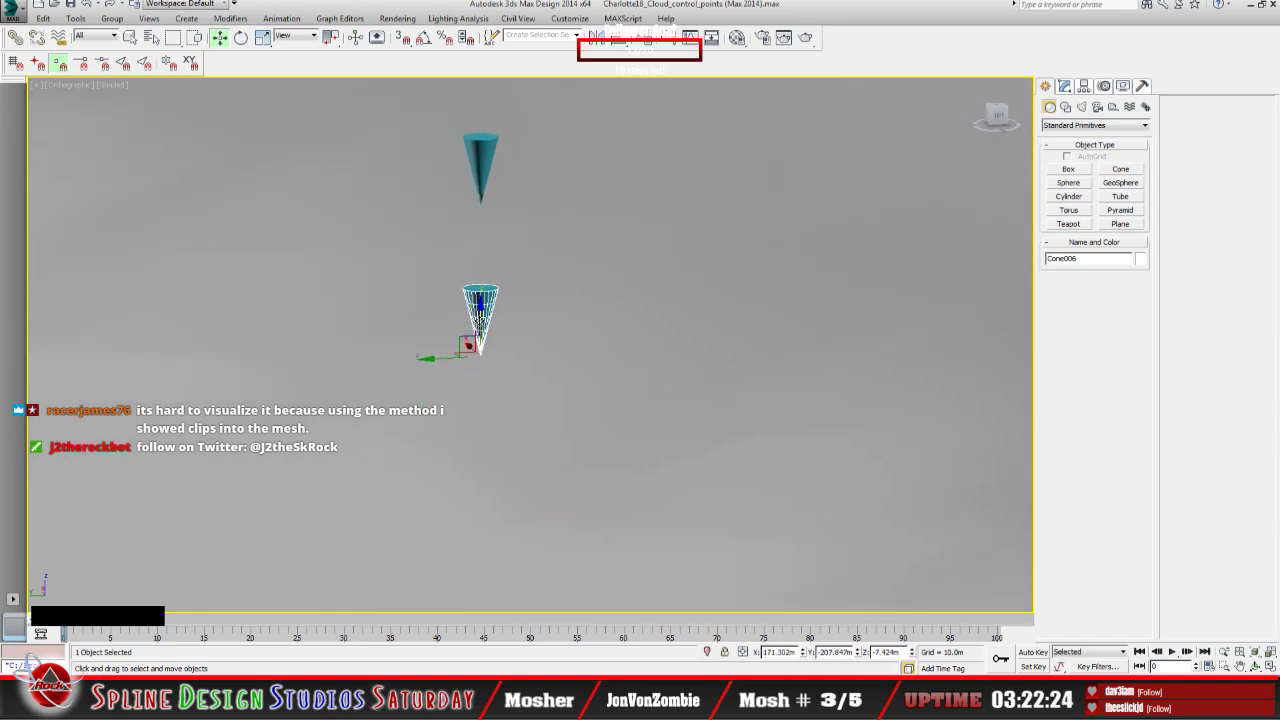
pyautogui.moveTo(480, 322)
pyautogui.mouseDown()
pyautogui.moveTo(480, 425)
pyautogui.moveTo(480, 399)
pyautogui.moveTo(481, 413)
pyautogui.mouseUp()
pyautogui.keyDown('alt'); pyautogui.moveTo(481, 413); pyautogui.dragTo(490, 432, button='middle'); pyautogui.keyUp('alt')
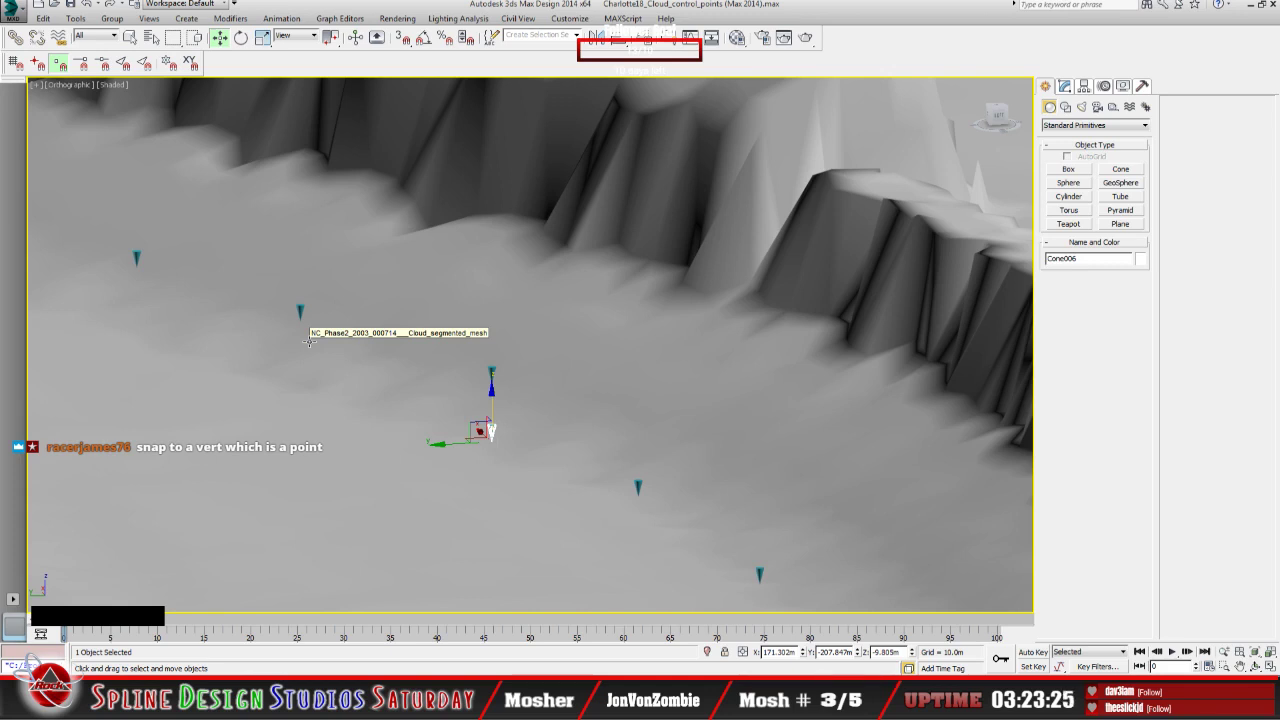
# Step: Select Cone008, turn snapping on and move its tip onto a cloud mesh vertex at about X 223.5, Y -198.3, Z -6.1 m
pyautogui.click(298, 311)
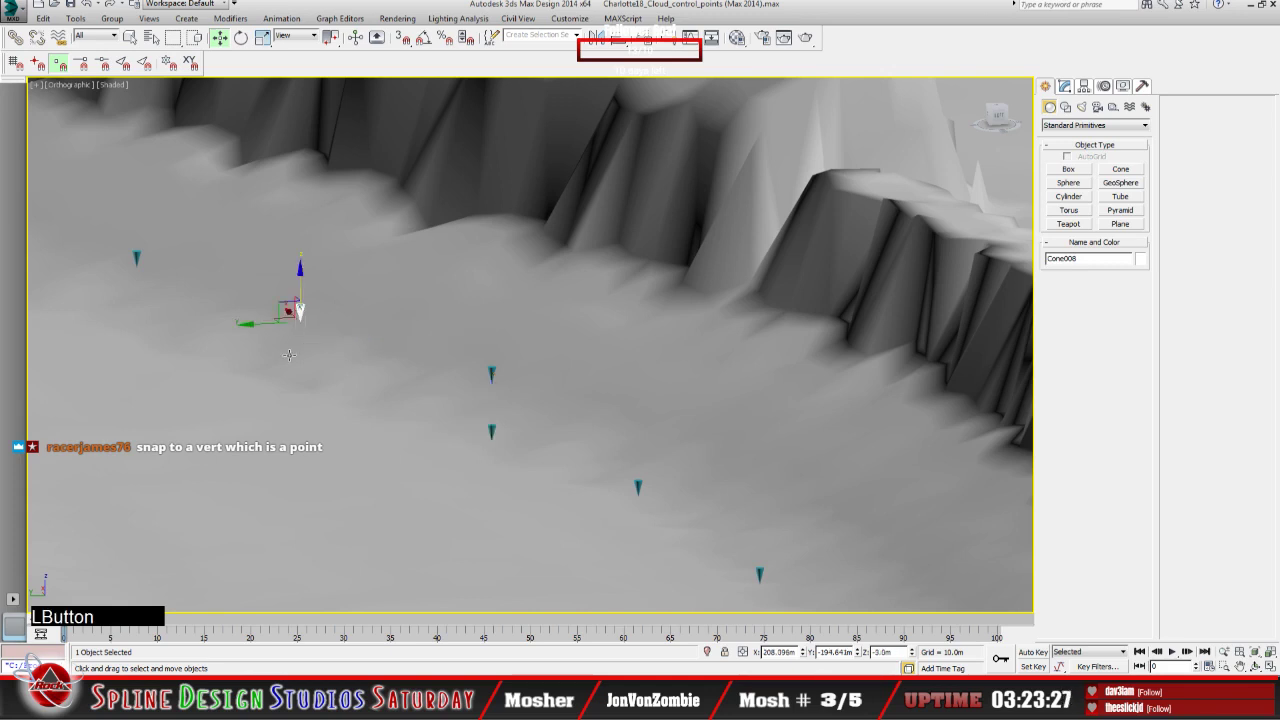
pyautogui.press('z')
pyautogui.scroll(-10, 370, 370)
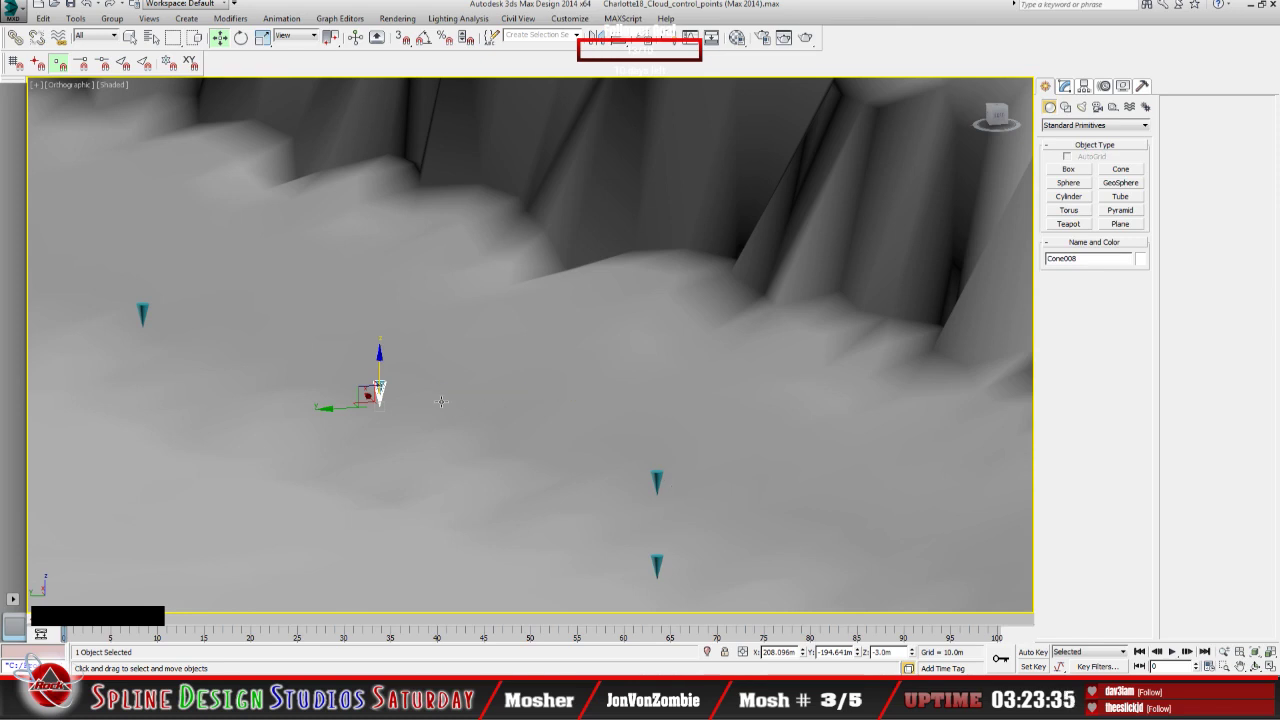
pyautogui.click(402, 37)
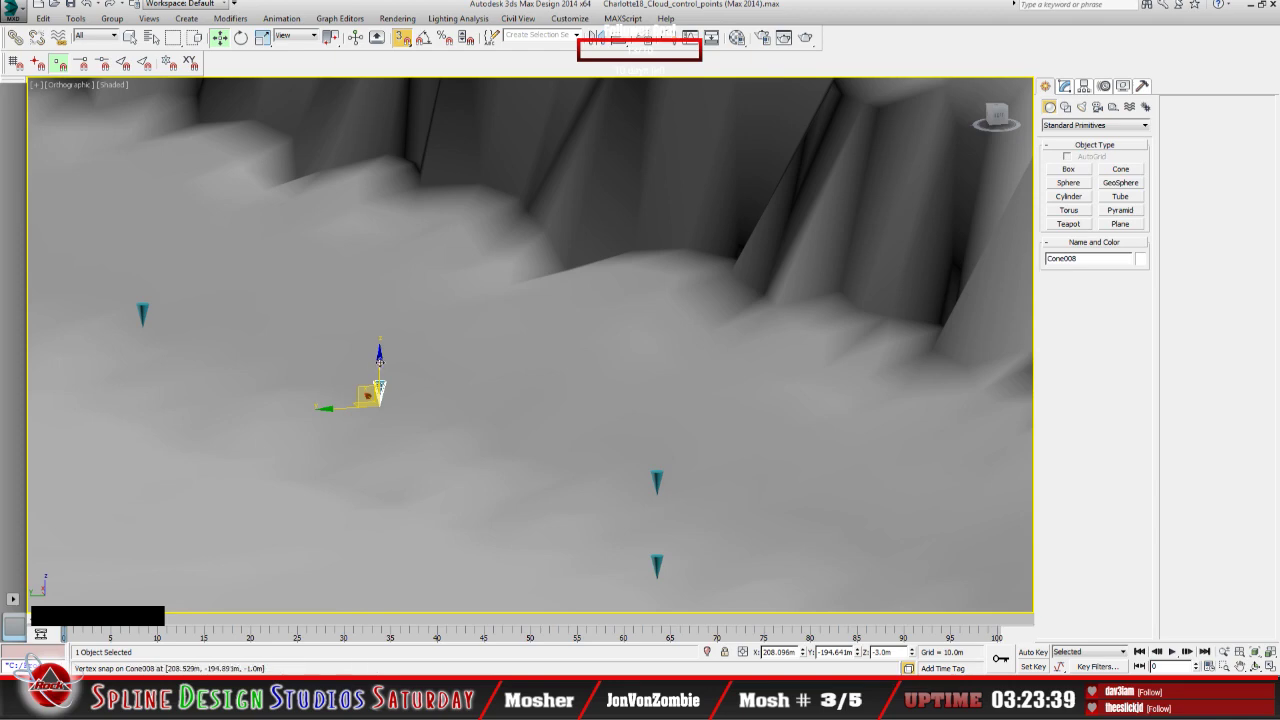
pyautogui.click(380, 362)
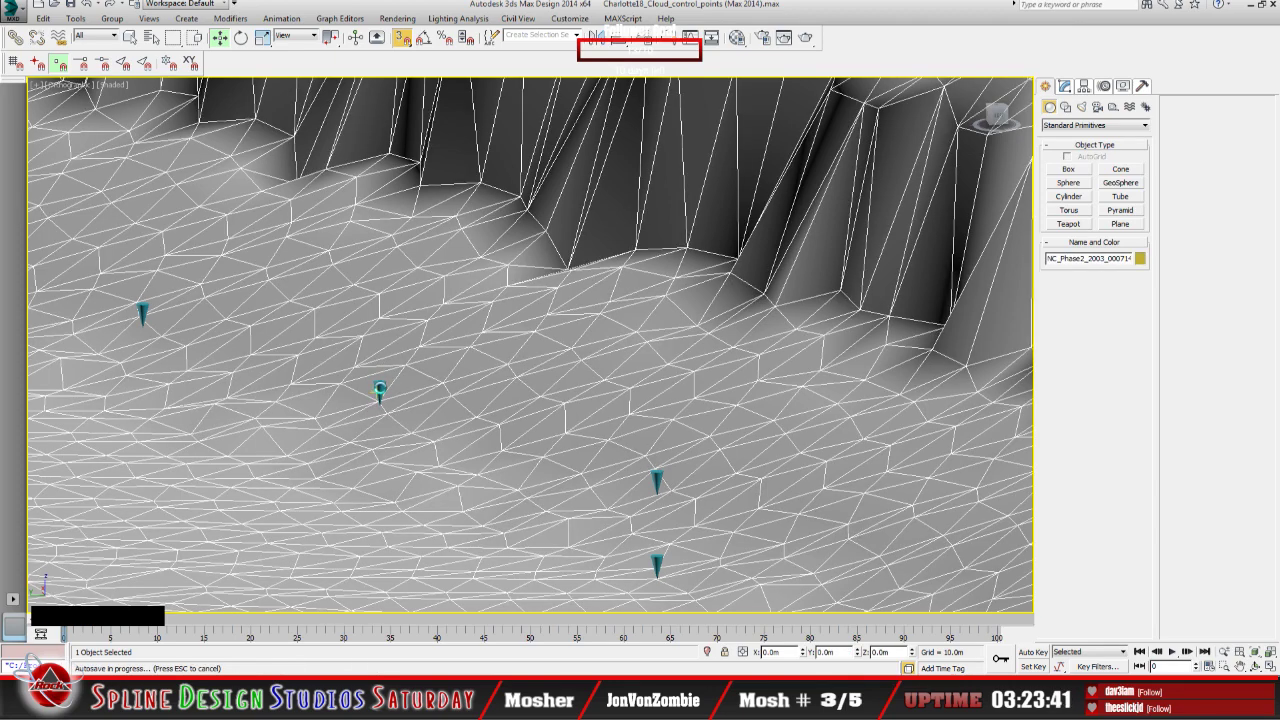
pyautogui.click(379, 390)
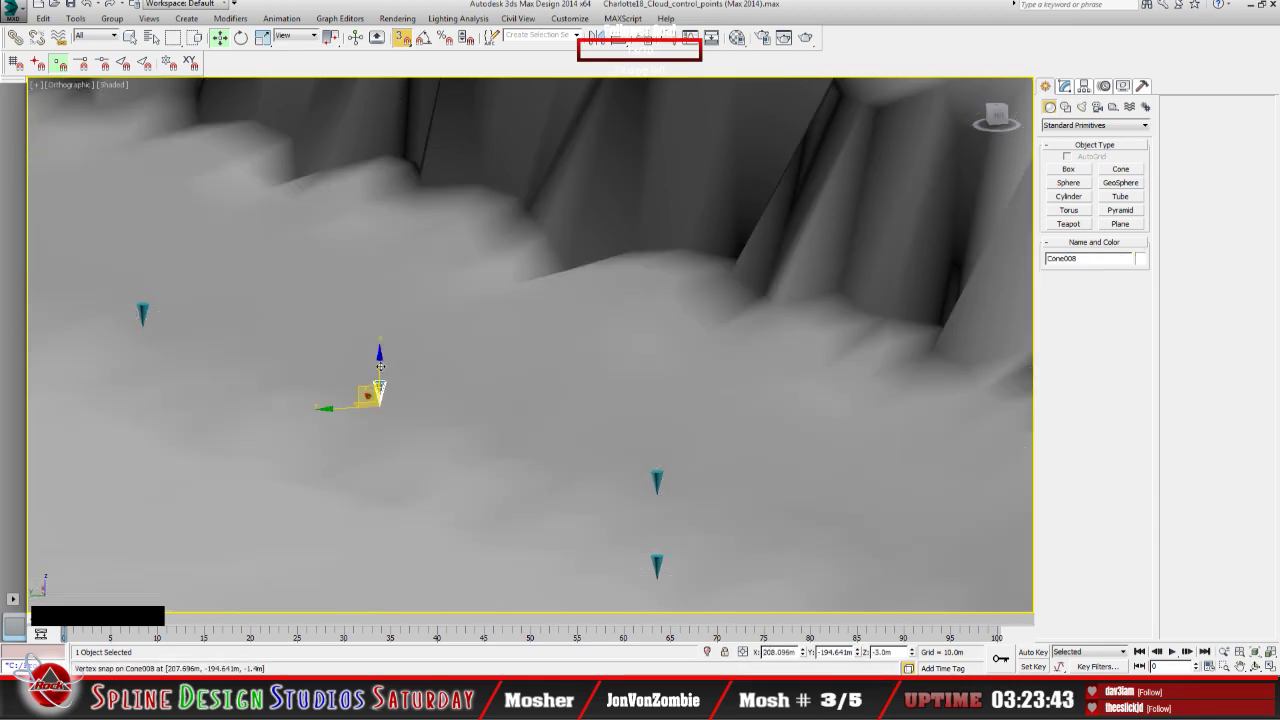
pyautogui.moveTo(379, 390); pyautogui.dragTo(369, 446)
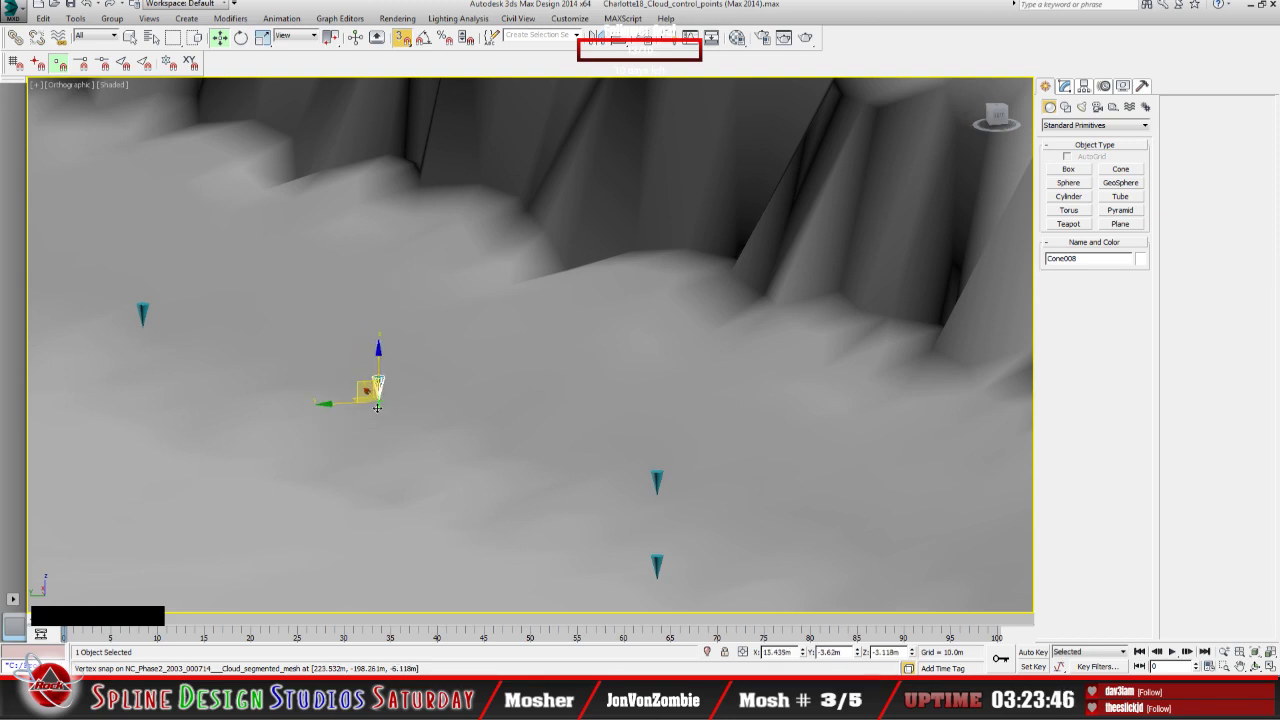
# Step: Examine from several angles how the tip of Cone008 sits on the cloud mesh
pyautogui.scroll(5, 369, 446)
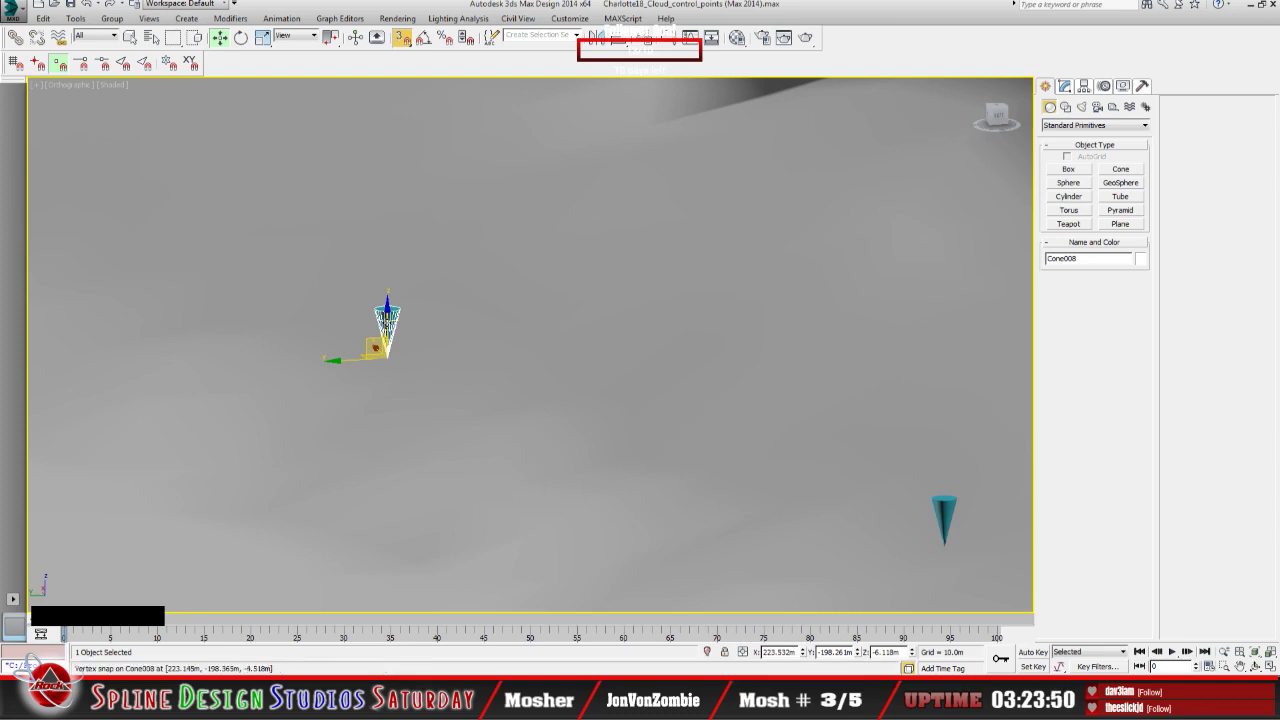
pyautogui.moveTo(386, 355); pyautogui.dragTo(425, 405)
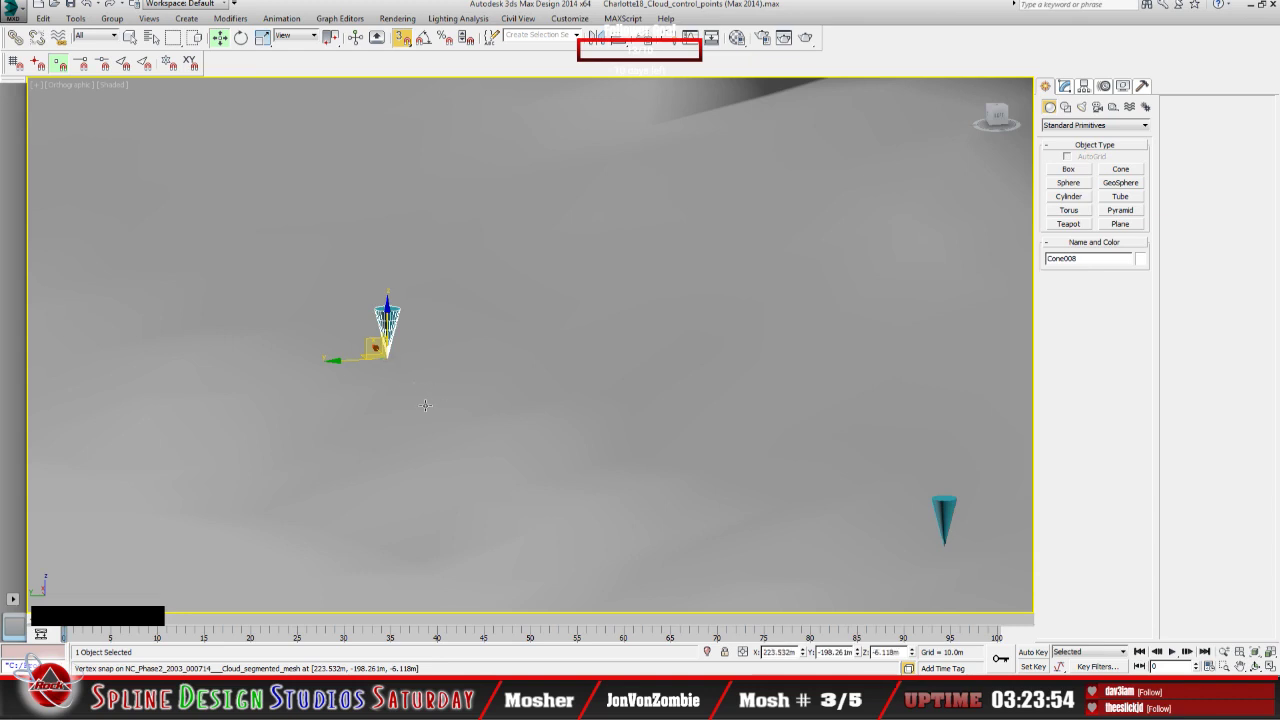
pyautogui.scroll(-2, 425, 405)
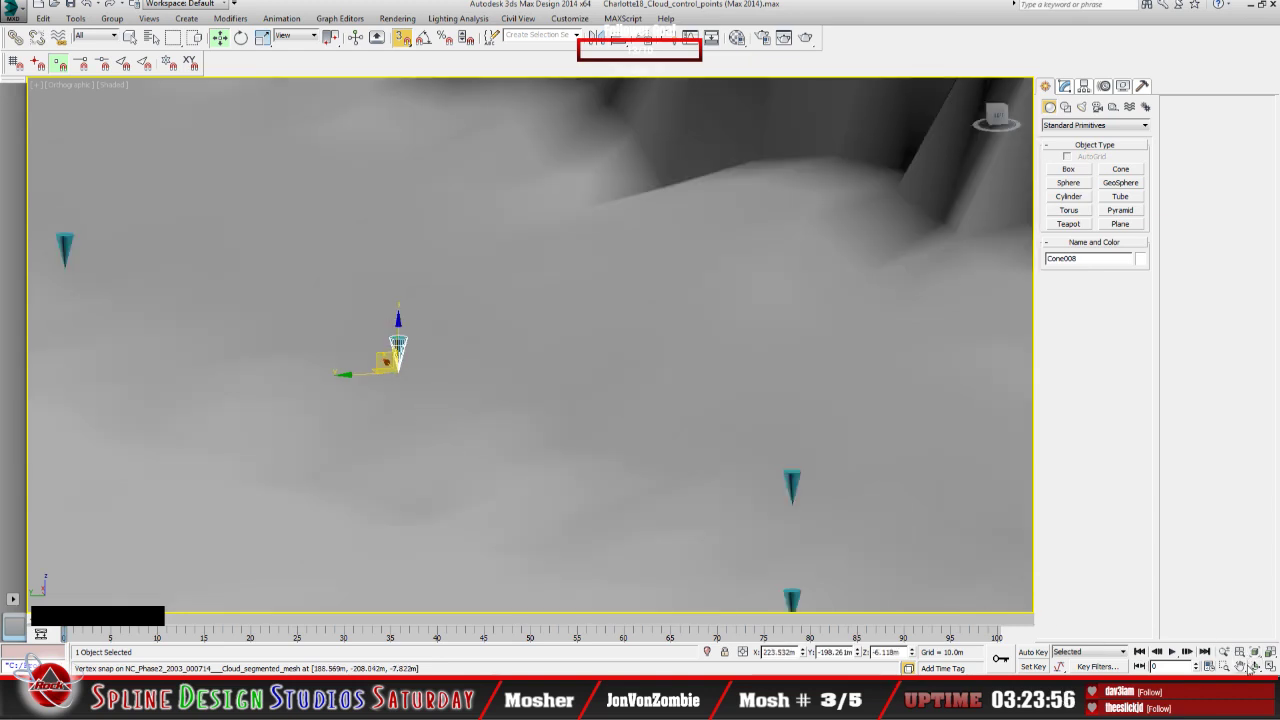
pyautogui.click(1253, 667)
pyautogui.moveTo(563, 451); pyautogui.dragTo(535, 457)
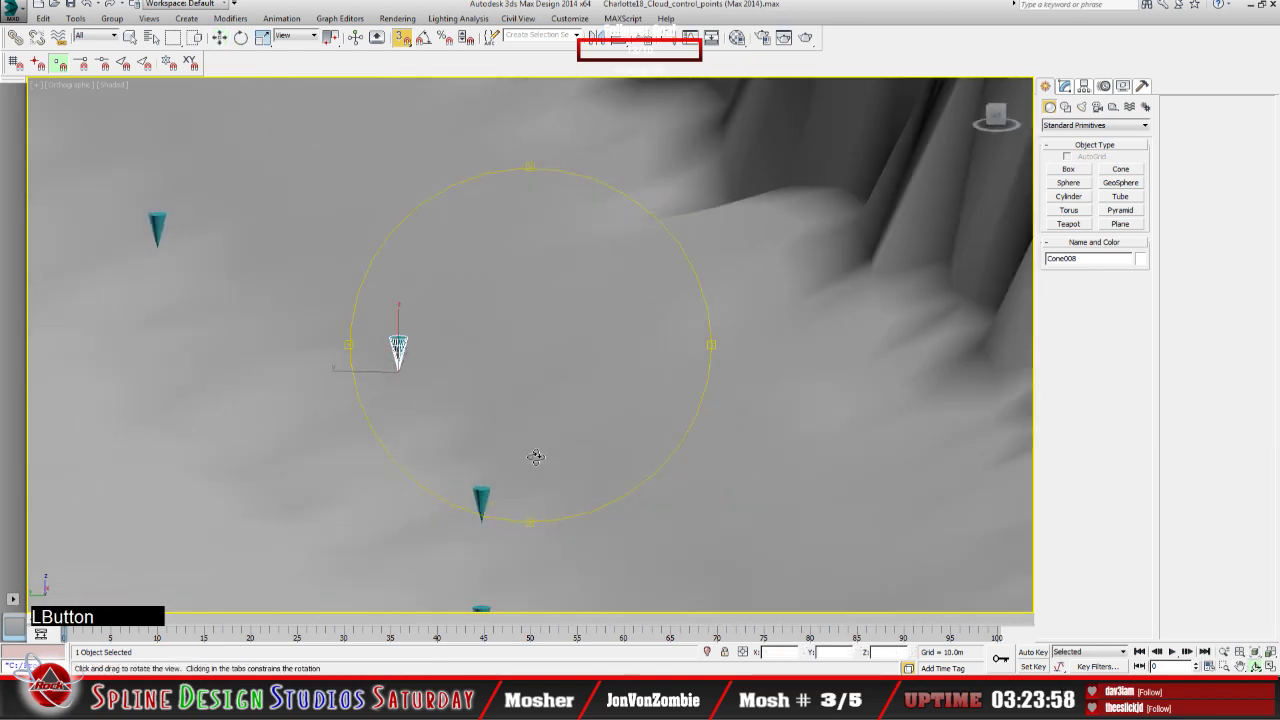
pyautogui.moveTo(418, 423); pyautogui.dragTo(486, 434)
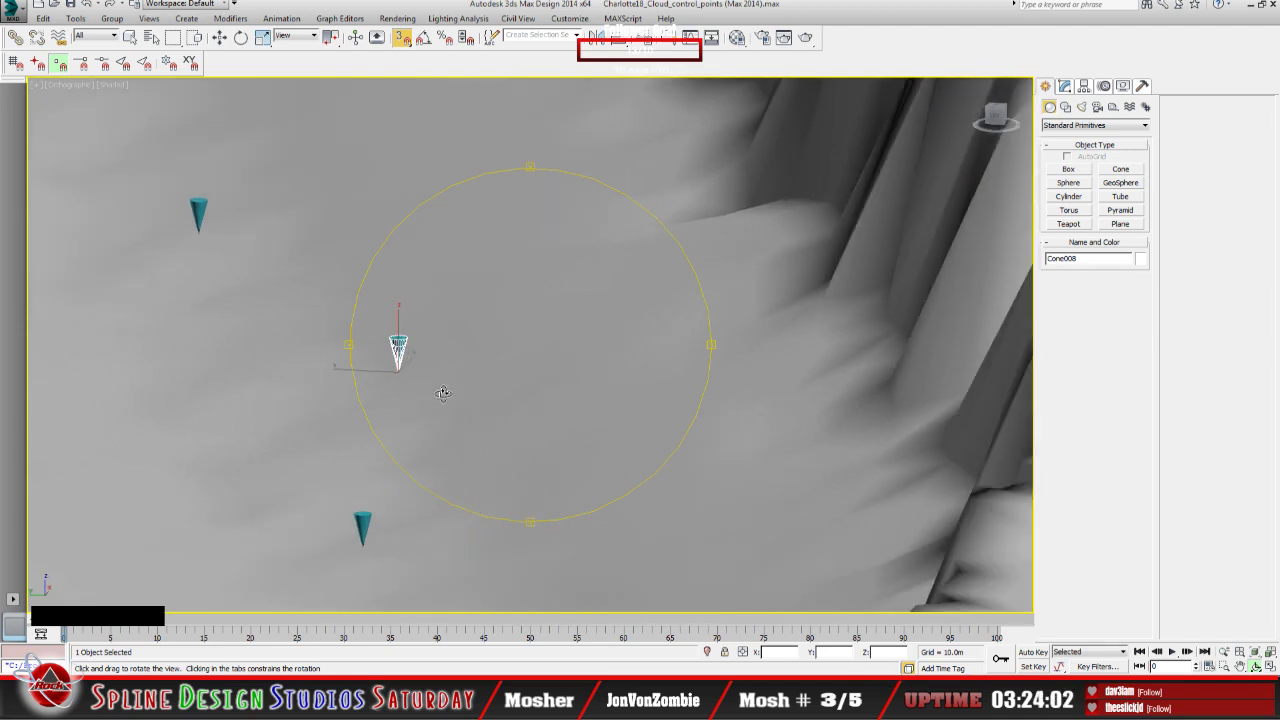
pyautogui.moveTo(443, 396); pyautogui.dragTo(499, 405)
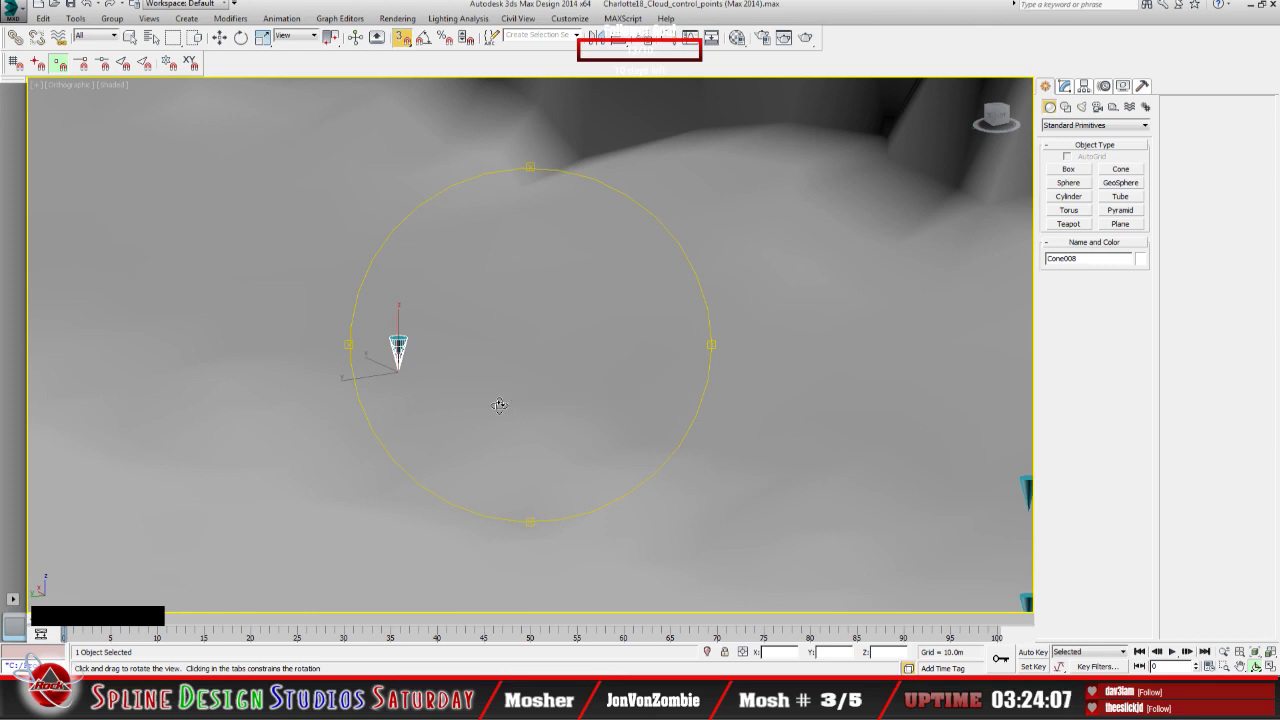
# Step: Undo the snapped move of Cone008 and the selection change before it
pyautogui.moveTo(499, 405); pyautogui.dragTo(500, 403)
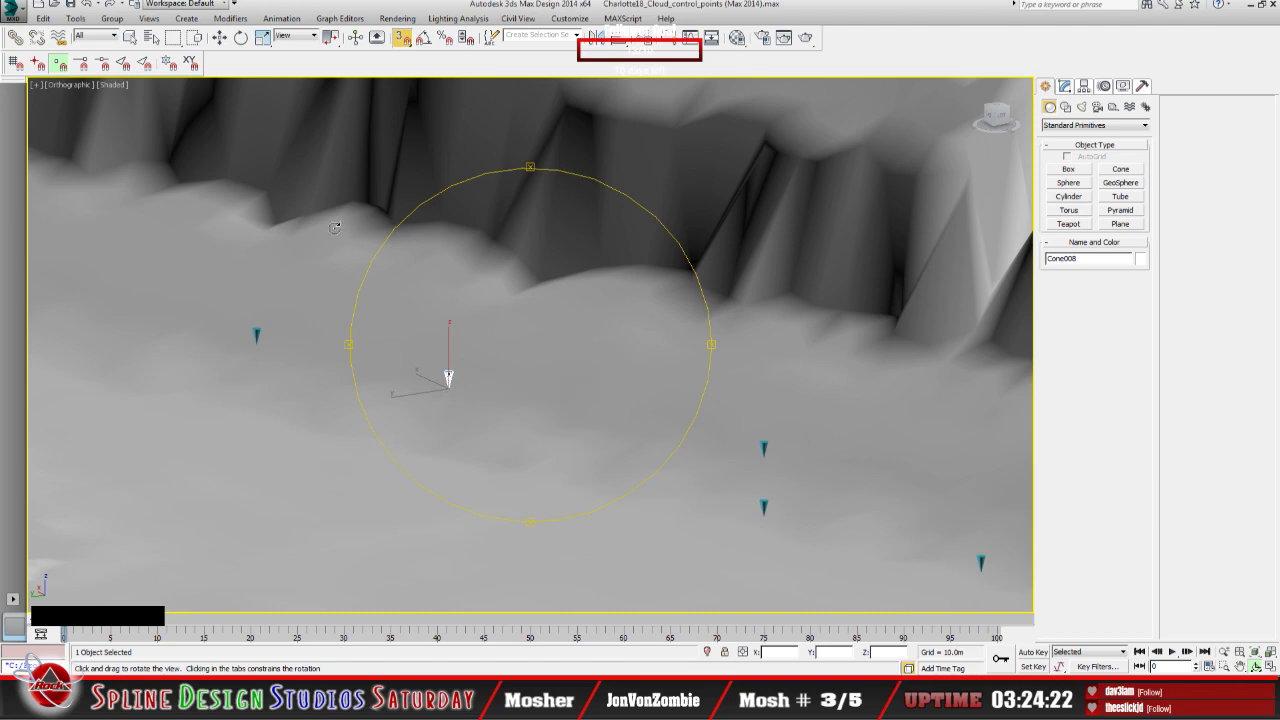
pyautogui.click(87, 5)
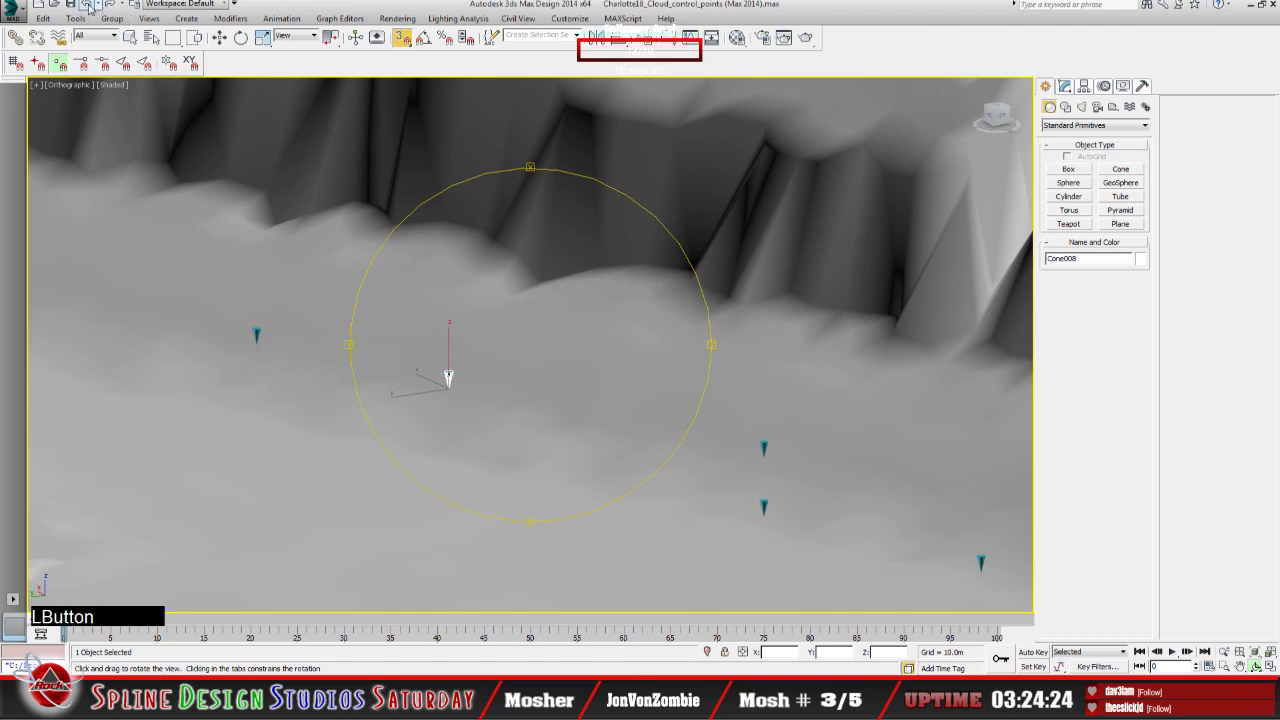
pyautogui.click(87, 5)
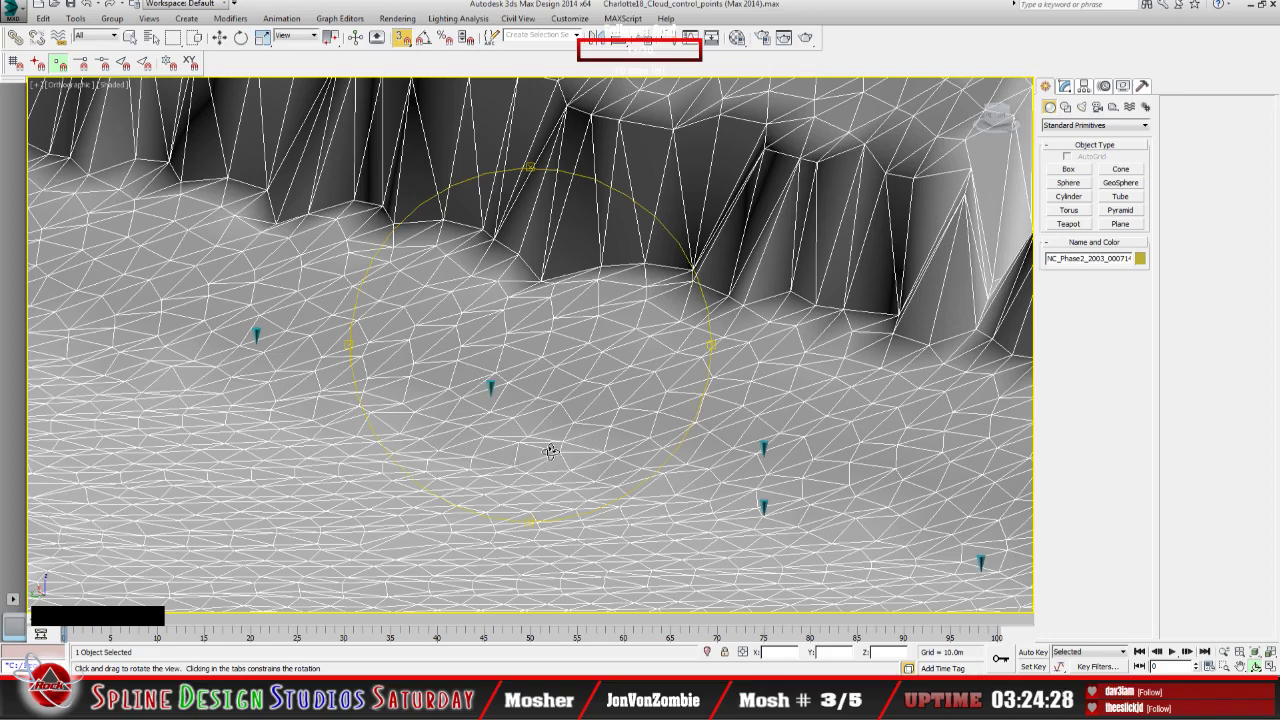
# Step: Select Cone004 by name from the scene's object list and frame it to examine how its tip meets the cloud mesh
pyautogui.moveTo(550, 451)
pyautogui.mouseDown()
pyautogui.moveTo(523, 446)
pyautogui.moveTo(540, 460)
pyautogui.mouseUp()
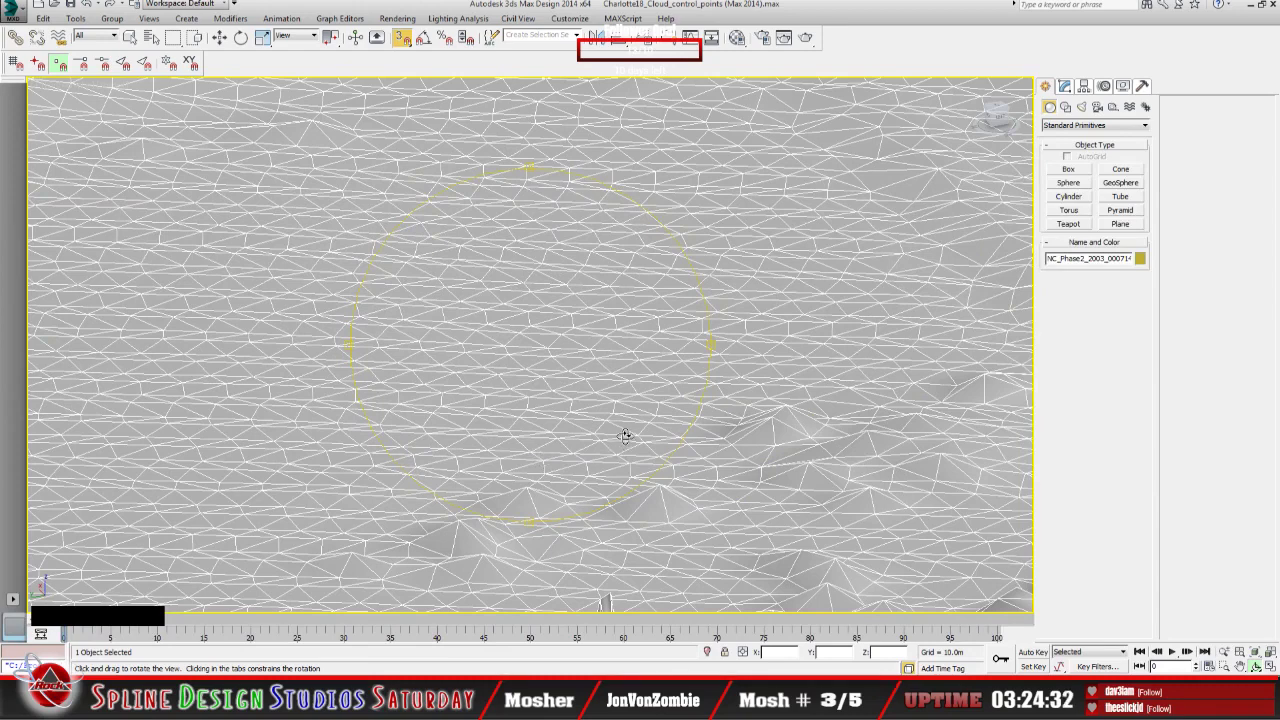
pyautogui.click(152, 37)
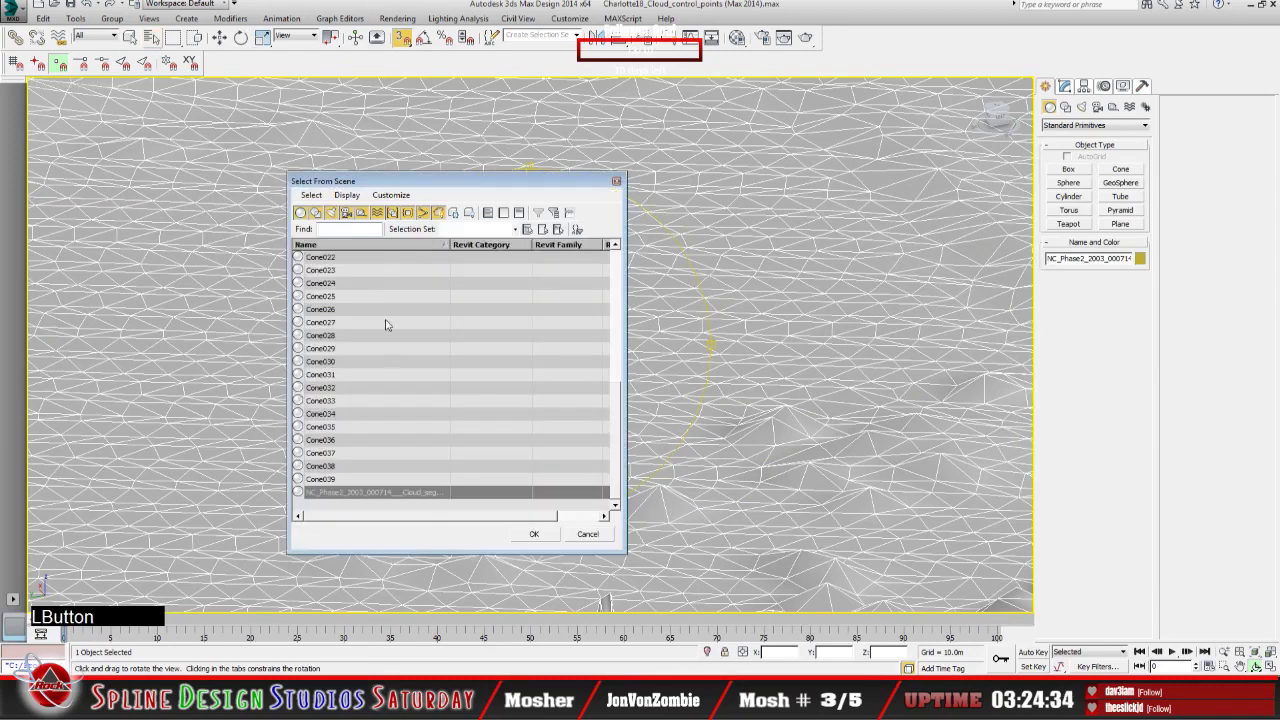
pyautogui.moveTo(618, 460); pyautogui.dragTo(611, 322)
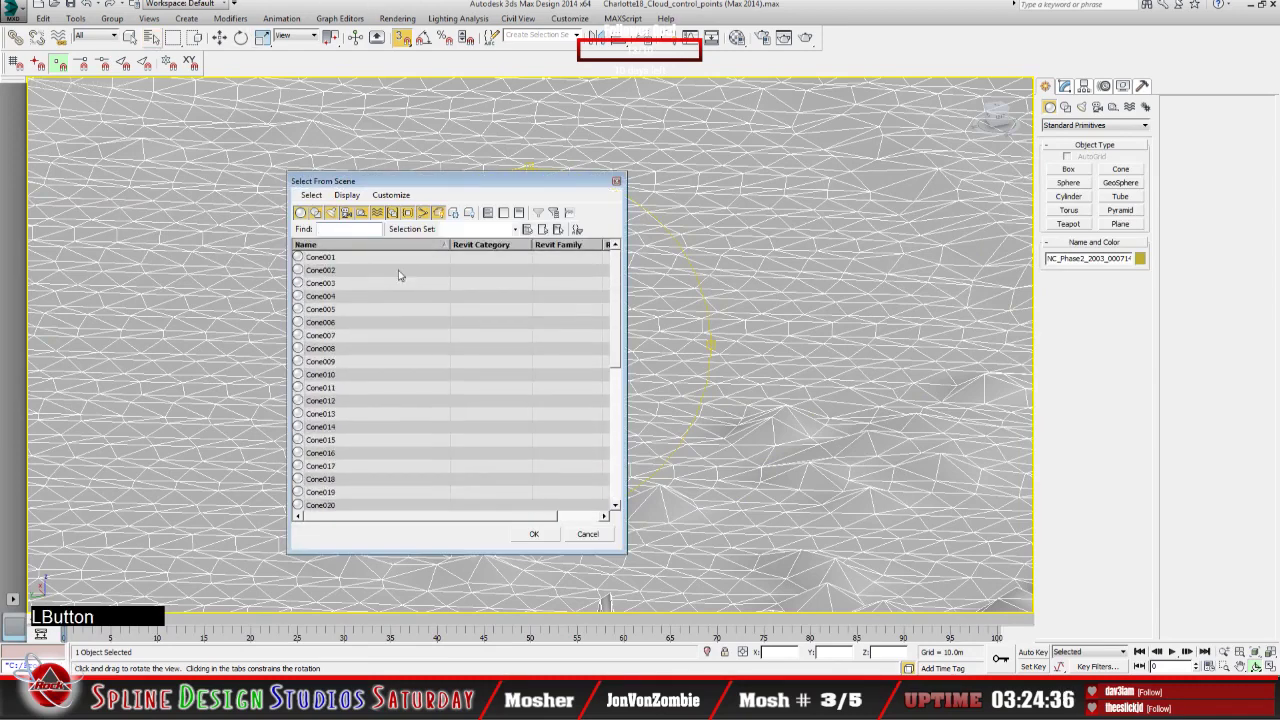
pyautogui.click(325, 296)
pyautogui.click(530, 535)
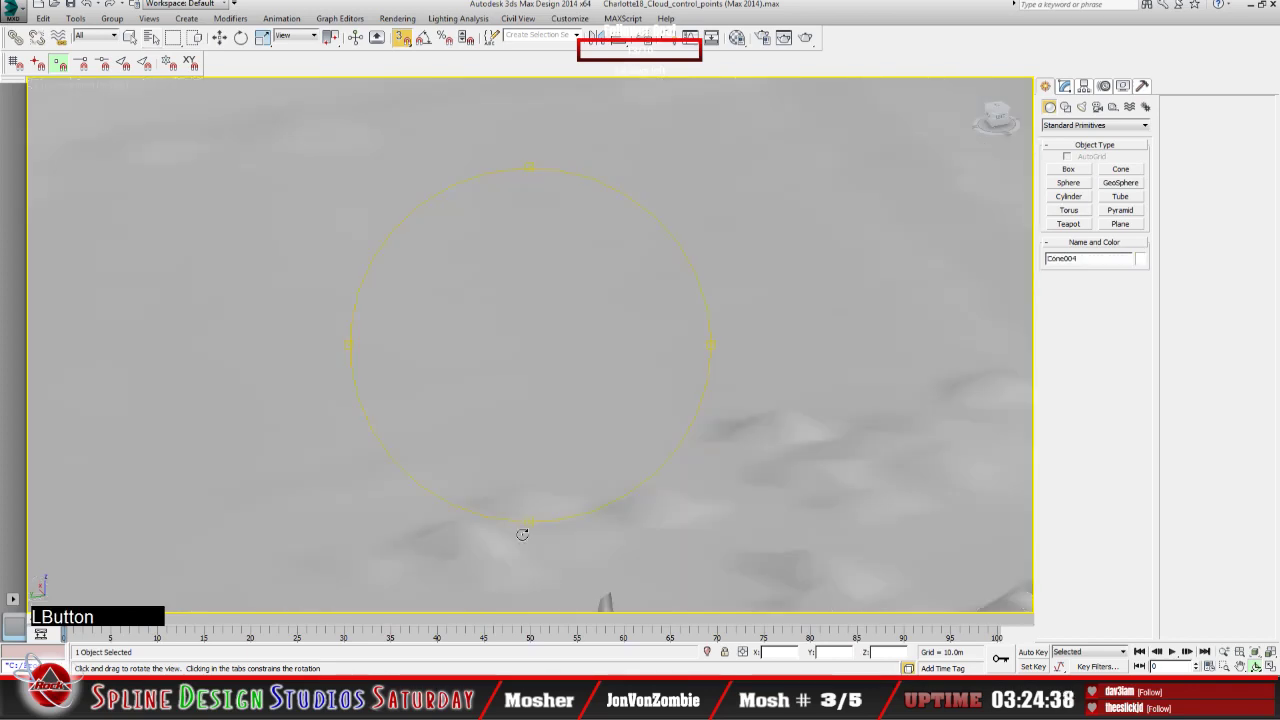
pyautogui.press('z')
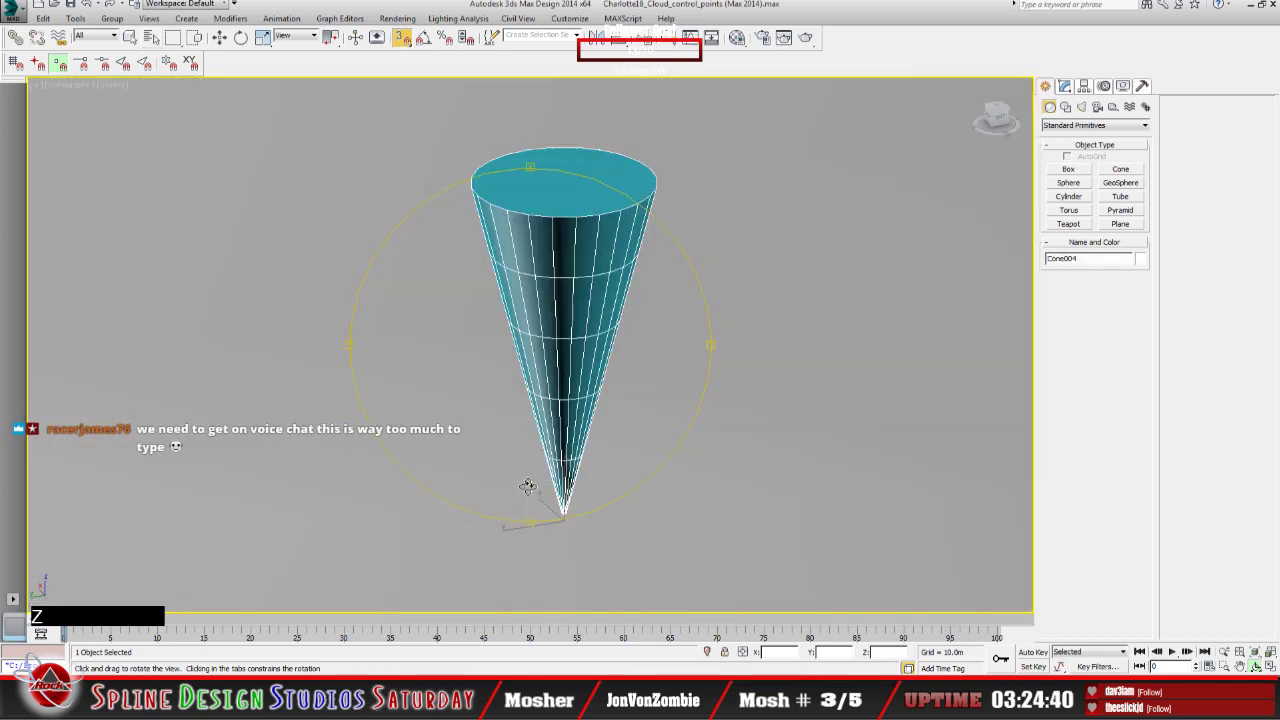
pyautogui.middleClick(537, 424)
pyautogui.scroll(-3, 537, 424)
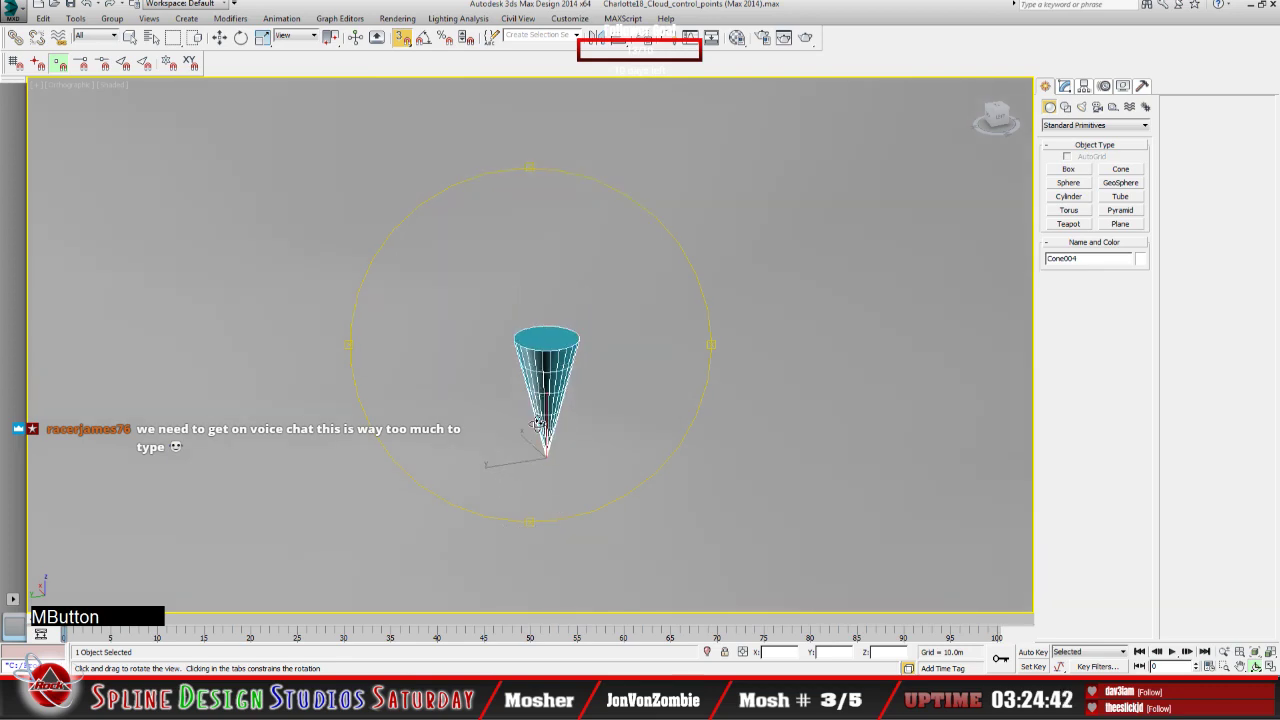
pyautogui.moveTo(537, 424)
pyautogui.mouseDown()
pyautogui.moveTo(516, 419)
pyautogui.moveTo(534, 417)
pyautogui.moveTo(513, 427)
pyautogui.moveTo(523, 437)
pyautogui.mouseUp()
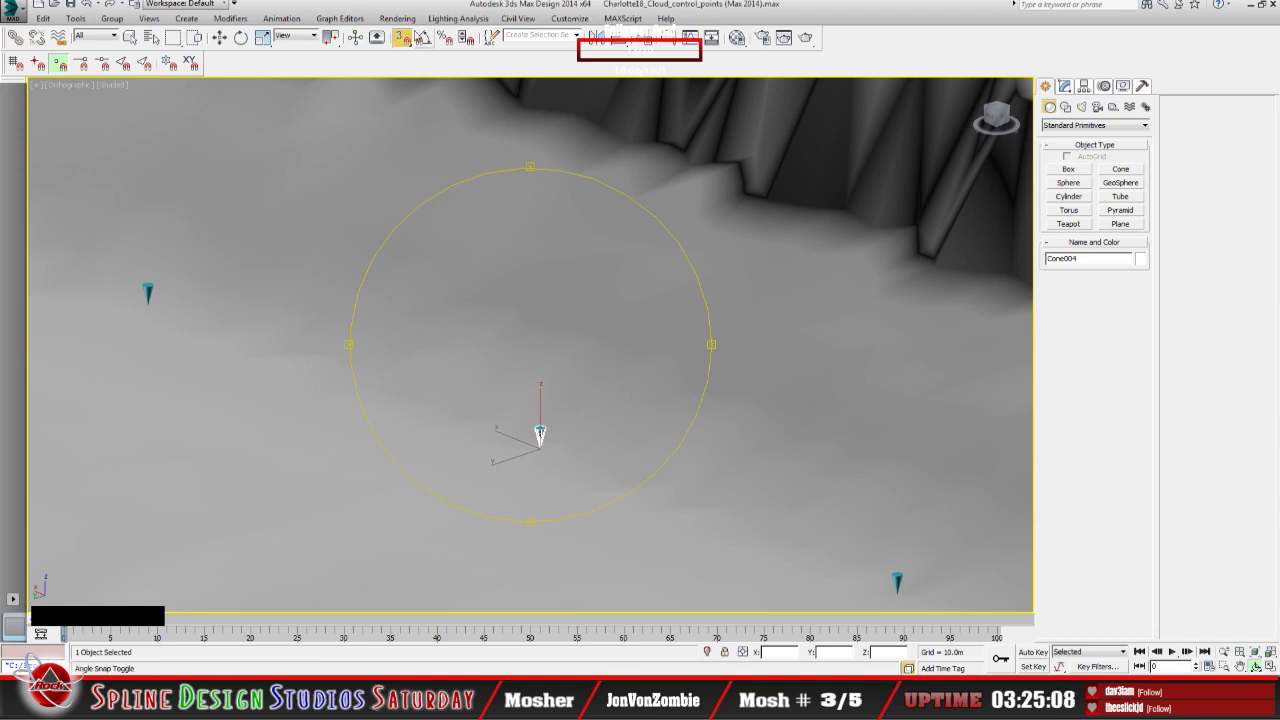
# Step: Select Cone005, the neighbour of Cone004, and follow the cones onward along the foot of the wall
pyautogui.click(130, 37)
pyautogui.click(145, 292)
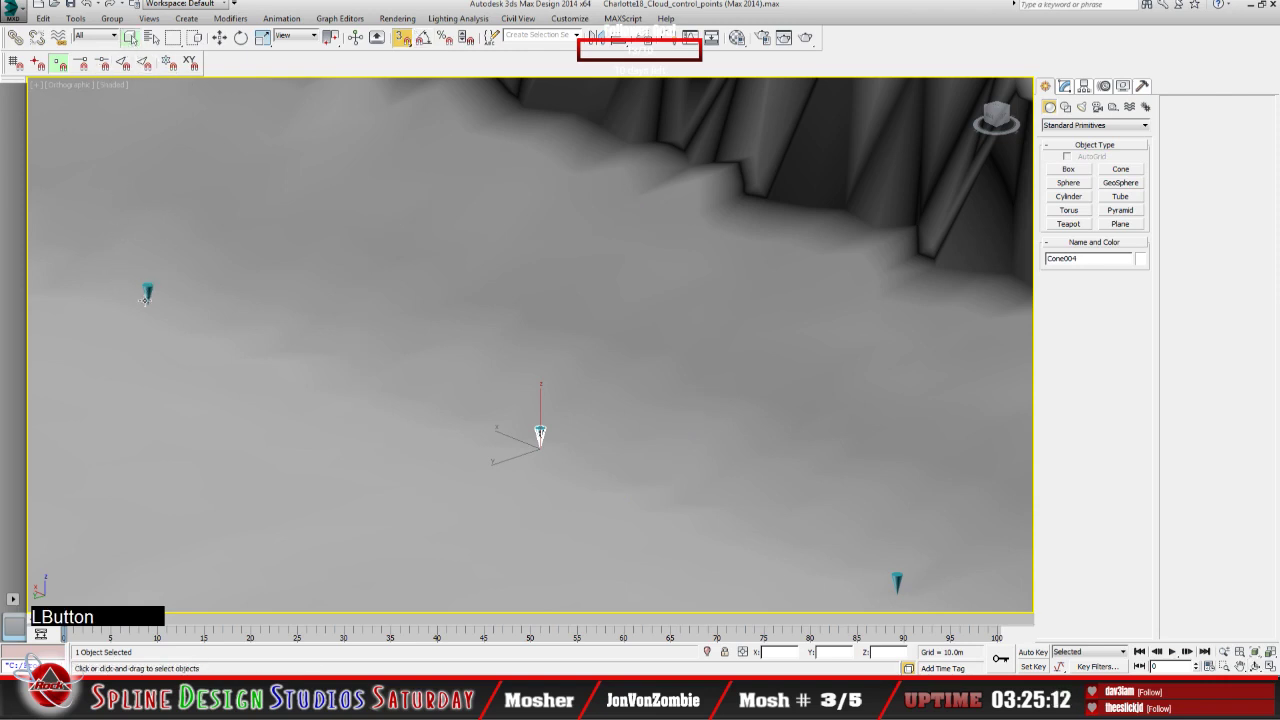
pyautogui.click(147, 290)
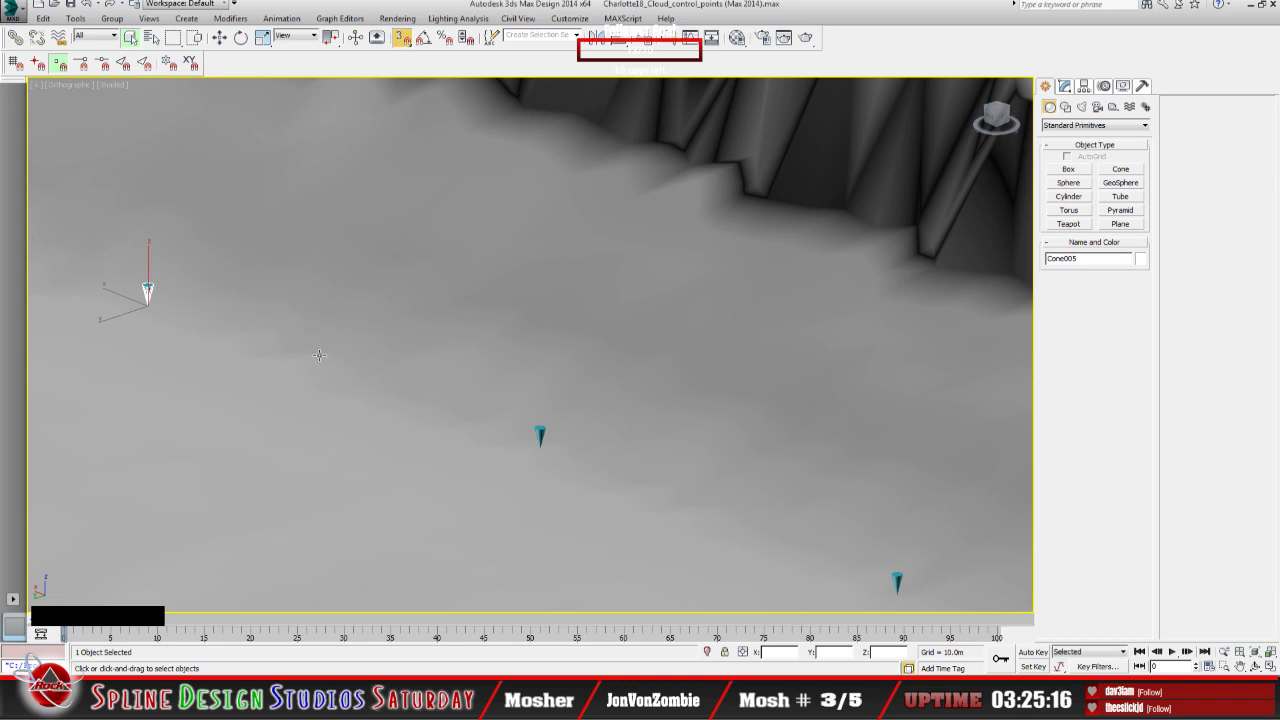
pyautogui.moveTo(241, 365); pyautogui.dragTo(618, 438, button='middle')
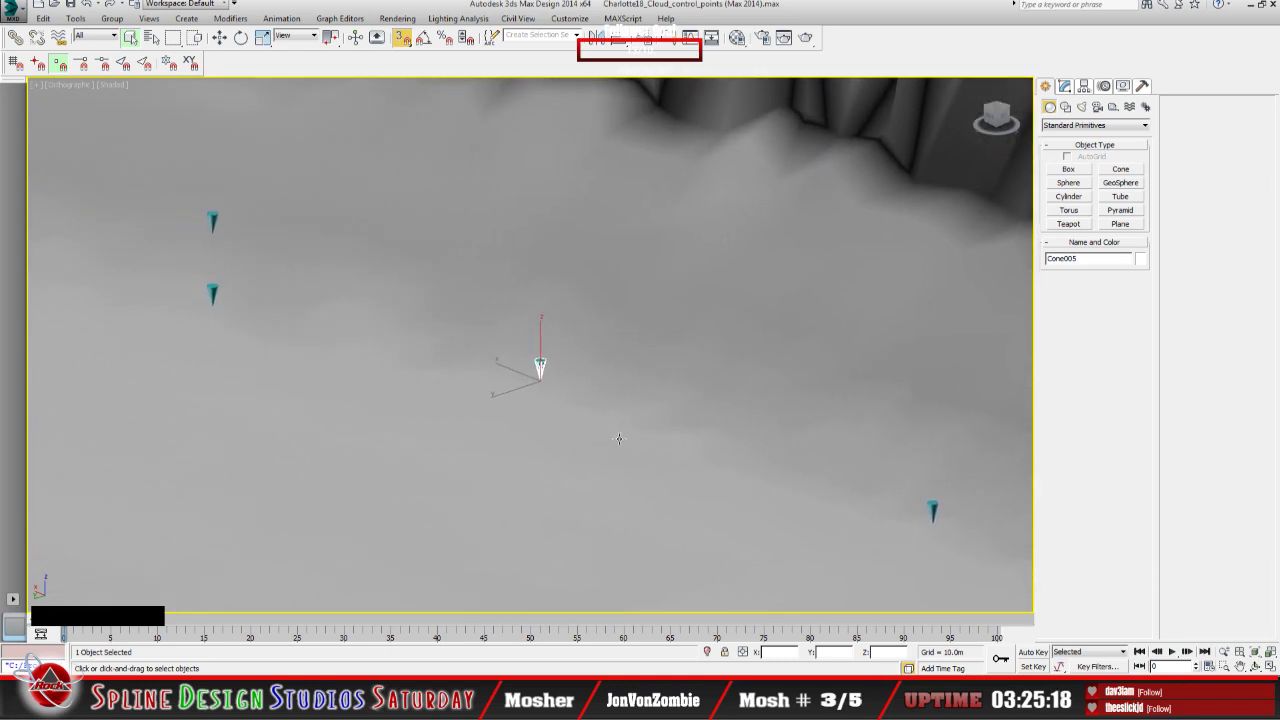
pyautogui.moveTo(271, 369); pyautogui.dragTo(506, 431, button='middle')
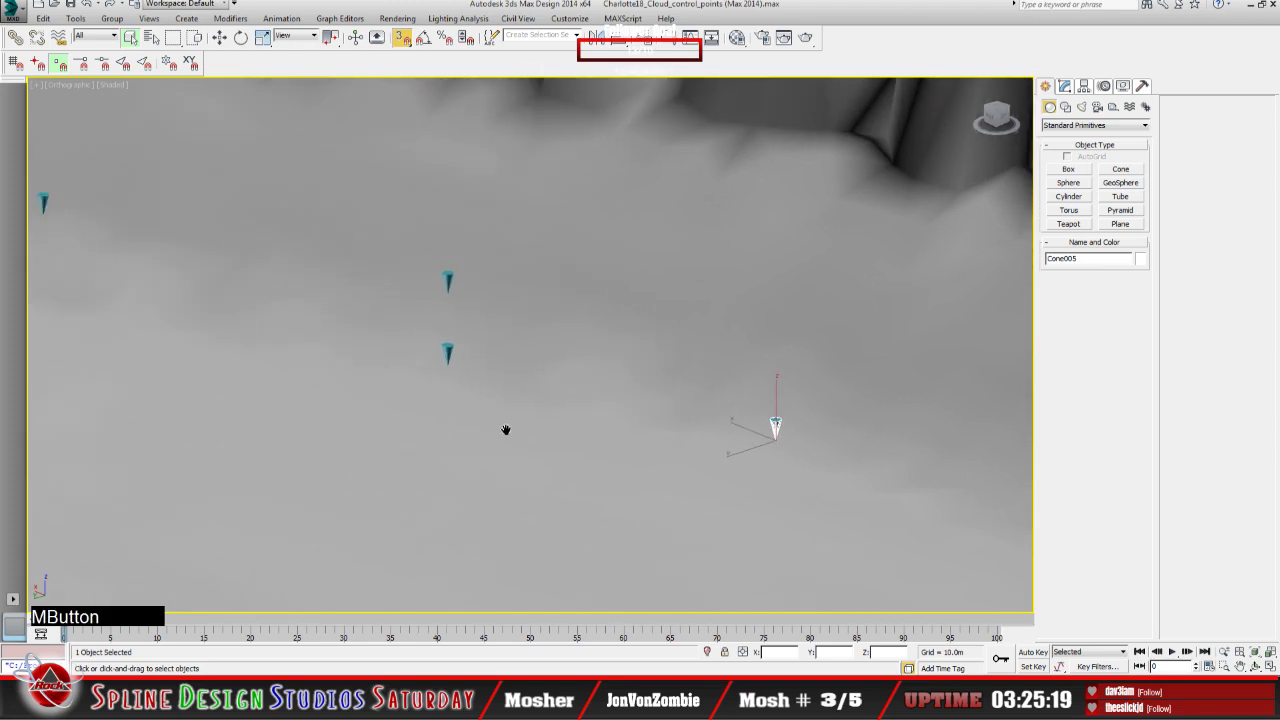
pyautogui.moveTo(430, 367); pyautogui.dragTo(635, 470, button='middle')
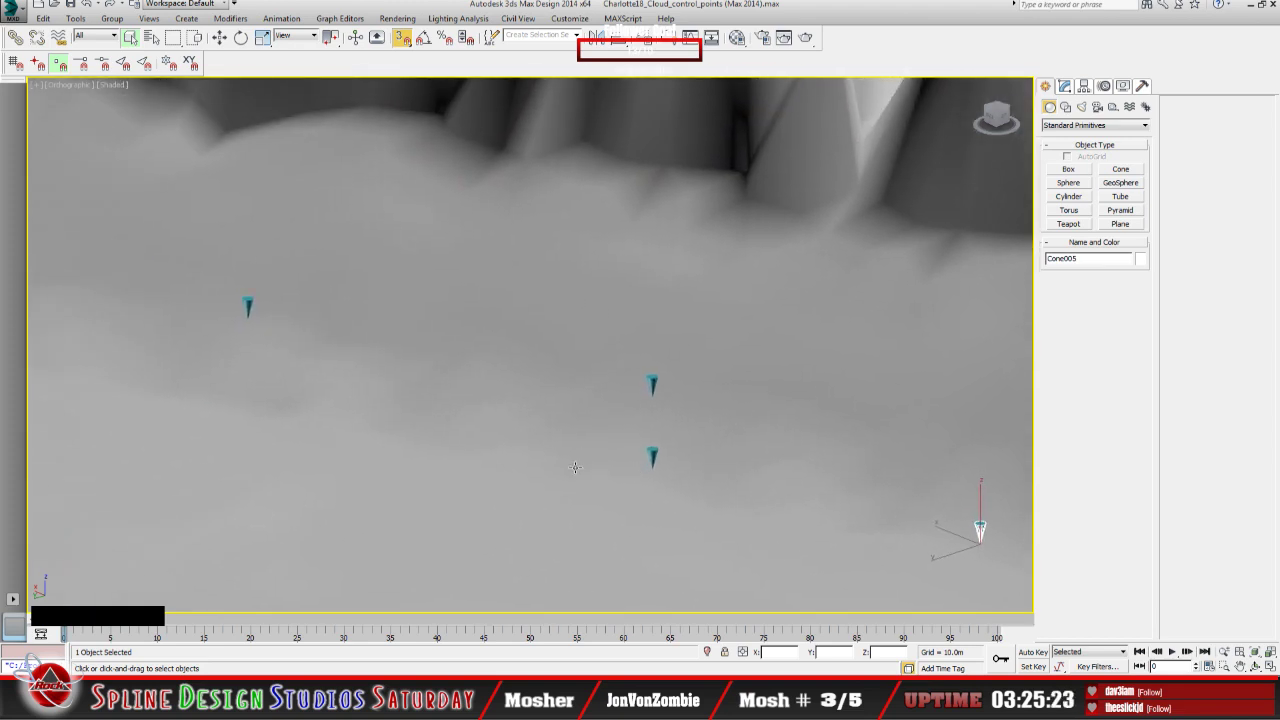
pyautogui.keyDown('alt'); pyautogui.moveTo(268, 302); pyautogui.dragTo(392, 420, button='middle'); pyautogui.keyUp('alt')
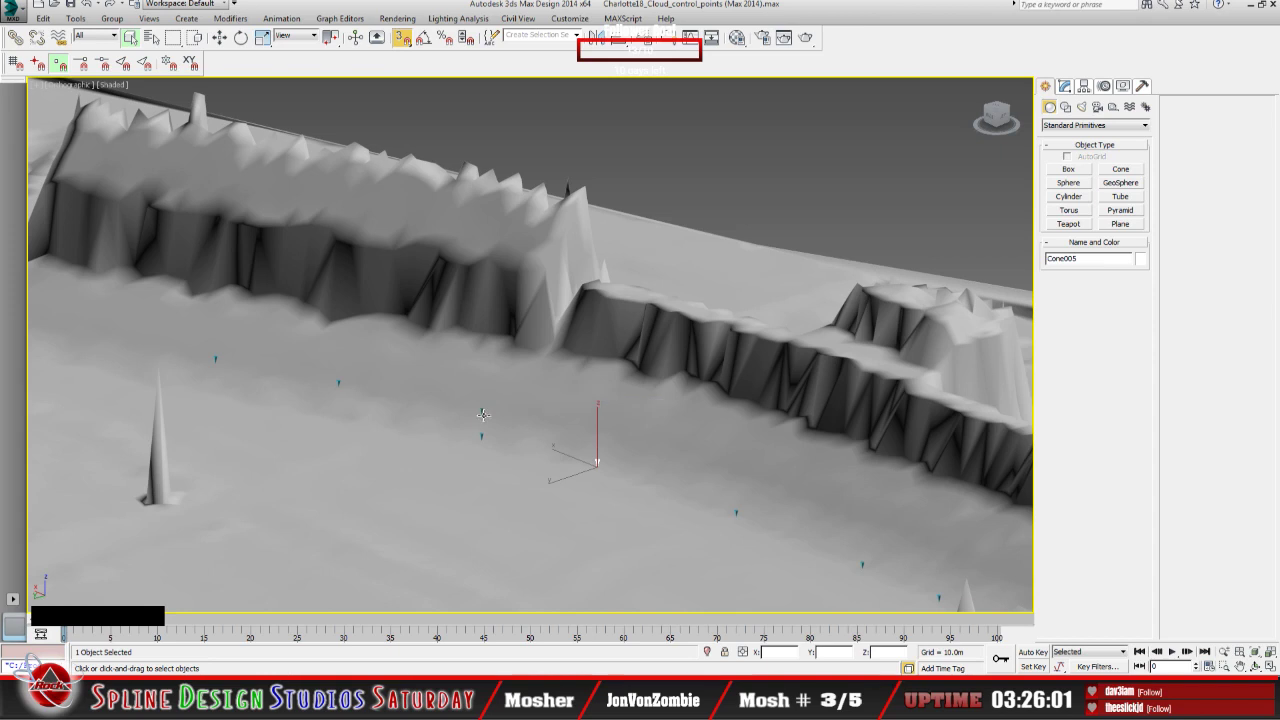
# Step: Select Cone008, turn snapping off and move it straight down to about Z -8.6 m
pyautogui.click(339, 382)
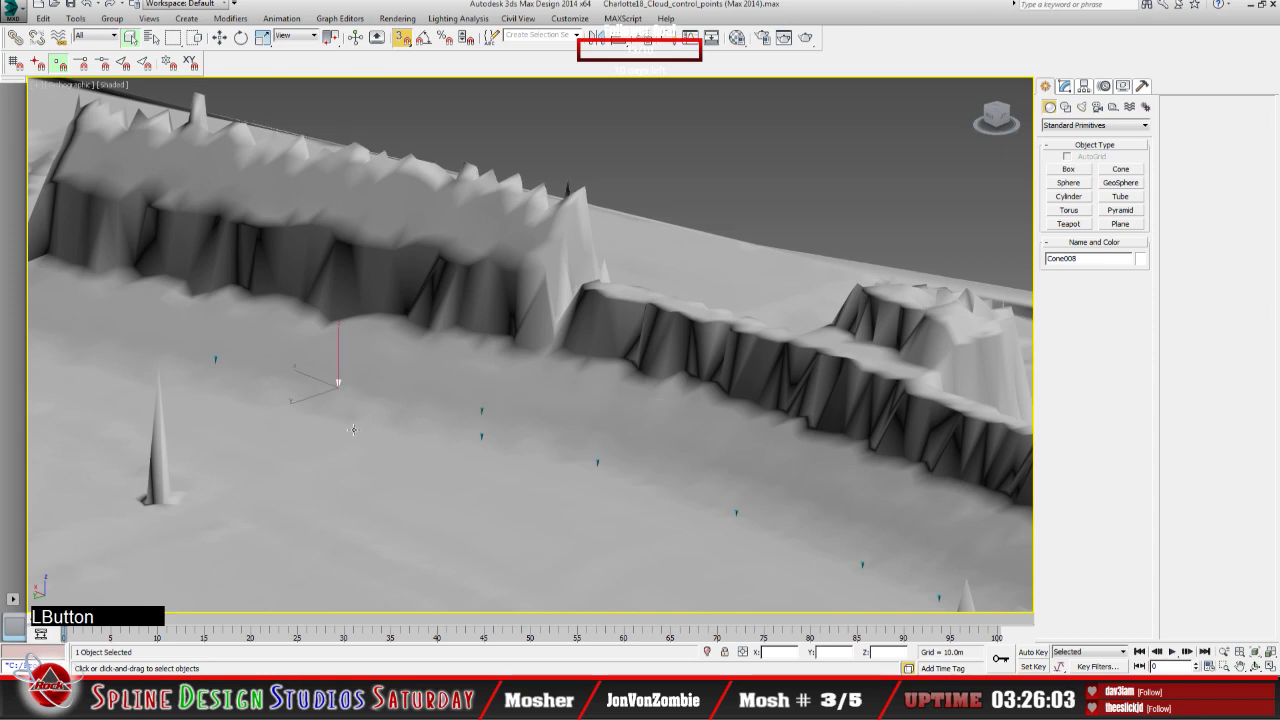
pyautogui.hotkey('alt', 'q')
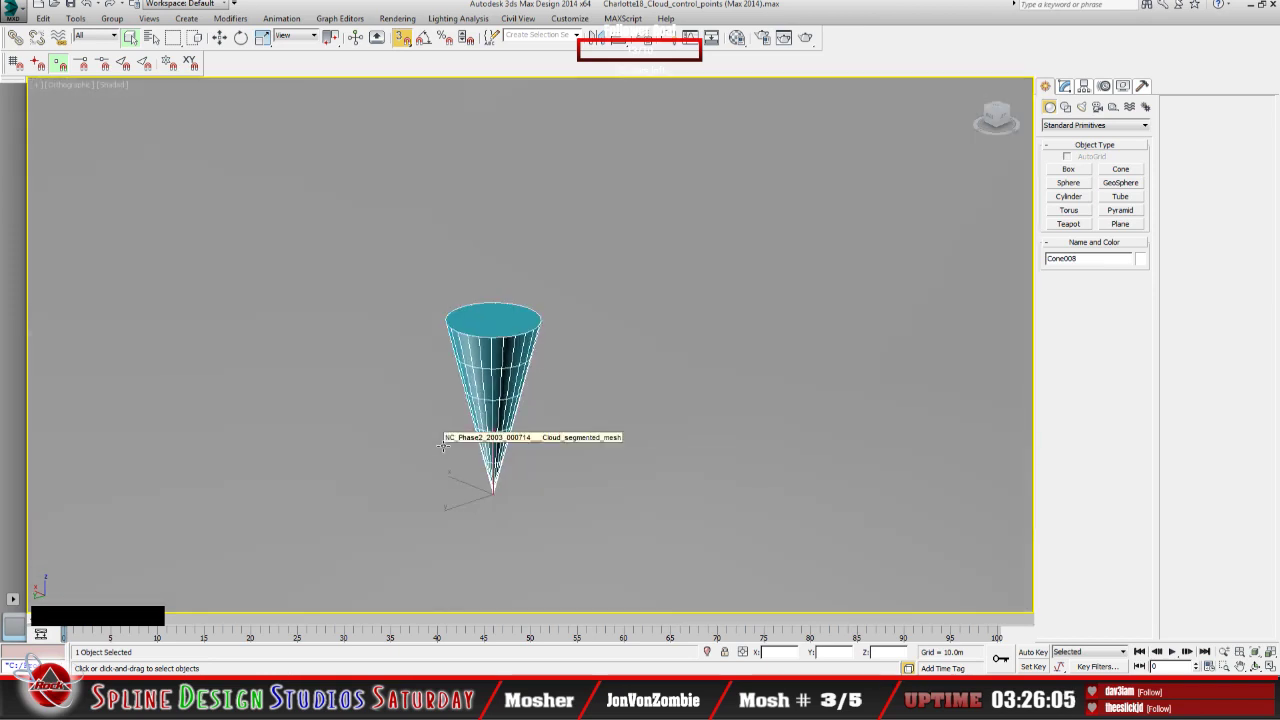
pyautogui.scroll(-5, 443, 447)
pyautogui.moveTo(443, 447); pyautogui.dragTo(404, 378, button='middle')
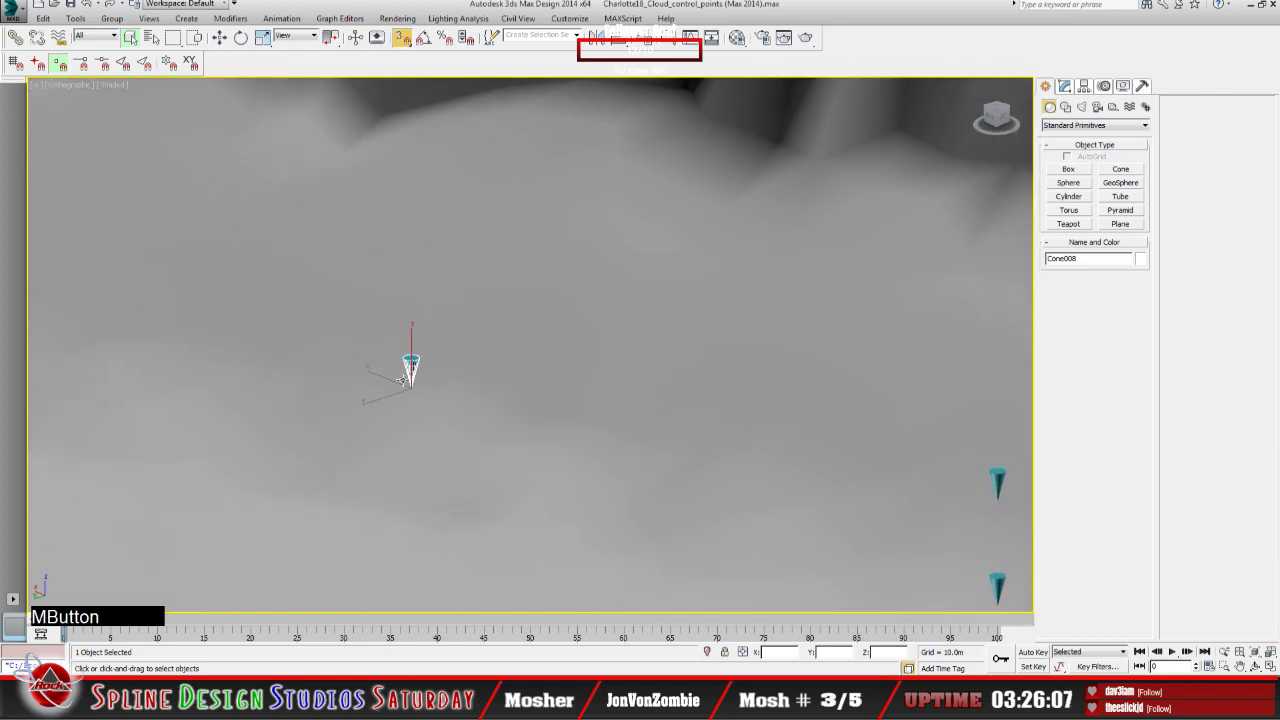
pyautogui.click(219, 40)
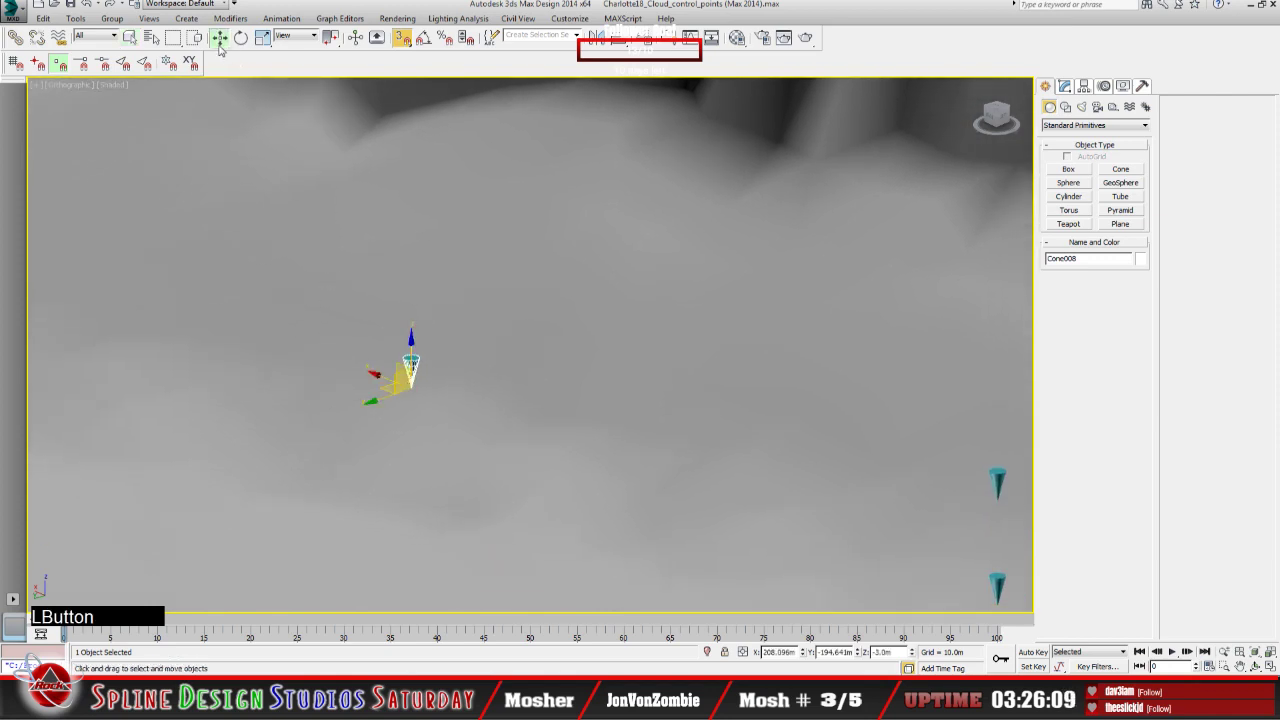
pyautogui.click(410, 45)
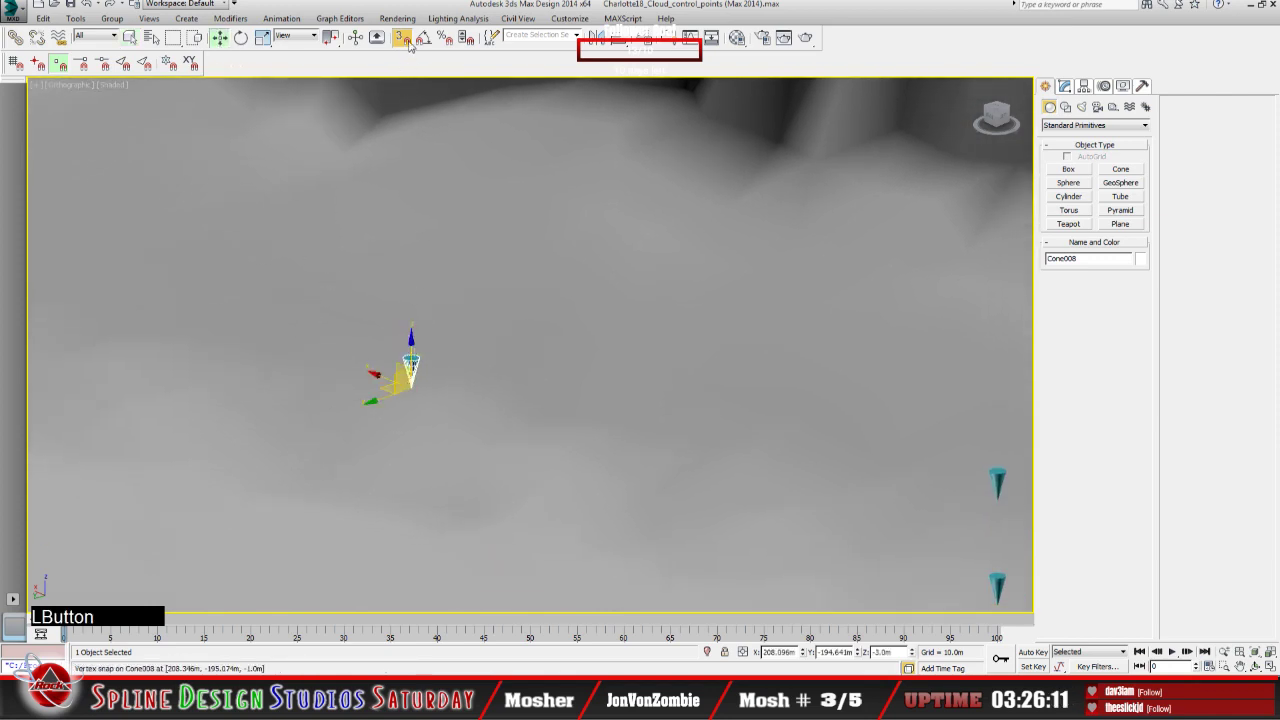
pyautogui.moveTo(410, 352); pyautogui.dragTo(398, 437)
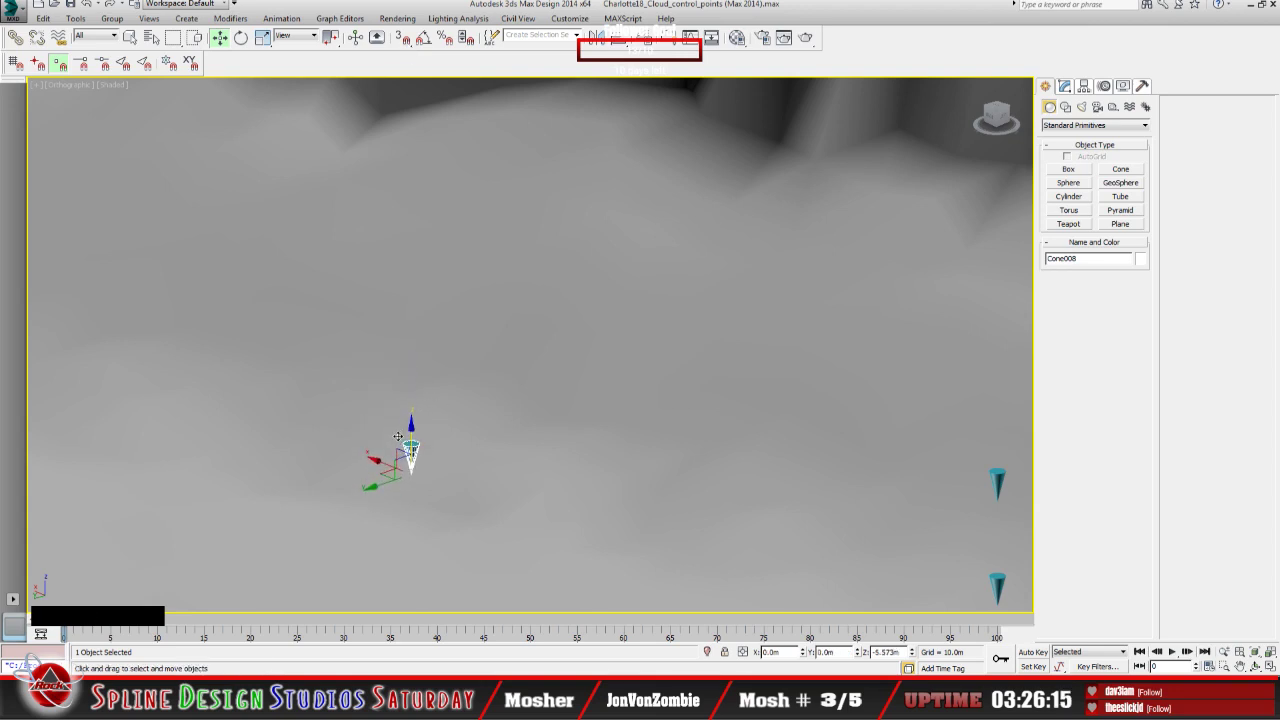
pyautogui.scroll(-4, 398, 437)
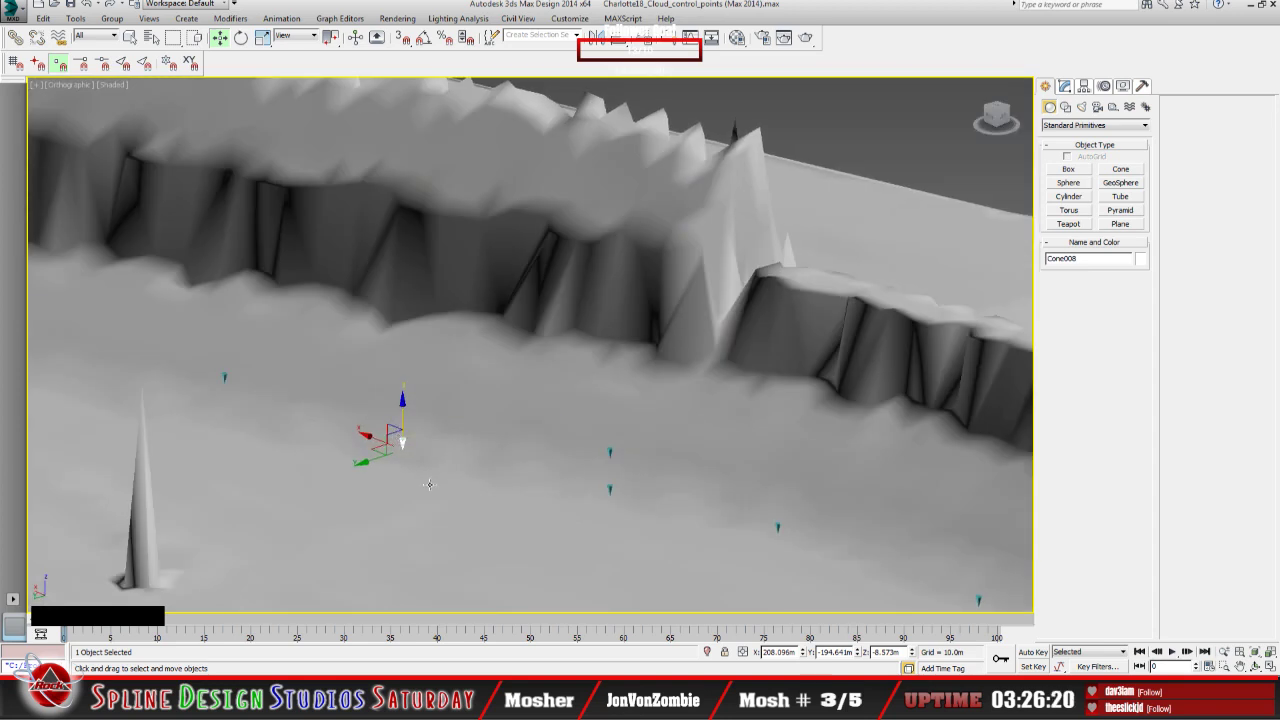
# Step: Compare the lowered Cone008 with the other cones in the row, following them along the wall to the separate block-like walls beyond
pyautogui.scroll(-5, 398, 437)
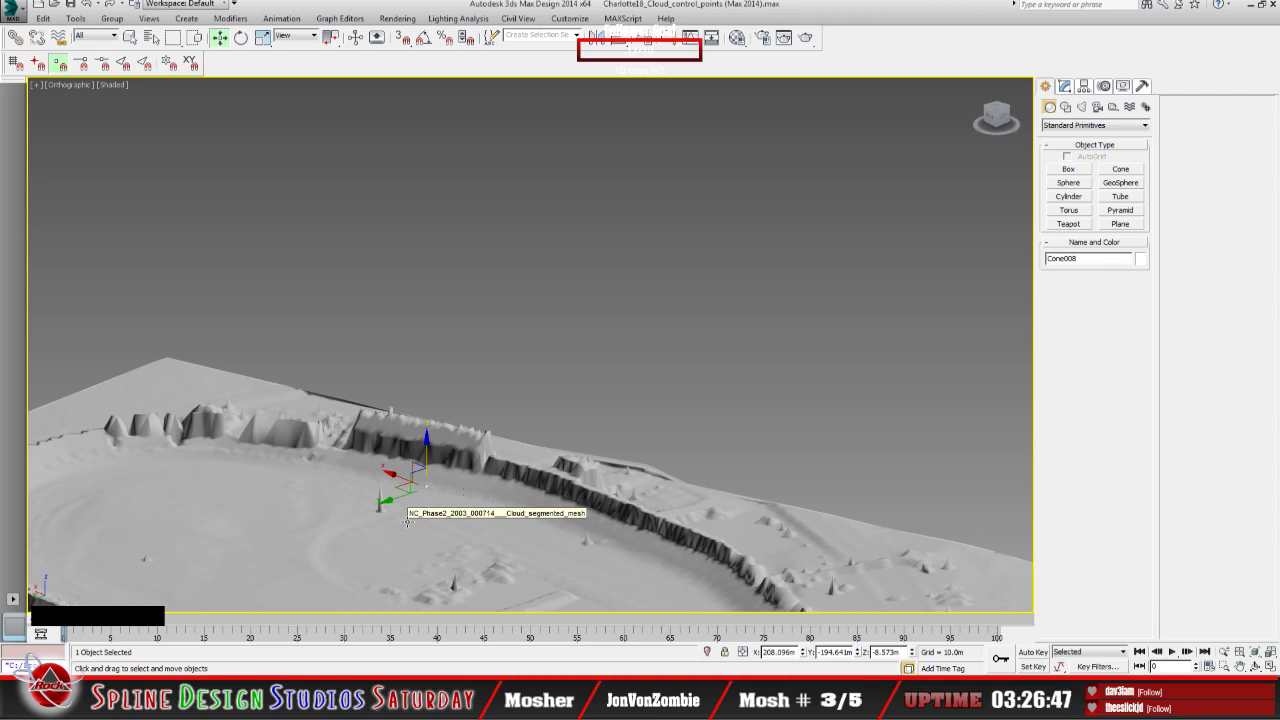
pyautogui.scroll(5, 430, 533)
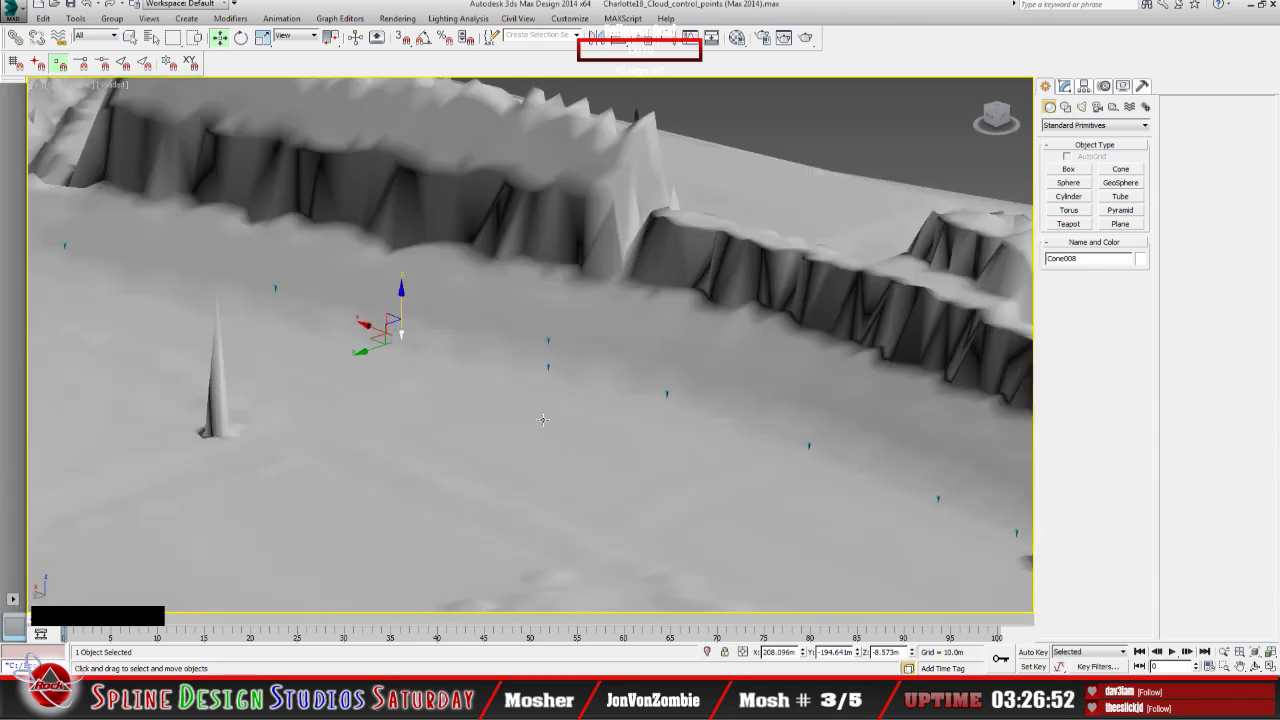
pyautogui.moveTo(705, 464); pyautogui.dragTo(486, 395, button='middle')
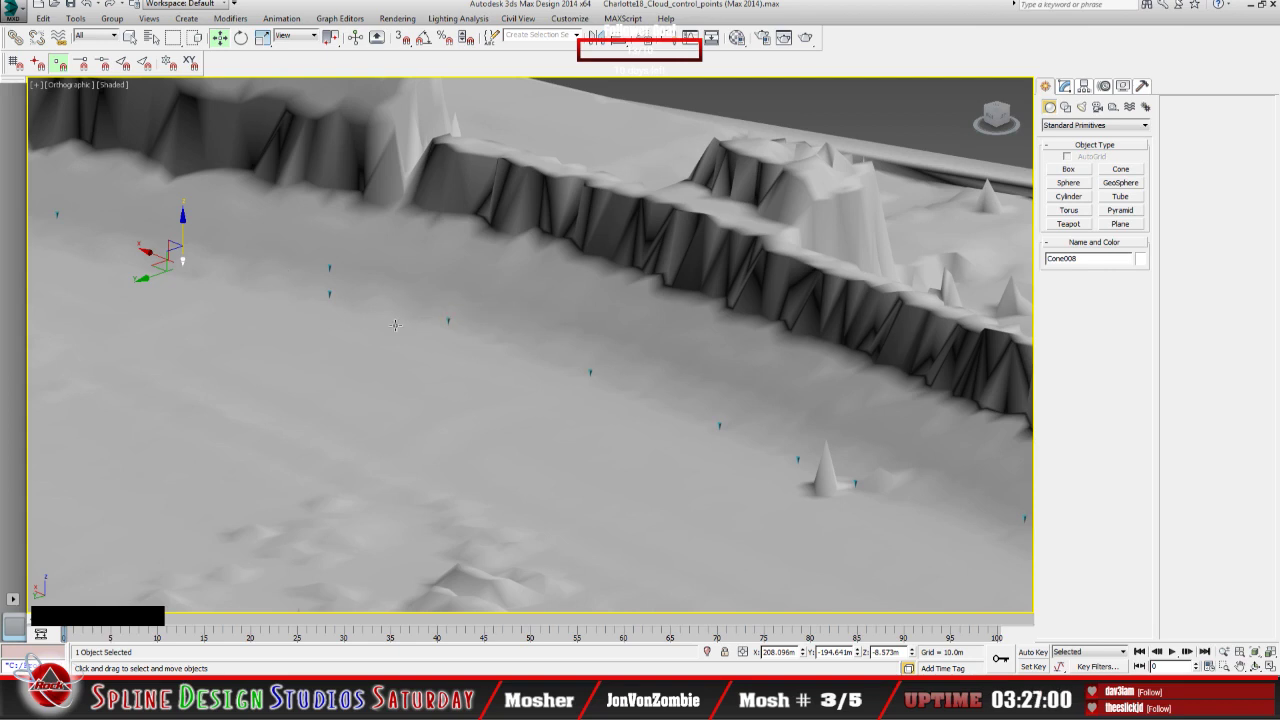
pyautogui.moveTo(399, 325); pyautogui.dragTo(607, 439, button='middle')
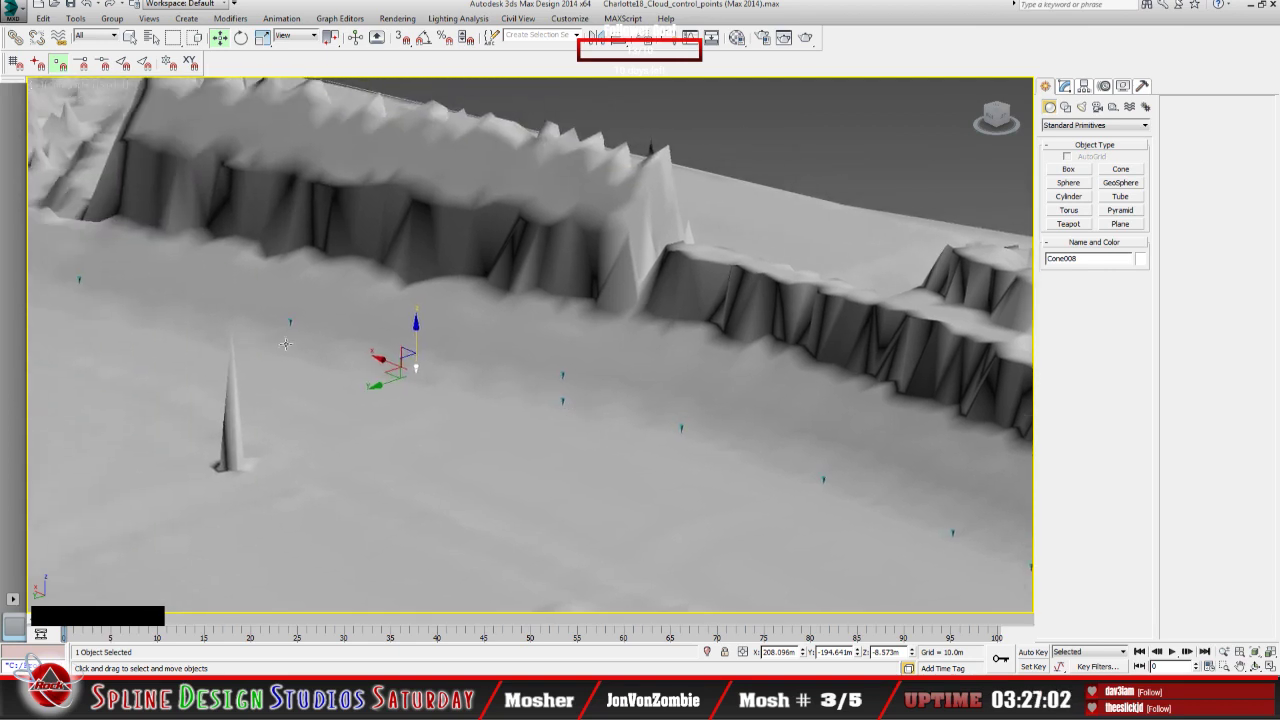
pyautogui.moveTo(405, 385); pyautogui.dragTo(571, 478, button='middle')
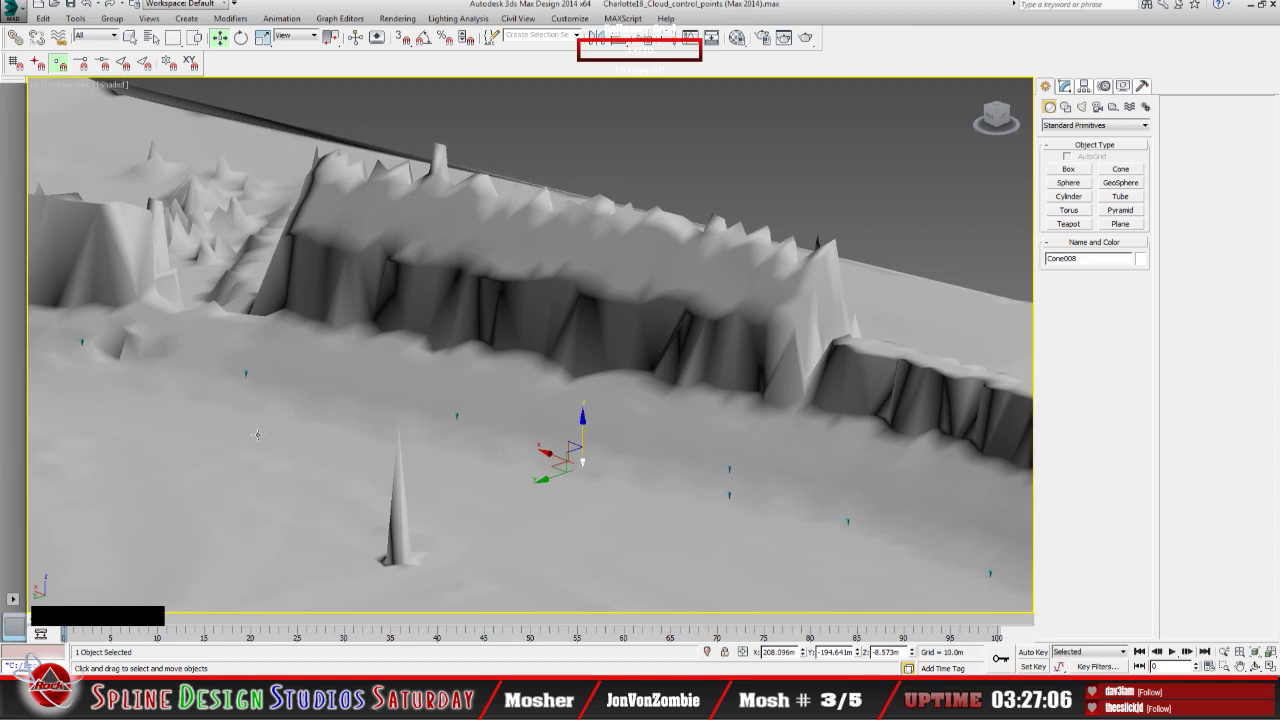
pyautogui.moveTo(267, 437); pyautogui.dragTo(347, 414, button='middle')
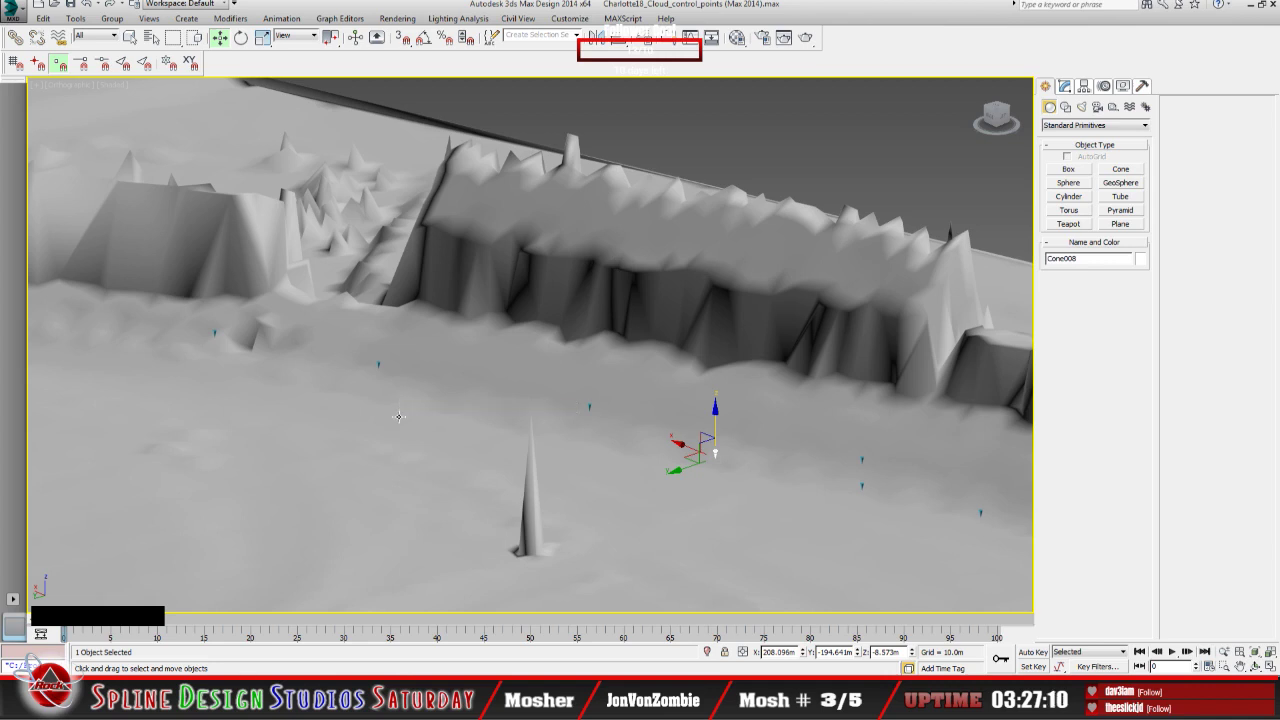
pyautogui.moveTo(355, 372); pyautogui.dragTo(449, 443, button='middle')
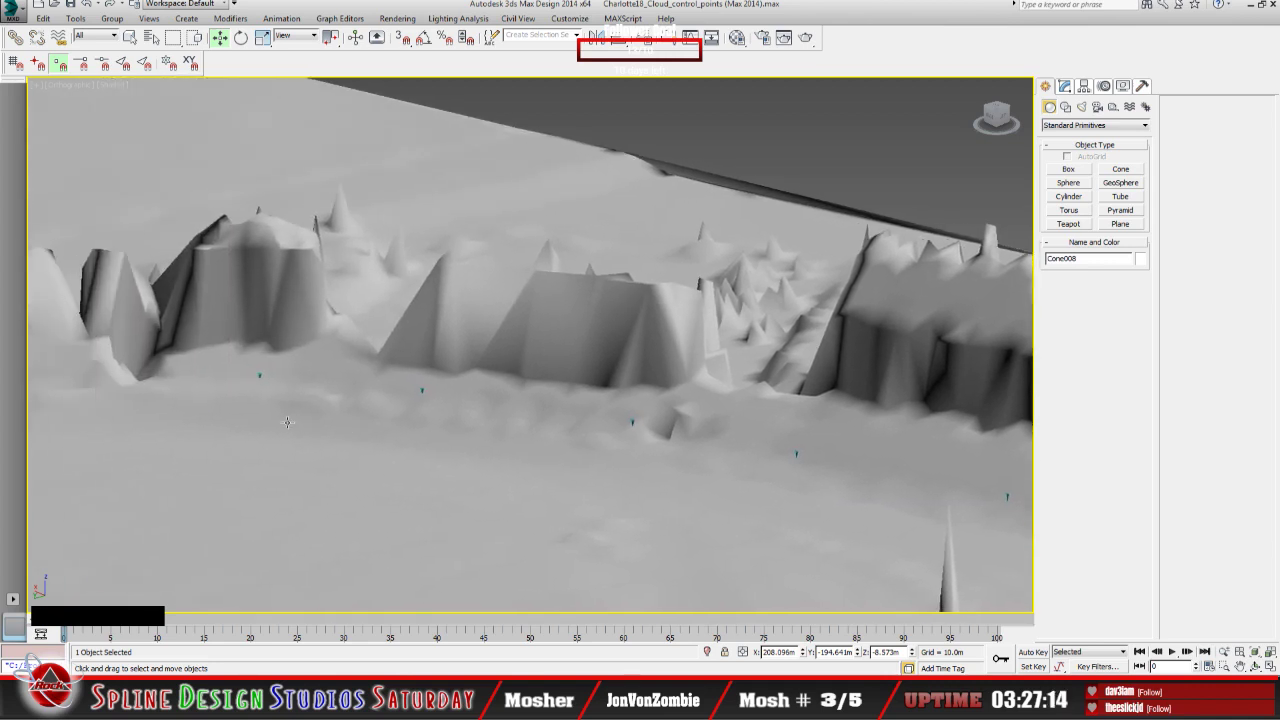
pyautogui.keyDown('alt'); pyautogui.moveTo(287, 422); pyautogui.dragTo(396, 395, button='middle'); pyautogui.keyUp('alt')
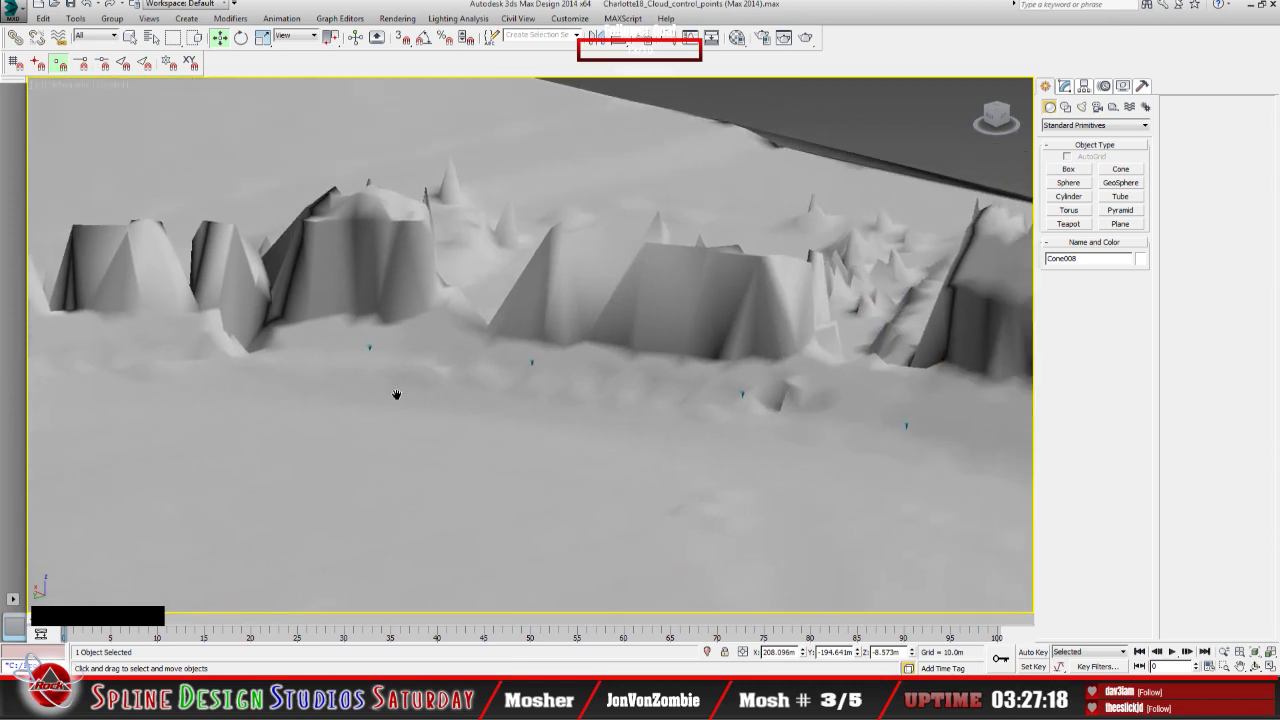
# Step: Select Cone013, partly sunk into the terrain before the block-like walls, and move it straight up to about Z -2.2 m
pyautogui.click(369, 350)
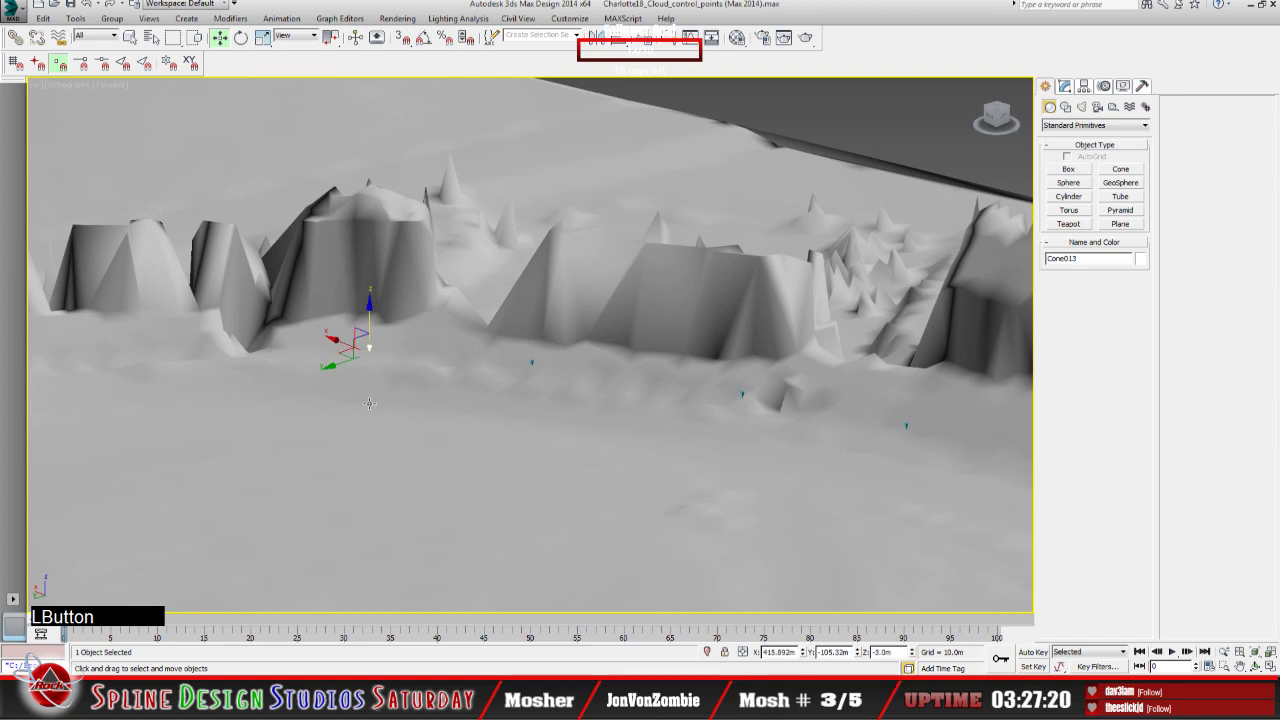
pyautogui.hotkey('alt', 'q')
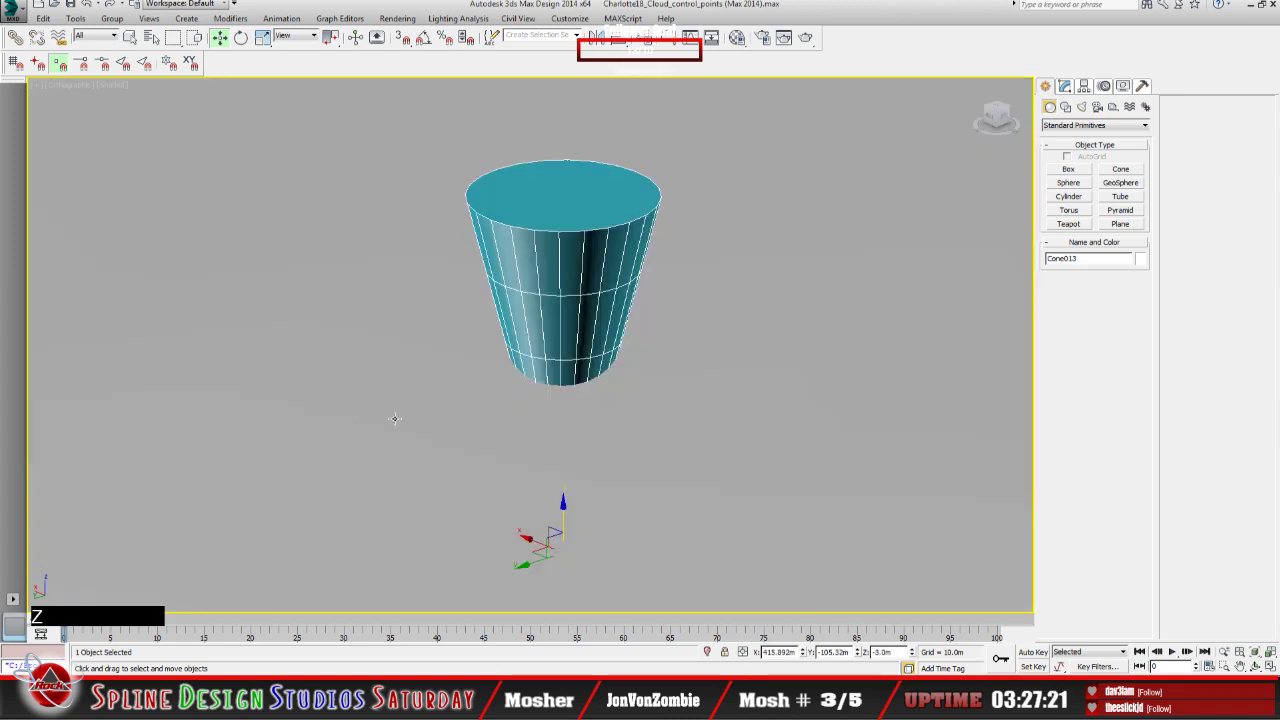
pyautogui.scroll(-2, 394, 418)
pyautogui.scroll(-5, 394, 418)
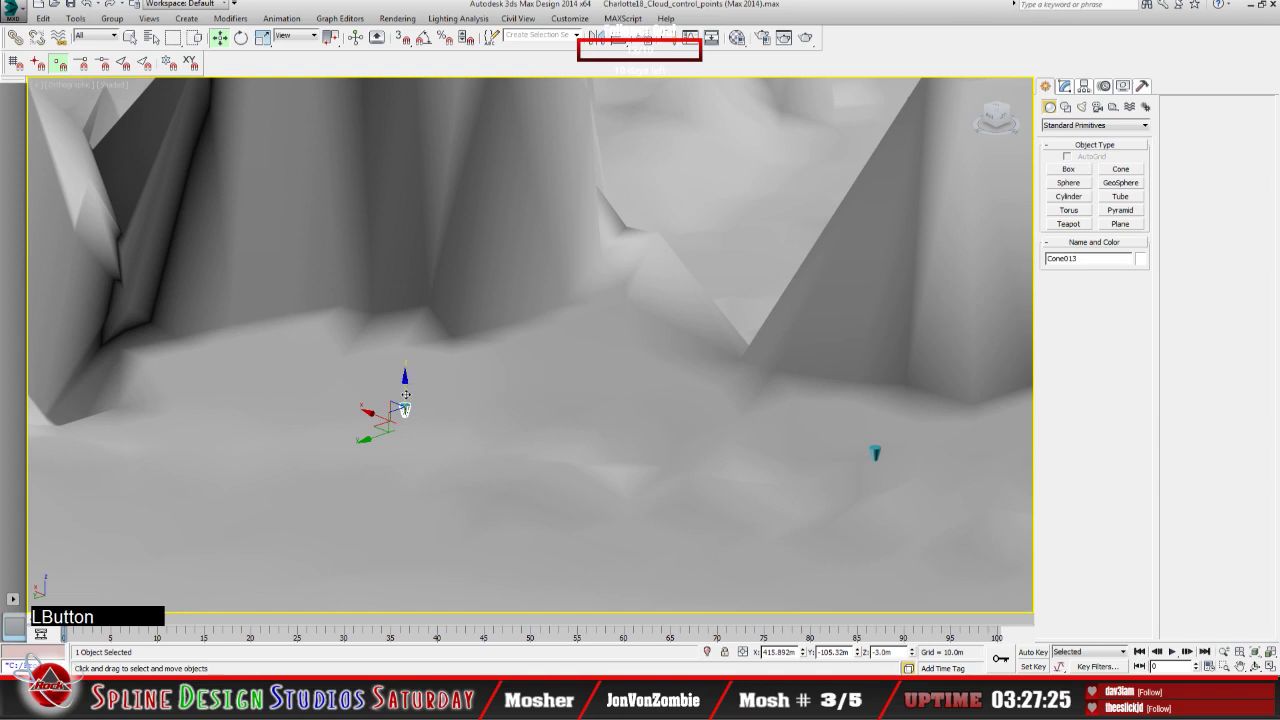
pyautogui.moveTo(404, 395)
pyautogui.mouseDown()
pyautogui.moveTo(402, 366)
pyautogui.moveTo(404, 390)
pyautogui.mouseUp()
pyautogui.scroll(-3, 405, 408)
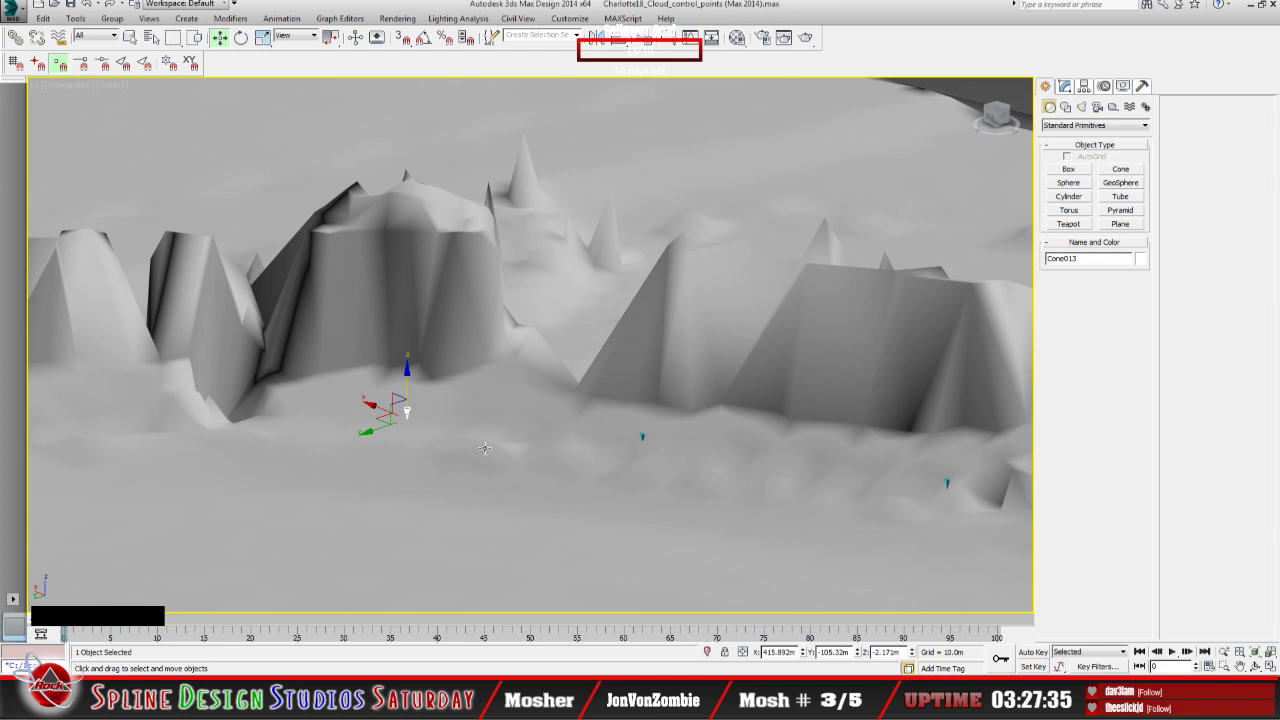
# Step: Select Cone012, the next cone after Cone013 before the block-like walls, and move it straight up to about Z -2.2 m
pyautogui.moveTo(520, 462); pyautogui.dragTo(412, 412, button='middle')
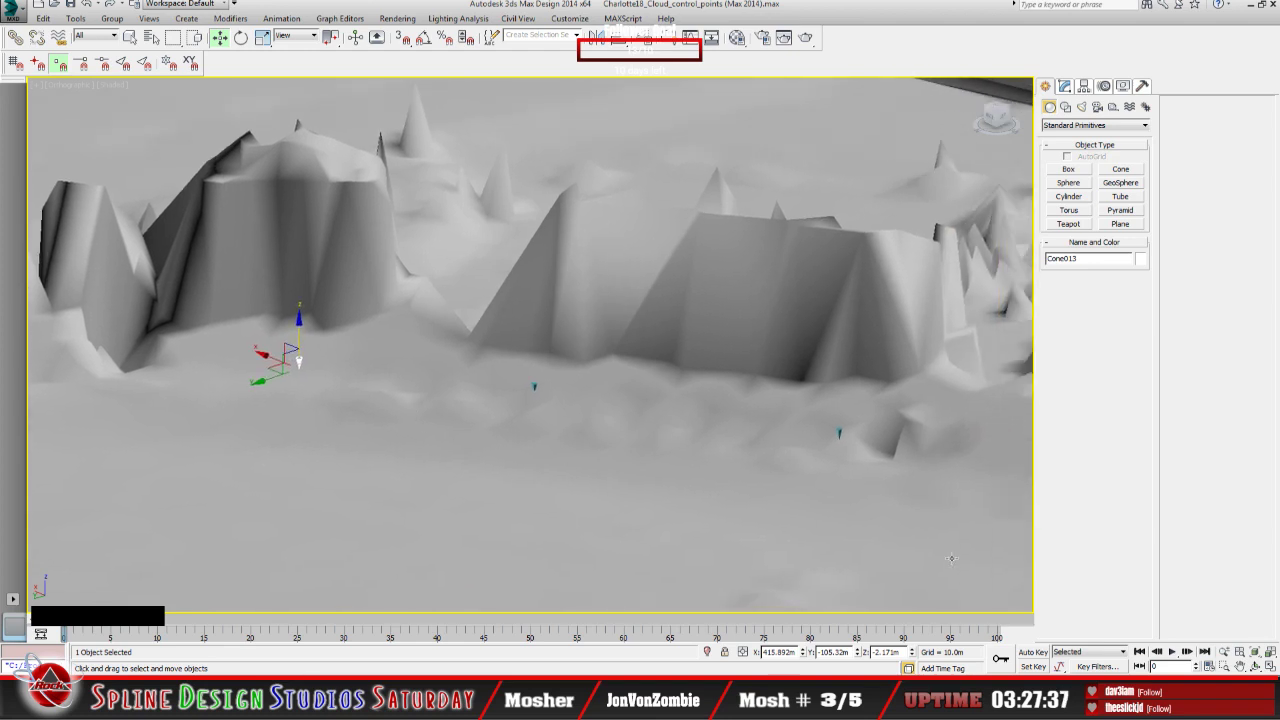
pyautogui.click(1256, 666)
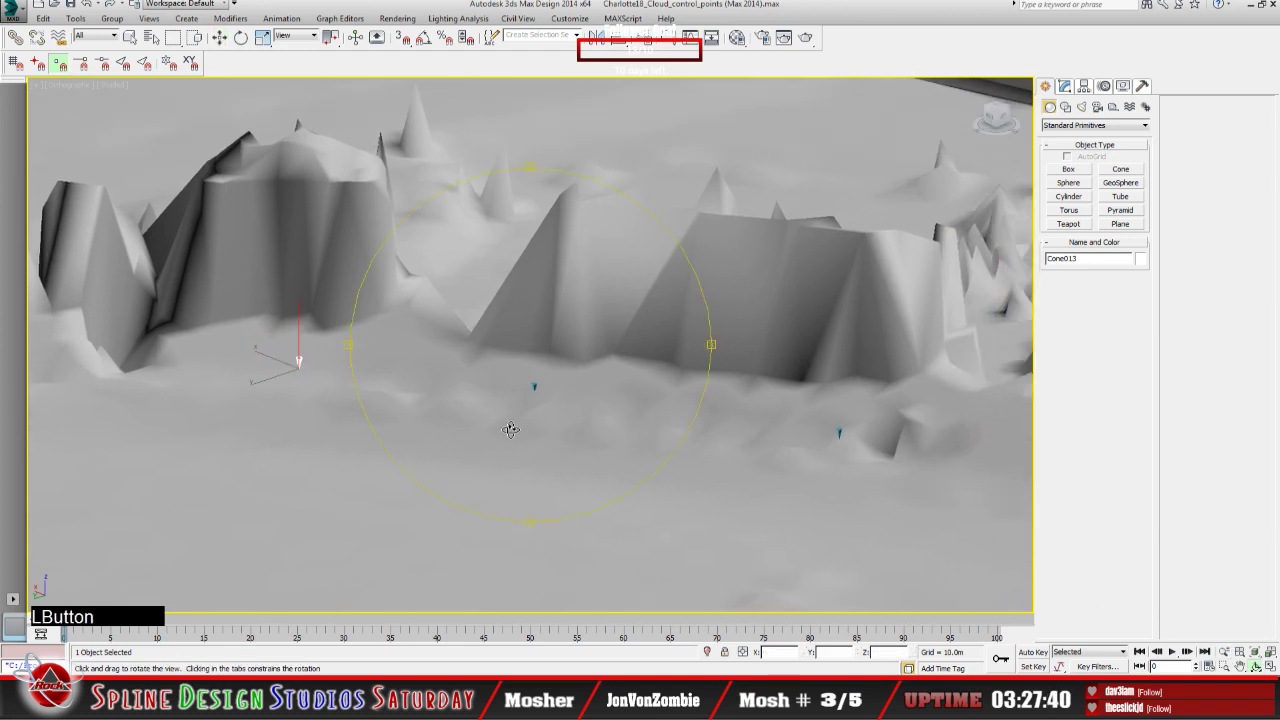
pyautogui.moveTo(512, 430); pyautogui.dragTo(330, 398)
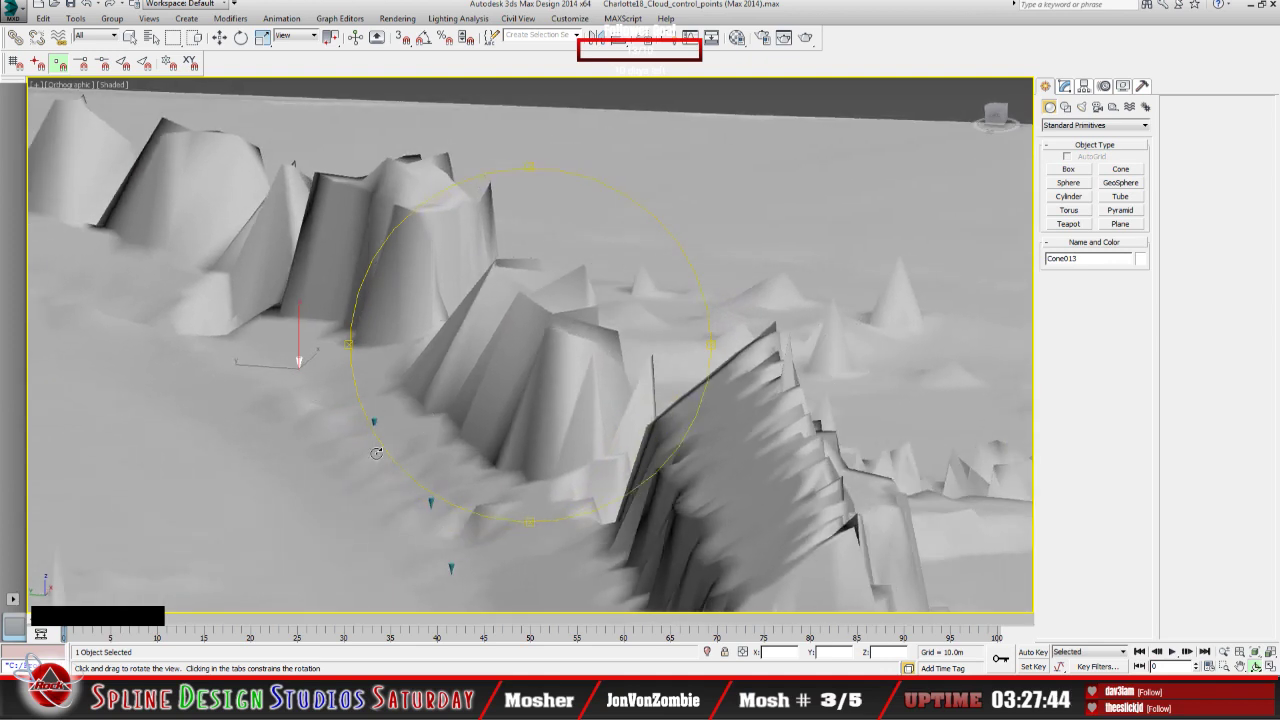
pyautogui.moveTo(393, 471); pyautogui.dragTo(386, 457, button='middle')
pyautogui.scroll(5, 384, 457)
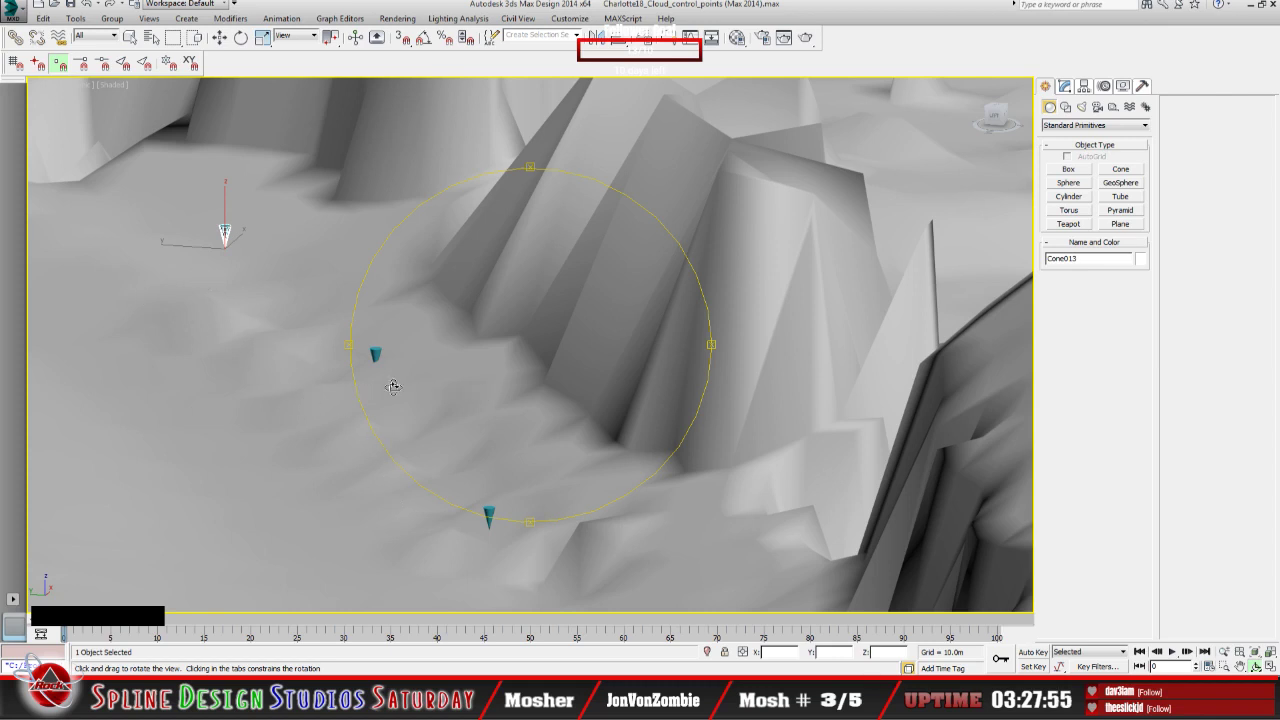
pyautogui.click(219, 37)
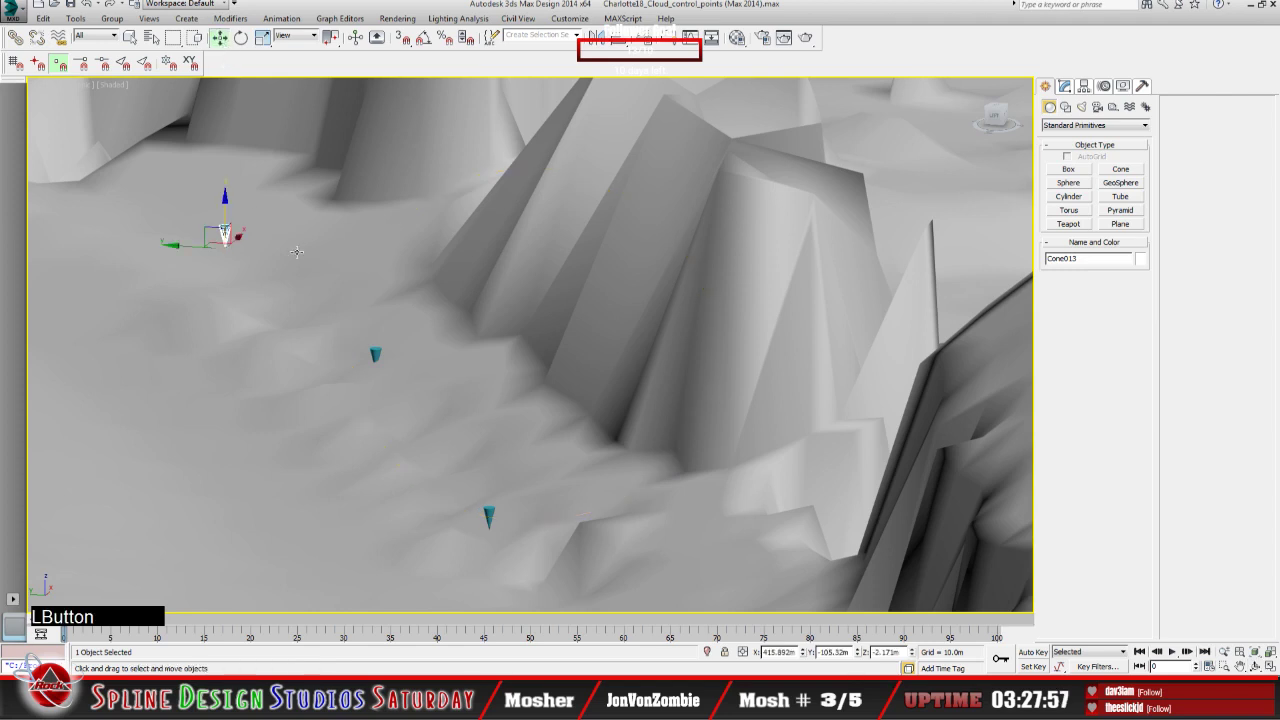
pyautogui.click(374, 354)
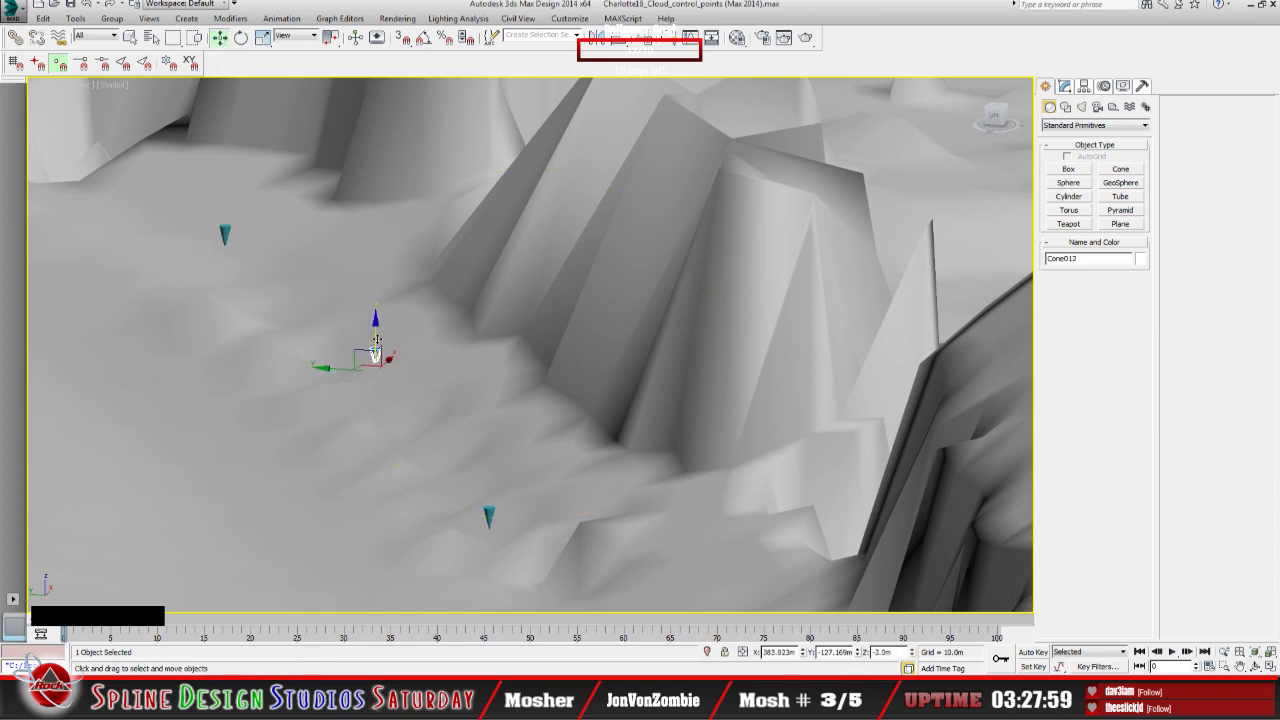
pyautogui.moveTo(374, 354); pyautogui.dragTo(374, 332)
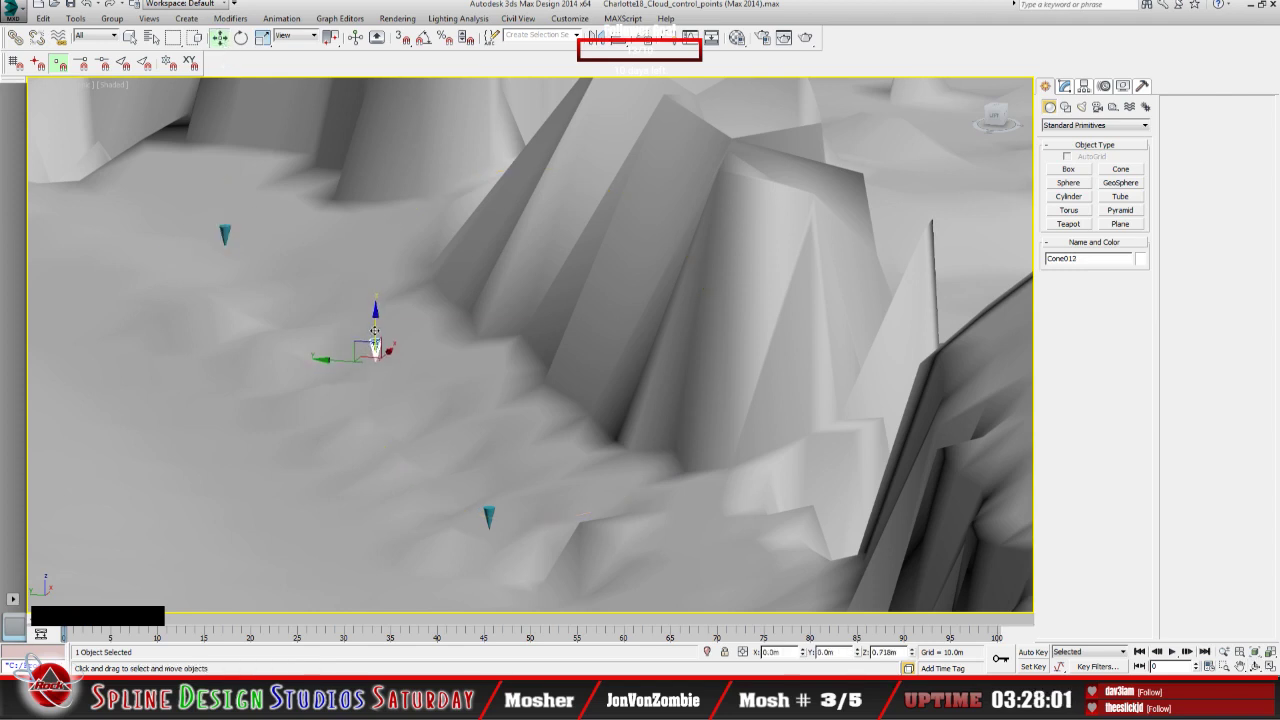
pyautogui.scroll(5, 374, 332)
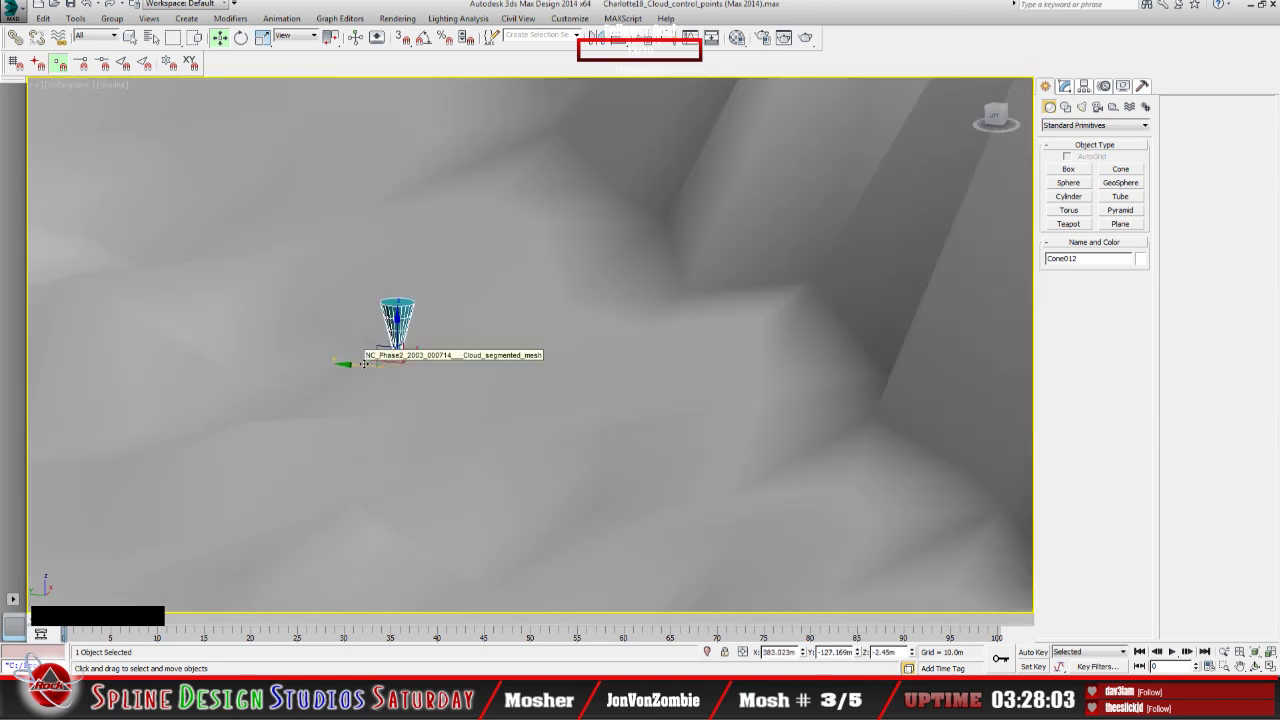
pyautogui.moveTo(400, 339); pyautogui.dragTo(398, 331)
pyautogui.scroll(-4, 385, 382)
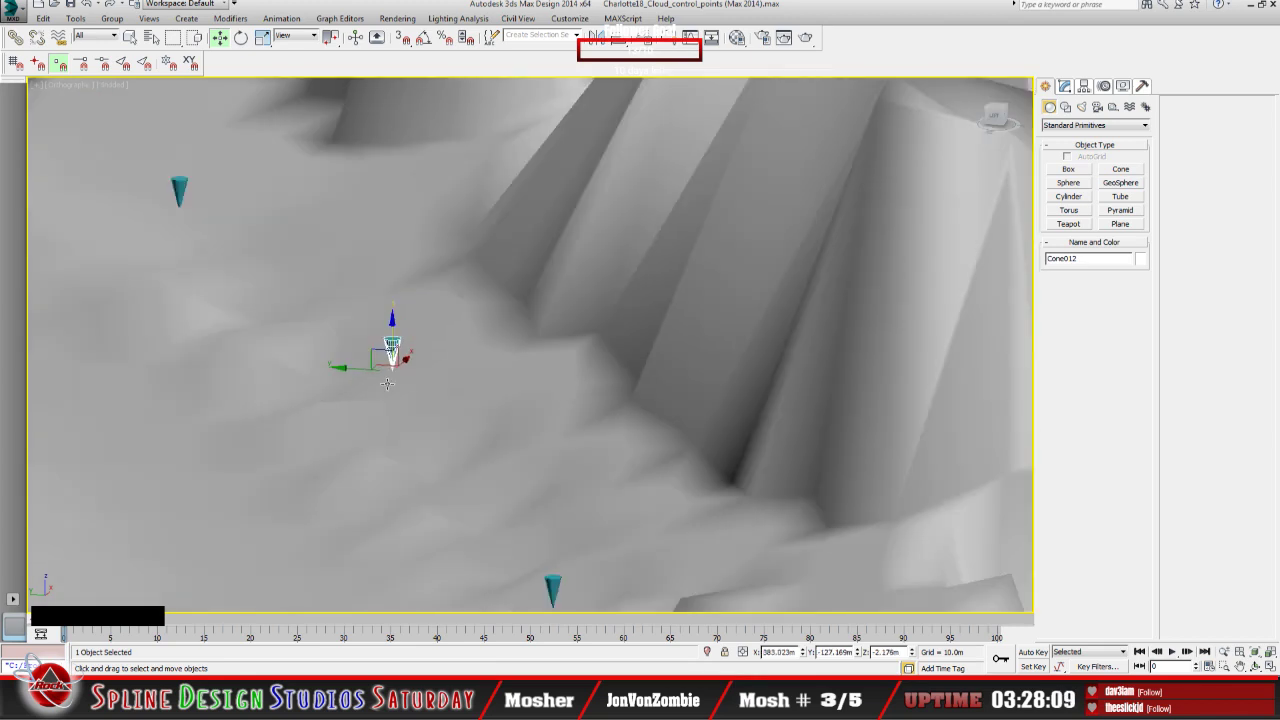
# Step: Examine how the raised Cone012 sits against the terrain up close and compare it with the rest of the row along the walls
pyautogui.scroll(3, 380, 404)
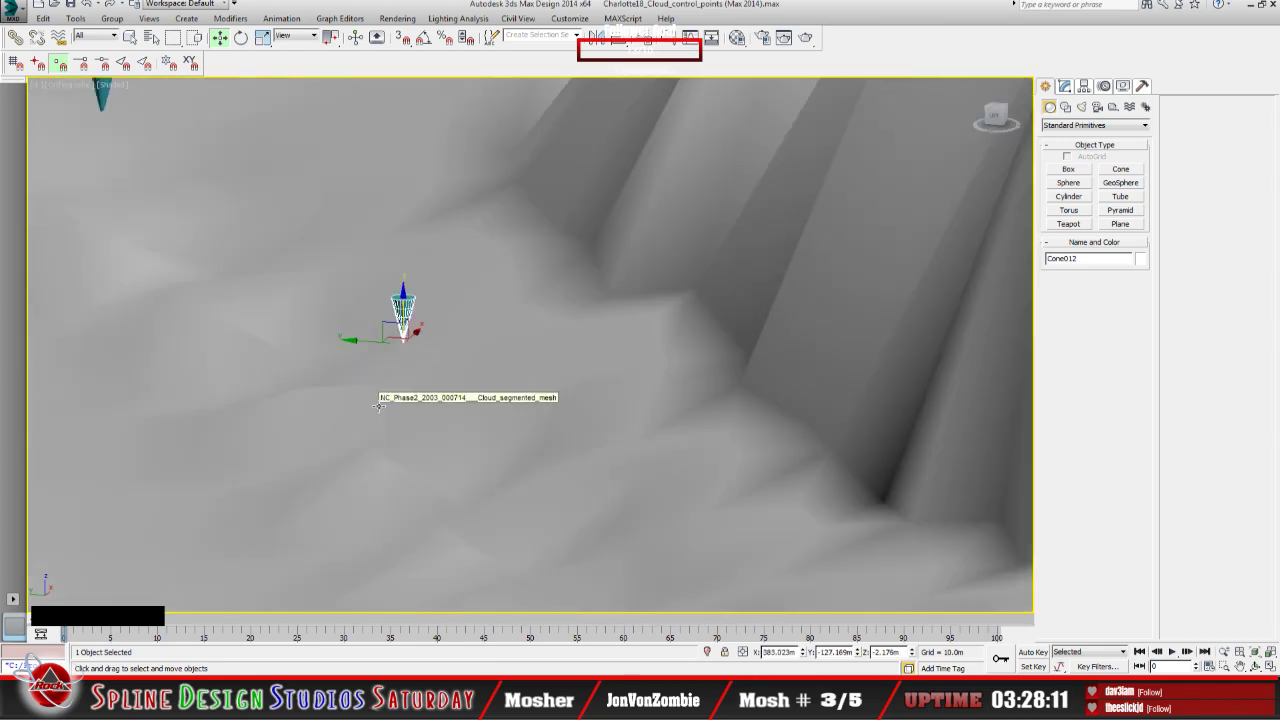
pyautogui.scroll(3, 398, 363)
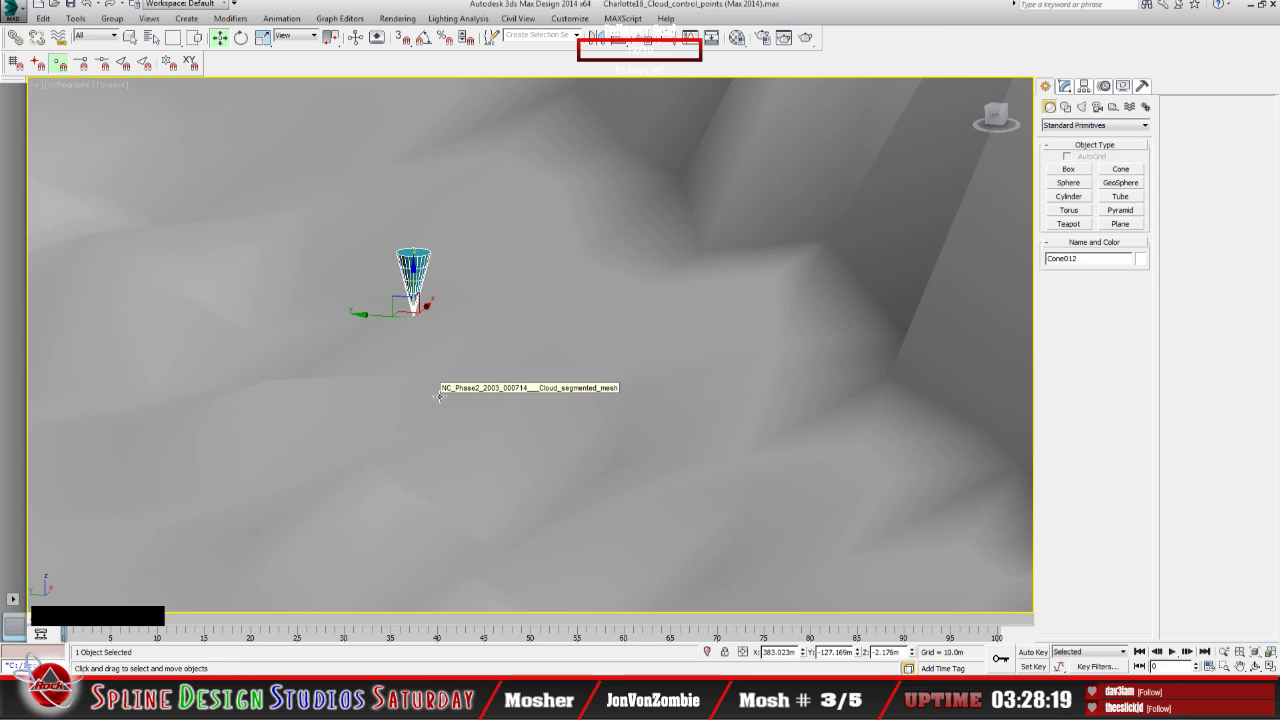
pyautogui.scroll(-3, 438, 396)
pyautogui.scroll(-3, 410, 395)
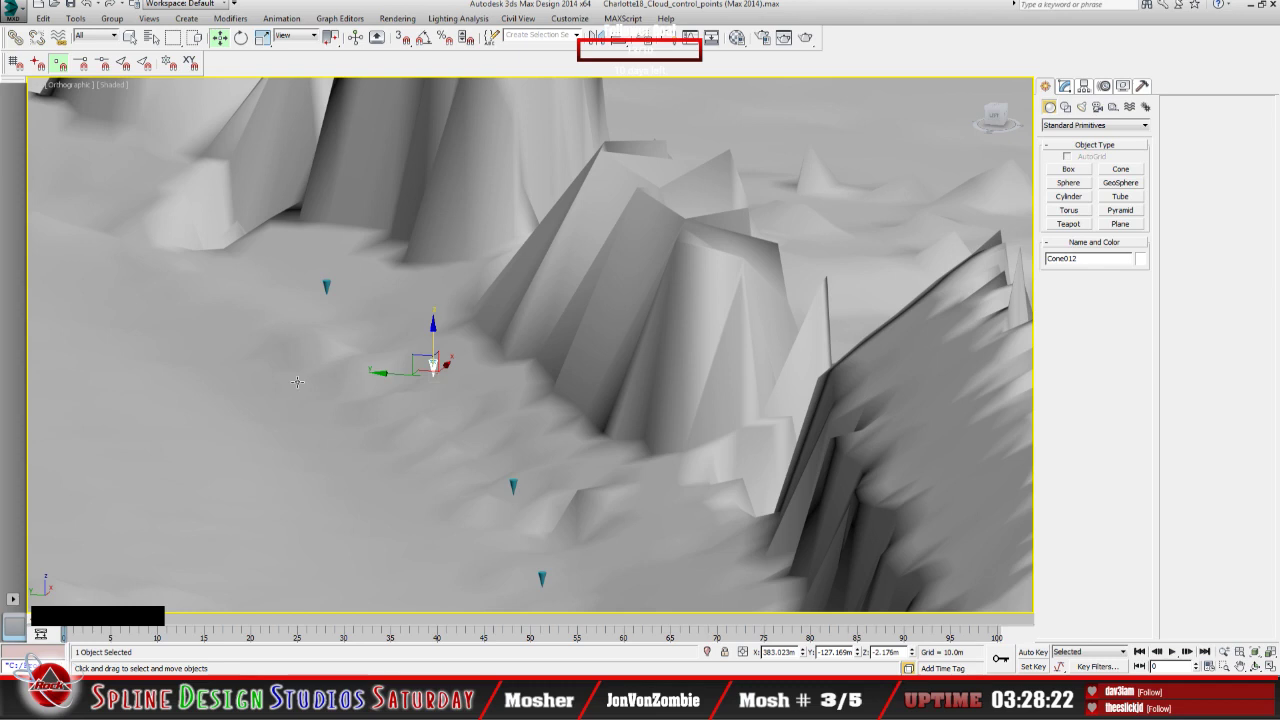
pyautogui.scroll(2, 355, 398)
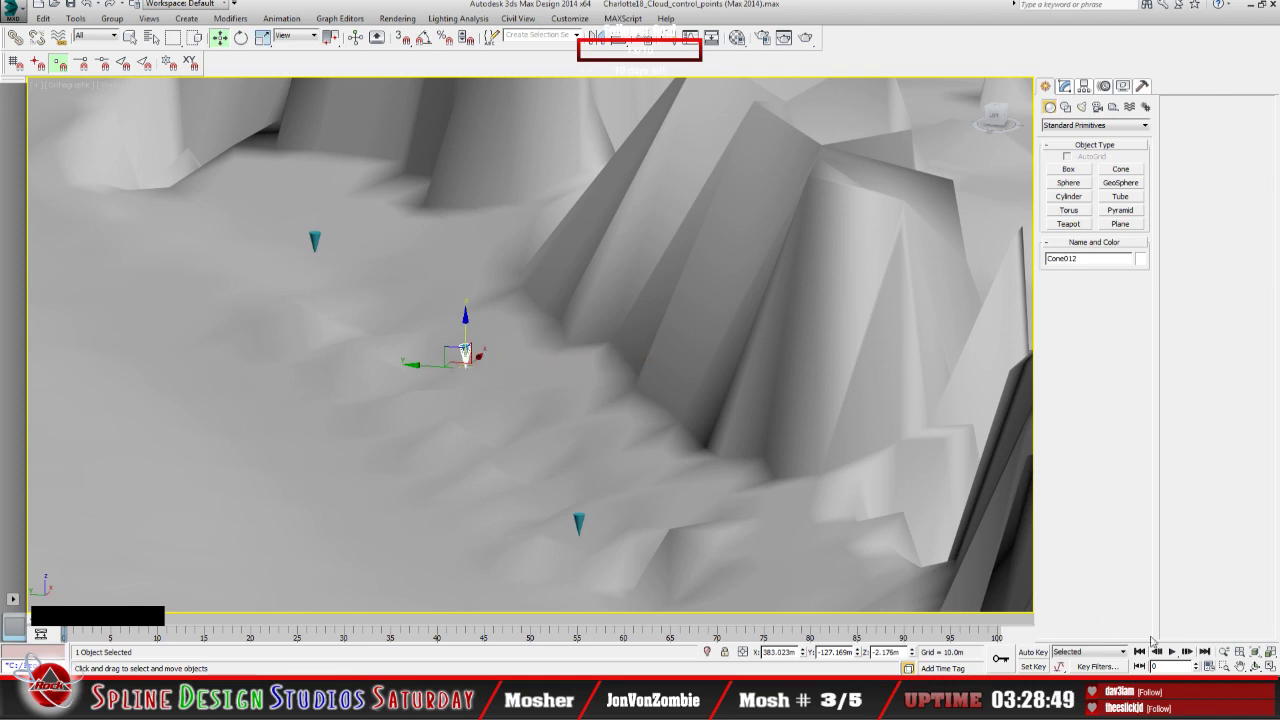
pyautogui.click(1257, 666)
pyautogui.moveTo(607, 455); pyautogui.dragTo(651, 435)
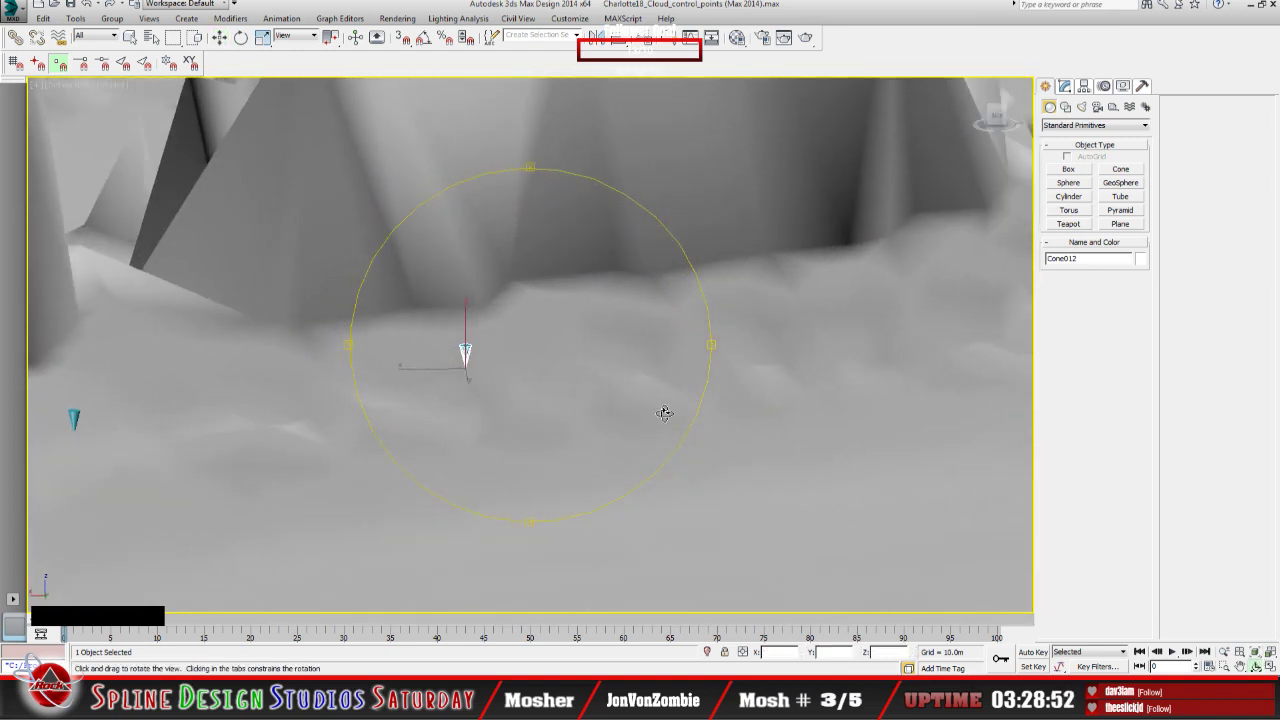
pyautogui.scroll(-5, 656, 426)
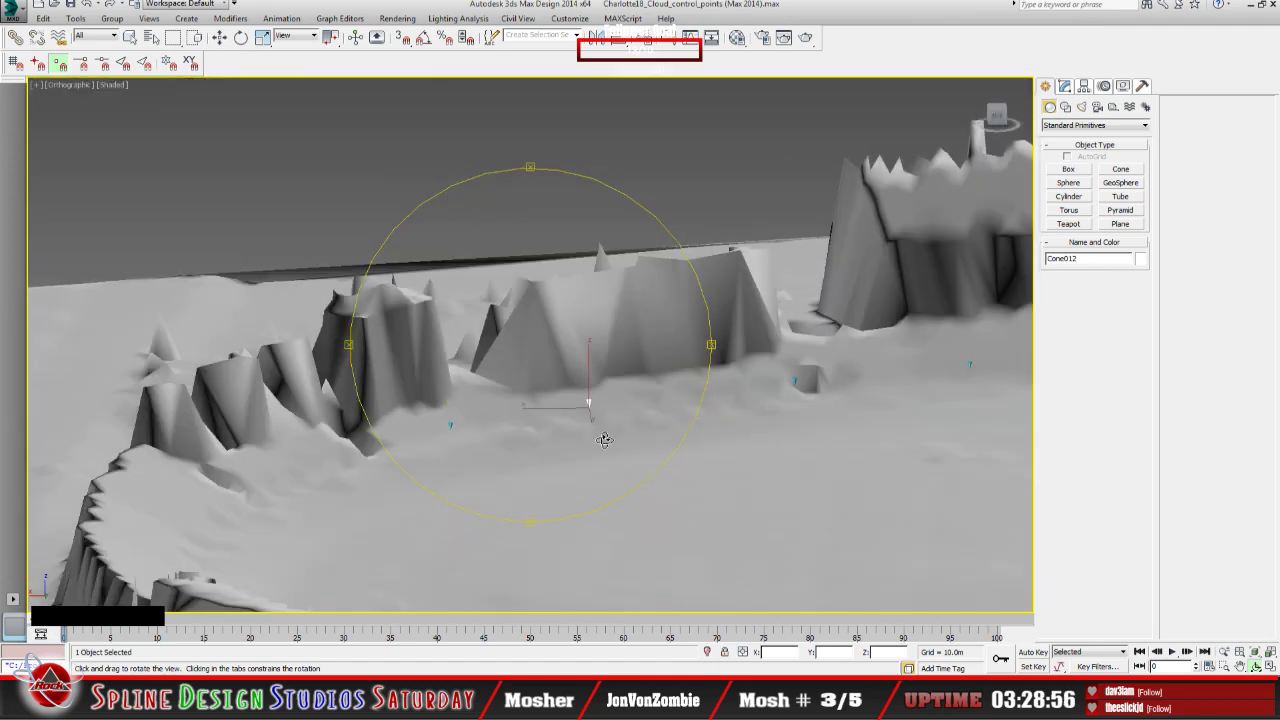
pyautogui.moveTo(600, 437); pyautogui.dragTo(653, 436)
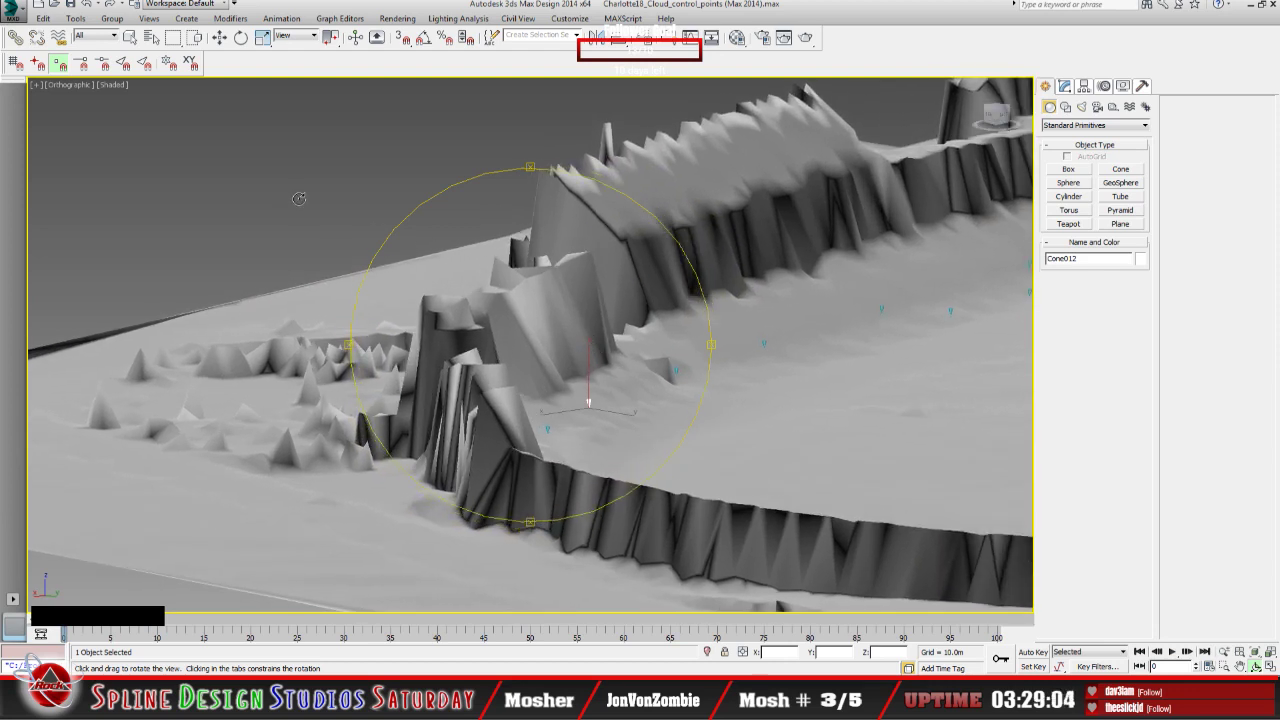
# Step: Select the NC_Phase2_2003_000714 cloud segmented mesh by name and hide it, leaving only the cones in view
pyautogui.click(151, 37)
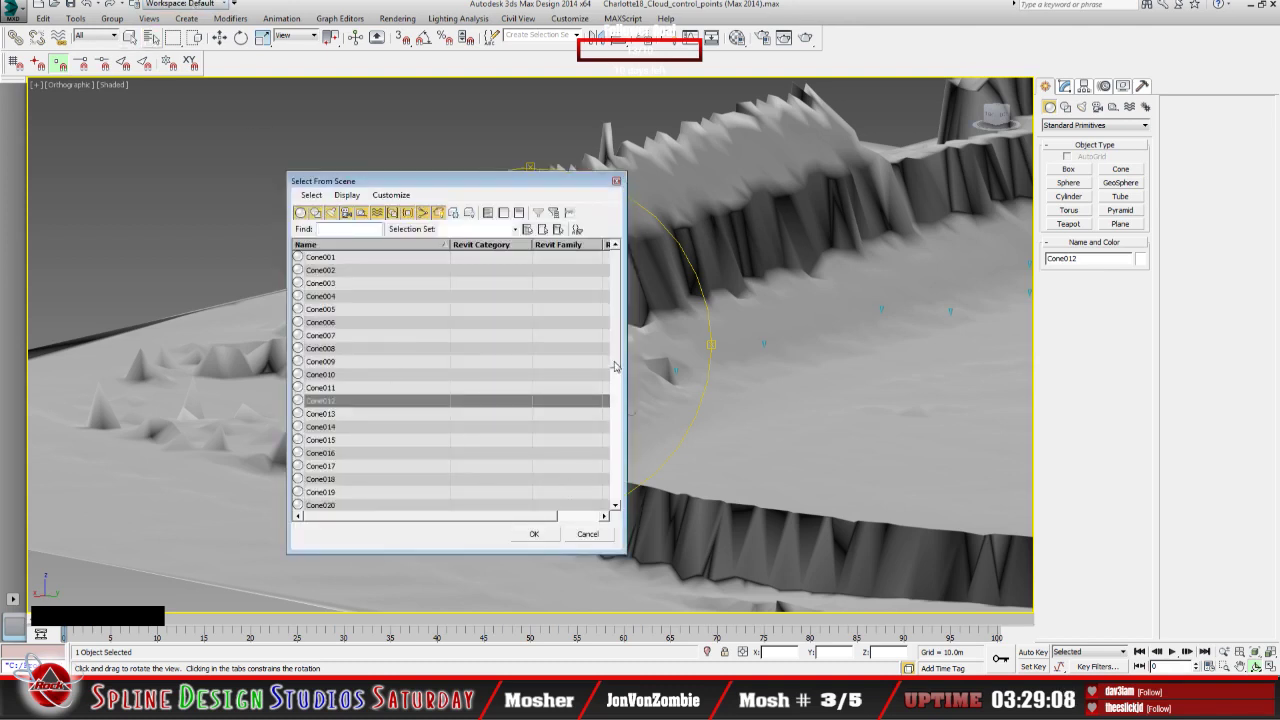
pyautogui.moveTo(616, 366); pyautogui.dragTo(429, 522)
pyautogui.click(394, 492)
pyautogui.click(534, 534)
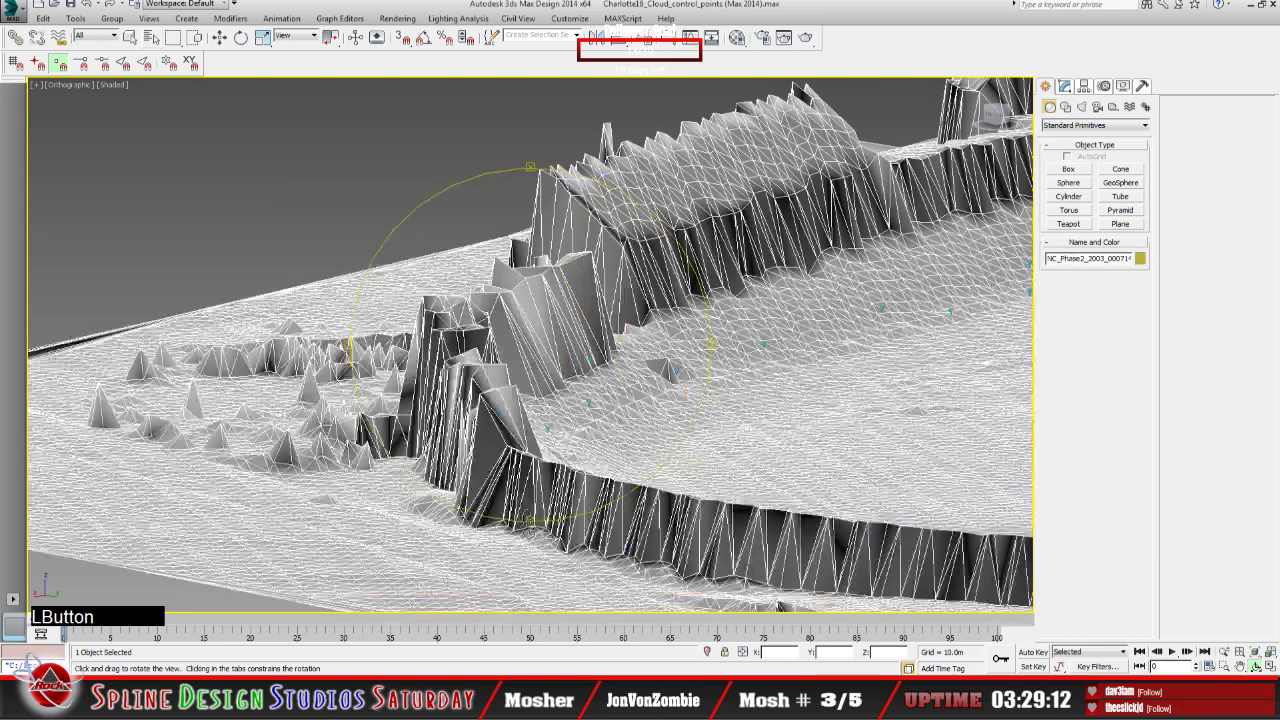
pyautogui.rightClick(540, 487)
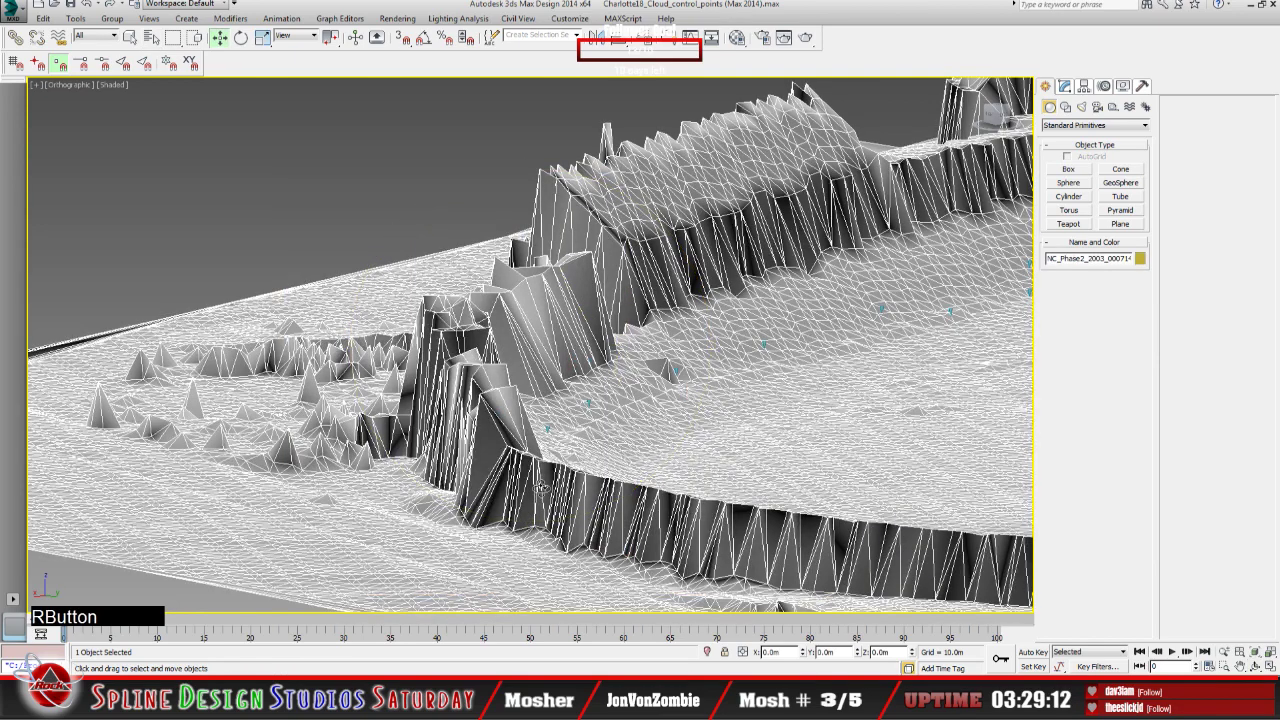
pyautogui.click(576, 432)
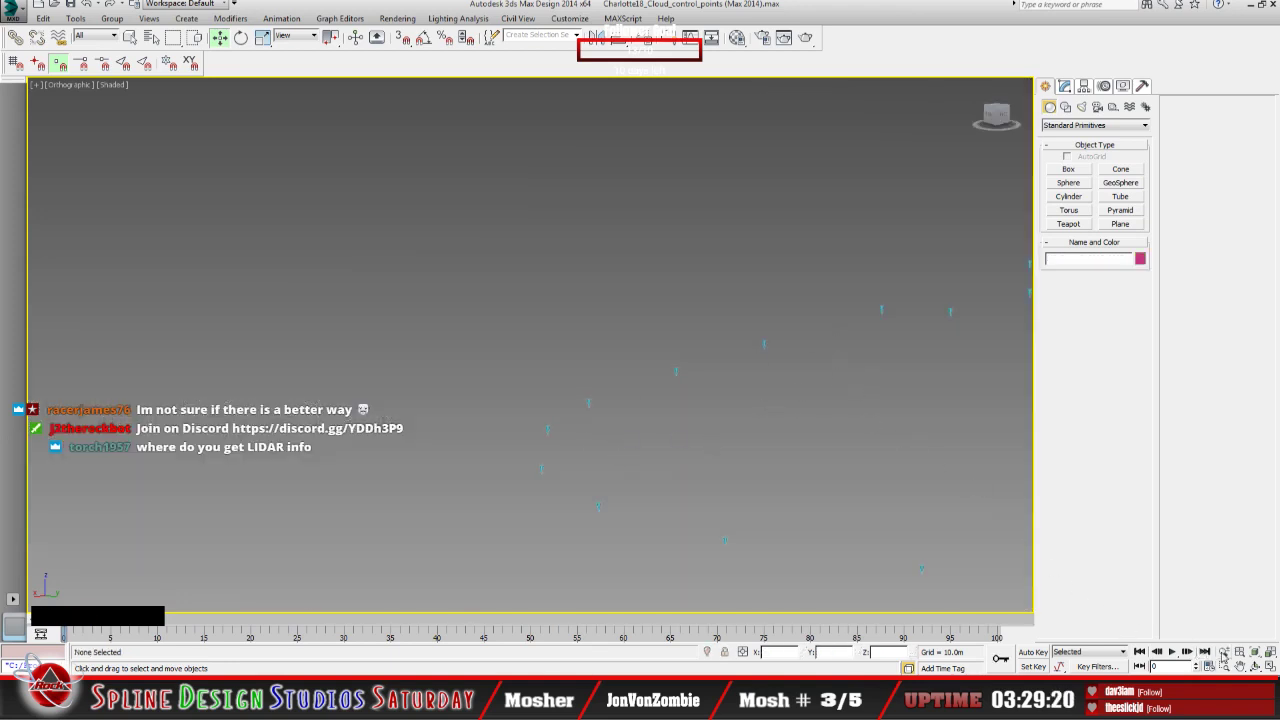
# Step: Follow the row of cones without the terrain and delete the stray cone floating directly above another one
pyautogui.click(1254, 668)
pyautogui.moveTo(580, 437); pyautogui.dragTo(415, 445)
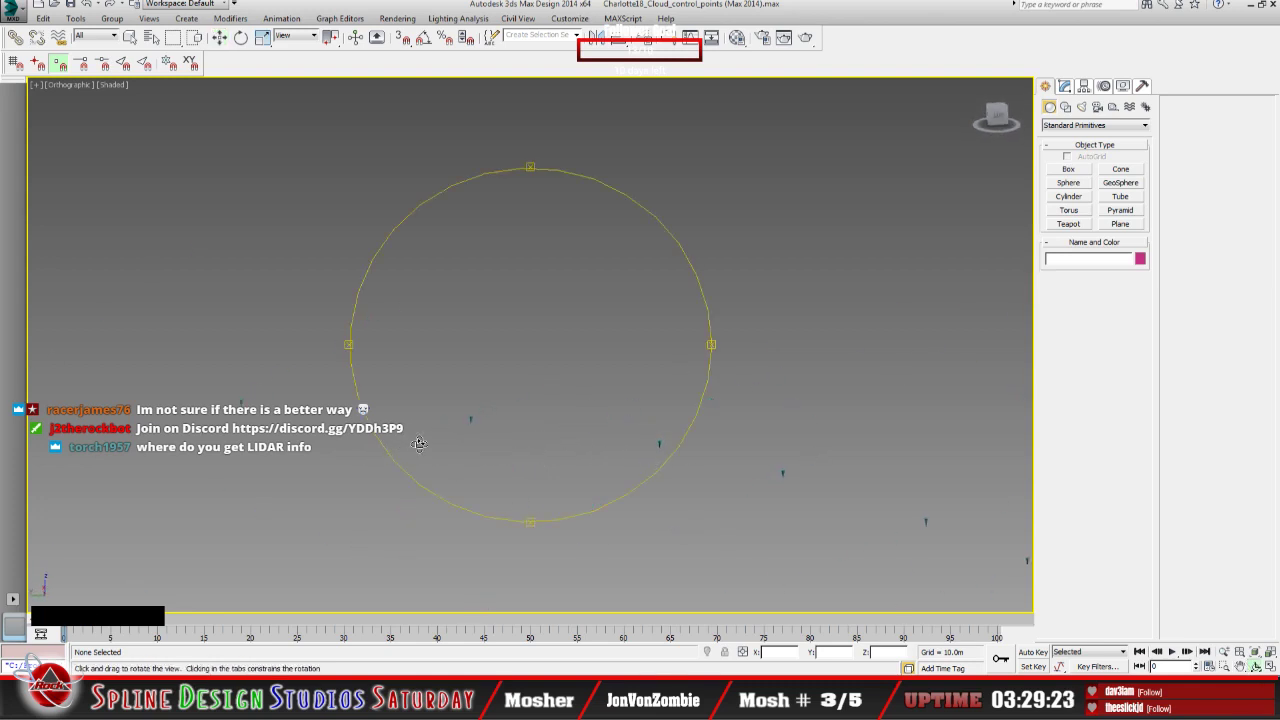
pyautogui.middleClick(524, 441)
pyautogui.moveTo(524, 441); pyautogui.dragTo(210, 322, button='middle')
pyautogui.middleClick(204, 321)
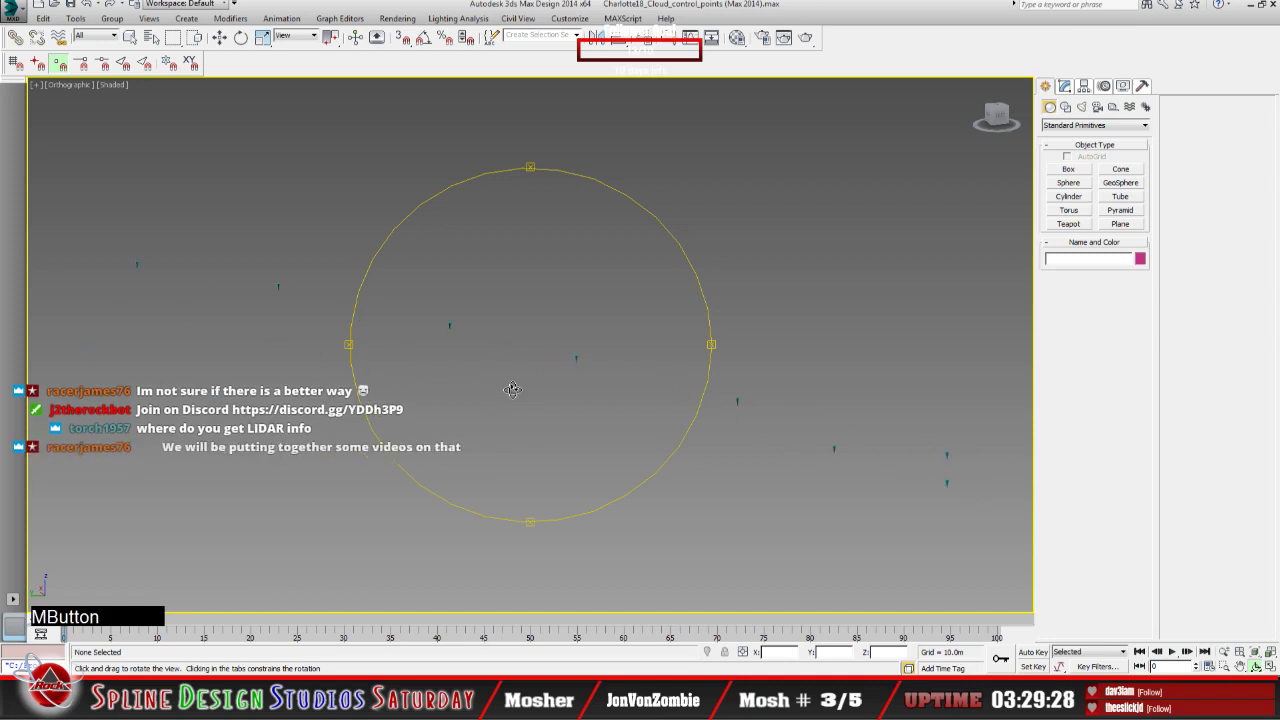
pyautogui.moveTo(241, 311); pyautogui.dragTo(534, 398)
pyautogui.middleClick(348, 324)
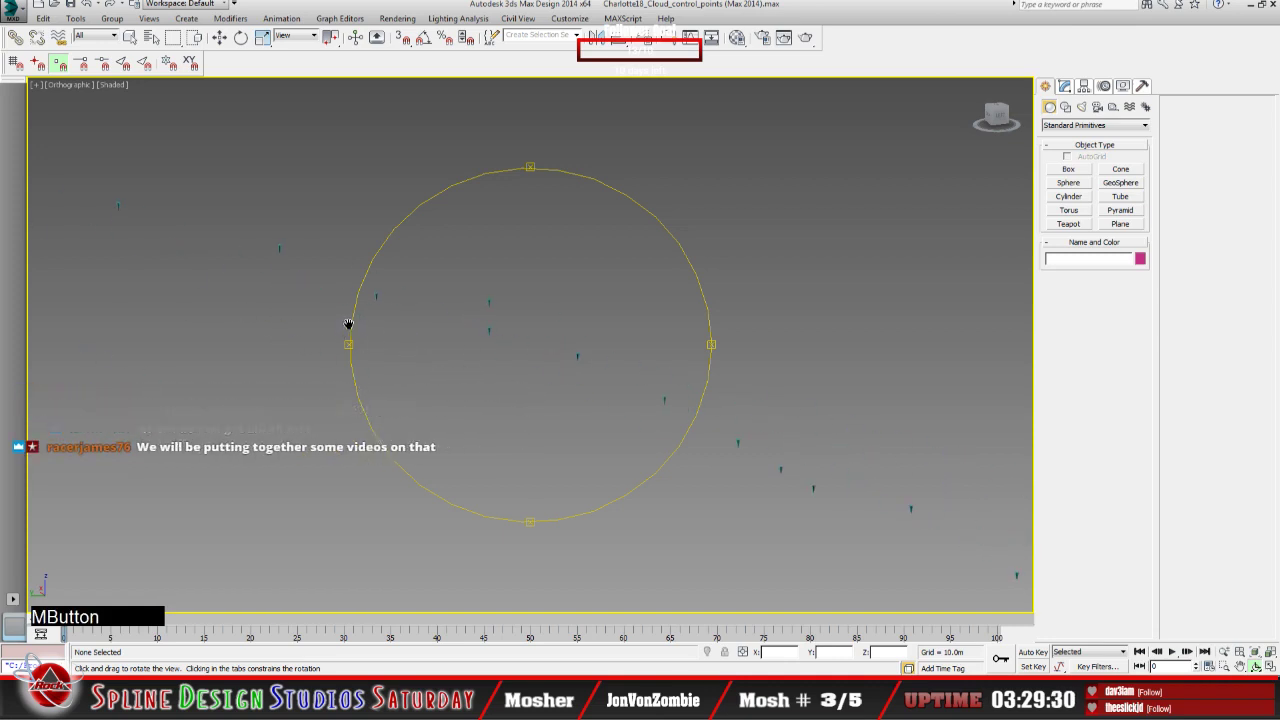
pyautogui.moveTo(400, 356); pyautogui.dragTo(663, 420)
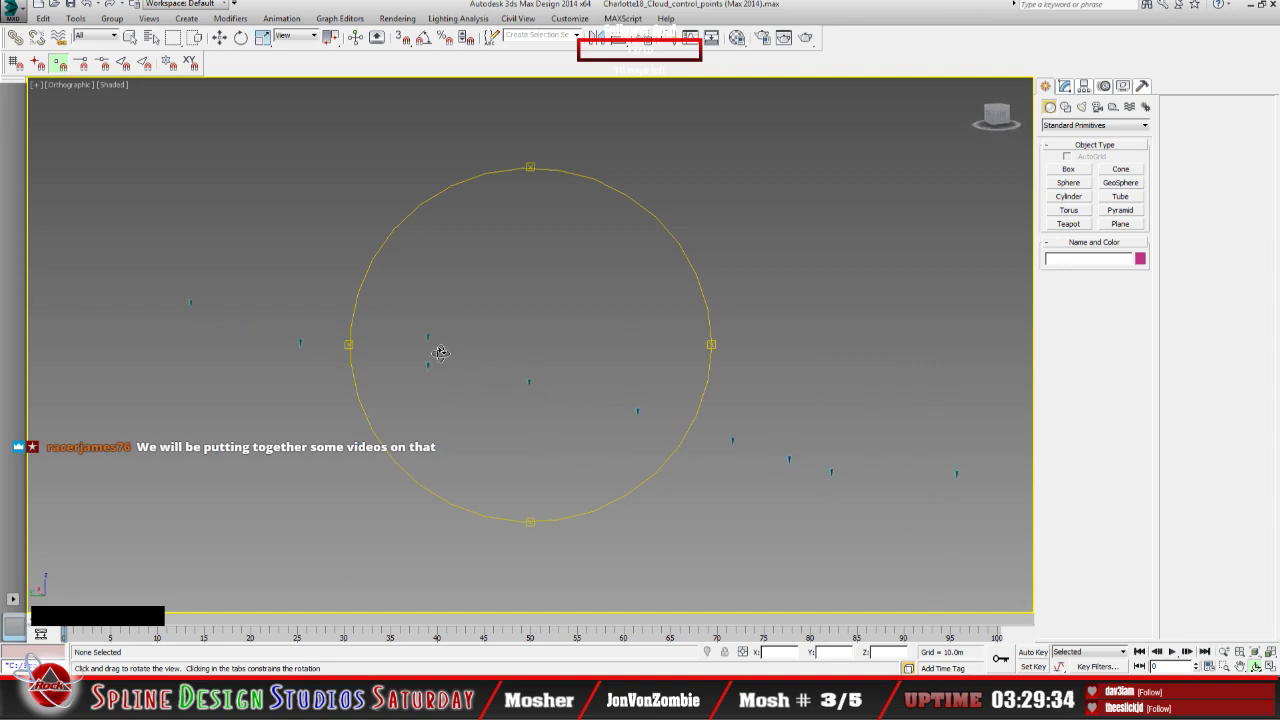
pyautogui.click(219, 37)
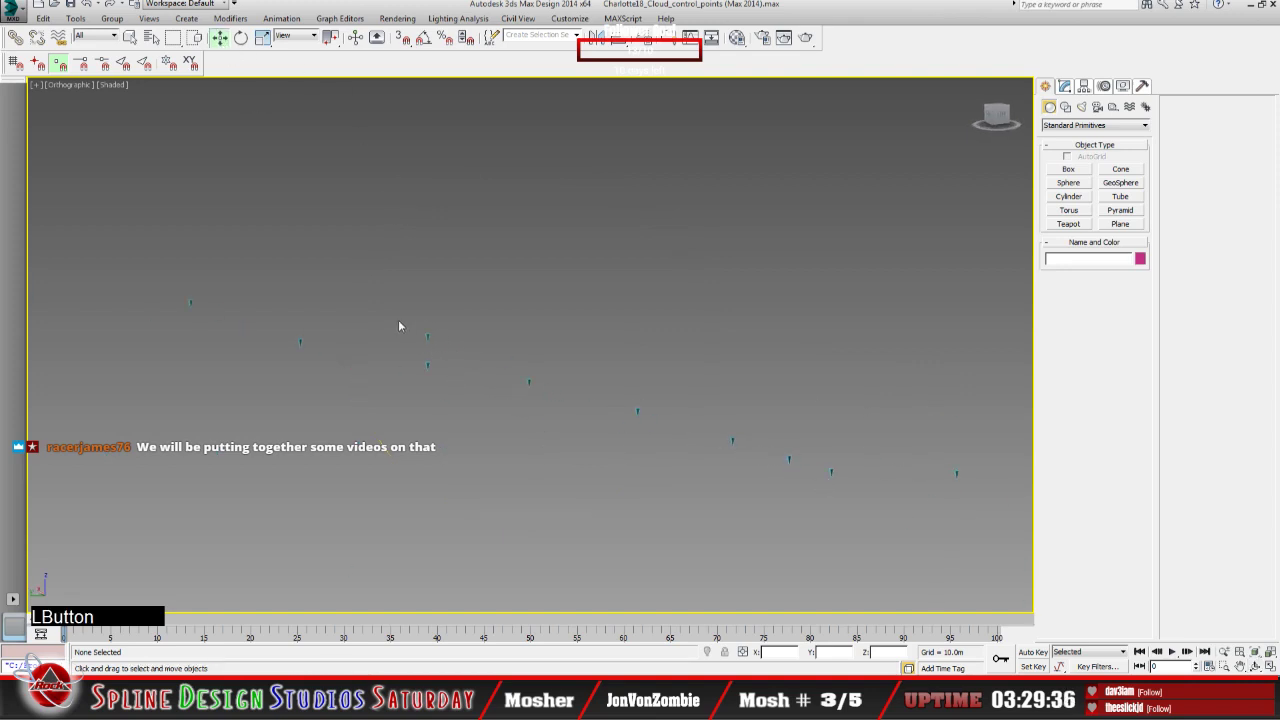
pyautogui.click(427, 336)
pyautogui.press('Delete')
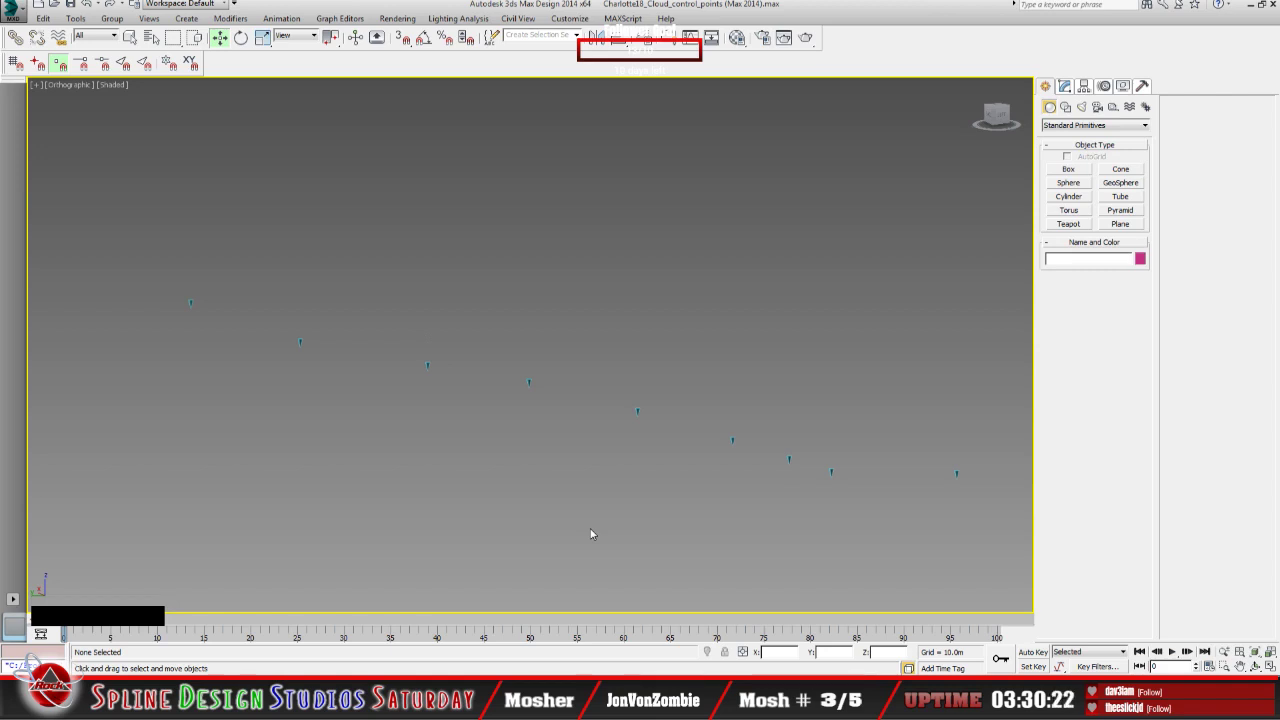
pyautogui.click(1255, 666)
pyautogui.moveTo(630, 447); pyautogui.dragTo(607, 442)
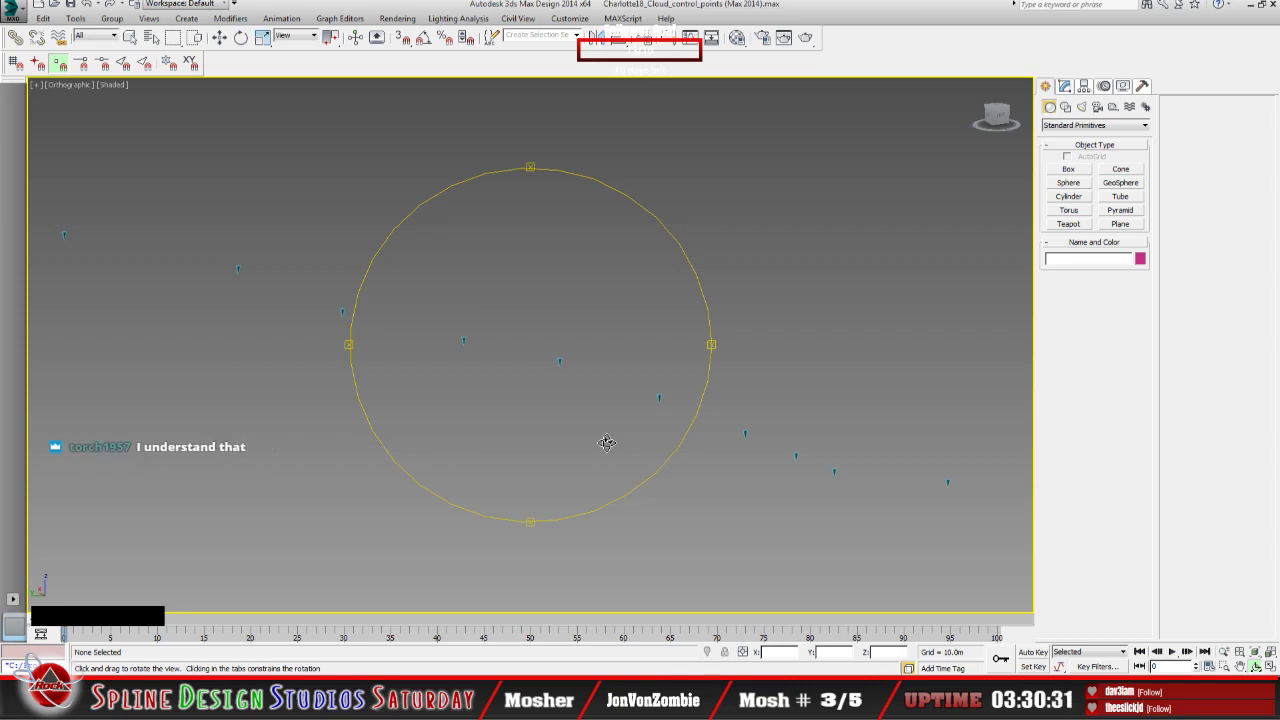
pyautogui.moveTo(606, 443); pyautogui.dragTo(570, 357)
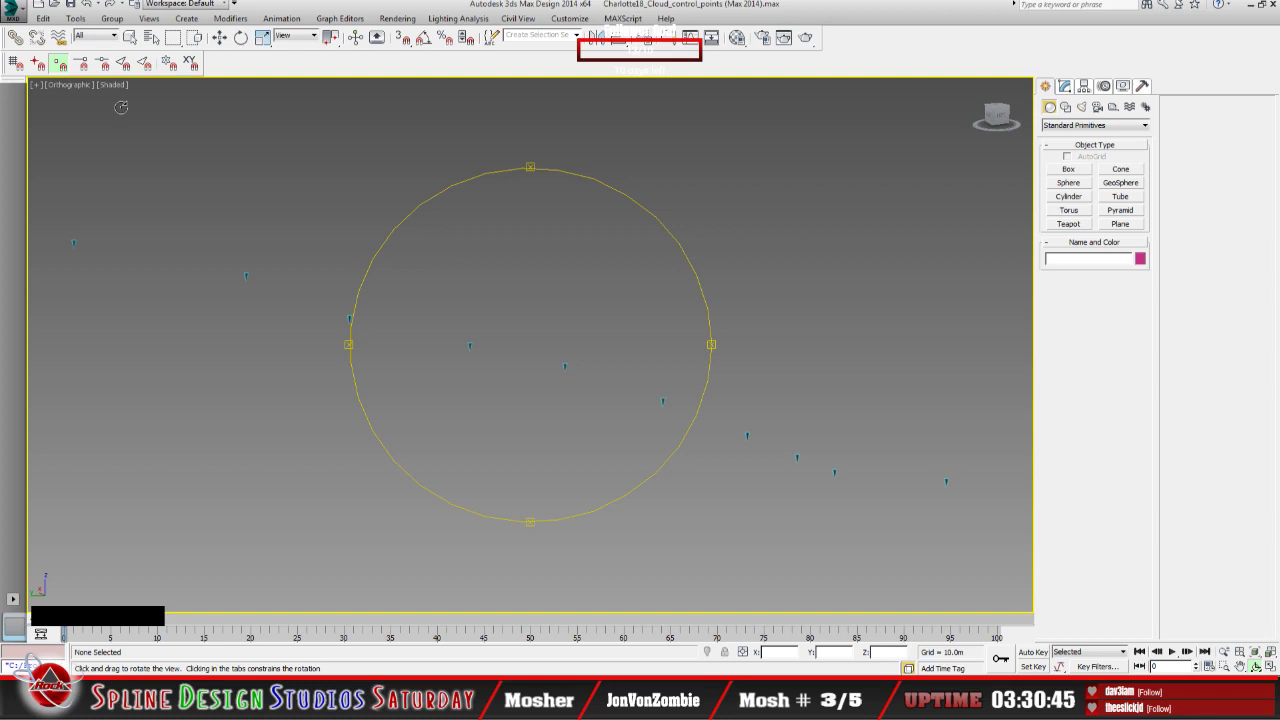
# Step: Reset to an empty scene, discarding the unsaved changes to the Charlotte control-points file
pyautogui.click(24, 13)
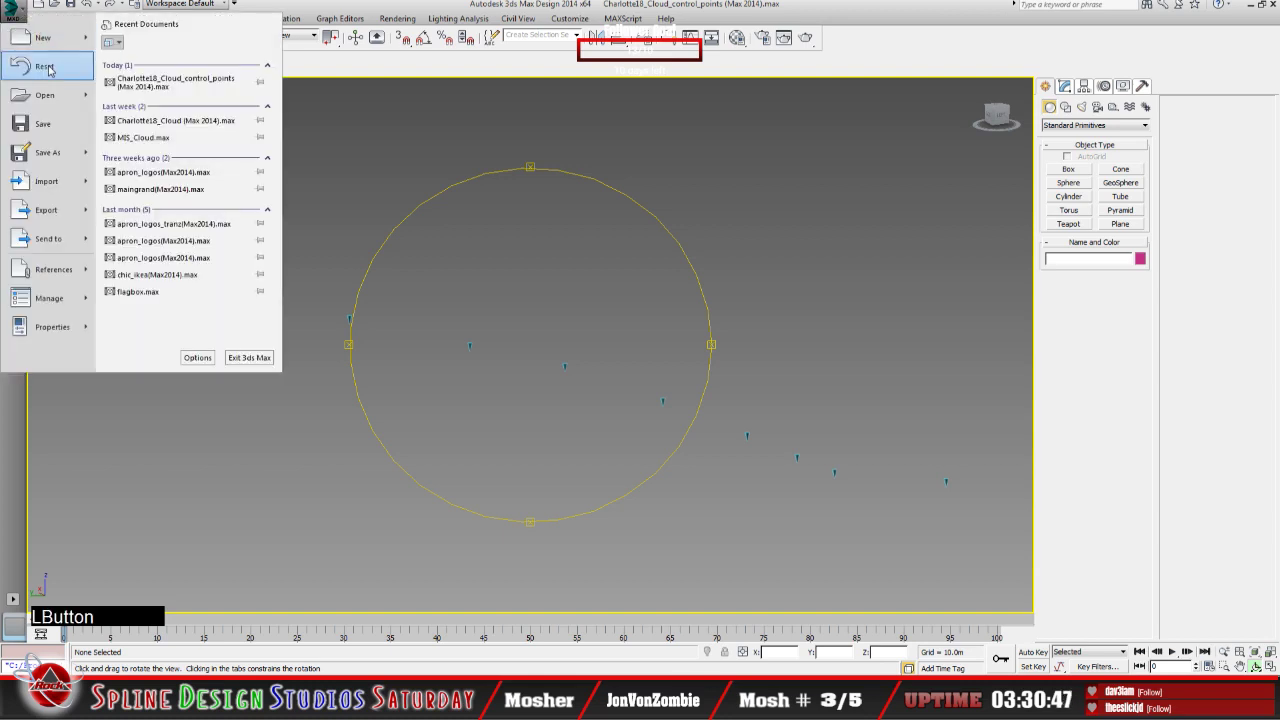
pyautogui.click(50, 67)
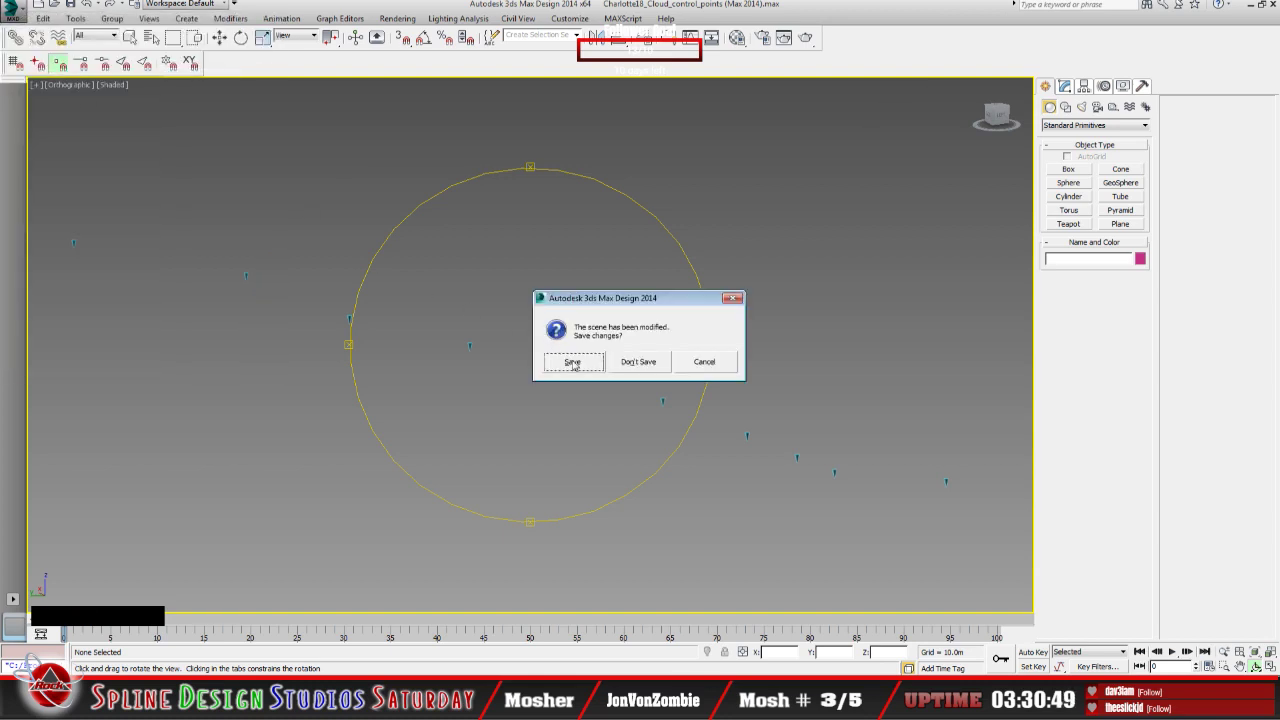
pyautogui.click(643, 365)
pyautogui.click(608, 364)
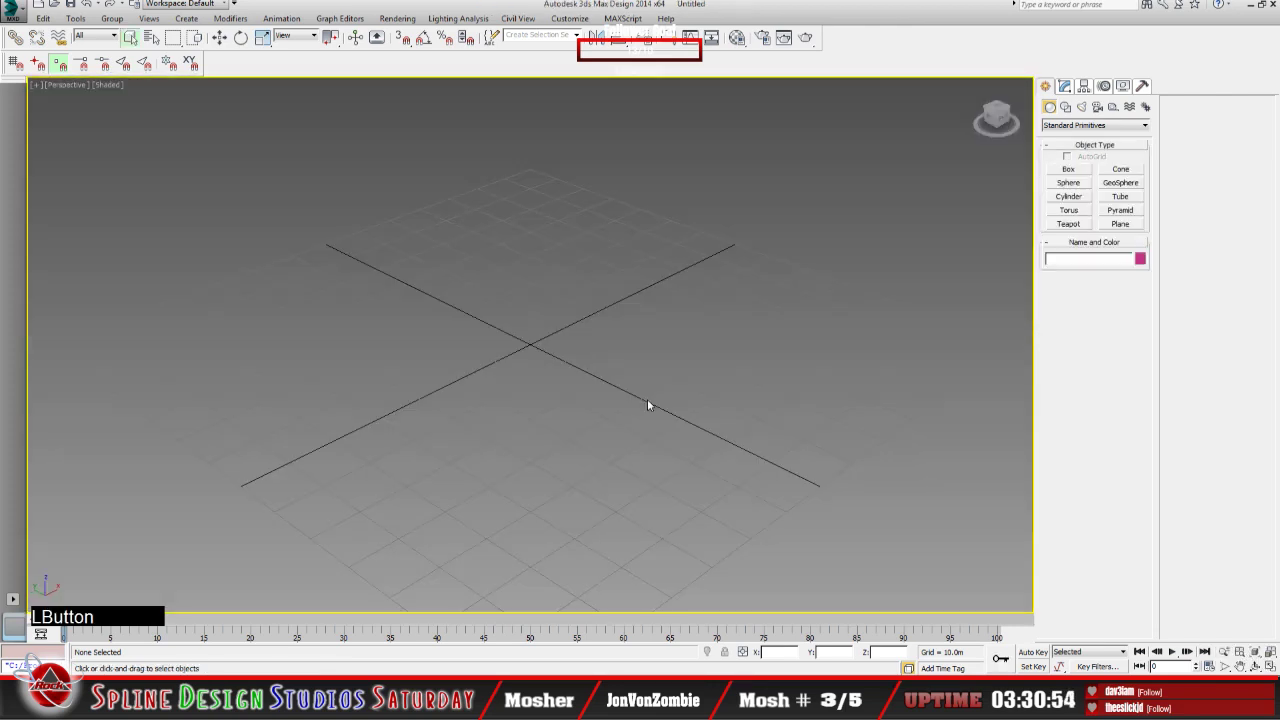
# Step: Open the Charlotte18_Cloud (Max 2014) scene from the 2018 folder of Charlotte items in NR2003 Track Edit's NR2003 3D mesh items
pyautogui.click(14, 12)
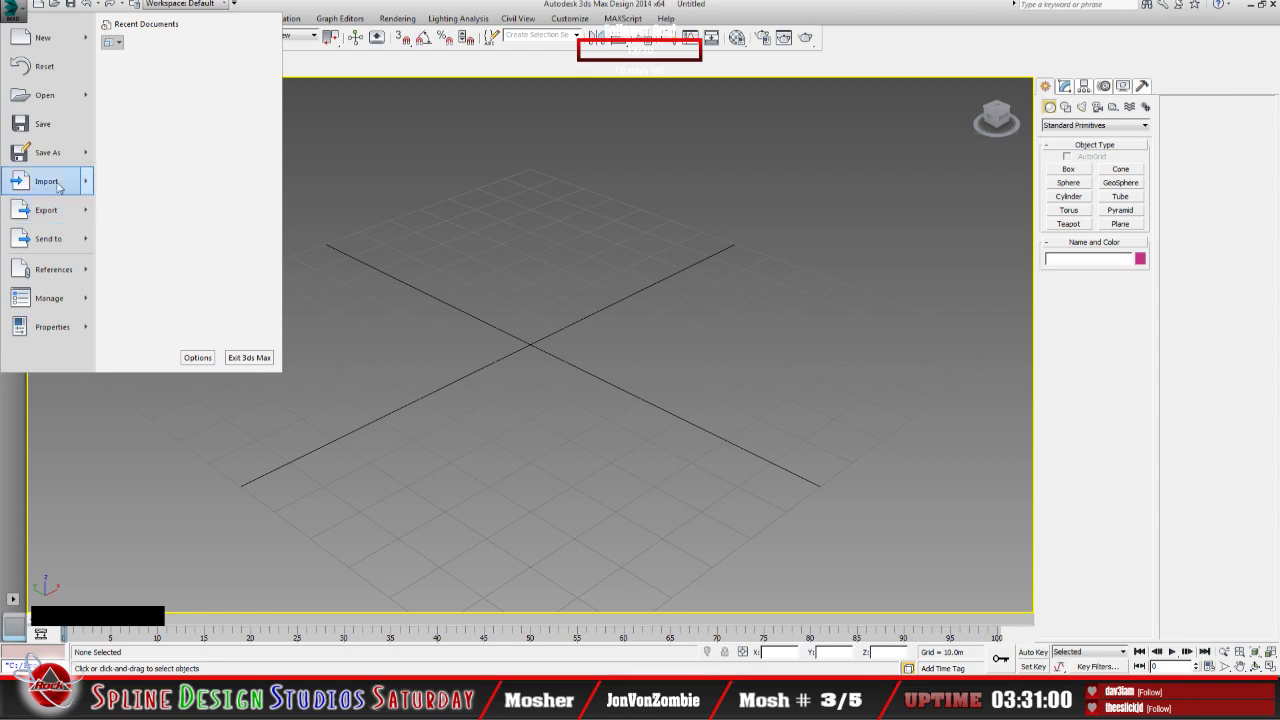
pyautogui.click(60, 96)
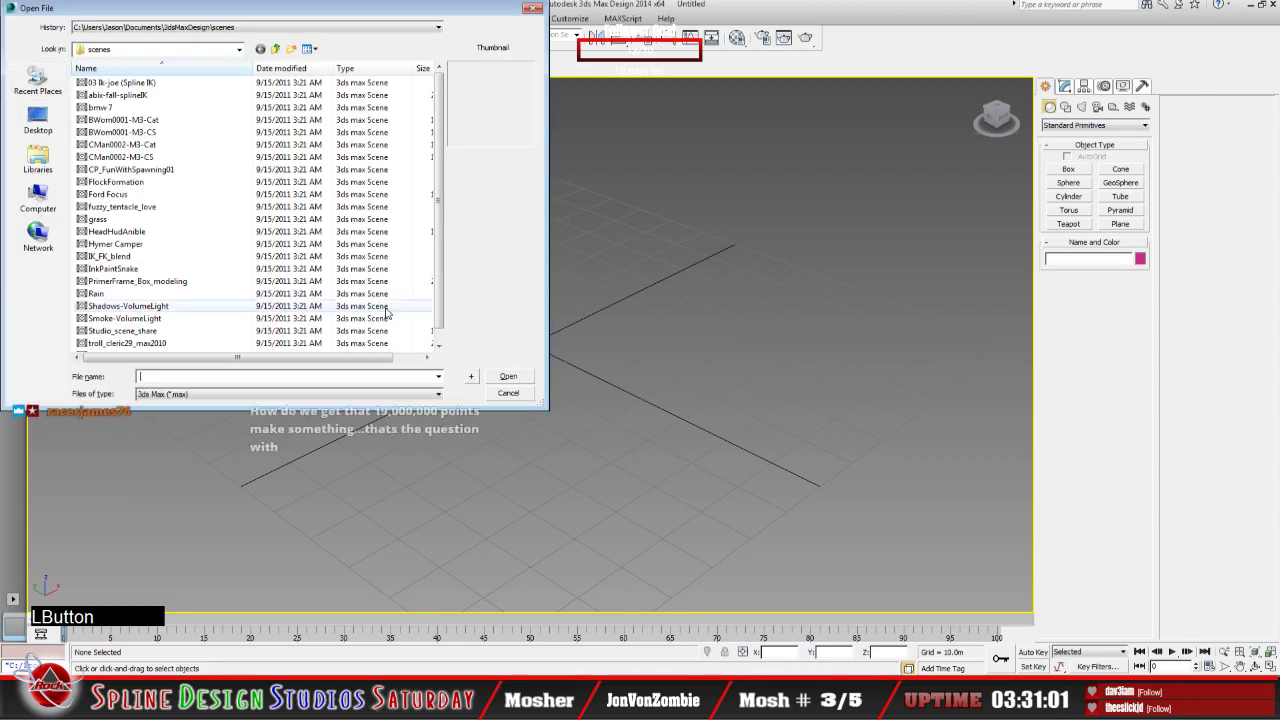
pyautogui.click(238, 50)
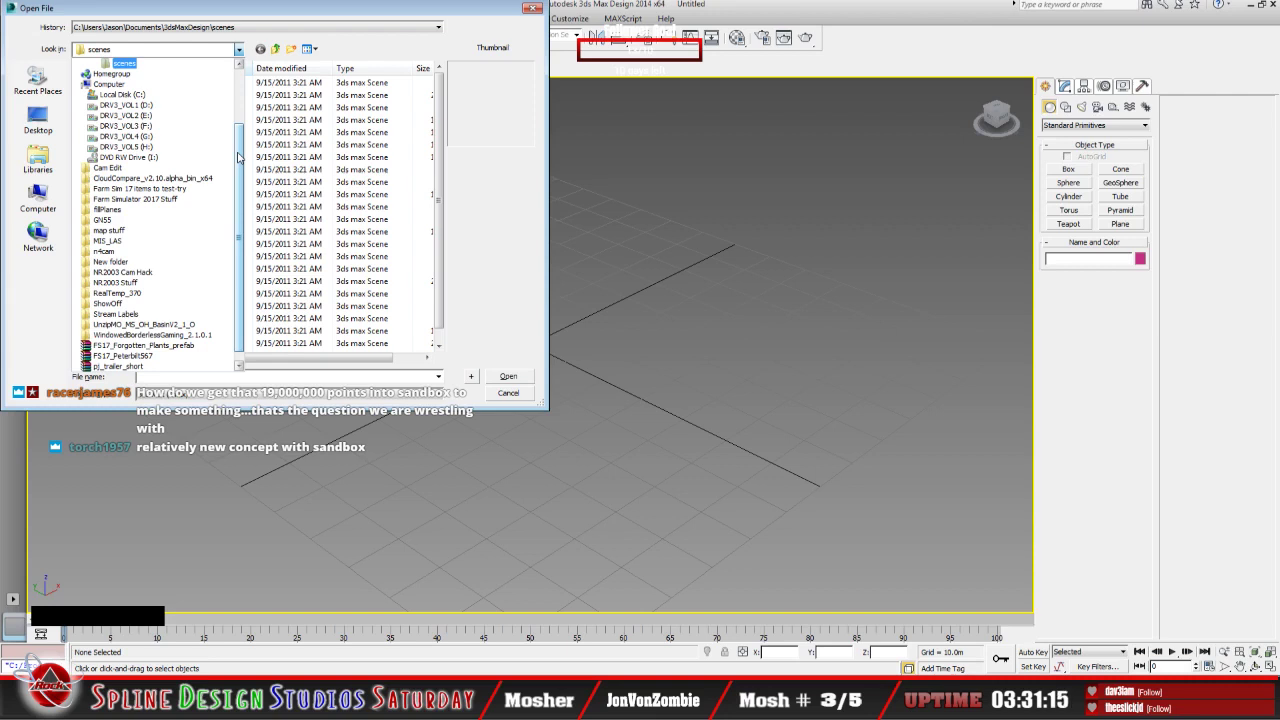
pyautogui.click(191, 106)
pyautogui.doubleClick(125, 107)
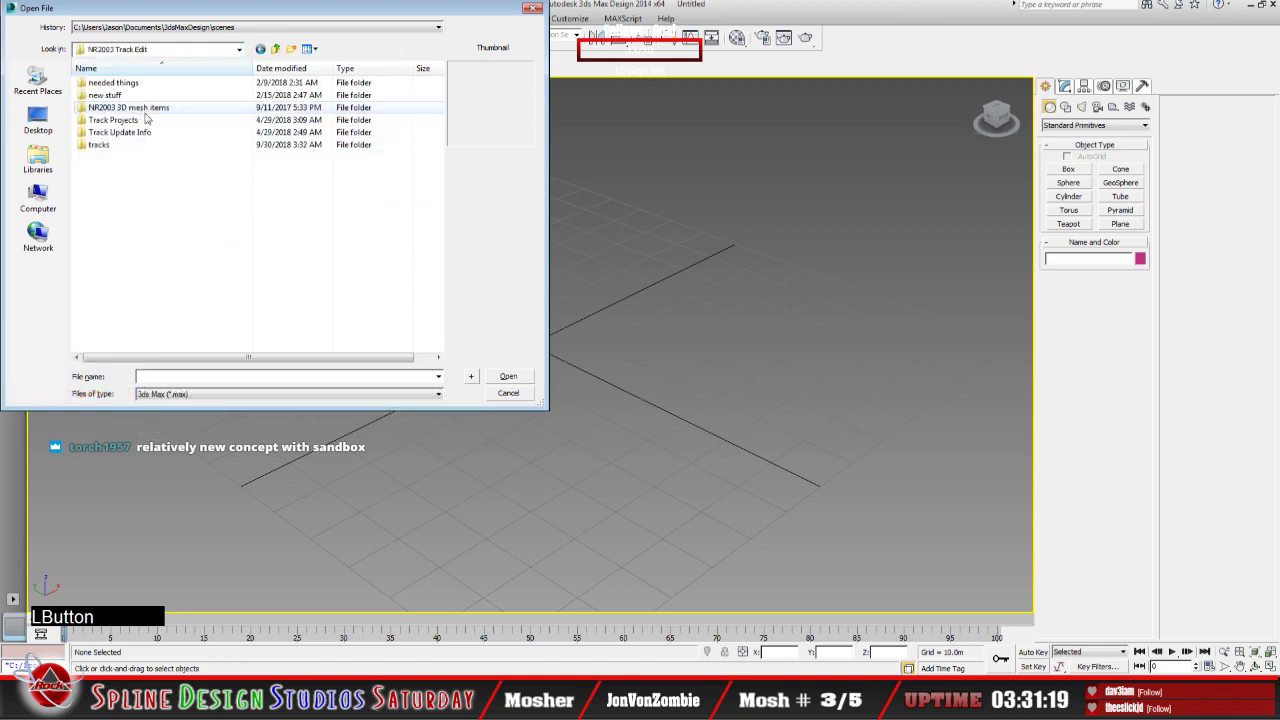
pyautogui.doubleClick(140, 110)
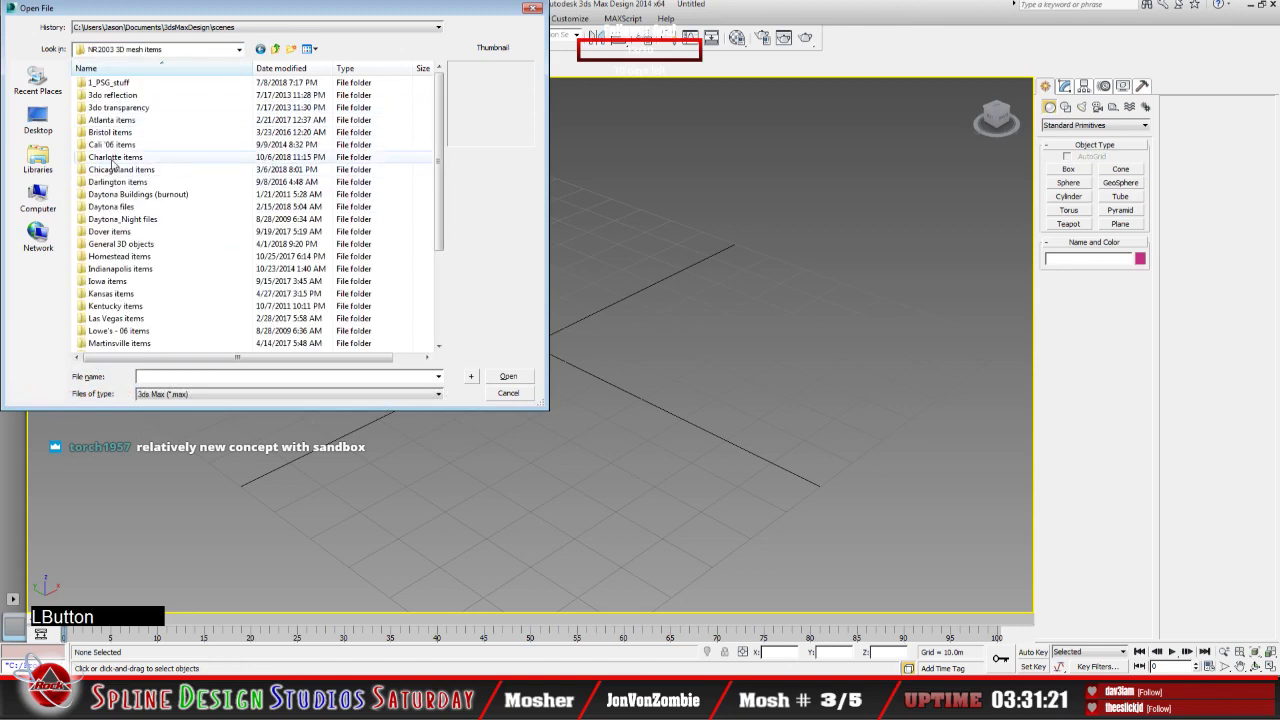
pyautogui.doubleClick(115, 157)
pyautogui.doubleClick(96, 108)
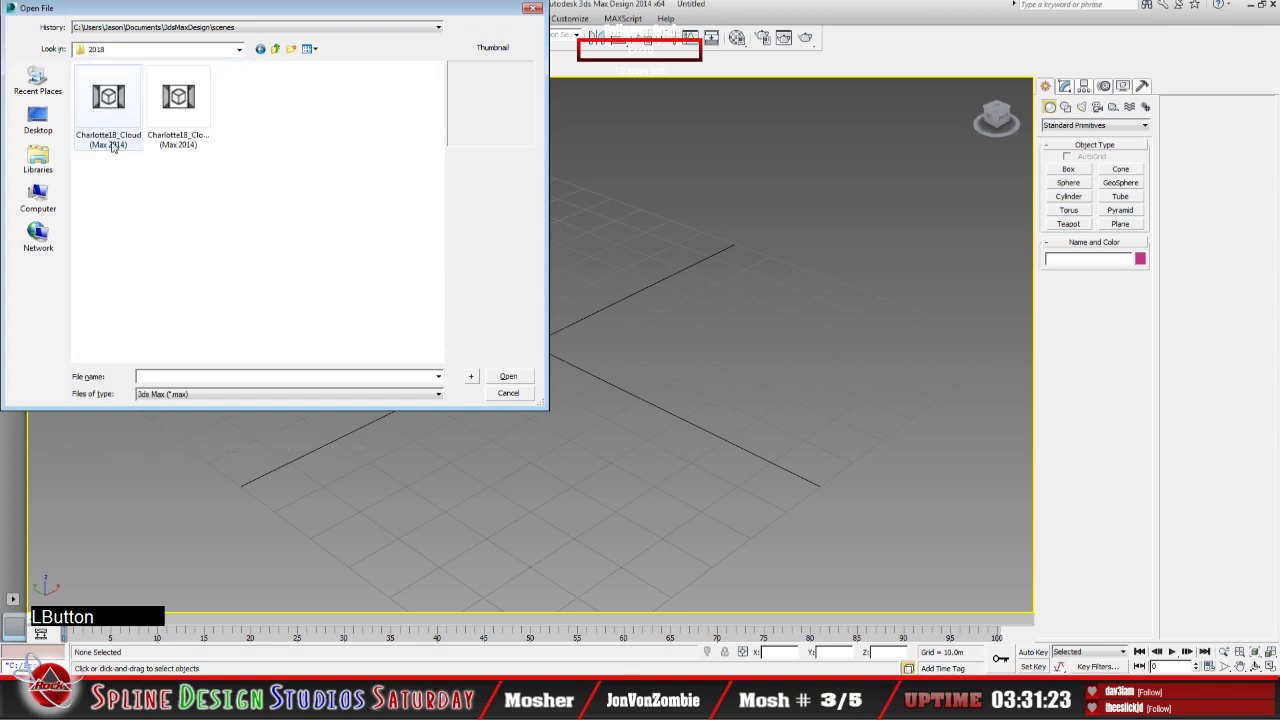
pyautogui.click(112, 140)
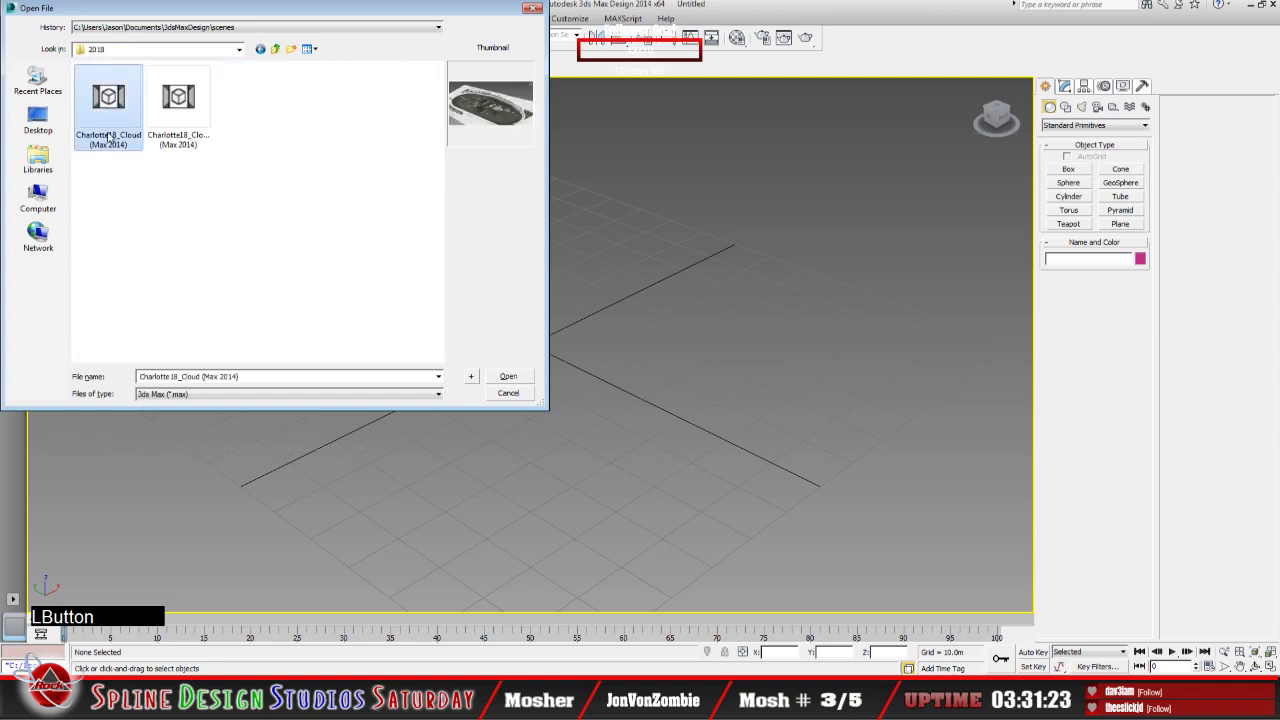
pyautogui.click(508, 376)
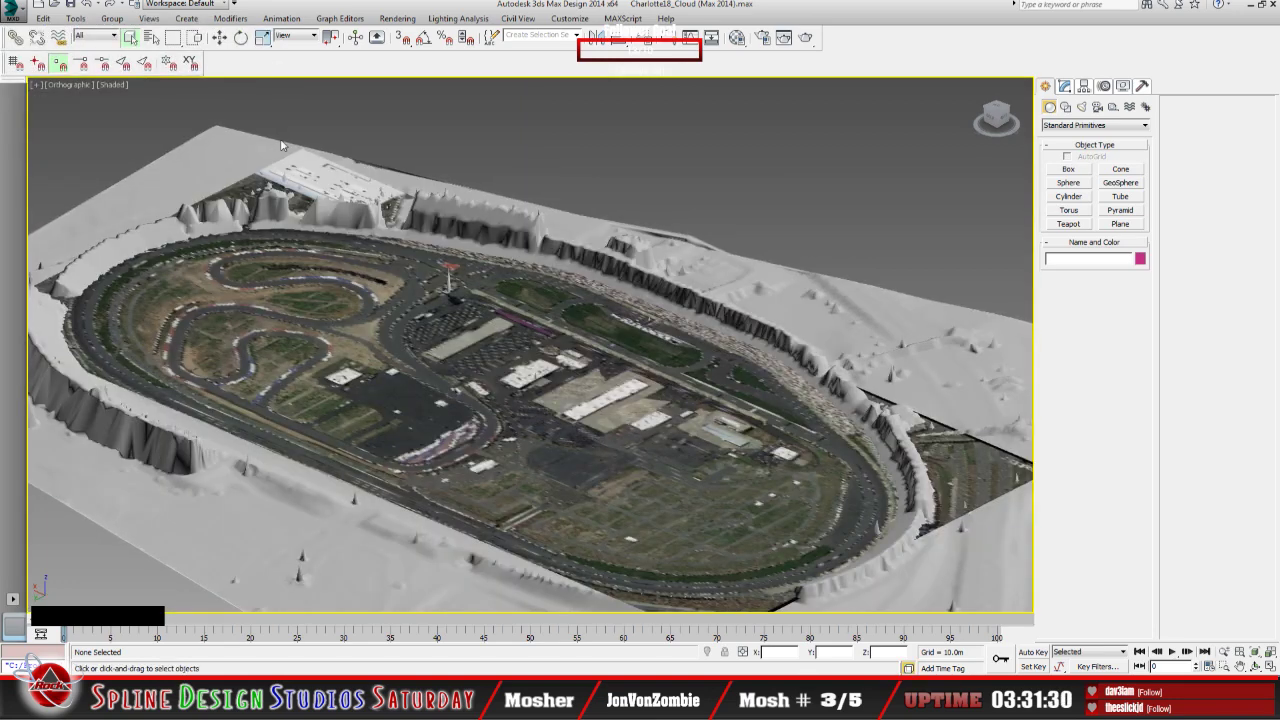
# Step: Select the NC_Phase2_2003_000714 cloud segmented mesh by name and hide it, leaving the aerial image plane in view
pyautogui.click(153, 38)
pyautogui.click(400, 480)
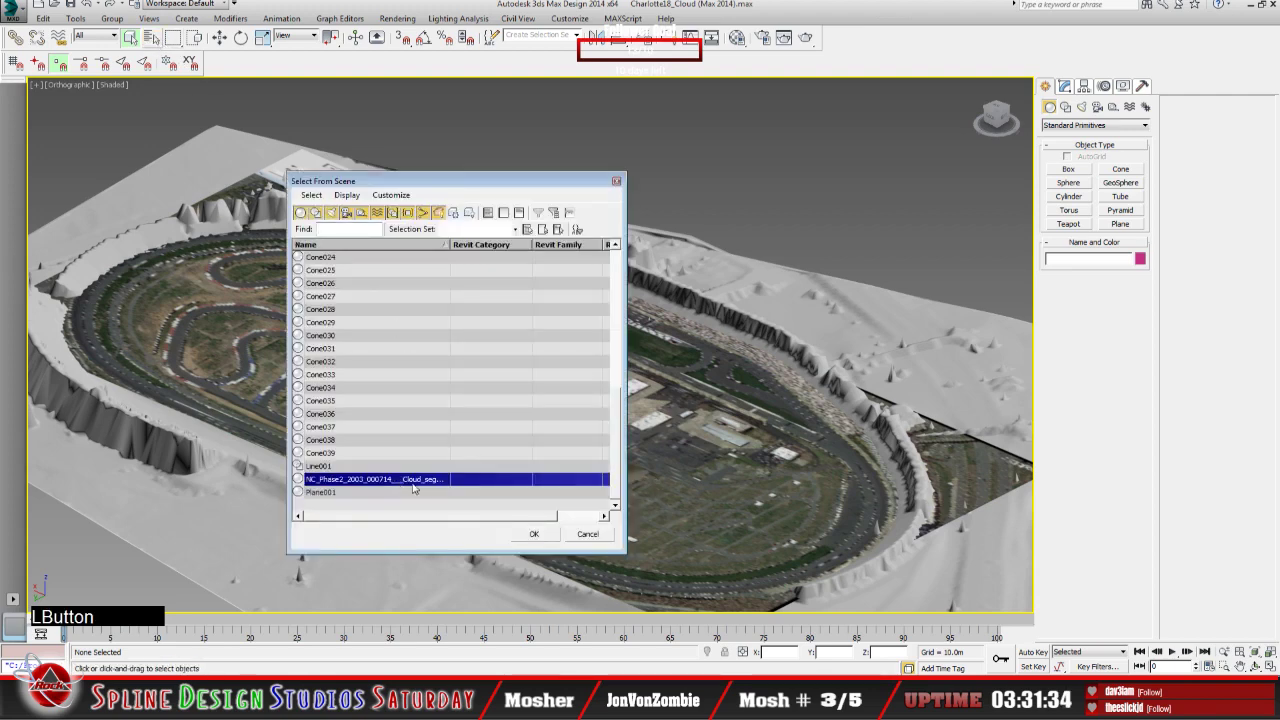
pyautogui.click(530, 533)
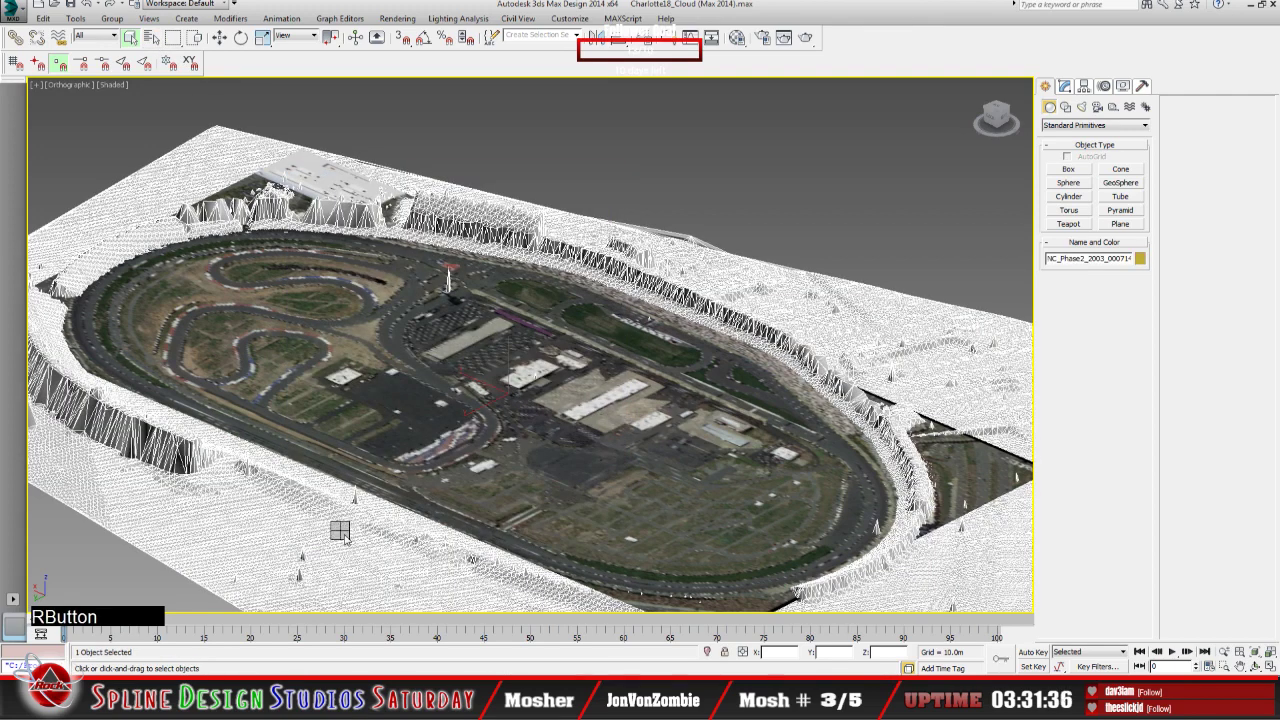
pyautogui.click(386, 495)
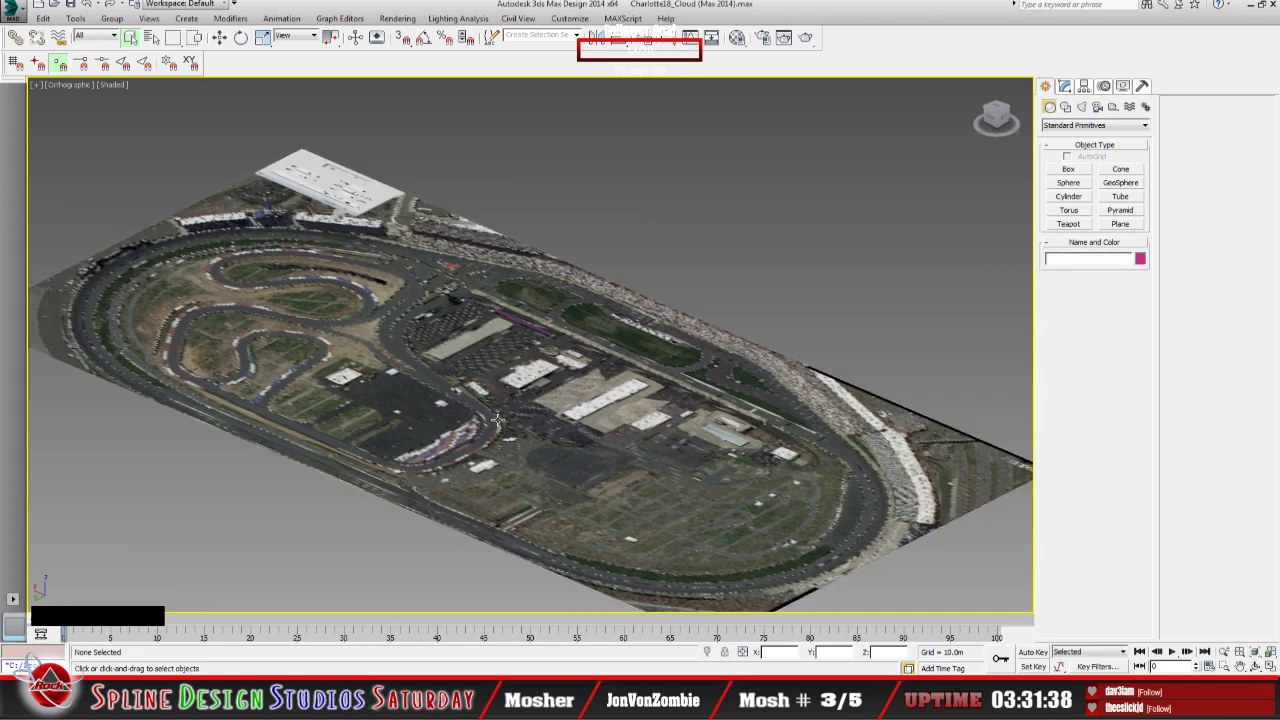
# Step: Select Cone001 by name, frame it in the view and examine the neighbouring cones along the track wall
pyautogui.click(151, 37)
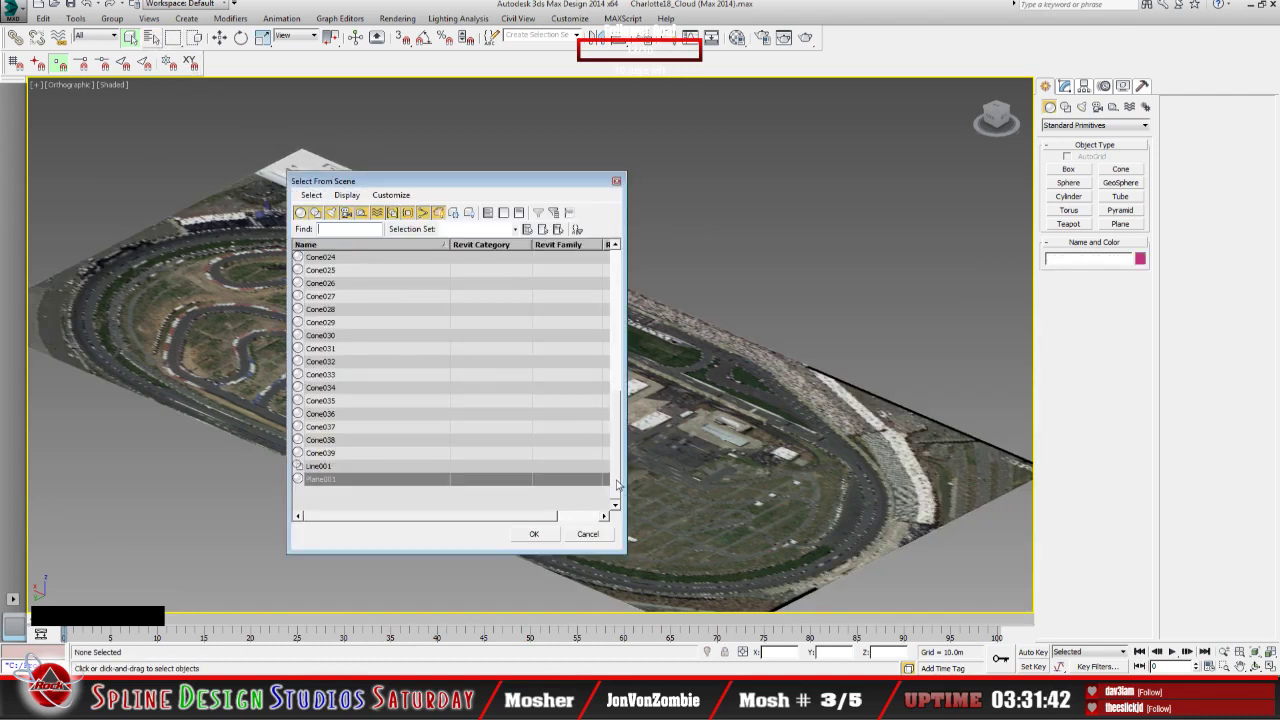
pyautogui.moveTo(620, 492); pyautogui.dragTo(613, 330)
pyautogui.click(313, 260)
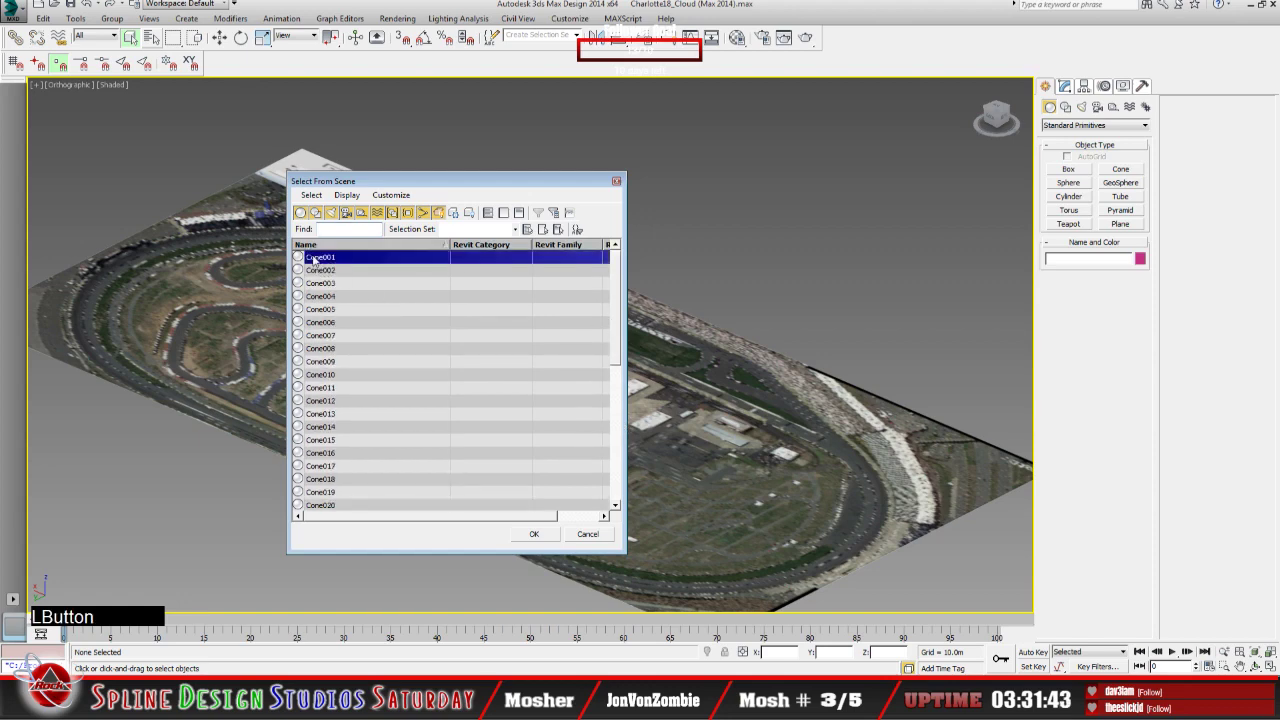
pyautogui.click(532, 534)
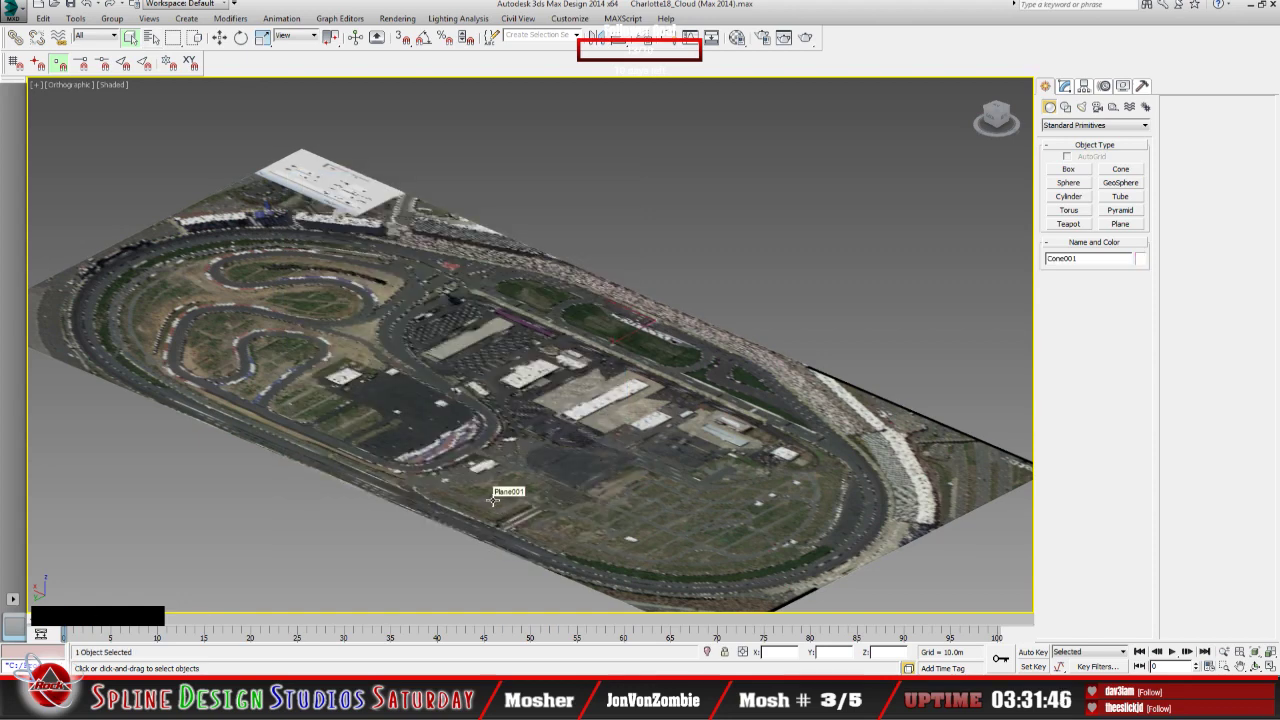
pyautogui.press('z')
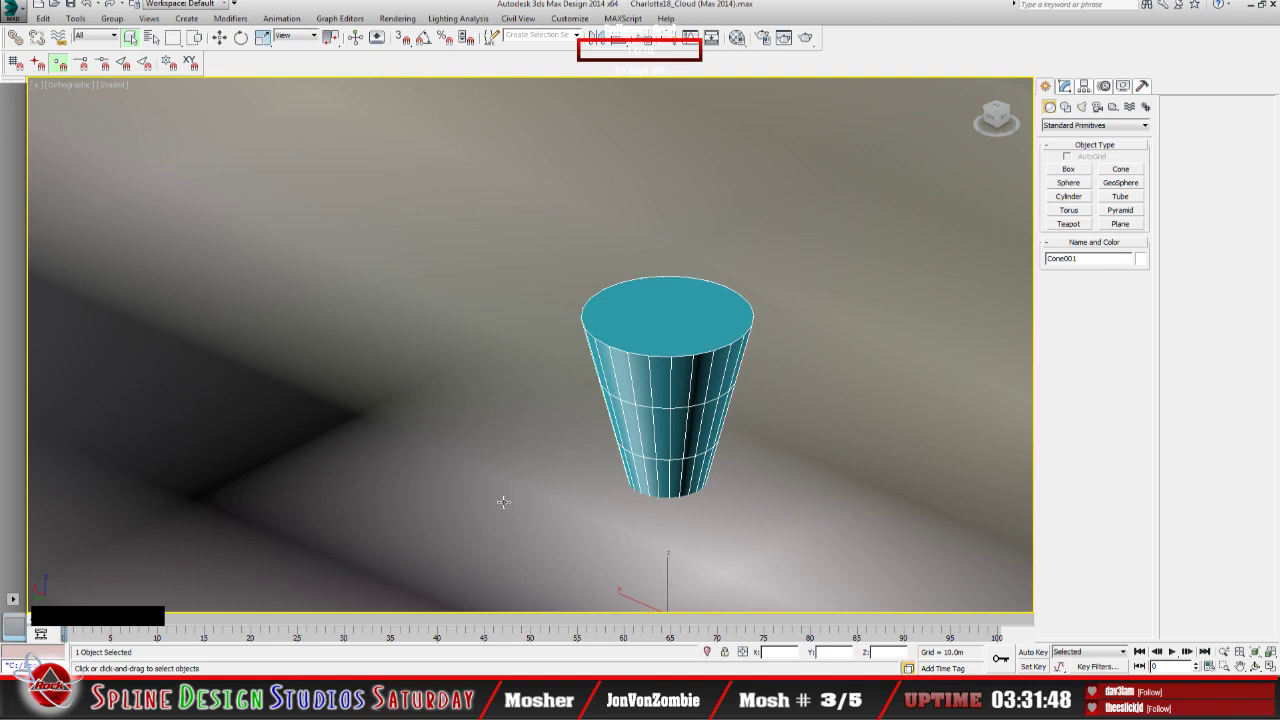
pyautogui.middleClick(527, 483)
pyautogui.scroll(-5, 527, 483)
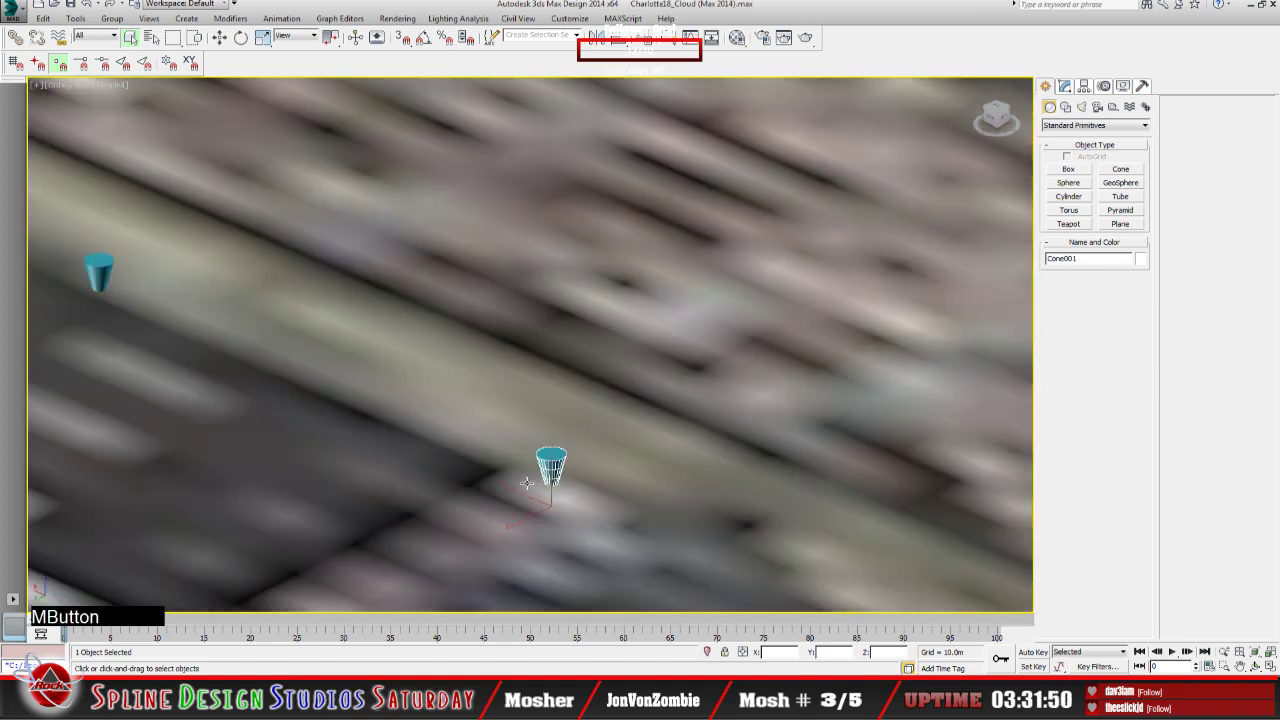
pyautogui.scroll(-3, 527, 483)
pyautogui.scroll(-2, 527, 483)
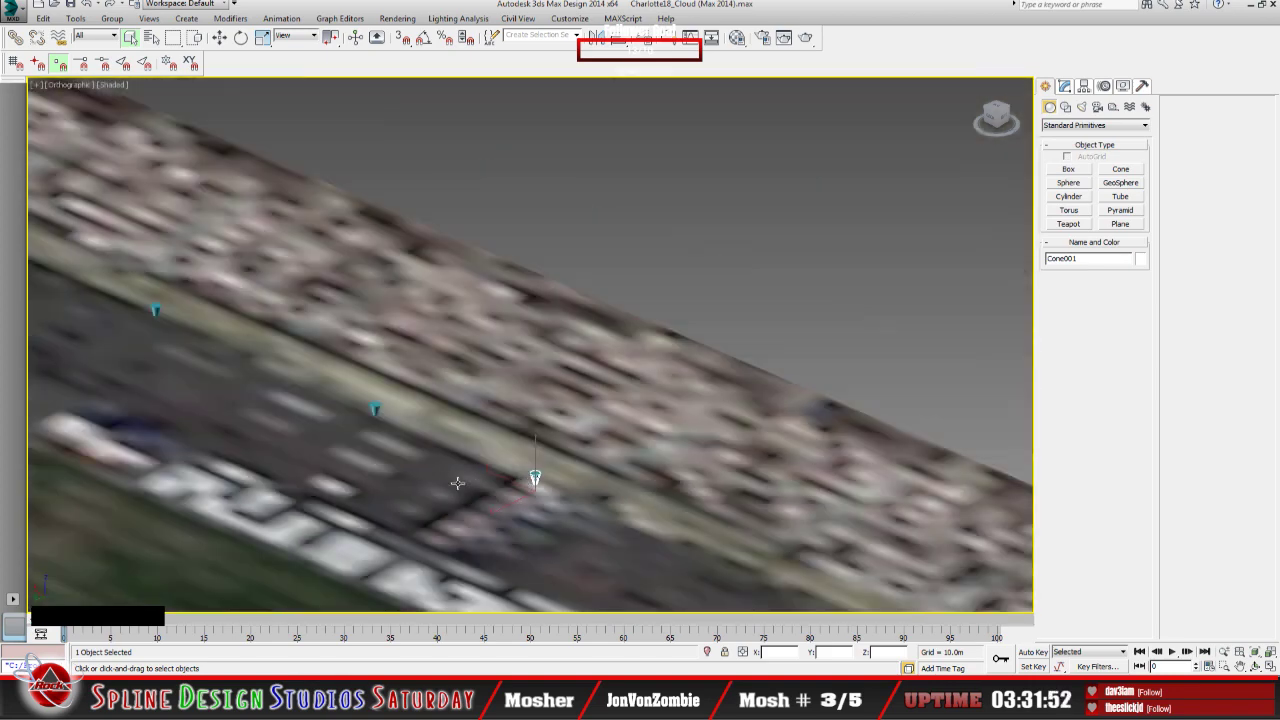
# Step: Select the aerial image plane Plane001 and reset its Z position to 0.0 m with the Move tool
pyautogui.click(423, 481)
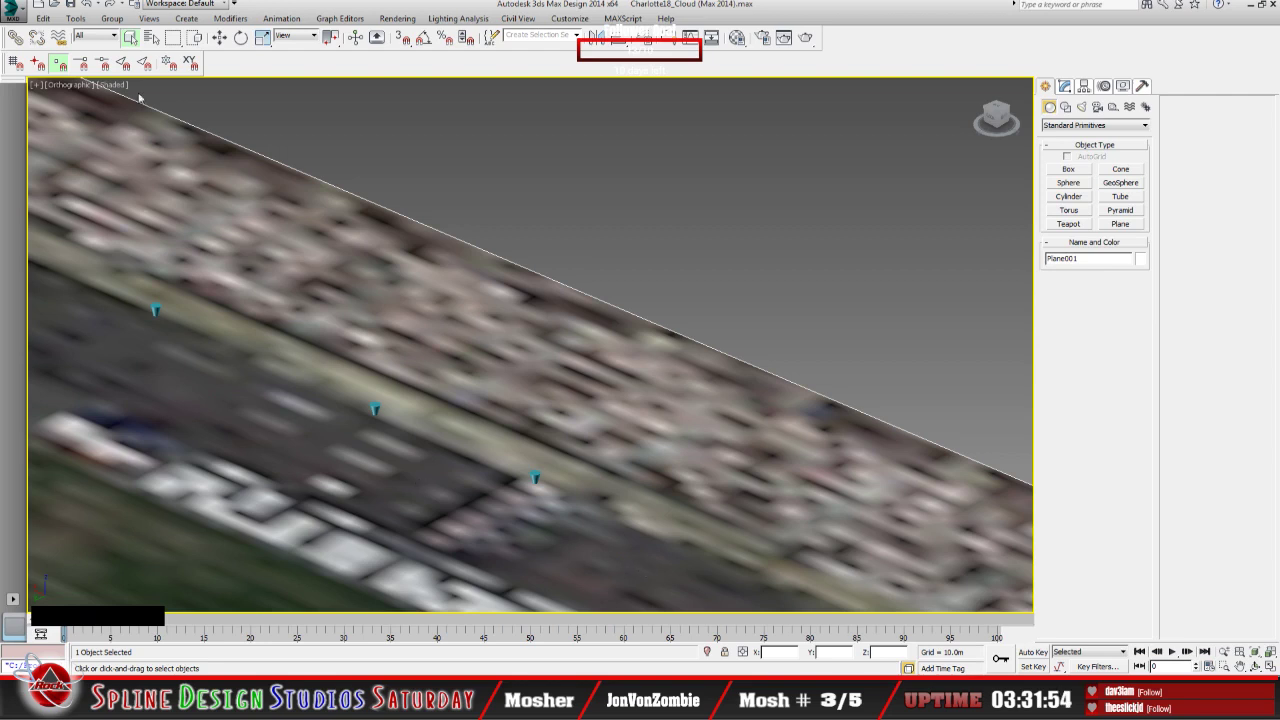
pyautogui.click(219, 42)
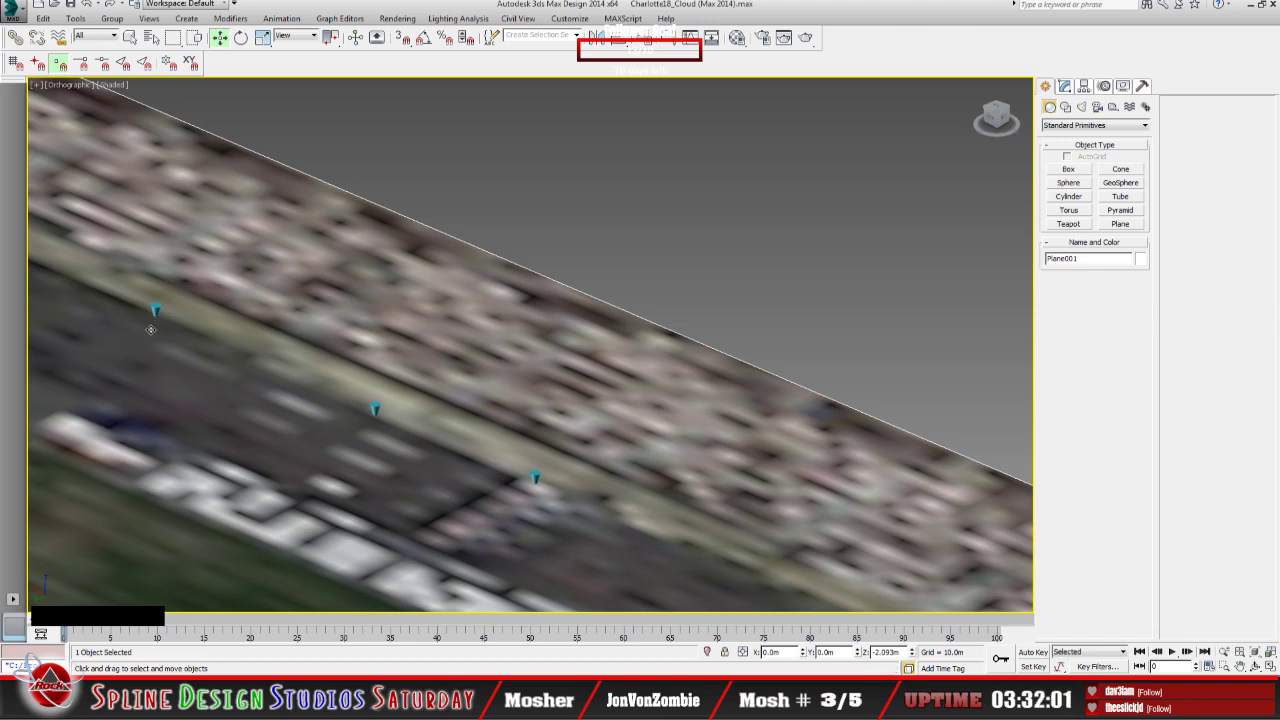
pyautogui.click(1257, 666)
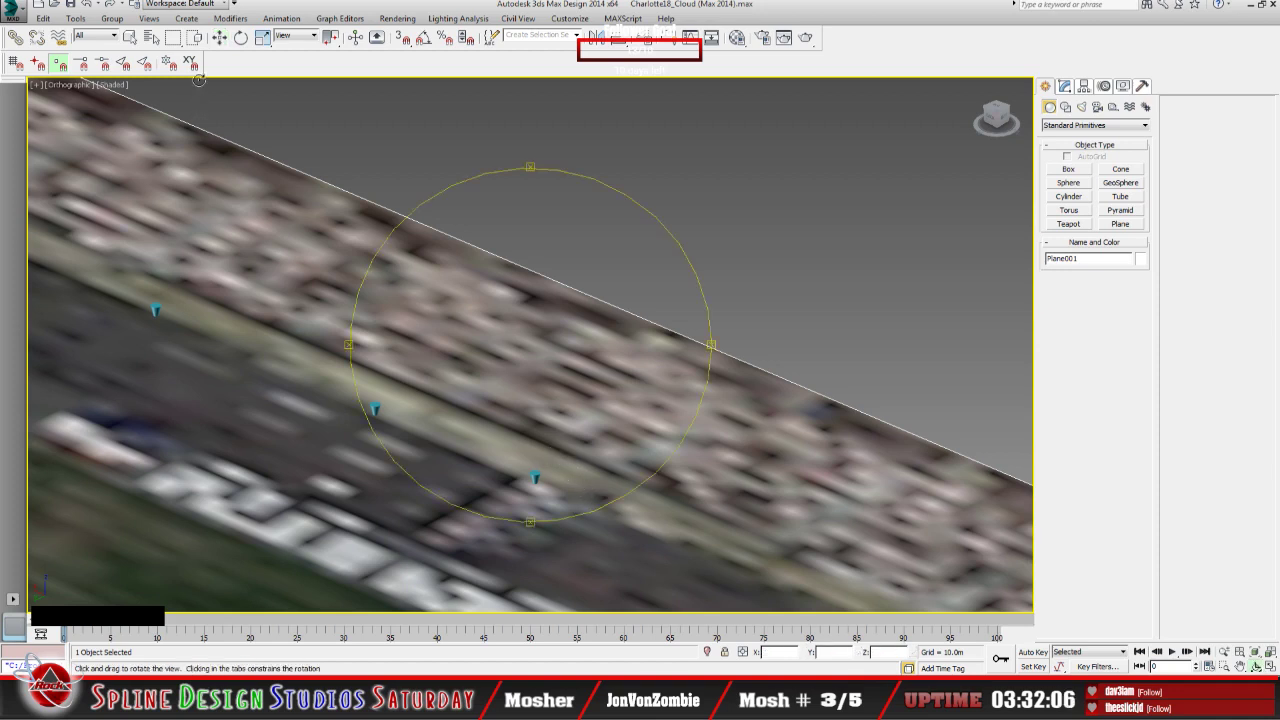
pyautogui.click(219, 37)
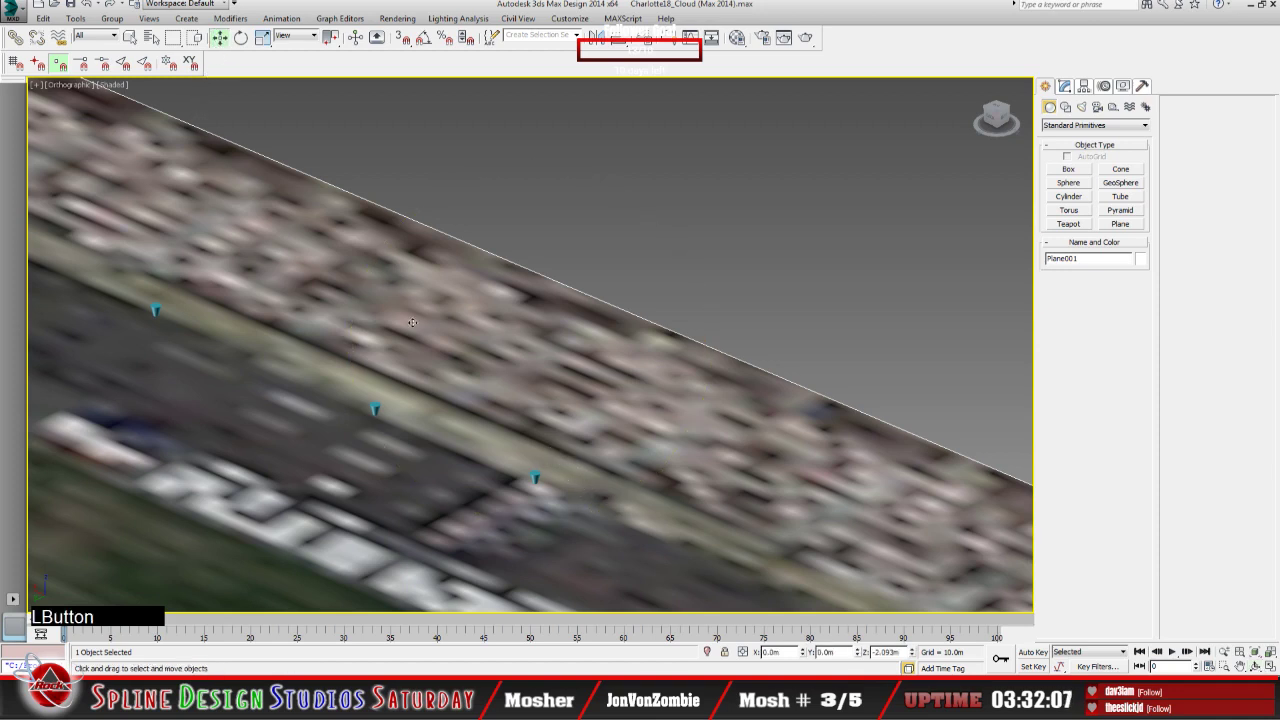
pyautogui.rightClick(911, 653)
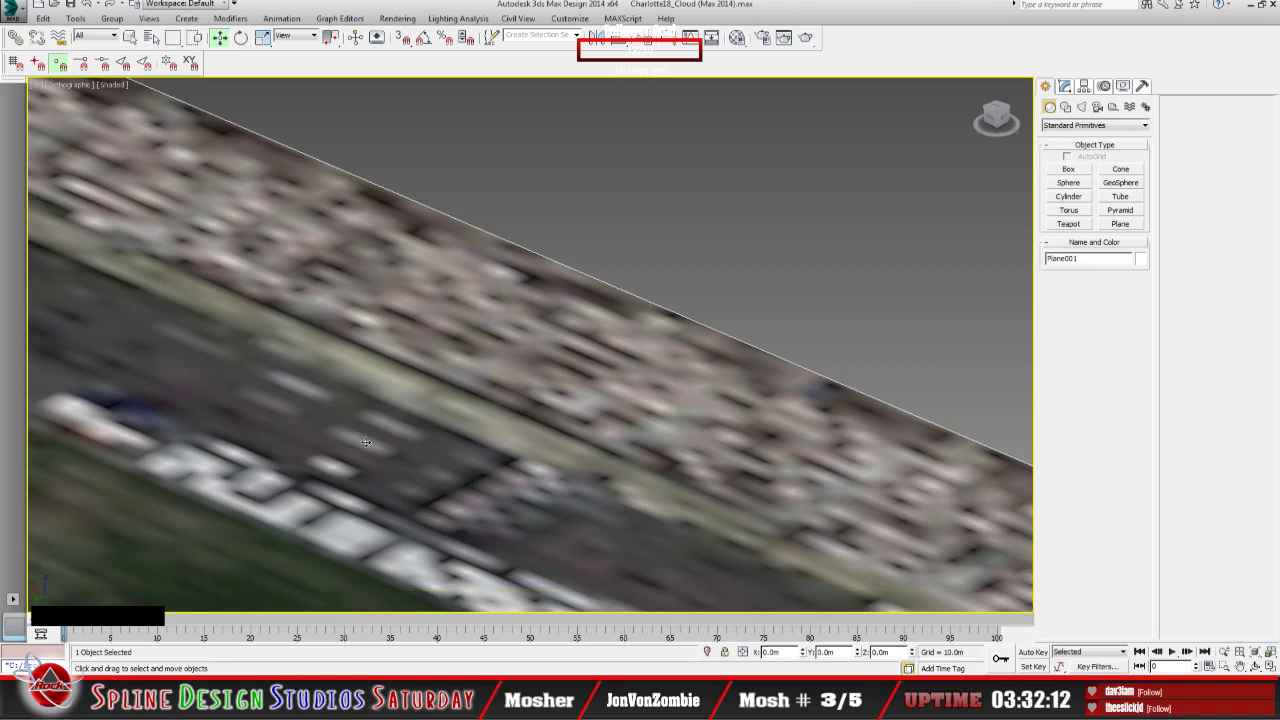
# Step: Select Cone001 by name again and show its Editable Poly modifier settings
pyautogui.click(151, 37)
pyautogui.moveTo(620, 458); pyautogui.dragTo(619, 297)
pyautogui.click(325, 258)
pyautogui.click(534, 533)
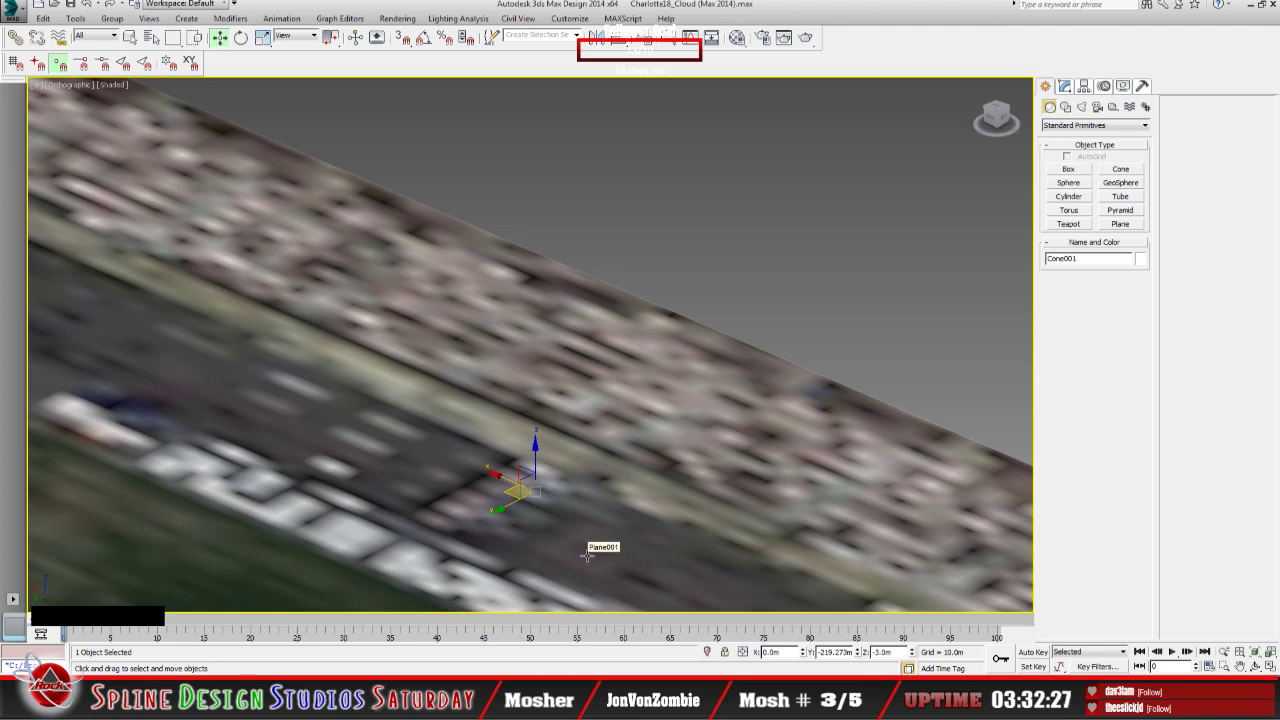
pyautogui.click(1066, 86)
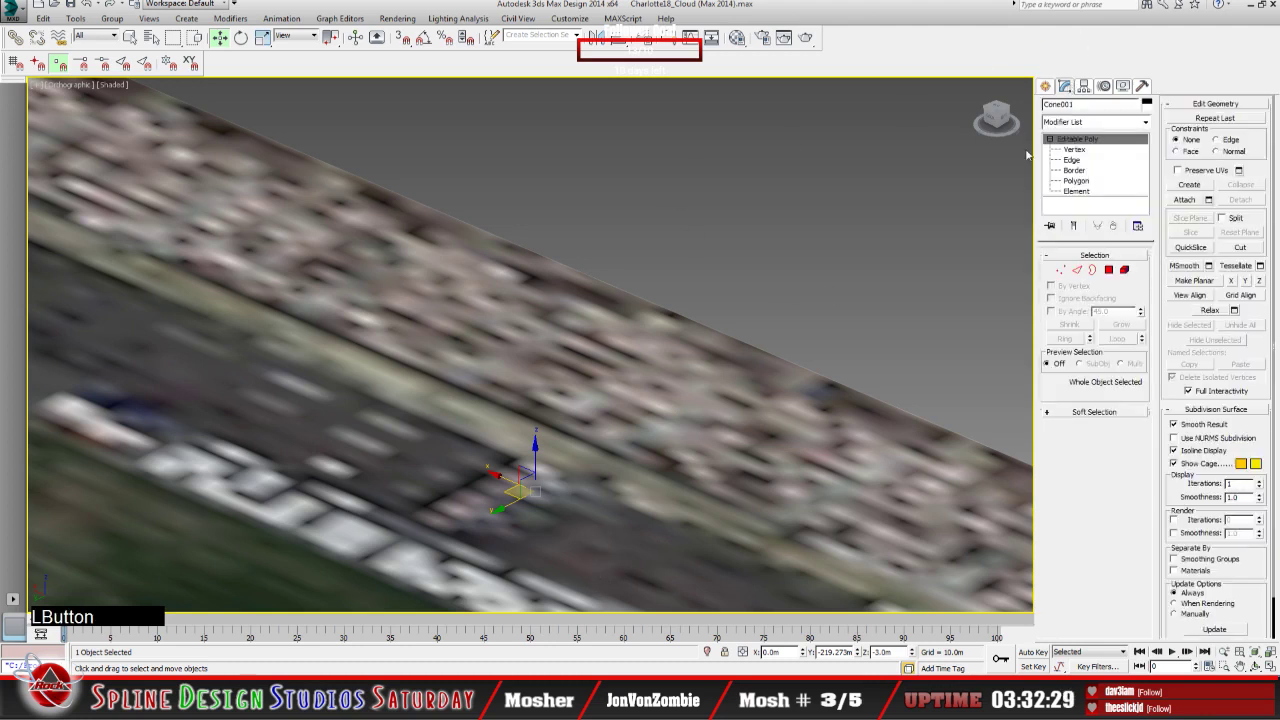